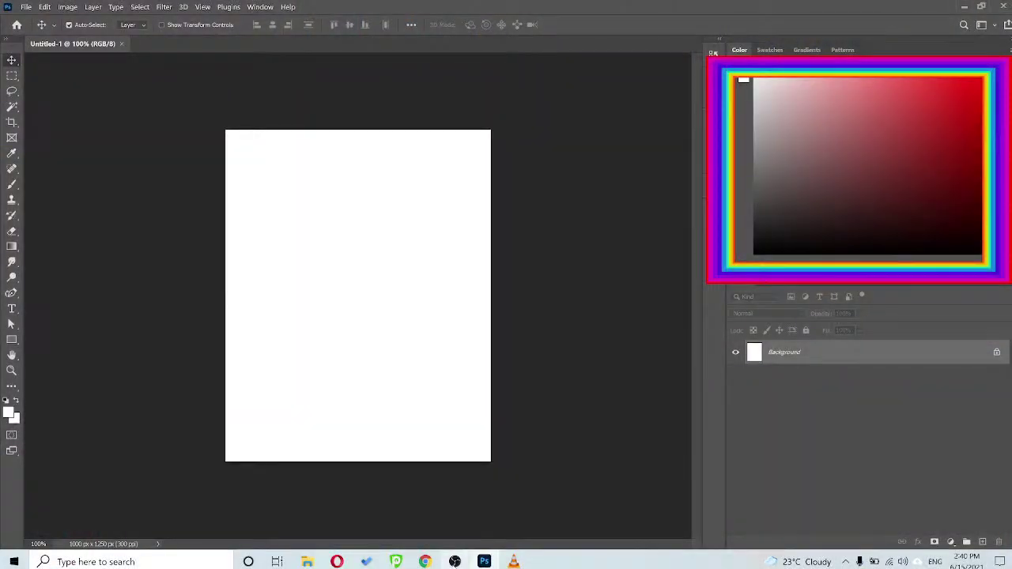
# Switch to OBS, make the Photoshop scene active and shift the OBS window clear of the canvas's centre
pyautogui.hotkey('alt', 'Tab')
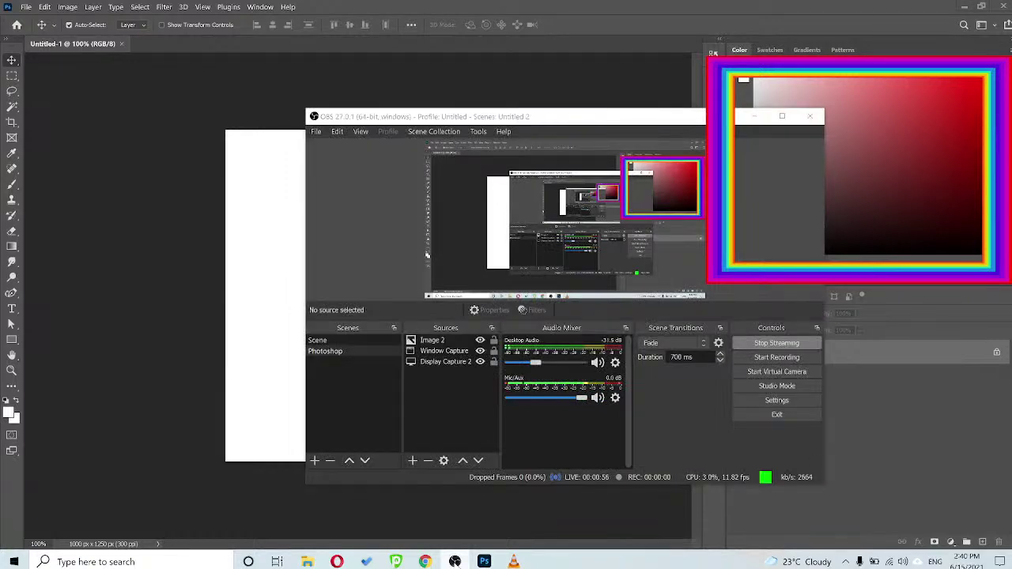
pyautogui.click(456, 562)
pyautogui.click(455, 561)
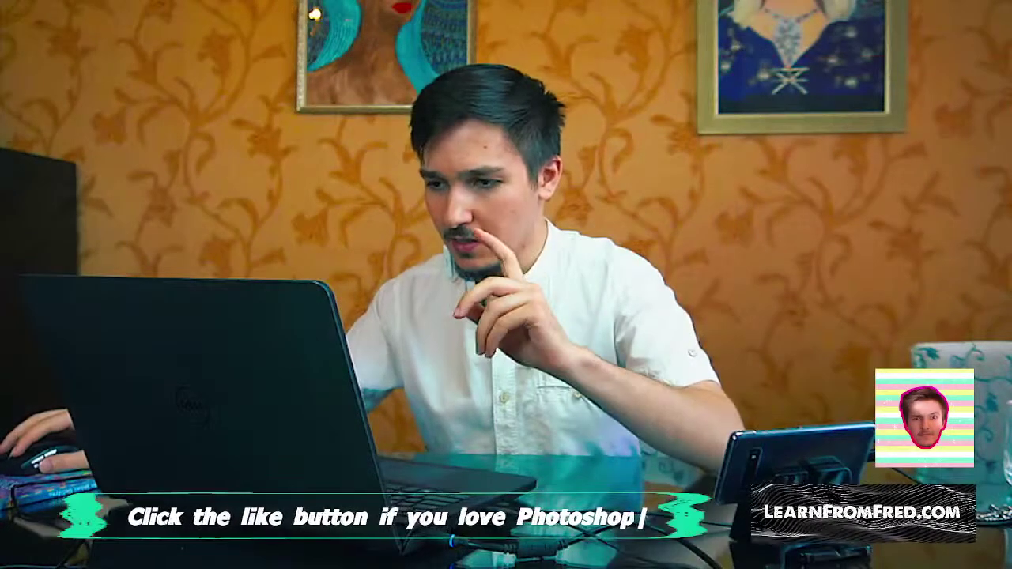
pyautogui.click(325, 352)
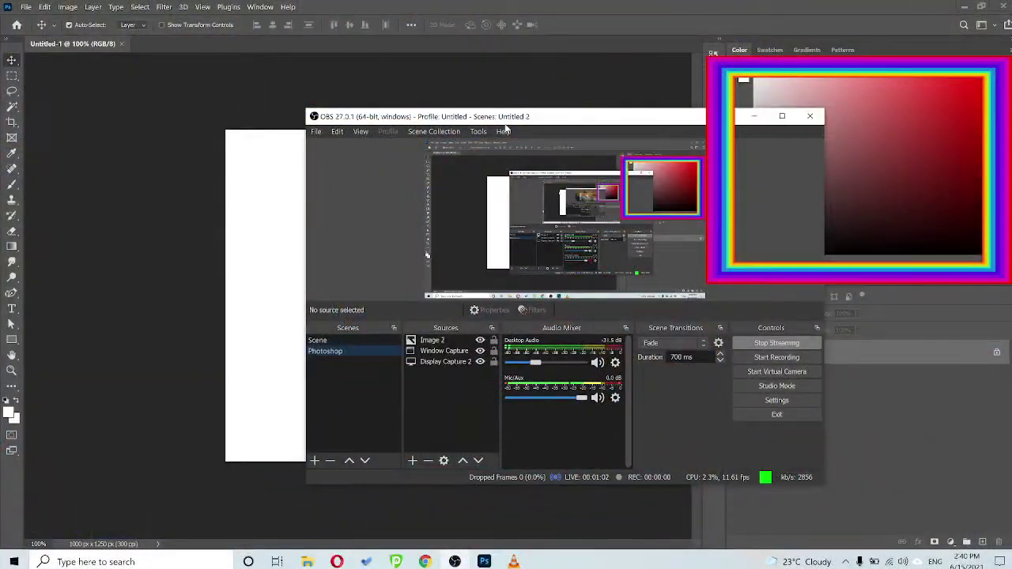
pyautogui.moveTo(503, 119); pyautogui.dragTo(567, 143)
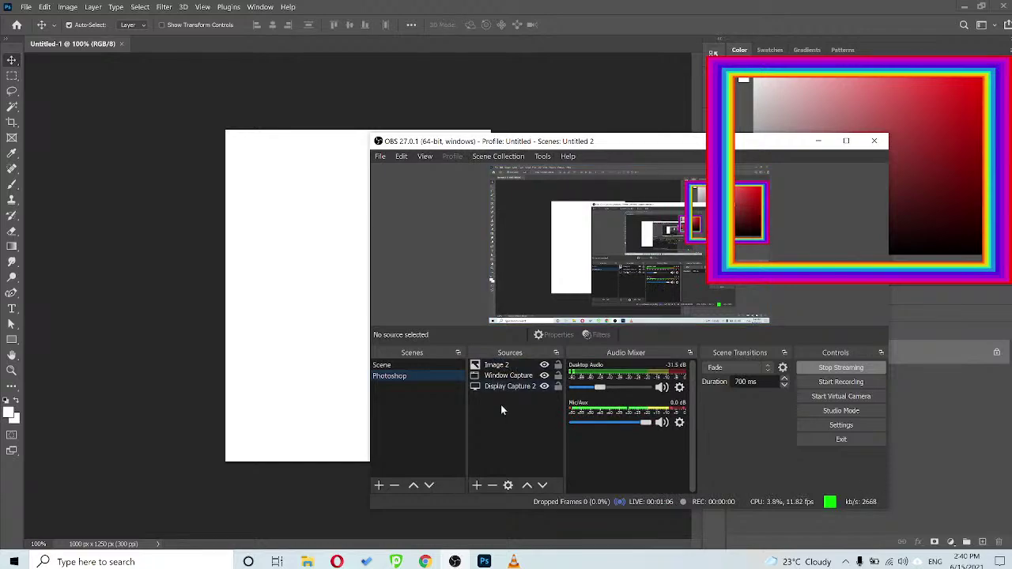
# Add a Video Capture Device source to the Photoshop scene and place it directly below Image 2
pyautogui.click(478, 487)
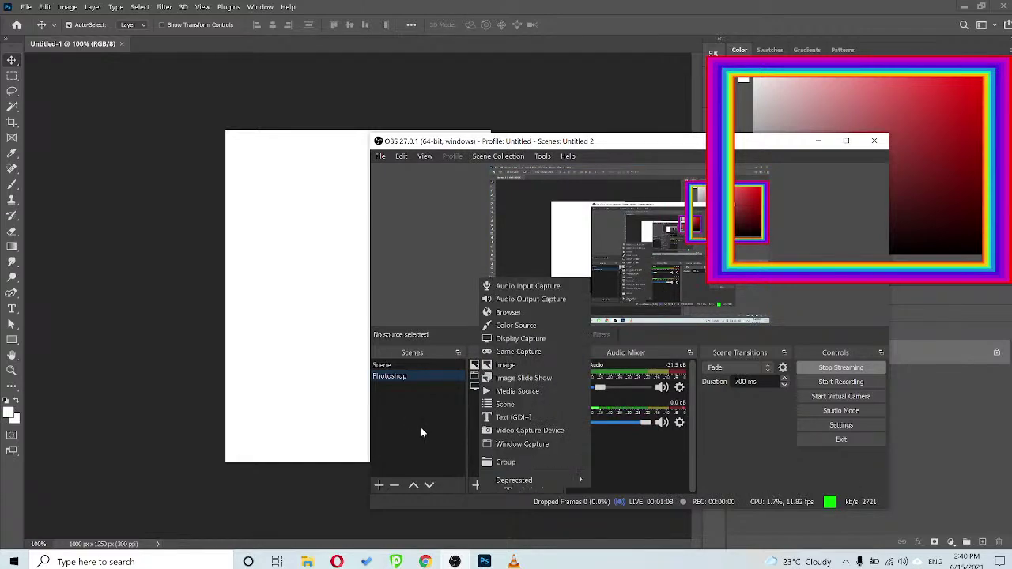
pyautogui.click(386, 376)
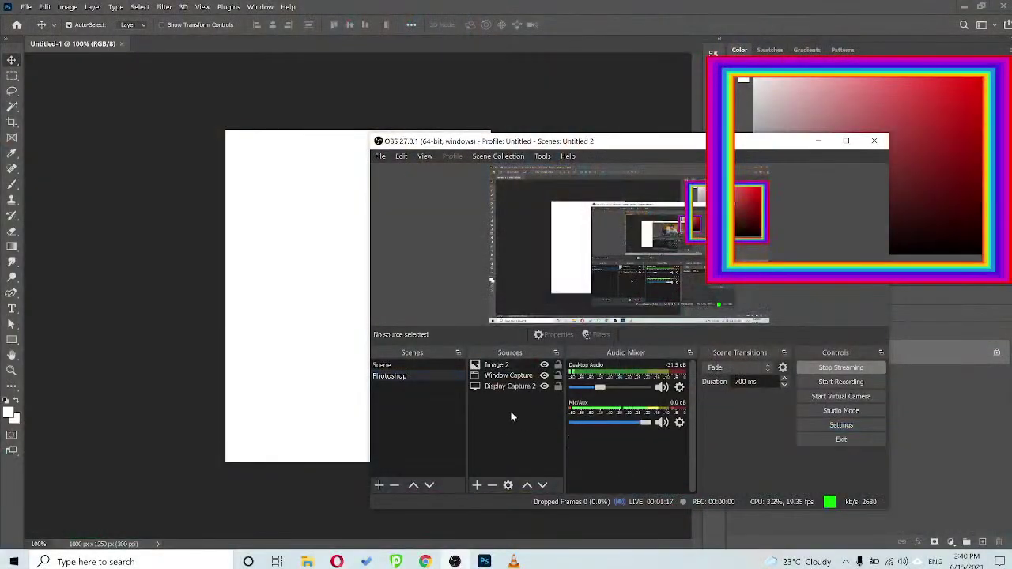
pyautogui.rightClick(511, 413)
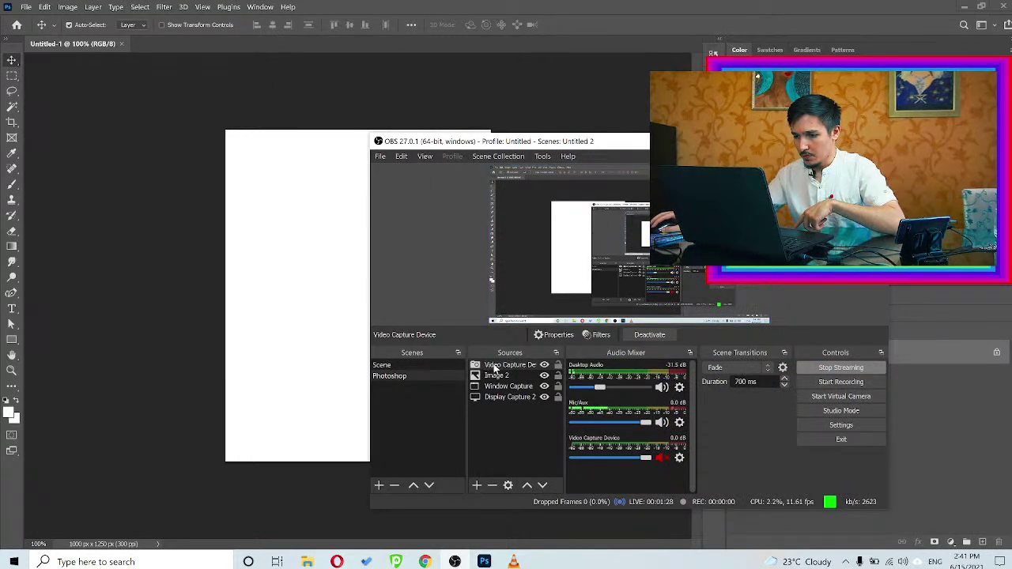
pyautogui.moveTo(494, 365); pyautogui.dragTo(496, 381)
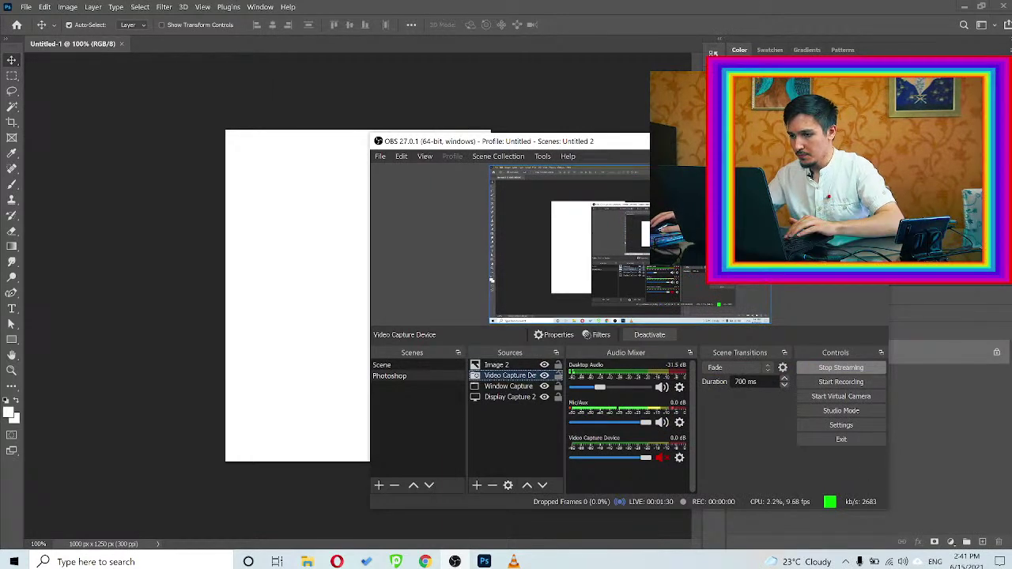
# Fit the camera feed inside the rainbow frame, crop its overhanging side edge, and return to Photoshop
pyautogui.moveTo(712, 212); pyautogui.dragTo(720, 211)
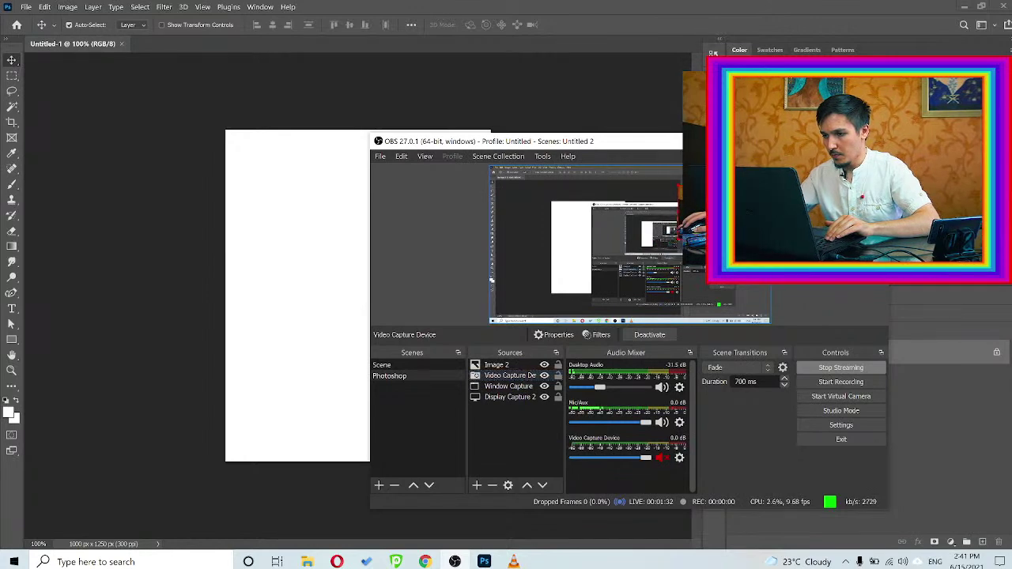
pyautogui.moveTo(678, 212); pyautogui.dragTo(684, 215)
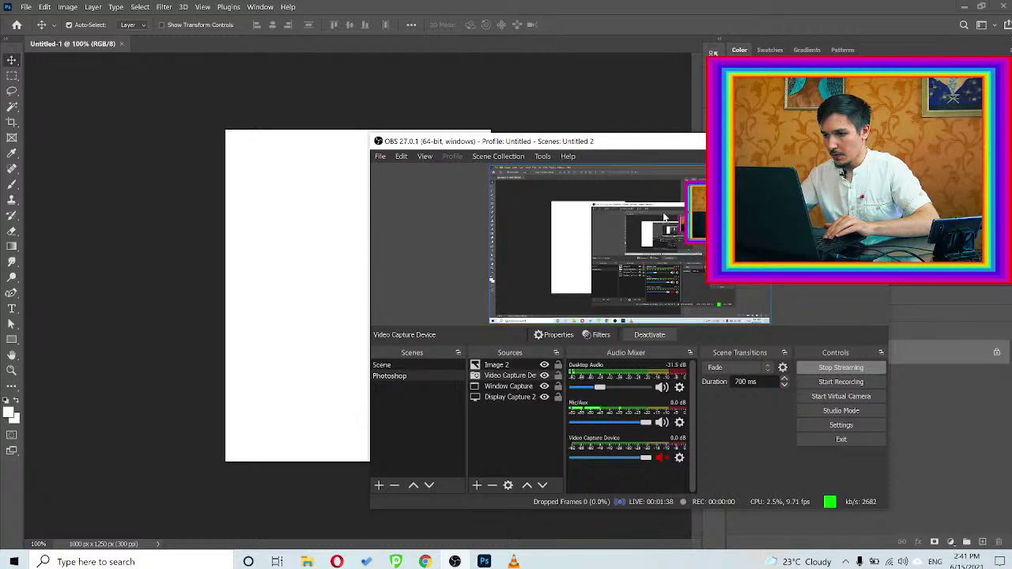
pyautogui.click(328, 234)
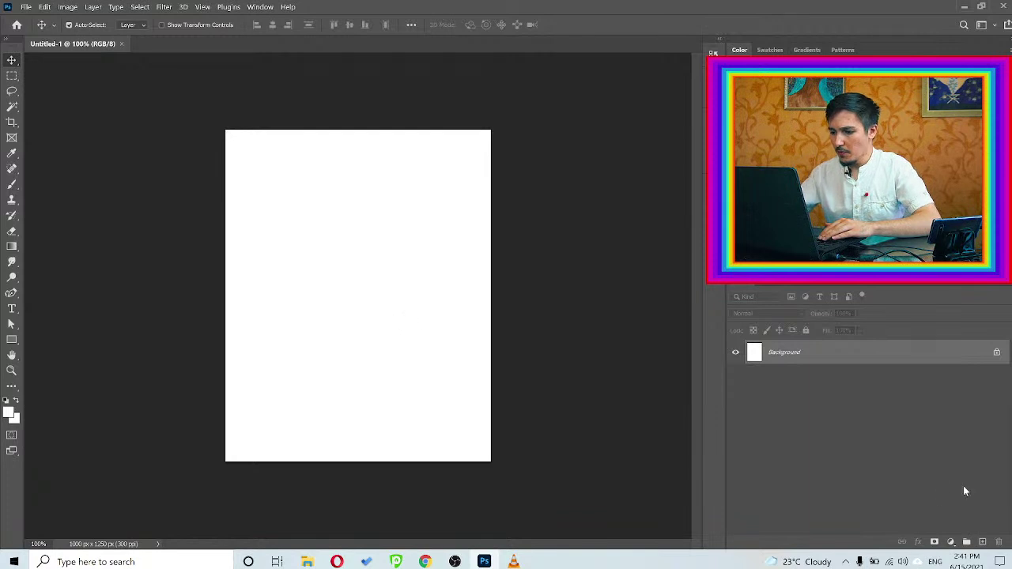
# Sketch a rough head outline with two shoulder lines in black on a new layer, using a soft 39 px brush
pyautogui.click(982, 542)
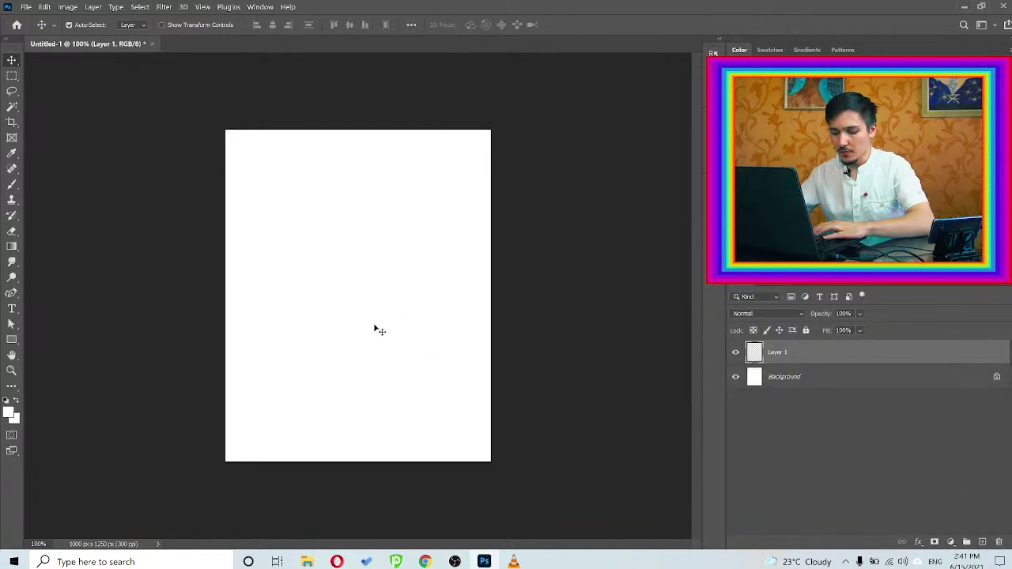
pyautogui.press('b')
pyautogui.keyDown('alt'); pyautogui.rightClick(332, 279); pyautogui.keyUp('alt')
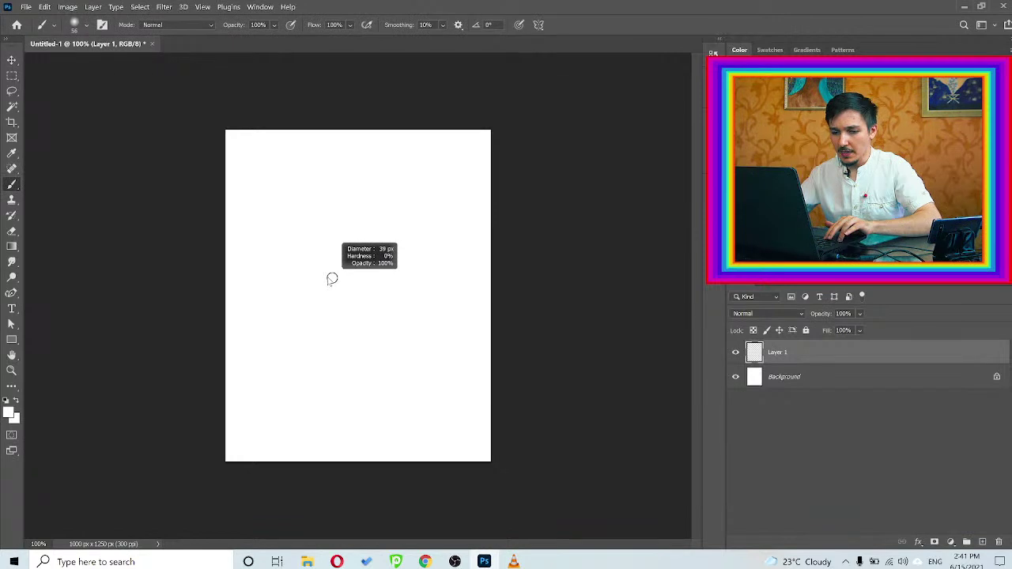
pyautogui.press('x')
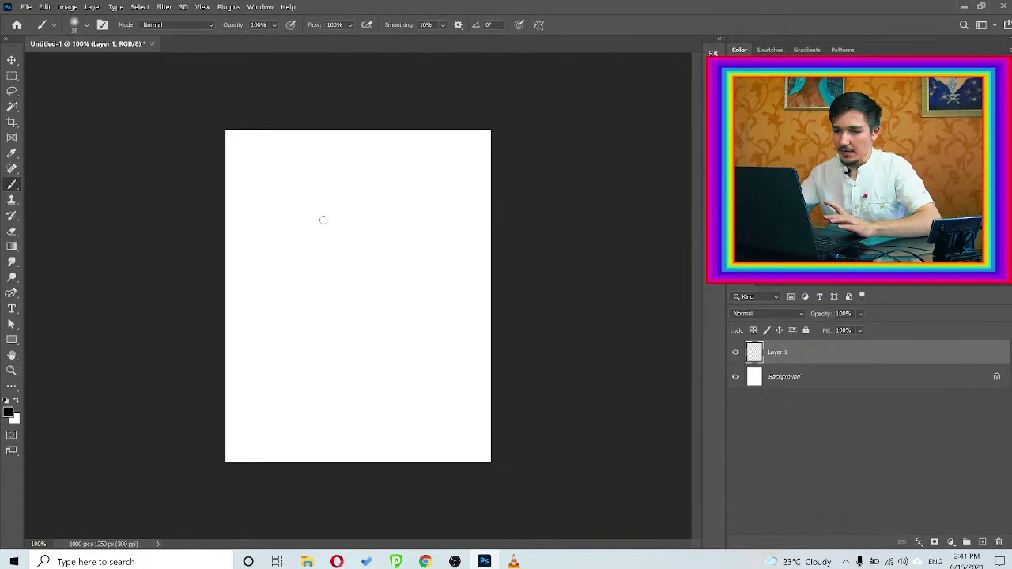
pyautogui.moveTo(323, 211)
pyautogui.mouseDown()
pyautogui.moveTo(319, 248)
pyautogui.moveTo(364, 348)
pyautogui.moveTo(401, 223)
pyautogui.moveTo(326, 212)
pyautogui.mouseUp()
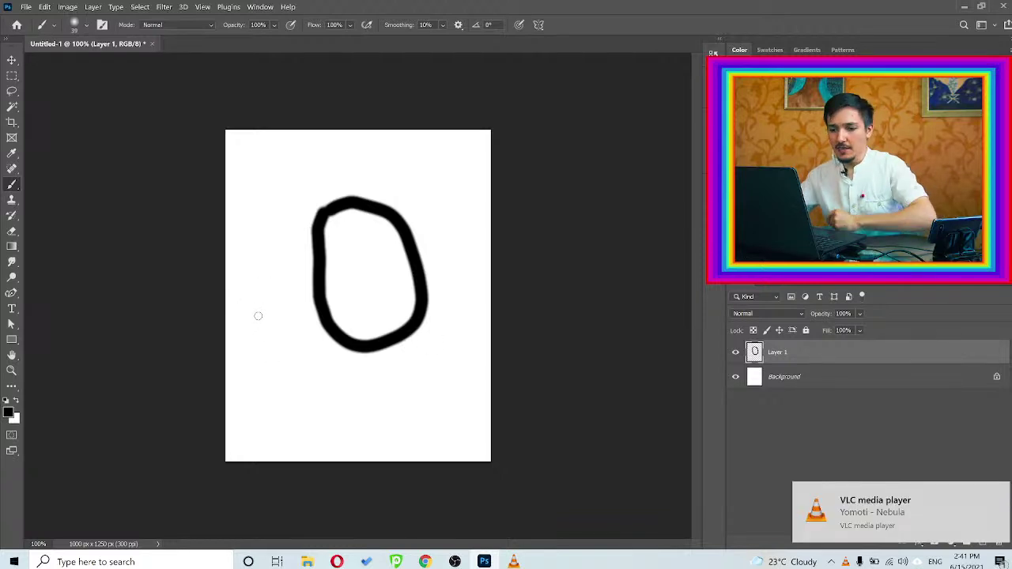
pyautogui.moveTo(261, 346)
pyautogui.mouseDown()
pyautogui.moveTo(337, 295)
pyautogui.moveTo(453, 339)
pyautogui.mouseUp()
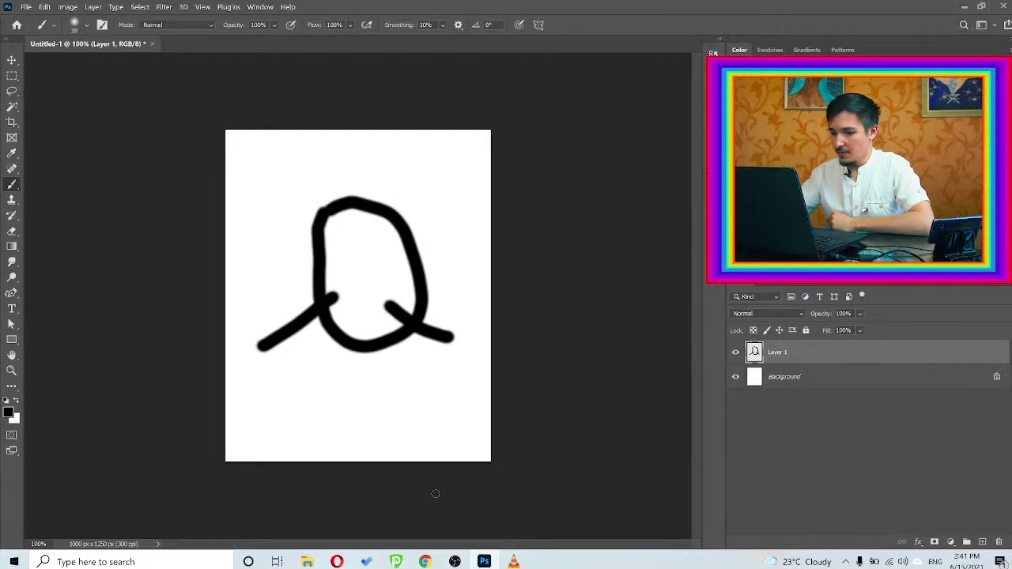
# Switch to Opera to check the live stream's analytics and view the circuit board and dark-haired woman photos on Unsplash
pyautogui.click(337, 561)
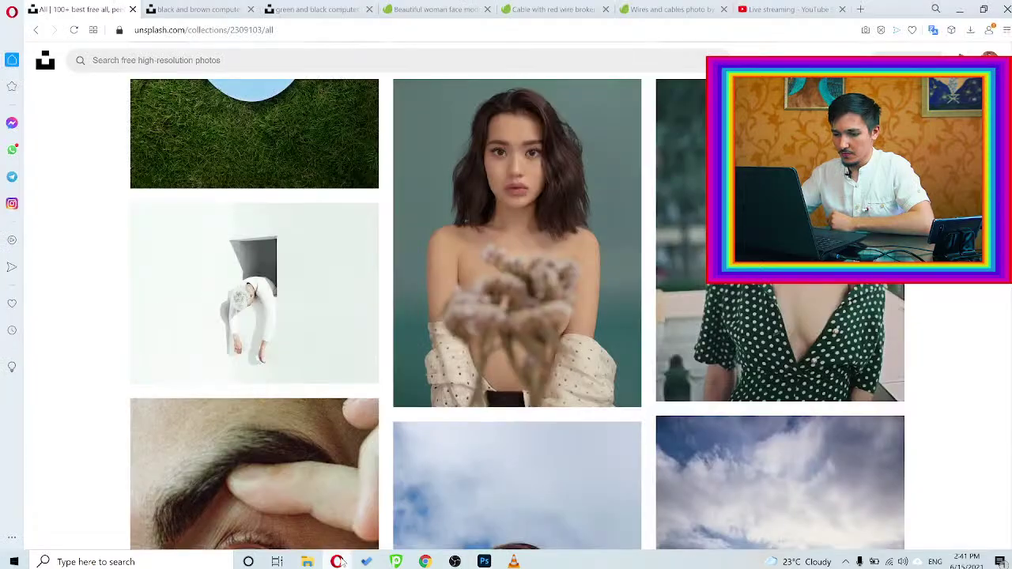
pyautogui.click(799, 8)
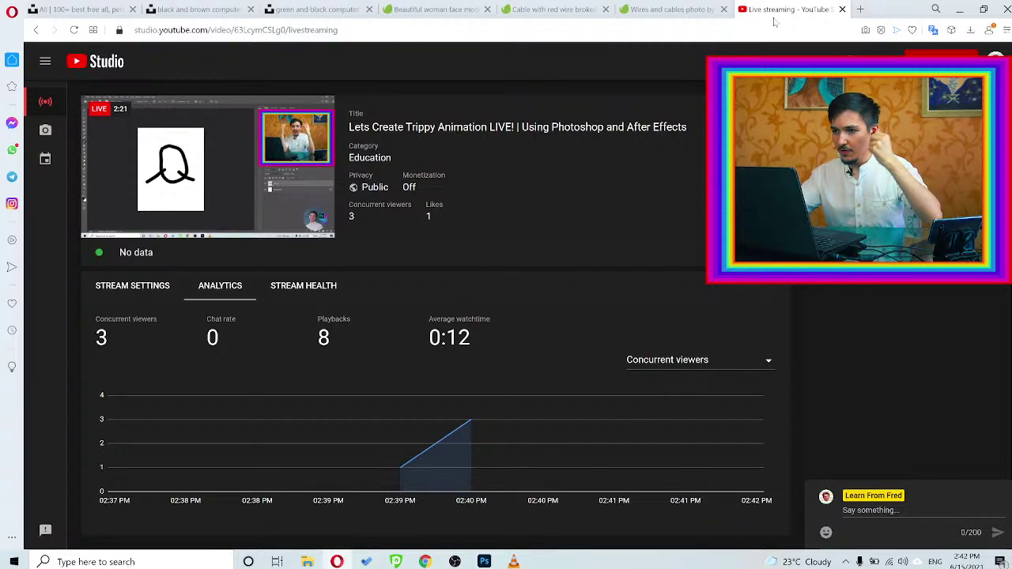
pyautogui.click(312, 9)
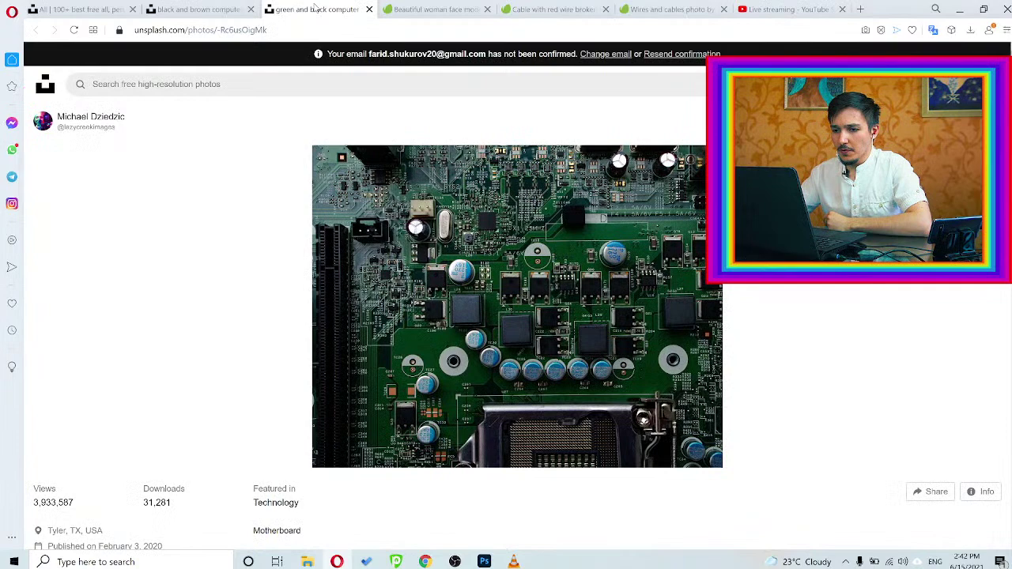
pyautogui.click(131, 7)
pyautogui.scroll(3, 427, 245)
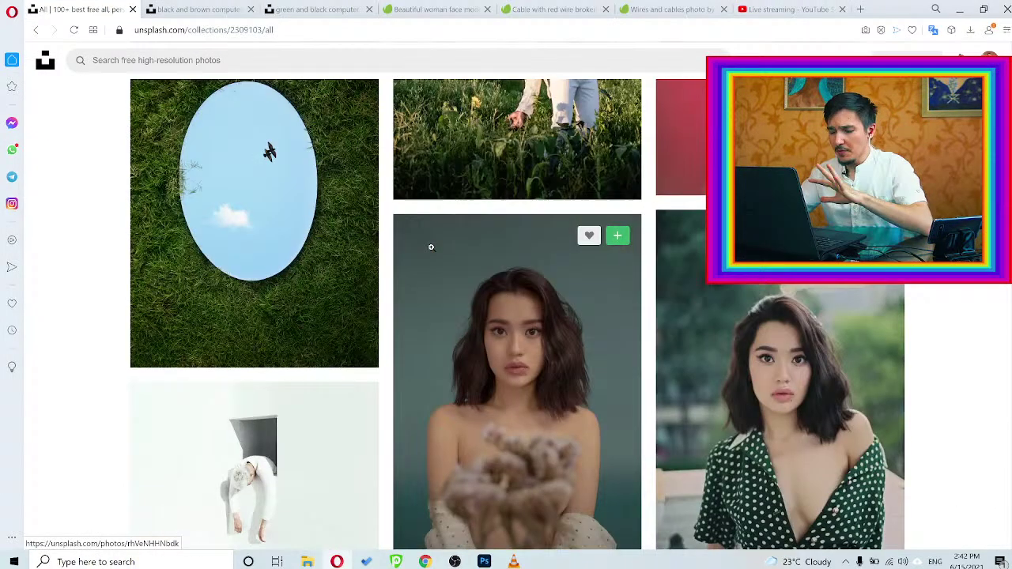
pyautogui.scroll(-2, 431, 247)
pyautogui.click(493, 235)
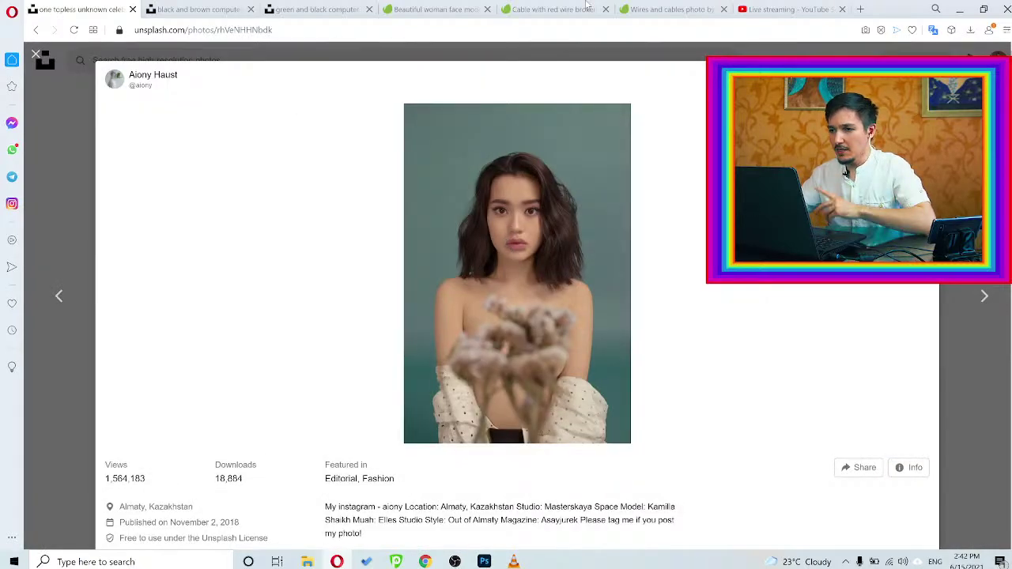
# View the Envato Elements photo of the red-haired woman on a pink background and check the sidebar messenger
pyautogui.click(657, 8)
pyautogui.click(401, 13)
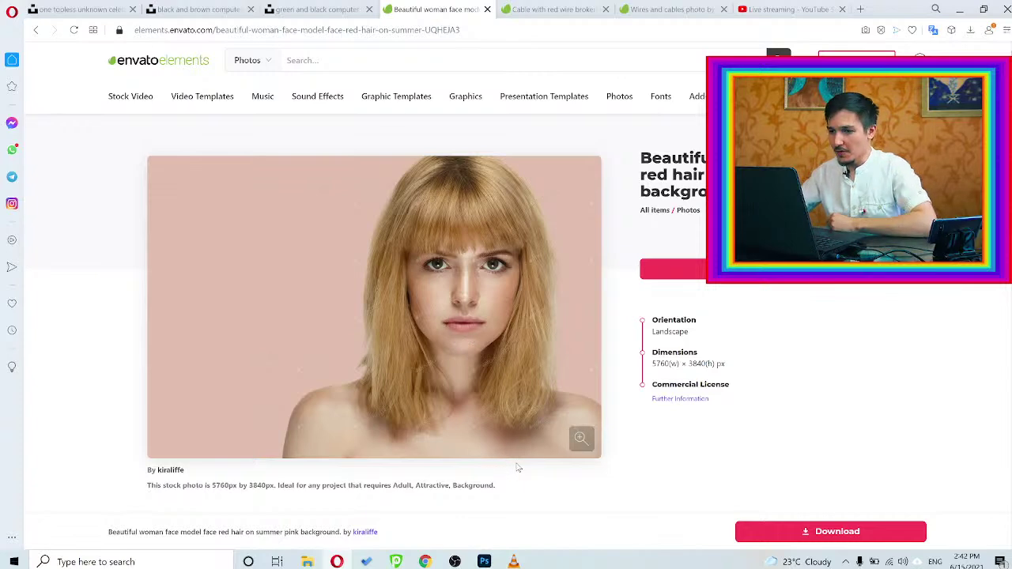
pyautogui.click(11, 152)
pyautogui.click(11, 152)
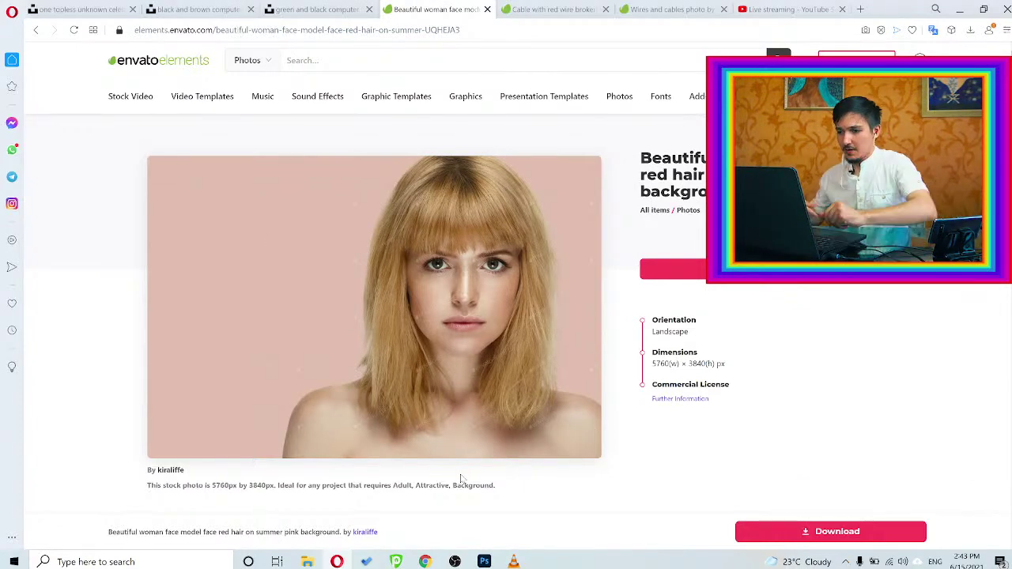
# Raise the Desktop Audio level slightly in the OBS audio mixer and return to the browser
pyautogui.click(454, 562)
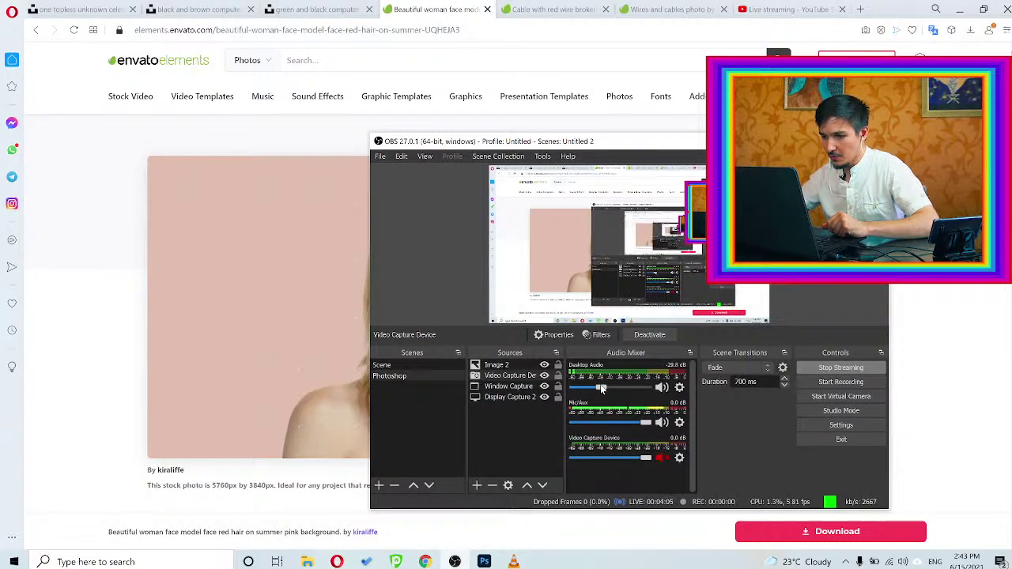
pyautogui.moveTo(600, 385); pyautogui.dragTo(610, 388)
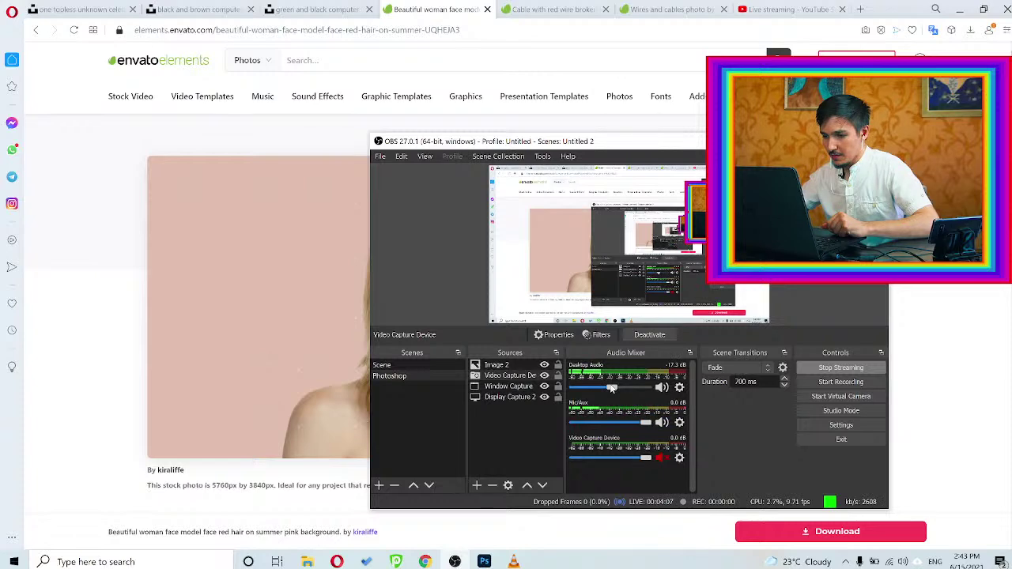
pyautogui.click(119, 212)
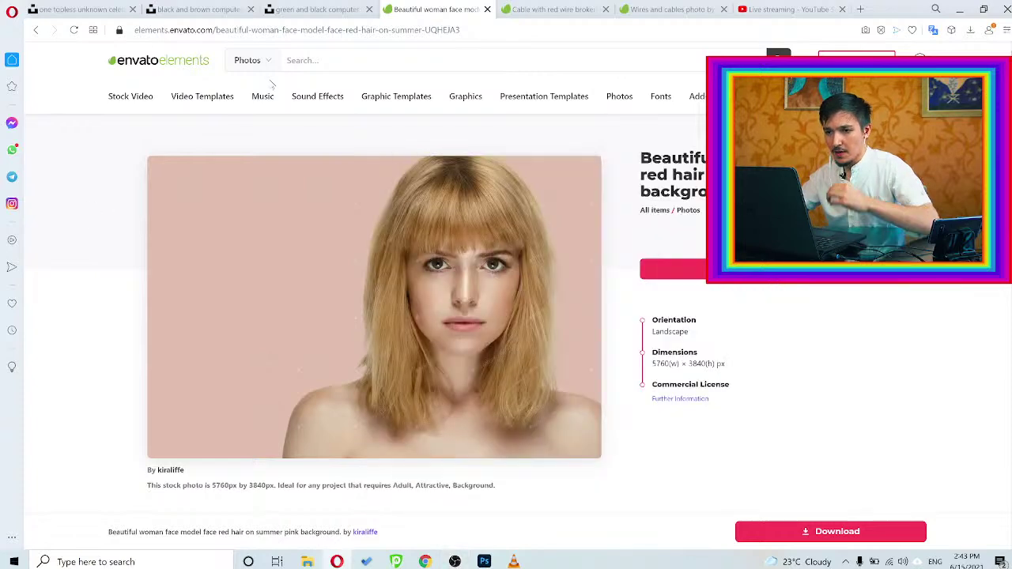
# Review the stock photos of the two circuit boards, the red-haired woman, the broken red wire and the audio cables
pyautogui.click(336, 14)
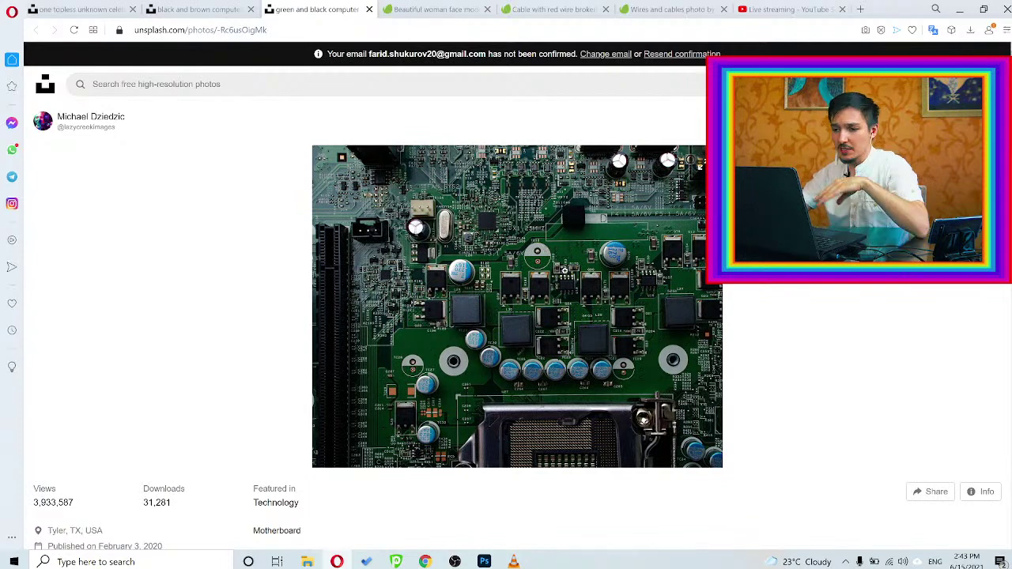
pyautogui.click(199, 9)
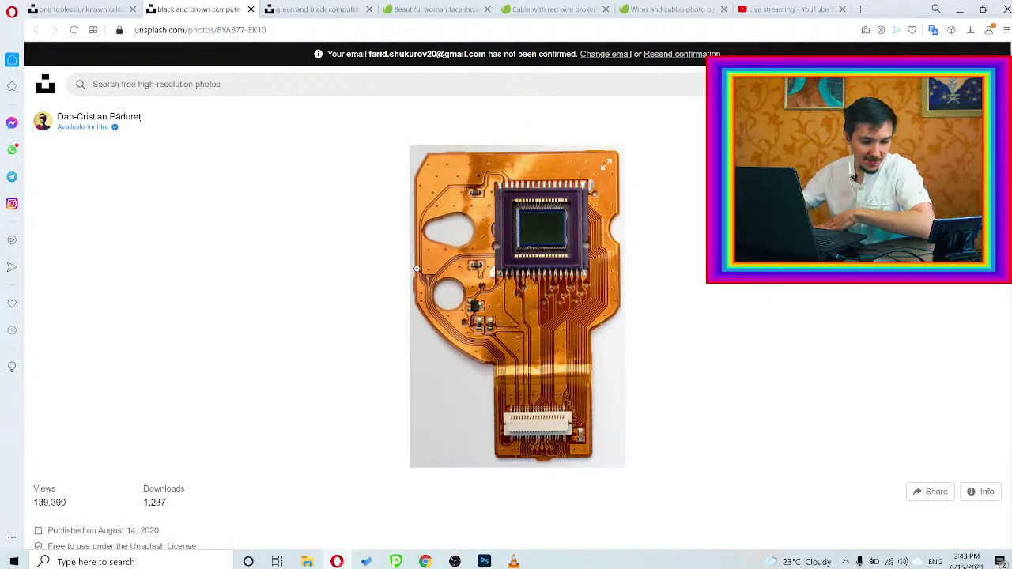
pyautogui.click(463, 10)
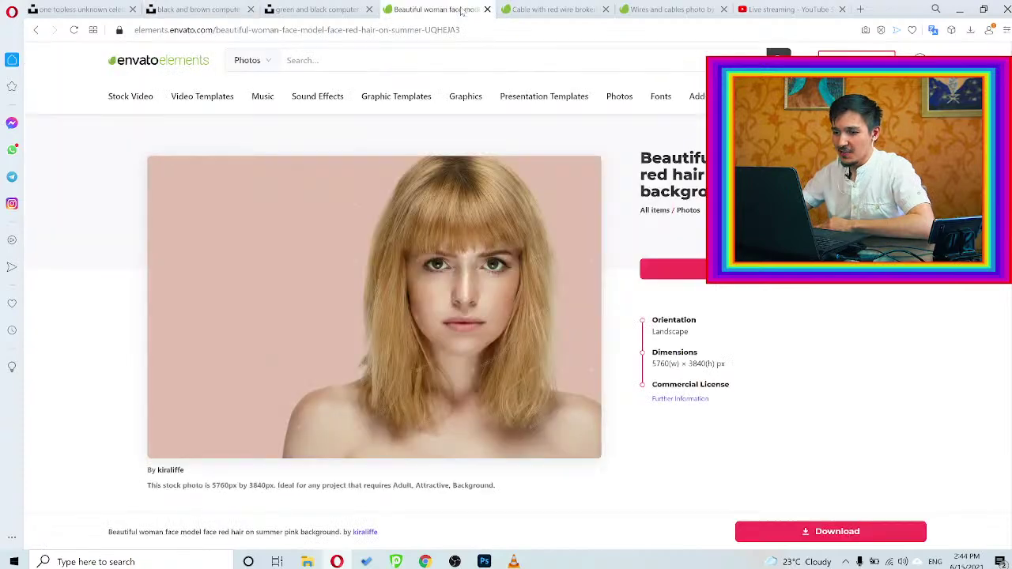
pyautogui.click(540, 9)
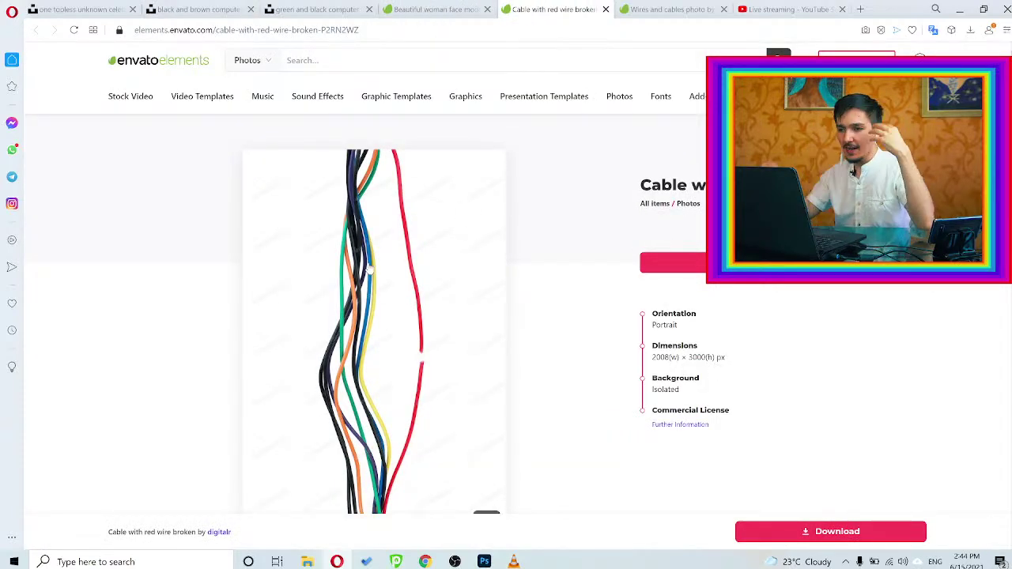
pyautogui.click(641, 11)
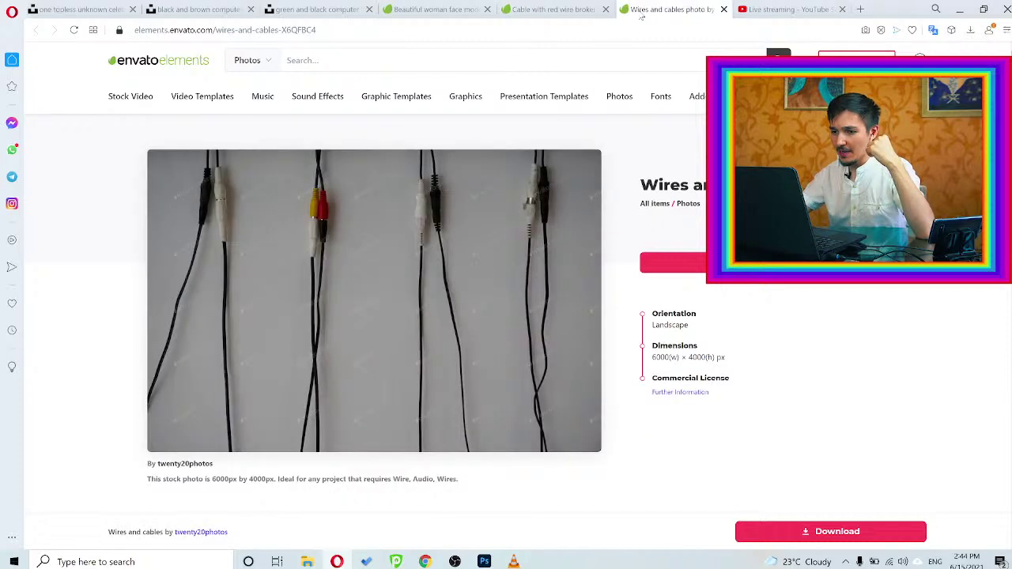
# Switch to Photoshop and delete the sketch layer above the Background
pyautogui.click(484, 560)
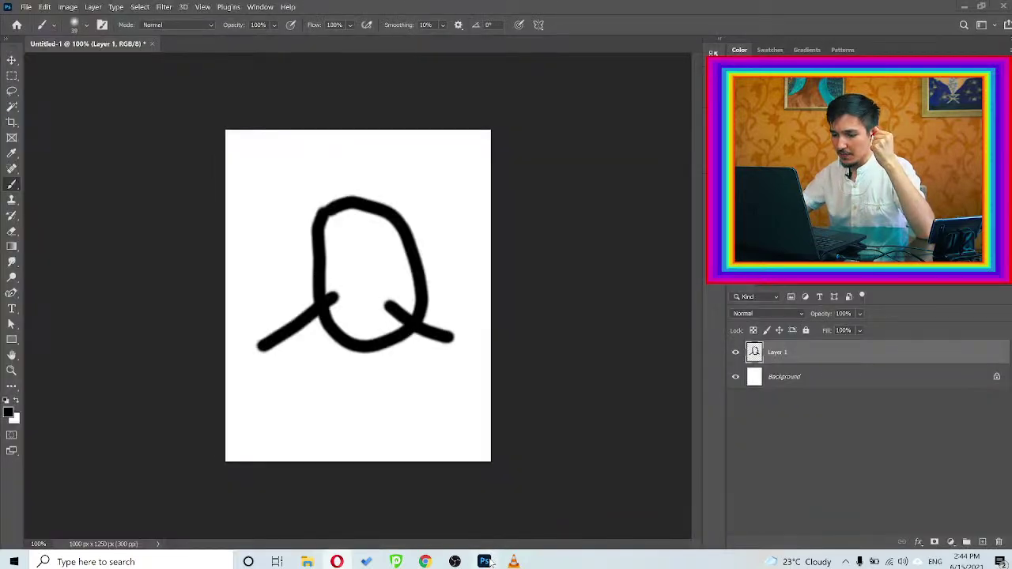
pyautogui.moveTo(829, 356); pyautogui.dragTo(999, 542)
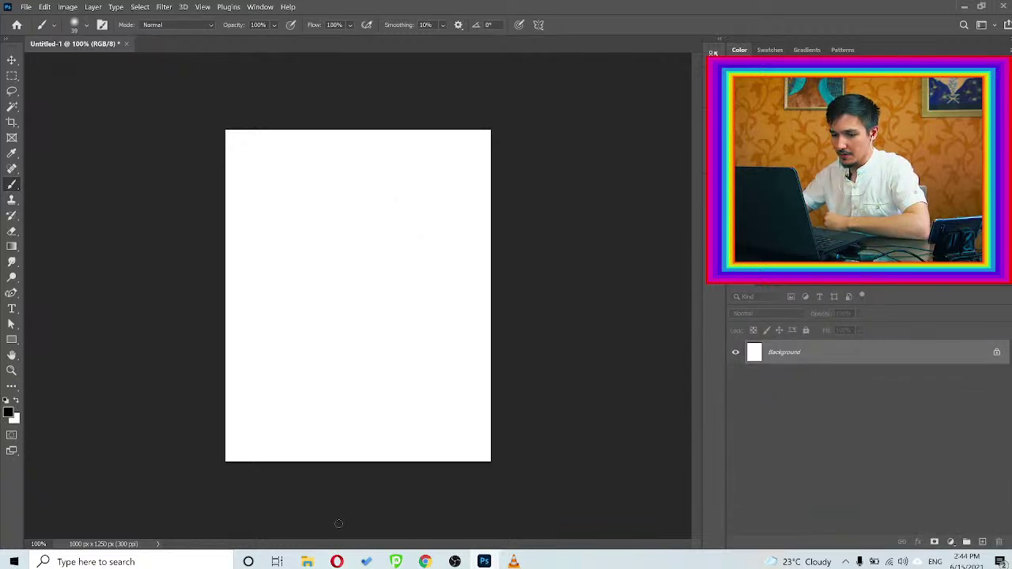
# Place the photo of the red-haired woman from the Downloads folder onto the Photoshop canvas
pyautogui.click(307, 562)
pyautogui.hotkey('ctrl', 'a')
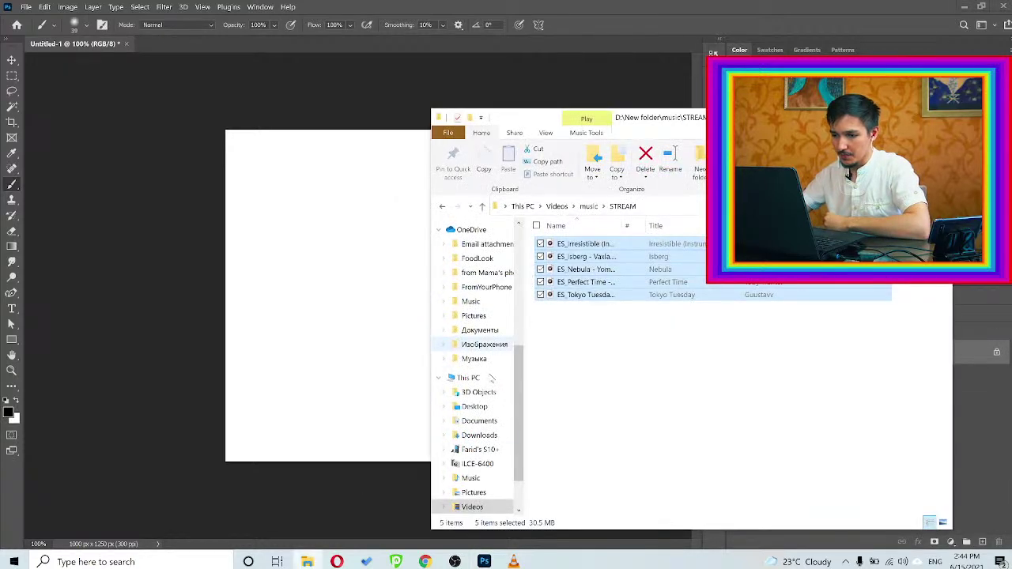
pyautogui.click(478, 436)
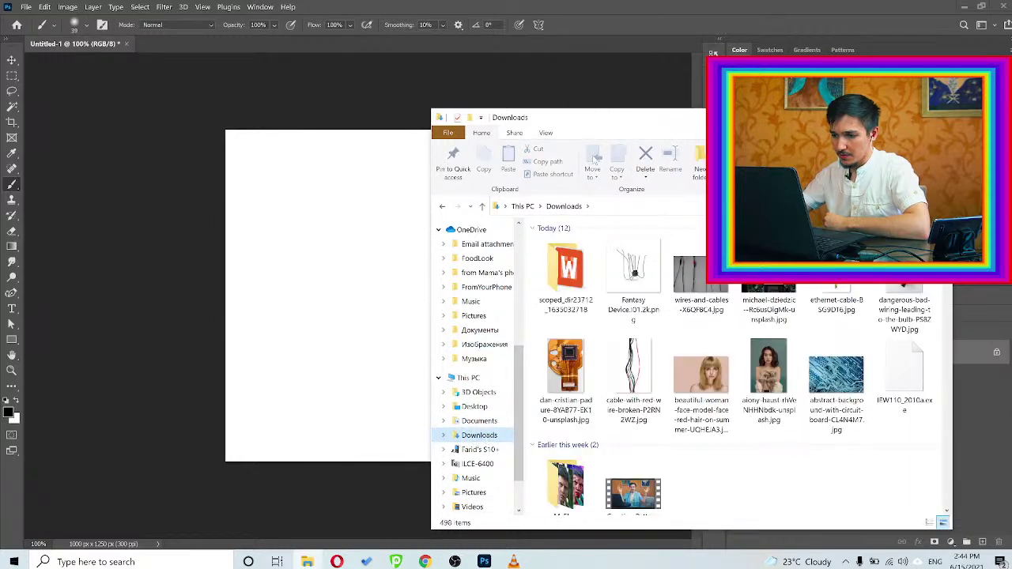
pyautogui.moveTo(648, 122); pyautogui.dragTo(634, 111)
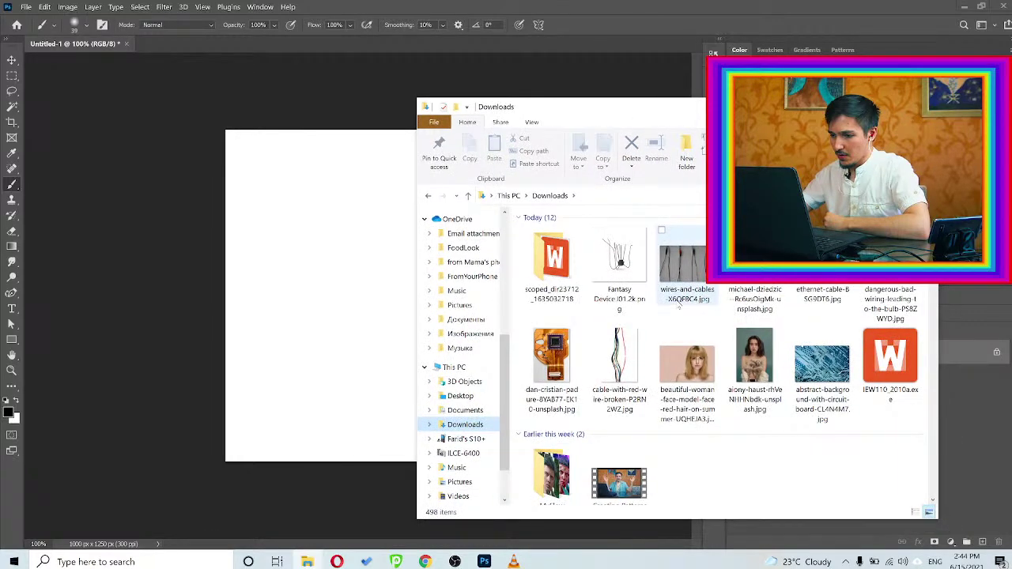
pyautogui.click(685, 353)
pyautogui.moveTo(684, 353); pyautogui.dragTo(330, 360)
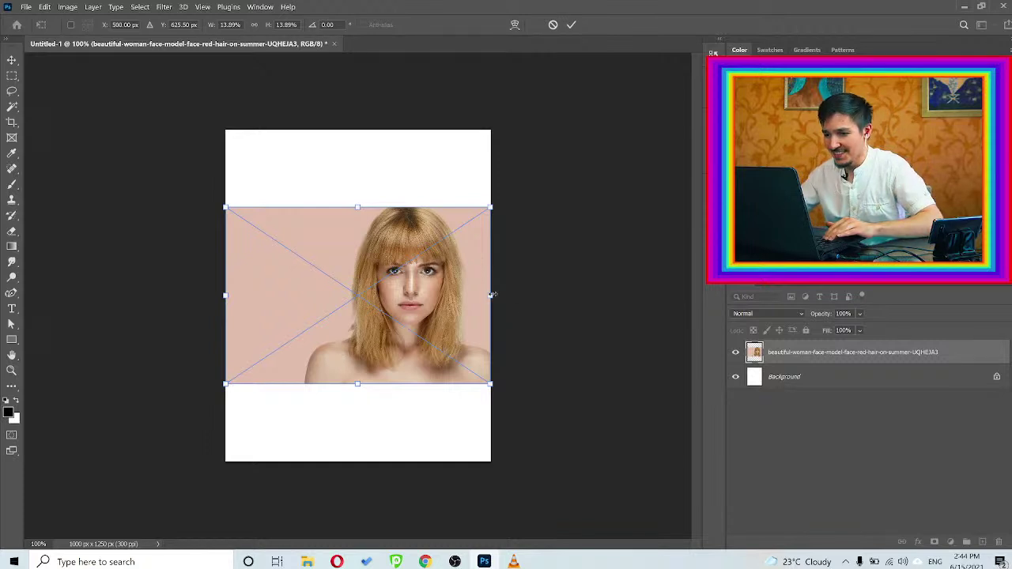
# Scale the placed photo proportionally to 36.77% and position it at X 0 px, Y 784 px so the face fills the canvas
pyautogui.moveTo(490, 295); pyautogui.dragTo(549, 298)
pyautogui.press('Escape')
pyautogui.click(255, 24)
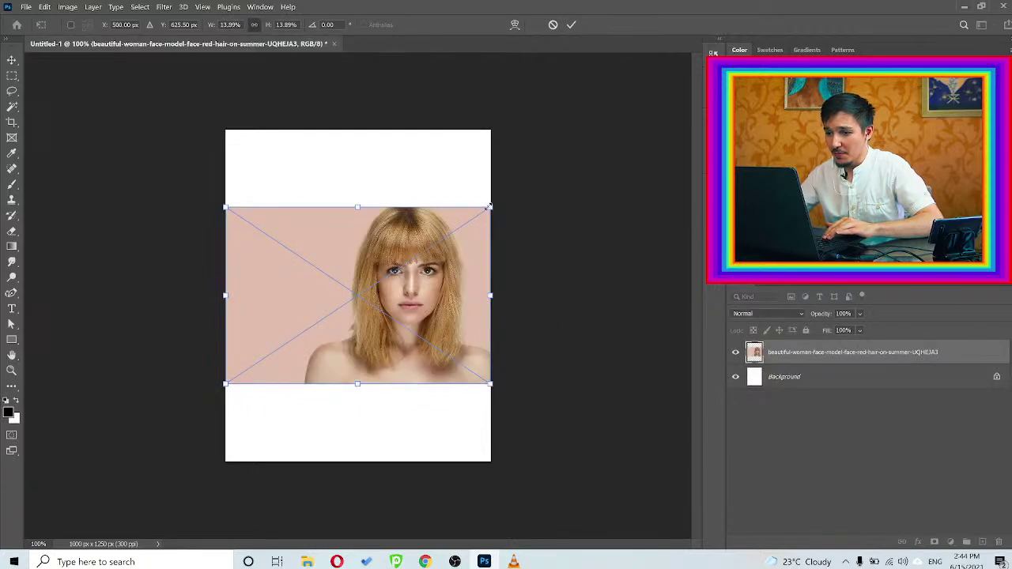
pyautogui.moveTo(487, 206); pyautogui.dragTo(608, 116)
pyautogui.moveTo(374, 196); pyautogui.dragTo(282, 196)
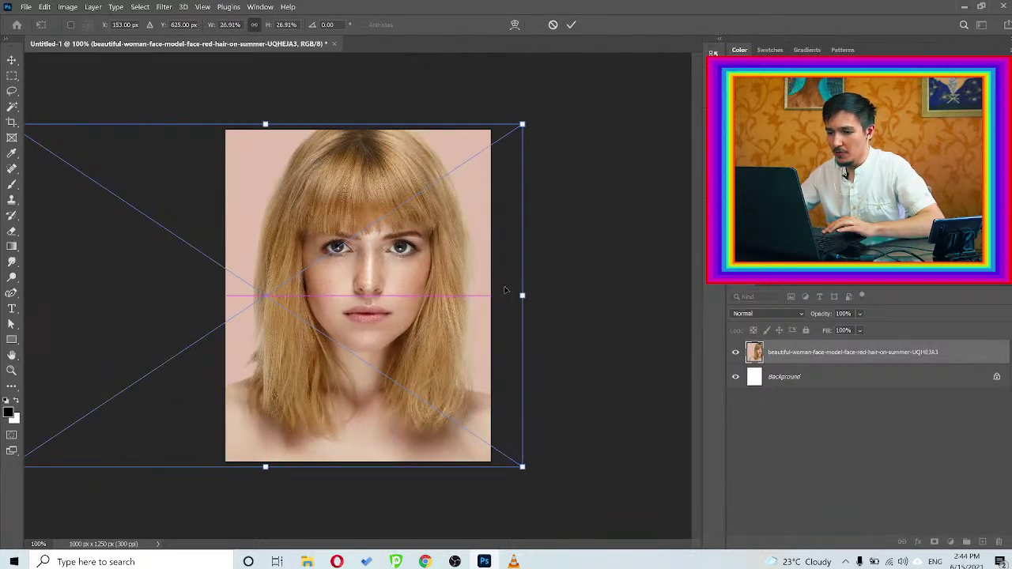
pyautogui.moveTo(543, 297); pyautogui.dragTo(618, 295)
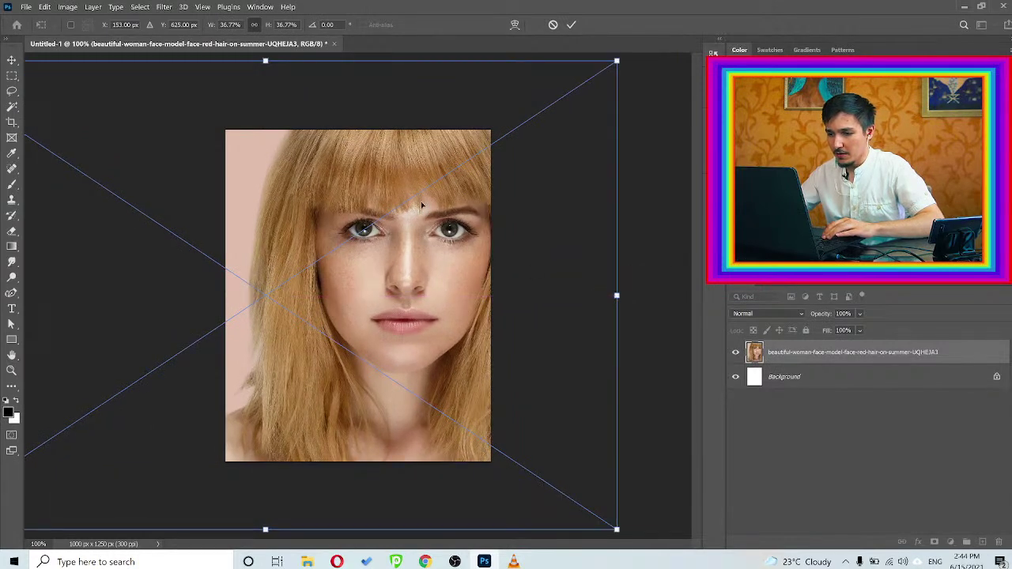
pyautogui.moveTo(424, 217); pyautogui.dragTo(379, 245)
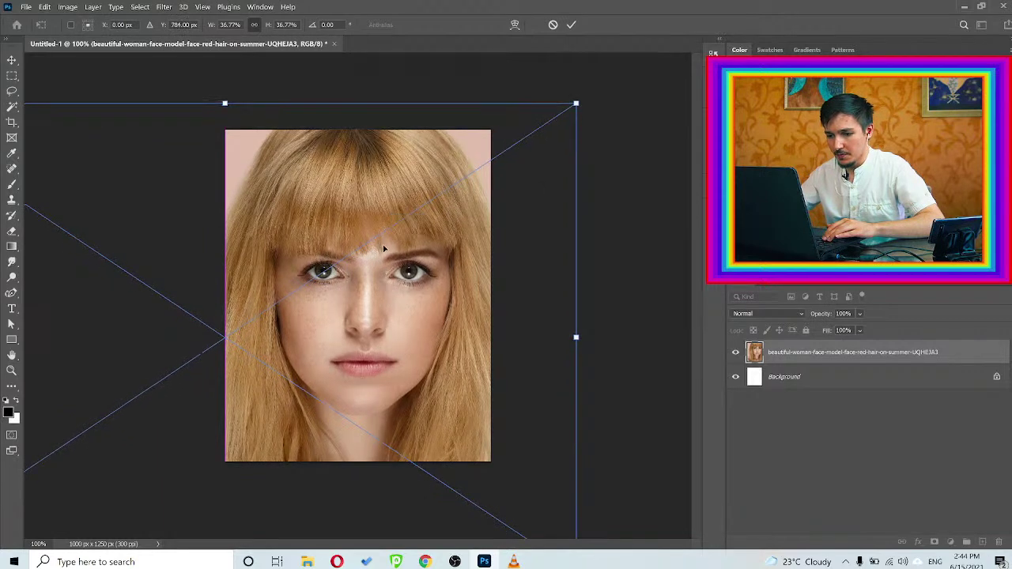
pyautogui.click(572, 25)
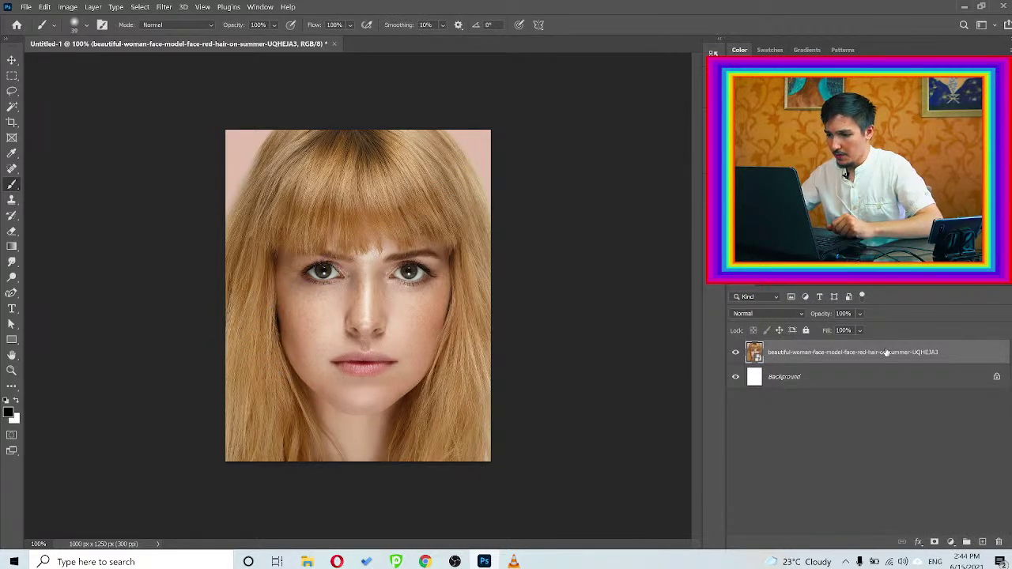
# Delete the white Background layer and check the audio mixer levels in OBS before returning to Photoshop
pyautogui.moveTo(896, 379); pyautogui.dragTo(999, 542)
pyautogui.click(455, 562)
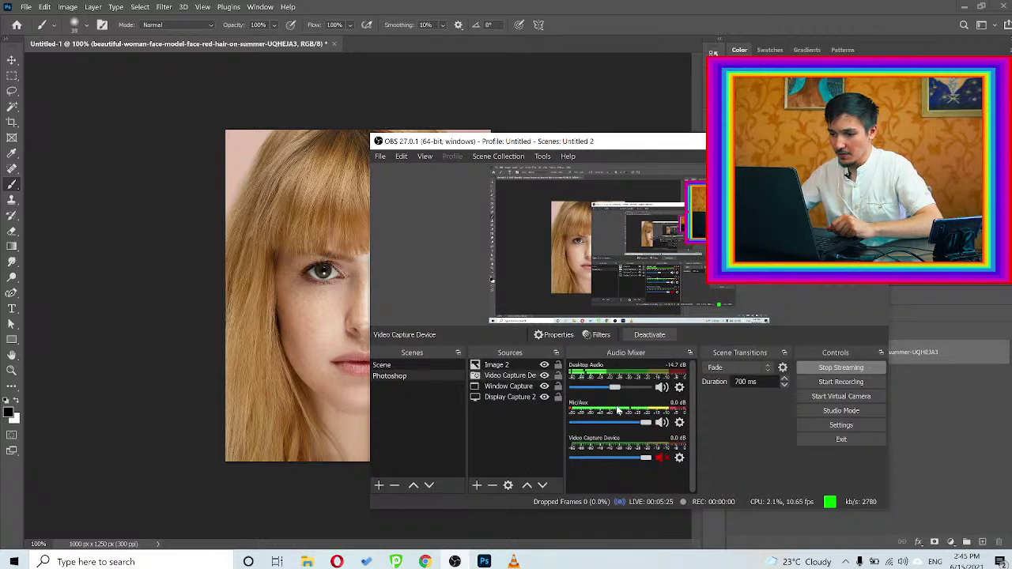
pyautogui.click(596, 7)
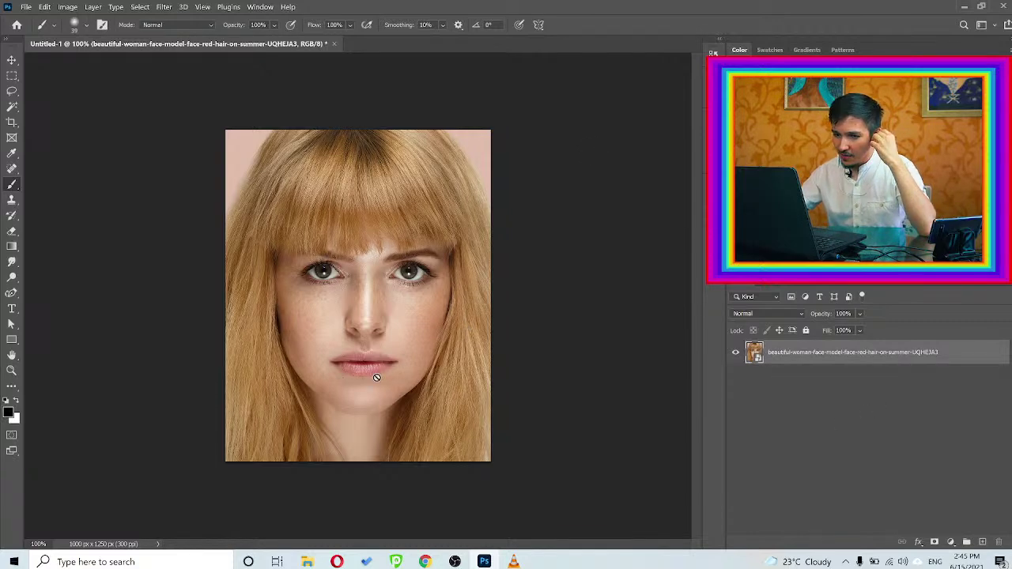
# Trace a Curvature Pen path in Combine Shapes mode from one temple along the jaw and chin to the other temple
pyautogui.click(11, 293)
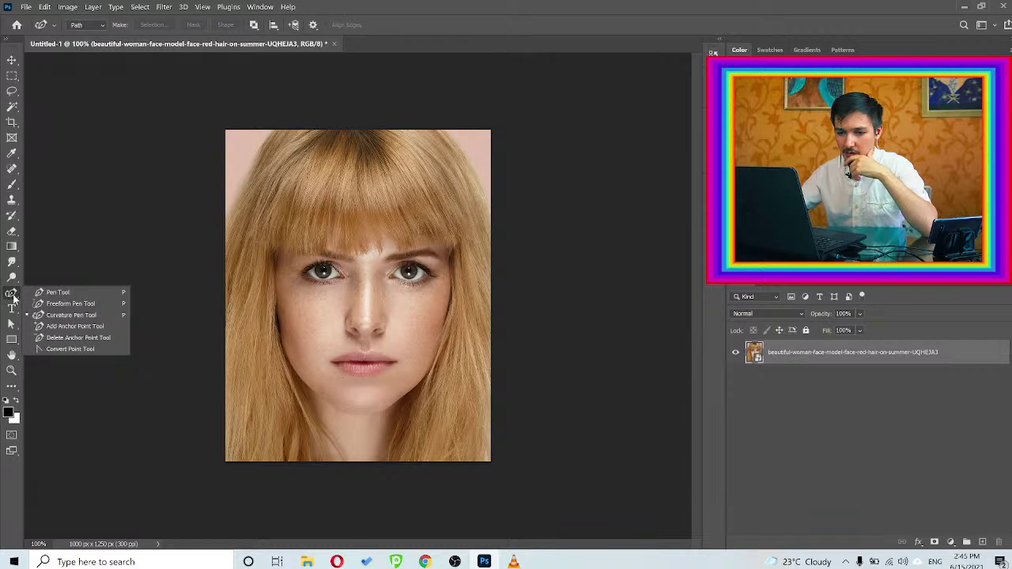
pyautogui.click(57, 315)
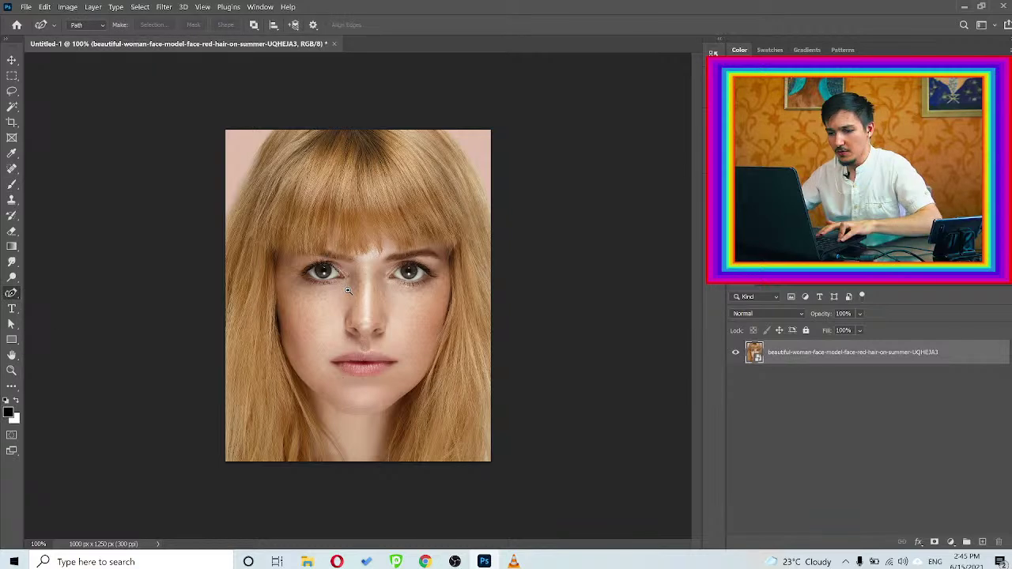
pyautogui.scroll(2, 348, 291)
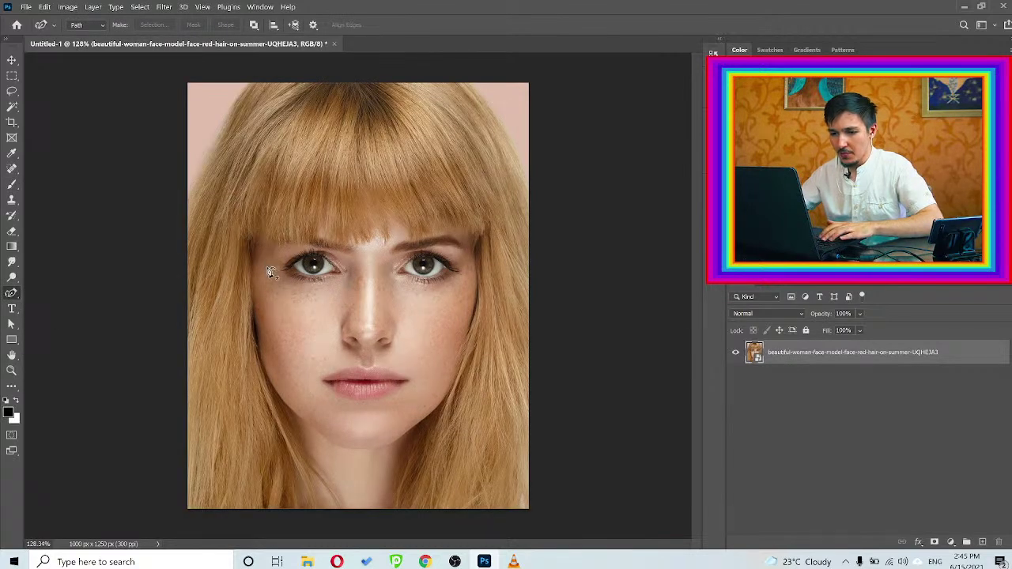
pyautogui.click(253, 24)
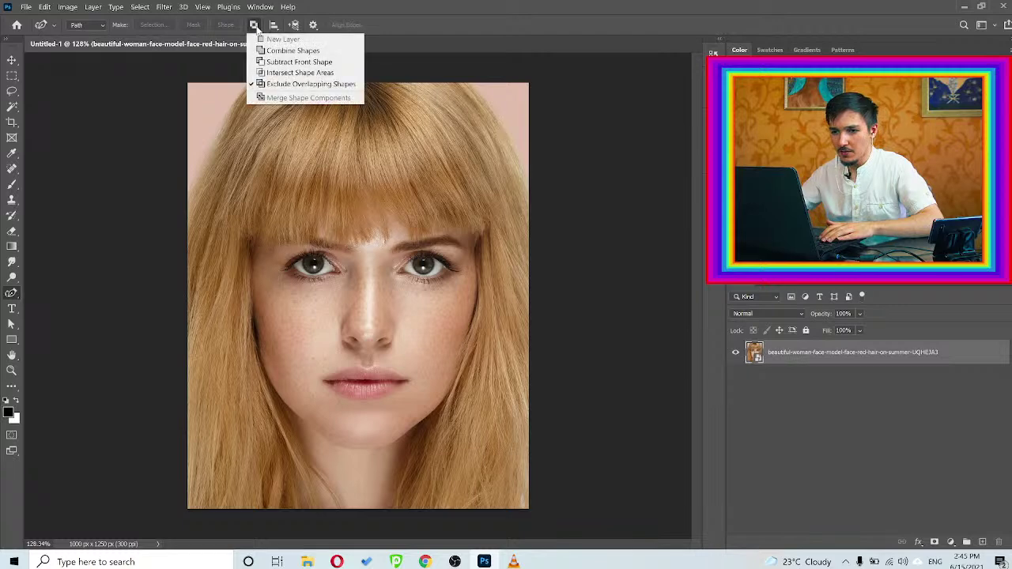
pyautogui.click(272, 52)
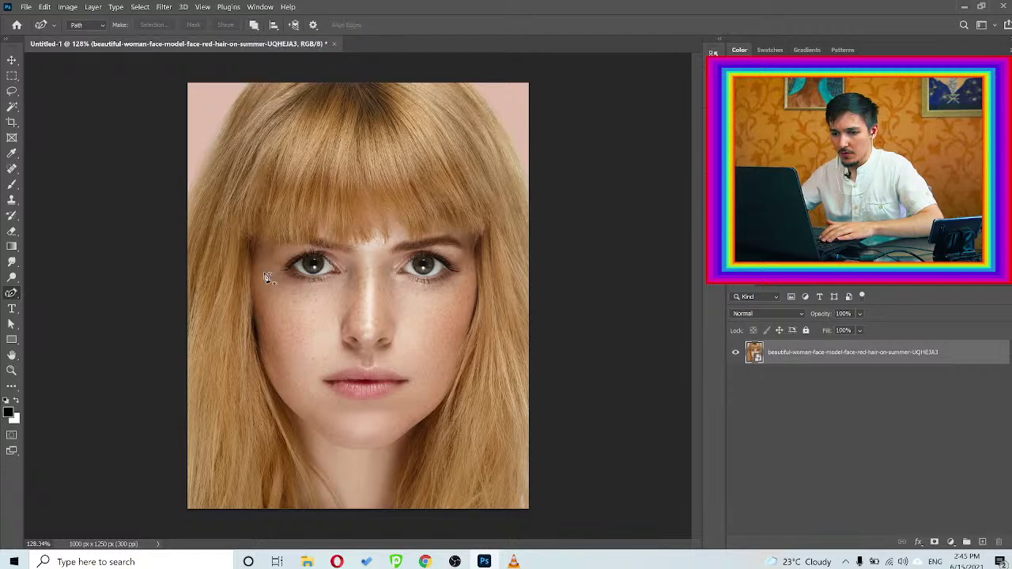
pyautogui.click(266, 273)
pyautogui.click(270, 314)
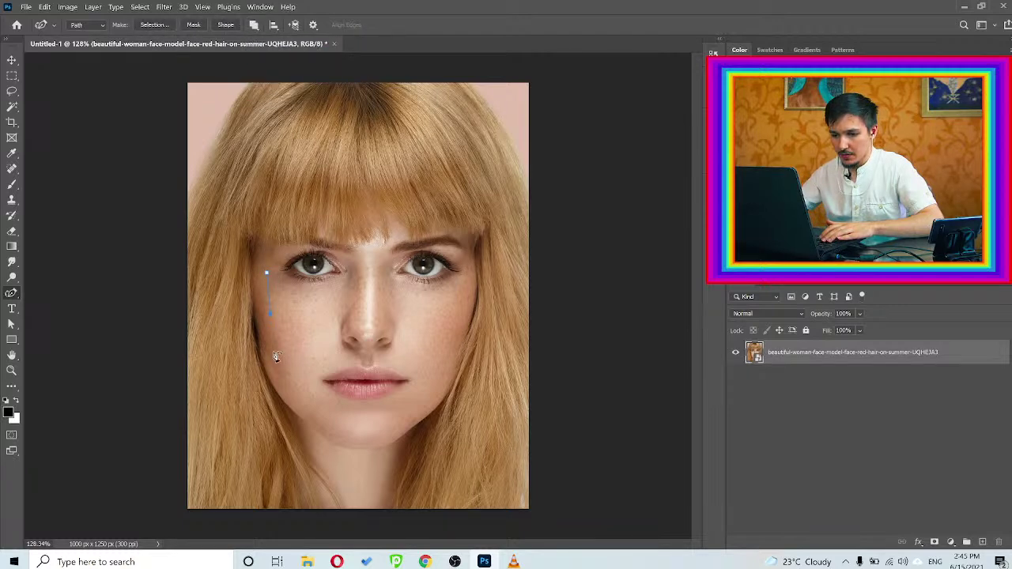
pyautogui.click(274, 353)
pyautogui.click(297, 385)
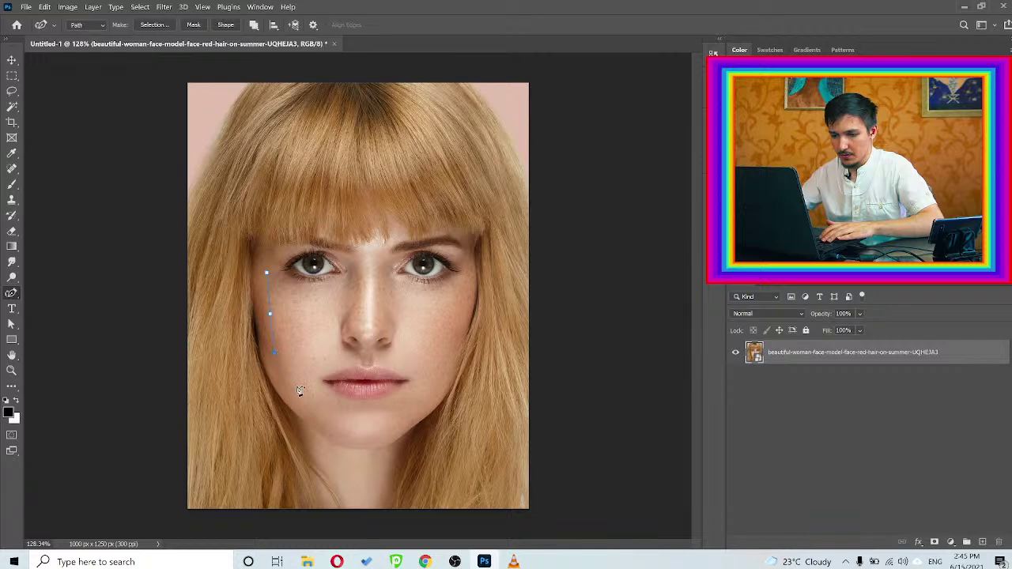
pyautogui.click(339, 426)
pyautogui.click(380, 427)
pyautogui.click(427, 394)
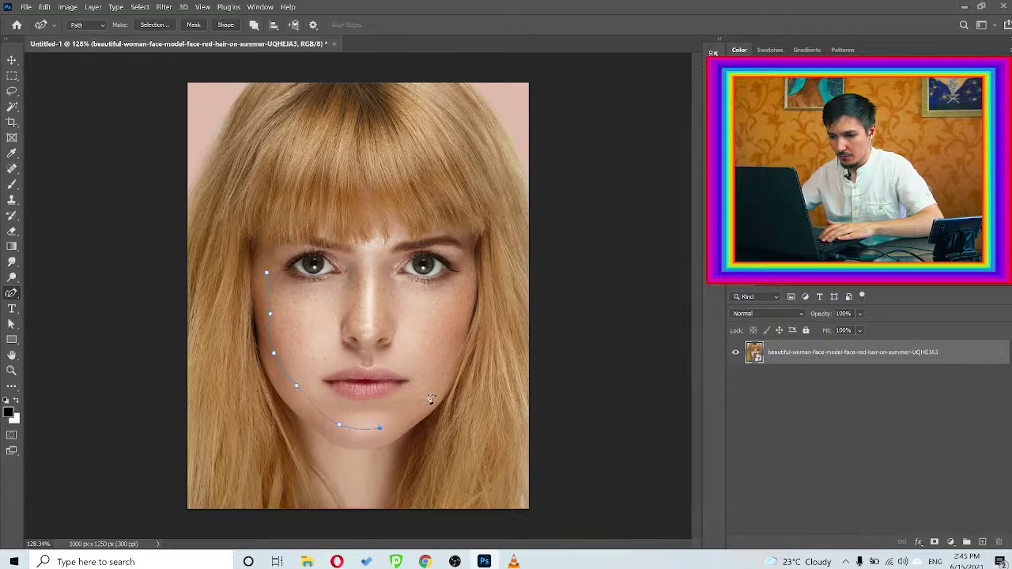
pyautogui.click(453, 336)
pyautogui.click(464, 282)
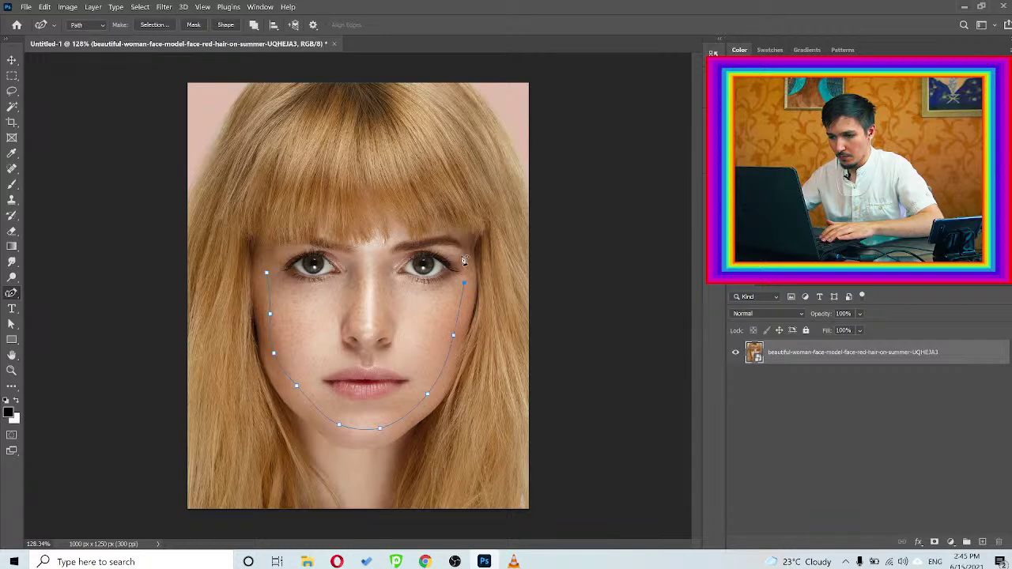
# Continue the path over both eyebrows and across the nose bridge, closing it at the starting anchor point
pyautogui.click(462, 256)
pyautogui.click(461, 242)
pyautogui.click(439, 241)
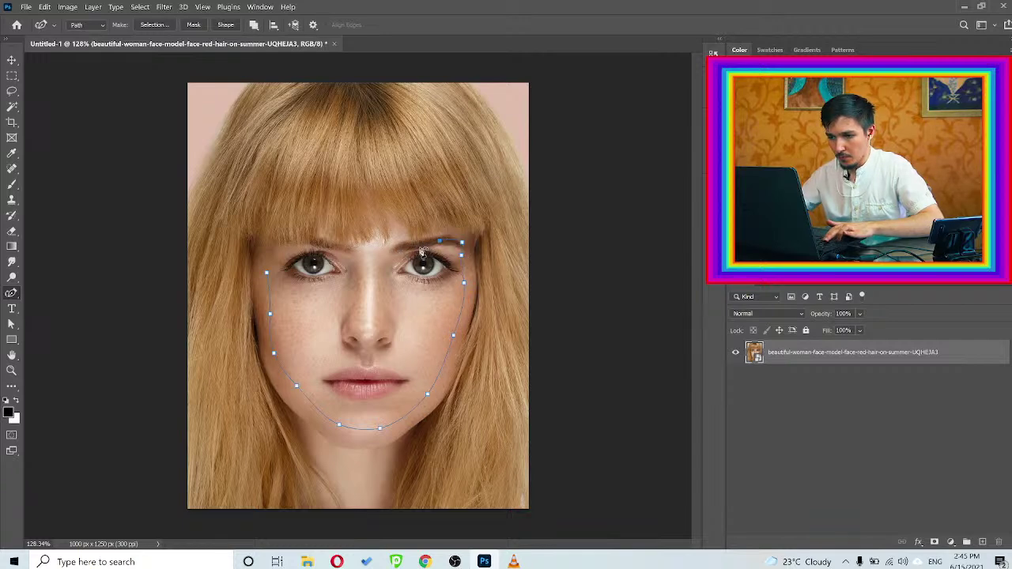
pyautogui.click(418, 248)
pyautogui.click(388, 255)
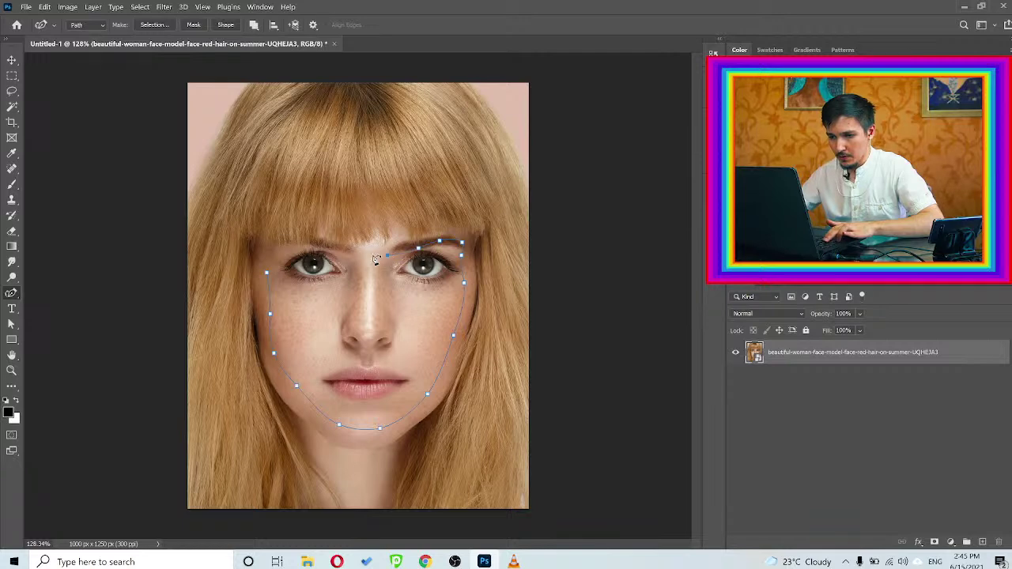
pyautogui.click(375, 250)
pyautogui.click(360, 250)
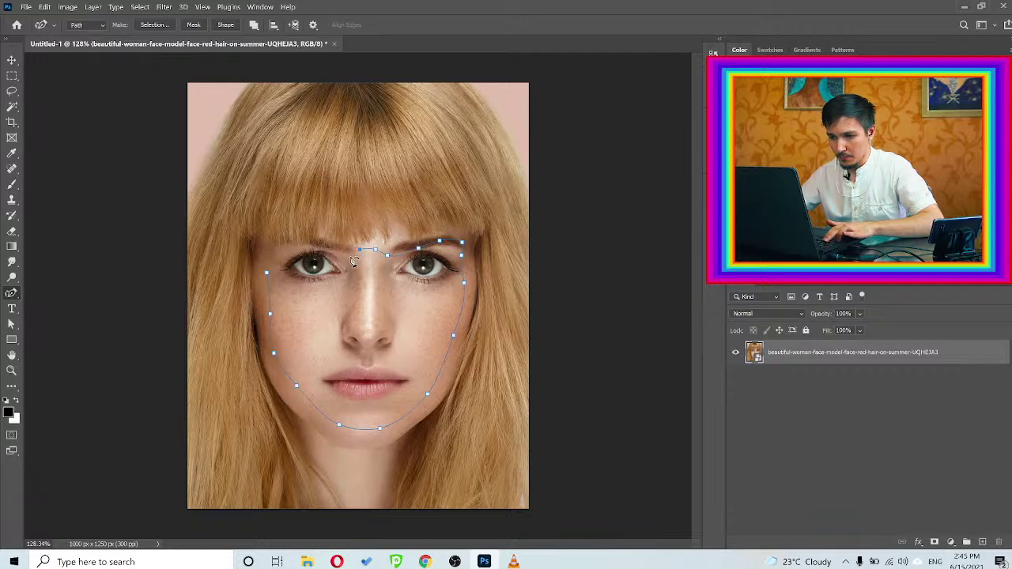
pyautogui.click(319, 246)
pyautogui.click(277, 257)
pyautogui.click(268, 275)
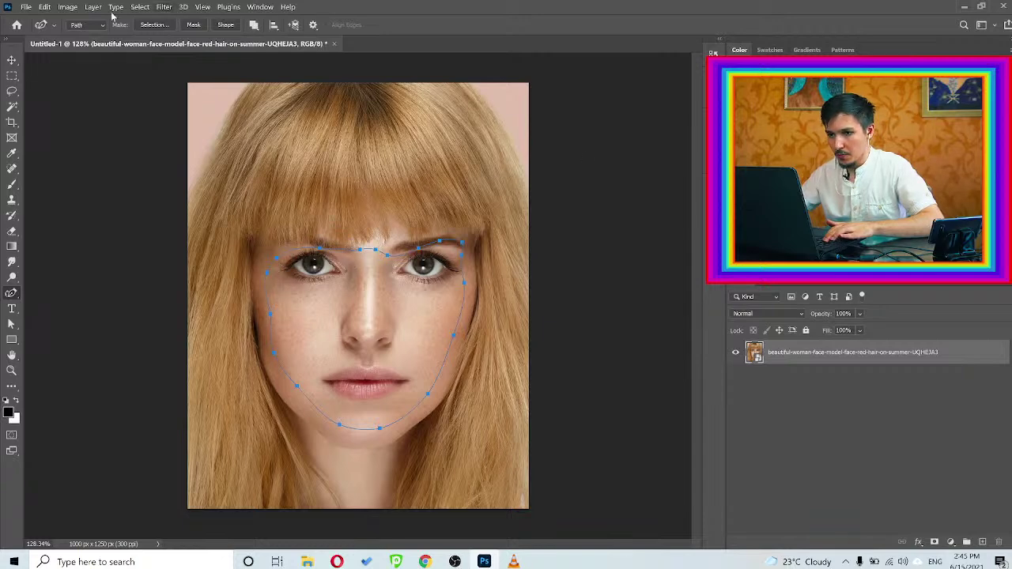
pyautogui.click(147, 26)
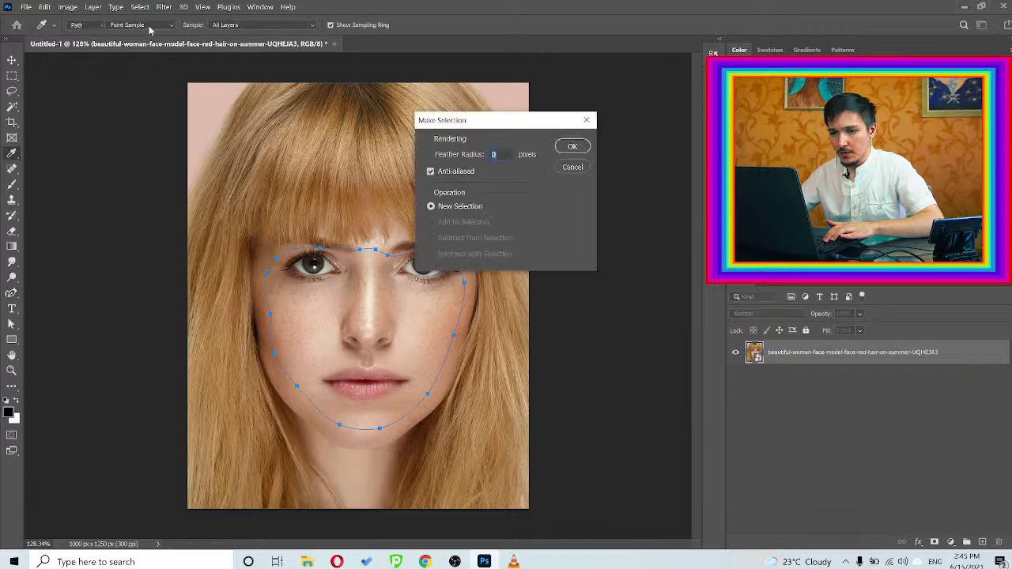
pyautogui.click(573, 145)
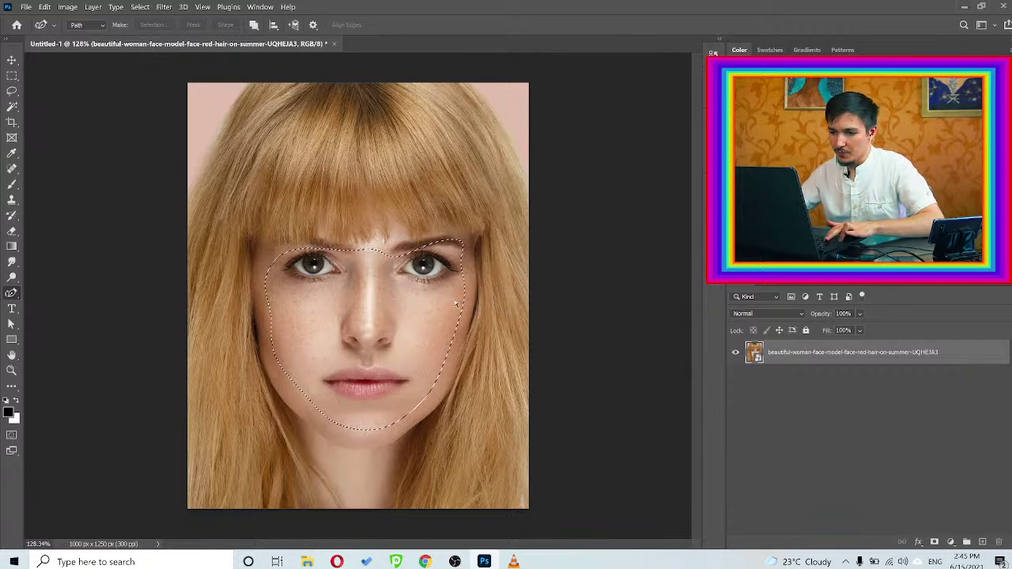
pyautogui.hotkey('ctrl', 'z')
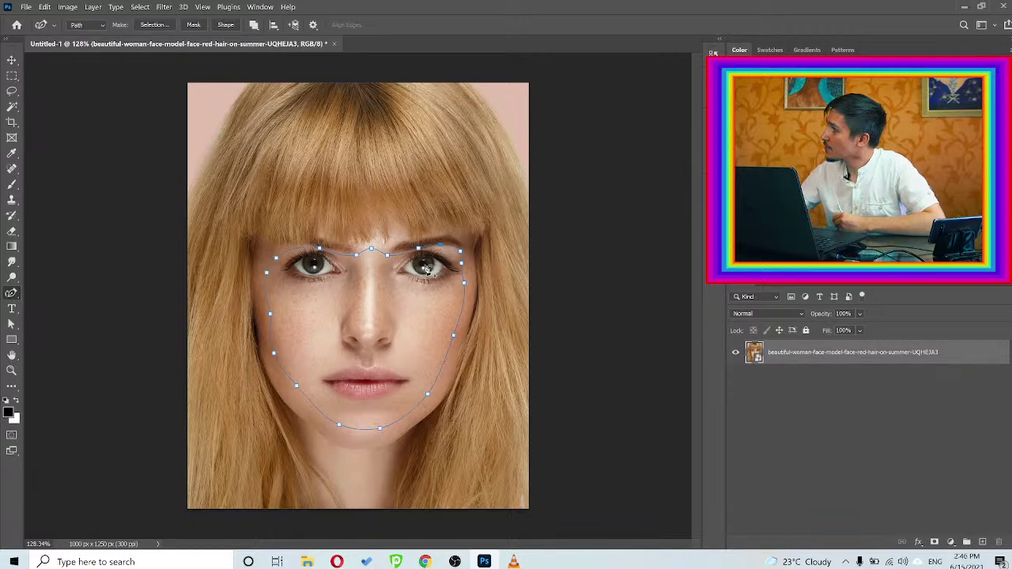
# Switch to OBS, raise the Desktop Audio level to -1.3 dB and return to Photoshop
pyautogui.click(455, 562)
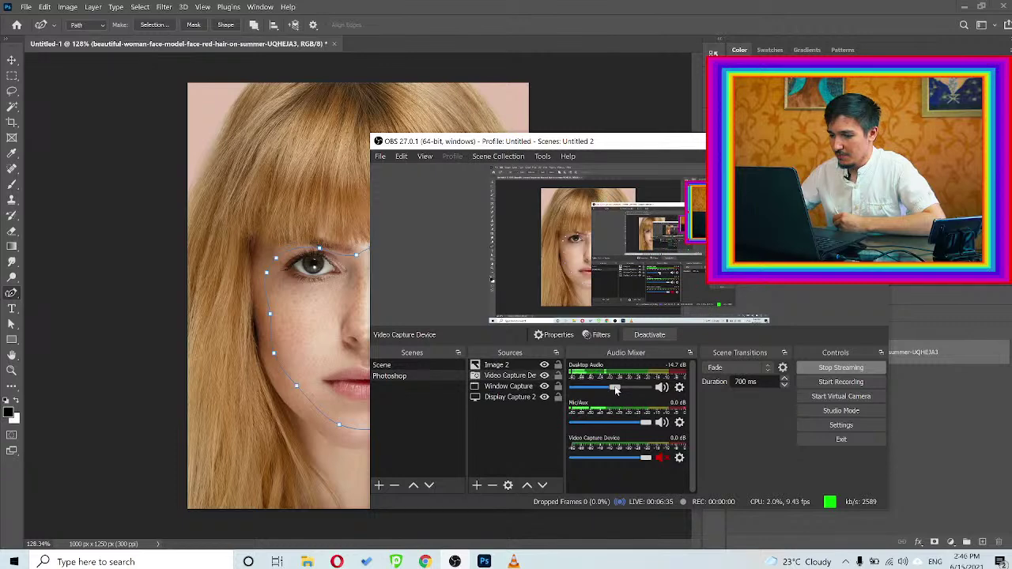
pyautogui.moveTo(617, 390); pyautogui.dragTo(631, 388)
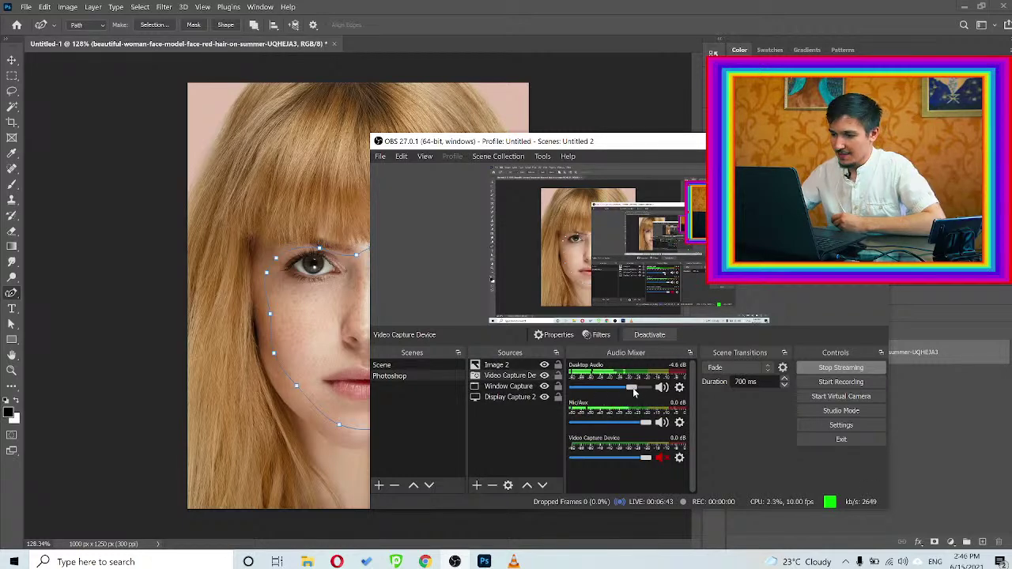
pyautogui.moveTo(632, 388); pyautogui.dragTo(642, 390)
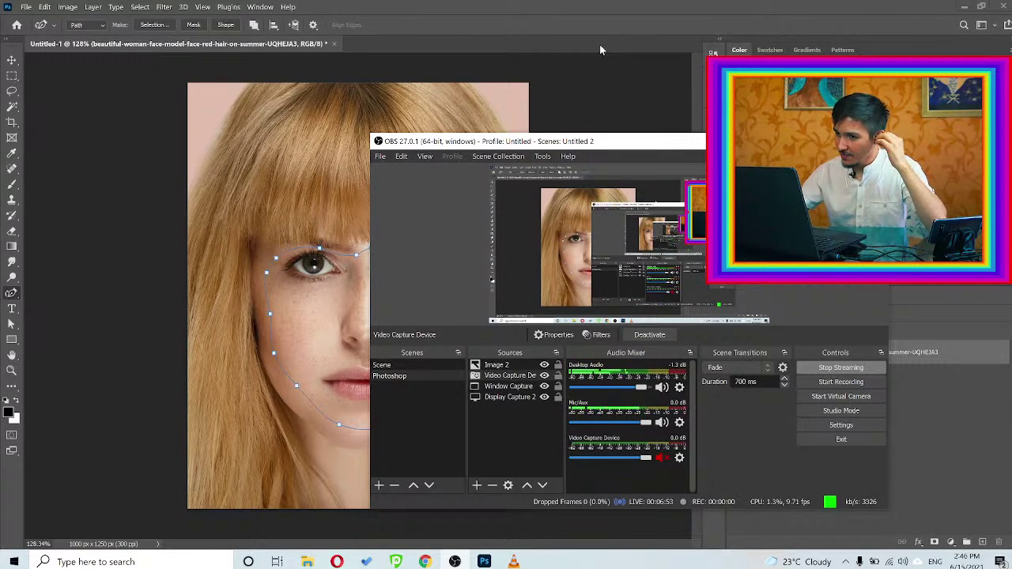
pyautogui.click(603, 16)
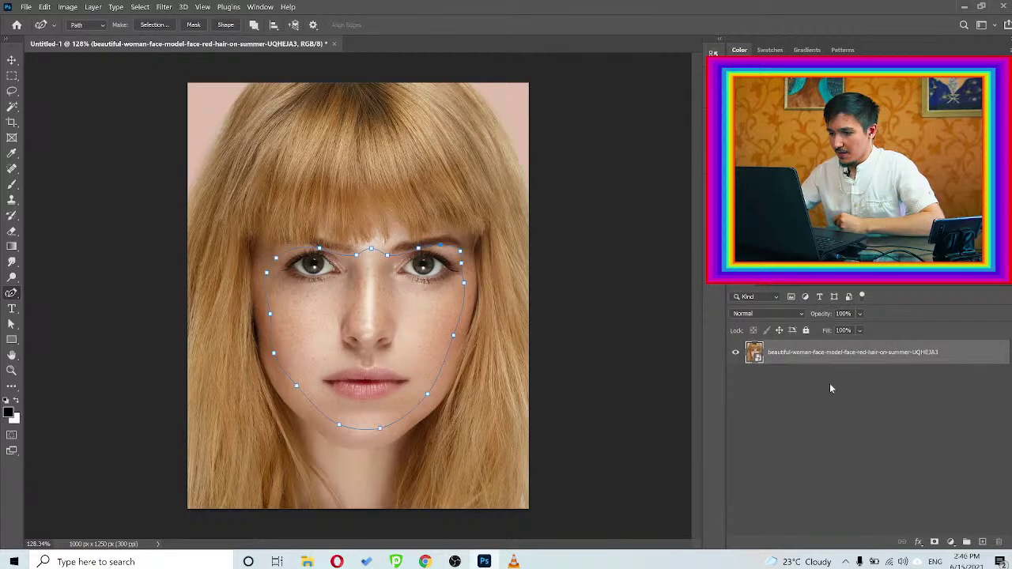
# Convert the face path to a selection with 0 px feather and apply it as an inverted layer mask that cuts out the face
pyautogui.click(154, 26)
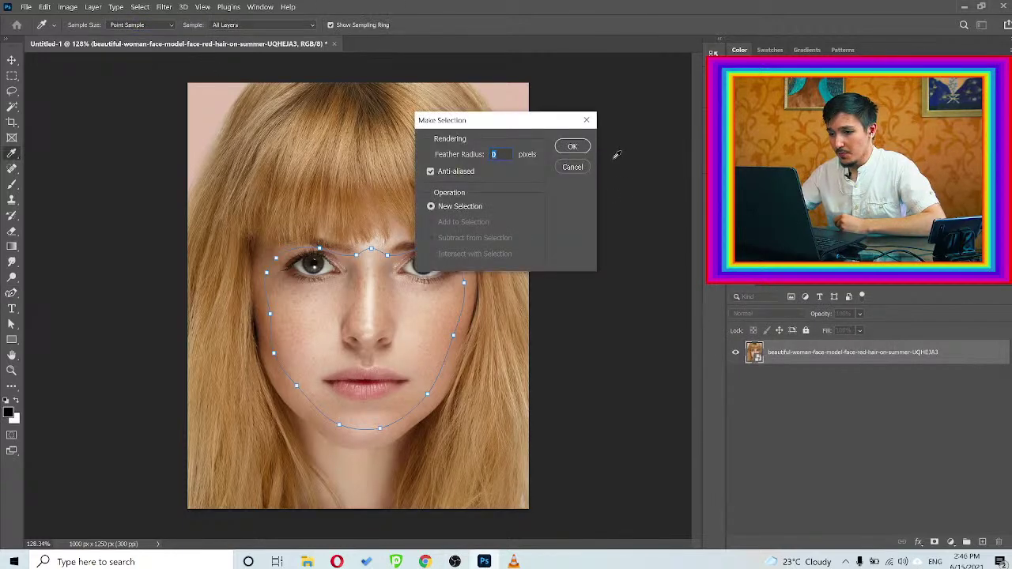
pyautogui.click(572, 147)
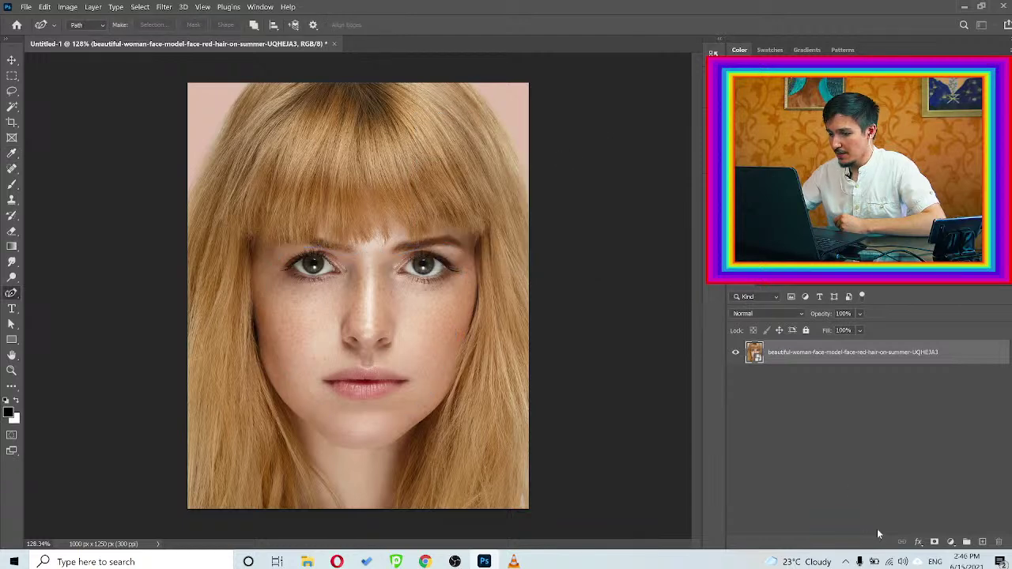
pyautogui.click(934, 542)
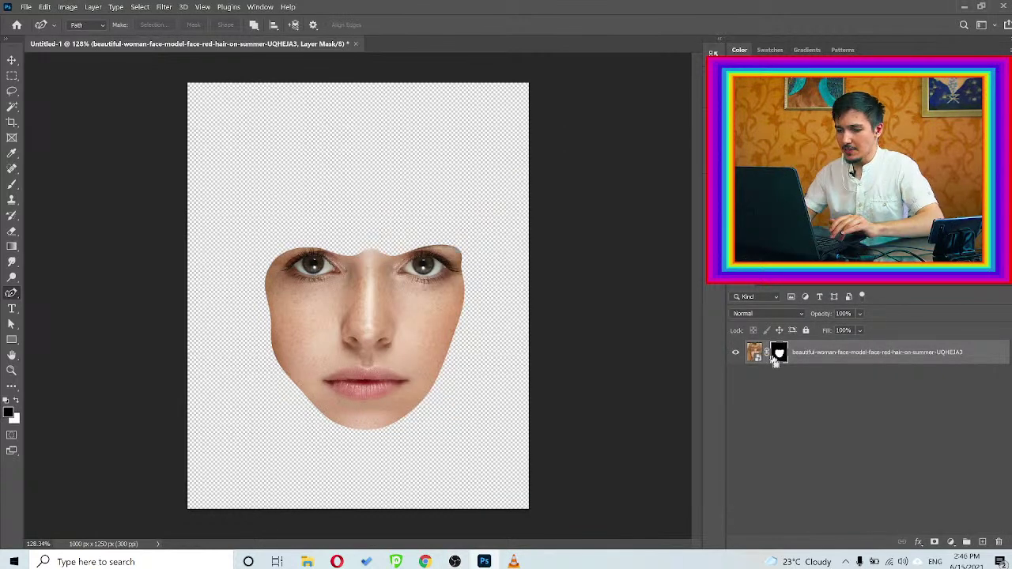
pyautogui.hotkey('ctrl', 'i')
pyautogui.press('v')
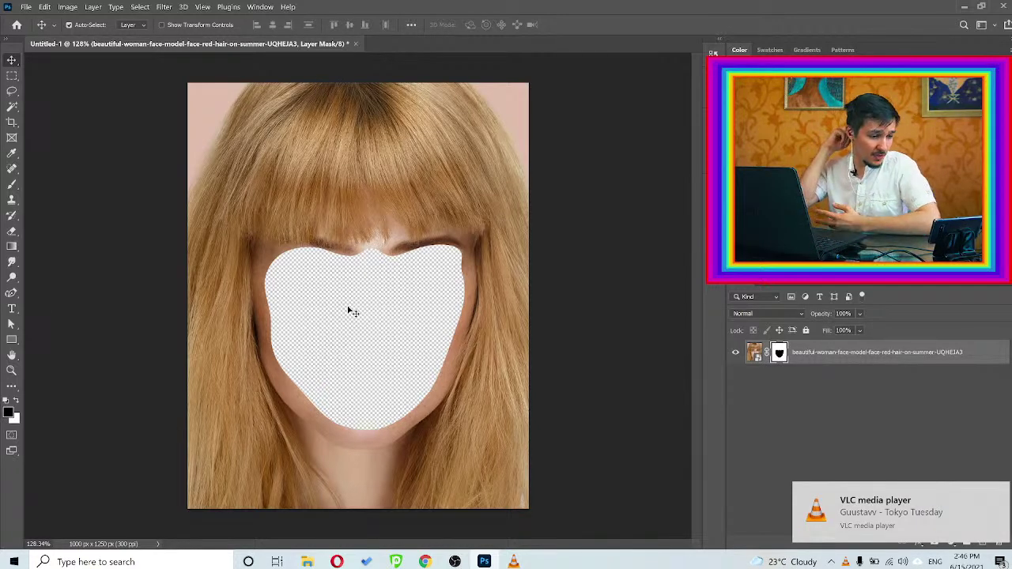
# Place the green circuit board photo from the Downloads folder into the portrait document as a new layer at its default size
pyautogui.click(831, 427)
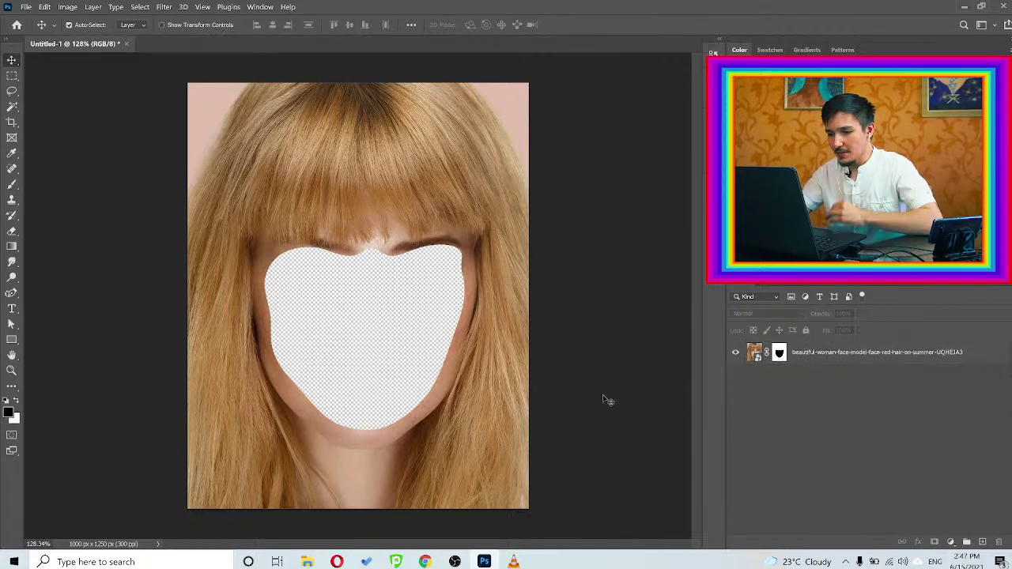
pyautogui.click(307, 561)
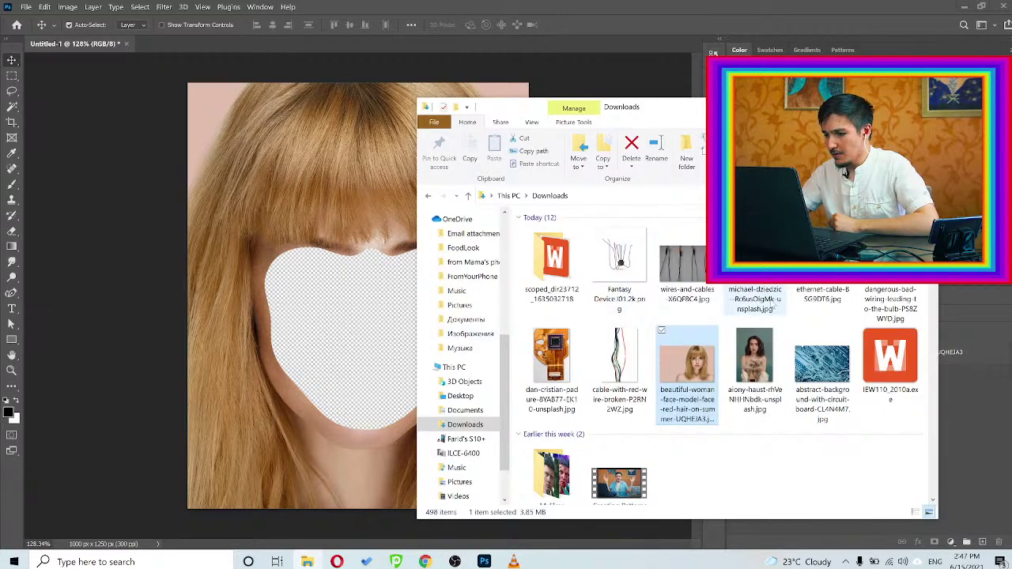
pyautogui.click(755, 301)
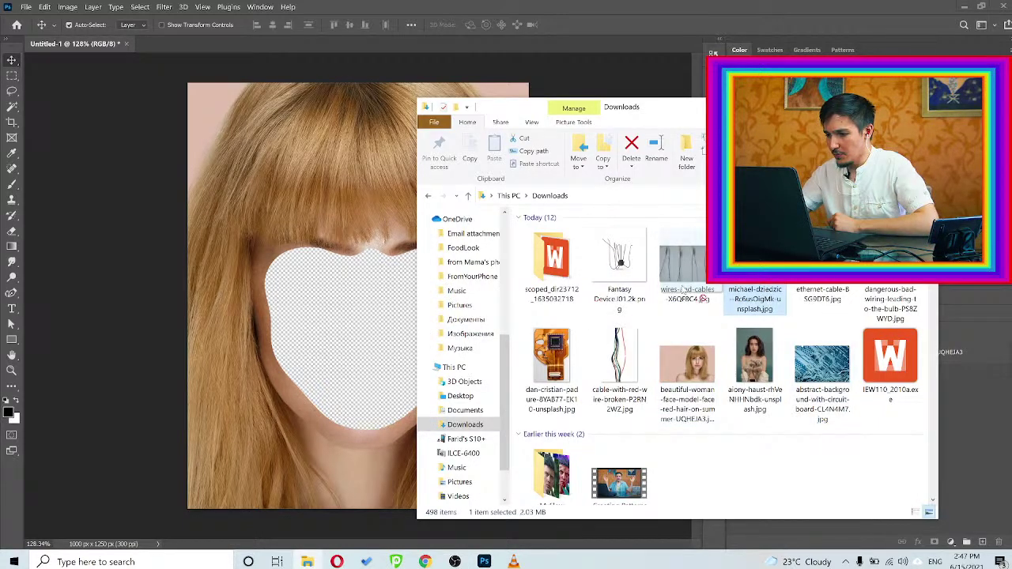
pyautogui.click(370, 340)
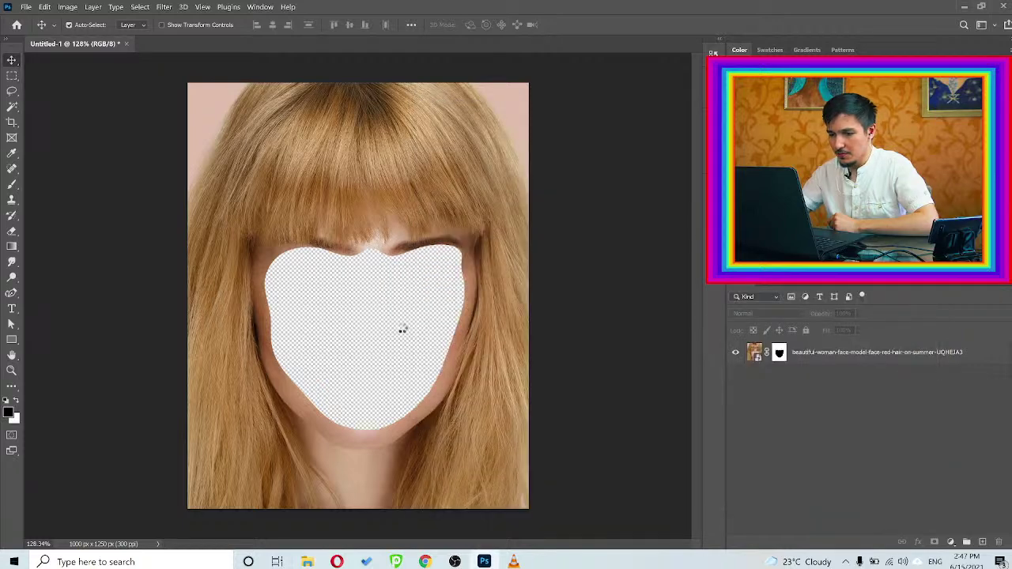
pyautogui.moveTo(403, 329); pyautogui.dragTo(400, 332)
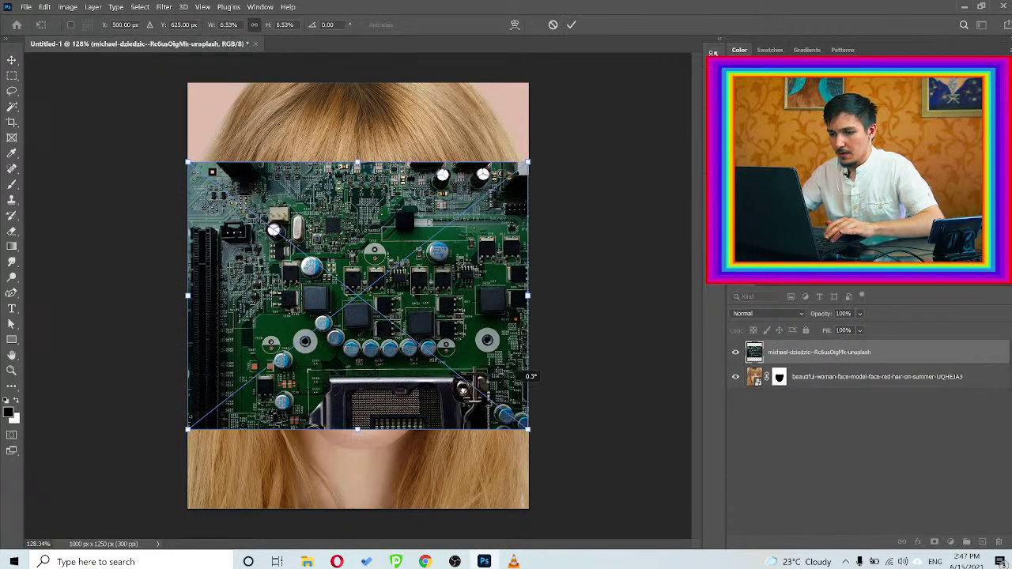
pyautogui.moveTo(524, 379); pyautogui.dragTo(583, 285)
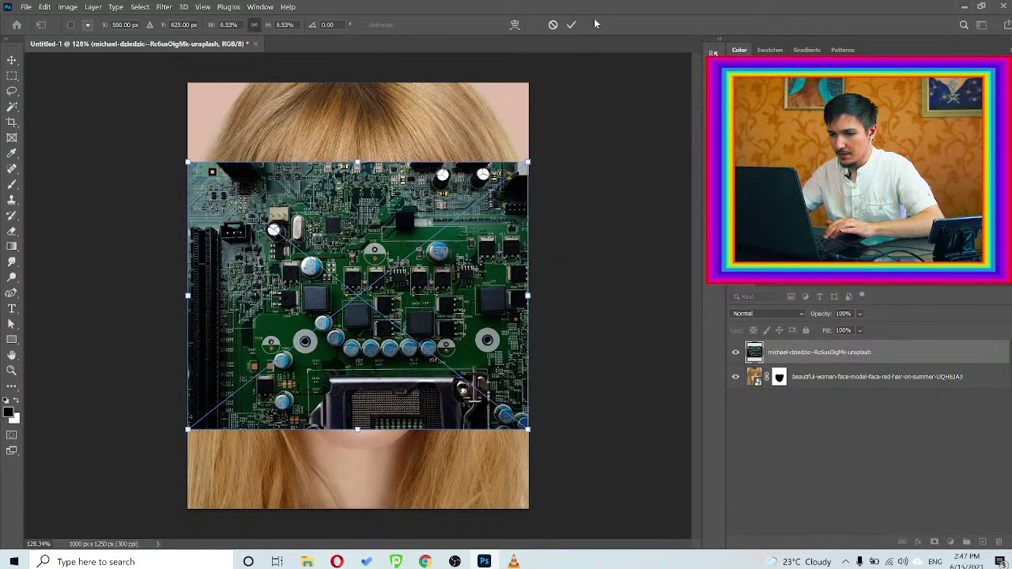
pyautogui.click(571, 25)
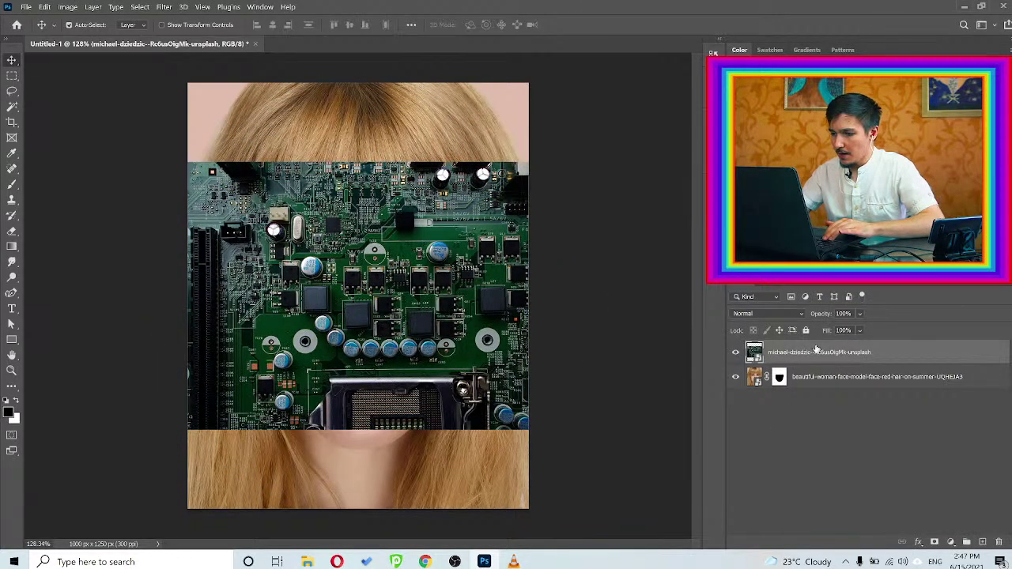
# Move the circuit board layer beneath the masked portrait and shift it slightly left and down behind the face opening
pyautogui.moveTo(816, 349); pyautogui.dragTo(803, 411)
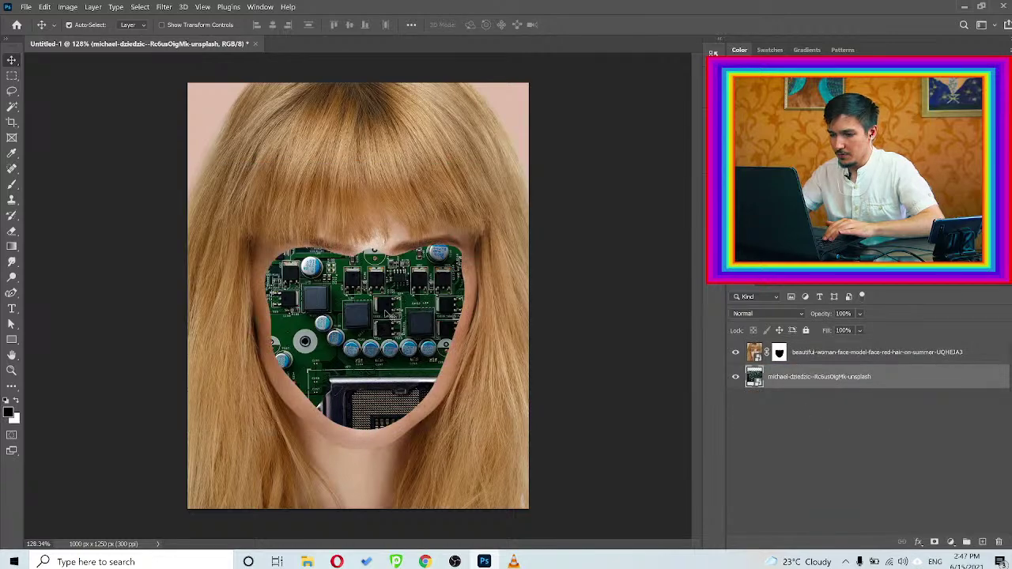
pyautogui.moveTo(386, 314); pyautogui.dragTo(378, 323)
pyautogui.hotkey('ctrl', '+')
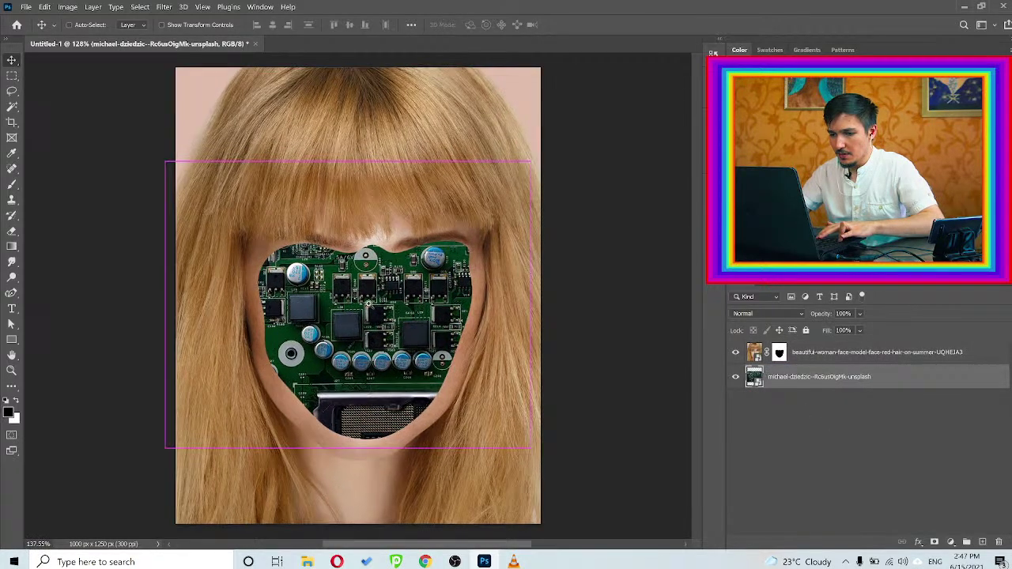
pyautogui.scroll(3, 368, 304)
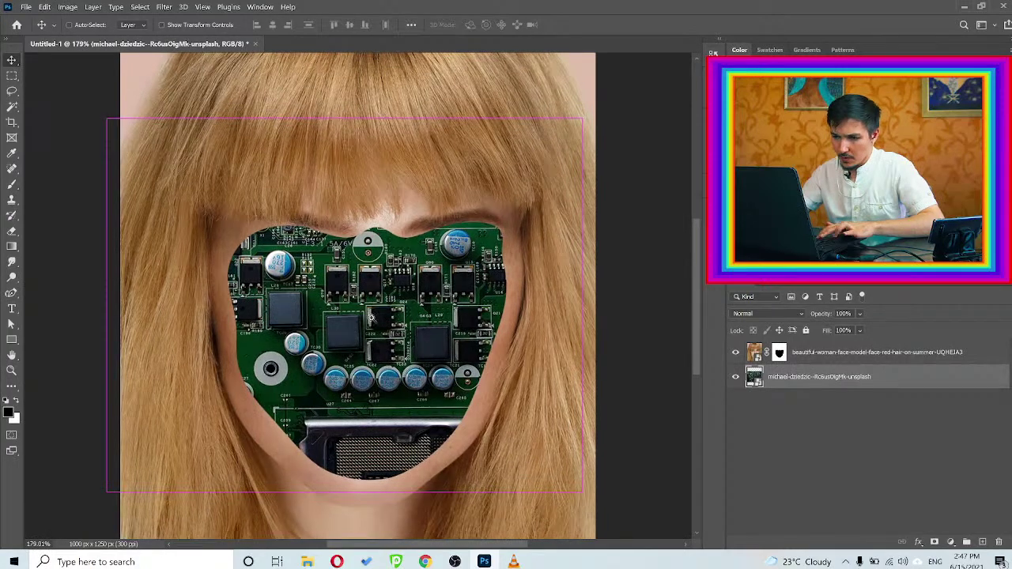
pyautogui.scroll(-1, 373, 296)
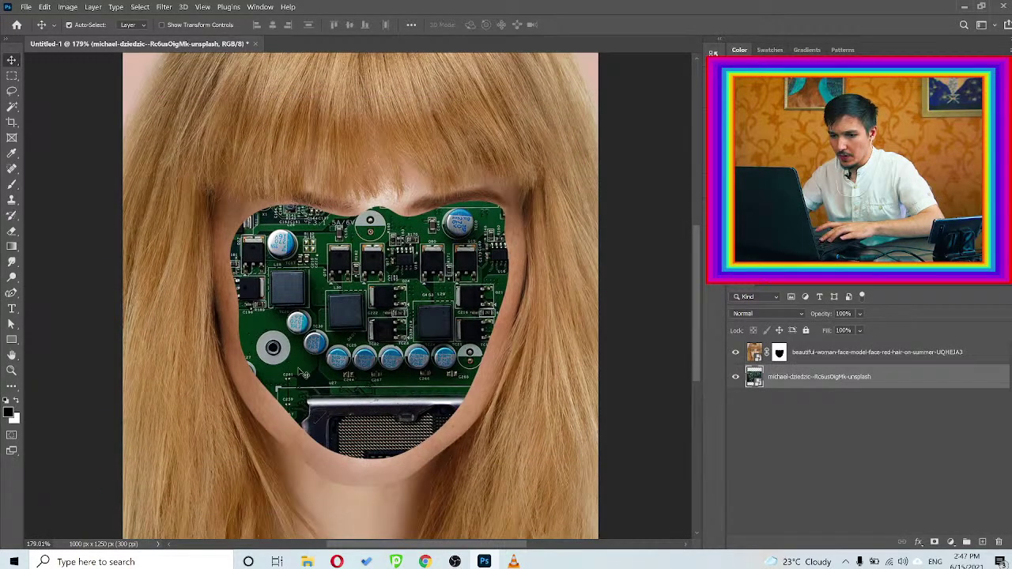
# Inspect the edges of the face cutout around the brows, cheeks and chin with the portrait's layer mask and the Brush active
pyautogui.click(779, 353)
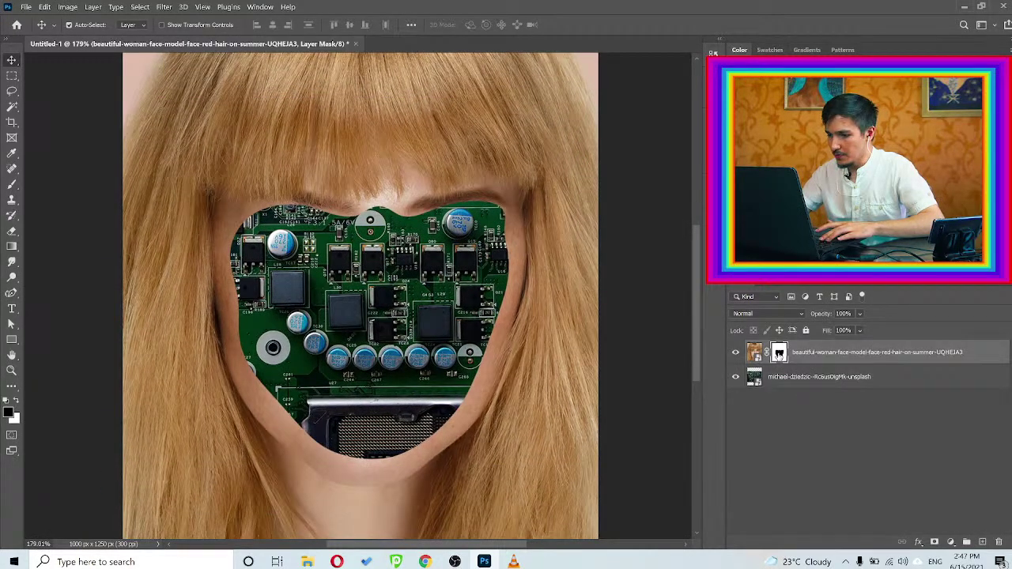
pyautogui.moveTo(258, 293); pyautogui.dragTo(305, 299)
pyautogui.press('b')
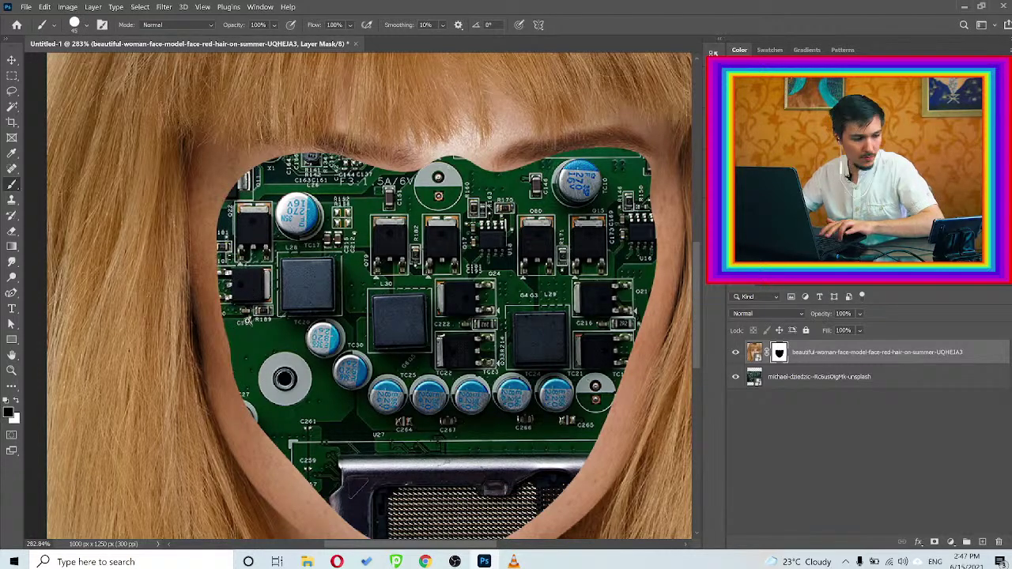
pyautogui.scroll(2, 249, 314)
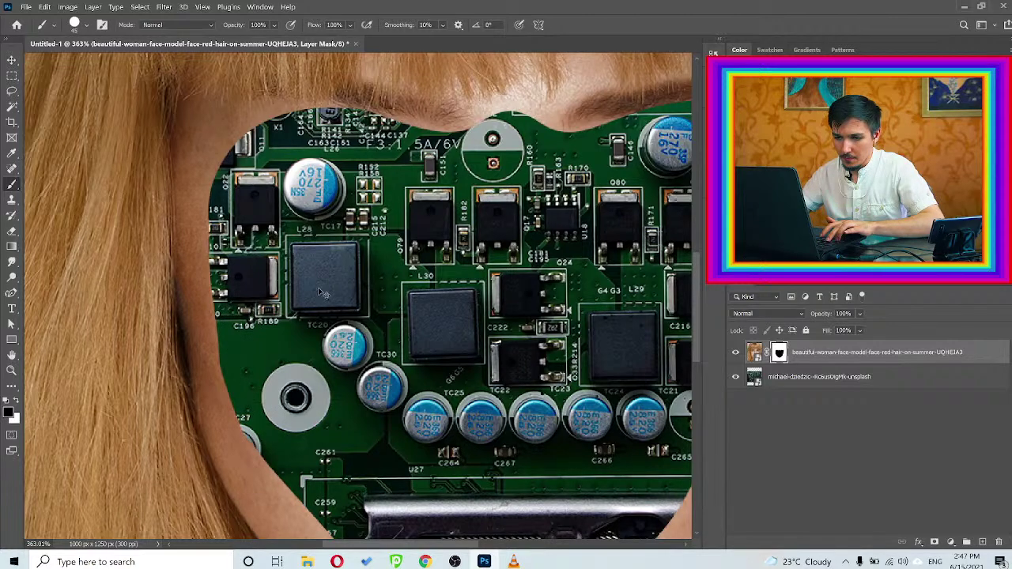
pyautogui.scroll(-4, 308, 285)
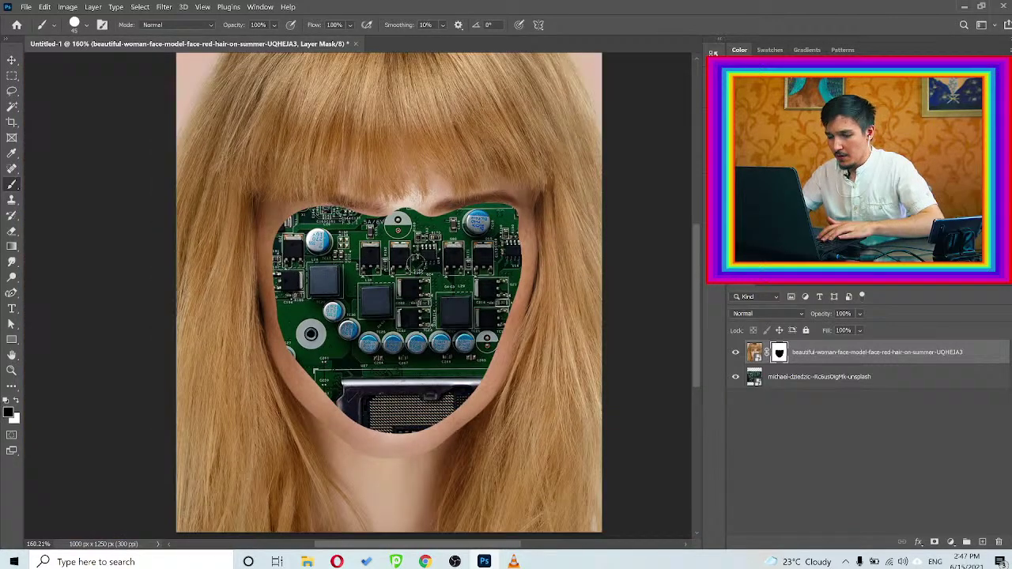
pyautogui.scroll(1, 380, 379)
pyautogui.scroll(4, 381, 379)
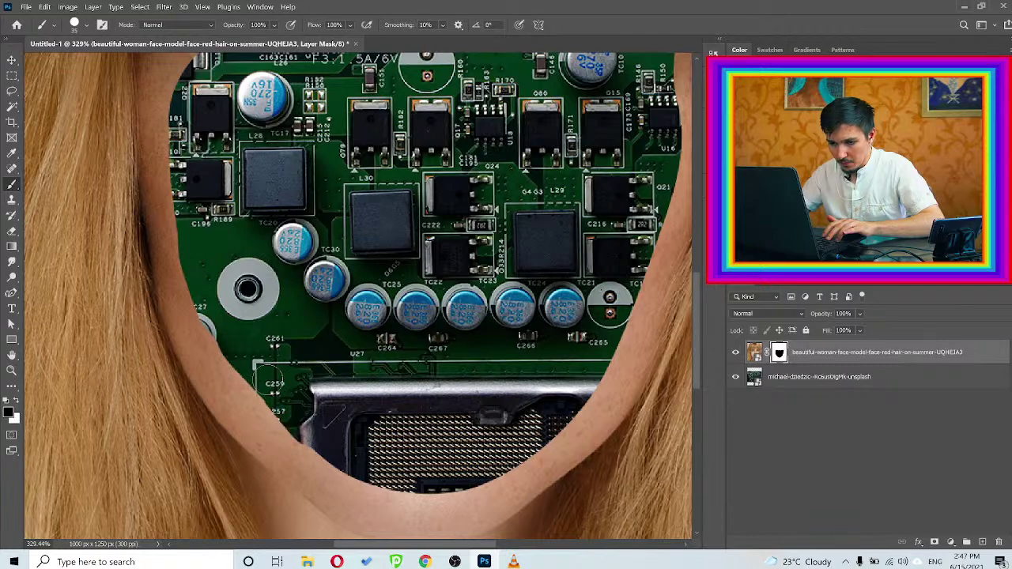
pyautogui.scroll(1, 318, 427)
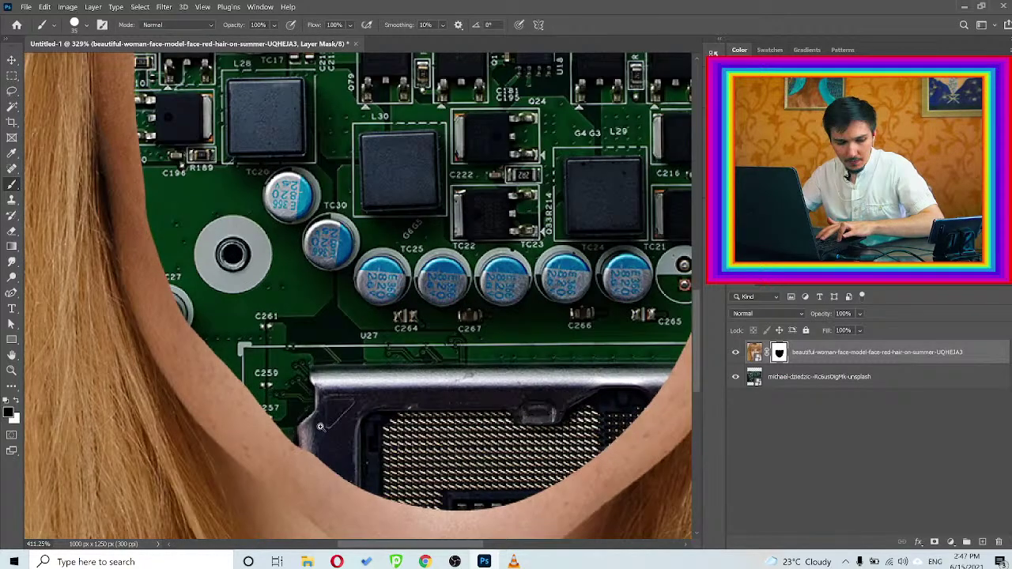
pyautogui.moveTo(320, 427); pyautogui.dragTo(343, 387)
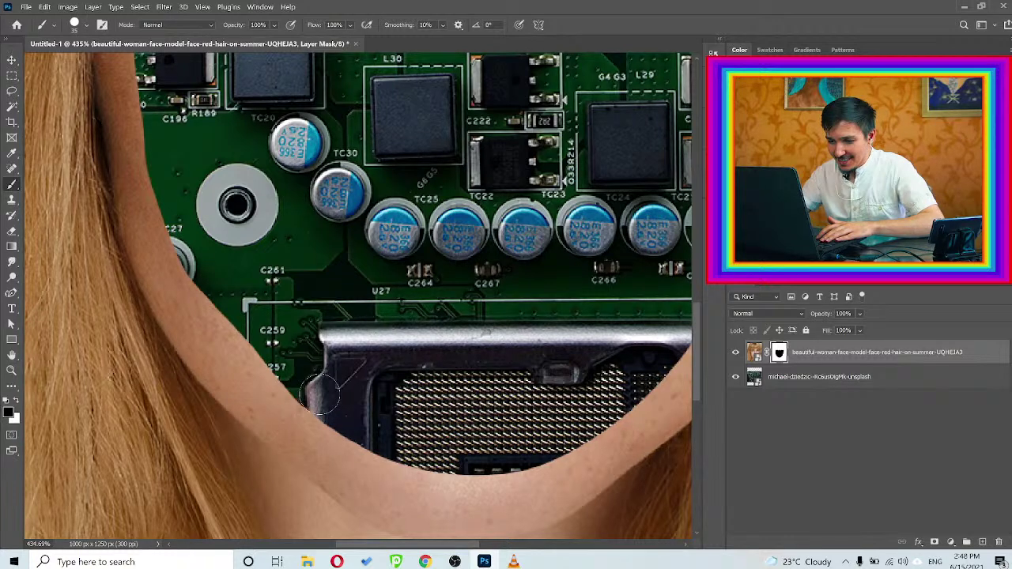
pyautogui.moveTo(372, 336); pyautogui.dragTo(326, 336)
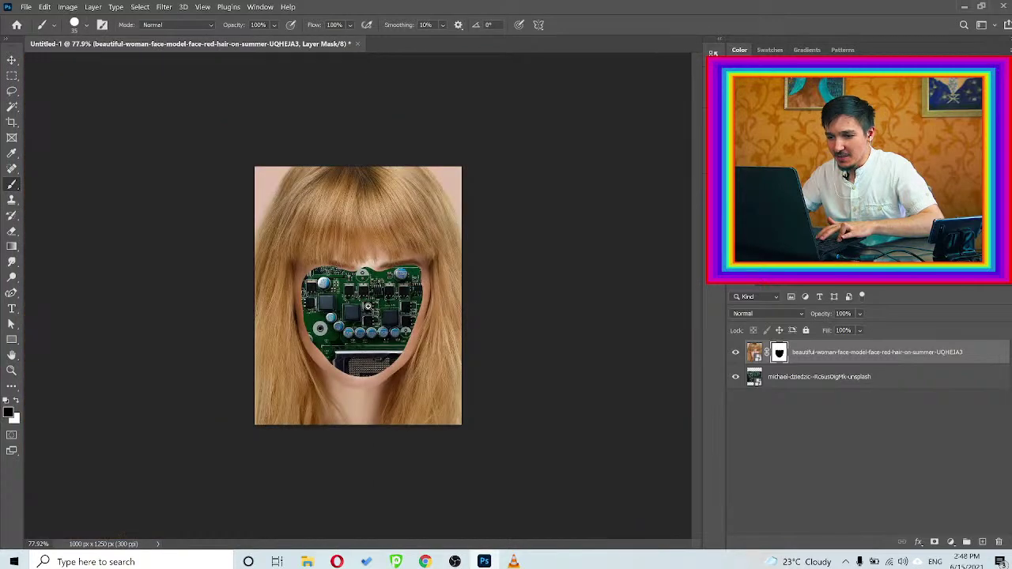
# Scale the circuit board layer to 4.91% and position it at X 500 px, Y 745.89 px behind the face opening
pyautogui.moveTo(370, 306); pyautogui.dragTo(389, 305)
pyautogui.scroll(1, 387, 312)
pyautogui.press('v')
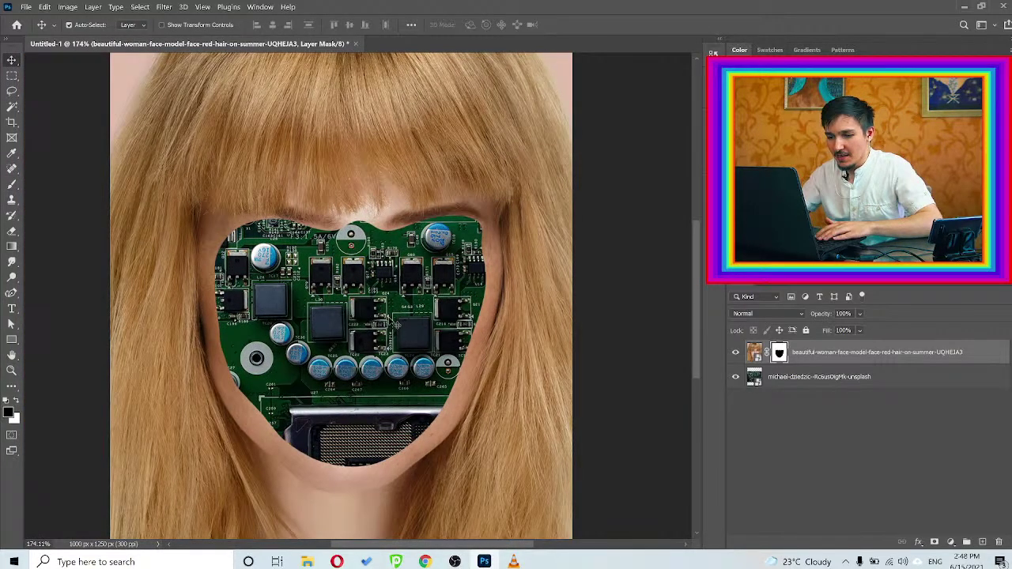
pyautogui.click(786, 379)
pyautogui.hotkey('ctrl', 't')
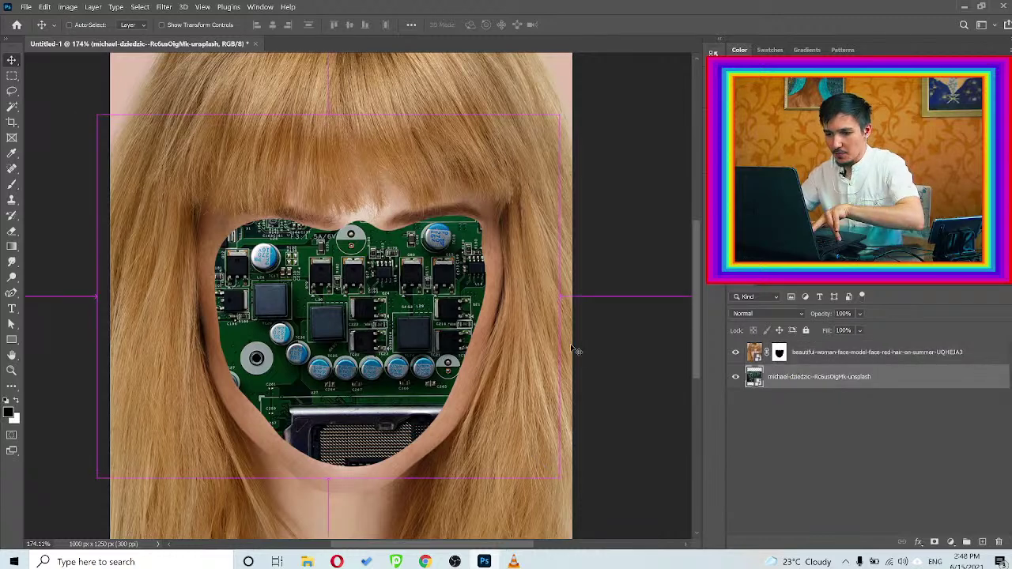
pyautogui.moveTo(560, 295); pyautogui.dragTo(524, 294)
pyautogui.moveTo(444, 272); pyautogui.dragTo(465, 311)
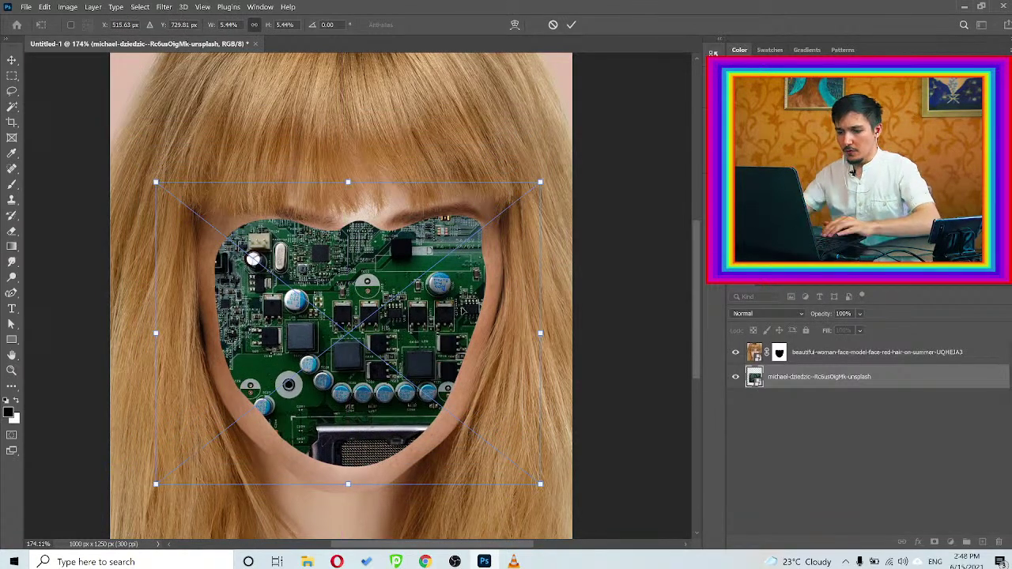
pyautogui.moveTo(539, 333); pyautogui.dragTo(521, 333)
pyautogui.moveTo(373, 290); pyautogui.dragTo(367, 298)
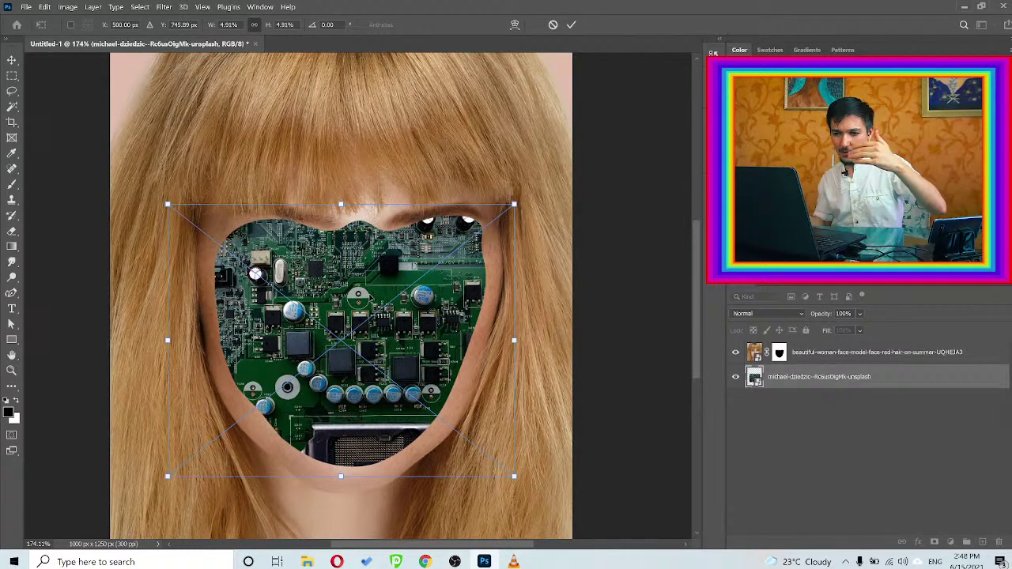
# Warp the circuit board with the Inflate preset and a negative bend of about -51% so it curves inward
pyautogui.rightClick(398, 364)
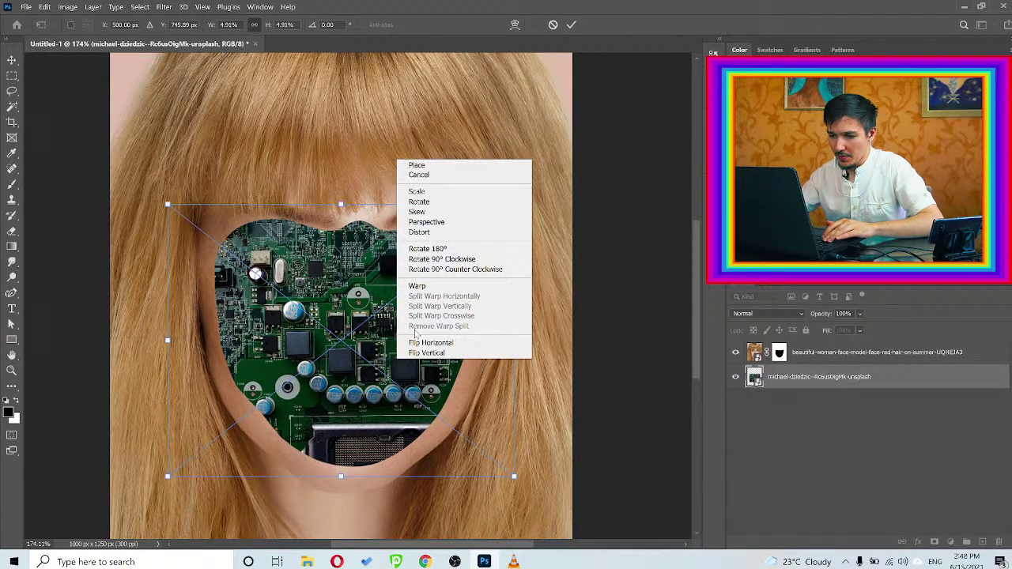
pyautogui.click(419, 285)
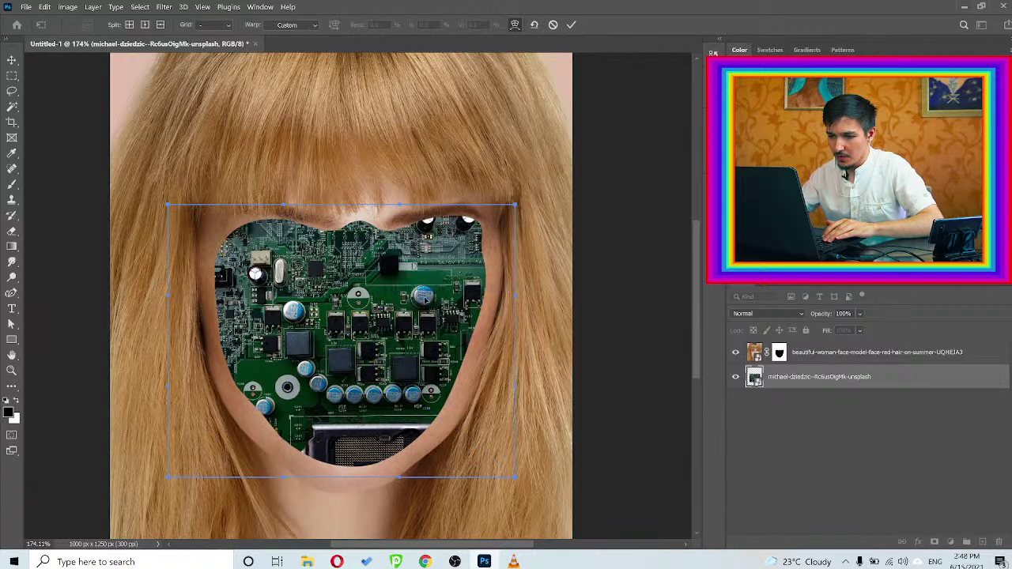
pyautogui.click(299, 29)
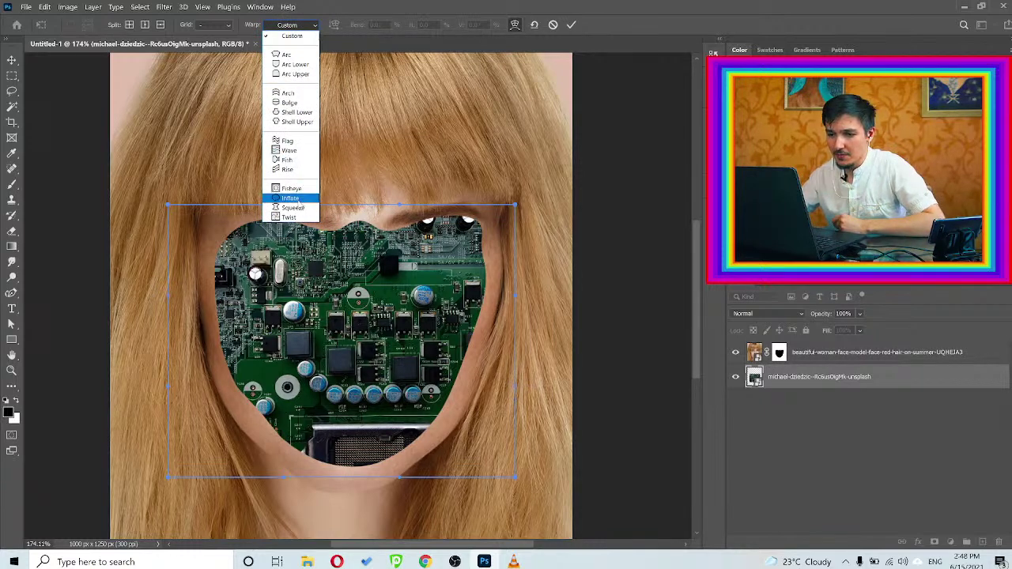
pyautogui.click(291, 197)
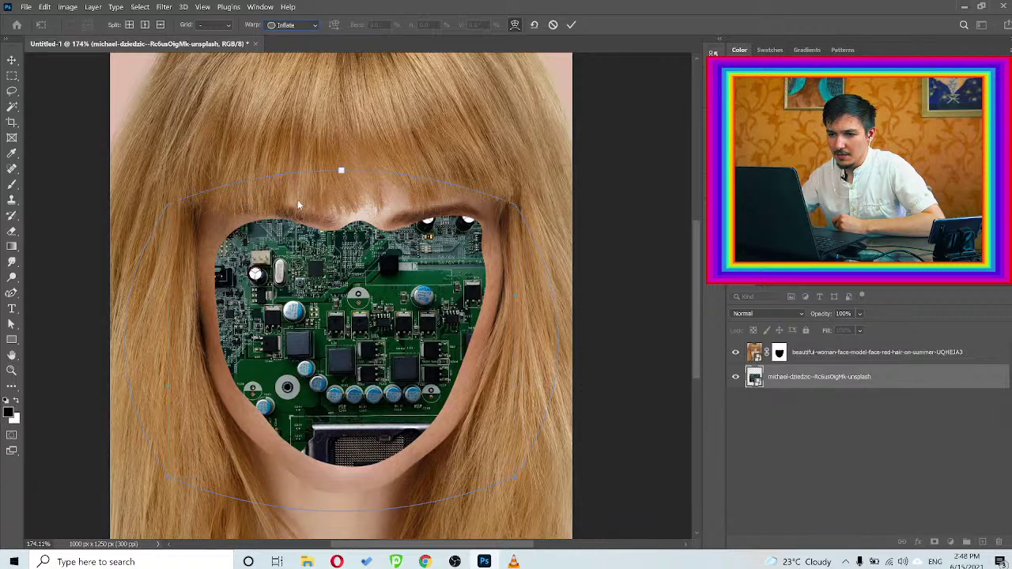
pyautogui.click(340, 171)
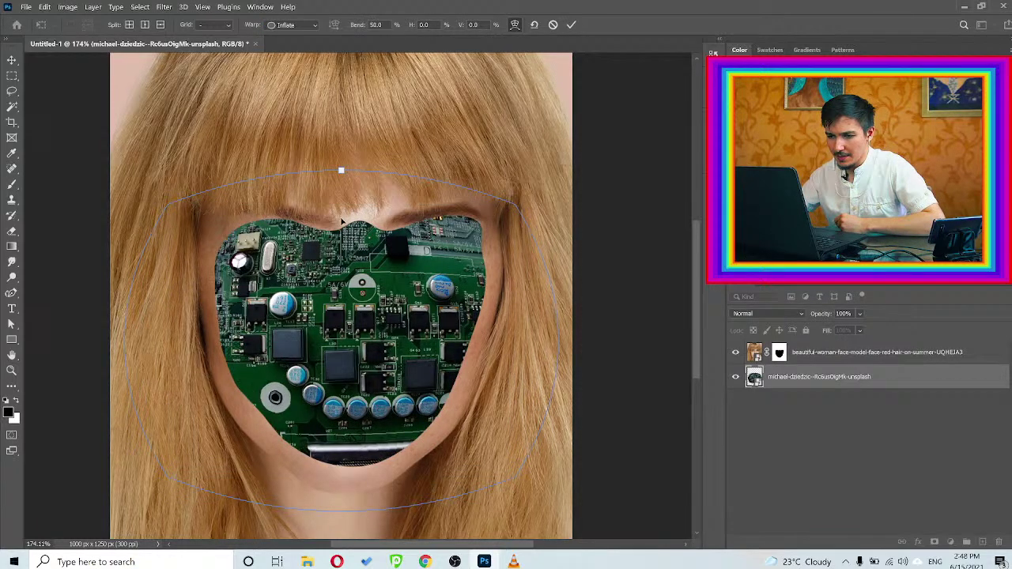
pyautogui.moveTo(340, 171); pyautogui.dragTo(342, 238)
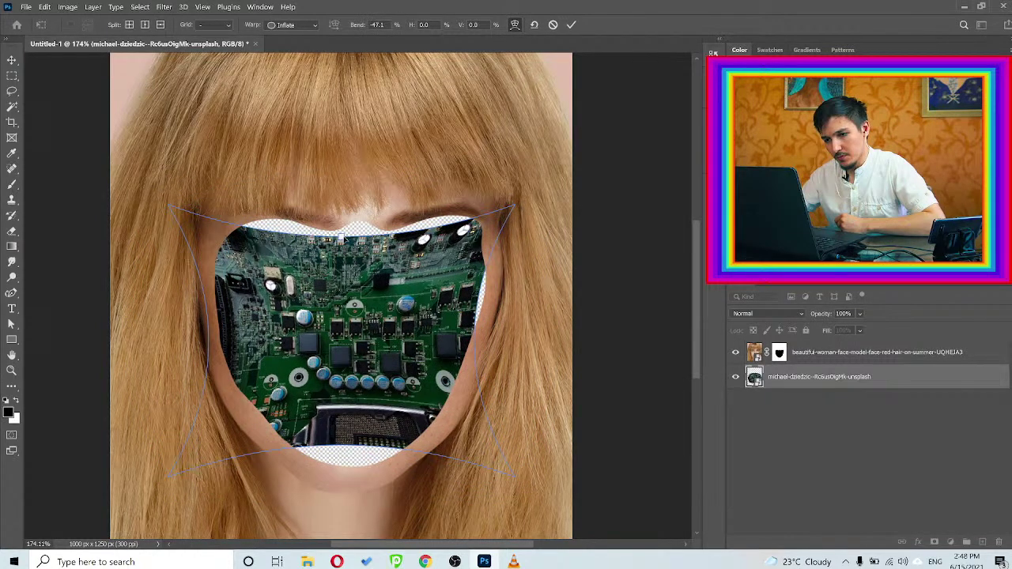
pyautogui.moveTo(341, 237); pyautogui.dragTo(342, 239)
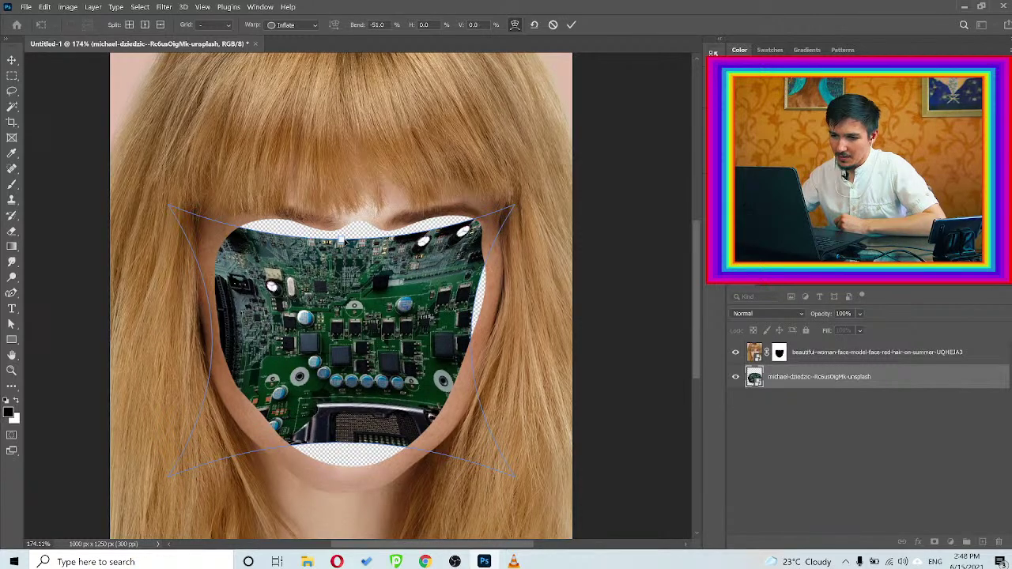
# Apply a 3 x 3 custom warp grid to the circuit board and pull its left corners inward, bowing the upper-left edge outward
pyautogui.click(226, 25)
pyautogui.click(214, 66)
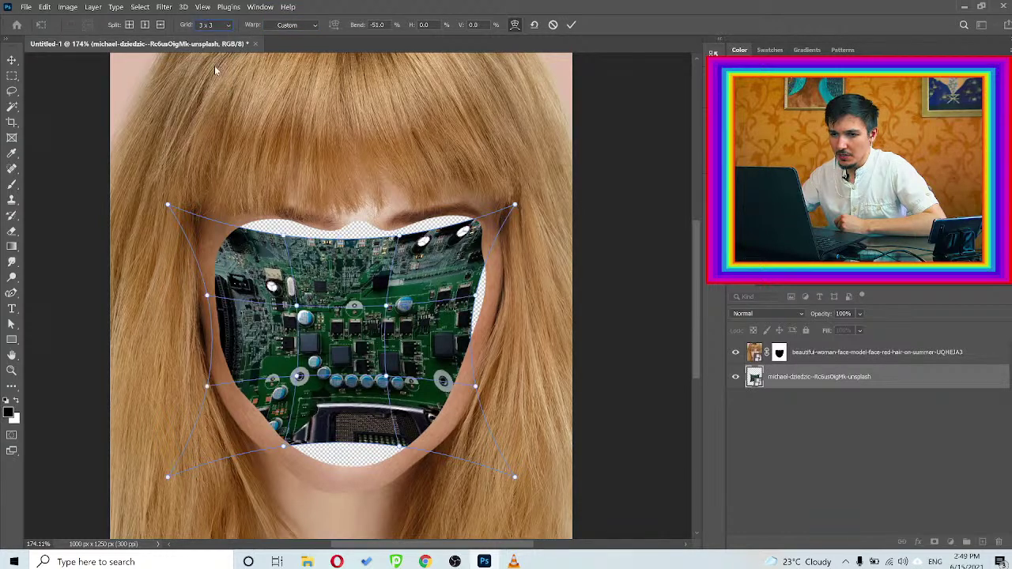
pyautogui.moveTo(169, 206); pyautogui.dragTo(194, 214)
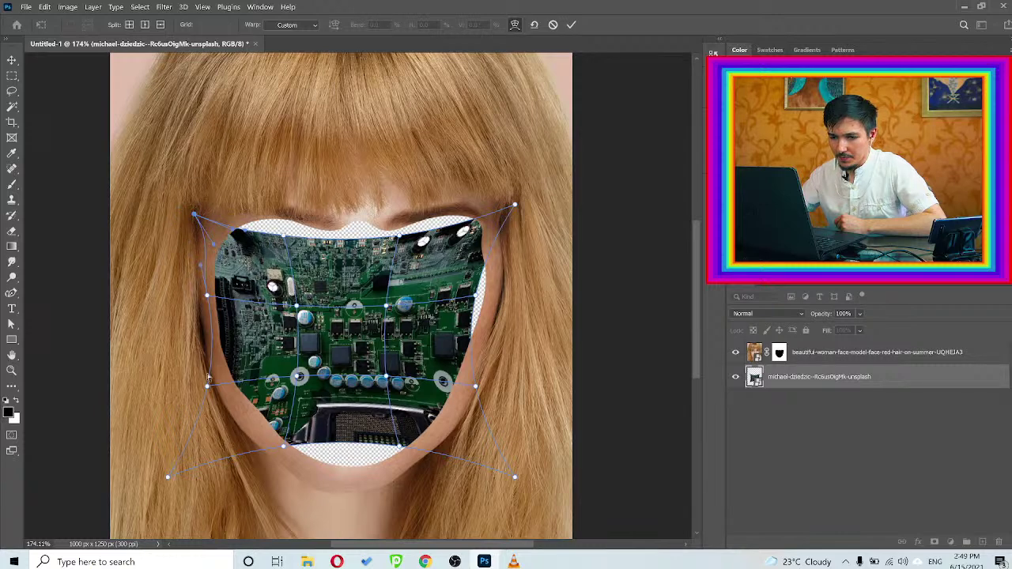
pyautogui.moveTo(167, 478); pyautogui.dragTo(202, 458)
pyautogui.moveTo(198, 217); pyautogui.dragTo(213, 213)
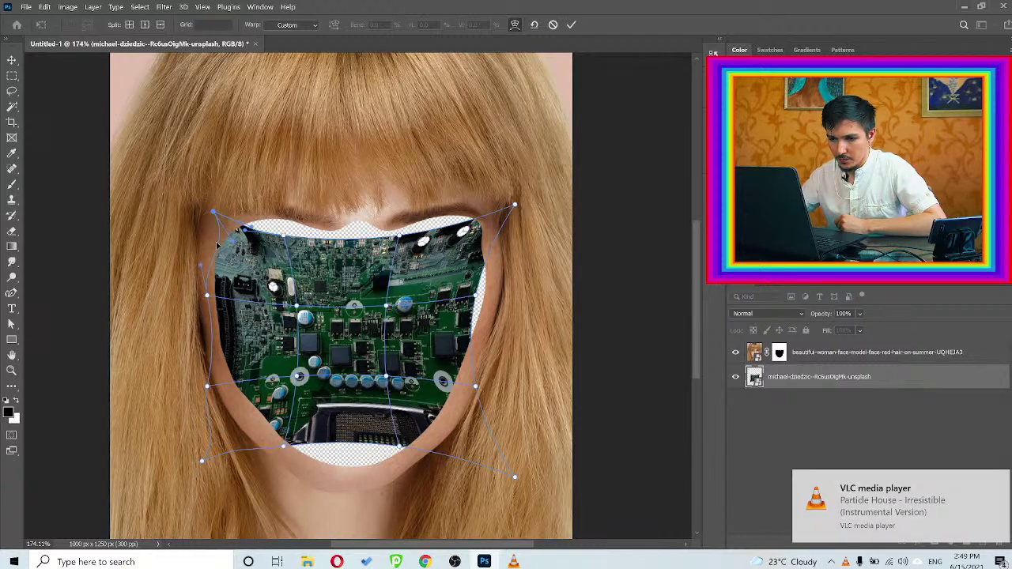
pyautogui.hotkey('ctrl', 'z')
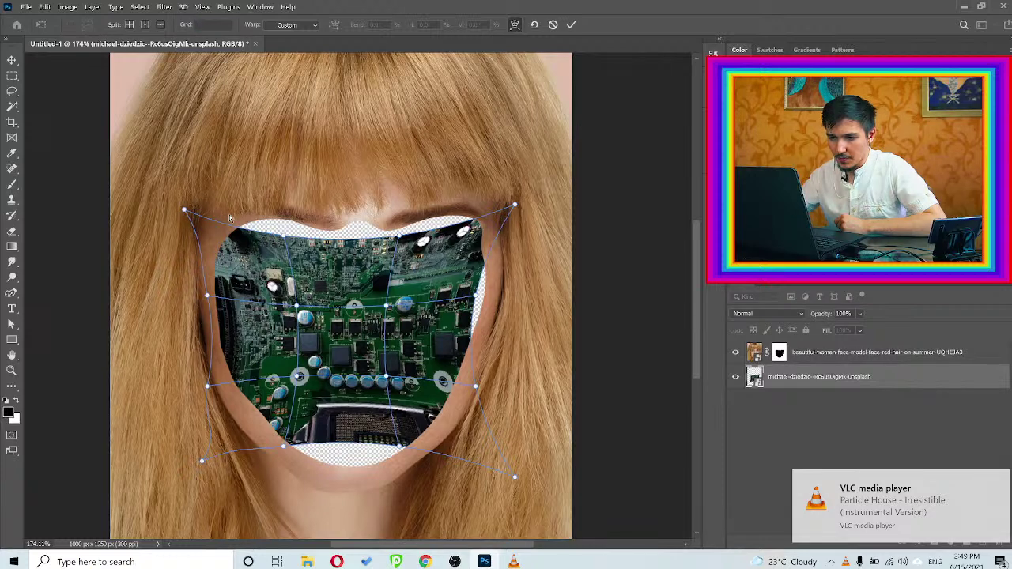
pyautogui.moveTo(185, 209); pyautogui.dragTo(229, 214)
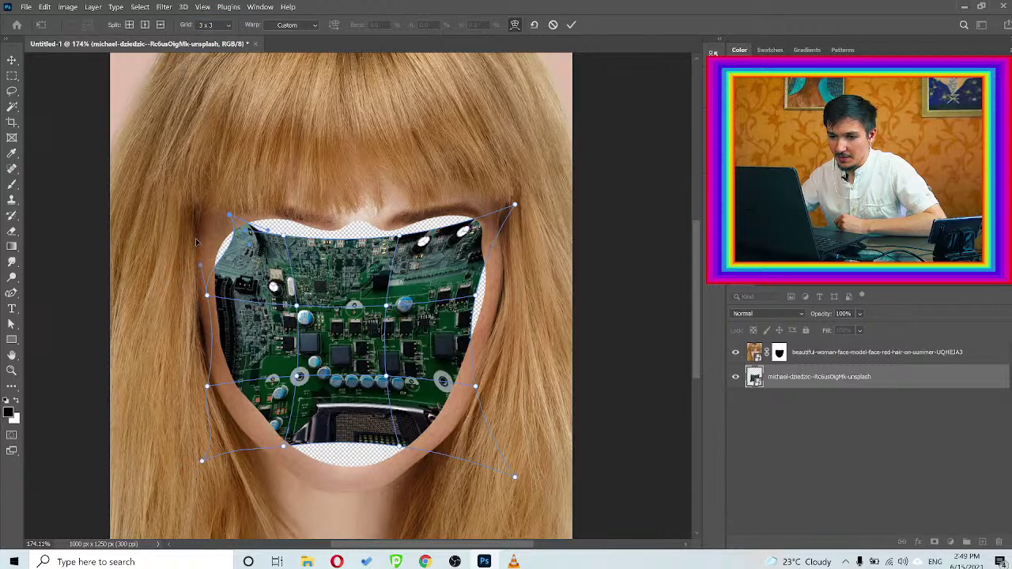
pyautogui.hotkey('ctrl', 'z')
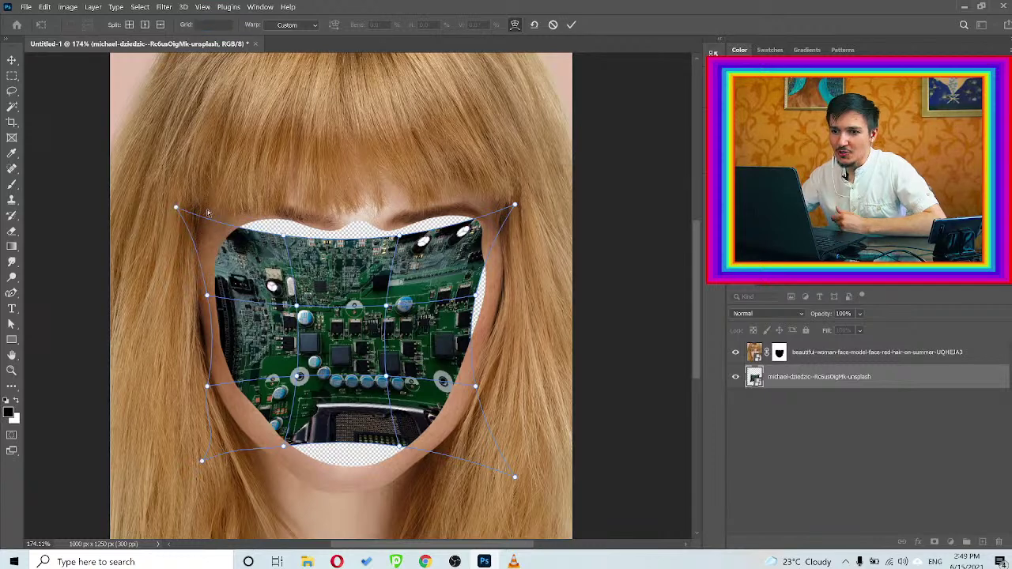
pyautogui.moveTo(176, 209); pyautogui.dragTo(230, 215)
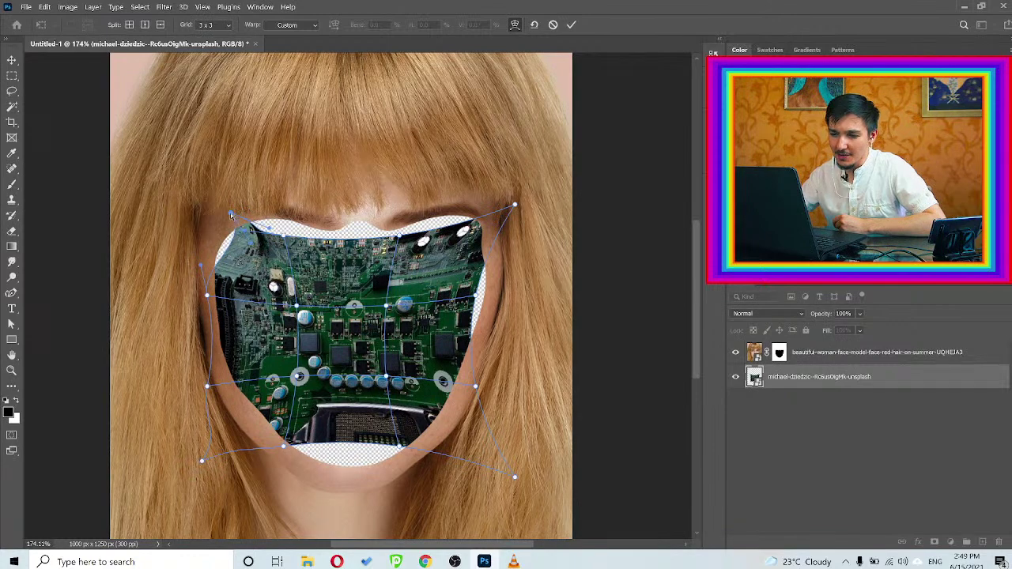
pyautogui.moveTo(252, 247); pyautogui.dragTo(205, 243)
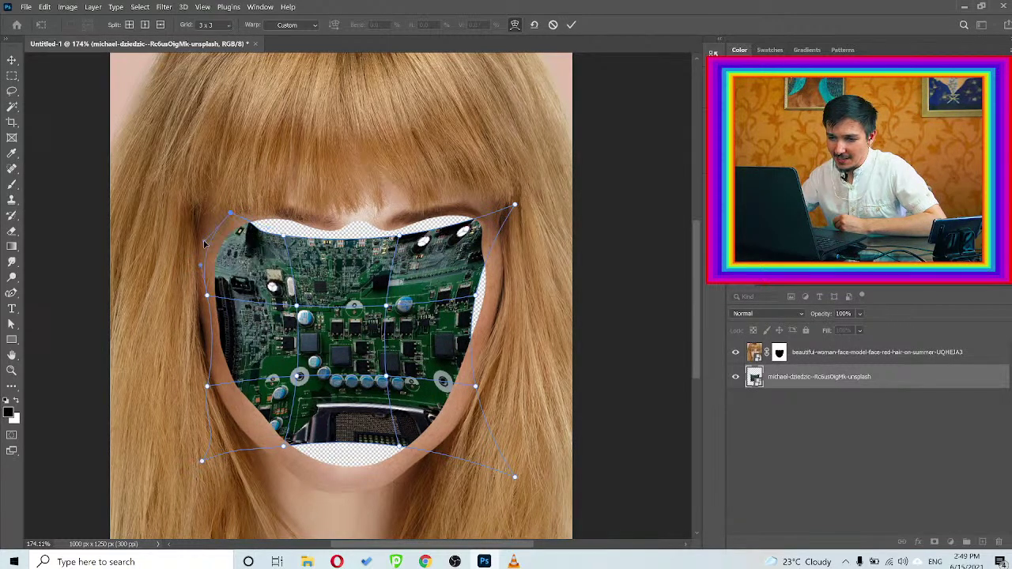
# Bow the warp's upper-right edge outward, widen the board beside the right cheek, and bring the lower-right corner in toward the jaw
pyautogui.click(515, 207)
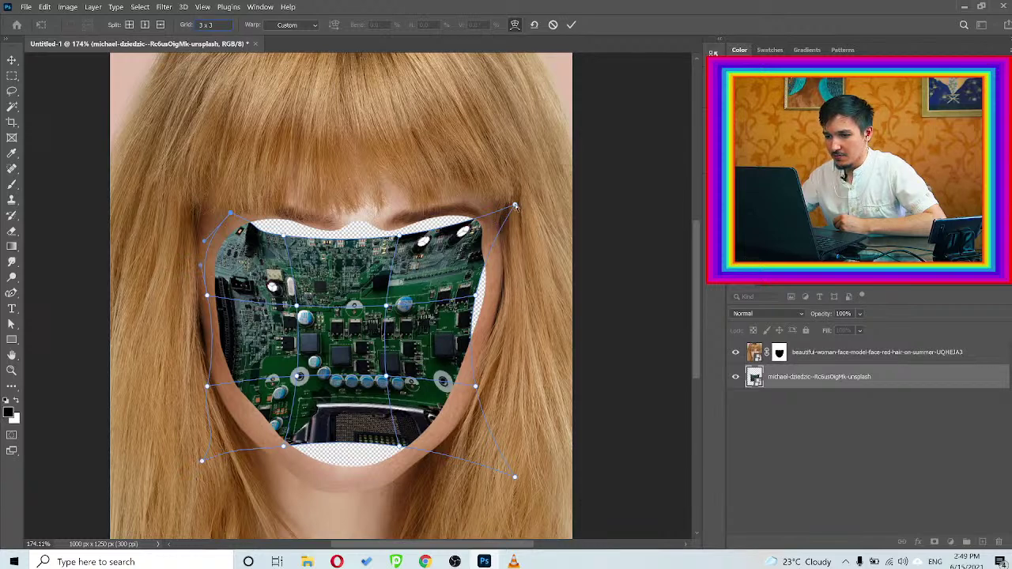
pyautogui.click(515, 206)
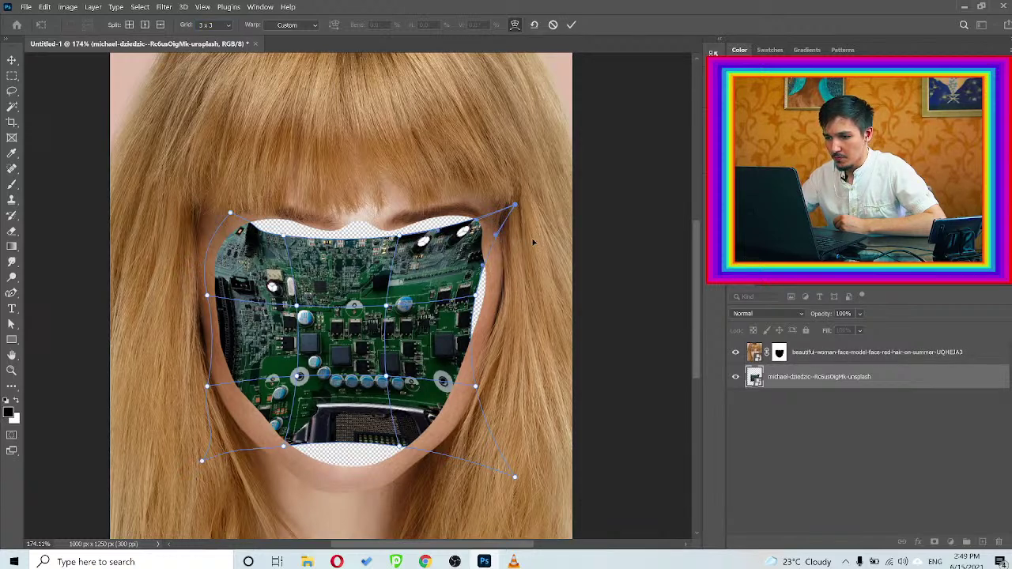
pyautogui.moveTo(532, 243); pyautogui.dragTo(532, 238)
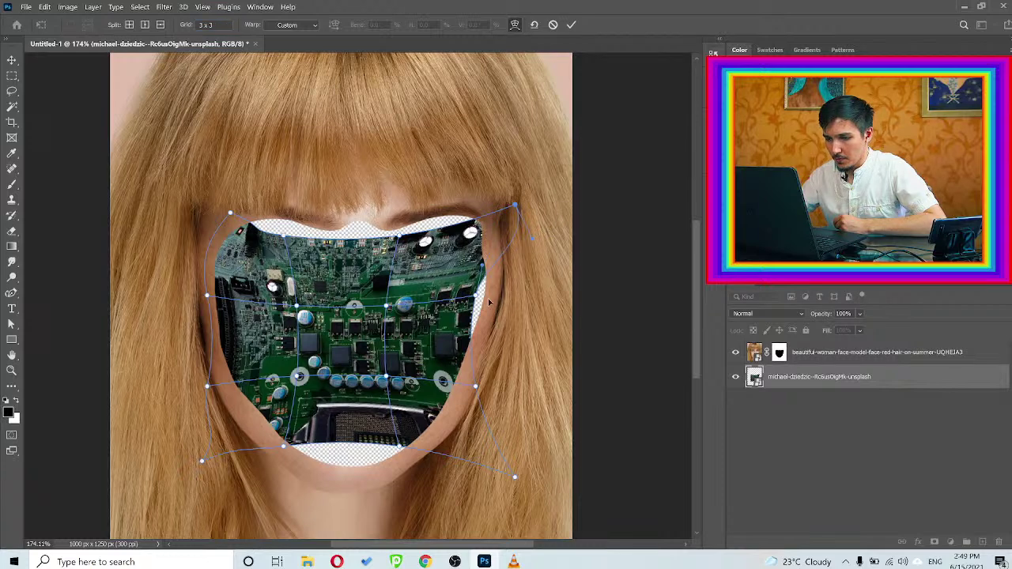
pyautogui.moveTo(476, 296); pyautogui.dragTo(489, 302)
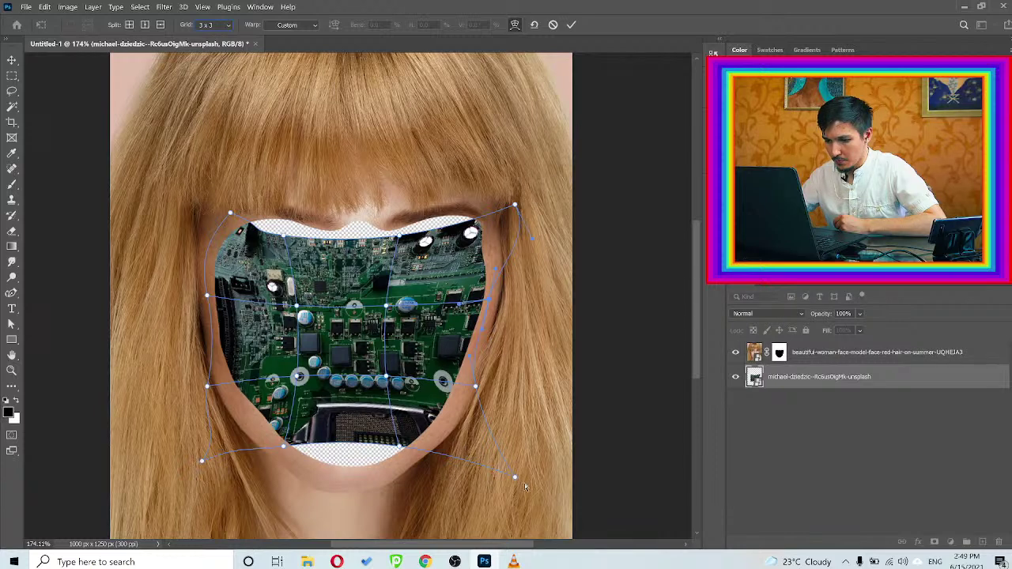
pyautogui.moveTo(456, 441); pyautogui.dragTo(468, 456)
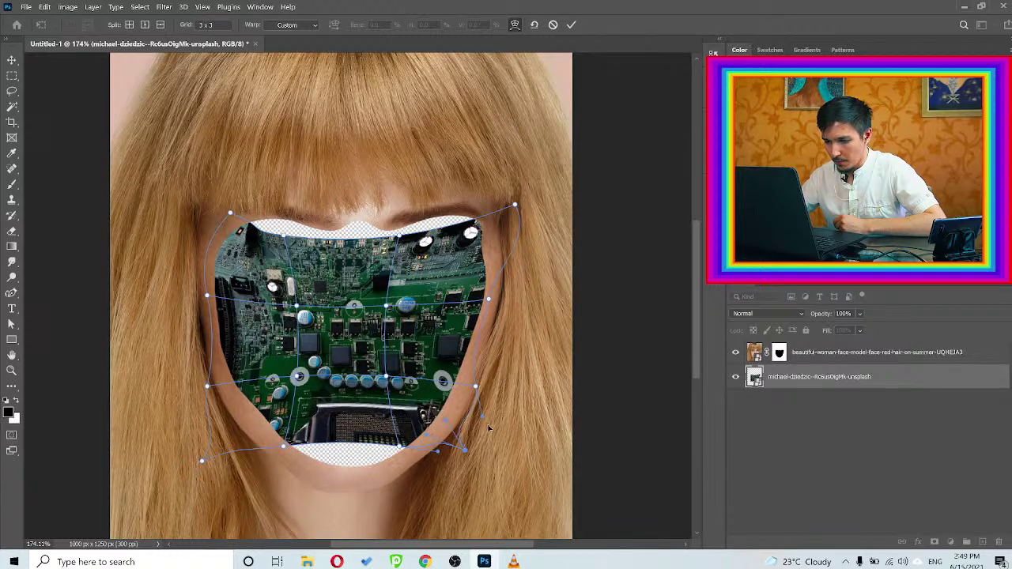
pyautogui.moveTo(445, 420); pyautogui.dragTo(449, 419)
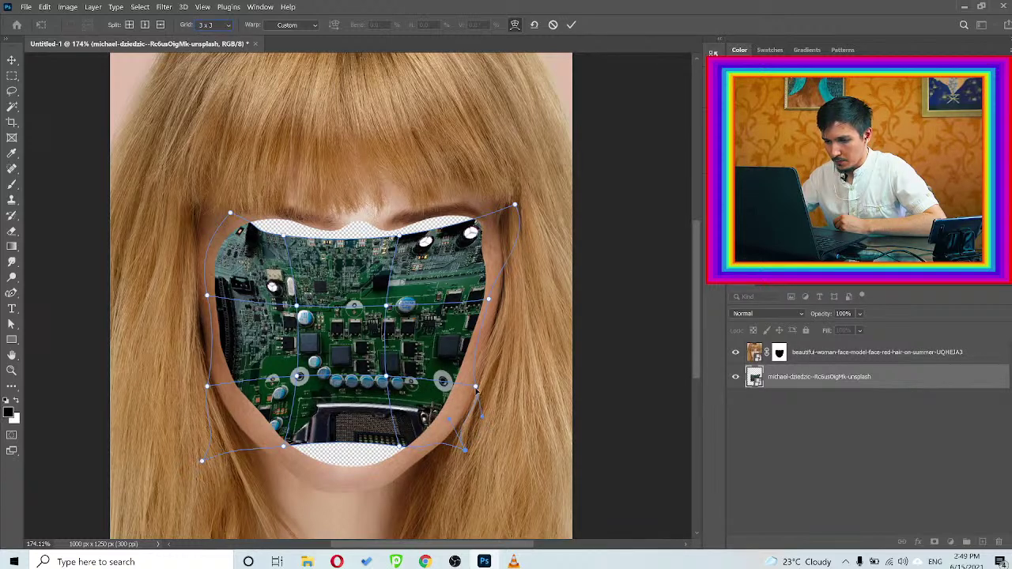
pyautogui.hotkey('ctrl', 'z')
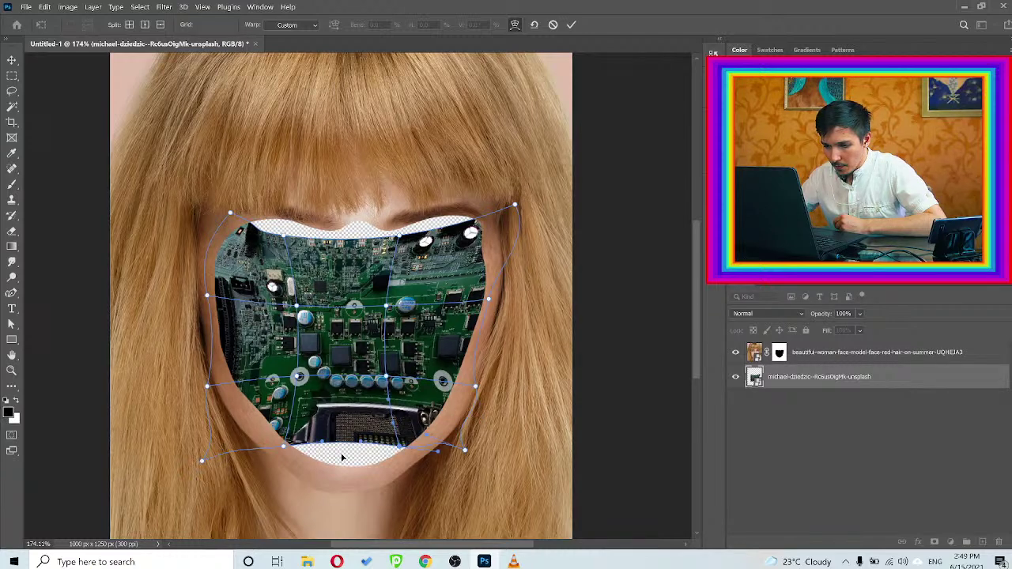
# Stretch the circuit board's warp down toward the chin and up toward the brows, and apply the warp
pyautogui.moveTo(342, 443); pyautogui.dragTo(342, 452)
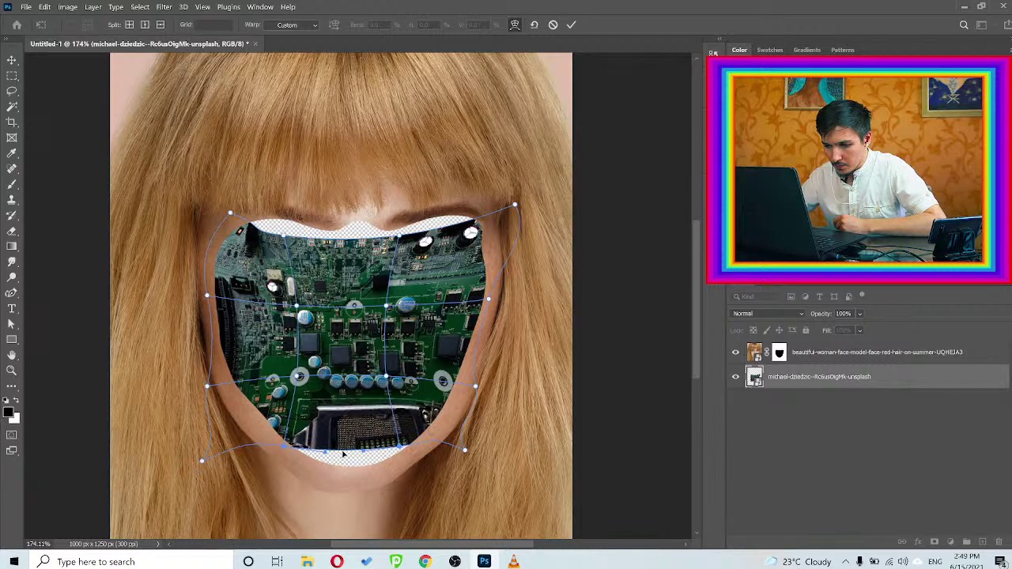
pyautogui.hotkey('ctrl', 'z')
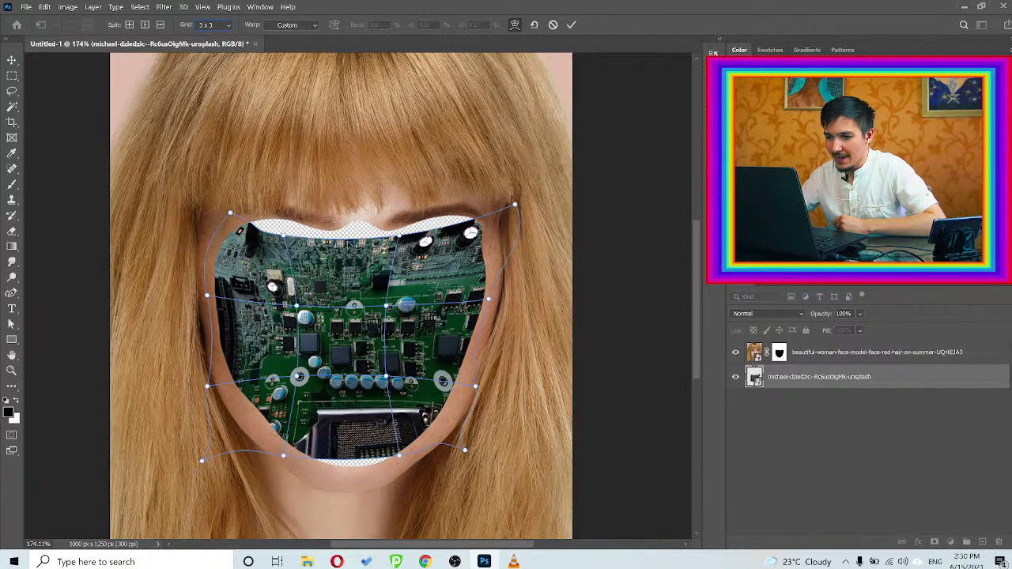
pyautogui.moveTo(349, 236); pyautogui.dragTo(352, 235)
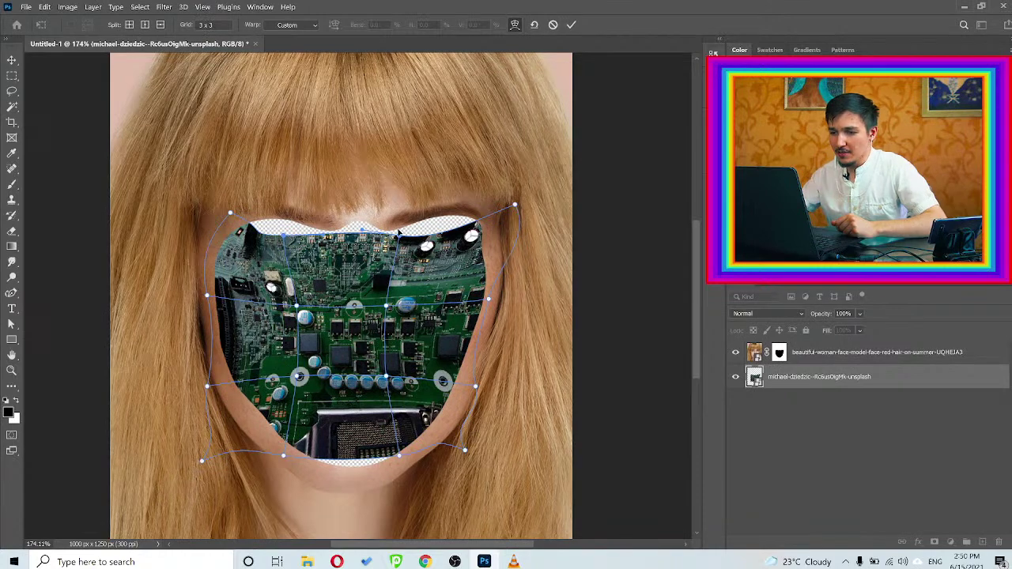
pyautogui.moveTo(400, 230); pyautogui.dragTo(398, 225)
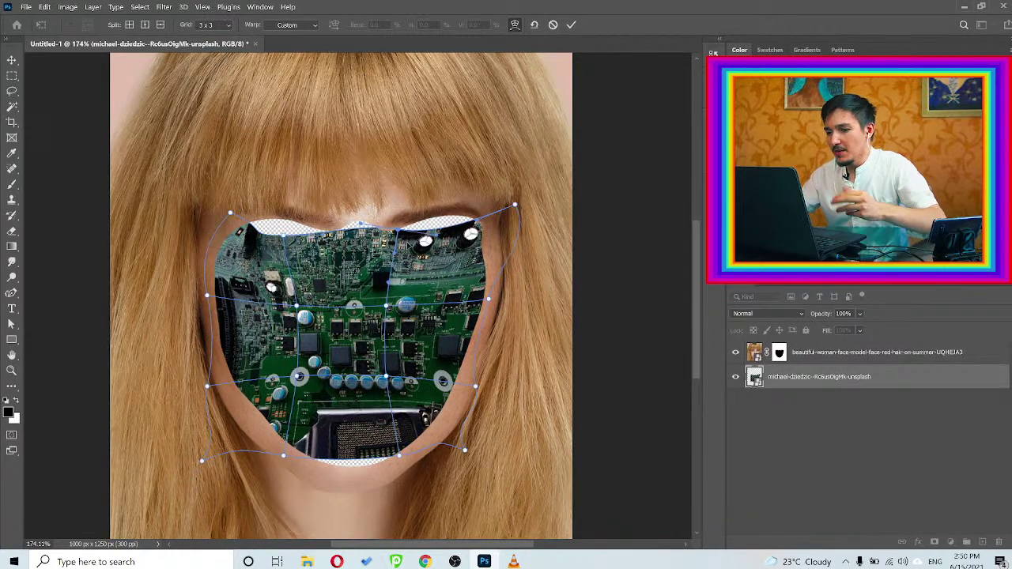
pyautogui.click(231, 214)
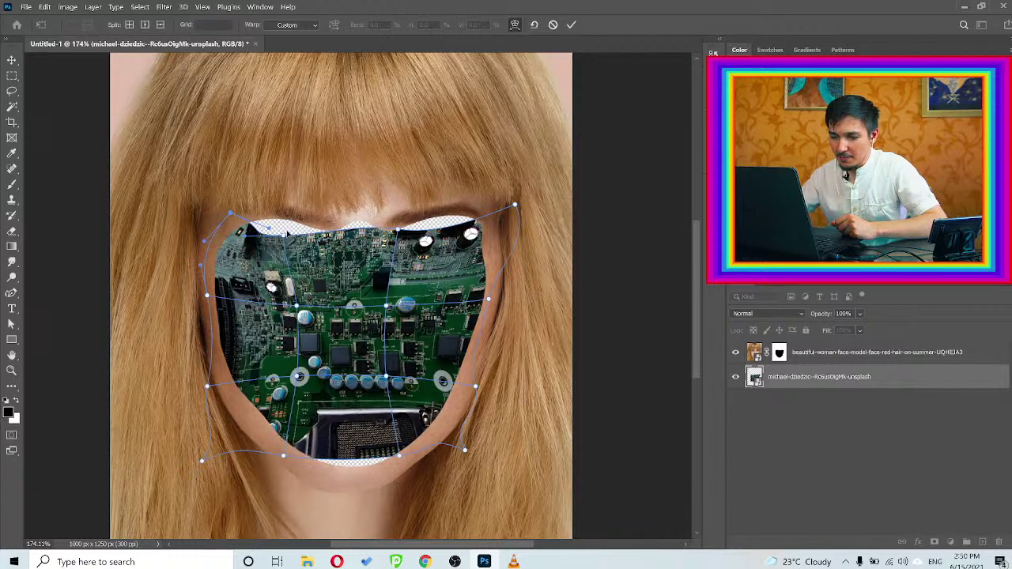
pyautogui.moveTo(289, 230); pyautogui.dragTo(287, 234)
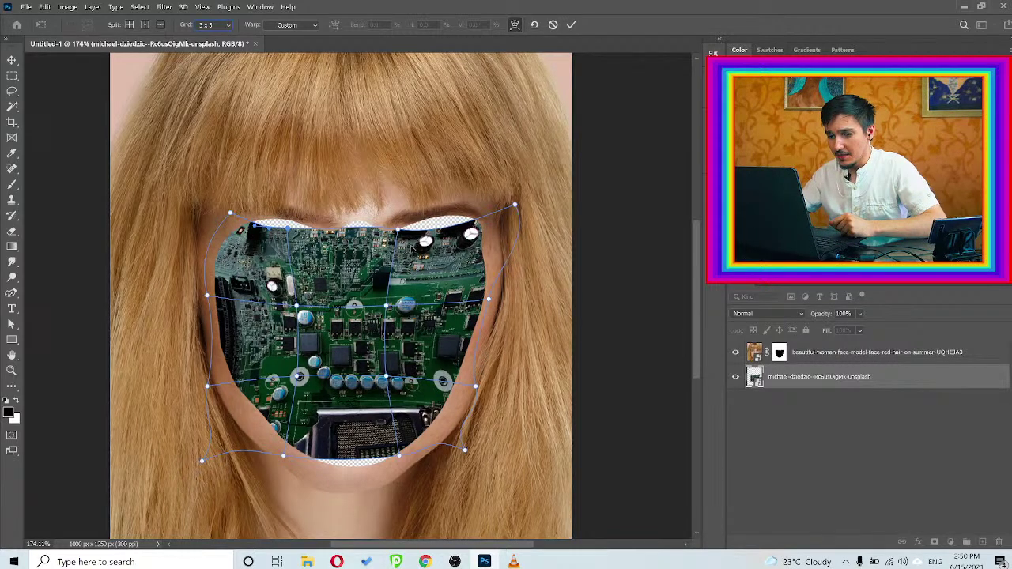
pyautogui.click(570, 24)
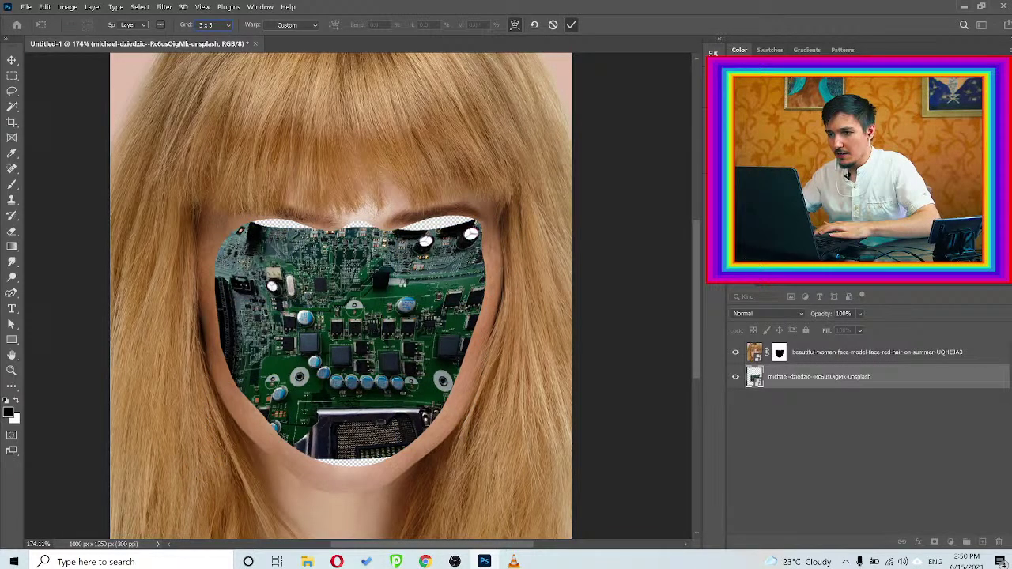
# Scale the warped circuit board up to 23.65% around its centre so it fills the whole face opening, and check the full portrait
pyautogui.hotkey('ctrl', 't')
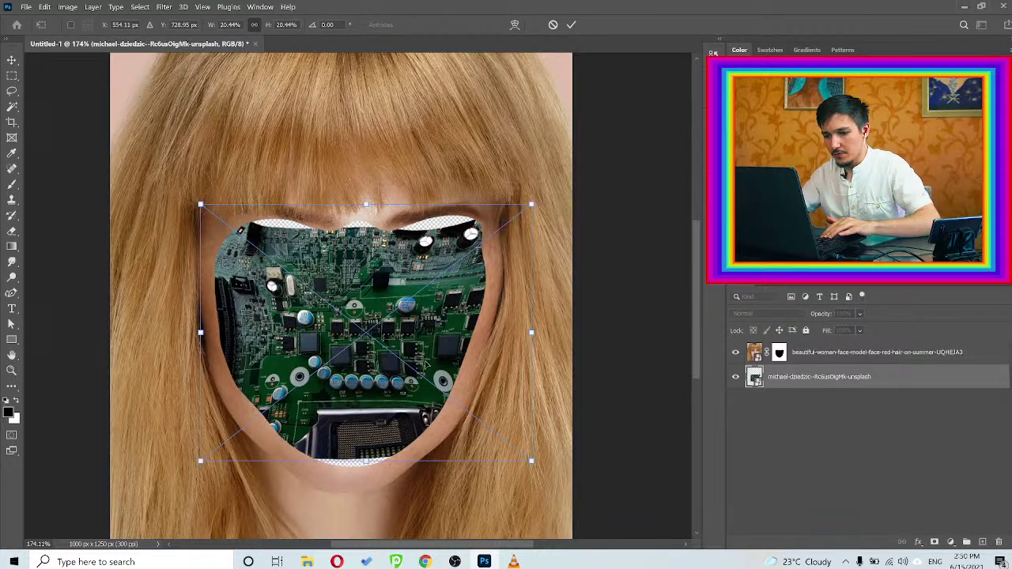
pyautogui.moveTo(544, 332); pyautogui.dragTo(556, 333)
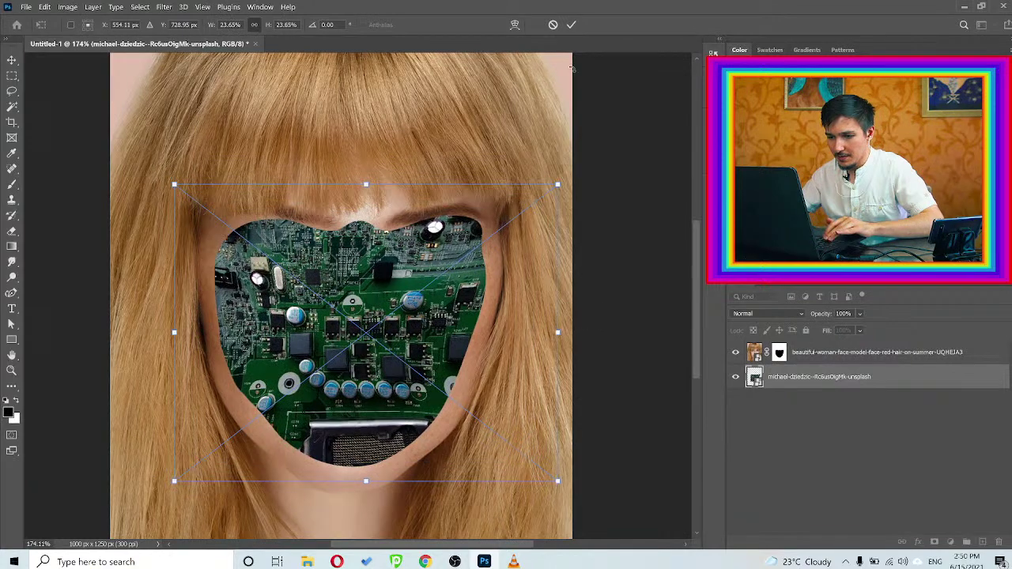
pyautogui.click(571, 24)
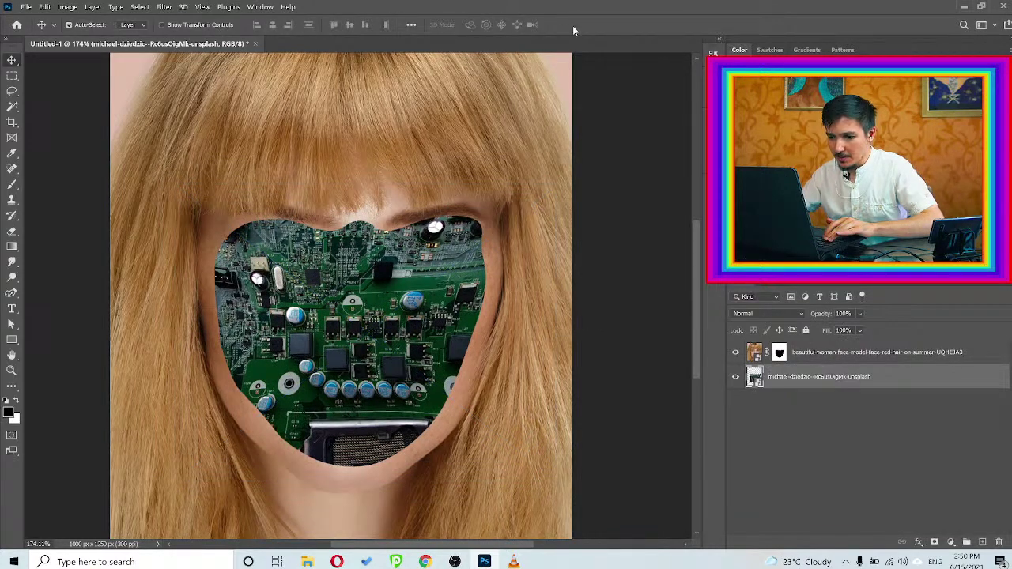
pyautogui.scroll(-5, 365, 267)
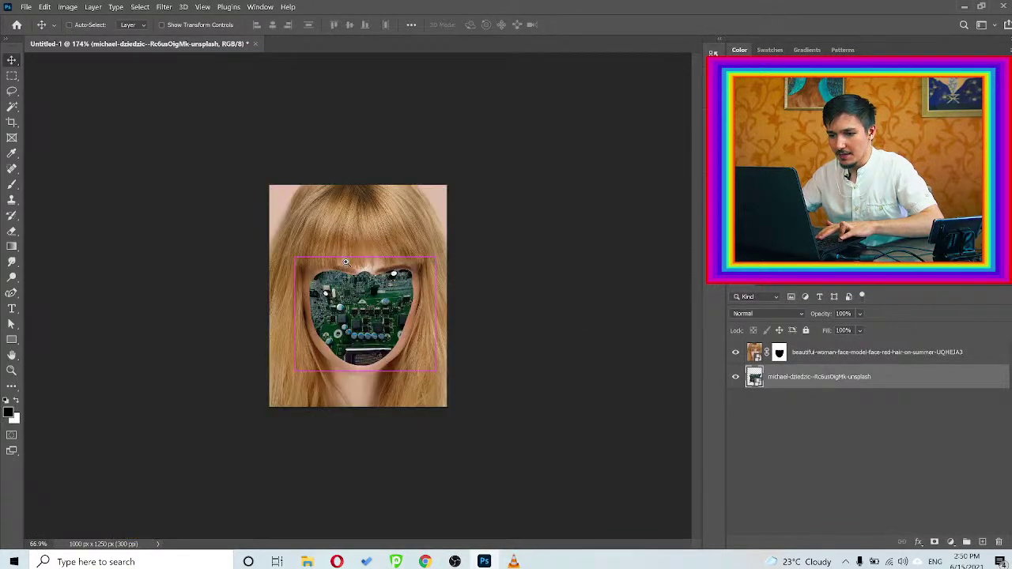
pyautogui.scroll(3, 346, 264)
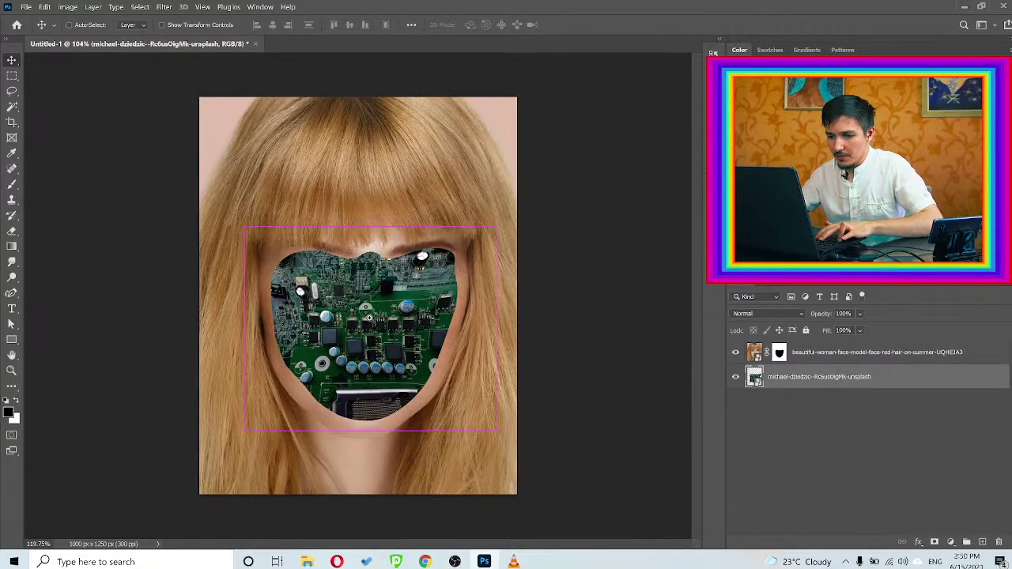
pyautogui.scroll(1, 365, 320)
# Place the orange flex circuit photo from the Downloads folder, scale it to 14.82%, and position it over the centre of the face opening
pyautogui.click(306, 561)
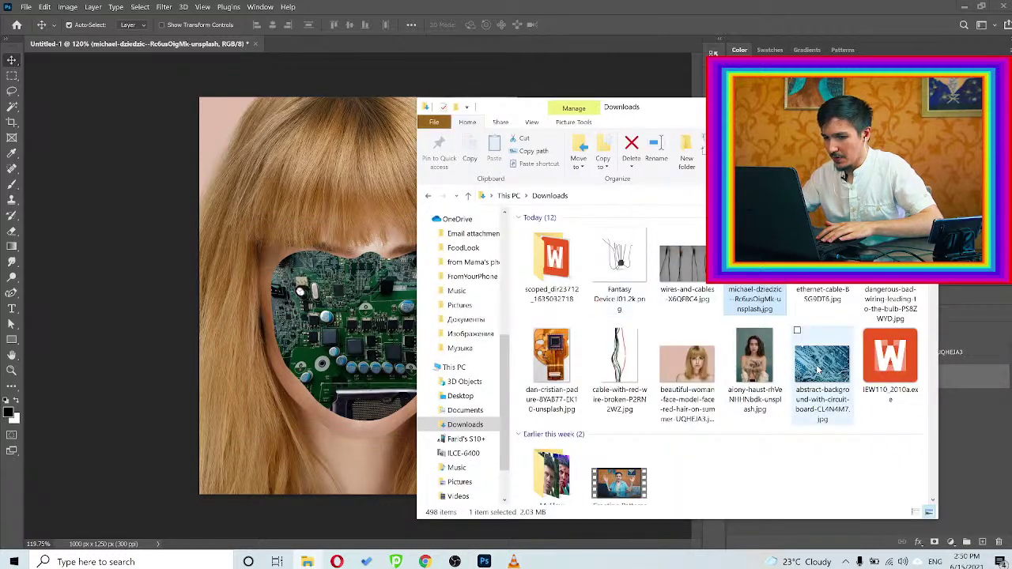
pyautogui.moveTo(547, 360); pyautogui.dragTo(423, 300)
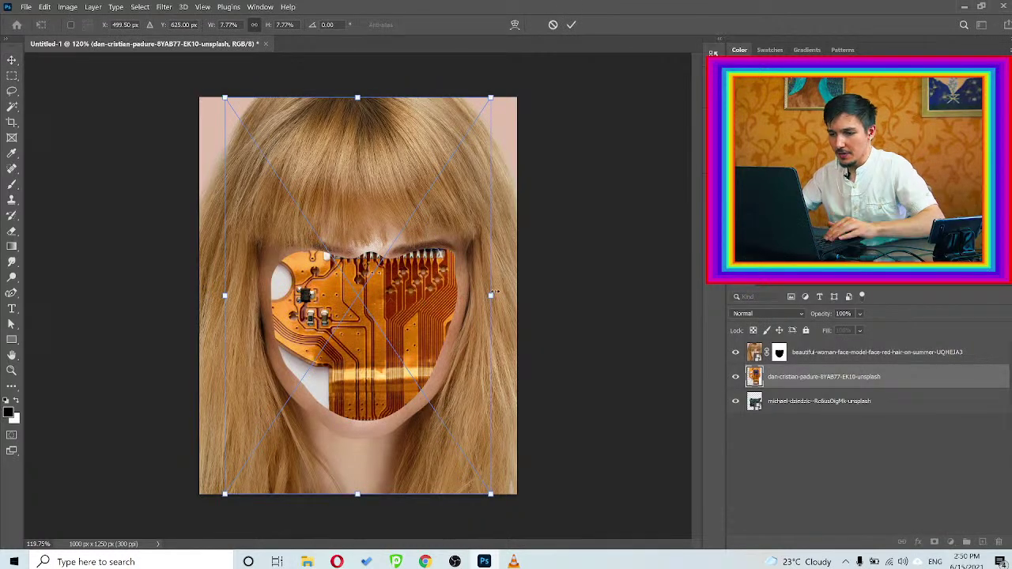
pyautogui.moveTo(491, 295); pyautogui.dragTo(406, 315)
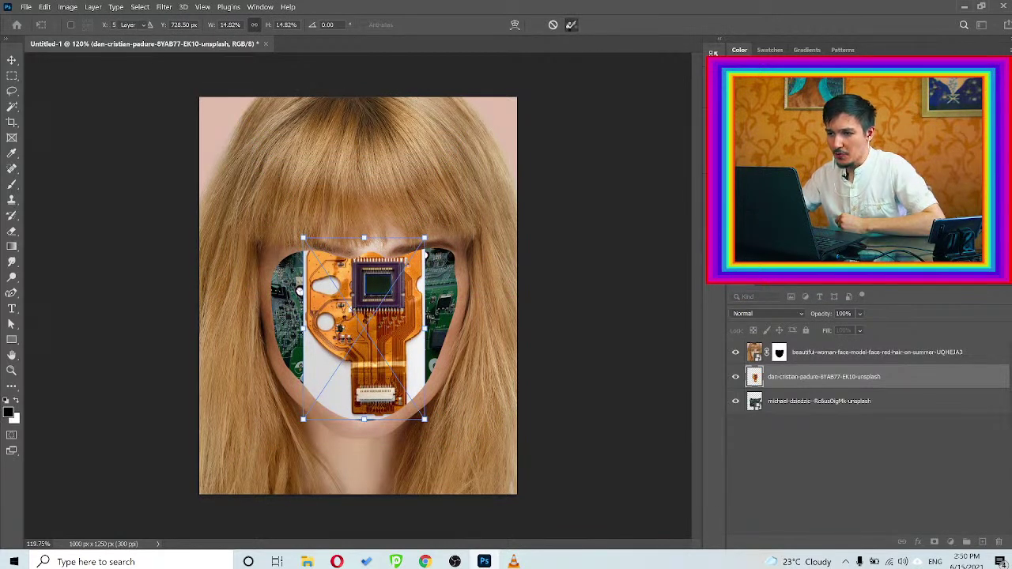
pyautogui.click(572, 25)
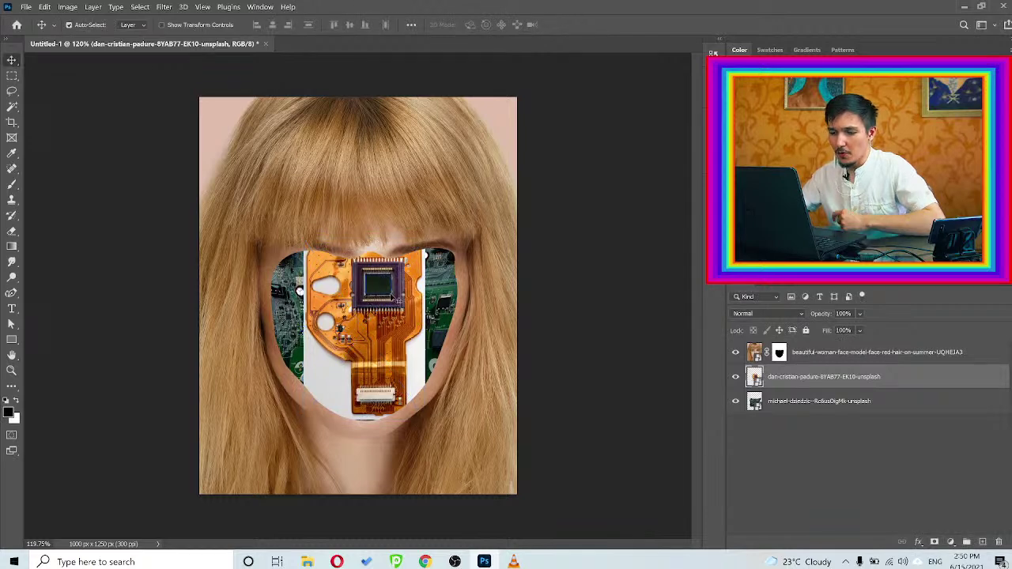
pyautogui.moveTo(395, 297); pyautogui.dragTo(389, 308)
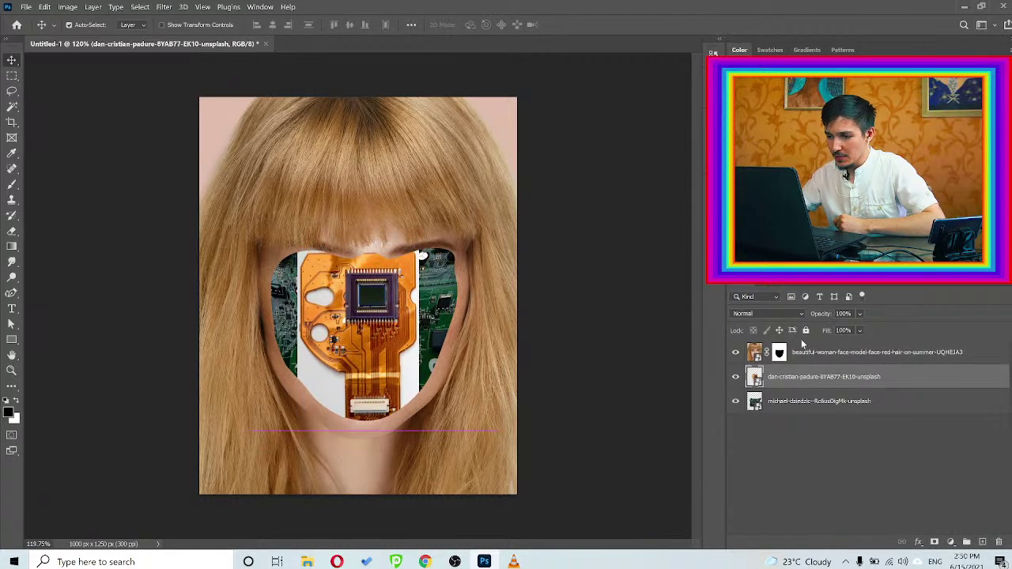
# Move the orange flex circuit layer above the portrait layer, and select the circuit's outline with the Object Selection tool
pyautogui.moveTo(805, 383); pyautogui.dragTo(804, 347)
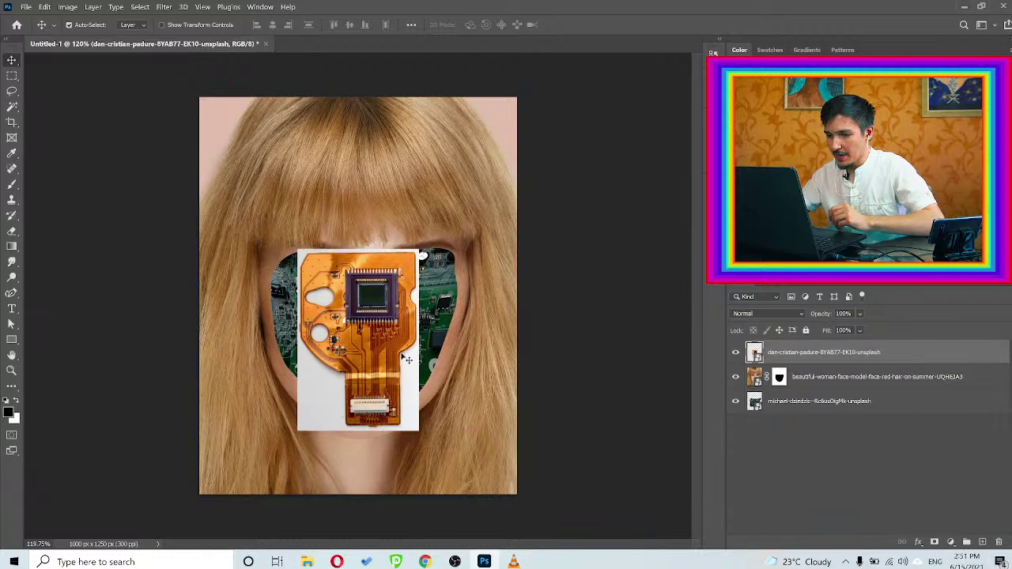
pyautogui.scroll(2, 353, 314)
pyautogui.press('w')
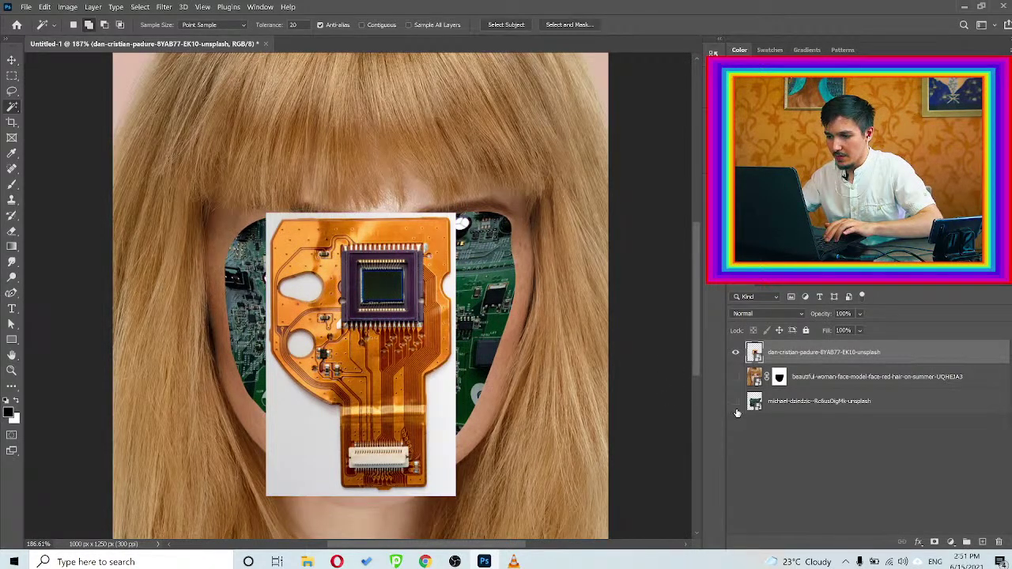
pyautogui.hotkey('shift', 'w')
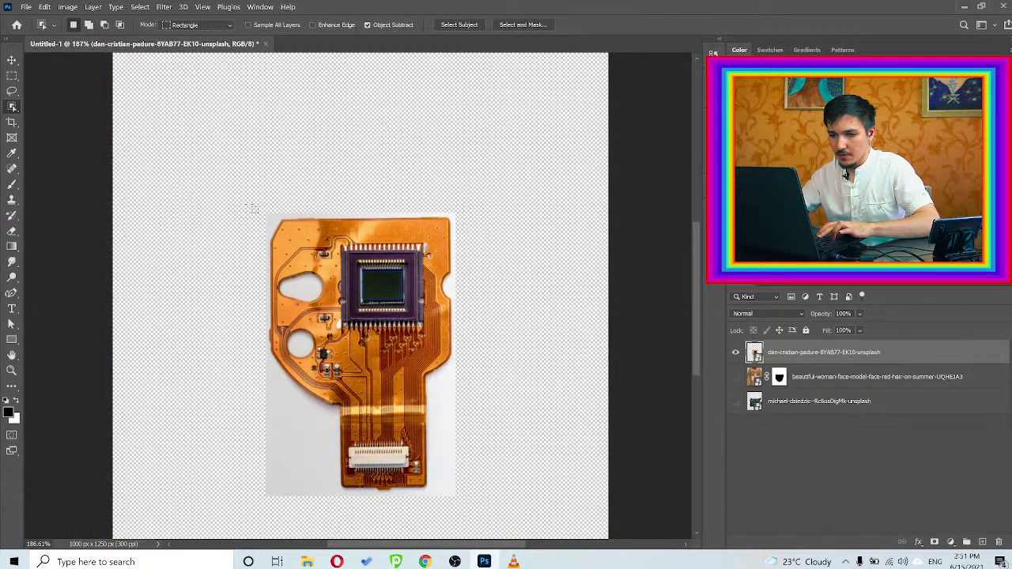
pyautogui.moveTo(249, 203); pyautogui.dragTo(435, 472)
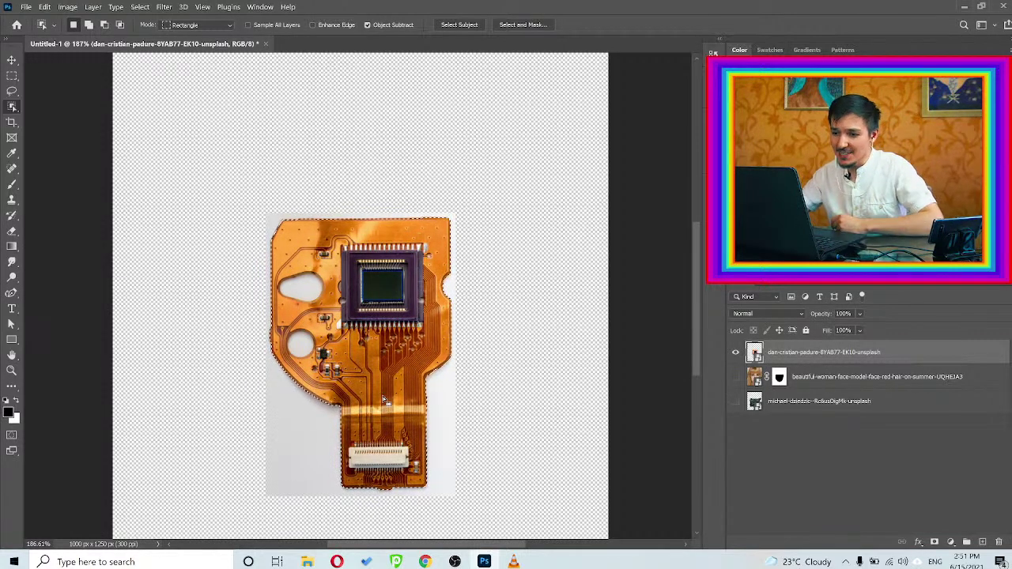
# Subtract the circuit's teardrop-shaped and round holes from the selection with a Quick Selection brush of size 27
pyautogui.scroll(3, 347, 332)
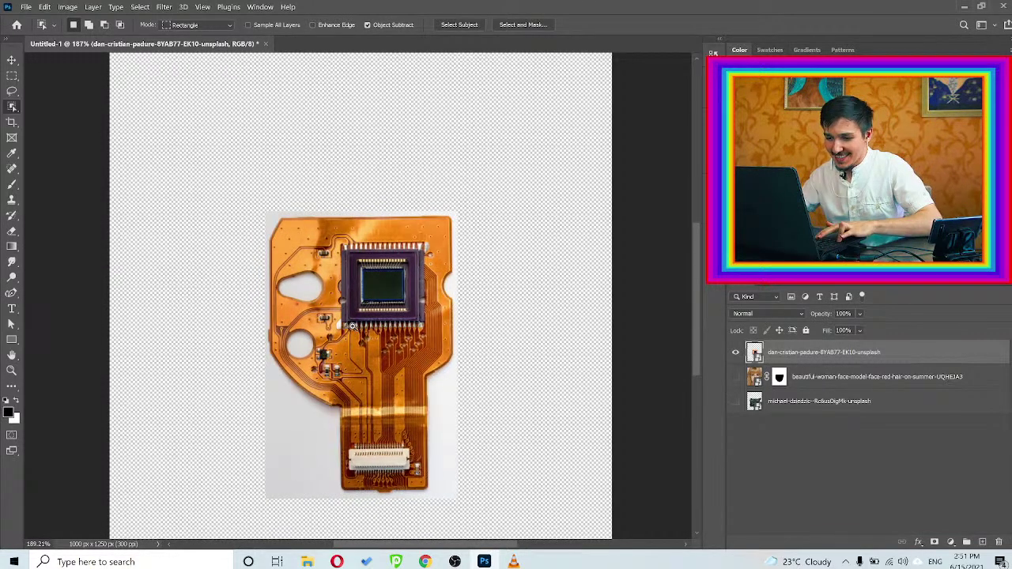
pyautogui.hotkey('shift', 'w')
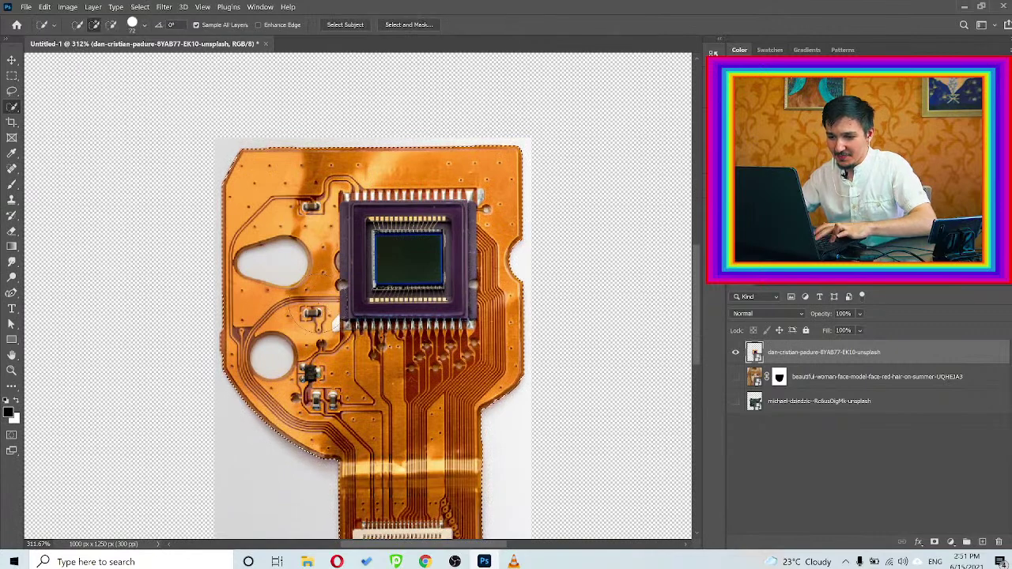
pyautogui.press('[')
pyautogui.press('[')
pyautogui.press('[')
pyautogui.press('[')
pyautogui.press('[')
pyautogui.keyDown('alt'); pyautogui.click(272, 266); pyautogui.keyUp('alt')
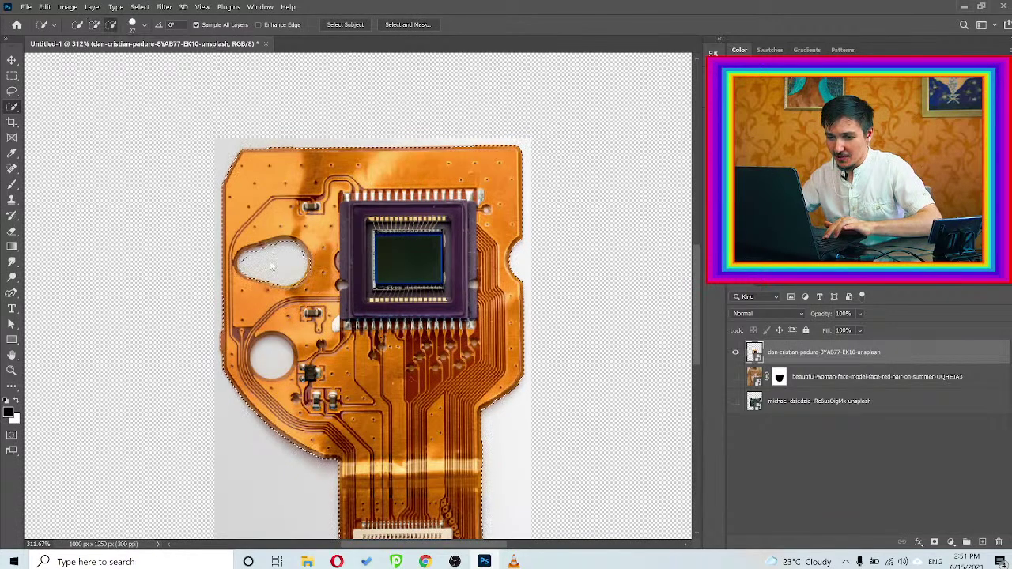
pyautogui.keyDown('alt'); pyautogui.click(273, 359); pyautogui.keyUp('alt')
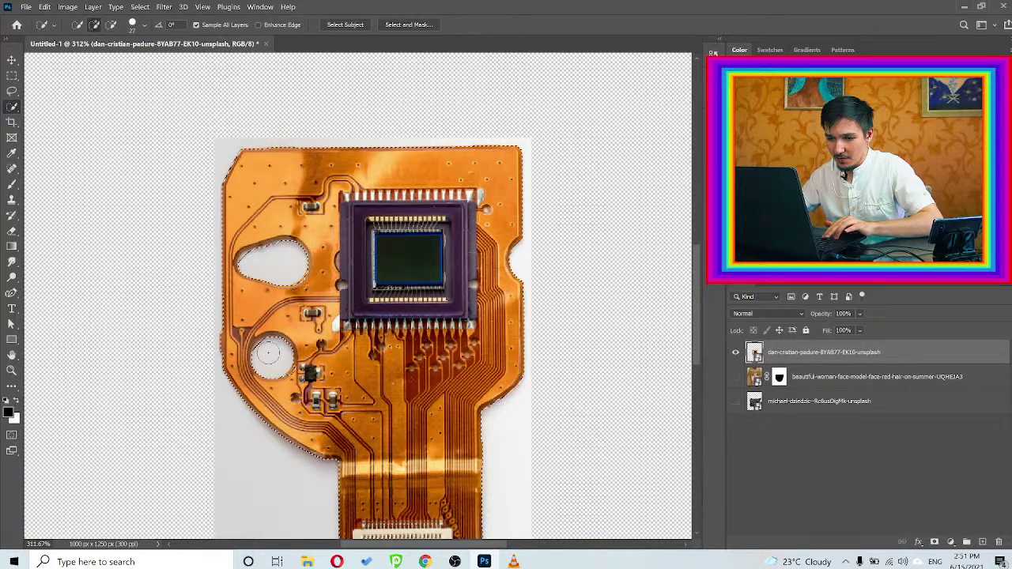
# Refine the selection edge around the teardrop-shaped hole by subtracting leftover background with a size 16 Quick Selection brush
pyautogui.moveTo(430, 393); pyautogui.dragTo(432, 324)
pyautogui.scroll(-15, 431, 324)
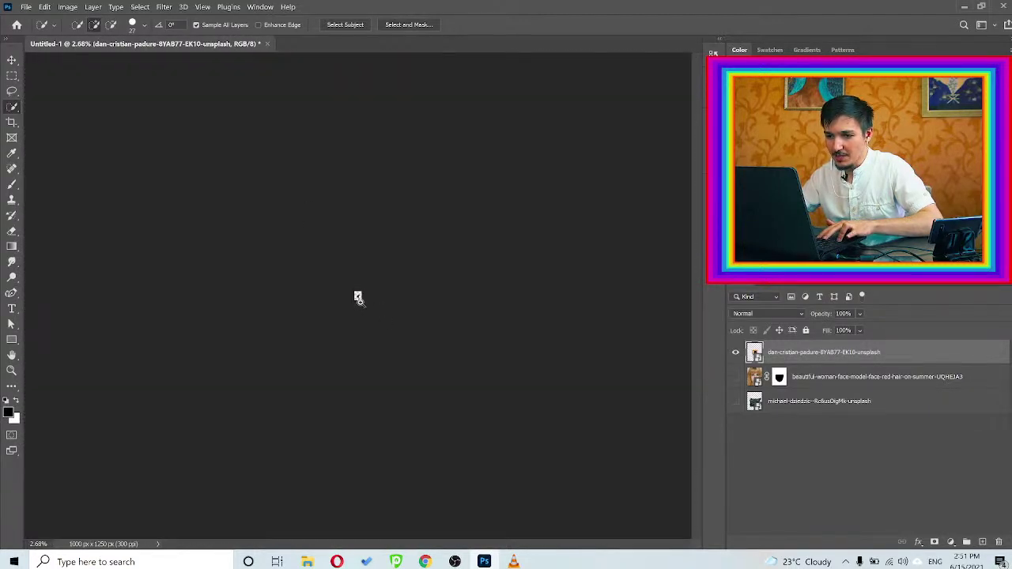
pyautogui.scroll(15, 357, 297)
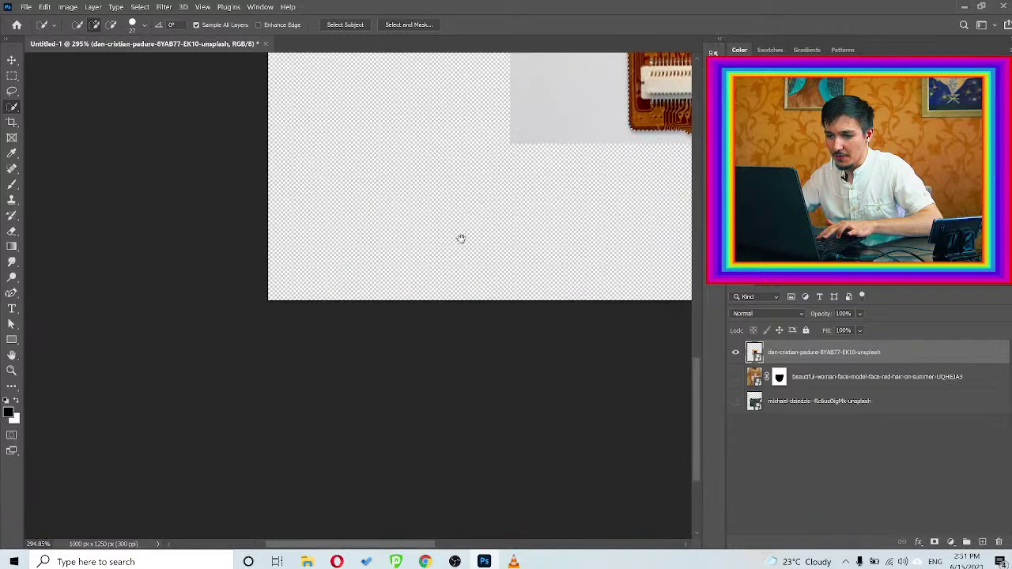
pyautogui.moveTo(461, 239); pyautogui.dragTo(234, 418)
pyautogui.moveTo(378, 195); pyautogui.dragTo(357, 348)
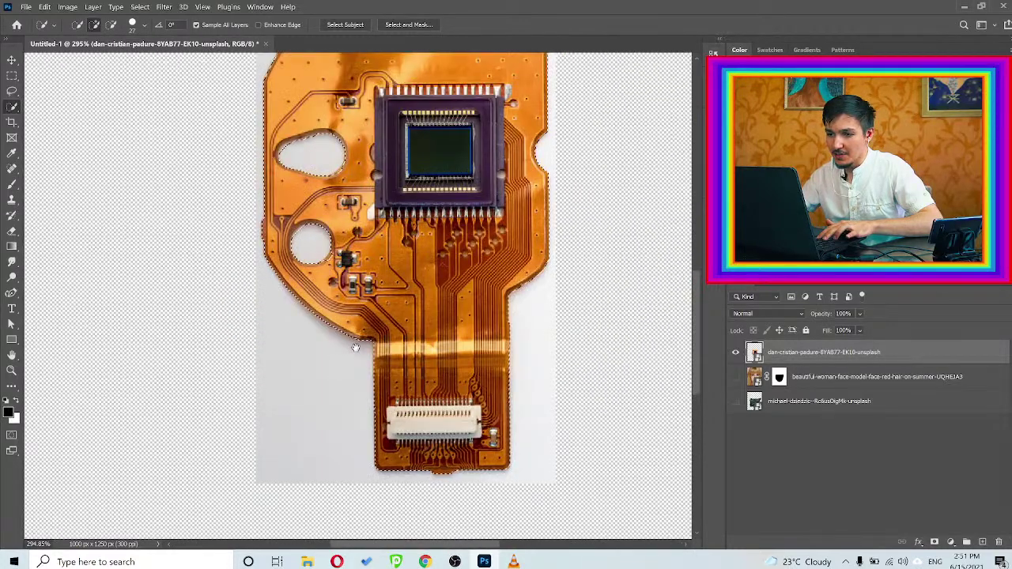
pyautogui.scroll(4, 280, 146)
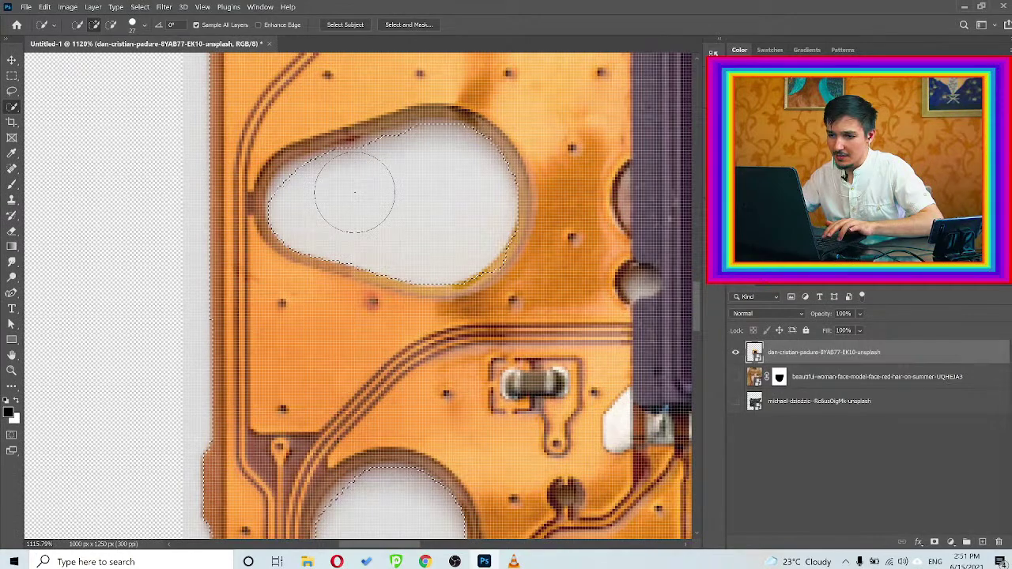
pyautogui.keyDown('alt'); pyautogui.rightClick(355, 192); pyautogui.keyUp('alt')
pyautogui.keyDown('alt'); pyautogui.click(295, 189); pyautogui.keyUp('alt')
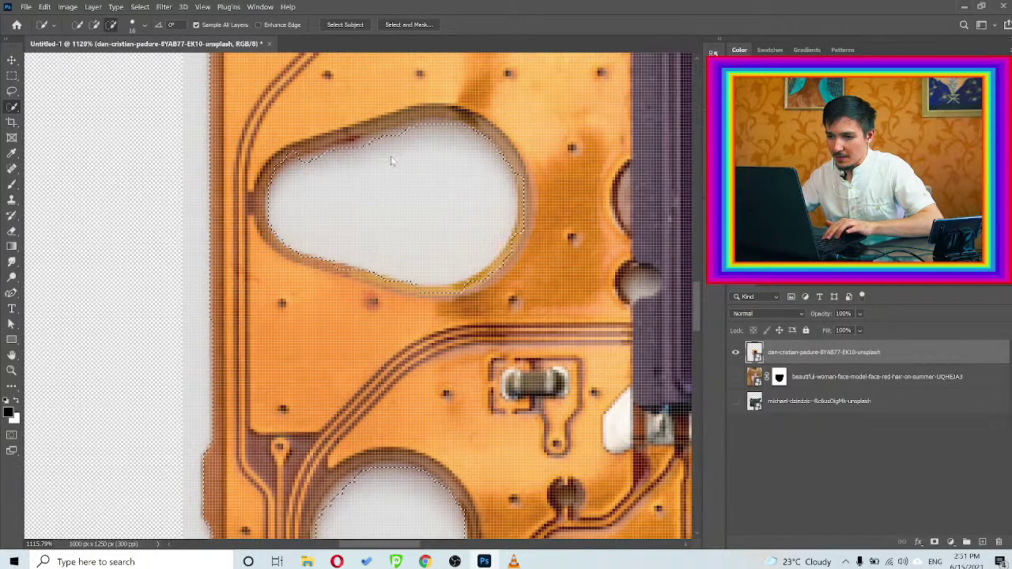
pyautogui.moveTo(450, 202); pyautogui.dragTo(426, 197)
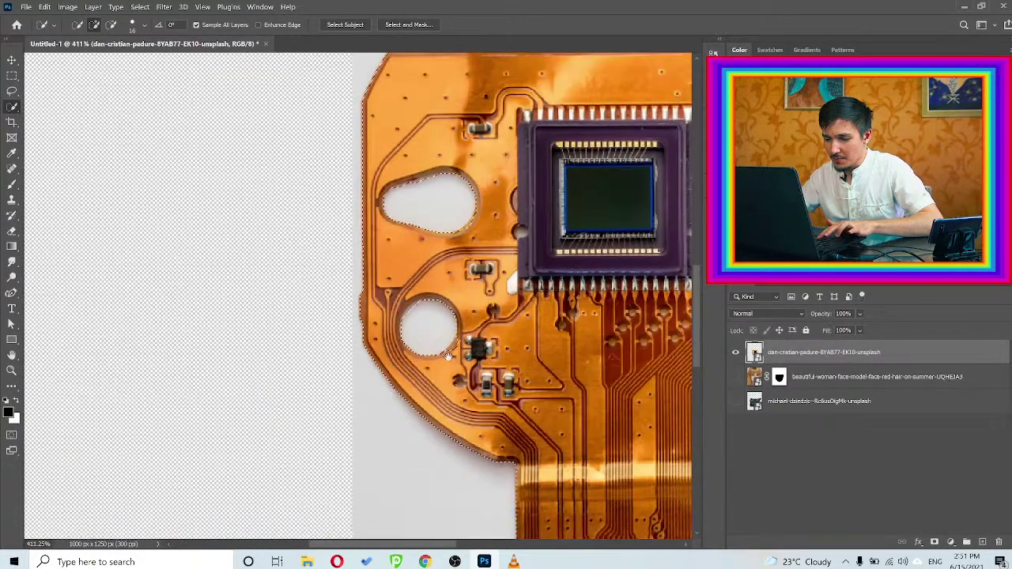
# Refine the selection around the round hole with a size 12 Quick Selection brush, adding back its lower-right rim
pyautogui.scroll(4, 445, 313)
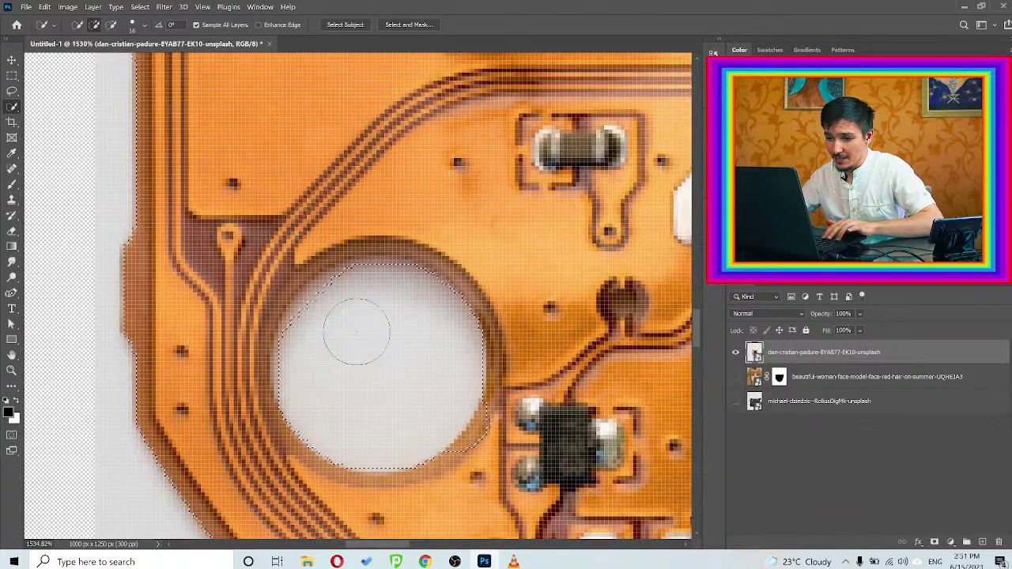
pyautogui.press('[')
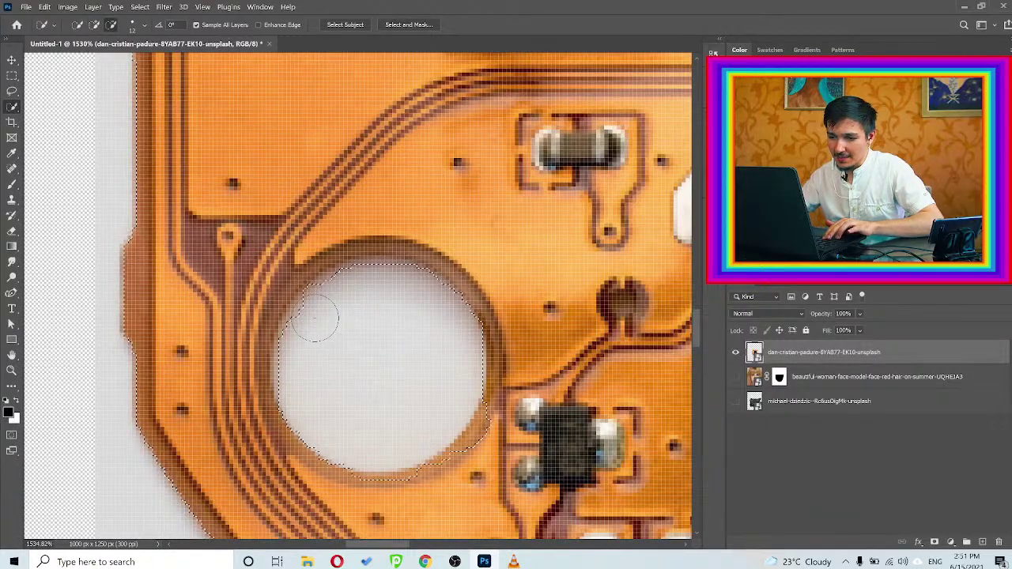
pyautogui.click(484, 449)
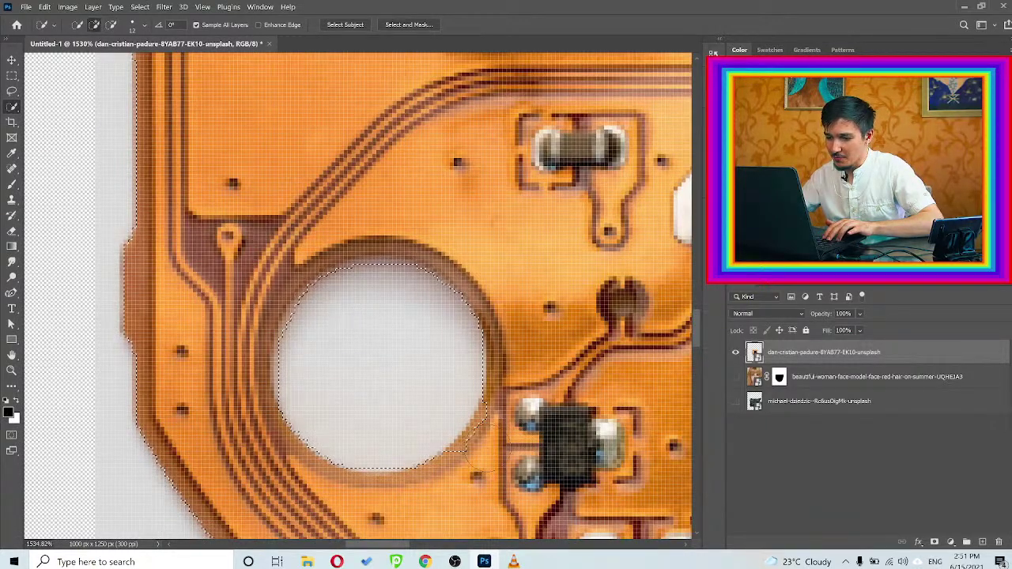
# Add a layer mask from the selection to cut the orange flex circuit out of its pale background
pyautogui.scroll(-5, 434, 324)
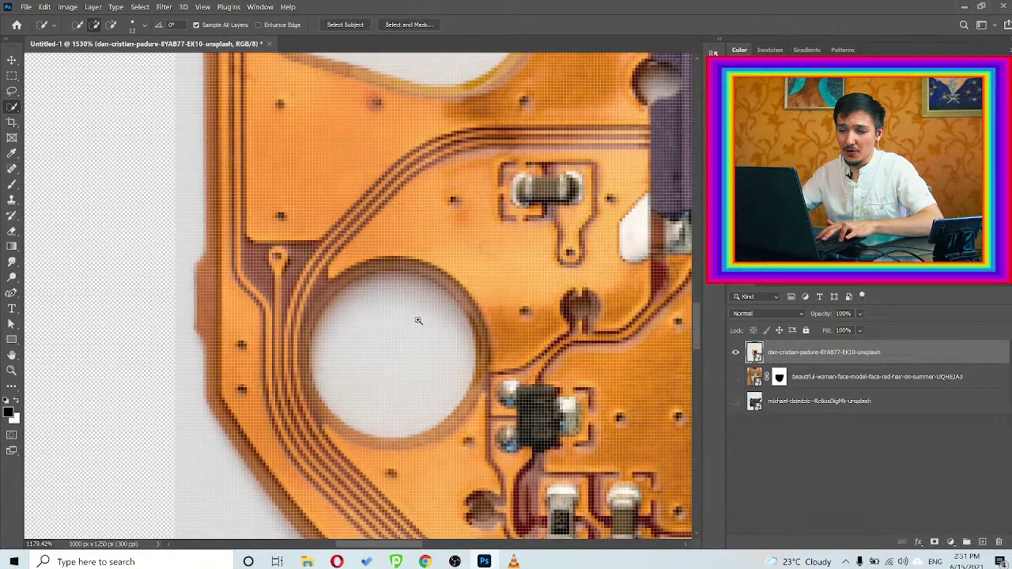
pyautogui.scroll(-3, 400, 317)
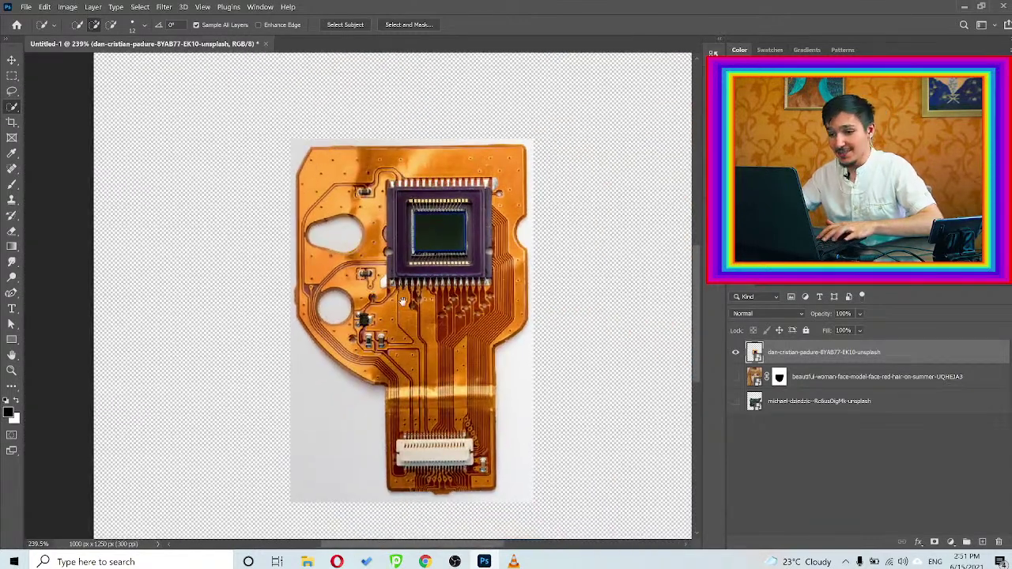
pyautogui.click(934, 542)
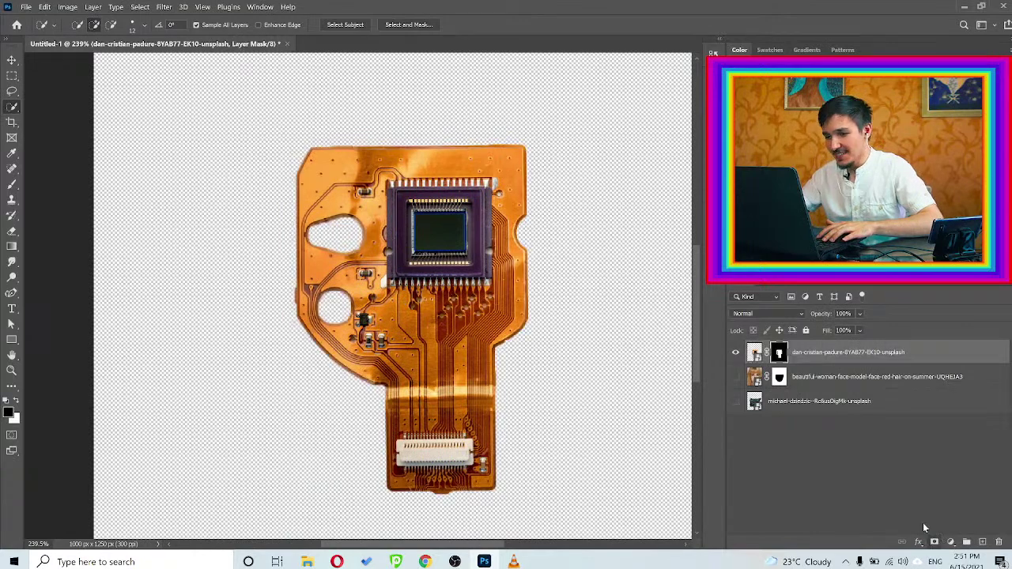
pyautogui.press('v')
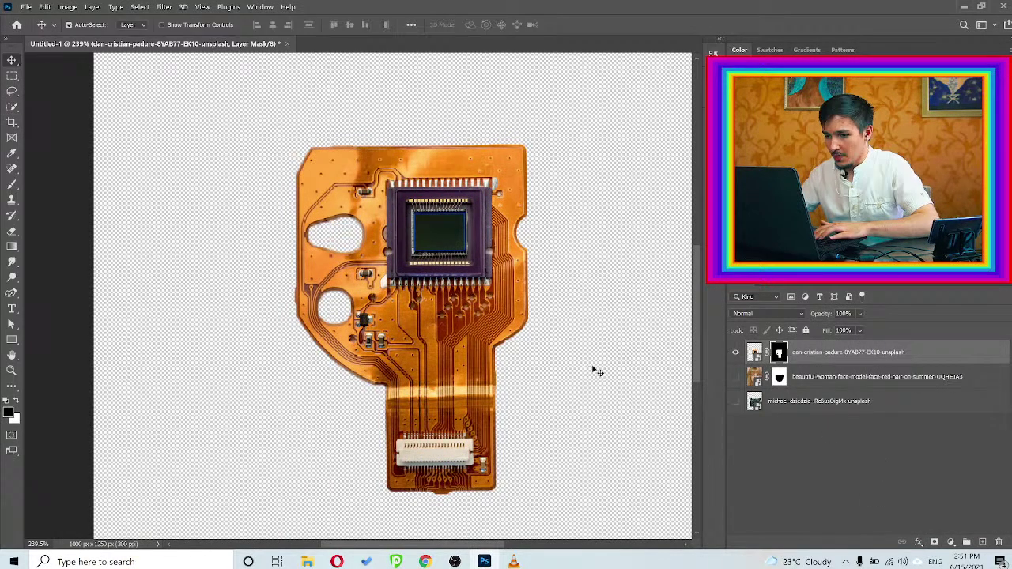
# Paint white on the circuit's layer mask with a size 16 brush to restore and smooth the teardrop-shaped hole's rim
pyautogui.scroll(5, 332, 230)
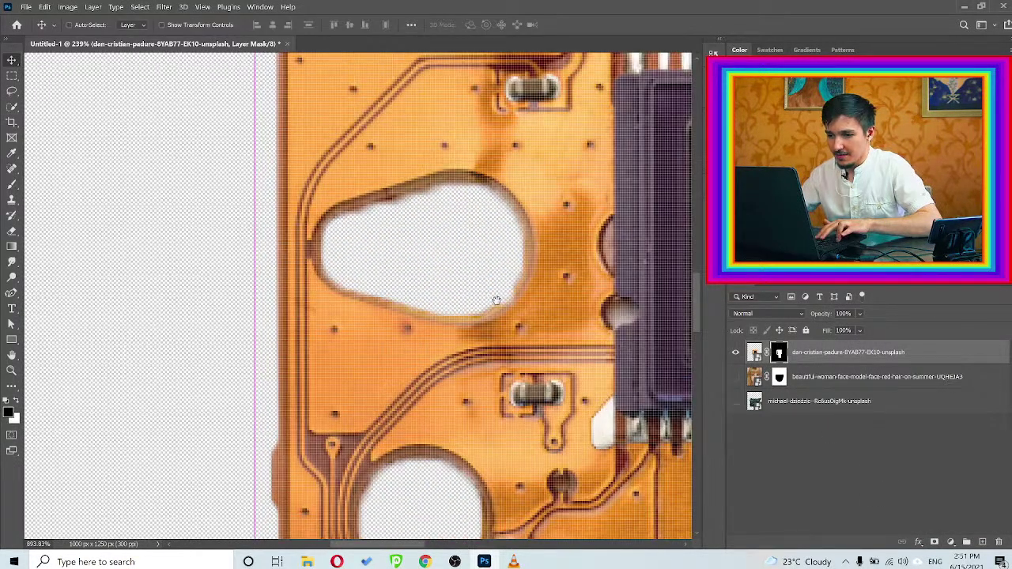
pyautogui.press('b')
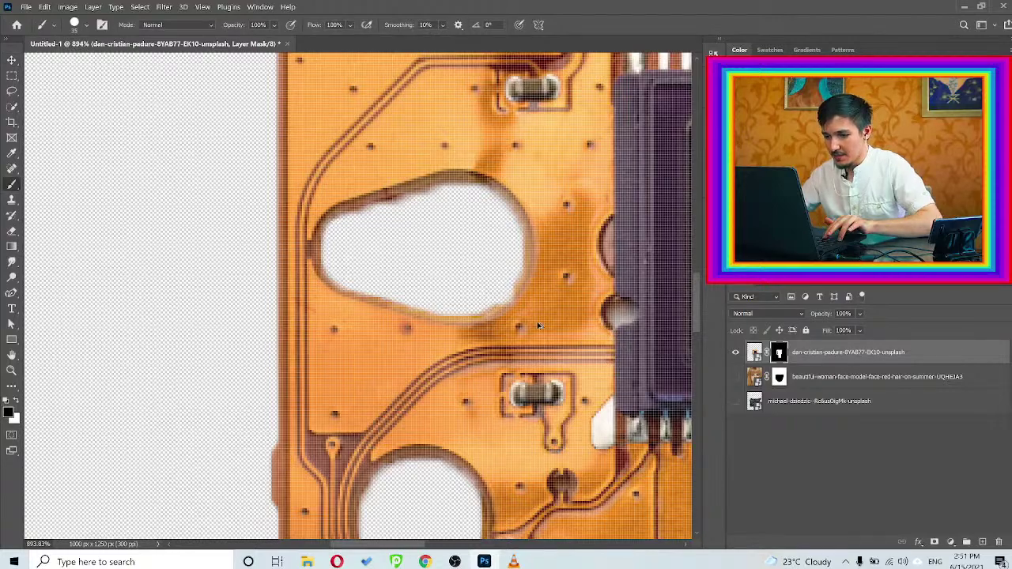
pyautogui.keyDown('alt'); pyautogui.rightClick(537, 326); pyautogui.keyUp('alt')
pyautogui.press('x')
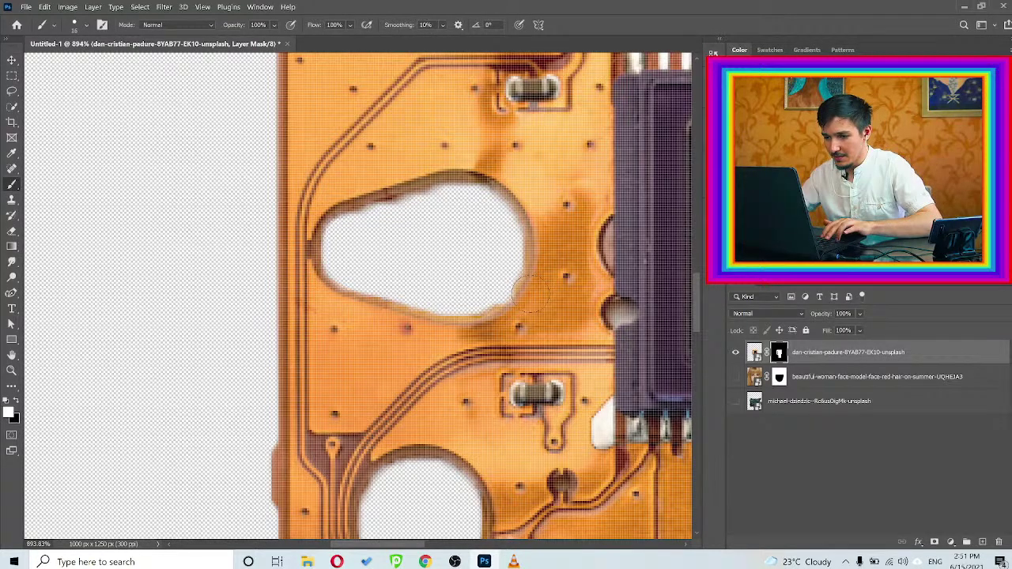
pyautogui.moveTo(516, 295); pyautogui.dragTo(506, 308)
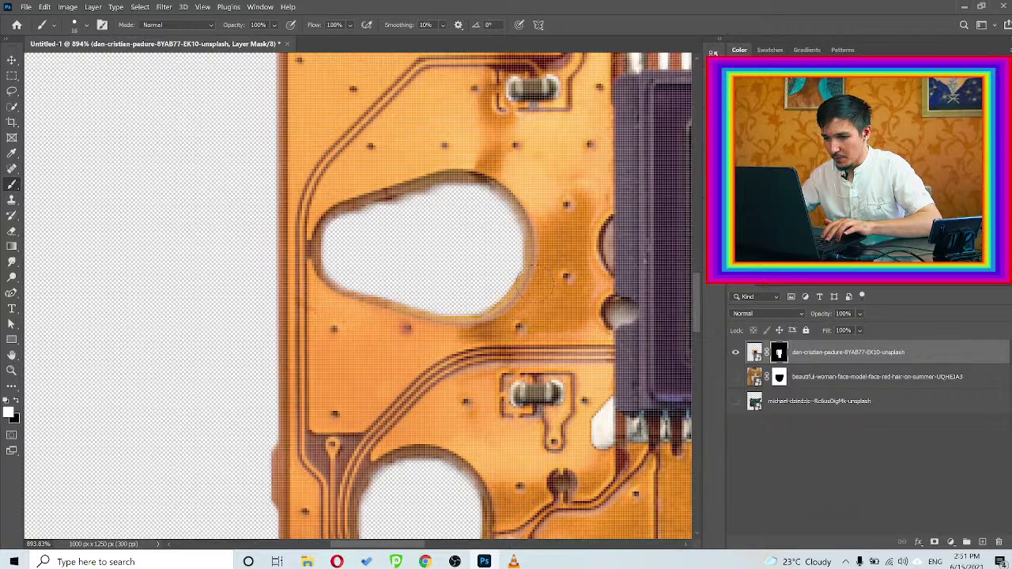
pyautogui.moveTo(537, 209)
pyautogui.mouseDown()
pyautogui.moveTo(486, 172)
pyautogui.moveTo(429, 171)
pyautogui.moveTo(348, 212)
pyautogui.moveTo(326, 236)
pyautogui.mouseUp()
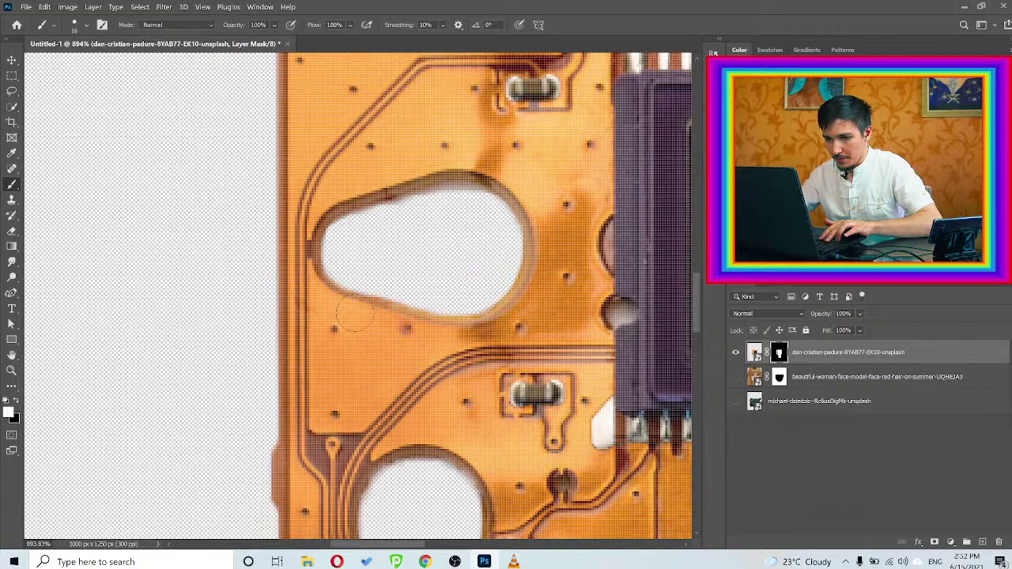
pyautogui.moveTo(355, 312); pyautogui.dragTo(322, 301)
# Paint white on the mask along the round hole's lower-right edge to restore its missing rim
pyautogui.moveTo(416, 384); pyautogui.dragTo(454, 219)
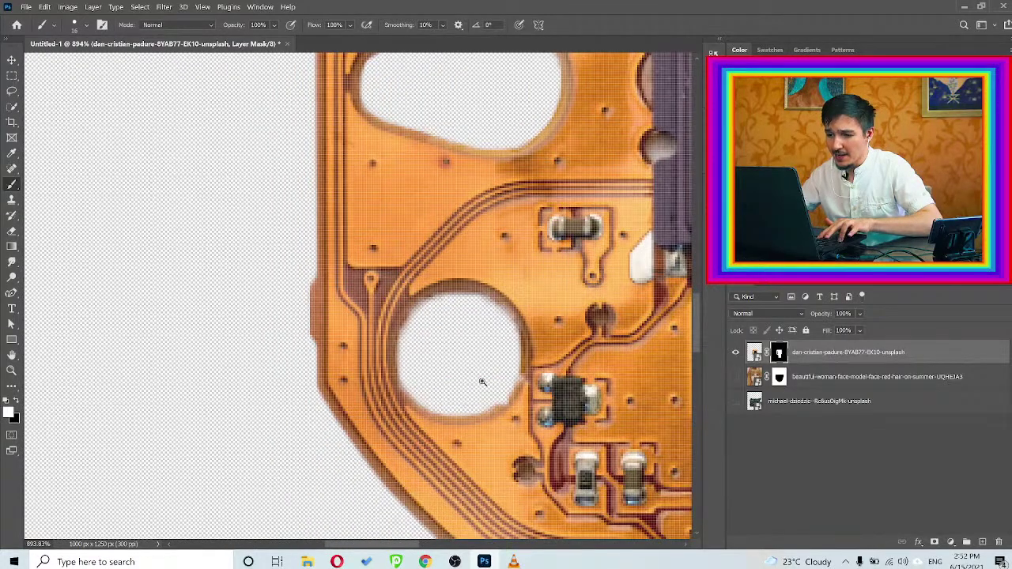
pyautogui.scroll(3, 482, 382)
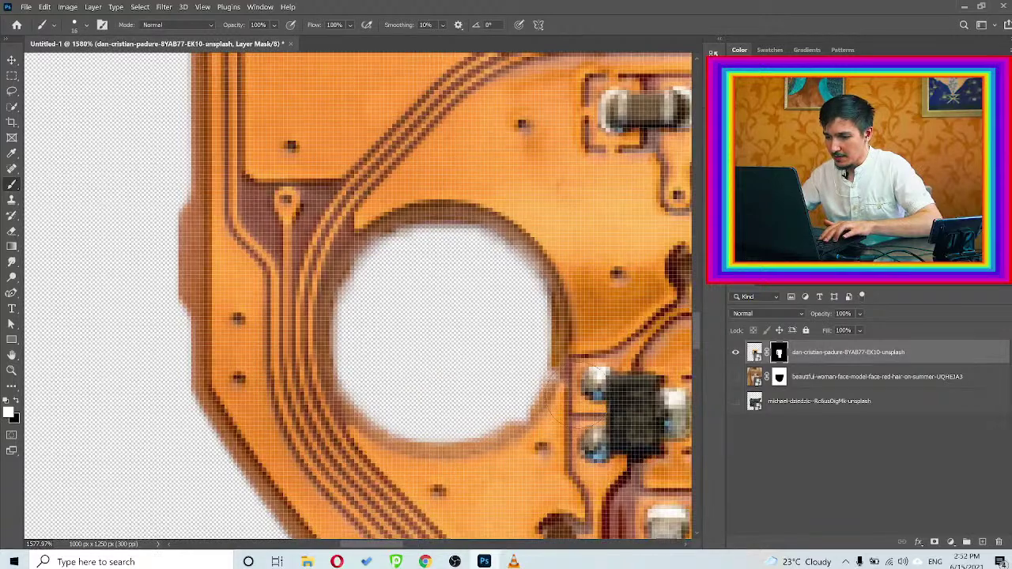
pyautogui.moveTo(568, 399)
pyautogui.mouseDown()
pyautogui.moveTo(551, 381)
pyautogui.moveTo(510, 431)
pyautogui.mouseUp()
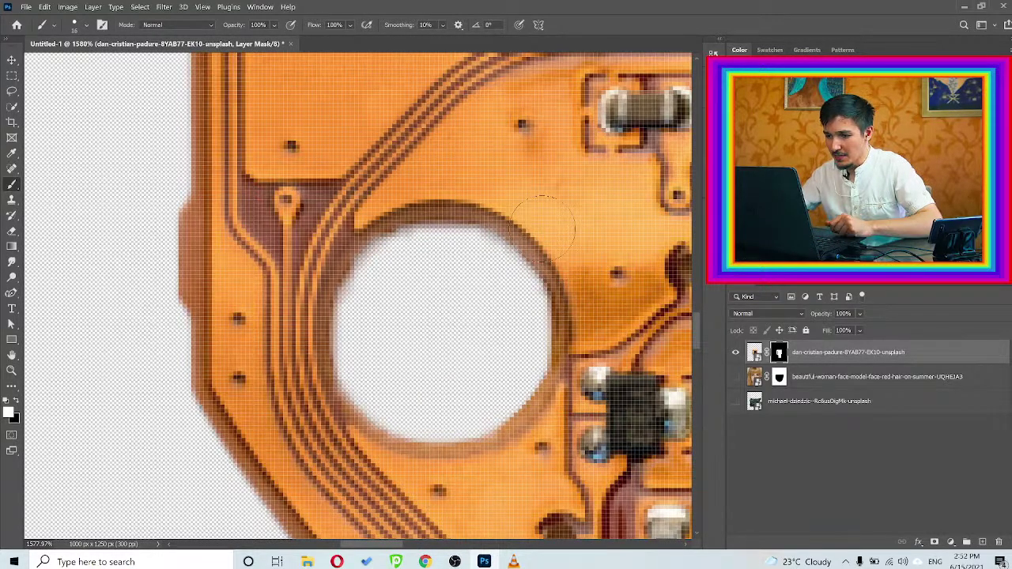
# Paint black on the mask with a size 12 brush to remove the pale fringe inside the teardrop-shaped hole's upper edge
pyautogui.press('space')
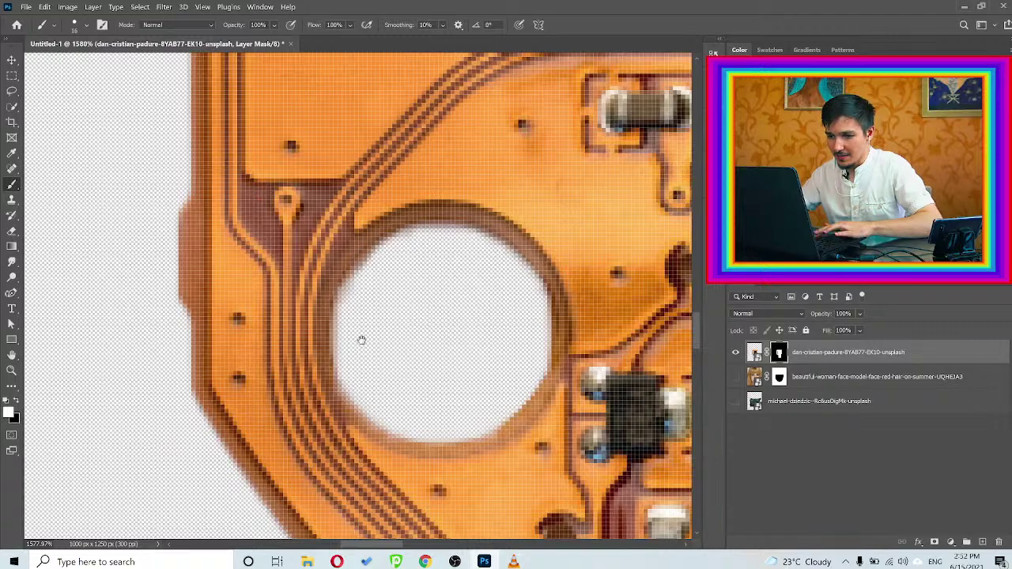
pyautogui.moveTo(361, 340); pyautogui.dragTo(388, 216)
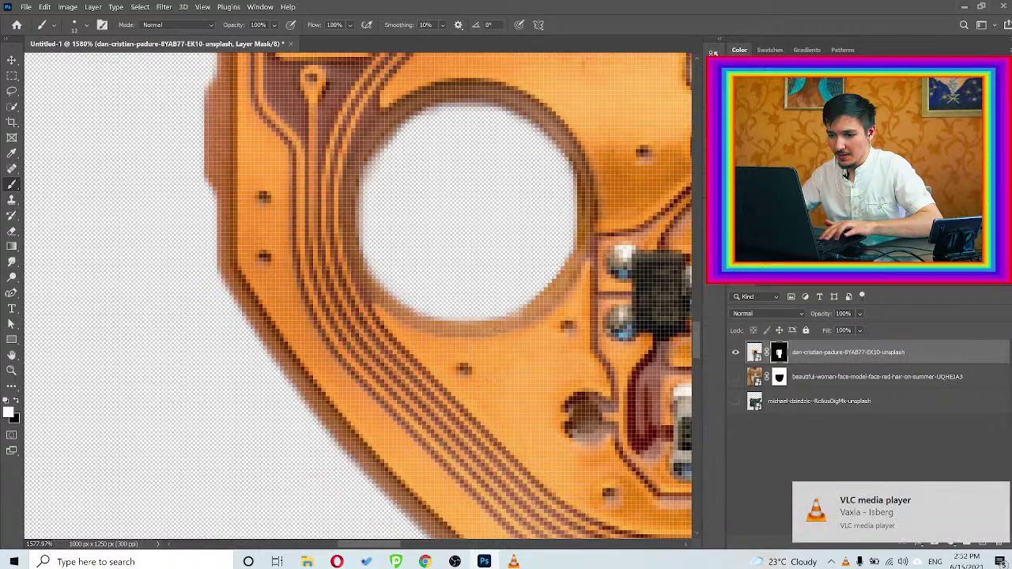
pyautogui.press('x')
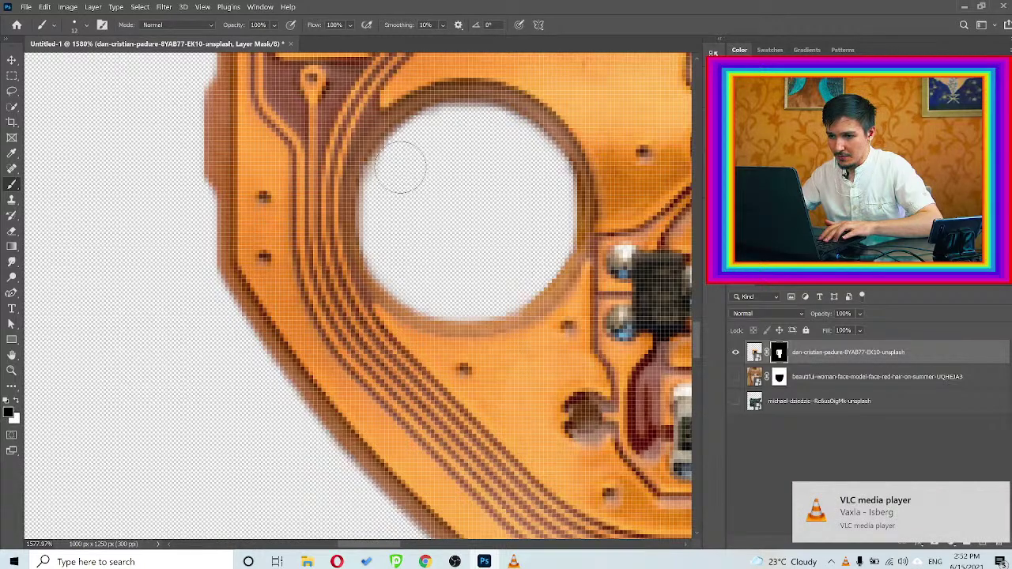
pyautogui.moveTo(468, 190); pyautogui.dragTo(481, 293)
pyautogui.moveTo(378, 283); pyautogui.dragTo(398, 384)
pyautogui.moveTo(510, 106); pyautogui.dragTo(499, 242)
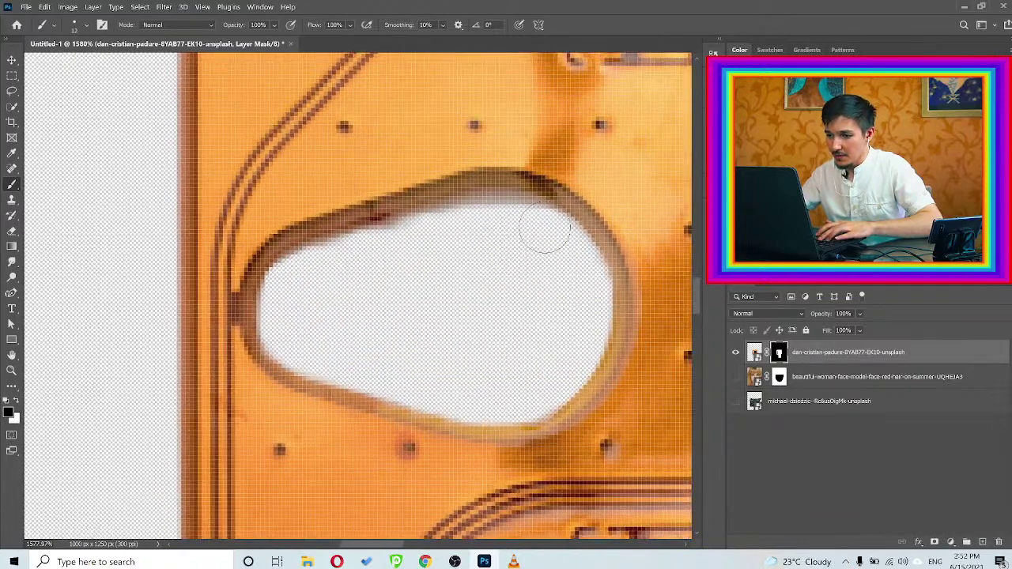
pyautogui.moveTo(531, 224)
pyautogui.mouseDown()
pyautogui.moveTo(482, 216)
pyautogui.moveTo(418, 232)
pyautogui.moveTo(429, 233)
pyautogui.moveTo(366, 253)
pyautogui.moveTo(312, 294)
pyautogui.mouseUp()
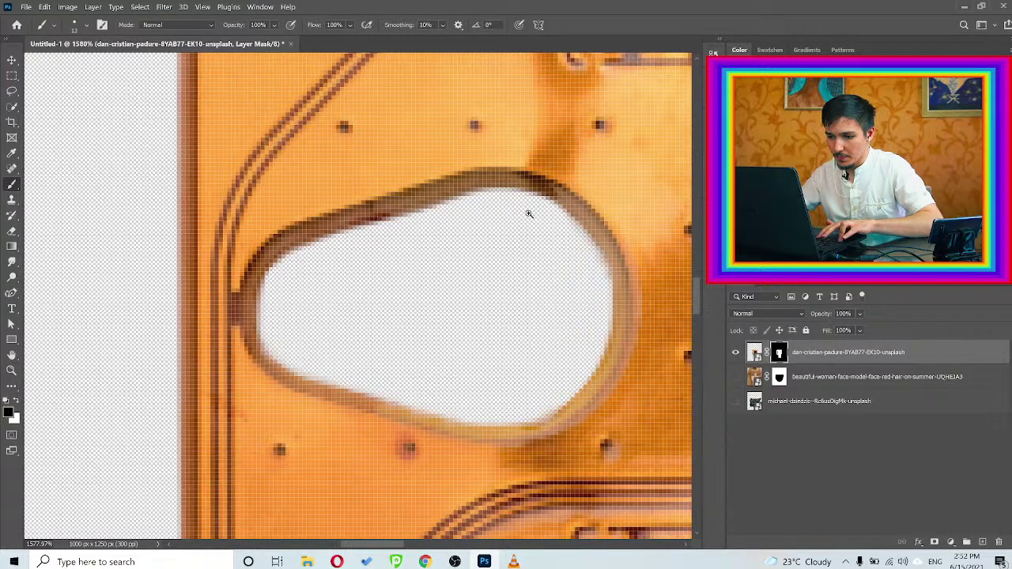
pyautogui.scroll(-10, 527, 215)
pyautogui.press('v')
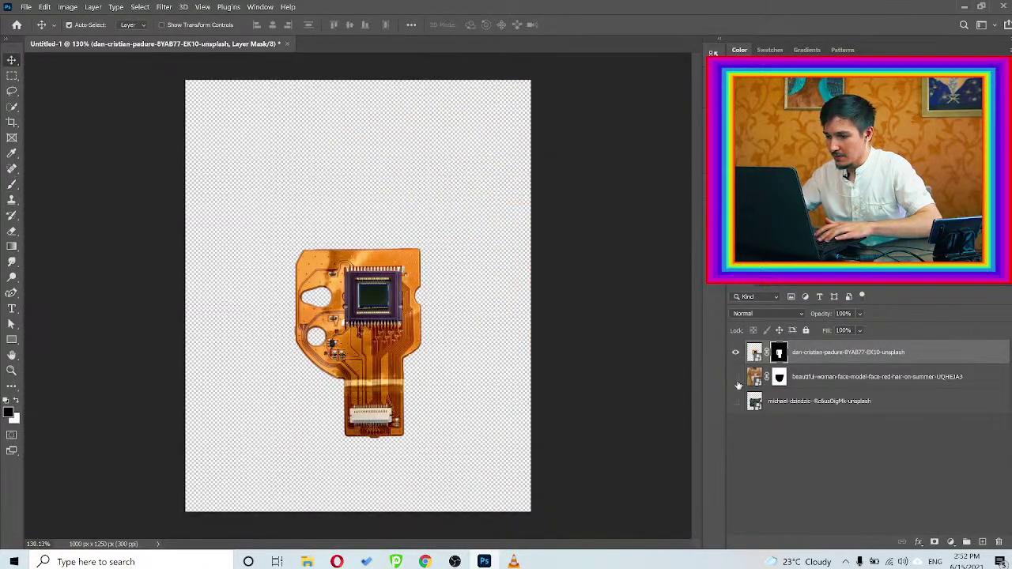
# Show the hidden woman and motherboard layers and place the orange circuit layer directly beneath the woman layer
pyautogui.click(735, 402)
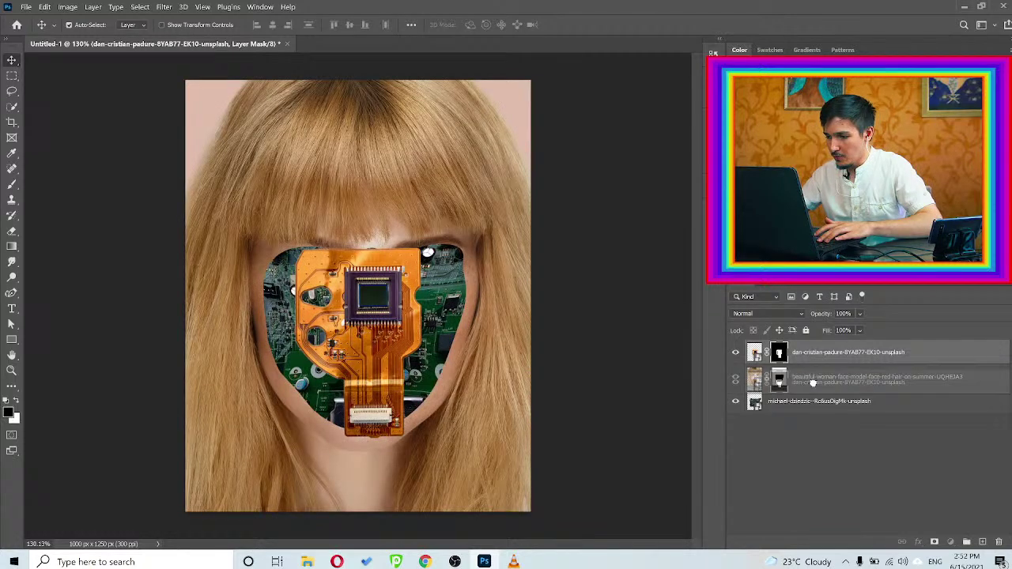
pyautogui.moveTo(810, 421); pyautogui.dragTo(807, 388)
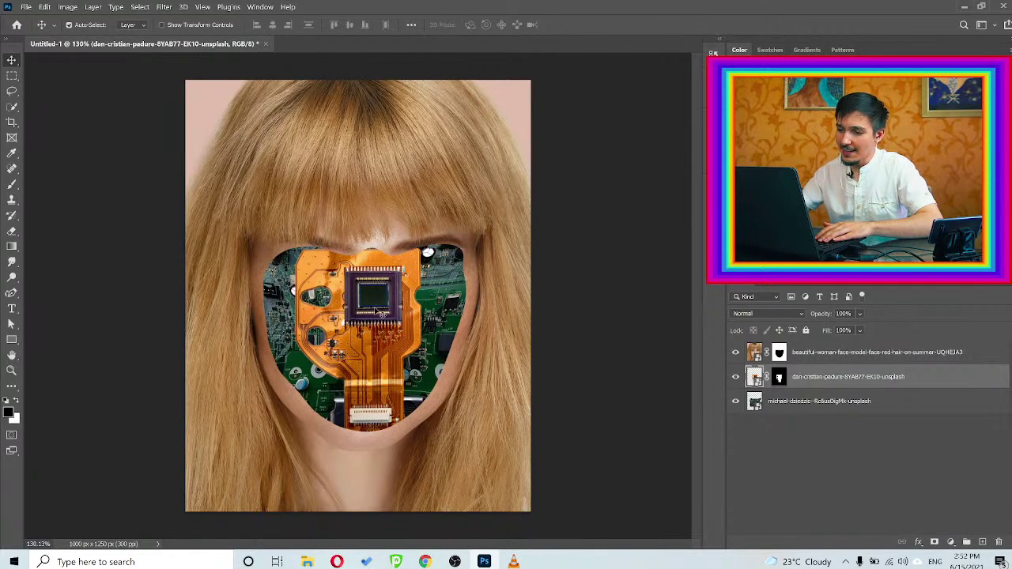
# Move the orange flex circuit sideways so that its chip sits toward the motherboard-filled face opening's right side
pyautogui.moveTo(374, 312); pyautogui.dragTo(407, 308)
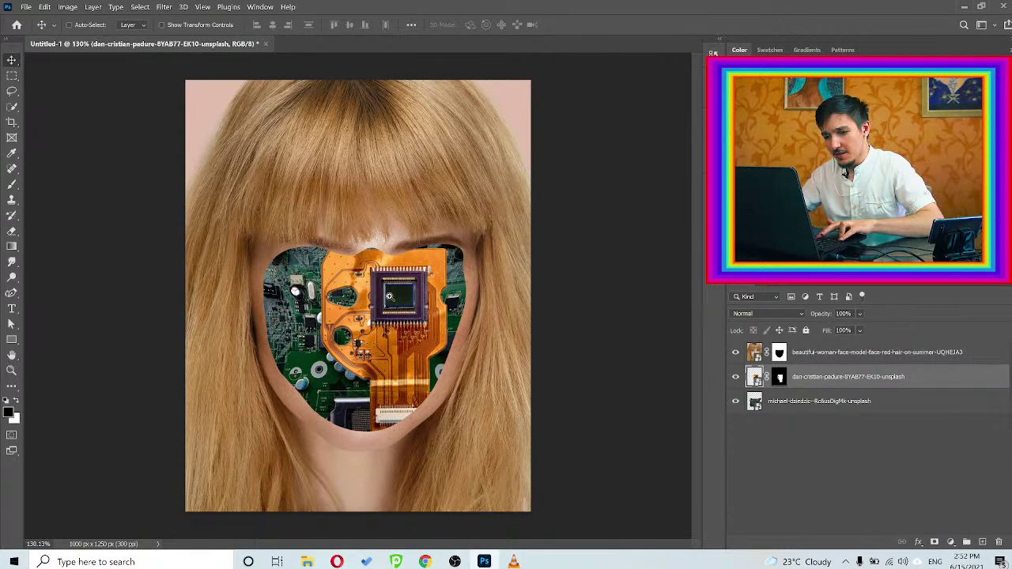
pyautogui.scroll(2, 409, 308)
pyautogui.moveTo(411, 301)
pyautogui.mouseDown()
pyautogui.moveTo(425, 288)
pyautogui.moveTo(430, 295)
pyautogui.mouseUp()
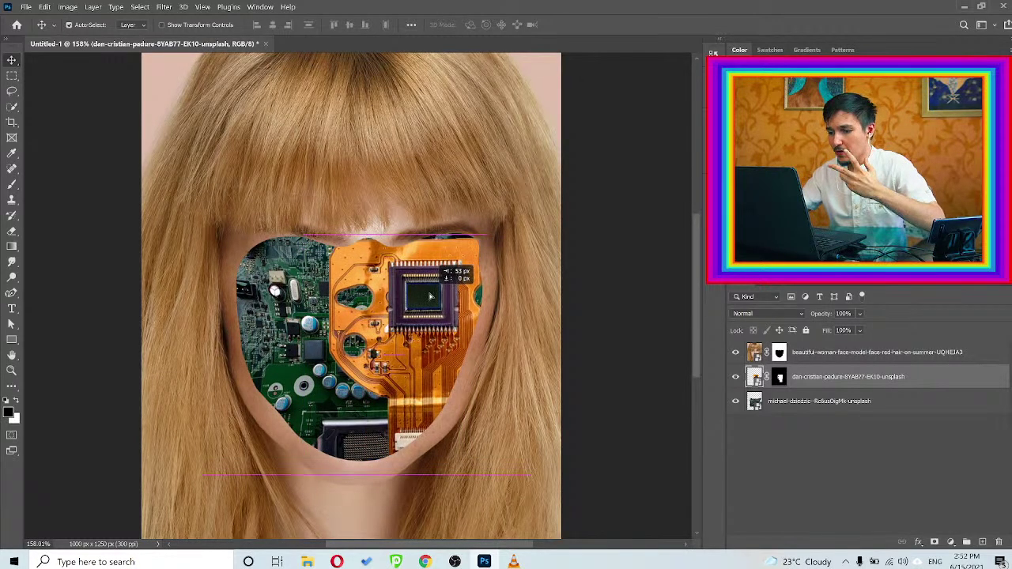
# Briefly disable the woman's layer mask to check the eye's position, and move the orange circuit so its chip sits over that eye
pyautogui.click(778, 354)
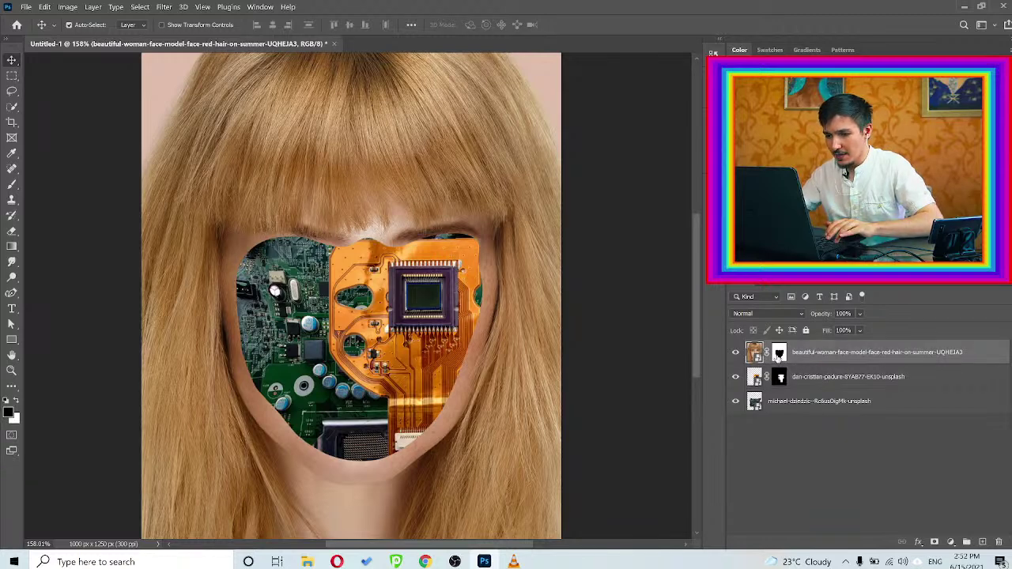
pyautogui.keyDown('shift'); pyautogui.click(779, 353); pyautogui.keyUp('shift')
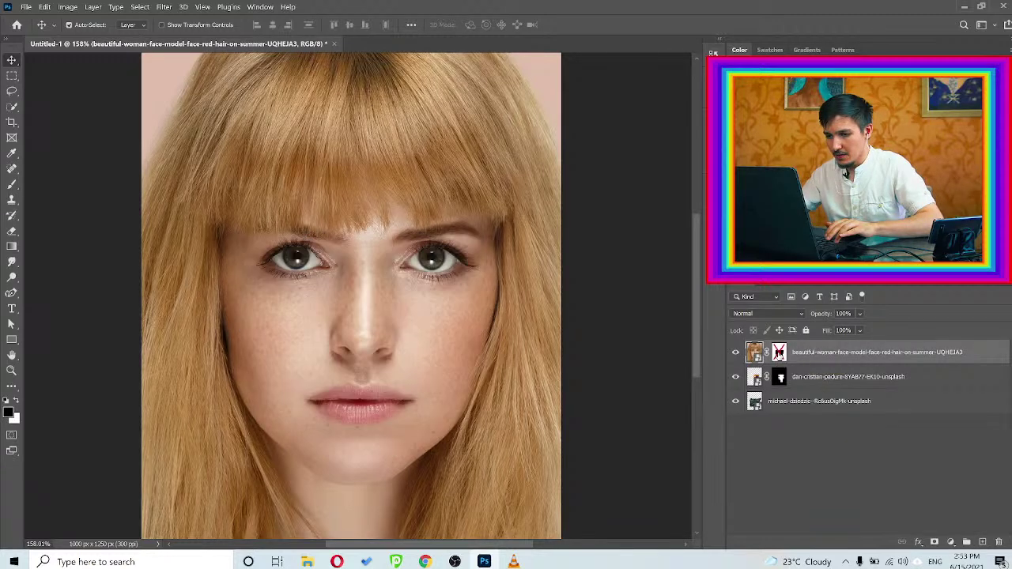
pyautogui.keyDown('shift'); pyautogui.click(779, 353); pyautogui.keyUp('shift')
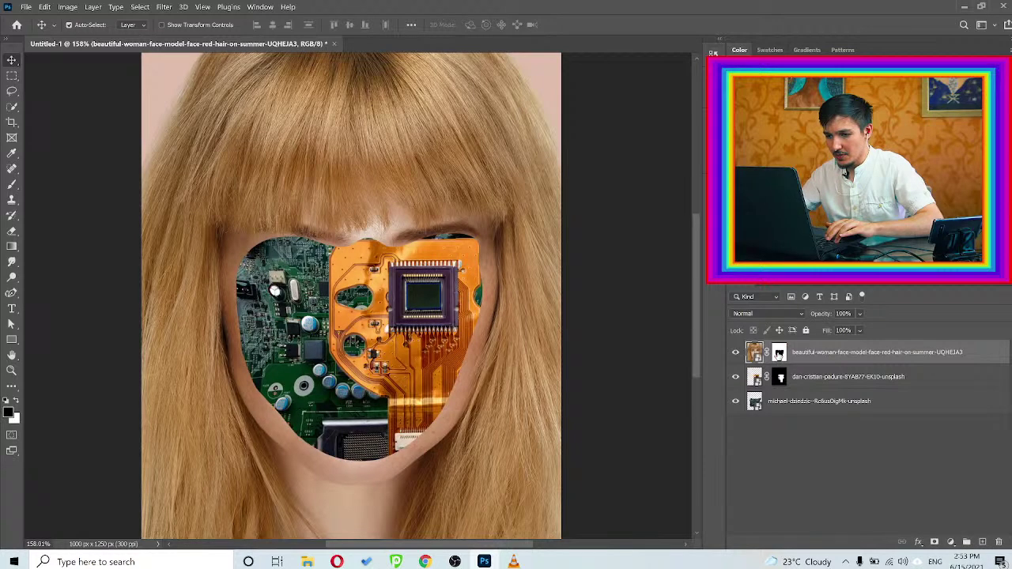
pyautogui.click(443, 305)
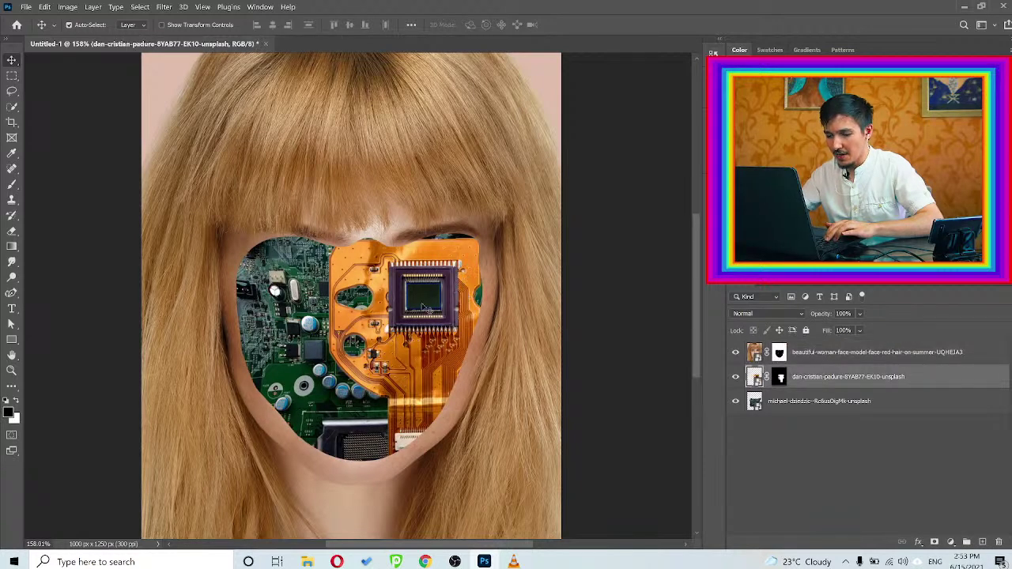
pyautogui.moveTo(426, 308); pyautogui.dragTo(444, 270)
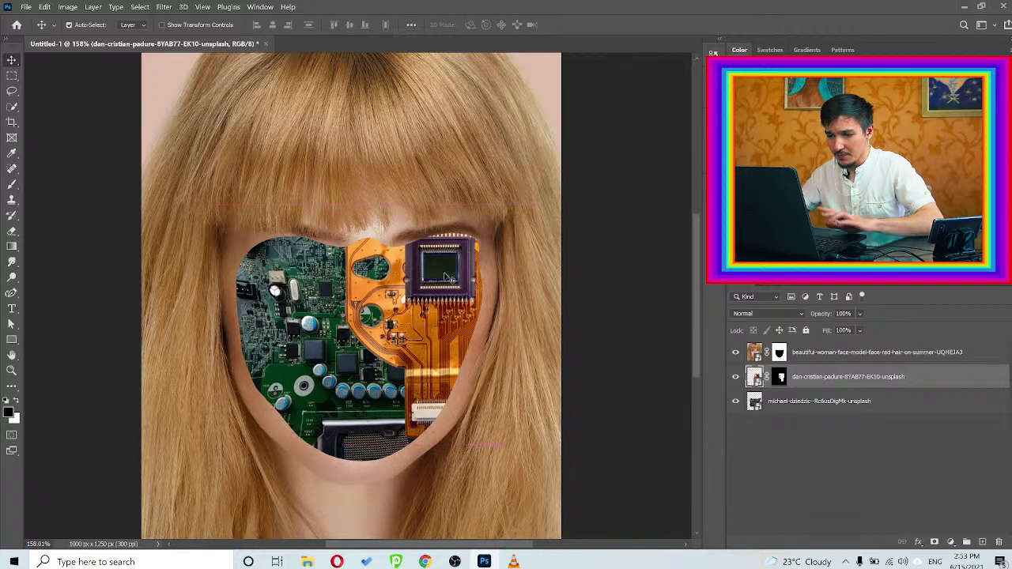
# Place the Fantasy Device.I01.2k.png image from Downloads, scaled to 42.77%, over the motherboard on the face opening's left side
pyautogui.click(308, 561)
pyautogui.click(615, 273)
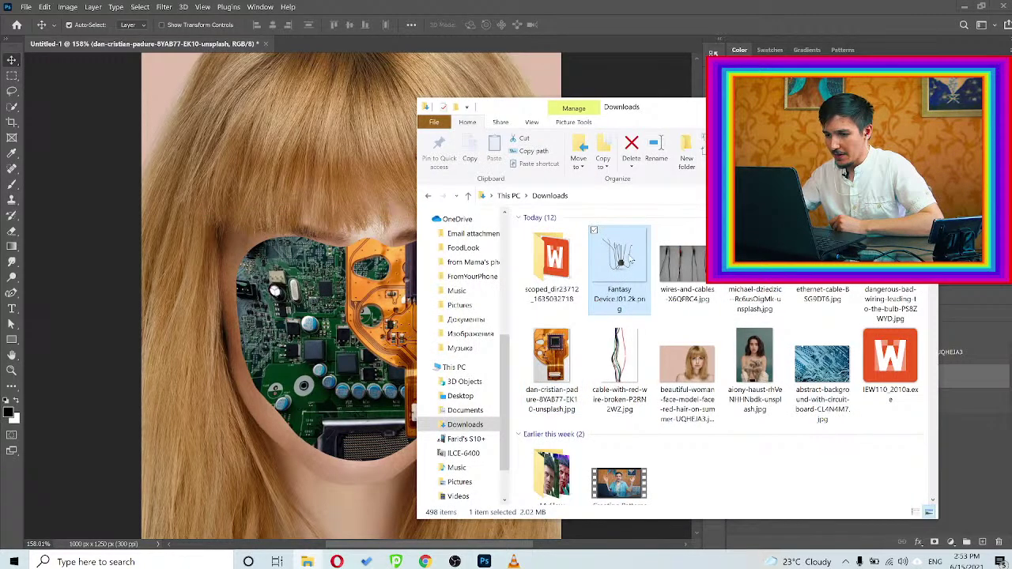
pyautogui.moveTo(631, 261); pyautogui.dragTo(338, 370)
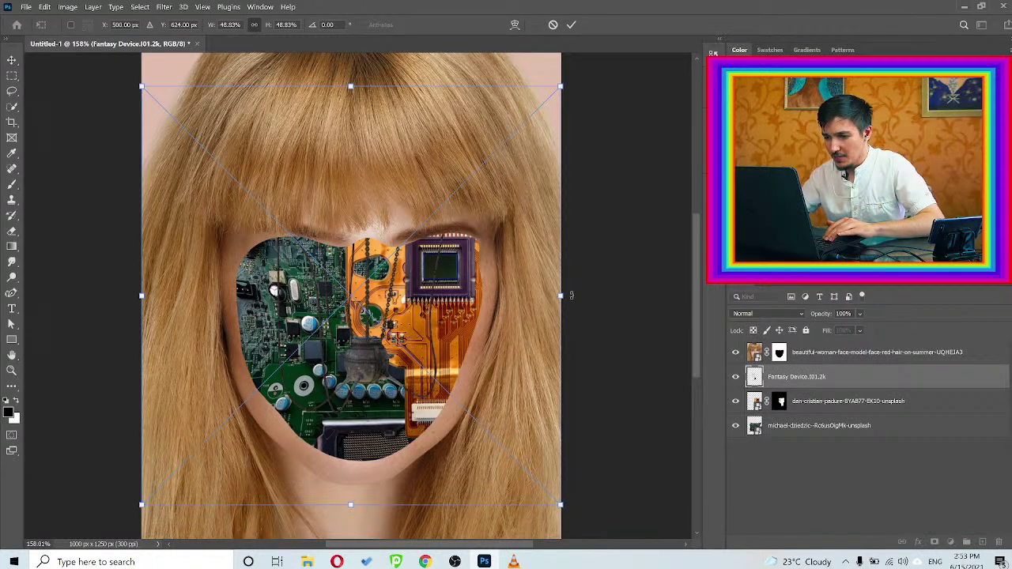
pyautogui.moveTo(550, 295); pyautogui.dragTo(525, 297)
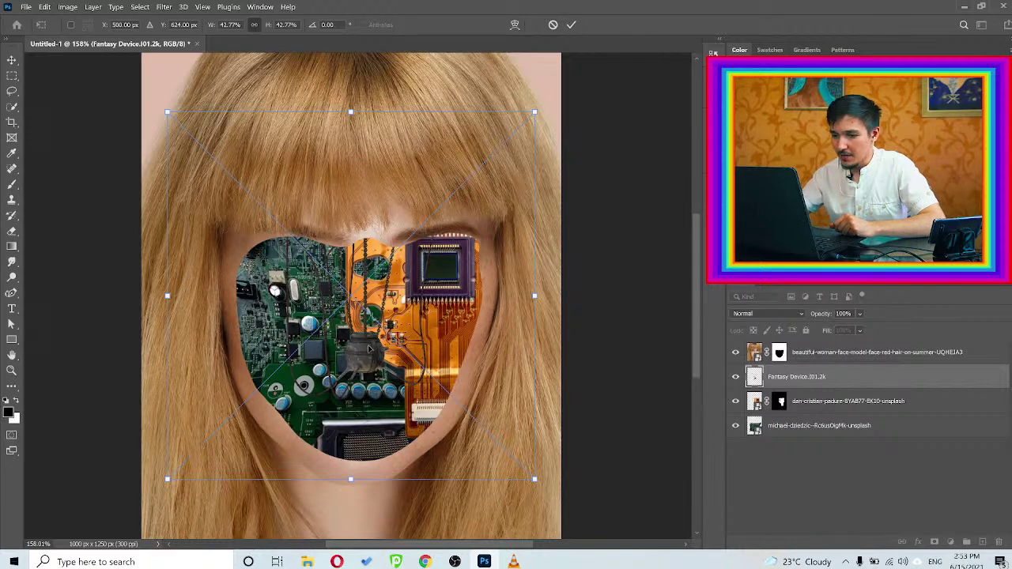
pyautogui.moveTo(369, 349); pyautogui.dragTo(318, 361)
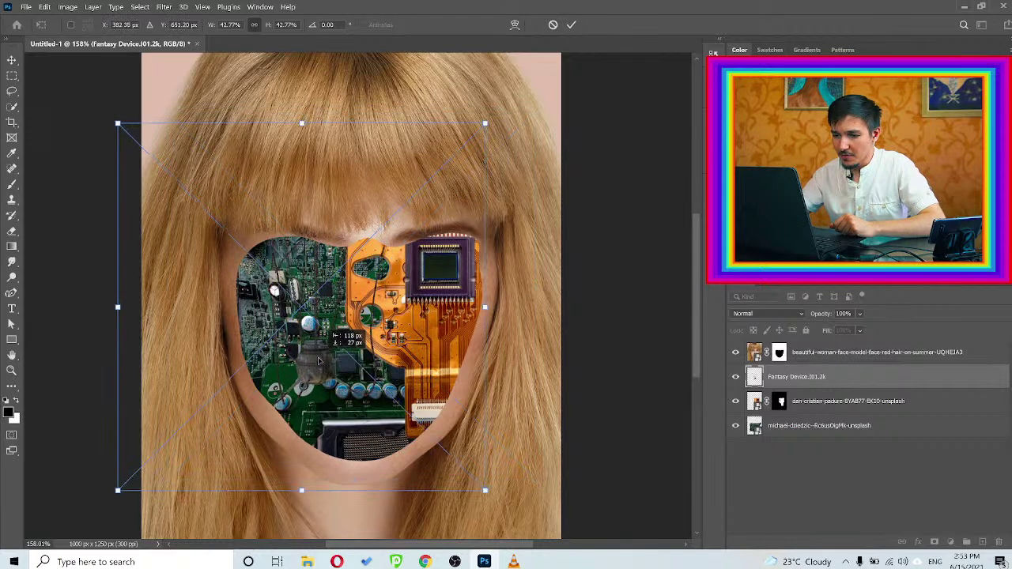
pyautogui.click(571, 24)
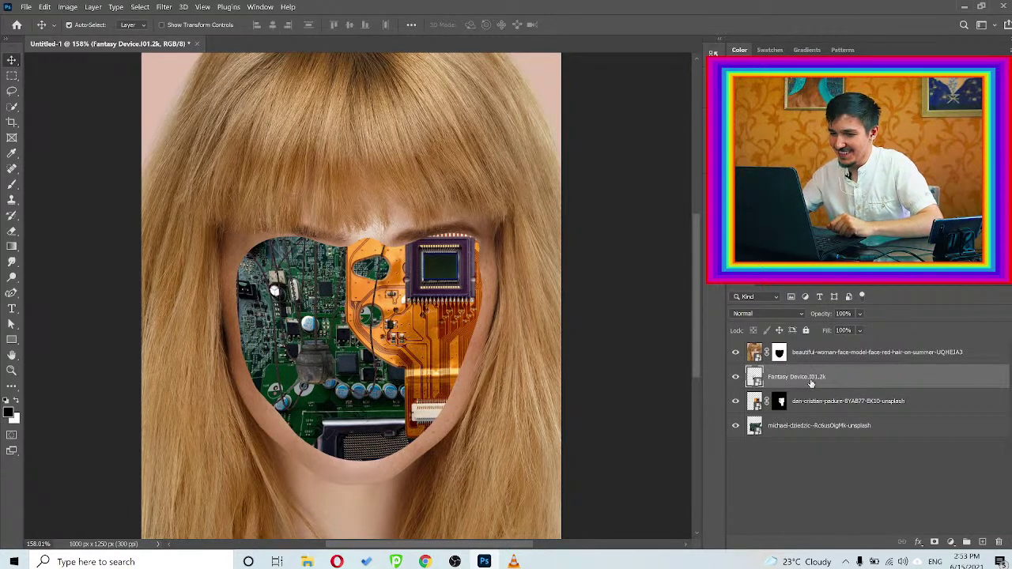
# Move the Fantasy Device layer beneath the orange circuit layer and shift the device slightly higher in the face opening
pyautogui.moveTo(810, 382); pyautogui.dragTo(808, 415)
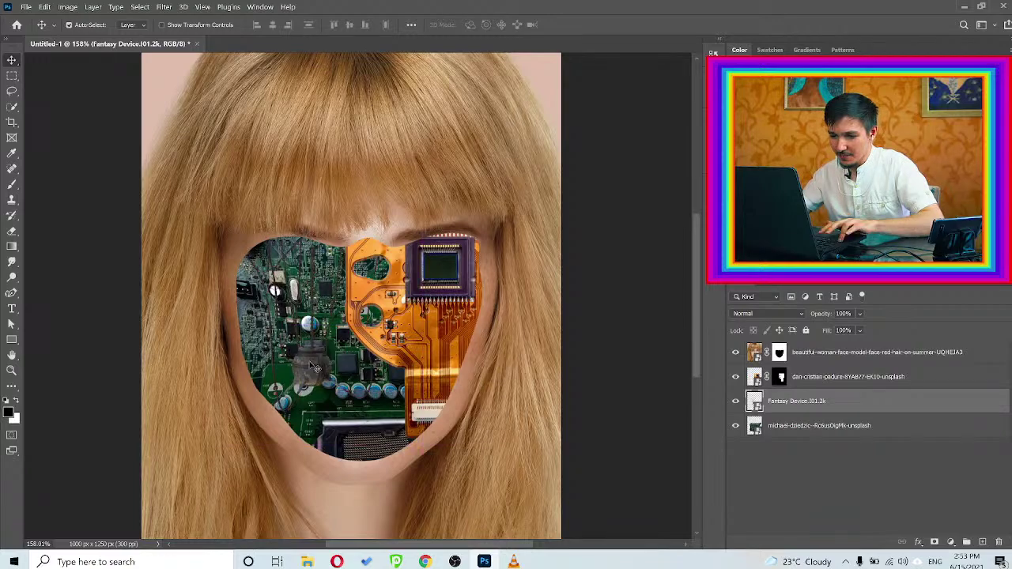
pyautogui.scroll(5, 321, 368)
pyautogui.scroll(-5, 320, 351)
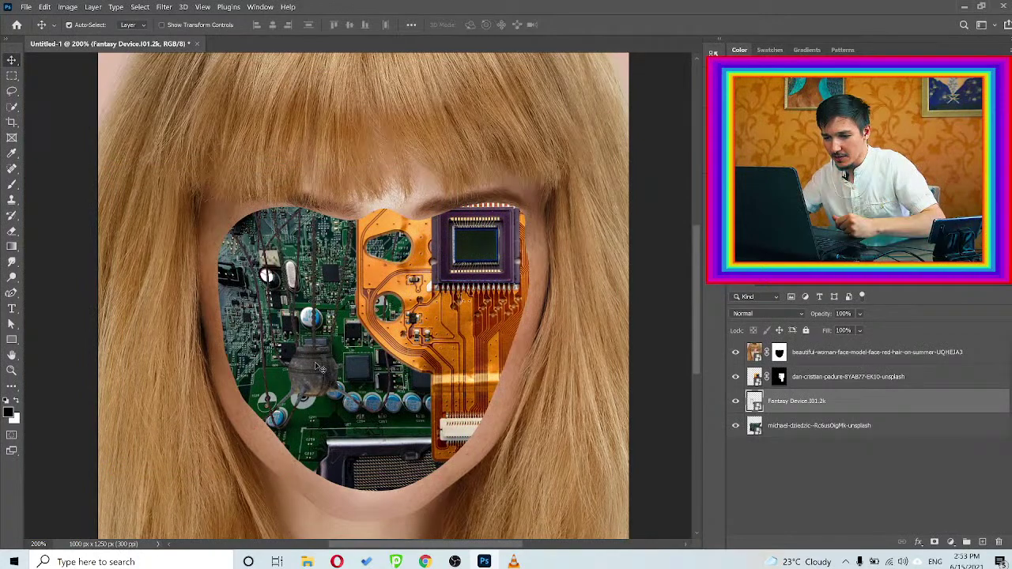
pyautogui.moveTo(321, 368); pyautogui.dragTo(320, 327)
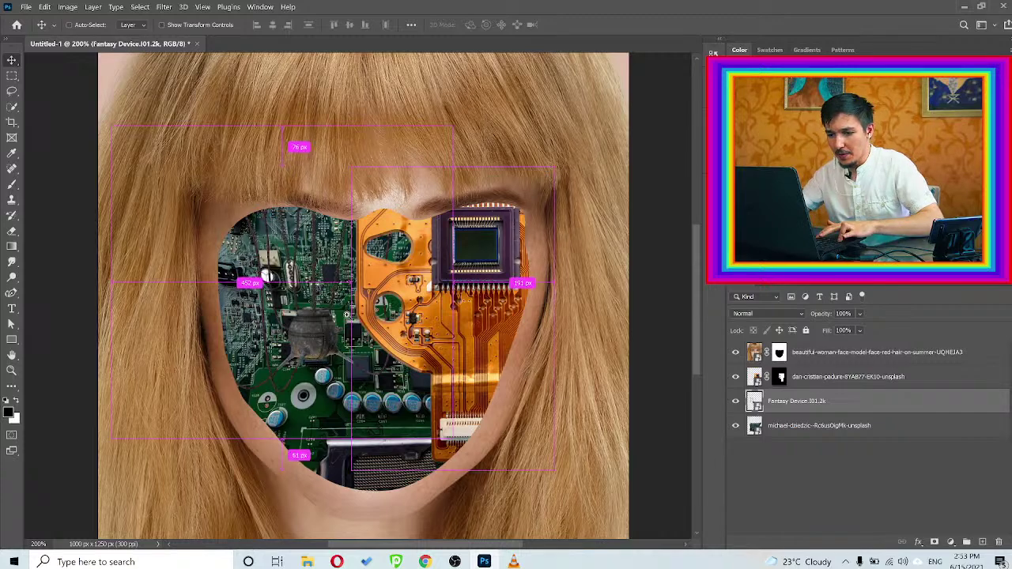
pyautogui.moveTo(360, 318)
pyautogui.mouseDown()
pyautogui.moveTo(324, 316)
pyautogui.moveTo(349, 315)
pyautogui.mouseUp()
pyautogui.scroll(3, 348, 315)
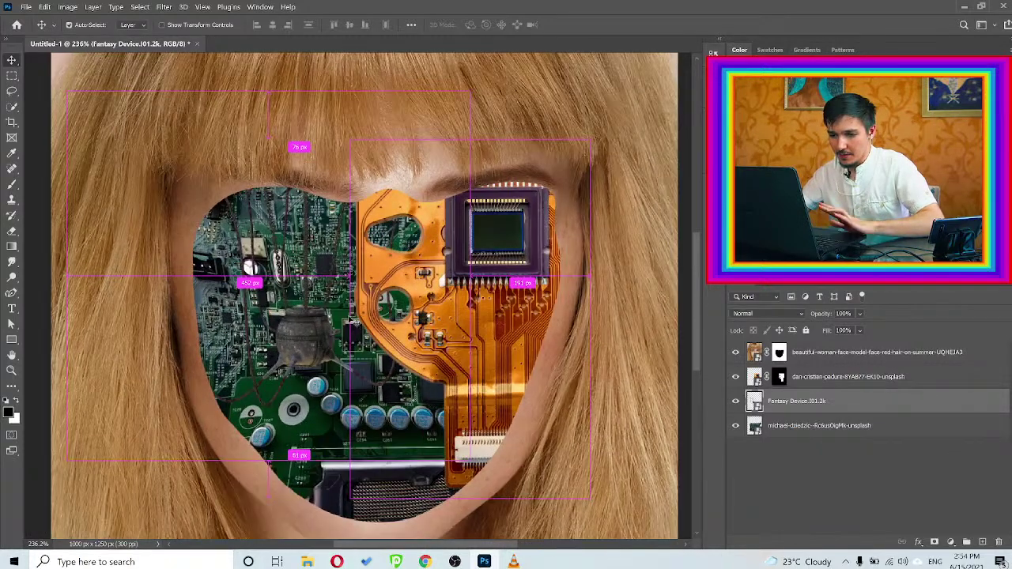
pyautogui.click(309, 561)
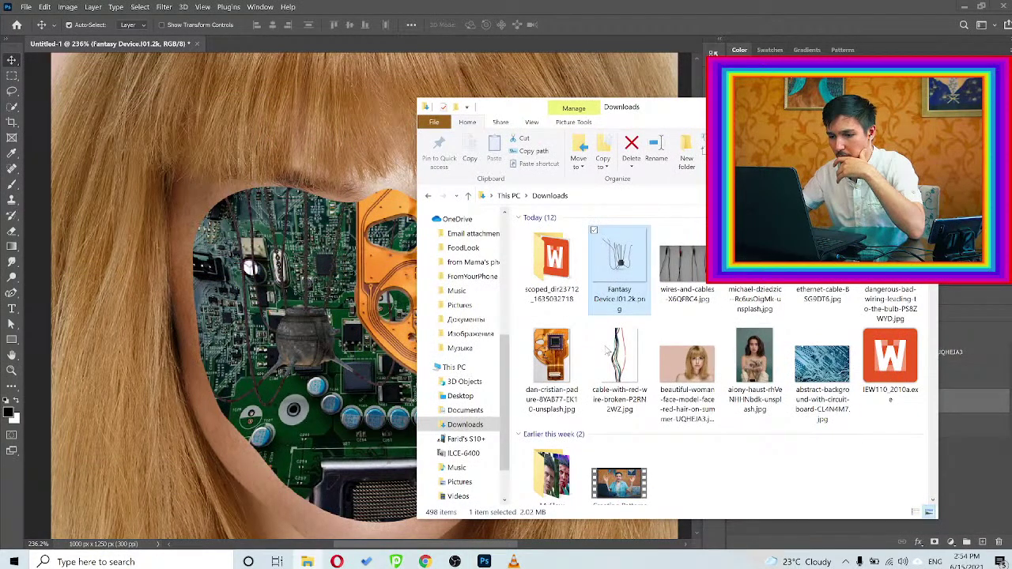
pyautogui.click(430, 5)
pyautogui.scroll(-2, 390, 298)
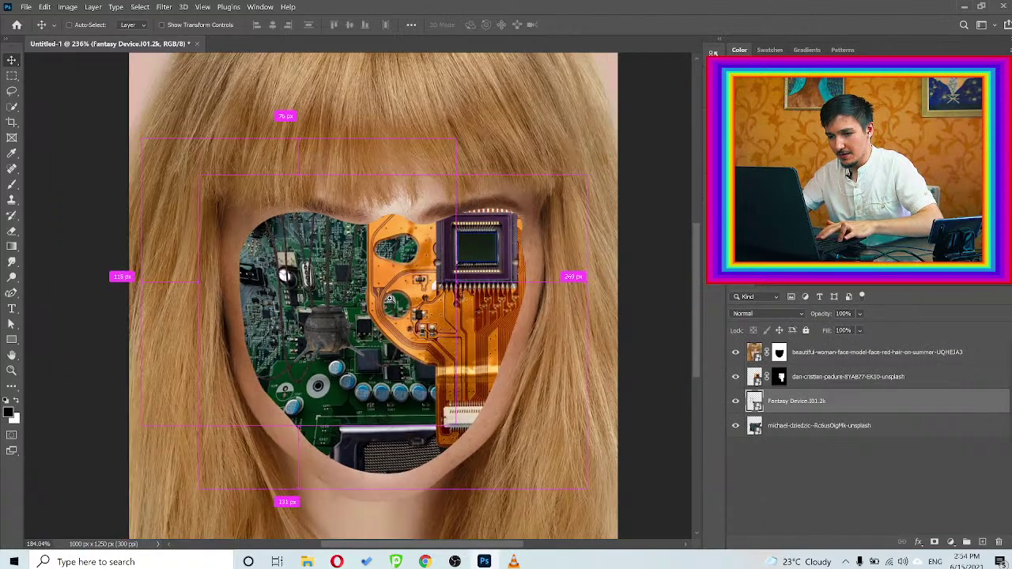
pyautogui.scroll(-2, 407, 281)
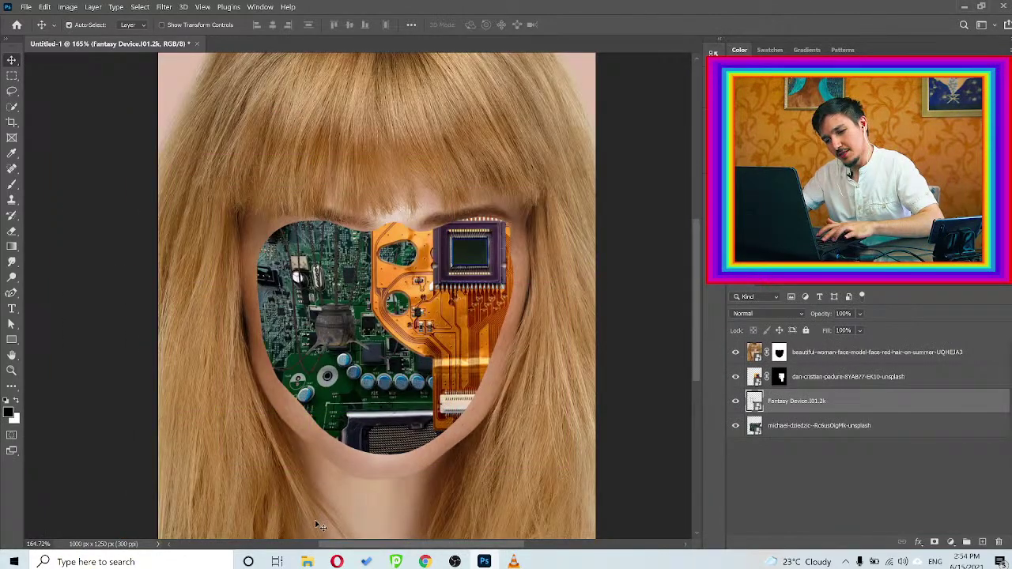
# Place the cable-with-red-wire-broken-P2RN2WZ.jpg image from Downloads over the face opening, scaled to about 20%
pyautogui.click(308, 561)
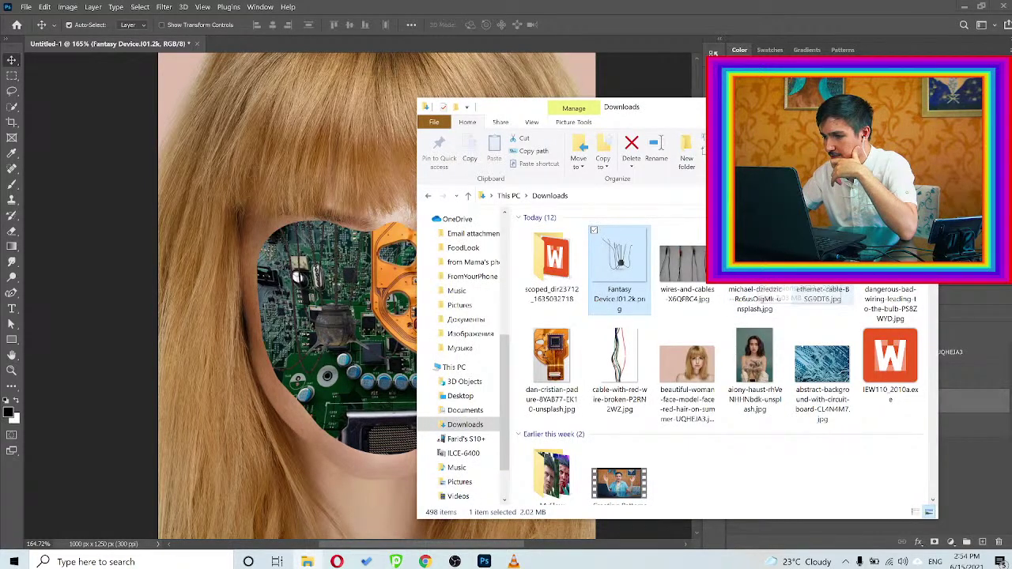
pyautogui.click(624, 356)
pyautogui.moveTo(625, 357); pyautogui.dragTo(348, 392)
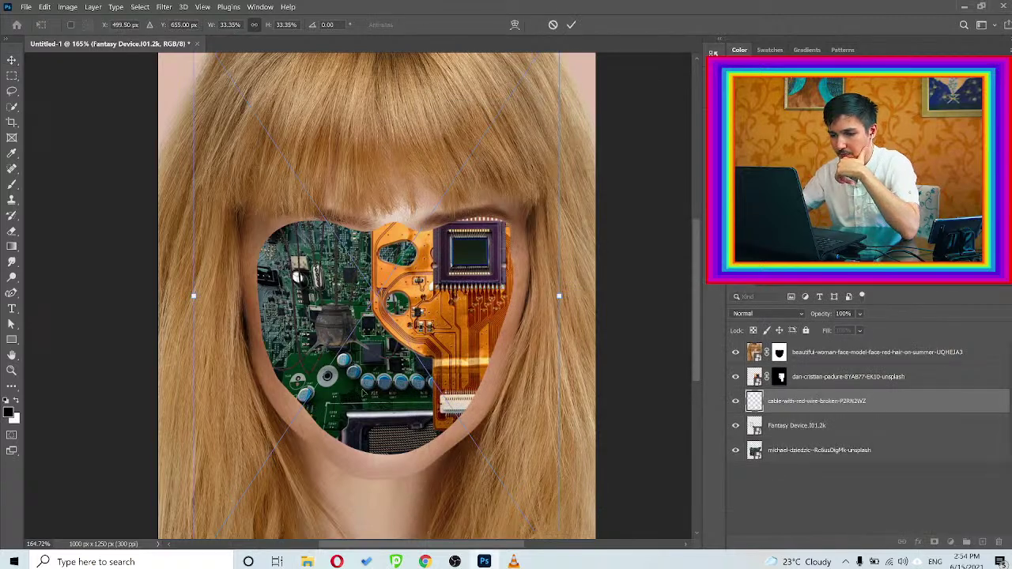
pyautogui.moveTo(559, 295); pyautogui.dragTo(460, 295)
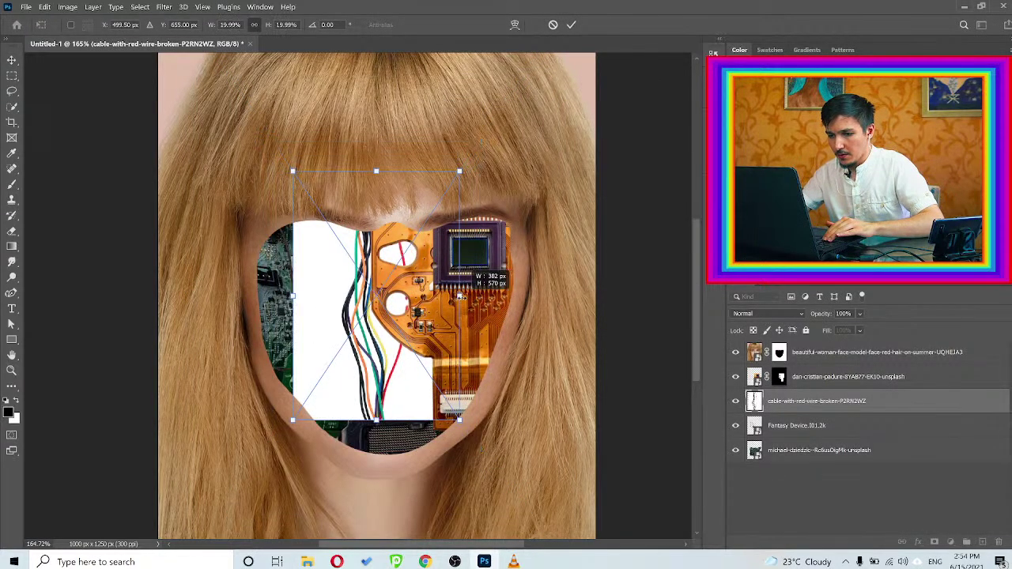
pyautogui.click(570, 24)
# Bring the cable image layer to the top of the layer stack and shift it slightly up and left over the face
pyautogui.moveTo(821, 401); pyautogui.dragTo(815, 350)
pyautogui.moveTo(378, 309); pyautogui.dragTo(361, 294)
pyautogui.press('w')
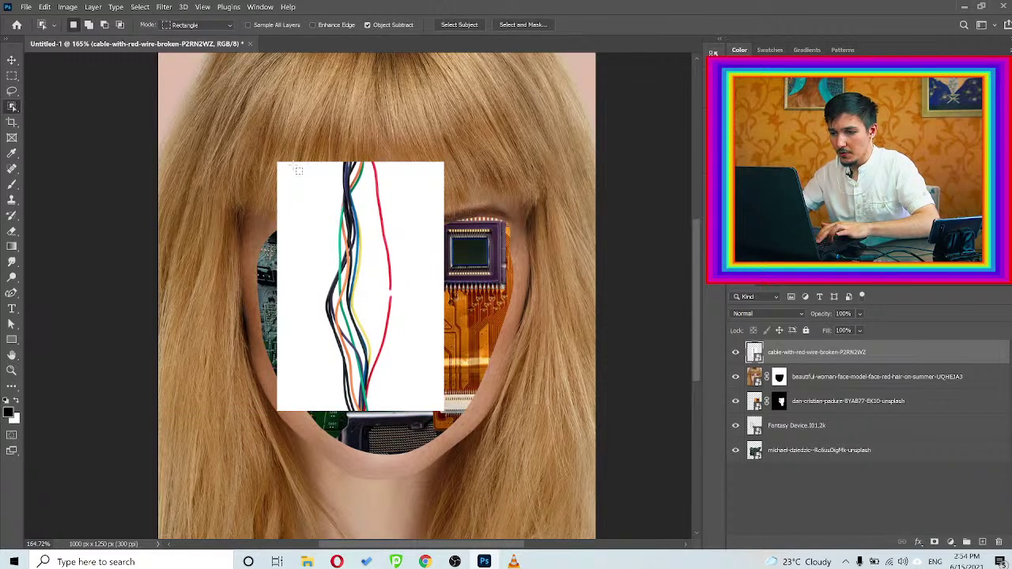
pyautogui.moveTo(298, 170); pyautogui.dragTo(419, 373)
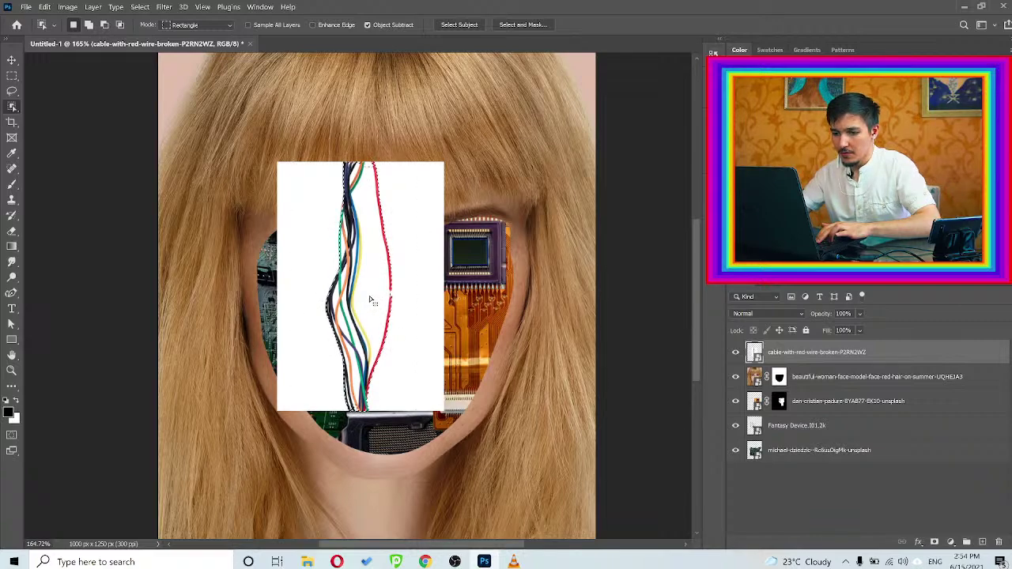
pyautogui.hotkey('shift', 'w')
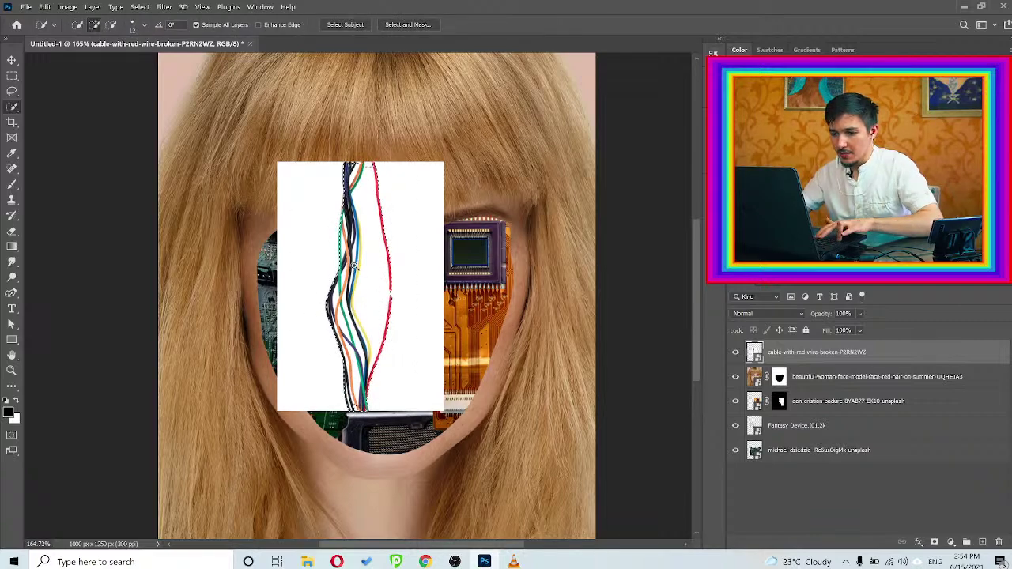
pyautogui.scroll(5, 354, 266)
pyautogui.scroll(1, 366, 268)
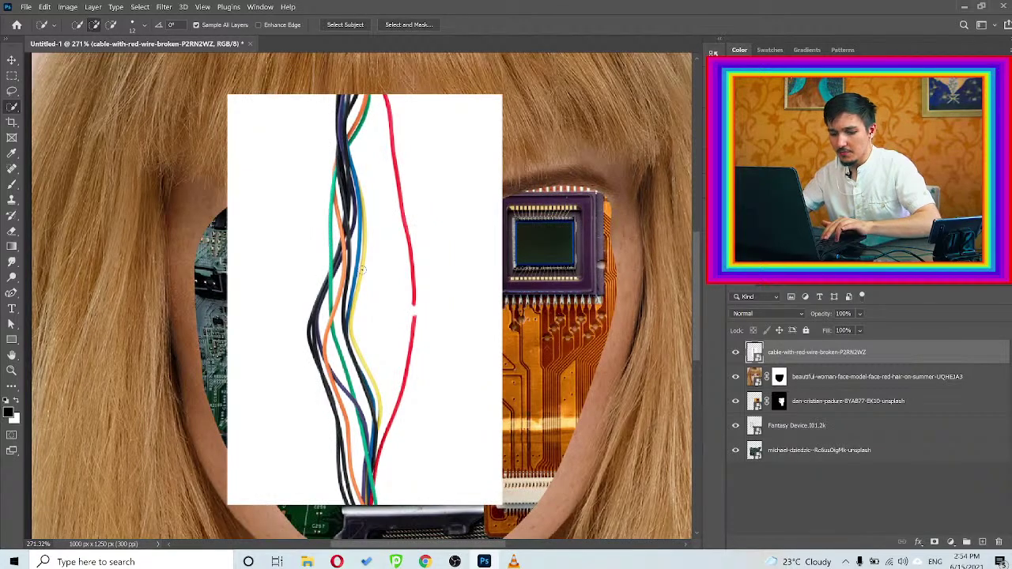
# Select the cable image's white background with the Magic Wand at tolerance 20, add a layer mask and invert it to isolate the wires
pyautogui.hotkey('shift', 'w')
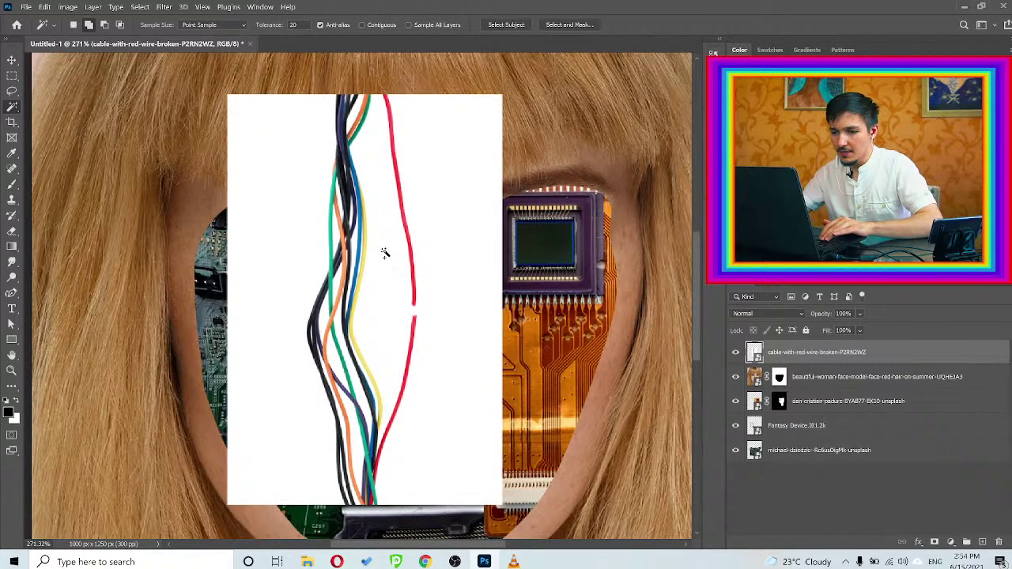
pyautogui.click(385, 253)
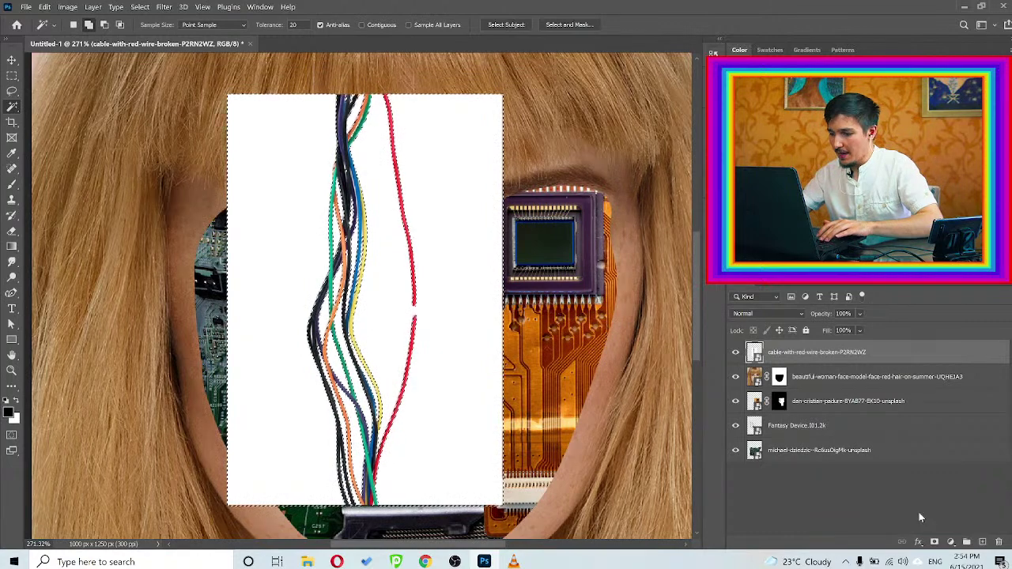
pyautogui.click(934, 543)
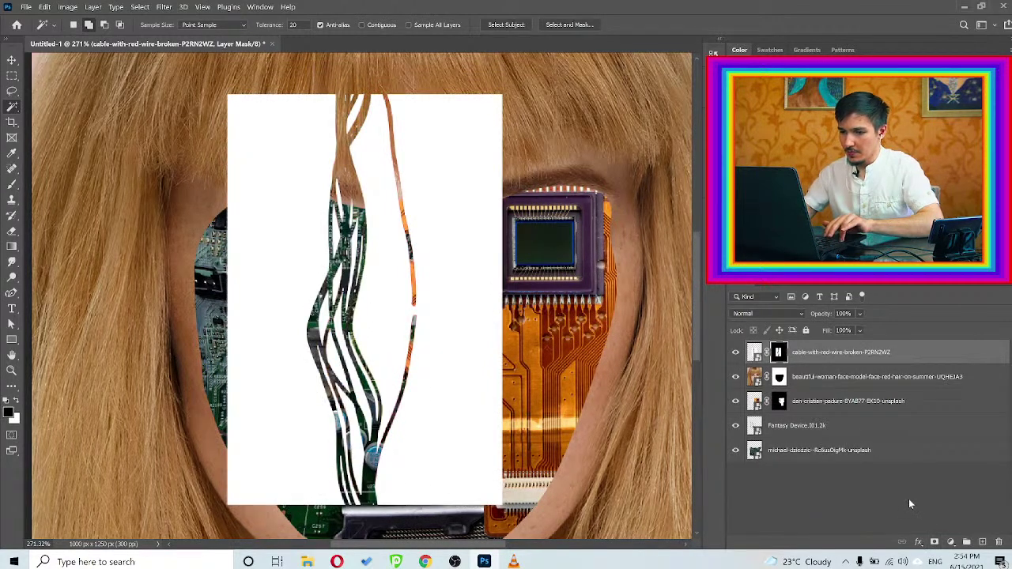
pyautogui.hotkey('ctrl', 'i')
pyautogui.press('v')
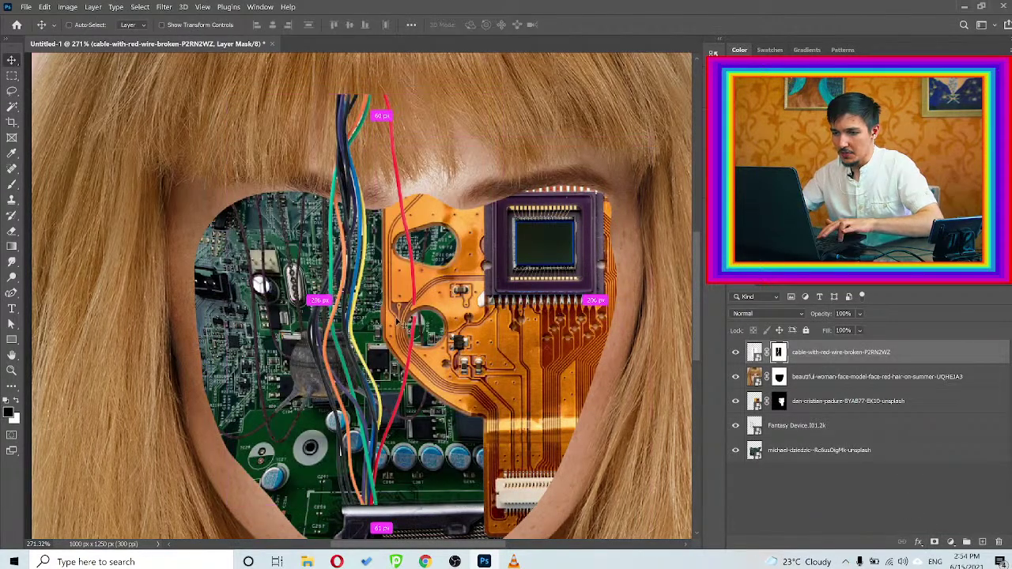
# Paint black on the cable layer's mask with the Brush at sizes 24 and 9 to hide the separate red wire down to the capacitors
pyautogui.scroll(-6, 398, 322)
pyautogui.scroll(4, 376, 297)
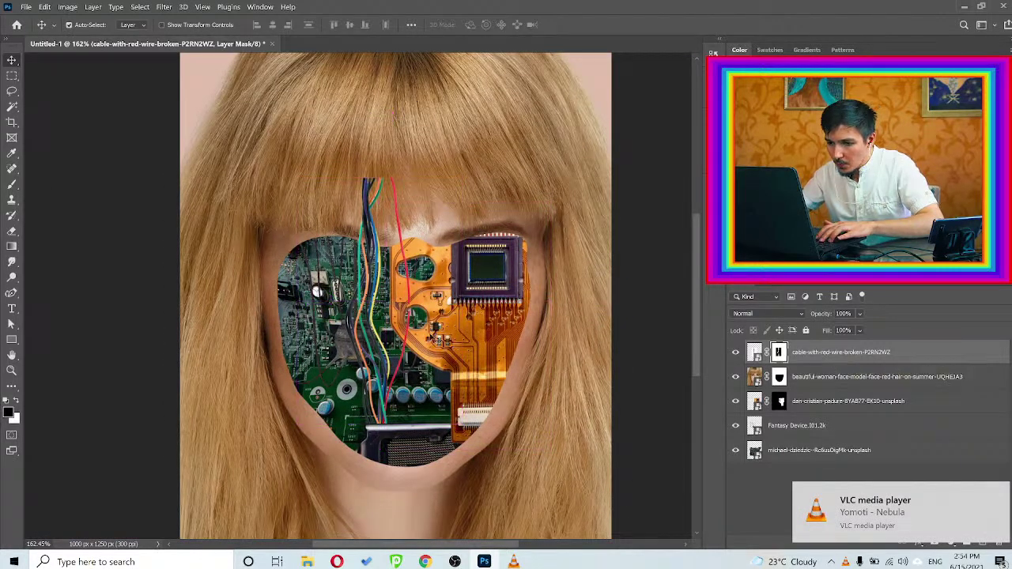
pyautogui.scroll(1, 412, 307)
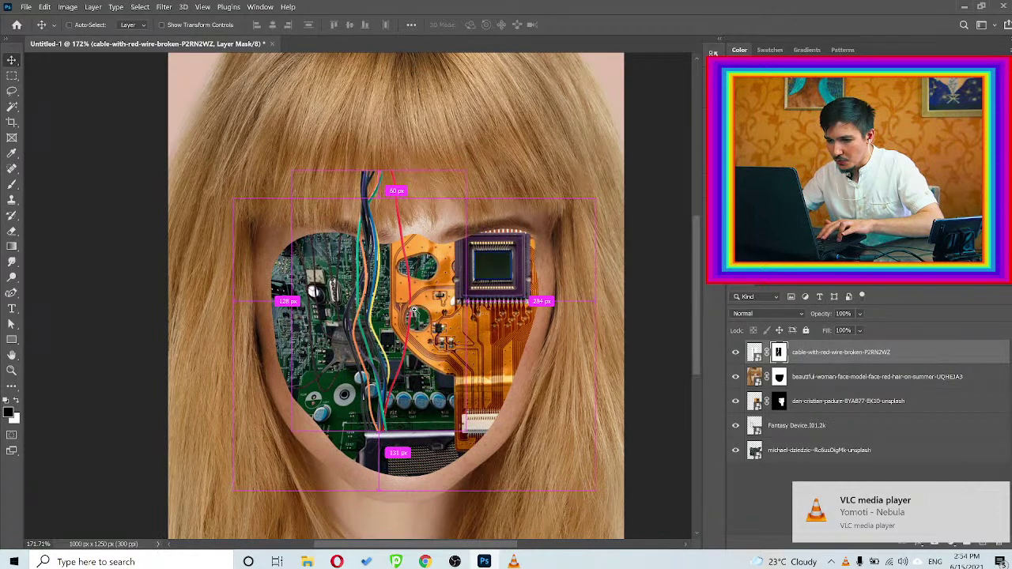
pyautogui.press('b')
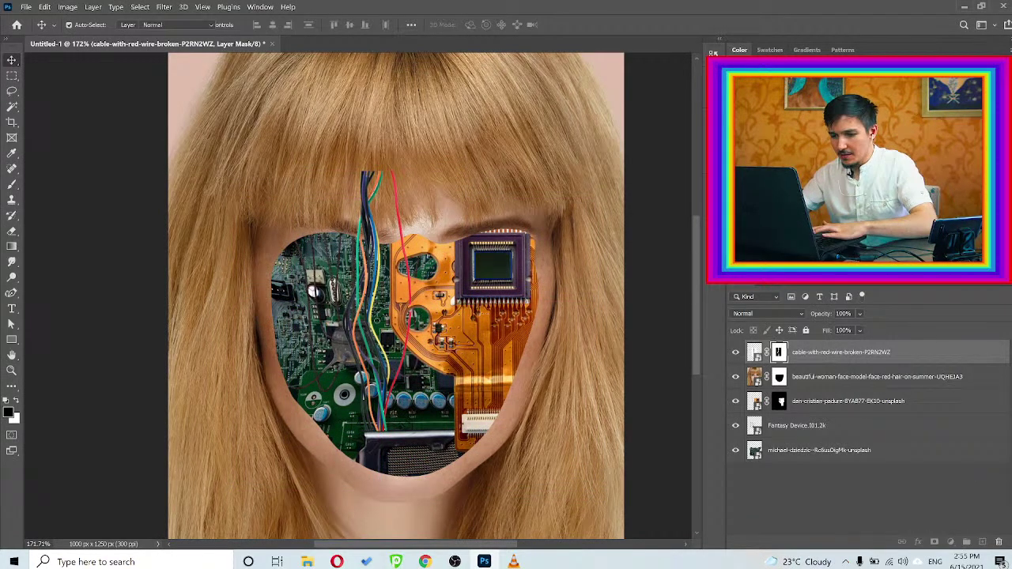
pyautogui.press('b')
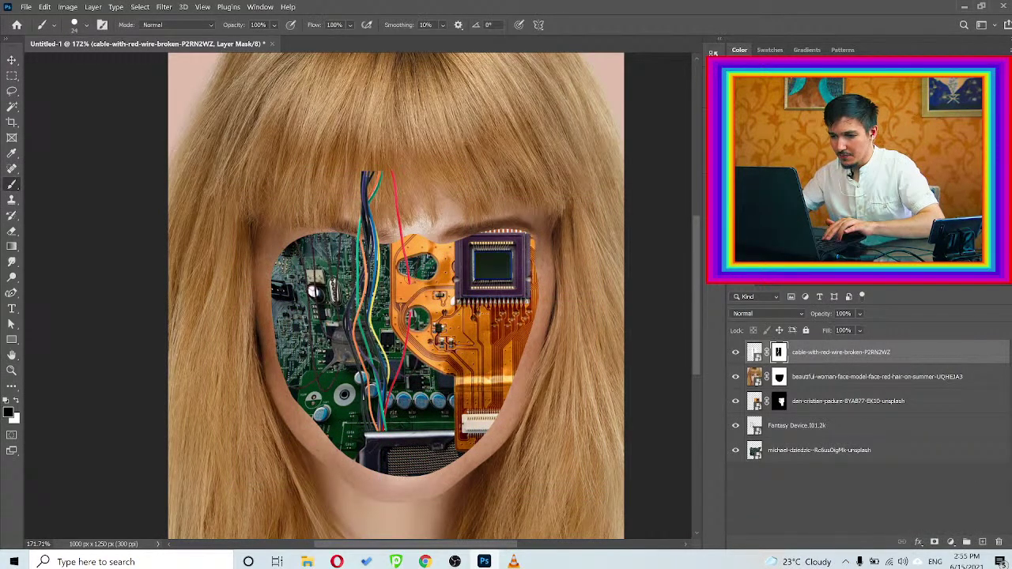
pyautogui.moveTo(400, 231); pyautogui.dragTo(408, 278)
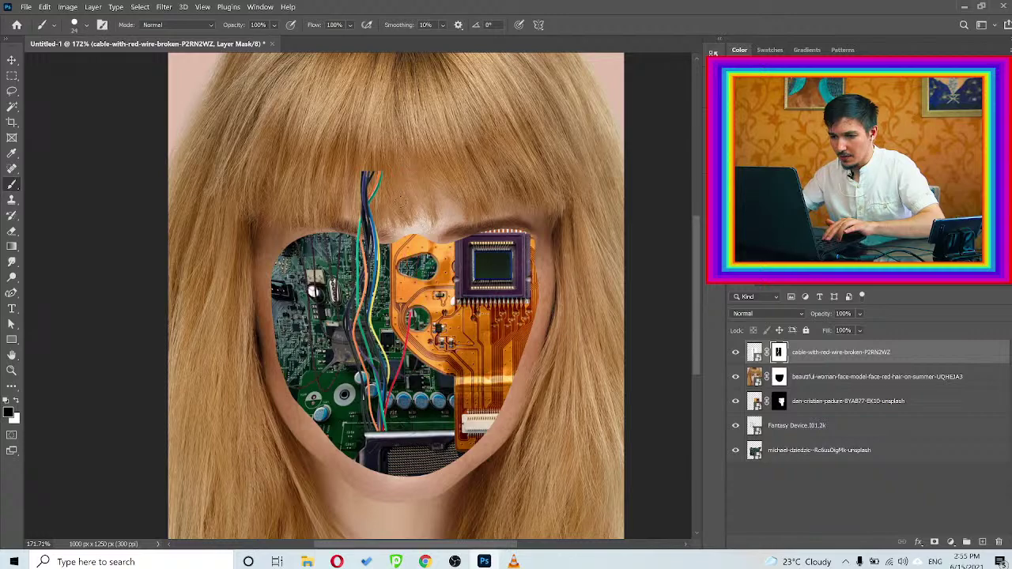
pyautogui.moveTo(410, 317); pyautogui.dragTo(395, 380)
pyautogui.scroll(6, 391, 423)
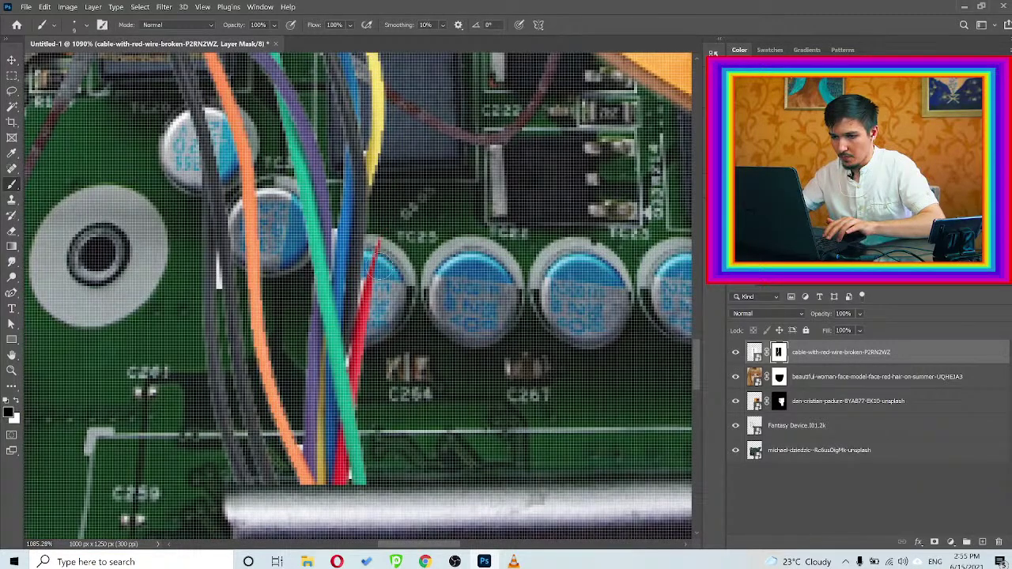
pyautogui.moveTo(383, 236)
pyautogui.mouseDown()
pyautogui.moveTo(369, 399)
pyautogui.moveTo(360, 363)
pyautogui.mouseUp()
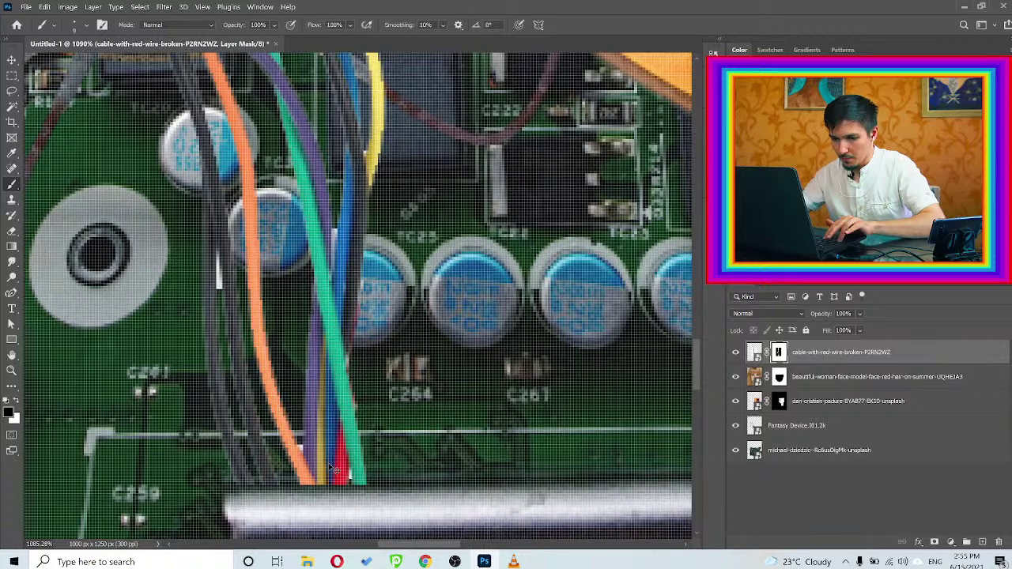
# Mask out the red remnants around the green wire's lower end above the metal device edge, using brush sizes 2 and 1
pyautogui.moveTo(329, 463)
pyautogui.keyDown('alt'); pyautogui.mouseDown()
pyautogui.moveTo(319, 460)
pyautogui.moveTo(338, 482)
pyautogui.moveTo(342, 467)
pyautogui.mouseUp(); pyautogui.keyUp('alt')
pyautogui.scroll(4, 342, 466)
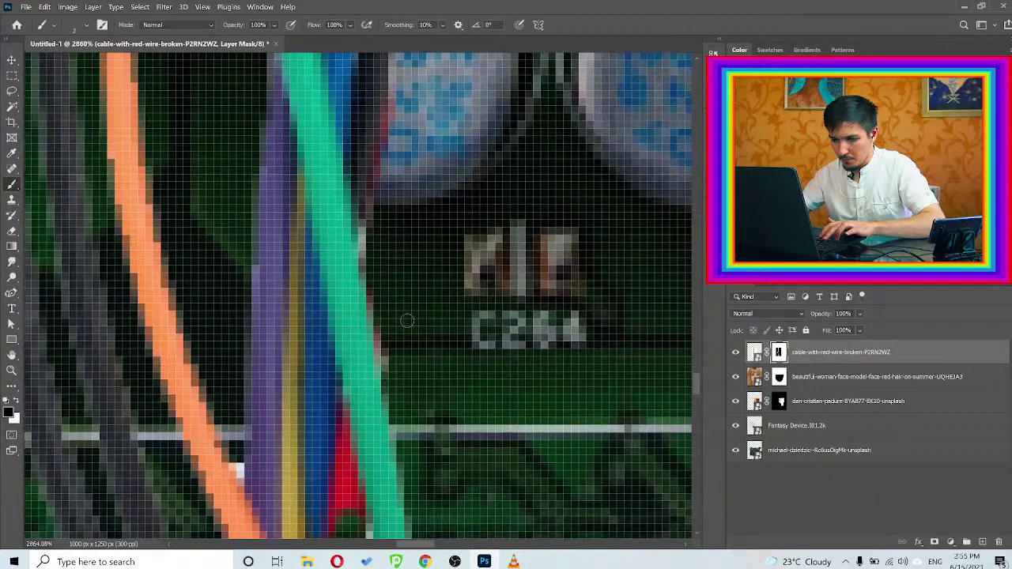
pyautogui.moveTo(378, 327)
pyautogui.mouseDown()
pyautogui.moveTo(377, 339)
pyautogui.moveTo(375, 298)
pyautogui.moveTo(384, 360)
pyautogui.moveTo(369, 316)
pyautogui.mouseUp()
pyautogui.press('x')
pyautogui.press('x')
pyautogui.moveTo(329, 453)
pyautogui.mouseDown()
pyautogui.moveTo(379, 292)
pyautogui.moveTo(376, 361)
pyautogui.moveTo(383, 254)
pyautogui.moveTo(402, 356)
pyautogui.moveTo(382, 277)
pyautogui.mouseUp()
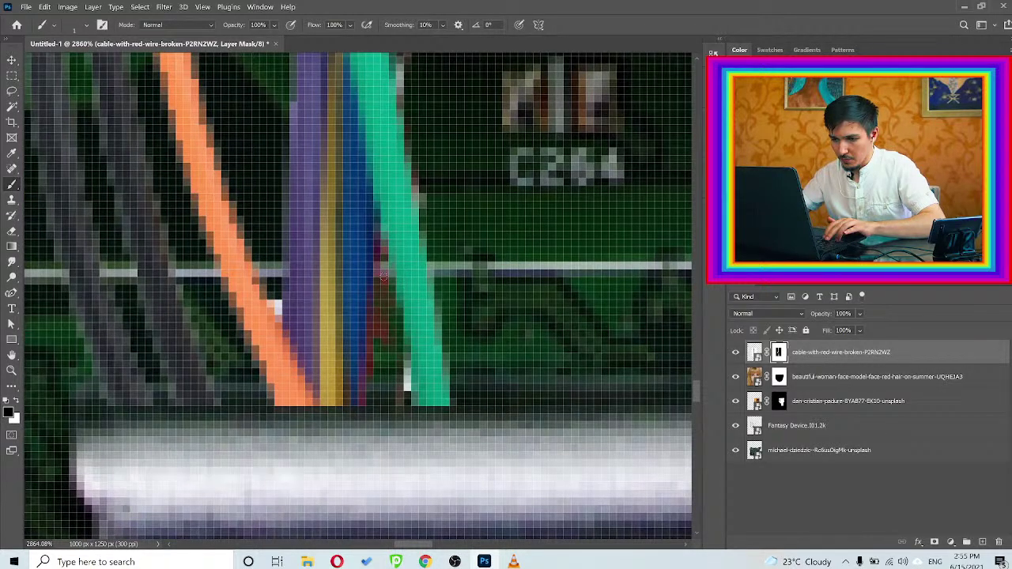
pyautogui.moveTo(369, 323); pyautogui.dragTo(390, 306)
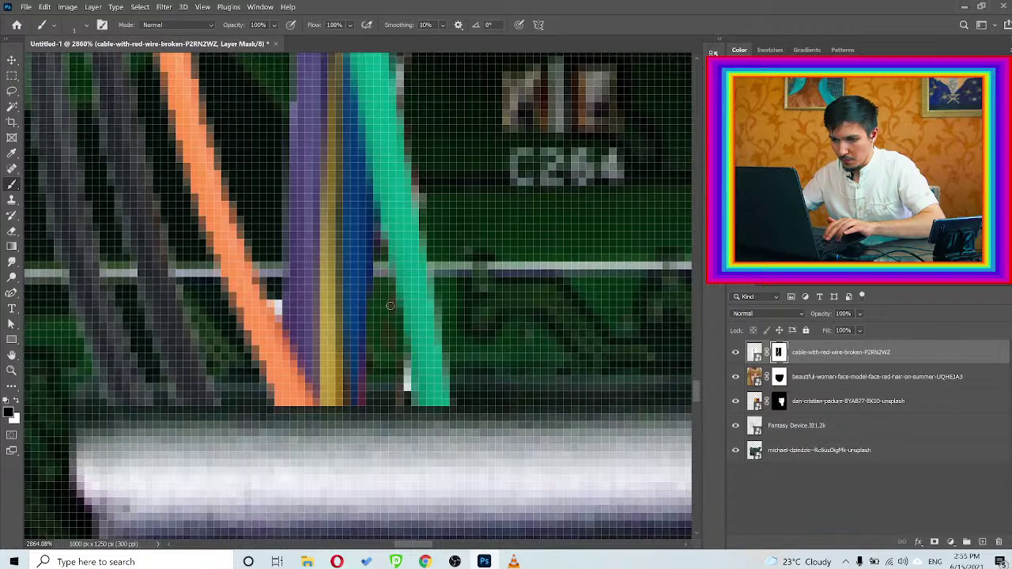
pyautogui.scroll(-10, 390, 312)
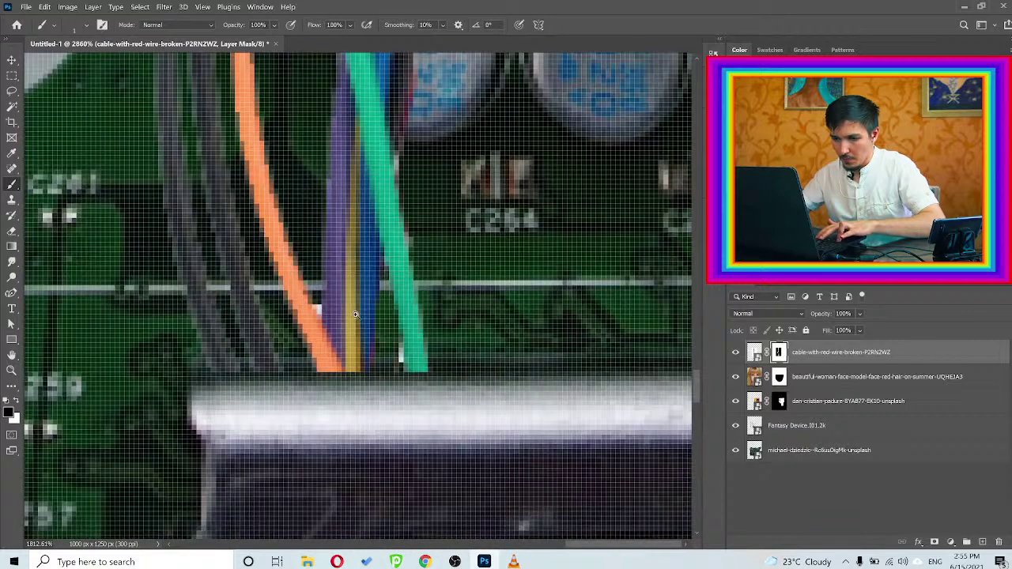
pyautogui.press('v')
pyautogui.scroll(2, 378, 307)
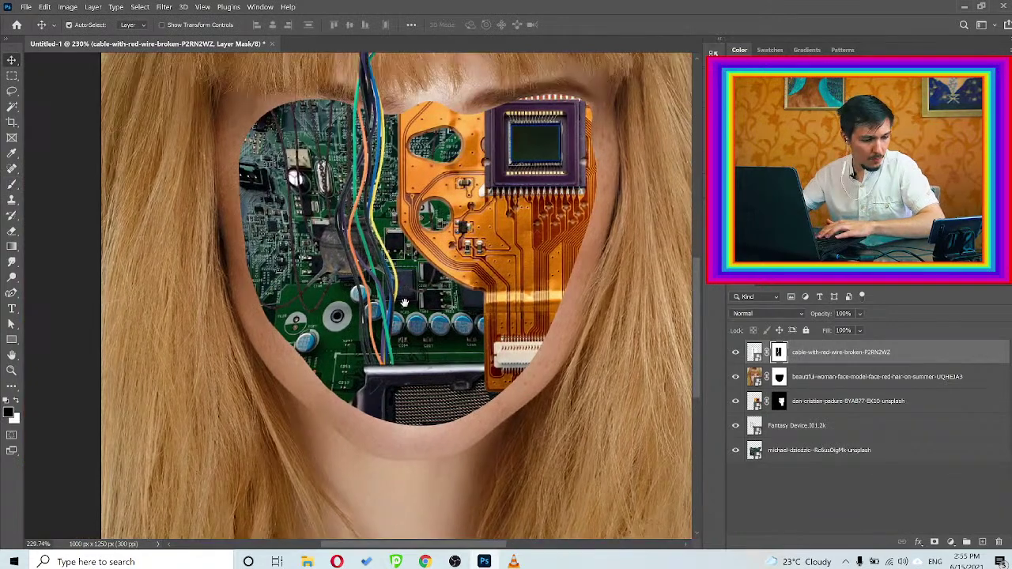
pyautogui.scroll(-2, 383, 291)
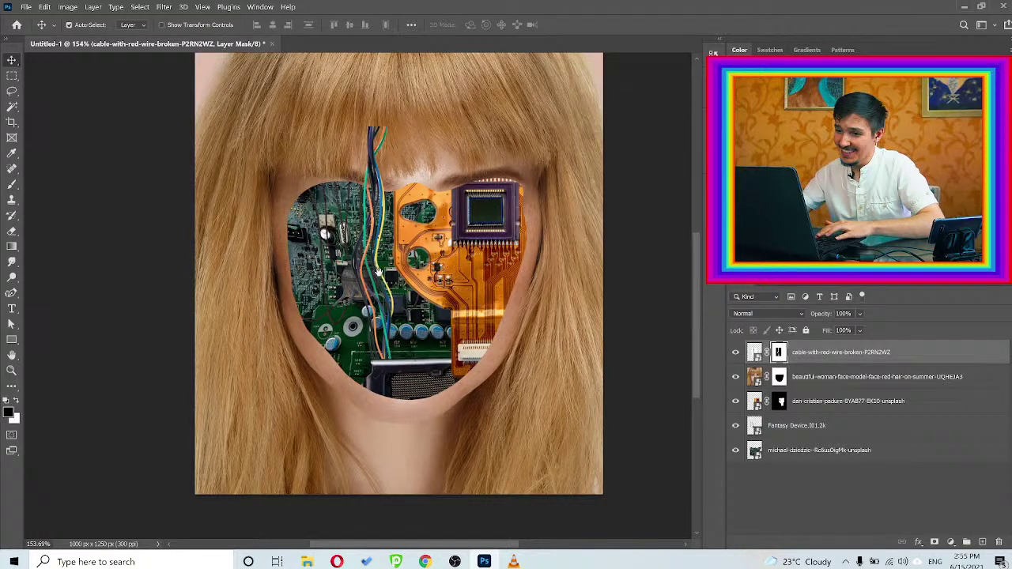
pyautogui.scroll(1, 392, 304)
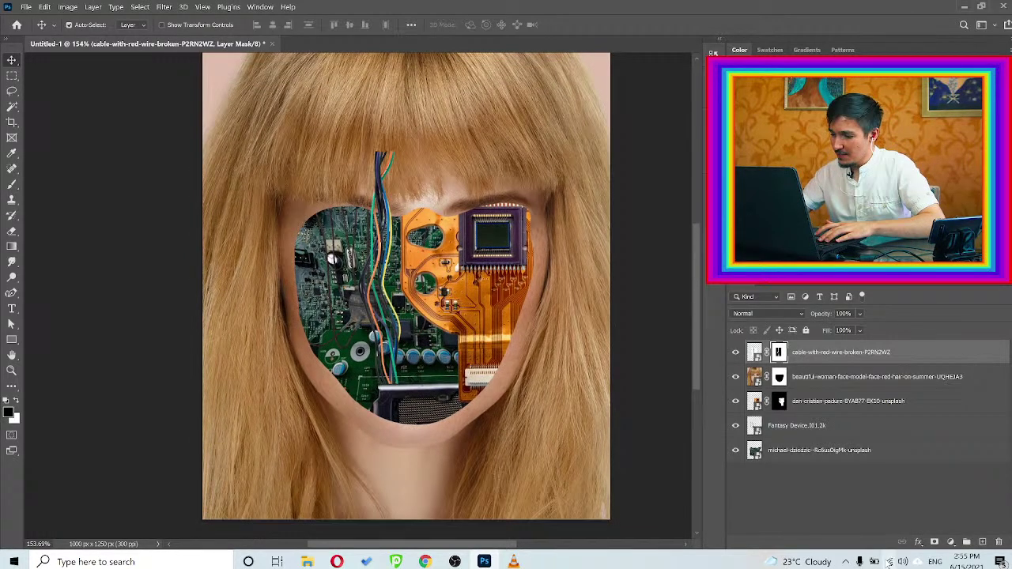
pyautogui.click(878, 563)
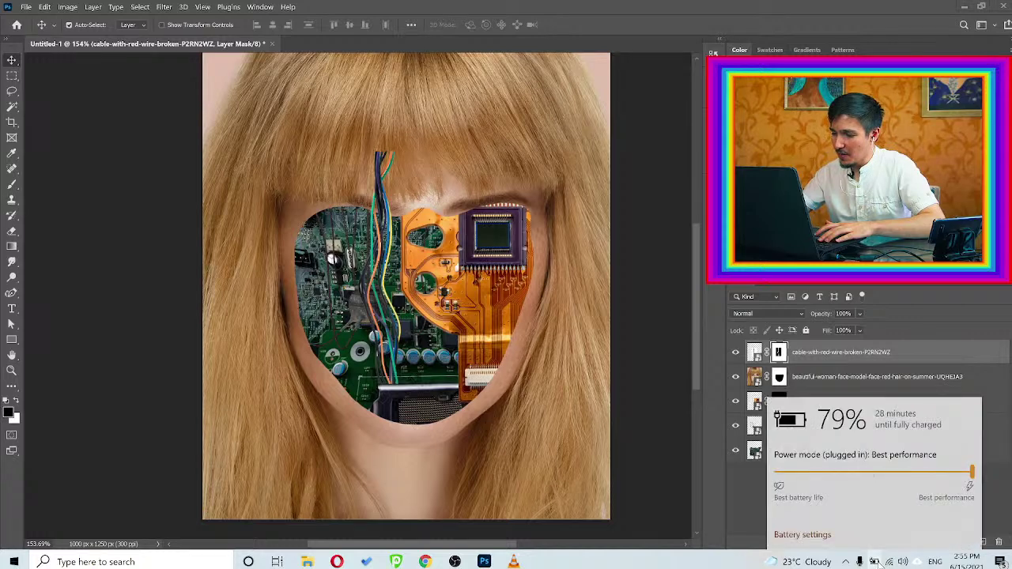
pyautogui.click(878, 564)
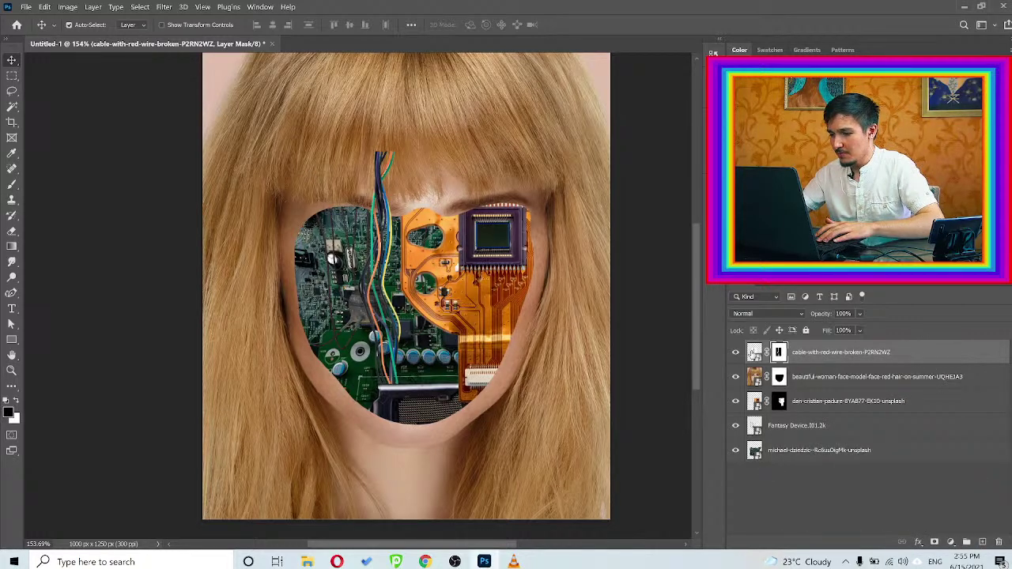
# Move the wires down and slightly left inside the face opening, and convert the masked cable layer to a Smart Object
pyautogui.click(752, 352)
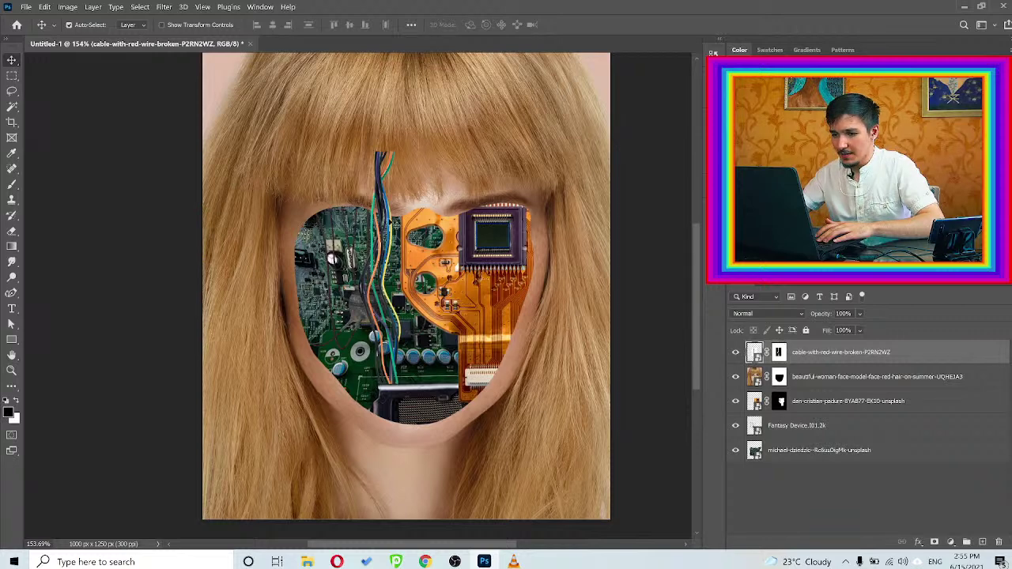
pyautogui.moveTo(390, 220); pyautogui.dragTo(377, 264)
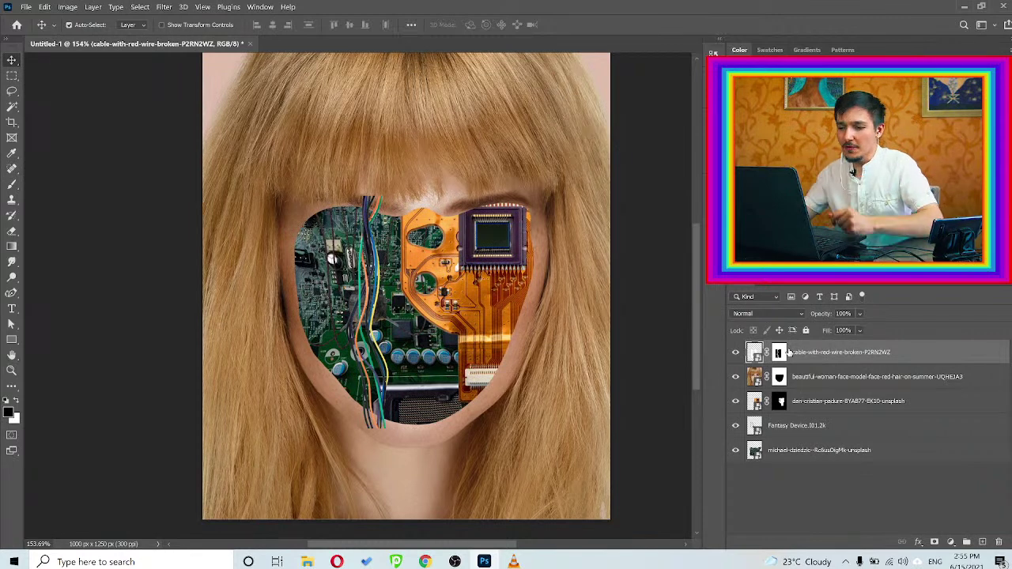
pyautogui.rightClick(895, 353)
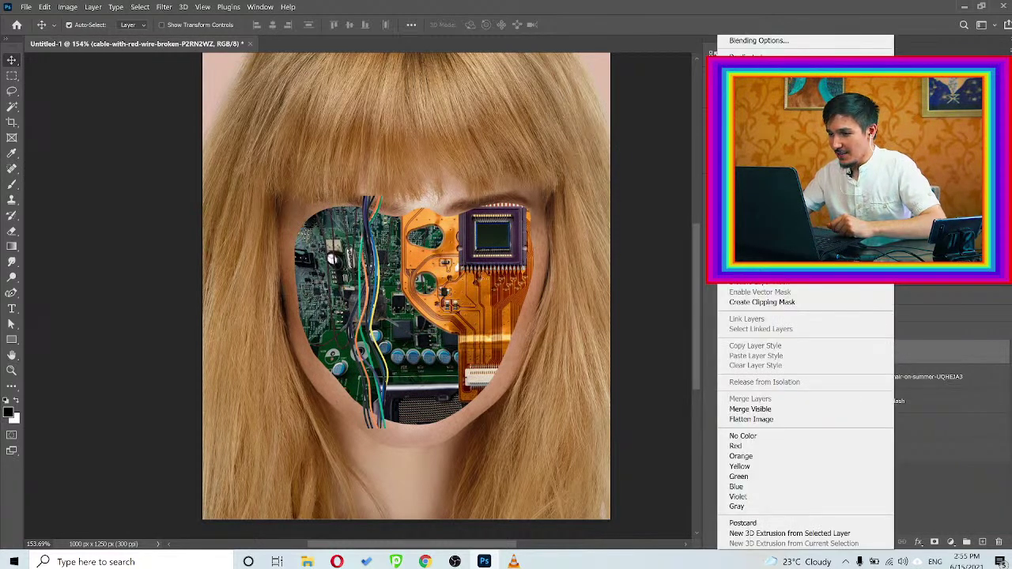
pyautogui.click(768, 165)
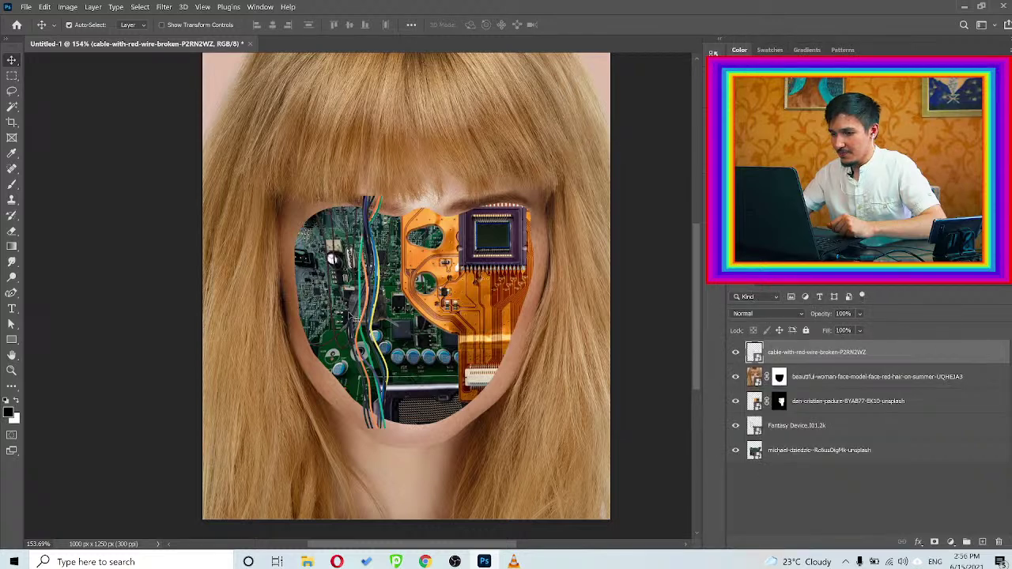
# Rotate the wires about -45.3° along the face opening's lower-left edge, and move their layer beneath the orange circuit layer, above Fantasy Device
pyautogui.hotkey('ctrl', 't')
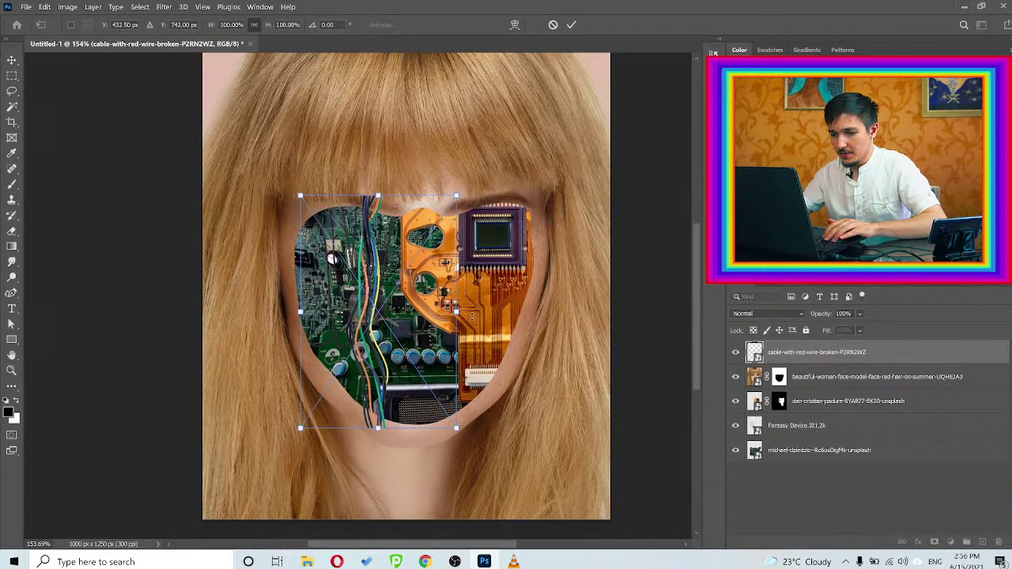
pyautogui.moveTo(477, 316); pyautogui.dragTo(423, 202)
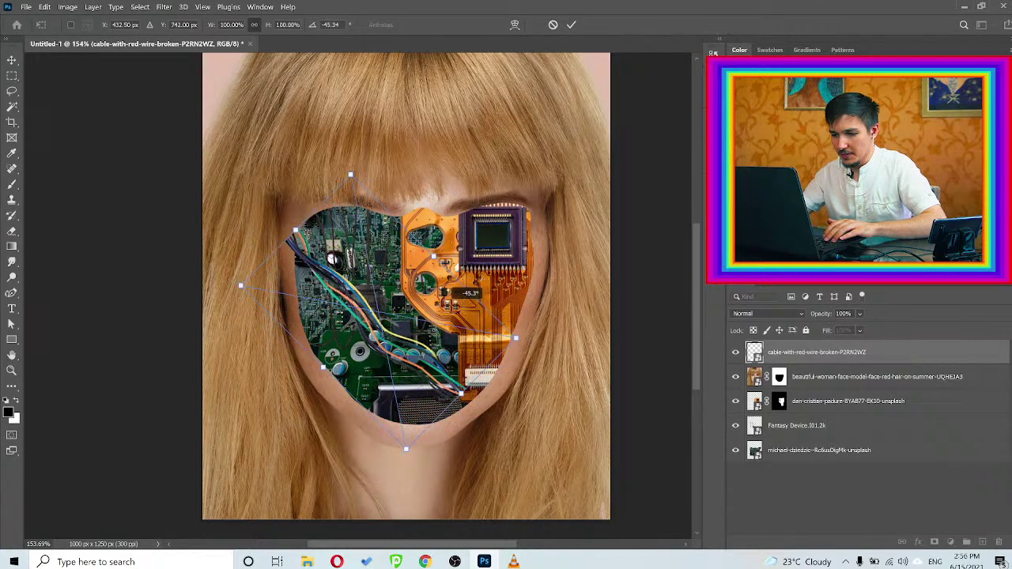
pyautogui.moveTo(411, 350); pyautogui.dragTo(401, 392)
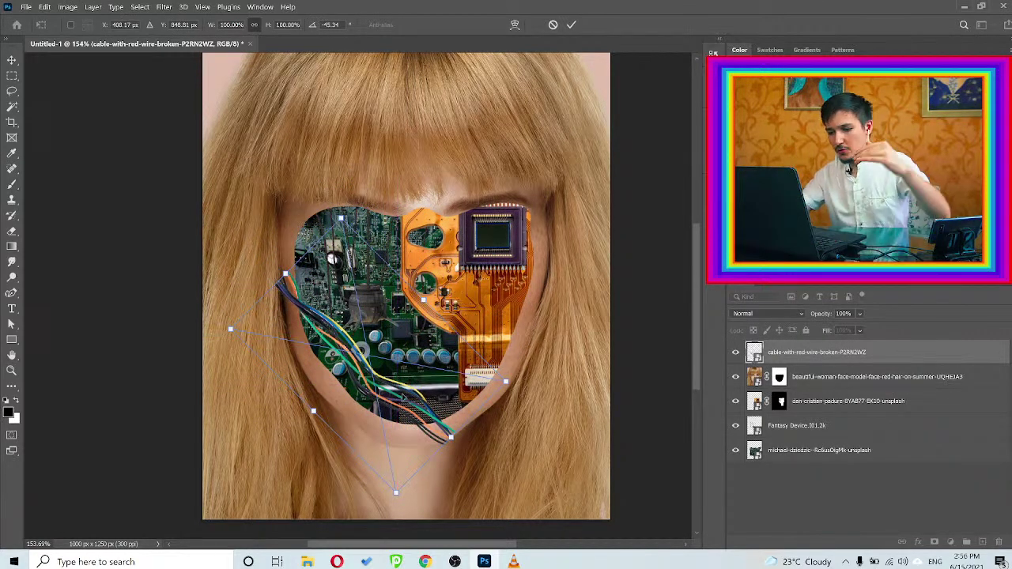
pyautogui.rightClick(401, 396)
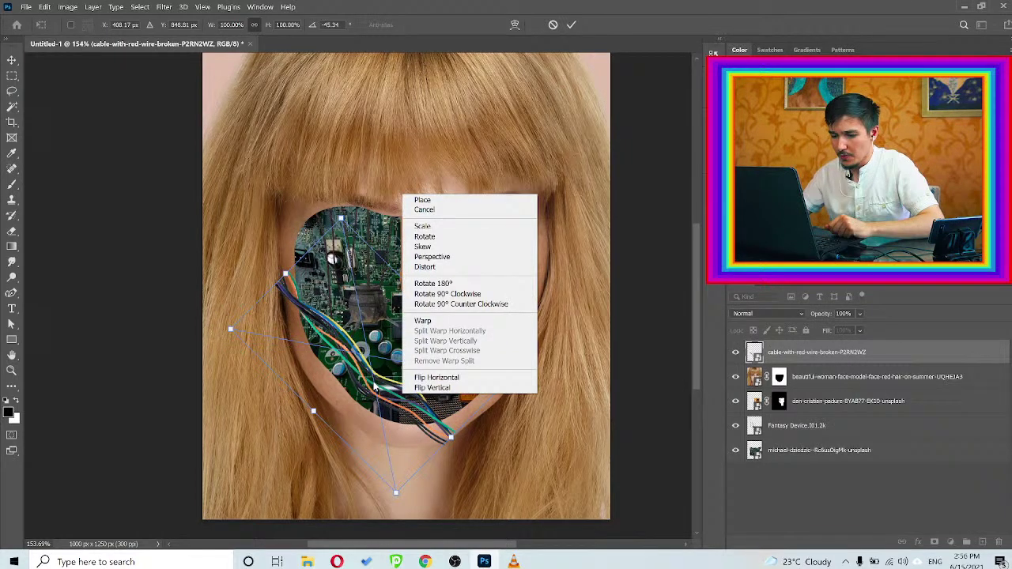
pyautogui.click(376, 387)
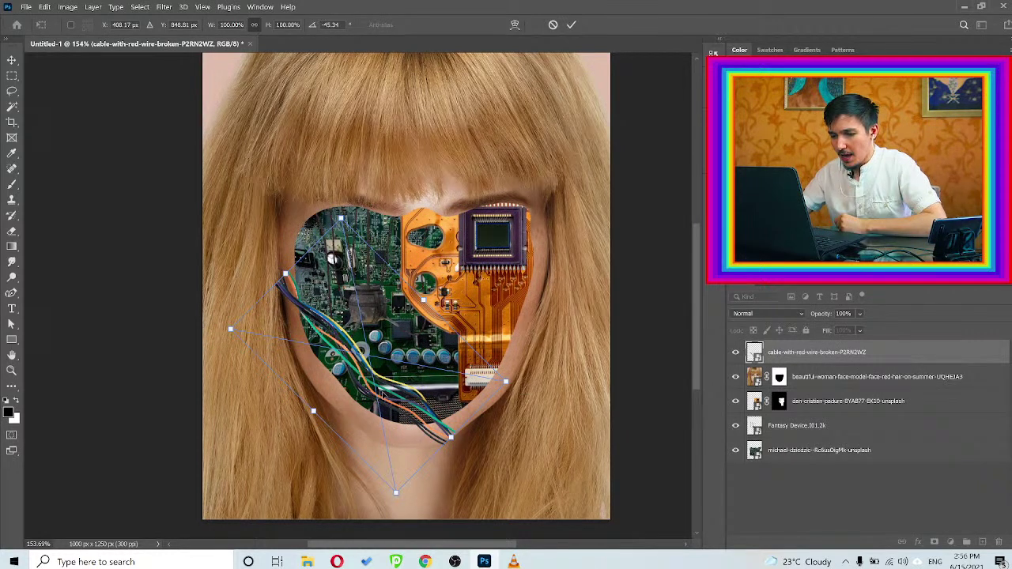
pyautogui.moveTo(397, 399); pyautogui.dragTo(394, 389)
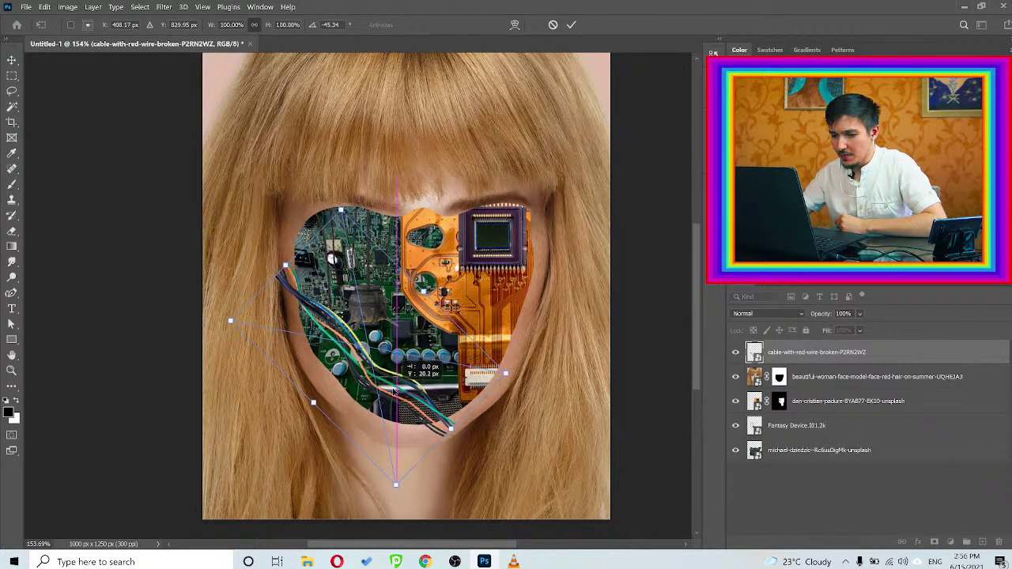
pyautogui.click(572, 24)
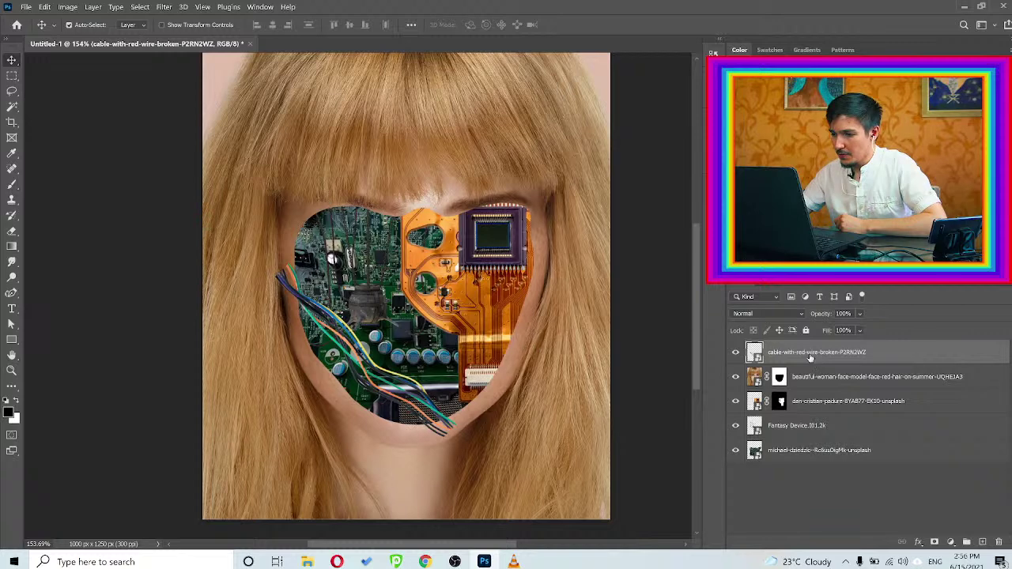
pyautogui.moveTo(810, 357); pyautogui.dragTo(813, 416)
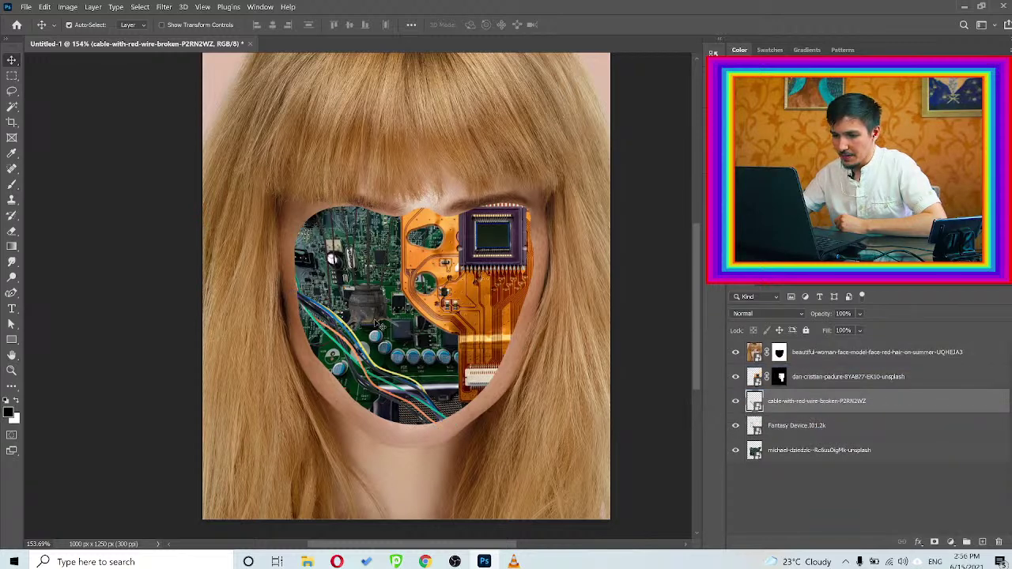
# Puppet Warp the cable layer, pinning both wire ends and pulling the middle and lower wires down toward the face opening's lower-left edge
pyautogui.click(45, 7)
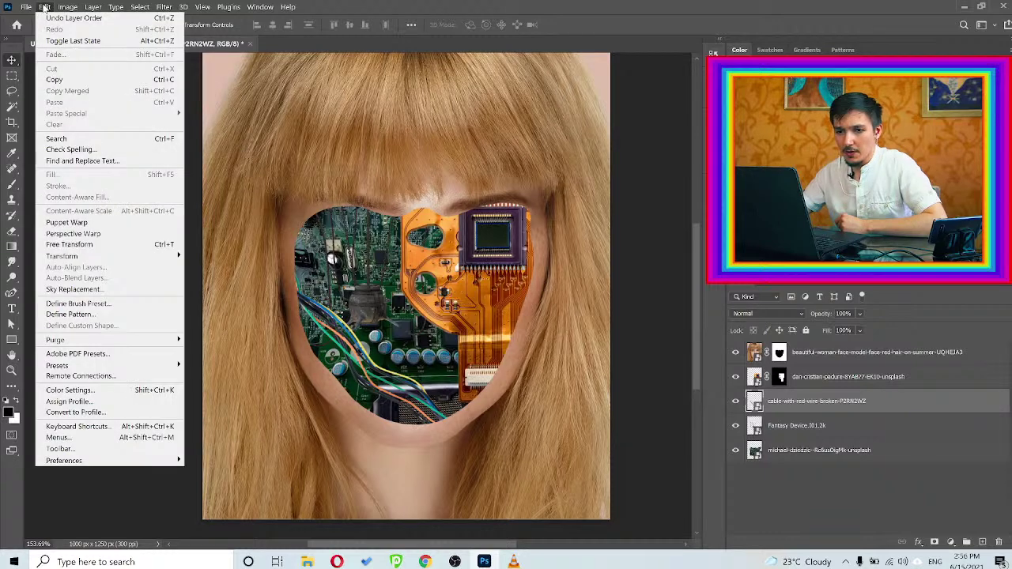
pyautogui.click(73, 223)
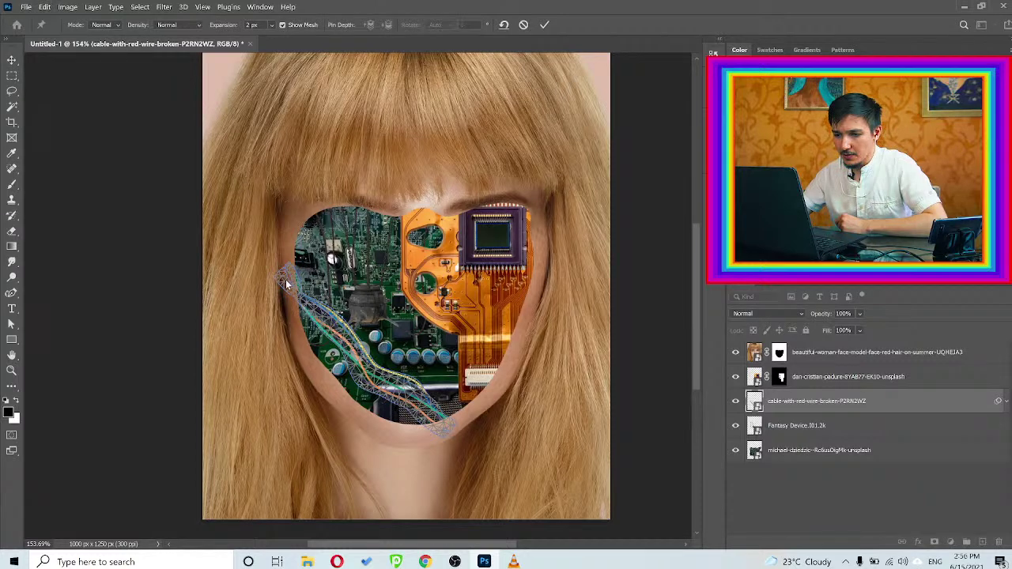
pyautogui.click(295, 289)
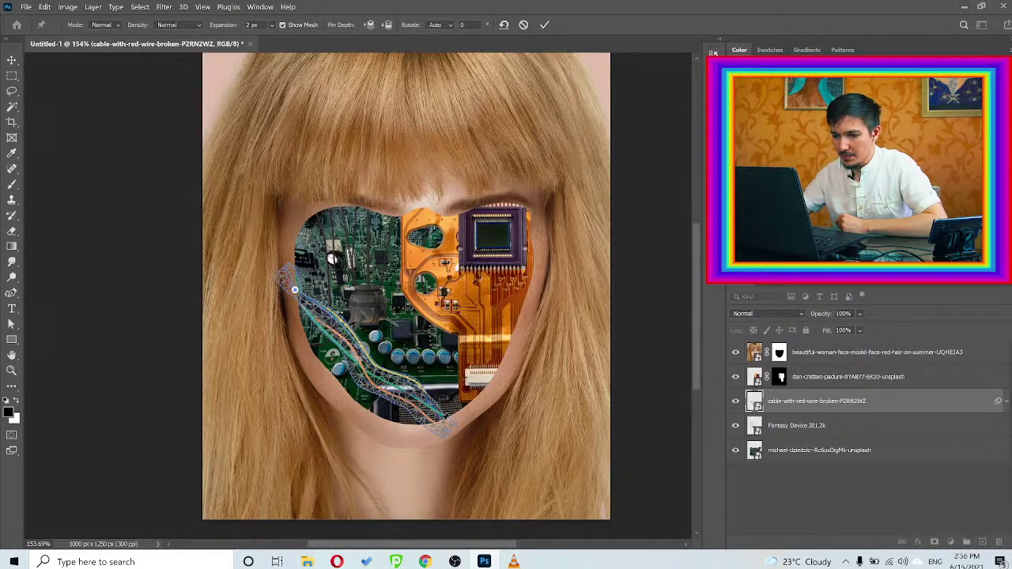
pyautogui.click(369, 371)
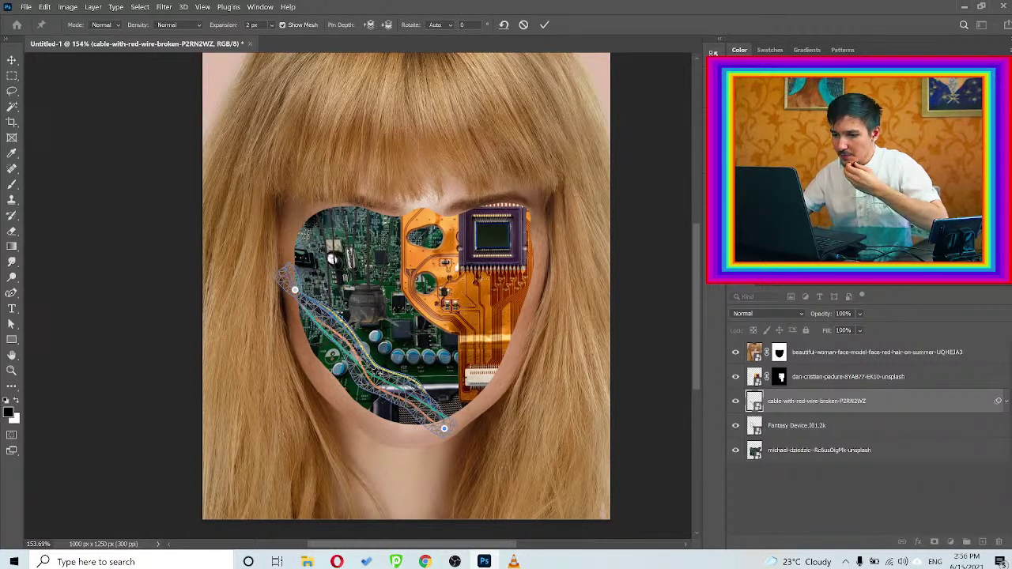
pyautogui.moveTo(369, 372); pyautogui.dragTo(357, 382)
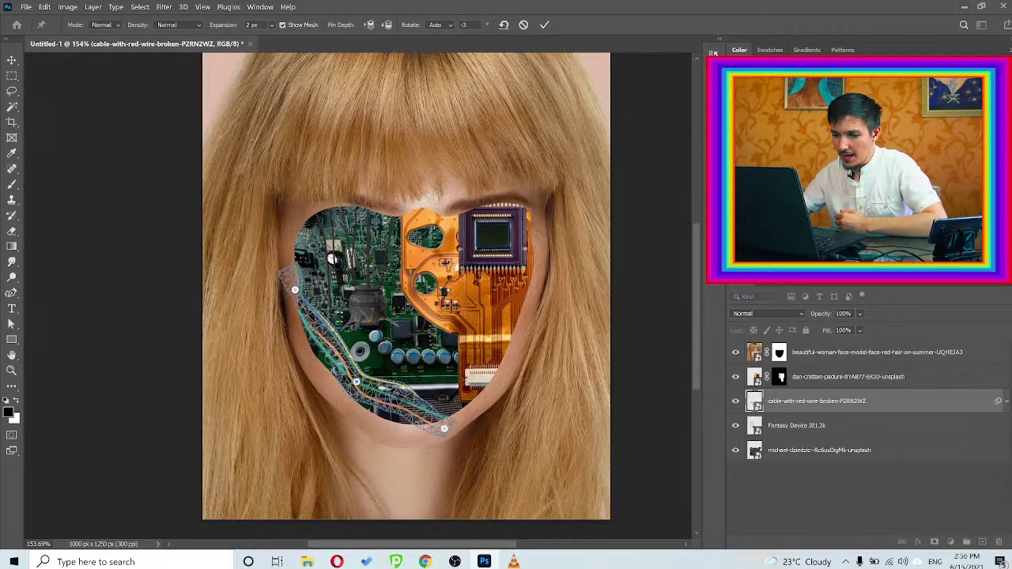
pyautogui.click(407, 403)
pyautogui.moveTo(408, 403); pyautogui.dragTo(407, 407)
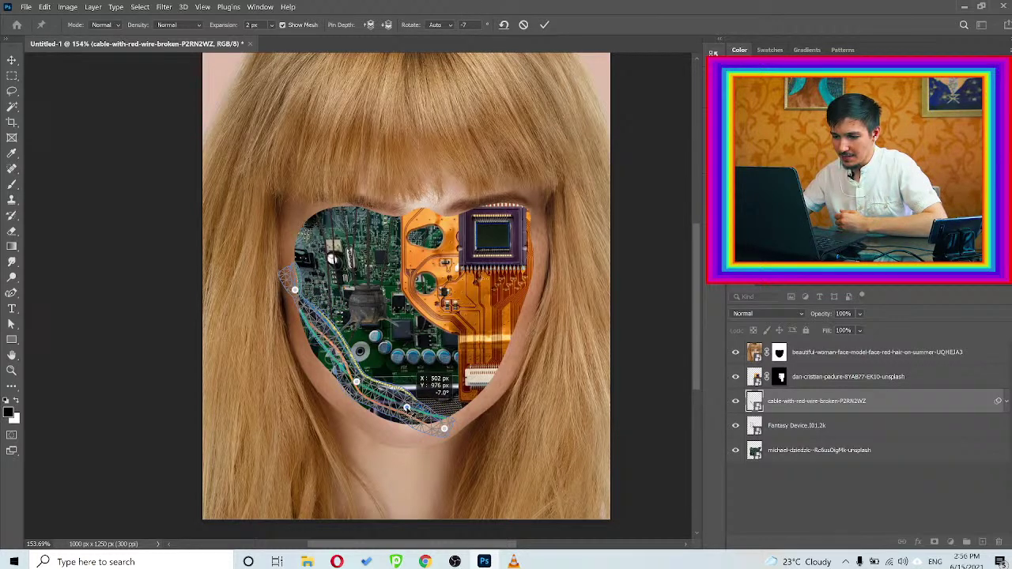
# Pull the upper wires and their top end outward with extra pins to follow the face opening's edge, and apply the warp
pyautogui.click(333, 347)
pyautogui.moveTo(333, 347); pyautogui.dragTo(321, 344)
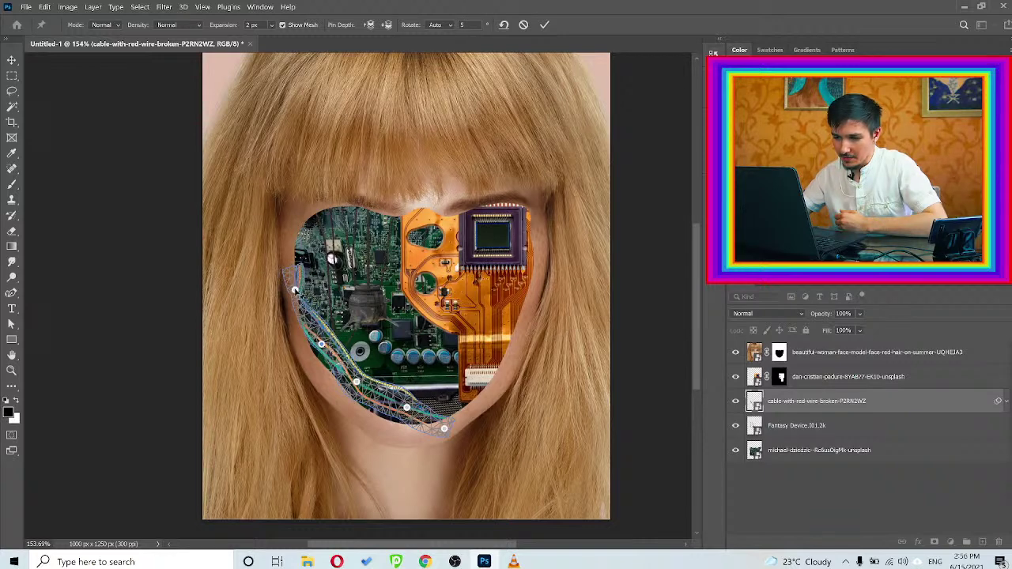
pyautogui.click(294, 291)
pyautogui.moveTo(298, 270); pyautogui.dragTo(289, 269)
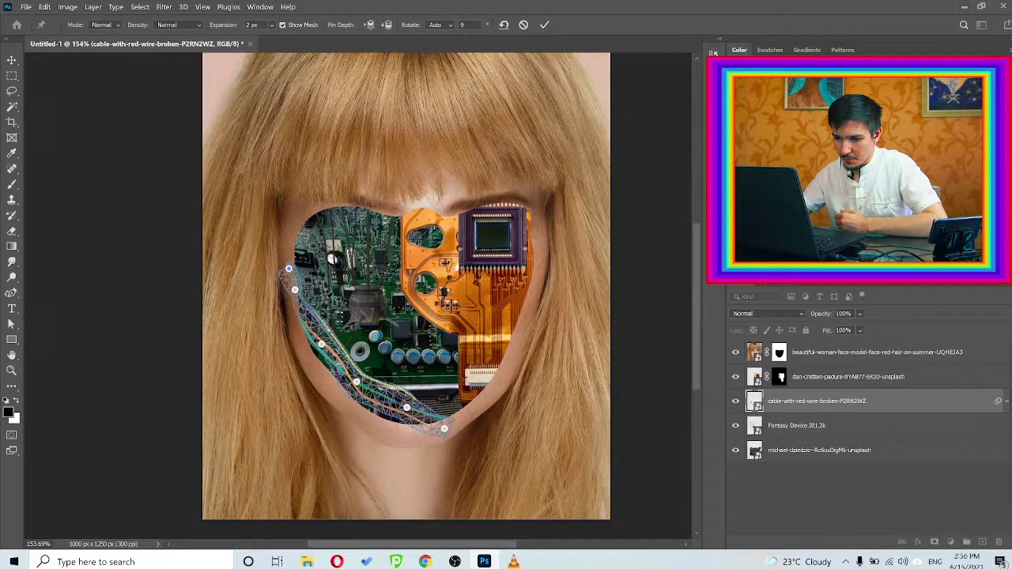
pyautogui.click(545, 25)
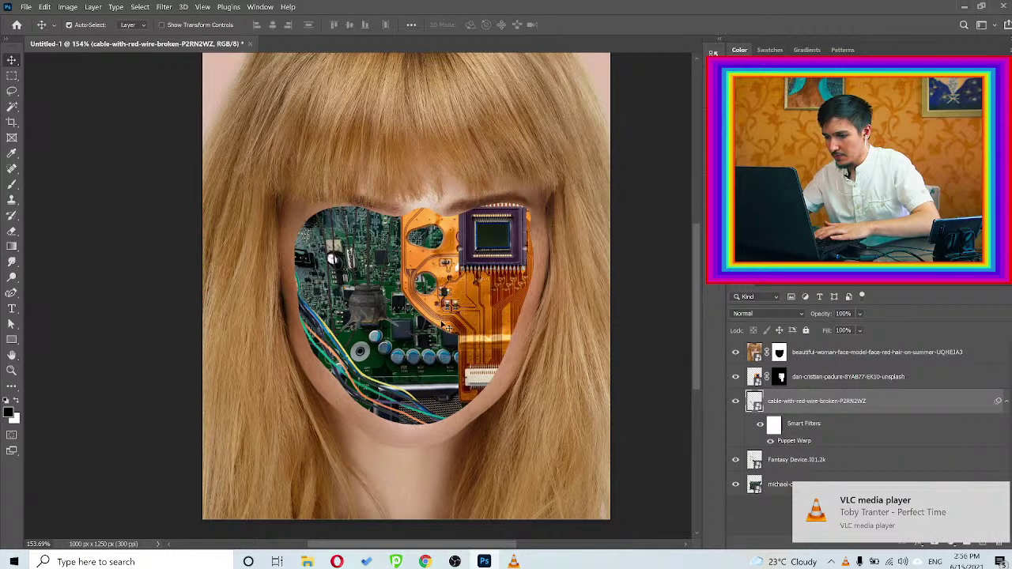
# Examine the bent wires inside the face opening and compare the artwork with and without the Fantasy Device layer
pyautogui.hotkey('ctrl', 'space')
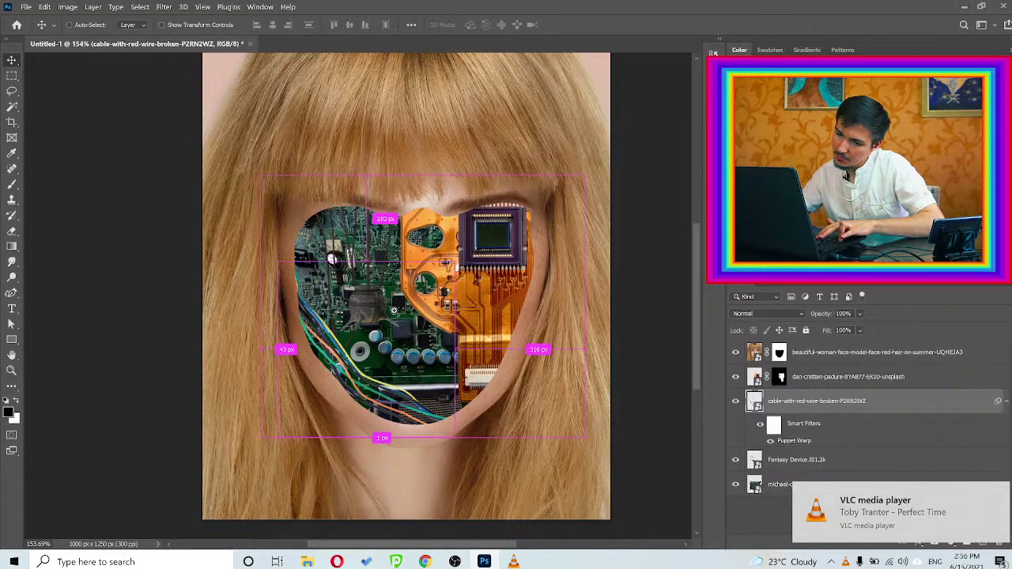
pyautogui.scroll(3, 394, 311)
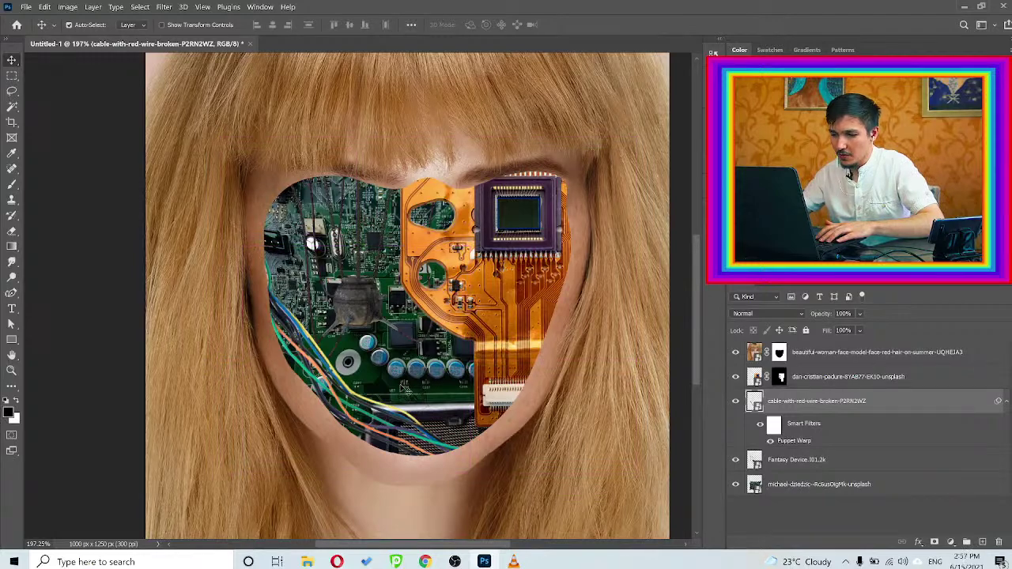
pyautogui.scroll(-5, 392, 366)
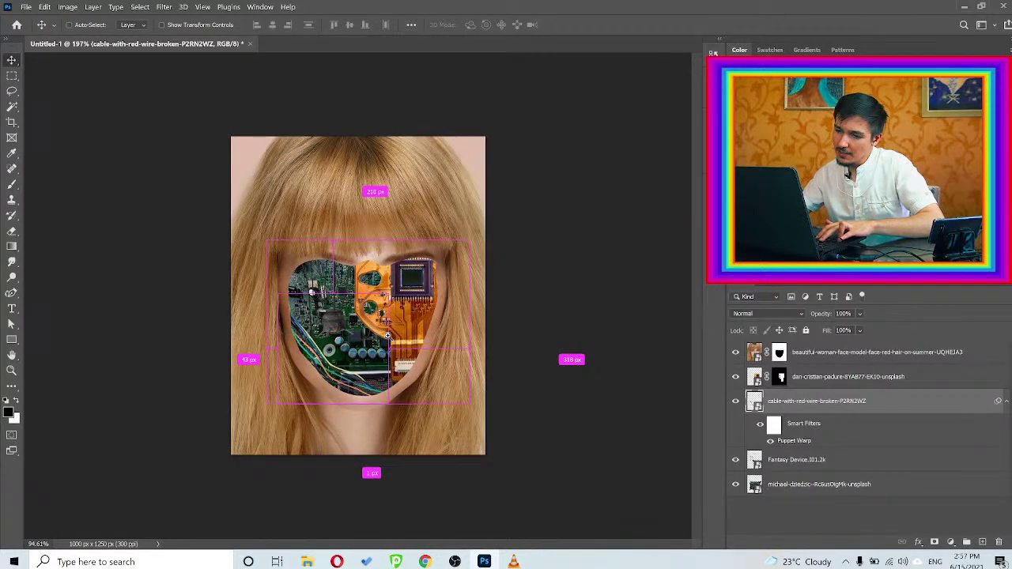
pyautogui.scroll(3, 387, 335)
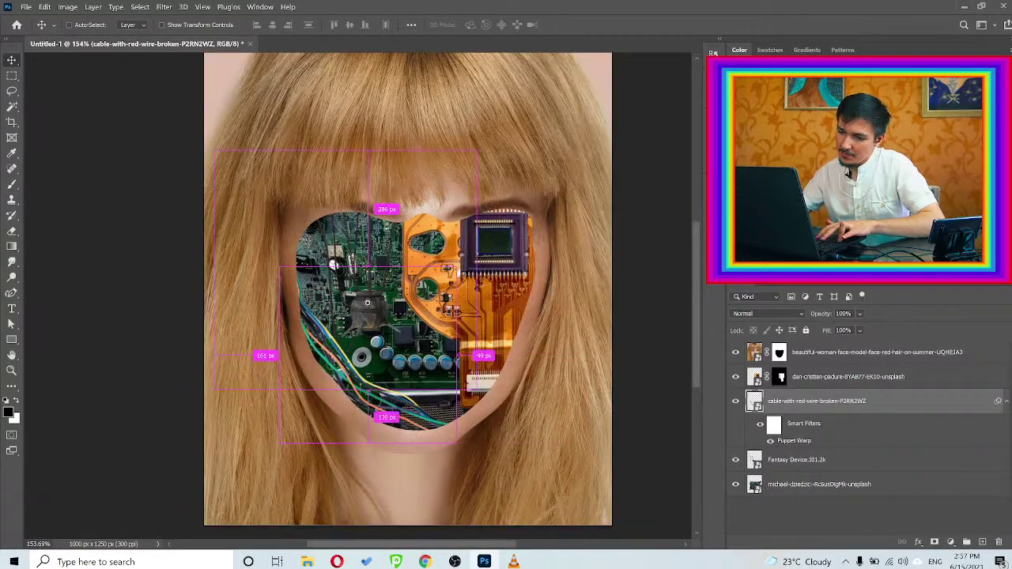
pyautogui.scroll(3, 367, 303)
pyautogui.click(739, 462)
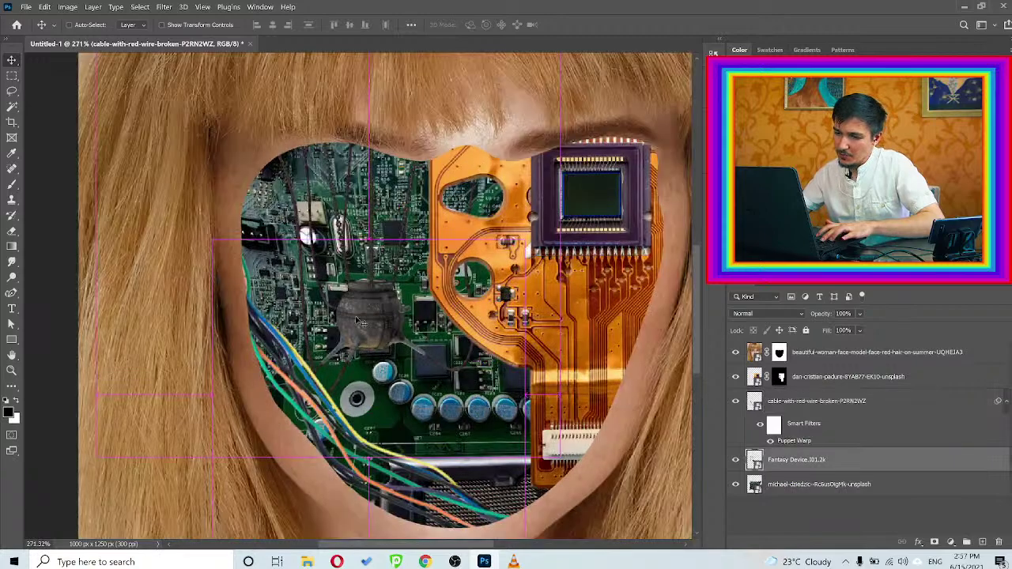
pyautogui.press('ctrl')
pyautogui.click(737, 462)
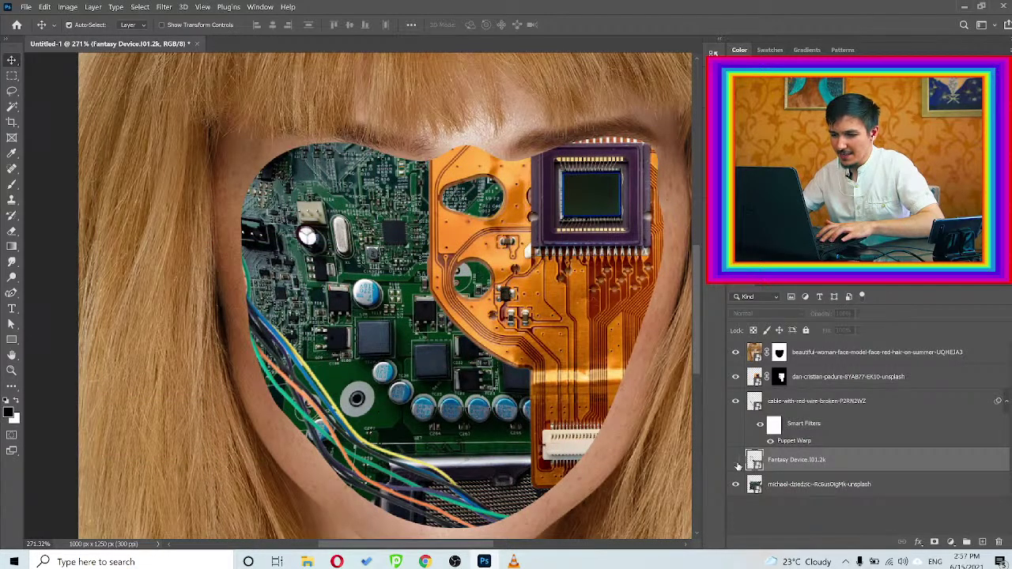
pyautogui.click(737, 462)
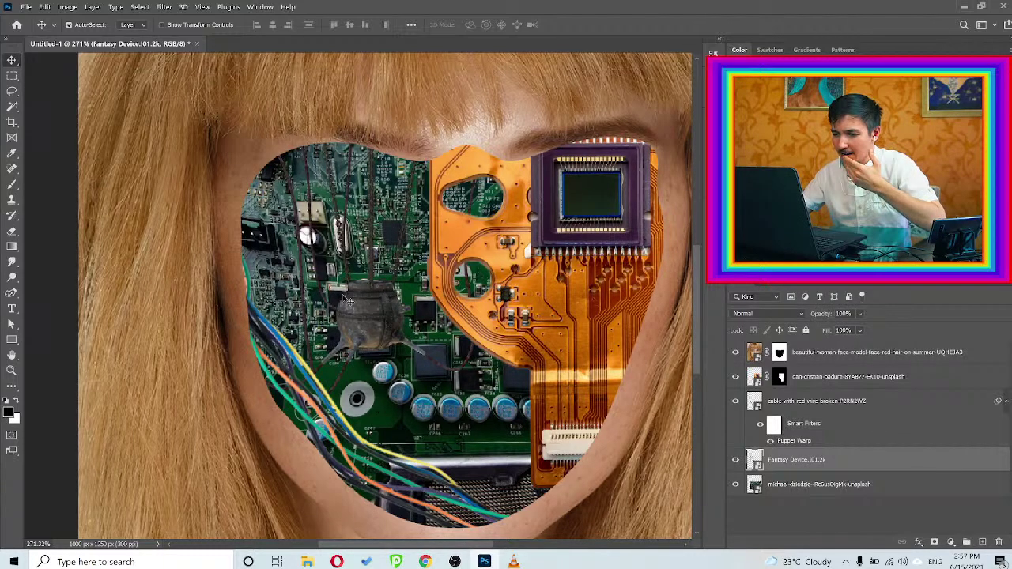
# Rotate the Fantasy Device layer 94.07° and place the device over the upper-left part of the green circuit board
pyautogui.hotkey('ctrl', 't')
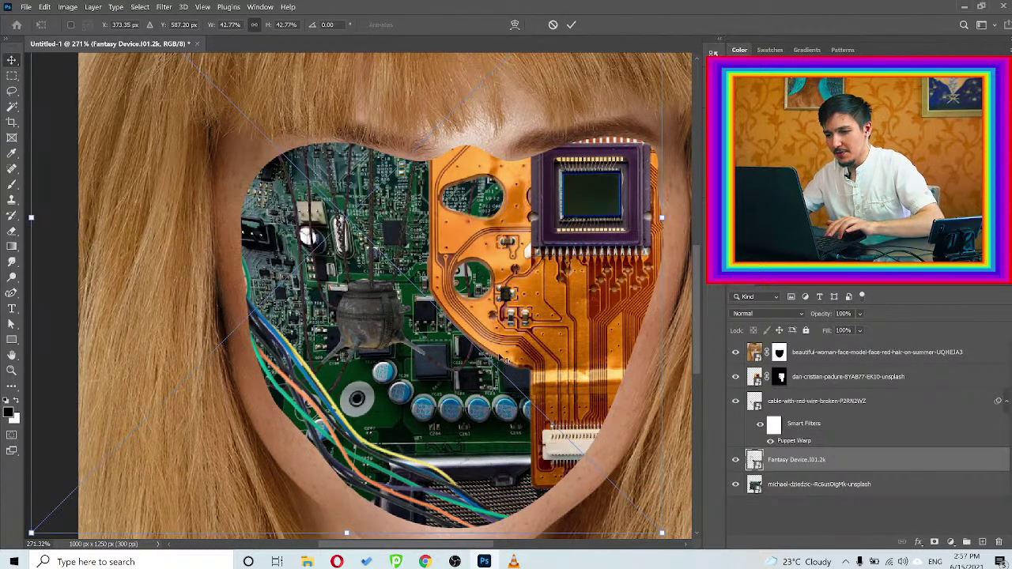
pyautogui.scroll(-2, 494, 340)
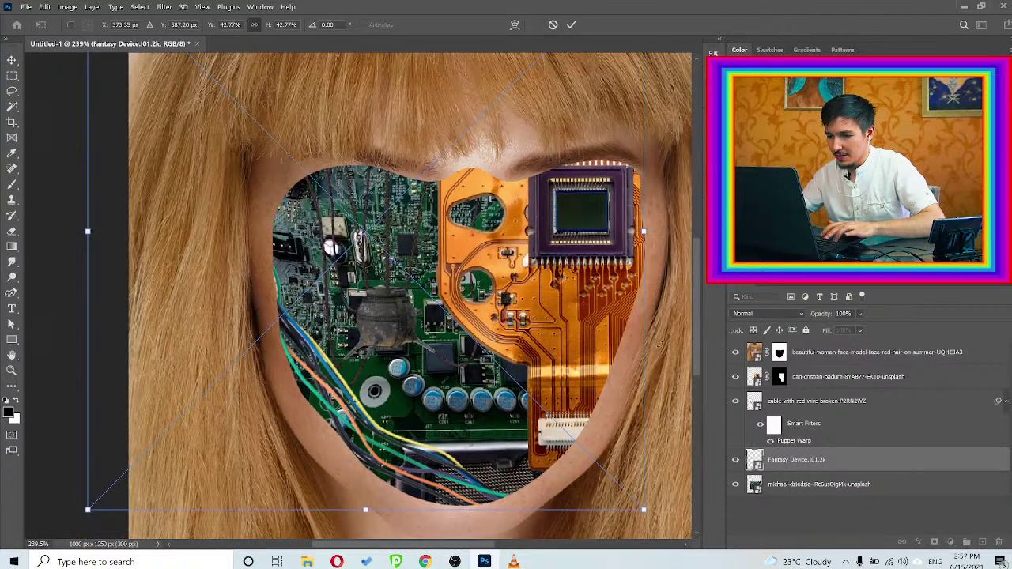
pyautogui.moveTo(661, 345); pyautogui.dragTo(277, 427)
pyautogui.moveTo(396, 253); pyautogui.dragTo(468, 280)
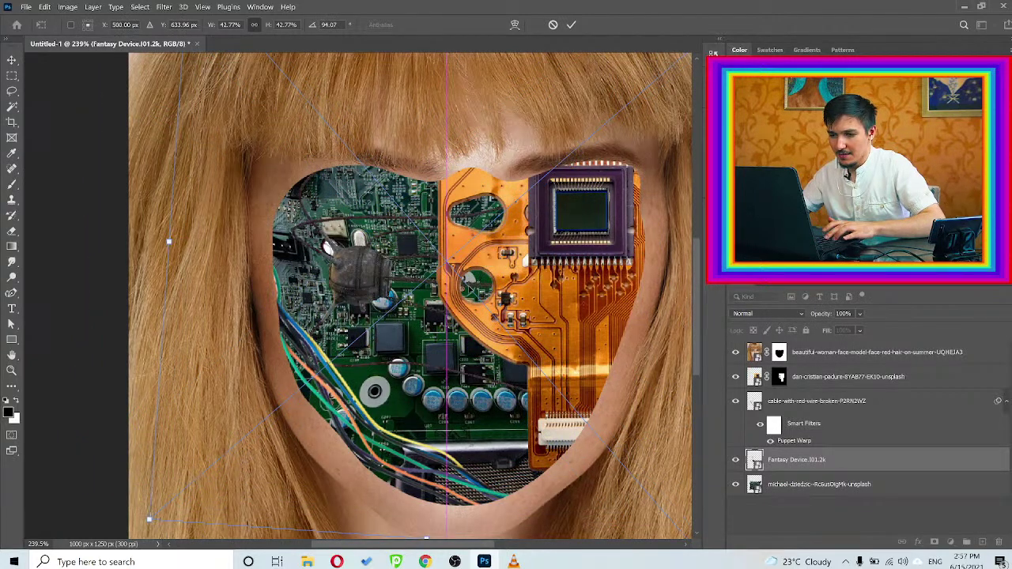
pyautogui.moveTo(367, 266); pyautogui.dragTo(372, 252)
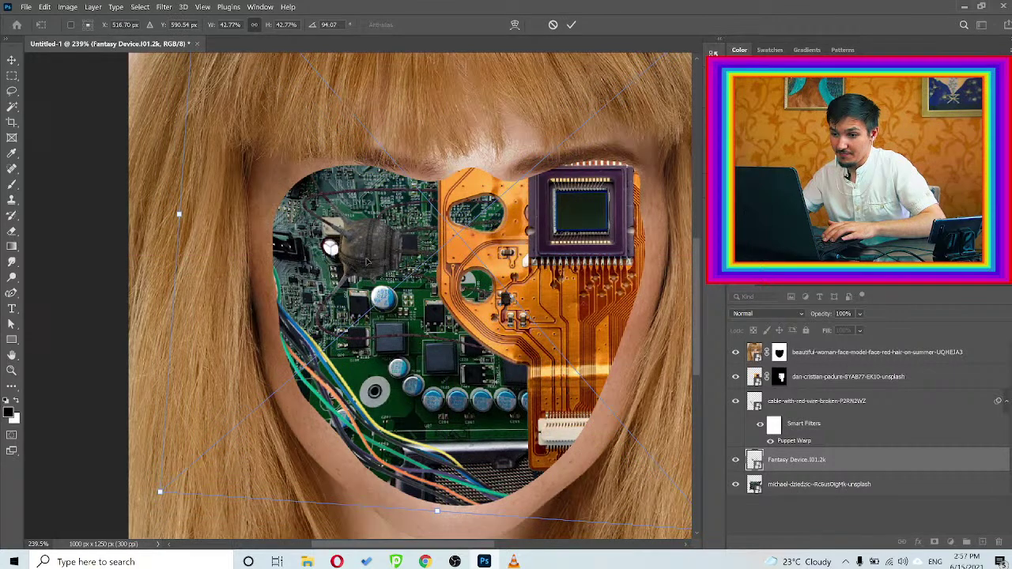
pyautogui.click(571, 25)
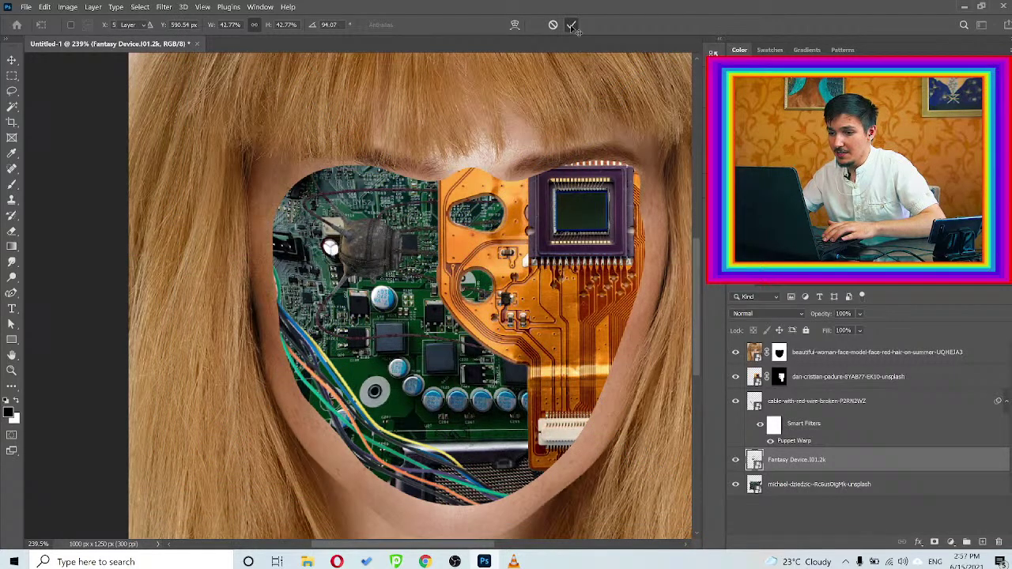
pyautogui.moveTo(380, 249); pyautogui.dragTo(374, 243)
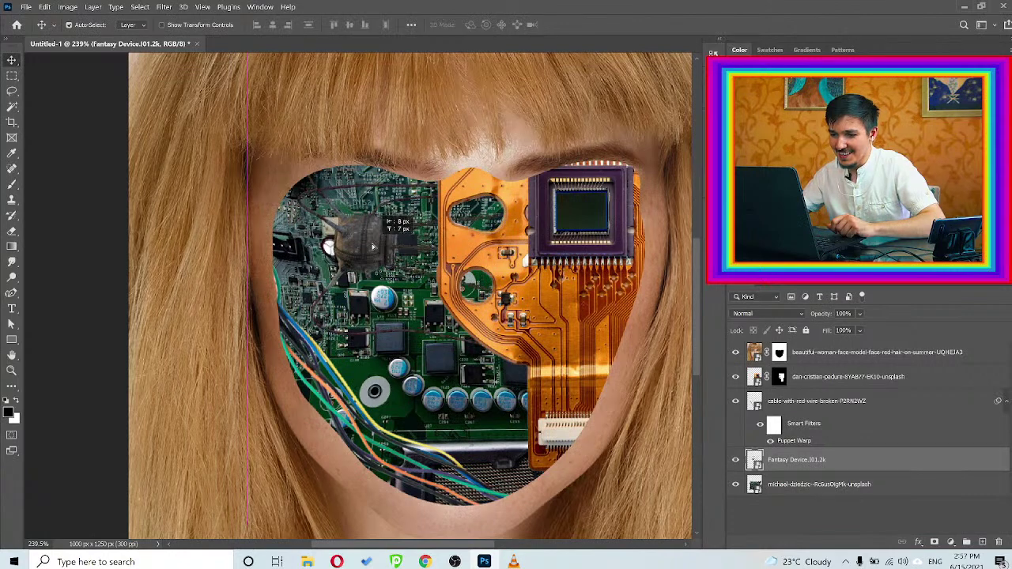
pyautogui.scroll(-4, 456, 232)
pyautogui.scroll(1, 439, 241)
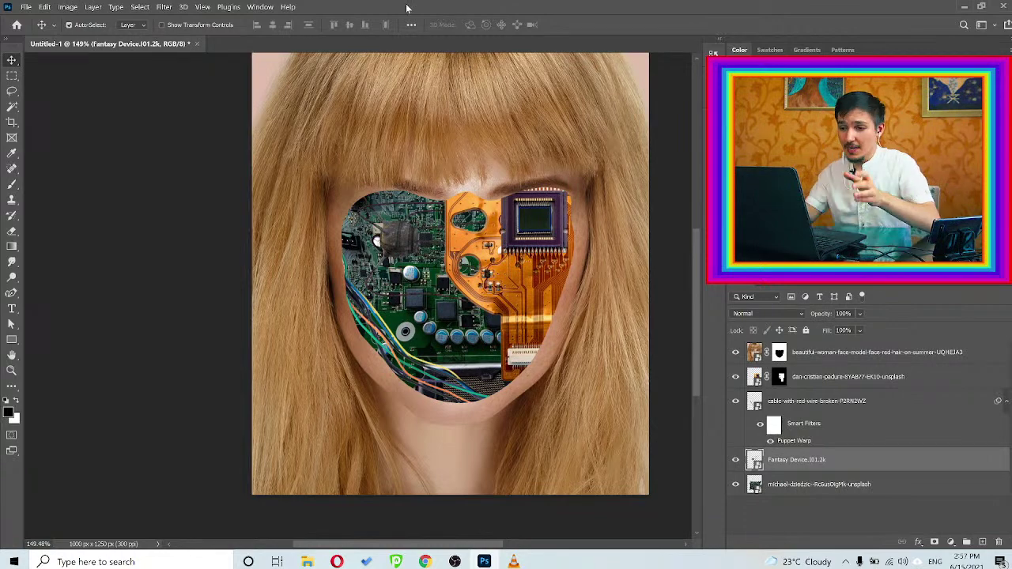
pyautogui.hotkey('ctrl', '-')
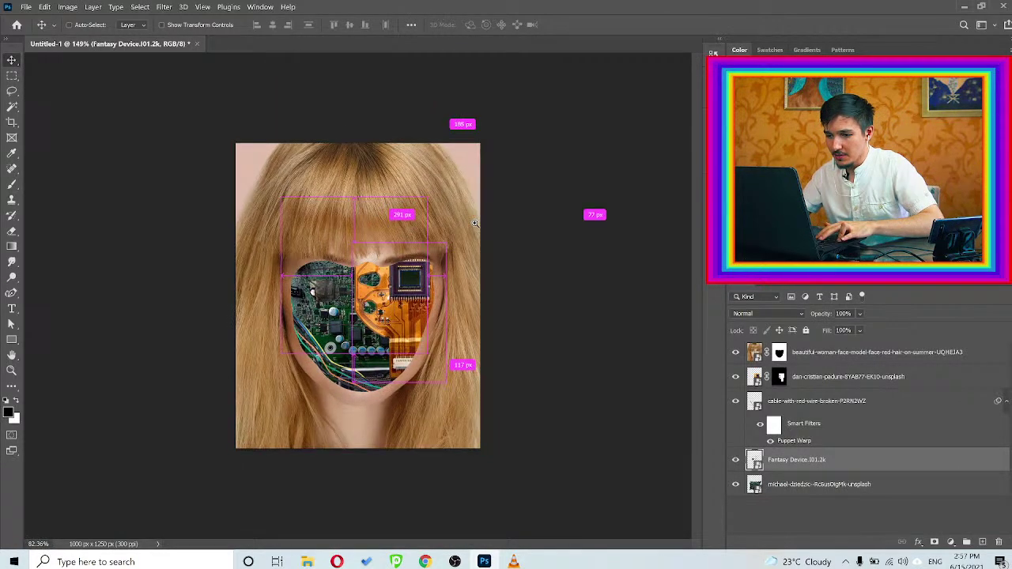
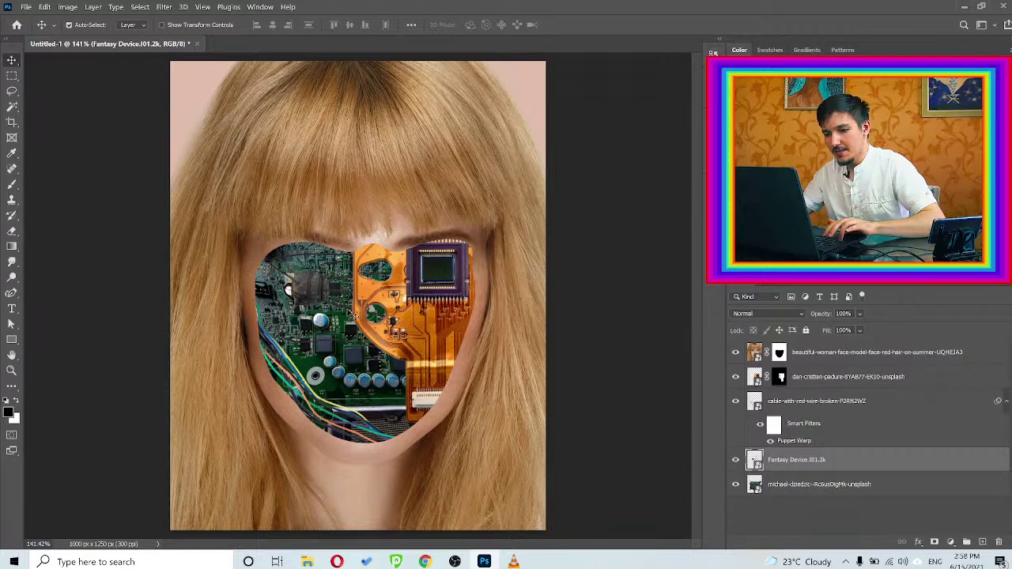
pyautogui.press('ctrl')
pyautogui.scroll(1, 348, 301)
pyautogui.scroll(-2, 346, 298)
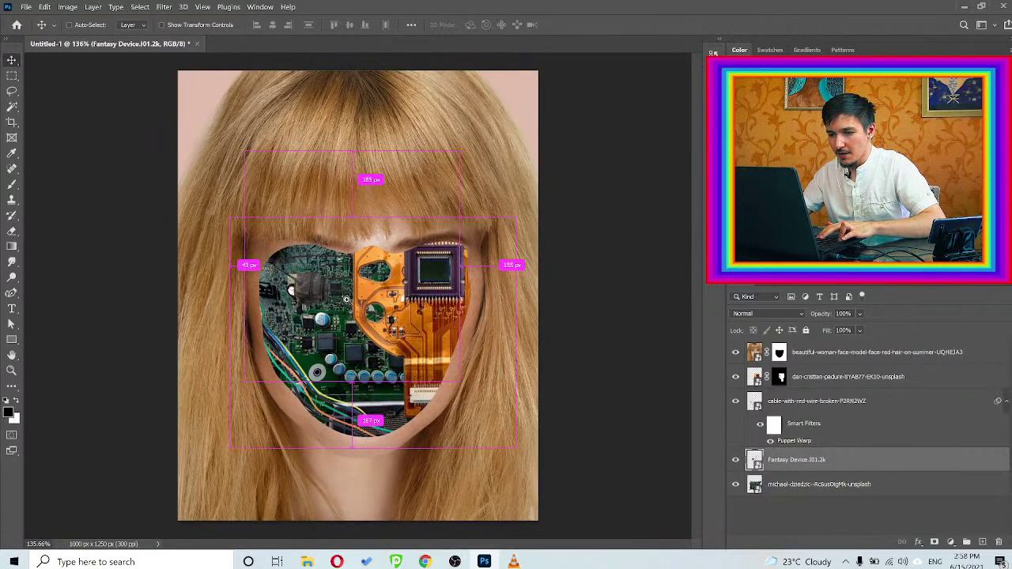
# Start a Camera Raw Filter on the red-haired woman layer and set Contrast to -100
pyautogui.keyDown('ctrl'); pyautogui.click(375, 179); pyautogui.keyUp('ctrl')
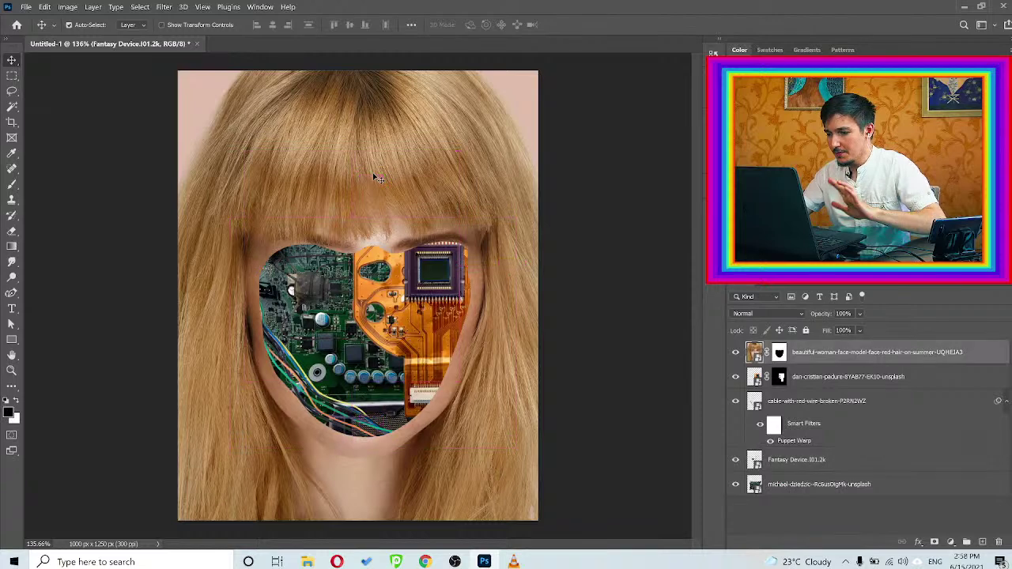
pyautogui.click(165, 8)
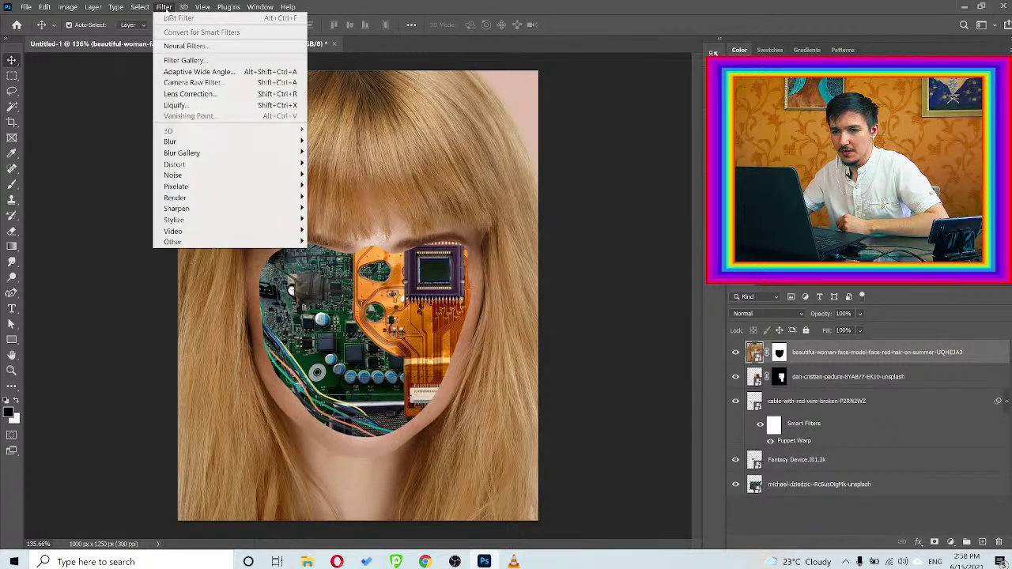
pyautogui.click(176, 83)
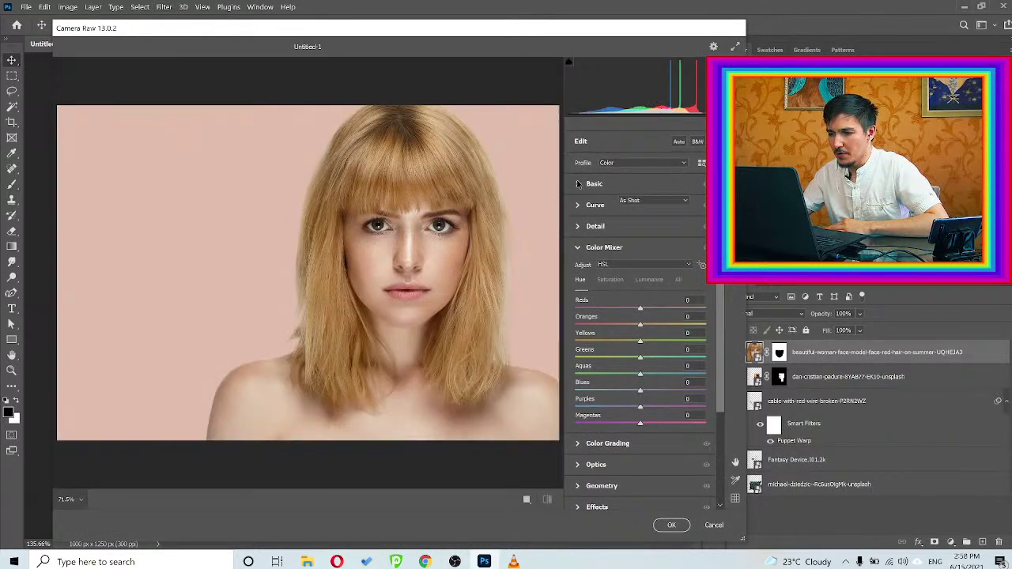
pyautogui.click(579, 185)
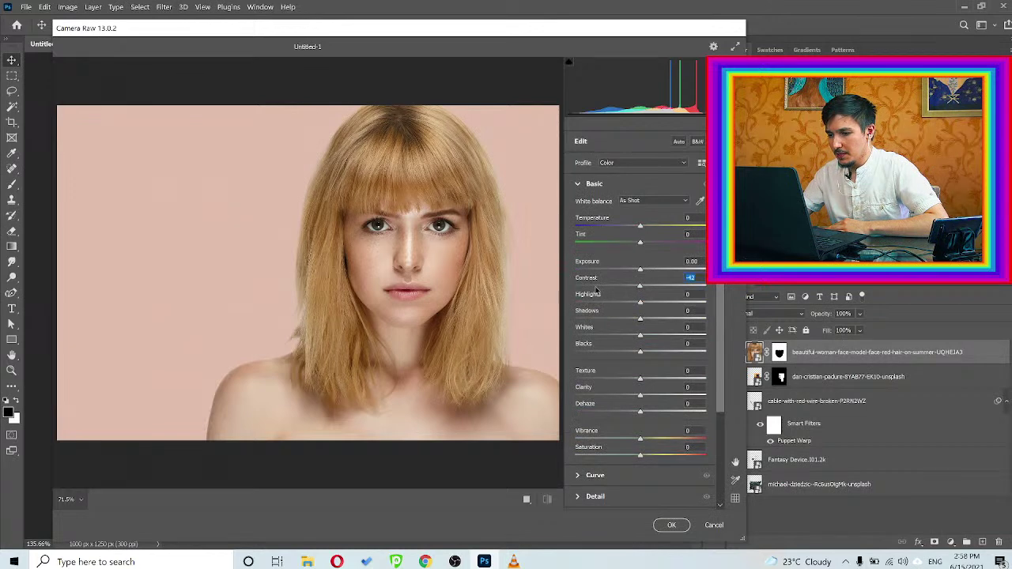
pyautogui.moveTo(639, 287); pyautogui.dragTo(565, 287)
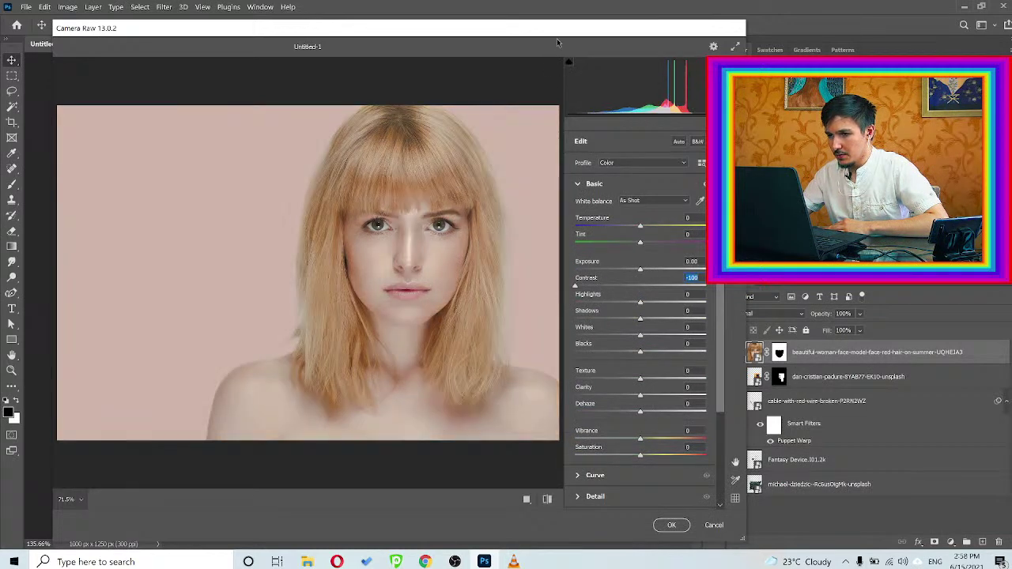
pyautogui.moveTo(556, 38); pyautogui.dragTo(542, 35)
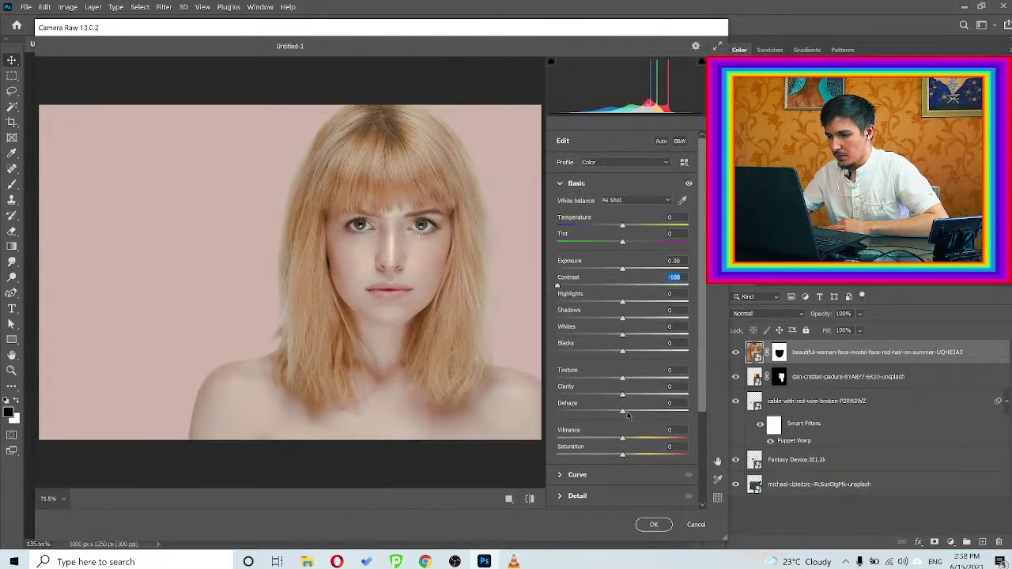
# Set the woman's Dehaze to +67, Vibrance +59, Highlights +2, Shadows -1, Blacks +24 and Texture +100
pyautogui.moveTo(627, 415); pyautogui.dragTo(669, 412)
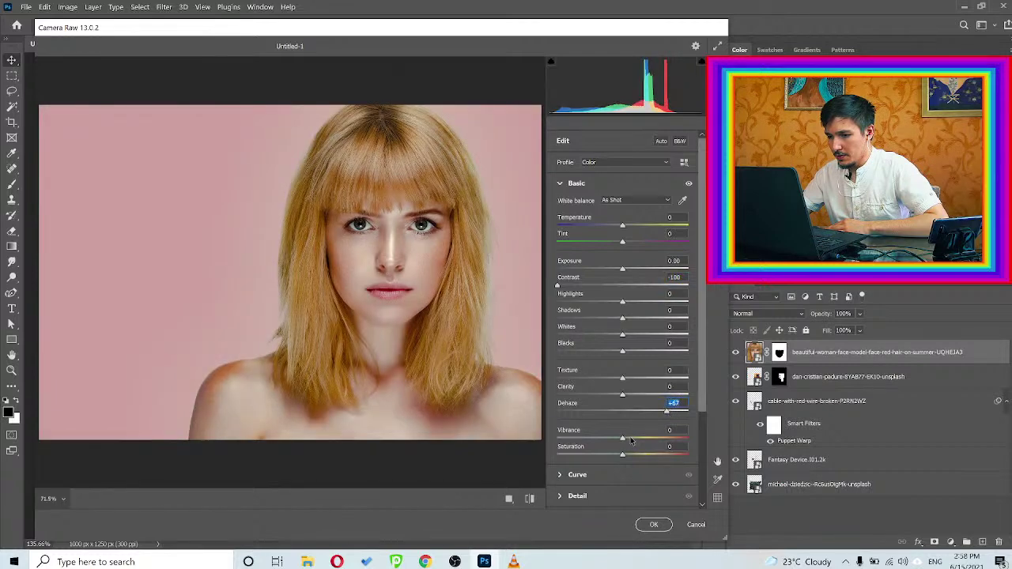
pyautogui.moveTo(625, 439); pyautogui.dragTo(662, 439)
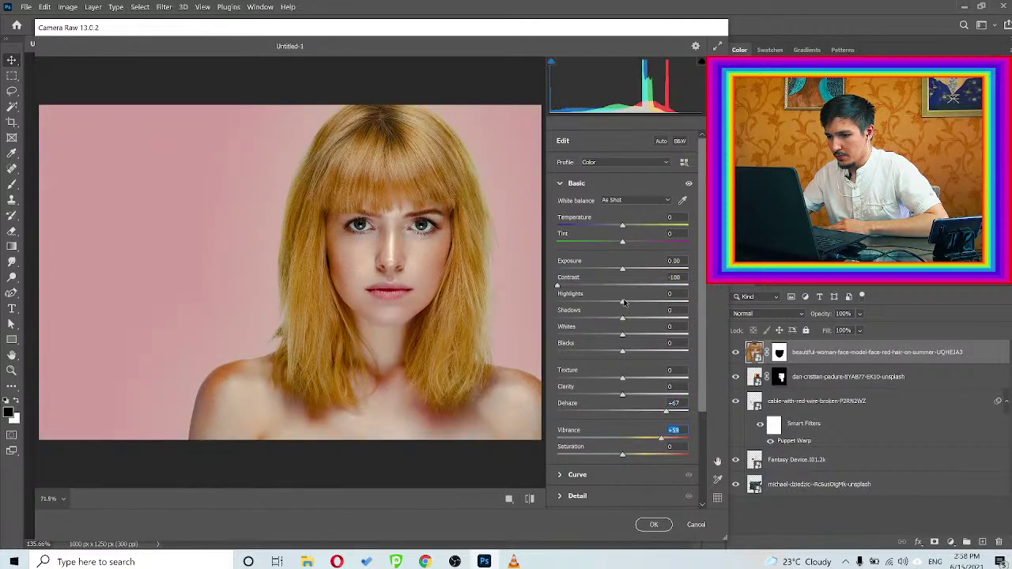
pyautogui.moveTo(624, 303); pyautogui.dragTo(707, 380)
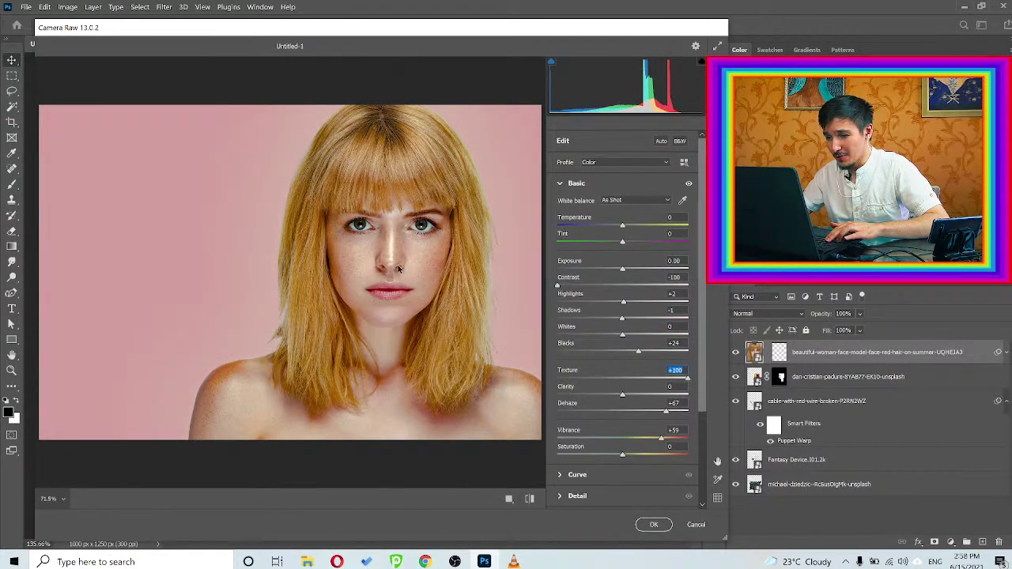
# Compare the woman's facial skin close up at Texture -100 and Texture +100
pyautogui.moveTo(395, 265); pyautogui.dragTo(432, 265)
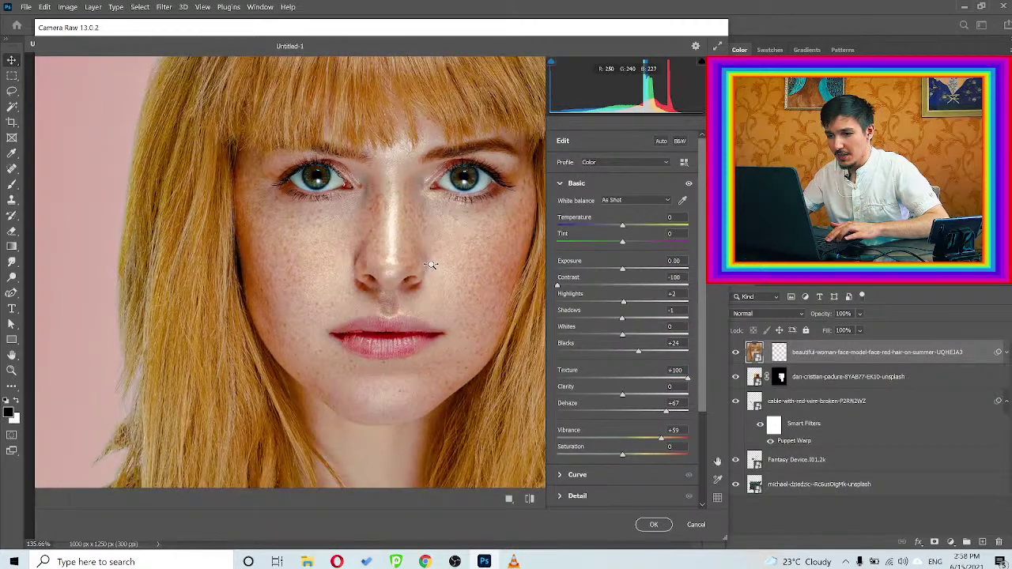
pyautogui.scroll(2, 419, 267)
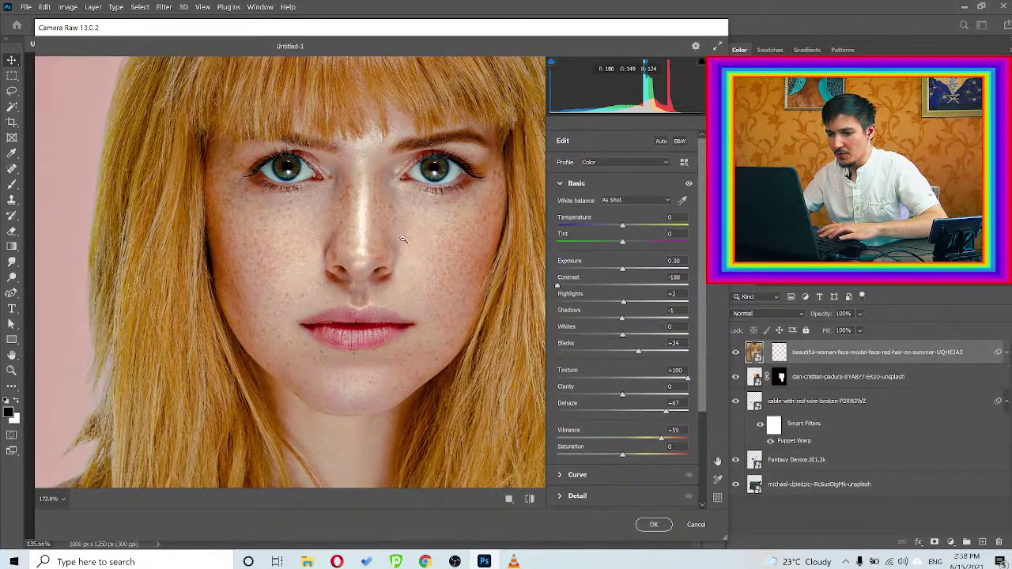
pyautogui.scroll(4, 415, 241)
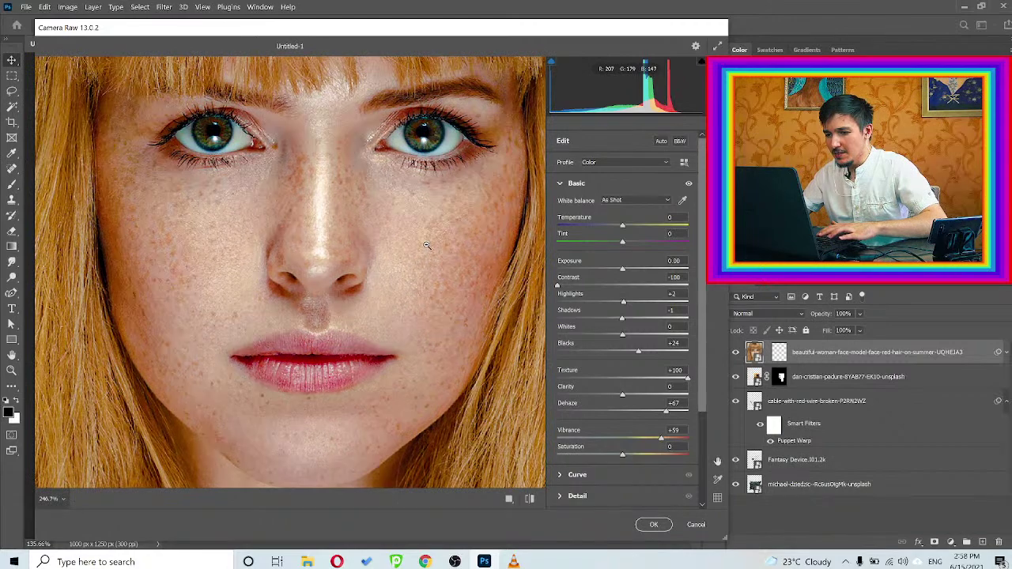
pyautogui.moveTo(630, 379); pyautogui.dragTo(535, 374)
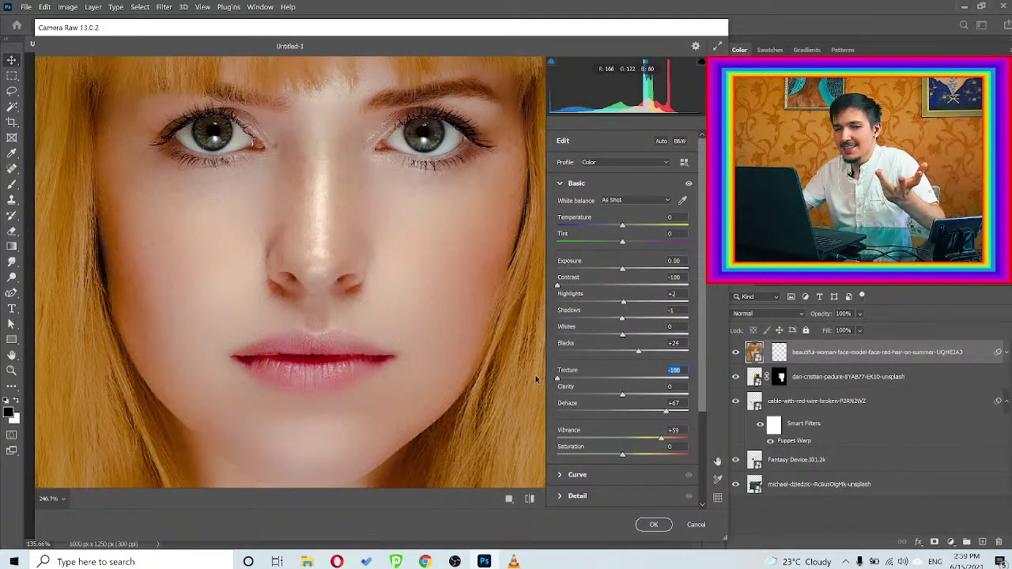
pyautogui.moveTo(535, 375); pyautogui.dragTo(728, 382)
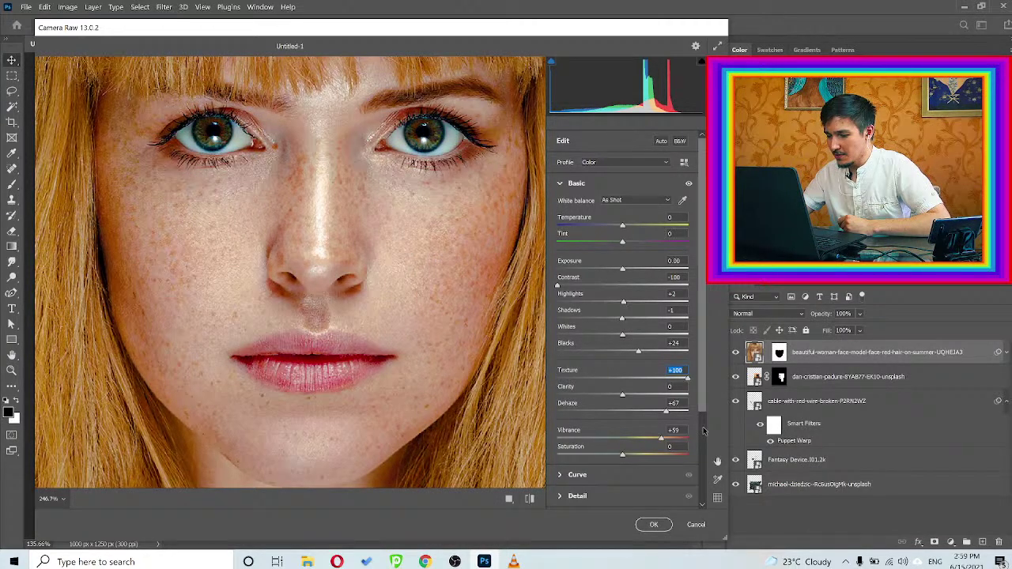
# Set the woman's Color Mixer hue values to -100 for Reds and -2 for Oranges
pyautogui.scroll(-3, 668, 409)
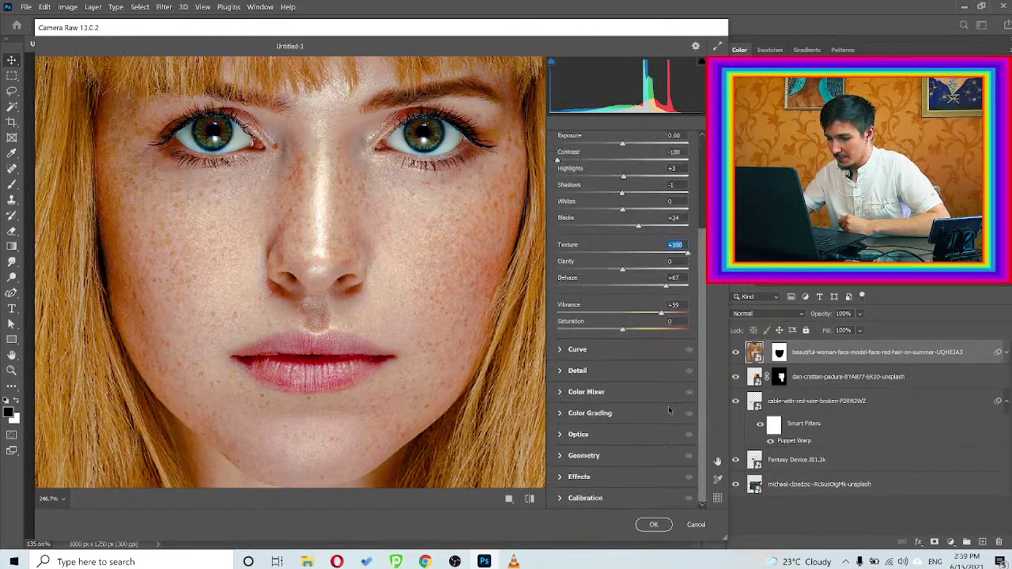
pyautogui.click(559, 392)
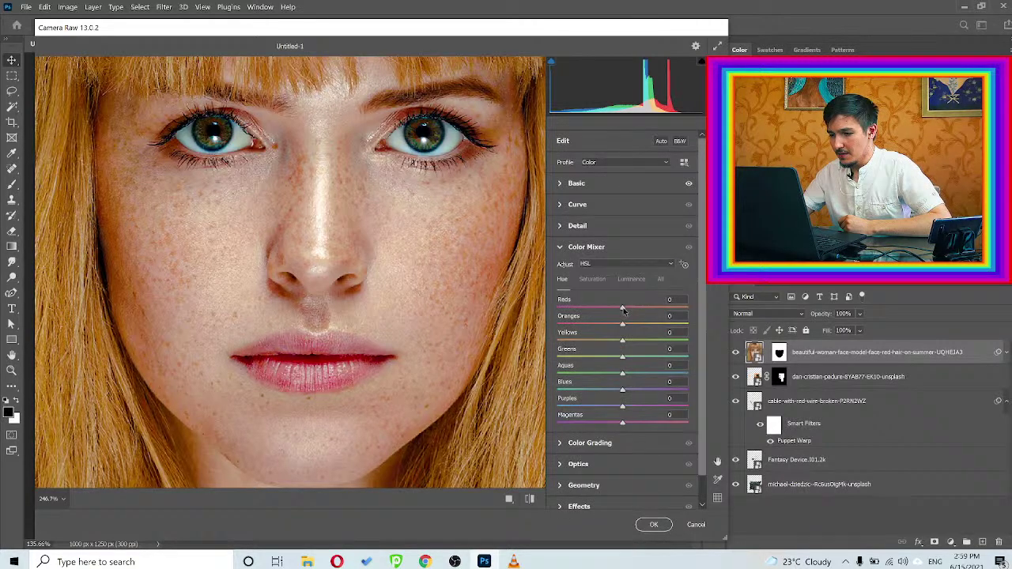
pyautogui.moveTo(623, 308); pyautogui.dragTo(556, 308)
pyautogui.moveTo(392, 250); pyautogui.dragTo(360, 242)
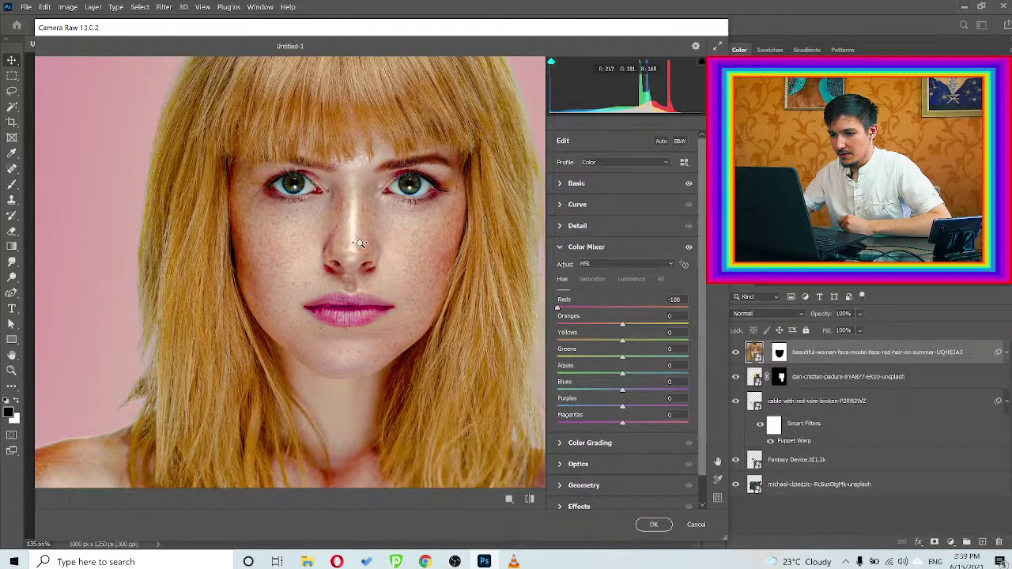
pyautogui.scroll(-1, 359, 243)
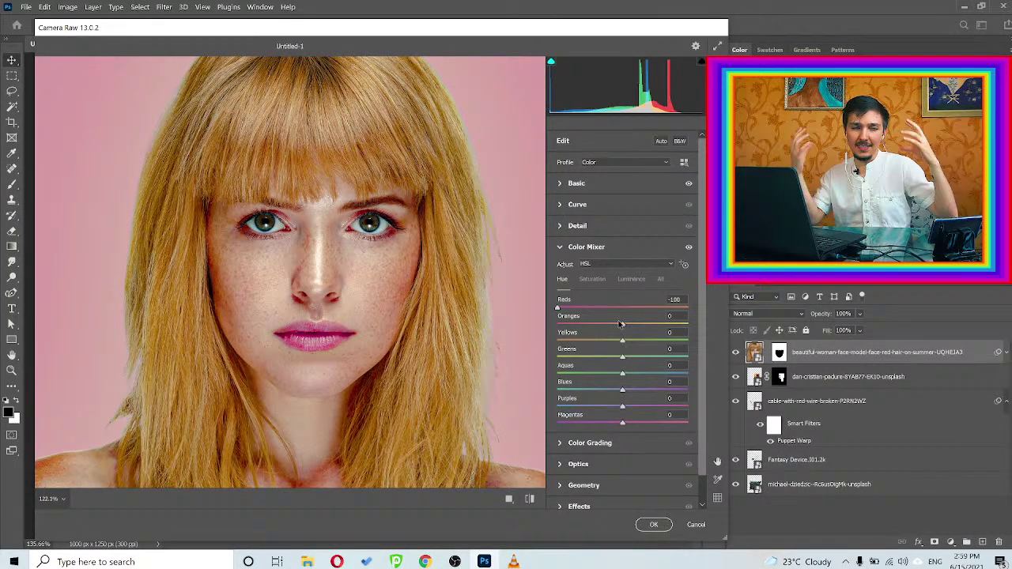
pyautogui.moveTo(621, 324); pyautogui.dragTo(595, 328)
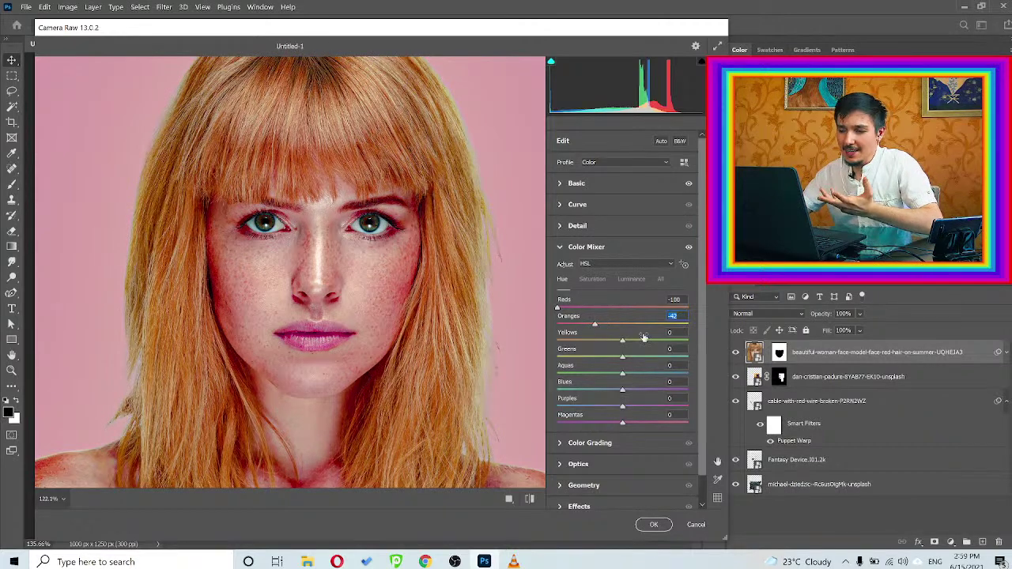
pyautogui.moveTo(595, 325); pyautogui.dragTo(449, 340)
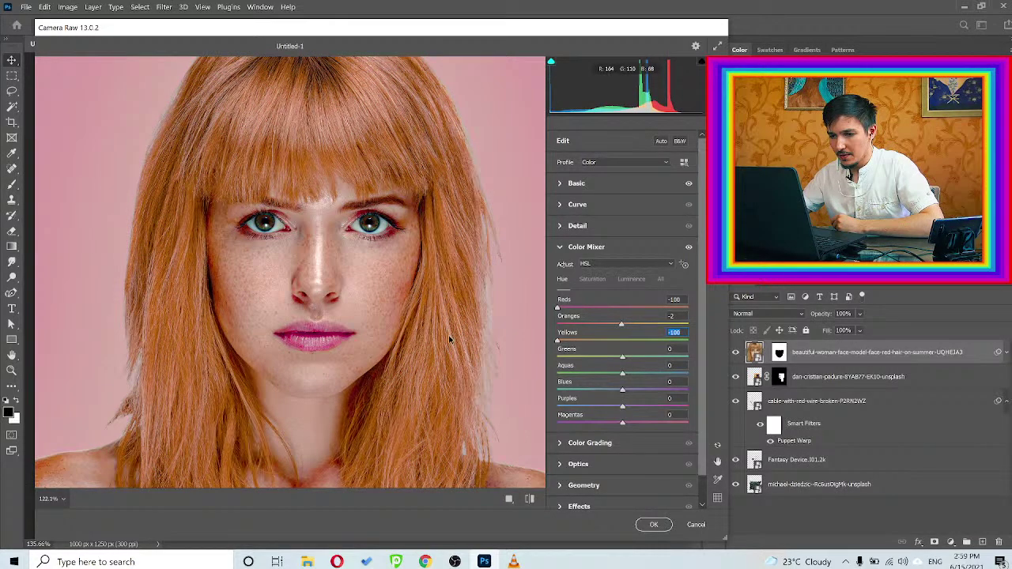
# Try hue shifts on the Yellows, Aquas, Purples and Magentas, returning each of them to 0
pyautogui.moveTo(644, 346); pyautogui.dragTo(602, 349)
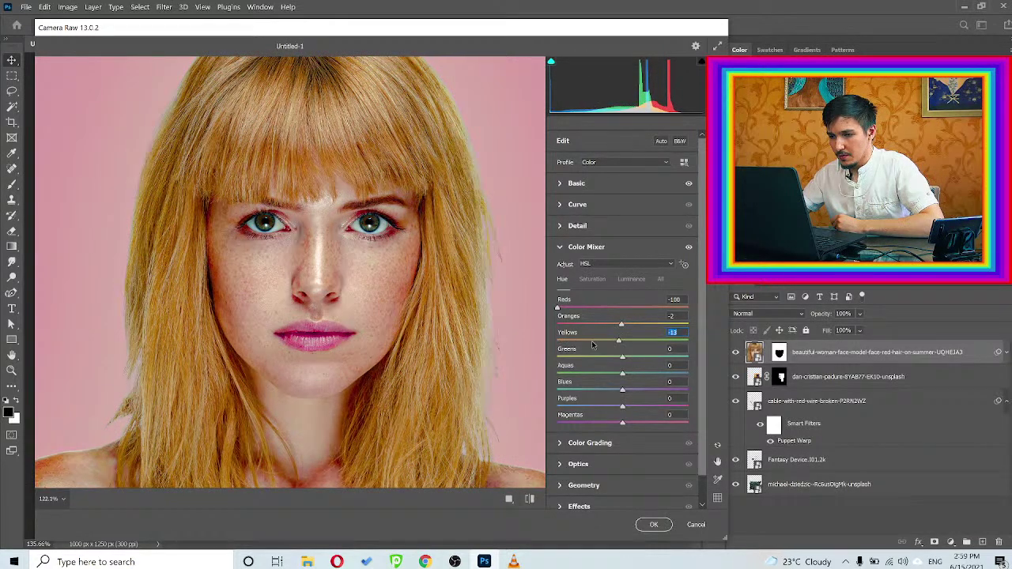
pyautogui.moveTo(592, 345); pyautogui.dragTo(617, 341)
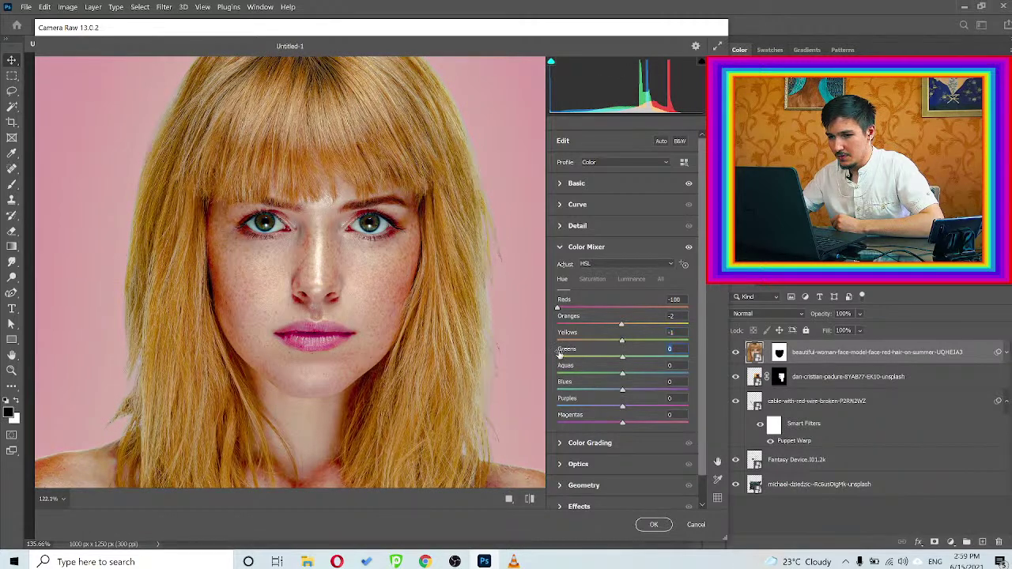
pyautogui.hotkey('ctrl', 'z')
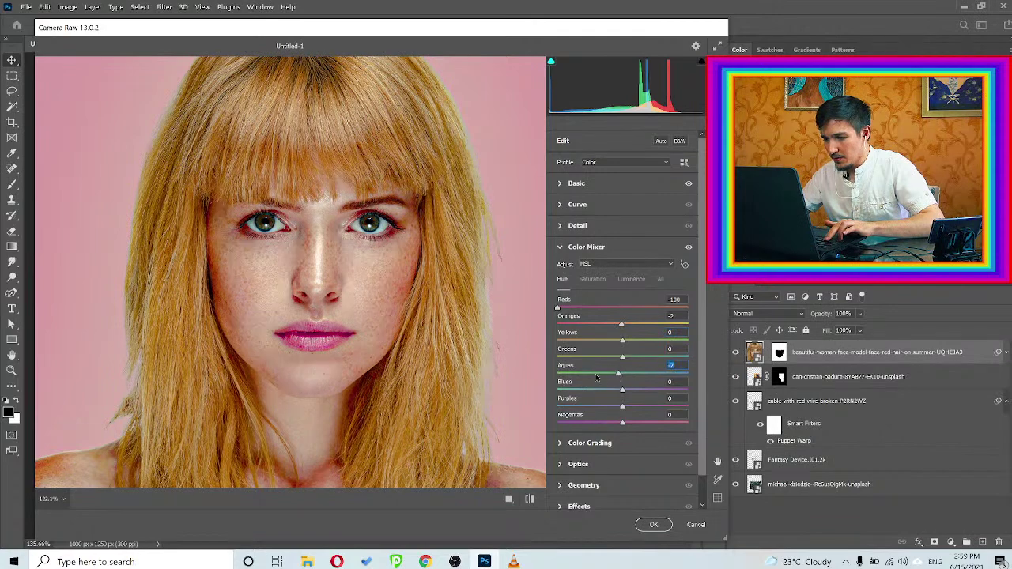
pyautogui.write('100')
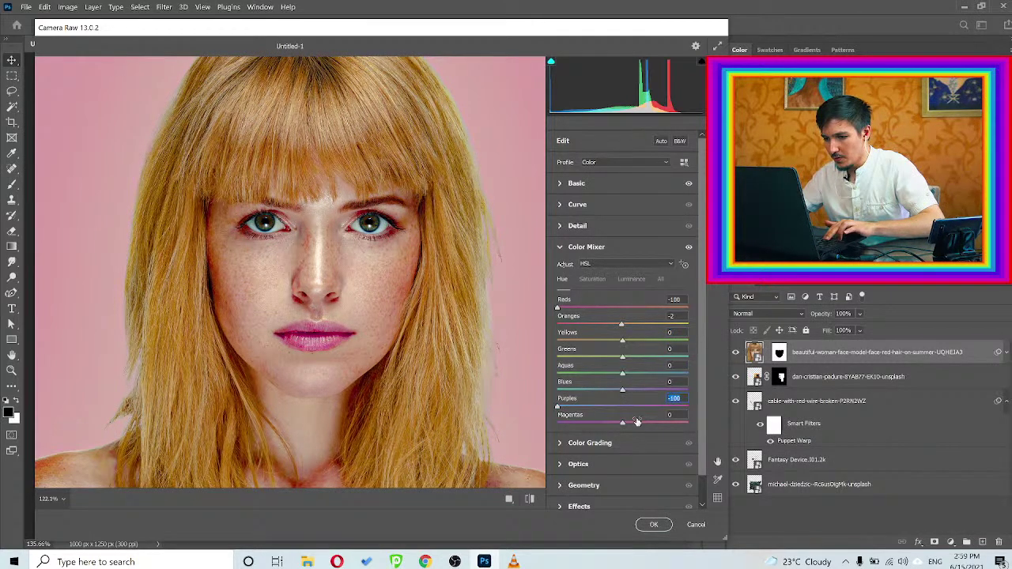
pyautogui.hotkey('ctrl', 'z')
pyautogui.moveTo(622, 423); pyautogui.dragTo(538, 417)
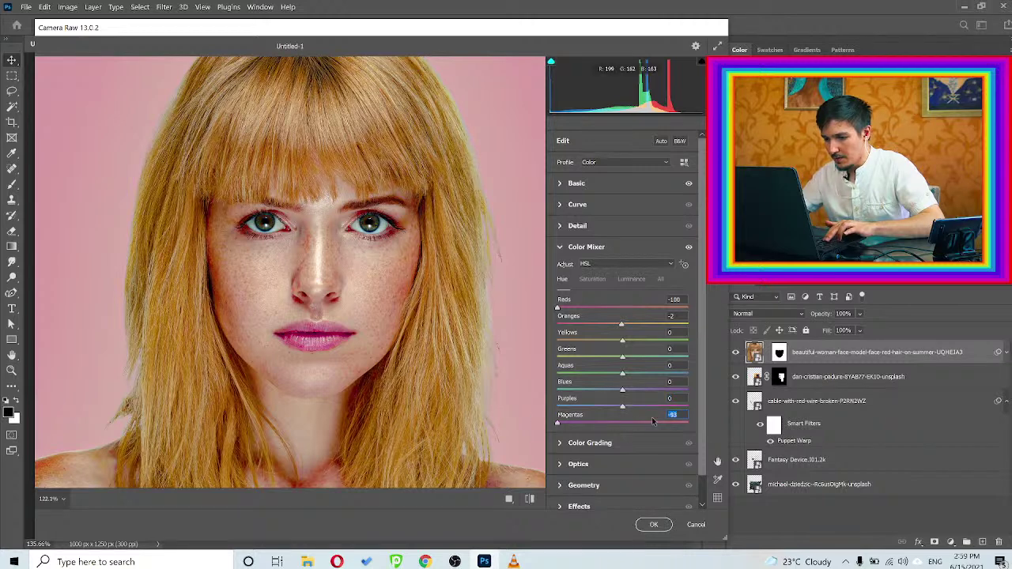
pyautogui.write('0')
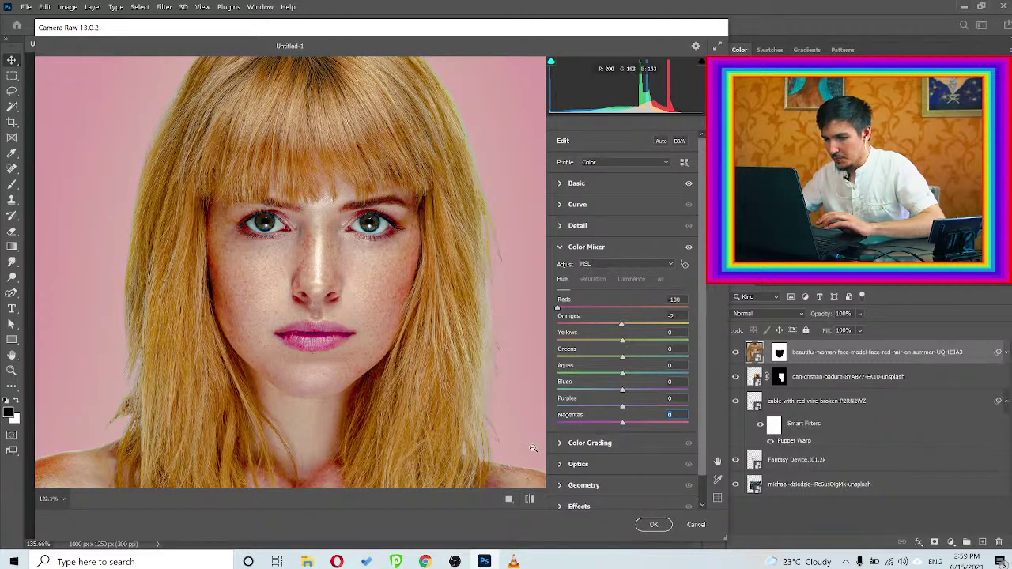
# Colour-grade the midtones to hue 256, saturation 43, shadows to 310, 77 and highlights to 216, 62, and apply the Camera Raw Filter
pyautogui.click(562, 446)
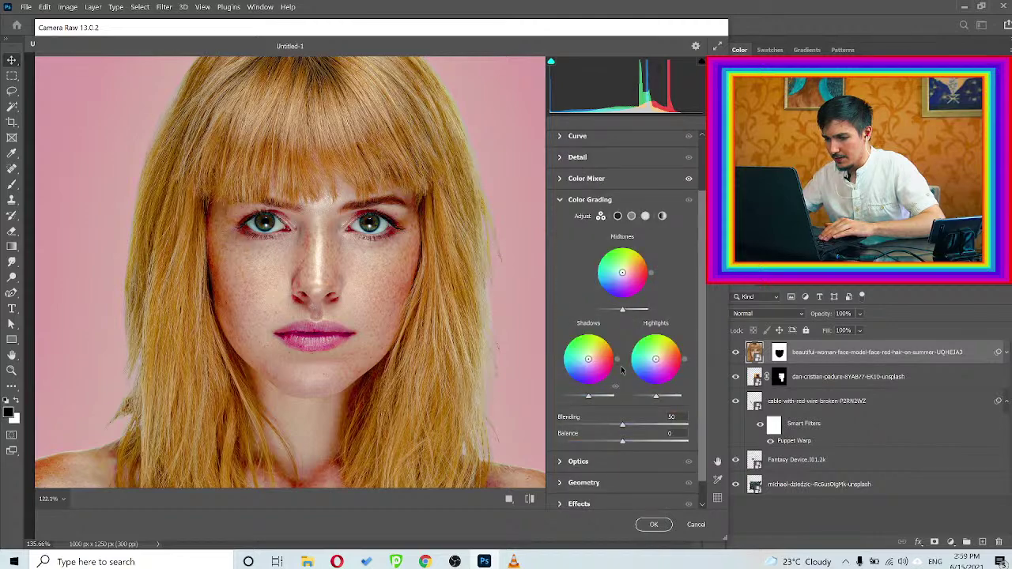
pyautogui.scroll(-2, 425, 249)
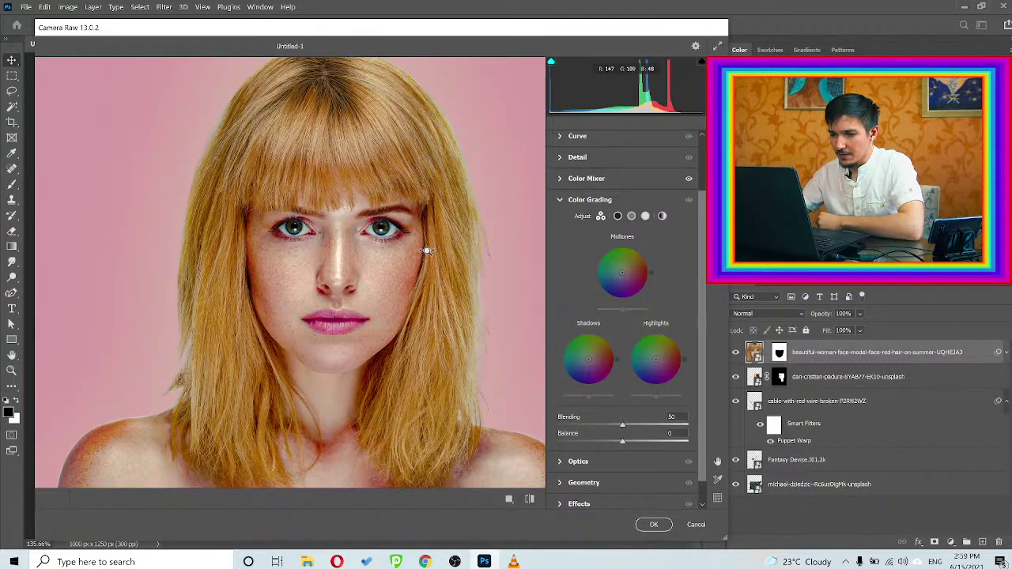
pyautogui.moveTo(623, 274)
pyautogui.mouseDown()
pyautogui.moveTo(612, 286)
pyautogui.moveTo(619, 282)
pyautogui.mouseUp()
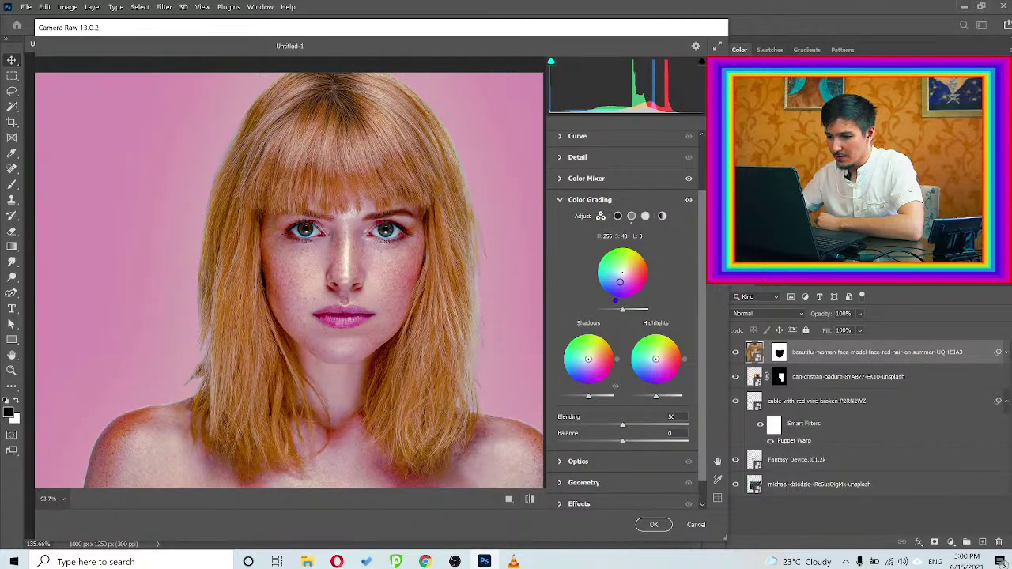
pyautogui.moveTo(588, 359)
pyautogui.mouseDown()
pyautogui.moveTo(592, 342)
pyautogui.moveTo(601, 378)
pyautogui.moveTo(580, 368)
pyautogui.moveTo(599, 371)
pyautogui.moveTo(596, 355)
pyautogui.moveTo(599, 374)
pyautogui.mouseUp()
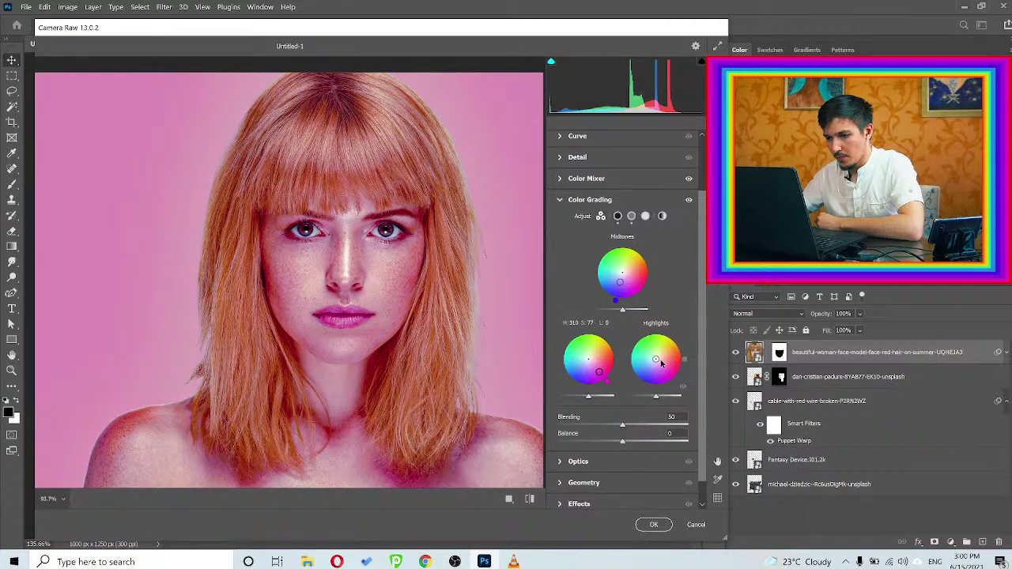
pyautogui.moveTo(655, 359)
pyautogui.mouseDown()
pyautogui.moveTo(649, 345)
pyautogui.moveTo(659, 368)
pyautogui.moveTo(645, 367)
pyautogui.mouseUp()
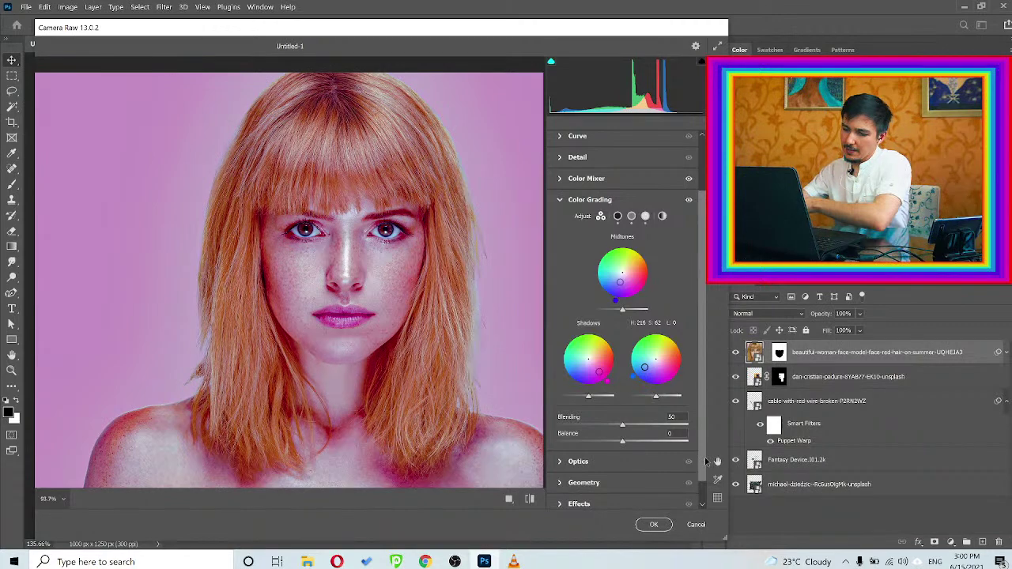
pyautogui.click(654, 526)
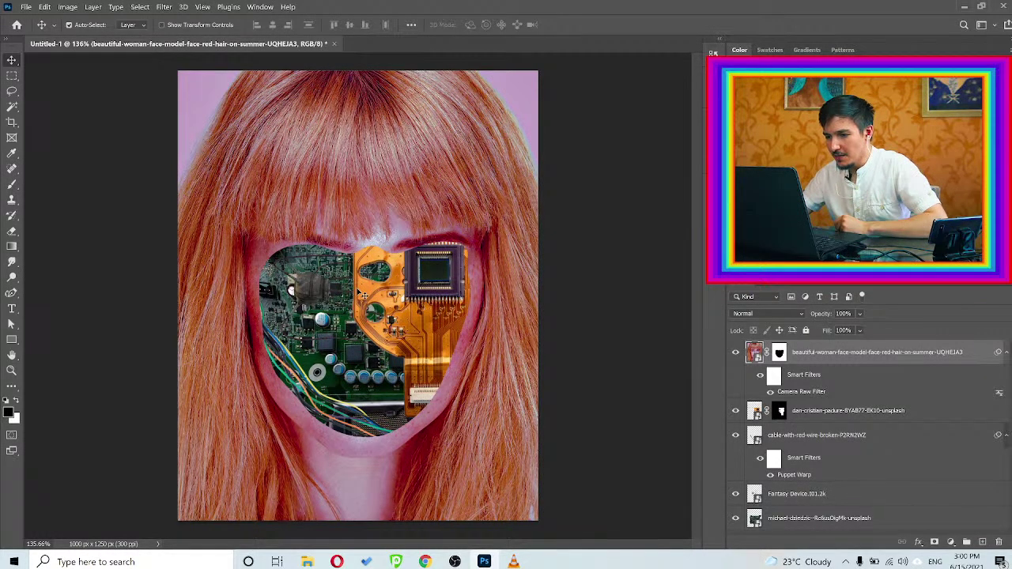
# Add a Color Balance adjustment above the orange circuit layer with midtones at Cyan-Red +55, Magenta-Green -53 and Yellow-Blue +45
pyautogui.press('ctrl')
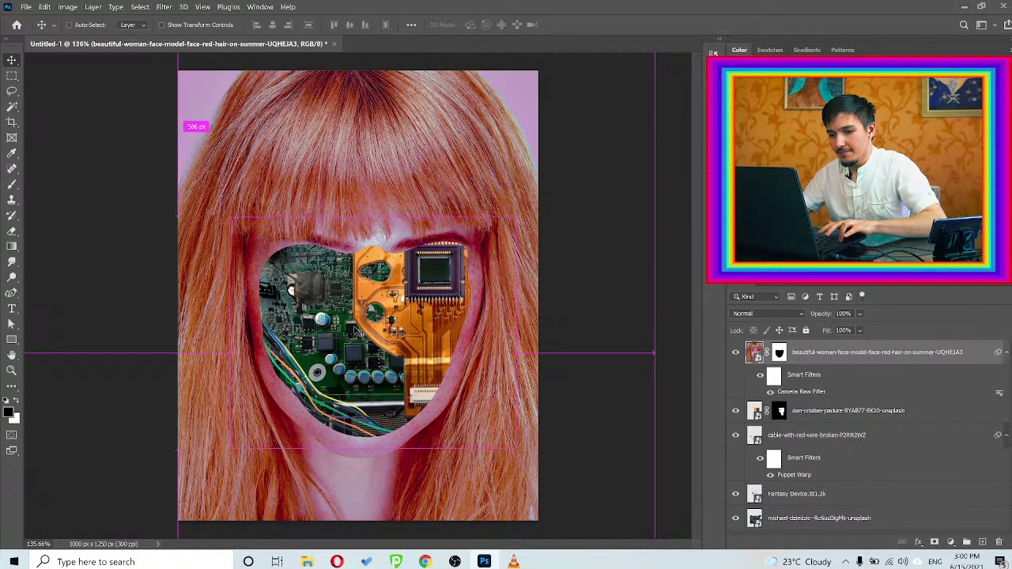
pyautogui.scroll(2, 353, 332)
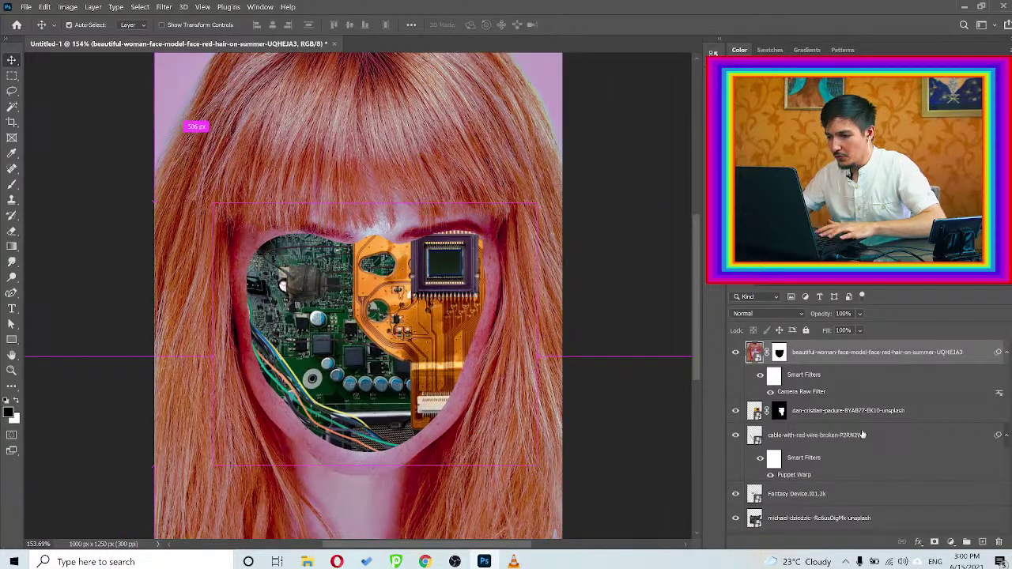
pyautogui.click(822, 412)
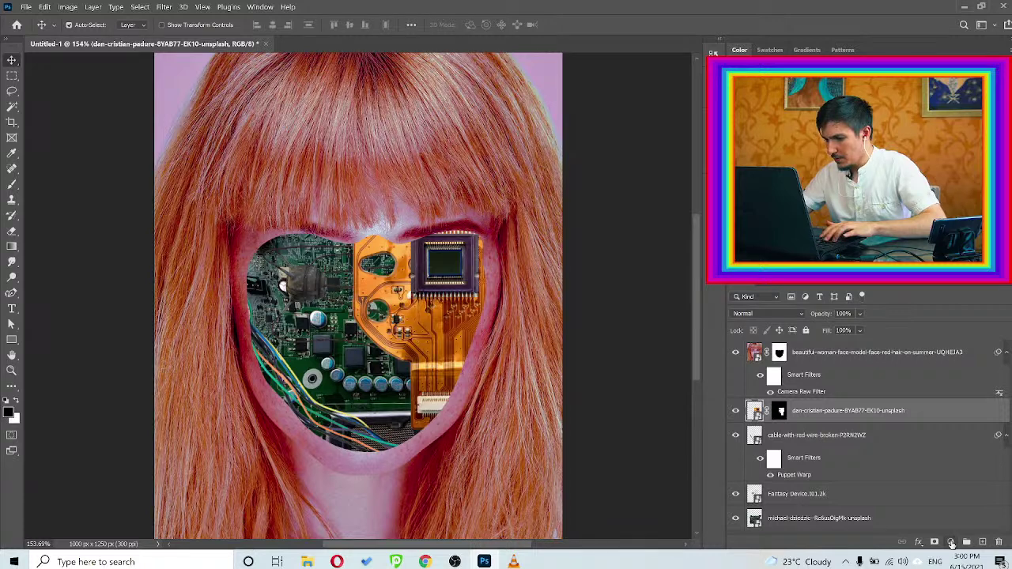
pyautogui.click(951, 544)
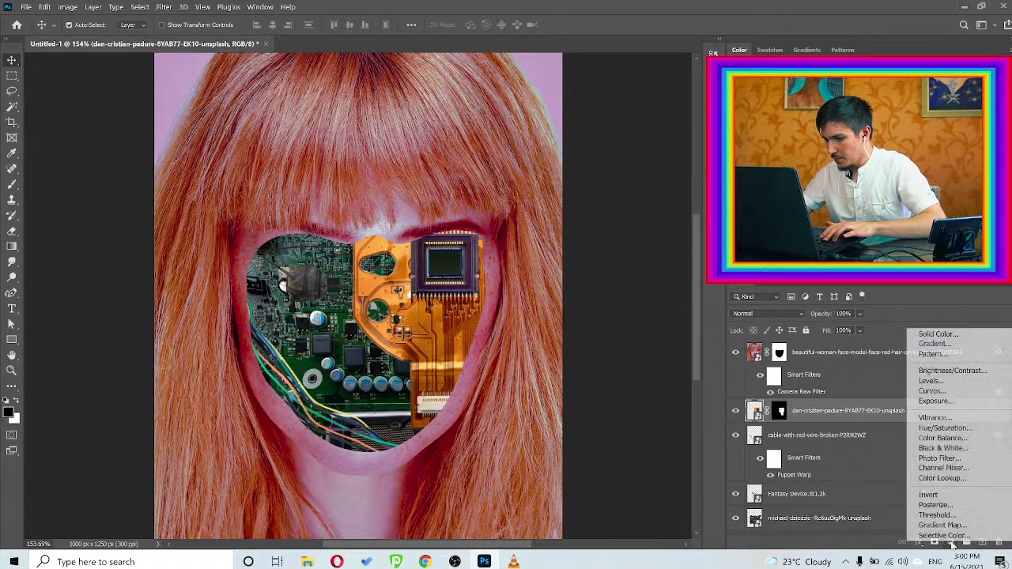
pyautogui.click(932, 438)
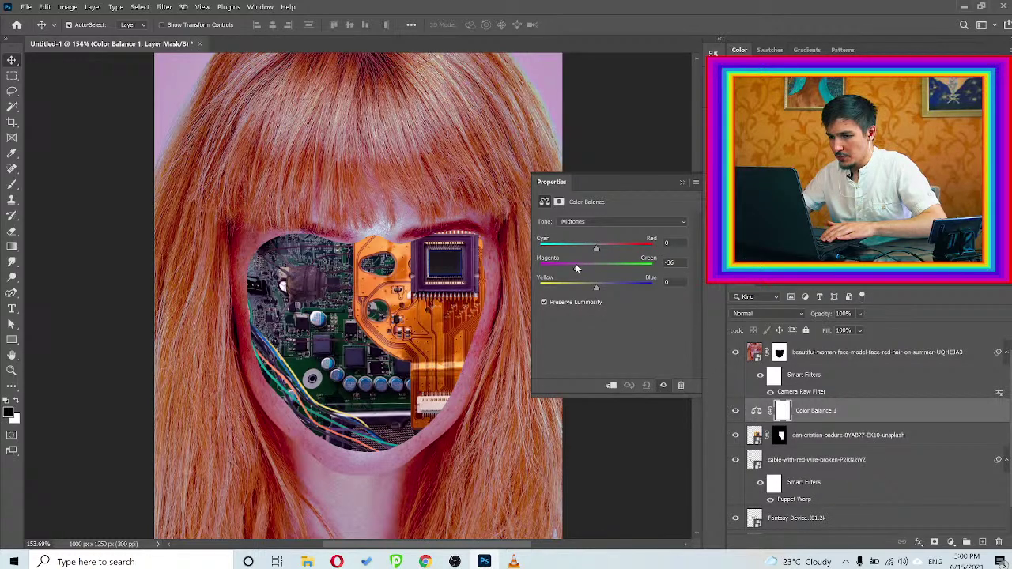
pyautogui.moveTo(576, 269); pyautogui.dragTo(626, 288)
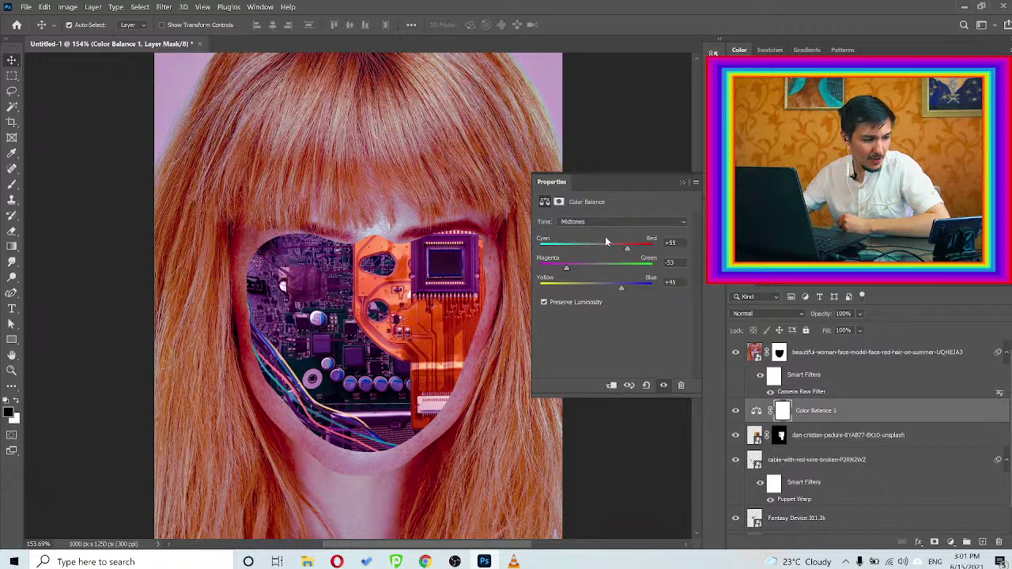
pyautogui.click(684, 182)
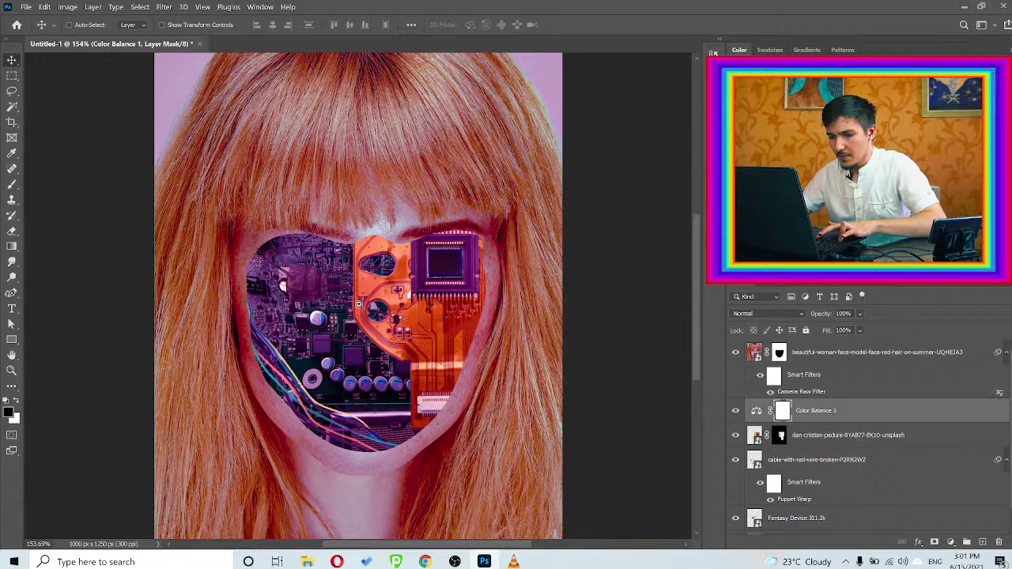
# Add an Exposure adjustment layer above the red-haired woman layer and set its exposure to -3.78
pyautogui.scroll(-3, 348, 301)
pyautogui.scroll(1, 348, 301)
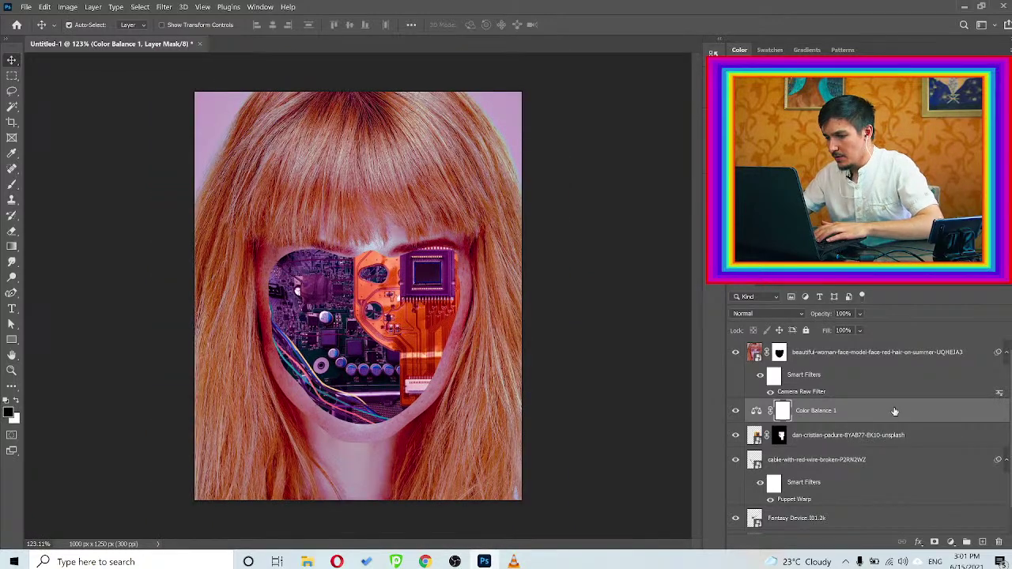
pyautogui.click(870, 355)
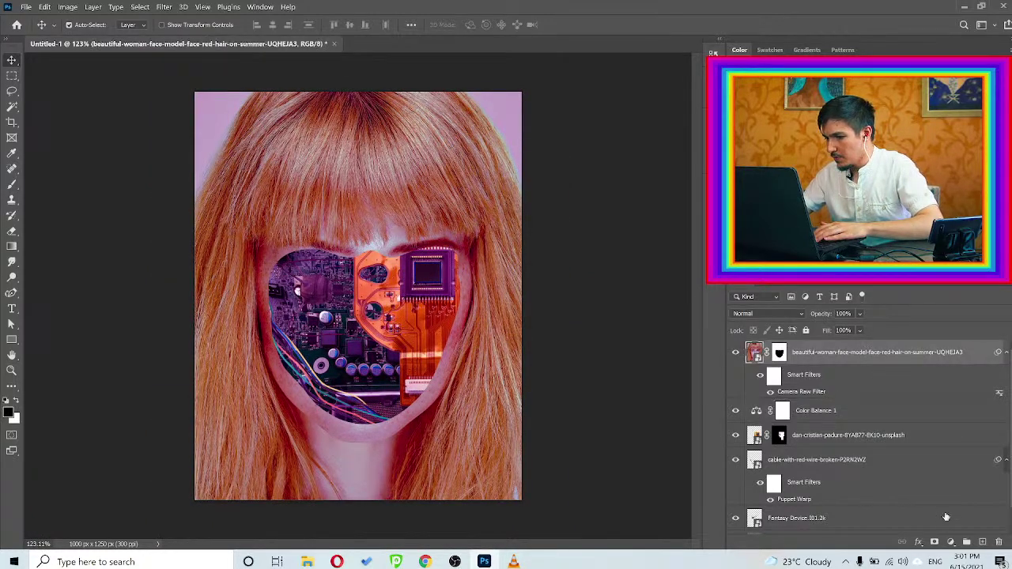
pyautogui.click(951, 542)
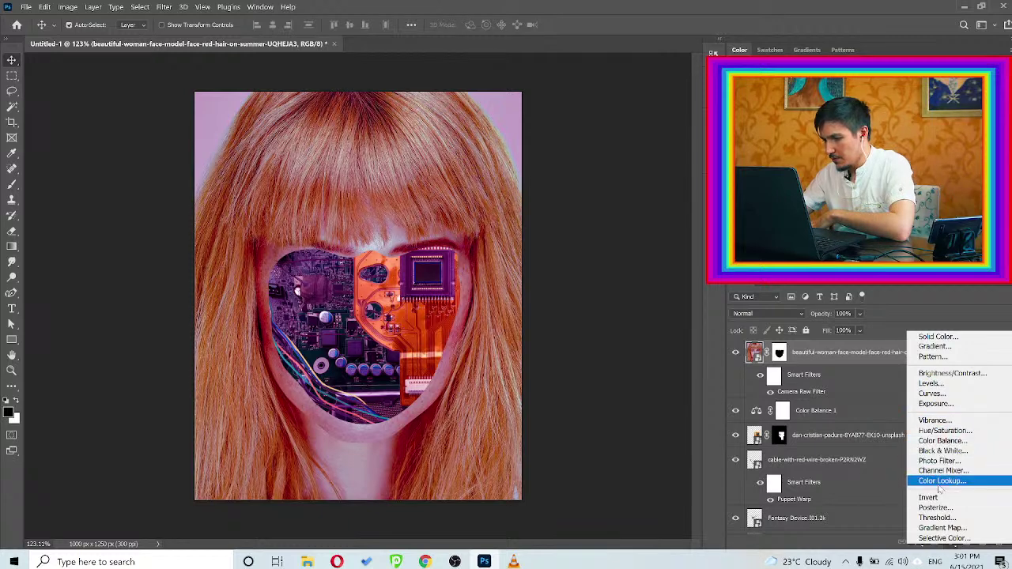
pyautogui.click(935, 403)
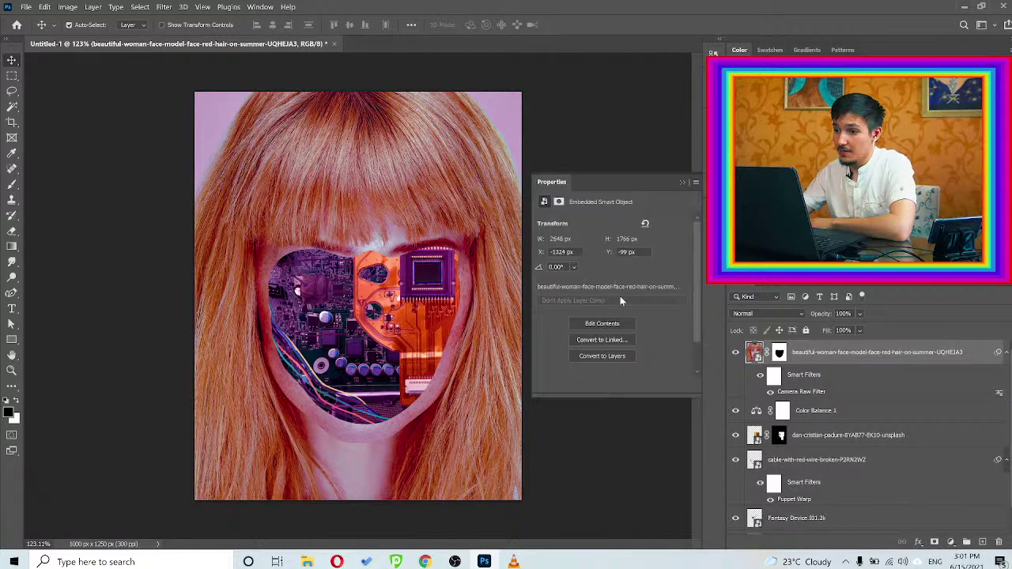
pyautogui.moveTo(612, 252); pyautogui.dragTo(571, 252)
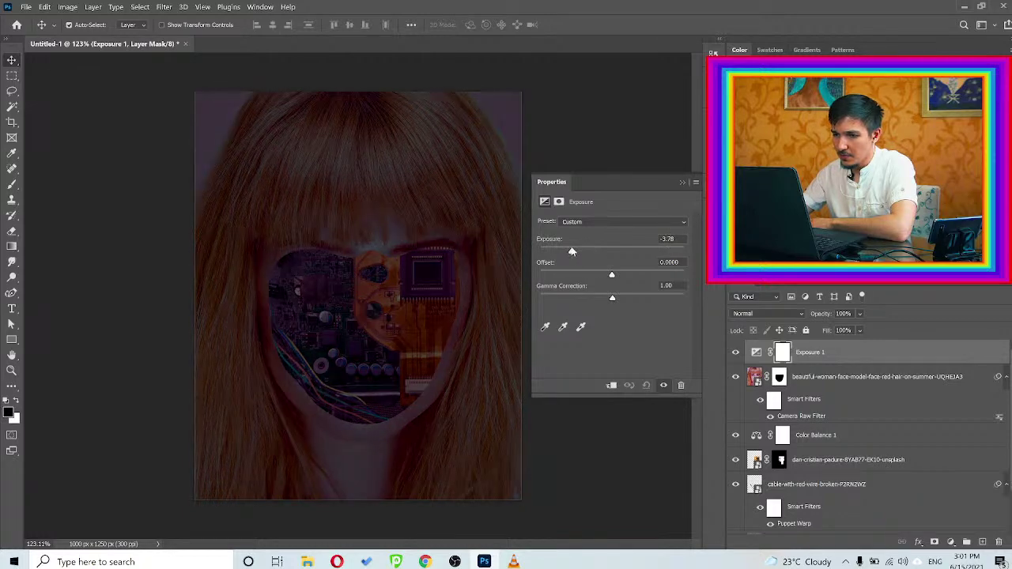
# Invert the Exposure layer's mask and paint it white with a large soft brush to darken the portrait's outer edges
pyautogui.click(680, 183)
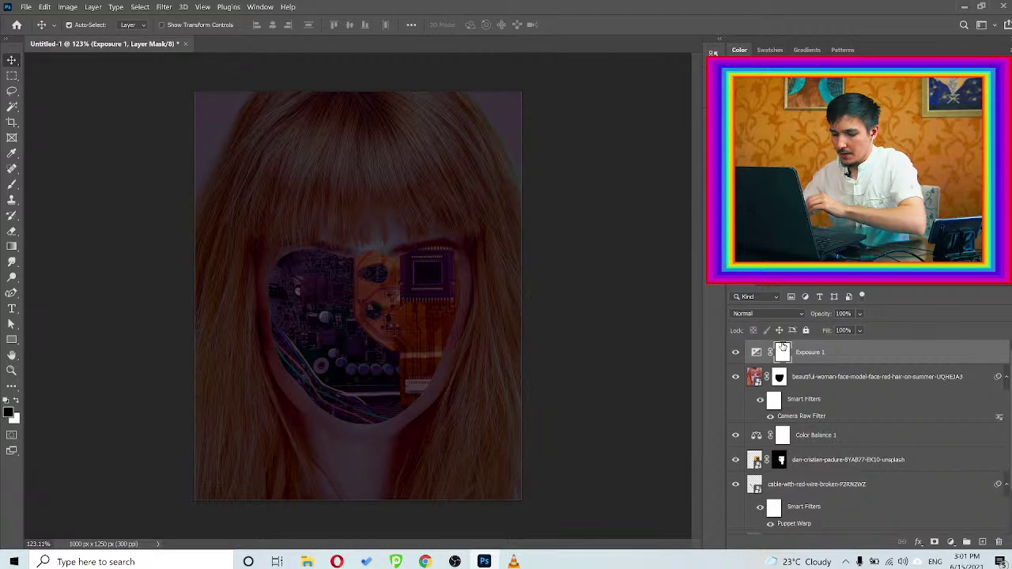
pyautogui.hotkey('ctrl', 'i')
pyautogui.press('b')
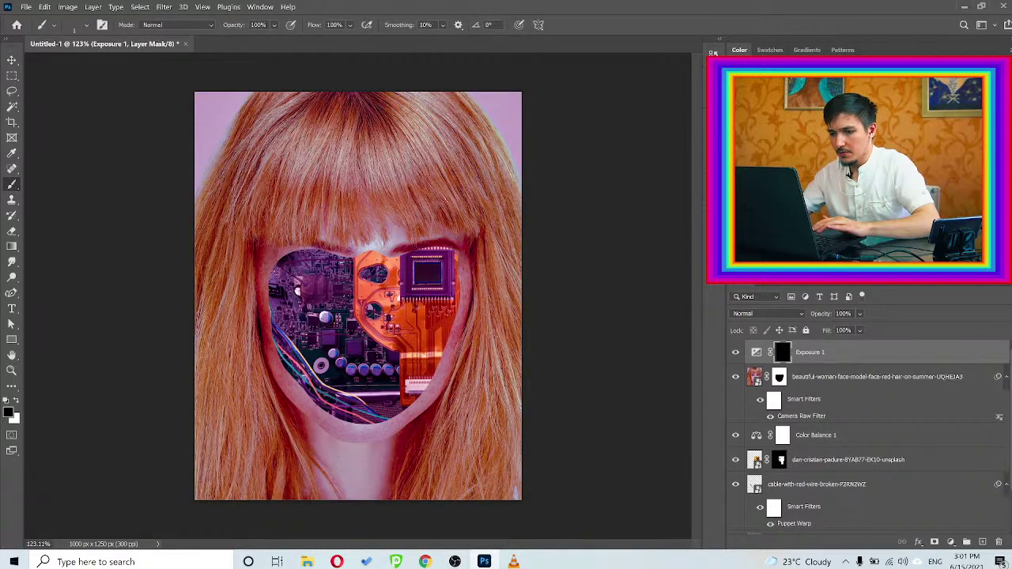
pyautogui.press('x')
pyautogui.moveTo(463, 178)
pyautogui.mouseDown()
pyautogui.moveTo(516, 181)
pyautogui.moveTo(472, 172)
pyautogui.moveTo(469, 118)
pyautogui.mouseUp()
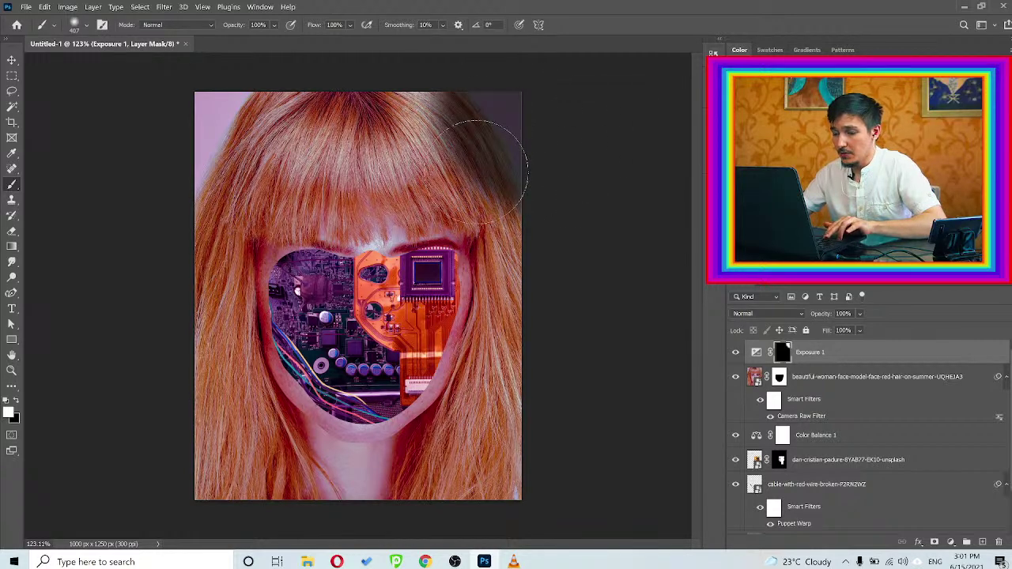
pyautogui.scroll(-3, 448, 188)
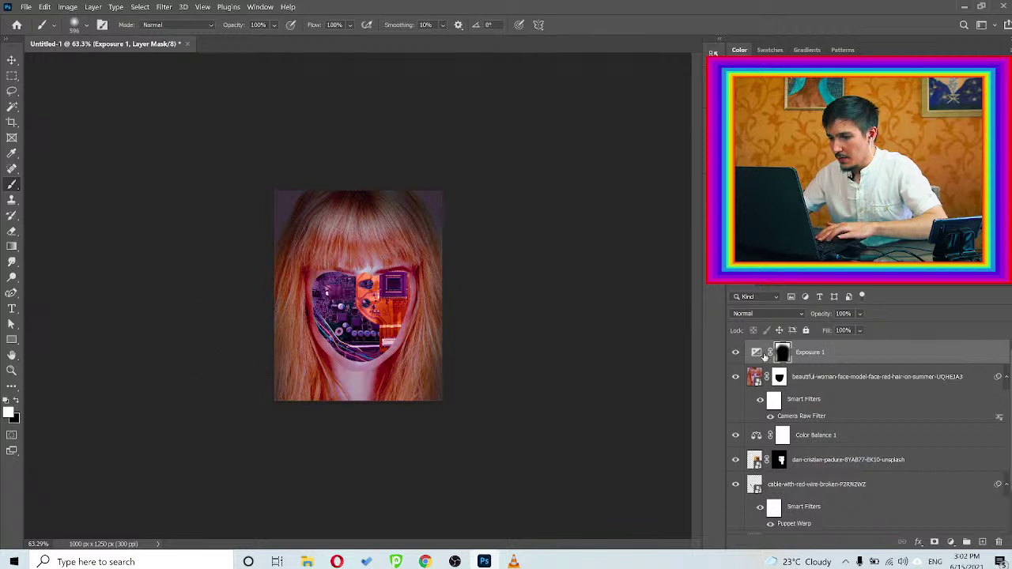
# Lower the Exposure adjustment's exposure to -5.00
pyautogui.doubleClick(757, 352)
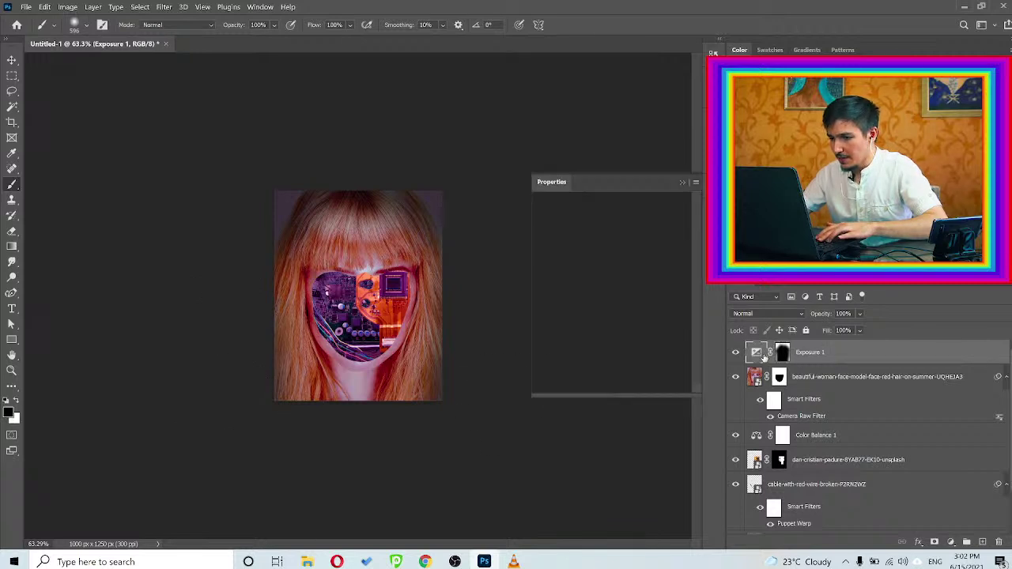
pyautogui.moveTo(567, 252); pyautogui.dragTo(566, 253)
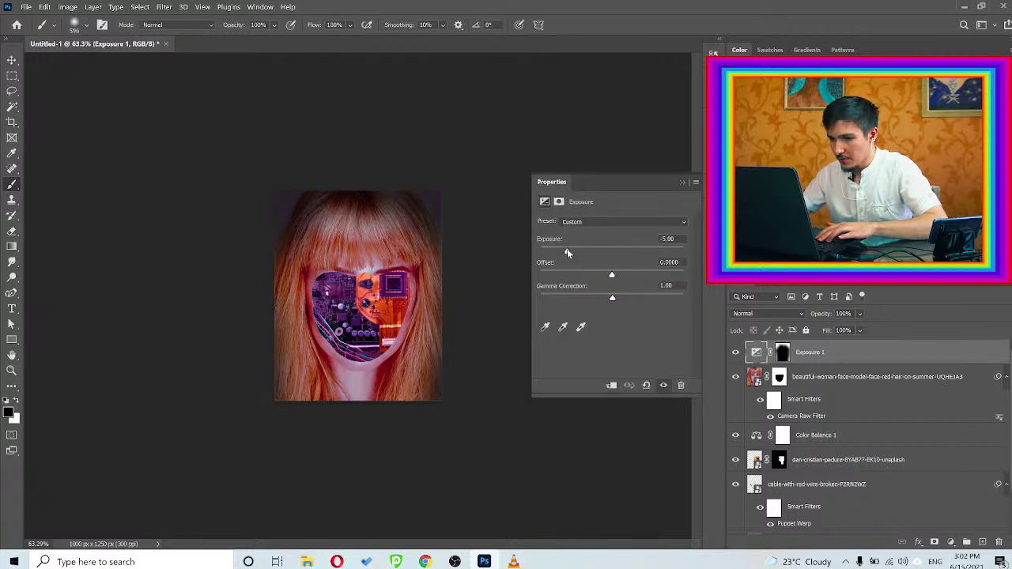
pyautogui.click(683, 184)
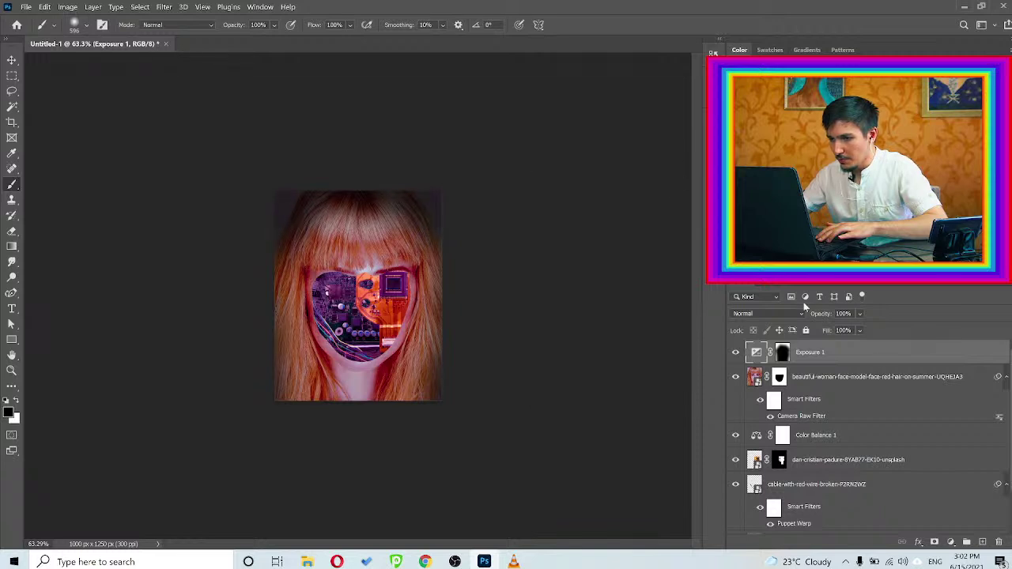
# Add a linear cyan-to-magenta Gradient Overlay at 90° and 90% opacity to the Exposure layer, with the Linear Dodge (Add) blend mode
pyautogui.doubleClick(918, 356)
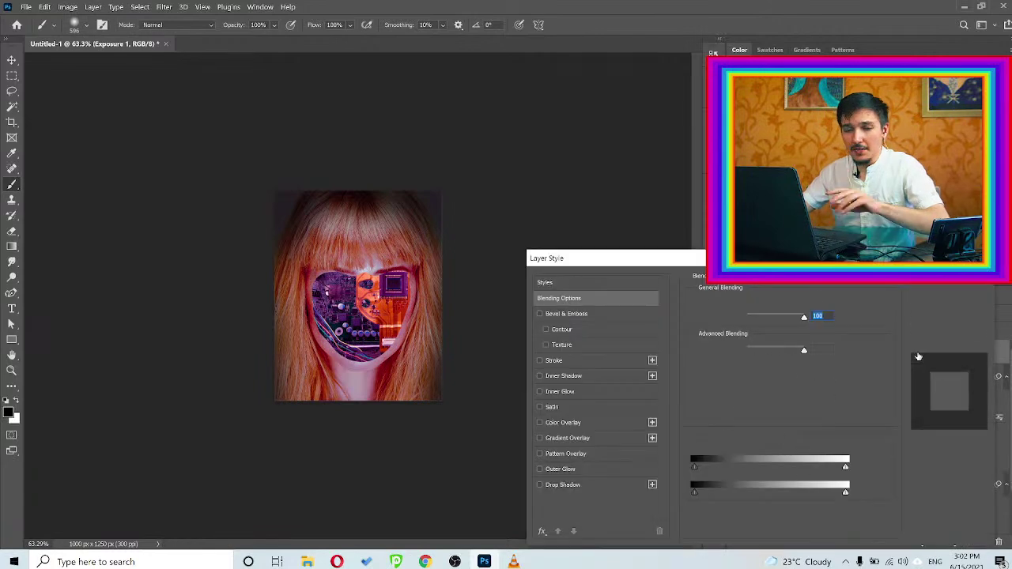
pyautogui.click(568, 438)
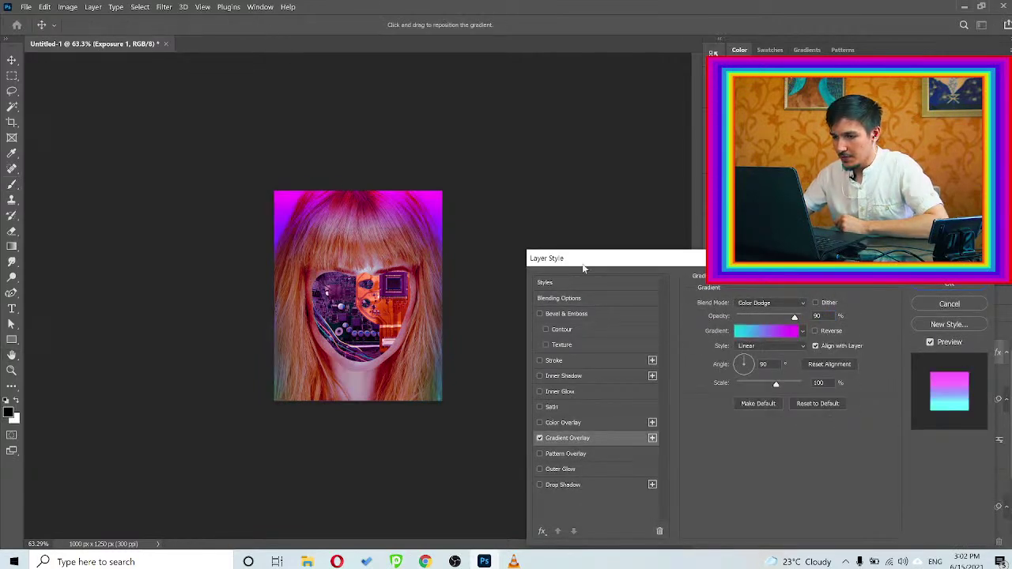
pyautogui.moveTo(583, 269); pyautogui.dragTo(578, 212)
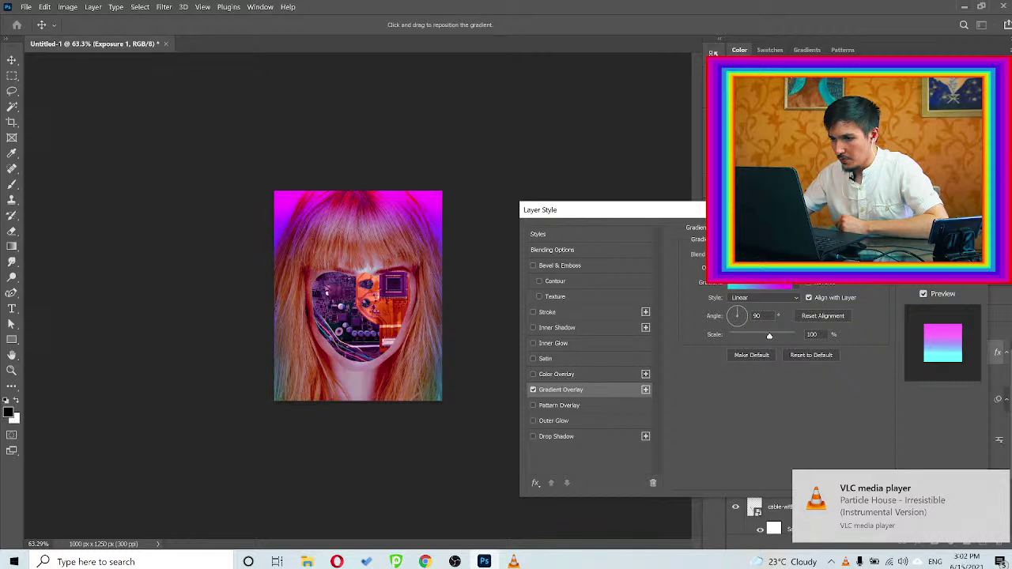
pyautogui.click(755, 254)
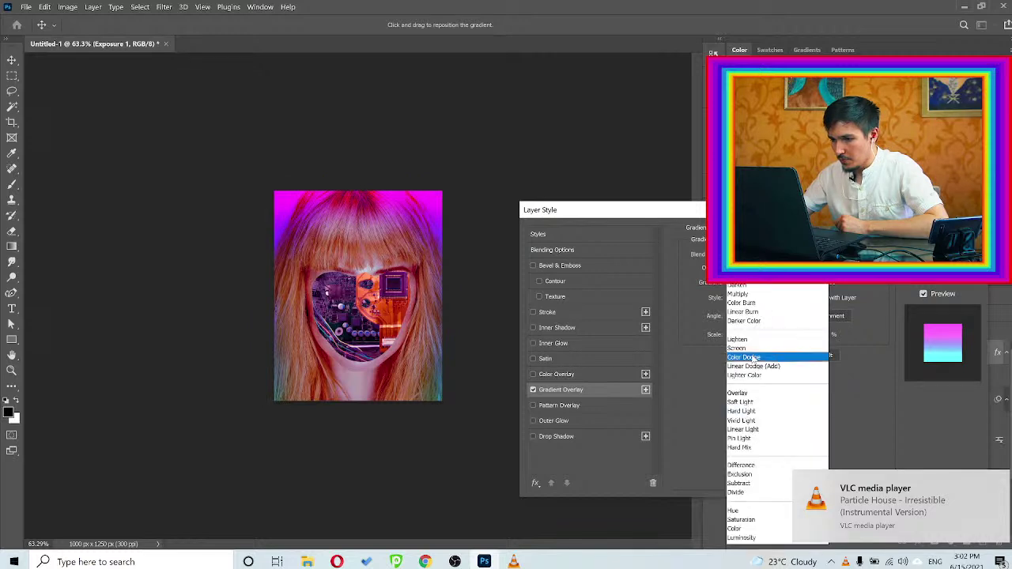
pyautogui.click(752, 366)
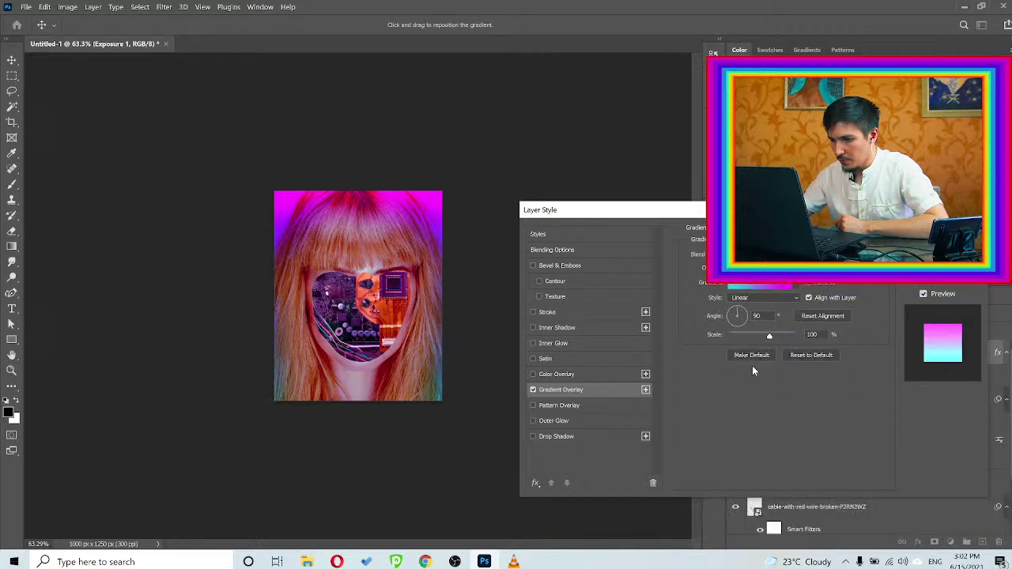
# Cycle through the Gradient Overlay's blend modes, settle on one with saturated magenta-to-blue edges, and apply the layer style
pyautogui.press('Up')
pyautogui.press('Up')
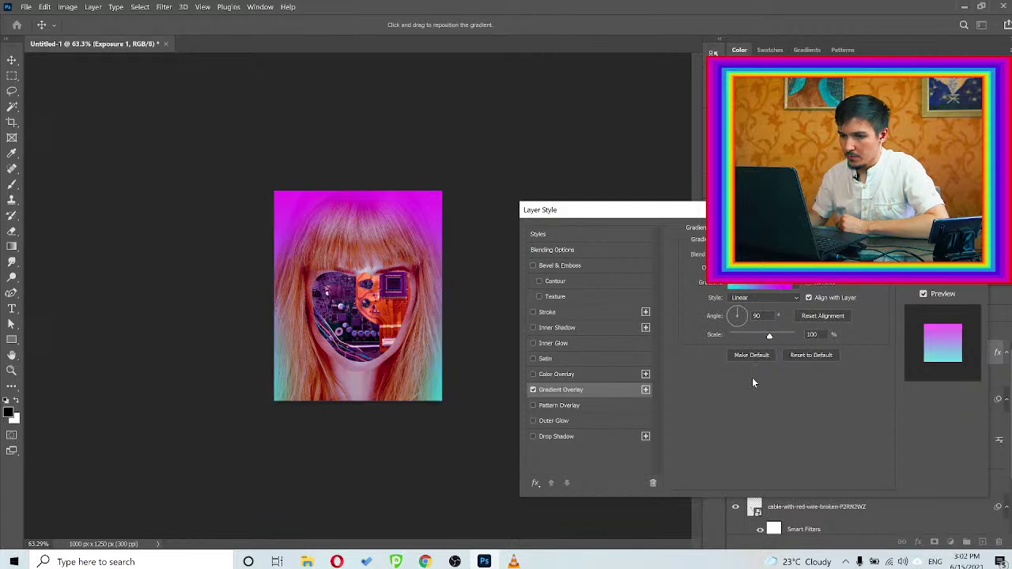
pyautogui.press('Down')
pyautogui.press('Down')
pyautogui.press('Down')
pyautogui.press('Down')
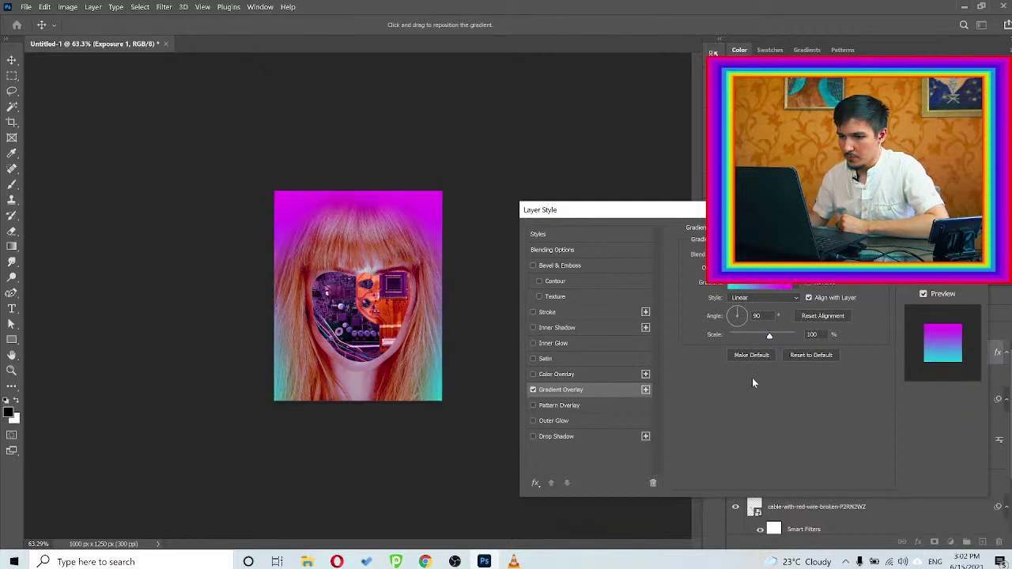
pyautogui.press('Down')
pyautogui.press('Down')
pyautogui.press('Down')
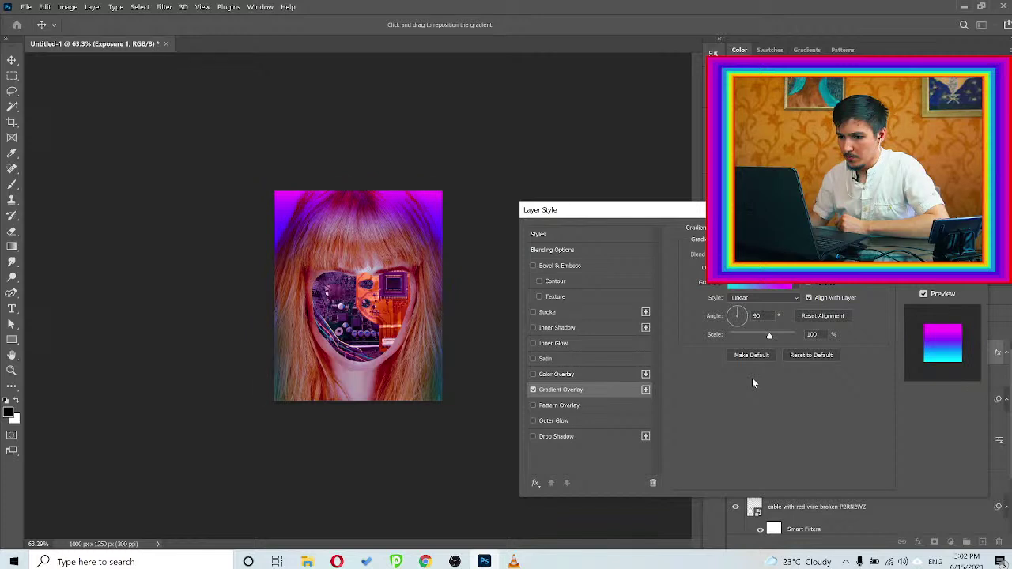
pyautogui.press('Down')
pyautogui.press('Down')
pyautogui.press('Down')
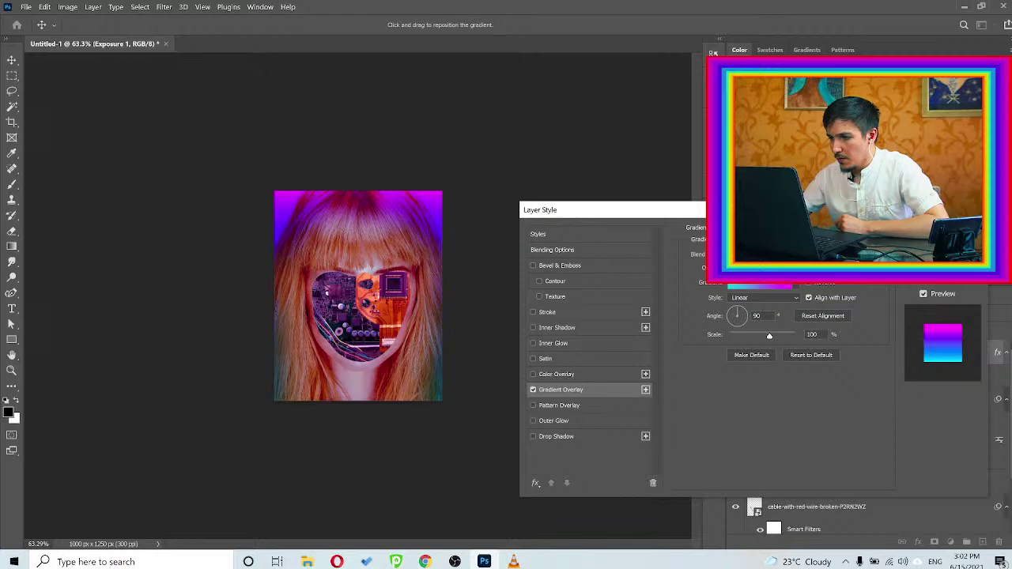
pyautogui.press('Return')
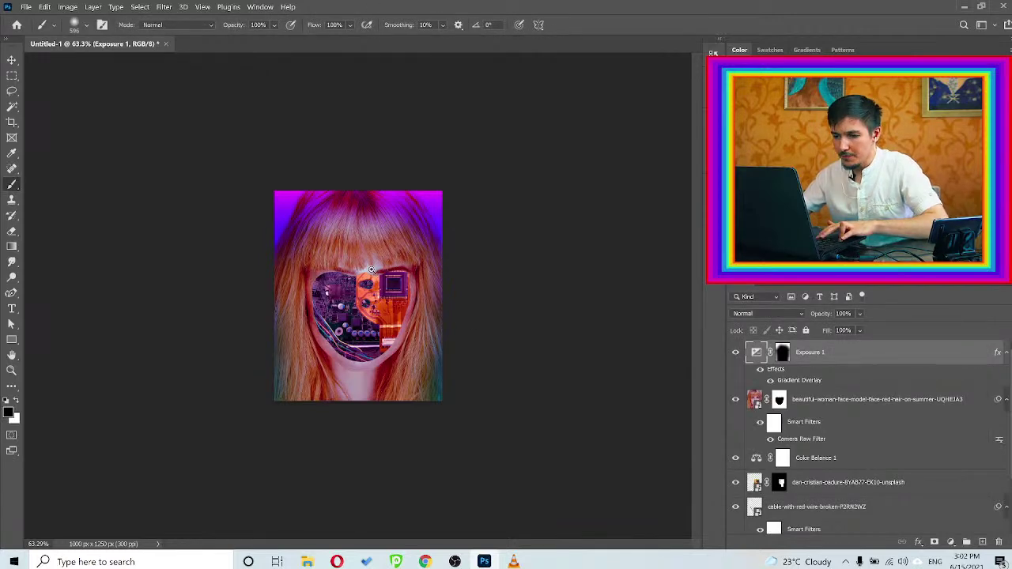
pyautogui.moveTo(371, 269); pyautogui.dragTo(386, 272)
pyautogui.press('v')
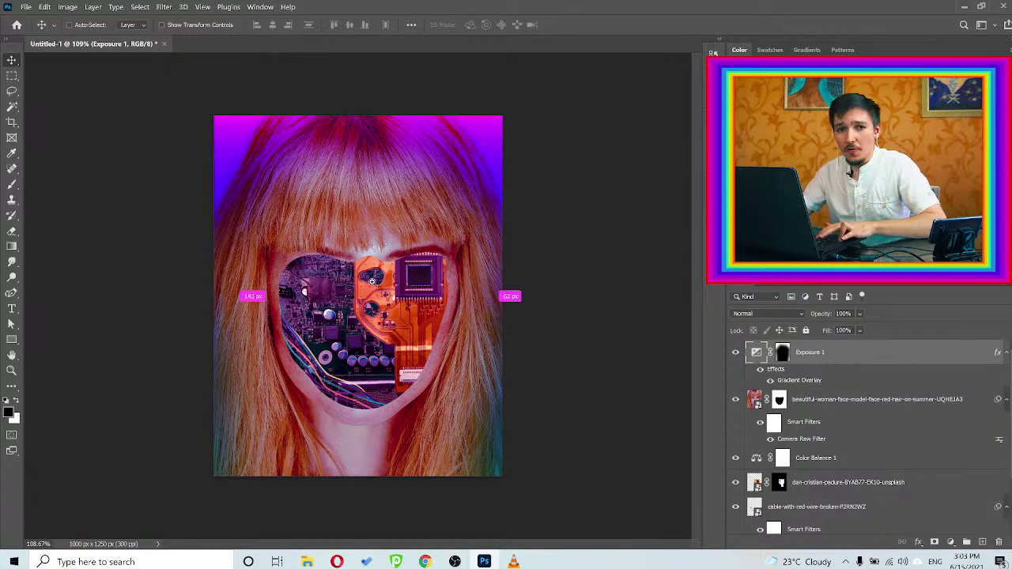
pyautogui.moveTo(356, 274)
pyautogui.mouseDown()
pyautogui.moveTo(317, 274)
pyautogui.moveTo(395, 275)
pyautogui.moveTo(364, 274)
pyautogui.mouseUp()
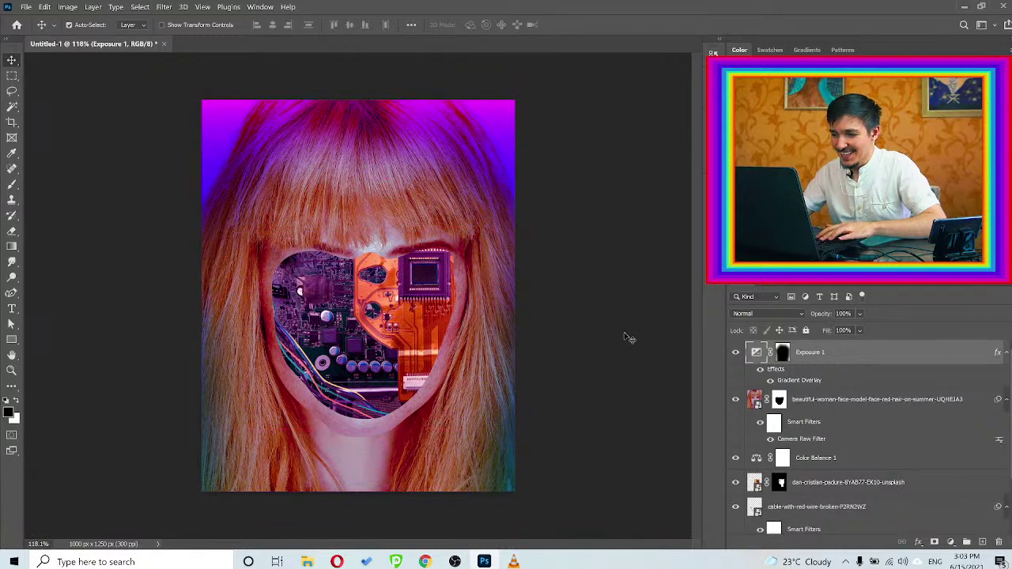
pyautogui.click(591, 324)
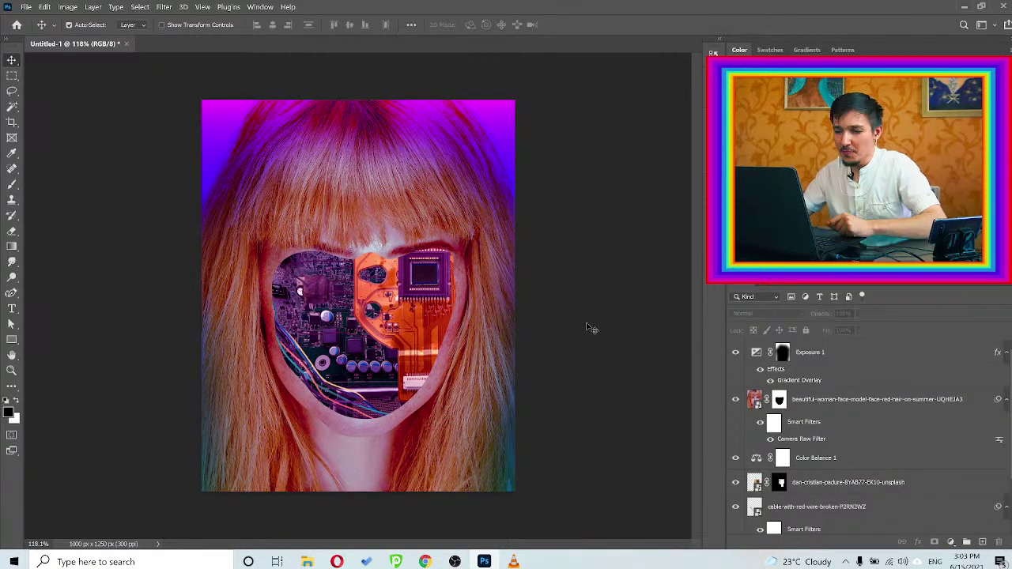
pyautogui.rightClick(586, 323)
pyautogui.click(593, 291)
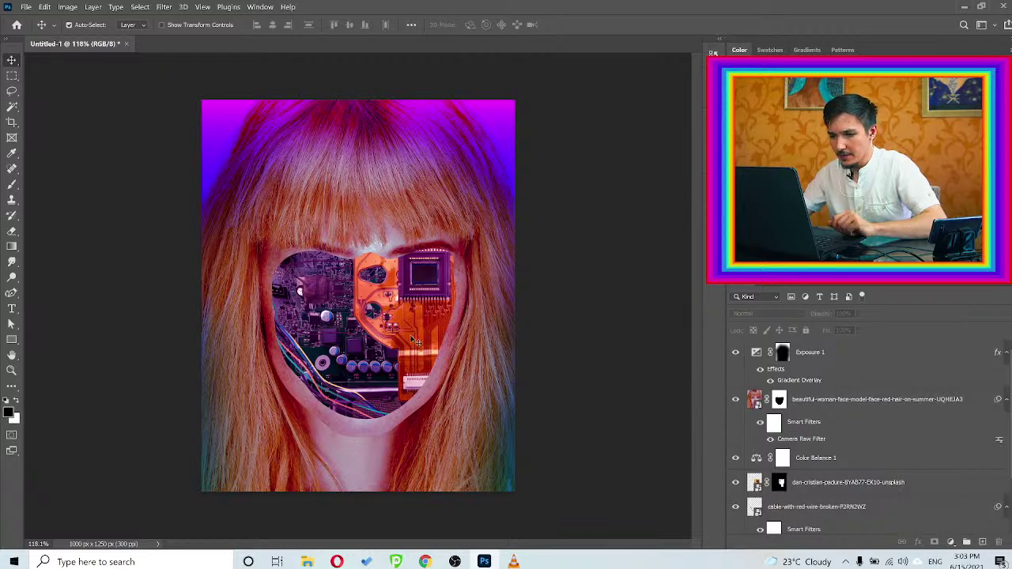
# Create a new layer above the Color Balance adjustment and set up a 110 px soft black brush with 20% opacity and 20% flow
pyautogui.scroll(4, 363, 316)
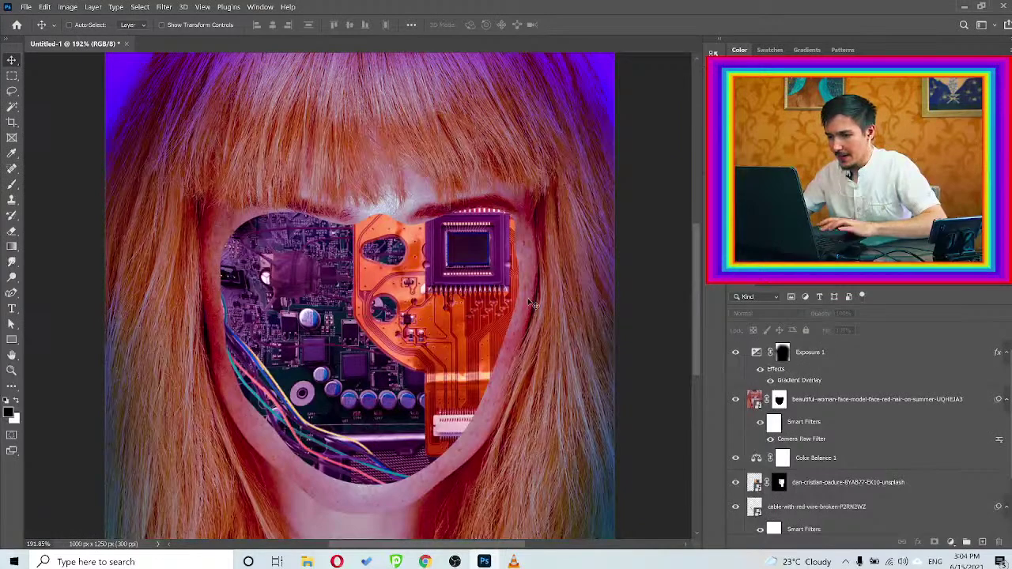
pyautogui.scroll(-3, 836, 446)
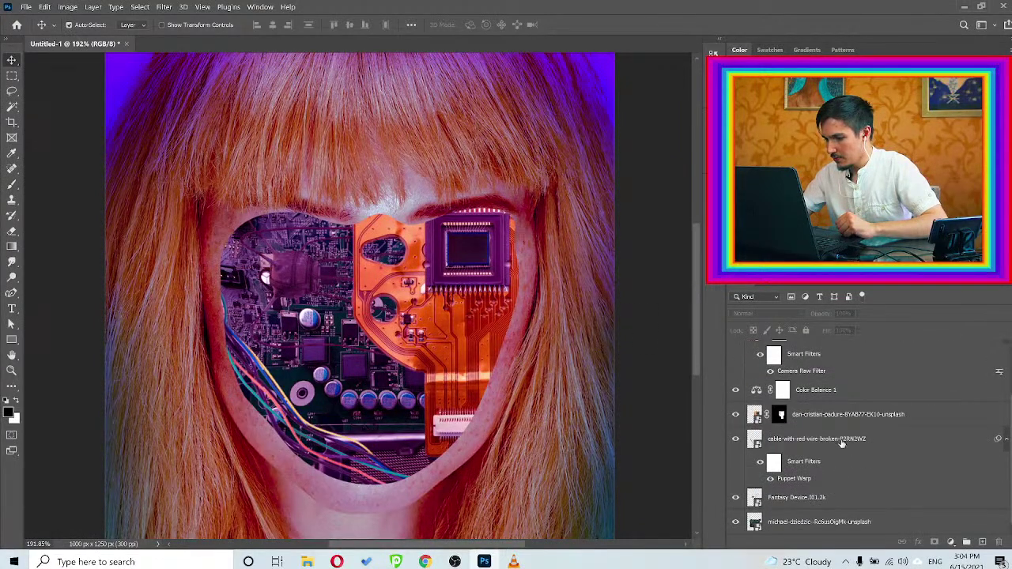
pyautogui.click(835, 442)
pyautogui.doubleClick(815, 390)
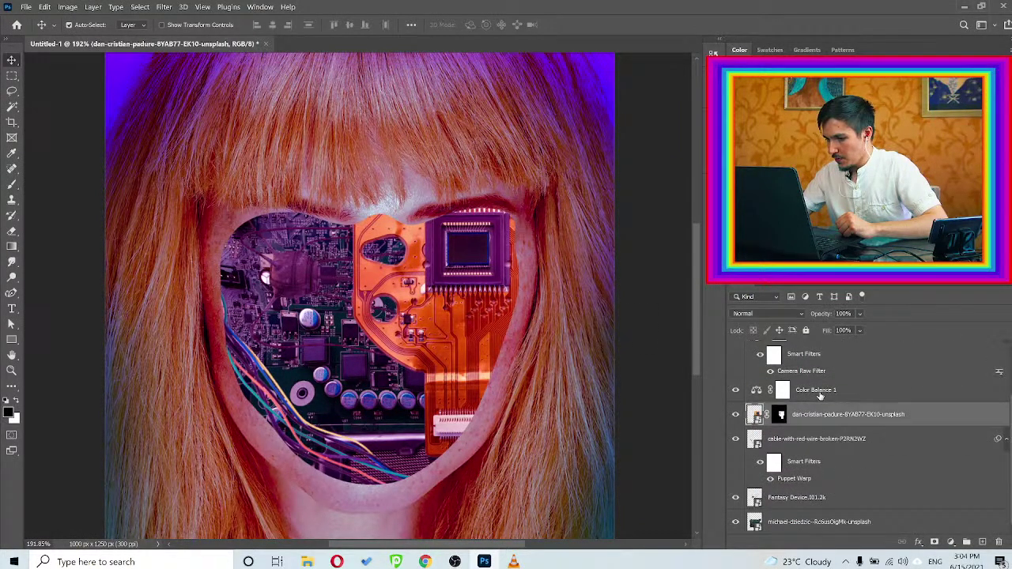
pyautogui.press('Return')
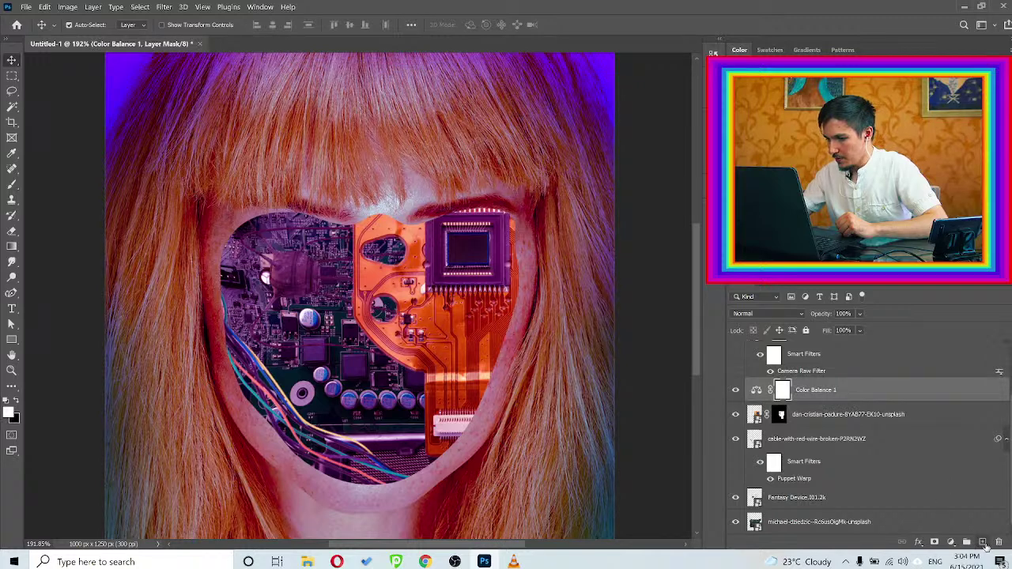
pyautogui.click(982, 542)
pyautogui.press('d')
pyautogui.press('b')
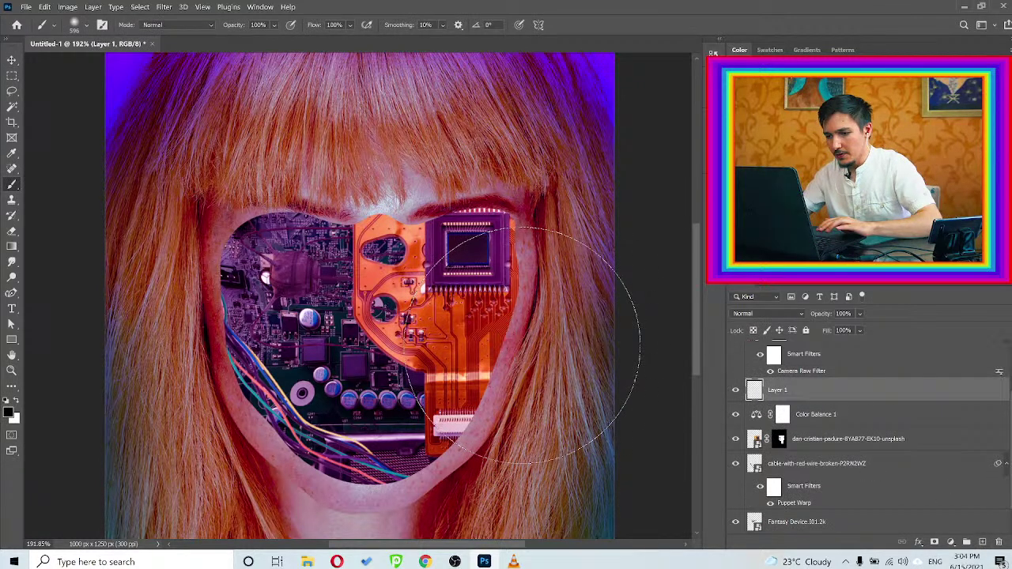
pyautogui.moveTo(523, 346)
pyautogui.mouseDown()
pyautogui.moveTo(438, 334)
pyautogui.moveTo(459, 342)
pyautogui.mouseUp()
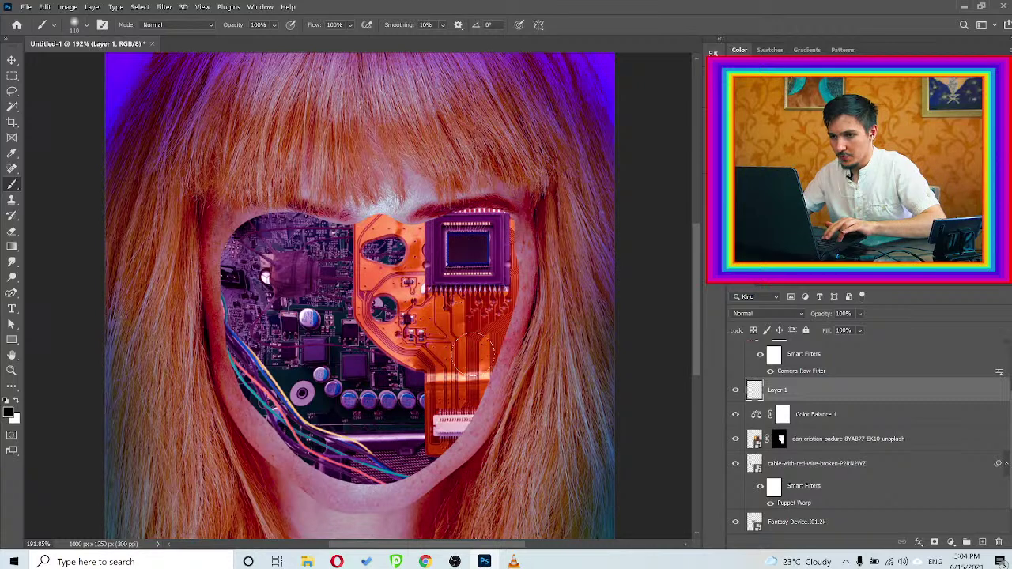
pyautogui.press('2')
pyautogui.hotkey('shift', '2')
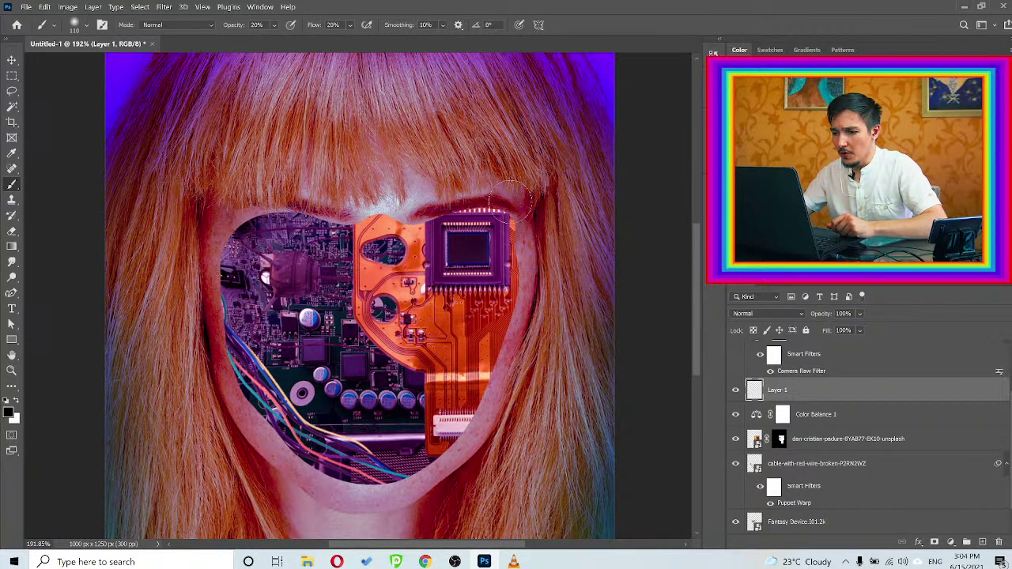
# Paint soft black shadows on the new layer along the face opening's edge above and beside the square chip
pyautogui.moveTo(446, 202); pyautogui.dragTo(498, 229)
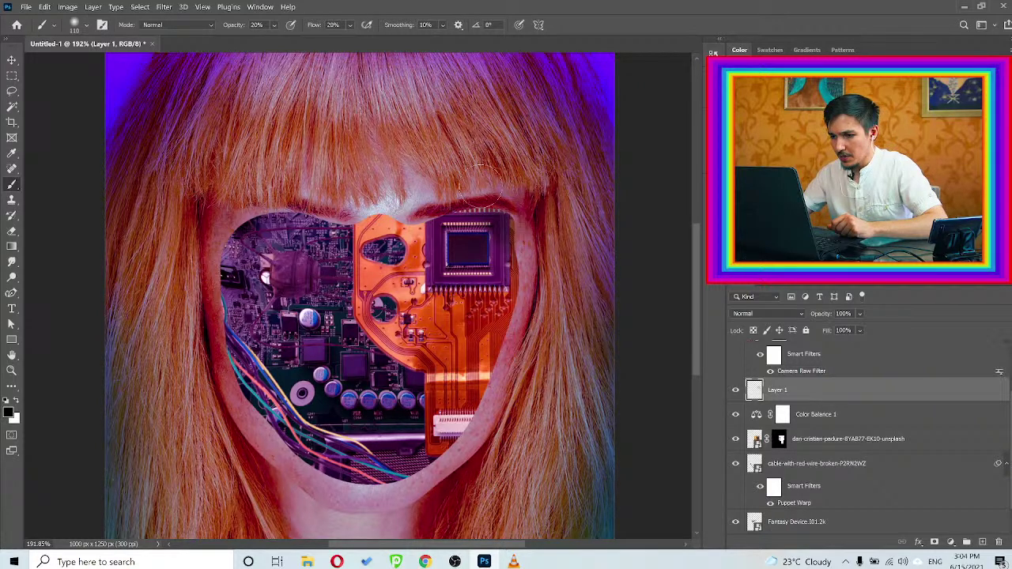
pyautogui.moveTo(485, 188)
pyautogui.mouseDown()
pyautogui.moveTo(482, 210)
pyautogui.moveTo(534, 220)
pyautogui.moveTo(502, 201)
pyautogui.moveTo(518, 203)
pyautogui.mouseUp()
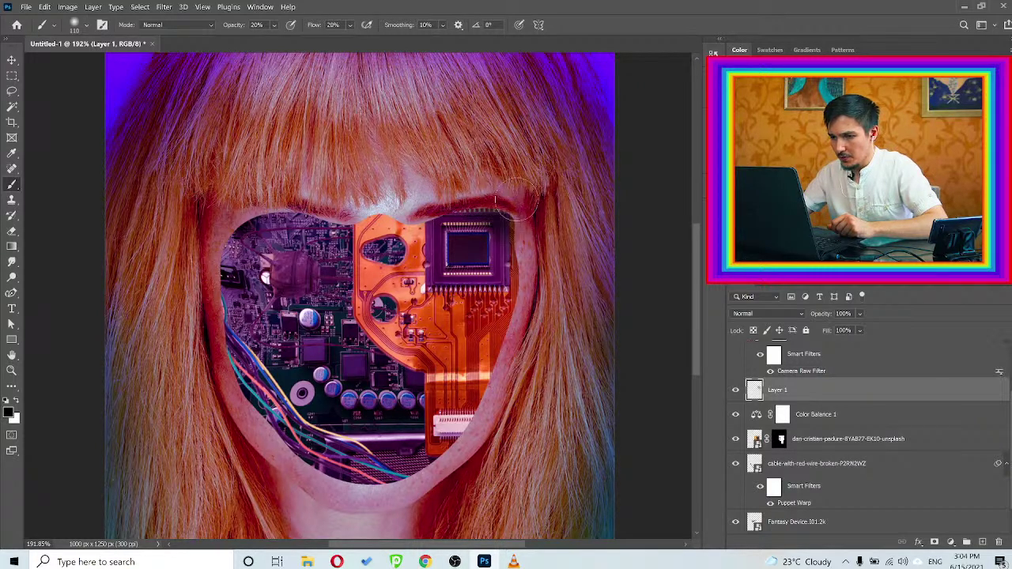
pyautogui.moveTo(539, 268)
pyautogui.mouseDown()
pyautogui.moveTo(530, 316)
pyautogui.moveTo(529, 230)
pyautogui.moveTo(522, 310)
pyautogui.mouseUp()
# Shade the rest of the face opening's inner edge with a 67 px brush, including the nose bridge, the jawline and the wires
pyautogui.keyDown('alt'); pyautogui.rightClick(501, 305); pyautogui.keyUp('alt')
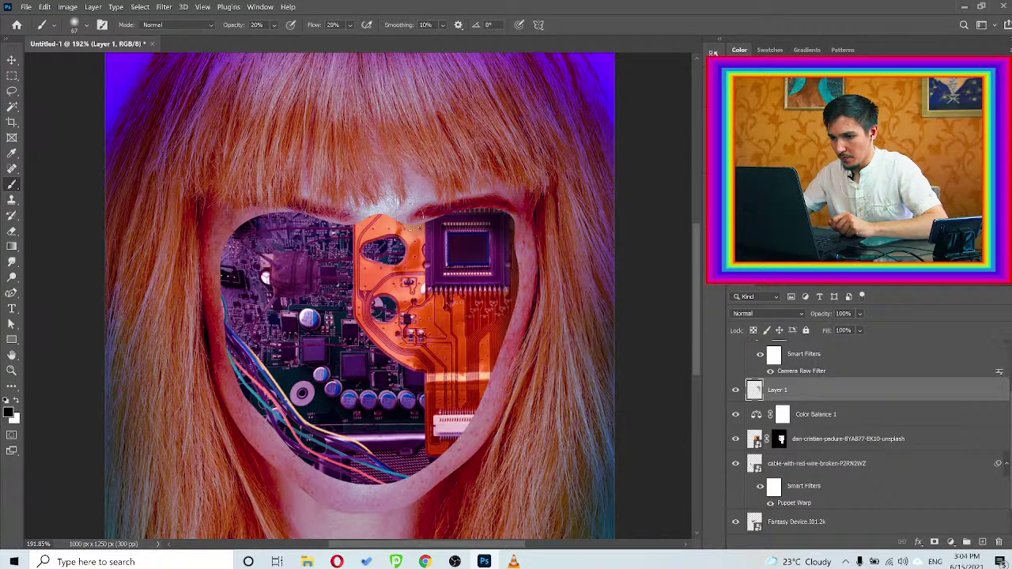
pyautogui.moveTo(393, 207)
pyautogui.mouseDown()
pyautogui.moveTo(381, 201)
pyautogui.moveTo(411, 212)
pyautogui.moveTo(340, 200)
pyautogui.mouseUp()
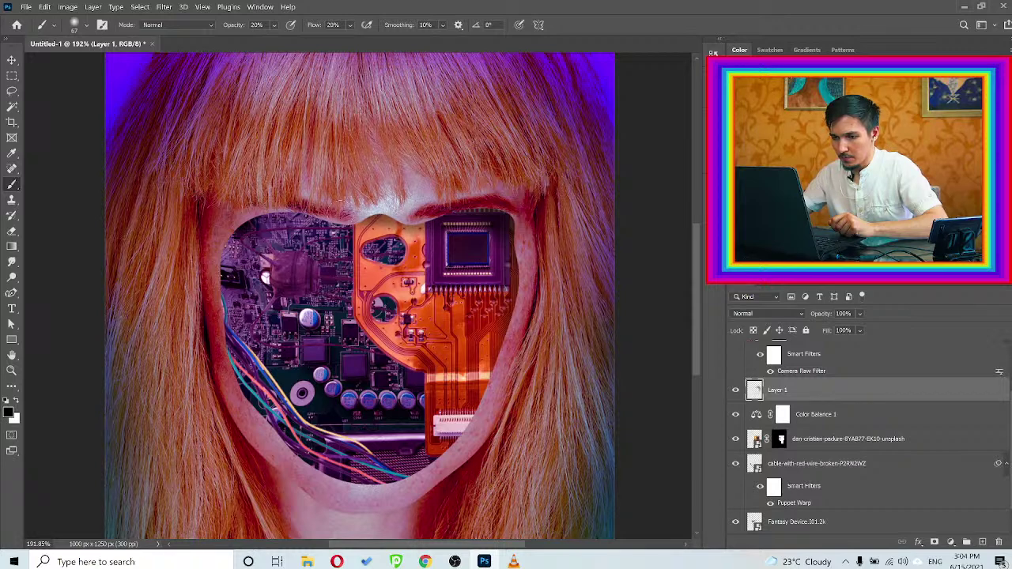
pyautogui.moveTo(524, 307); pyautogui.dragTo(459, 436)
pyautogui.moveTo(506, 314)
pyautogui.mouseDown()
pyautogui.moveTo(484, 409)
pyautogui.moveTo(427, 486)
pyautogui.moveTo(439, 401)
pyautogui.moveTo(423, 477)
pyautogui.moveTo(372, 490)
pyautogui.moveTo(380, 477)
pyautogui.moveTo(317, 481)
pyautogui.moveTo(407, 481)
pyautogui.moveTo(296, 450)
pyautogui.mouseUp()
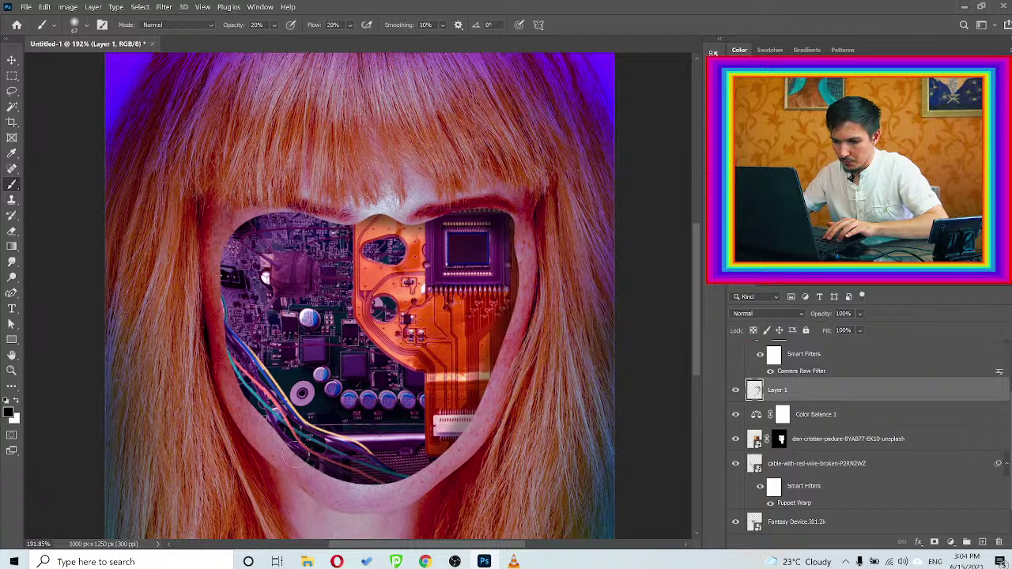
pyautogui.moveTo(251, 411); pyautogui.dragTo(229, 386)
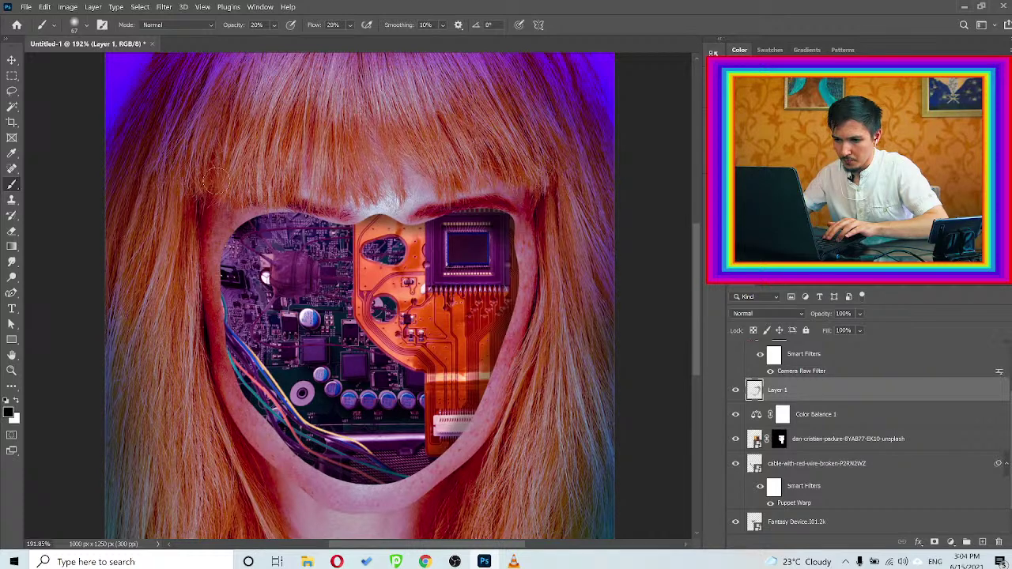
pyautogui.moveTo(303, 208)
pyautogui.mouseDown()
pyautogui.moveTo(214, 229)
pyautogui.moveTo(275, 211)
pyautogui.moveTo(324, 212)
pyautogui.moveTo(327, 220)
pyautogui.moveTo(239, 233)
pyautogui.moveTo(214, 325)
pyautogui.moveTo(219, 267)
pyautogui.moveTo(251, 396)
pyautogui.moveTo(309, 455)
pyautogui.mouseUp()
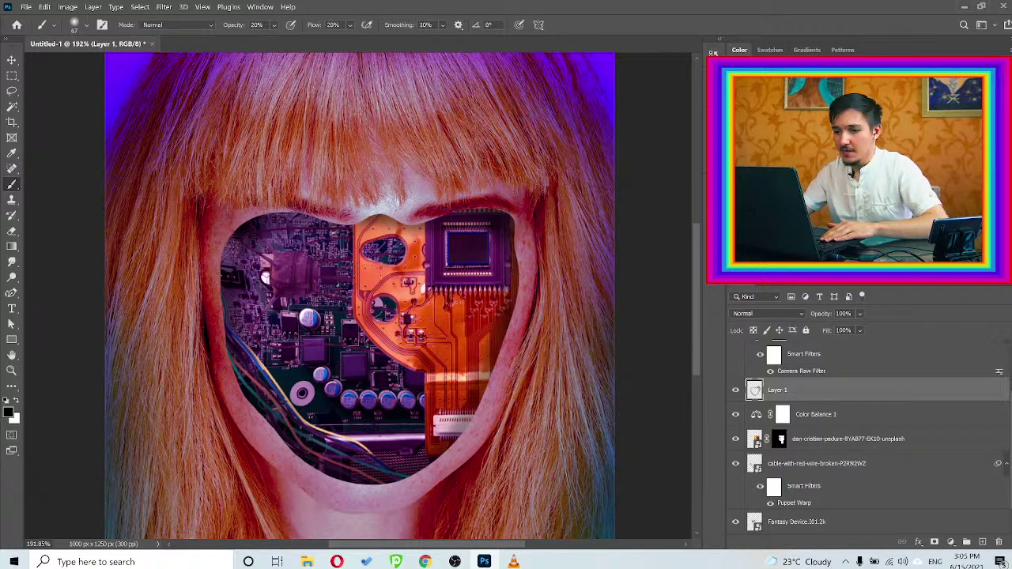
# Create a new layer and place it directly beneath the masked orange circuit board layer, above the red wire cable layer
pyautogui.scroll(-2, 380, 309)
pyautogui.scroll(1, 380, 309)
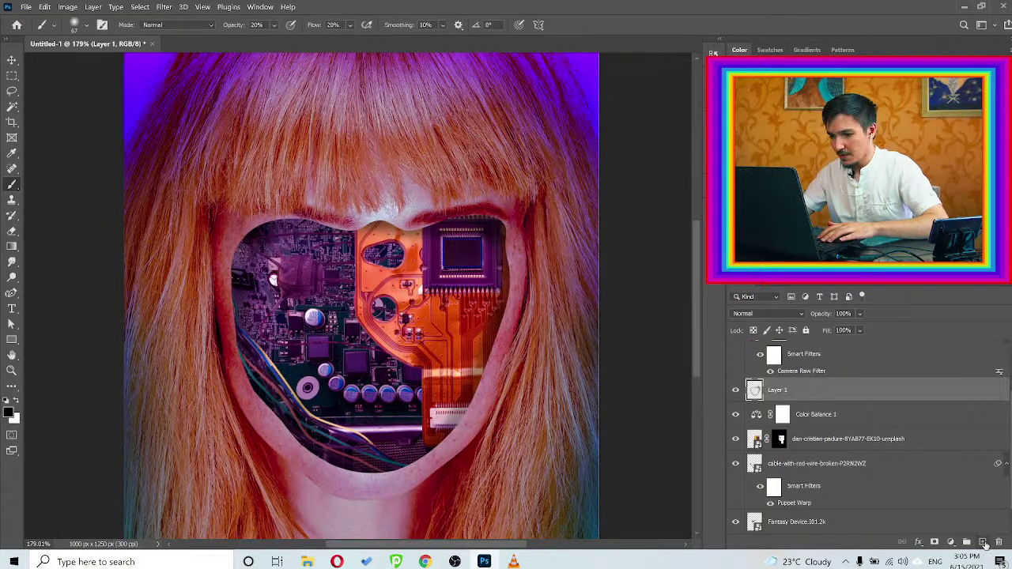
pyautogui.click(982, 542)
pyautogui.scroll(1, 375, 358)
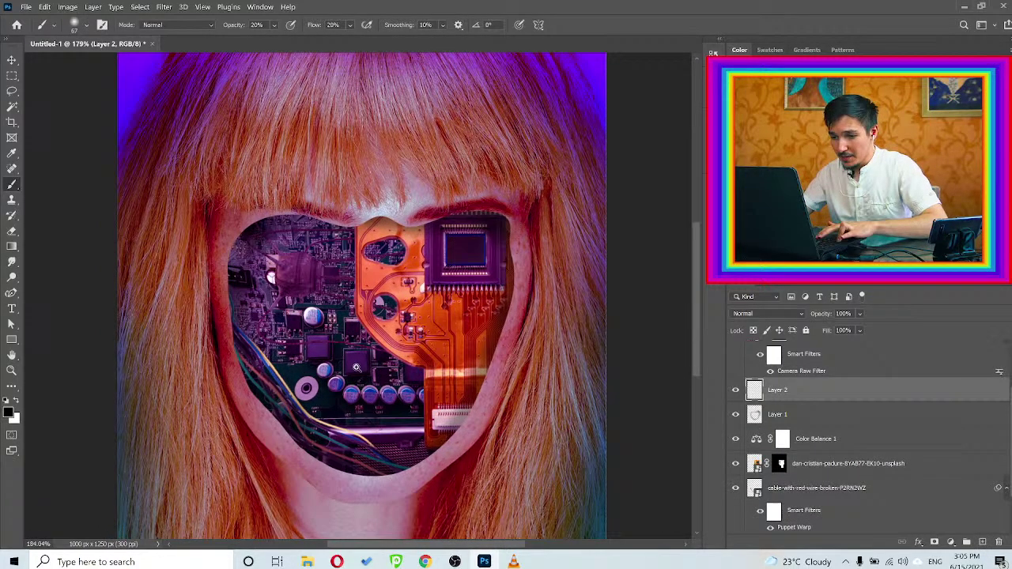
pyautogui.moveTo(823, 397); pyautogui.dragTo(780, 462)
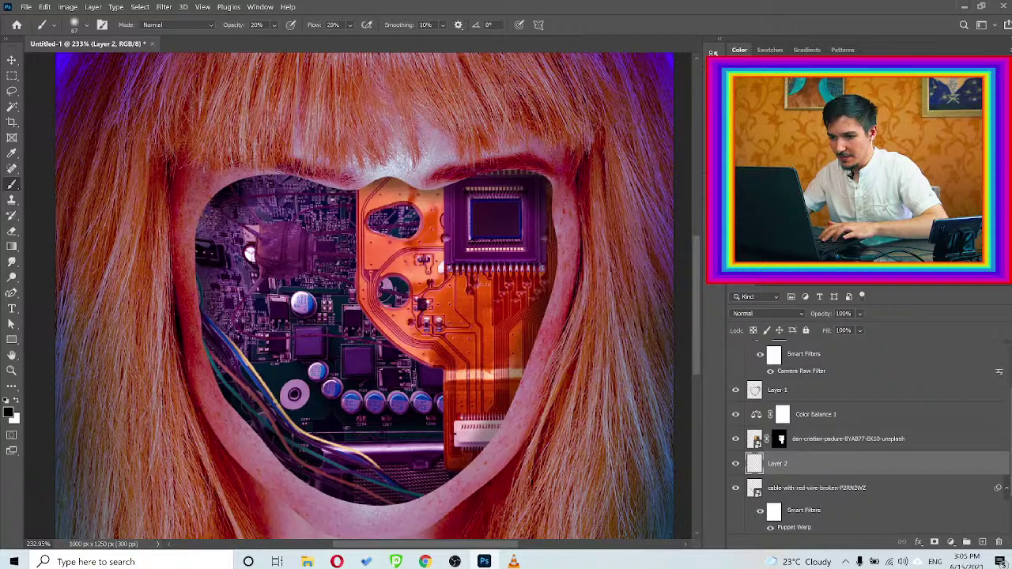
# Paint soft black shadows with a 47 px brush beneath the orange circuit board, along its curved edge and inside its upper hole
pyautogui.scroll(2, 388, 281)
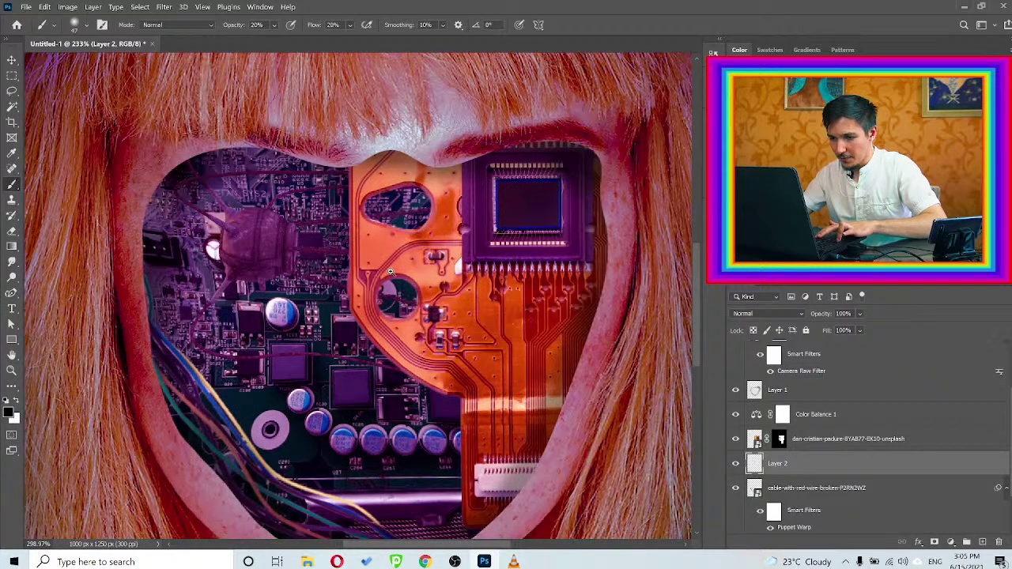
pyautogui.moveTo(405, 255); pyautogui.dragTo(402, 377)
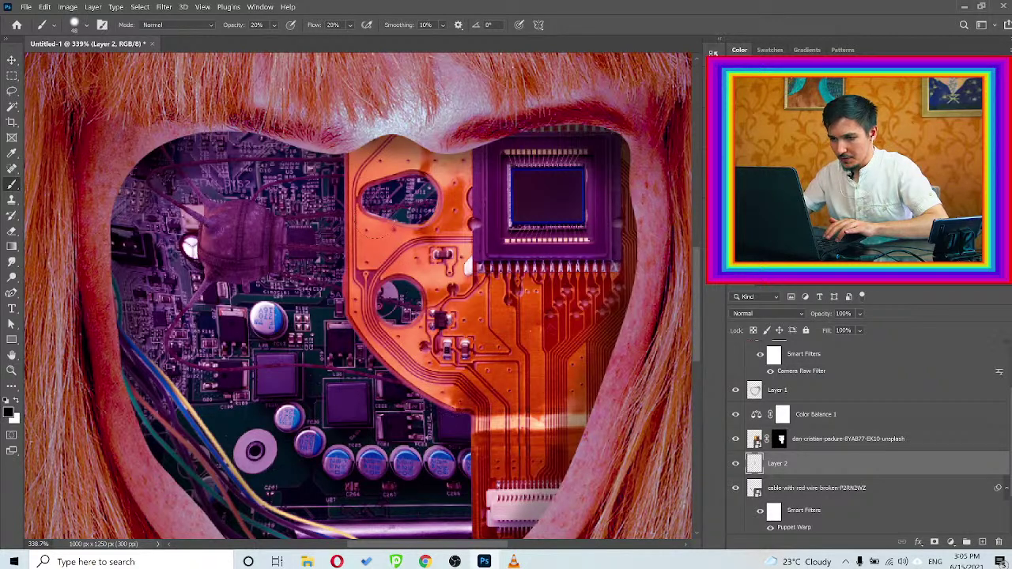
pyautogui.click(414, 191)
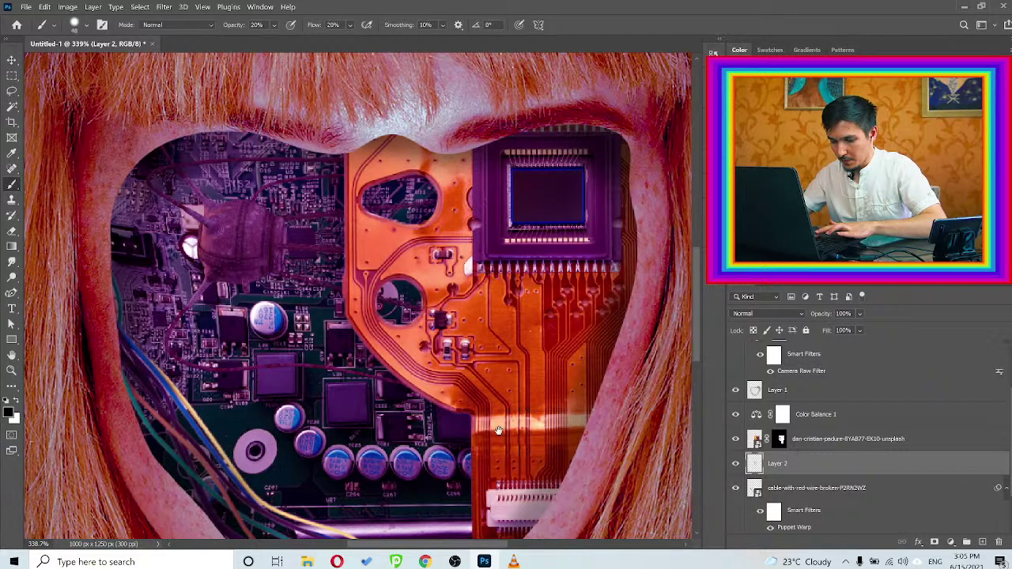
# Paint a soft black shadow on Layer 2 along the orange circuit's lower edge beside the white connector, at 20% opacity
pyautogui.moveTo(500, 405); pyautogui.dragTo(497, 263)
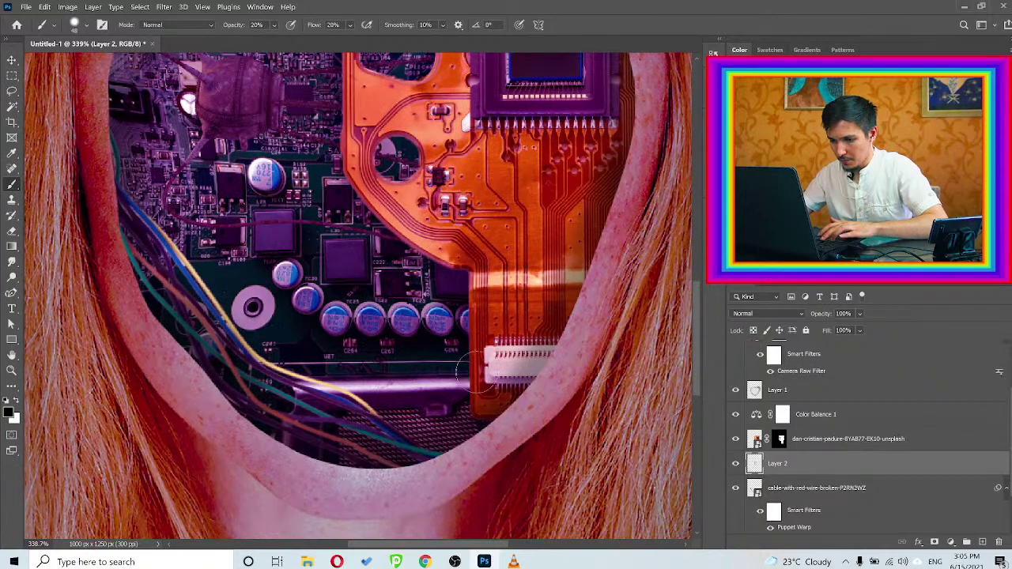
pyautogui.moveTo(480, 409); pyautogui.dragTo(479, 297)
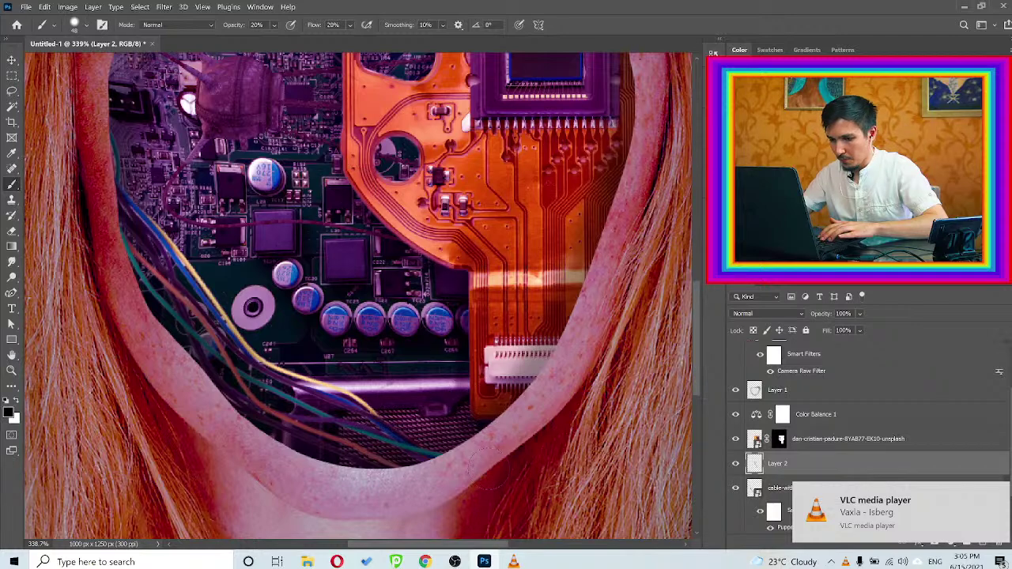
pyautogui.click(513, 563)
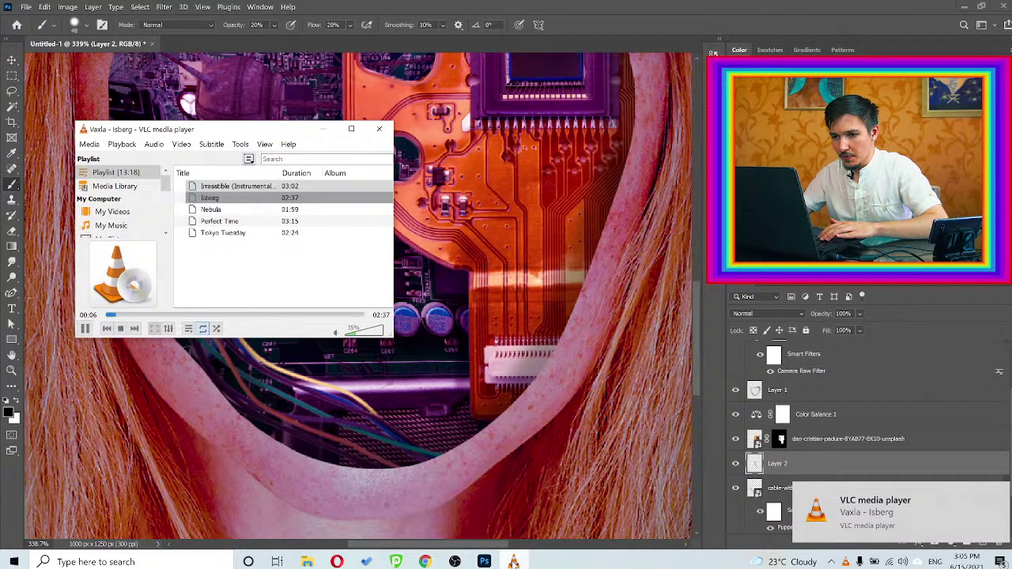
pyautogui.click(513, 562)
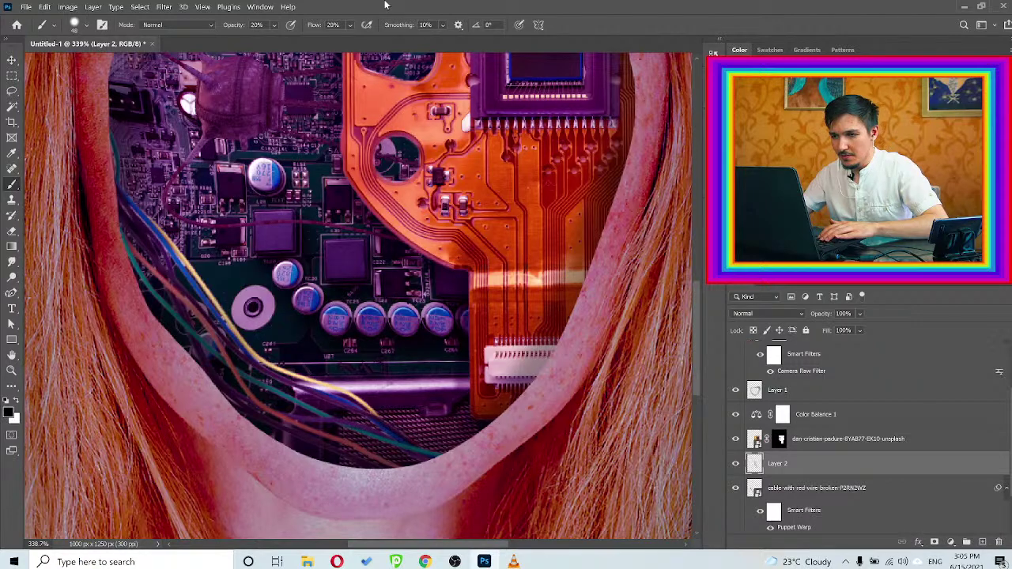
# Compare the whole composite with the Layer 1 and Layer 2 shadows hidden and shown
pyautogui.hotkey('ctrl', '0')
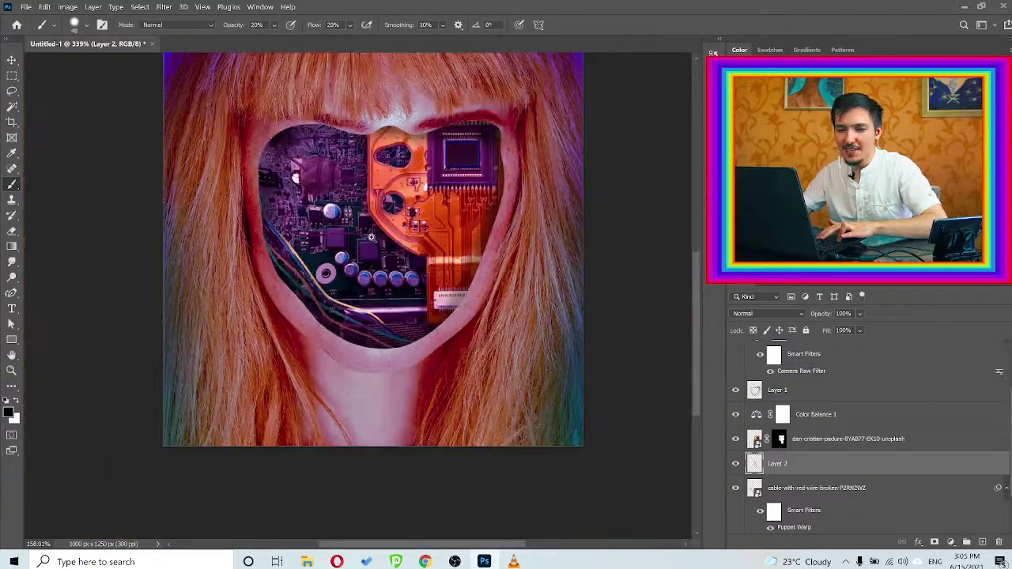
pyautogui.scroll(3, 377, 203)
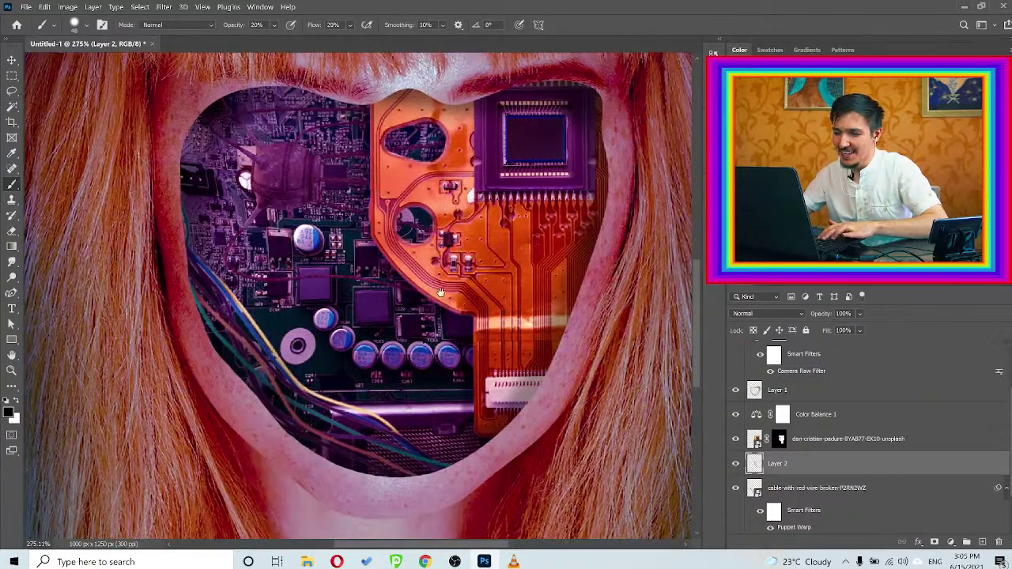
pyautogui.scroll(-3, 393, 317)
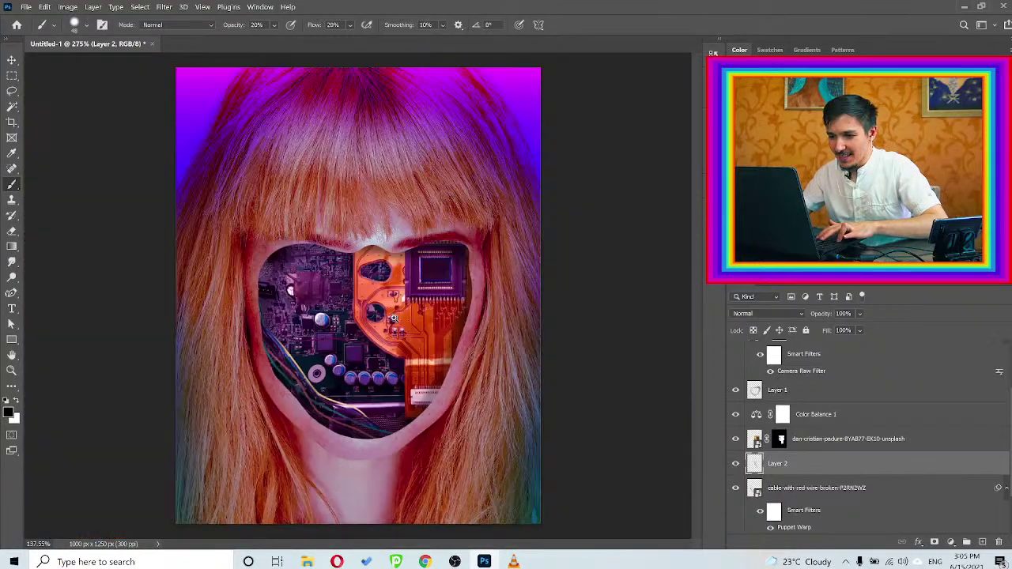
pyautogui.scroll(1, 393, 317)
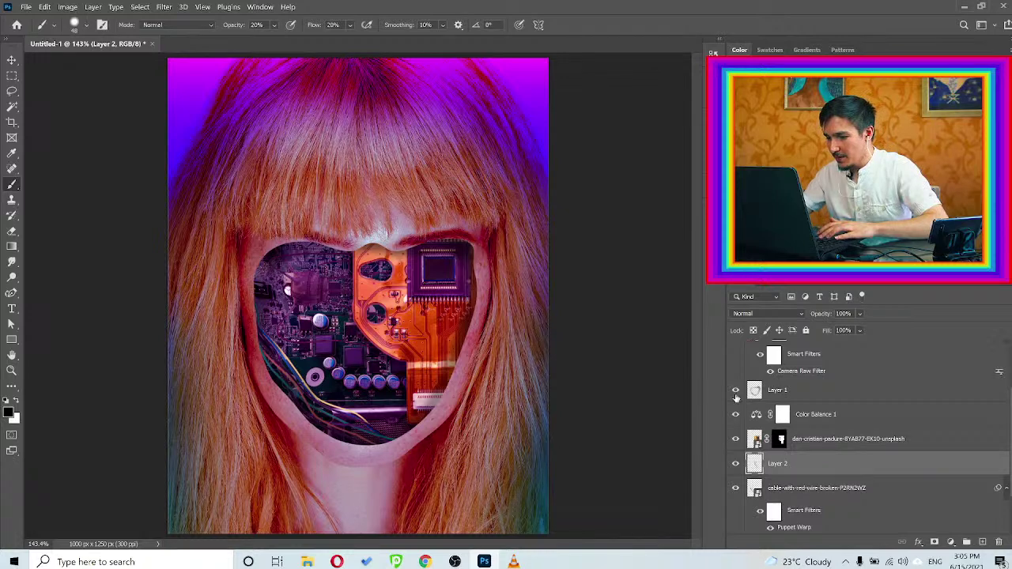
pyautogui.click(736, 464)
pyautogui.click(737, 468)
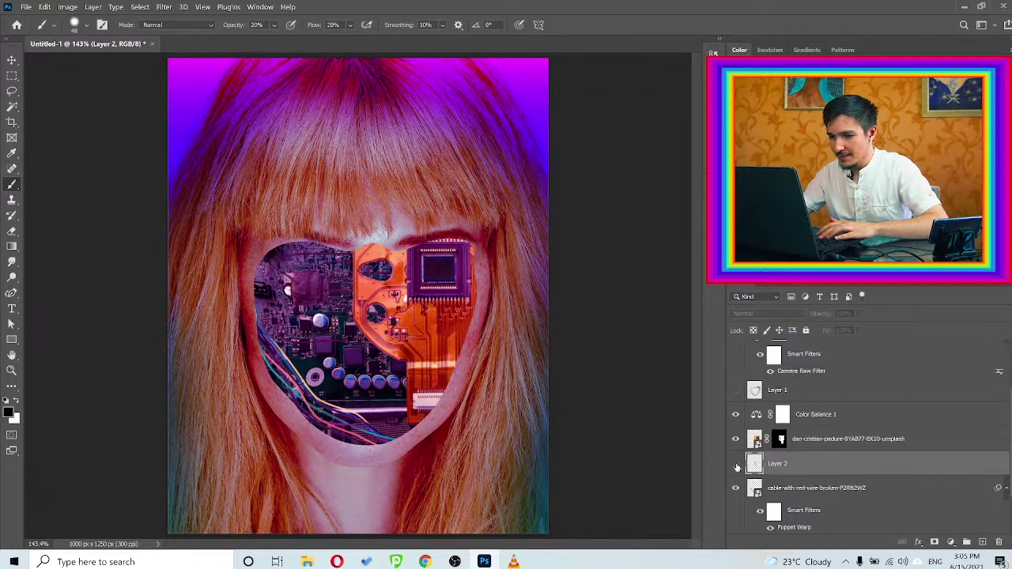
pyautogui.click(734, 391)
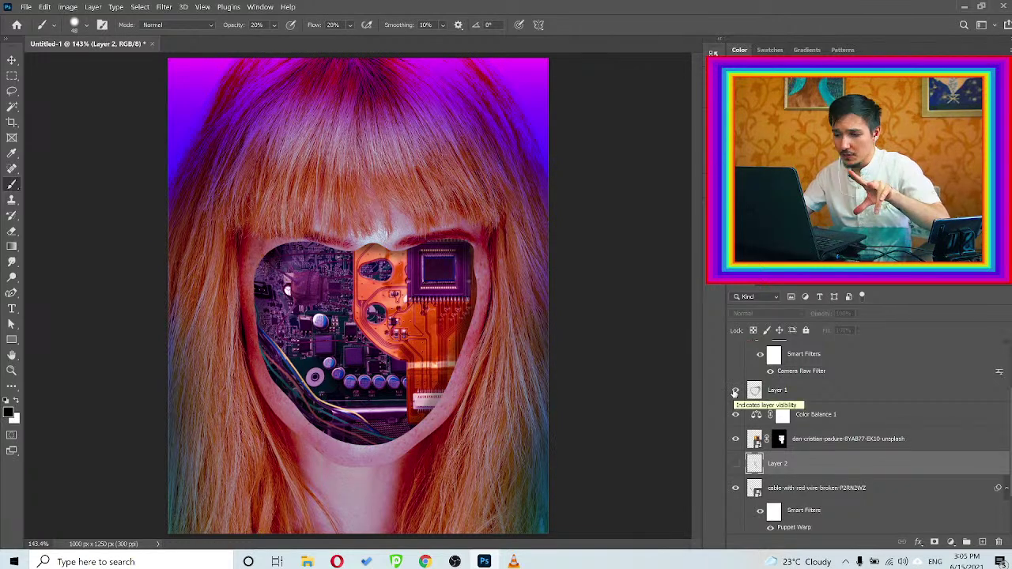
pyautogui.click(736, 466)
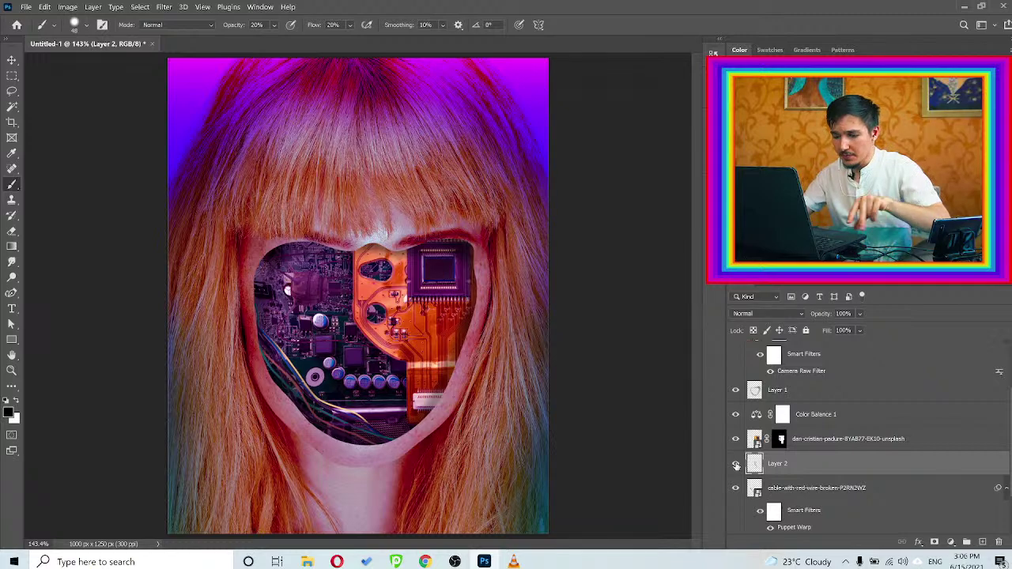
# Enlarge the brush to 67 px for shading the circuit board inside the face opening
pyautogui.scroll(5, 316, 317)
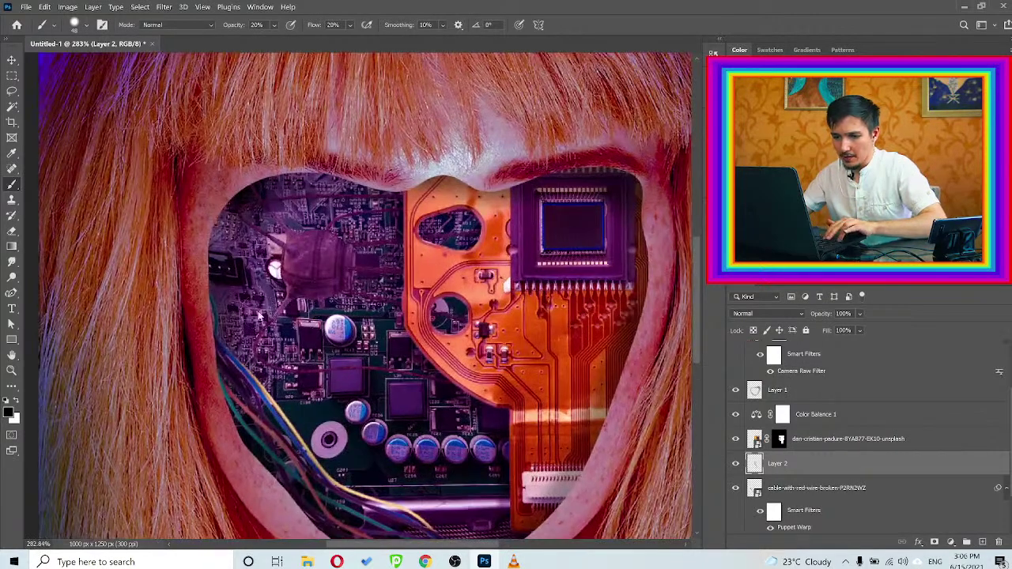
pyautogui.keyDown('alt'); pyautogui.rightClick(257, 311); pyautogui.keyUp('alt')
pyautogui.moveTo(252, 310)
pyautogui.mouseDown()
pyautogui.moveTo(258, 181)
pyautogui.moveTo(279, 202)
pyautogui.moveTo(295, 192)
pyautogui.moveTo(253, 273)
pyautogui.moveTo(254, 327)
pyautogui.mouseUp()
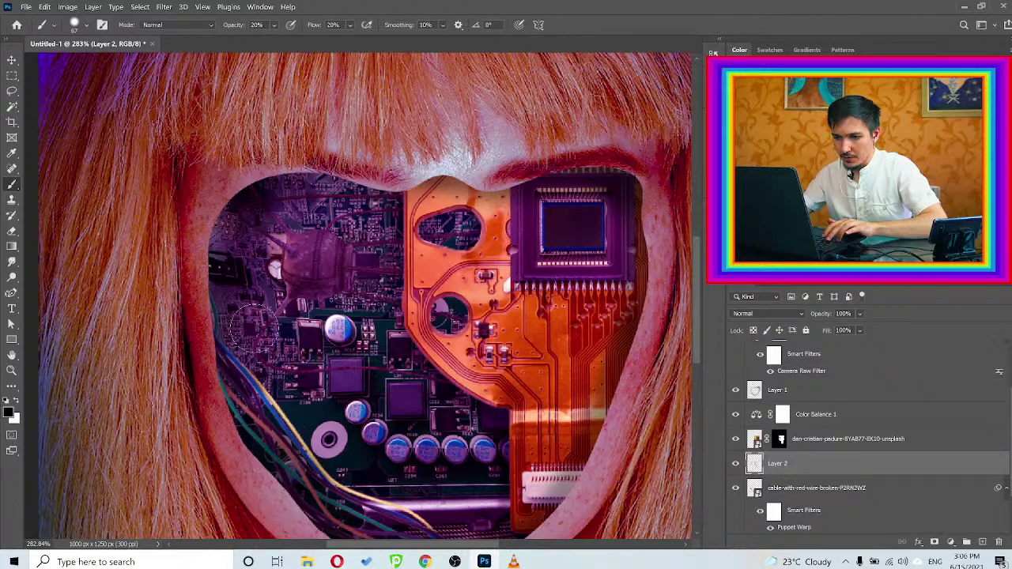
pyautogui.hotkey('ctrl', 'z')
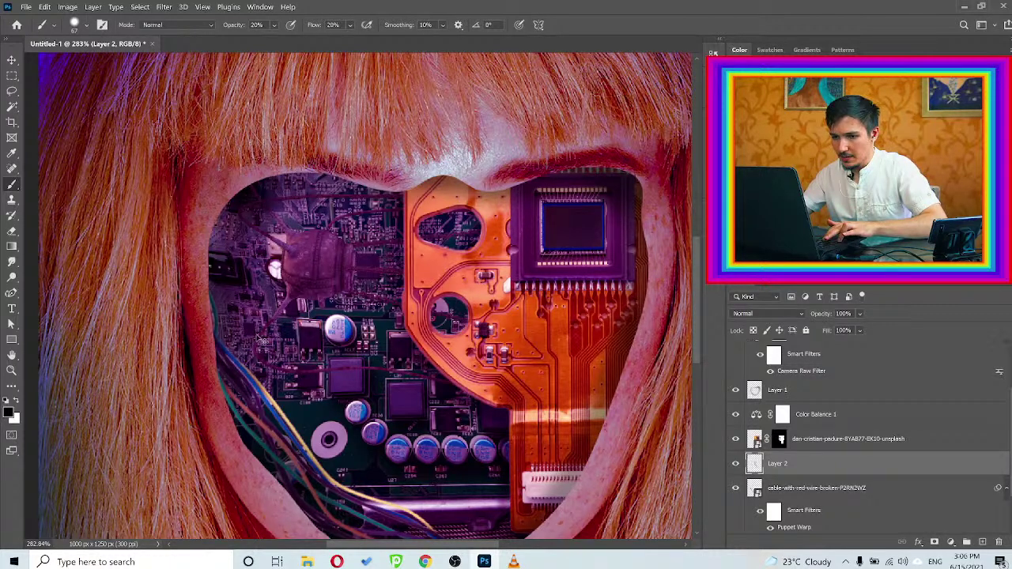
pyautogui.hotkey('ctrl', 'z')
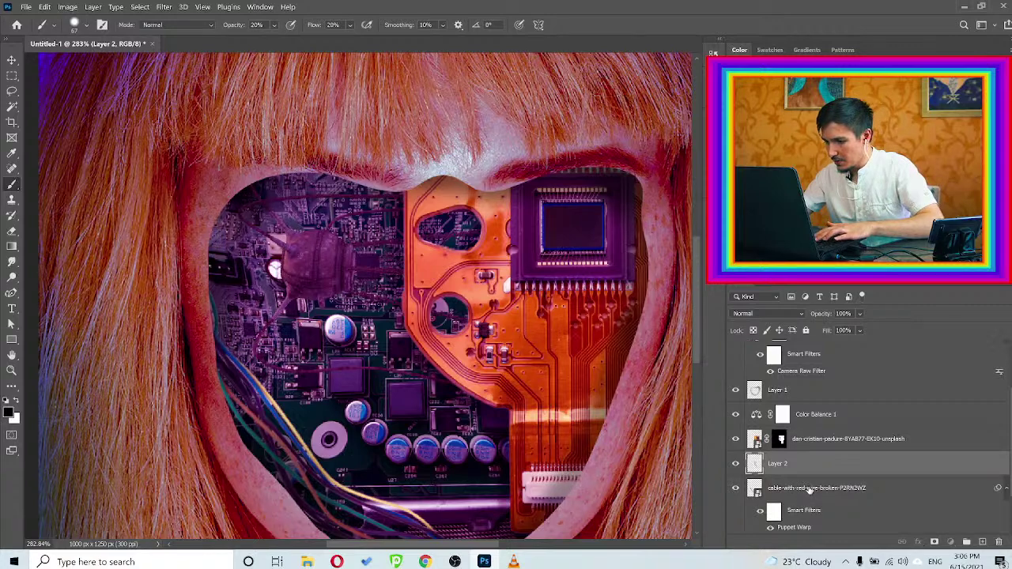
# Add a new empty layer directly above the michael-dziedzic circuit-board layer, below the Fantasy Device layer
pyautogui.click(807, 489)
pyautogui.scroll(-2, 805, 475)
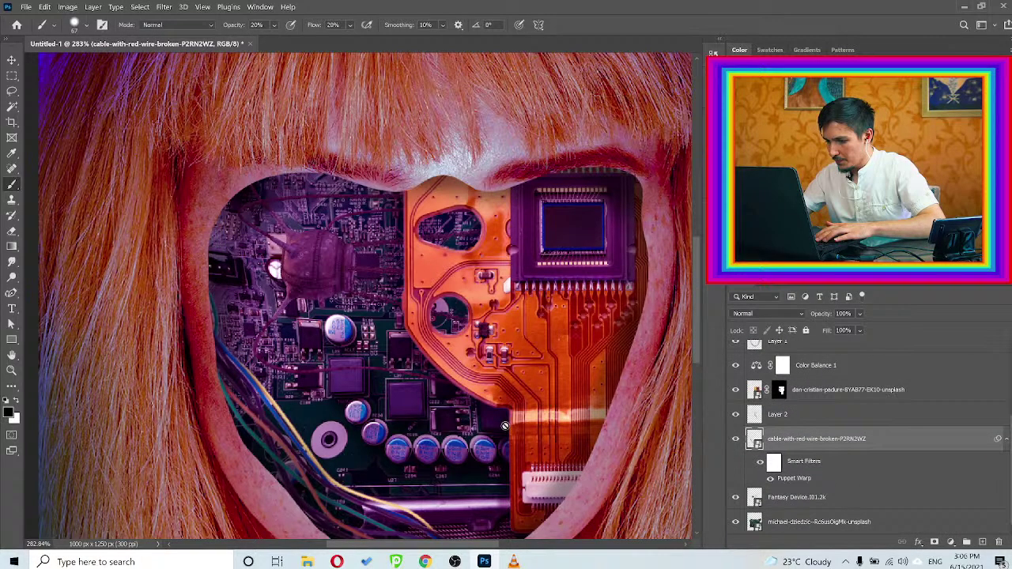
pyautogui.click(817, 498)
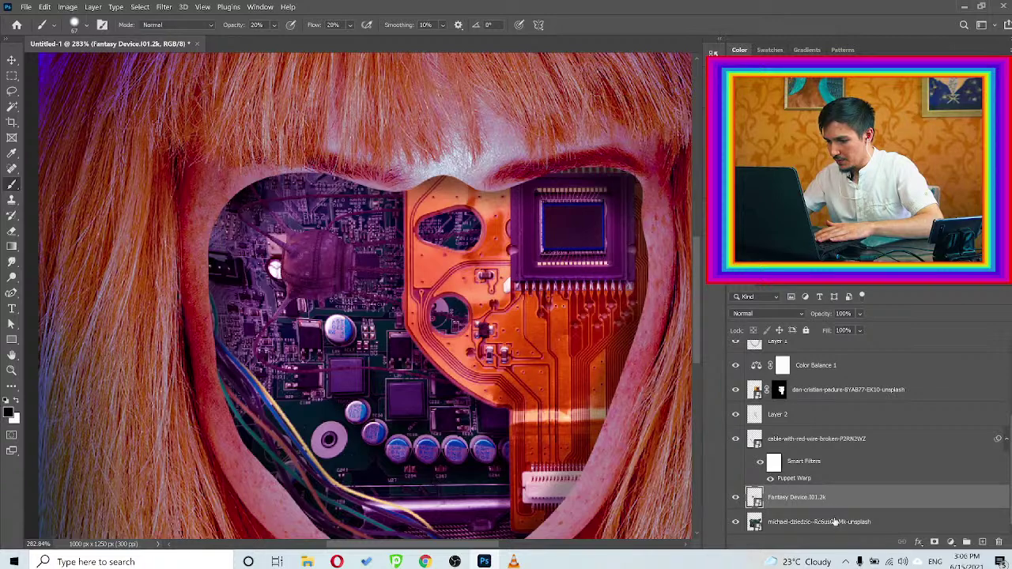
pyautogui.click(834, 521)
pyautogui.click(982, 542)
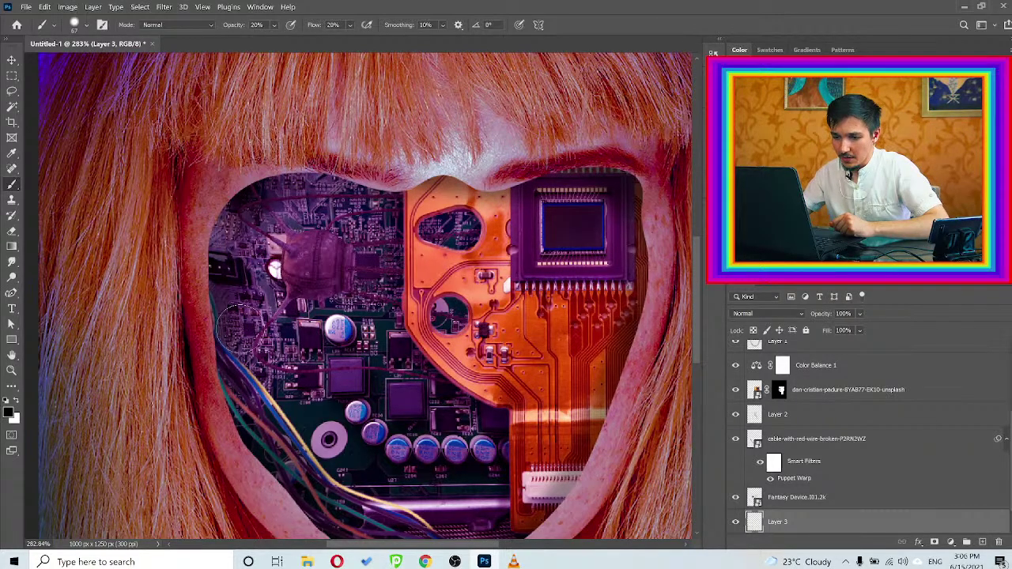
# Paint soft black shadows on Layer 3 over the circuit board, beside the cables and around the blue capacitors, with the 67 px brush
pyautogui.moveTo(240, 329)
pyautogui.mouseDown()
pyautogui.moveTo(269, 395)
pyautogui.moveTo(249, 386)
pyautogui.moveTo(238, 340)
pyautogui.moveTo(280, 190)
pyautogui.moveTo(296, 190)
pyautogui.moveTo(283, 198)
pyautogui.moveTo(320, 210)
pyautogui.moveTo(265, 229)
pyautogui.moveTo(305, 387)
pyautogui.mouseUp()
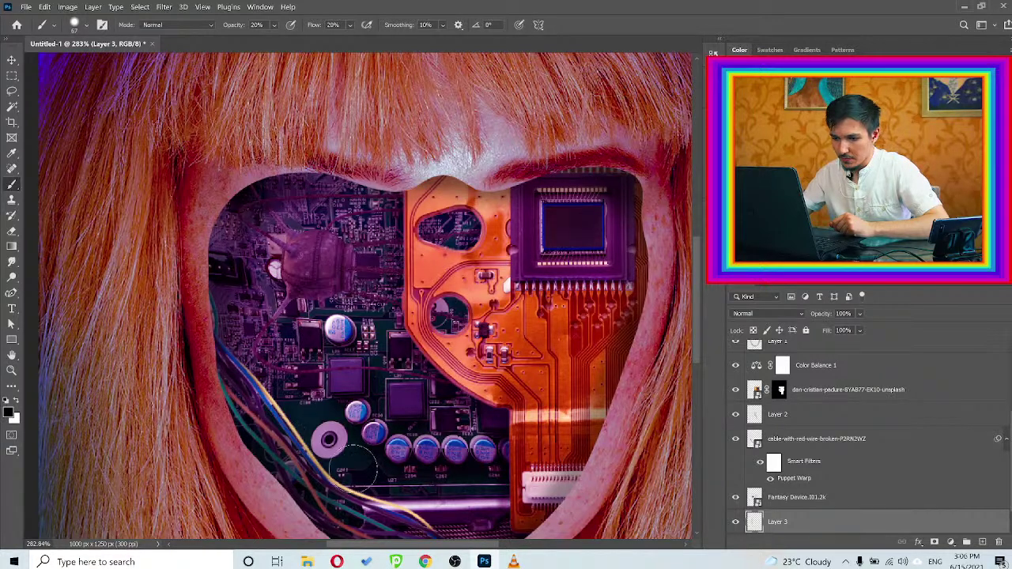
pyautogui.moveTo(352, 469)
pyautogui.mouseDown()
pyautogui.moveTo(500, 479)
pyautogui.moveTo(485, 451)
pyautogui.moveTo(346, 438)
pyautogui.mouseUp()
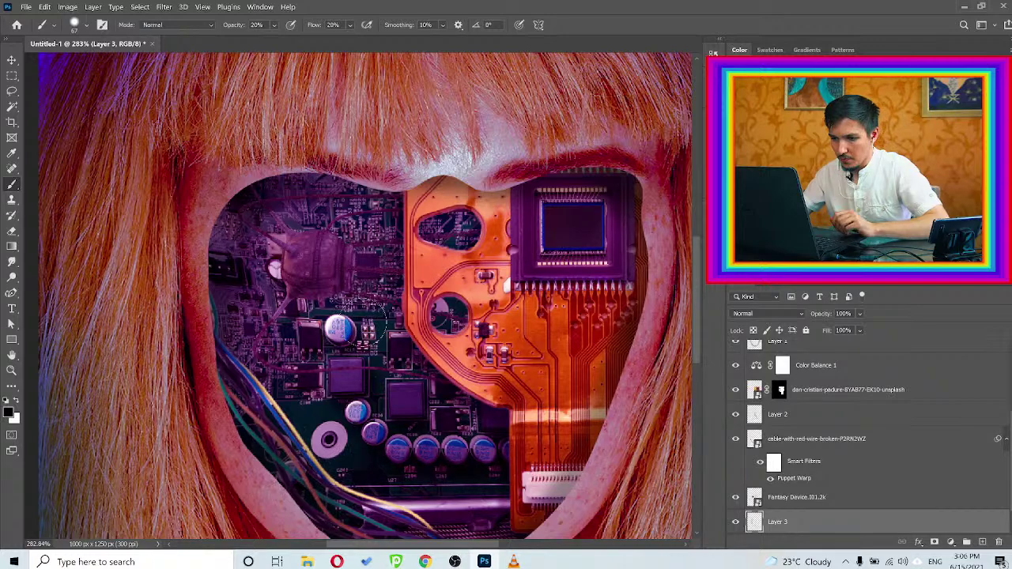
pyautogui.moveTo(363, 322)
pyautogui.mouseDown()
pyautogui.moveTo(252, 297)
pyautogui.moveTo(218, 303)
pyautogui.moveTo(273, 319)
pyautogui.moveTo(314, 307)
pyautogui.mouseUp()
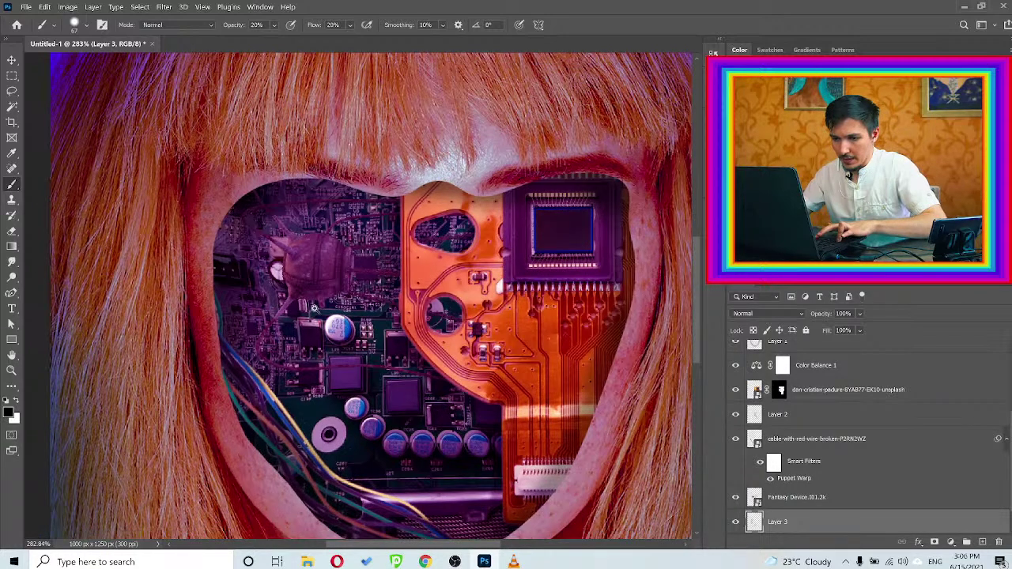
pyautogui.scroll(-3, 314, 308)
pyautogui.scroll(-3, 313, 308)
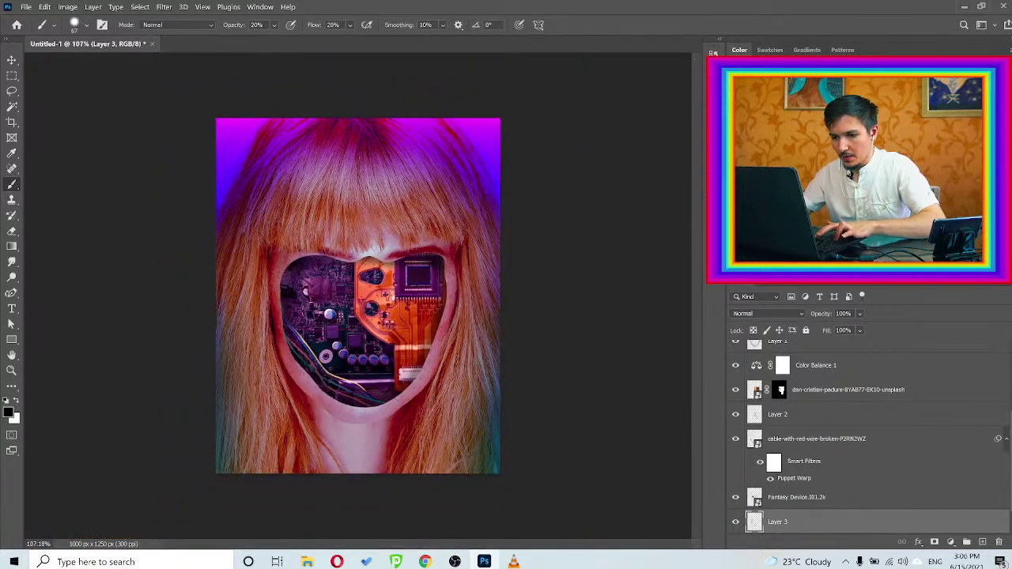
pyautogui.press('v')
pyautogui.scroll(1, 361, 292)
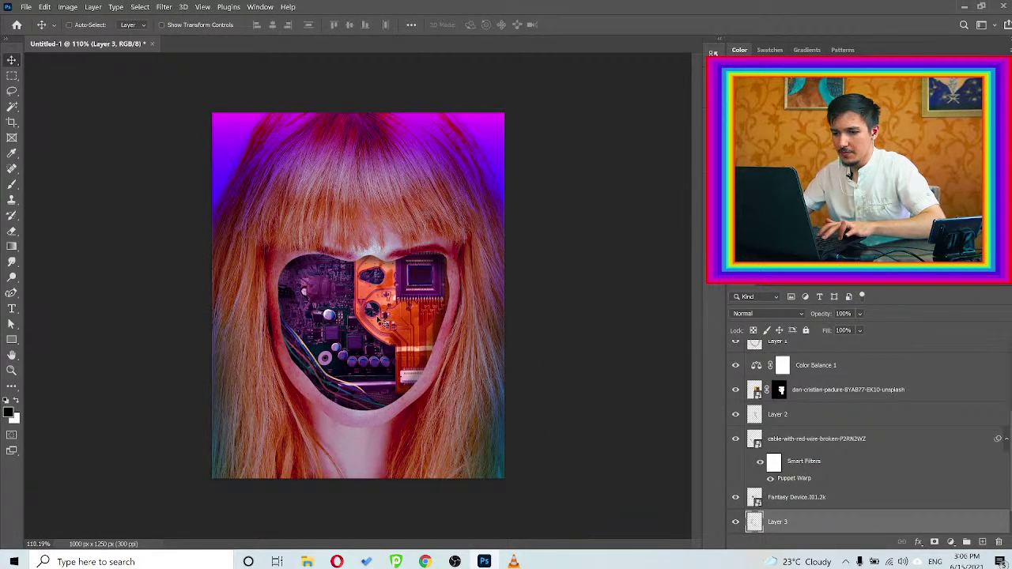
# Save the document on the computer in the posters folder 62 as a PSD named androidgirlsanimation, with Maximize Compatibility enabled
pyautogui.click(25, 7)
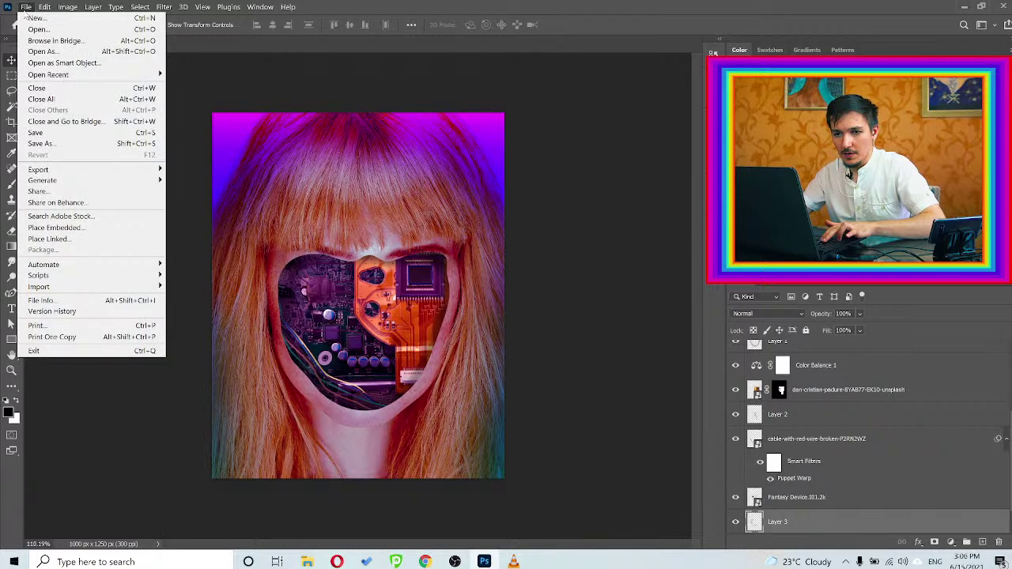
pyautogui.click(44, 133)
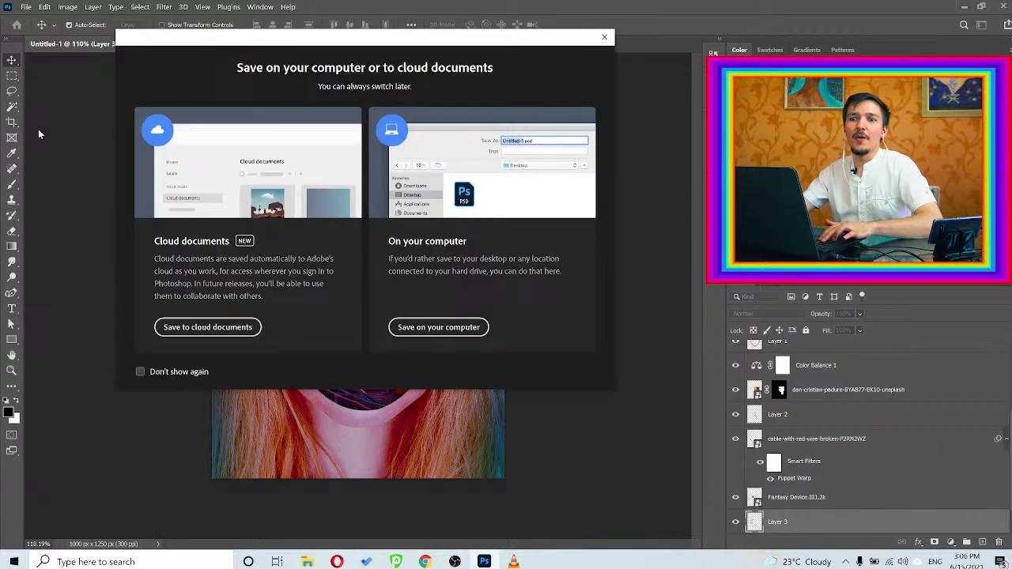
pyautogui.click(447, 328)
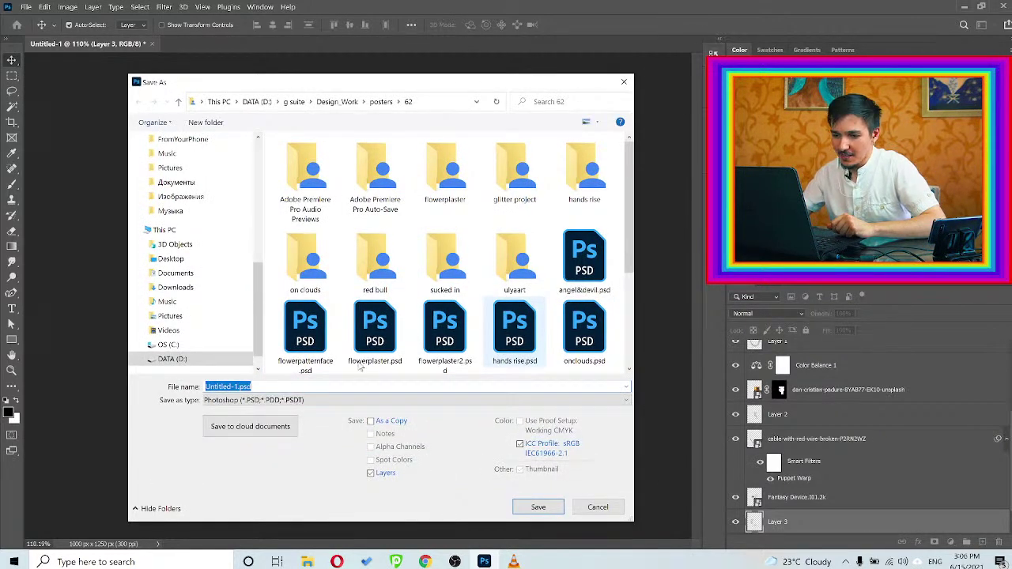
pyautogui.moveTo(361, 87); pyautogui.dragTo(411, 95)
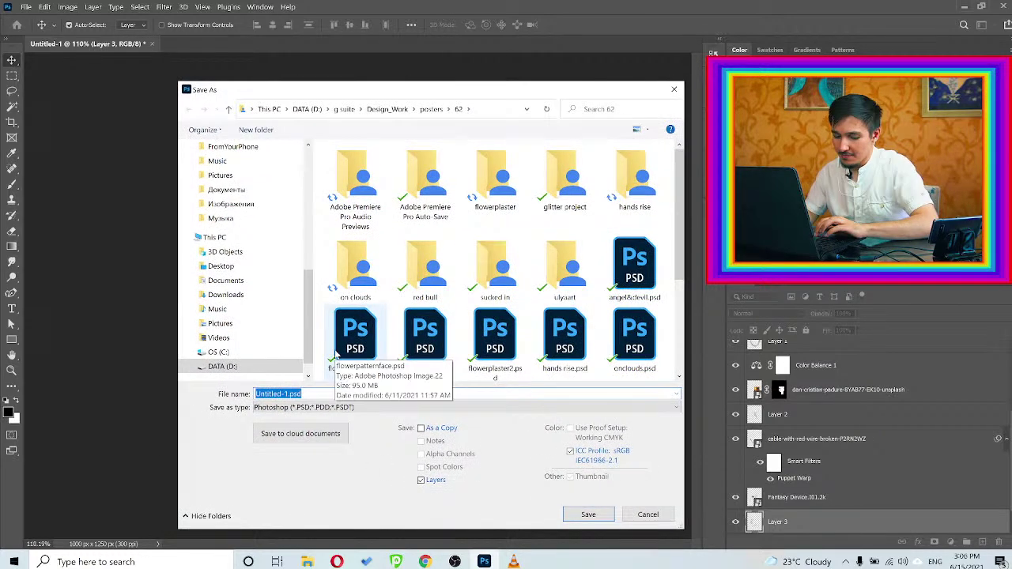
pyautogui.write('androidgirl')
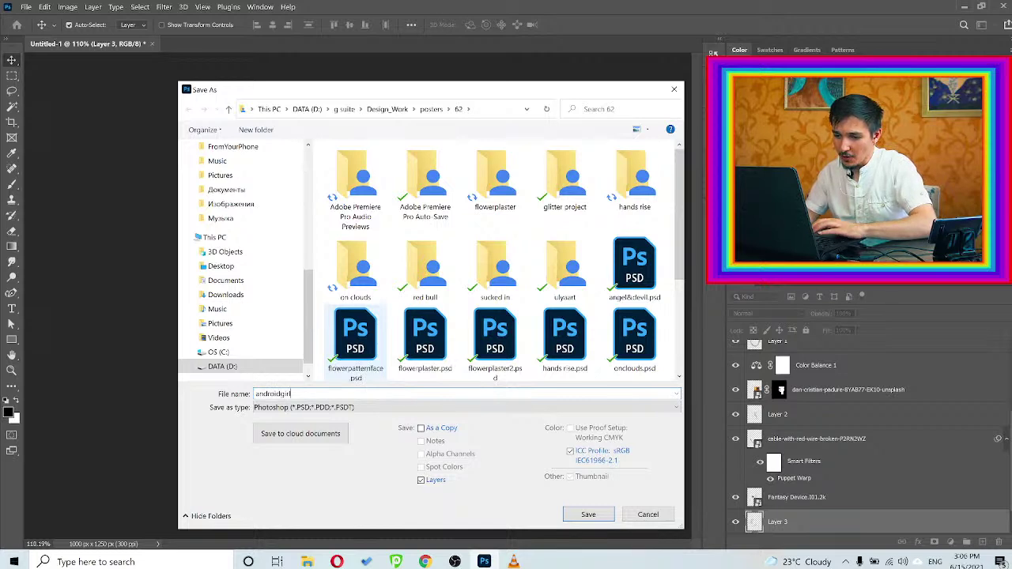
pyautogui.write('sanimation')
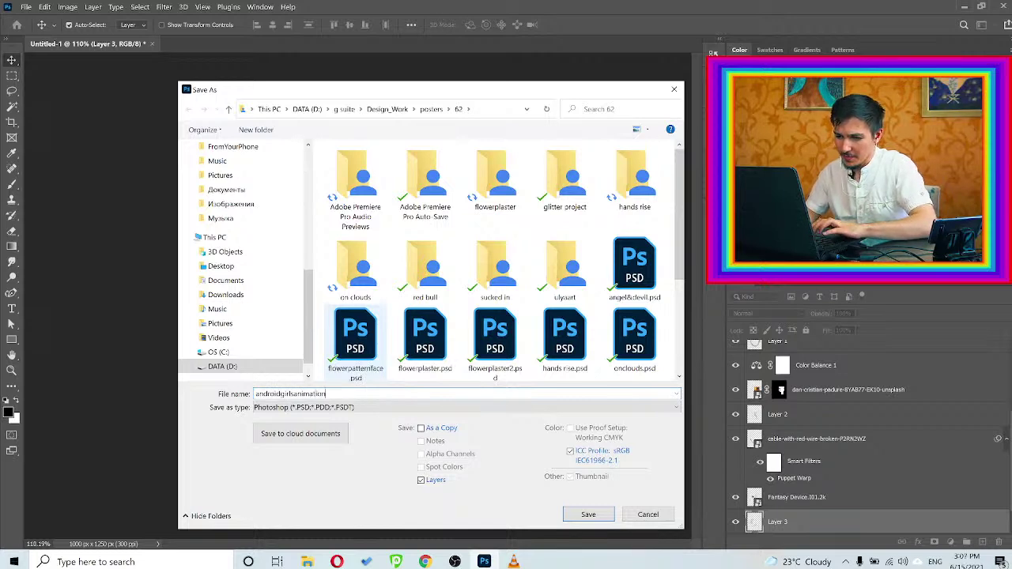
pyautogui.press('Return')
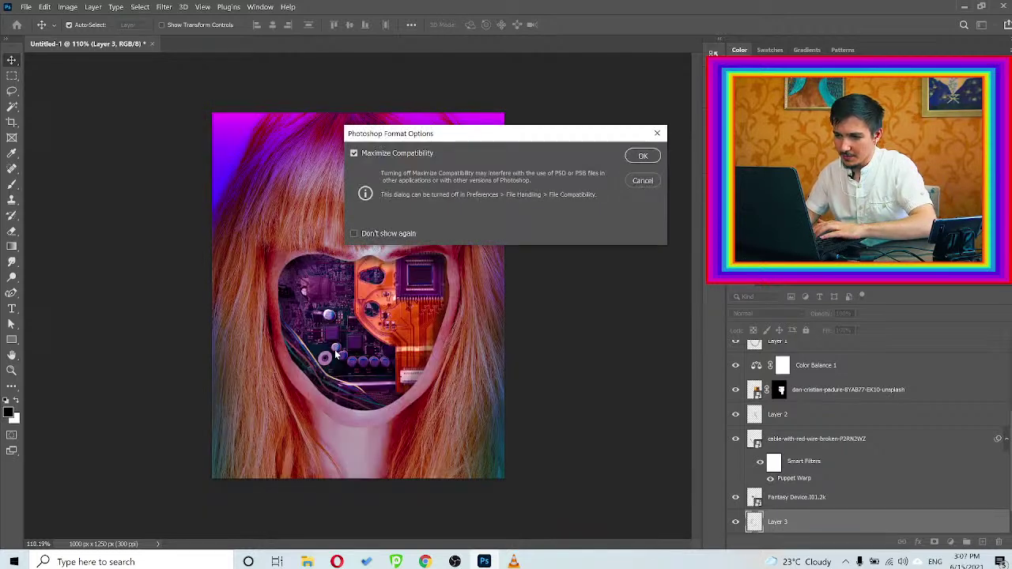
pyautogui.press('Return')
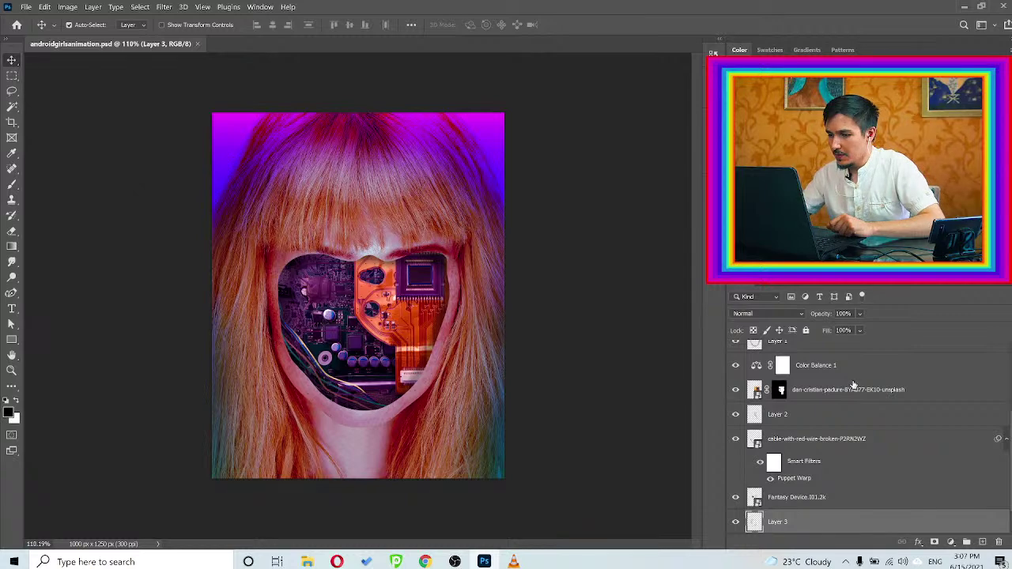
# Paint black on the Exposure 1 layer mask over the upper hair and fringe with a soft 412 px brush at 20% opacity
pyautogui.scroll(5, 818, 399)
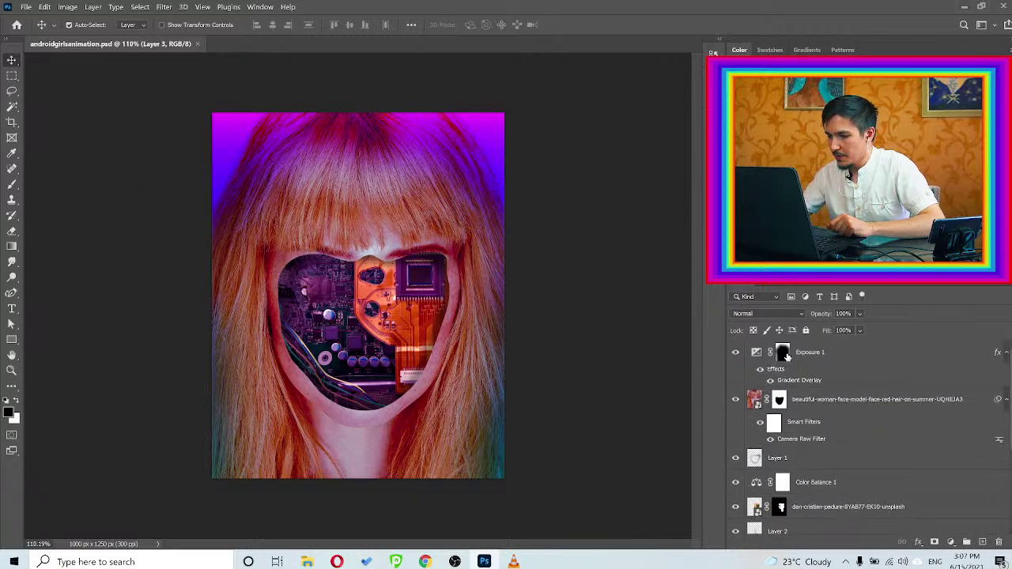
pyautogui.click(782, 355)
pyautogui.press('b')
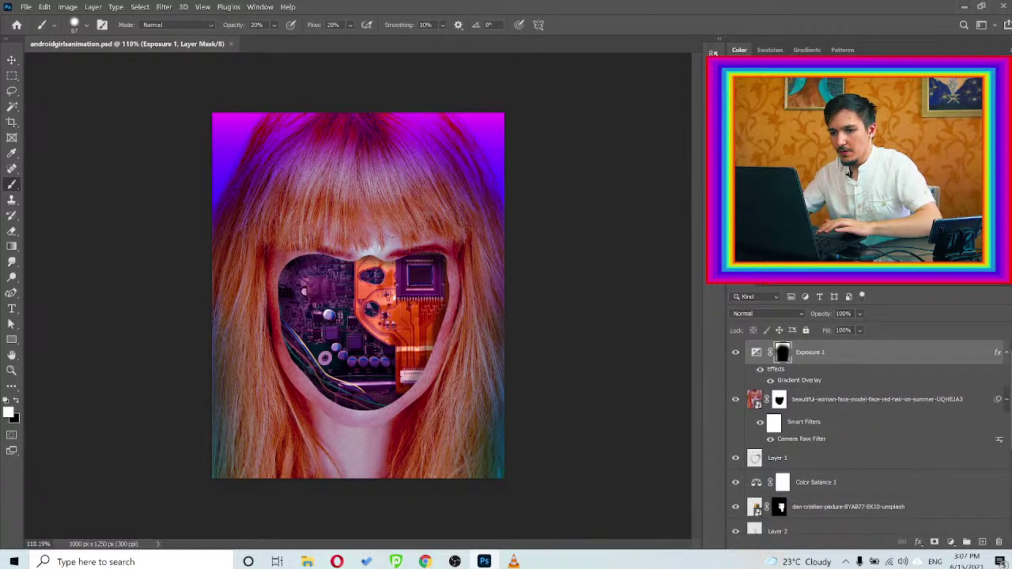
pyautogui.moveTo(388, 222)
pyautogui.mouseDown()
pyautogui.moveTo(427, 226)
pyautogui.moveTo(429, 217)
pyautogui.moveTo(383, 106)
pyautogui.mouseUp()
pyautogui.press('x')
pyautogui.moveTo(371, 206)
pyautogui.mouseDown()
pyautogui.moveTo(368, 160)
pyautogui.moveTo(340, 159)
pyautogui.moveTo(389, 150)
pyautogui.moveTo(392, 168)
pyautogui.moveTo(333, 159)
pyautogui.moveTo(324, 168)
pyautogui.moveTo(318, 178)
pyautogui.moveTo(344, 152)
pyautogui.moveTo(409, 174)
pyautogui.moveTo(387, 180)
pyautogui.moveTo(388, 157)
pyautogui.moveTo(375, 153)
pyautogui.moveTo(405, 167)
pyautogui.moveTo(392, 156)
pyautogui.moveTo(434, 202)
pyautogui.moveTo(394, 148)
pyautogui.moveTo(401, 155)
pyautogui.moveTo(397, 131)
pyautogui.moveTo(407, 160)
pyautogui.moveTo(337, 153)
pyautogui.moveTo(296, 198)
pyautogui.moveTo(285, 227)
pyautogui.mouseUp()
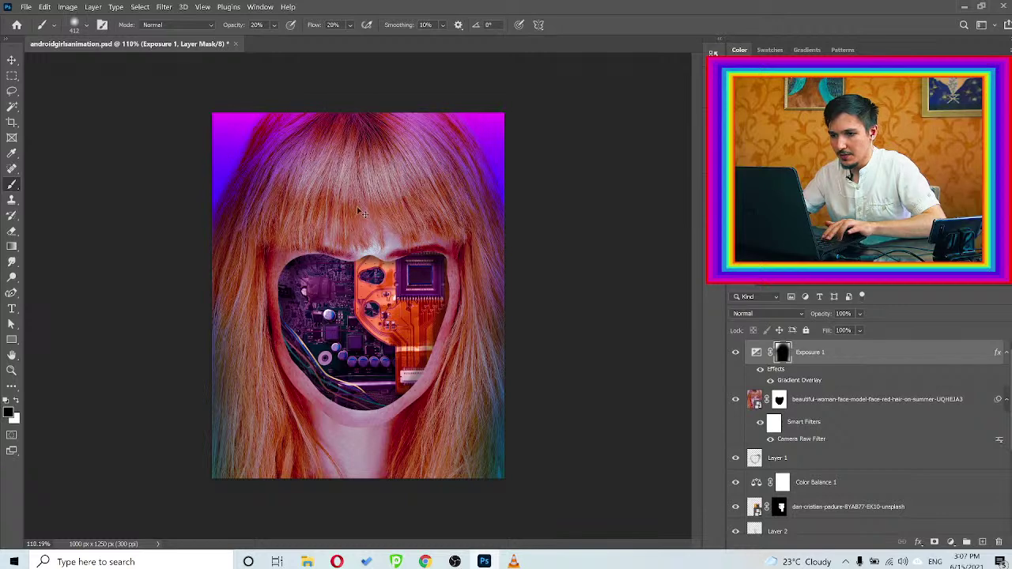
pyautogui.scroll(-1, 364, 198)
pyautogui.press('v')
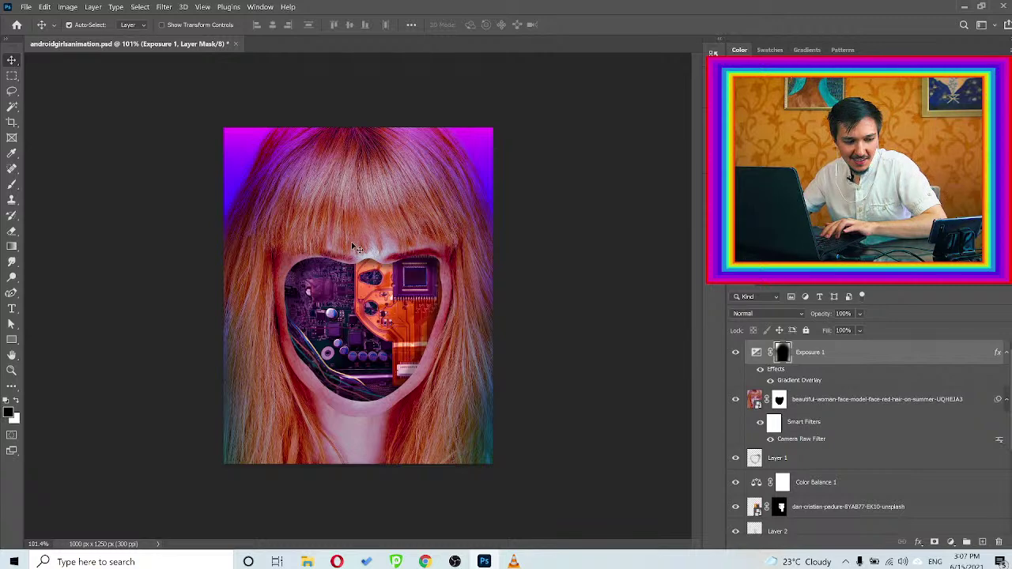
# Examine the face opening up close and at full view, especially its edges around the chip, circuit board and cables
pyautogui.scroll(1, 347, 259)
pyautogui.press('ctrl')
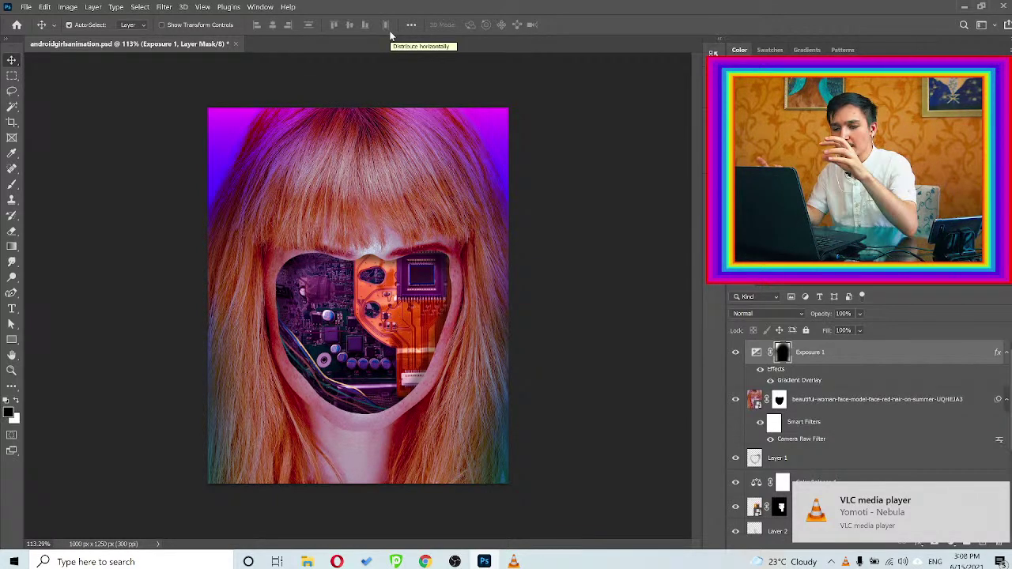
pyautogui.hotkey('ctrl', '+')
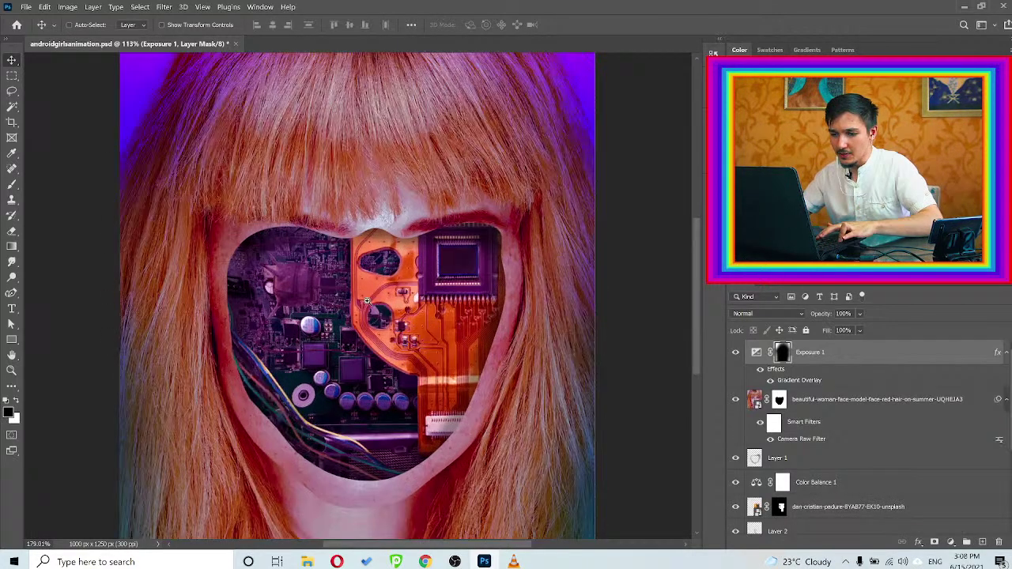
pyautogui.hotkey('ctrl', '0')
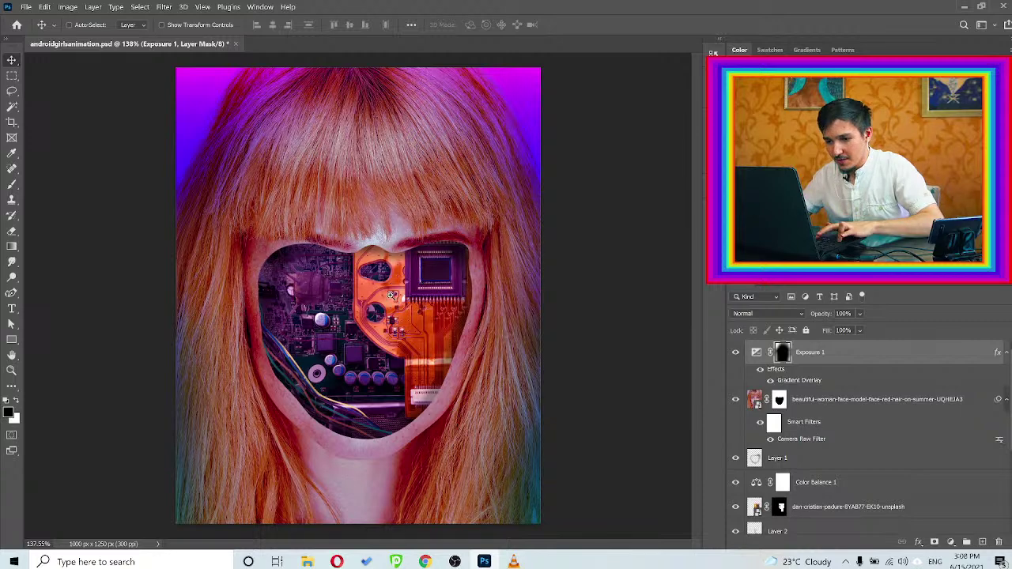
pyautogui.scroll(-3, 391, 300)
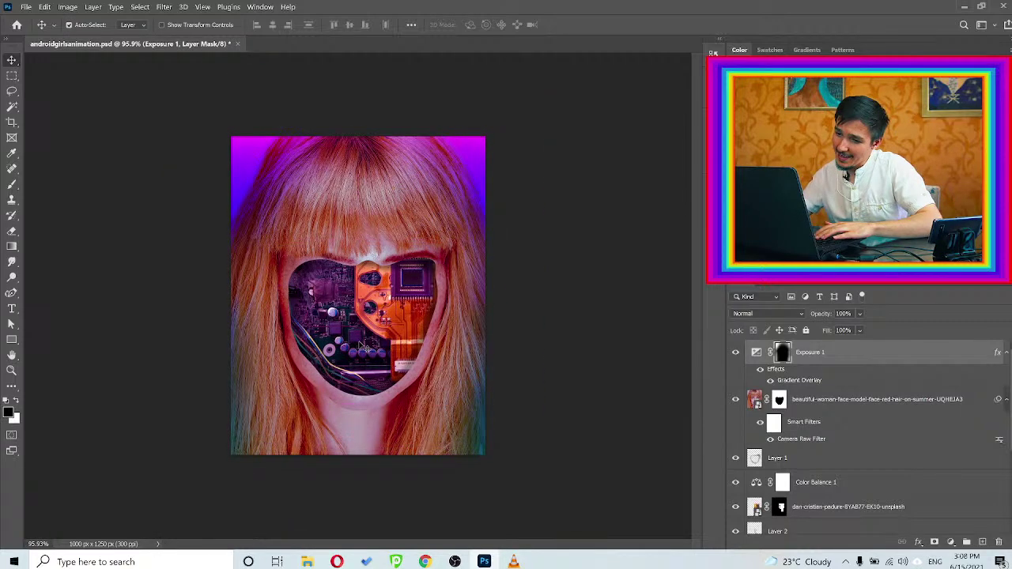
pyautogui.scroll(3, 366, 346)
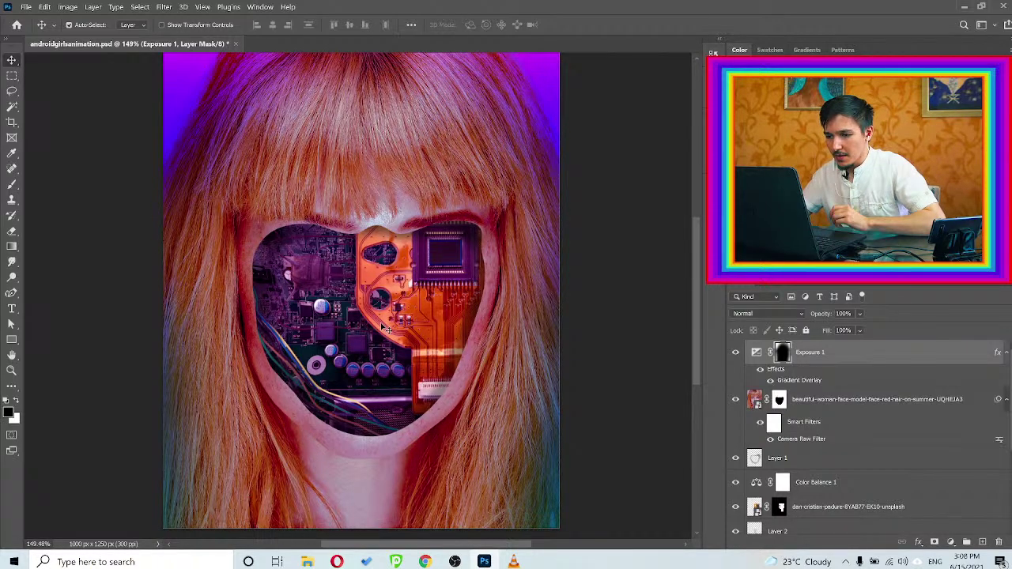
pyautogui.moveTo(454, 238); pyautogui.dragTo(575, 260)
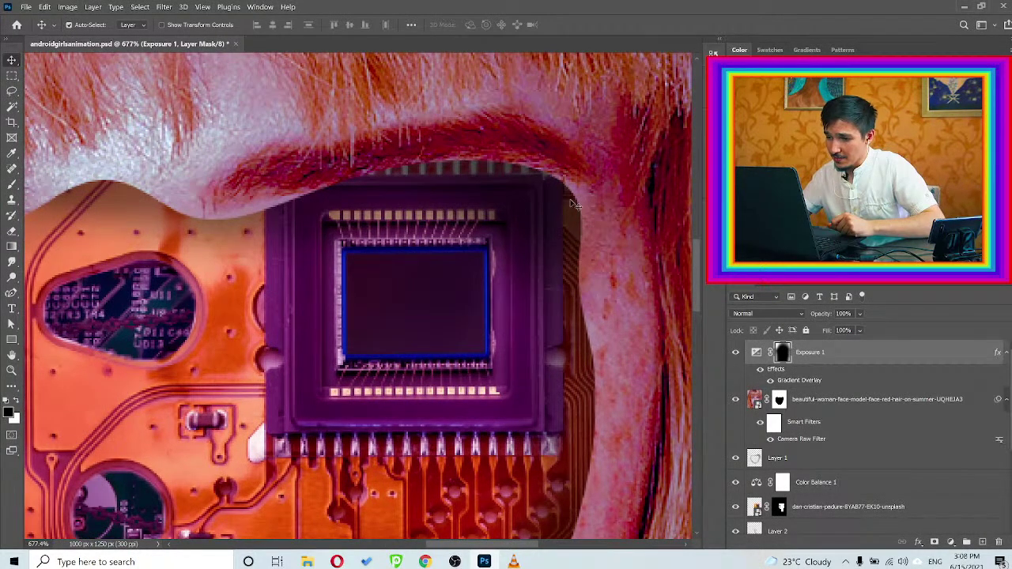
pyautogui.moveTo(353, 238); pyautogui.dragTo(313, 233)
pyautogui.moveTo(283, 269); pyautogui.dragTo(301, 240)
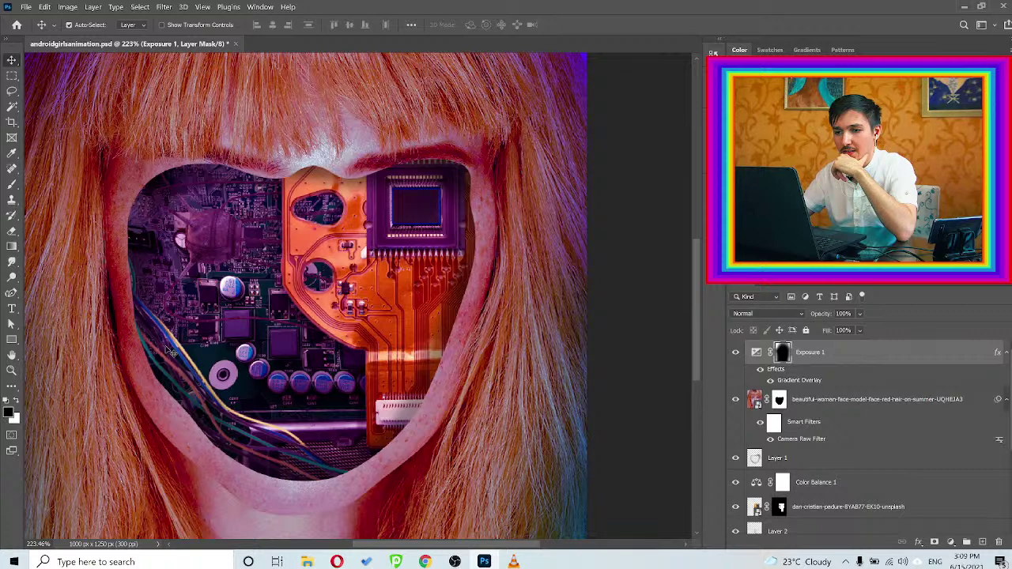
# Duplicate the masked beautiful-woman-face-model layer directly below the original and nudge the copy slightly upward to form an inner rim
pyautogui.click(832, 402)
pyautogui.scroll(-1, 843, 406)
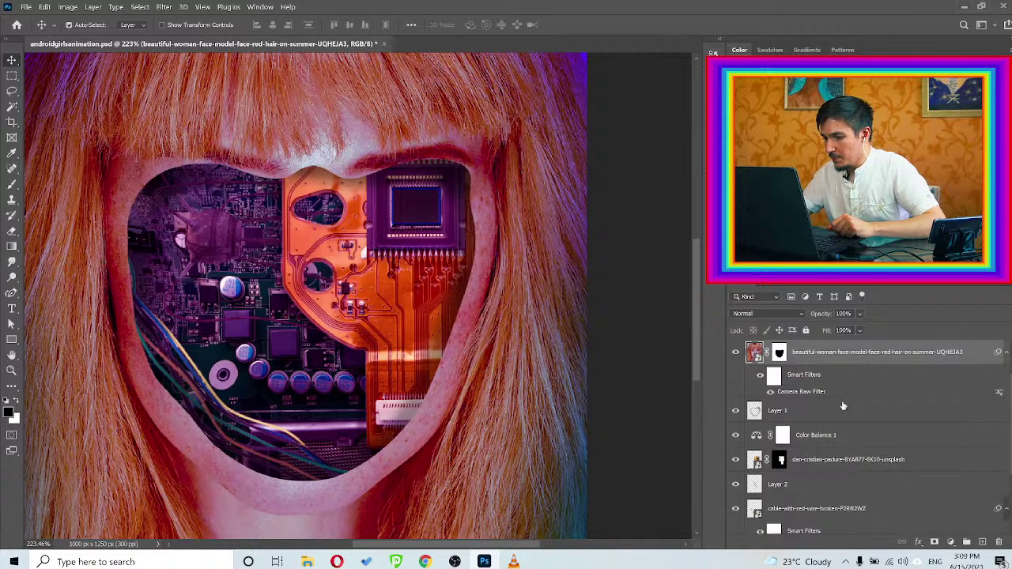
pyautogui.scroll(1, 842, 406)
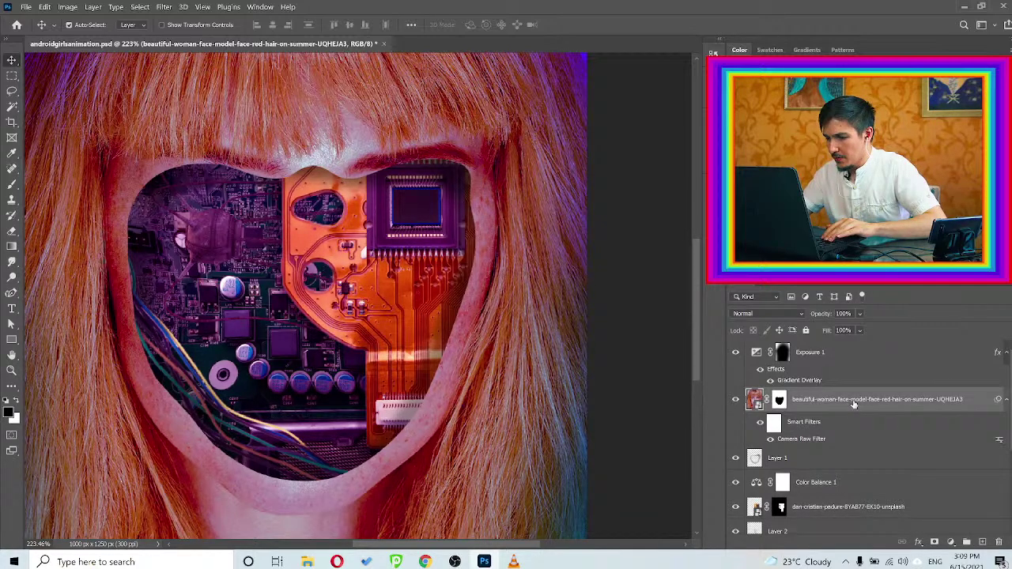
pyautogui.moveTo(860, 401); pyautogui.dragTo(861, 457)
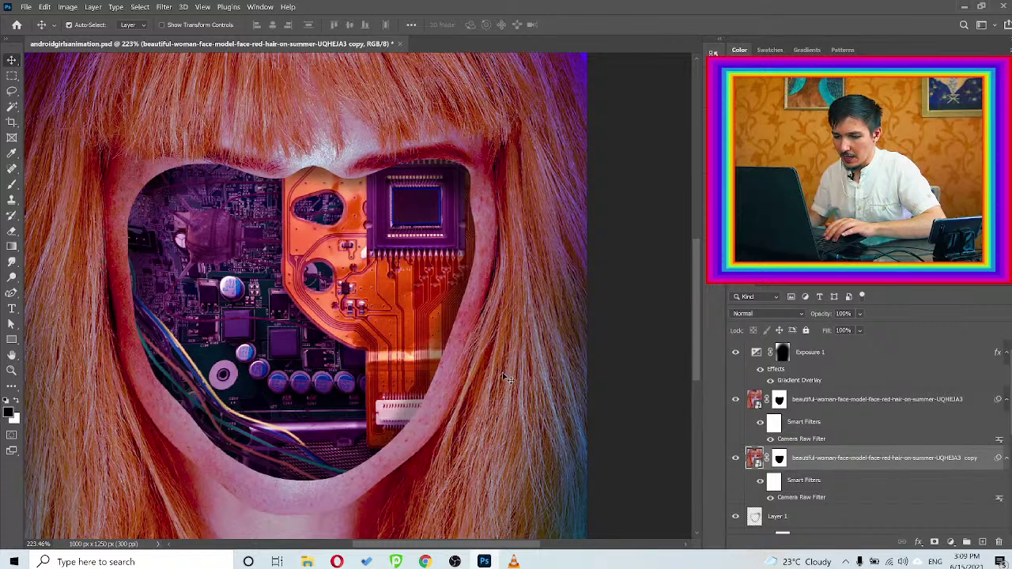
pyautogui.press('Up')
pyautogui.press('Up')
pyautogui.press('Up')
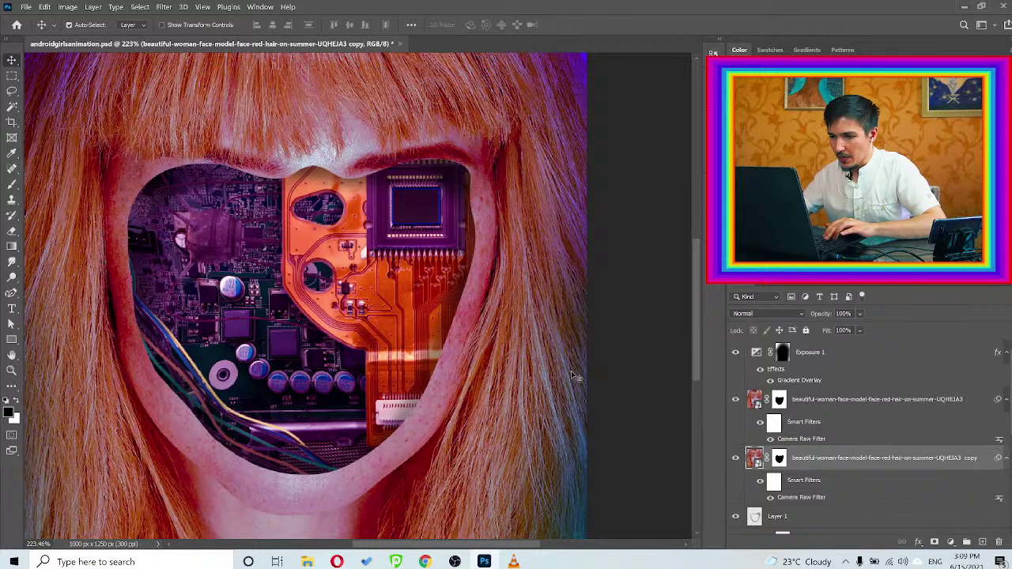
# Apply Brightness/Contrast to the lower portrait copy with brightness -61 and contrast 100 to darken the rim of the face opening
pyautogui.scroll(3, 326, 506)
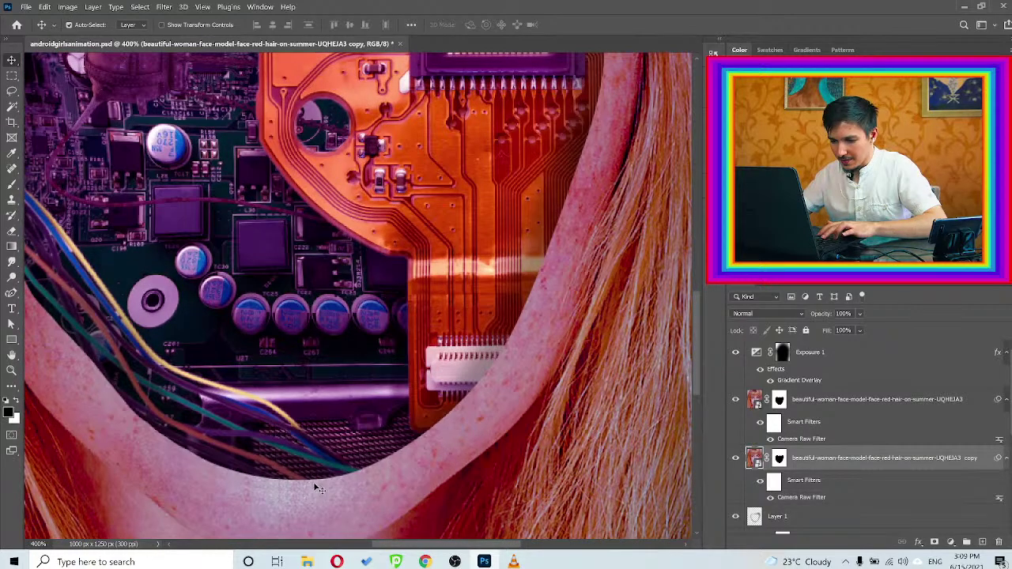
pyautogui.click(67, 7)
pyautogui.moveTo(84, 35)
pyautogui.click(220, 32)
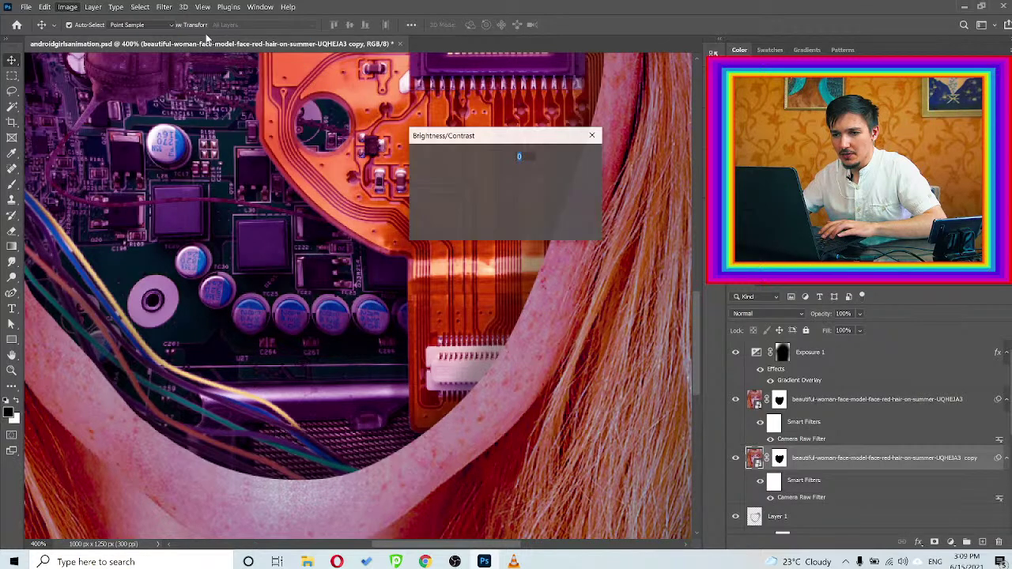
pyautogui.click(453, 170)
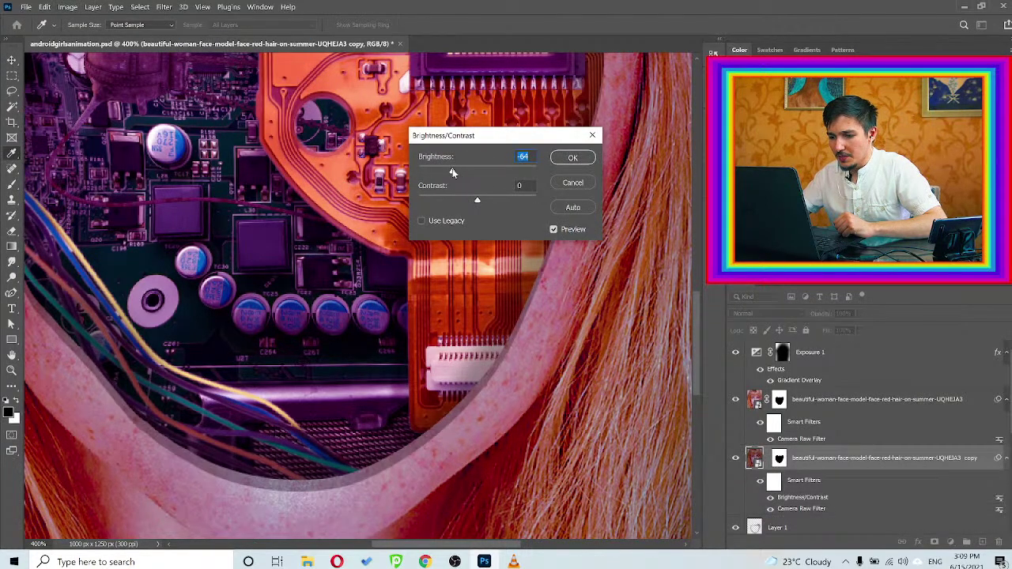
pyautogui.moveTo(511, 198); pyautogui.dragTo(528, 202)
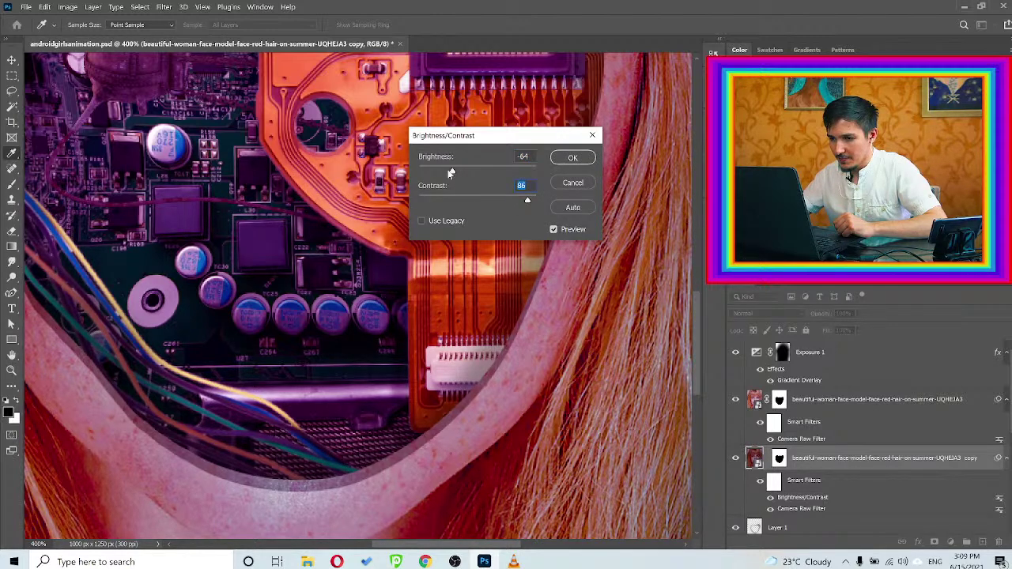
pyautogui.moveTo(451, 173)
pyautogui.mouseDown()
pyautogui.moveTo(510, 173)
pyautogui.moveTo(453, 171)
pyautogui.mouseUp()
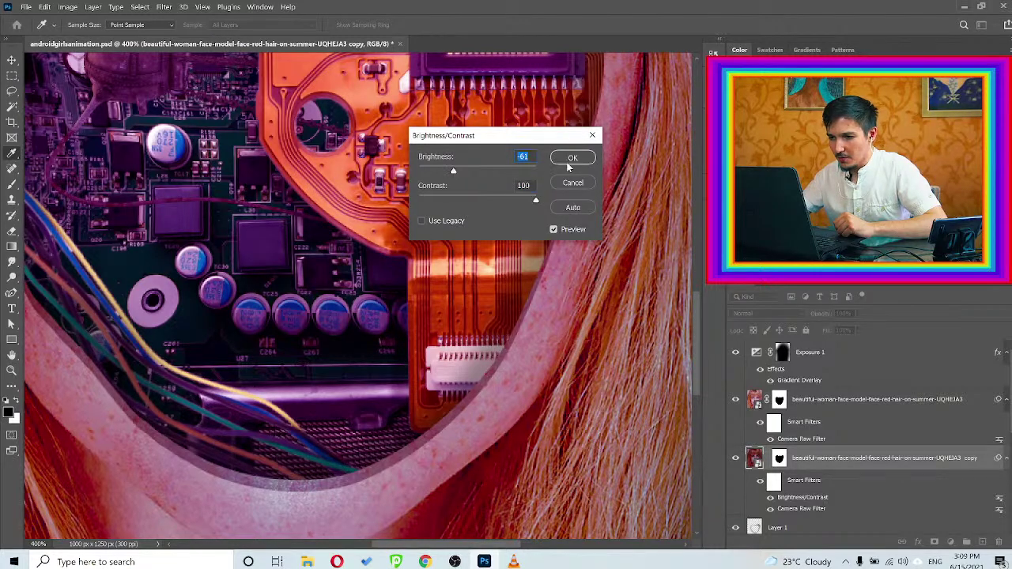
pyautogui.click(569, 162)
pyautogui.press('v')
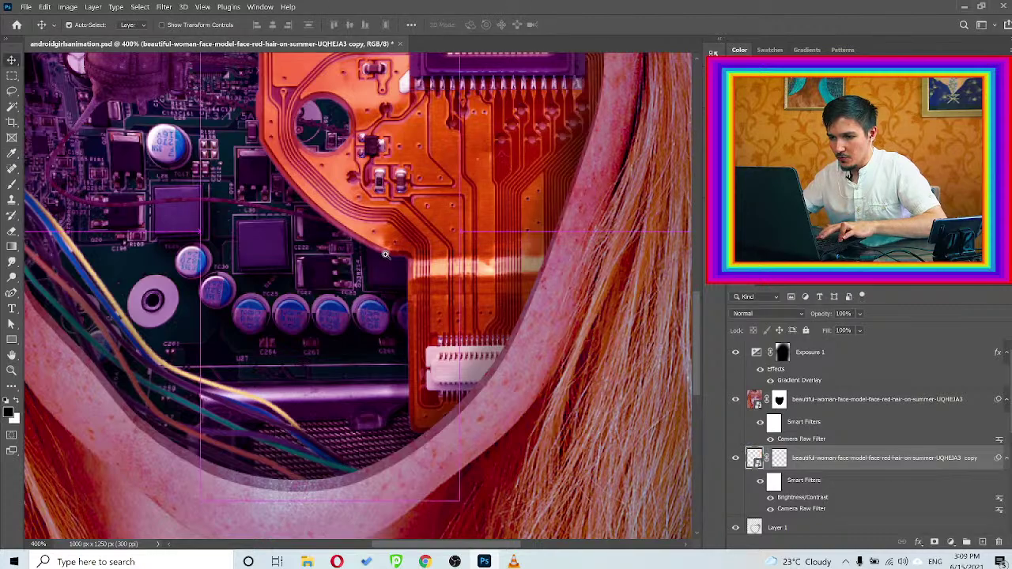
# Compare the face opening with the darkened portrait copy hidden and shown, and inspect the rim's thickness
pyautogui.moveTo(385, 254); pyautogui.dragTo(359, 270)
pyautogui.click(734, 459)
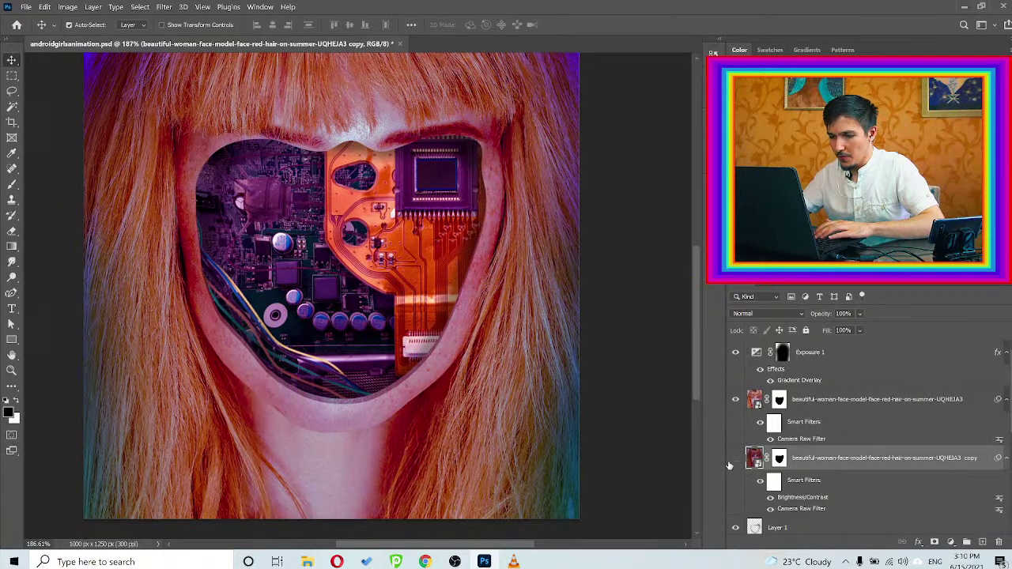
pyautogui.click(730, 462)
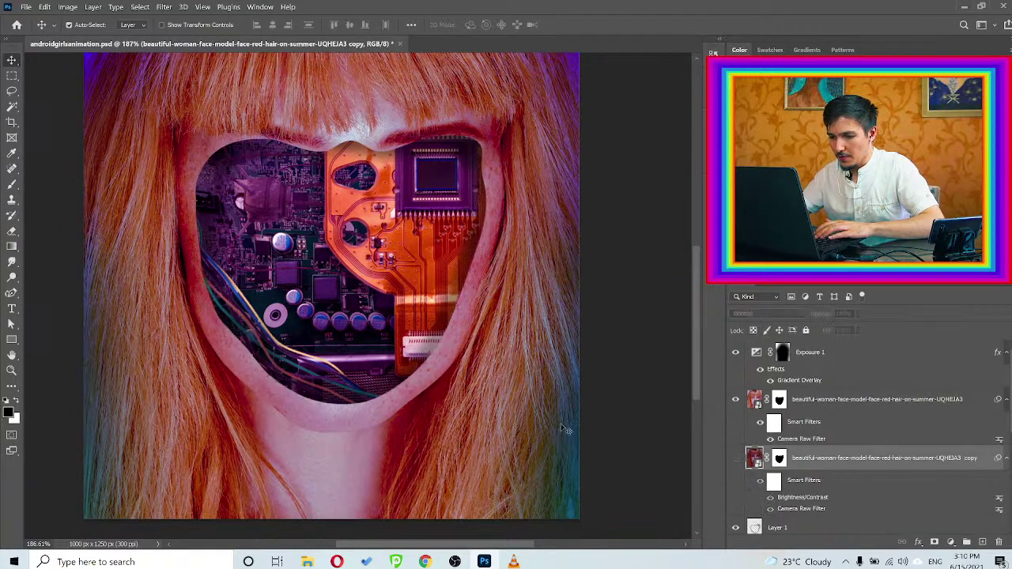
pyautogui.click(735, 460)
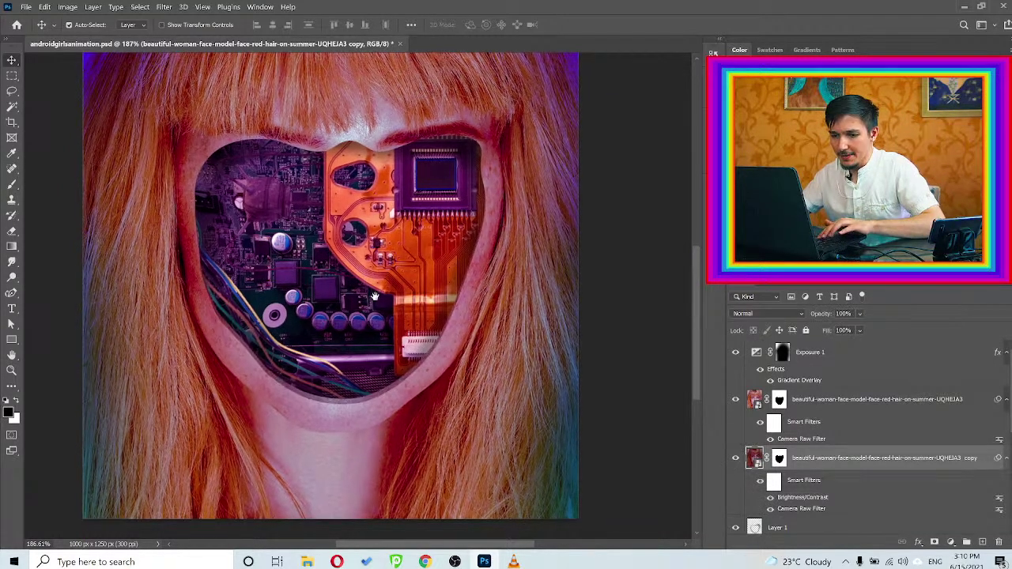
pyautogui.moveTo(374, 296)
pyautogui.mouseDown()
pyautogui.moveTo(359, 310)
pyautogui.moveTo(355, 281)
pyautogui.moveTo(387, 280)
pyautogui.mouseUp()
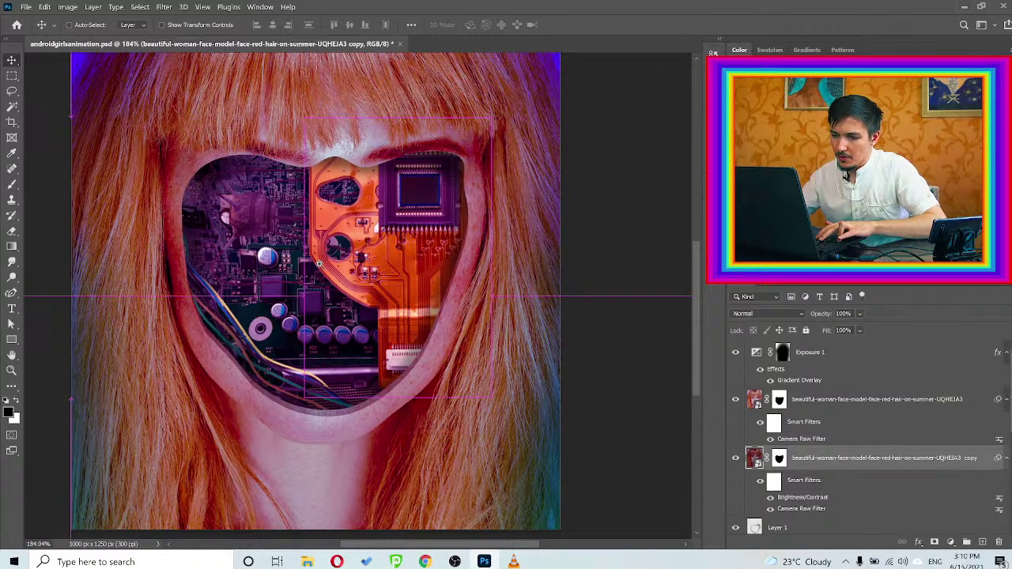
pyautogui.moveTo(303, 258); pyautogui.dragTo(296, 256)
pyautogui.scroll(-1, 296, 255)
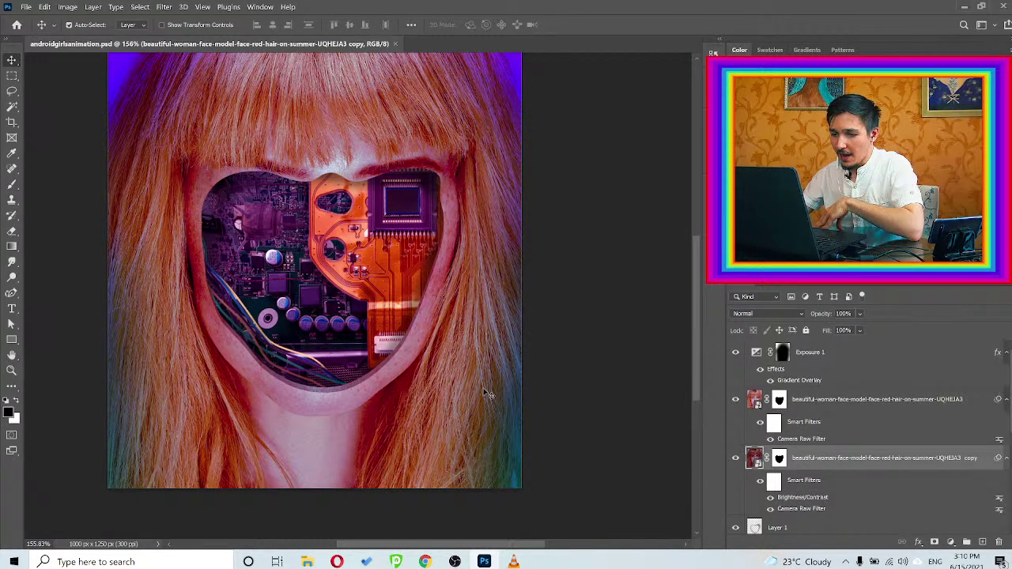
pyautogui.moveTo(370, 285)
pyautogui.mouseDown()
pyautogui.moveTo(391, 304)
pyautogui.moveTo(386, 285)
pyautogui.moveTo(347, 284)
pyautogui.moveTo(388, 285)
pyautogui.mouseUp()
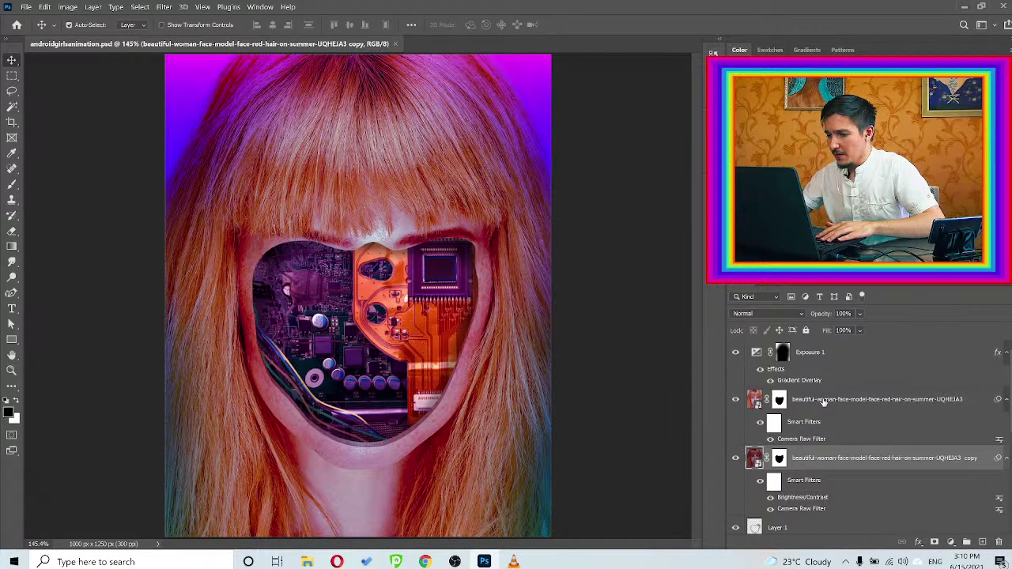
# Duplicate the original portrait layer directly above itself, invert the copy's layer mask to reveal only the face, and collapse its smart filters
pyautogui.moveTo(822, 401); pyautogui.dragTo(831, 389)
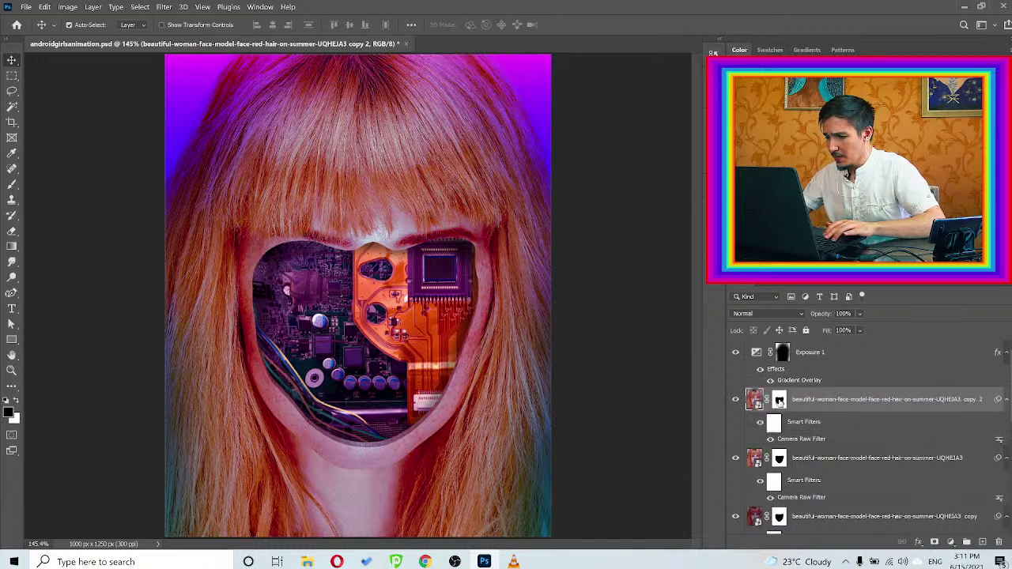
pyautogui.keyDown('shift'); pyautogui.click(778, 399); pyautogui.keyUp('shift')
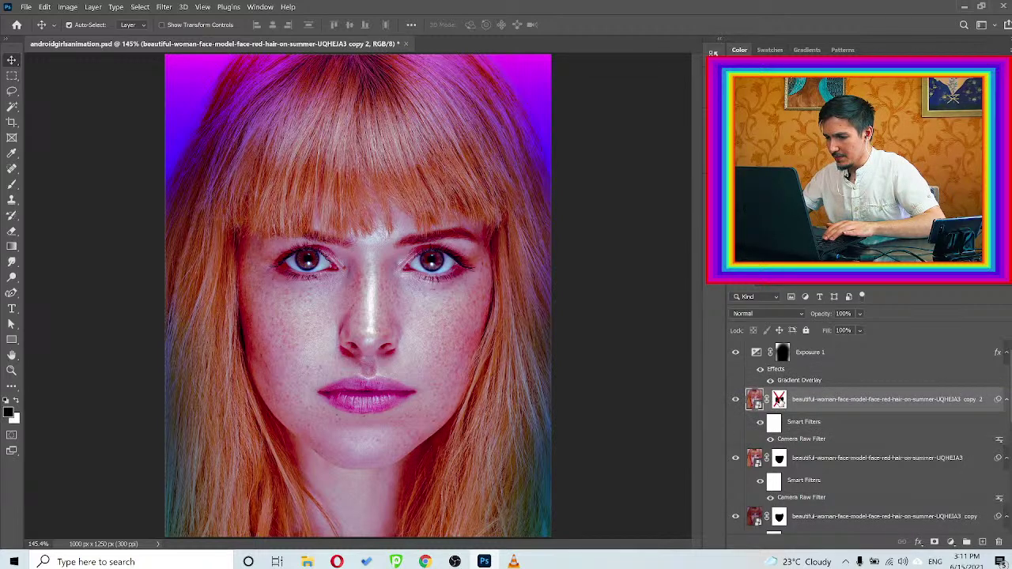
pyautogui.keyDown('shift'); pyautogui.click(779, 400); pyautogui.keyUp('shift')
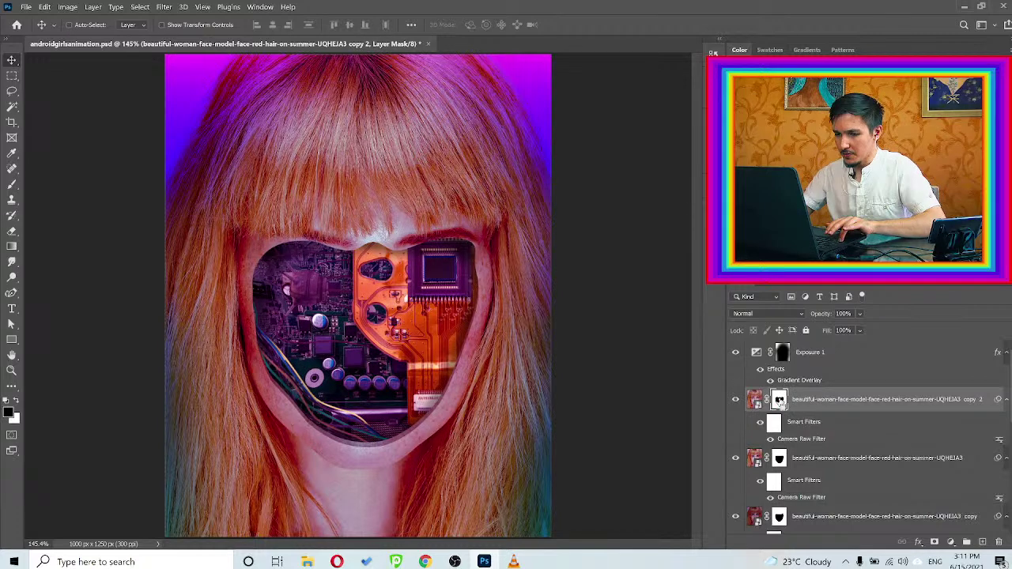
pyautogui.keyDown('shift'); pyautogui.click(779, 401); pyautogui.keyUp('shift')
pyautogui.press('ctrl')
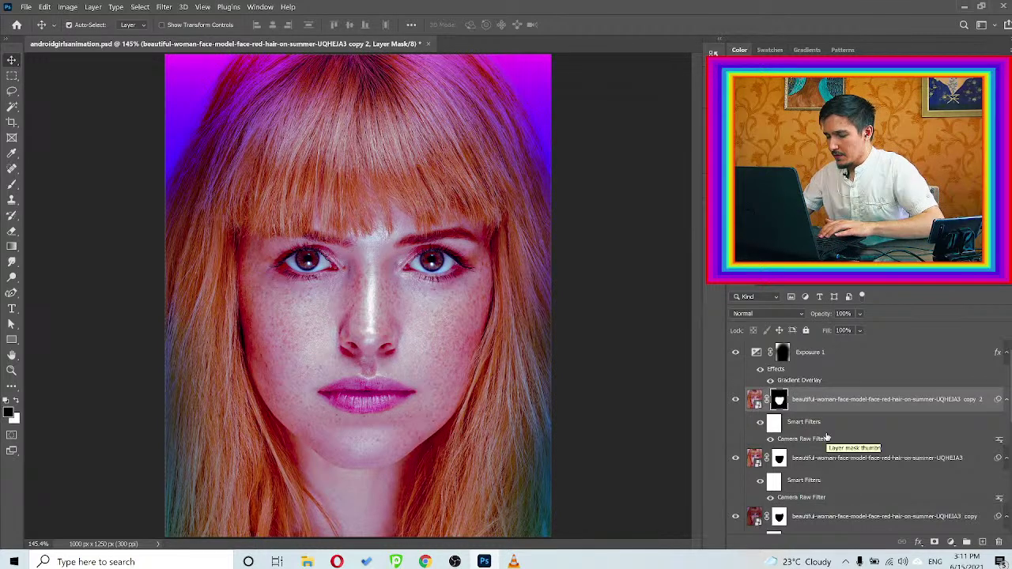
pyautogui.click(1004, 400)
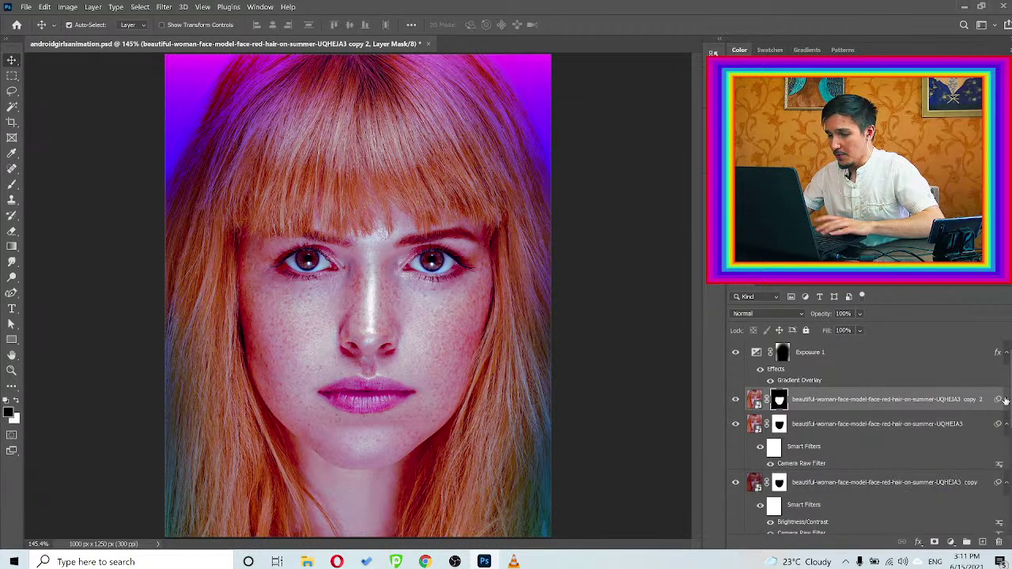
pyautogui.click(736, 400)
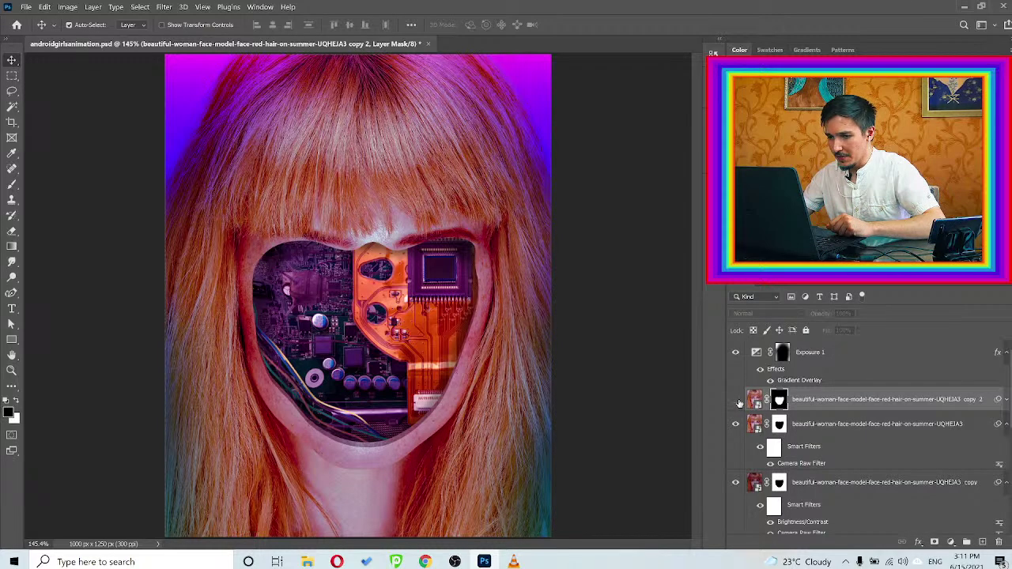
pyautogui.click(737, 400)
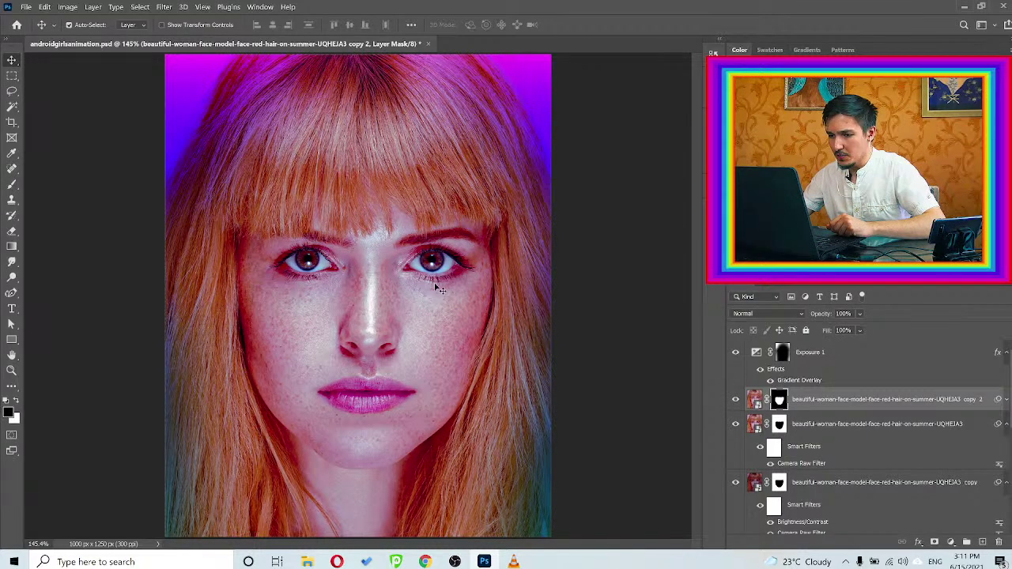
# Rename the new portrait copy with the inverted mask to "face gates"
pyautogui.doubleClick(854, 401)
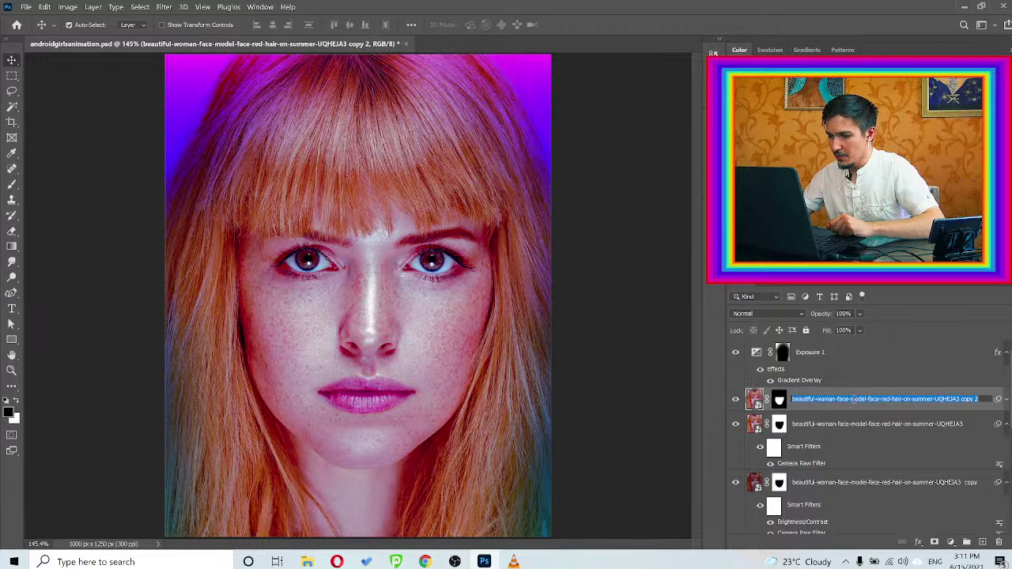
pyautogui.write('fa')
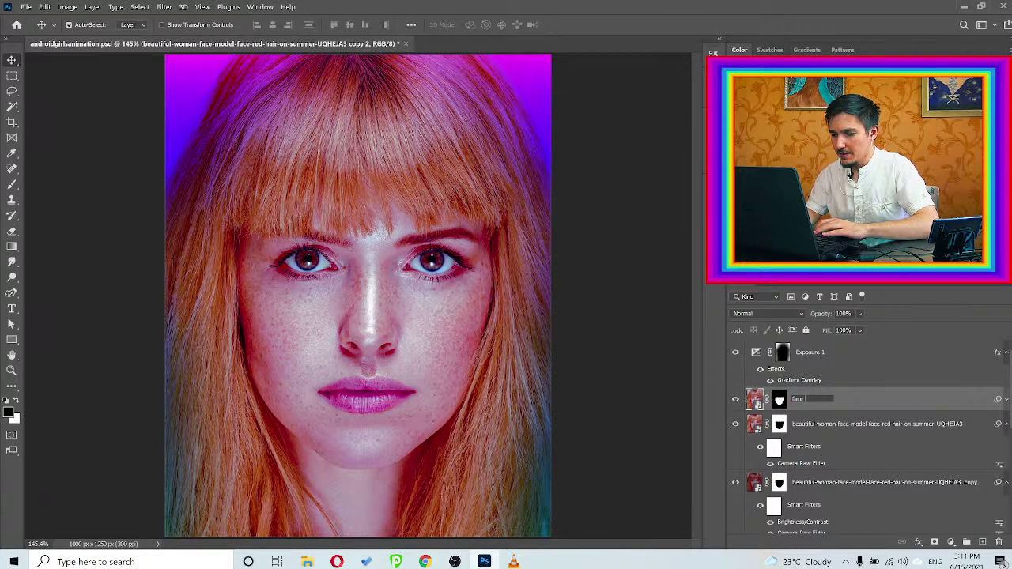
pyautogui.write('ce')
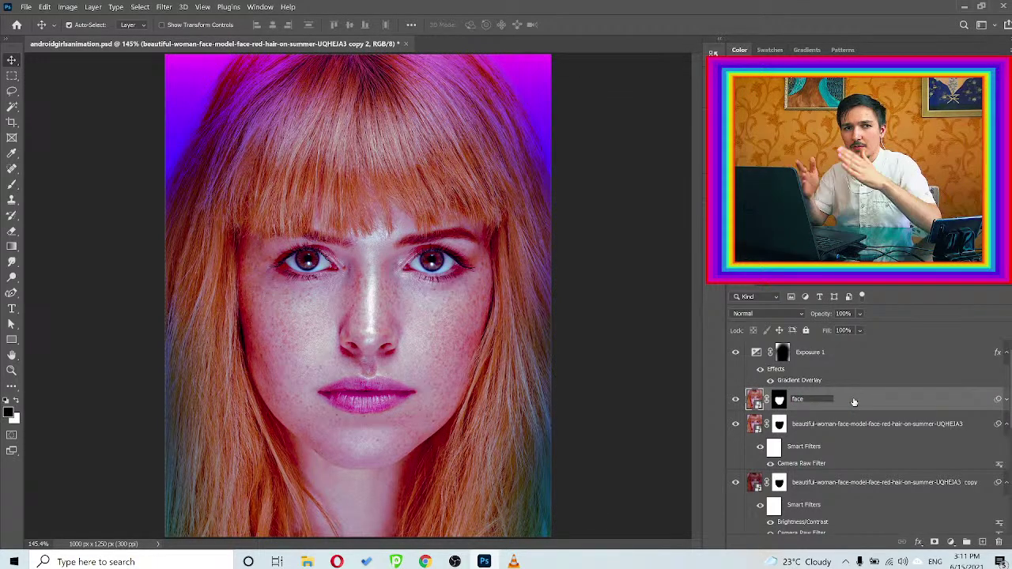
pyautogui.write(' gltes')
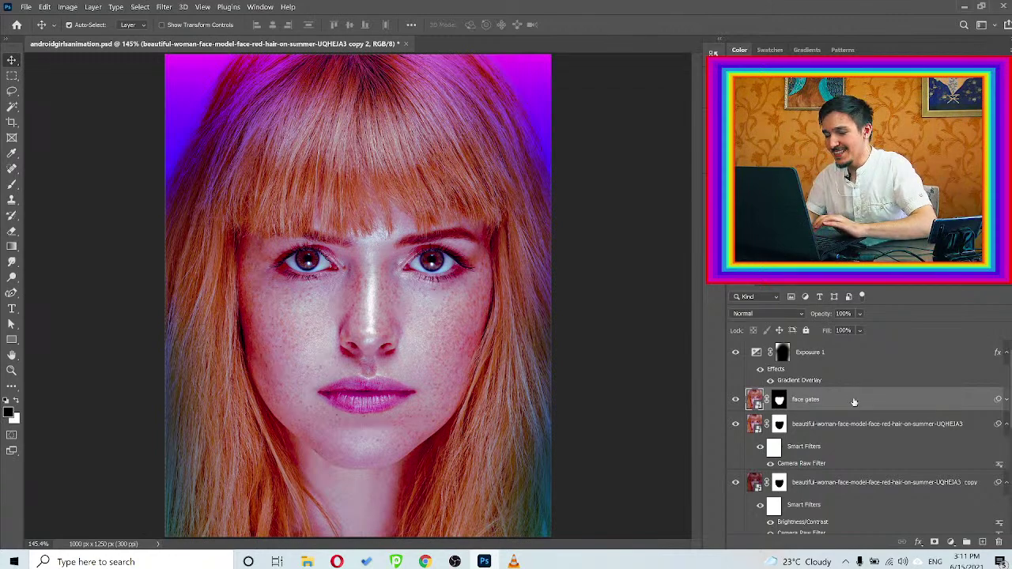
pyautogui.press('Return')
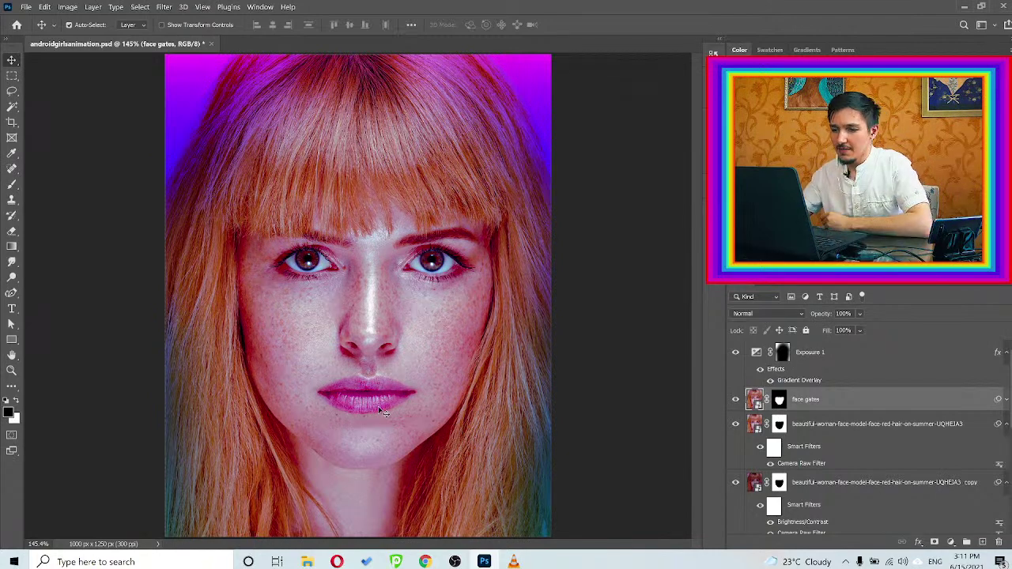
# Compare the portrait with the "face gates" layer hidden and shown
pyautogui.click(736, 399)
pyautogui.click(736, 399)
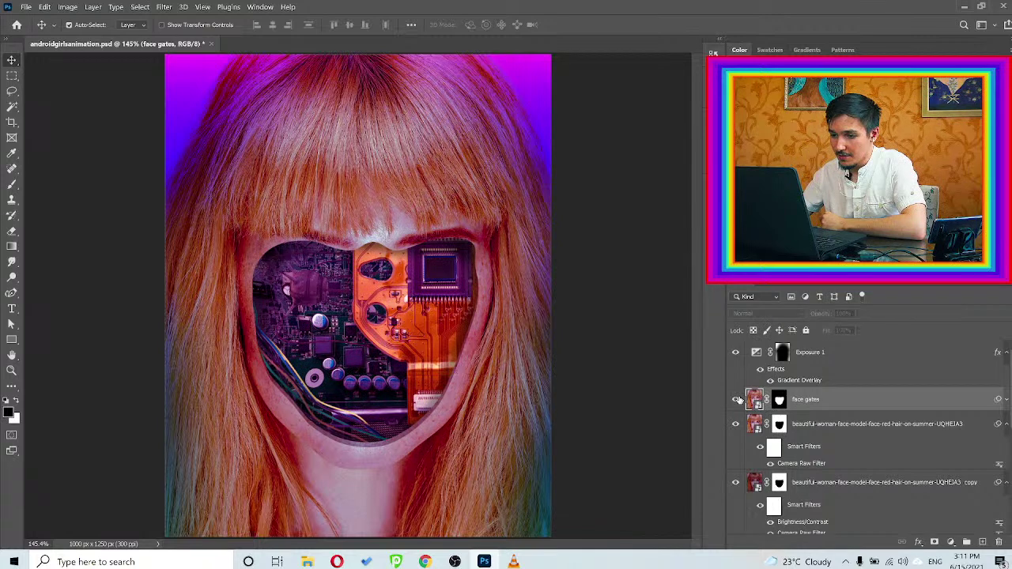
pyautogui.click(736, 399)
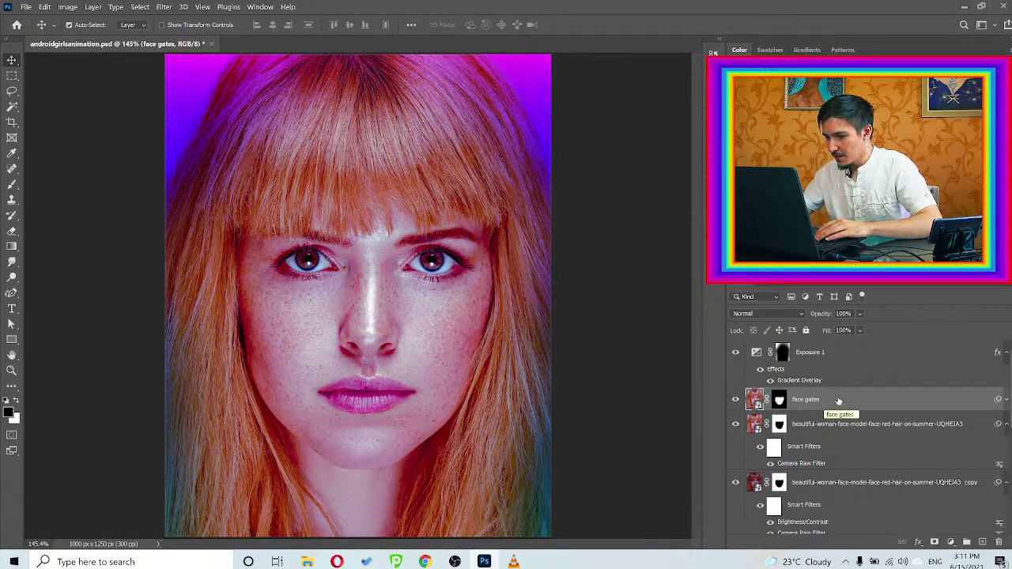
# Trace a Curvature Pen path down the centre of the face, from the fringe over the nose, lips and chin to the neck
pyautogui.moveTo(12, 293); pyautogui.dragTo(56, 316)
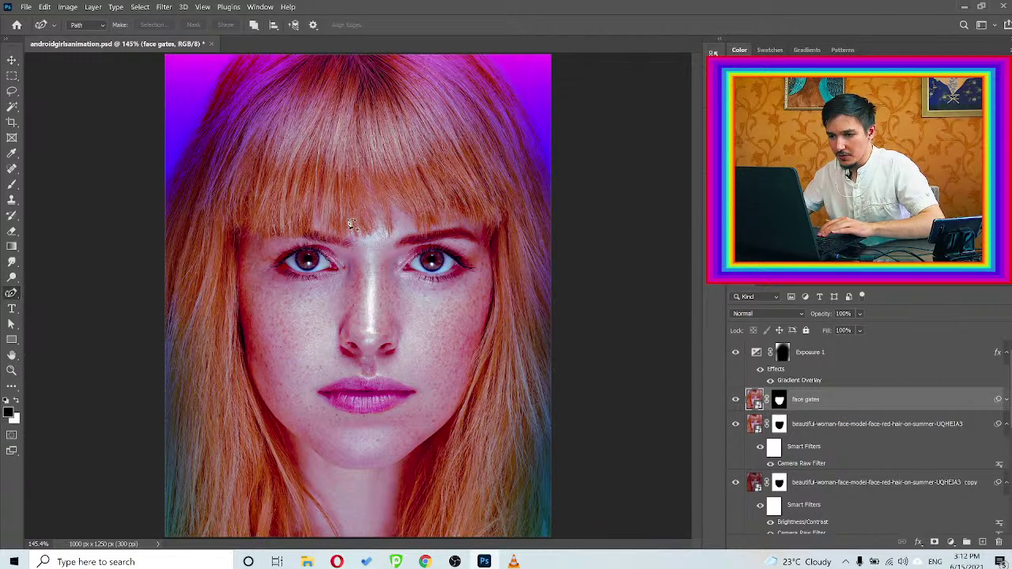
pyautogui.click(375, 194)
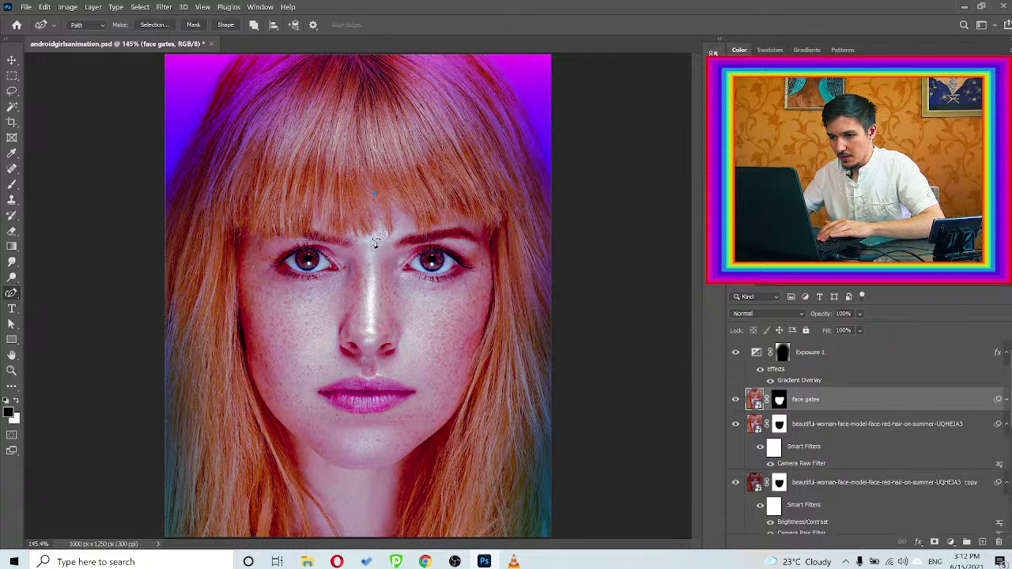
pyautogui.click(372, 240)
pyautogui.click(373, 276)
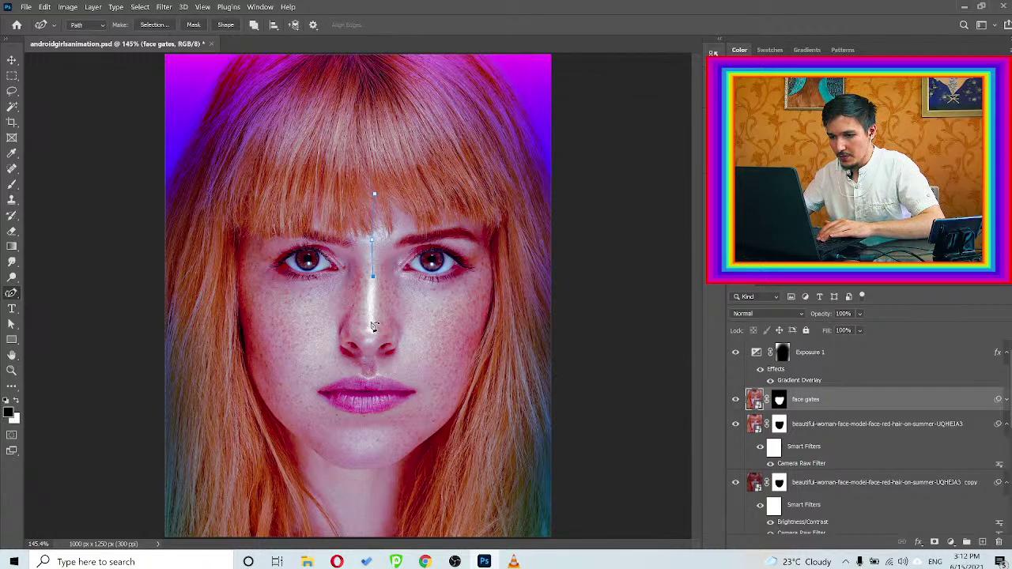
pyautogui.click(372, 320)
pyautogui.click(371, 338)
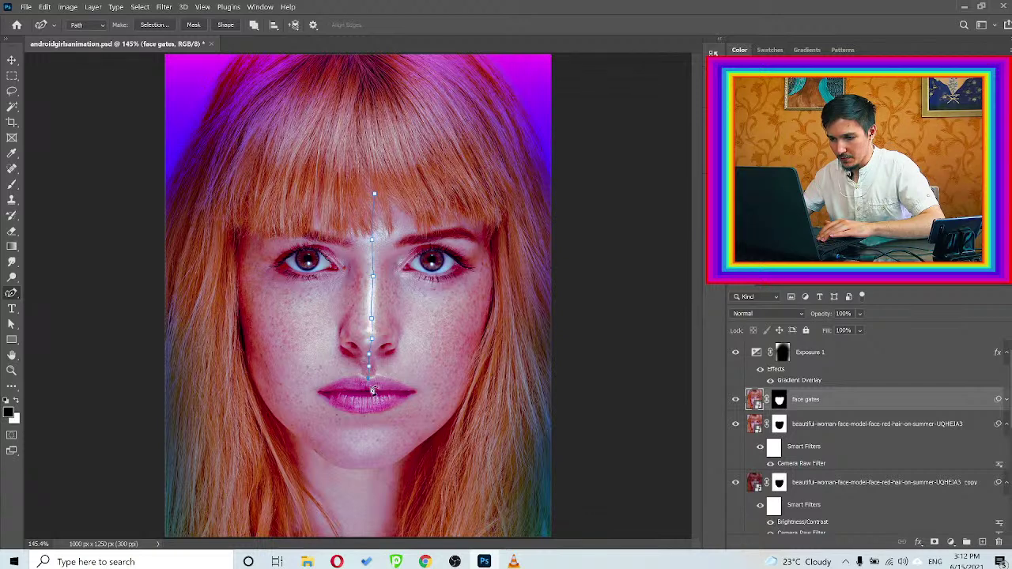
pyautogui.click(370, 383)
pyautogui.click(369, 389)
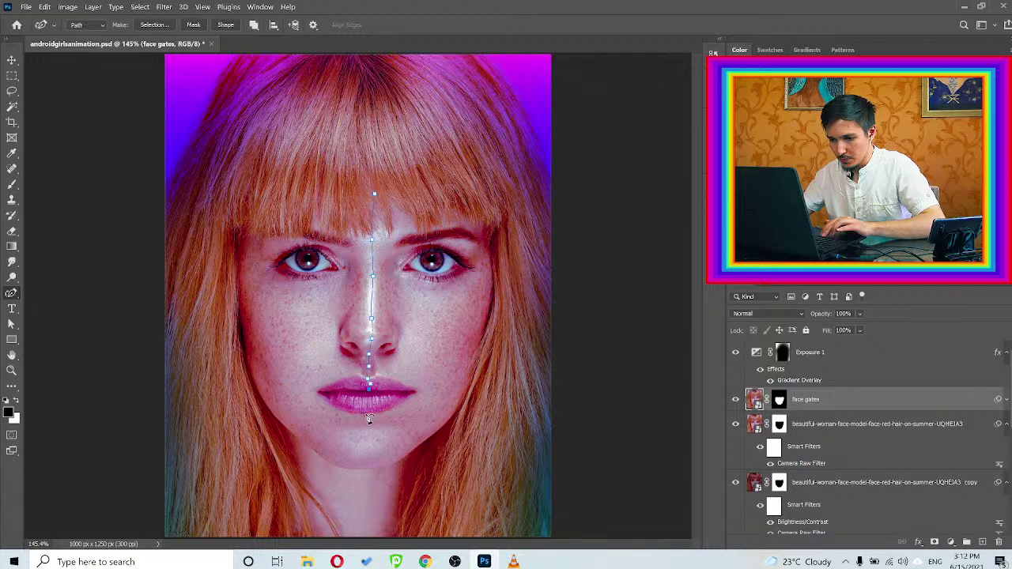
pyautogui.click(369, 404)
pyautogui.click(369, 412)
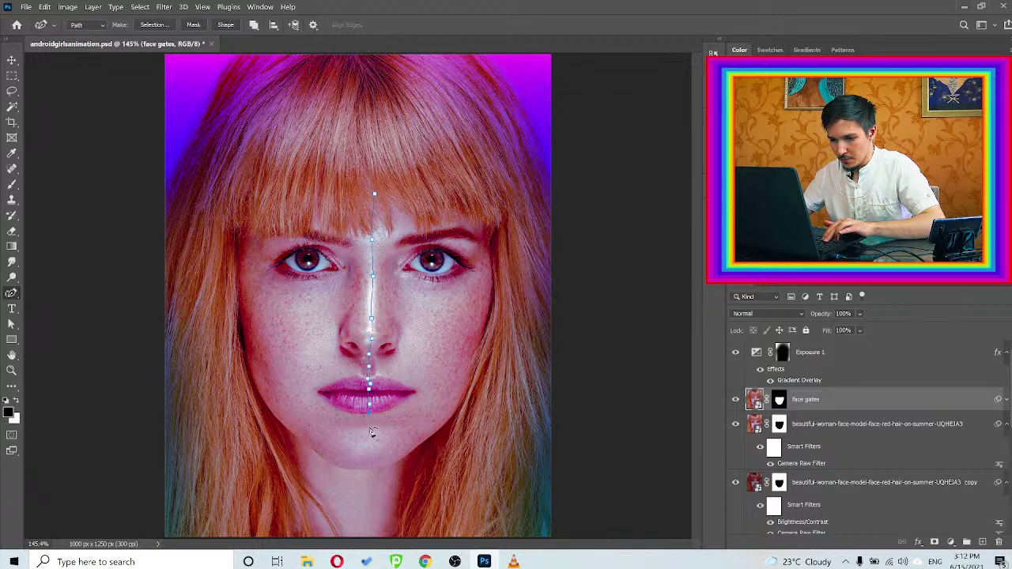
pyautogui.click(370, 428)
pyautogui.click(372, 448)
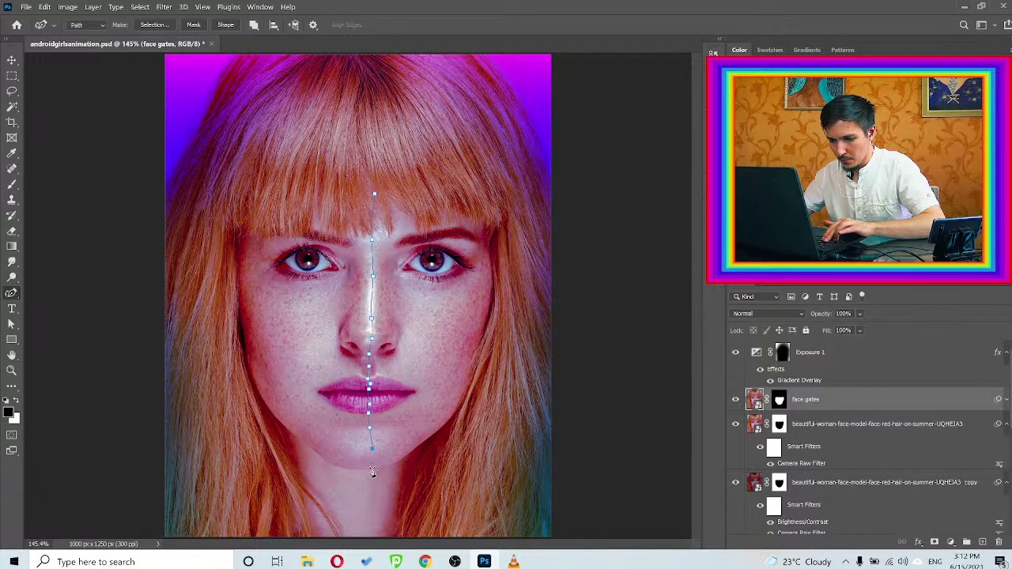
pyautogui.click(370, 468)
pyautogui.click(365, 503)
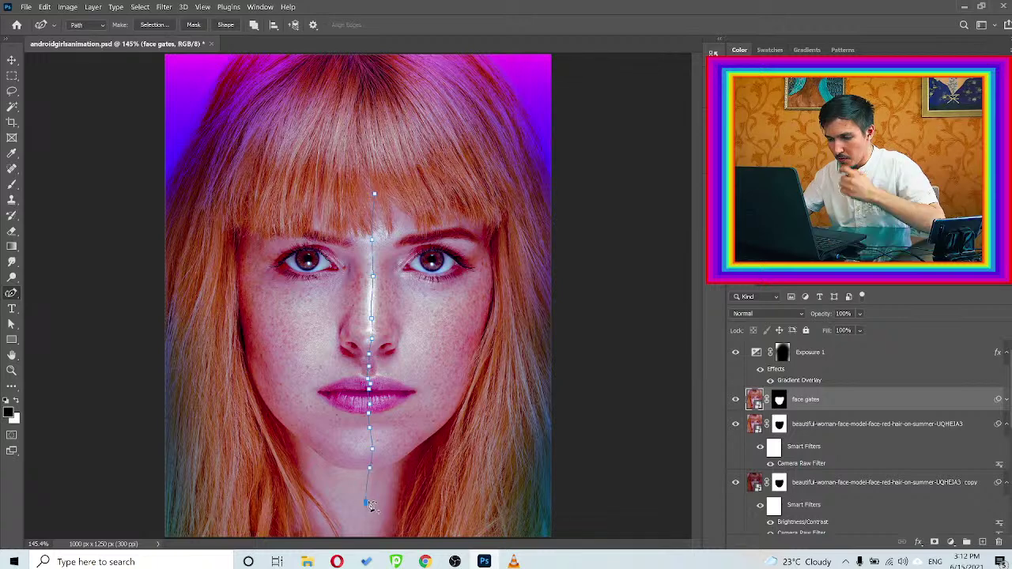
# Close the path around the right half of the face and convert it to a new anti-aliased selection with feather radius 0
pyautogui.click(515, 446)
pyautogui.click(549, 191)
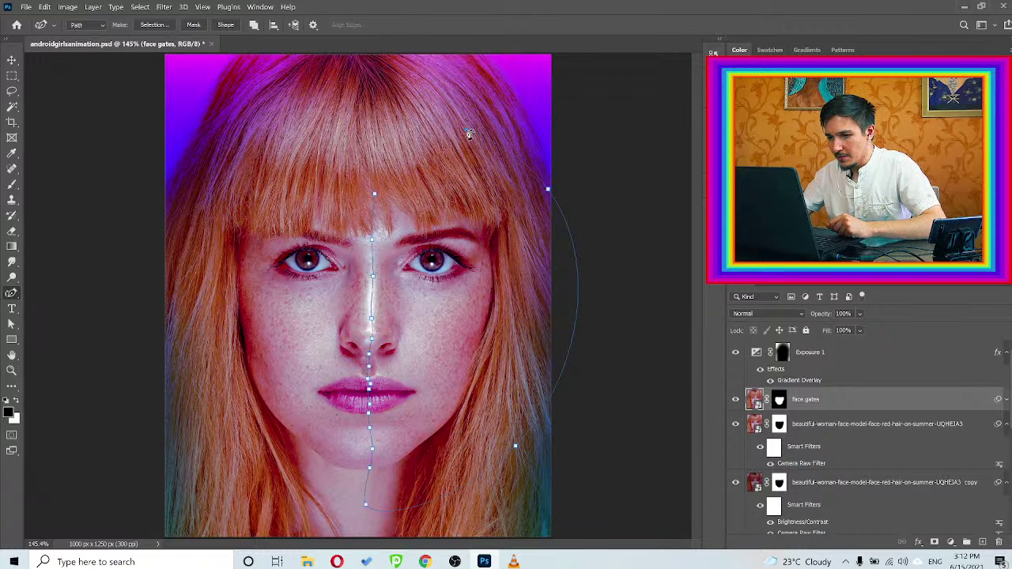
pyautogui.click(377, 197)
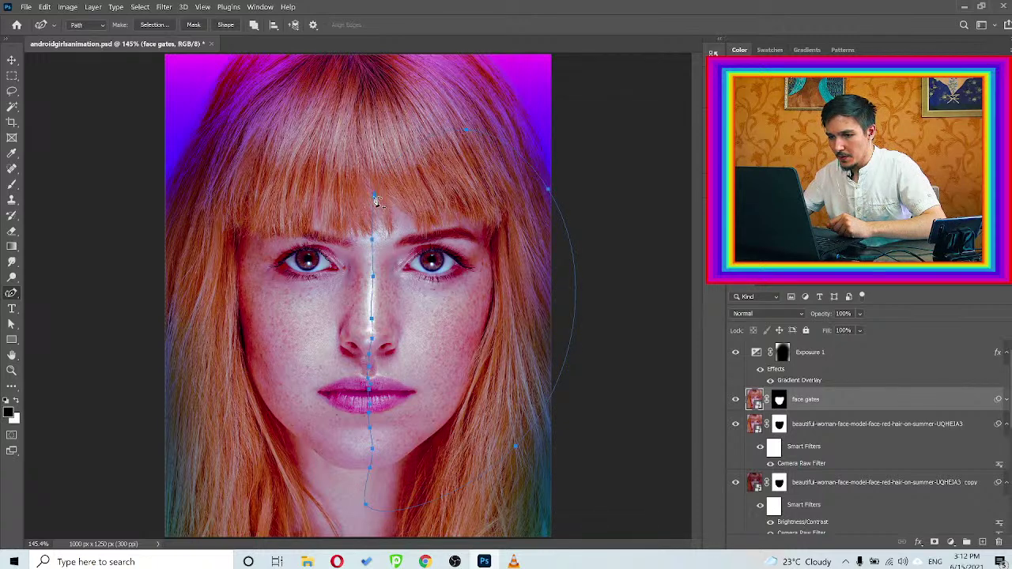
pyautogui.click(143, 25)
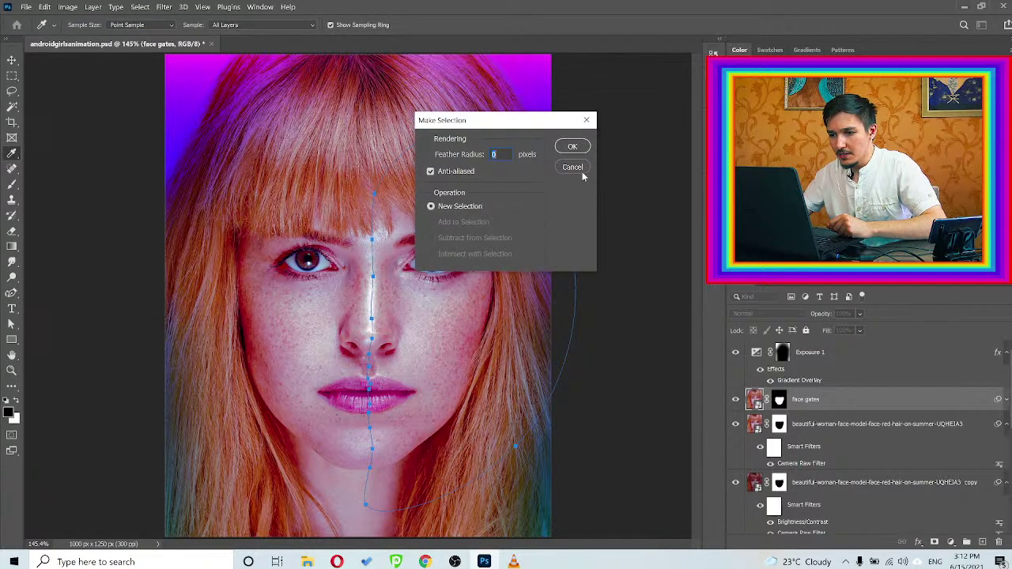
pyautogui.click(569, 143)
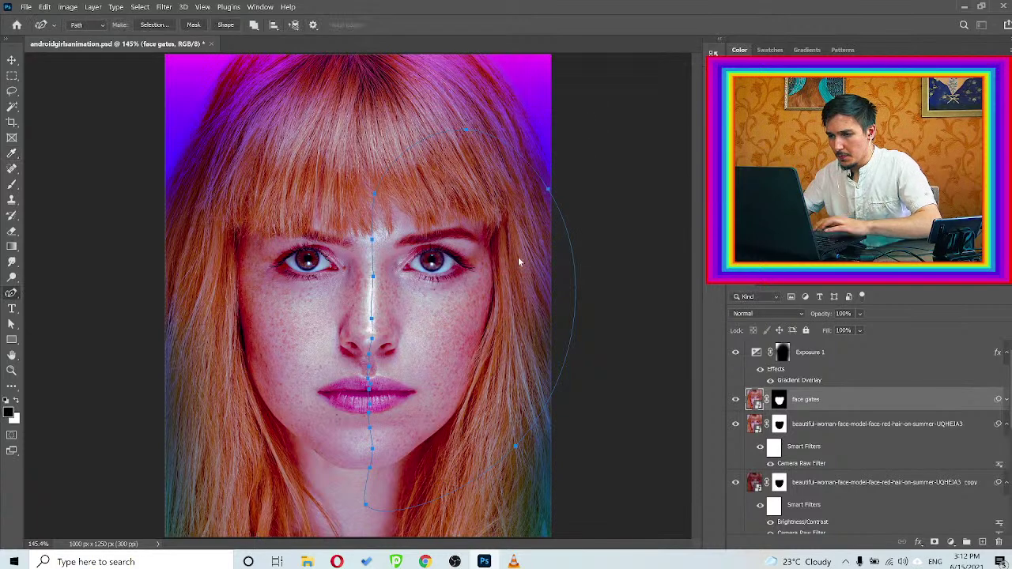
# Put the "face gates" layer in a new group and mask the group with the selection of the right face half
pyautogui.click(964, 543)
pyautogui.moveTo(795, 414); pyautogui.dragTo(807, 397)
pyautogui.click(807, 397)
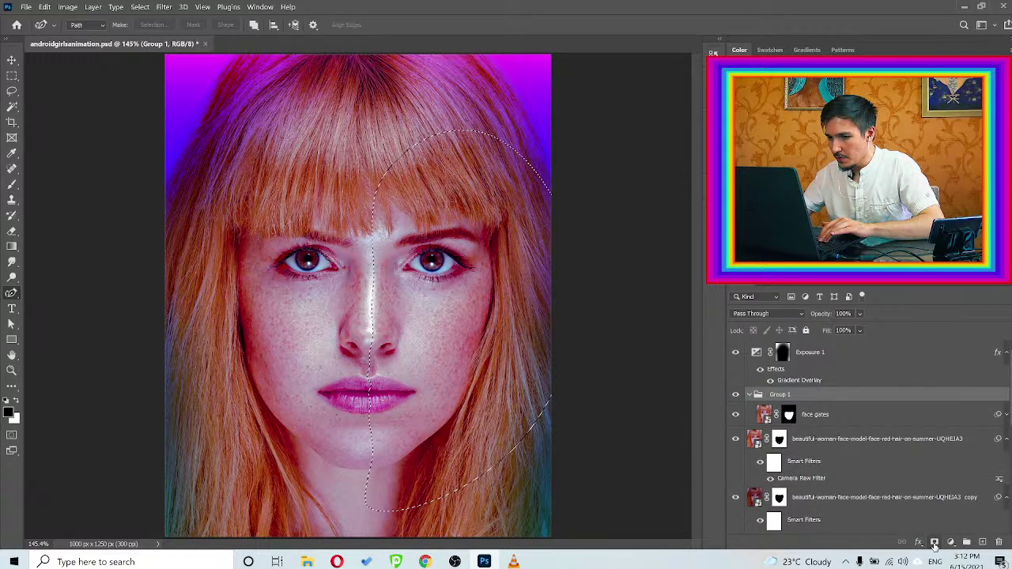
pyautogui.click(935, 542)
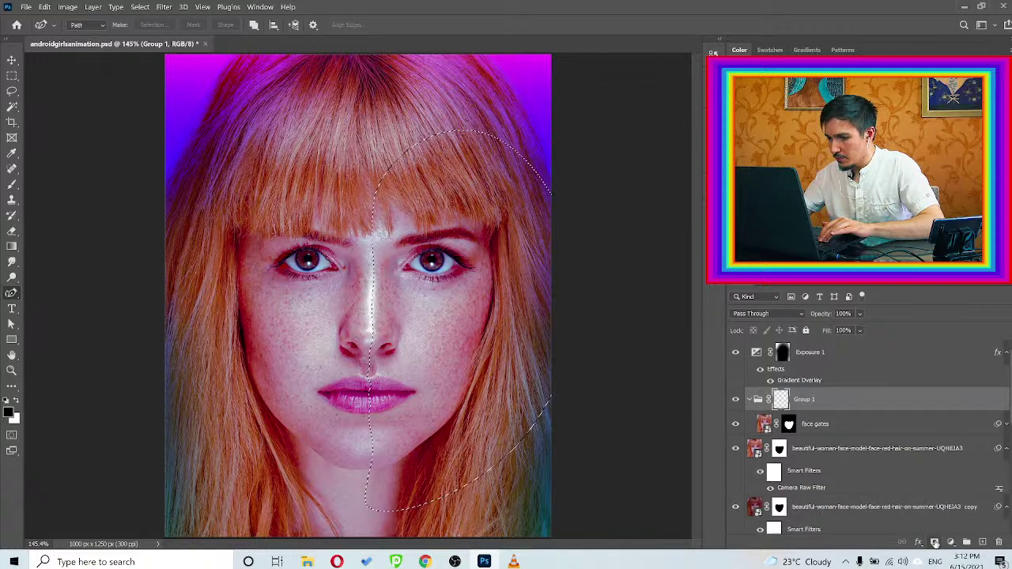
pyautogui.press('v')
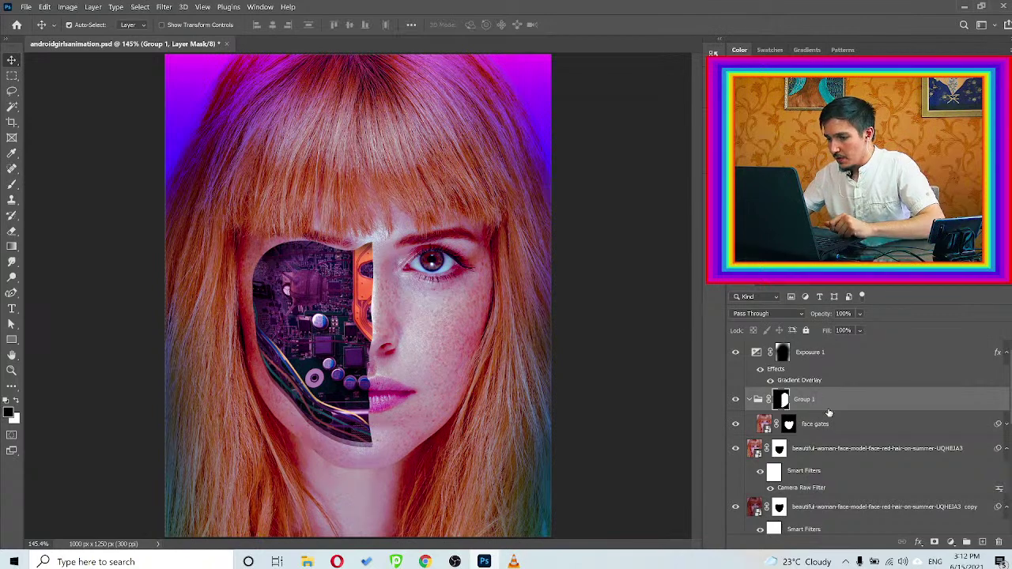
# Collapse the new masked group and rename it "right"
pyautogui.click(753, 401)
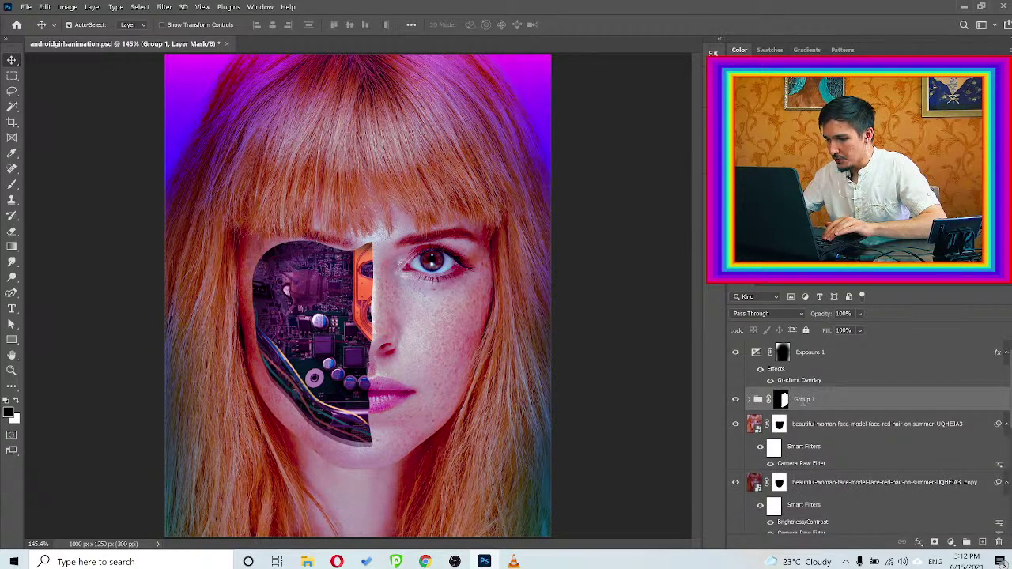
pyautogui.doubleClick(803, 400)
pyautogui.write('rgtht')
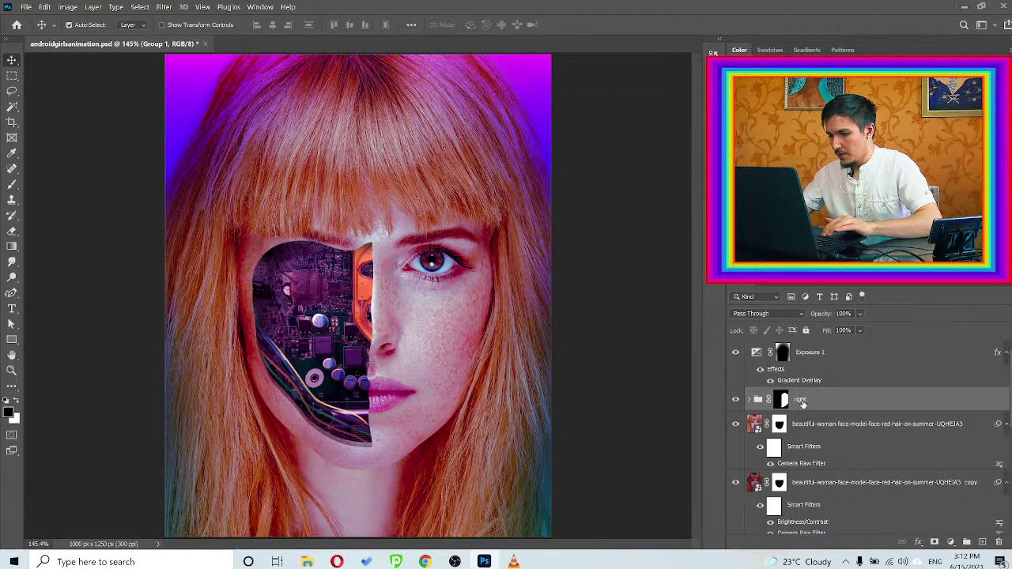
pyautogui.press('Return')
# Duplicate the "right" group as "left" and invert the copy's mask to reveal the opposite half of the face
pyautogui.hotkey('ctrl', 'j')
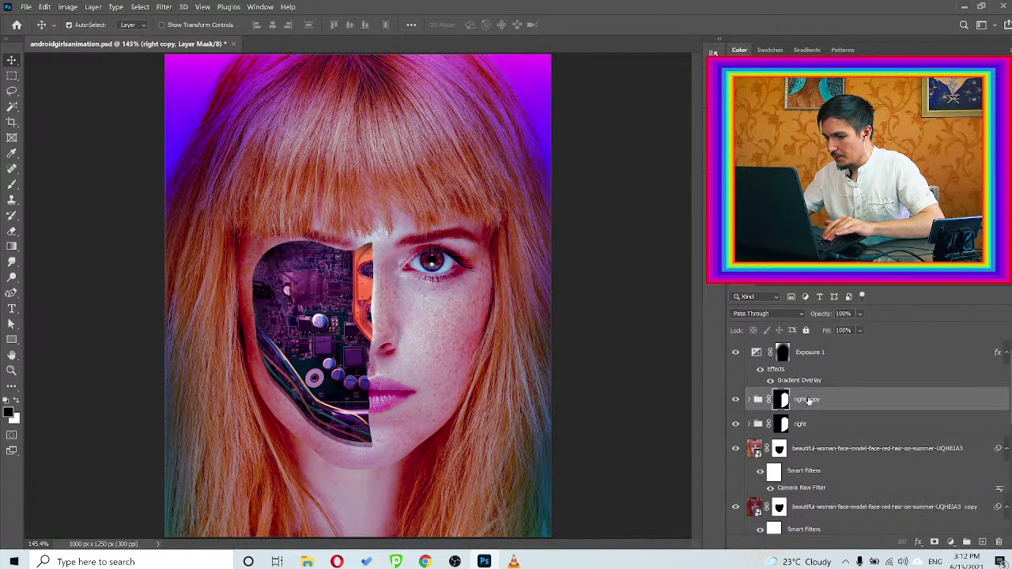
pyautogui.click(805, 401)
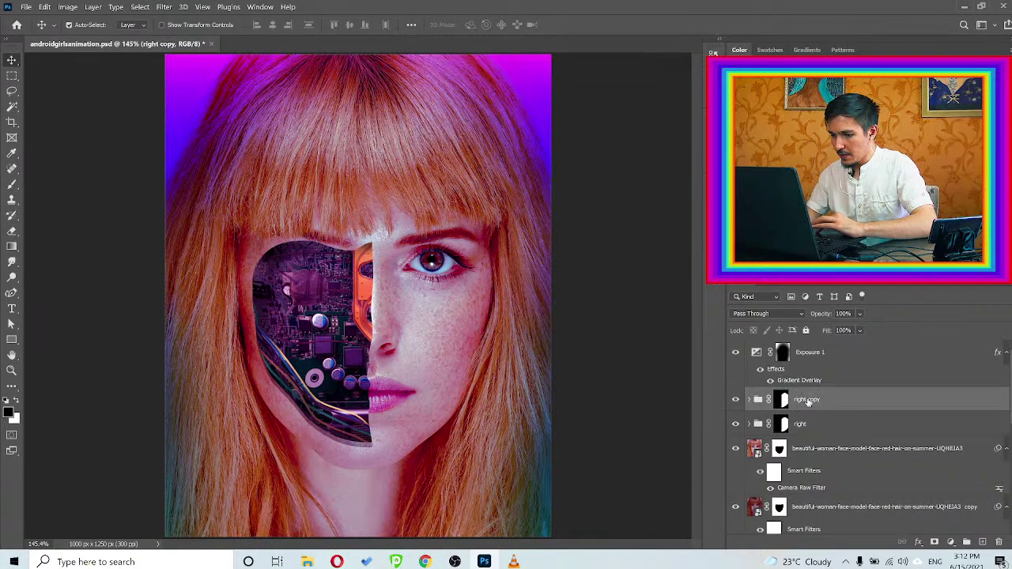
pyautogui.doubleClick(807, 399)
pyautogui.write('left')
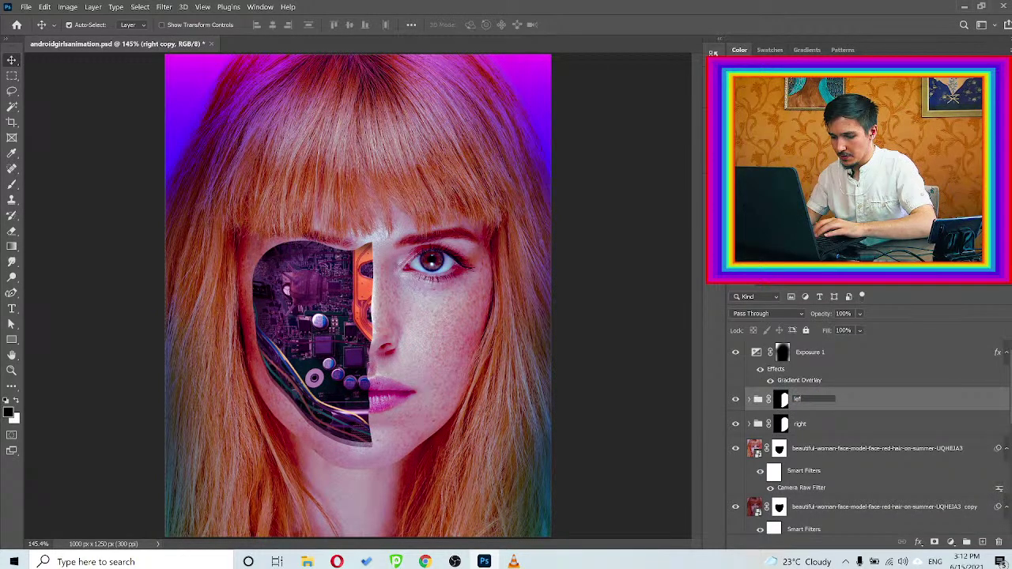
pyautogui.press('Return')
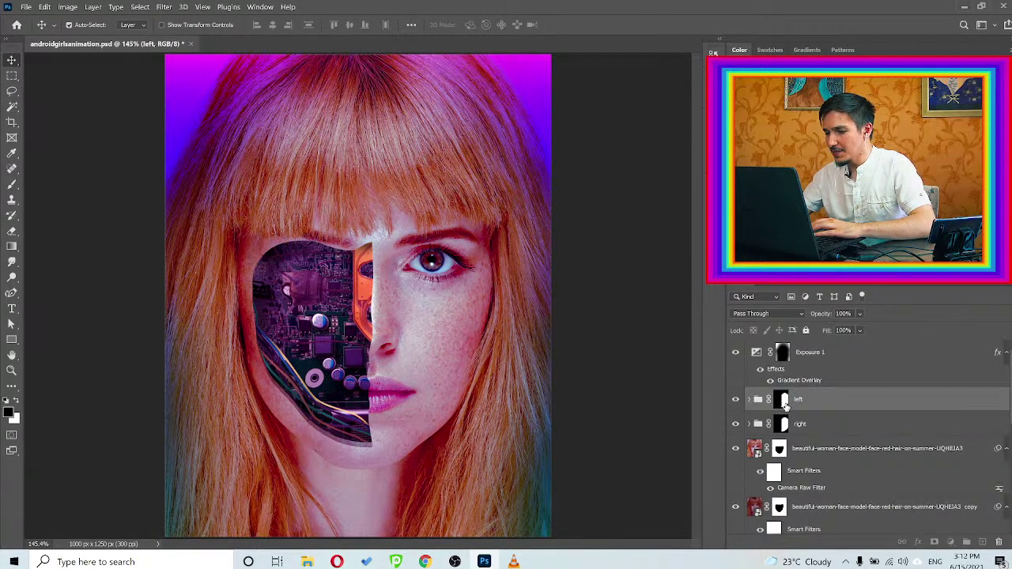
pyautogui.click(784, 403)
pyautogui.keyDown('shift'); pyautogui.click(784, 403); pyautogui.keyUp('shift')
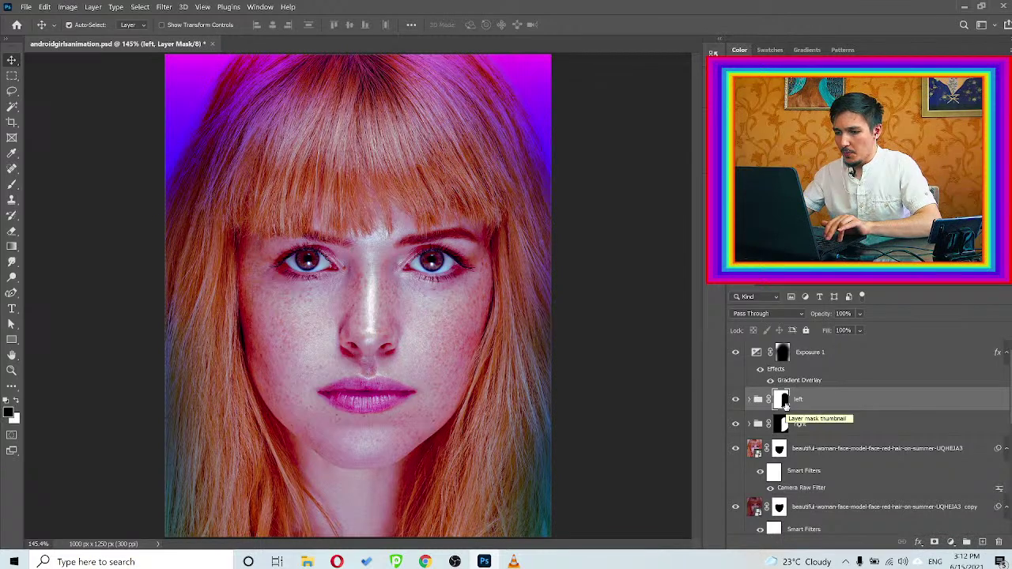
# Check that each face half is separate by hiding and showing the "right" and "left" groups in turn
pyautogui.click(736, 425)
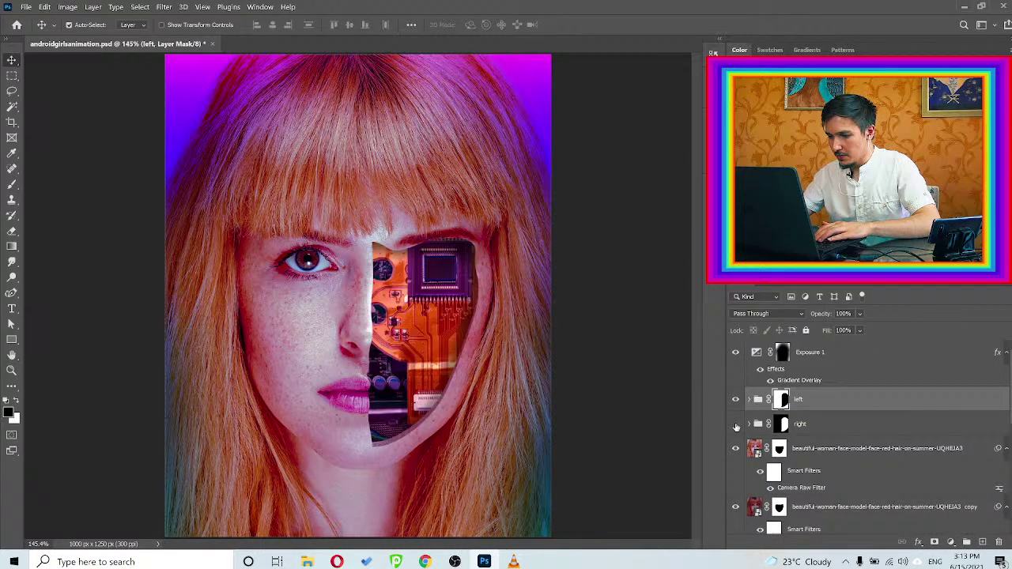
pyautogui.click(735, 400)
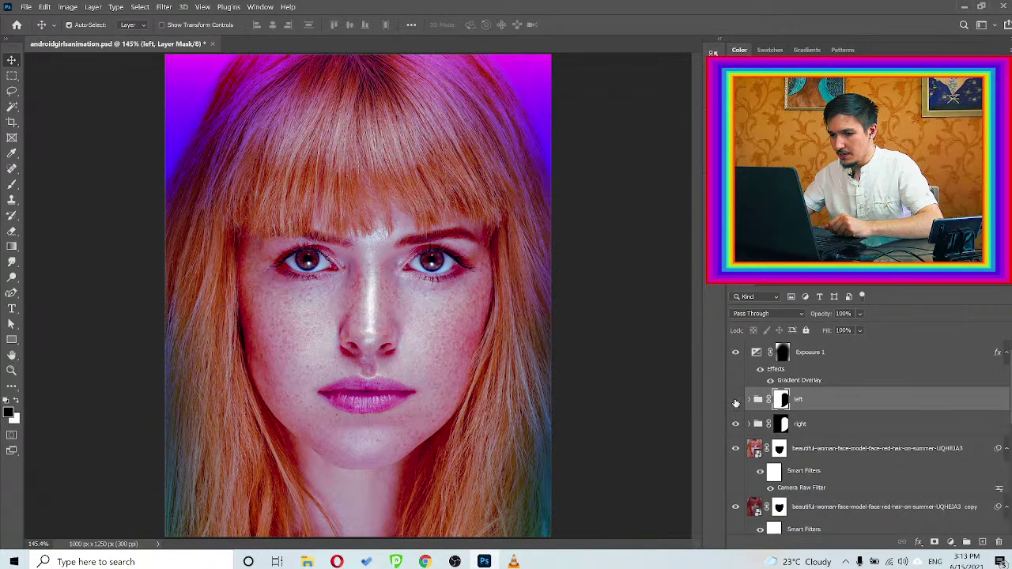
pyautogui.click(736, 401)
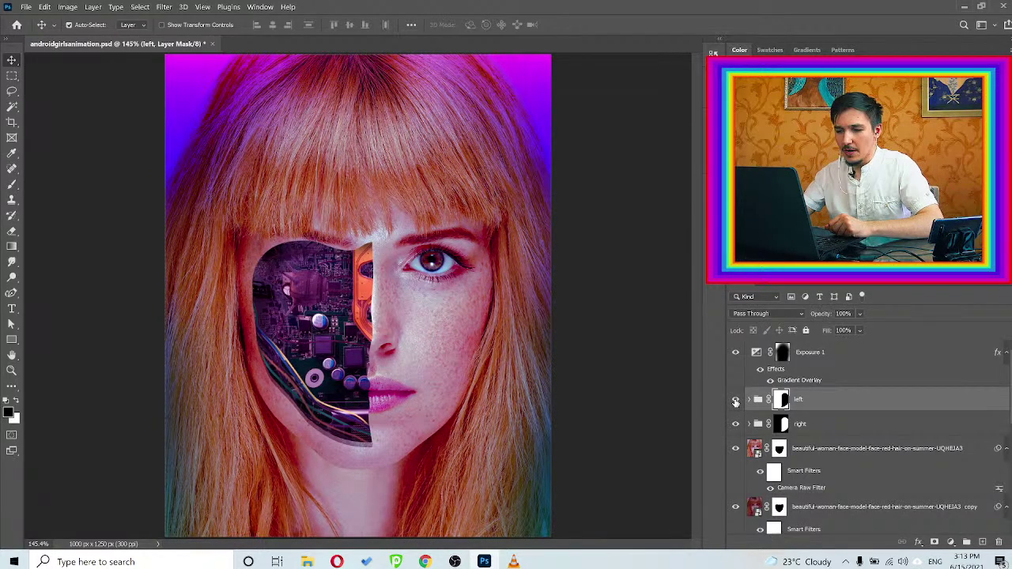
pyautogui.click(735, 400)
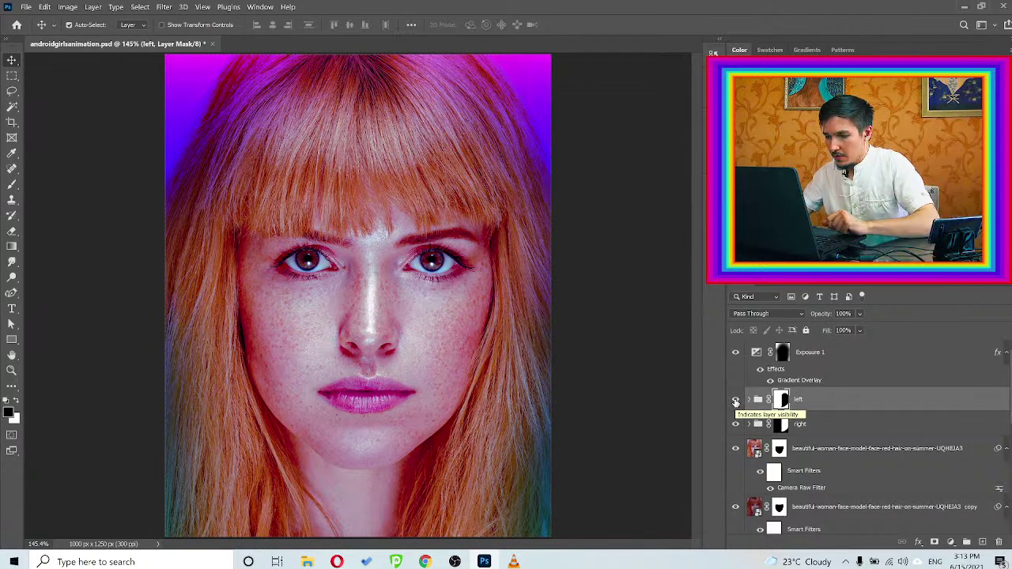
pyautogui.click(735, 401)
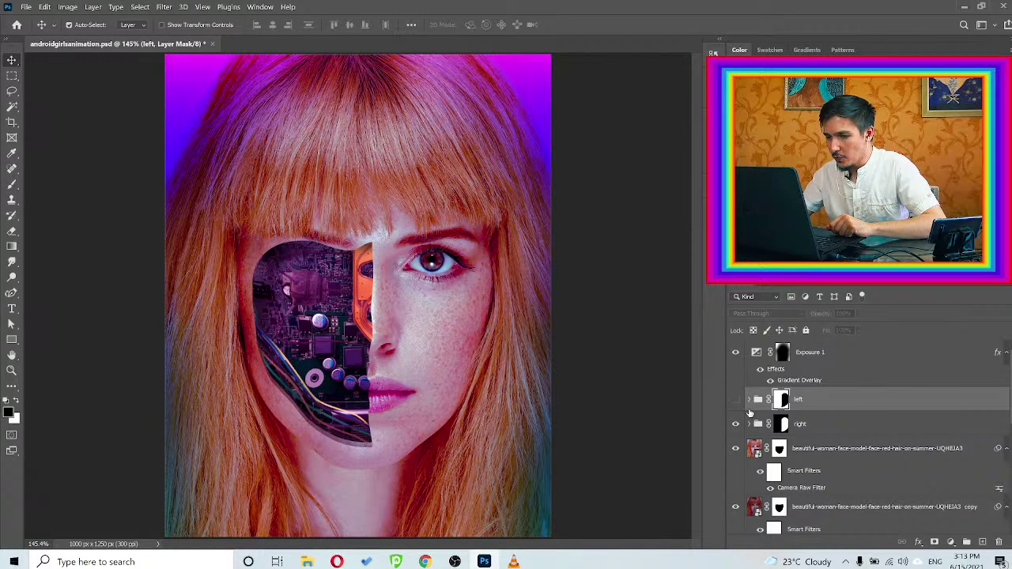
# Examine the cut edge along the nose and lips up close with the "left" and "right" groups alternately hidden, leaving "left" hidden
pyautogui.hotkey('ctrl', 'space')
pyautogui.moveTo(383, 316); pyautogui.dragTo(400, 282)
pyautogui.scroll(-2, 412, 284)
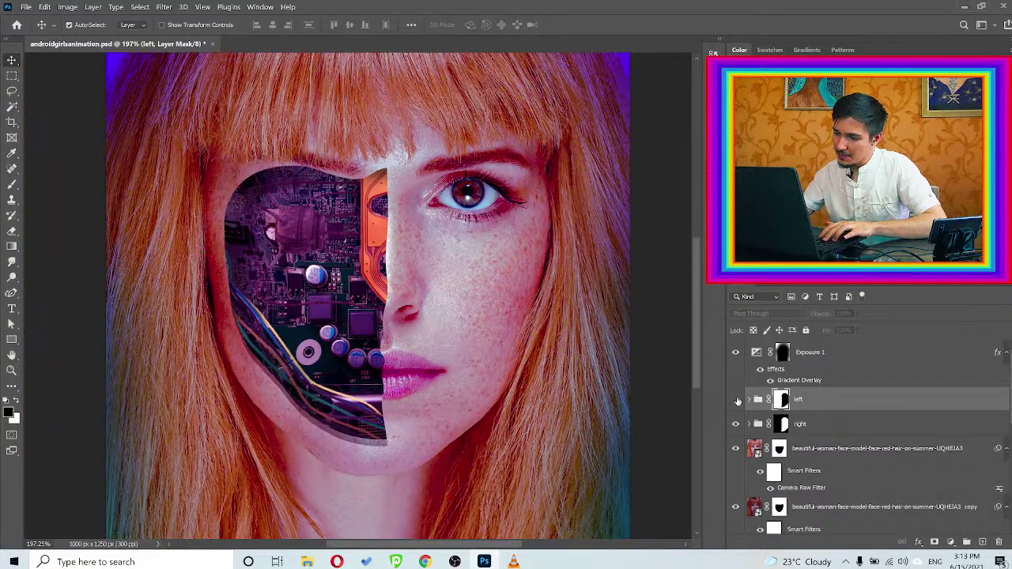
pyautogui.click(737, 402)
pyautogui.click(736, 425)
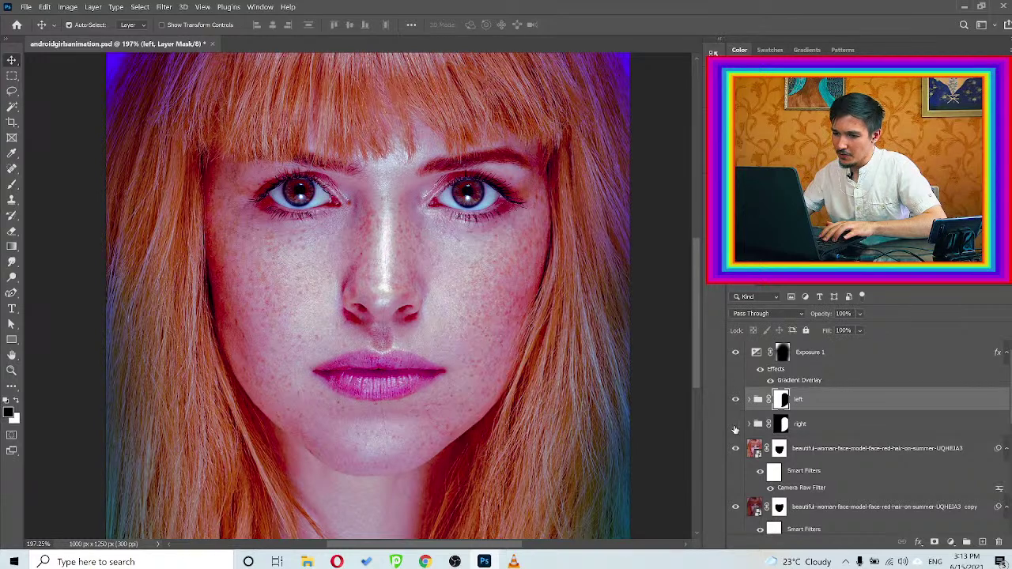
pyautogui.click(735, 425)
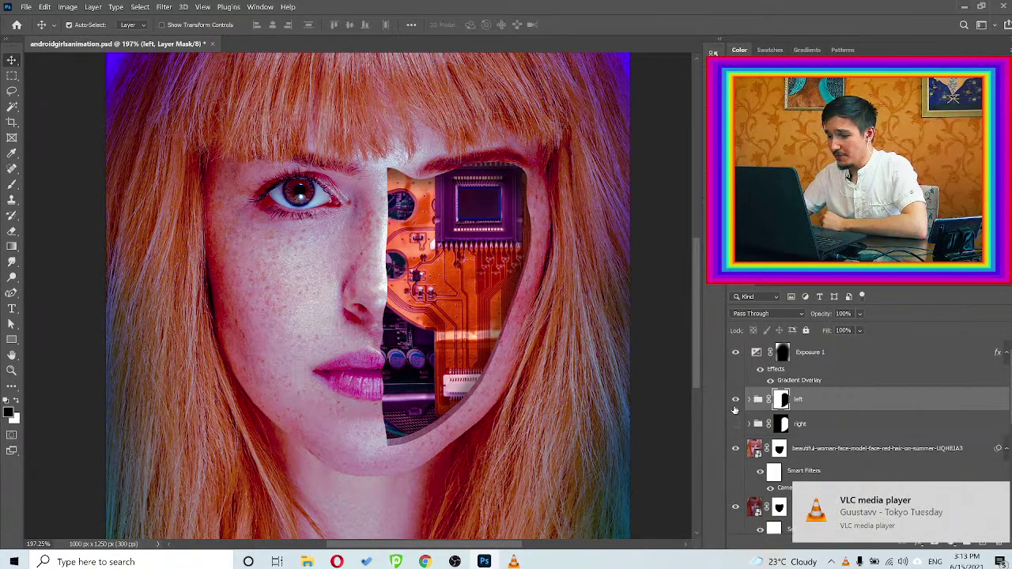
pyautogui.click(735, 424)
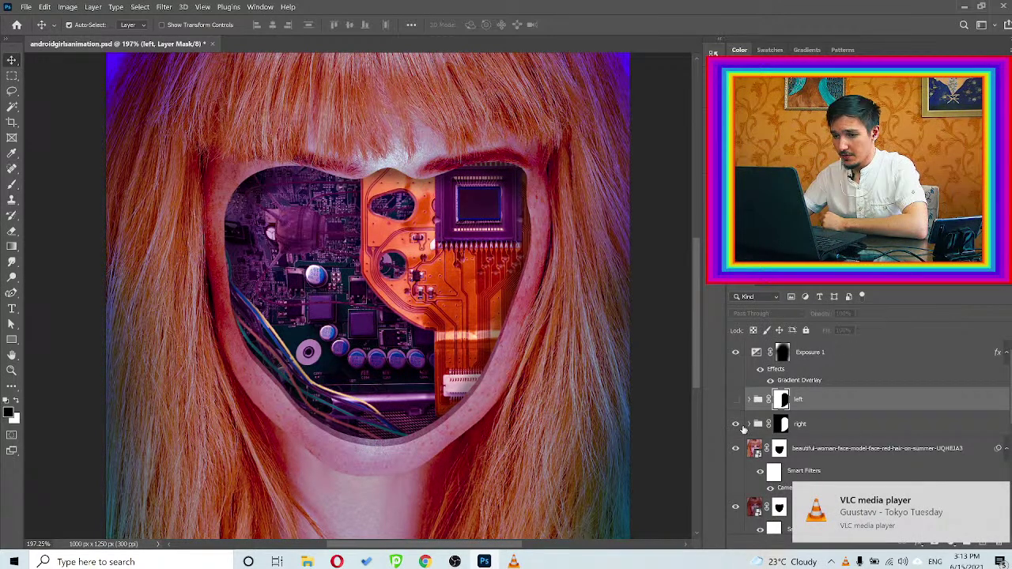
pyautogui.click(735, 399)
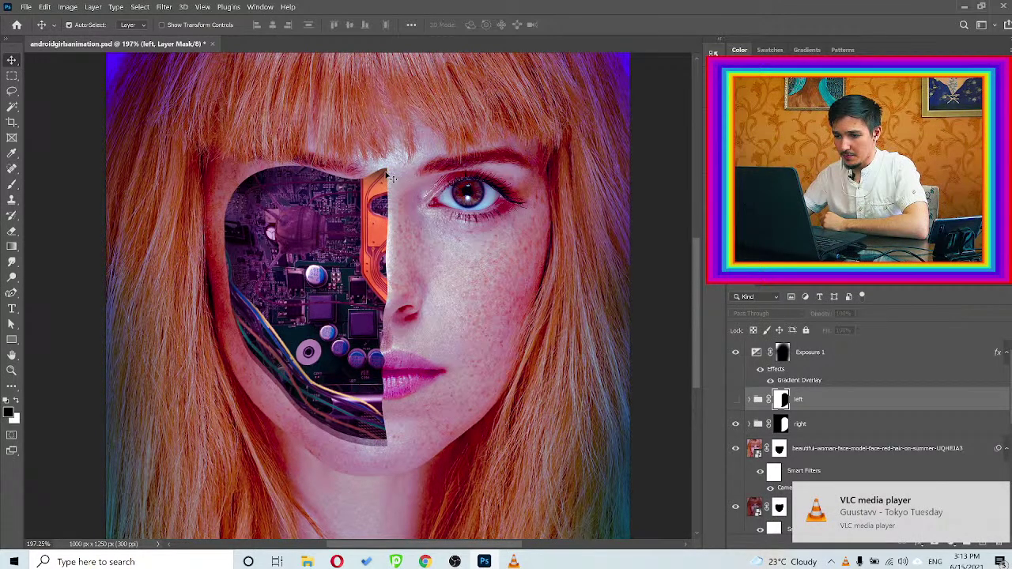
pyautogui.scroll(-1, 374, 277)
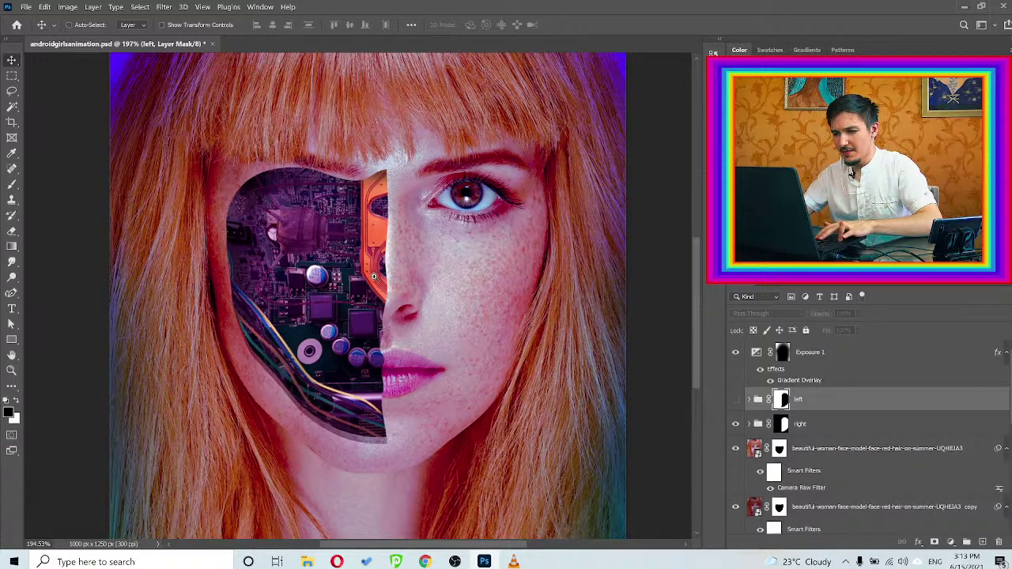
# Show the "left" group again, hide the "right" group, and save the document
pyautogui.scroll(-5, 373, 277)
pyautogui.scroll(2, 367, 274)
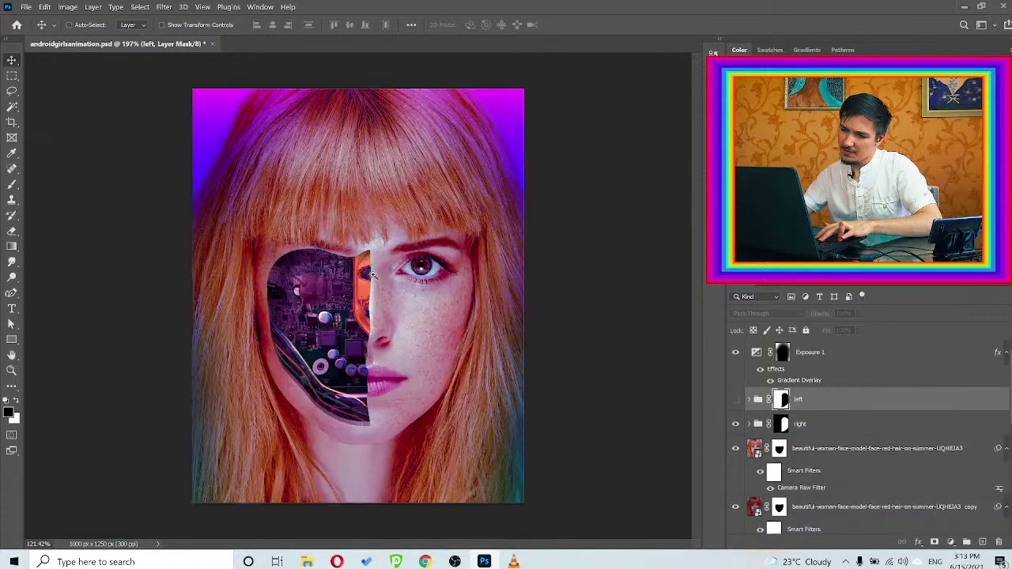
pyautogui.scroll(1, 374, 274)
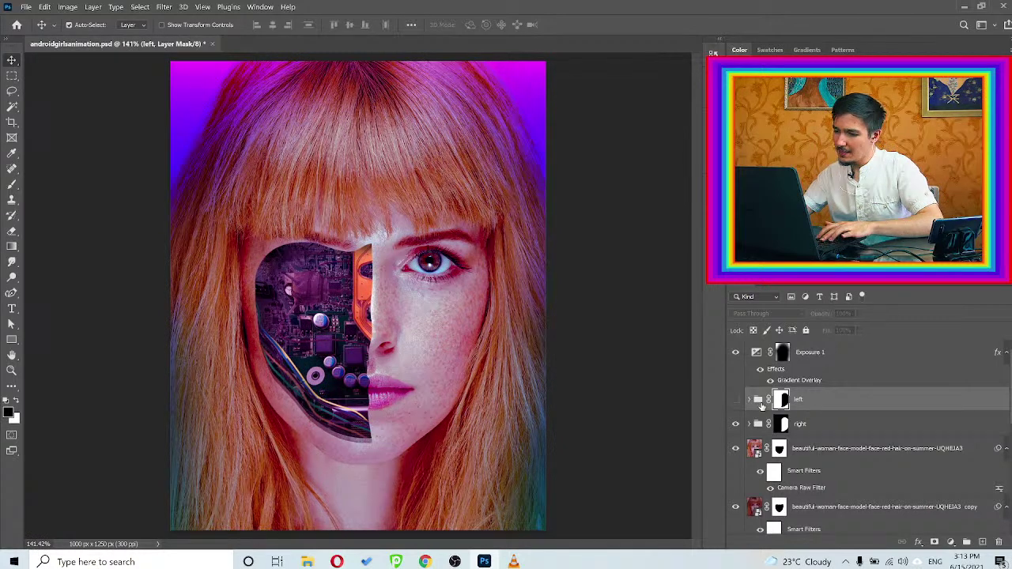
pyautogui.click(735, 399)
pyautogui.click(735, 424)
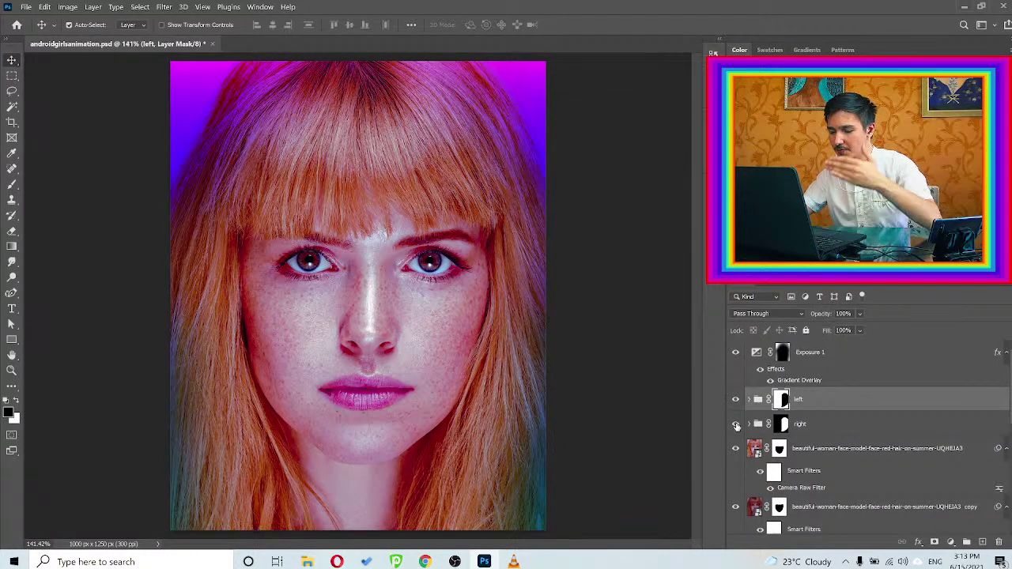
pyautogui.click(735, 424)
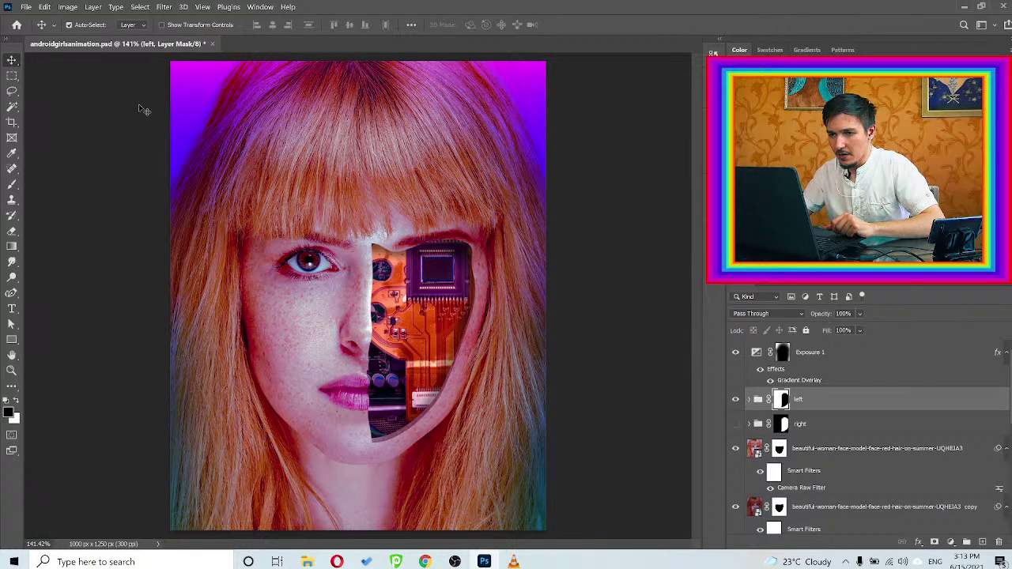
pyautogui.hotkey('ctrl', 's')
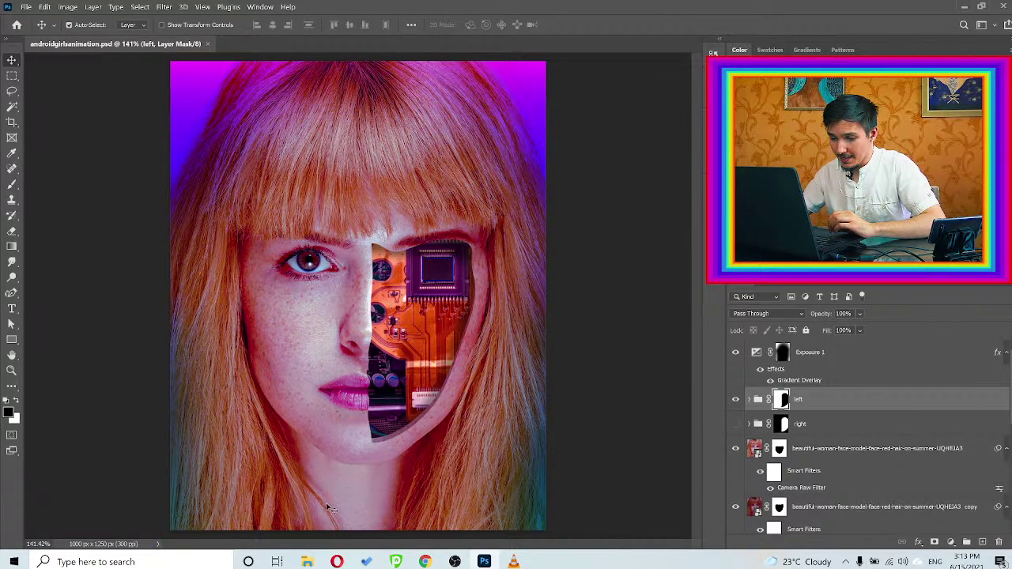
# Switch to the Opera browser and search Envato Elements for "robot" in the 3D category
pyautogui.click(336, 561)
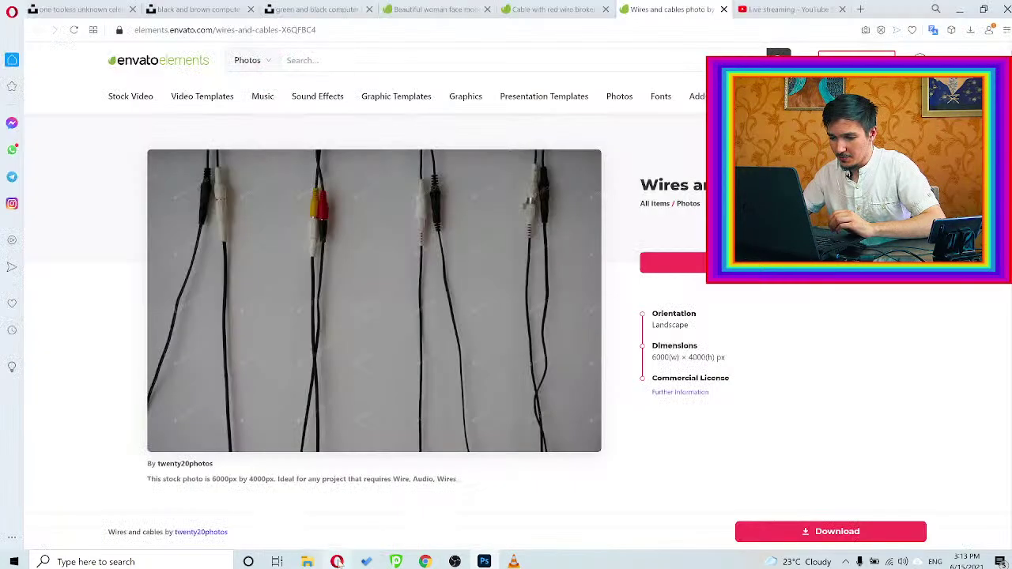
pyautogui.click(262, 68)
pyautogui.click(258, 398)
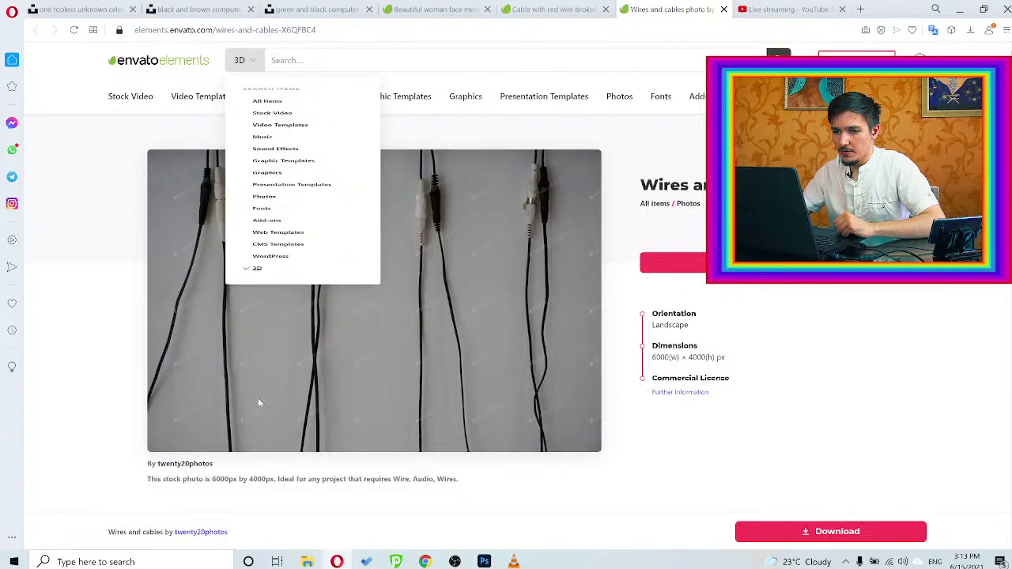
pyautogui.click(321, 63)
pyautogui.write('robot')
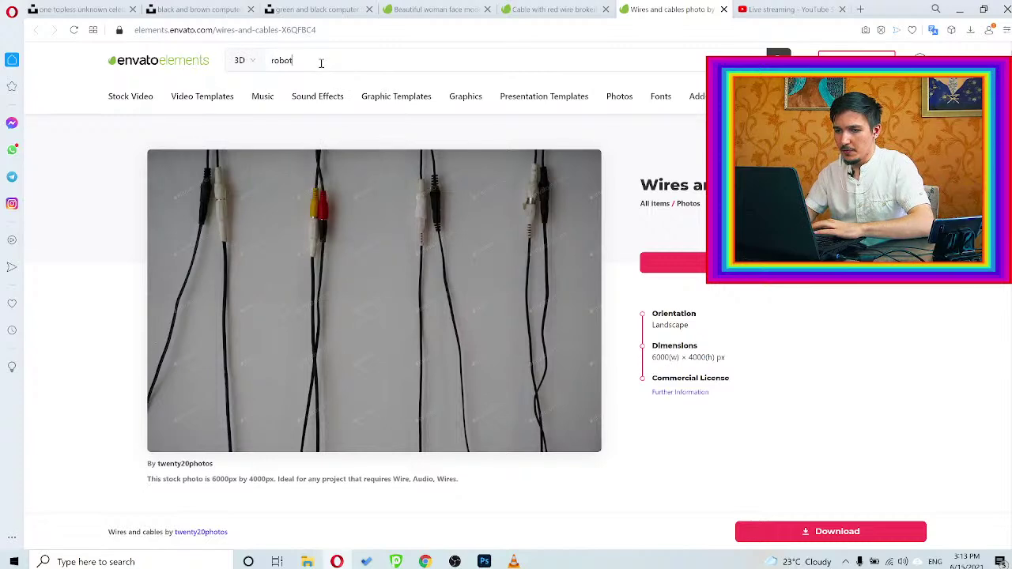
pyautogui.press('Return')
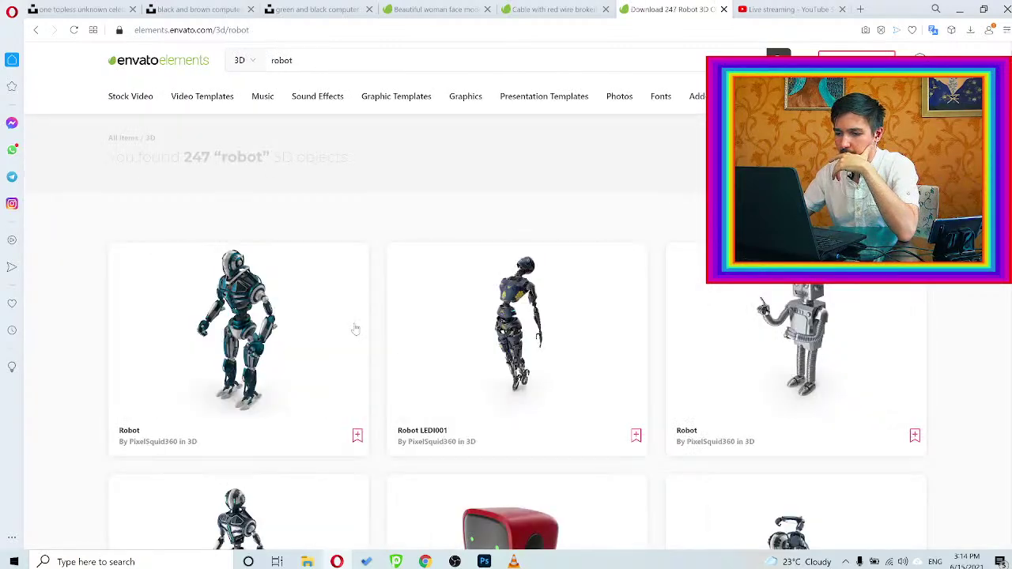
# Look through the robot models, and refine the 3D search to "robot hand"
pyautogui.scroll(-3, 424, 338)
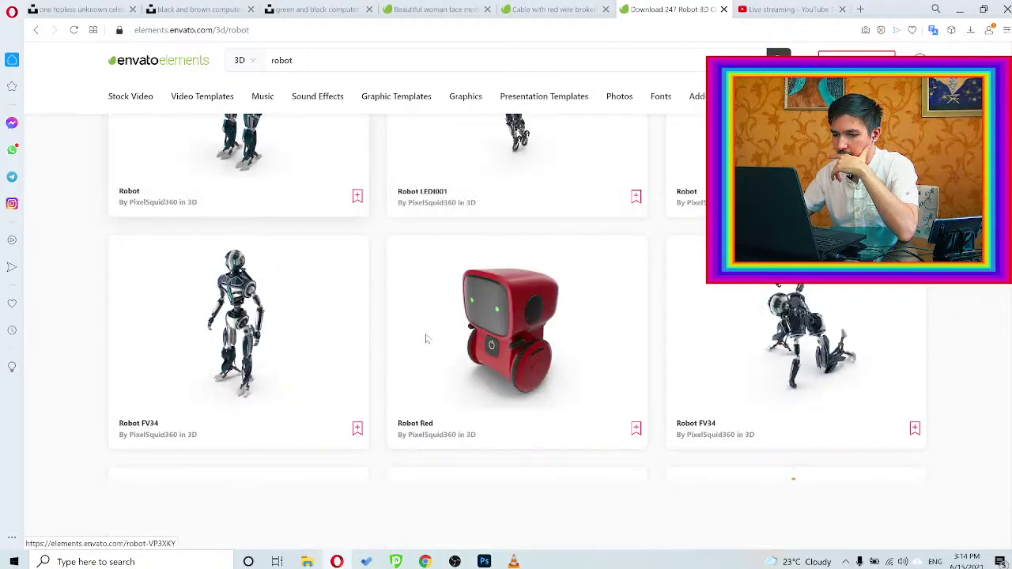
pyautogui.scroll(-1, 425, 338)
pyautogui.scroll(-3, 424, 342)
pyautogui.scroll(7, 425, 343)
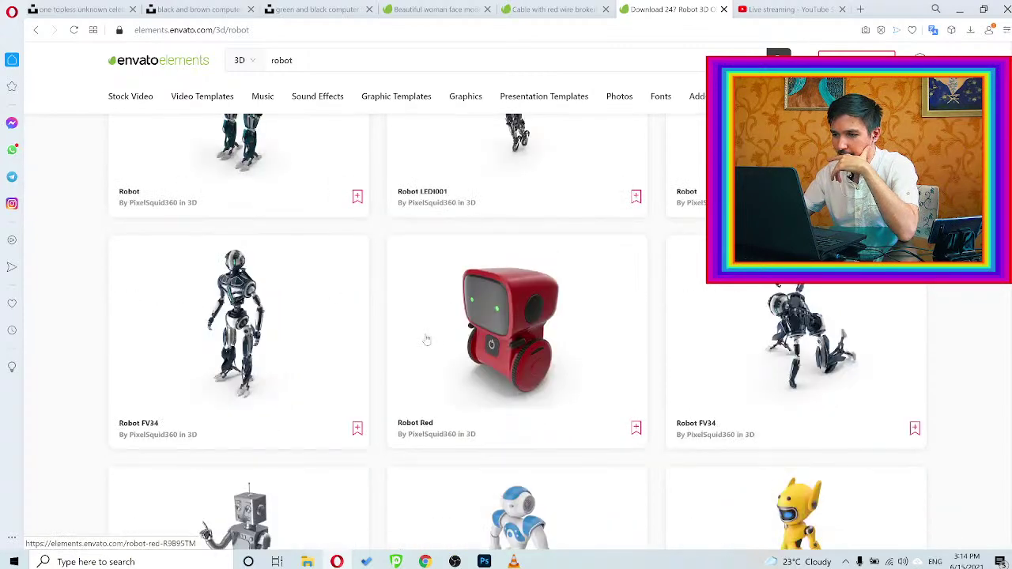
pyautogui.click(307, 60)
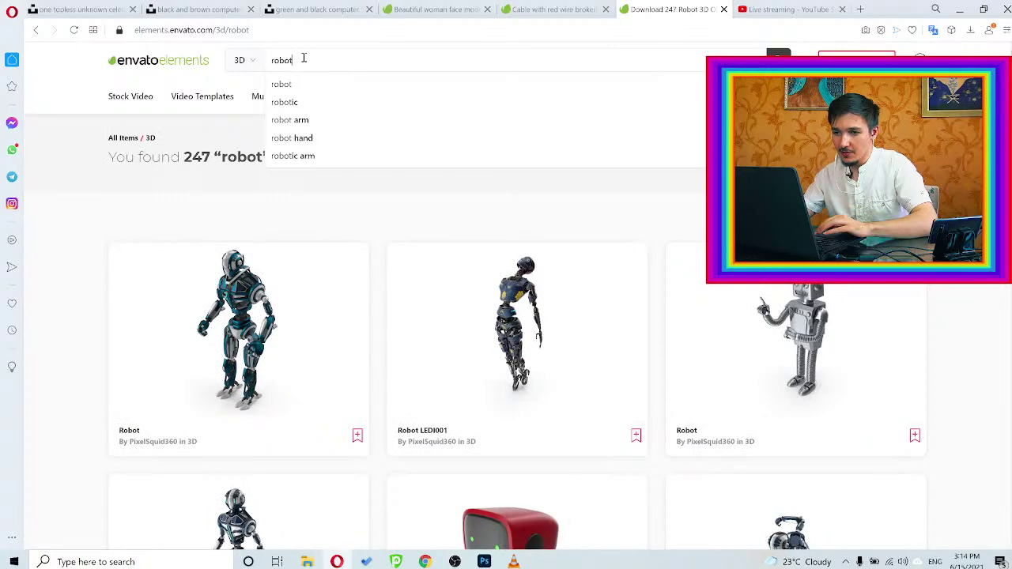
pyautogui.write('hand')
pyautogui.press('Return')
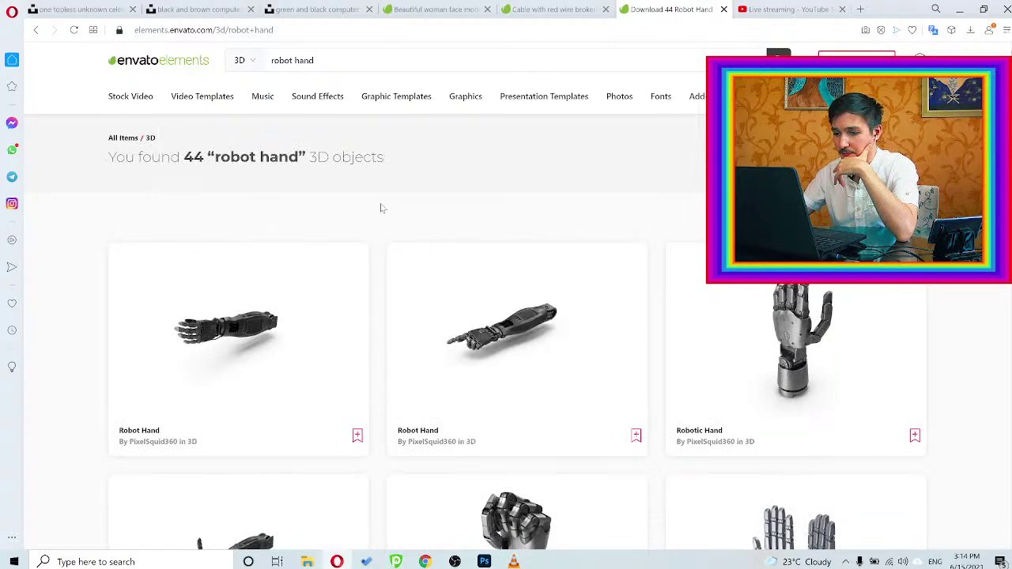
# Open the first Robot Hand result, the dark open-fingered arm, in a new browser tab
pyautogui.scroll(-2, 371, 214)
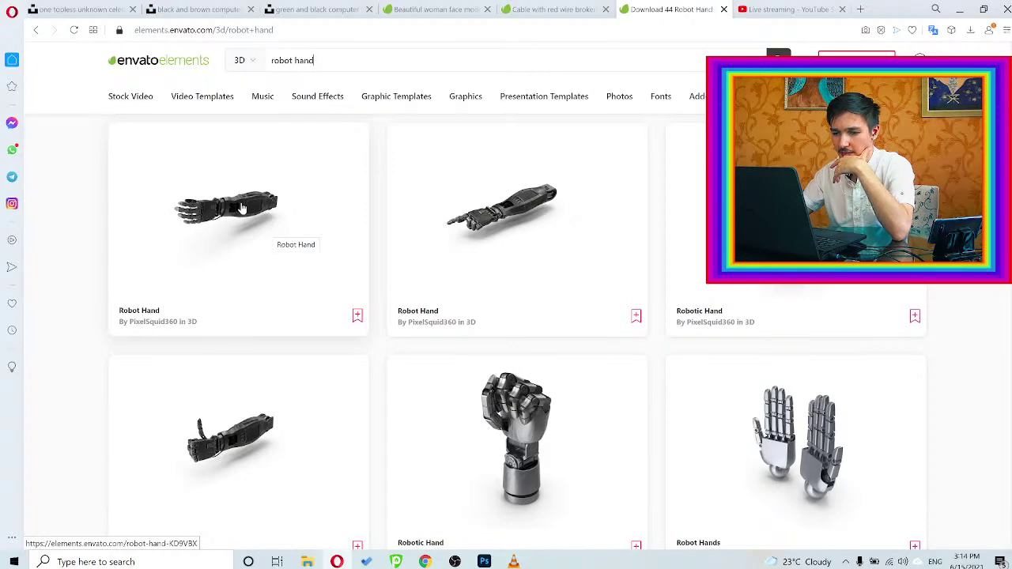
pyautogui.middleClick(242, 208)
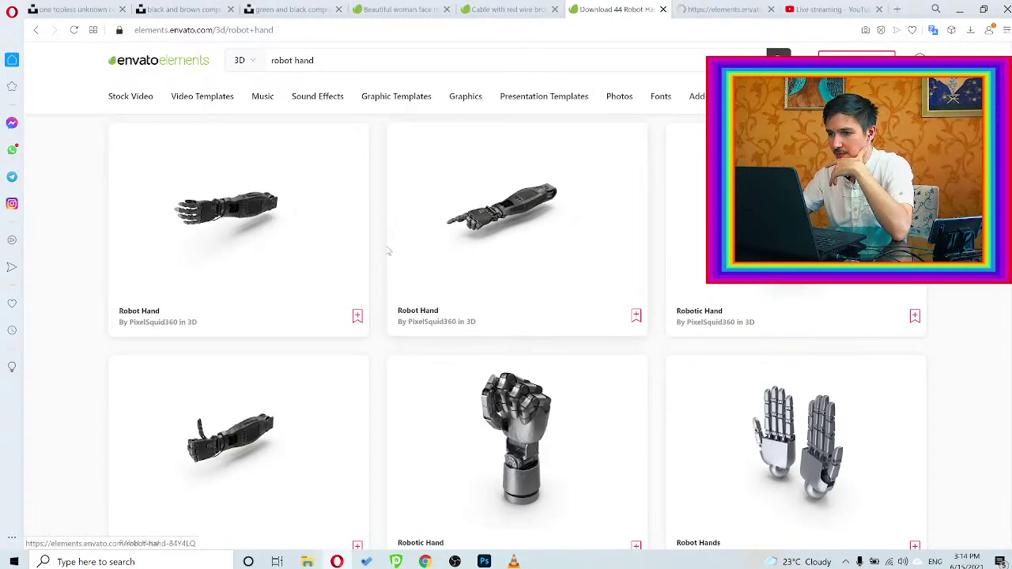
pyautogui.scroll(-1, 388, 251)
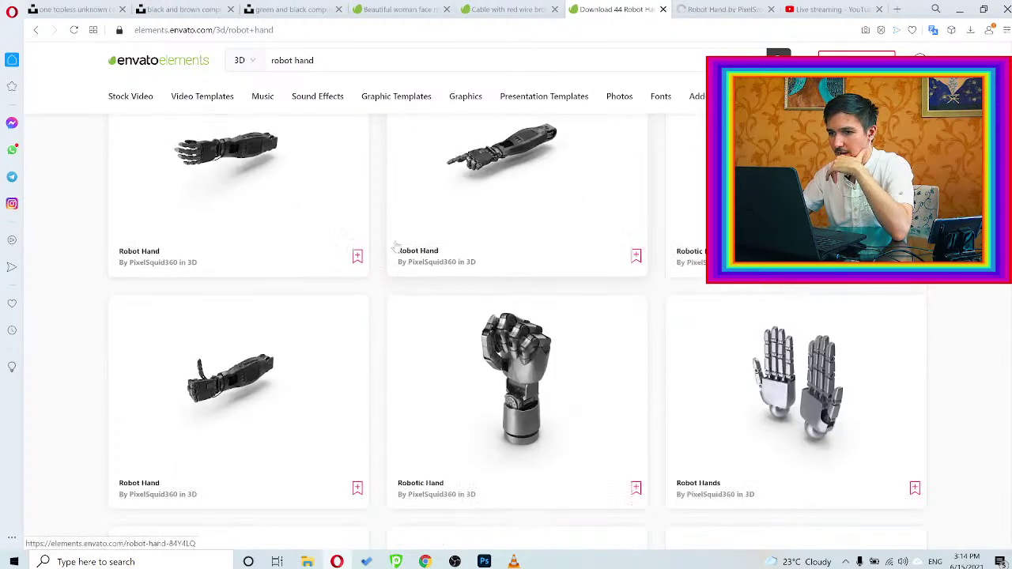
# Close the five old stock-photo tabs that precede the robot hand search results
pyautogui.click(122, 10)
pyautogui.click(122, 9)
pyautogui.click(122, 9)
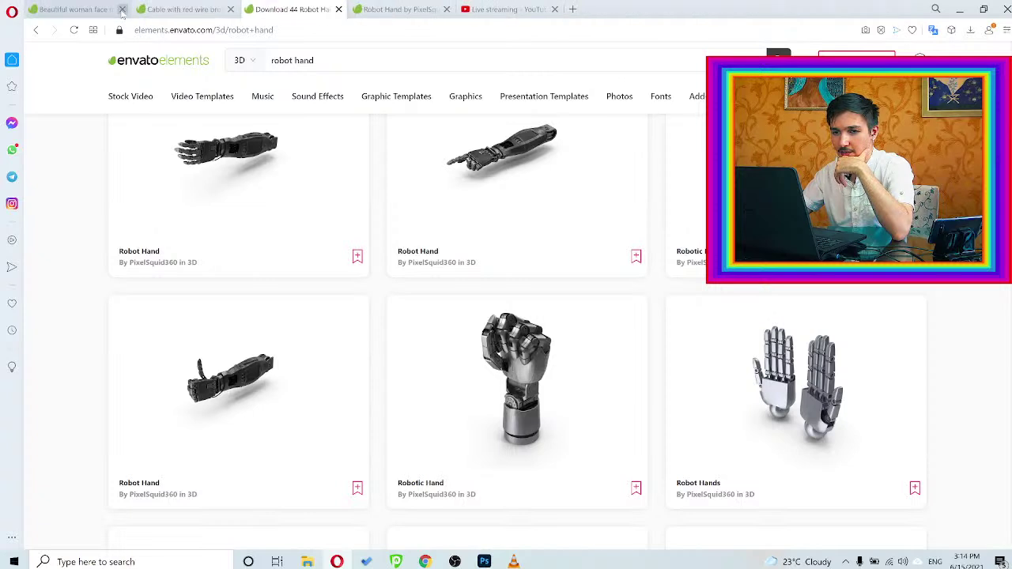
pyautogui.click(121, 10)
pyautogui.click(122, 9)
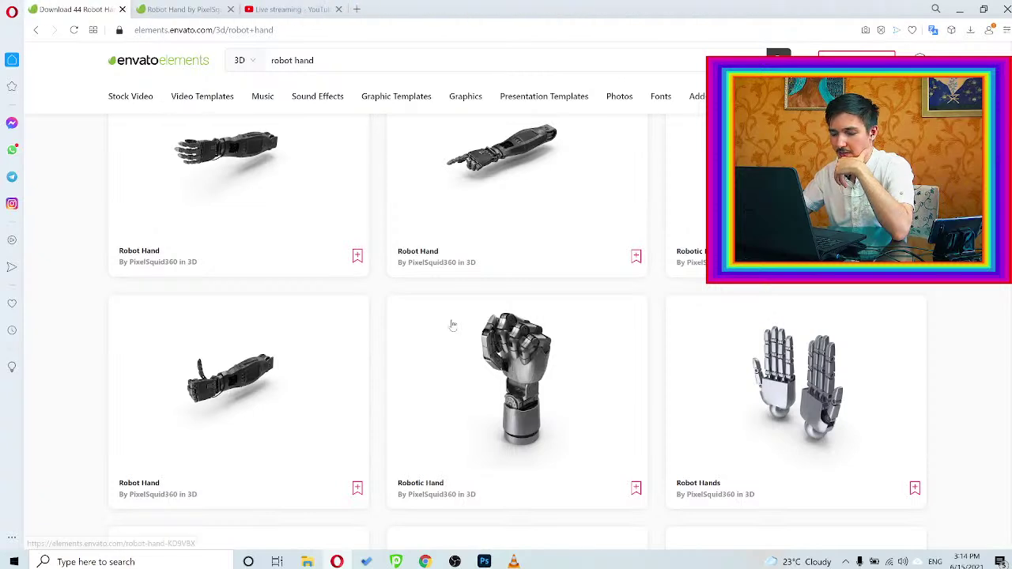
# Browse further through the robot hand results and open the grey Robotic Arm with the gripper in a new tab
pyautogui.scroll(-5, 426, 322)
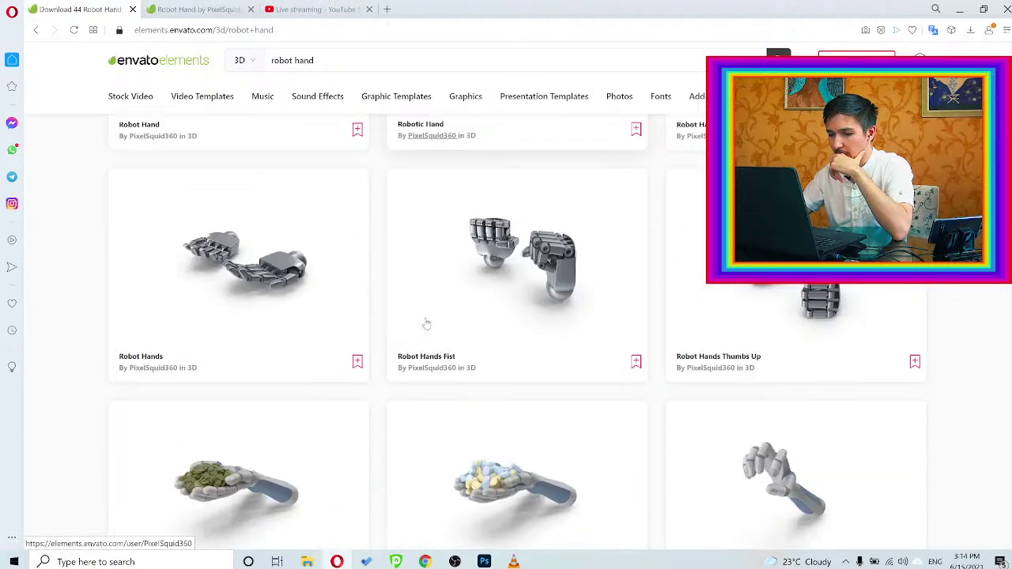
pyautogui.scroll(3, 426, 322)
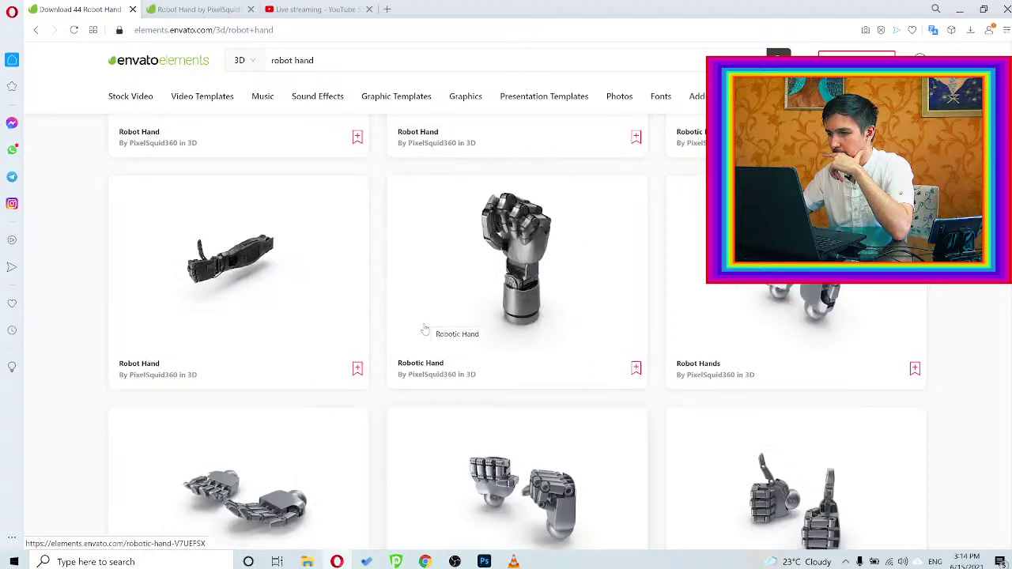
pyautogui.scroll(-3, 427, 333)
pyautogui.scroll(-2, 427, 333)
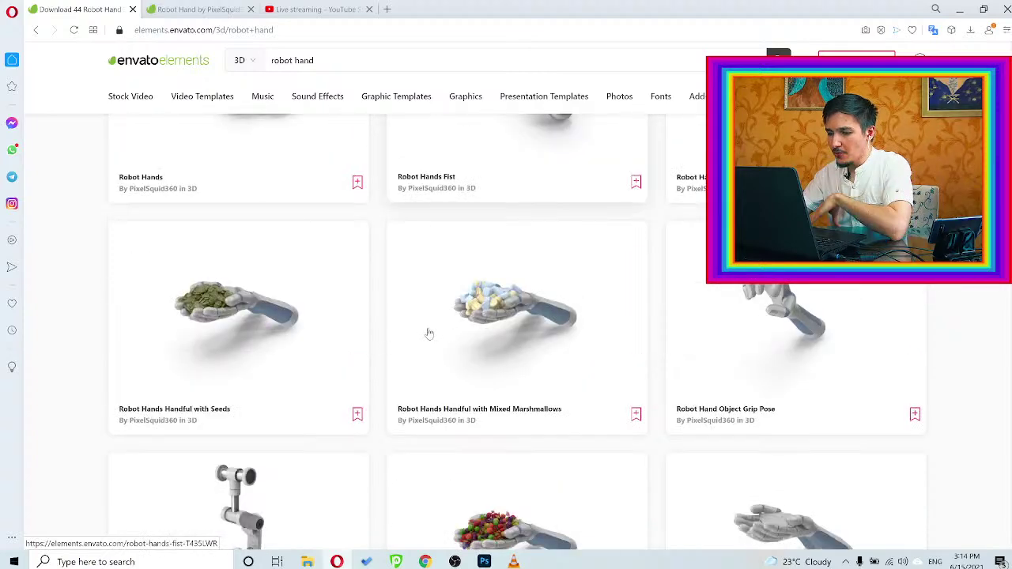
pyautogui.scroll(-2, 428, 334)
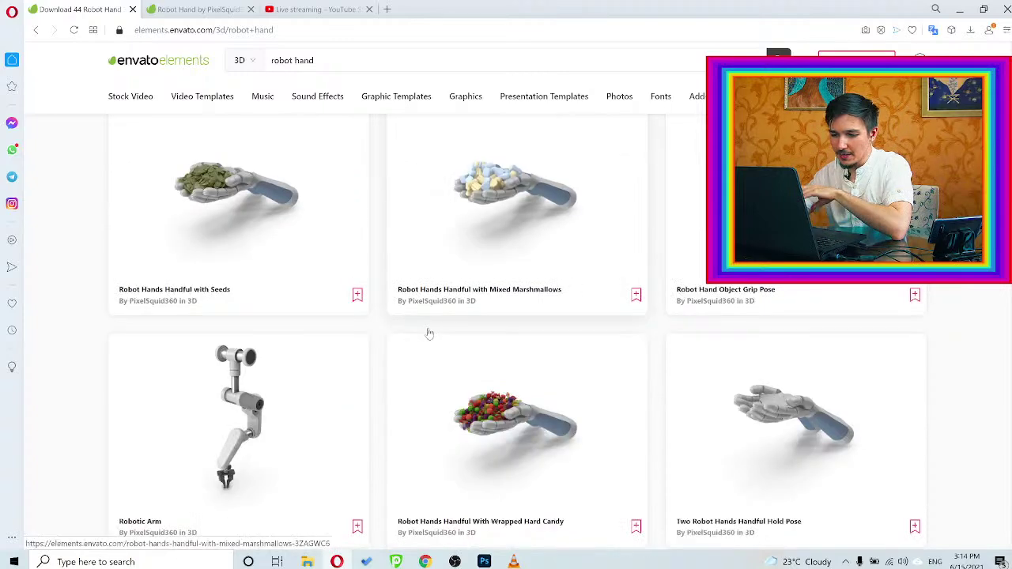
pyautogui.scroll(-2, 419, 331)
pyautogui.scroll(-1, 239, 229)
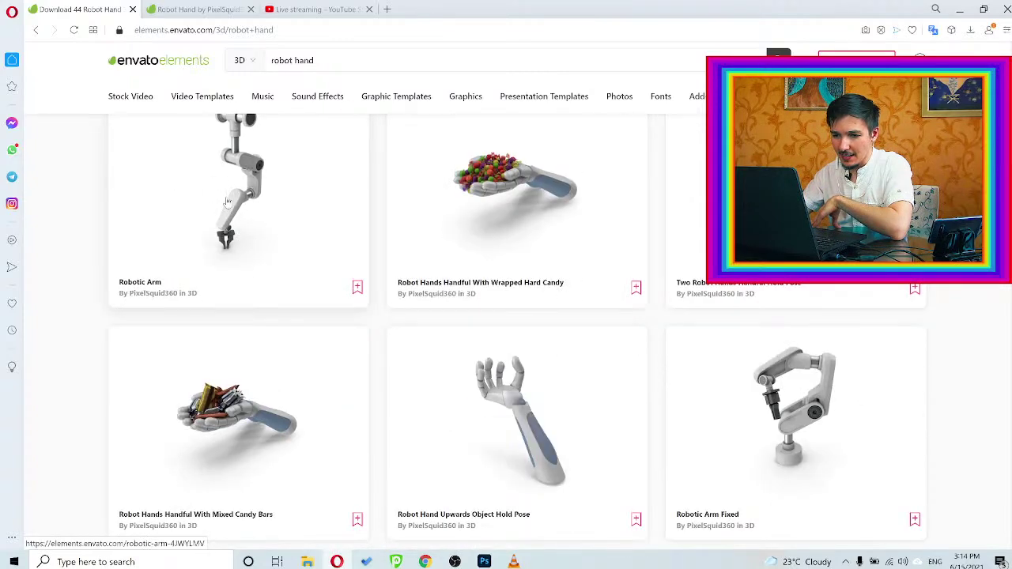
pyautogui.middleClick(227, 203)
# Examine the remaining robot hand results for other usable arms and hands
pyautogui.scroll(-2, 356, 290)
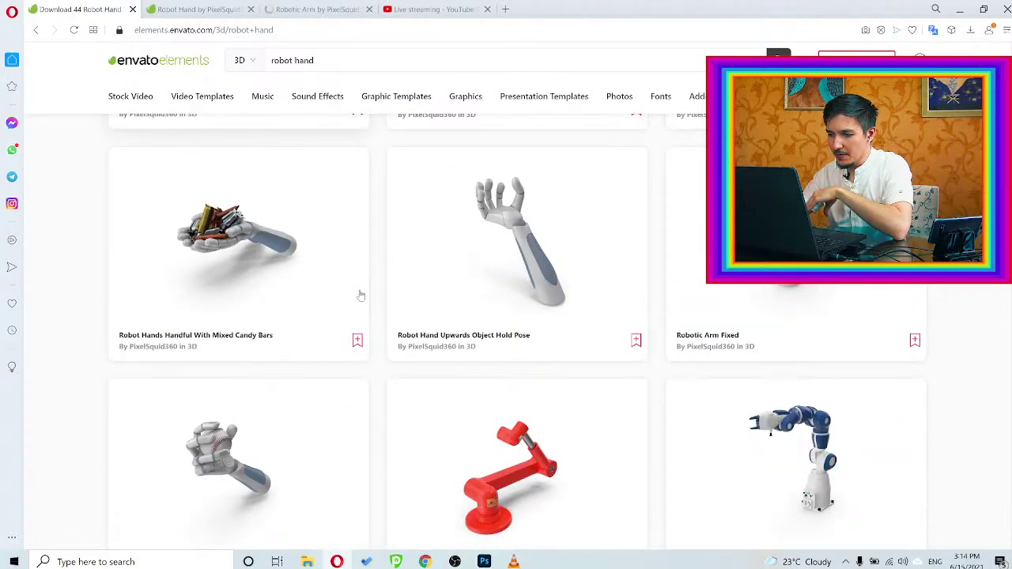
pyautogui.scroll(-2, 344, 292)
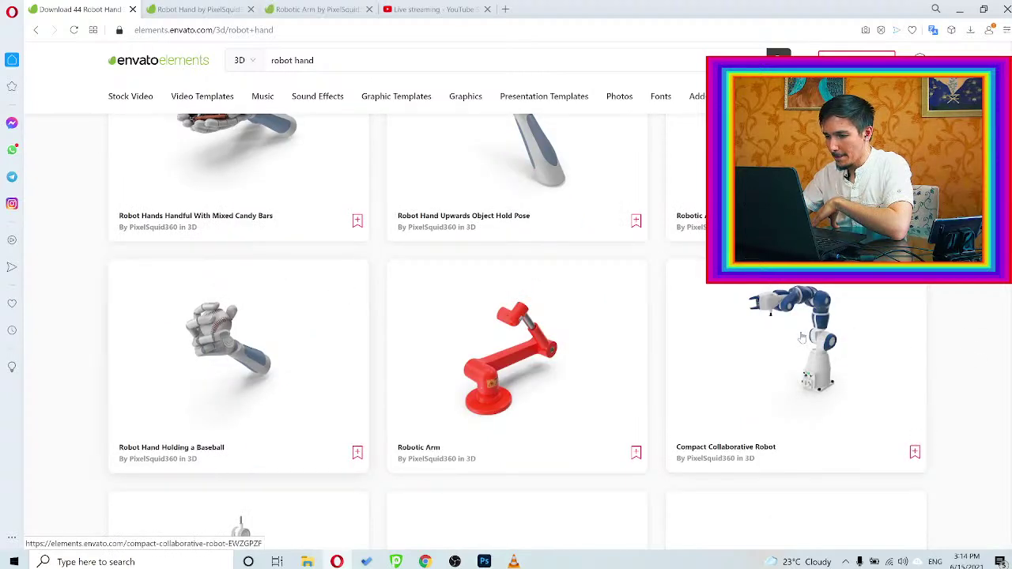
pyautogui.scroll(-3, 802, 337)
pyautogui.scroll(-2, 801, 338)
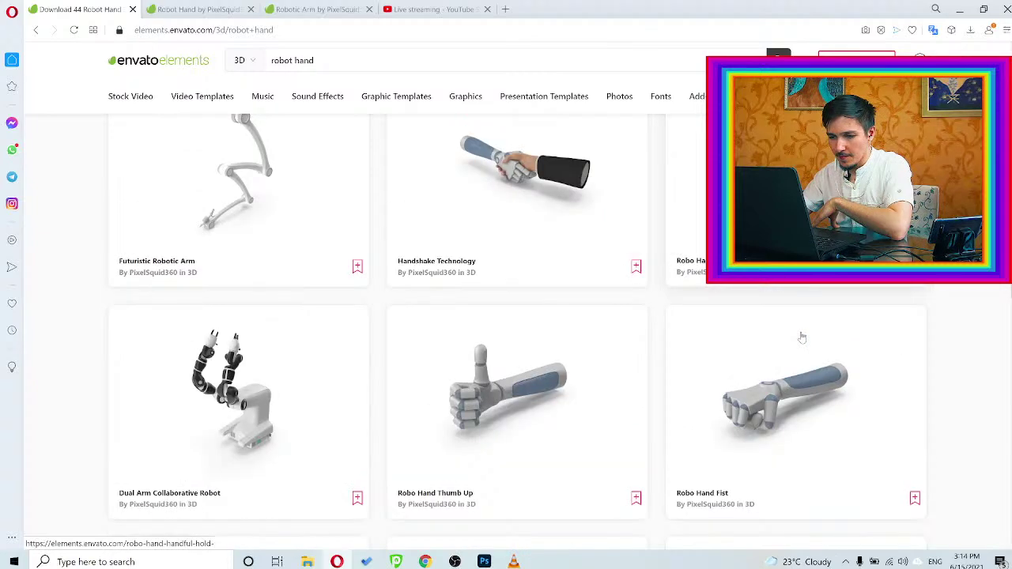
pyautogui.scroll(1, 802, 338)
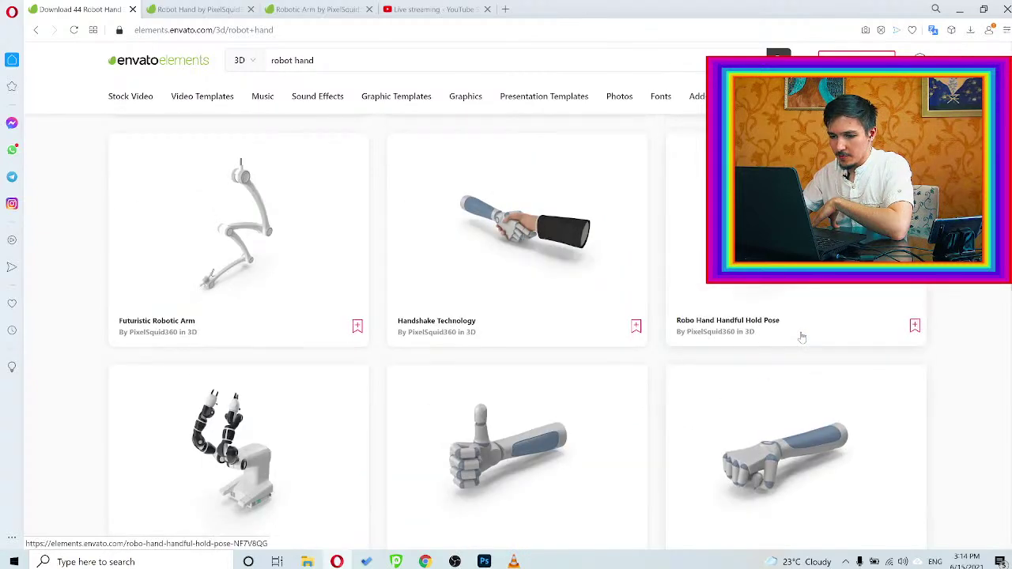
pyautogui.scroll(-4, 683, 397)
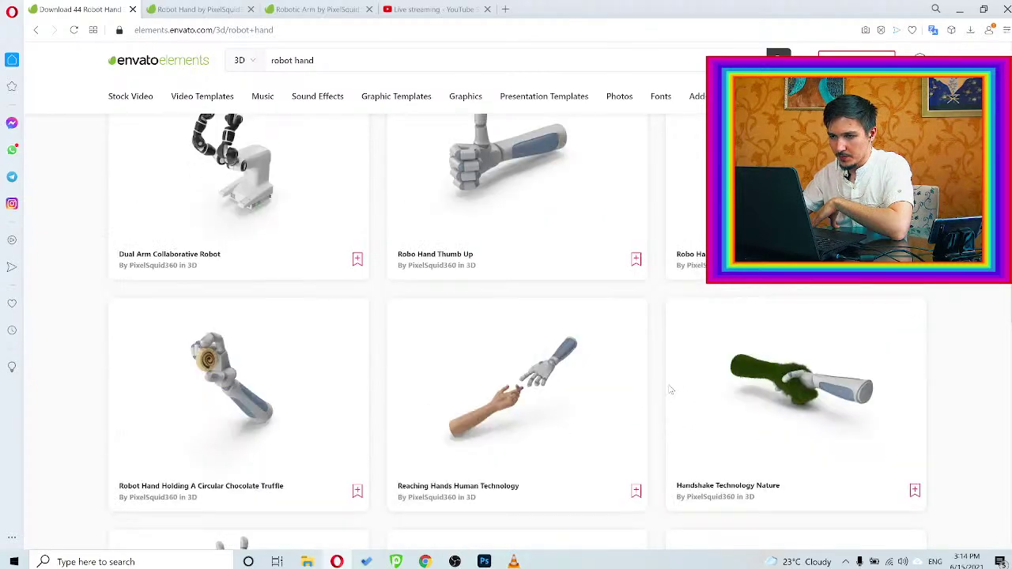
pyautogui.scroll(-2, 670, 389)
# Examine the Robotic Arm item's page, including its preview, item tags and similar 3D models
pyautogui.click(294, 11)
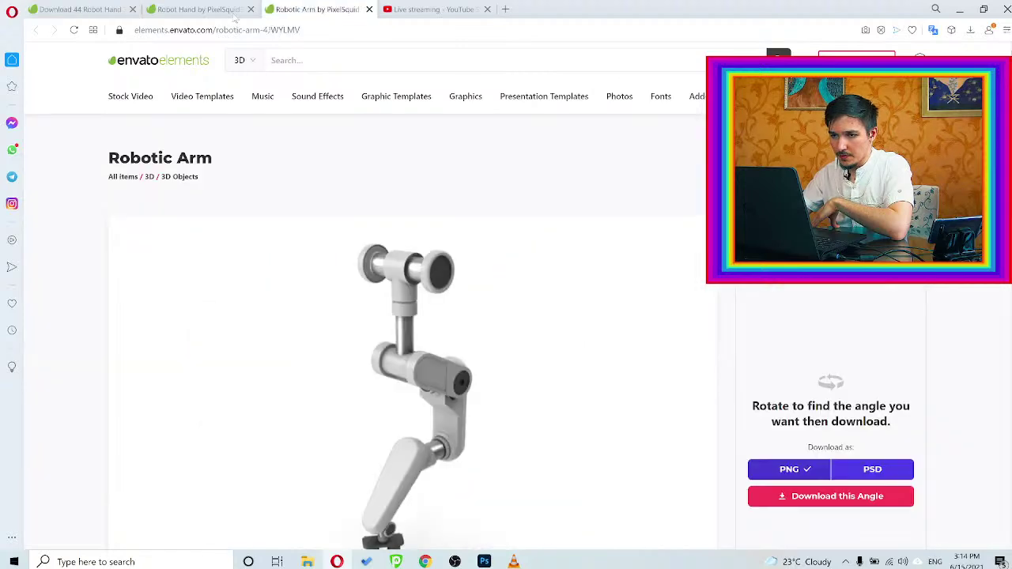
pyautogui.scroll(-3, 387, 310)
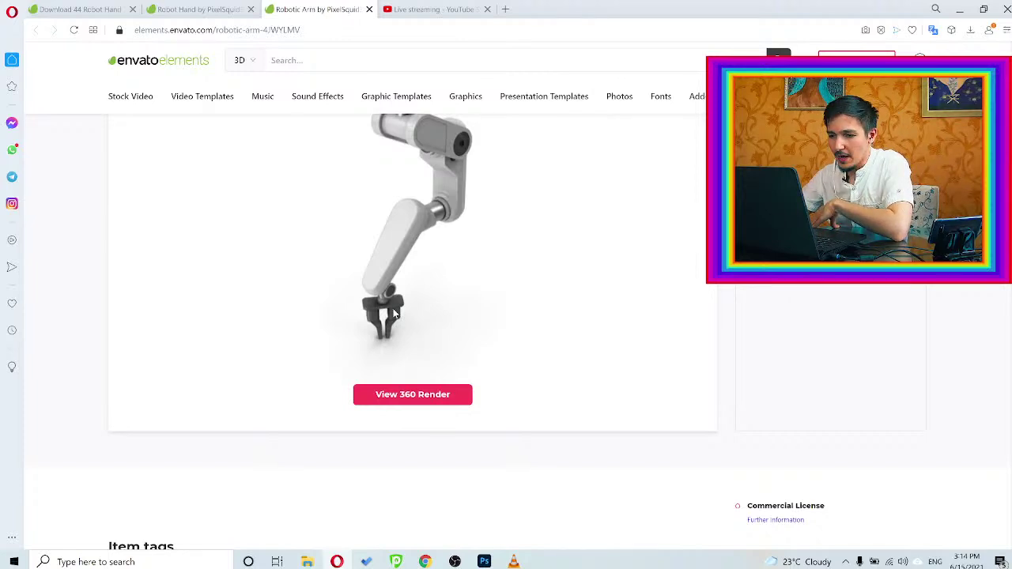
pyautogui.scroll(1, 400, 269)
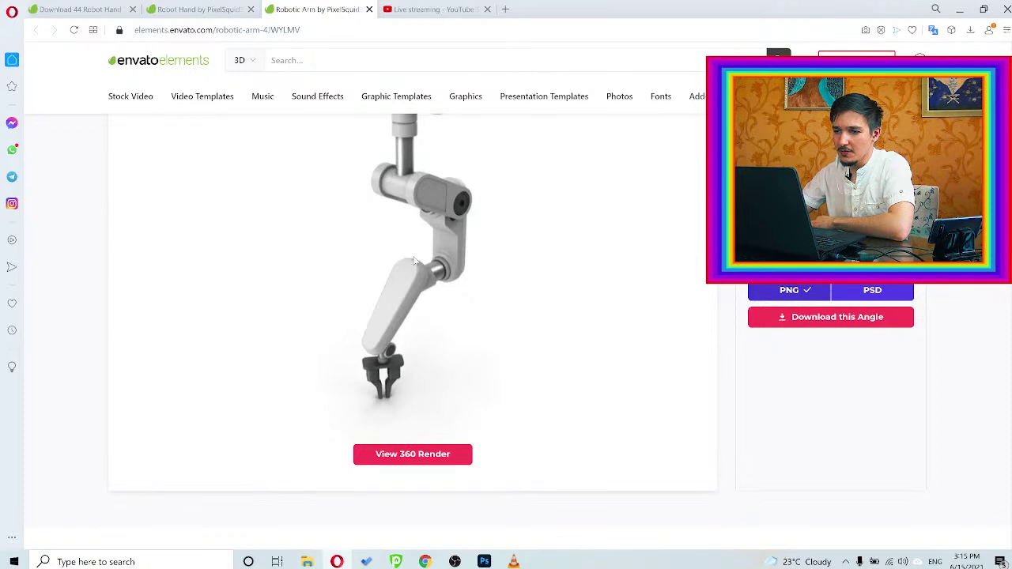
pyautogui.scroll(2, 414, 261)
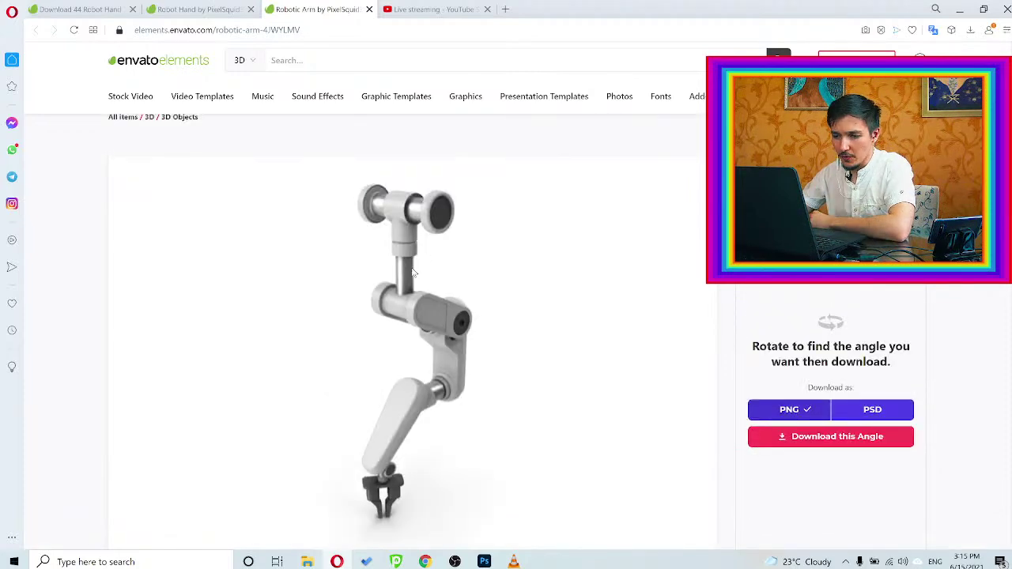
pyautogui.scroll(-1, 412, 272)
pyautogui.scroll(-2, 423, 285)
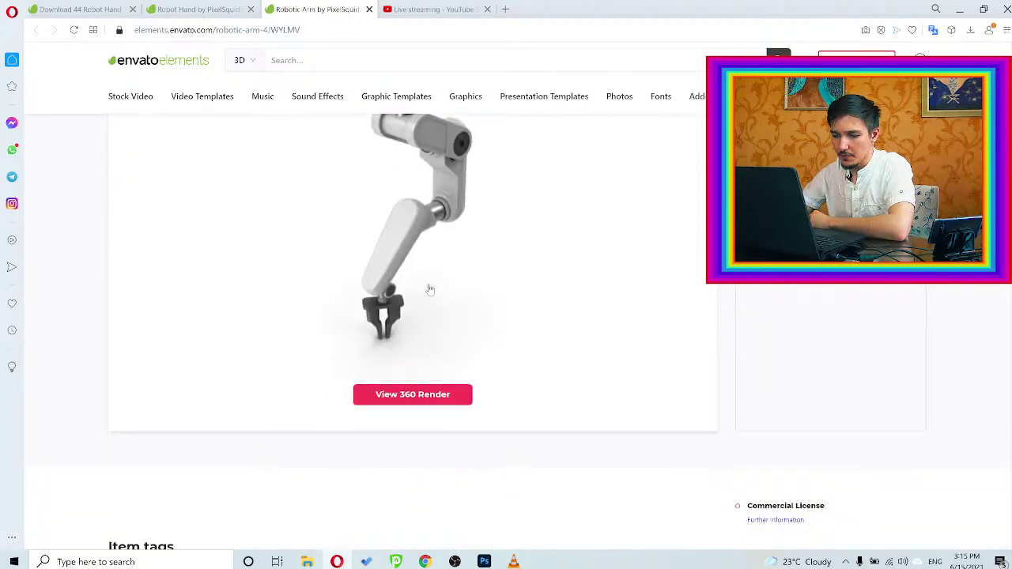
pyautogui.scroll(-5, 429, 287)
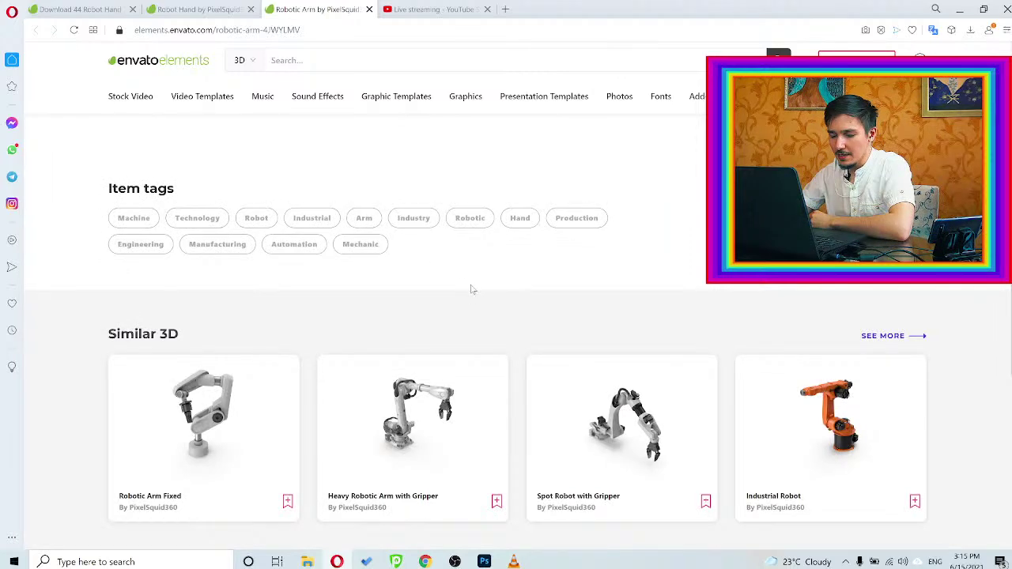
pyautogui.scroll(5, 447, 295)
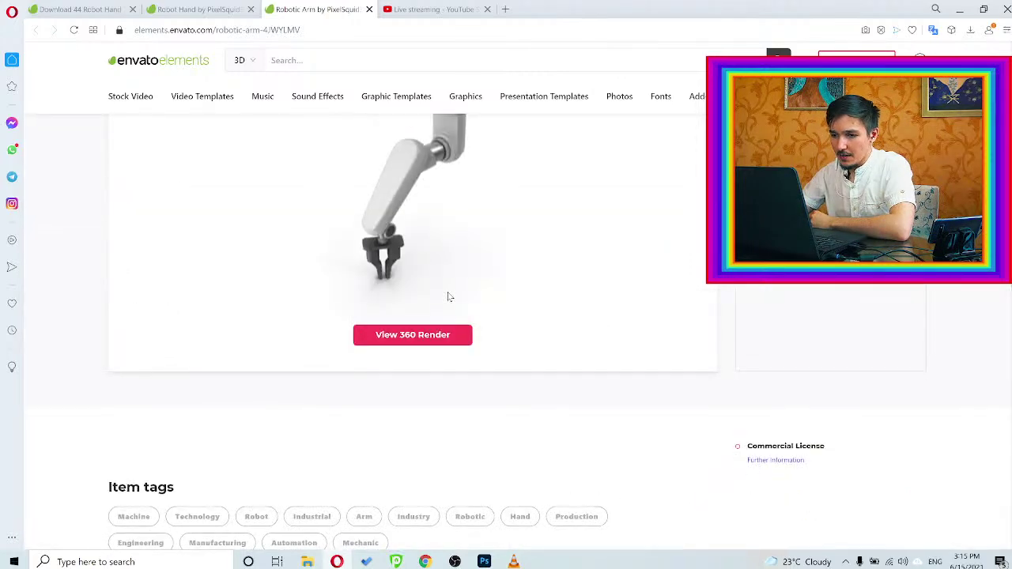
# Load the artist's Instagram profile in a new browser tab, leaving the Robotic Arm page open
pyautogui.scroll(3, 447, 295)
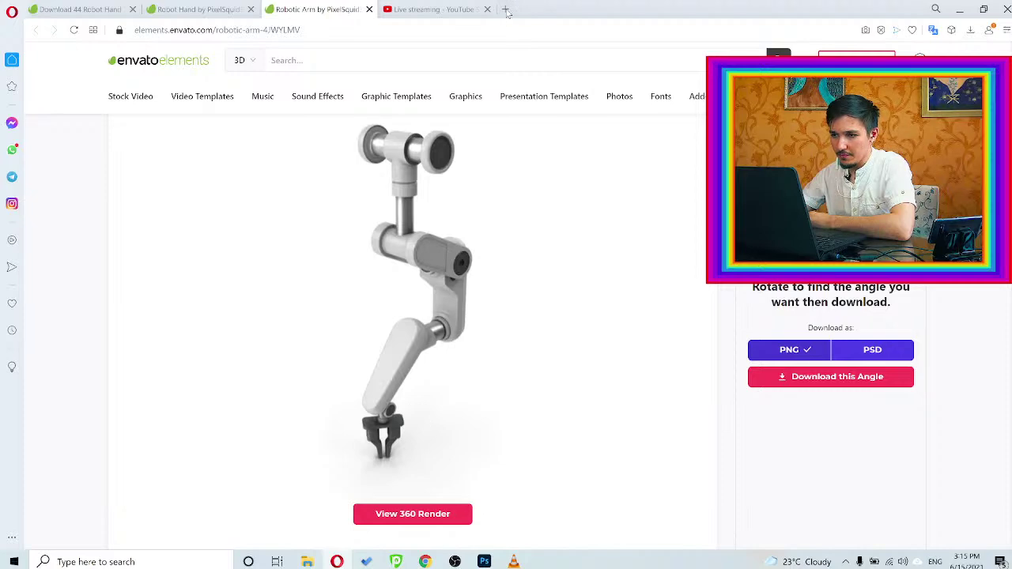
pyautogui.hotkey('ctrl', 't')
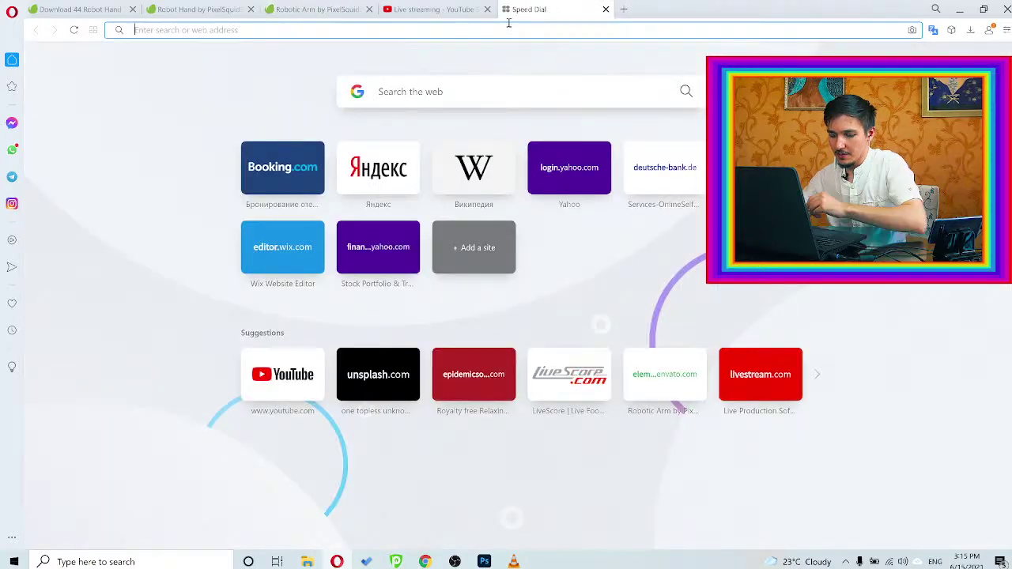
pyautogui.click(508, 25)
pyautogui.write('insta')
pyautogui.press('Down')
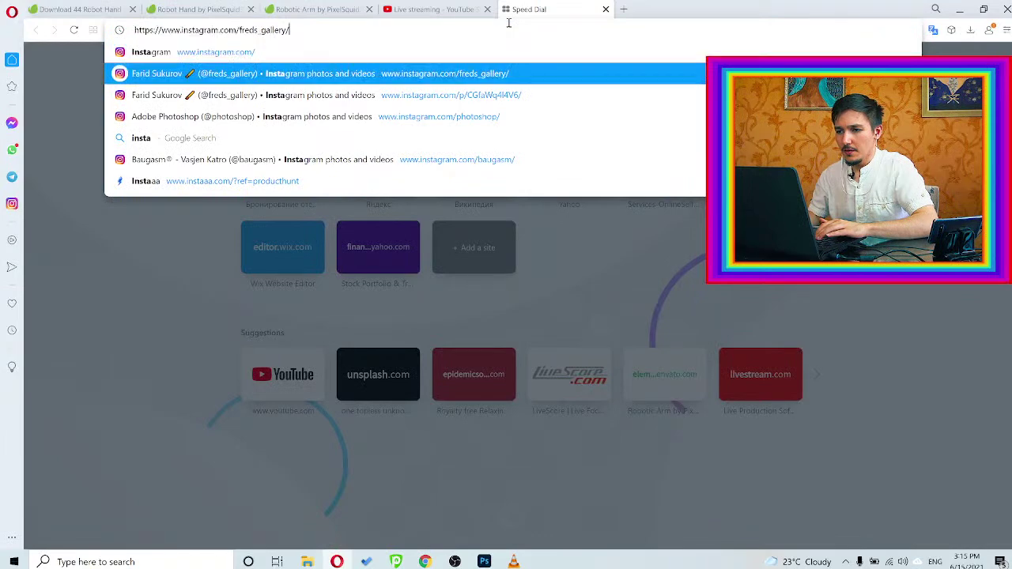
pyautogui.press('Return')
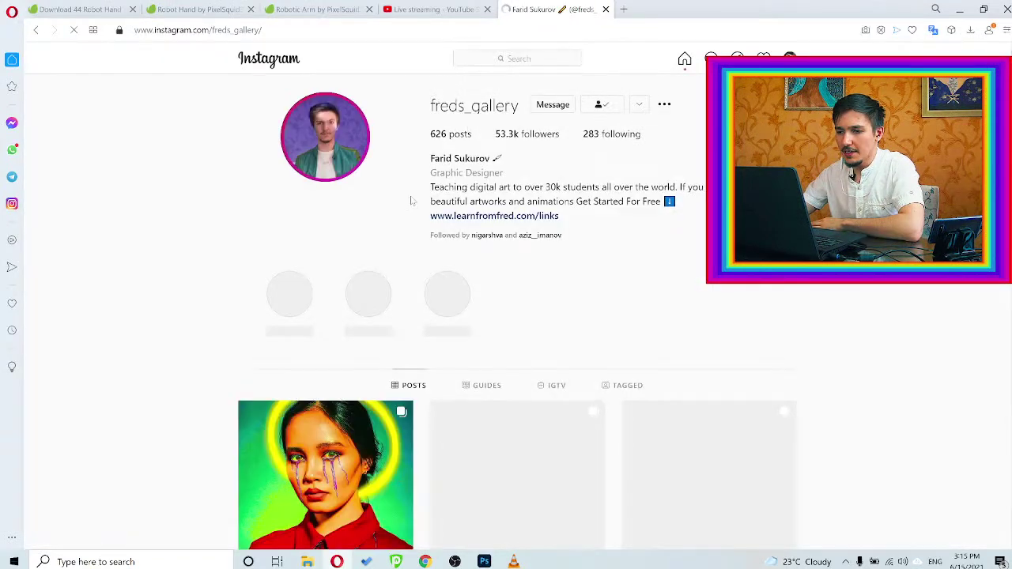
# Open the pink android beauty post from the profile grid and show its still image with the small mechanical arms
pyautogui.scroll(-2, 453, 287)
pyautogui.scroll(-3, 561, 306)
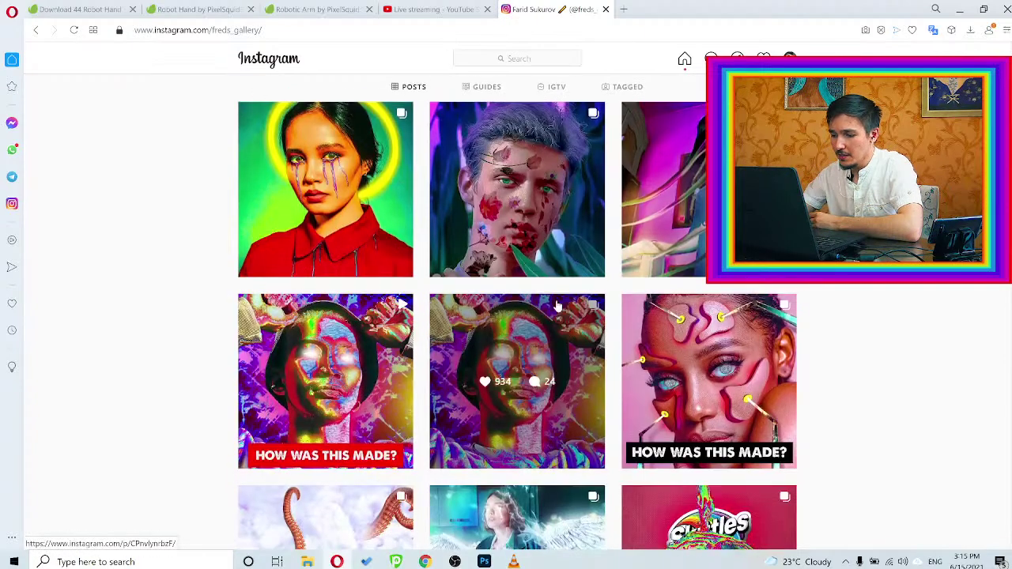
pyautogui.click(732, 340)
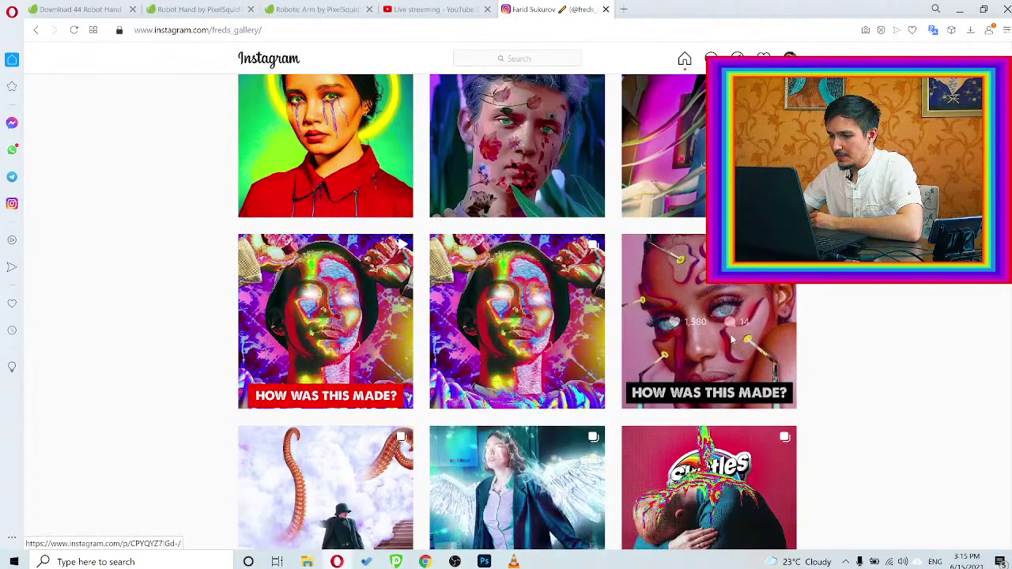
pyautogui.click(551, 297)
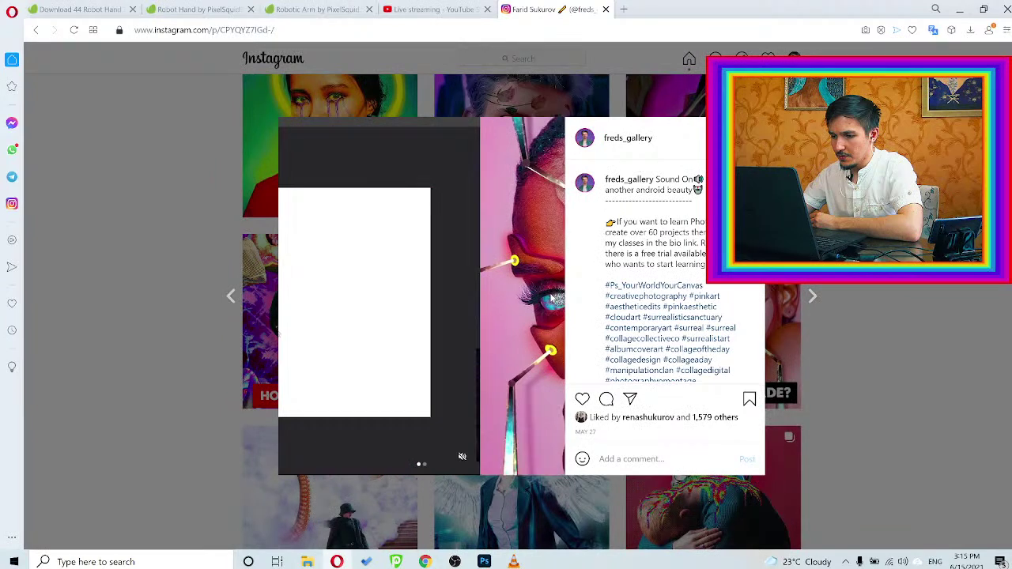
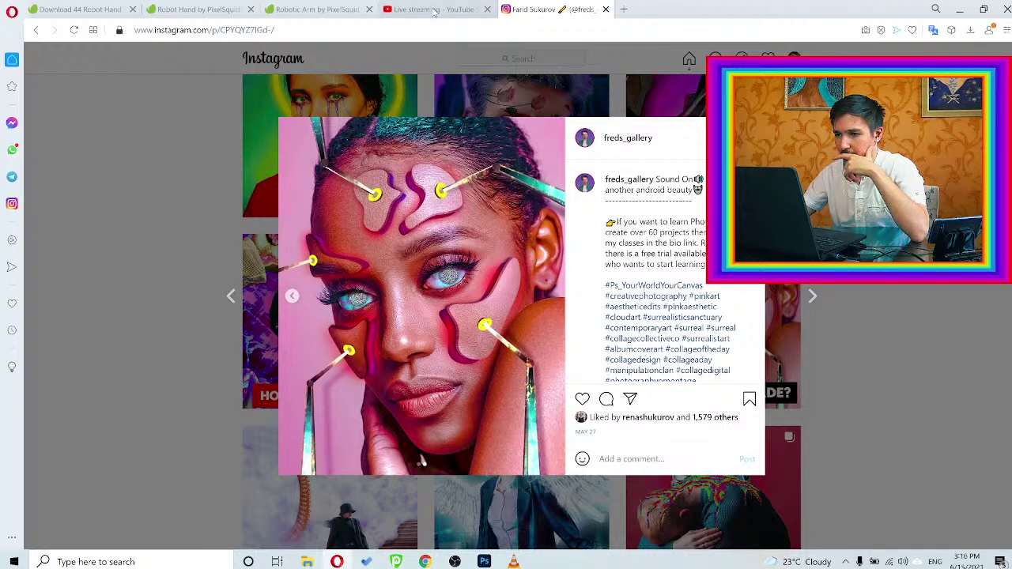
# Compare the Robotic Arm item and the android beauty post's arms with the open-face portrait in Photoshop
pyautogui.click(308, 9)
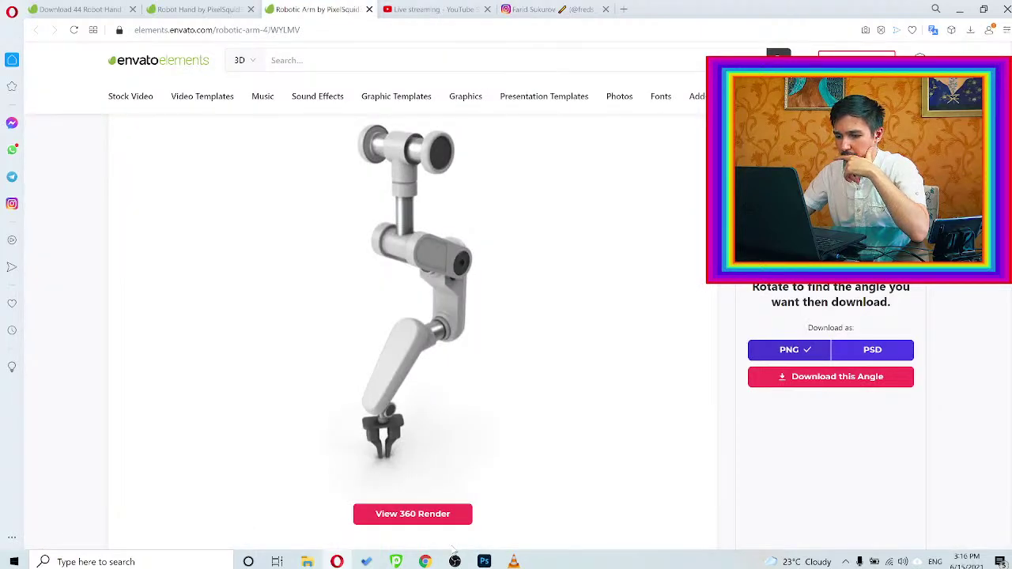
pyautogui.click(483, 561)
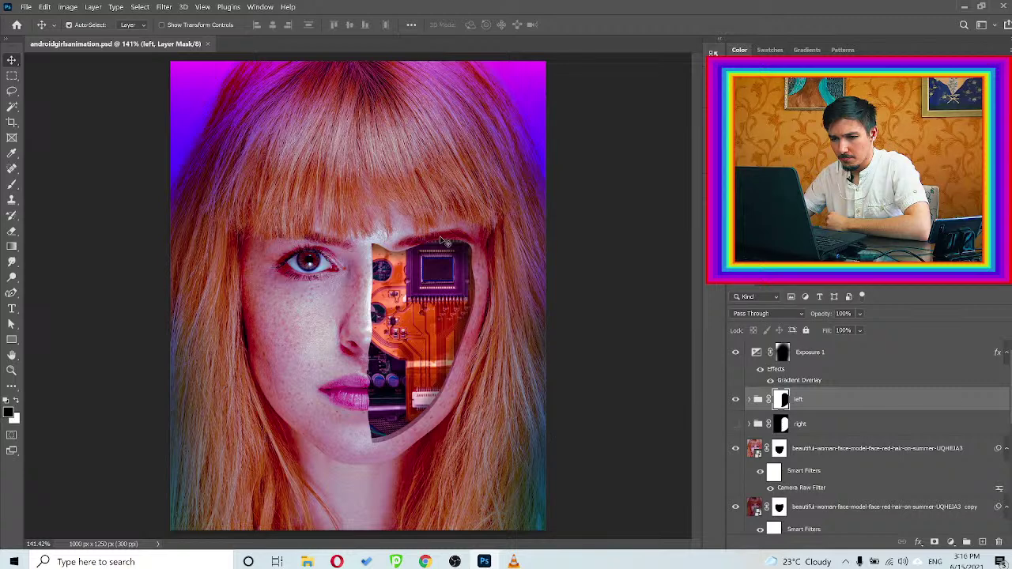
pyautogui.click(485, 560)
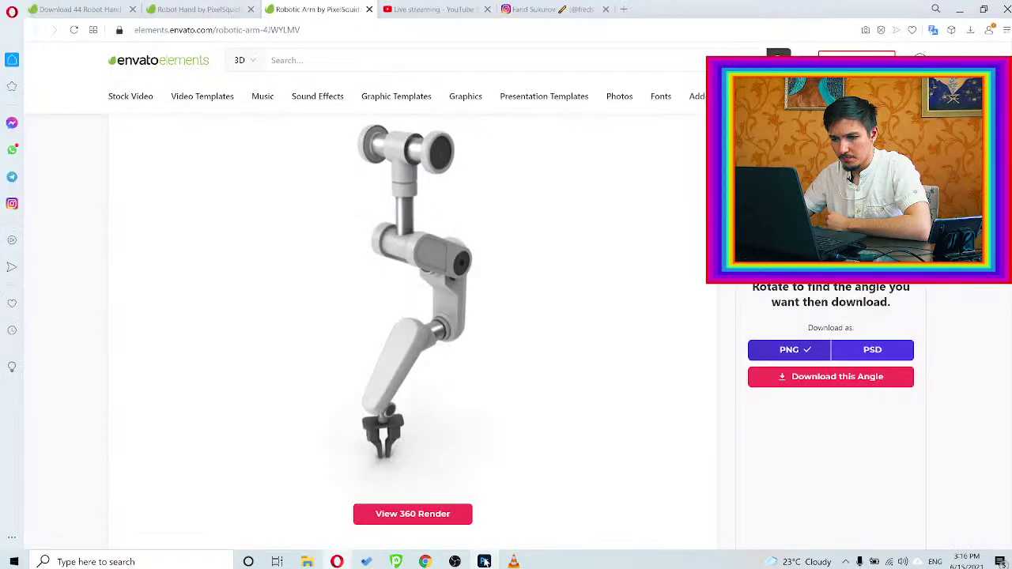
pyautogui.click(534, 8)
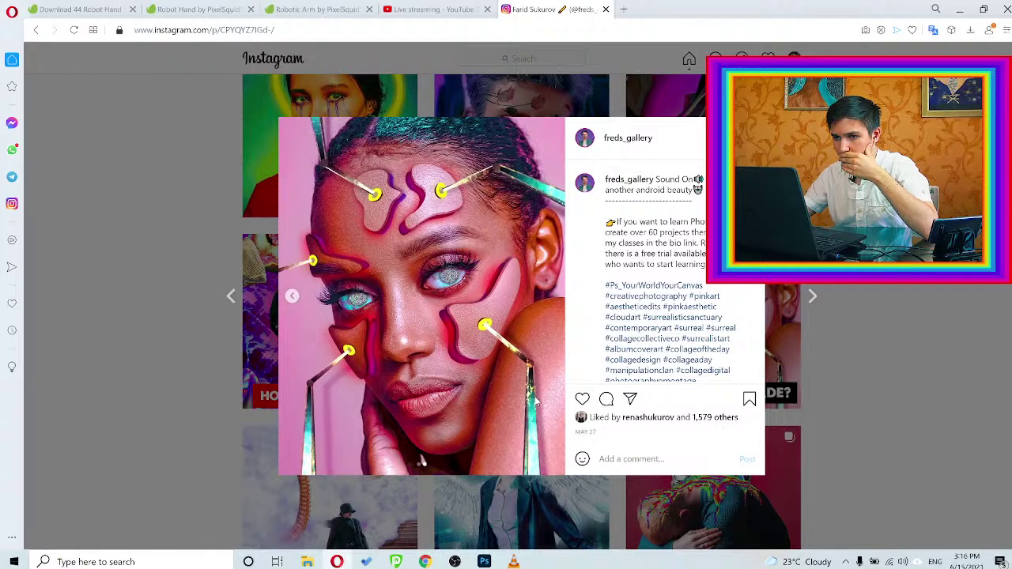
pyautogui.click(958, 9)
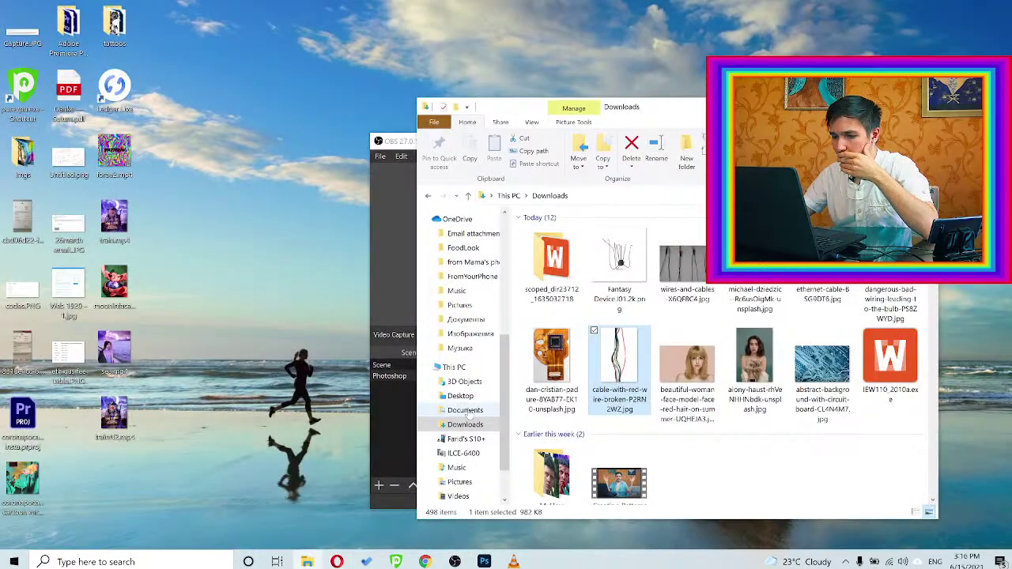
pyautogui.click(484, 562)
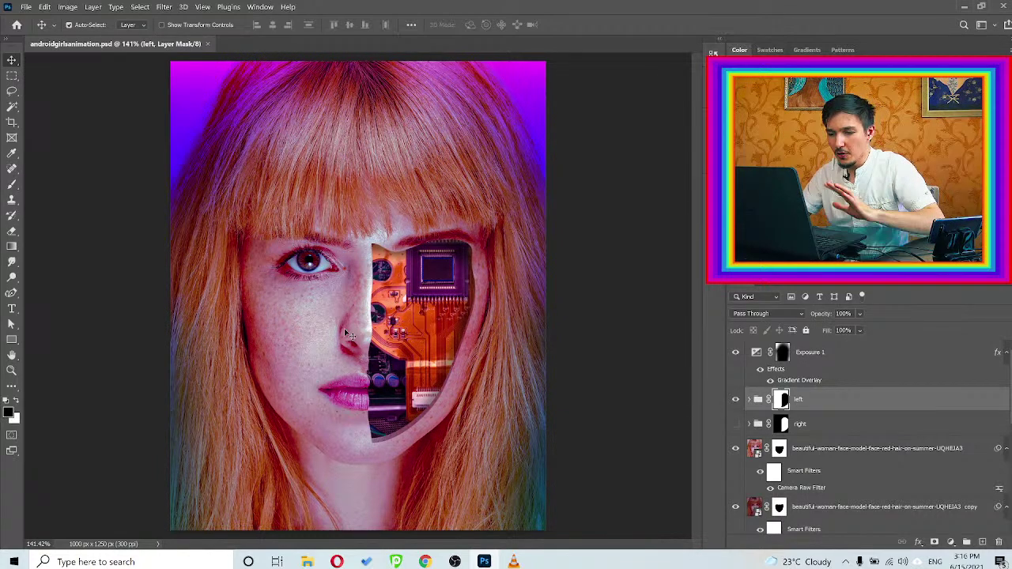
pyautogui.click(338, 561)
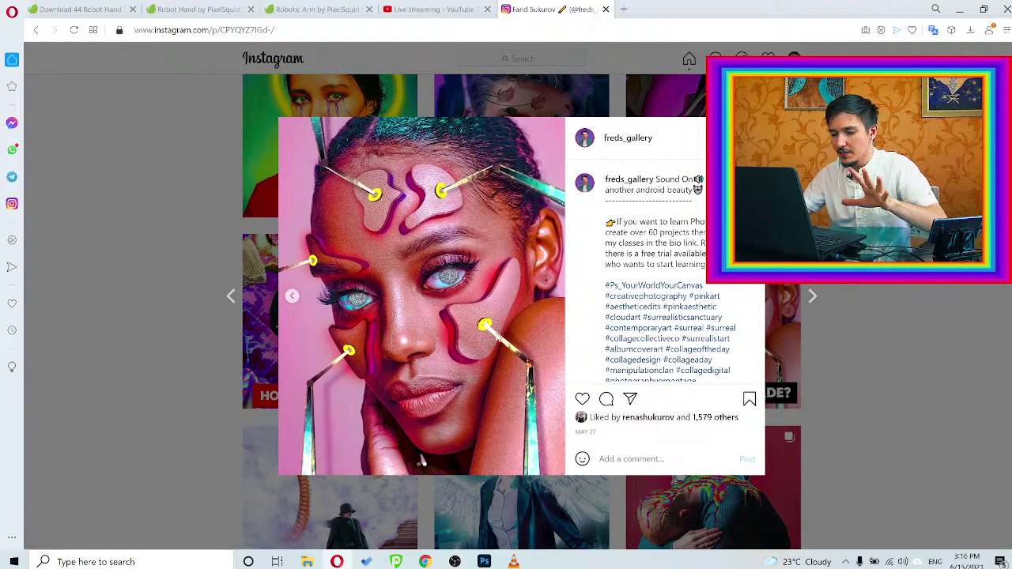
pyautogui.click(486, 561)
pyautogui.scroll(3, 326, 332)
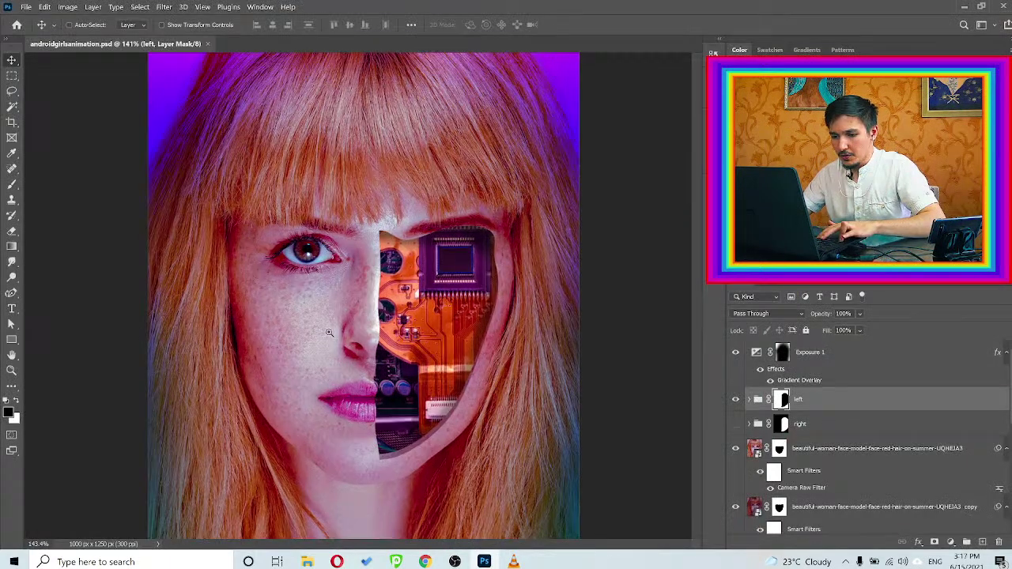
pyautogui.scroll(-3, 326, 332)
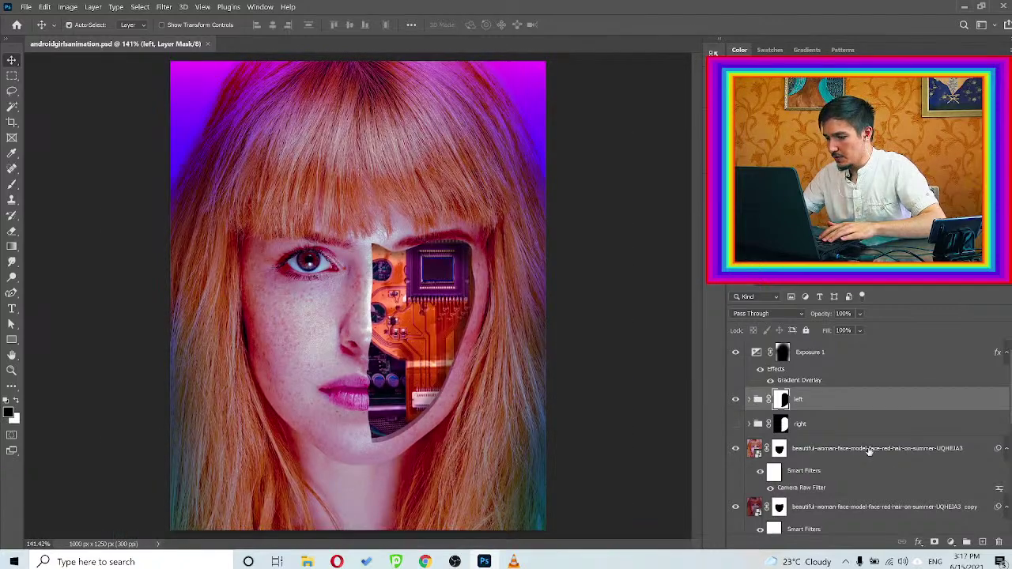
pyautogui.click(870, 449)
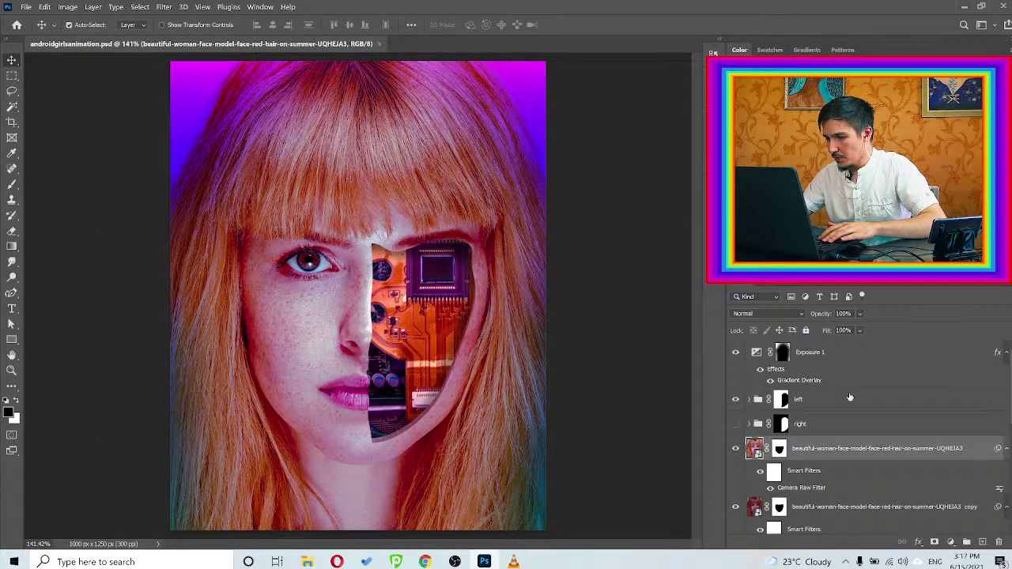
pyautogui.click(854, 401)
pyautogui.click(12, 340)
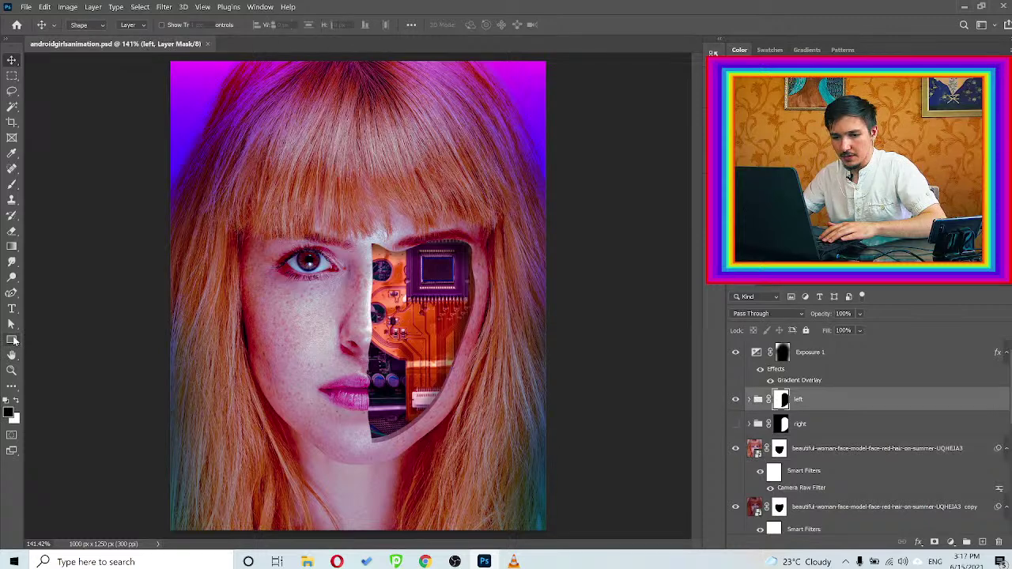
pyautogui.rightClick(12, 340)
pyautogui.click(51, 339)
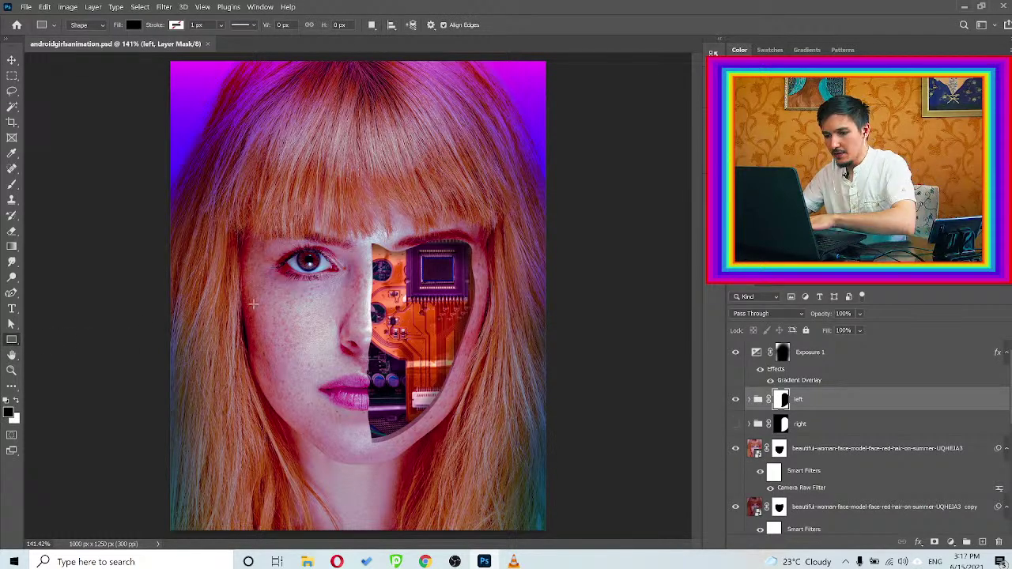
pyautogui.press('p')
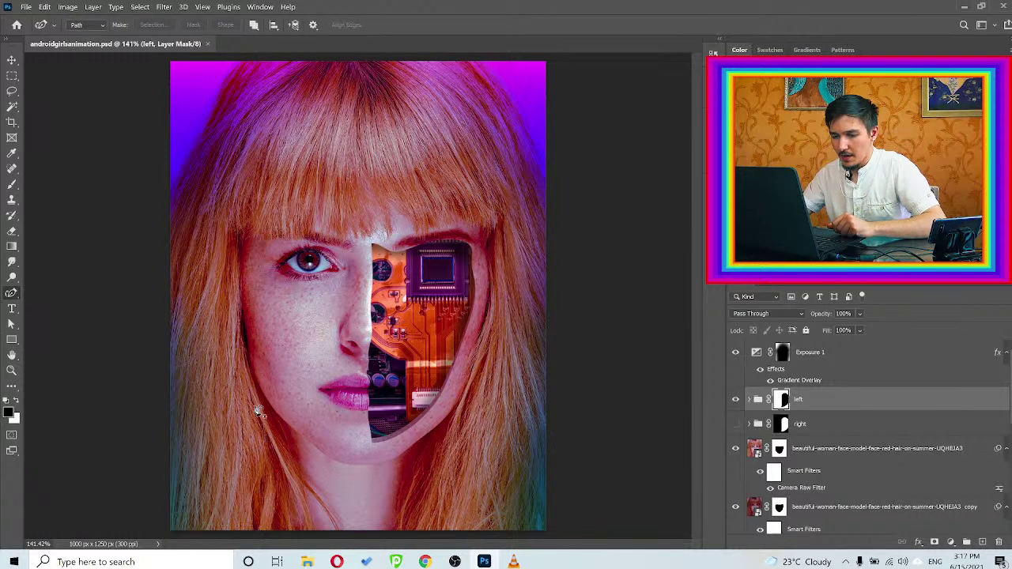
pyautogui.click(356, 221)
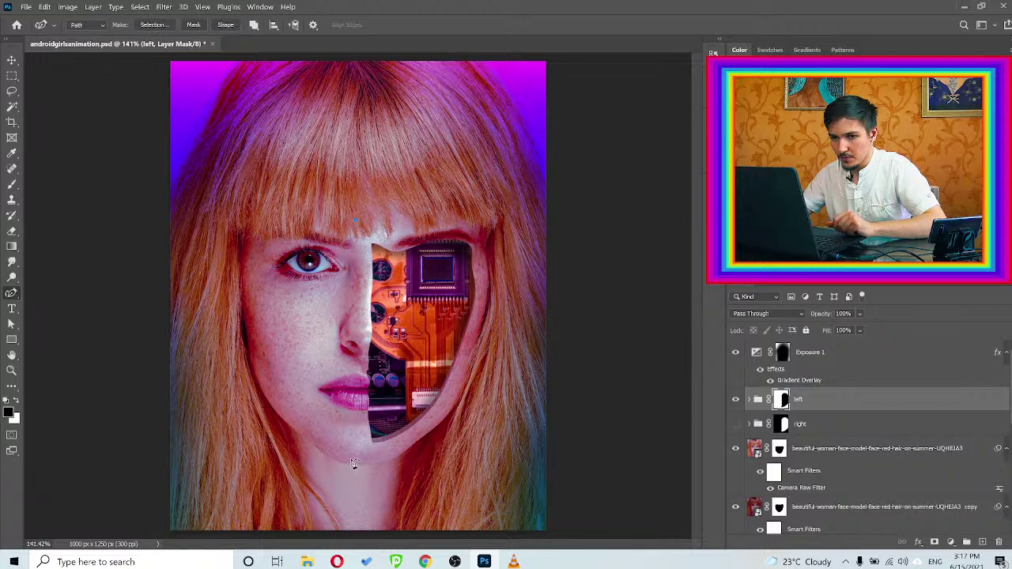
pyautogui.moveTo(351, 457); pyautogui.dragTo(382, 460)
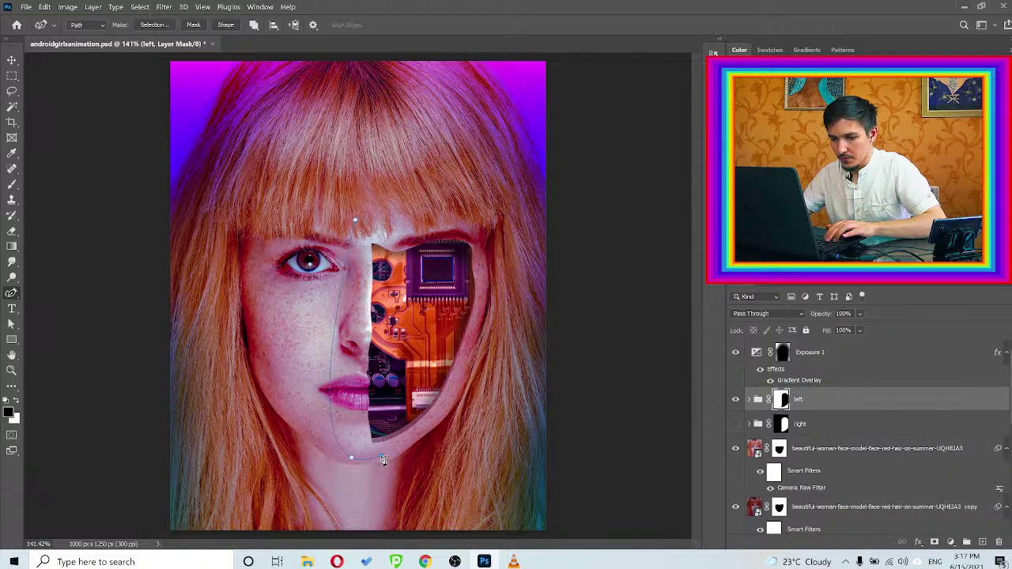
pyautogui.hotkey('ctrl', 'z')
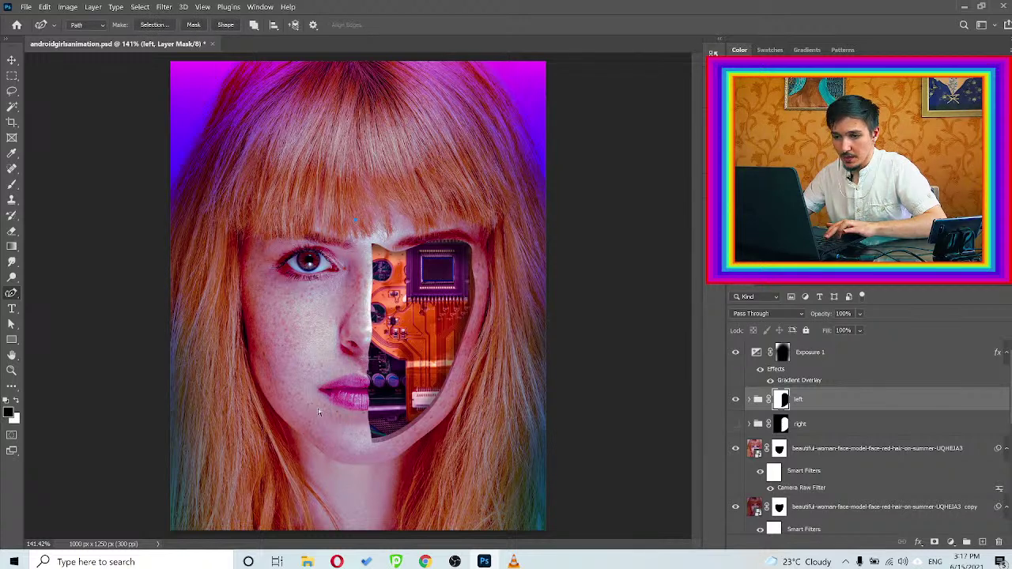
# Draw a narrow tapered four-point Pen path from forehead to chin beside the face opening, about 90 by 660 px, and convert it to a shape
pyautogui.click(11, 292)
pyautogui.click(43, 299)
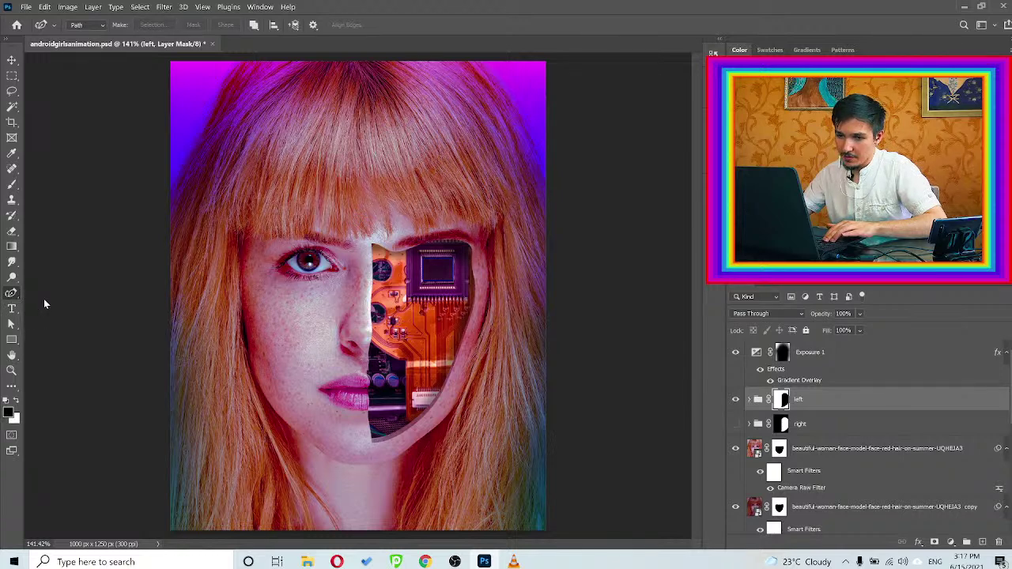
pyautogui.click(348, 207)
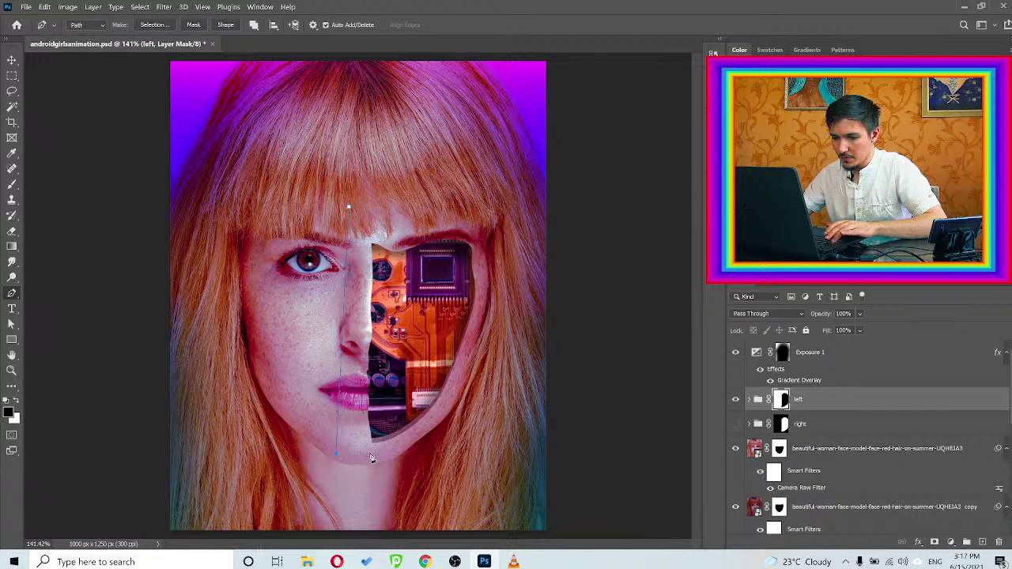
pyautogui.click(348, 209)
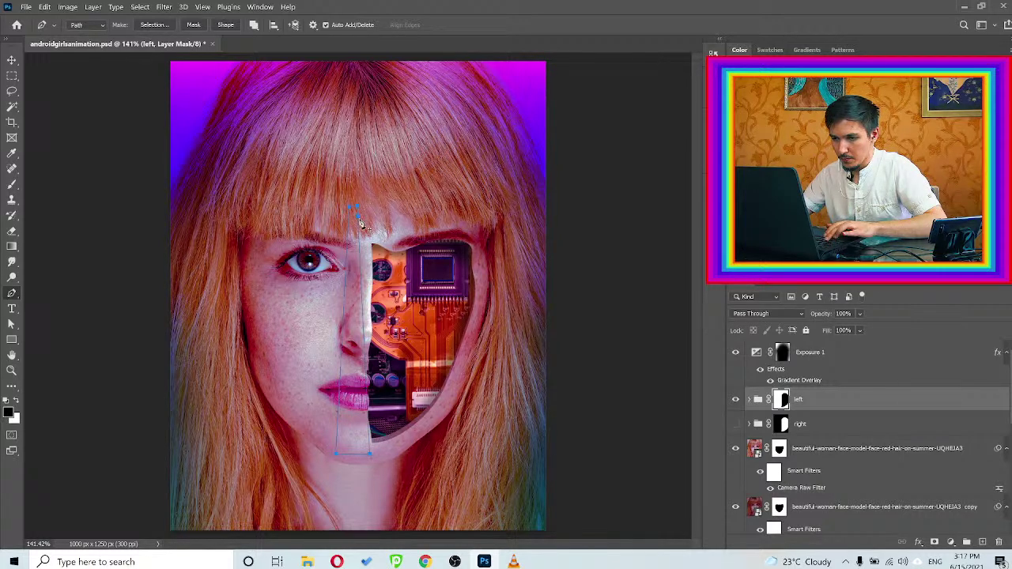
pyautogui.click(226, 24)
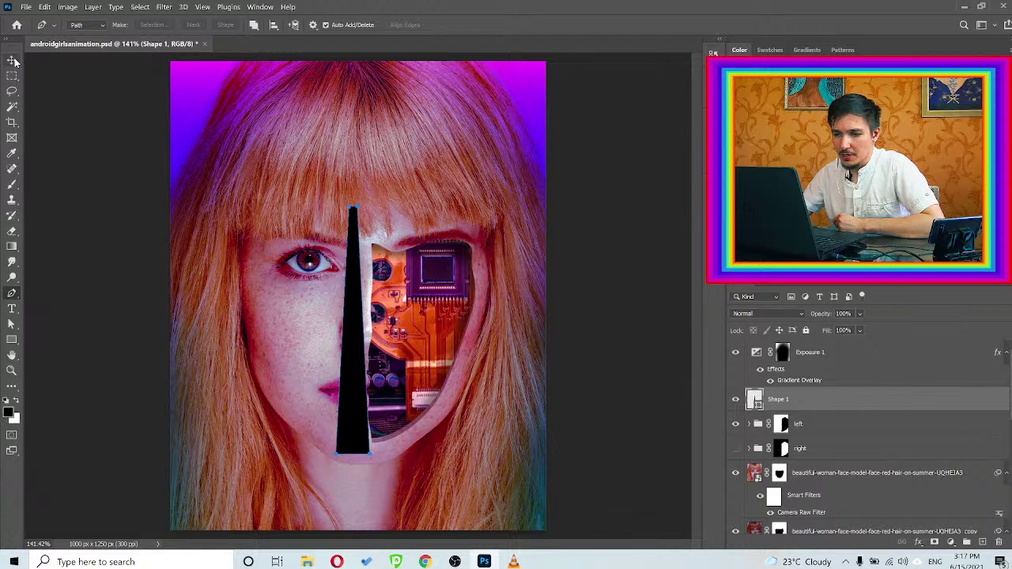
# Replace the tapered shape's solid fill with the violet-to-blue linear gradient preset
pyautogui.press('a')
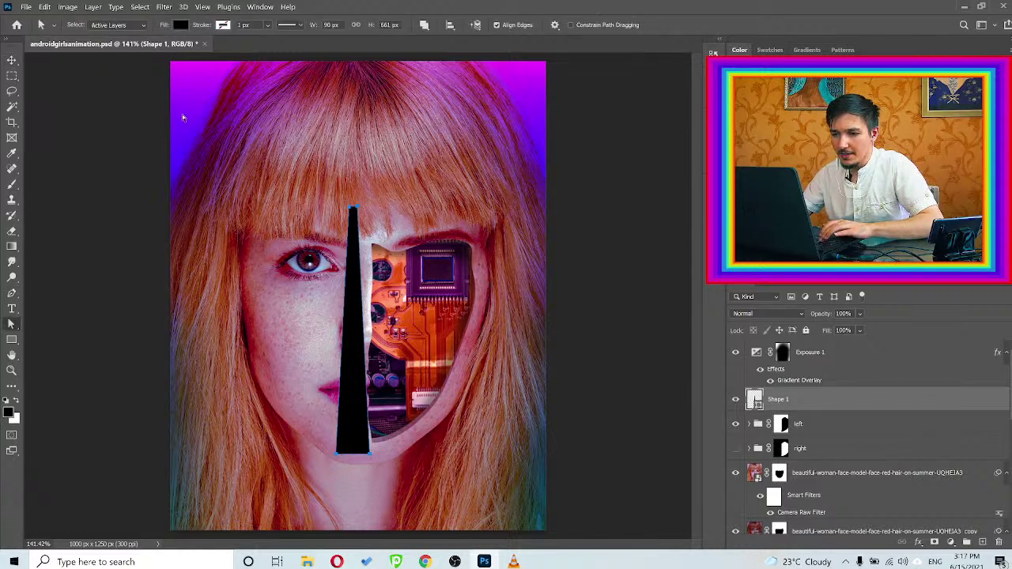
pyautogui.click(180, 26)
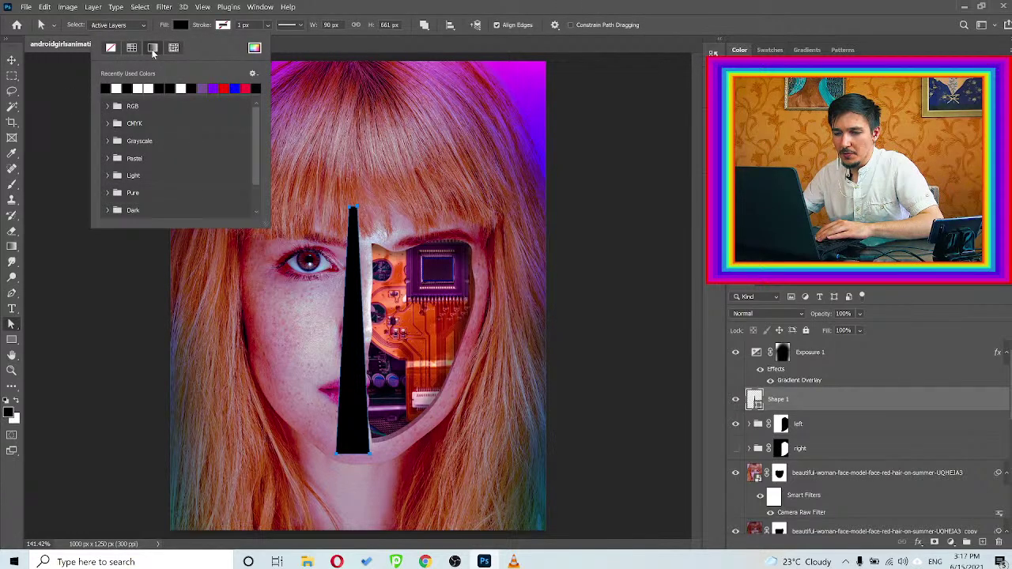
pyautogui.click(152, 47)
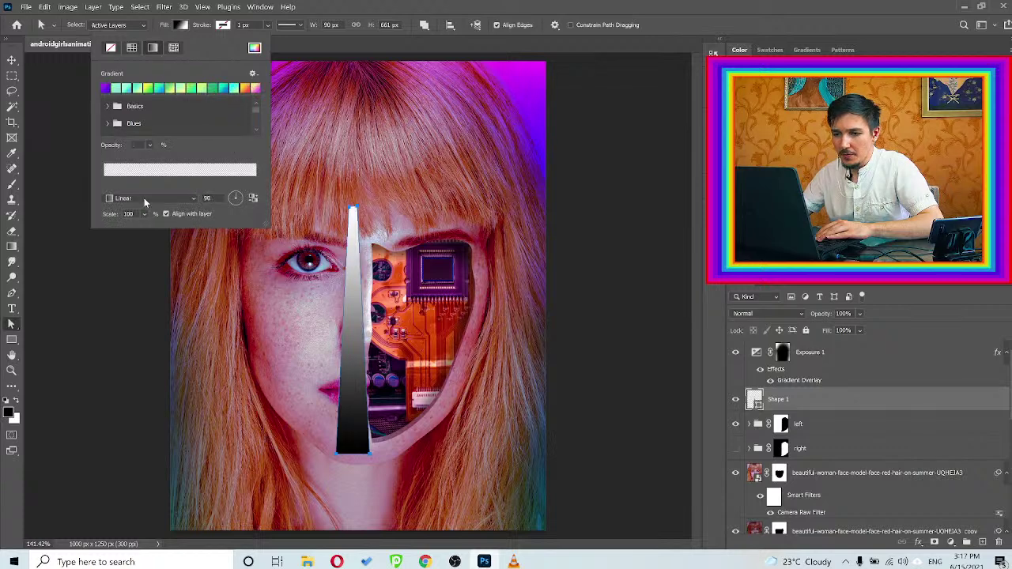
pyautogui.click(105, 88)
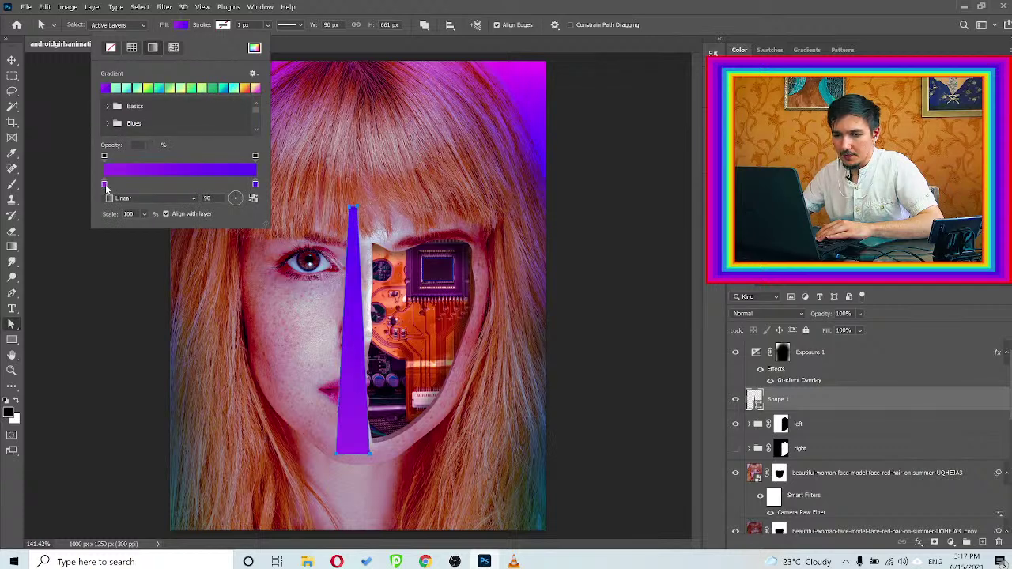
# Change the tapered shape's violet gradient stop to the dark olive colour 70672b
pyautogui.doubleClick(105, 185)
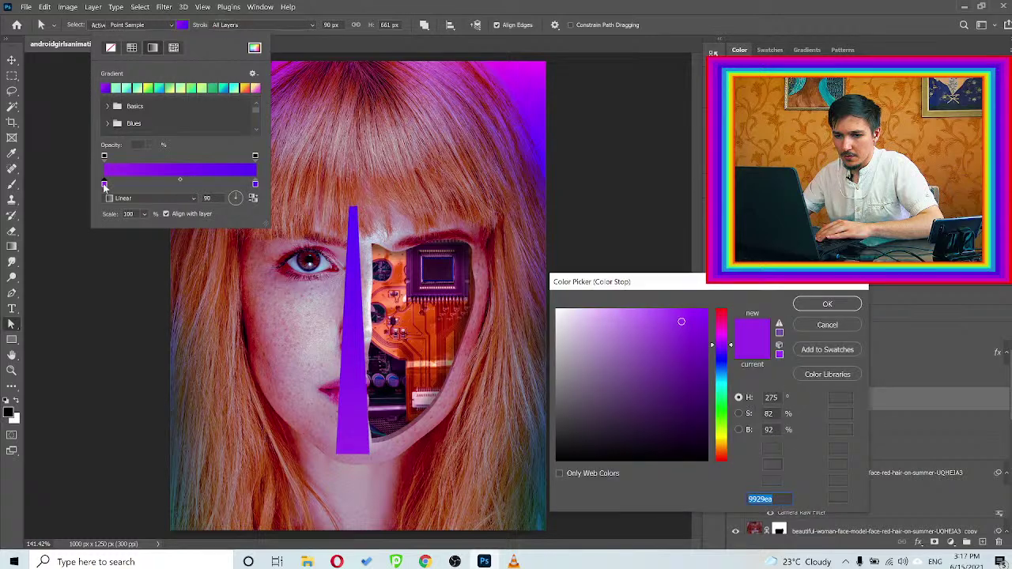
pyautogui.moveTo(608, 320); pyautogui.dragTo(599, 310)
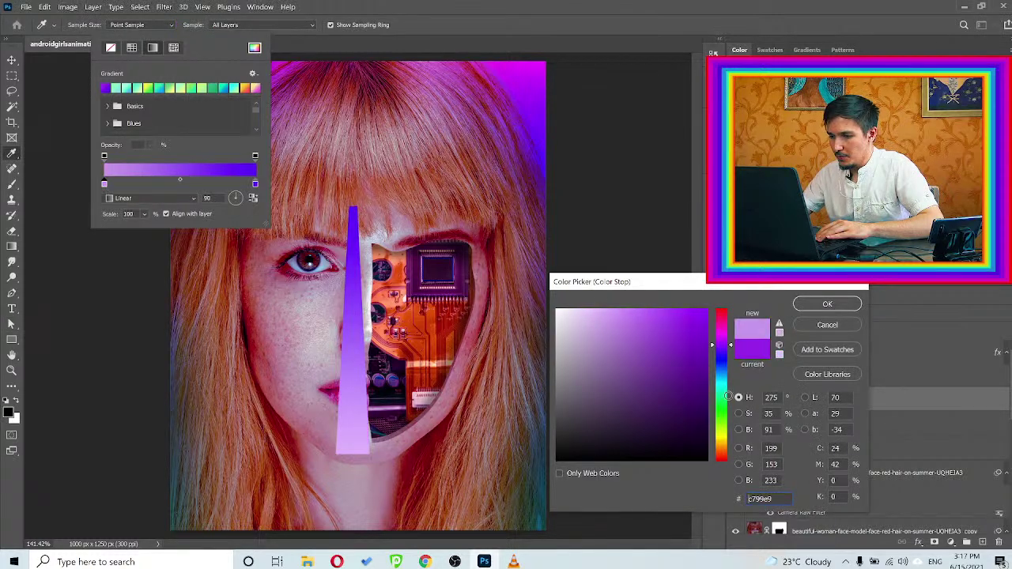
pyautogui.moveTo(722, 451); pyautogui.dragTo(721, 440)
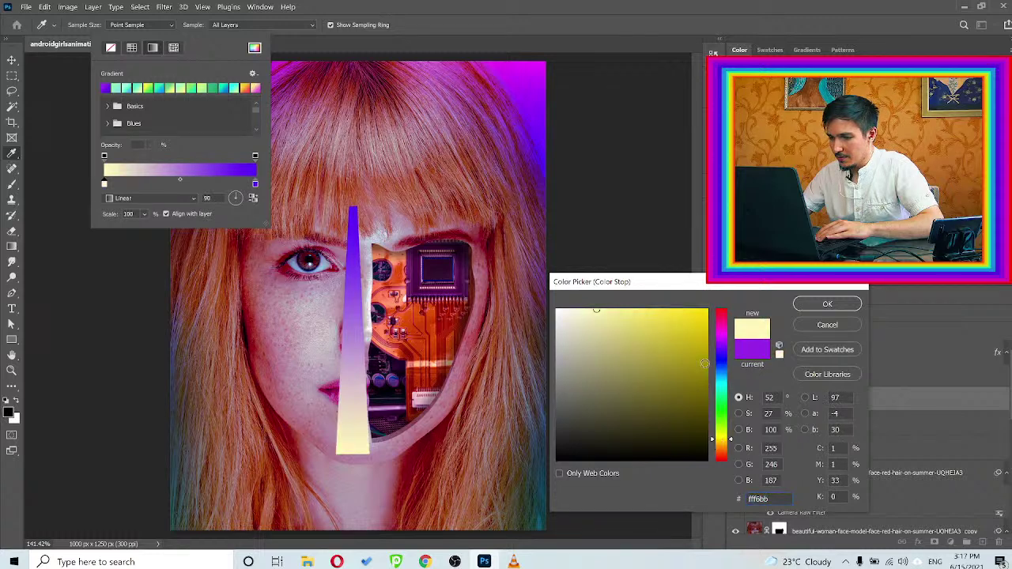
pyautogui.moveTo(705, 364)
pyautogui.mouseDown()
pyautogui.moveTo(612, 325)
pyautogui.moveTo(653, 400)
pyautogui.moveTo(640, 411)
pyautogui.mouseUp()
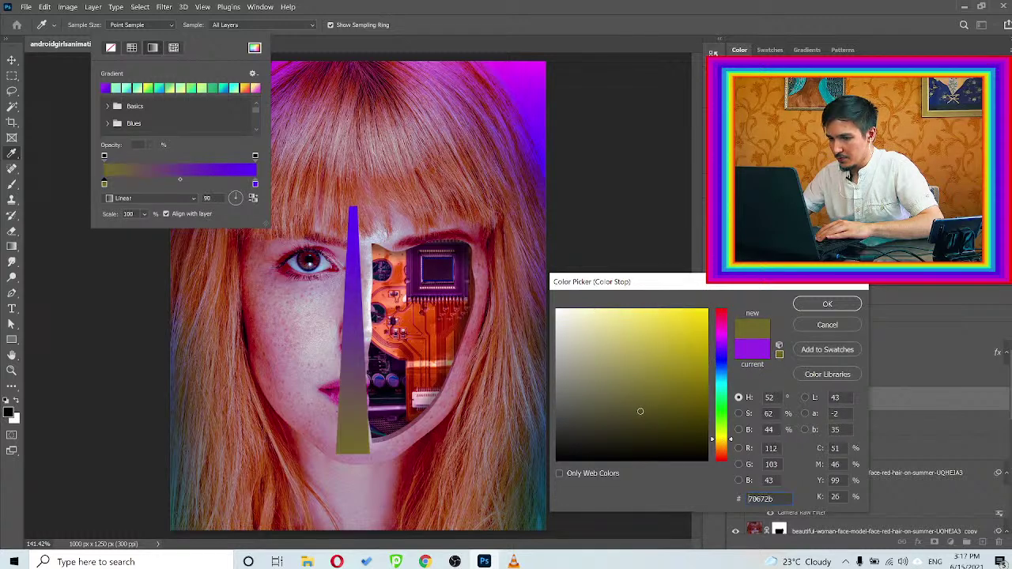
pyautogui.click(821, 305)
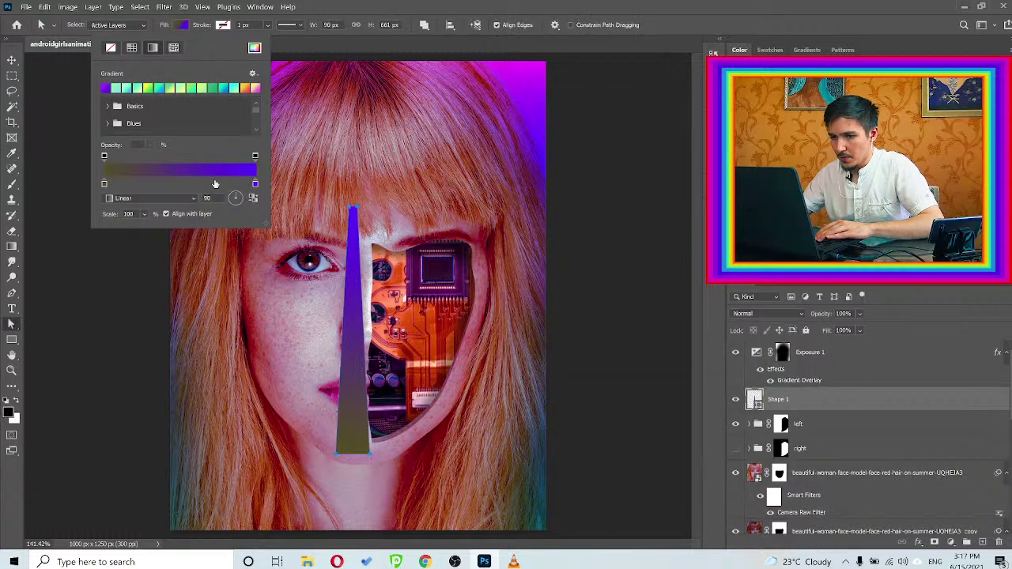
# Change the gradient's blue stop to the light yellow ddd555 and close the fill settings
pyautogui.doubleClick(256, 184)
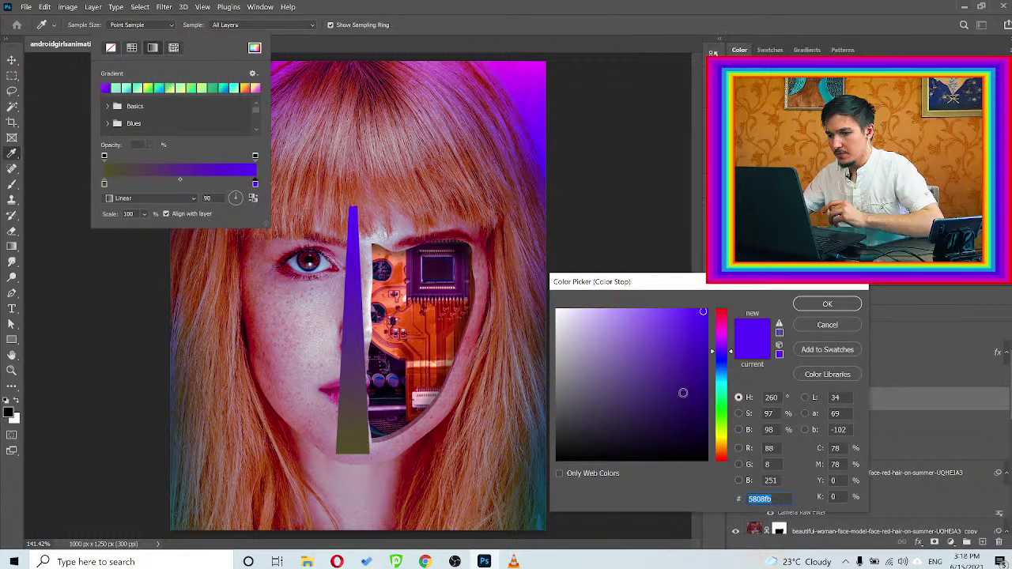
pyautogui.click(722, 438)
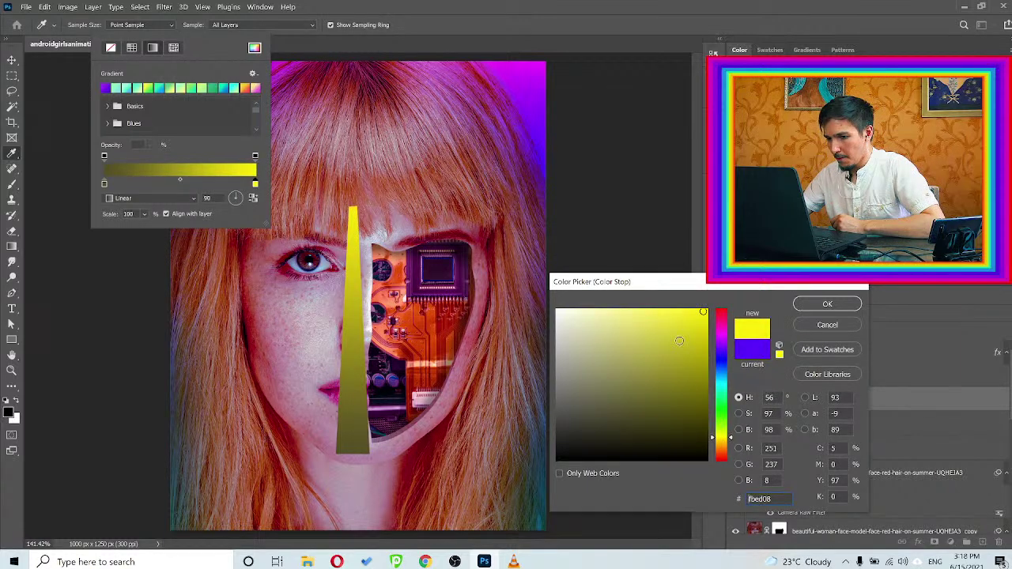
pyautogui.moveTo(678, 339)
pyautogui.mouseDown()
pyautogui.moveTo(687, 345)
pyautogui.moveTo(651, 352)
pyautogui.moveTo(638, 330)
pyautogui.moveTo(649, 329)
pyautogui.mouseUp()
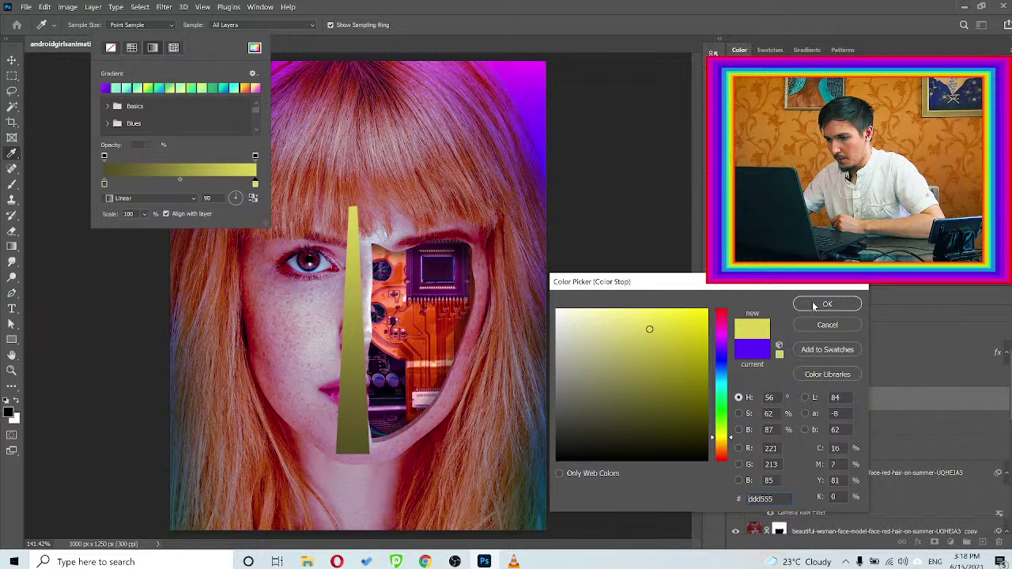
pyautogui.click(814, 306)
pyautogui.press('Return')
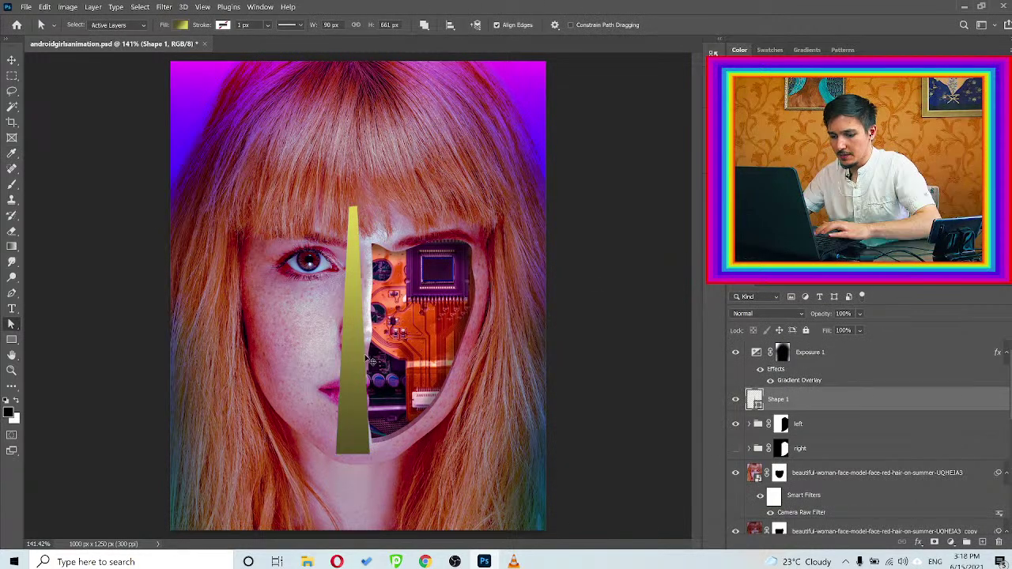
# Rotate the tapered shape to about 79° and move it so its narrow tip reaches the cheek from beyond the canvas edge
pyautogui.press('v')
pyautogui.moveTo(358, 354)
pyautogui.mouseDown()
pyautogui.moveTo(329, 343)
pyautogui.moveTo(372, 372)
pyautogui.moveTo(359, 371)
pyautogui.mouseUp()
pyautogui.hotkey('ctrl', 't')
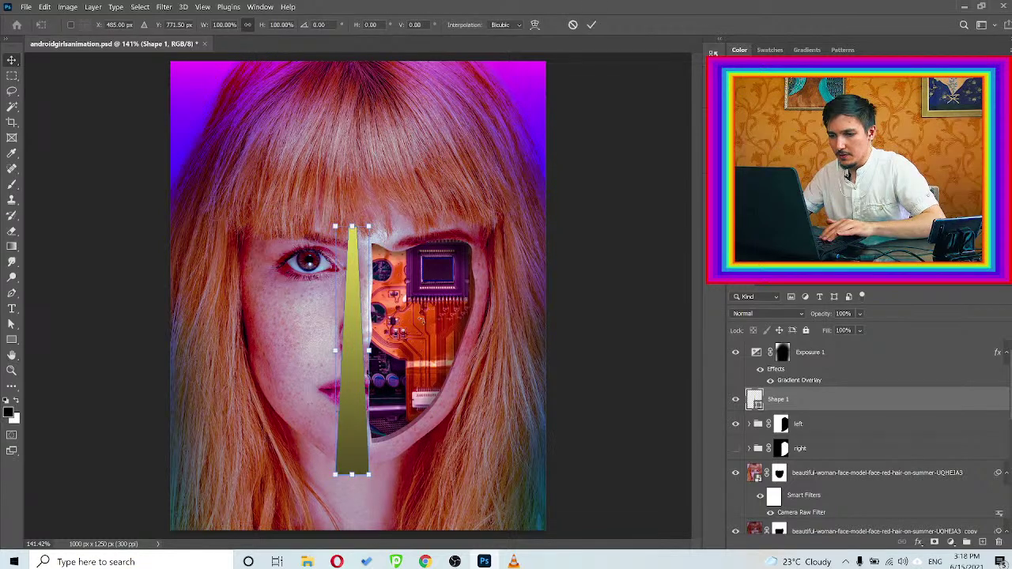
pyautogui.moveTo(439, 303); pyautogui.dragTo(442, 385)
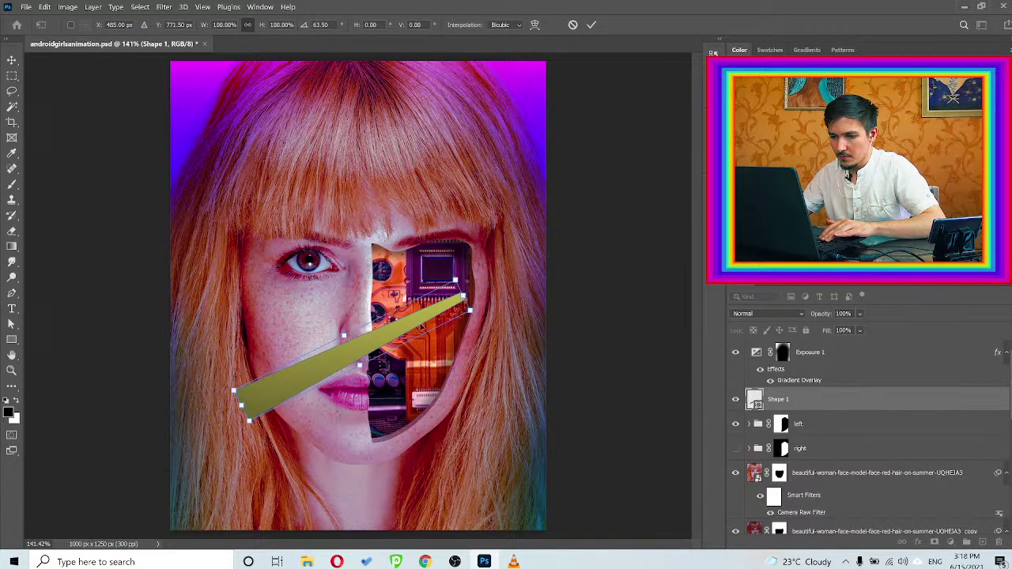
pyautogui.moveTo(423, 321); pyautogui.dragTo(293, 427)
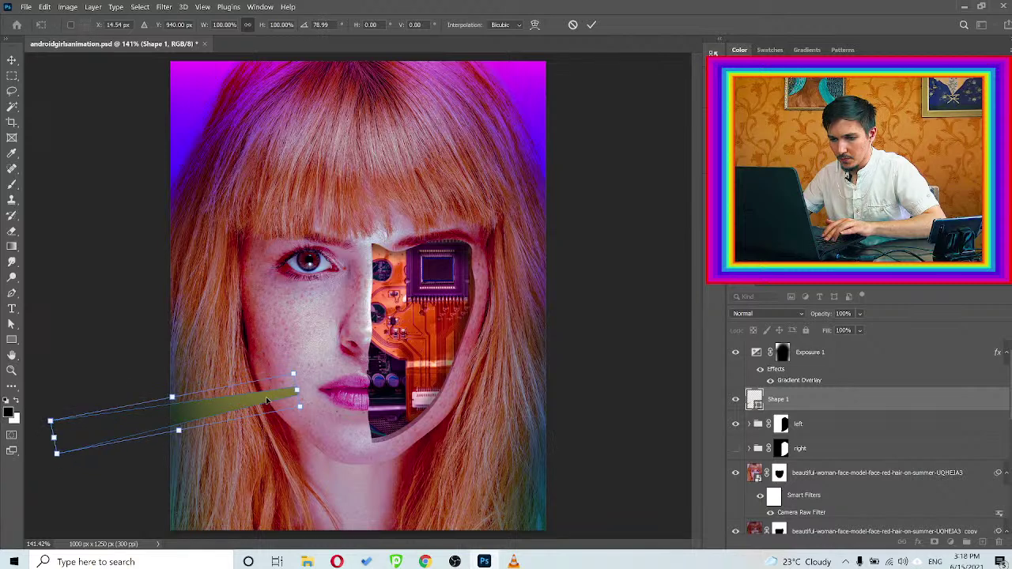
pyautogui.moveTo(260, 393); pyautogui.dragTo(253, 385)
pyautogui.click(591, 26)
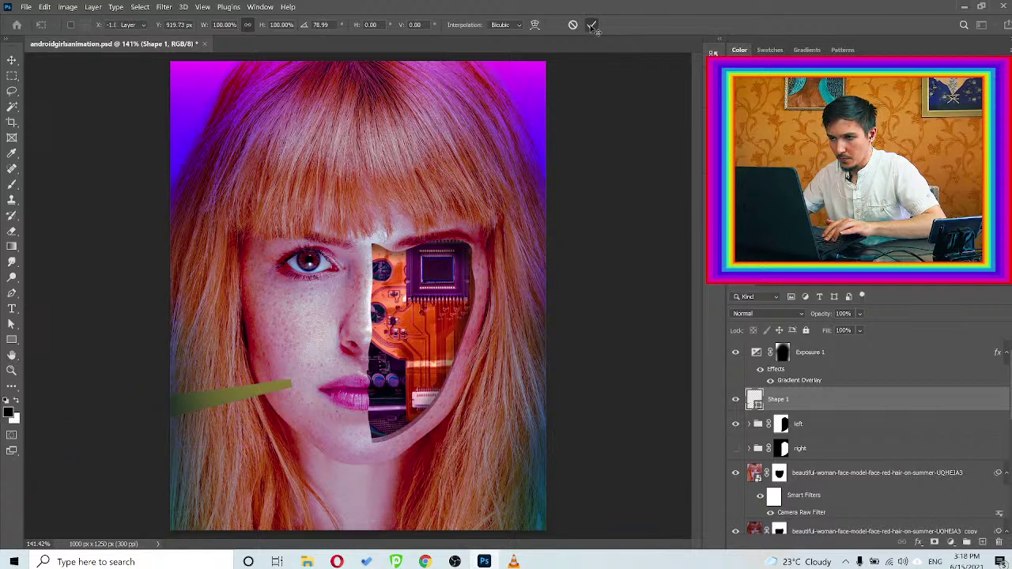
# Focus on the tapered arm's narrow tip and activate the Ellipse shape tool
pyautogui.scroll(-1, 237, 359)
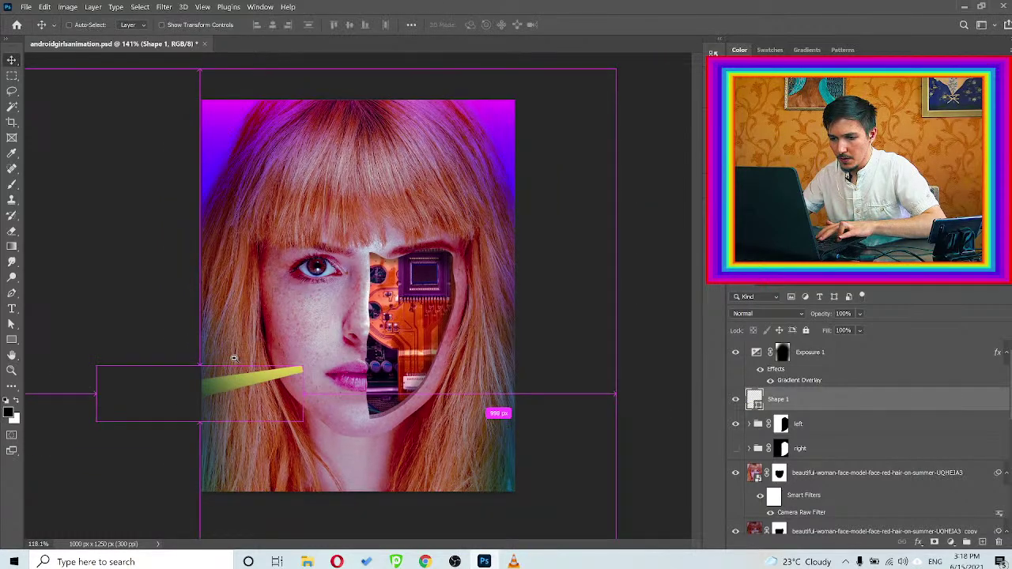
pyautogui.scroll(1, 241, 372)
pyautogui.scroll(2, 280, 380)
pyautogui.scroll(3, 281, 380)
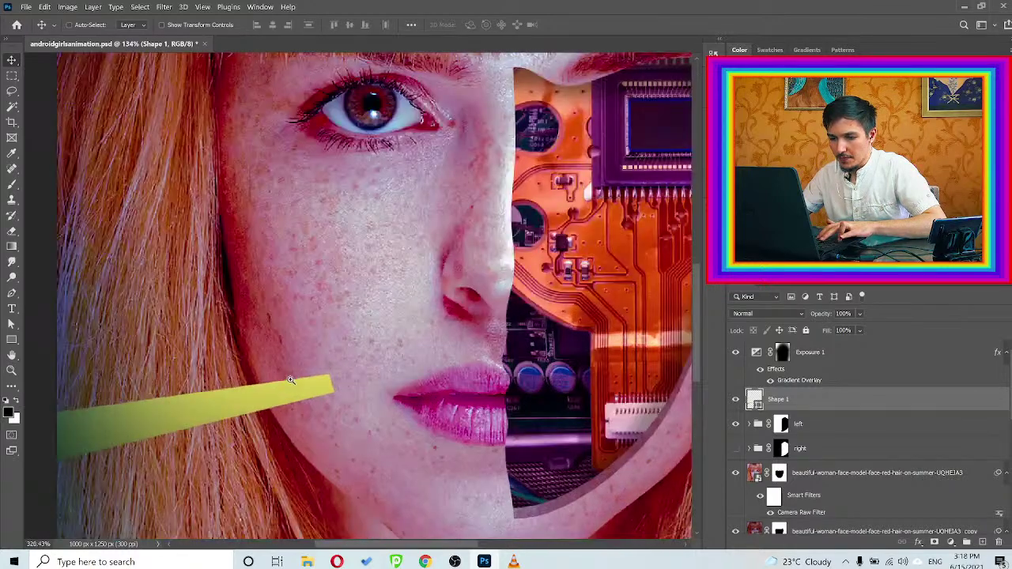
pyautogui.click(12, 338)
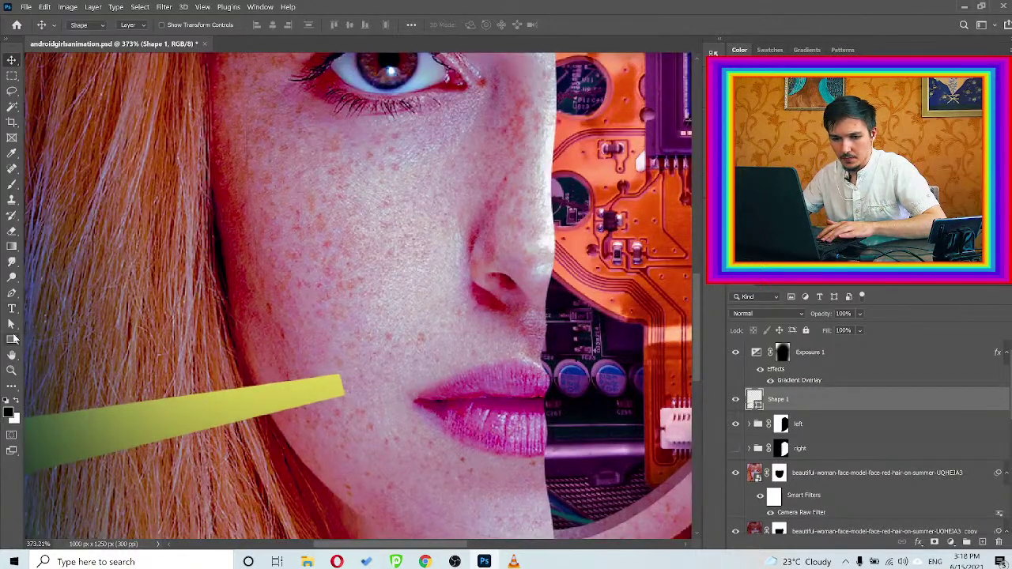
pyautogui.click(49, 363)
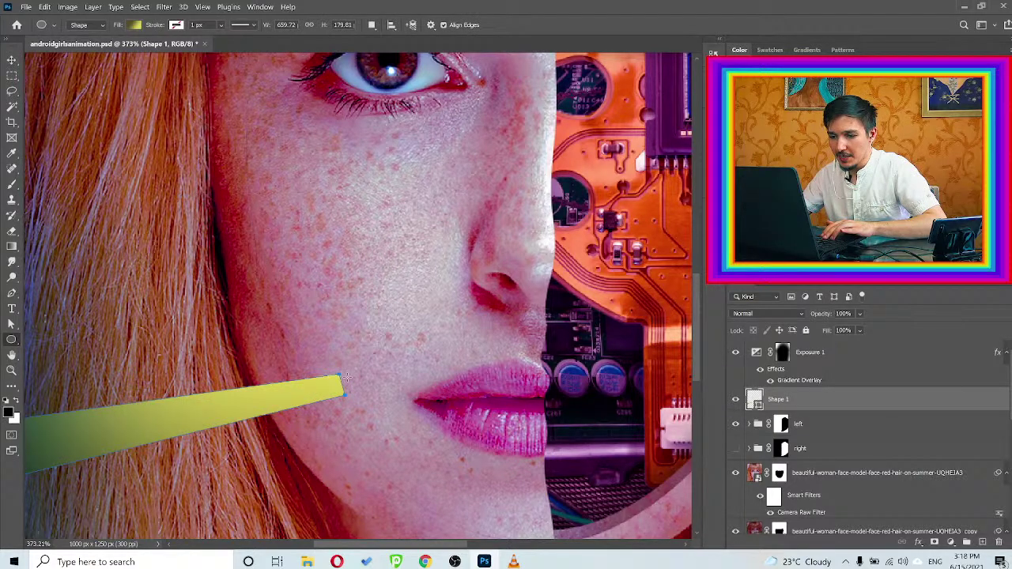
pyautogui.moveTo(336, 359); pyautogui.dragTo(376, 414)
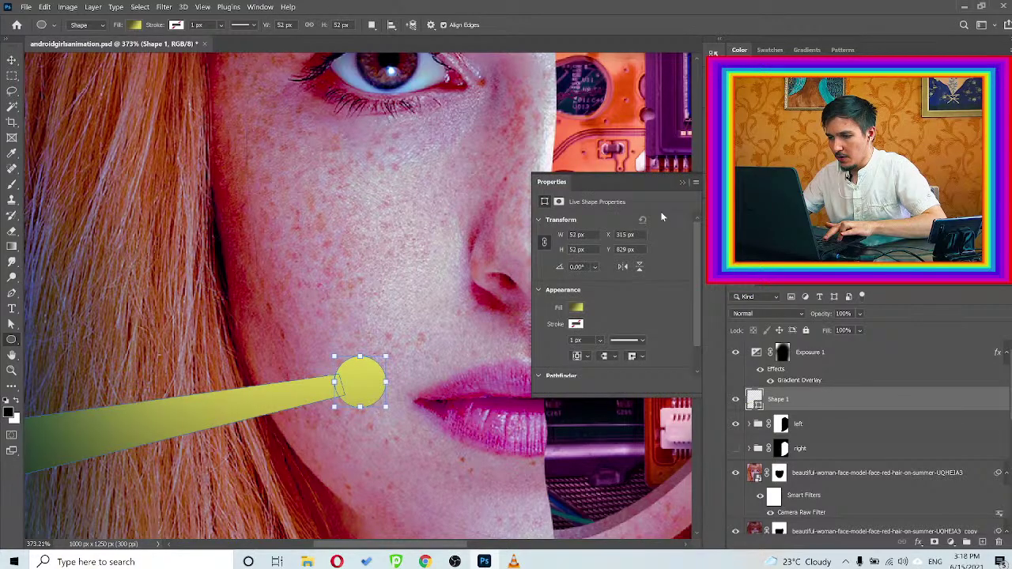
pyautogui.hotkey('ctrl', 'z')
pyautogui.click(683, 183)
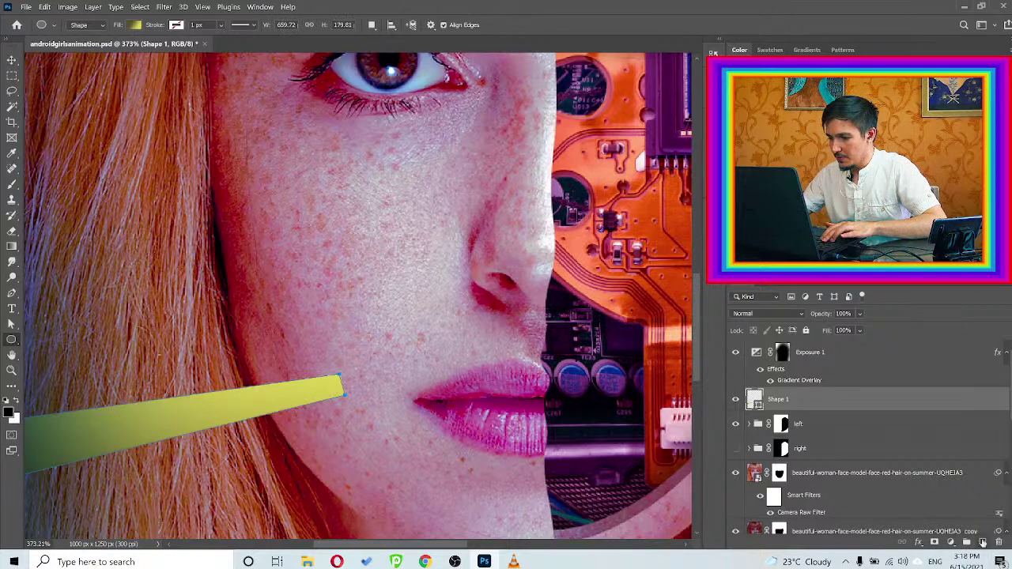
# Draw a black circle about 46 px wide on a new layer and centre it on the arm's narrow tip as a joint
pyautogui.hotkey('ctrl', 'shift', 'alt', 'n')
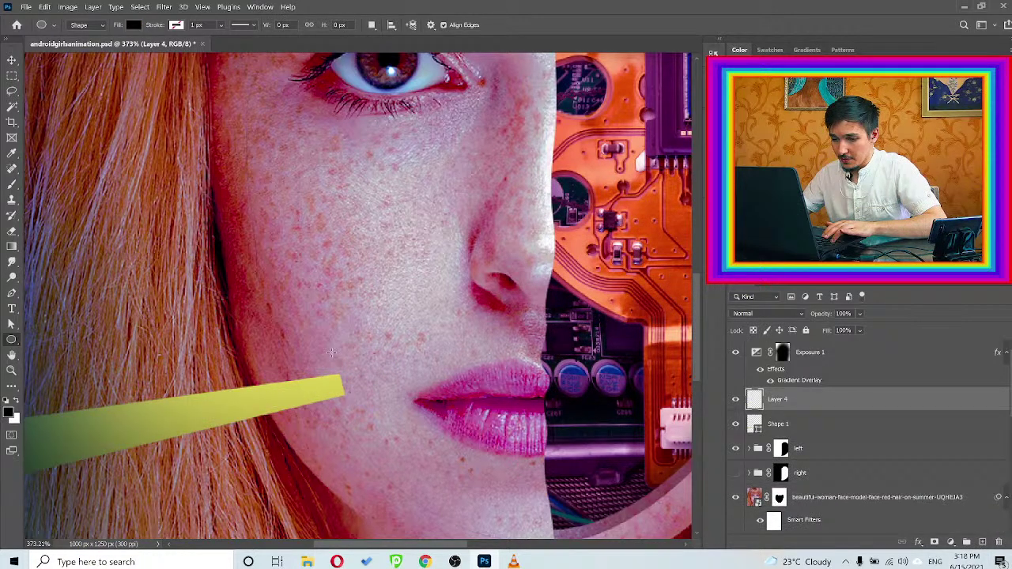
pyautogui.moveTo(331, 353); pyautogui.dragTo(377, 398)
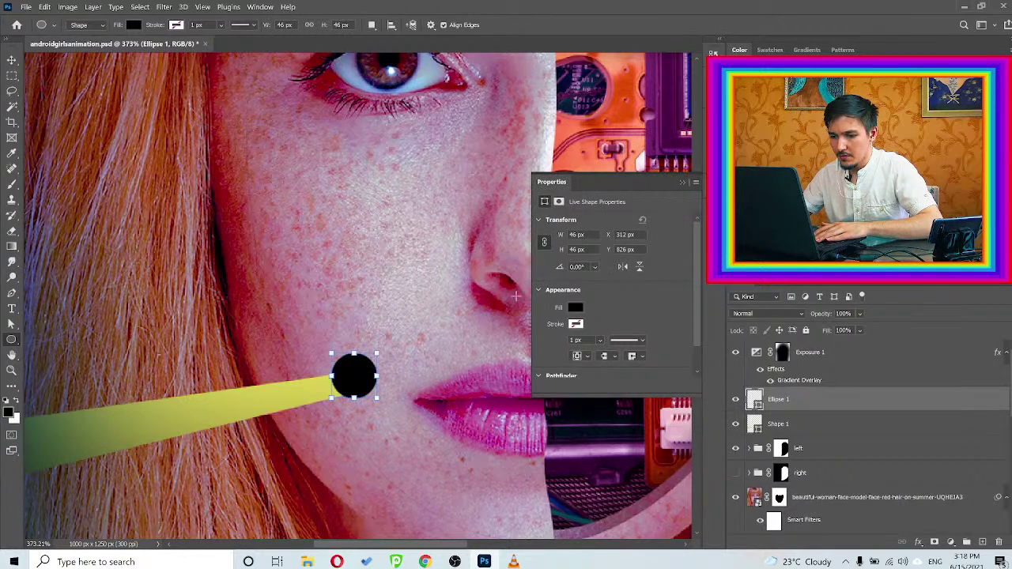
pyautogui.press('v')
pyautogui.moveTo(357, 380); pyautogui.dragTo(352, 387)
pyautogui.scroll(-5, 354, 393)
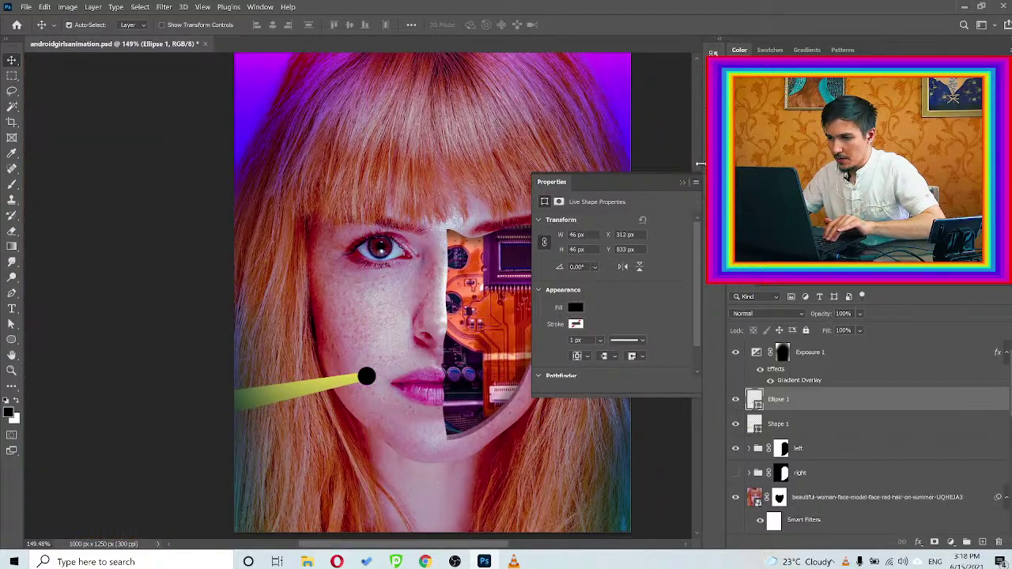
pyautogui.click(681, 185)
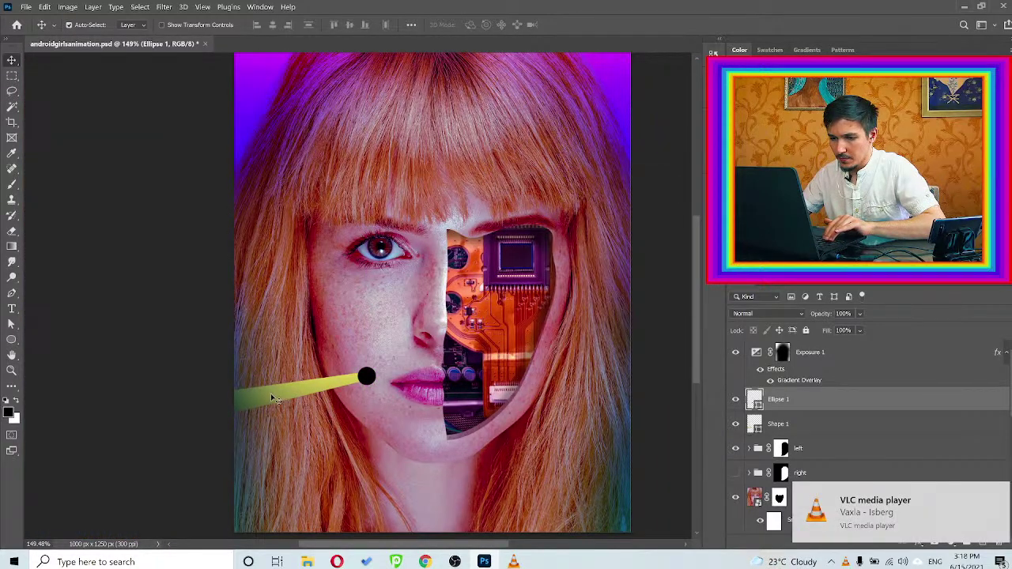
# Hide the Exposure 1 adjustment layer so the shapes can be selected directly on the canvas
pyautogui.click(269, 394)
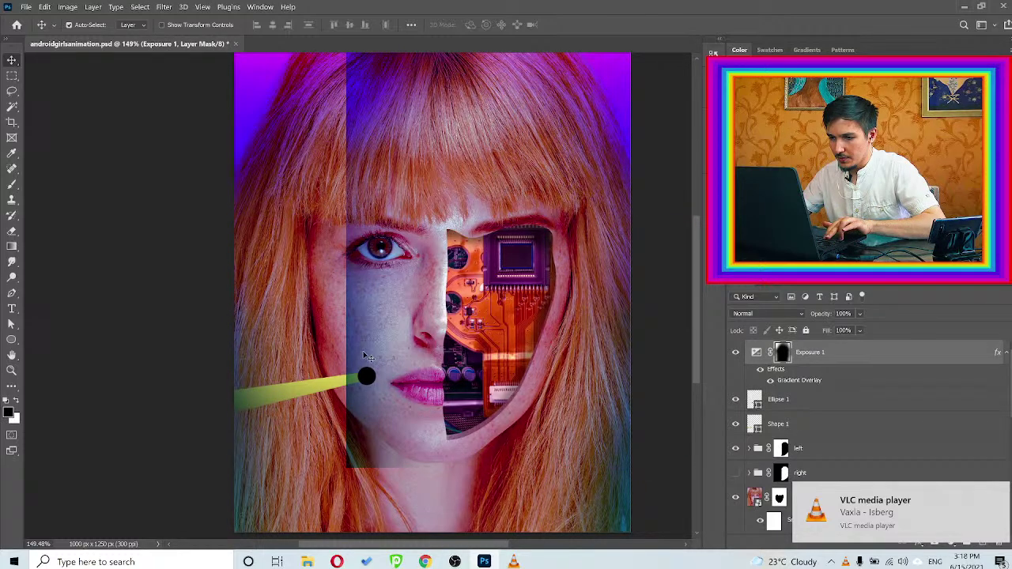
pyautogui.hotkey('ctrl', 'z')
pyautogui.click(735, 352)
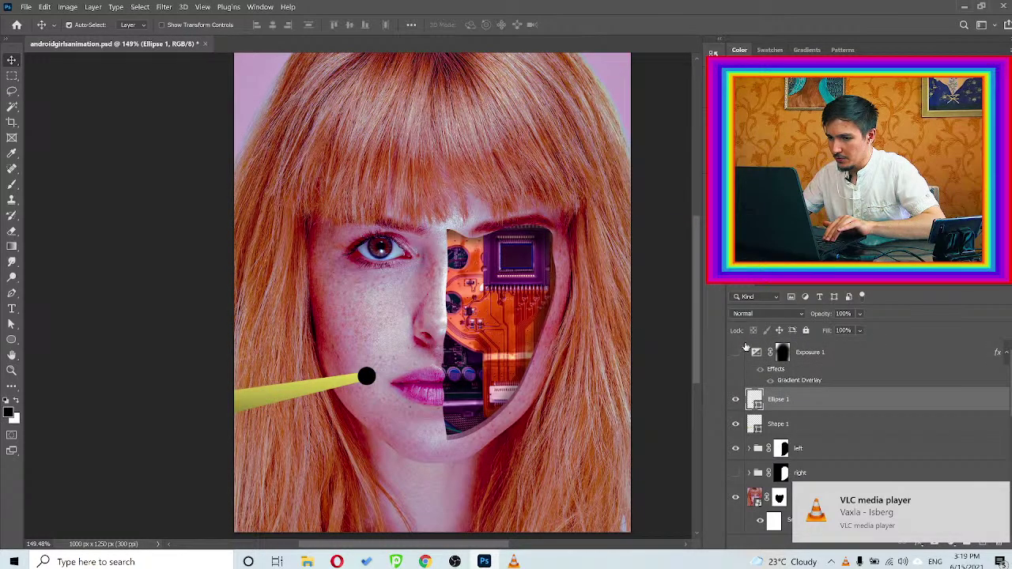
# Duplicate the tapered arm, rotate the copy to about -78.6°, scale it to about 37%, and place its wide end on the black circle
pyautogui.click(313, 386)
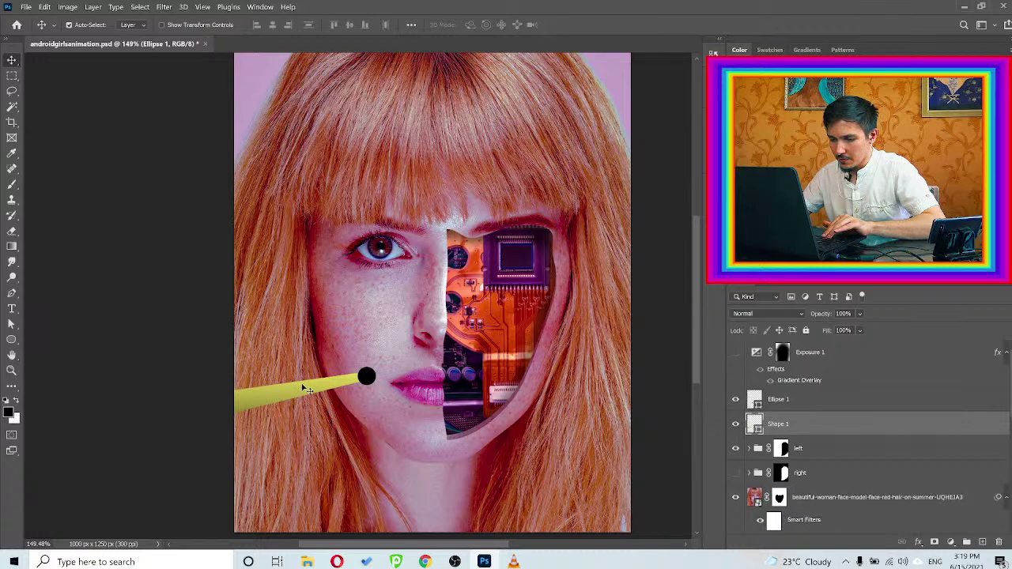
pyautogui.moveTo(306, 387); pyautogui.dragTo(474, 277)
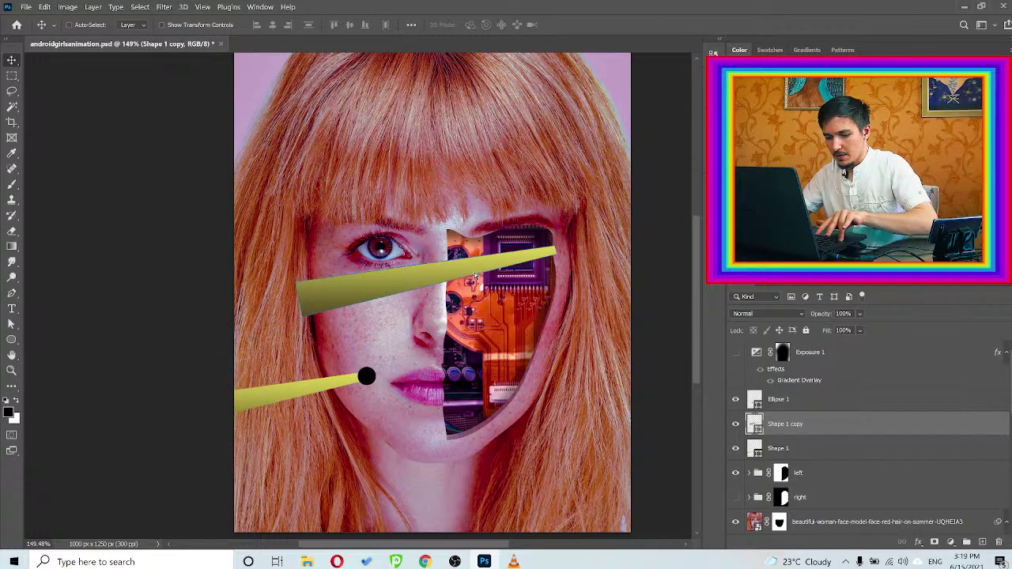
pyautogui.hotkey('ctrl', 't')
pyautogui.moveTo(551, 332); pyautogui.dragTo(486, 162)
pyautogui.moveTo(420, 297); pyautogui.dragTo(369, 266)
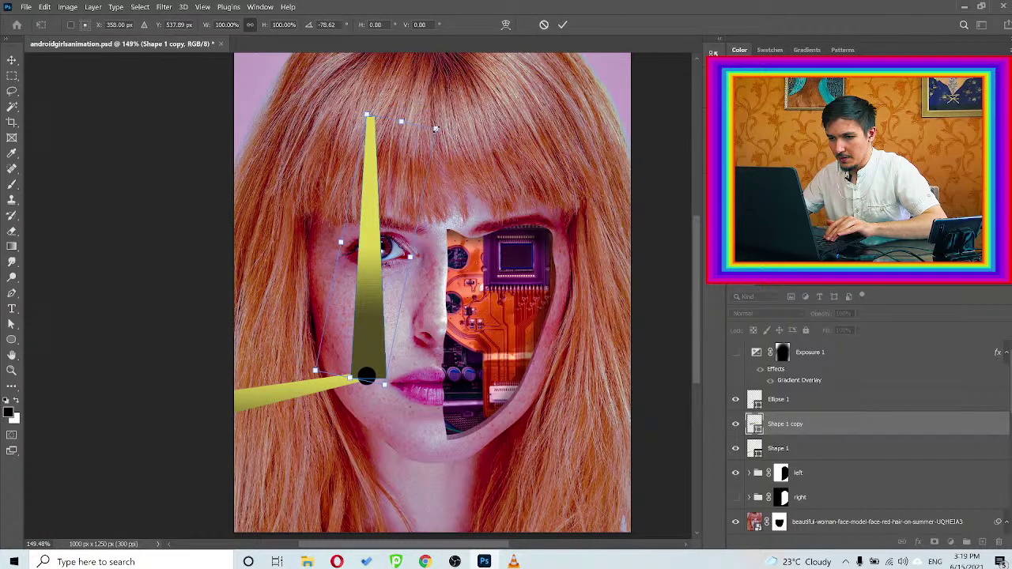
pyautogui.moveTo(435, 128); pyautogui.dragTo(360, 283)
pyautogui.moveTo(336, 335); pyautogui.dragTo(373, 347)
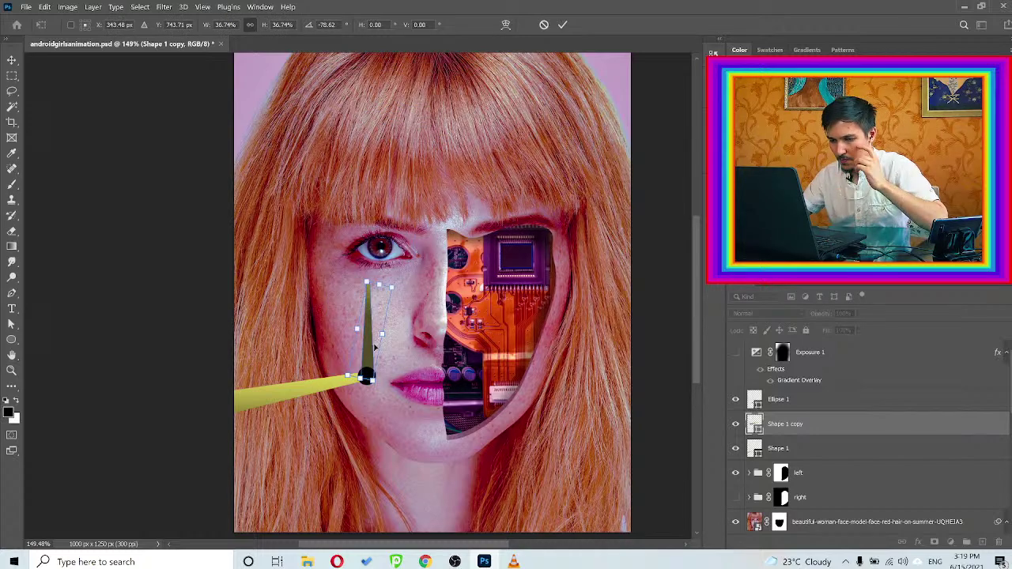
# Shorten the small arm copy to about 22.6% width, rotate it to about -63.4°, seat it on the joint, and deselect all layers
pyautogui.scroll(4, 375, 346)
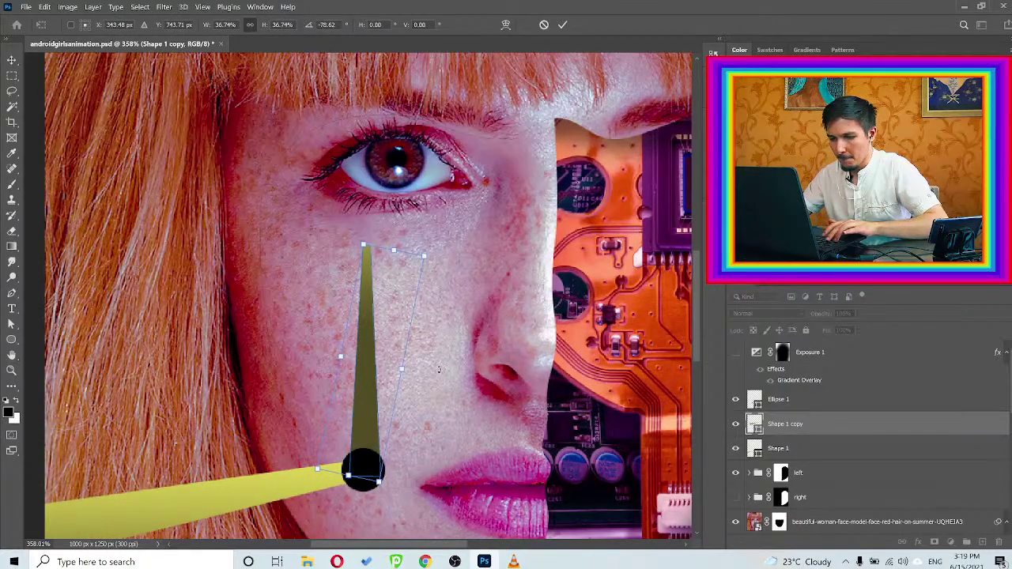
pyautogui.moveTo(439, 369); pyautogui.dragTo(437, 375)
pyautogui.moveTo(361, 349); pyautogui.dragTo(381, 357)
pyautogui.moveTo(427, 261); pyautogui.dragTo(433, 334)
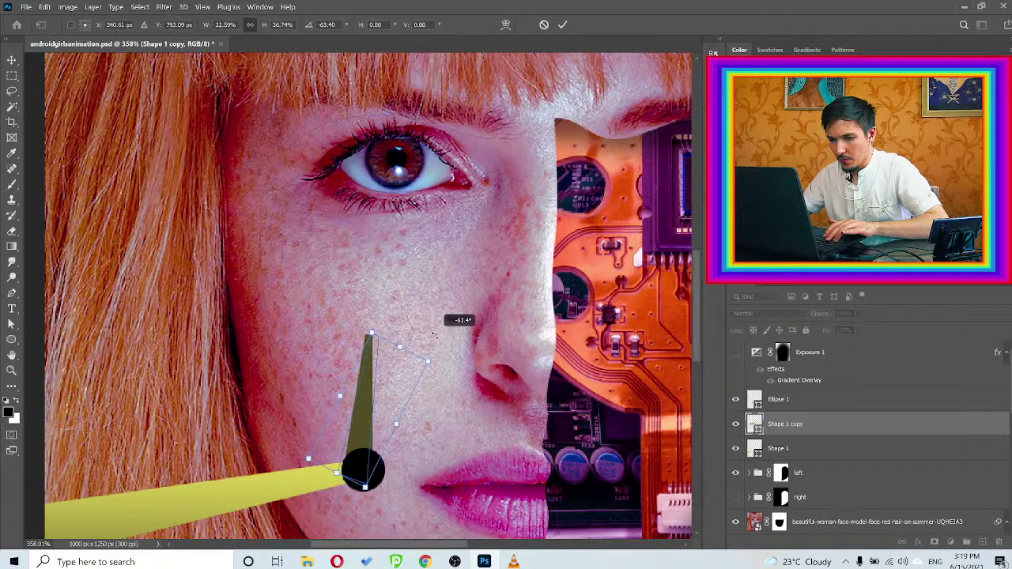
pyautogui.moveTo(362, 405); pyautogui.dragTo(364, 415)
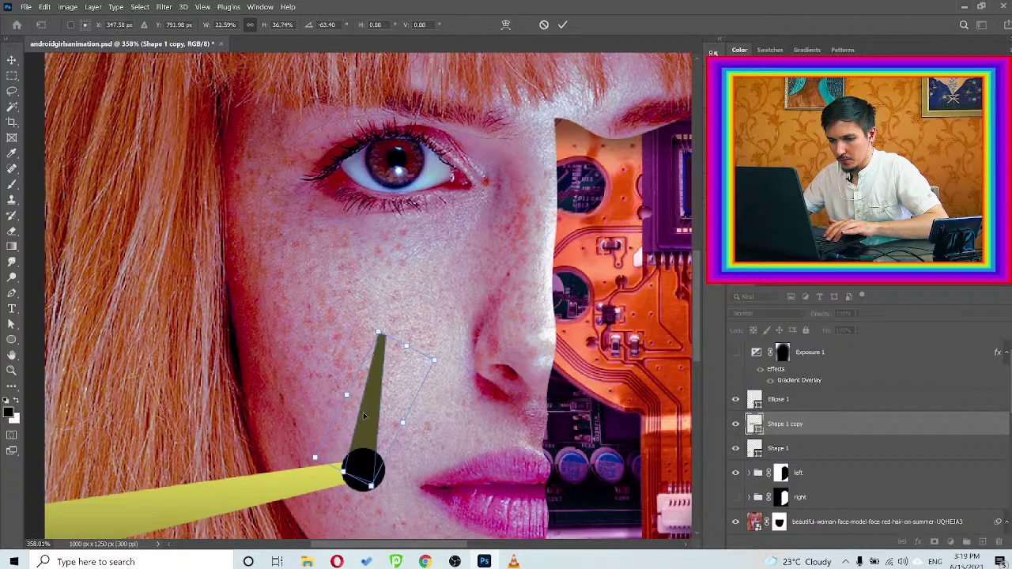
pyautogui.click(562, 24)
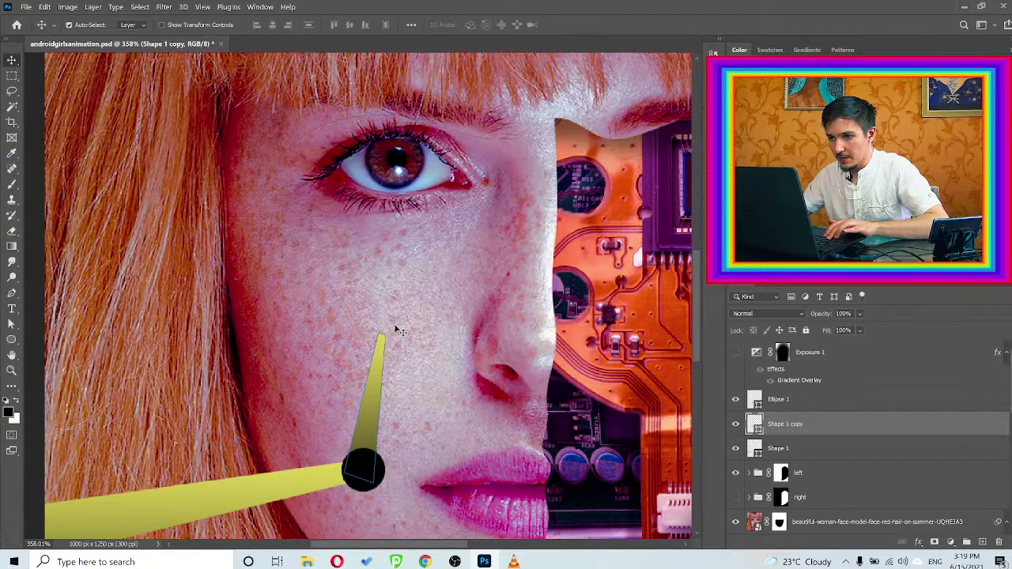
pyautogui.scroll(-8, 396, 327)
pyautogui.scroll(1, 409, 426)
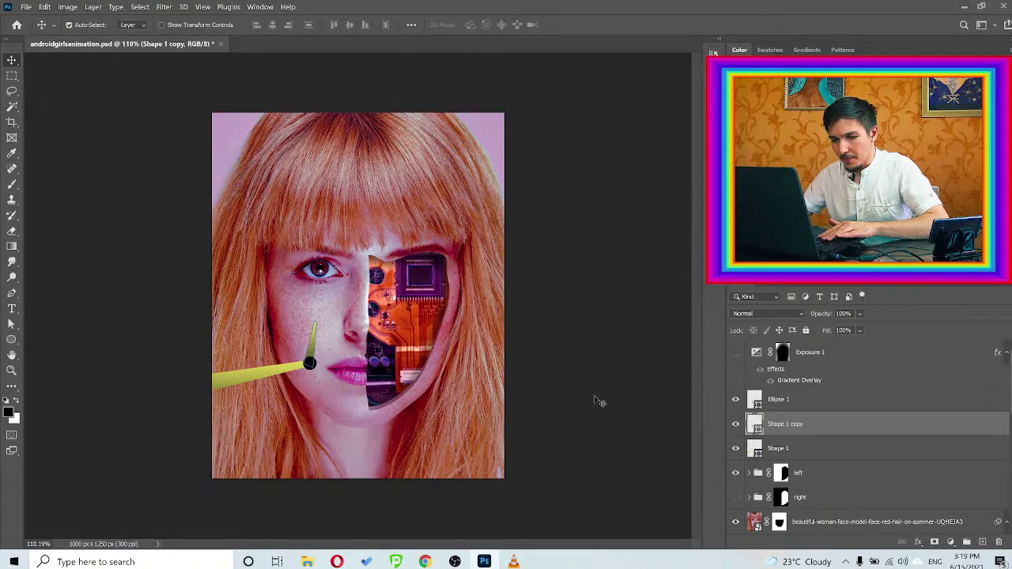
pyautogui.click(150, 364)
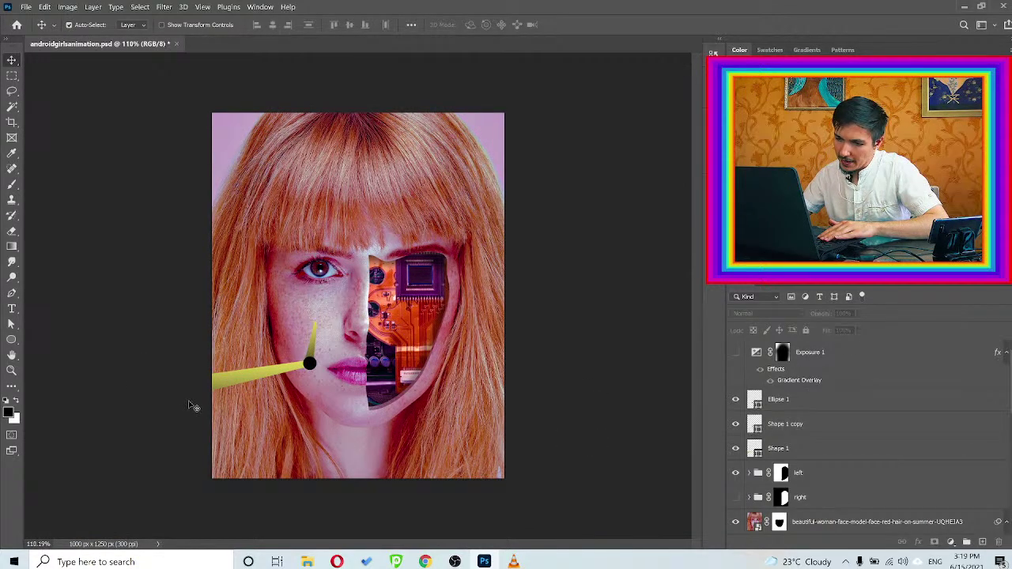
# Rotate the small upper arm segment by about 31.6° and reseat its wide end on the black joint circle
pyautogui.scroll(6, 297, 327)
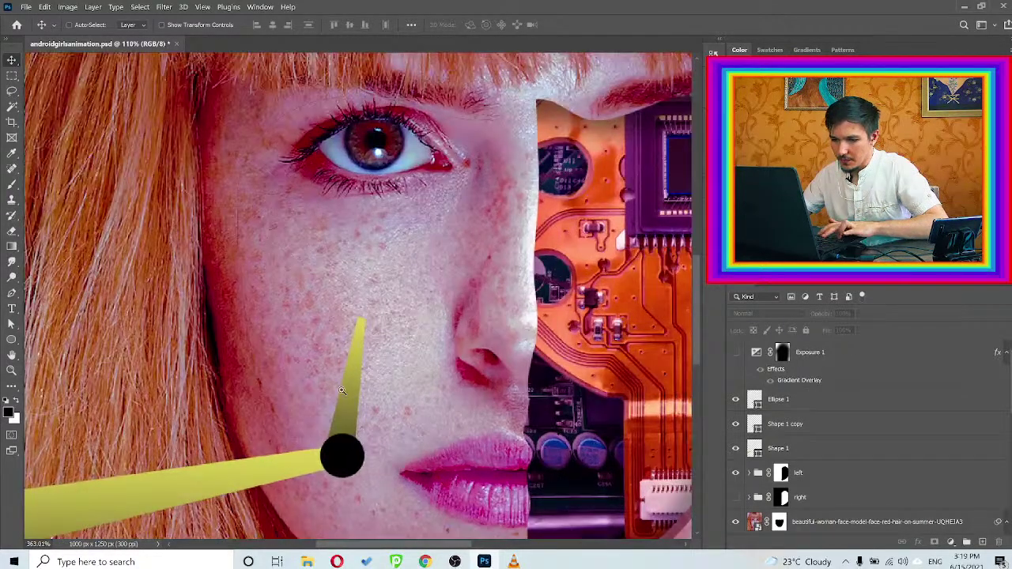
pyautogui.click(341, 390)
pyautogui.hotkey('ctrl', 't')
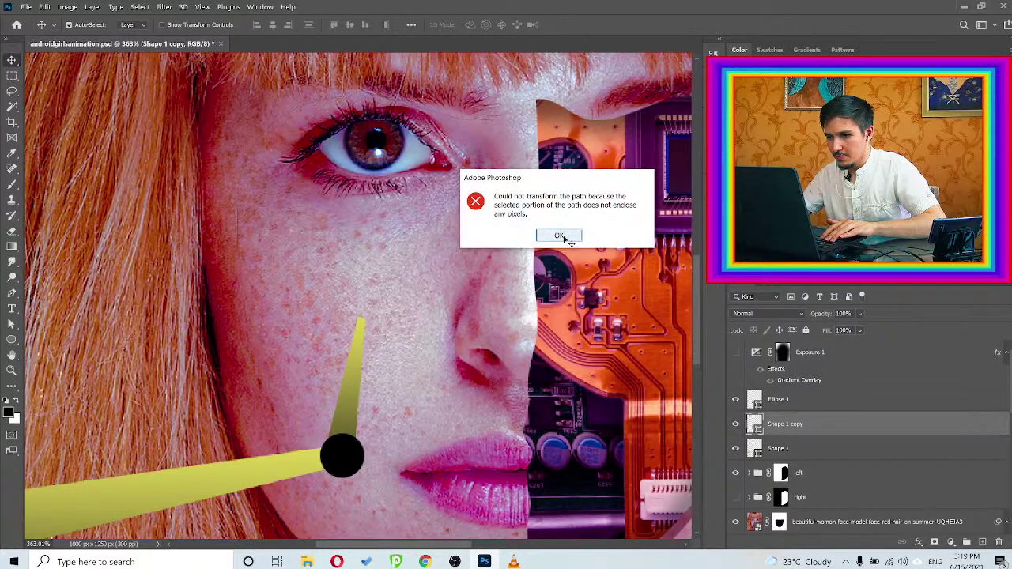
pyautogui.click(560, 237)
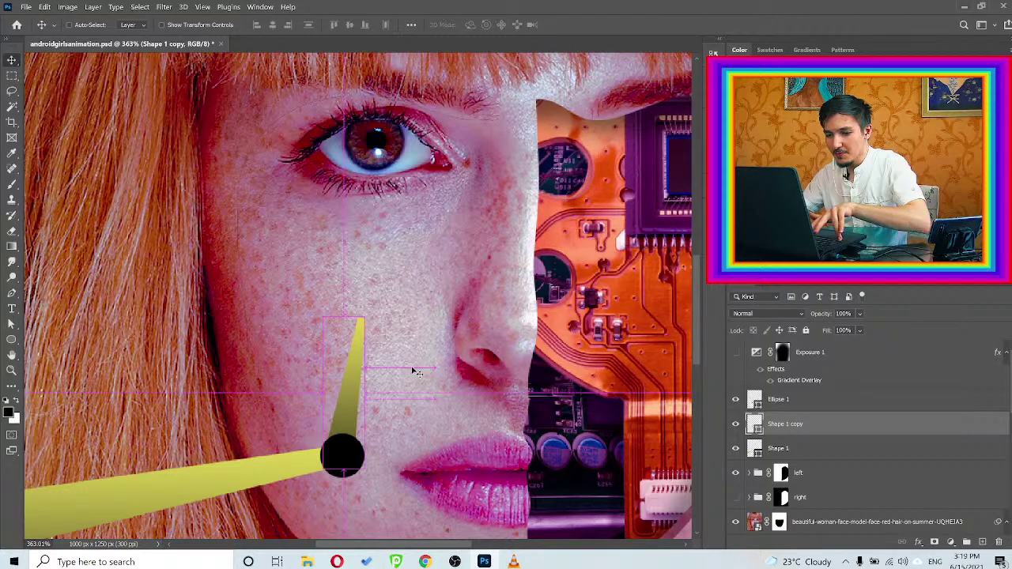
pyautogui.hotkey('ctrl', 't')
pyautogui.moveTo(412, 365); pyautogui.dragTo(434, 401)
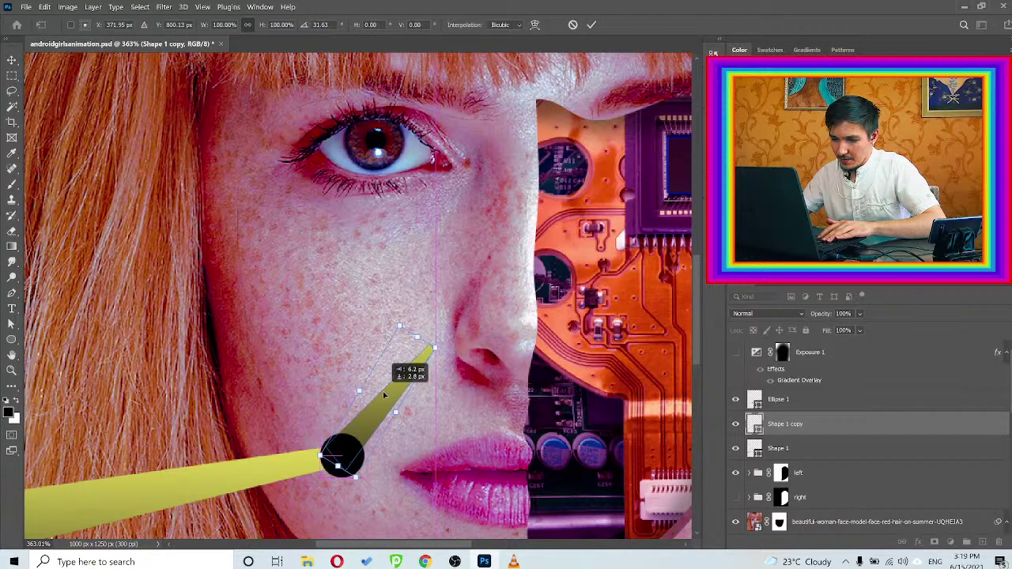
pyautogui.click(589, 24)
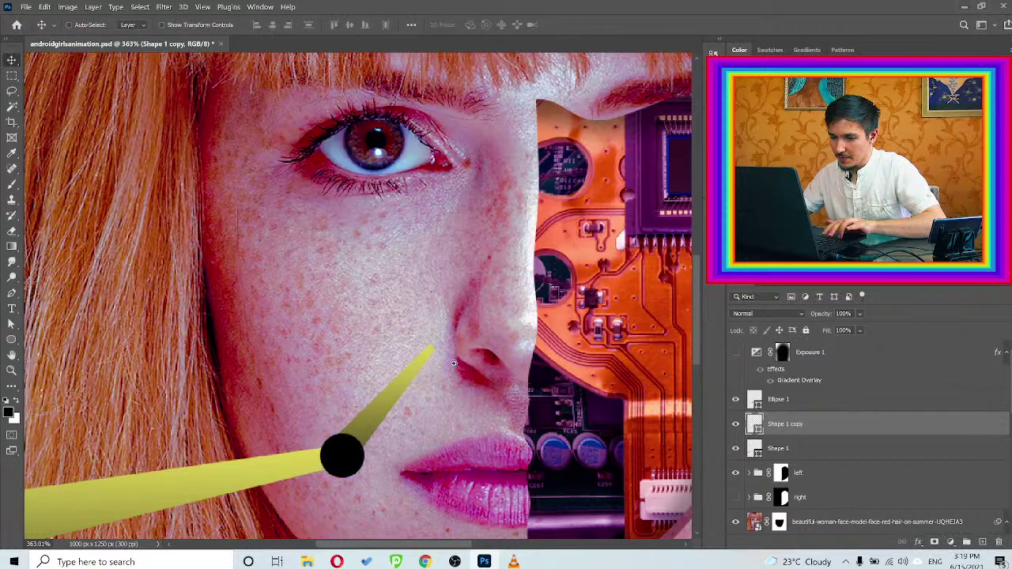
pyautogui.scroll(-2, 439, 348)
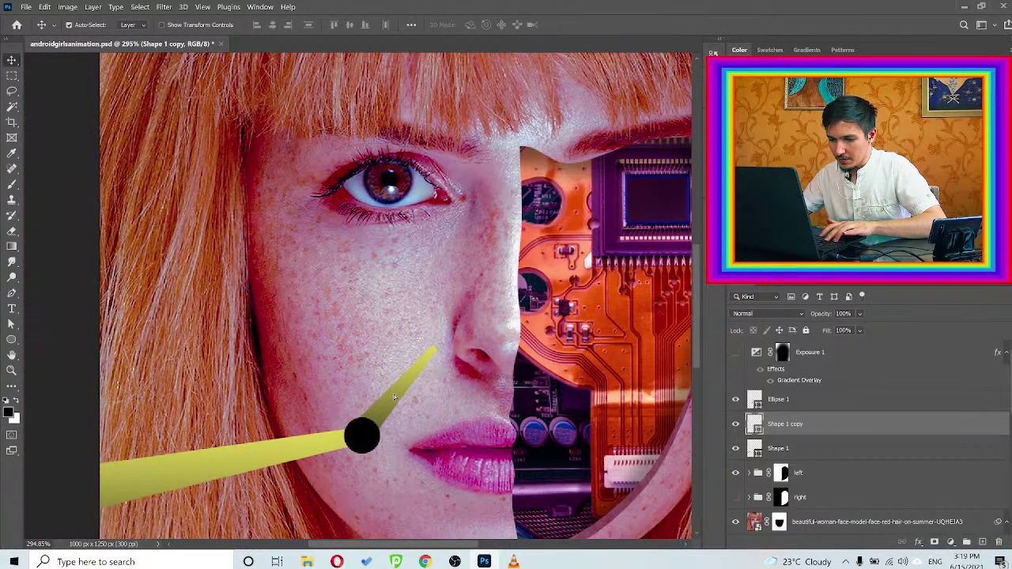
pyautogui.moveTo(392, 395); pyautogui.dragTo(396, 396)
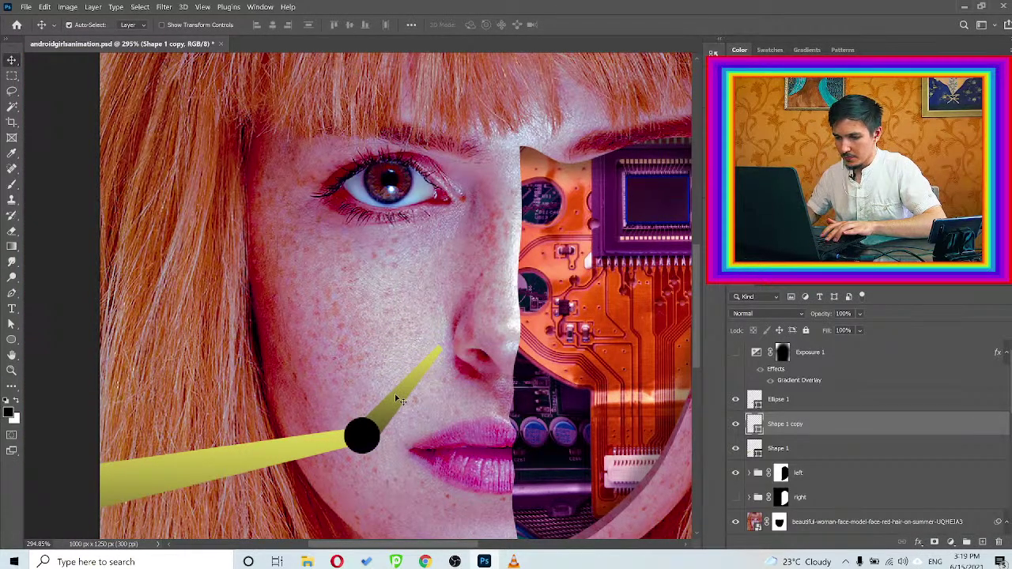
# Select the joint circle and both arm segments together and shift the whole arm slightly left across the cheek
pyautogui.click(780, 399)
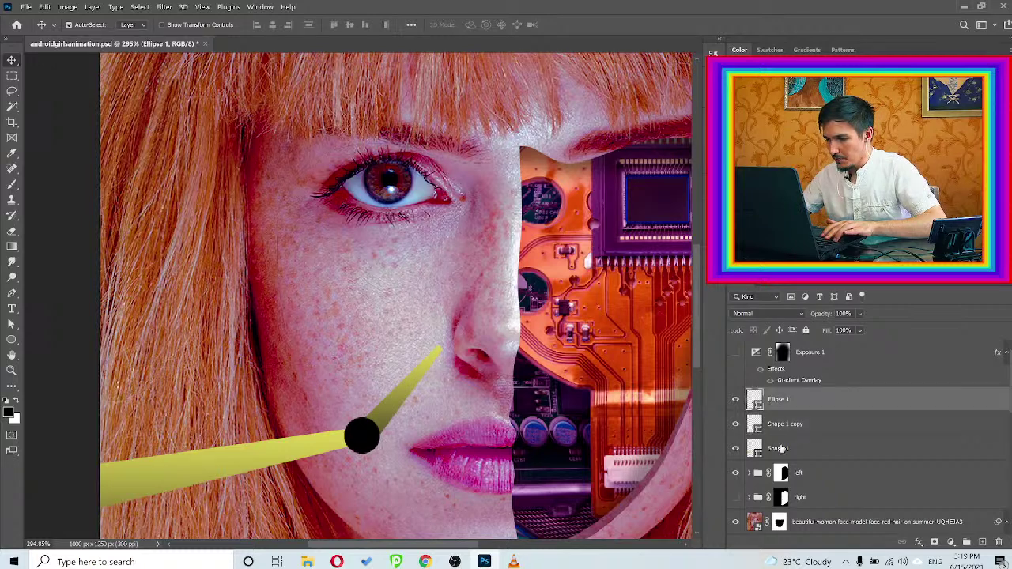
pyautogui.keyDown('shift'); pyautogui.click(780, 449); pyautogui.keyUp('shift')
pyautogui.moveTo(395, 407); pyautogui.dragTo(350, 400)
pyautogui.hotkey('ctrl', '0')
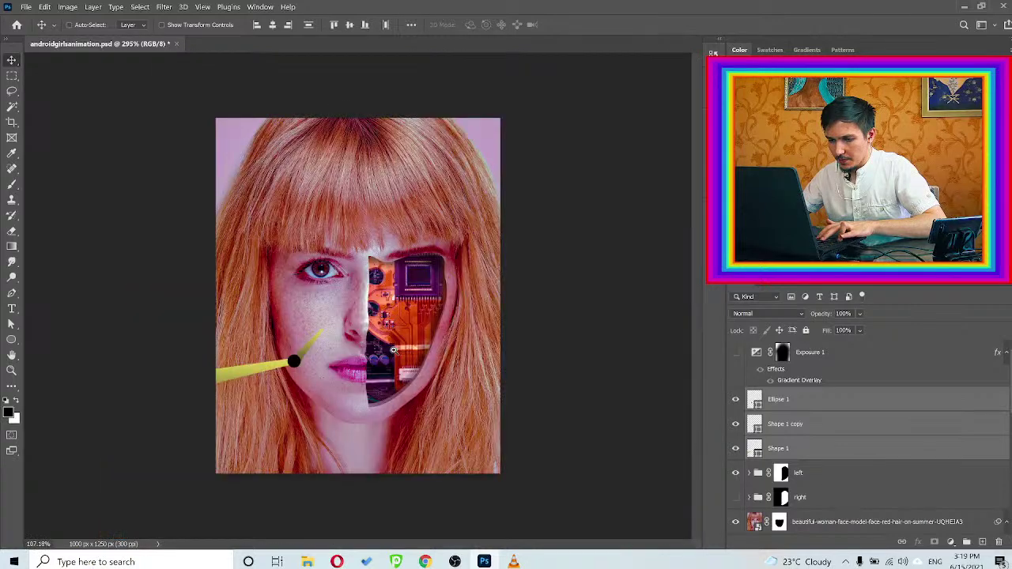
pyautogui.moveTo(394, 350); pyautogui.dragTo(413, 357)
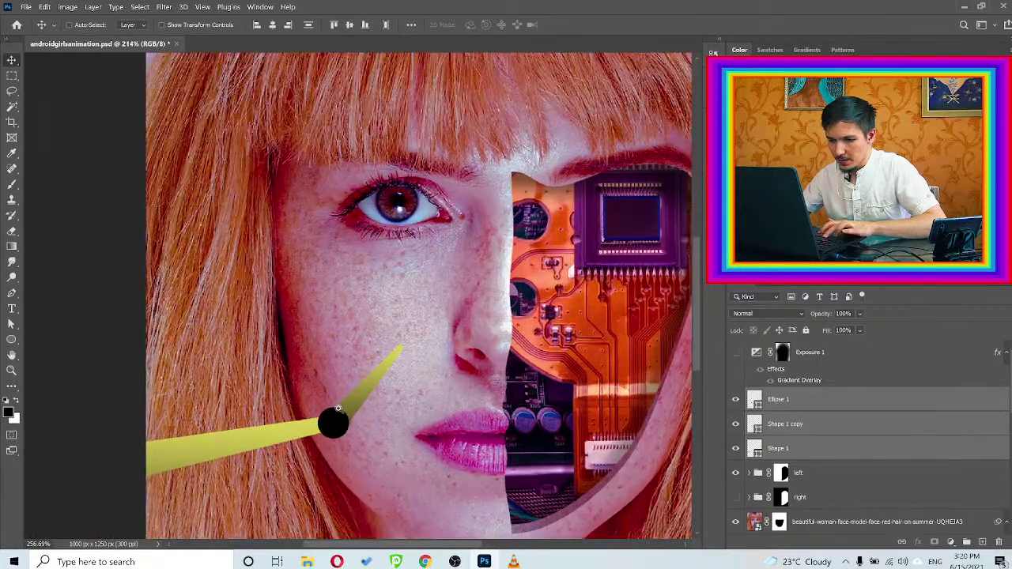
# Duplicate the black joint circle onto the small arm's tip and reorder the copy beneath the Shape 1 layer
pyautogui.click(808, 450)
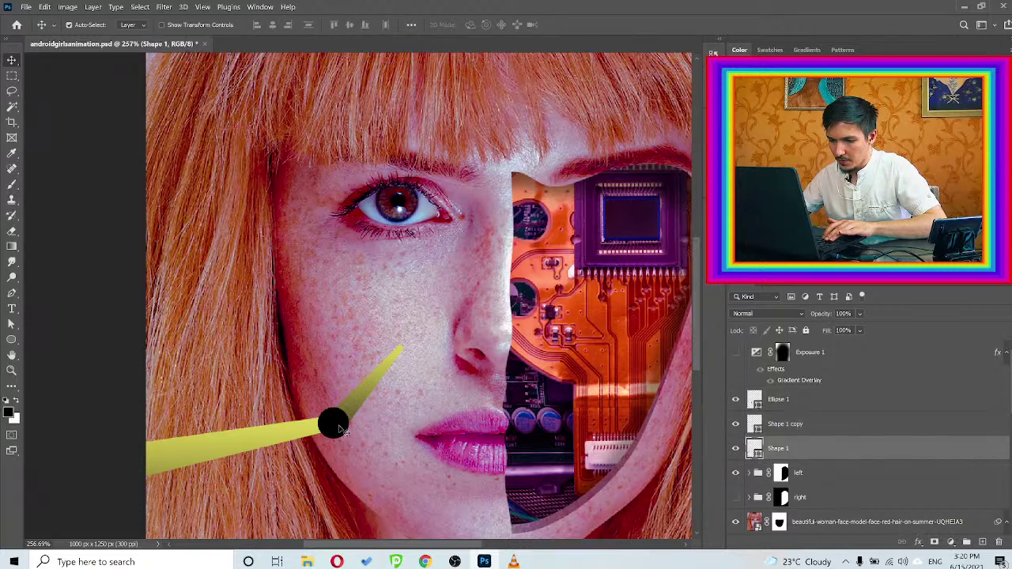
pyautogui.moveTo(370, 388); pyautogui.dragTo(399, 344)
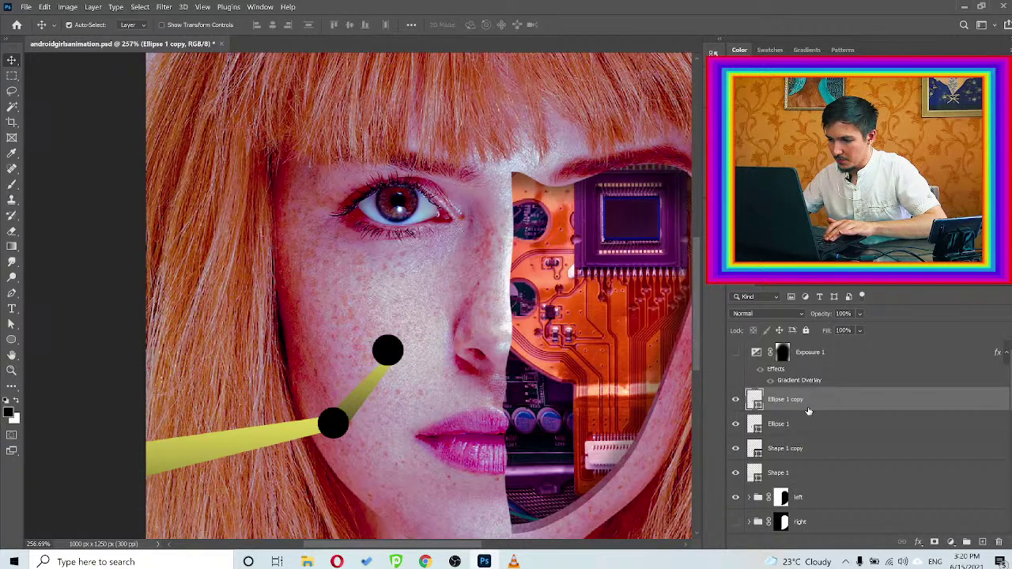
pyautogui.moveTo(804, 403); pyautogui.dragTo(788, 474)
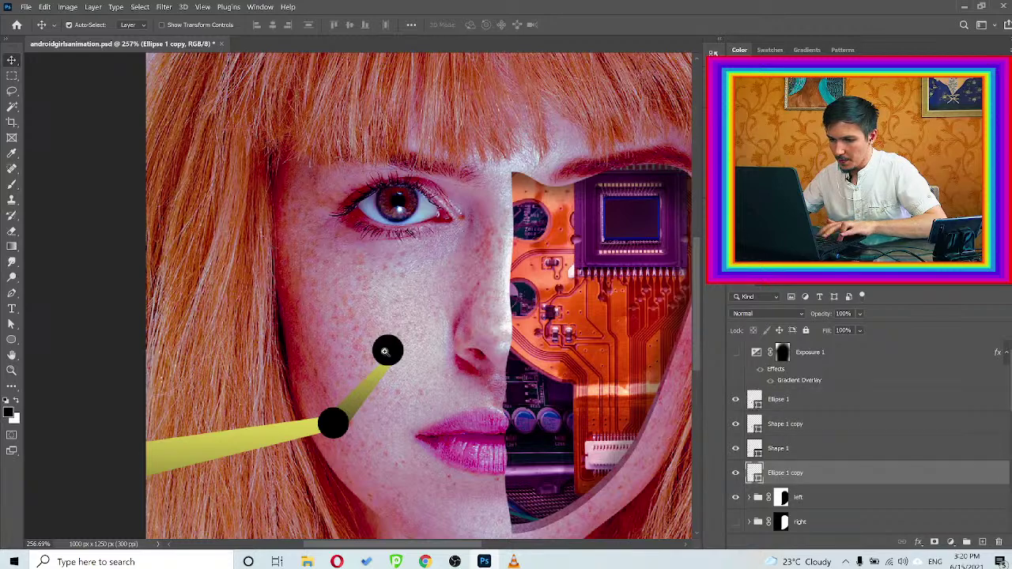
# Scale the duplicated joint circle to about 44.86% and centre it on the small arm's narrow tip
pyautogui.moveTo(387, 353); pyautogui.dragTo(430, 353)
pyautogui.moveTo(382, 324); pyautogui.dragTo(451, 303)
pyautogui.hotkey('ctrl', 't')
pyautogui.moveTo(528, 256); pyautogui.dragTo(456, 331)
pyautogui.moveTo(449, 374); pyautogui.dragTo(472, 342)
pyautogui.click(592, 24)
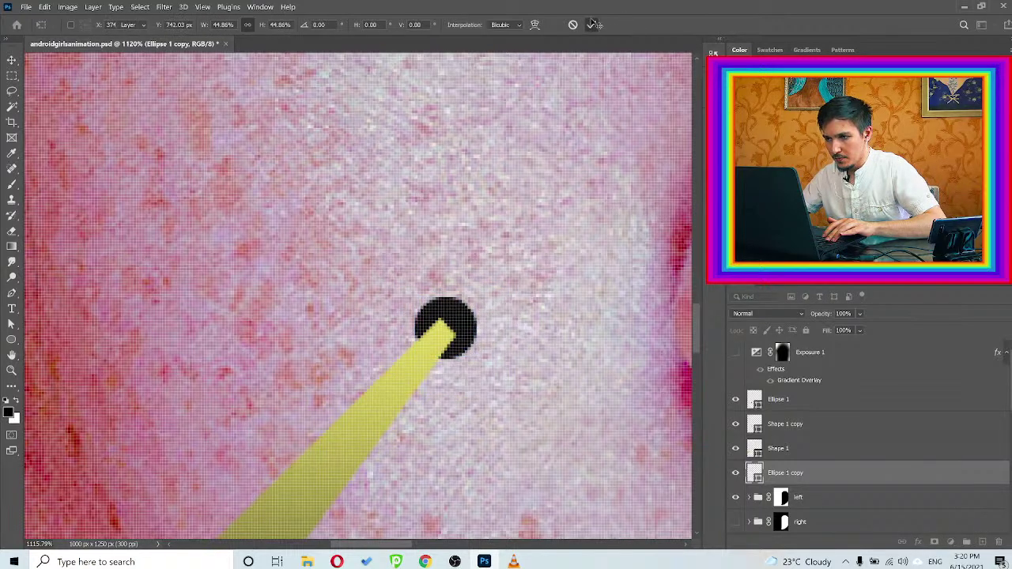
# Examine the size and alignment of the small joint circle at the arm's narrow tip
pyautogui.scroll(-5, 517, 207)
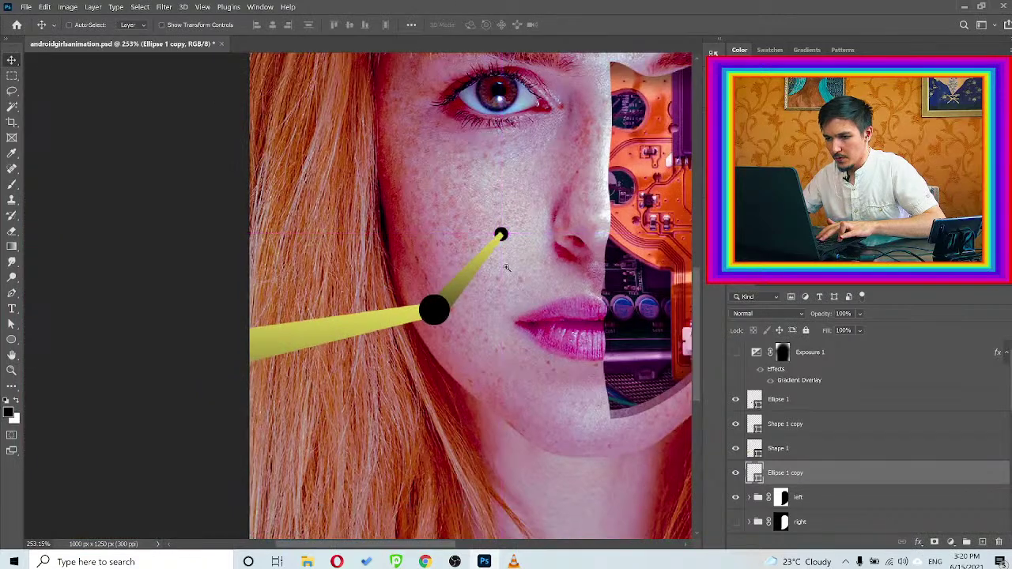
pyautogui.scroll(4, 523, 242)
pyautogui.moveTo(521, 205); pyautogui.dragTo(442, 293)
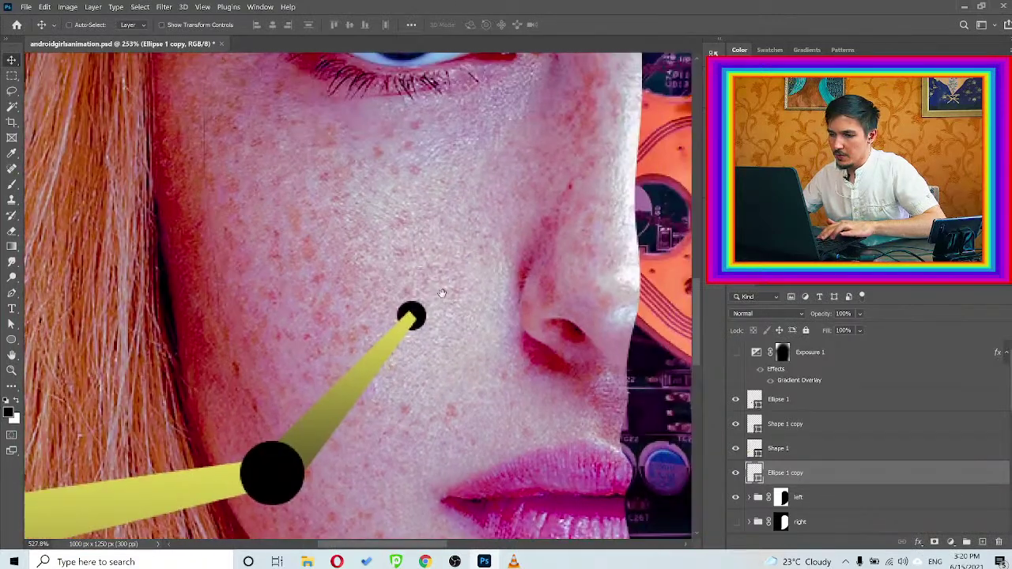
pyautogui.scroll(2, 423, 307)
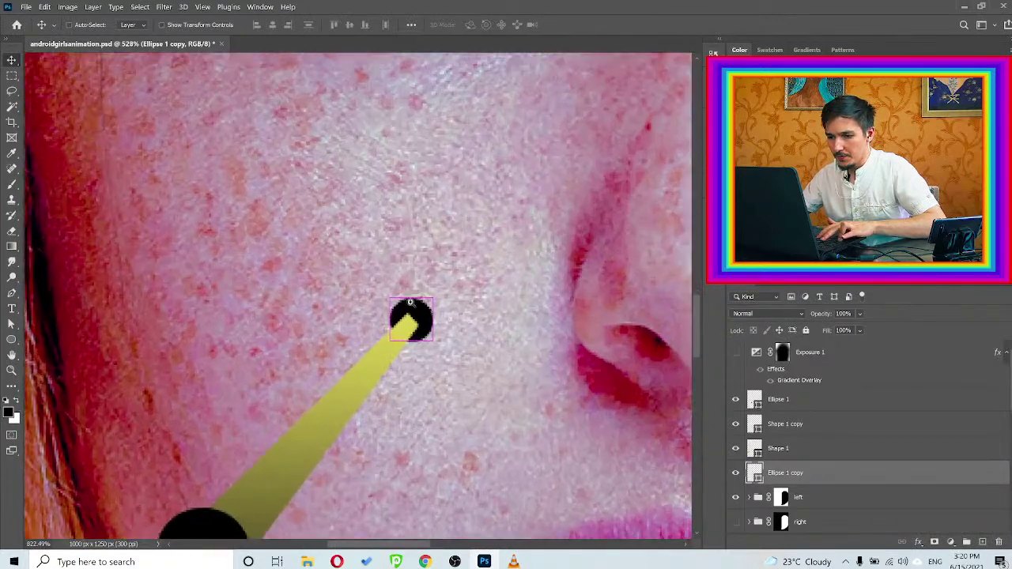
pyautogui.scroll(-4, 394, 303)
pyautogui.scroll(-3, 395, 302)
pyautogui.scroll(6, 407, 309)
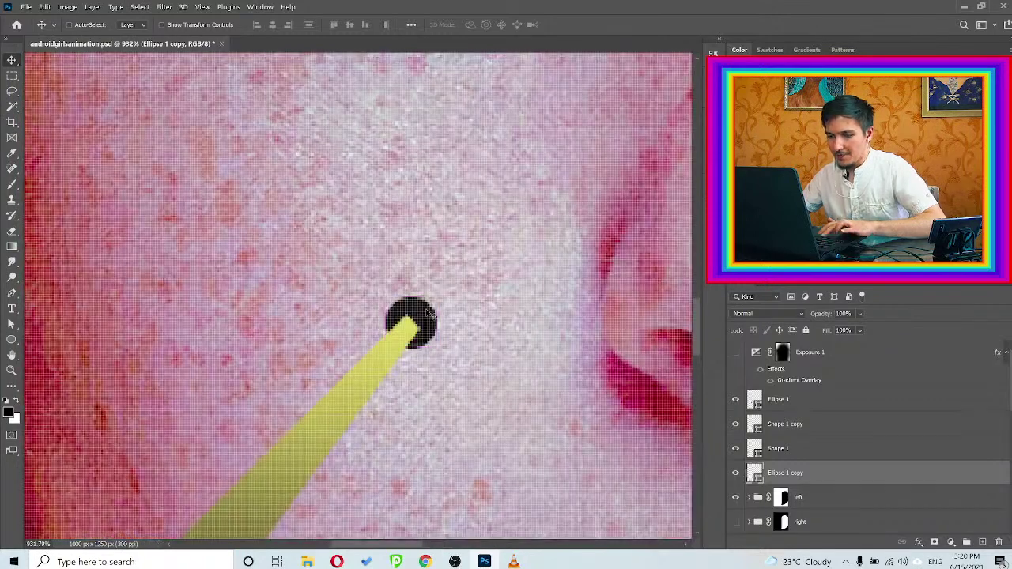
pyautogui.scroll(-7, 415, 325)
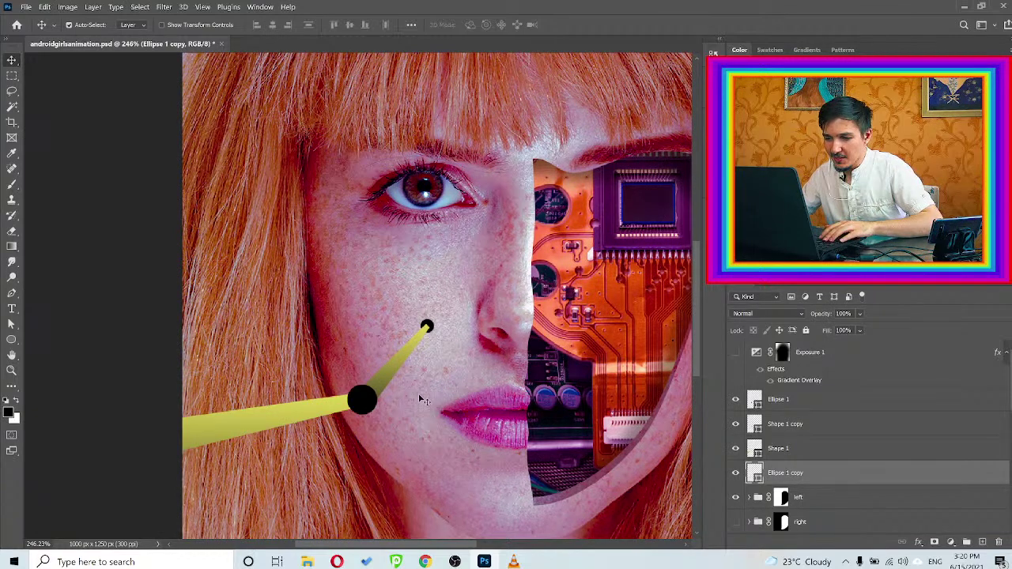
pyautogui.scroll(4, 428, 330)
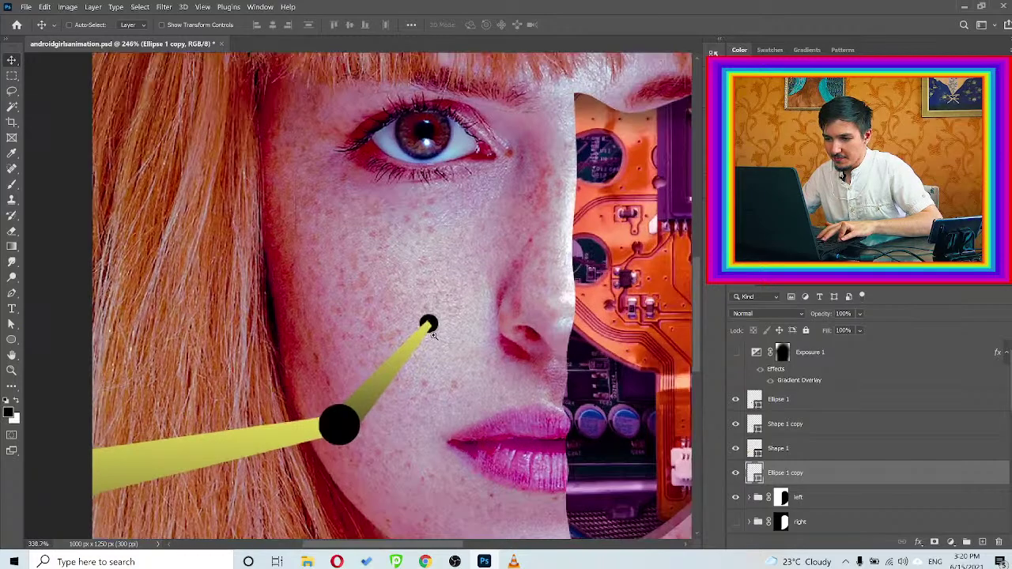
pyautogui.scroll(-2, 428, 330)
pyautogui.scroll(8, 427, 330)
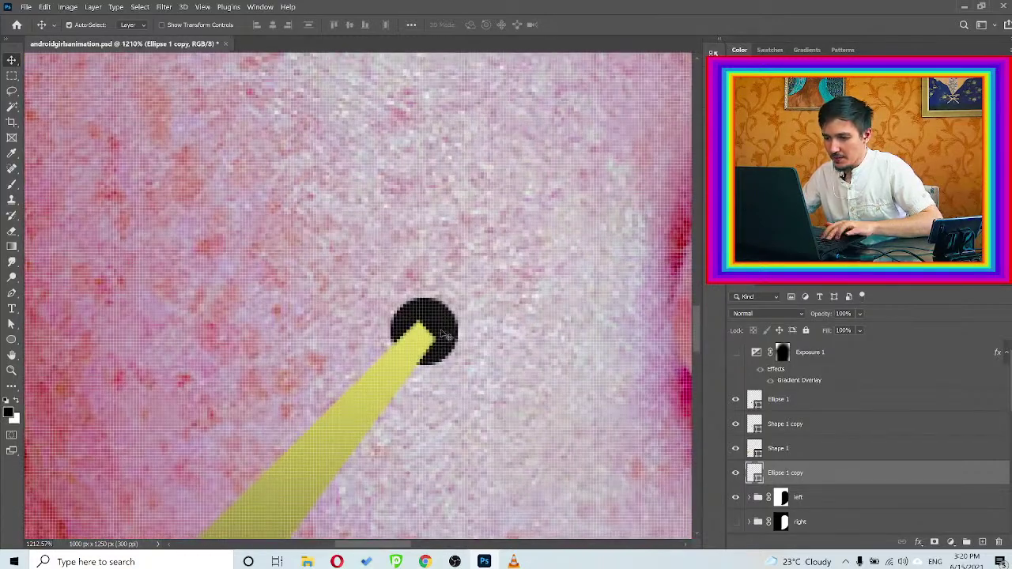
pyautogui.scroll(3, 461, 335)
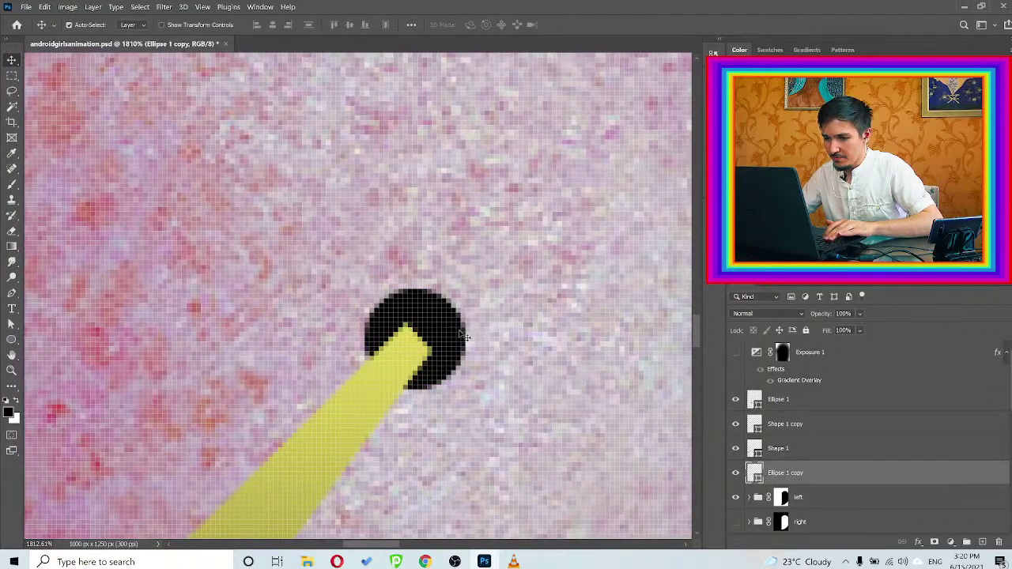
pyautogui.moveTo(460, 333); pyautogui.dragTo(577, 371)
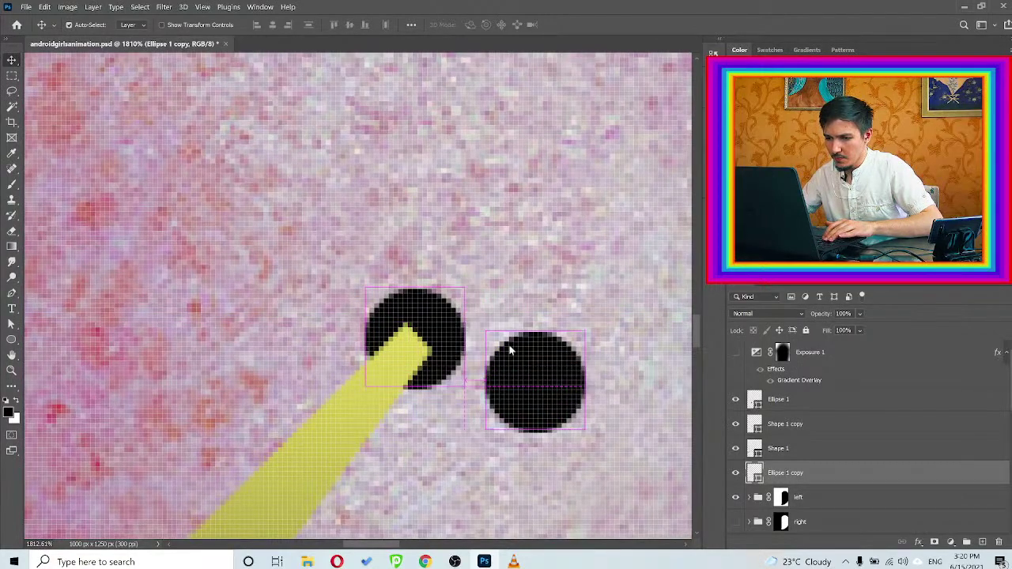
pyautogui.moveTo(510, 350); pyautogui.dragTo(480, 321)
pyautogui.press('z')
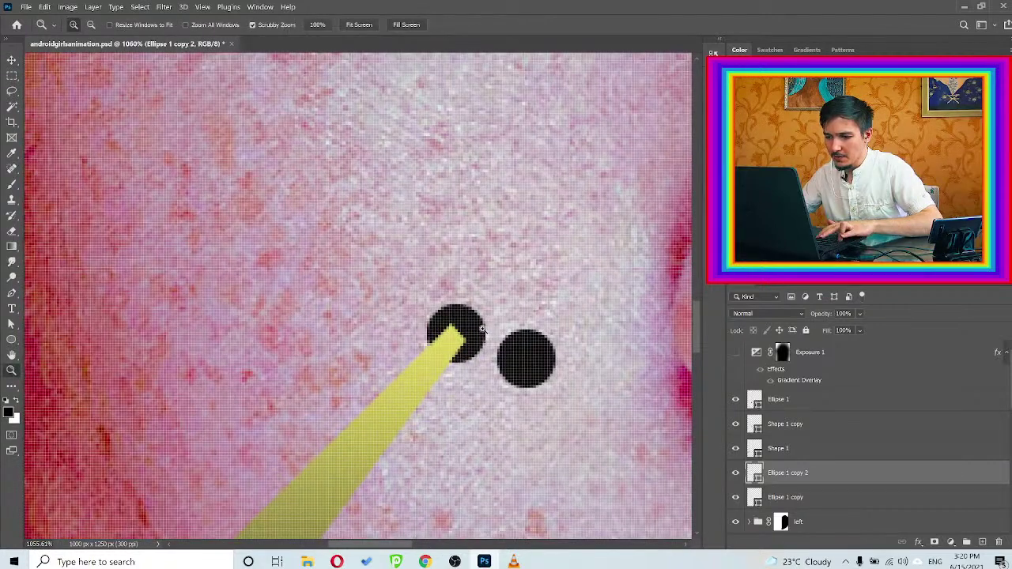
pyautogui.press('v')
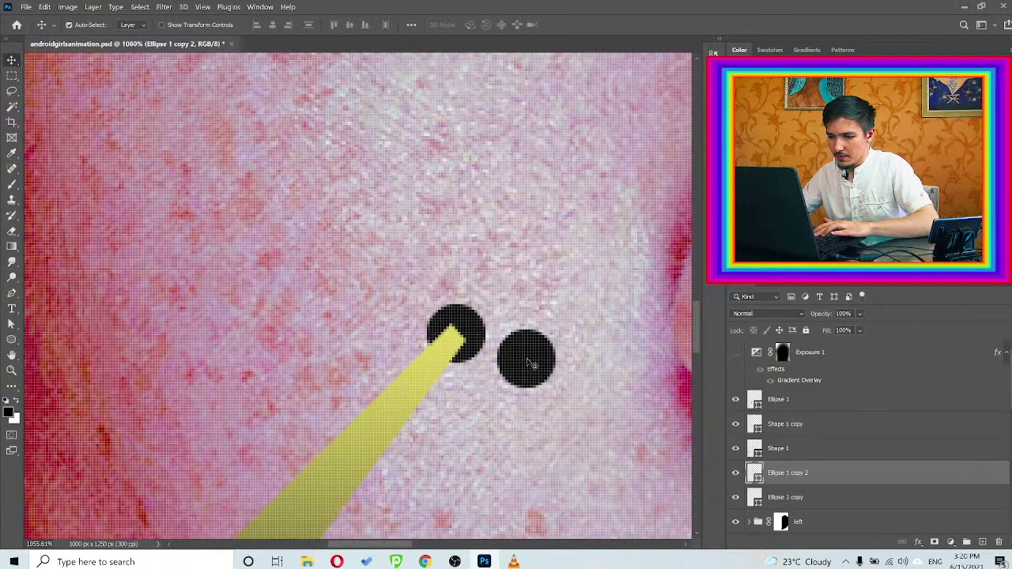
pyautogui.press('Delete')
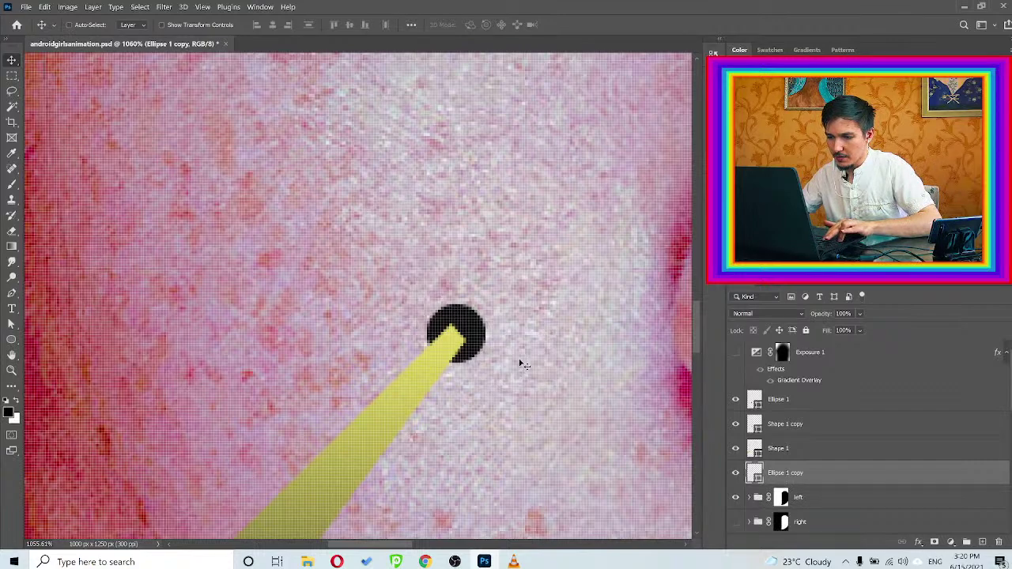
# Undo back past the tip circle's scaling and redo its Free Transform
pyautogui.moveTo(472, 321); pyautogui.dragTo(434, 320)
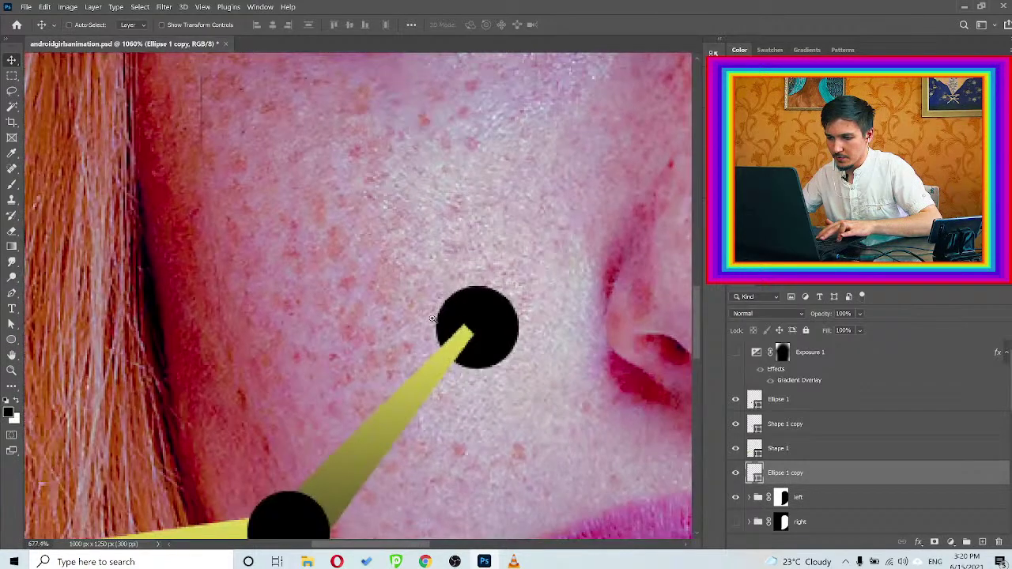
pyautogui.click(41, 6)
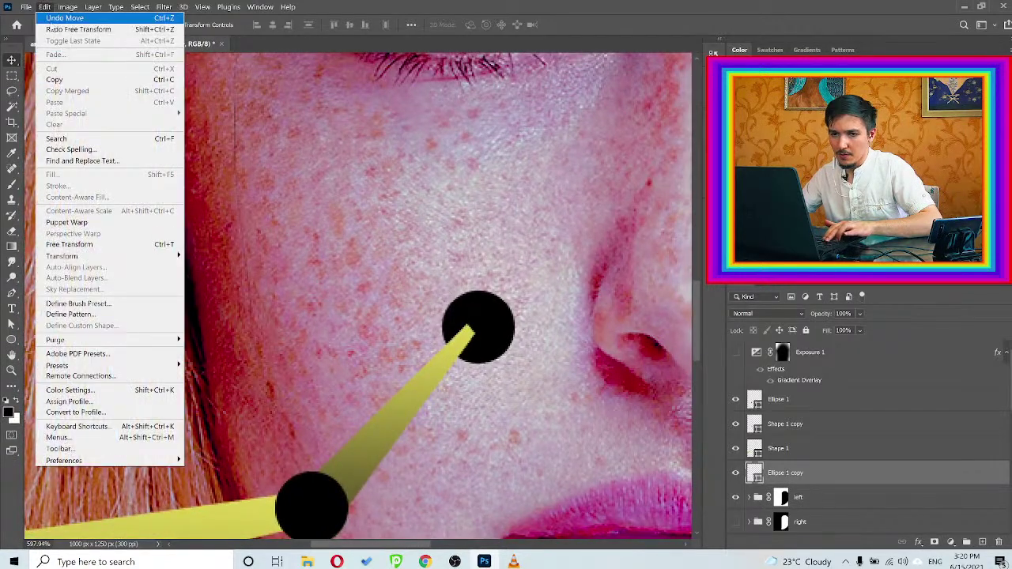
pyautogui.click(50, 30)
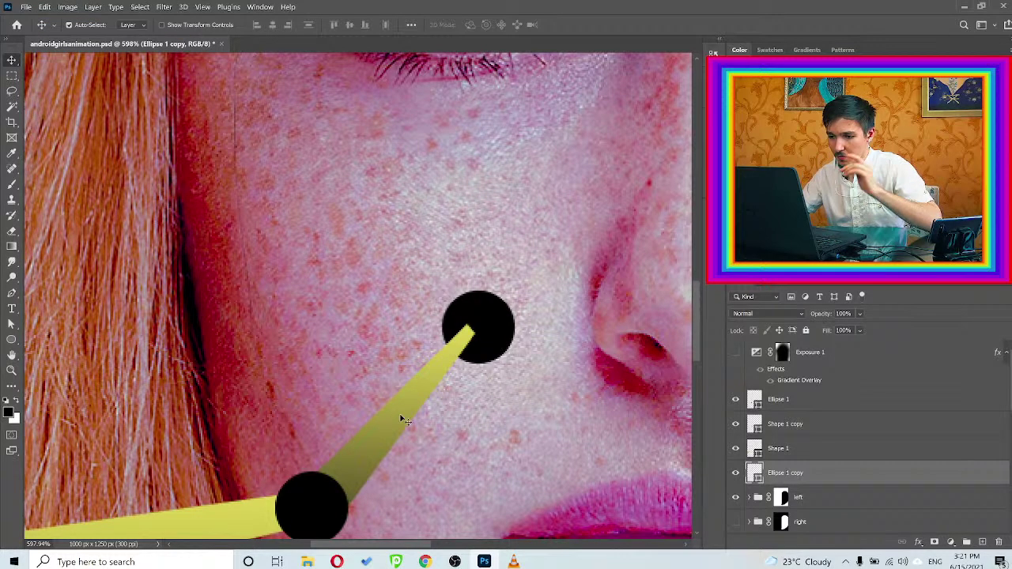
pyautogui.hotkey('ctrl', 'shift', 'z')
# Duplicate the large tapered arm below its original layer and offset the copy slightly upward as a second edge
pyautogui.moveTo(452, 368); pyautogui.dragTo(548, 304)
pyautogui.moveTo(245, 445); pyautogui.dragTo(389, 397)
pyautogui.click(437, 397)
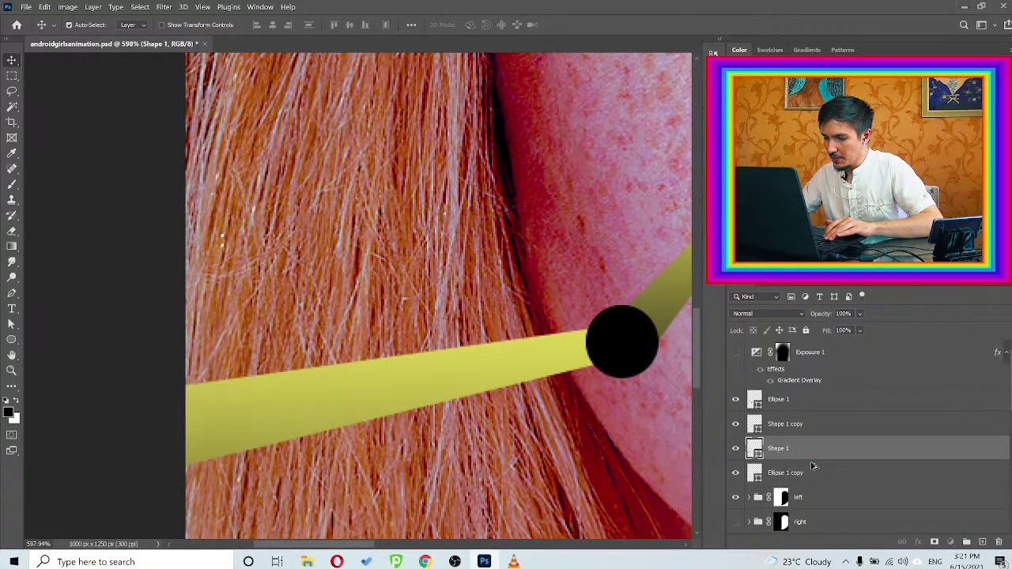
pyautogui.keyDown('alt'); pyautogui.moveTo(811, 449); pyautogui.dragTo(811, 463); pyautogui.keyUp('alt')
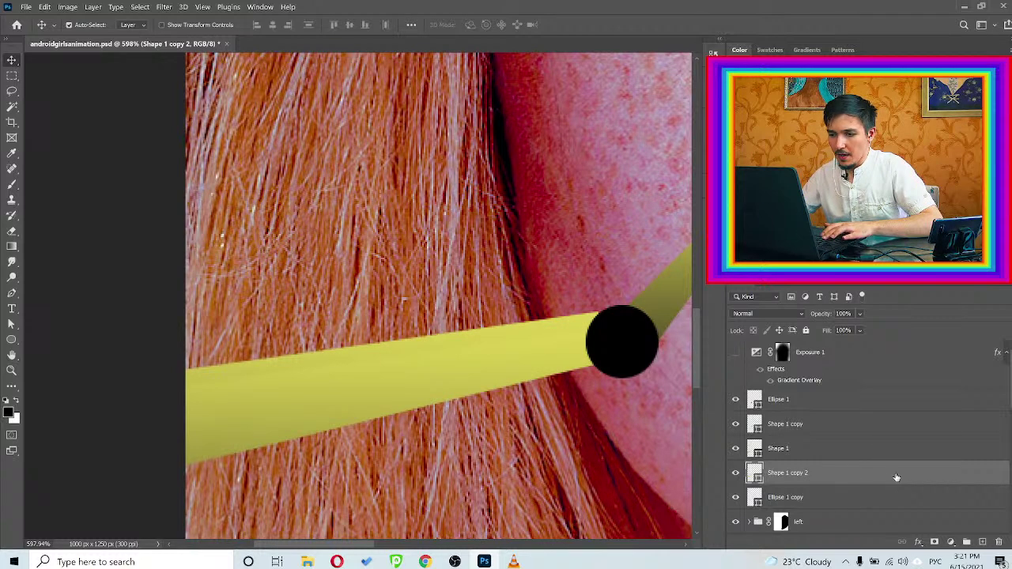
# Convert the large arm's lower duplicate to a smart object and apply Brightness/Contrast with brightness -44 and contrast 59
pyautogui.rightClick(865, 477)
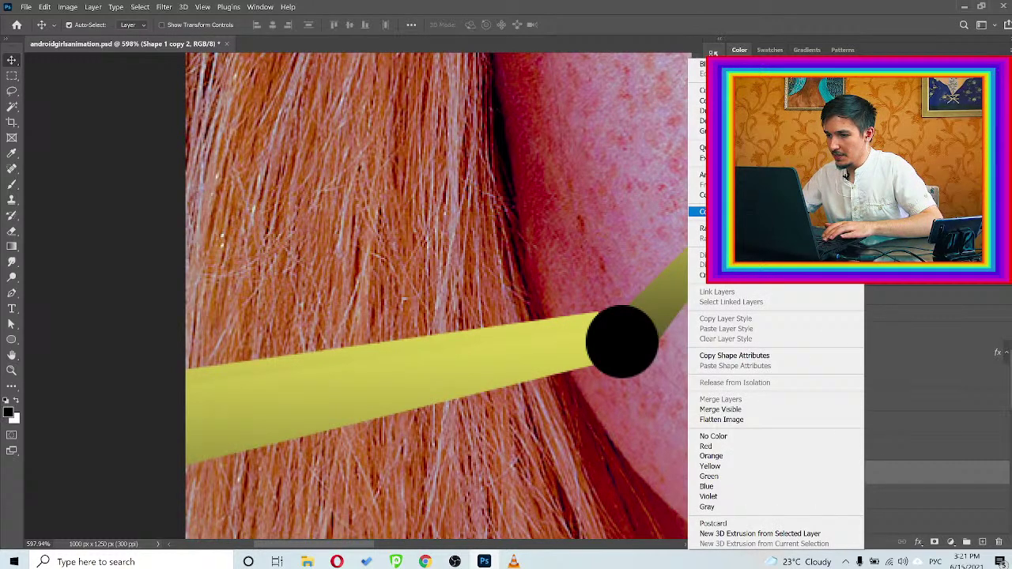
pyautogui.press('Escape')
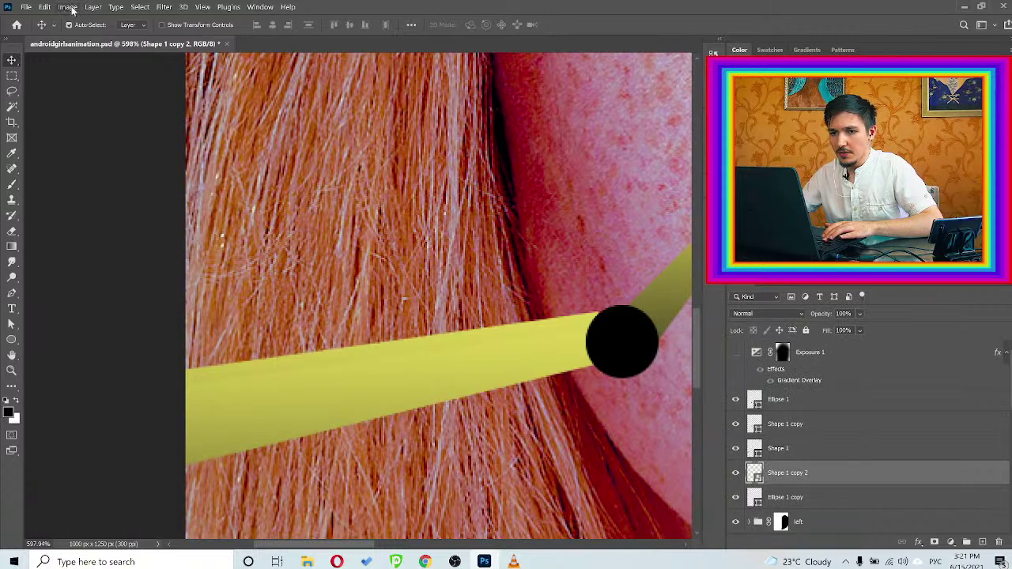
pyautogui.click(67, 7)
pyautogui.moveTo(80, 34)
pyautogui.click(194, 35)
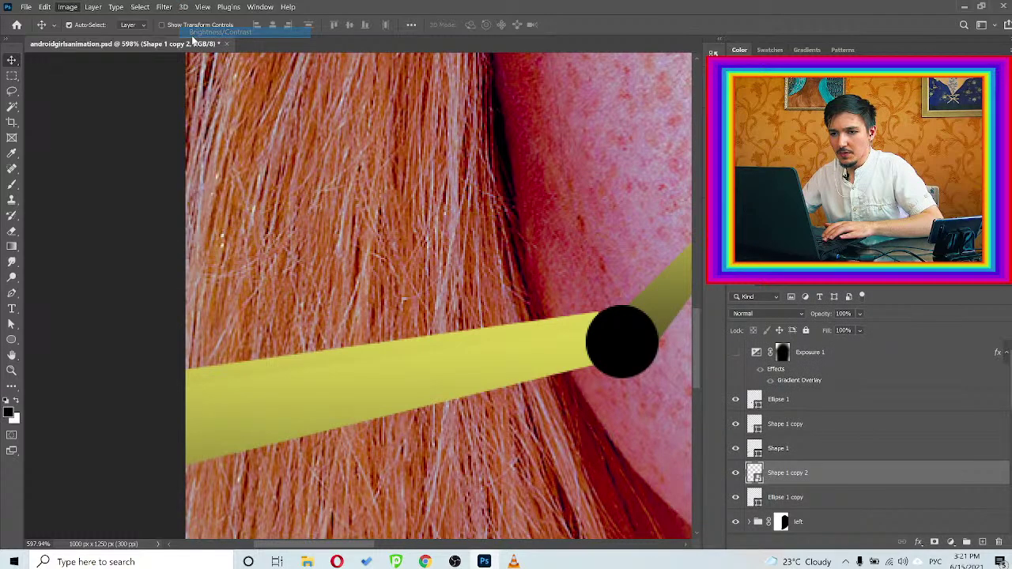
pyautogui.click(460, 172)
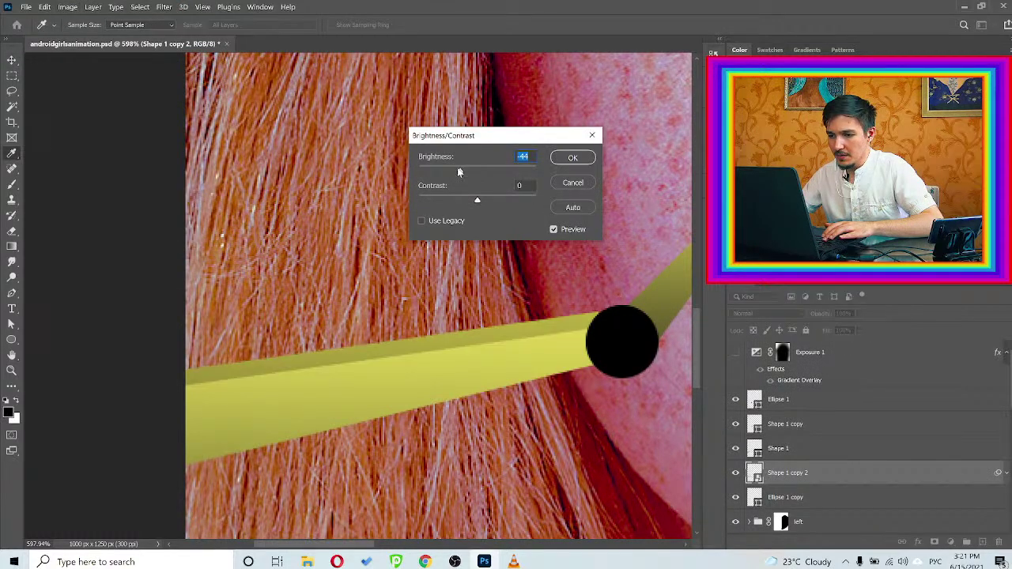
pyautogui.click(494, 199)
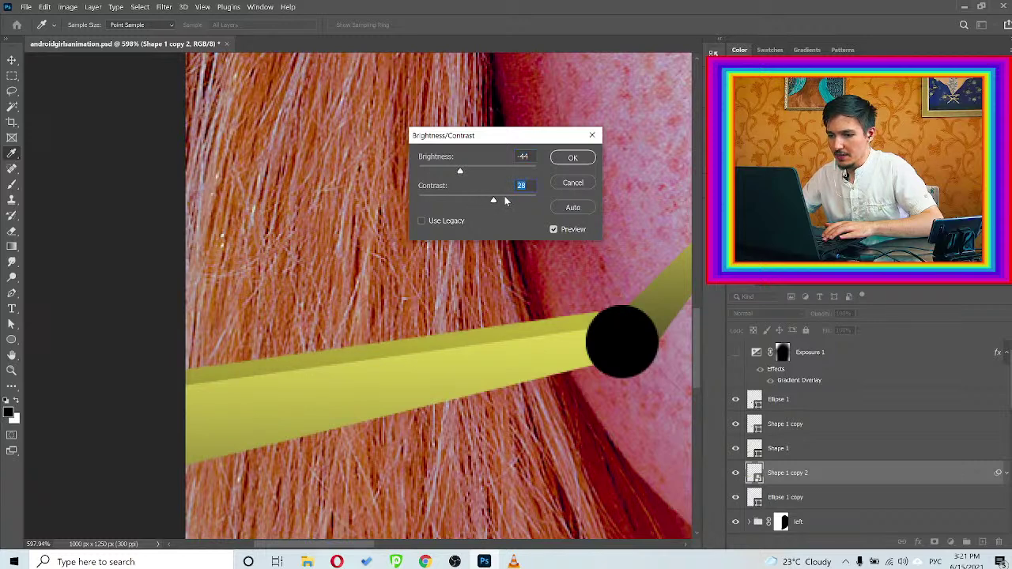
pyautogui.click(512, 201)
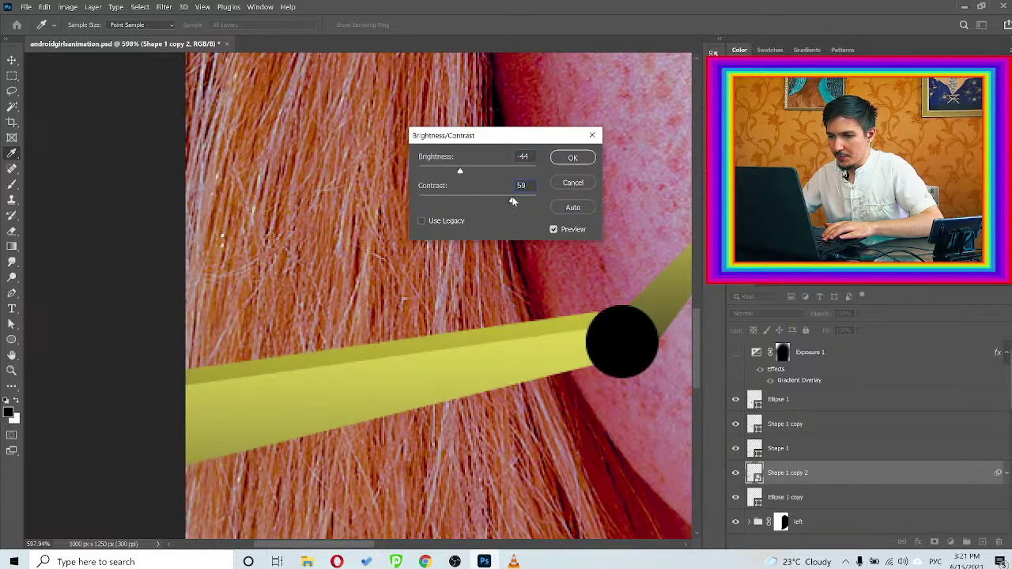
pyautogui.click(571, 159)
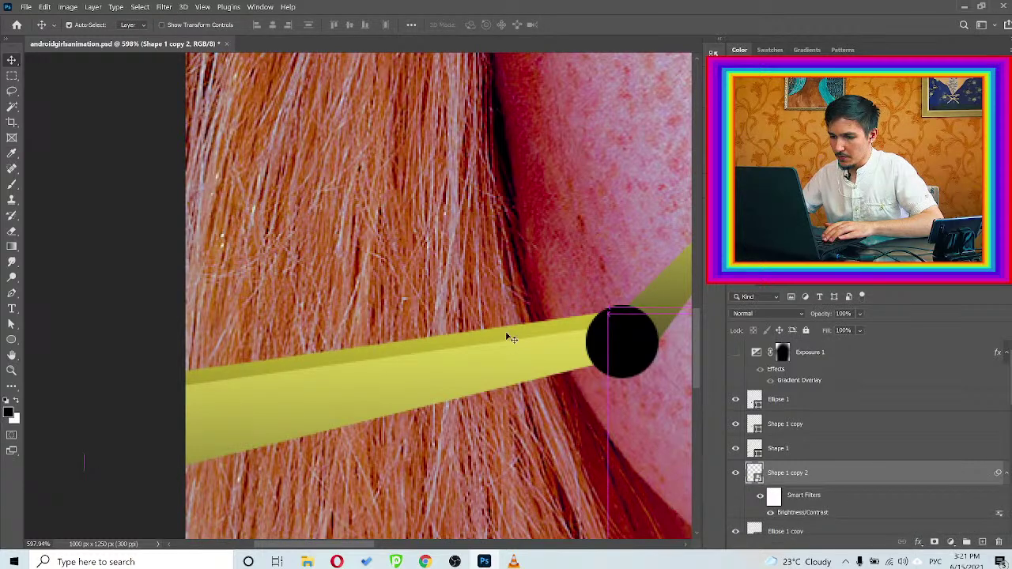
# Rotate the darkened arm copy by 0.7° so its edge tapers toward the large joint
pyautogui.hotkey('ctrl', 't')
pyautogui.moveTo(545, 269); pyautogui.dragTo(568, 279)
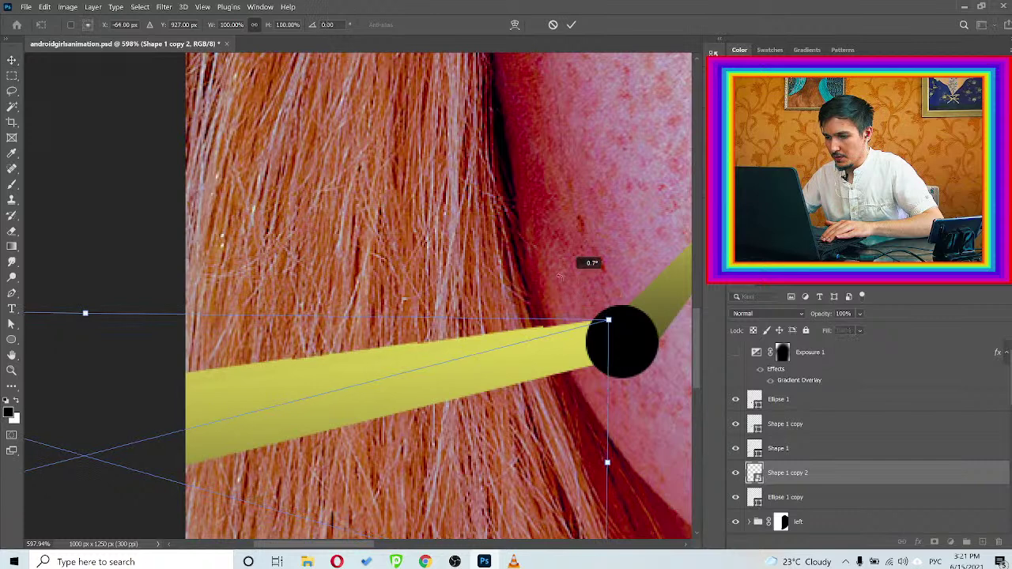
pyautogui.click(570, 25)
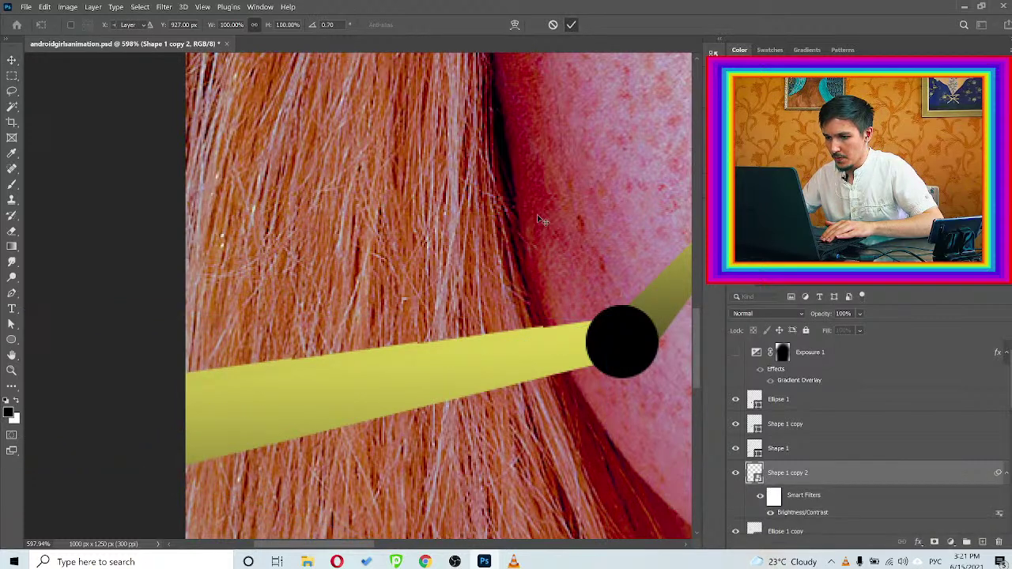
# Select the large joint circle with the Path Selection tool and open its fill options
pyautogui.scroll(-7, 530, 247)
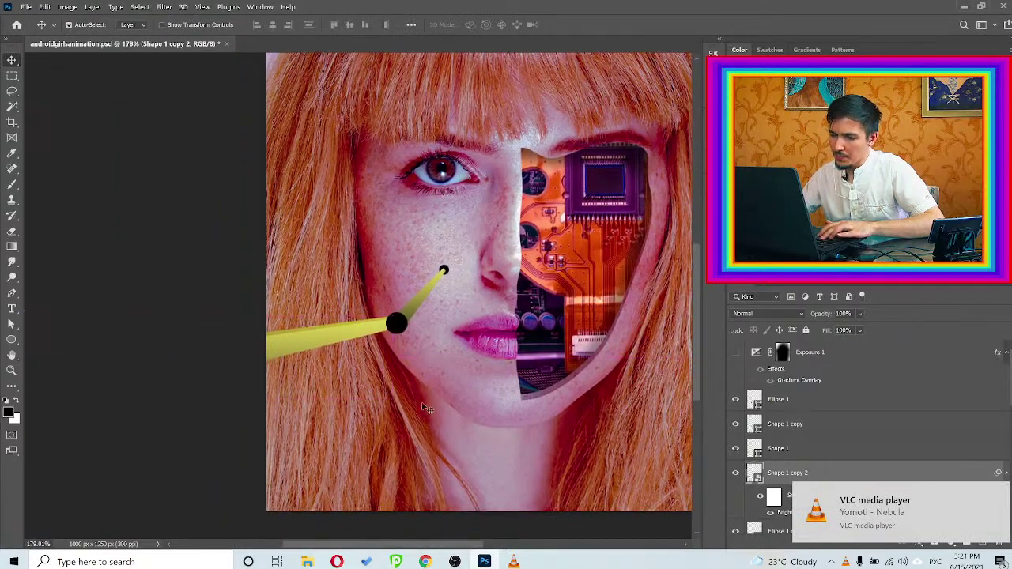
pyautogui.scroll(5, 407, 328)
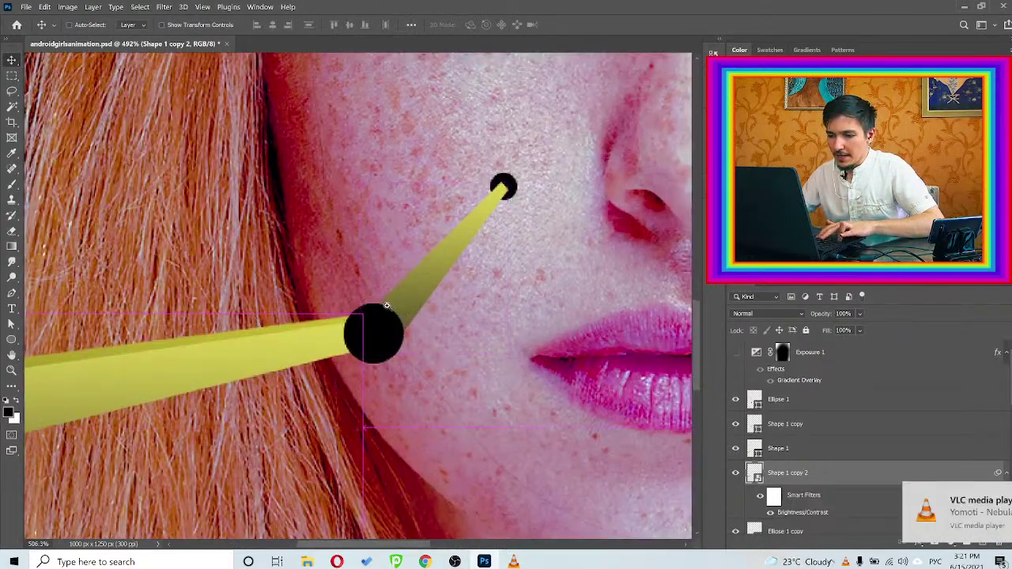
pyautogui.scroll(2, 369, 336)
pyautogui.click(382, 348)
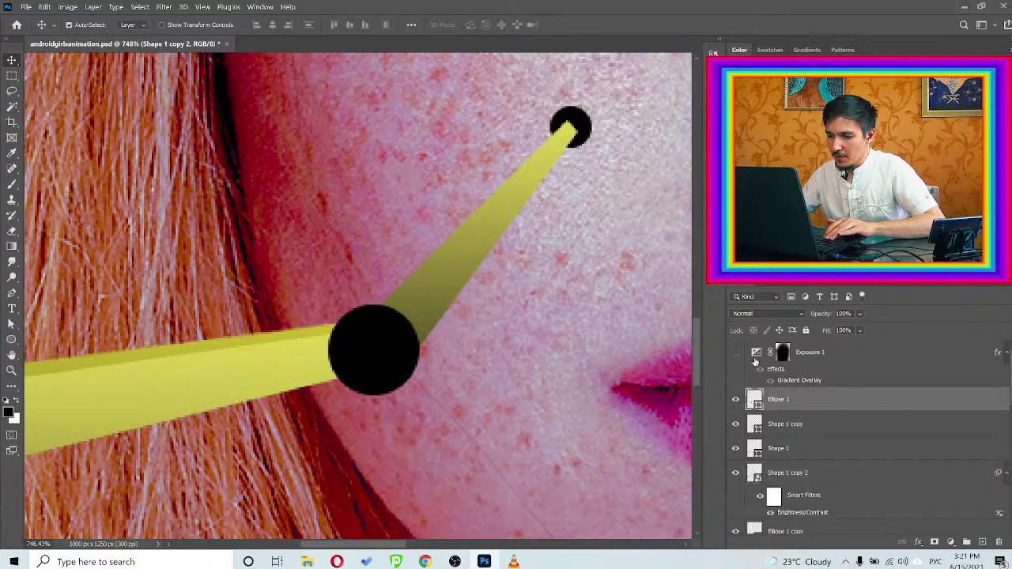
pyautogui.press('a')
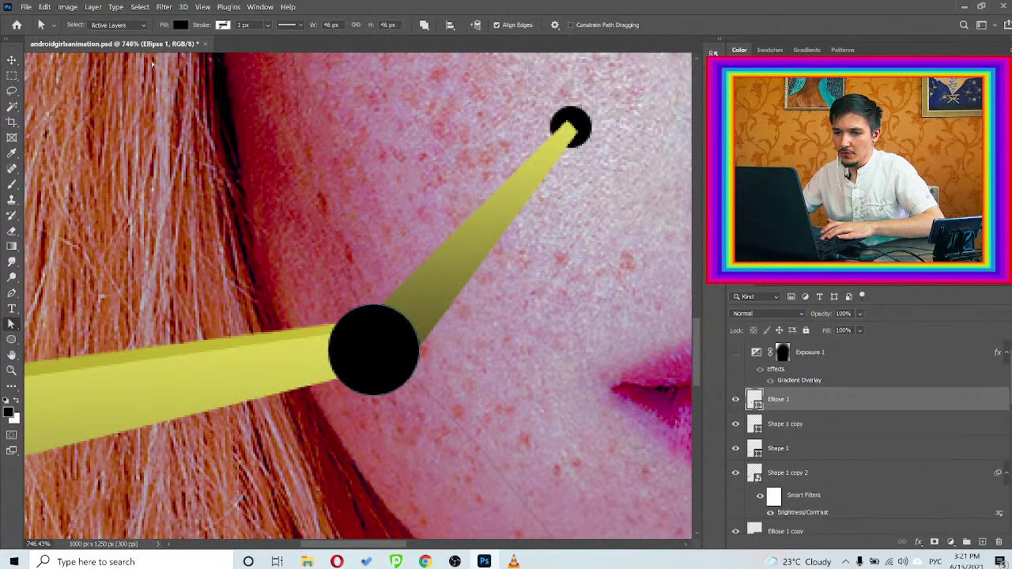
pyautogui.click(180, 25)
# Try solid white and purple fills on the large joint circle and pick orange ff9600 as a fill colour
pyautogui.click(203, 87)
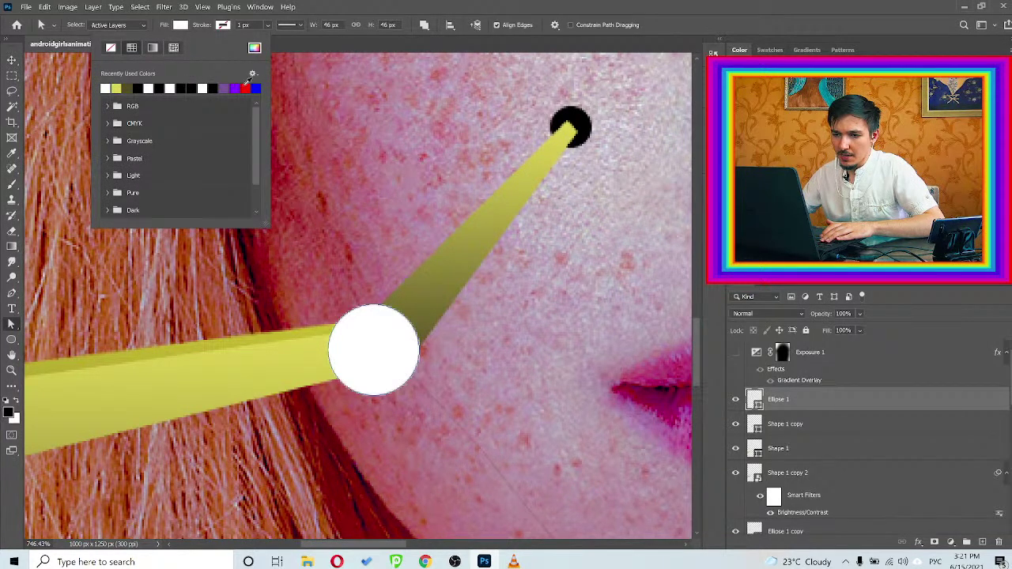
pyautogui.click(235, 87)
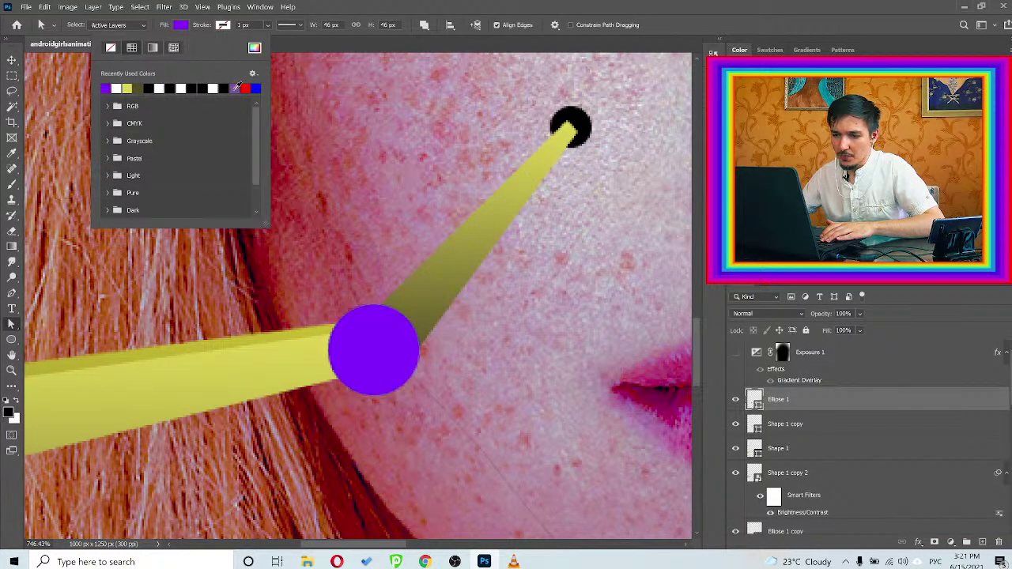
pyautogui.click(254, 48)
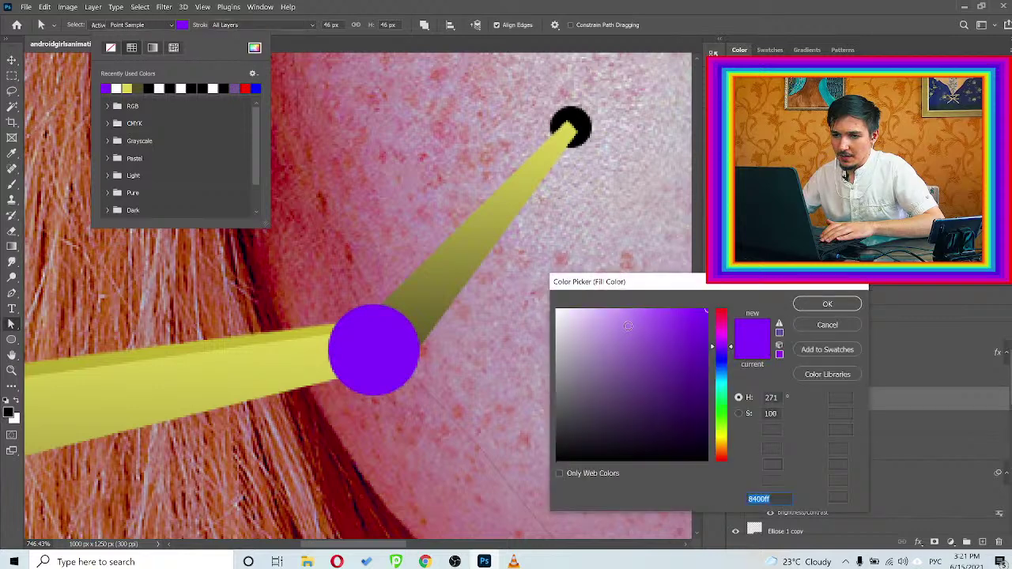
pyautogui.click(719, 436)
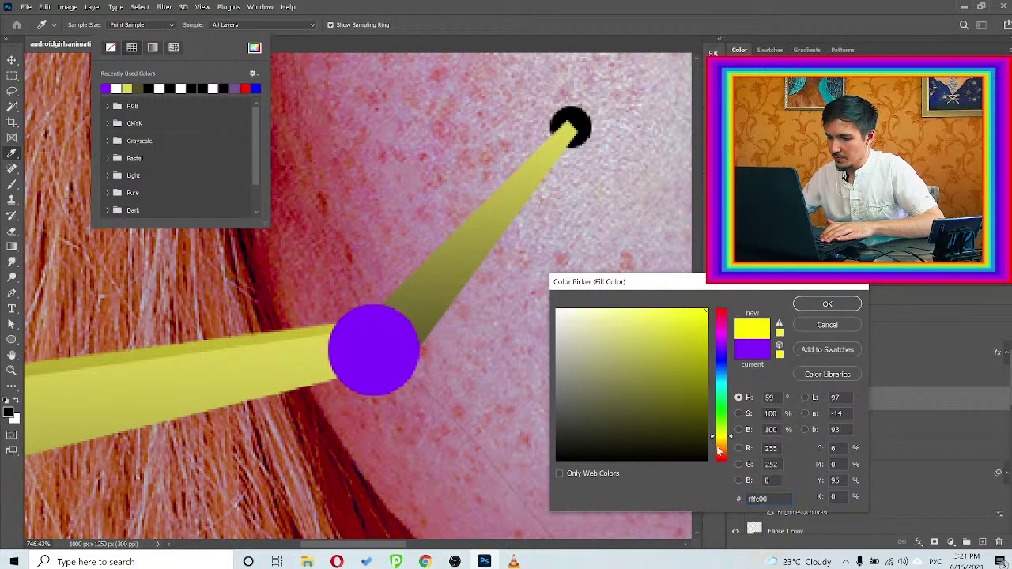
pyautogui.click(719, 449)
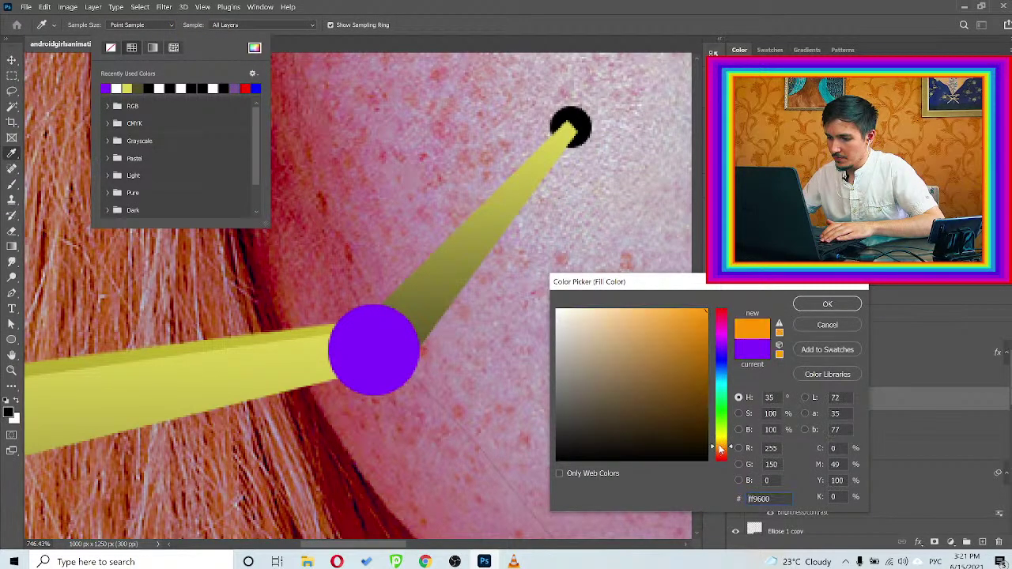
pyautogui.click(826, 304)
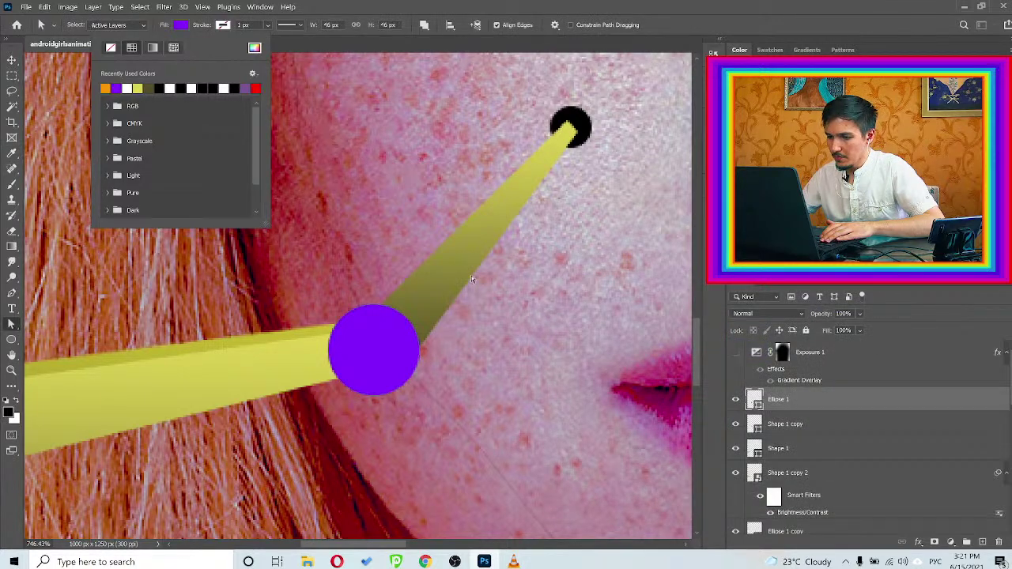
# Try a linear gradient fill on the large joint circle with its black stop recoloured to the arm's yellow d5cd52
pyautogui.click(151, 50)
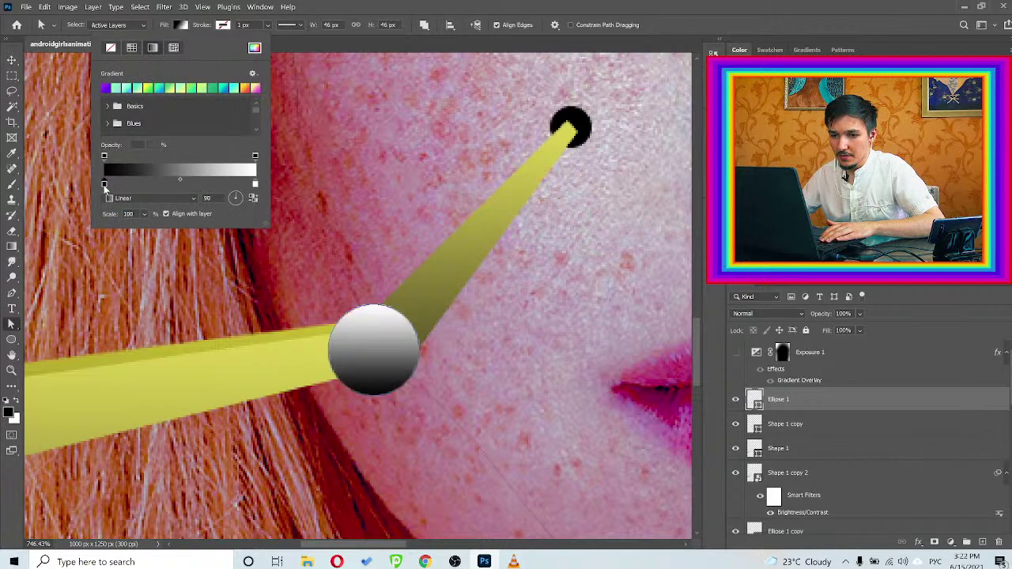
pyautogui.doubleClick(104, 184)
pyautogui.click(278, 355)
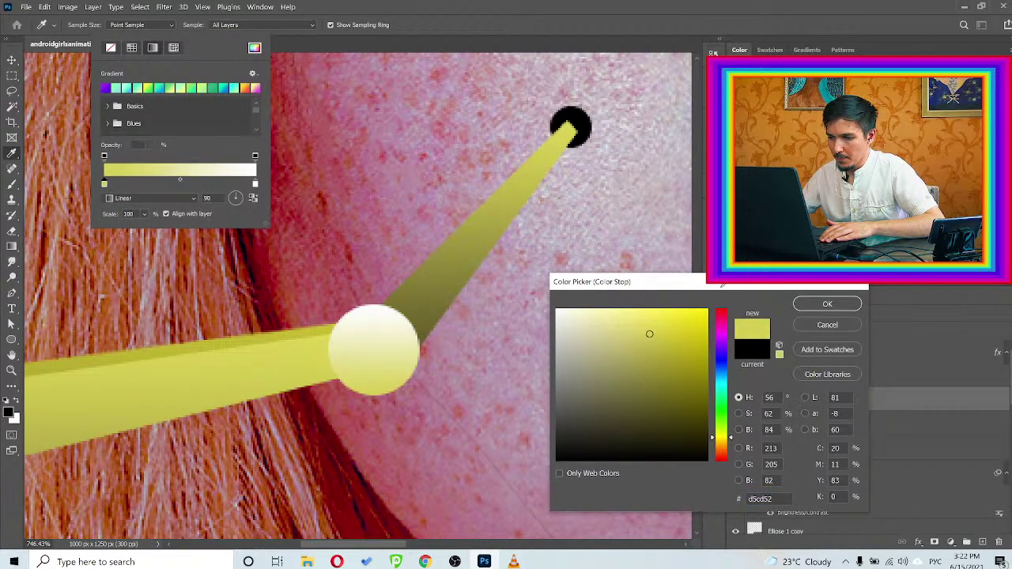
pyautogui.click(827, 324)
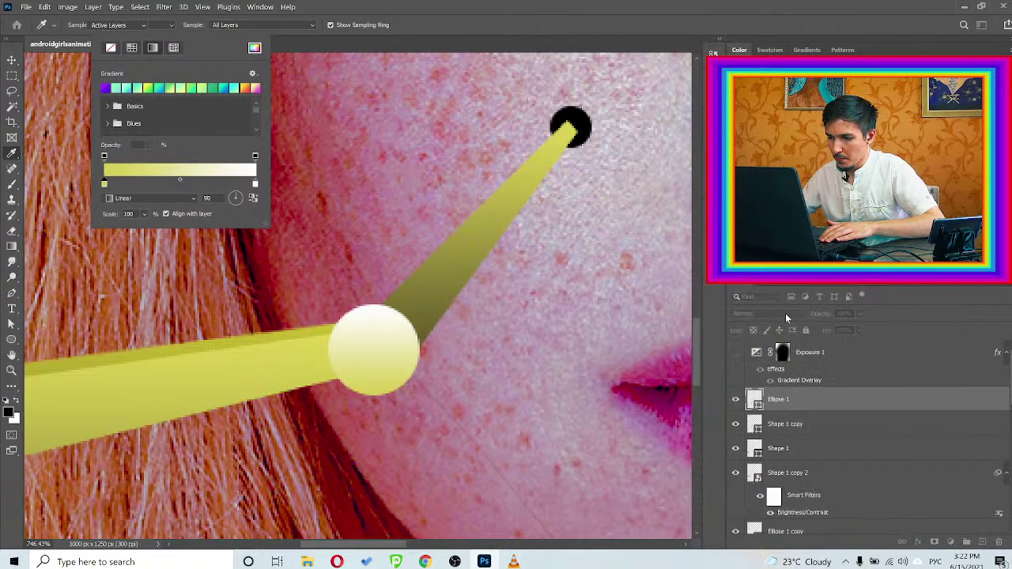
pyautogui.click(214, 231)
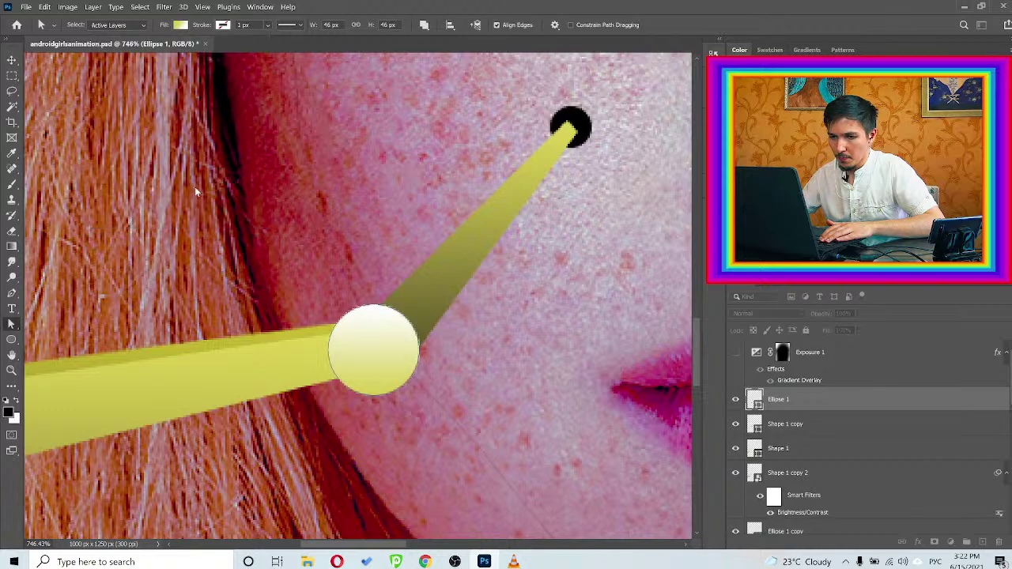
# Fill the large joint circle with a 90° linear gradient and set its black stop to the arm's yellow d2cb52
pyautogui.click(181, 25)
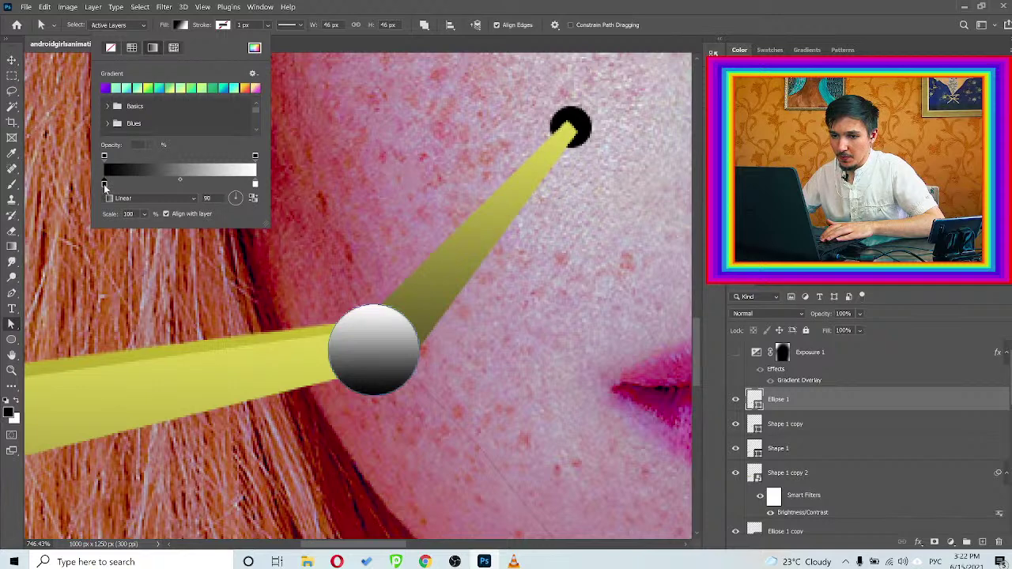
pyautogui.doubleClick(104, 184)
pyautogui.click(280, 371)
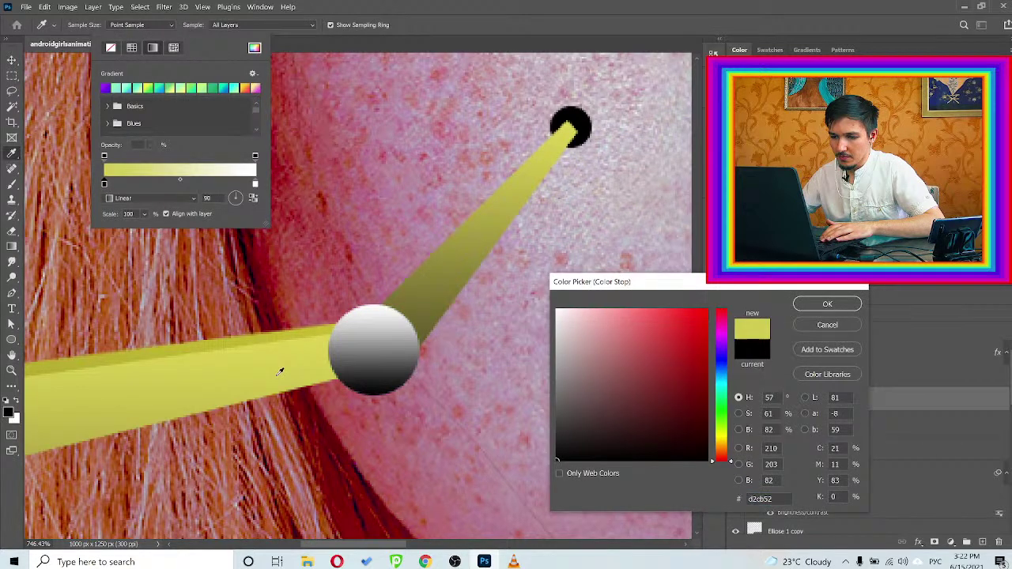
pyautogui.click(814, 306)
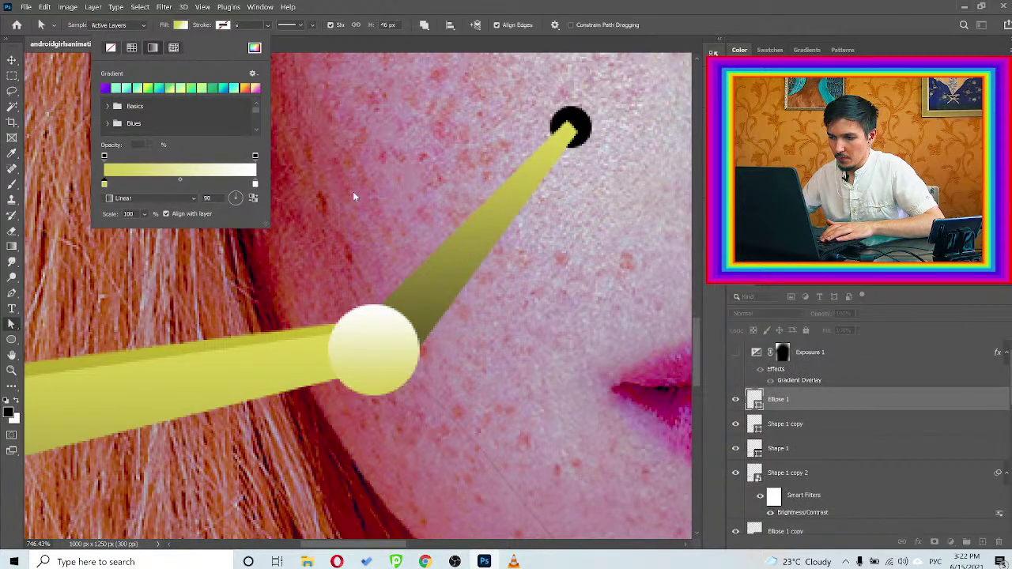
# Change the joint gradient's white stop to orange ffa200 and darken it to ce8300
pyautogui.doubleClick(254, 185)
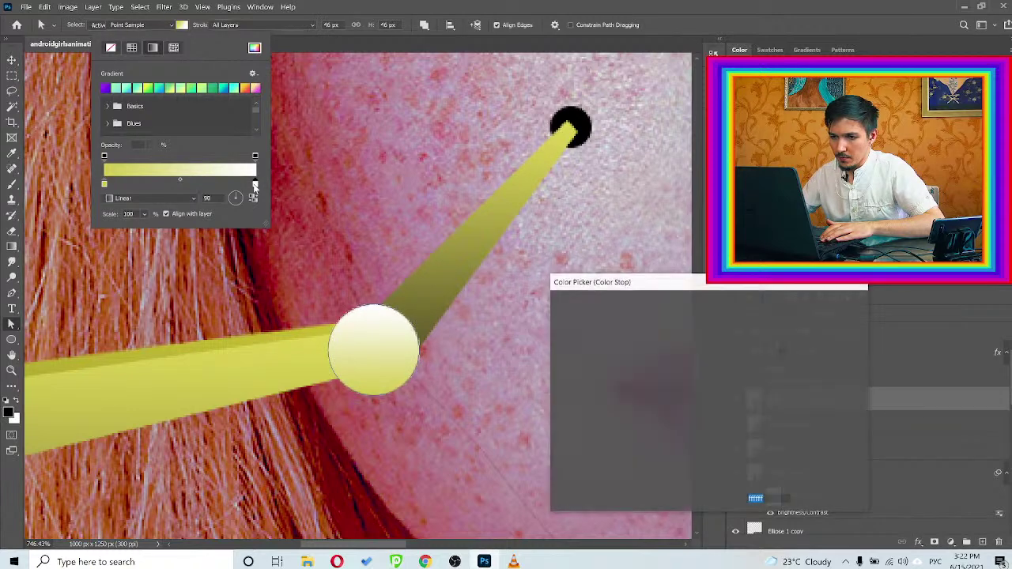
pyautogui.click(718, 445)
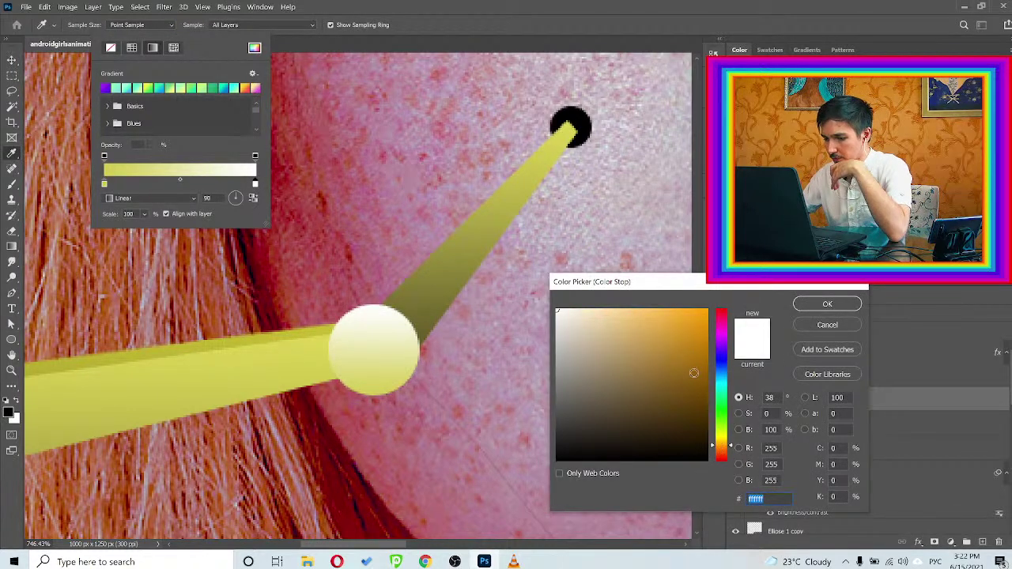
pyautogui.click(688, 346)
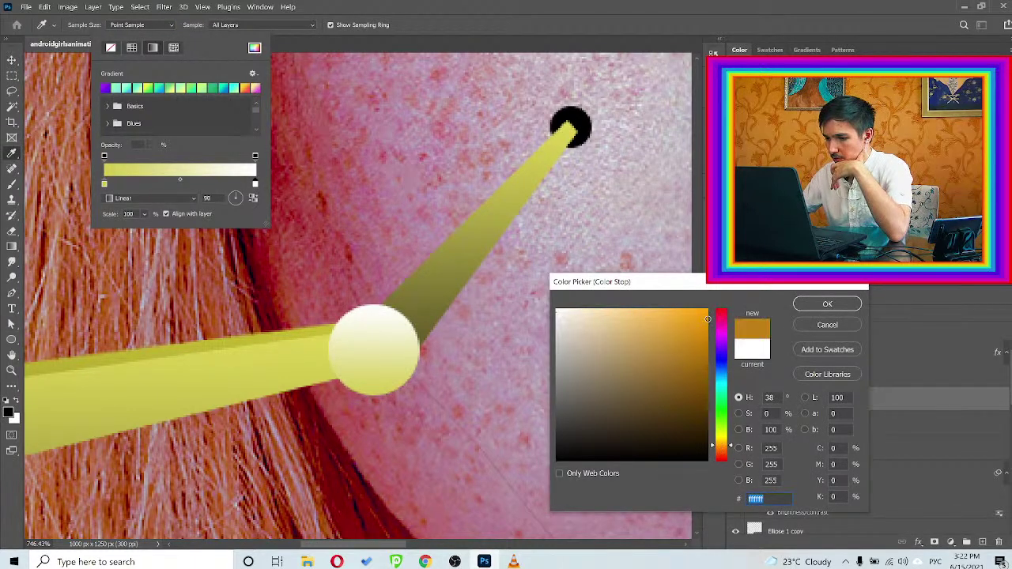
pyautogui.click(819, 308)
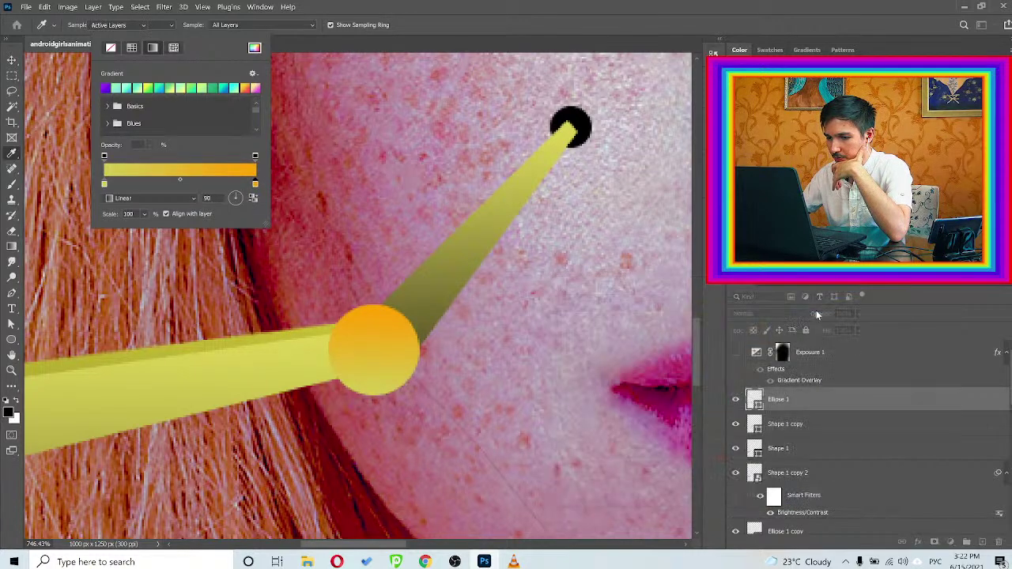
pyautogui.doubleClick(254, 184)
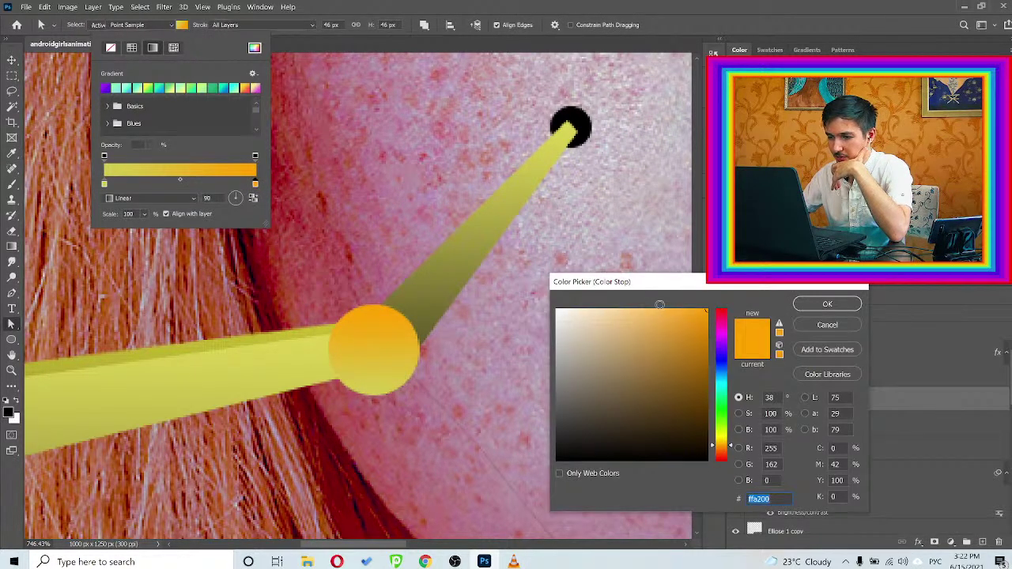
pyautogui.click(709, 339)
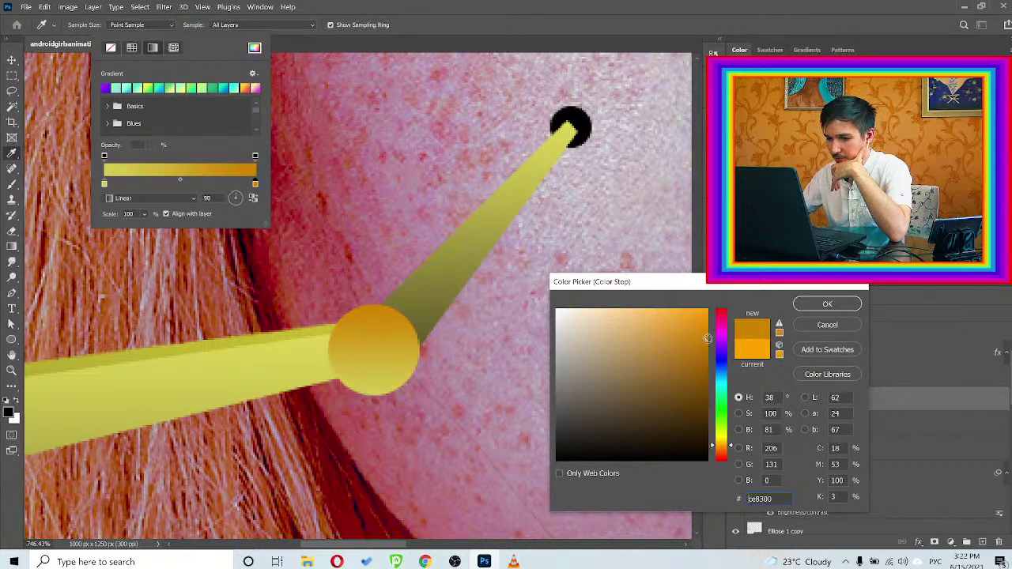
pyautogui.click(807, 306)
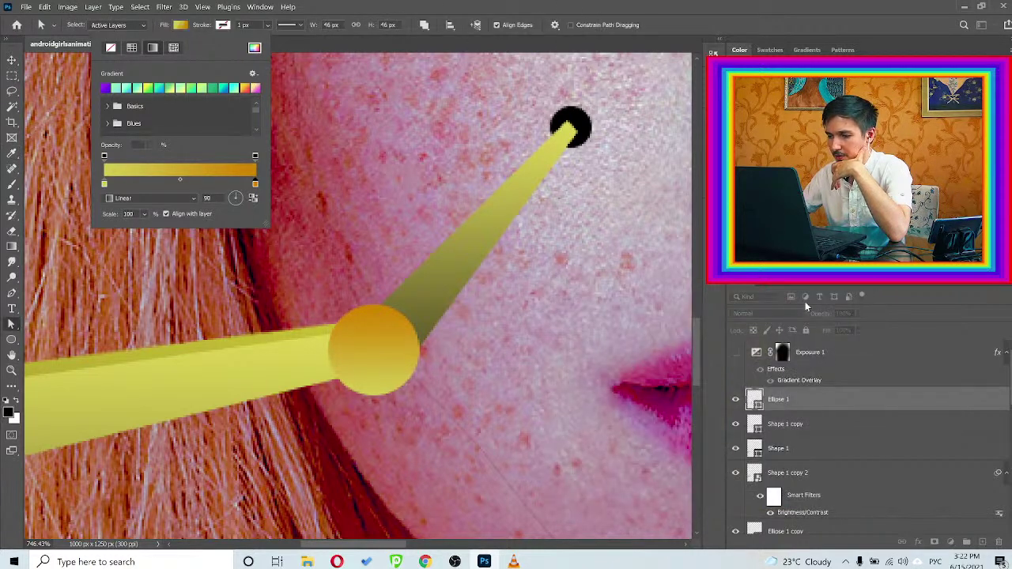
pyautogui.click(484, 14)
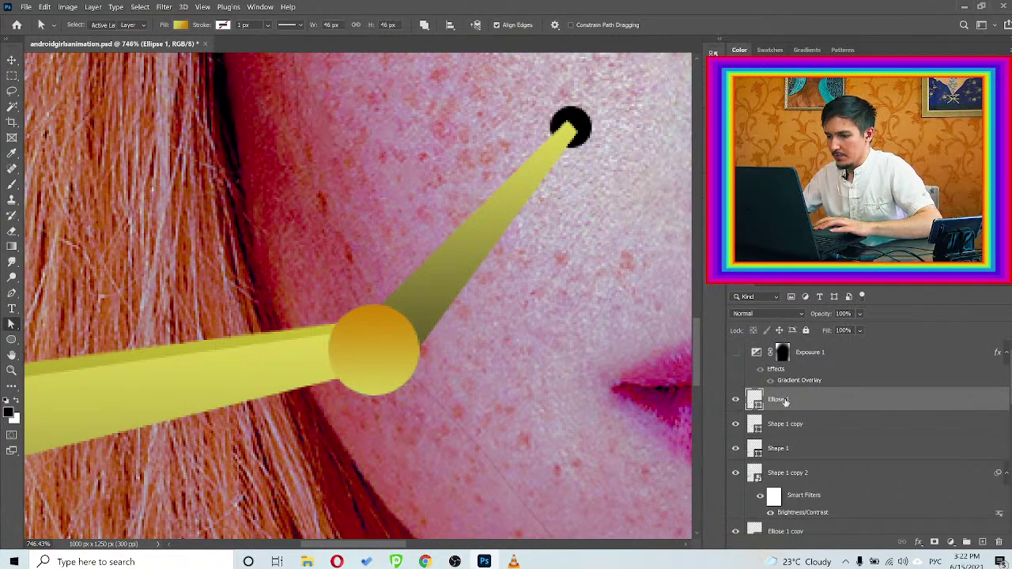
# Duplicate the large joint circle directly below its original layer
pyautogui.press('v')
pyautogui.moveTo(794, 405); pyautogui.dragTo(791, 420)
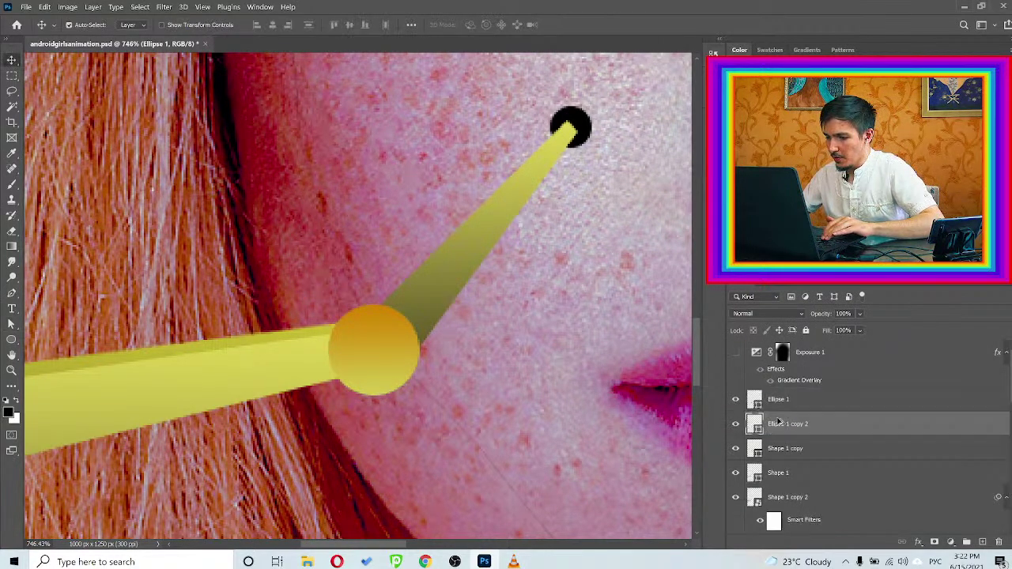
# Nudge the duplicated joint circle slightly up and left so it peeks out behind the original as an edge
pyautogui.press('Up')
pyautogui.press('Up')
pyautogui.press('Up')
pyautogui.press('Up')
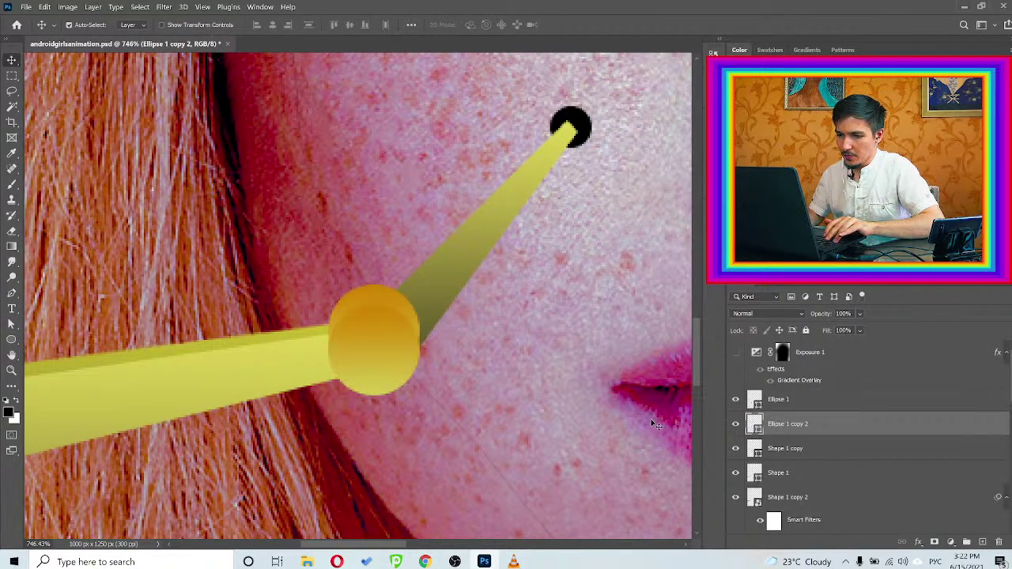
pyautogui.press('Down')
pyautogui.press('Down')
pyautogui.press('Down')
pyautogui.press('Down')
pyautogui.press('Left')
pyautogui.press('Left')
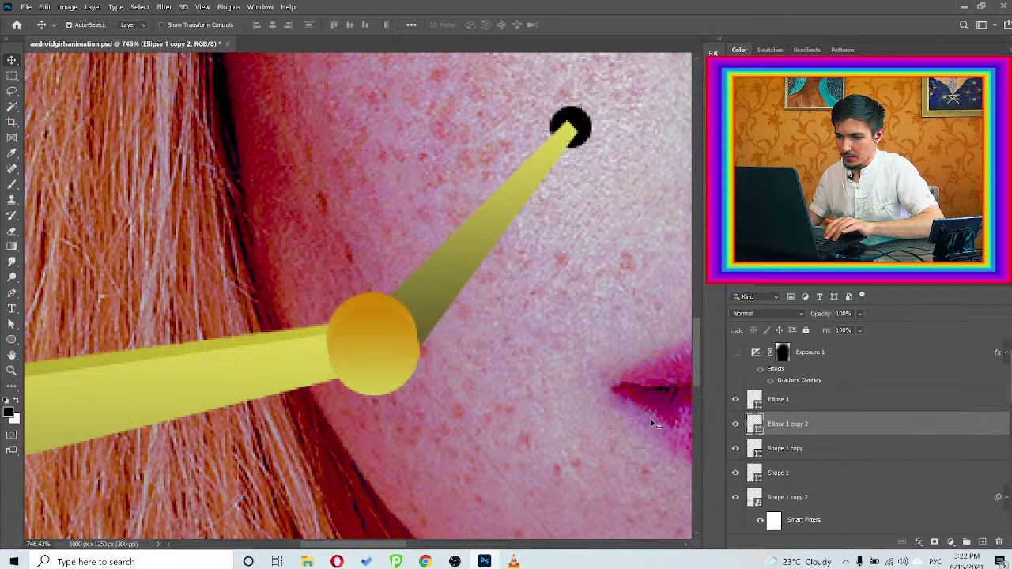
pyautogui.press('Down')
pyautogui.press('Down')
pyautogui.press('Left')
pyautogui.press('Down')
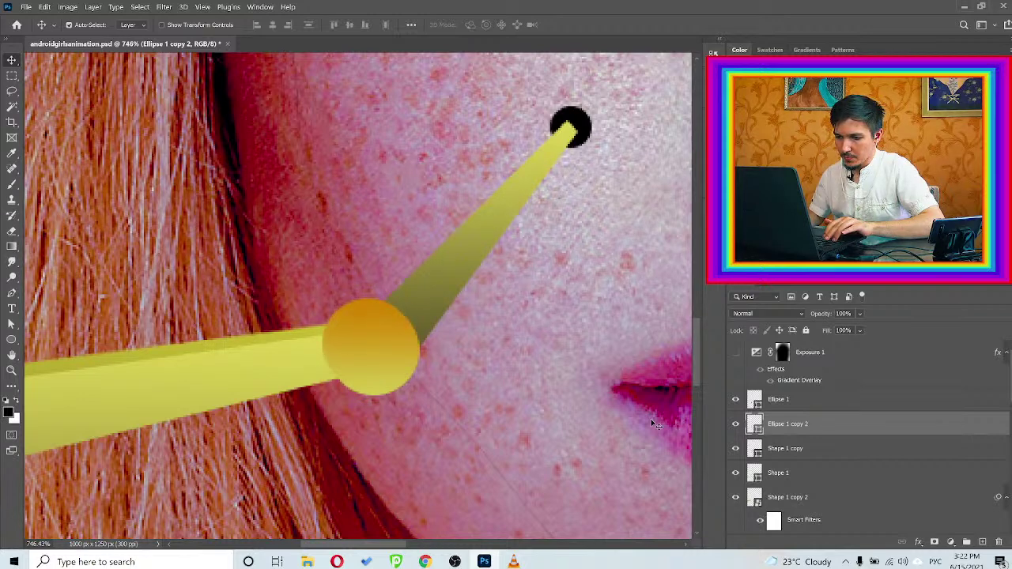
# Convert the duplicated joint circle to a smart object and darken it with a Brightness/Contrast brightness of -37
pyautogui.rightClick(852, 431)
pyautogui.click(719, 211)
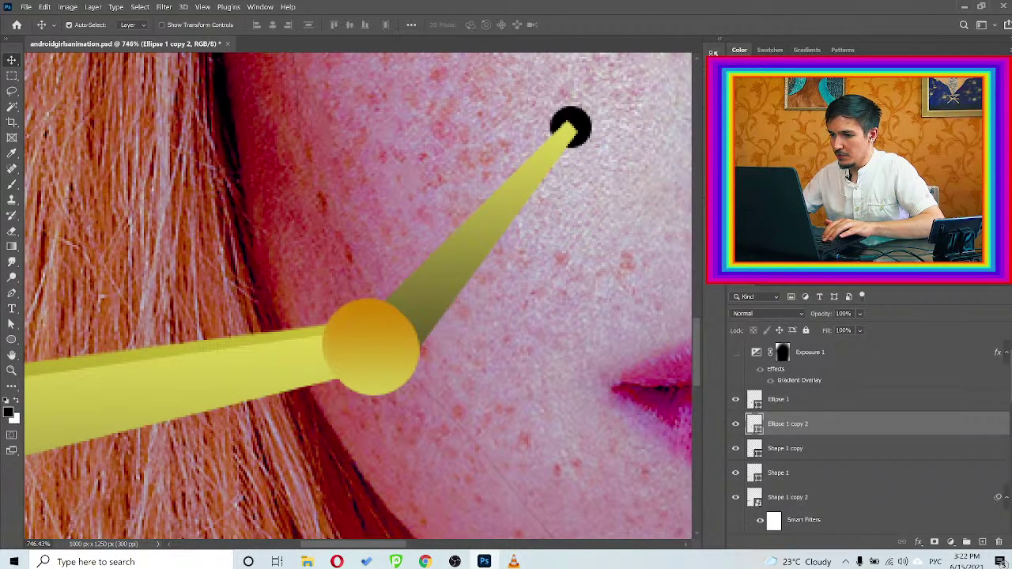
pyautogui.click(67, 7)
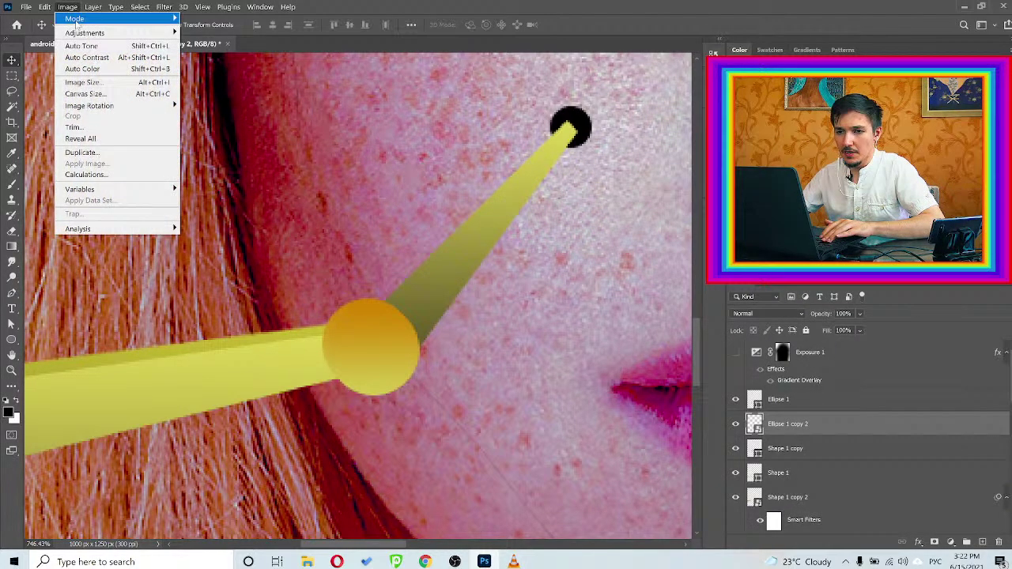
pyautogui.moveTo(103, 32)
pyautogui.click(203, 33)
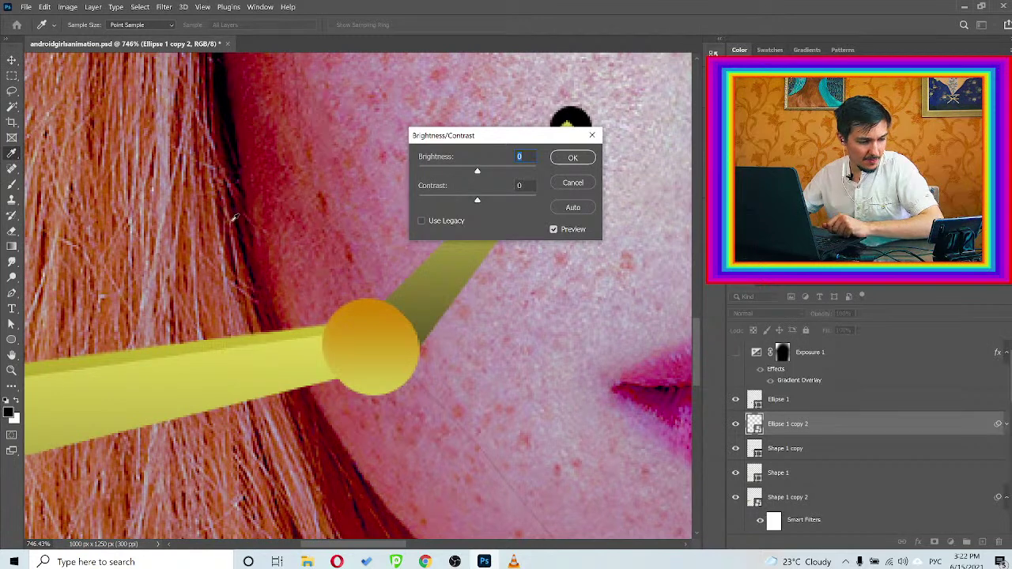
pyautogui.click(454, 171)
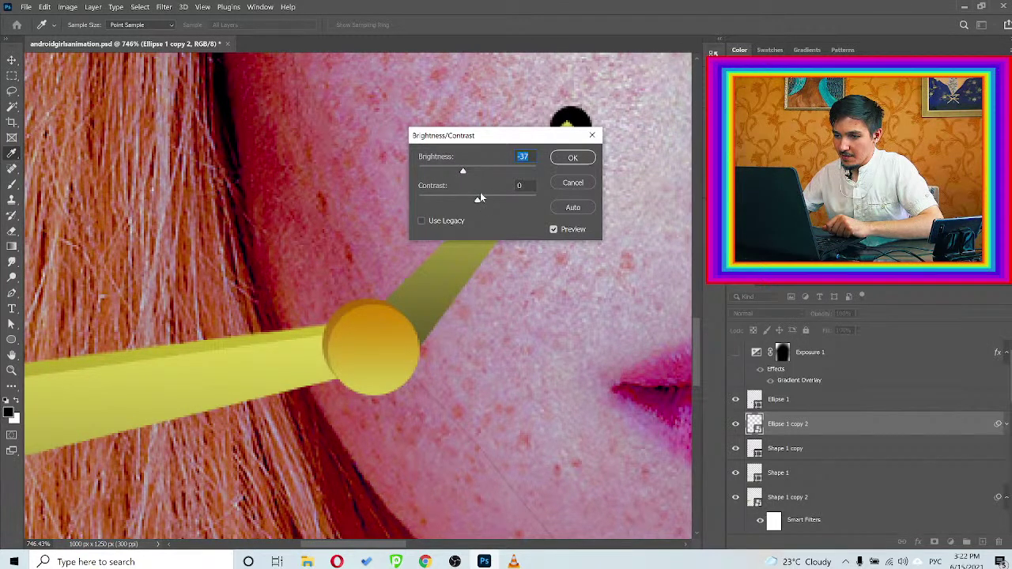
pyautogui.click(572, 157)
pyautogui.press('v')
# Duplicate the long arm's shaded edge layer, scale the copy to about 26% and place it over the short upper arm
pyautogui.scroll(-5, 387, 310)
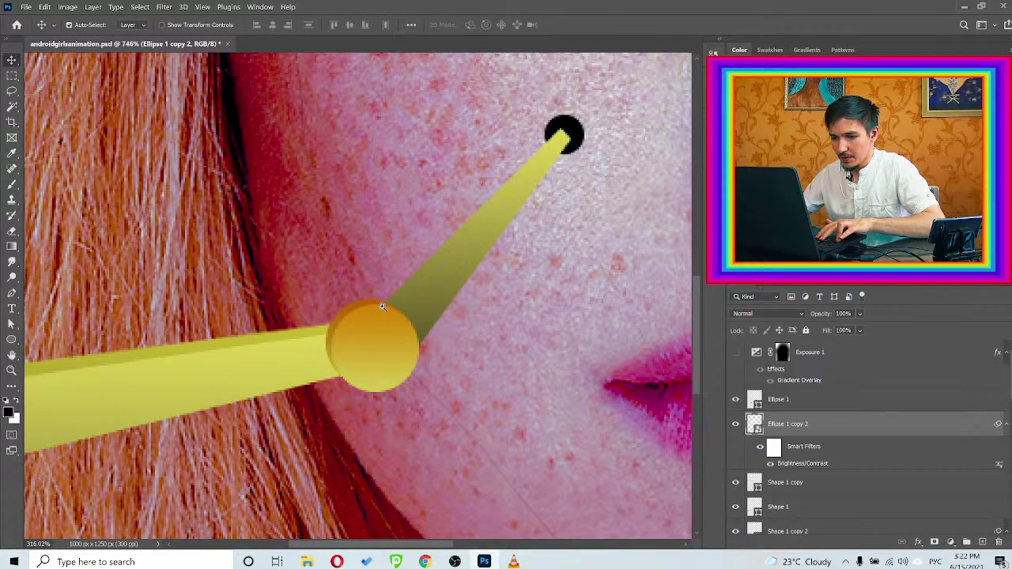
pyautogui.scroll(-3, 398, 319)
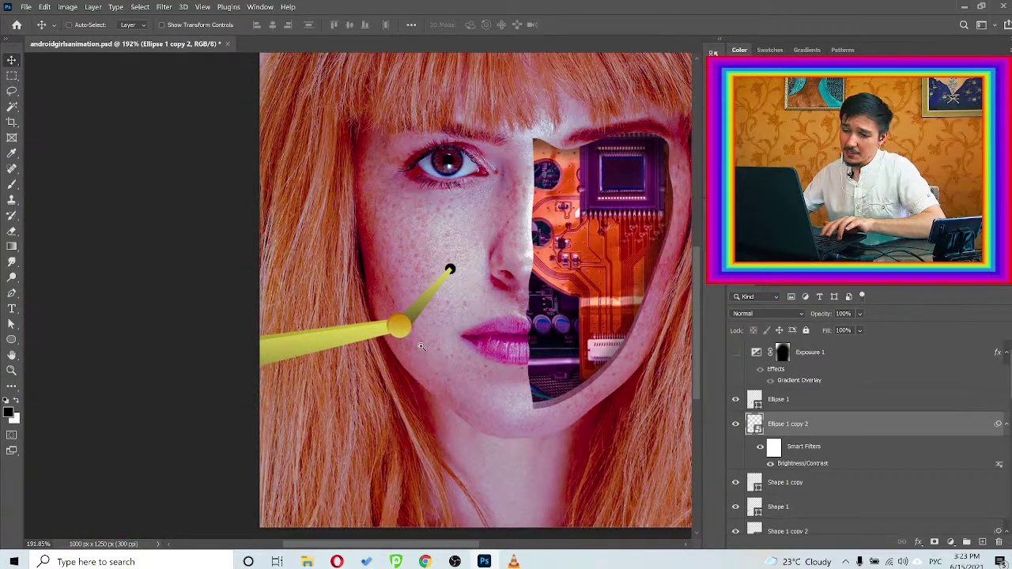
pyautogui.scroll(2, 414, 320)
pyautogui.scroll(-3, 417, 314)
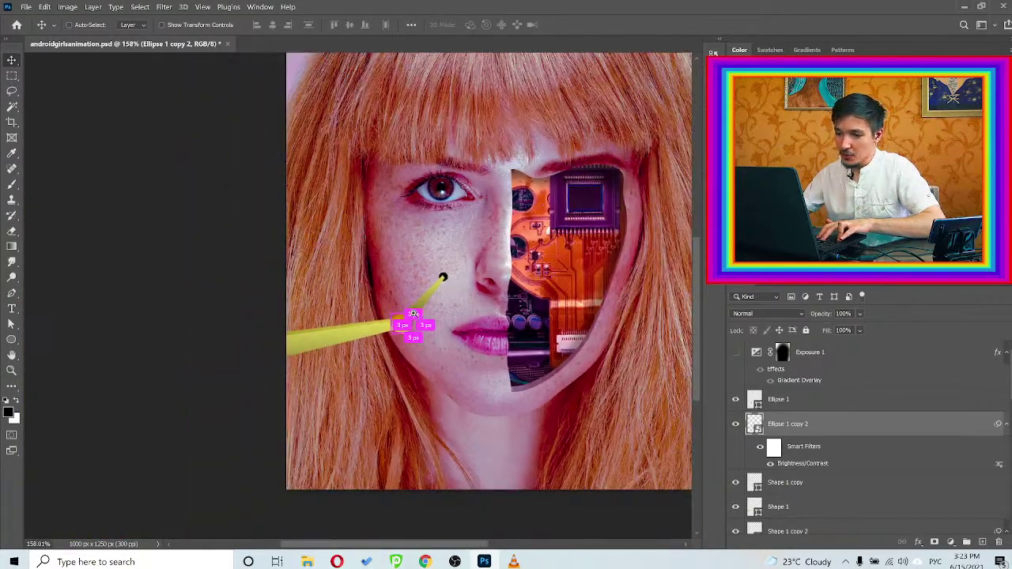
pyautogui.scroll(6, 413, 314)
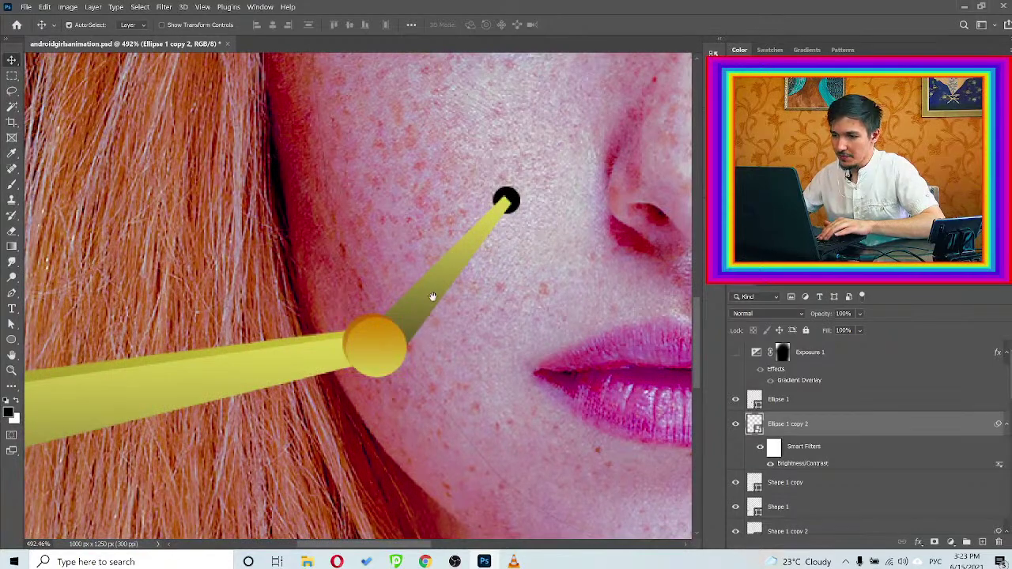
pyautogui.click(292, 345)
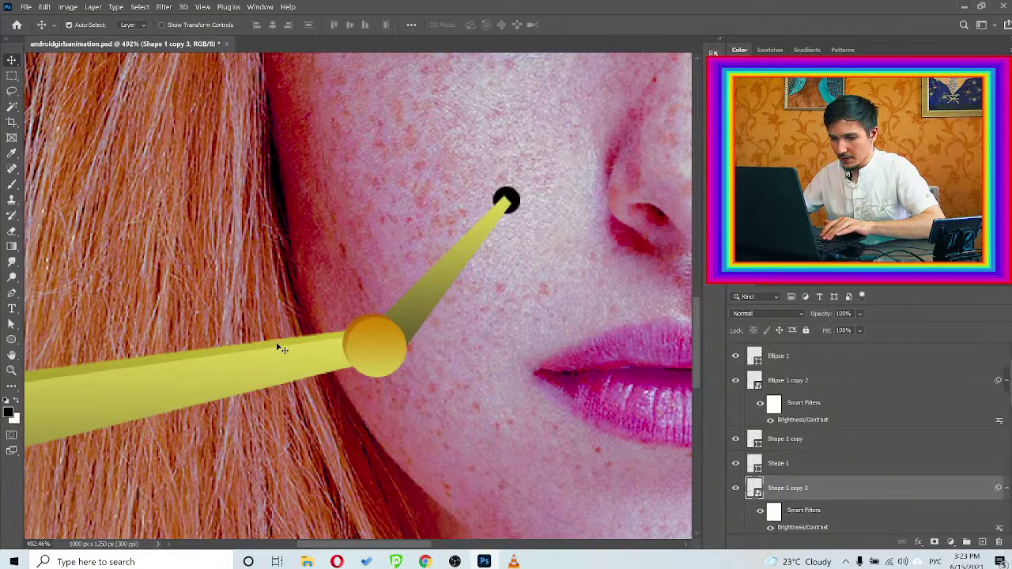
pyautogui.hotkey('ctrl', 't')
pyautogui.moveTo(297, 405); pyautogui.dragTo(424, 293)
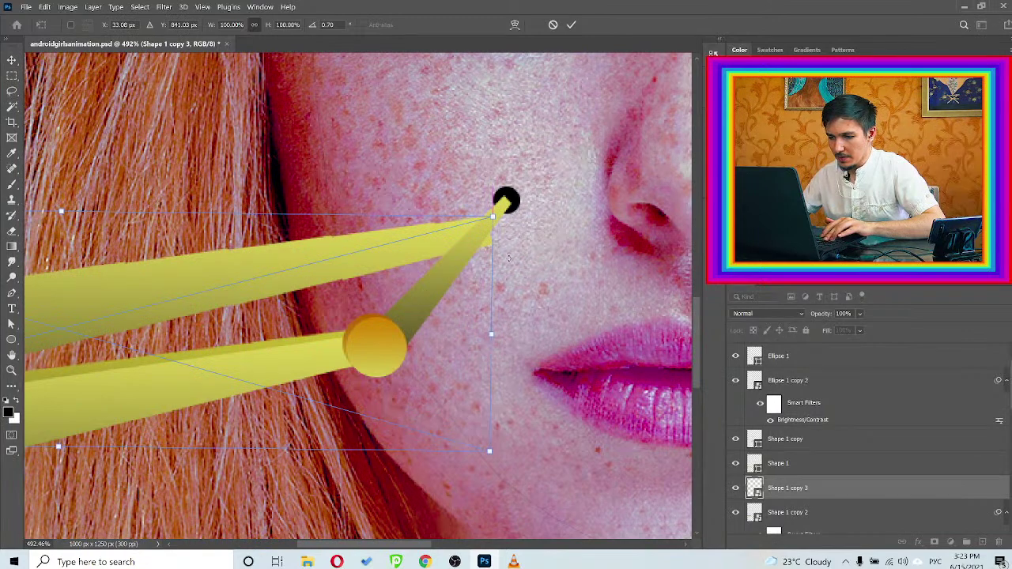
pyautogui.moveTo(512, 307); pyautogui.dragTo(467, 141)
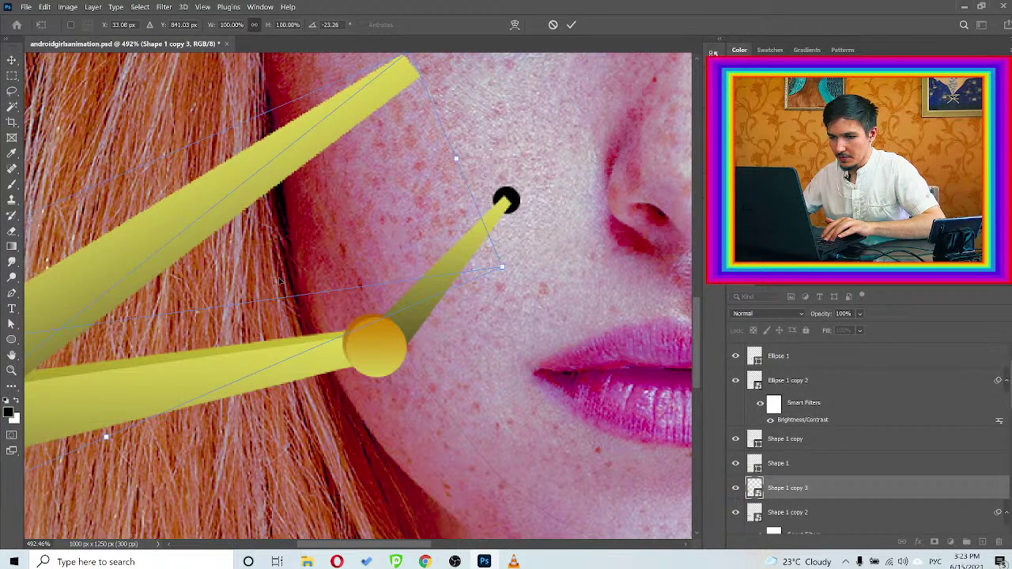
pyautogui.moveTo(278, 281); pyautogui.dragTo(233, 288)
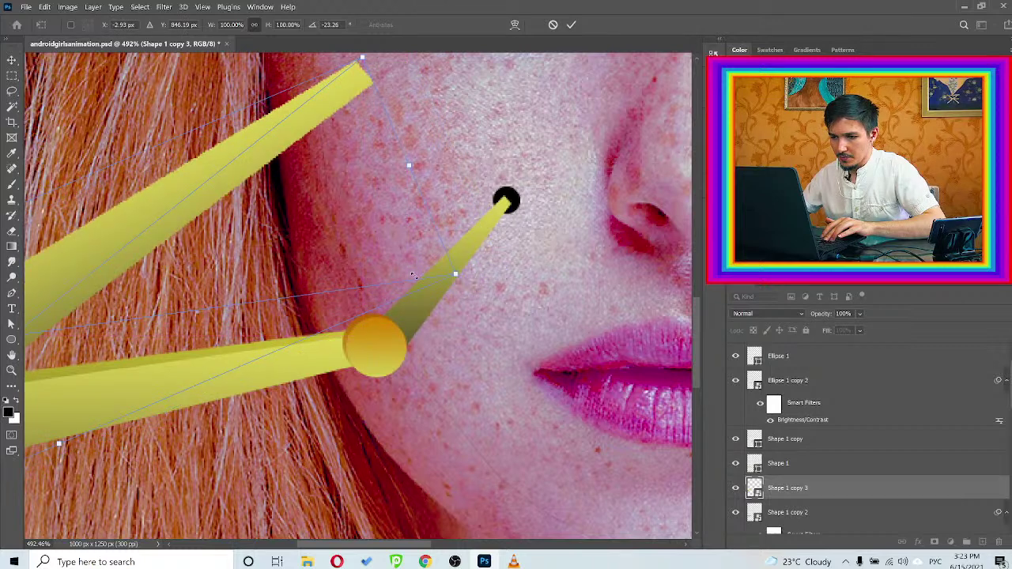
pyautogui.moveTo(413, 276); pyautogui.dragTo(284, 281)
pyautogui.moveTo(328, 273); pyautogui.dragTo(330, 275)
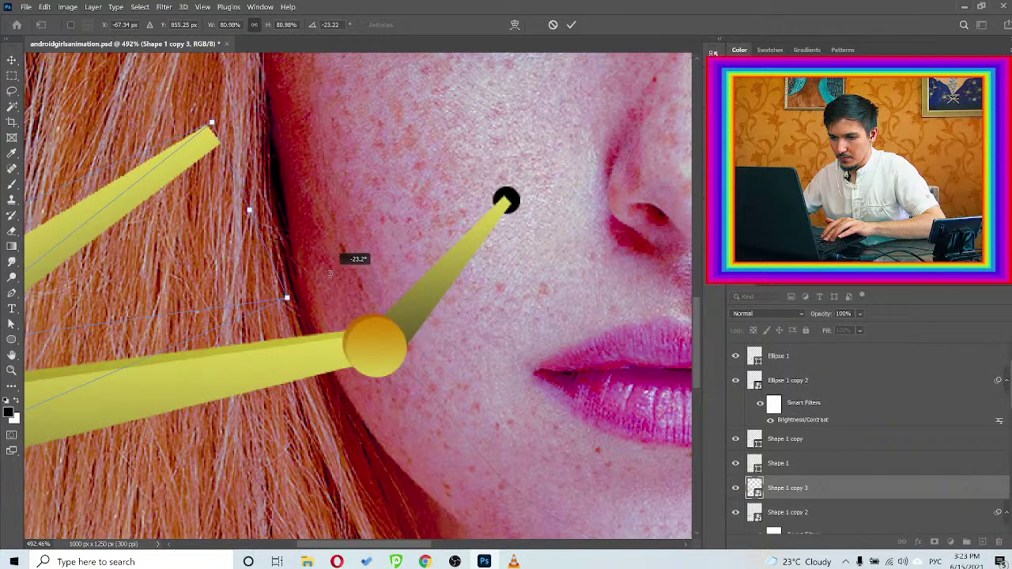
pyautogui.moveTo(157, 188); pyautogui.dragTo(485, 198)
pyautogui.moveTo(581, 197); pyautogui.dragTo(486, 224)
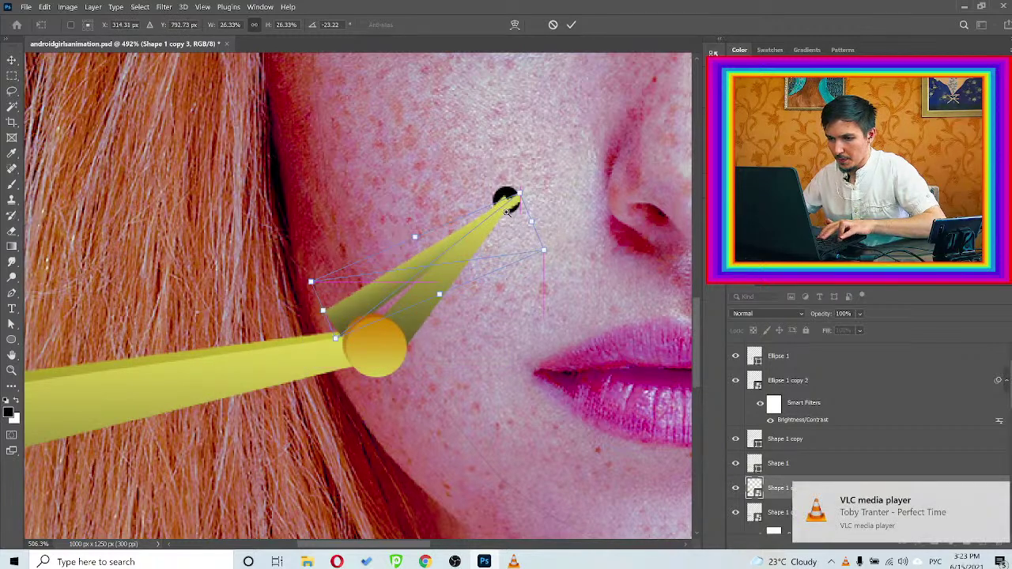
# Rotate the copied edge to about -33° and position it as a thin strip along the short arm's upper side
pyautogui.scroll(2, 491, 204)
pyautogui.moveTo(527, 353); pyautogui.dragTo(532, 328)
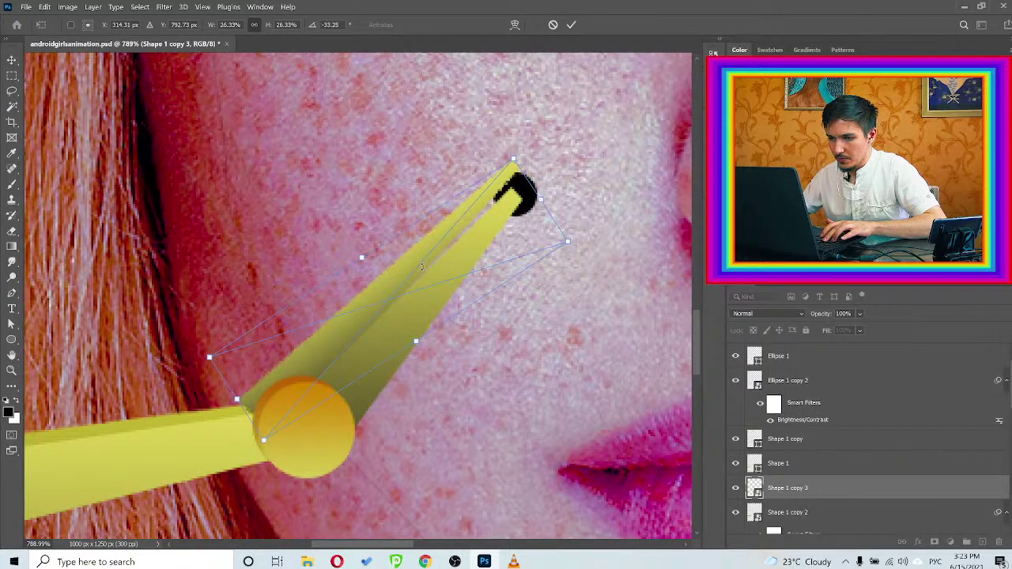
pyautogui.moveTo(412, 273); pyautogui.dragTo(409, 301)
pyautogui.click(572, 25)
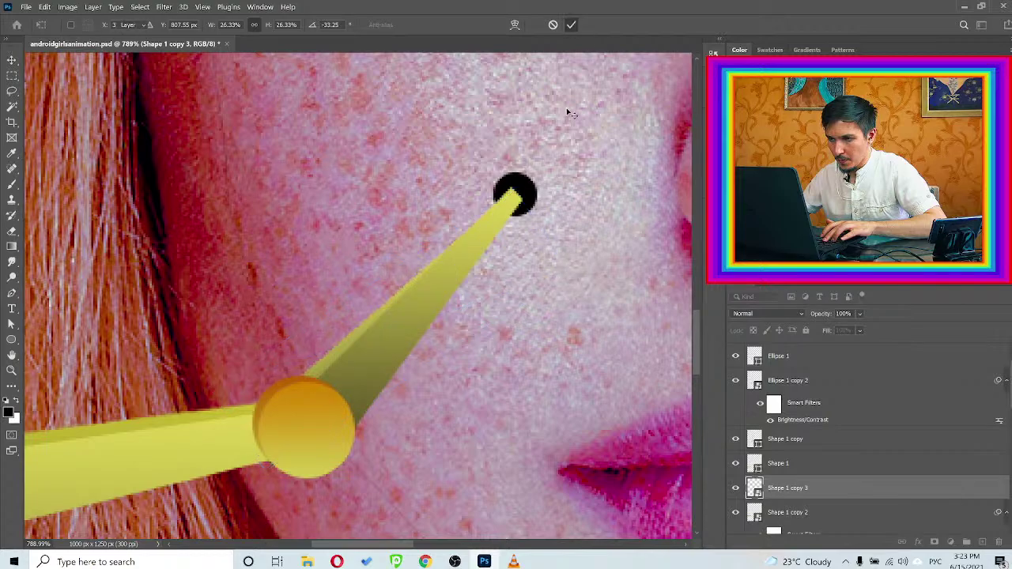
# Delete the black circle layer at the tip of the short arm
pyautogui.scroll(-6, 432, 288)
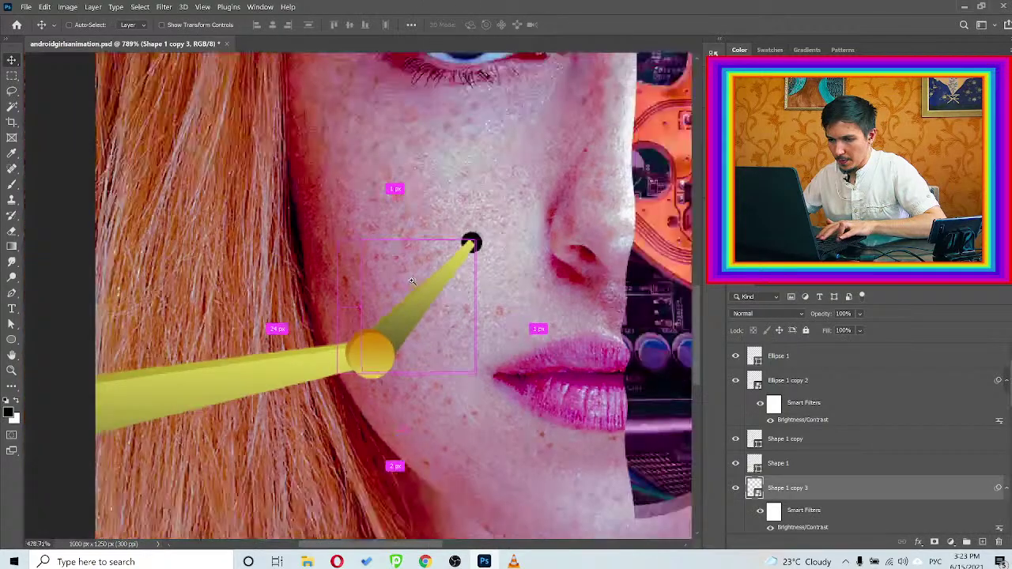
pyautogui.scroll(10, 453, 264)
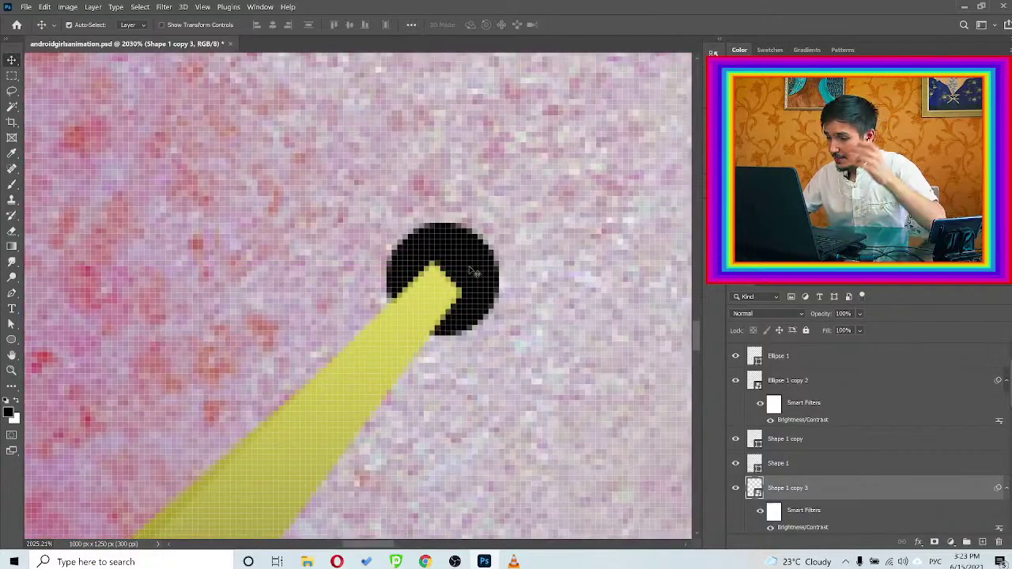
pyautogui.click(449, 285)
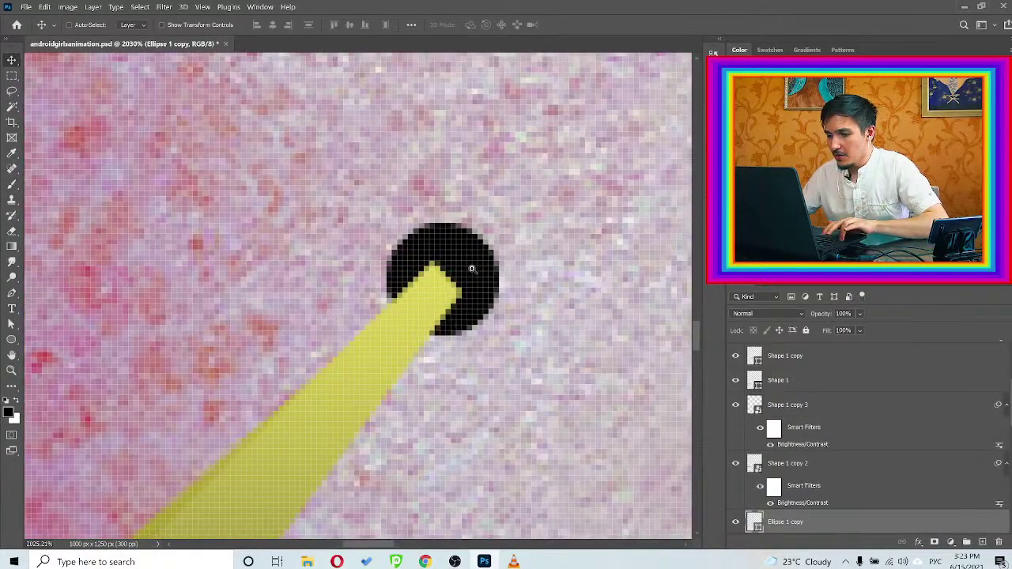
pyautogui.scroll(-8, 449, 284)
pyautogui.scroll(5, 435, 266)
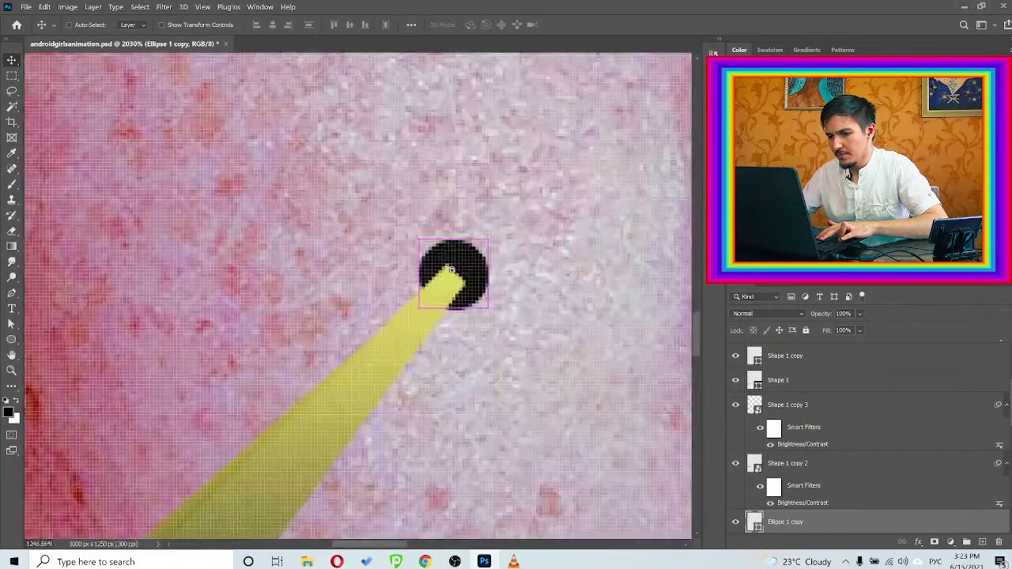
pyautogui.scroll(-2, 442, 269)
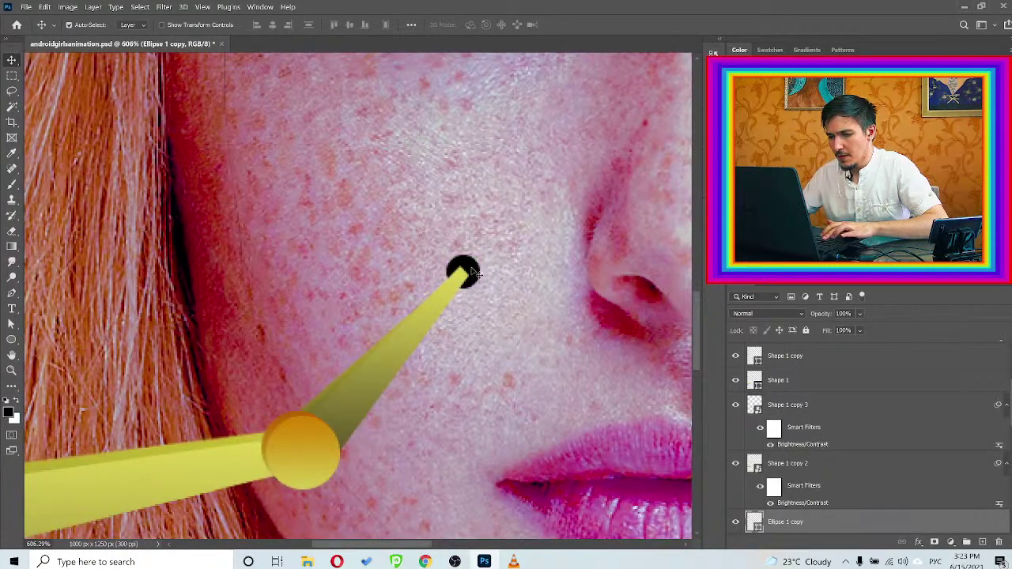
pyautogui.scroll(-2, 842, 516)
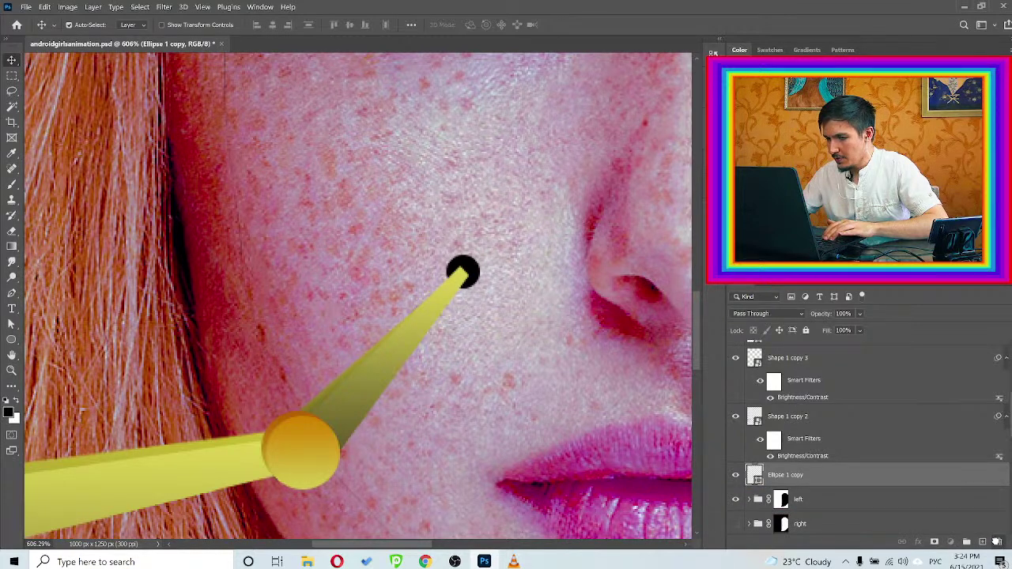
pyautogui.click(998, 542)
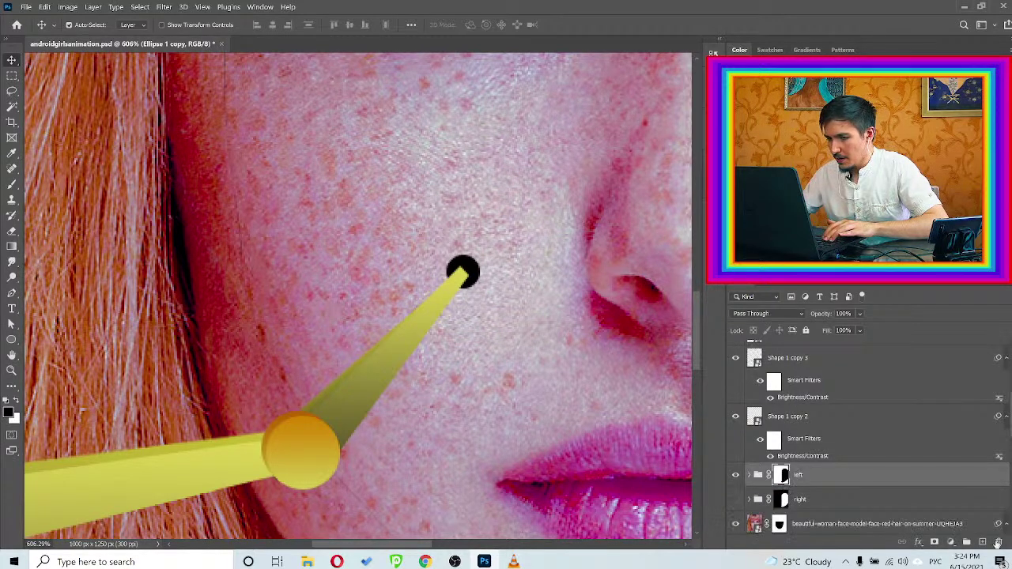
# Duplicate both large joint circle layers, scale the copies to about 36% and place them on the short arm's tip
pyautogui.click(320, 445)
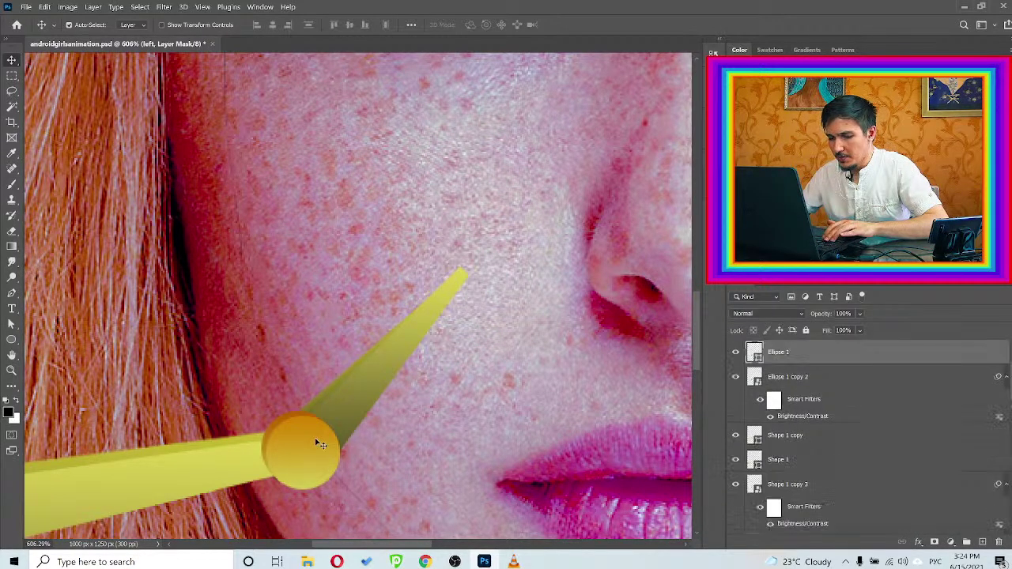
pyautogui.keyDown('shift'); pyautogui.click(781, 377); pyautogui.keyUp('shift')
pyautogui.moveTo(317, 456); pyautogui.dragTo(498, 227)
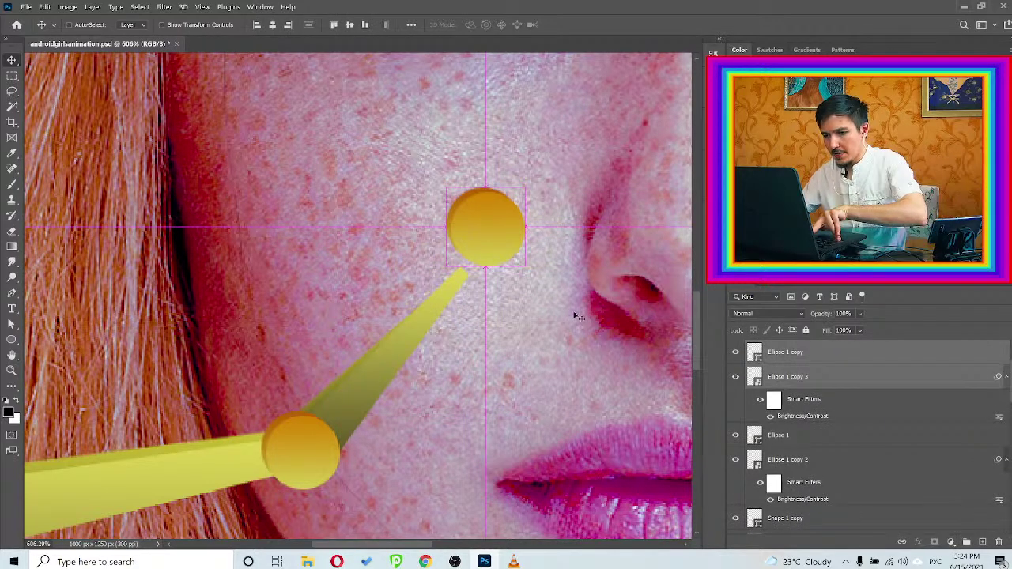
pyautogui.hotkey('ctrl', 't')
pyautogui.moveTo(528, 230); pyautogui.dragTo(472, 274)
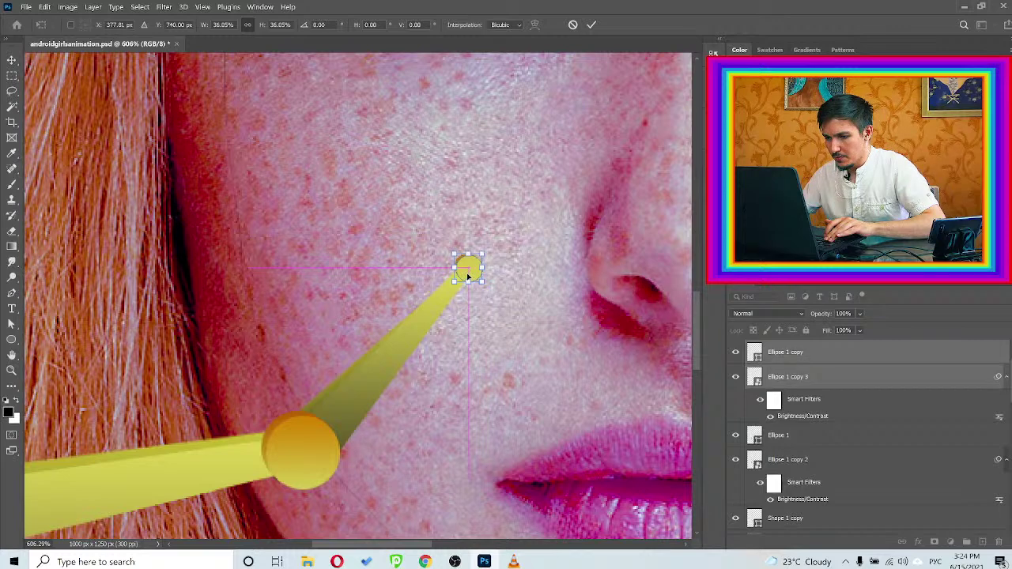
pyautogui.click(591, 26)
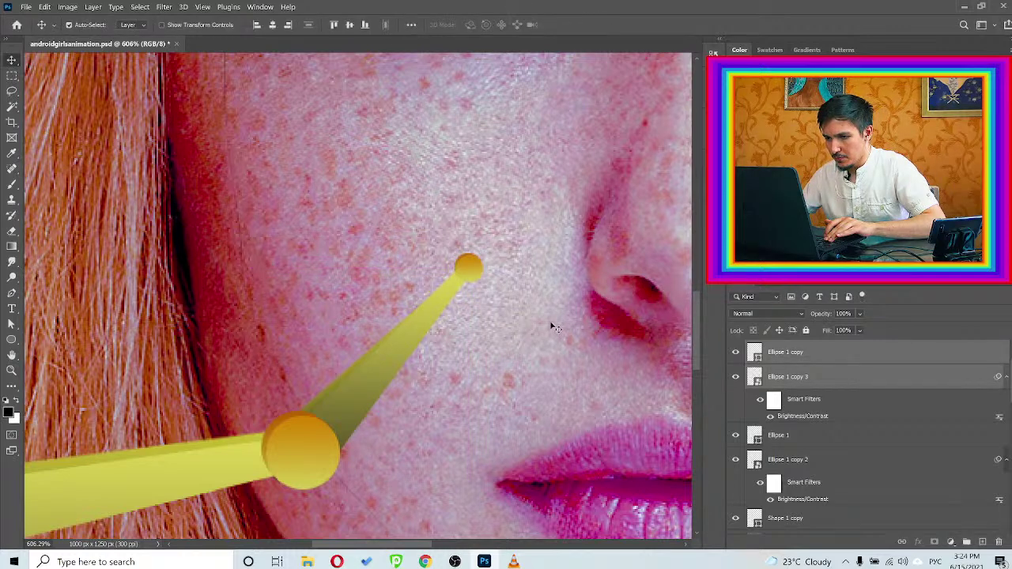
# Move the two small joint circle layers down the stack to between Shape 1 copy 3 and Shape 1 copy 2
pyautogui.moveTo(814, 358); pyautogui.dragTo(819, 468)
pyautogui.scroll(-2, 834, 463)
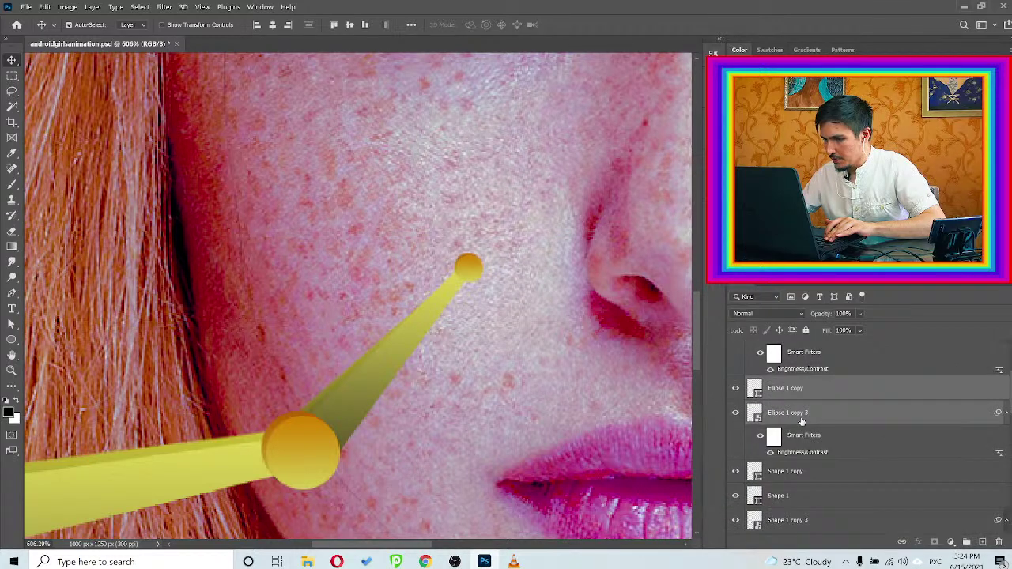
pyautogui.moveTo(800, 398); pyautogui.dragTo(813, 492)
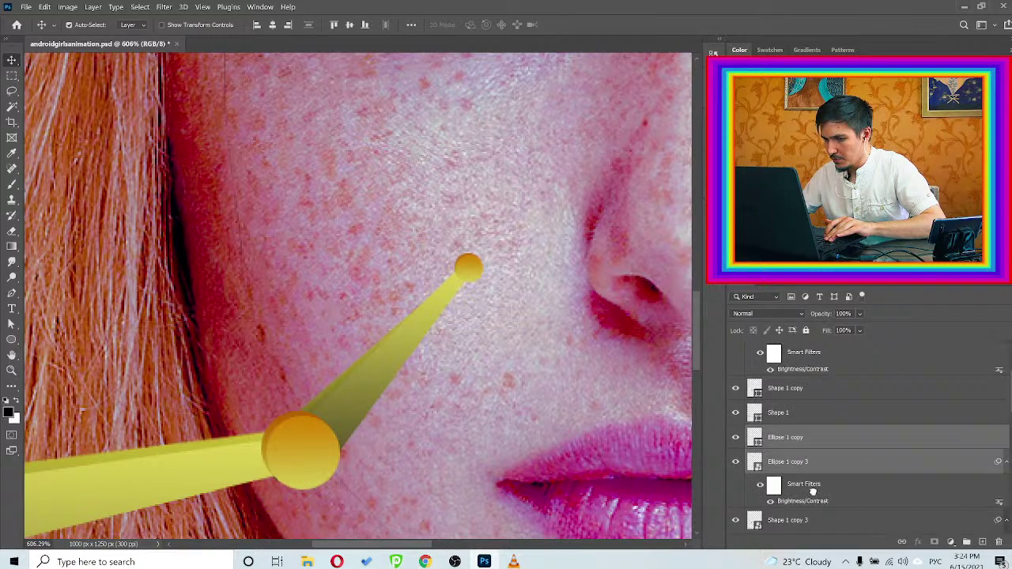
pyautogui.scroll(-2, 834, 460)
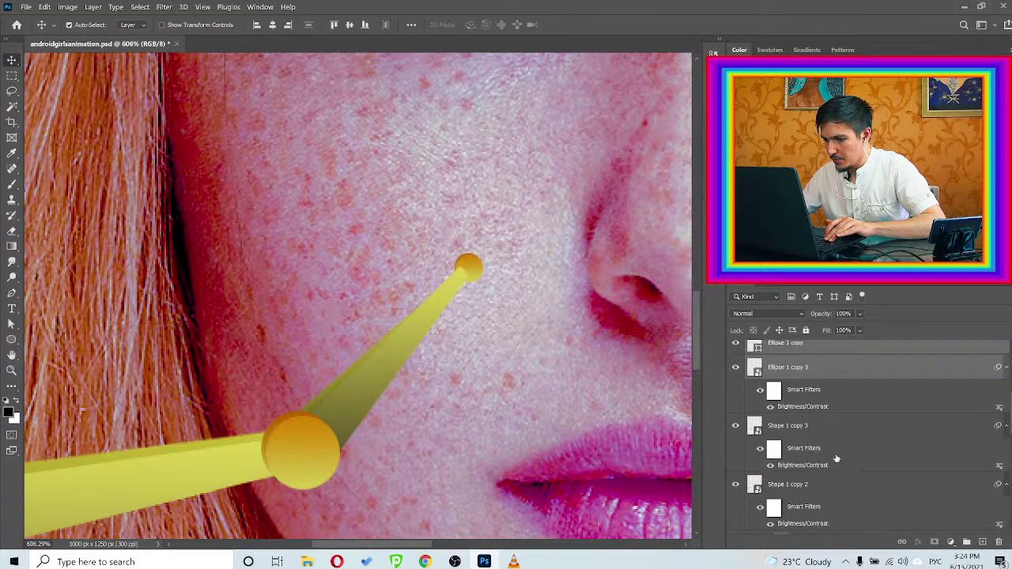
pyautogui.moveTo(793, 367); pyautogui.dragTo(799, 463)
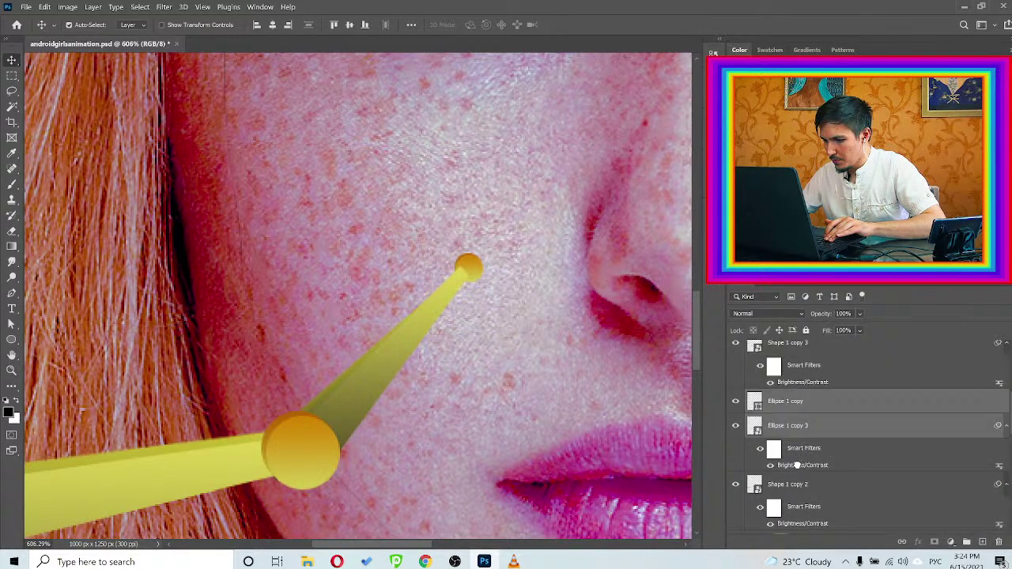
pyautogui.click(508, 347)
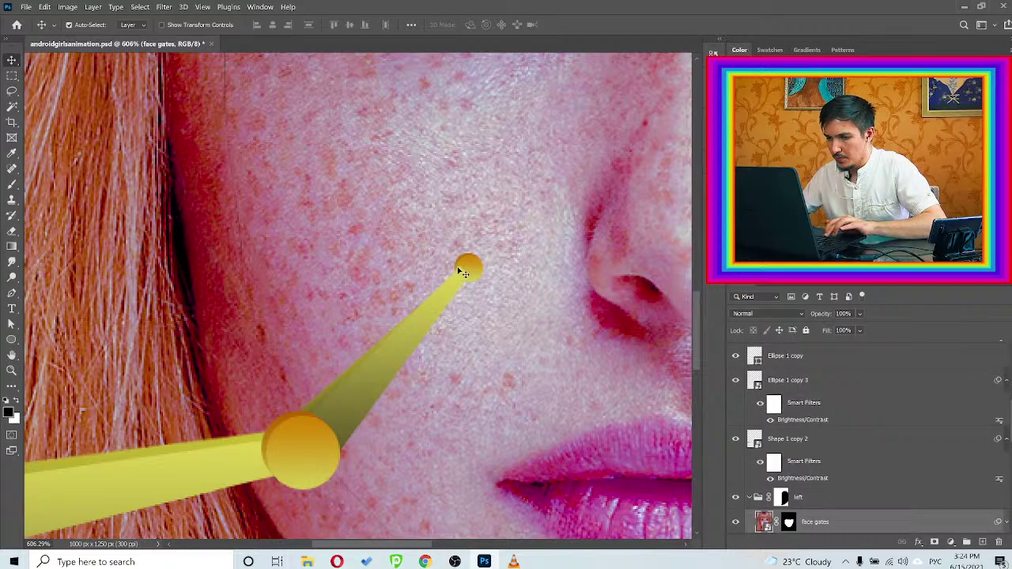
# Shift the Ellipse 1 copy and Ellipse 1 copy 3 layers together slightly down and left onto the short arm's tip
pyautogui.moveTo(463, 269); pyautogui.dragTo(478, 265)
pyautogui.scroll(5, 478, 264)
pyautogui.scroll(-4, 467, 266)
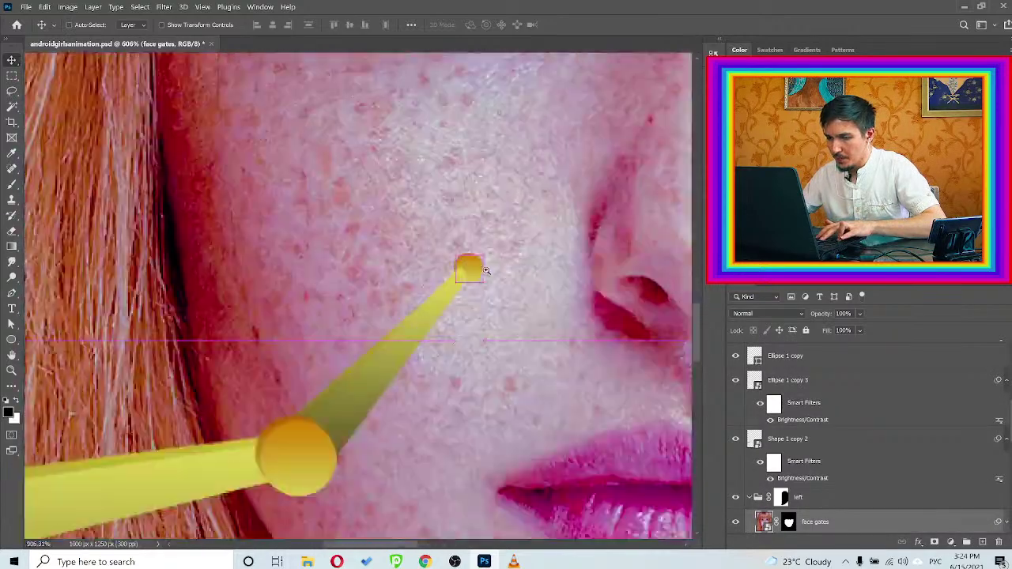
pyautogui.scroll(4, 478, 269)
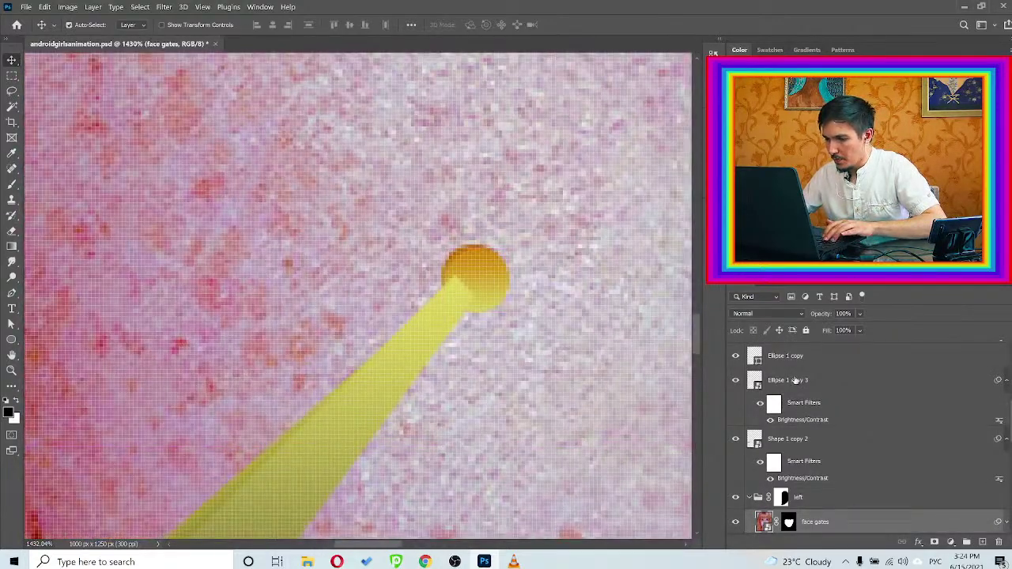
pyautogui.click(794, 379)
pyautogui.click(469, 271)
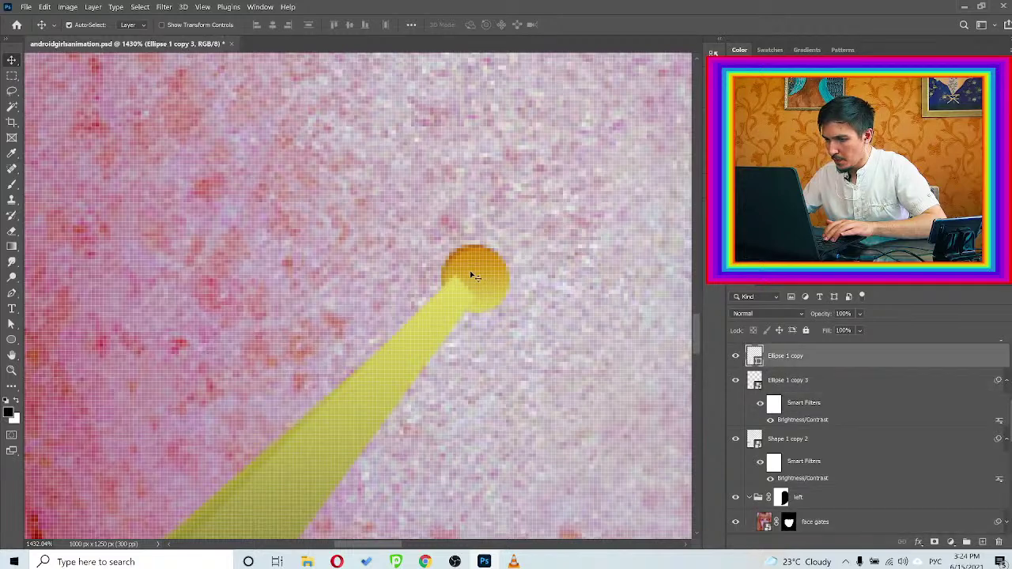
pyautogui.keyDown('ctrl'); pyautogui.click(789, 380); pyautogui.keyUp('ctrl')
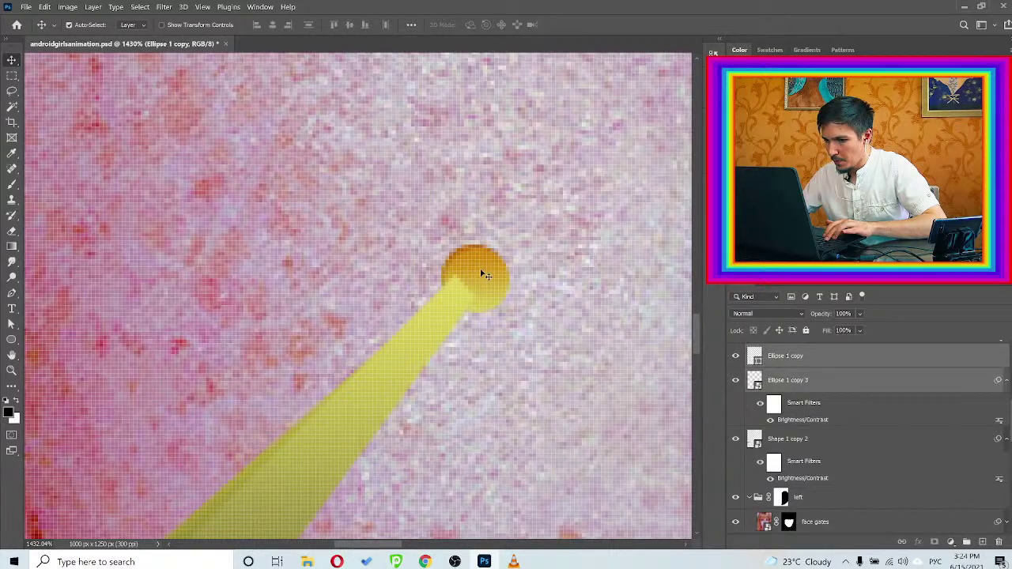
pyautogui.moveTo(487, 277); pyautogui.dragTo(479, 280)
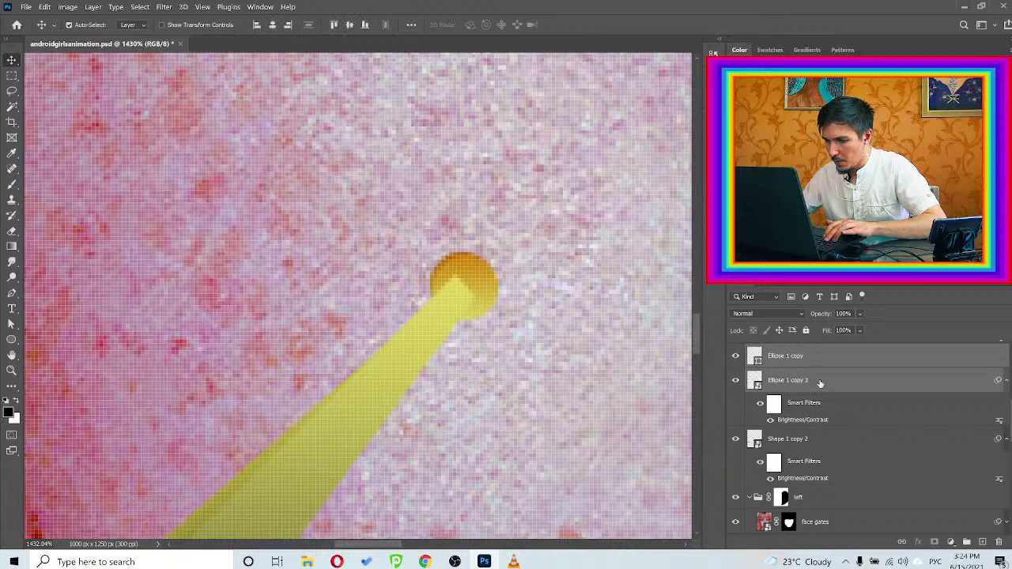
# Move the two small joint circle layers below Shape 1 copy 2 in the layer stack
pyautogui.moveTo(821, 384)
pyautogui.mouseDown()
pyautogui.moveTo(813, 486)
pyautogui.moveTo(780, 434)
pyautogui.mouseUp()
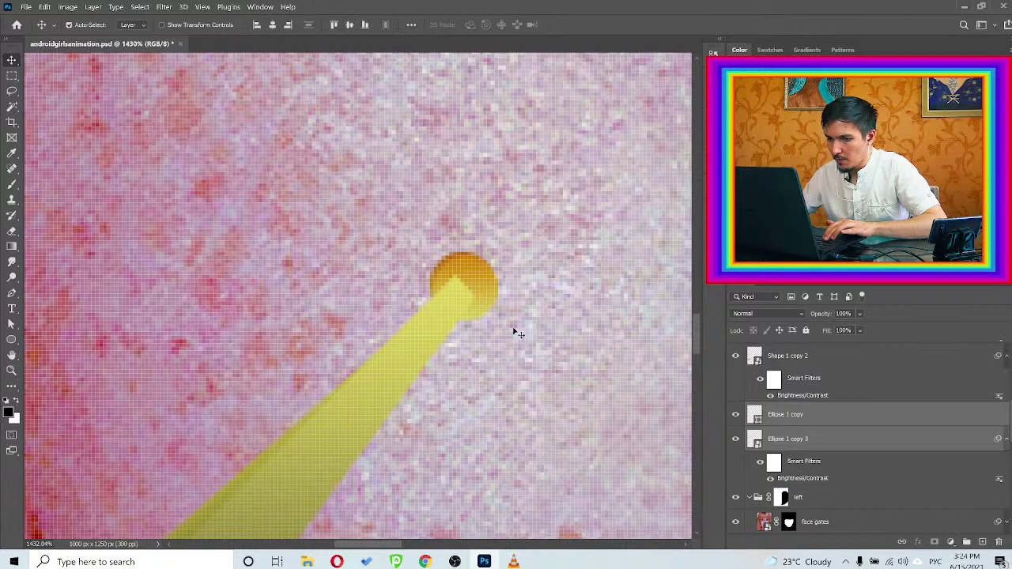
pyautogui.scroll(-8, 510, 336)
pyautogui.hotkey('ctrl', 'space')
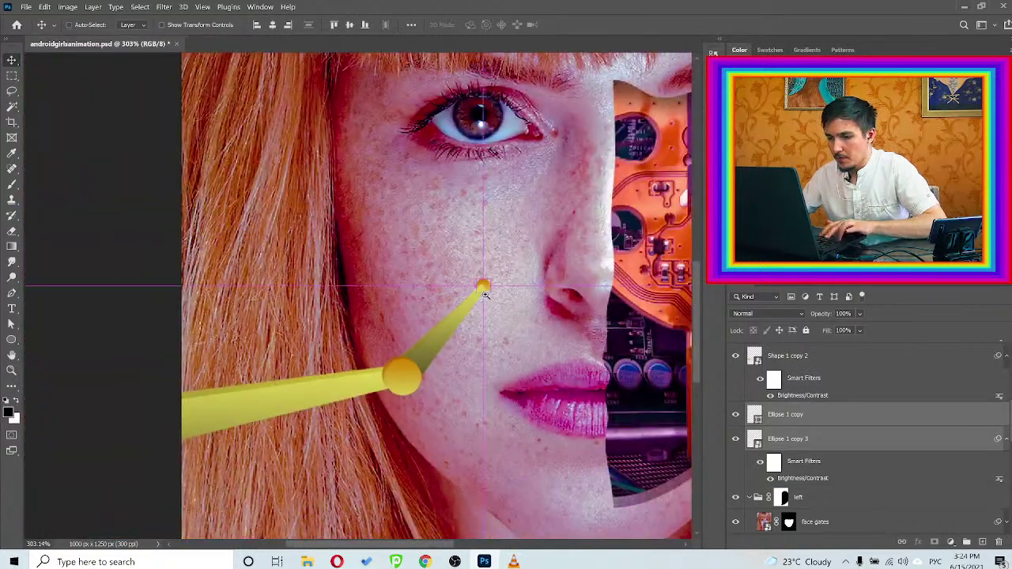
# Add a layer mask to the short arm's Shape 1 copy layer
pyautogui.click(498, 328)
pyautogui.moveTo(487, 283); pyautogui.dragTo(535, 289)
pyautogui.click(440, 328)
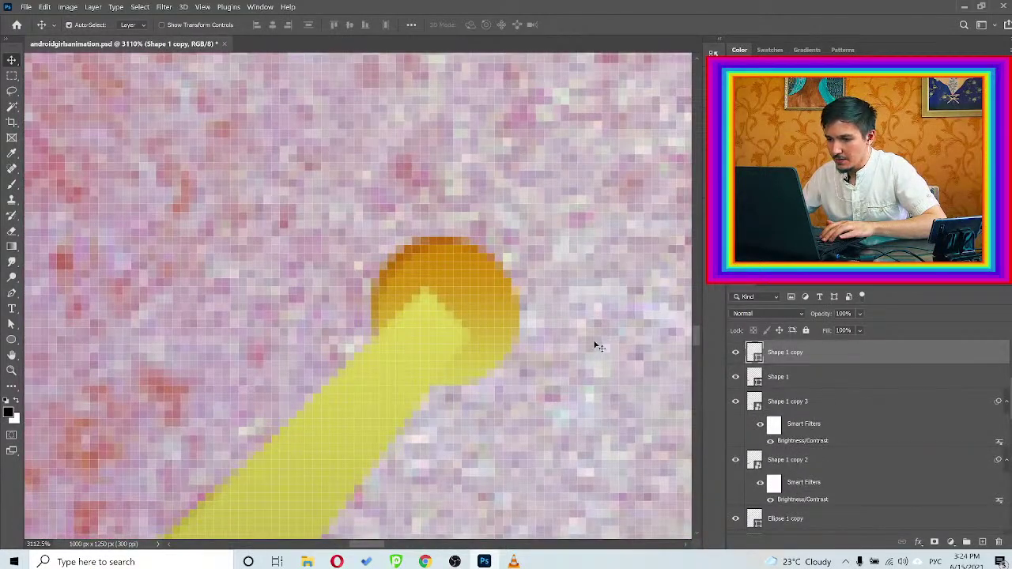
pyautogui.click(934, 546)
# Set up the Brush tool with 100% hardness and a small size that fits inside the tip's joint circle
pyautogui.press('b')
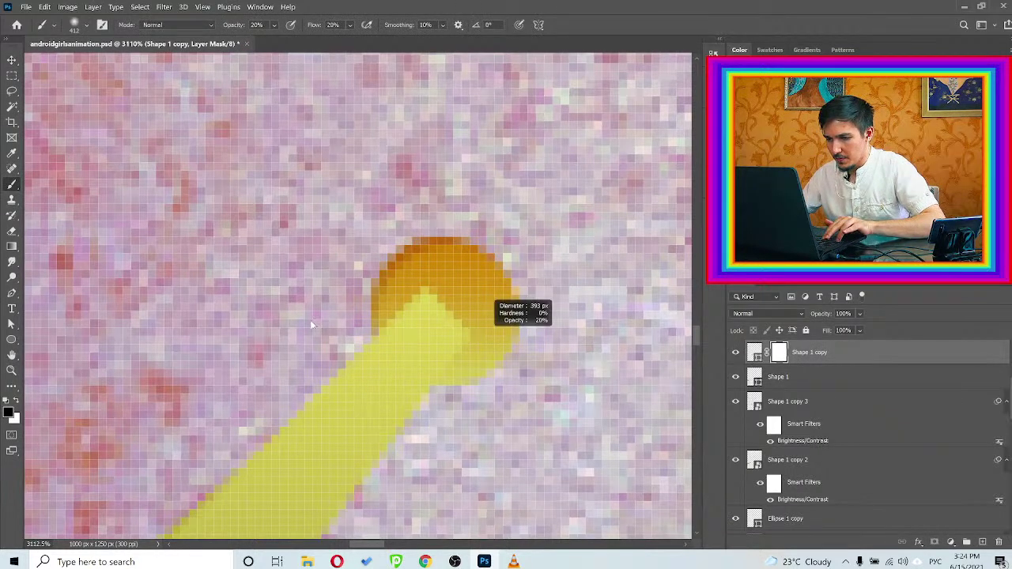
pyautogui.moveTo(474, 298)
pyautogui.mouseDown()
pyautogui.moveTo(459, 299)
pyautogui.moveTo(481, 304)
pyautogui.moveTo(481, 315)
pyautogui.moveTo(124, 300)
pyautogui.mouseUp()
pyautogui.rightClick(339, 264)
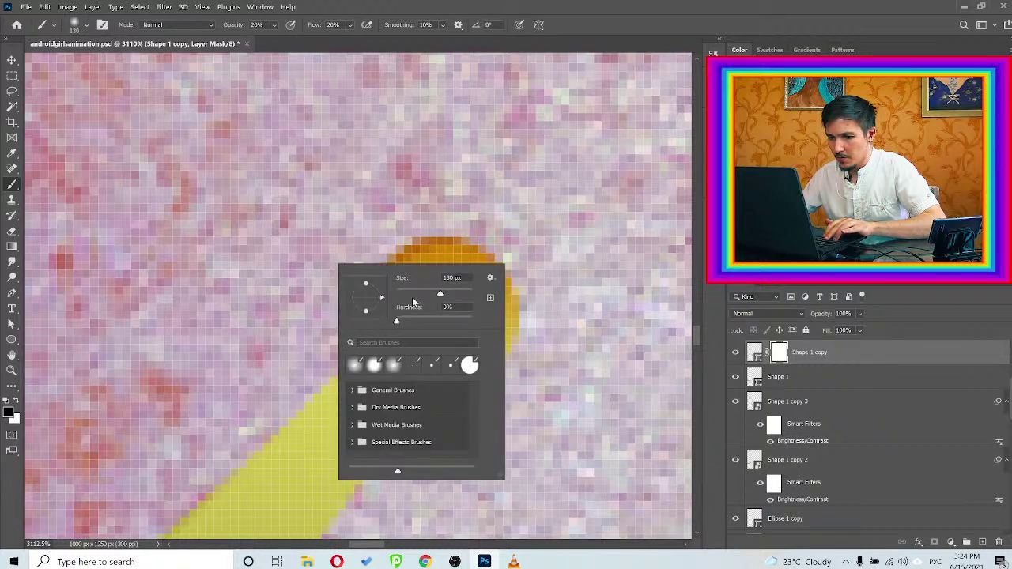
pyautogui.moveTo(433, 321); pyautogui.dragTo(524, 316)
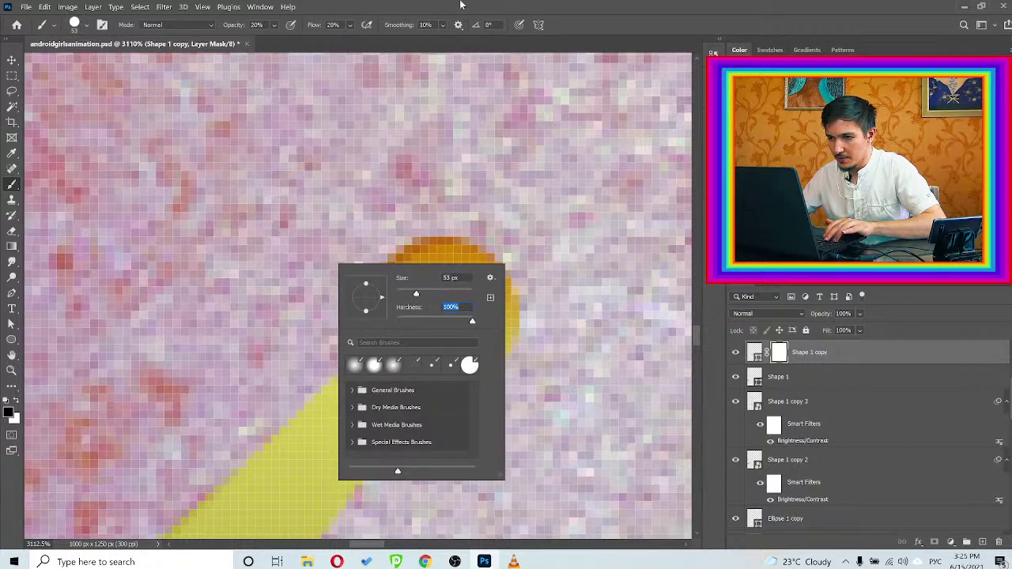
pyautogui.press('Return')
pyautogui.moveTo(455, 311); pyautogui.dragTo(387, 322)
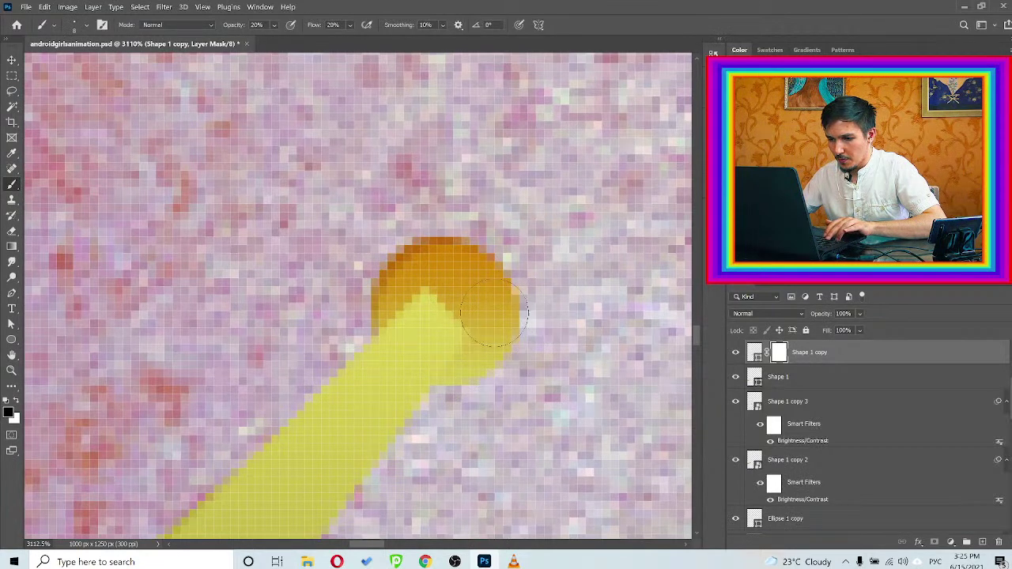
# Paint black on the mask at 100% opacity and flow to round off the short arm's pointed tip
pyautogui.press('9')
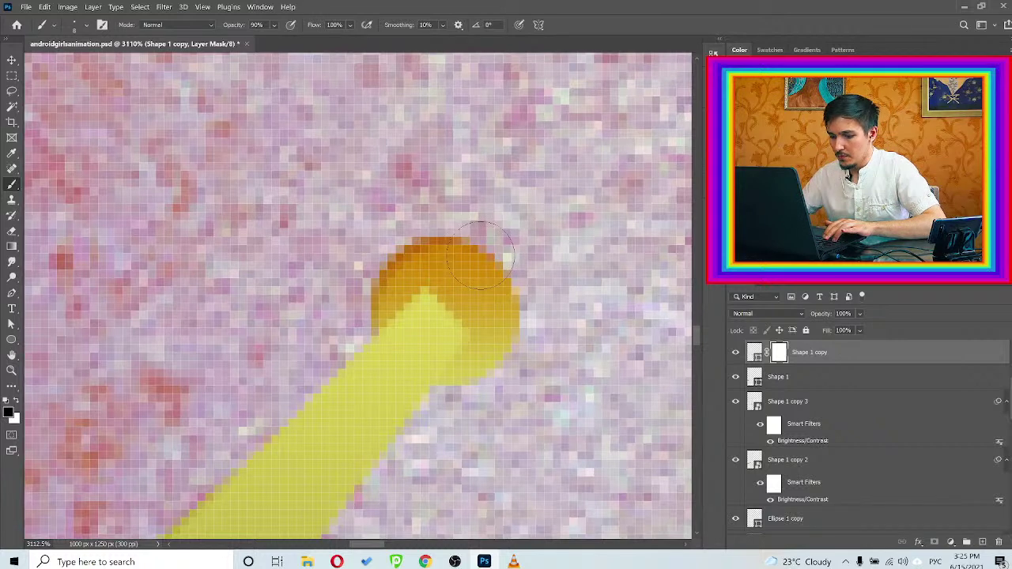
pyautogui.moveTo(480, 255)
pyautogui.mouseDown()
pyautogui.moveTo(442, 247)
pyautogui.moveTo(398, 265)
pyautogui.mouseUp()
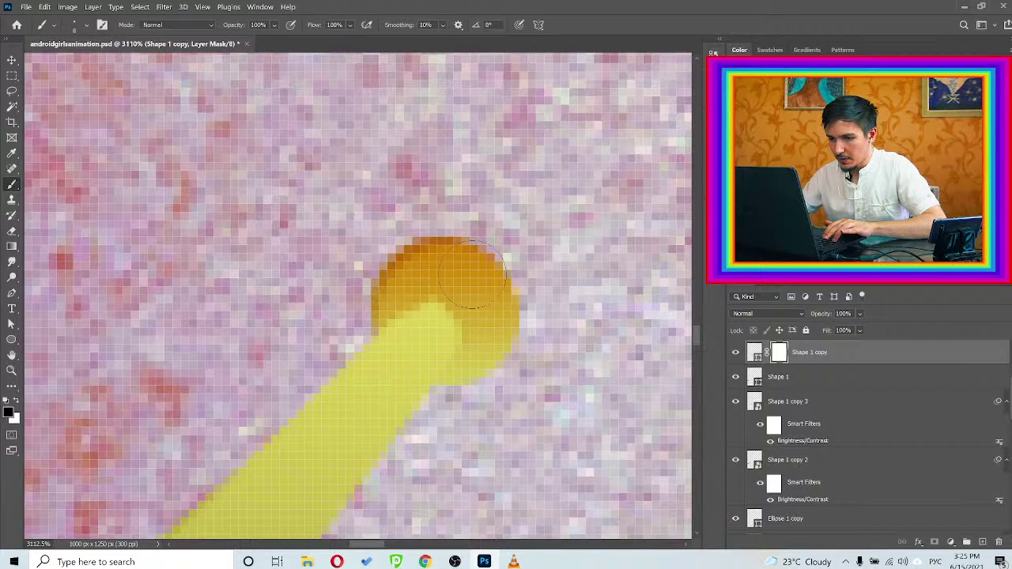
pyautogui.scroll(-6, 477, 252)
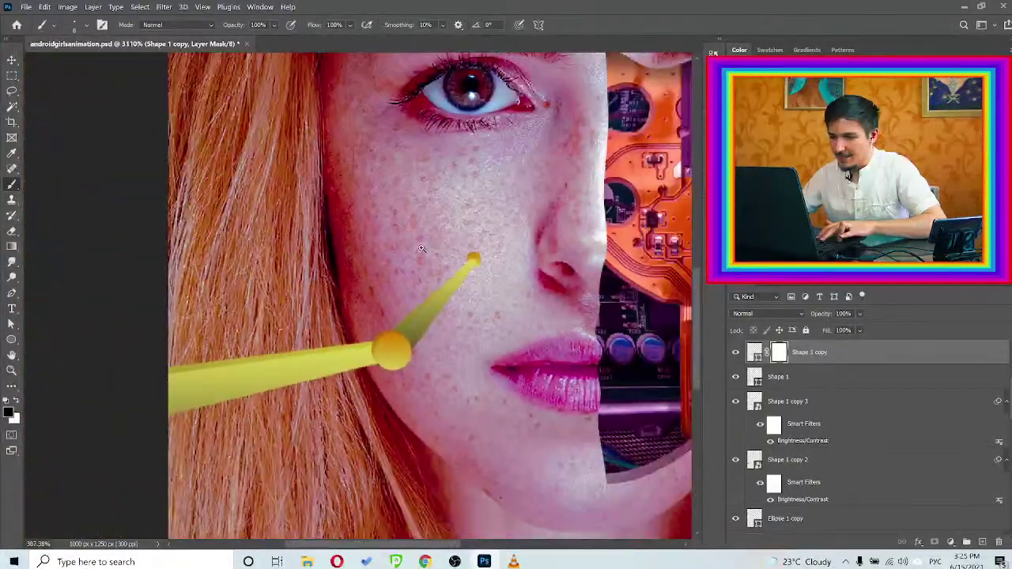
pyautogui.scroll(6, 475, 237)
# Nudge Ellipse 1 copy and Ellipse 1 copy 3 together 1 px left and 2 px down around the rounded arm tip
pyautogui.press('v')
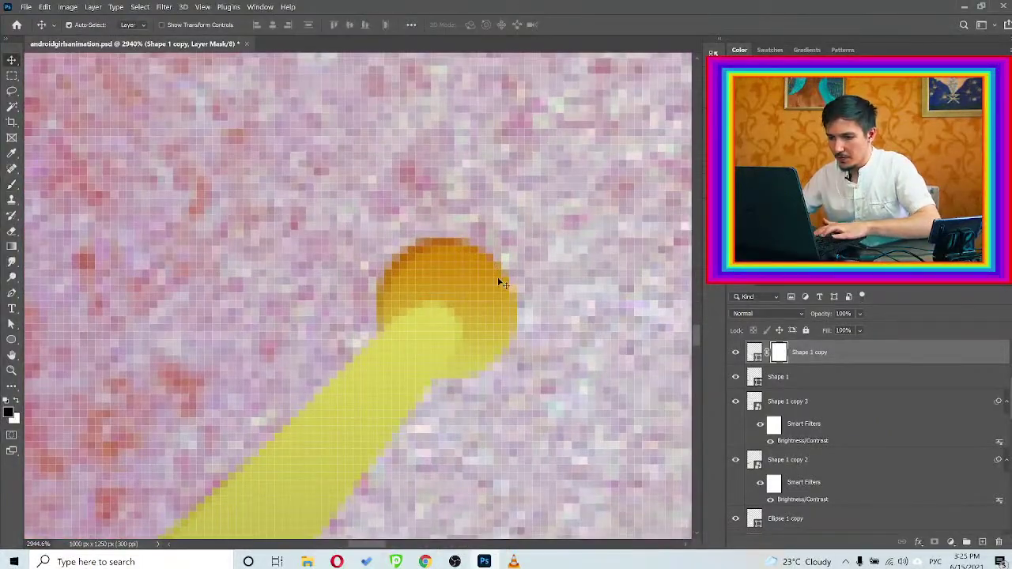
pyautogui.click(497, 276)
pyautogui.scroll(-3, 790, 474)
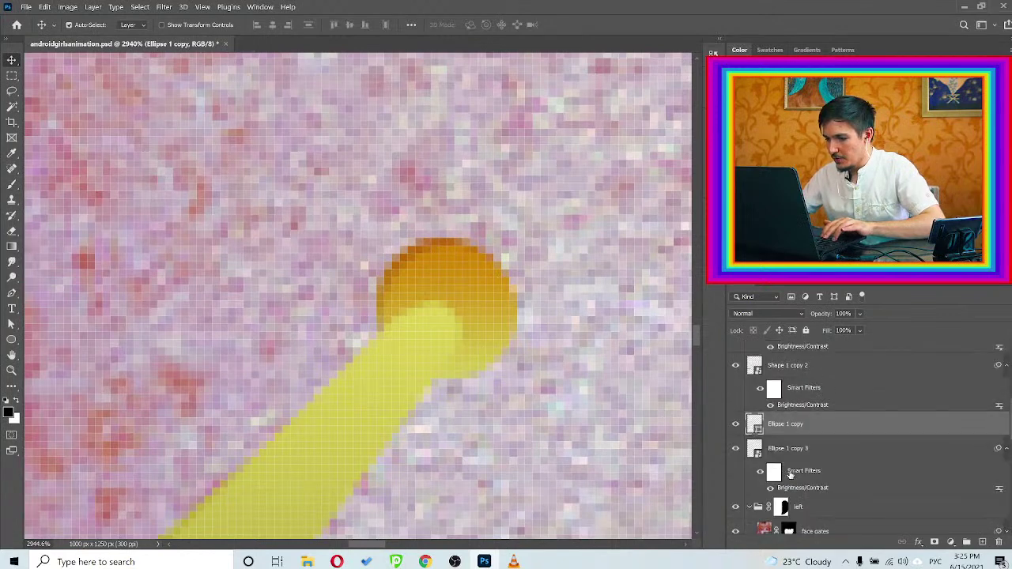
pyautogui.keyDown('shift'); pyautogui.click(799, 450); pyautogui.keyUp('shift')
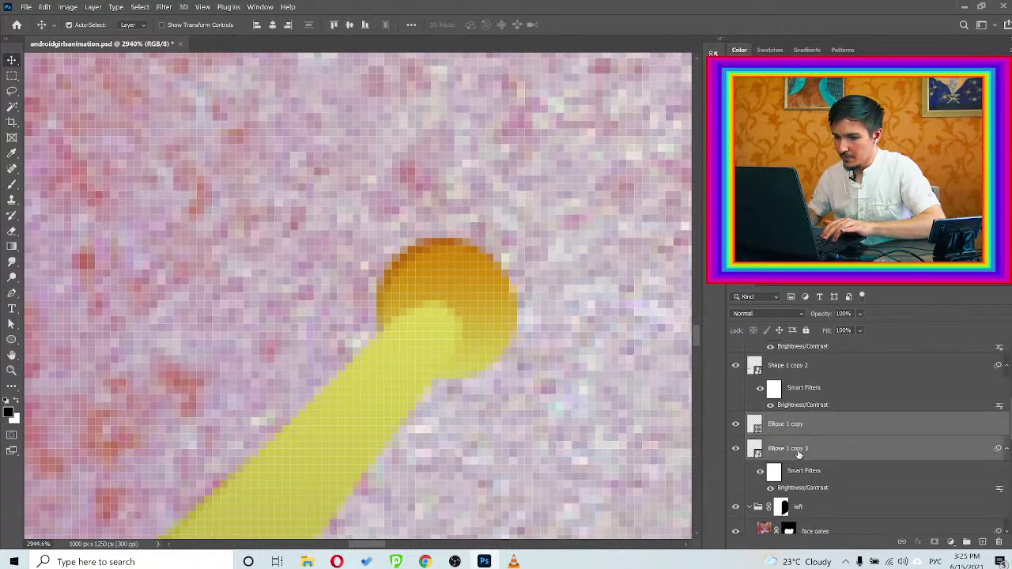
pyautogui.press('Left')
pyautogui.press('Down')
pyautogui.press('Down')
pyautogui.press('Down')
pyautogui.press('Up')
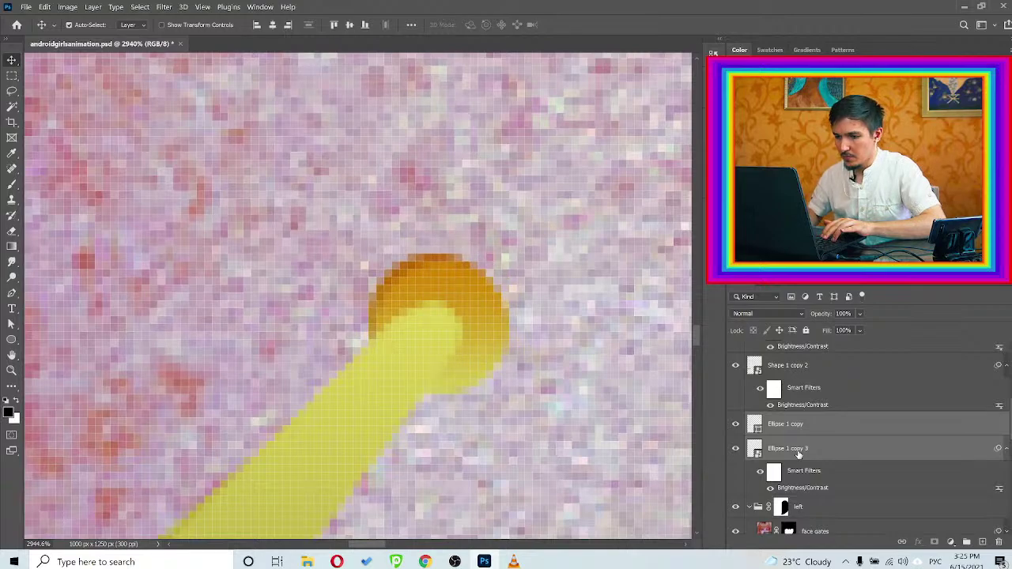
# Deselect the joint circle layers and examine the jointed arm against the whole portrait
pyautogui.scroll(-10, 524, 317)
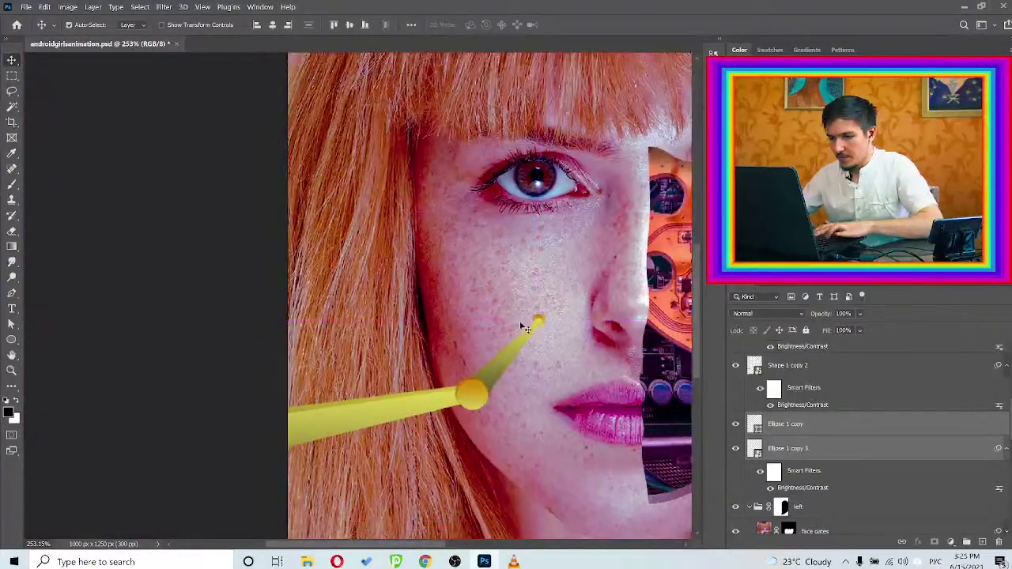
pyautogui.scroll(-5, 524, 316)
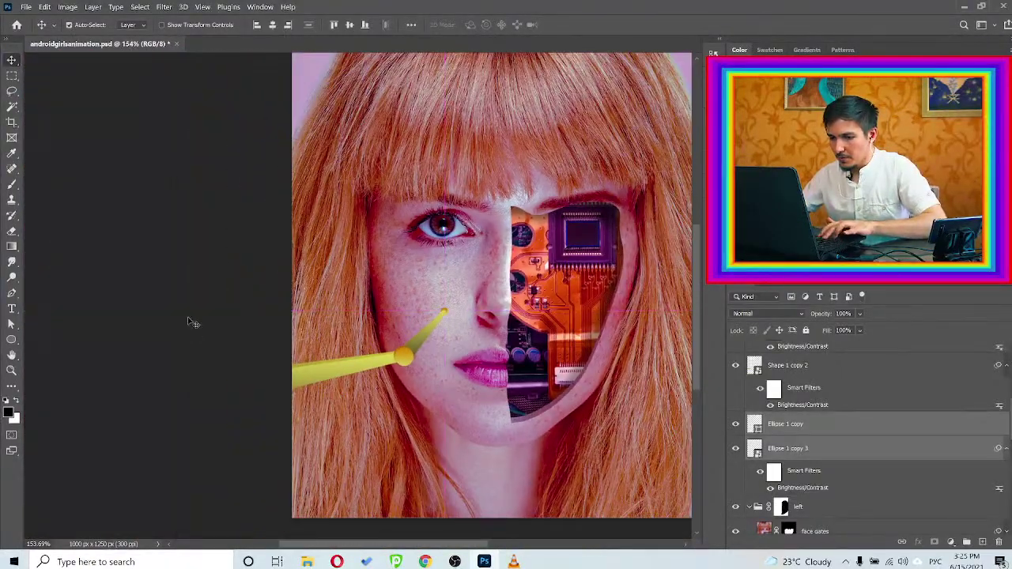
pyautogui.click(189, 320)
pyautogui.moveTo(497, 345); pyautogui.dragTo(408, 345)
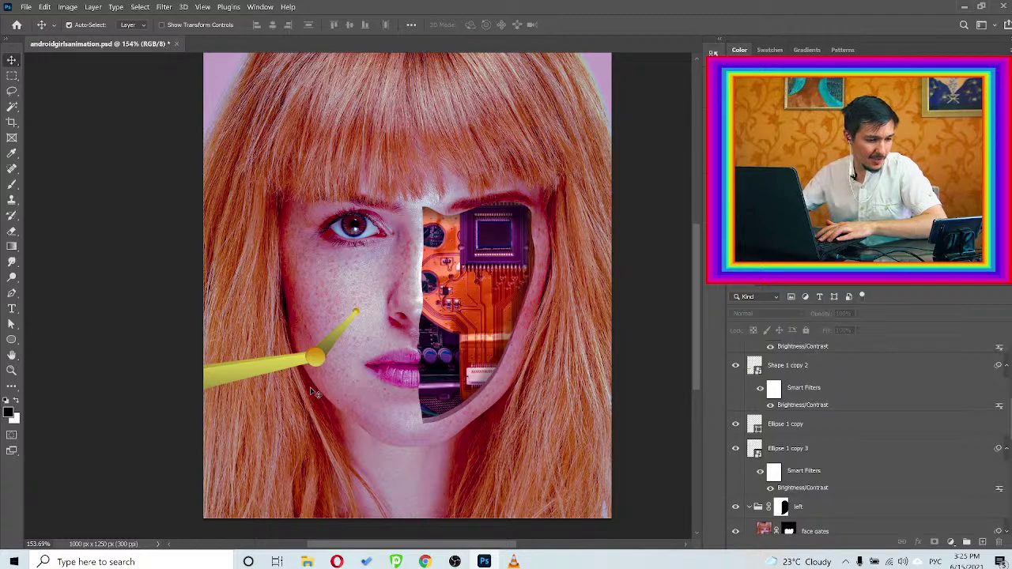
pyautogui.scroll(2, 363, 303)
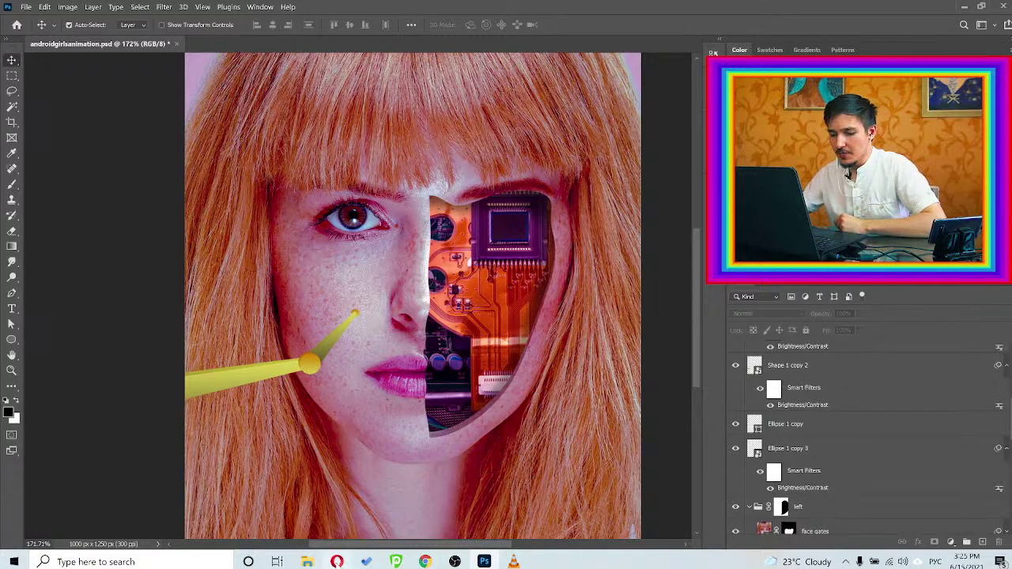
# Switch to the Opera browser, open a new tab, and look up Unsplash with the keyboard set to English
pyautogui.click(337, 562)
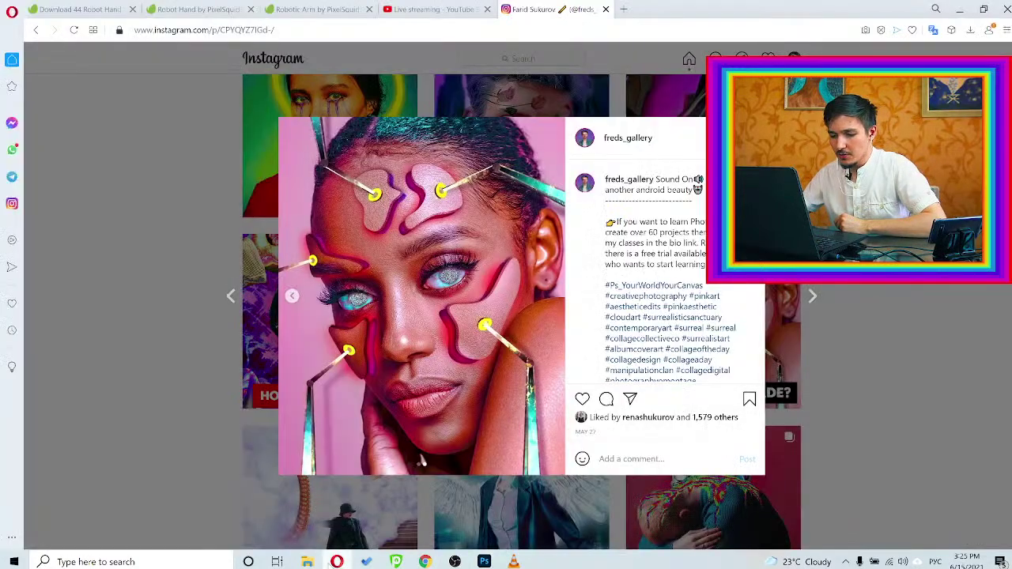
pyautogui.click(622, 11)
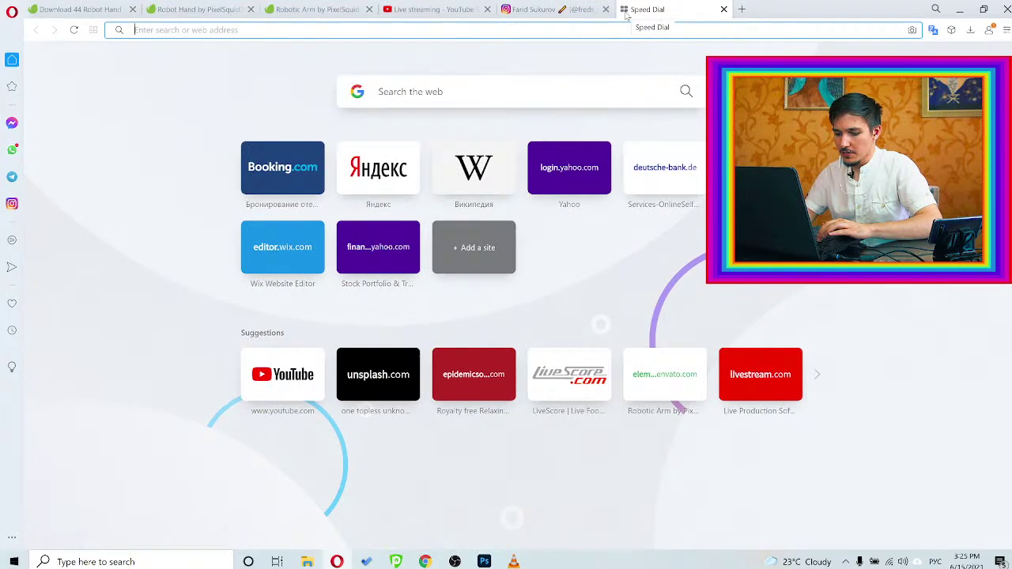
pyautogui.write('гт')
pyautogui.press('Return')
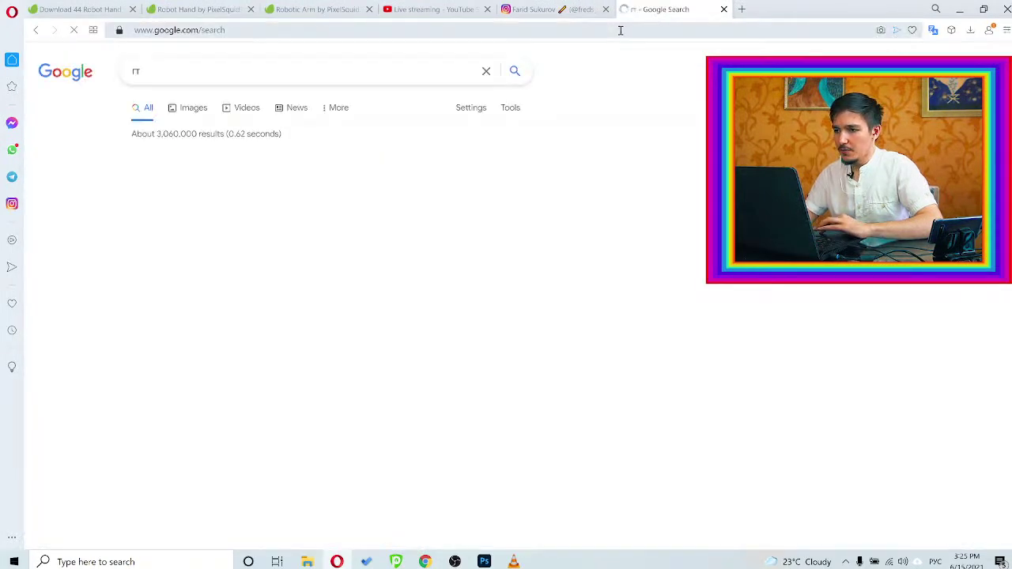
pyautogui.click(620, 30)
pyautogui.click(621, 30)
pyautogui.hotkey('alt', 'shift')
pyautogui.hotkey('alt', 'shift')
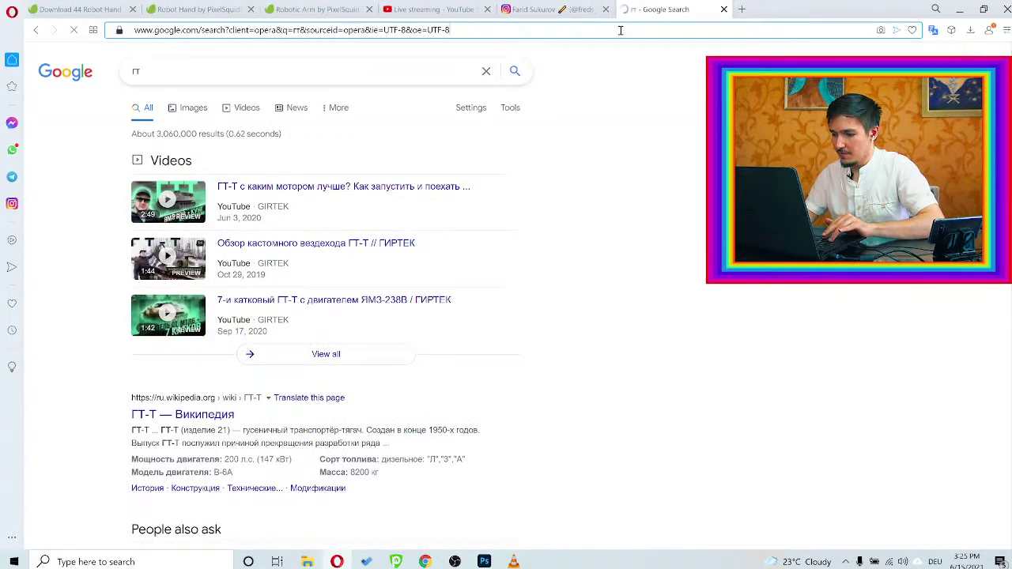
pyautogui.write('uns')
pyautogui.hotkey('ctrl', 'a')
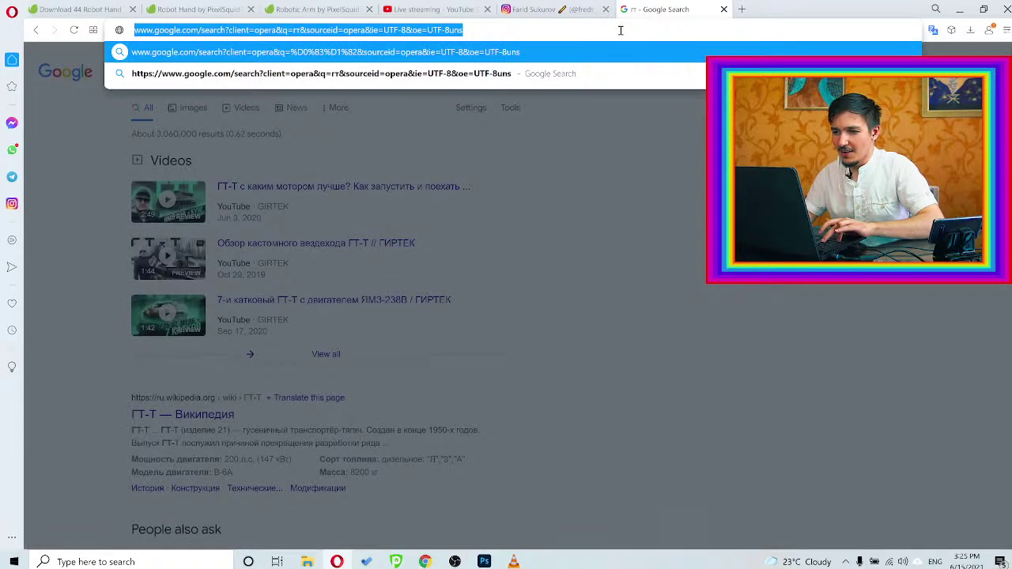
# Open the unsplash.com website in place of the current search results page
pyautogui.write('n')
pyautogui.press('BackSpace')
pyautogui.press('BackSpace')
pyautogui.write('unsplash.com')
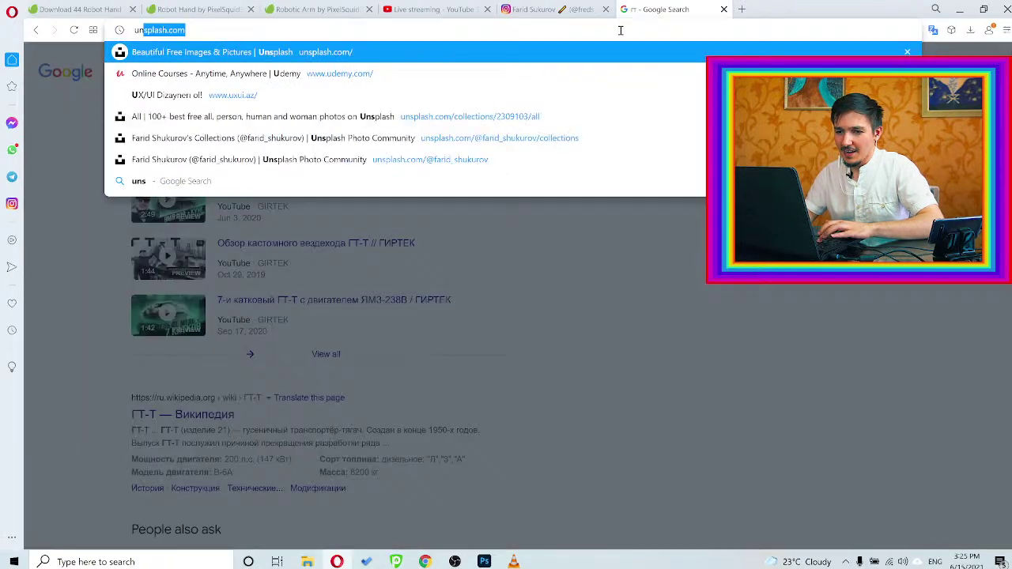
pyautogui.press('Return')
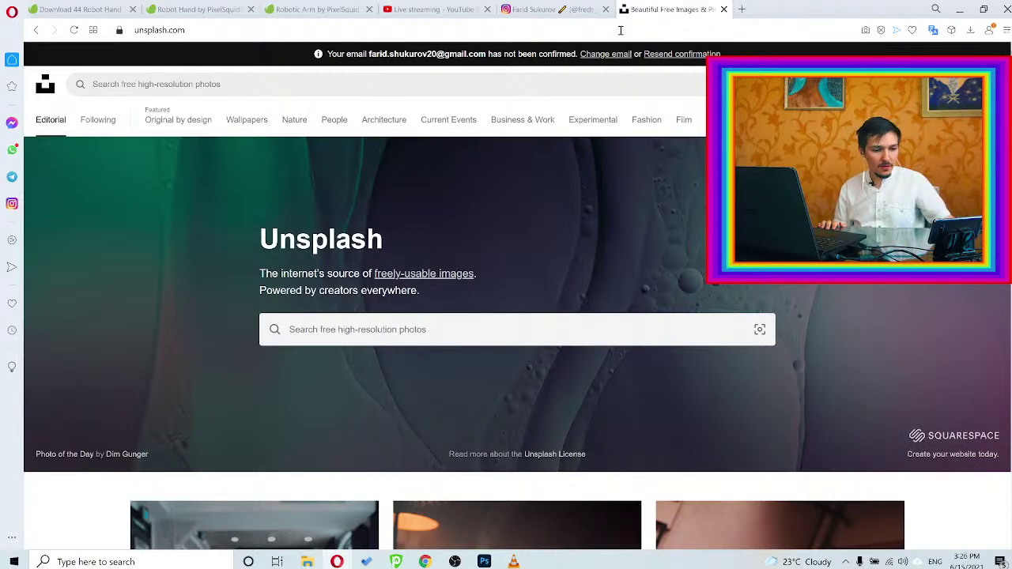
# Search Unsplash for texture and look through the photo results
pyautogui.click(252, 88)
pyautogui.write('textu')
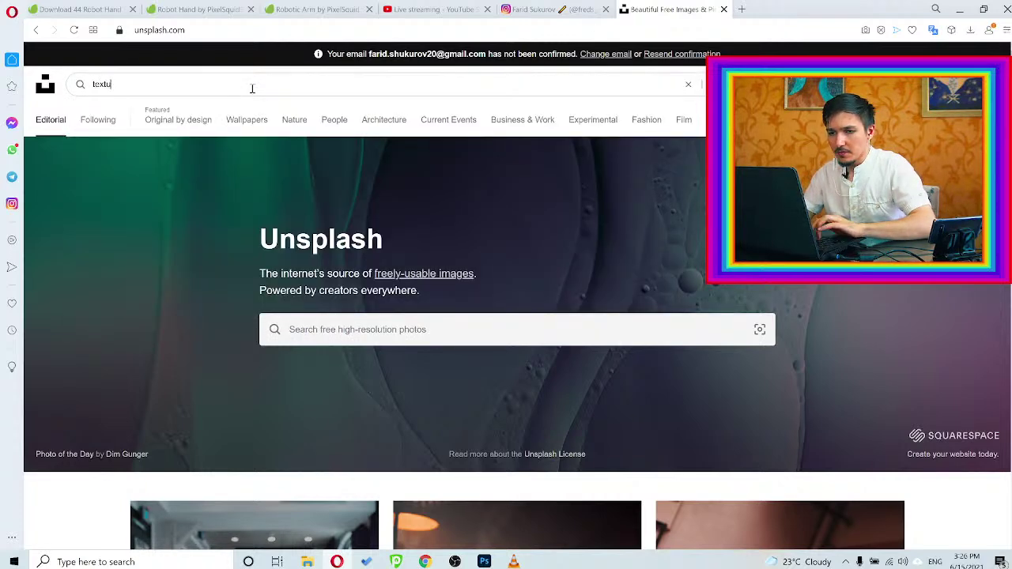
pyautogui.write('re')
pyautogui.press('BackSpace')
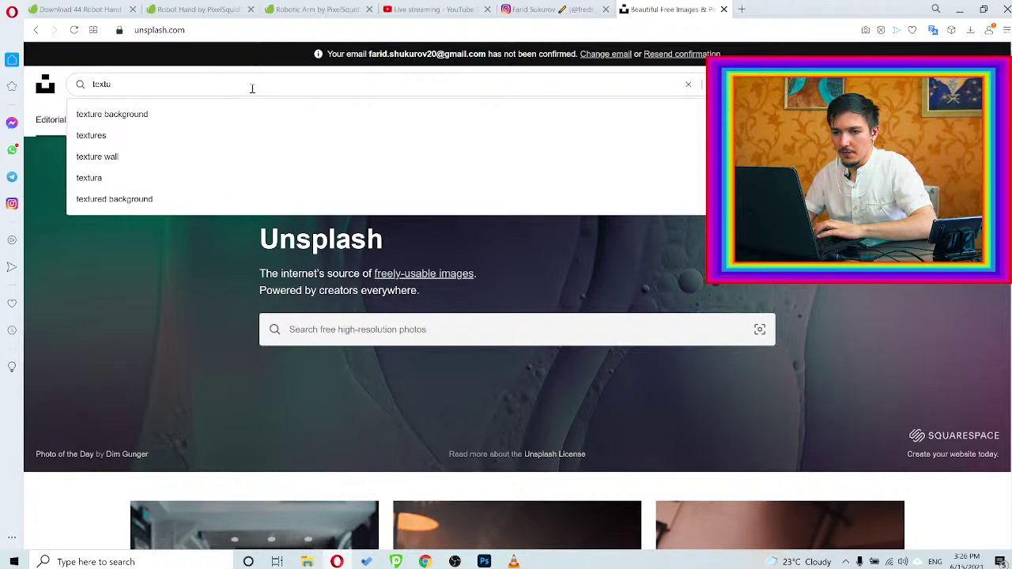
pyautogui.write('re')
pyautogui.press('Return')
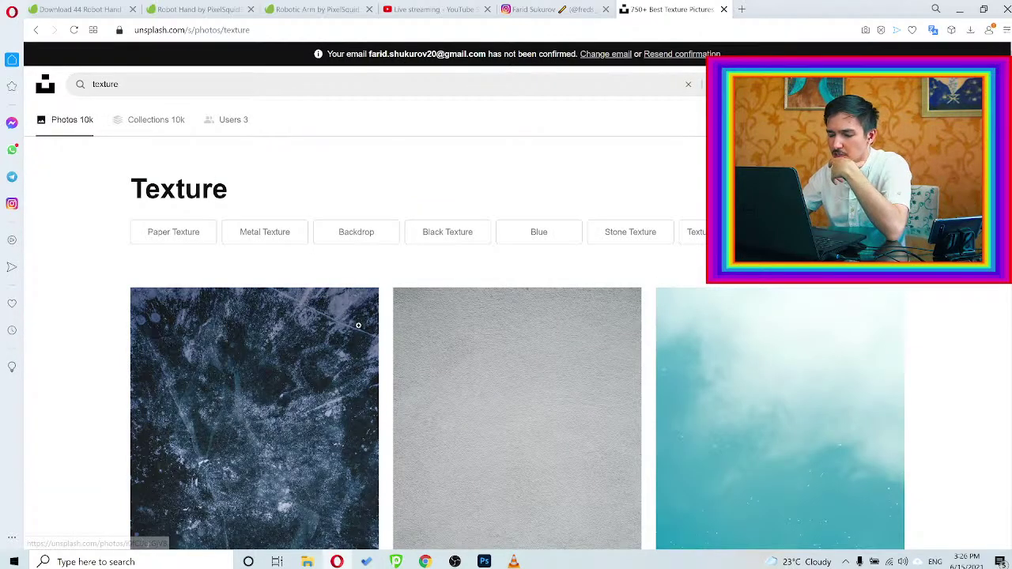
pyautogui.scroll(-2, 359, 324)
pyautogui.scroll(-7, 358, 324)
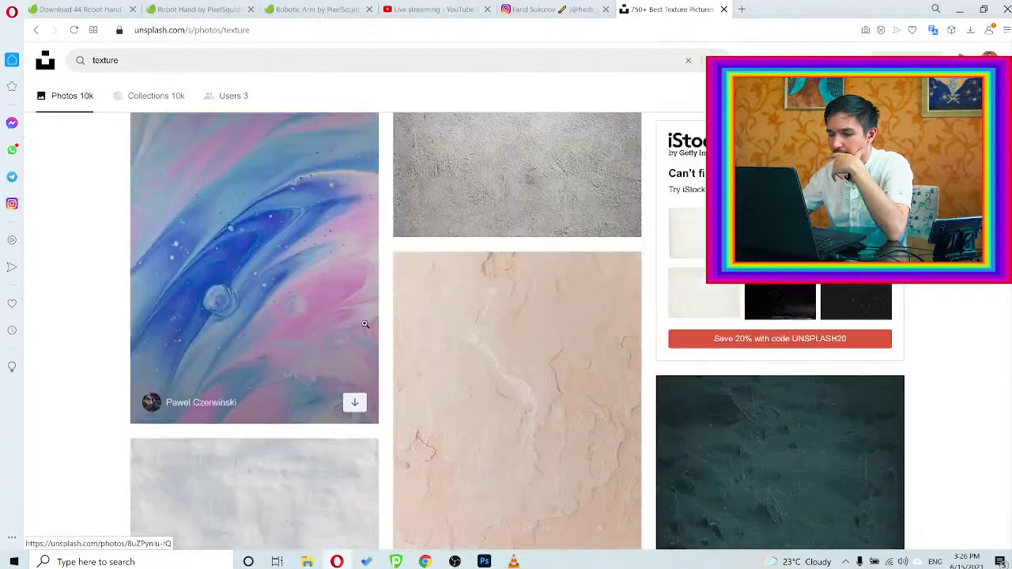
pyautogui.scroll(2, 365, 324)
# Replace the photo search with dirt texture
pyautogui.click(141, 62)
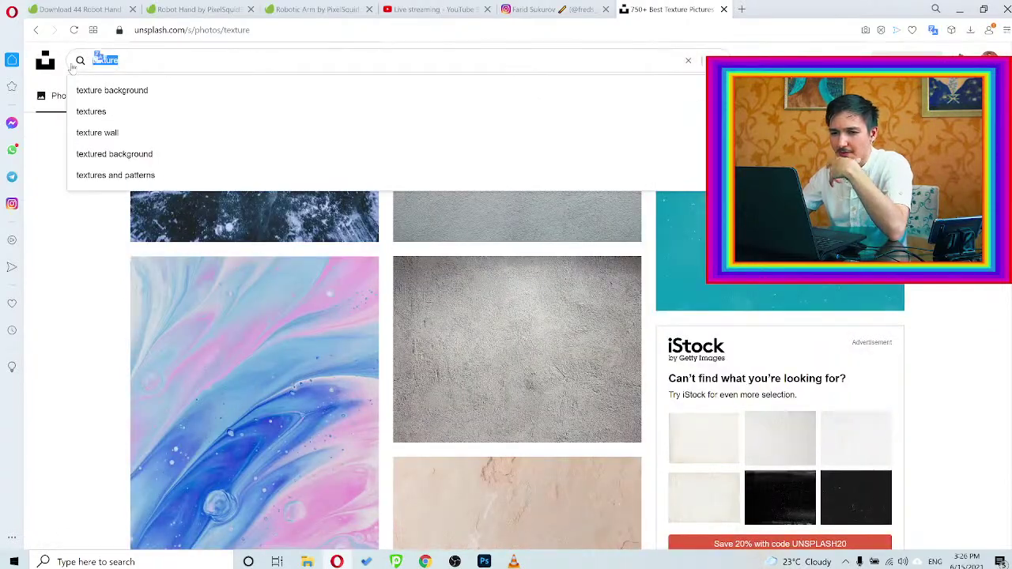
pyautogui.hotkey('ctrl', 'a')
pyautogui.press('BackSpace')
pyautogui.write('dirt re')
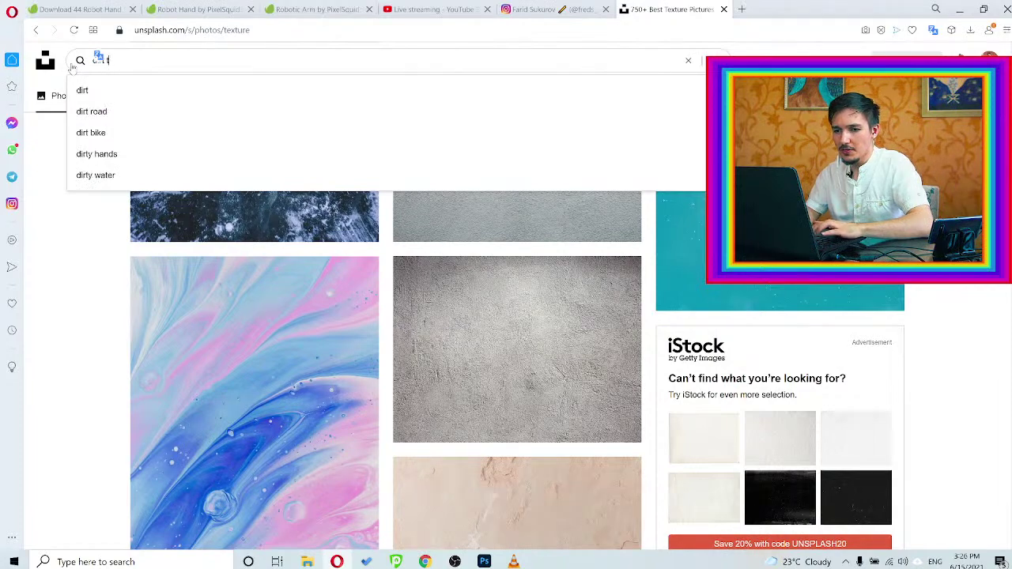
pyautogui.write('xture')
pyautogui.press('Return')
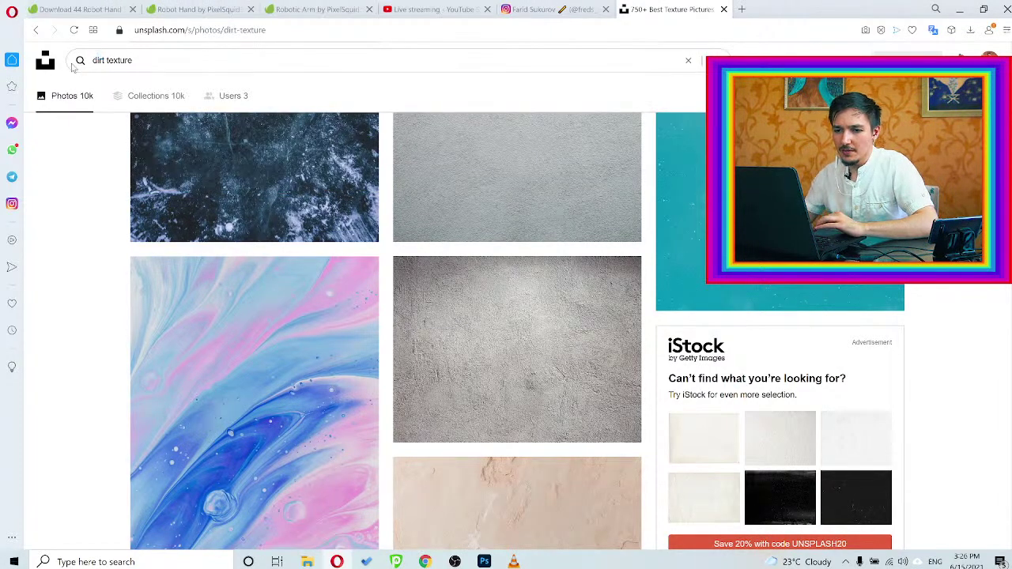
# Download the reddish-brown rusty texture photo from the start of the dirt texture results and dismiss the attribution message
pyautogui.scroll(-1, 493, 224)
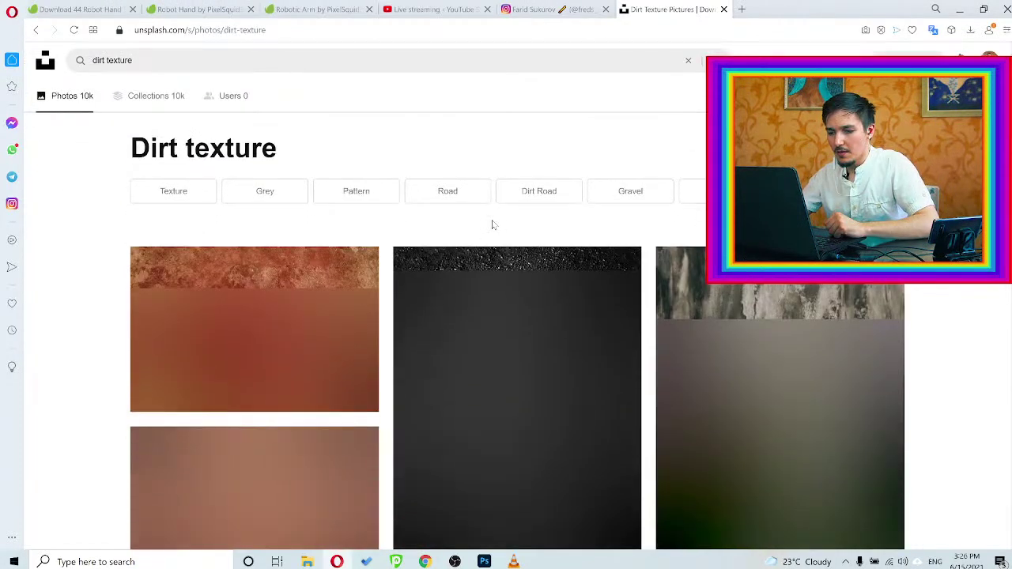
pyautogui.scroll(-1, 498, 228)
pyautogui.scroll(1, 303, 293)
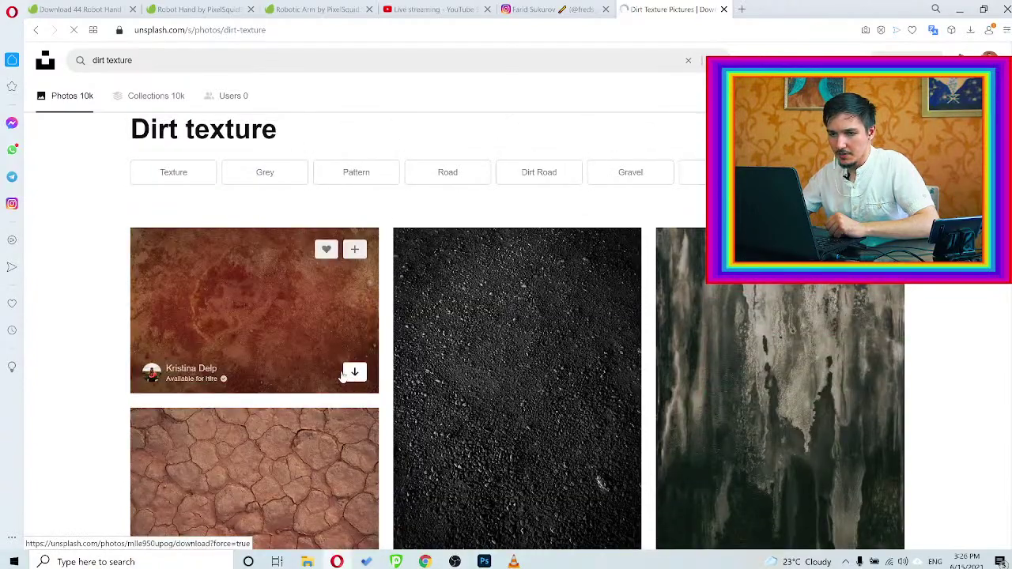
pyautogui.click(344, 375)
pyautogui.scroll(-3, 501, 304)
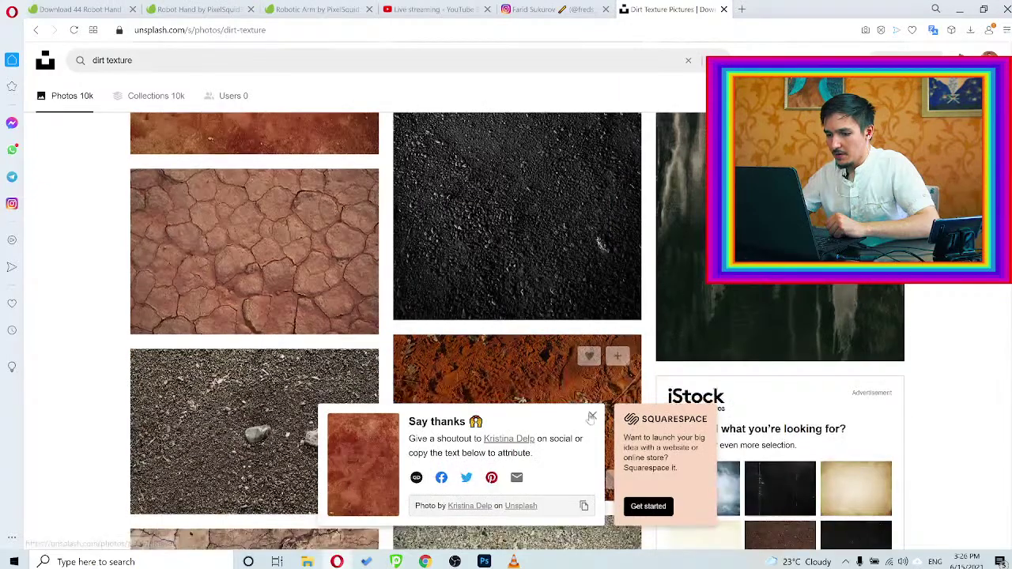
pyautogui.click(592, 417)
# Look through the remaining dirt texture photos for other surfaces suitable for the robotic arm
pyautogui.scroll(-5, 518, 336)
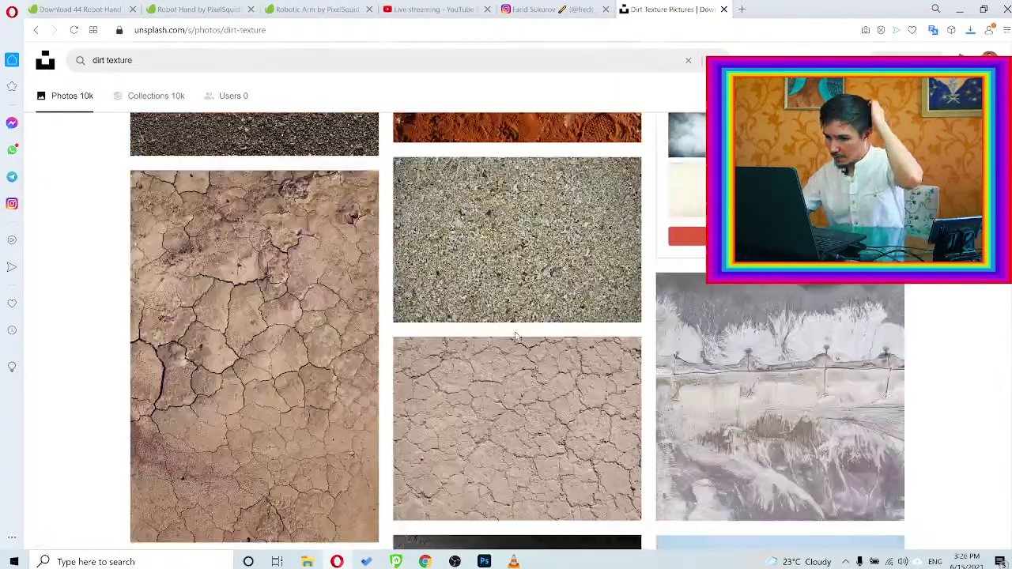
pyautogui.scroll(-10, 514, 332)
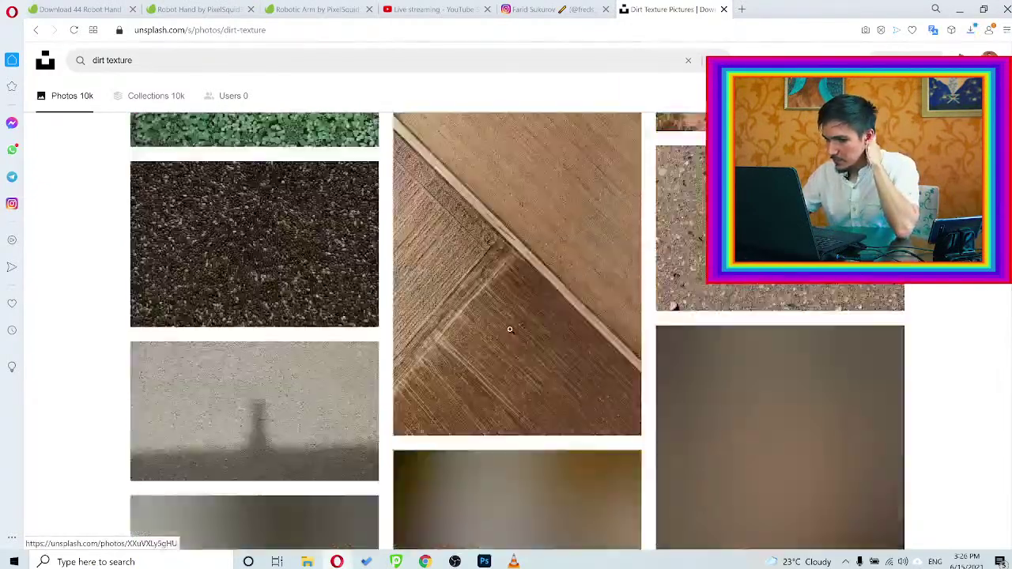
pyautogui.scroll(10, 509, 328)
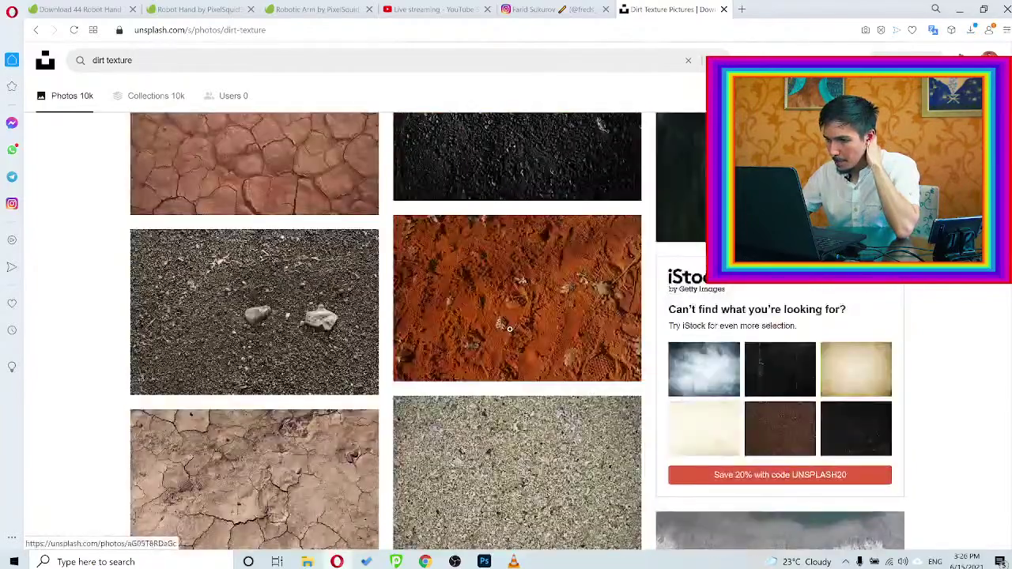
pyautogui.scroll(5, 509, 329)
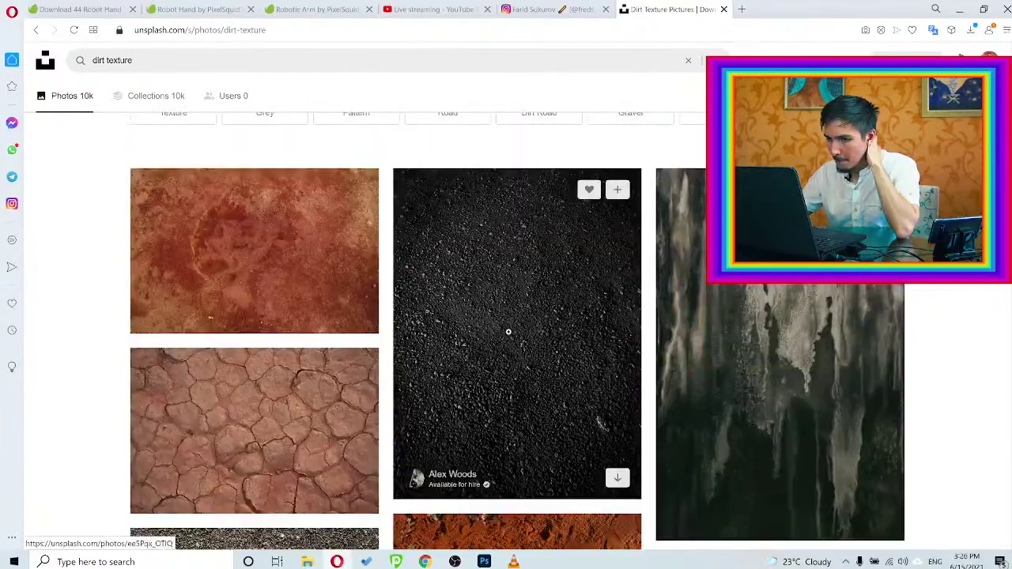
pyautogui.scroll(-6, 509, 328)
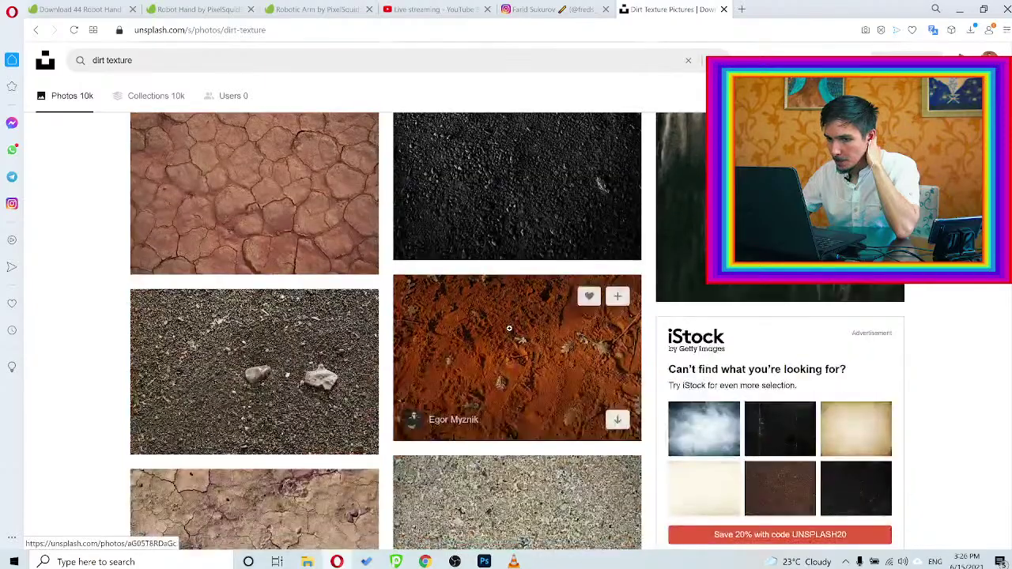
pyautogui.scroll(2, 509, 328)
pyautogui.scroll(-2, 509, 329)
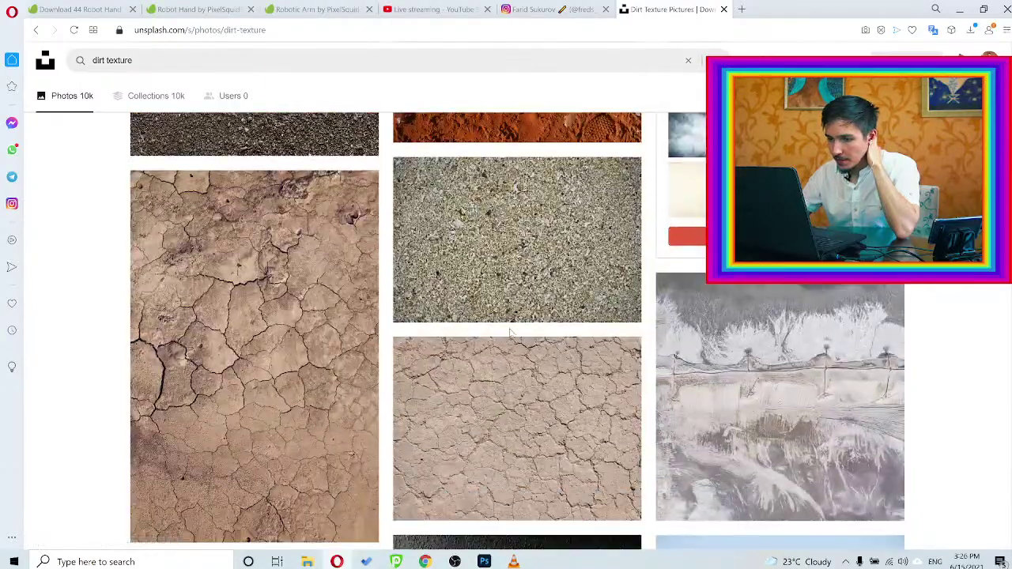
pyautogui.scroll(4, 510, 334)
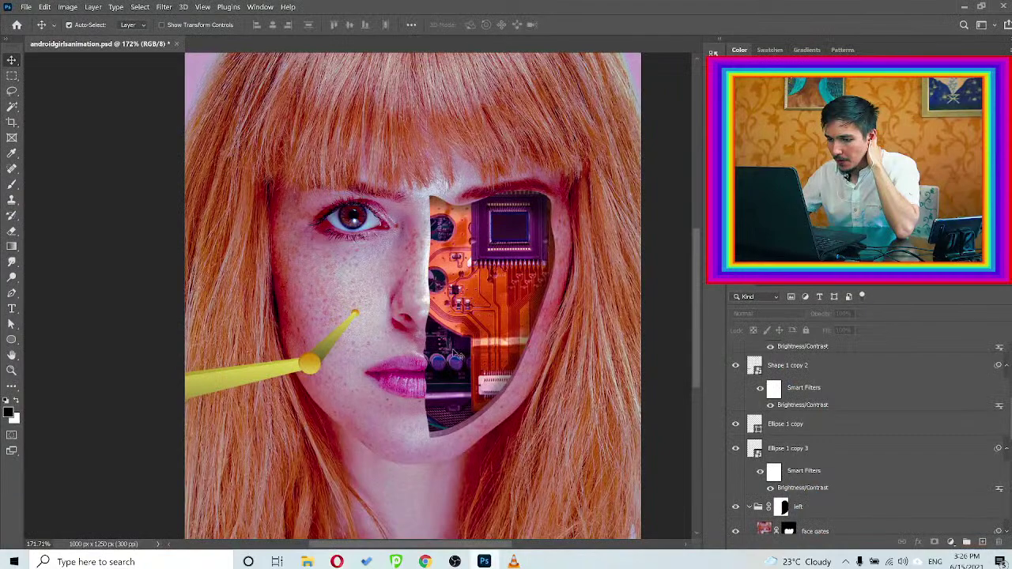
# Switch to Photoshop, group the yellow arm's layers from Ellipse 1 through Ellipse 1 copy 3, and toggle the group's visibility to check it
pyautogui.click(820, 449)
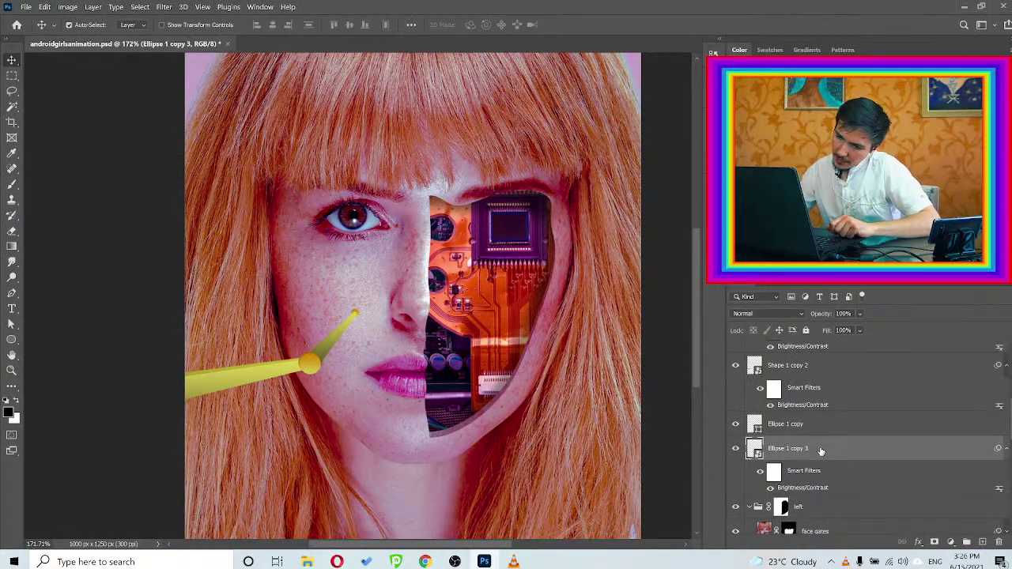
pyautogui.scroll(3, 834, 449)
pyautogui.scroll(2, 836, 447)
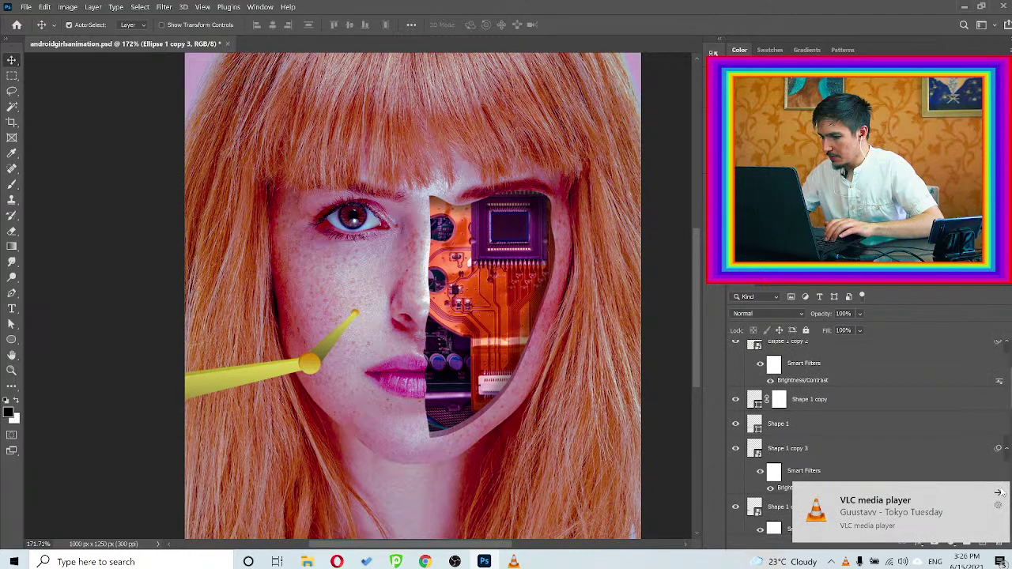
pyautogui.scroll(2, 877, 450)
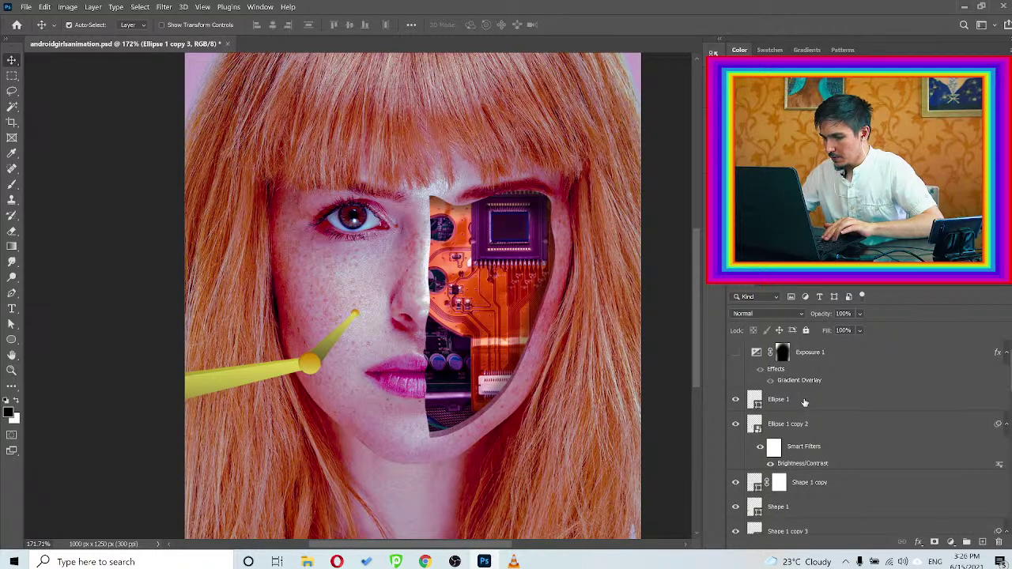
pyautogui.keyDown('shift'); pyautogui.click(866, 400); pyautogui.keyUp('shift')
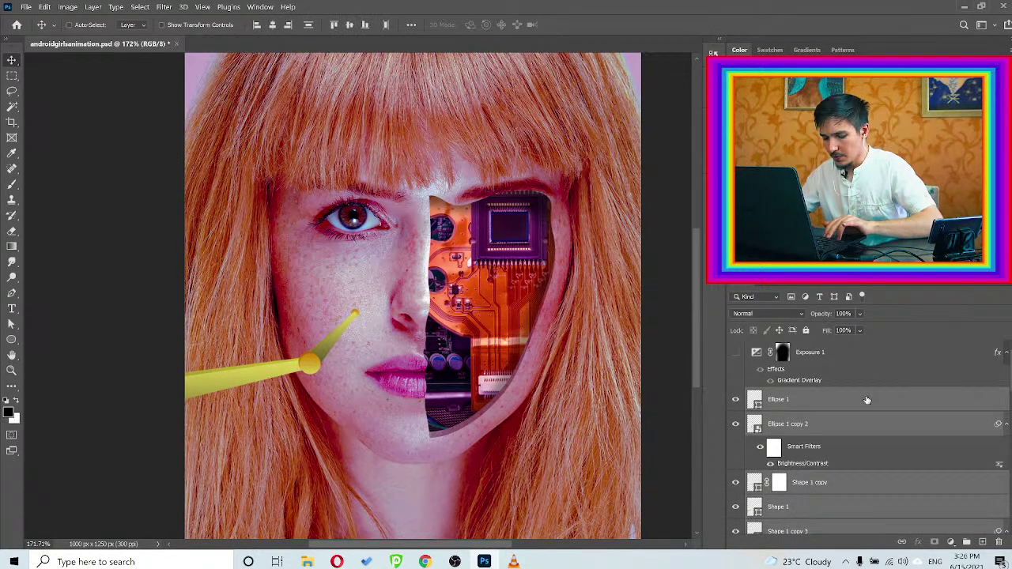
pyautogui.hotkey('ctrl', 'g')
pyautogui.click(736, 396)
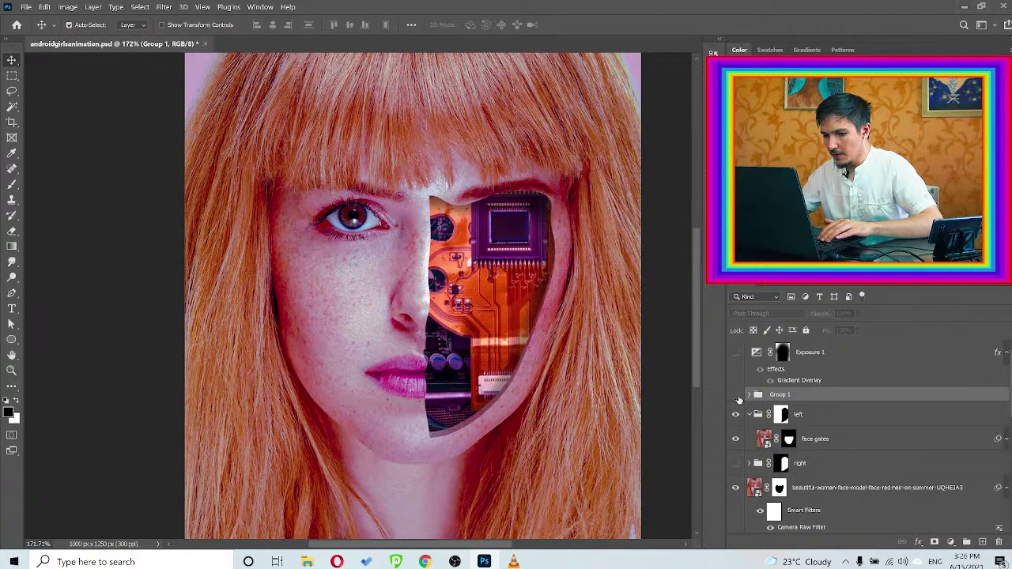
pyautogui.click(736, 396)
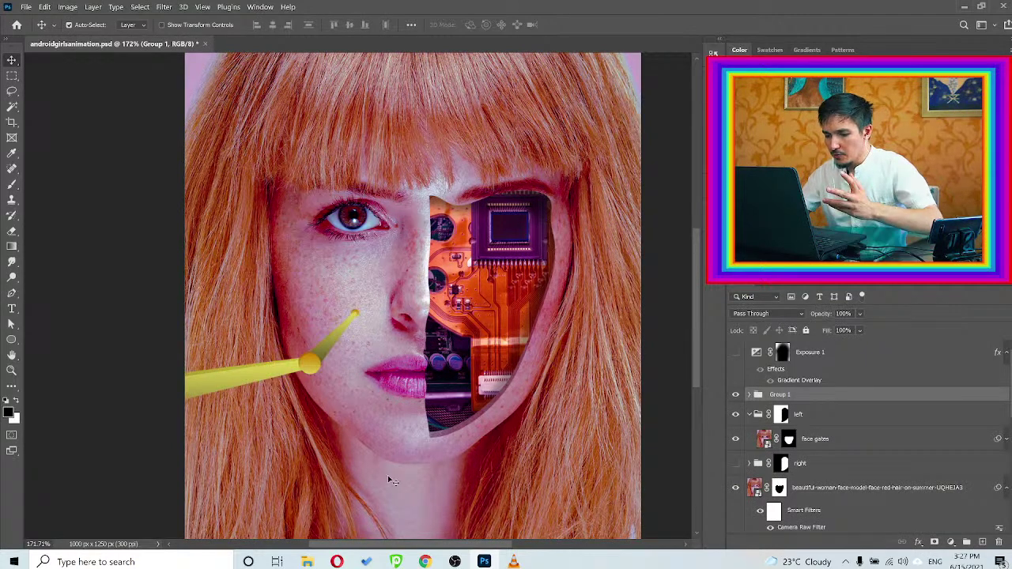
# Place the downloaded reddish-brown texture photo from Downloads above Group 1, scaled down and positioned to cover the yellow arm
pyautogui.click(307, 561)
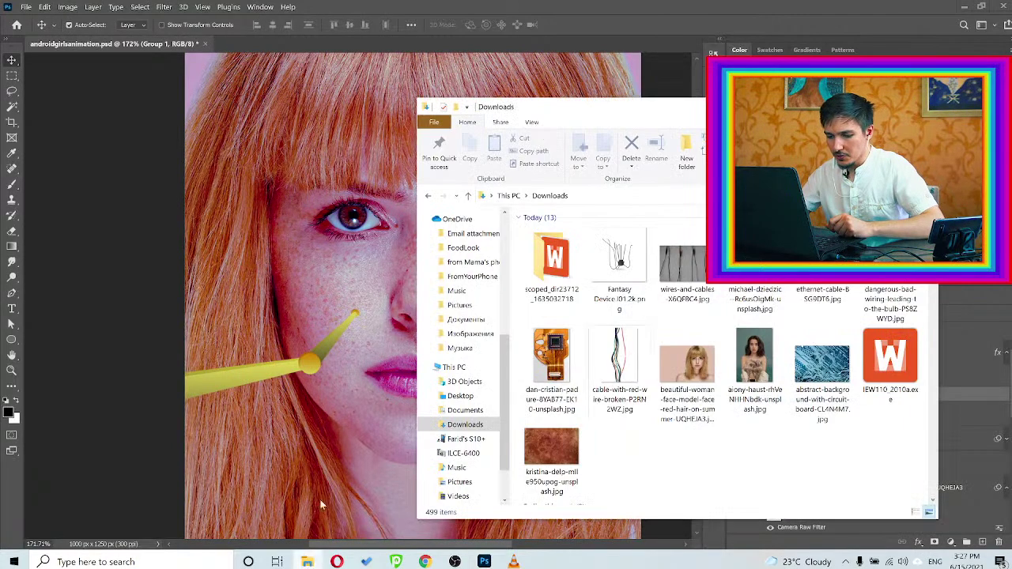
pyautogui.click(553, 453)
pyautogui.click(321, 374)
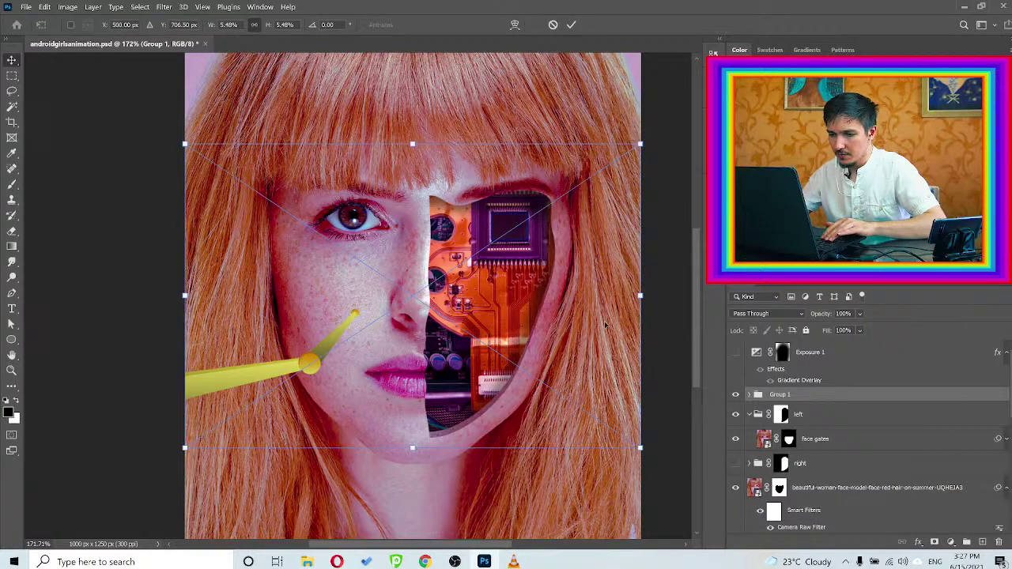
pyautogui.moveTo(642, 295); pyautogui.dragTo(361, 350)
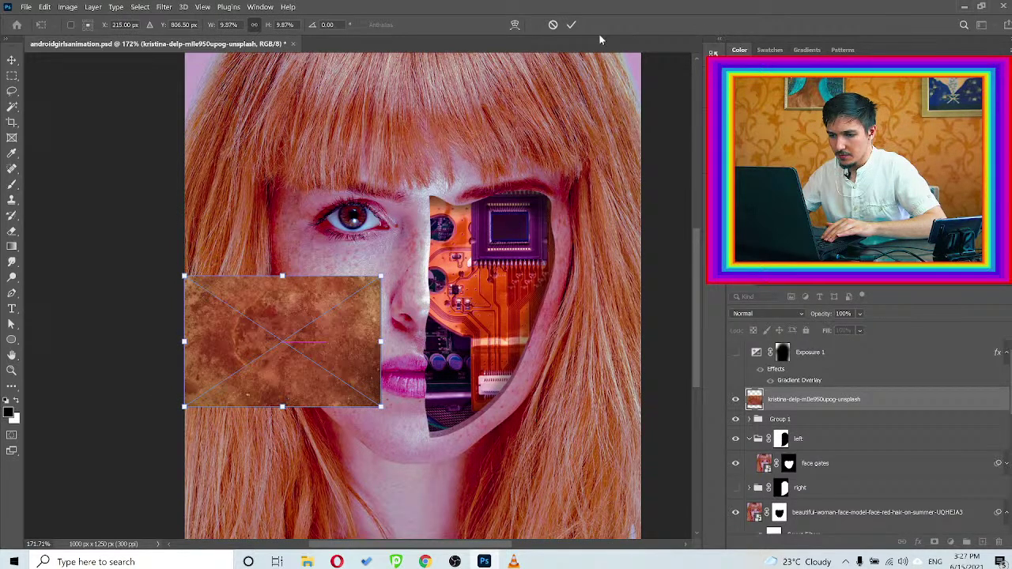
pyautogui.click(568, 24)
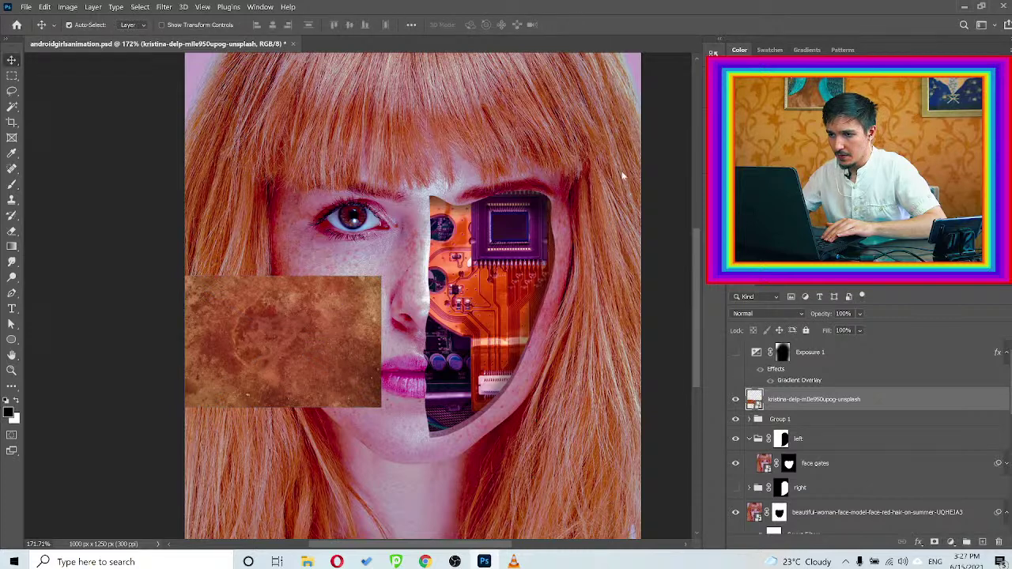
# Clip the texture layer to Group 1, set its blend mode to Soft Light, and inspect the textured arm up close
pyautogui.rightClick(885, 404)
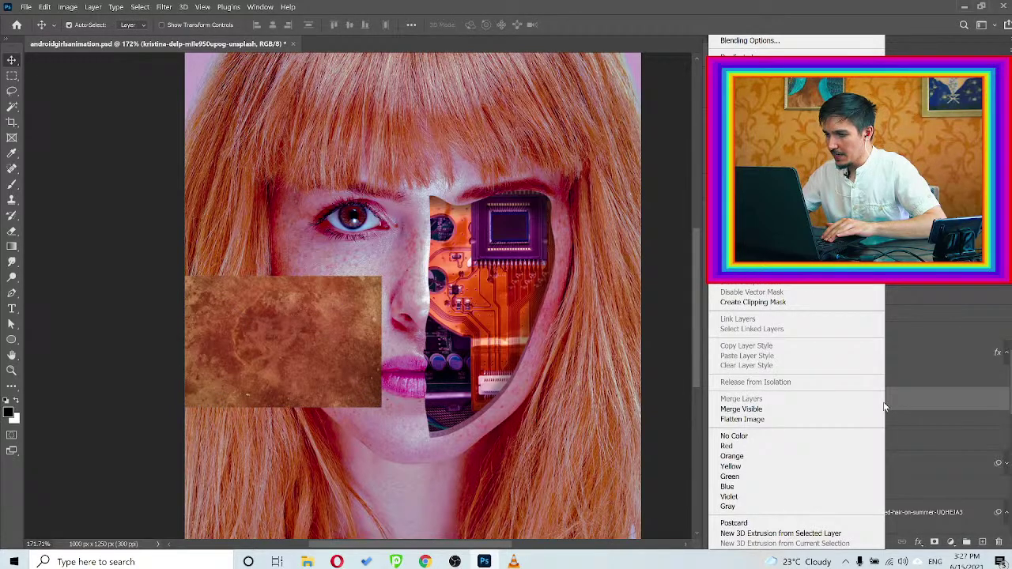
pyautogui.click(728, 302)
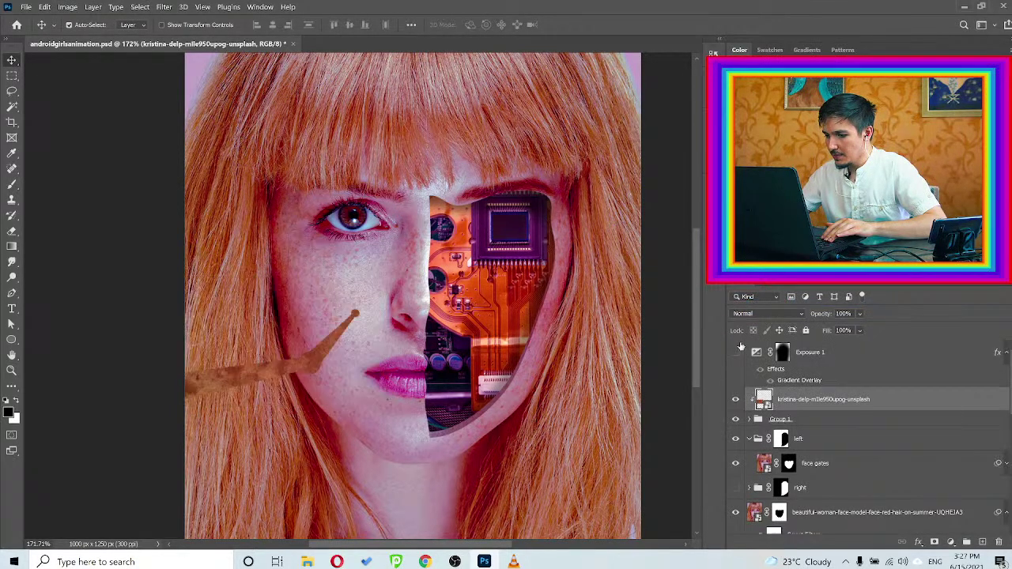
pyautogui.click(753, 317)
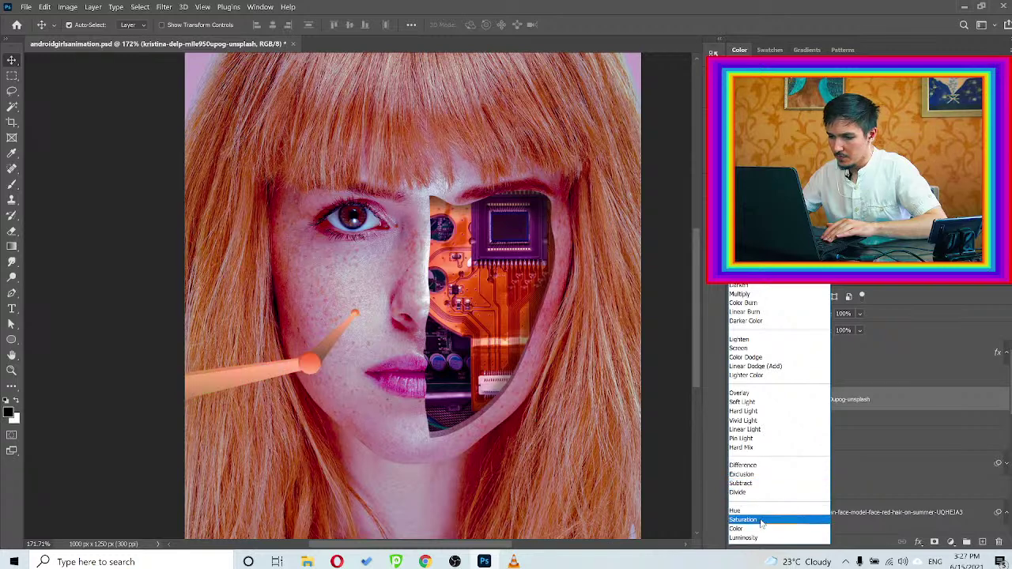
pyautogui.click(754, 403)
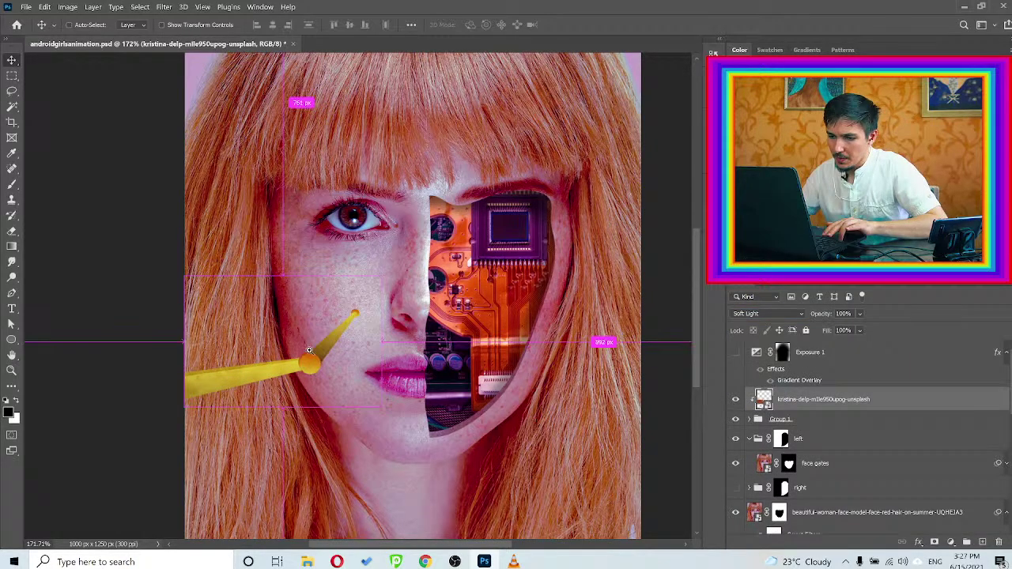
pyautogui.moveTo(311, 342); pyautogui.dragTo(345, 341)
pyautogui.scroll(-5, 344, 341)
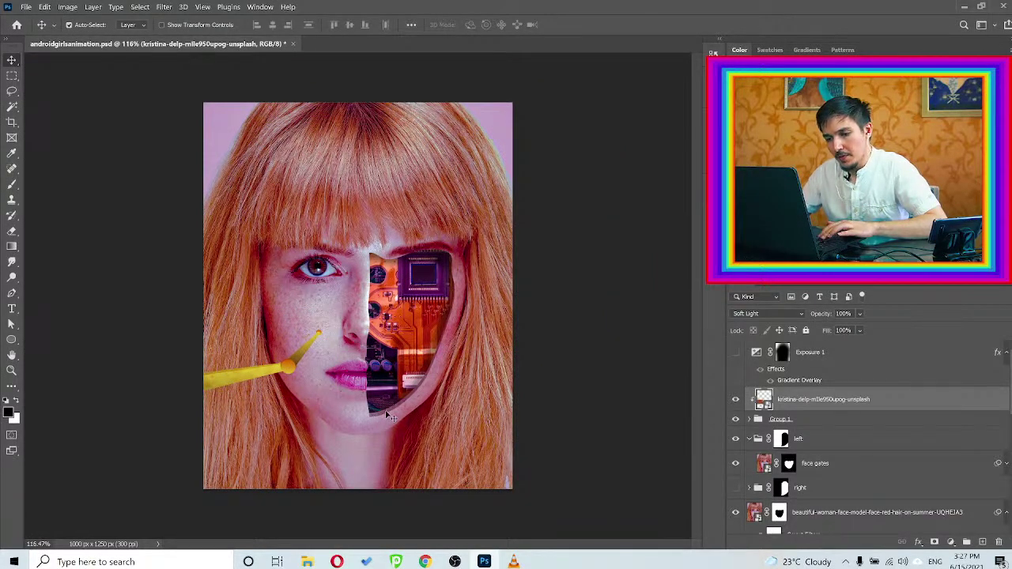
pyautogui.scroll(5, 268, 372)
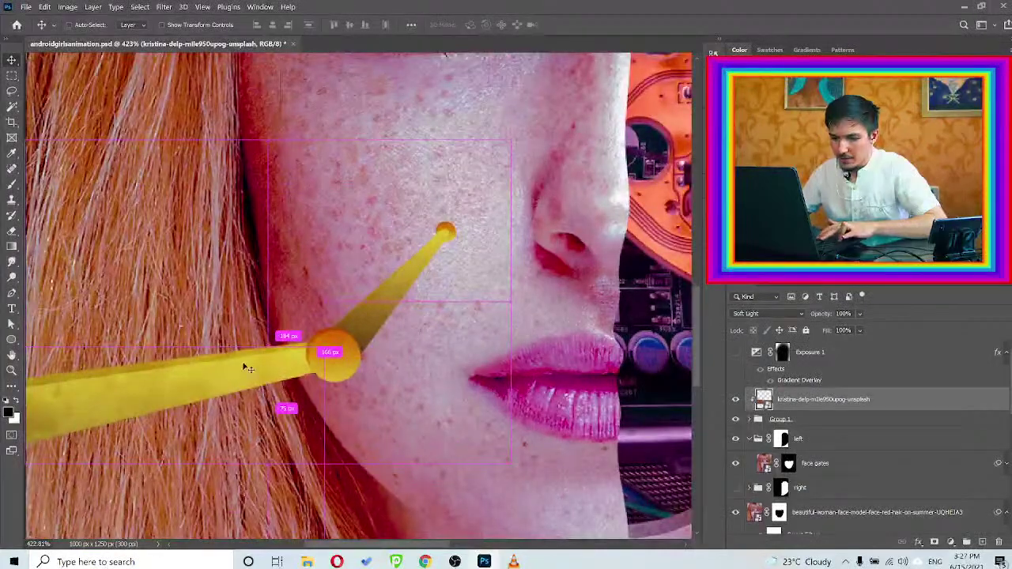
# Examine the textured arm and its small end disc on the cheek, both close up and within the whole face
pyautogui.scroll(-3, 411, 323)
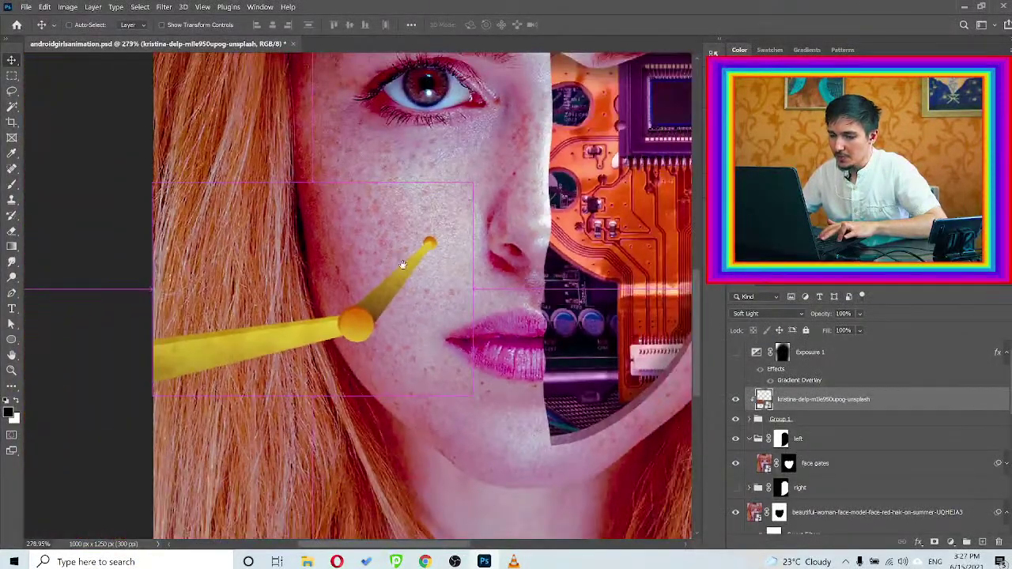
pyautogui.scroll(-1, 427, 241)
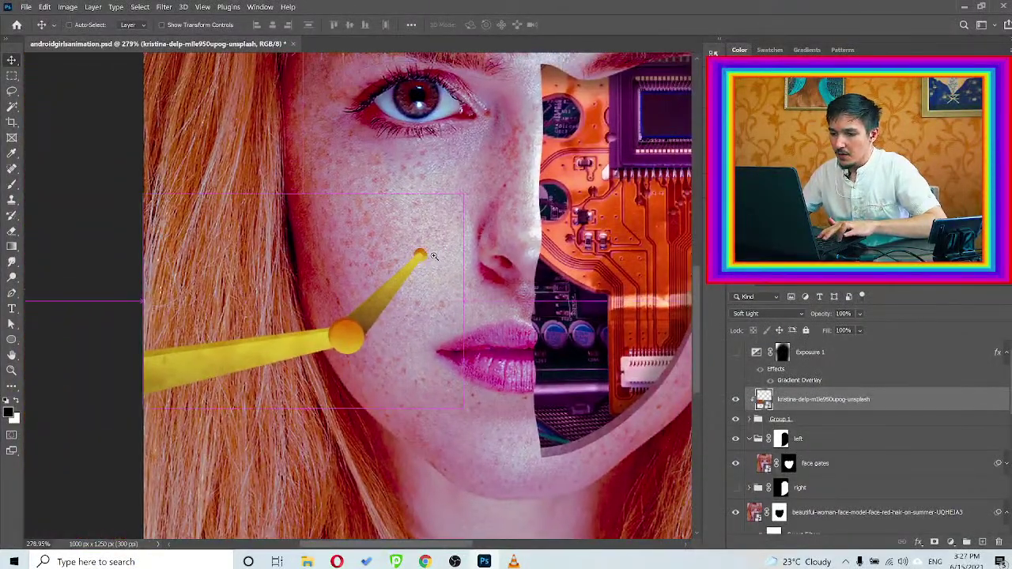
pyautogui.scroll(2, 423, 247)
pyautogui.scroll(-4, 424, 247)
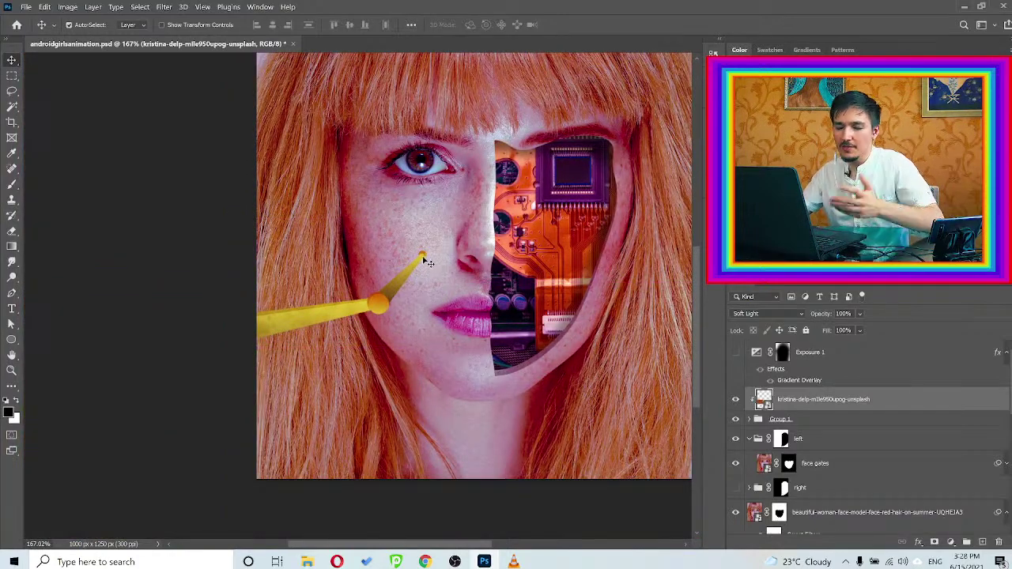
pyautogui.scroll(10, 424, 261)
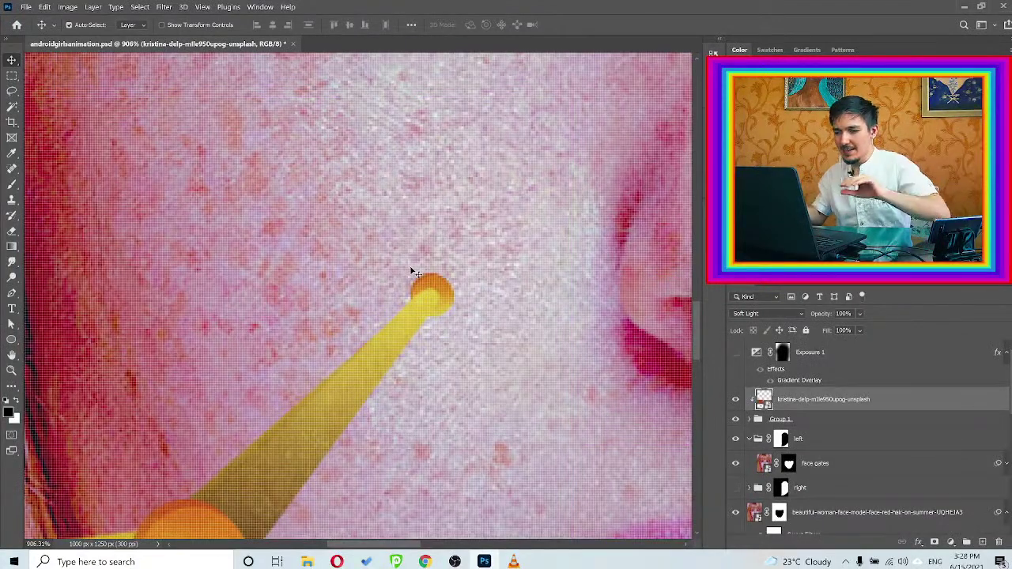
pyautogui.scroll(-4, 415, 273)
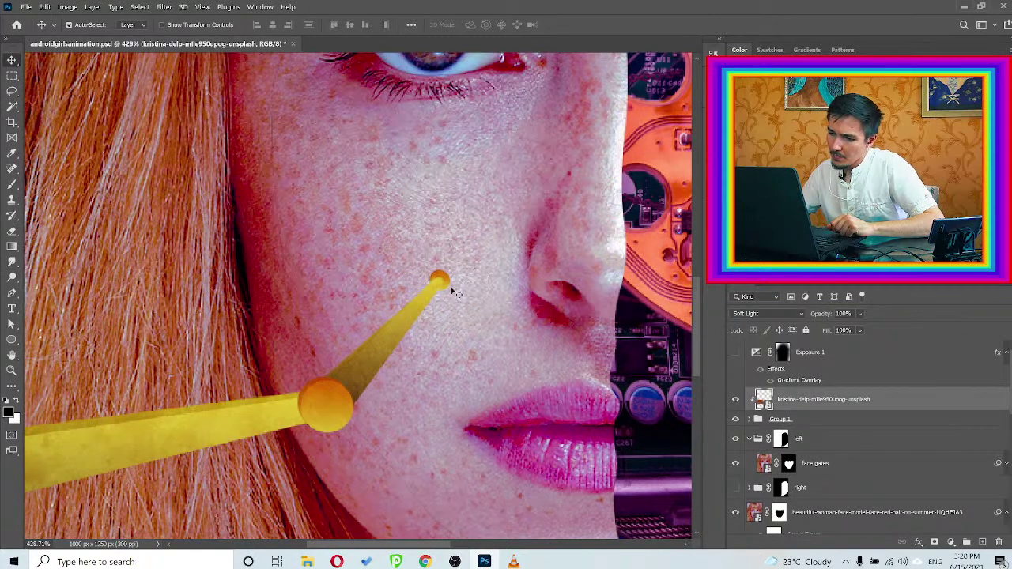
pyautogui.scroll(-4, 446, 279)
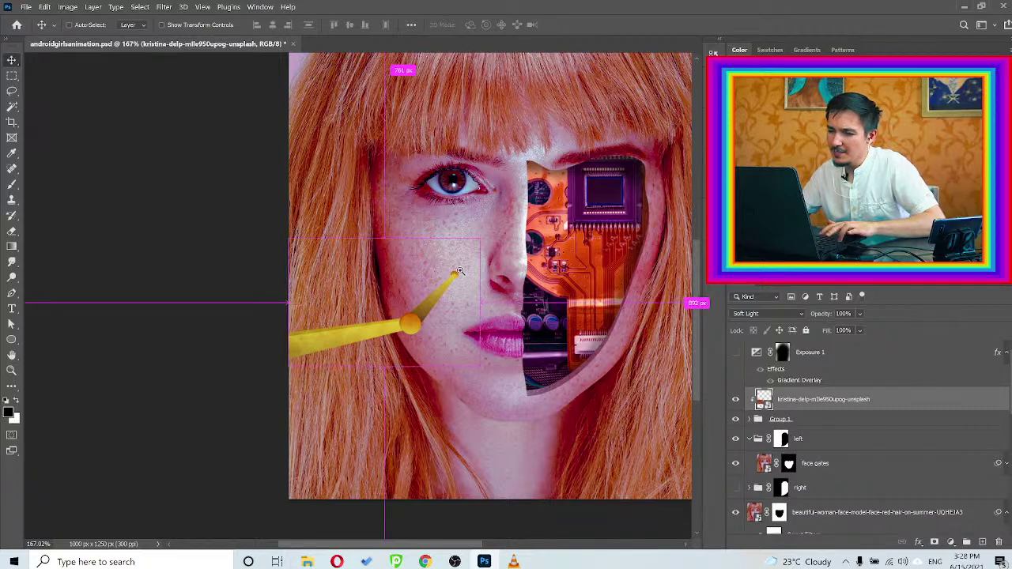
pyautogui.scroll(3, 482, 299)
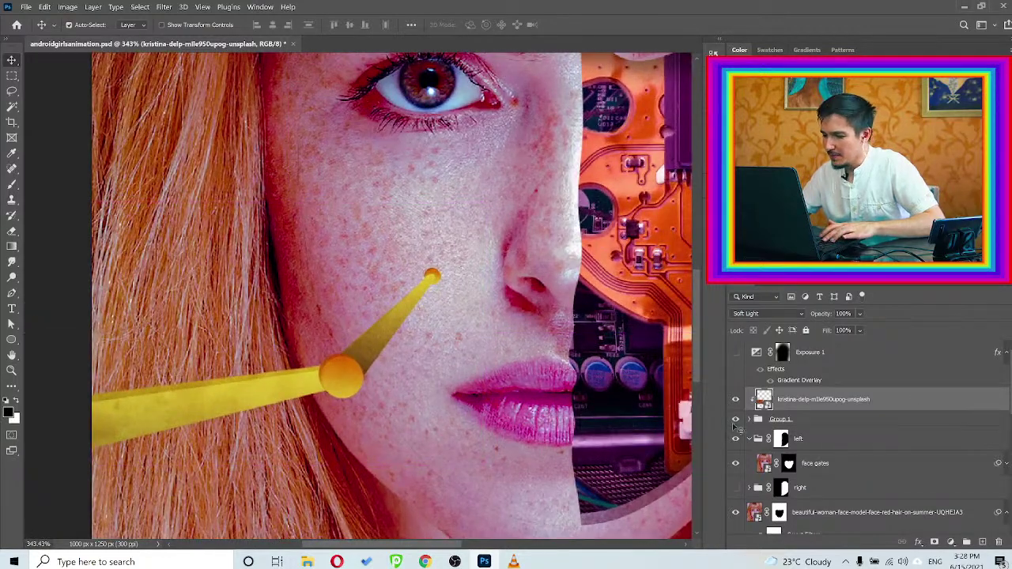
# Enlarge the arm's end disc, layers Ellipse 1 copy and Ellipse 1 copy 3 in Group 1, to about 58 by 59 px
pyautogui.click(749, 420)
pyautogui.scroll(-5, 790, 427)
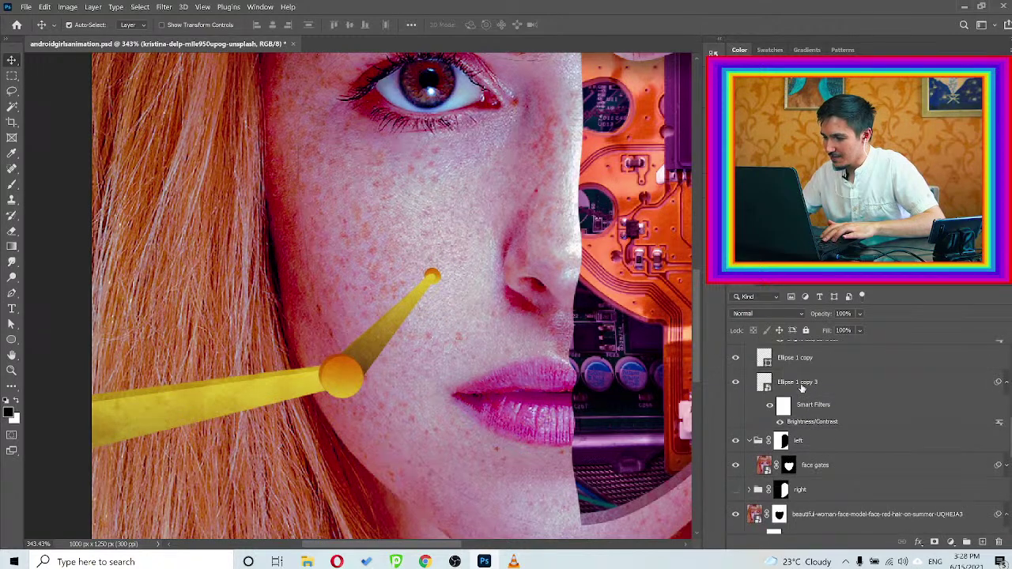
pyautogui.click(802, 385)
pyautogui.keyDown('shift'); pyautogui.click(794, 360); pyautogui.keyUp('shift')
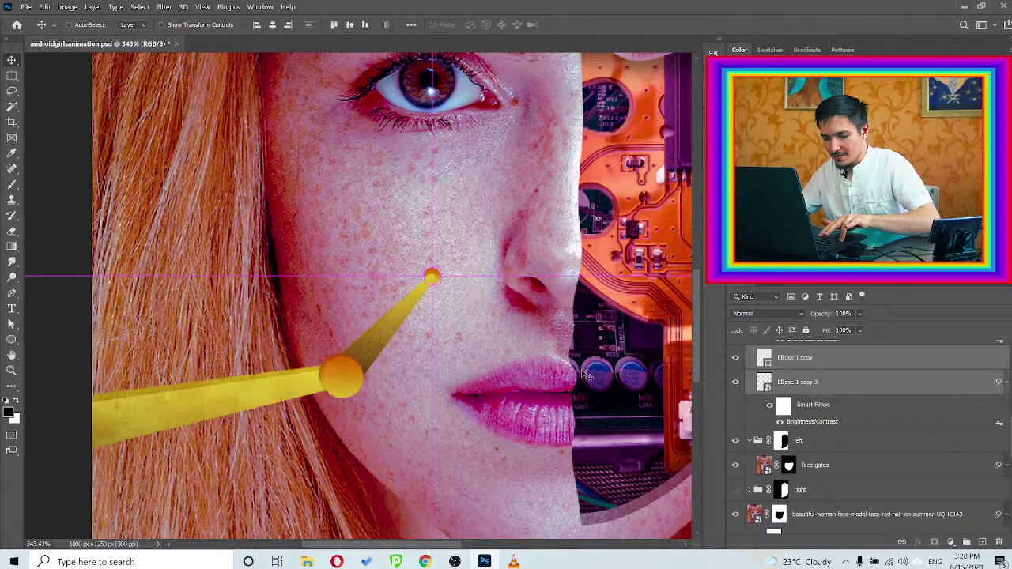
pyautogui.hotkey('ctrl', 't')
pyautogui.moveTo(444, 277); pyautogui.dragTo(457, 278)
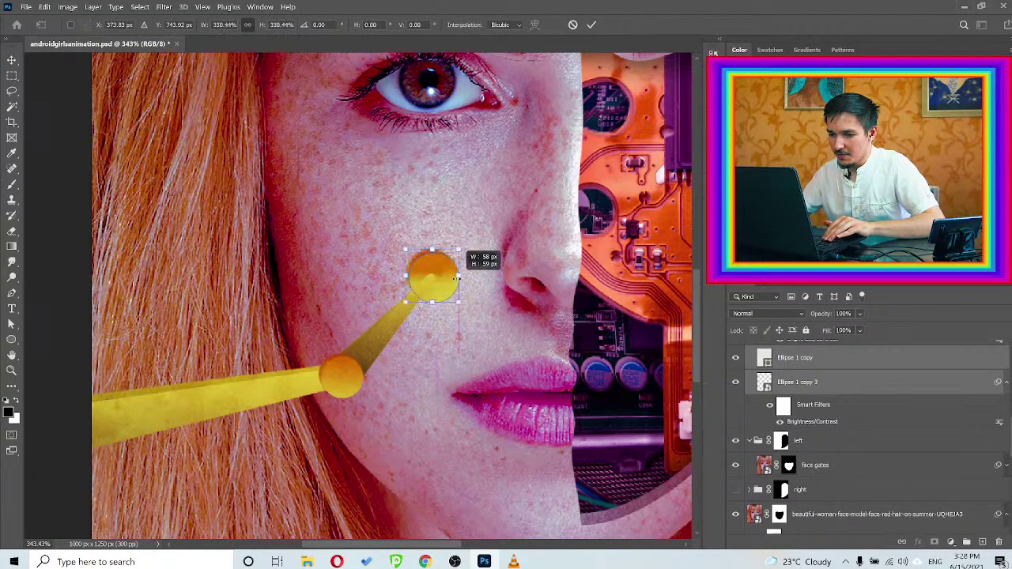
pyautogui.click(592, 24)
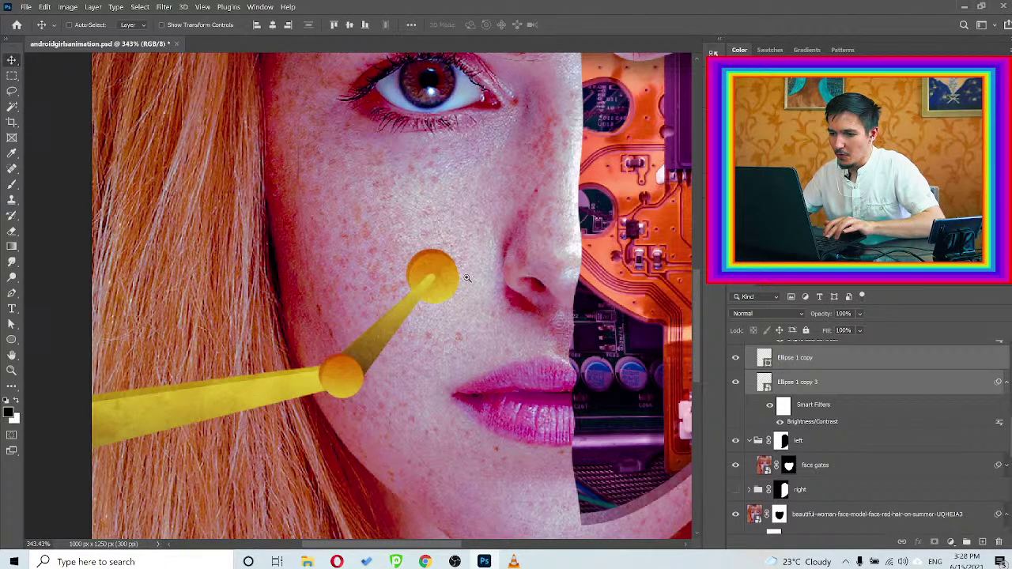
# Nudge Ellipse 1 copy 3 alone until it shows as a thin darker rim along the upper-left edge of the enlarged end disc
pyautogui.moveTo(466, 276); pyautogui.dragTo(447, 263)
pyautogui.scroll(2, 447, 264)
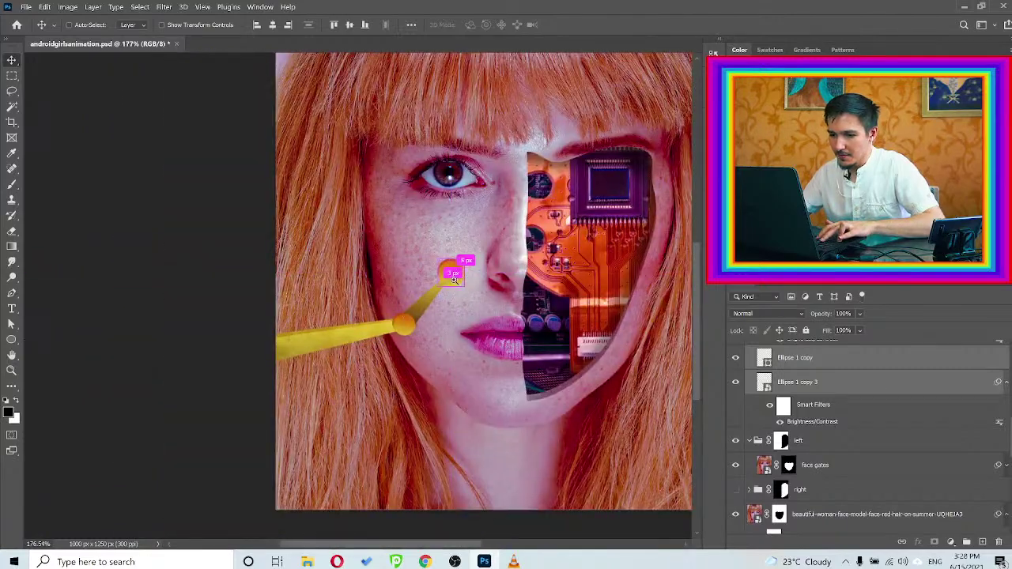
pyautogui.scroll(3, 451, 269)
pyautogui.press('ctrl')
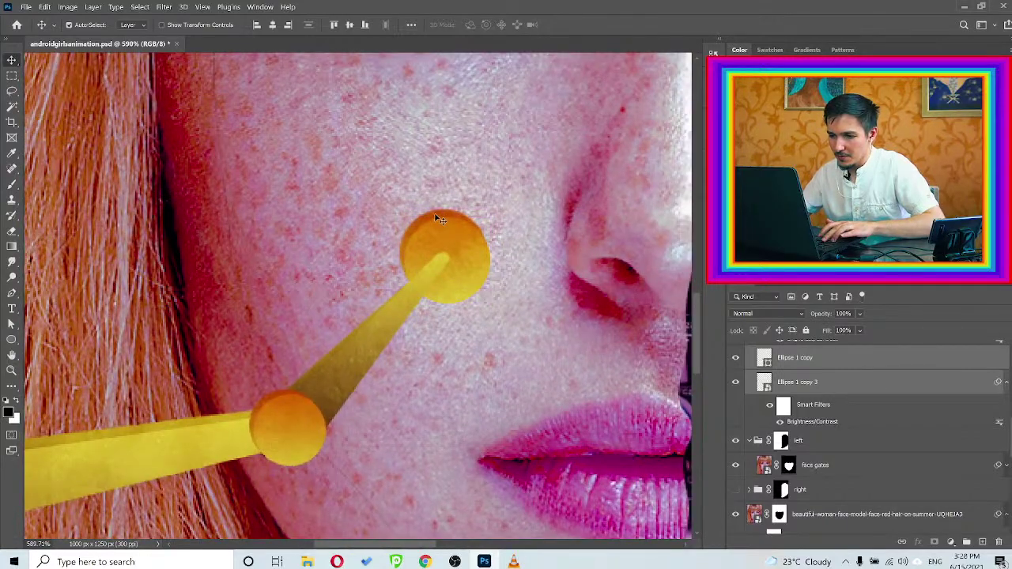
pyautogui.click(843, 437)
pyautogui.click(813, 384)
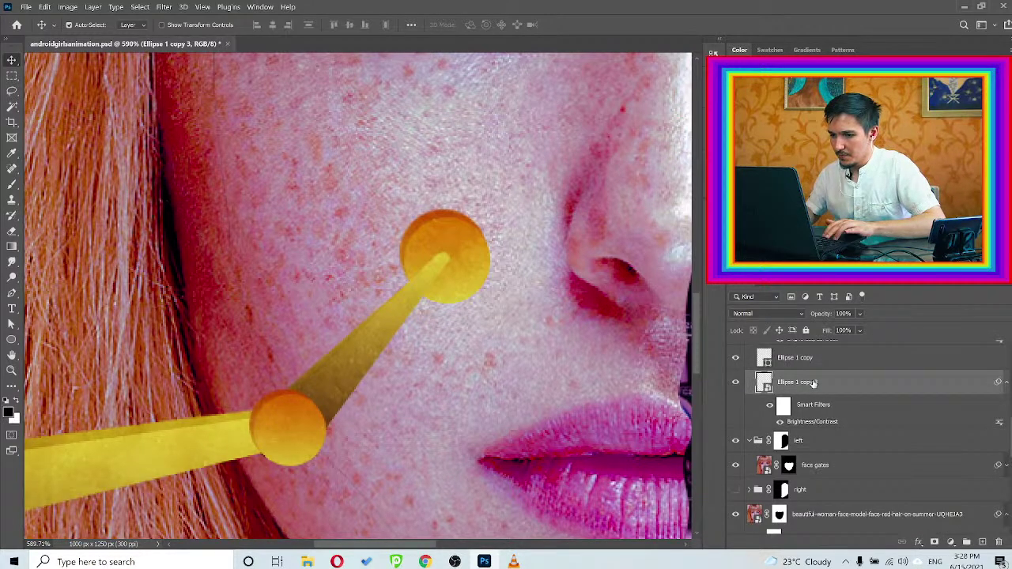
pyautogui.press('Right')
pyautogui.press('Right')
pyautogui.press('Right')
pyautogui.press('Down')
pyautogui.press('Down')
pyautogui.press('Down')
pyautogui.press('Down')
pyautogui.press('Down')
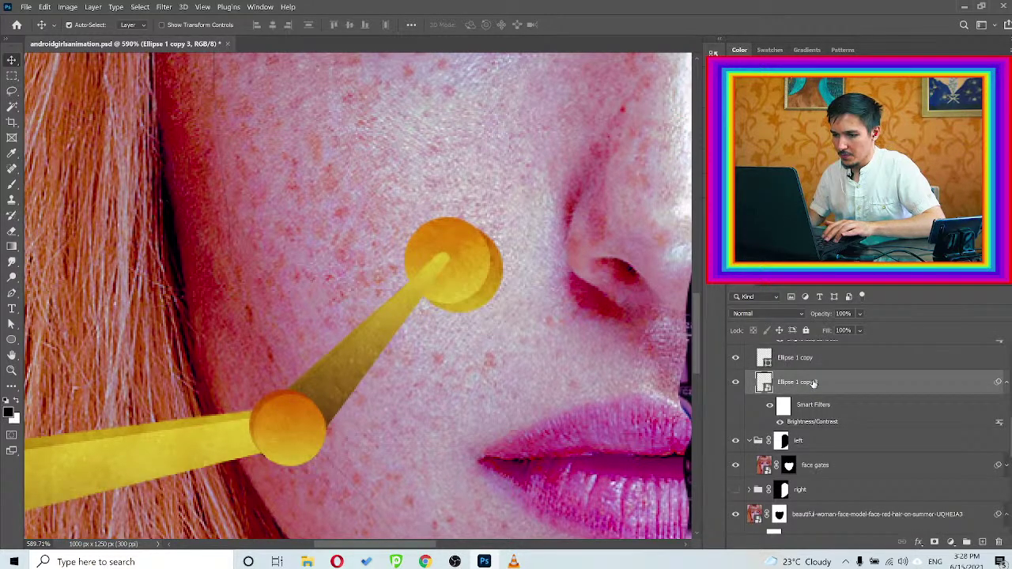
pyautogui.press('Left')
pyautogui.press('Left')
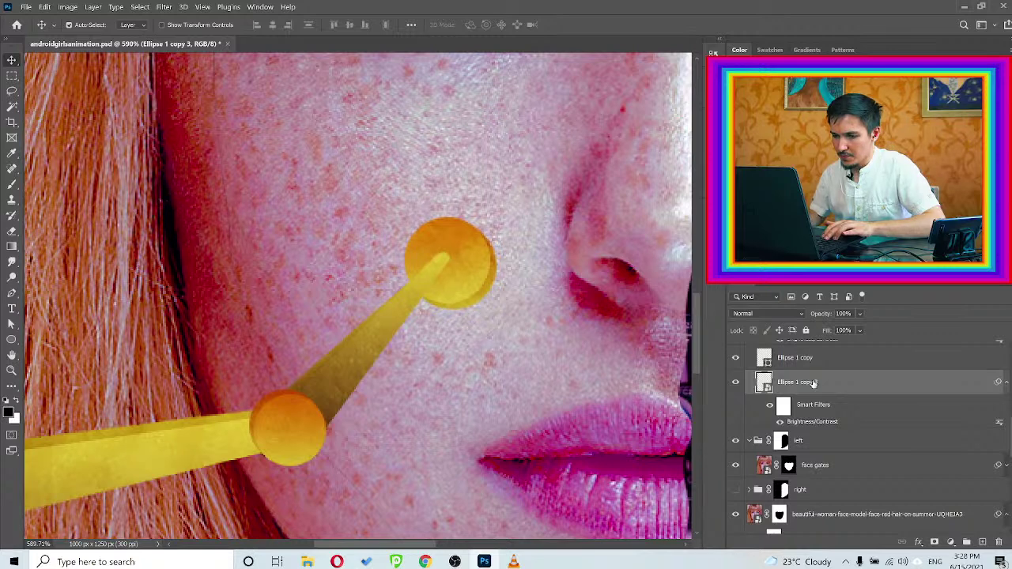
pyautogui.press('Left')
pyautogui.press('Left')
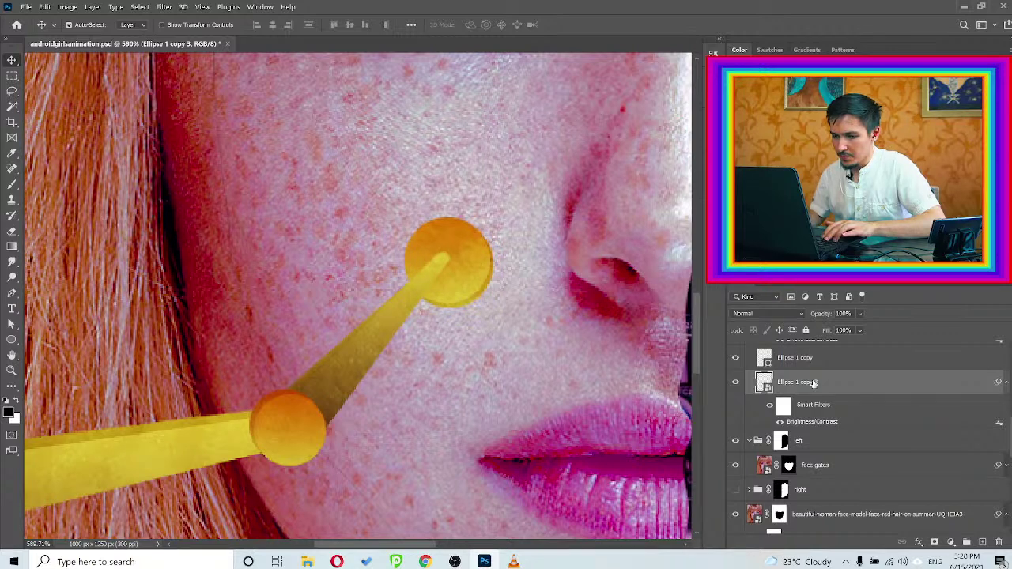
pyautogui.press('Left')
pyautogui.press('Up')
pyautogui.press('Up')
pyautogui.press('Up')
pyautogui.press('Up')
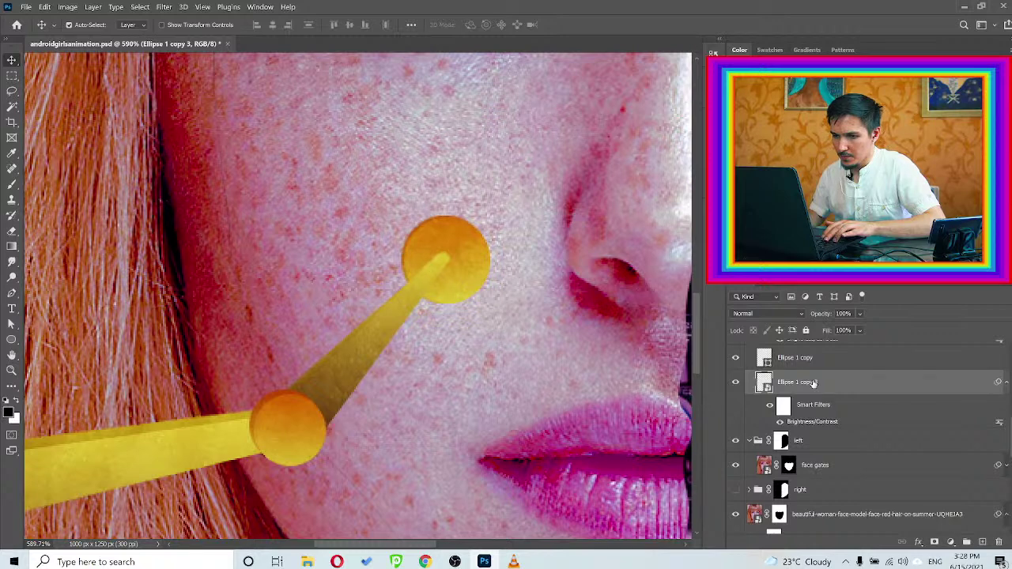
pyautogui.press('Left')
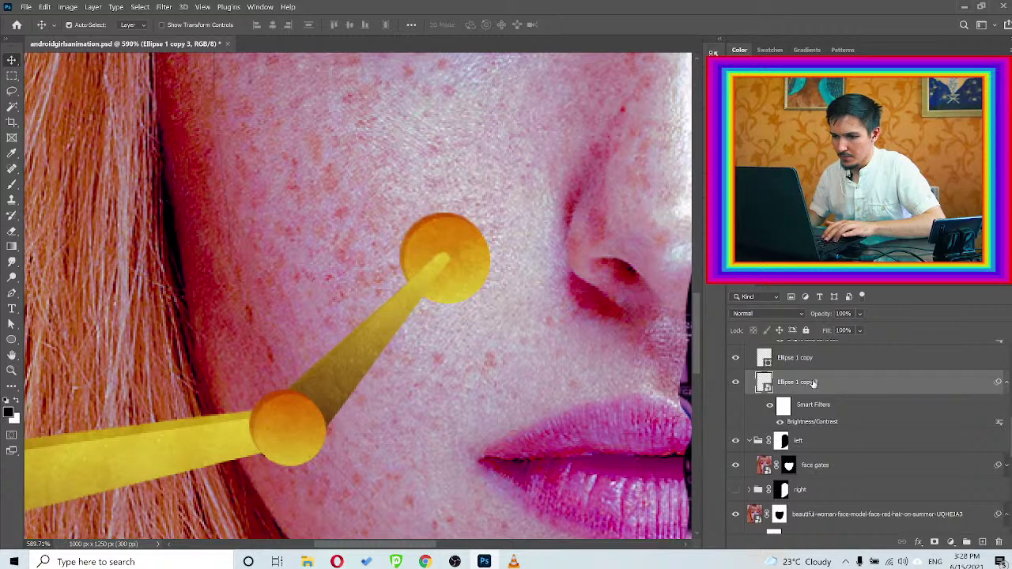
pyautogui.press('Down')
pyautogui.press('Right')
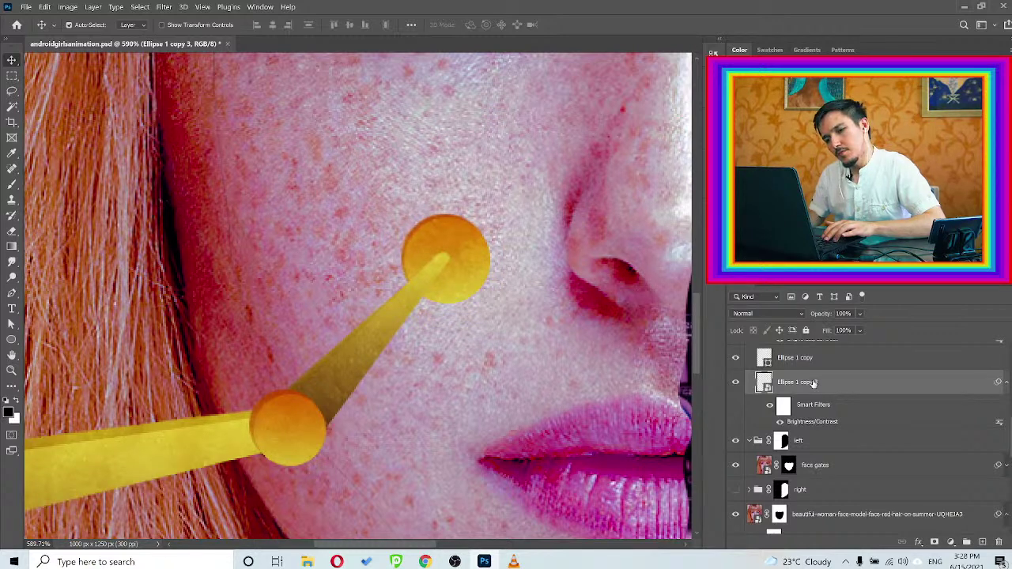
# Fit the whole image in view and toggle the Exposure 1 layer on and off to preview its gradient lighting
pyautogui.scroll(-5, 606, 301)
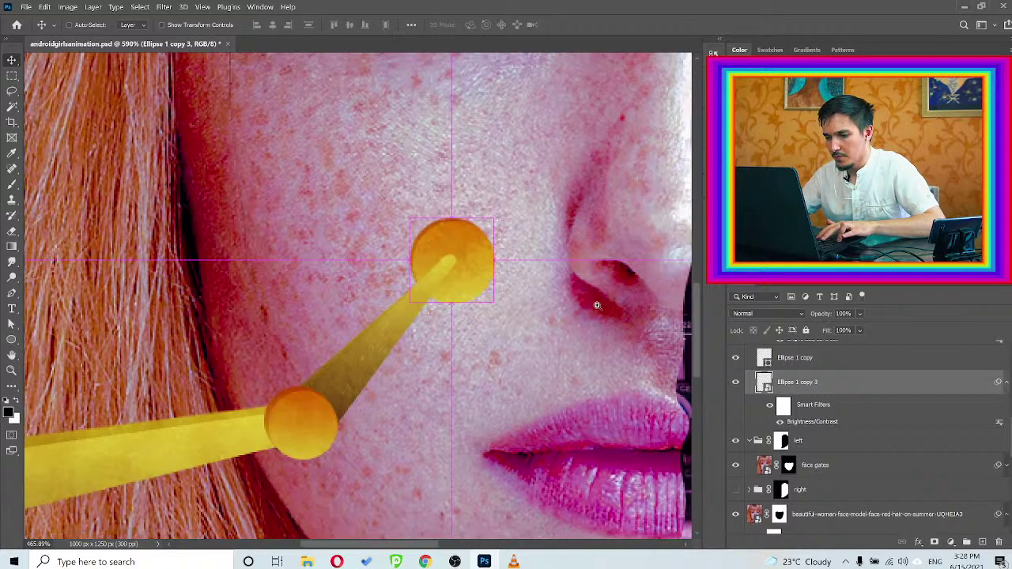
pyautogui.hotkey('ctrl', '0')
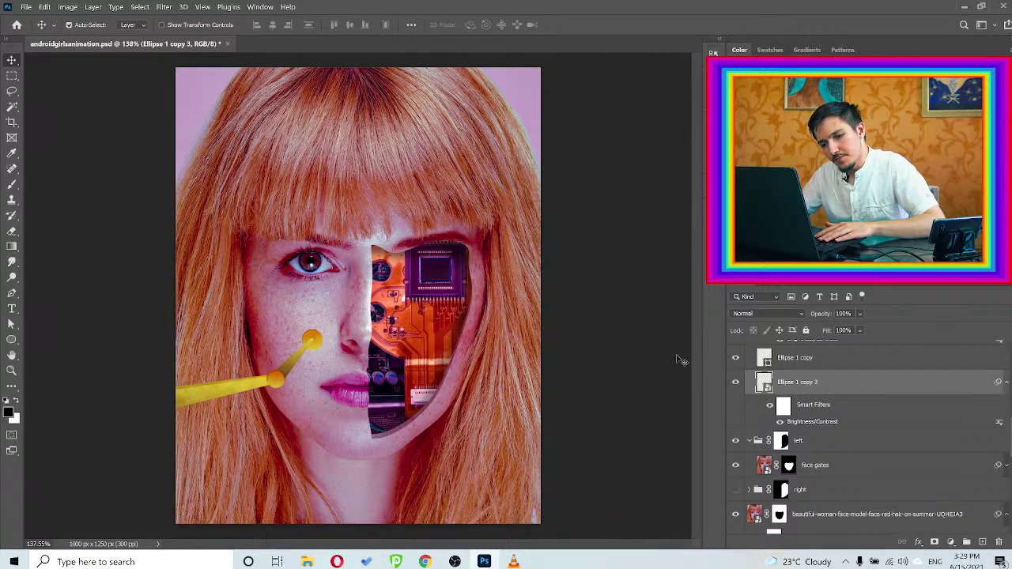
pyautogui.scroll(4, 800, 389)
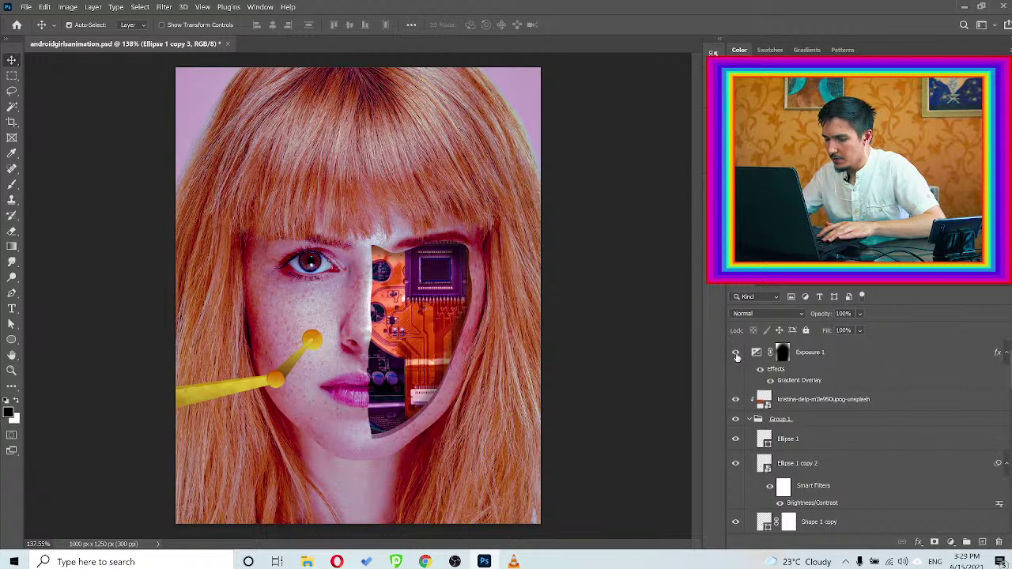
pyautogui.click(736, 354)
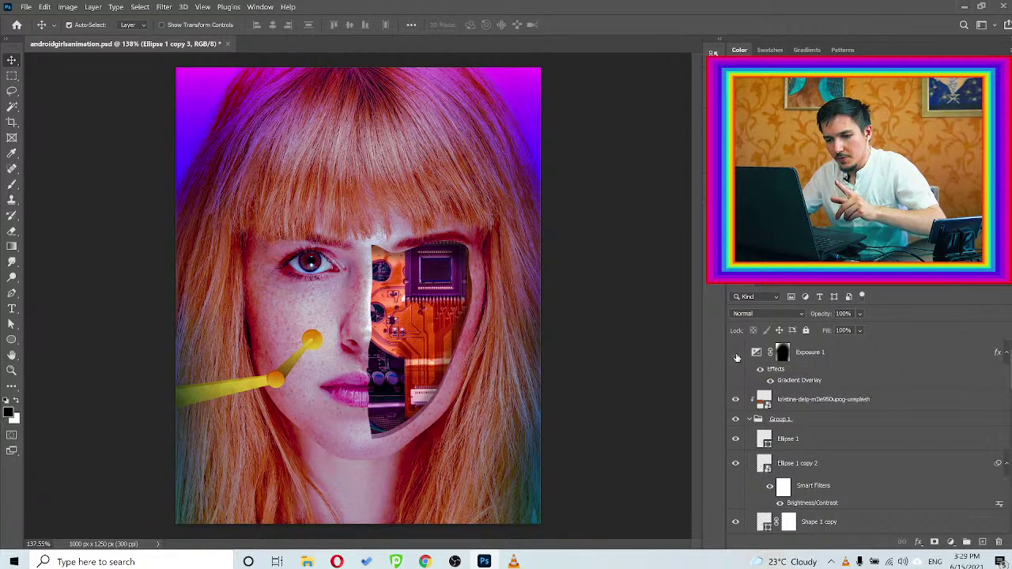
pyautogui.click(736, 358)
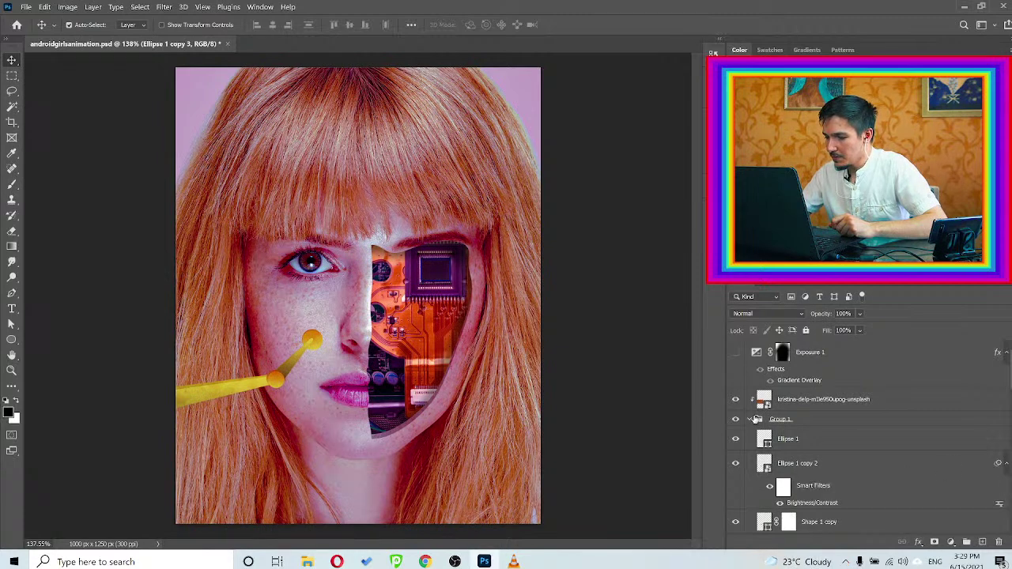
# Collapse Group 1 and toggle its visibility to check the arm against the portrait
pyautogui.click(755, 420)
pyautogui.click(750, 420)
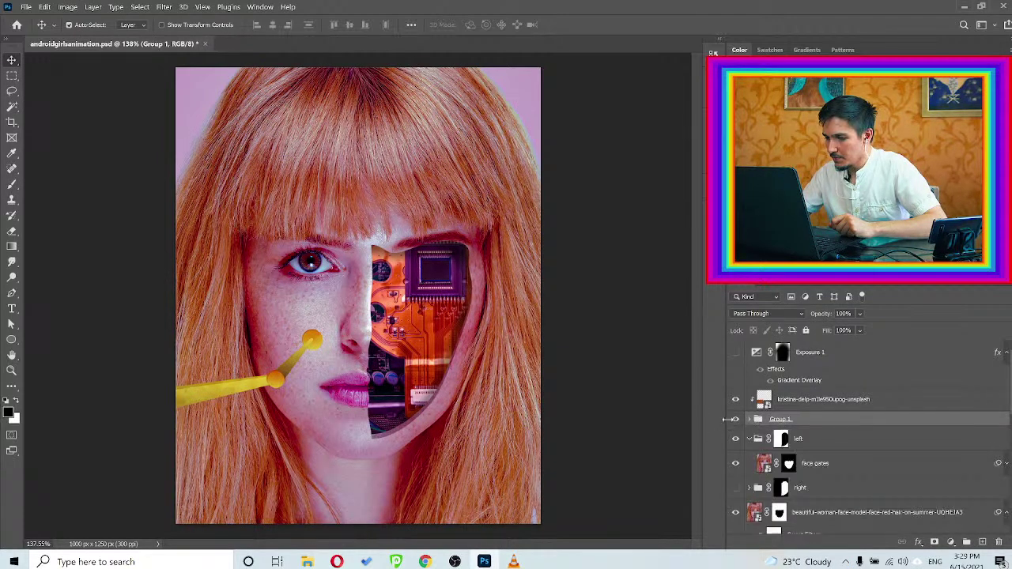
pyautogui.click(737, 424)
pyautogui.click(737, 423)
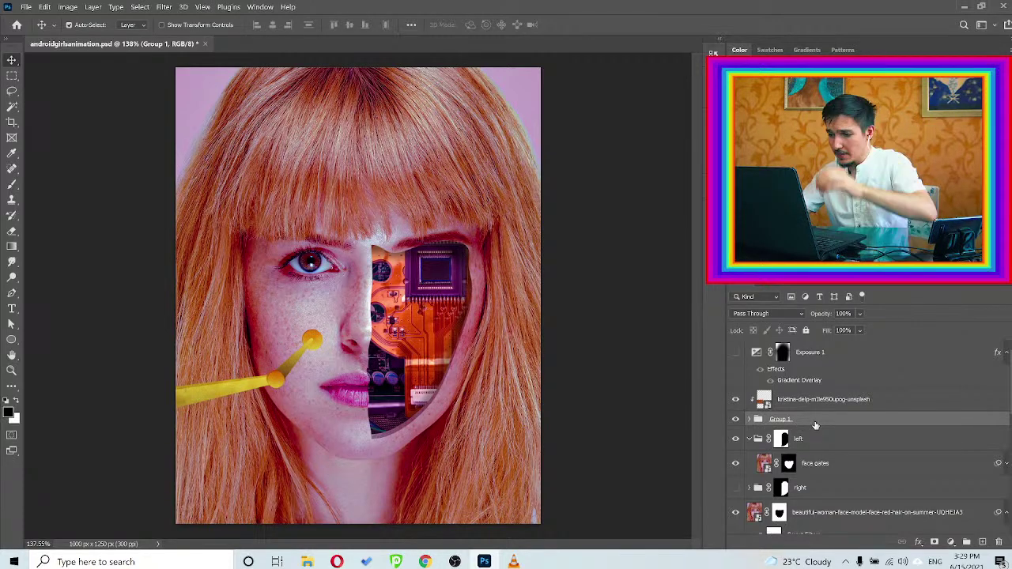
# Combine the clipped texture layer and Group 1 into a single smart object, and toggle its visibility to check it
pyautogui.click(821, 402)
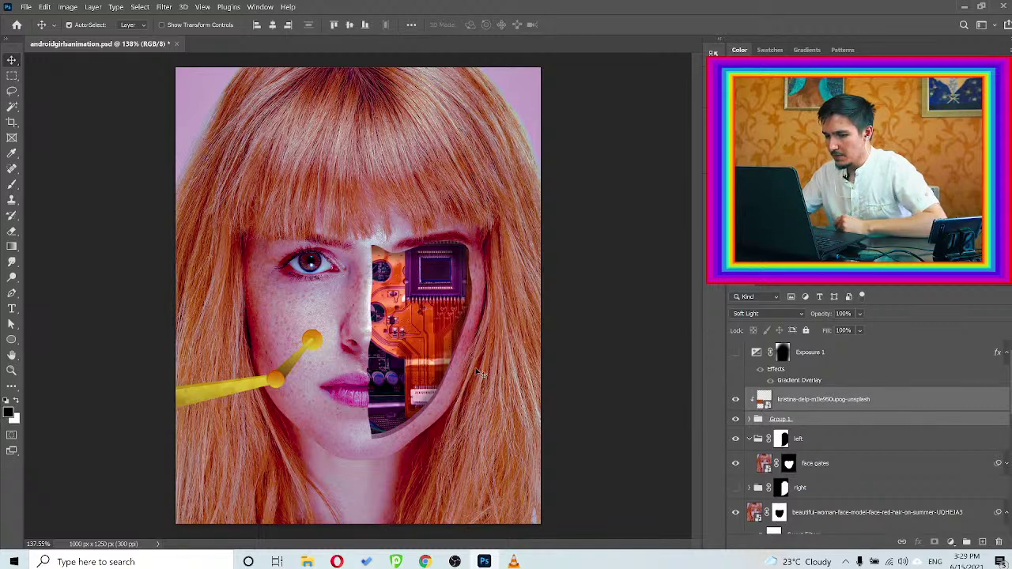
pyautogui.rightClick(843, 415)
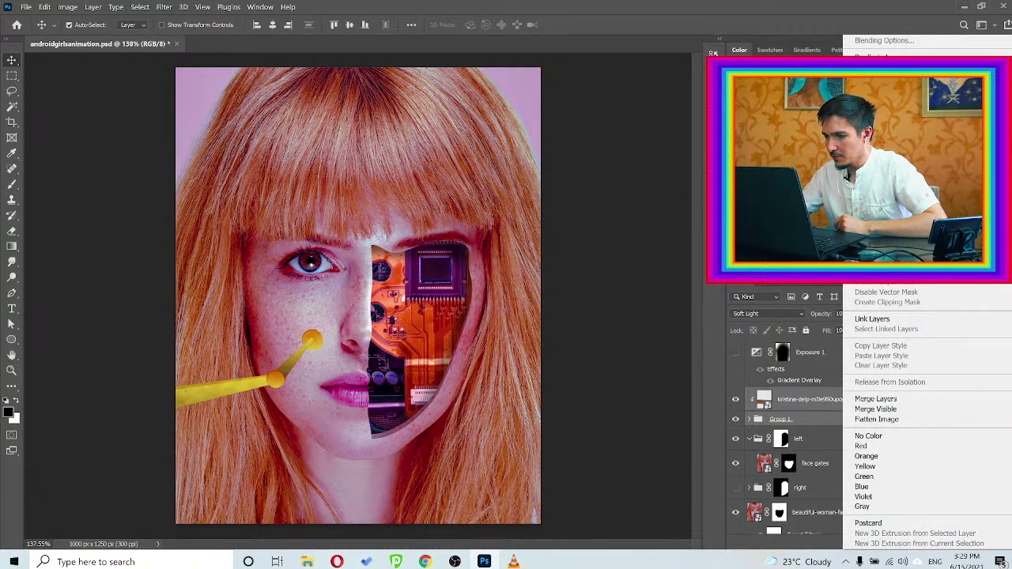
pyautogui.press('Escape')
pyautogui.hotkey('ctrl', 'e')
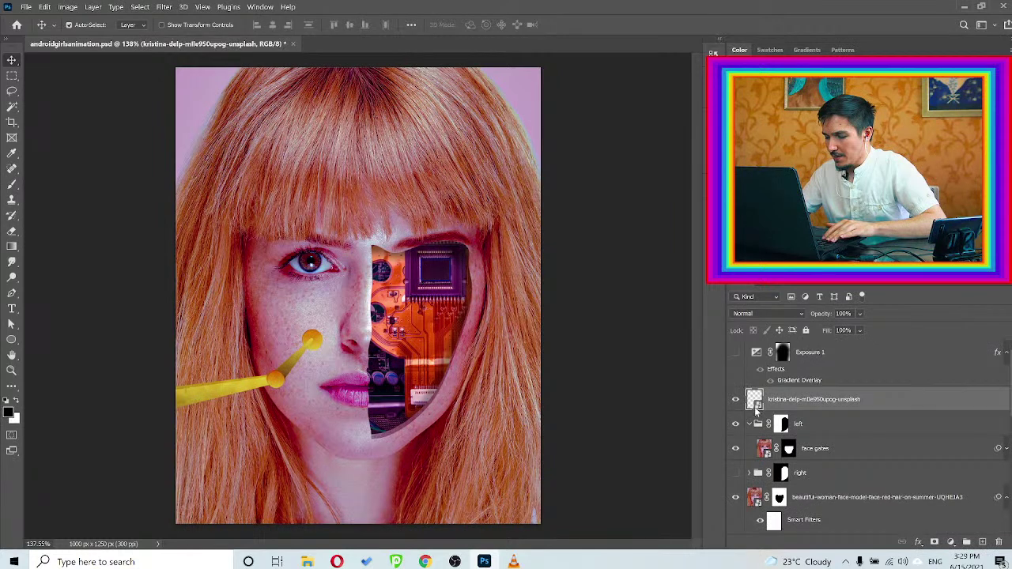
pyautogui.click(736, 401)
pyautogui.click(735, 401)
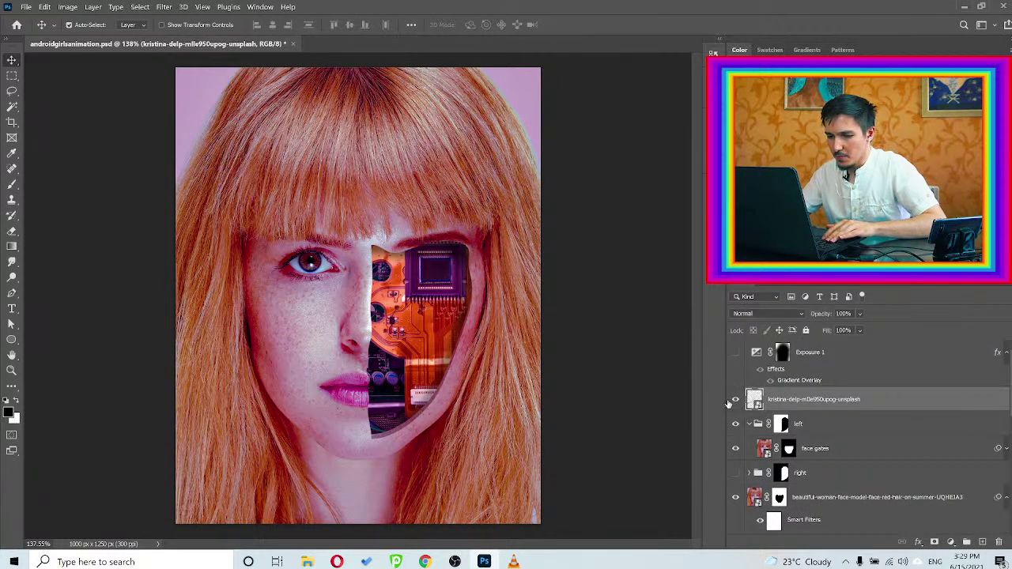
# Duplicate the arm smart object, flip the copy horizontally, and place it reaching in from the opposite side with its end disc on the circuitry
pyautogui.hotkey('ctrl', 'j')
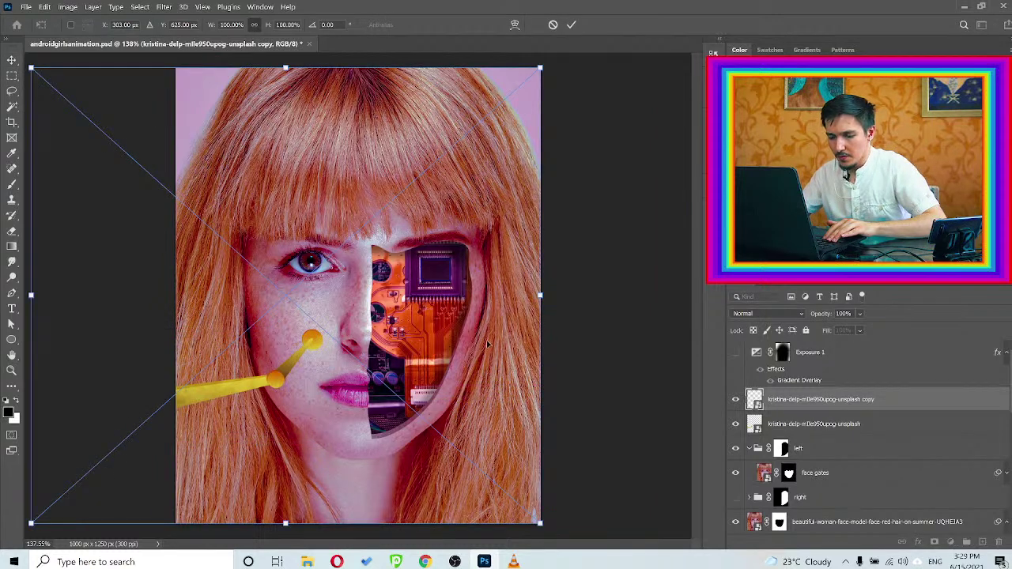
pyautogui.moveTo(340, 356); pyautogui.dragTo(486, 339)
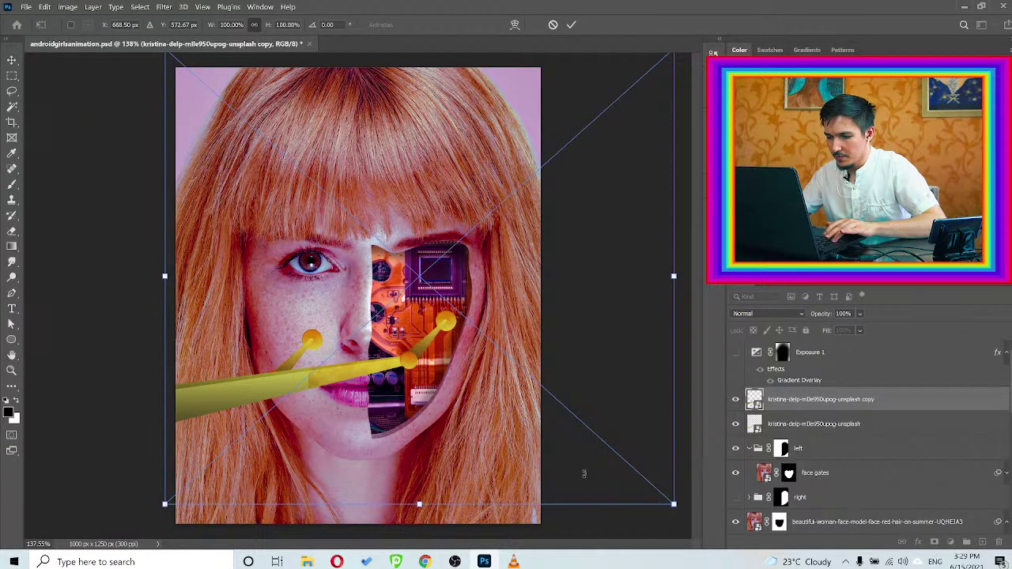
pyautogui.moveTo(583, 474); pyautogui.dragTo(324, 252)
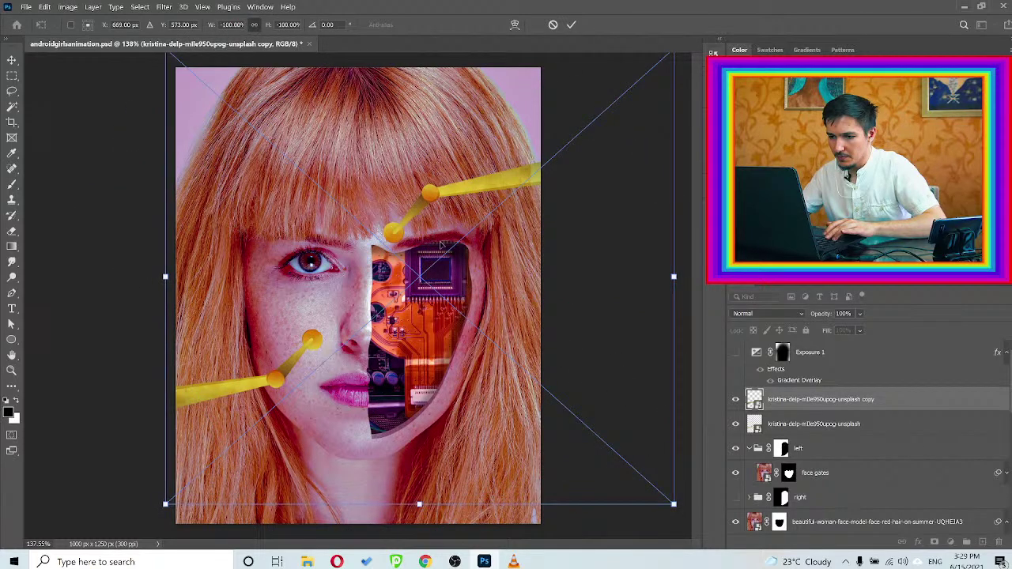
pyautogui.moveTo(442, 251); pyautogui.dragTo(474, 333)
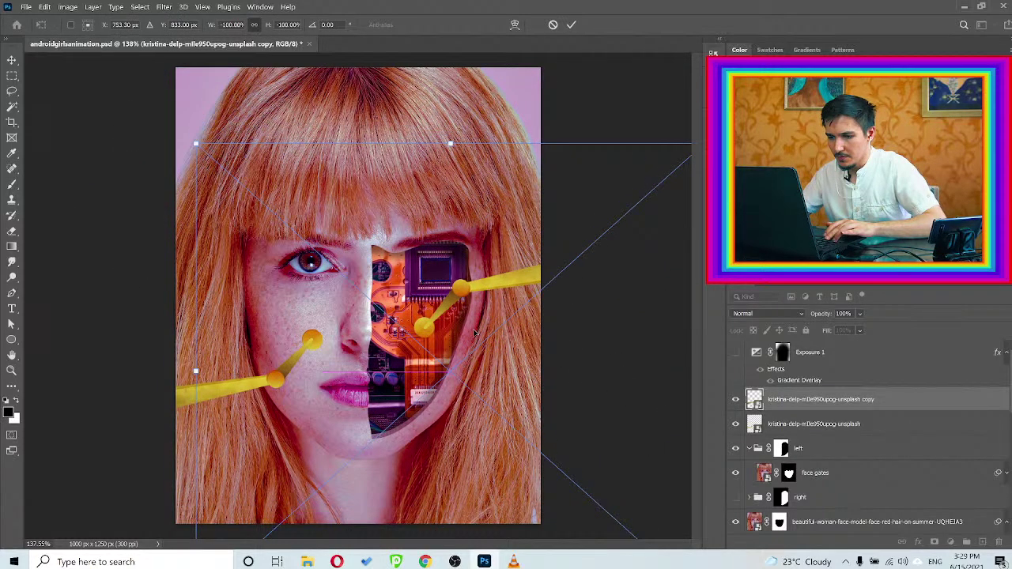
pyautogui.scroll(-2, 470, 222)
pyautogui.rightClick(471, 222)
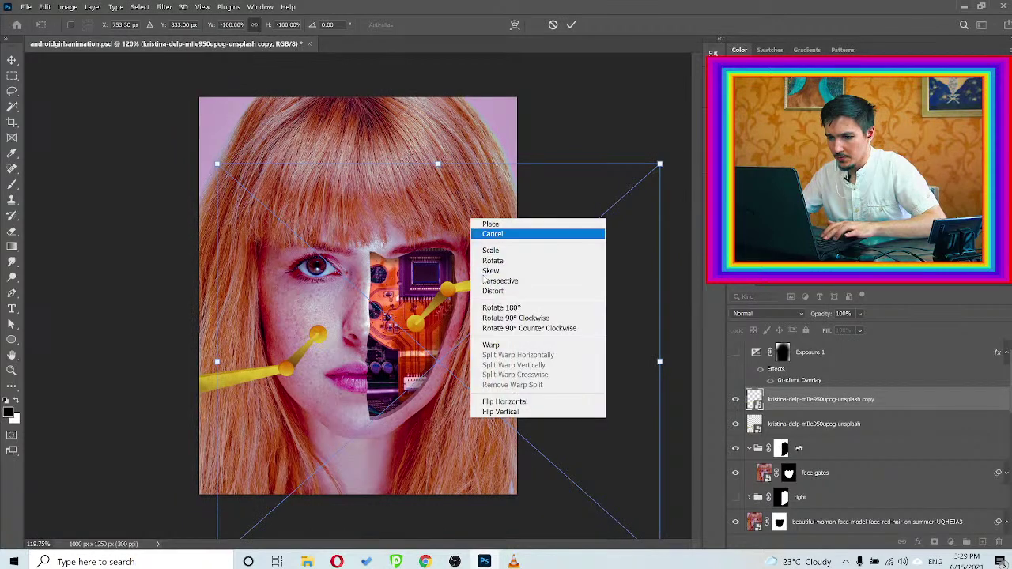
pyautogui.click(503, 412)
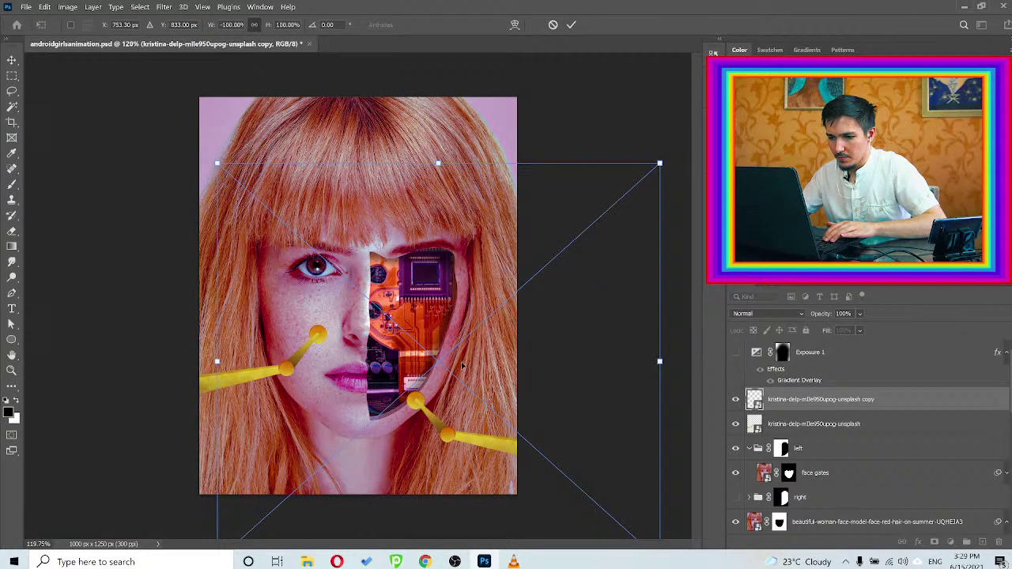
pyautogui.moveTo(473, 389); pyautogui.dragTo(462, 316)
pyautogui.click(572, 25)
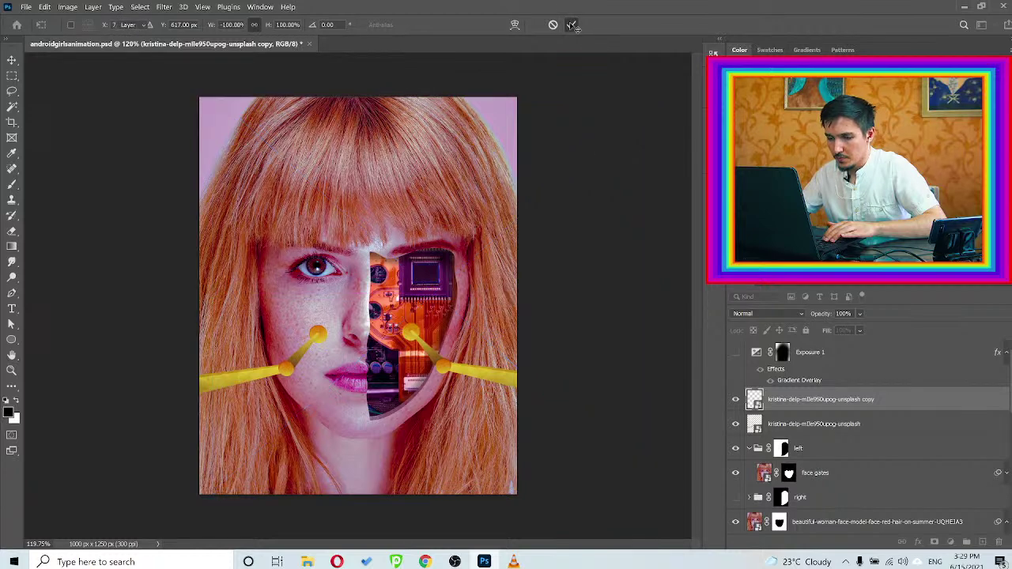
# Collapse the left group, show the right group, and toggle the left group's visibility to check both arms against each face half
pyautogui.click(748, 448)
pyautogui.click(735, 448)
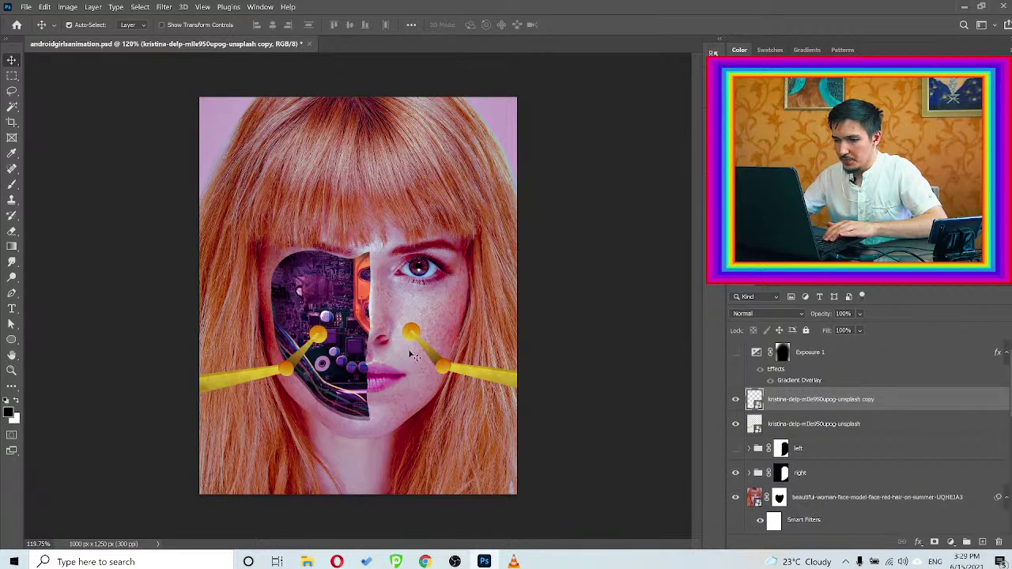
pyautogui.moveTo(409, 353); pyautogui.dragTo(420, 328)
pyautogui.scroll(-1, 420, 327)
pyautogui.scroll(2, 423, 331)
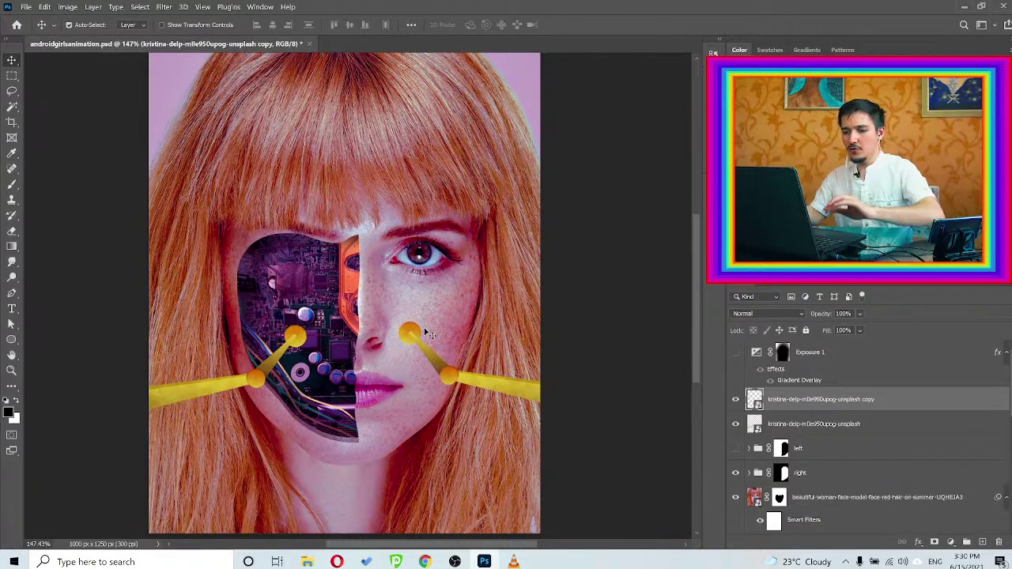
pyautogui.click(736, 449)
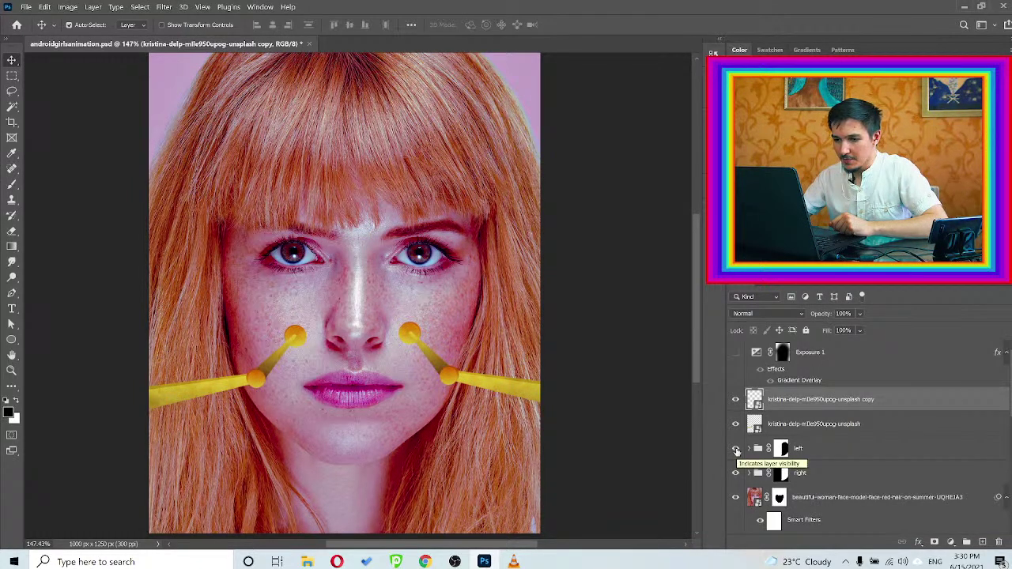
pyautogui.click(736, 449)
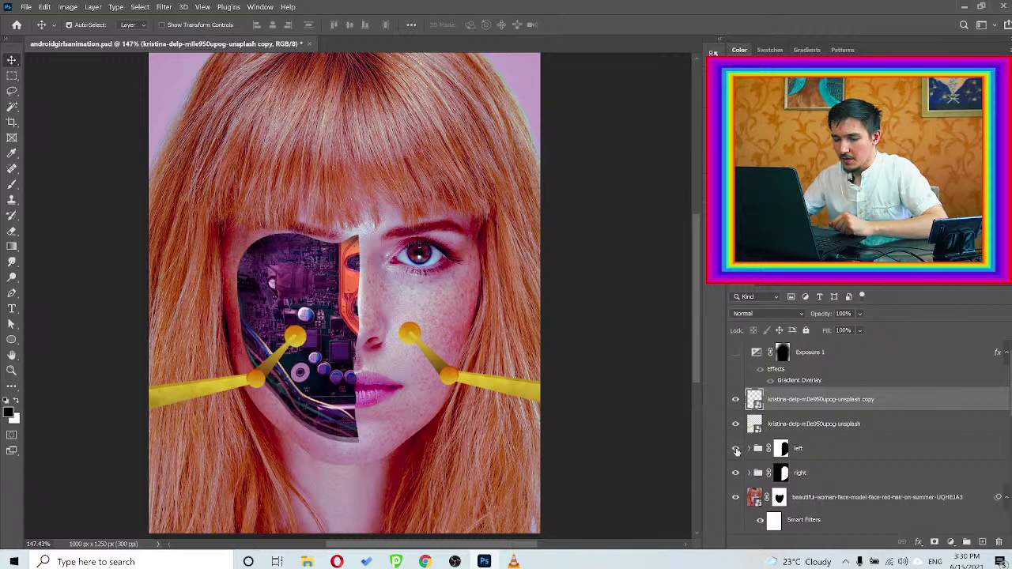
pyautogui.click(736, 449)
# Delete the original arm layer beneath its flipped copy
pyautogui.moveTo(330, 347); pyautogui.dragTo(351, 344)
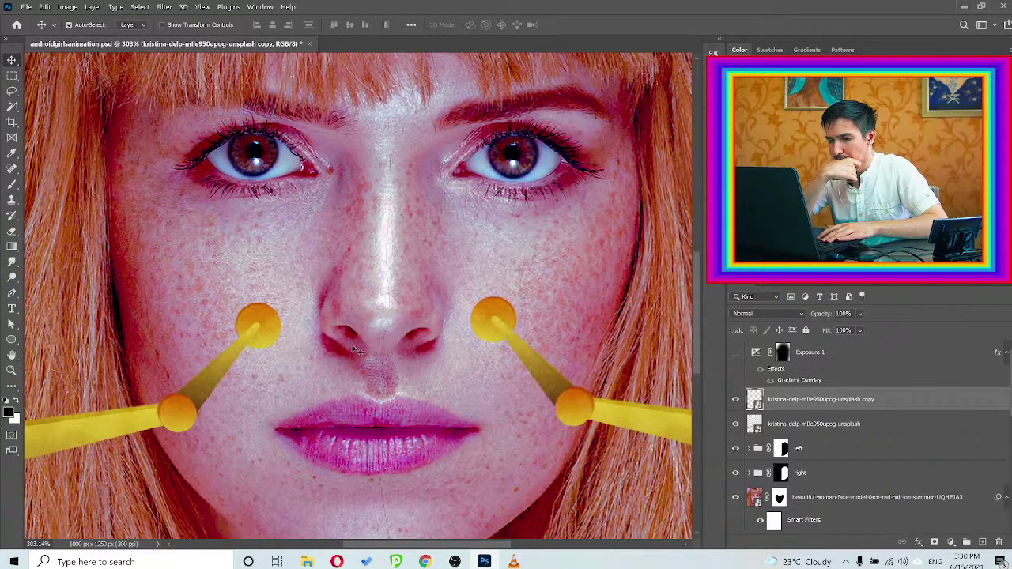
pyautogui.scroll(-3, 356, 350)
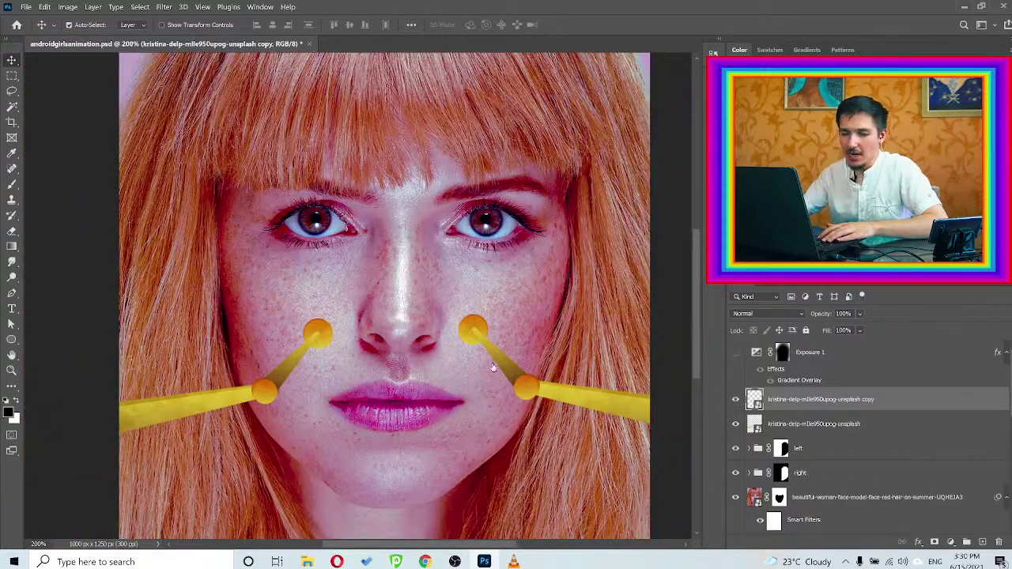
pyautogui.scroll(-2, 378, 317)
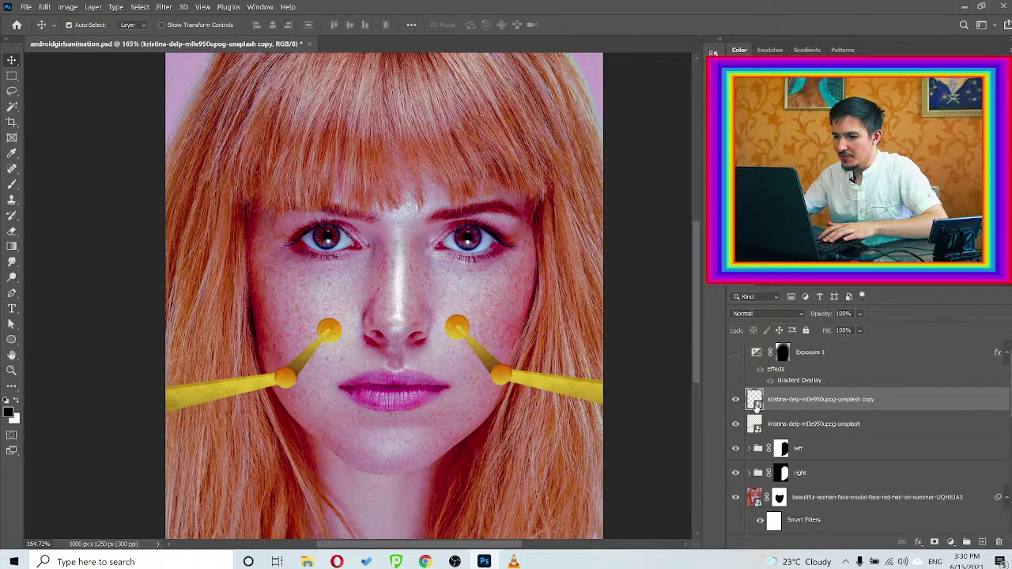
pyautogui.click(808, 424)
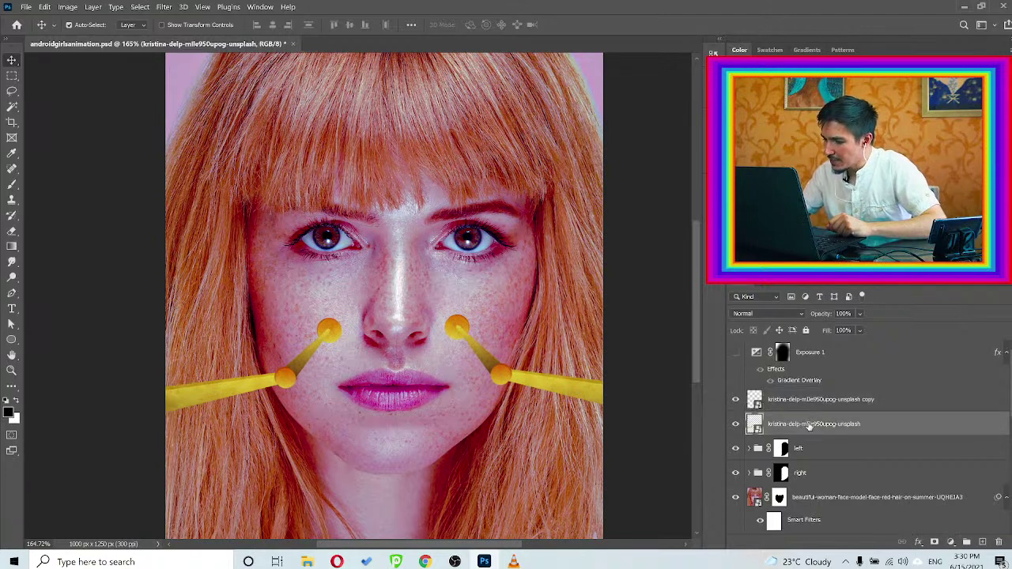
pyautogui.press('Delete')
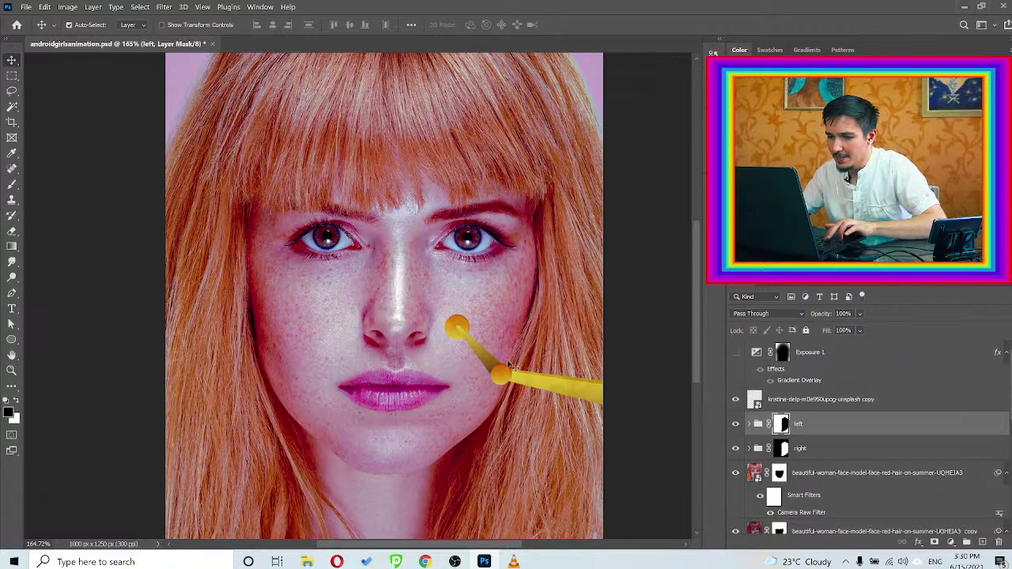
# Add a new empty layer directly above the left group and below the remaining arm
pyautogui.scroll(5, 487, 335)
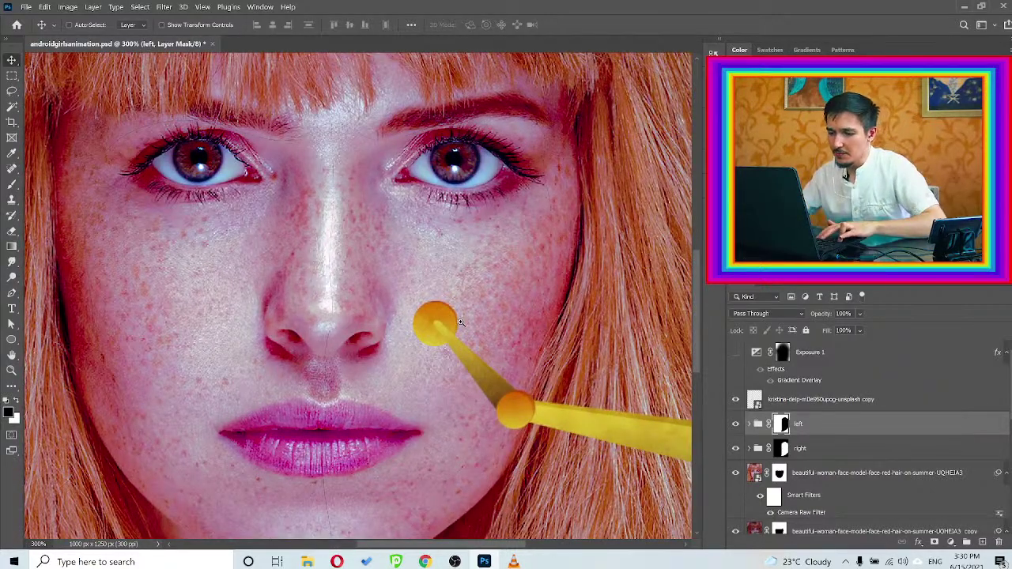
pyautogui.scroll(2, 460, 320)
pyautogui.scroll(-5, 460, 321)
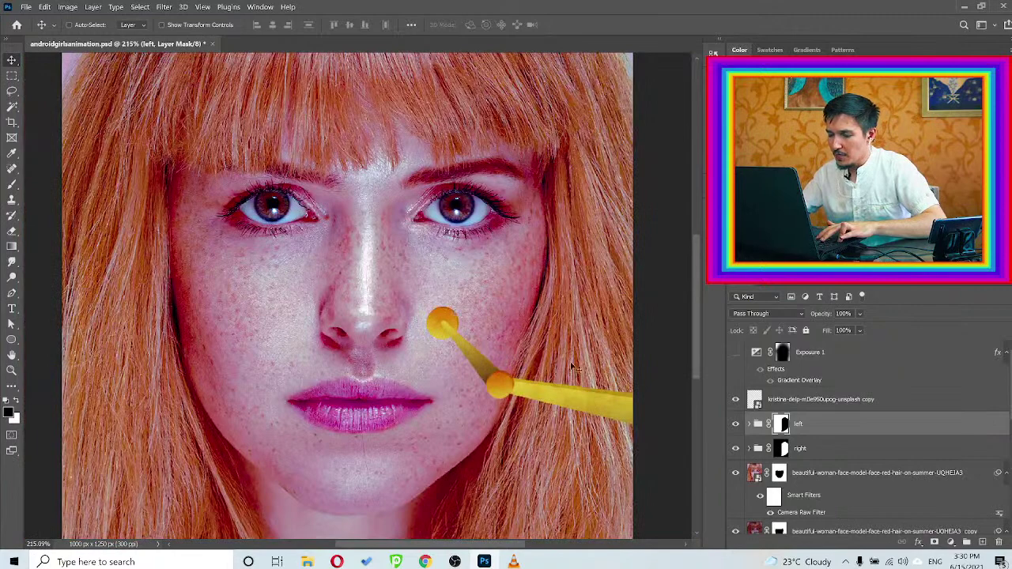
pyautogui.click(982, 543)
pyautogui.moveTo(507, 340); pyautogui.dragTo(431, 310)
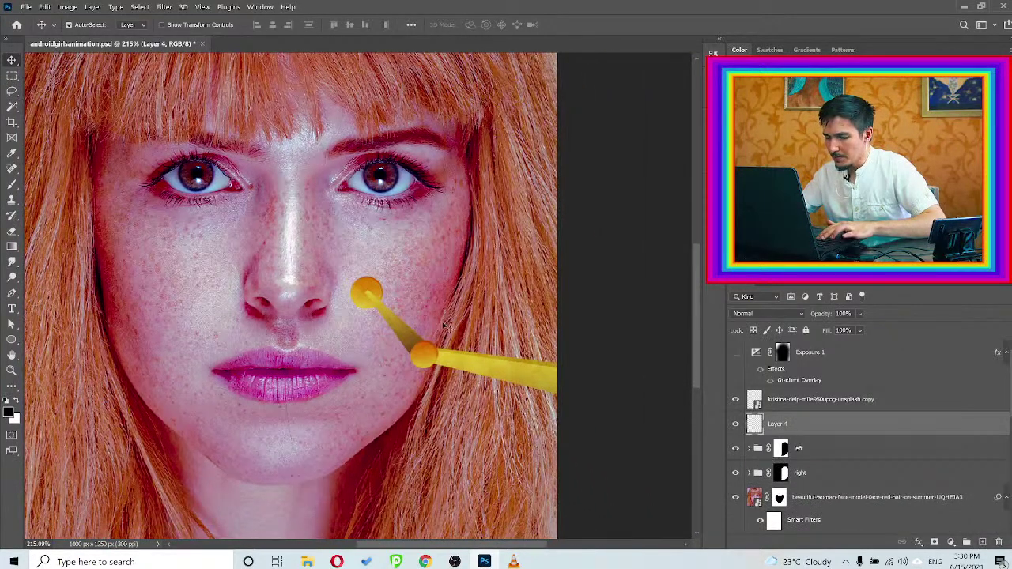
# Set up a black brush with a 41 px diameter, 50% hardness, 20% opacity and 20% flow
pyautogui.press('b')
pyautogui.keyDown('alt'); pyautogui.rightClick(420, 317); pyautogui.keyUp('alt')
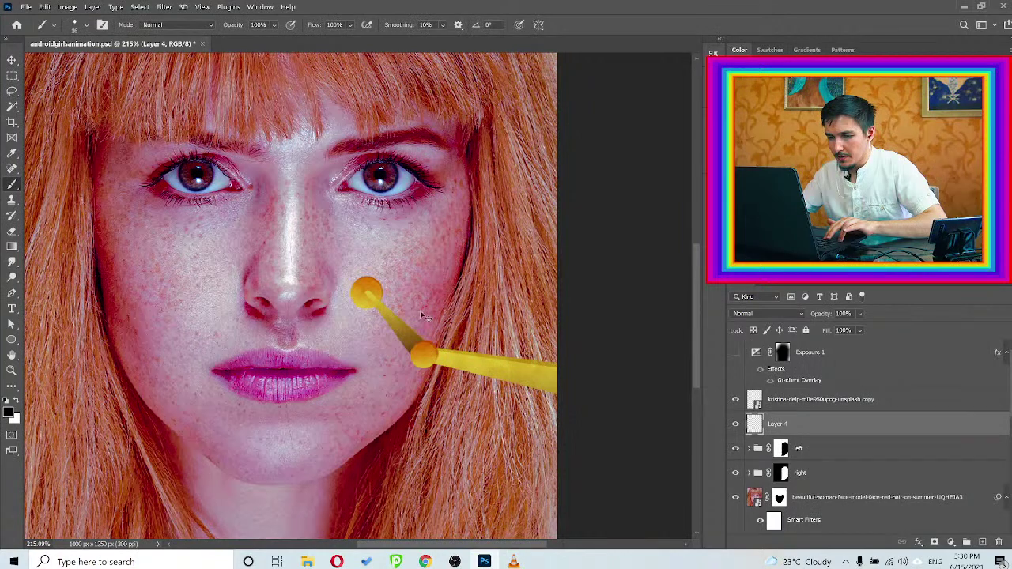
pyautogui.scroll(1, 422, 317)
pyautogui.scroll(-2, 422, 317)
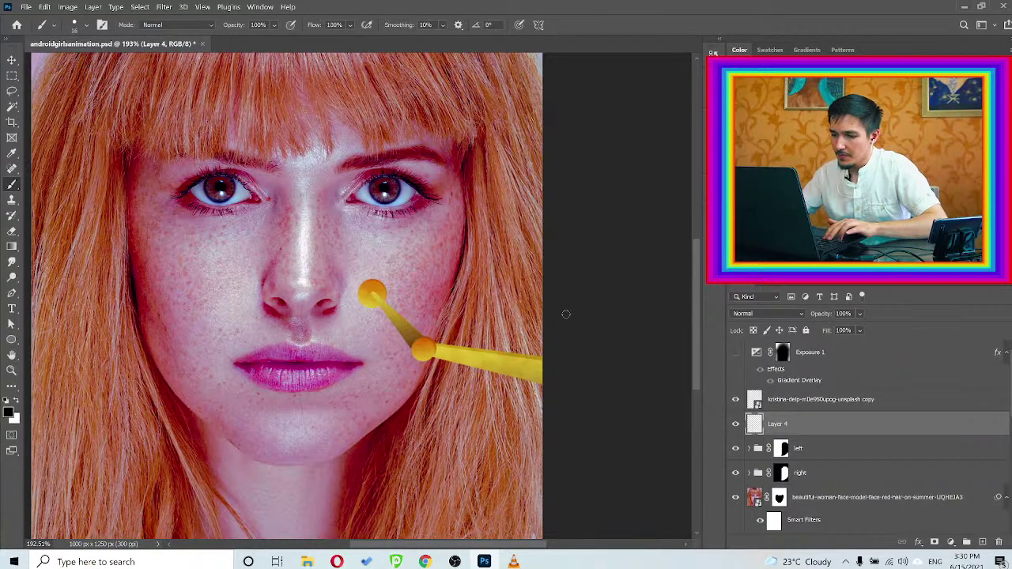
pyautogui.scroll(3, 481, 354)
pyautogui.keyDown('alt'); pyautogui.rightClick(522, 357); pyautogui.keyUp('alt')
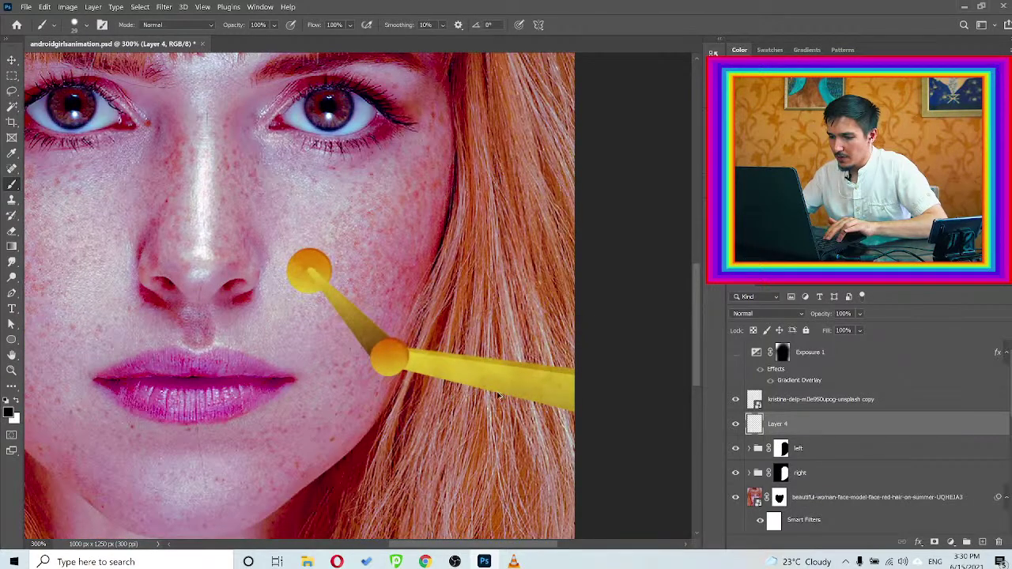
pyautogui.keyDown('alt'); pyautogui.rightClick(549, 372); pyautogui.keyUp('alt')
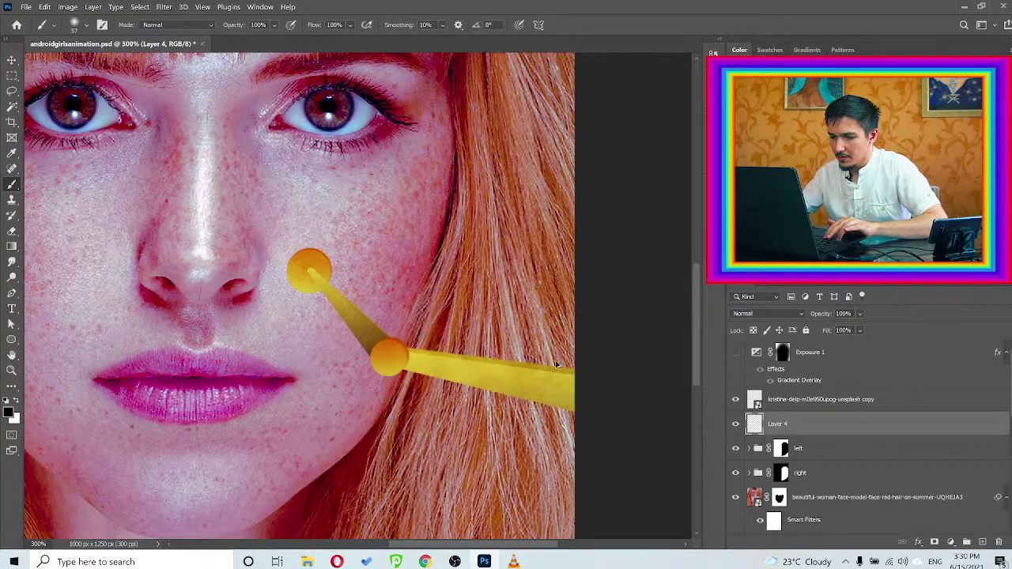
pyautogui.keyDown('alt'); pyautogui.rightClick(551, 370); pyautogui.keyUp('alt')
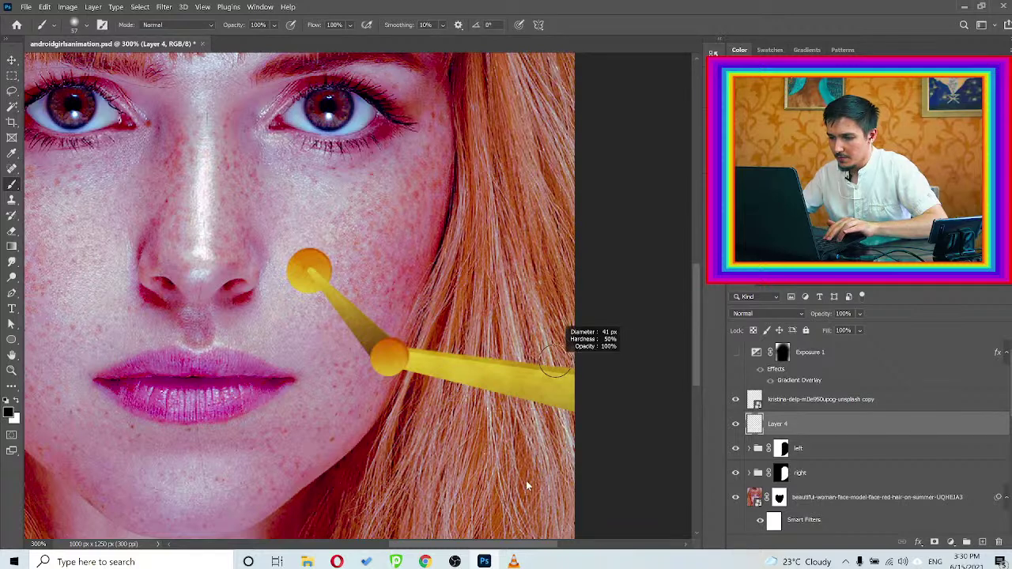
pyautogui.press('2')
pyautogui.hotkey('shift', '2')
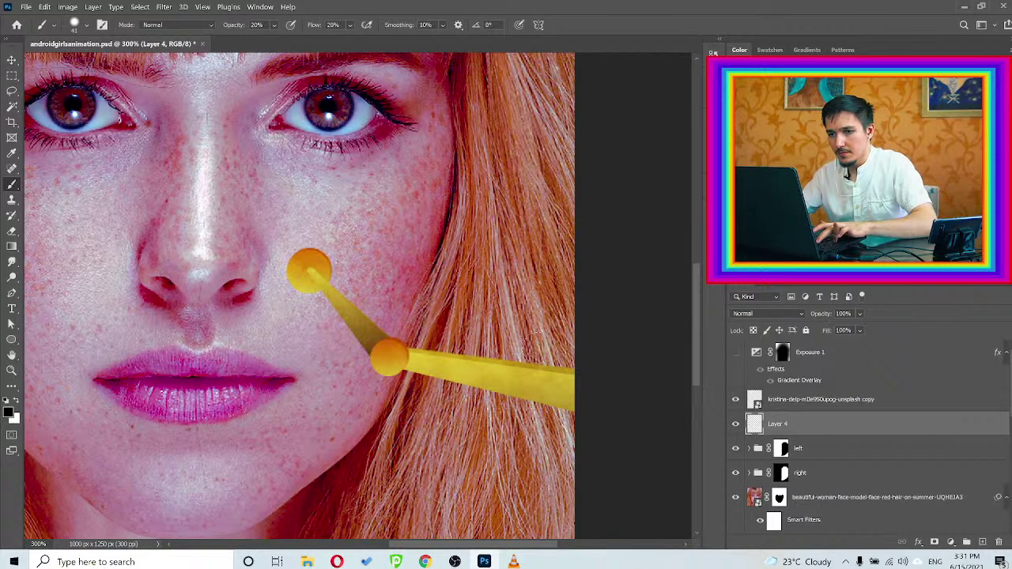
# Paint a straight black shadow stroke on Layer 4 along the upper edge of the arm's outer segment, from the canvas edge to the elbow disc
pyautogui.moveTo(575, 364)
pyautogui.mouseDown()
pyautogui.moveTo(552, 373)
pyautogui.moveTo(462, 357)
pyautogui.mouseUp()
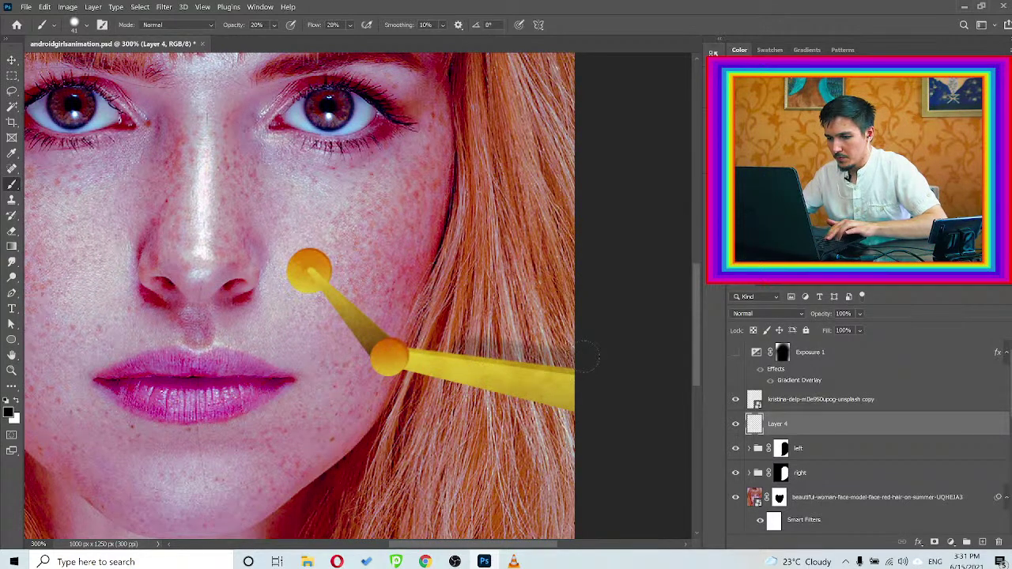
pyautogui.hotkey('ctrl', 'z')
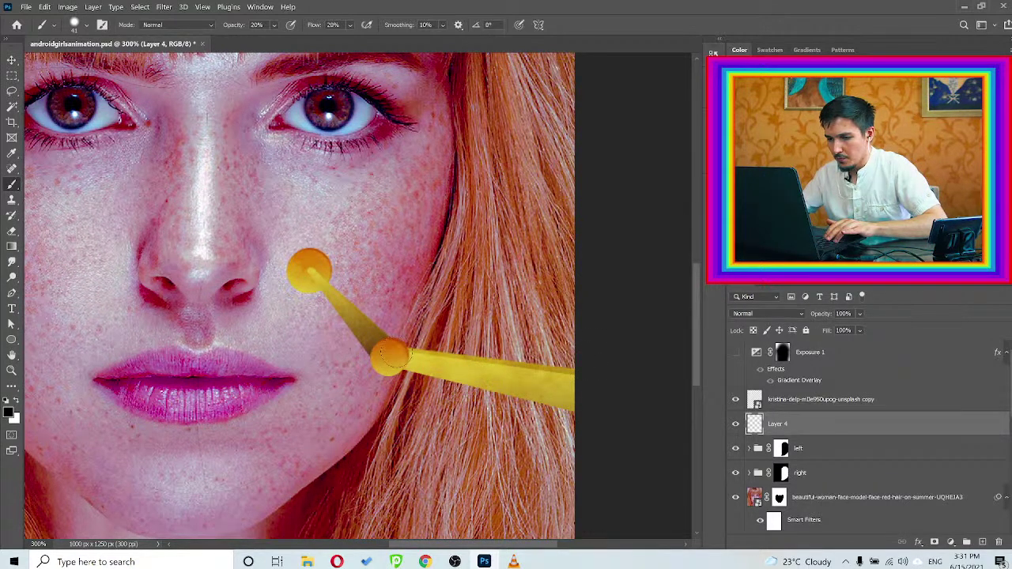
pyautogui.keyDown('shift'); pyautogui.click(396, 354); pyautogui.keyUp('shift')
# Reduce the brush to 17 px and paint a straight shadow along the upper edge of the short segment, from the elbow disc to the end disc
pyautogui.moveTo(411, 308)
pyautogui.mouseDown()
pyautogui.moveTo(391, 304)
pyautogui.moveTo(404, 304)
pyautogui.mouseUp()
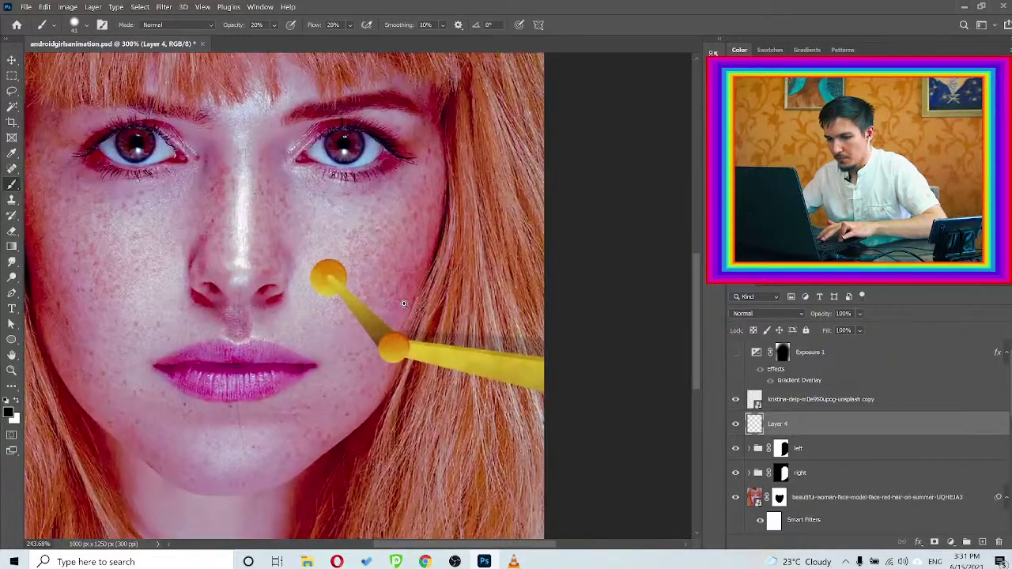
pyautogui.scroll(4, 386, 300)
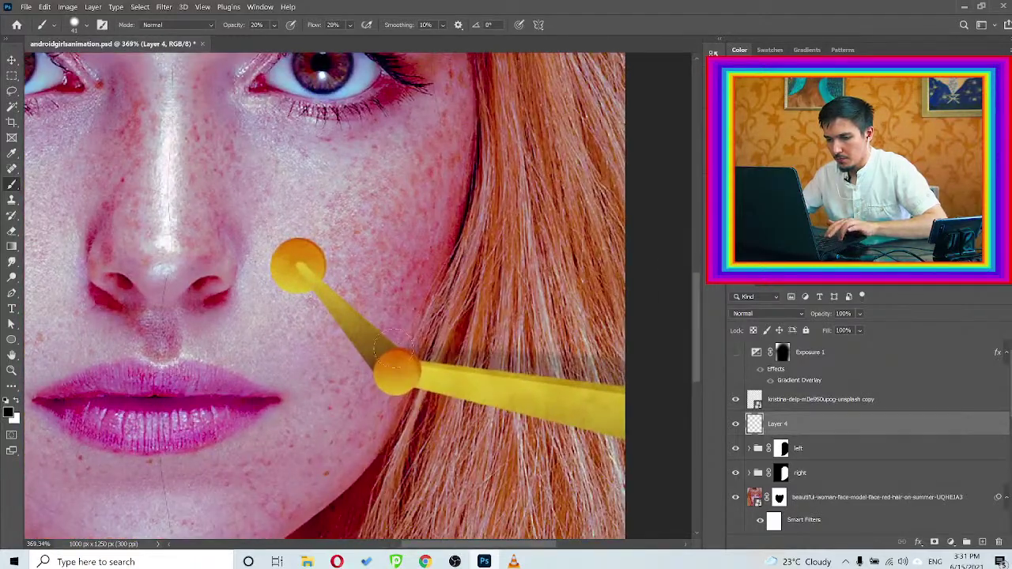
pyautogui.keyDown('alt'); pyautogui.rightClick(393, 349); pyautogui.keyUp('alt')
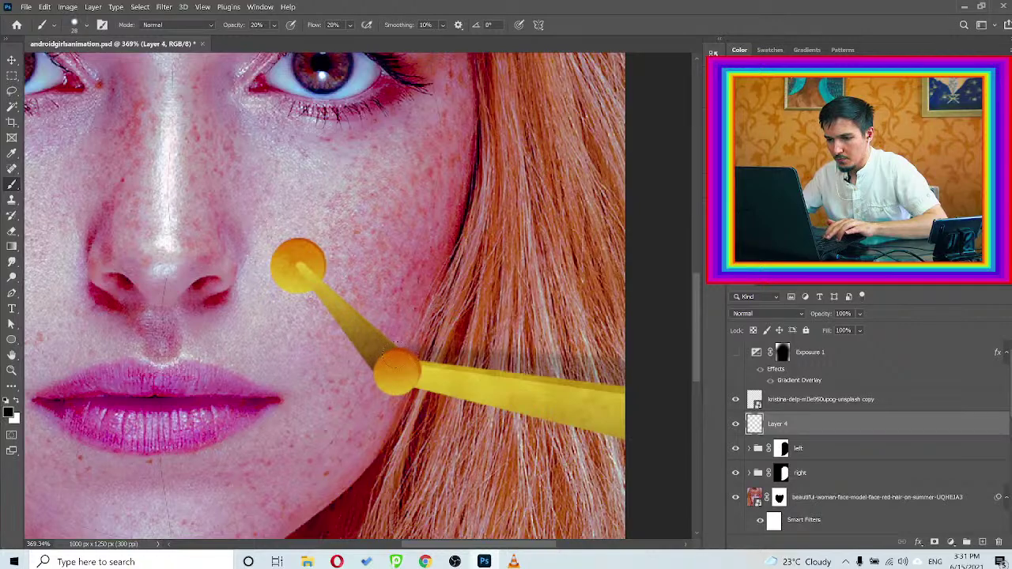
pyautogui.keyDown('alt'); pyautogui.rightClick(313, 275); pyautogui.keyUp('alt')
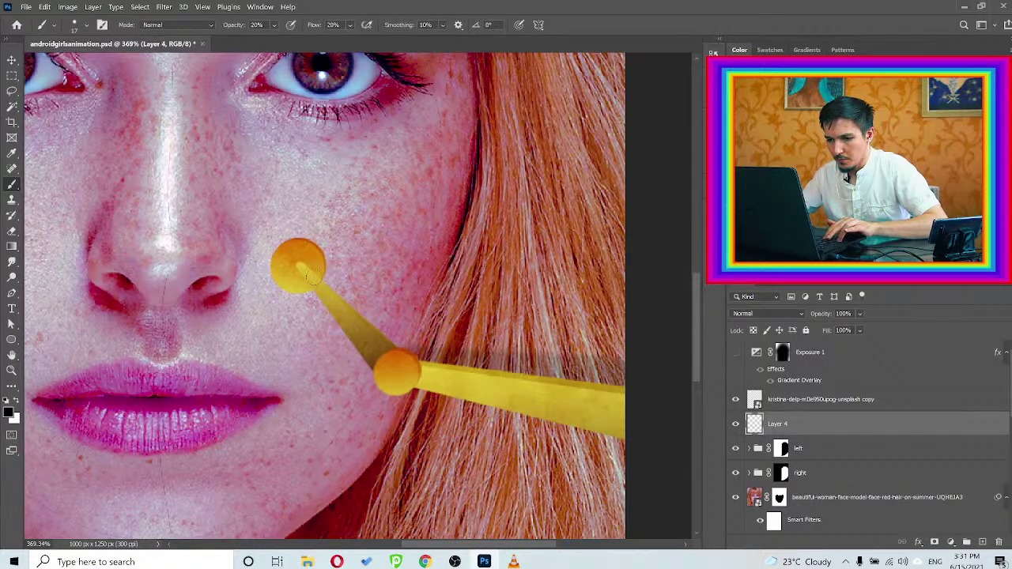
pyautogui.scroll(-10, 346, 277)
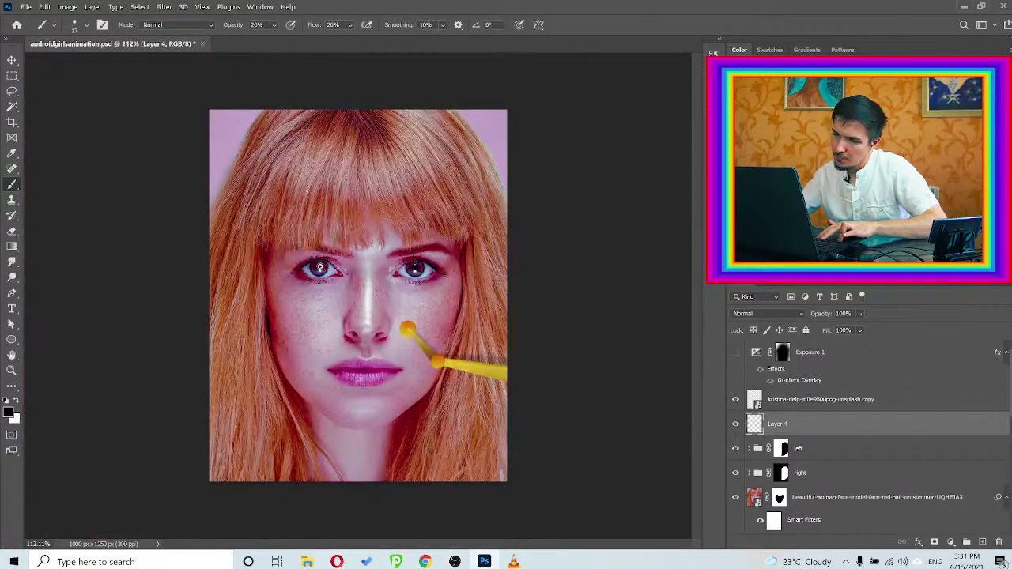
pyautogui.moveTo(432, 332); pyautogui.dragTo(459, 330)
pyautogui.hotkey('ctrl', 'z')
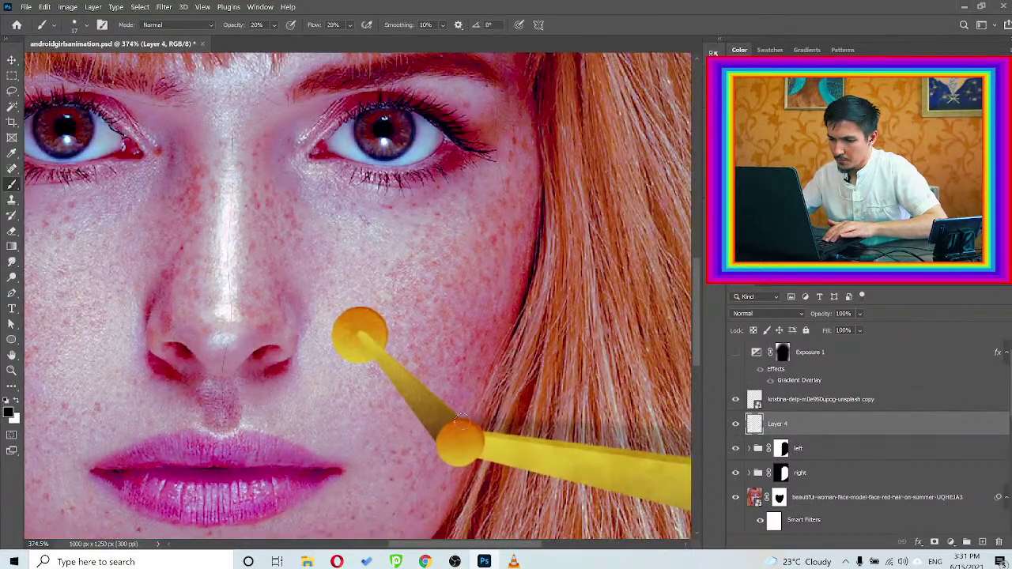
pyautogui.keyDown('shift'); pyautogui.click(373, 342); pyautogui.keyUp('shift')
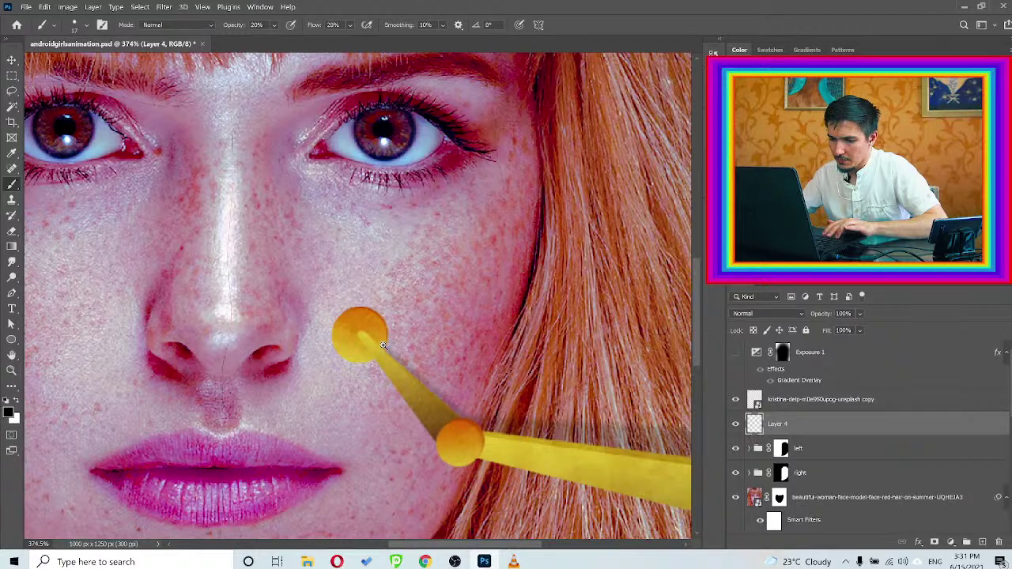
pyautogui.hotkey('ctrl', '0')
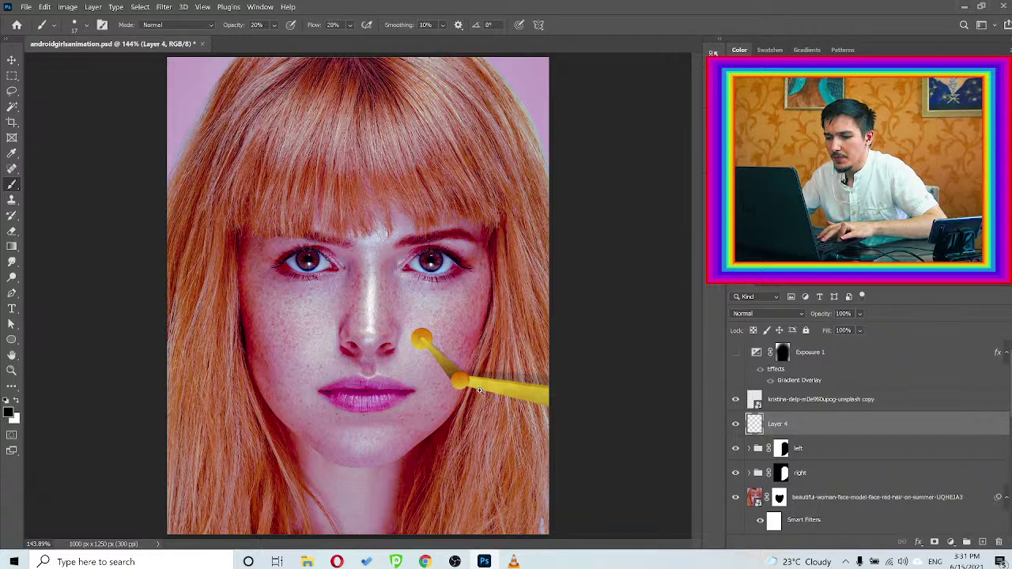
# Examine the painted shadows along the robotic arm and around its end disc, both close up and in the full composition
pyautogui.scroll(-2, 484, 375)
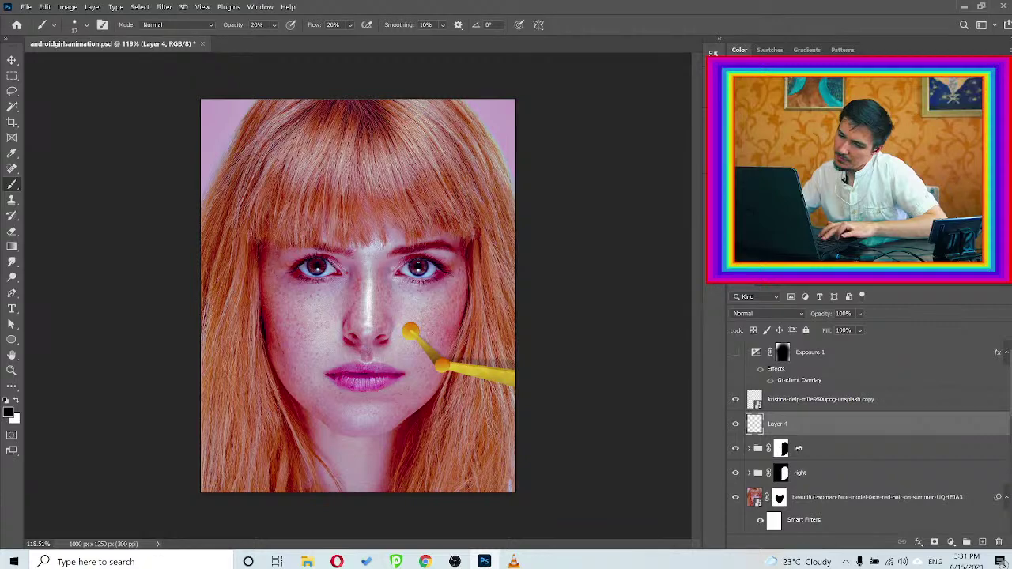
pyautogui.scroll(5, 466, 358)
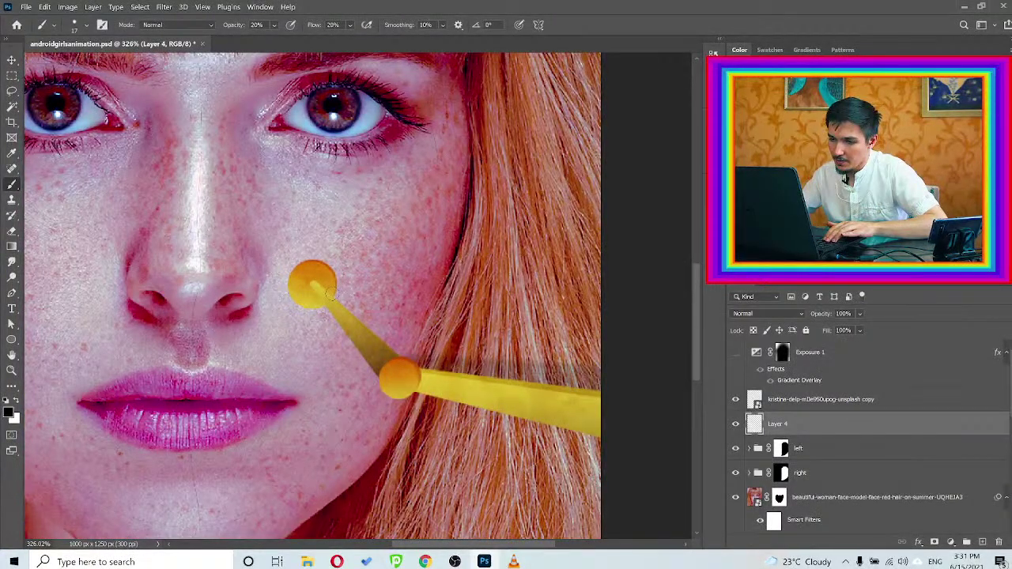
pyautogui.scroll(-5, 330, 296)
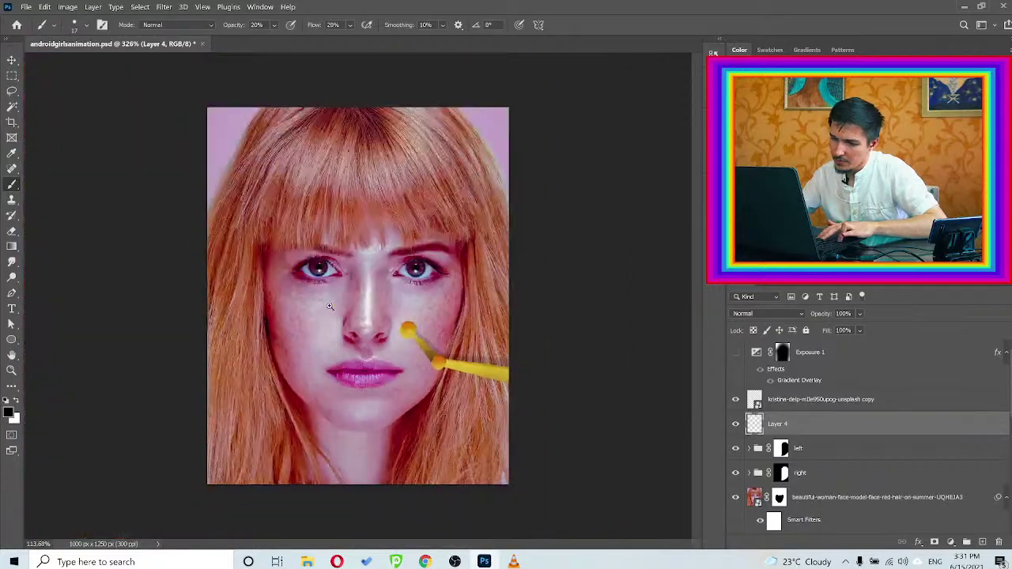
pyautogui.scroll(5, 329, 307)
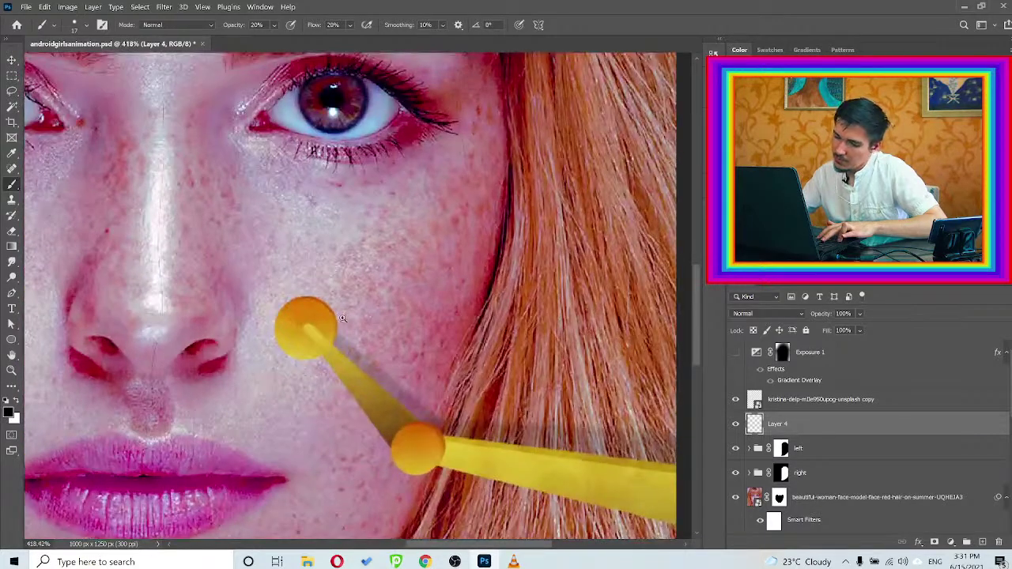
pyautogui.scroll(3, 342, 318)
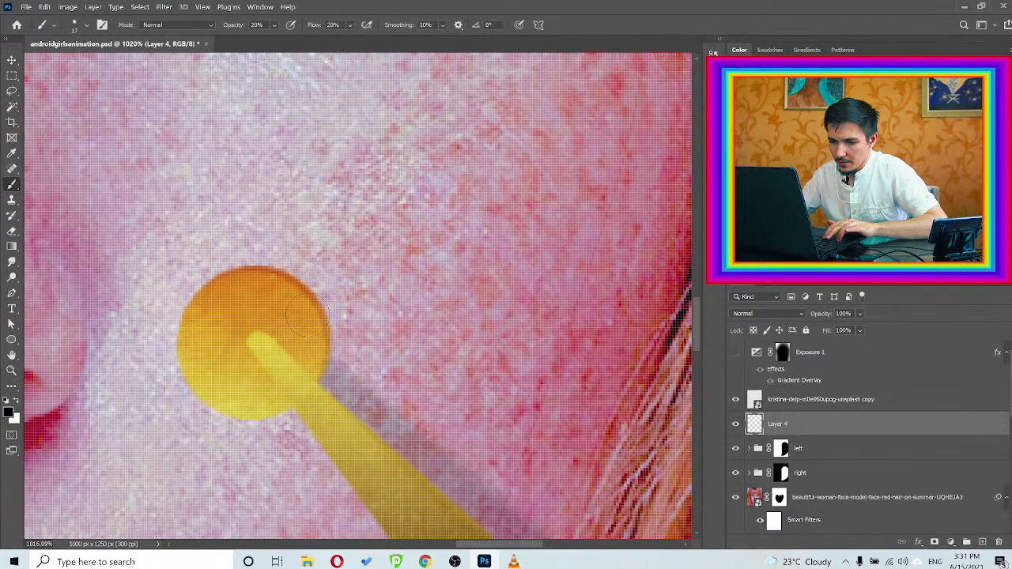
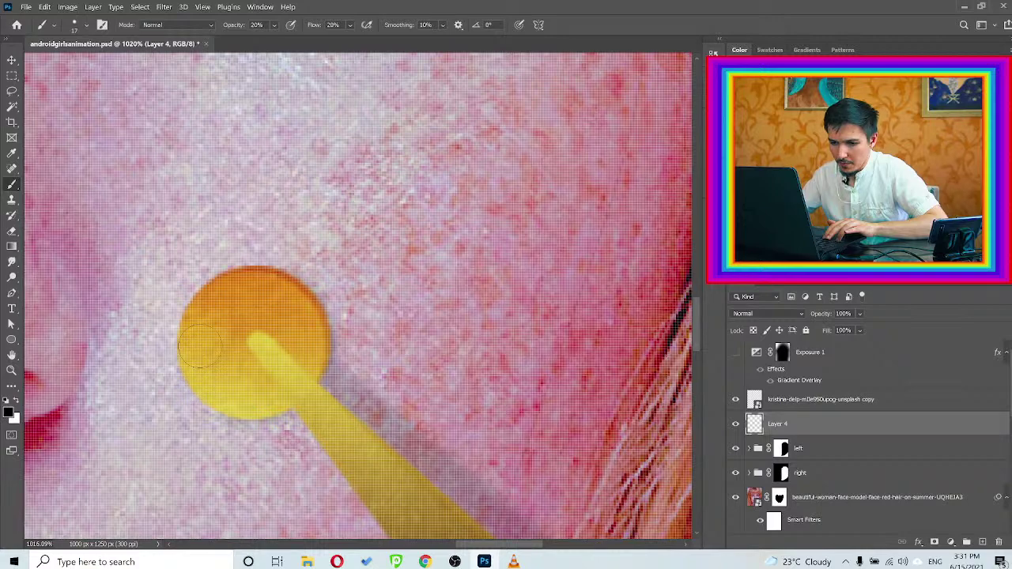
pyautogui.scroll(-10, 255, 338)
pyautogui.scroll(-2, 222, 328)
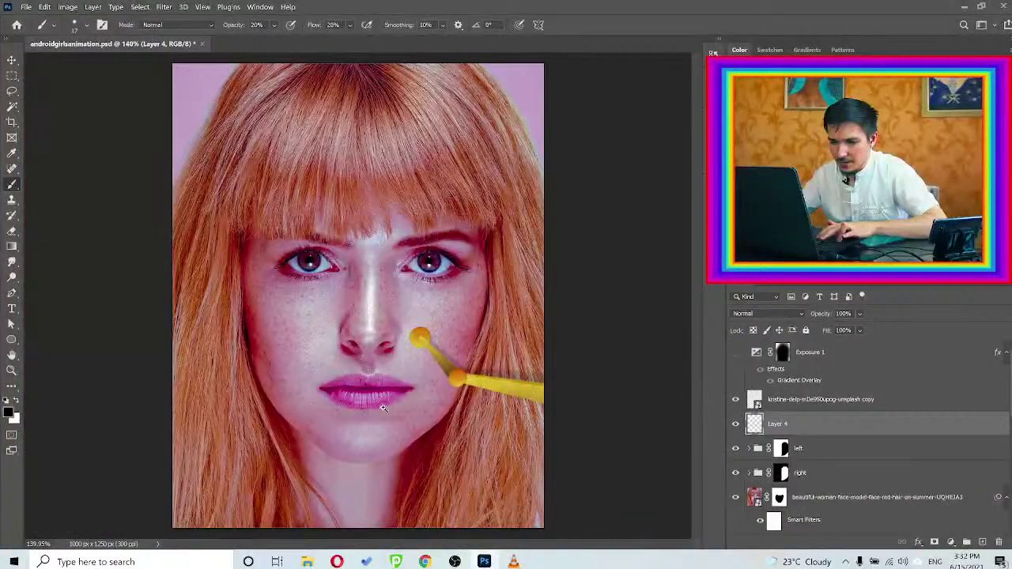
# Group Layer 4 with the kristina-delp arm layer and name the group "robotic hand"
pyautogui.press('v')
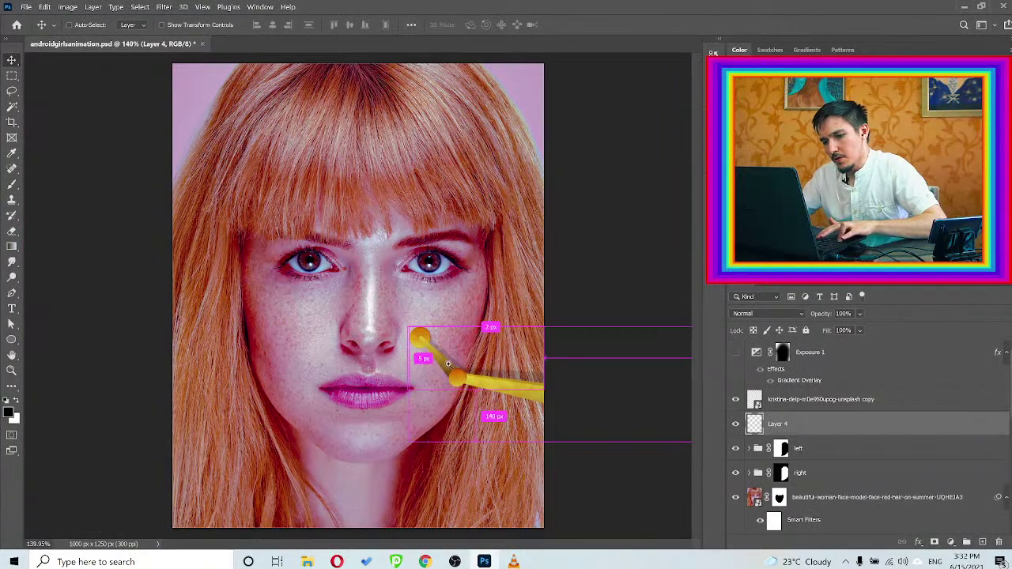
pyautogui.scroll(-1, 445, 363)
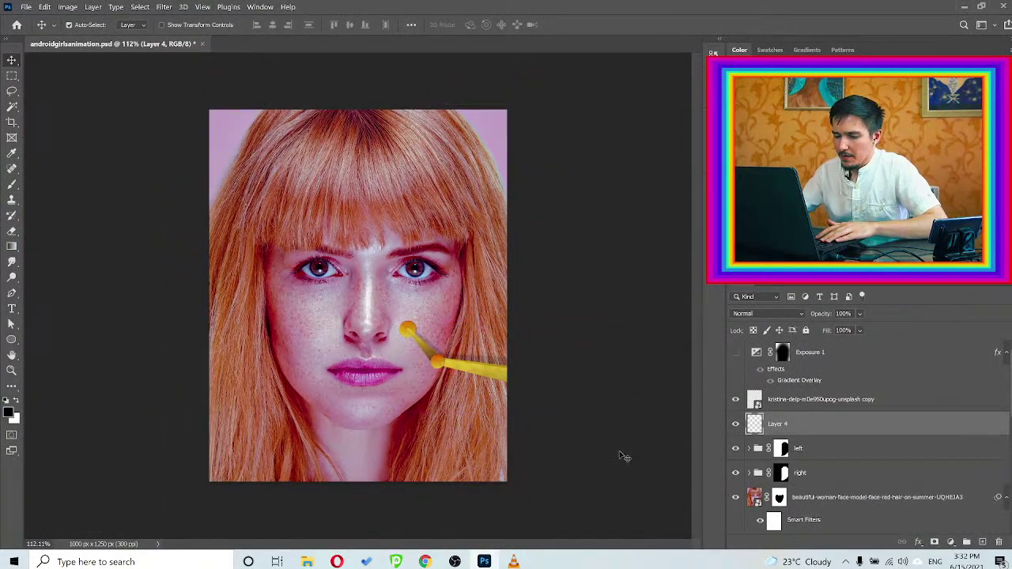
pyautogui.keyDown('shift'); pyautogui.click(847, 405); pyautogui.keyUp('shift')
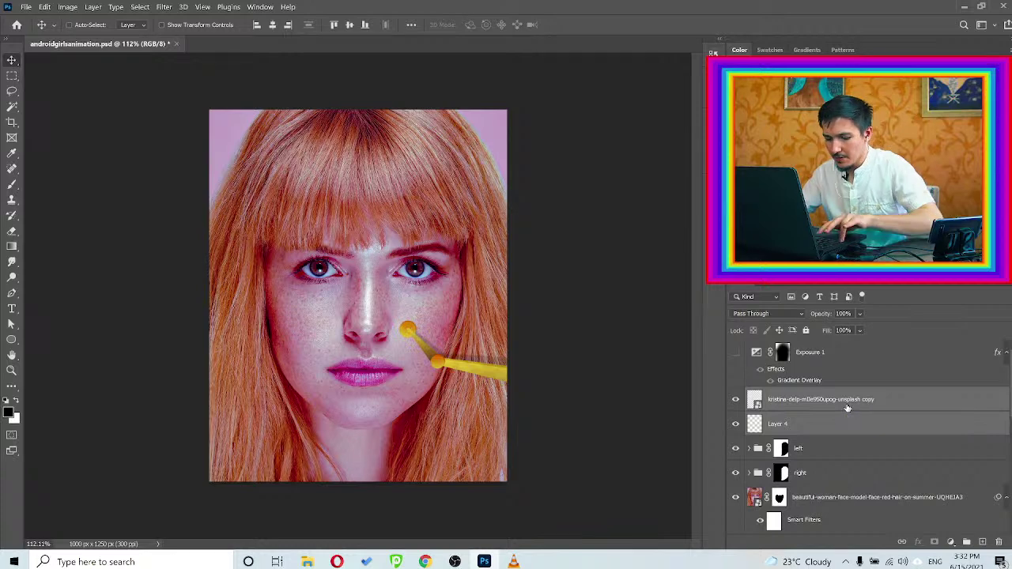
pyautogui.hotkey('ctrl', 'g')
pyautogui.doubleClick(779, 393)
pyautogui.write('robotic hand')
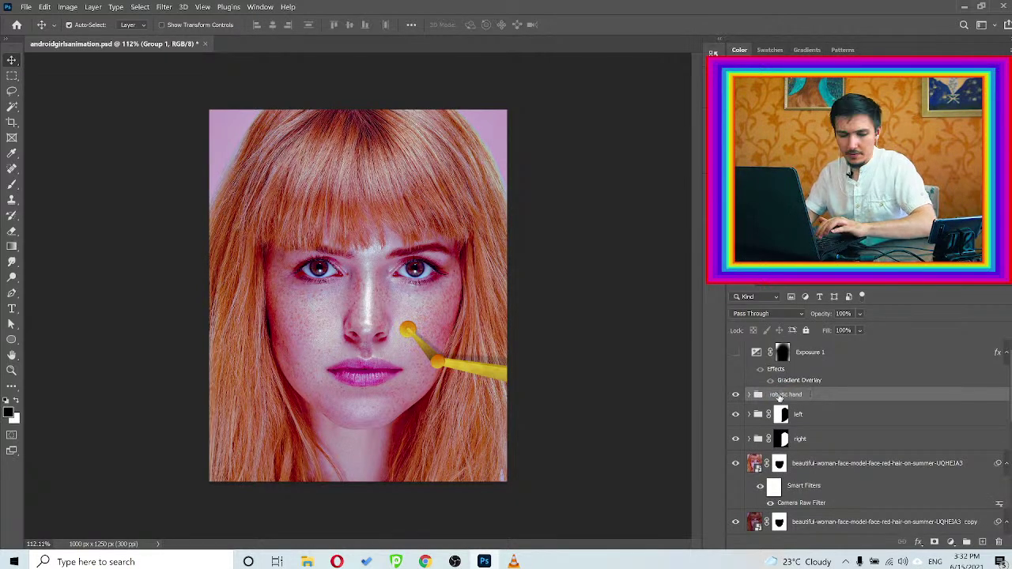
pyautogui.press('Return')
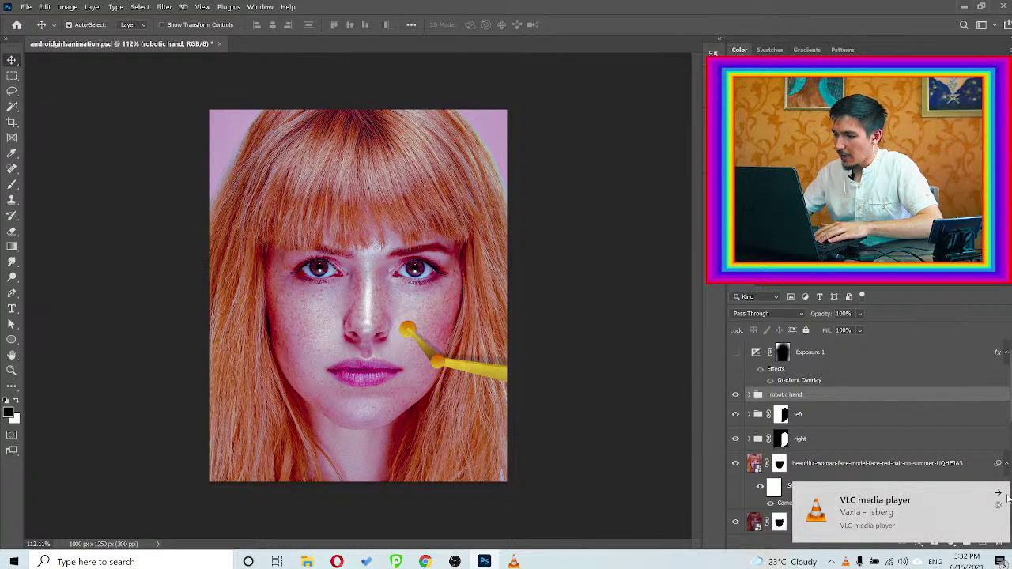
# Dismiss the VLC media player notification and save androidgirlsanimation.psd
pyautogui.click(997, 493)
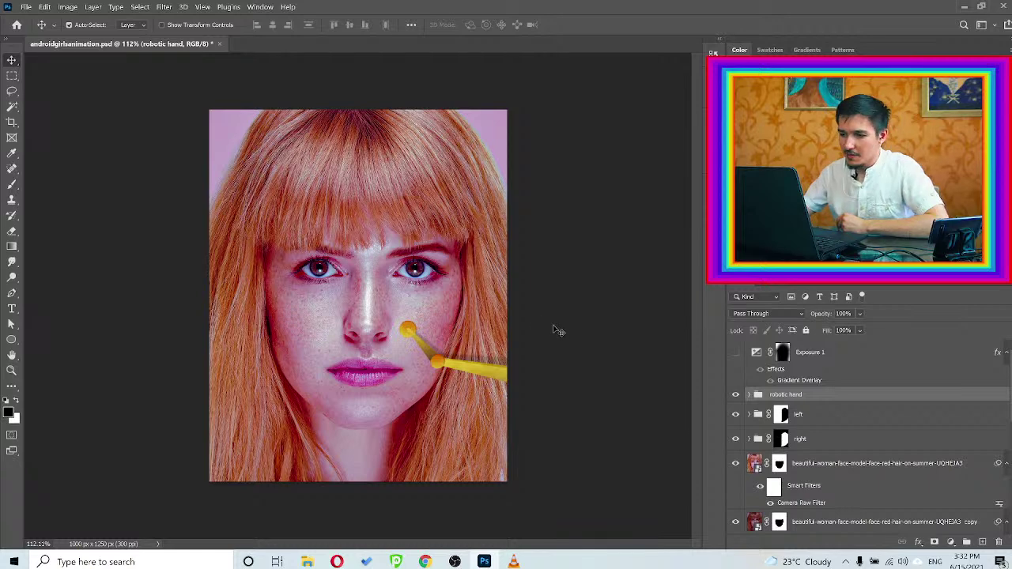
pyautogui.hotkey('ctrl', 's')
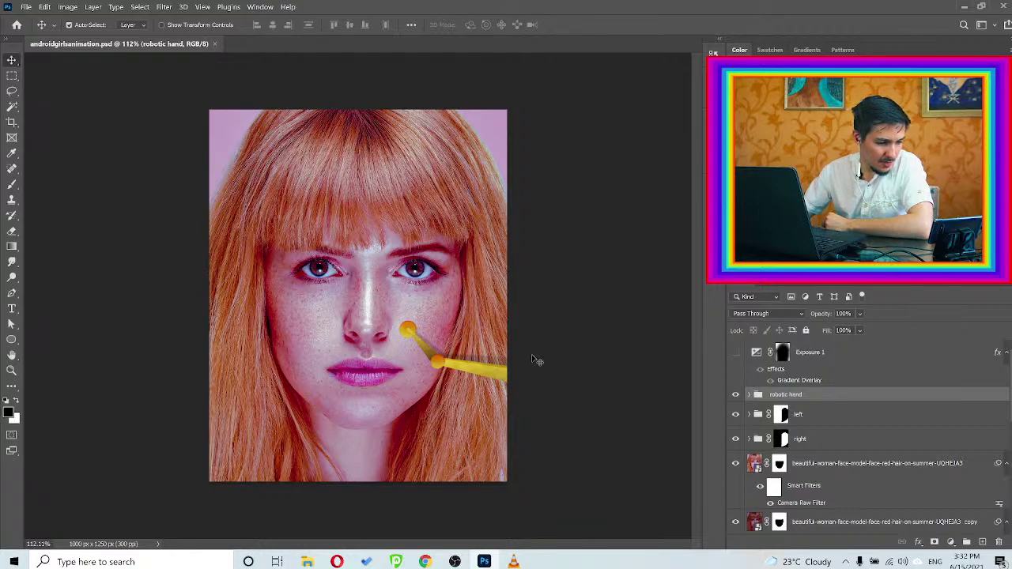
pyautogui.press('ctrl')
pyautogui.moveTo(490, 371); pyautogui.dragTo(515, 361)
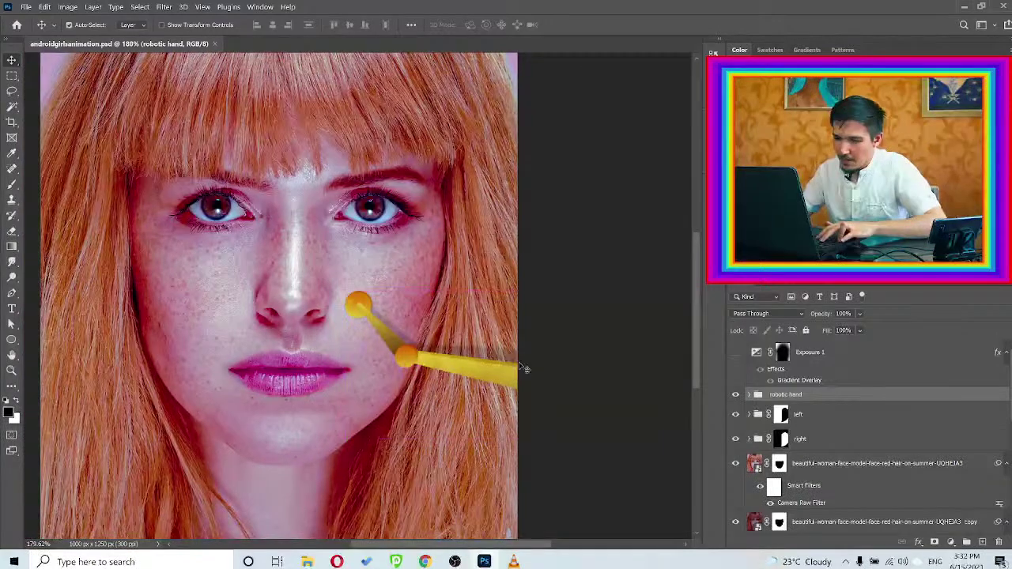
# Switch to the Opera browser and search Unsplash for "metal texture" in place of the dirt texture query
pyautogui.click(337, 561)
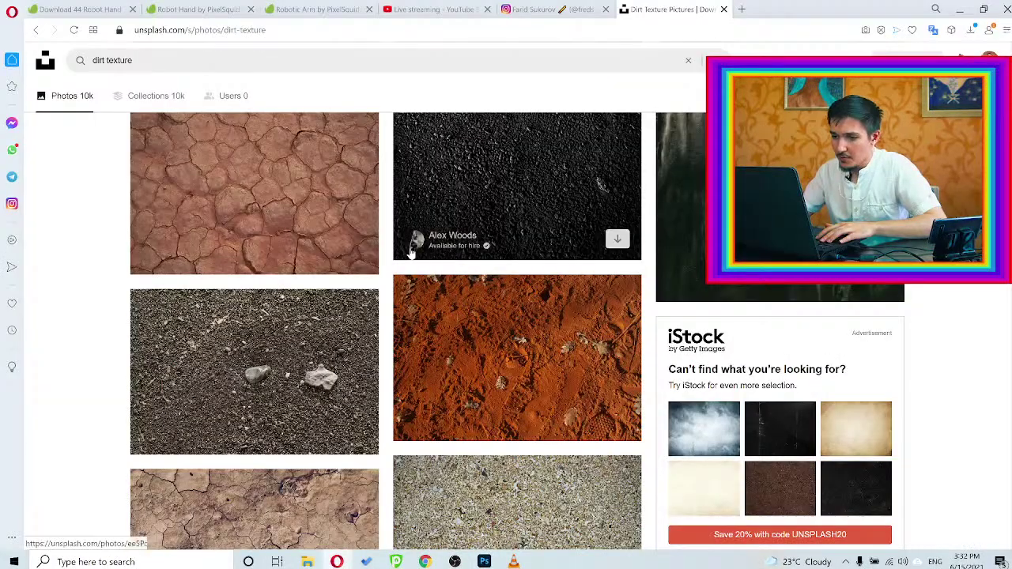
pyautogui.scroll(1, 409, 253)
pyautogui.scroll(-4, 347, 257)
pyautogui.scroll(5, 332, 253)
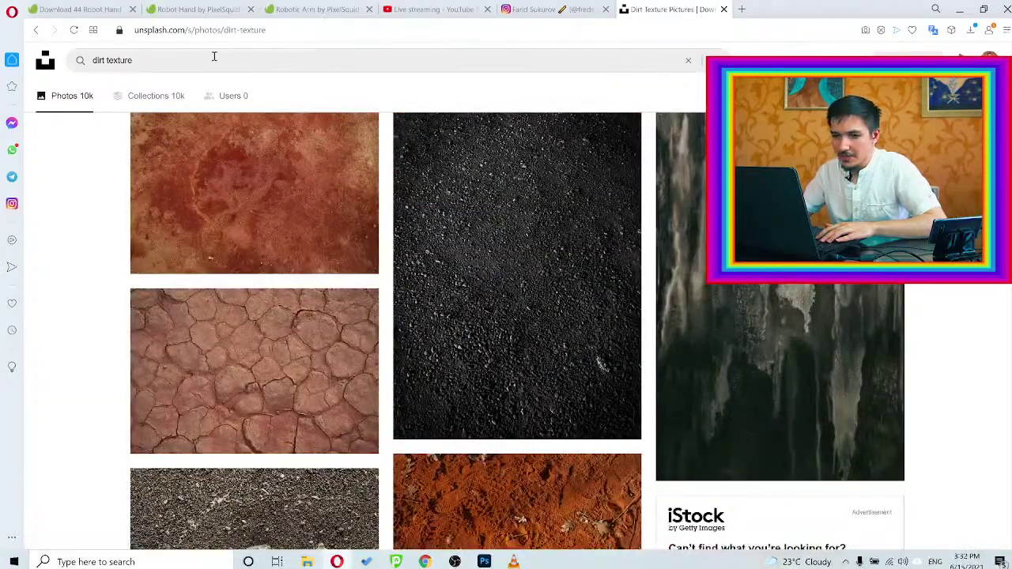
pyautogui.tripleClick(83, 61)
pyautogui.write('me')
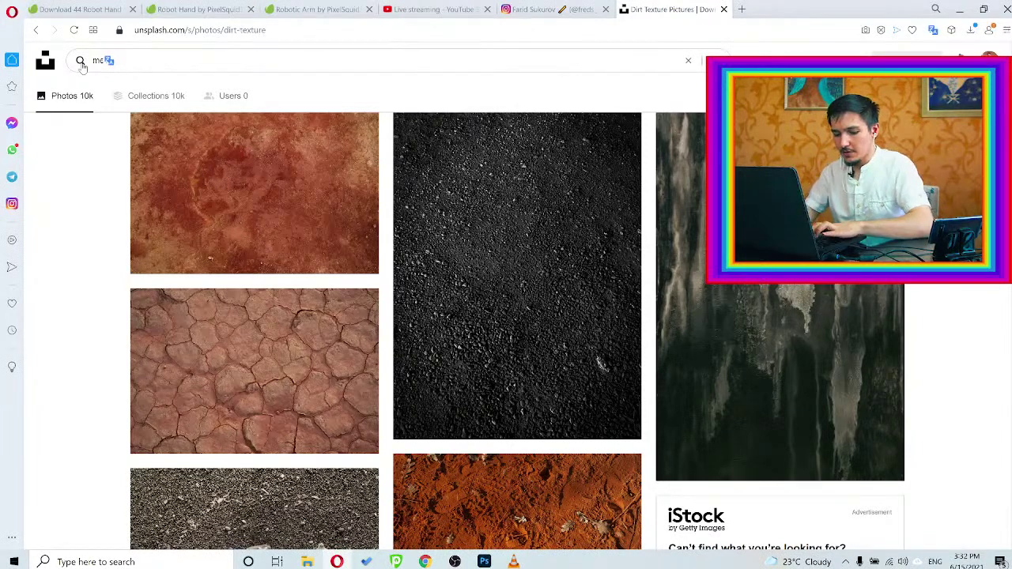
pyautogui.write('tal texture')
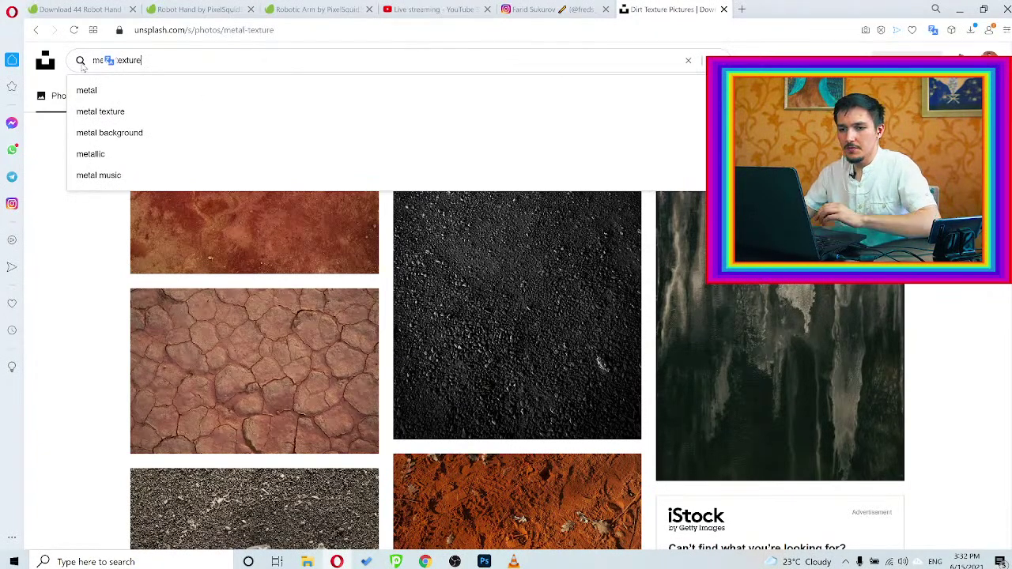
pyautogui.press('Return')
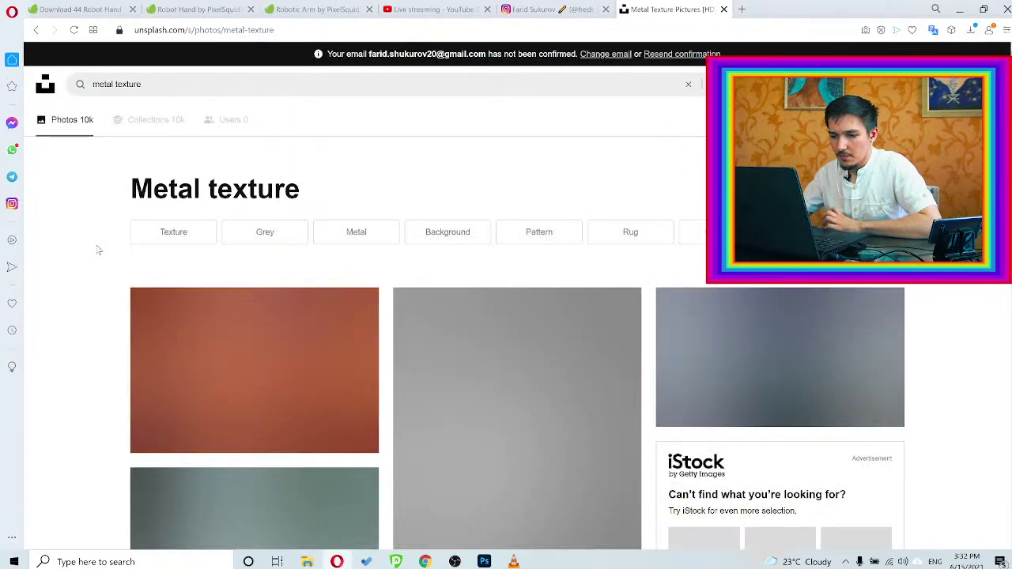
# Browse the metal texture photos and download the grainy grey surface and the diamond plate beside it
pyautogui.scroll(-2, 132, 253)
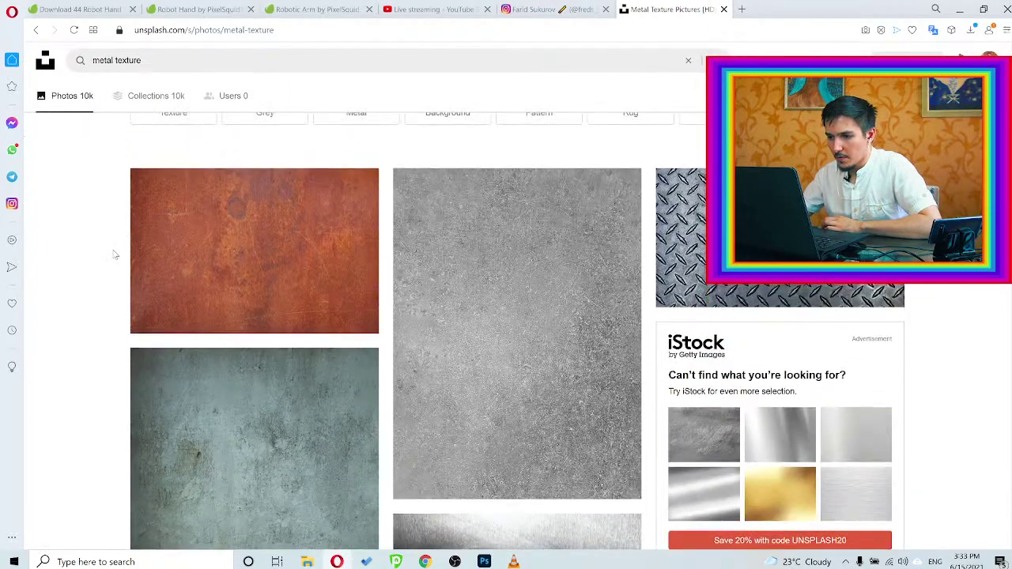
pyautogui.scroll(-8, 115, 255)
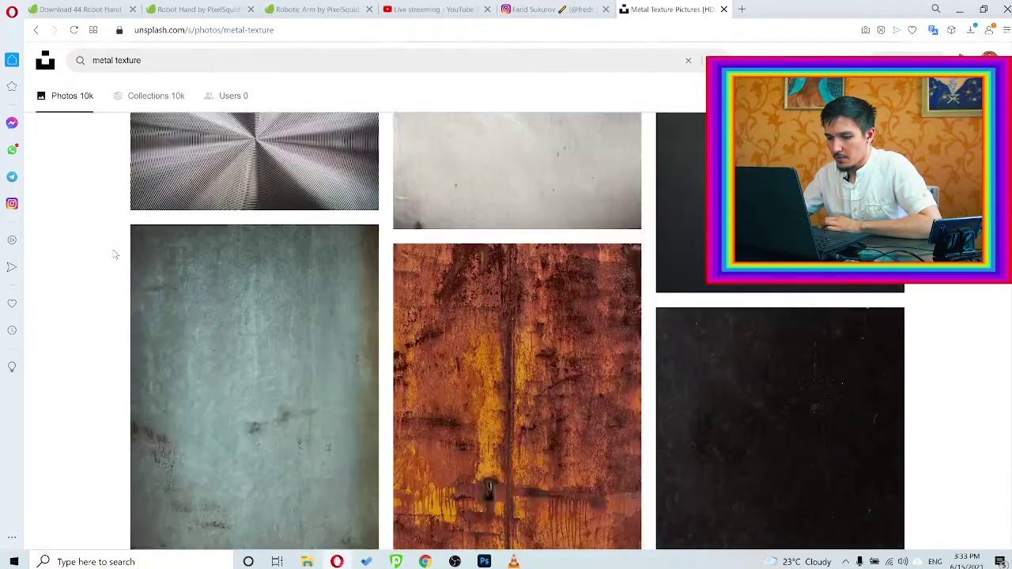
pyautogui.scroll(-8, 115, 254)
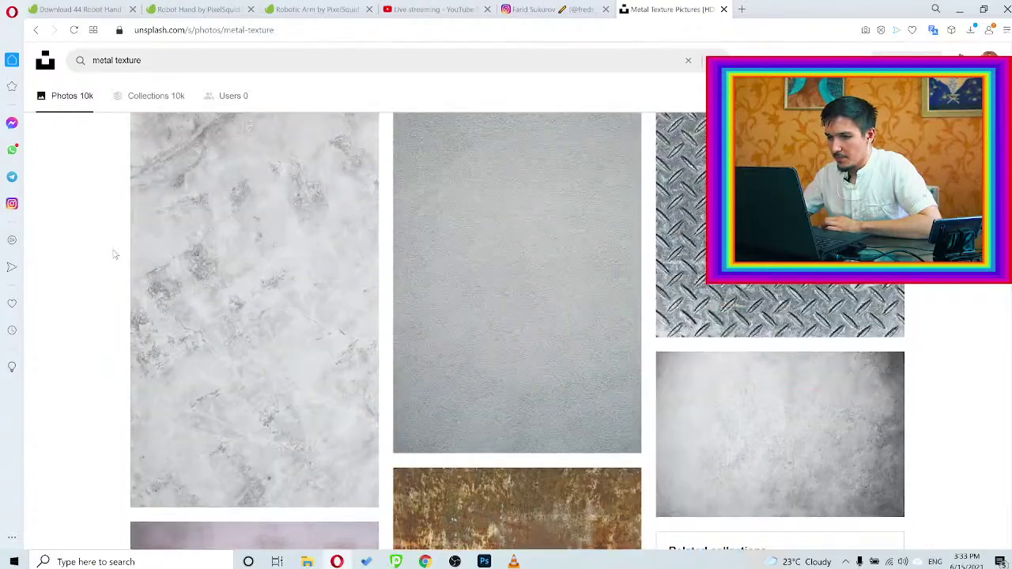
pyautogui.scroll(-6, 115, 255)
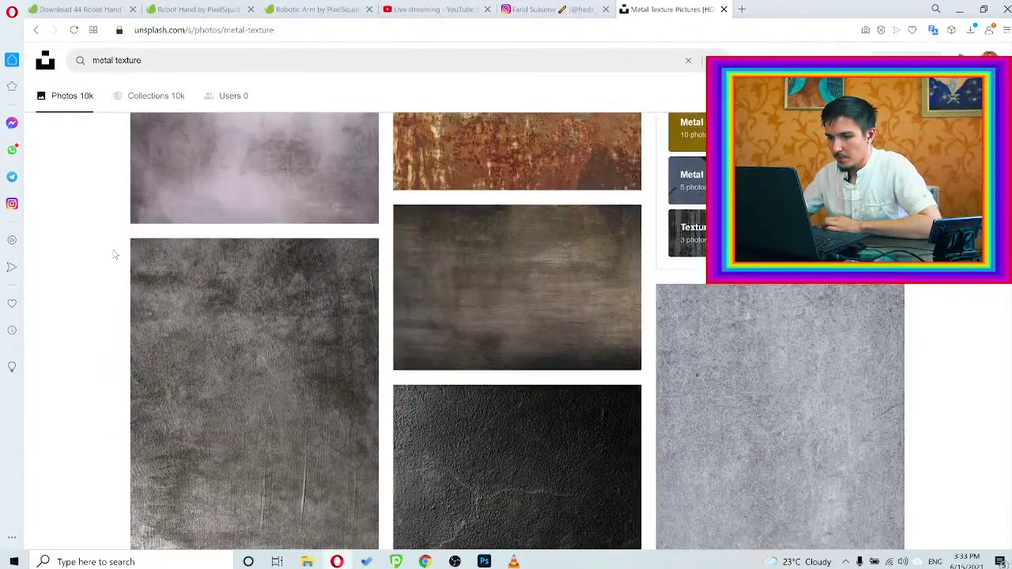
pyautogui.scroll(-8, 115, 254)
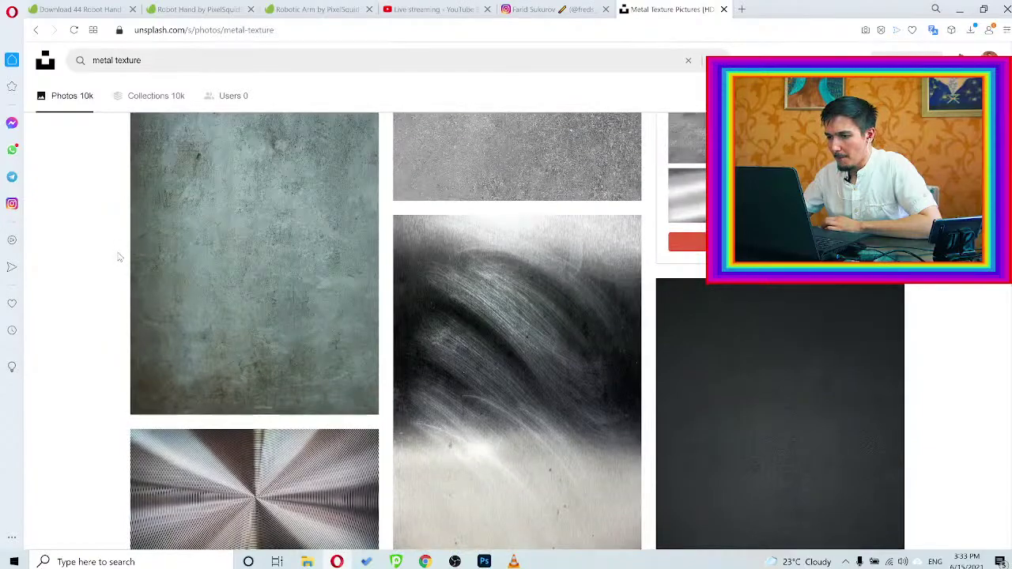
pyautogui.scroll(-2, 119, 251)
pyautogui.scroll(7, 122, 249)
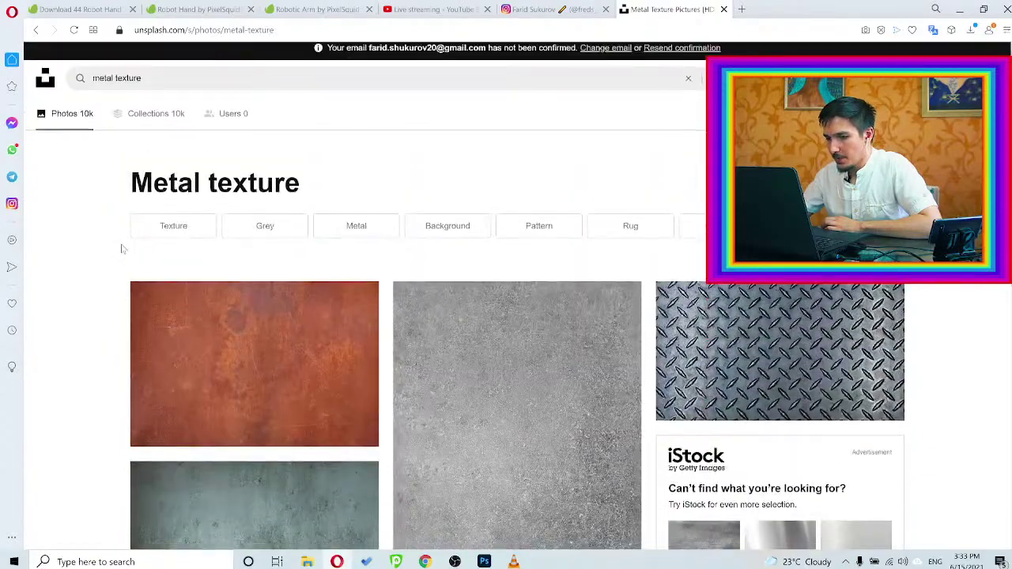
pyautogui.scroll(-2, 123, 249)
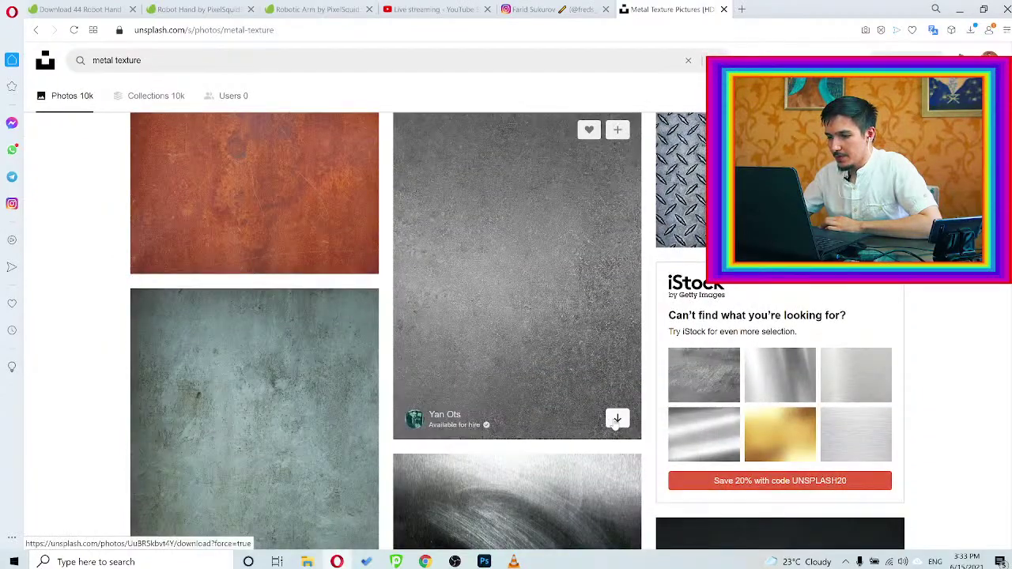
pyautogui.scroll(1, 477, 191)
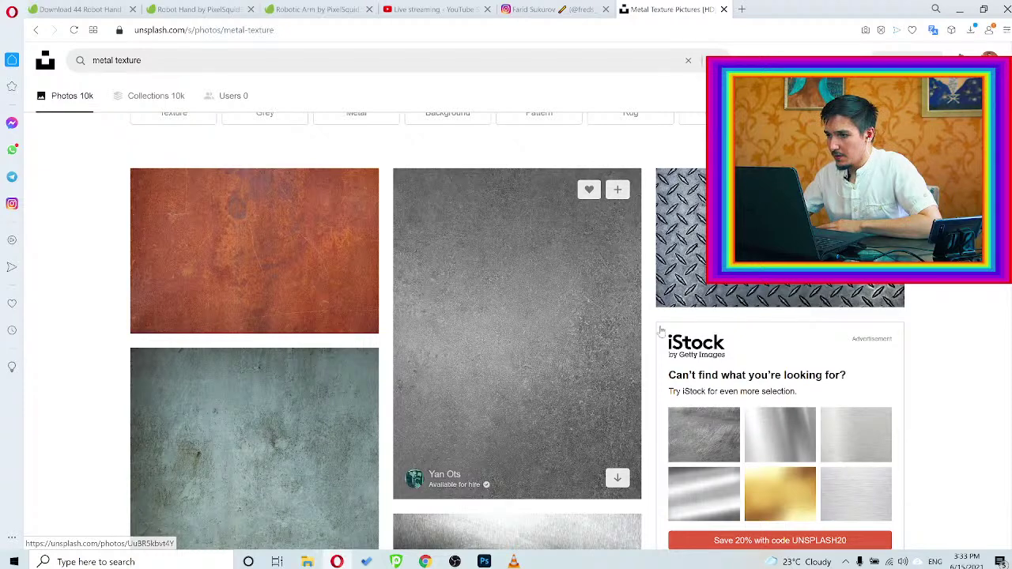
pyautogui.click(617, 478)
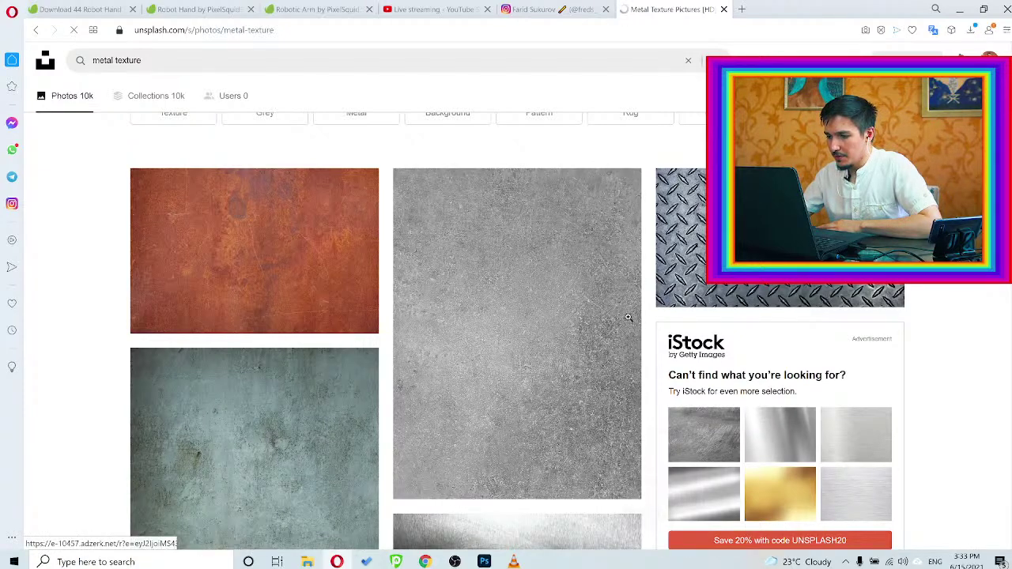
pyautogui.click(877, 290)
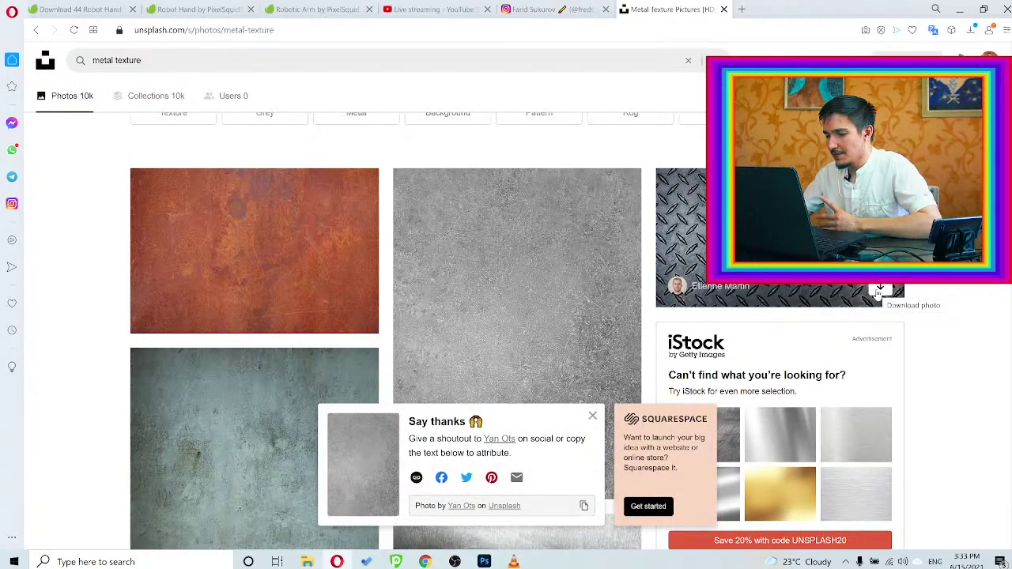
# Download the rusty brown-green metal photo further down the metal texture results
pyautogui.scroll(-10, 932, 336)
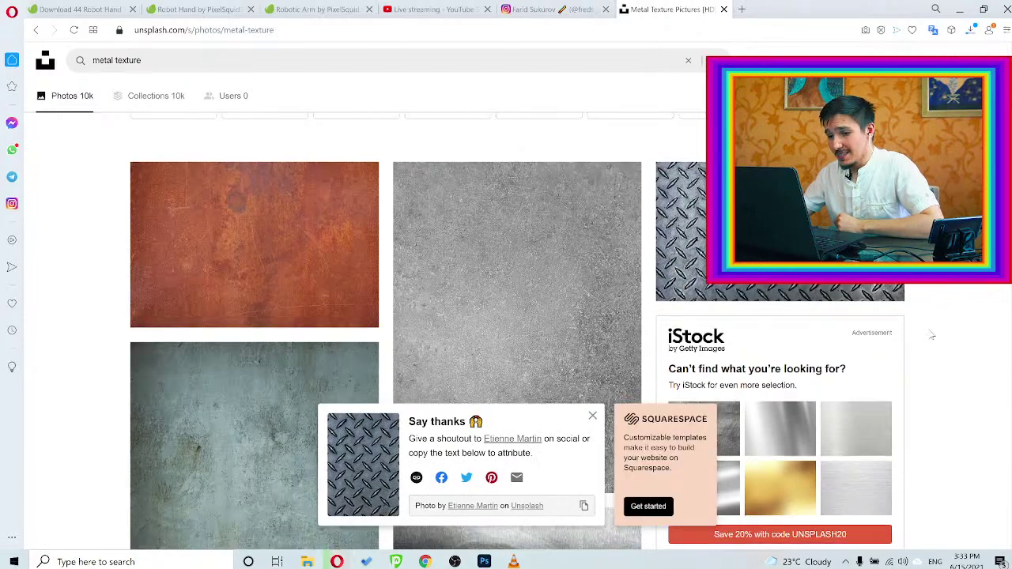
pyautogui.scroll(-10, 932, 336)
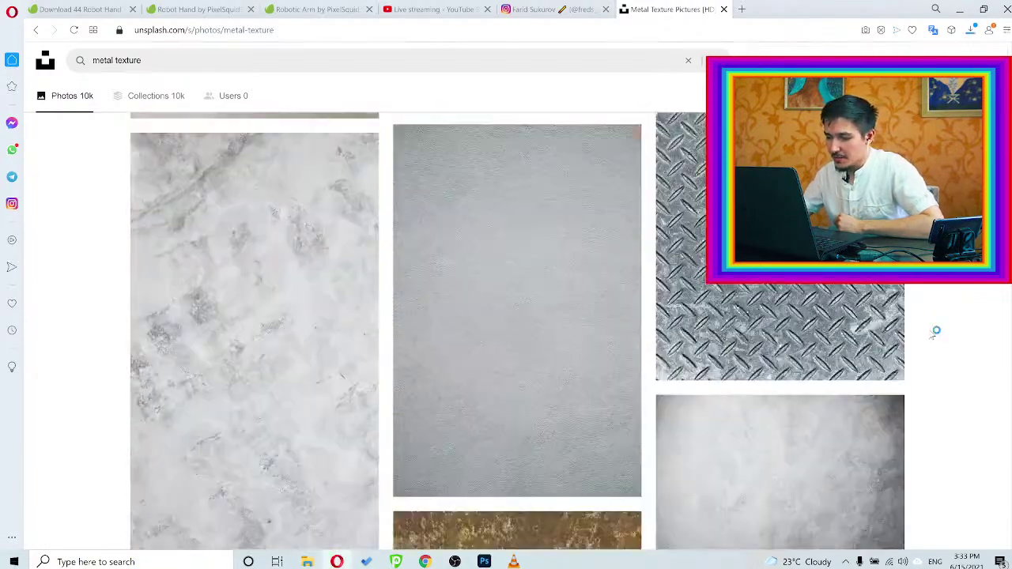
pyautogui.scroll(2, 932, 336)
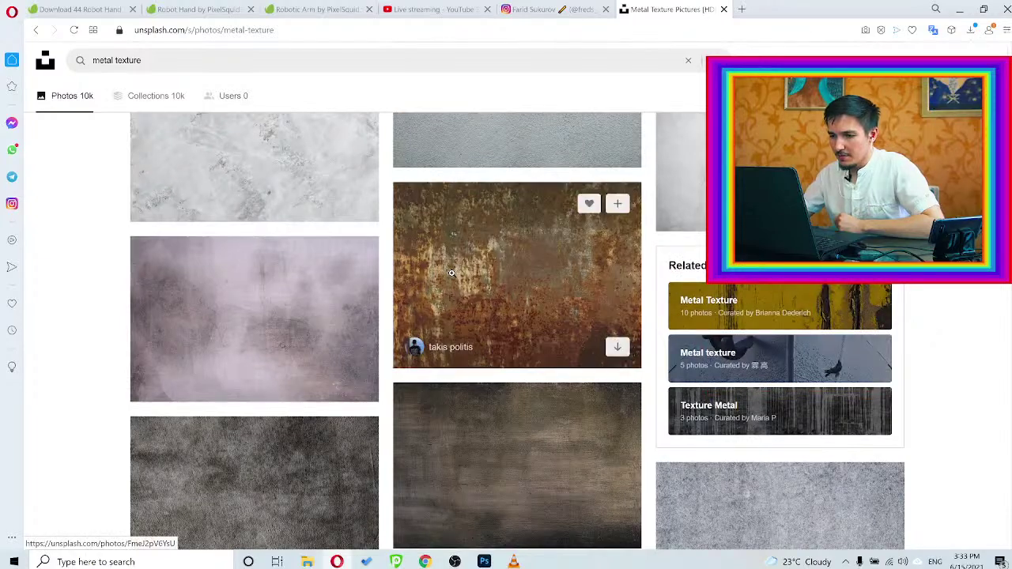
pyautogui.click(617, 352)
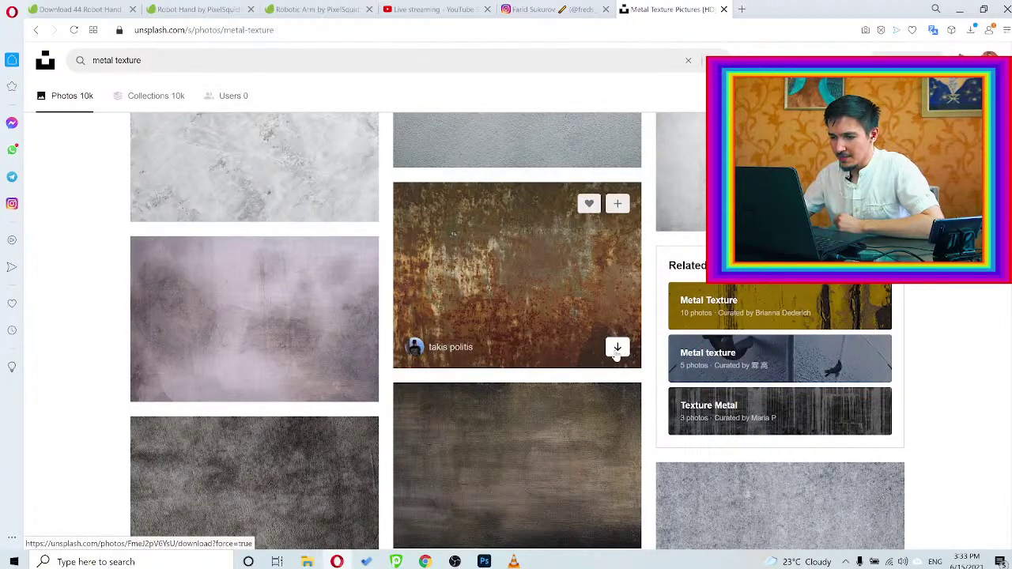
pyautogui.scroll(-1, 947, 382)
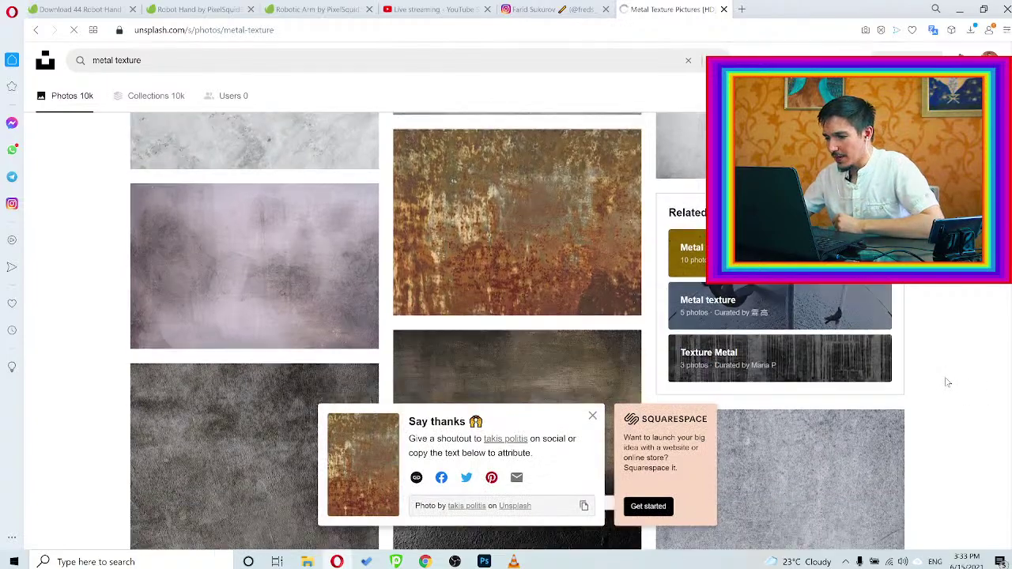
pyautogui.scroll(-7, 948, 383)
pyautogui.scroll(4, 947, 382)
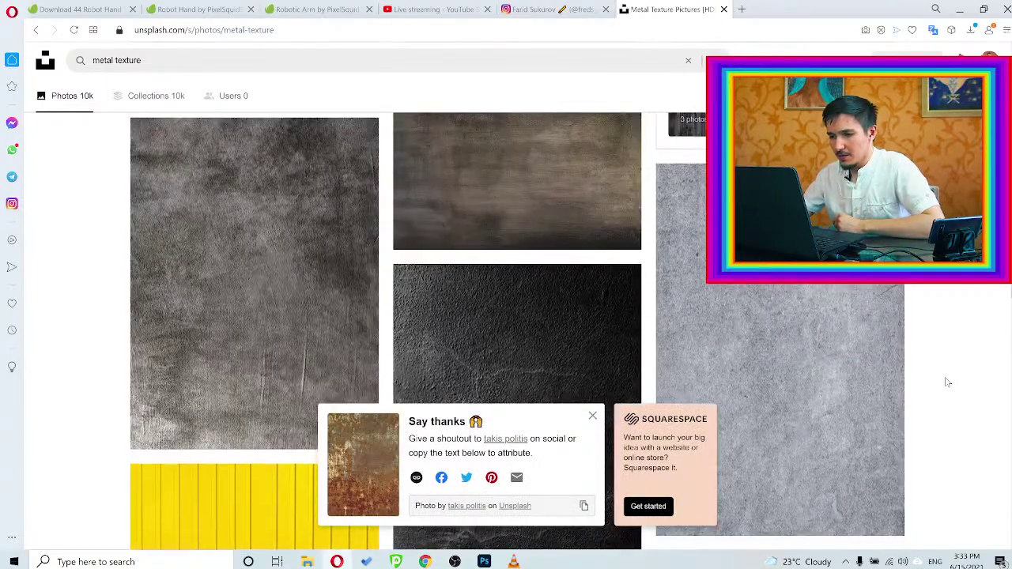
pyautogui.scroll(4, 947, 383)
pyautogui.scroll(-8, 947, 383)
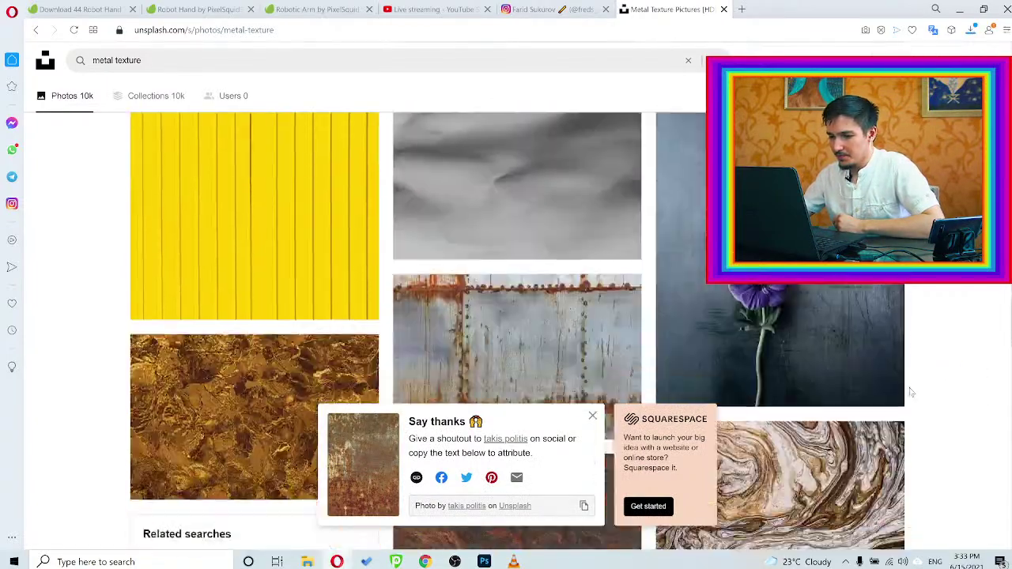
# Switch to Photoshop and place yan-ots-UuBR5kbvt4Y-unsplash.jpg from Downloads above the kristina-delp copy layer inside the robotic hand group
pyautogui.click(483, 561)
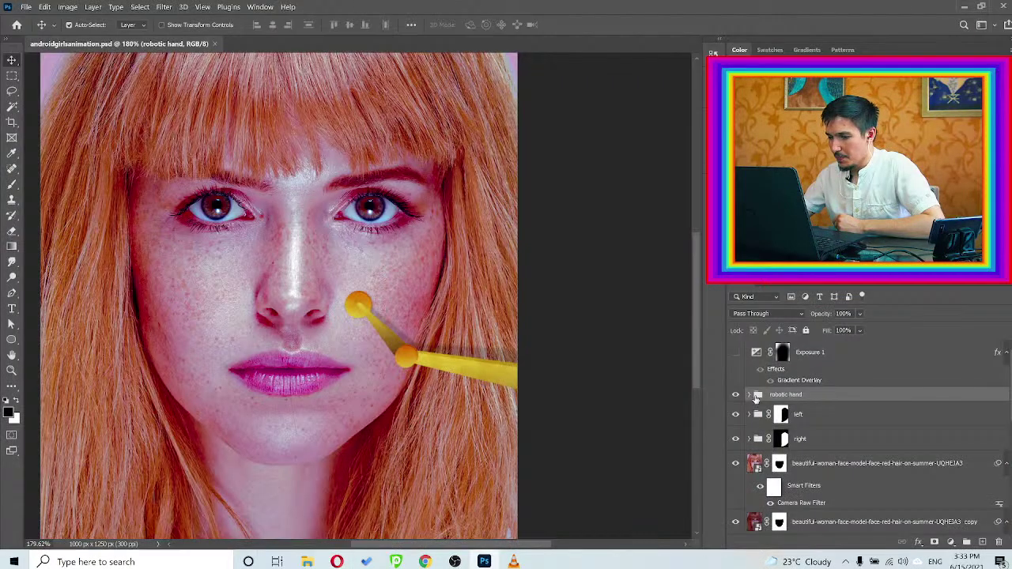
pyautogui.click(750, 394)
pyautogui.click(801, 416)
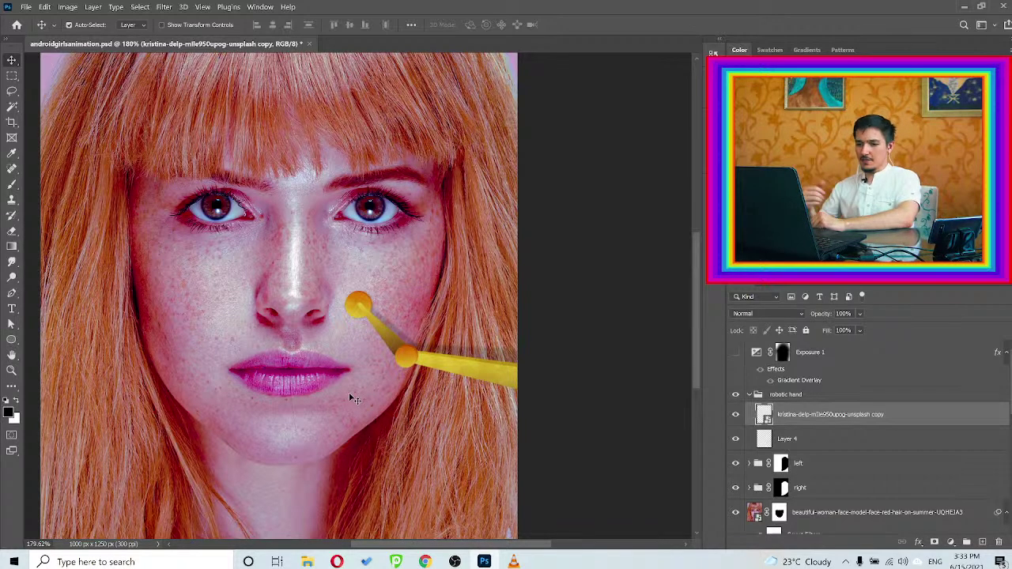
pyautogui.click(316, 562)
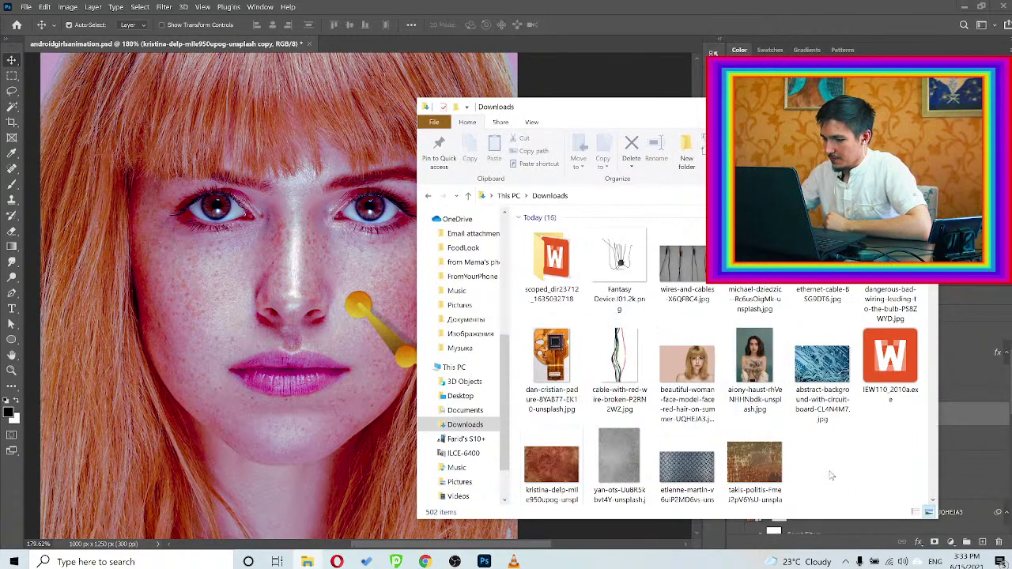
pyautogui.click(633, 458)
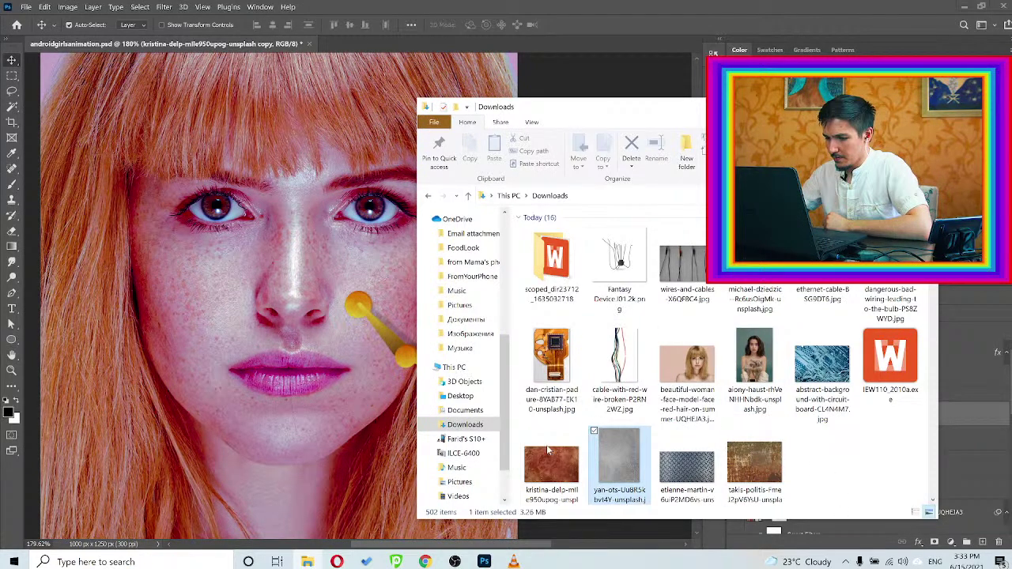
pyautogui.click(322, 374)
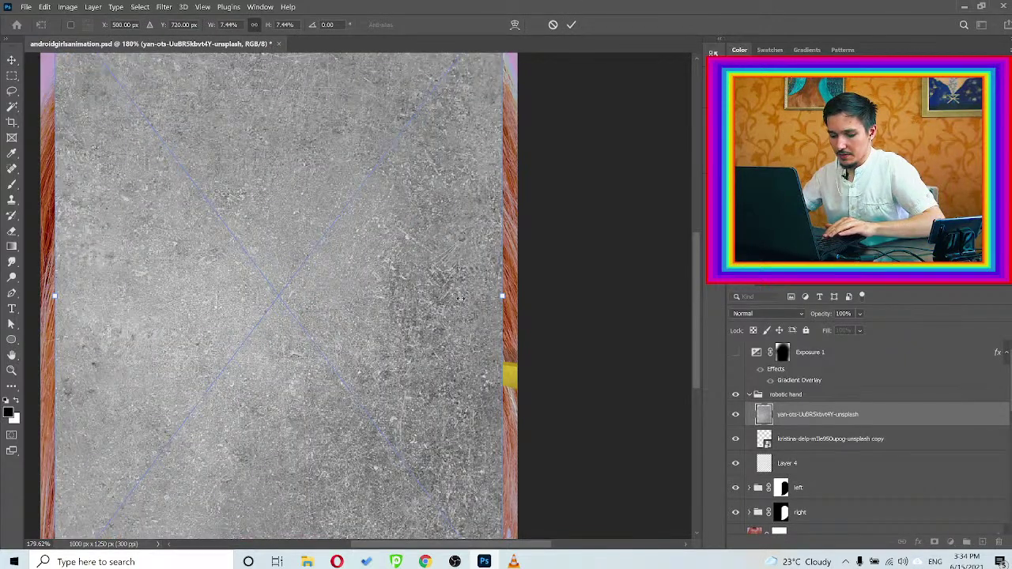
# Scale the placed grey texture to 10.40%, rotate it to about -76.5° and position it over the robotic arm, committing the placement
pyautogui.moveTo(460, 298); pyautogui.dragTo(425, 318)
pyautogui.moveTo(479, 267); pyautogui.dragTo(396, 236)
pyautogui.moveTo(446, 332); pyautogui.dragTo(509, 339)
pyautogui.moveTo(348, 316); pyautogui.dragTo(558, 25)
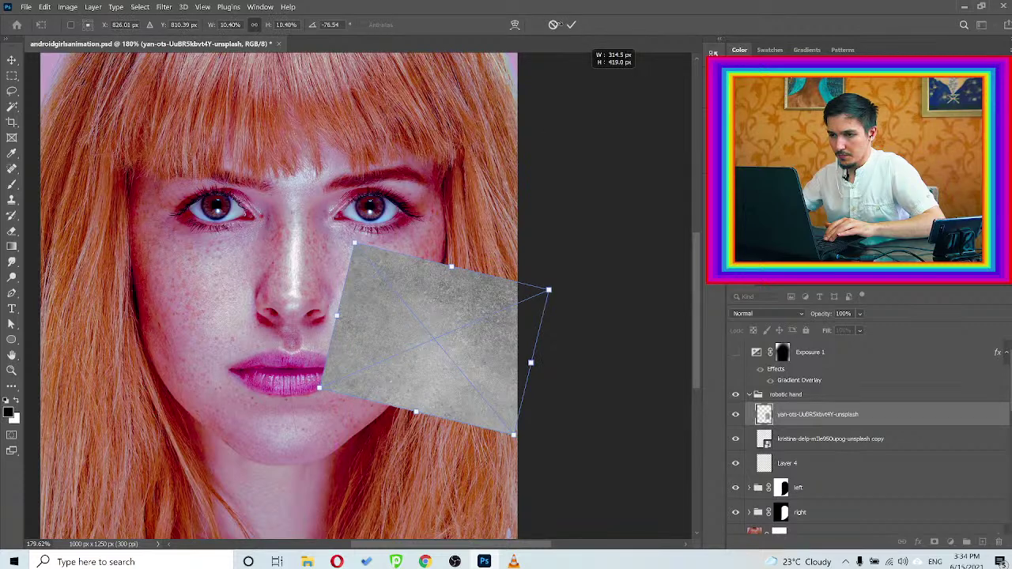
pyautogui.click(580, 24)
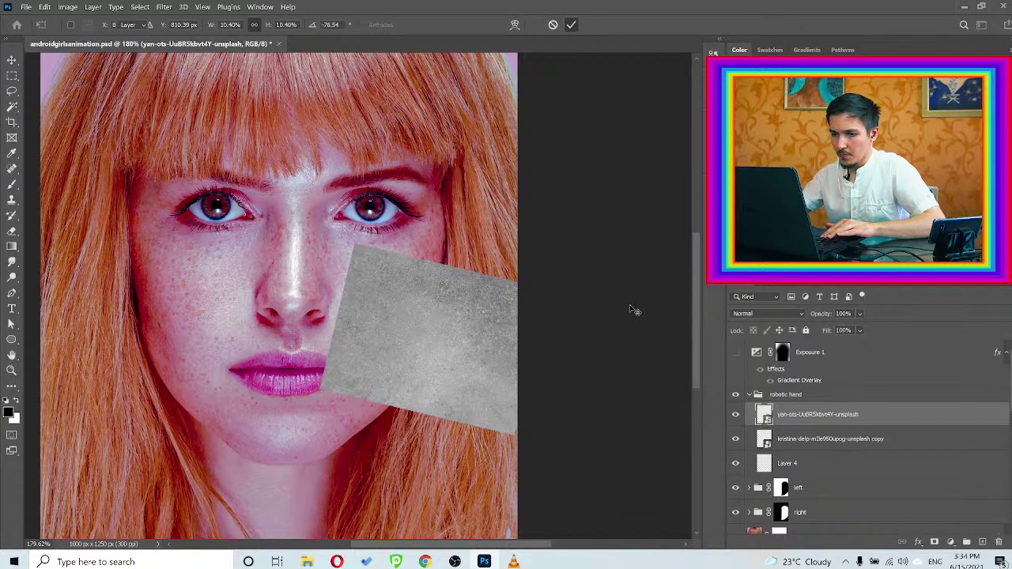
# Clip the grey texture to the robotic arm layer beneath it and set its blend mode to Overlay
pyautogui.click(767, 310)
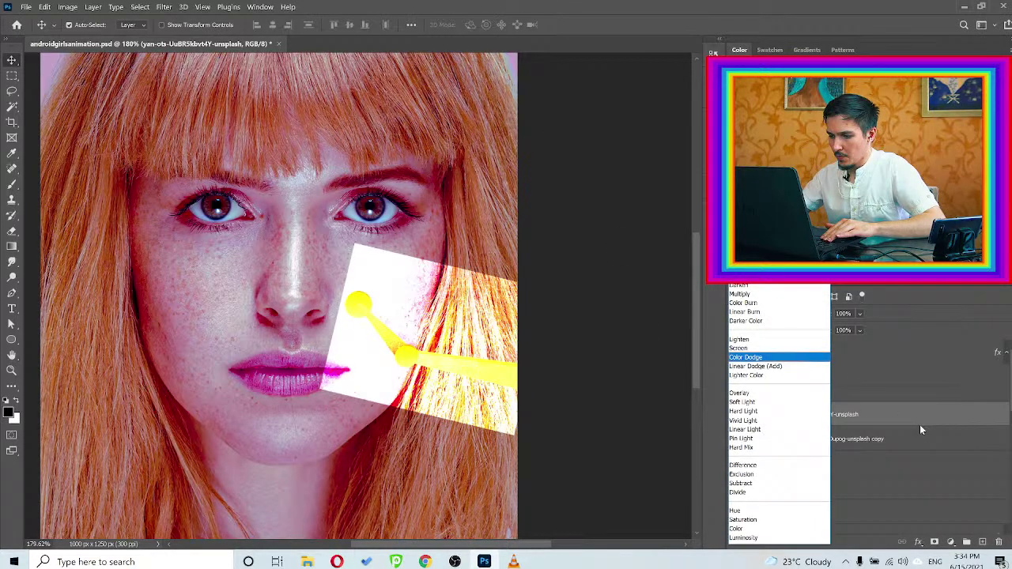
pyautogui.press('Escape')
pyautogui.rightClick(873, 413)
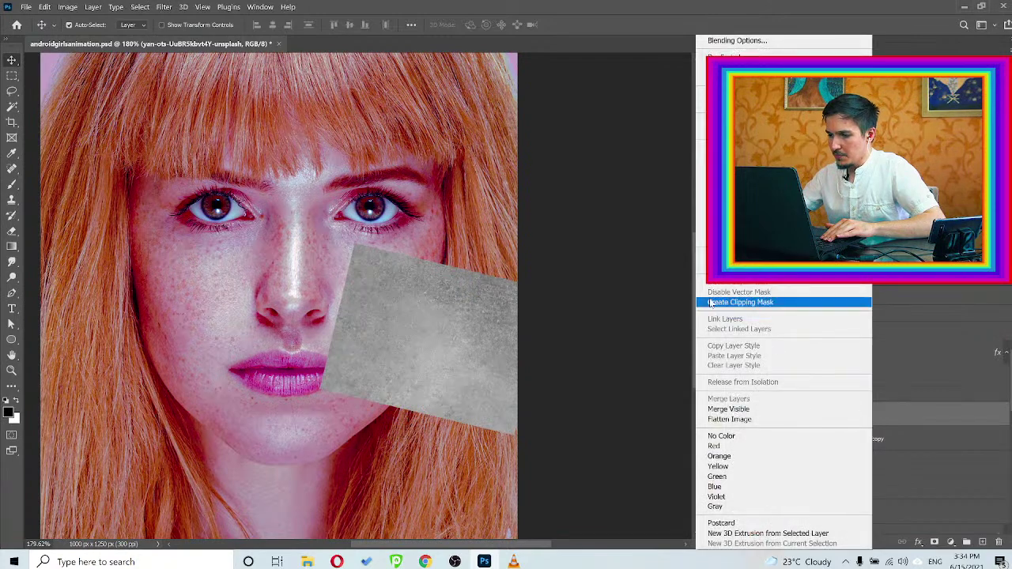
pyautogui.click(737, 304)
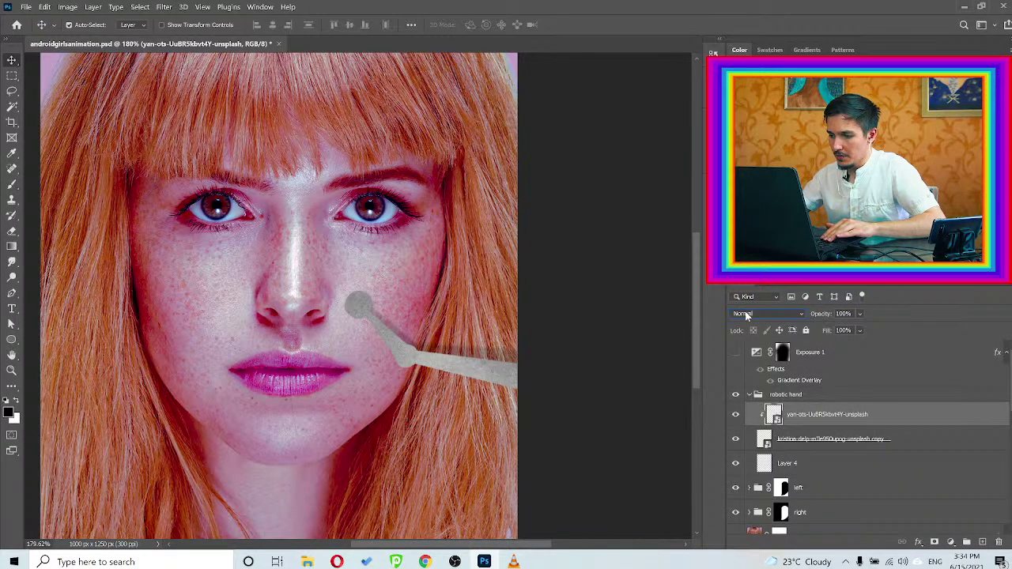
pyautogui.click(736, 313)
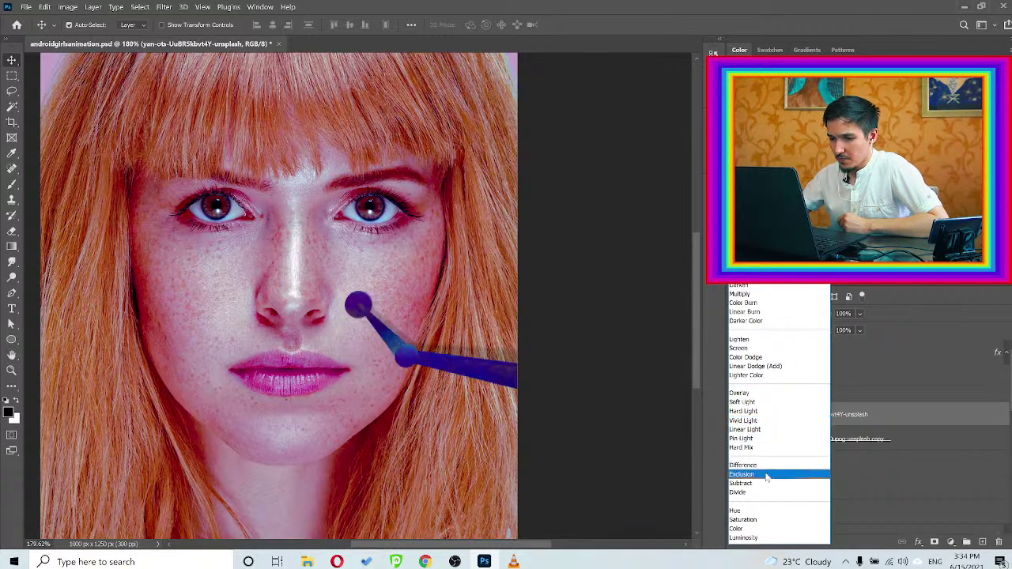
pyautogui.click(751, 394)
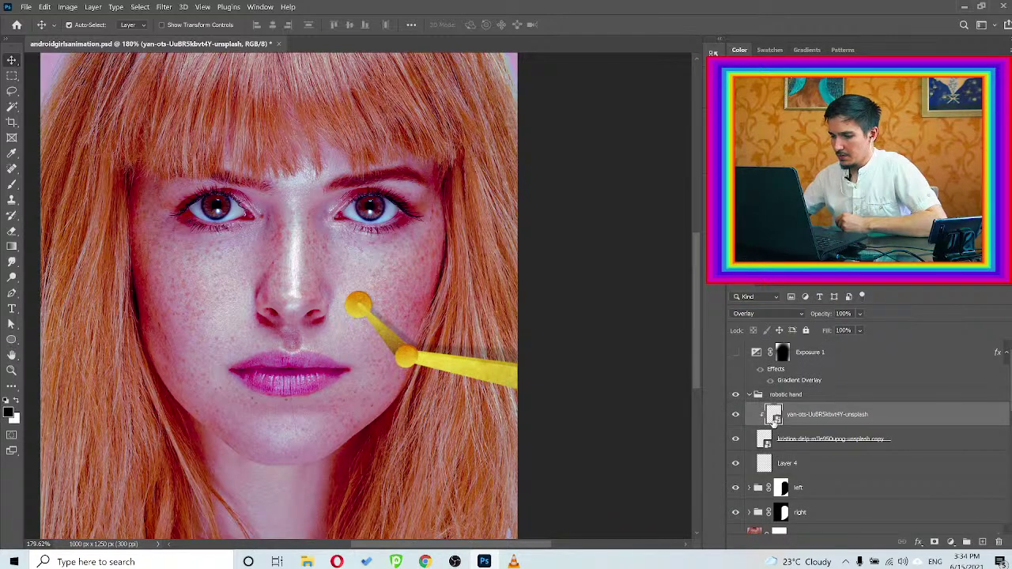
# Inspect the robotic arm up close with the grey texture layer switched on and off
pyautogui.hotkey('ctrl', '+')
pyautogui.hotkey('ctrl', '+')
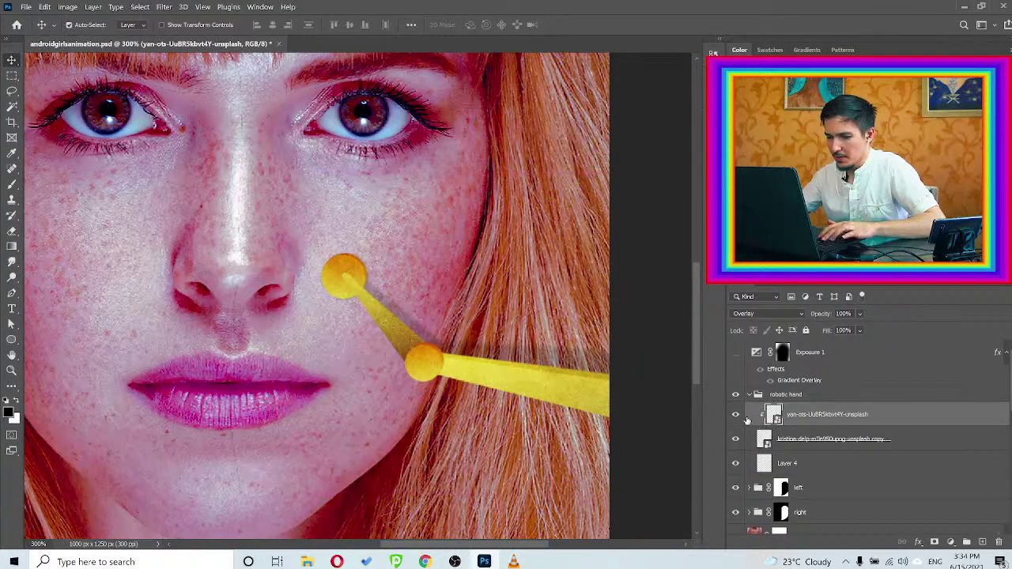
pyautogui.click(733, 414)
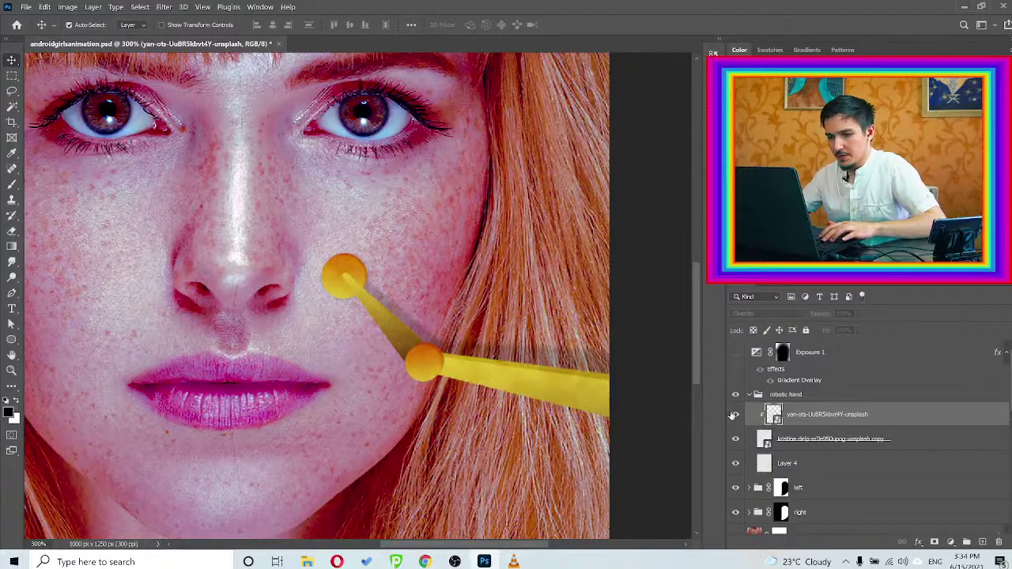
pyautogui.click(733, 415)
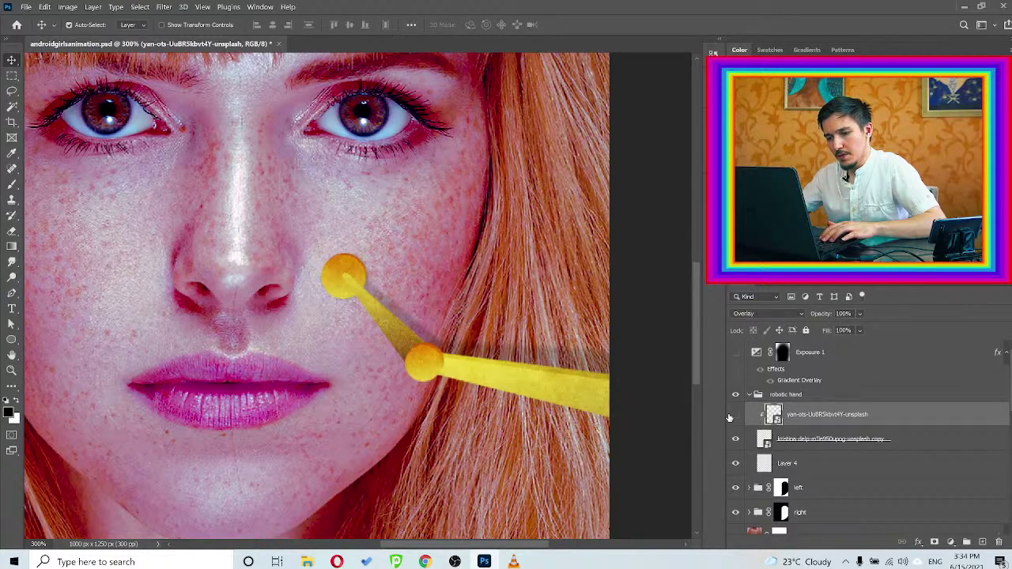
pyautogui.click(732, 415)
pyautogui.click(306, 561)
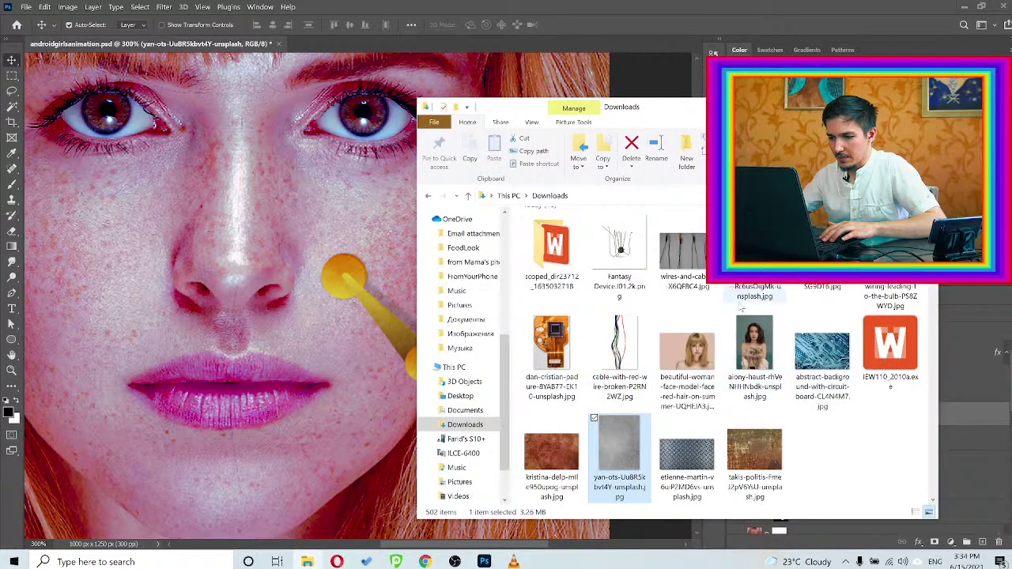
pyautogui.click(696, 456)
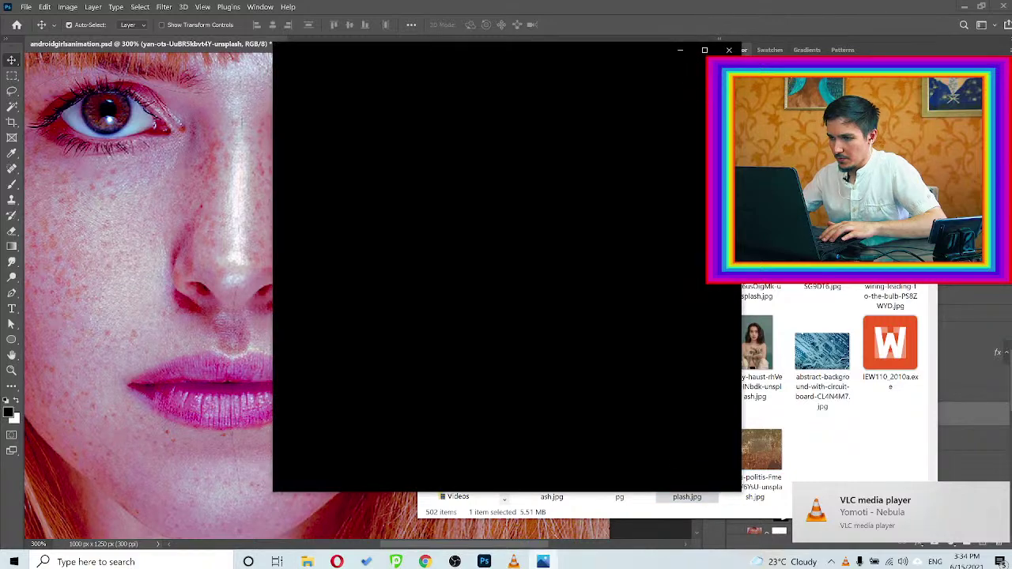
pyautogui.click(729, 49)
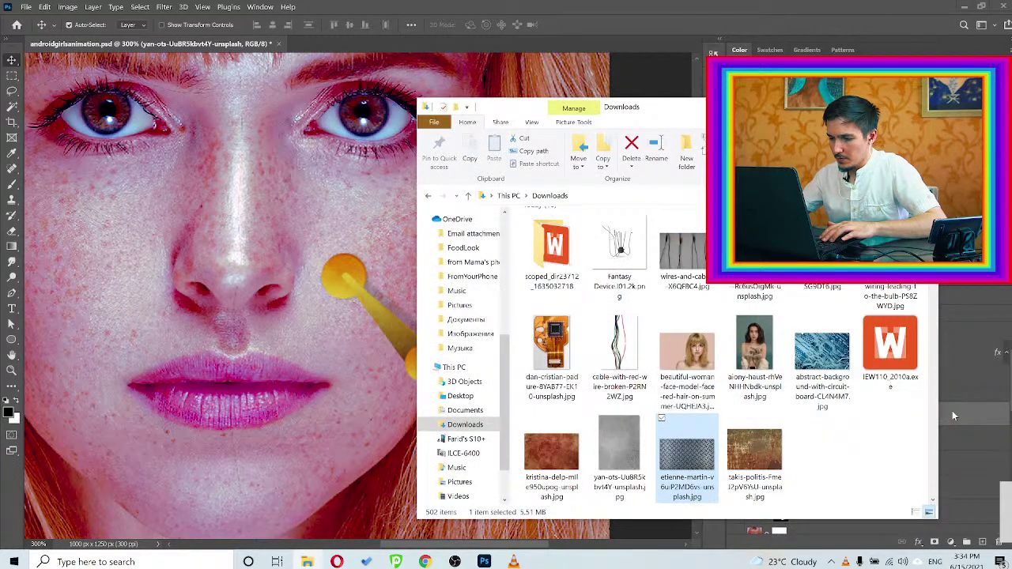
pyautogui.click(407, 398)
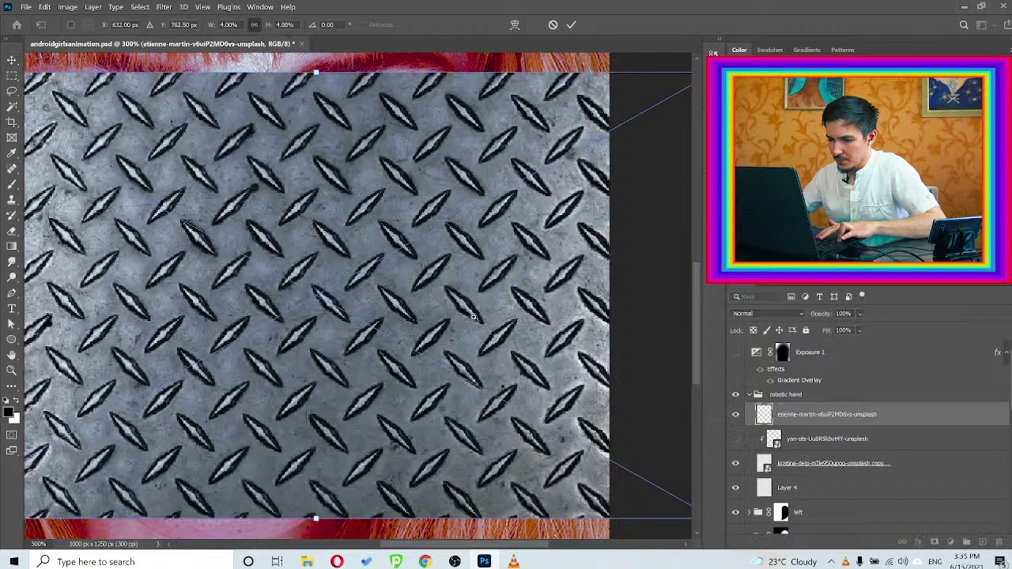
pyautogui.moveTo(473, 318); pyautogui.dragTo(455, 313)
pyautogui.scroll(-2, 486, 205)
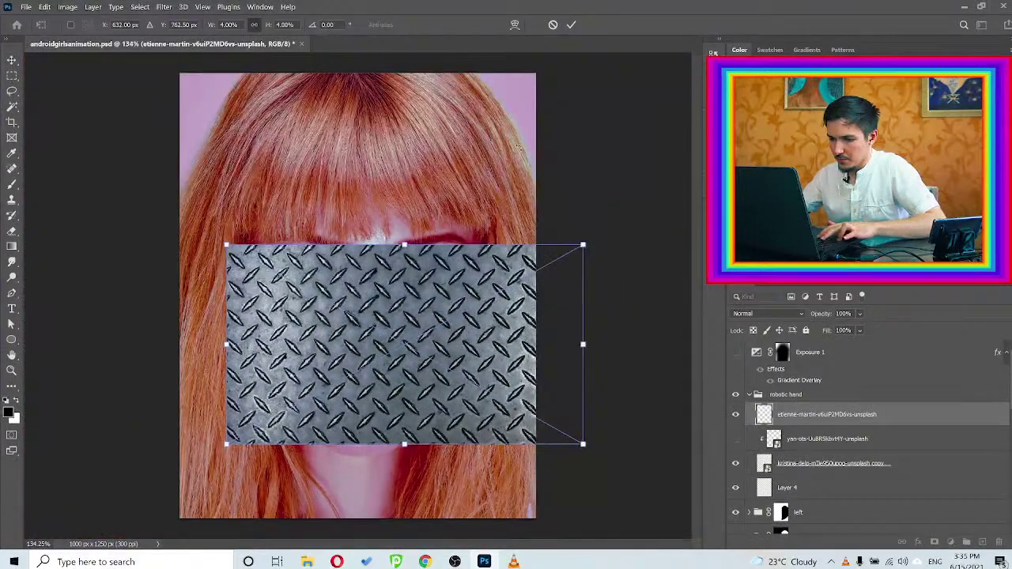
pyautogui.click(553, 25)
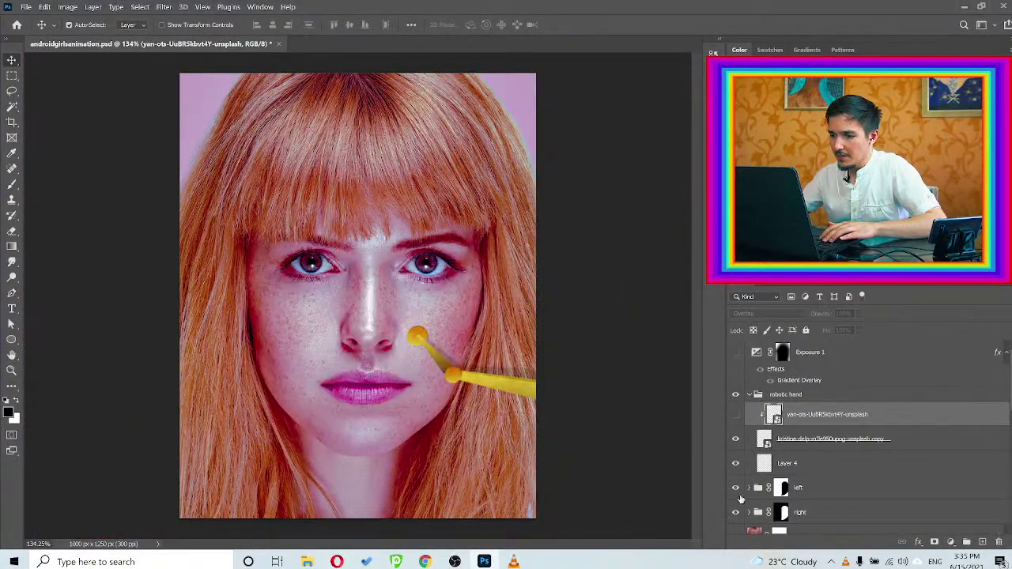
# Show the clipped grey texture layer and replace its contents with the diamond plate image etienne-martin-v6uiP2MD6vs-unsplash.jpg from Downloads
pyautogui.click(736, 415)
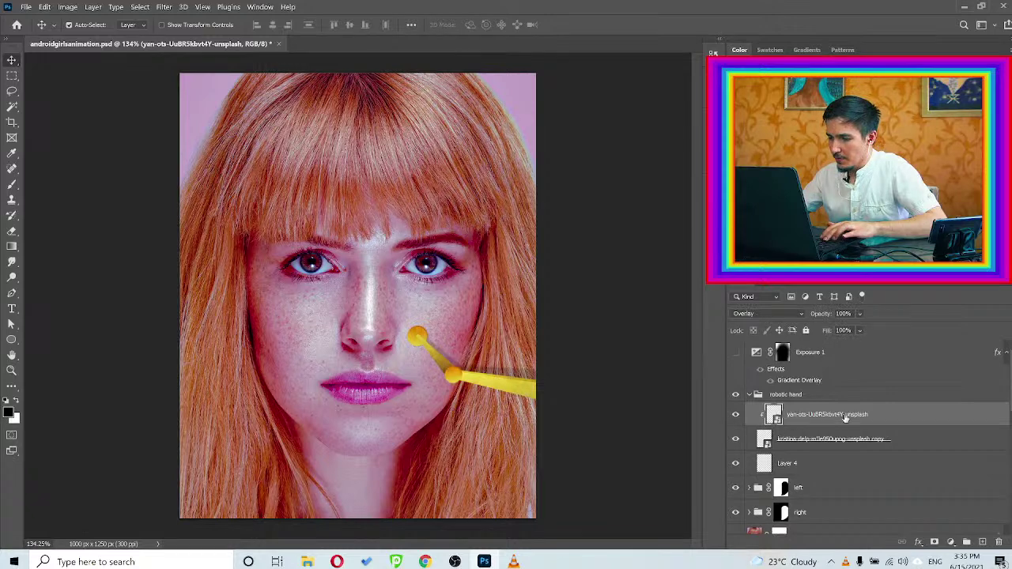
pyautogui.rightClick(845, 417)
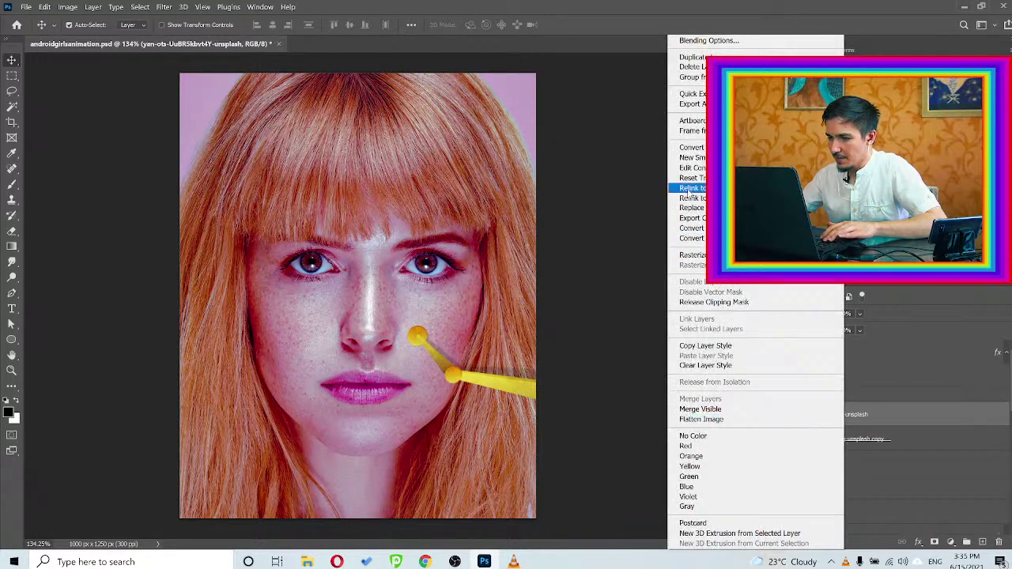
pyautogui.click(690, 207)
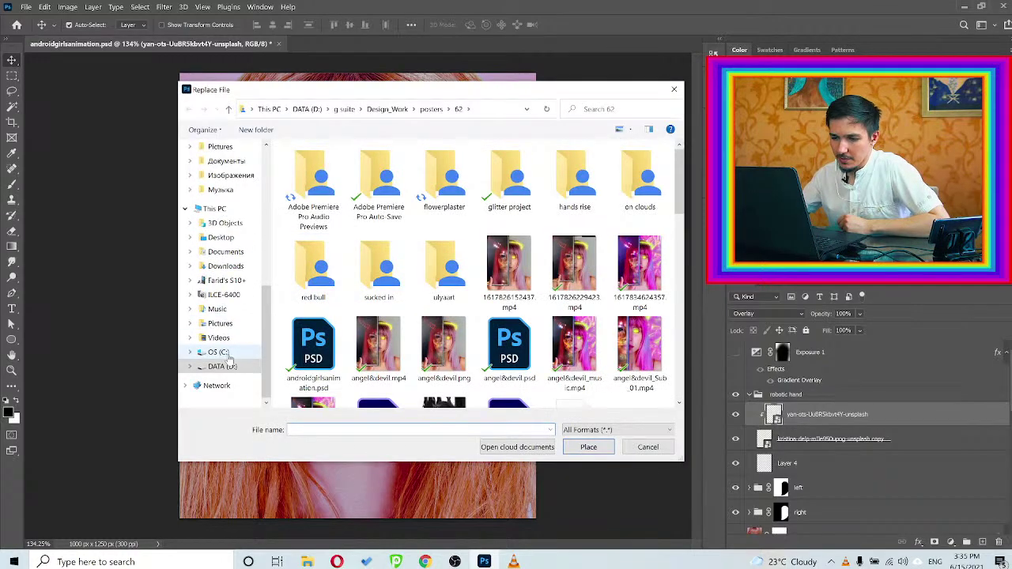
pyautogui.scroll(1, 228, 358)
pyautogui.click(225, 280)
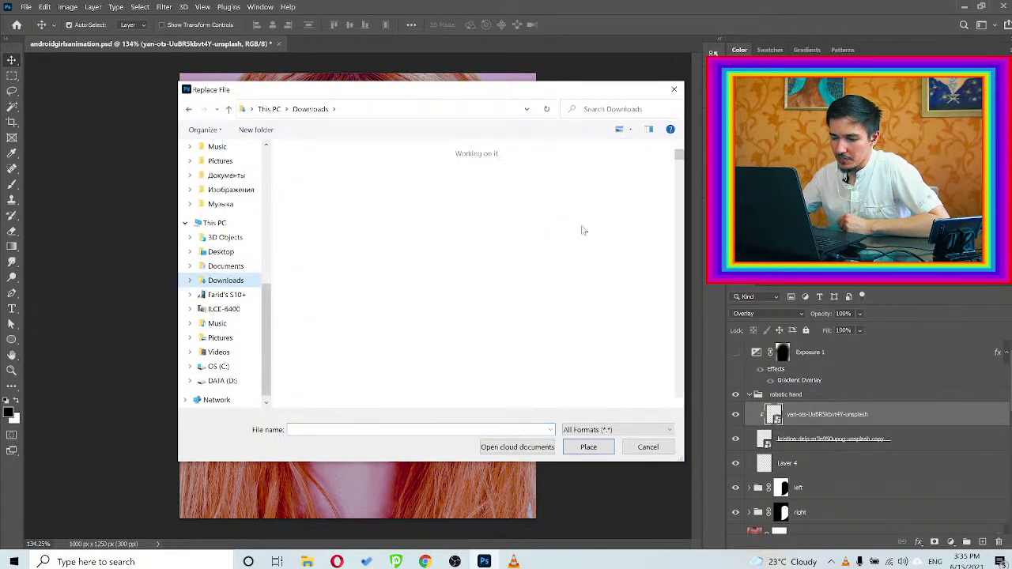
pyautogui.moveTo(454, 95); pyautogui.dragTo(758, 202)
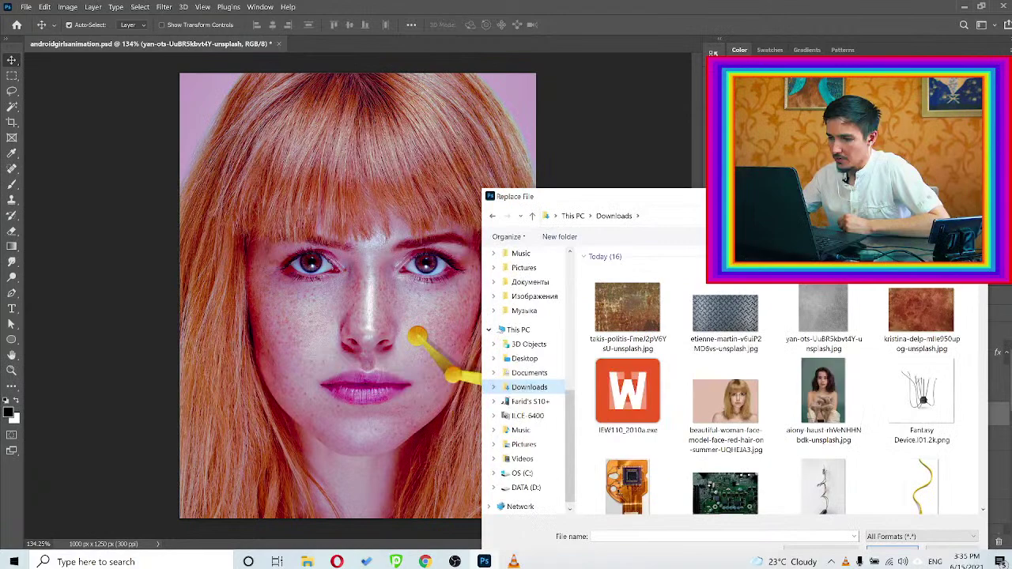
pyautogui.doubleClick(717, 325)
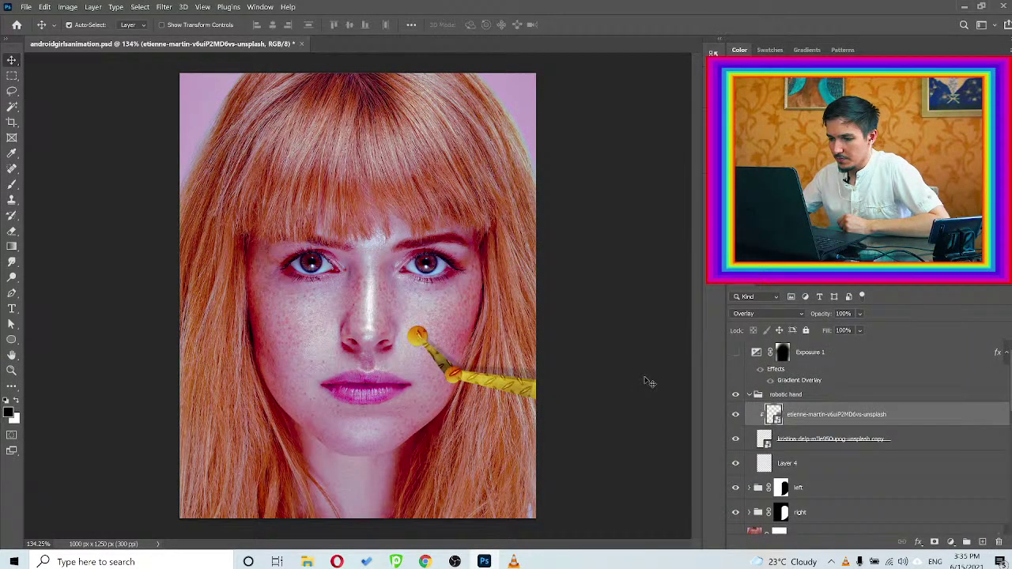
pyautogui.moveTo(507, 383); pyautogui.dragTo(520, 384)
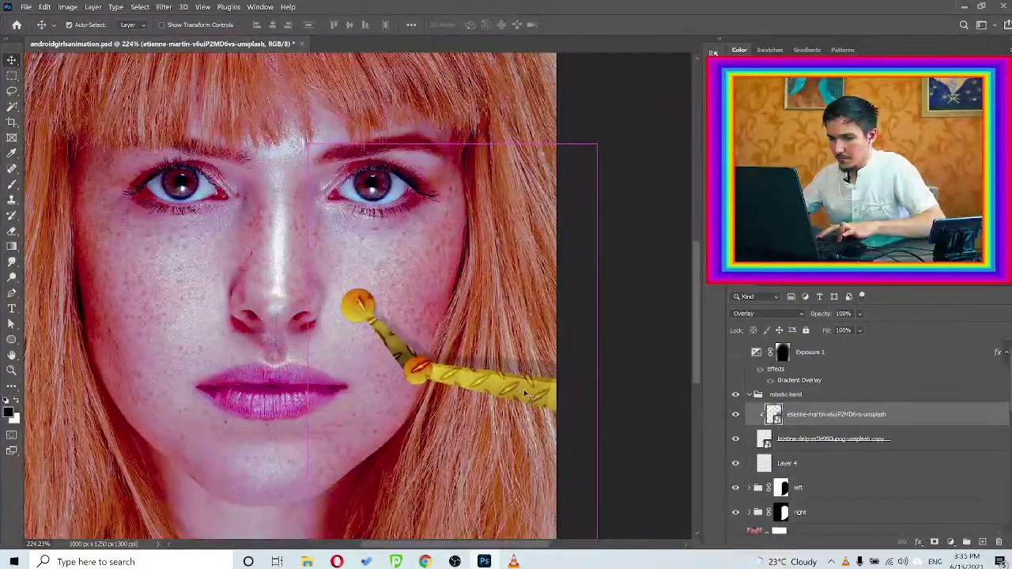
pyautogui.hotkey('ctrl', 't')
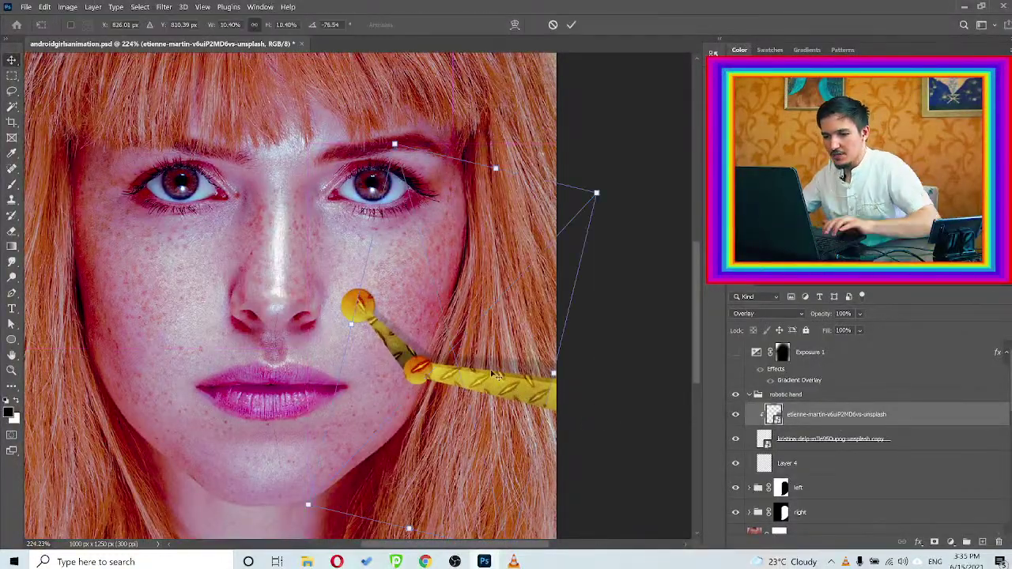
pyautogui.moveTo(589, 350); pyautogui.dragTo(466, 251)
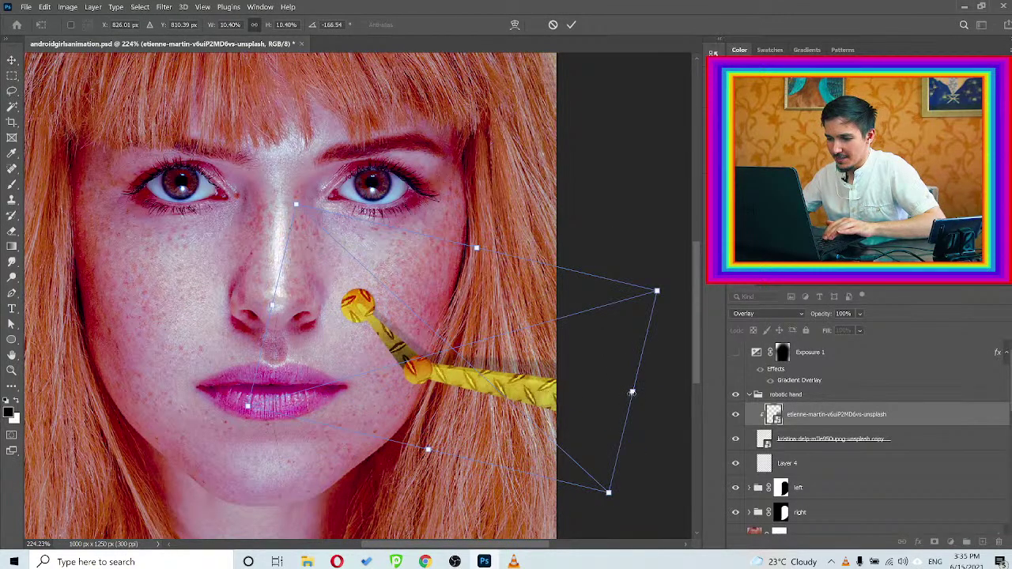
pyautogui.moveTo(631, 383); pyautogui.dragTo(577, 382)
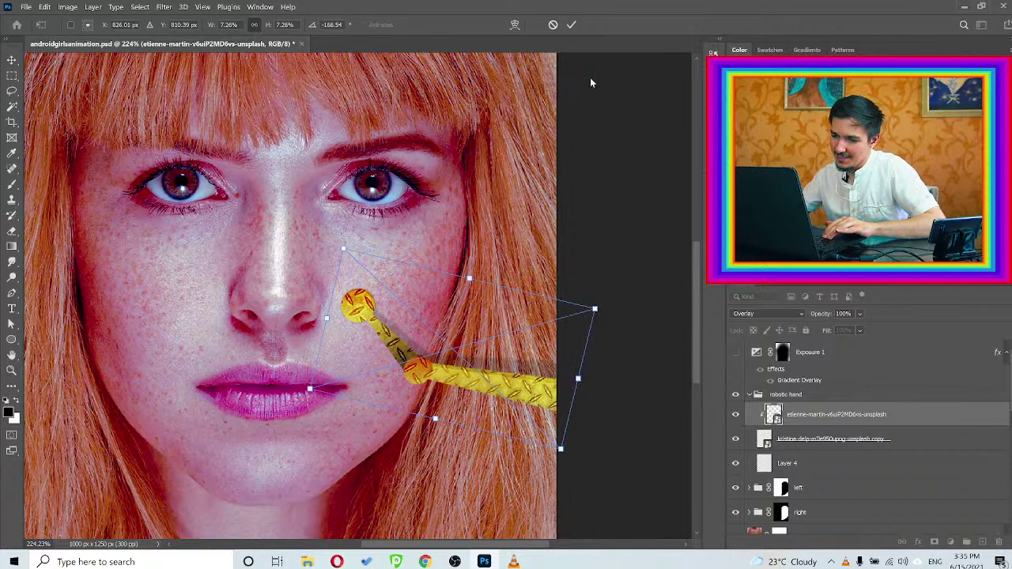
pyautogui.click(553, 26)
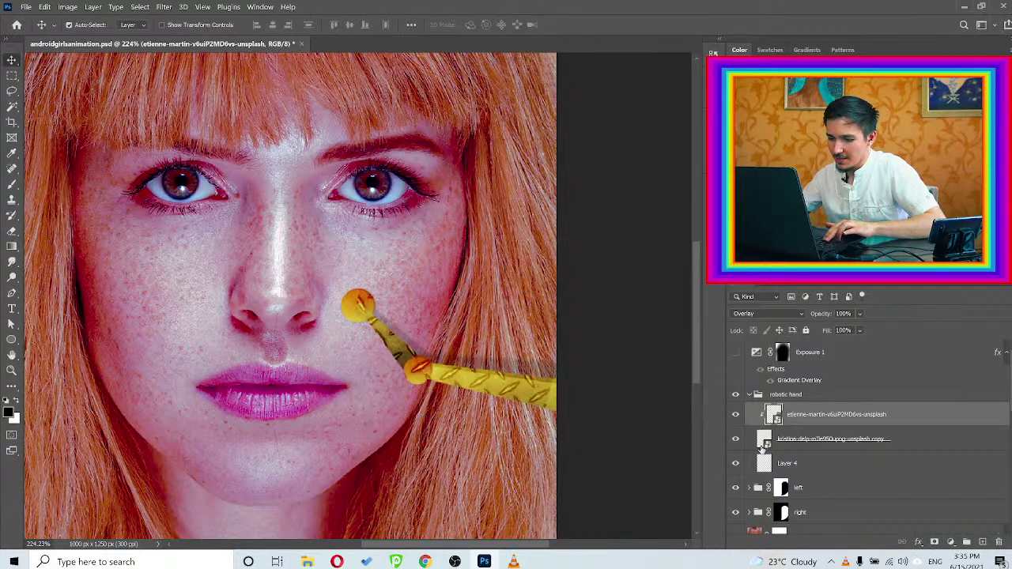
# Replace the contents of the clipped diamond plate texture layer with takis-politis-FmeJ2pV6YsU-unsplash.jpg from Downloads
pyautogui.rightClick(847, 408)
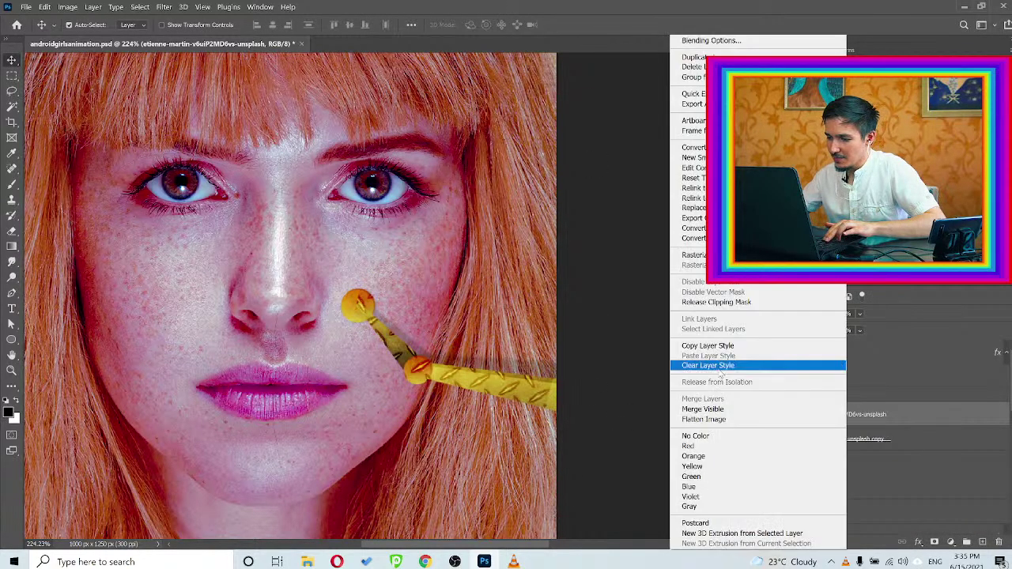
pyautogui.click(692, 208)
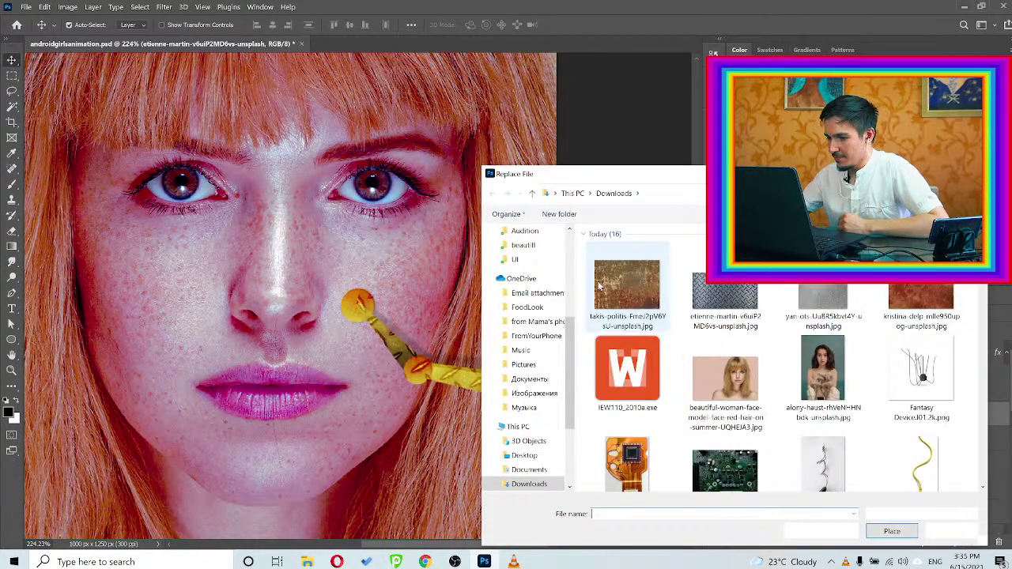
pyautogui.doubleClick(627, 284)
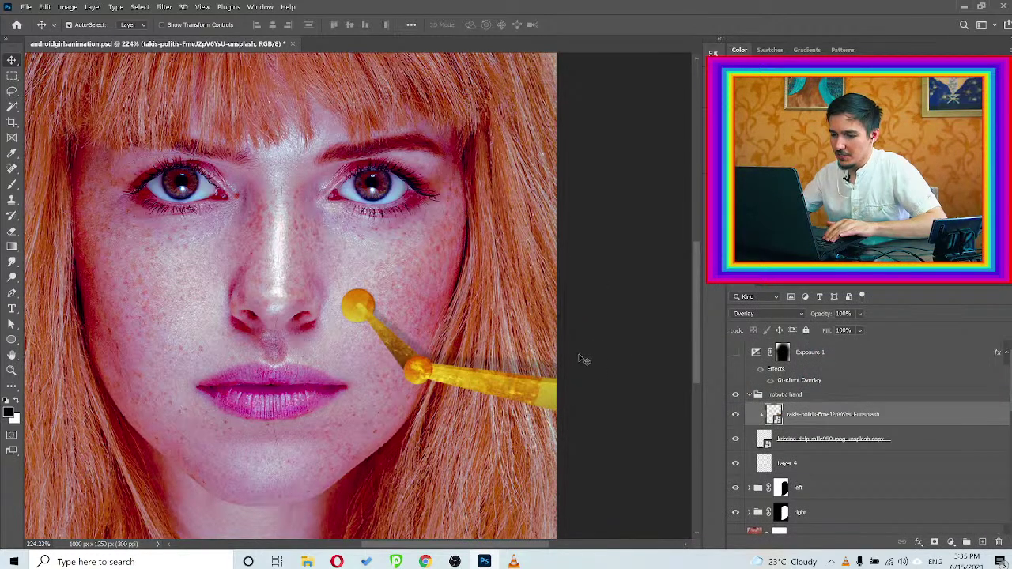
# Rotate the clipped rusty texture over the robotic arm to about -161.8° and commit the transform
pyautogui.hotkey('ctrl', 't')
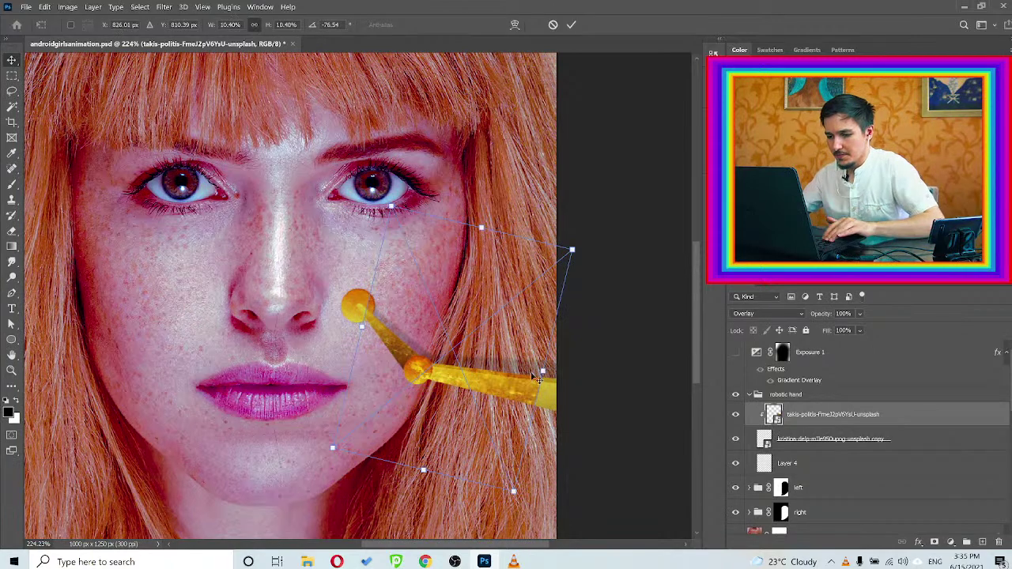
pyautogui.moveTo(530, 322); pyautogui.dragTo(476, 304)
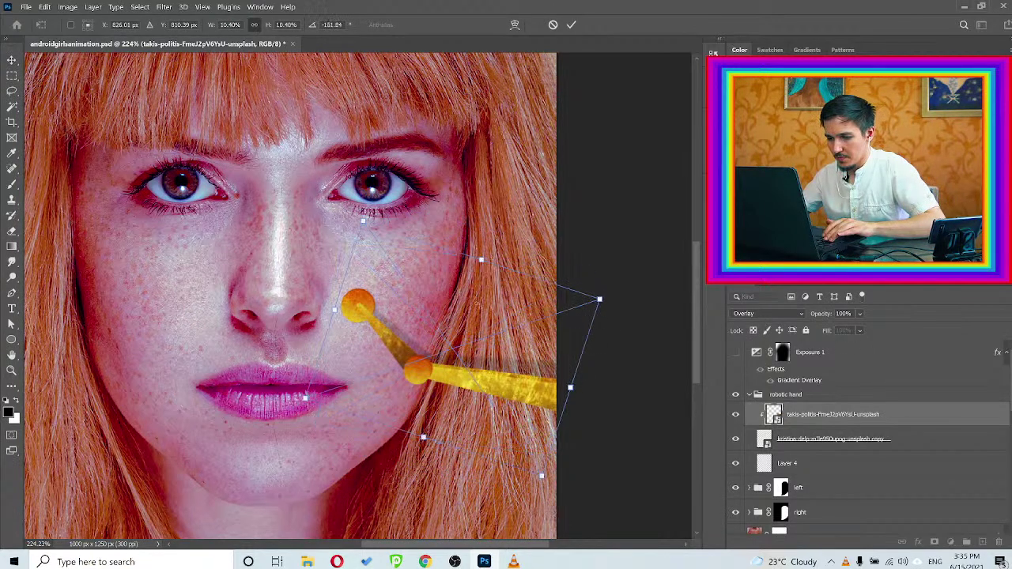
pyautogui.click(572, 26)
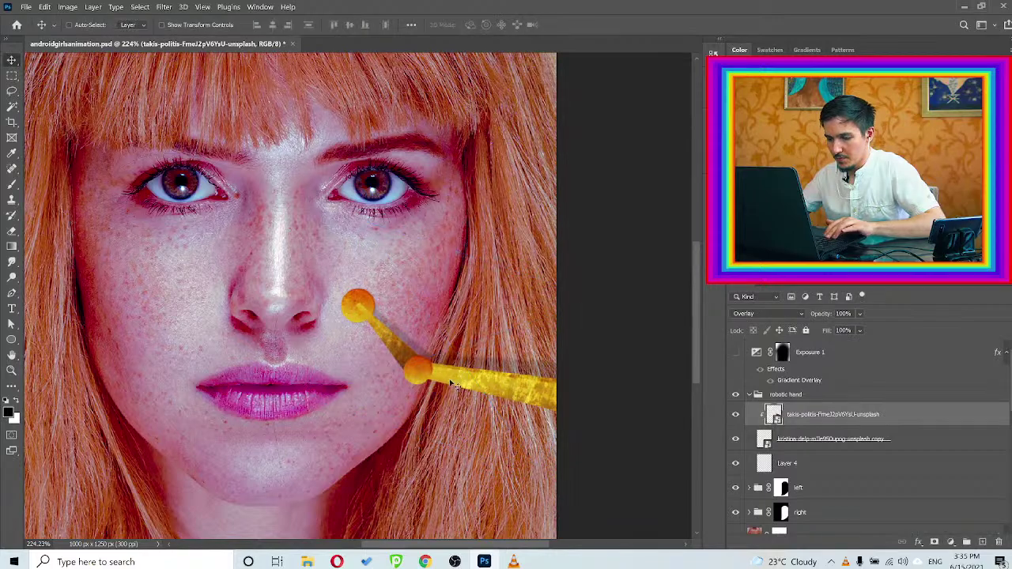
# Replace the contents of the clipped texture layer with the grey image yan-ots-UuBR5kbvt4Y-unsplash.jpg from Downloads
pyautogui.hotkey('ctrl', '-')
pyautogui.hotkey('ctrl', '-')
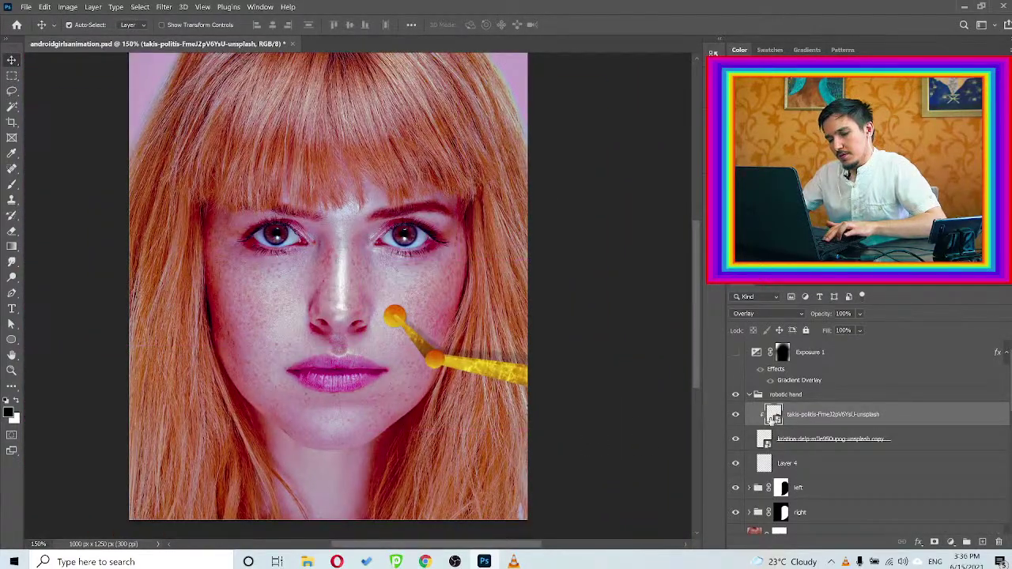
pyautogui.rightClick(789, 416)
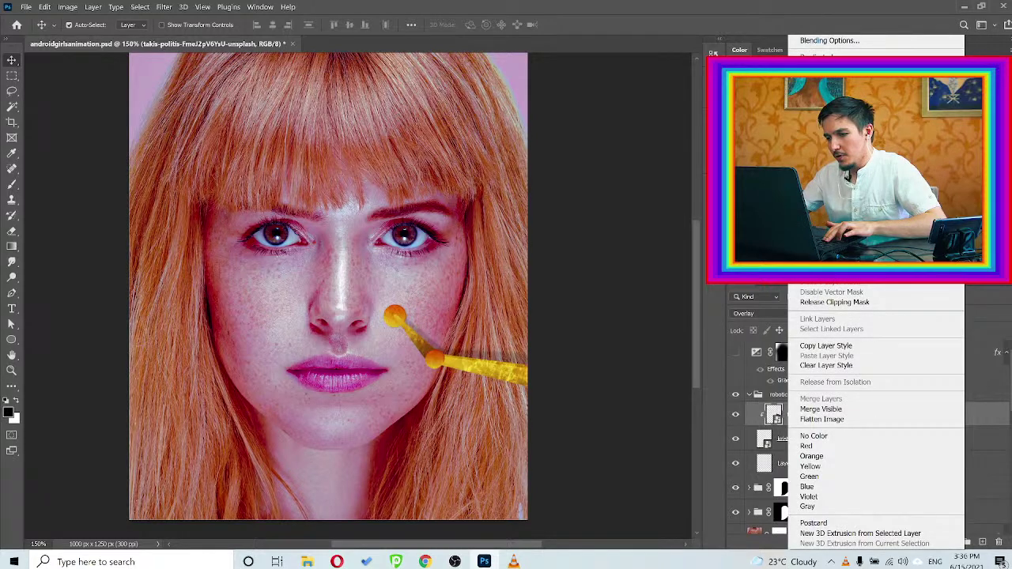
pyautogui.click(830, 190)
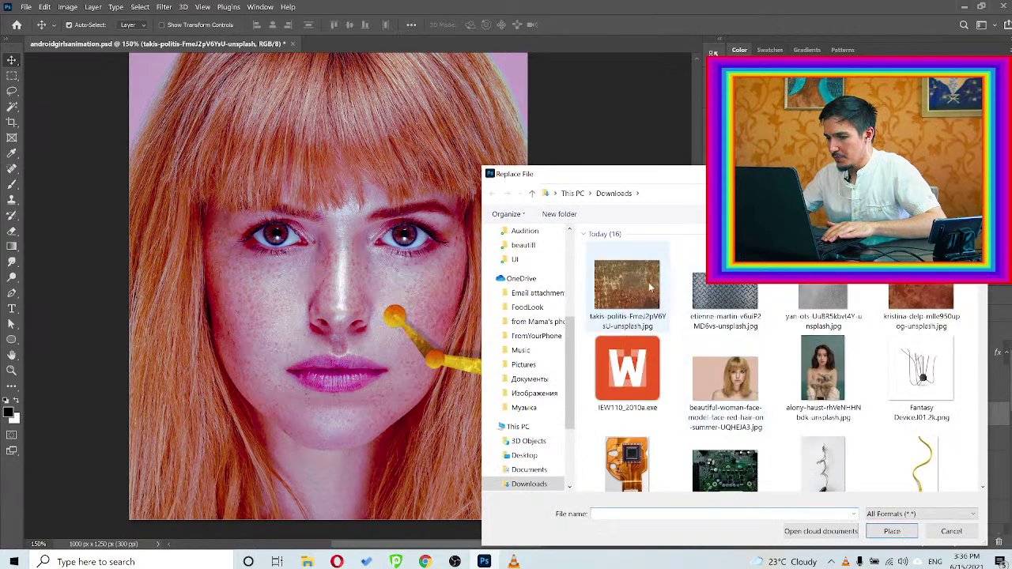
pyautogui.doubleClick(834, 289)
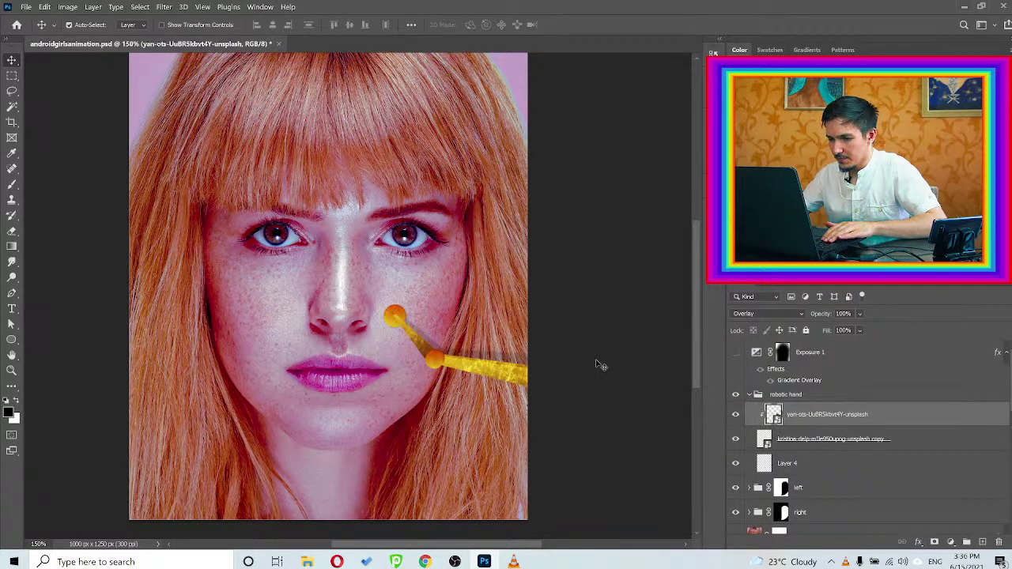
# Save the document and compare the robotic arm with the grey texture layer switched off and on
pyautogui.scroll(5, 554, 348)
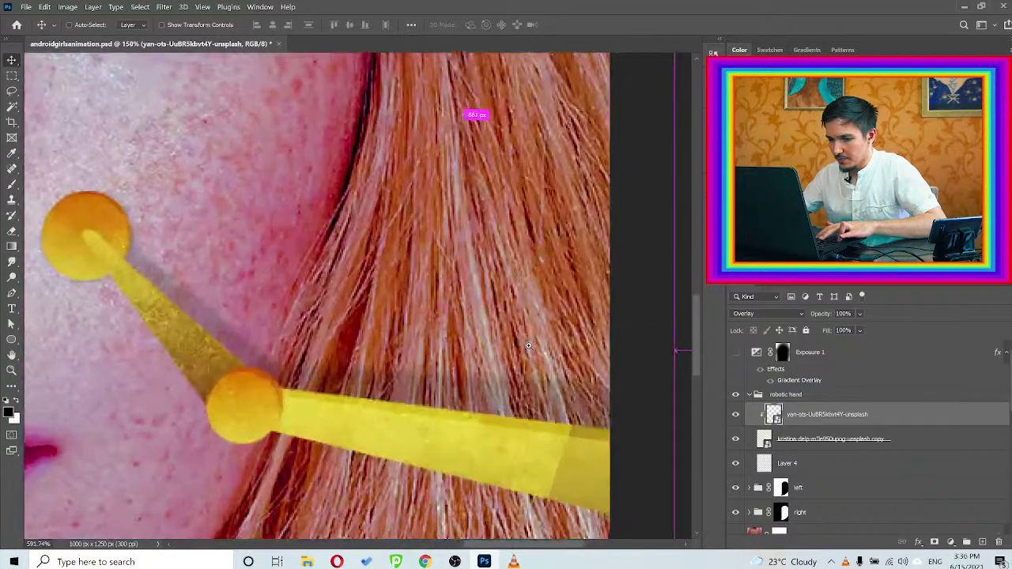
pyautogui.scroll(-6, 500, 340)
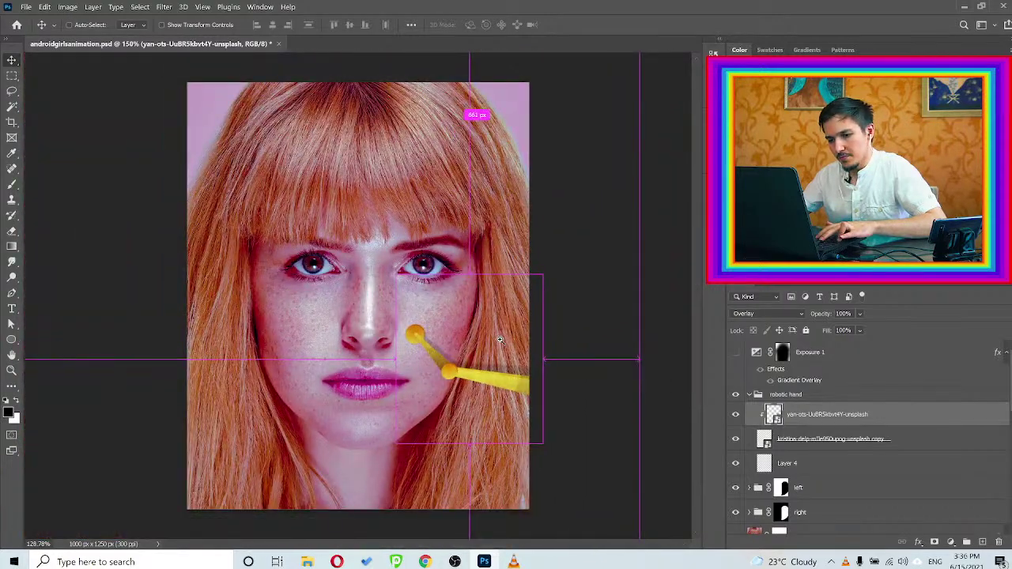
pyautogui.scroll(3, 500, 340)
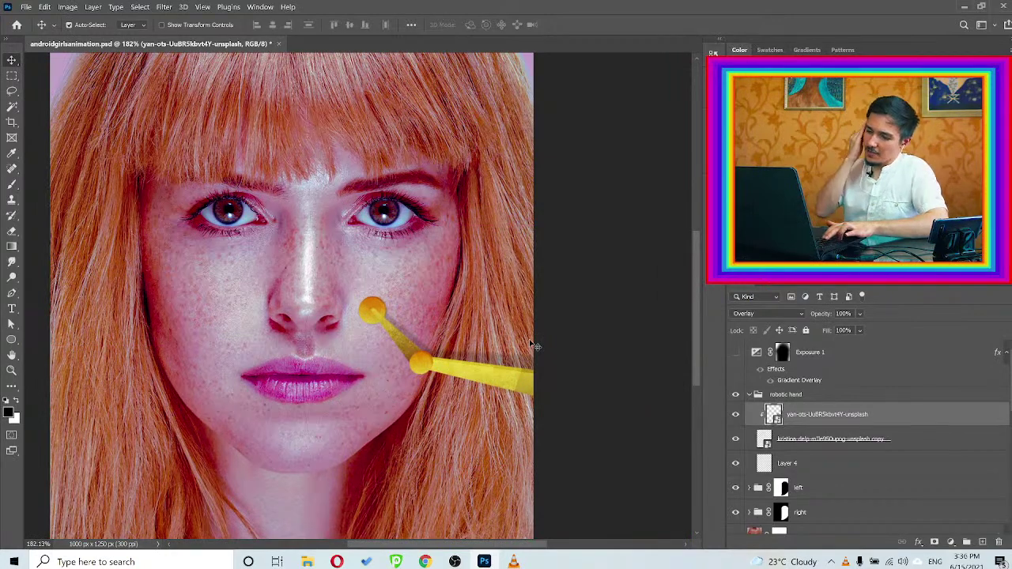
pyautogui.hotkey('ctrl', 's')
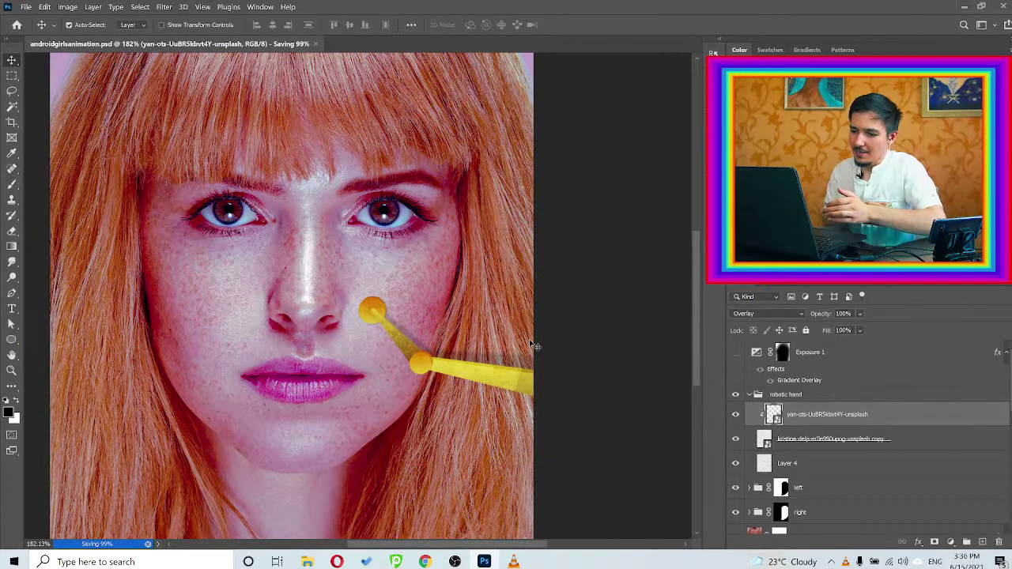
pyautogui.click(736, 414)
pyautogui.click(736, 414)
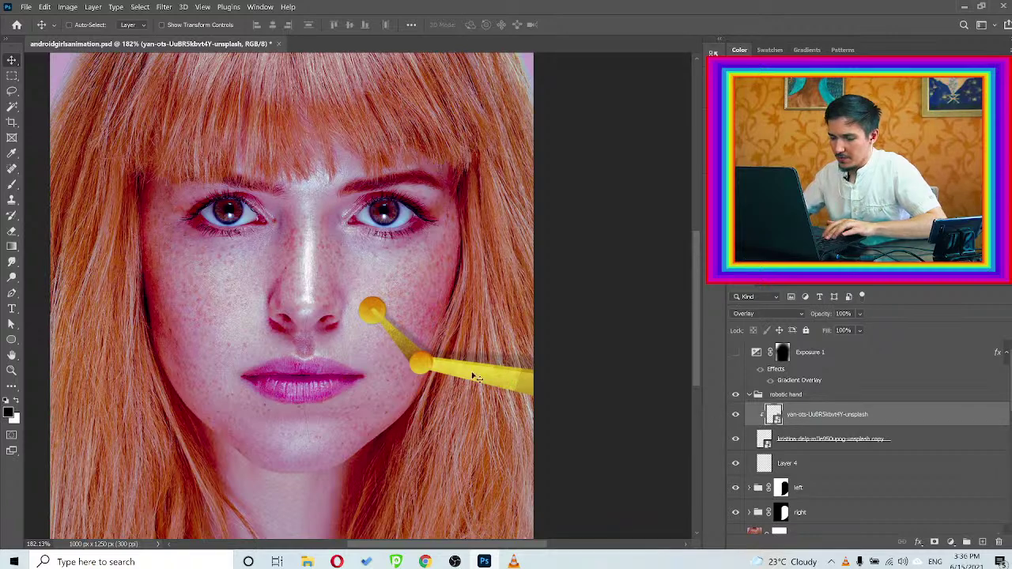
# Rotate the clipped grey texture over the robotic arm to about 120.7° and commit the transform
pyautogui.scroll(1, 473, 368)
pyautogui.hotkey('ctrl', 't')
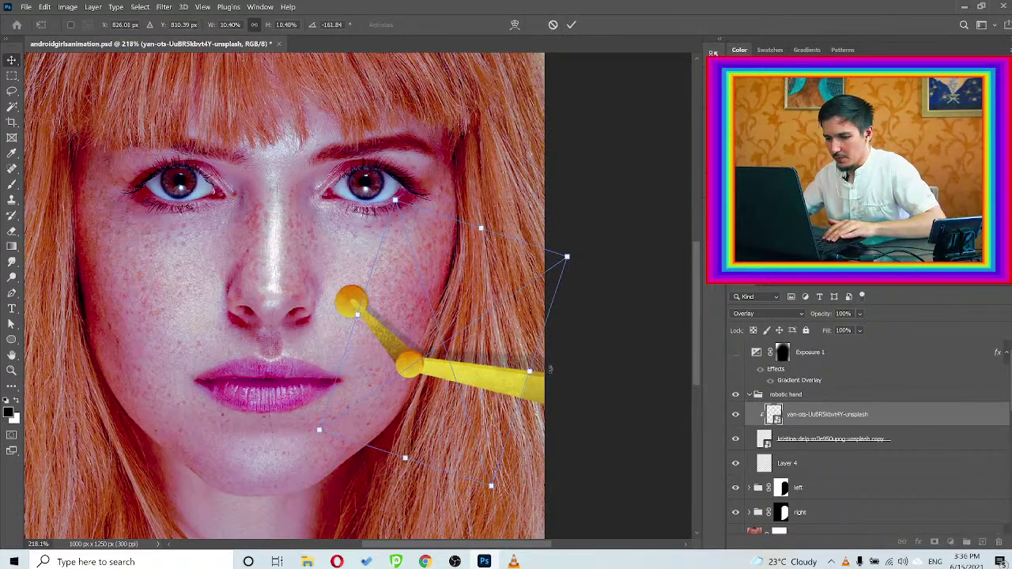
pyautogui.moveTo(550, 369); pyautogui.dragTo(474, 283)
pyautogui.click(570, 24)
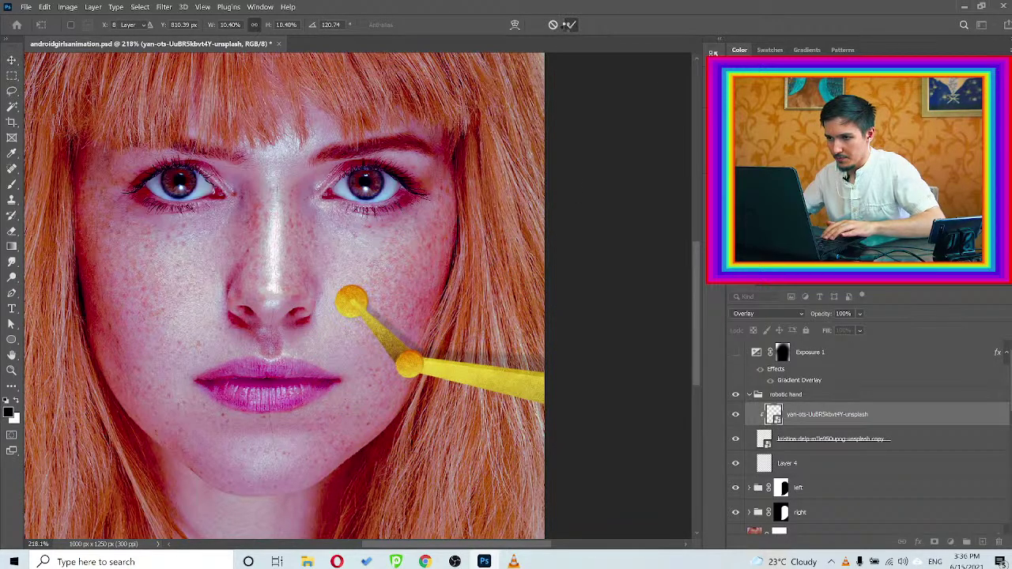
# Collapse the robotic hand group and hide the robotic hand, left and right groups to expose the circuitry
pyautogui.click(751, 395)
pyautogui.scroll(-5, 369, 285)
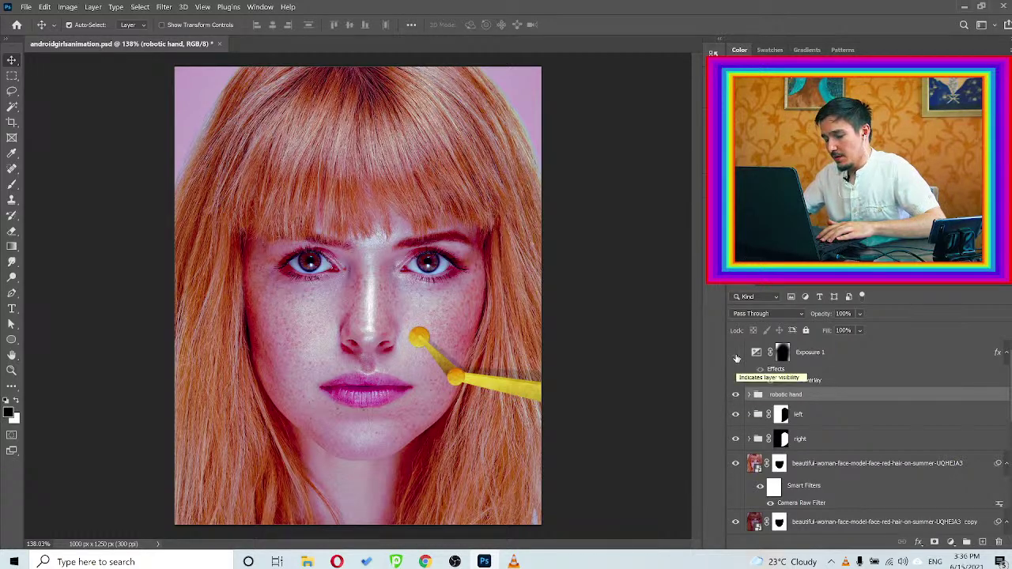
pyautogui.moveTo(736, 398); pyautogui.dragTo(735, 442)
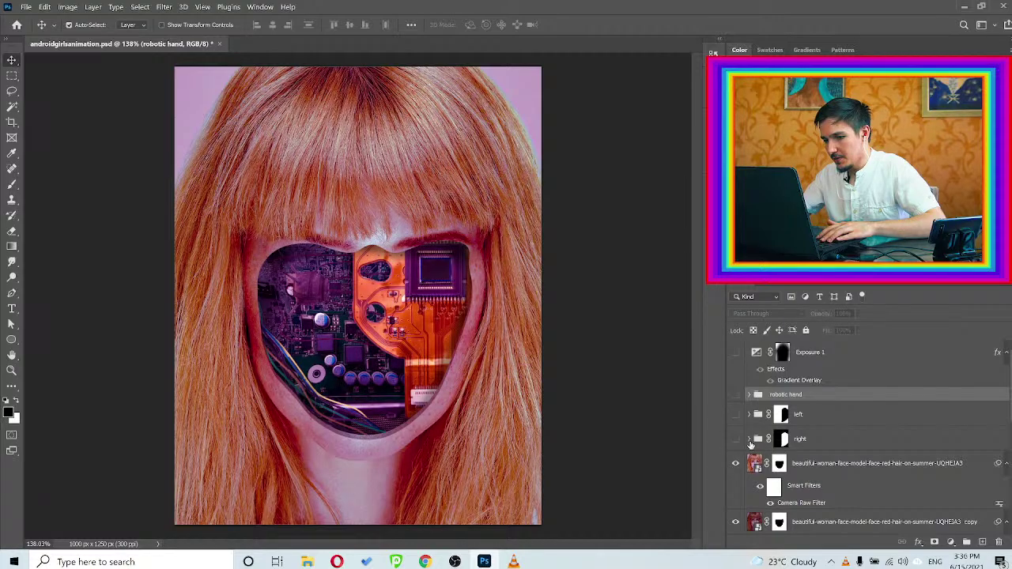
pyautogui.hotkey('ctrl', 'space')
pyautogui.moveTo(447, 263); pyautogui.dragTo(461, 268)
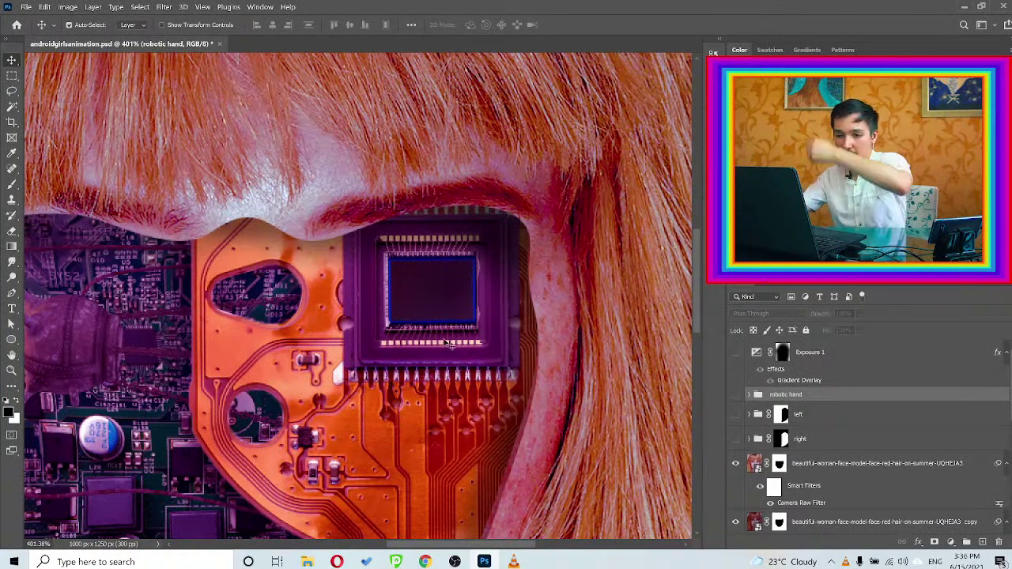
# Switch to the Opera browser and search Unsplash for "eye"
pyautogui.click(342, 563)
pyautogui.click(218, 65)
pyautogui.hotkey('ctrl', 'a')
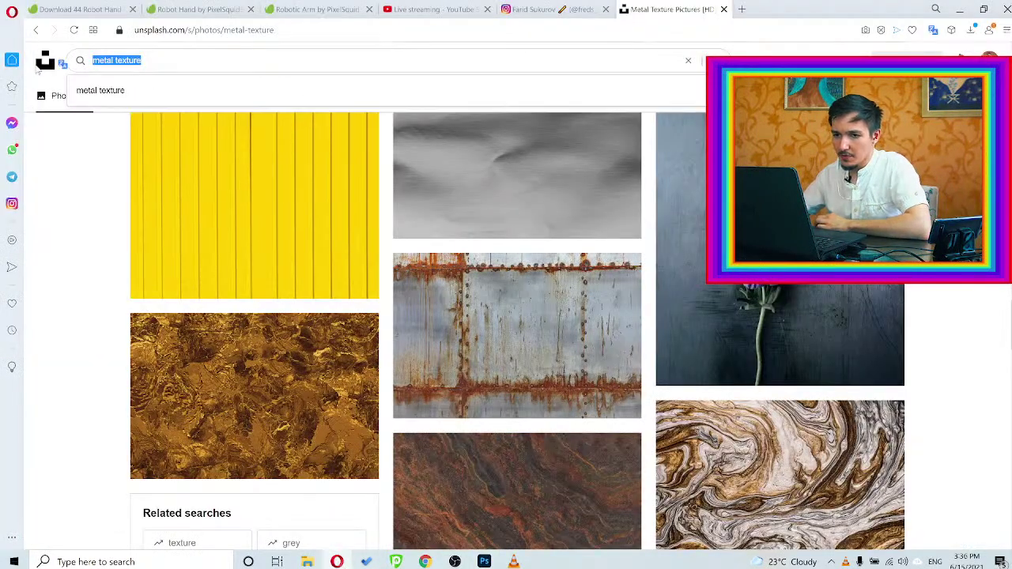
pyautogui.write('eye')
pyautogui.press('Return')
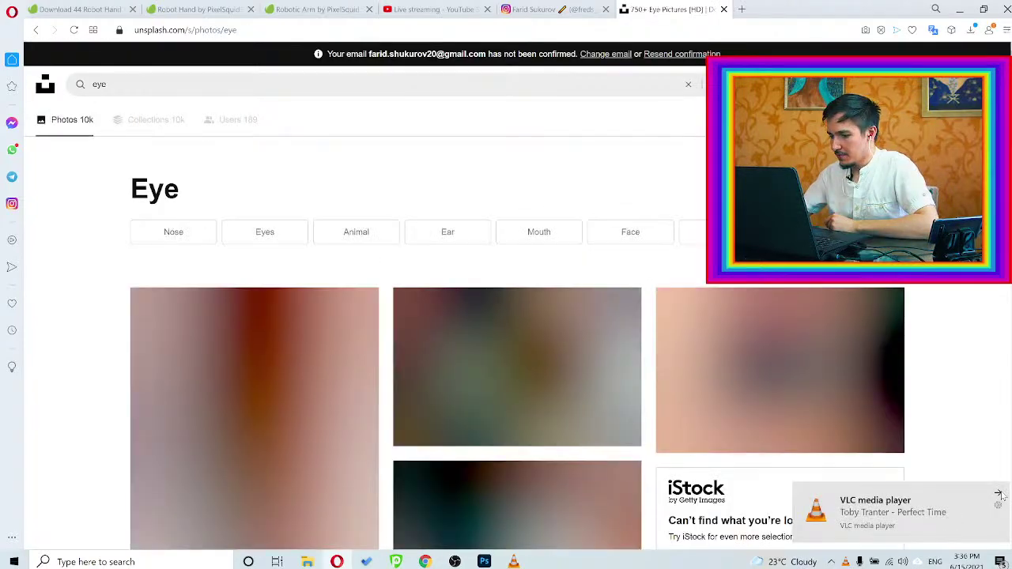
# Browse the eye photos and download the close-up of the green eye with a ring of lights around its pupil
pyautogui.scroll(-1, 946, 397)
pyautogui.scroll(1, 946, 397)
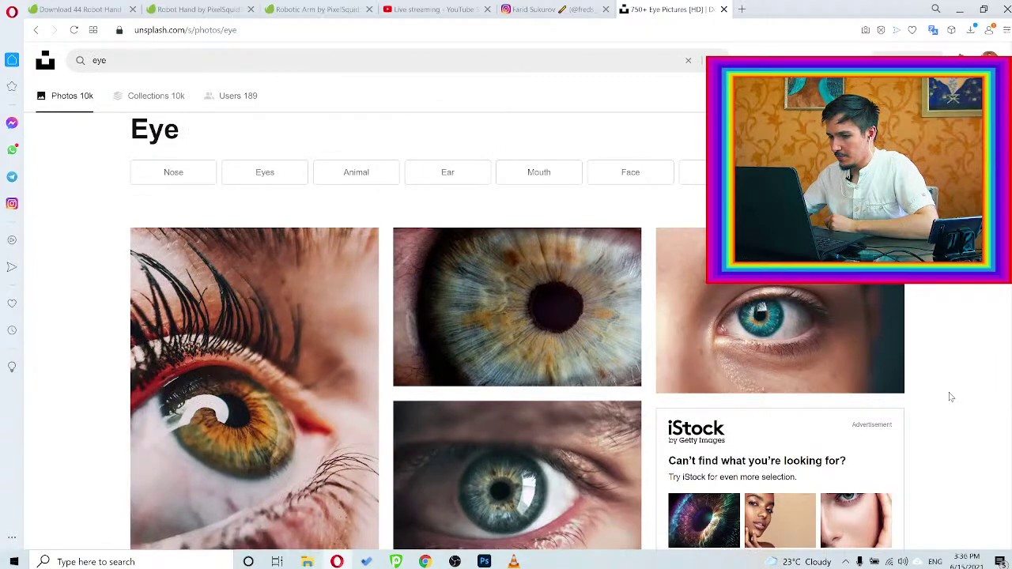
pyautogui.scroll(-1, 950, 397)
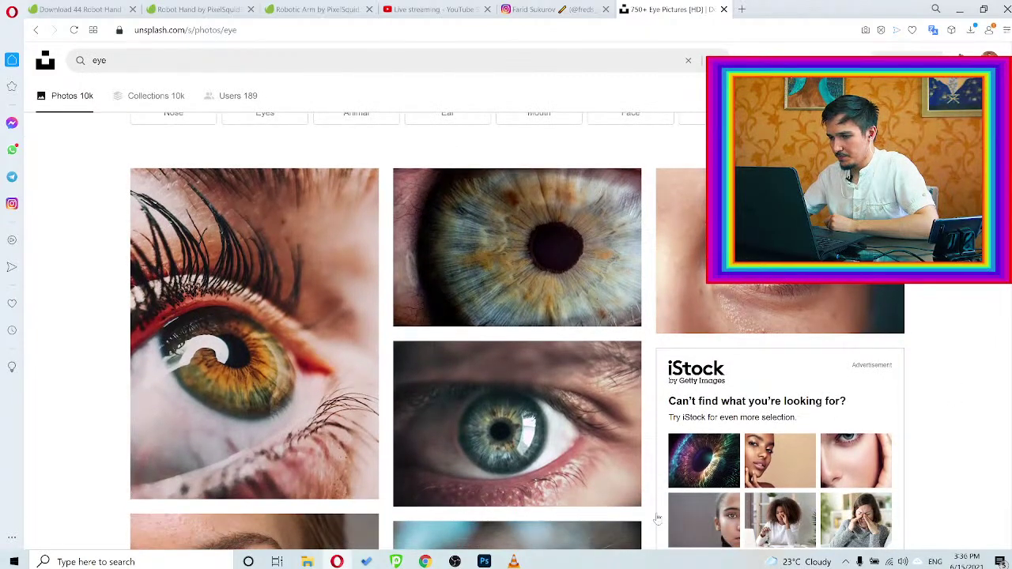
pyautogui.click(484, 561)
pyautogui.click(485, 561)
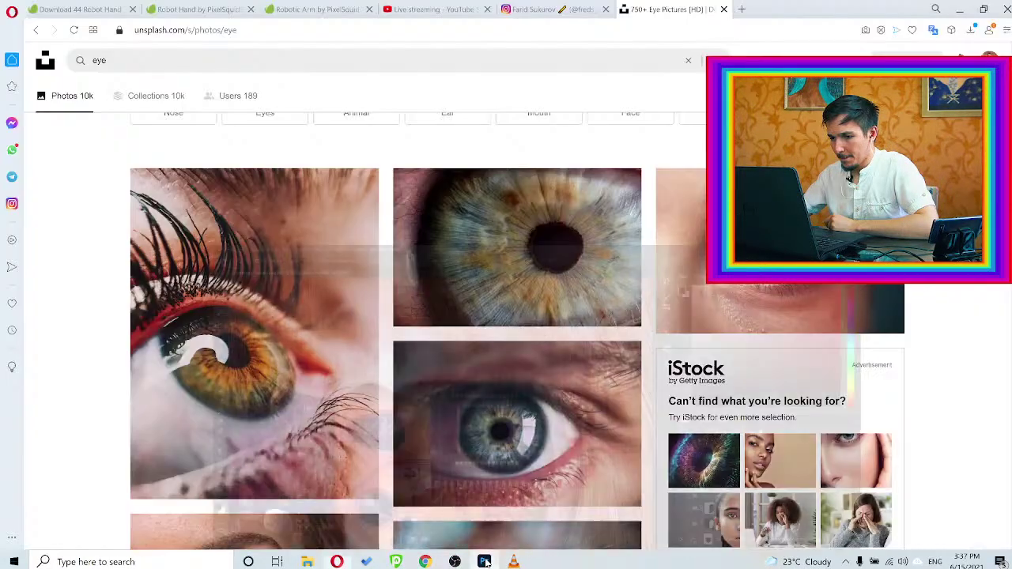
pyautogui.scroll(-7, 632, 401)
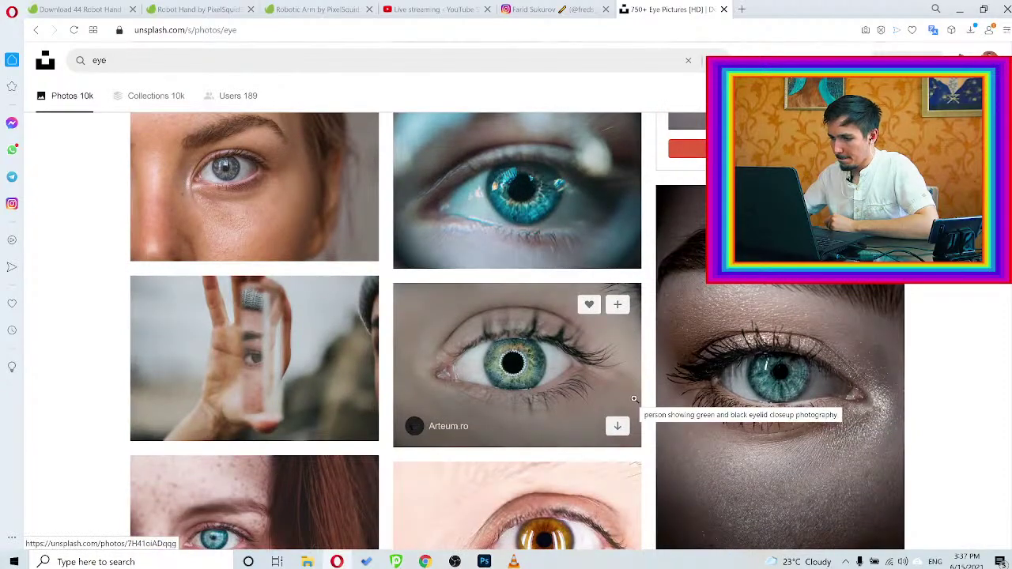
pyautogui.scroll(-3, 634, 399)
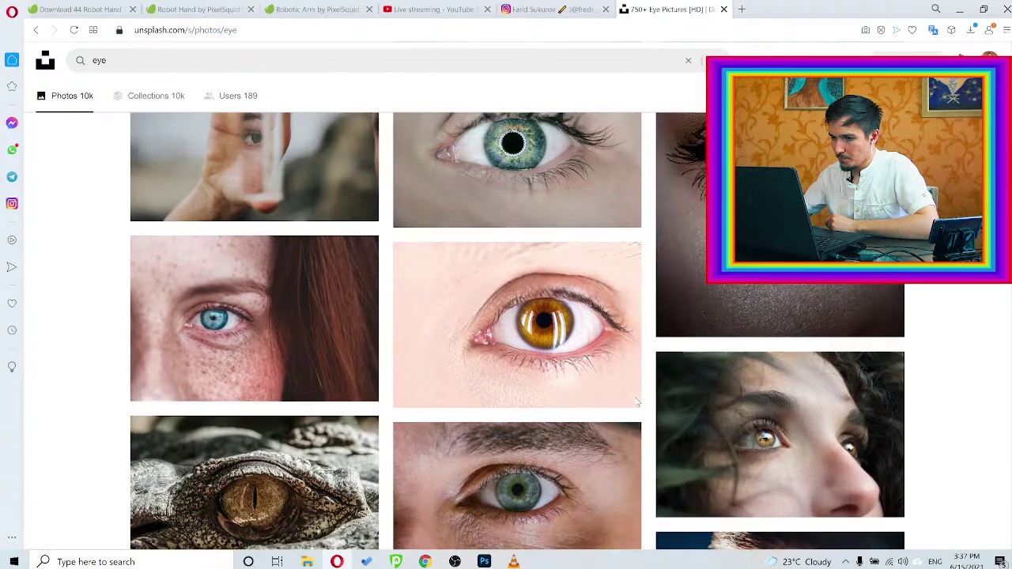
pyautogui.scroll(1, 638, 401)
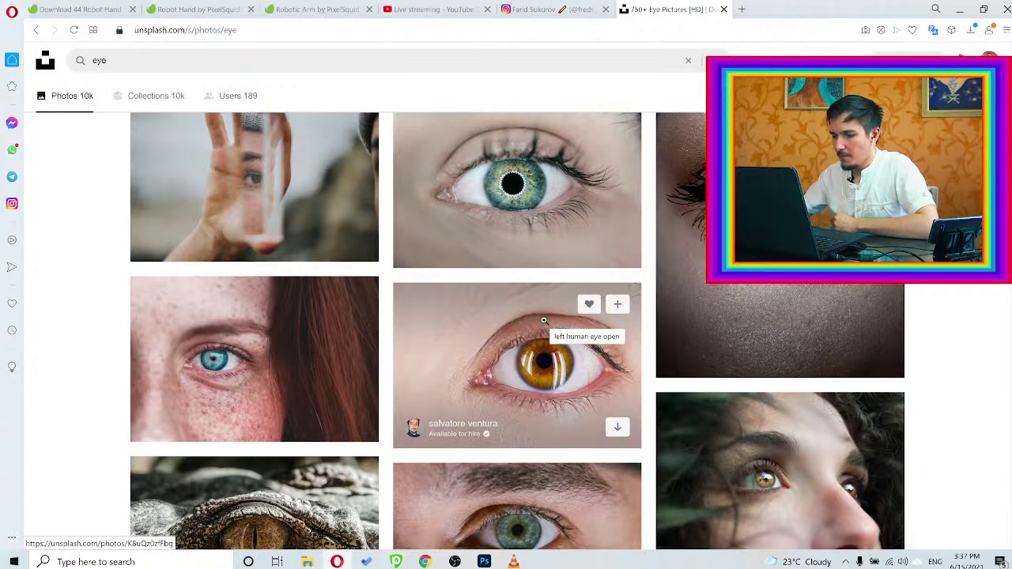
pyautogui.click(976, 29)
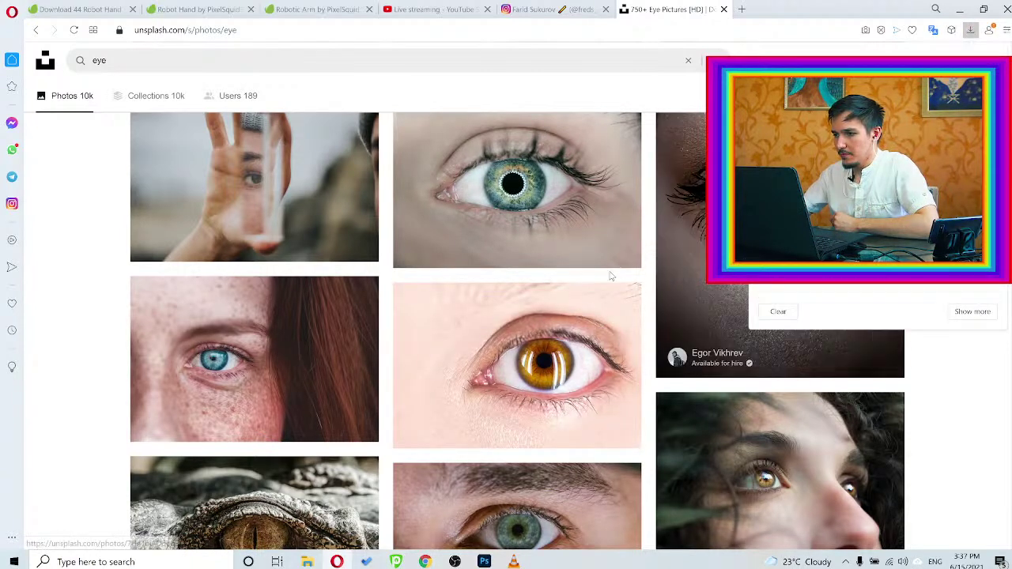
pyautogui.click(645, 278)
pyautogui.moveTo(621, 254)
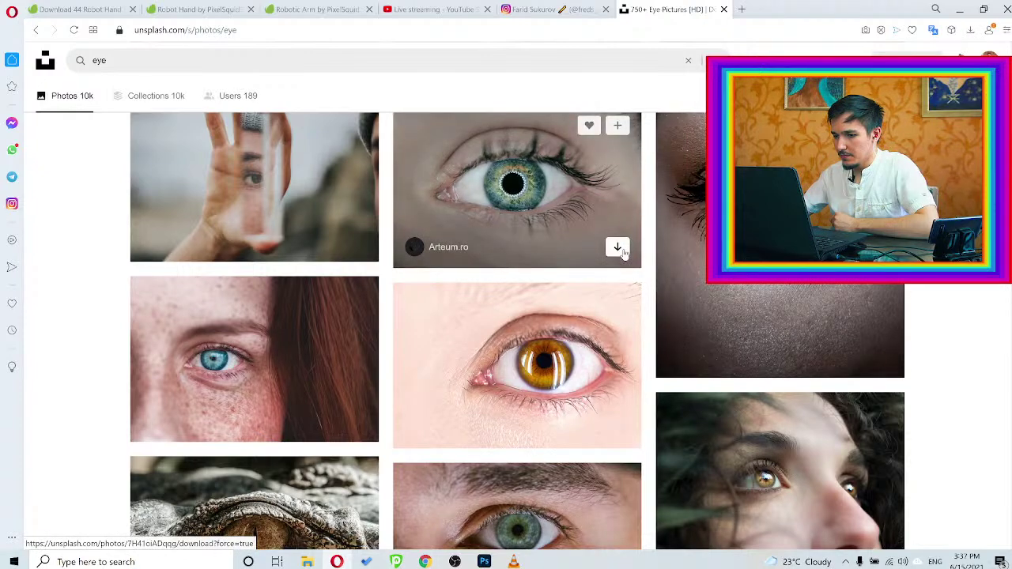
pyautogui.click(620, 249)
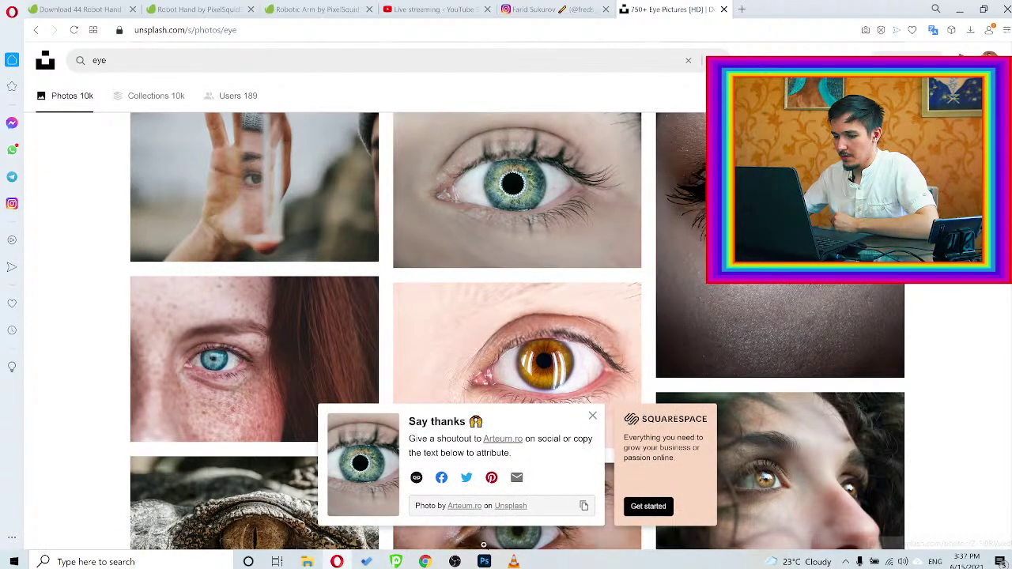
# Switch back to Photoshop and place arteum-ro-7H41oiADqqg-unsplash.jpg from the Downloads folder into the android composite
pyautogui.click(484, 562)
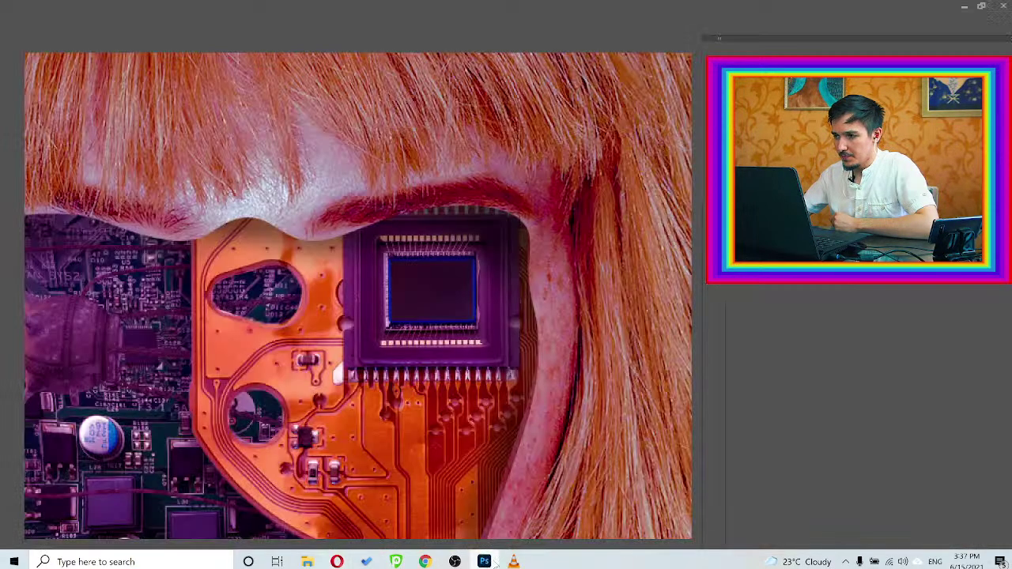
pyautogui.click(307, 561)
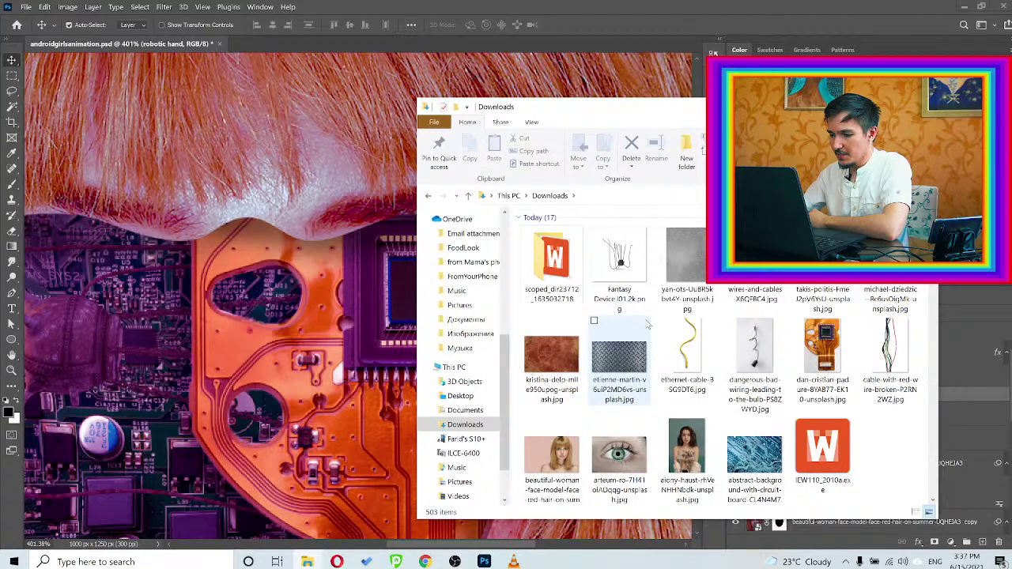
pyautogui.click(616, 462)
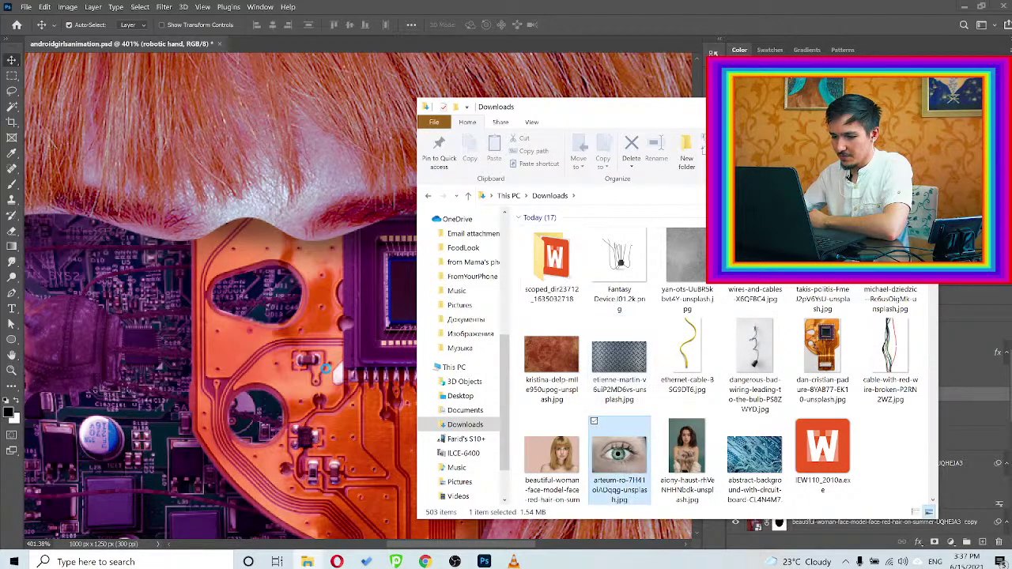
pyautogui.click(335, 375)
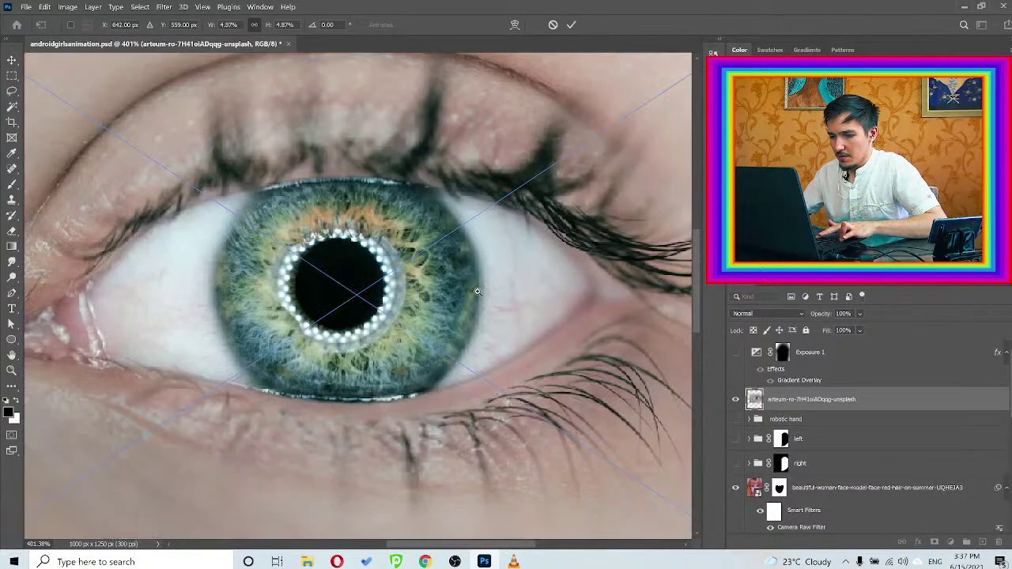
# Scale the placed eye photo down to 4.34% and position it over the square chip in the circuitry face
pyautogui.moveTo(476, 291); pyautogui.dragTo(428, 274)
pyautogui.scroll(5, 430, 283)
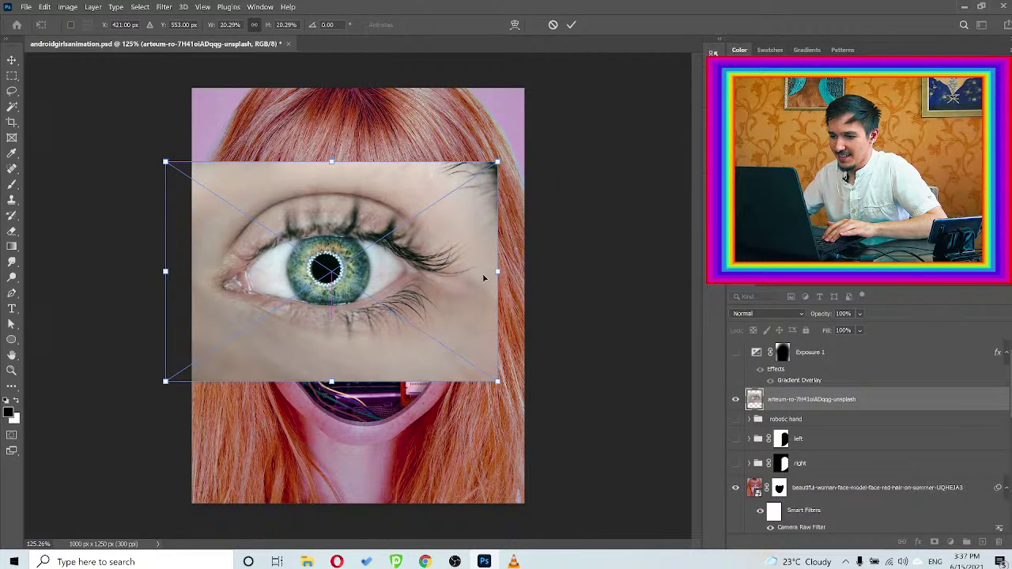
pyautogui.moveTo(496, 272); pyautogui.dragTo(451, 270)
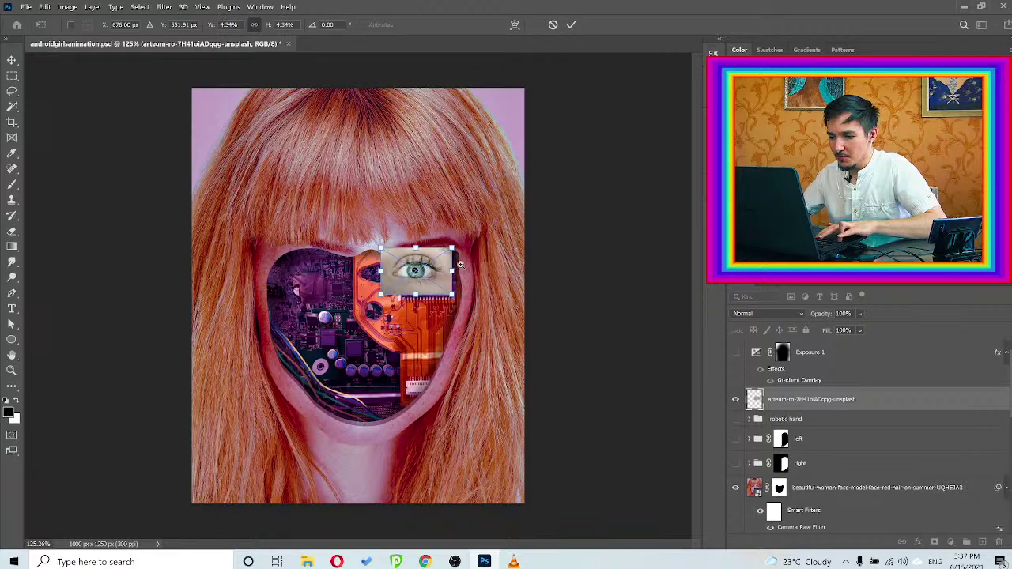
pyautogui.scroll(5, 460, 266)
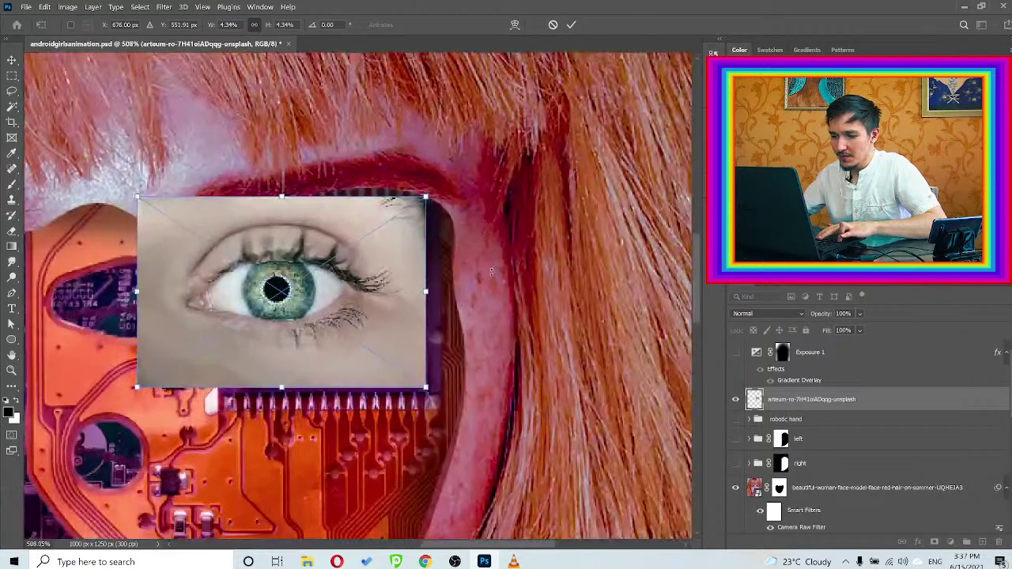
pyautogui.click(569, 24)
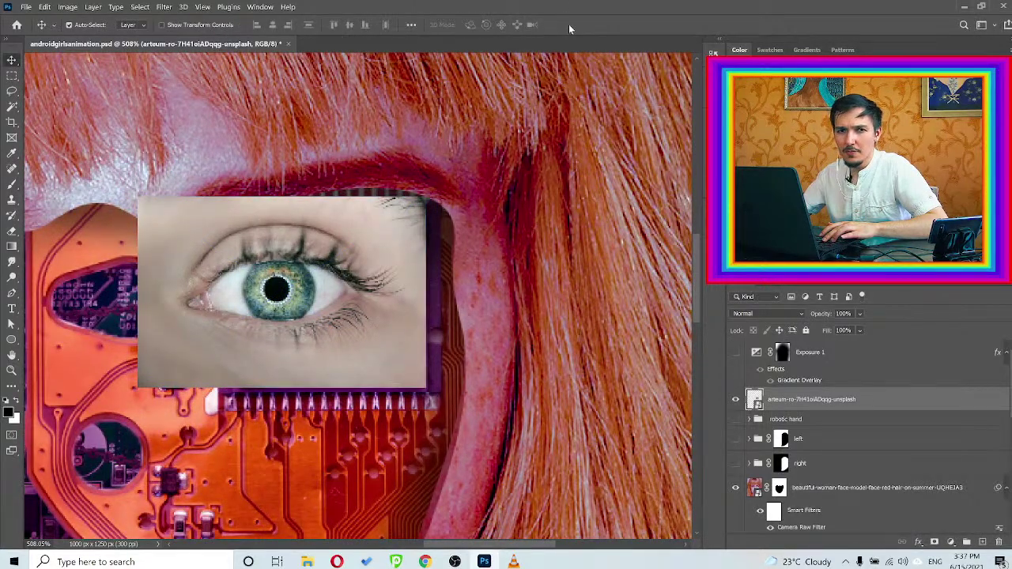
pyautogui.moveTo(345, 284); pyautogui.dragTo(388, 290)
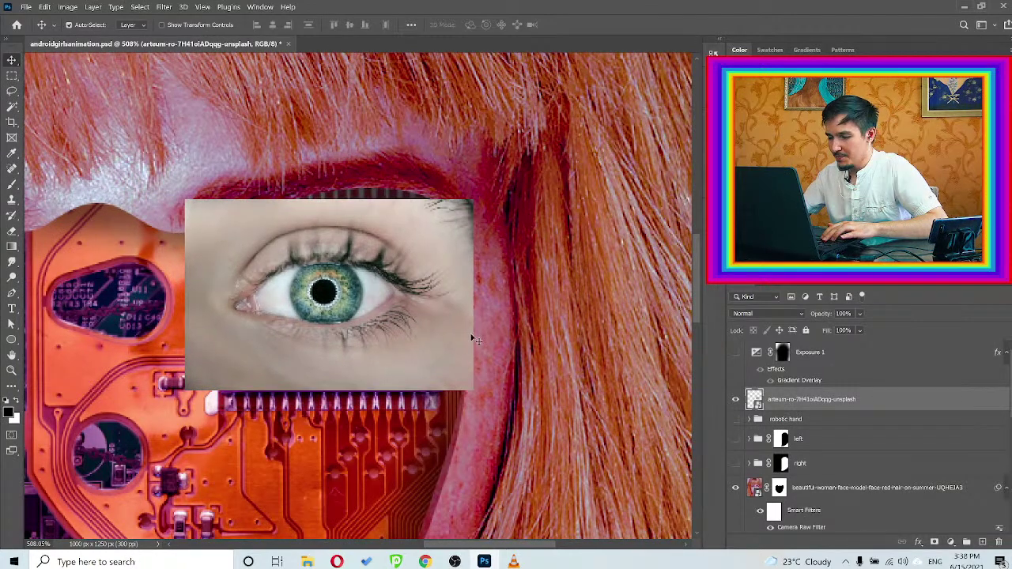
# Select the eye with the Object Selection tool, mask out the surrounding skin, and move the cut-out onto the chip
pyautogui.press('w')
pyautogui.hotkey('shift', 'w')
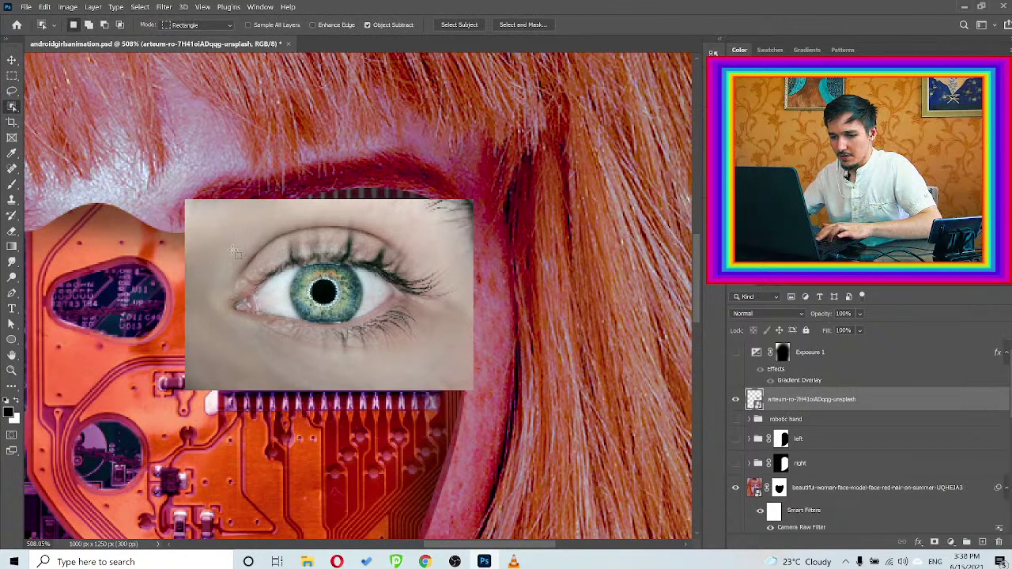
pyautogui.moveTo(234, 251); pyautogui.dragTo(439, 348)
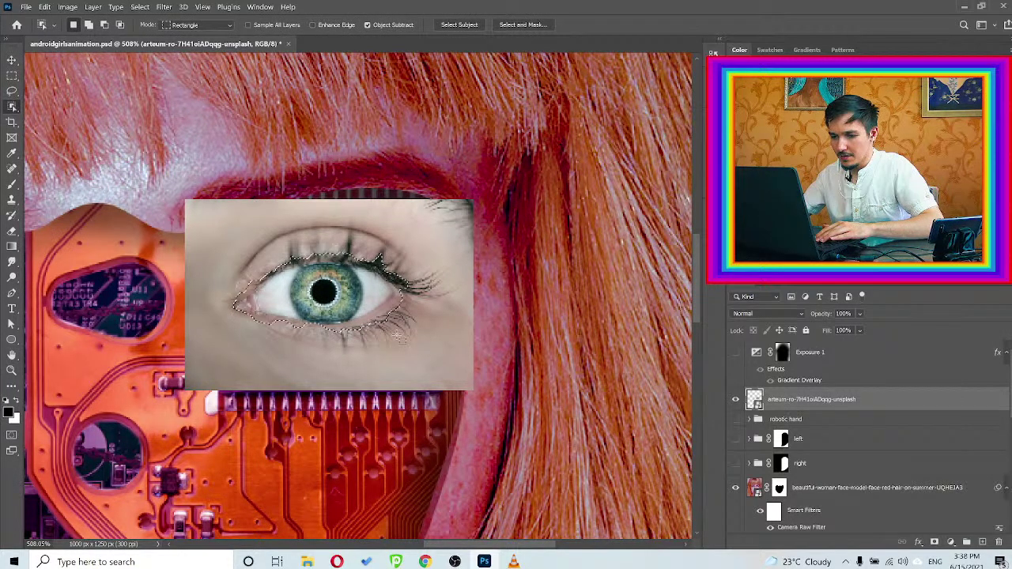
pyautogui.click(935, 543)
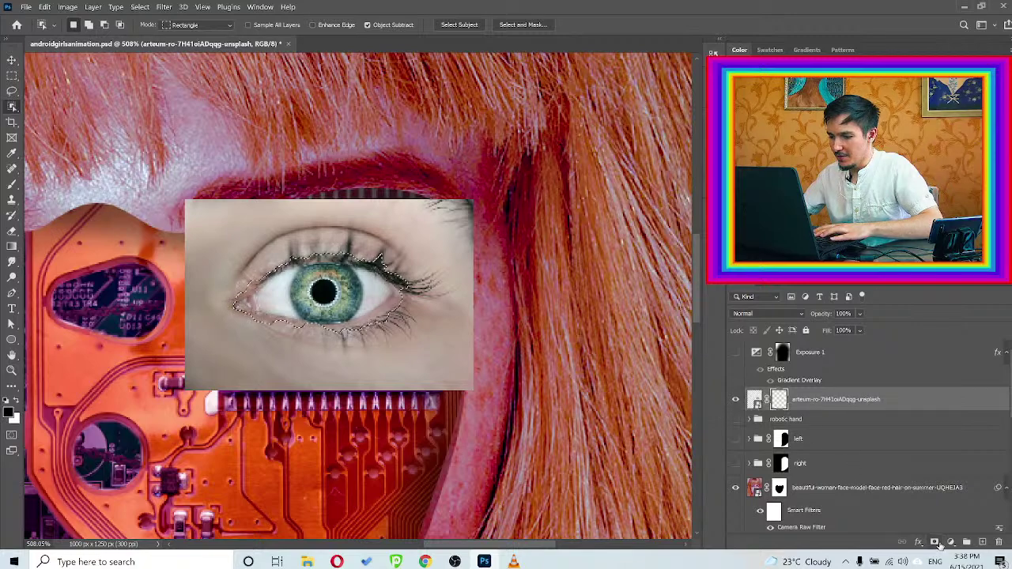
pyautogui.press('v')
pyautogui.moveTo(301, 266); pyautogui.dragTo(337, 297)
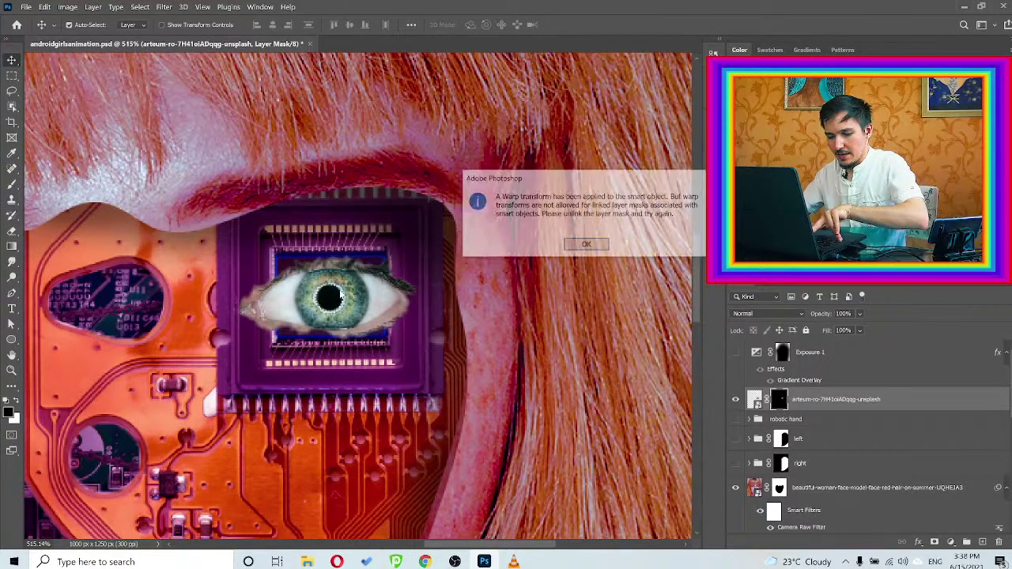
# Try to enlarge the eye photo inside its unlinked layer mask
pyautogui.click(593, 247)
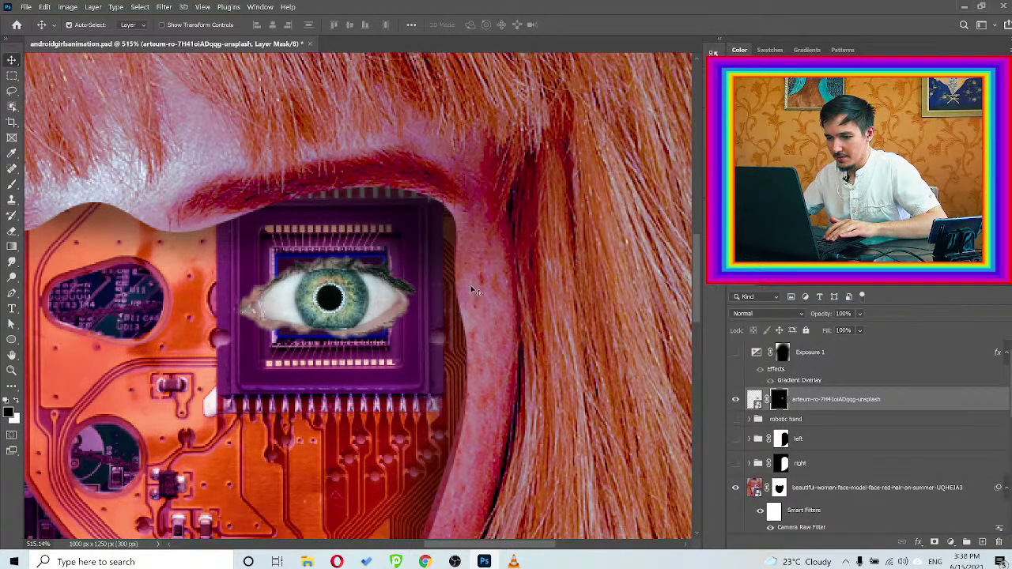
pyautogui.click(760, 401)
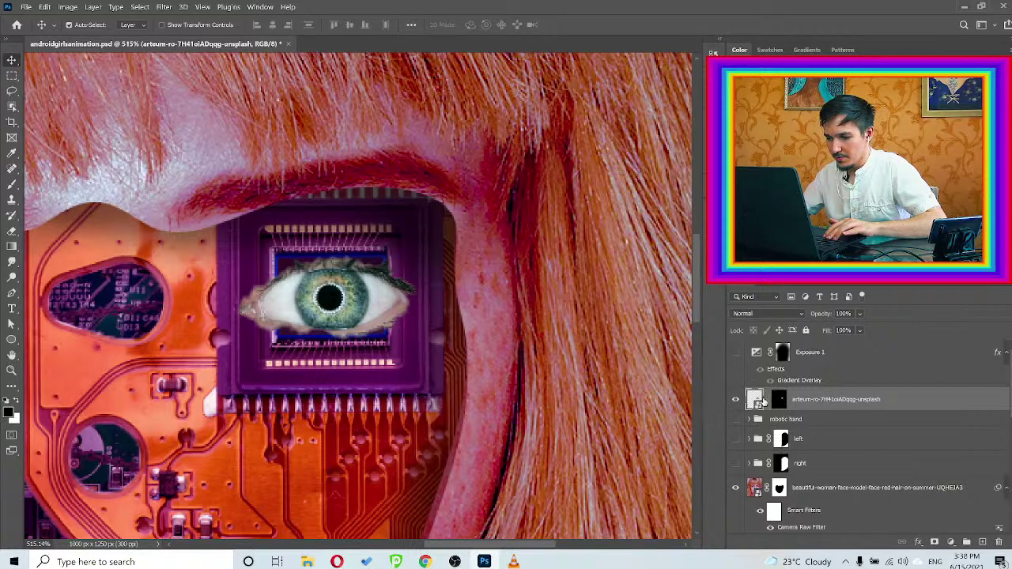
pyautogui.hotkey('ctrl', 't')
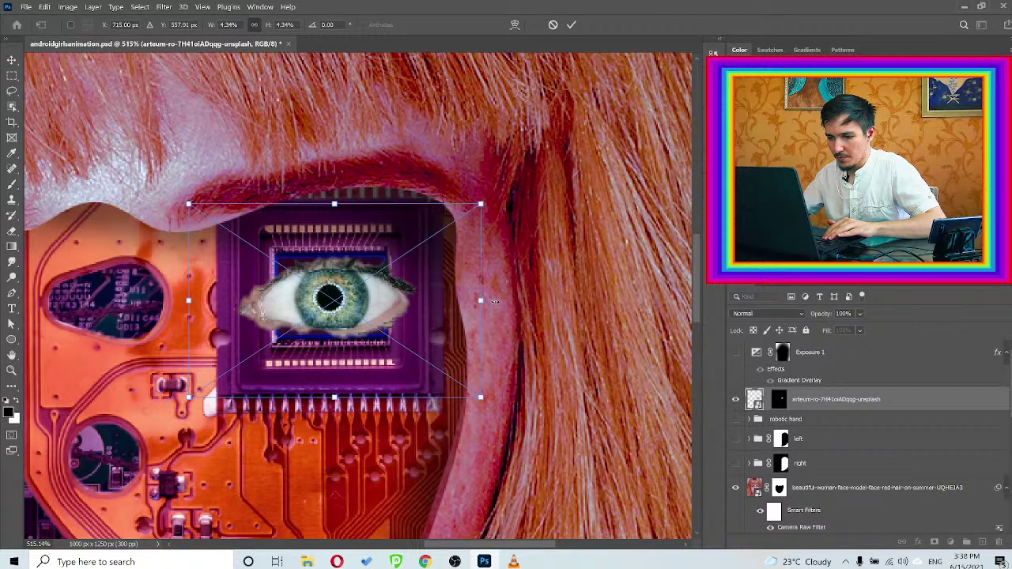
pyautogui.moveTo(493, 301); pyautogui.dragTo(529, 305)
pyautogui.click(570, 25)
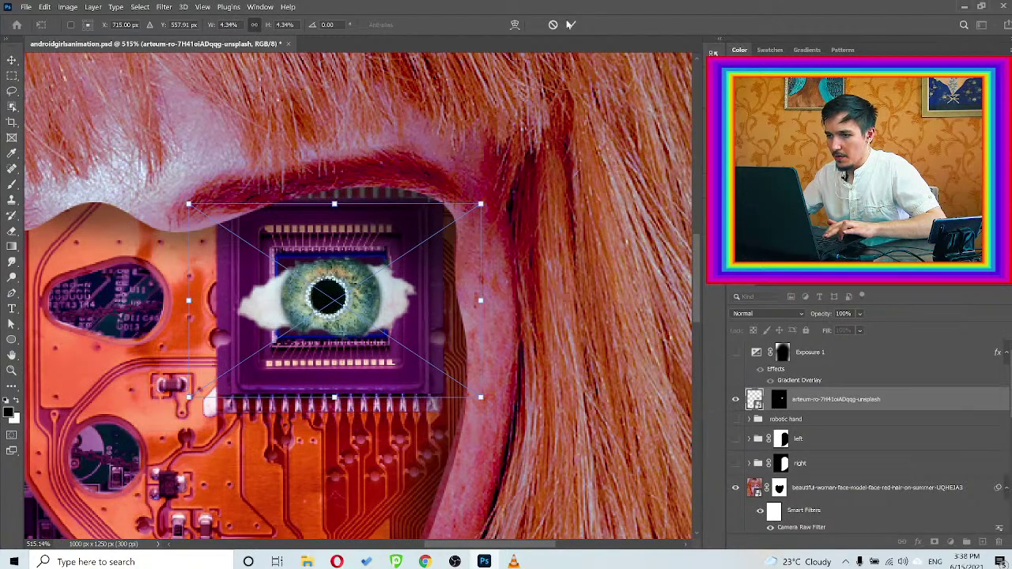
pyautogui.click(554, 25)
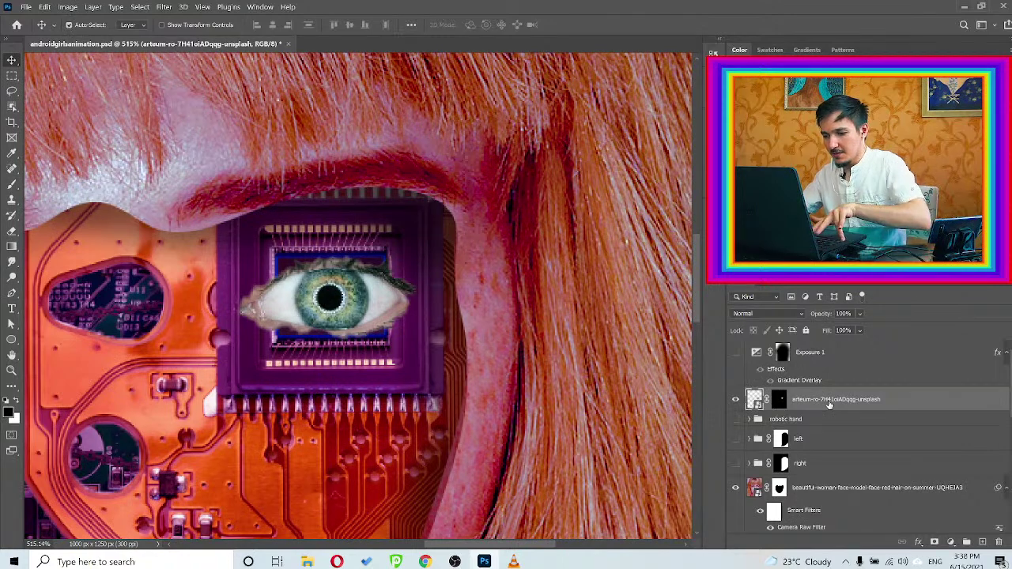
# Retry Free Transform on the eye layer with its mask linked, and delete the layer mask
pyautogui.click(593, 250)
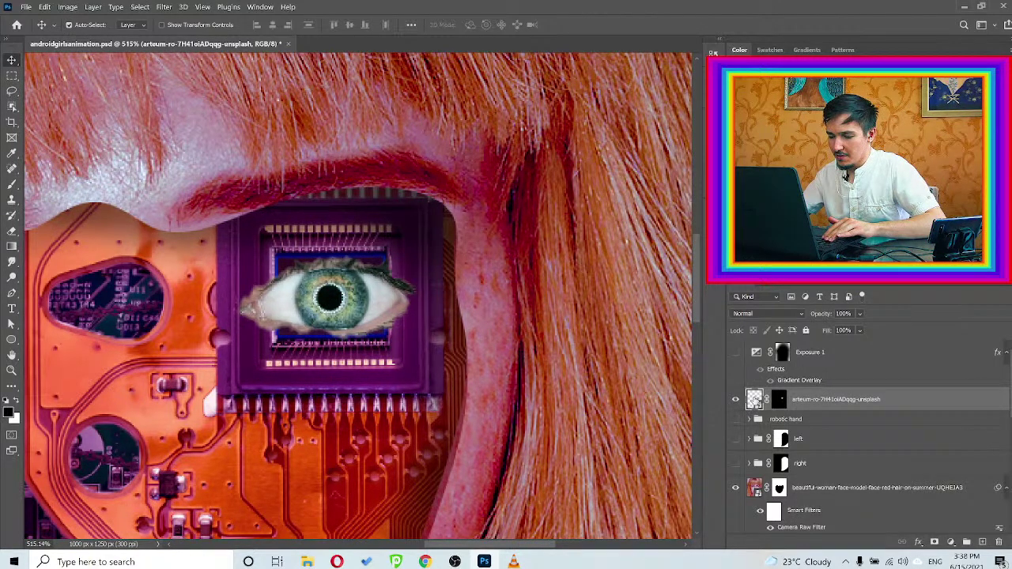
pyautogui.hotkey('ctrl', 't')
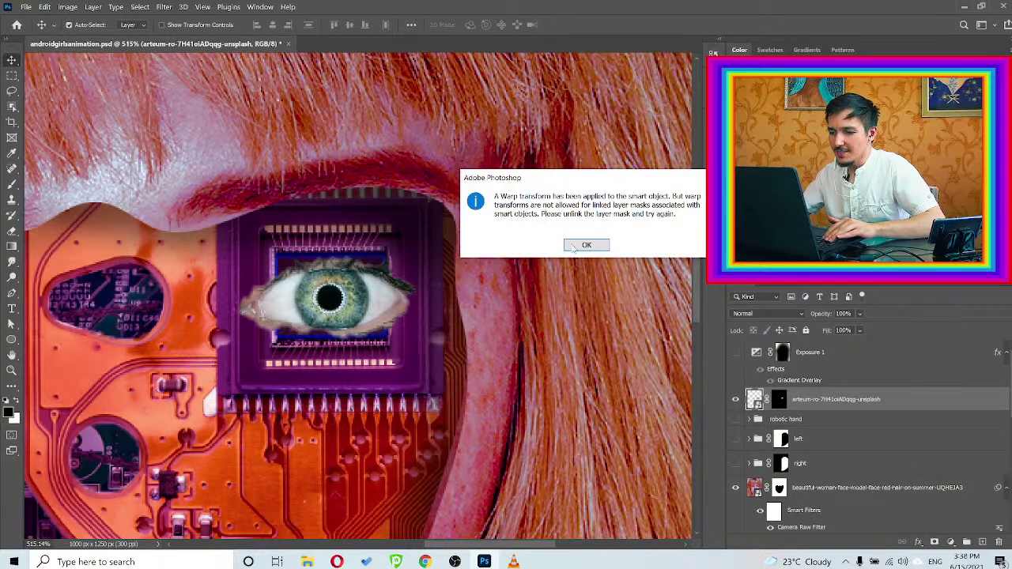
pyautogui.click(579, 247)
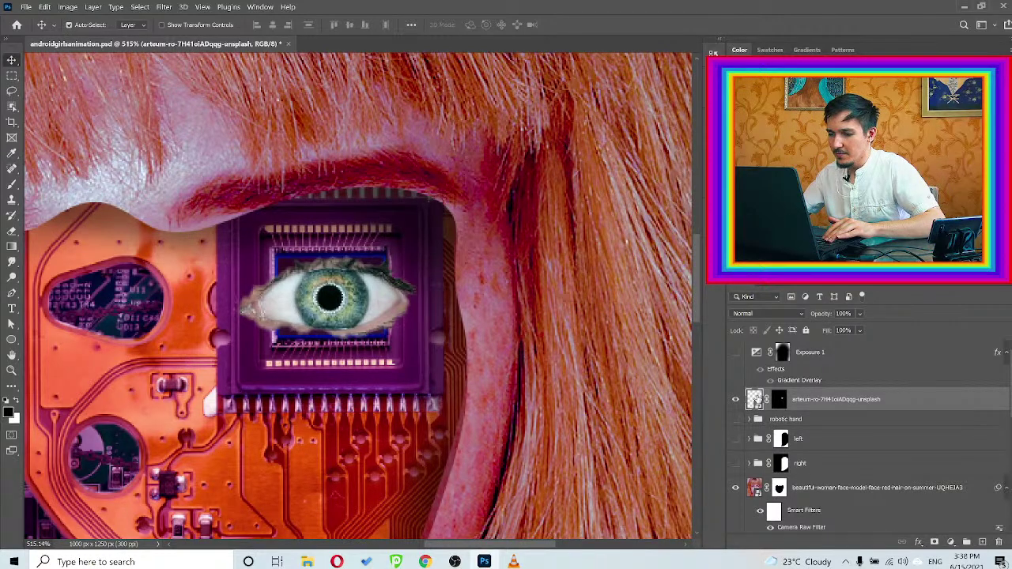
pyautogui.hotkey('ctrl', 't')
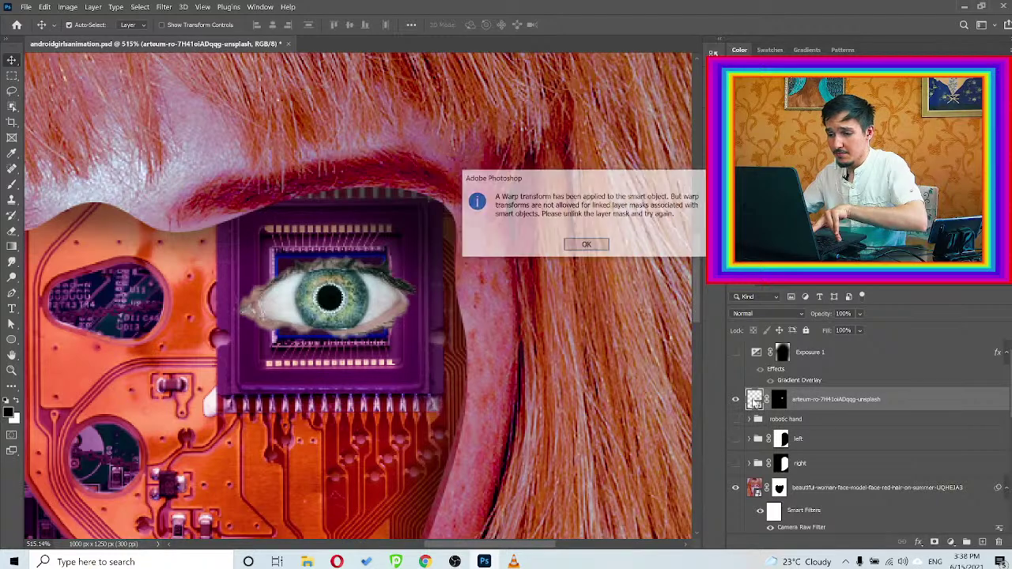
pyautogui.click(584, 245)
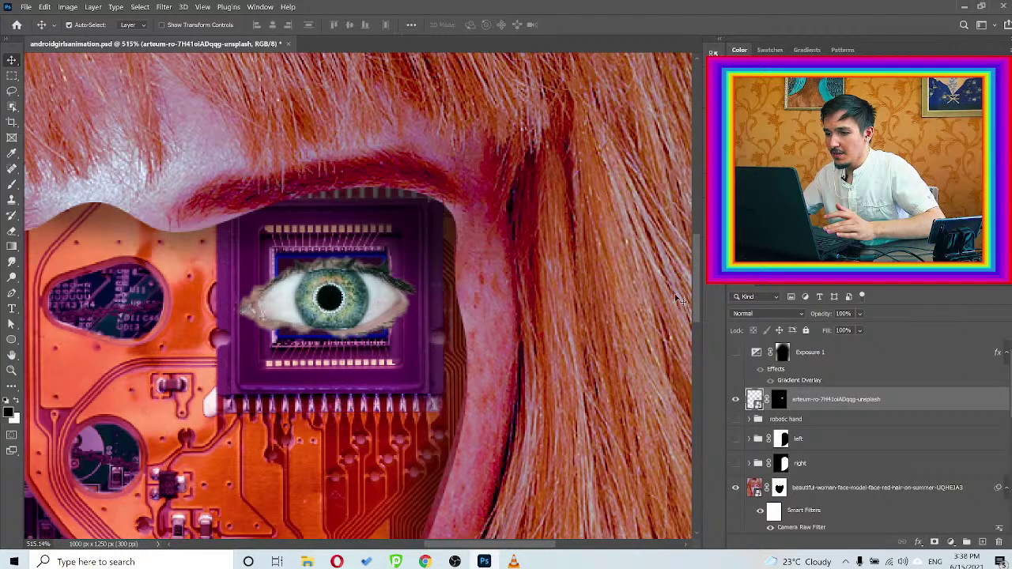
pyautogui.hotkey('ctrl', '-')
pyautogui.hotkey('ctrl', '+')
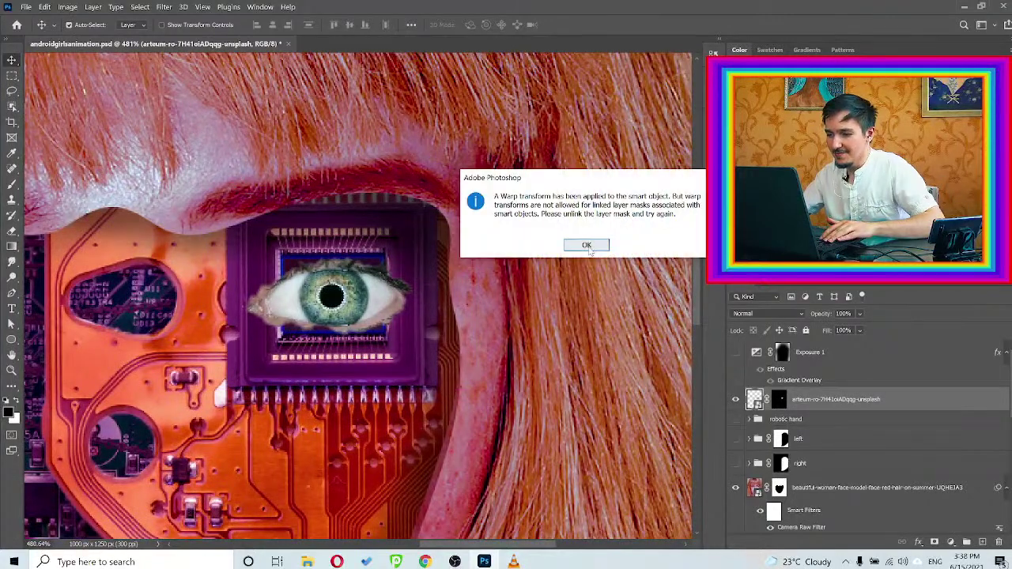
pyautogui.click(584, 246)
pyautogui.moveTo(780, 406); pyautogui.dragTo(998, 544)
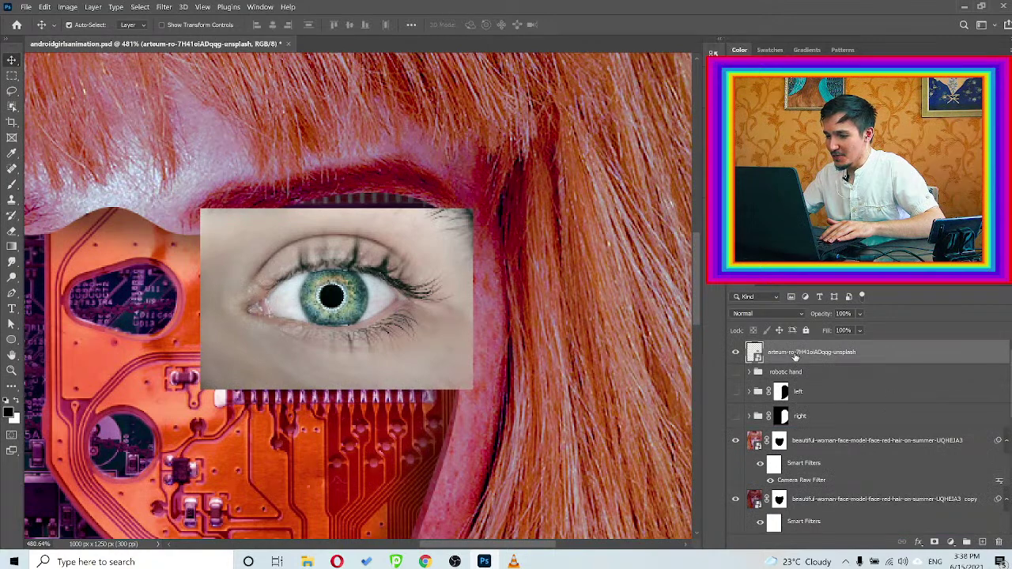
# Scale the eye photo to 6.09% and move it so the iris is centred over the chip
pyautogui.scroll(2, 796, 357)
pyautogui.hotkey('ctrl', 't')
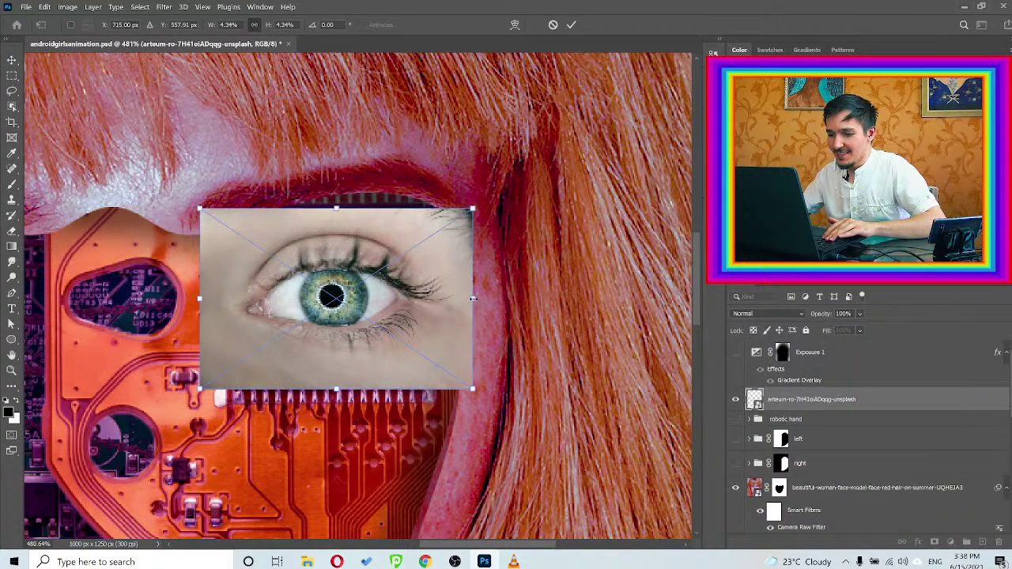
pyautogui.keyDown('alt'); pyautogui.click(501, 299); pyautogui.keyUp('alt')
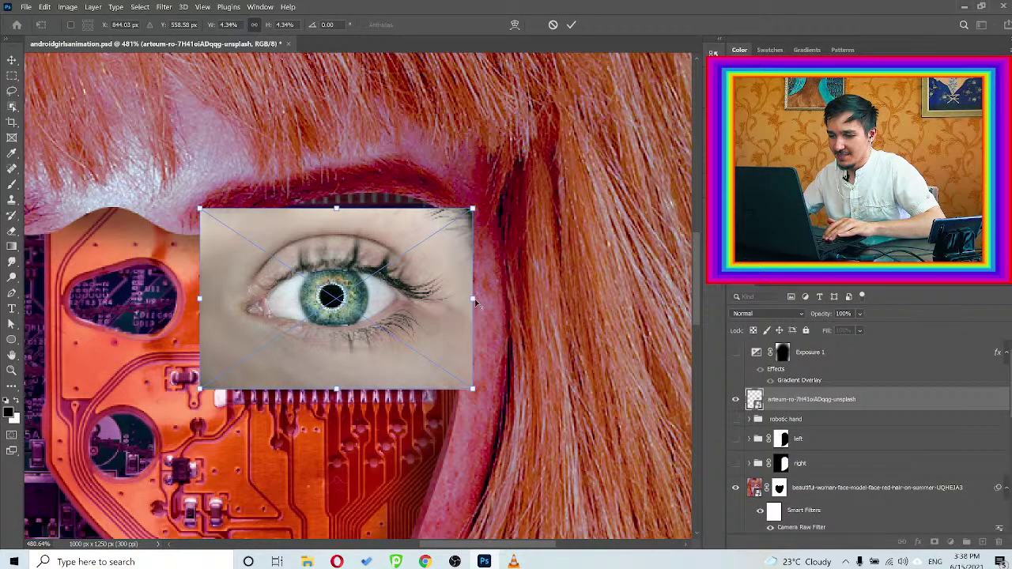
pyautogui.moveTo(473, 299); pyautogui.dragTo(498, 296)
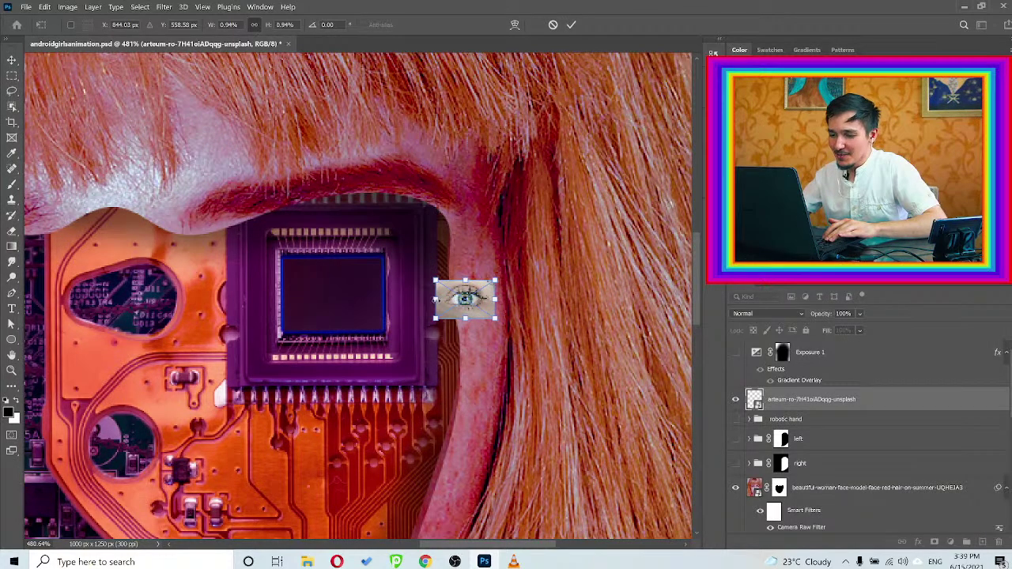
pyautogui.moveTo(435, 299); pyautogui.dragTo(76, 298)
pyautogui.click(571, 26)
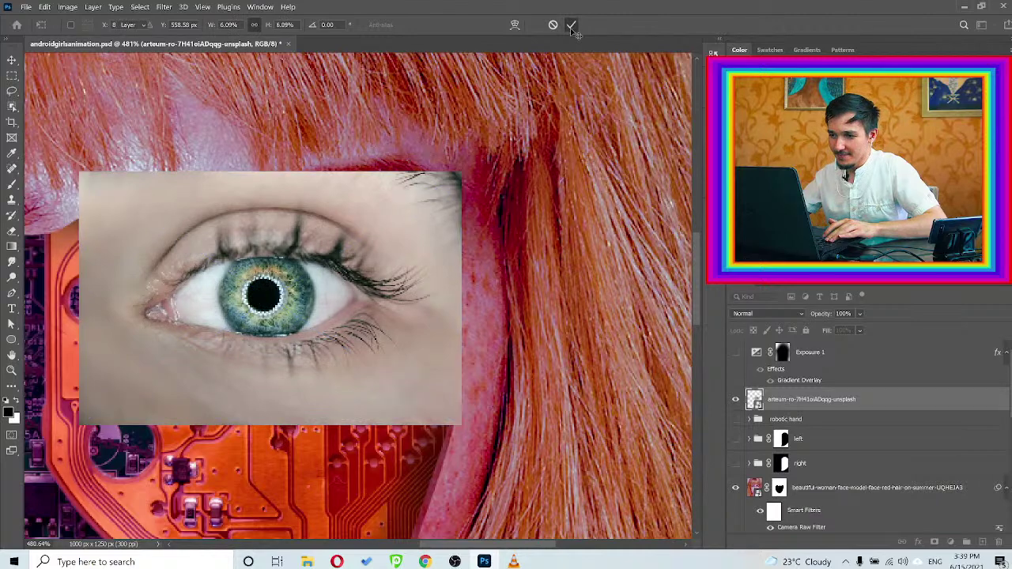
pyautogui.moveTo(270, 254); pyautogui.dragTo(340, 253)
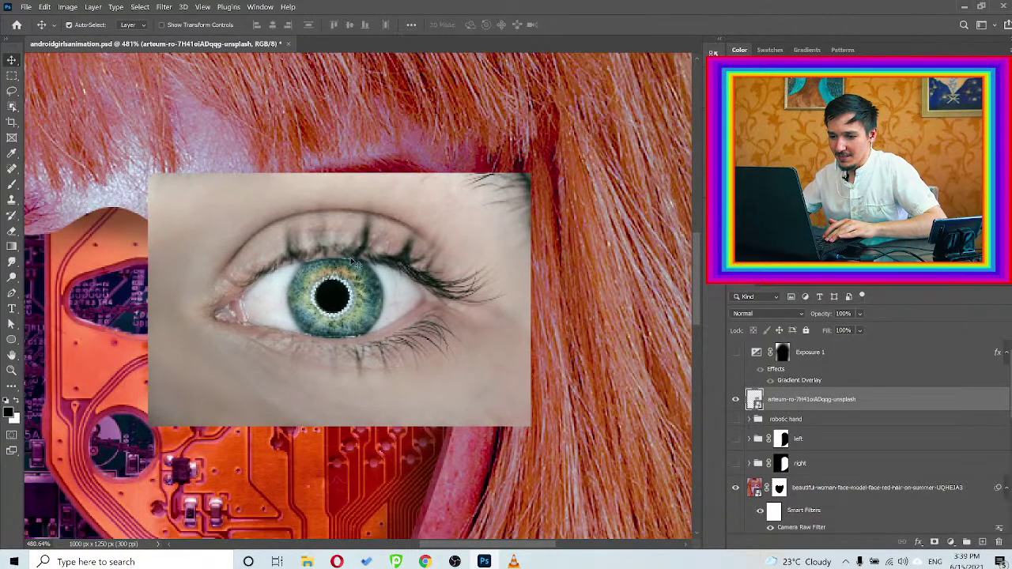
# Hide the eye layer to select the chip's dark window inside the blue border, and mask the reshown eye photo to that rectangle
pyautogui.click(732, 403)
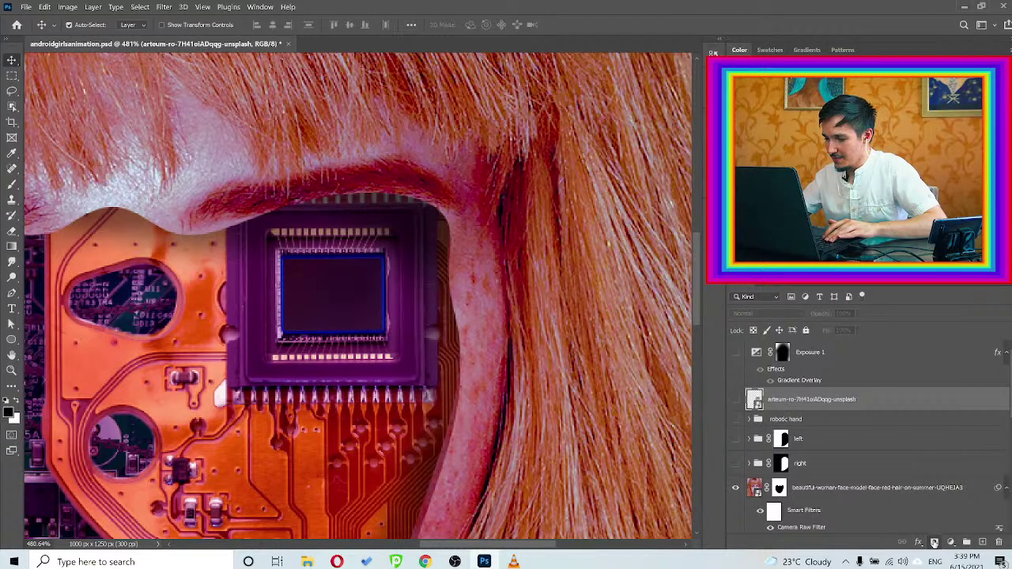
pyautogui.click(933, 544)
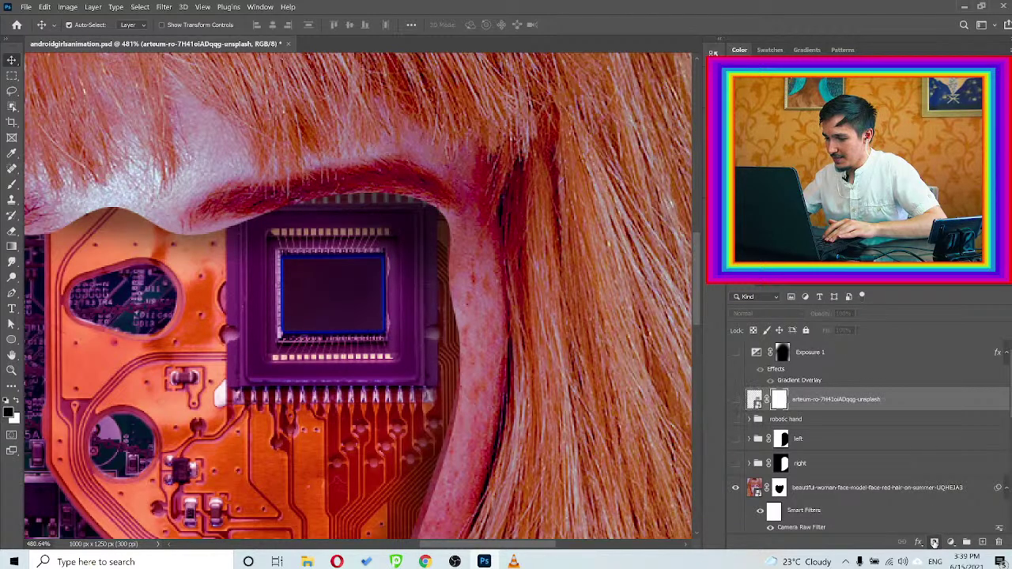
pyautogui.click(11, 79)
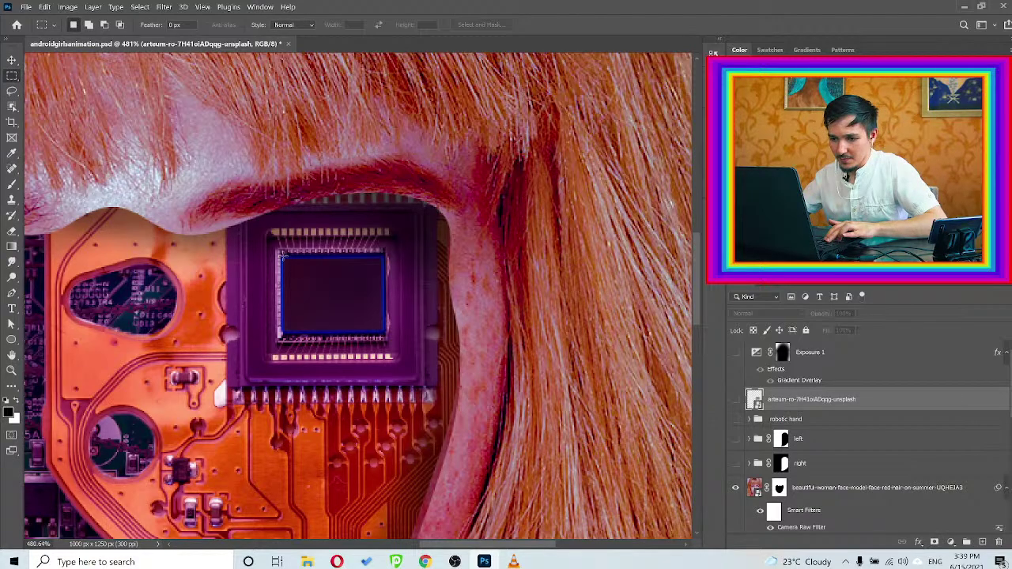
pyautogui.scroll(4, 332, 278)
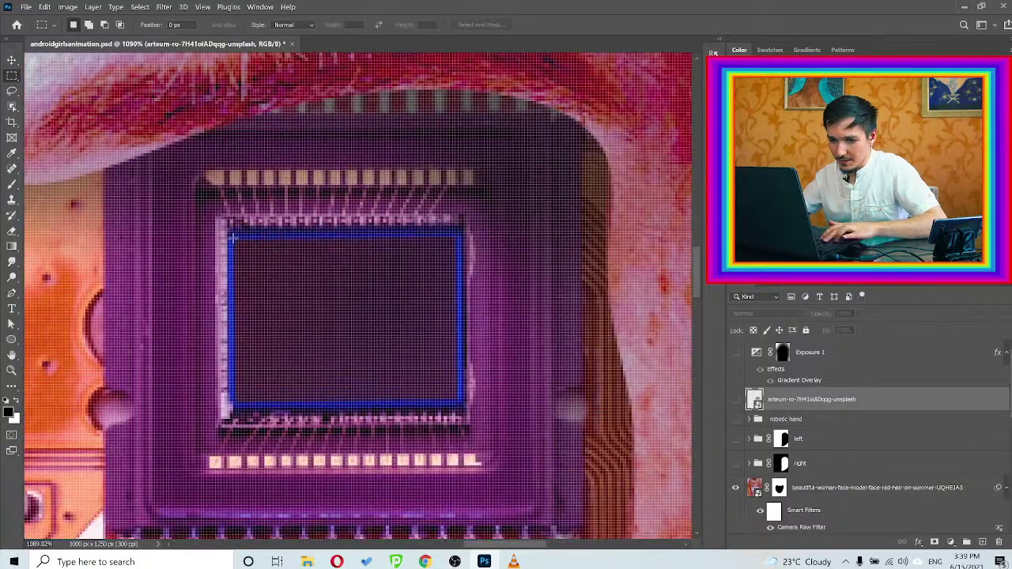
pyautogui.moveTo(233, 237); pyautogui.dragTo(456, 399)
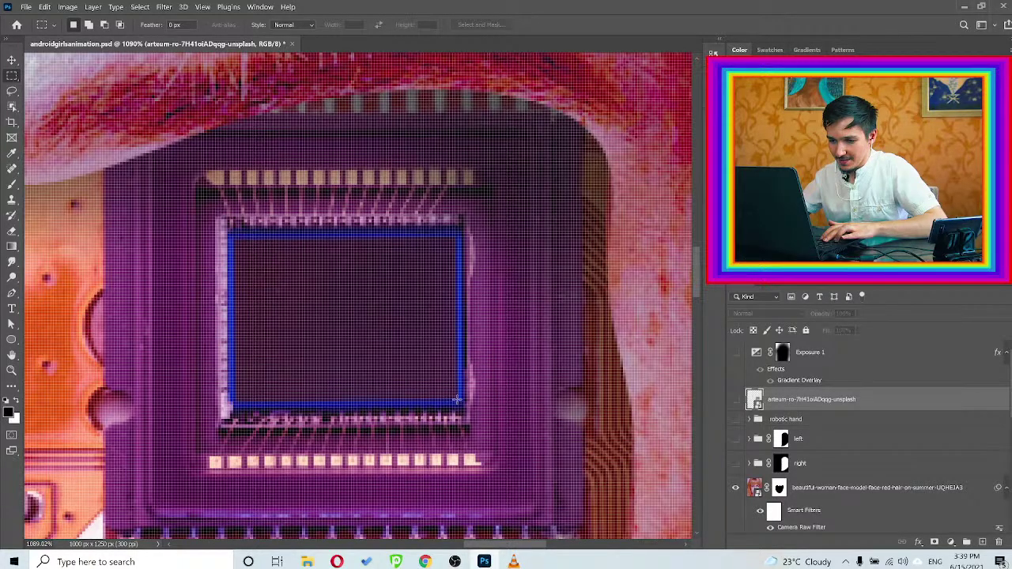
pyautogui.click(736, 400)
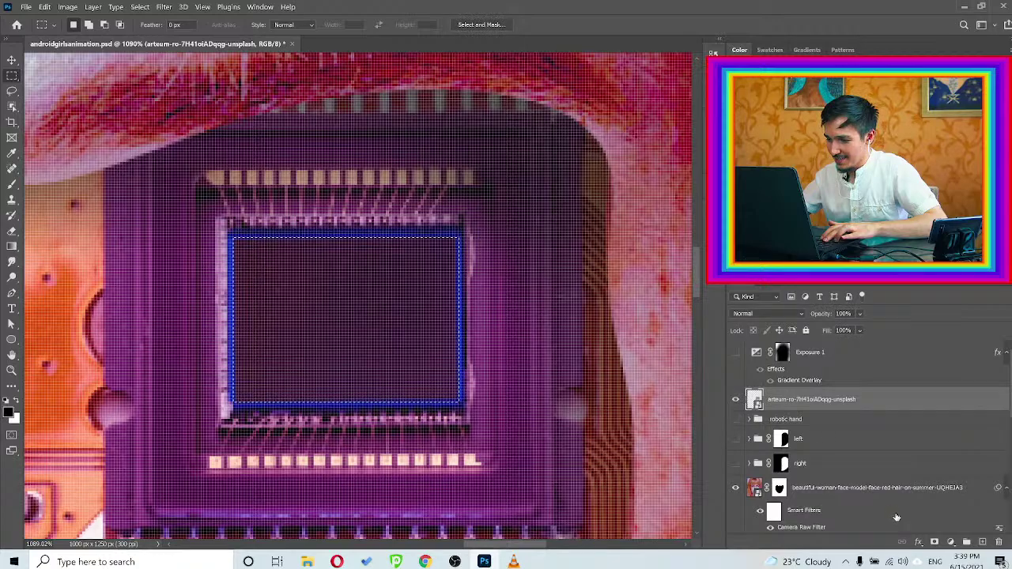
pyautogui.click(933, 542)
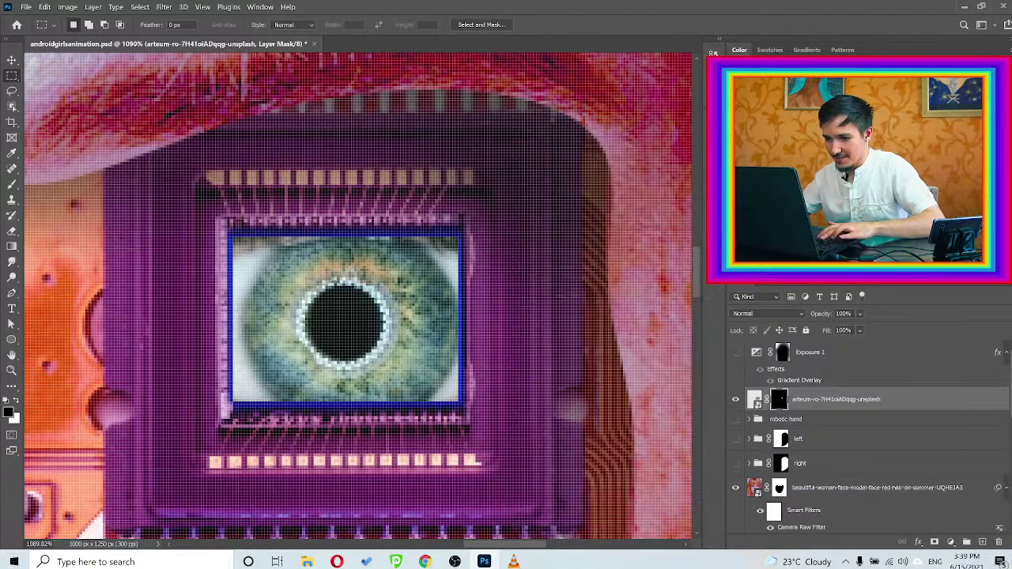
pyautogui.press('v')
pyautogui.scroll(-6, 374, 338)
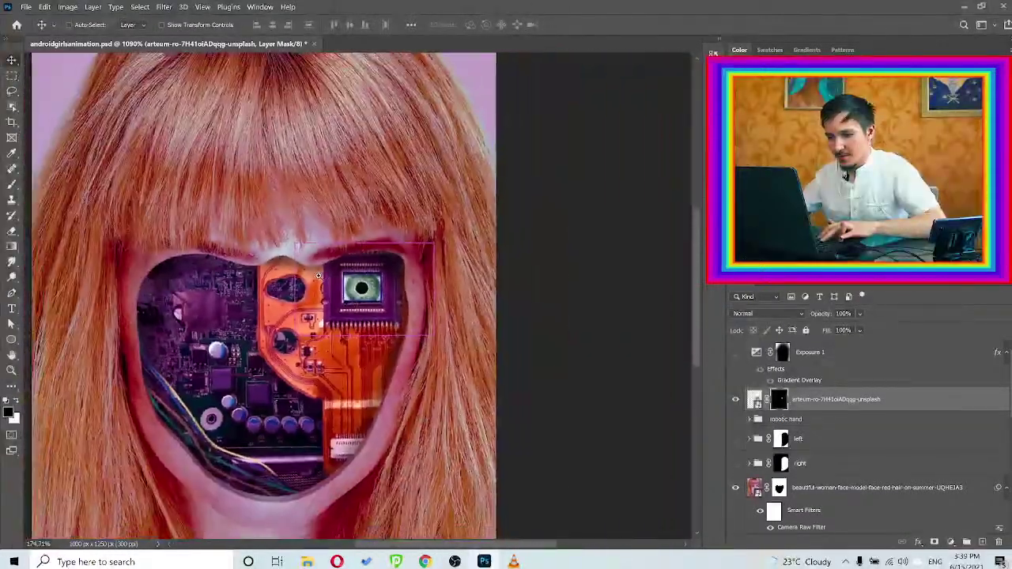
pyautogui.scroll(2, 338, 280)
pyautogui.scroll(5, 338, 280)
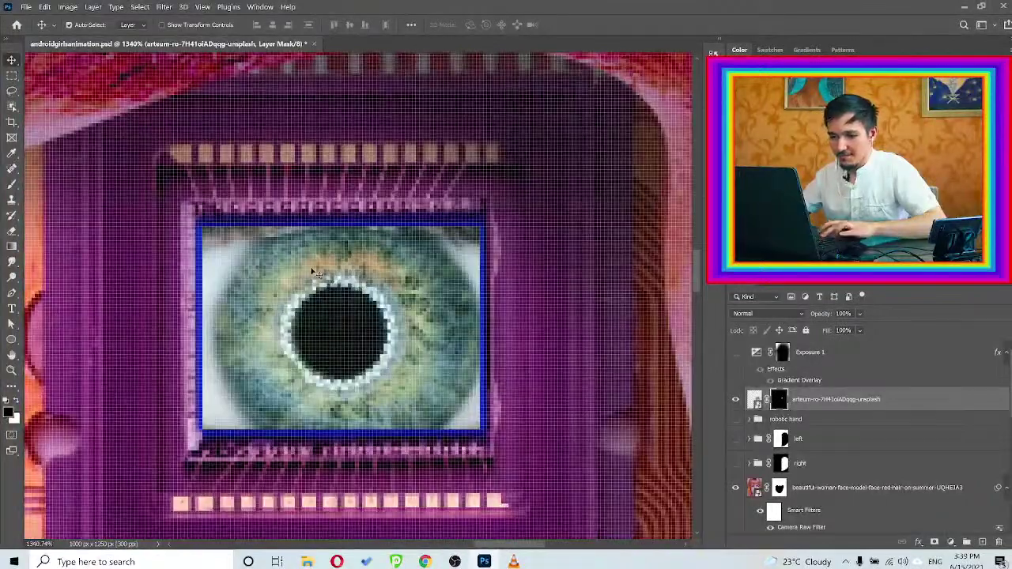
# Rename the eye photo layer as third eye
pyautogui.scroll(-10, 402, 317)
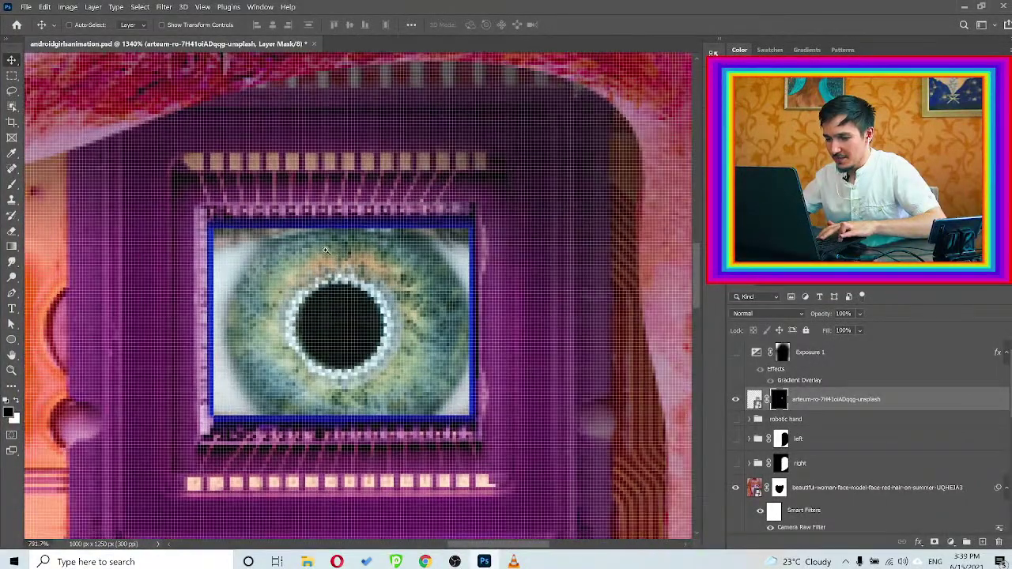
pyautogui.hotkey('ctrl', 'space')
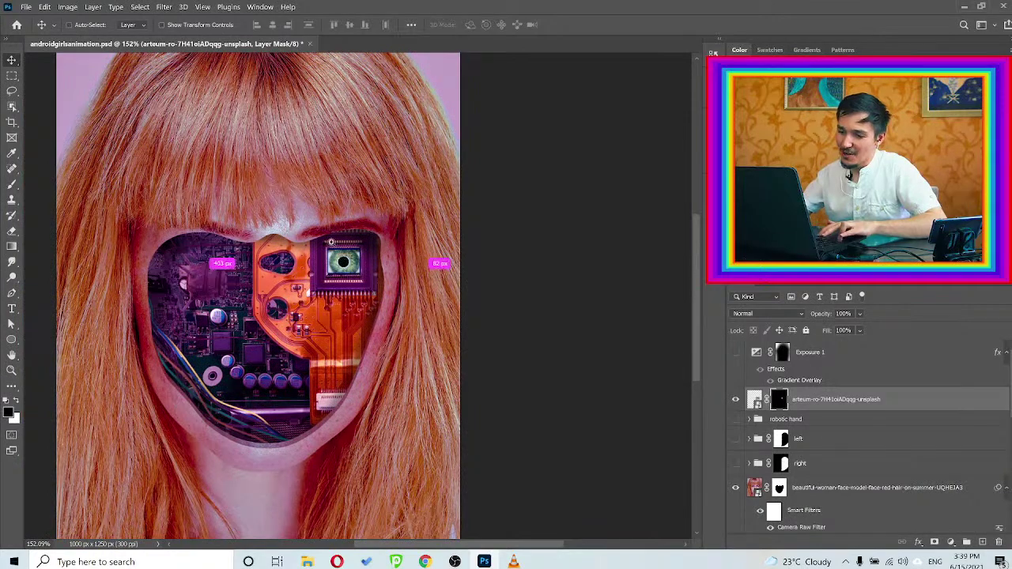
pyautogui.press('s')
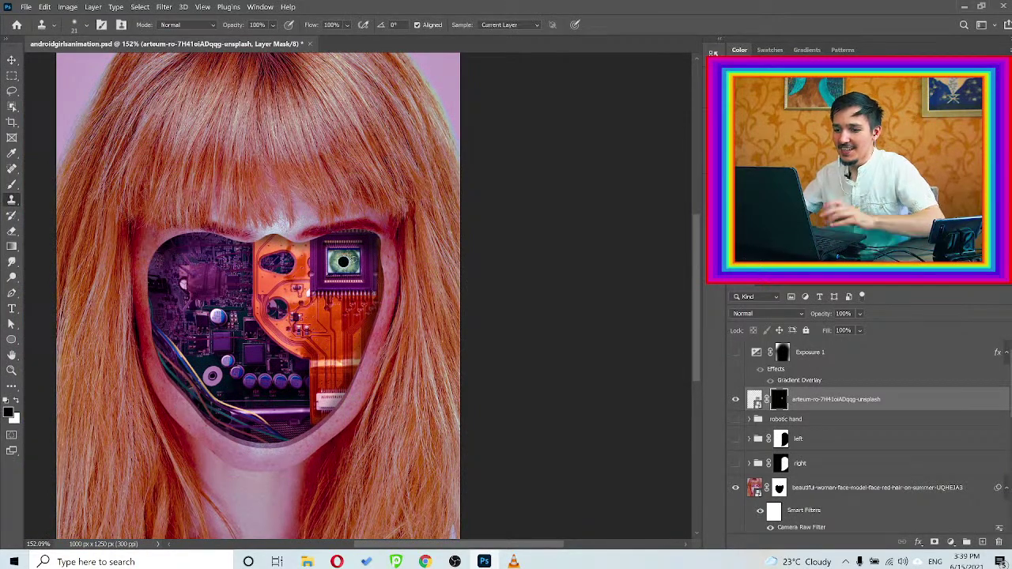
pyautogui.scroll(1, 353, 260)
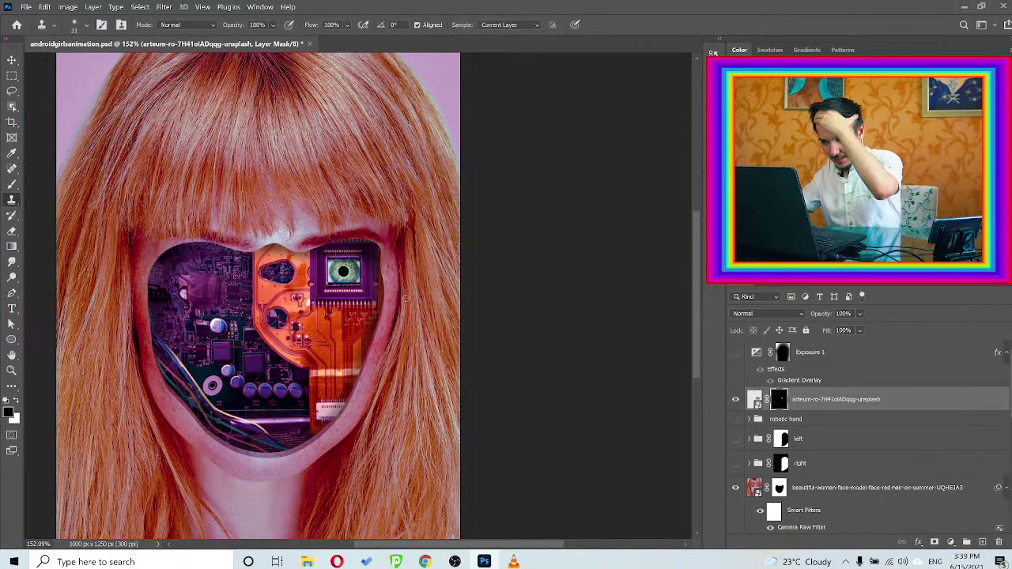
pyautogui.doubleClick(822, 399)
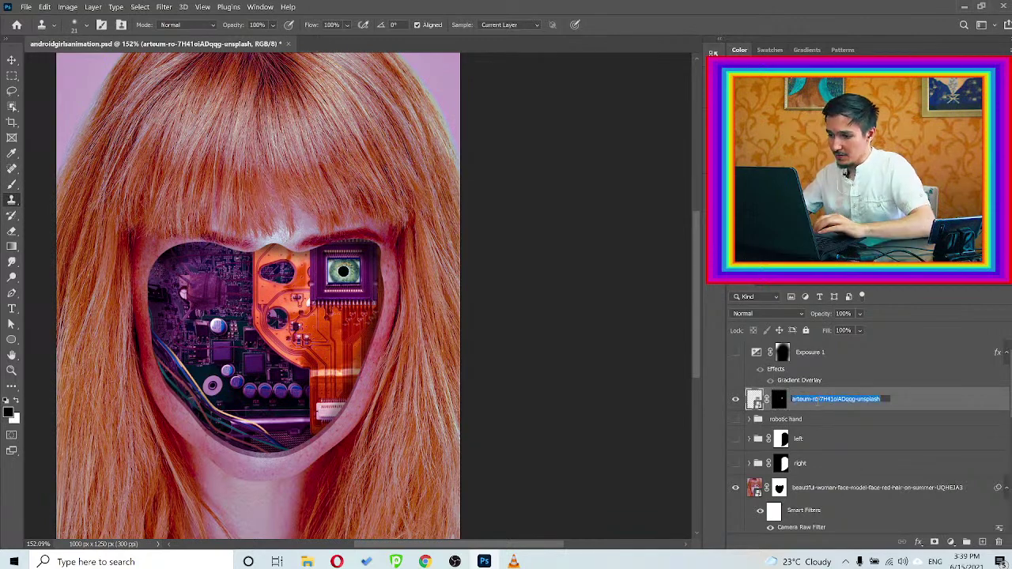
pyautogui.write('third')
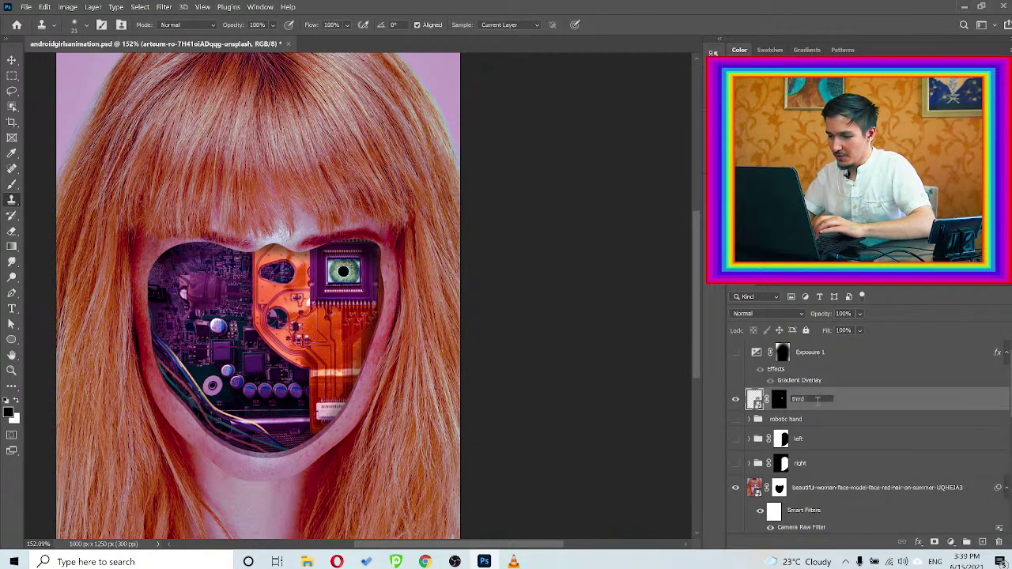
pyautogui.write(' eye')
pyautogui.press('Return')
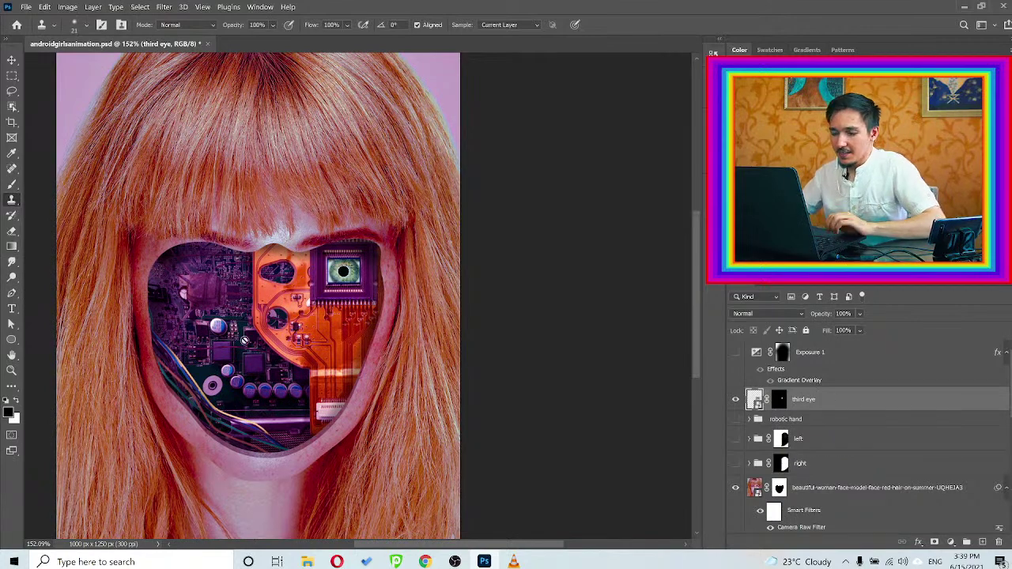
pyautogui.hotkey('ctrl', '0')
pyautogui.scroll(2, 259, 314)
pyautogui.rightClick(566, 318)
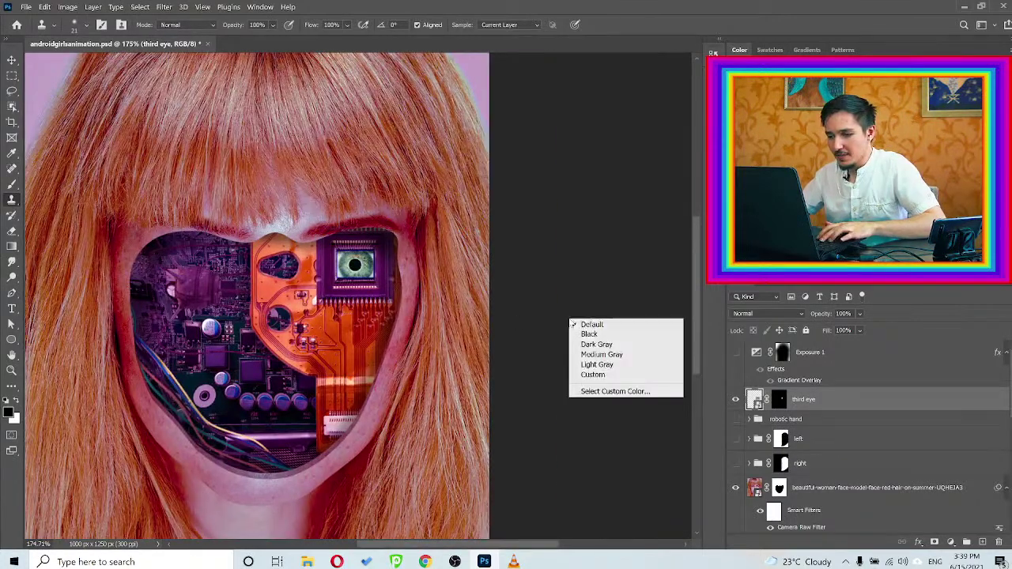
pyautogui.press('Escape')
pyautogui.press('v')
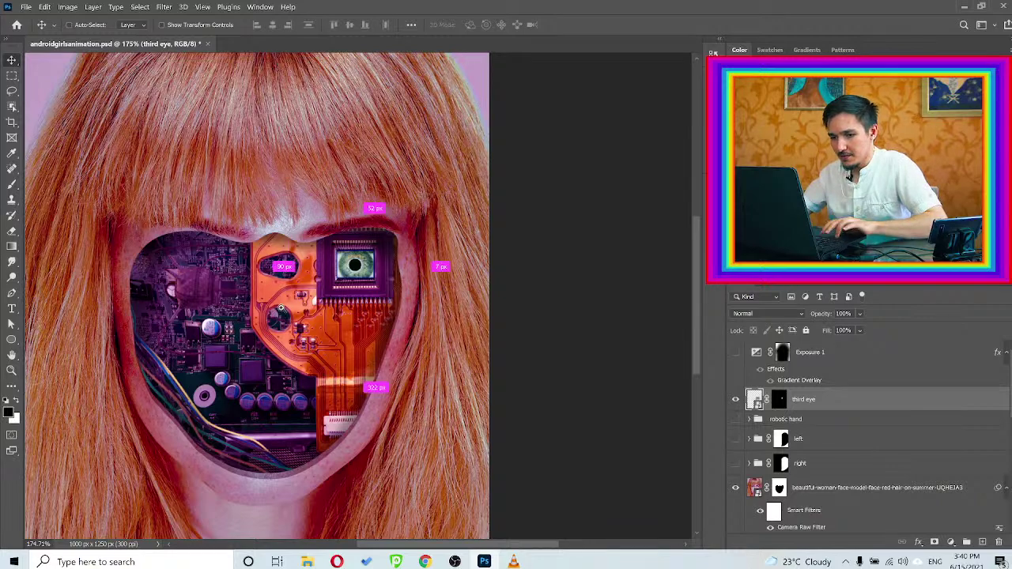
pyautogui.scroll(-3, 269, 304)
pyautogui.scroll(1, 269, 303)
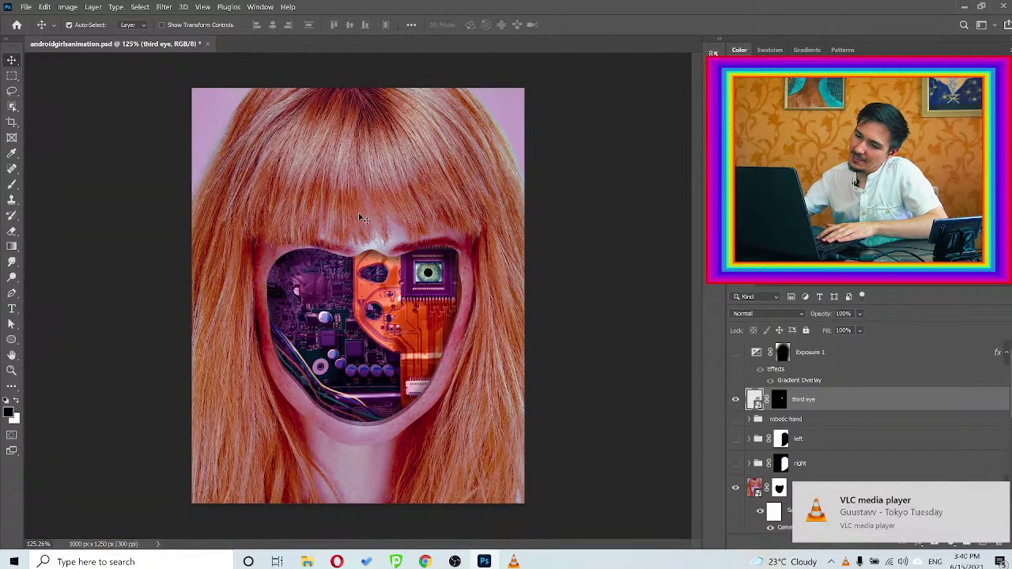
# Show the Exposure 1 adjustment together with the left, right and robotic hand groups
pyautogui.click(736, 354)
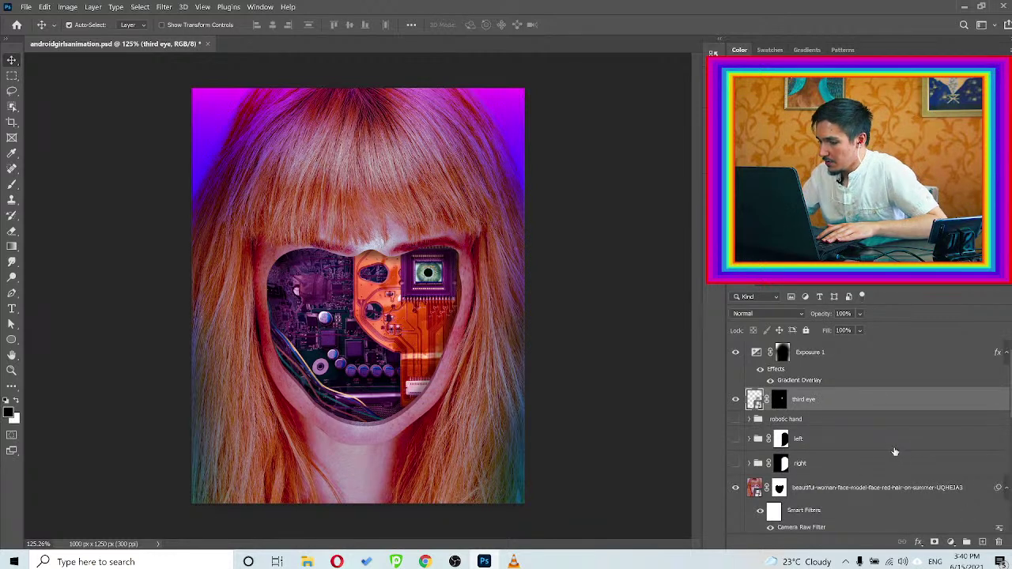
pyautogui.click(951, 542)
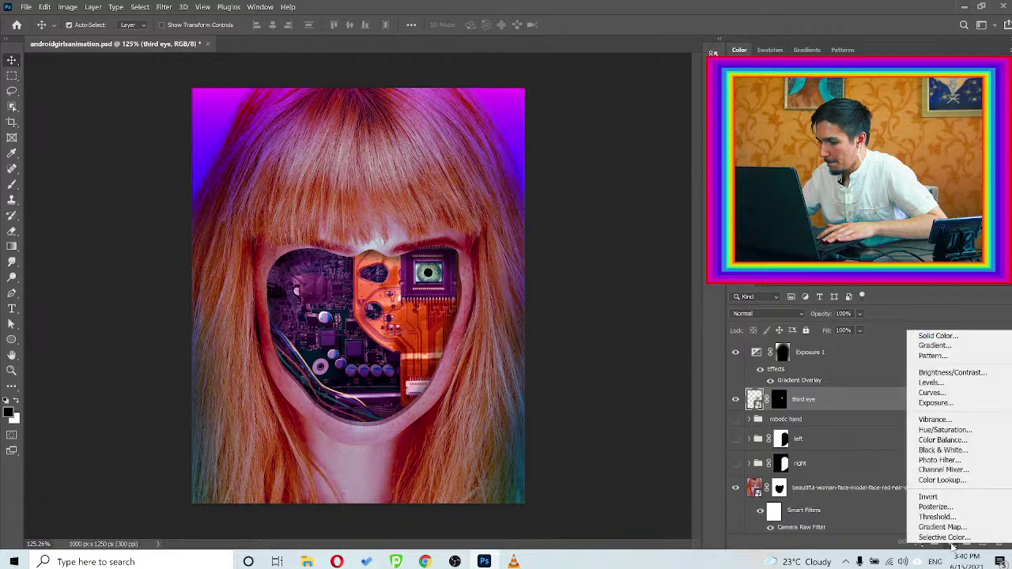
pyautogui.click(951, 545)
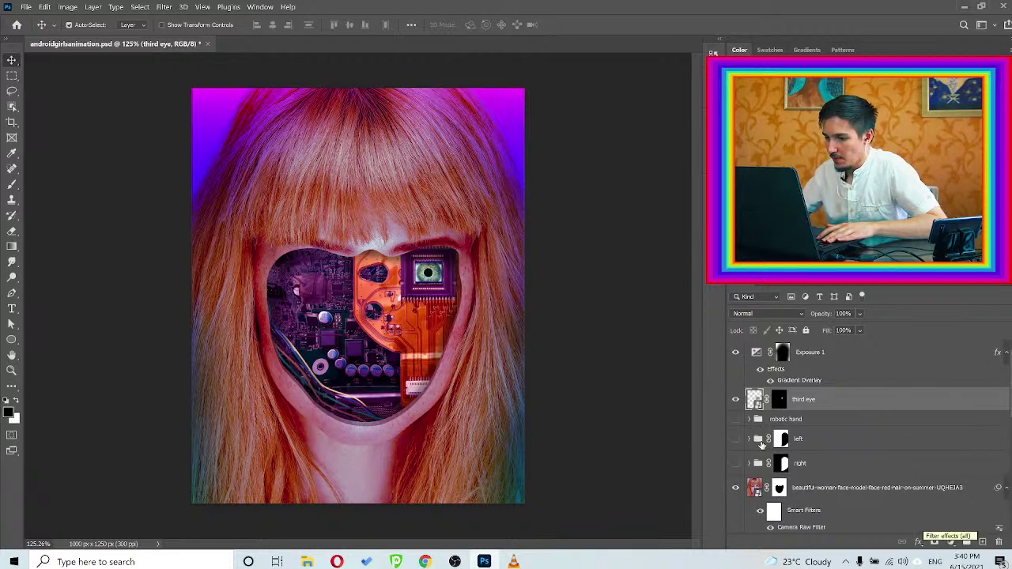
pyautogui.click(735, 463)
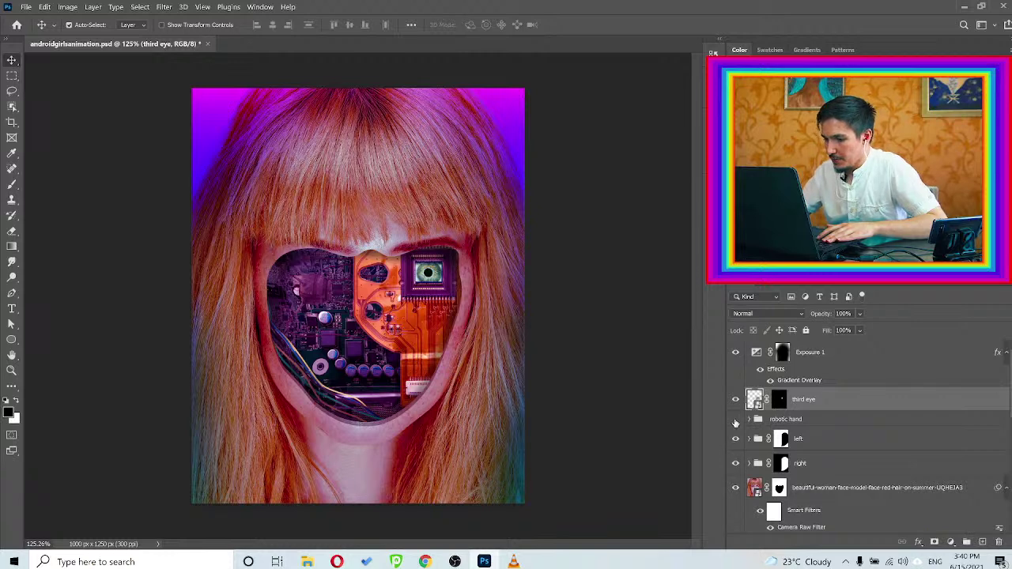
pyautogui.click(735, 419)
pyautogui.click(735, 420)
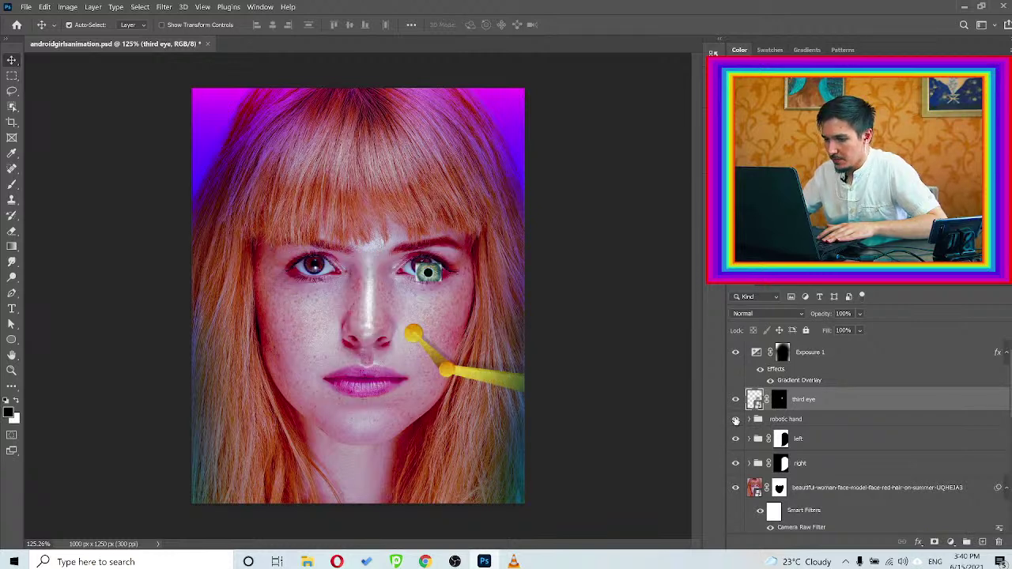
# Hide the third eye layer and the robotic hand, left and right groups, keeping the Exposure 1 adjustment shown
pyautogui.click(736, 399)
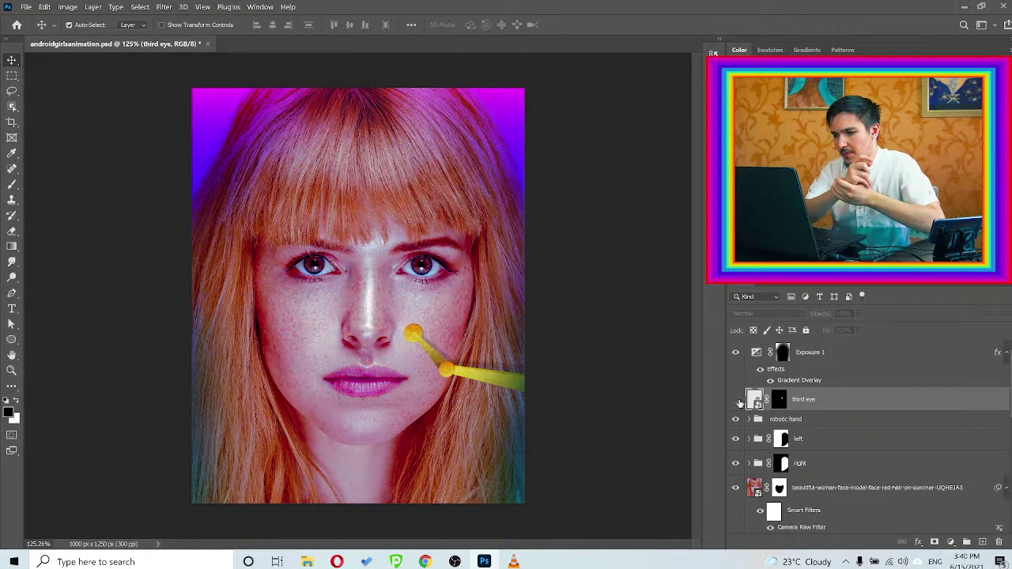
pyautogui.click(735, 353)
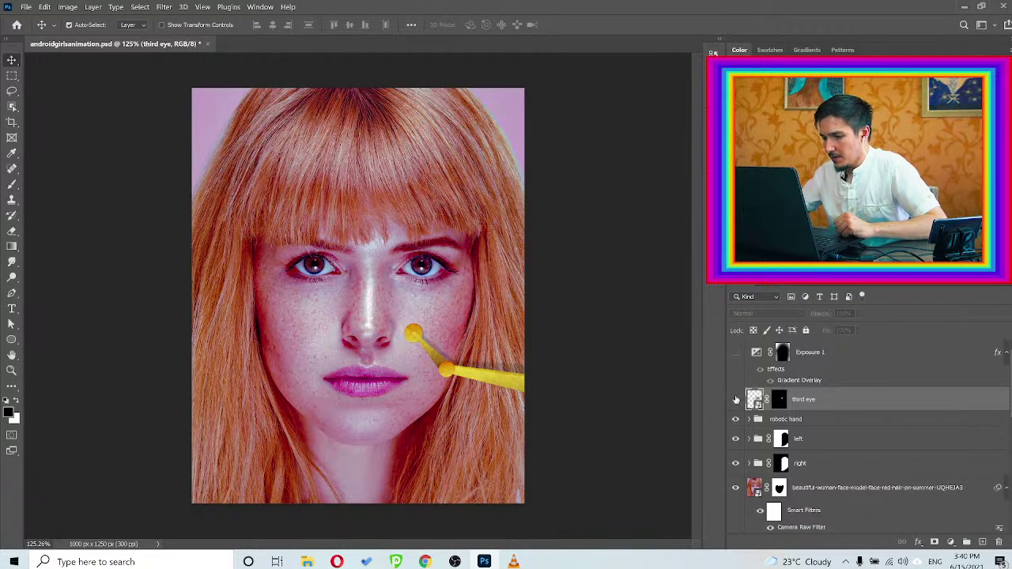
pyautogui.click(736, 420)
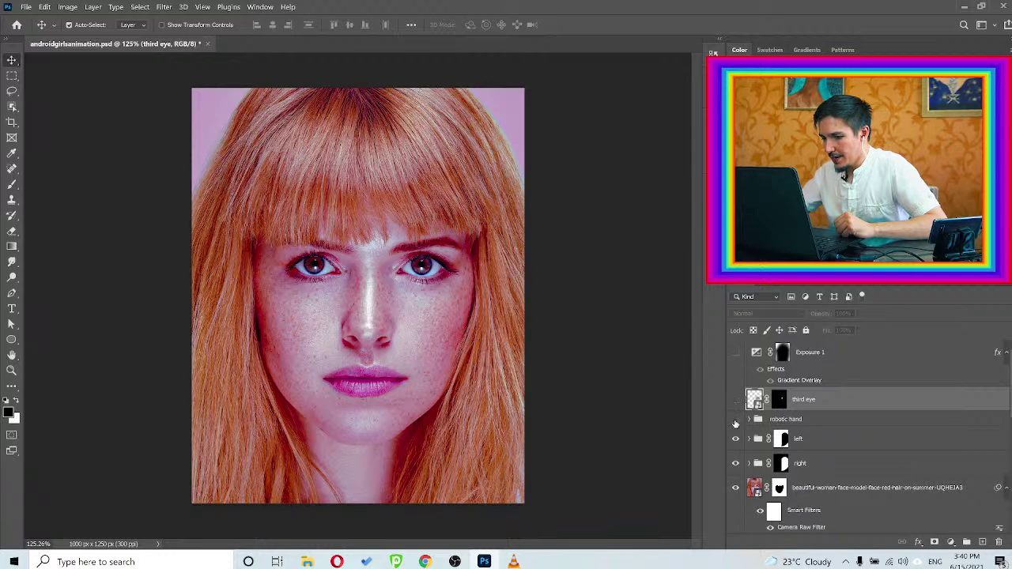
pyautogui.click(734, 438)
pyautogui.click(734, 464)
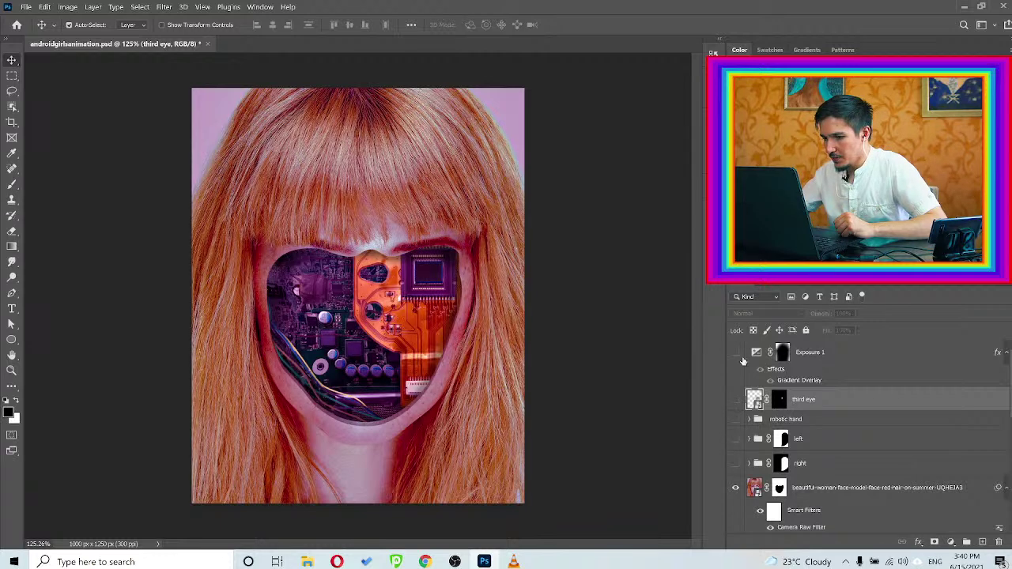
pyautogui.click(736, 353)
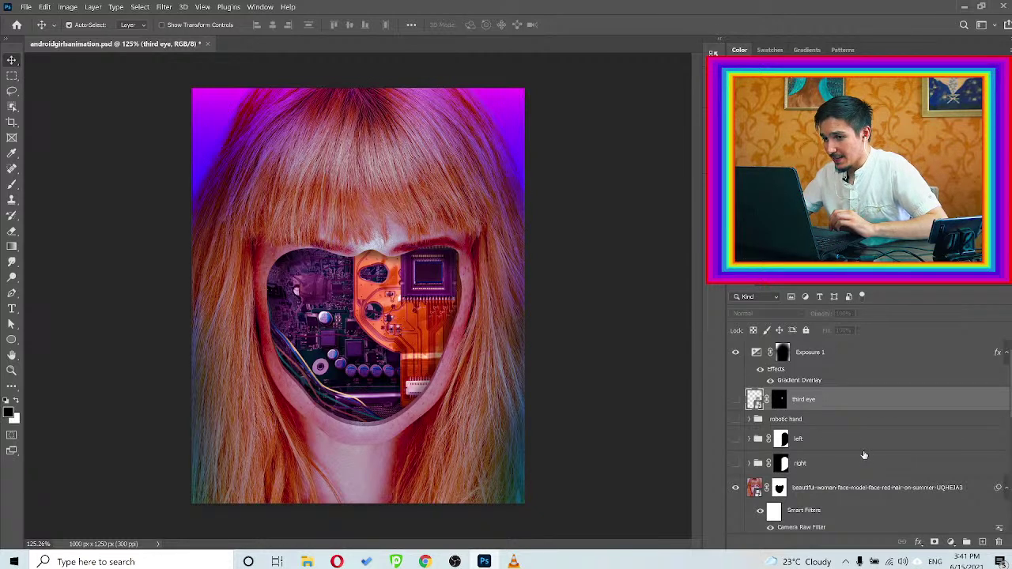
# Group the circuitry layers from Layer 1 down to the michael-dziedzic photo, and name the group back
pyautogui.scroll(-5, 874, 461)
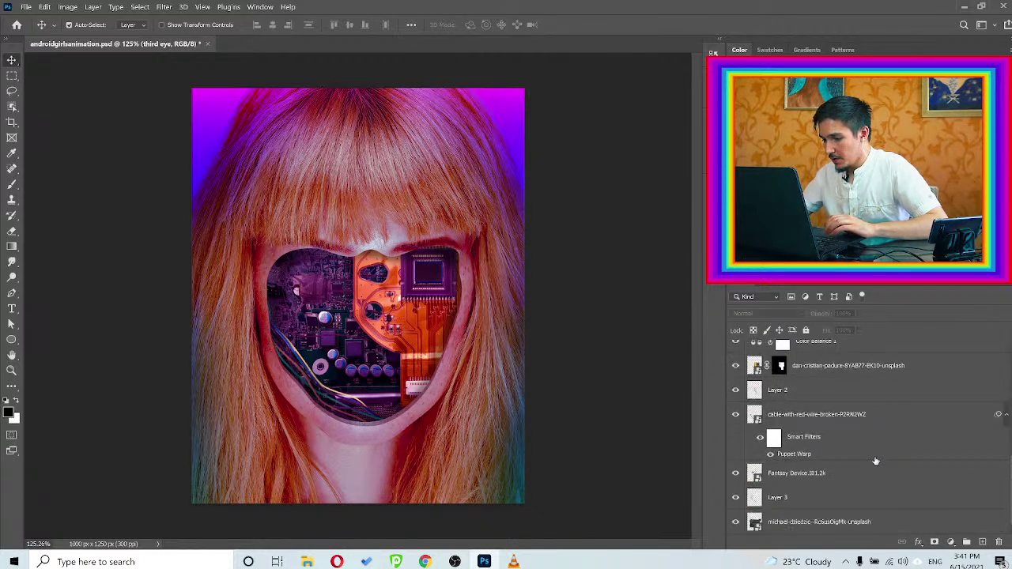
pyautogui.scroll(3, 803, 471)
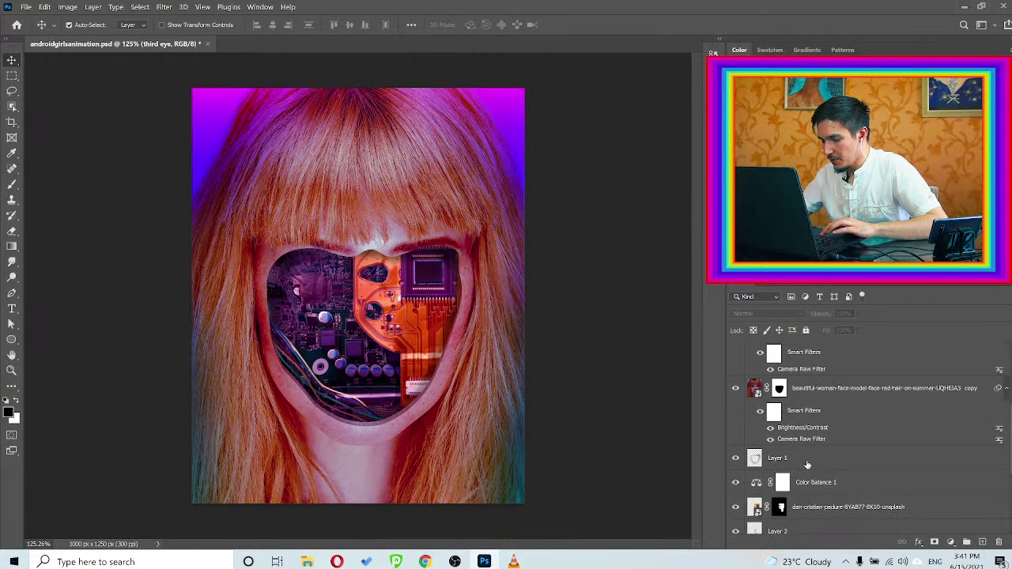
pyautogui.click(806, 465)
pyautogui.scroll(-3, 790, 482)
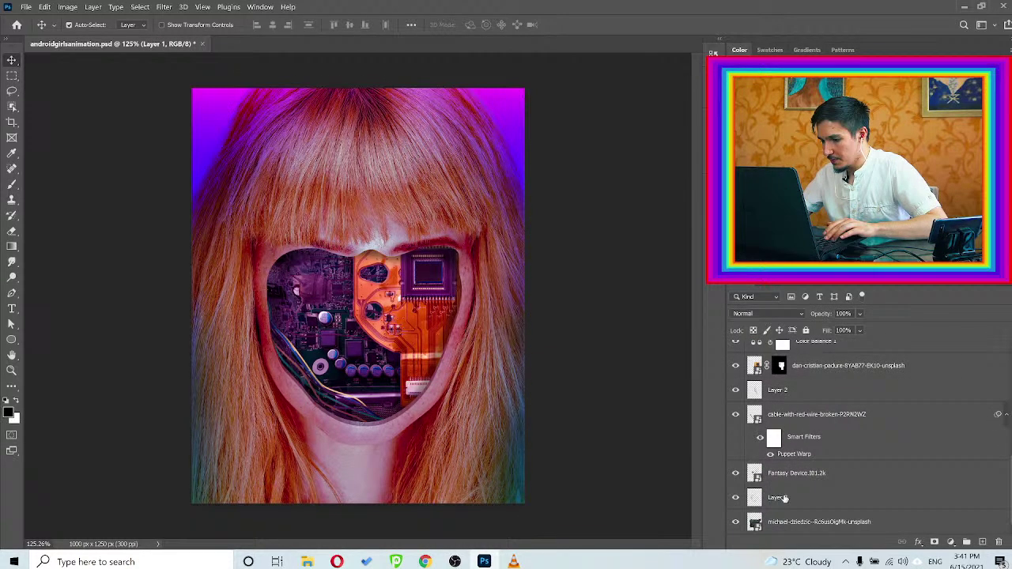
pyautogui.hotkey('ctrl', 'g')
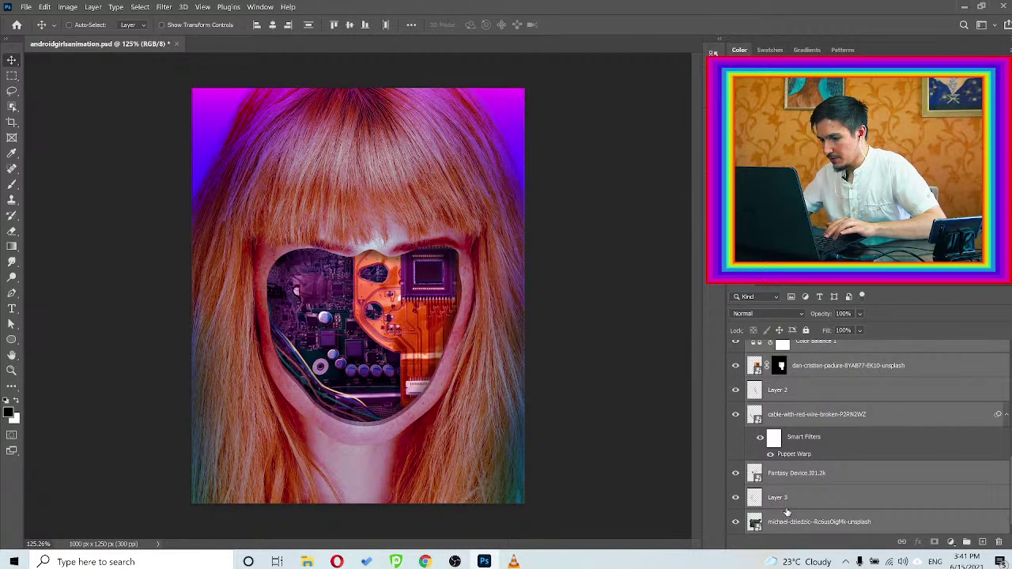
pyautogui.doubleClick(780, 527)
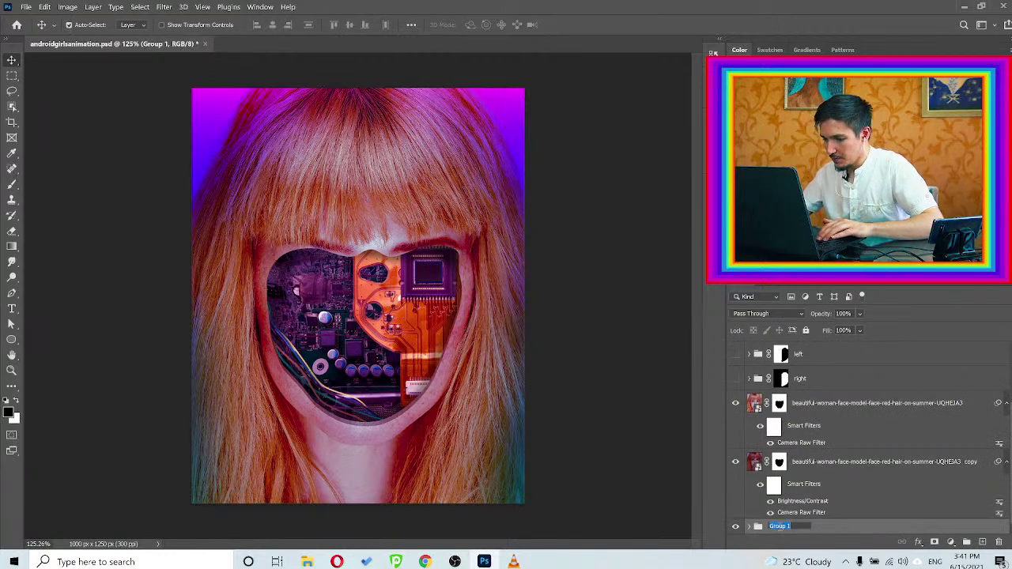
pyautogui.write('back')
pyautogui.press('Return')
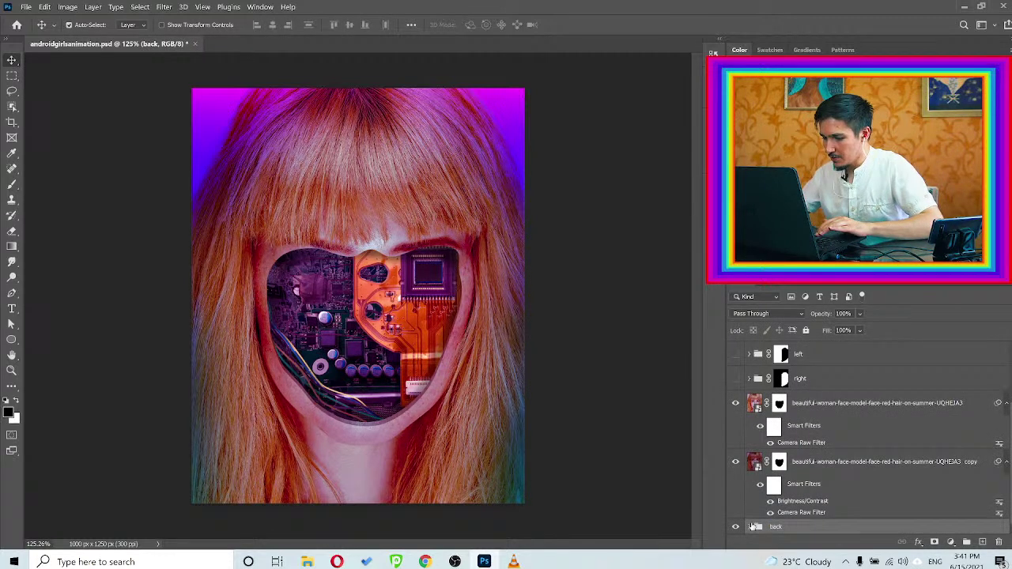
# Hide the back group and start exporting the hollow-faced portrait as a PNG
pyautogui.click(736, 527)
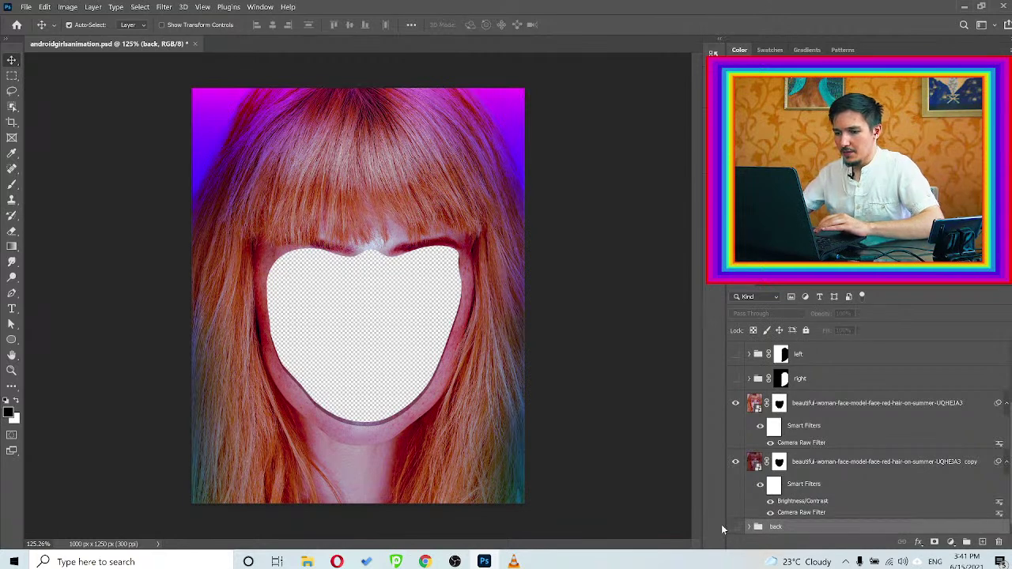
pyautogui.click(26, 7)
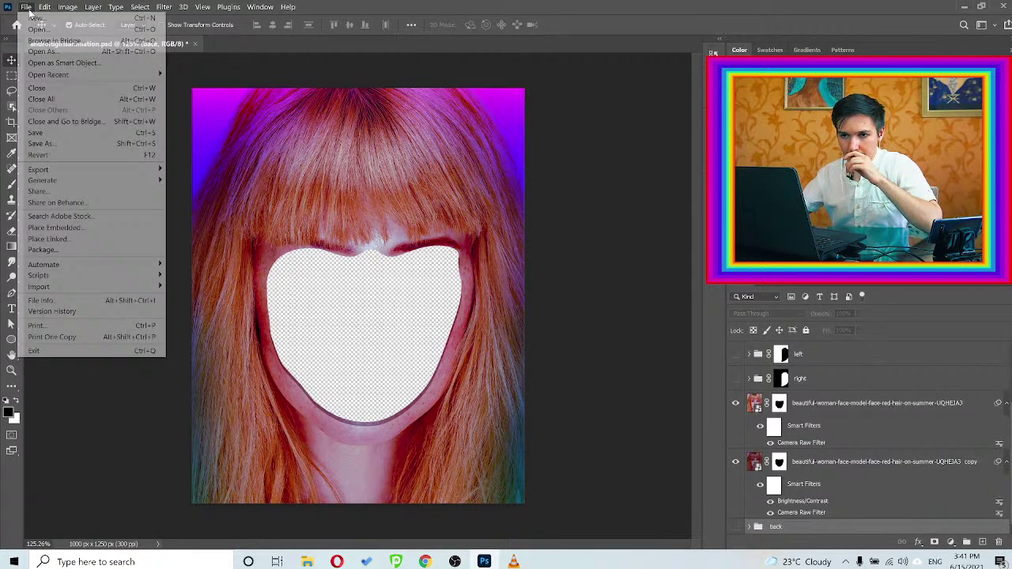
pyautogui.moveTo(148, 170)
pyautogui.click(190, 170)
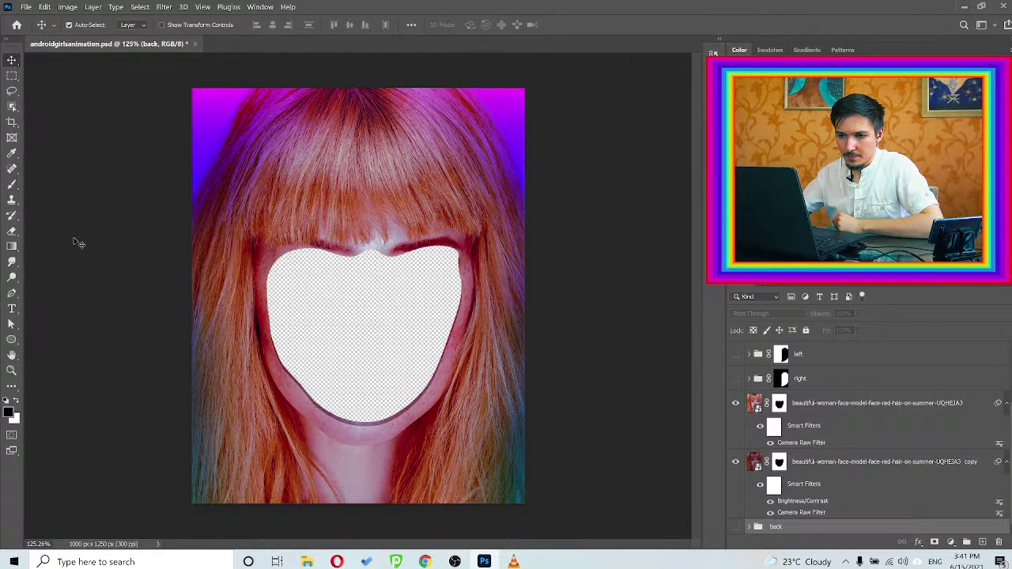
pyautogui.hotkey('ctrl', 'shift', 's')
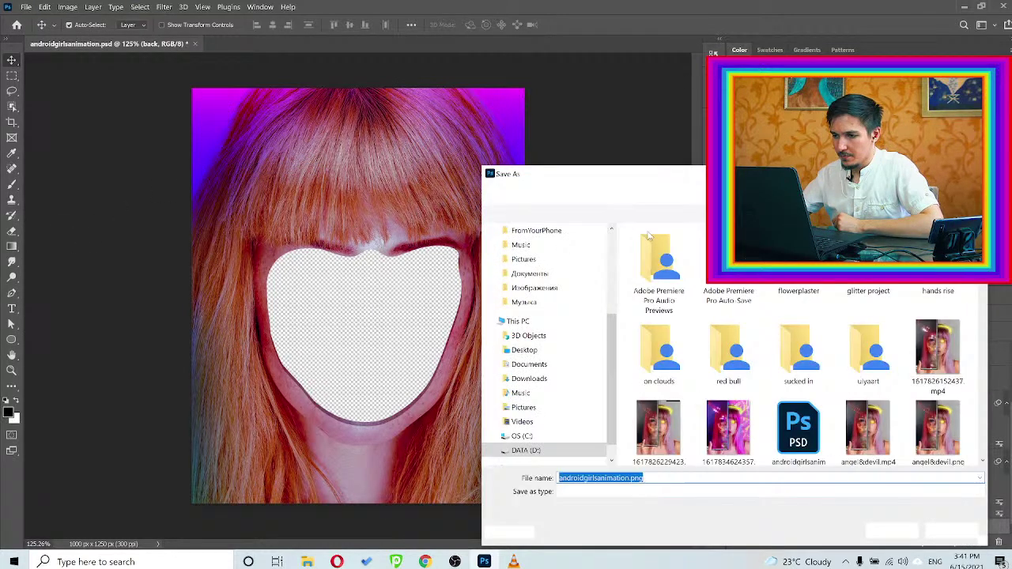
pyautogui.moveTo(665, 169); pyautogui.dragTo(540, 171)
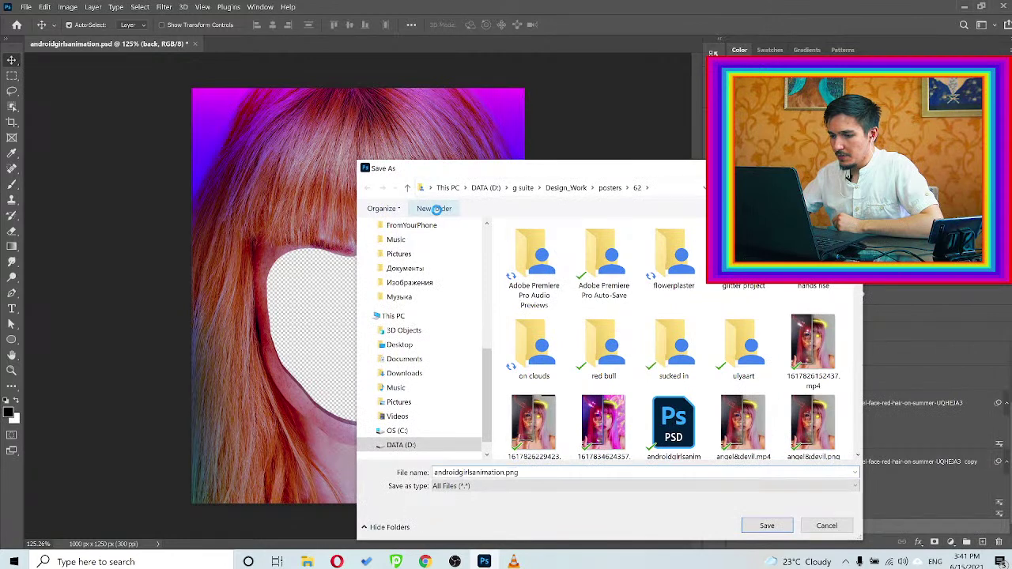
# Create a folder named android girls animation inside posters folder 62 for the export, and try to open it
pyautogui.click(436, 208)
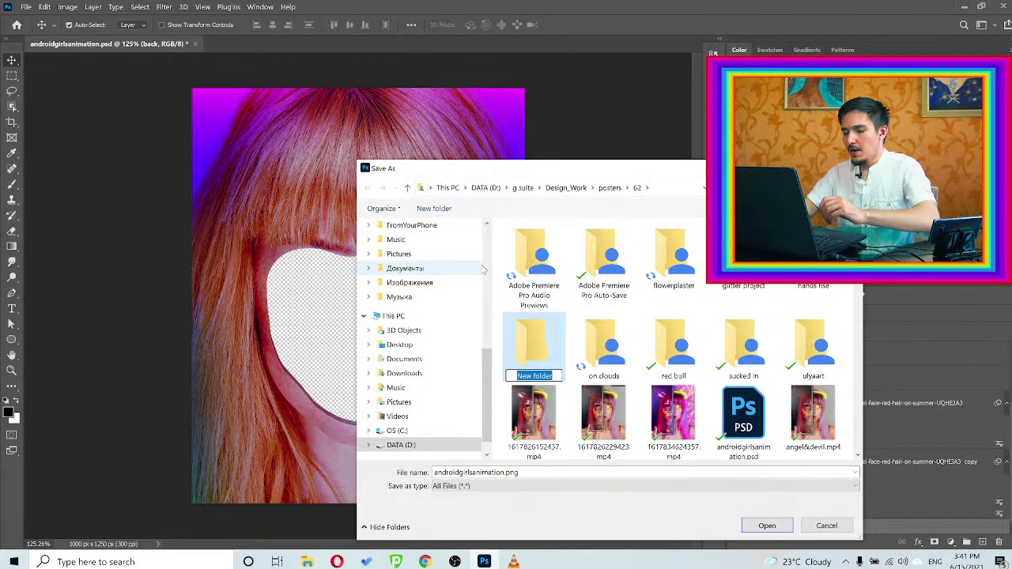
pyautogui.write('android')
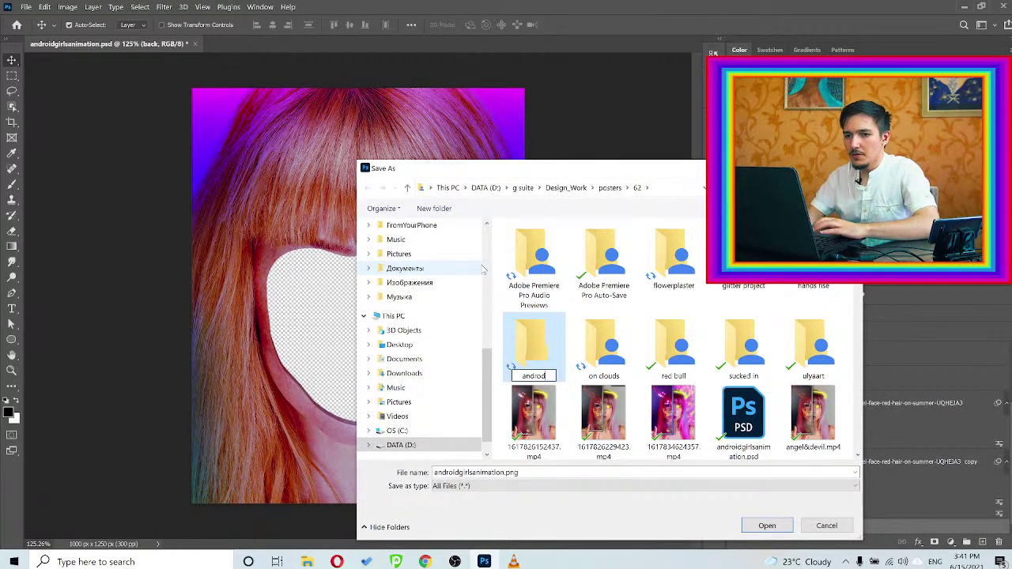
pyautogui.write(' girls animation')
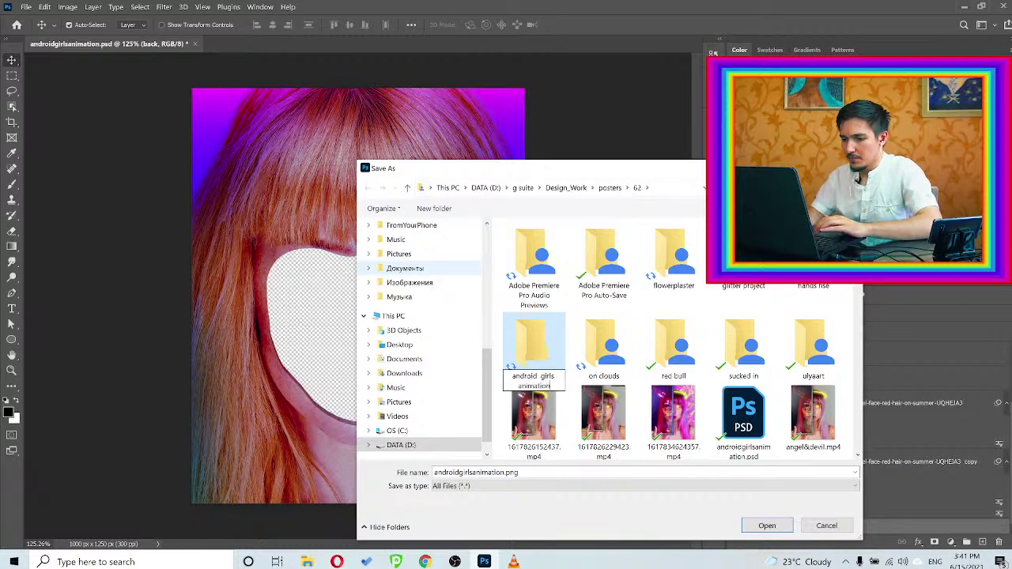
pyautogui.press('Return')
pyautogui.press('Return')
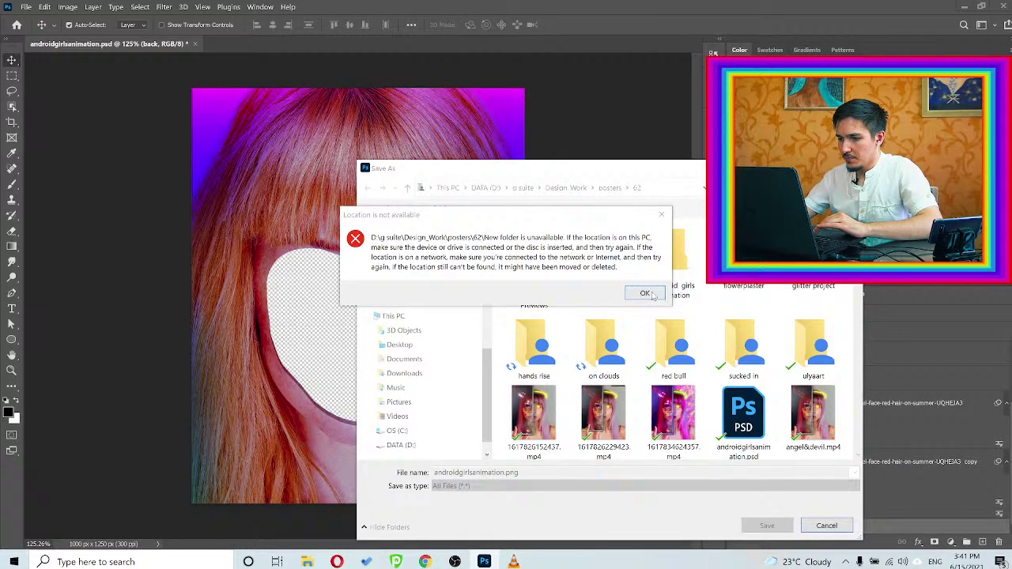
# Open the android girls animation folder and save the hollow-faced portrait there as a PNG named front
pyautogui.click(643, 291)
pyautogui.click(668, 253)
pyautogui.doubleClick(668, 253)
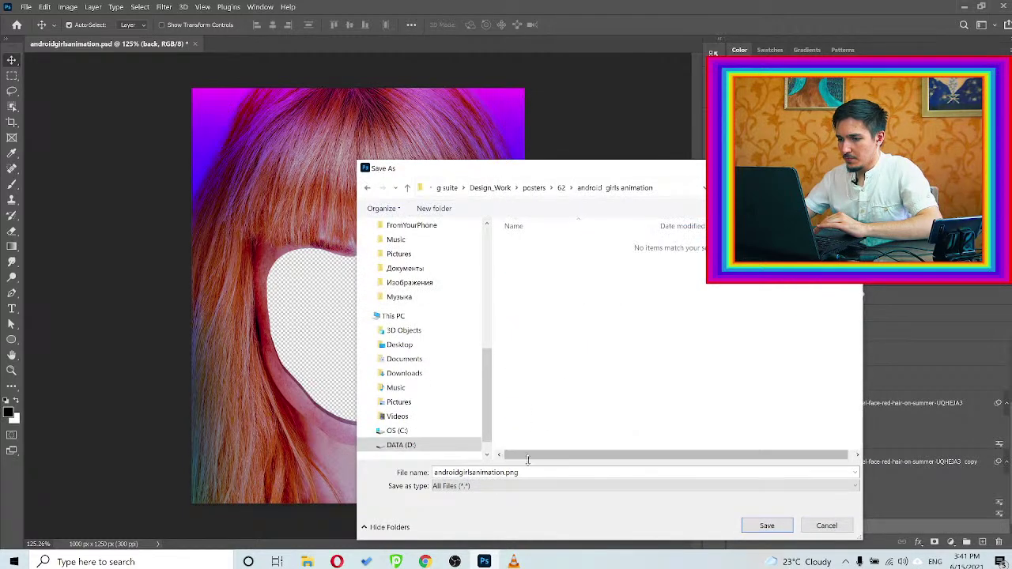
pyautogui.write('front')
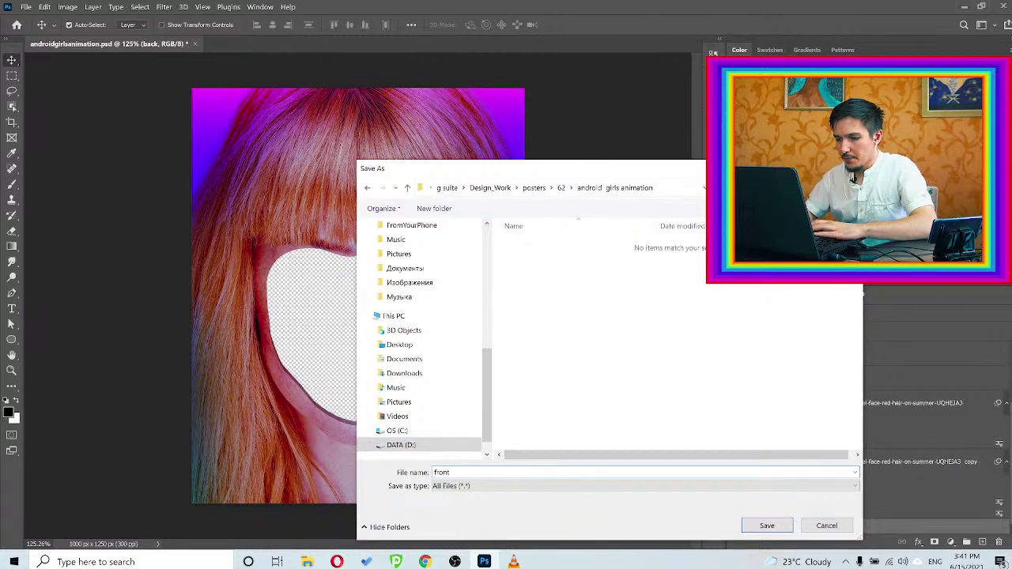
pyautogui.press('Return')
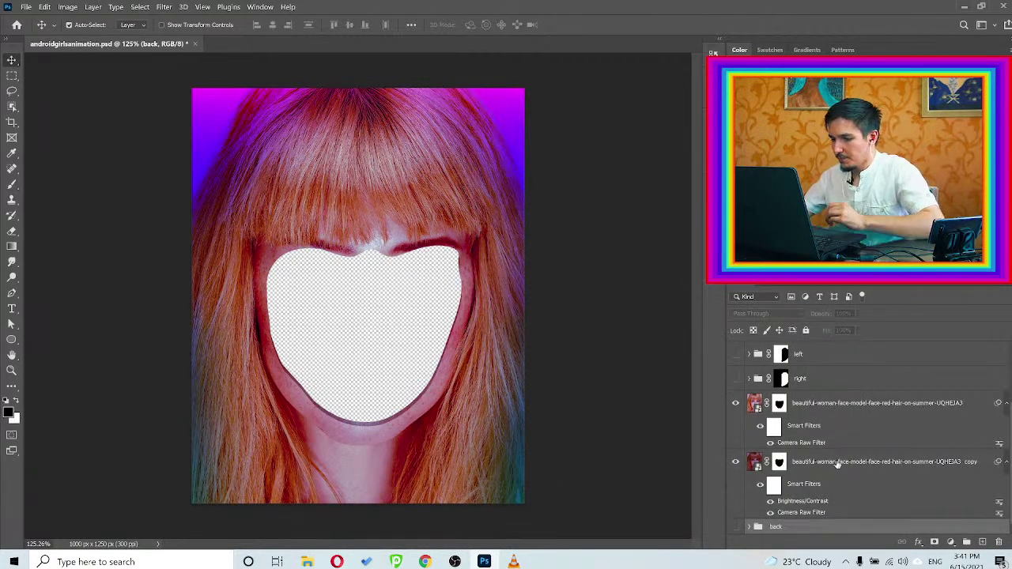
# Show the back group and hide both beautiful-woman portrait layers and the Exposure 1 adjustment
pyautogui.click(736, 527)
pyautogui.click(736, 462)
pyautogui.click(735, 403)
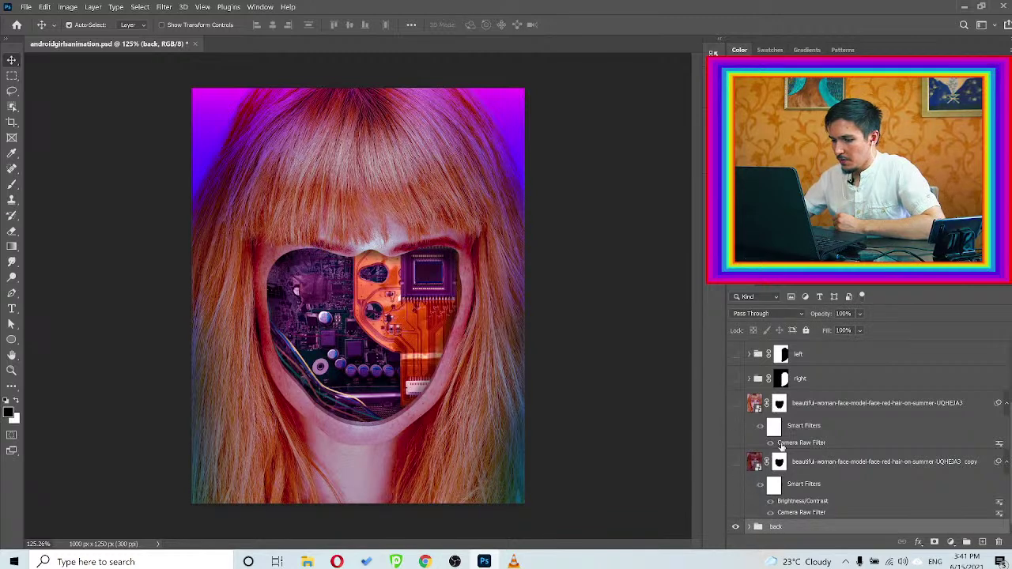
pyautogui.scroll(2, 785, 459)
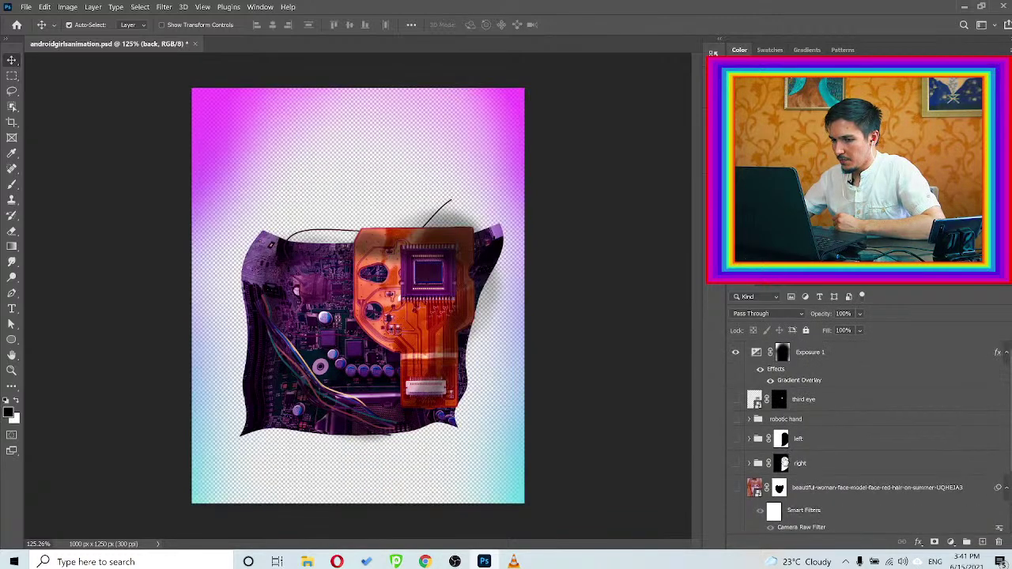
pyautogui.click(736, 353)
pyautogui.scroll(-3, 738, 367)
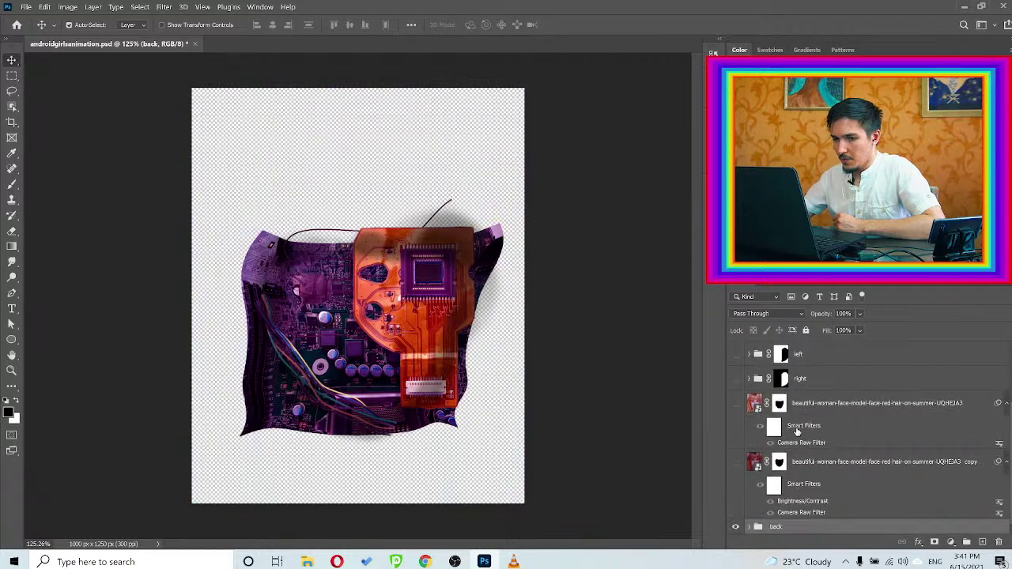
# Export the circuitry image as a PNG named back in the android girls animation folder
pyautogui.click(26, 6)
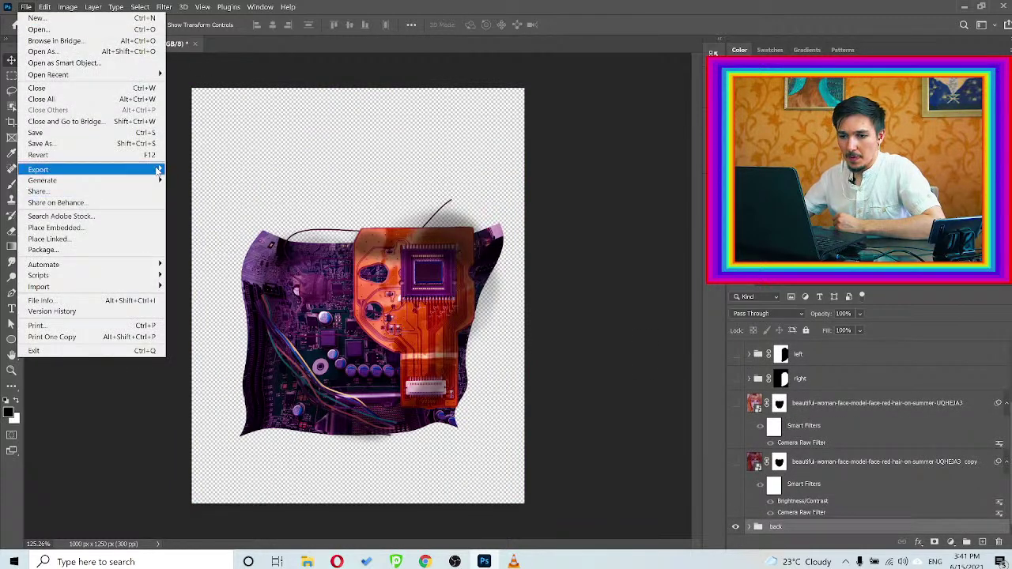
pyautogui.click(180, 169)
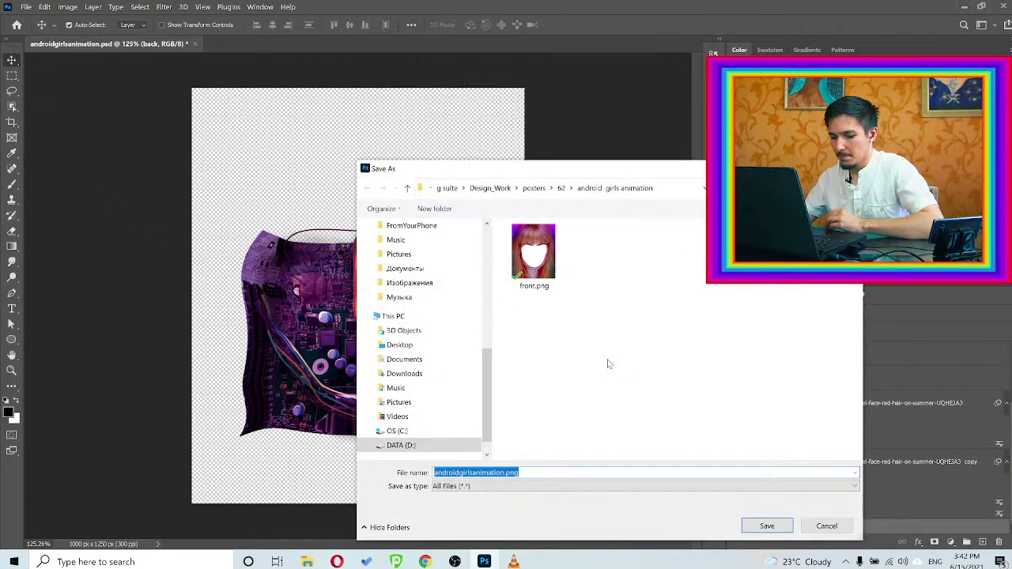
pyautogui.write('back')
pyautogui.press('Return')
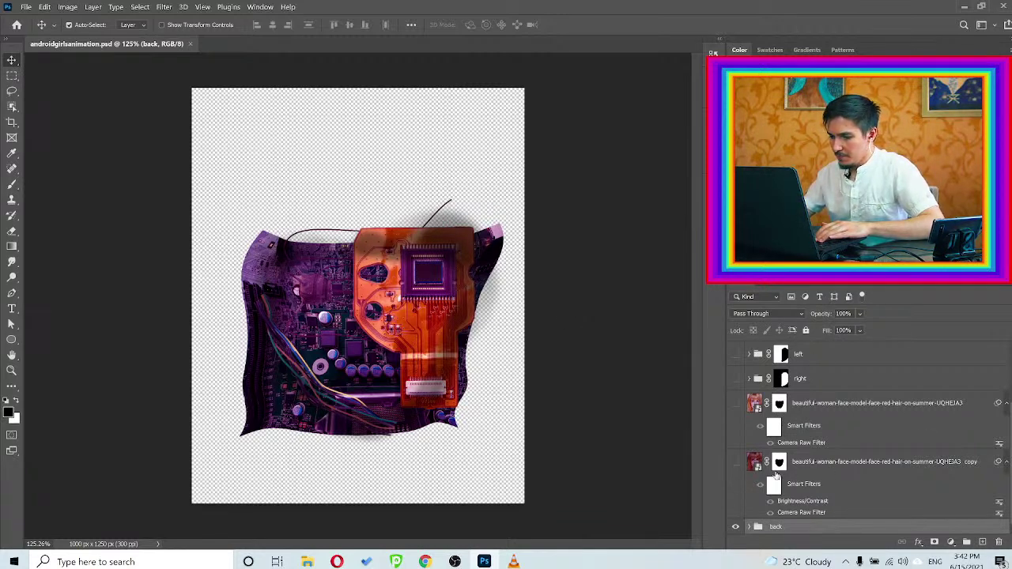
# Show the right group and hide the back group, leaving only the right half of the face
pyautogui.click(734, 464)
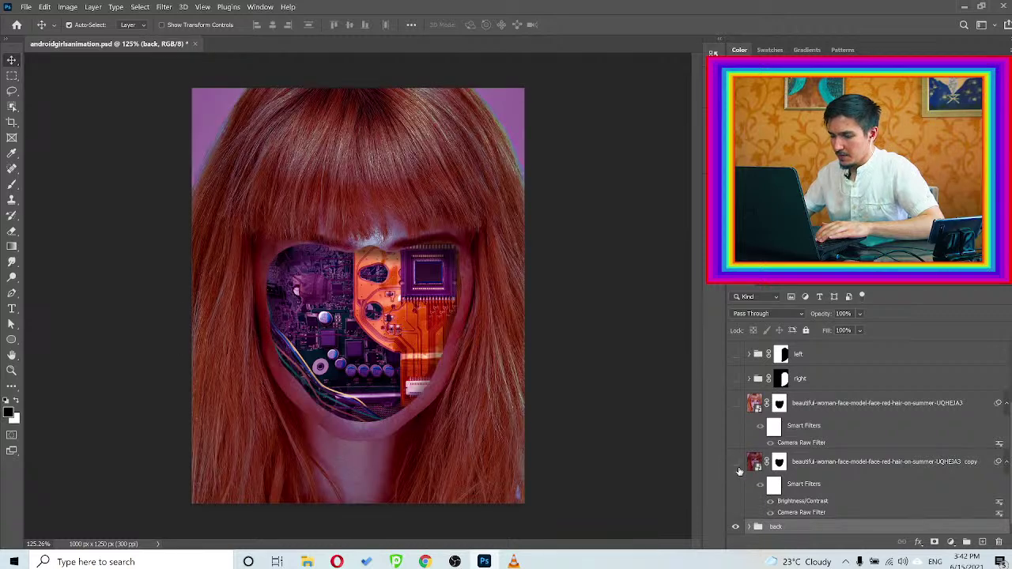
pyautogui.click(736, 466)
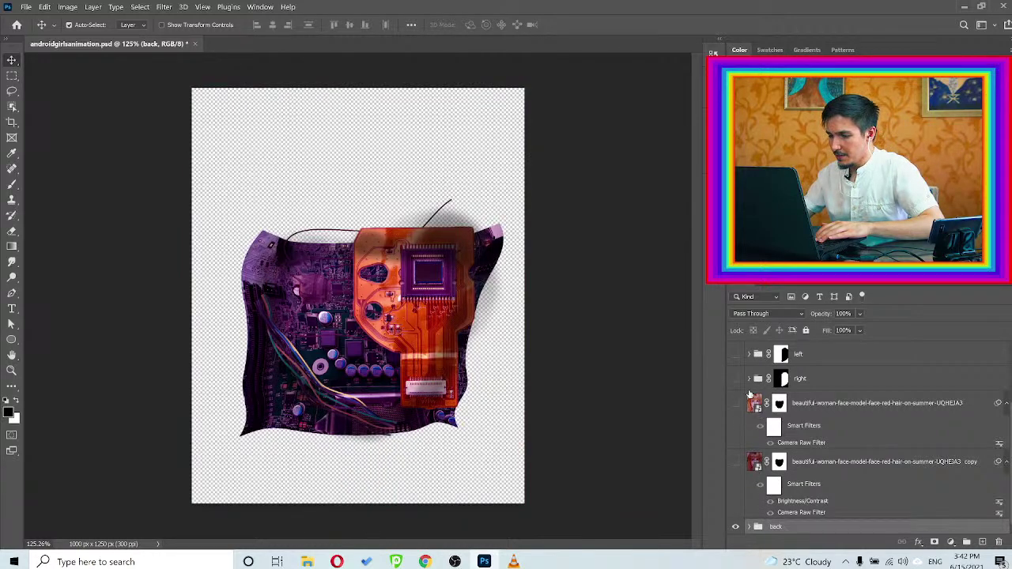
pyautogui.click(736, 382)
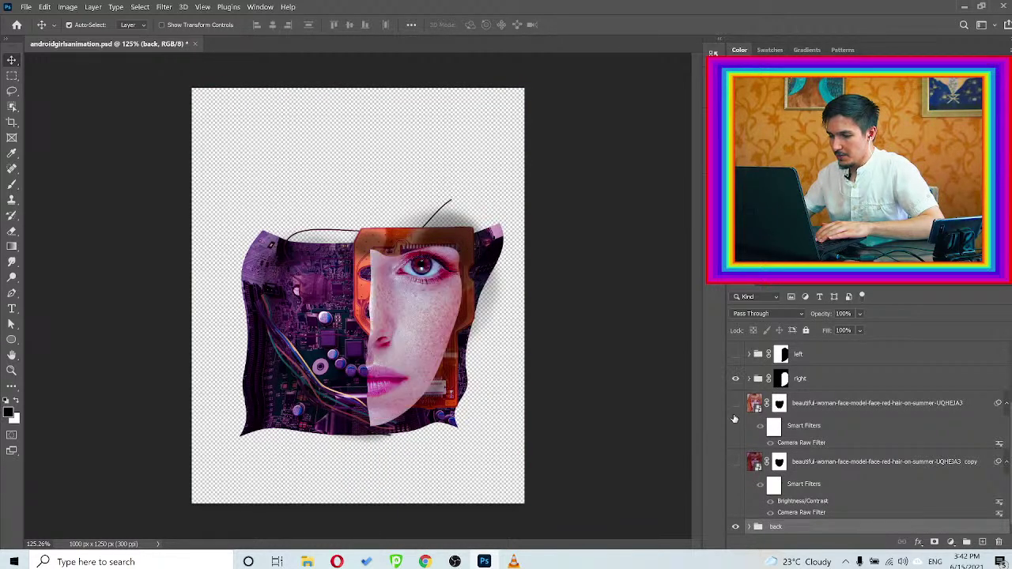
pyautogui.click(736, 527)
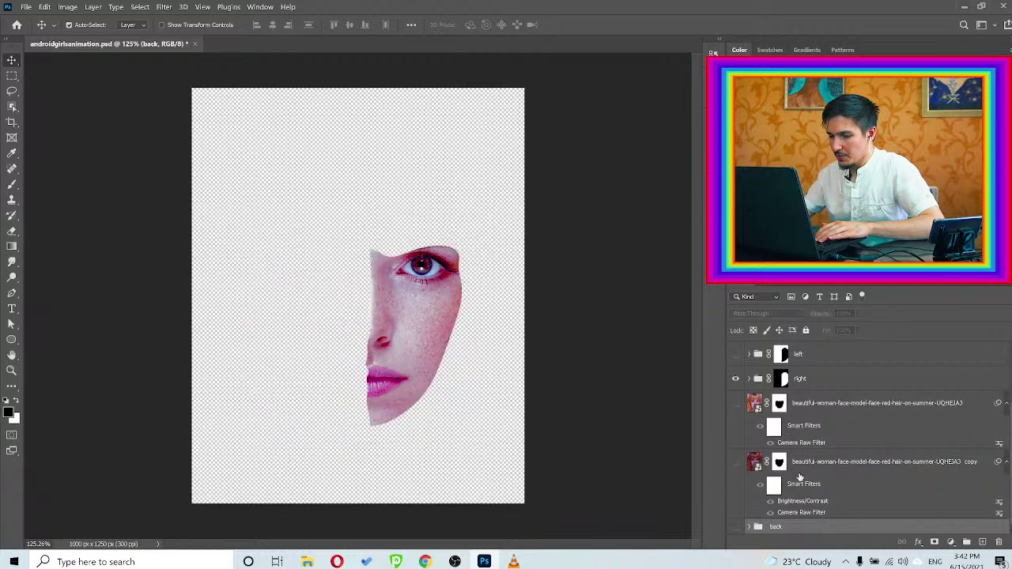
# Show the left group and convert the right and left groups each into a smart object
pyautogui.click(815, 383)
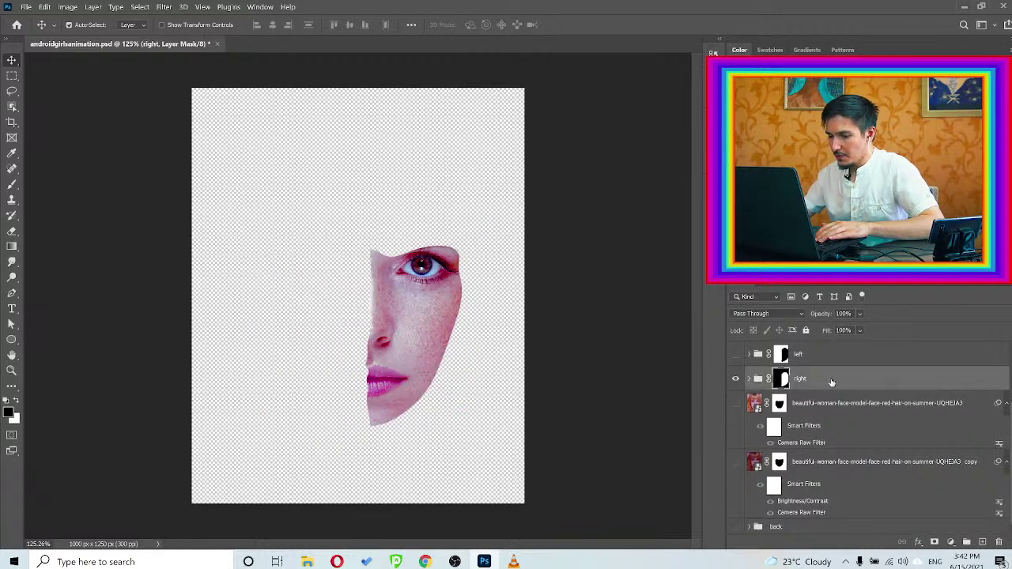
pyautogui.rightClick(831, 383)
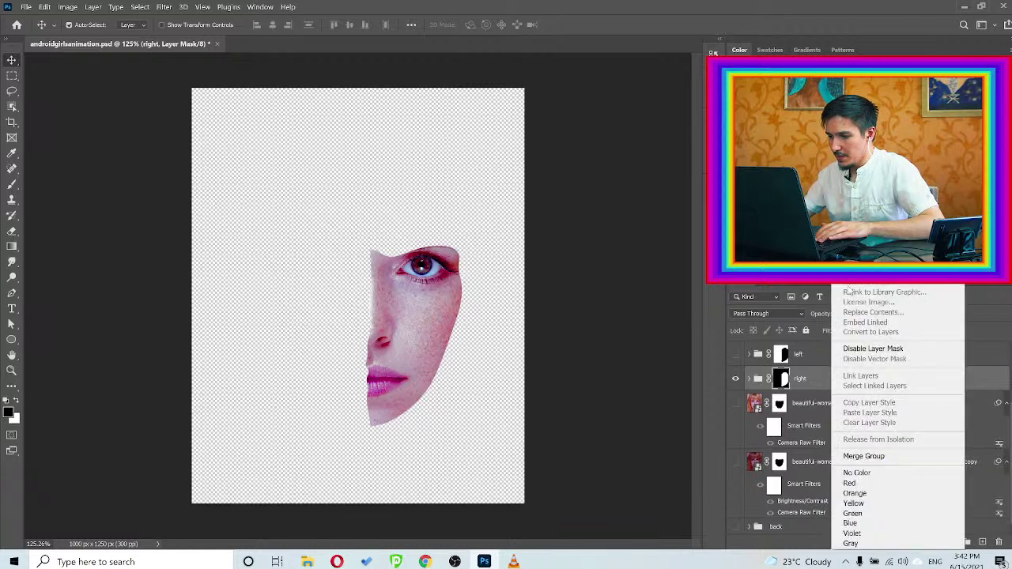
pyautogui.click(863, 456)
pyautogui.rightClick(818, 361)
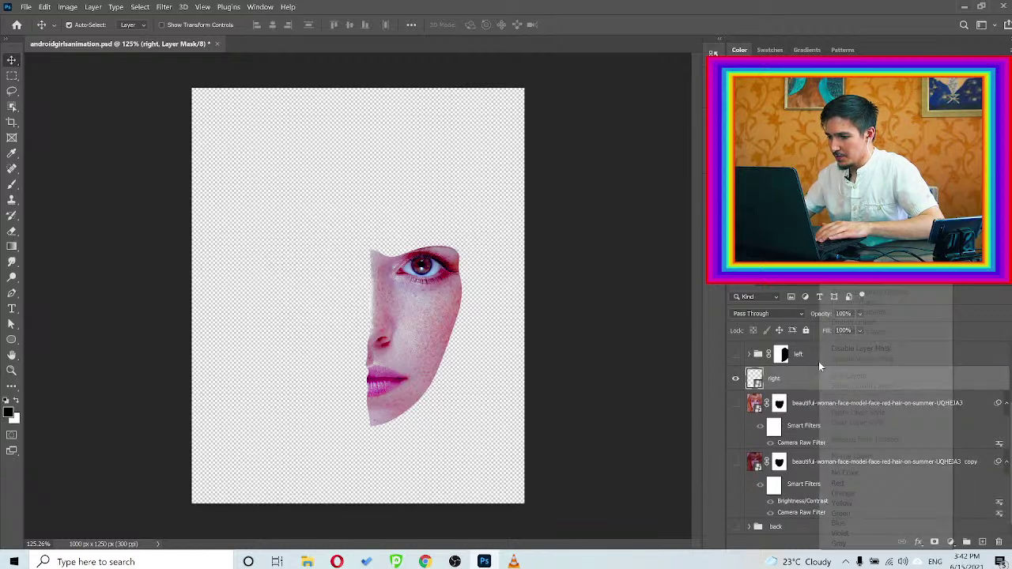
pyautogui.click(741, 355)
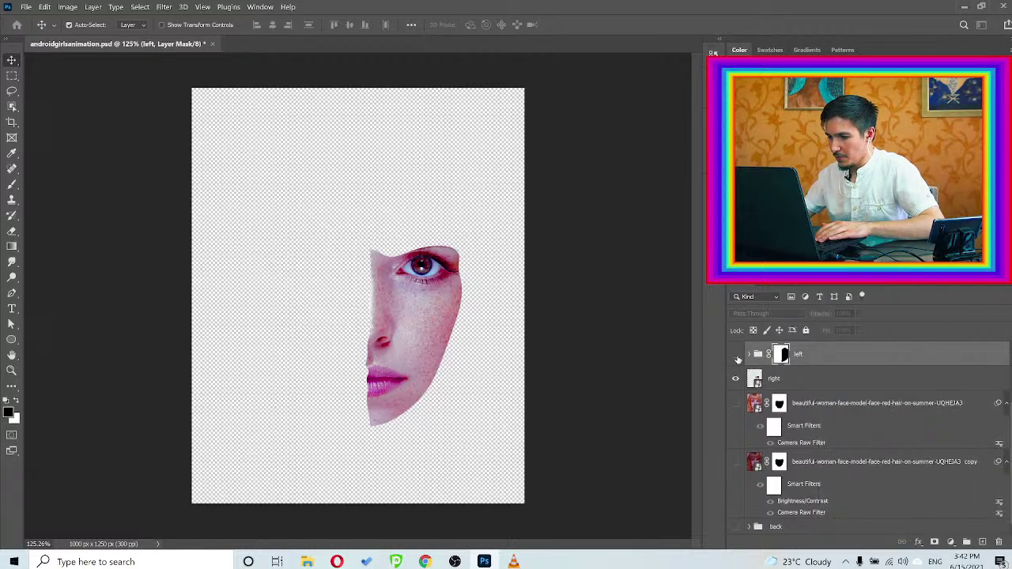
pyautogui.click(738, 356)
pyautogui.rightClick(828, 360)
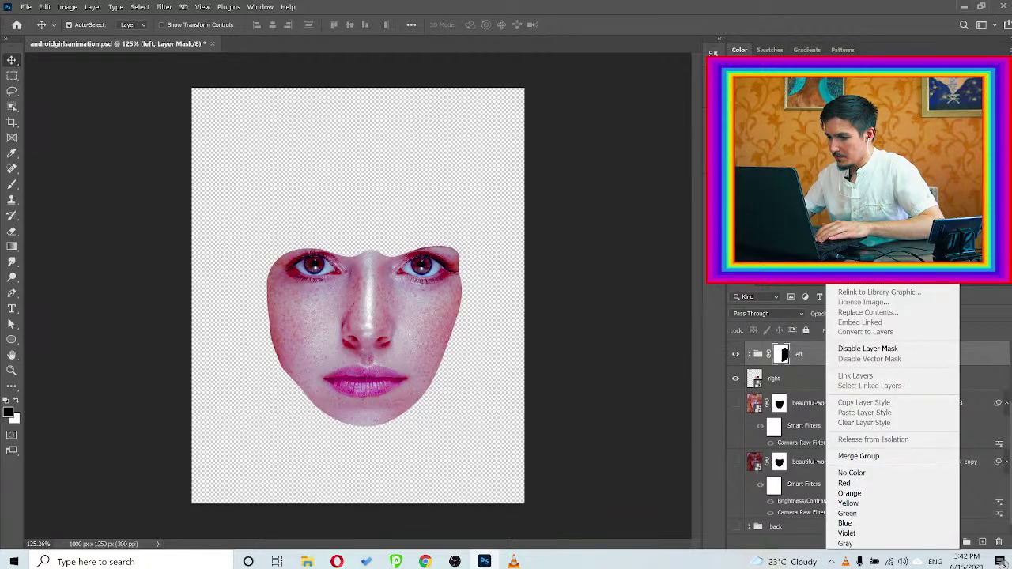
pyautogui.click(858, 456)
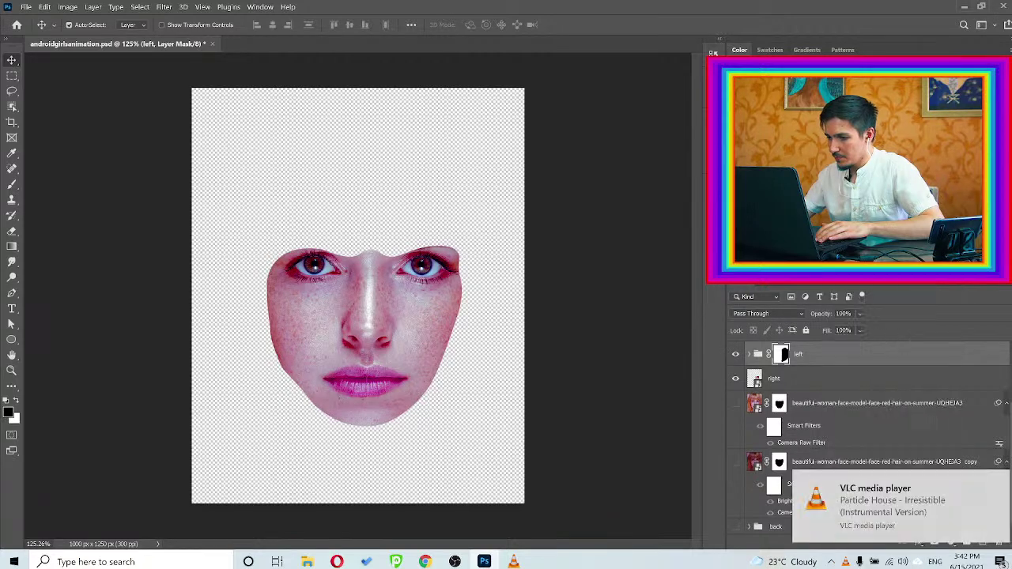
# Export the left face layer on its own as a PNG named left
pyautogui.rightClick(795, 356)
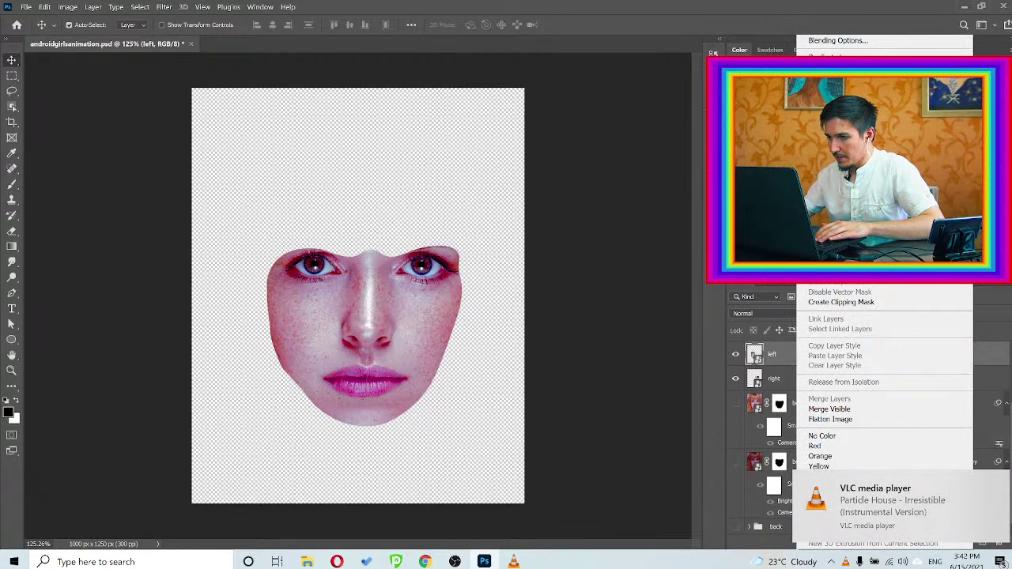
pyautogui.click(828, 256)
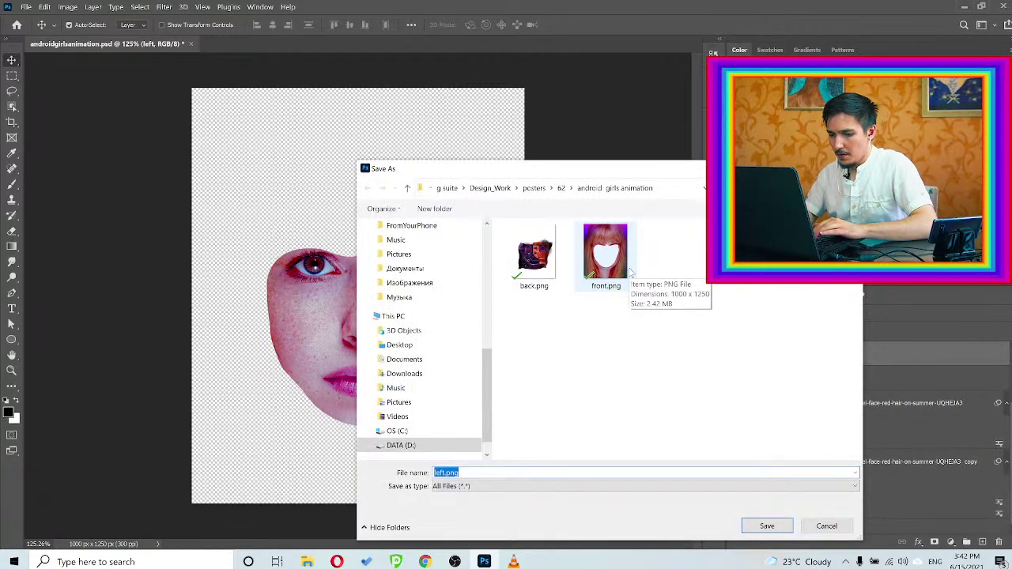
pyautogui.write('left')
pyautogui.press('Return')
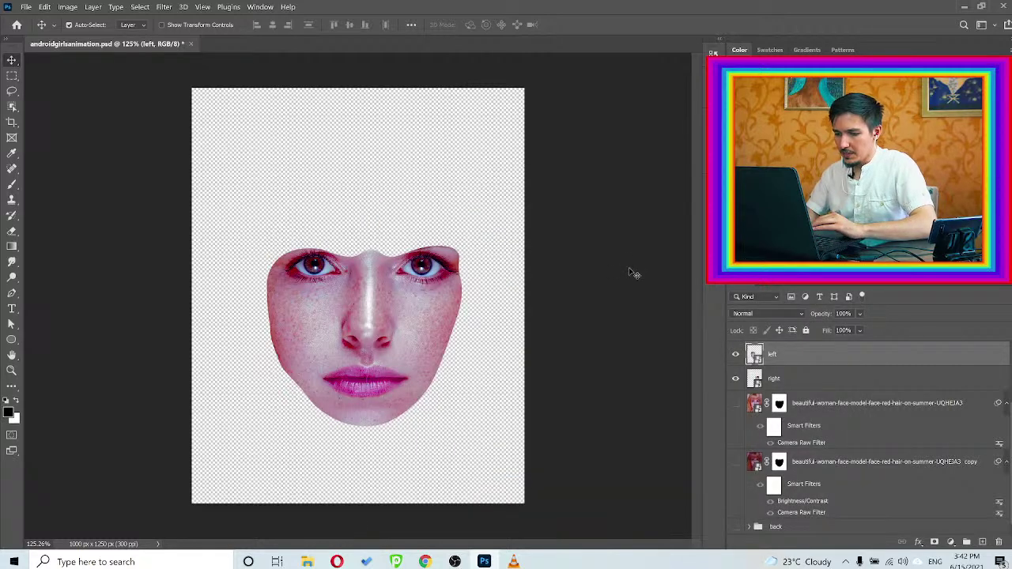
# Export the right face layer on its own as a PNG named right
pyautogui.rightClick(791, 381)
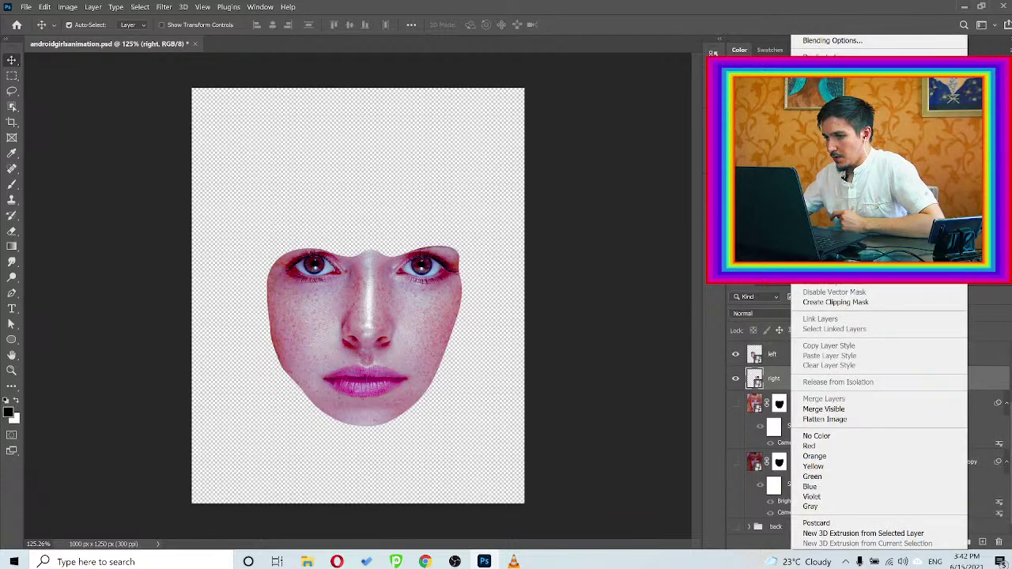
pyautogui.click(832, 99)
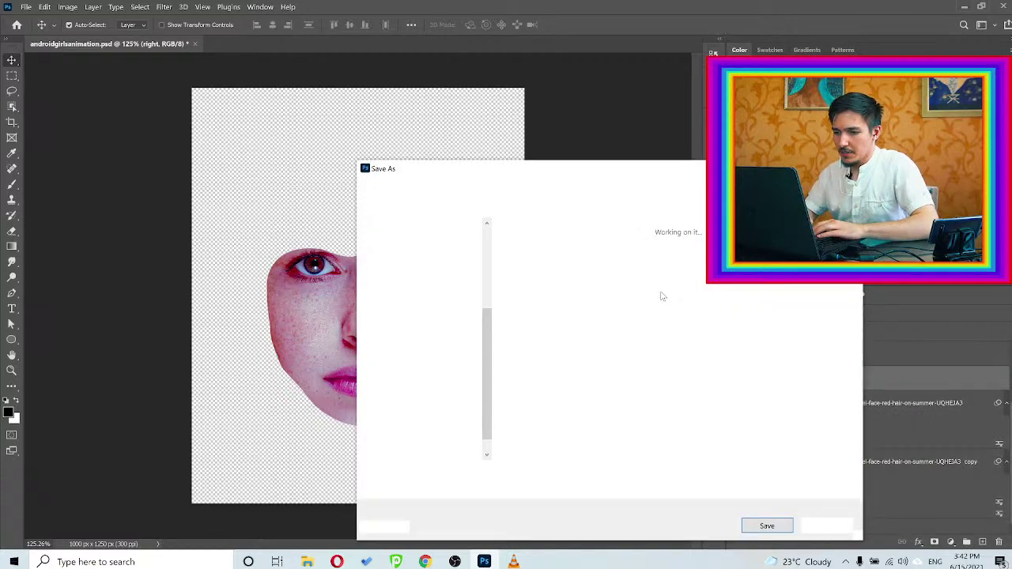
pyautogui.write('right')
pyautogui.press('Return')
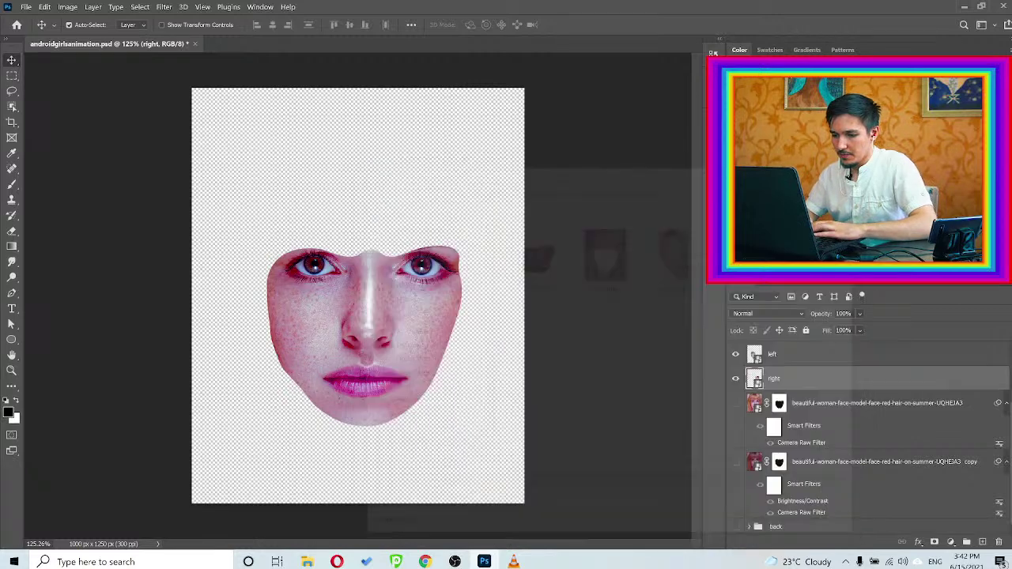
# Show and select the robotic hand group, and hide the left and right face layers
pyautogui.scroll(3, 789, 396)
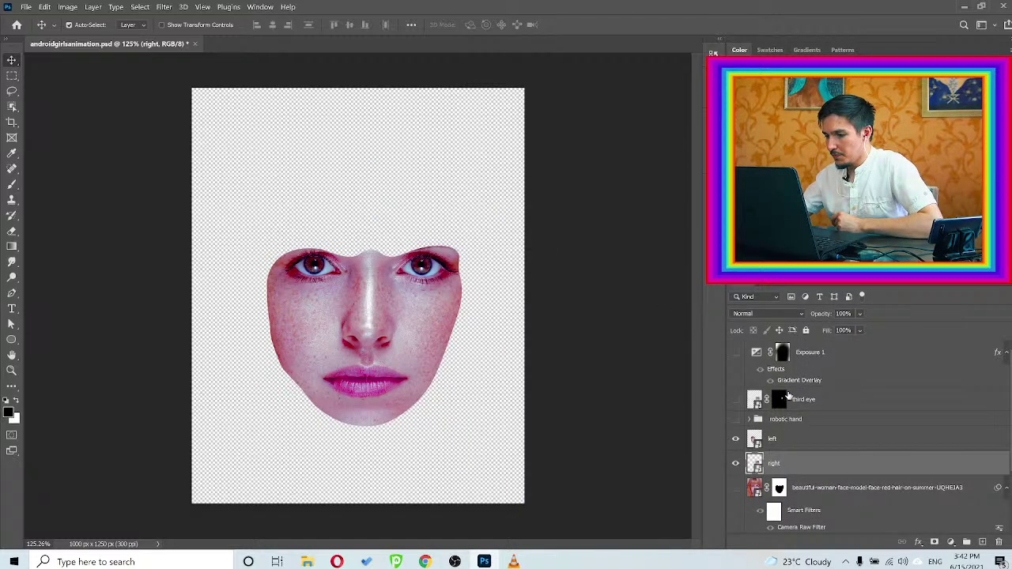
pyautogui.click(735, 422)
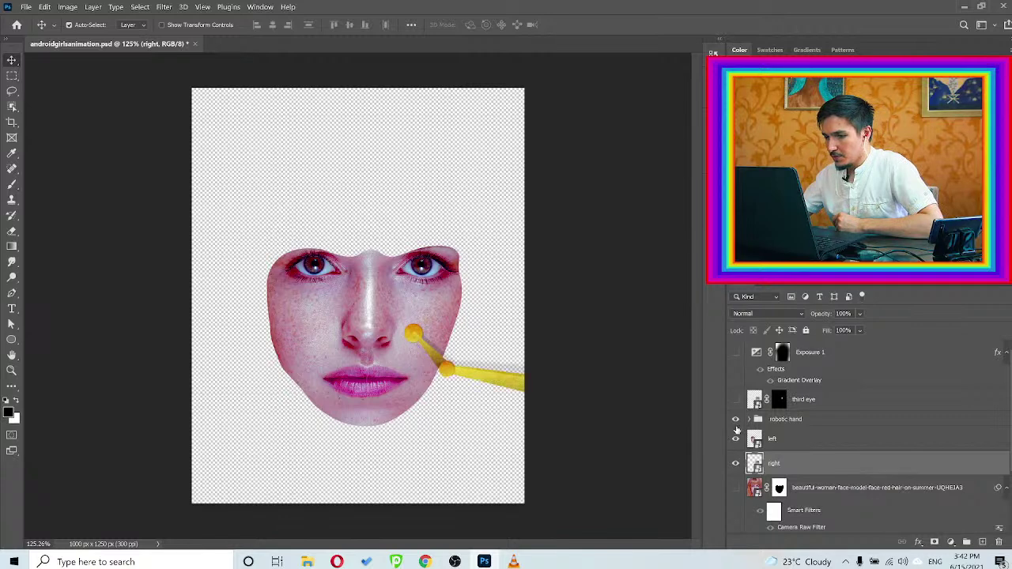
pyautogui.click(736, 439)
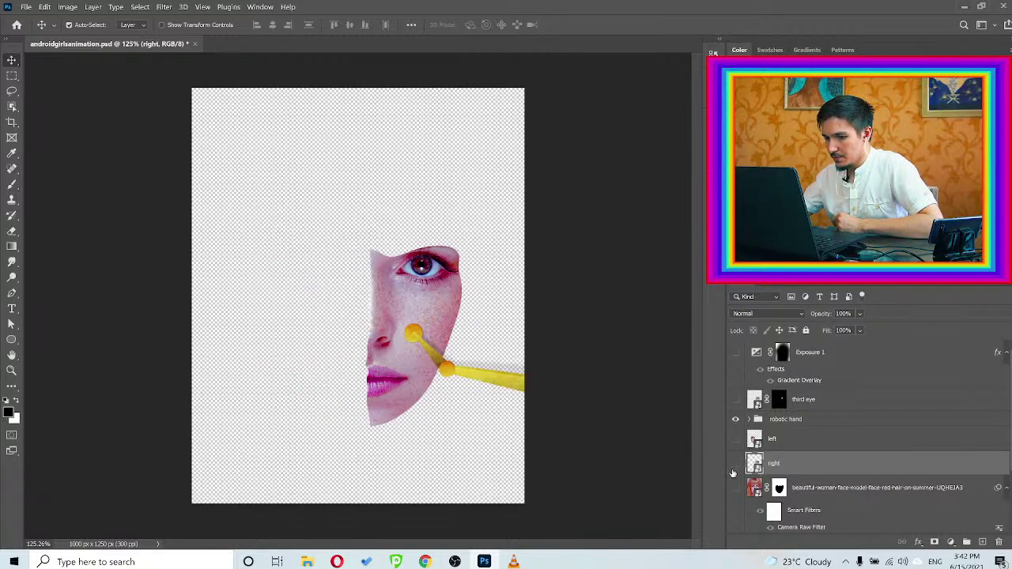
pyautogui.click(736, 464)
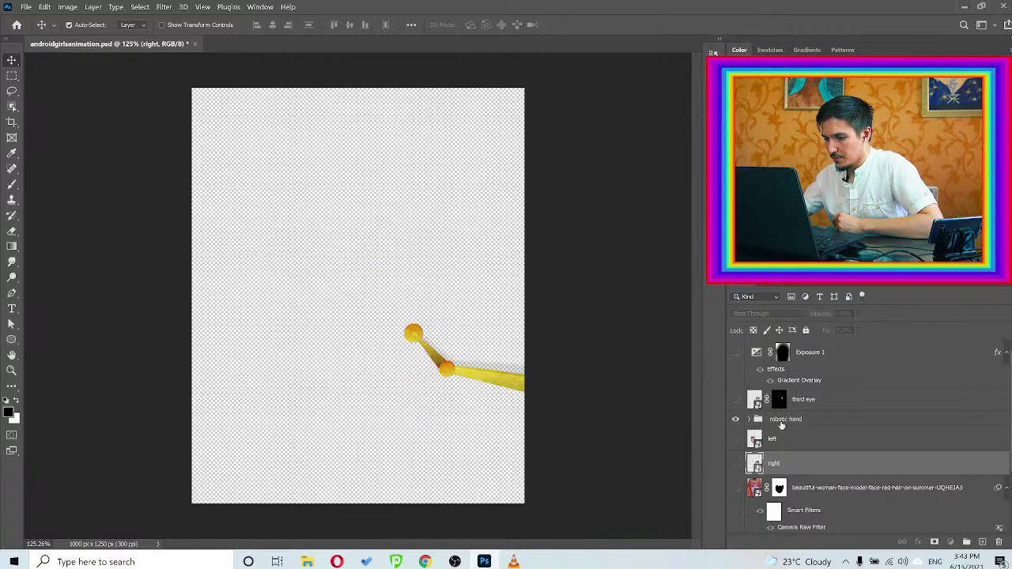
pyautogui.click(754, 423)
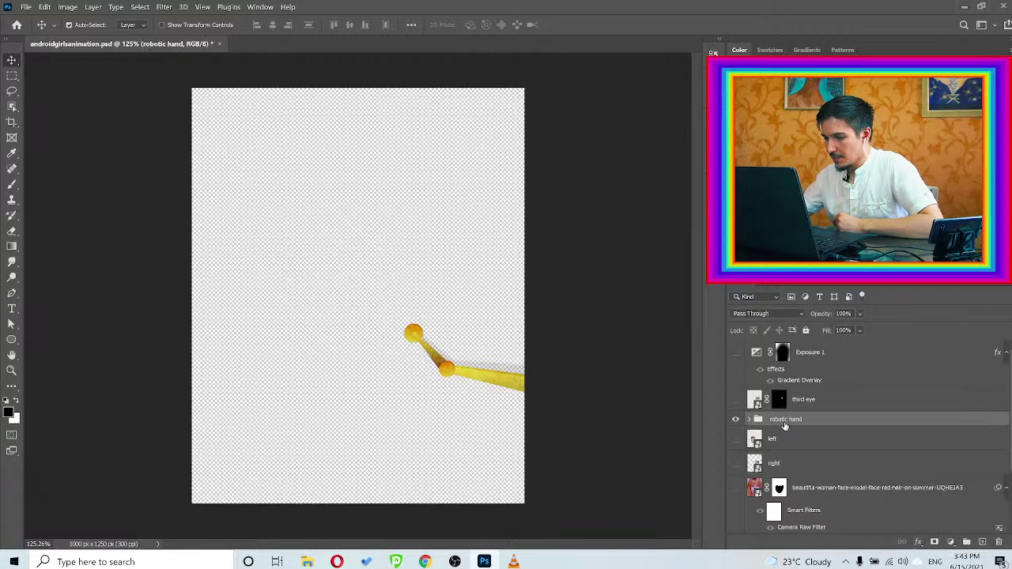
pyautogui.scroll(-3, 786, 433)
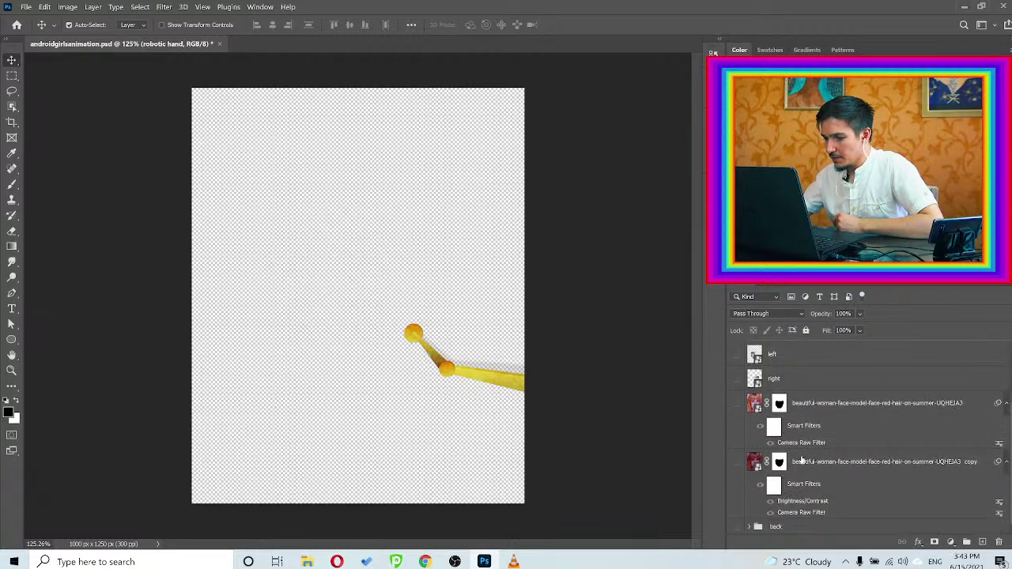
pyautogui.scroll(3, 782, 459)
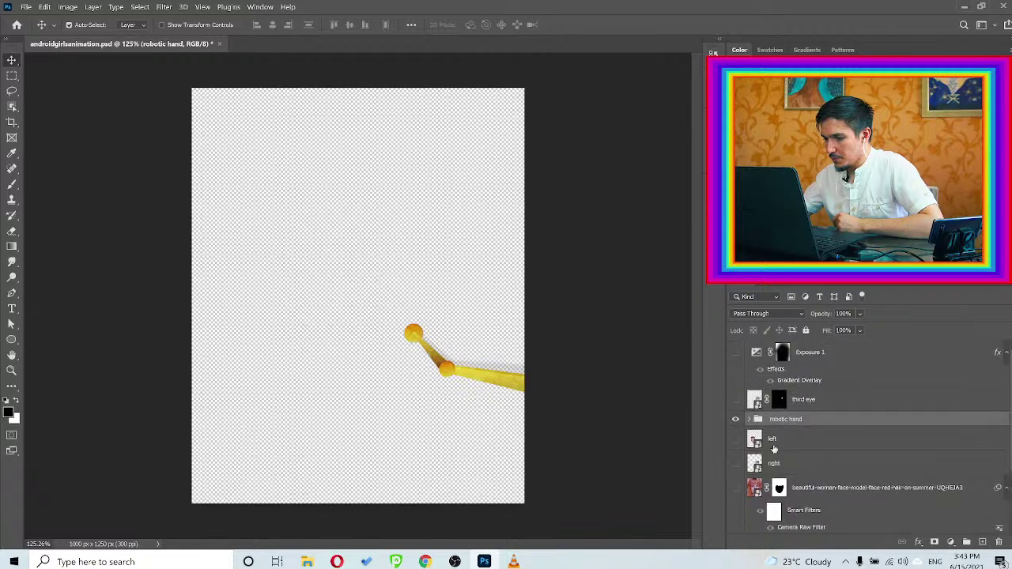
# Show the left and right face layers and add a Color Balance adjustment clipped to the robotic hand group
pyautogui.click(736, 440)
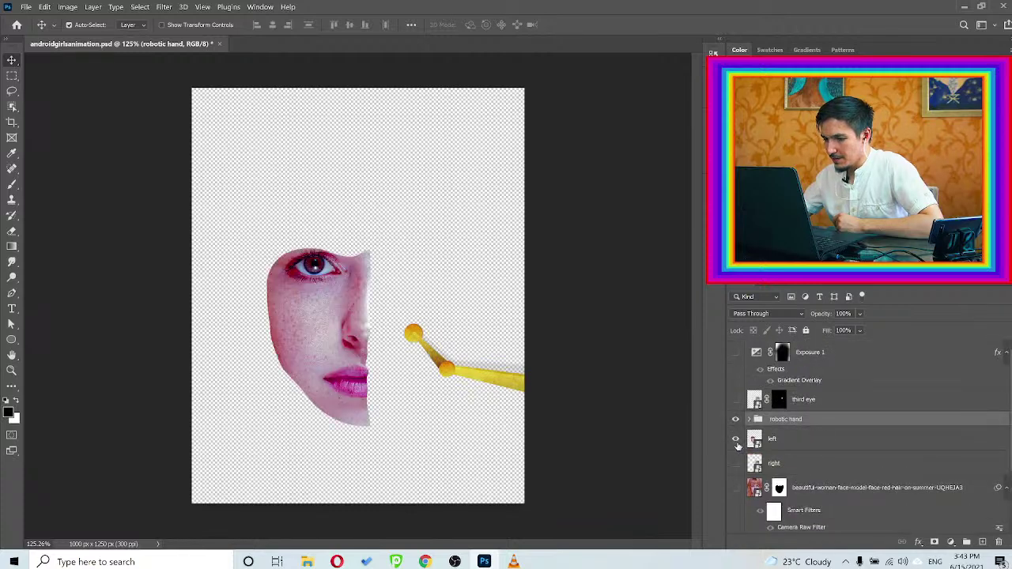
pyautogui.click(735, 463)
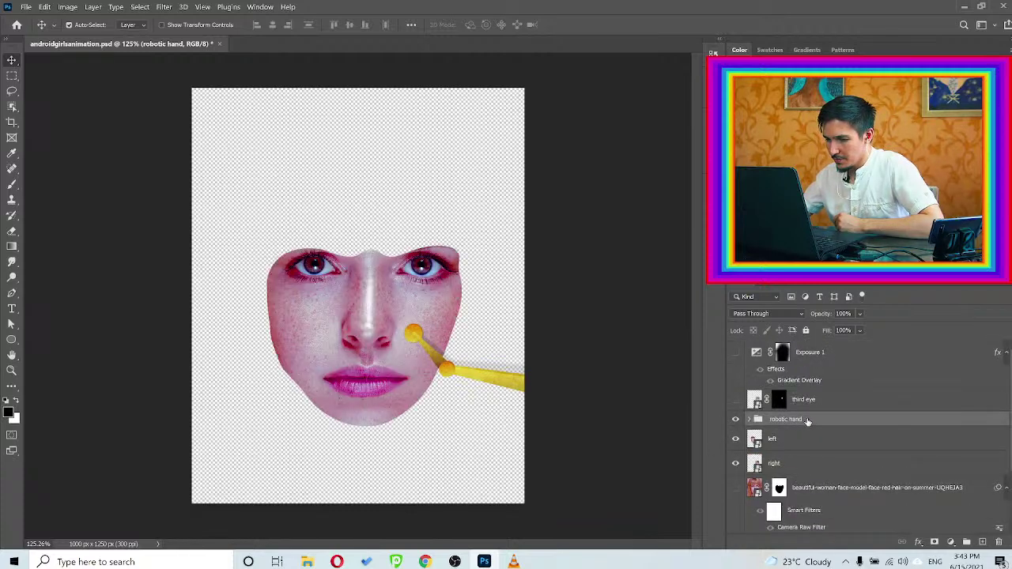
pyautogui.click(950, 542)
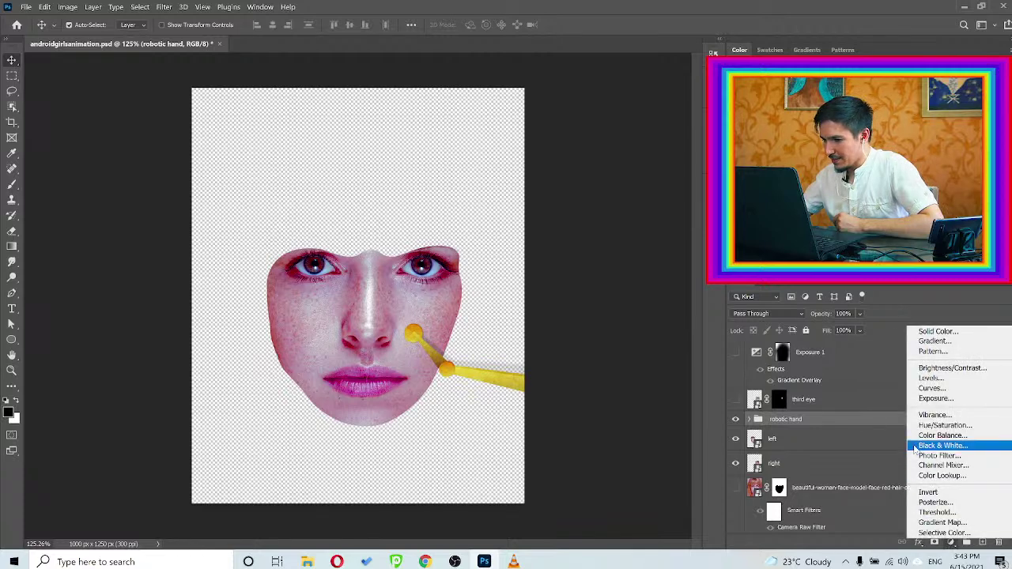
pyautogui.click(922, 436)
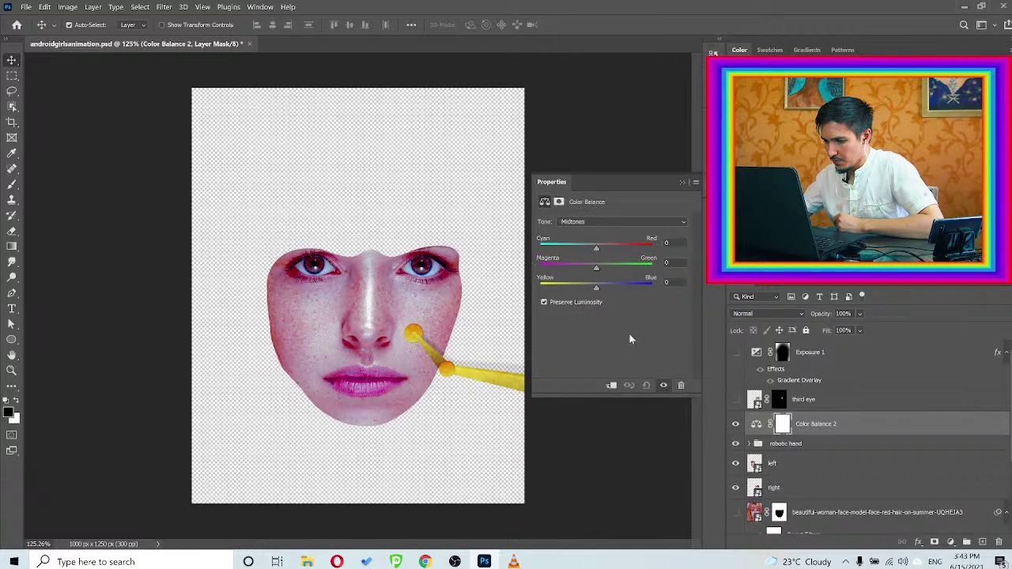
pyautogui.click(611, 386)
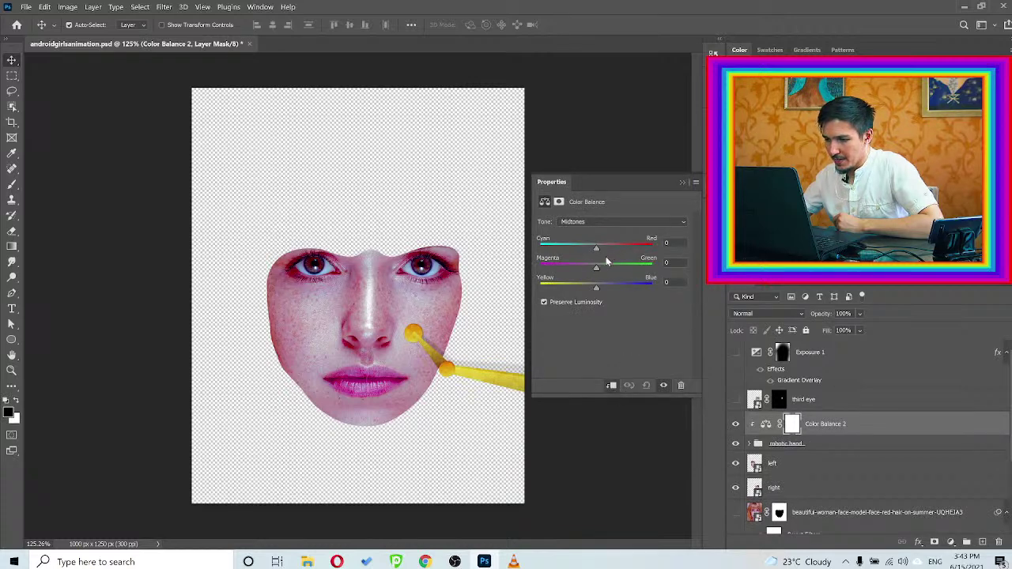
# Shift the robotic hand's midtones in the Color Balance adjustment to -38 toward magenta and also toward blue
pyautogui.moveTo(595, 271); pyautogui.dragTo(590, 270)
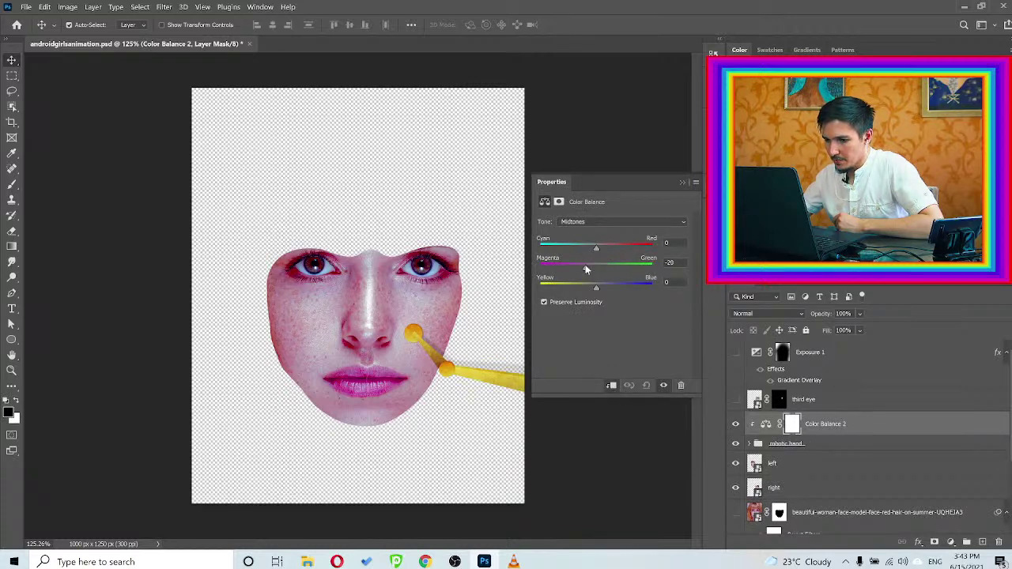
pyautogui.moveTo(596, 248); pyautogui.dragTo(598, 293)
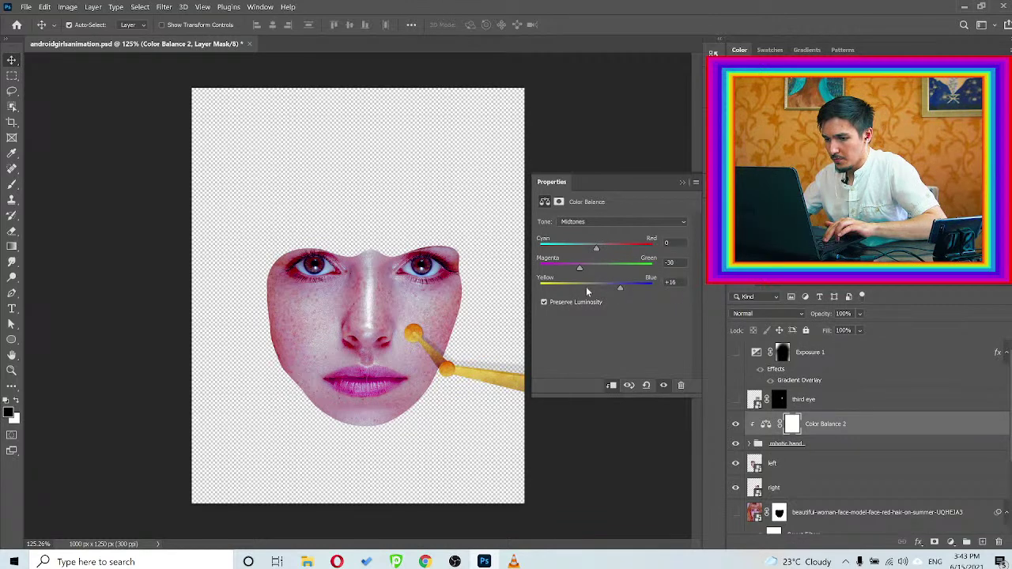
pyautogui.moveTo(588, 288)
pyautogui.mouseDown()
pyautogui.moveTo(576, 270)
pyautogui.moveTo(586, 268)
pyautogui.mouseUp()
# Set the Color Balance highlights to 0 for Cyan-Red, -6 for Magenta-Green and +100 for Yellow-Blue
pyautogui.click(589, 222)
pyautogui.click(572, 250)
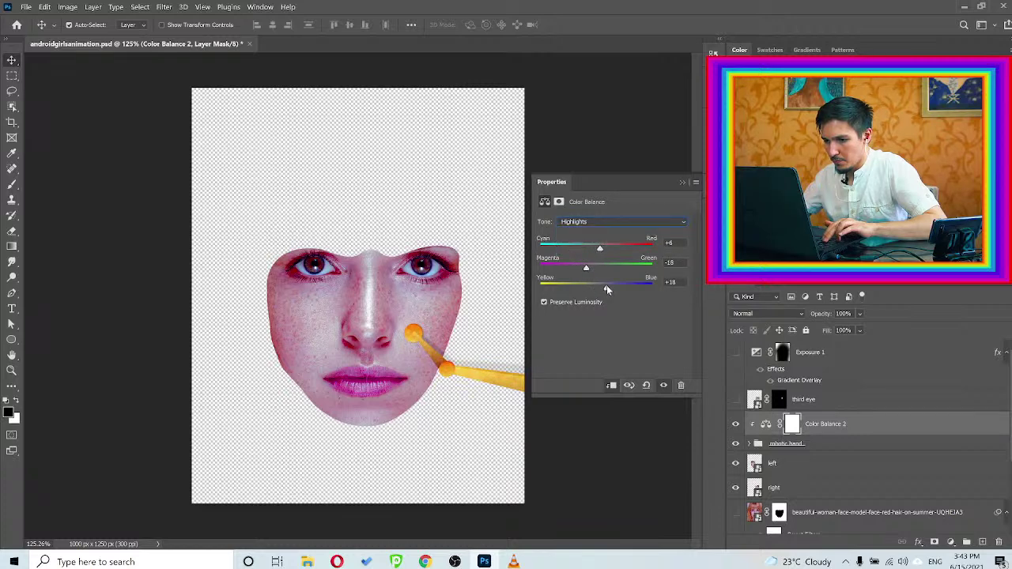
pyautogui.moveTo(653, 288); pyautogui.dragTo(654, 289)
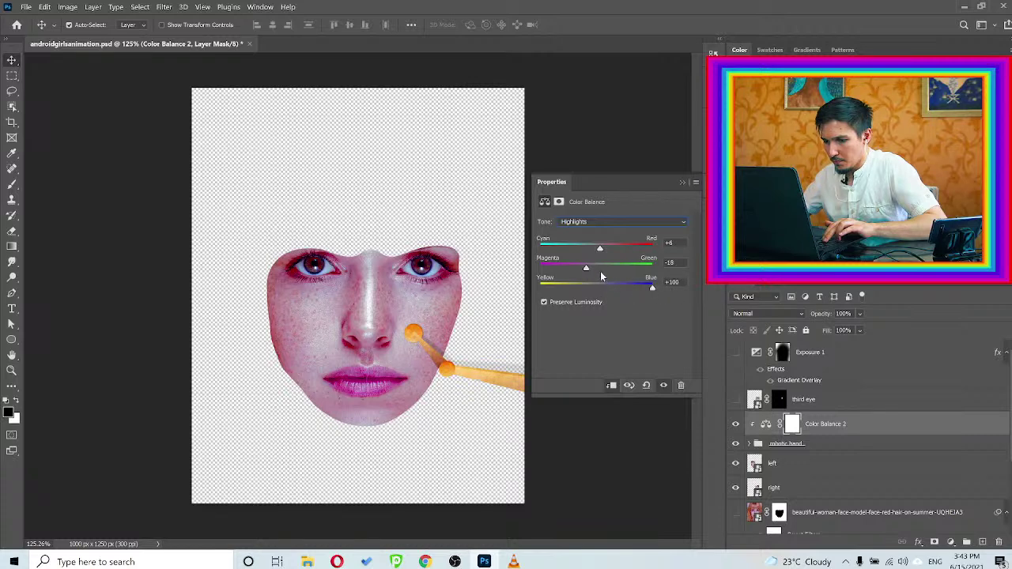
pyautogui.moveTo(586, 270); pyautogui.dragTo(594, 271)
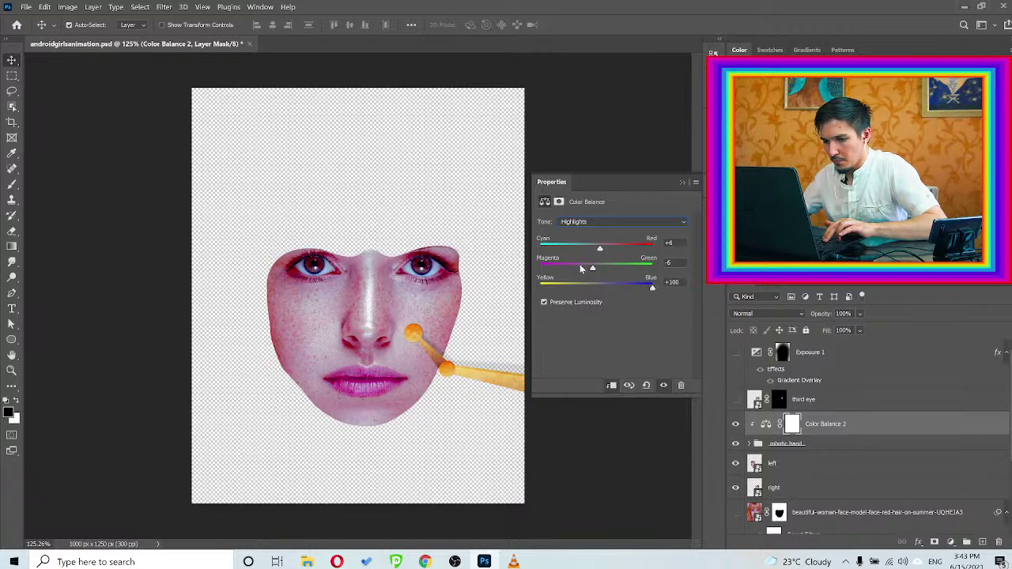
pyautogui.moveTo(595, 251); pyautogui.dragTo(596, 251)
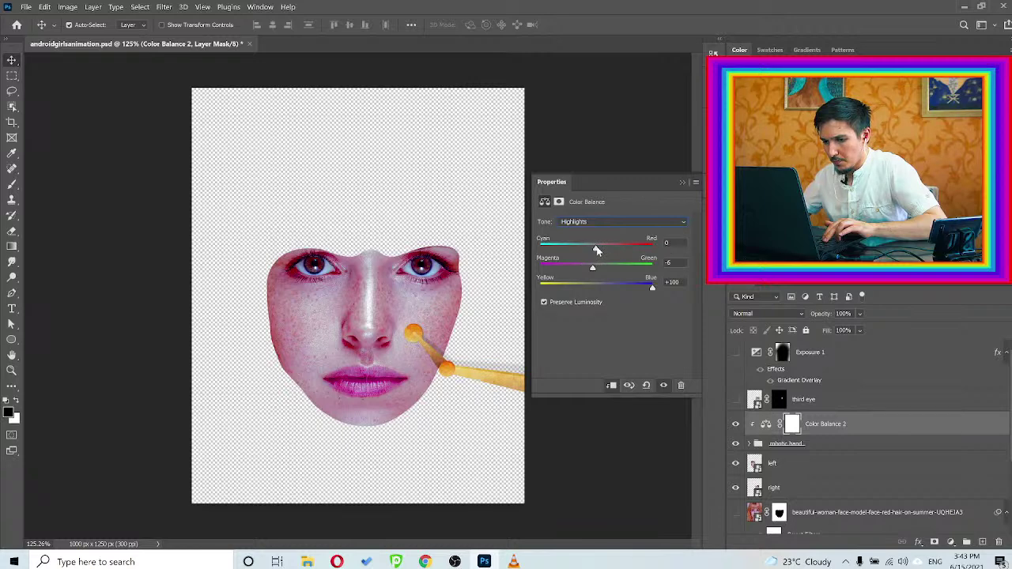
pyautogui.click(684, 183)
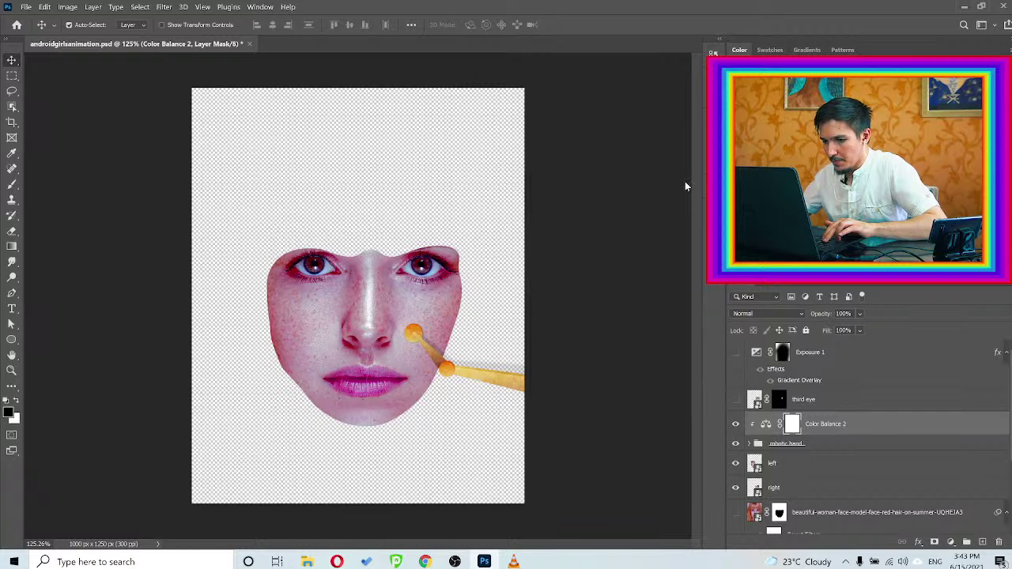
# Convert the Color Balance adjustment and the robotic hand group together into one smart object
pyautogui.click(816, 443)
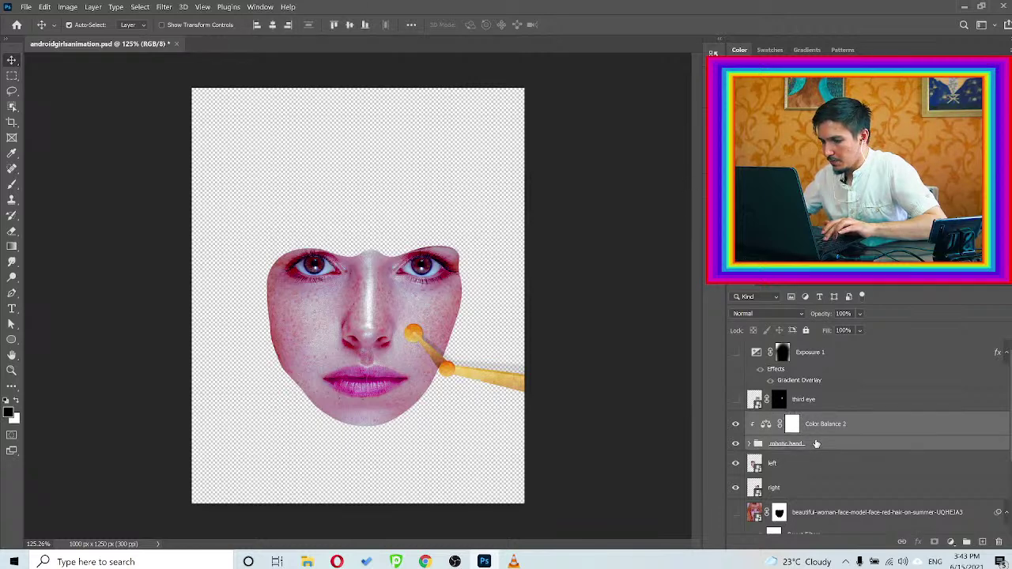
pyautogui.rightClick(816, 443)
pyautogui.press('Escape')
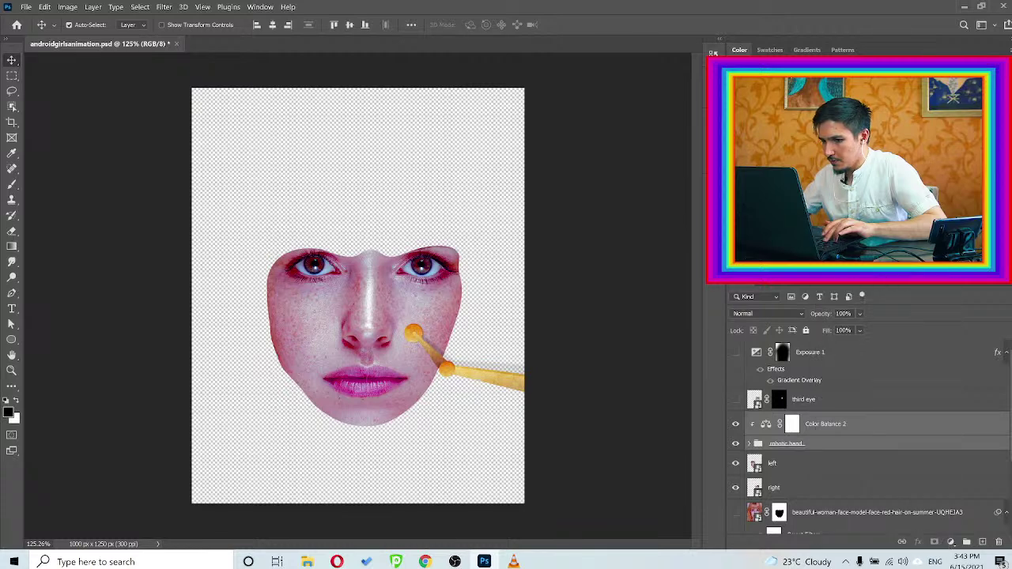
# Export the recoloured robotic hand smart object as a PNG named robotic hand
pyautogui.rightClick(804, 431)
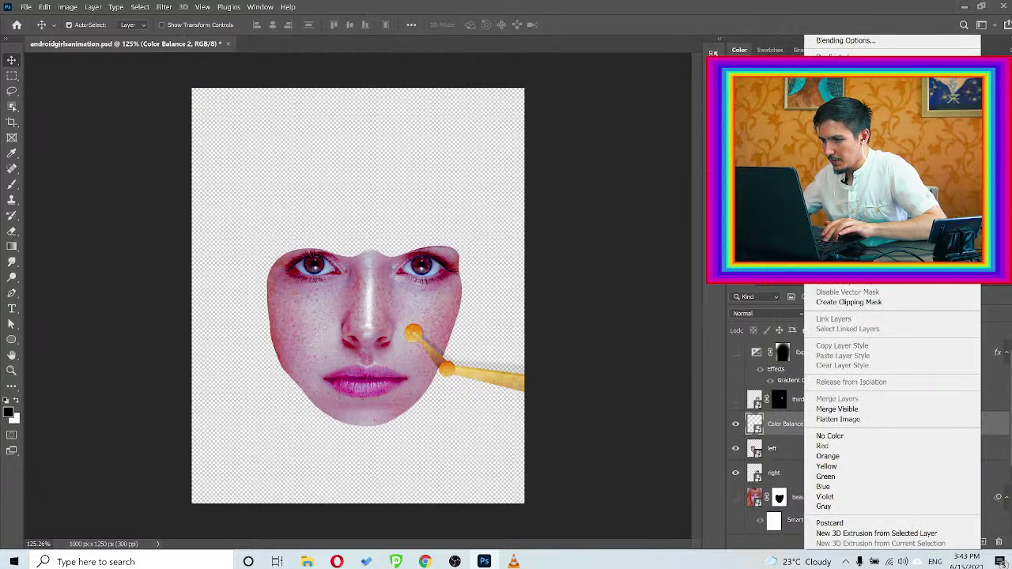
pyautogui.press('Escape')
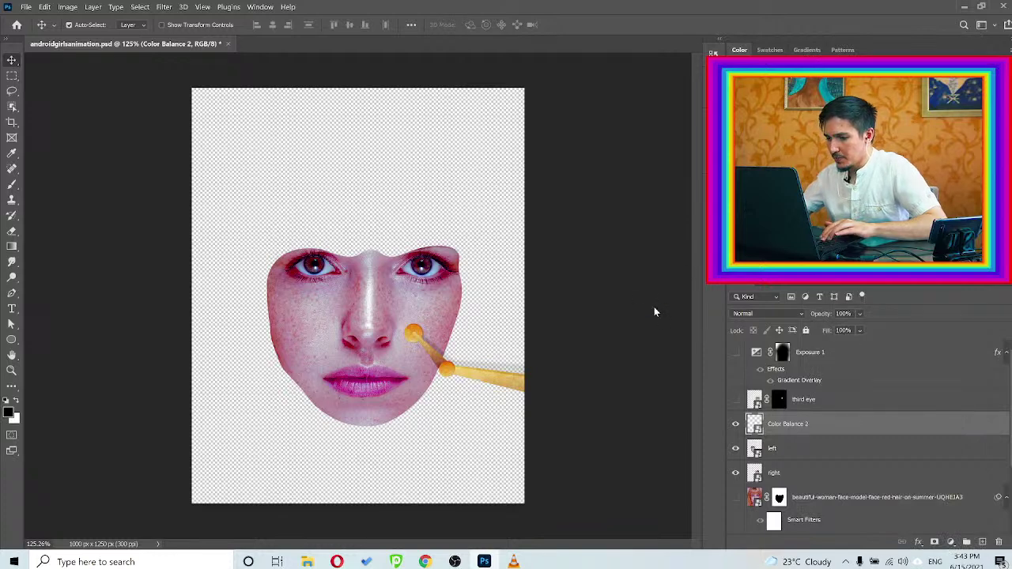
pyautogui.hotkey('ctrl', 'shift', "'")
pyautogui.write('robotic hand')
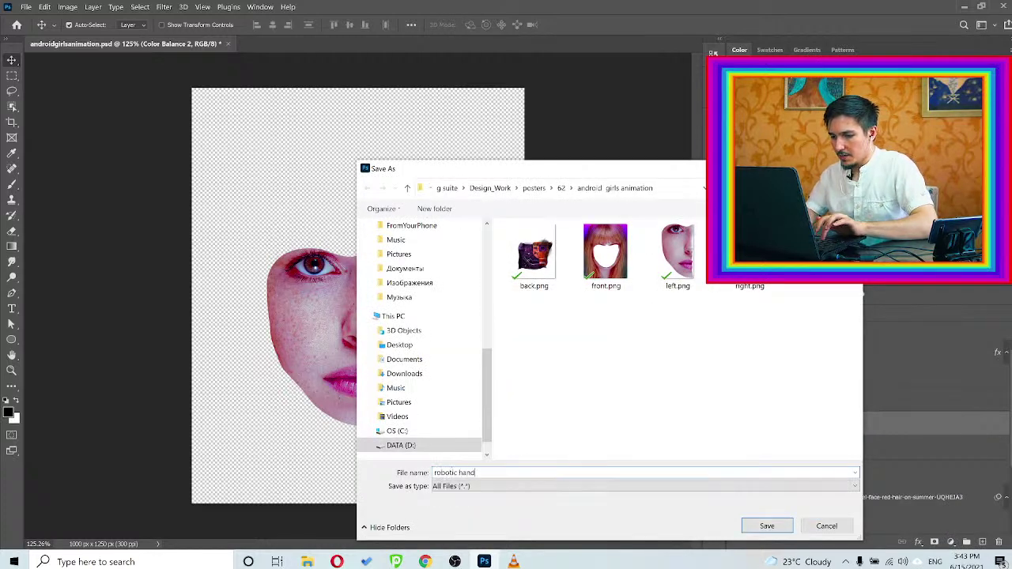
pyautogui.press('Return')
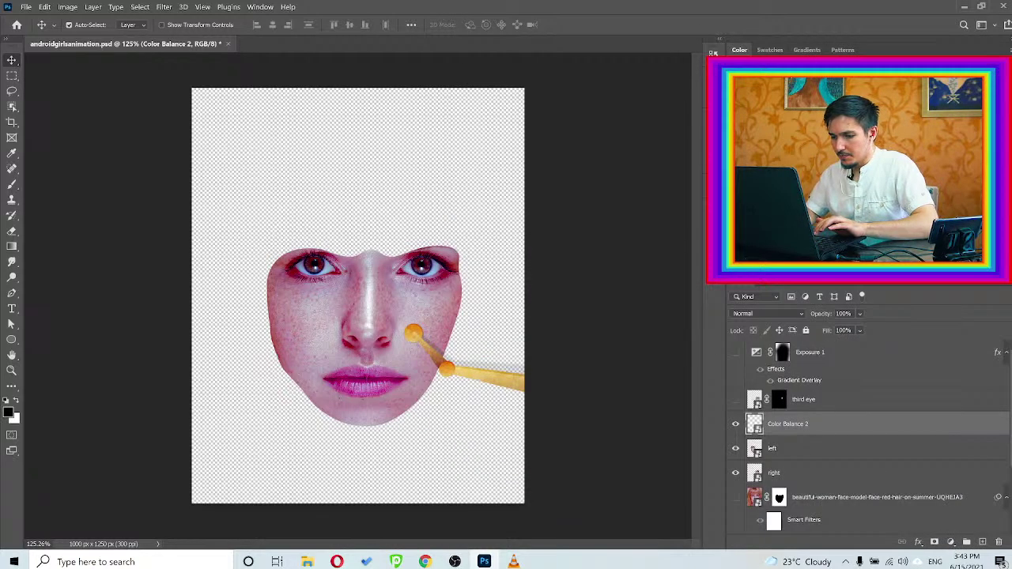
# Show only the third eye layer, hiding the robotic hand and both face halves, and export it as third eye.png
pyautogui.click(736, 424)
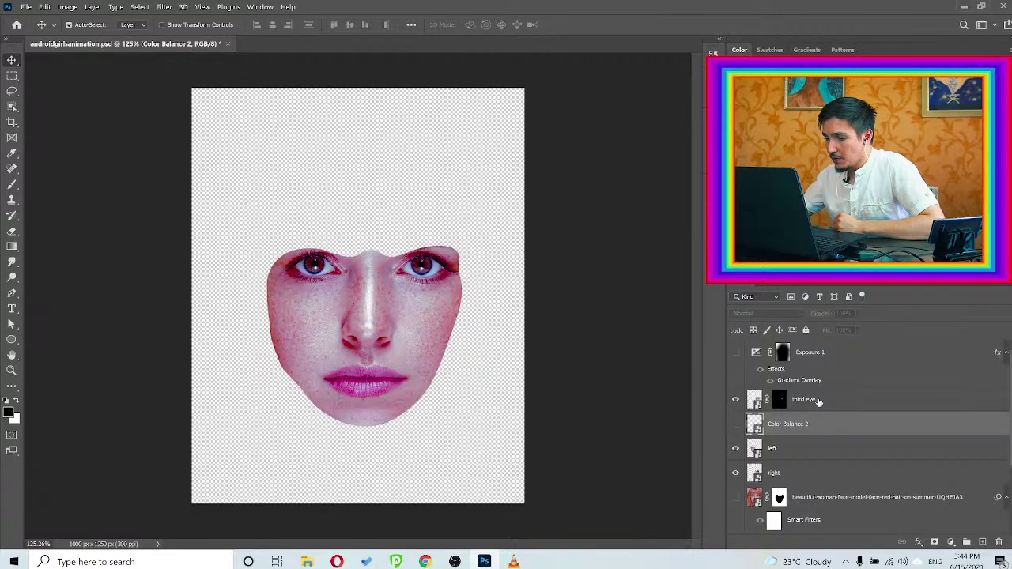
pyautogui.click(735, 400)
pyautogui.click(803, 399)
pyautogui.click(735, 449)
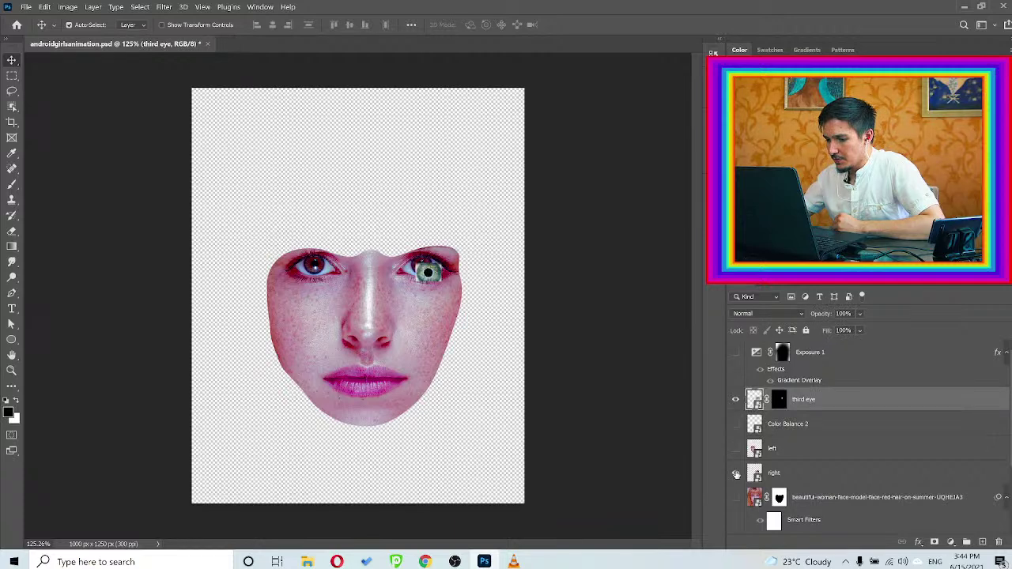
pyautogui.click(736, 473)
pyautogui.rightClick(830, 407)
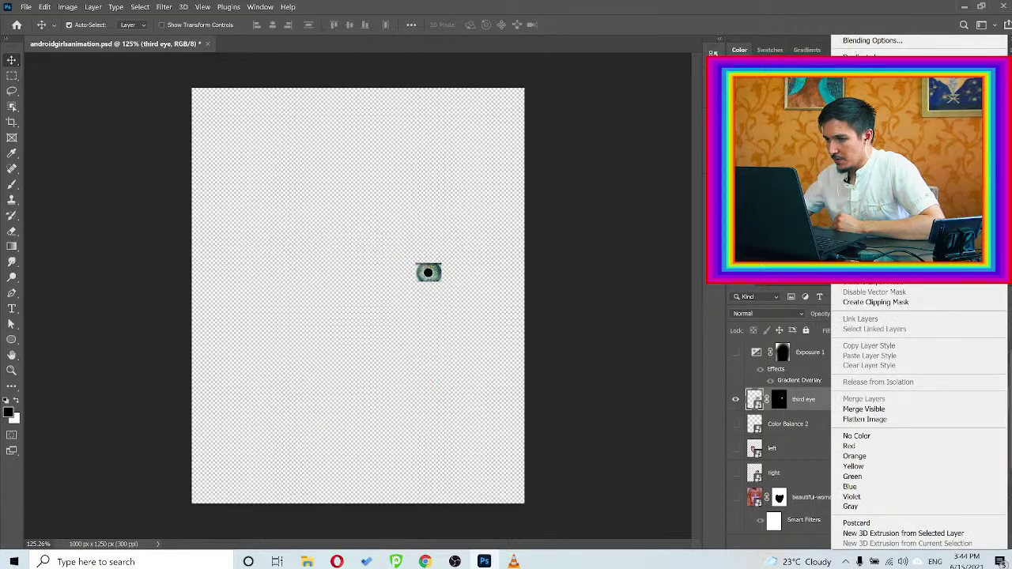
pyautogui.click(874, 94)
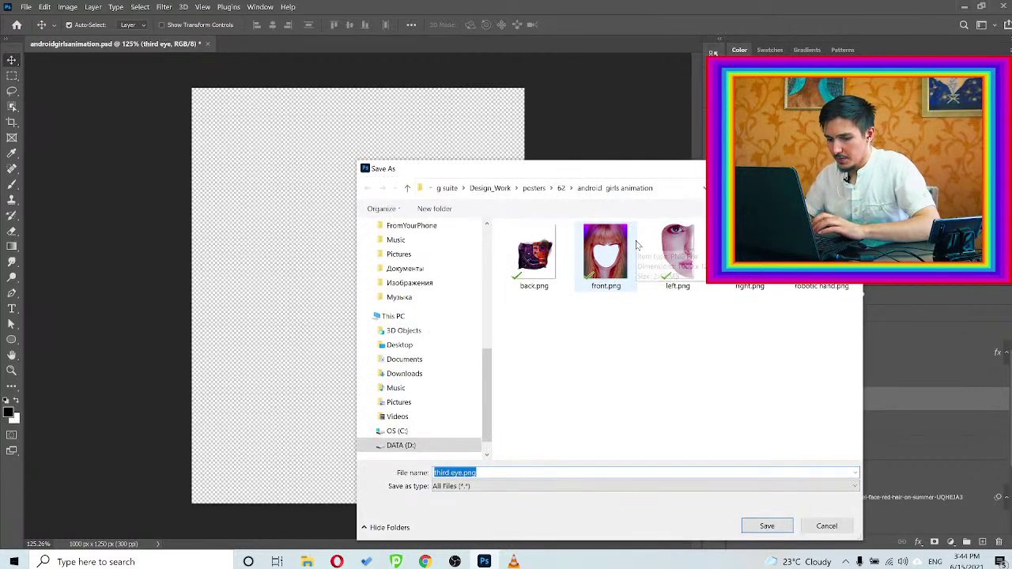
pyautogui.press('Return')
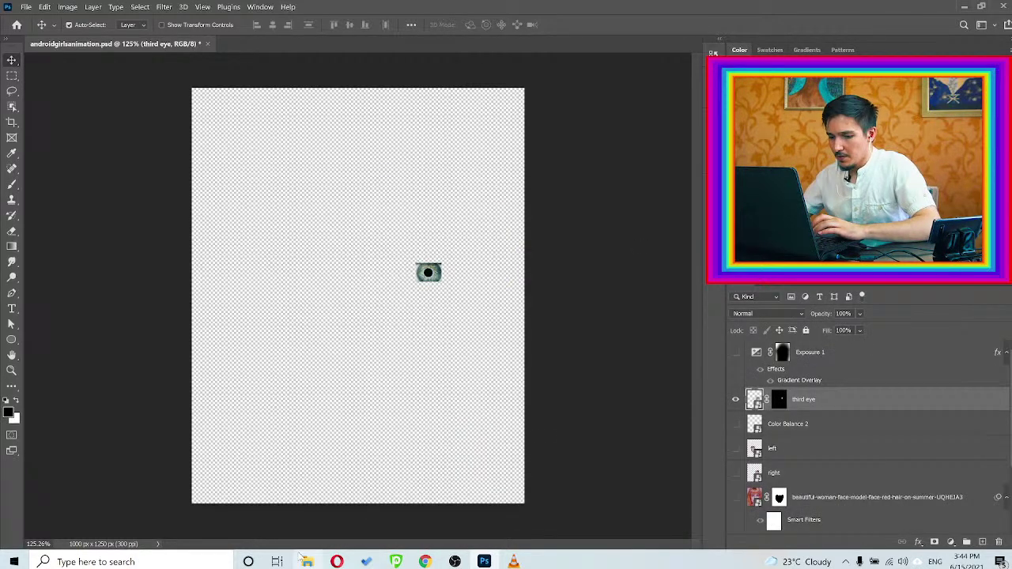
# Switch to File Explorer and open the android girls animation folder inside folder 62 to check the exported PNGs
pyautogui.click(307, 561)
pyautogui.scroll(5, 456, 326)
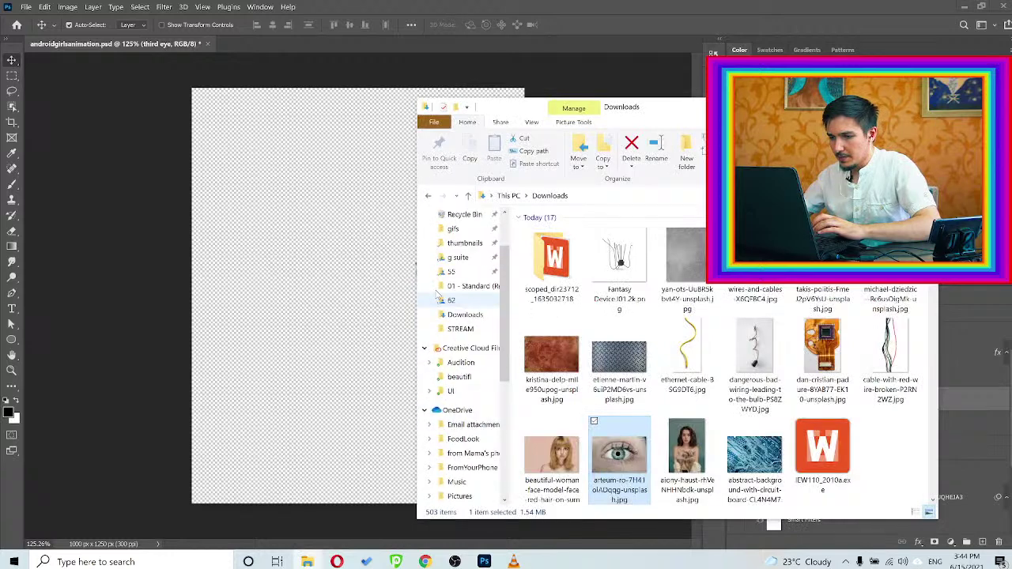
pyautogui.click(451, 301)
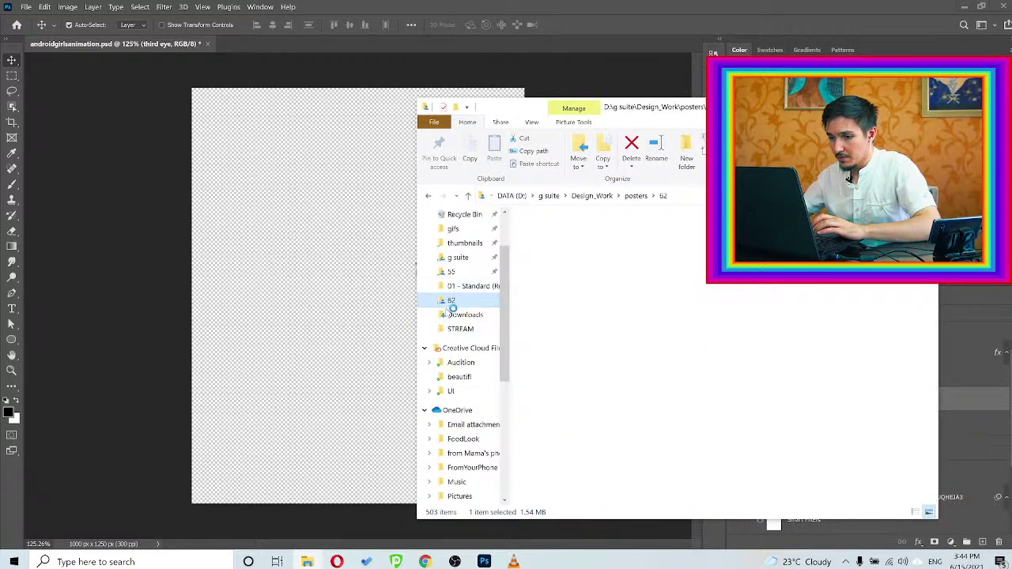
pyautogui.click(682, 253)
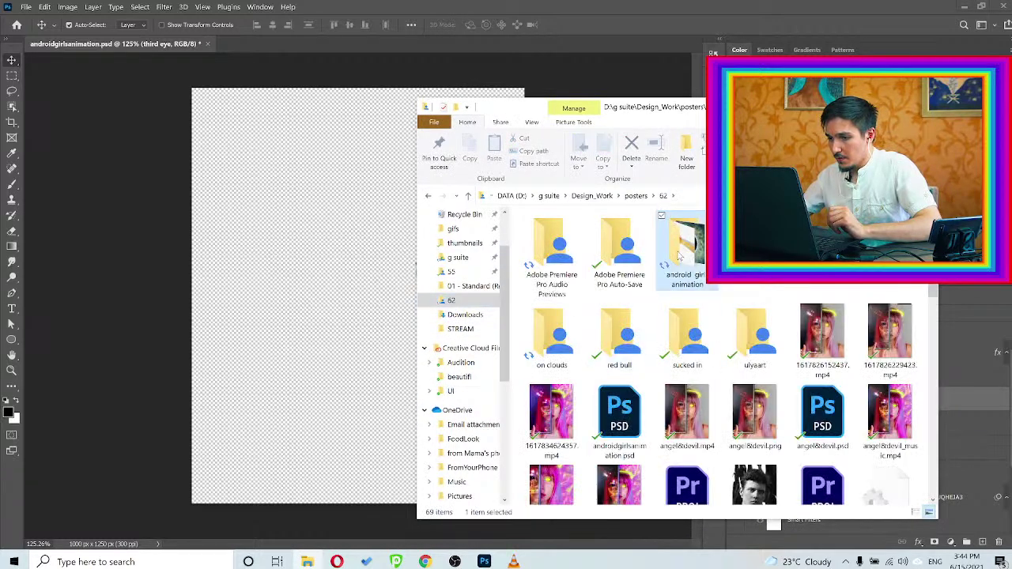
pyautogui.doubleClick(681, 253)
pyautogui.moveTo(656, 106); pyautogui.dragTo(466, 103)
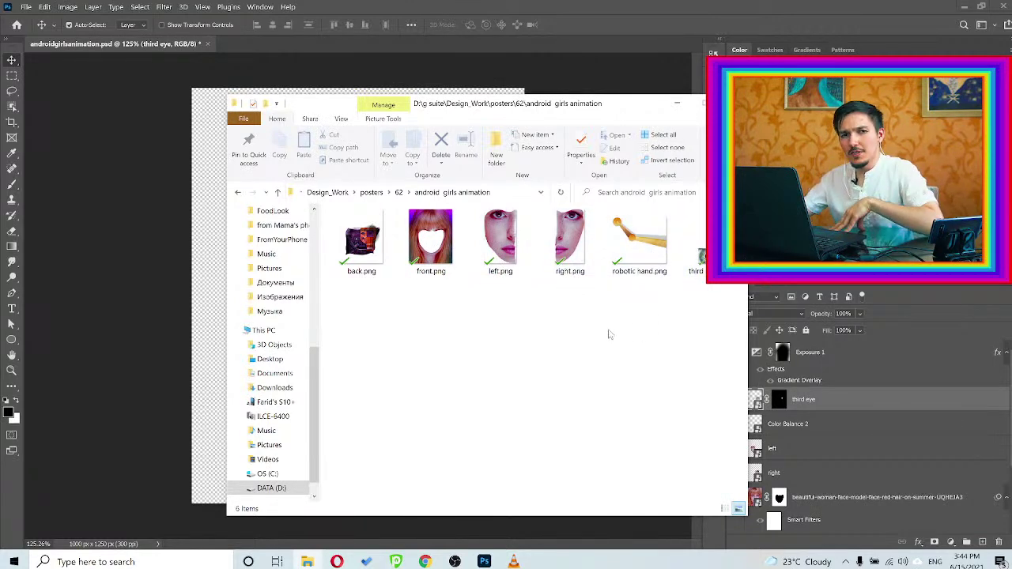
# Switch back to Photoshop and save the androidgirlsanimation.psd document
pyautogui.click(438, 9)
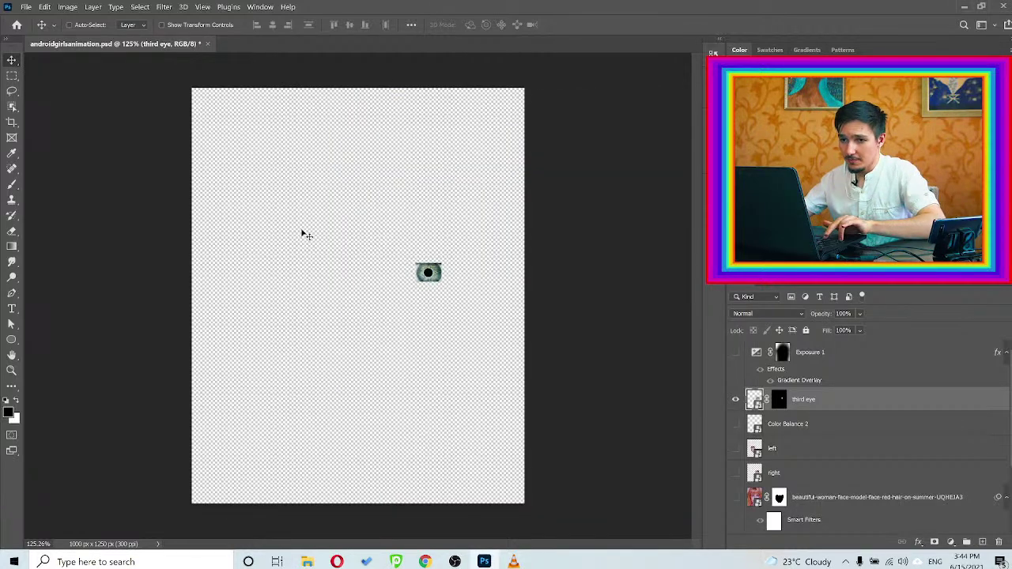
pyautogui.hotkey('ctrl', 's')
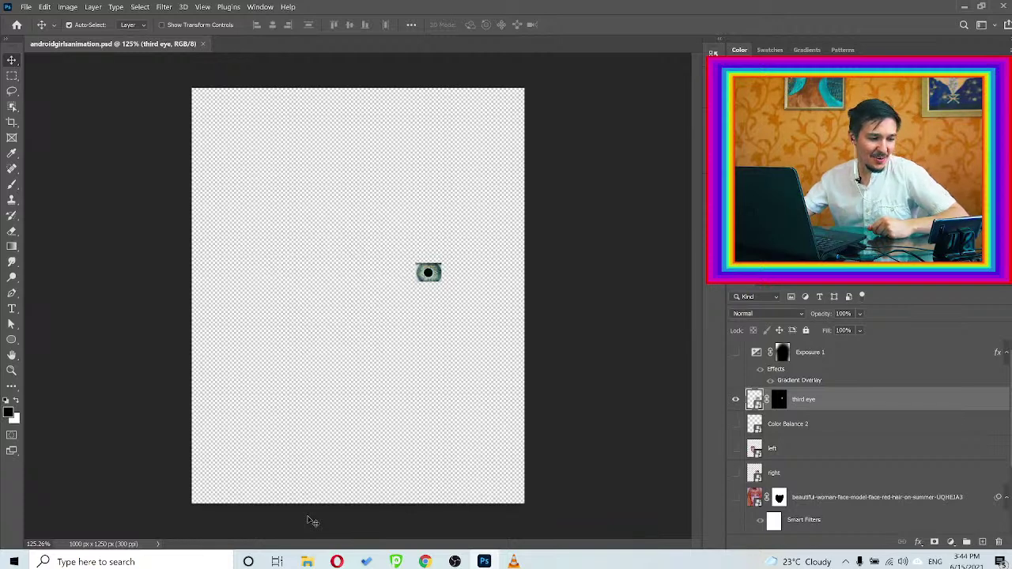
# Switch to the Opera browser, search Unsplash for "tv" and dismiss the photo attribution pop-up
pyautogui.click(337, 561)
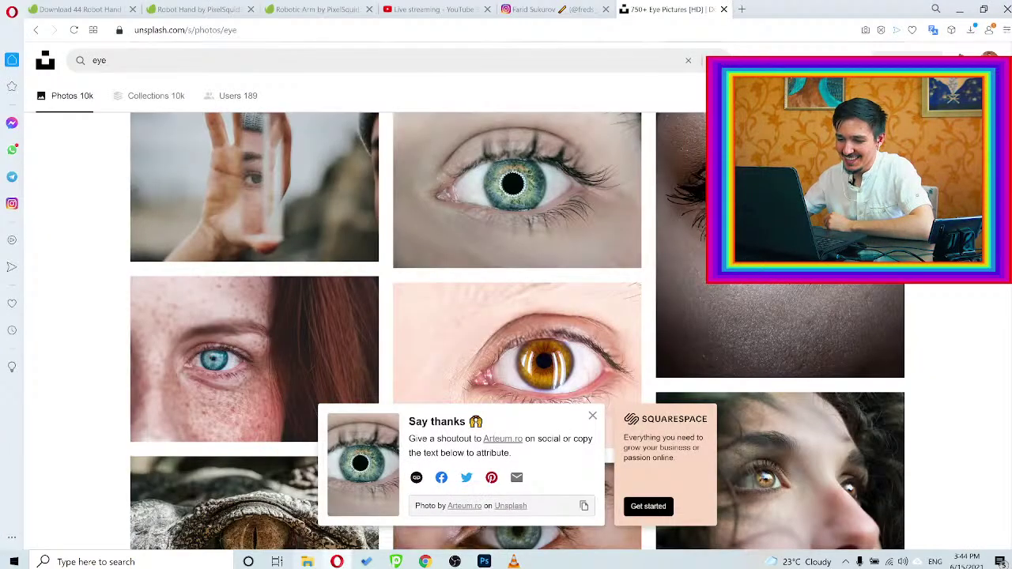
pyautogui.click(288, 68)
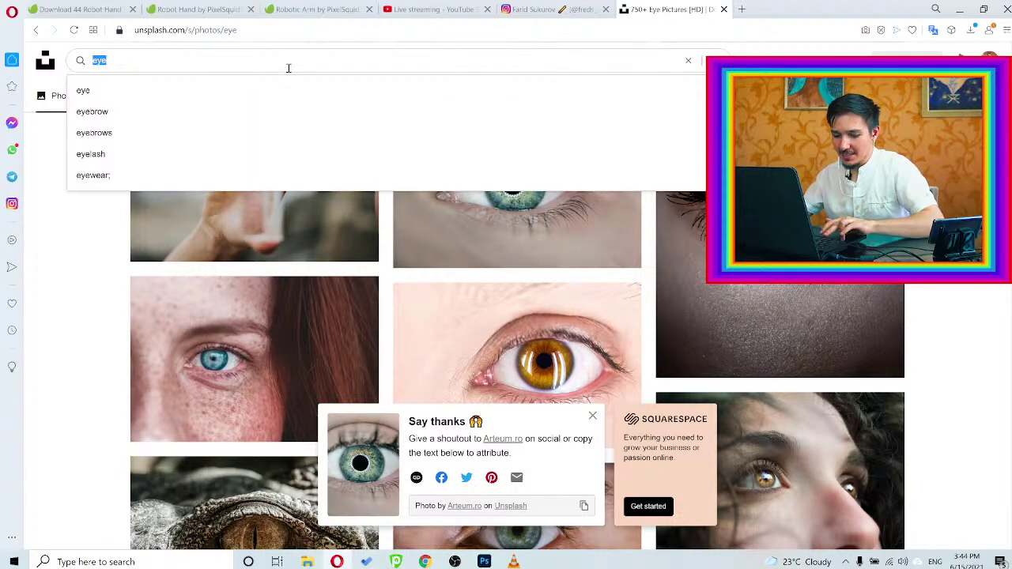
pyautogui.write('tv')
pyautogui.press('Return')
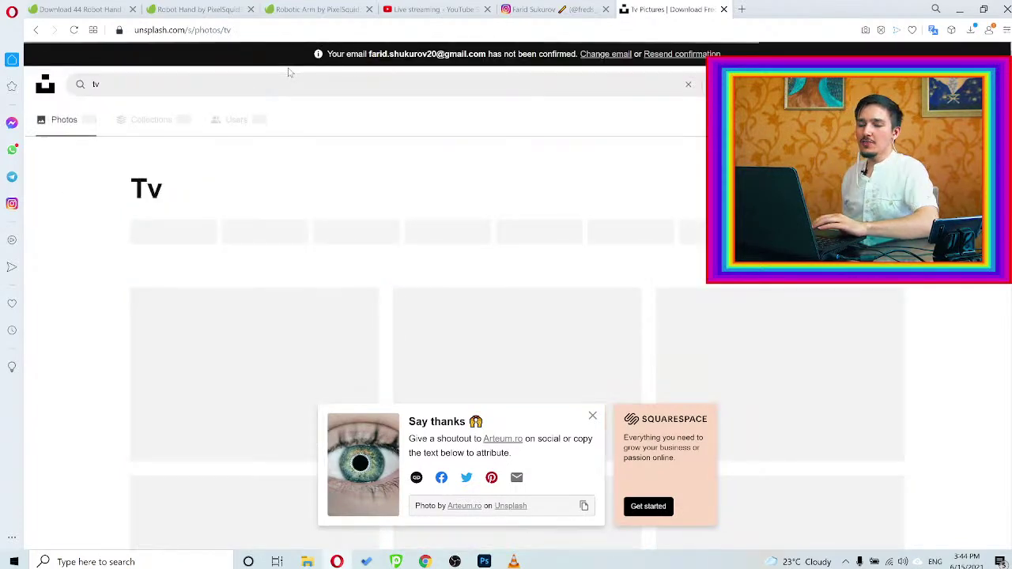
pyautogui.click(592, 415)
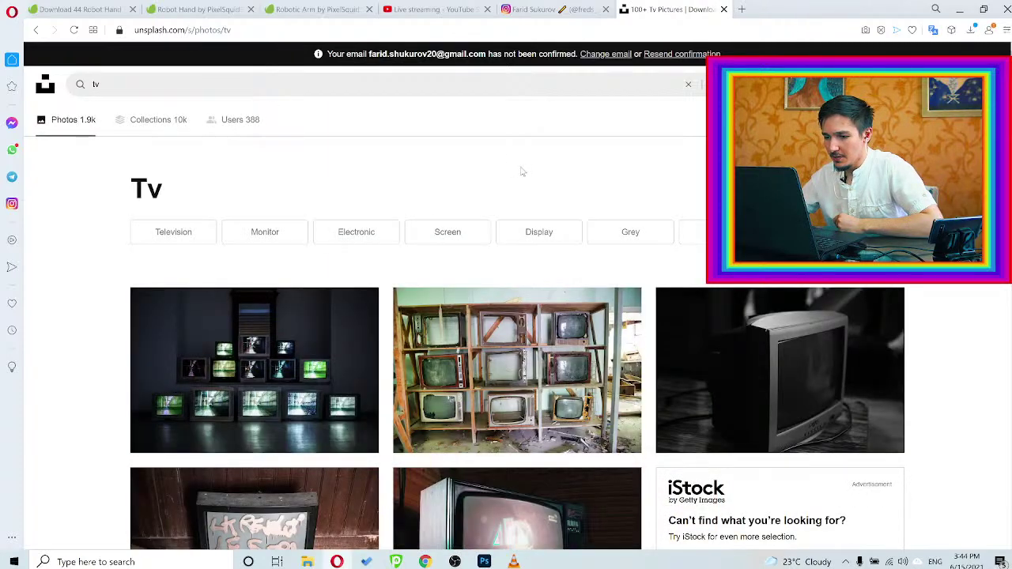
# Find the photo of an old black television filled with water like an aquarium and open it in a new tab
pyautogui.scroll(-5, 521, 171)
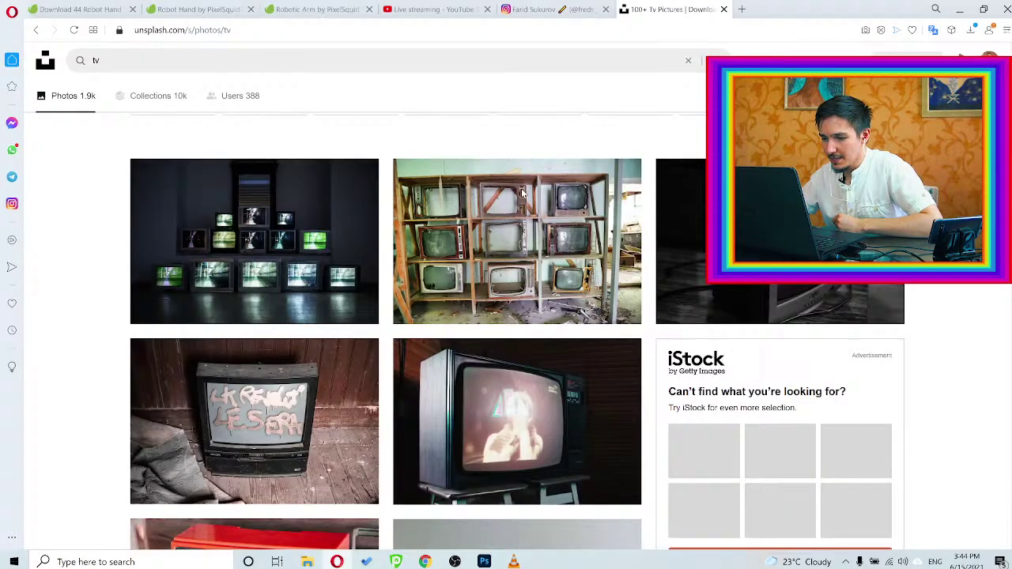
pyautogui.scroll(5, 516, 230)
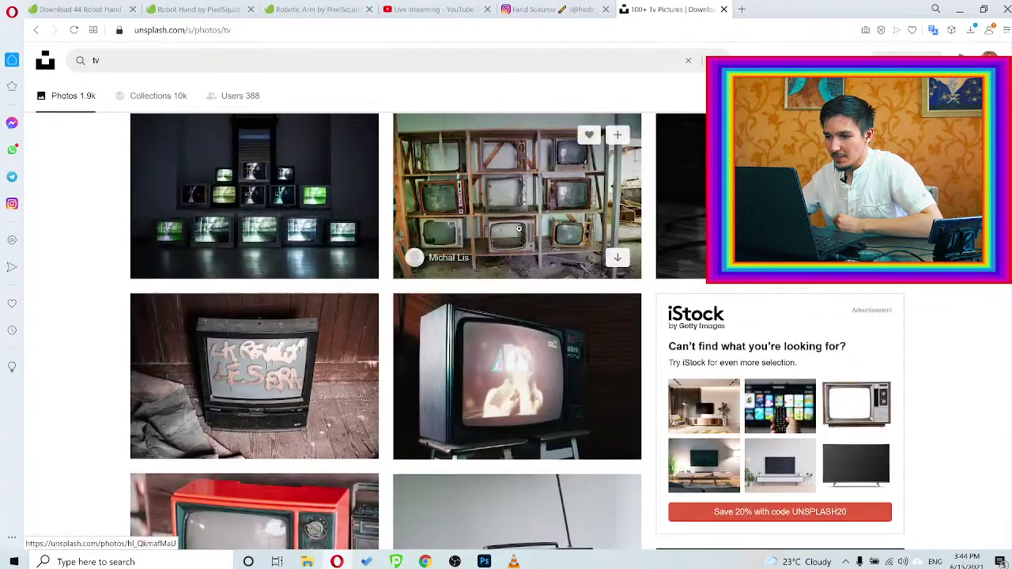
pyautogui.scroll(-4, 522, 230)
pyautogui.scroll(-10, 520, 229)
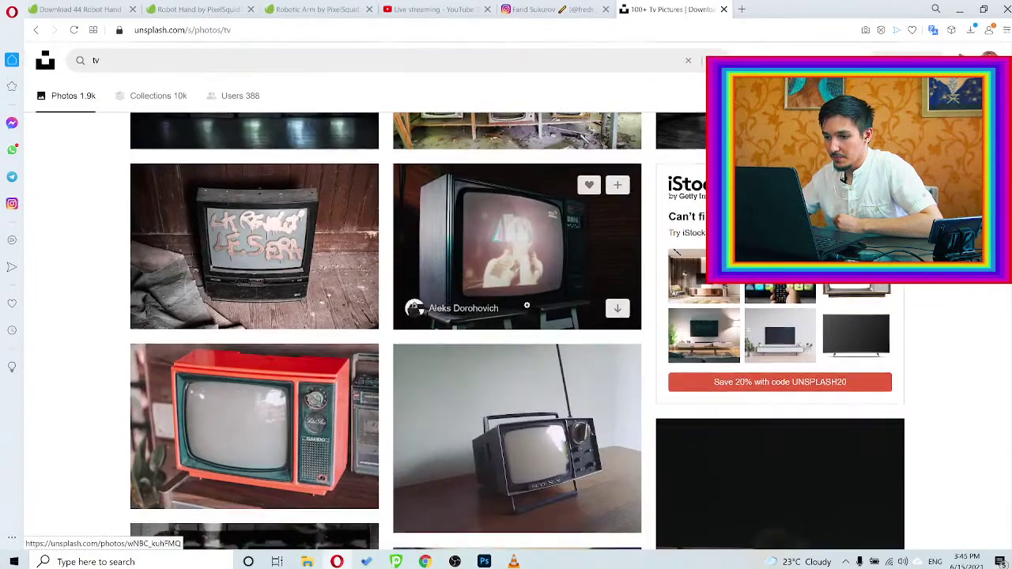
pyautogui.scroll(-5, 527, 302)
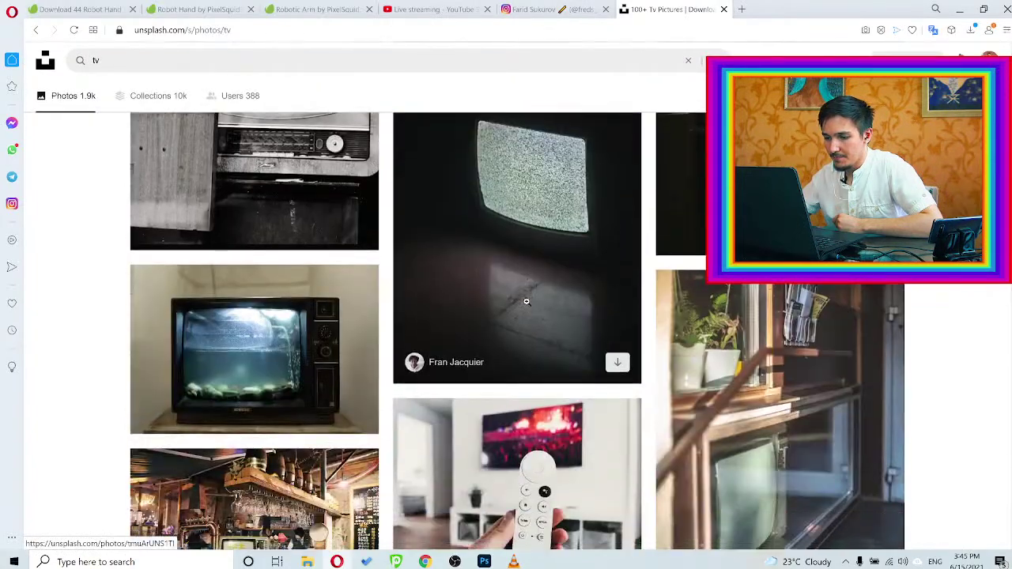
pyautogui.scroll(2, 522, 304)
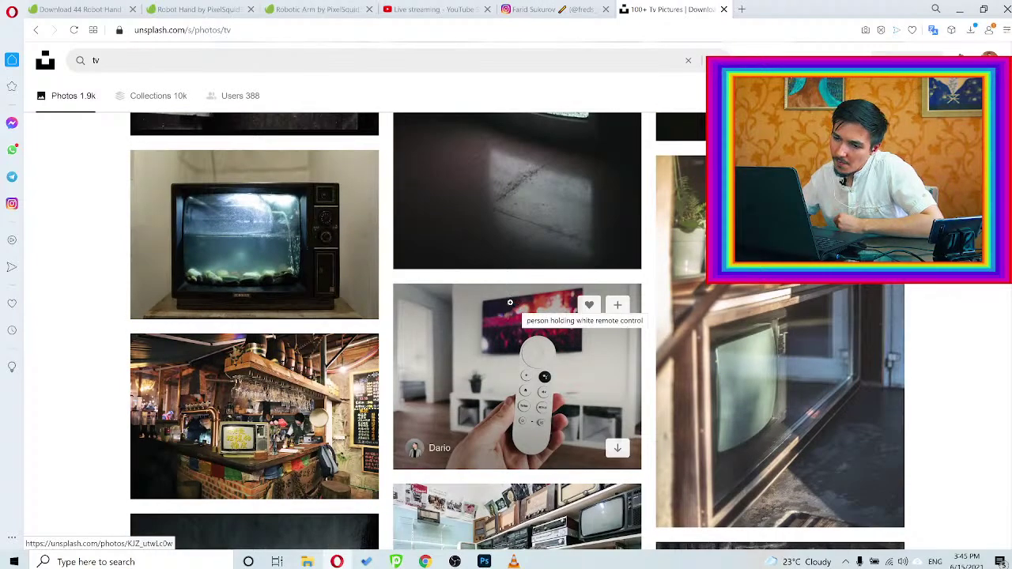
pyautogui.rightClick(240, 224)
pyautogui.click(254, 236)
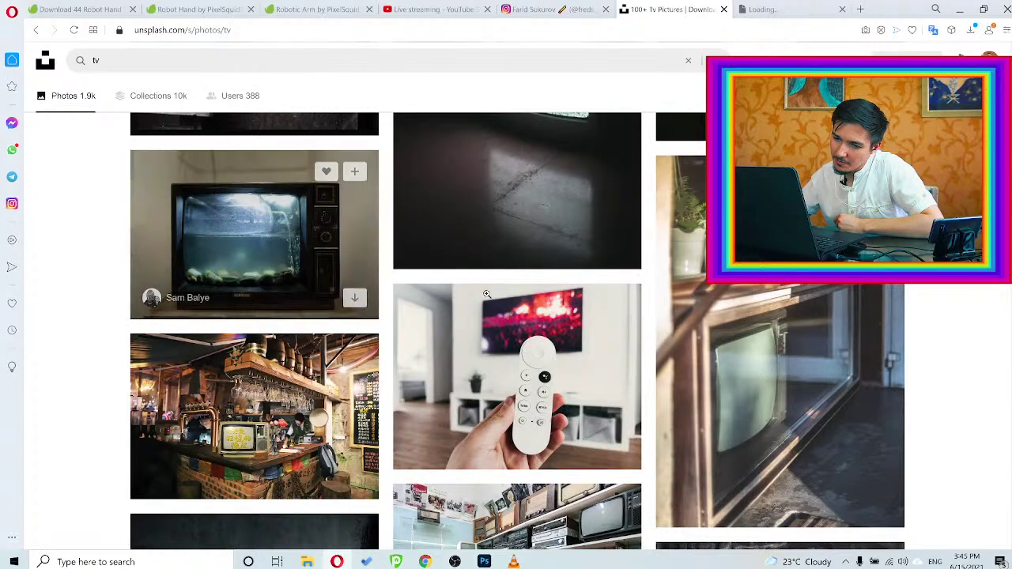
# Browse further through the tv photo results for other vintage television pictures
pyautogui.scroll(-2, 487, 294)
pyautogui.scroll(2, 486, 294)
pyautogui.scroll(-1, 486, 294)
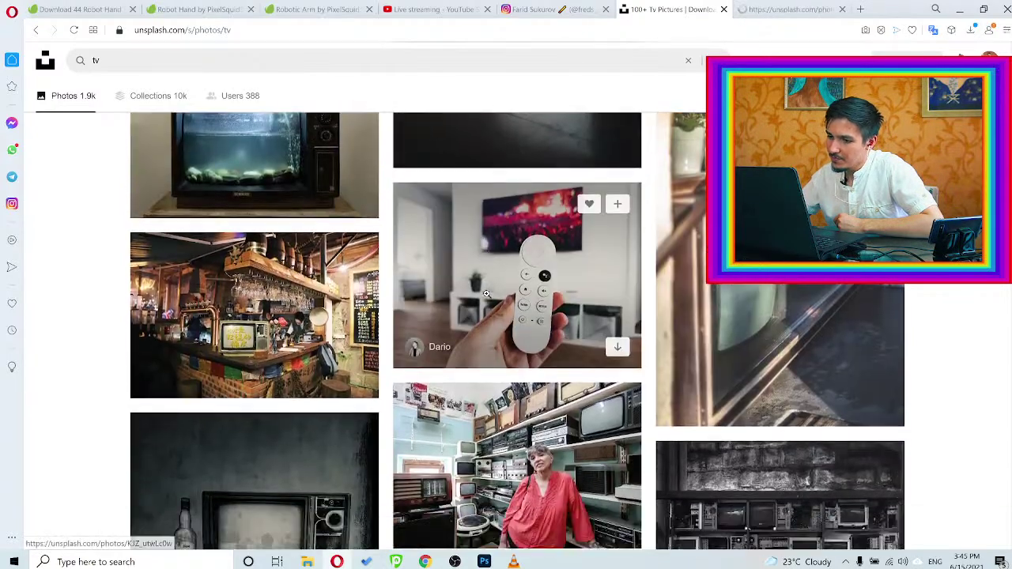
pyautogui.scroll(-2, 486, 294)
pyautogui.scroll(-3, 486, 294)
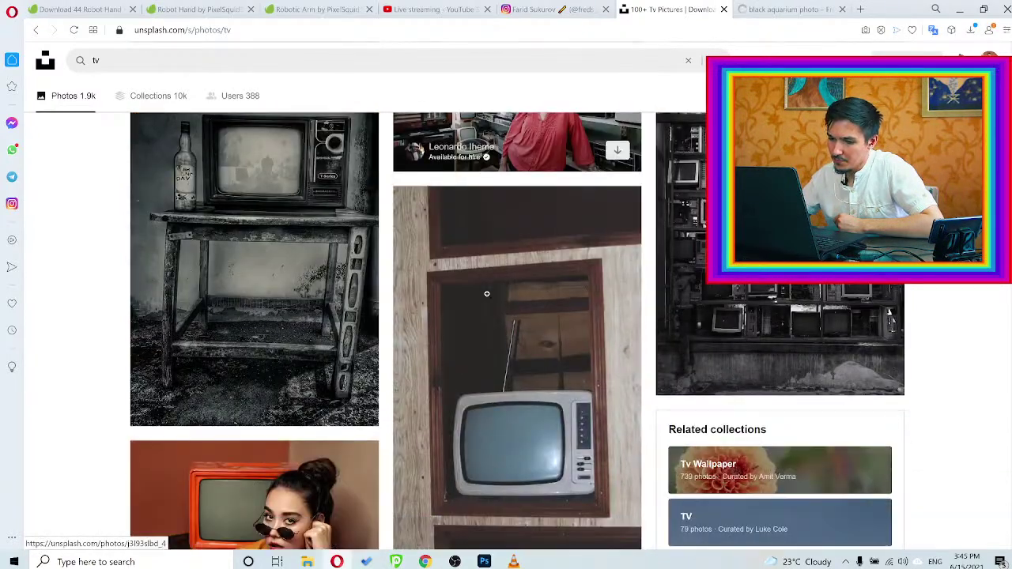
pyautogui.scroll(2, 487, 294)
pyautogui.scroll(-2, 486, 294)
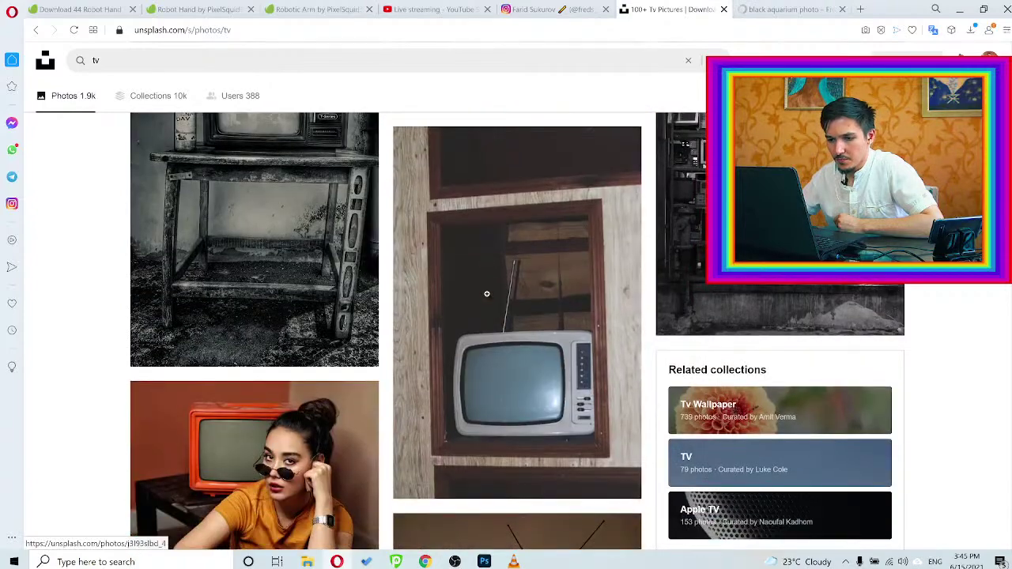
pyautogui.scroll(-2, 486, 295)
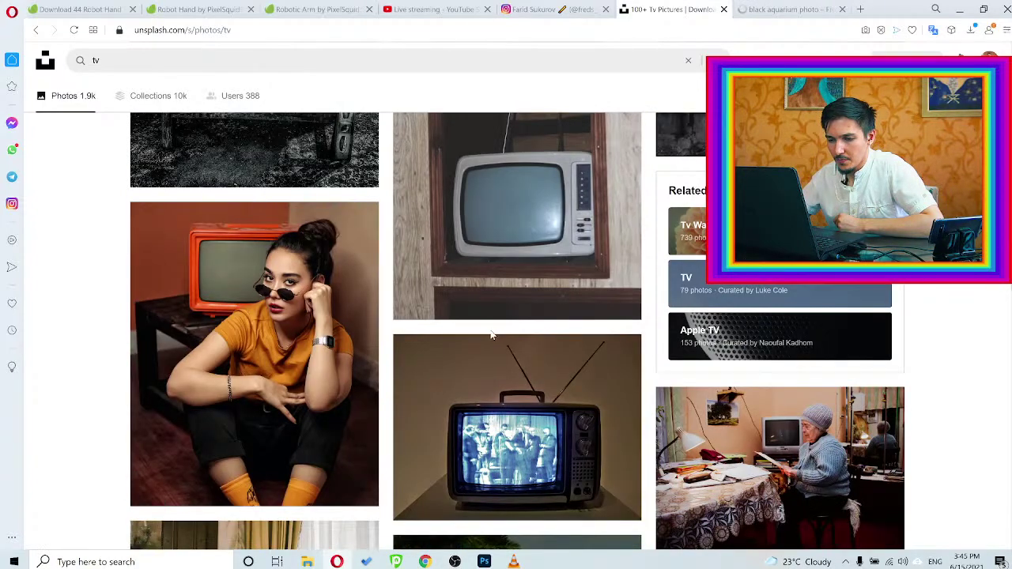
pyautogui.scroll(-1, 580, 249)
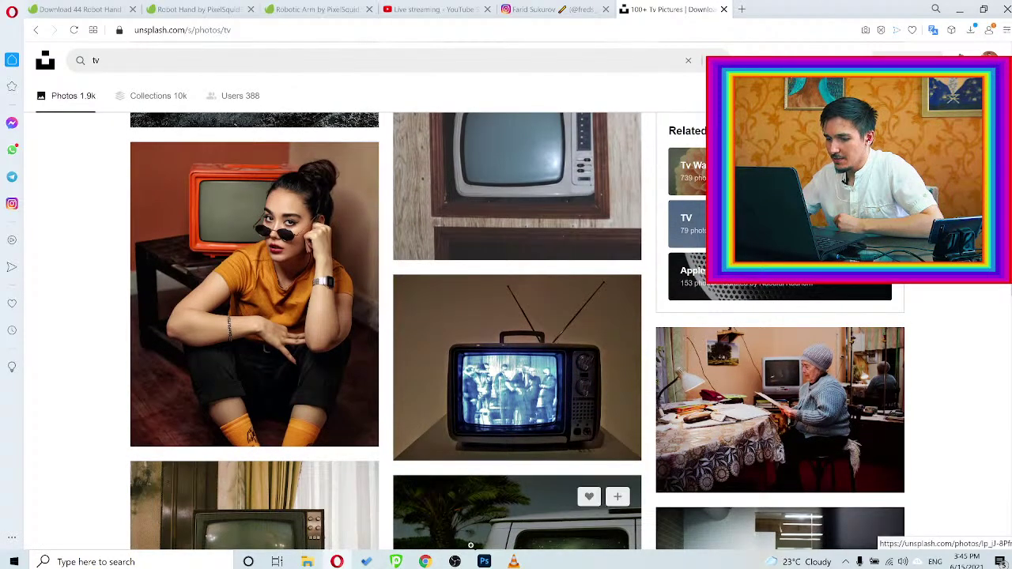
# Switch to Photoshop and quit it along with the open androidgirlsanimation.psd document
pyautogui.click(484, 561)
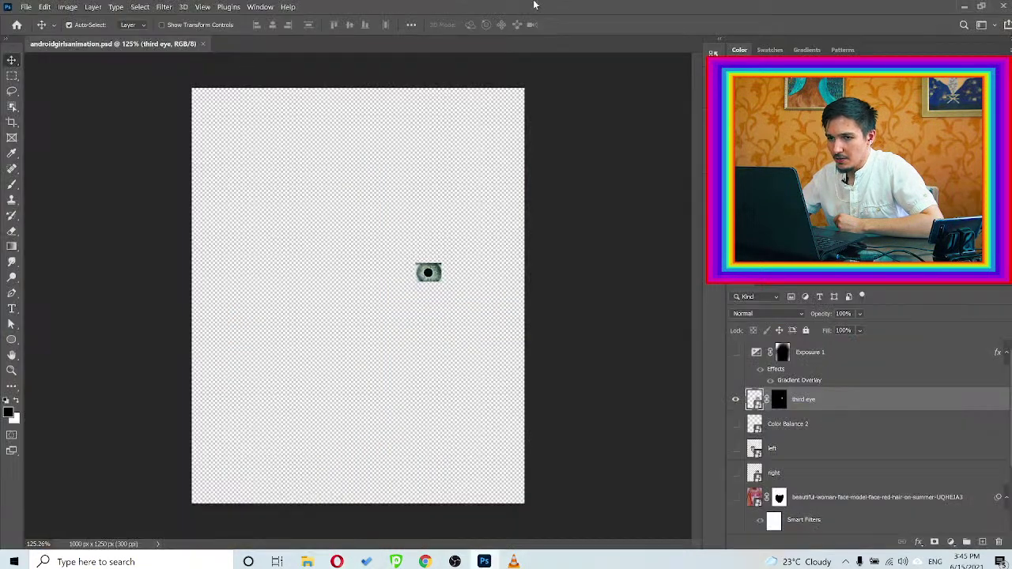
pyautogui.click(1004, 6)
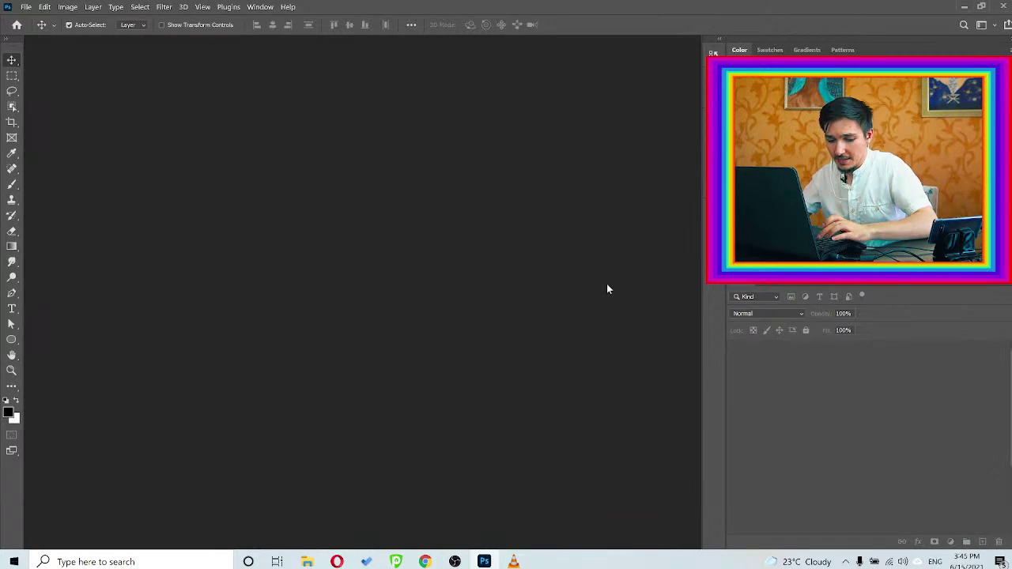
pyautogui.press('XF86AudioMute')
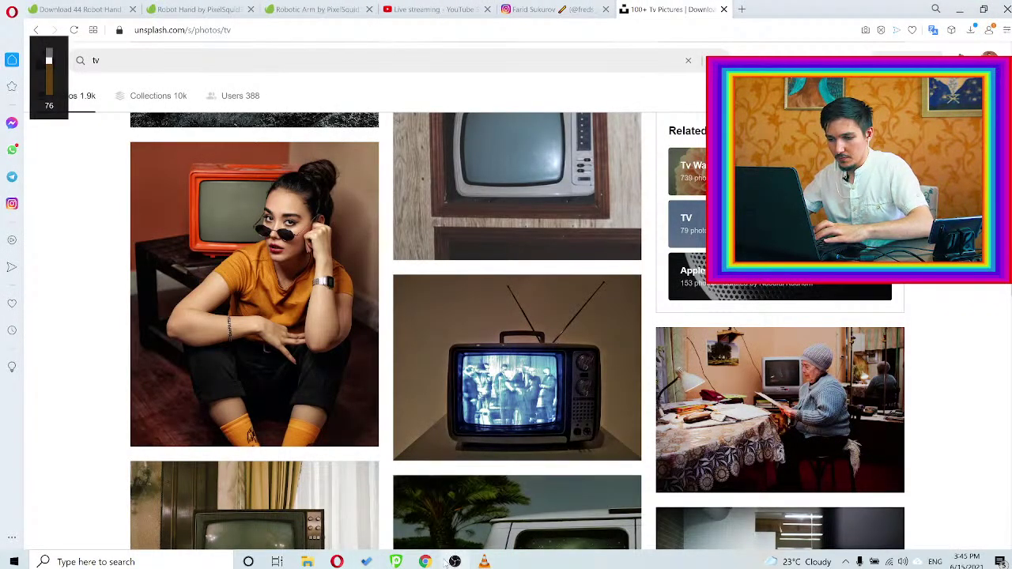
pyautogui.click(455, 561)
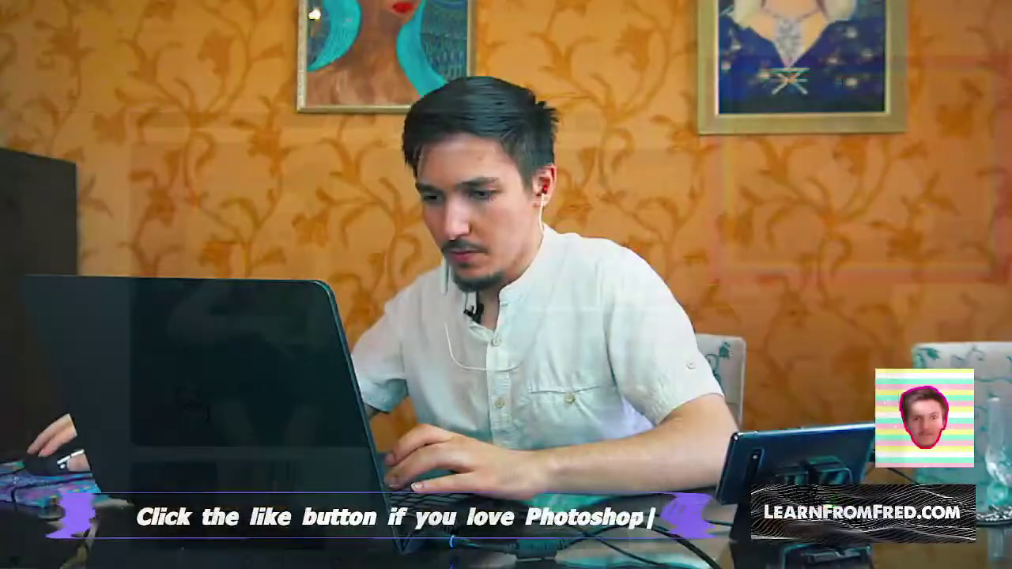
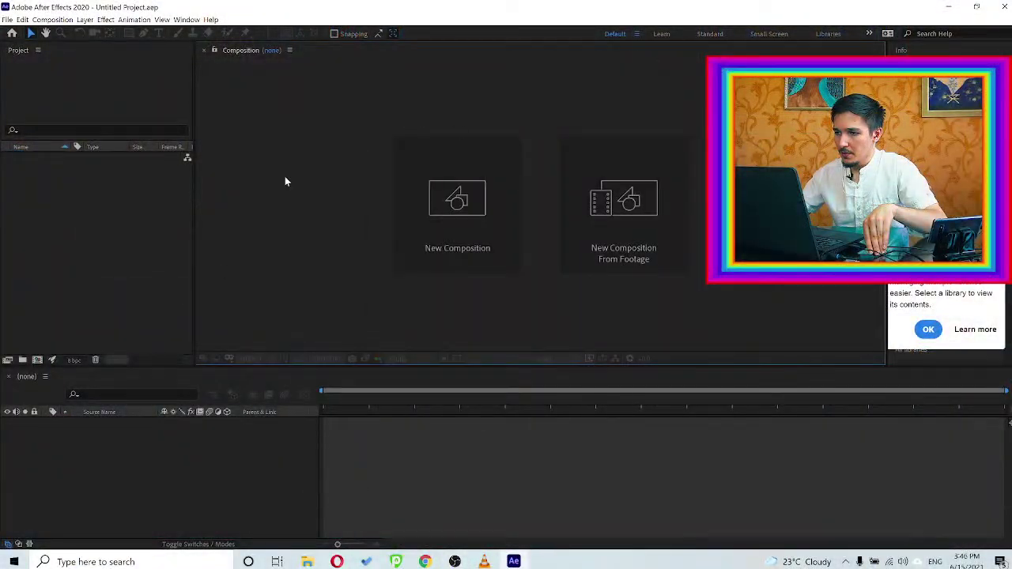
# Start a new project in After Effects from the home screen
pyautogui.click(26, 20)
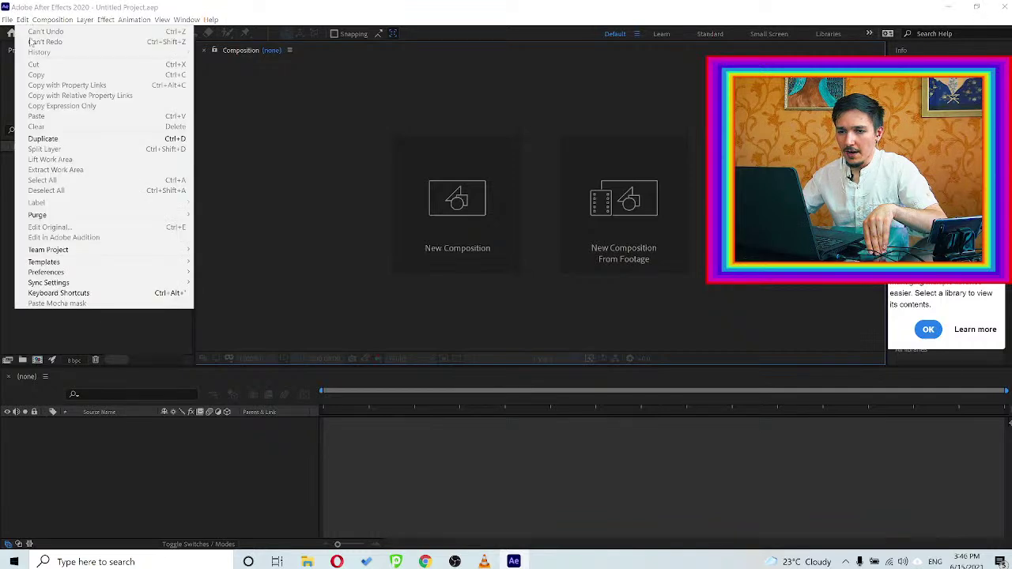
pyautogui.click(103, 230)
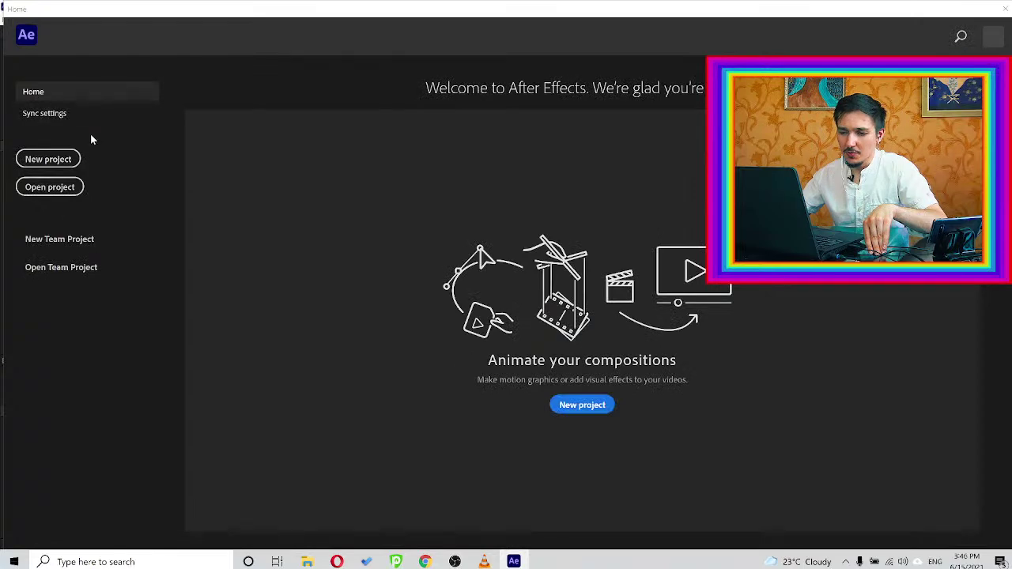
pyautogui.click(57, 163)
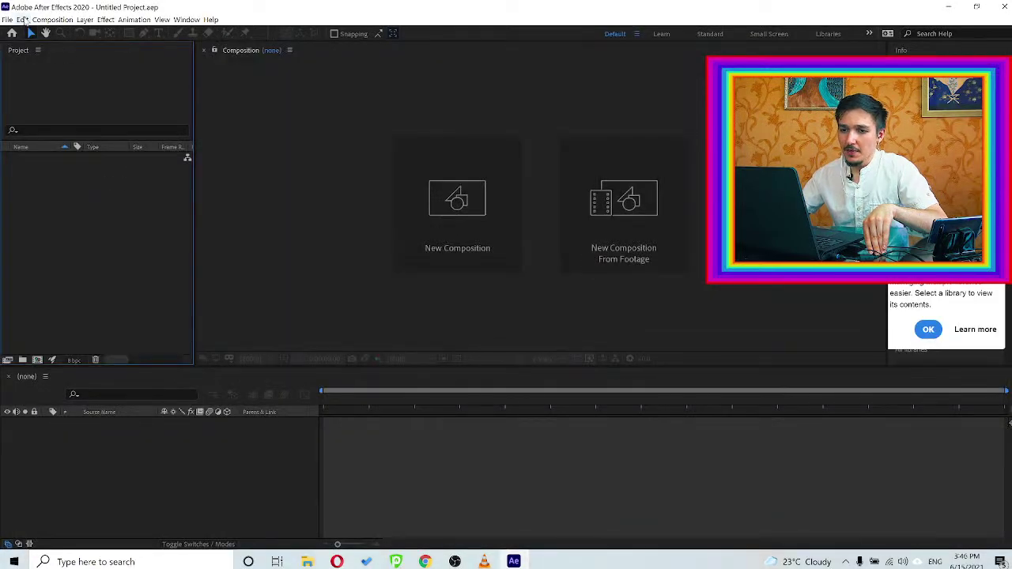
# Clean the conformed media database and cache in the Media & Disk Cache preferences
pyautogui.click(22, 19)
pyautogui.moveTo(130, 272)
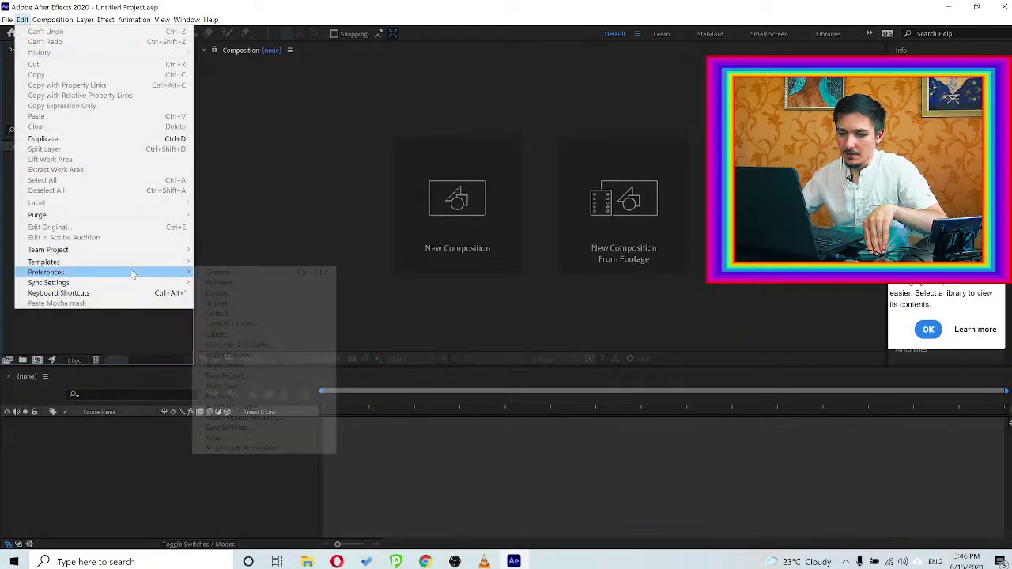
pyautogui.click(241, 346)
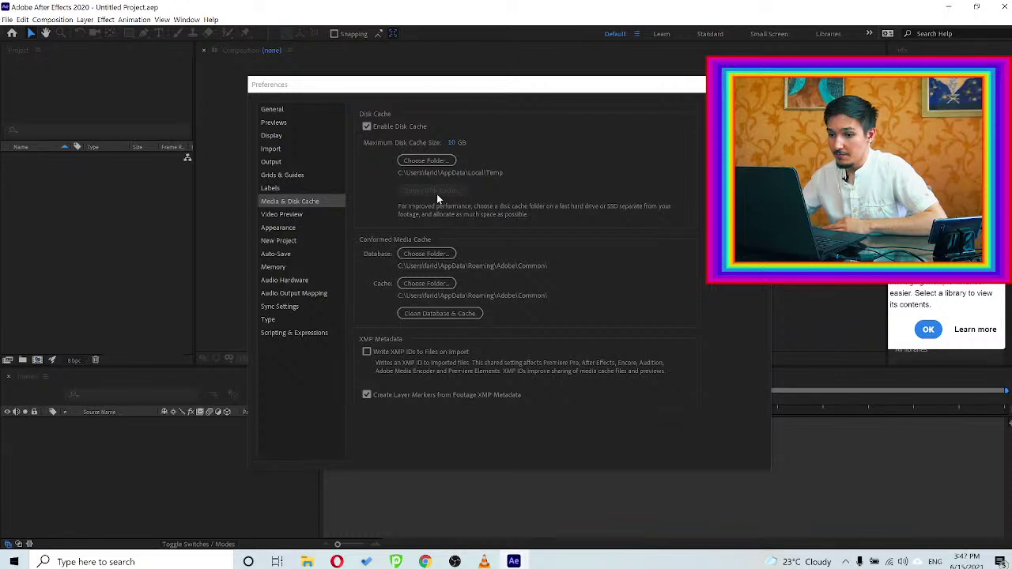
pyautogui.click(439, 313)
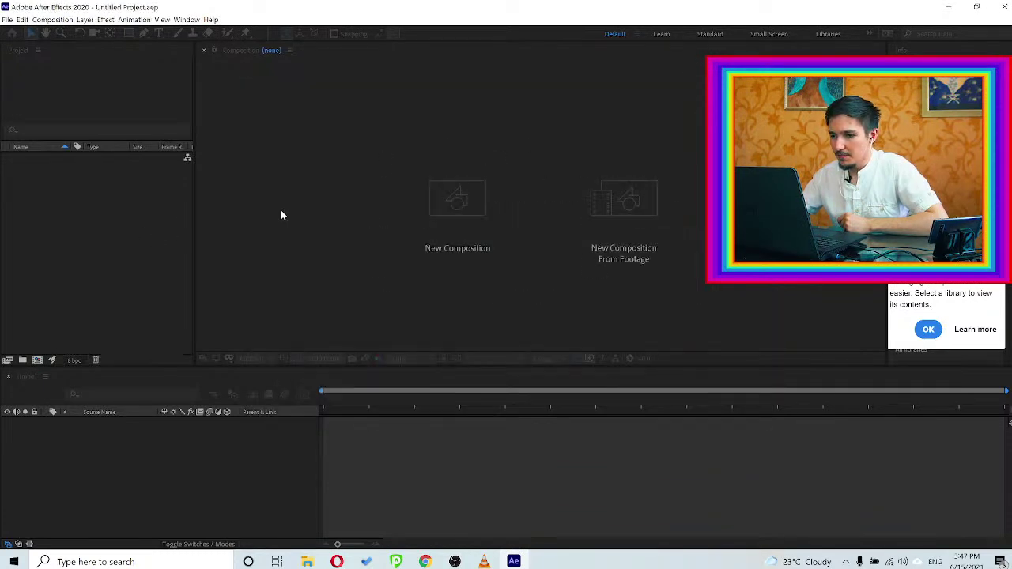
# Import all six PNG images from the android girls animation folder into the After Effects project
pyautogui.click(308, 561)
pyautogui.moveTo(360, 272); pyautogui.dragTo(505, 326)
pyautogui.moveTo(671, 274); pyautogui.dragTo(640, 299)
pyautogui.moveTo(447, 236); pyautogui.dragTo(95, 259)
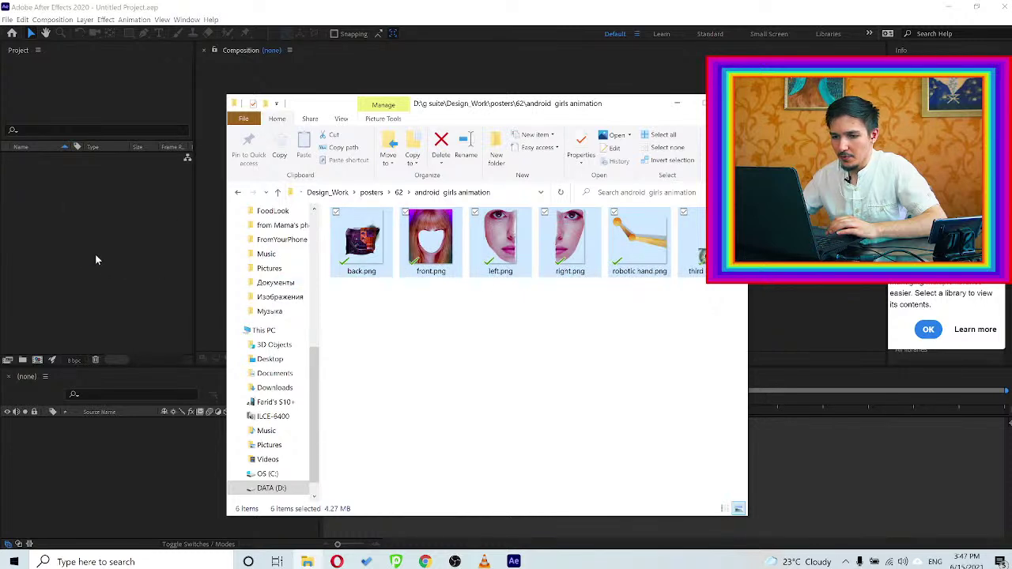
pyautogui.click(104, 256)
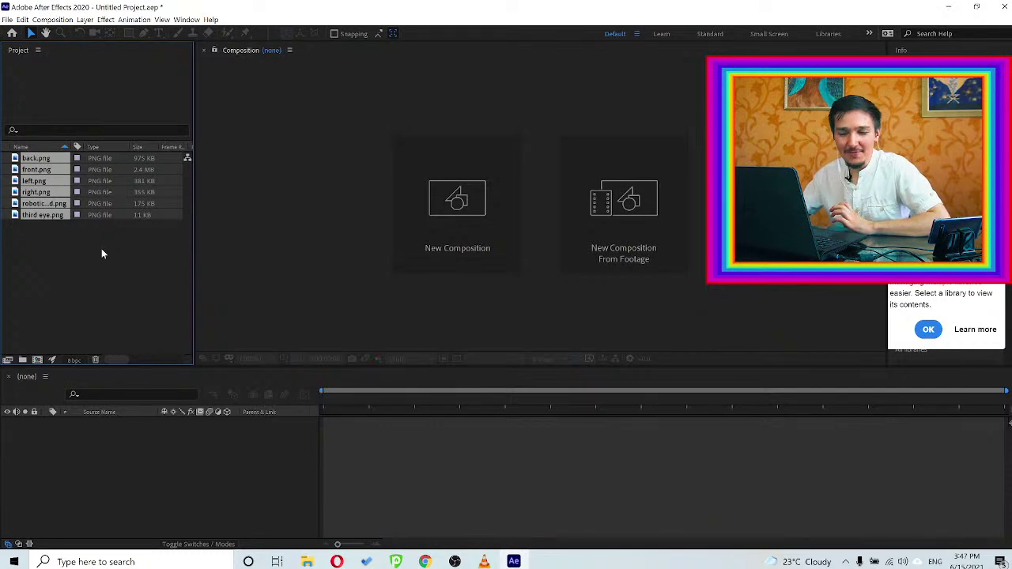
pyautogui.click(90, 253)
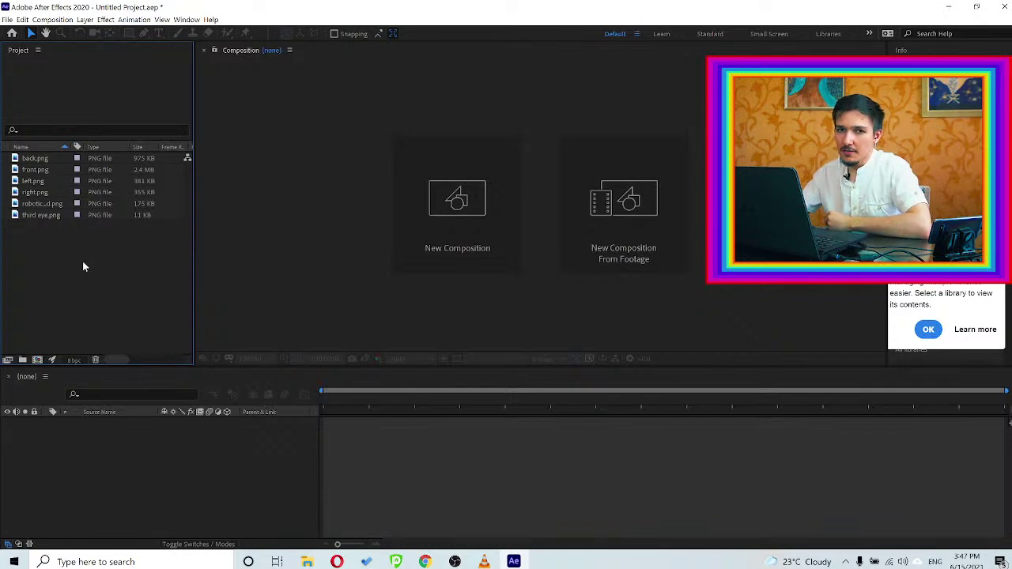
# Inspect the previews and details of the imported back, third eye, robotic hand, right, left and front images
pyautogui.click(37, 159)
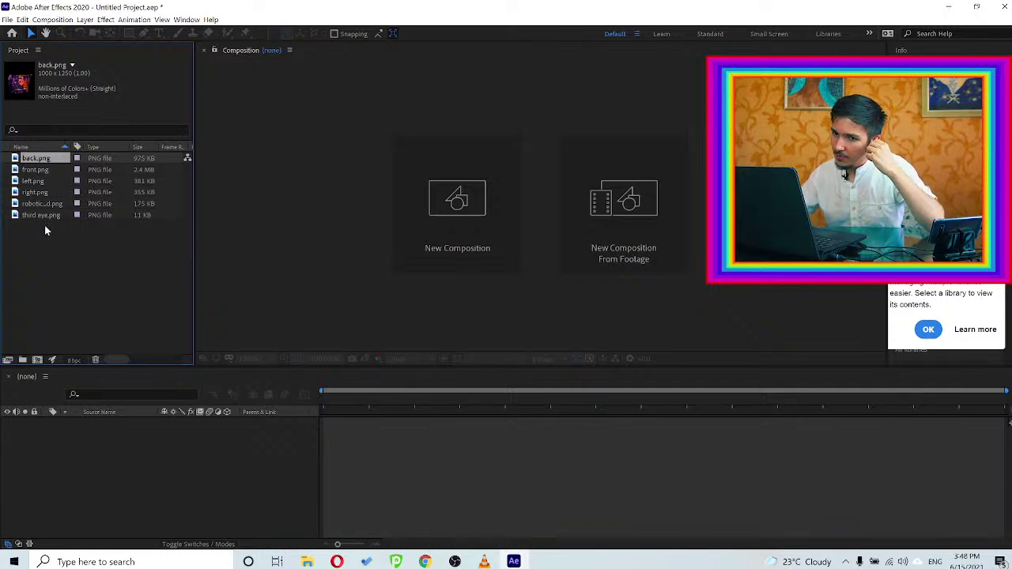
pyautogui.click(38, 213)
pyautogui.click(38, 205)
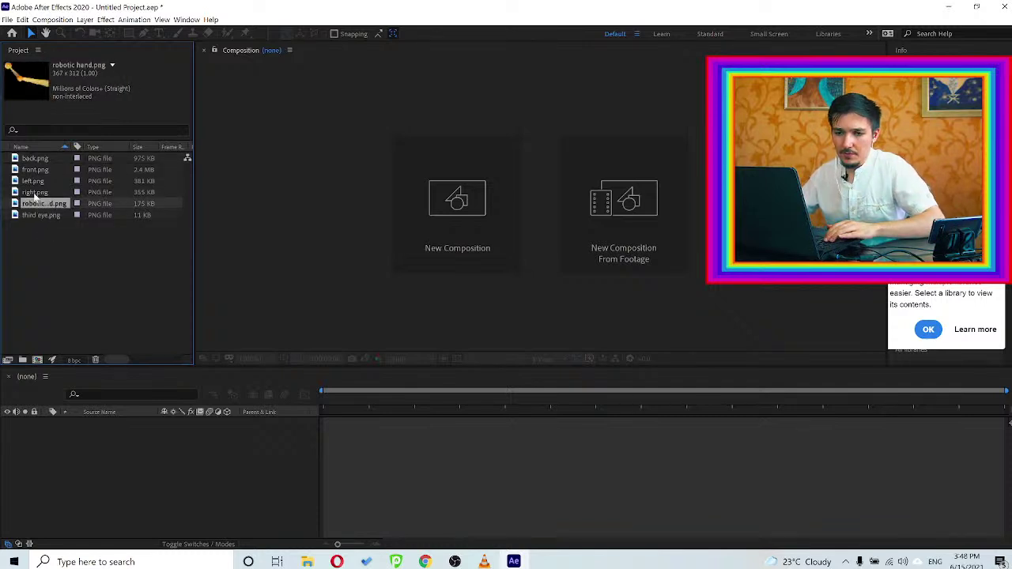
pyautogui.click(34, 192)
pyautogui.click(35, 181)
pyautogui.click(35, 170)
pyautogui.click(35, 159)
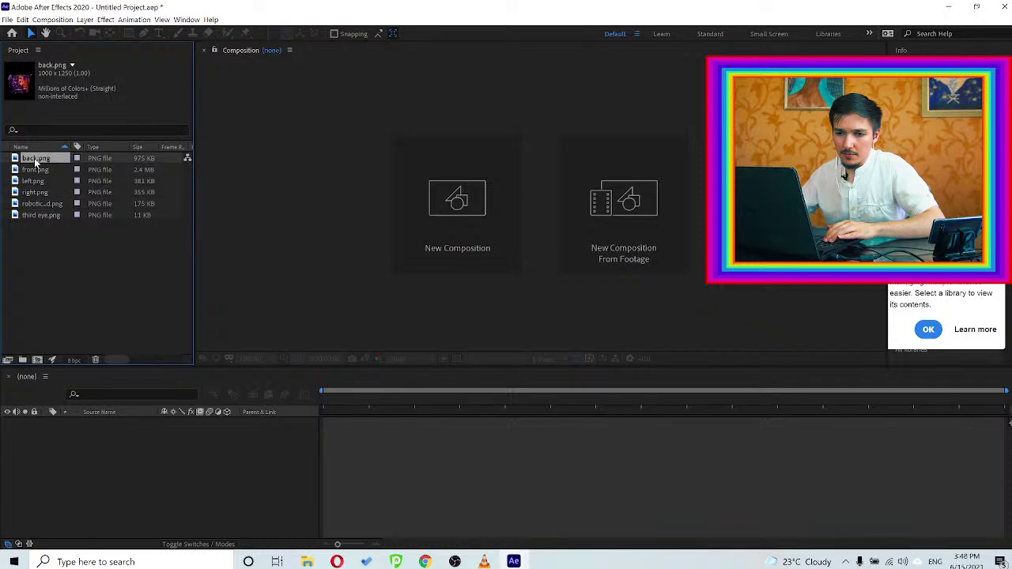
# Create a composition from front.png and add back.png as a layer beneath it
pyautogui.click(40, 170)
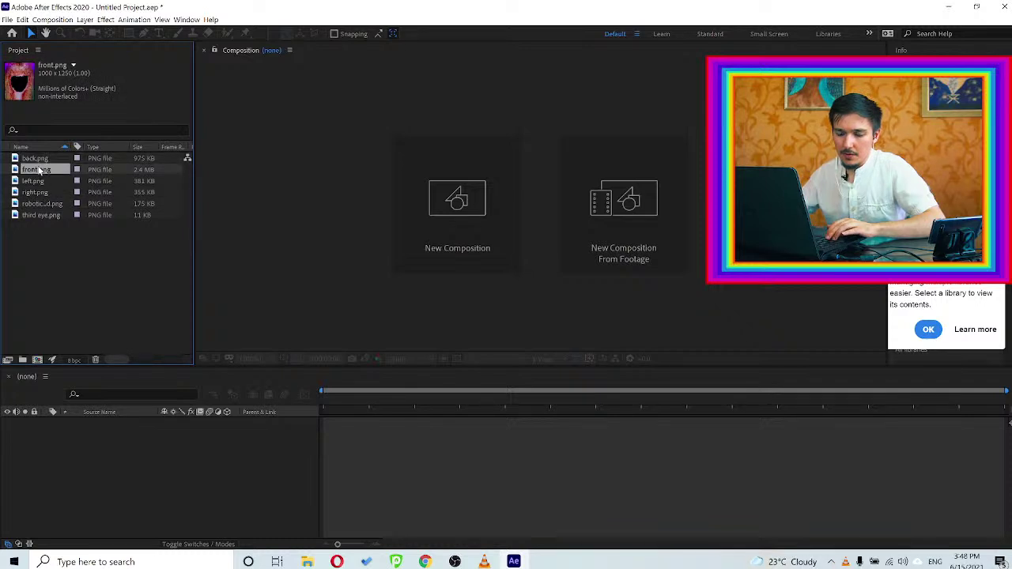
pyautogui.moveTo(110, 453); pyautogui.dragTo(108, 458)
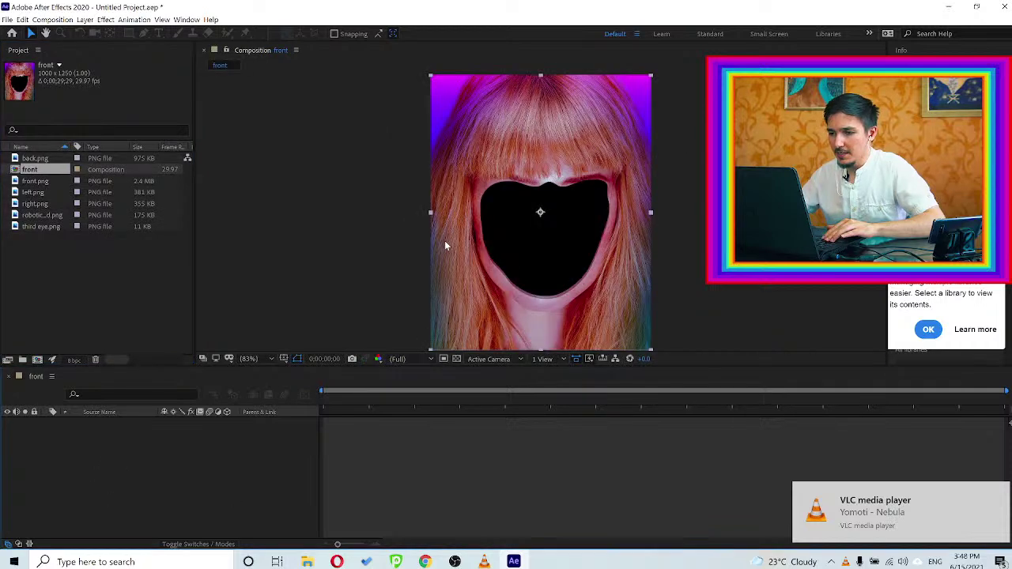
pyautogui.click(38, 159)
pyautogui.moveTo(39, 159); pyautogui.dragTo(112, 479)
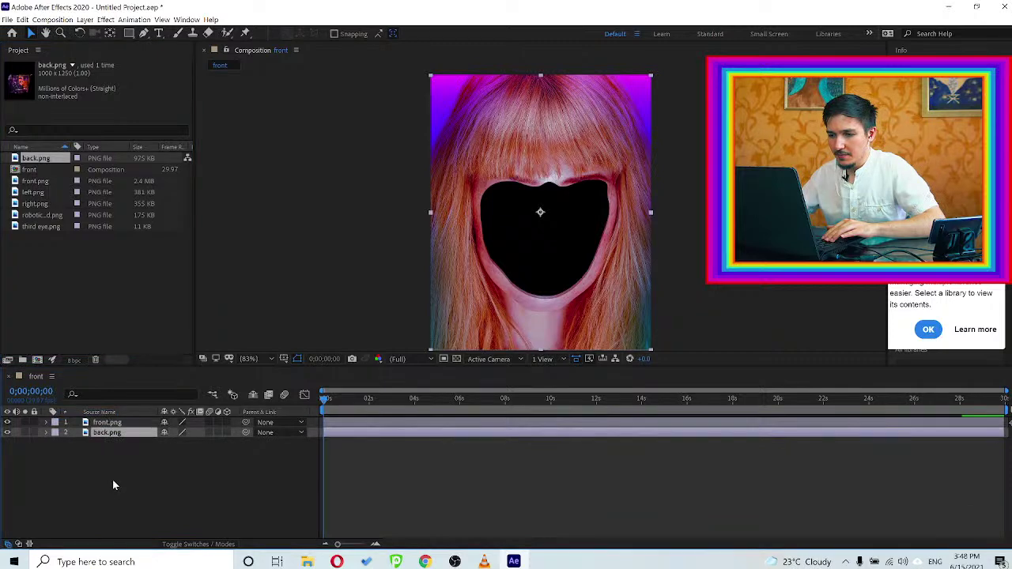
# Add left.png and right.png to the front composition as layers above front.png
pyautogui.click(36, 204)
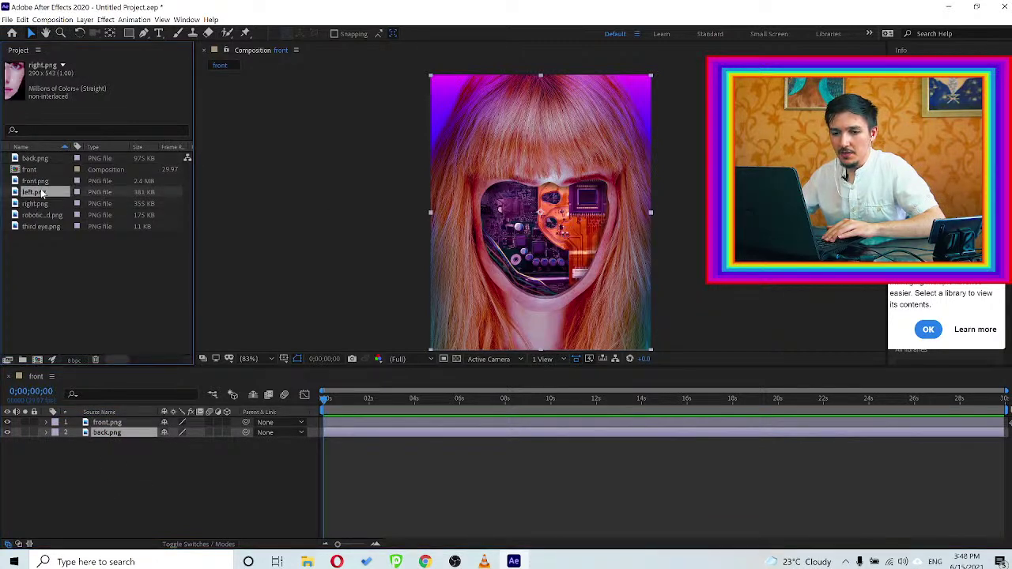
pyautogui.click(39, 193)
pyautogui.click(39, 182)
pyautogui.click(39, 193)
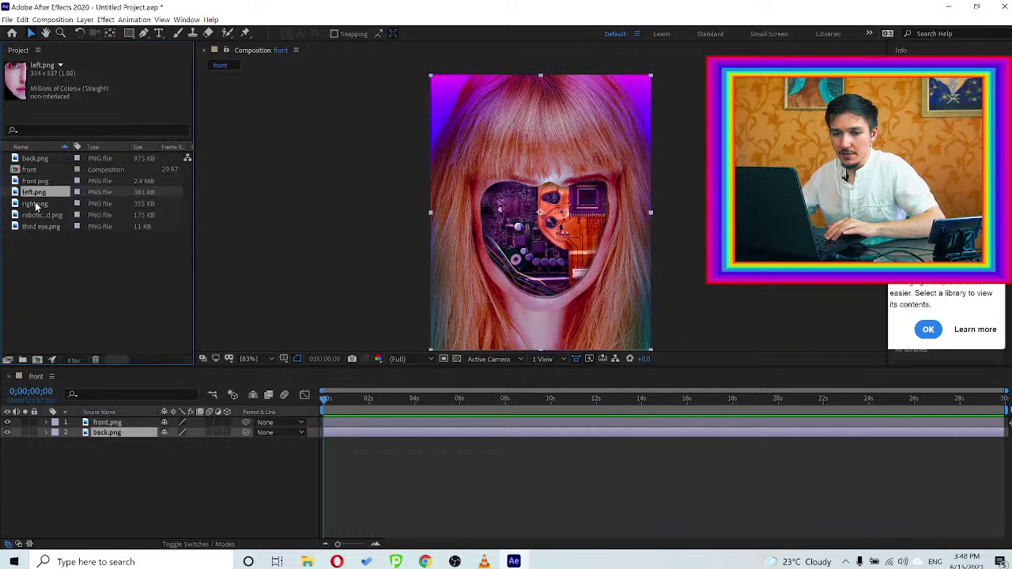
pyautogui.keyDown('shift'); pyautogui.click(39, 204); pyautogui.keyUp('shift')
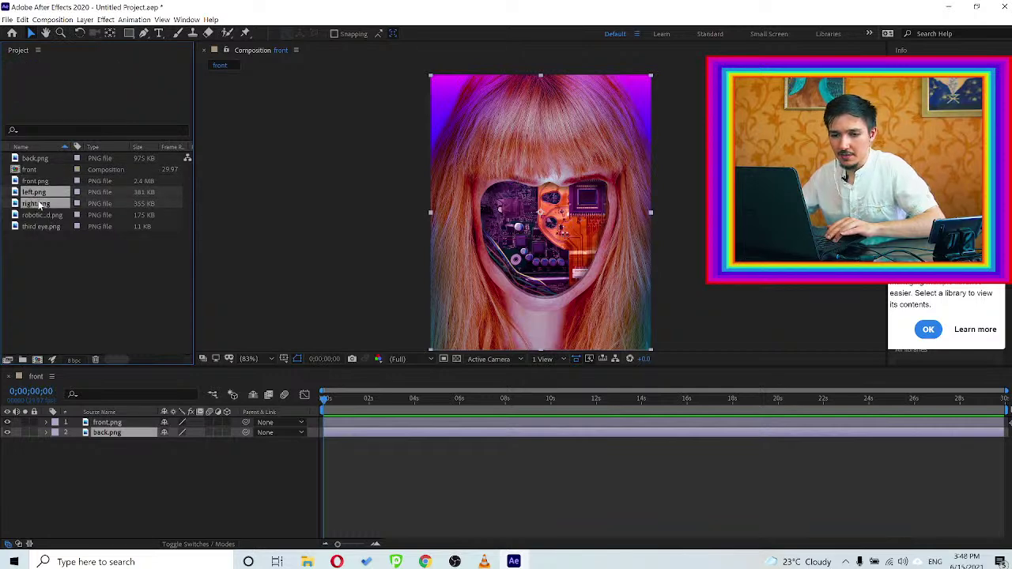
pyautogui.moveTo(52, 287); pyautogui.dragTo(83, 418)
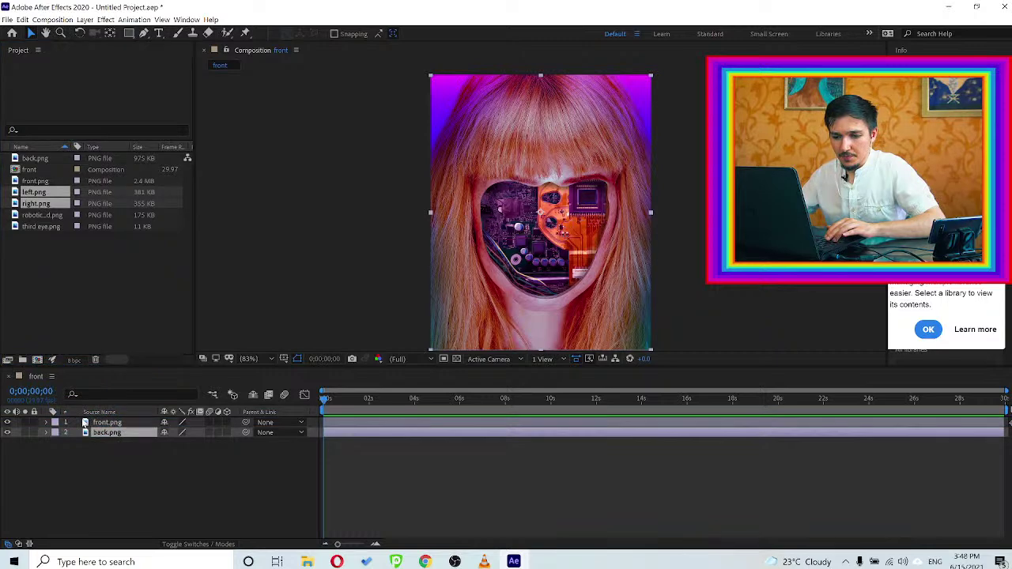
pyautogui.hotkey('ctrl', '/')
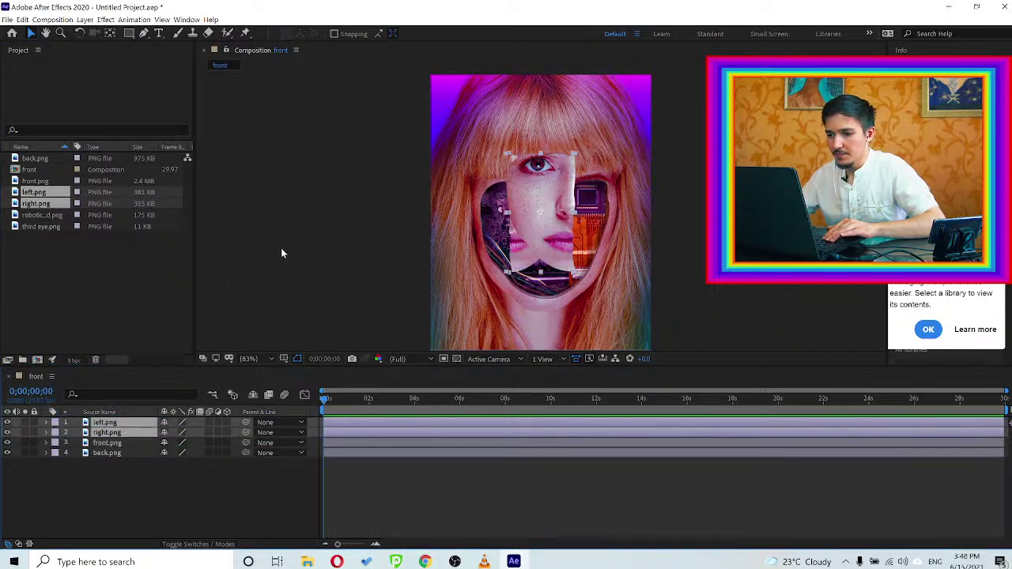
# Add robotic hand.png and third eye.png as the topmost layers of the composition and hide both
pyautogui.click(40, 214)
pyautogui.keyDown('shift'); pyautogui.click(39, 226); pyautogui.keyUp('shift')
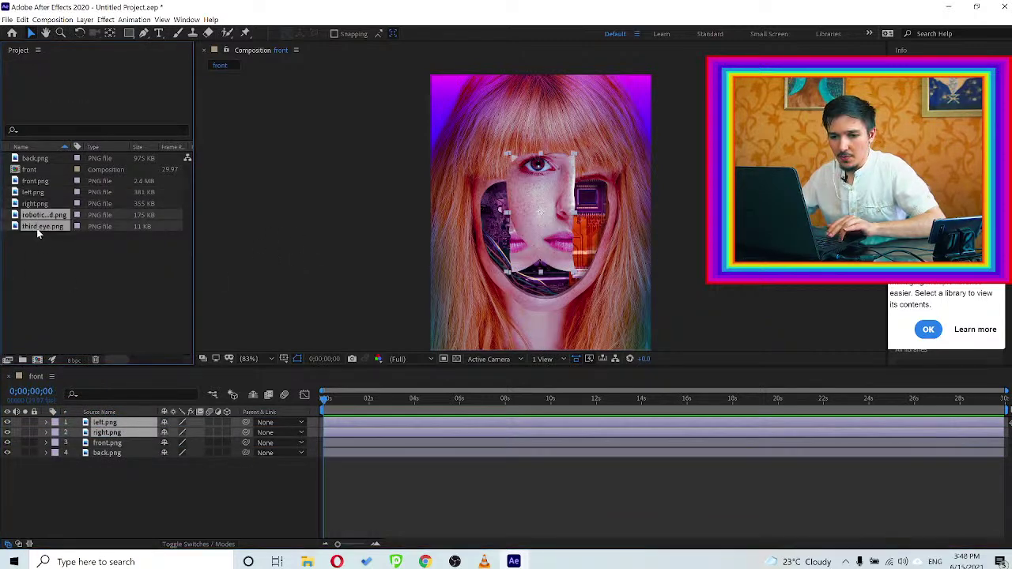
pyautogui.moveTo(44, 227); pyautogui.dragTo(119, 427)
pyautogui.click(6, 422)
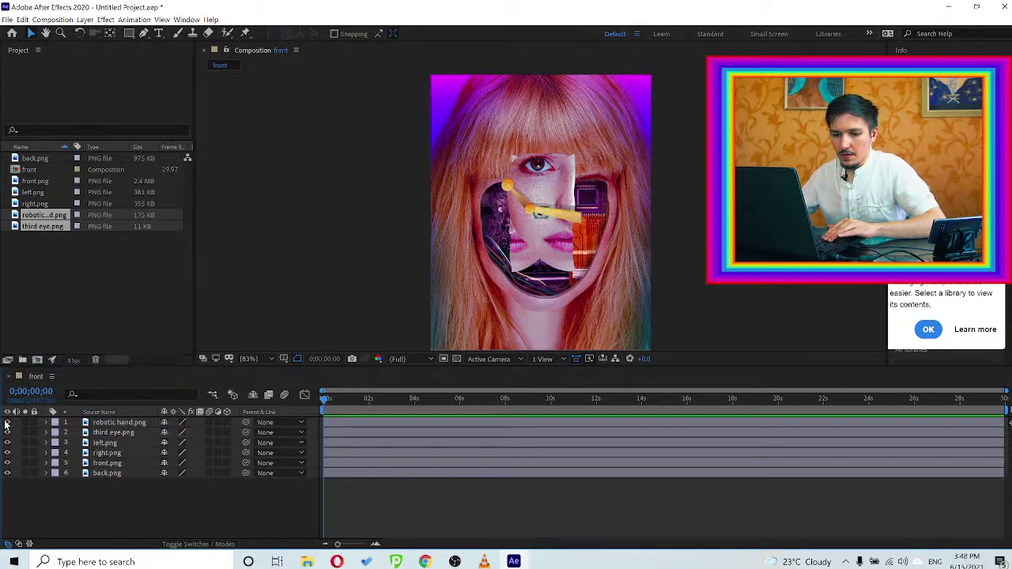
pyautogui.click(7, 432)
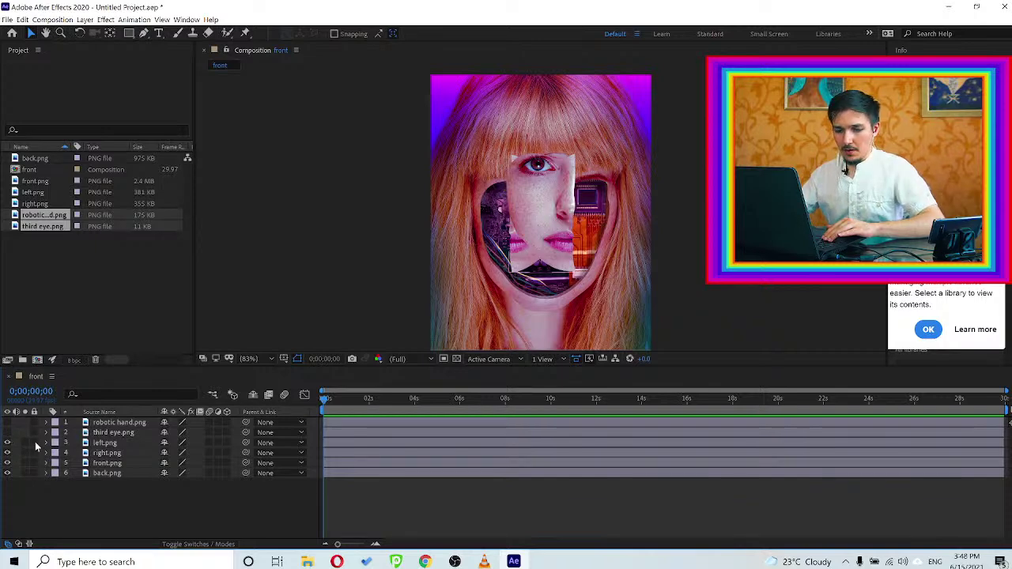
# Move the left.png face half so it covers the left side of the opening in the face
pyautogui.click(107, 445)
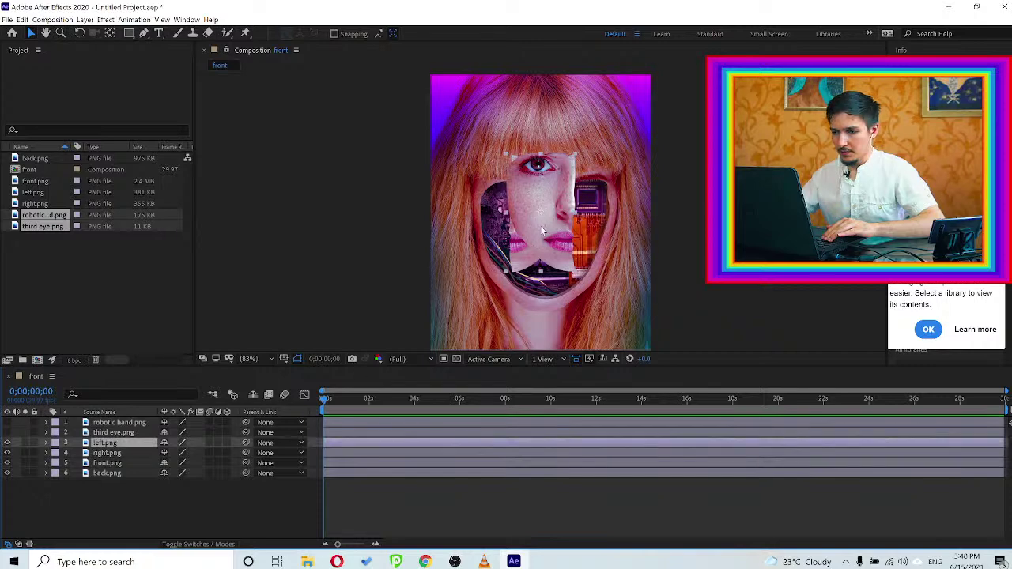
pyautogui.click(520, 254)
pyautogui.moveTo(519, 253); pyautogui.dragTo(499, 278)
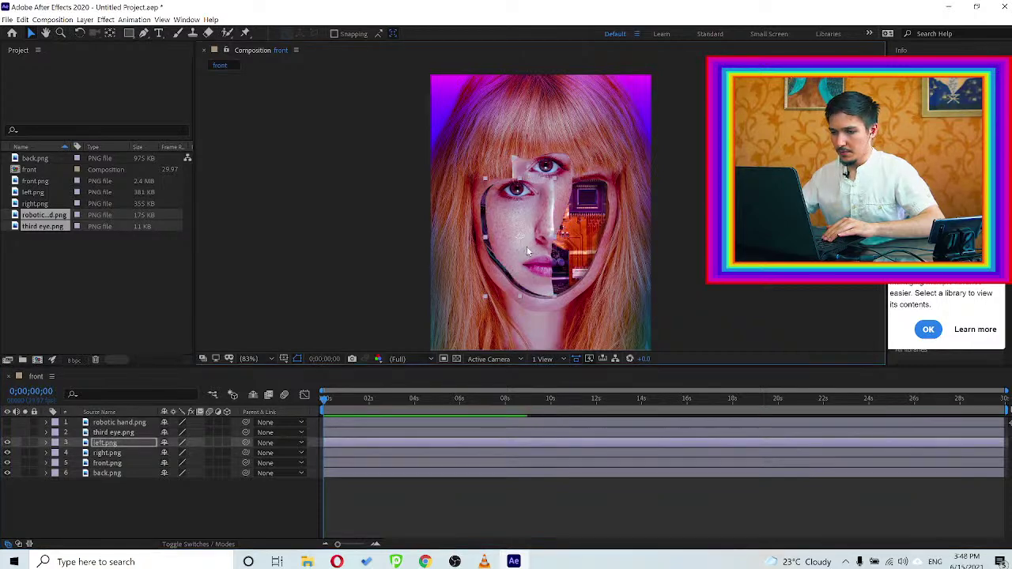
pyautogui.moveTo(529, 241); pyautogui.dragTo(522, 245)
pyautogui.hotkey('ctrl', 'z')
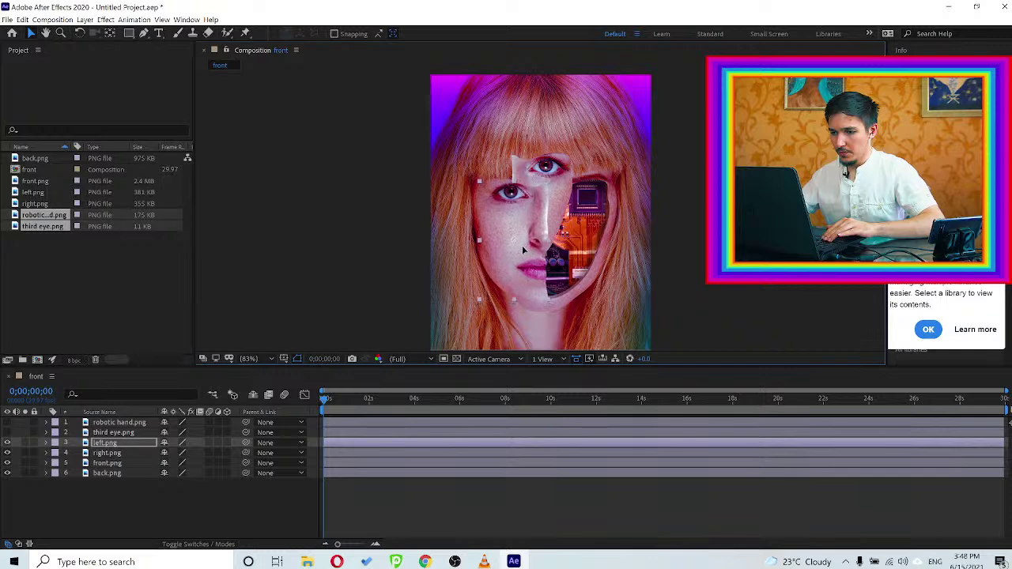
# Move the right.png face half so it covers the right side of the opening in the face
pyautogui.click(104, 454)
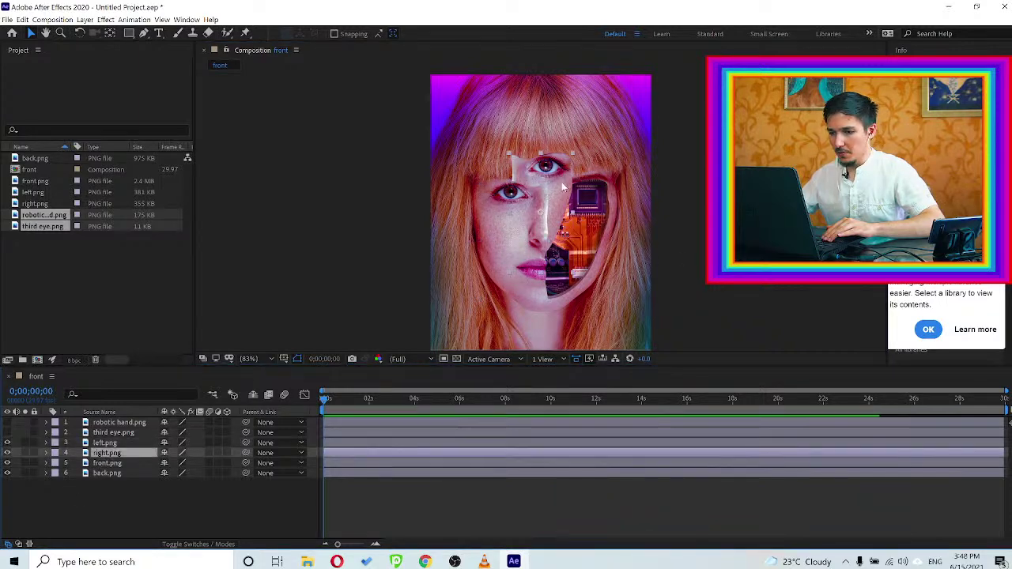
pyautogui.moveTo(532, 184); pyautogui.dragTo(599, 207)
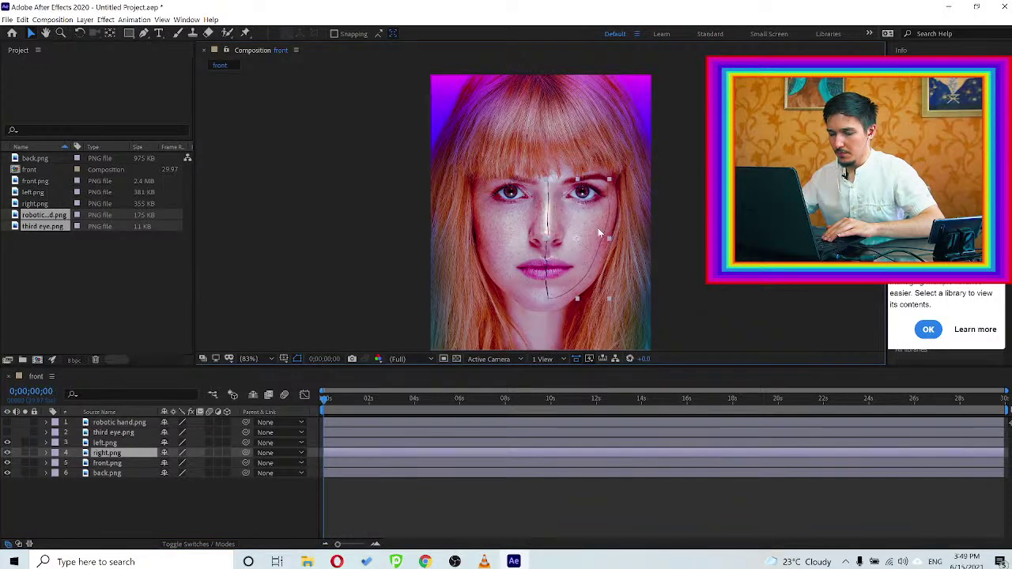
pyautogui.scroll(1, 598, 227)
pyautogui.scroll(2, 597, 227)
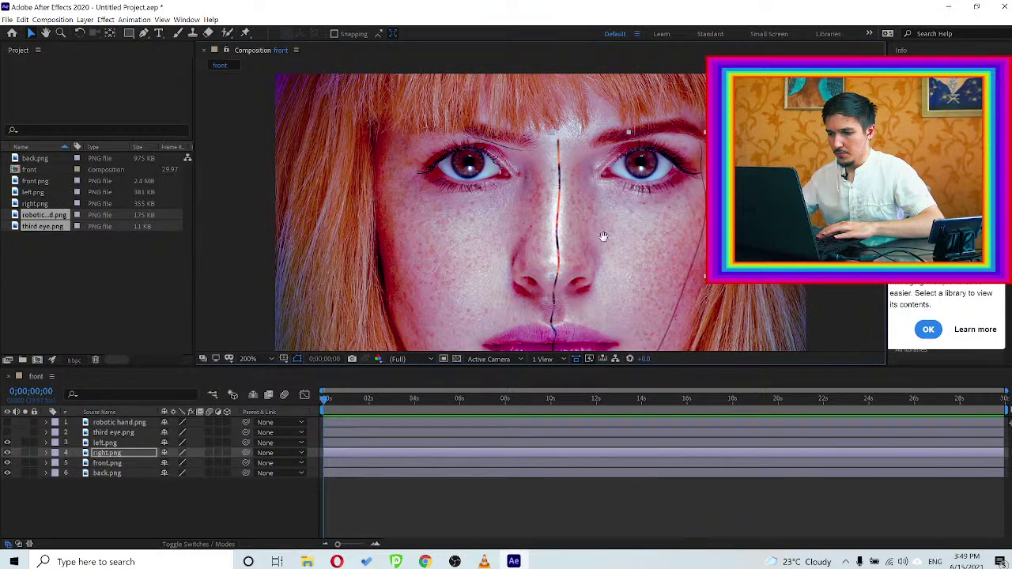
pyautogui.scroll(-3, 603, 235)
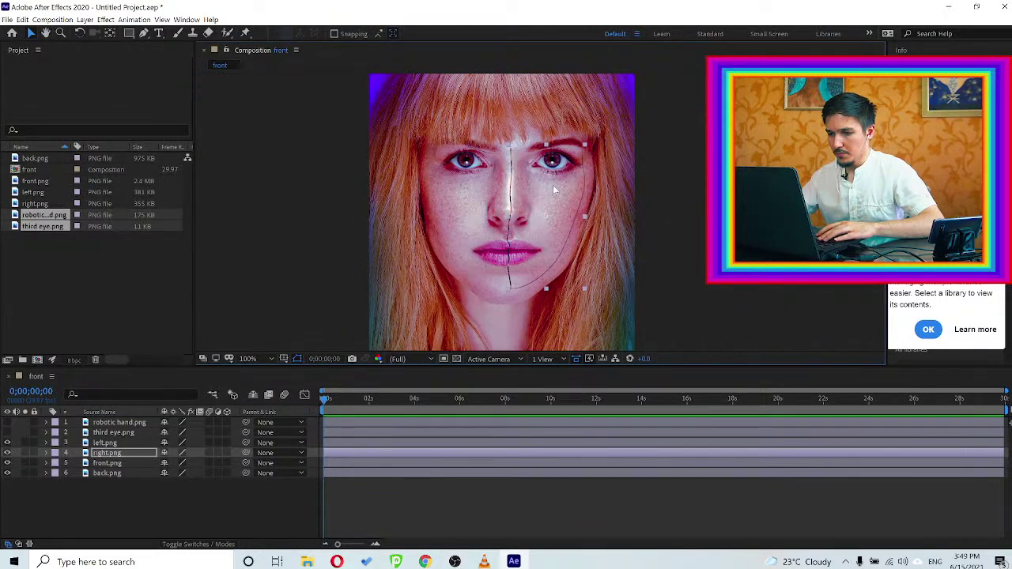
# Fine-tune the position of right.png against the right edge of the face opening
pyautogui.moveTo(554, 186); pyautogui.dragTo(552, 186)
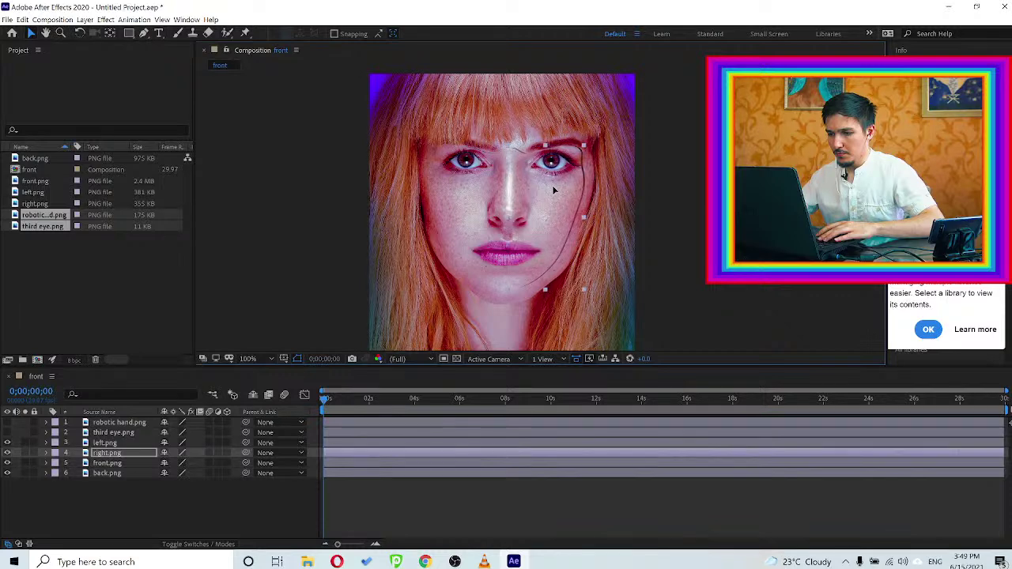
pyautogui.press('Right')
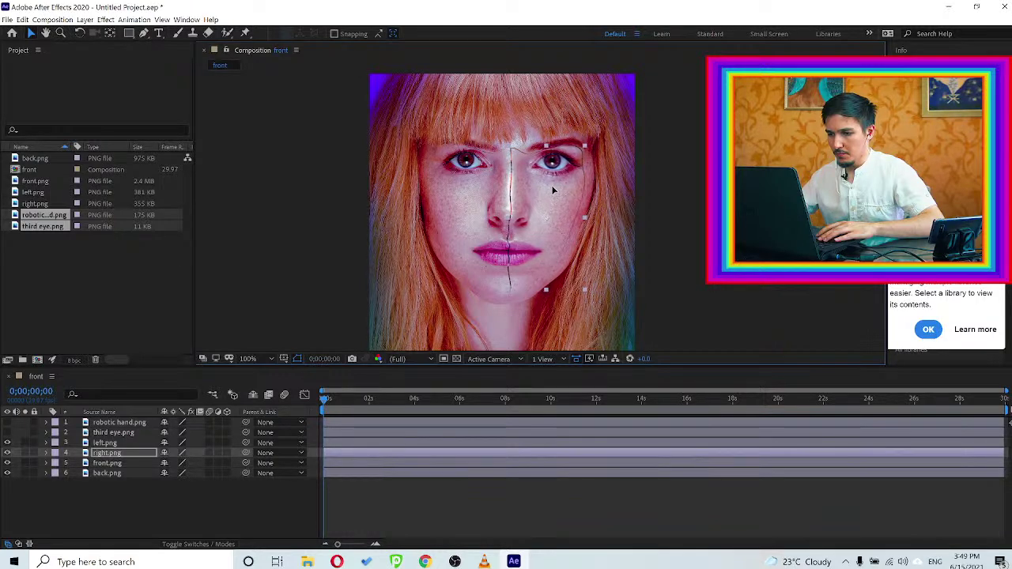
pyautogui.press('Left')
pyautogui.press('Right')
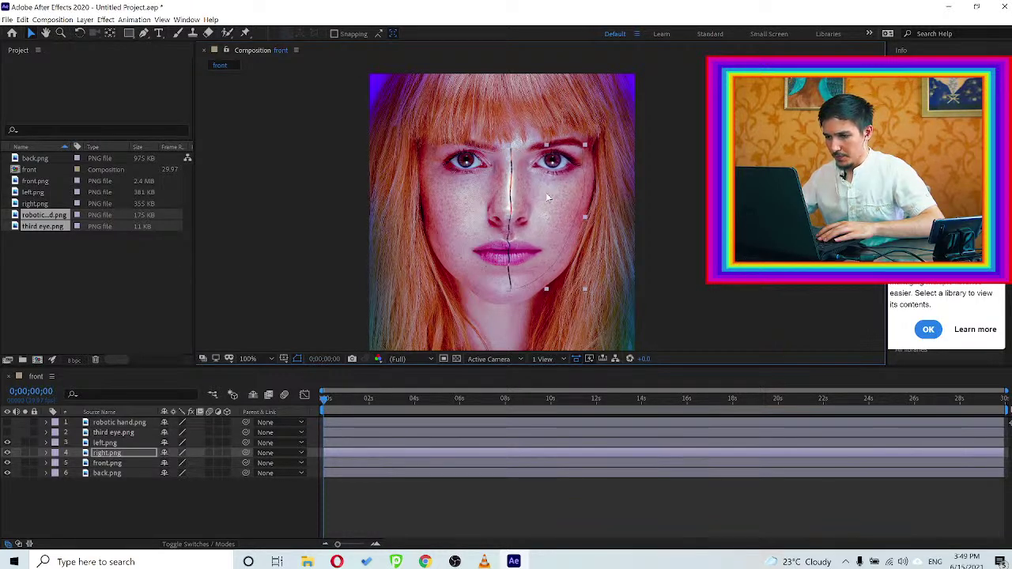
pyautogui.scroll(1, 547, 209)
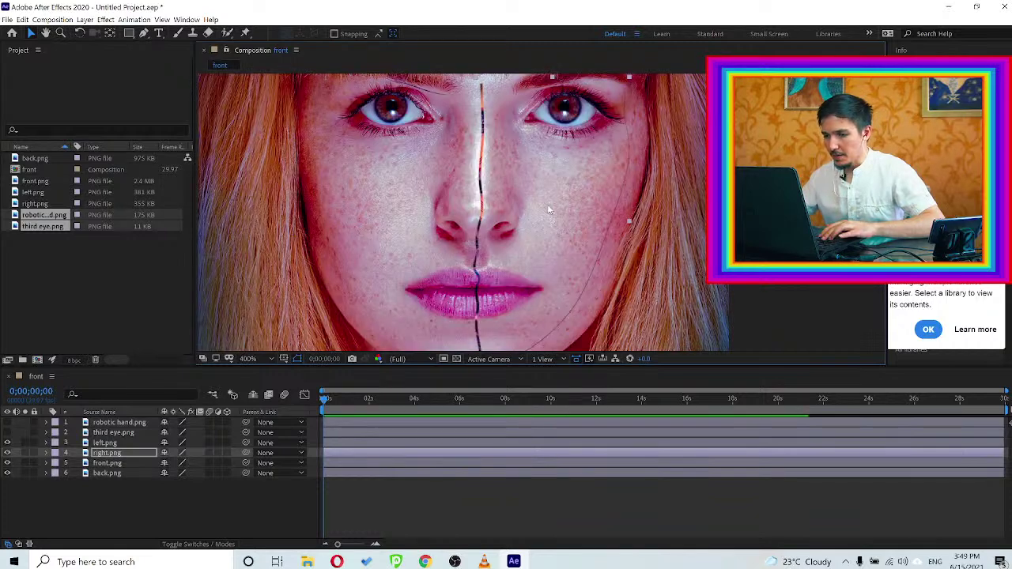
pyautogui.scroll(1, 547, 210)
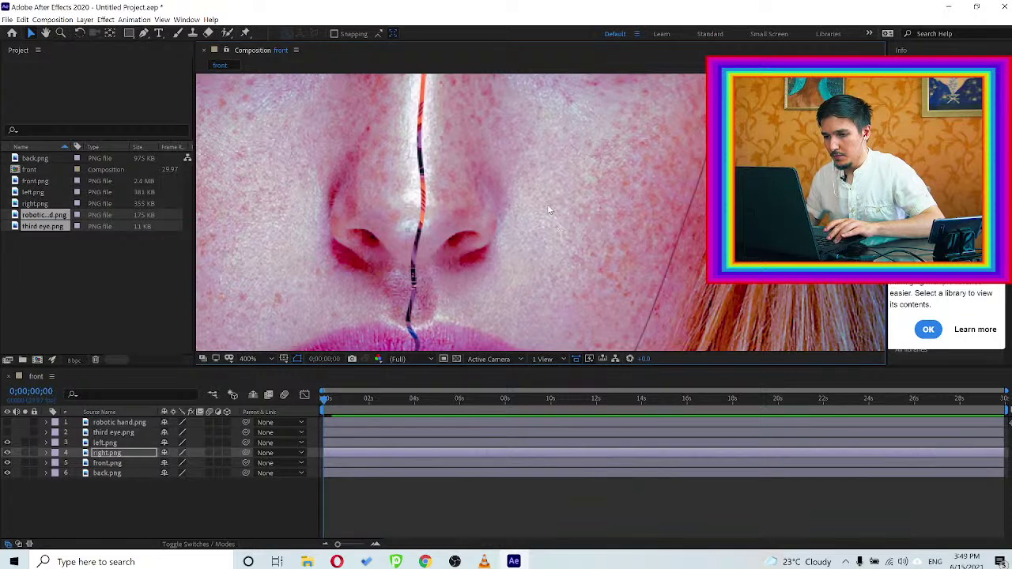
pyautogui.press('Left')
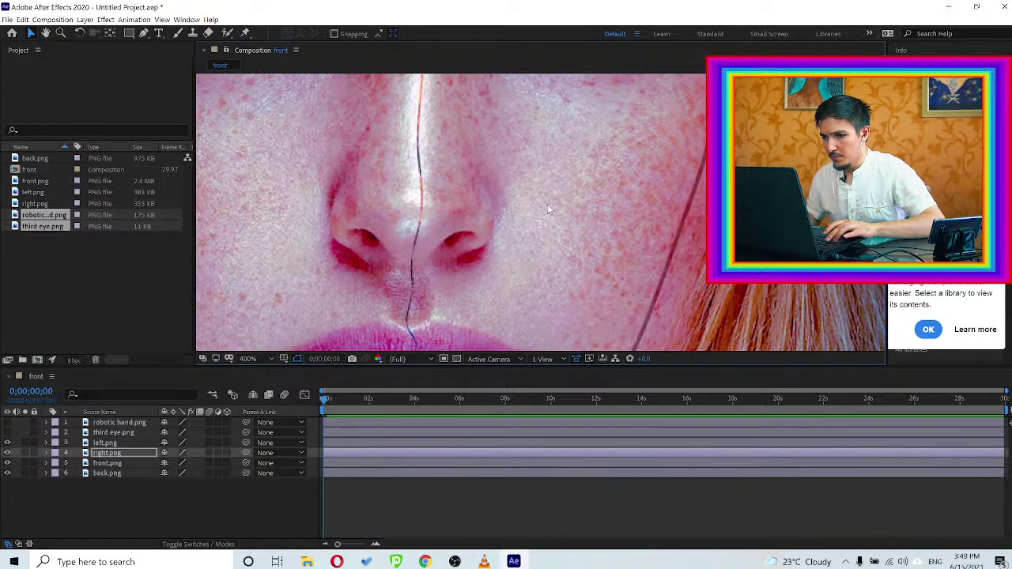
pyautogui.press('Right')
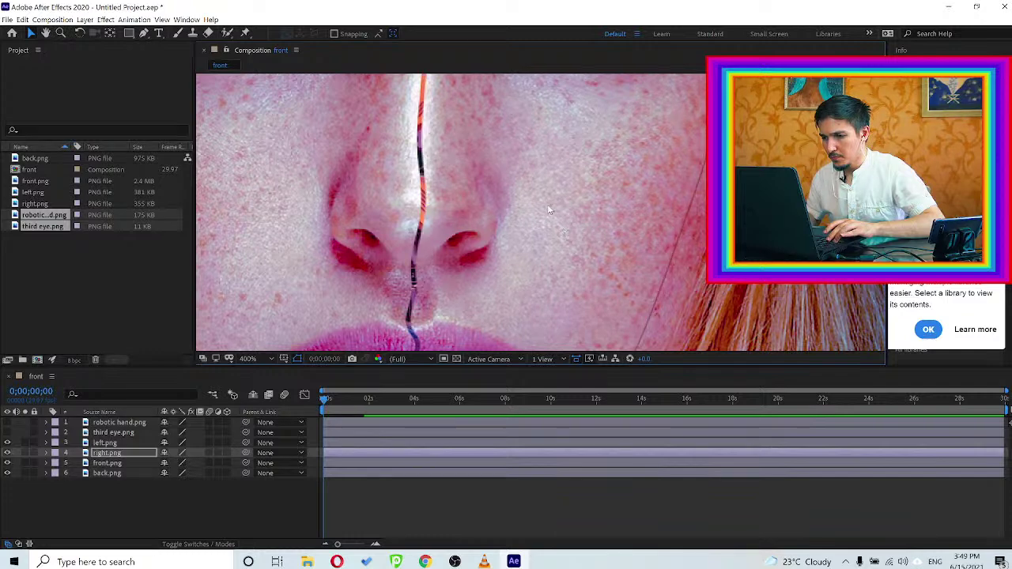
# Nudge left.png toward right.png to close the seam along the nose and lips
pyautogui.moveTo(529, 208); pyautogui.dragTo(640, 196)
pyautogui.press('v')
pyautogui.click(103, 442)
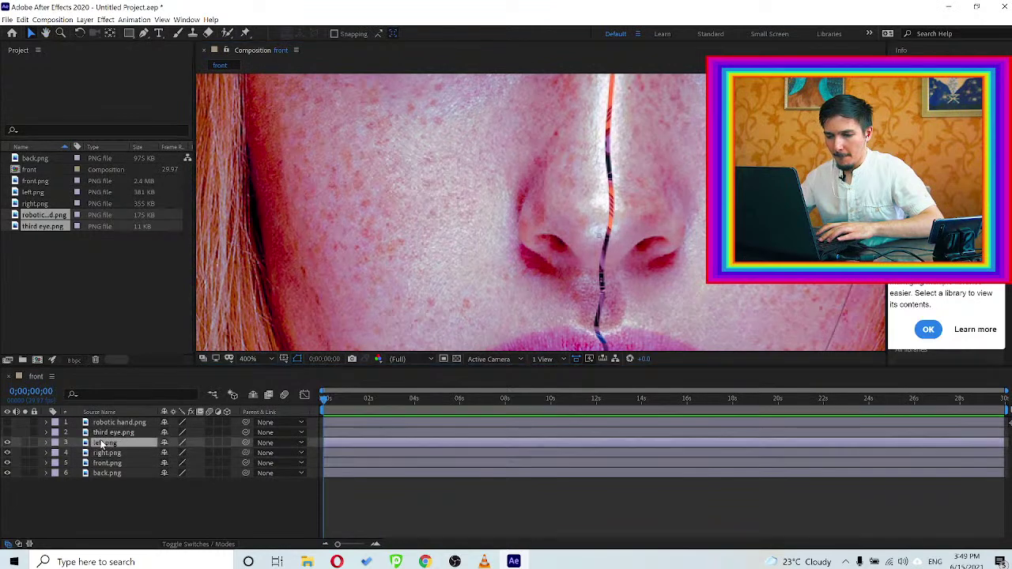
pyautogui.press('Right')
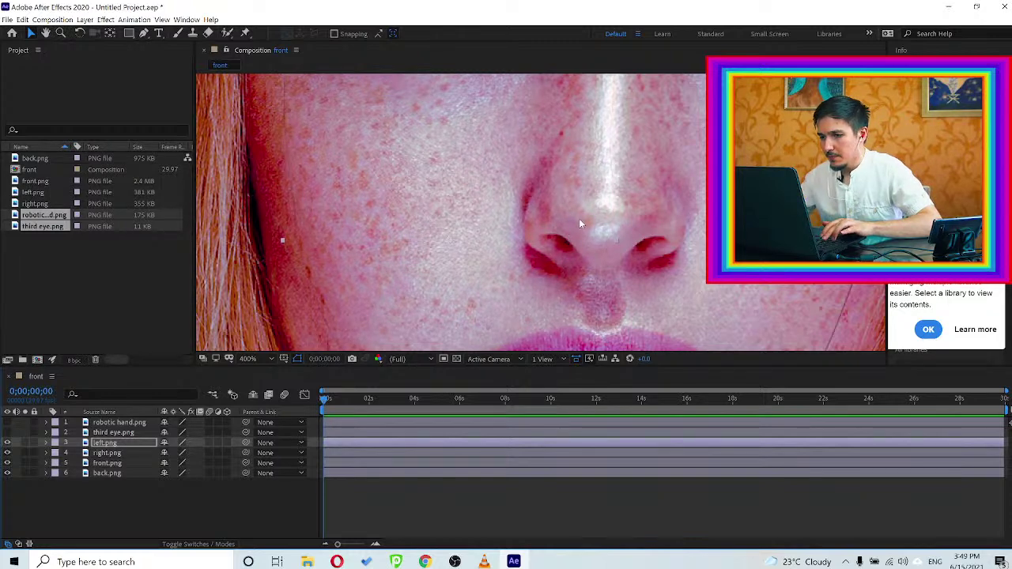
# Select the left.png and right.png layers together, fine-tune their fit over the face opening, and deselect them
pyautogui.scroll(-1, 579, 219)
pyautogui.keyDown('ctrl'); pyautogui.click(106, 453); pyautogui.keyUp('ctrl')
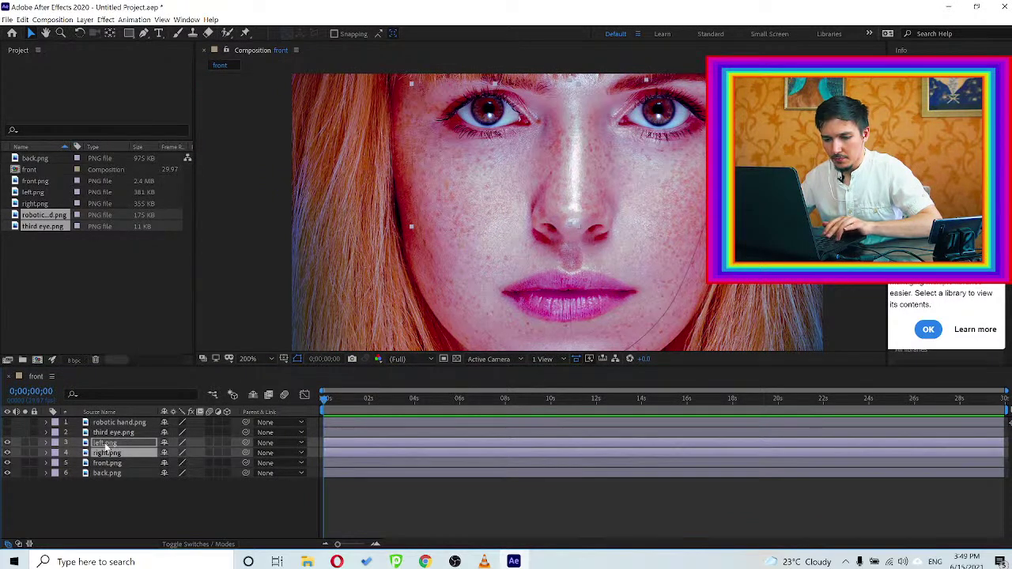
pyautogui.keyDown('ctrl'); pyautogui.click(105, 444); pyautogui.keyUp('ctrl')
pyautogui.keyDown('ctrl'); pyautogui.click(110, 443); pyautogui.keyUp('ctrl')
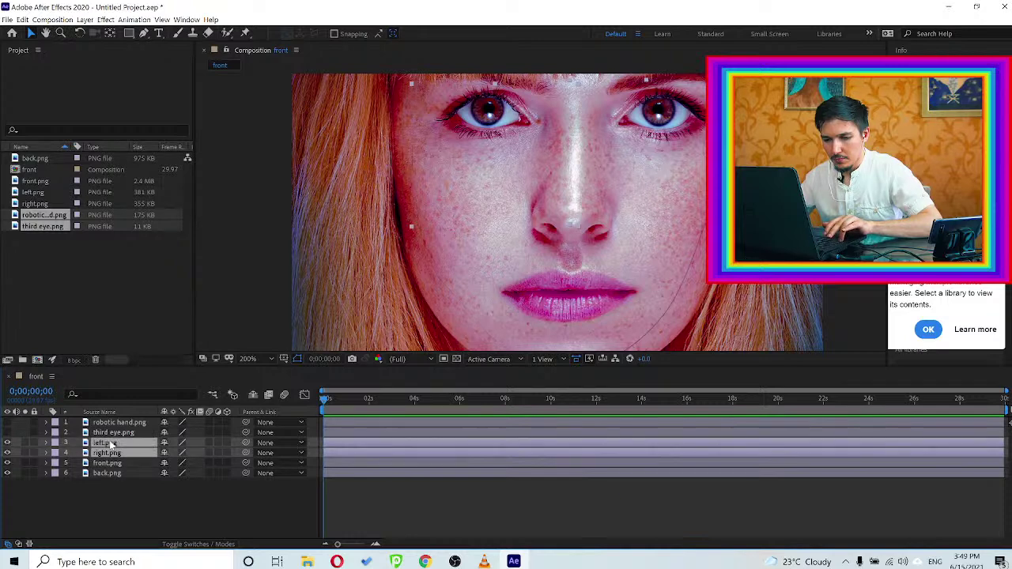
pyautogui.rightClick(113, 441)
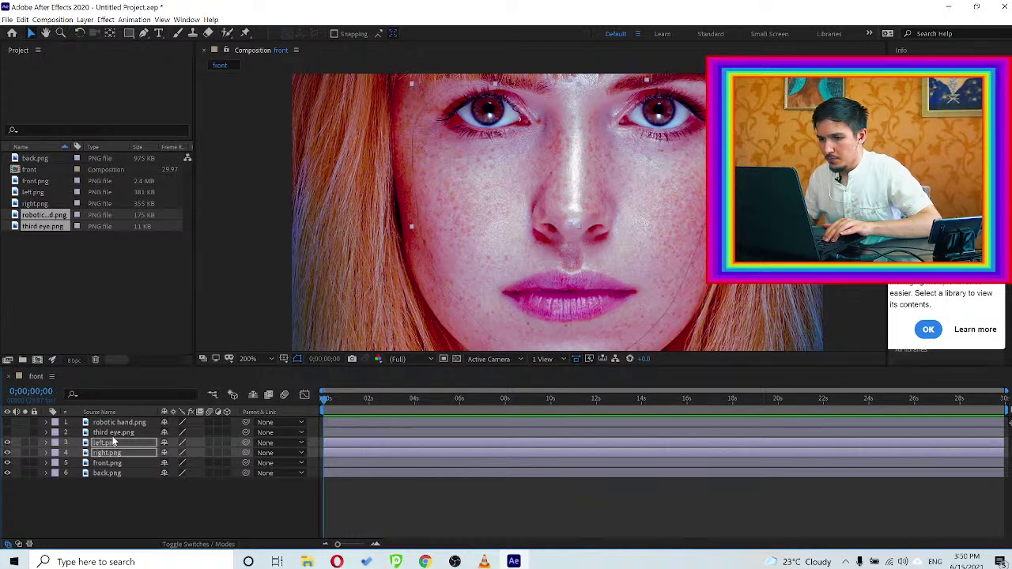
pyautogui.scroll(-1, 427, 245)
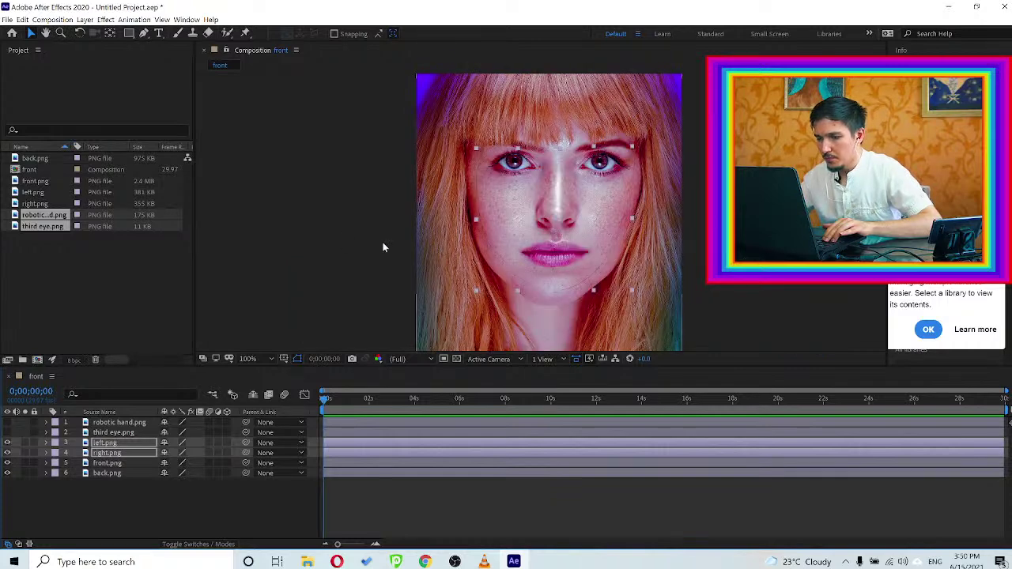
pyautogui.click(341, 242)
pyautogui.click(340, 243)
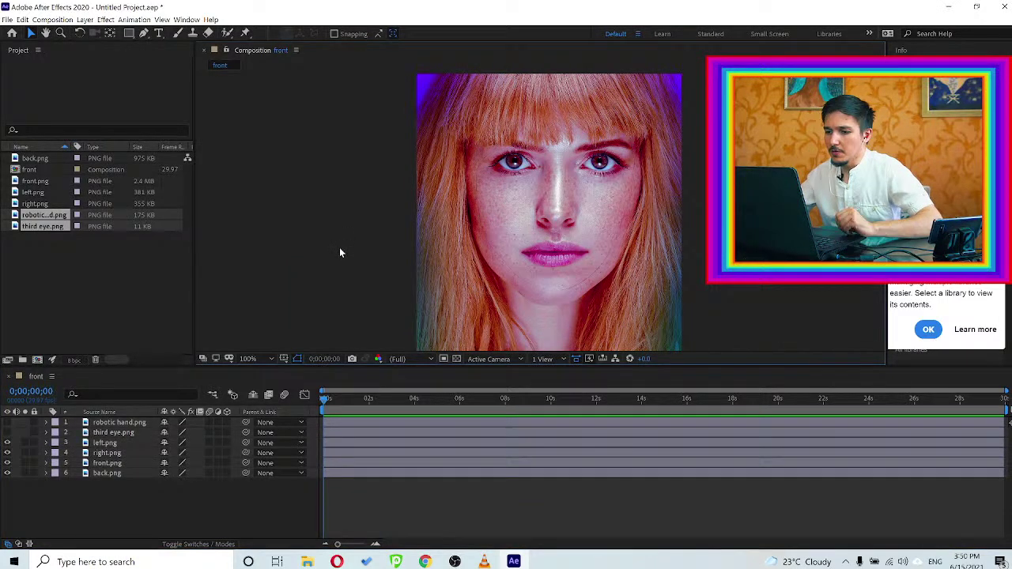
# Check the third eye image by toggling its visibility, and reorder the hidden third eye.png layer between right.png and front.png
pyautogui.click(7, 432)
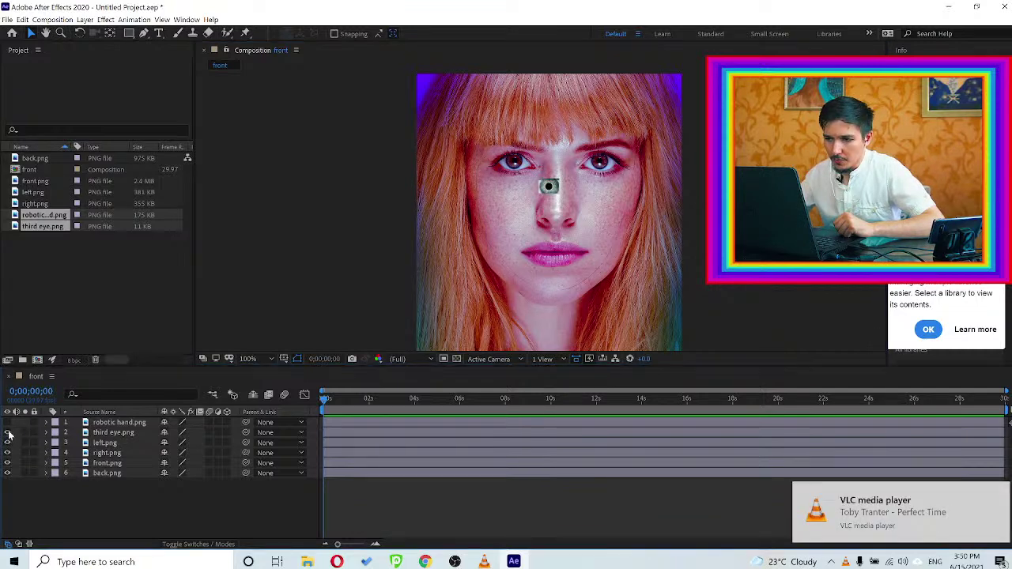
pyautogui.click(7, 432)
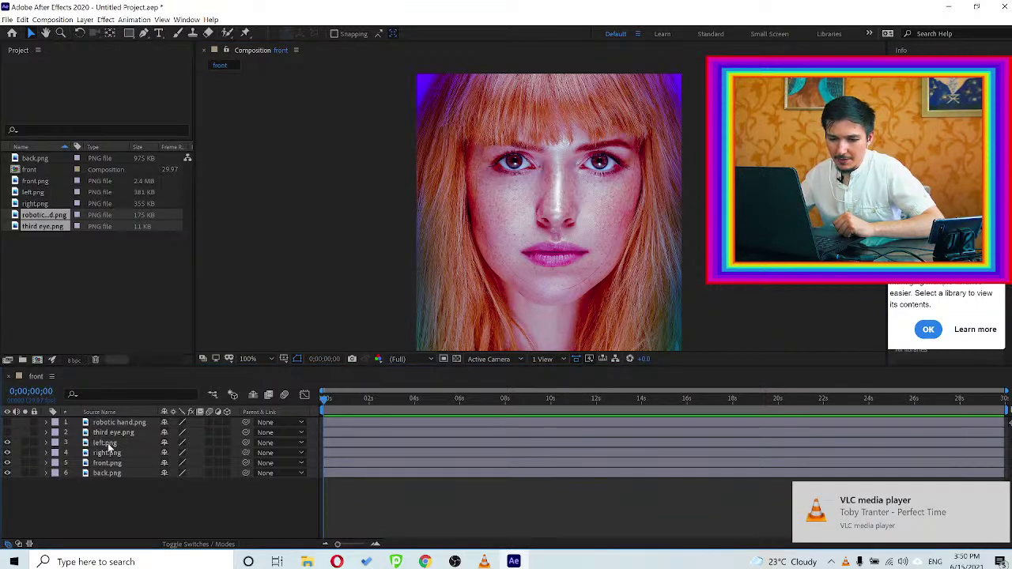
pyautogui.moveTo(112, 433)
pyautogui.mouseDown()
pyautogui.moveTo(116, 464)
pyautogui.moveTo(109, 445)
pyautogui.mouseUp()
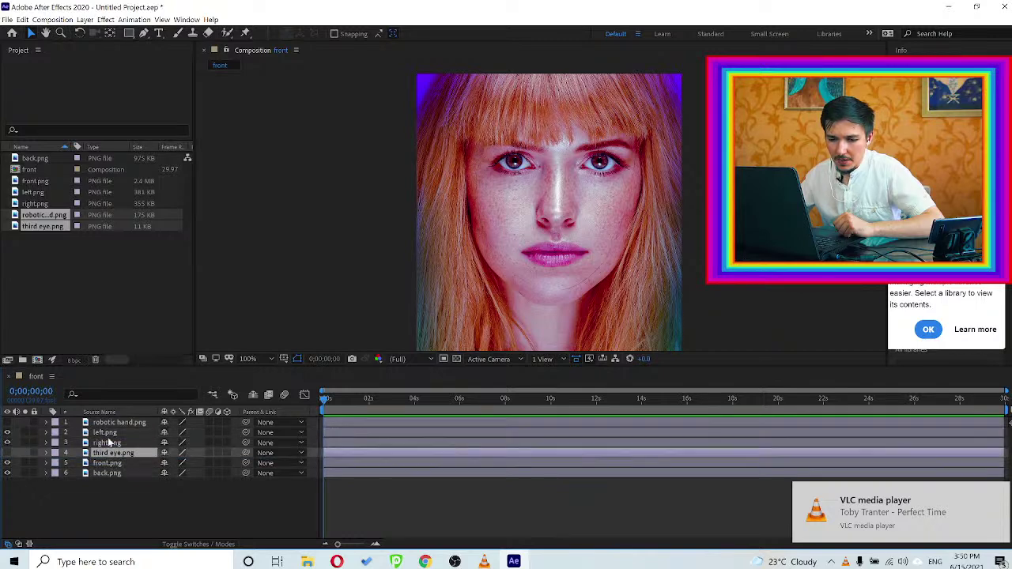
# Make the robotic hand.png layer visible and move it over the right cheek, with its arm reaching the right edge of the image
pyautogui.click(7, 422)
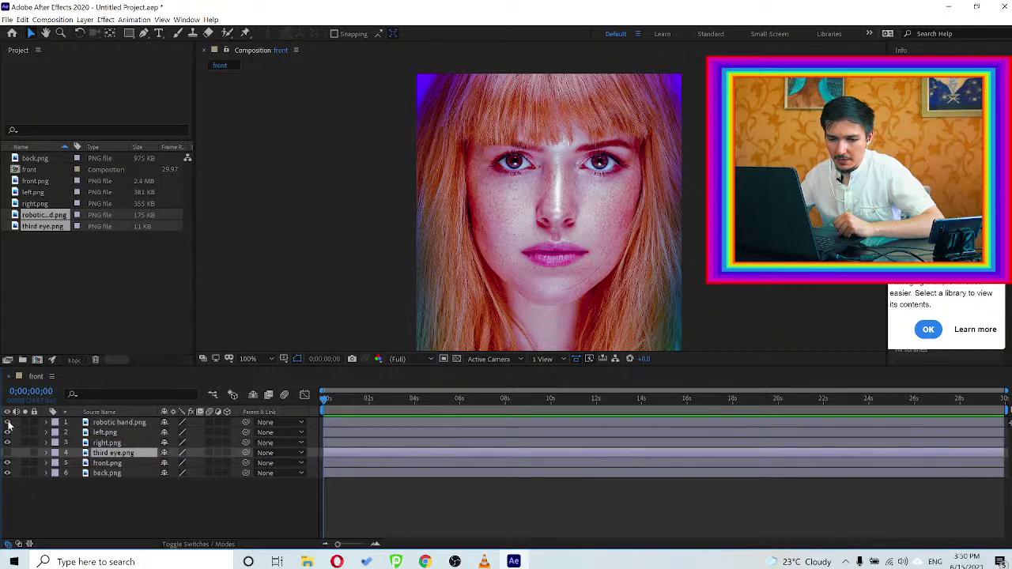
pyautogui.click(111, 423)
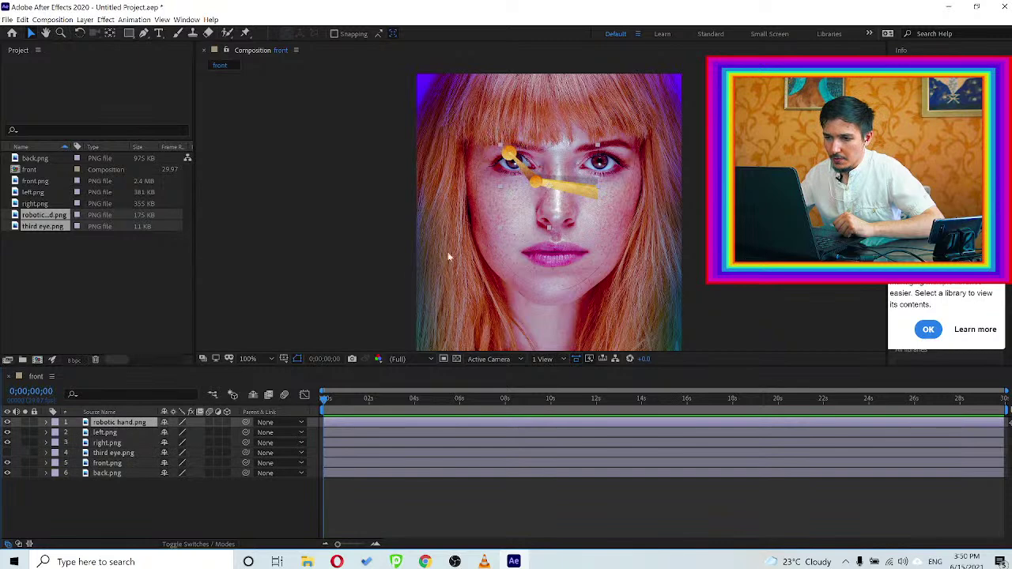
pyautogui.doubleClick(573, 190)
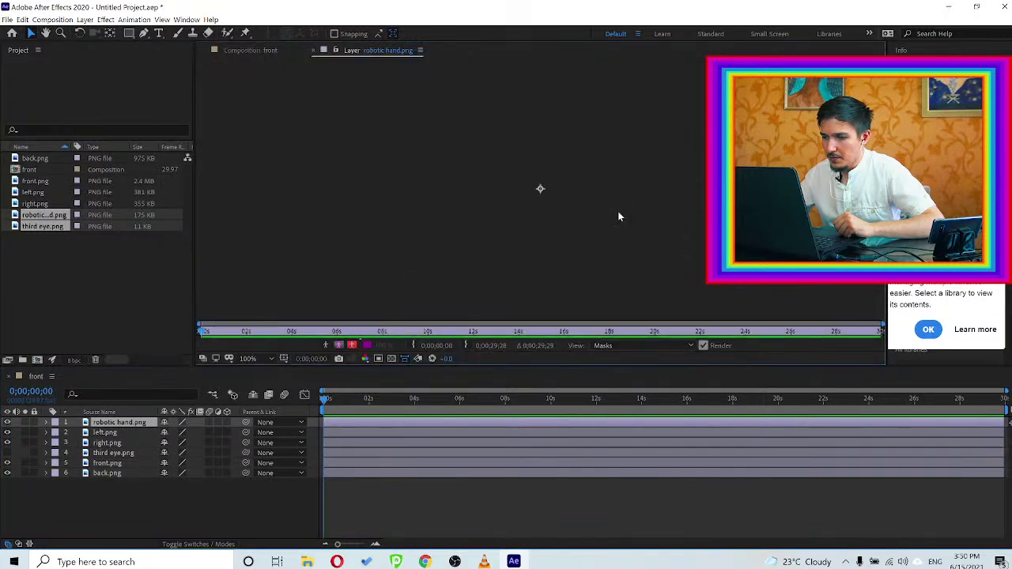
pyautogui.click(313, 50)
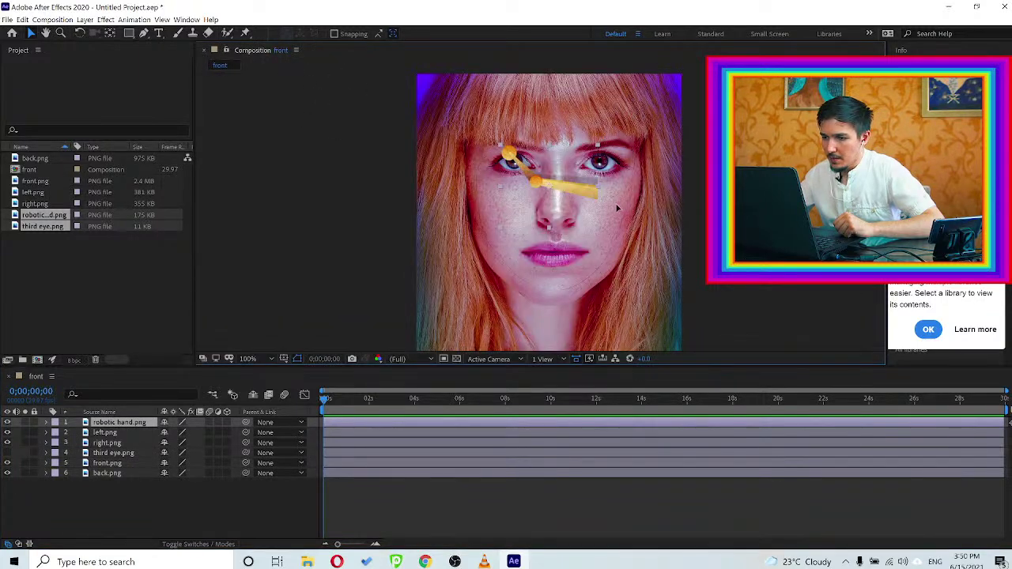
pyautogui.moveTo(617, 208); pyautogui.dragTo(671, 253)
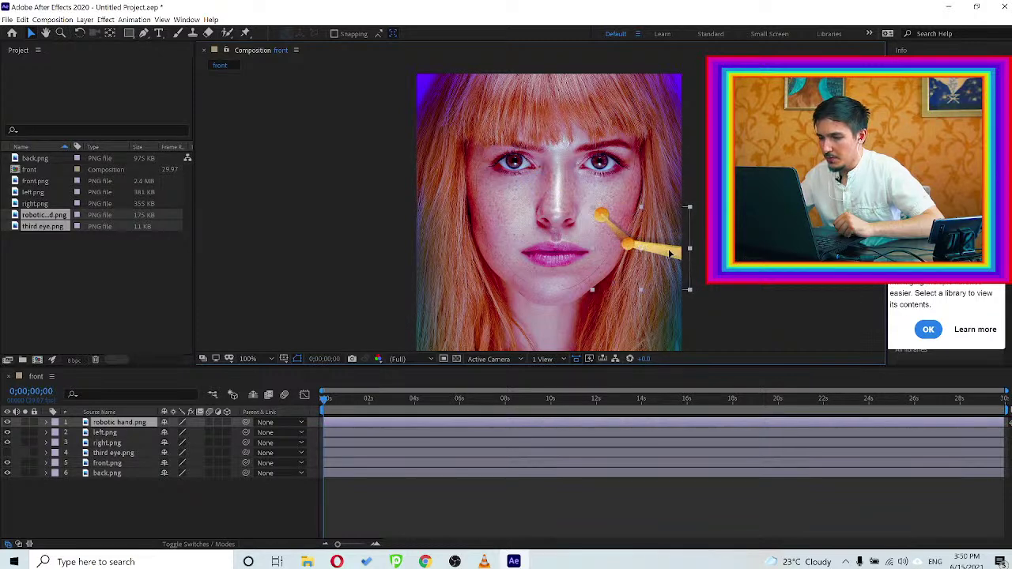
pyautogui.press('space')
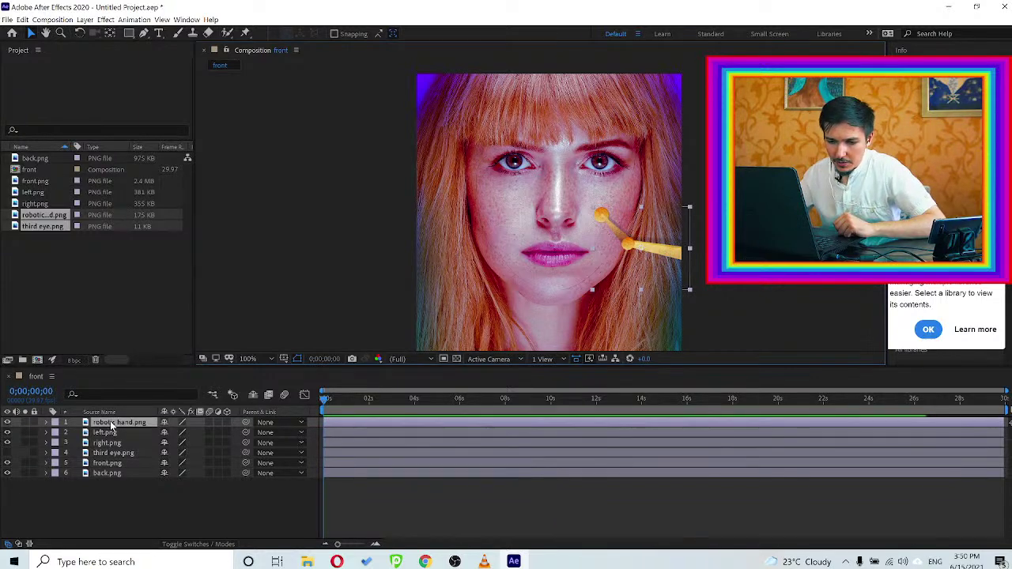
# Duplicate the robotic hand.png layer and move the copy over the left side of the face
pyautogui.hotkey('ctrl', 'd')
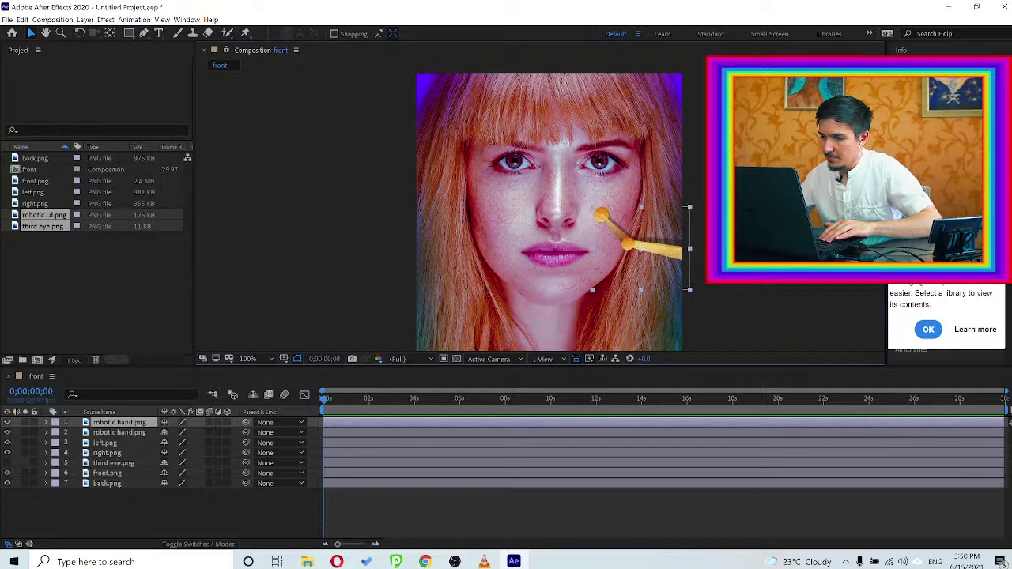
pyautogui.click(928, 329)
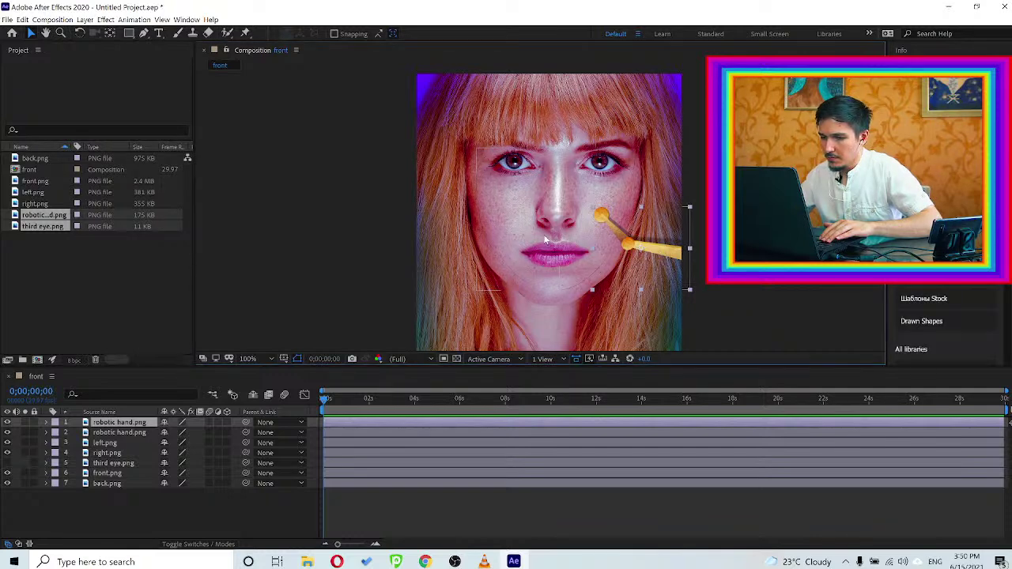
pyautogui.moveTo(551, 251); pyautogui.dragTo(502, 246)
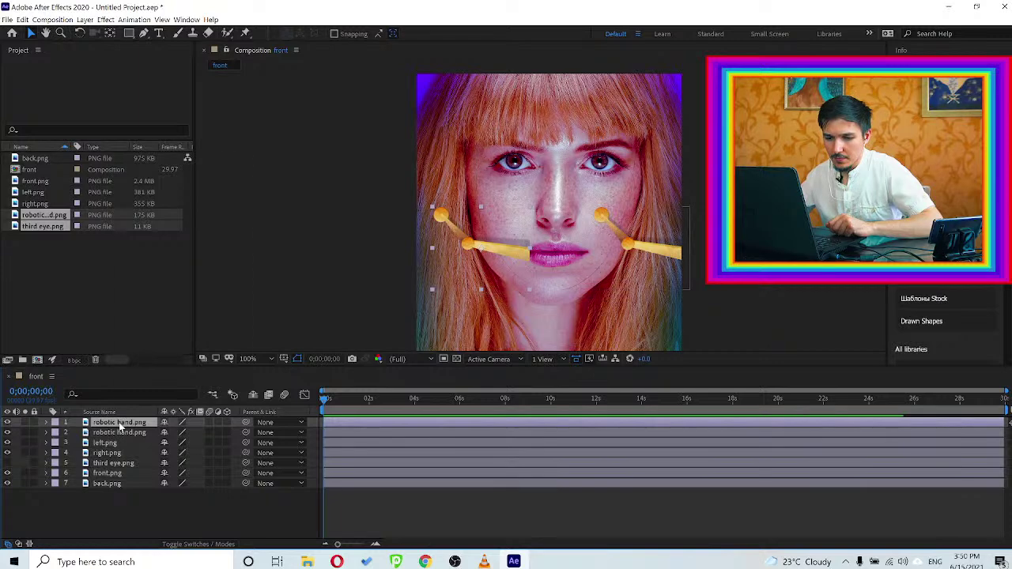
# Flip the robotic hand copy horizontally and align its arm with the left edge of the image, mirroring the other hand
pyautogui.rightClick(119, 427)
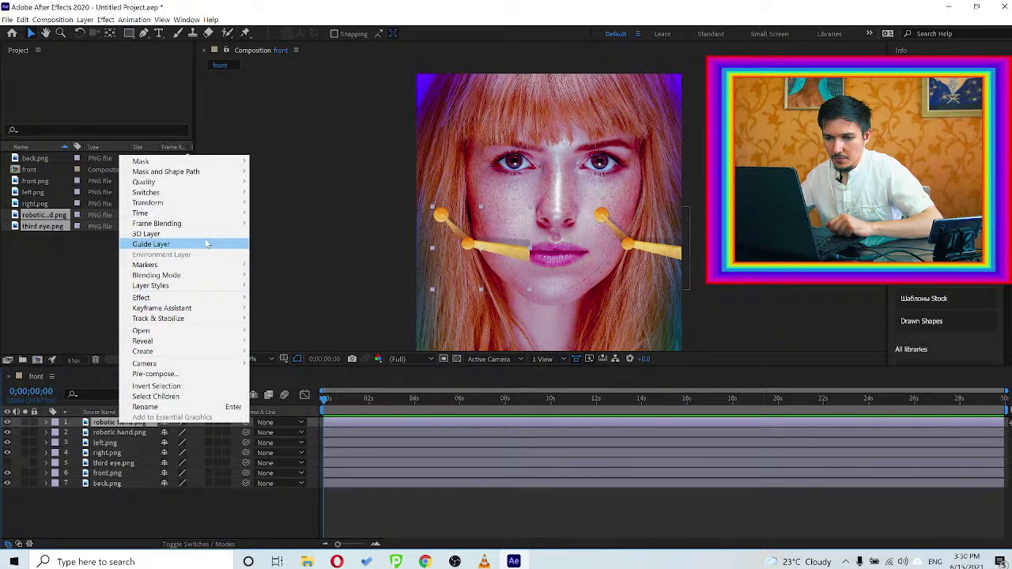
pyautogui.moveTo(225, 205)
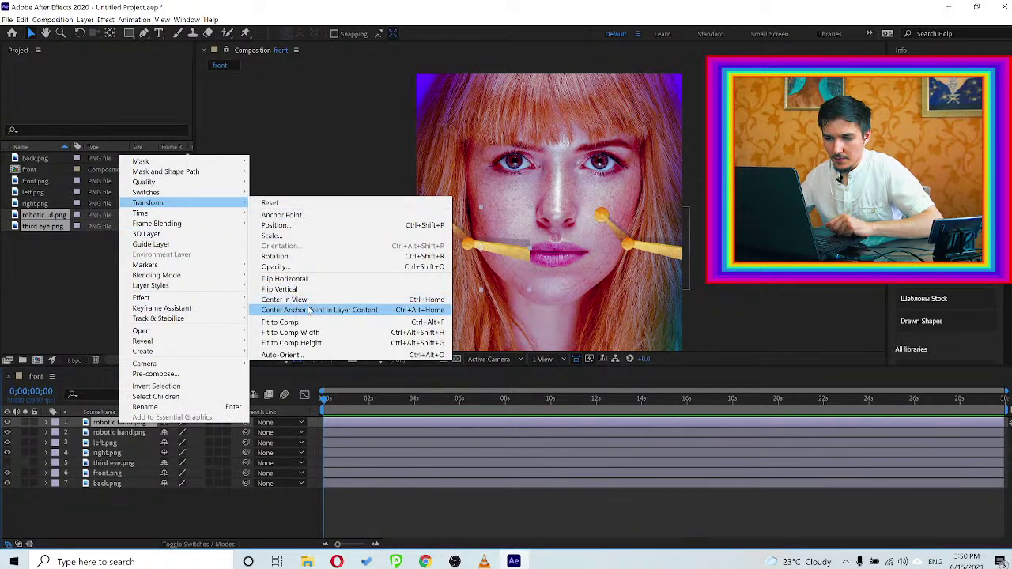
pyautogui.click(294, 278)
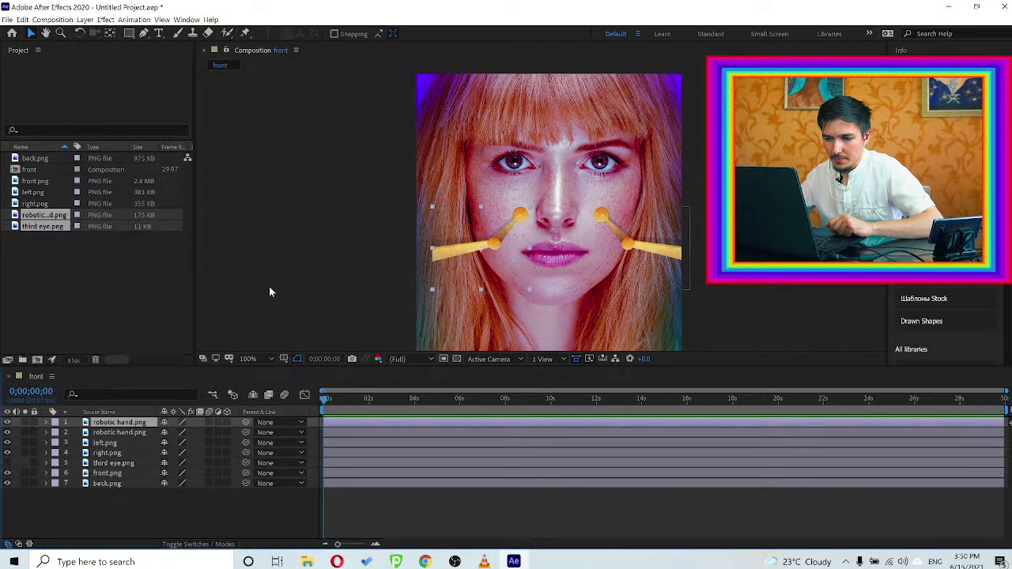
pyautogui.moveTo(495, 241)
pyautogui.mouseDown()
pyautogui.moveTo(471, 250)
pyautogui.moveTo(480, 246)
pyautogui.mouseUp()
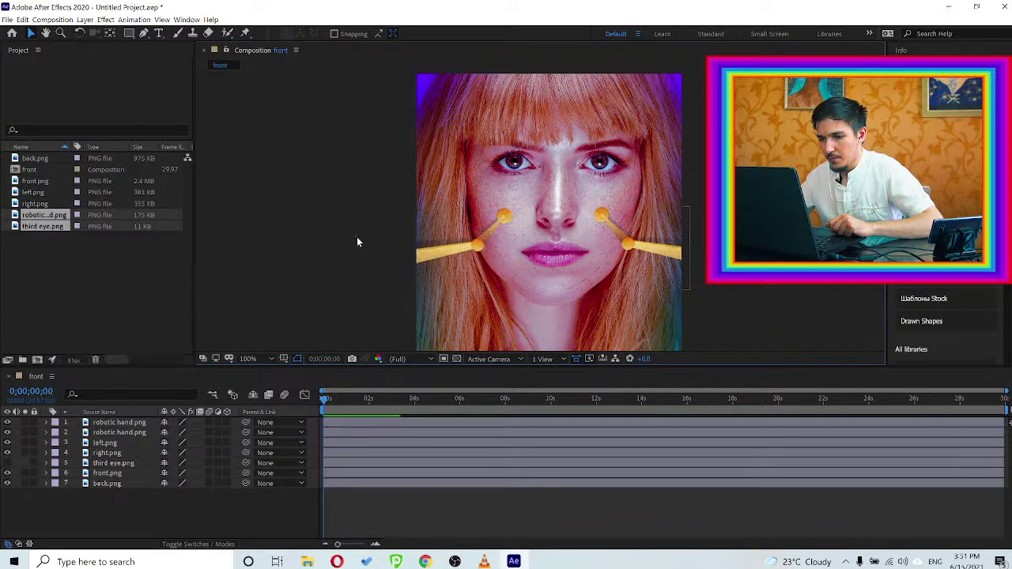
pyautogui.scroll(-1, 526, 230)
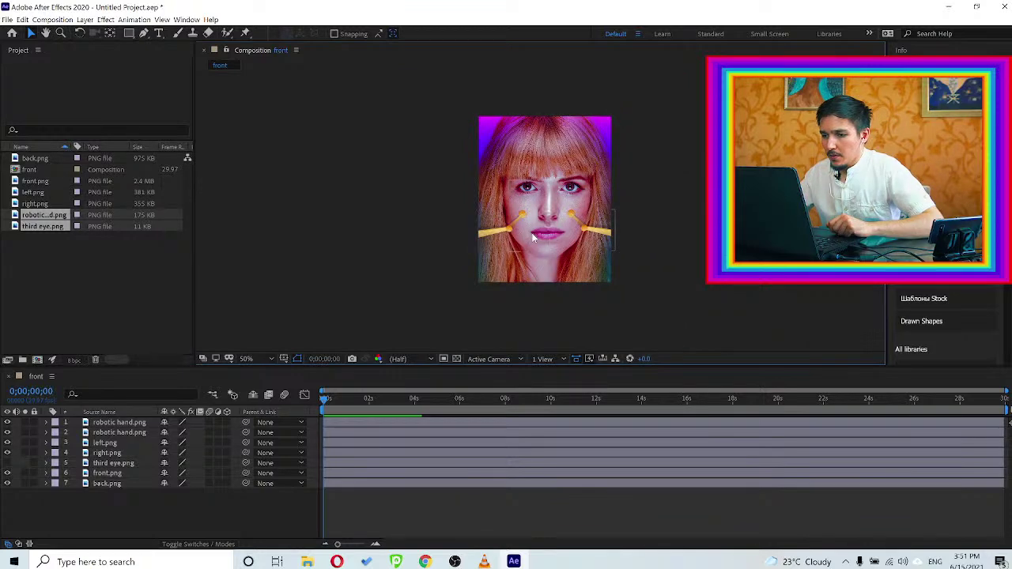
pyautogui.scroll(2, 553, 241)
pyautogui.scroll(-1, 469, 284)
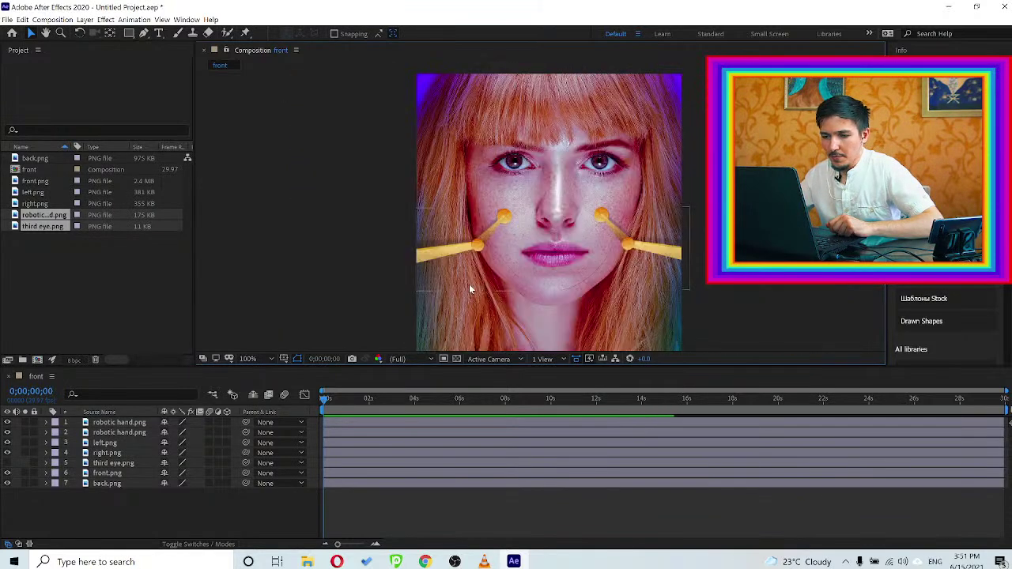
# Display the Scale property of both robotic hand.png layers, and undo a trial enlargement of the two together
pyautogui.click(116, 423)
pyautogui.keyDown('ctrl'); pyautogui.click(107, 433); pyautogui.keyUp('ctrl')
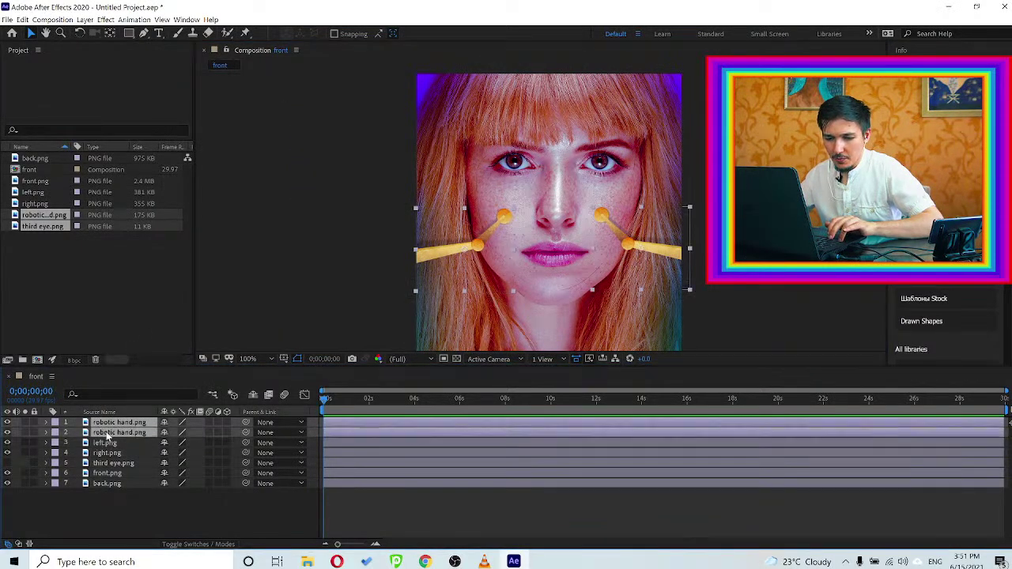
pyautogui.press('s')
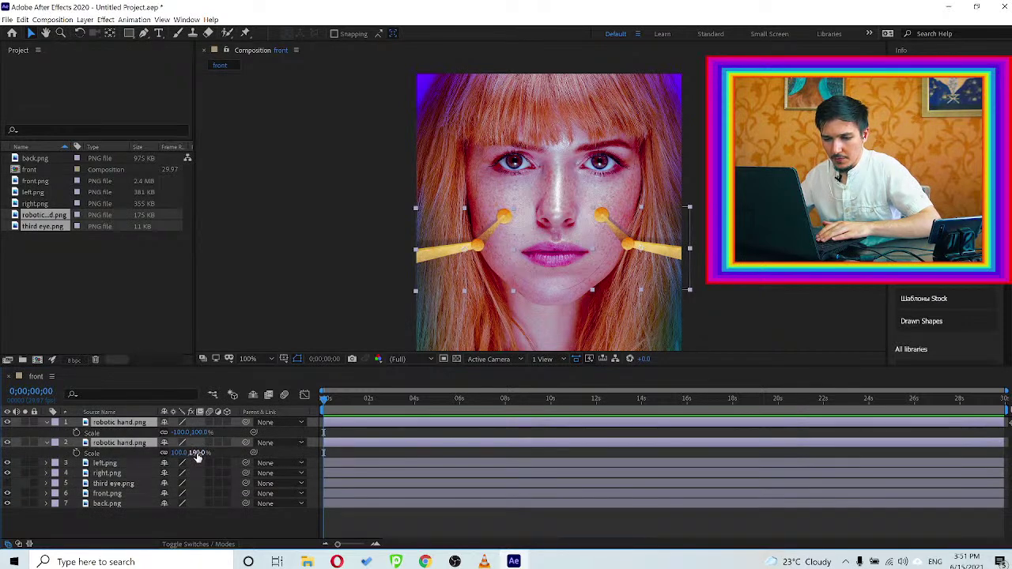
pyautogui.moveTo(196, 452); pyautogui.dragTo(207, 453)
pyautogui.hotkey('ctrl', 'z')
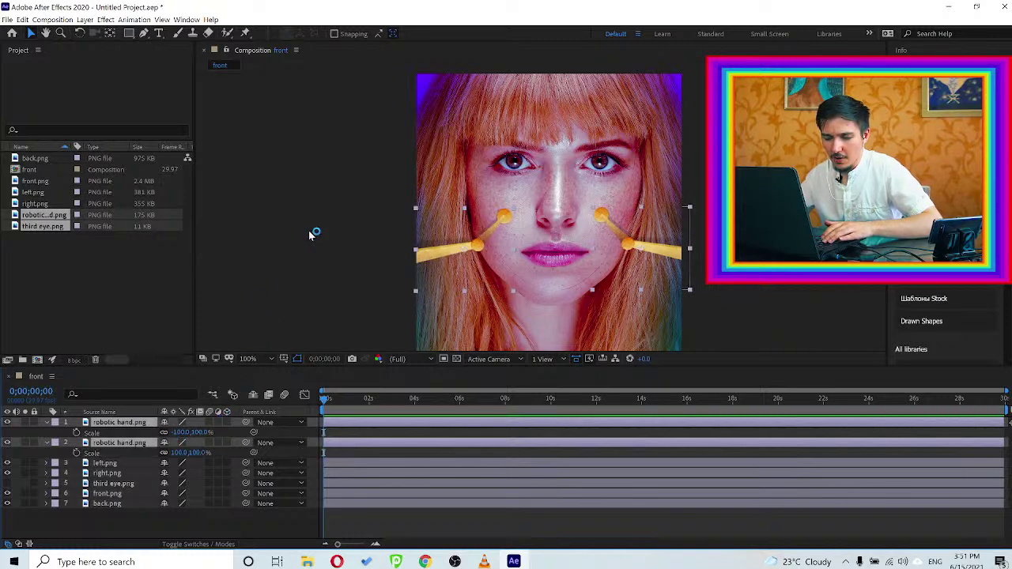
# Set the scale of the robotic hand on the right cheek to 120%
pyautogui.click(117, 474)
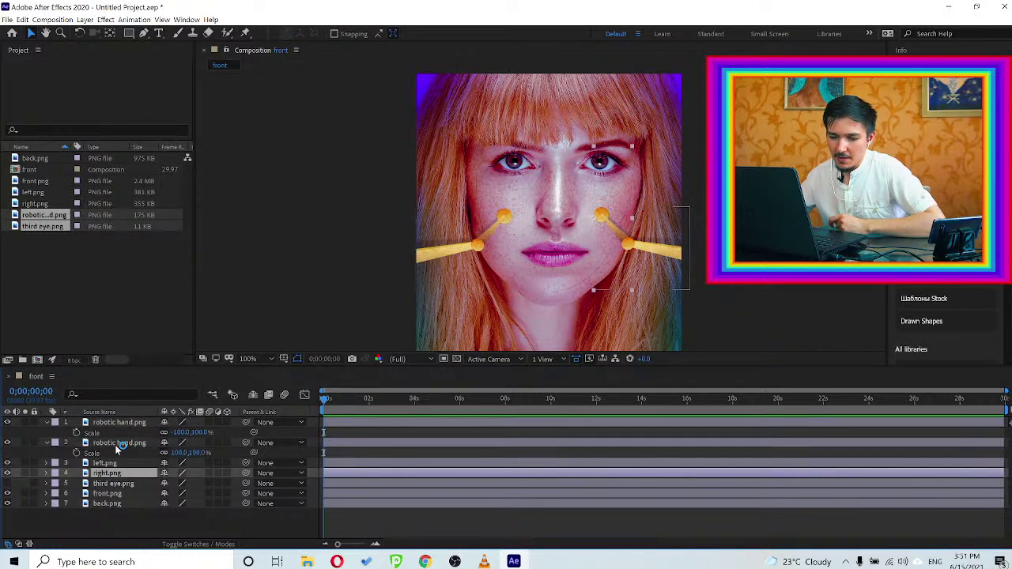
pyautogui.click(116, 445)
pyautogui.click(199, 452)
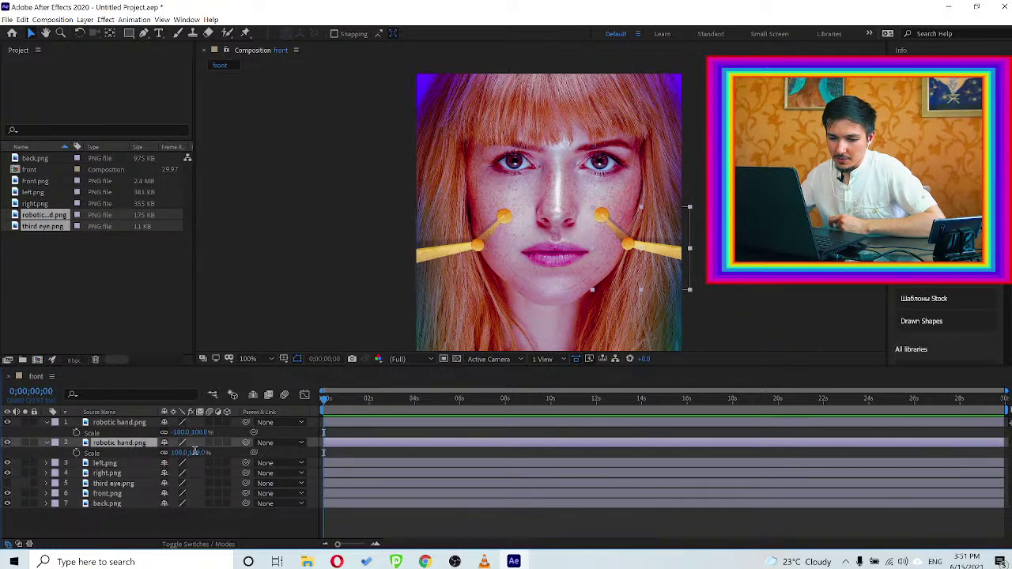
pyautogui.write('120')
pyautogui.press('Return')
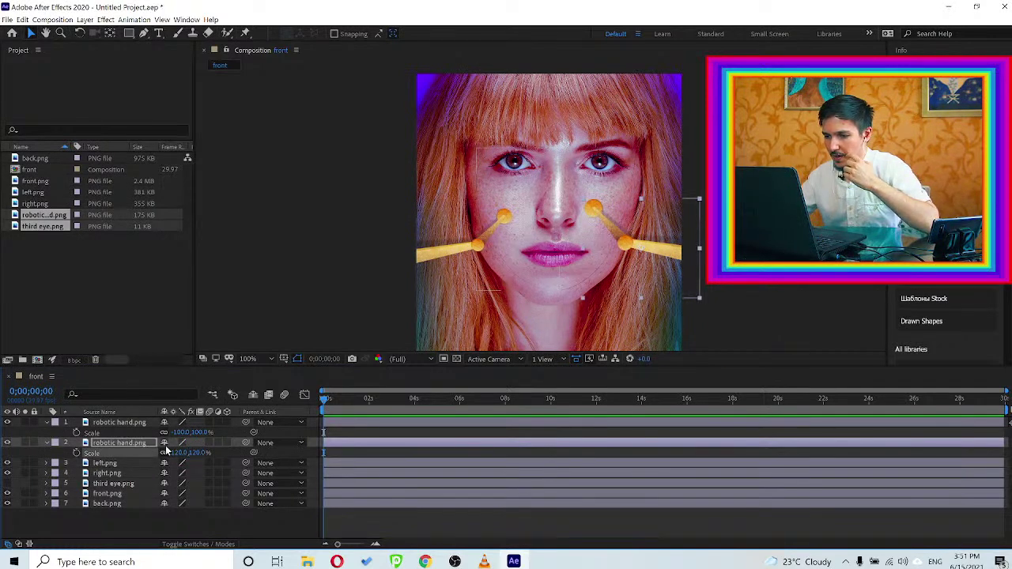
# Set the scale of the flipped robotic hand on the left cheek to -120, 120% and deselect it
pyautogui.click(180, 432)
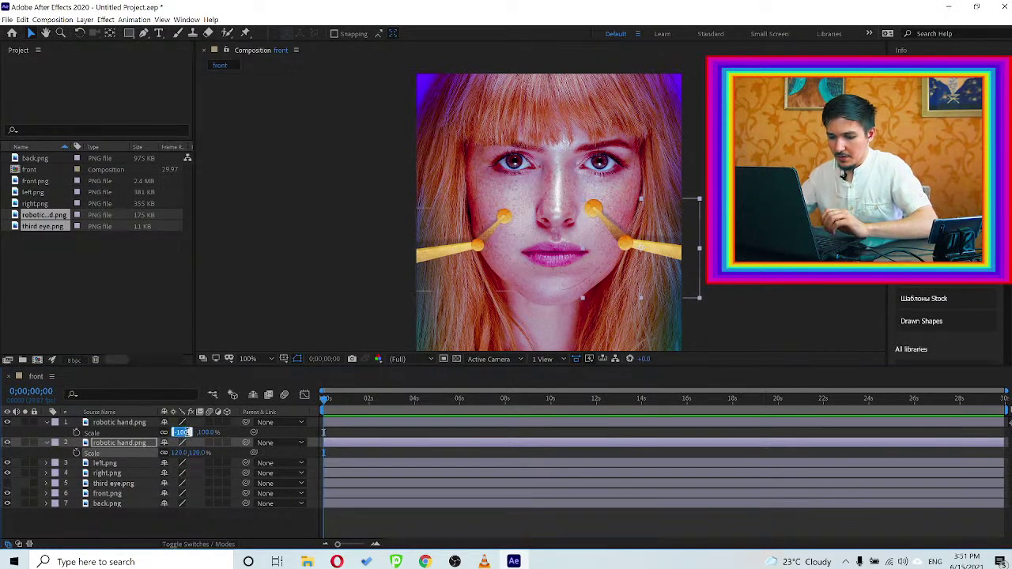
pyautogui.write('-120')
pyautogui.press('Tab')
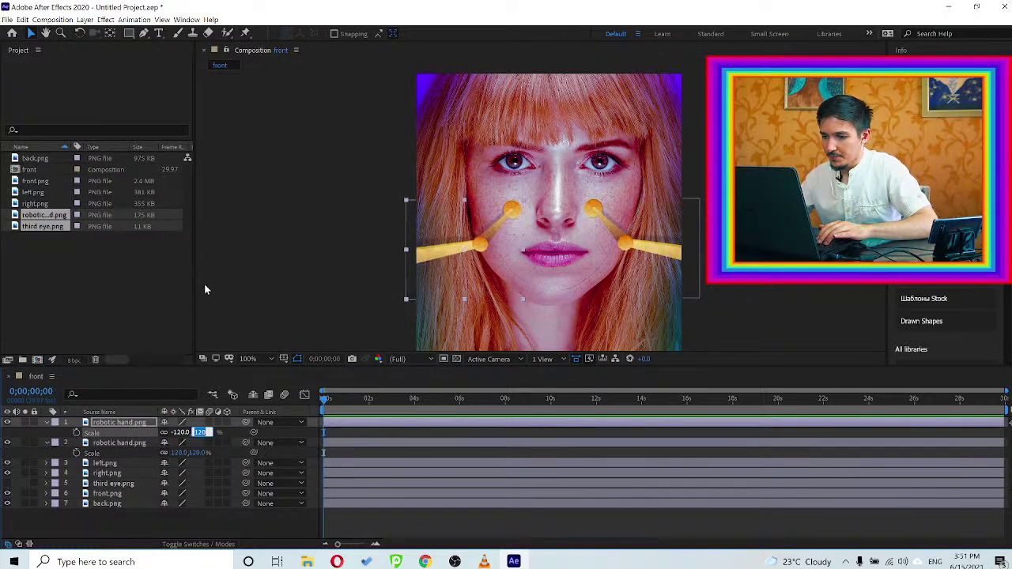
pyautogui.click(362, 264)
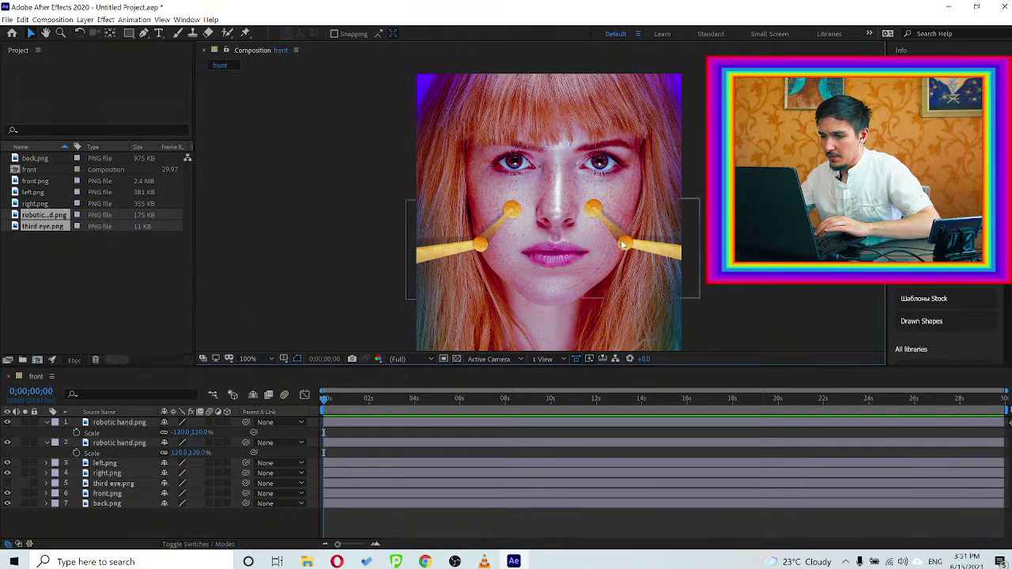
# Nudge the robotic hand on the right cheek slightly outward, deselect it, and check both hands for symmetry
pyautogui.click(665, 253)
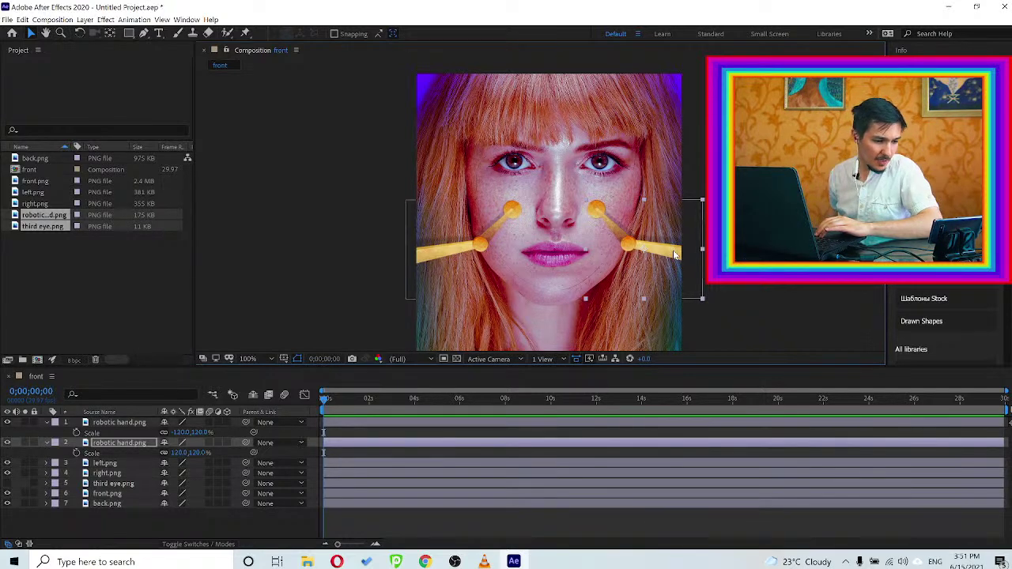
pyautogui.click(687, 282)
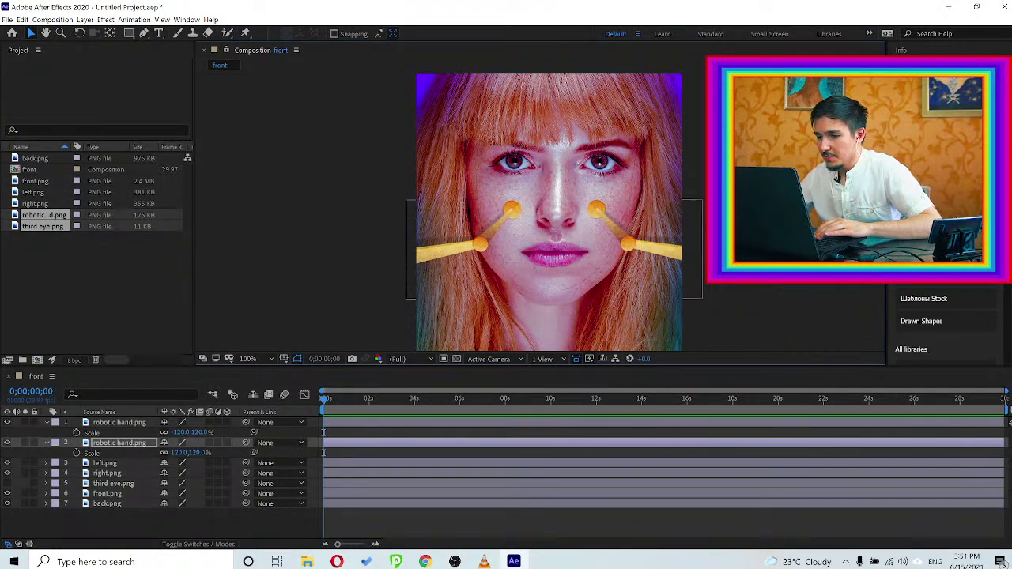
pyautogui.scroll(-1, 591, 226)
pyautogui.scroll(1, 583, 226)
pyautogui.scroll(1, 581, 224)
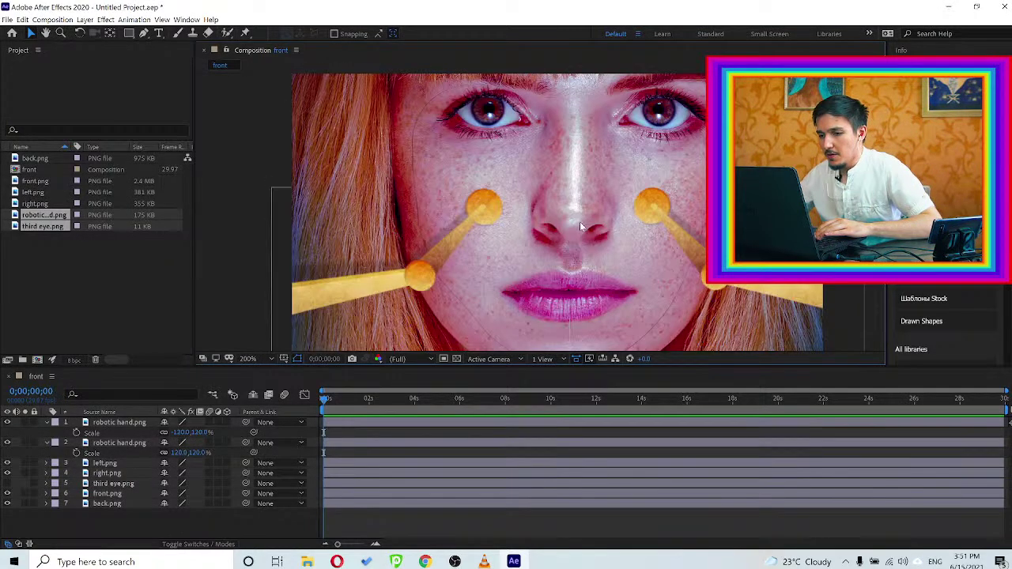
pyautogui.scroll(-1, 581, 224)
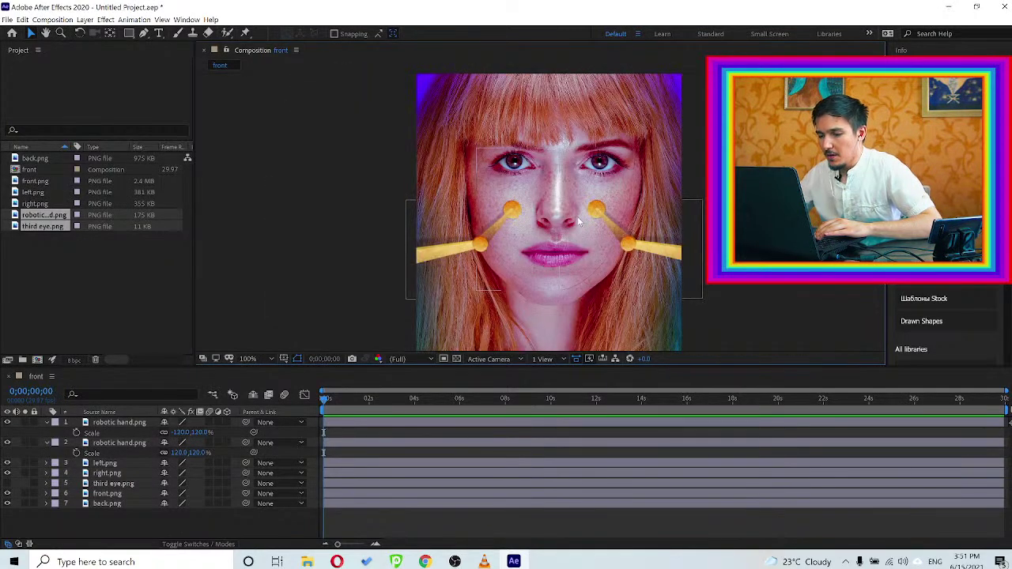
# Rename the flipped hand's layer by adding the prefix LEFT before robotic hand.png
pyautogui.click(116, 423)
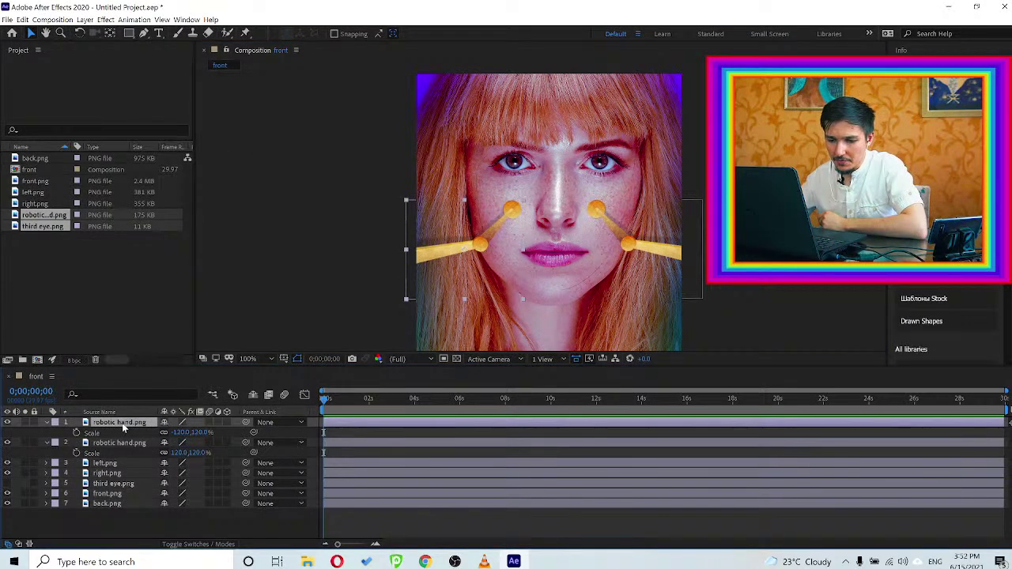
pyautogui.rightClick(122, 422)
pyautogui.click(146, 408)
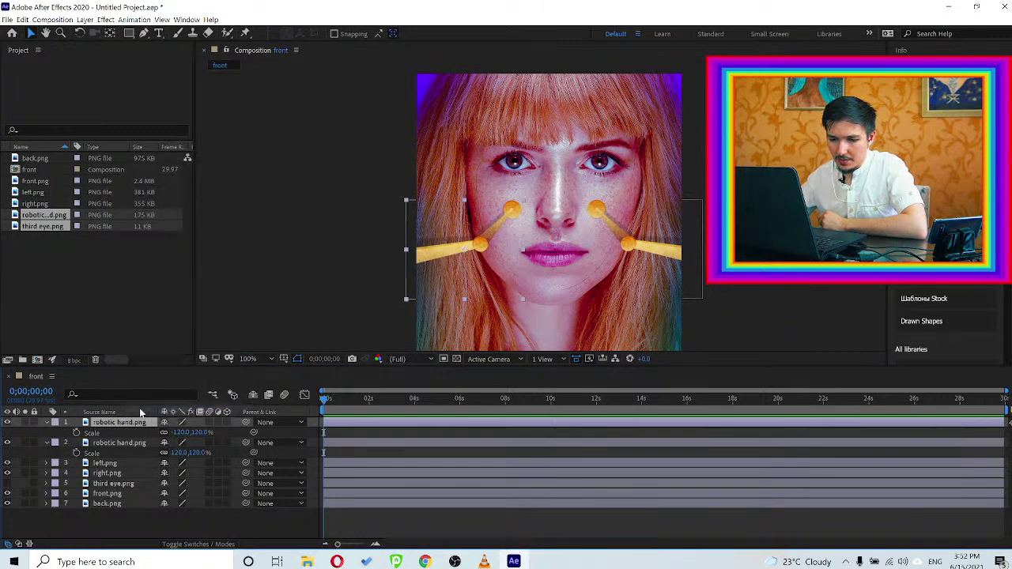
pyautogui.press('Home')
pyautogui.write('LEFT')
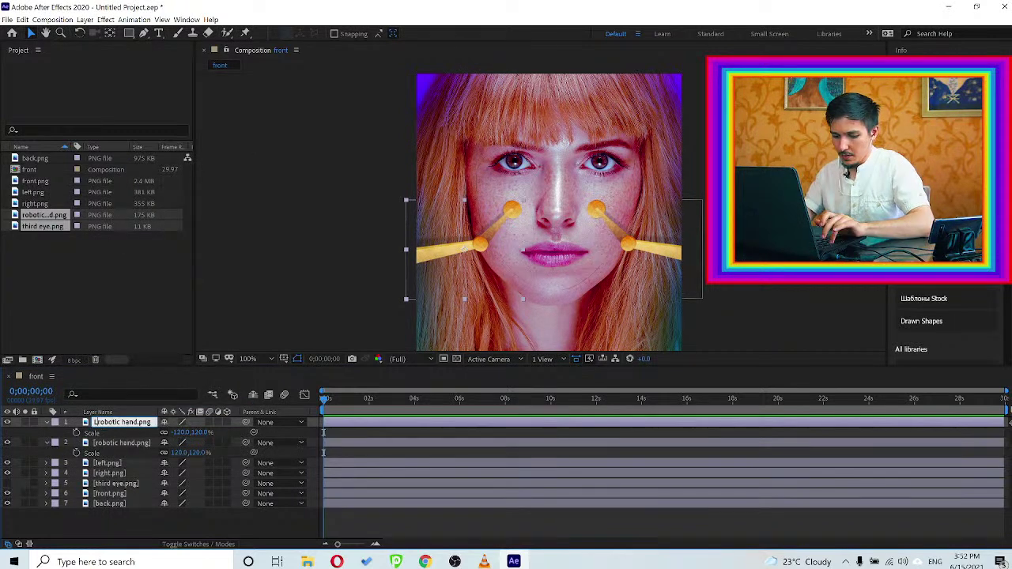
pyautogui.press('Return')
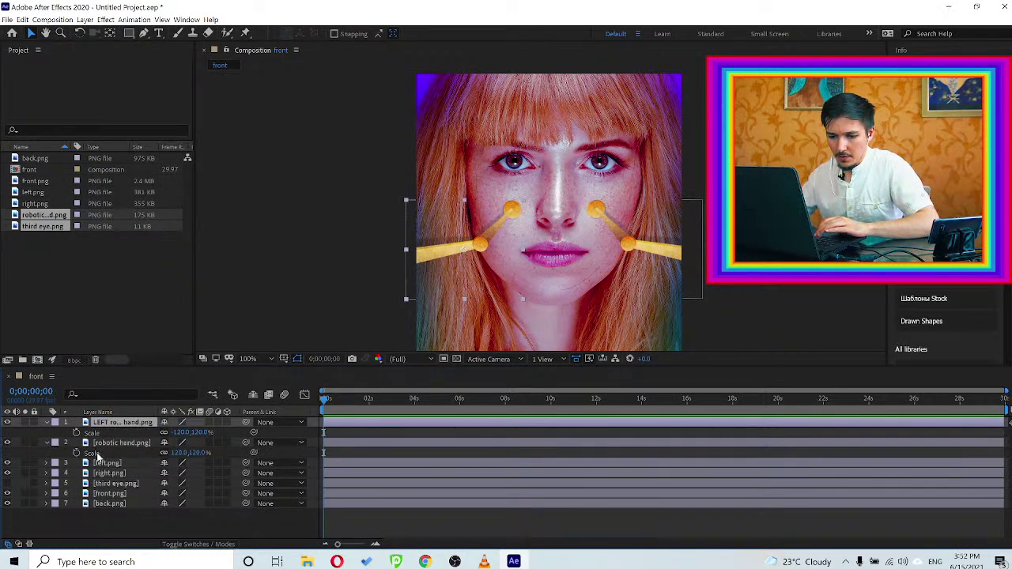
# Rename the unflipped hand's layer by adding the prefix RIGHT before robotic hand.png
pyautogui.click(107, 446)
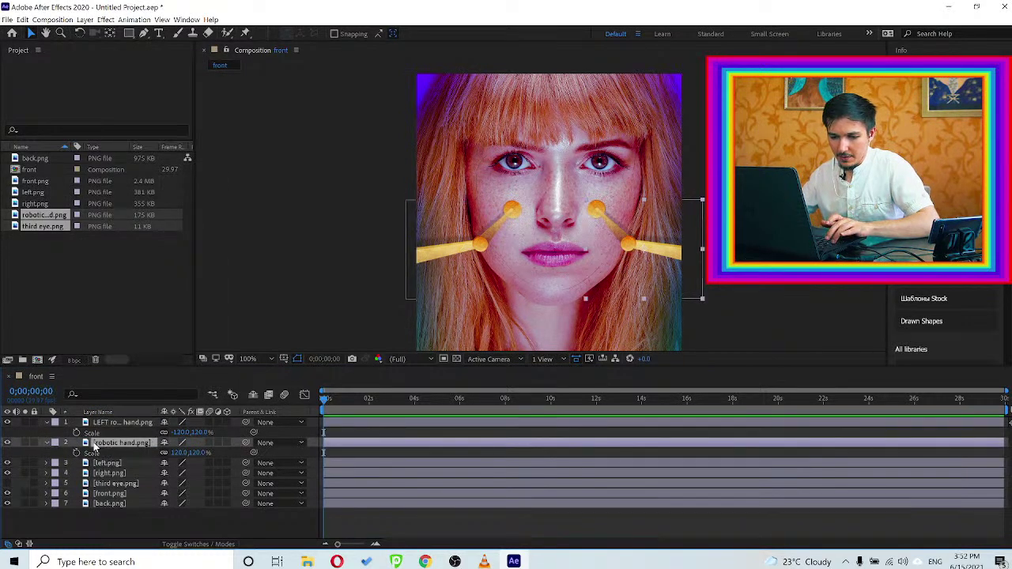
pyautogui.rightClick(93, 447)
pyautogui.click(110, 427)
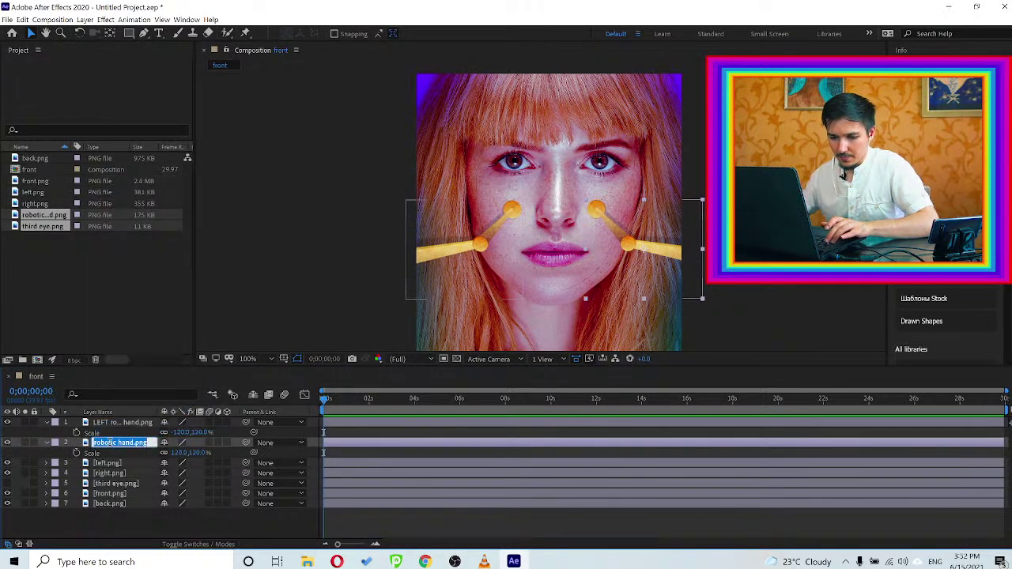
pyautogui.press('Home')
pyautogui.write('RIGHT')
pyautogui.press('Return')
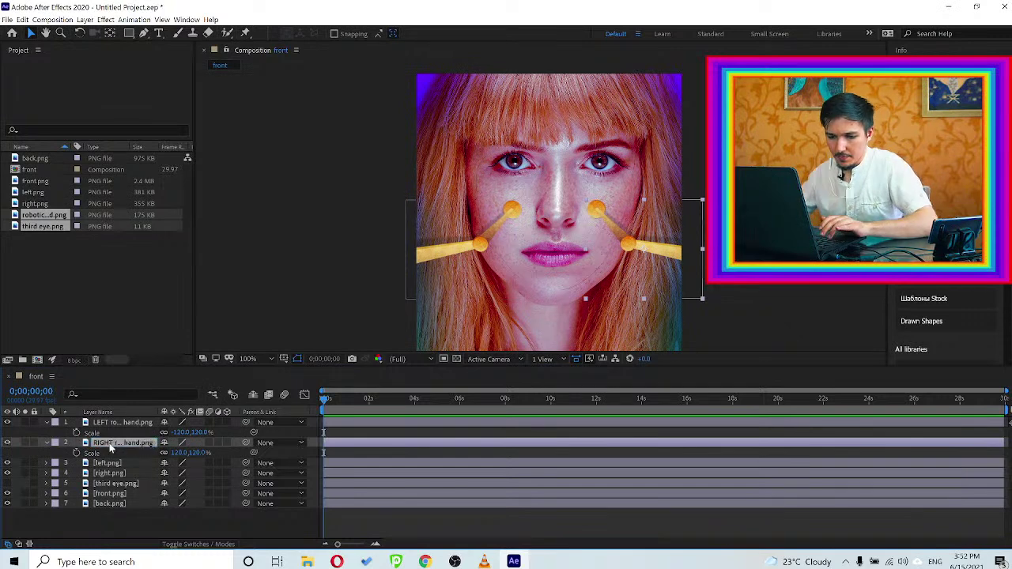
# Parent the LEFT robotic hand layer to left.png and the RIGHT robotic hand layer to right.png
pyautogui.click(111, 467)
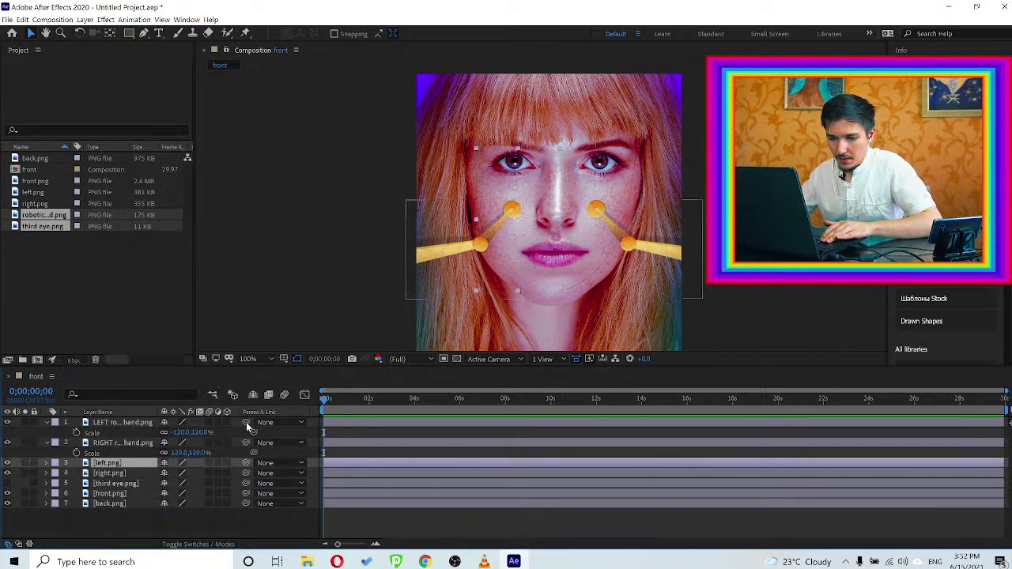
pyautogui.moveTo(246, 425); pyautogui.dragTo(111, 468)
pyautogui.click(122, 443)
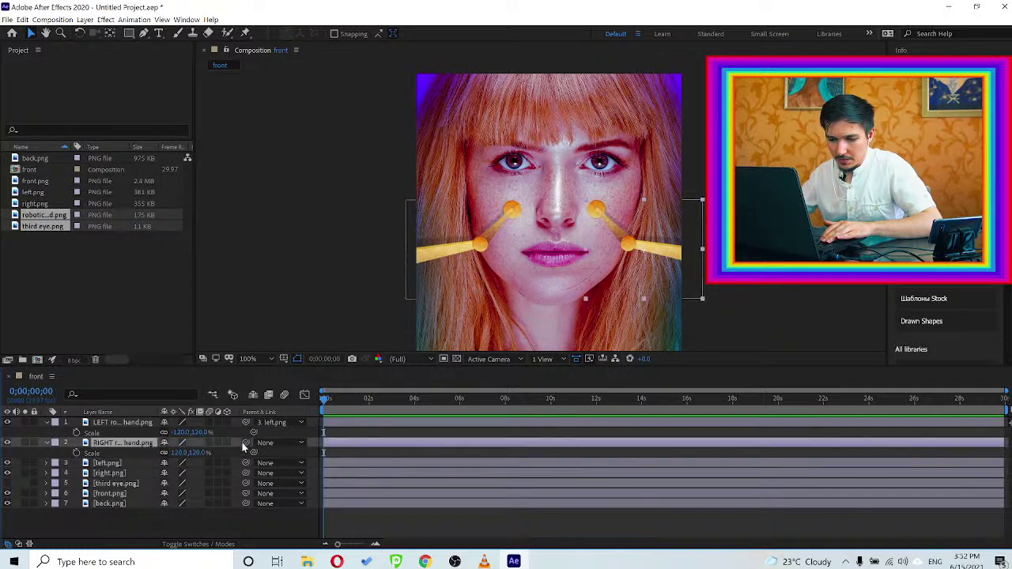
pyautogui.moveTo(246, 444); pyautogui.dragTo(111, 472)
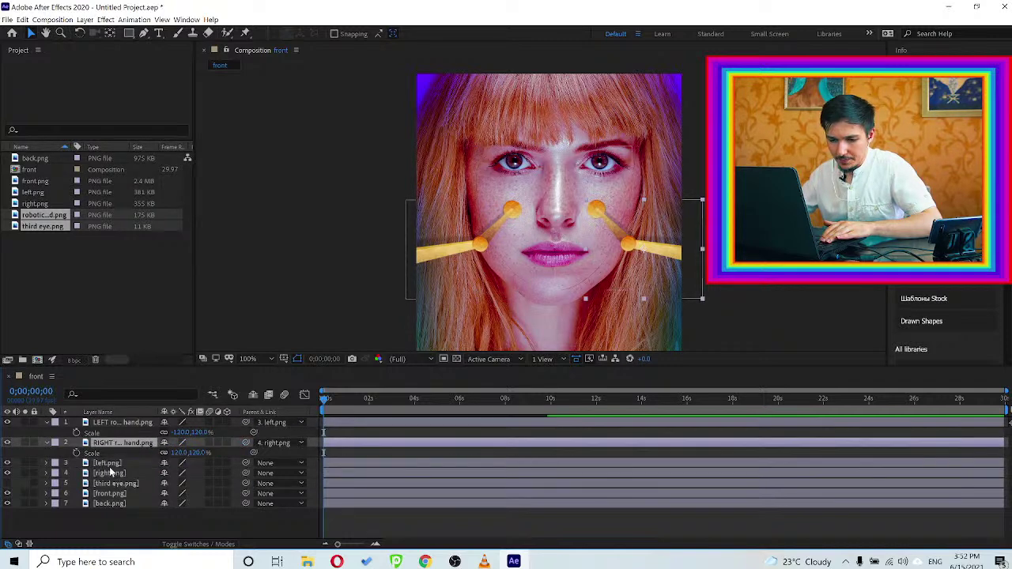
# Test the parenting by moving the left.png face half inward, and undo the move
pyautogui.click(109, 463)
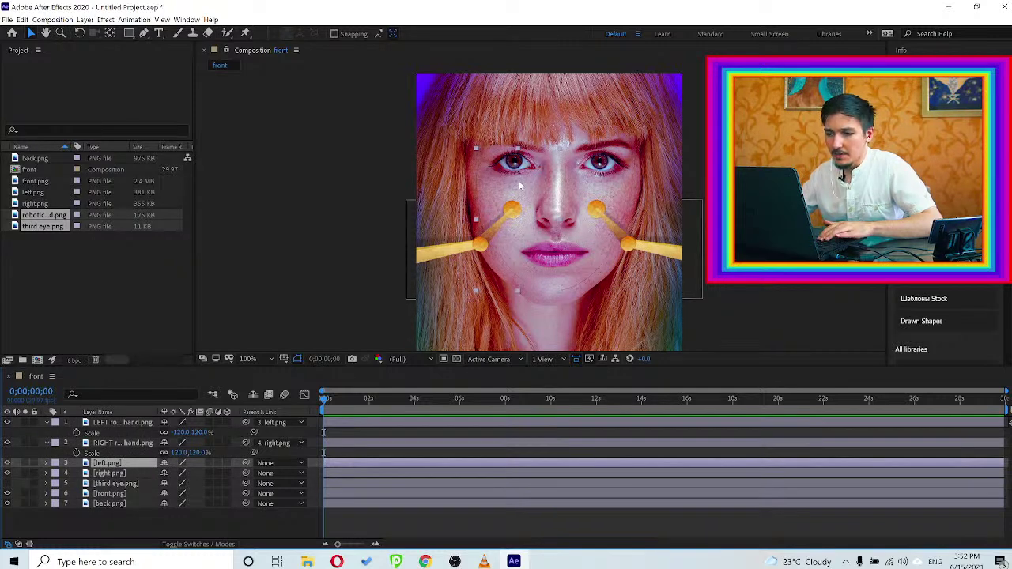
pyautogui.moveTo(486, 190); pyautogui.dragTo(557, 210)
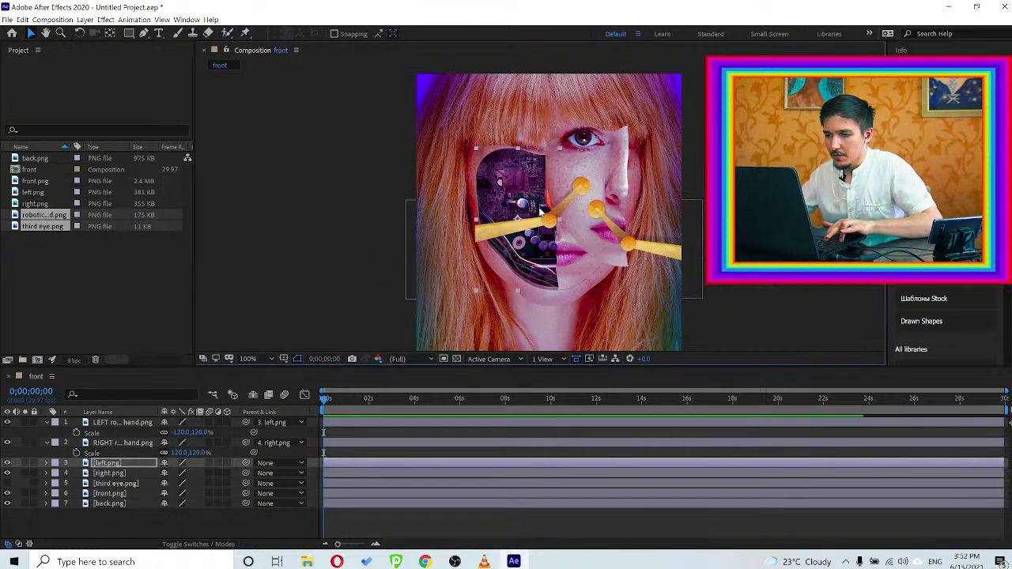
pyautogui.hotkey('ctrl', 'z')
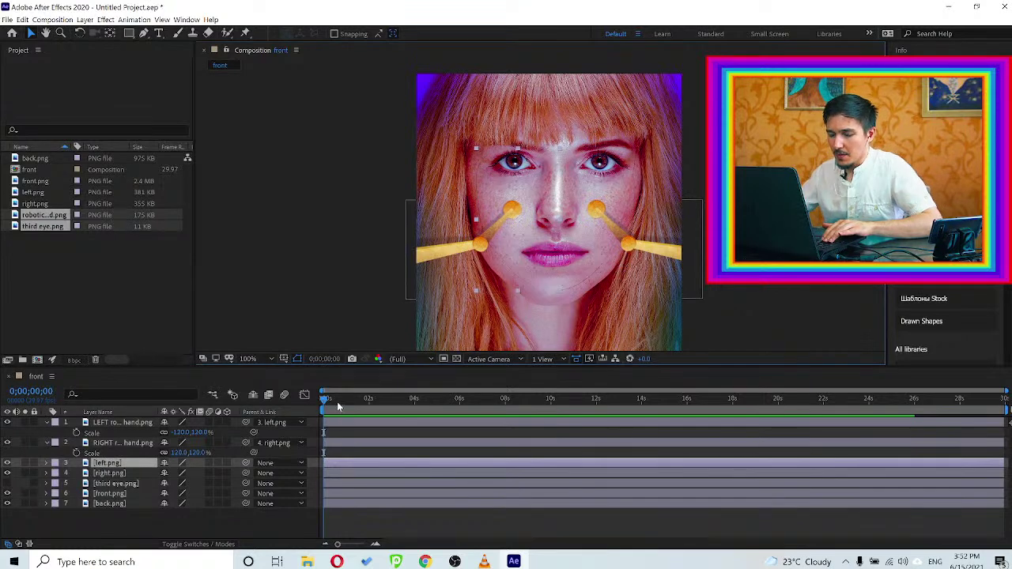
# Enable Position keyframes for both left.png and right.png at 0 seconds
pyautogui.keyDown('ctrl'); pyautogui.click(111, 473); pyautogui.keyUp('ctrl')
pyautogui.press('p')
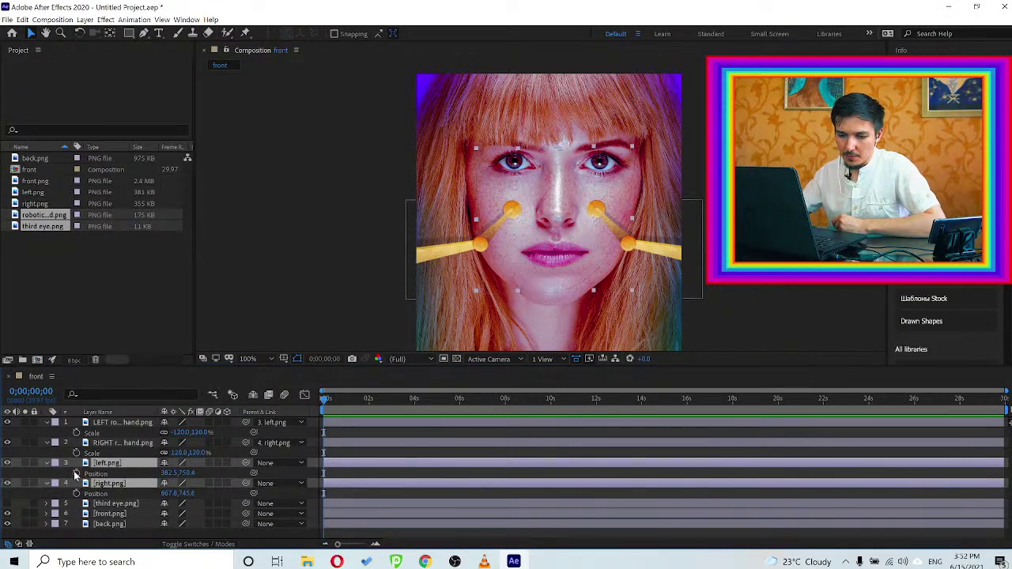
pyautogui.click(76, 472)
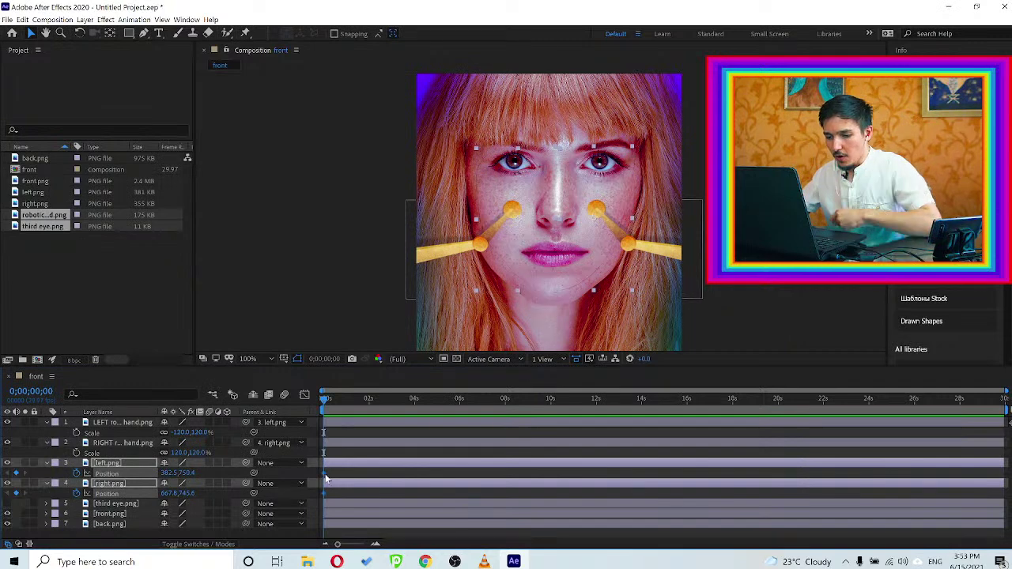
pyautogui.click(368, 475)
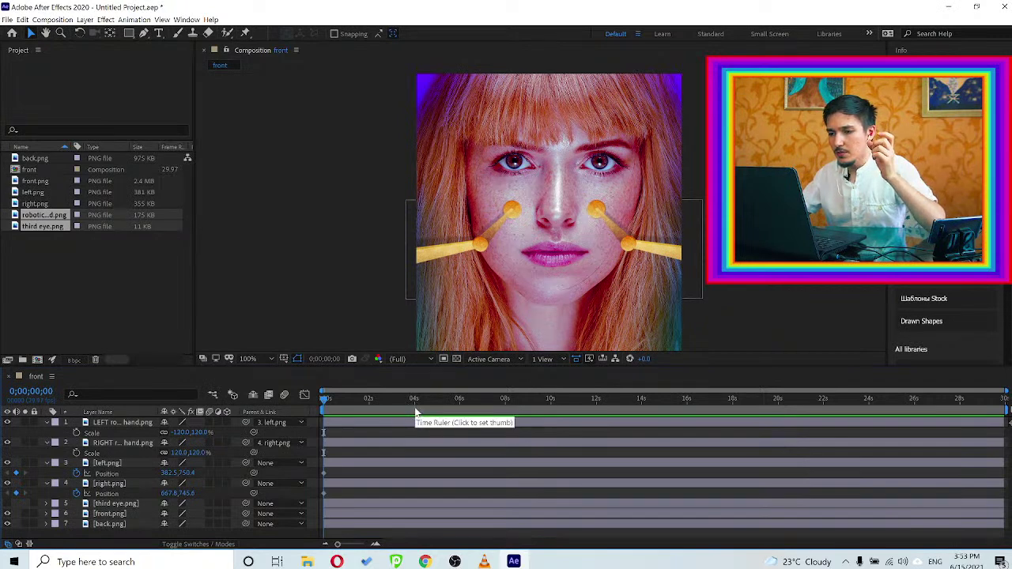
# Move the Position keyframes of left.png and right.png to exactly 6 seconds
pyautogui.click(459, 401)
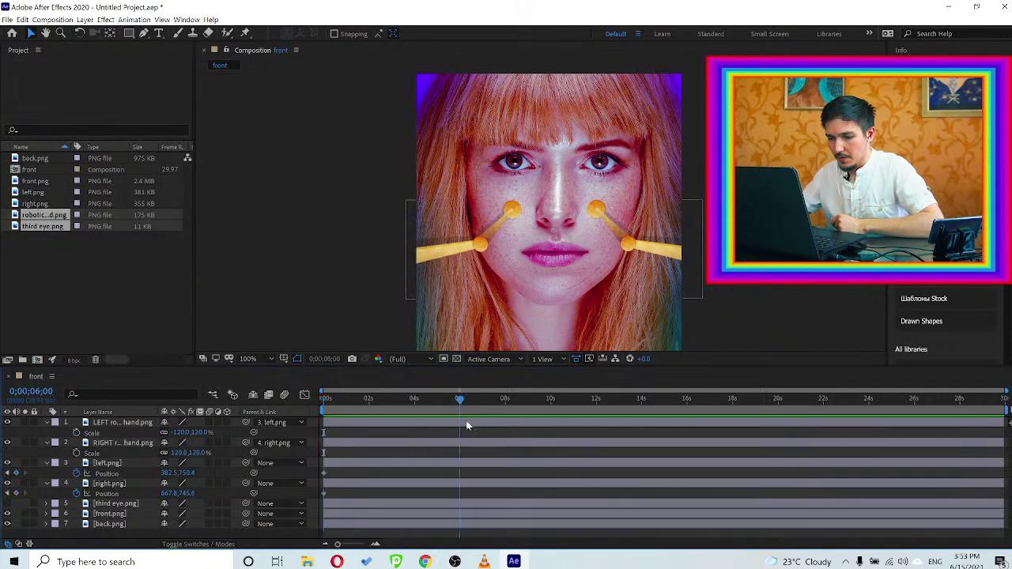
pyautogui.click(324, 474)
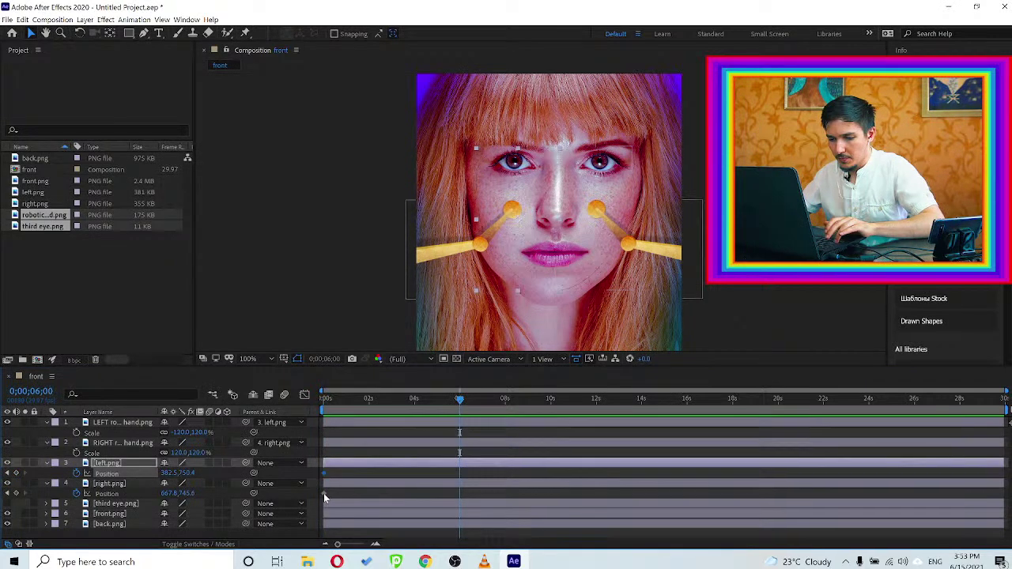
pyautogui.keyDown('shift'); pyautogui.click(323, 493); pyautogui.keyUp('shift')
pyautogui.moveTo(323, 494); pyautogui.dragTo(457, 497)
pyautogui.click(376, 545)
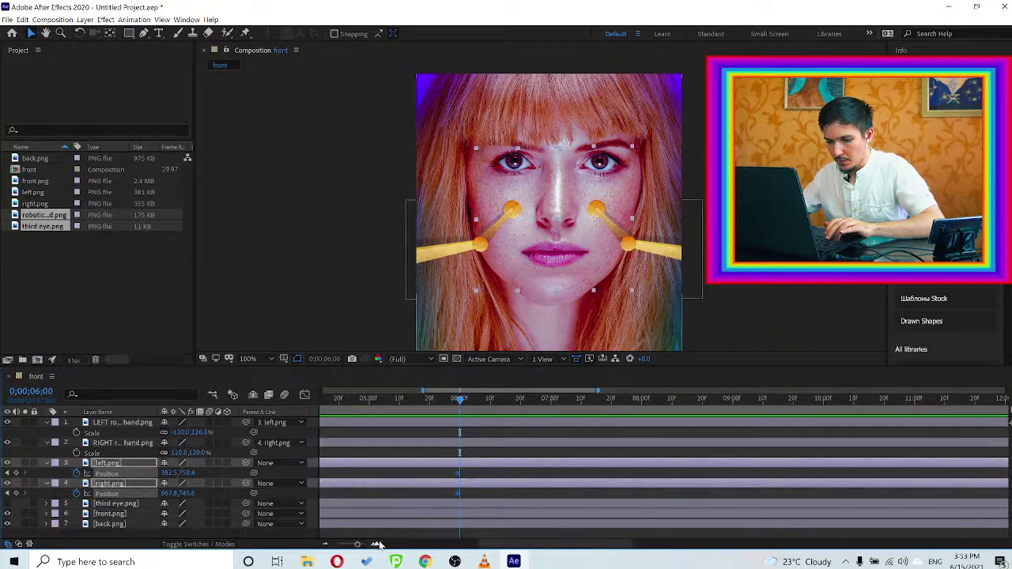
pyautogui.press('=')
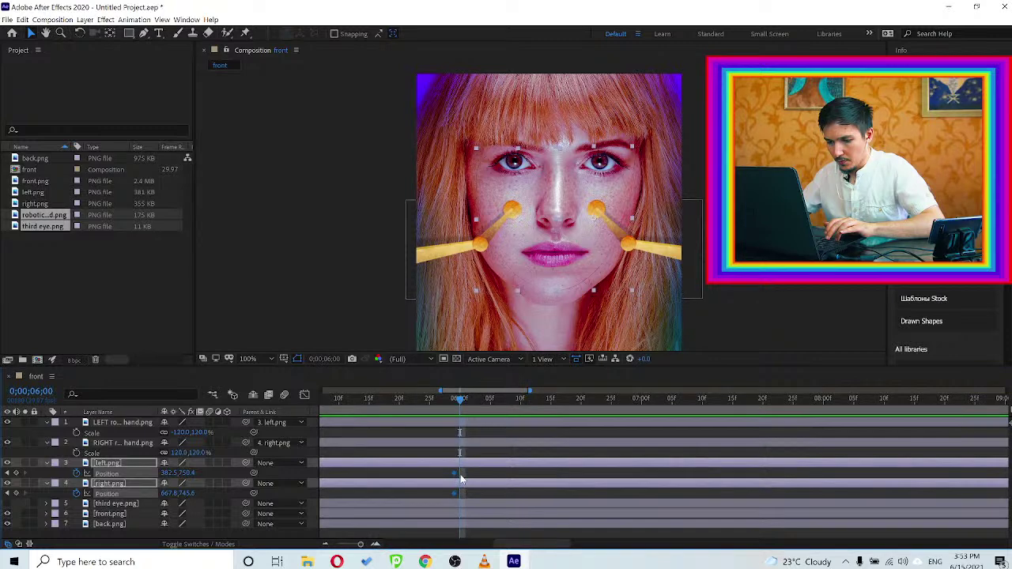
pyautogui.moveTo(460, 475); pyautogui.dragTo(465, 477)
pyautogui.click(328, 545)
pyautogui.click(328, 544)
pyautogui.click(328, 545)
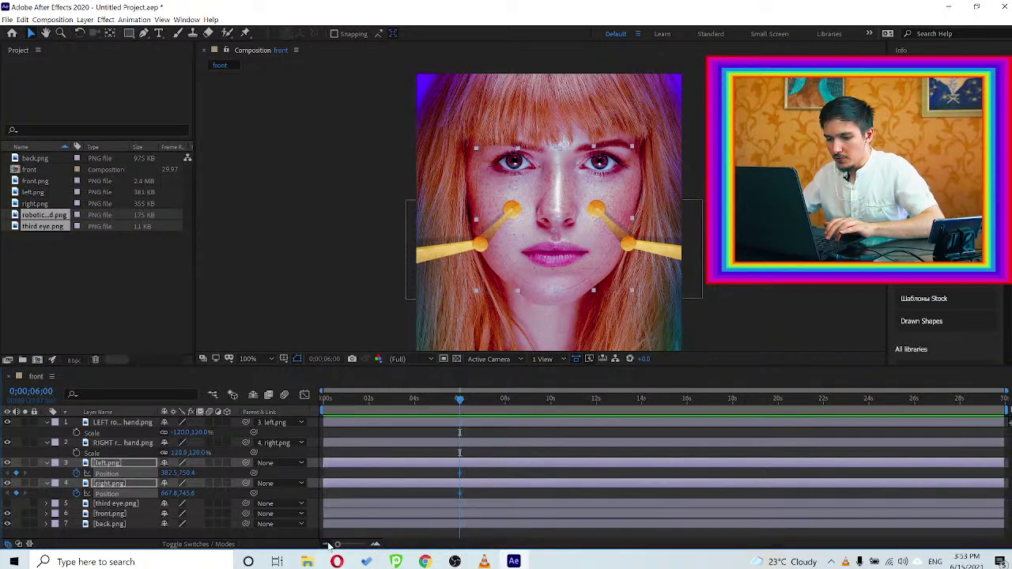
# At 0 seconds, slide left.png horizontally out of the frame to about x -236 and right.png out the opposite side to about x 1203
pyautogui.press('Home')
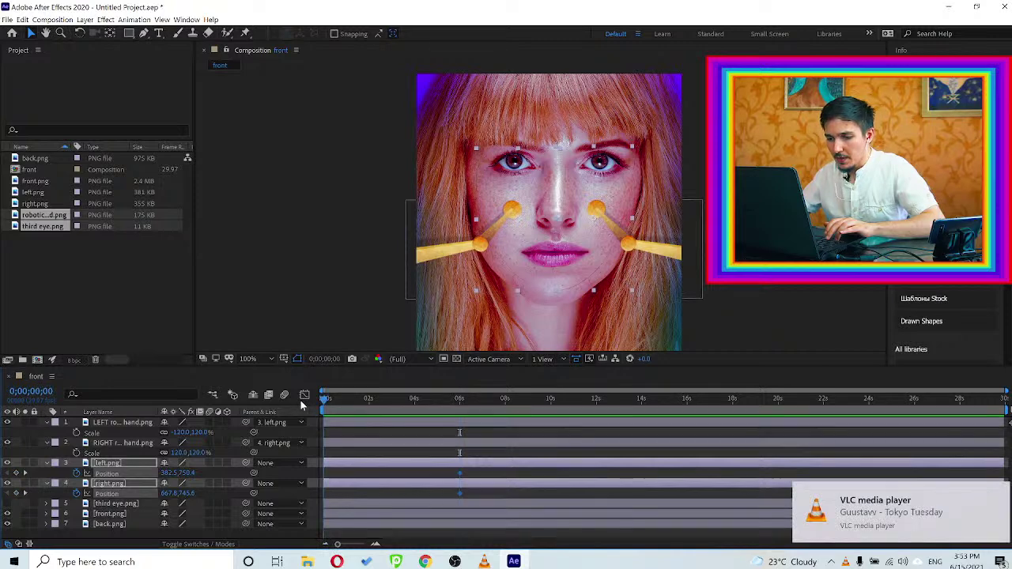
pyautogui.click(286, 243)
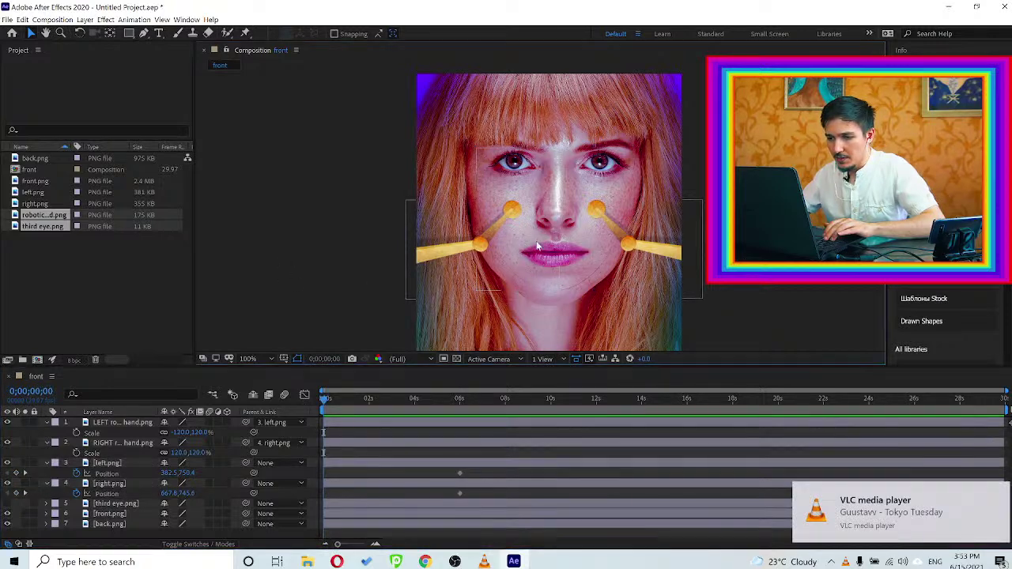
pyautogui.moveTo(536, 246); pyautogui.dragTo(376, 254)
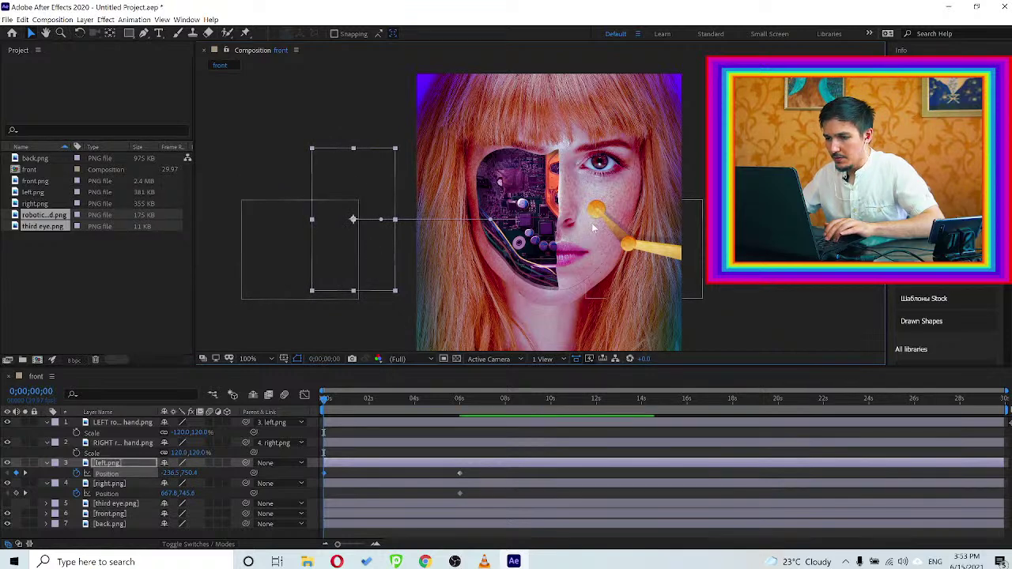
pyautogui.click(564, 256)
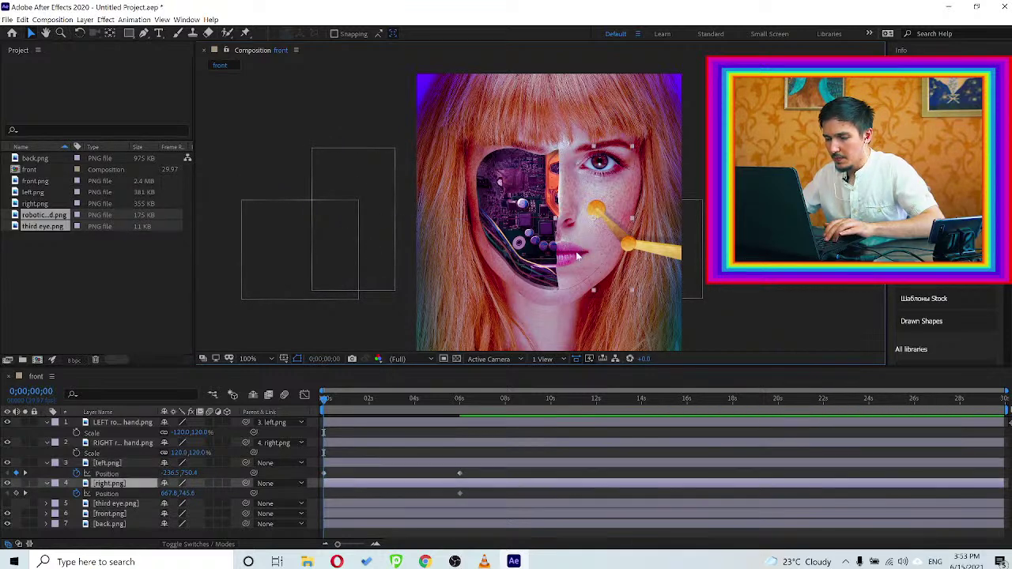
pyautogui.moveTo(578, 251); pyautogui.dragTo(752, 255)
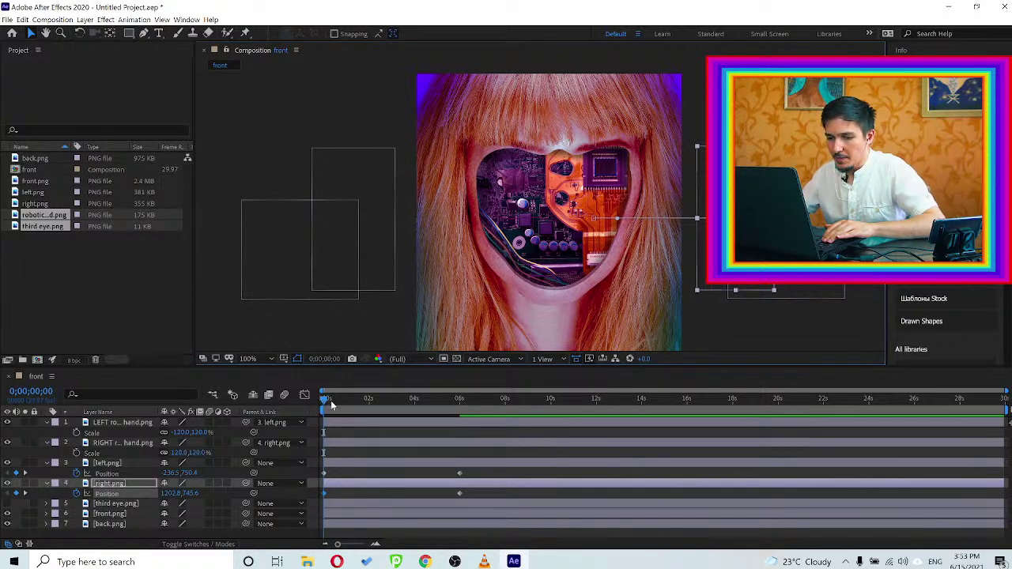
# Scrub between 0 and 6 seconds to review how the two face halves slide together
pyautogui.moveTo(330, 400); pyautogui.dragTo(470, 402)
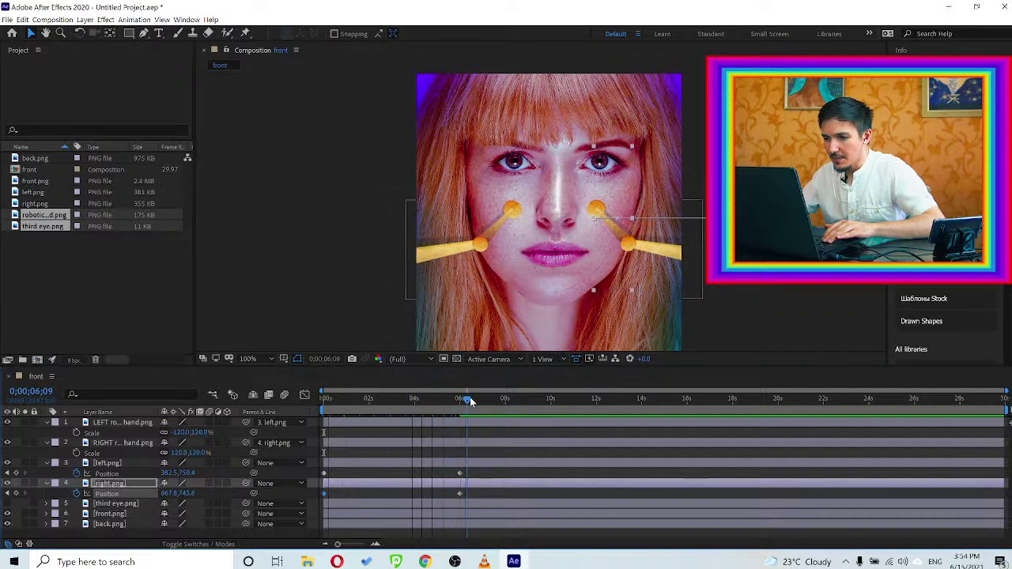
pyautogui.moveTo(388, 404); pyautogui.dragTo(307, 403)
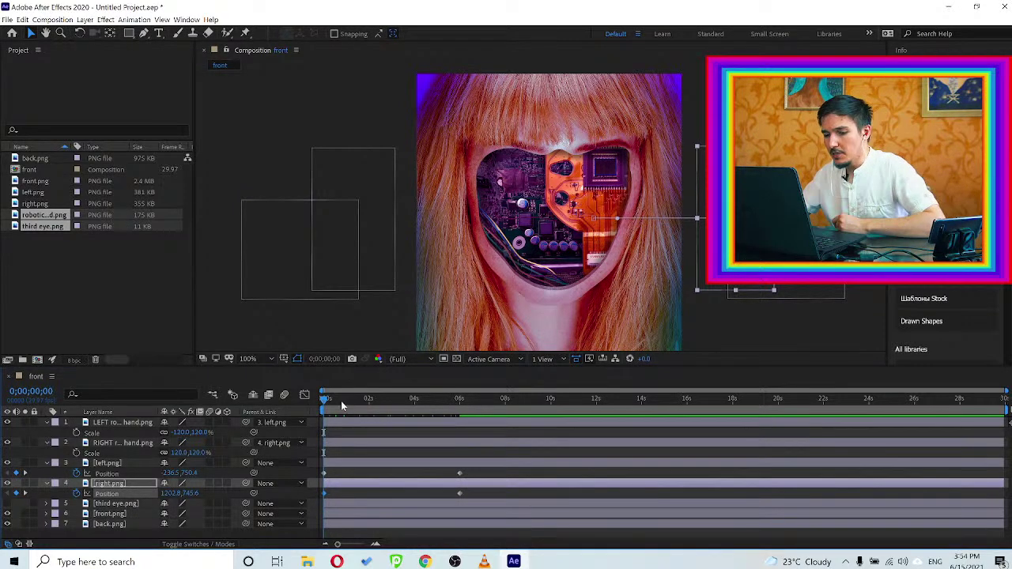
pyautogui.moveTo(345, 396); pyautogui.dragTo(398, 401)
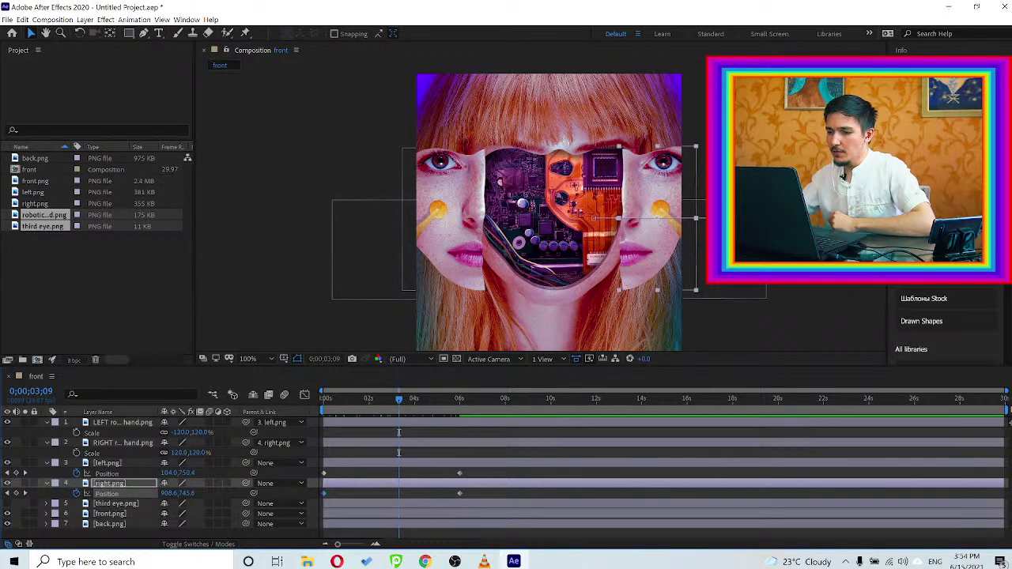
# Bend the motion path of right.png into a downward curve and preview it with left.png temporarily hidden
pyautogui.click(324, 399)
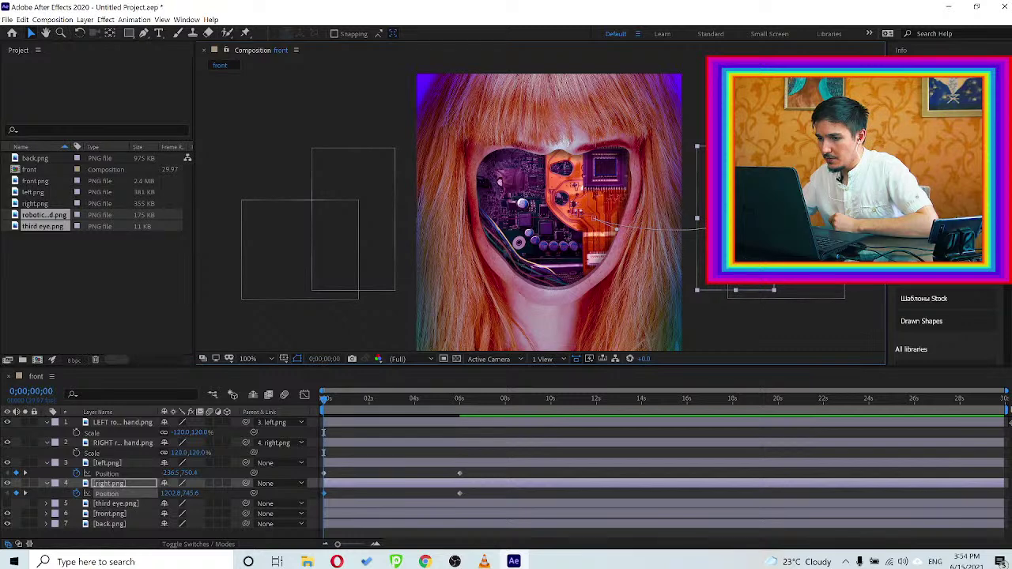
pyautogui.click(7, 464)
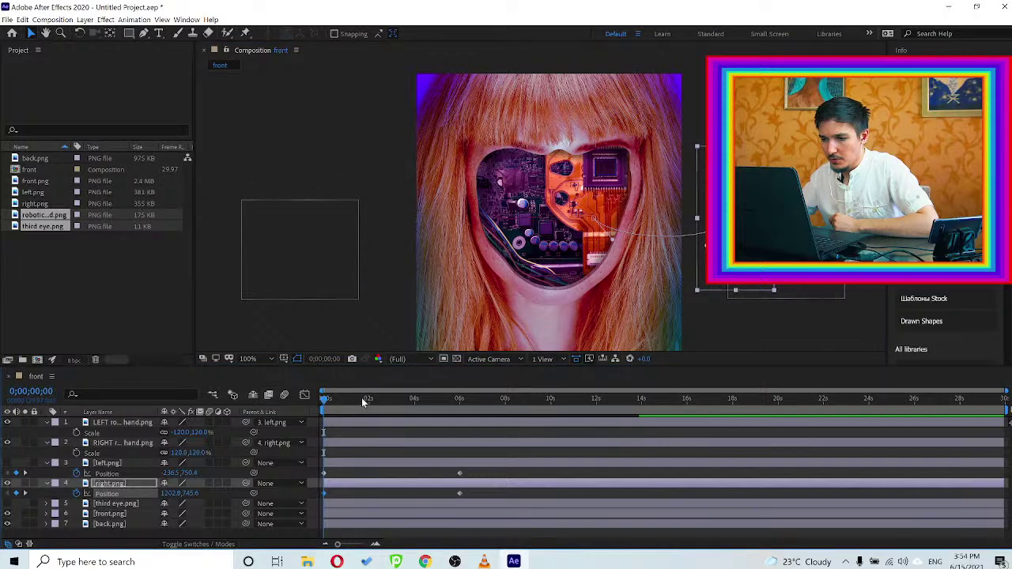
pyautogui.moveTo(361, 398); pyautogui.dragTo(452, 400)
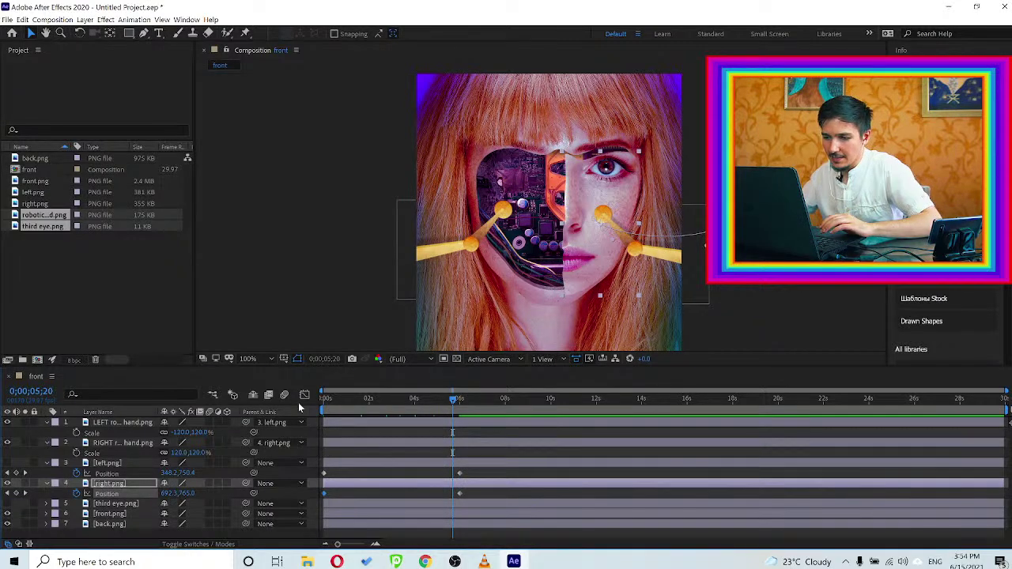
pyautogui.press('Home')
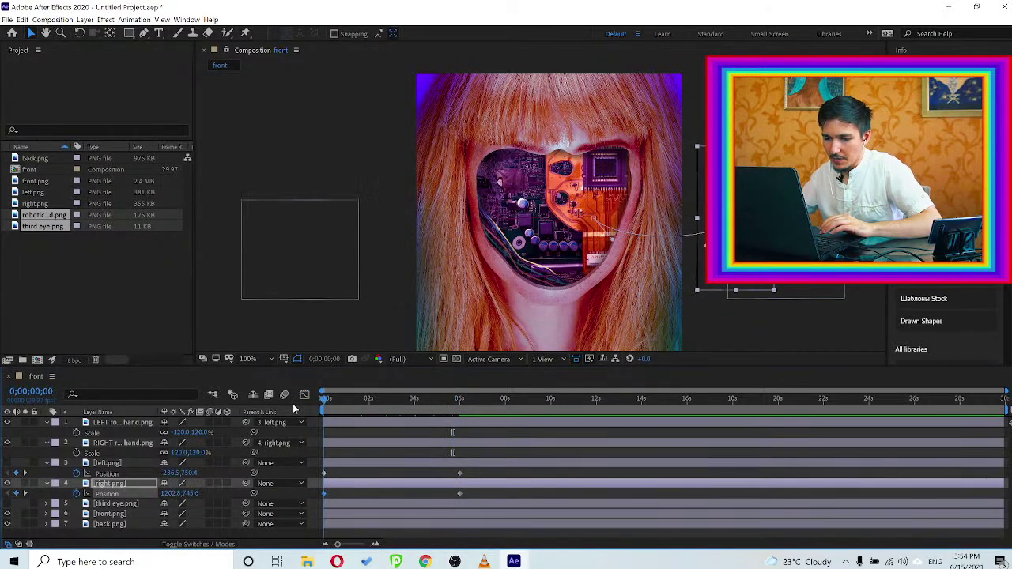
pyautogui.click(6, 463)
# Bend the motion path of left.png into a matching downward curve by lowering both of its direction handles
pyautogui.click(102, 462)
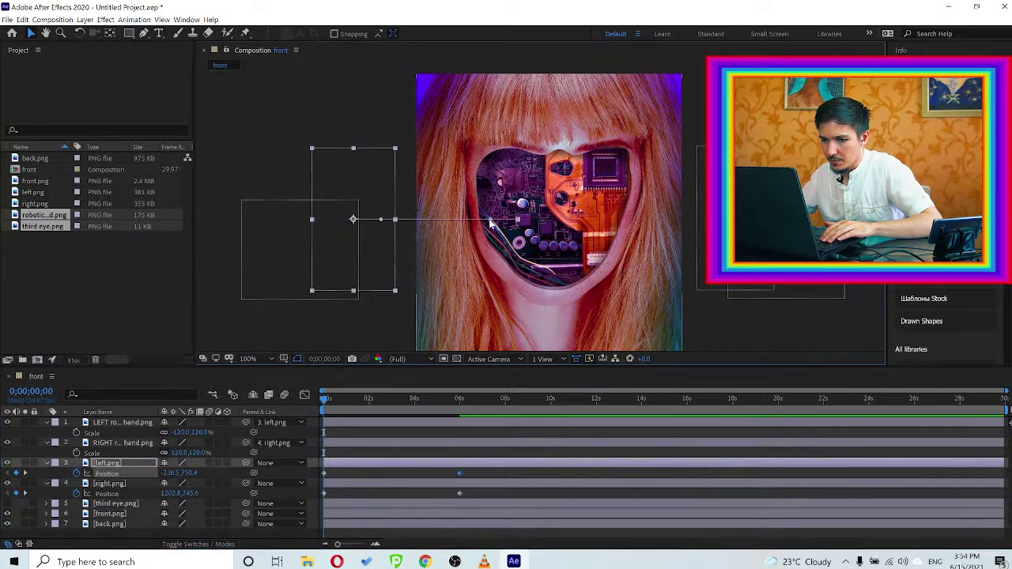
pyautogui.moveTo(490, 224); pyautogui.dragTo(482, 247)
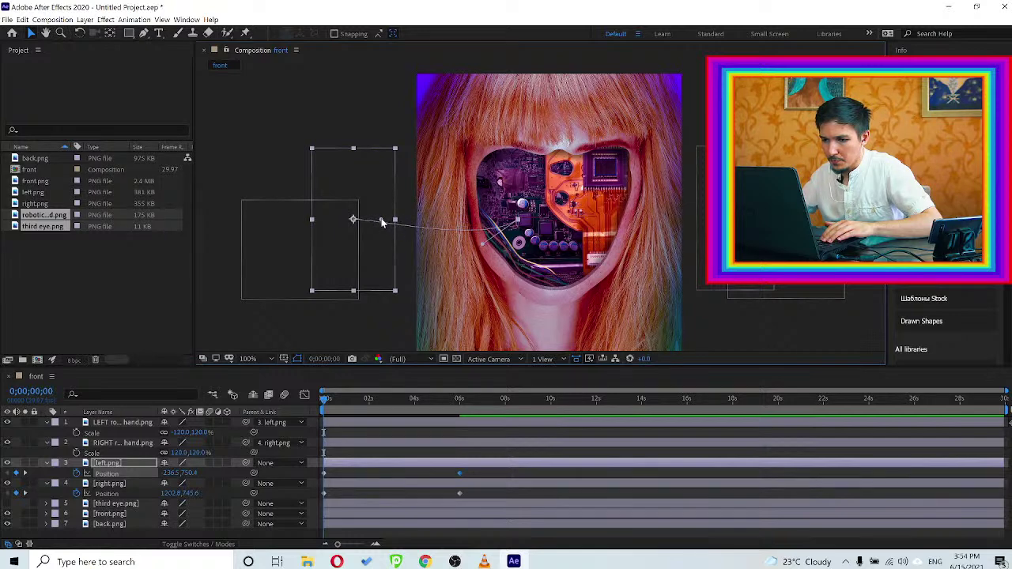
pyautogui.moveTo(381, 223); pyautogui.dragTo(382, 246)
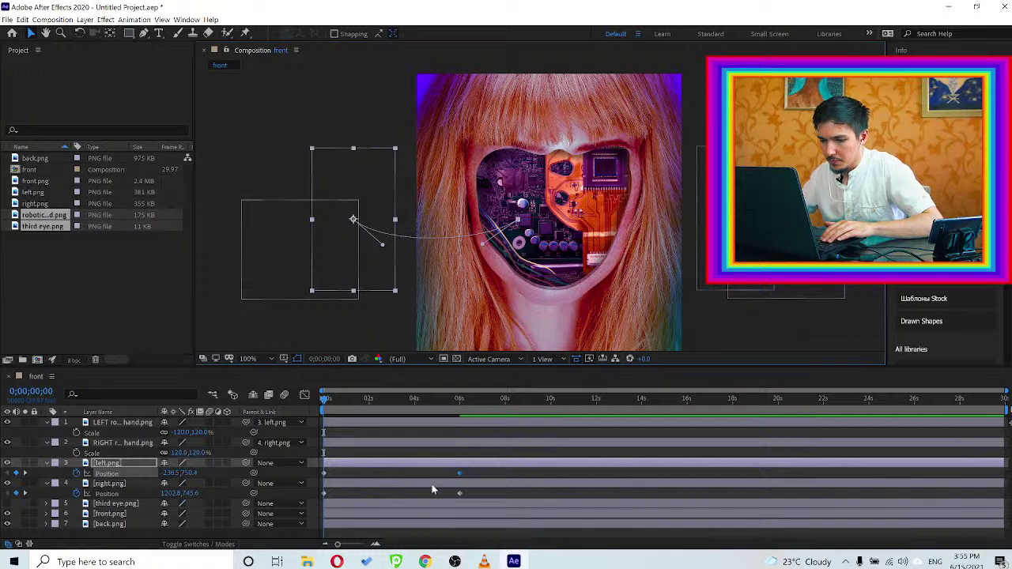
# Apply Easy Ease In to the 6-second Position keyframes of left.png and right.png
pyautogui.moveTo(449, 473); pyautogui.dragTo(469, 495)
pyautogui.click(458, 494)
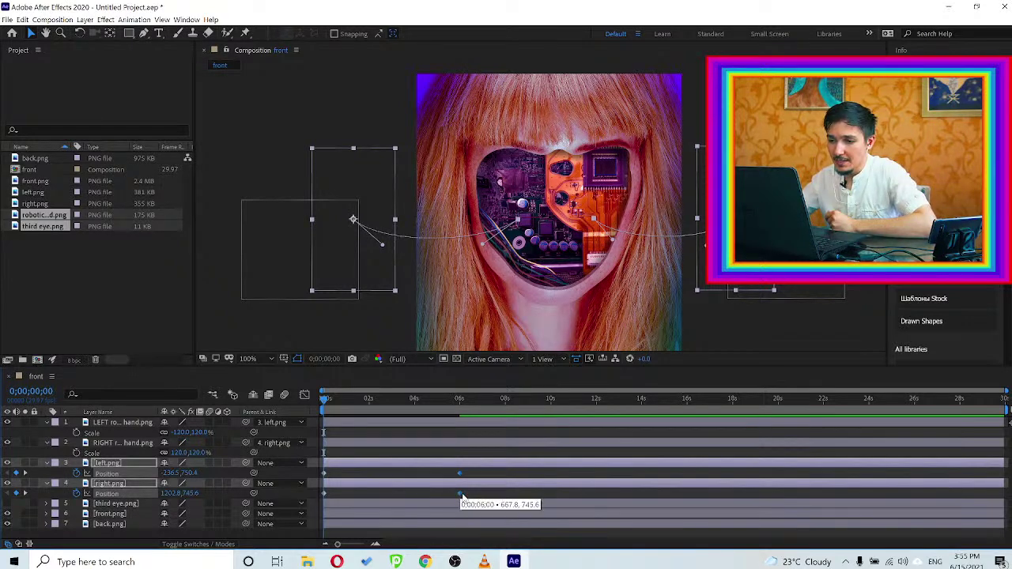
pyautogui.click(459, 493)
pyautogui.press('Delete')
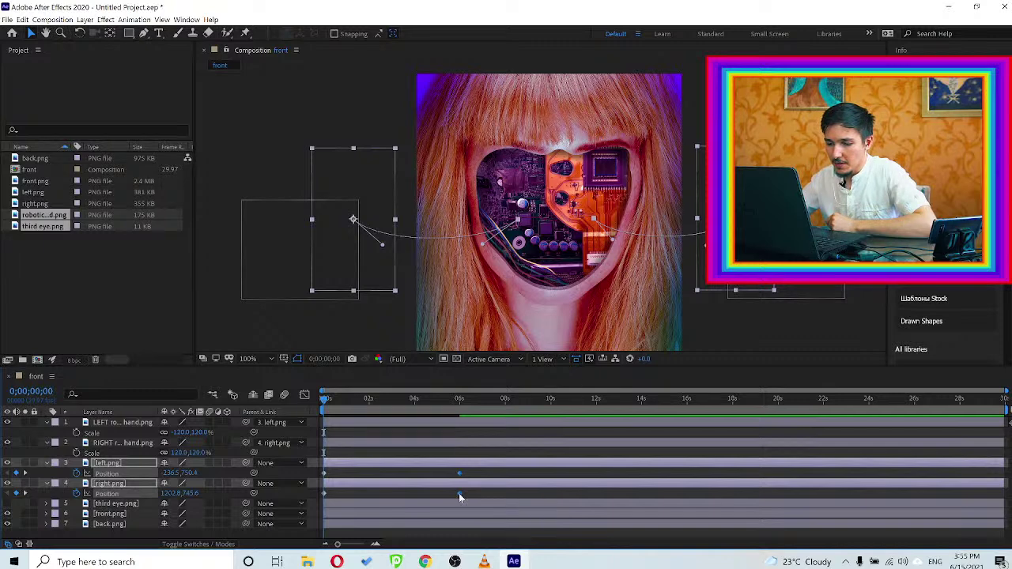
pyautogui.rightClick(458, 492)
pyautogui.moveTo(492, 492)
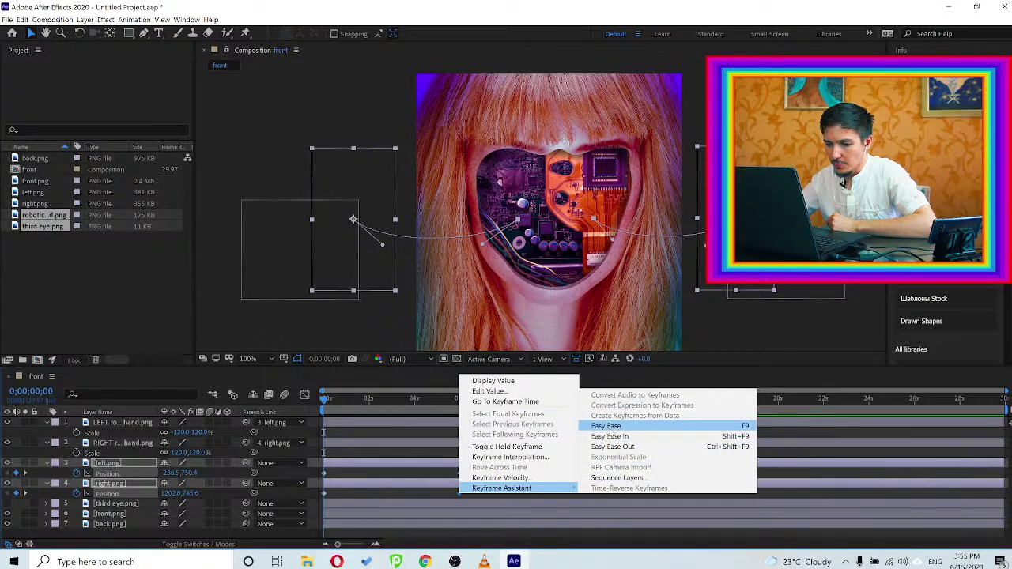
pyautogui.click(613, 437)
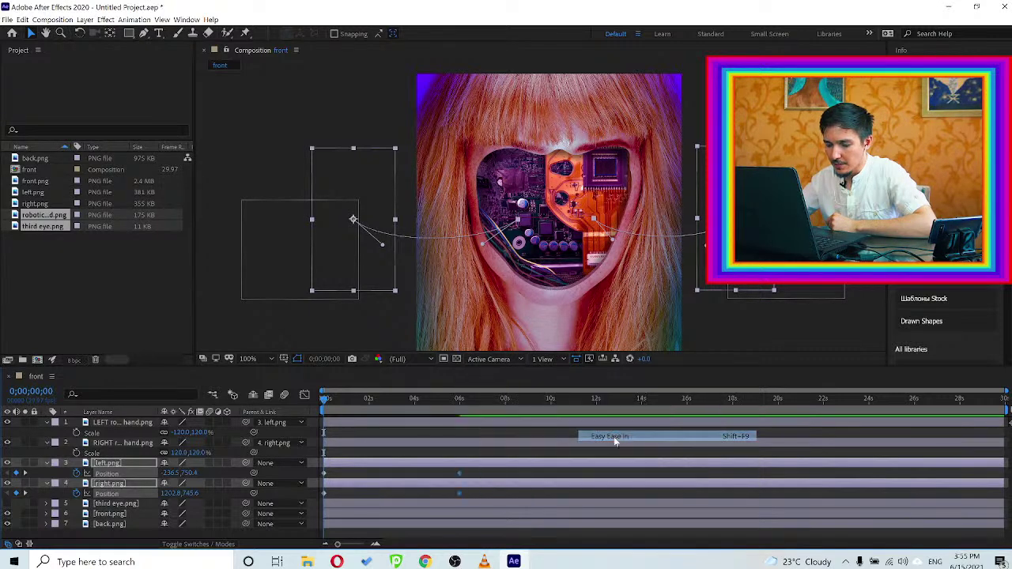
# Scrub the end of the face-closing motion up to 6 seconds and return to the start of the composition
pyautogui.click(441, 399)
pyautogui.moveTo(449, 398); pyautogui.dragTo(460, 403)
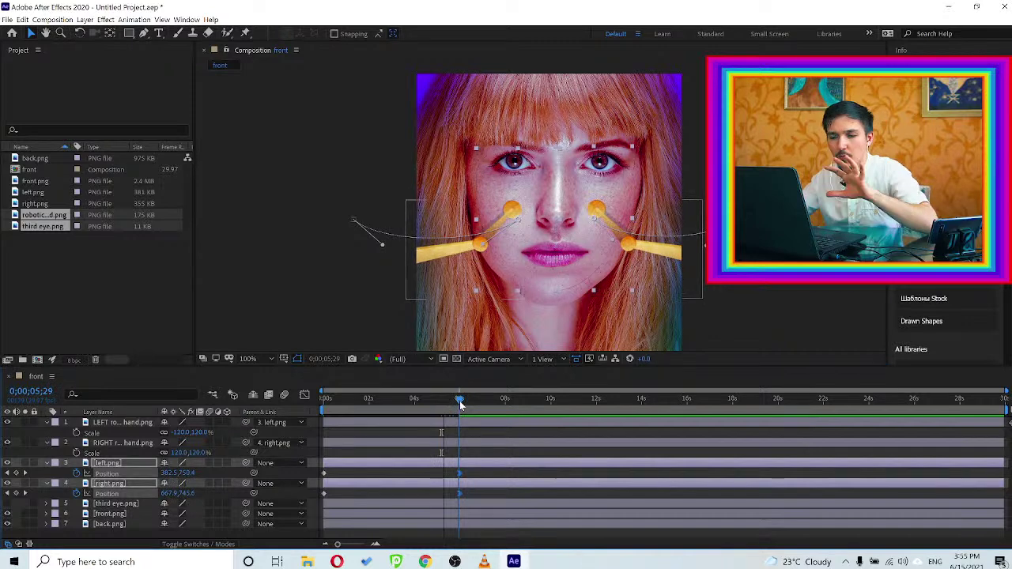
pyautogui.click(348, 399)
pyautogui.press('Home')
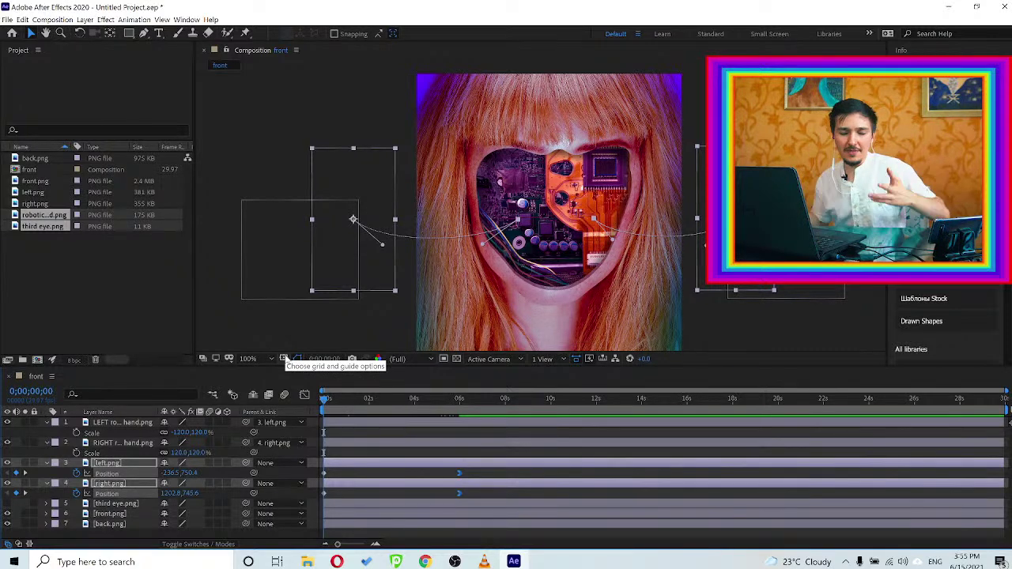
# Save the project as "android animation girl" in the "android girls animation" folder inside posters folder 62
pyautogui.click(210, 324)
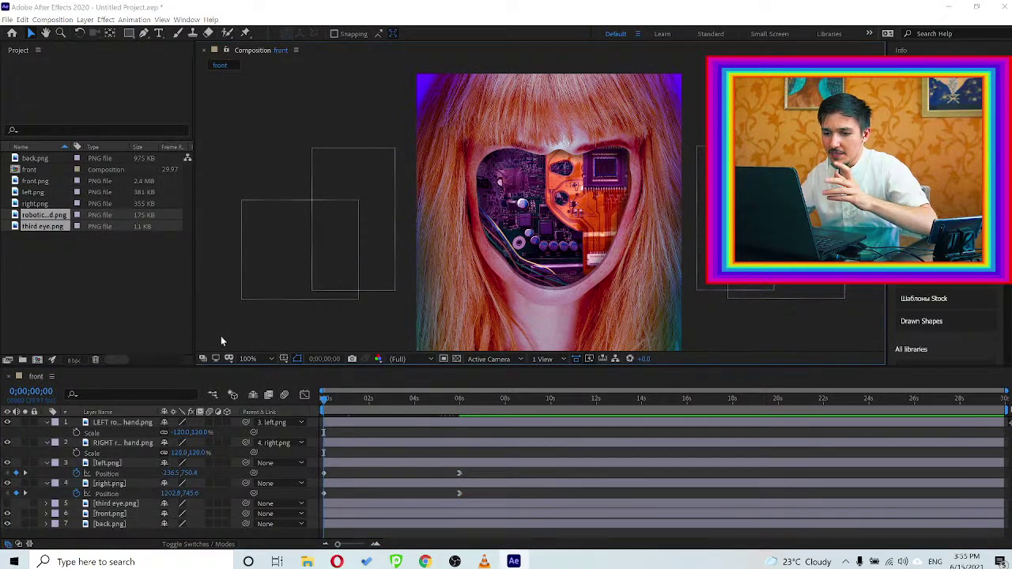
pyautogui.hotkey('ctrl', 's')
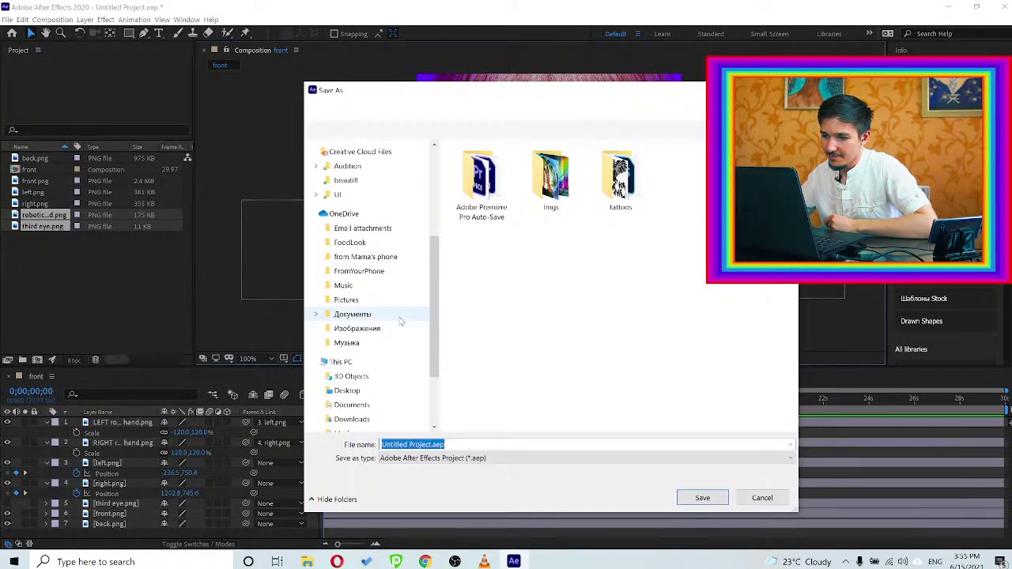
pyautogui.scroll(2, 378, 322)
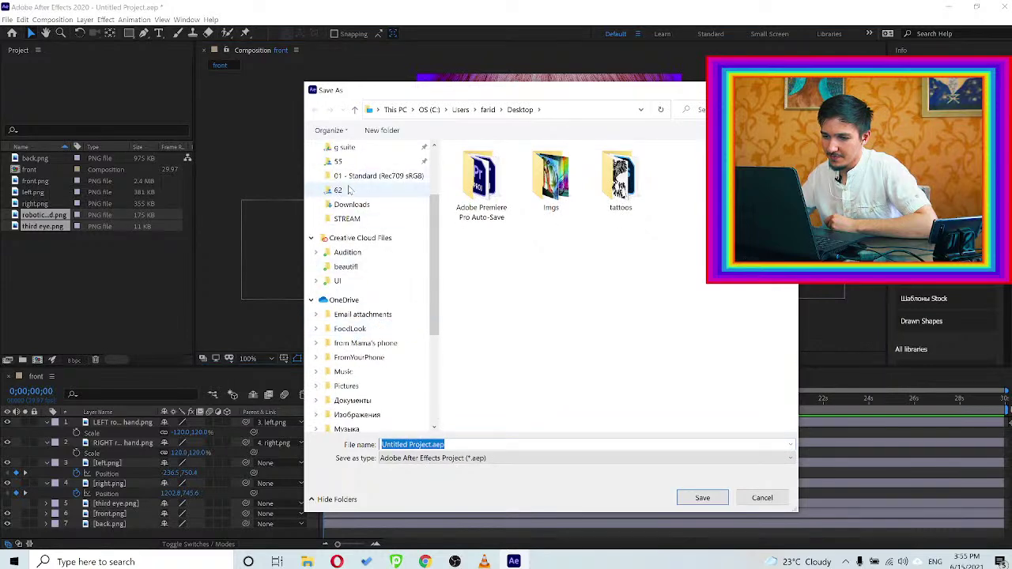
pyautogui.click(349, 192)
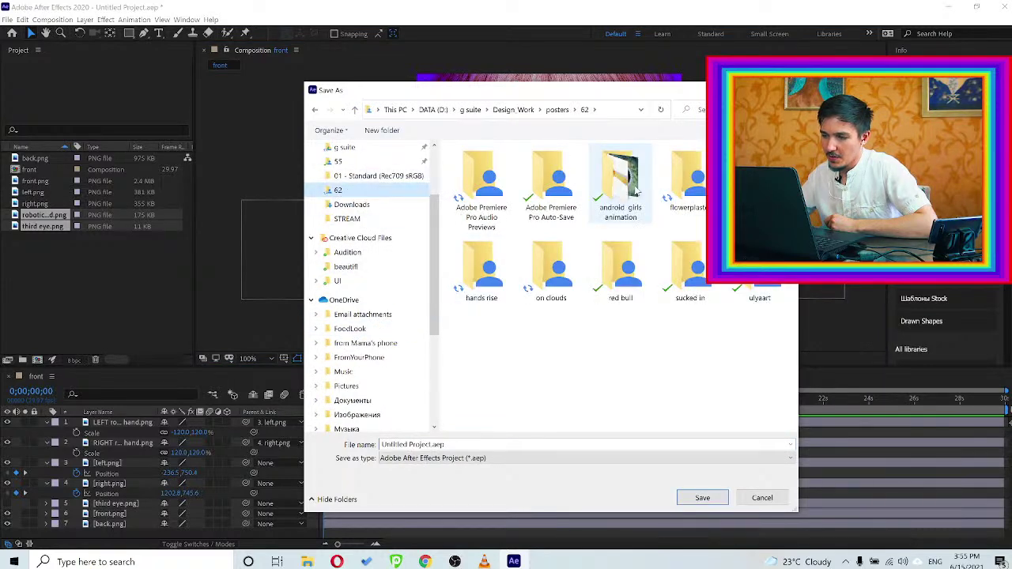
pyautogui.doubleClick(620, 194)
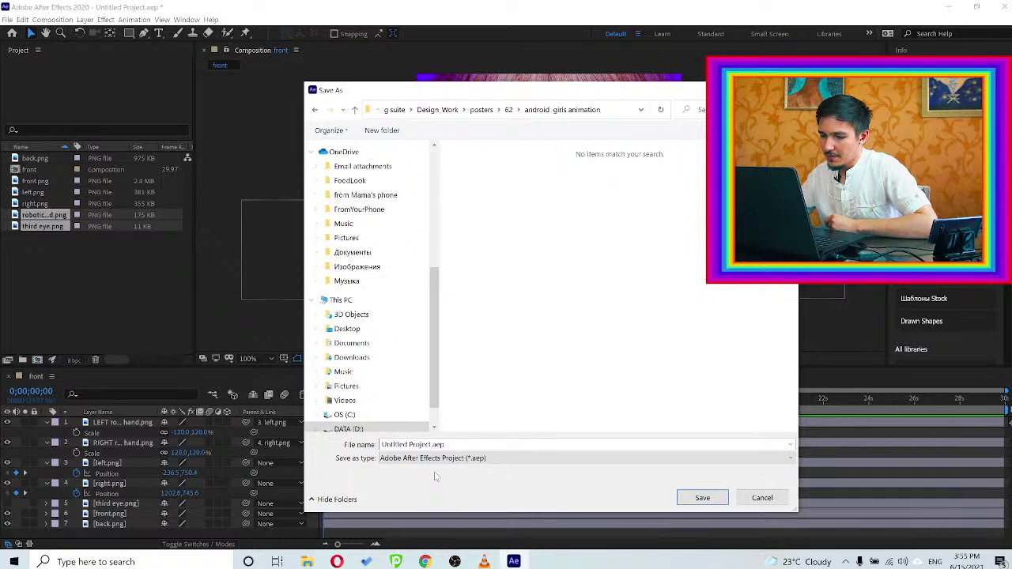
pyautogui.doubleClick(444, 446)
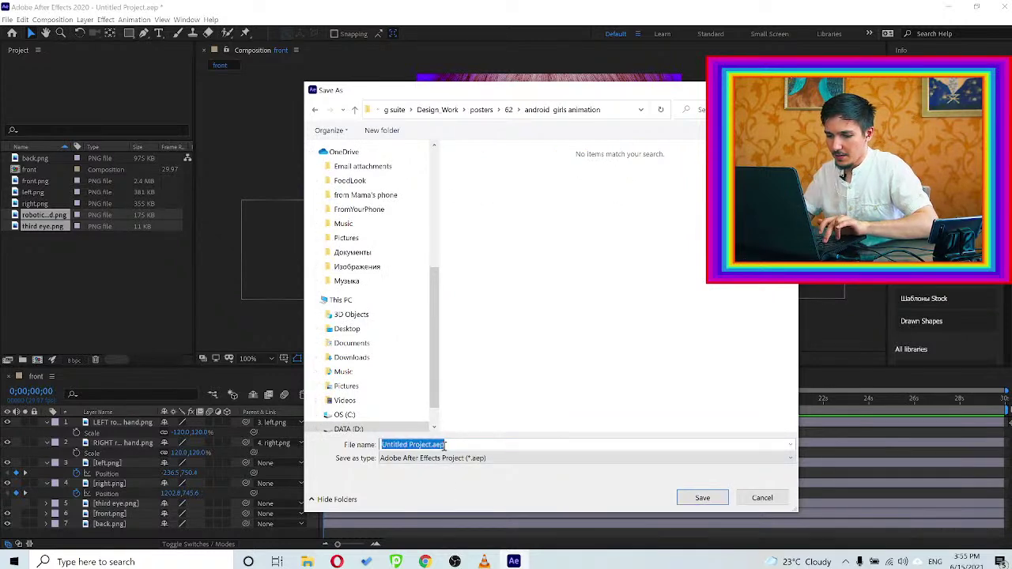
pyautogui.write('android animation girl')
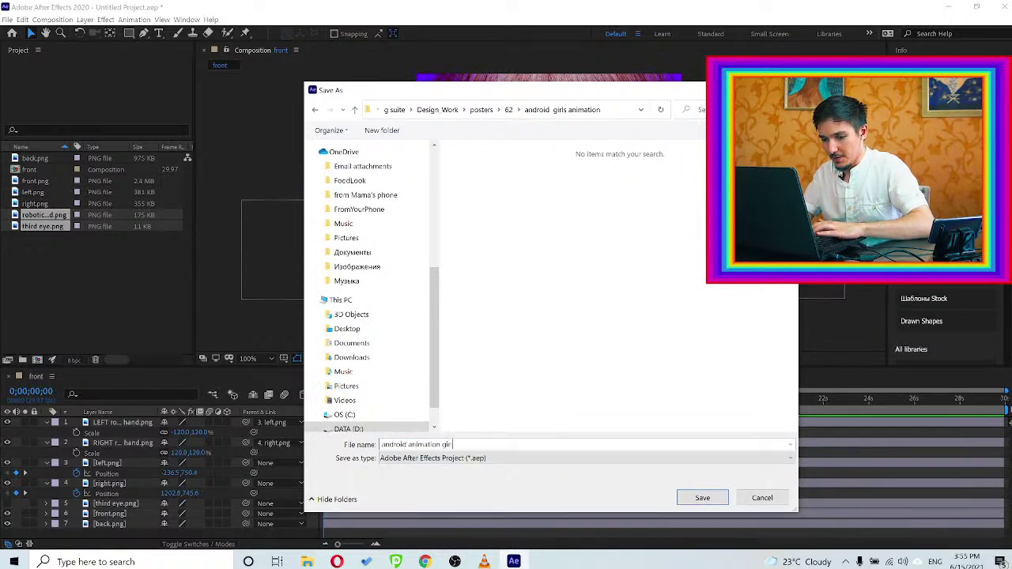
pyautogui.press('Return')
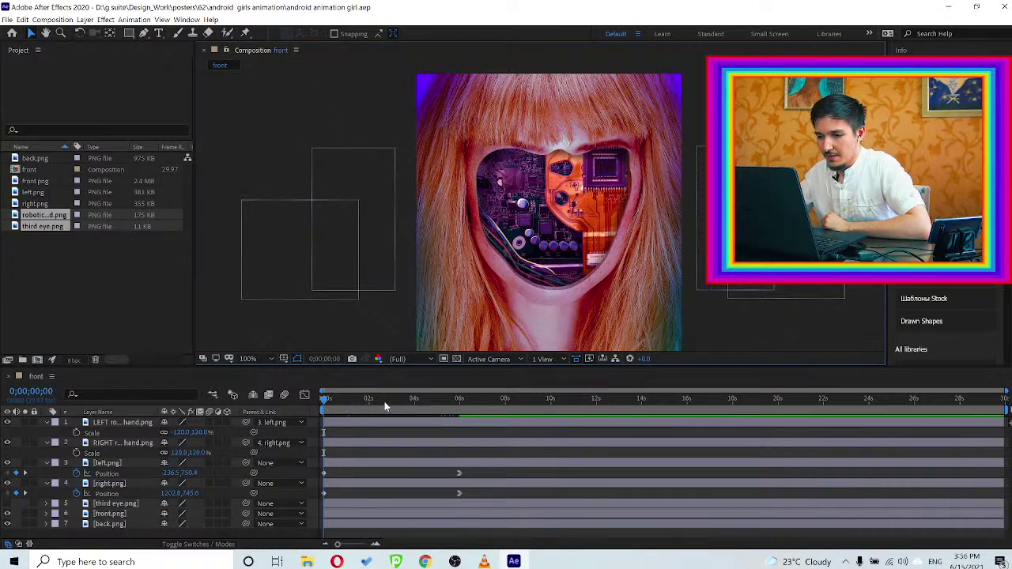
# Scrub through the face-closing motion just past 6 seconds, return to the start, and make the third eye.png layer visible
pyautogui.moveTo(386, 406); pyautogui.dragTo(465, 415)
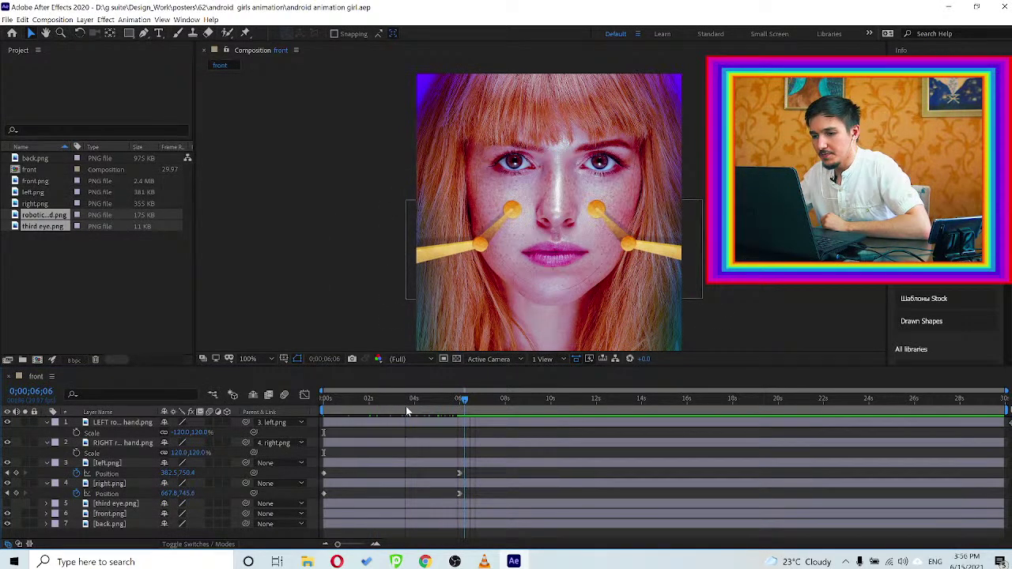
pyautogui.moveTo(406, 406); pyautogui.dragTo(317, 411)
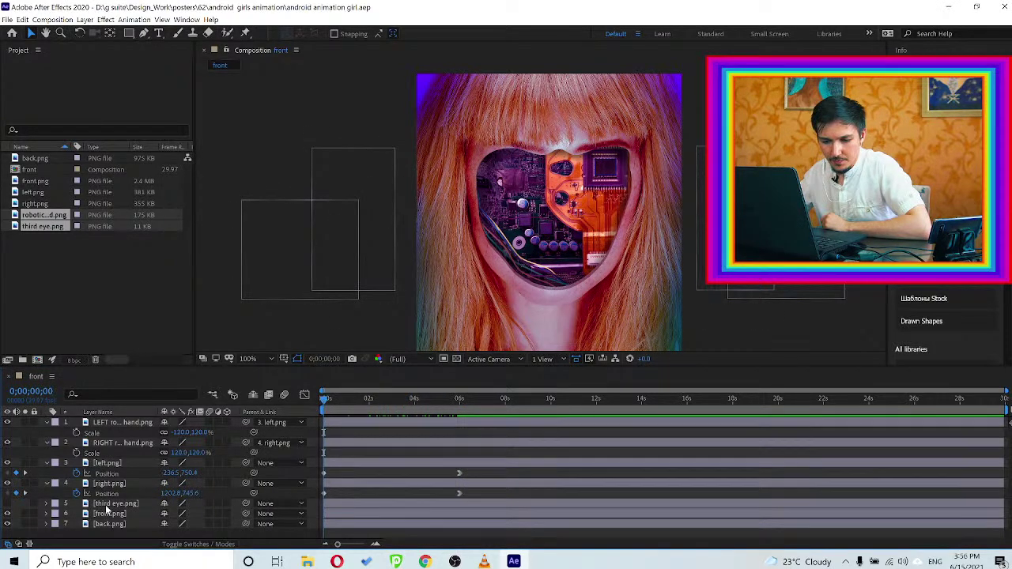
pyautogui.click(108, 505)
pyautogui.click(7, 503)
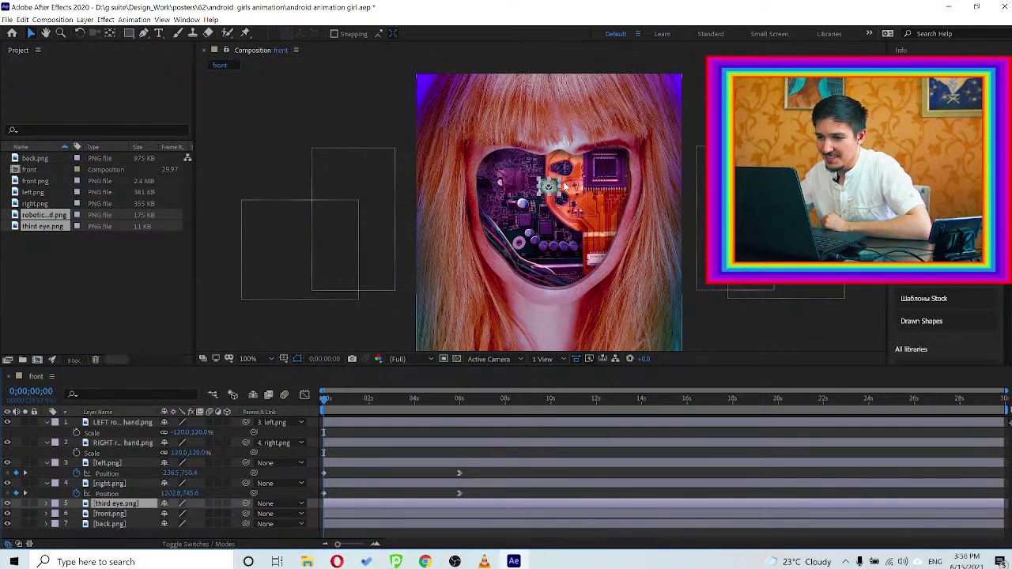
# Move the third eye image from the centre of the circuitry onto the purple square chip
pyautogui.press('.')
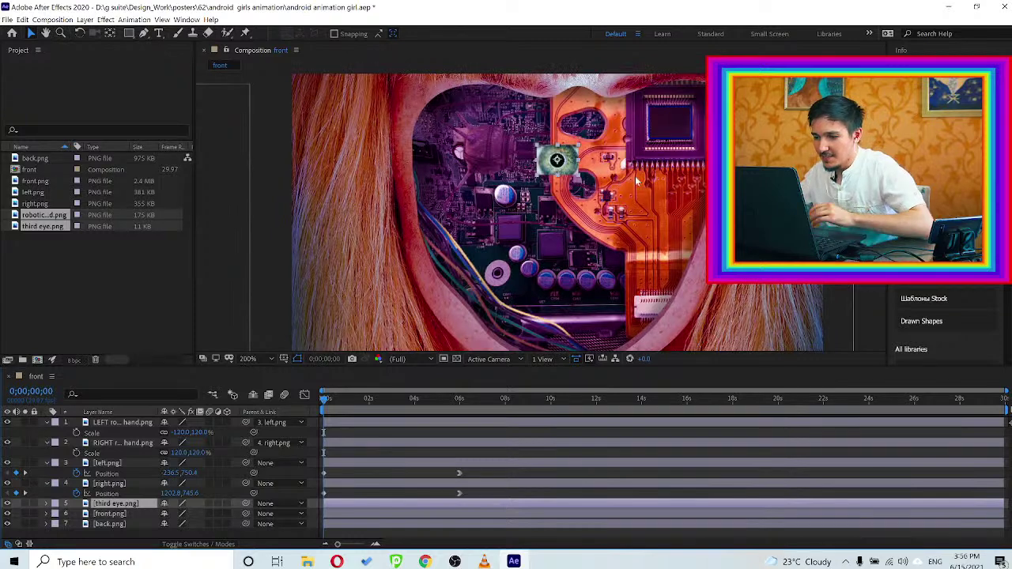
pyautogui.press('h')
pyautogui.moveTo(573, 169); pyautogui.dragTo(596, 174)
pyautogui.press('v')
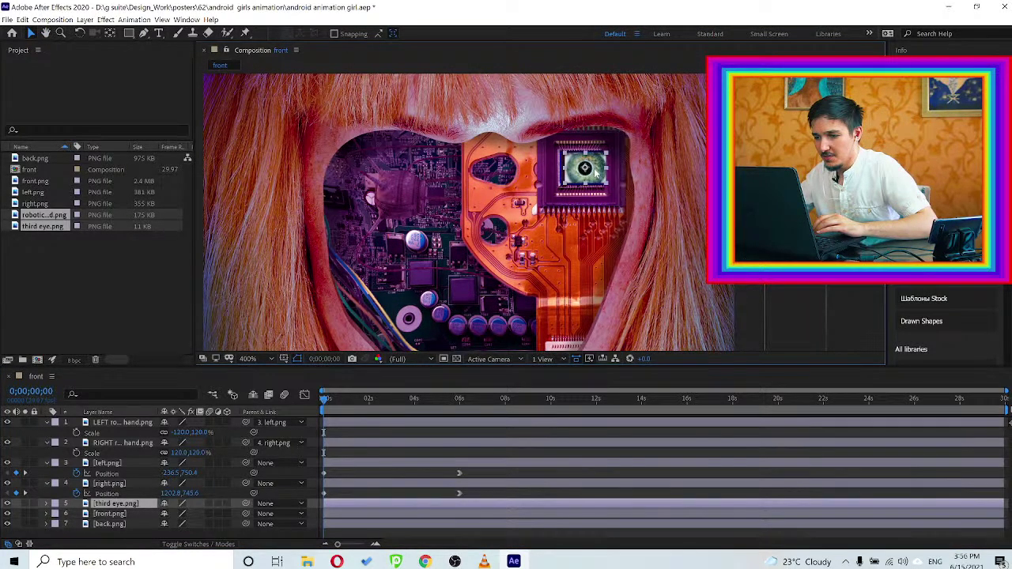
# Align the third eye image precisely inside the chip's blue-framed window, shifting it slightly to the left
pyautogui.press('.')
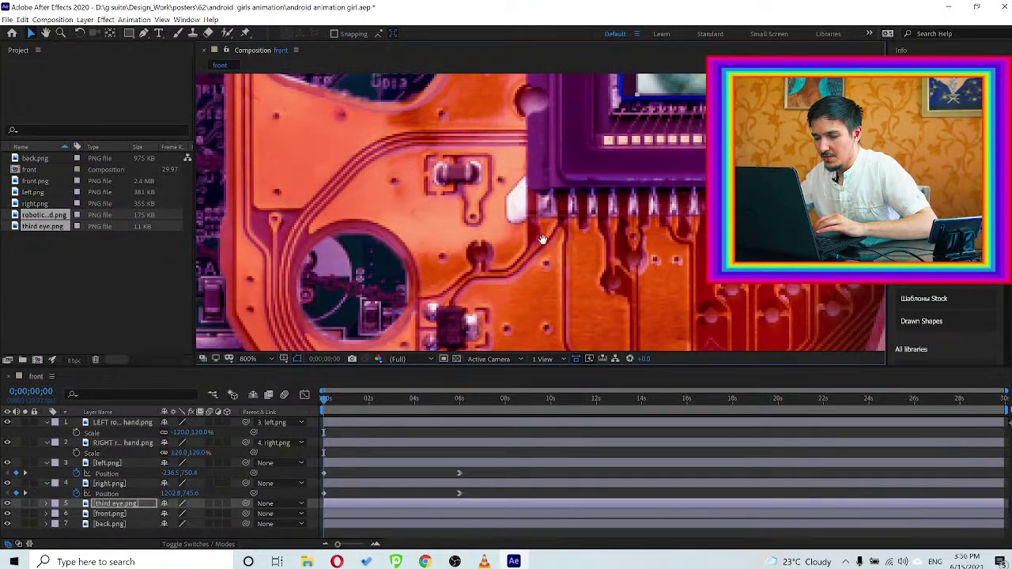
pyautogui.press('h')
pyautogui.moveTo(632, 173); pyautogui.dragTo(442, 306)
pyautogui.press('v')
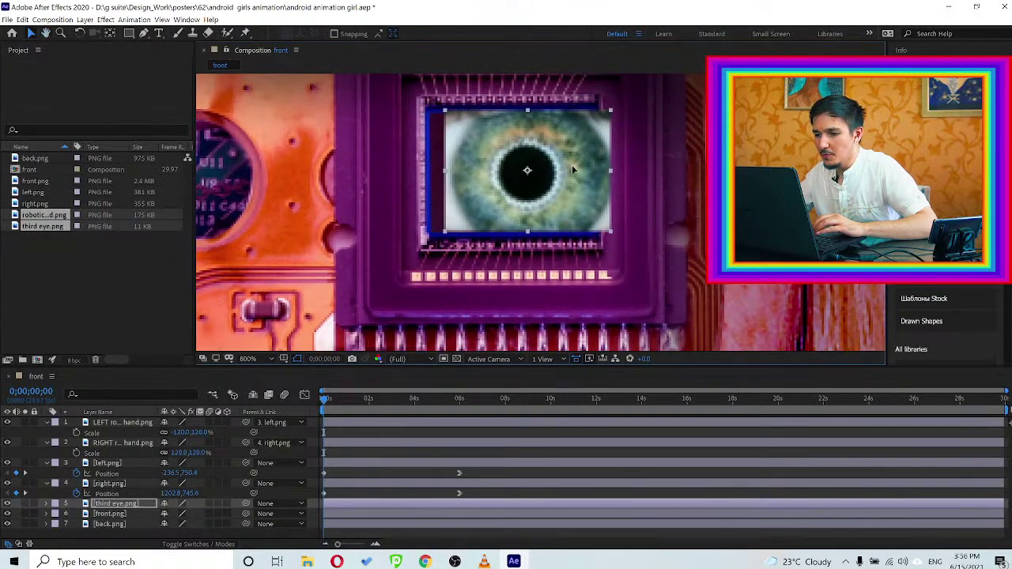
pyautogui.moveTo(573, 165); pyautogui.dragTo(567, 168)
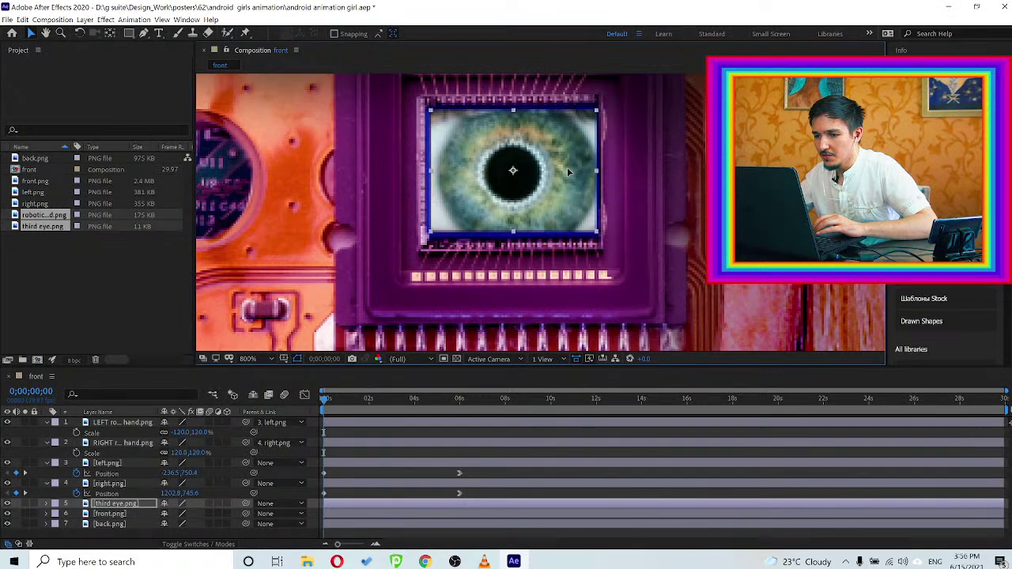
pyautogui.press('Left')
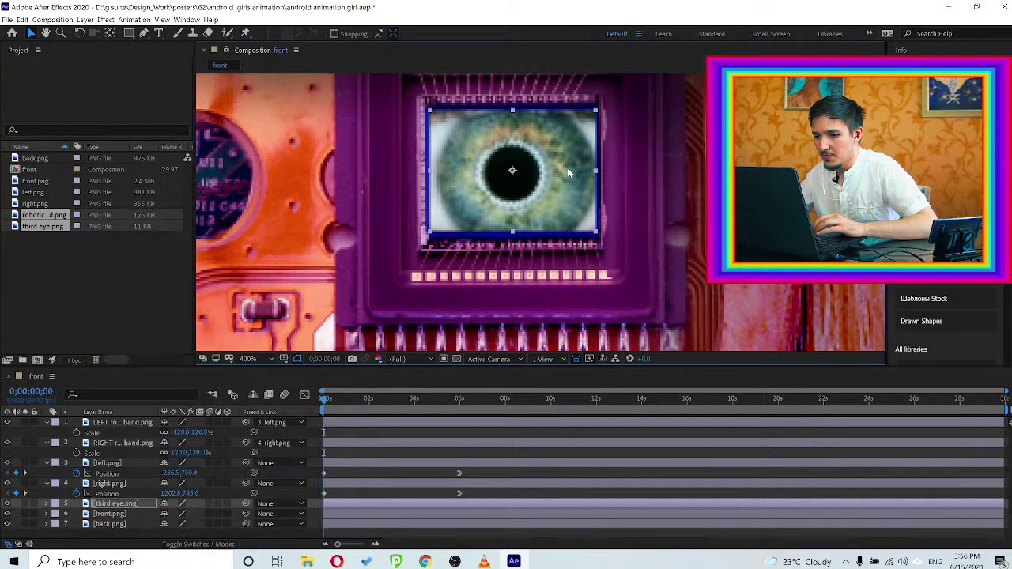
pyautogui.scroll(-4, 568, 173)
pyautogui.click(685, 156)
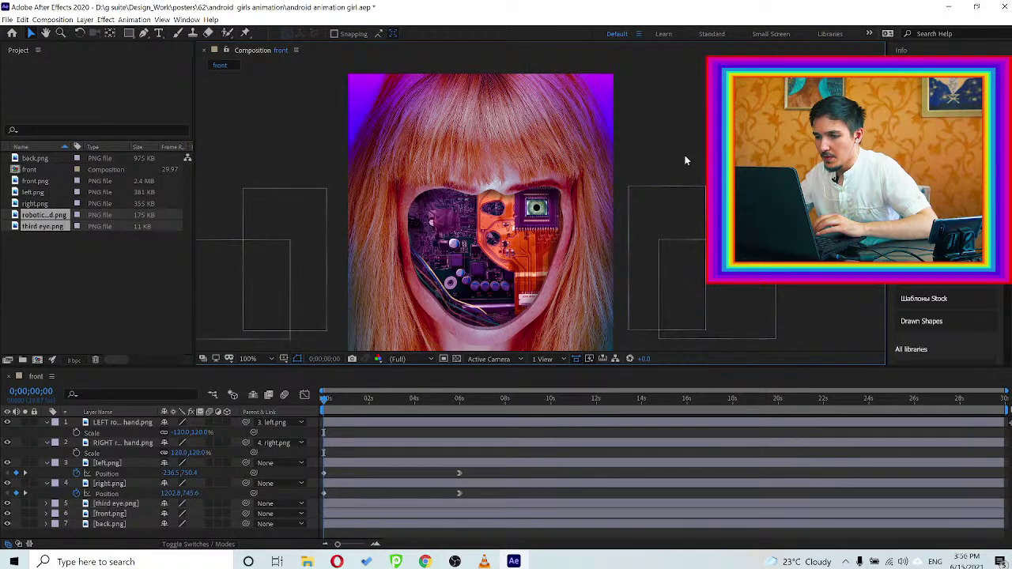
pyautogui.moveTo(500, 257); pyautogui.dragTo(524, 205)
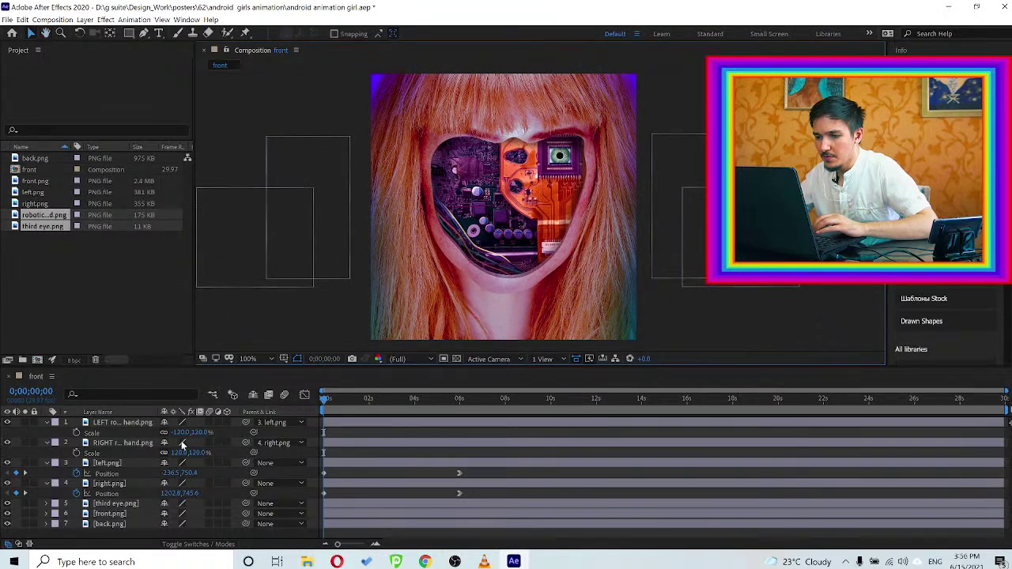
# Apply the VR Digital Glitch effect to the third eye.png layer
pyautogui.click(113, 506)
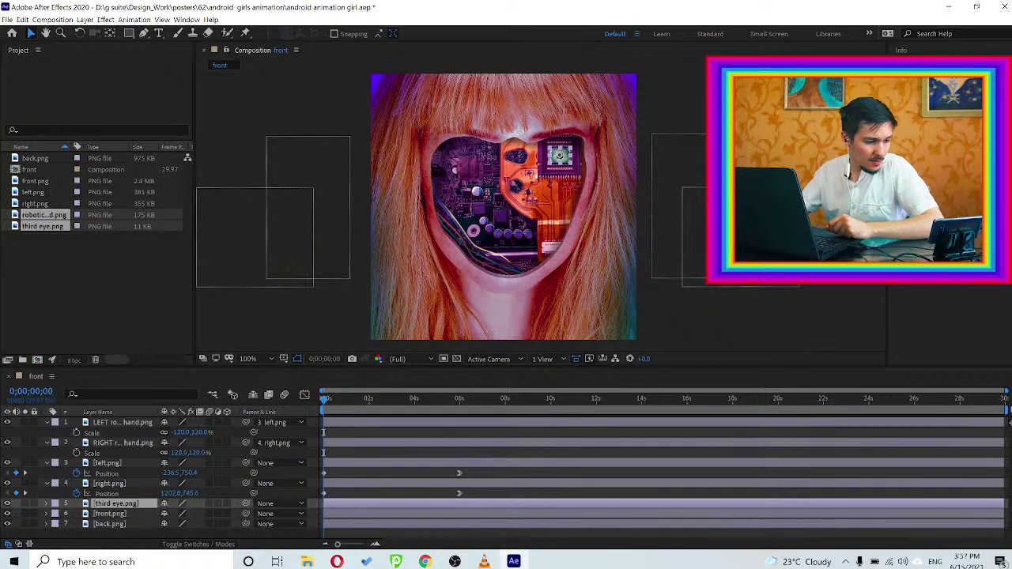
pyautogui.hotkey('ctrl', '5')
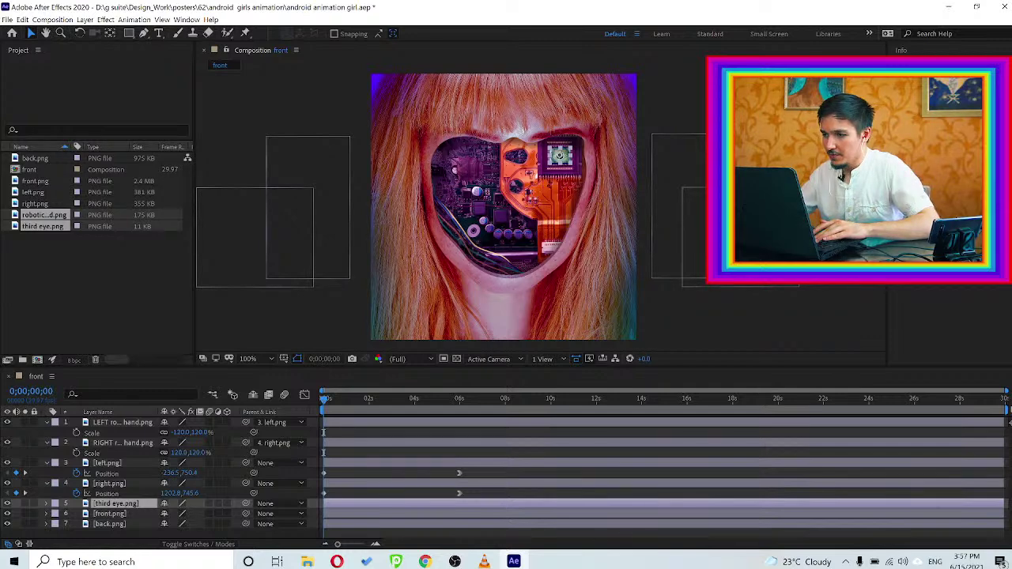
pyautogui.hotkey('ctrl', 'alt', 'shift', 'e')
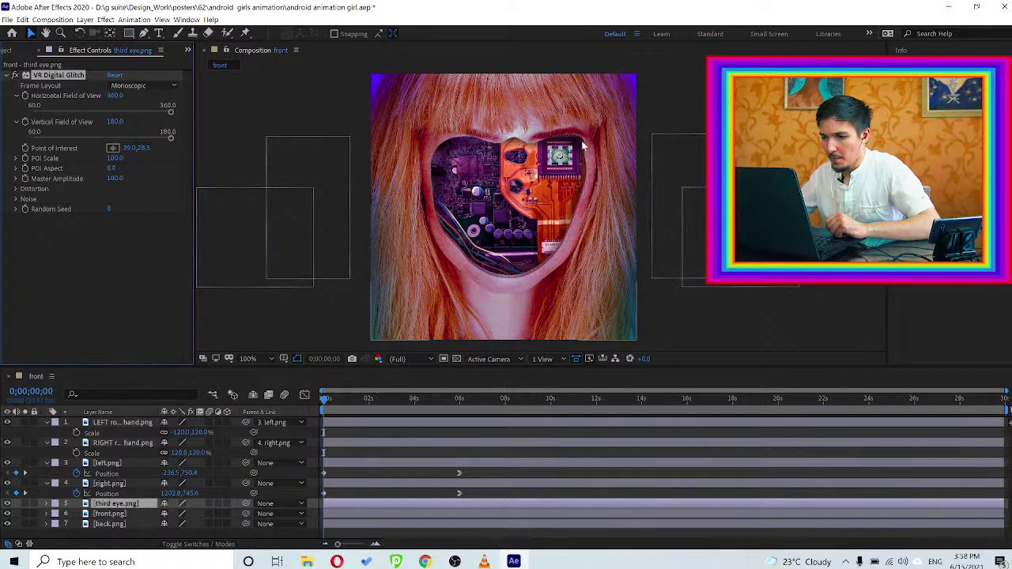
pyautogui.scroll(1, 564, 175)
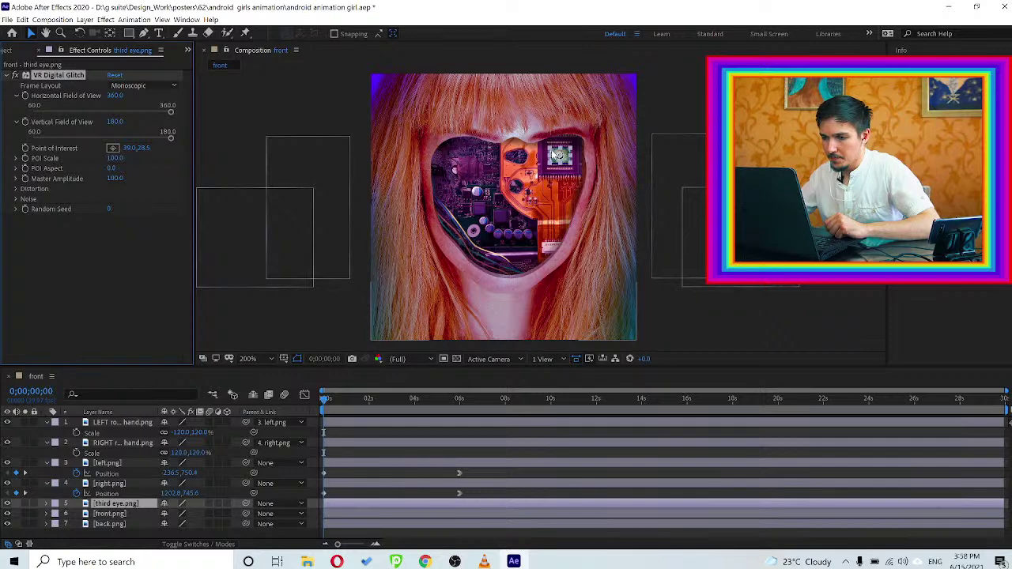
pyautogui.scroll(1, 559, 155)
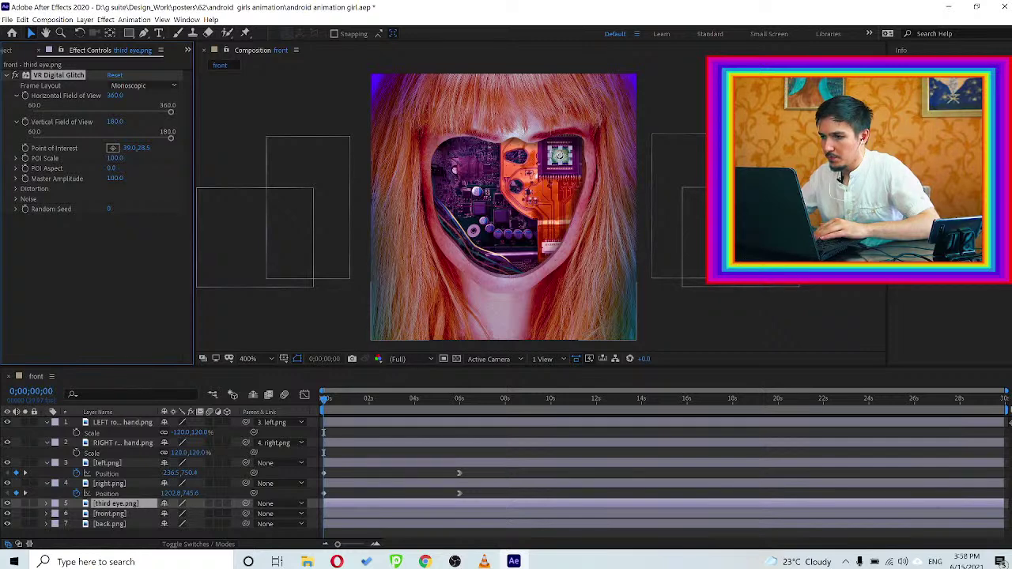
pyautogui.click(582, 194)
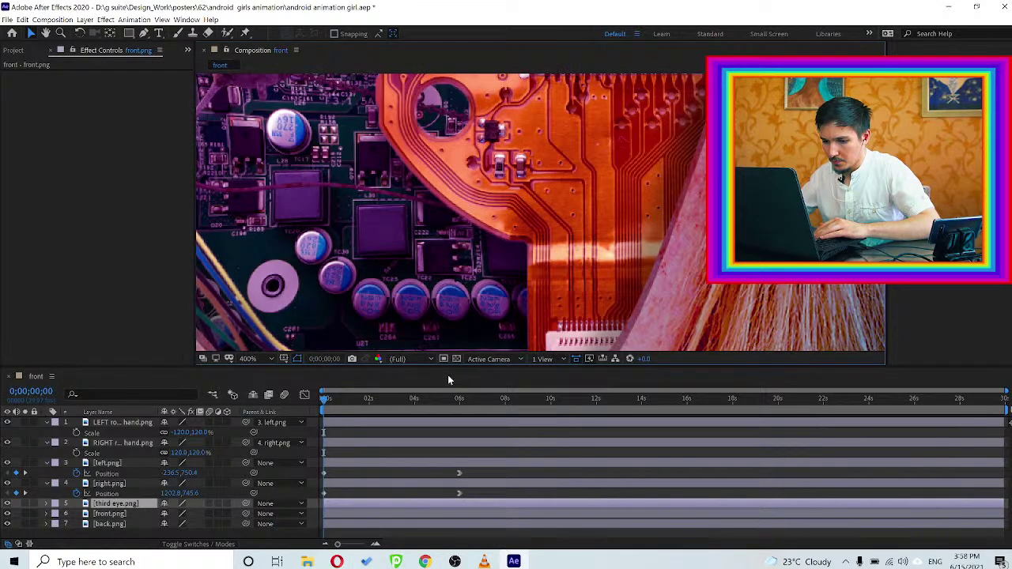
# Switch to the Opera browser, close the three robot hand and robotic arm pages and the Instagram page, and return to After Effects
pyautogui.click(336, 561)
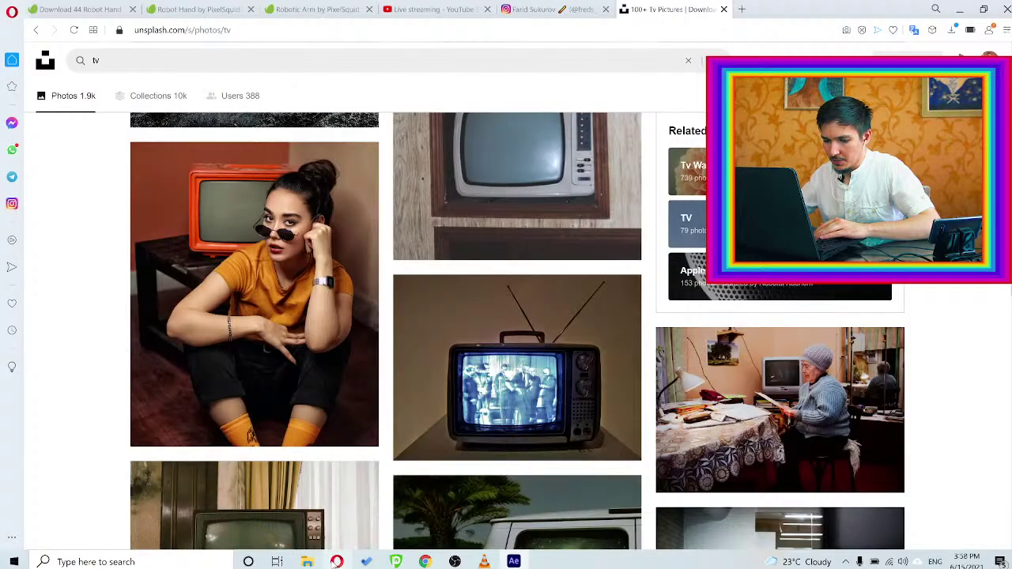
pyautogui.click(132, 10)
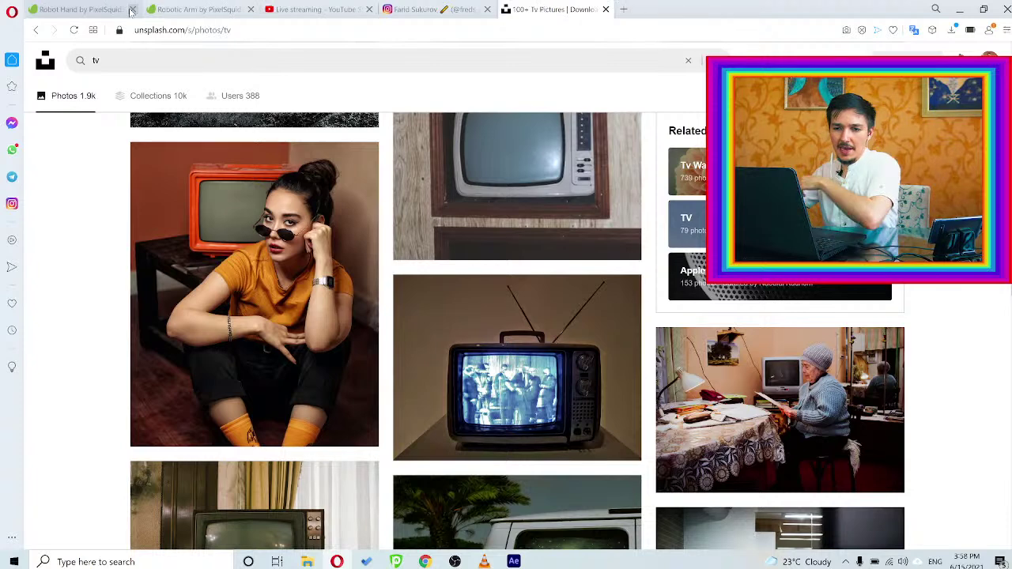
pyautogui.click(132, 9)
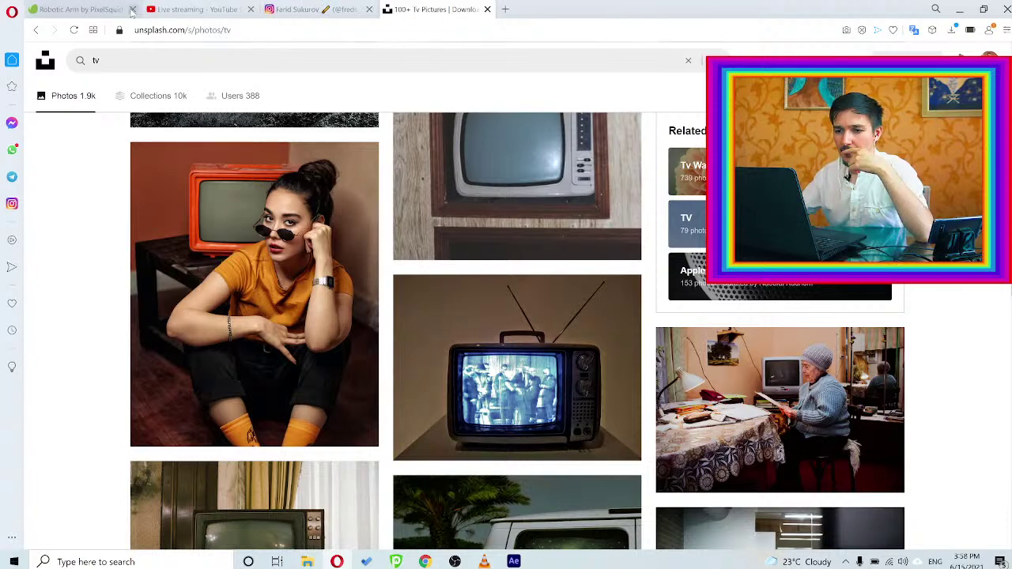
pyautogui.click(132, 10)
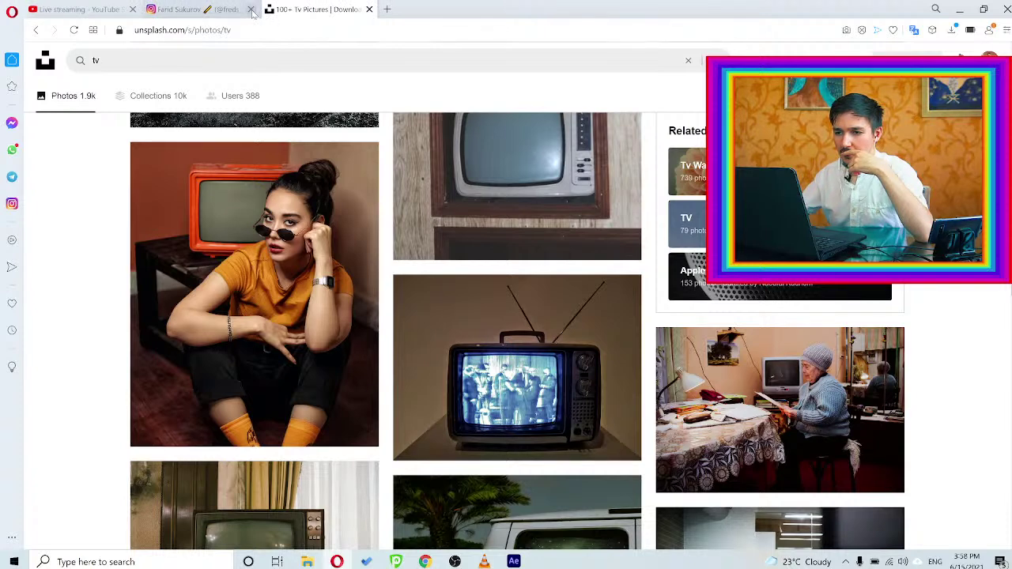
pyautogui.click(250, 9)
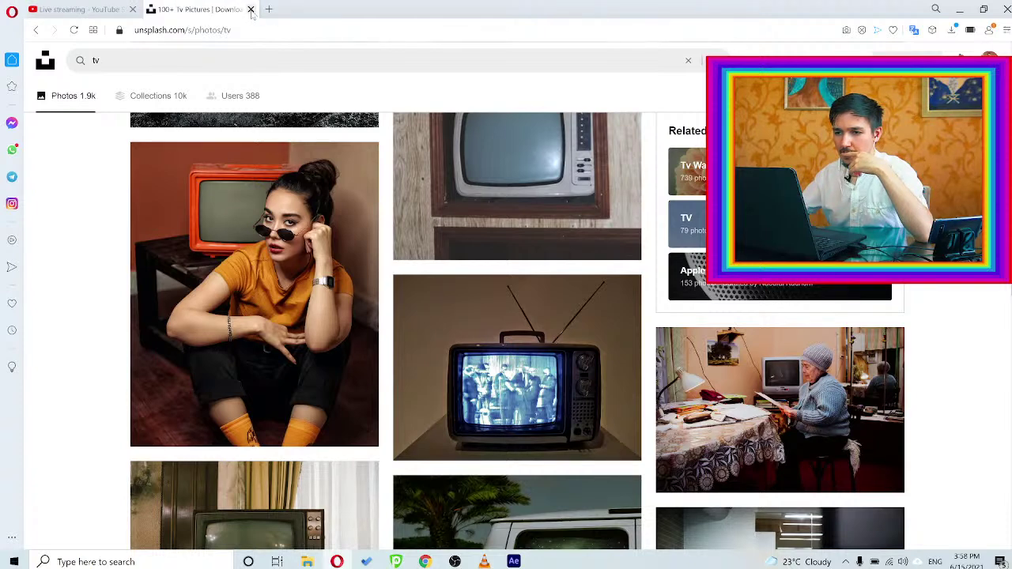
pyautogui.click(959, 9)
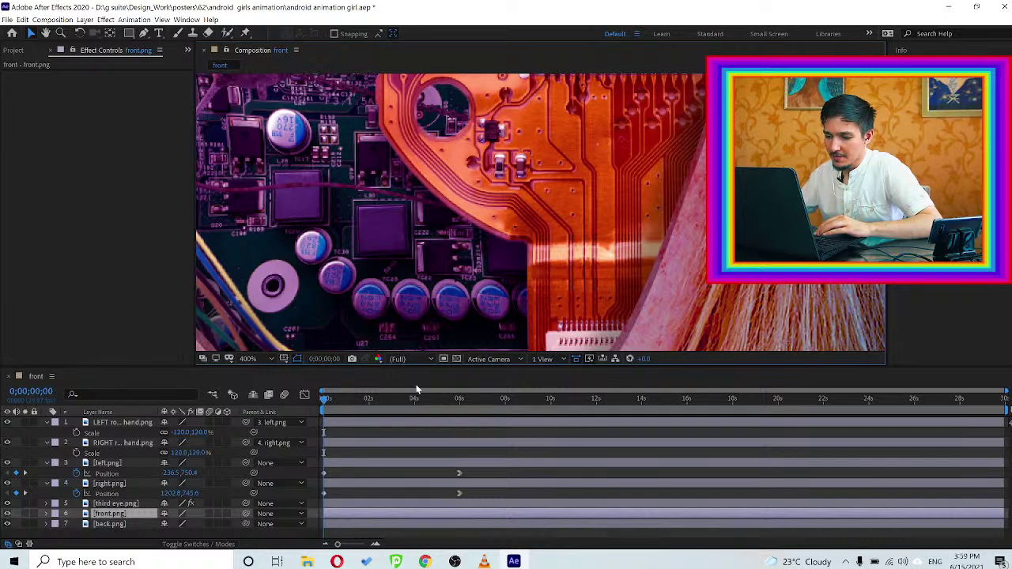
pyautogui.click(456, 562)
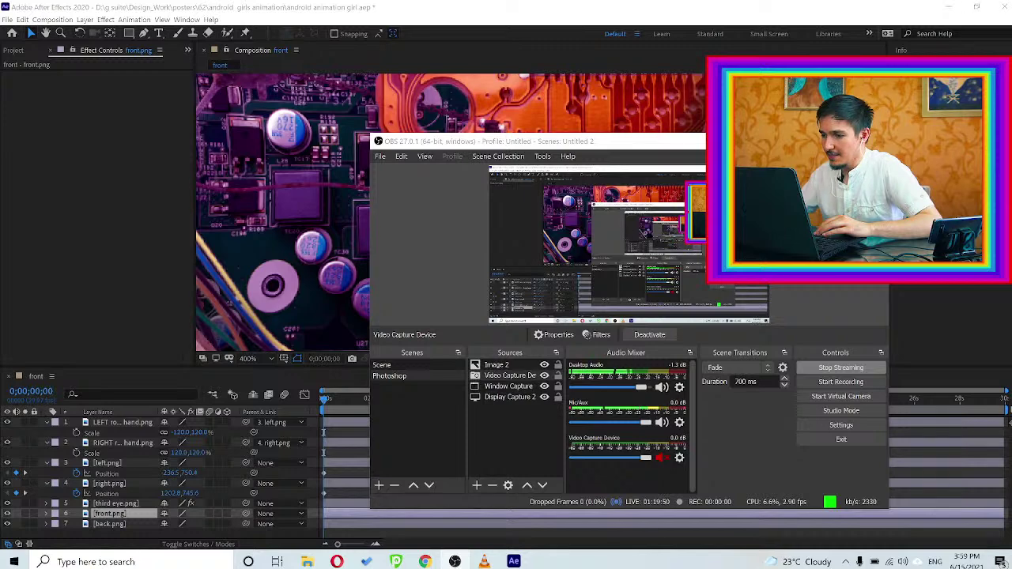
pyautogui.hotkey('alt', 'Tab')
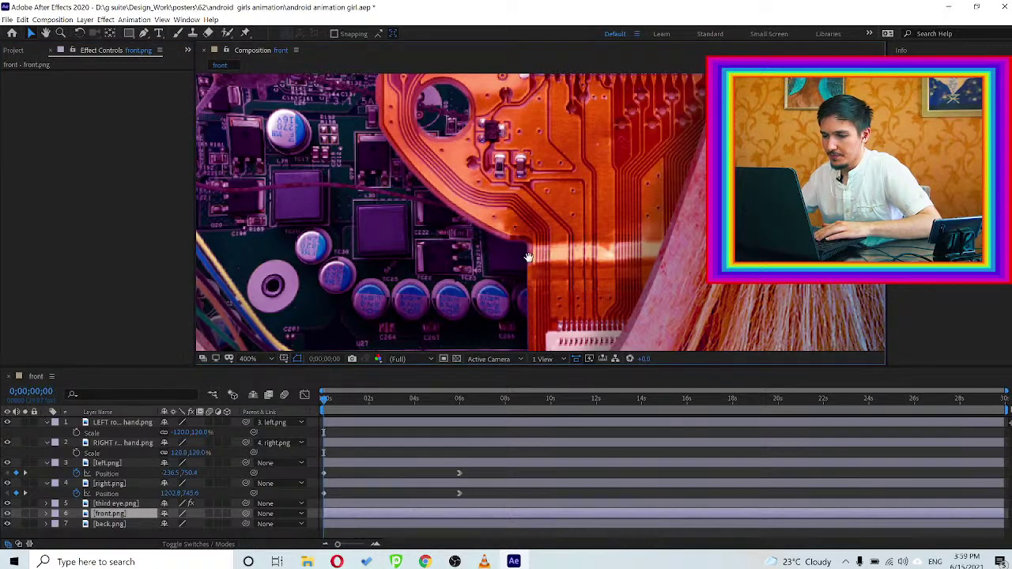
pyautogui.scroll(-2, 528, 253)
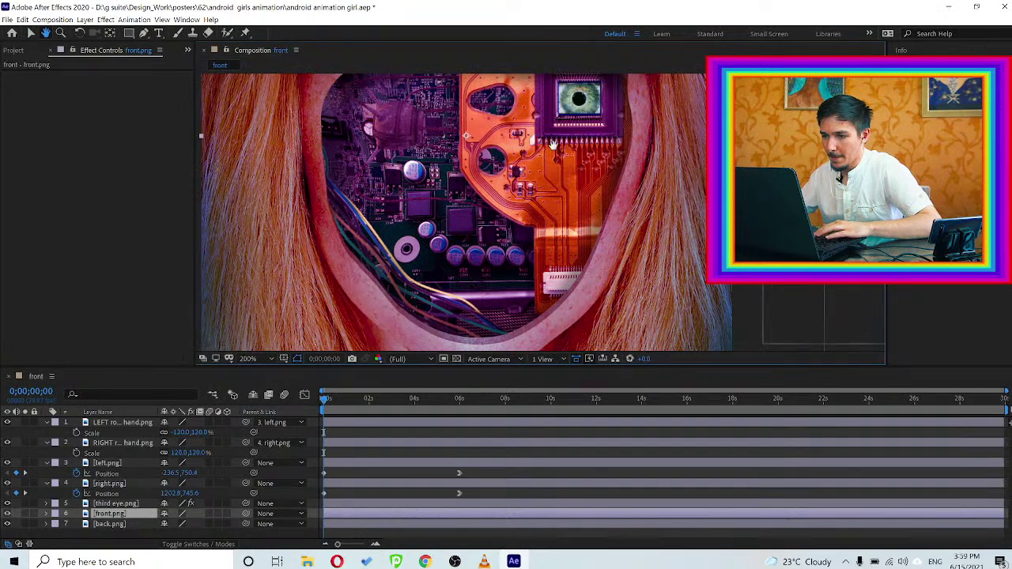
pyautogui.moveTo(552, 145); pyautogui.dragTo(506, 254)
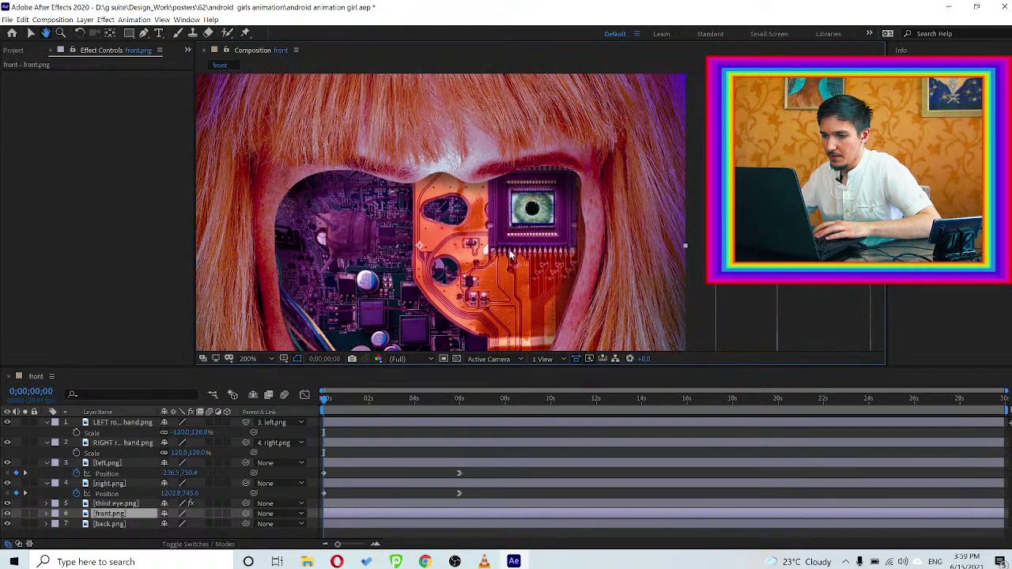
# Select the third eye.png layer and scrub through the first three seconds around the eye chip, stopping at 0;00;01;11
pyautogui.press('v')
pyautogui.press('.')
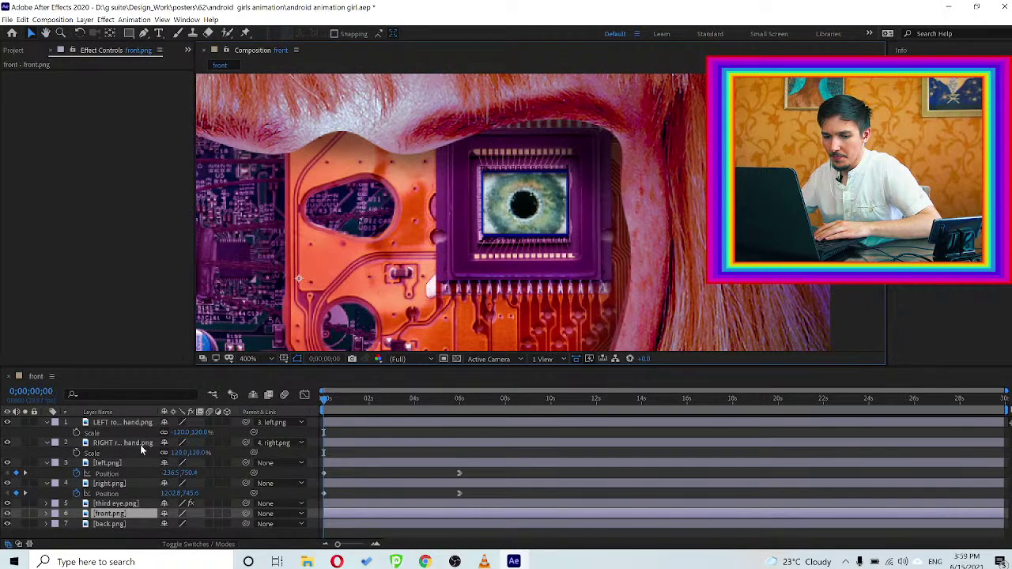
pyautogui.click(110, 504)
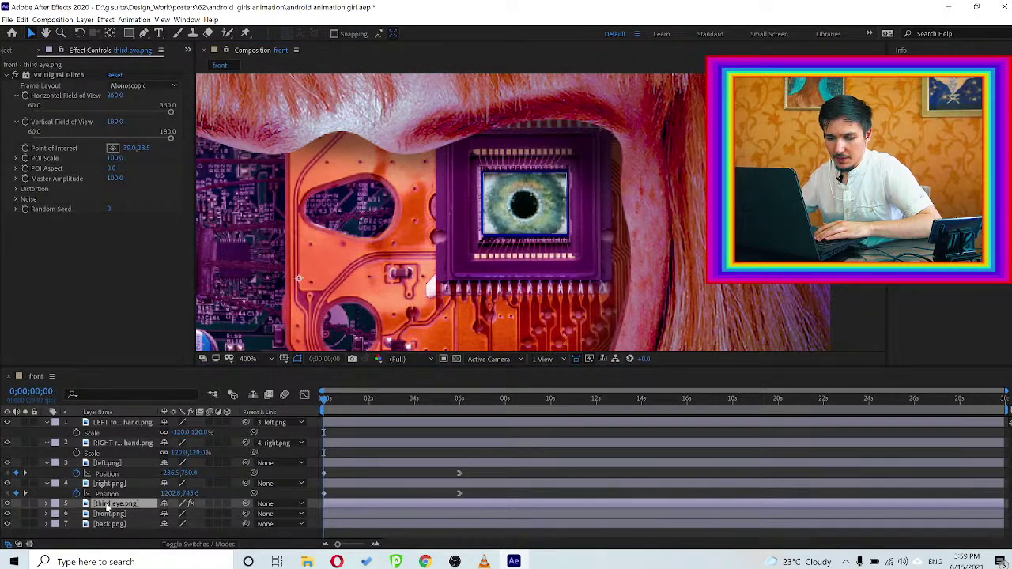
pyautogui.click(382, 399)
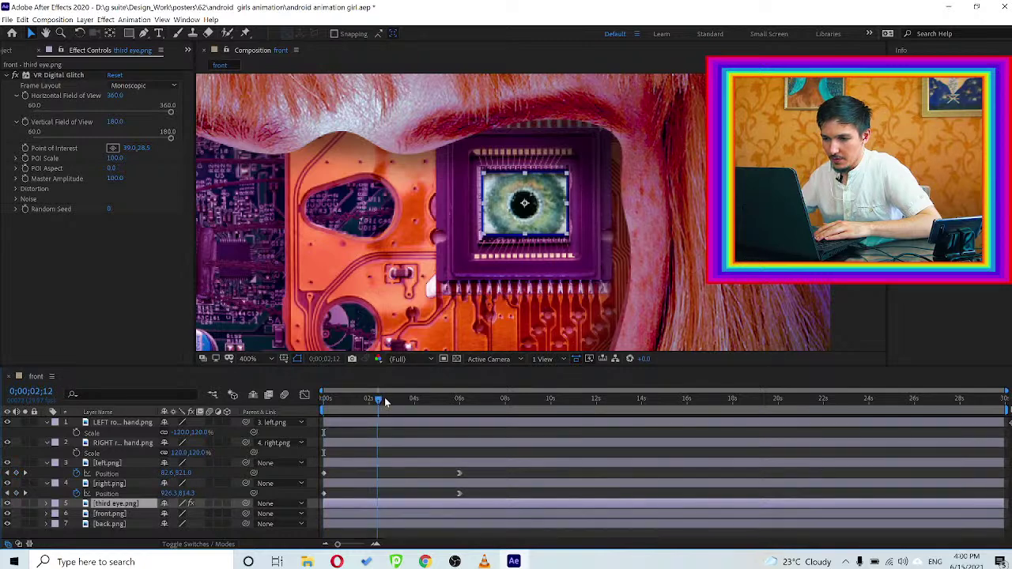
pyautogui.click(395, 399)
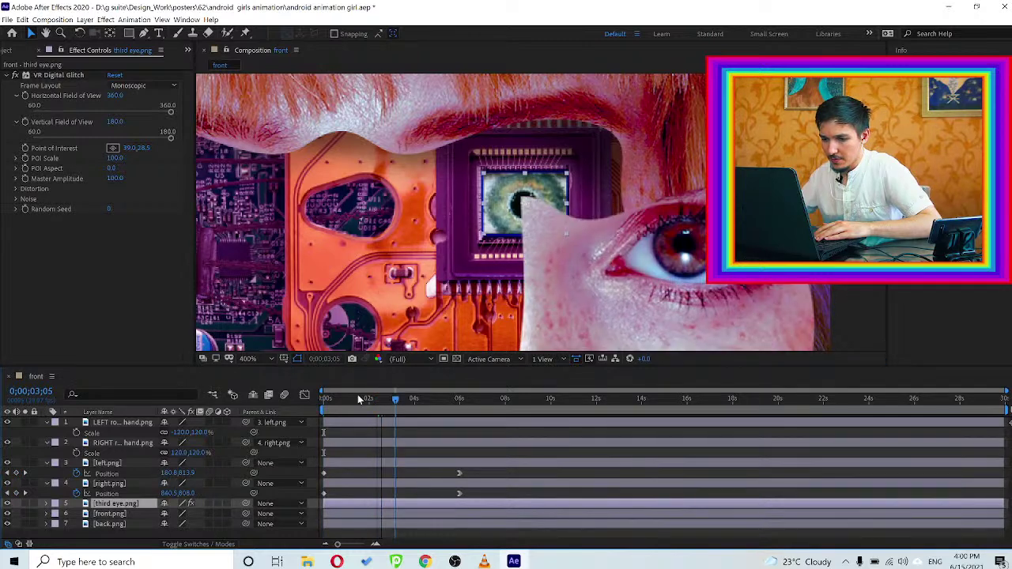
pyautogui.click(357, 394)
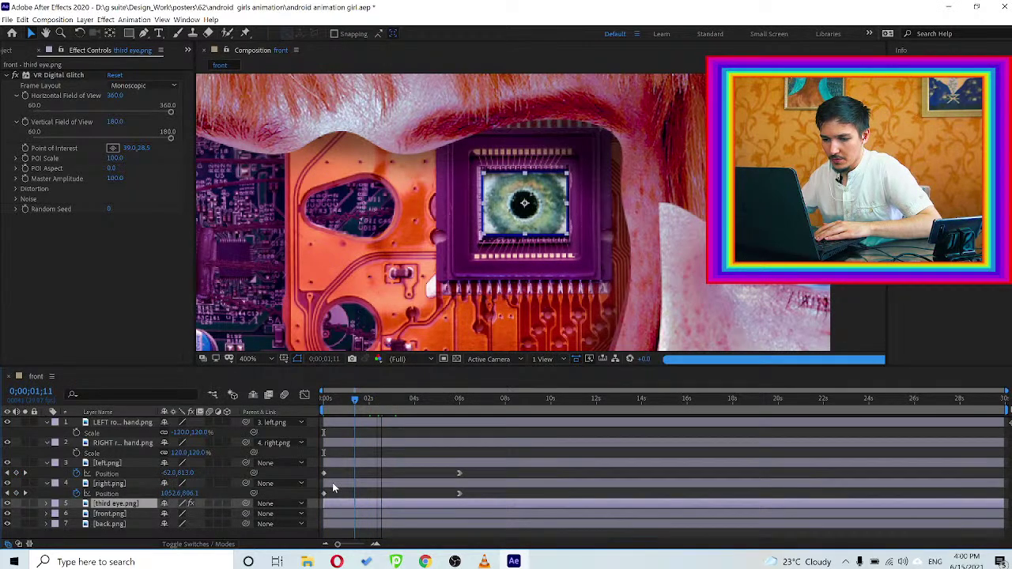
# Set the glitch's Horizontal Field of View to 343.1, try lower Master Amplitude values and return the amplitude to 100
pyautogui.click(111, 112)
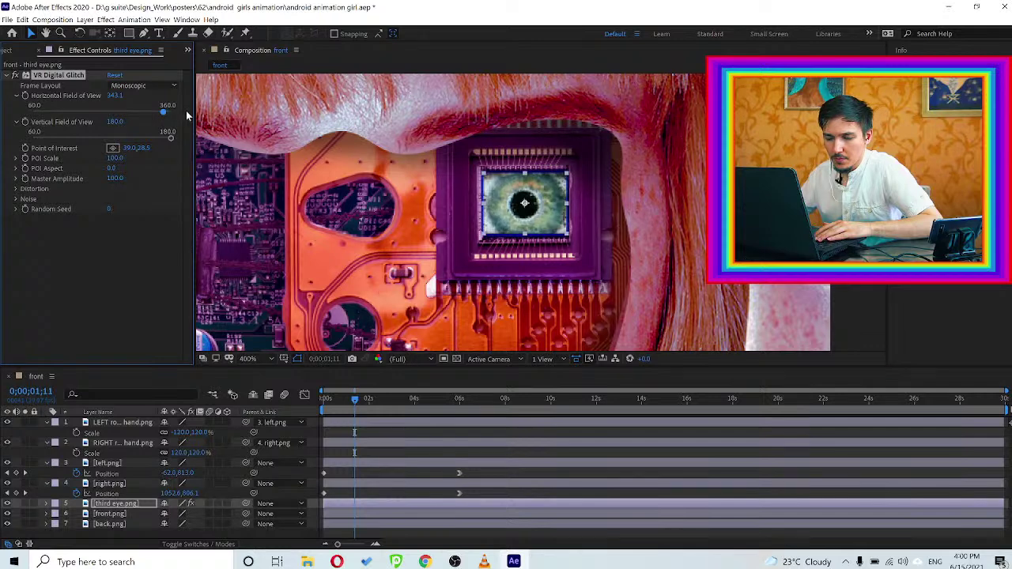
pyautogui.click(116, 179)
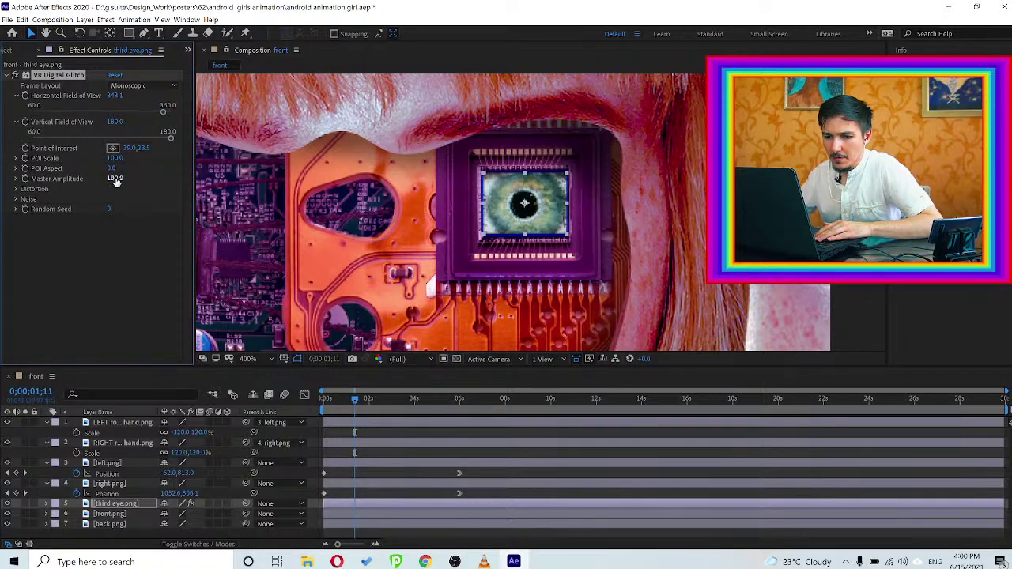
pyautogui.moveTo(115, 180); pyautogui.dragTo(111, 179)
pyautogui.press('Return')
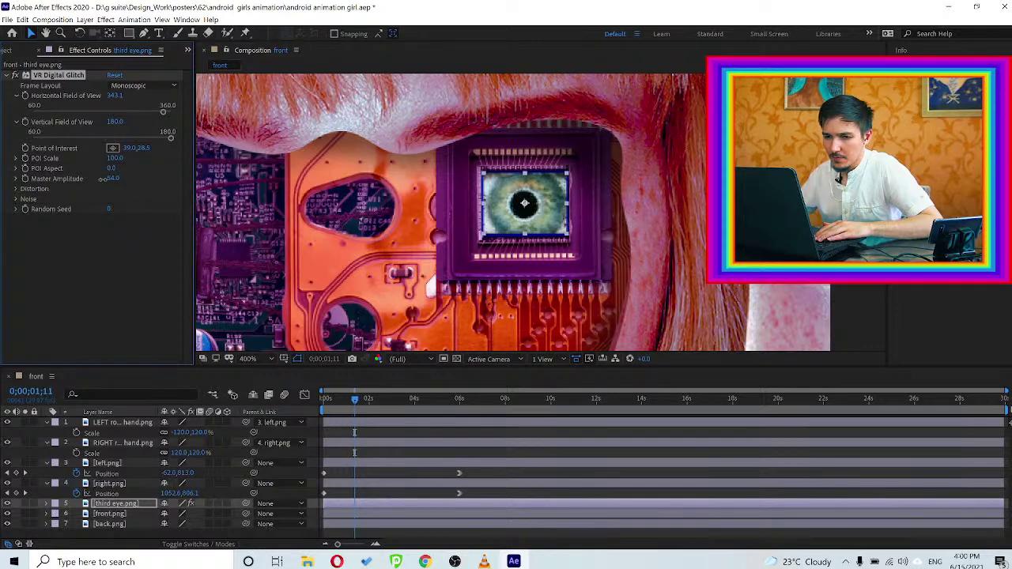
pyautogui.moveTo(118, 179); pyautogui.dragTo(114, 178)
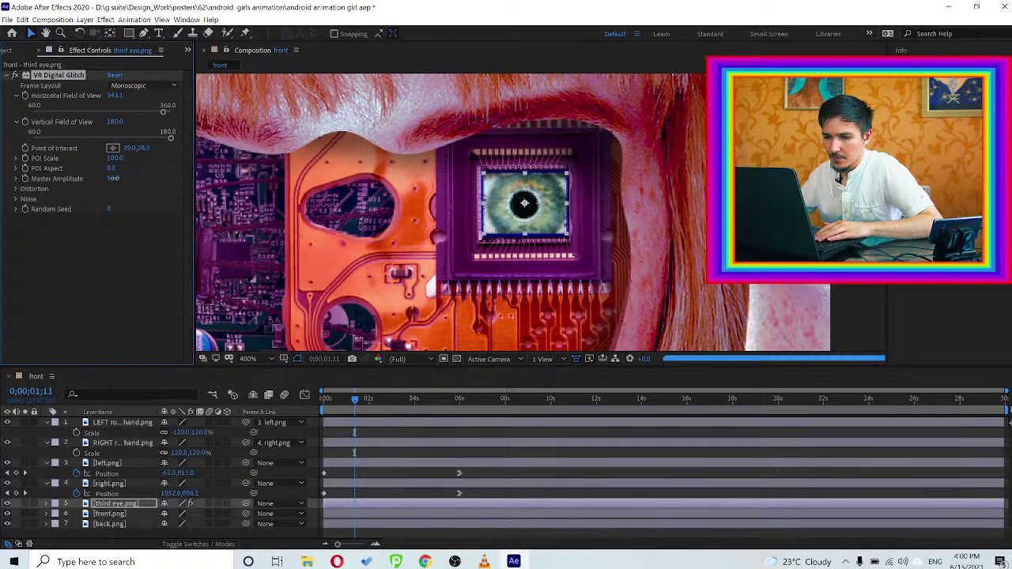
pyautogui.moveTo(112, 179); pyautogui.dragTo(210, 178)
pyautogui.click(113, 178)
pyautogui.write('180')
pyautogui.press('Return')
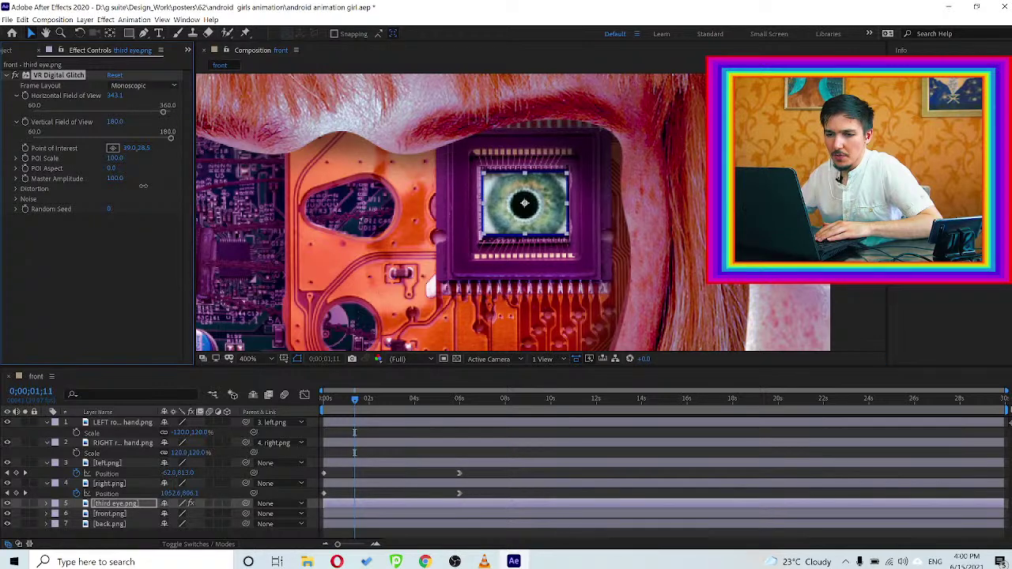
# In the VR Digital Glitch Distortion settings, raise Color Distortion and the first Geometry Distortion value to 100
pyautogui.click(16, 190)
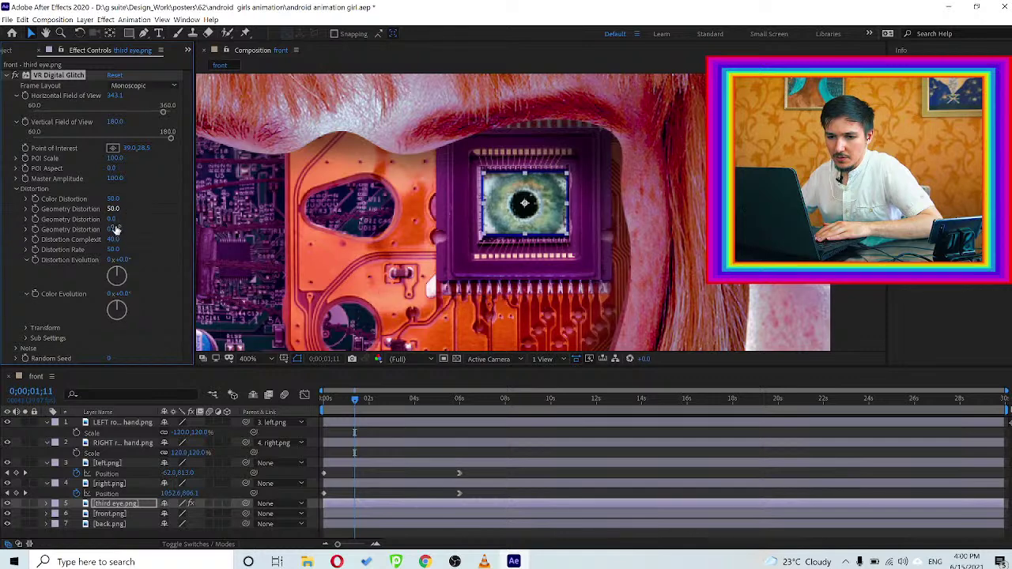
pyautogui.moveTo(113, 200); pyautogui.dragTo(182, 204)
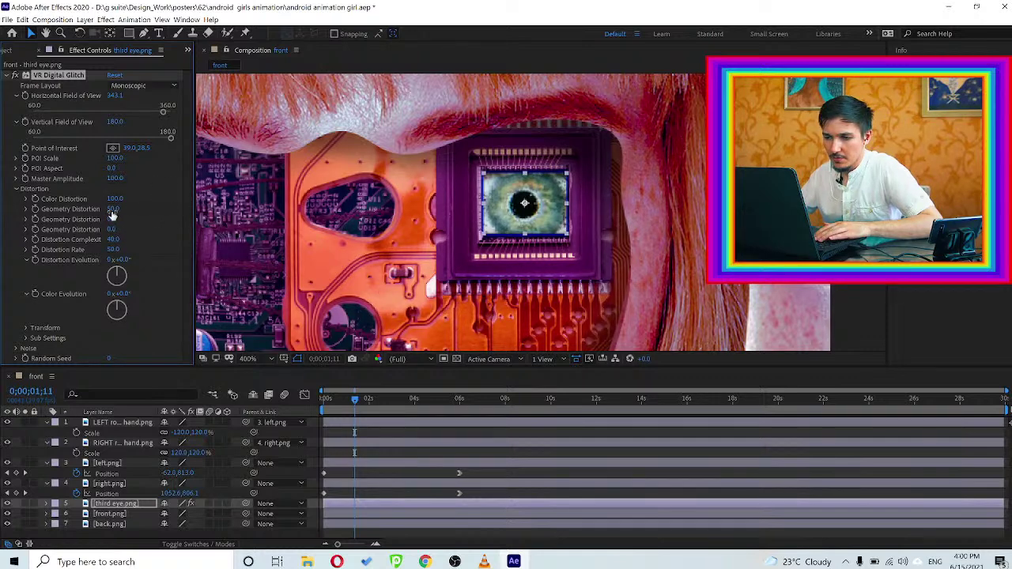
pyautogui.moveTo(113, 210)
pyautogui.mouseDown()
pyautogui.moveTo(133, 213)
pyautogui.moveTo(97, 208)
pyautogui.mouseUp()
pyautogui.click(159, 210)
pyautogui.click(83, 208)
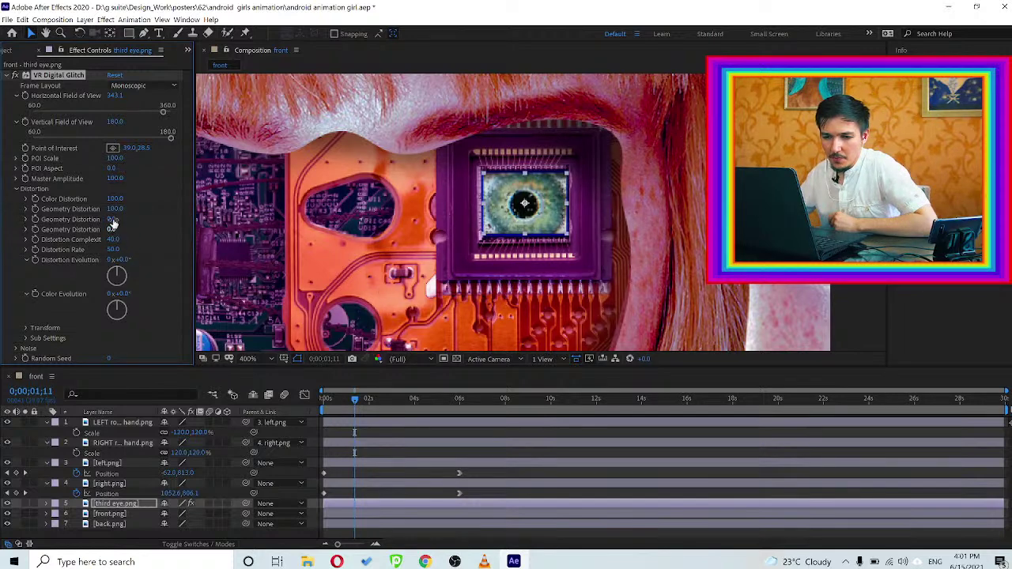
# Set the second Geometry Distortion value to 100 and the third one to 55
pyautogui.moveTo(112, 224); pyautogui.dragTo(260, 224)
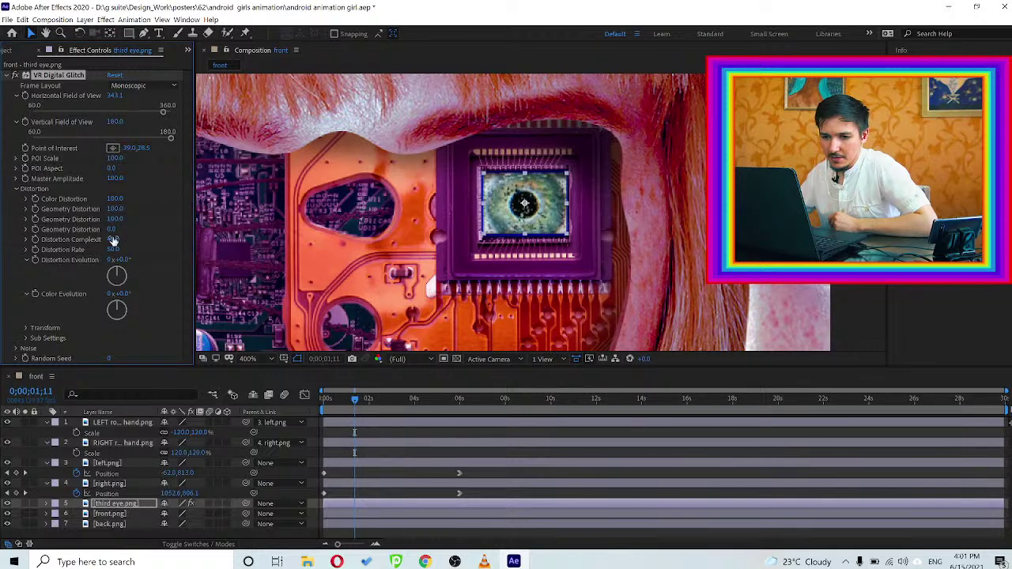
pyautogui.moveTo(113, 229); pyautogui.dragTo(168, 227)
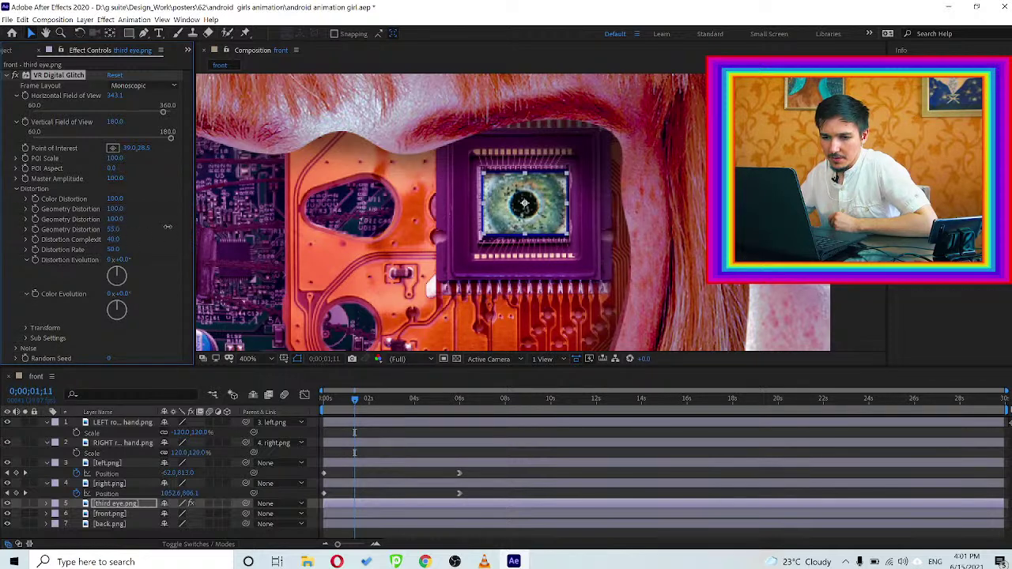
pyautogui.click(115, 233)
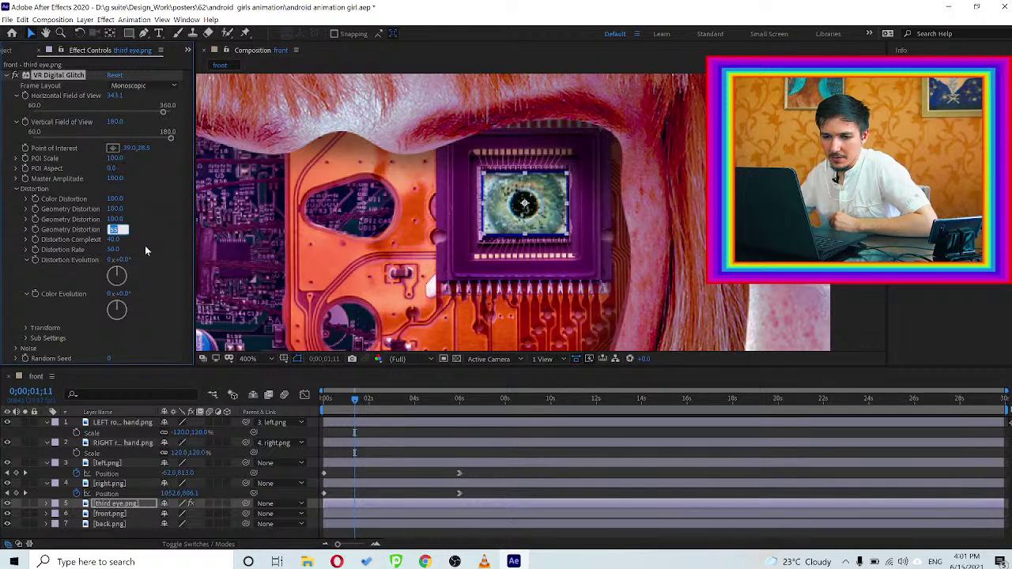
pyautogui.click(169, 257)
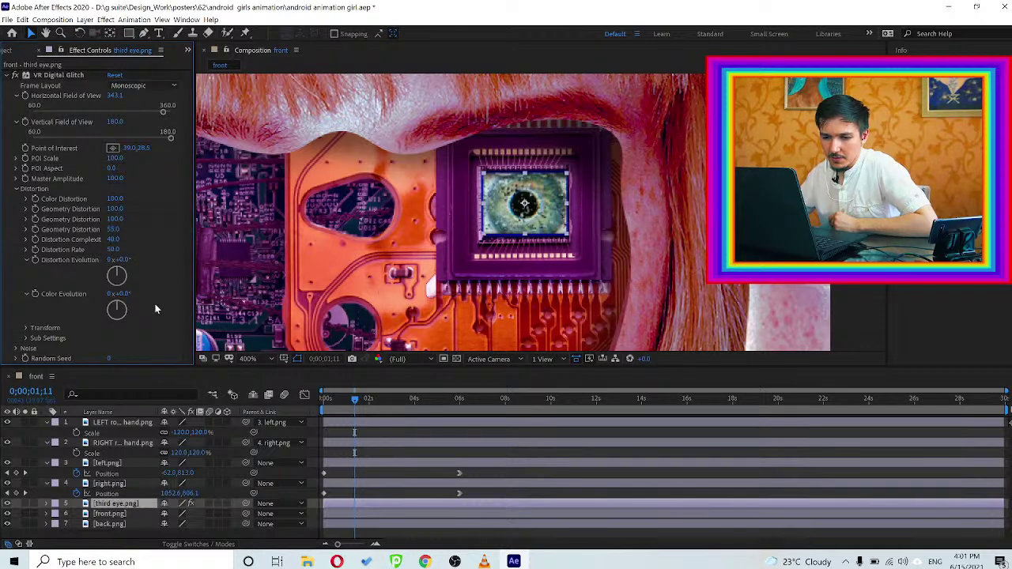
# Turn off VR Digital Glitch on the eye and search the effects library for an alternative, trying terms such as "stro"
pyautogui.click(15, 75)
pyautogui.hotkey('ctrl', '5')
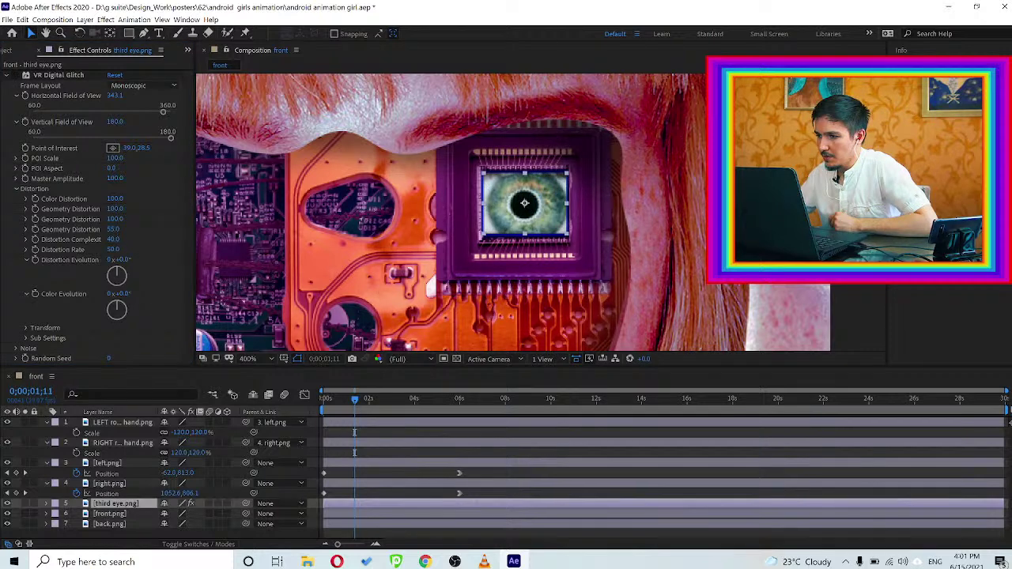
pyautogui.write('i')
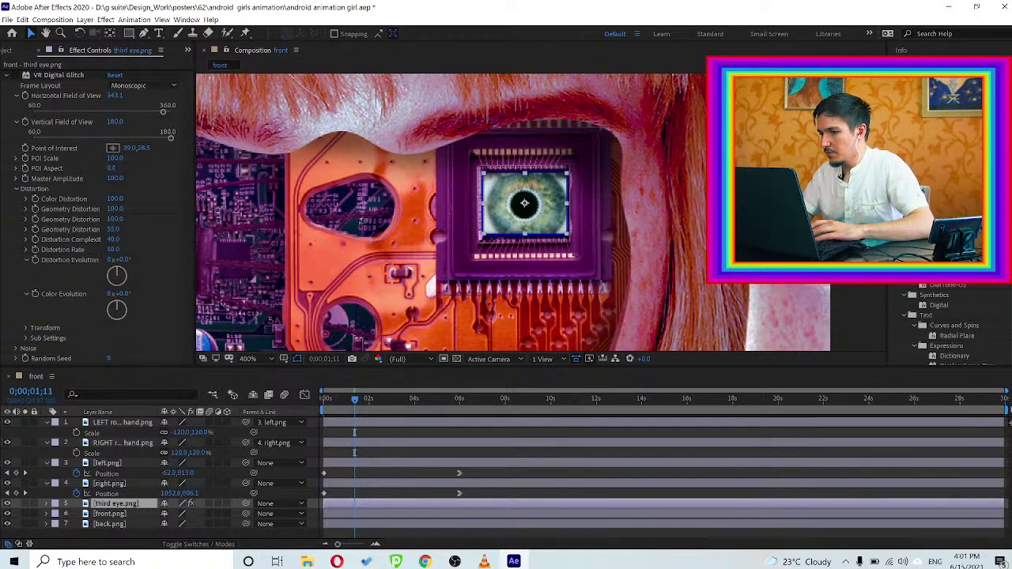
pyautogui.write('g')
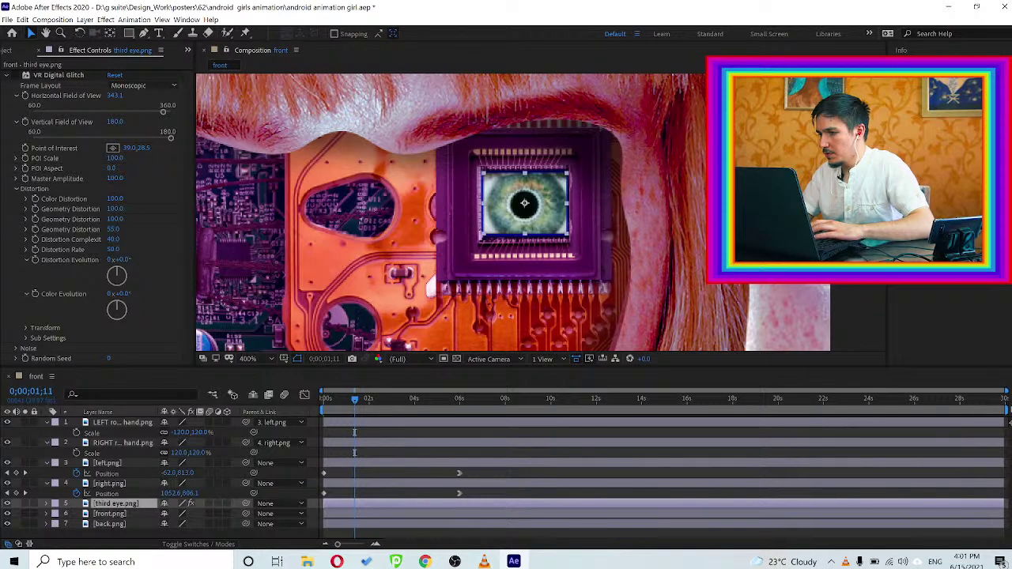
pyautogui.press('BackSpace')
pyautogui.write('str')
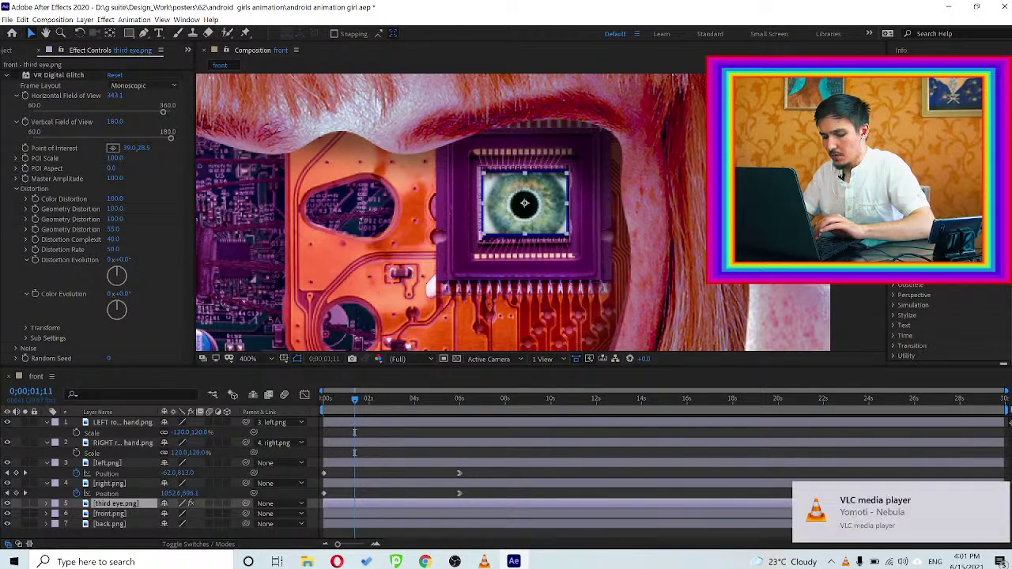
pyautogui.write('o')
pyautogui.press('BackSpace')
pyautogui.press('BackSpace')
pyautogui.press('BackSpace')
pyautogui.press('BackSpace')
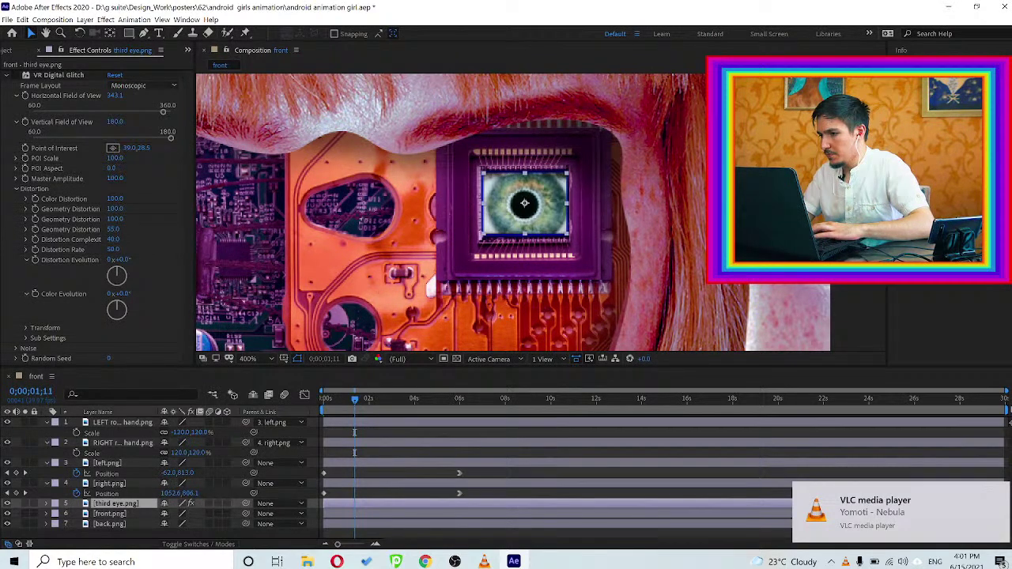
pyautogui.write('g')
pyautogui.press('BackSpace')
# Browse the effects library, including the Stylize and Distort categories, for an alternative effect, and turn VR Digital Glitch back on
pyautogui.scroll(-3, 948, 204)
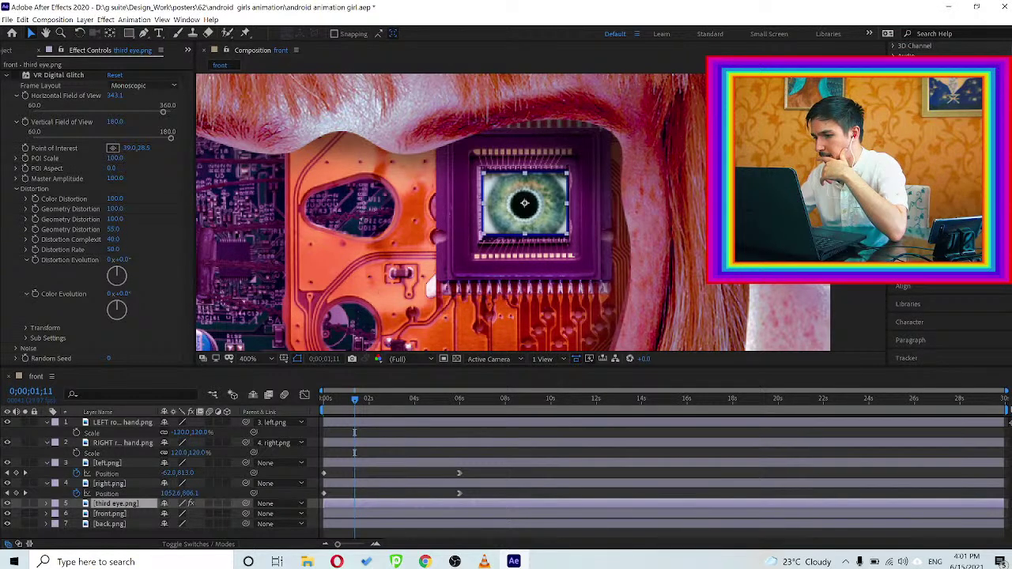
pyautogui.click(893, 218)
pyautogui.scroll(-10, 930, 287)
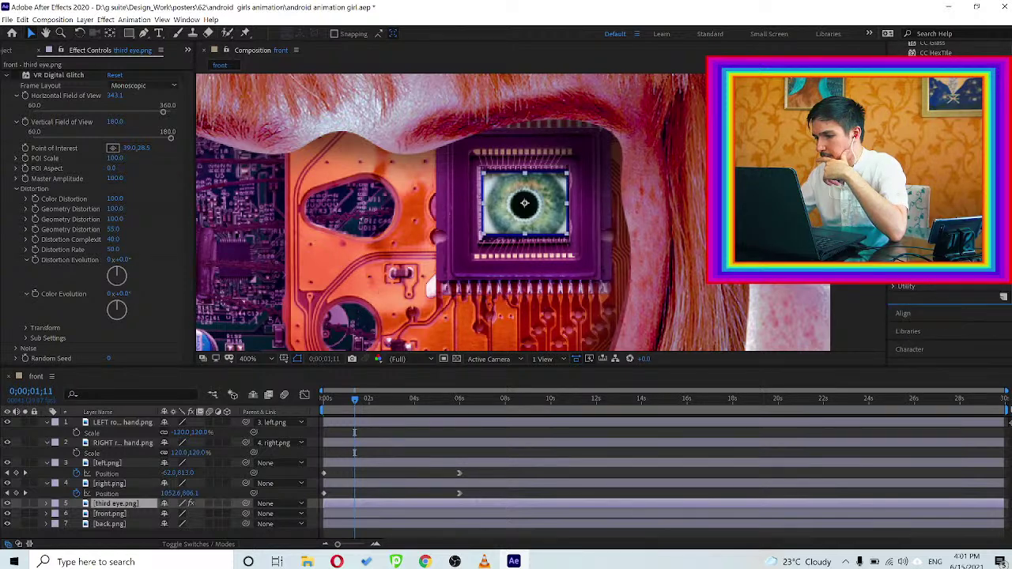
pyautogui.scroll(5, 943, 288)
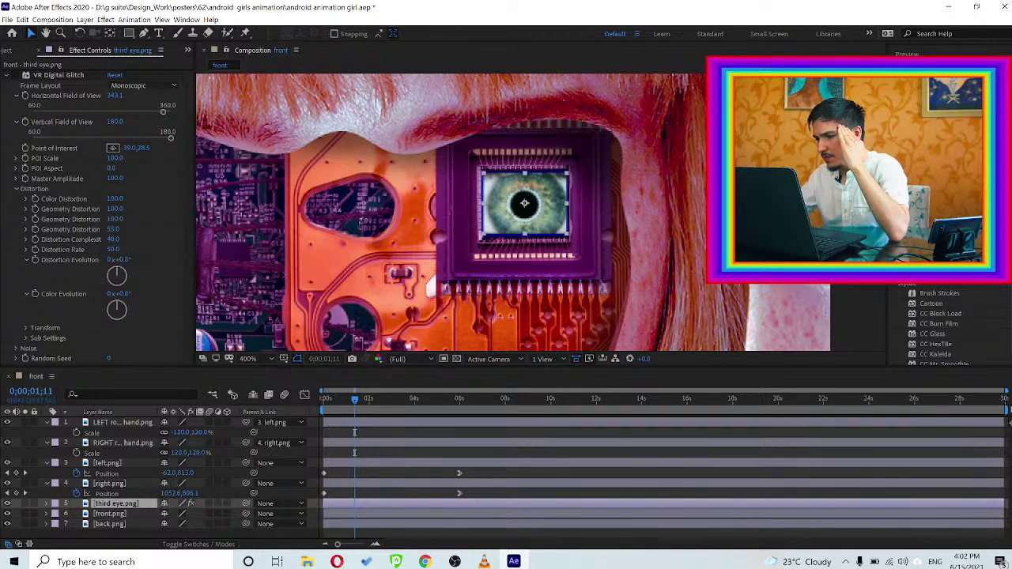
pyautogui.scroll(-3, 948, 324)
pyautogui.scroll(-10, 948, 324)
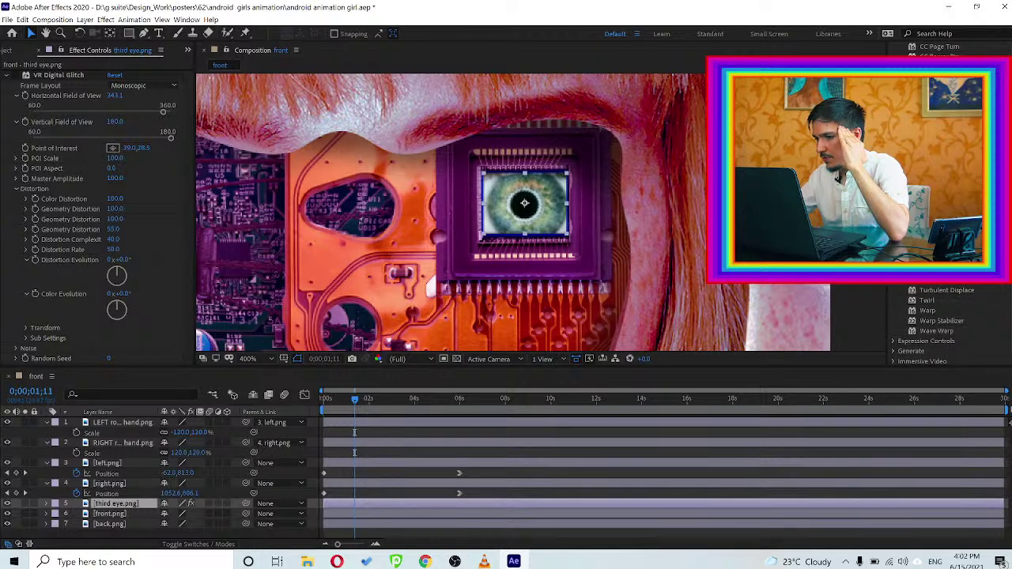
pyautogui.scroll(2, 941, 324)
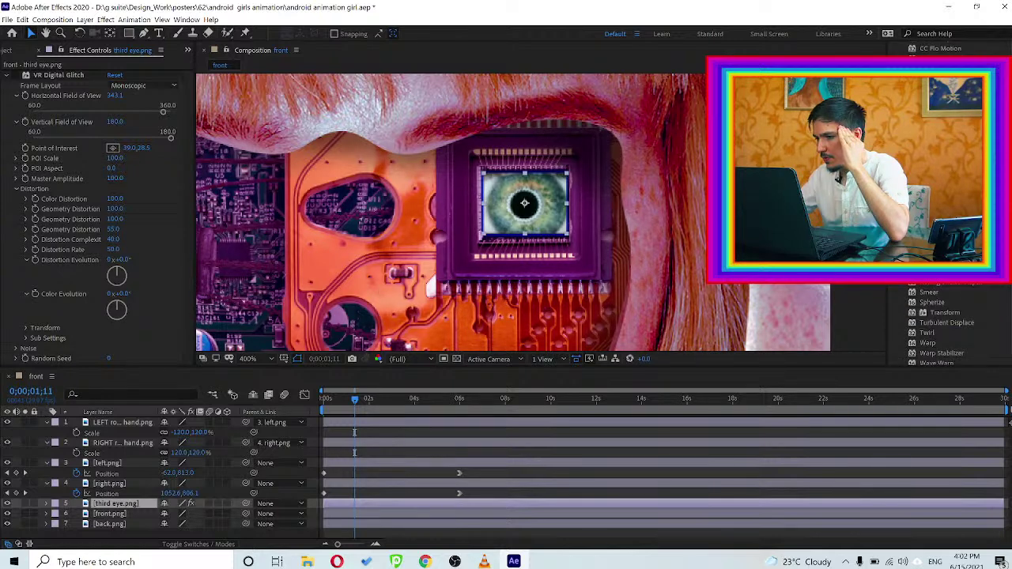
pyautogui.scroll(3, 941, 324)
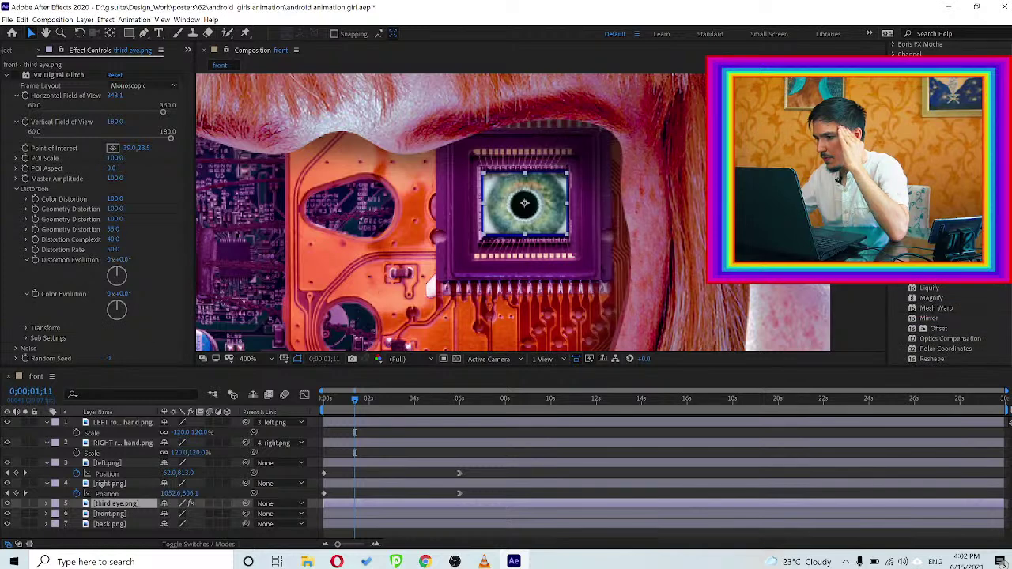
pyautogui.click(15, 76)
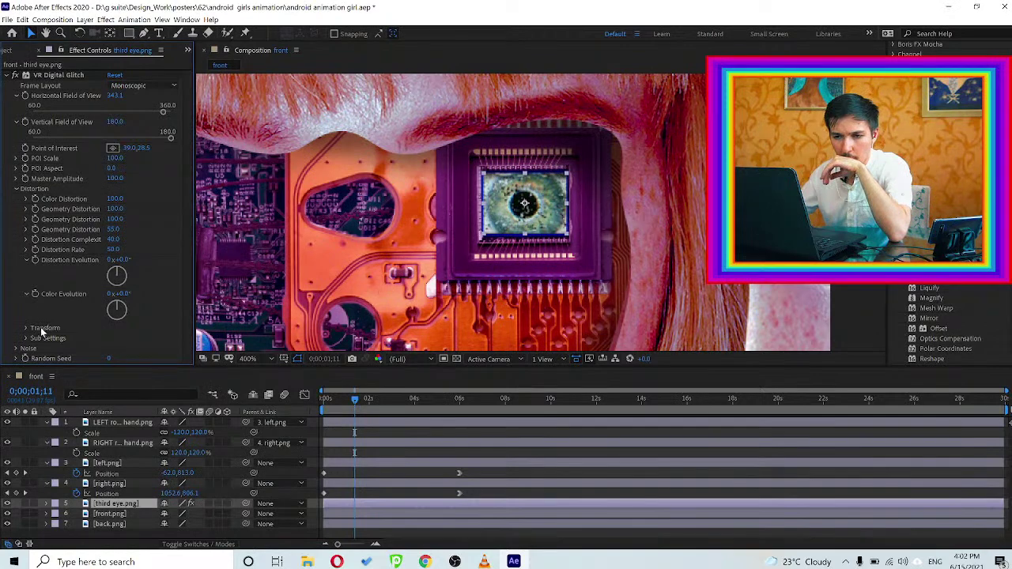
# Expand the Distortion Transform settings of VR Digital Glitch and set Scale Y to 45
pyautogui.click(26, 327)
pyautogui.scroll(-3, 15, 316)
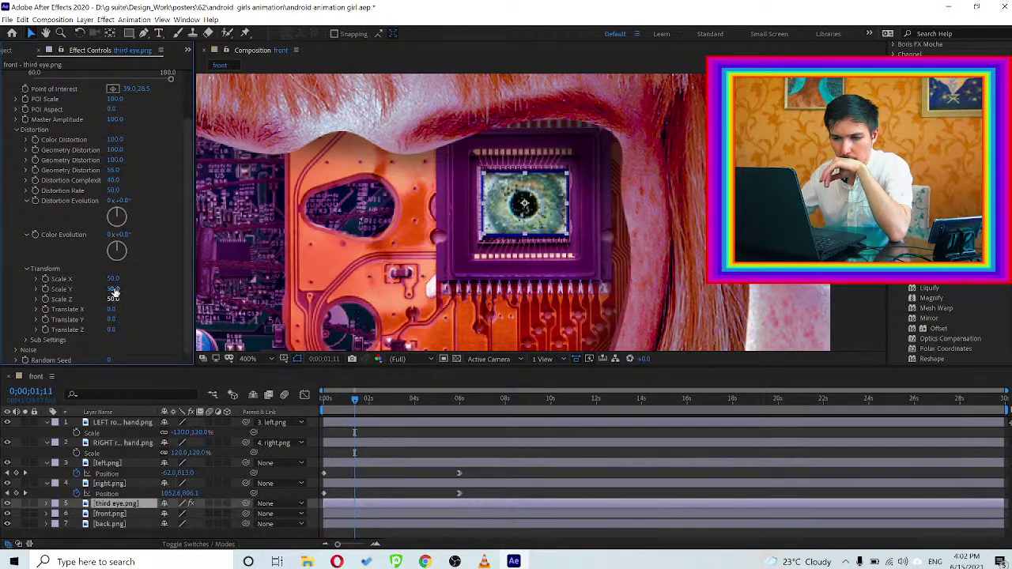
pyautogui.moveTo(135, 288); pyautogui.dragTo(120, 291)
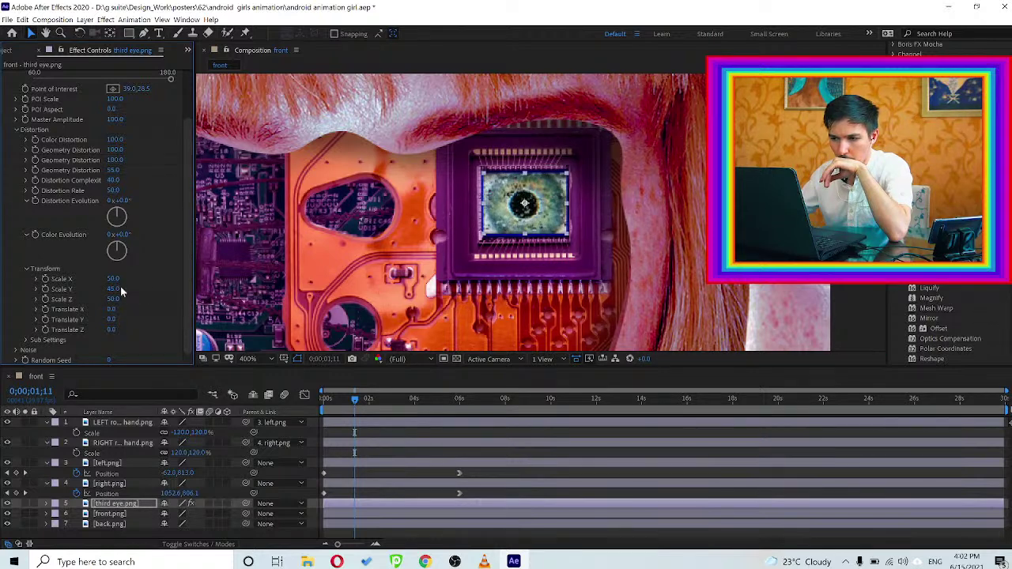
pyautogui.scroll(2, 143, 289)
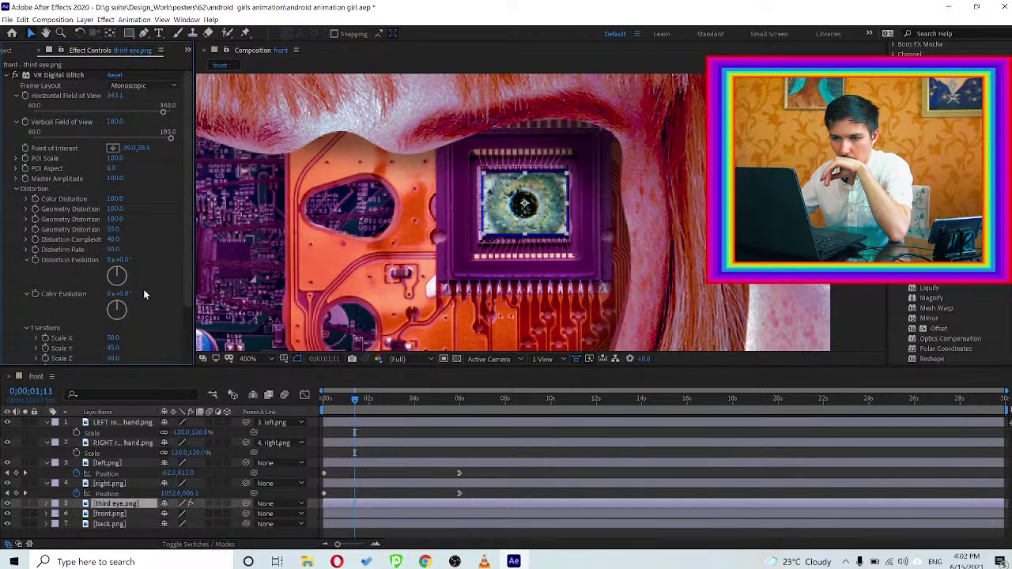
# Set the glitch's Horizontal Field of View to 279.5 and POI Aspect to 34, leaving POI Scale at 100
pyautogui.click(134, 112)
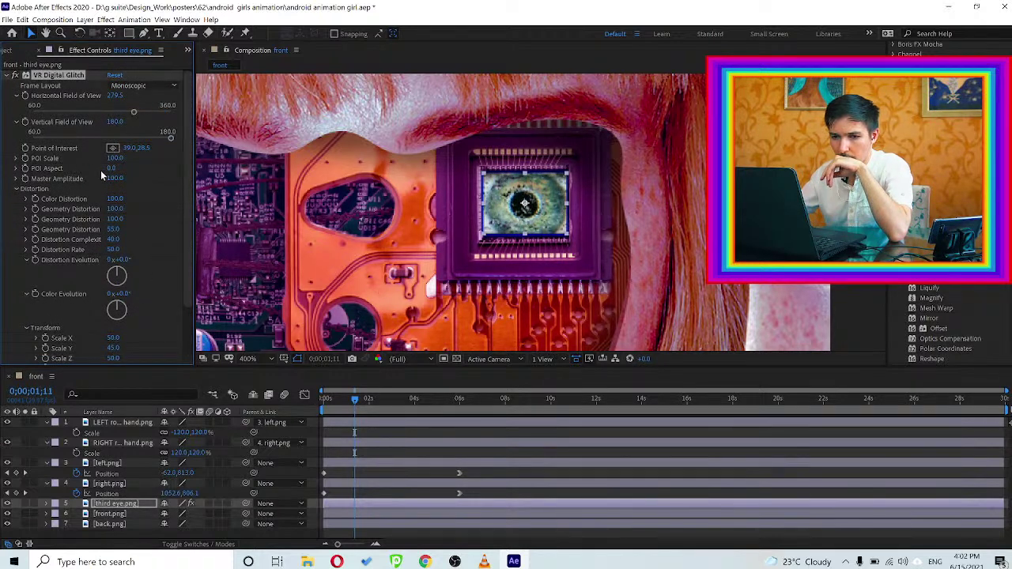
pyautogui.moveTo(114, 168); pyautogui.dragTo(133, 167)
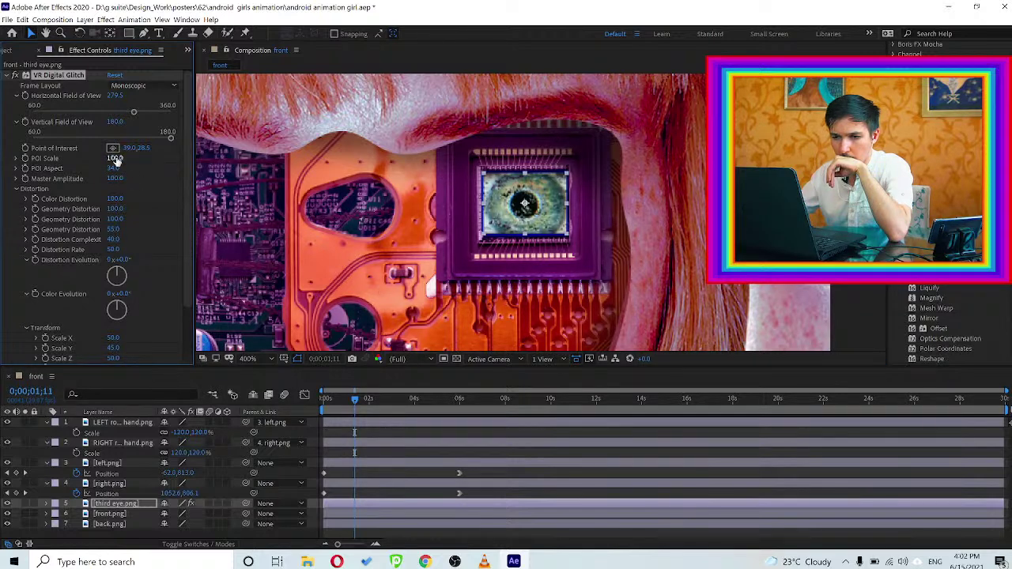
pyautogui.moveTo(116, 159); pyautogui.dragTo(140, 158)
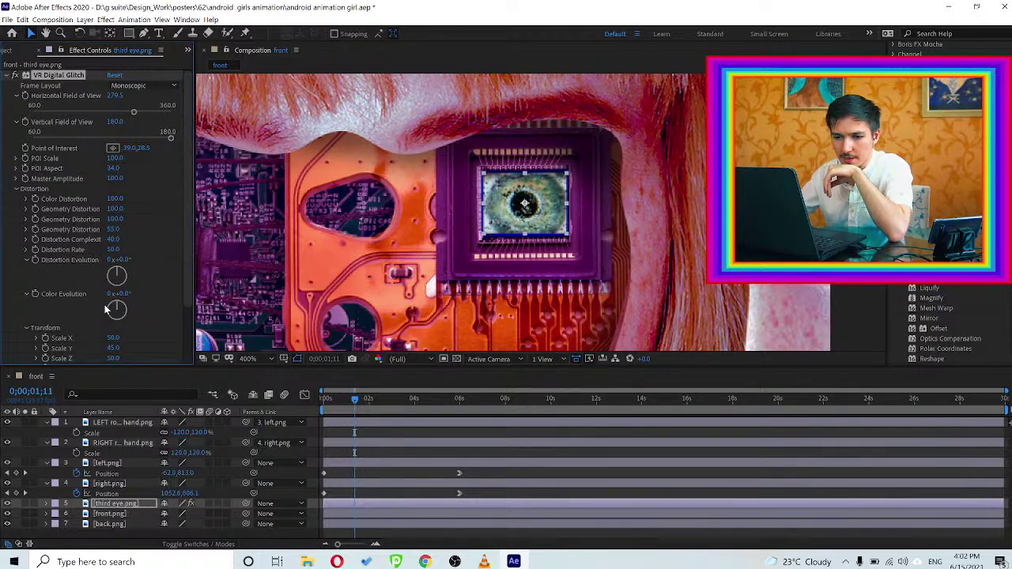
# Try a Distortion Evolution of 87° for the third eye's glitch, and remove the VR Digital Glitch effect from the layer
pyautogui.moveTo(121, 275); pyautogui.dragTo(125, 278)
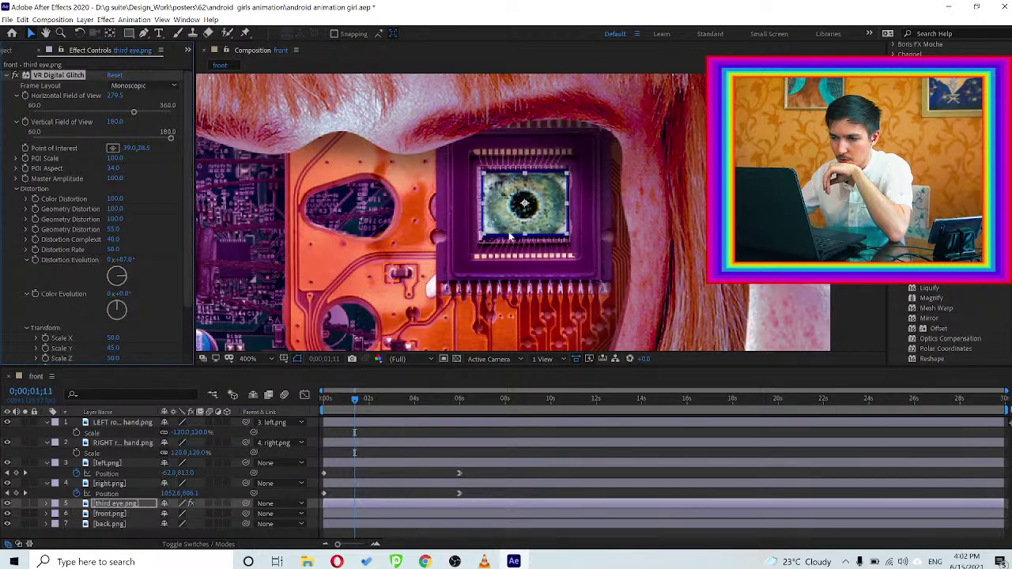
pyautogui.scroll(-2, 506, 234)
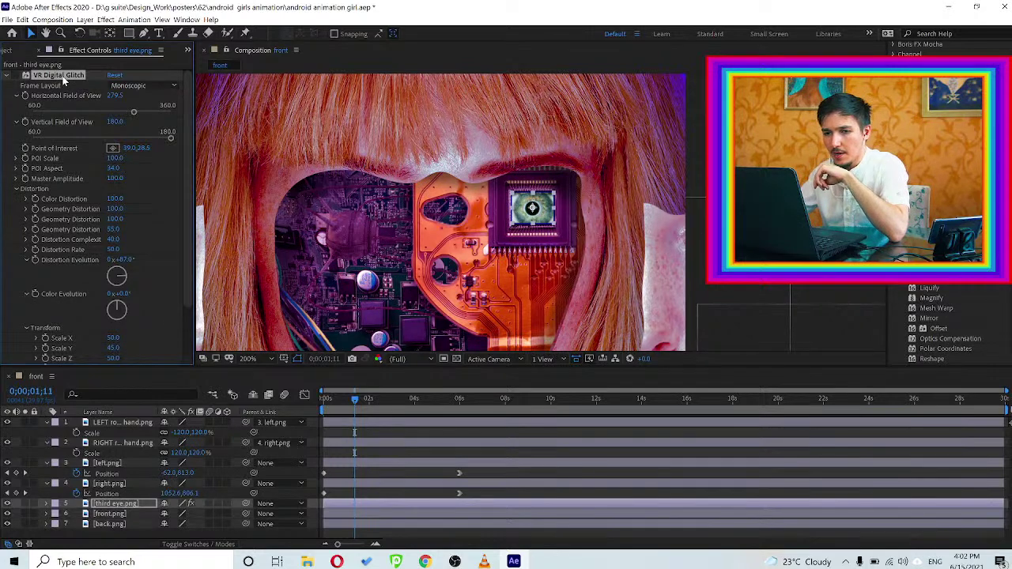
pyautogui.press('Delete')
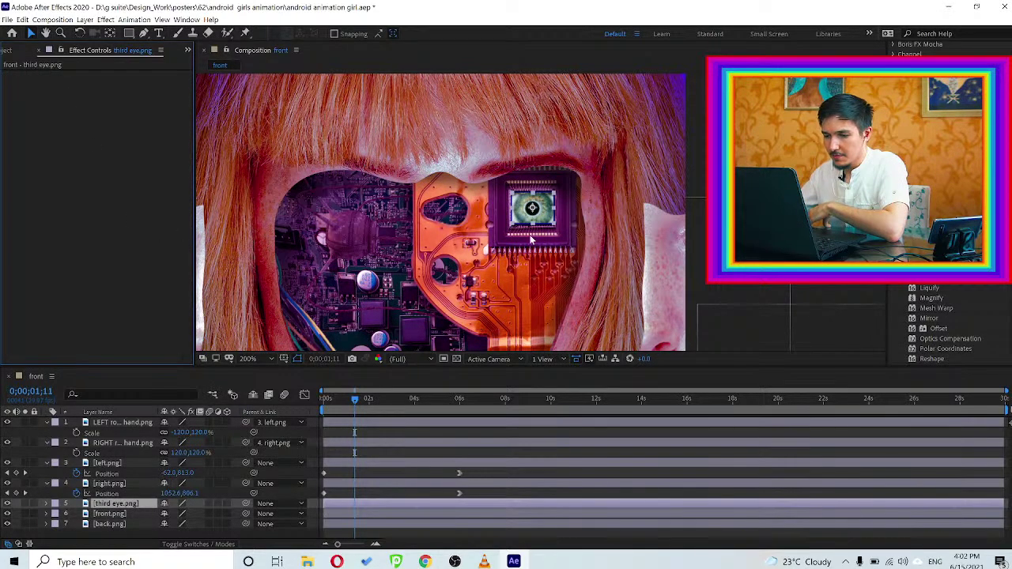
# Examine the third eye without any effect, both close up and within the whole face, with all layers deselected
pyautogui.scroll(-1, 534, 235)
pyautogui.scroll(1, 534, 236)
pyautogui.click(532, 207)
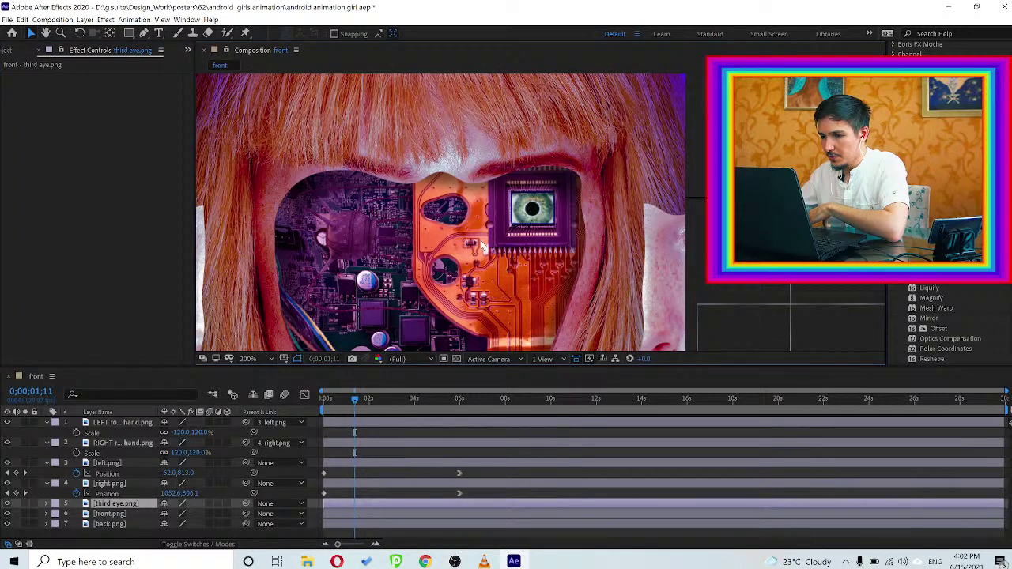
pyautogui.hotkey('ctrl', 'shift', 'a')
pyautogui.scroll(-2, 481, 247)
pyautogui.scroll(-1, 531, 234)
pyautogui.scroll(2, 532, 234)
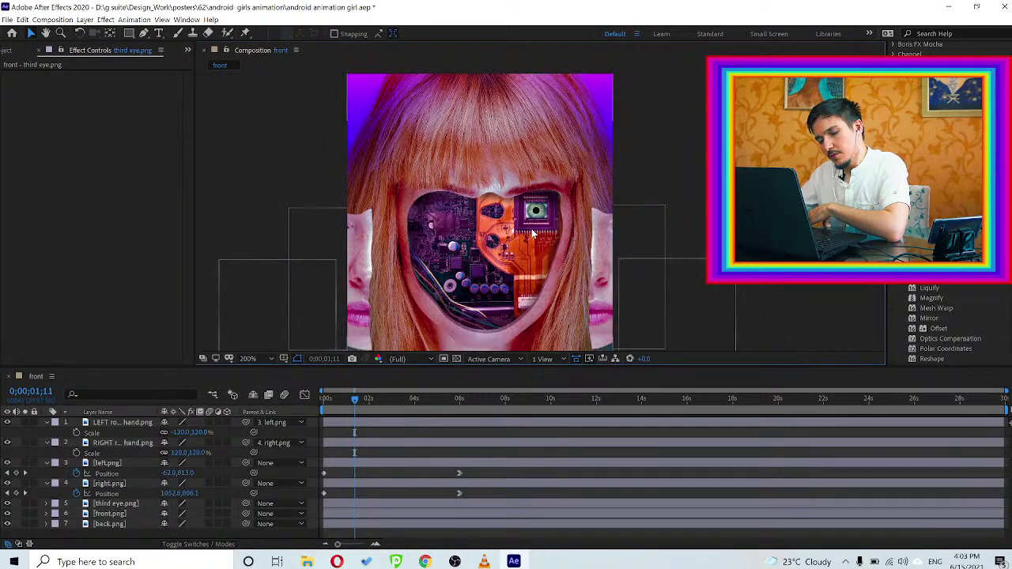
pyautogui.scroll(-1, 531, 234)
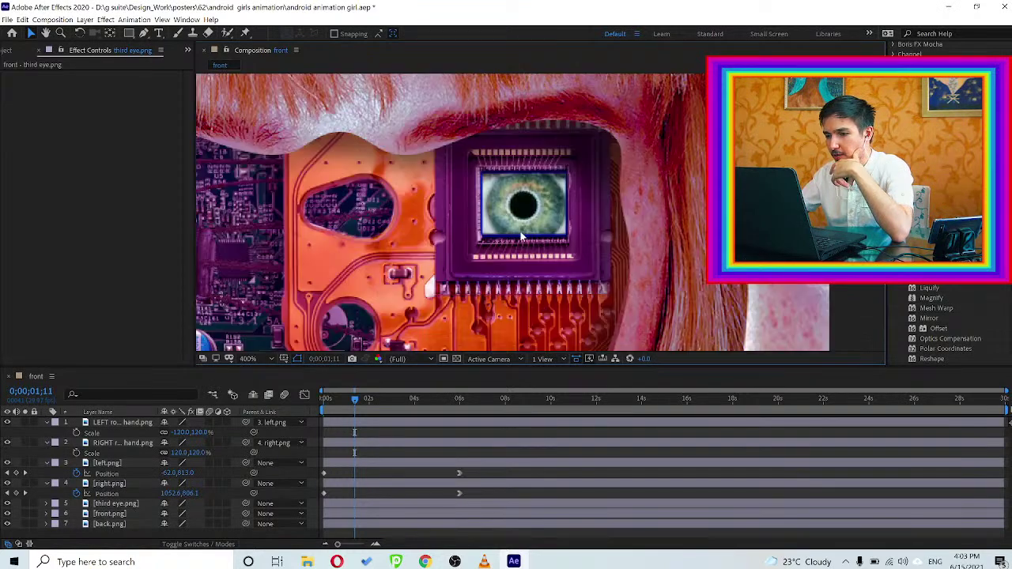
pyautogui.scroll(2, 521, 235)
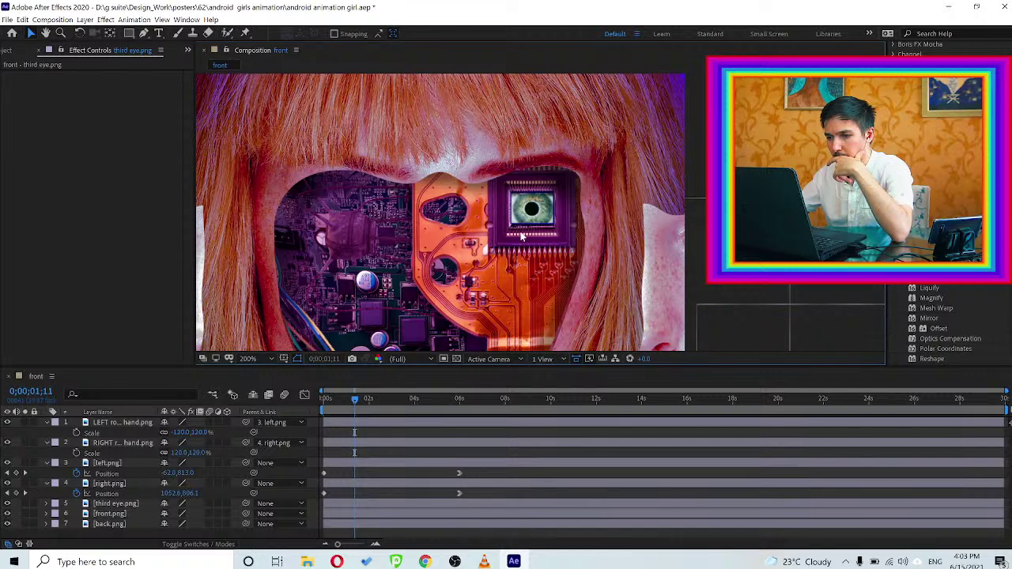
# Go to 0;00;00;00 and draw a wide rectangular mask on the third eye layer, enclosing the eye on the chip
pyautogui.click(330, 399)
pyautogui.click(323, 399)
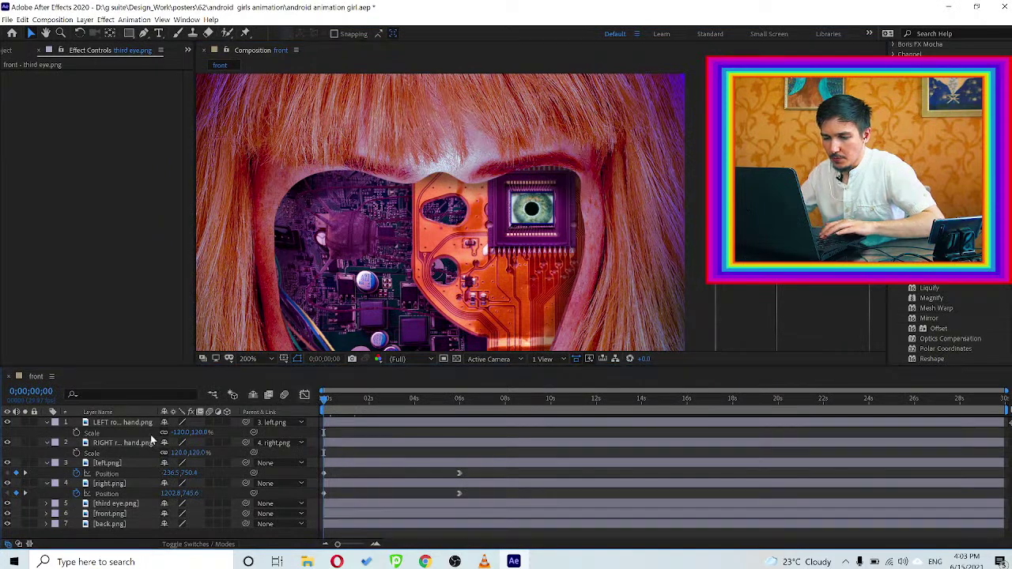
pyautogui.click(110, 504)
pyautogui.scroll(1, 531, 208)
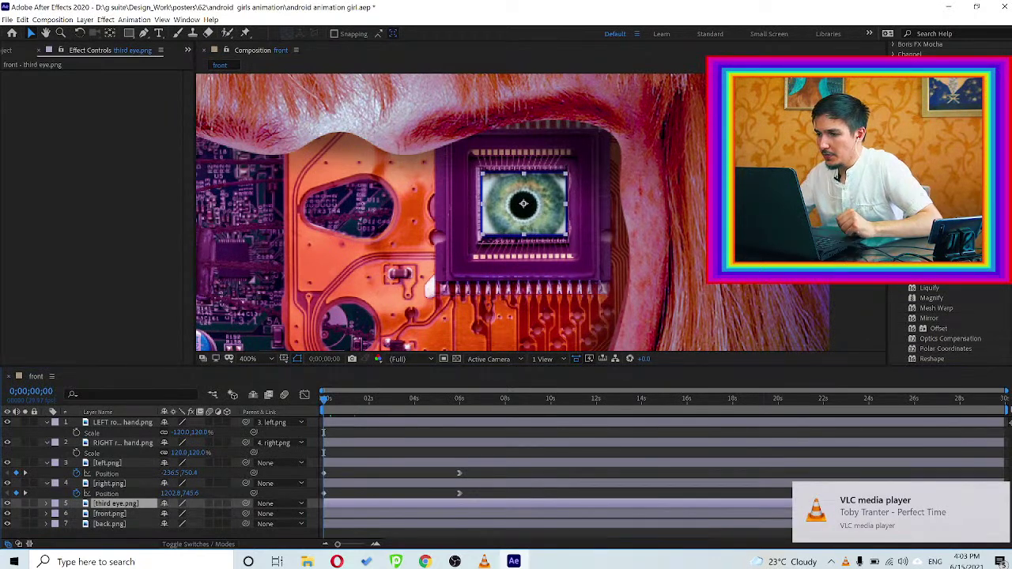
pyautogui.click(893, 85)
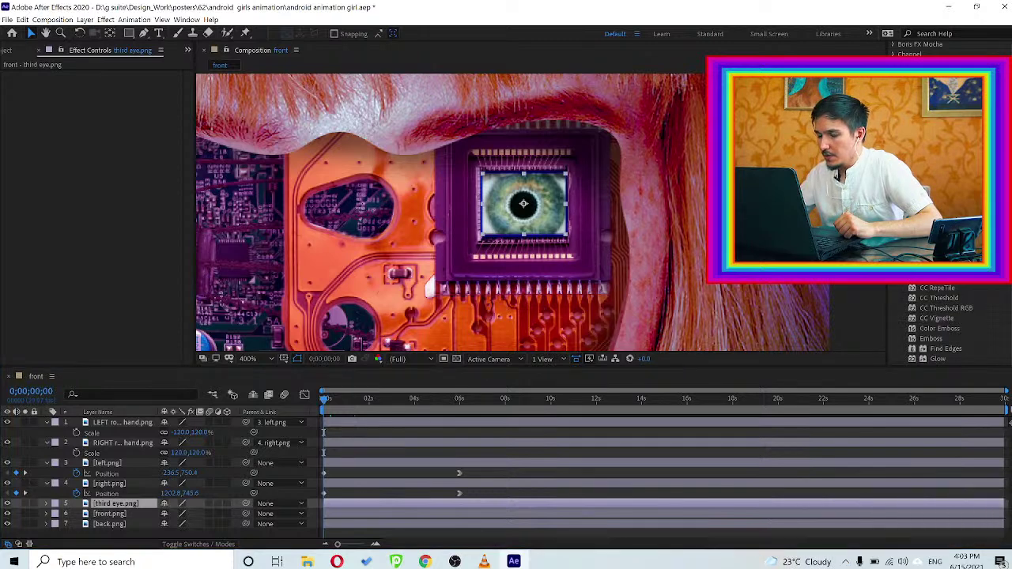
pyautogui.click(892, 187)
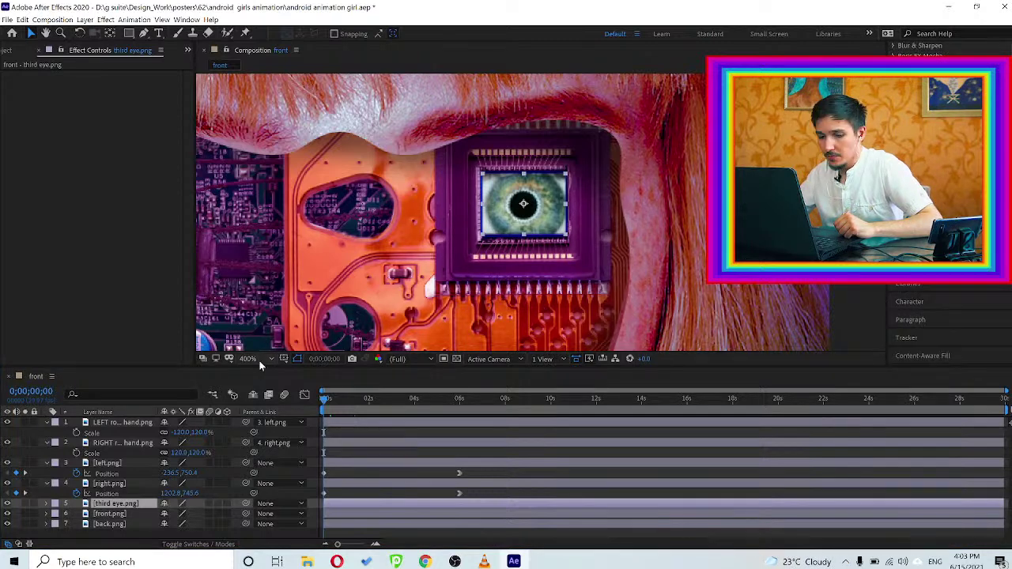
pyautogui.click(121, 537)
pyautogui.click(116, 506)
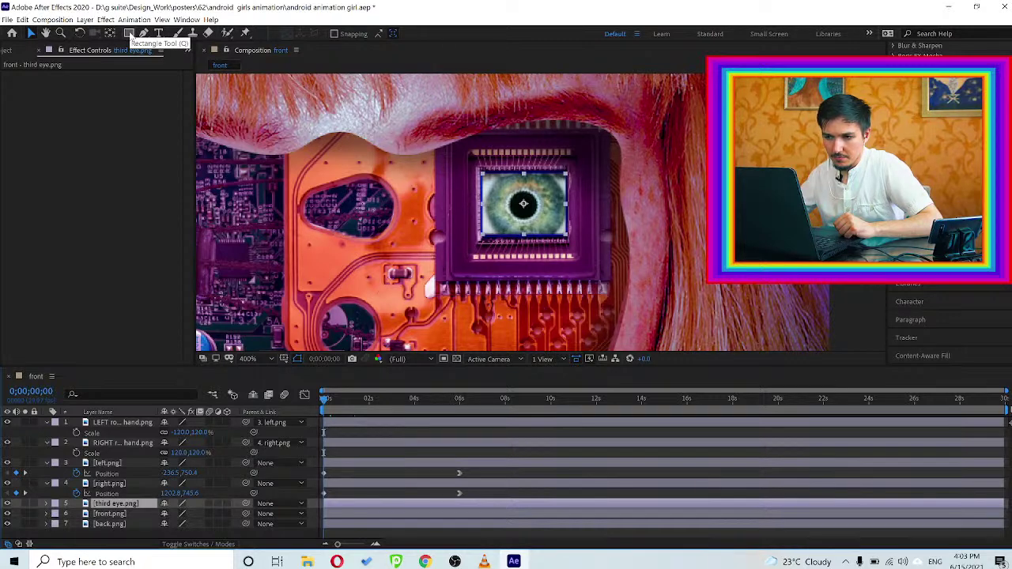
pyautogui.click(129, 33)
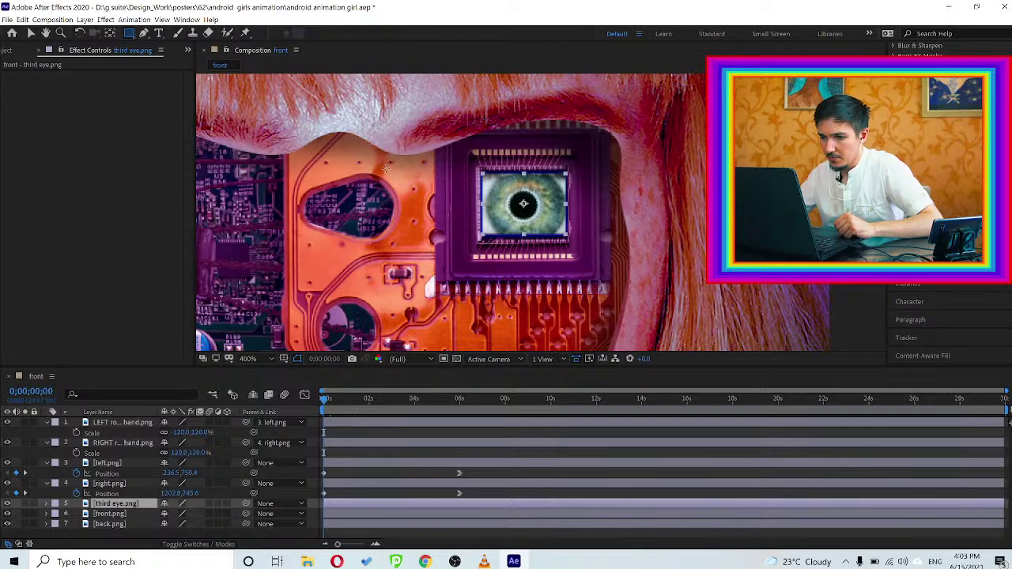
pyautogui.moveTo(386, 168); pyautogui.dragTo(671, 241)
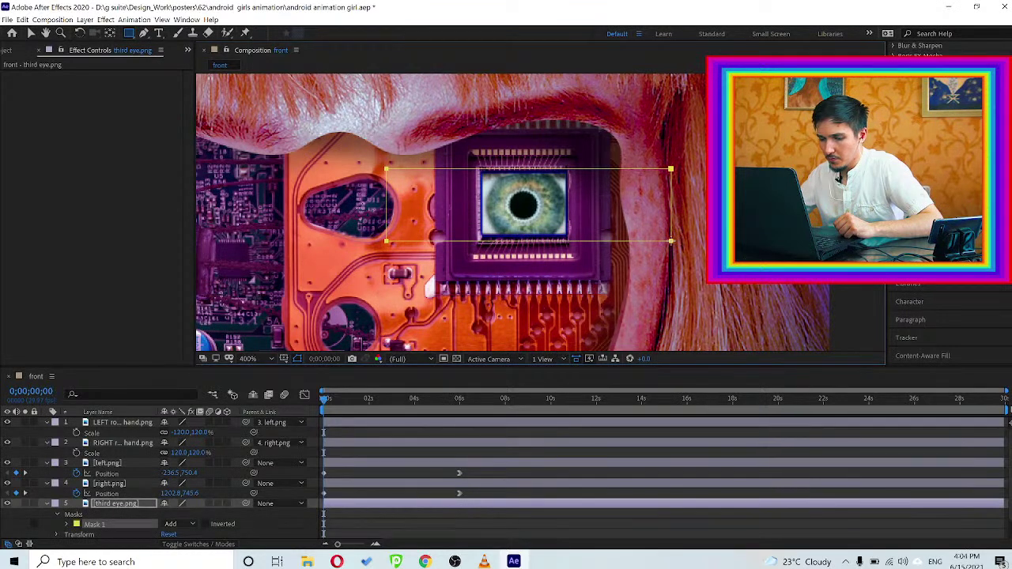
# Set Mask 1's Mask Expansion on the third eye layer to 100 pixels and enable keyframing for it at the start of the timeline
pyautogui.scroll(-1, 154, 486)
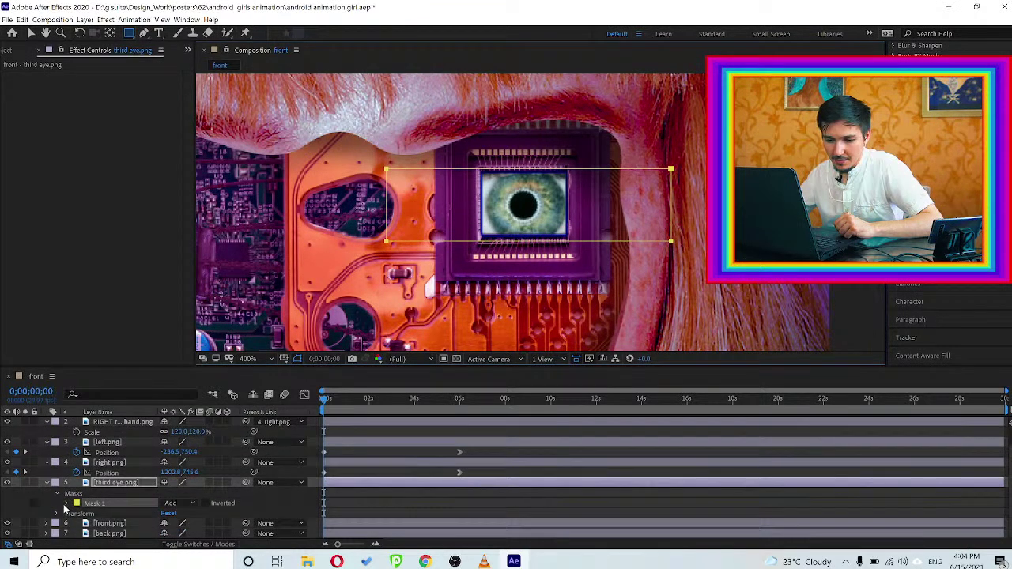
pyautogui.click(68, 504)
pyautogui.scroll(-4, 125, 478)
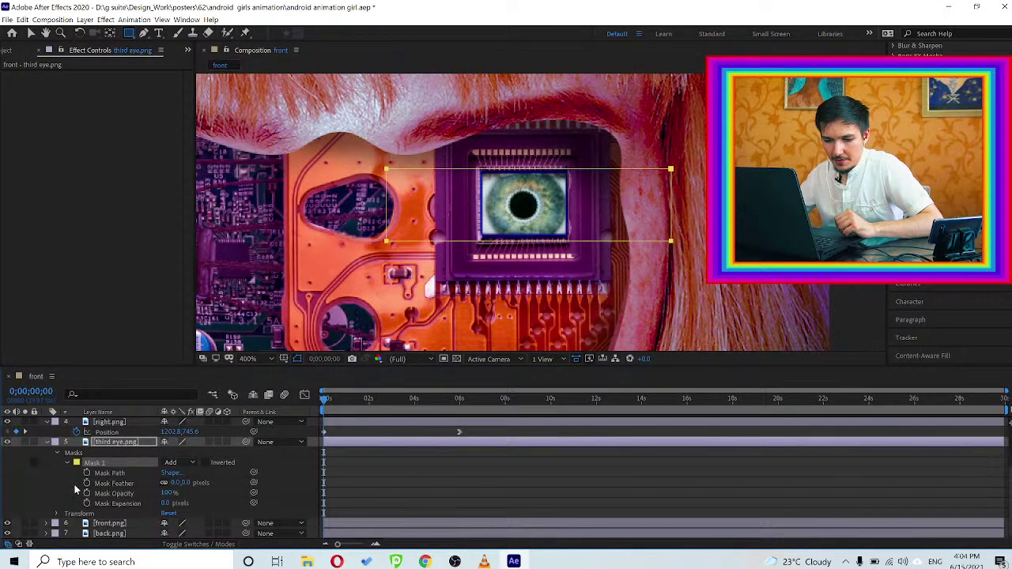
pyautogui.moveTo(165, 503); pyautogui.dragTo(147, 499)
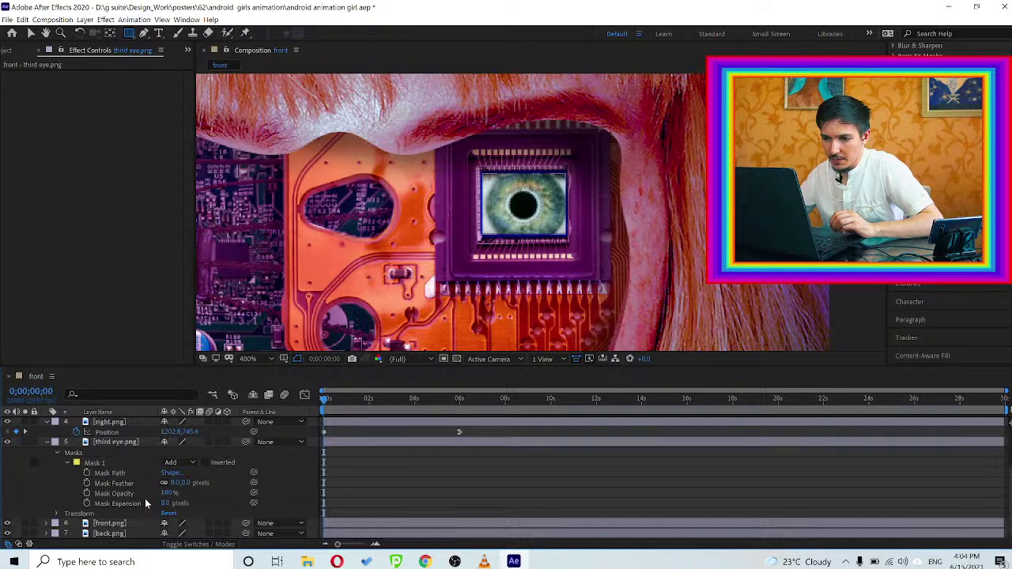
pyautogui.click(143, 498)
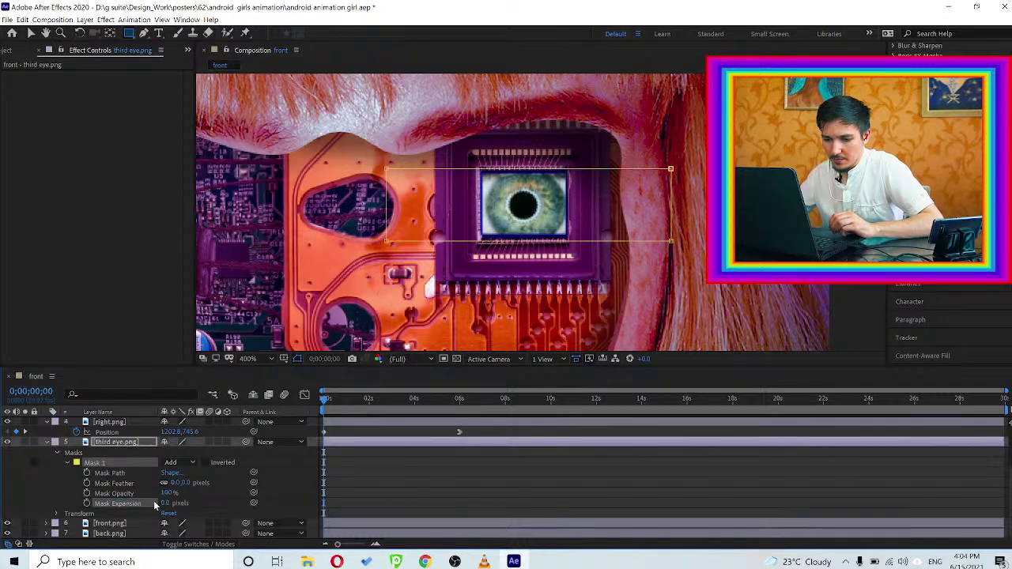
pyautogui.moveTo(164, 506)
pyautogui.mouseDown()
pyautogui.moveTo(152, 506)
pyautogui.moveTo(176, 504)
pyautogui.mouseUp()
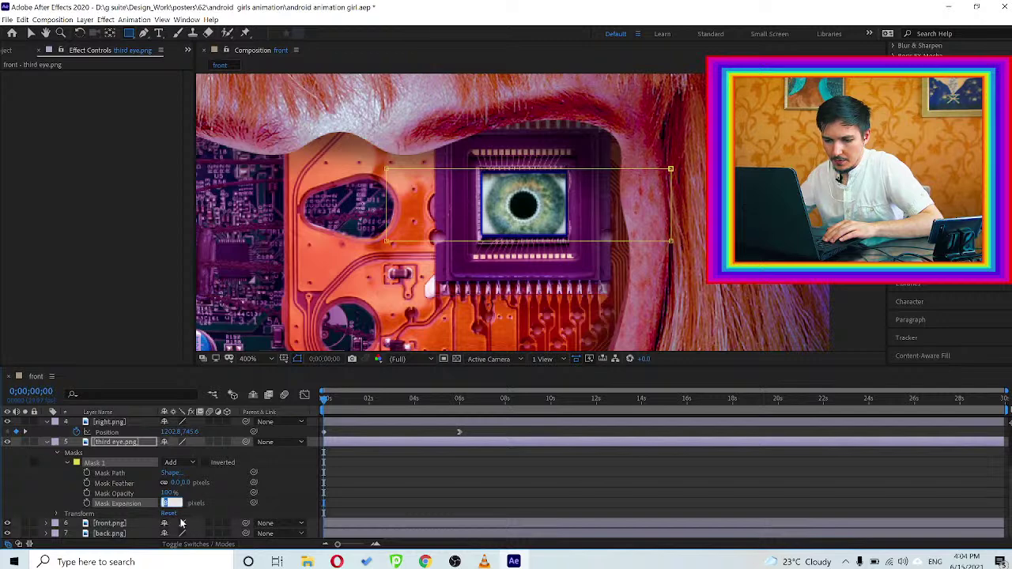
pyautogui.write('100')
pyautogui.press('Return')
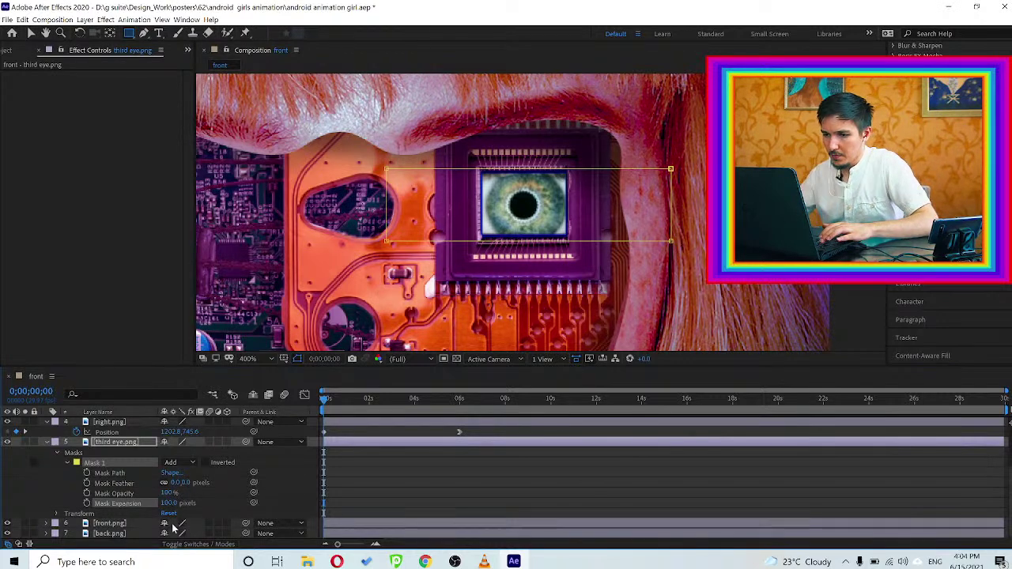
pyautogui.click(87, 504)
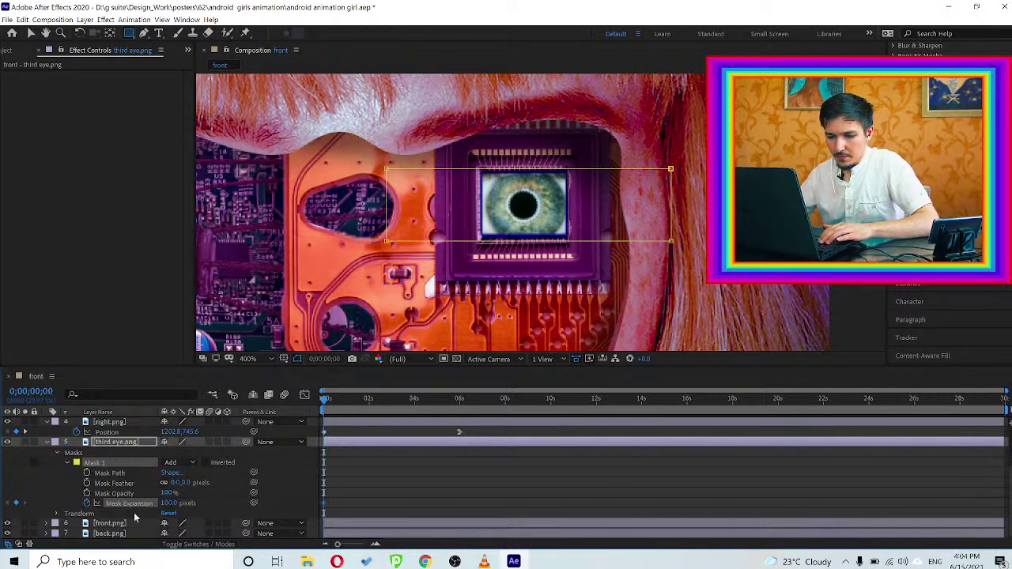
# Change the starting Mask Expansion keyframe to 0 and reduce it further to -34 pixels to hide the eye
pyautogui.click(170, 503)
pyautogui.write('0')
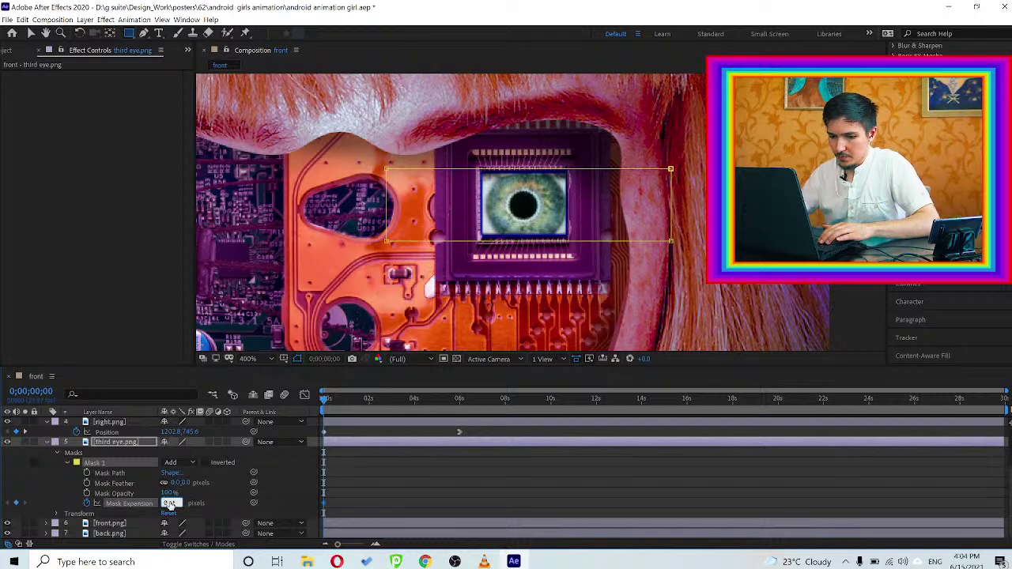
pyautogui.press('Return')
pyautogui.moveTo(170, 503); pyautogui.dragTo(142, 502)
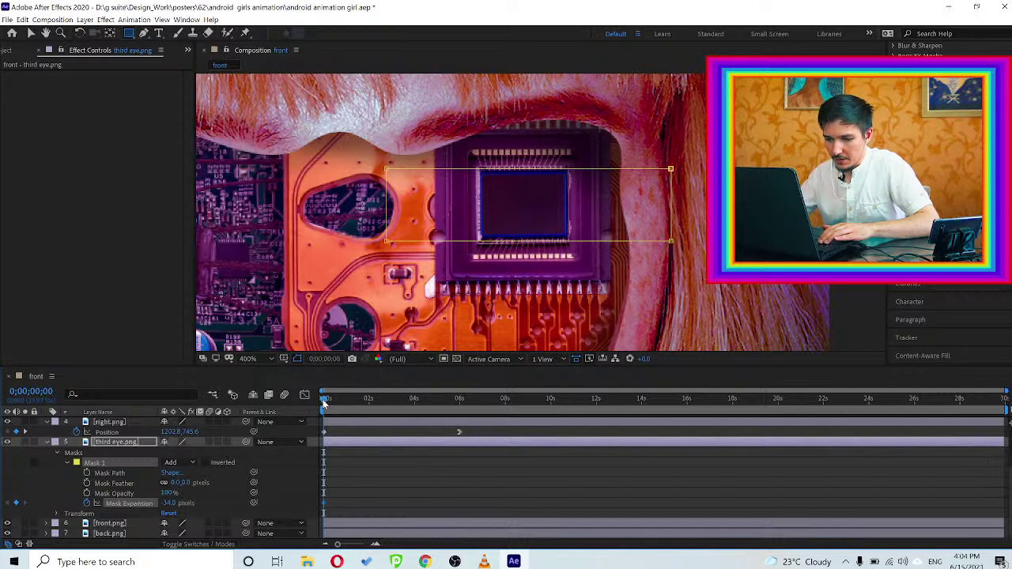
# Add a Mask Expansion keyframe of 0 pixels at 0;00;01;20 and scrub around it to check the eye's reveal
pyautogui.moveTo(324, 402); pyautogui.dragTo(361, 402)
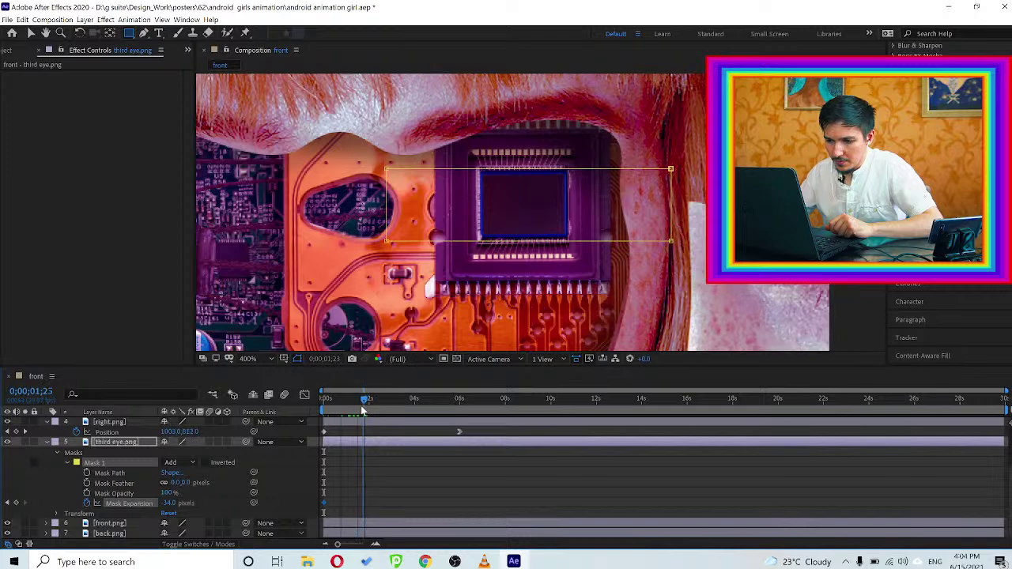
pyautogui.click(173, 502)
pyautogui.write('0')
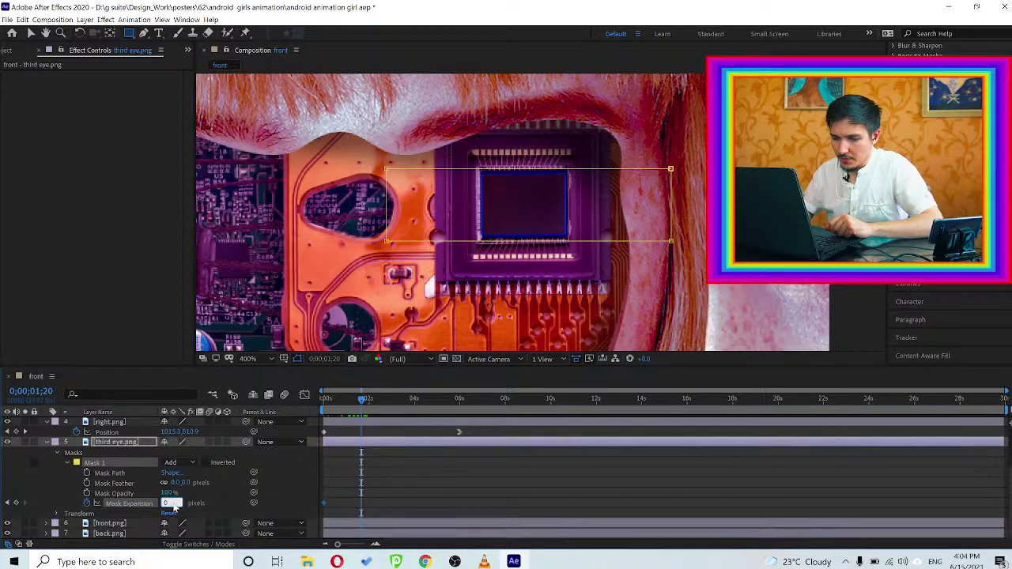
pyautogui.press('Return')
pyautogui.moveTo(357, 405)
pyautogui.mouseDown()
pyautogui.moveTo(342, 404)
pyautogui.moveTo(367, 406)
pyautogui.mouseUp()
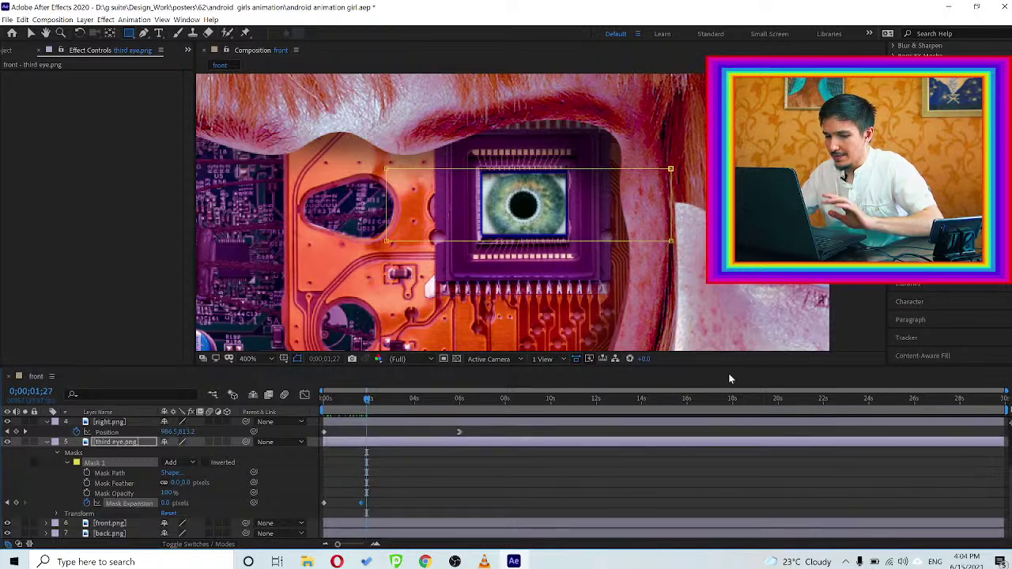
# Search the effects library for "glo" and "brig", and apply Brightness & Contrast to the third eye layer
pyautogui.scroll(3, 951, 291)
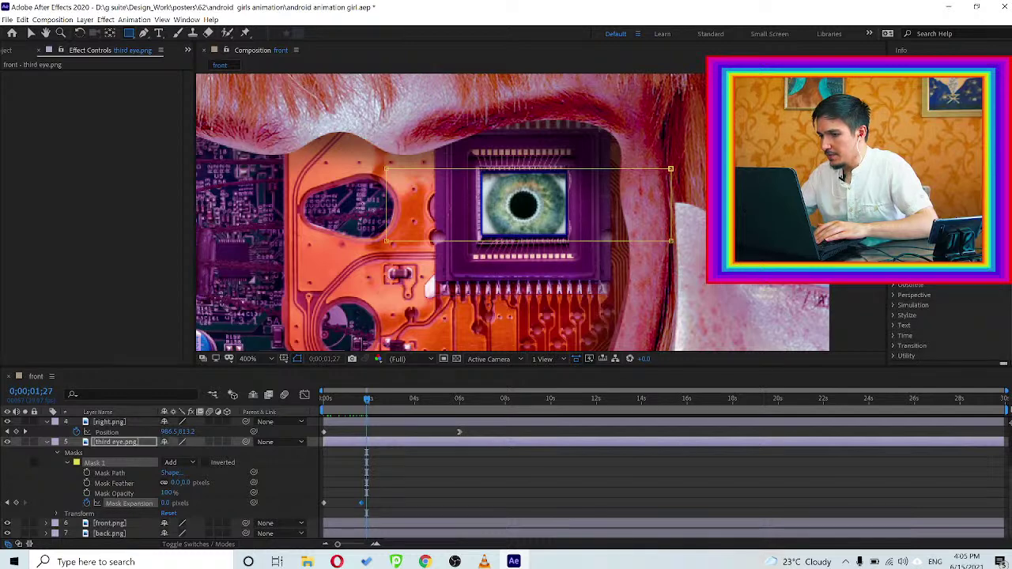
pyautogui.write('glo')
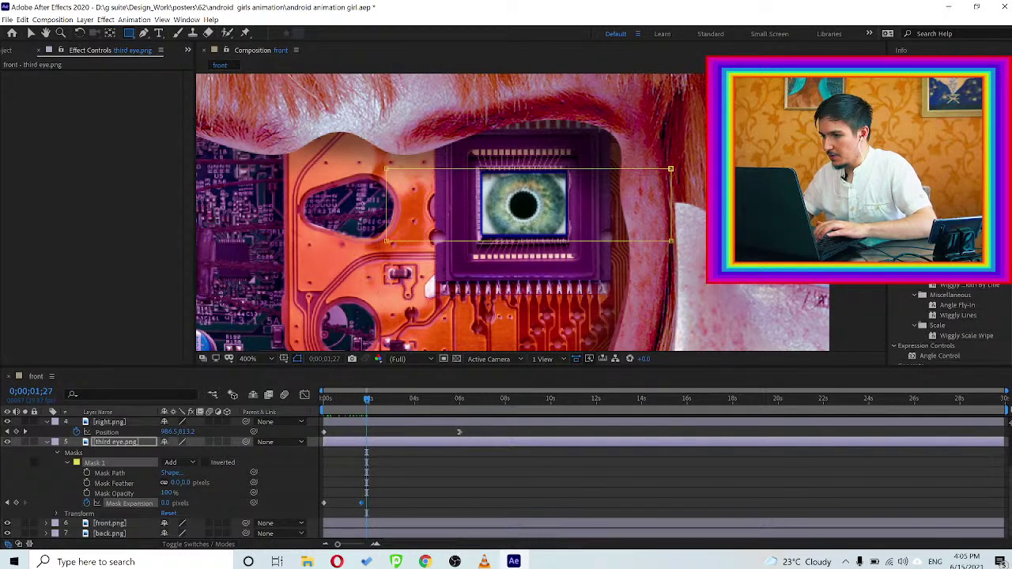
pyautogui.press('BackSpace')
pyautogui.press('BackSpace')
pyautogui.press('BackSpace')
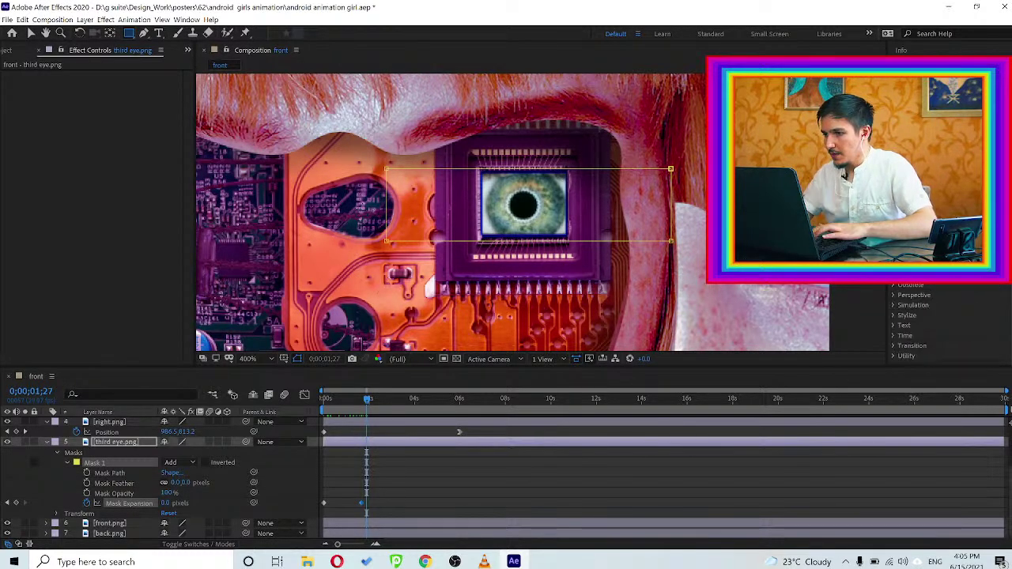
pyautogui.write('brig')
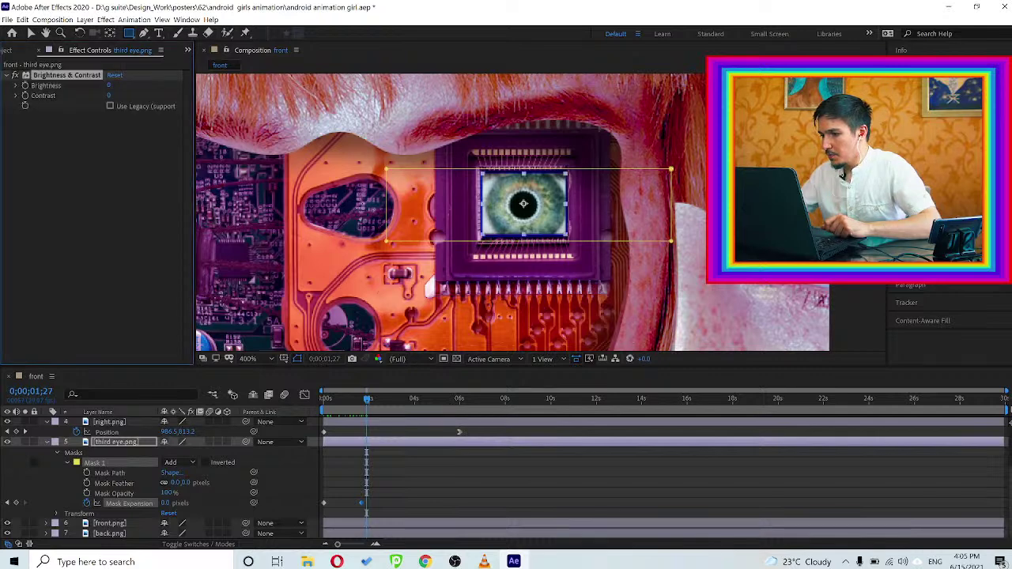
pyautogui.click(356, 443)
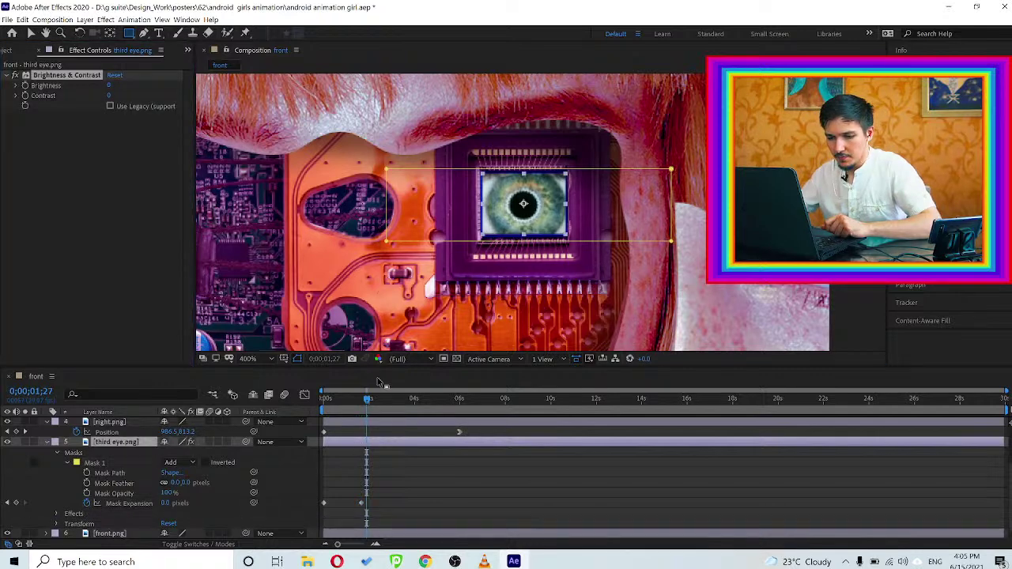
# Enable Brightness keyframing on the third eye layer at 0;00;01;20 and set Brightness to 136 at 0;00;02;26
pyautogui.press('v')
pyautogui.moveTo(367, 399)
pyautogui.mouseDown()
pyautogui.moveTo(350, 401)
pyautogui.moveTo(362, 401)
pyautogui.mouseUp()
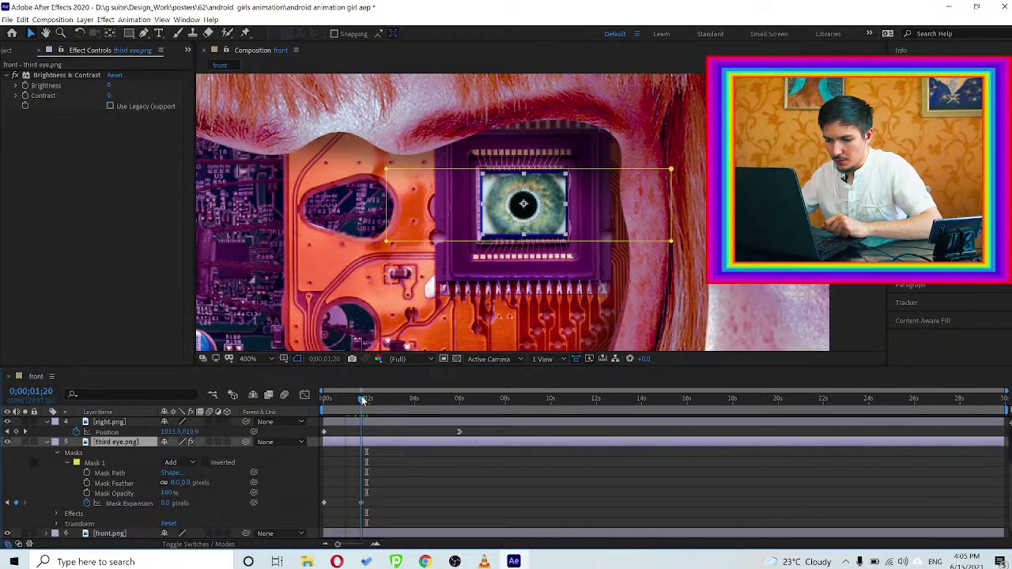
pyautogui.click(26, 87)
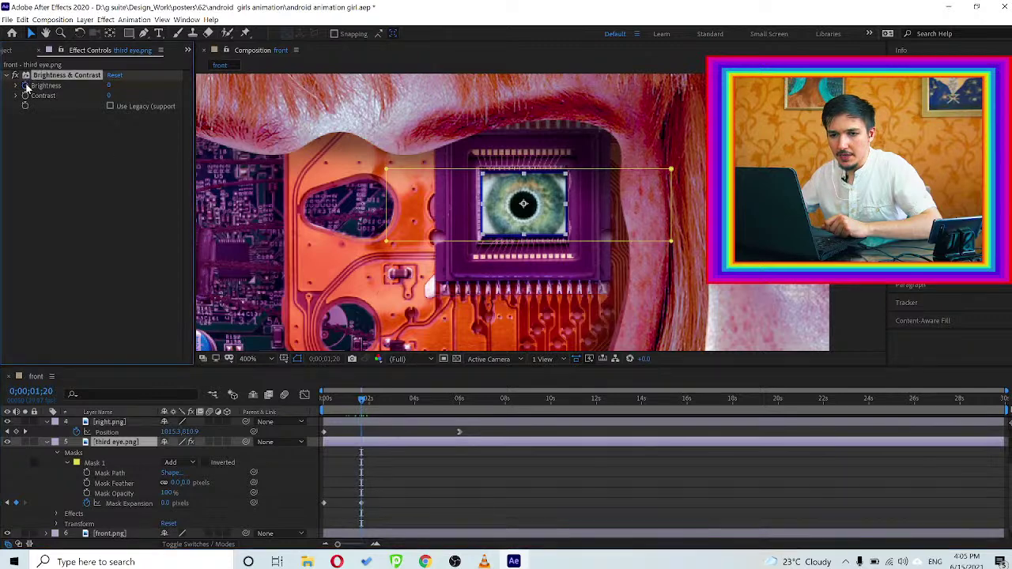
pyautogui.moveTo(366, 401); pyautogui.dragTo(388, 402)
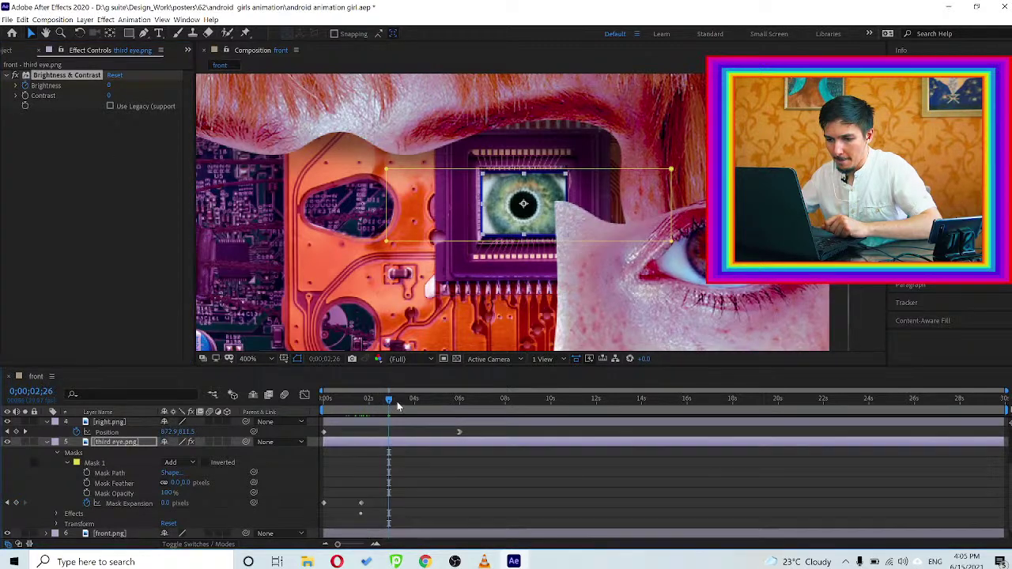
pyautogui.click(139, 86)
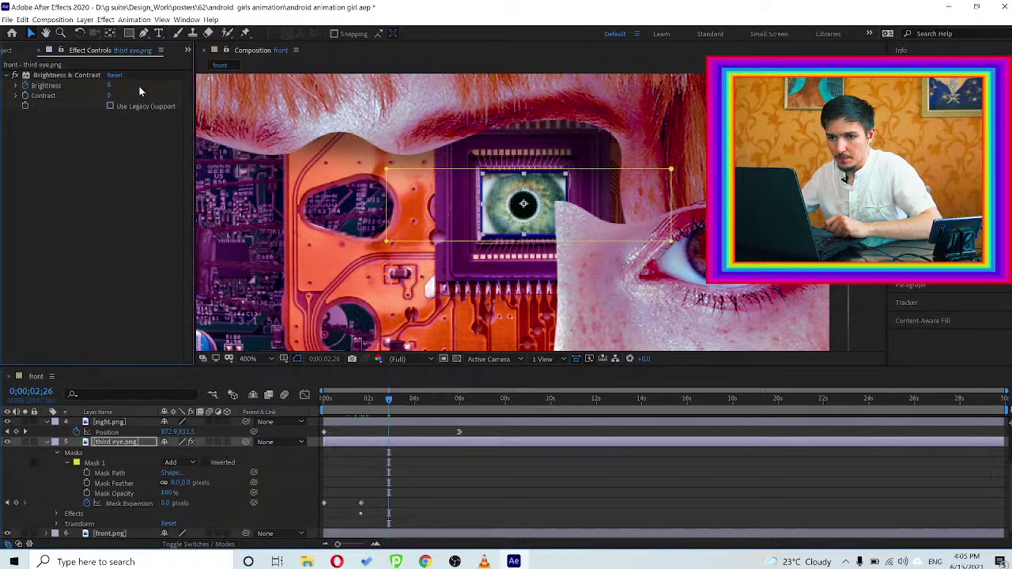
pyautogui.moveTo(109, 85); pyautogui.dragTo(267, 110)
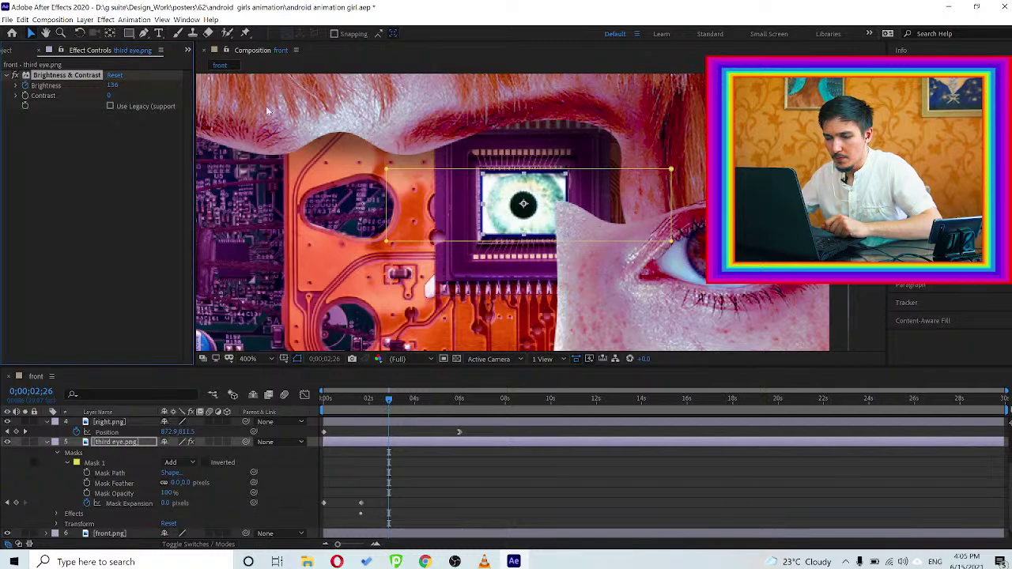
# Scrub the brightness change, reveal the animated properties, and move the 136 Brightness keyframe earlier, closer to the first one
pyautogui.moveTo(364, 399); pyautogui.dragTo(396, 406)
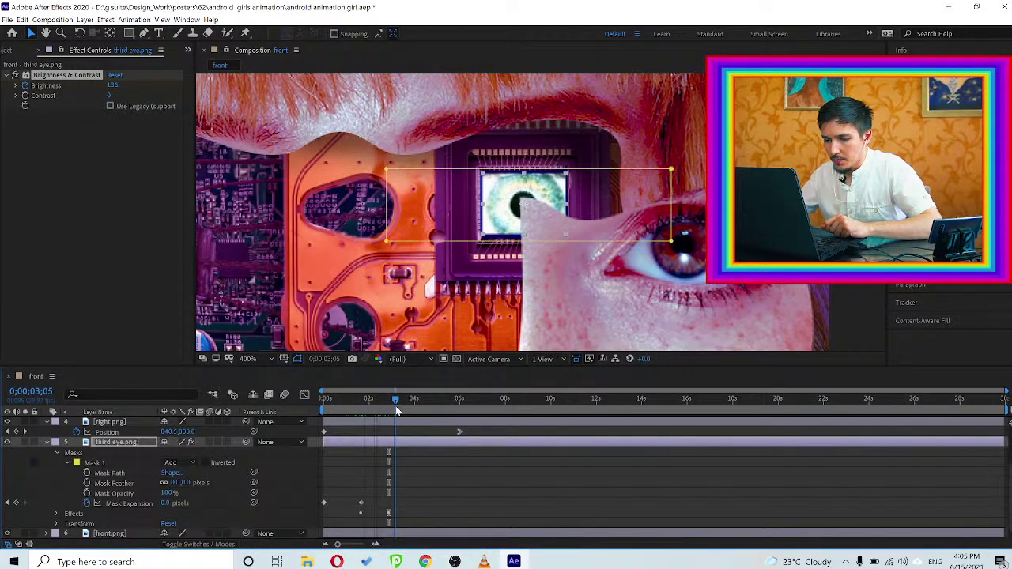
pyautogui.press('u')
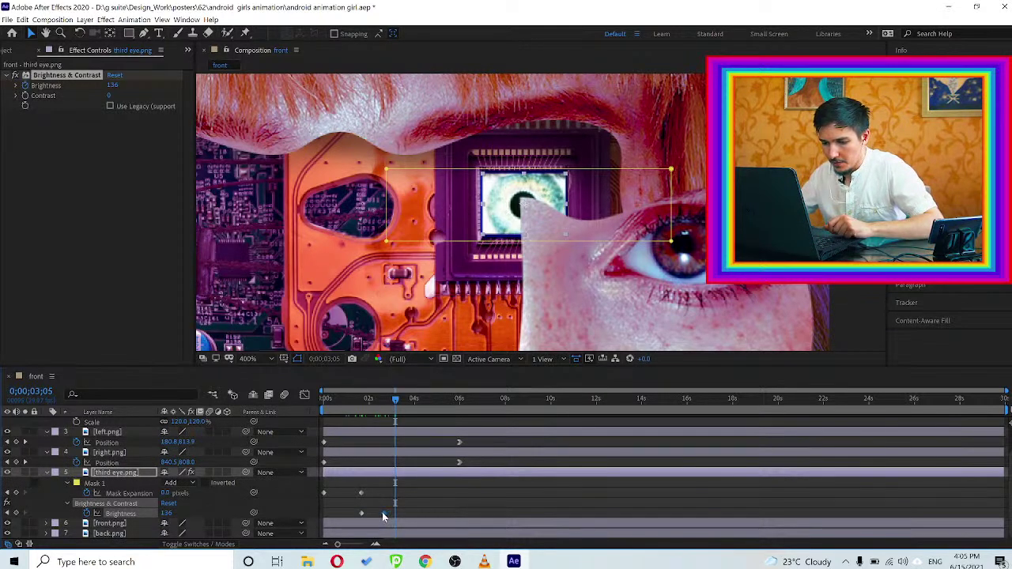
pyautogui.moveTo(382, 513); pyautogui.dragTo(381, 513)
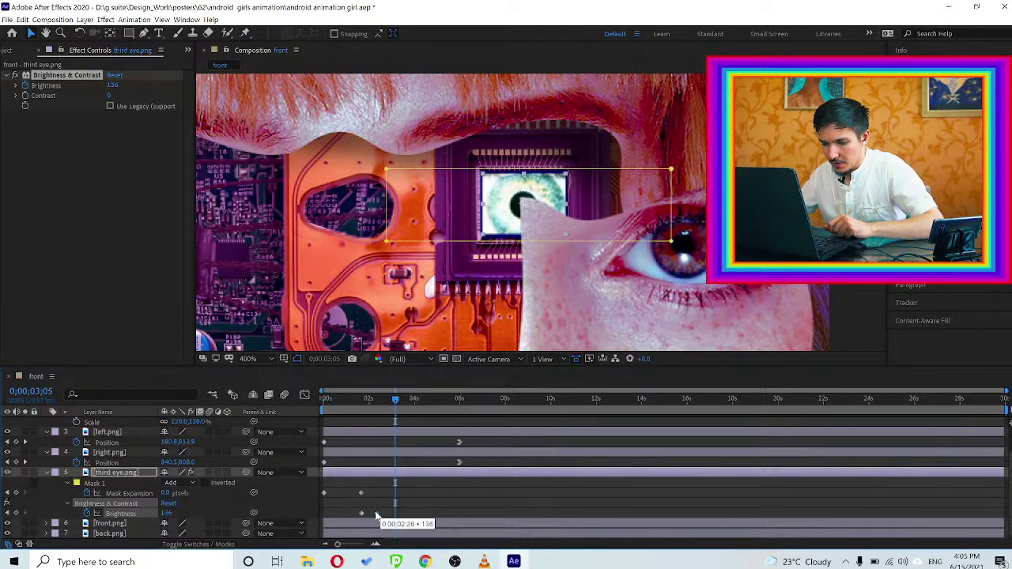
pyautogui.click(376, 513)
# Copy the first Brightness keyframe to 0;00;02;21 and the 136 keyframe to 0;00;03;06 to make the eye flash again
pyautogui.click(362, 513)
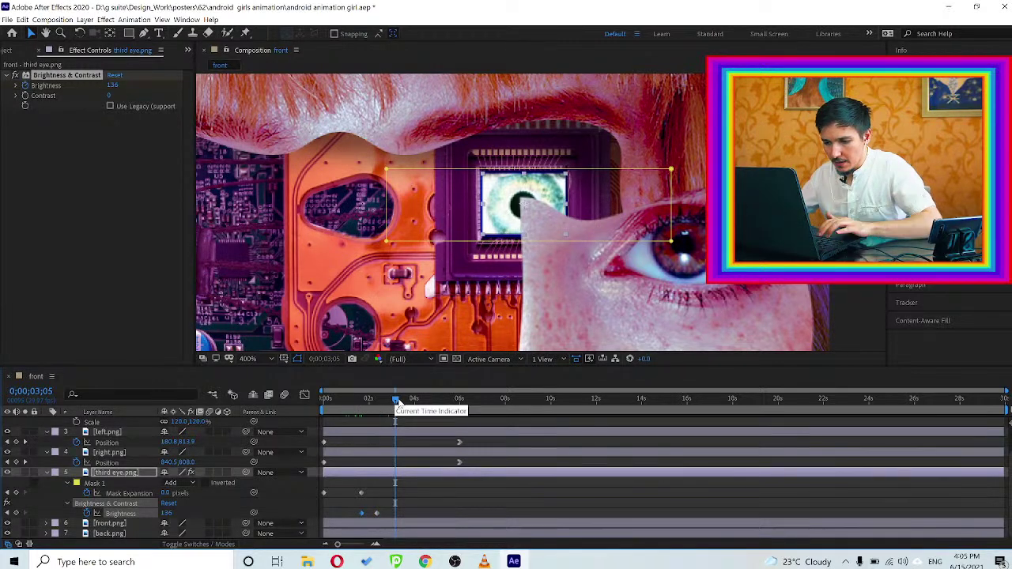
pyautogui.moveTo(393, 401); pyautogui.dragTo(385, 403)
pyautogui.hotkey('ctrl', 'v')
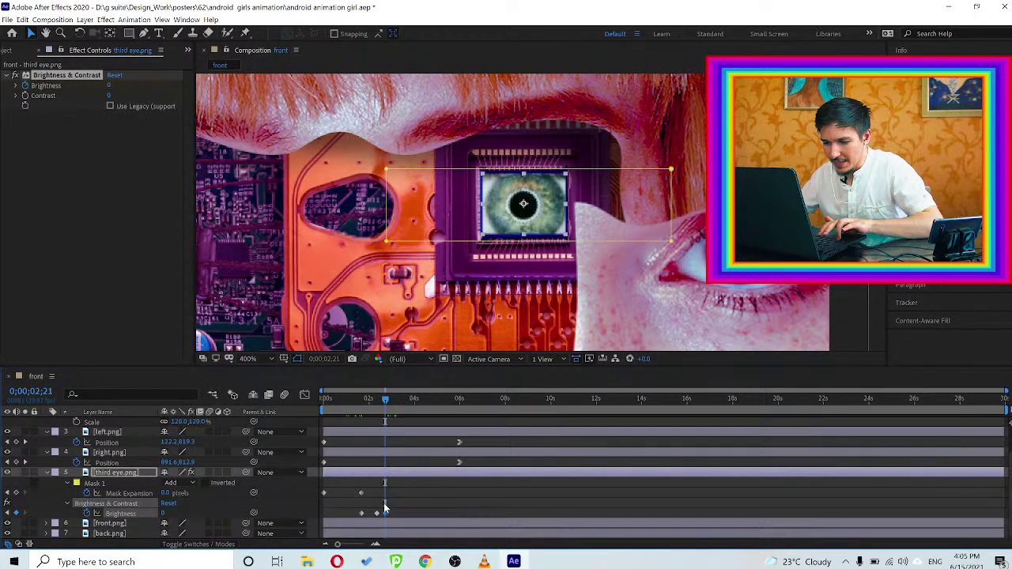
pyautogui.click(392, 399)
pyautogui.moveTo(392, 401); pyautogui.dragTo(396, 401)
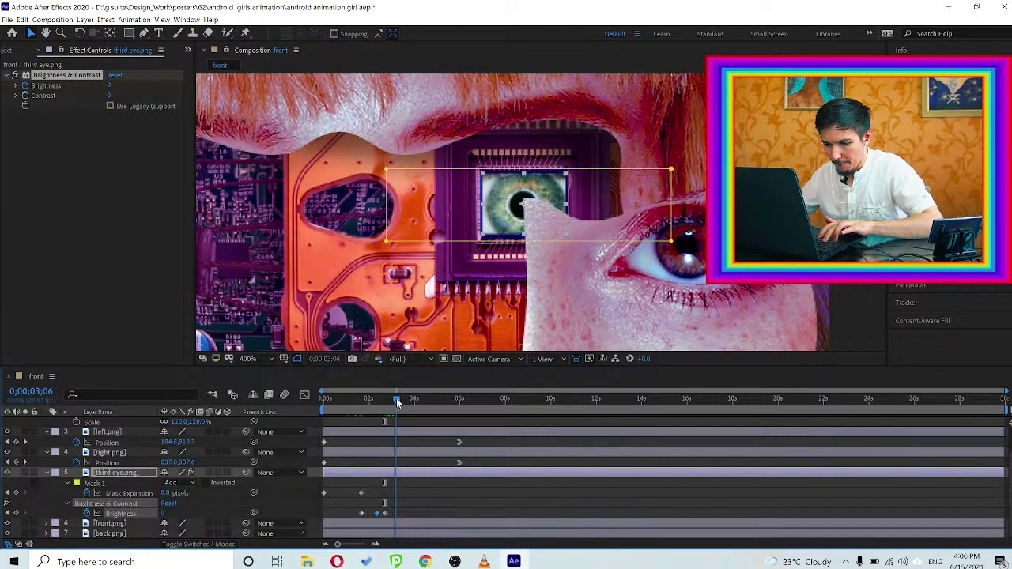
pyautogui.hotkey('ctrl', 'v')
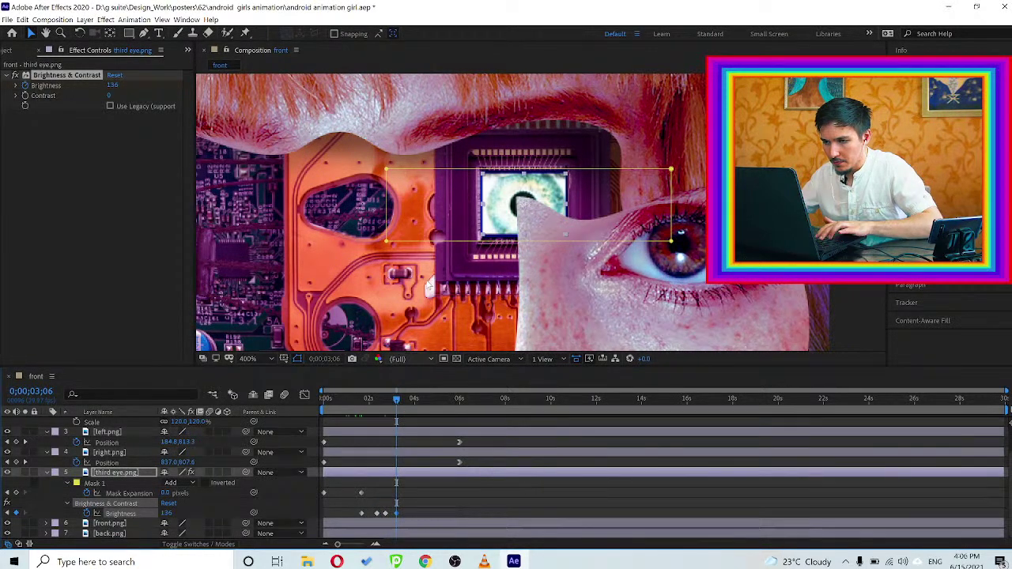
# Deselect the third eye layer and save the project
pyautogui.scroll(-2, 427, 277)
pyautogui.click(700, 260)
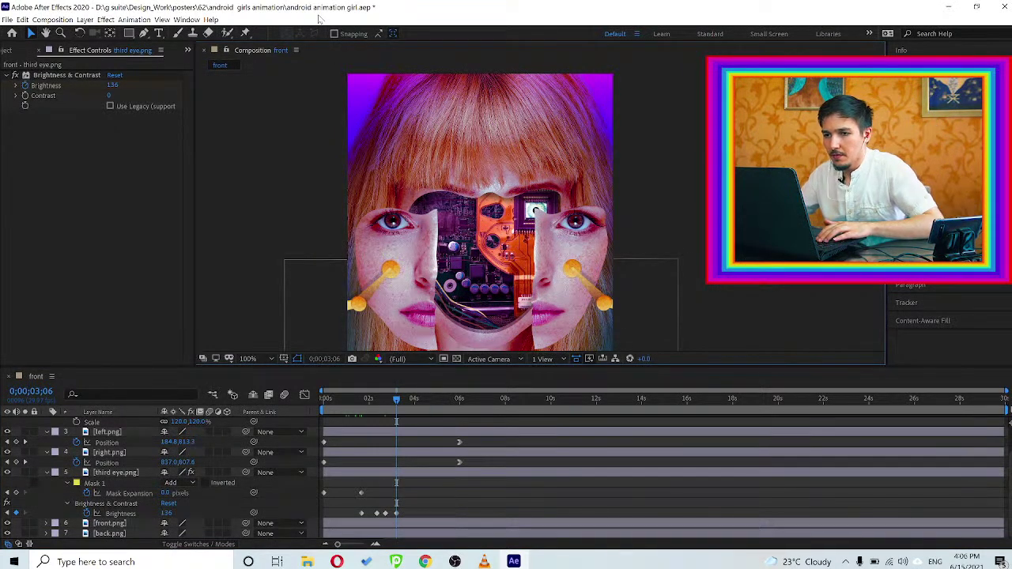
pyautogui.click(8, 19)
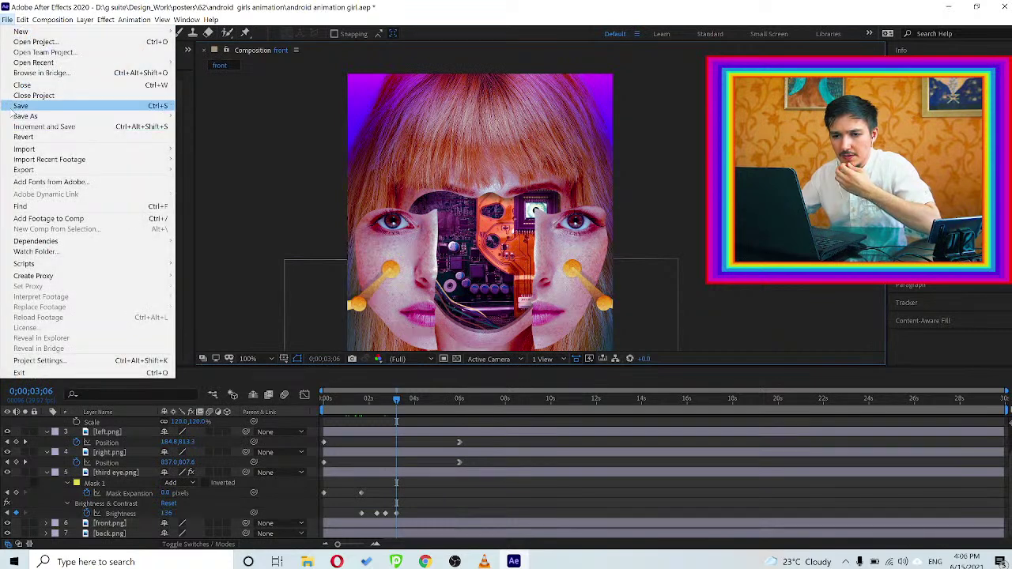
pyautogui.click(16, 108)
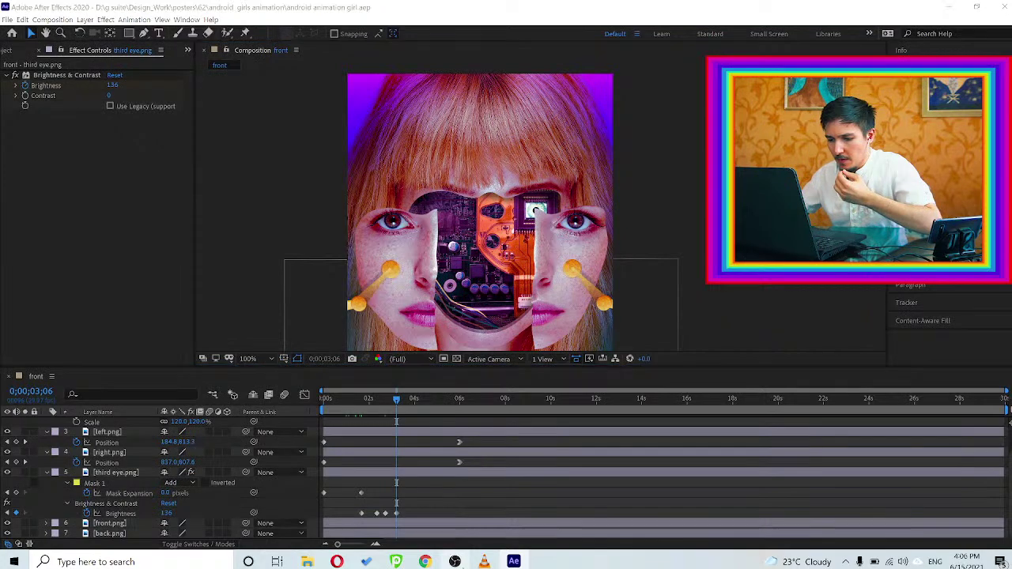
# Switch to OBS to check the stream status, and return to After Effects
pyautogui.click(455, 562)
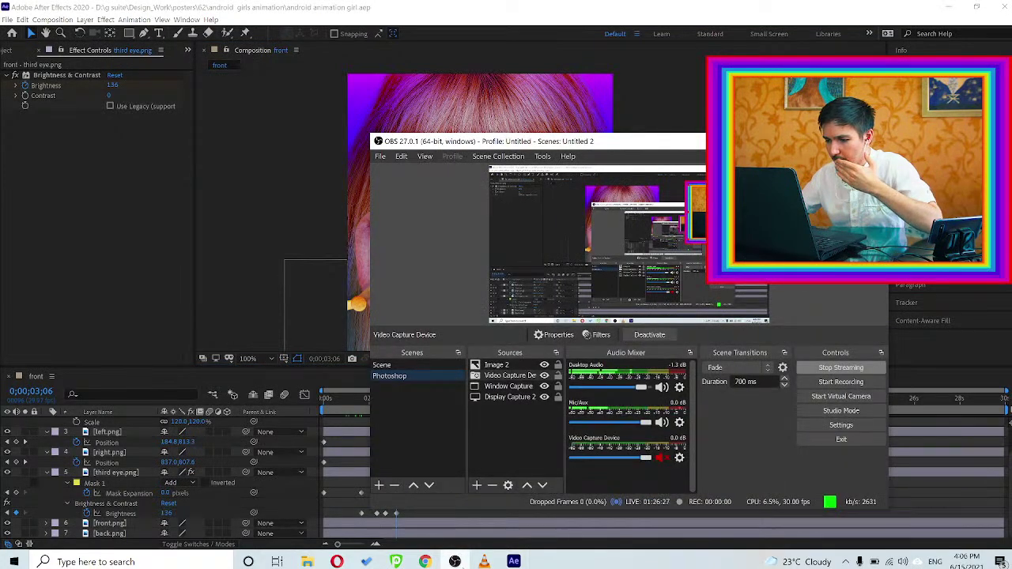
pyautogui.click(273, 210)
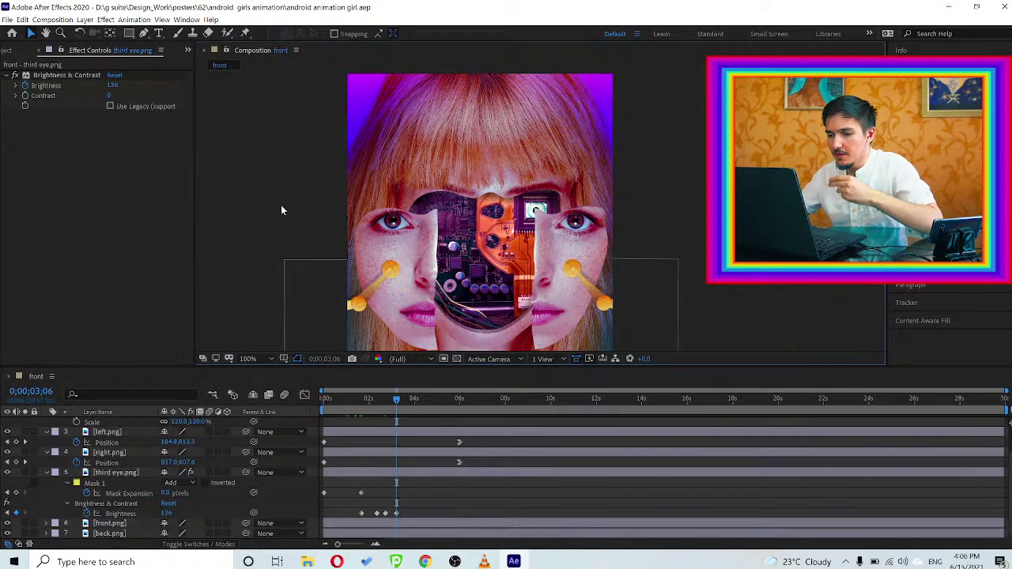
# Scrub through the opening seconds of the animation, inspect the circuitry up close, and return the playhead to the start
pyautogui.click(364, 397)
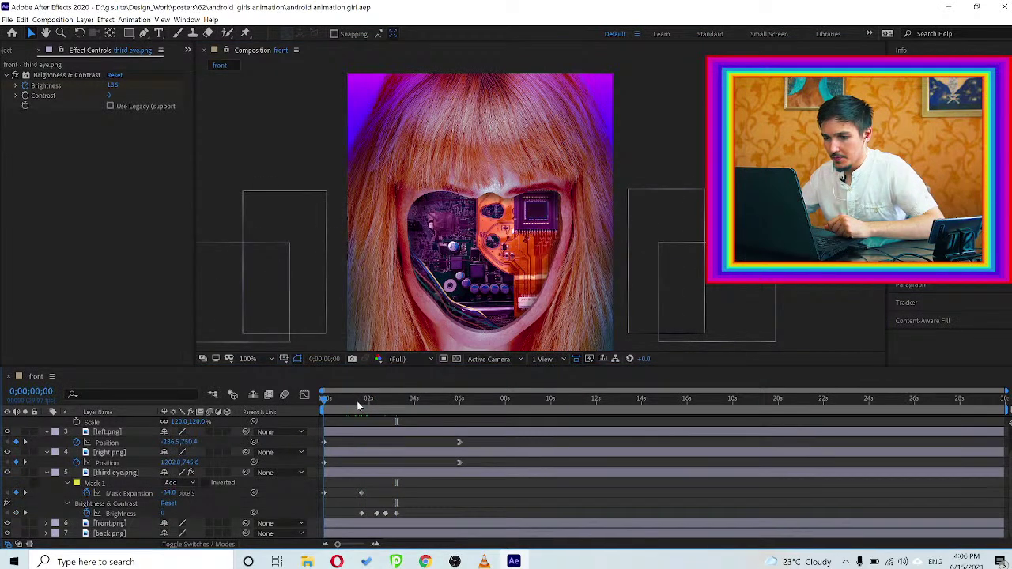
pyautogui.moveTo(374, 403)
pyautogui.mouseDown()
pyautogui.moveTo(436, 404)
pyautogui.moveTo(305, 408)
pyautogui.moveTo(435, 417)
pyautogui.moveTo(329, 411)
pyautogui.moveTo(369, 388)
pyautogui.mouseUp()
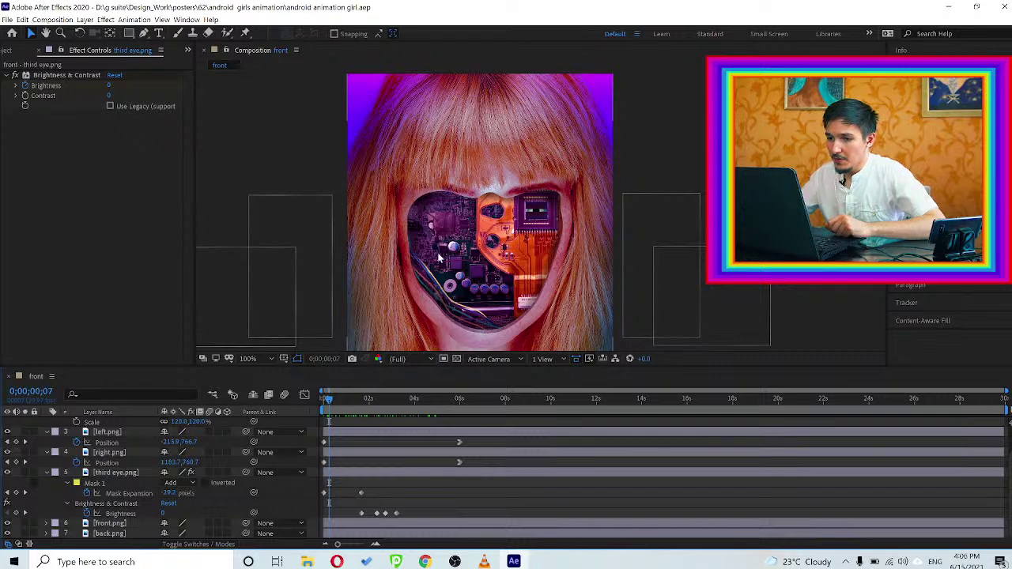
pyautogui.press('space')
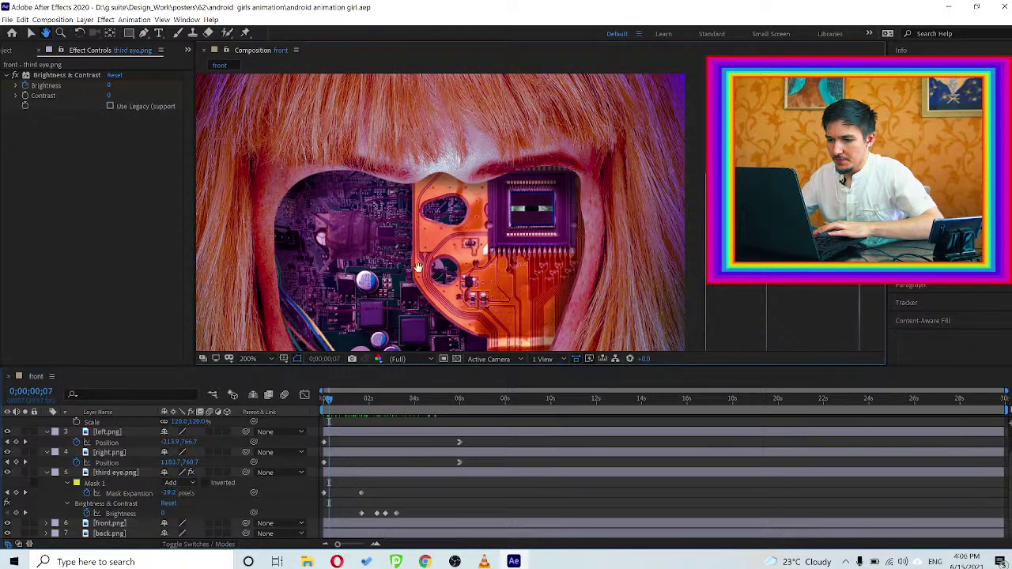
pyautogui.moveTo(411, 271); pyautogui.dragTo(495, 198)
pyautogui.press('v')
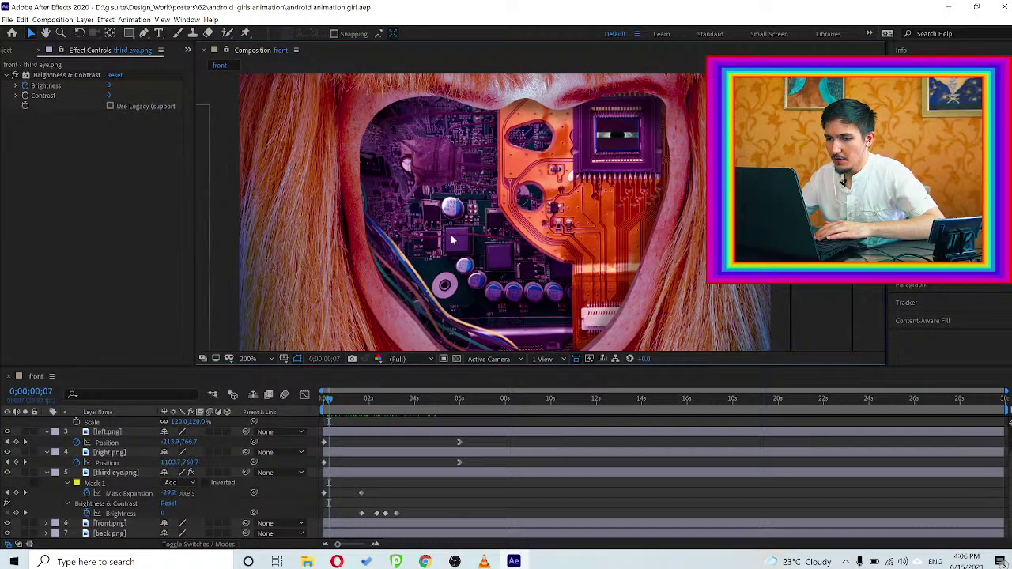
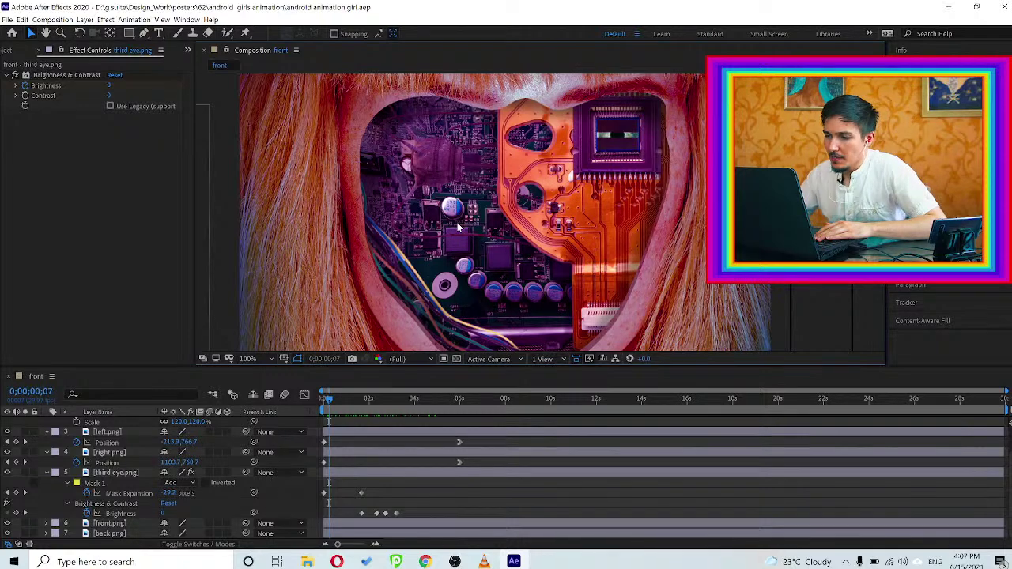
pyautogui.scroll(-1, 456, 222)
pyautogui.scroll(1, 479, 253)
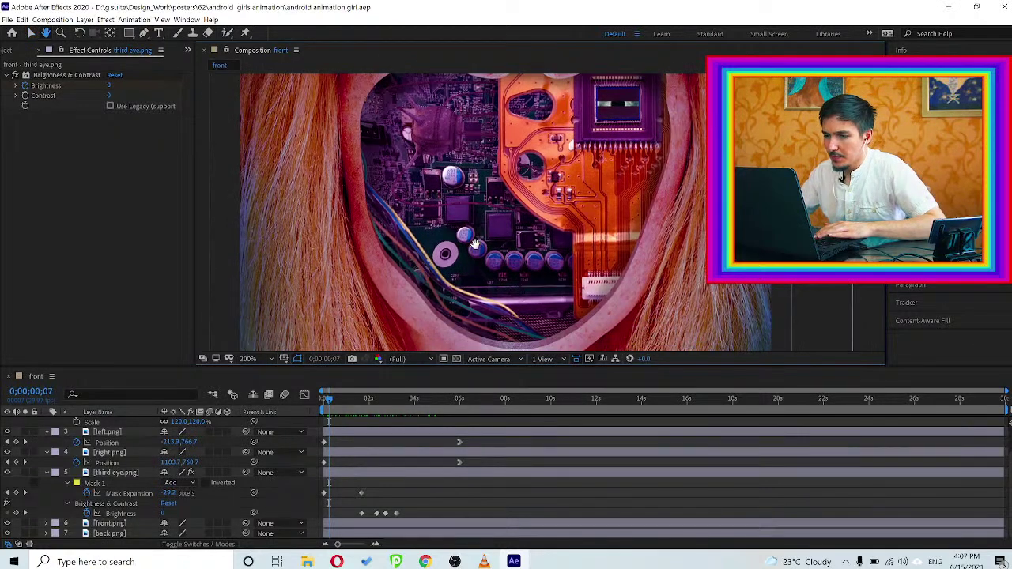
pyautogui.scroll(-1, 474, 257)
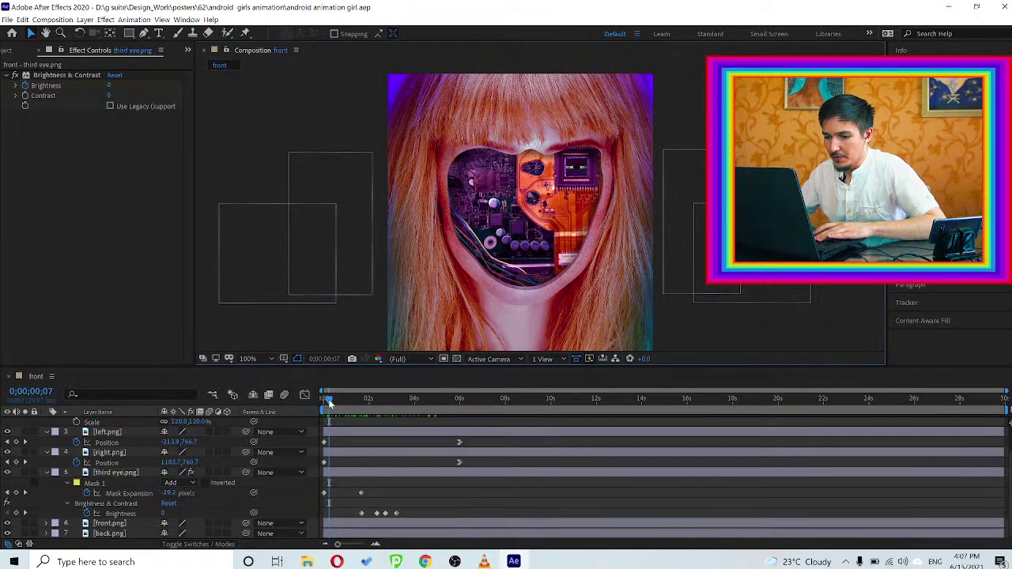
pyautogui.moveTo(331, 404)
pyautogui.mouseDown()
pyautogui.moveTo(370, 403)
pyautogui.moveTo(320, 395)
pyautogui.mouseUp()
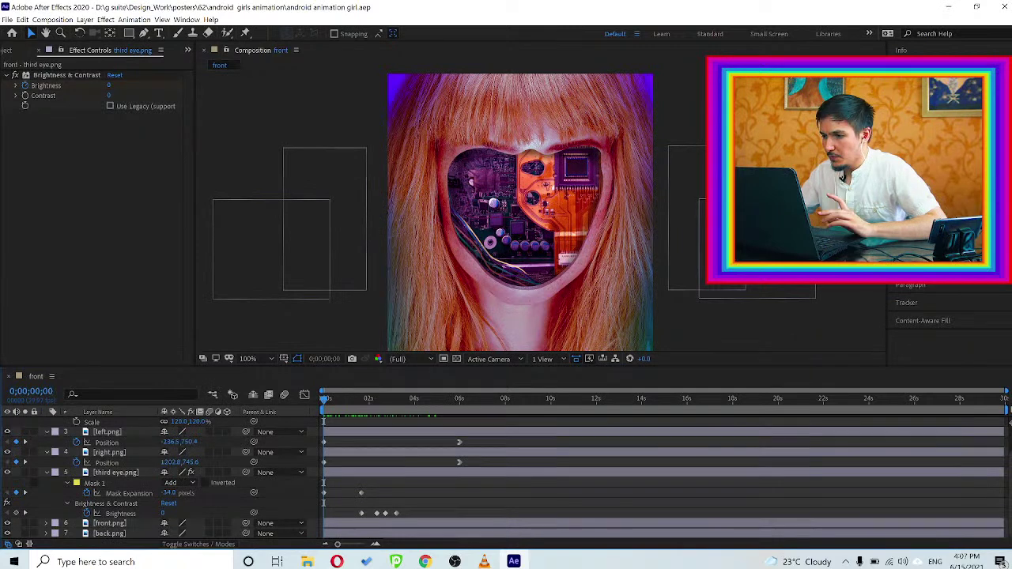
# Show the effects library and collapse the expanded properties of the third eye, face half and robotic hand layers
pyautogui.hotkey('ctrl', '5')
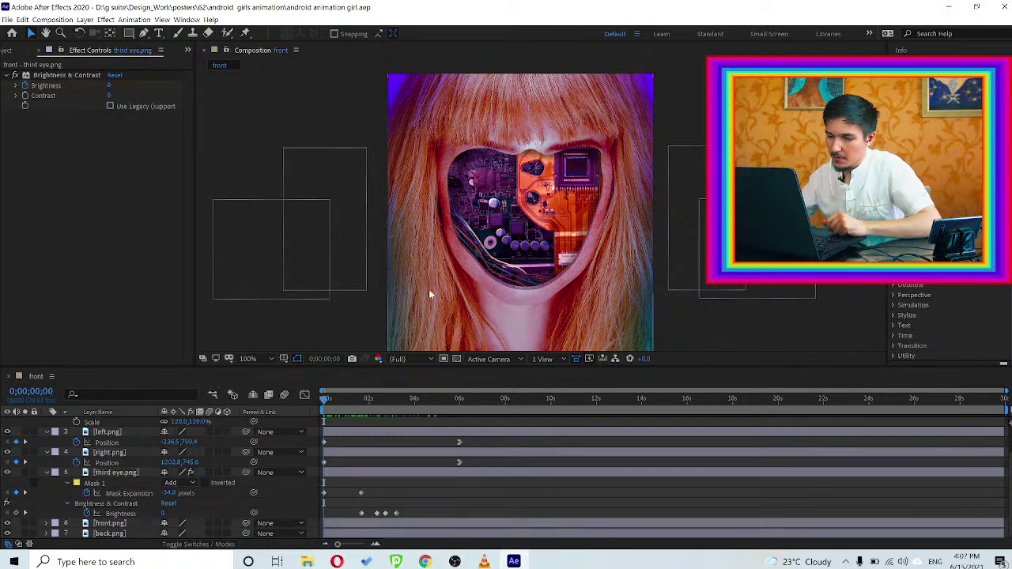
pyautogui.click(49, 474)
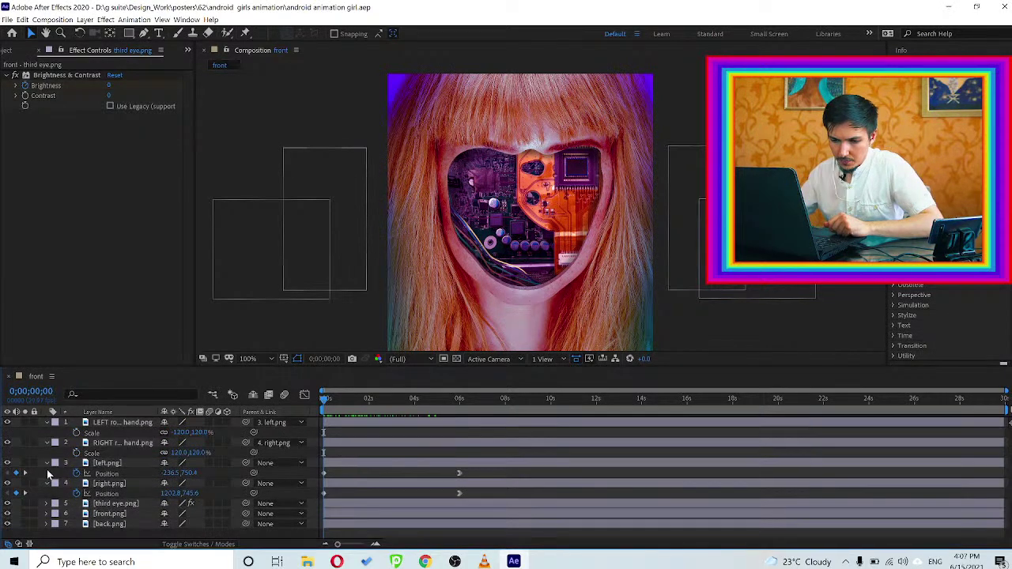
pyautogui.click(46, 463)
pyautogui.click(47, 442)
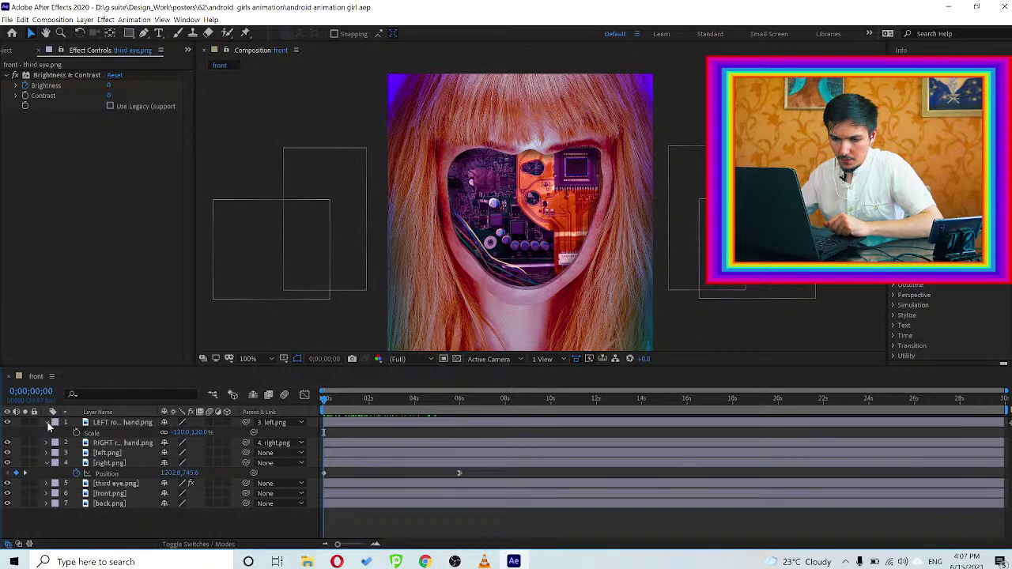
pyautogui.click(46, 423)
pyautogui.click(47, 453)
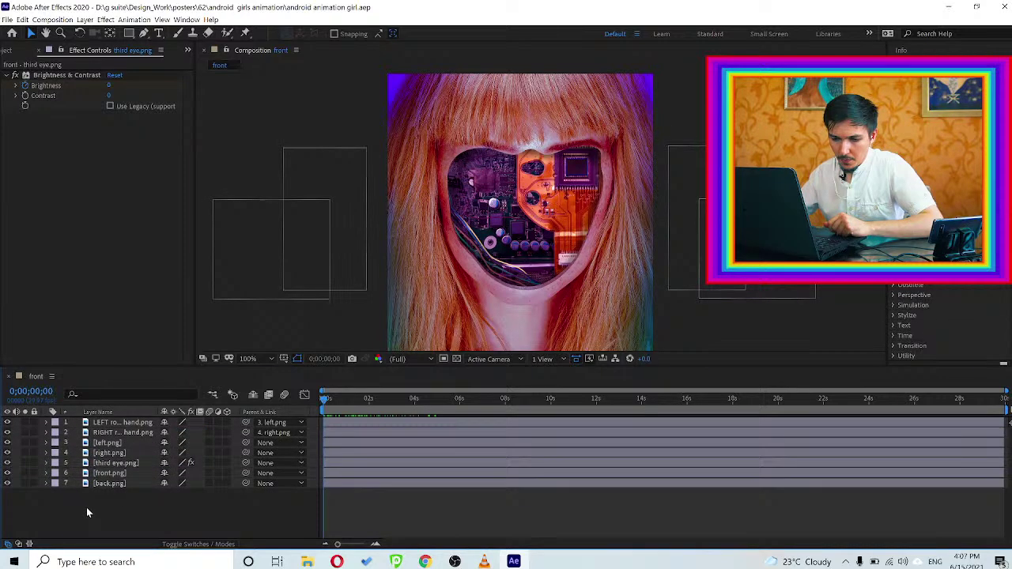
# Add a new adjustment layer above all the other layers
pyautogui.click(85, 20)
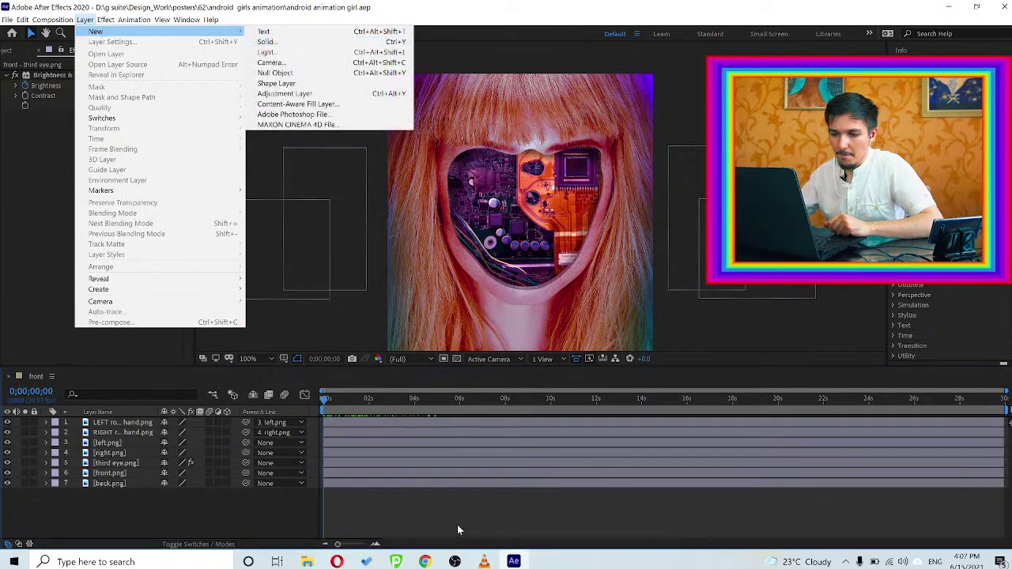
pyautogui.click(454, 562)
pyautogui.click(455, 561)
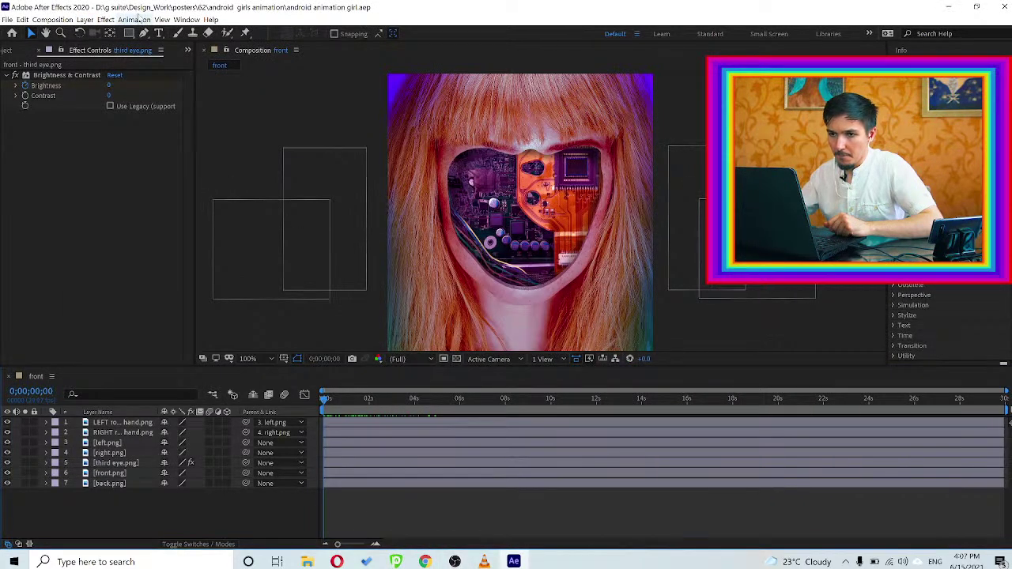
pyautogui.click(85, 20)
pyautogui.moveTo(95, 31)
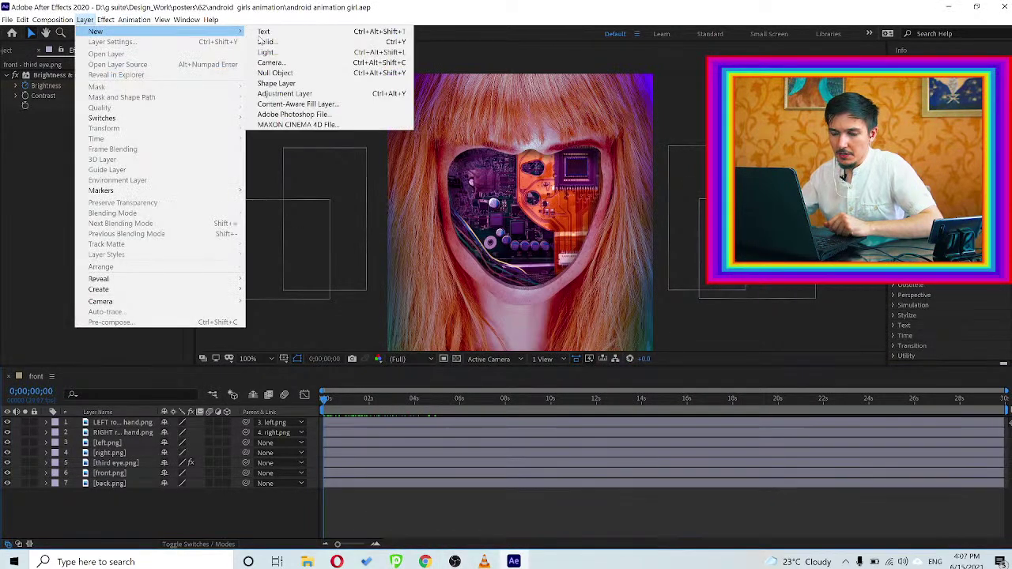
pyautogui.click(277, 93)
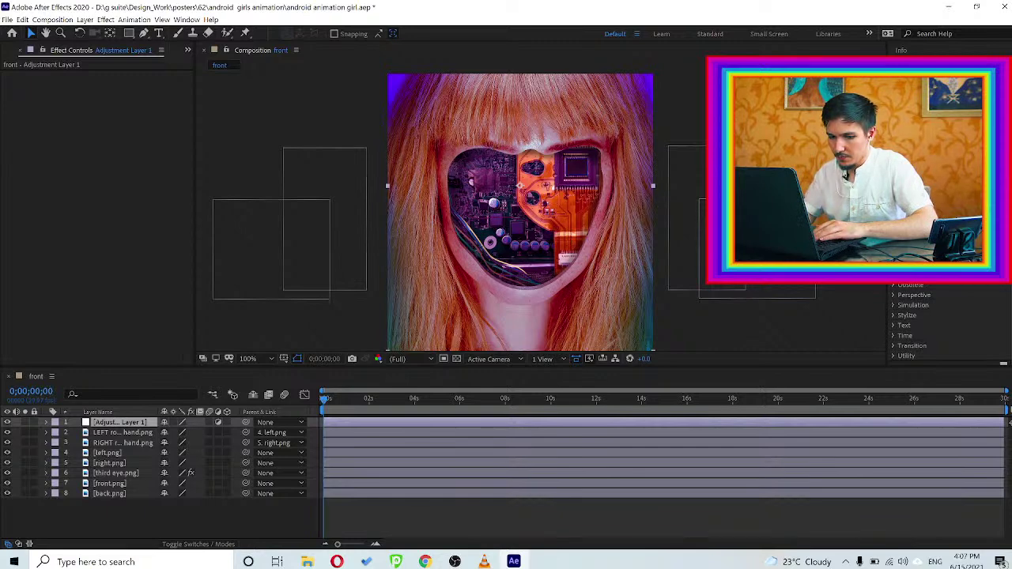
# Delete the adjustment layer from the composition
pyautogui.click(166, 511)
pyautogui.click(125, 426)
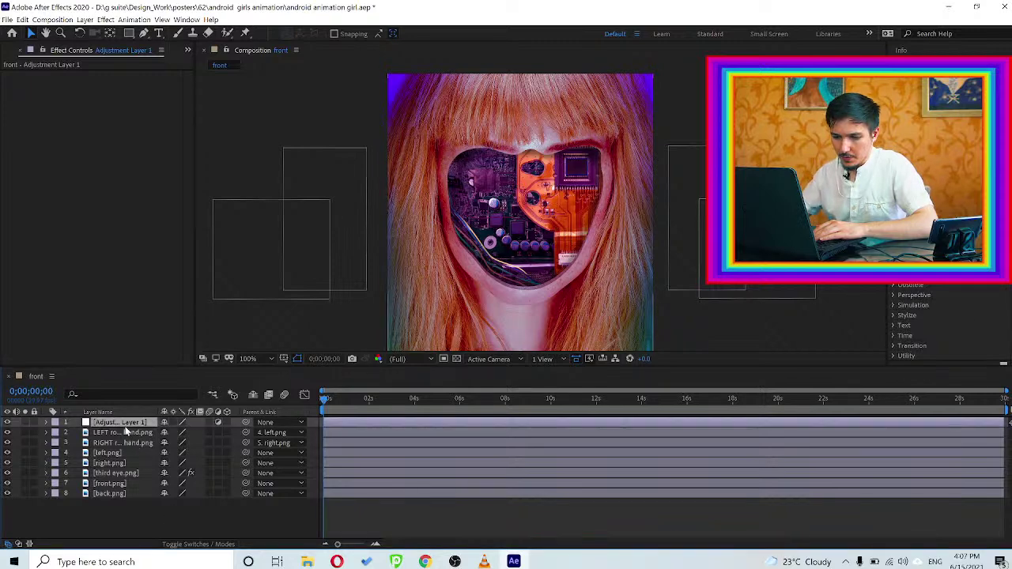
pyautogui.press('Delete')
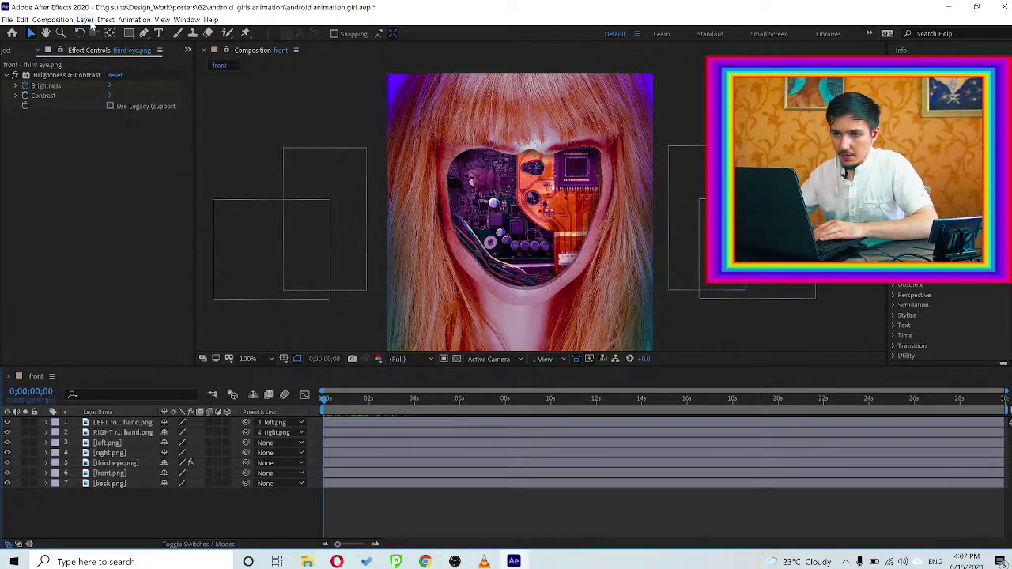
# Create a new solid layer at the composition's size, coloured yellow (FFF600) and named "yellow"
pyautogui.click(85, 19)
pyautogui.moveTo(112, 35)
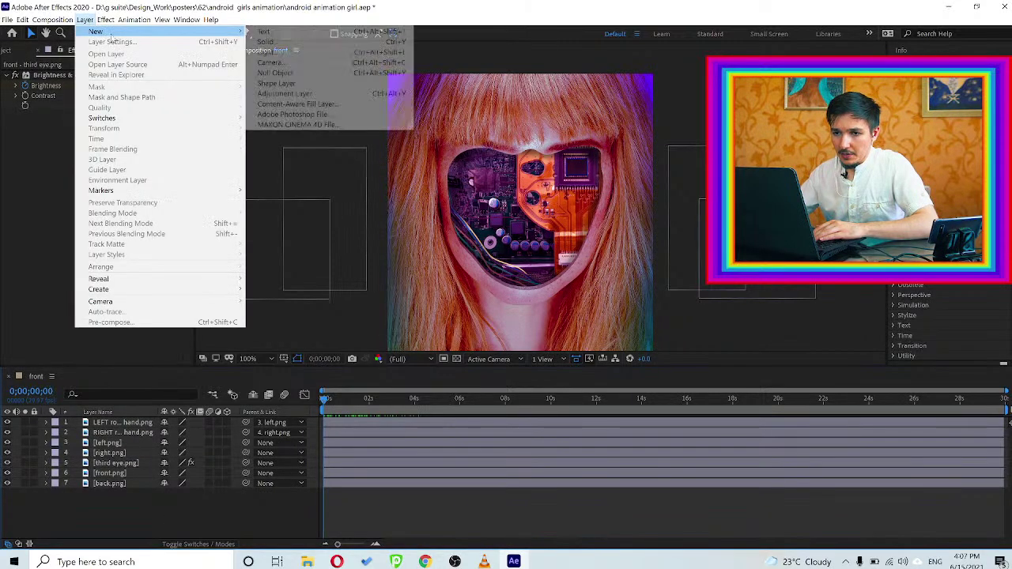
pyautogui.click(265, 41)
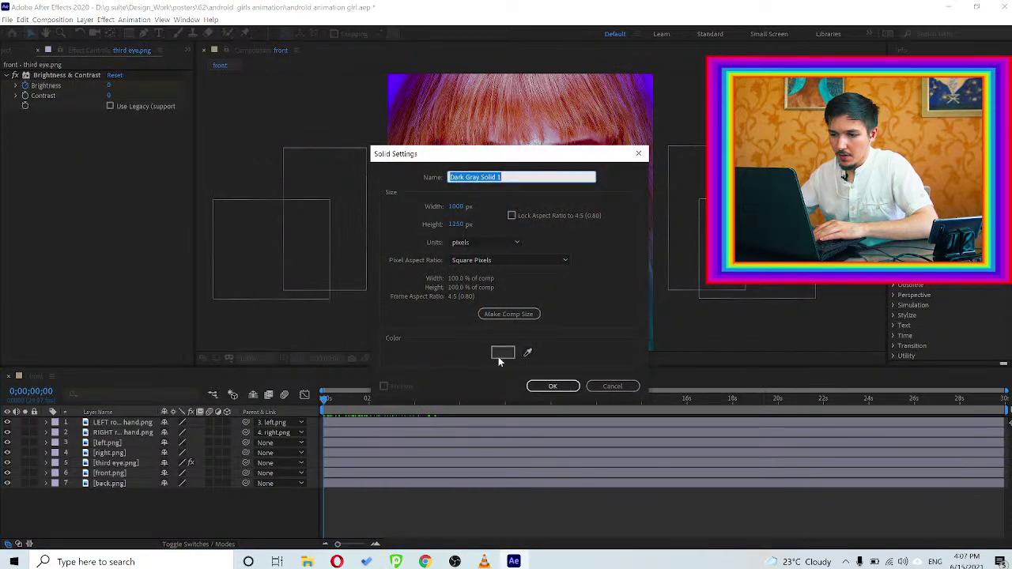
pyautogui.click(502, 352)
pyautogui.moveTo(493, 187); pyautogui.dragTo(383, 184)
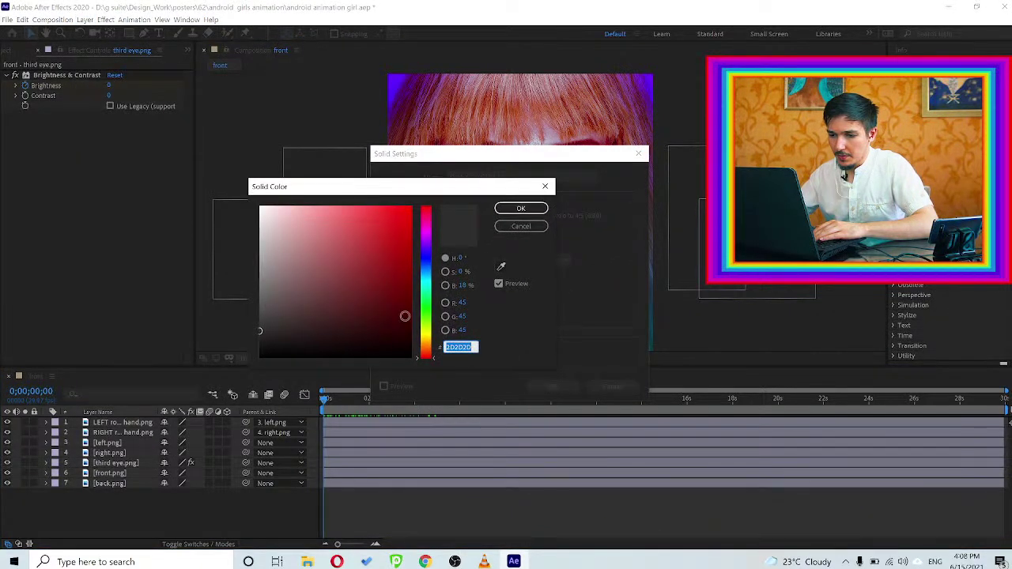
pyautogui.click(424, 330)
pyautogui.moveTo(413, 316); pyautogui.dragTo(419, 194)
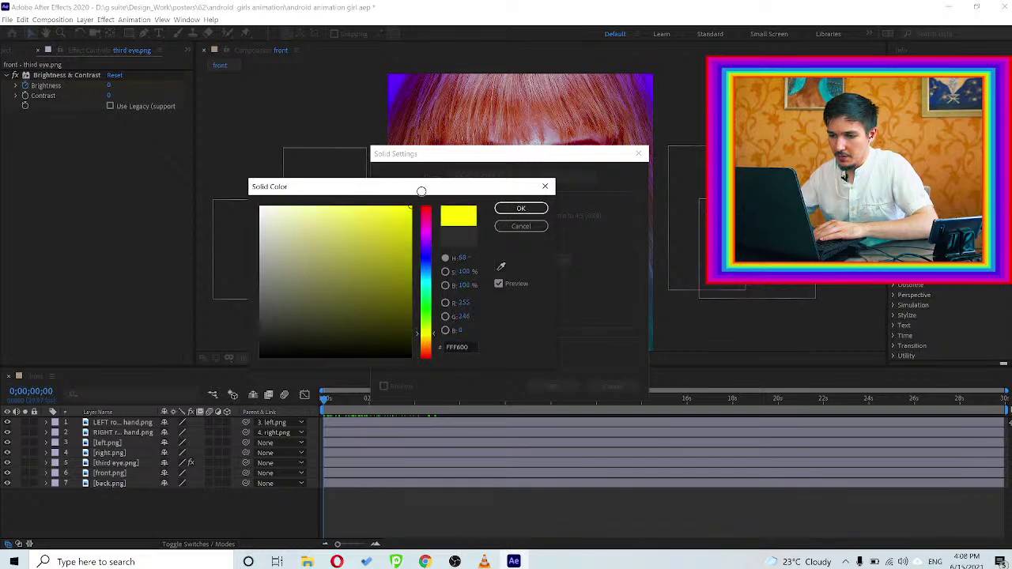
pyautogui.click(521, 208)
pyautogui.click(504, 176)
pyautogui.hotkey('ctrl', 'a')
pyautogui.write('yellow')
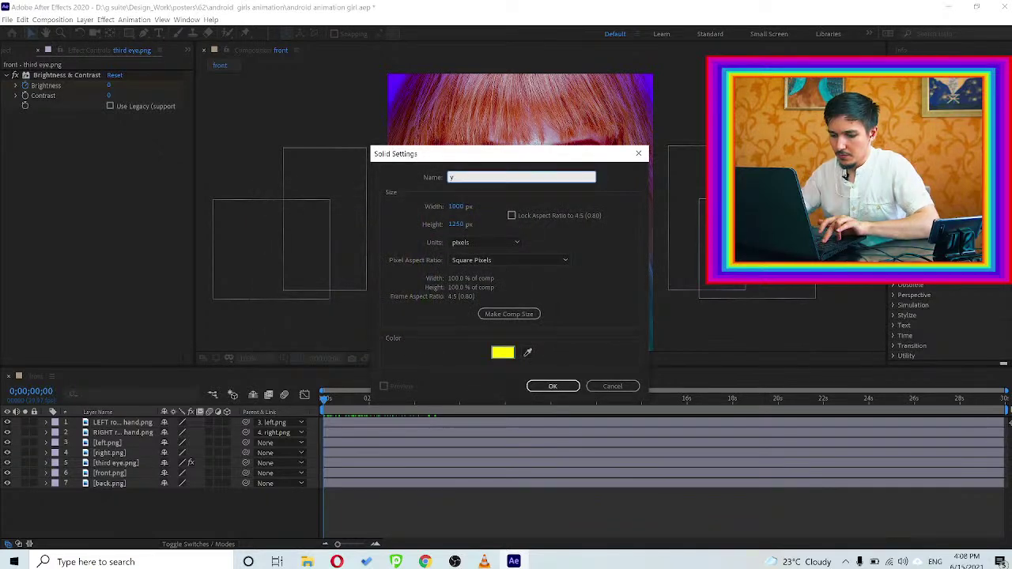
pyautogui.press('Return')
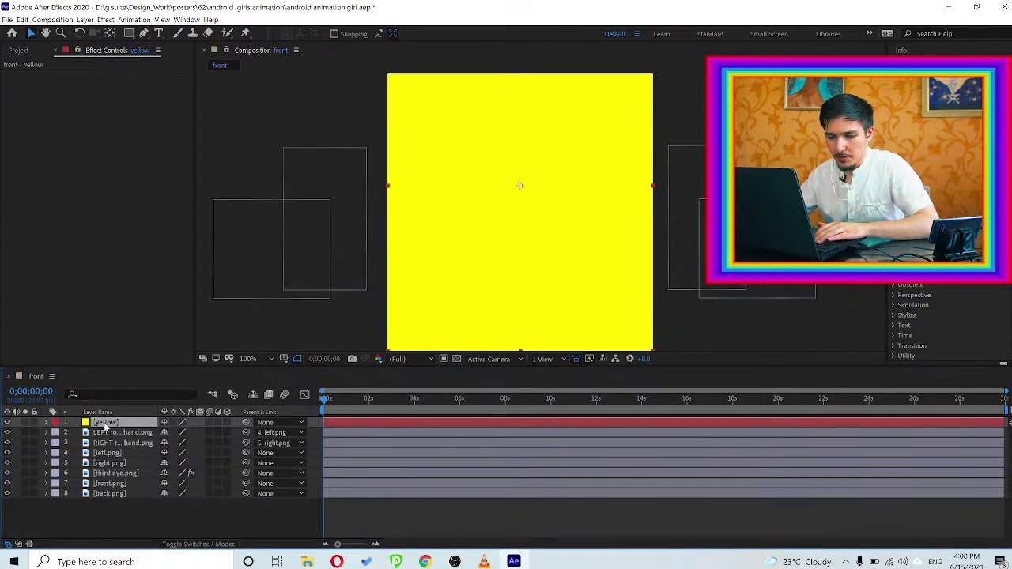
# Move the yellow solid between the front.png and back.png layers, and toggle its visibility to inspect the circuitry underneath
pyautogui.moveTo(105, 425); pyautogui.dragTo(117, 490)
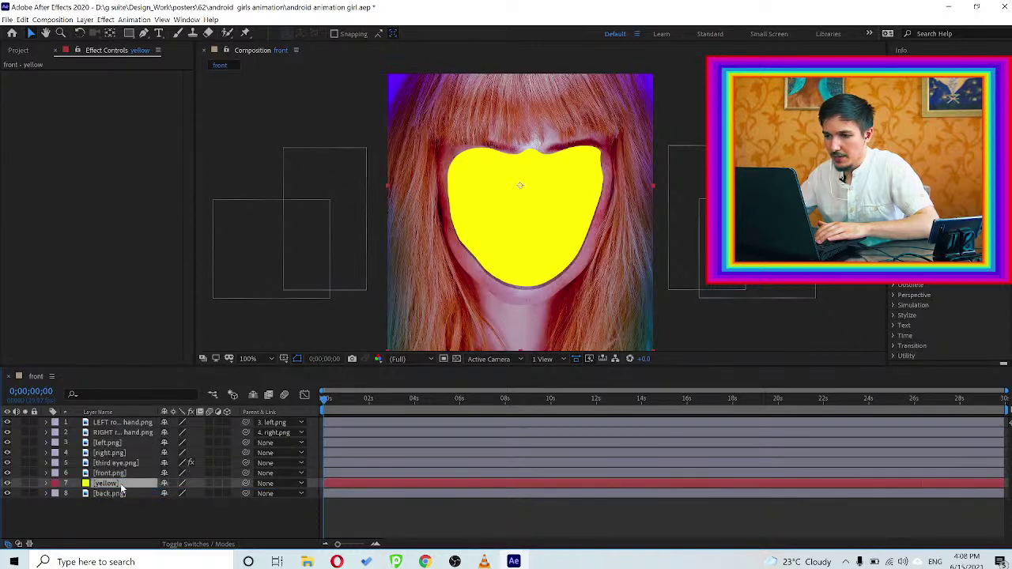
pyautogui.click(8, 484)
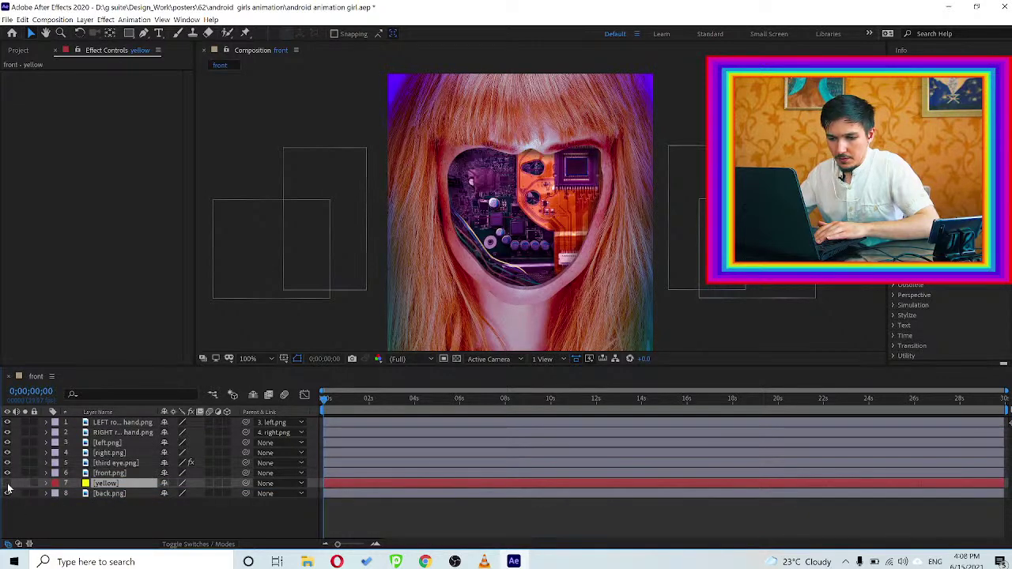
pyautogui.scroll(1, 545, 211)
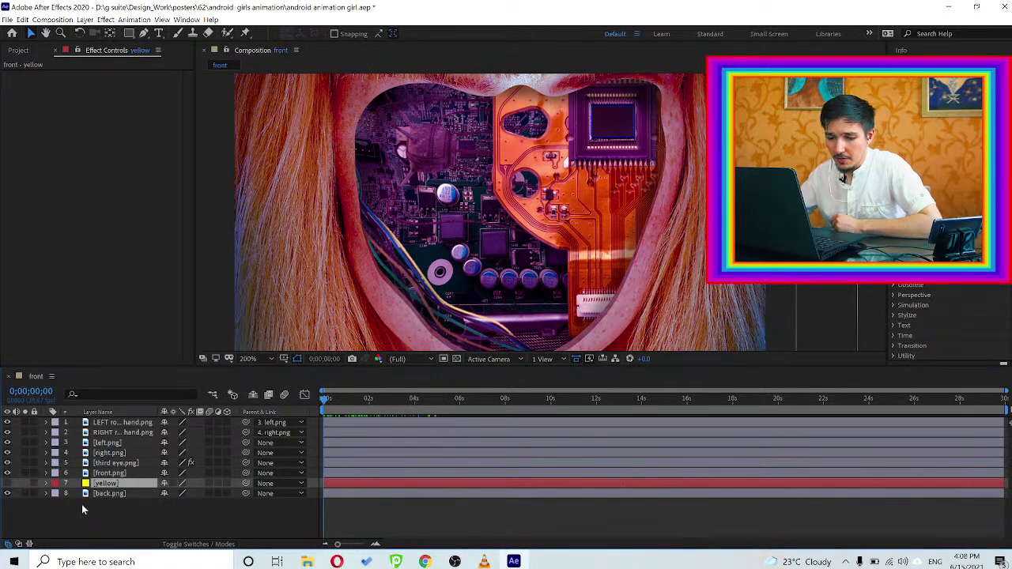
pyautogui.click(7, 483)
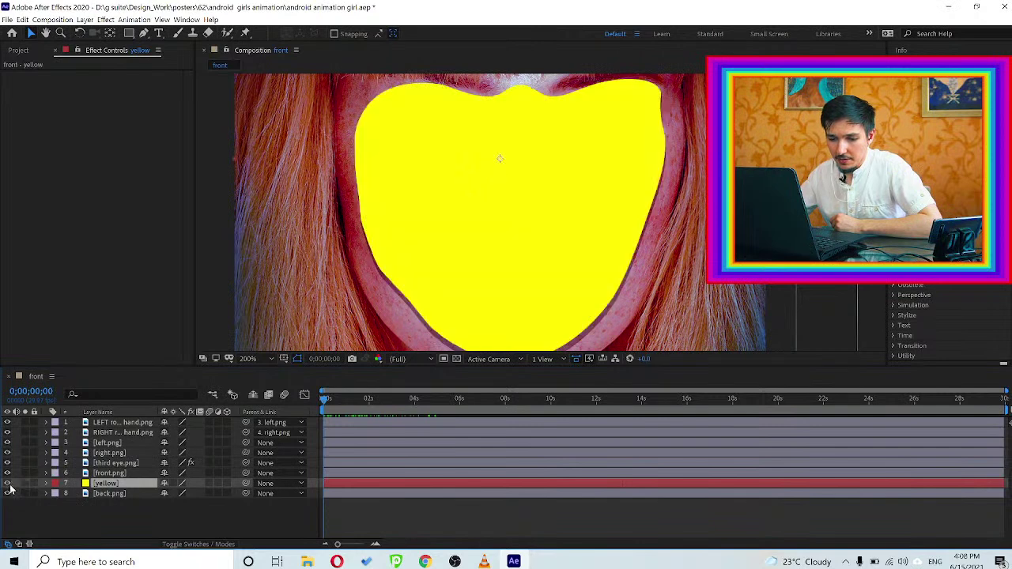
# Set the yellow layer's opacity to 70% so the circuitry can be traced through it
pyautogui.click(144, 34)
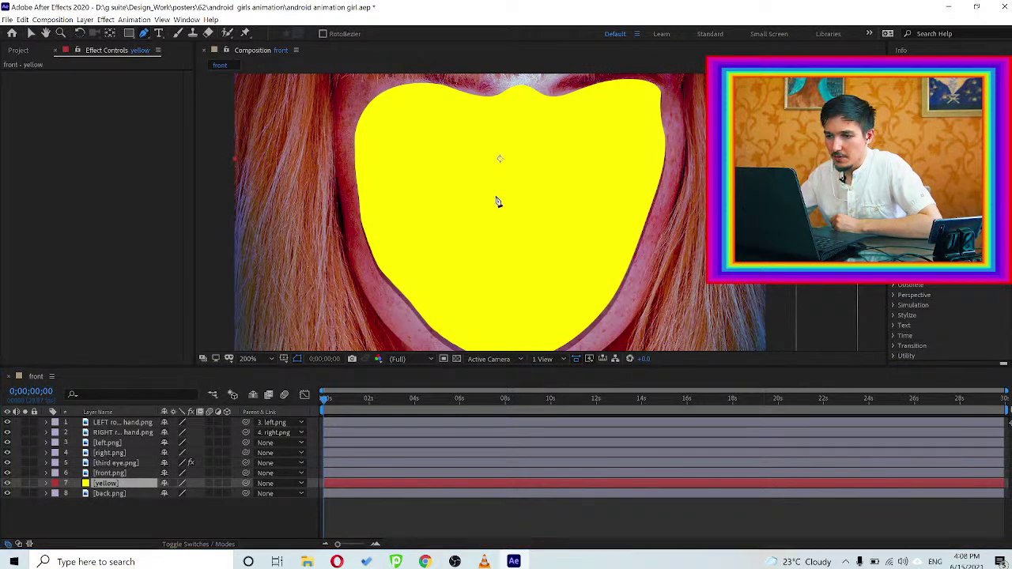
pyautogui.press('t')
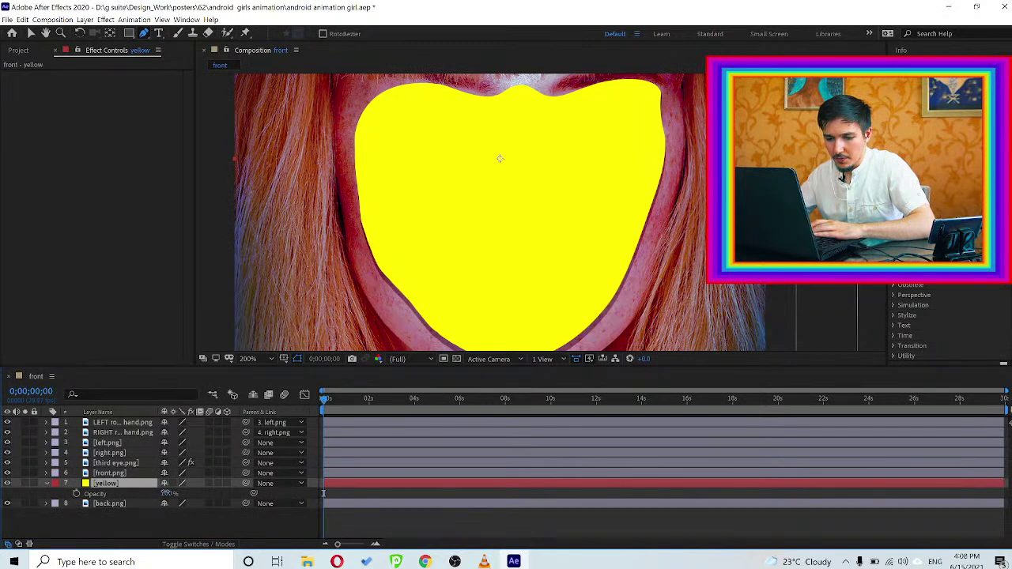
pyautogui.click(170, 493)
pyautogui.write('70')
pyautogui.press('Return')
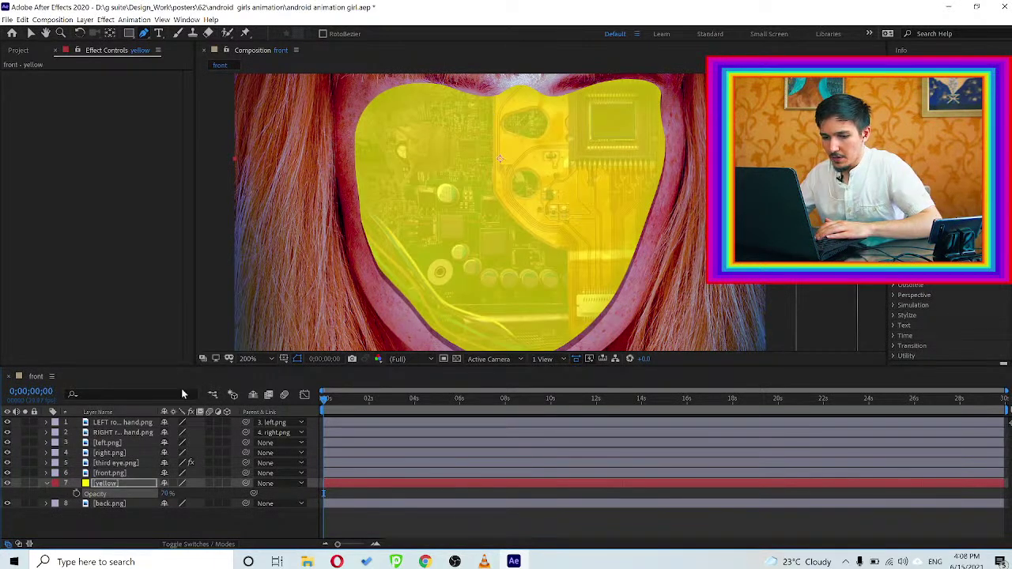
# Draw a closed Pen tool mask on the yellow layer around the purple circuitry, following its border with the orange board
pyautogui.click(107, 476)
pyautogui.click(103, 483)
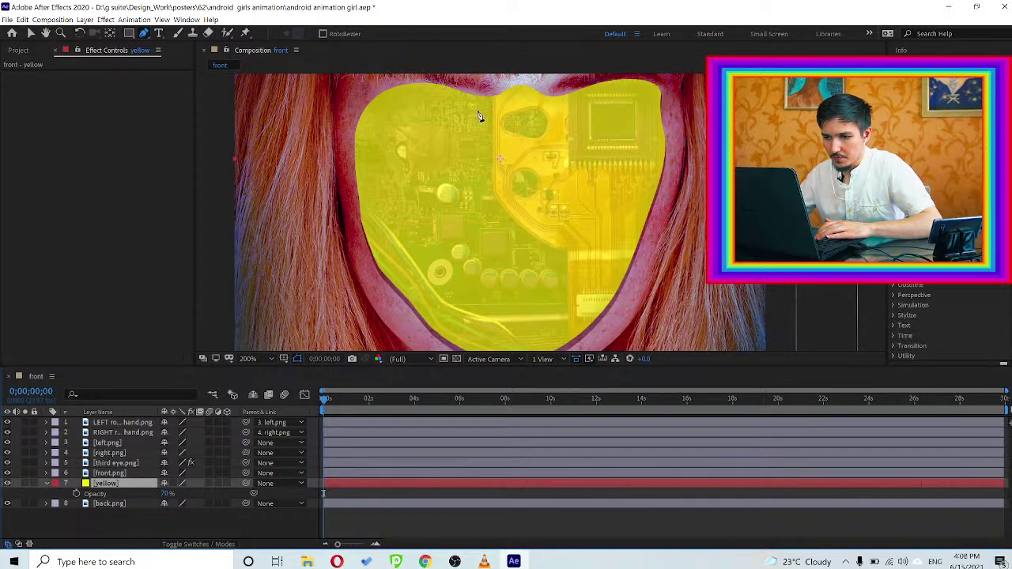
pyautogui.click(494, 98)
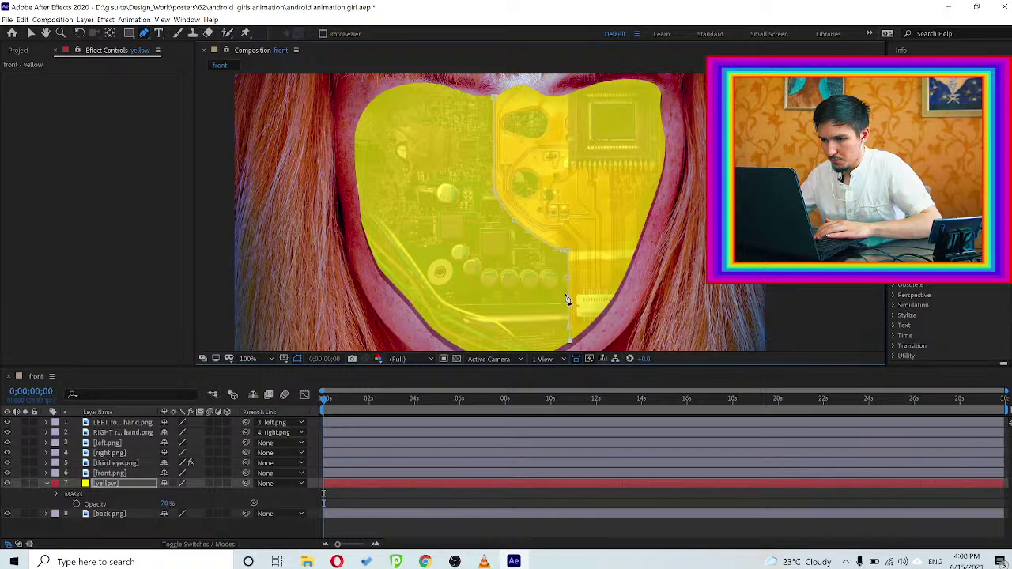
pyautogui.press(',')
pyautogui.click(439, 276)
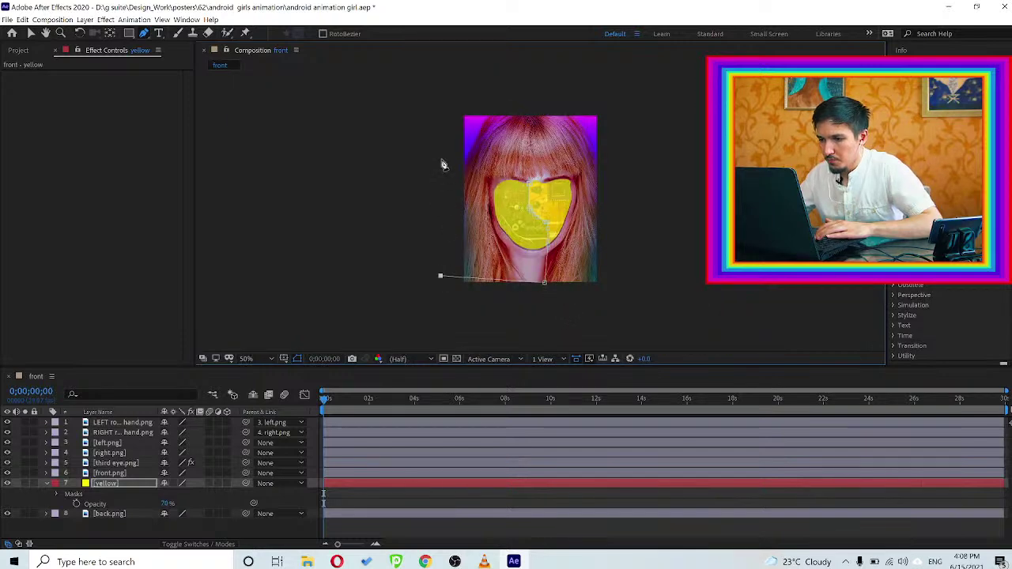
pyautogui.click(442, 160)
pyautogui.click(521, 164)
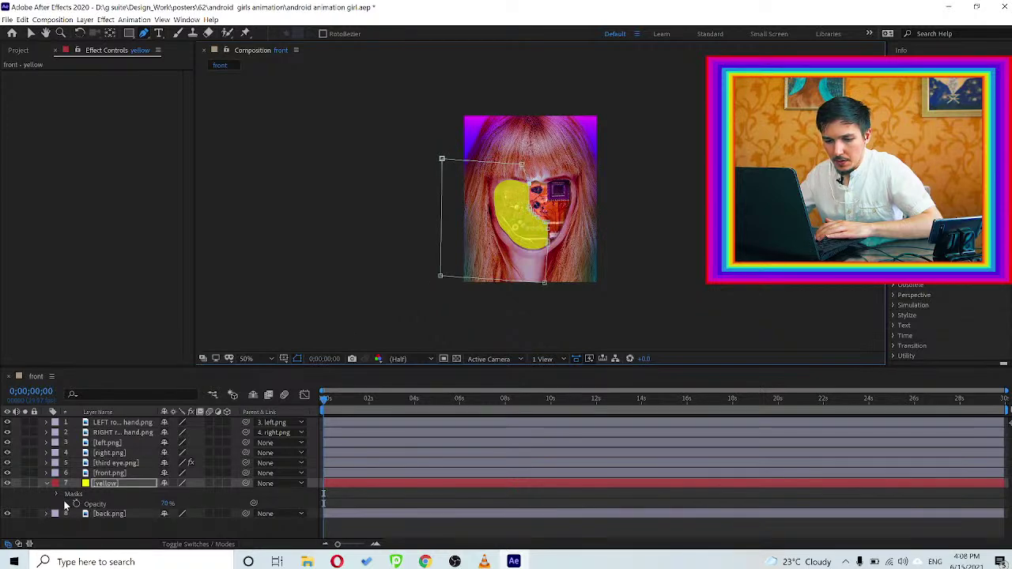
# Feather the yellow layer's mask, trying 40 pixels first and settling on 60 pixels
pyautogui.click(56, 493)
pyautogui.press('.')
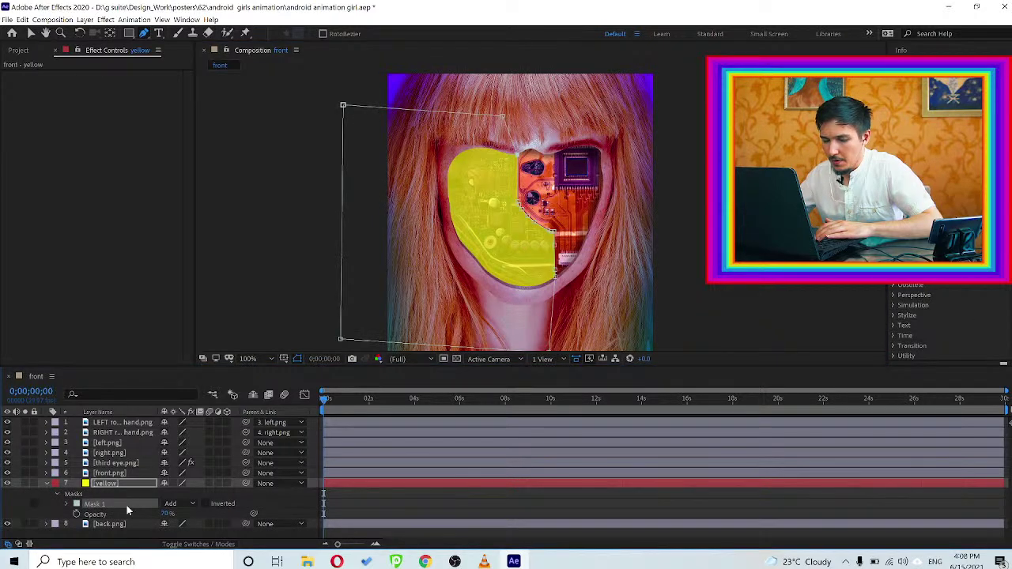
pyautogui.click(68, 504)
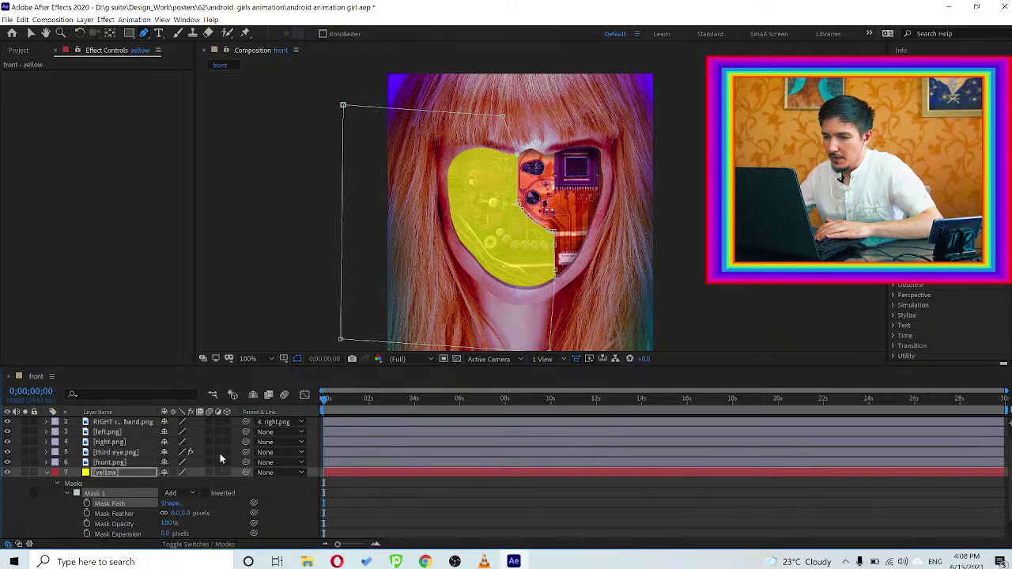
pyautogui.click(165, 533)
pyautogui.scroll(-1, 231, 517)
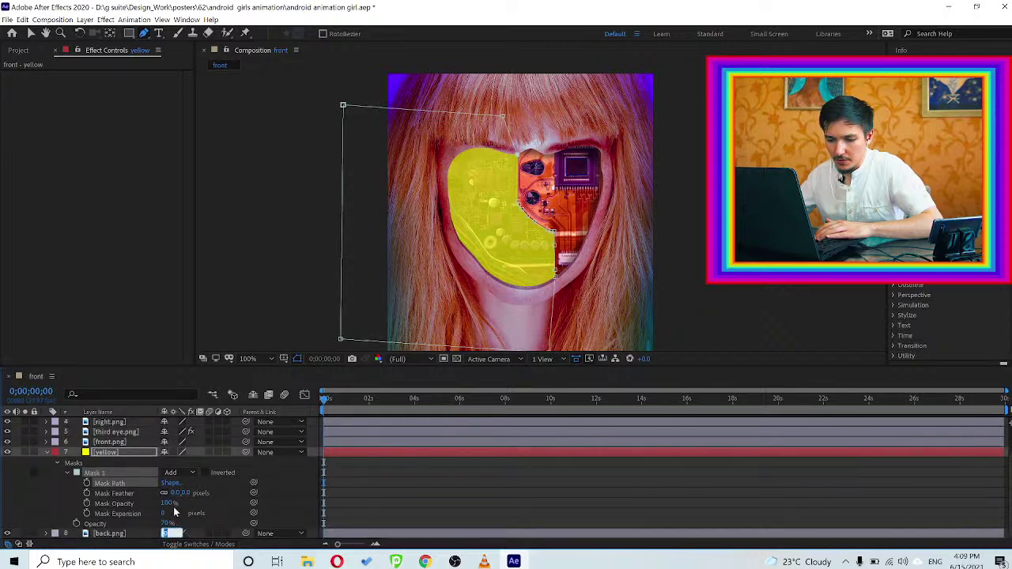
pyautogui.click(176, 492)
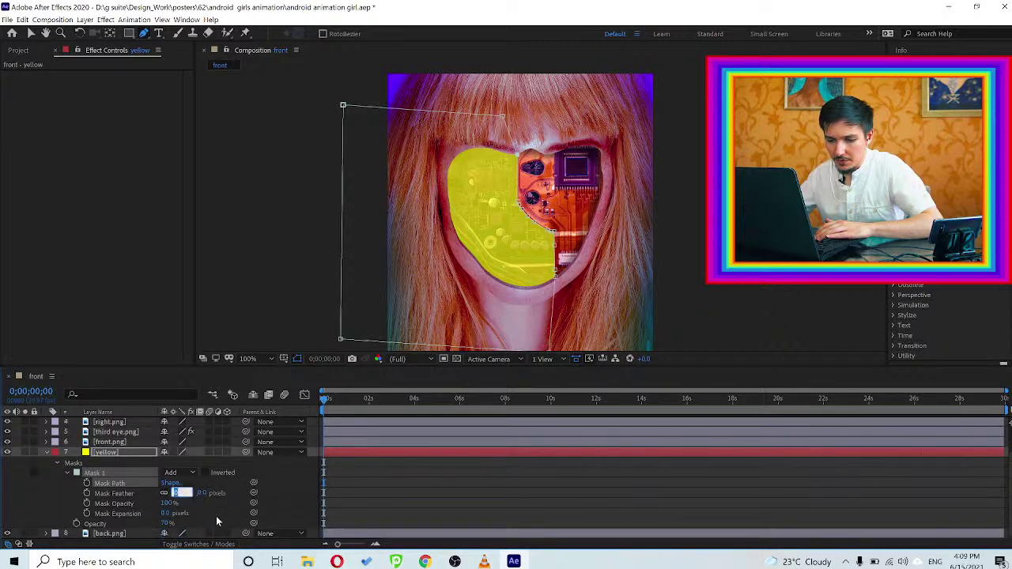
pyautogui.write('40')
pyautogui.press('Return')
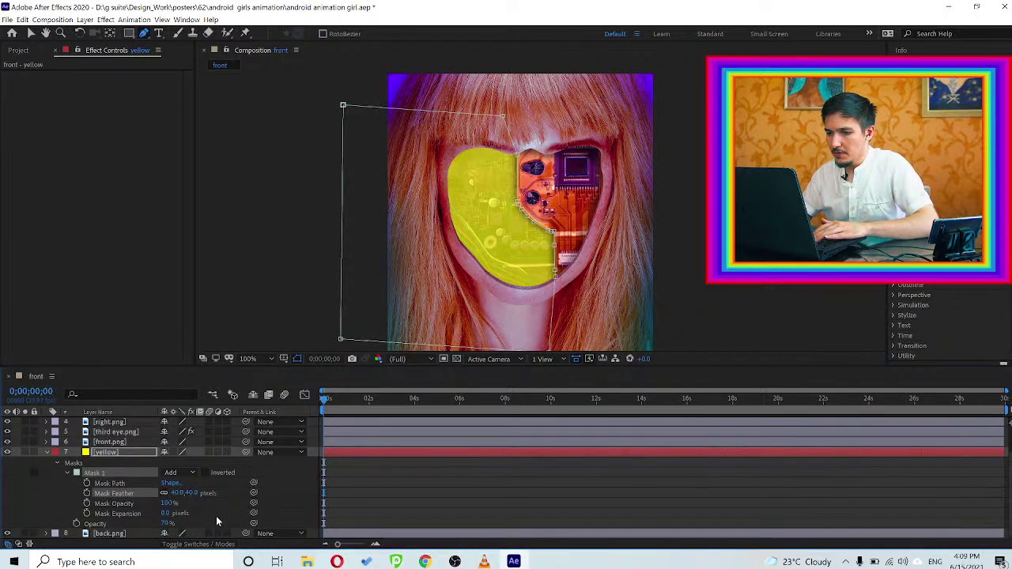
pyautogui.click(176, 493)
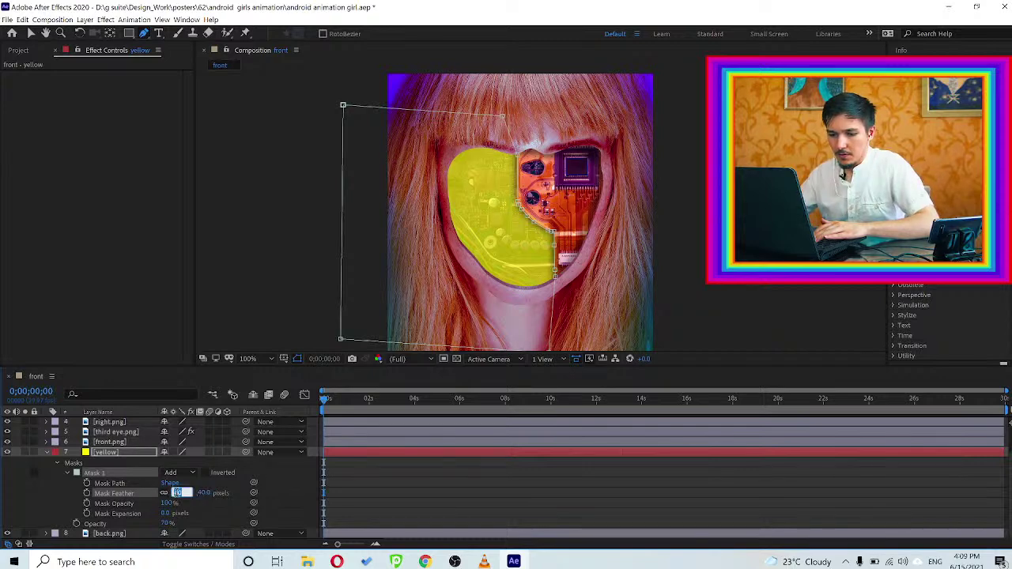
pyautogui.write('60')
pyautogui.press('Return')
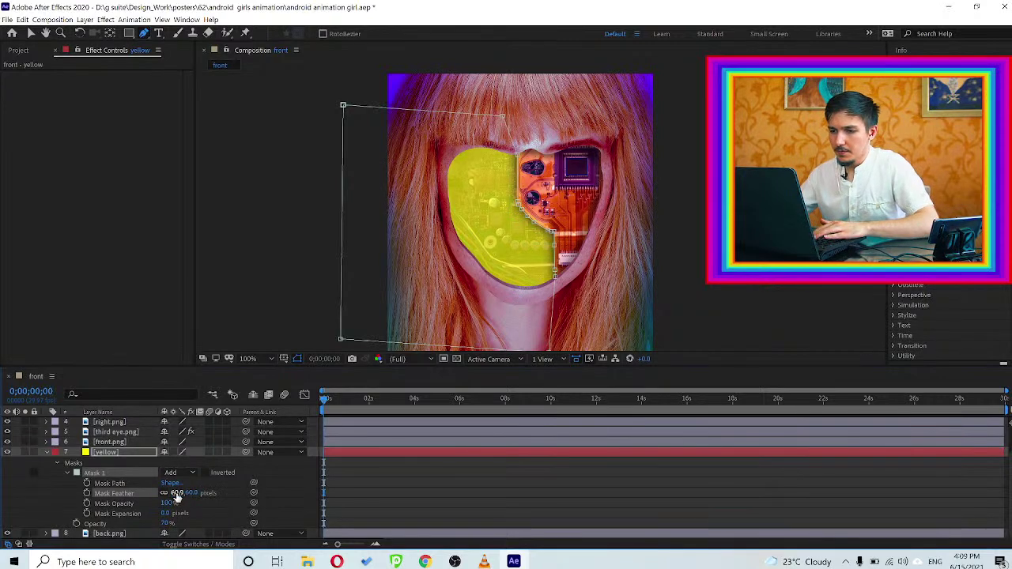
# Collapse the yellow layer's properties, hide the layer switches, and show the blending mode and in/out/duration/stretch columns
pyautogui.click(32, 34)
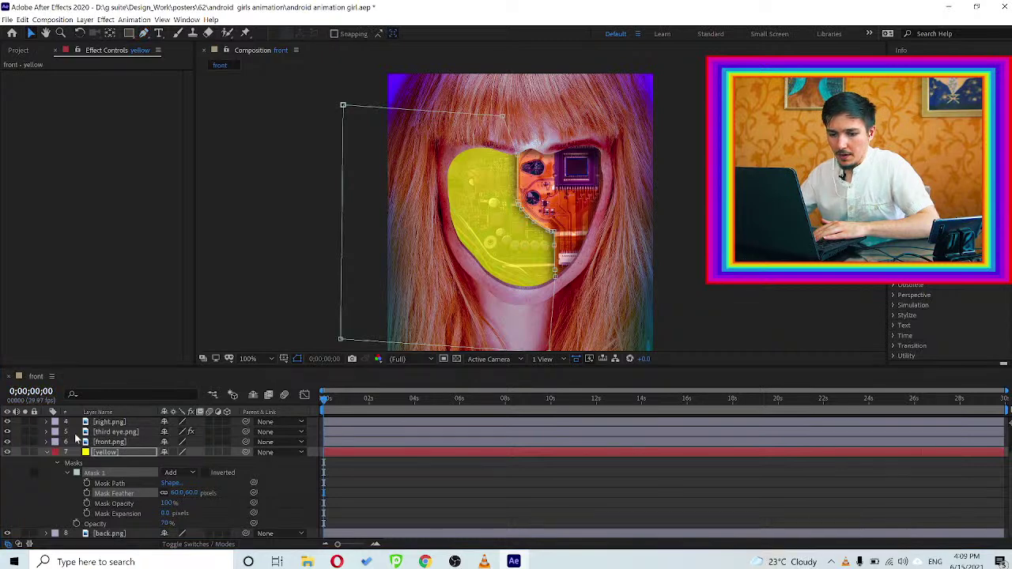
pyautogui.click(47, 452)
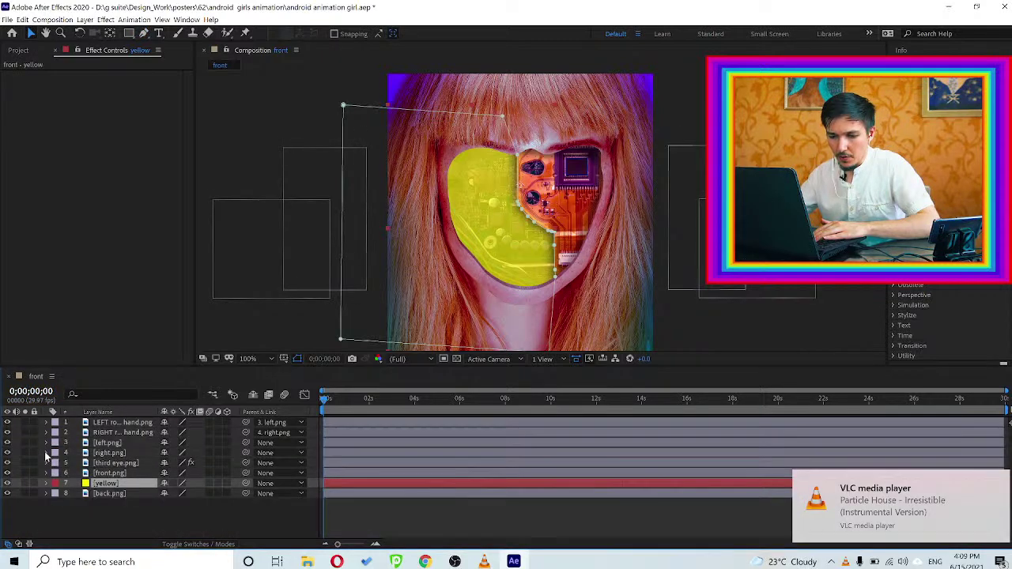
pyautogui.click(28, 544)
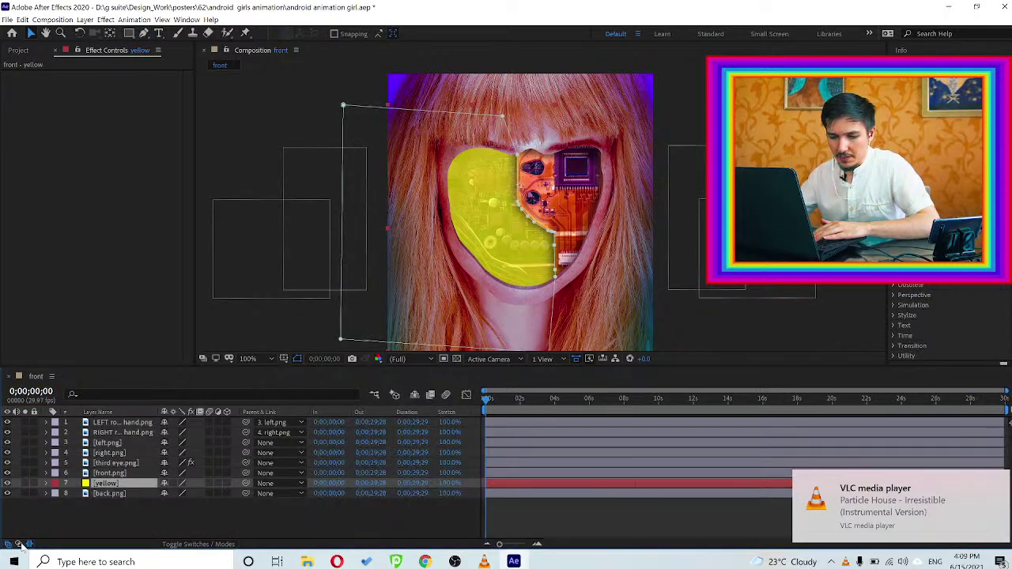
pyautogui.click(9, 544)
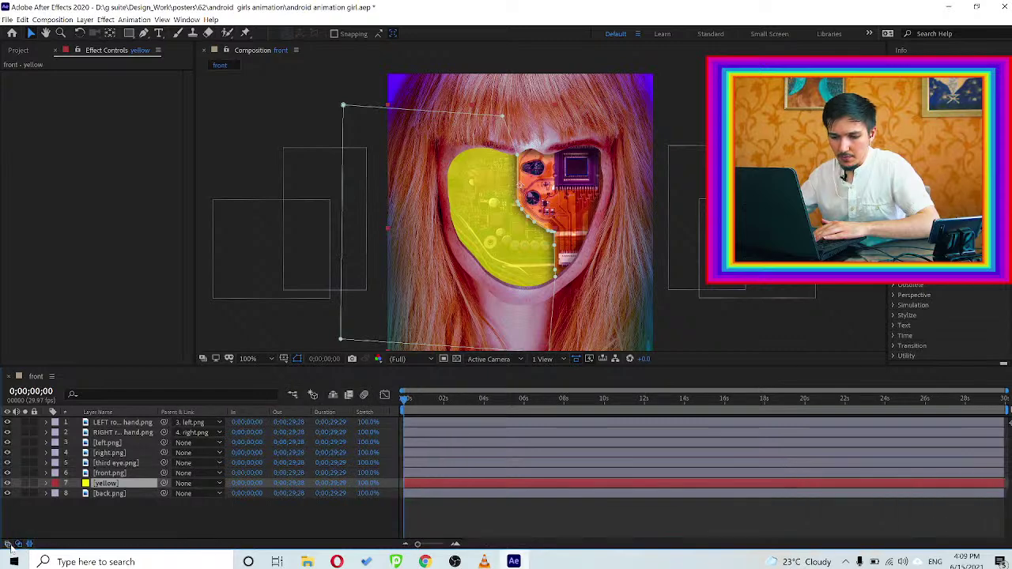
pyautogui.click(18, 544)
# Try the Multiply, Lighten, Screen, Luminosity and Overlay blending modes on the yellow layer
pyautogui.click(175, 485)
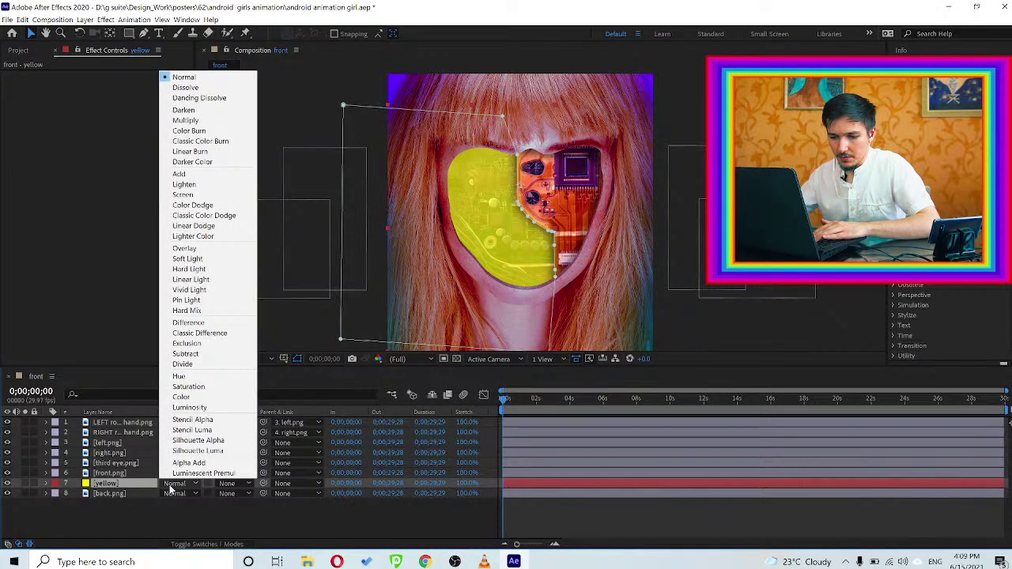
pyautogui.click(191, 120)
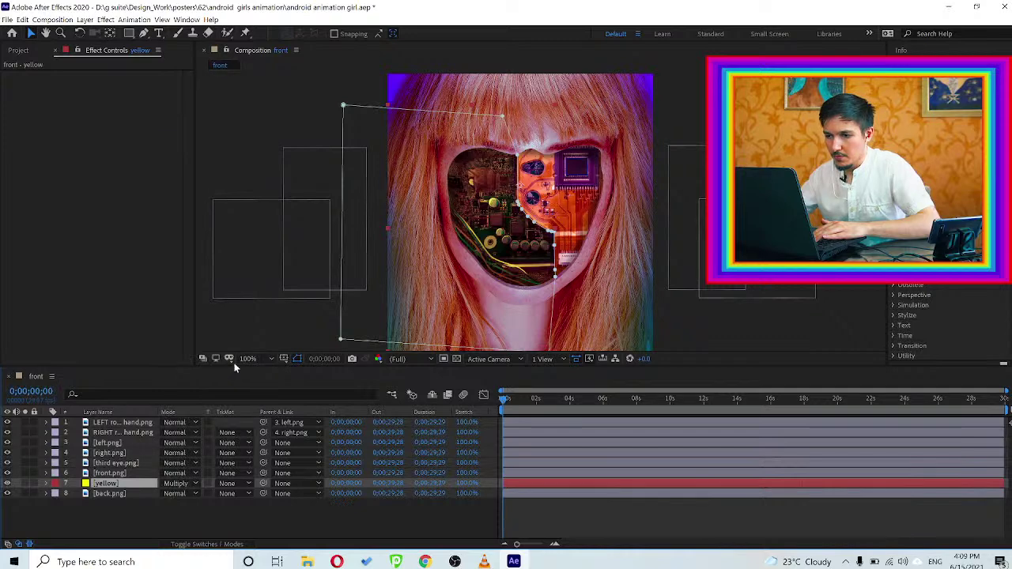
pyautogui.click(175, 483)
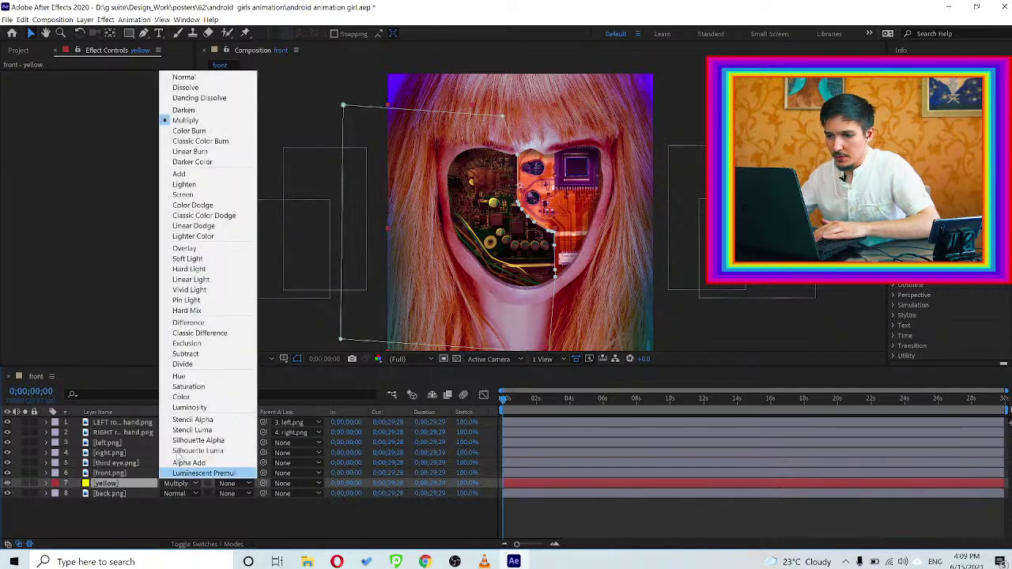
pyautogui.click(178, 186)
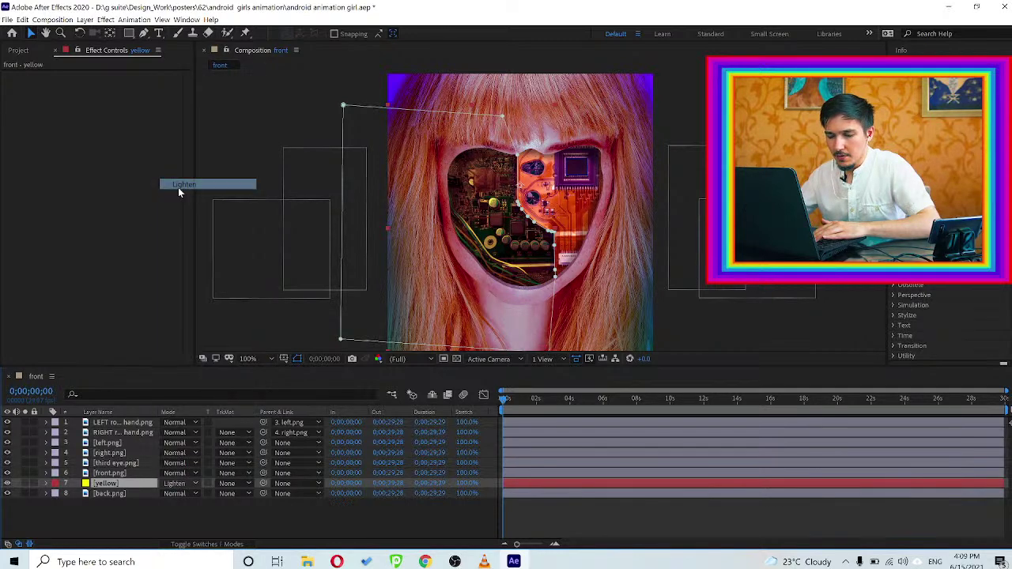
pyautogui.click(175, 483)
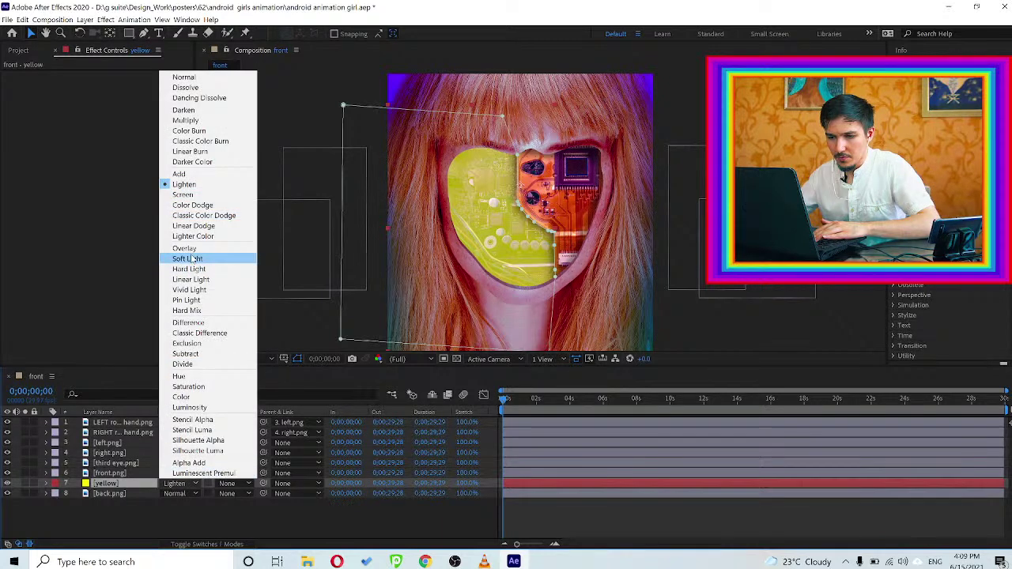
pyautogui.click(191, 196)
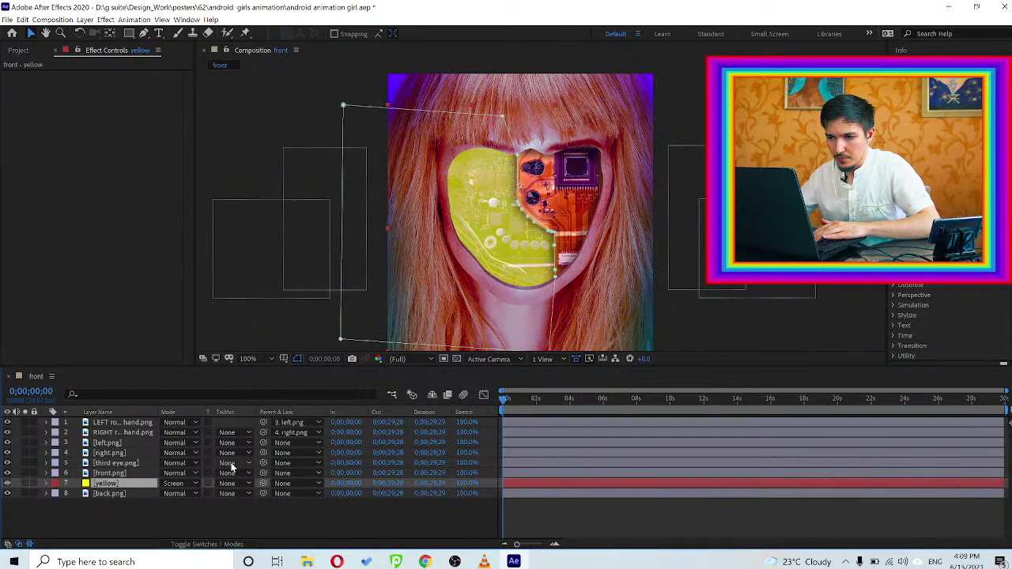
pyautogui.click(183, 485)
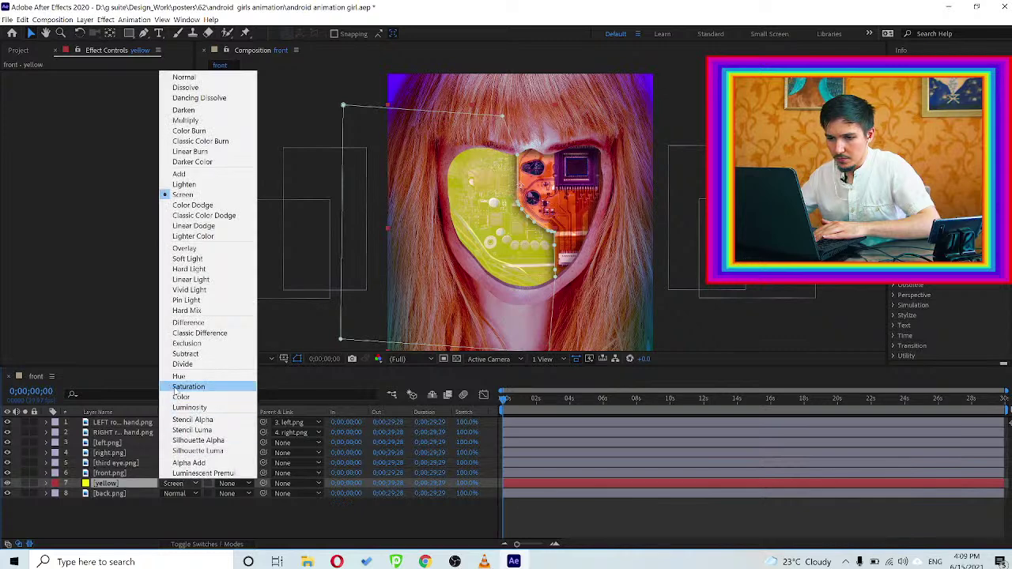
pyautogui.click(185, 407)
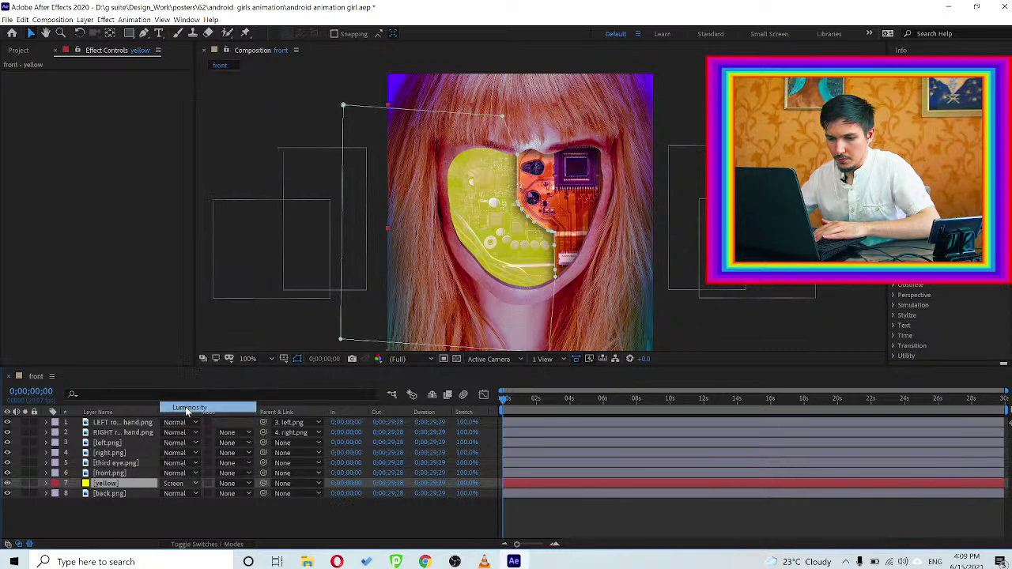
pyautogui.click(187, 487)
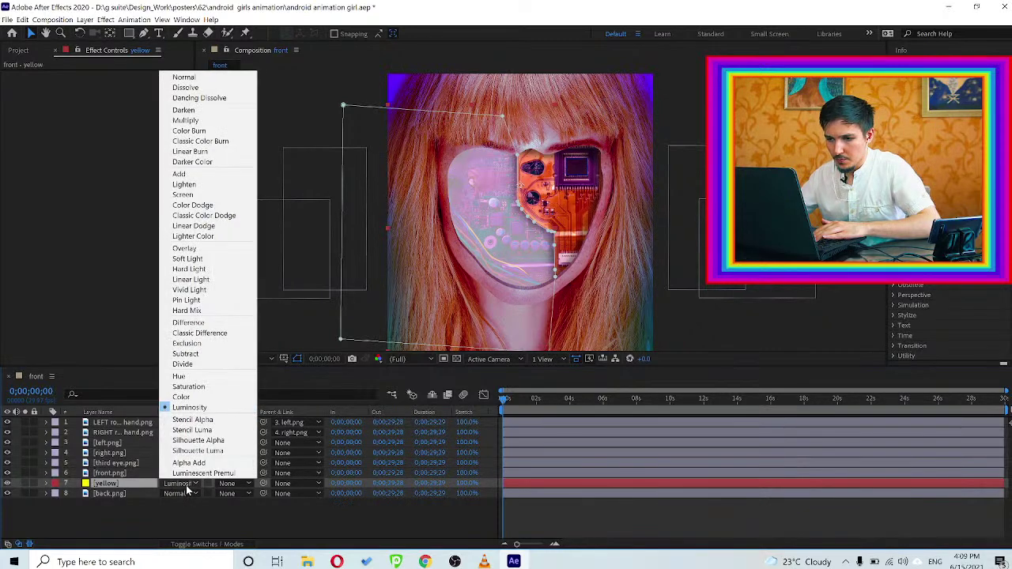
pyautogui.click(184, 248)
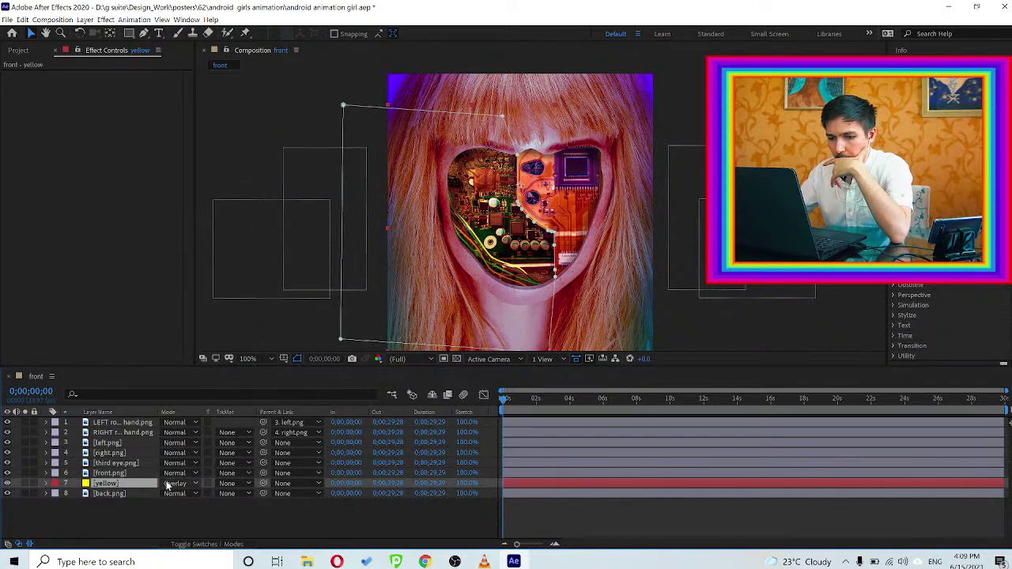
# Try the Soft Light, Vivid Light, Hard Mix, Hard Light and Add blending modes on the yellow layer
pyautogui.click(170, 490)
pyautogui.click(176, 258)
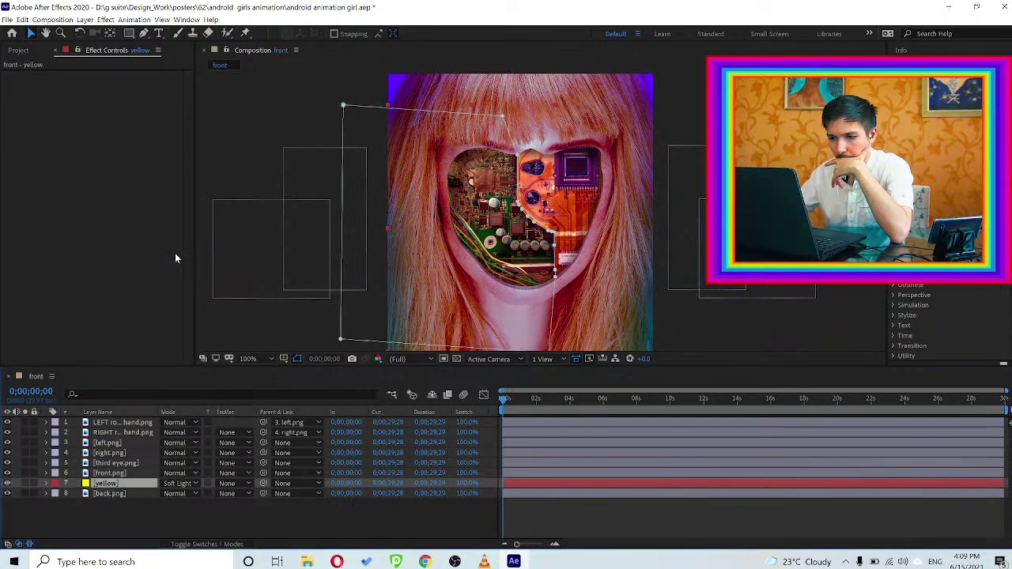
pyautogui.click(176, 483)
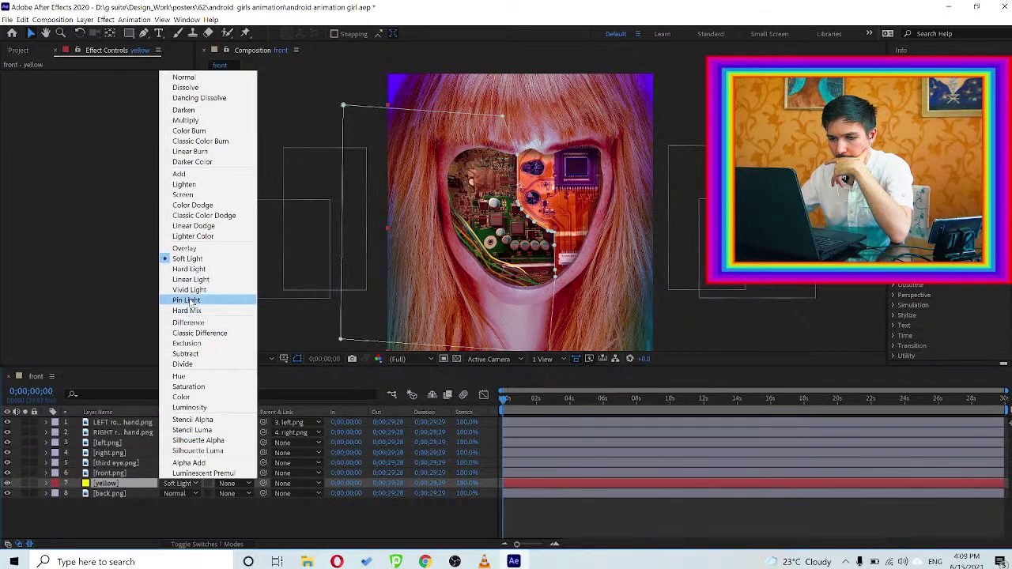
pyautogui.click(187, 292)
pyautogui.click(176, 483)
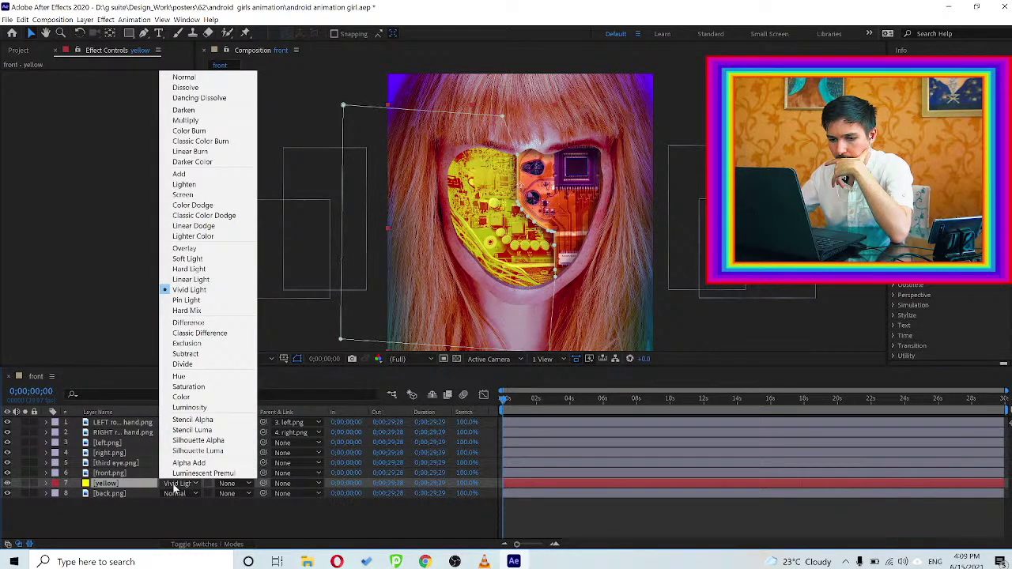
pyautogui.click(177, 310)
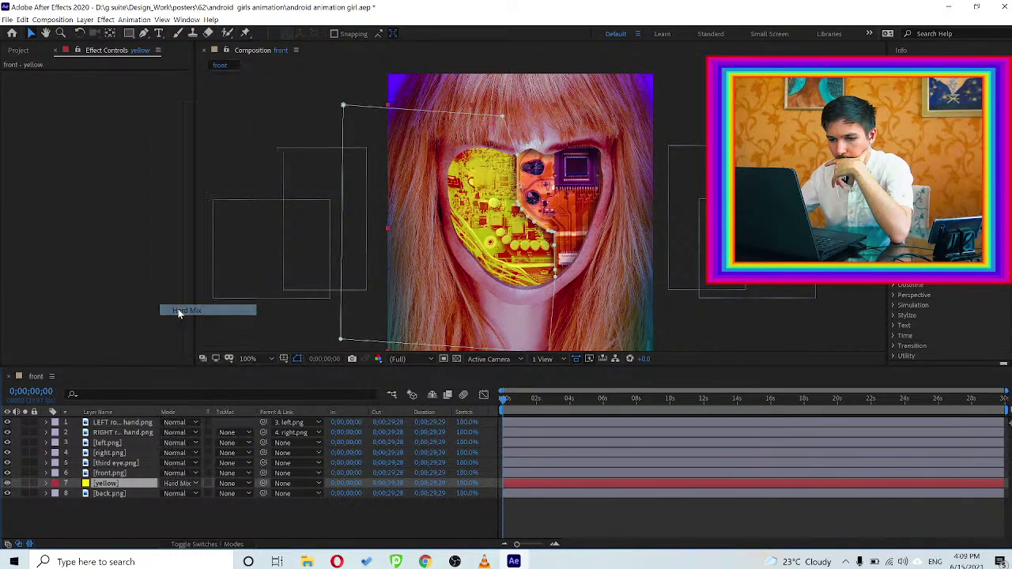
pyautogui.click(183, 483)
pyautogui.click(188, 269)
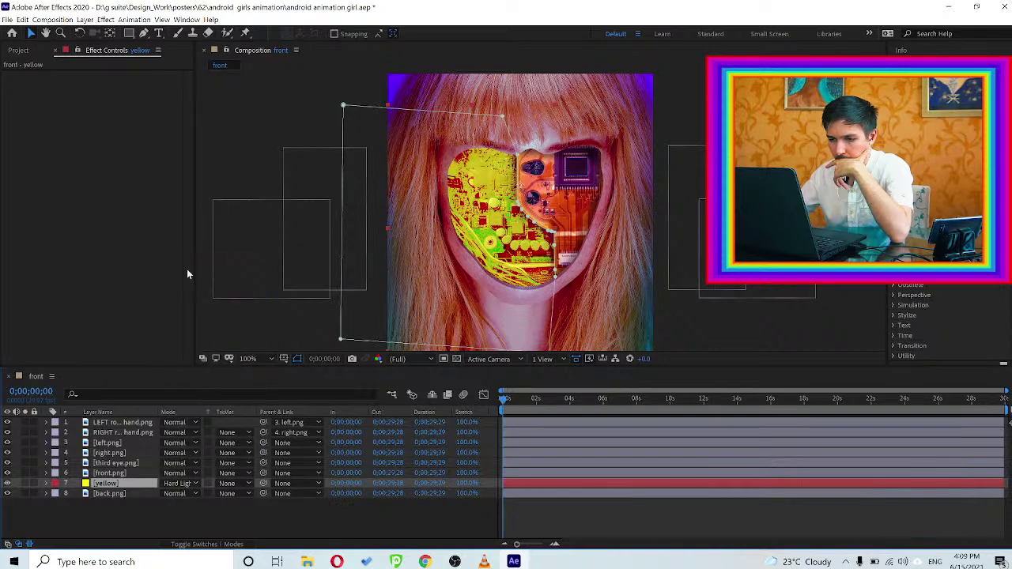
pyautogui.click(182, 483)
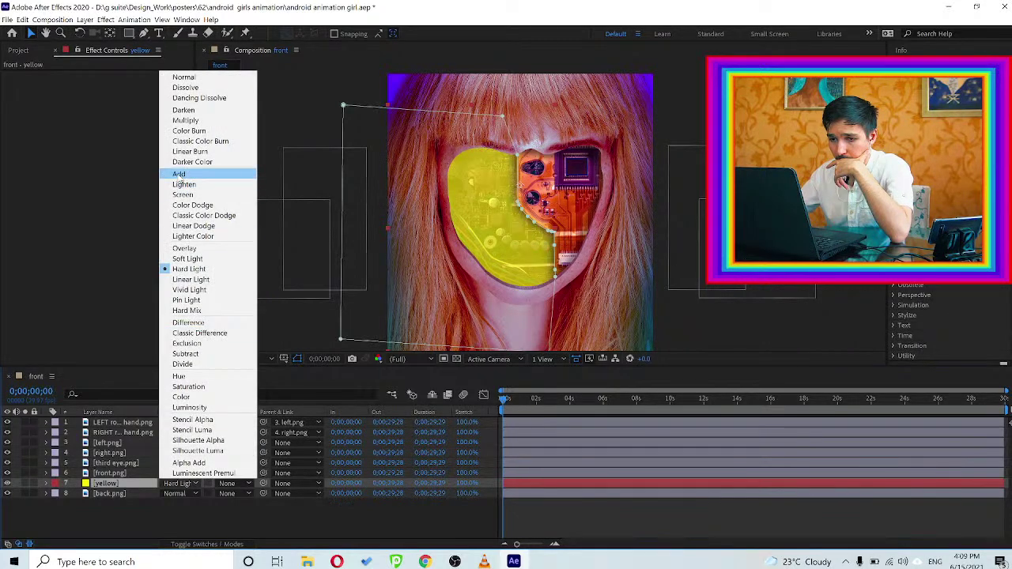
pyautogui.click(178, 174)
# Try Darker Color, Color Burn and Multiply on the yellow layer, toggling its visibility to compare the circuitry with and without the tint
pyautogui.click(183, 483)
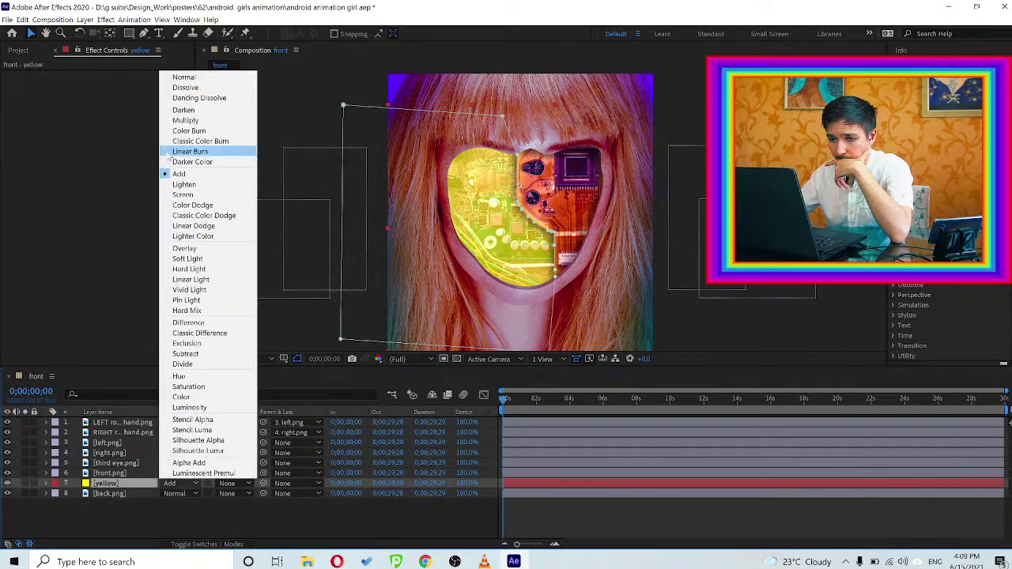
pyautogui.click(190, 162)
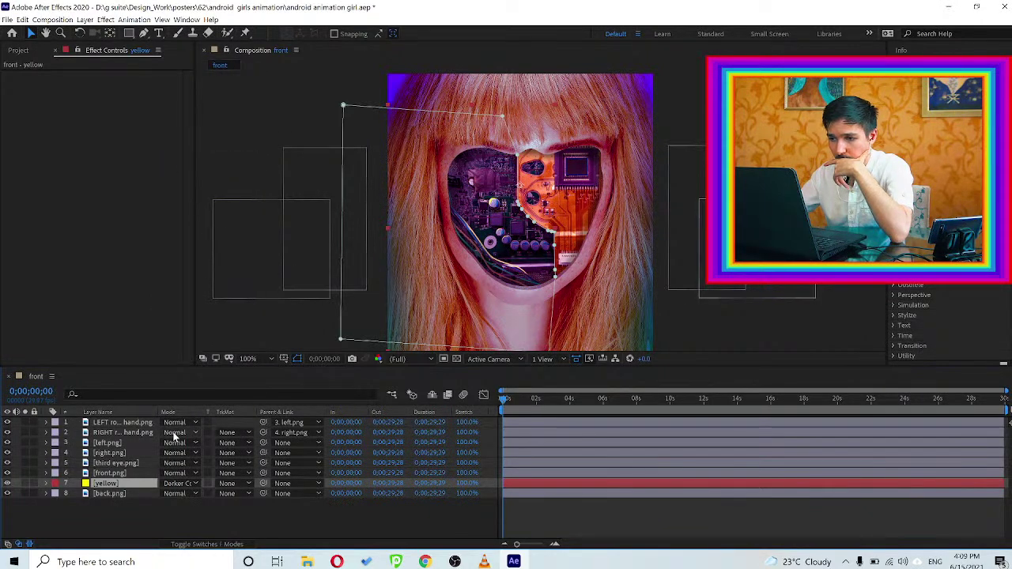
pyautogui.click(182, 487)
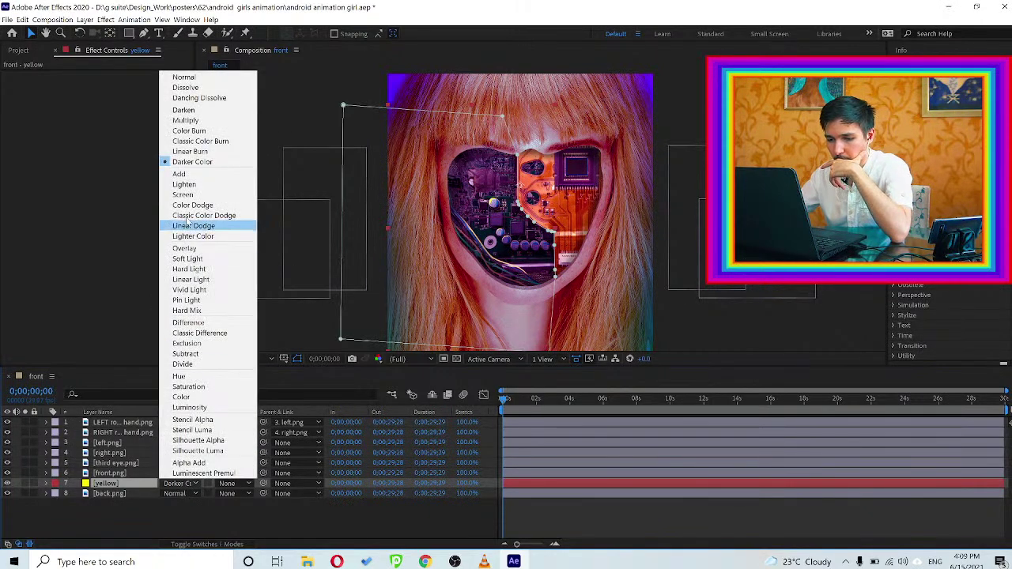
pyautogui.click(196, 130)
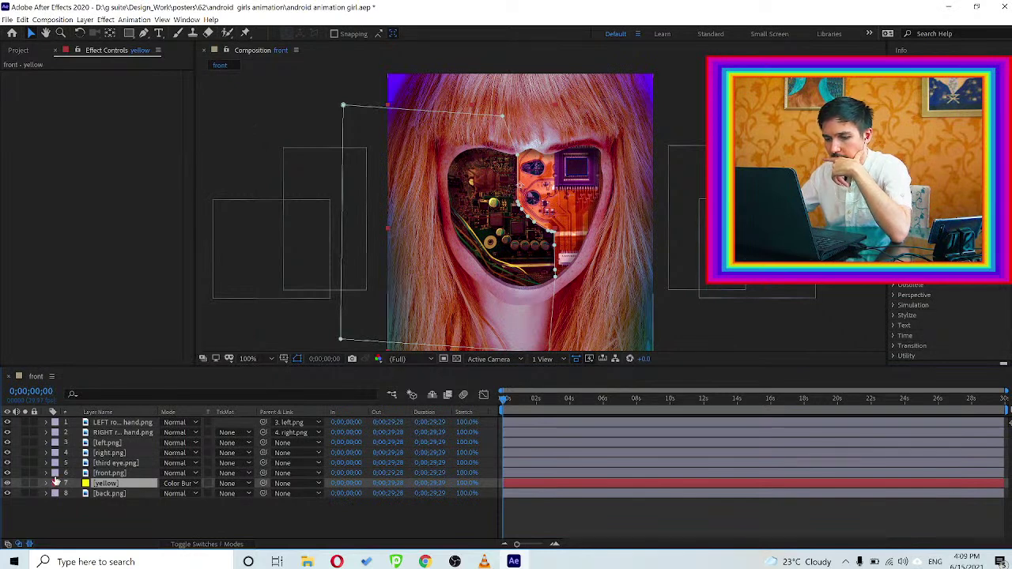
pyautogui.click(7, 483)
pyautogui.click(7, 483)
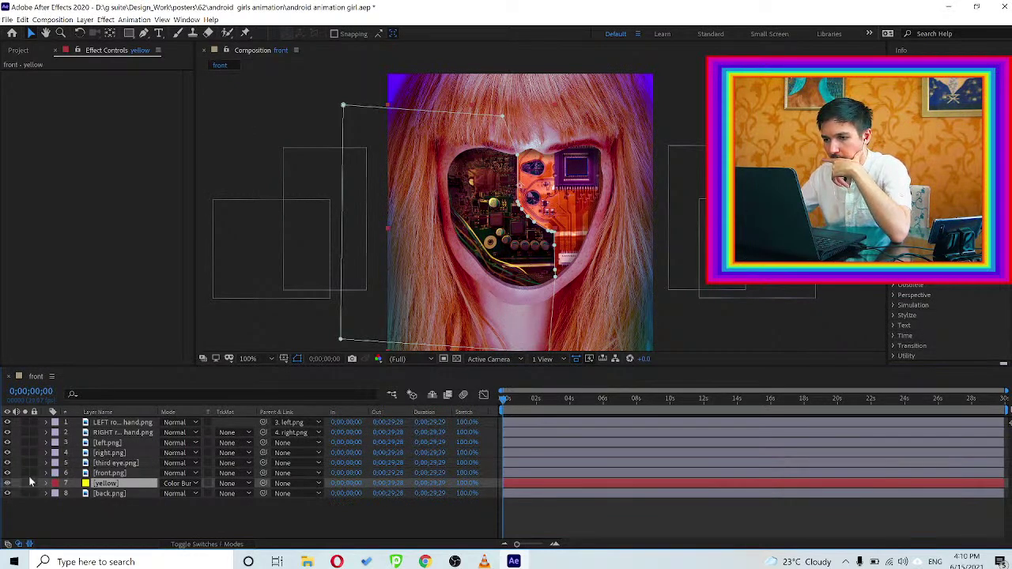
pyautogui.click(181, 483)
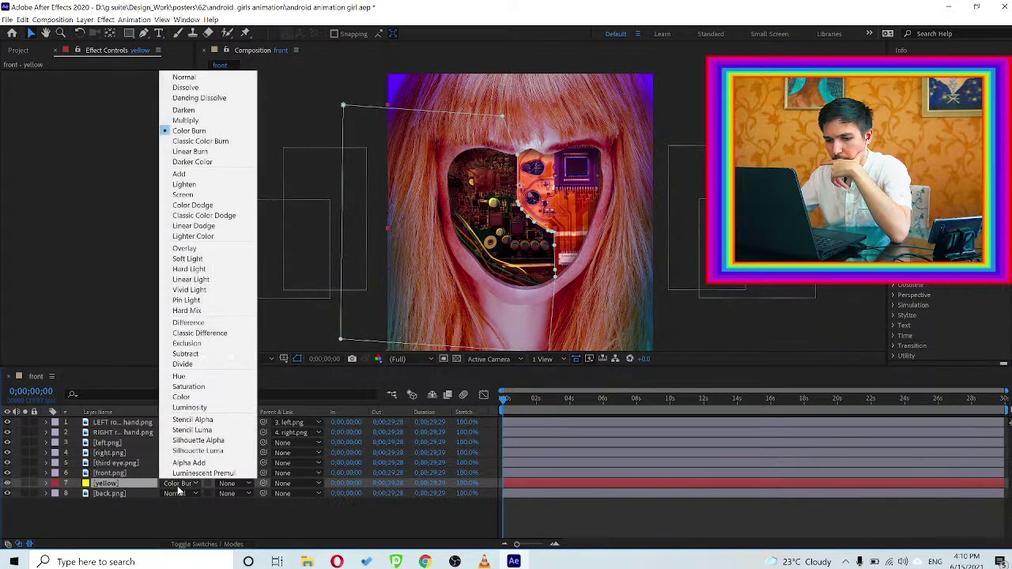
pyautogui.click(197, 119)
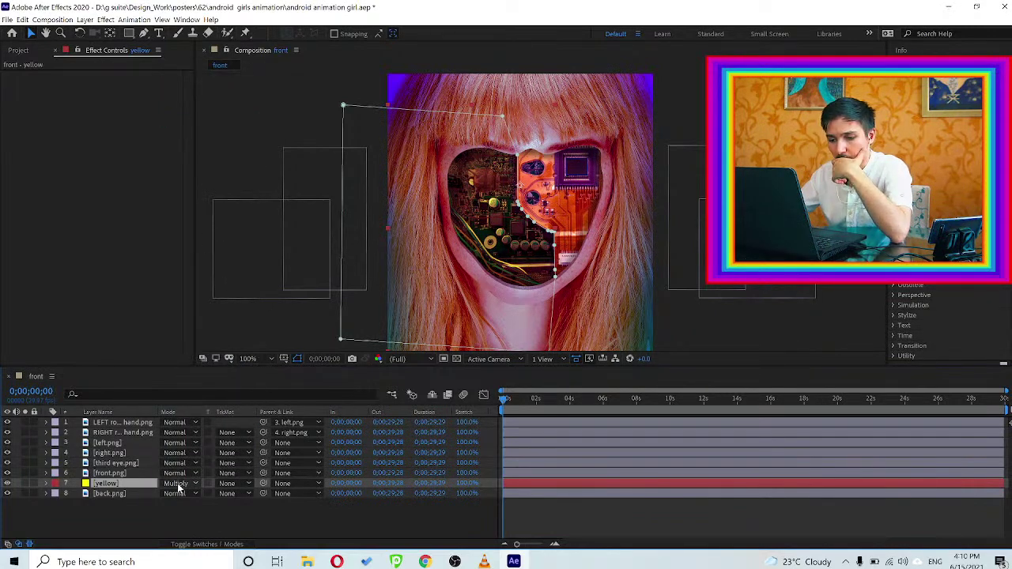
# Set the yellow layer's blending mode to Lighten and increase its mask feather to 113 pixels
pyautogui.click(177, 483)
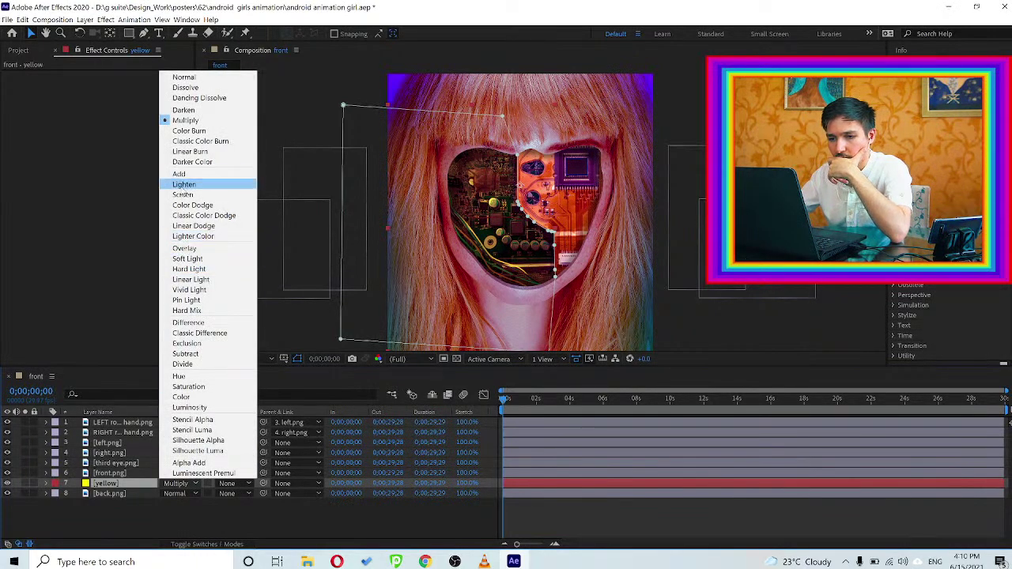
pyautogui.click(181, 185)
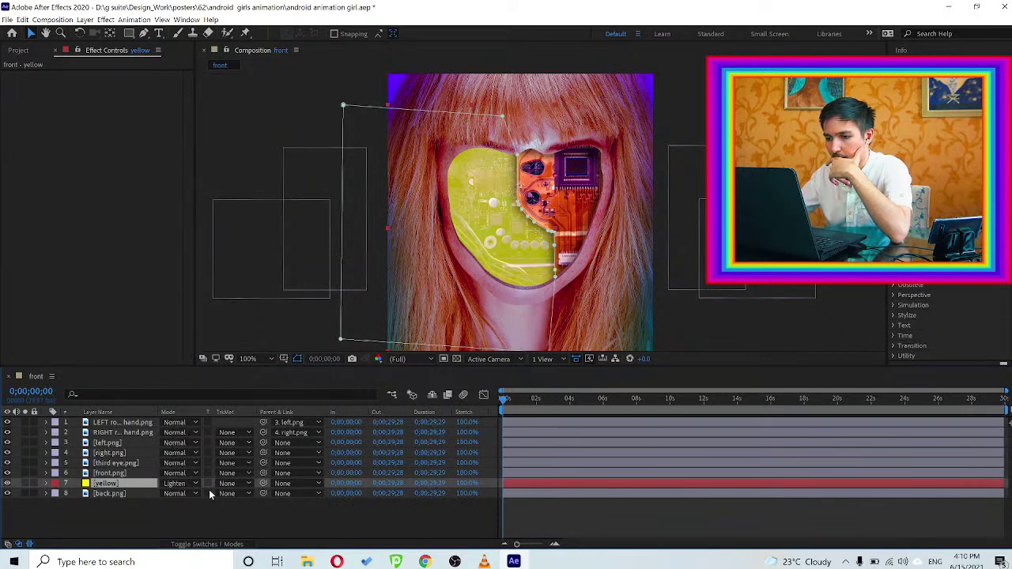
pyautogui.click(46, 483)
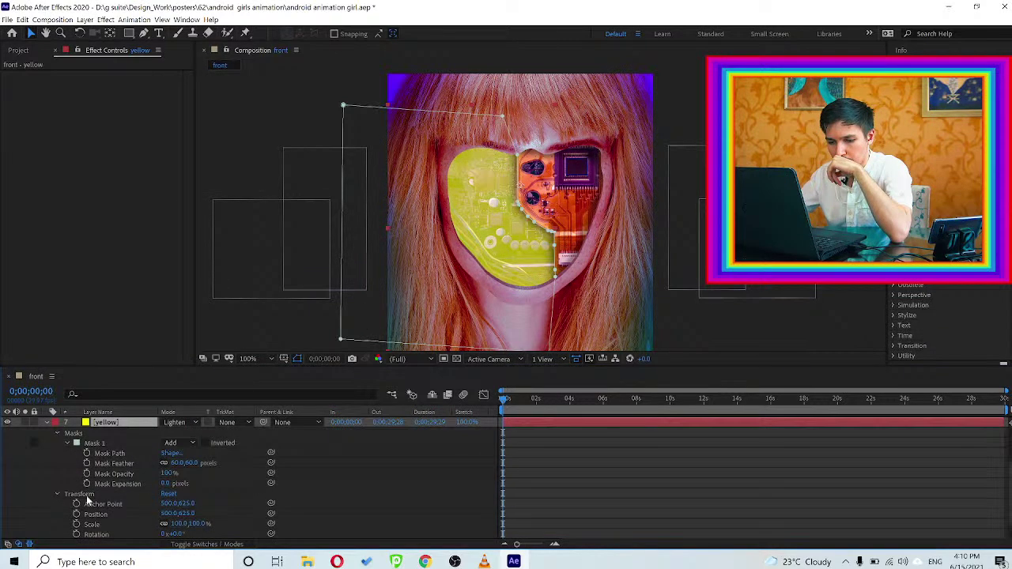
pyautogui.moveTo(187, 464); pyautogui.dragTo(247, 464)
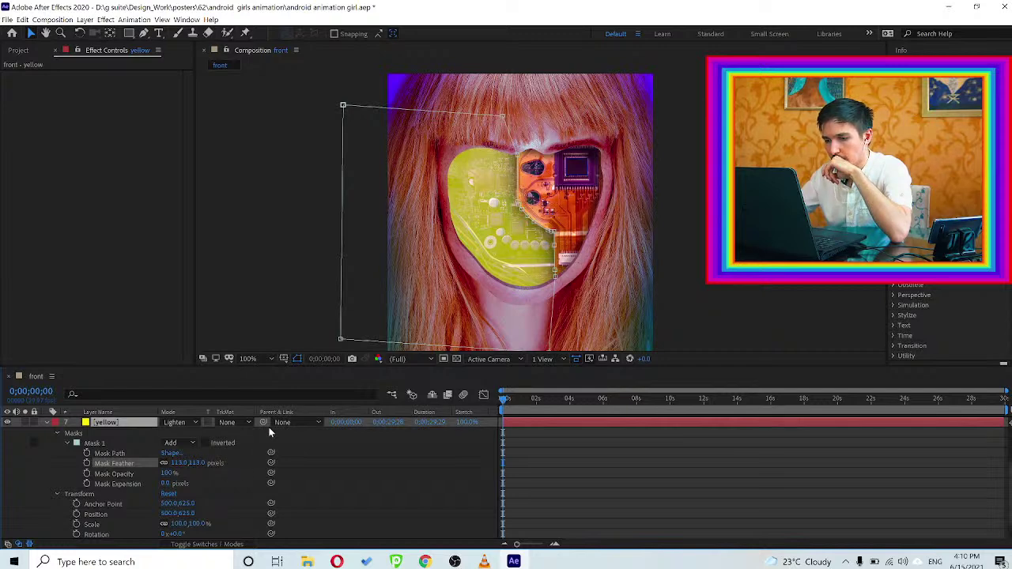
pyautogui.click(106, 465)
pyautogui.click(99, 412)
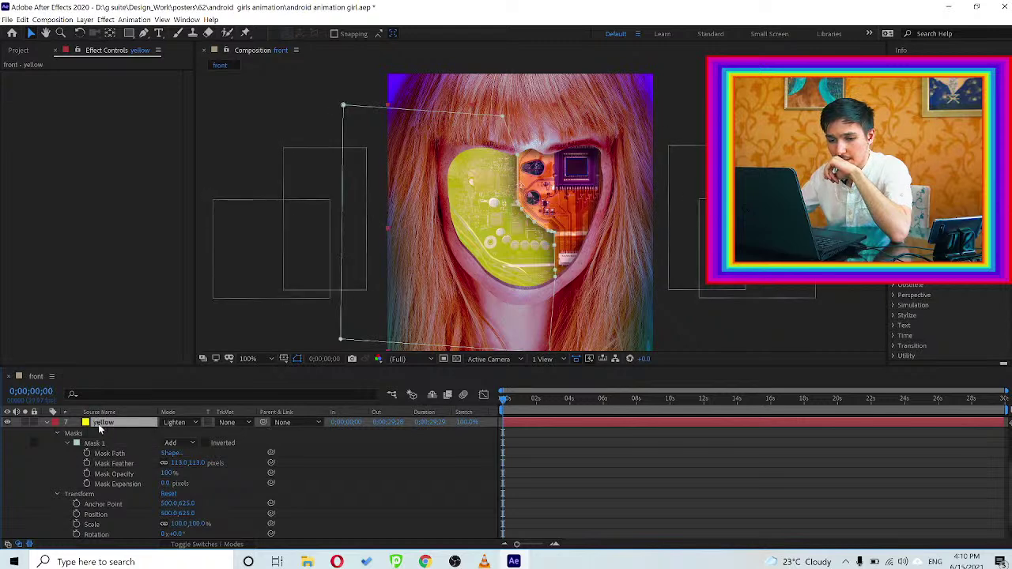
pyautogui.click(45, 423)
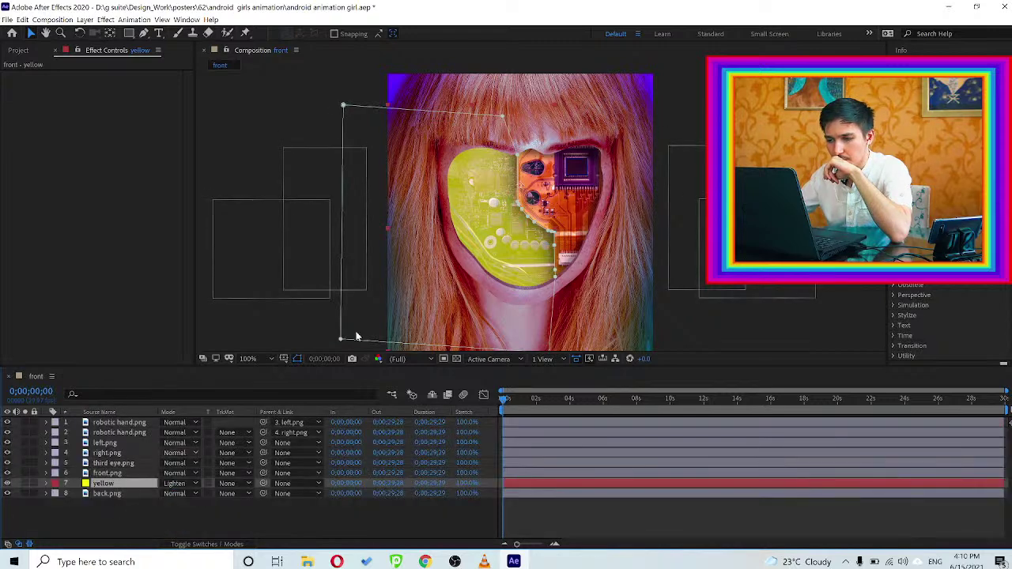
pyautogui.click(257, 106)
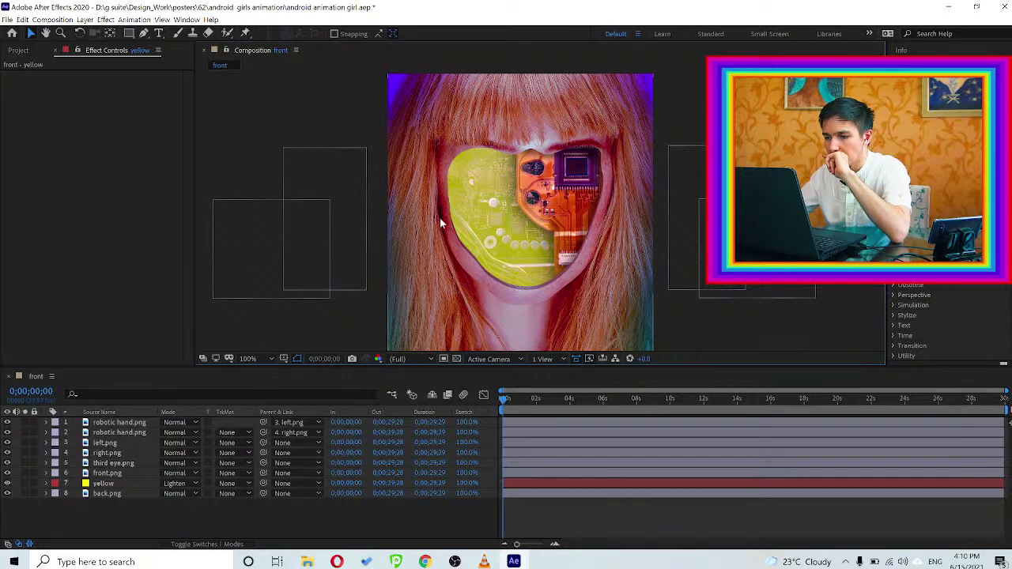
pyautogui.scroll(-2, 492, 245)
pyautogui.scroll(2, 491, 239)
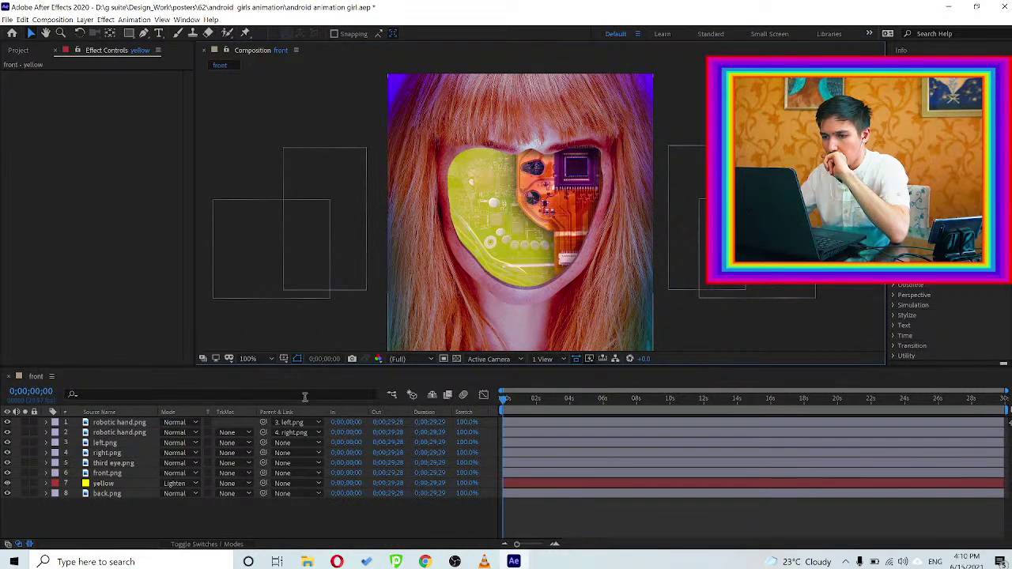
# Reshape the yellow layer's mask by moving its inner edge points left, leaving yellow only along the left and lower rim of the face opening
pyautogui.doubleClick(104, 483)
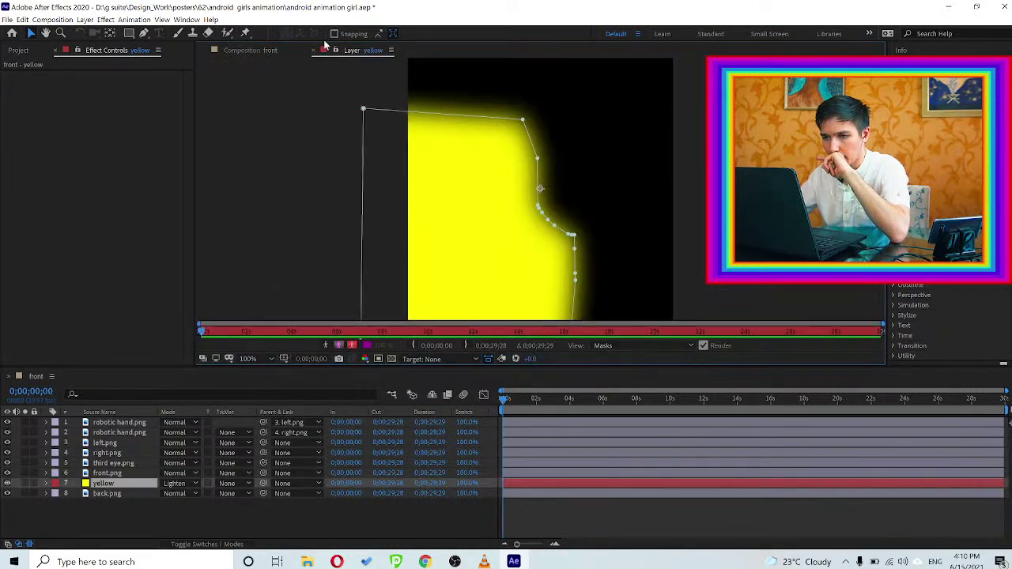
pyautogui.click(313, 50)
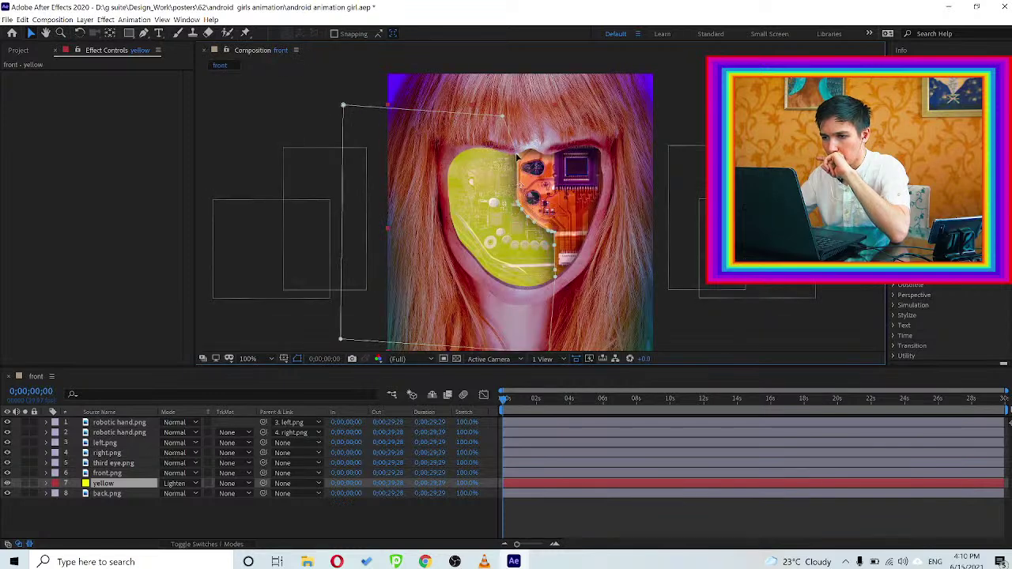
pyautogui.press('Return')
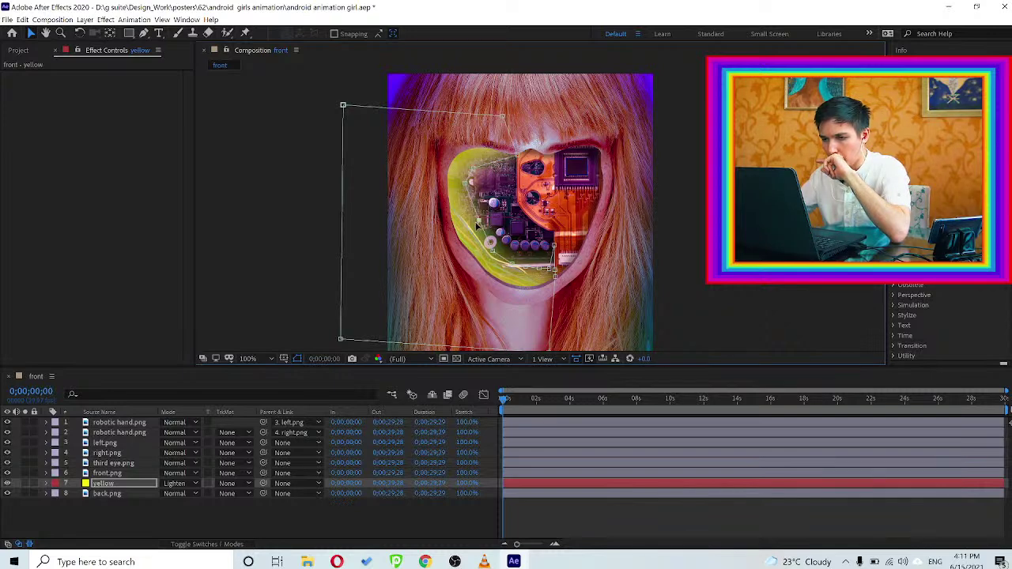
pyautogui.moveTo(472, 224); pyautogui.dragTo(471, 223)
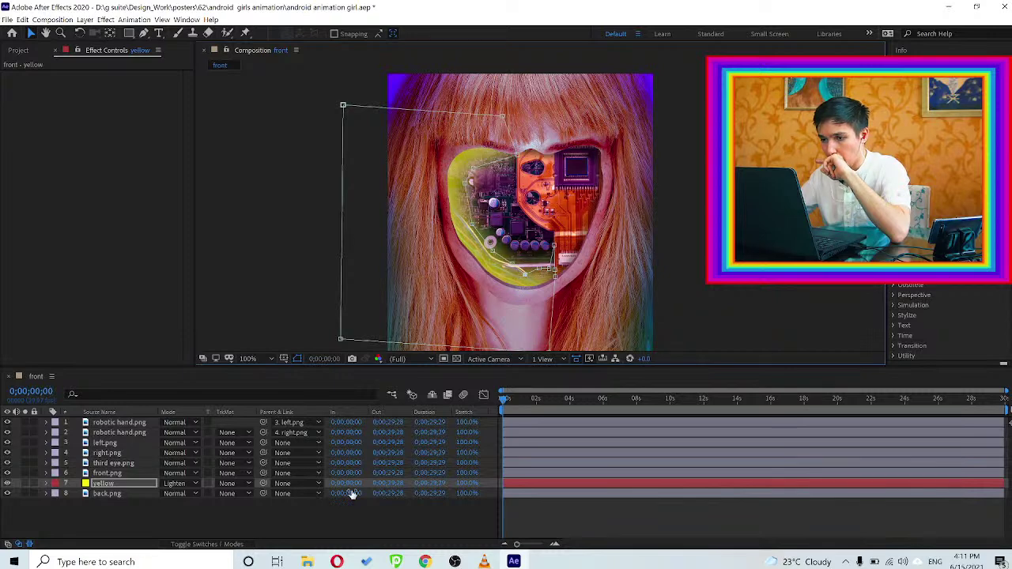
# Delete the yellow solid layer from the front composition
pyautogui.click(328, 516)
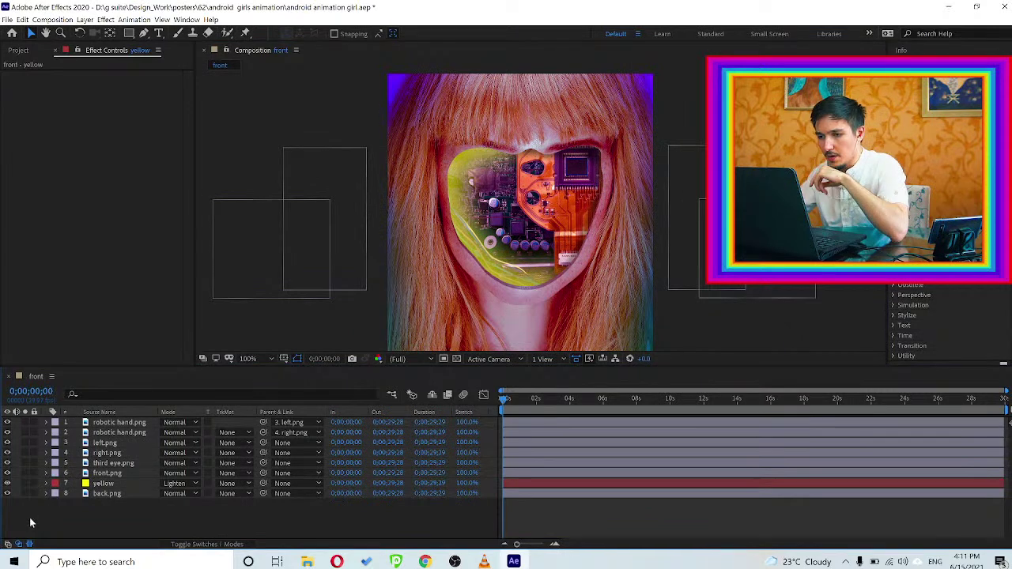
pyautogui.click(116, 486)
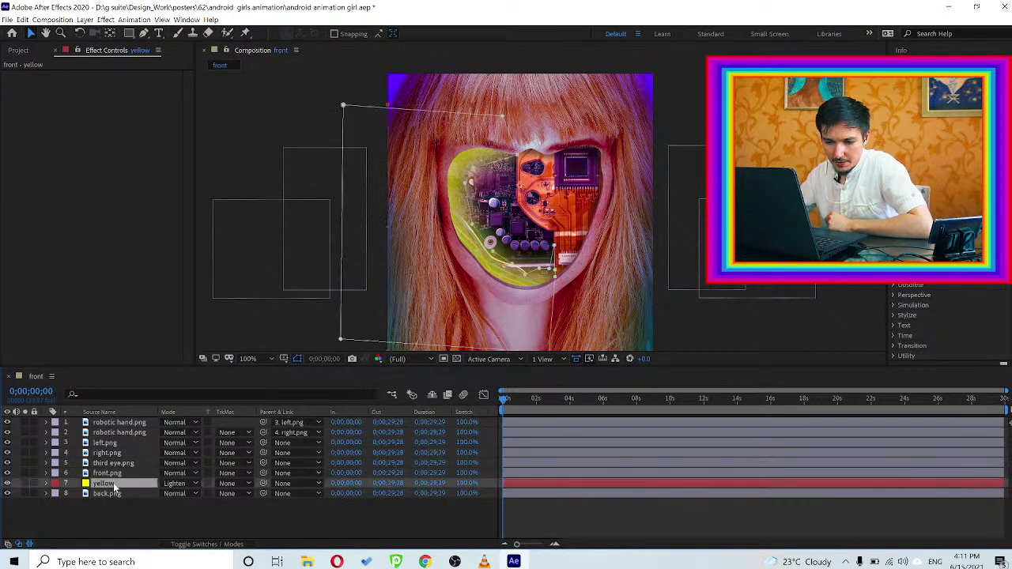
pyautogui.click(8, 484)
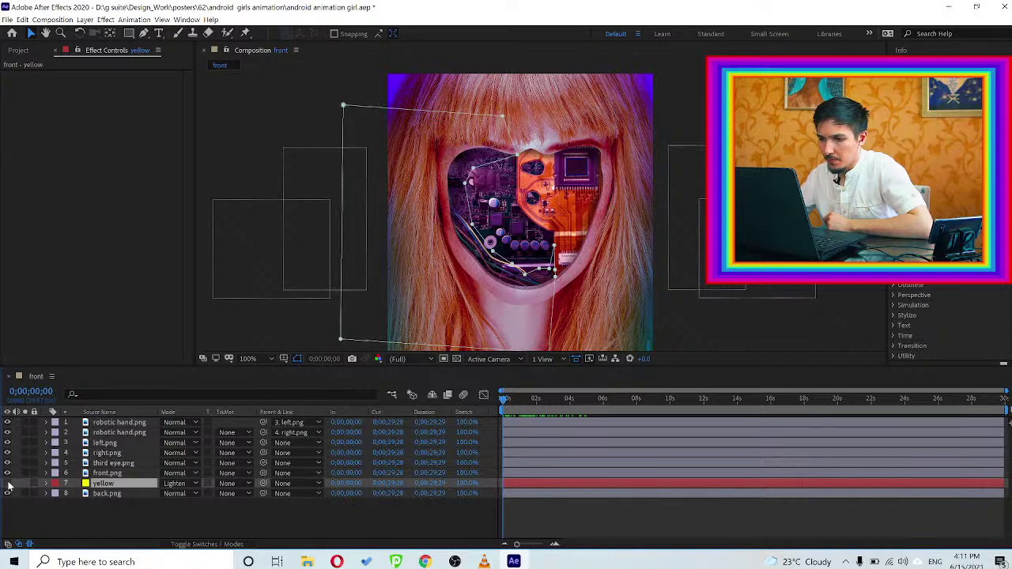
pyautogui.scroll(1, 497, 221)
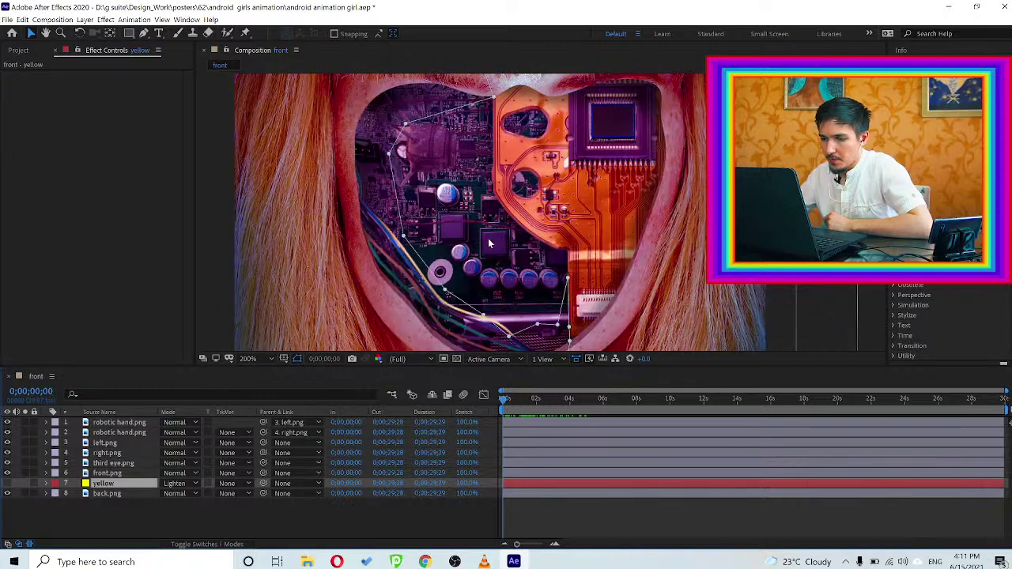
pyautogui.press('space')
pyautogui.moveTo(487, 246); pyautogui.dragTo(493, 220)
pyautogui.press('v')
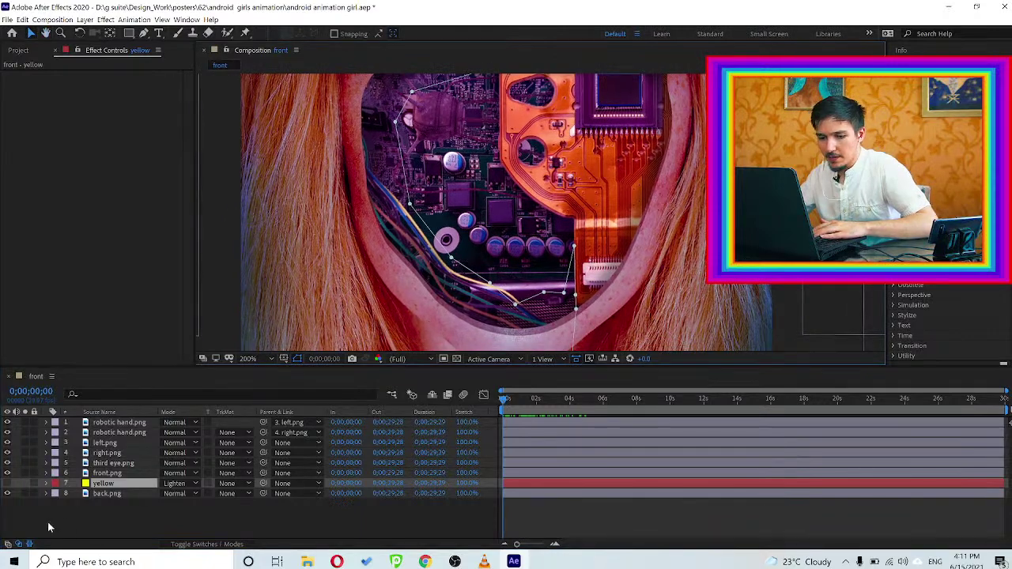
pyautogui.click(91, 518)
pyautogui.click(110, 484)
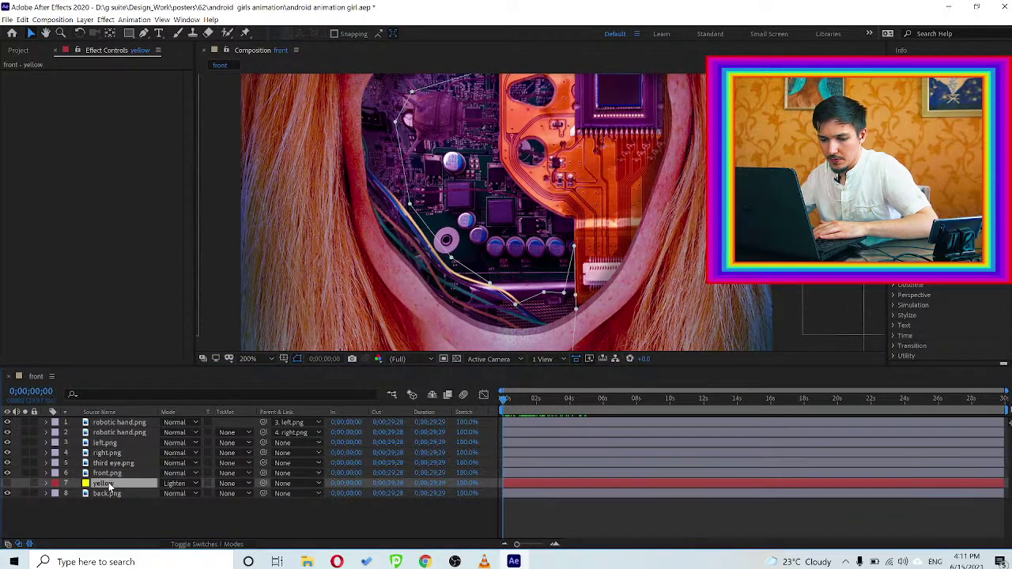
pyautogui.press('Delete')
# Choose the Ellipse tool and set its fill colour to white (FFFFFF)
pyautogui.scroll(2, 471, 251)
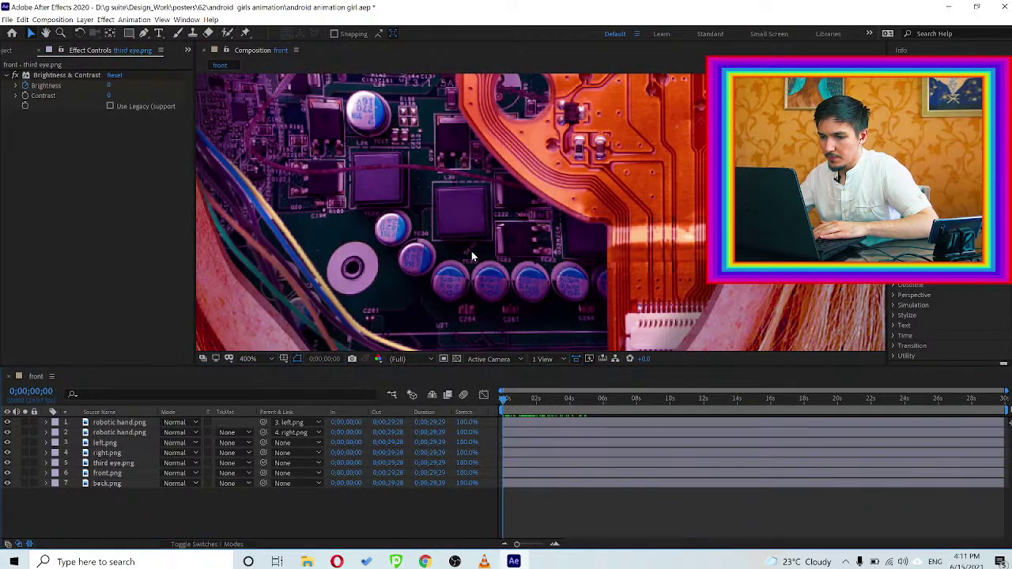
pyautogui.press('h')
pyautogui.moveTo(454, 182)
pyautogui.mouseDown()
pyautogui.moveTo(470, 192)
pyautogui.moveTo(474, 184)
pyautogui.mouseUp()
pyautogui.press('v')
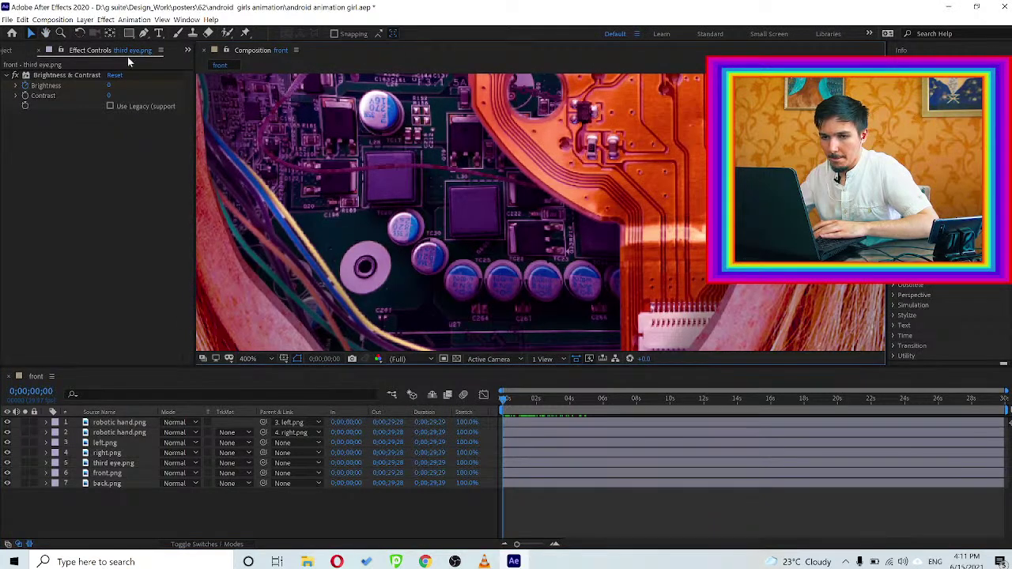
pyautogui.click(127, 33)
pyautogui.click(158, 67)
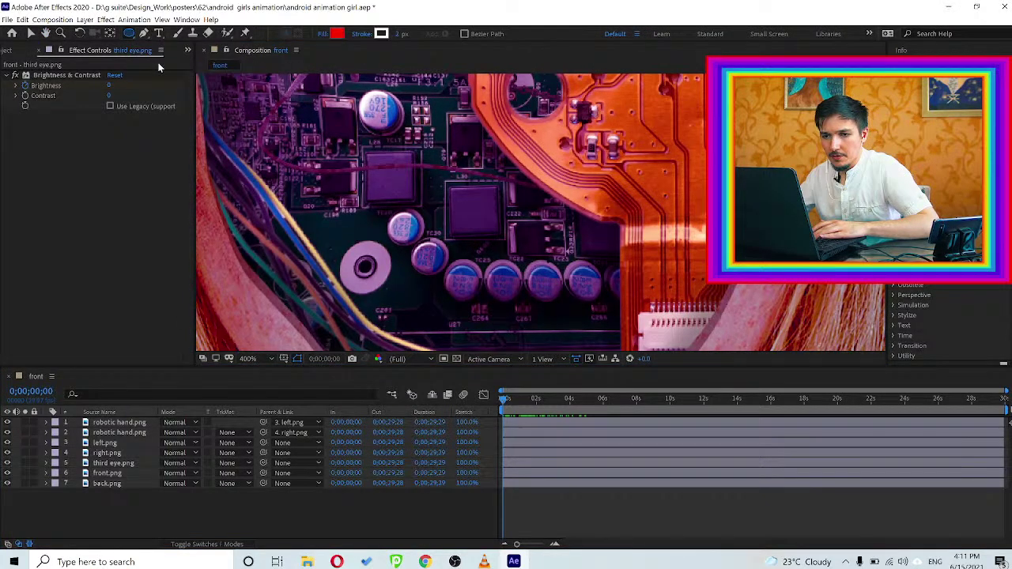
pyautogui.click(337, 34)
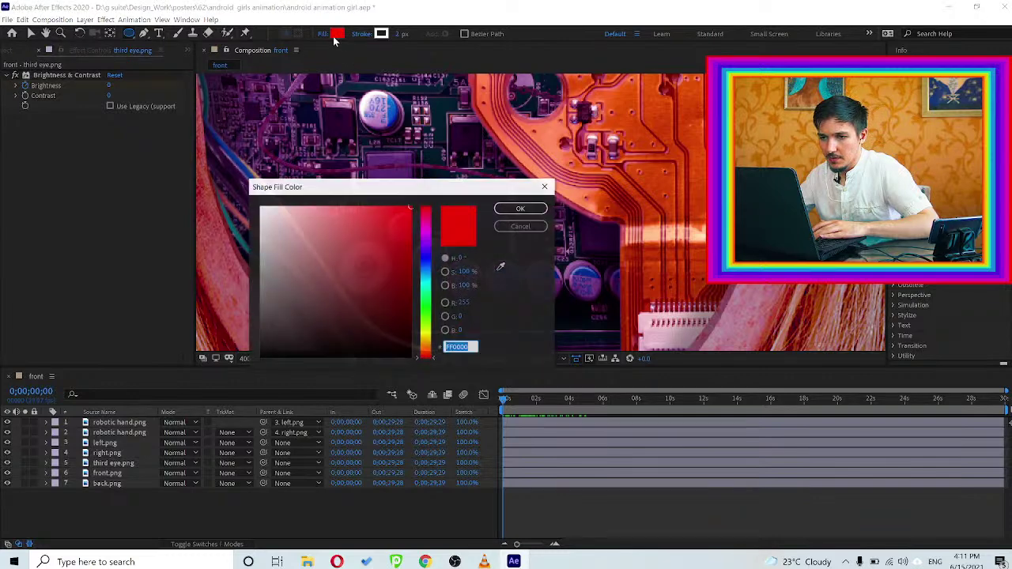
pyautogui.write('ffffff')
pyautogui.click(519, 208)
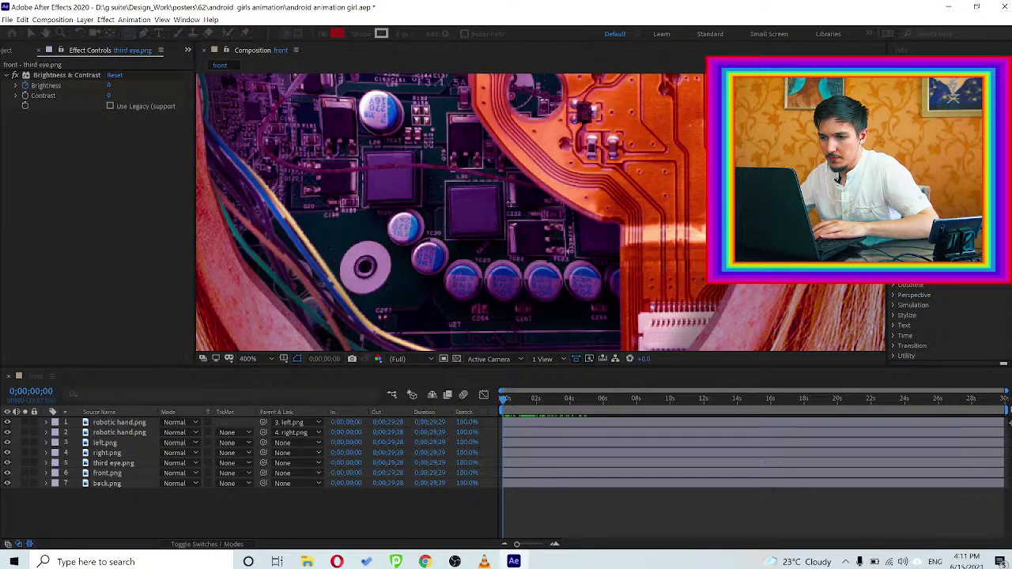
# Set the shape stroke to None and draw a white circle covering the large upper capacitor on the circuit board
pyautogui.click(381, 34)
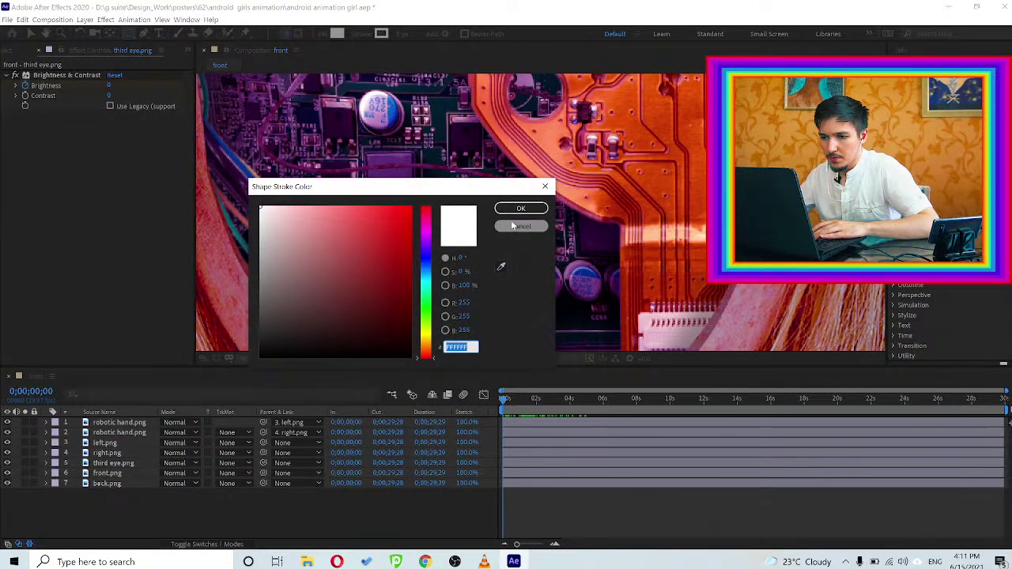
pyautogui.click(520, 226)
pyautogui.click(361, 37)
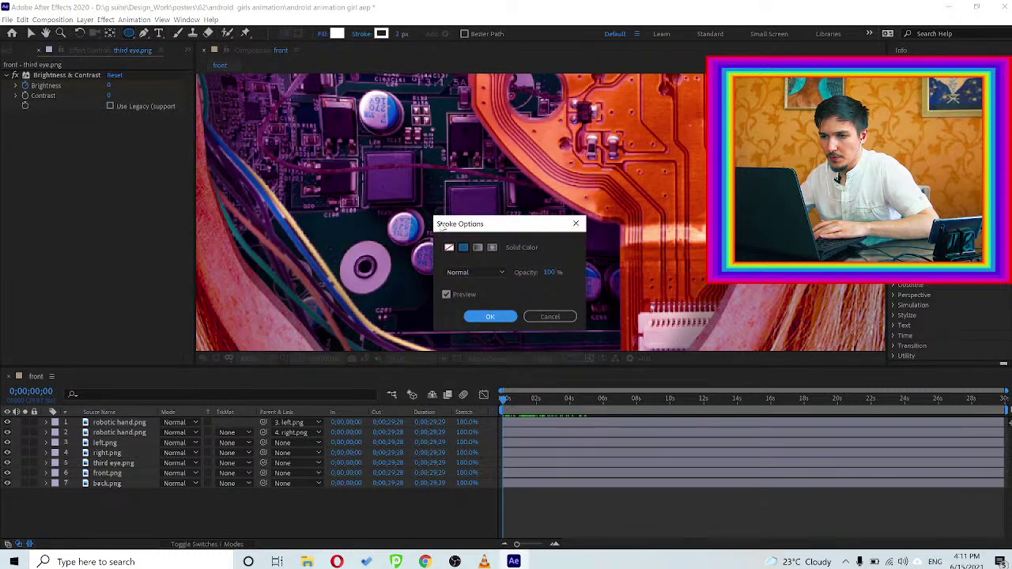
pyautogui.click(448, 248)
pyautogui.click(476, 316)
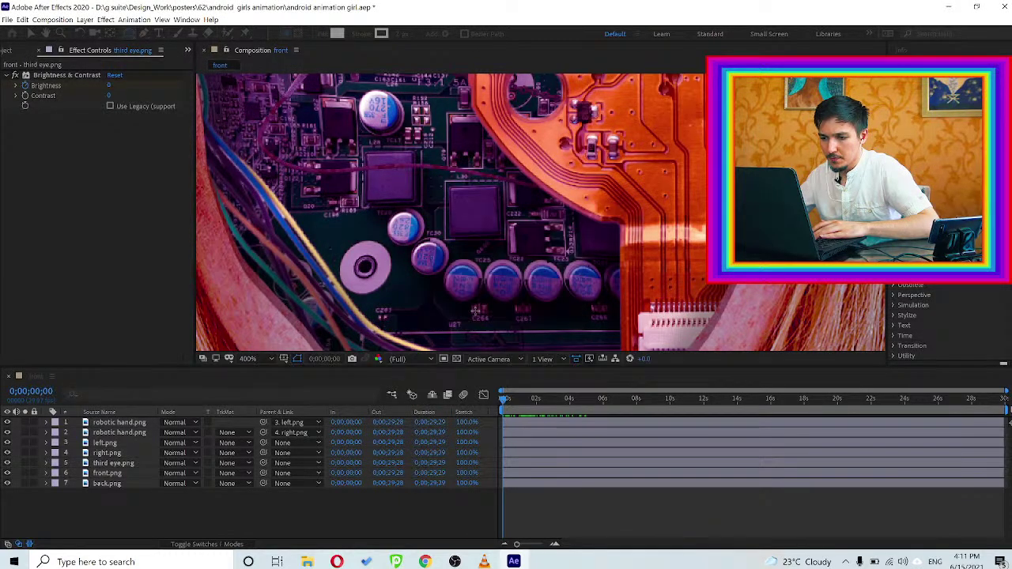
pyautogui.moveTo(381, 113); pyautogui.dragTo(405, 135)
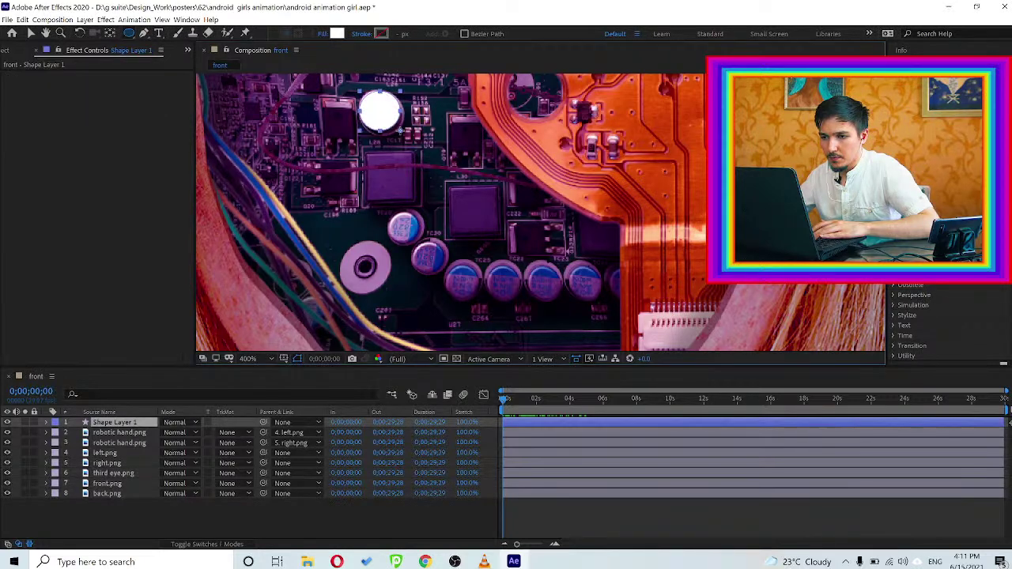
pyautogui.click(30, 34)
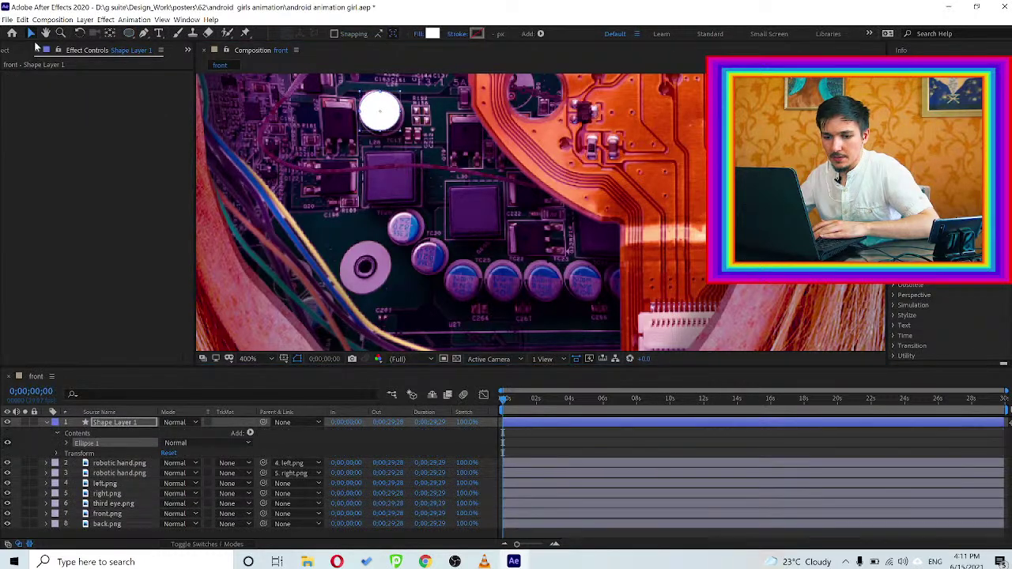
# Apply a Gaussian Blur effect to the circle's shape layer with Blurriness set to 10
pyautogui.click(111, 425)
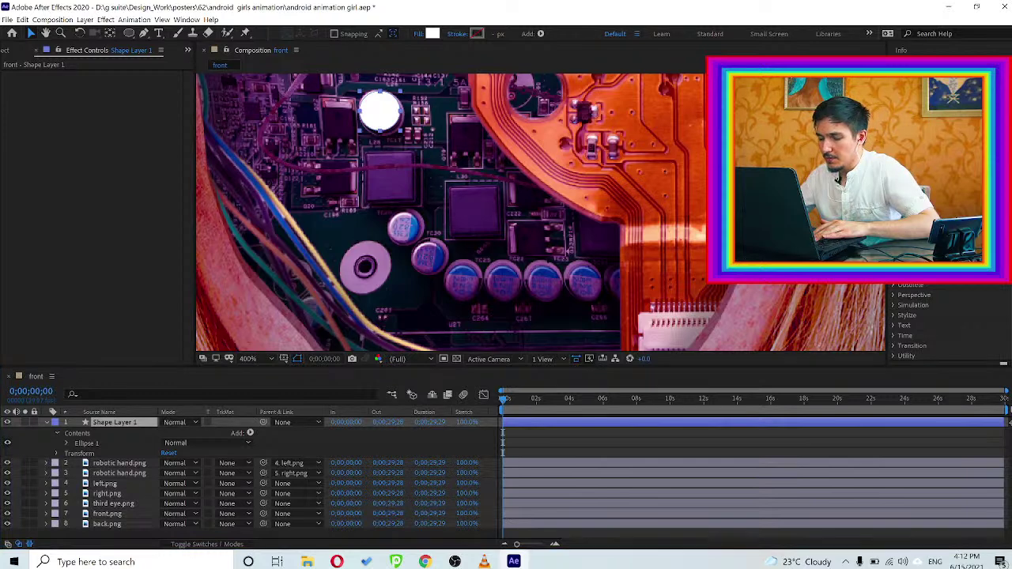
pyautogui.write('glow')
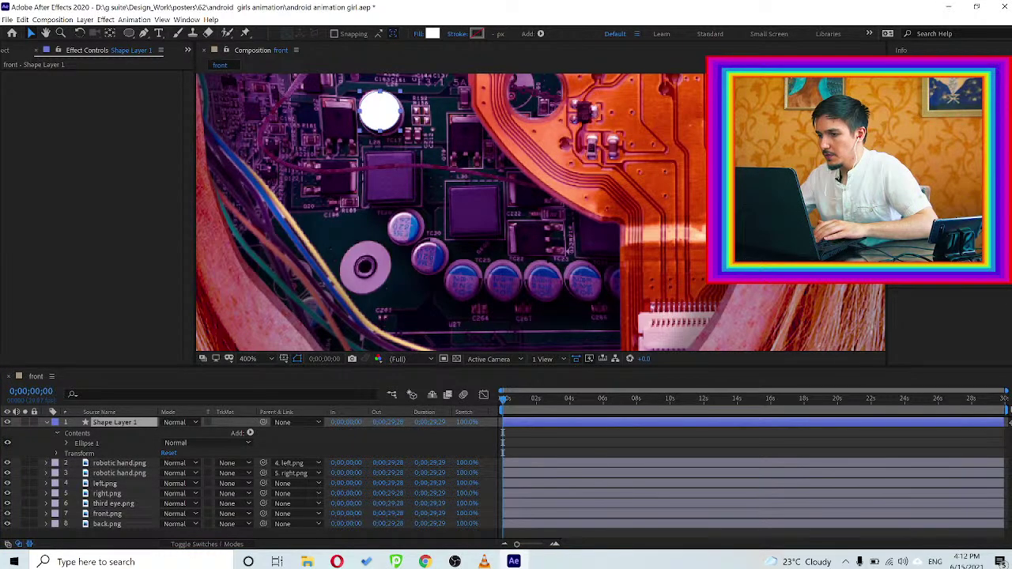
pyautogui.click(111, 84)
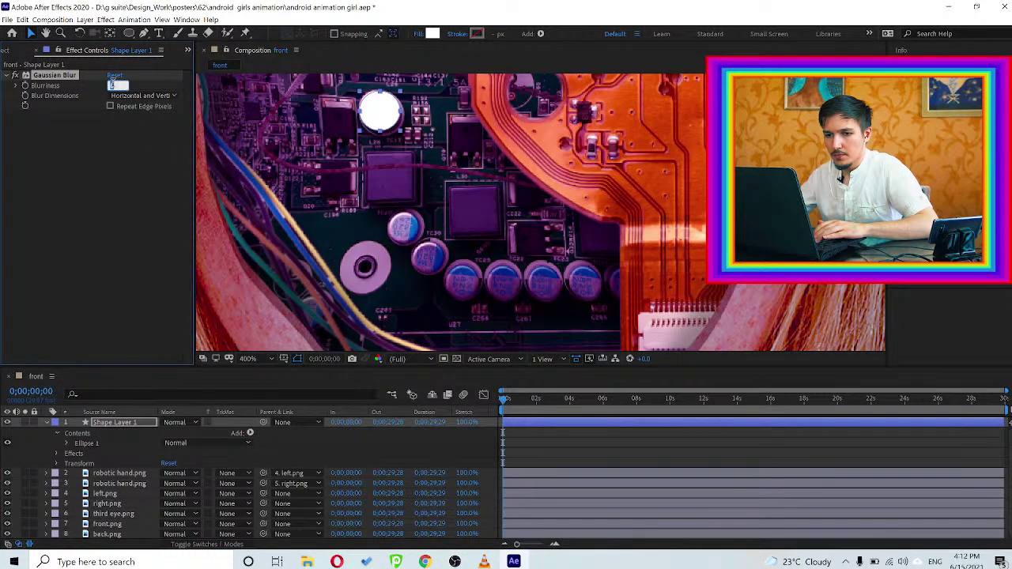
pyautogui.write('10')
pyautogui.press('Return')
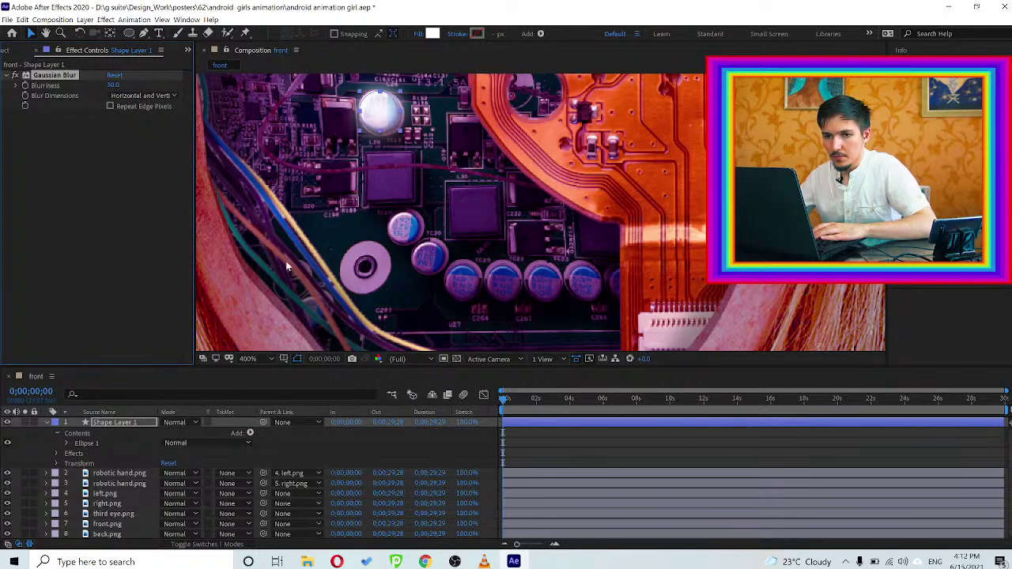
pyautogui.scroll(-1, 285, 260)
pyautogui.click(228, 245)
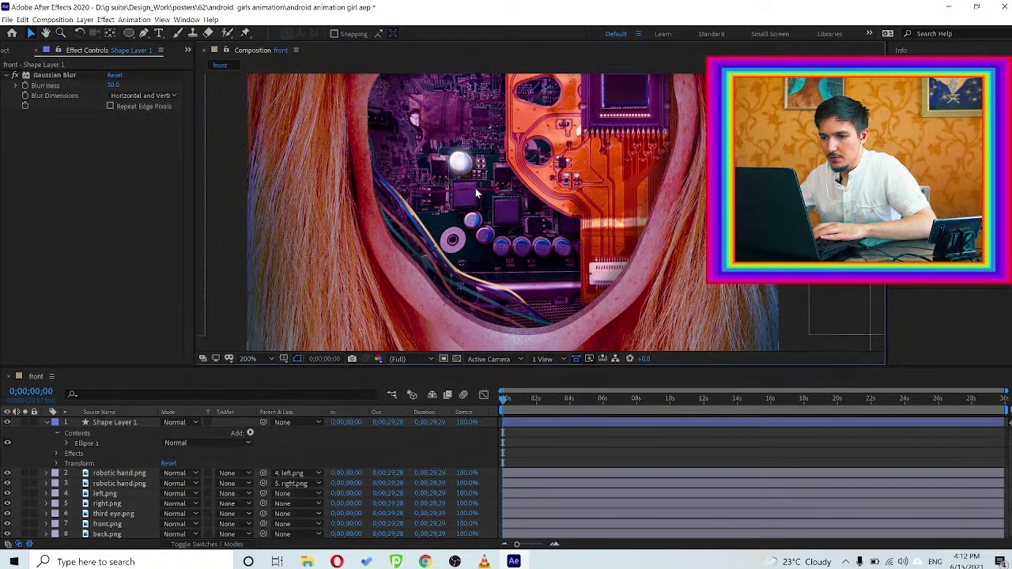
# Enlarge the blurred circle to 154% scale and centre it over the upper capacitor again
pyautogui.click(123, 422)
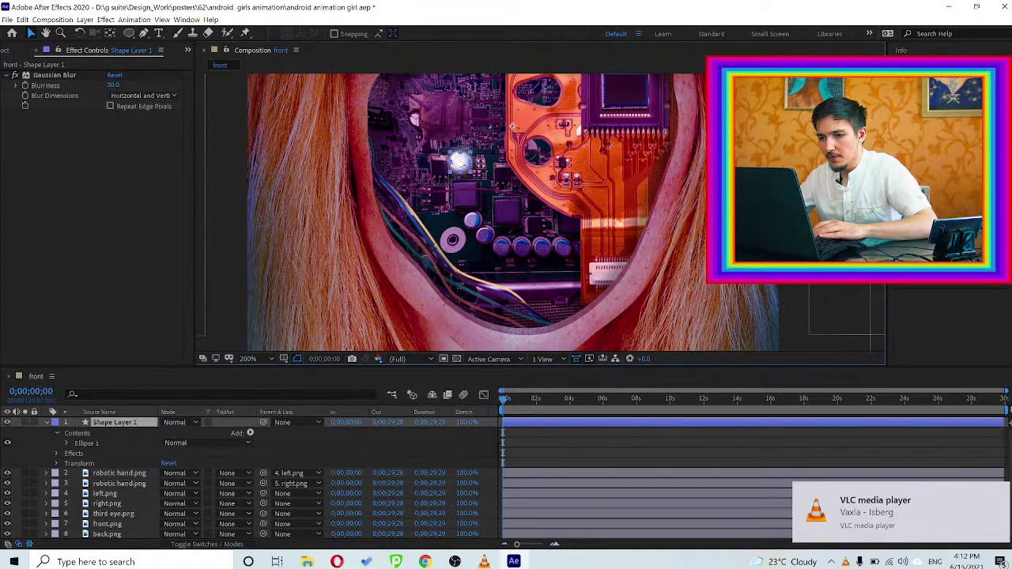
pyautogui.press('s')
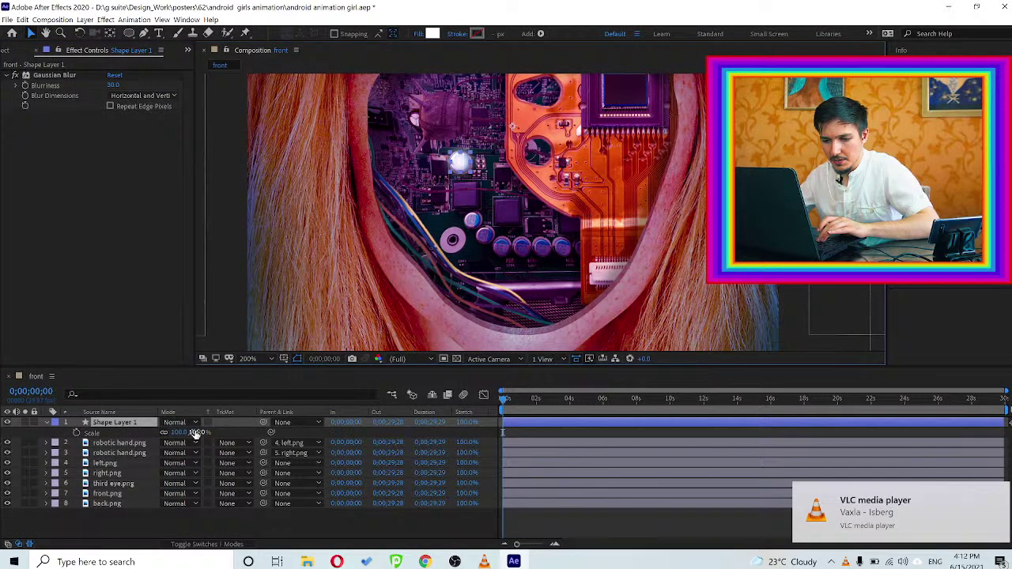
pyautogui.moveTo(204, 433); pyautogui.dragTo(219, 432)
pyautogui.moveTo(460, 156); pyautogui.dragTo(458, 158)
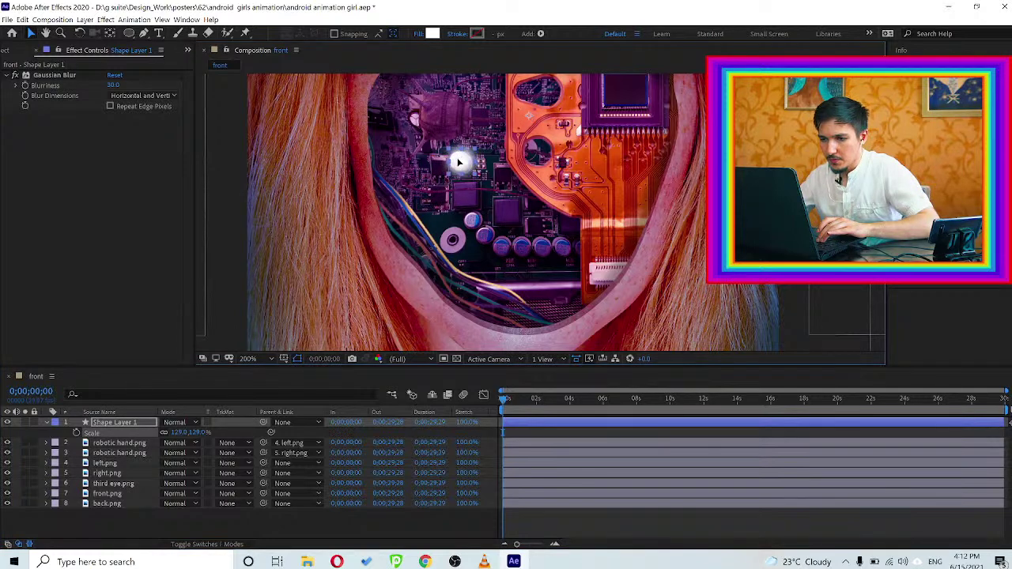
pyautogui.moveTo(181, 433); pyautogui.dragTo(214, 433)
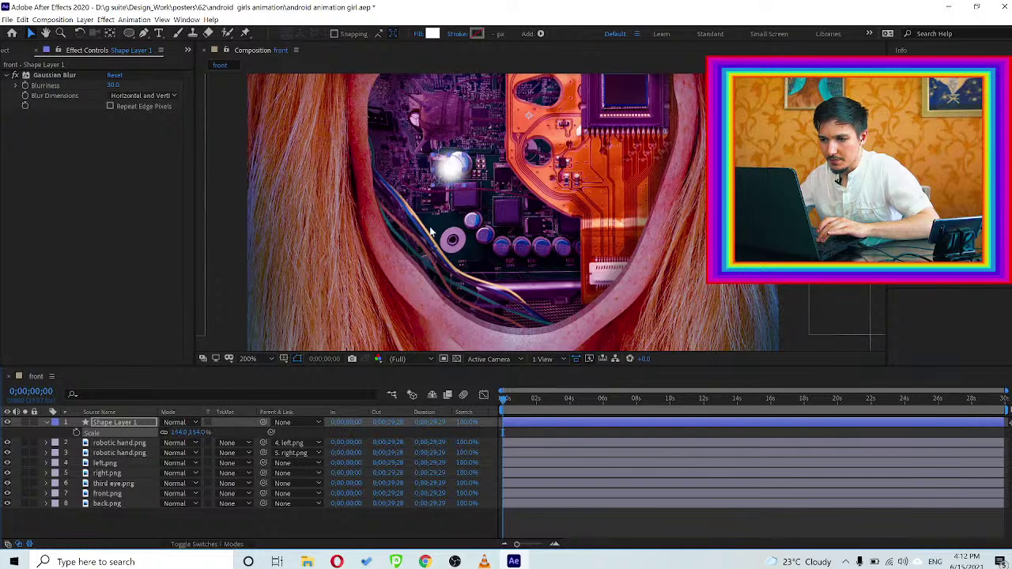
pyautogui.click(455, 162)
pyautogui.moveTo(456, 159); pyautogui.dragTo(460, 157)
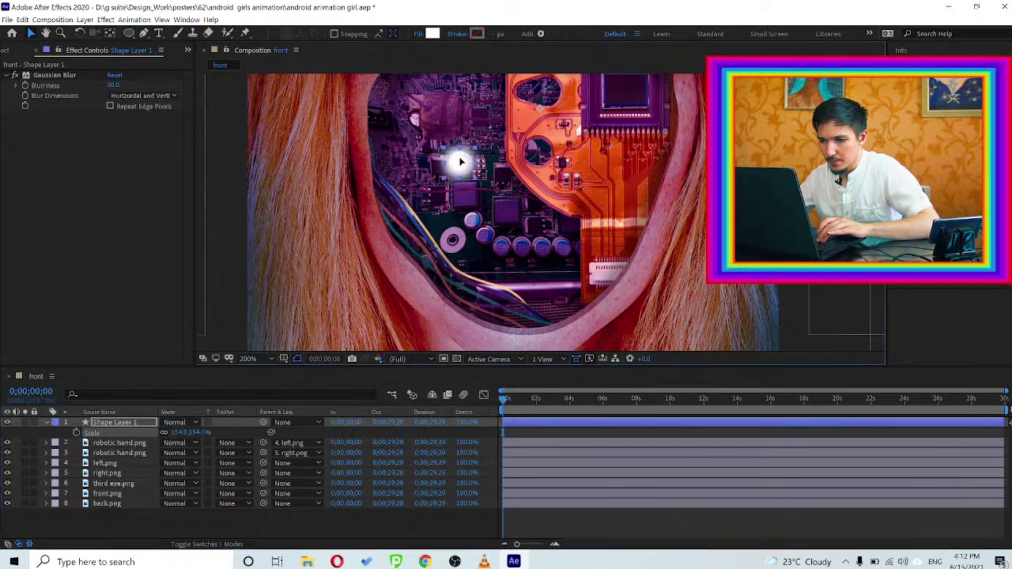
# Change the blurred circle's fill colour to light cyan (B3F0FF)
pyautogui.click(434, 34)
pyautogui.moveTo(426, 293)
pyautogui.mouseDown()
pyautogui.moveTo(429, 270)
pyautogui.moveTo(427, 278)
pyautogui.mouseUp()
pyautogui.moveTo(312, 217); pyautogui.dragTo(303, 206)
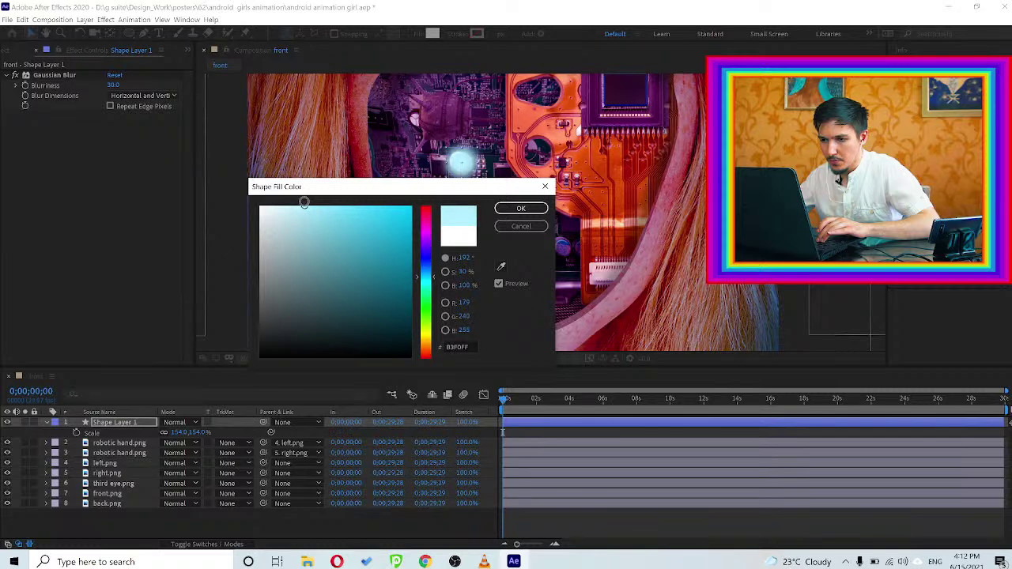
pyautogui.click(518, 210)
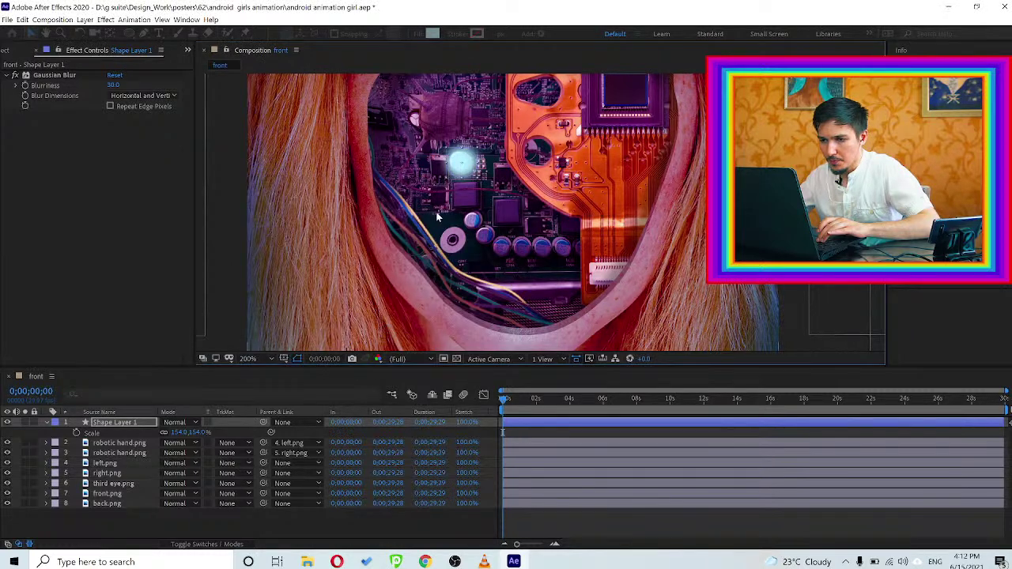
pyautogui.scroll(-4, 398, 219)
pyautogui.scroll(4, 522, 212)
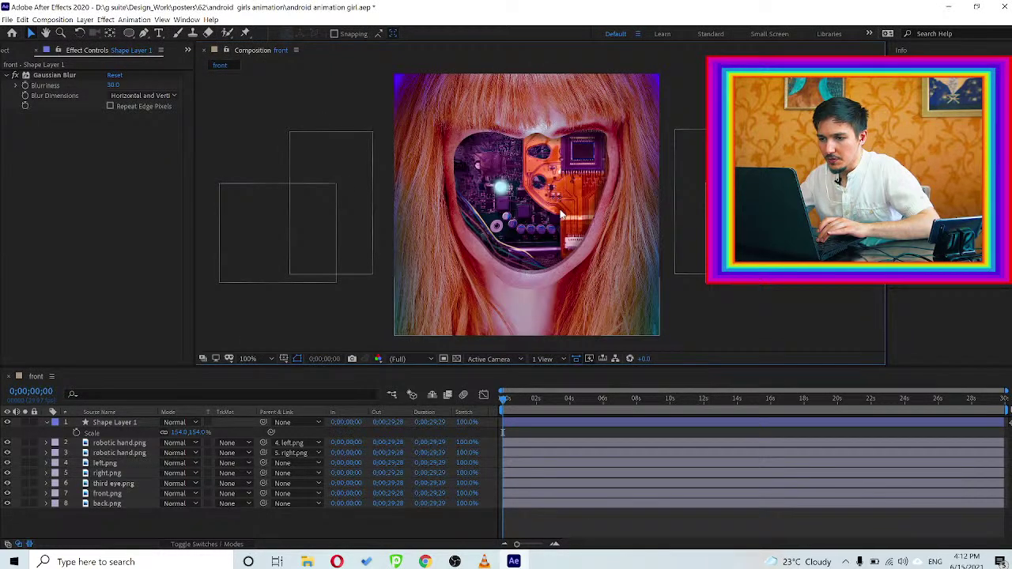
# Reduce the light cyan circle's scale to 135% and reposition it centred on the capacitor
pyautogui.click(237, 422)
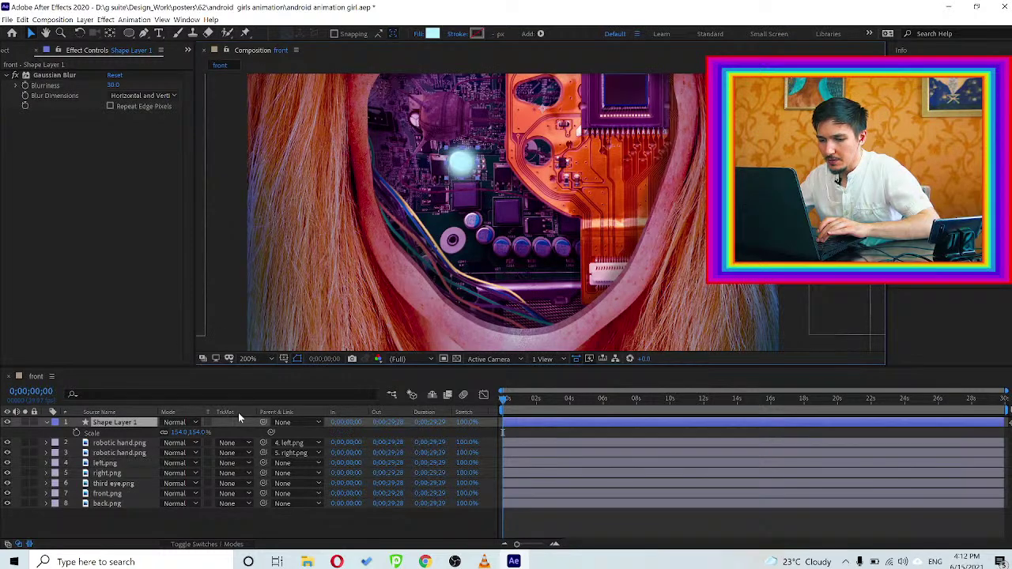
pyautogui.moveTo(192, 433); pyautogui.dragTo(180, 431)
pyautogui.moveTo(474, 149); pyautogui.dragTo(463, 158)
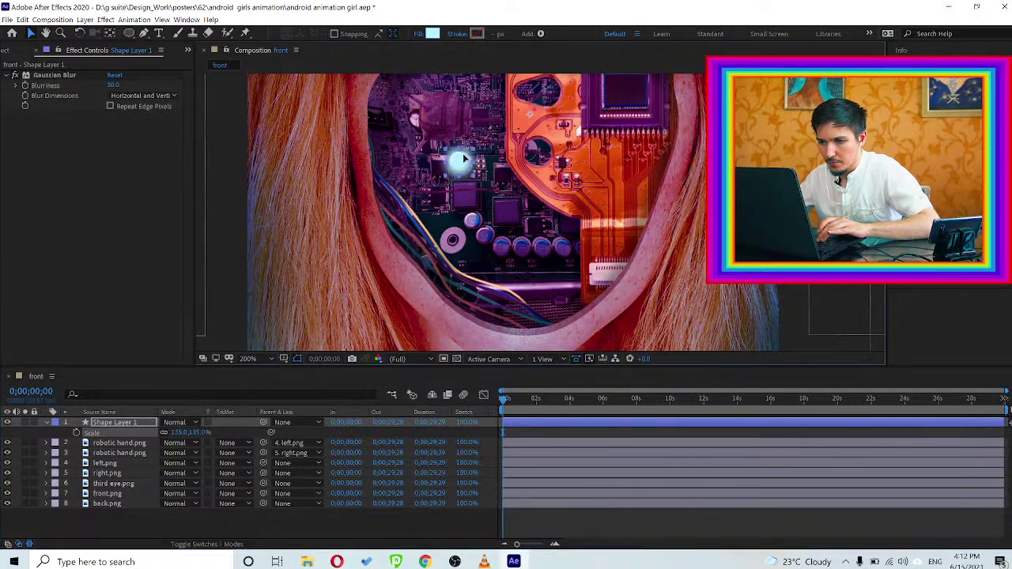
pyautogui.scroll(2, 458, 164)
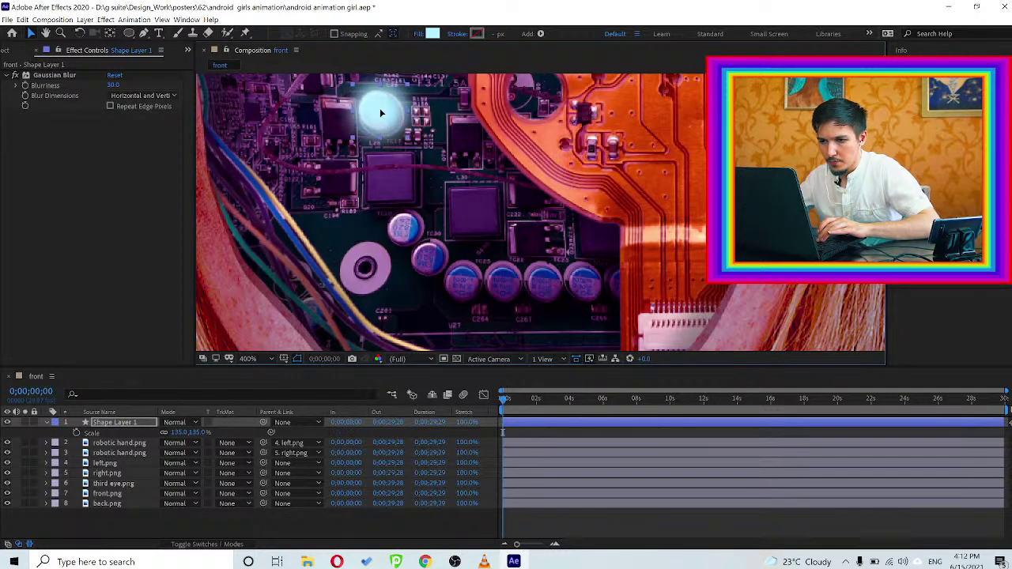
# Duplicate the glowing circle's Shape Layer 1 four times
pyautogui.click(405, 250)
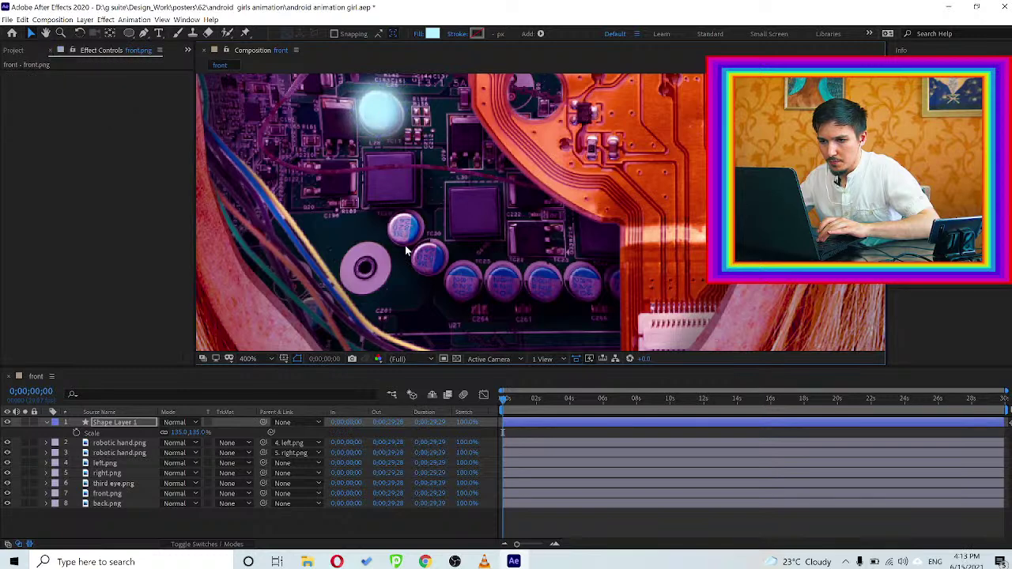
pyautogui.press(',')
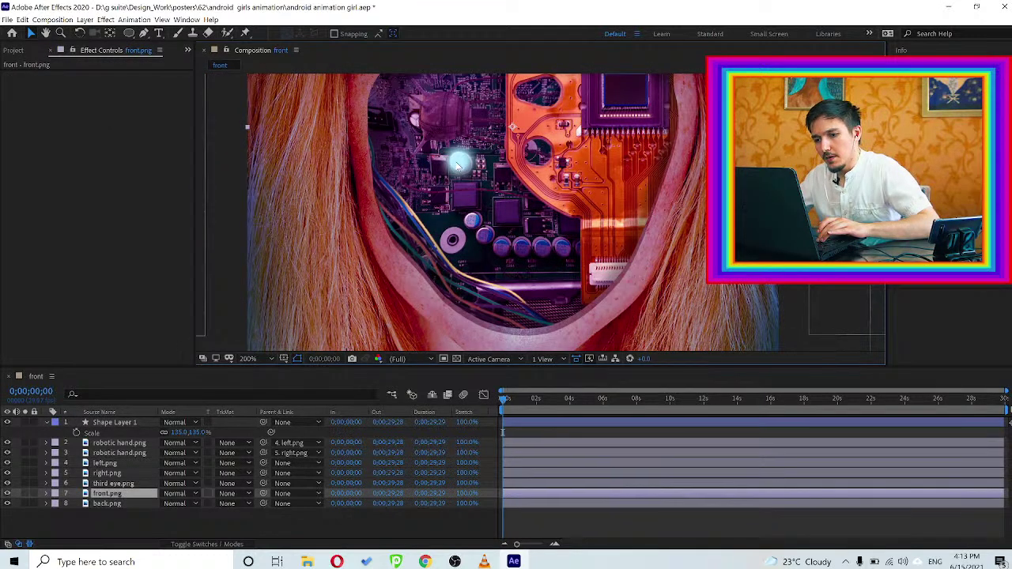
pyautogui.click(111, 423)
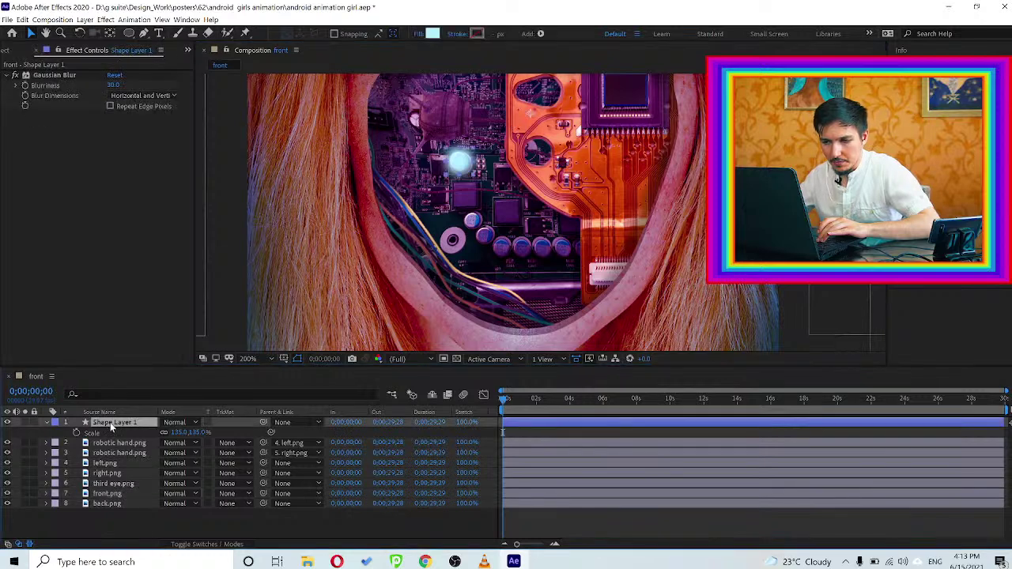
pyautogui.click(47, 424)
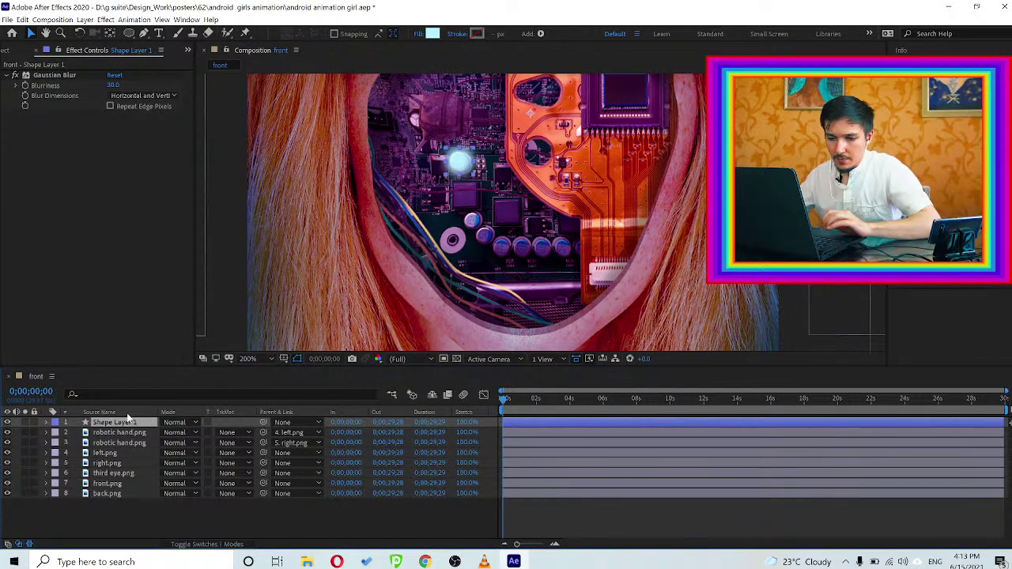
pyautogui.hotkey('ctrl', 'd')
pyautogui.hotkey('ctrl', 'd')
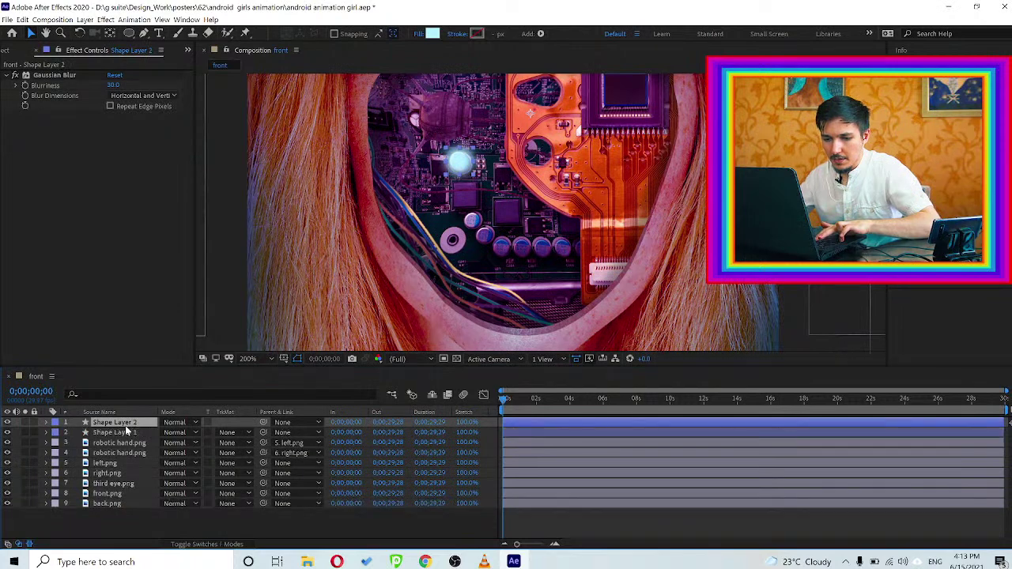
pyautogui.hotkey('ctrl', 'd')
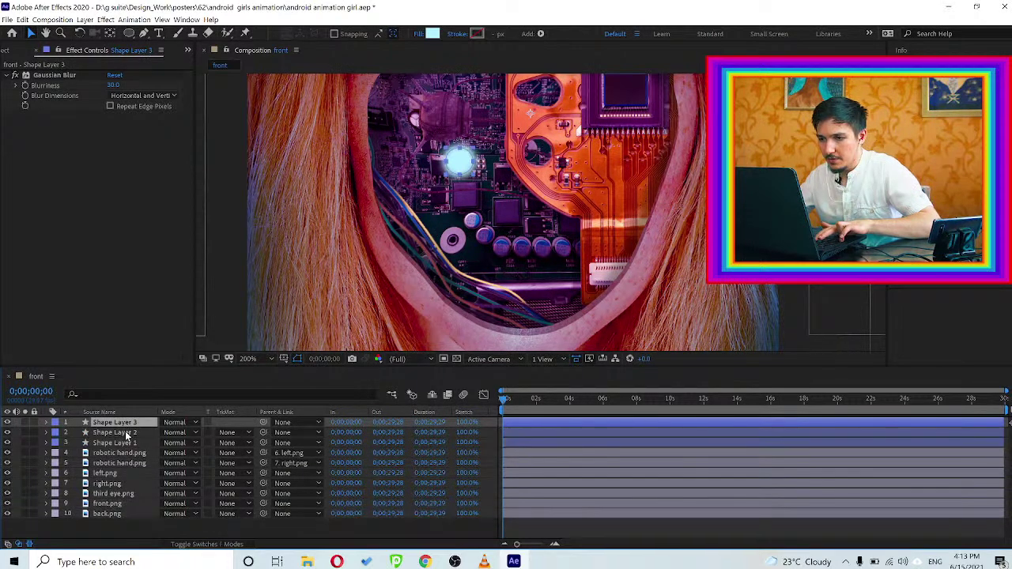
pyautogui.hotkey('ctrl', 'd')
pyautogui.hotkey('ctrl', 'd')
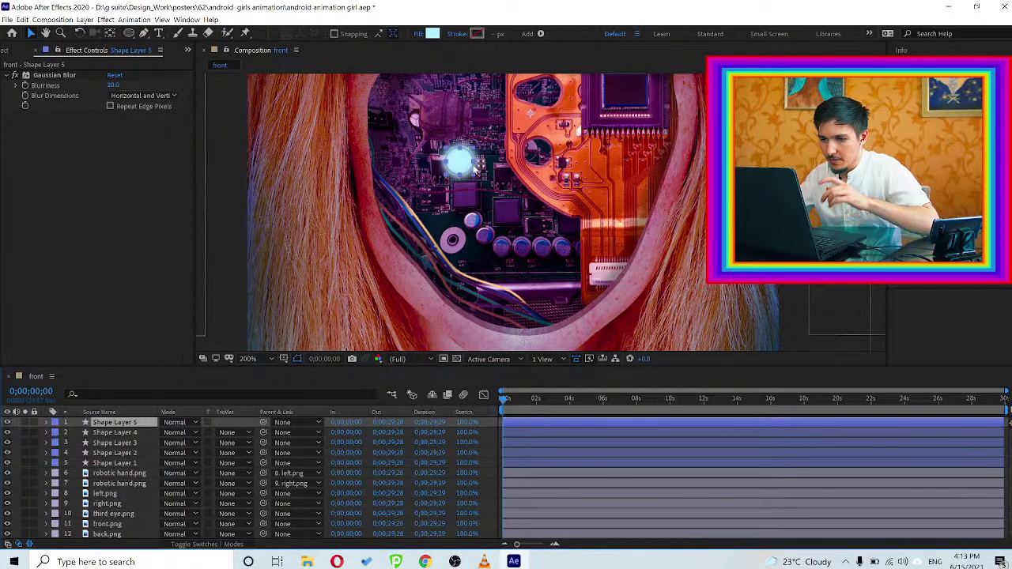
# Place the topmost circle copy over the rightmost capacitor of the lower row, centre its anchor point and scale it to 107%
pyautogui.moveTo(462, 164); pyautogui.dragTo(563, 248)
pyautogui.doubleClick(563, 248)
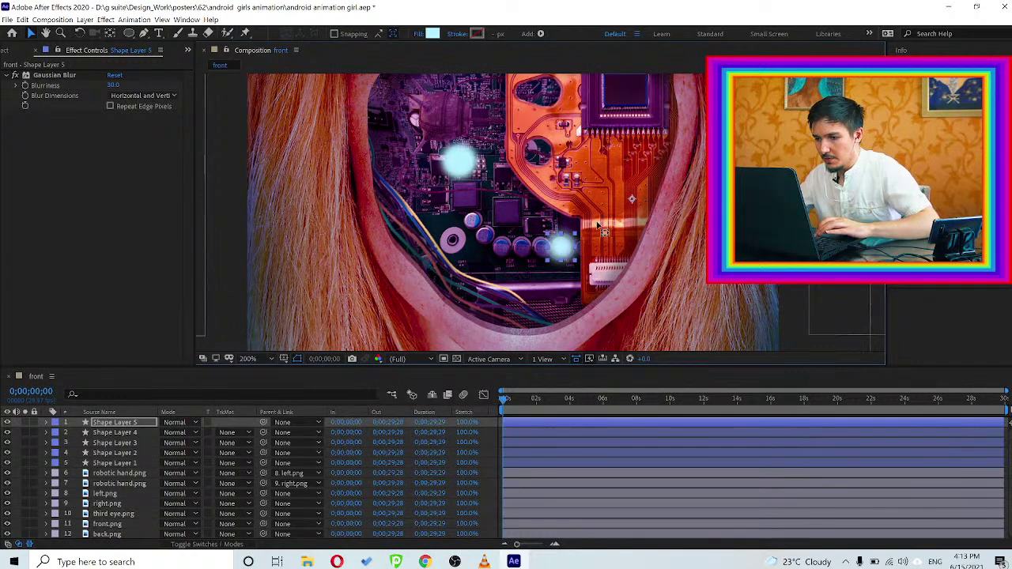
pyautogui.press('y')
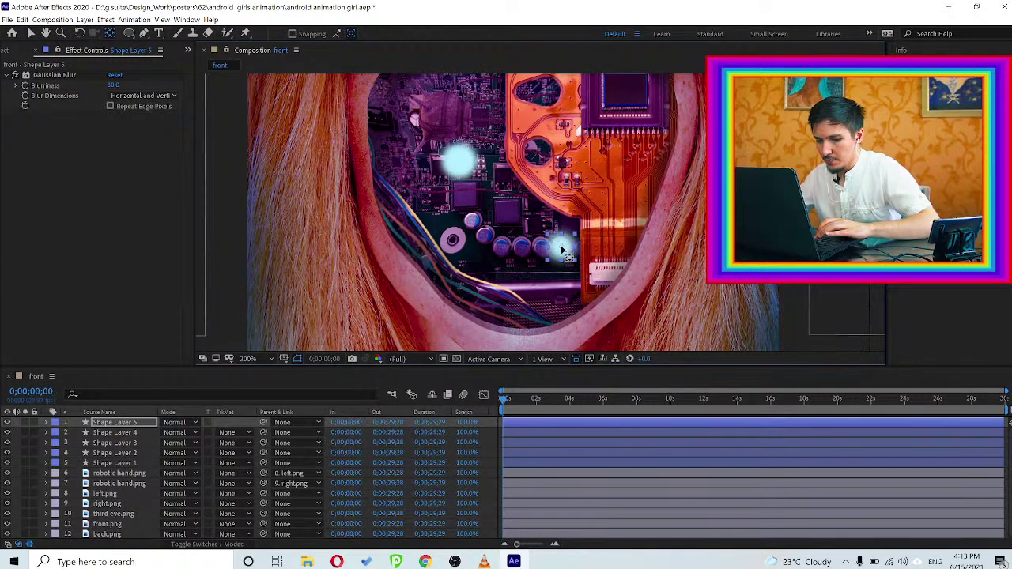
pyautogui.press('.')
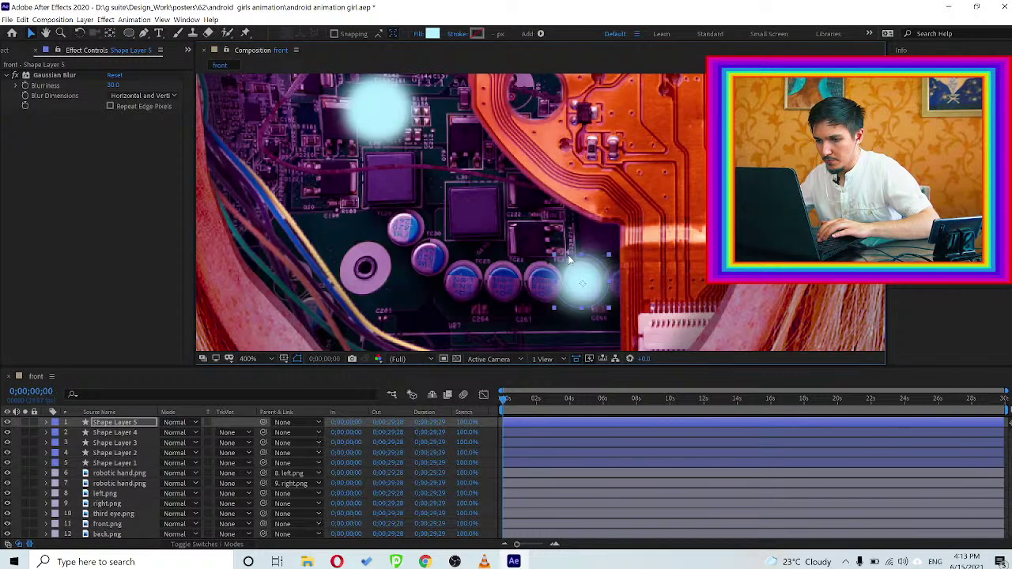
pyautogui.press('s')
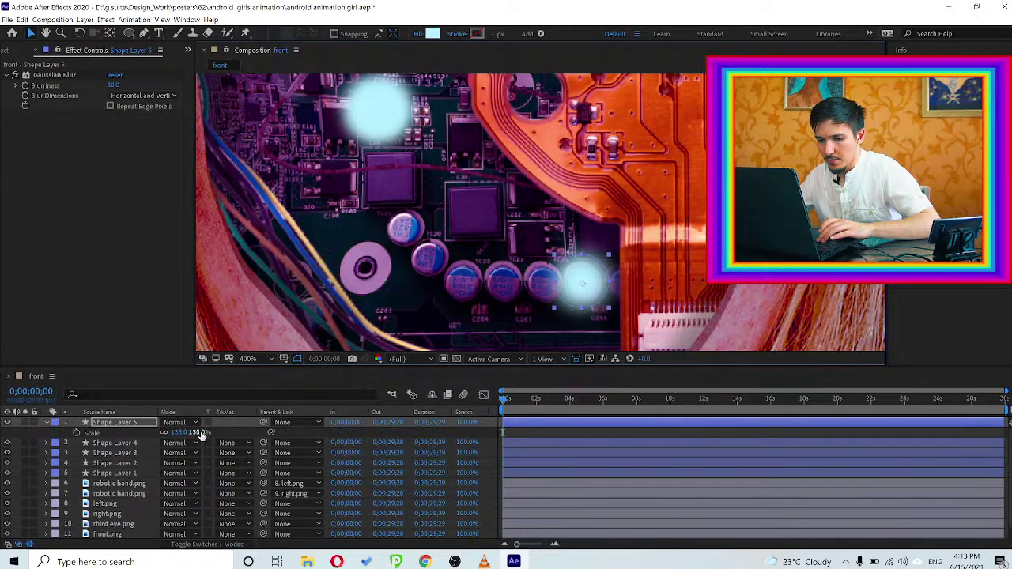
pyautogui.moveTo(192, 433); pyautogui.dragTo(178, 428)
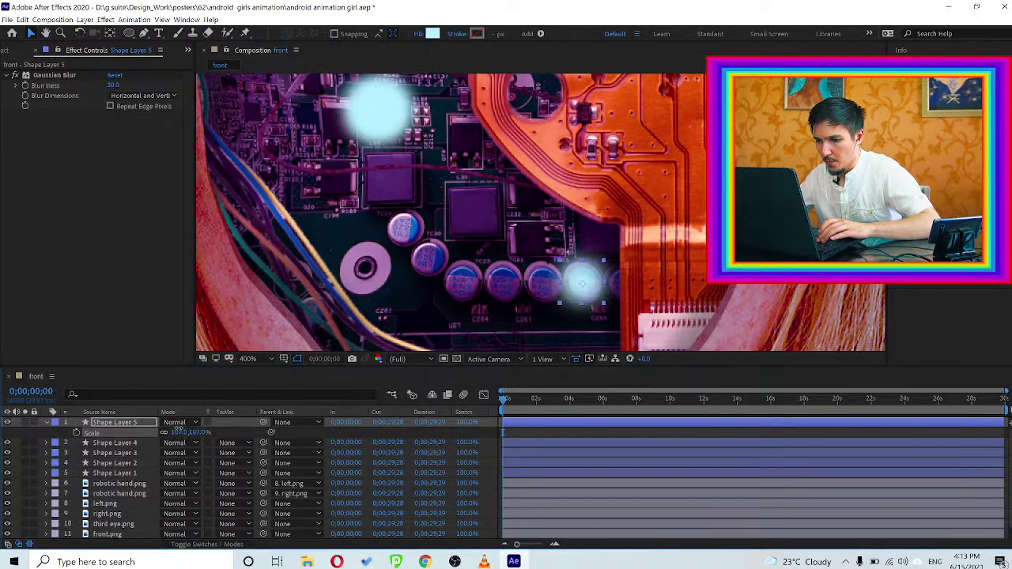
# Delete the three surplus circle copies, Shape Layer 2 to Shape Layer 4
pyautogui.click(119, 446)
pyautogui.keyDown('shift'); pyautogui.click(119, 466); pyautogui.keyUp('shift')
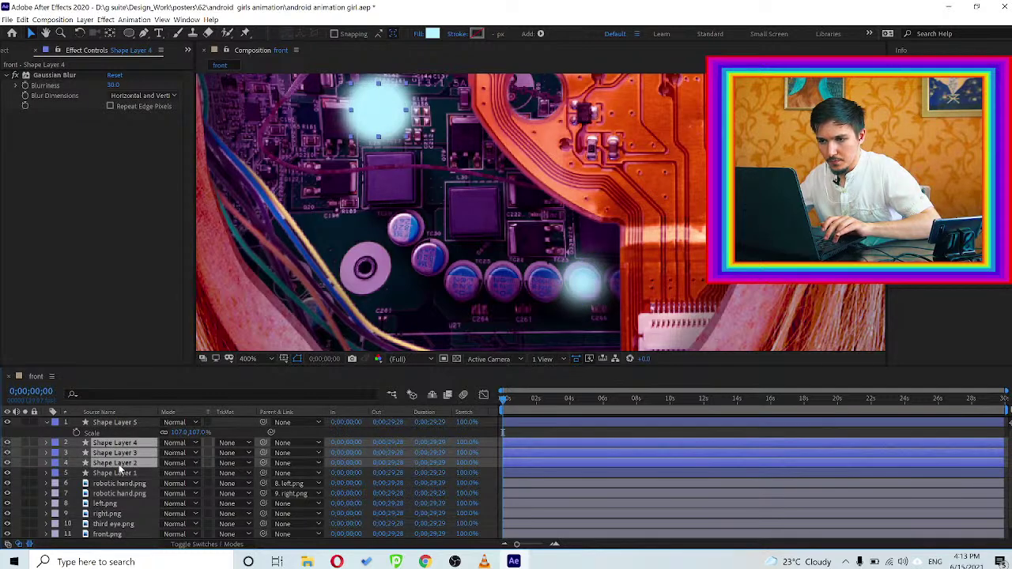
pyautogui.press('Delete')
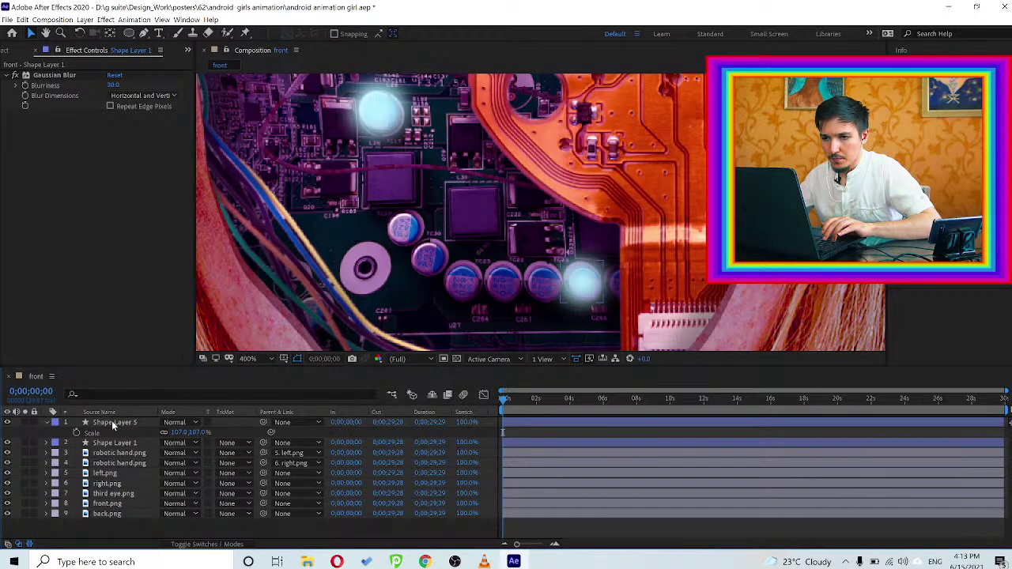
# Duplicate the 107% circle three times and centre the copies over the next three capacitors leftward in the lower row
pyautogui.click(111, 420)
pyautogui.hotkey('ctrl', 'd')
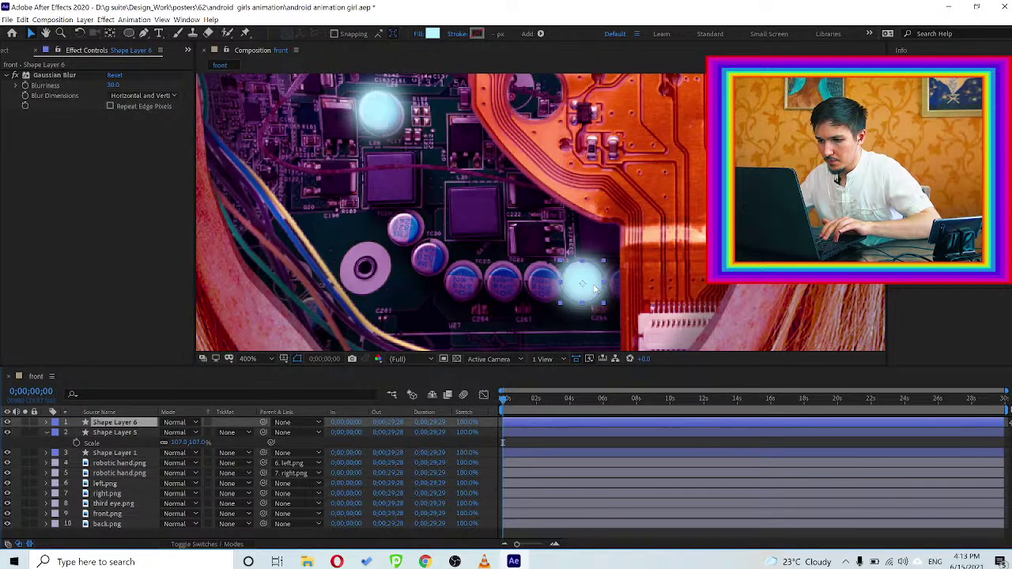
pyautogui.moveTo(589, 288); pyautogui.dragTo(554, 288)
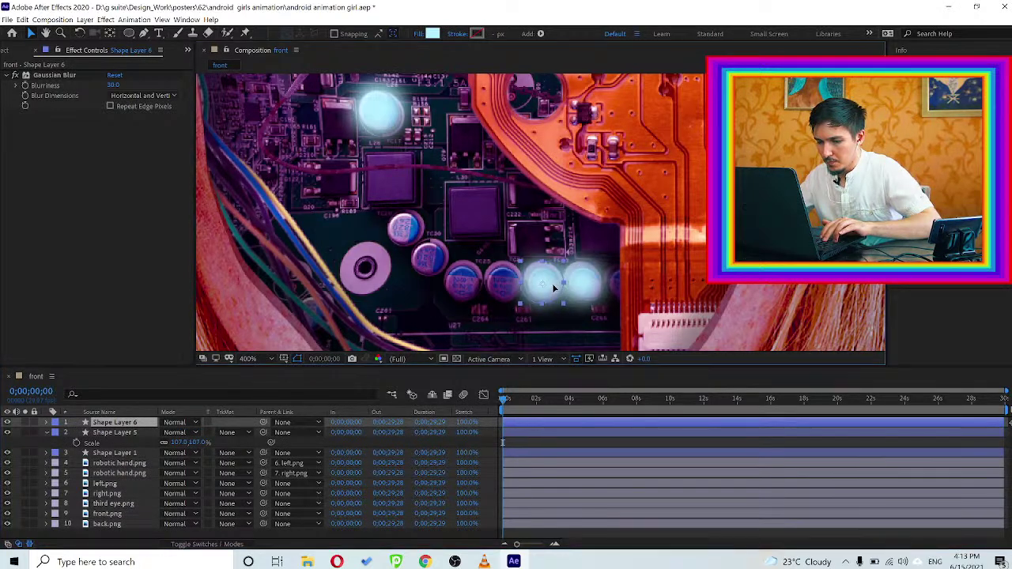
pyautogui.hotkey('ctrl', 'd')
pyautogui.hotkey('ctrl', 'd')
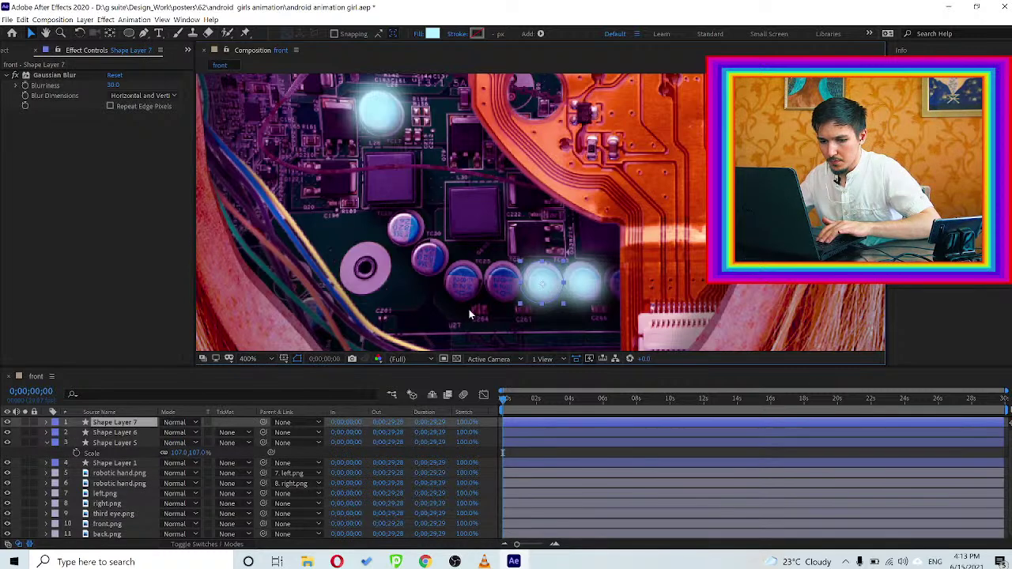
pyautogui.moveTo(521, 295); pyautogui.dragTo(499, 297)
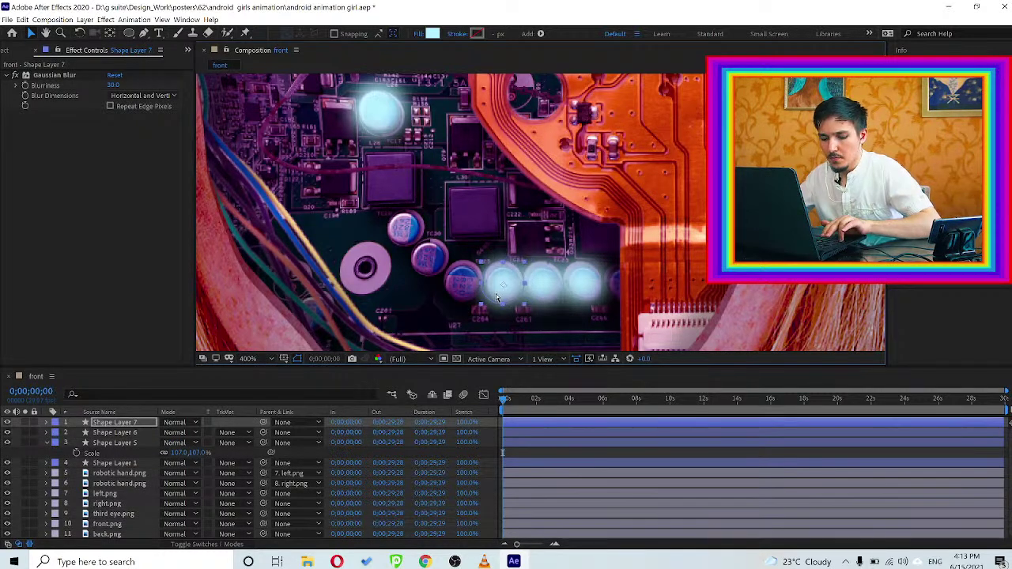
pyautogui.hotkey('ctrl', 'd')
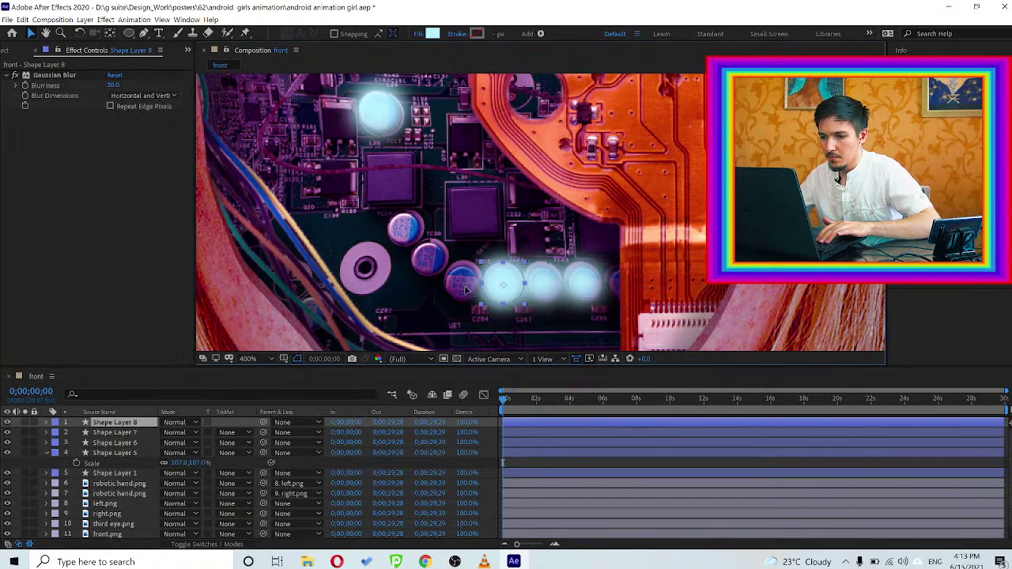
pyautogui.moveTo(476, 273); pyautogui.dragTo(467, 270)
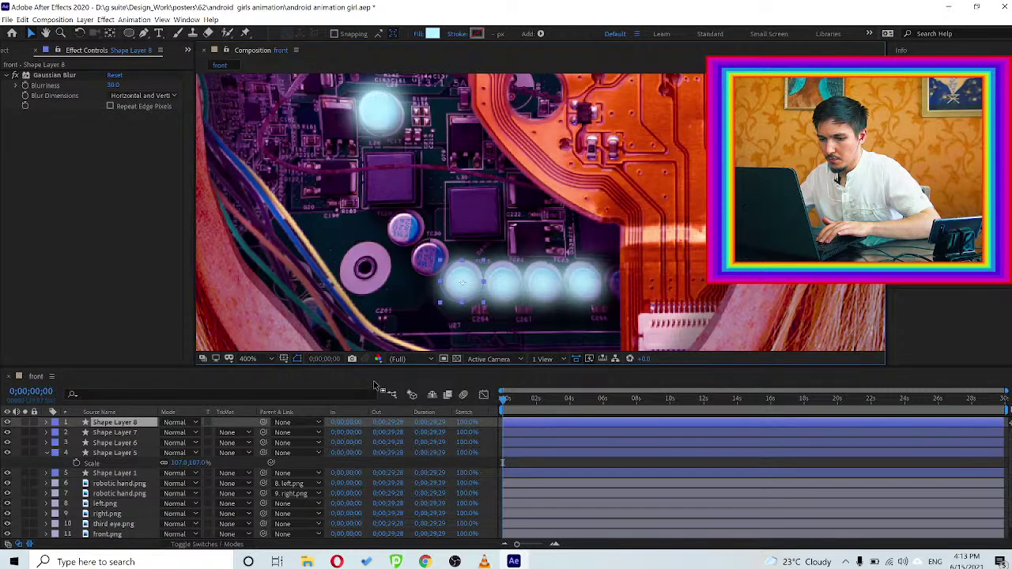
# Duplicate the circle twice more and centre the copies over the two remaining capacitors above the left end of the row
pyautogui.hotkey('ctrl', 'd')
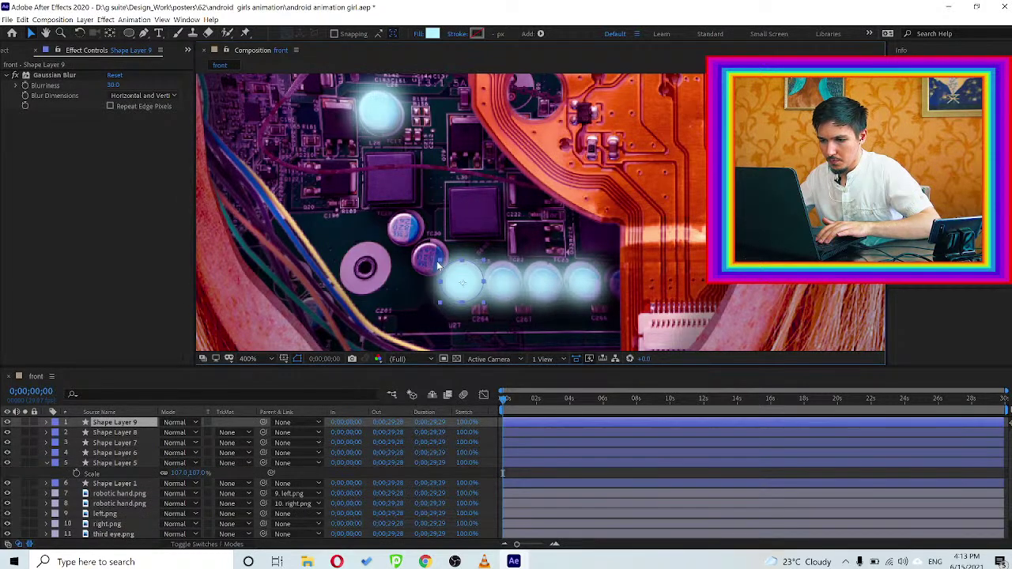
pyautogui.click(439, 267)
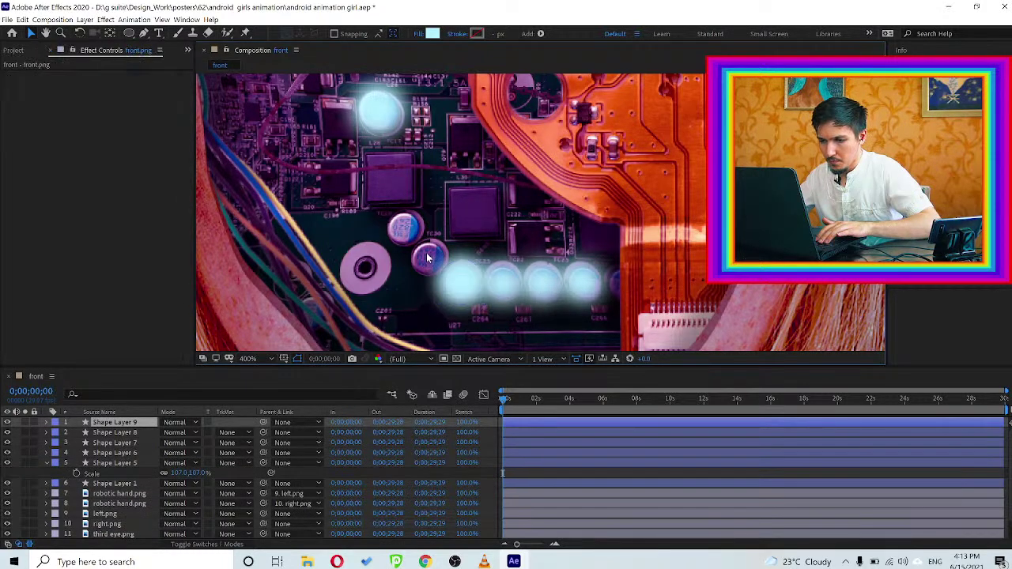
pyautogui.click(95, 424)
pyautogui.moveTo(463, 267); pyautogui.dragTo(408, 227)
pyautogui.hotkey('ctrl', 'd')
pyautogui.hotkey('ctrl', 'd')
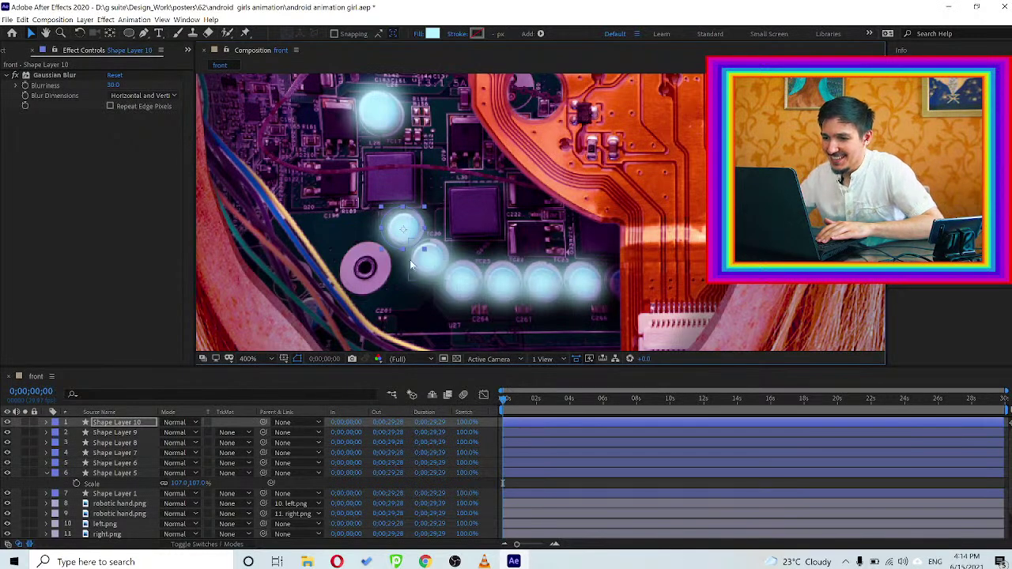
# Deselect the circles and save the project
pyautogui.press(',')
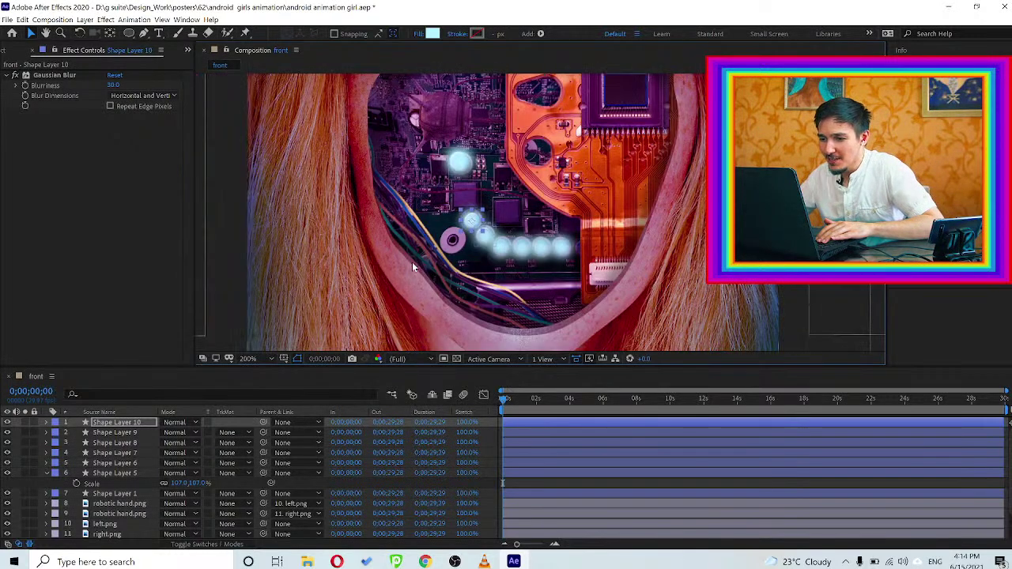
pyautogui.click(221, 192)
pyautogui.hotkey('ctrl', 's')
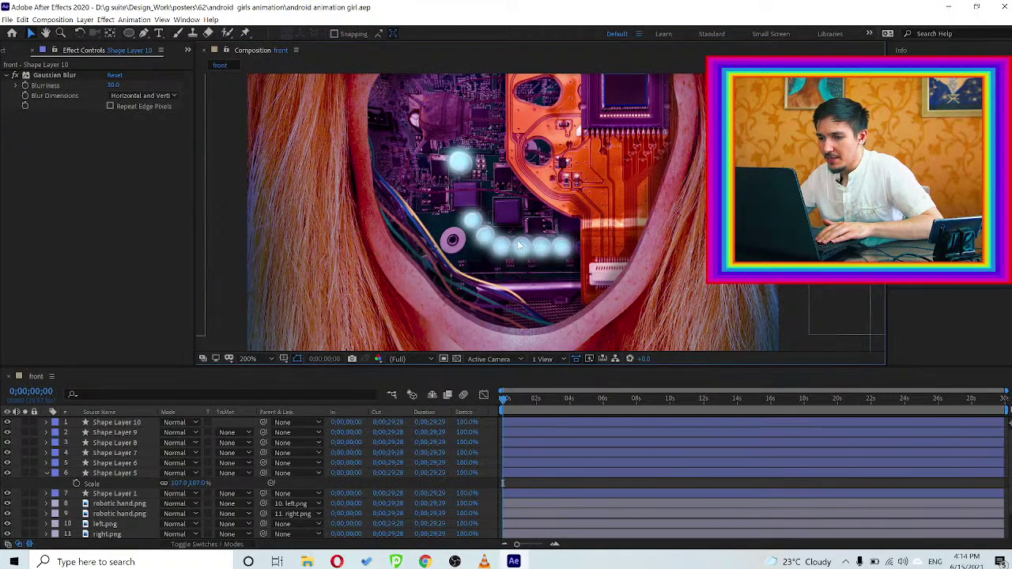
# Add Opacity keyframes at 0;00;00;00 to all seven circle shape layers at once
pyautogui.press('.')
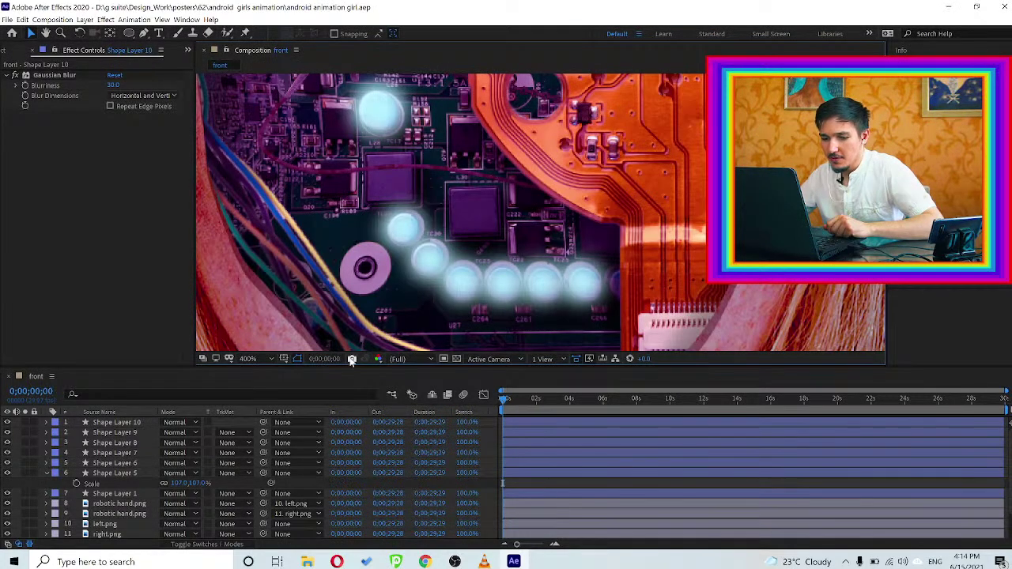
pyautogui.click(114, 474)
pyautogui.press(',')
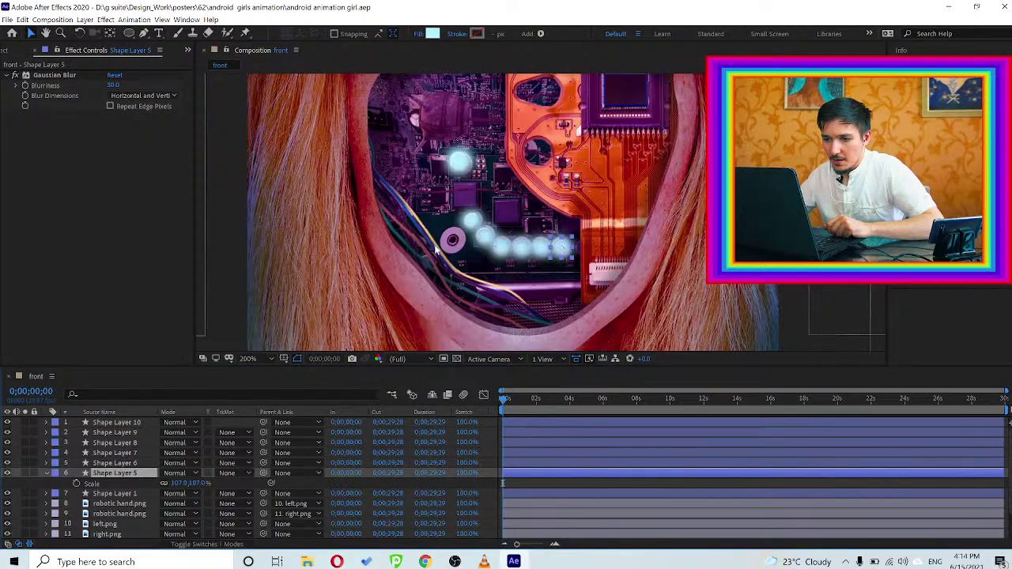
pyautogui.press('.')
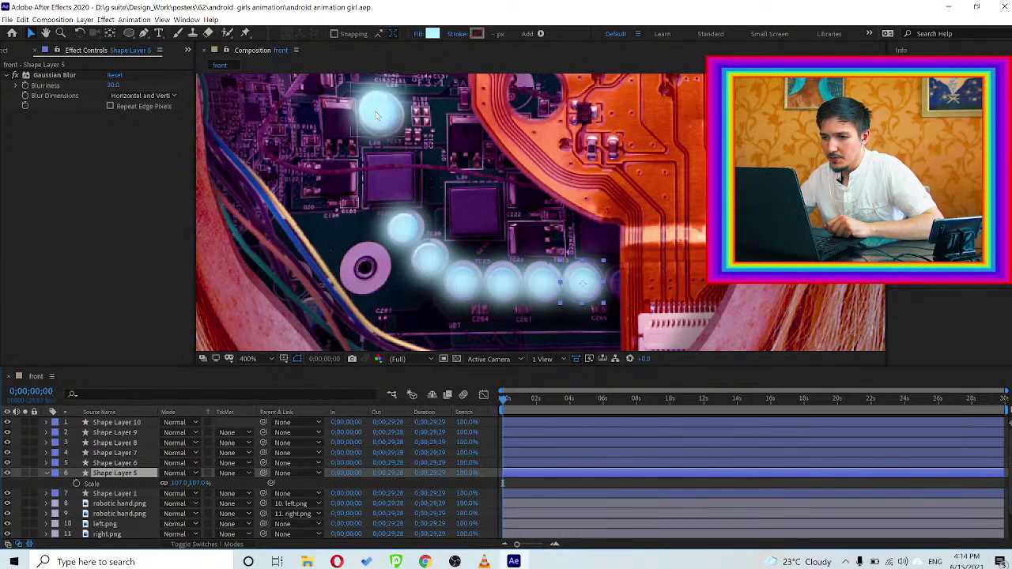
pyautogui.click(376, 115)
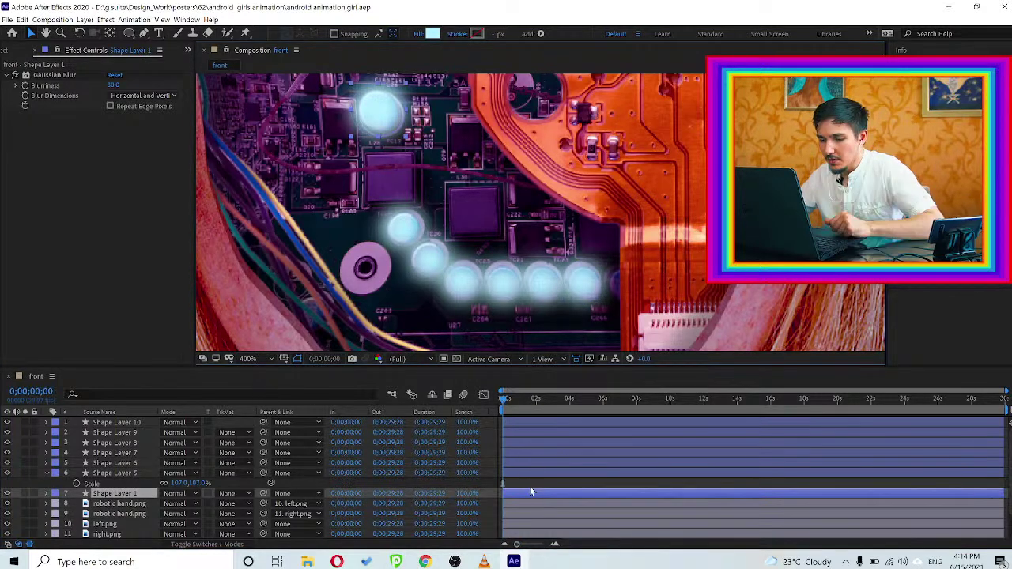
pyautogui.keyDown('shift'); pyautogui.click(108, 423); pyautogui.keyUp('shift')
pyautogui.press('t')
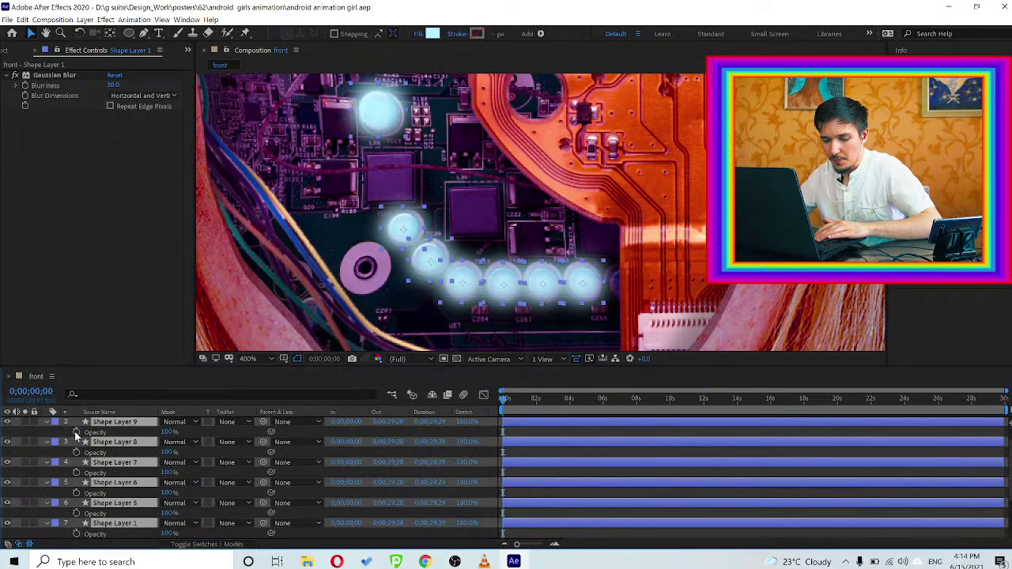
pyautogui.click(76, 432)
pyautogui.hotkey('alt', 'shift', 't')
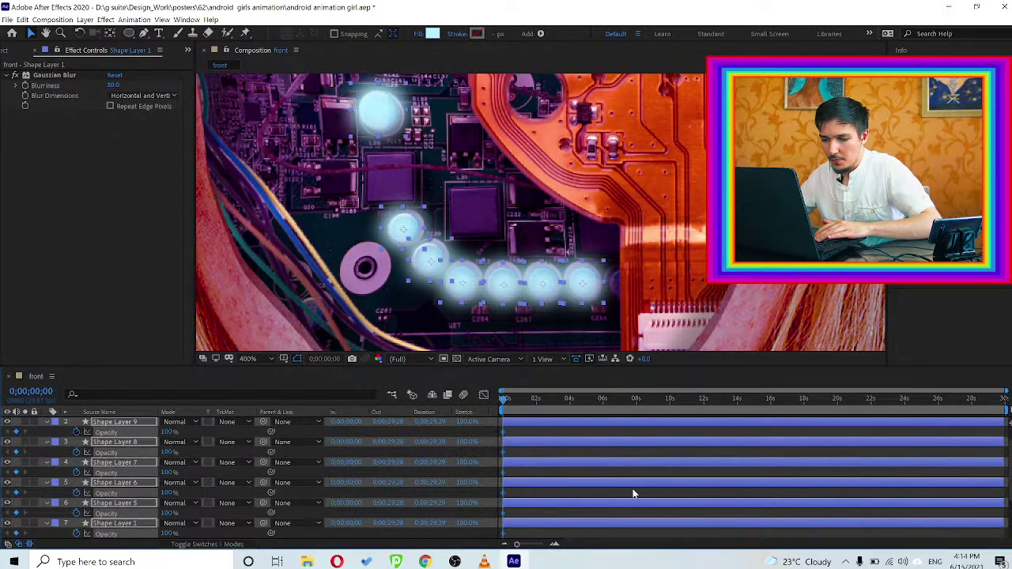
pyautogui.click(540, 429)
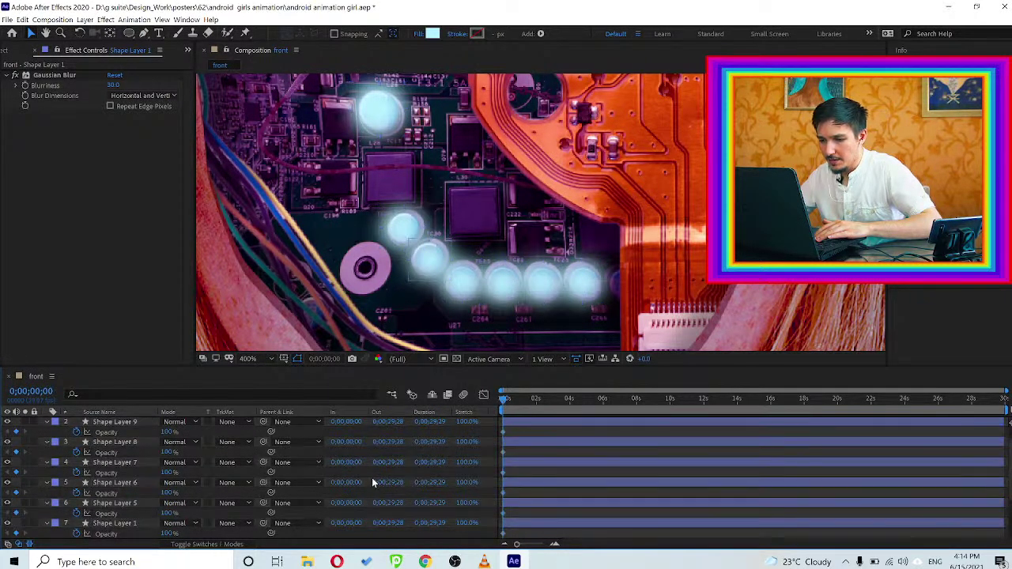
# Set the Opacity of Shape Layers 5 through 9 to 0% at 0;00;00;00
pyautogui.click(108, 424)
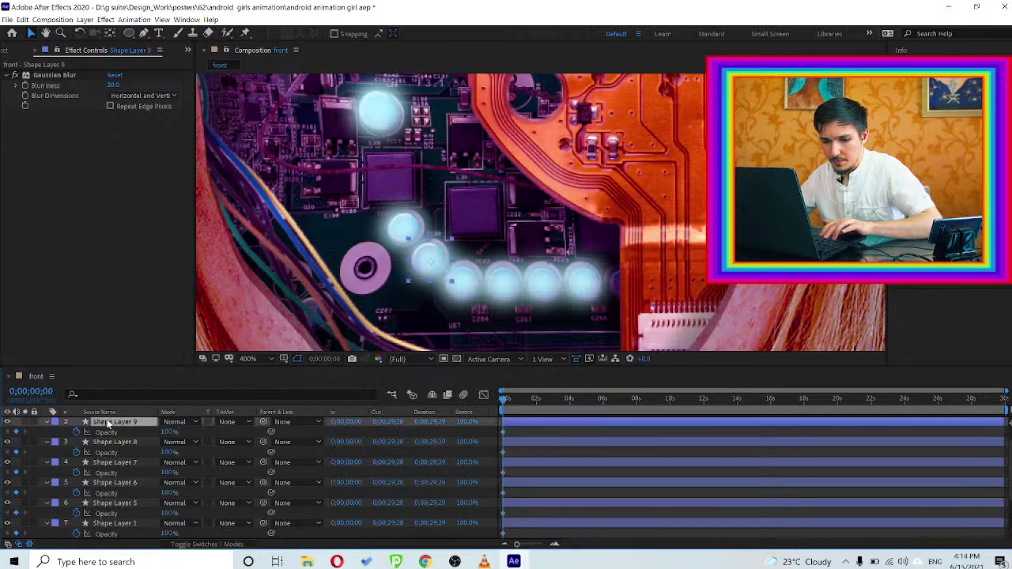
pyautogui.keyDown('shift'); pyautogui.click(108, 503); pyautogui.keyUp('shift')
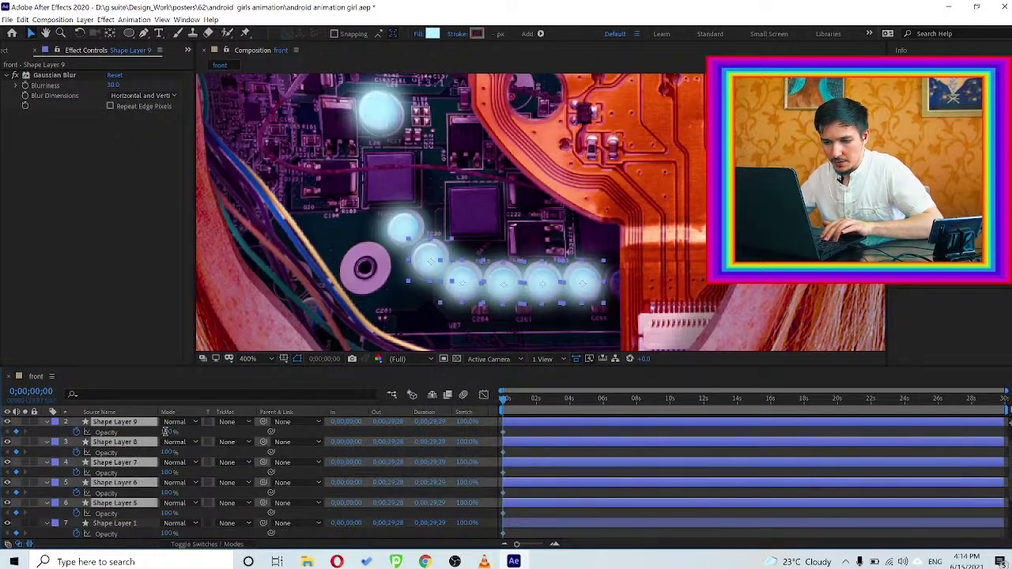
pyautogui.click(169, 432)
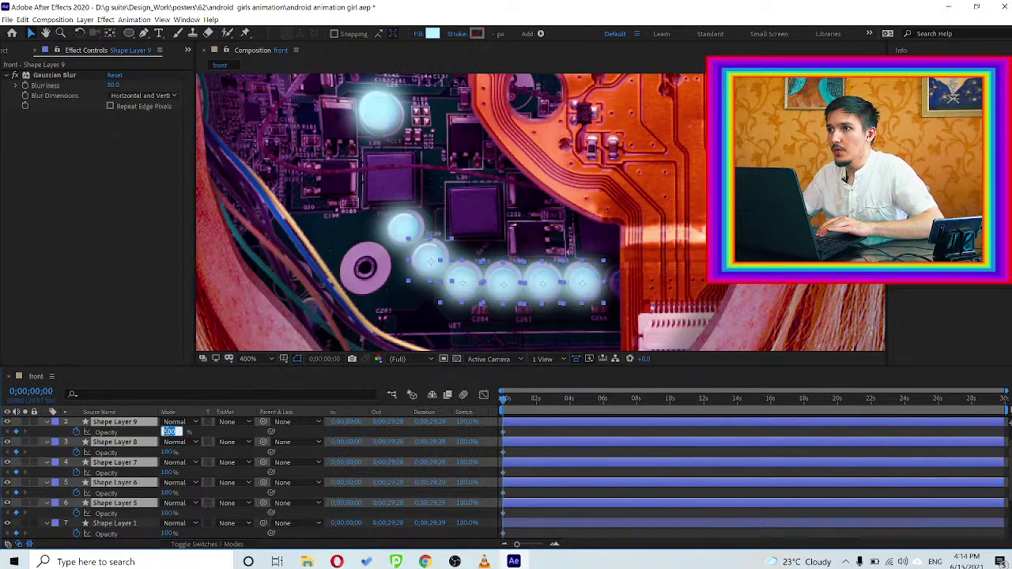
pyautogui.write('0')
pyautogui.press('Return')
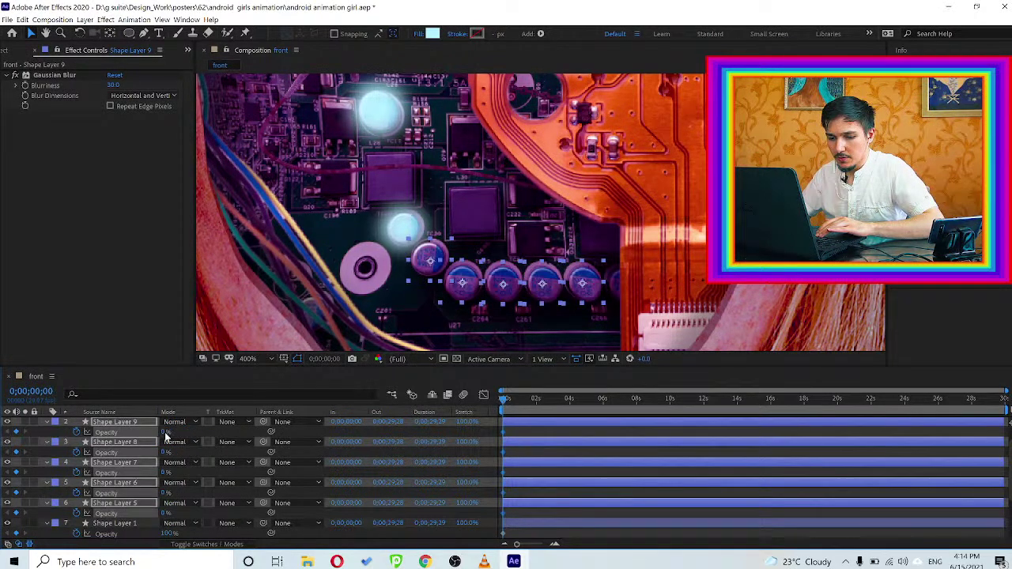
pyautogui.click(118, 524)
pyautogui.click(168, 534)
pyautogui.write('0')
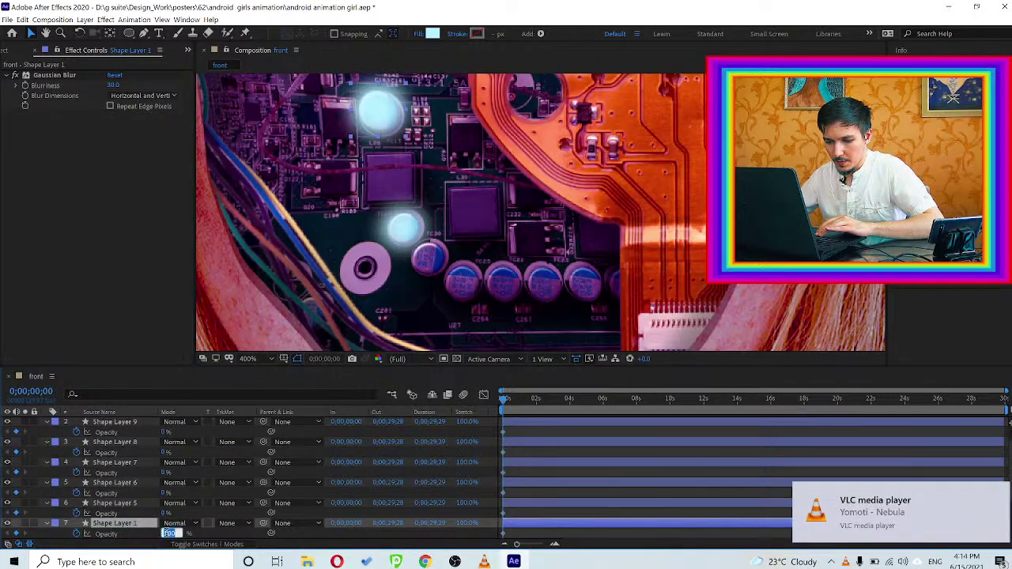
pyautogui.press('Return')
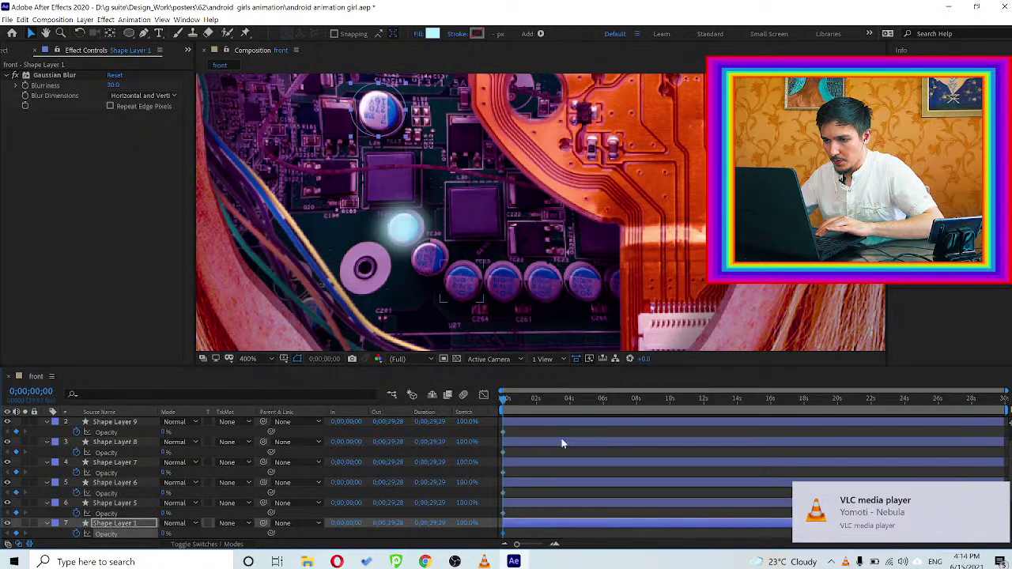
pyautogui.hotkey('ctrl', 'z')
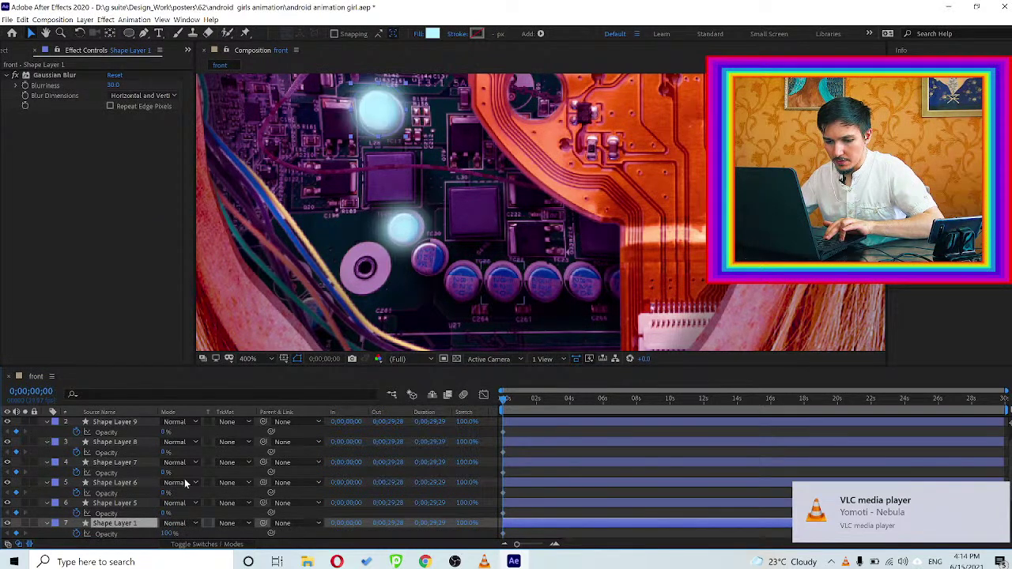
# Set the Opacity of Shape Layer 10 to 0% at 0;00;00;00
pyautogui.click(133, 503)
pyautogui.scroll(1, 126, 474)
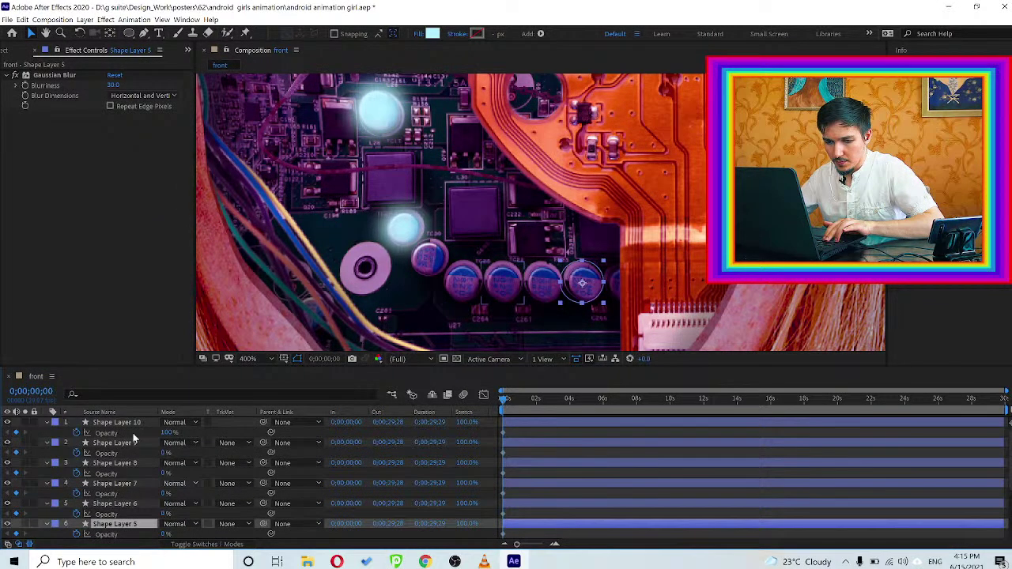
pyautogui.click(121, 422)
pyautogui.click(164, 433)
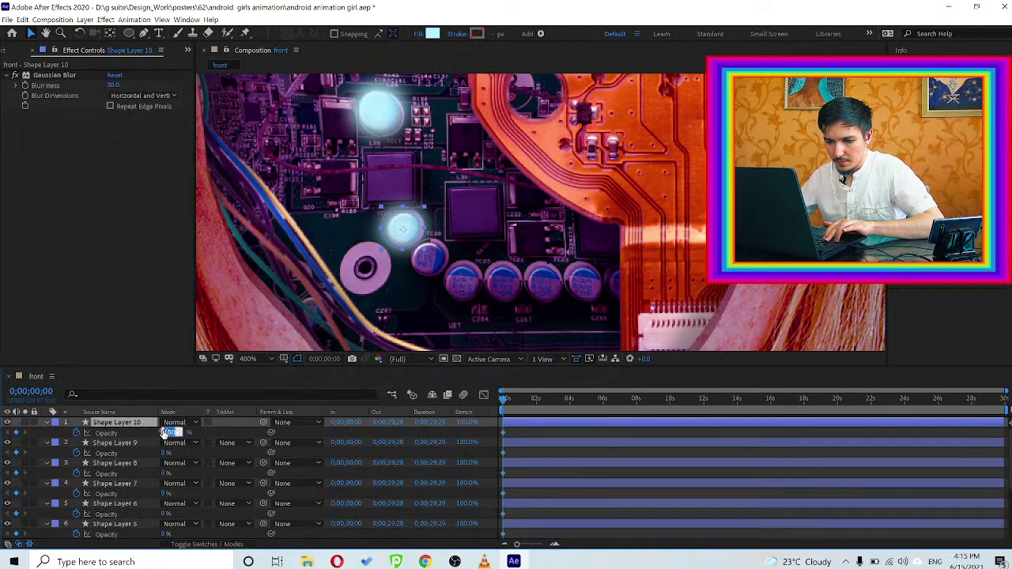
pyautogui.write('0')
pyautogui.press('Return')
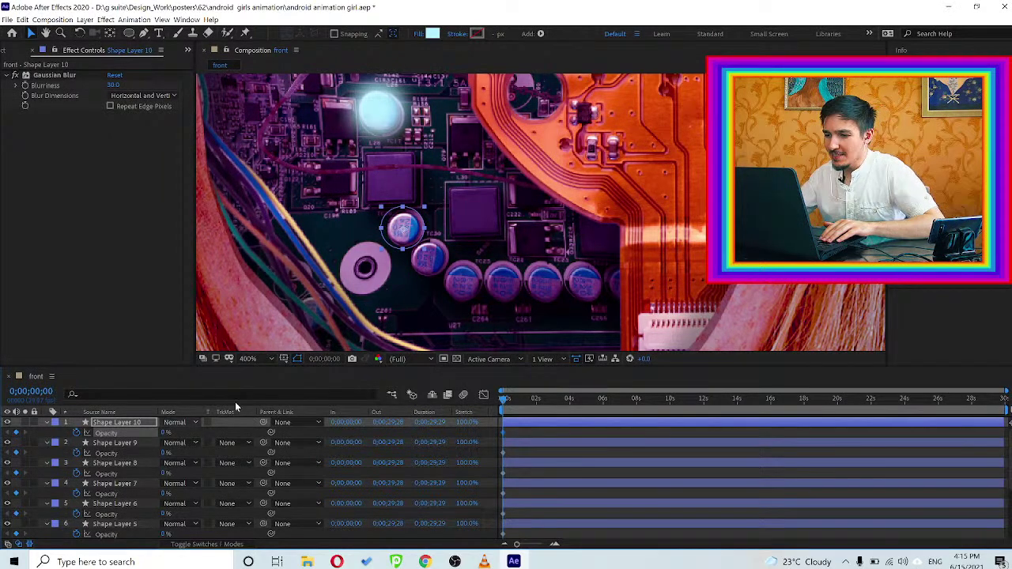
pyautogui.press(',')
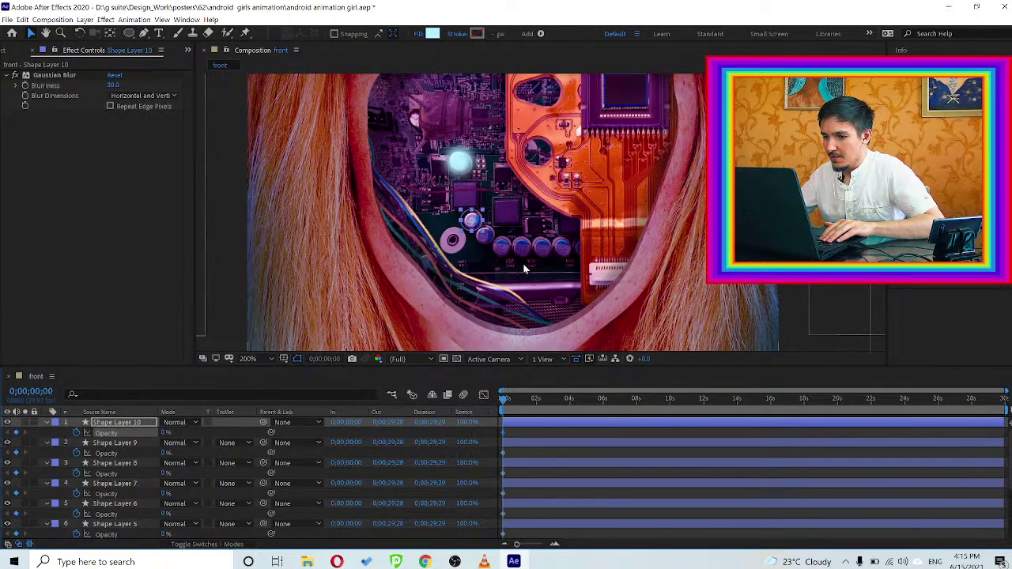
pyautogui.press('.')
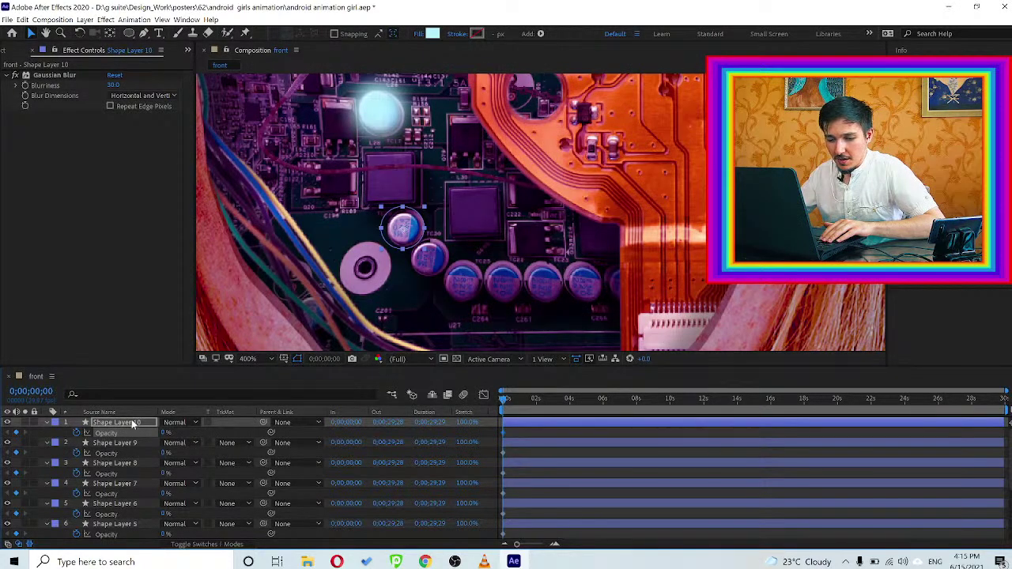
pyautogui.press('Return')
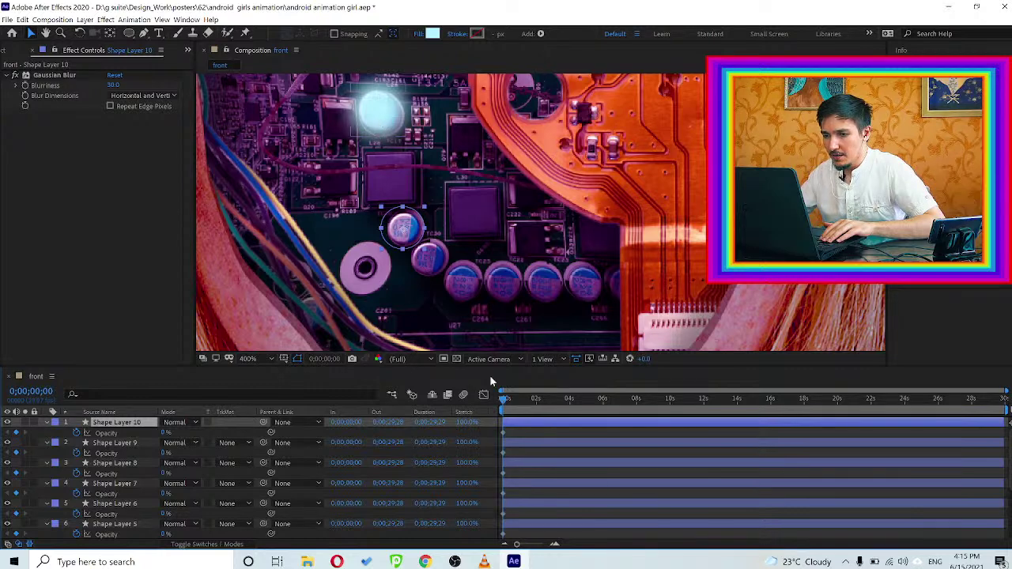
# Add an Opacity keyframe of 0% to Shape Layer 1 at 0;00;00;15
pyautogui.scroll(-2, 139, 528)
pyautogui.click(122, 515)
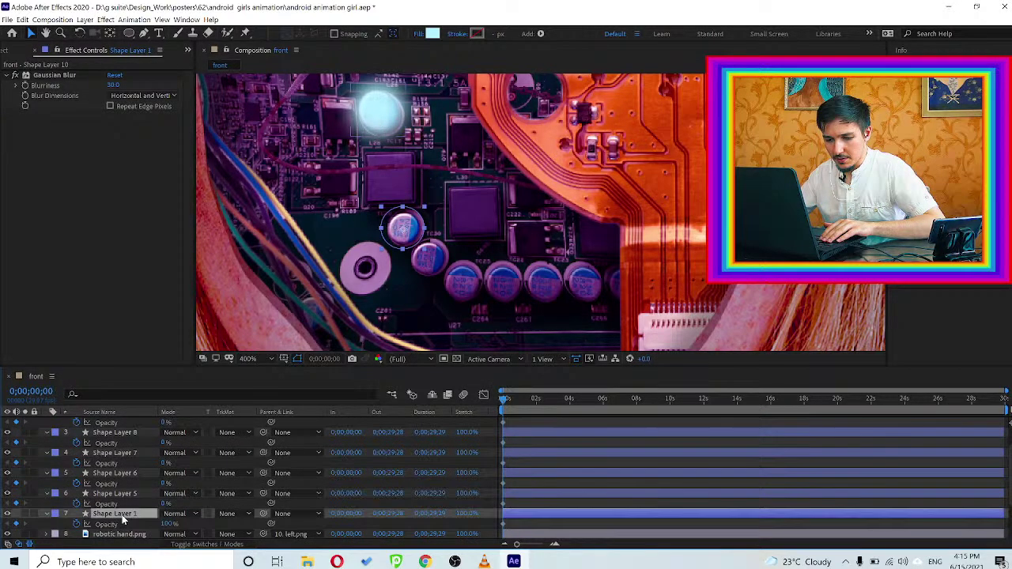
pyautogui.click(519, 522)
pyautogui.click(514, 400)
pyautogui.moveTo(516, 400); pyautogui.dragTo(514, 400)
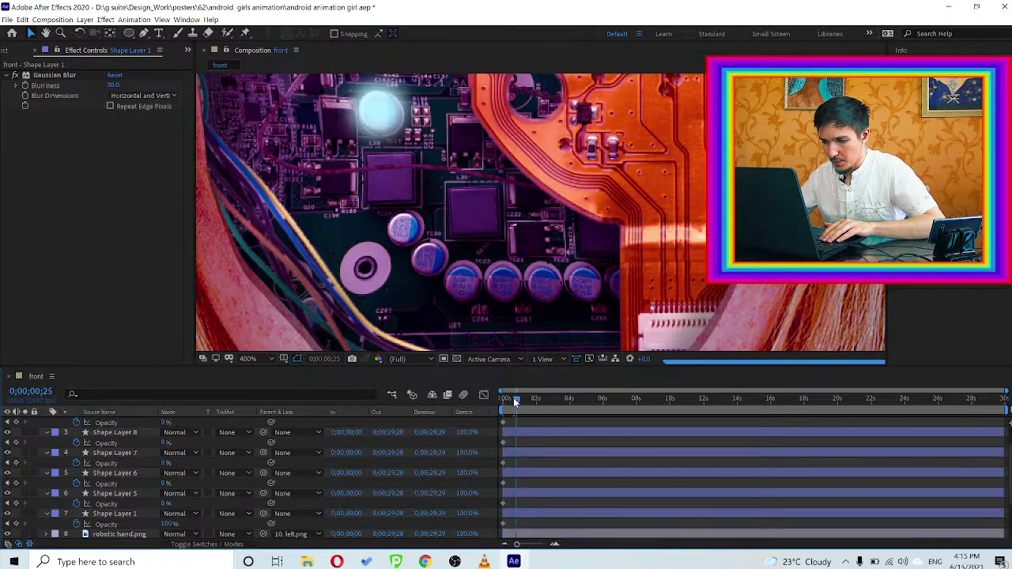
pyautogui.click(555, 546)
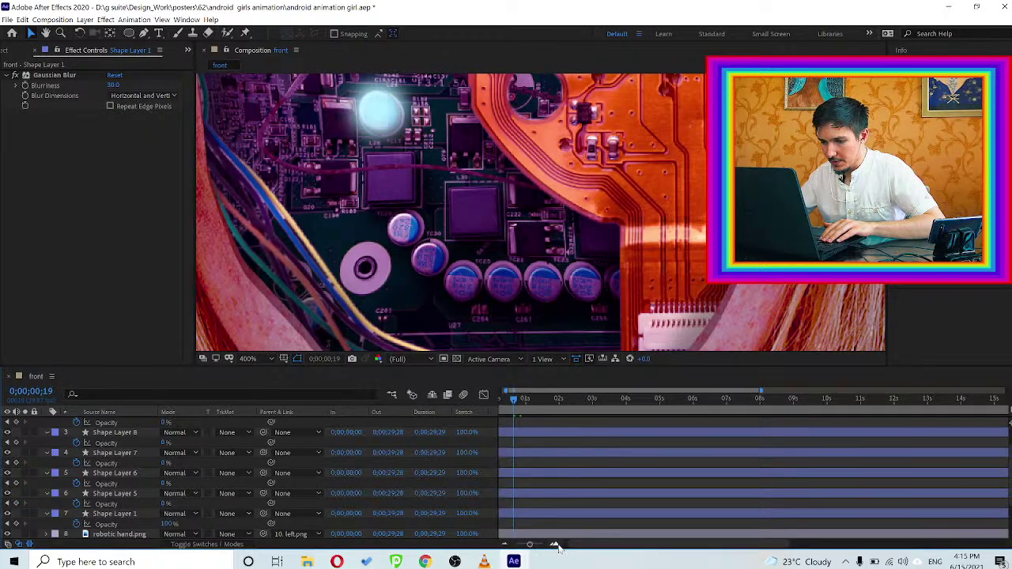
pyautogui.click(556, 545)
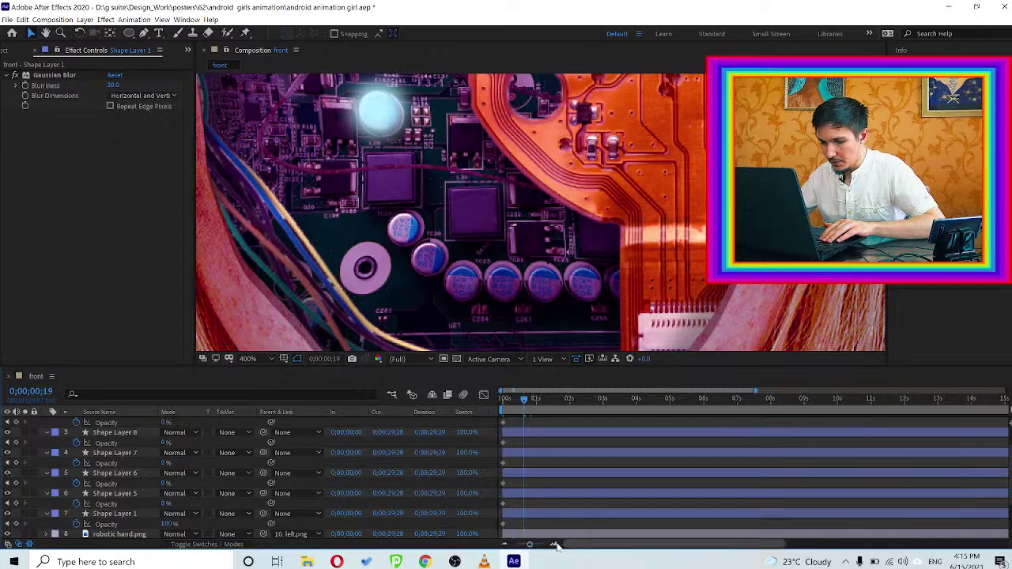
pyautogui.click(520, 400)
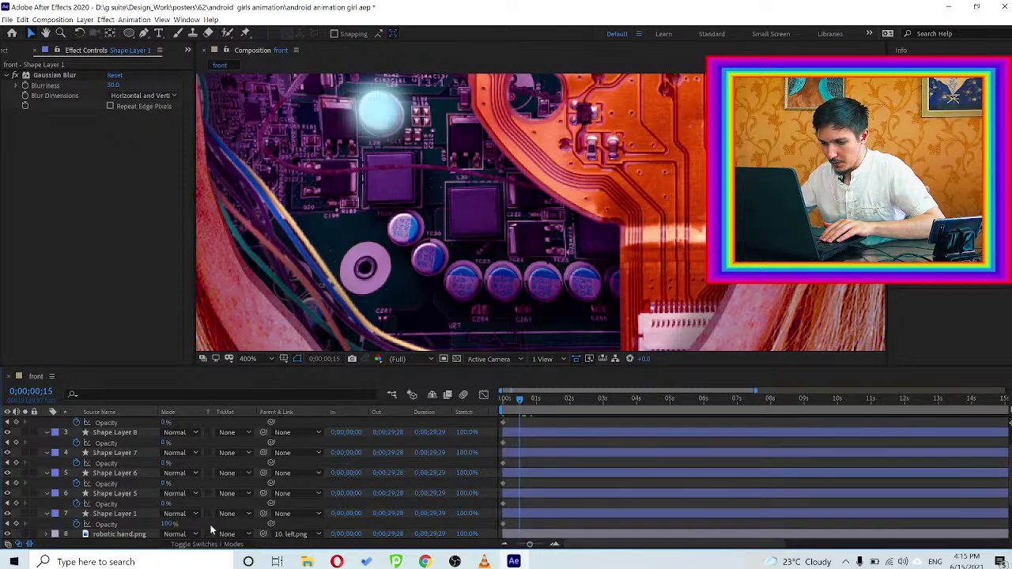
pyautogui.click(168, 523)
pyautogui.write('0')
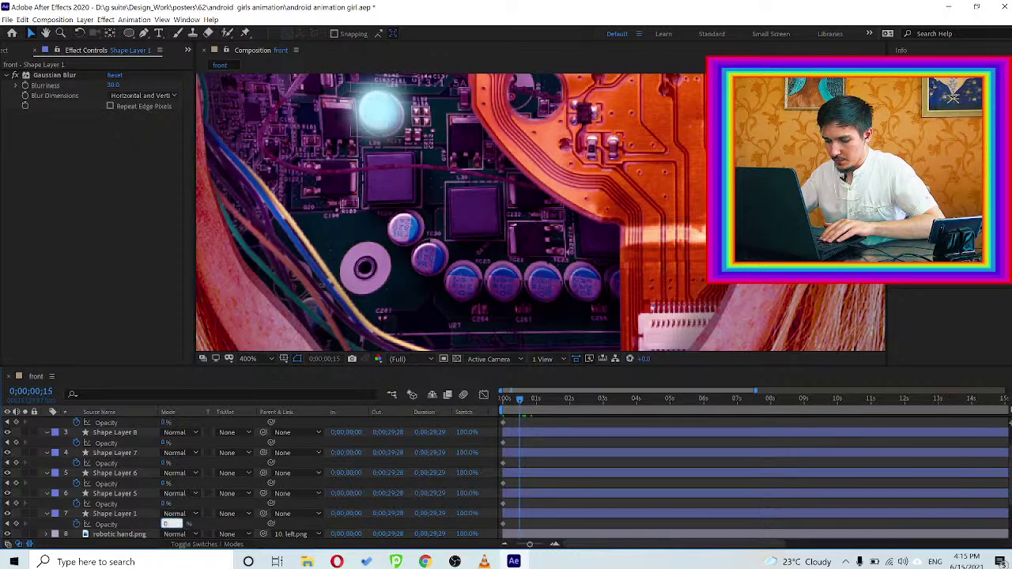
pyautogui.press('Return')
# Copy Shape Layer 1's two Opacity keyframes and paste them at 0;00;01;00 to repeat the blink
pyautogui.click(504, 524)
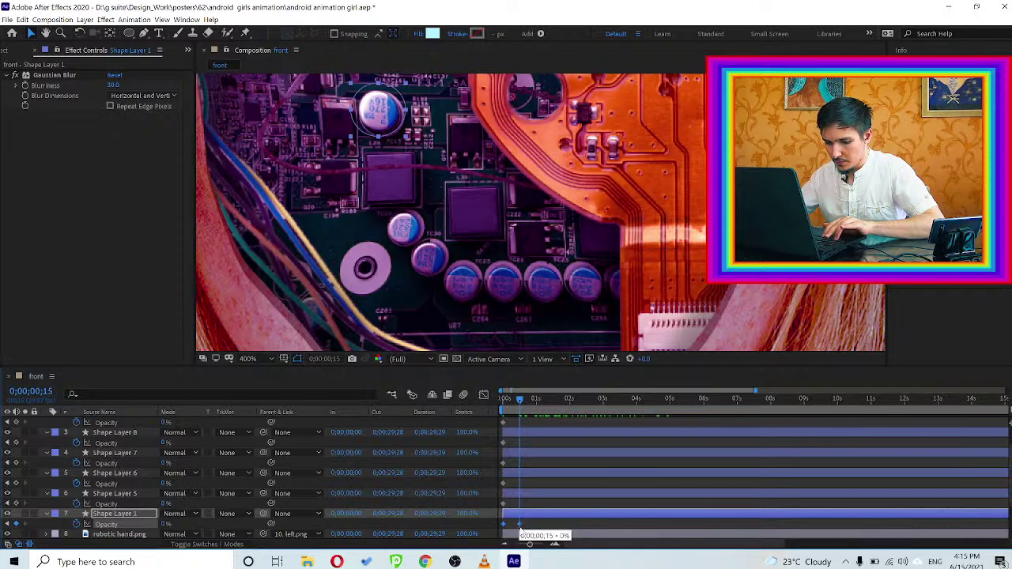
pyautogui.click(537, 400)
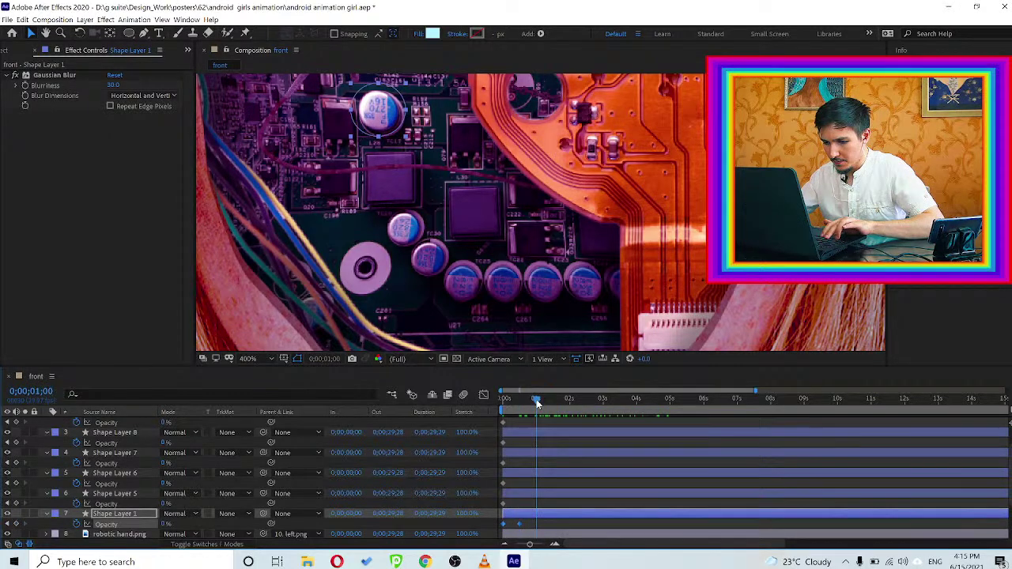
pyautogui.hotkey('ctrl', 'v')
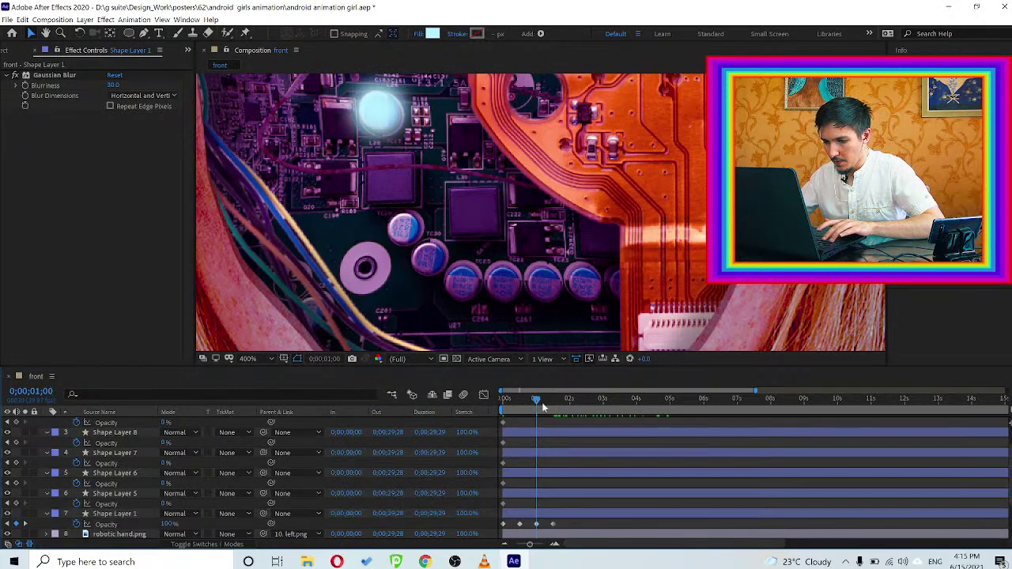
# Check the blink, and move Shape Layer 1's last three Opacity keyframes earlier, spacing all four evenly about a third of a second apart
pyautogui.moveTo(512, 399); pyautogui.dragTo(552, 399)
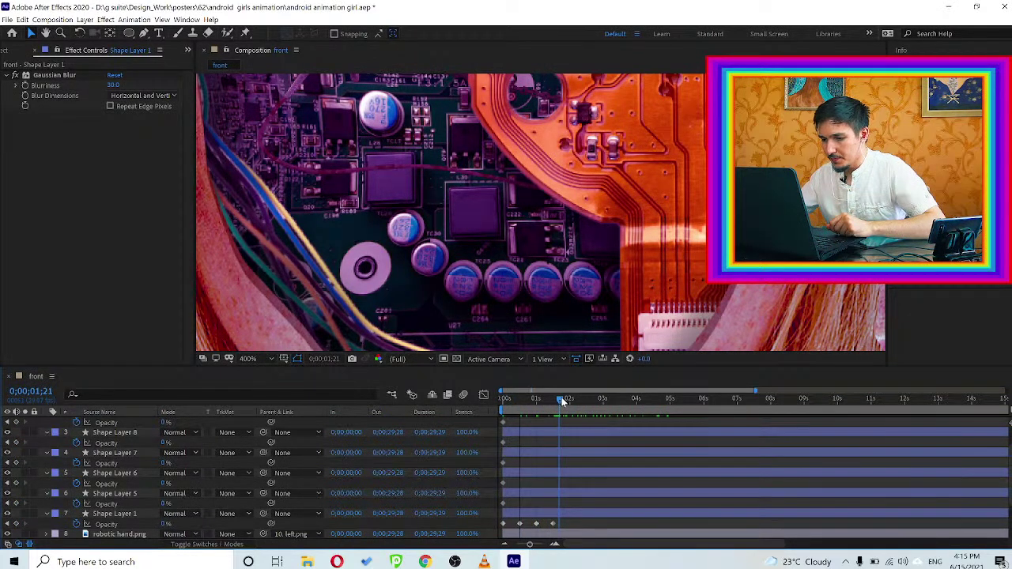
pyautogui.click(516, 525)
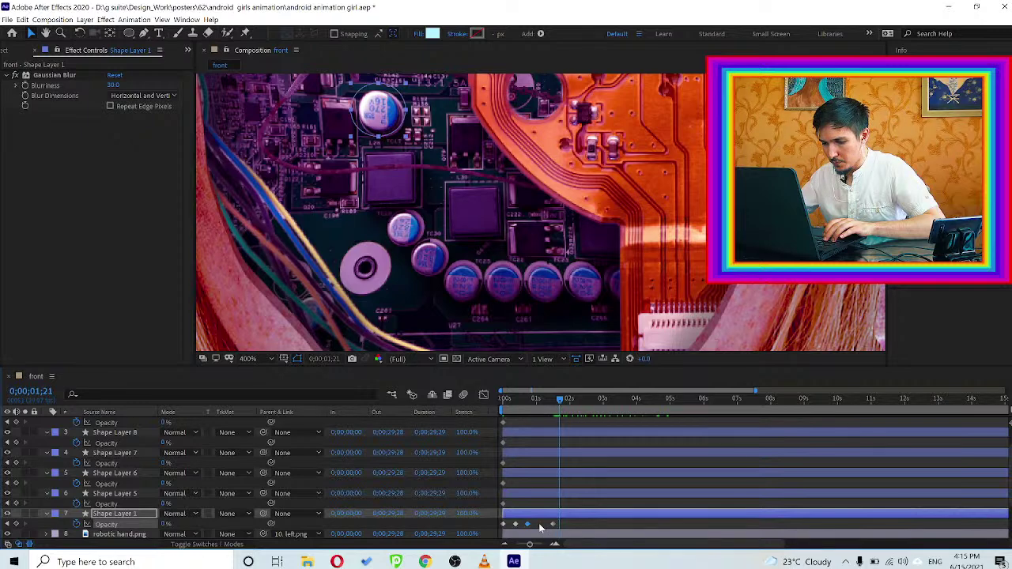
pyautogui.click(539, 524)
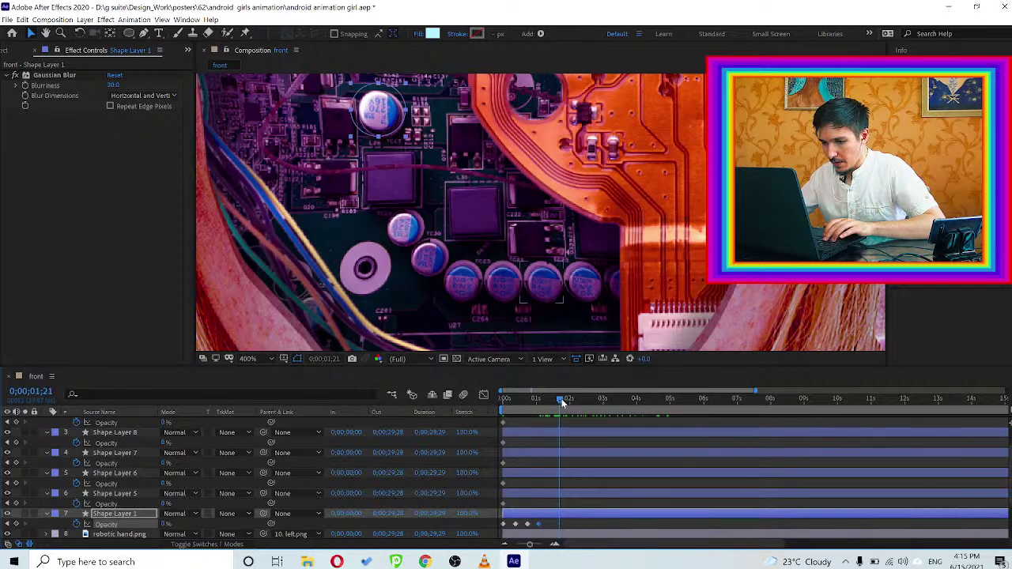
# Add Opacity keyframes to Shape Layers 5 through 10 at 0;00;01;19, keeping their values at 0%
pyautogui.moveTo(553, 400); pyautogui.dragTo(566, 400)
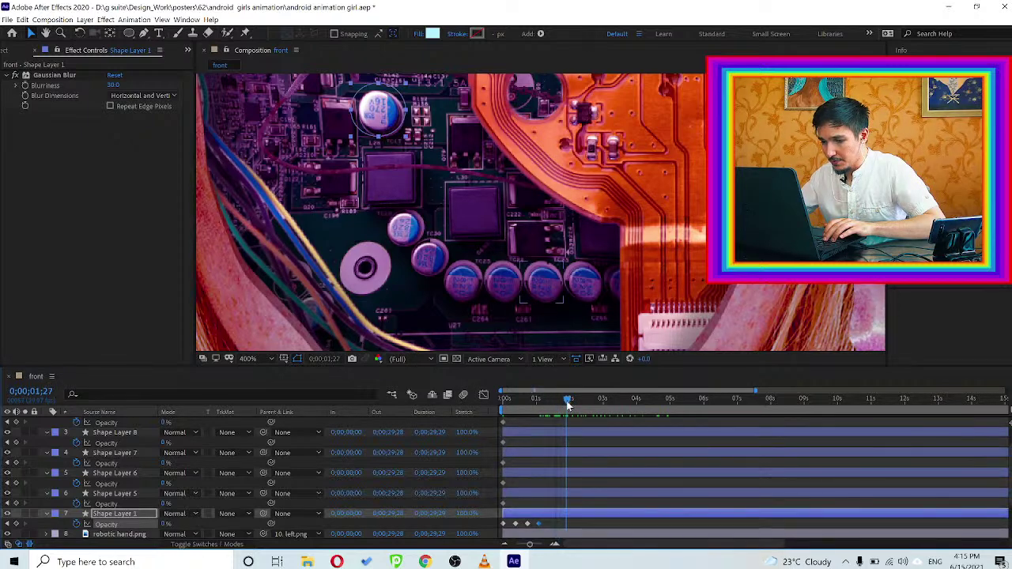
pyautogui.click(556, 399)
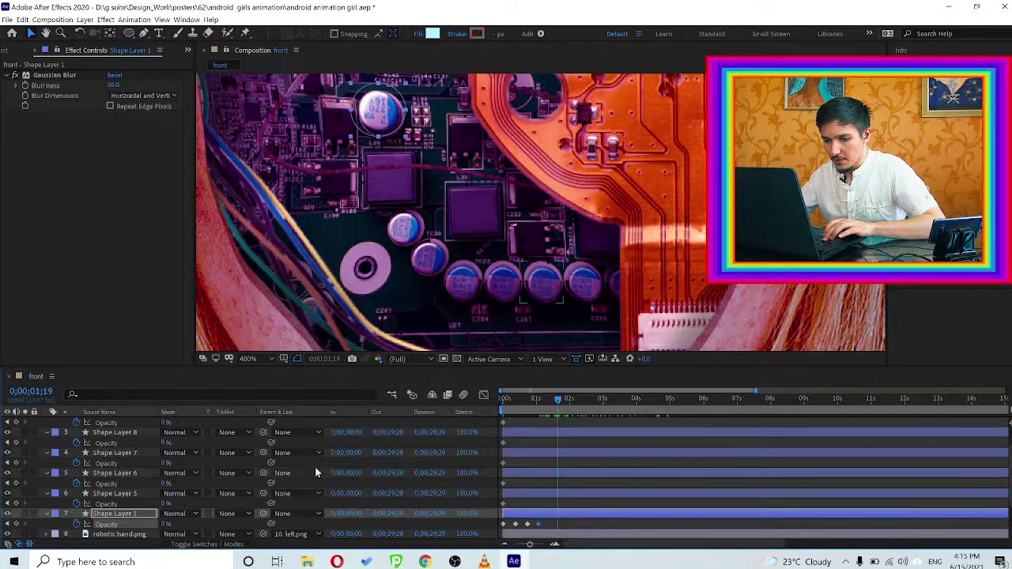
pyautogui.click(105, 491)
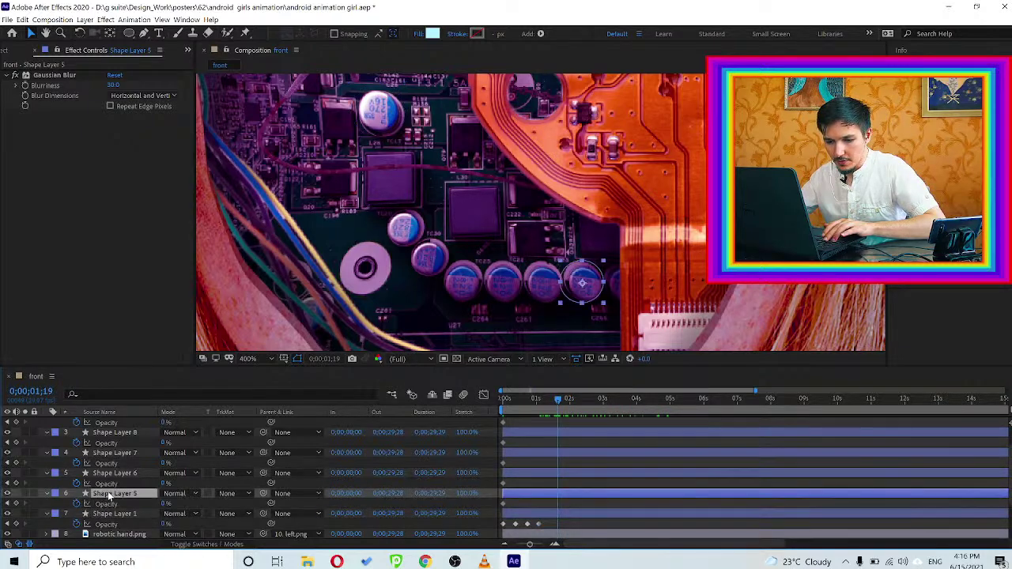
pyautogui.scroll(1, 112, 490)
pyautogui.keyDown('shift'); pyautogui.click(117, 423); pyautogui.keyUp('shift')
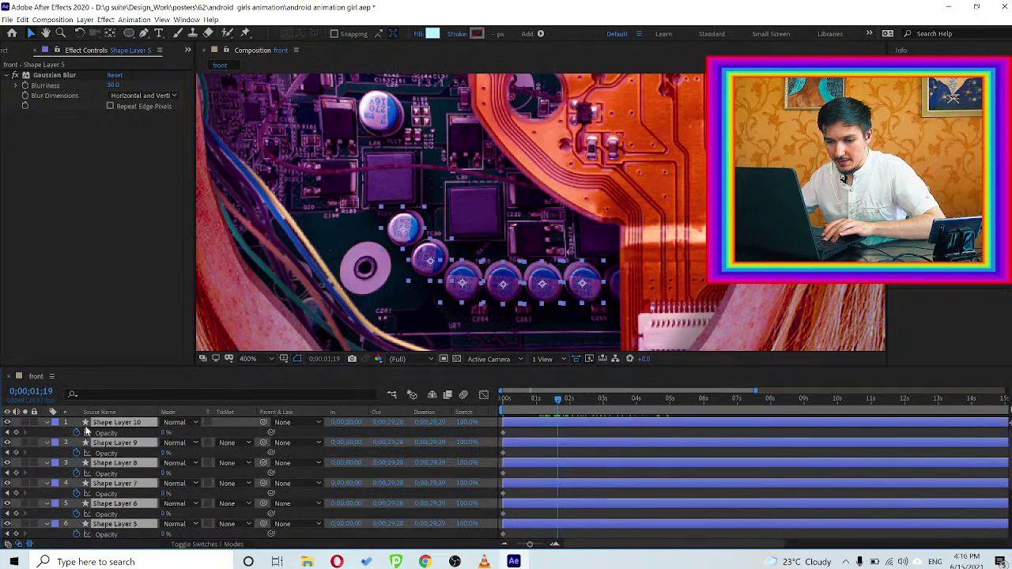
pyautogui.click(16, 433)
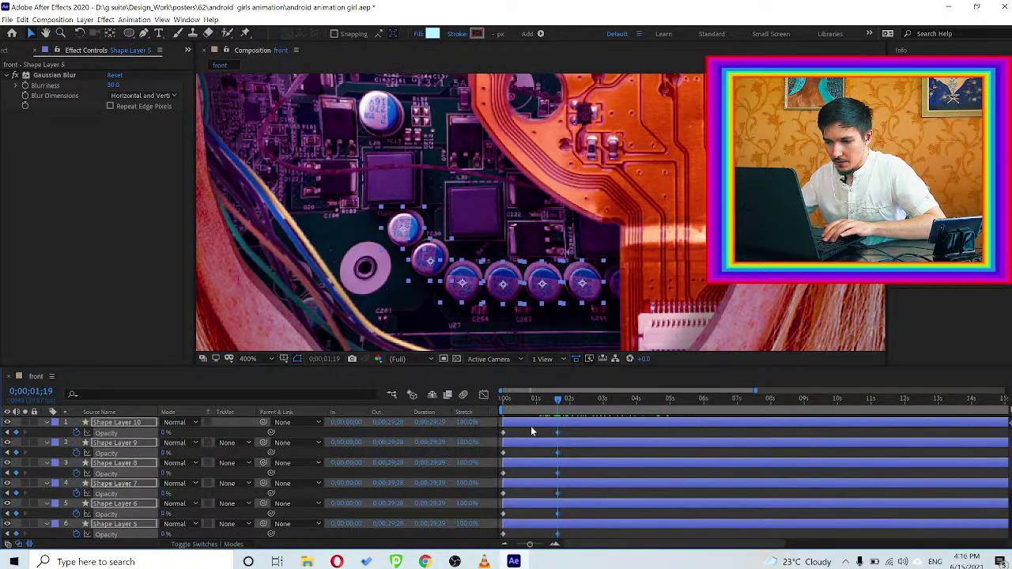
# Set the Opacity of Shape Layers 10, 8 and 6 to 100% at 0;00;01;26
pyautogui.click(554, 544)
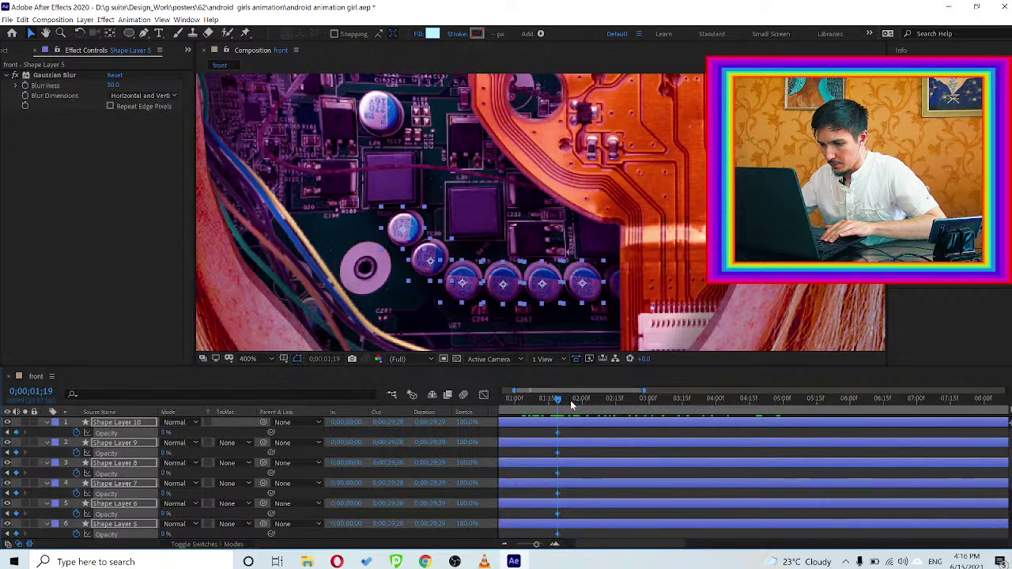
pyautogui.moveTo(570, 400); pyautogui.dragTo(585, 432)
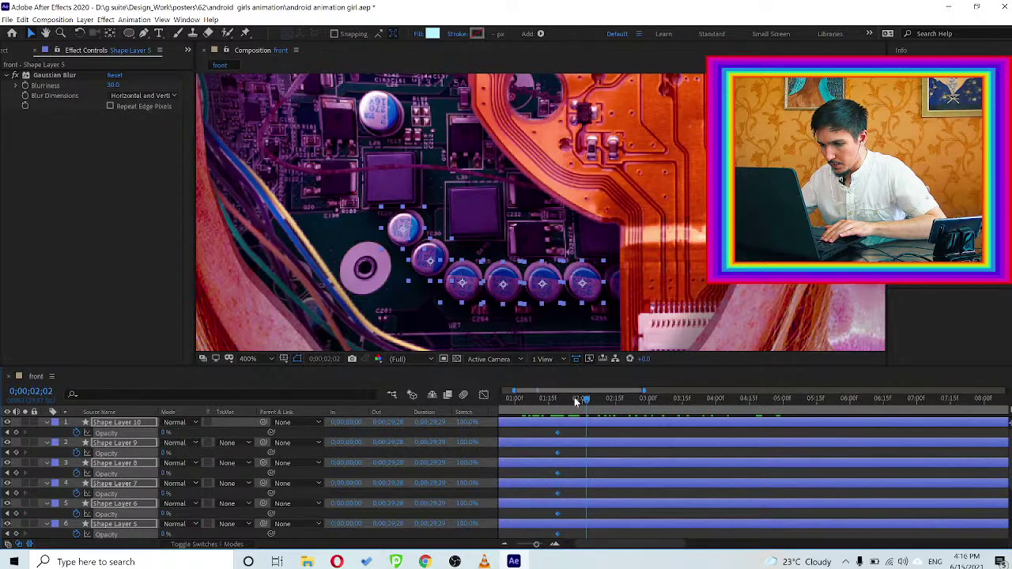
pyautogui.click(574, 397)
pyautogui.click(585, 428)
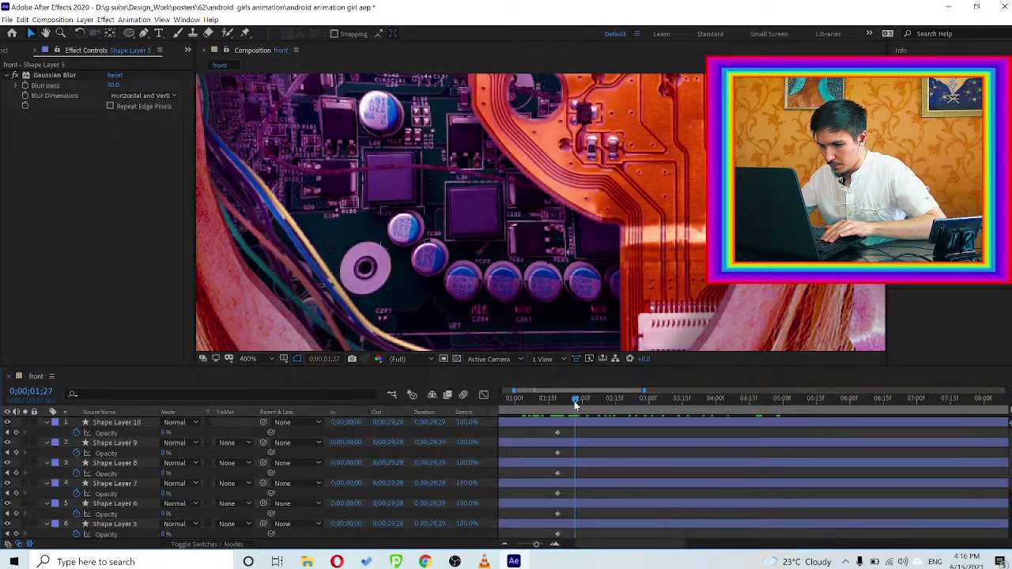
pyautogui.click(574, 401)
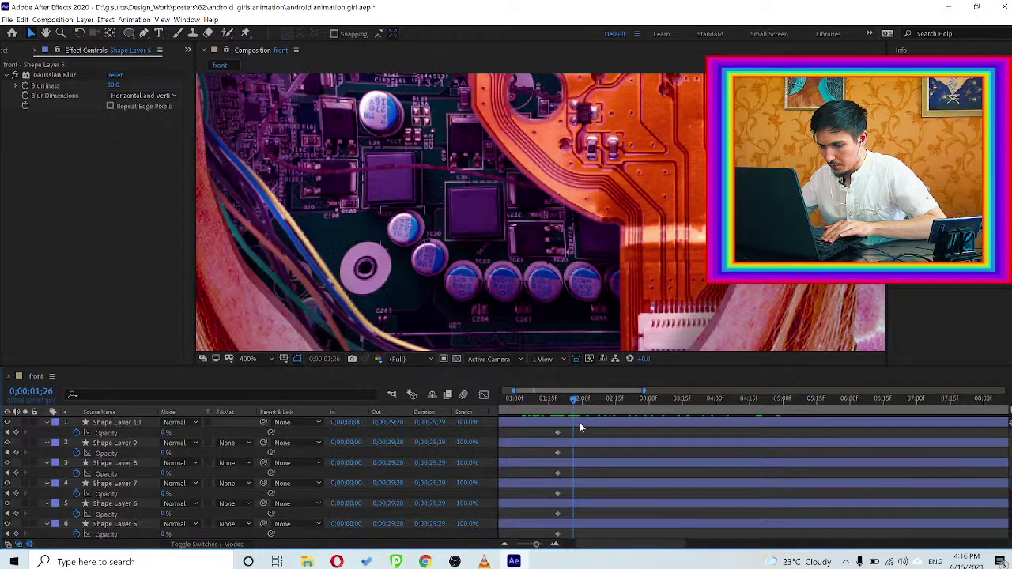
pyautogui.click(107, 463)
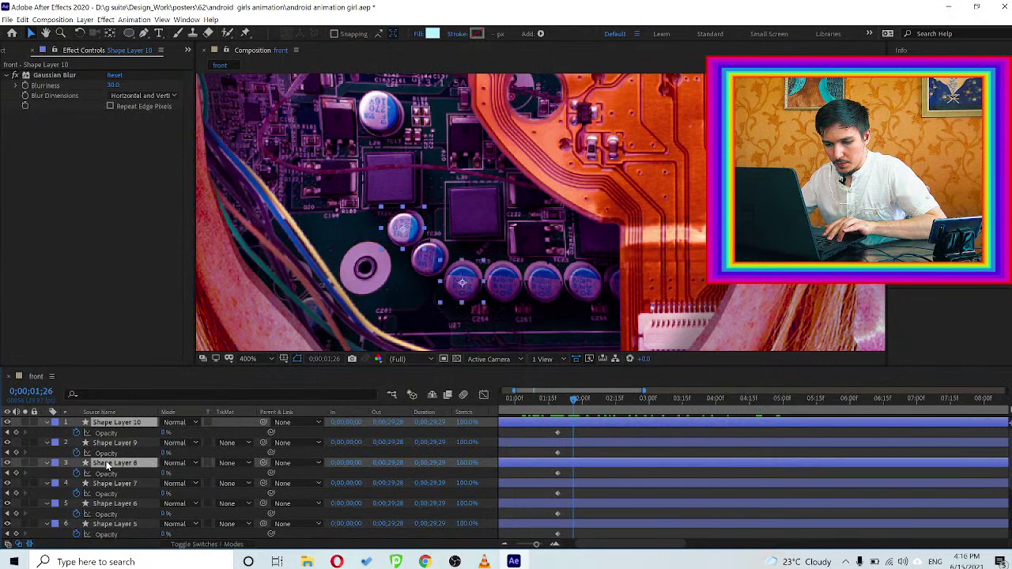
pyautogui.keyDown('ctrl'); pyautogui.click(111, 505); pyautogui.keyUp('ctrl')
pyautogui.click(164, 434)
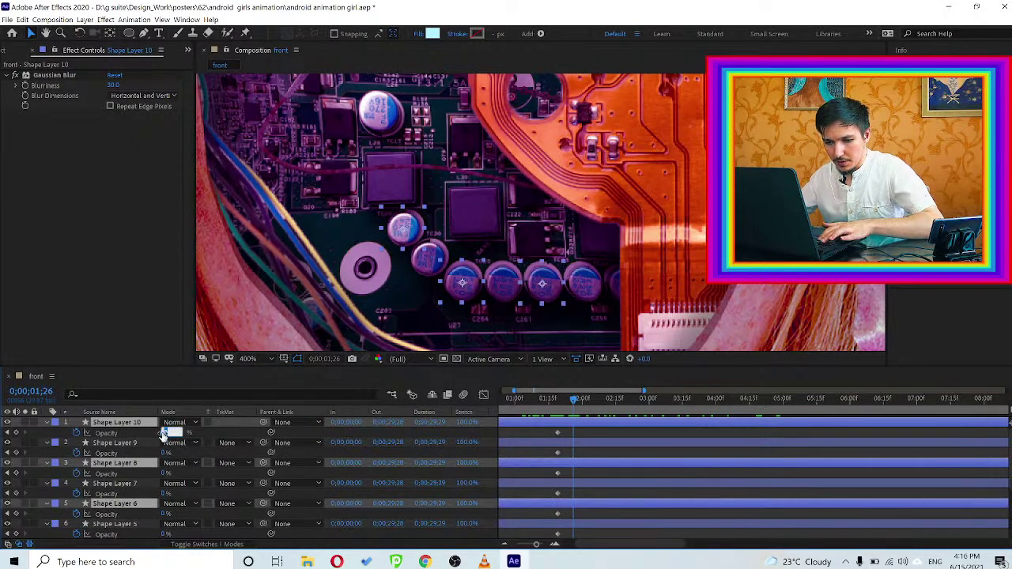
pyautogui.write('100')
pyautogui.press('Return')
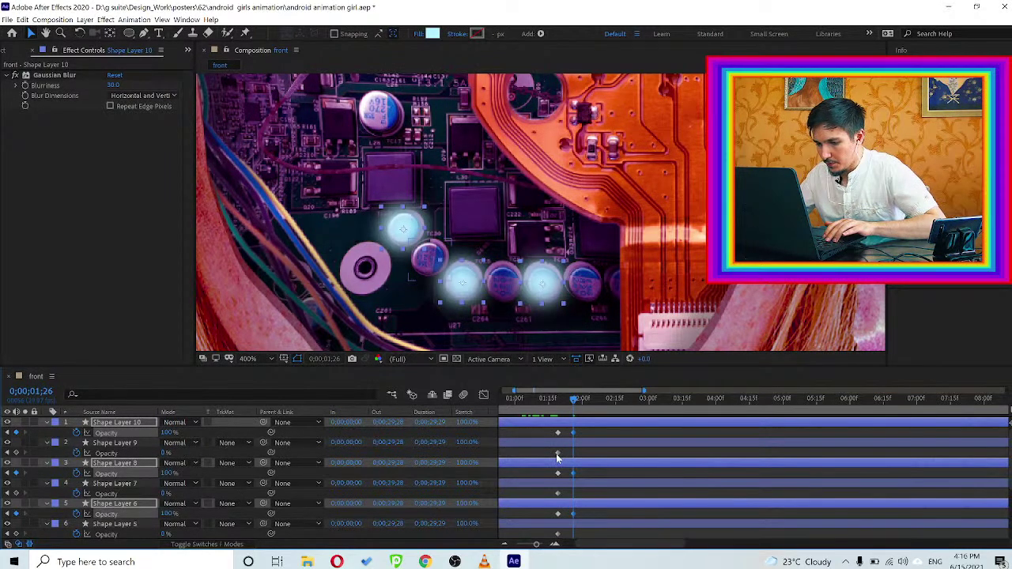
# Move the 0% Opacity keyframes of Shape Layers 9, 7 and 5 from 0;00;01;19 to 0;00;01;26
pyautogui.moveTo(557, 453); pyautogui.dragTo(572, 465)
pyautogui.click(557, 493)
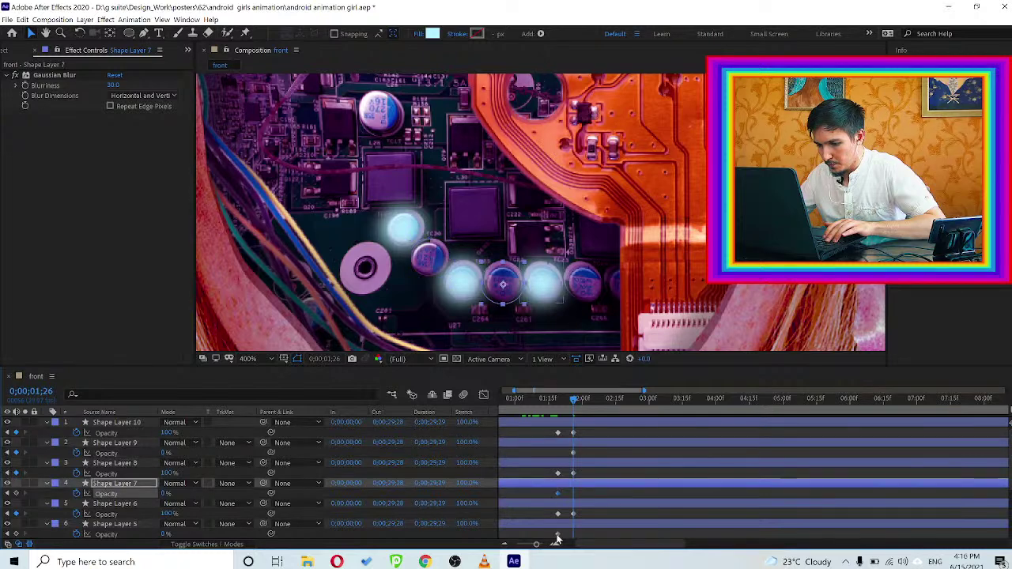
pyautogui.keyDown('shift'); pyautogui.click(558, 534); pyautogui.keyUp('shift')
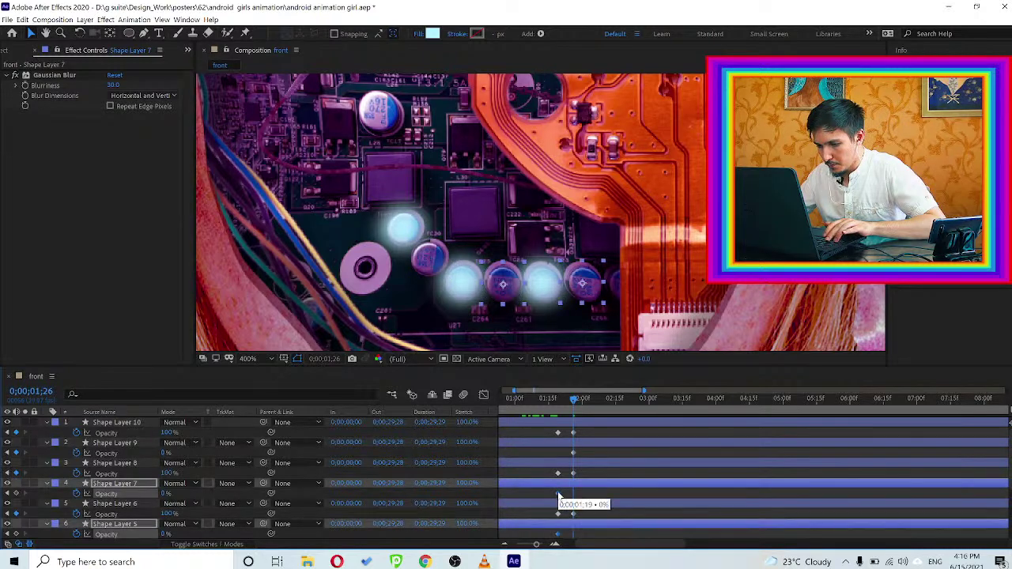
# Set the Opacity of Shape Layers 10, 8 and 6 to 0% at 0;00;02;02
pyautogui.click(586, 401)
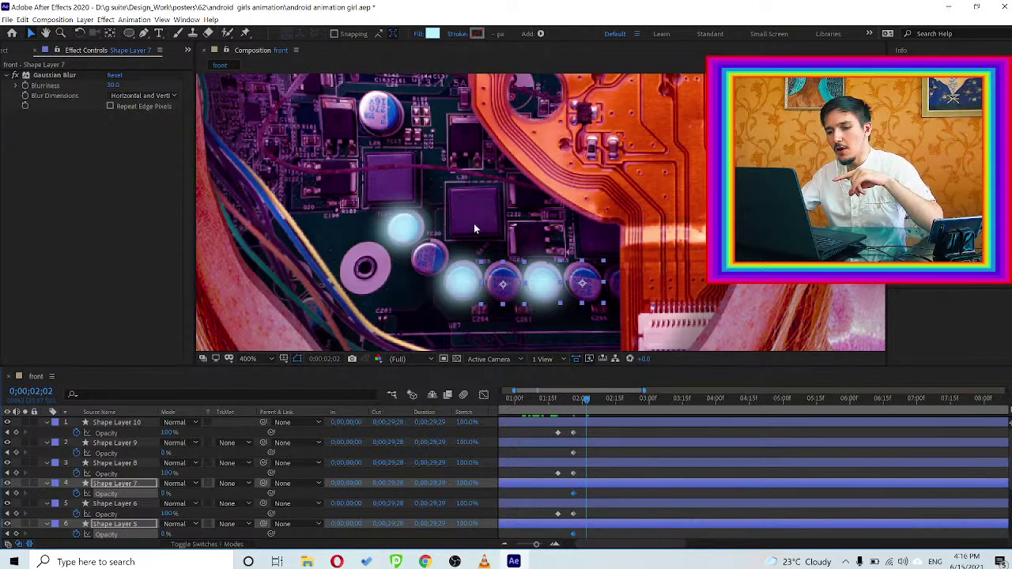
pyautogui.click(612, 434)
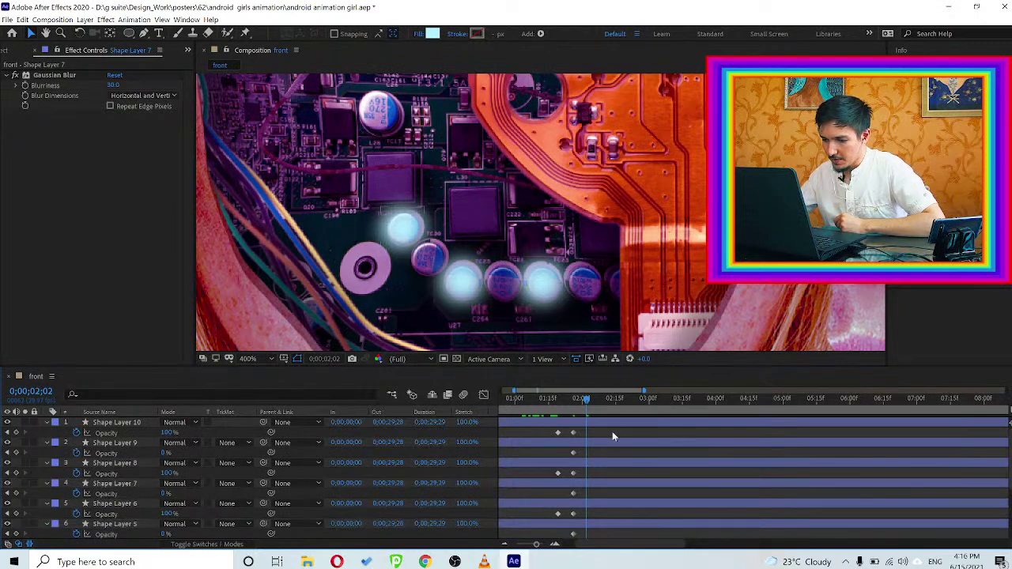
pyautogui.click(595, 419)
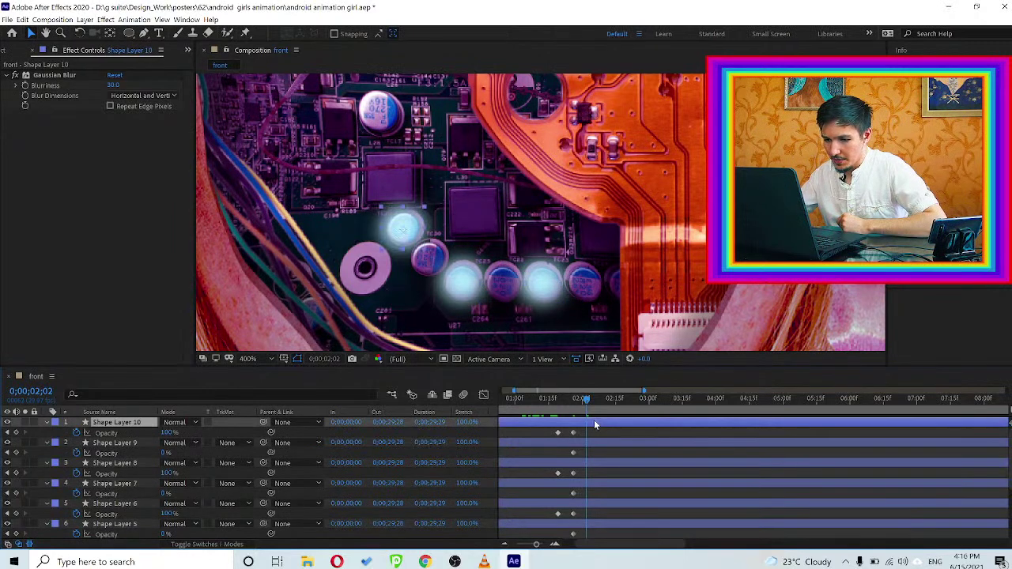
pyautogui.keyDown('ctrl'); pyautogui.click(114, 465); pyautogui.keyUp('ctrl')
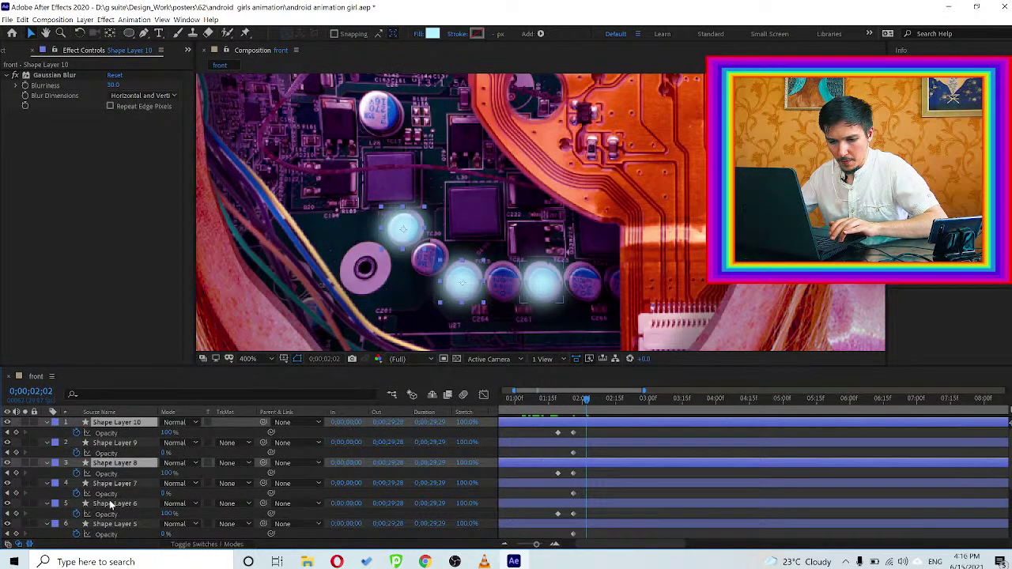
pyautogui.keyDown('ctrl'); pyautogui.click(110, 506); pyautogui.keyUp('ctrl')
pyautogui.click(167, 514)
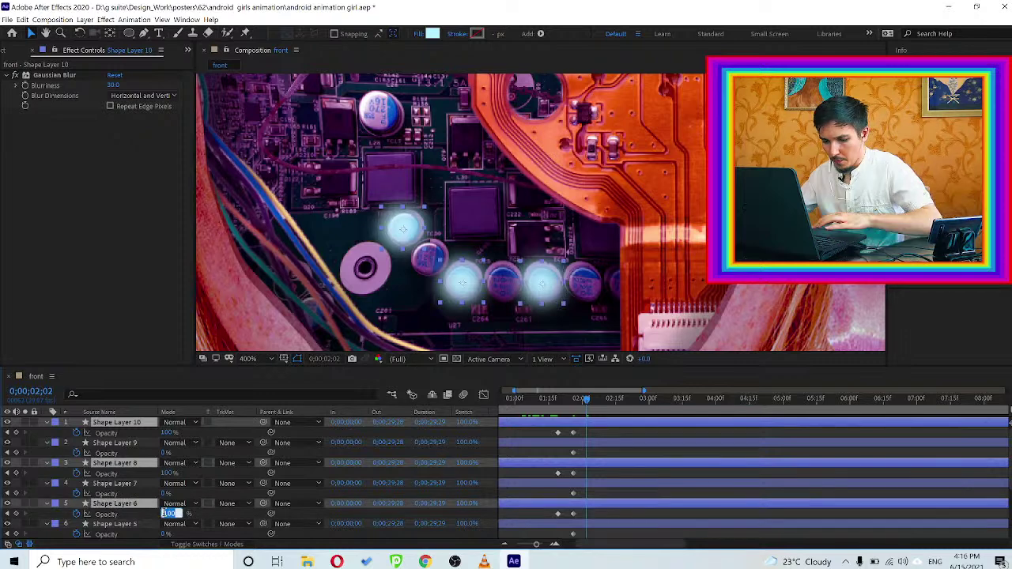
pyautogui.write('0')
pyautogui.press('Return')
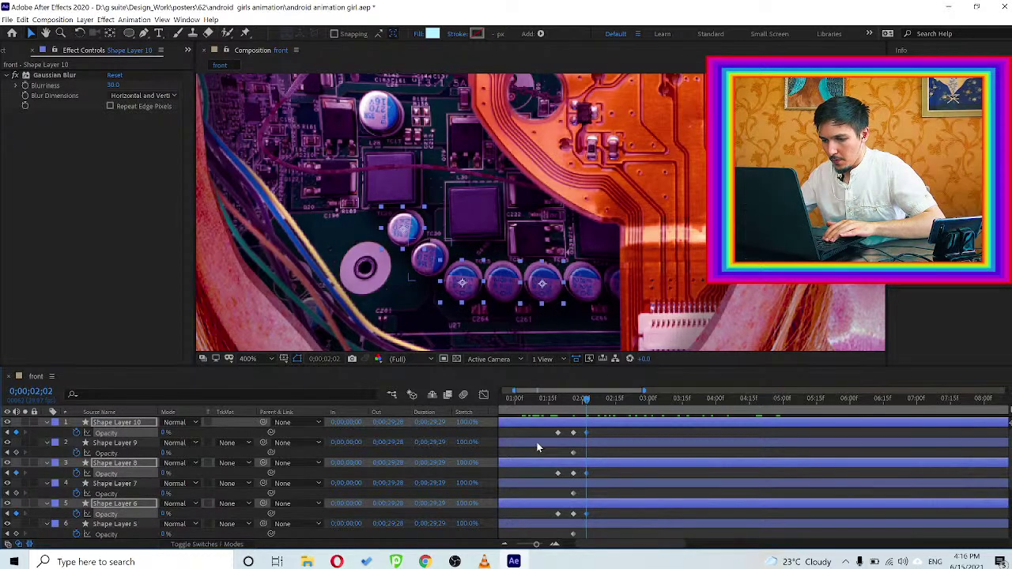
# Set the Opacity of Shape Layers 9, 7 and 5 to 100% at 0;00;02;02
pyautogui.click(536, 448)
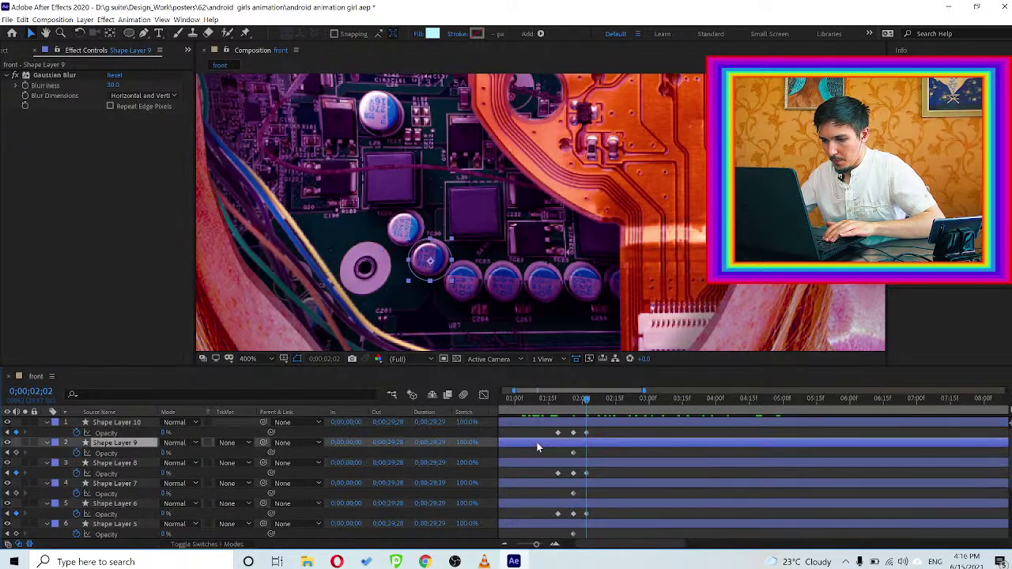
pyautogui.keyDown('ctrl'); pyautogui.click(102, 486); pyautogui.keyUp('ctrl')
pyautogui.keyDown('ctrl'); pyautogui.click(108, 525); pyautogui.keyUp('ctrl')
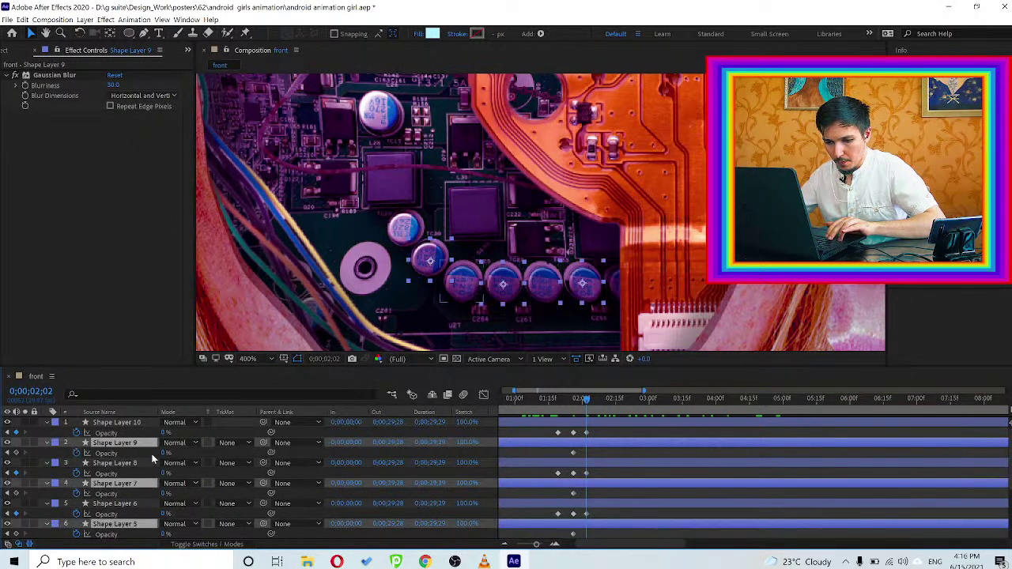
pyautogui.click(166, 453)
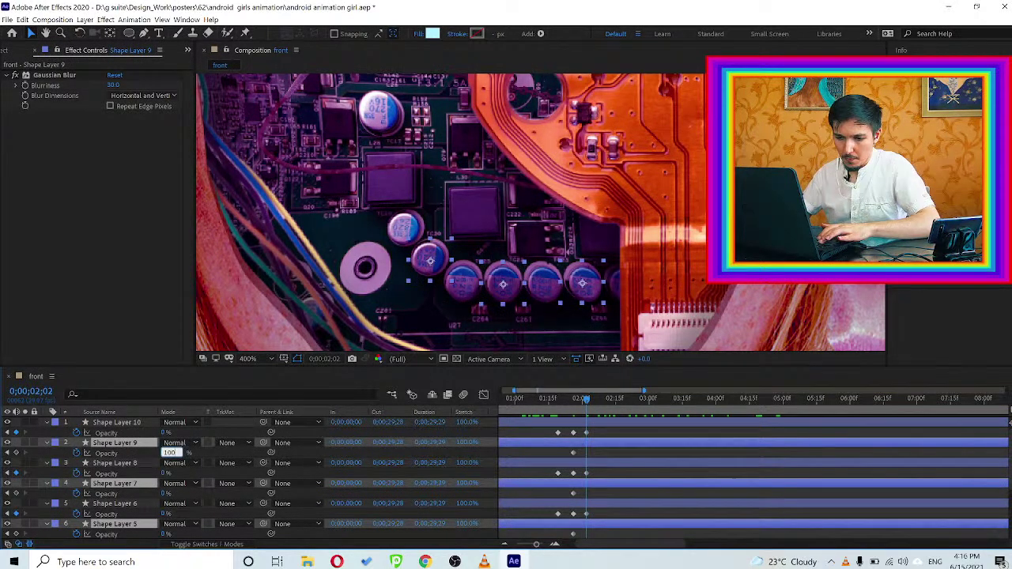
pyautogui.write('100')
pyautogui.press('Return')
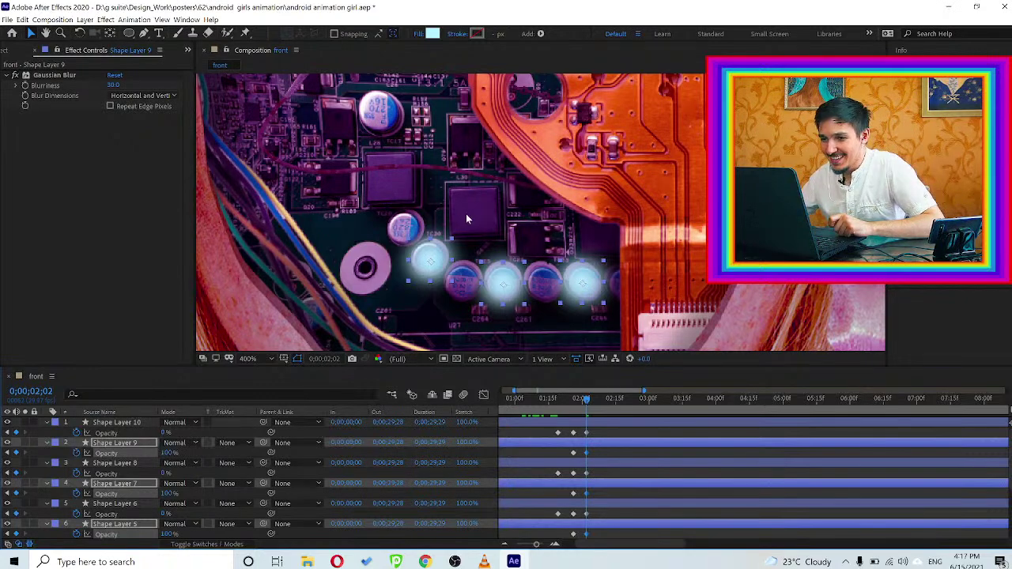
# View the whole front composition and save the project
pyautogui.scroll(-2, 466, 214)
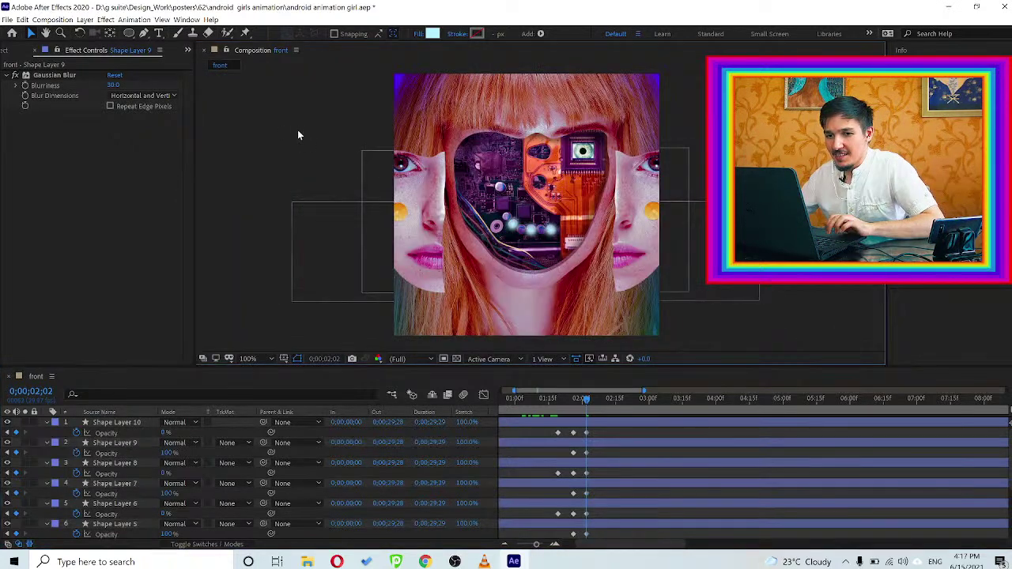
pyautogui.click(298, 135)
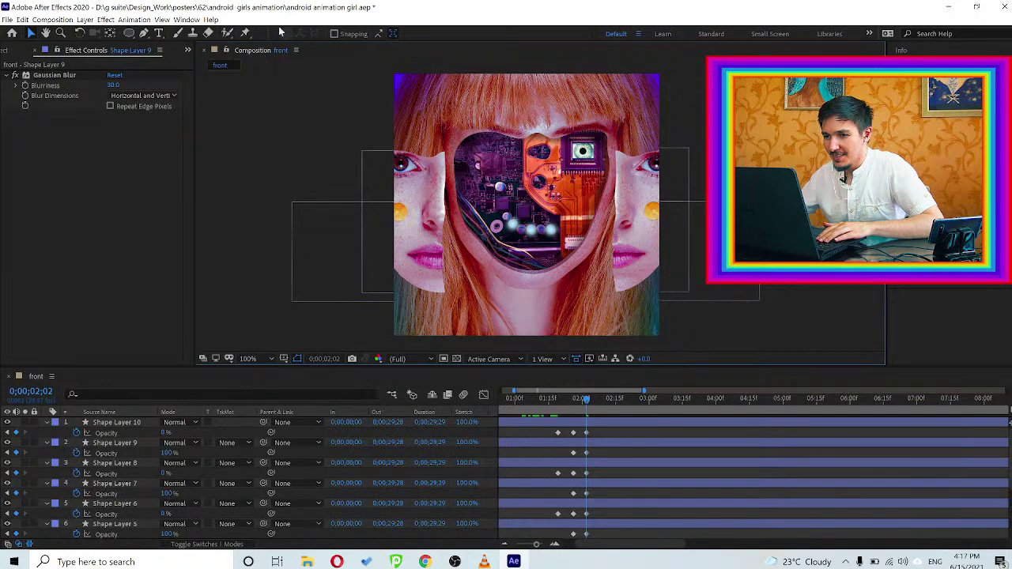
pyautogui.click(7, 20)
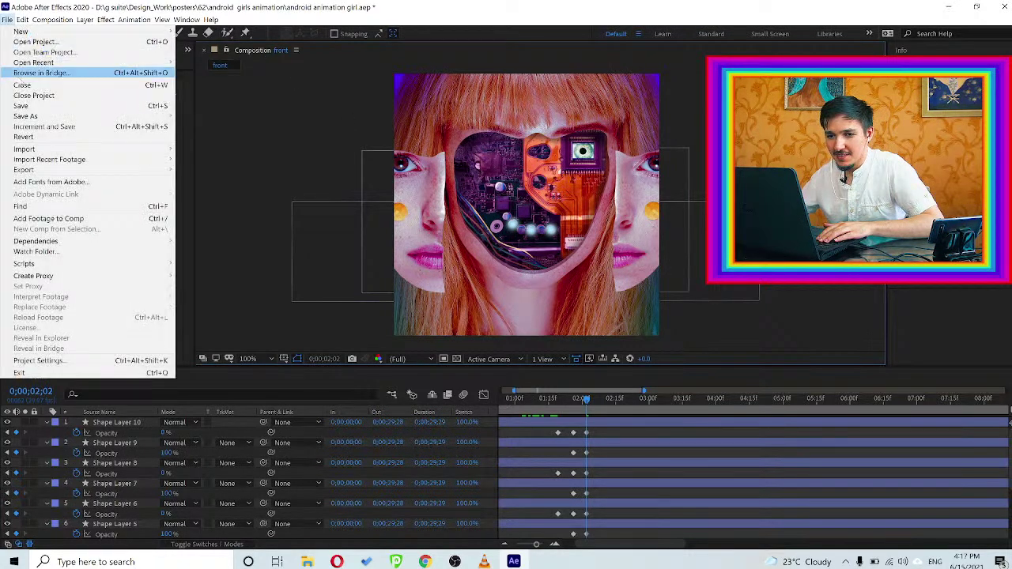
pyautogui.click(31, 105)
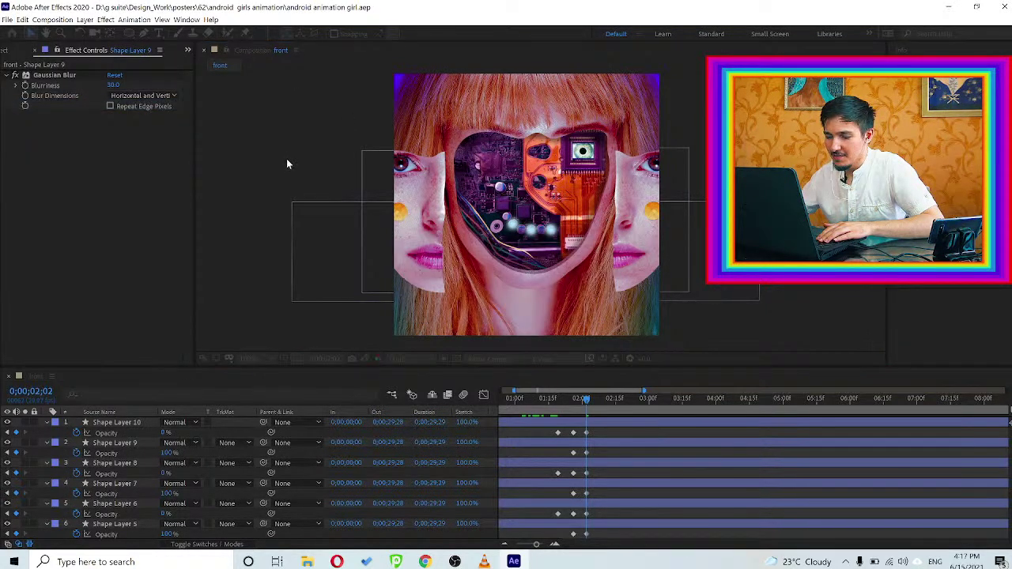
# Preview the lights, and shift all but the first Opacity keyframes of Shape Layers 5 through 10 earlier so the last ones fall at 0;00;01;22
pyautogui.press('space')
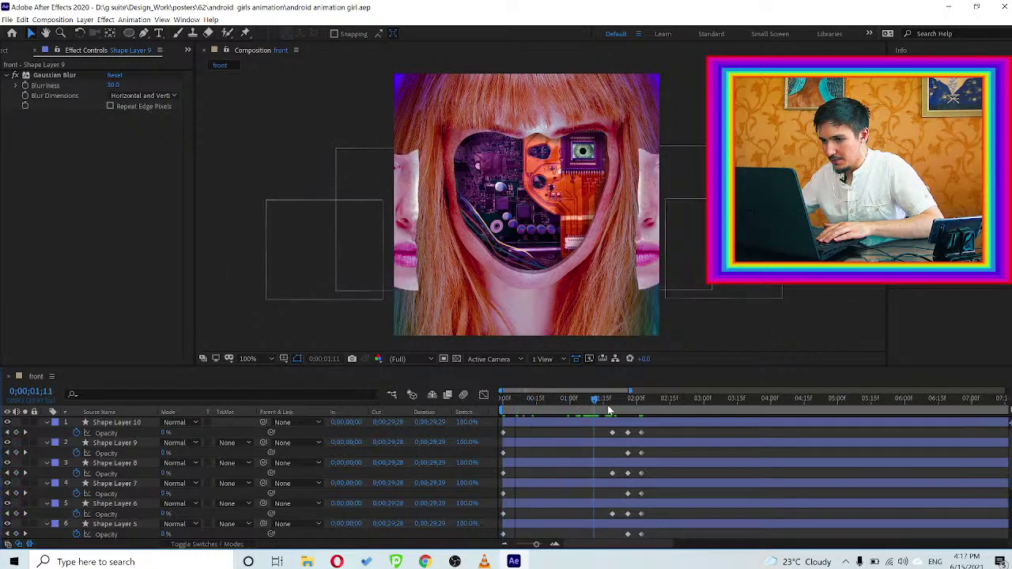
pyautogui.moveTo(608, 405); pyautogui.dragTo(640, 415)
pyautogui.scroll(-3, 679, 479)
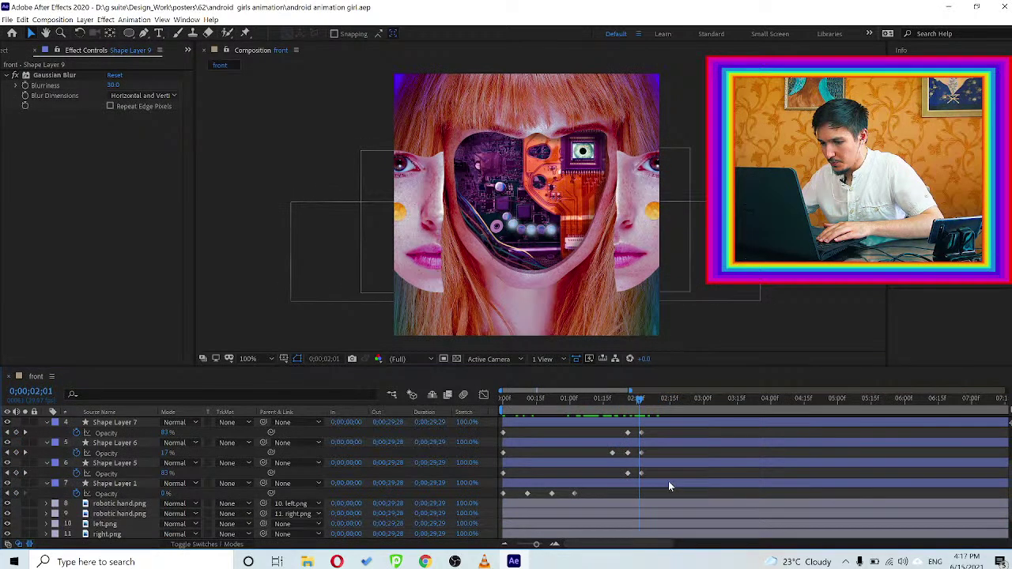
pyautogui.scroll(1, 657, 477)
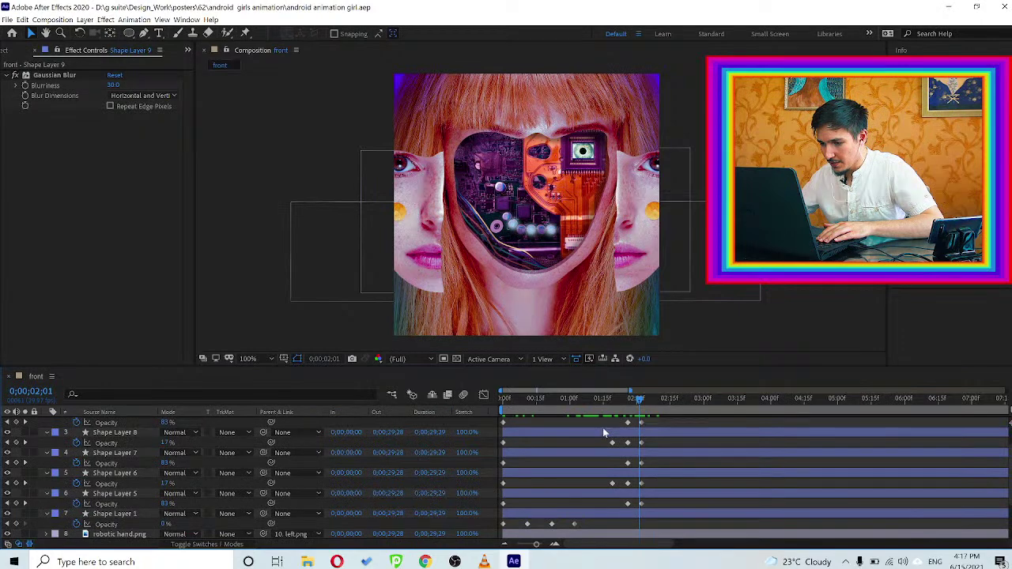
pyautogui.scroll(2, 602, 432)
pyautogui.hotkey('ctrl', 'a')
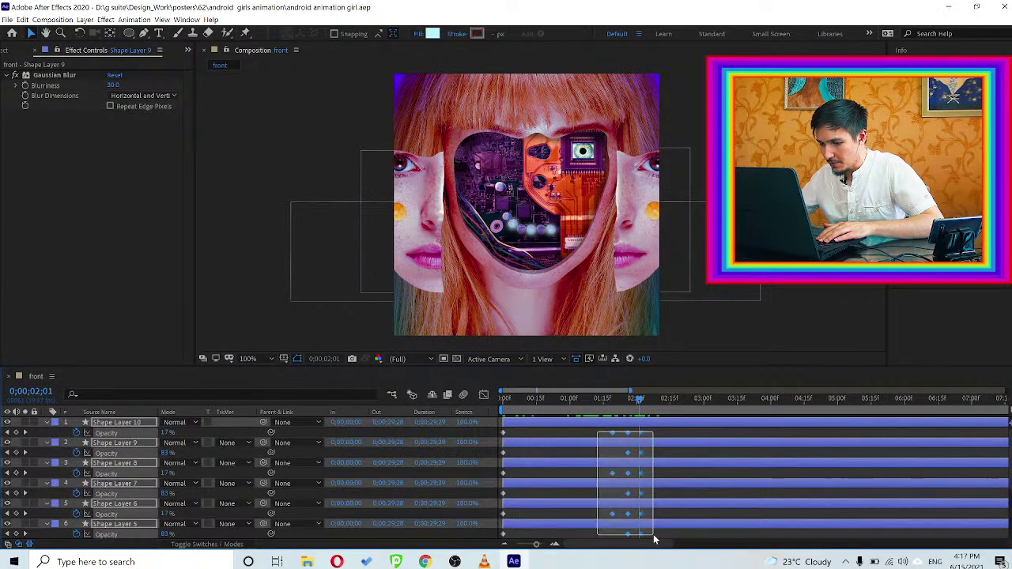
pyautogui.scroll(-2, 656, 513)
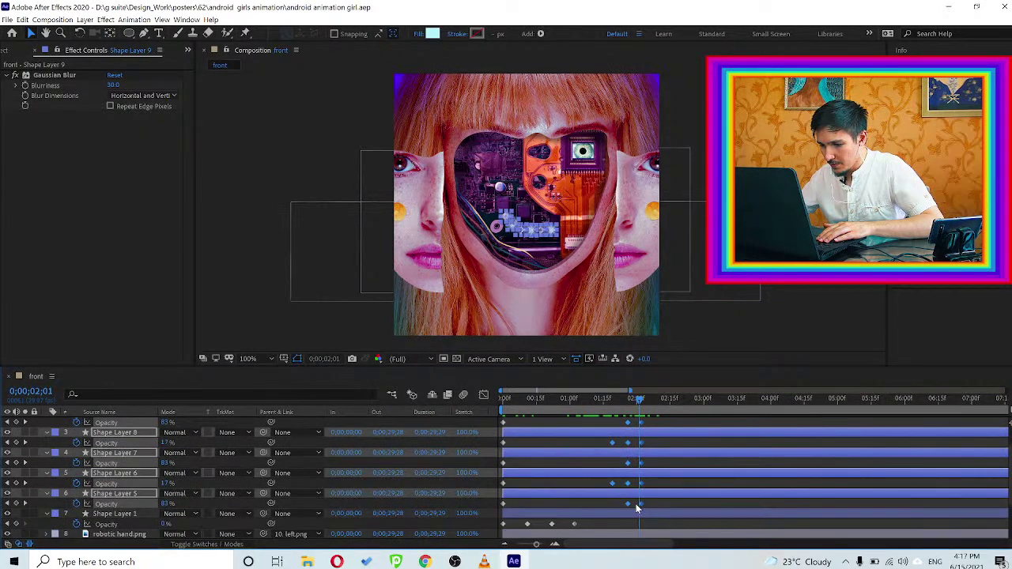
pyautogui.moveTo(637, 505); pyautogui.dragTo(618, 505)
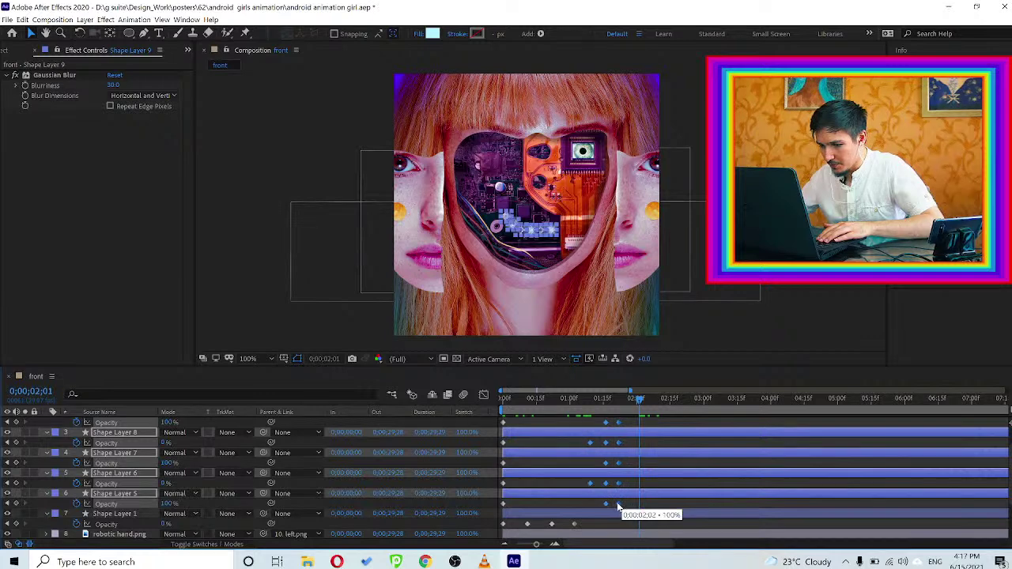
pyautogui.scroll(2, 634, 427)
pyautogui.click(621, 408)
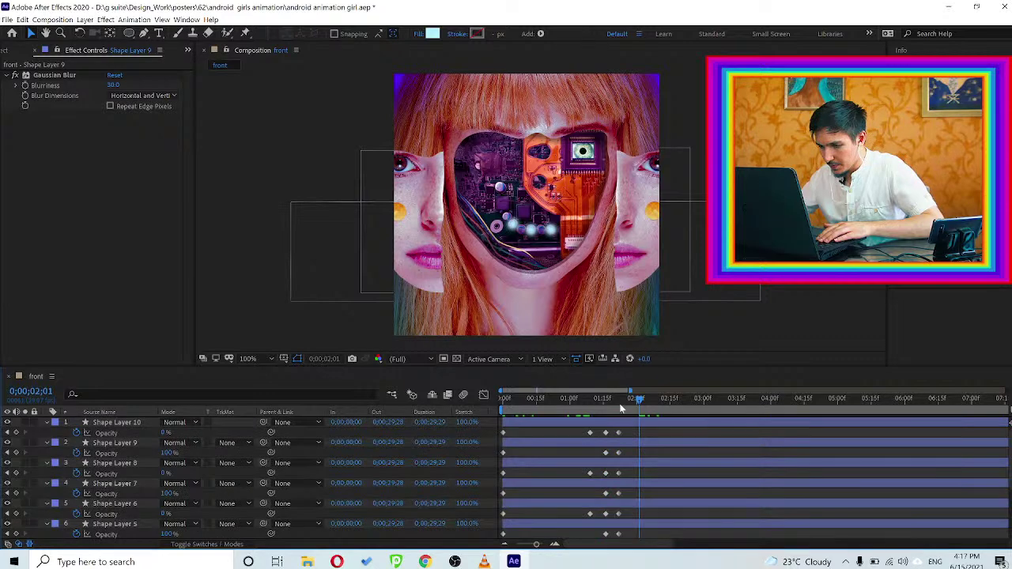
# Try to duplicate the last two Opacity keyframes of Shape Layers 5 through 10 at 0;00;01;27
pyautogui.moveTo(622, 398); pyautogui.dragTo(618, 402)
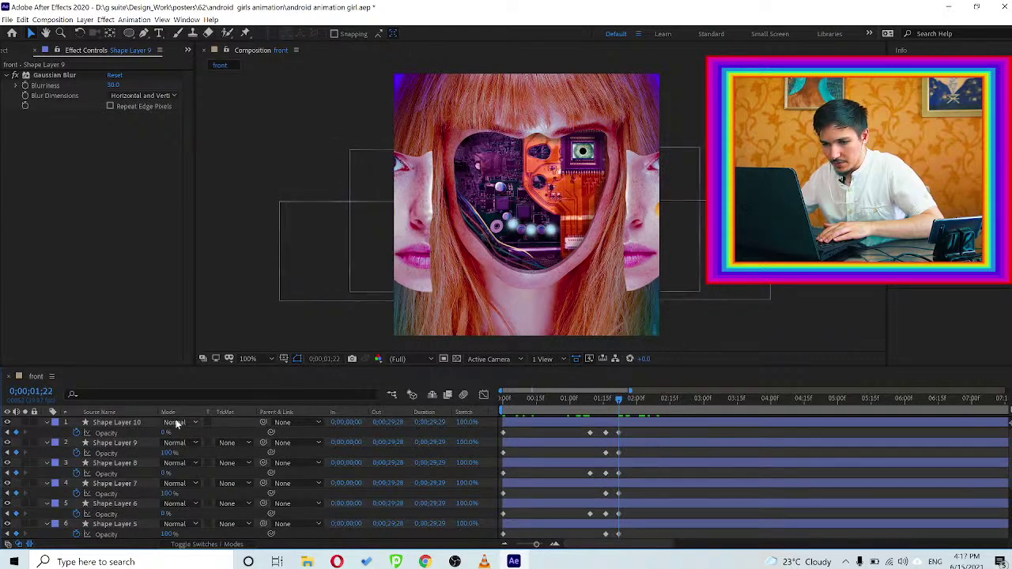
pyautogui.click(605, 434)
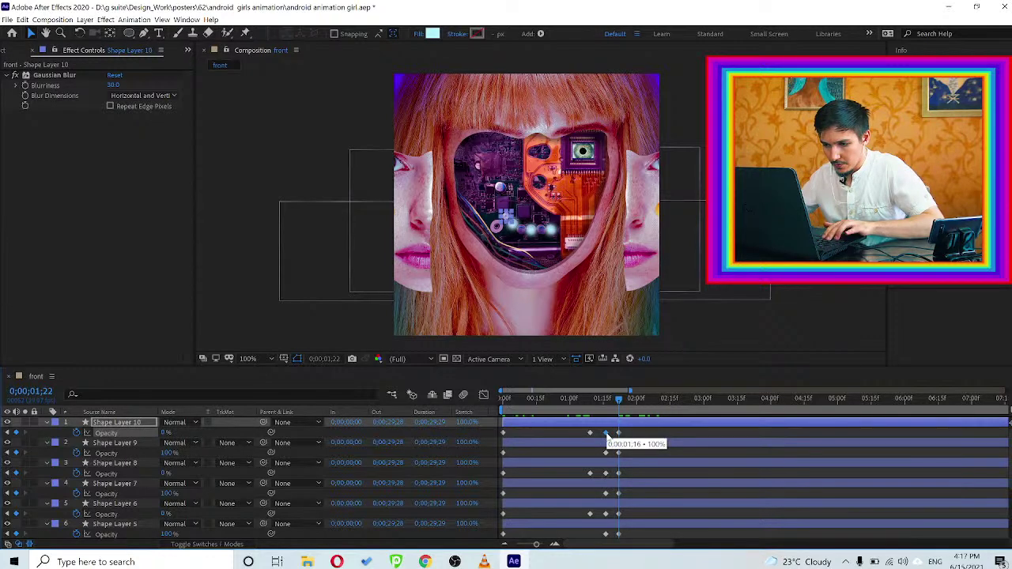
pyautogui.moveTo(599, 450); pyautogui.dragTo(629, 471)
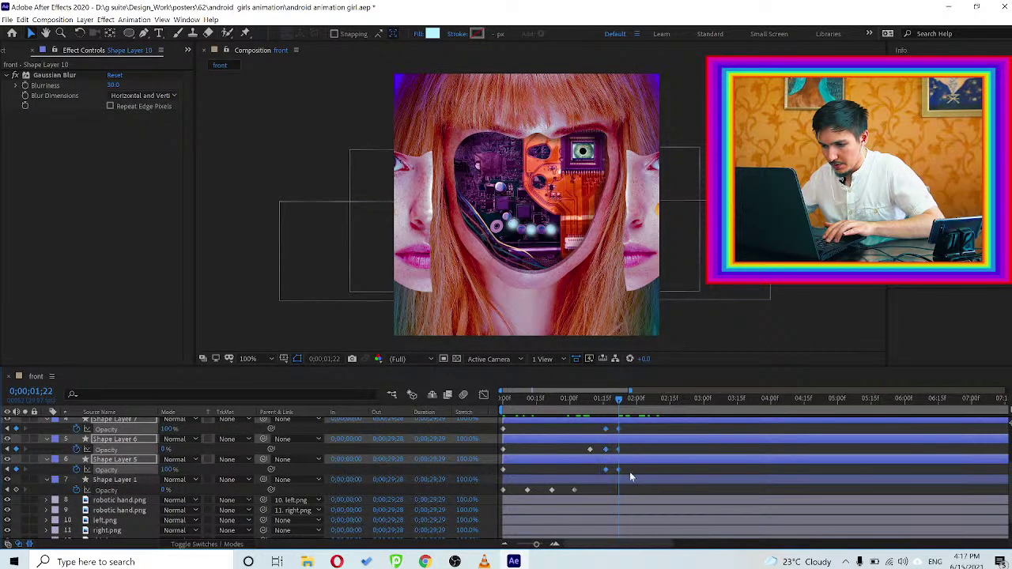
pyautogui.click(630, 397)
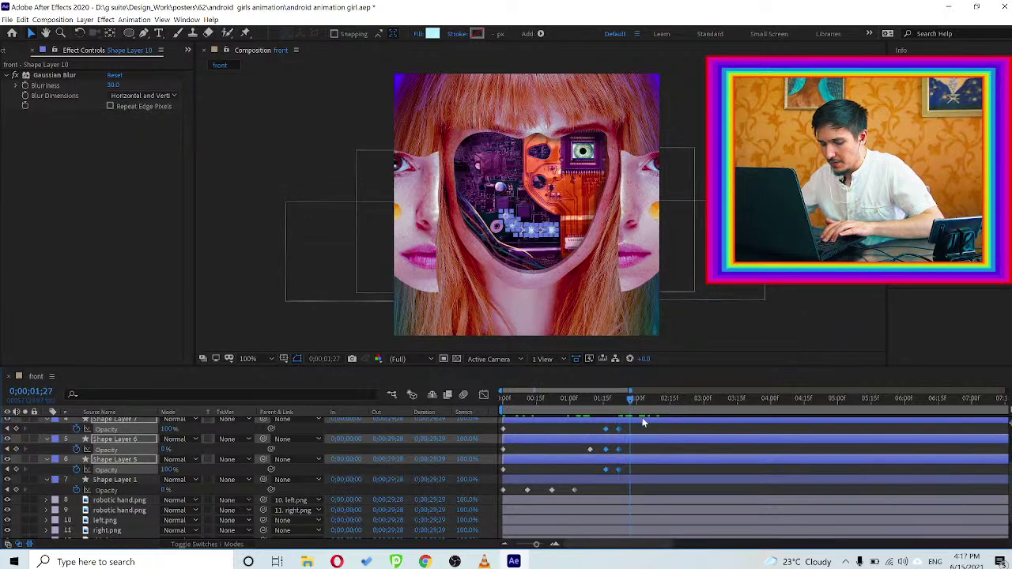
pyautogui.hotkey('ctrl', 'd')
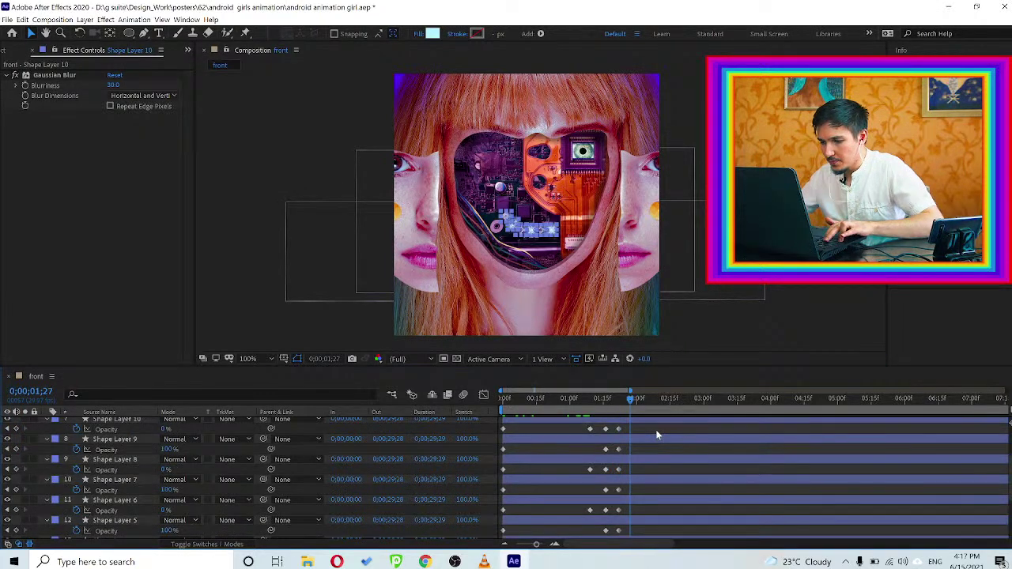
# Undo the duplication of Shape Layers 5 through 10
pyautogui.hotkey('ctrl', 'z')
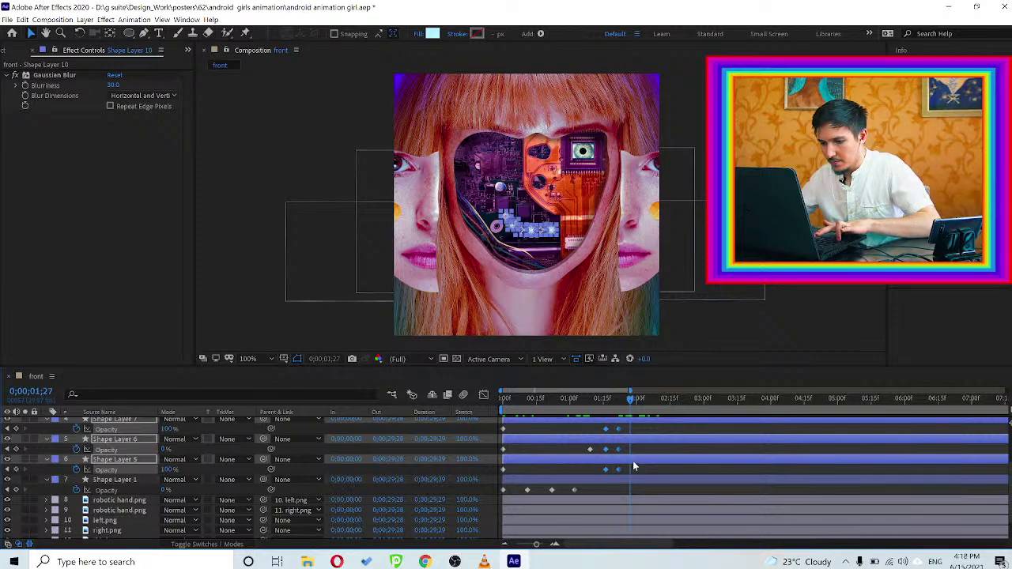
pyautogui.hotkey('ctrl', 'd')
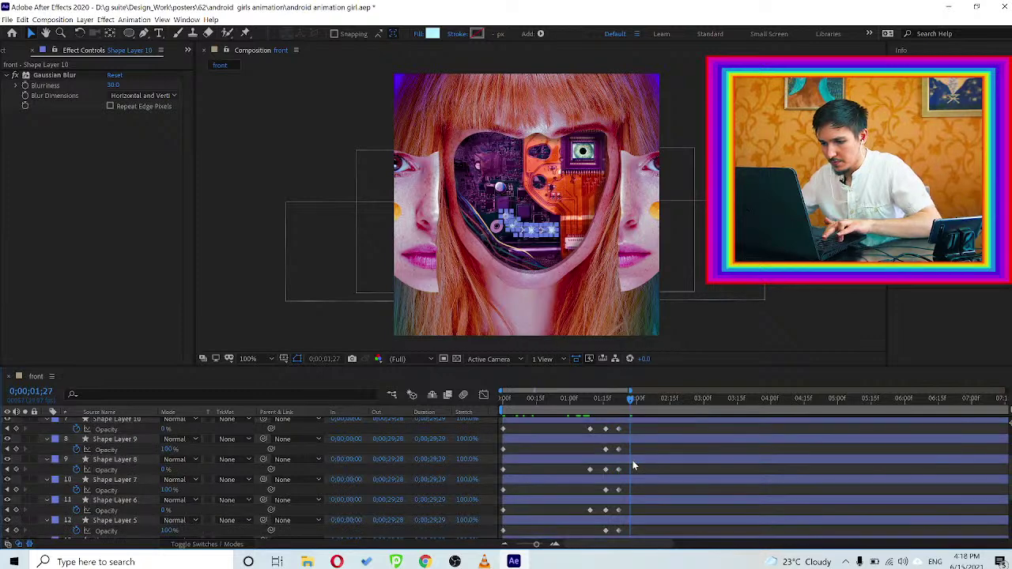
pyautogui.hotkey('ctrl', 'z')
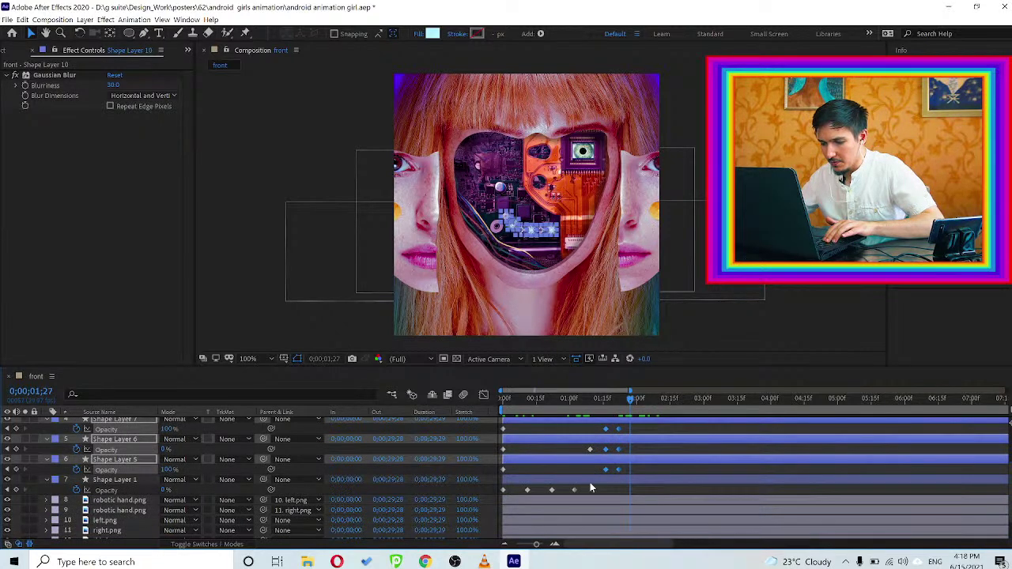
# Copy the last two Opacity keyframes of Shape Layers 5, 6 and 7, and paste them on their own layers at 0;00;01;27
pyautogui.click(597, 488)
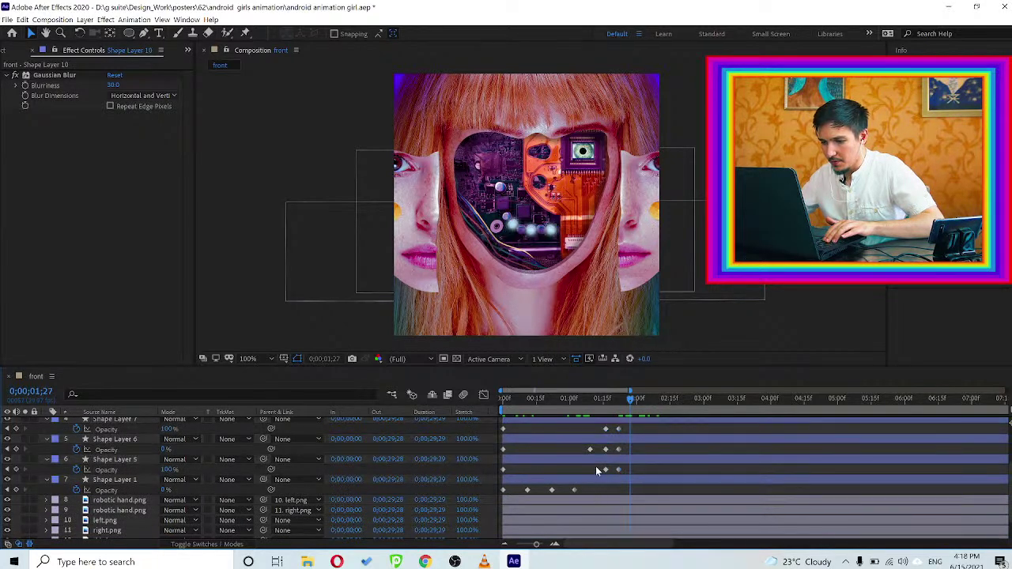
pyautogui.moveTo(597, 487); pyautogui.dragTo(622, 468)
pyautogui.hotkey('ctrl', 'c')
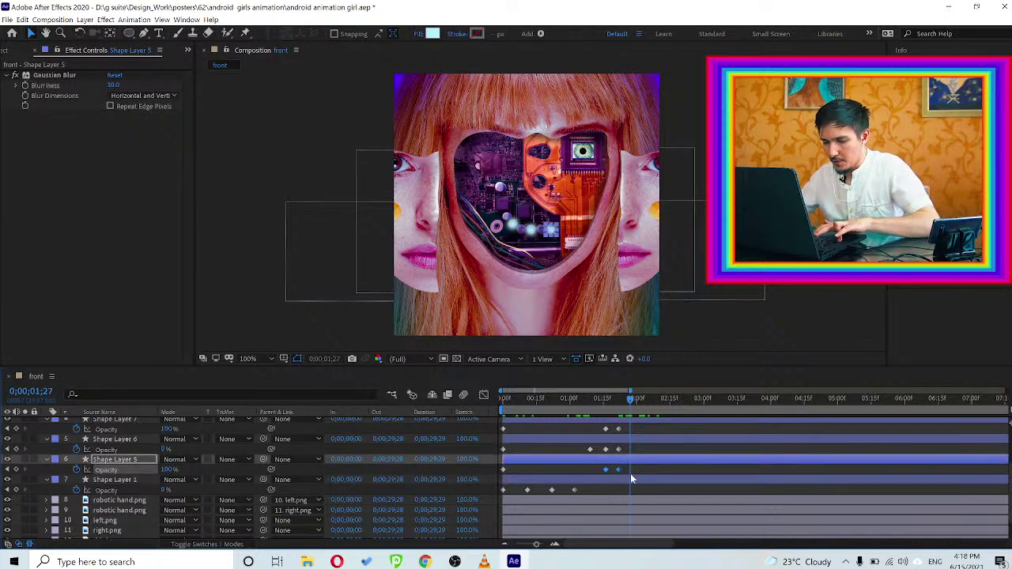
pyautogui.hotkey('ctrl', 'v')
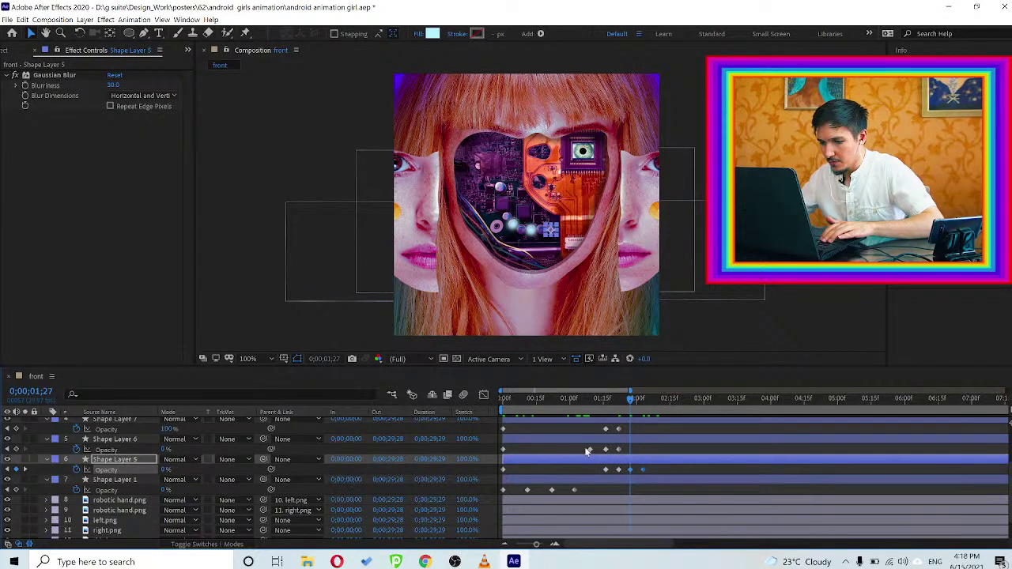
pyautogui.moveTo(601, 452); pyautogui.dragTo(628, 456)
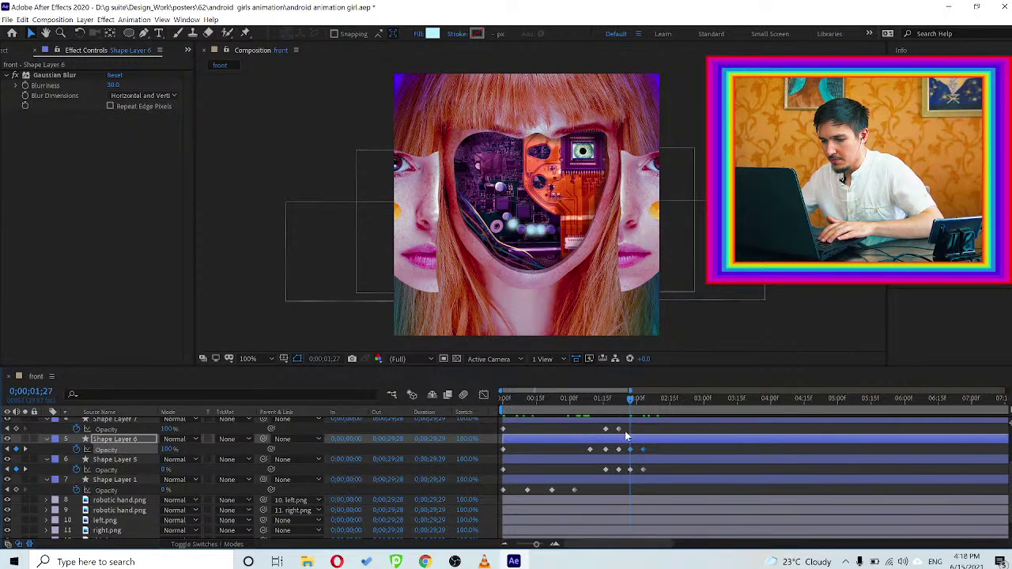
pyautogui.hotkey('ctrl', 'c')
pyautogui.hotkey('ctrl', 'v')
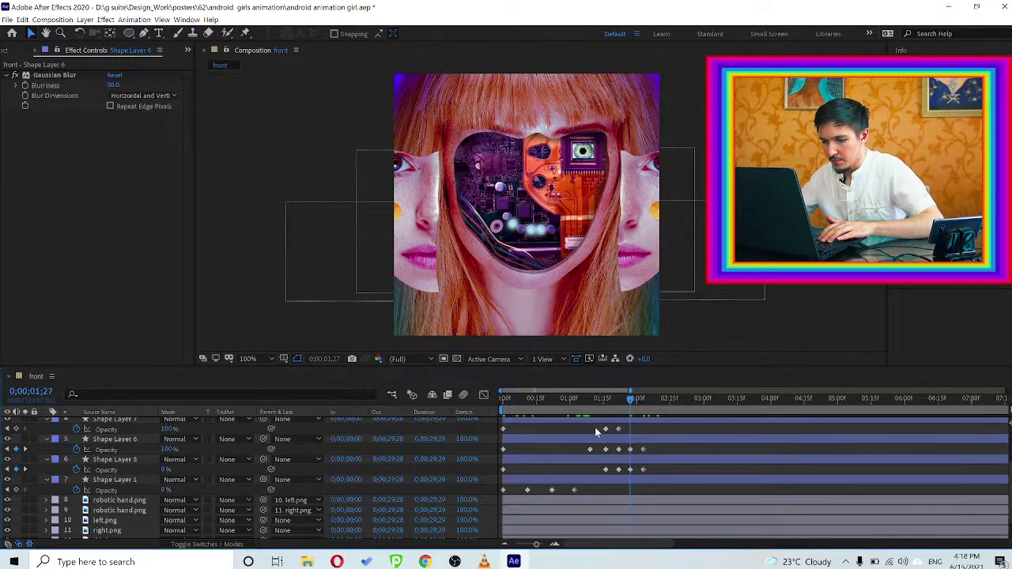
pyautogui.click(596, 432)
pyautogui.hotkey('ctrl', 'v')
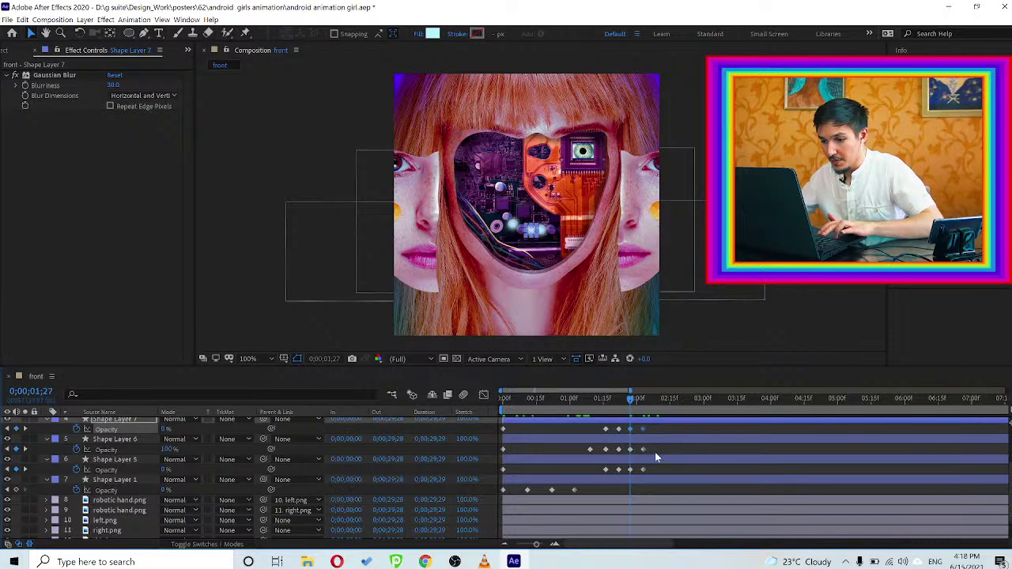
# Copy the last two Opacity keyframes of Shape Layers 8, 9 and 10 to 0;00;01;27 on their own layers, and save the project
pyautogui.scroll(3, 654, 451)
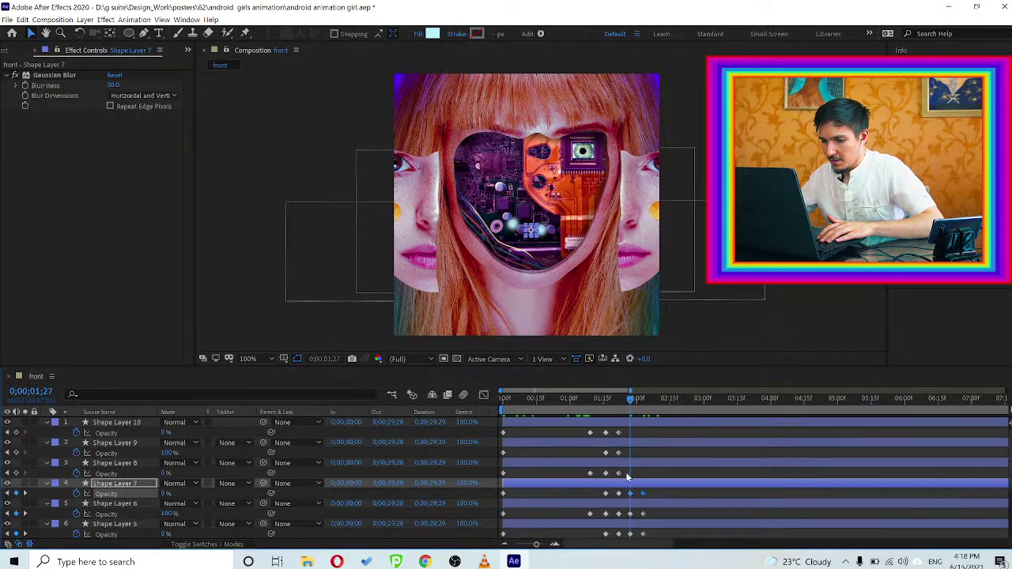
pyautogui.moveTo(628, 477); pyautogui.dragTo(599, 473)
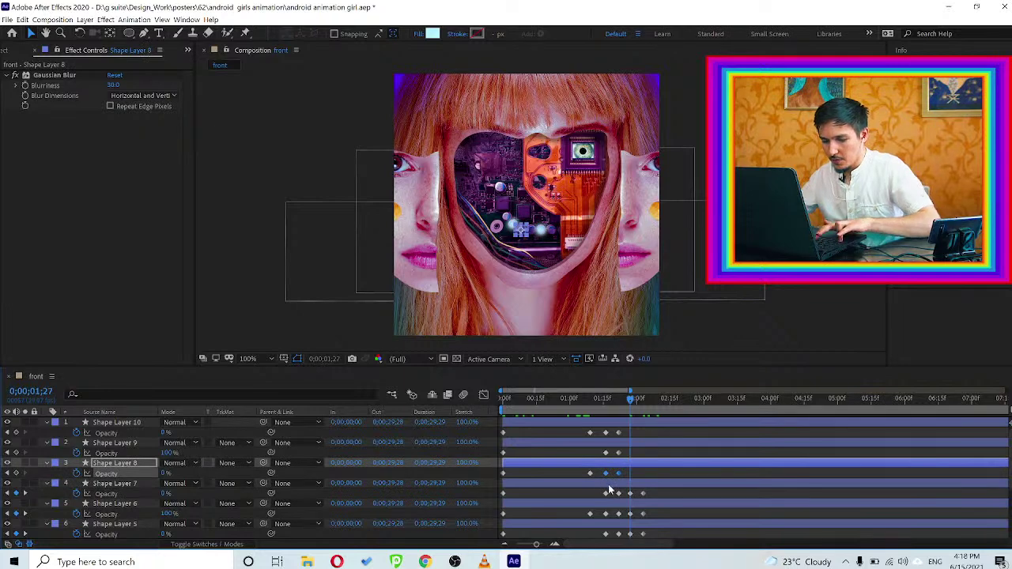
pyautogui.hotkey('ctrl', 'v')
pyautogui.click(623, 451)
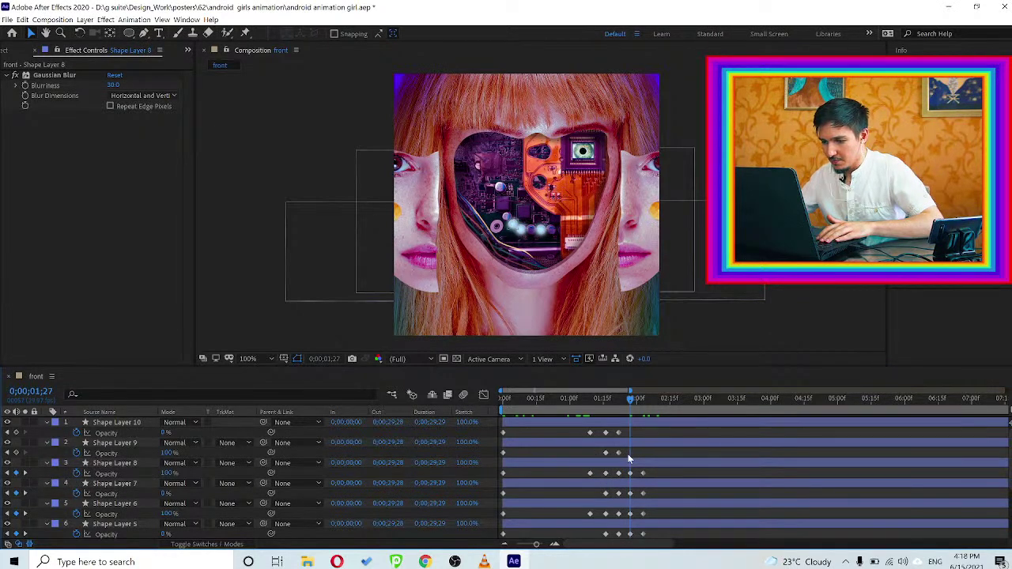
pyautogui.moveTo(590, 448); pyautogui.dragTo(634, 457)
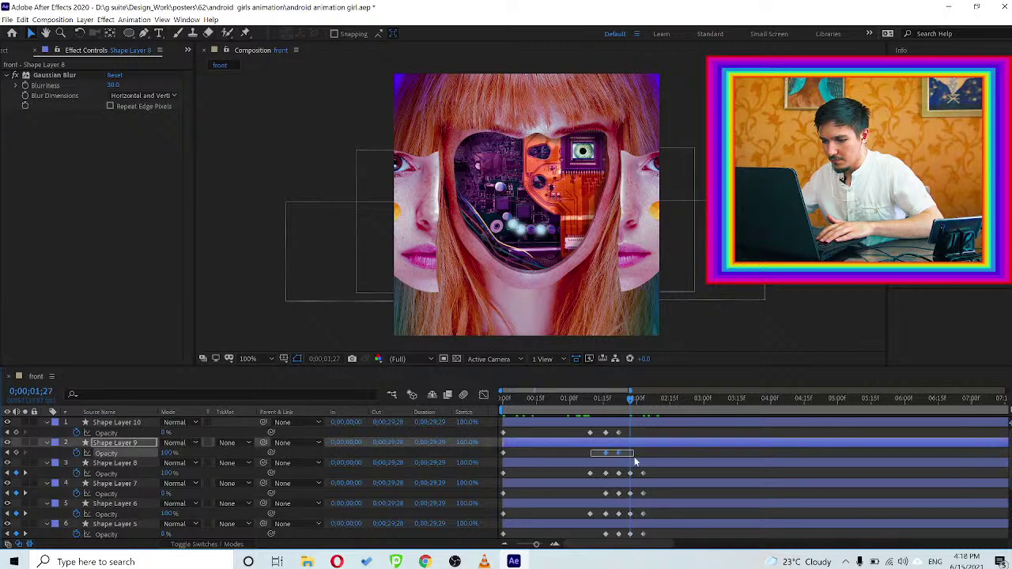
pyautogui.hotkey('ctrl', 'c')
pyautogui.hotkey('ctrl', 'v')
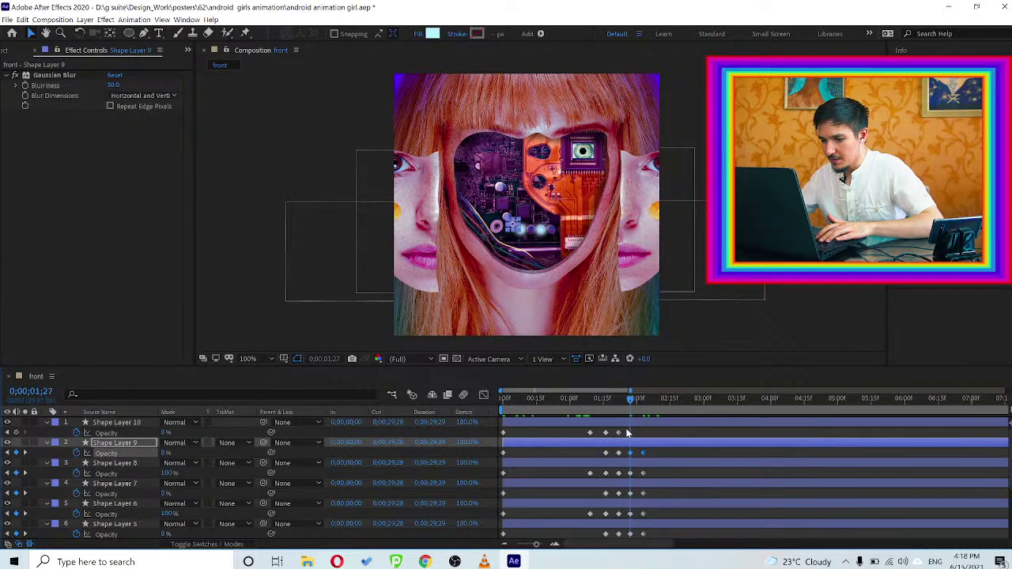
pyautogui.moveTo(628, 429); pyautogui.dragTo(598, 434)
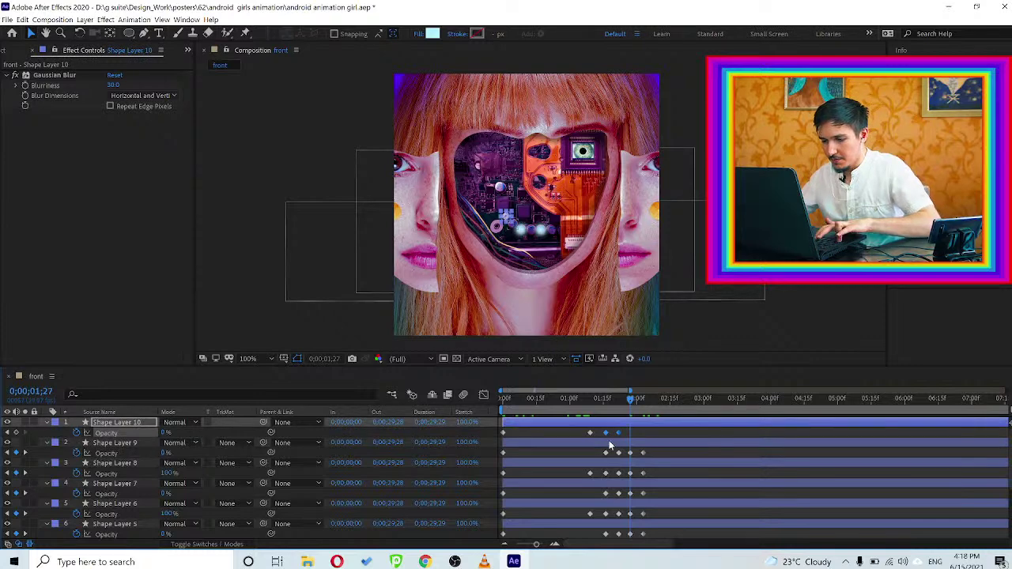
pyautogui.hotkey('ctrl', 'c')
pyautogui.hotkey('ctrl', 'v')
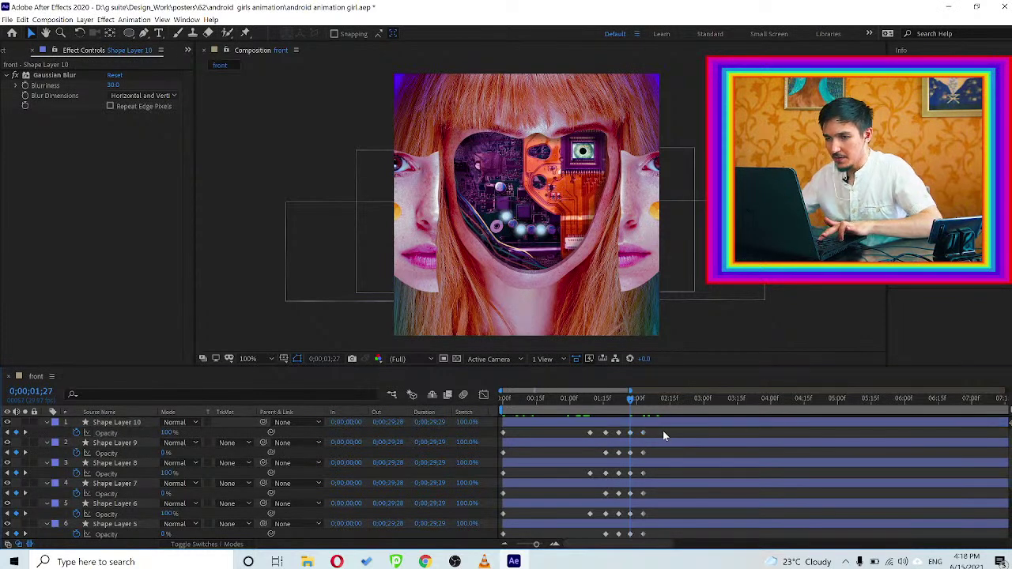
pyautogui.hotkey('ctrl', 's')
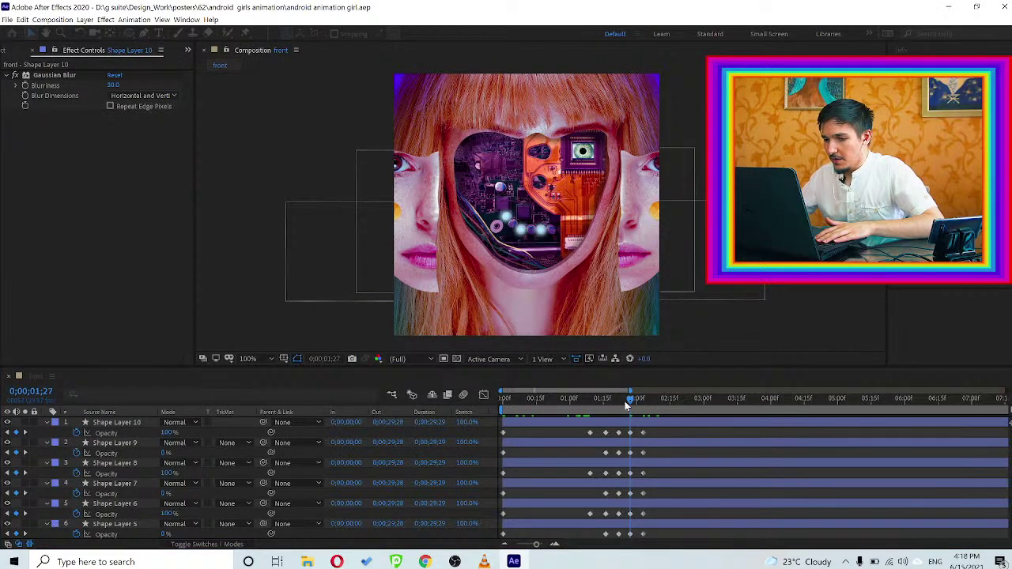
# Preview the blinking lights and the face animation, and examine the whole front composition at 0;00;05;00
pyautogui.moveTo(620, 397); pyautogui.dragTo(554, 405)
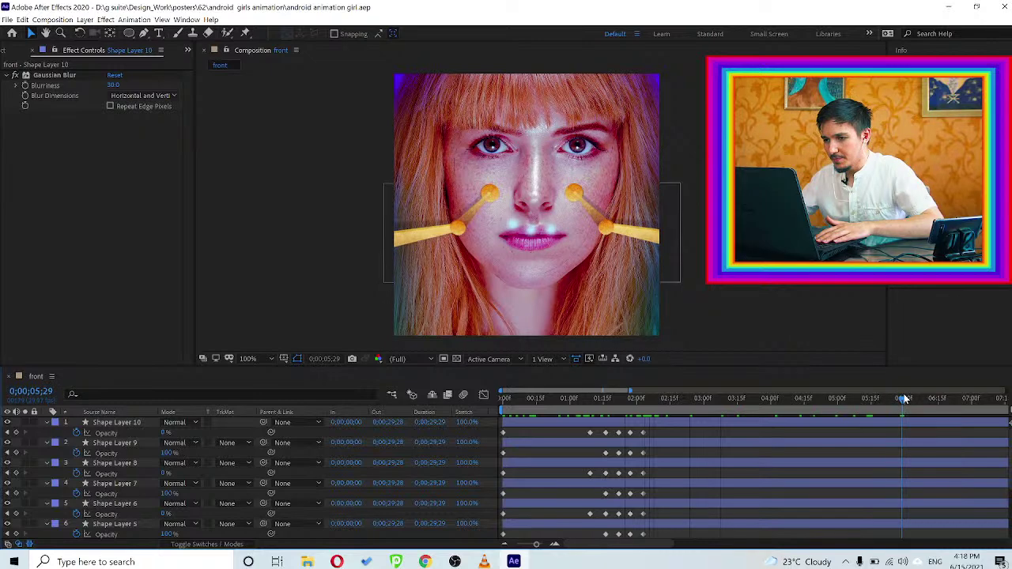
pyautogui.click(839, 397)
pyautogui.scroll(-2, 541, 177)
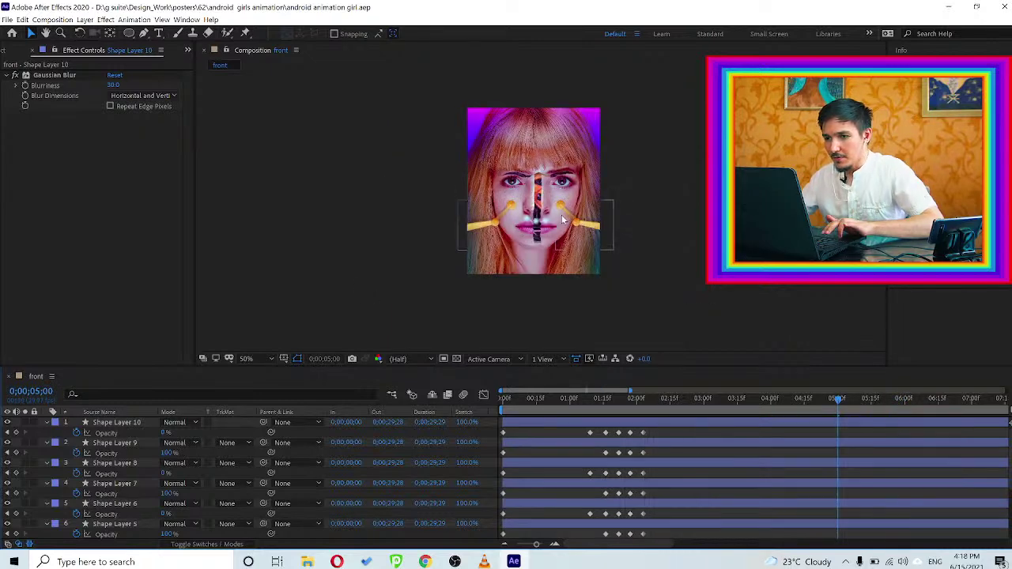
pyautogui.scroll(2, 544, 225)
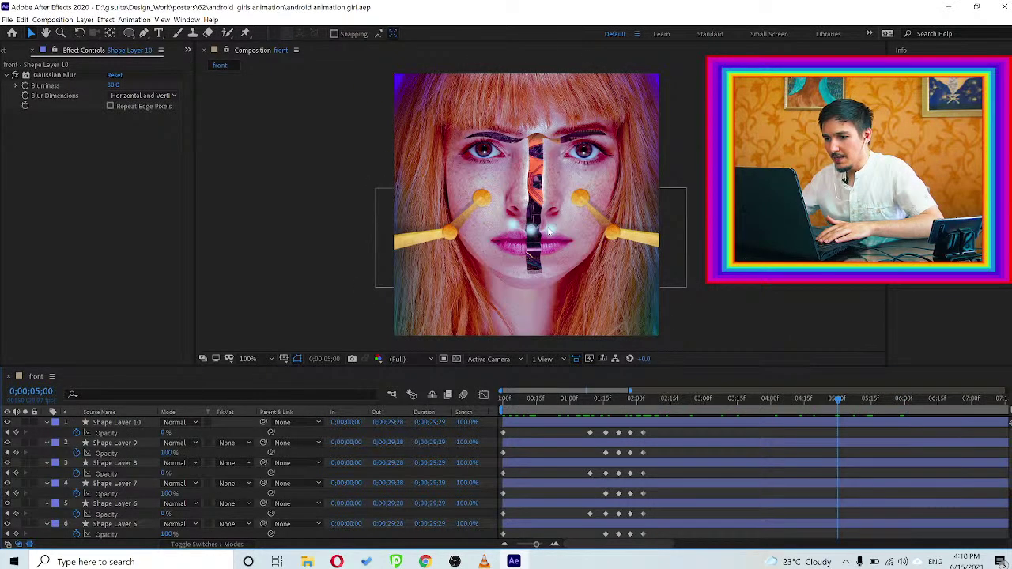
pyautogui.scroll(-3, 544, 178)
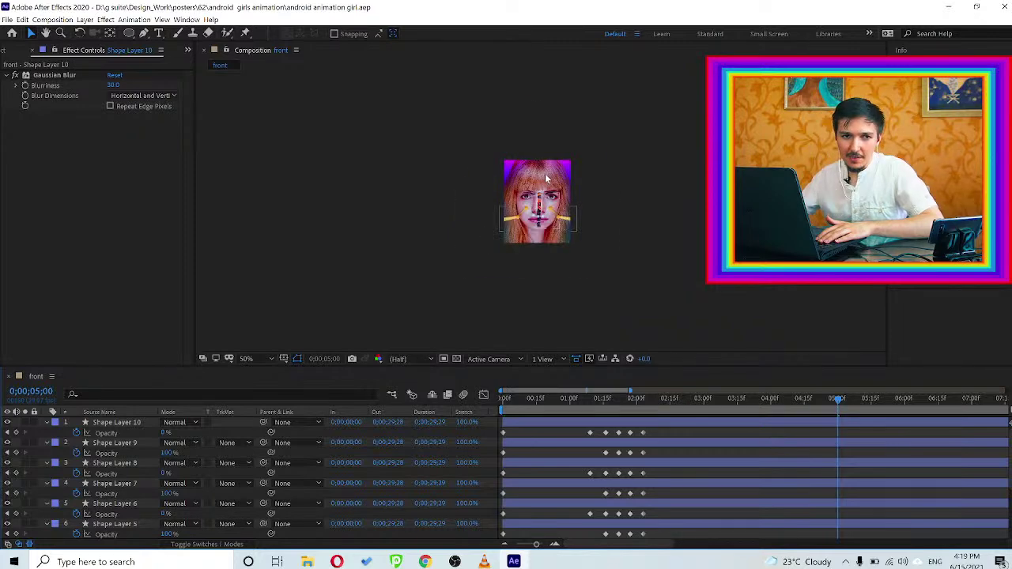
pyautogui.scroll(3, 545, 178)
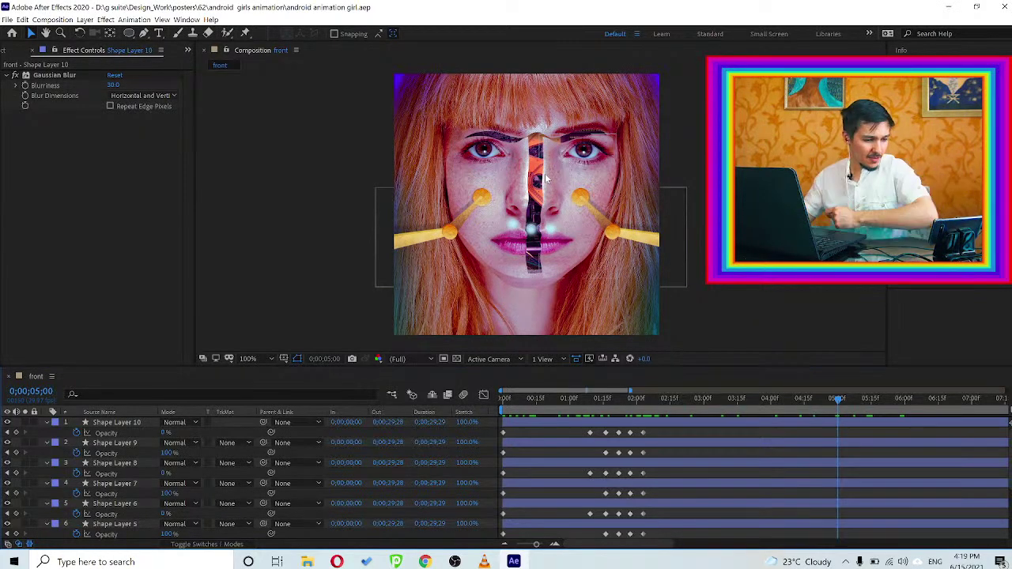
pyautogui.scroll(-2, 468, 261)
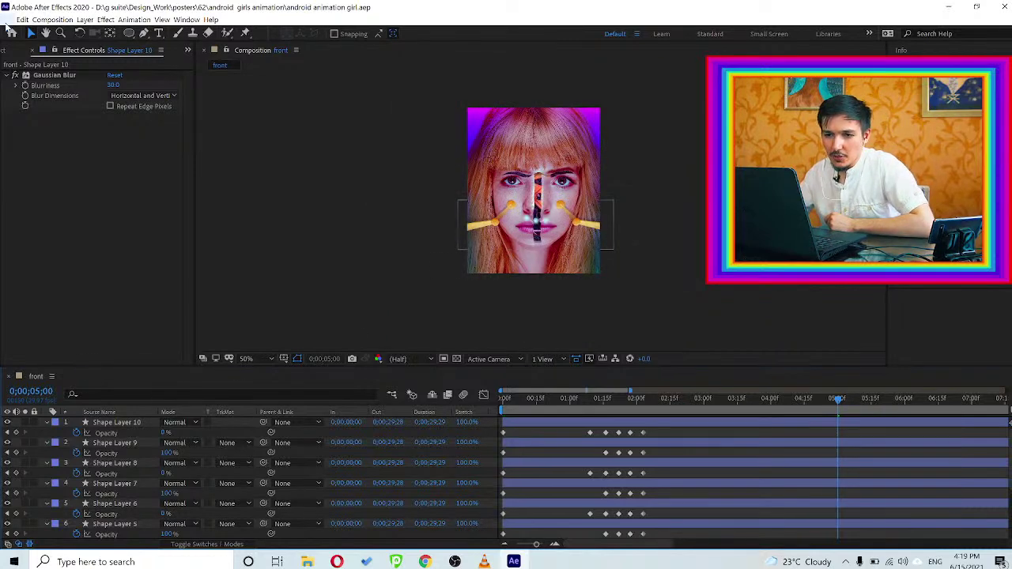
# Create a new composition from the front composition in the project files
pyautogui.click(7, 52)
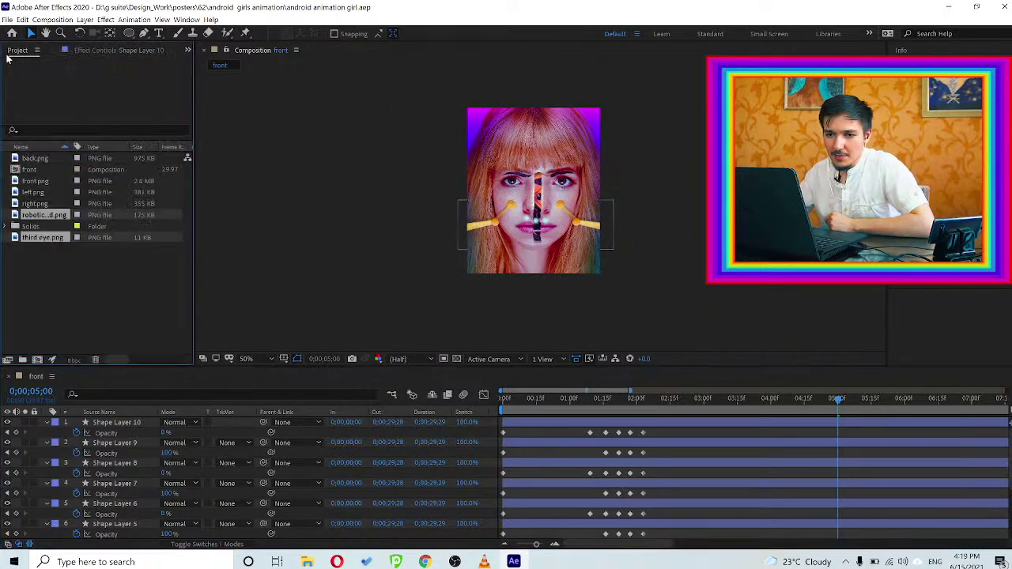
pyautogui.click(91, 321)
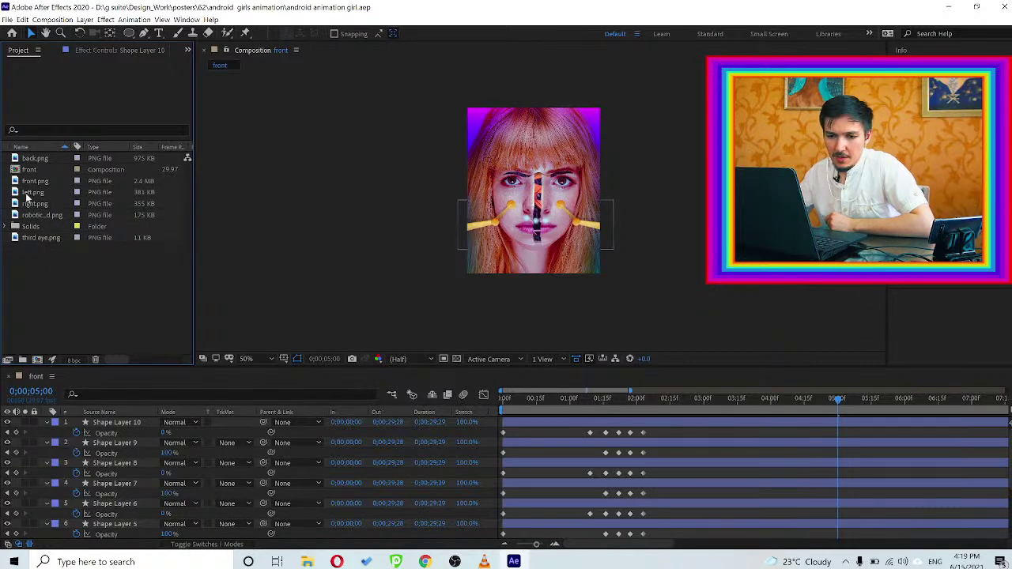
pyautogui.click(30, 171)
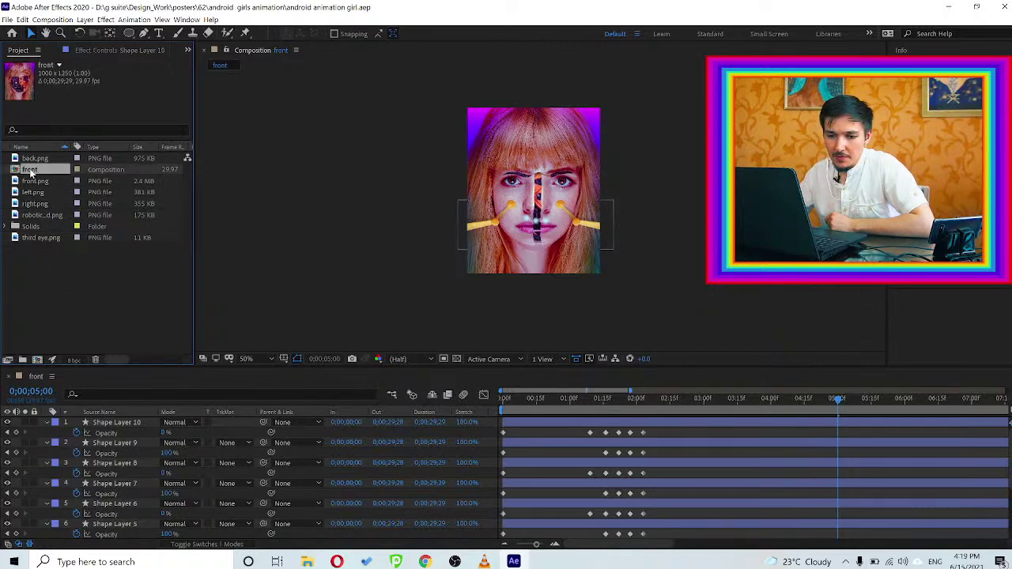
pyautogui.moveTo(32, 172); pyautogui.dragTo(36, 359)
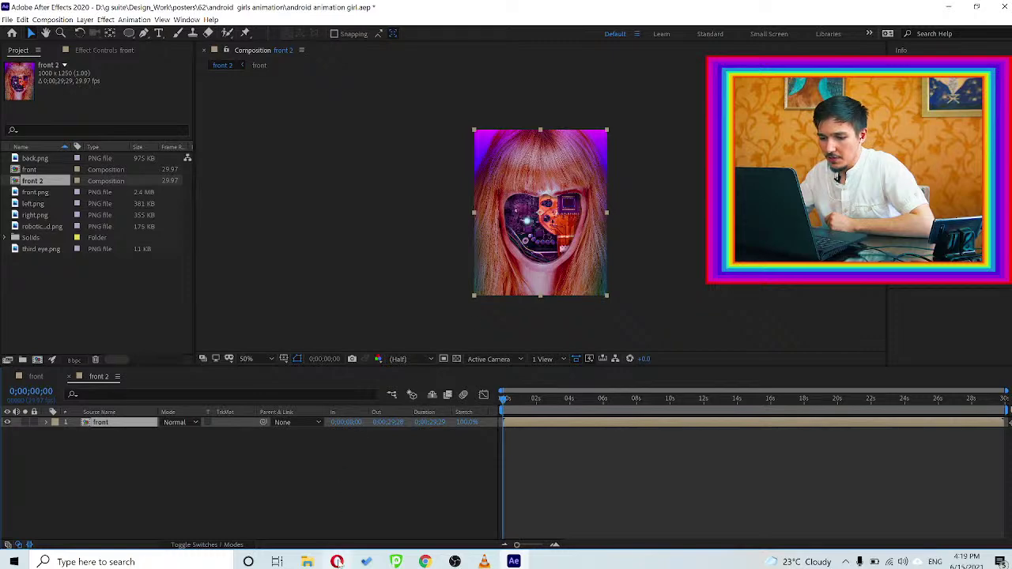
# Switch to the Opera browser, and look through the Downloads folder in File Explorer for downloaded images
pyautogui.click(337, 562)
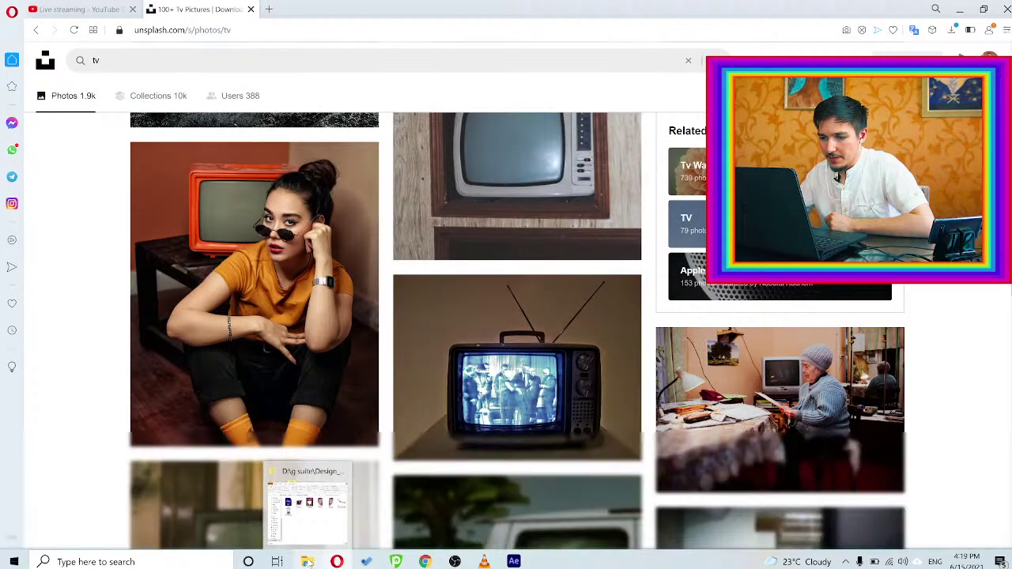
pyautogui.click(307, 561)
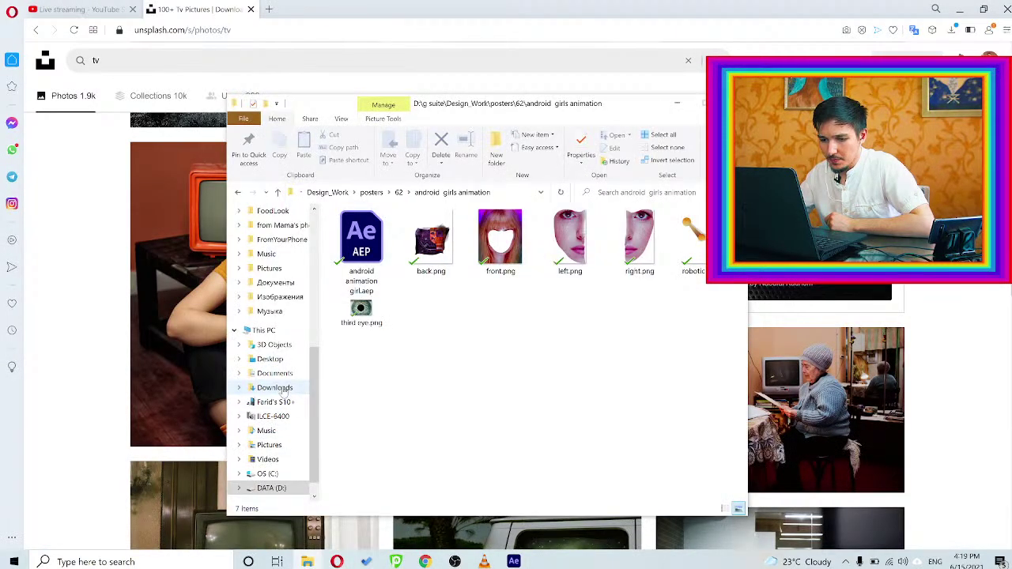
pyautogui.click(283, 392)
pyautogui.moveTo(458, 104); pyautogui.dragTo(527, 112)
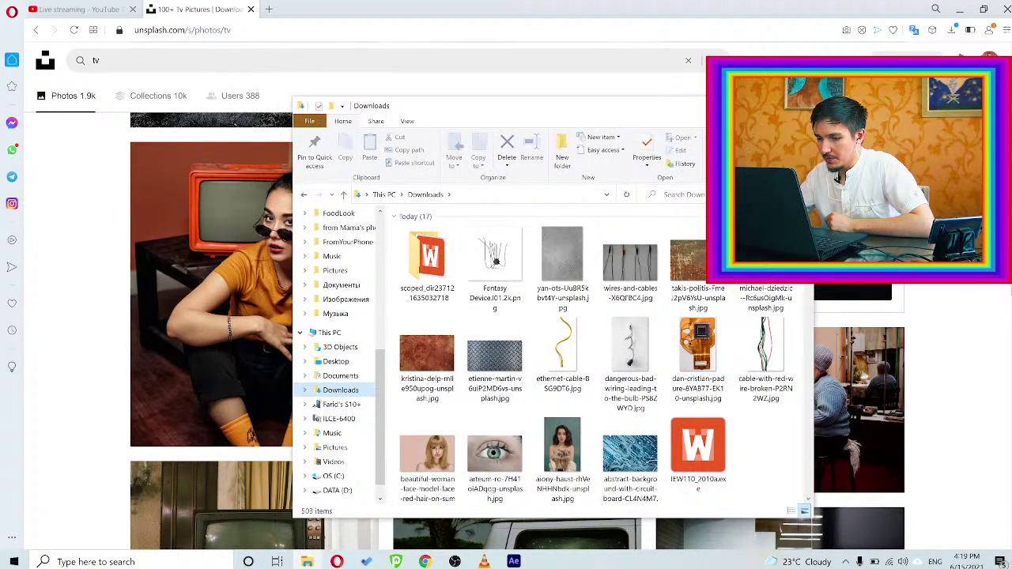
pyautogui.click(743, 105)
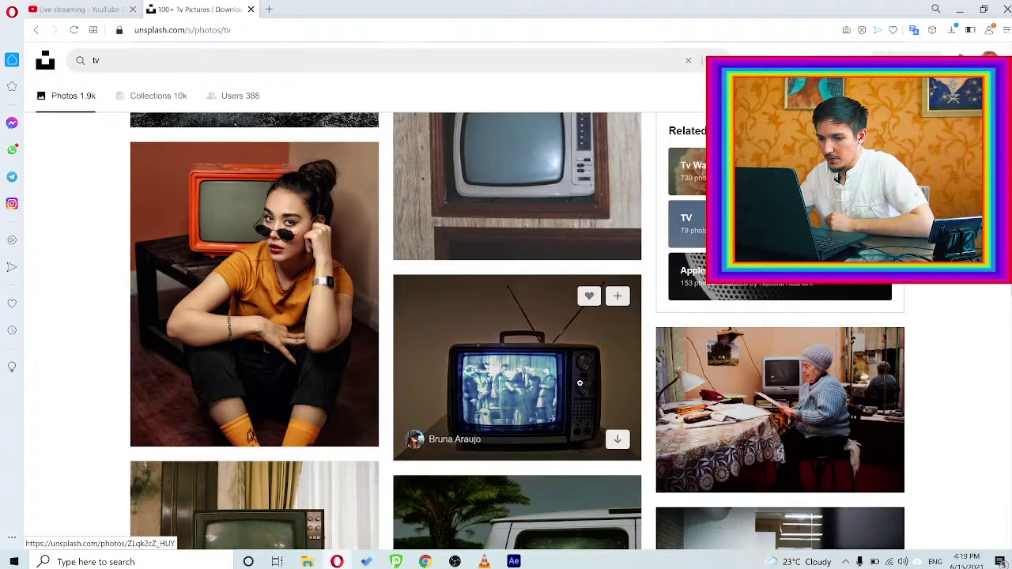
# Compare the TV photos and download the one of a black antenna TV showing a group of people, dismissing the attribution notice
pyautogui.scroll(-1, 580, 382)
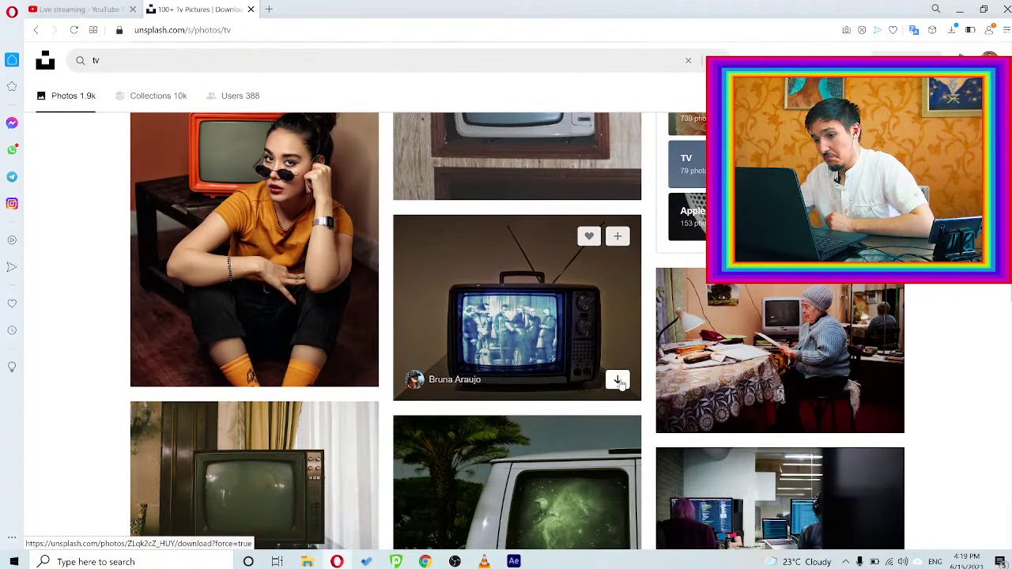
pyautogui.scroll(10, 506, 306)
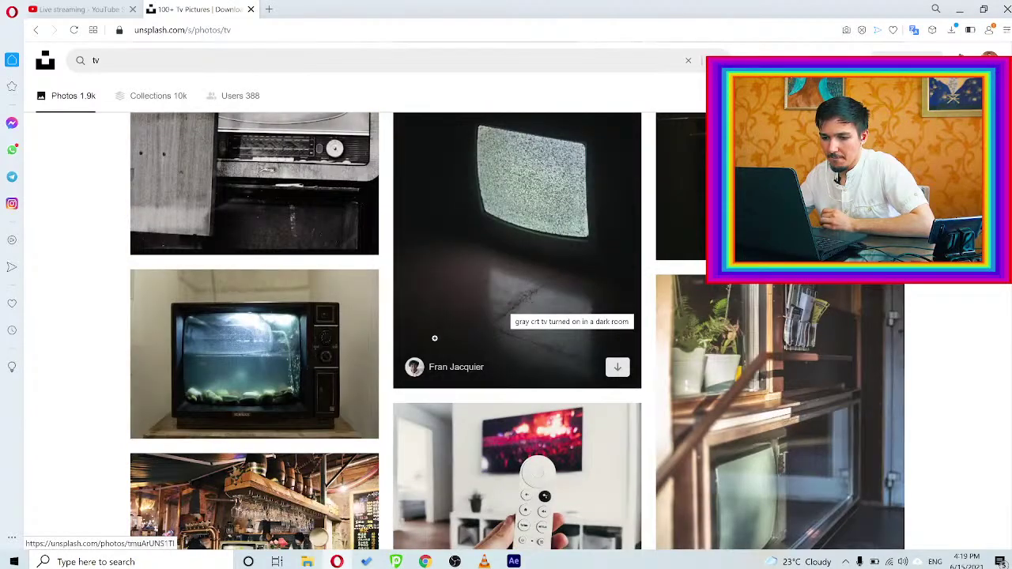
pyautogui.scroll(-1, 468, 334)
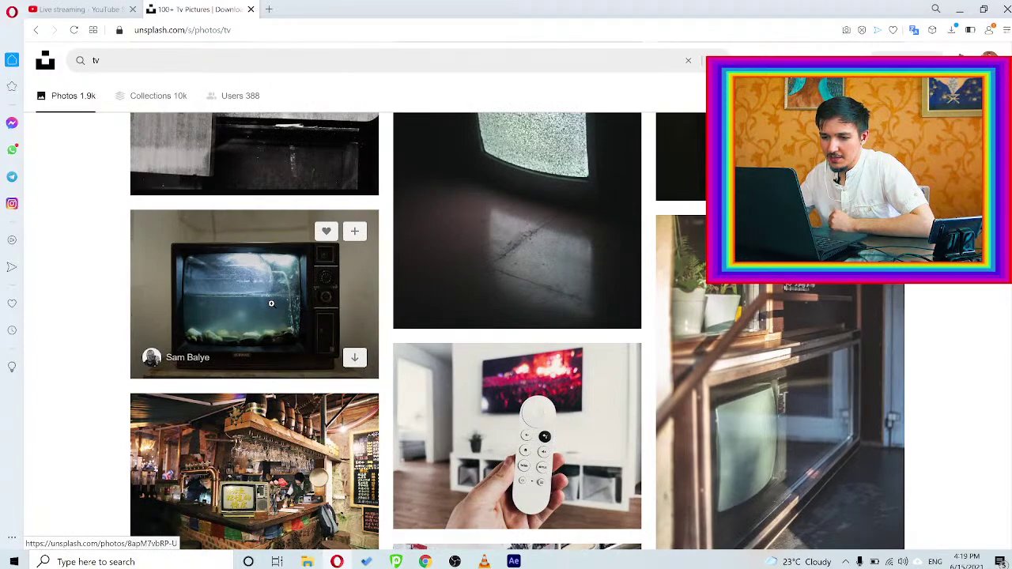
pyautogui.scroll(10, 282, 316)
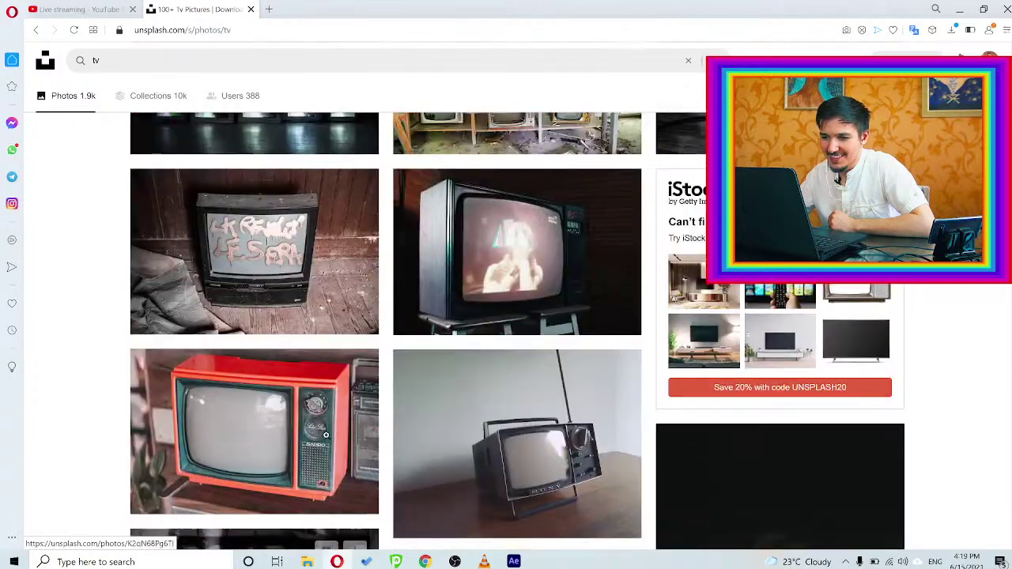
pyautogui.scroll(5, 325, 434)
pyautogui.scroll(-6, 430, 420)
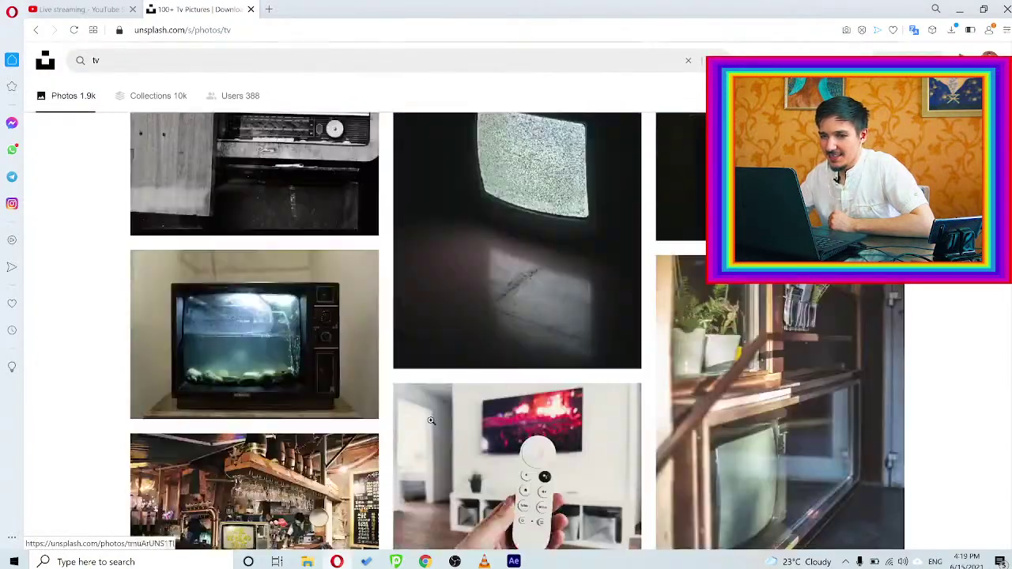
pyautogui.scroll(-10, 431, 420)
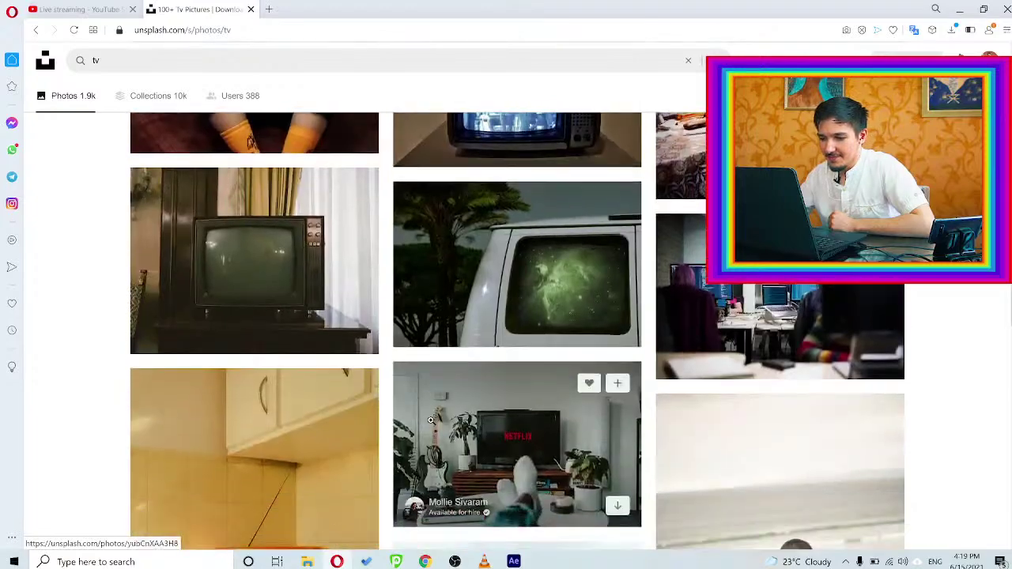
pyautogui.scroll(4, 431, 420)
pyautogui.click(618, 441)
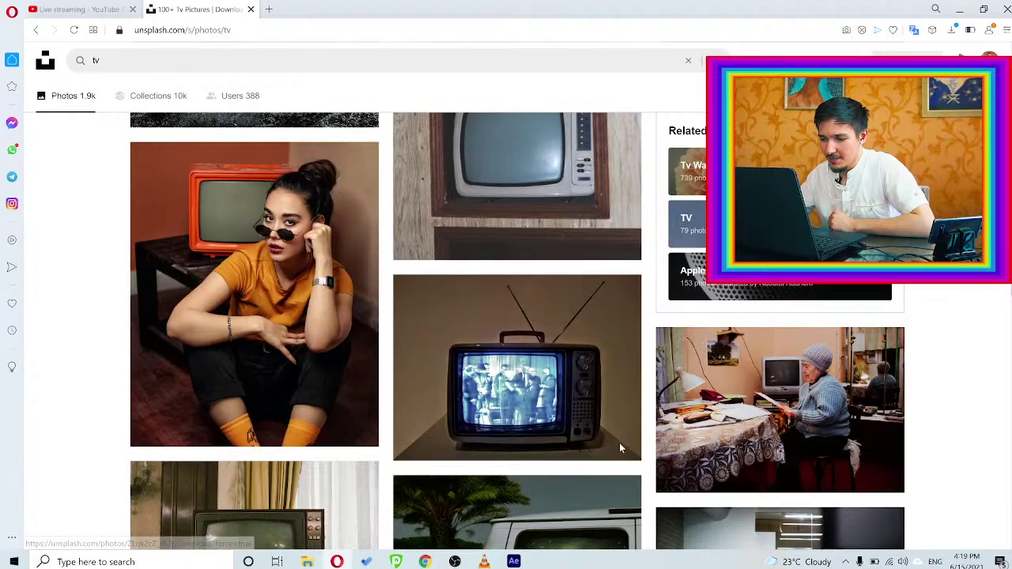
pyautogui.scroll(-7, 419, 327)
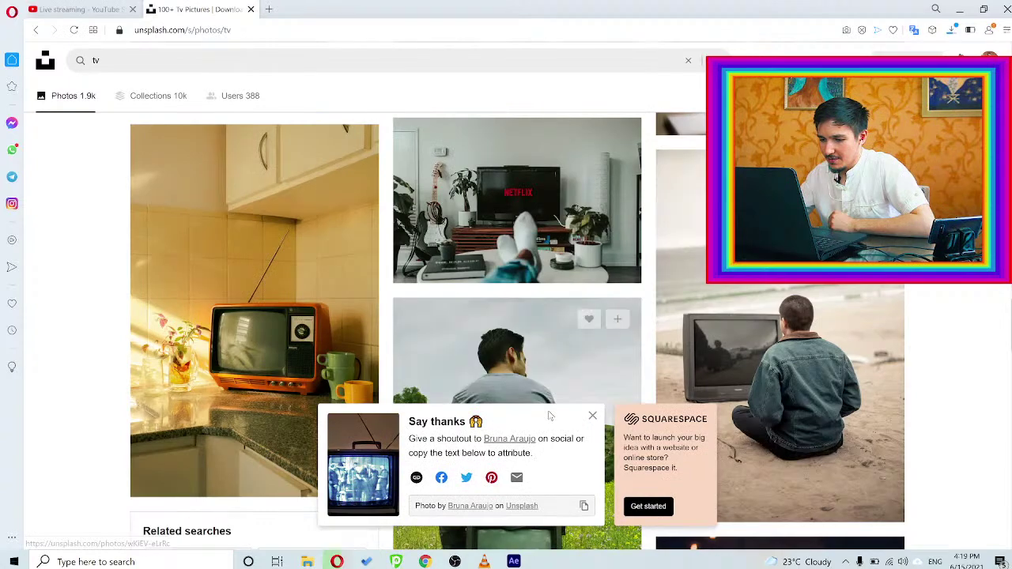
pyautogui.click(593, 416)
# Download the photo of the old TV standing on legs in the forest, and close the attribution notice
pyautogui.scroll(-1, 488, 345)
pyautogui.scroll(-6, 488, 345)
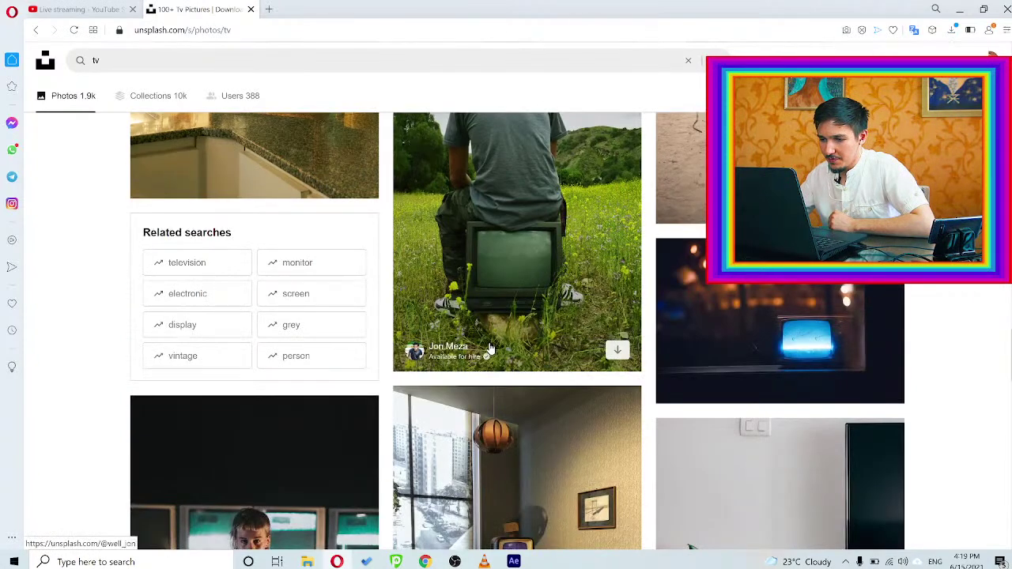
pyautogui.scroll(-5, 490, 340)
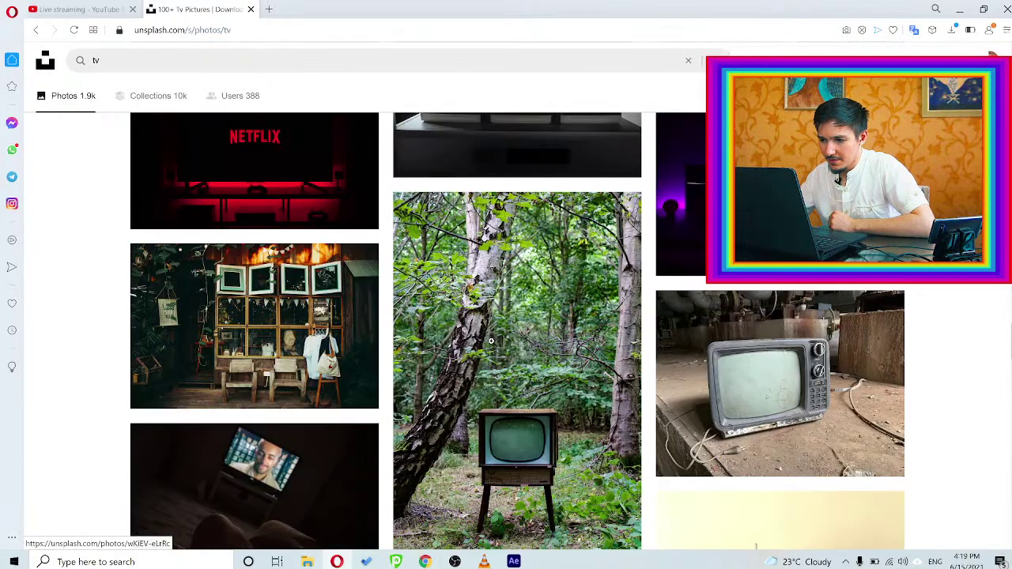
pyautogui.scroll(-3, 487, 343)
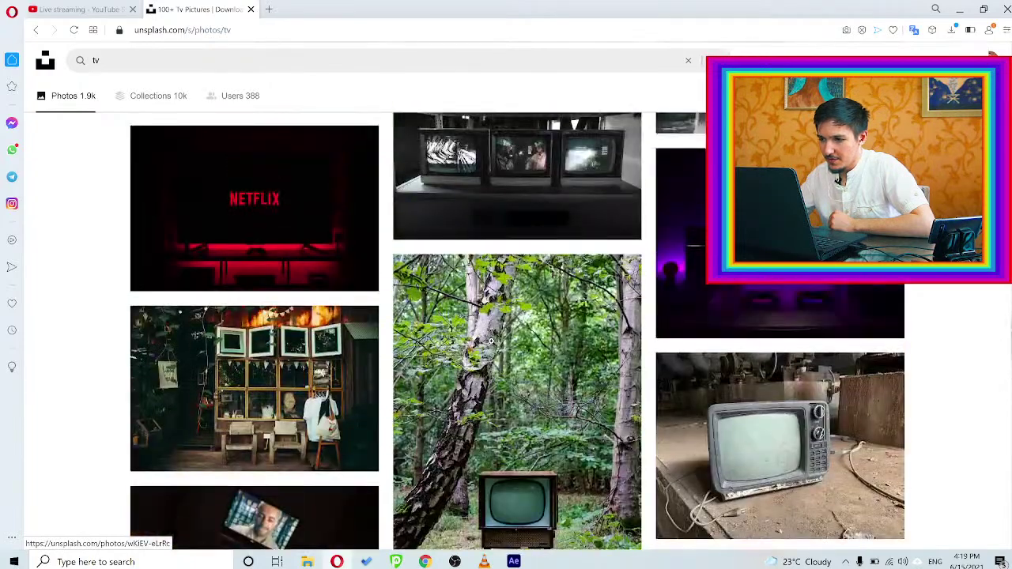
pyautogui.scroll(-4, 491, 341)
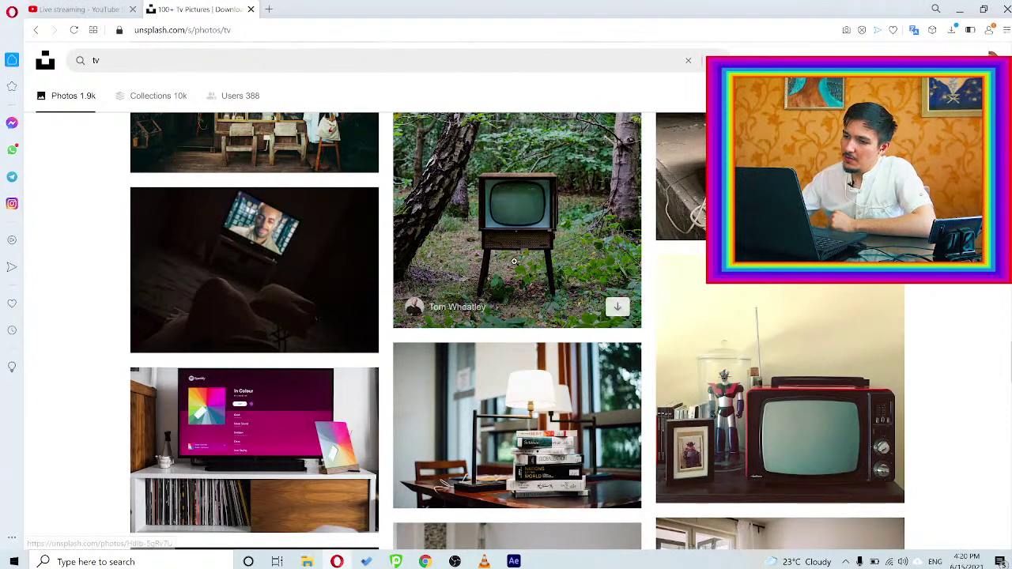
pyautogui.scroll(2, 528, 229)
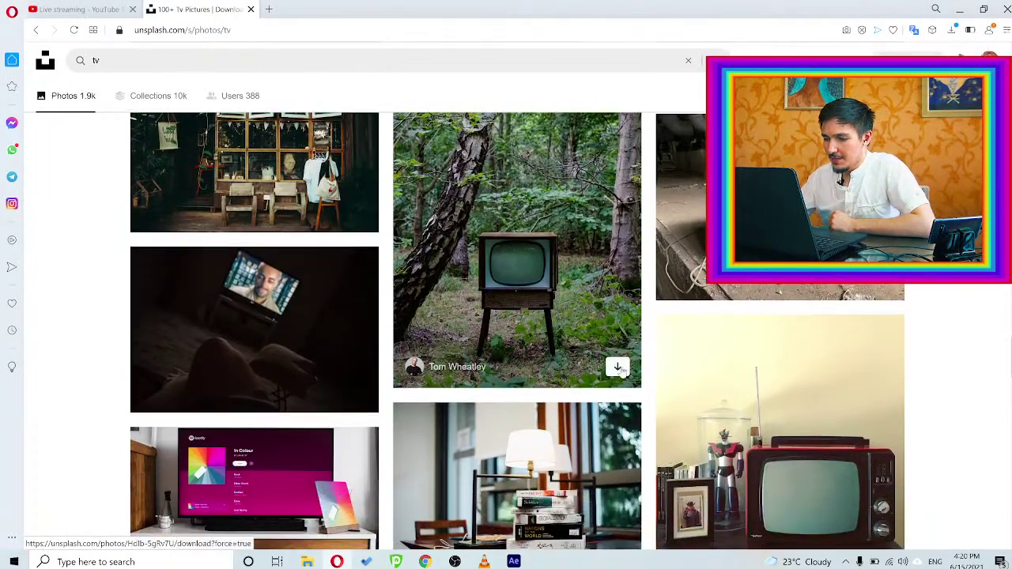
pyautogui.click(618, 367)
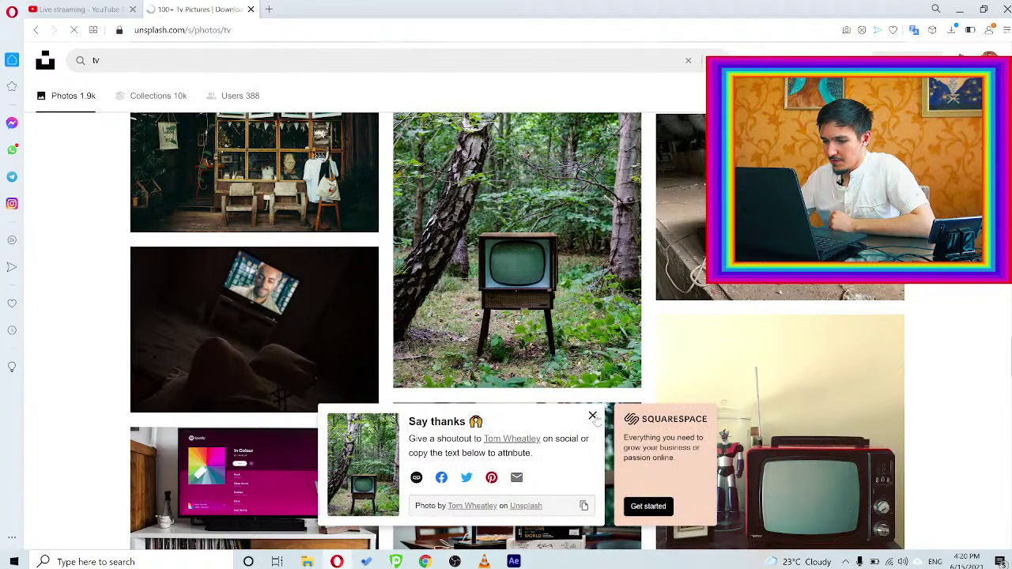
pyautogui.click(593, 416)
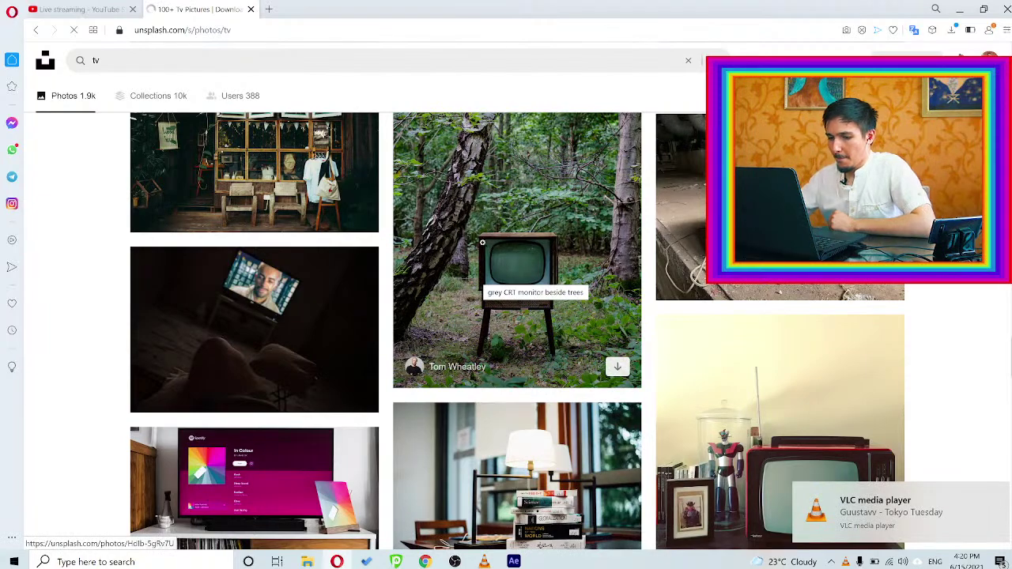
# Look through more of the Unsplash TV search results for other suitable photos
pyautogui.scroll(-4, 477, 277)
pyautogui.scroll(-4, 488, 216)
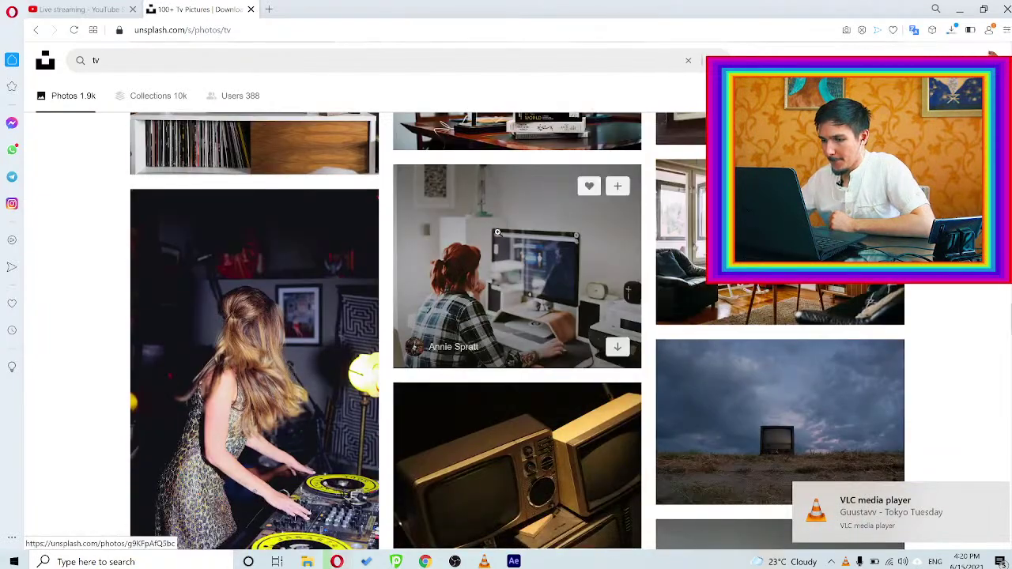
pyautogui.scroll(2, 504, 253)
pyautogui.scroll(6, 503, 253)
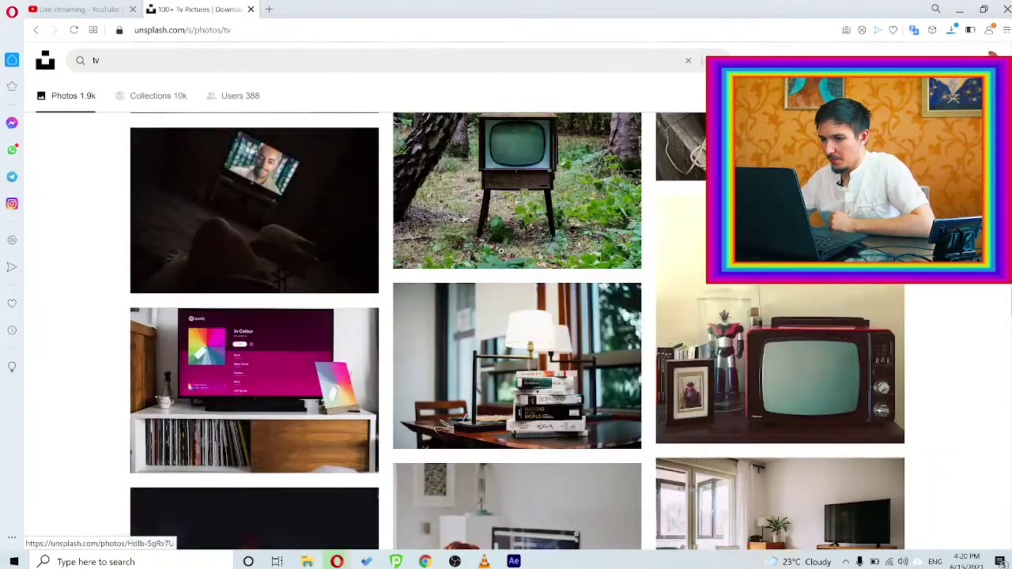
pyautogui.scroll(-8, 501, 241)
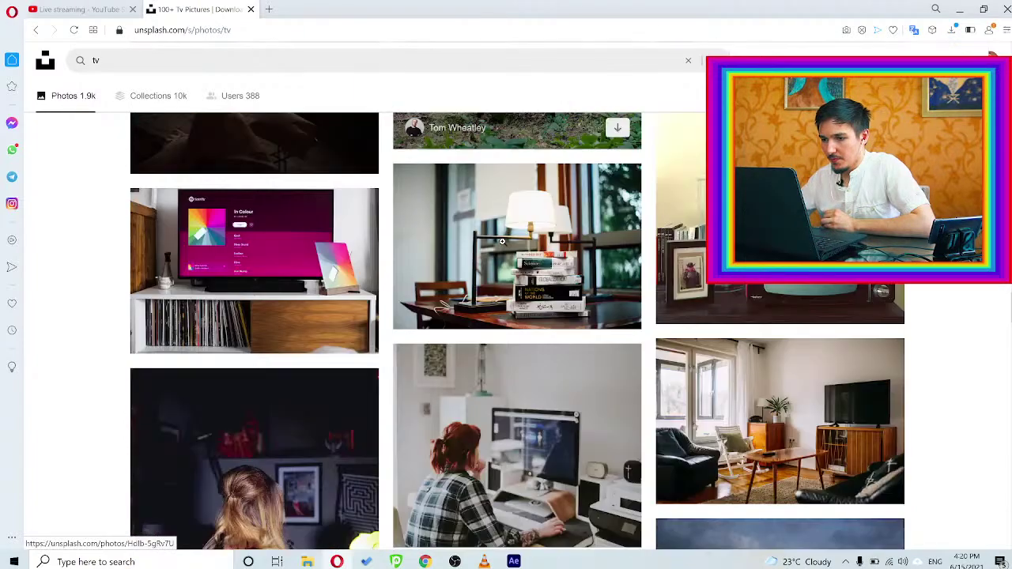
pyautogui.scroll(-7, 502, 240)
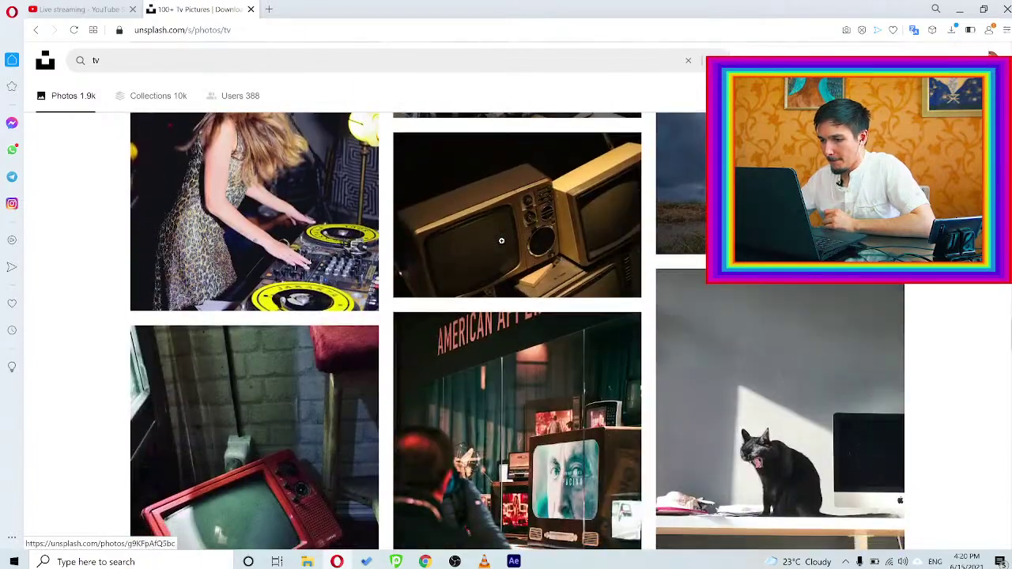
pyautogui.scroll(-1, 501, 240)
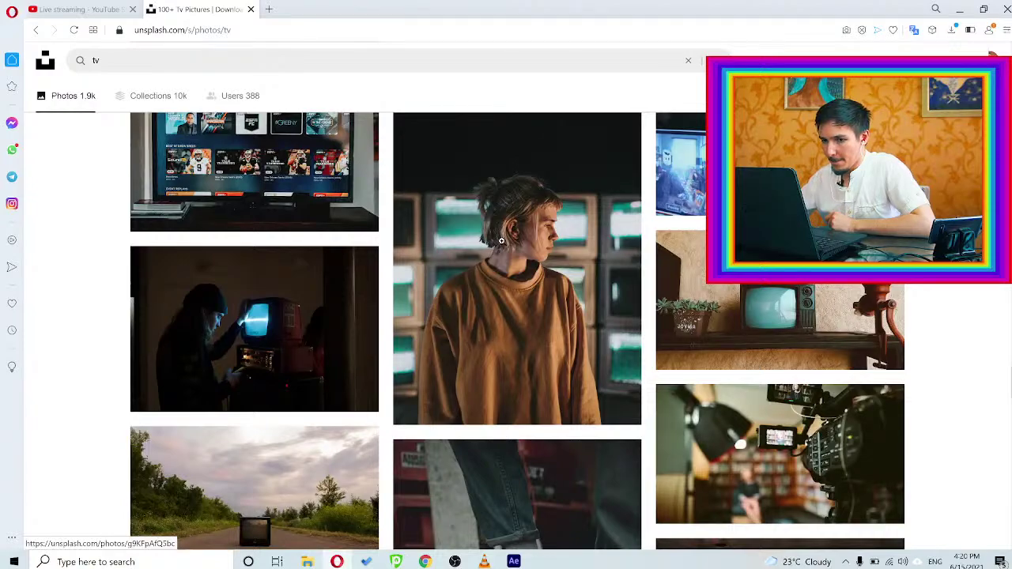
pyautogui.scroll(-6, 501, 242)
pyautogui.scroll(4, 504, 243)
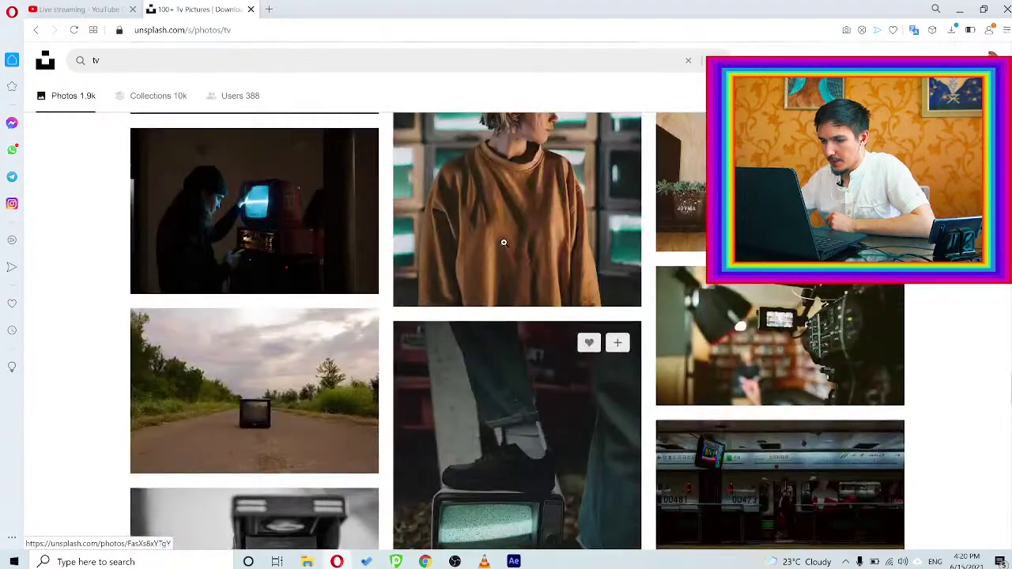
pyautogui.scroll(12, 503, 242)
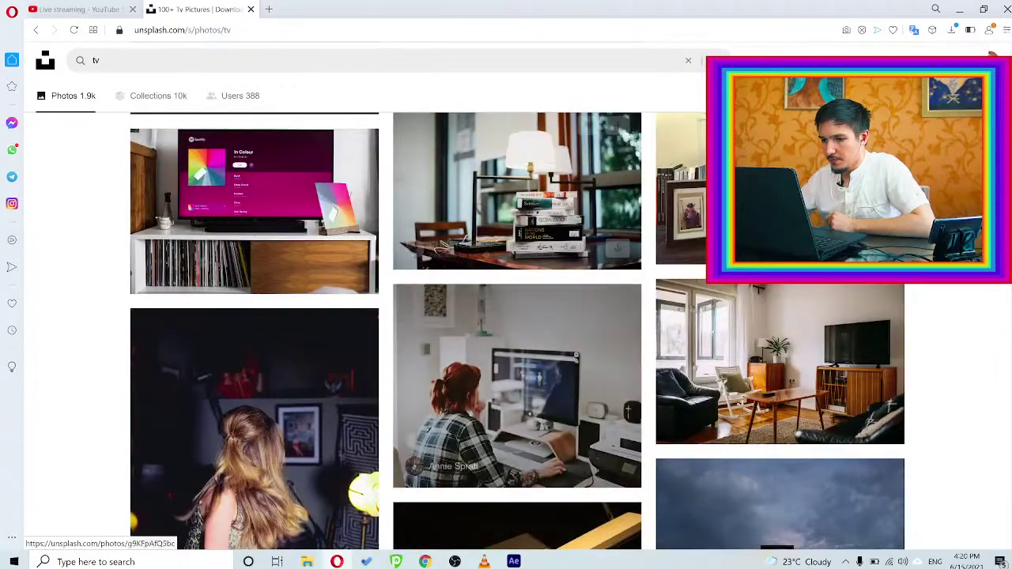
# Switch to After Effects, import the forest TV photo from the Downloads folder, and add it above the front layer in the front 2 composition
pyautogui.click(514, 561)
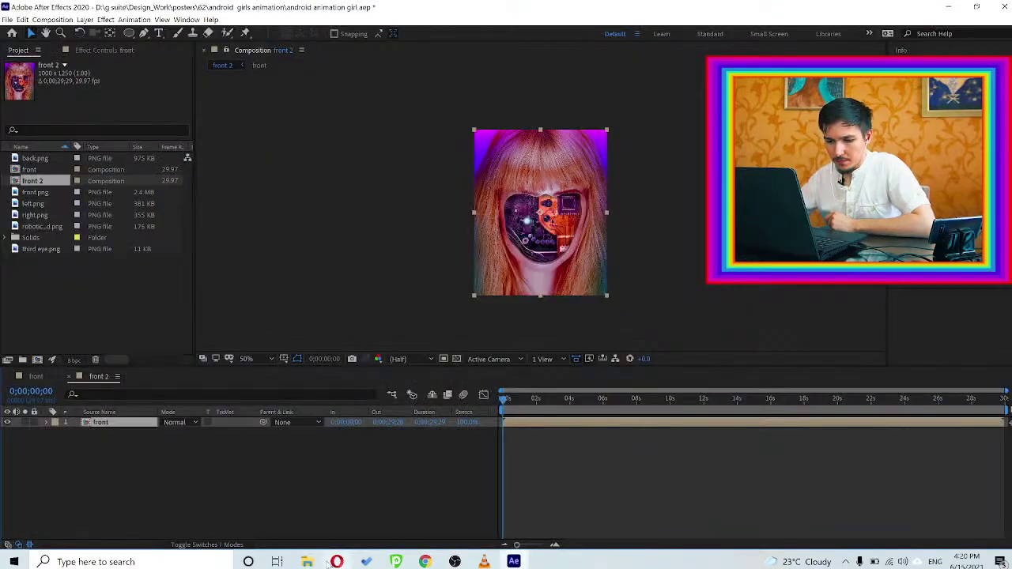
pyautogui.click(316, 478)
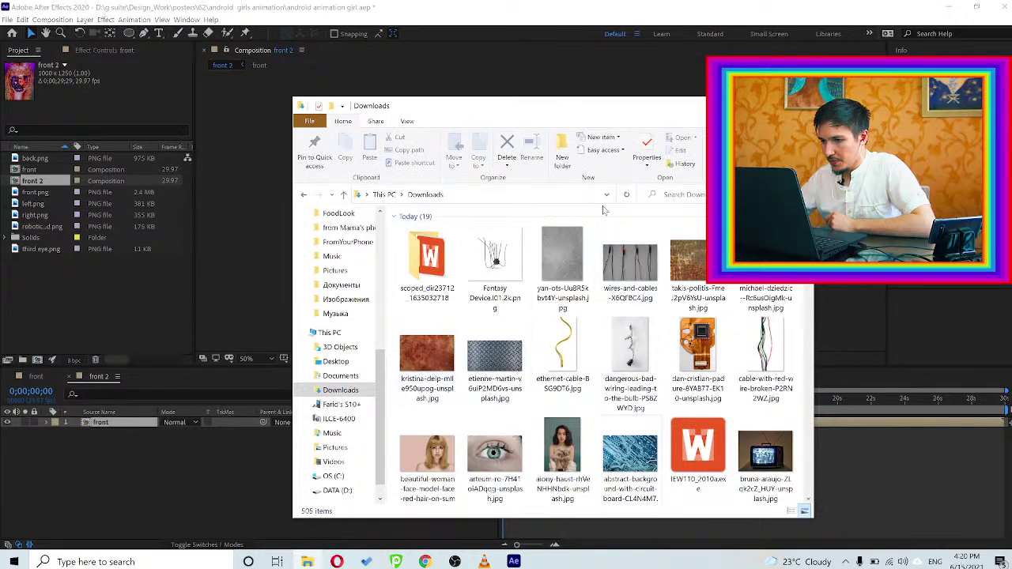
pyautogui.click(626, 196)
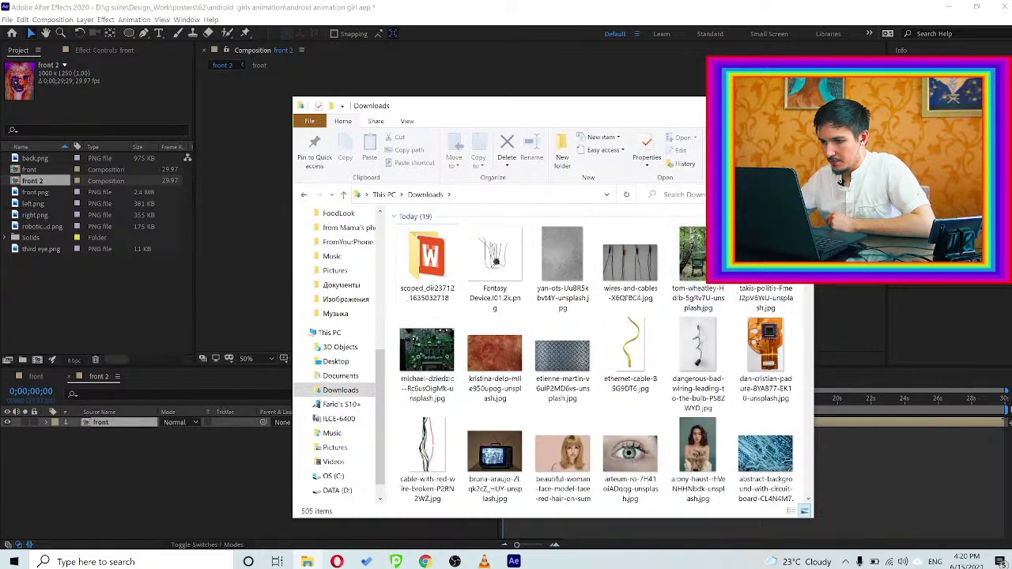
pyautogui.click(695, 257)
pyautogui.moveTo(700, 252); pyautogui.dragTo(85, 298)
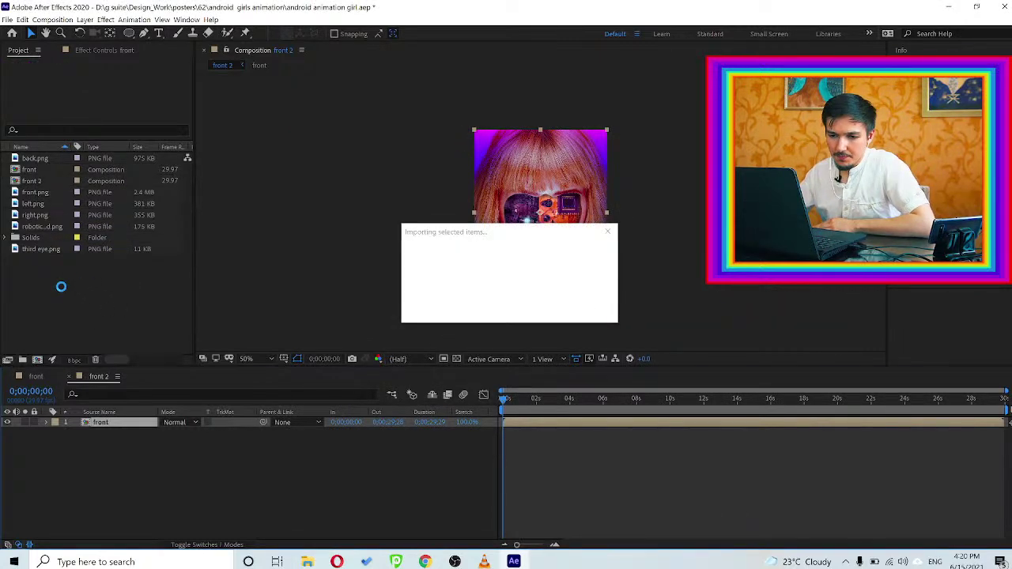
pyautogui.moveTo(93, 415); pyautogui.dragTo(95, 420)
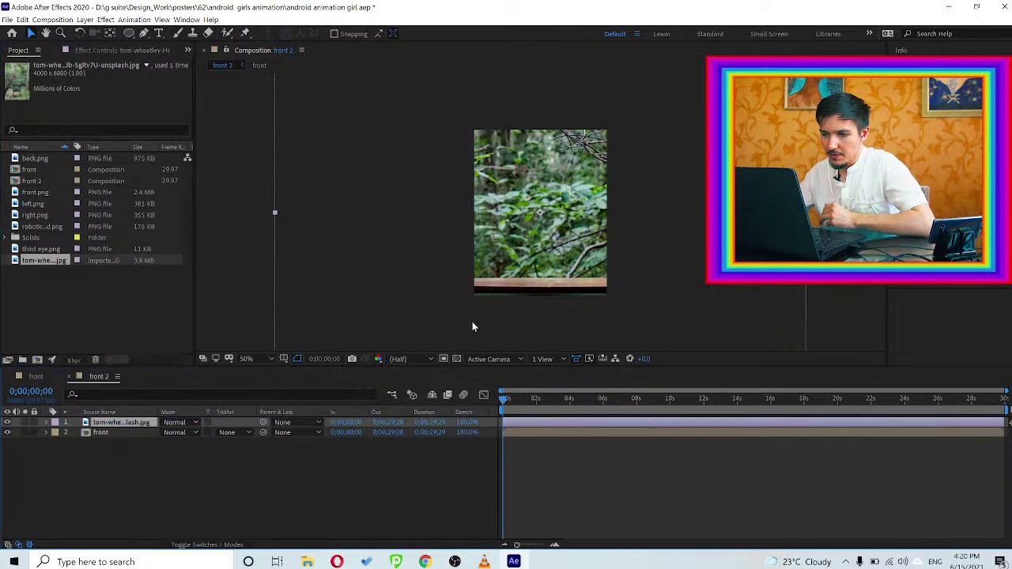
# Scale the forest TV photo to 31% and move it up until the whole TV sits within the frame
pyautogui.press('s')
pyautogui.moveTo(200, 431); pyautogui.dragTo(157, 429)
pyautogui.click(577, 228)
pyautogui.hotkey('shift', 'Up')
pyautogui.hotkey('shift', 'Up')
pyautogui.hotkey('shift', 'Up')
pyautogui.hotkey('shift', 'Up')
pyautogui.hotkey('shift', 'Up')
pyautogui.hotkey('shift', 'Up')
pyautogui.hotkey('shift', 'Up')
pyautogui.hotkey('shift', 'Up')
pyautogui.hotkey('shift', 'Up')
pyautogui.hotkey('shift', 'Up')
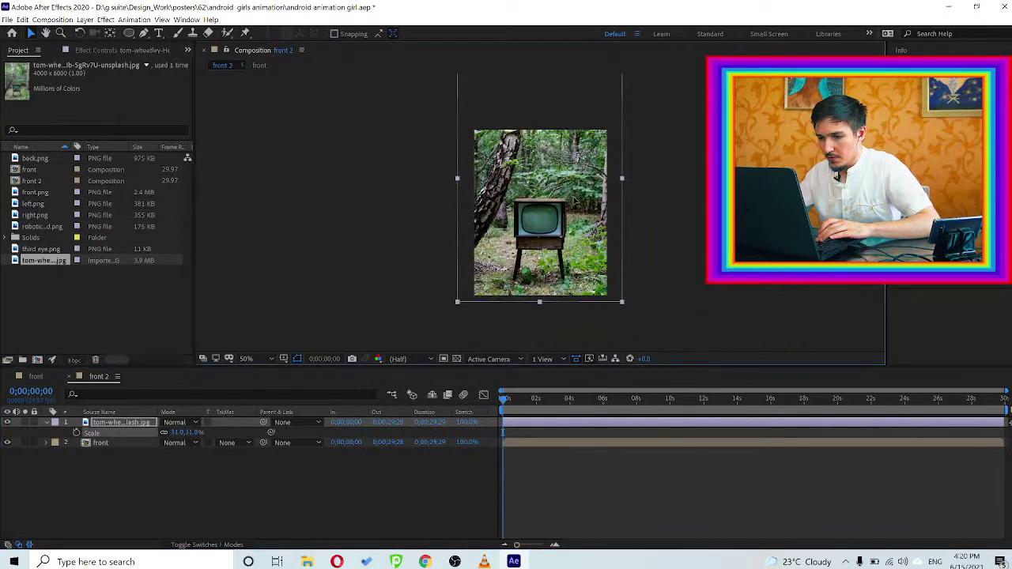
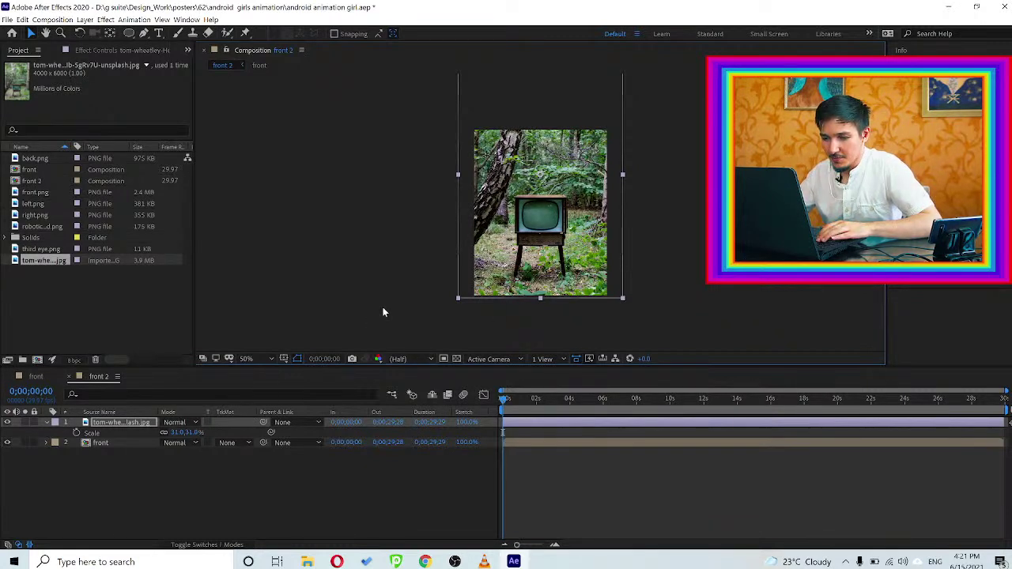
# Enlarge the TV photo to 54% and move it up so the TV set and its legs are in the frame
pyautogui.moveTo(190, 437); pyautogui.dragTo(329, 387)
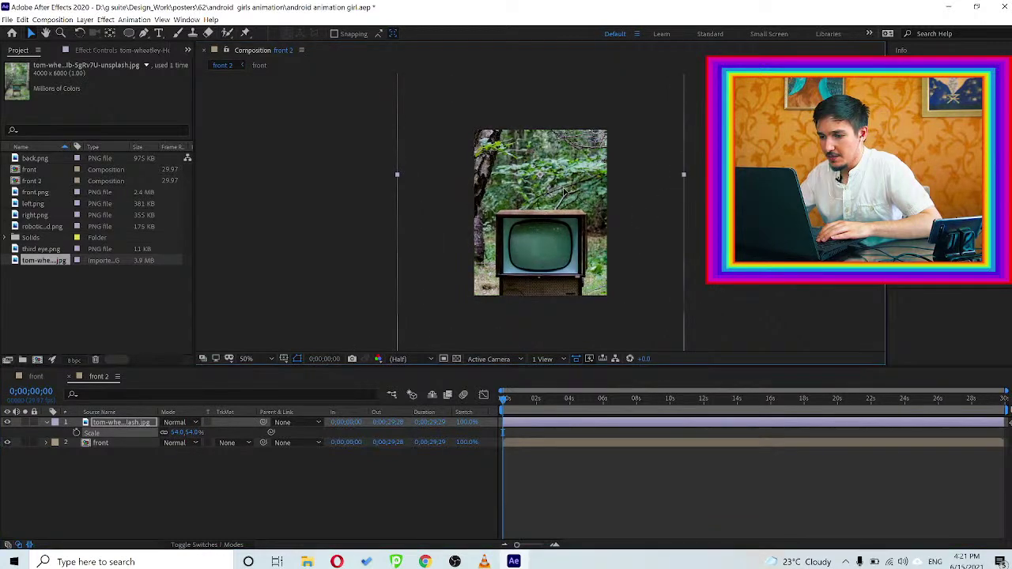
pyautogui.moveTo(560, 226); pyautogui.dragTo(565, 185)
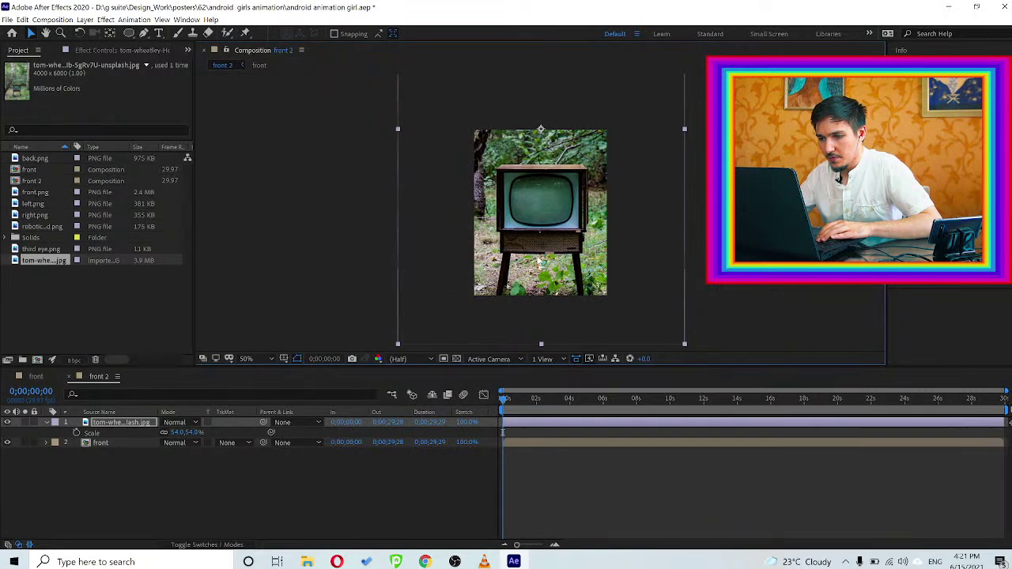
pyautogui.scroll(1, 538, 260)
pyautogui.scroll(-1, 538, 260)
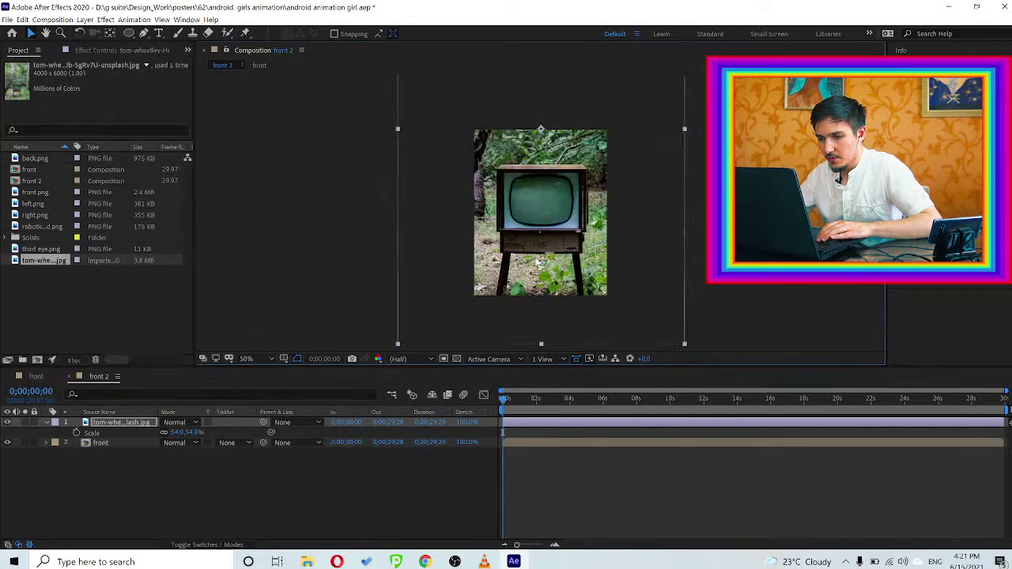
# Scale the TV photo to 102%, move it up so the TV screen is centred in the frame, and select the front layer
pyautogui.click(132, 428)
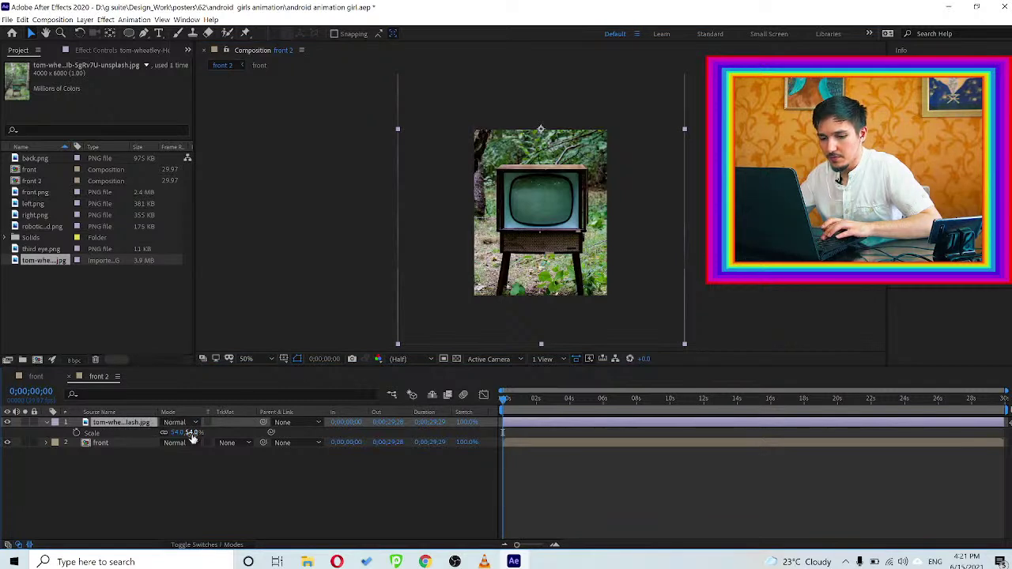
pyautogui.moveTo(198, 433); pyautogui.dragTo(223, 435)
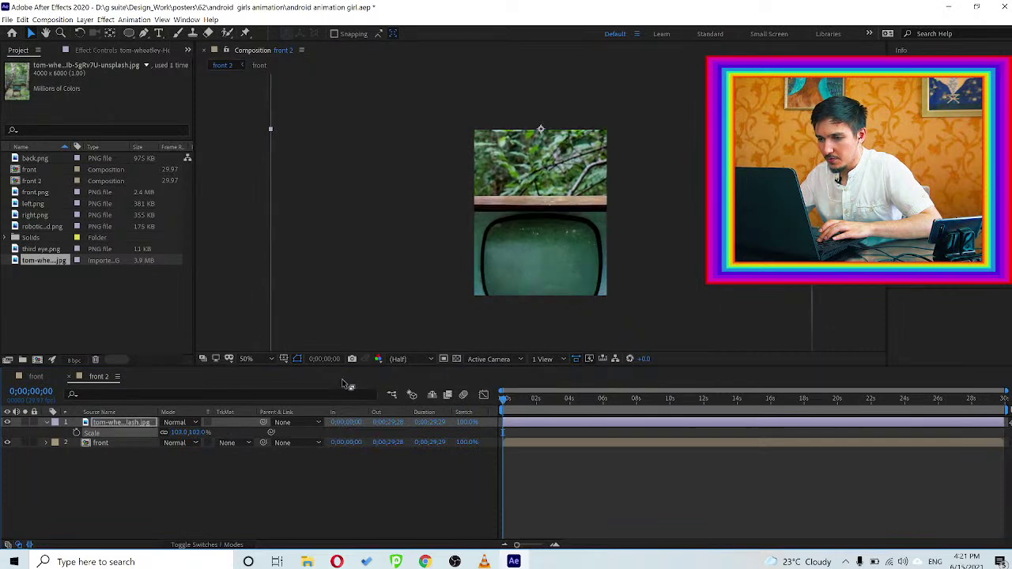
pyautogui.moveTo(557, 230); pyautogui.dragTo(552, 175)
pyautogui.click(108, 443)
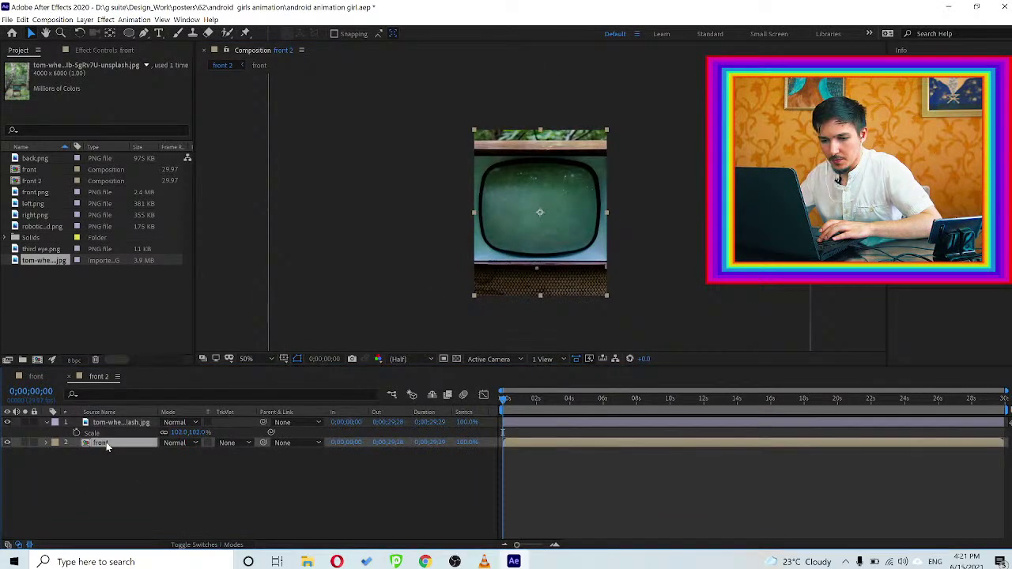
# Move the front layer above the TV photo, scale it to 61% and place it over the TV screen
pyautogui.moveTo(110, 422); pyautogui.dragTo(111, 430)
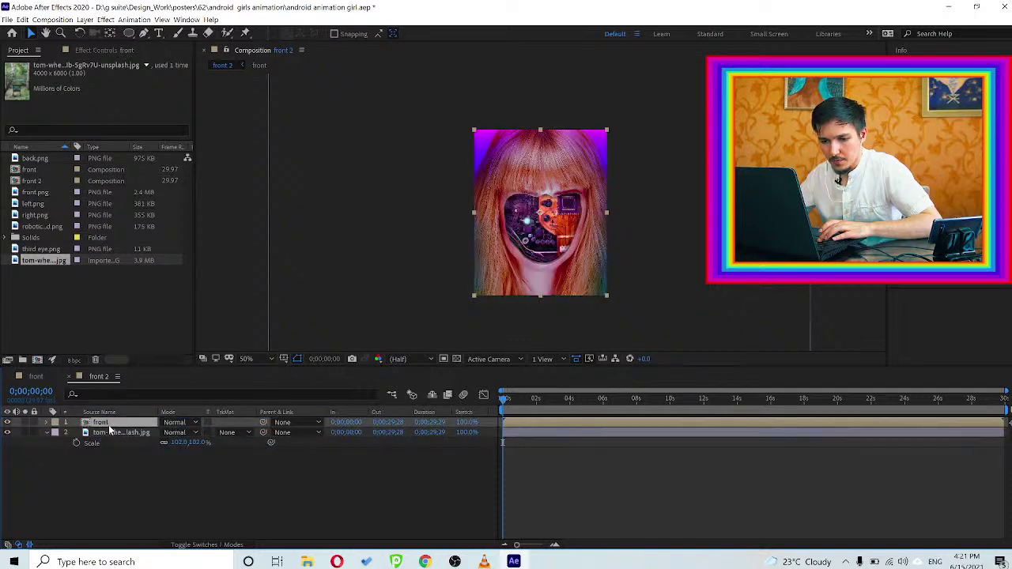
pyautogui.press('s')
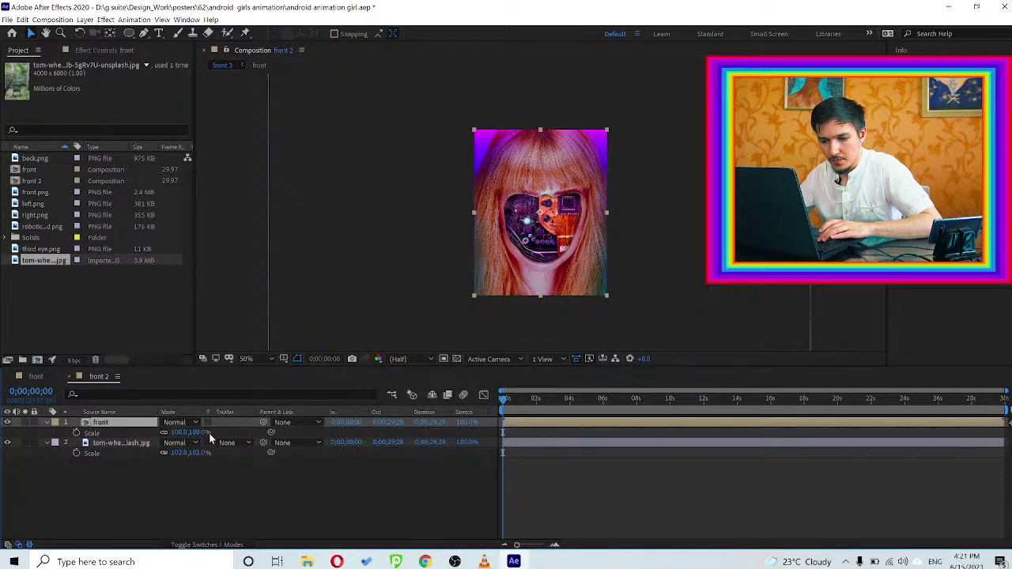
pyautogui.moveTo(200, 433); pyautogui.dragTo(170, 424)
pyautogui.scroll(1, 539, 211)
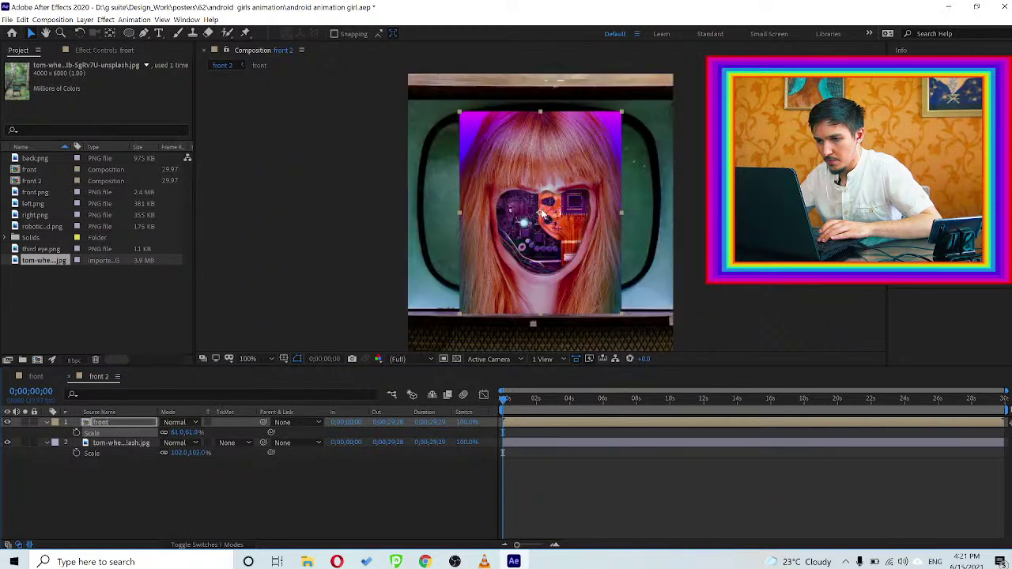
pyautogui.moveTo(576, 168)
pyautogui.mouseDown()
pyautogui.moveTo(574, 154)
pyautogui.moveTo(560, 172)
pyautogui.mouseUp()
pyautogui.press(',')
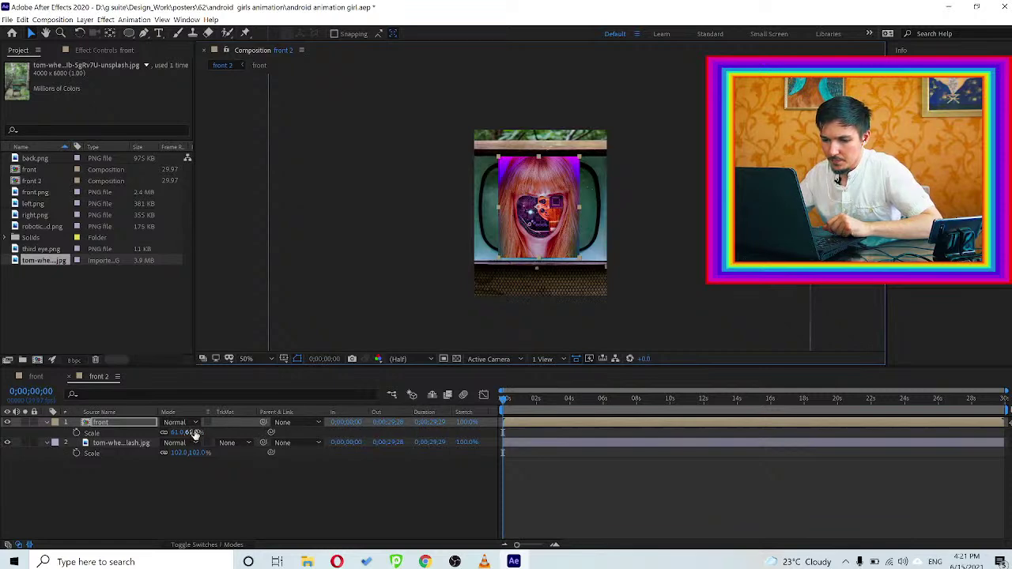
# Scale the TV photo to 214% and move it up until the TV's glass fills the frame behind the girl
pyautogui.click(112, 444)
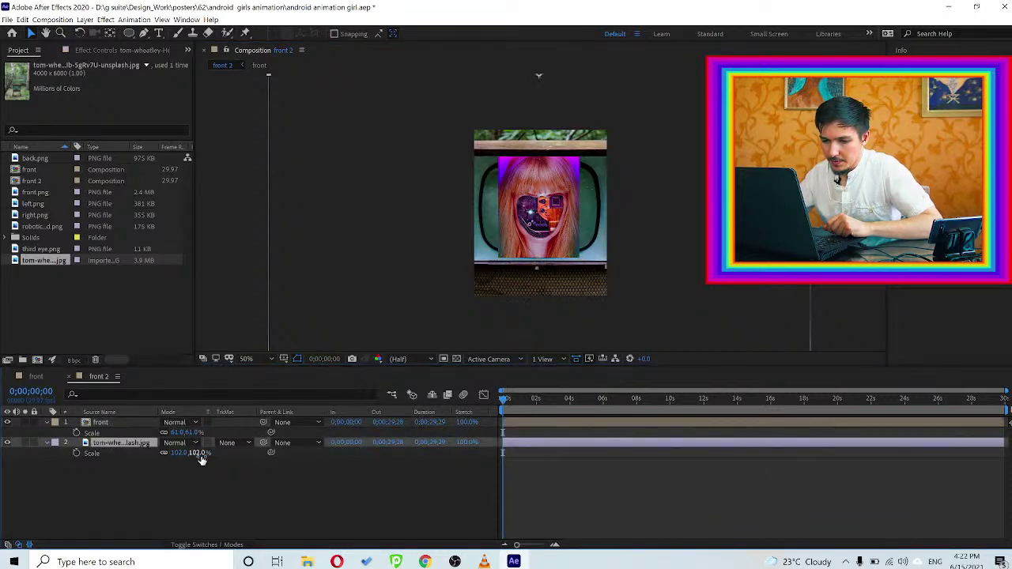
pyautogui.moveTo(193, 453); pyautogui.dragTo(228, 456)
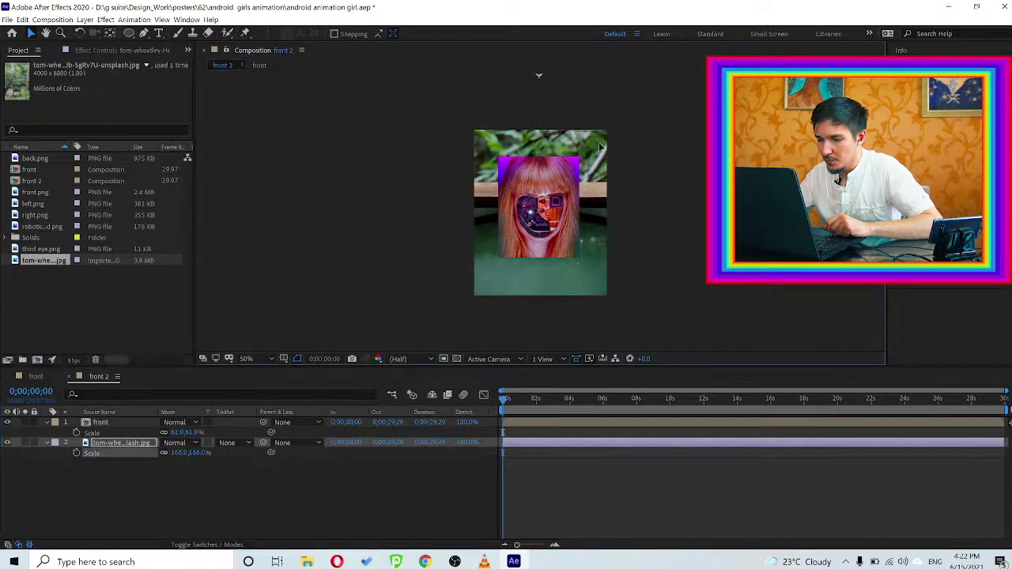
pyautogui.moveTo(600, 175); pyautogui.dragTo(601, 135)
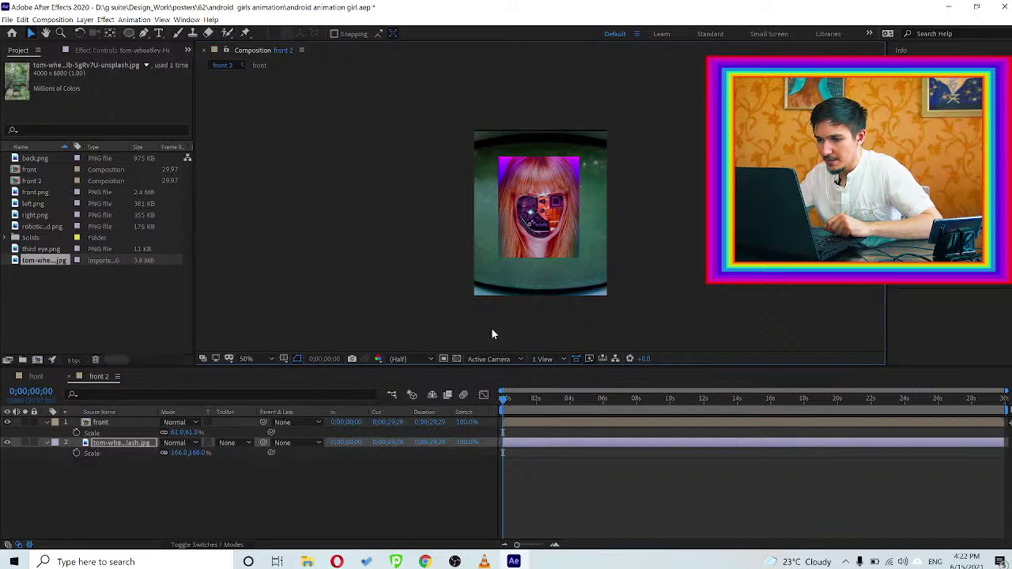
pyautogui.click(111, 427)
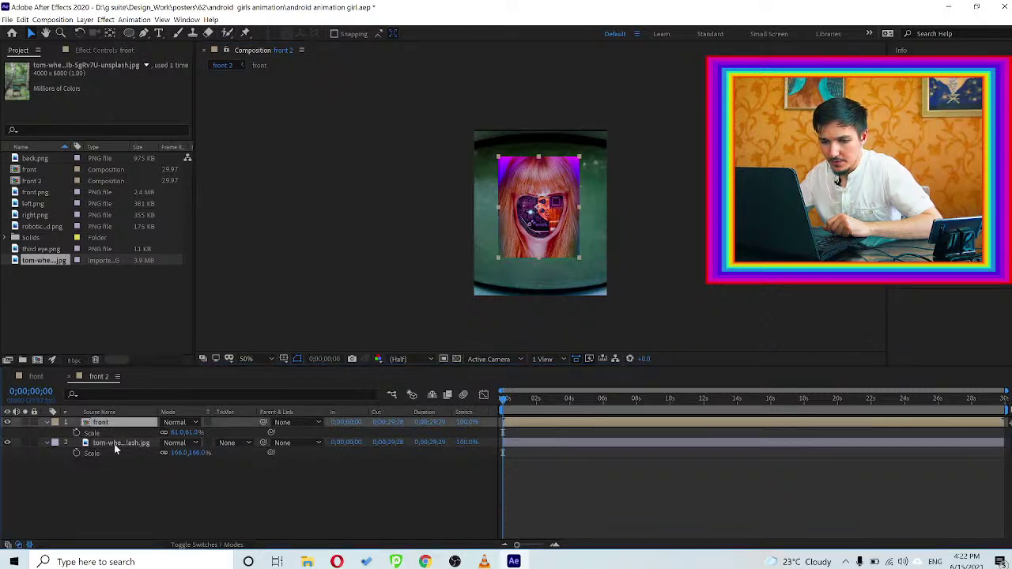
pyautogui.click(114, 443)
pyautogui.moveTo(180, 452); pyautogui.dragTo(229, 452)
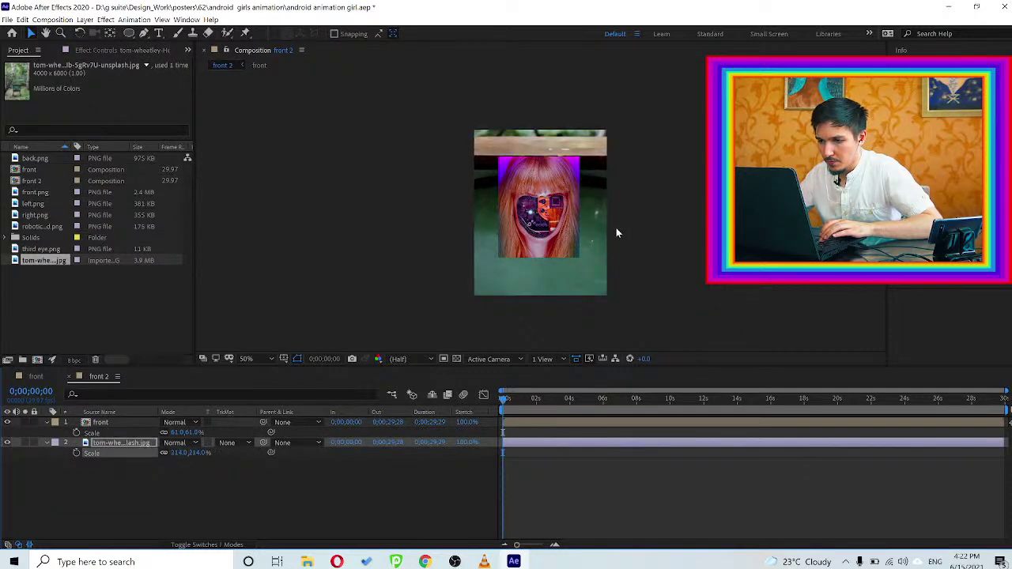
pyautogui.moveTo(593, 190); pyautogui.dragTo(595, 165)
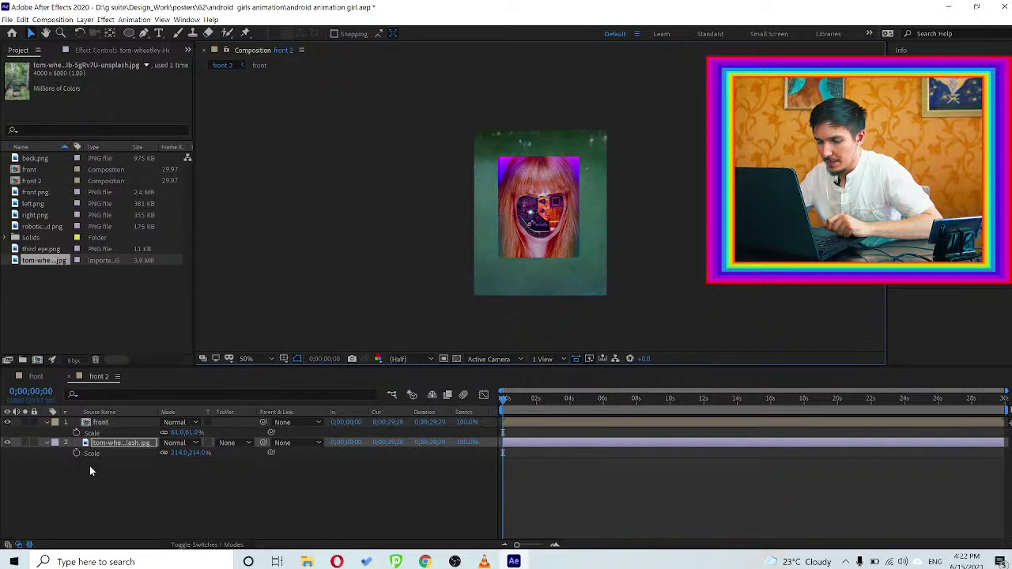
# Scale the front layer to 103% and position it so the girl covers the whole frame
pyautogui.click(107, 424)
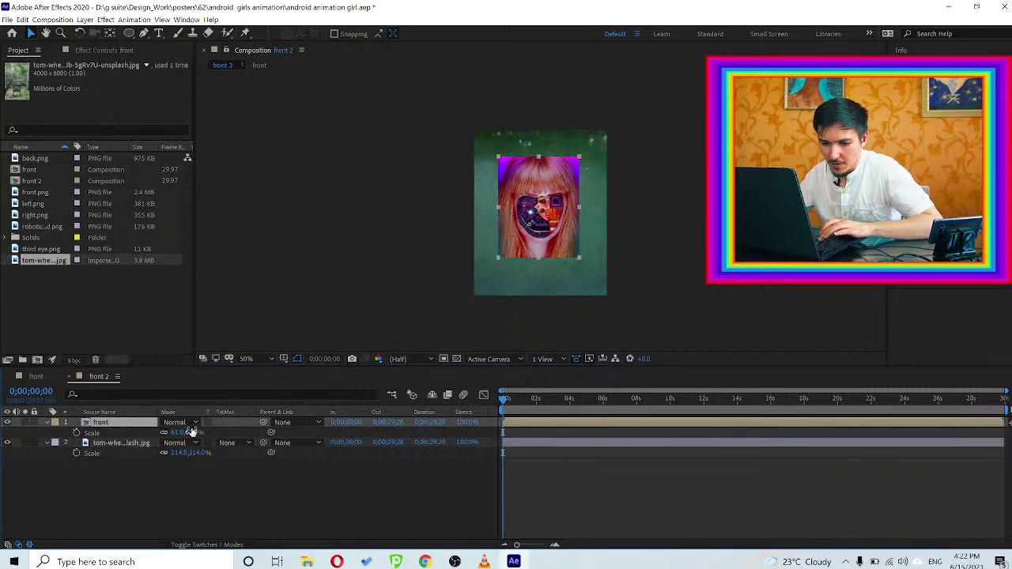
pyautogui.moveTo(203, 432); pyautogui.dragTo(224, 437)
pyautogui.moveTo(549, 263); pyautogui.dragTo(552, 265)
pyautogui.doubleClick(551, 260)
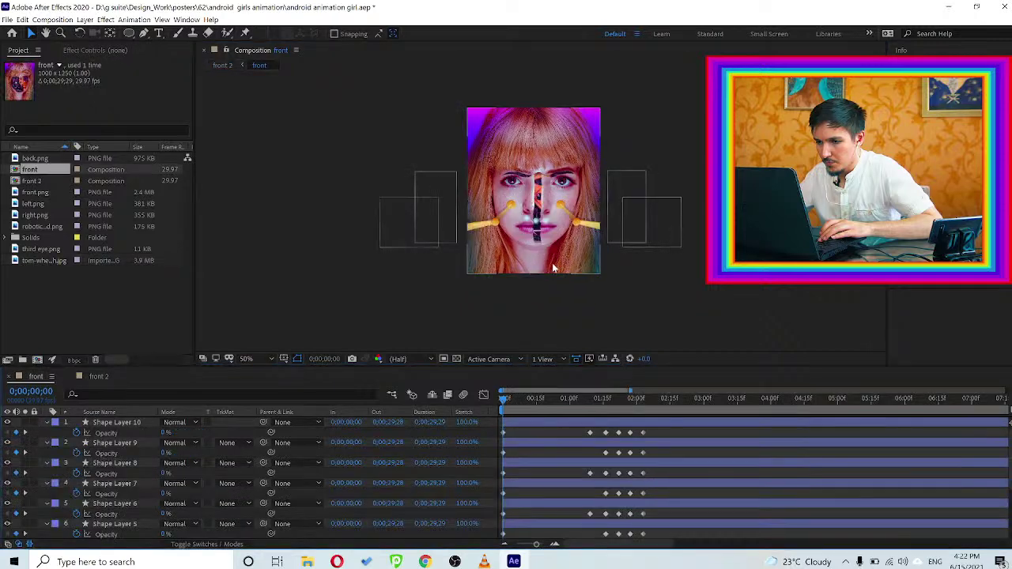
pyautogui.click(96, 378)
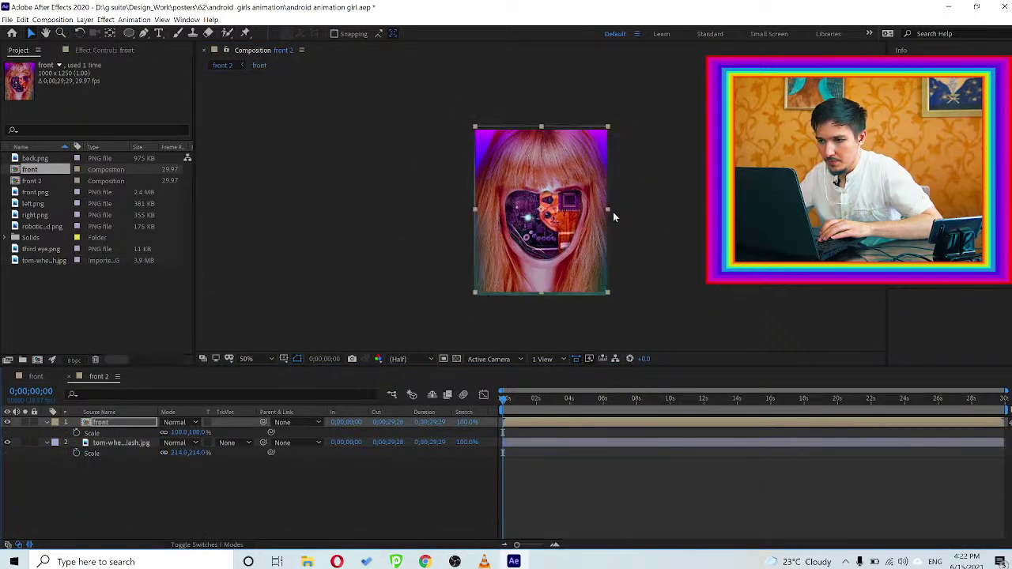
pyautogui.moveTo(591, 221); pyautogui.dragTo(591, 228)
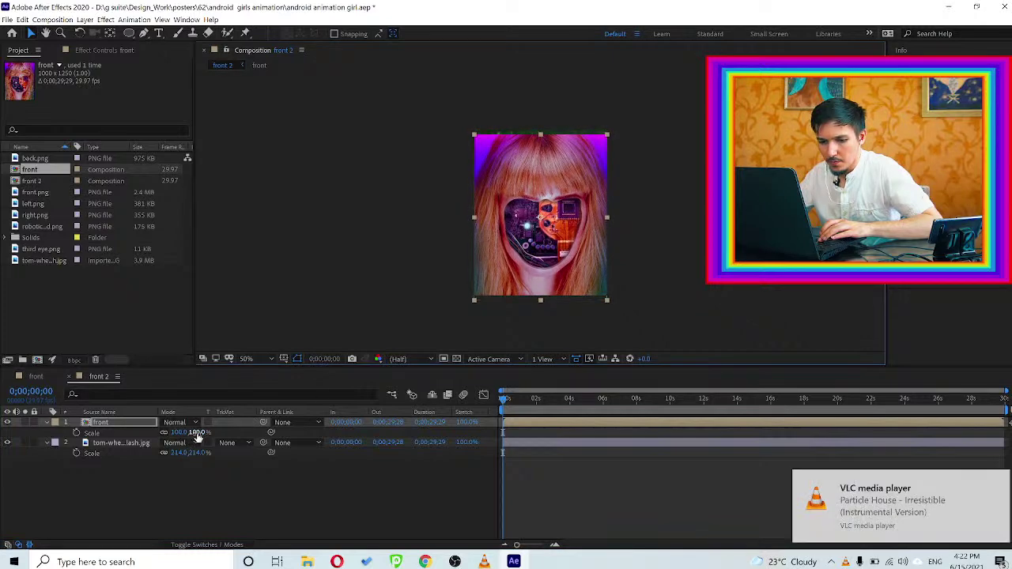
pyautogui.moveTo(198, 437); pyautogui.dragTo(200, 437)
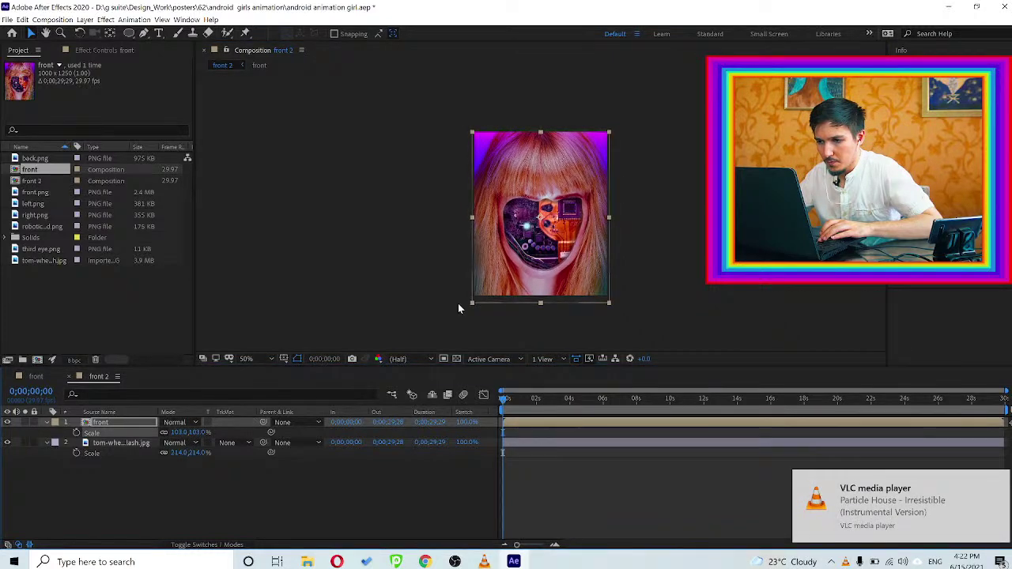
pyautogui.moveTo(589, 263); pyautogui.dragTo(588, 257)
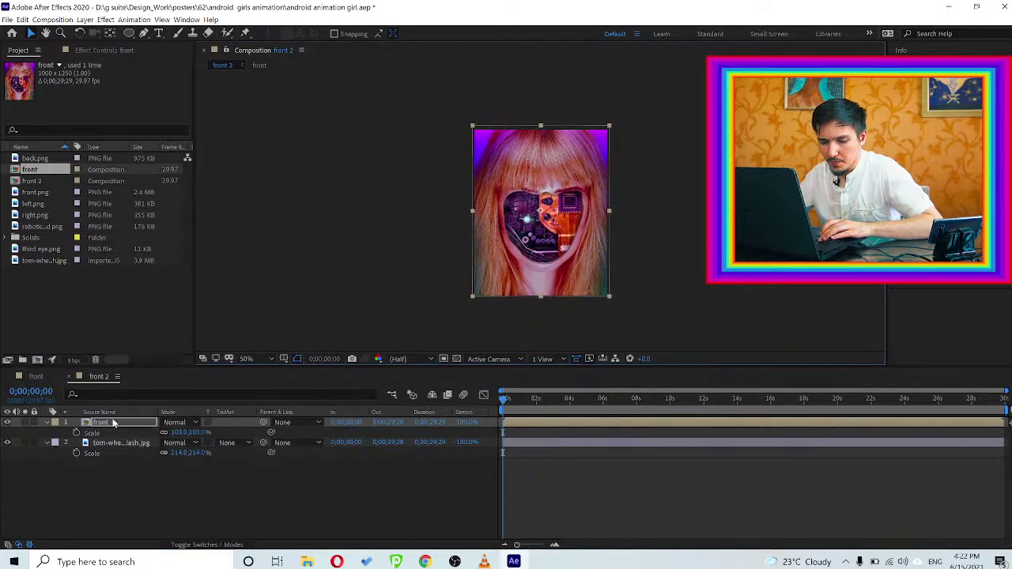
# Put the front layer beneath the TV photo, duplicate the TV photo and place the copy below the front layer
pyautogui.moveTo(103, 436); pyautogui.dragTo(100, 464)
pyautogui.click(102, 423)
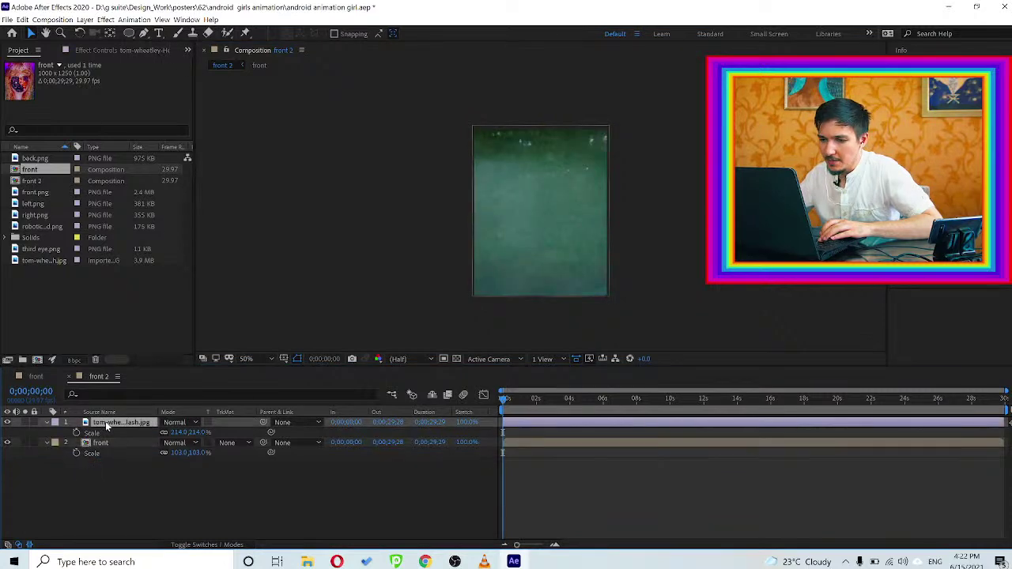
pyautogui.hotkey('ctrl', 'd')
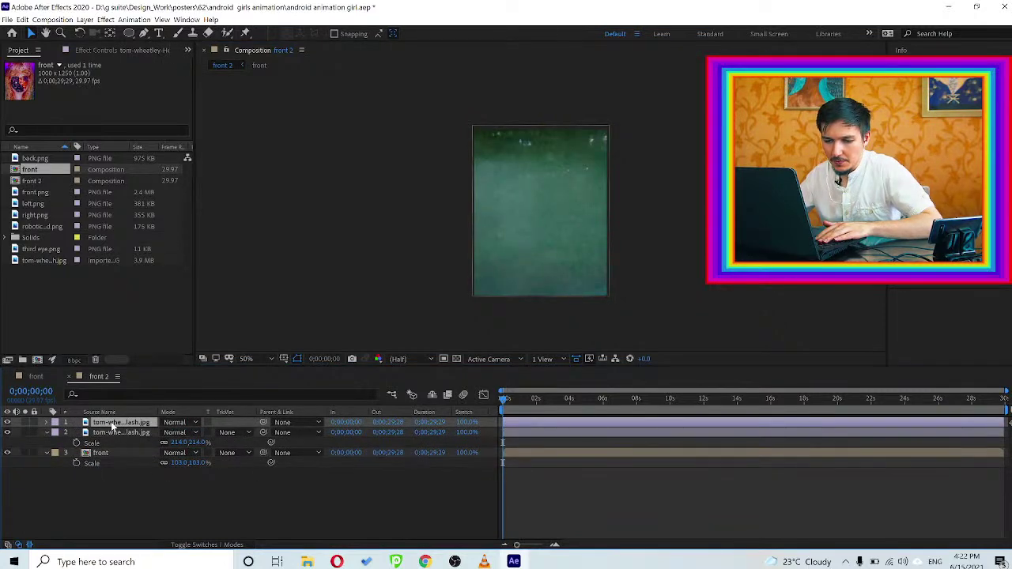
pyautogui.moveTo(113, 425); pyautogui.dragTo(113, 472)
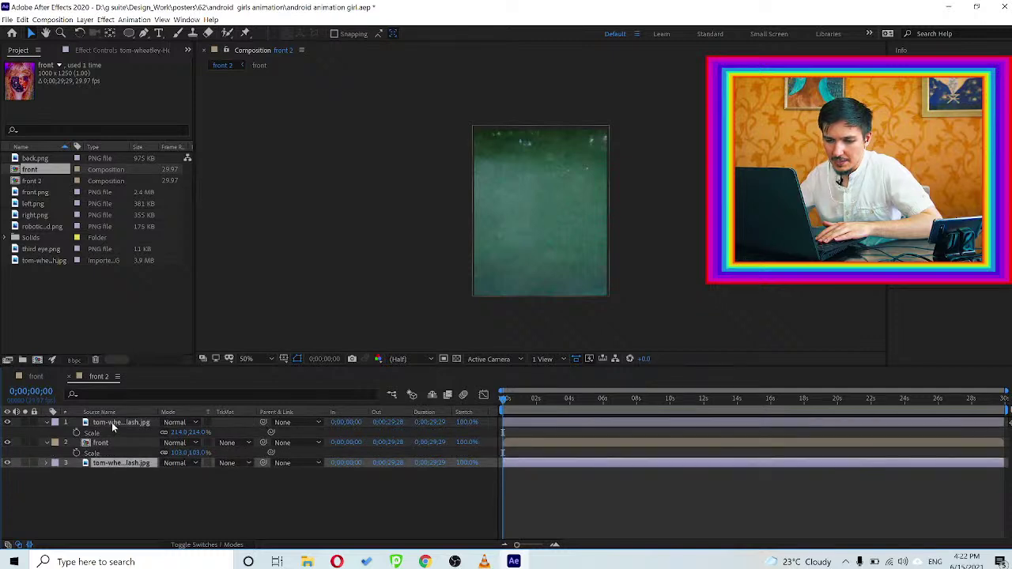
# Try the Lighten, Overlay and Soft Light blending modes on the top TV photo layer
pyautogui.click(126, 425)
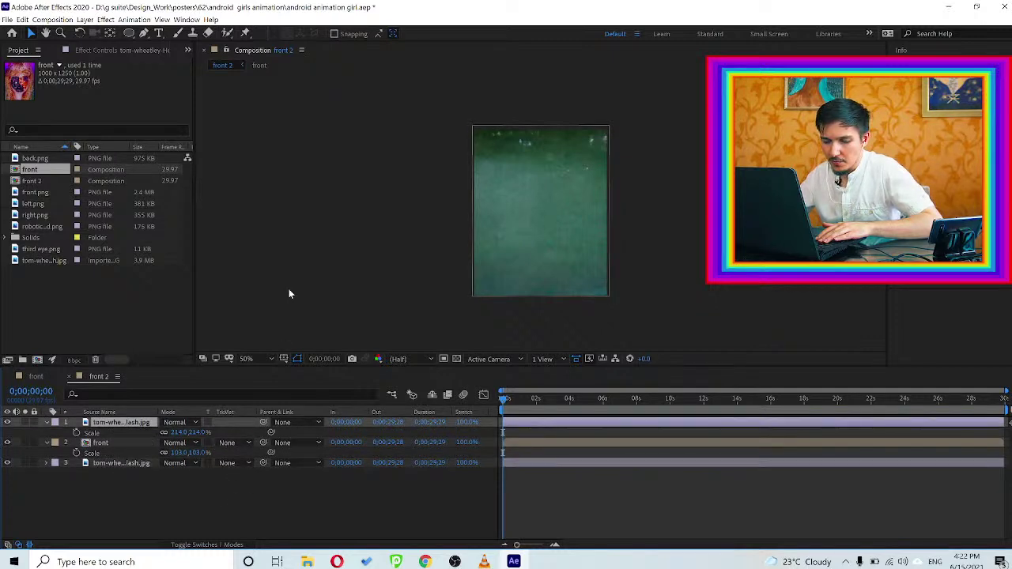
pyautogui.click(183, 422)
pyautogui.click(184, 124)
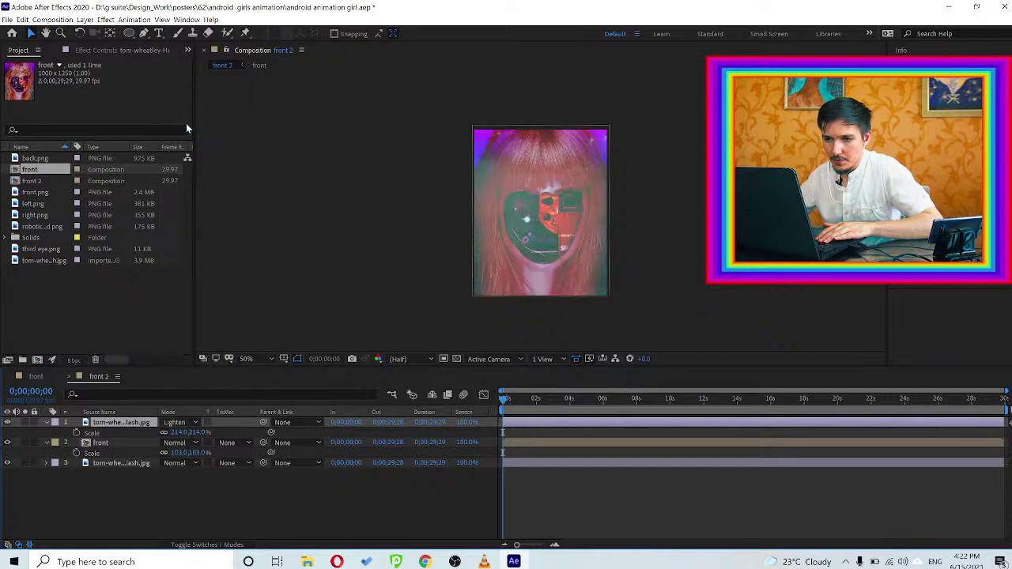
pyautogui.click(177, 422)
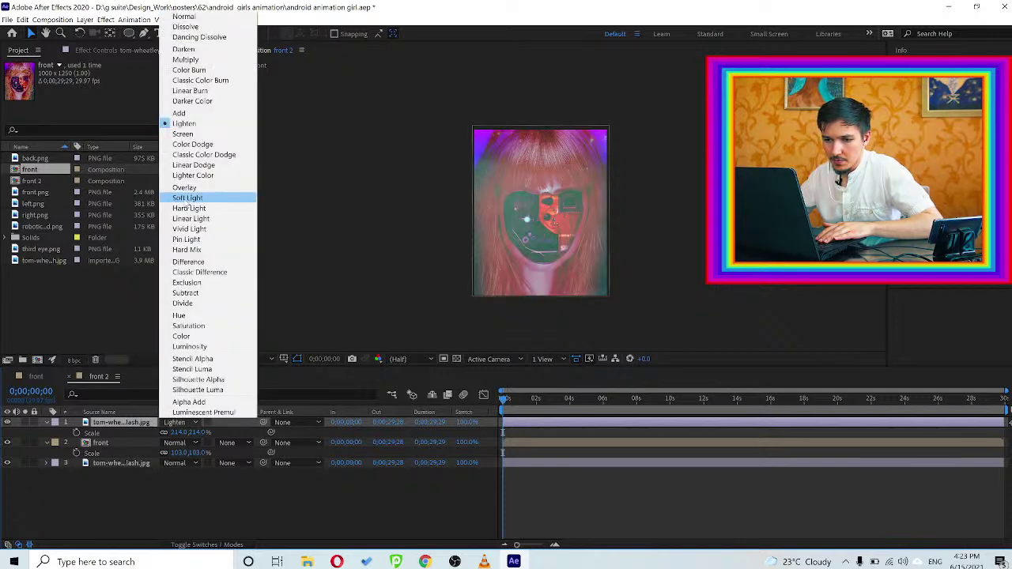
pyautogui.click(188, 185)
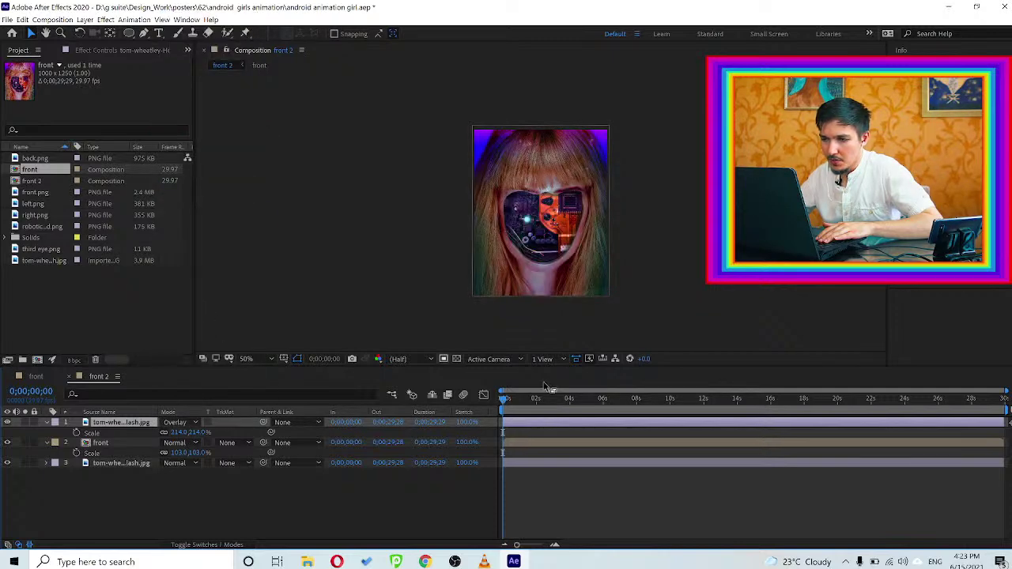
pyautogui.click(178, 422)
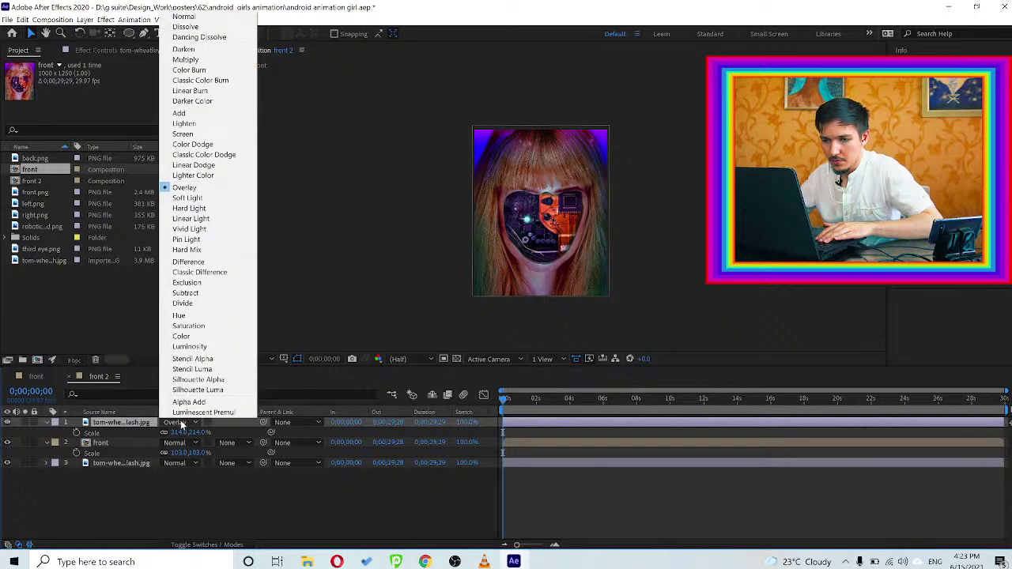
pyautogui.click(188, 198)
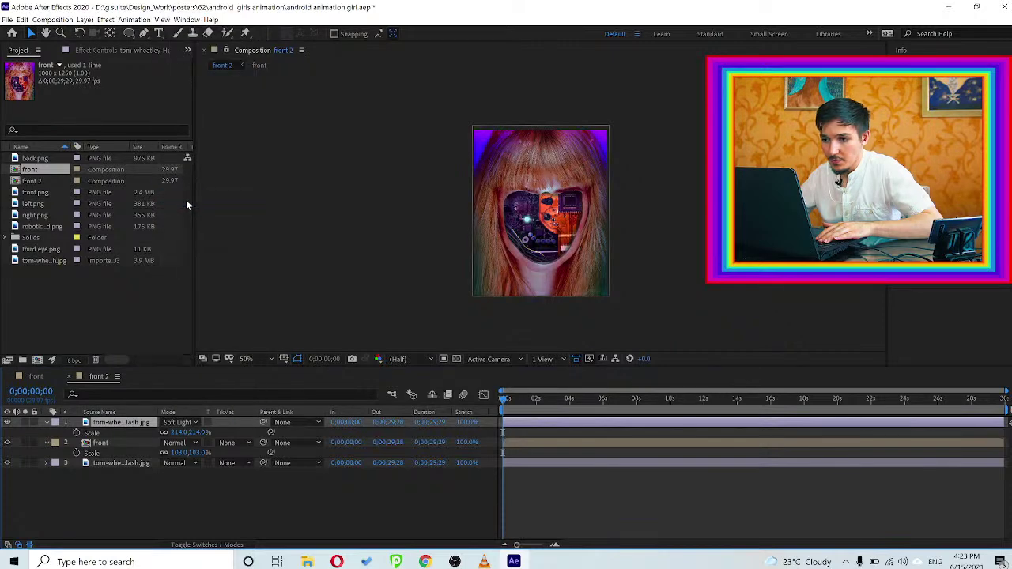
# Try Multiply and Overlay as the top TV photo's blending mode and inspect the Overlay result up close
pyautogui.click(176, 422)
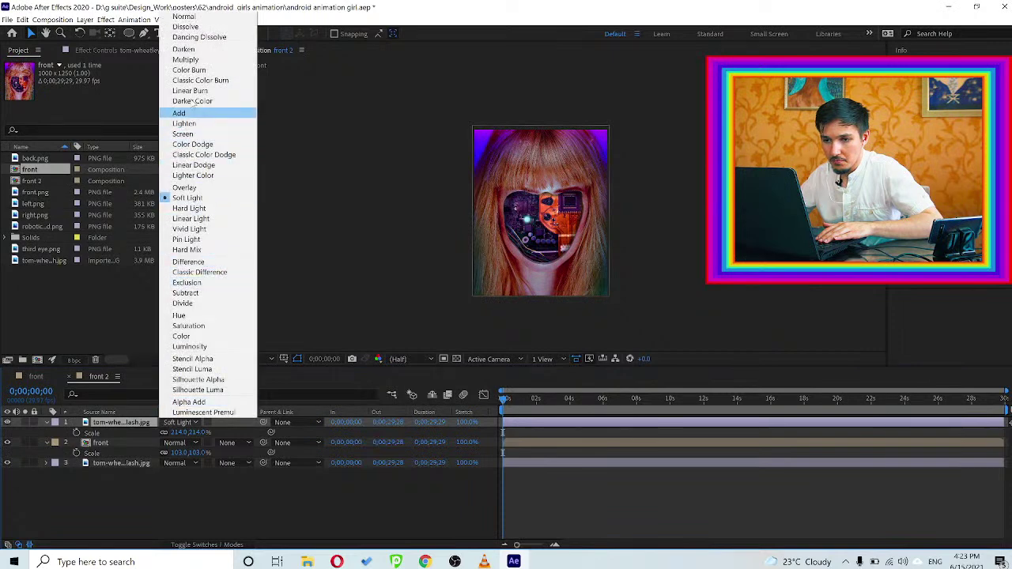
pyautogui.click(189, 61)
pyautogui.click(189, 422)
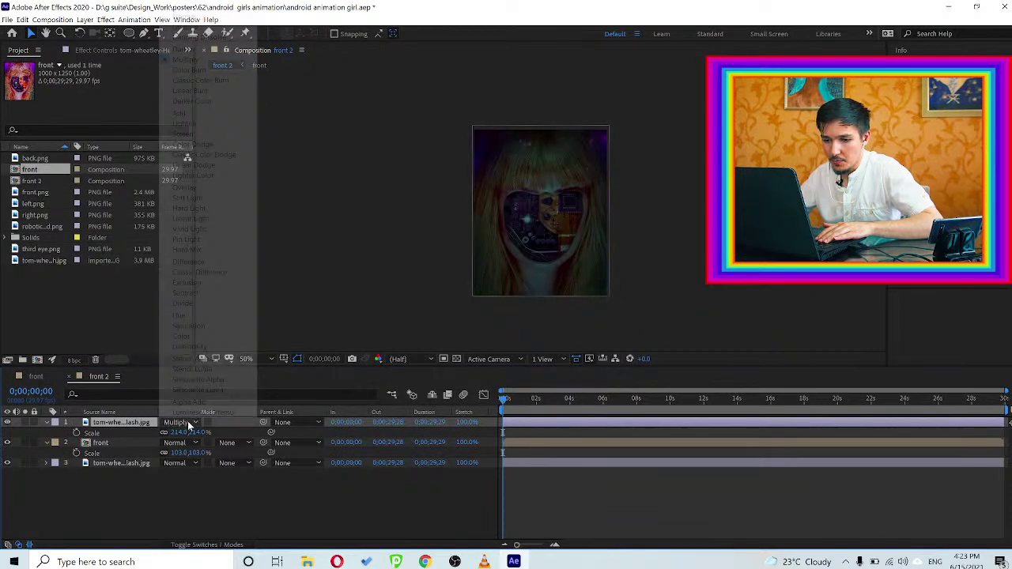
pyautogui.click(181, 191)
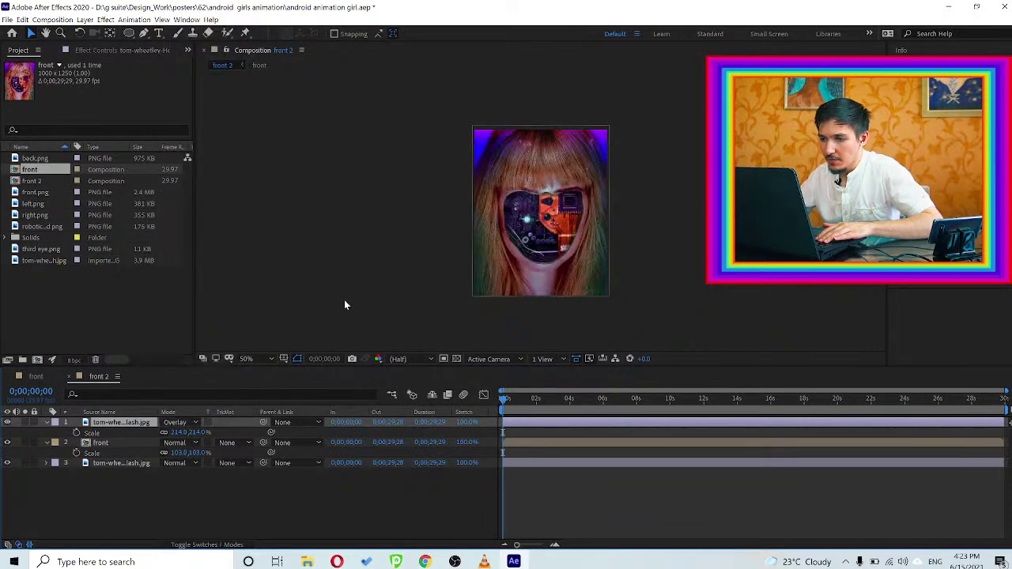
pyautogui.scroll(1, 496, 287)
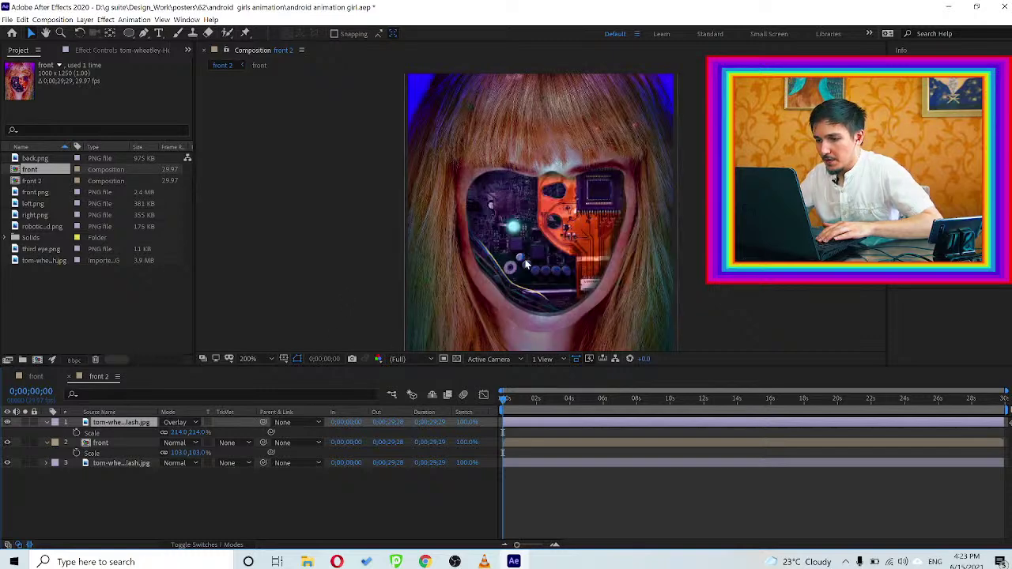
pyautogui.scroll(-1, 526, 265)
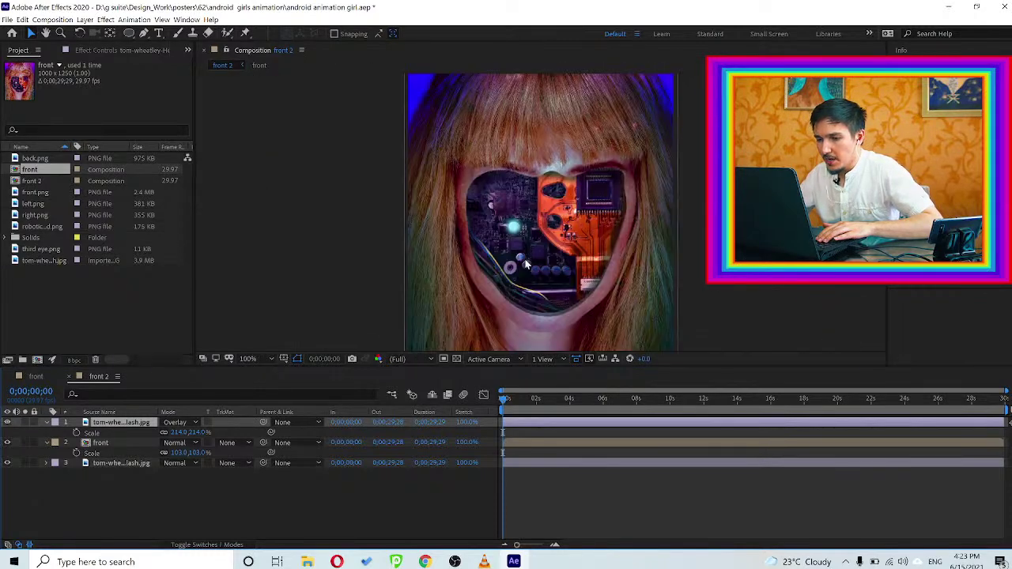
pyautogui.scroll(-1, 526, 281)
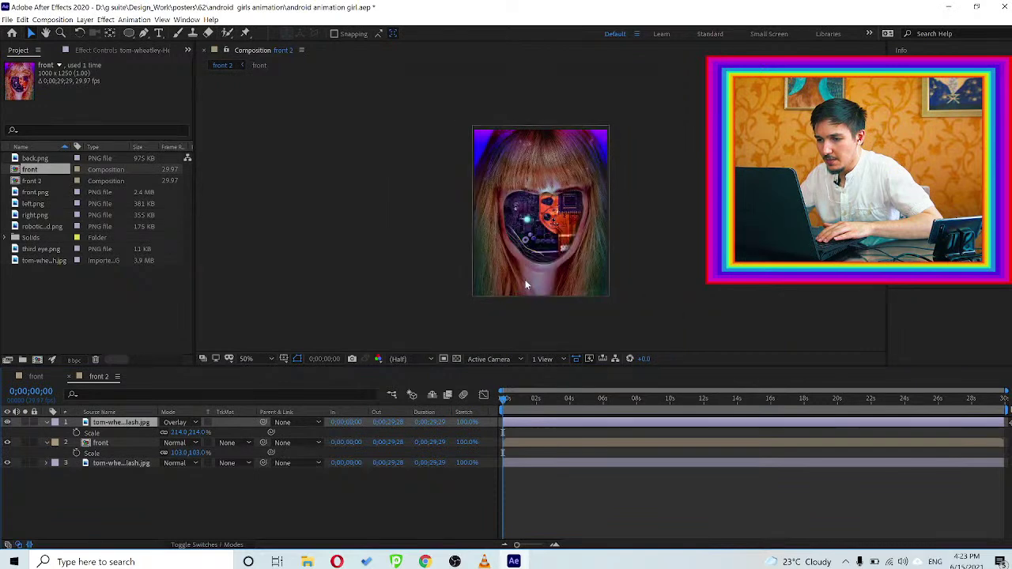
# Hide the top TV photo layer and set its blending mode to Lighten
pyautogui.click(181, 423)
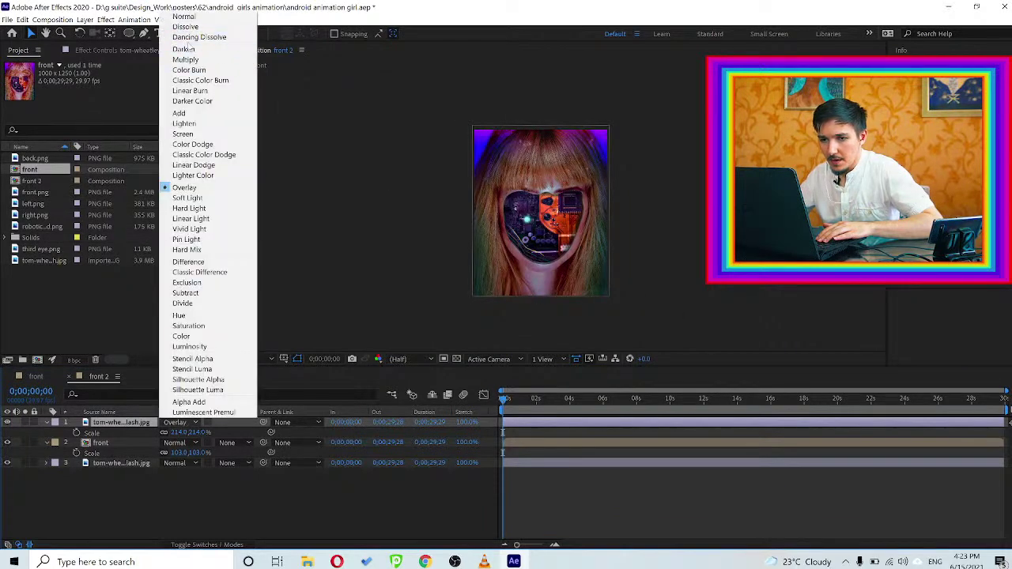
pyautogui.click(192, 19)
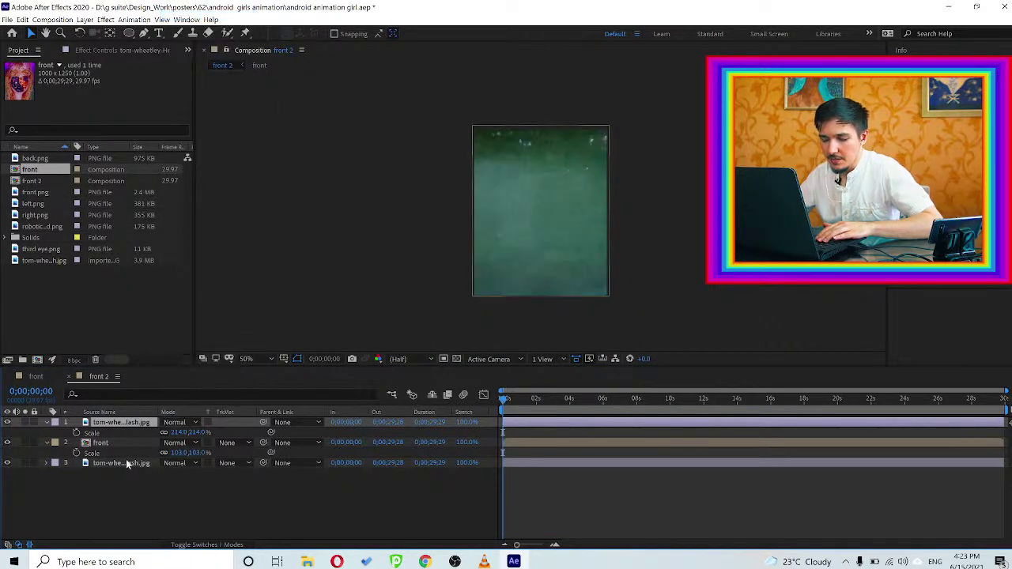
pyautogui.click(8, 423)
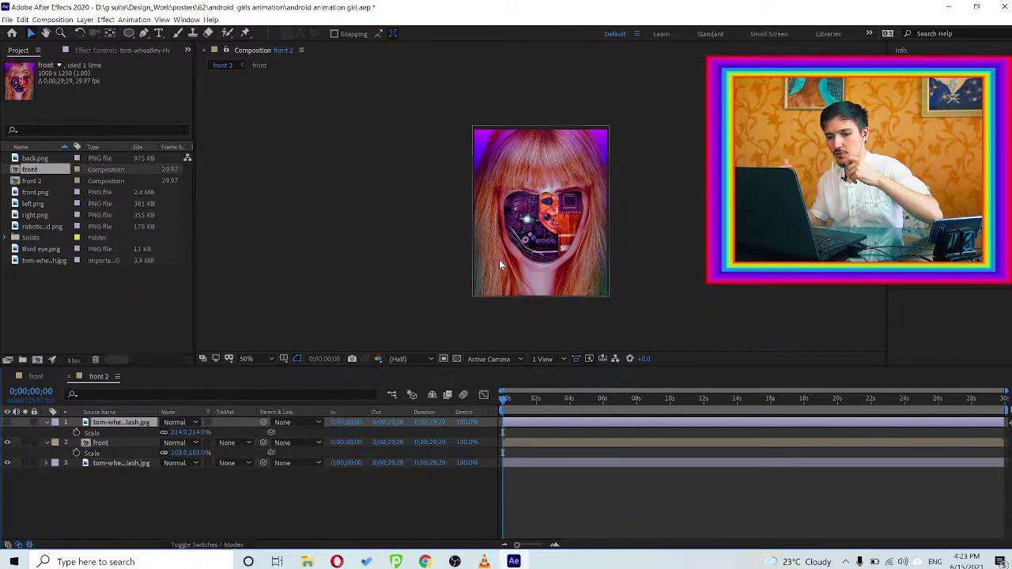
pyautogui.click(174, 422)
pyautogui.click(190, 127)
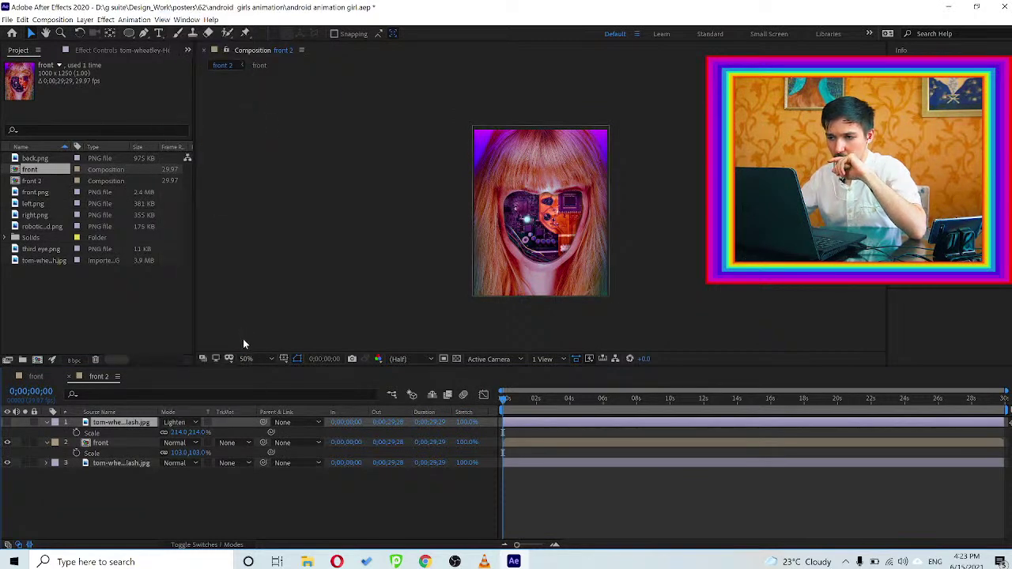
# Show the top TV photo layer, try the Screen blending mode on it and return it to Lighten
pyautogui.click(8, 423)
pyautogui.click(174, 423)
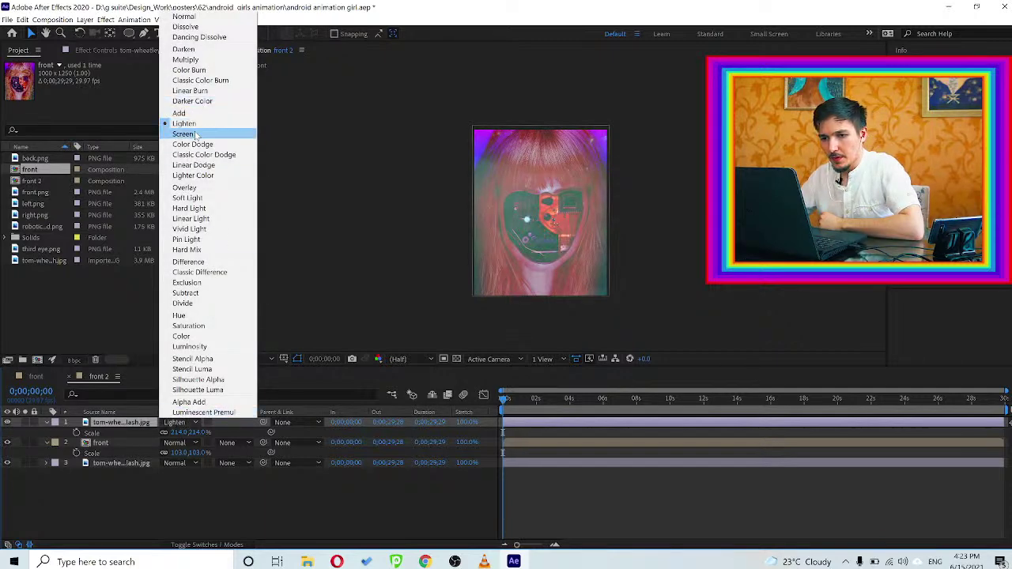
pyautogui.click(194, 133)
pyautogui.click(188, 423)
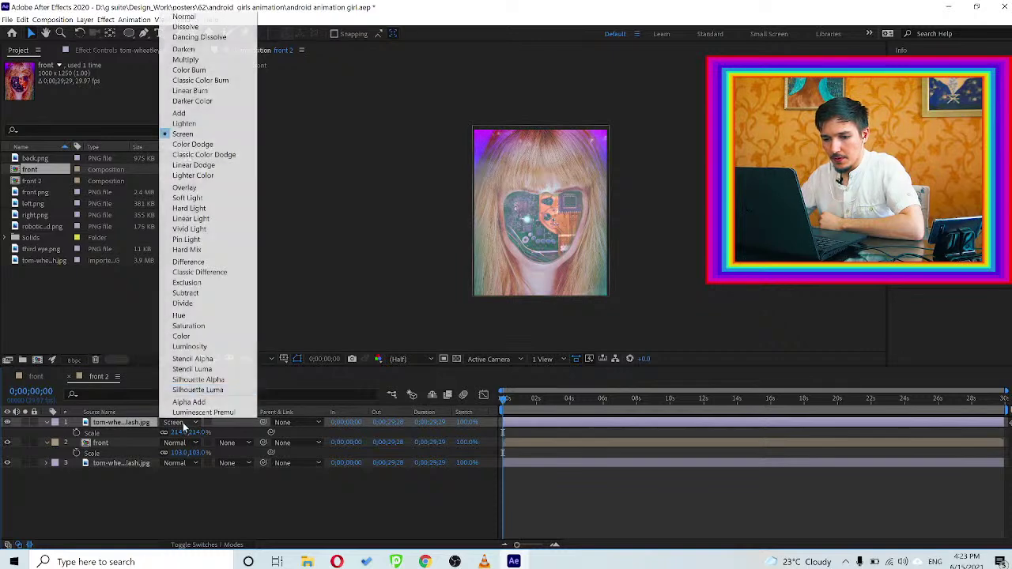
pyautogui.click(184, 130)
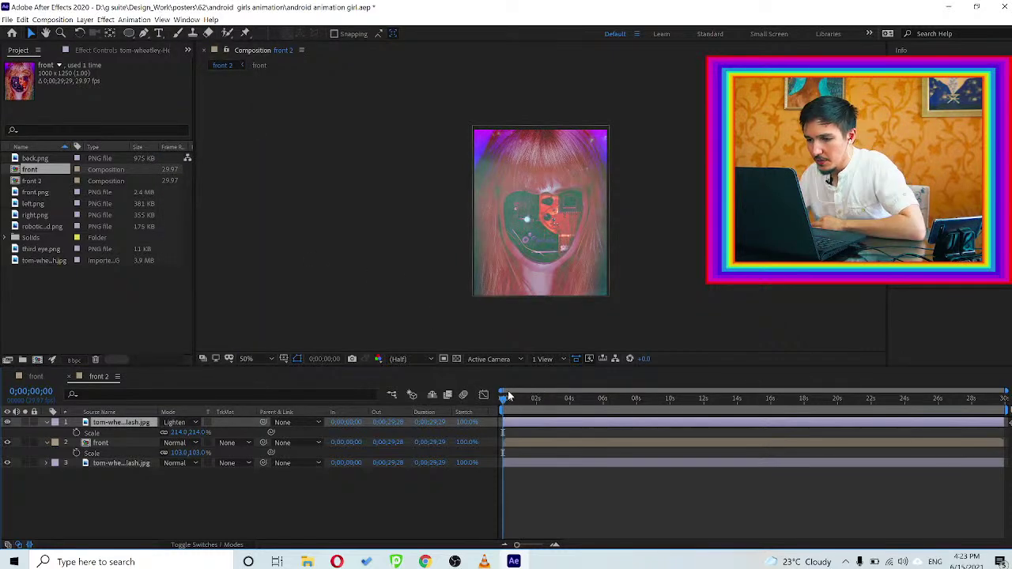
# Trim the start of the top TV photo layer to 4 seconds and keyframe its opacity at 0% there
pyautogui.moveTo(516, 399); pyautogui.dragTo(569, 400)
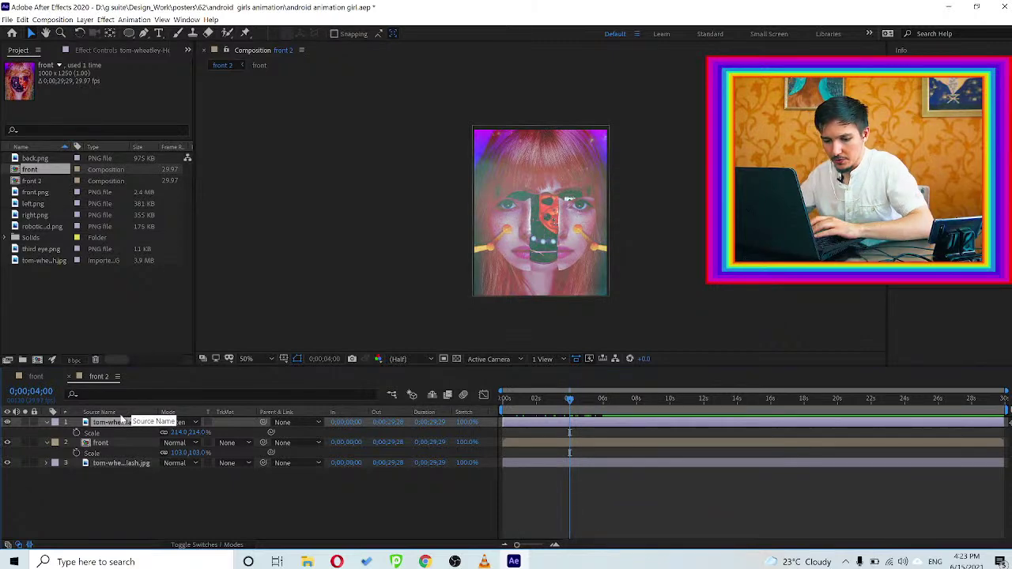
pyautogui.press('t')
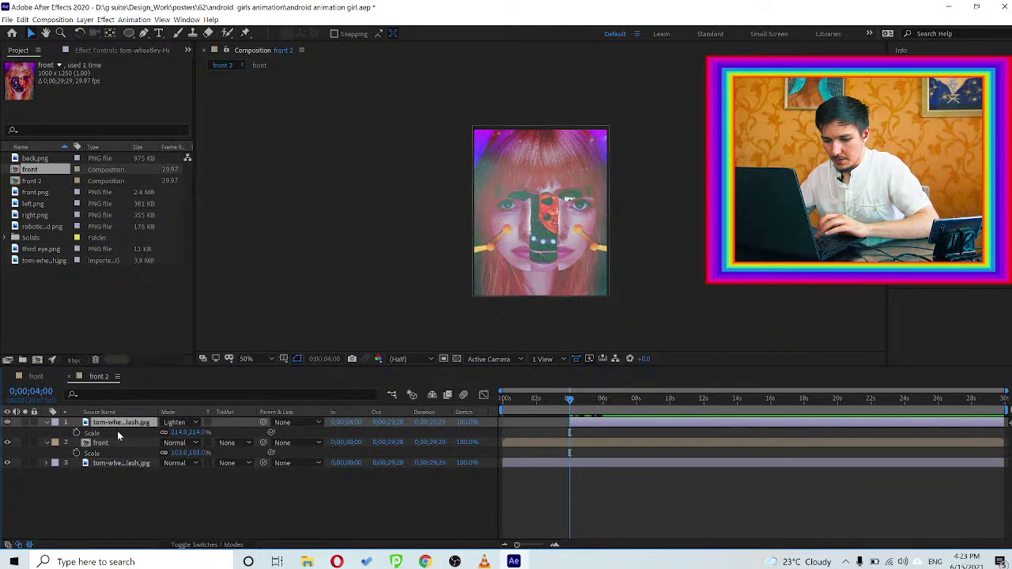
pyautogui.click(76, 432)
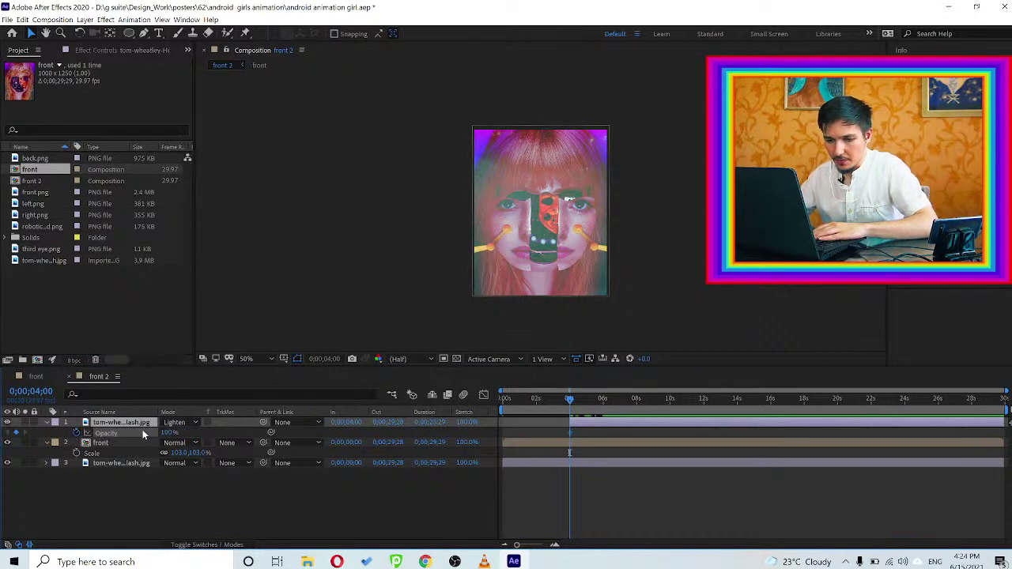
pyautogui.moveTo(114, 433); pyautogui.dragTo(57, 427)
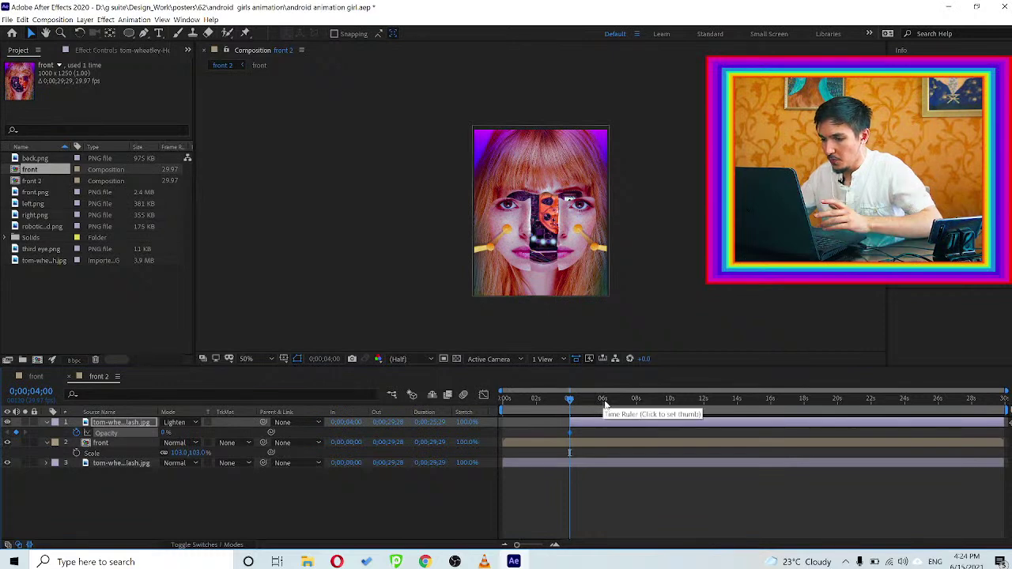
# Add an opacity keyframe of 100% at 6 seconds on the top TV photo layer
pyautogui.click(555, 545)
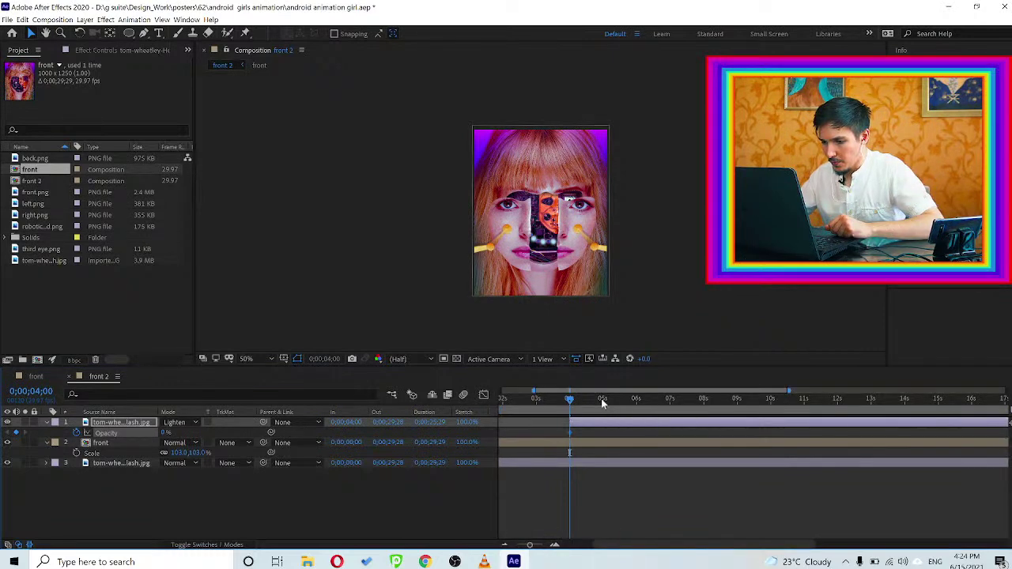
pyautogui.moveTo(598, 403); pyautogui.dragTo(637, 402)
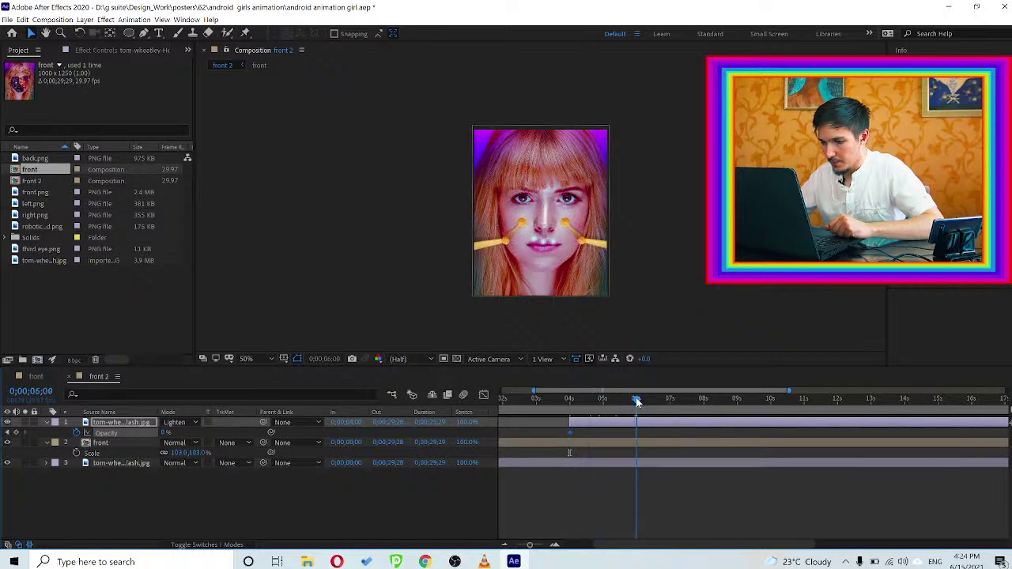
pyautogui.click(168, 432)
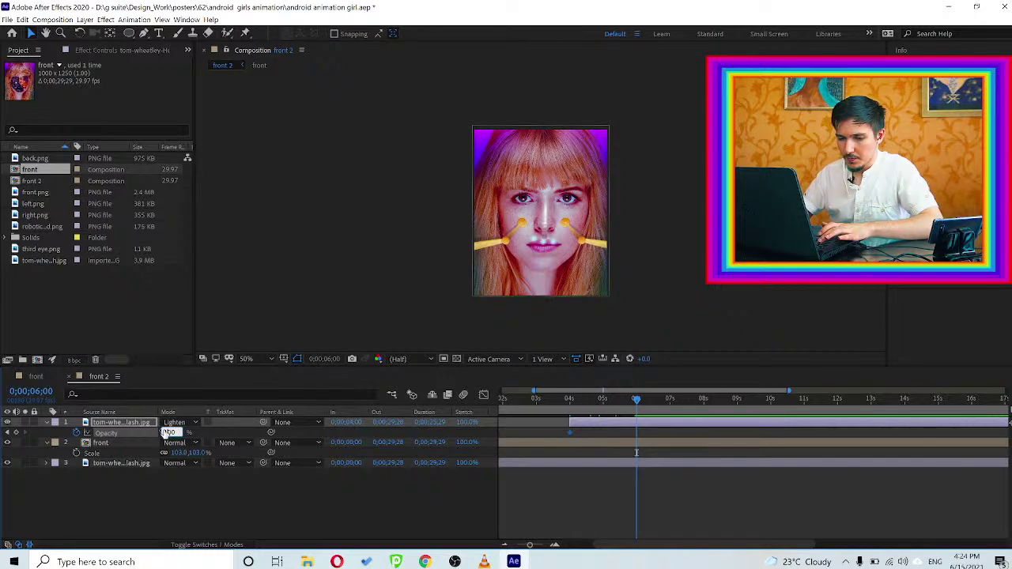
pyautogui.write('100')
pyautogui.press('Return')
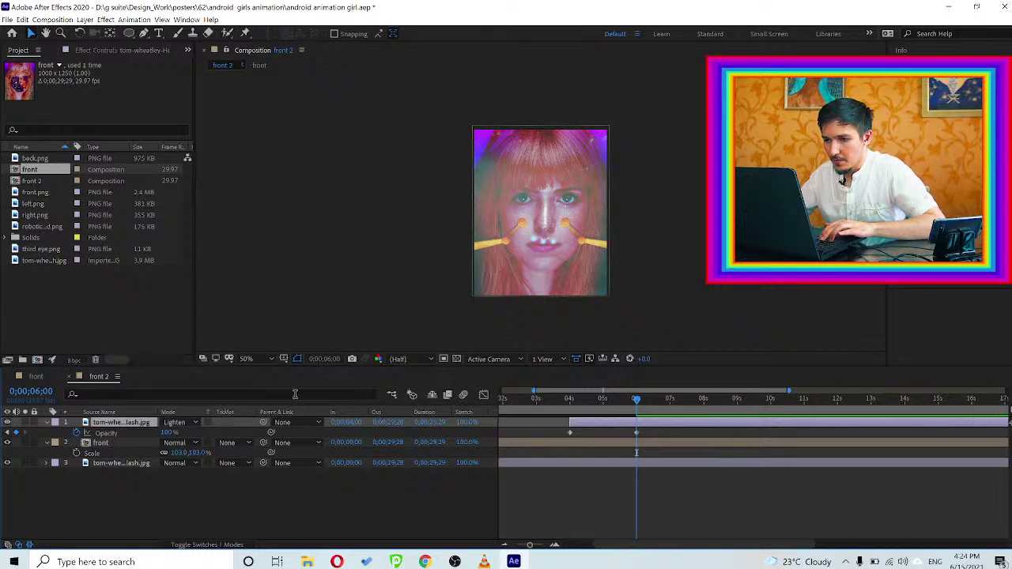
# Parent the front layer to the bottom TV photo layer and the top TV photo layer to the front layer
pyautogui.click(104, 442)
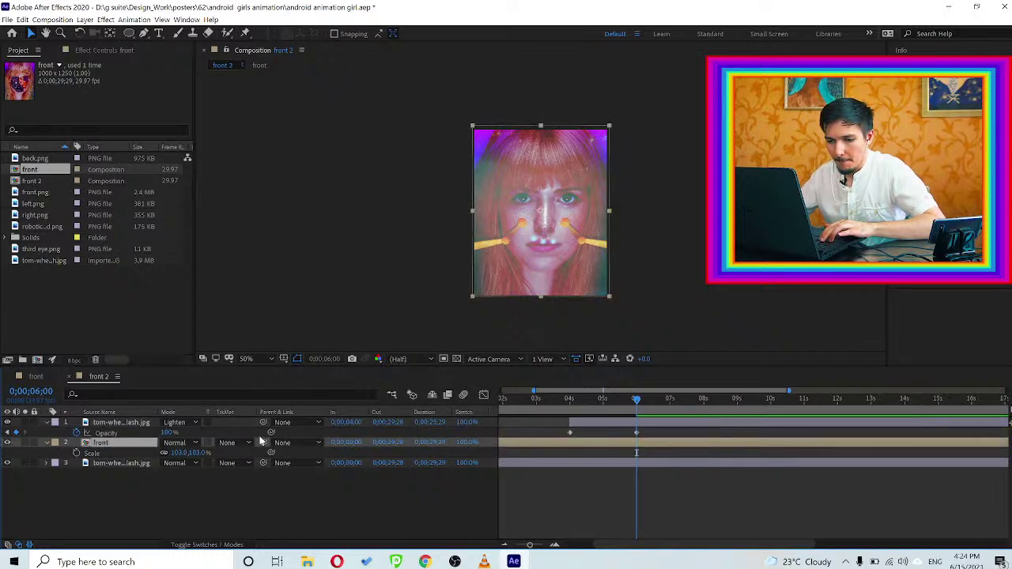
pyautogui.click(104, 462)
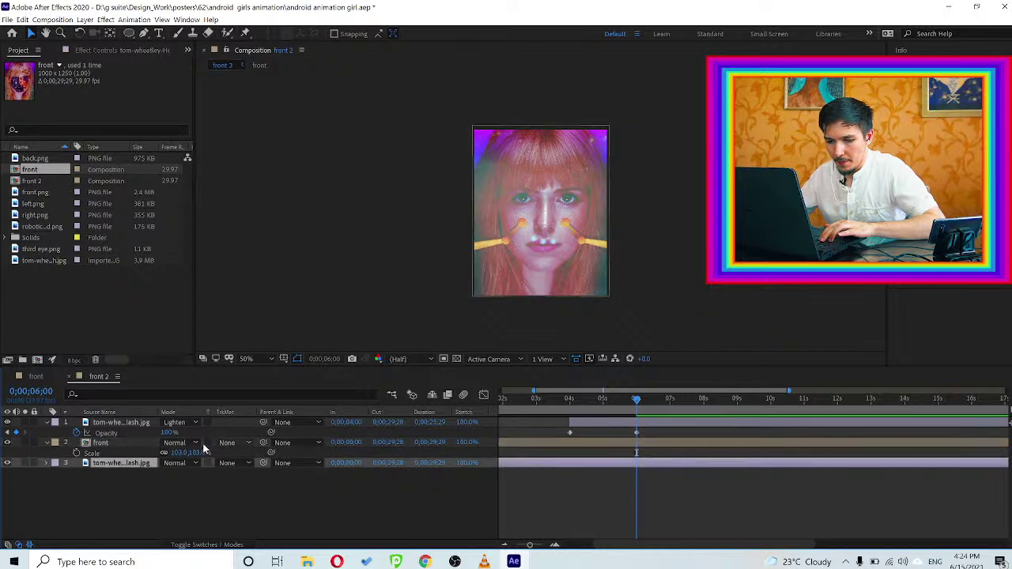
pyautogui.click(122, 444)
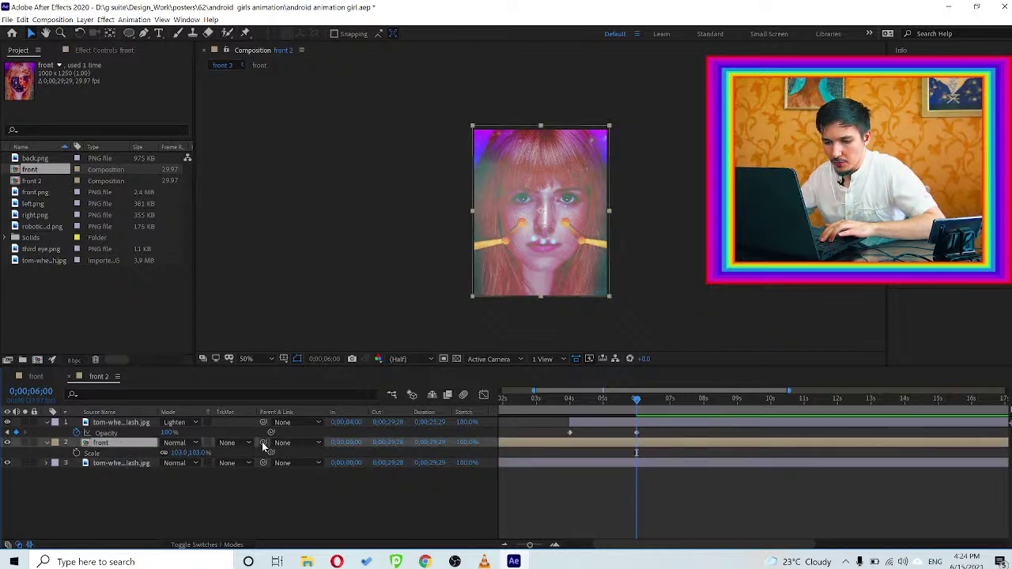
pyautogui.moveTo(263, 443); pyautogui.dragTo(135, 467)
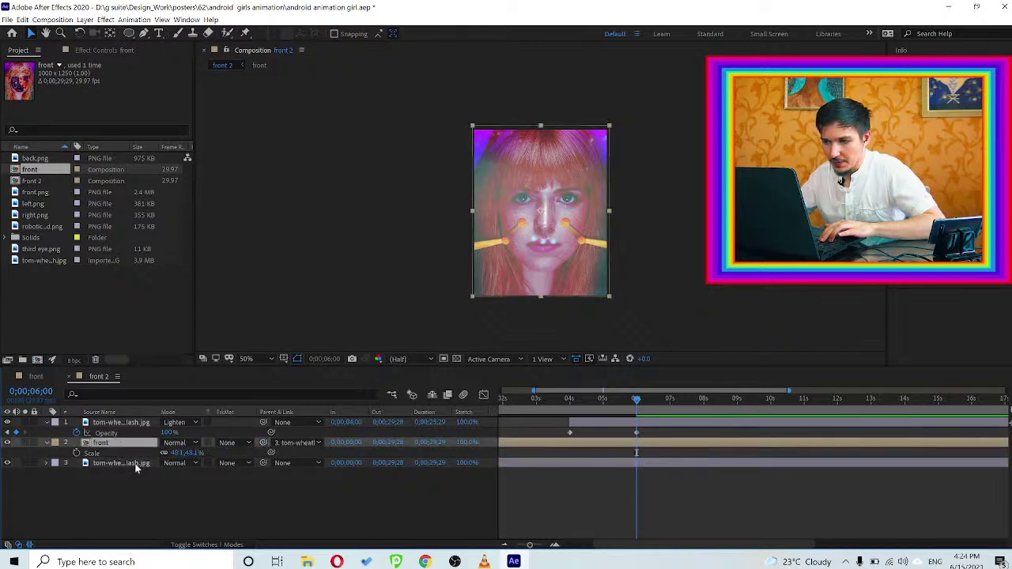
pyautogui.click(114, 422)
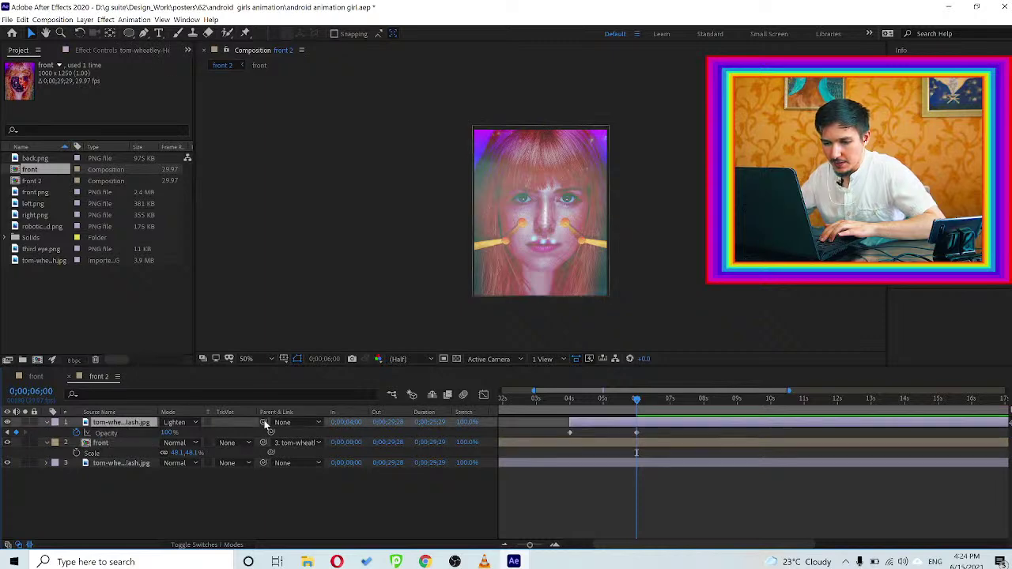
pyautogui.moveTo(265, 425); pyautogui.dragTo(124, 442)
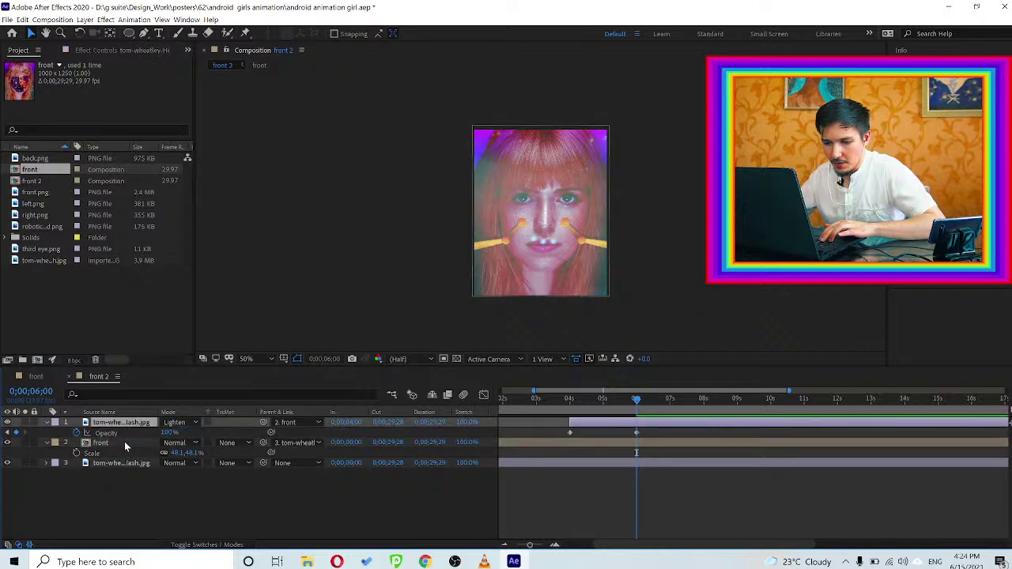
# Add Scale and Position keyframes to the bottom TV photo layer at 4 seconds
pyautogui.click(113, 463)
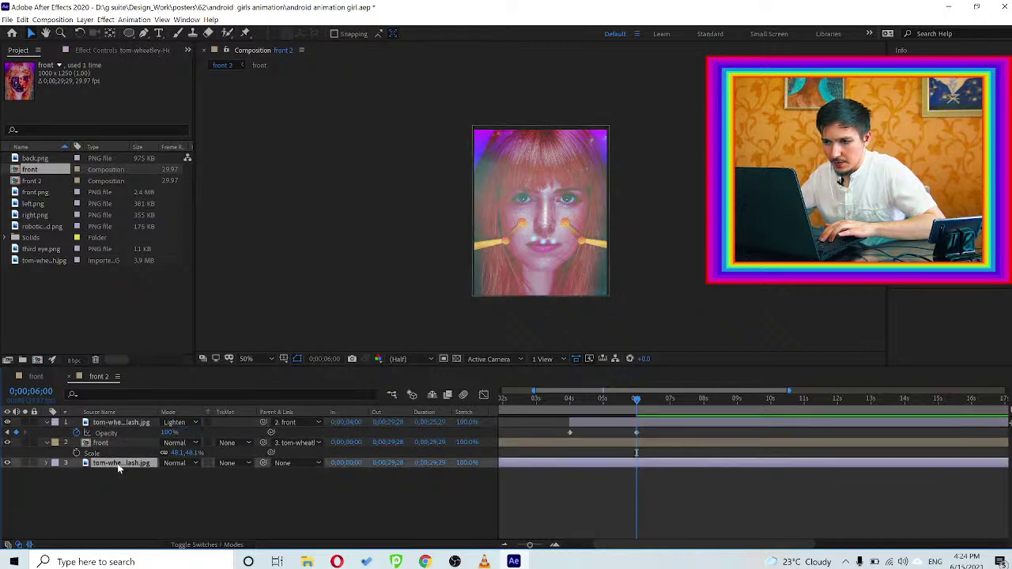
pyautogui.click(570, 406)
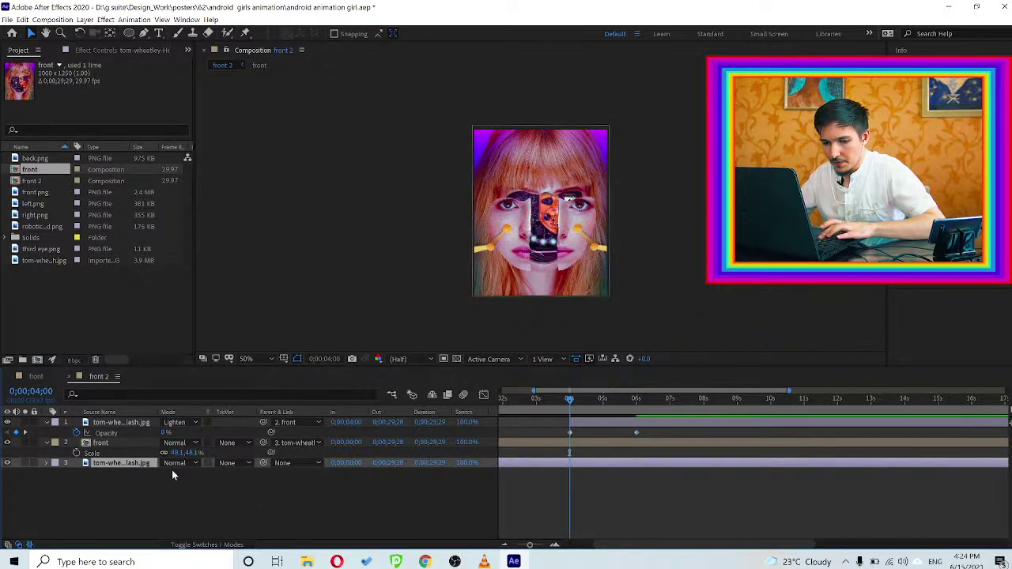
pyautogui.press('s')
pyautogui.click(75, 473)
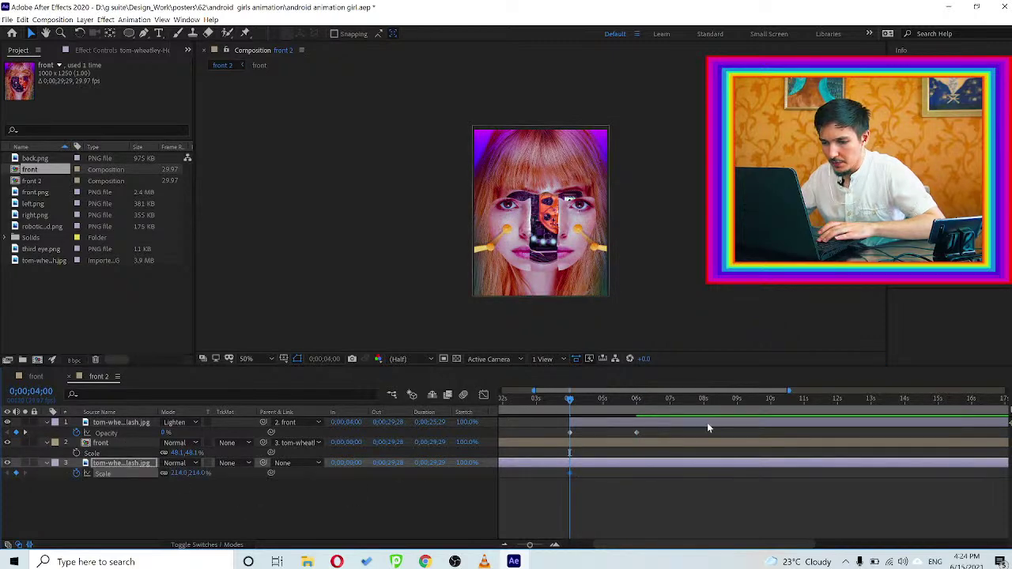
pyautogui.moveTo(626, 398); pyautogui.dragTo(703, 404)
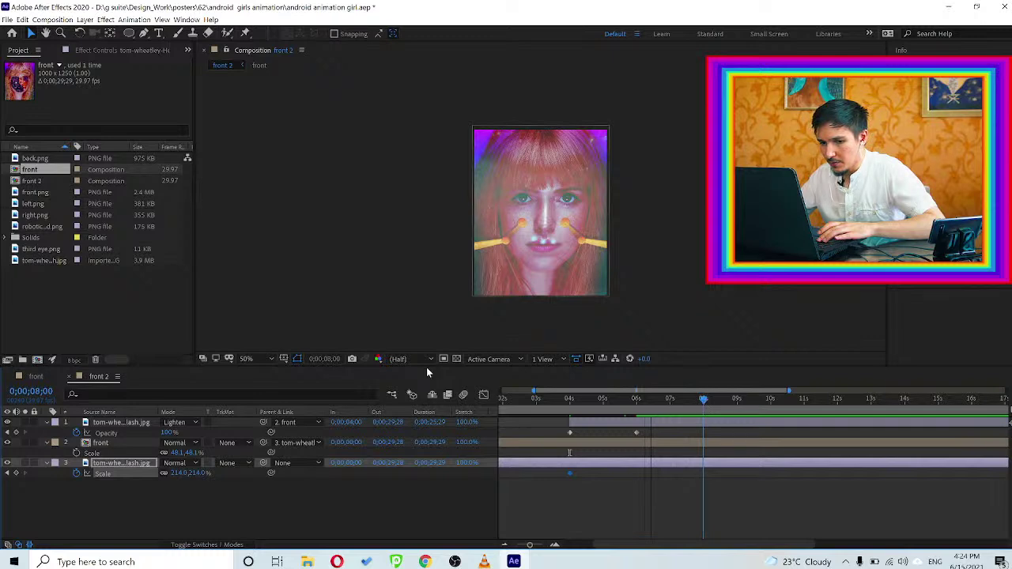
pyautogui.moveTo(196, 472); pyautogui.dragTo(185, 473)
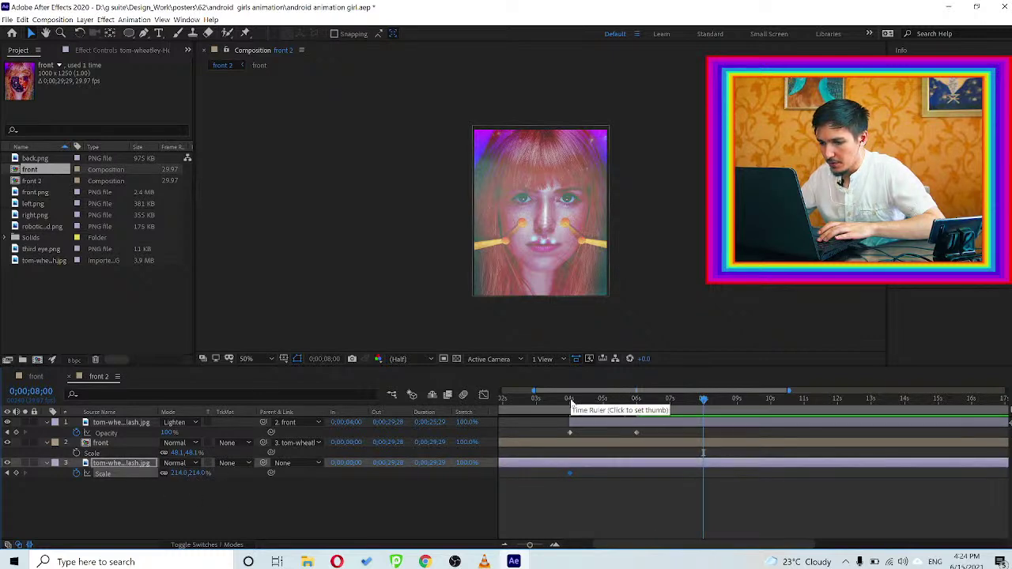
pyautogui.click(569, 401)
pyautogui.press('p')
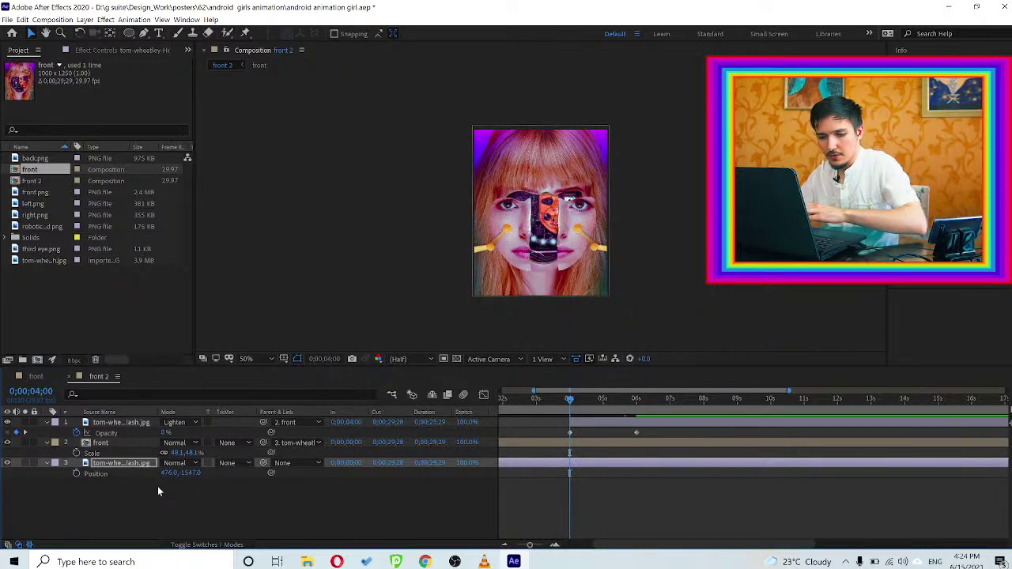
pyautogui.click(77, 474)
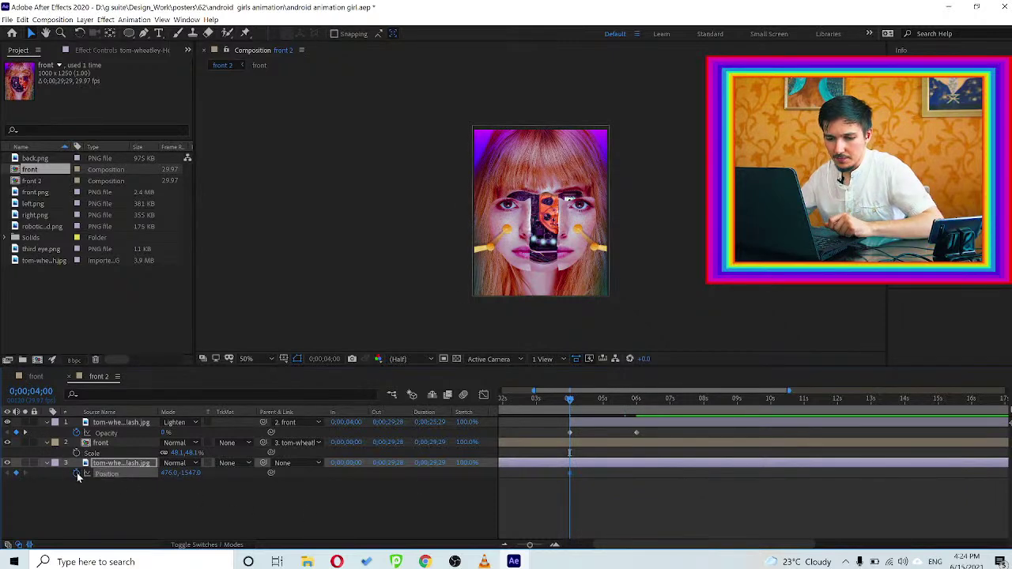
# At 8 seconds, reduce the bottom TV photo layer's scale to 100%, and from there to 25%
pyautogui.click(702, 401)
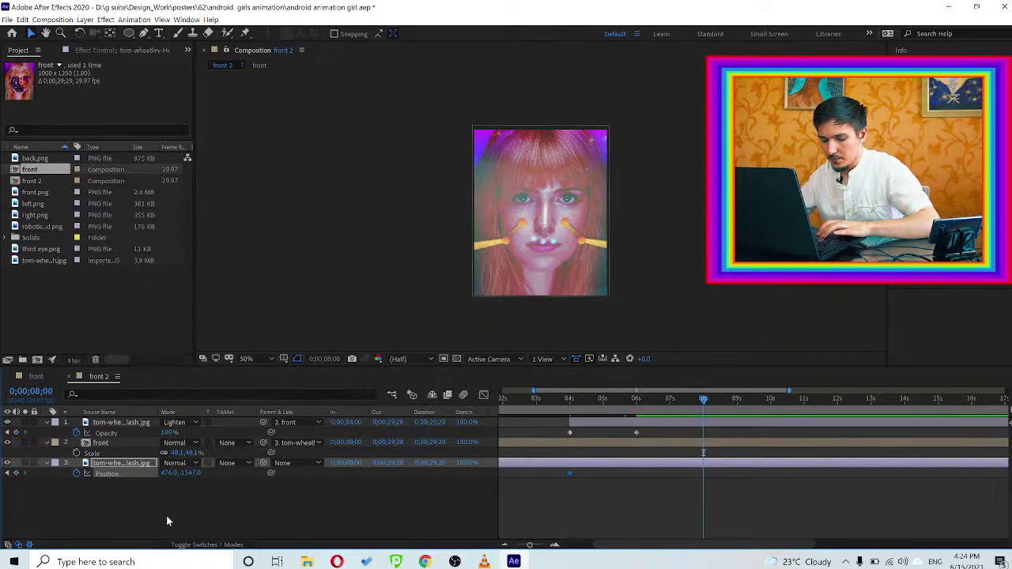
pyautogui.press('s')
pyautogui.moveTo(202, 477); pyautogui.dragTo(182, 475)
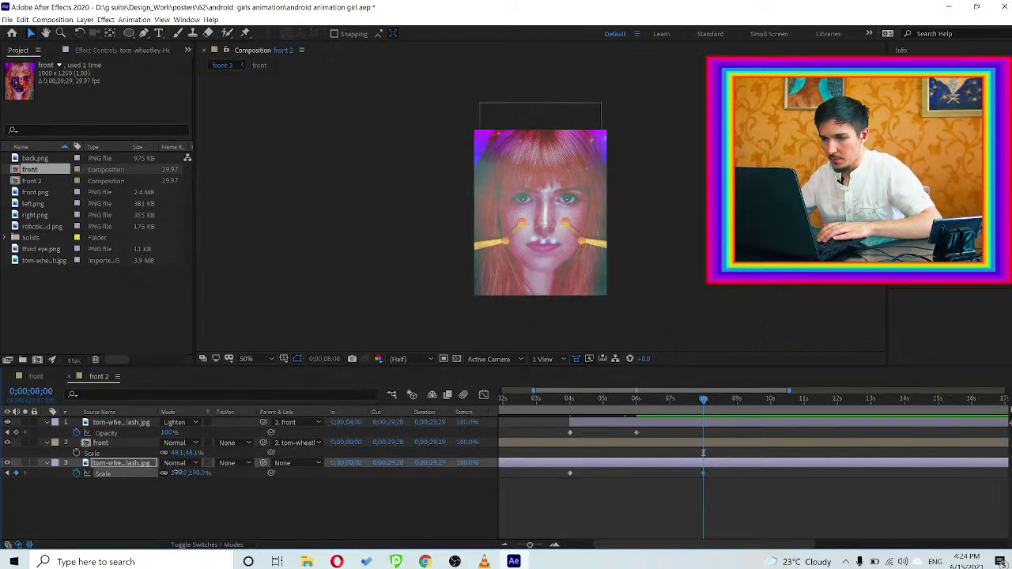
pyautogui.click(177, 473)
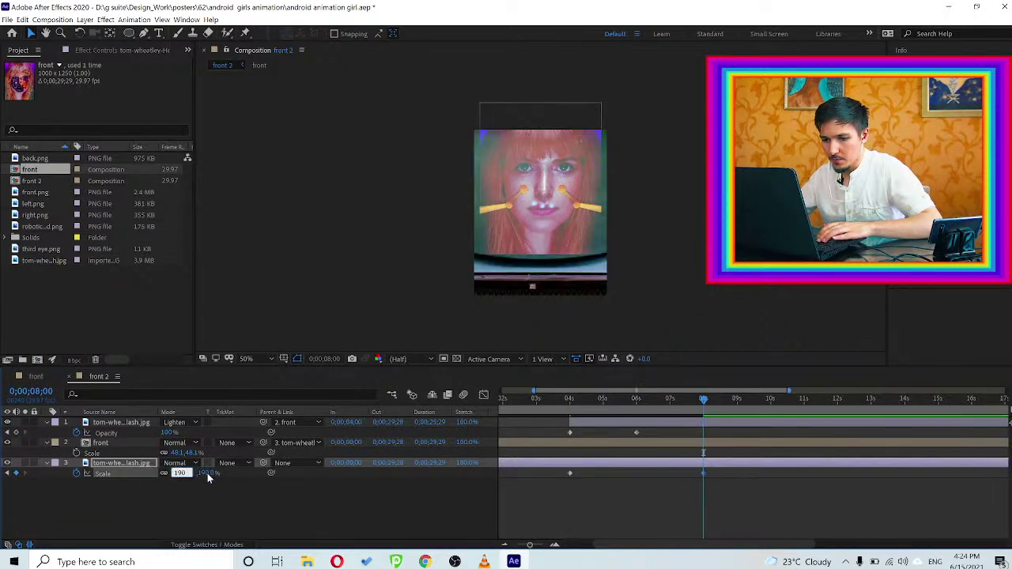
pyautogui.click(203, 496)
pyautogui.click(199, 473)
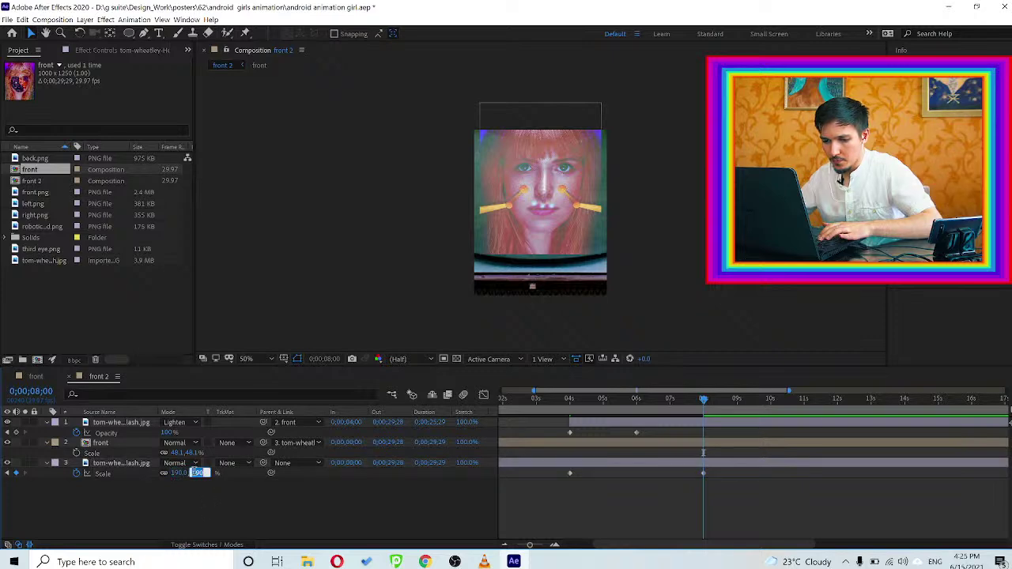
pyautogui.write('100')
pyautogui.press('Return')
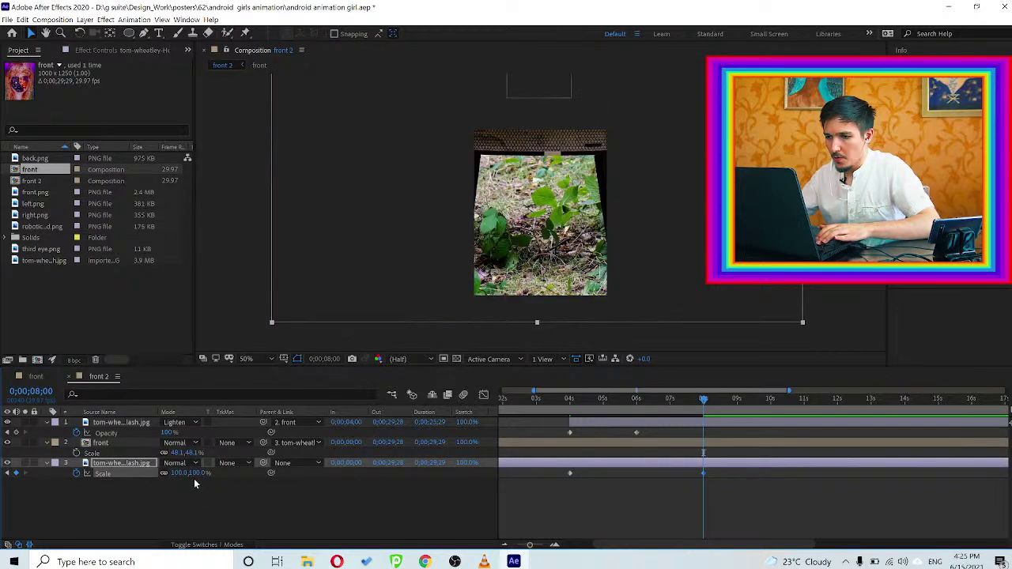
pyautogui.click(195, 472)
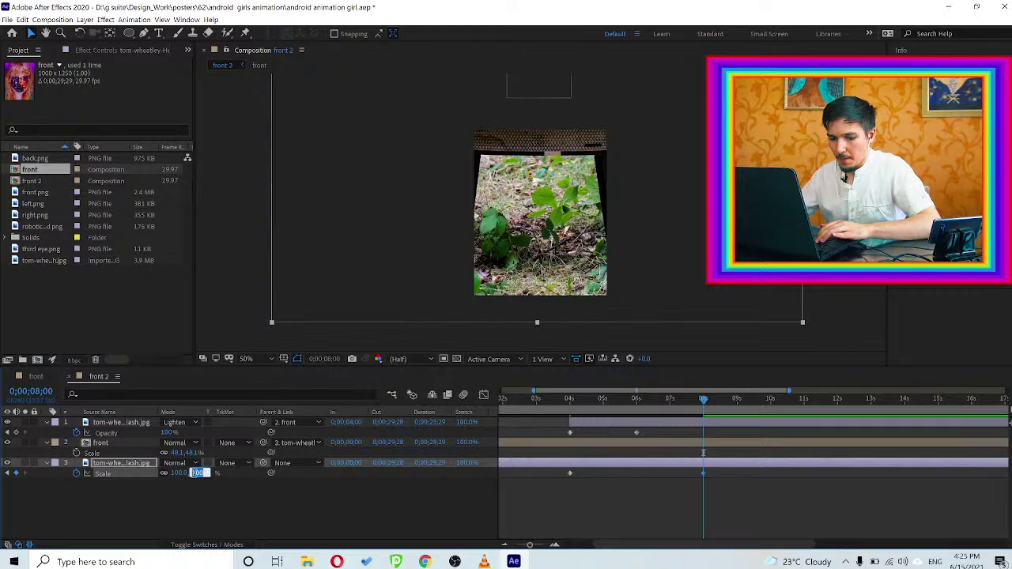
pyautogui.write('25')
pyautogui.press('Return')
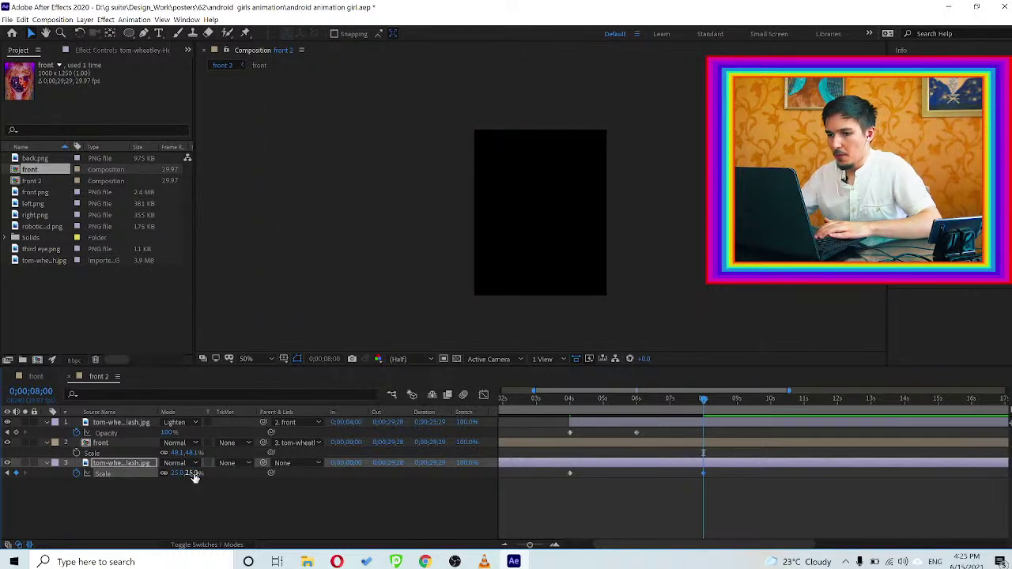
# Move the shrunken TV photo down over the composition frame so the forest and the TV fill it
pyautogui.scroll(-3, 506, 236)
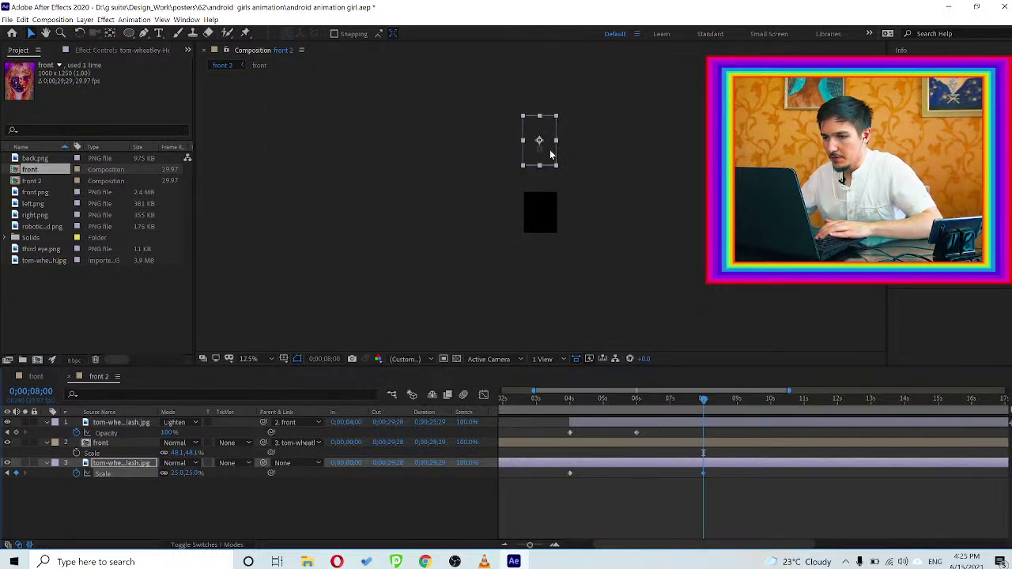
pyautogui.moveTo(549, 152); pyautogui.dragTo(553, 229)
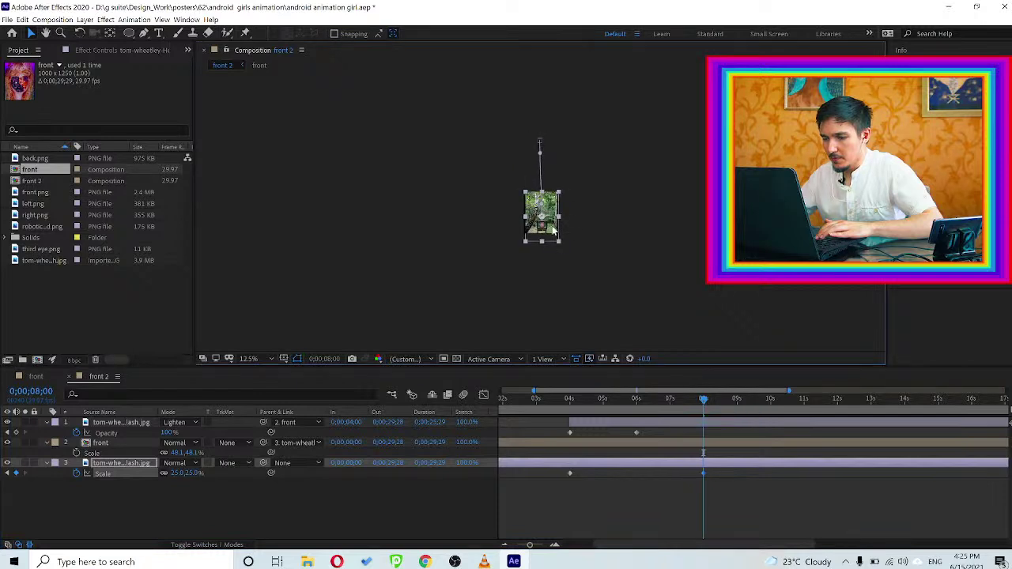
pyautogui.press('.')
pyautogui.press('.')
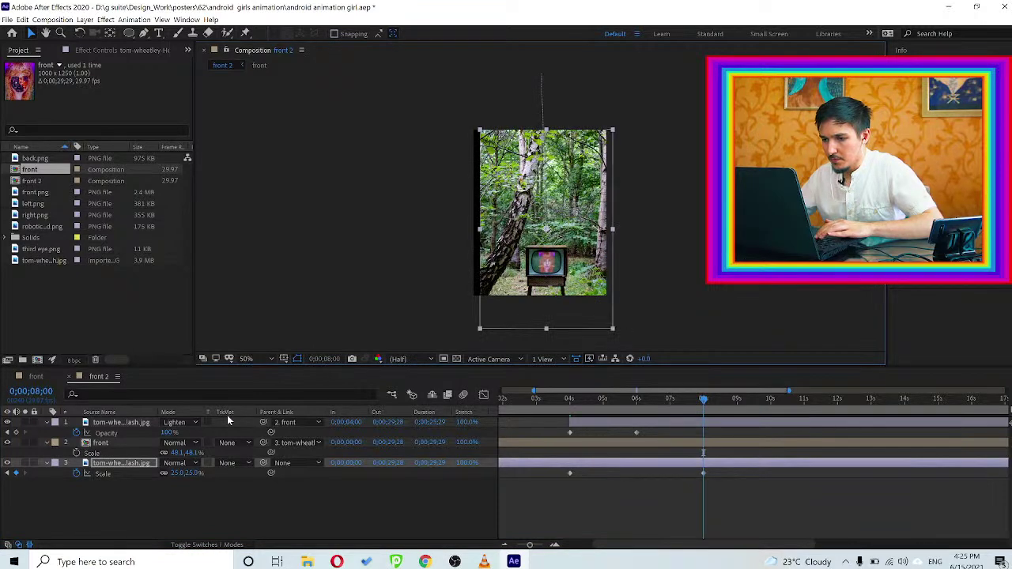
# Set the bottom TV photo layer's scale to 30% at 8 seconds and move the photo up so the whole TV is in frame
pyautogui.click(195, 474)
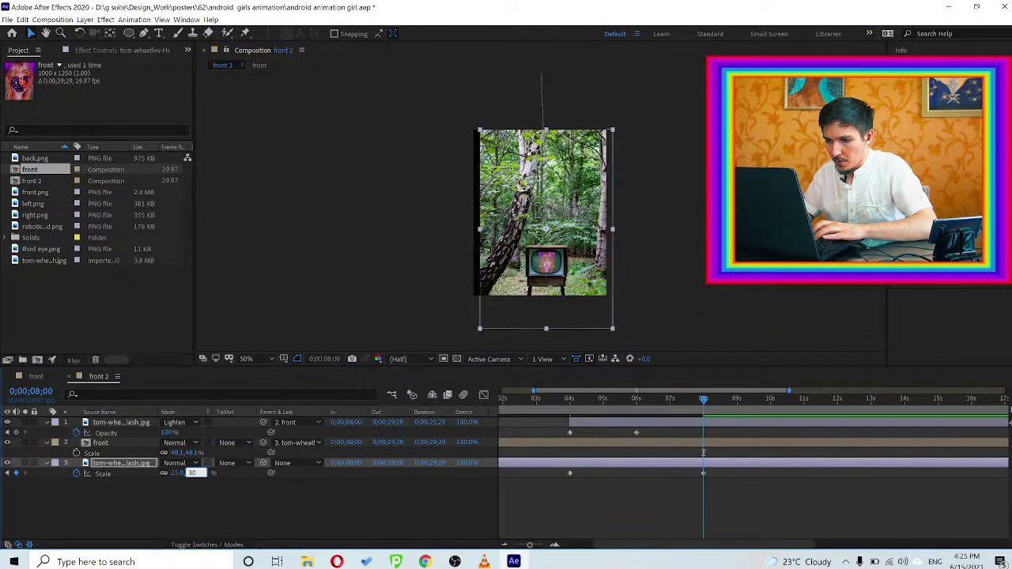
pyautogui.write('30')
pyautogui.press('Return')
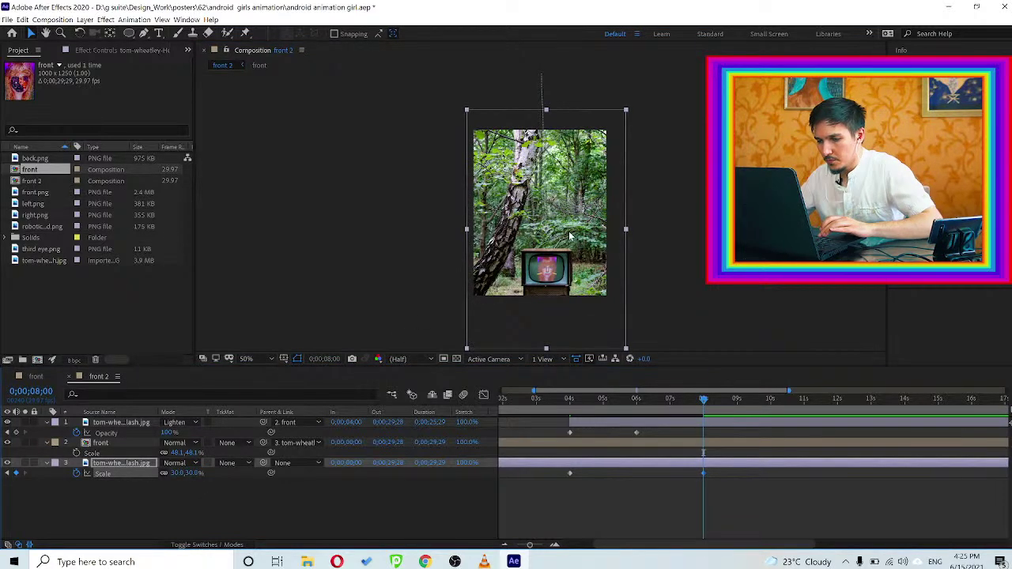
pyautogui.moveTo(570, 226); pyautogui.dragTo(562, 186)
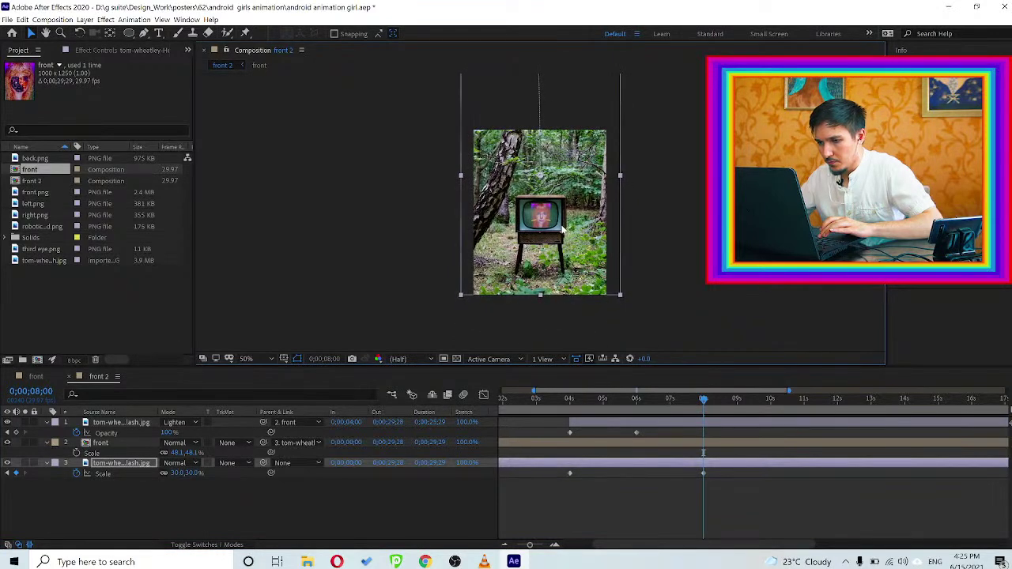
pyautogui.press('.')
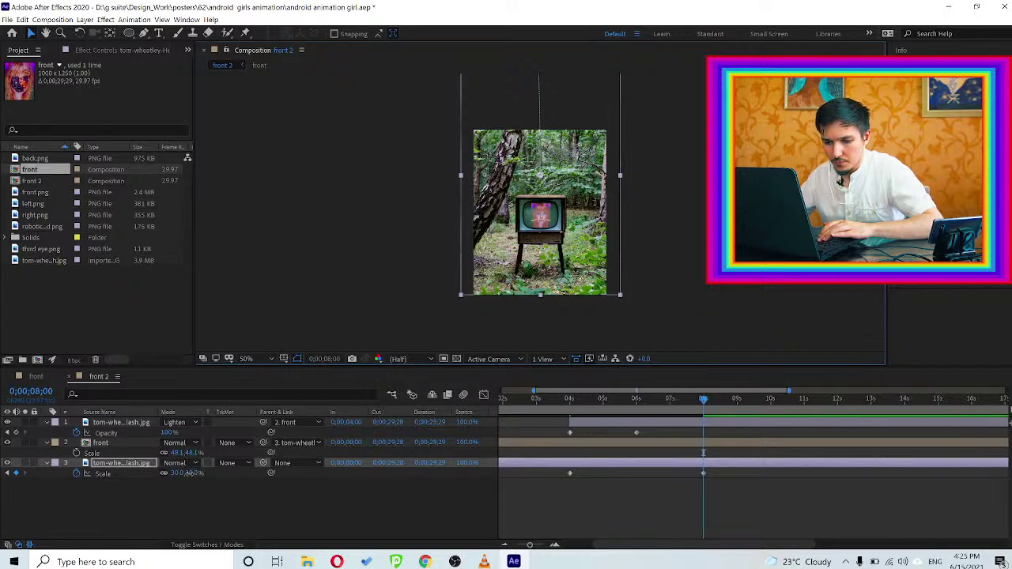
# Set the bottom TV photo layer's scale to 35% and shift it slightly up so its bottom edge meets the composition frame
pyautogui.click(196, 473)
pyautogui.write('35')
pyautogui.press('Return')
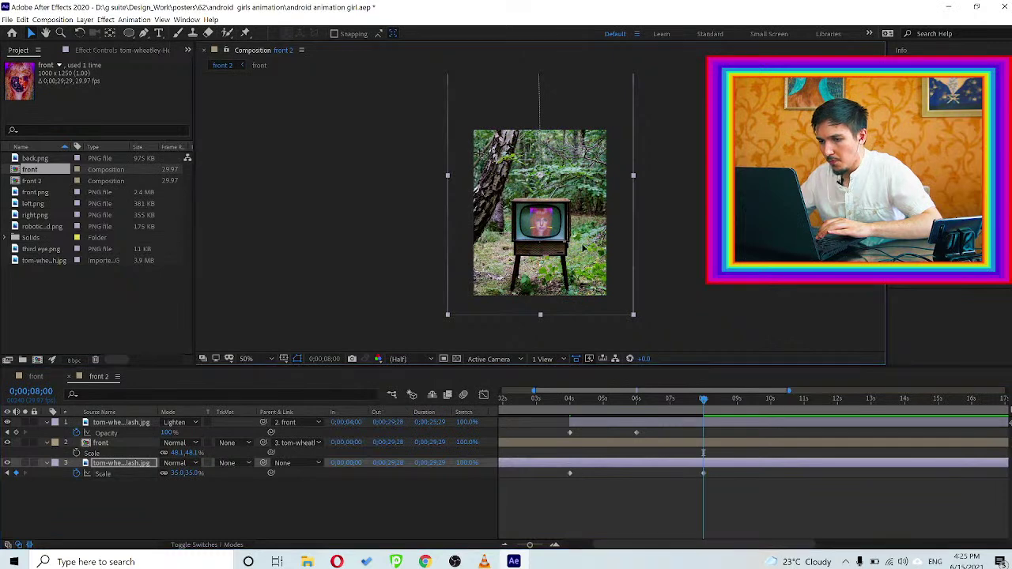
pyautogui.moveTo(583, 264); pyautogui.dragTo(587, 250)
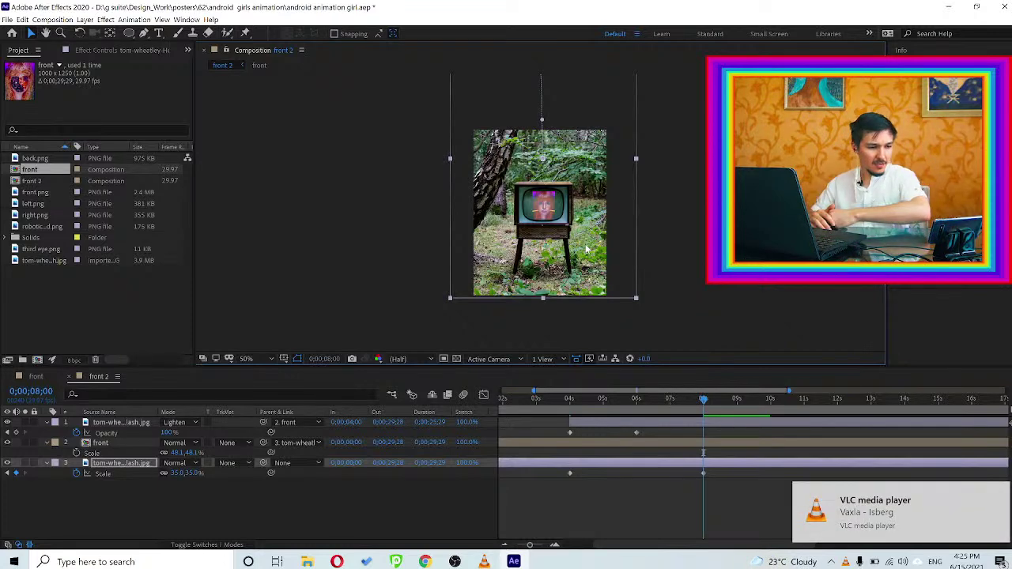
pyautogui.click(739, 282)
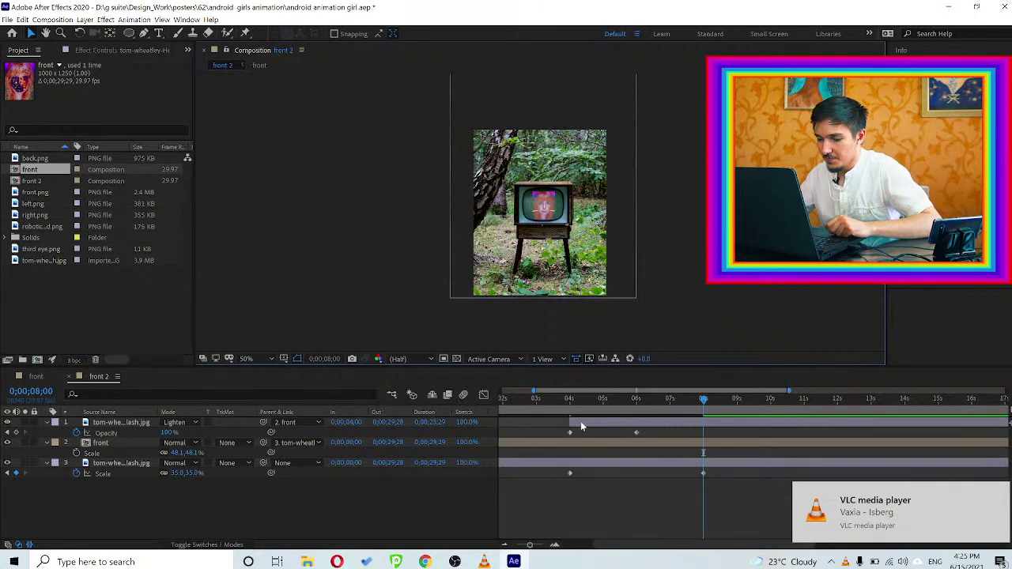
# Add a Scale keyframe to the front layer at 4 seconds
pyautogui.click(573, 444)
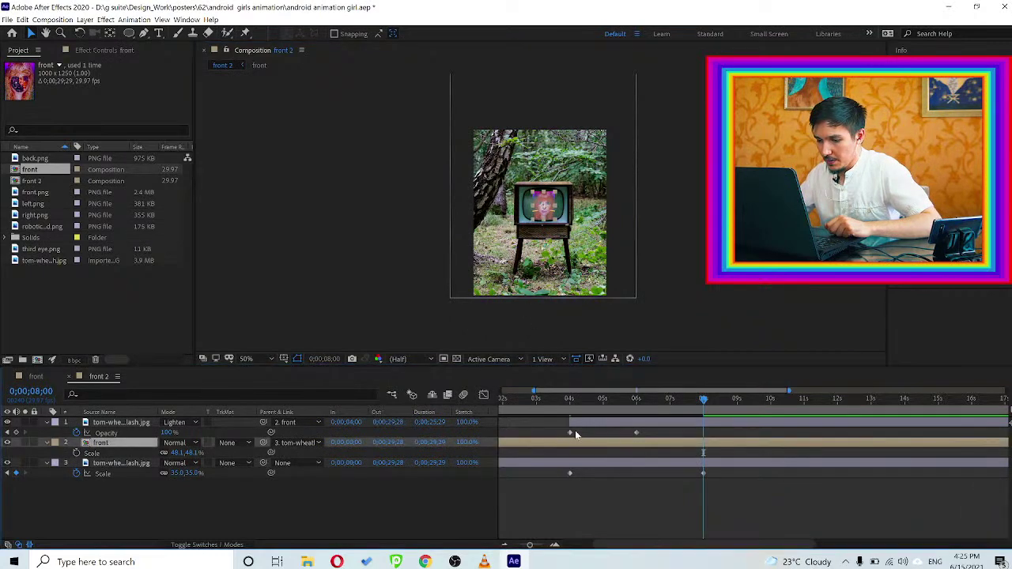
pyautogui.scroll(4, 528, 220)
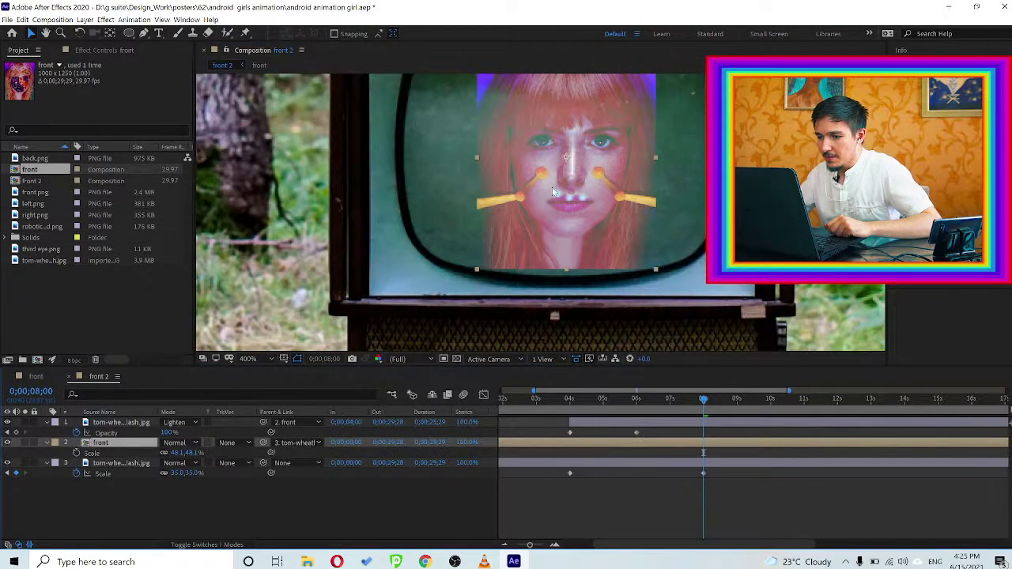
pyautogui.scroll(-2, 552, 187)
pyautogui.scroll(-1, 545, 182)
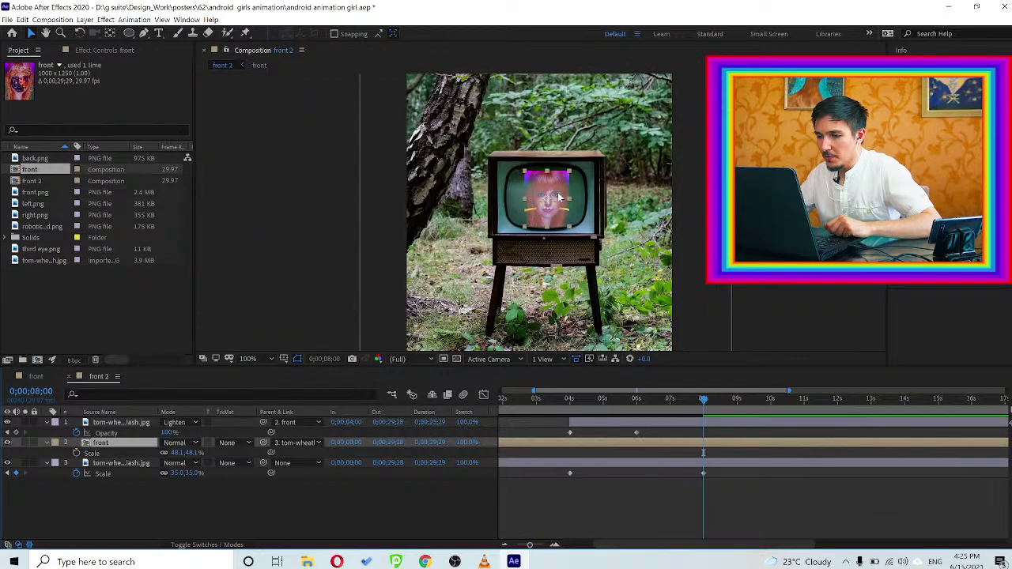
pyautogui.click(571, 405)
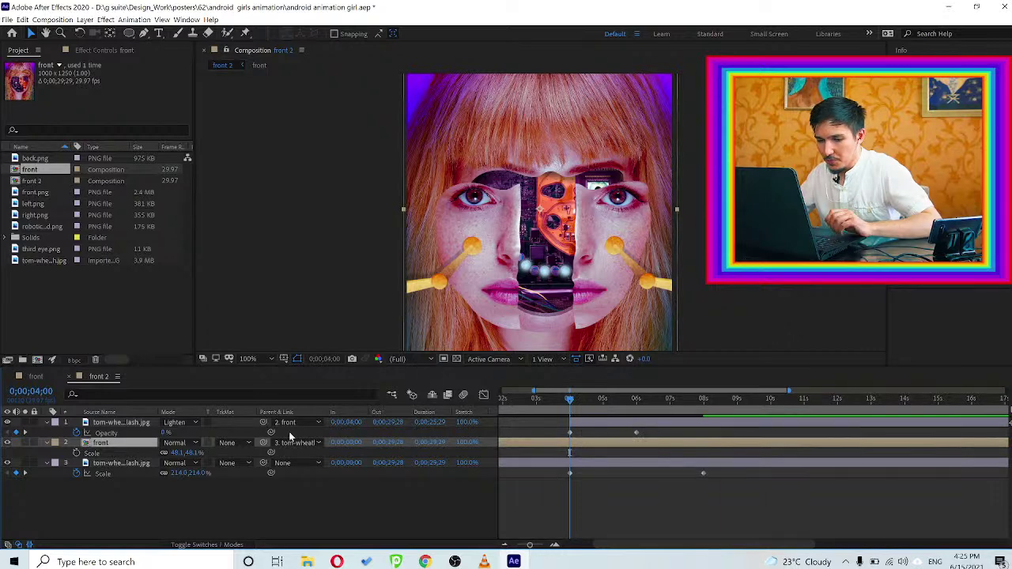
pyautogui.click(77, 453)
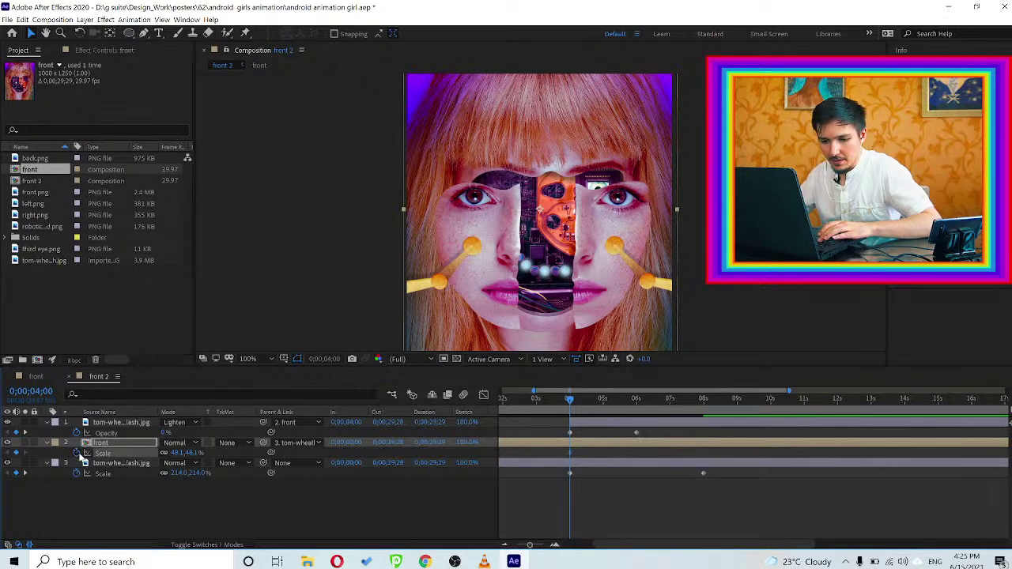
pyautogui.click(290, 523)
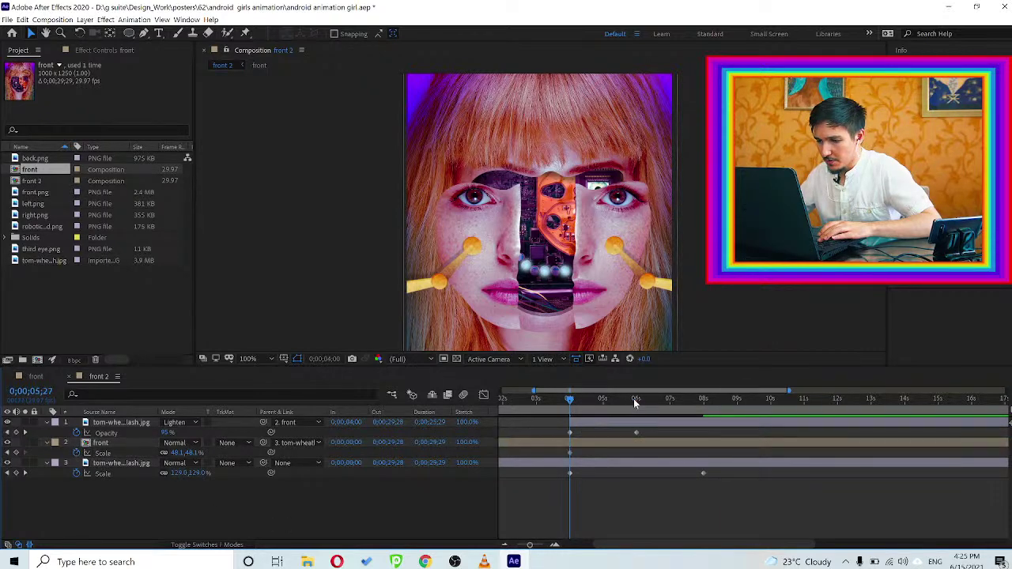
# Check the zoom-out between 4 and 6 seconds, and add a Position keyframe to the front layer at 4 seconds
pyautogui.click(633, 398)
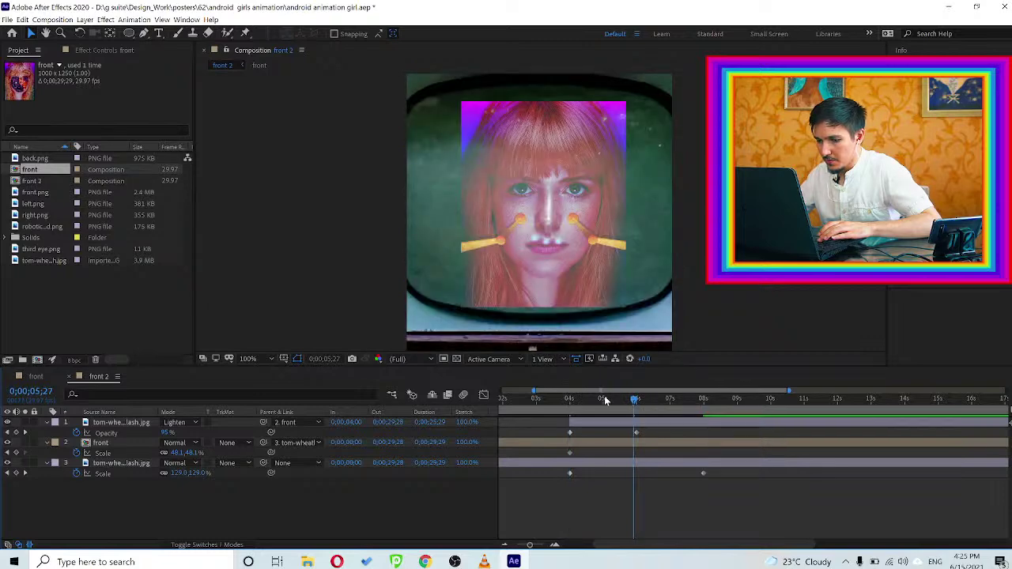
pyautogui.click(600, 399)
pyautogui.moveTo(599, 401); pyautogui.dragTo(601, 401)
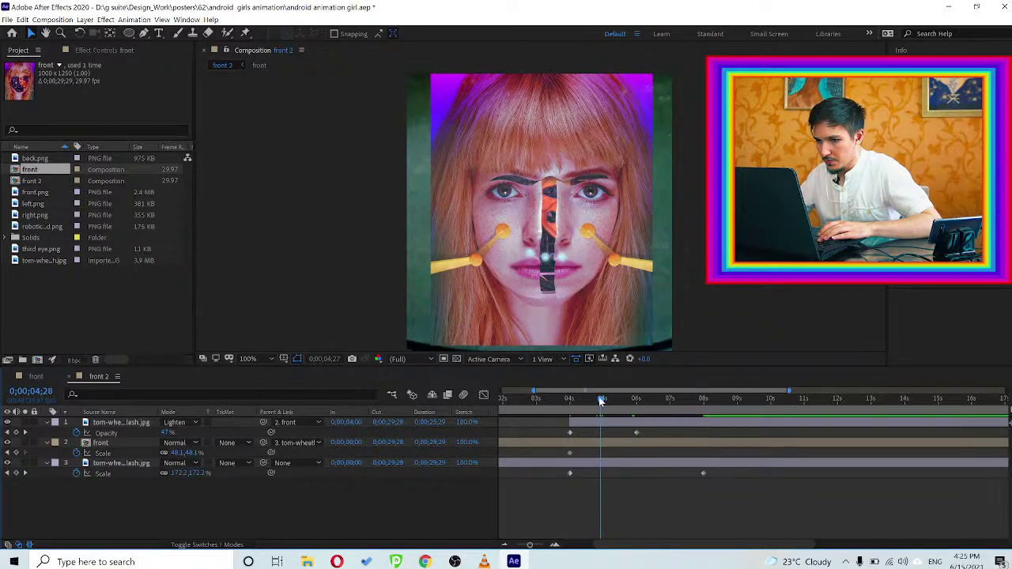
pyautogui.click(101, 443)
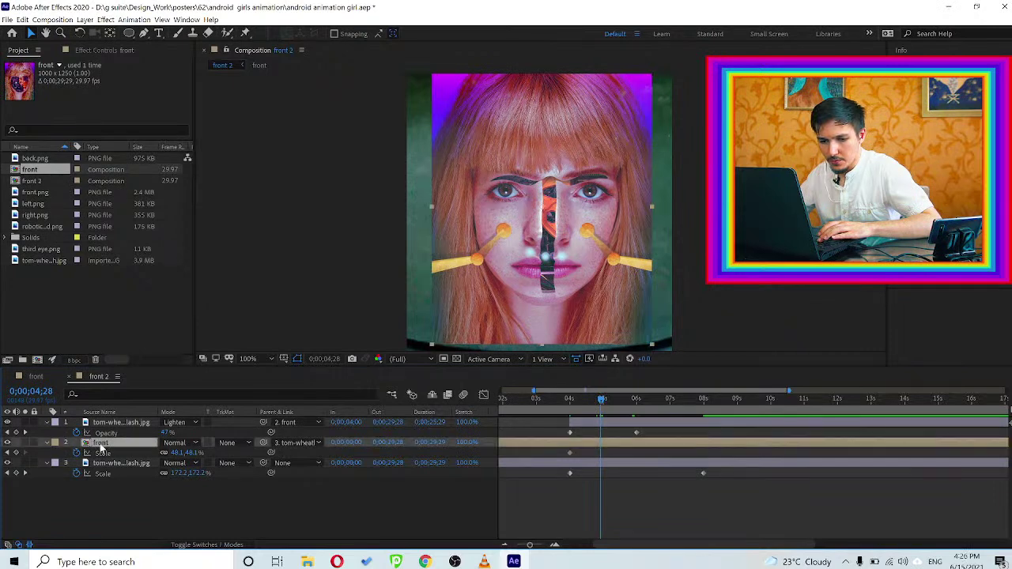
pyautogui.click(569, 401)
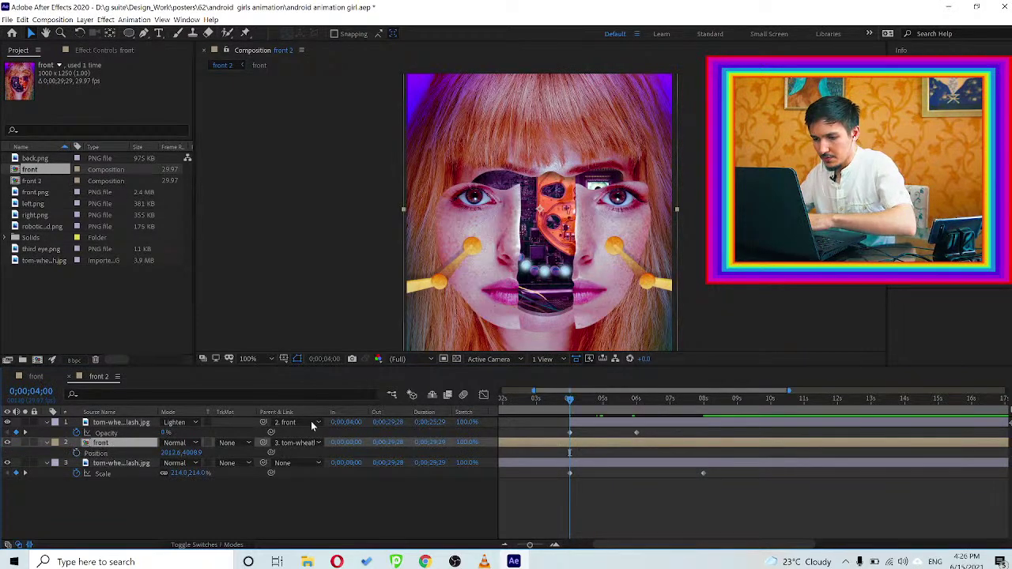
pyautogui.press('p')
pyautogui.click(77, 454)
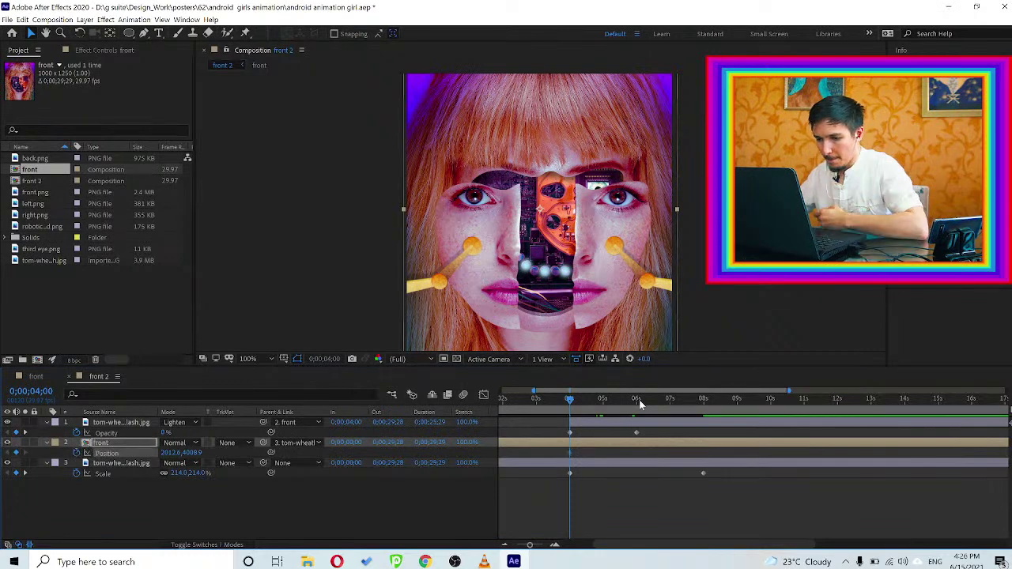
# Try to enlarge the front layer's scale to about 73% at 6 seconds
pyautogui.click(637, 401)
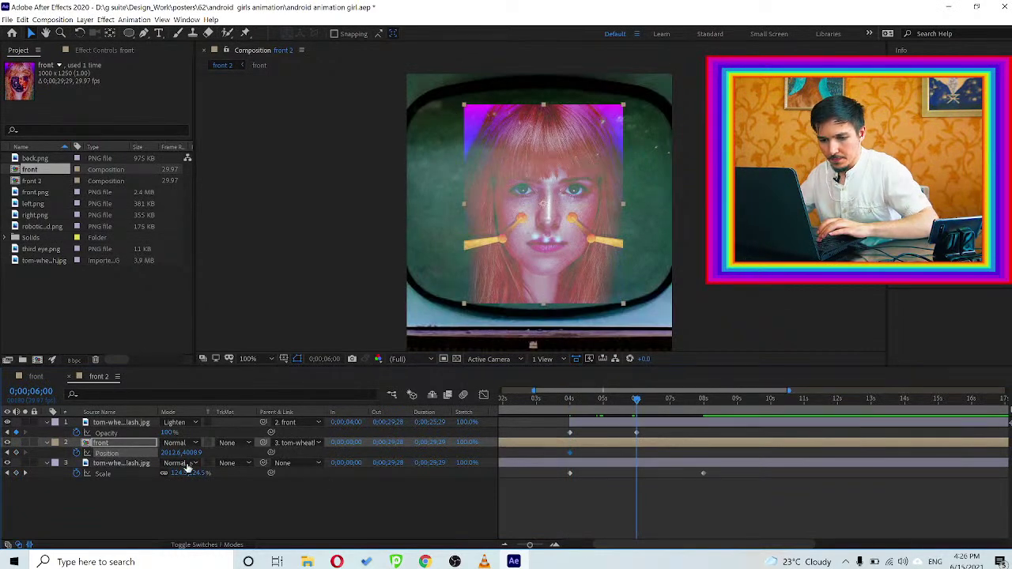
pyautogui.press('s')
pyautogui.moveTo(192, 452); pyautogui.dragTo(207, 453)
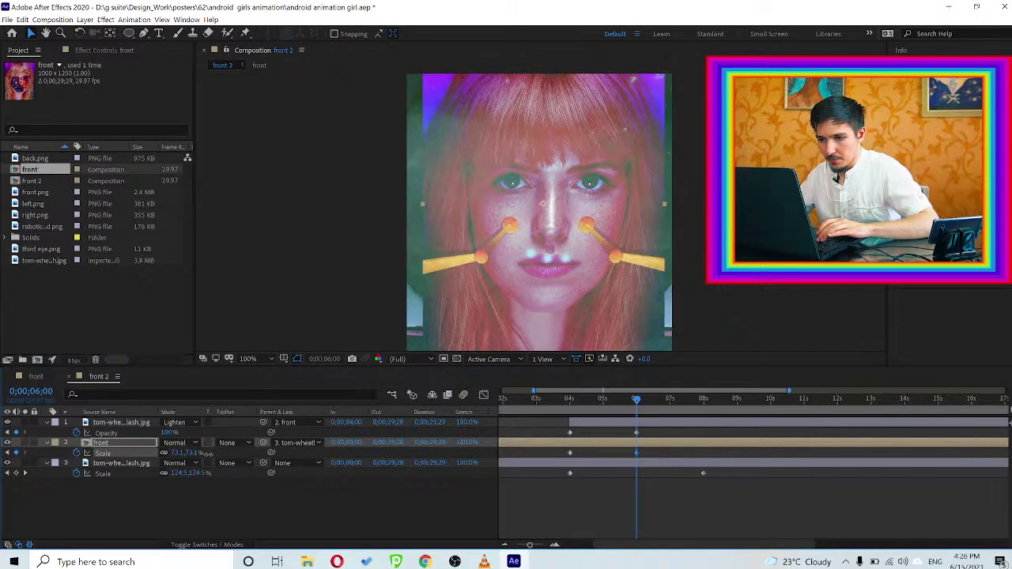
pyautogui.hotkey('ctrl', 'z')
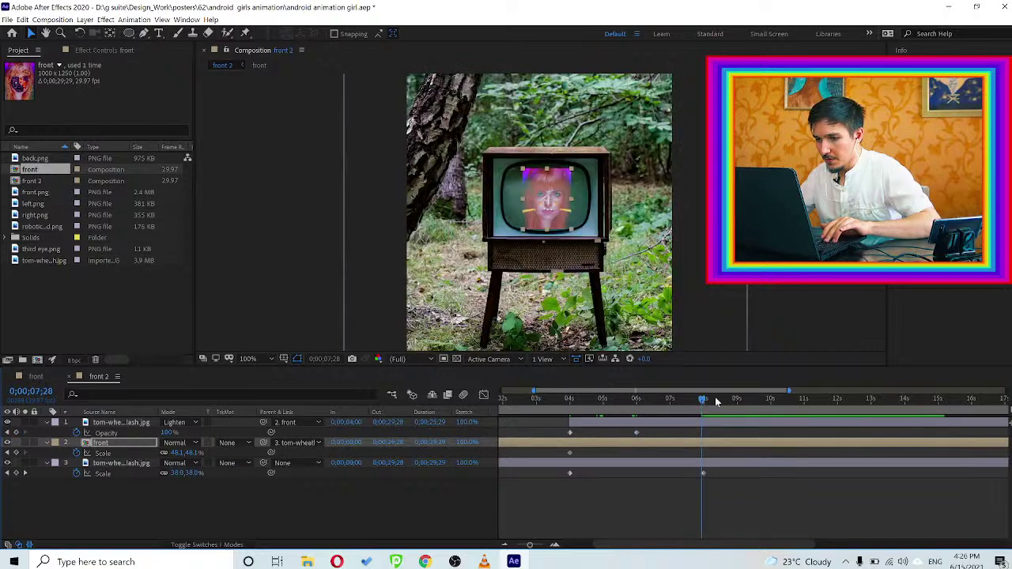
# With no layer selected, choose the Pen tool and hide the front layer to expose the empty TV glass
pyautogui.hotkey('ctrl', 'shift', 'a')
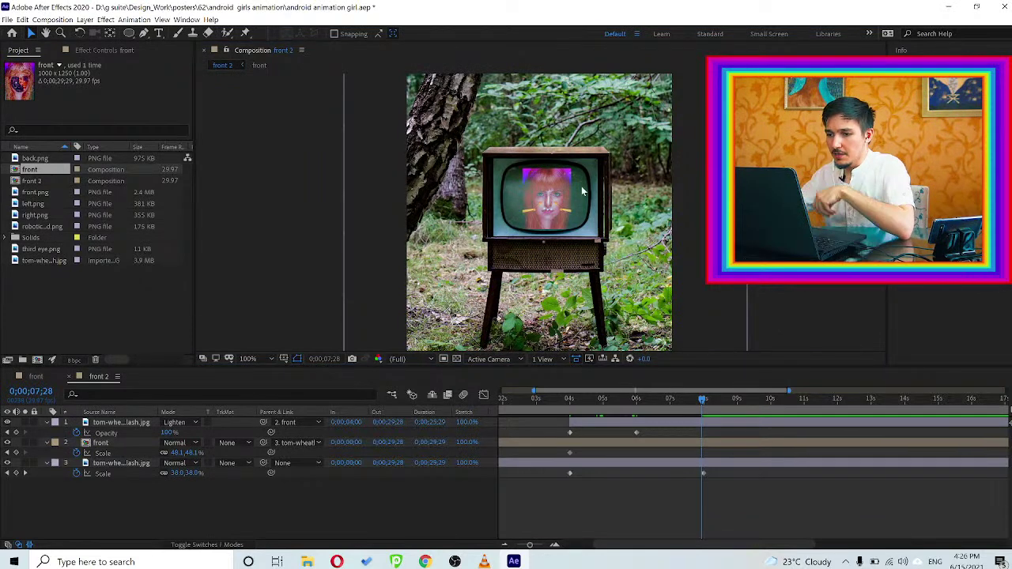
pyautogui.click(143, 34)
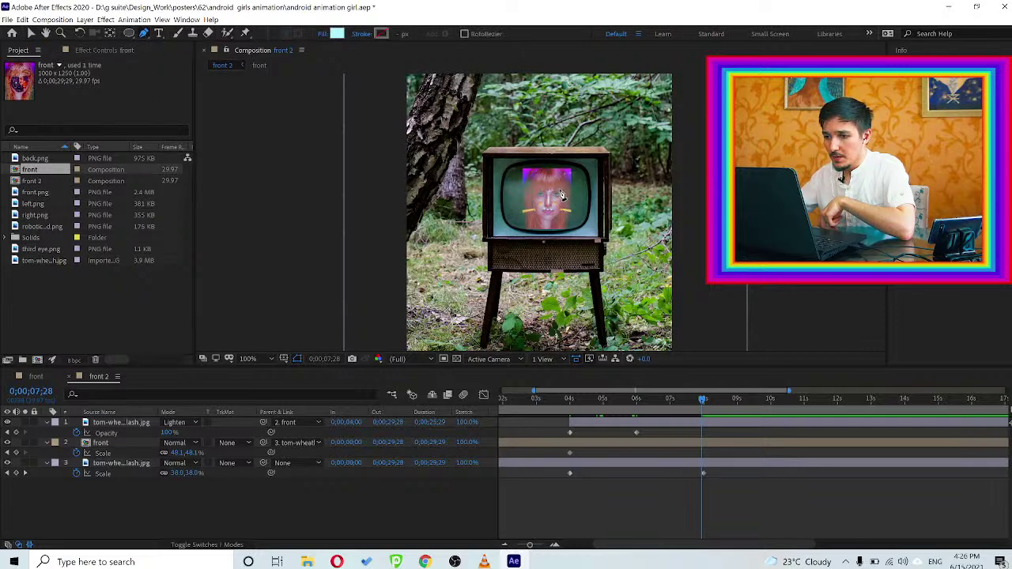
pyautogui.press('.')
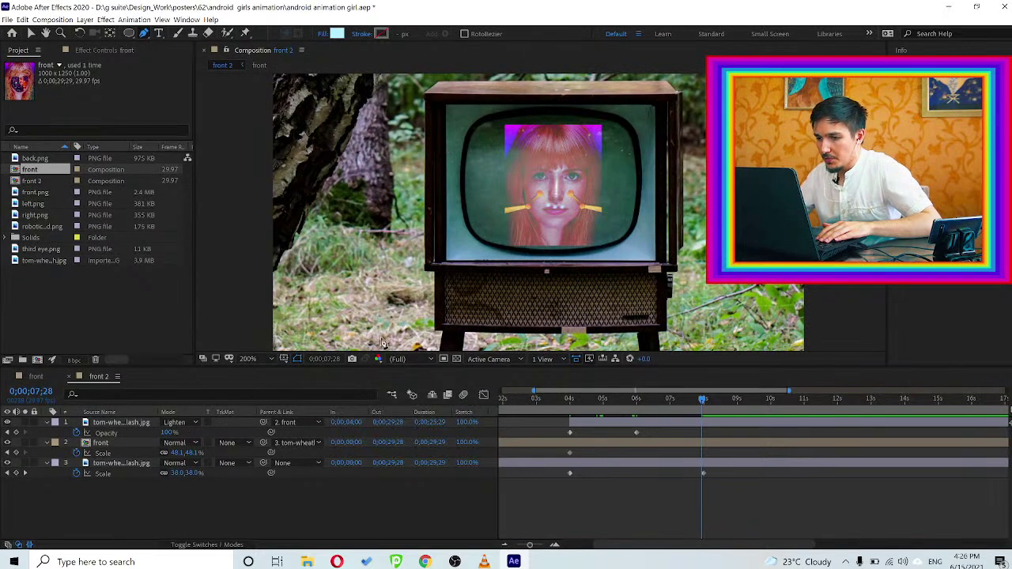
pyautogui.click(7, 443)
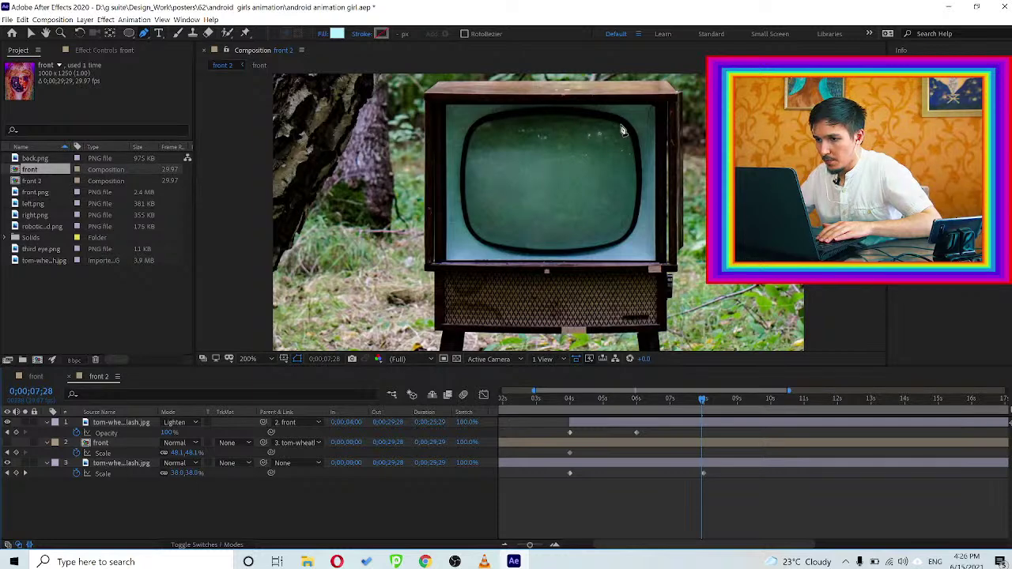
pyautogui.scroll(1, 621, 129)
pyautogui.press('space')
pyautogui.moveTo(623, 127); pyautogui.dragTo(550, 202)
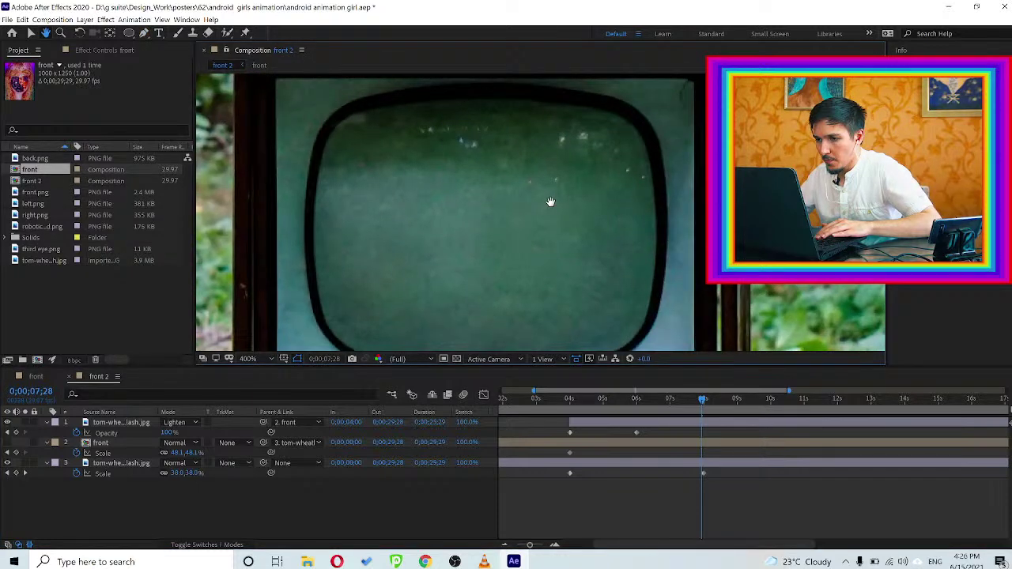
pyautogui.press('g')
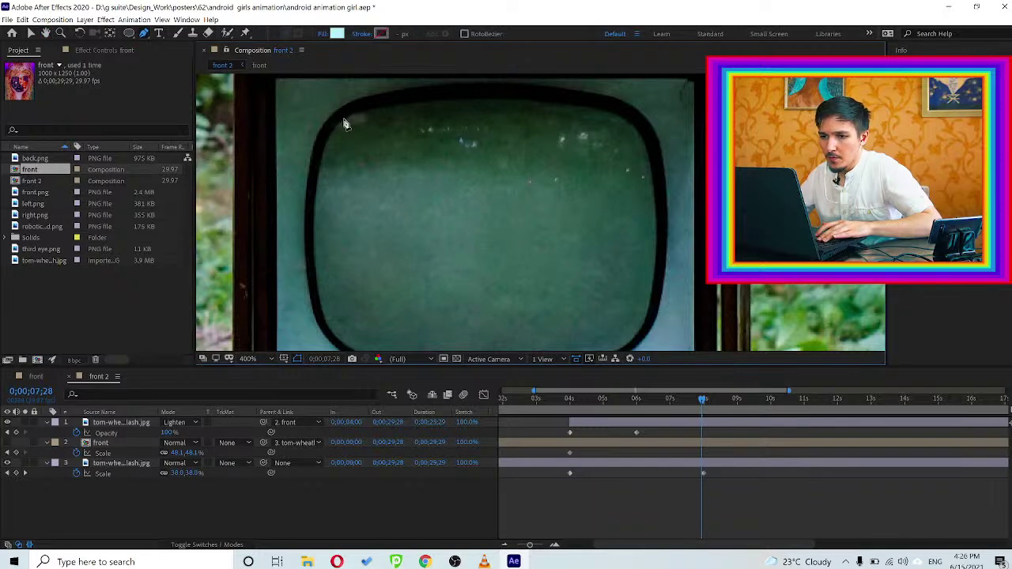
# Start a new pen shape along the inner top edge of the TV glass, from its upper-left to its upper-right corner
pyautogui.moveTo(344, 119); pyautogui.dragTo(354, 113)
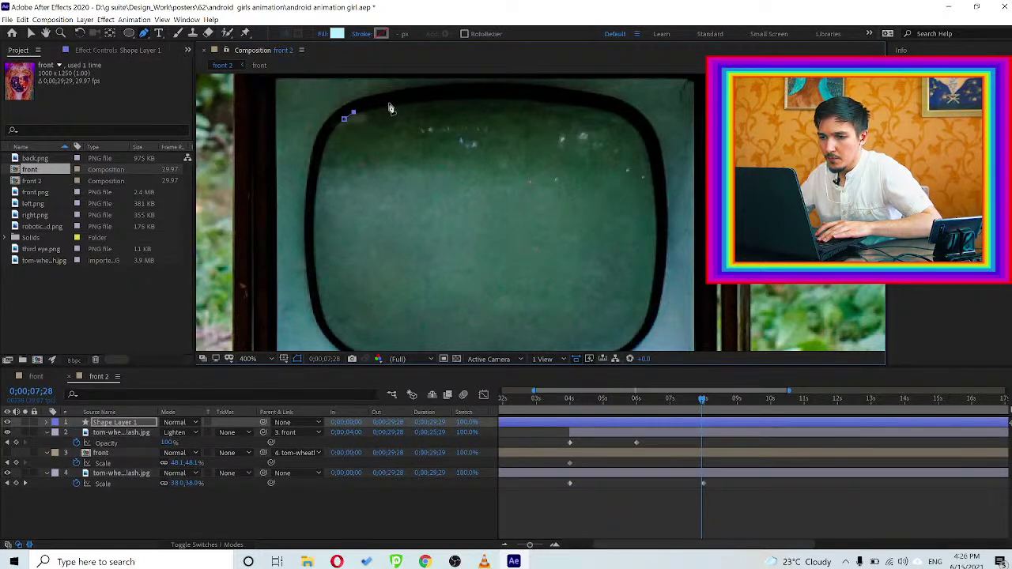
pyautogui.click(389, 104)
pyautogui.click(460, 95)
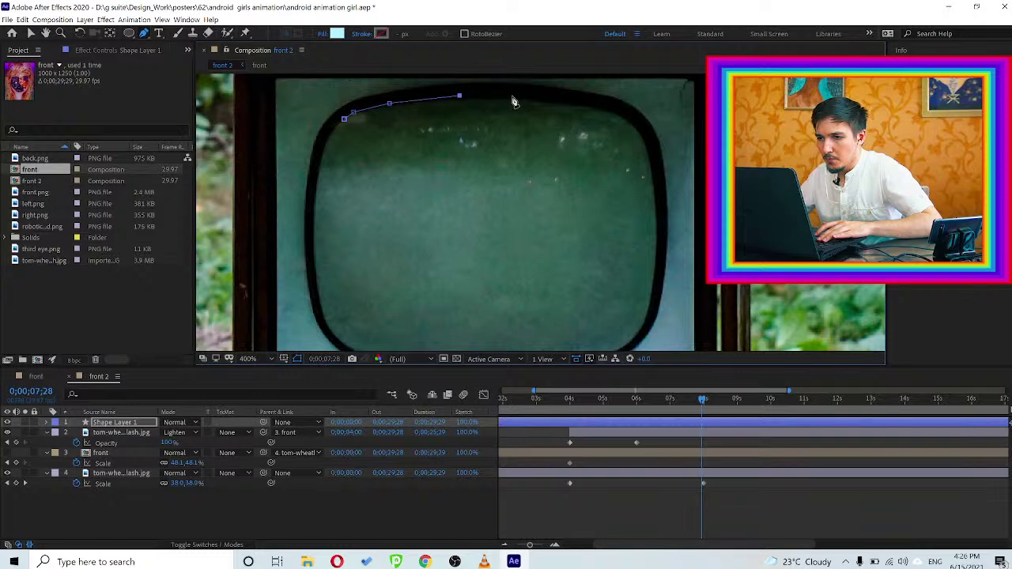
pyautogui.click(512, 96)
pyautogui.click(568, 102)
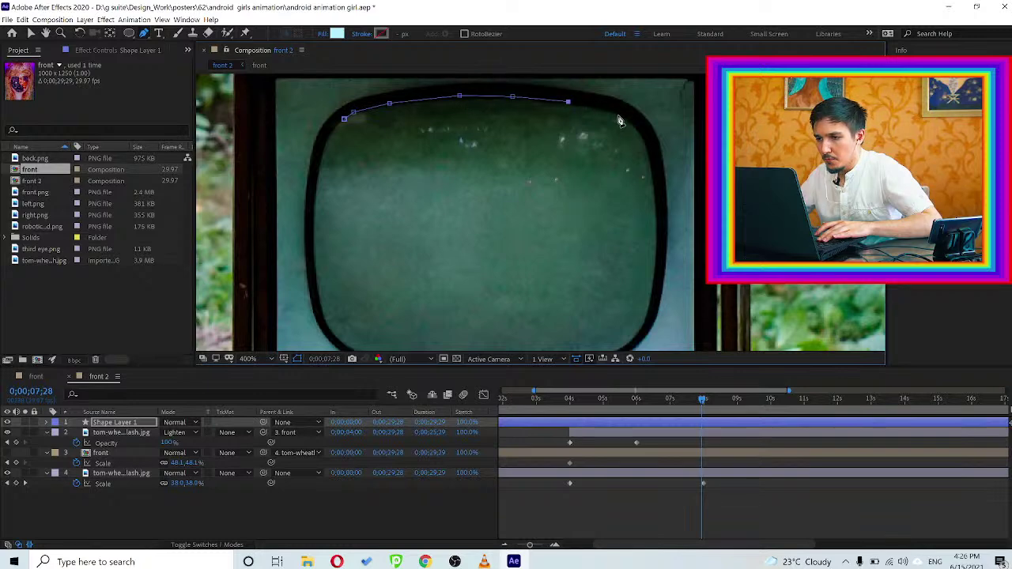
pyautogui.click(618, 116)
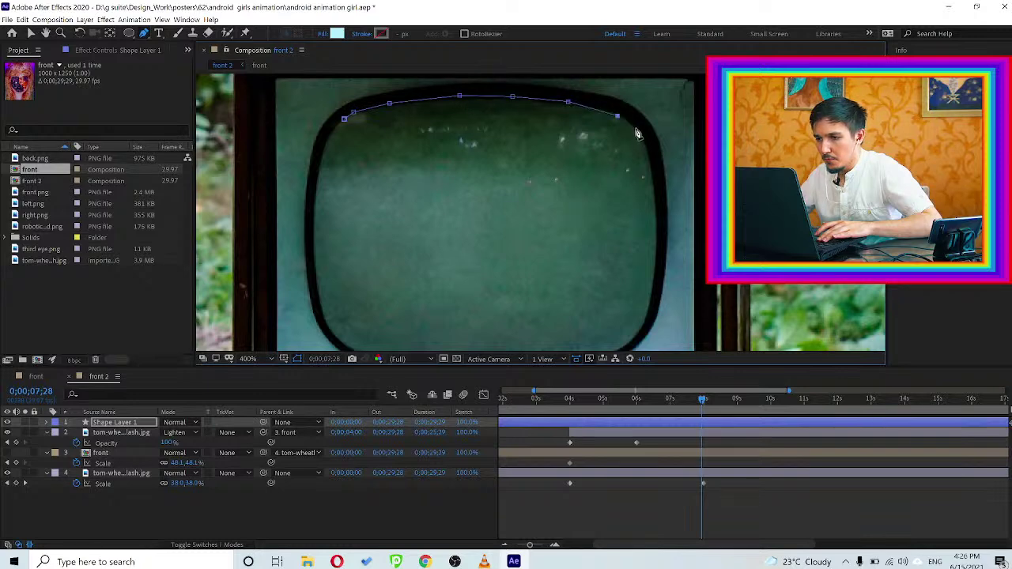
# Continue the pen shape down the right inner edge of the TV glass to its lower-right corner
pyautogui.click(653, 178)
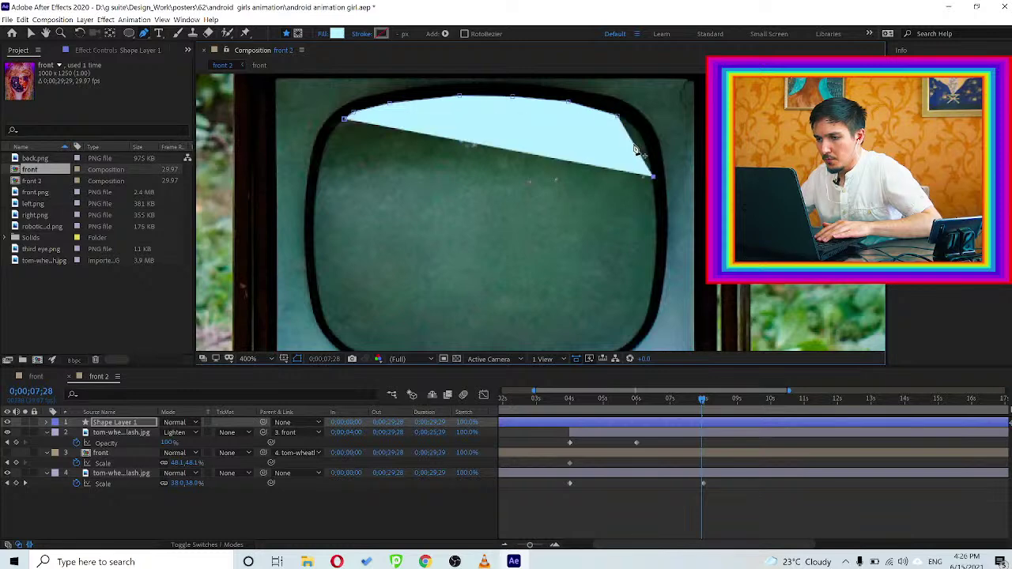
pyautogui.moveTo(634, 144); pyautogui.dragTo(643, 138)
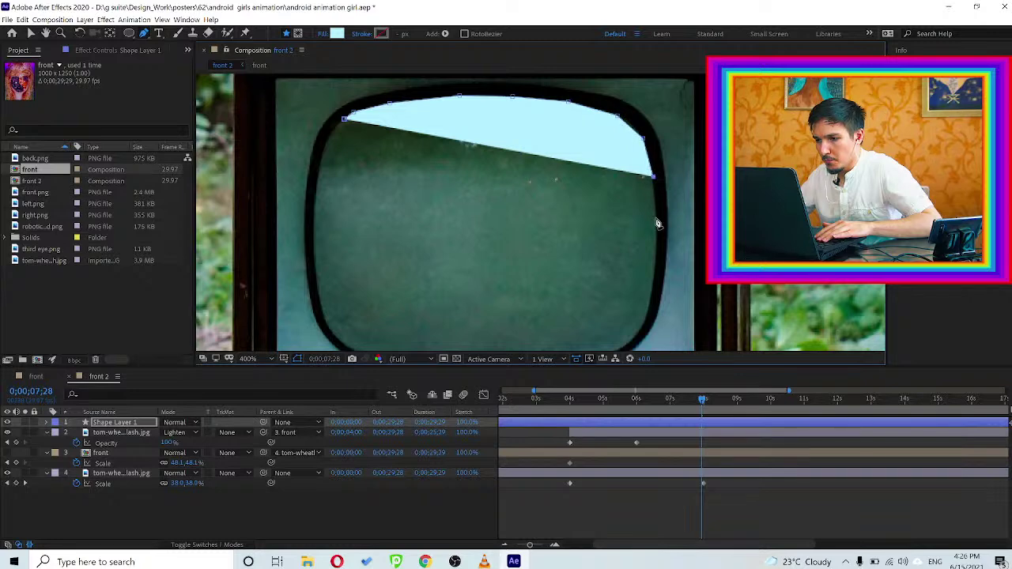
pyautogui.click(656, 210)
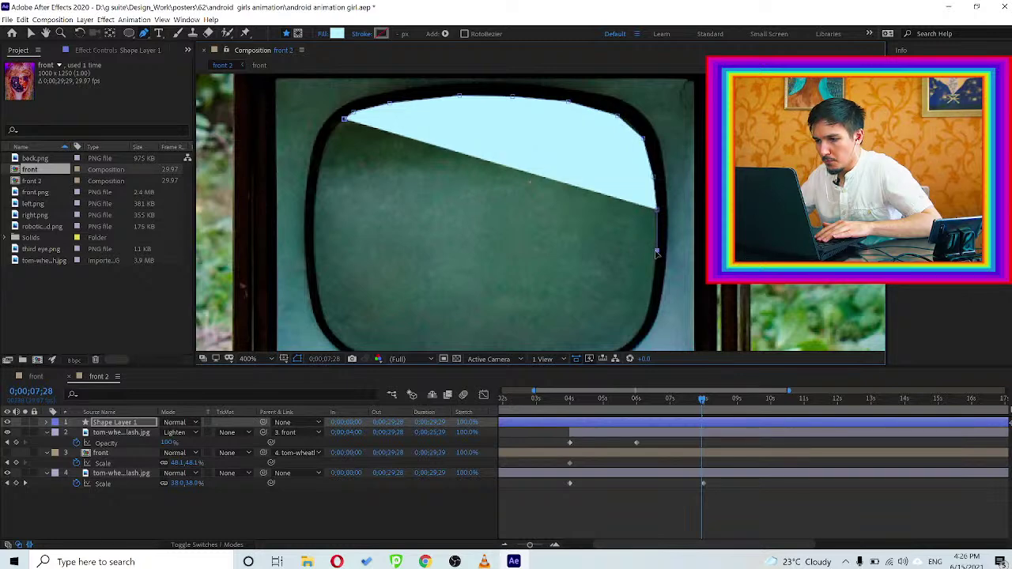
pyautogui.click(656, 249)
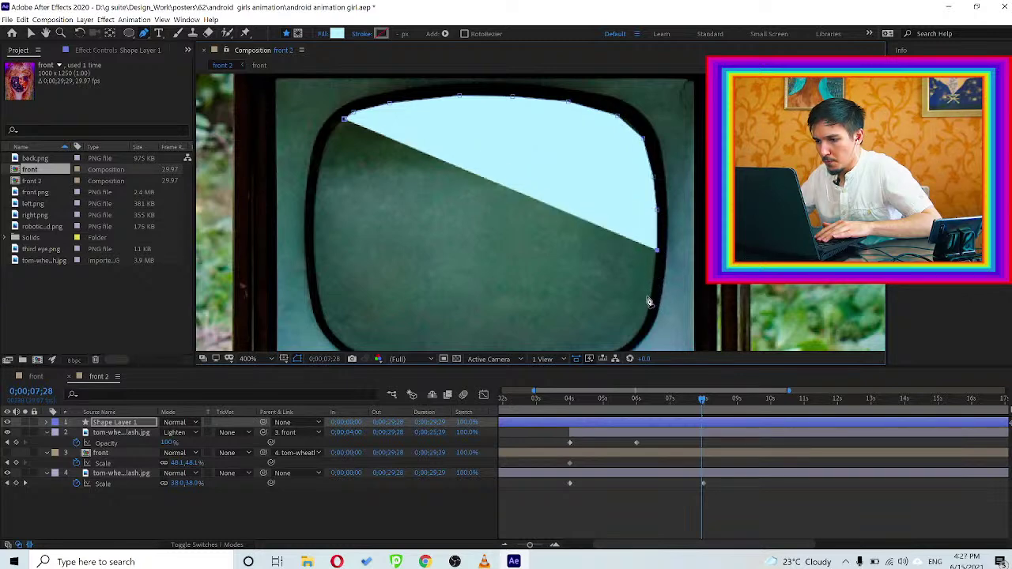
pyautogui.click(653, 276)
pyautogui.click(651, 308)
pyautogui.click(644, 323)
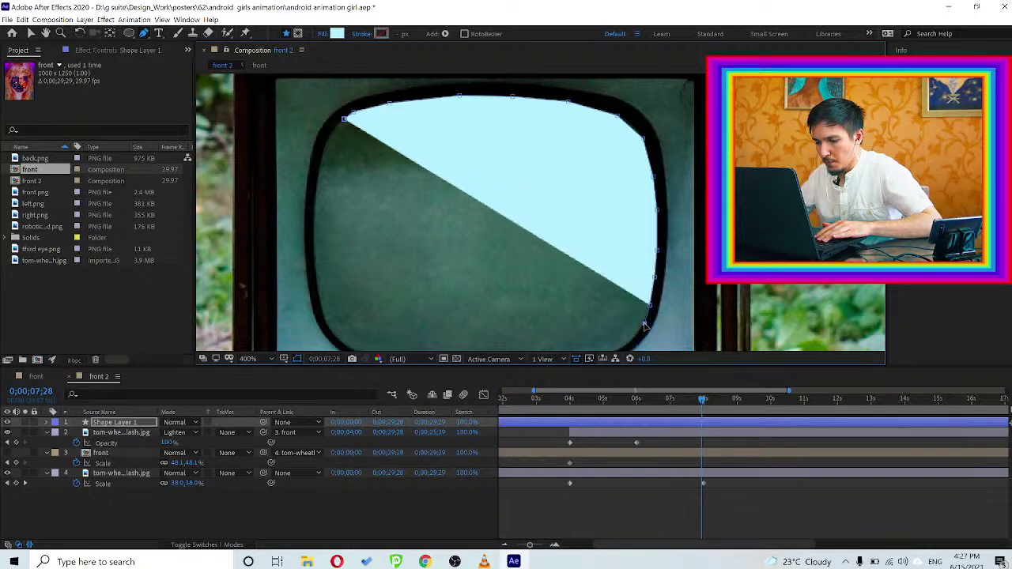
pyautogui.click(629, 343)
# Continue the pen shape along the bottom inner edge of the TV glass toward its lower-left corner
pyautogui.moveTo(572, 310); pyautogui.dragTo(641, 207)
pyautogui.click(682, 252)
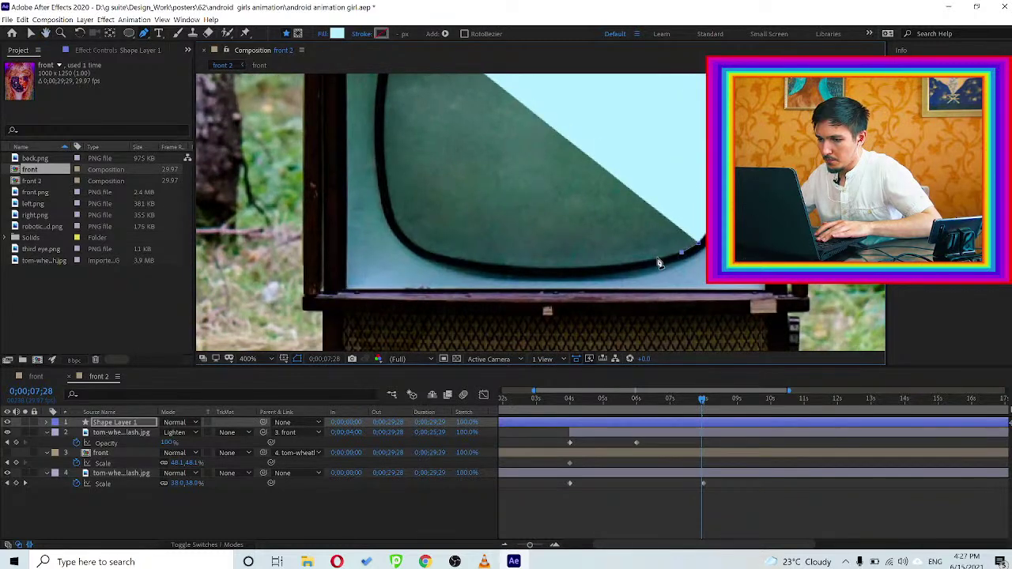
pyautogui.click(655, 260)
pyautogui.click(622, 264)
pyautogui.click(594, 267)
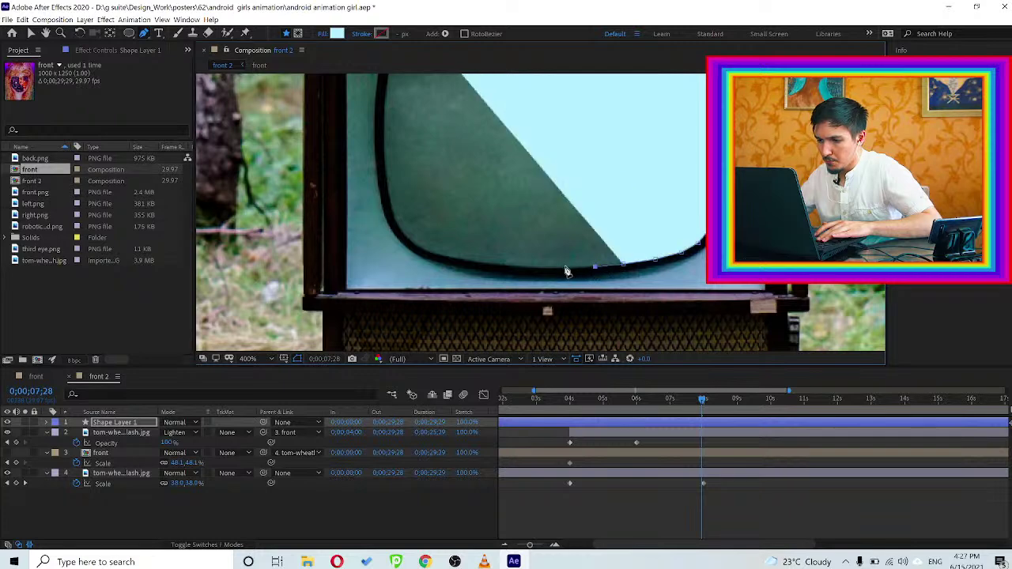
pyautogui.click(566, 268)
pyautogui.click(540, 270)
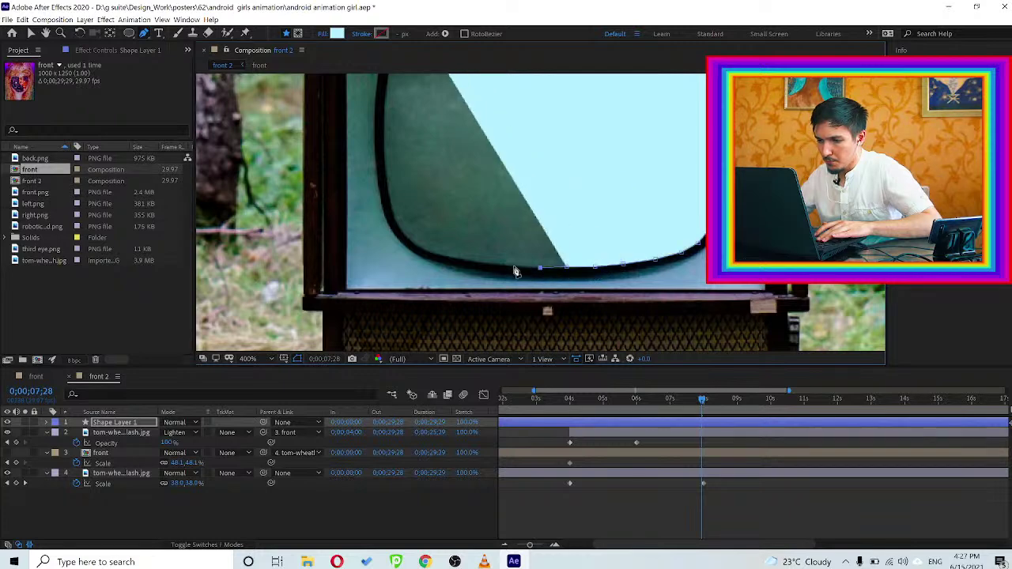
pyautogui.click(515, 269)
pyautogui.click(492, 265)
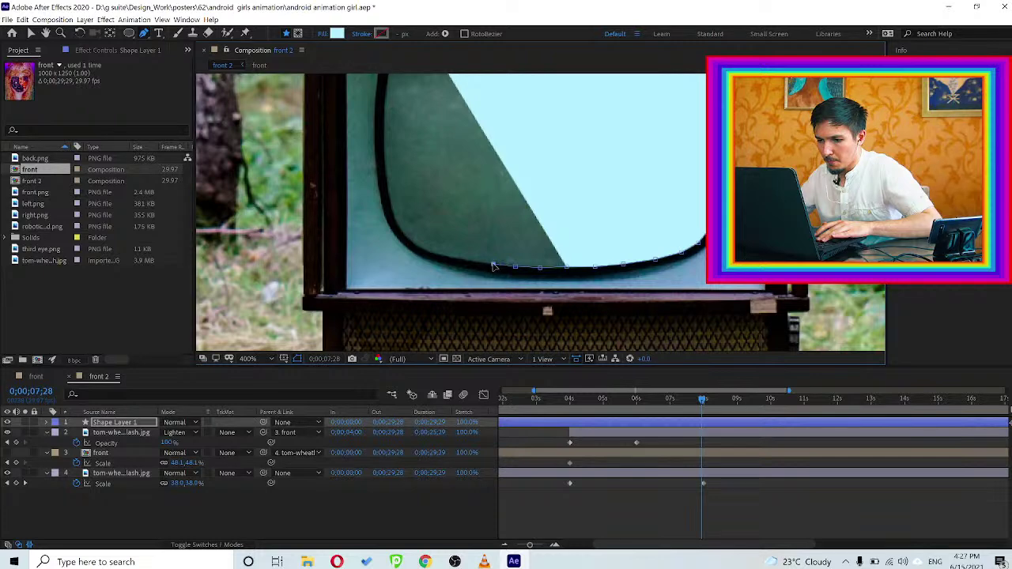
pyautogui.click(468, 261)
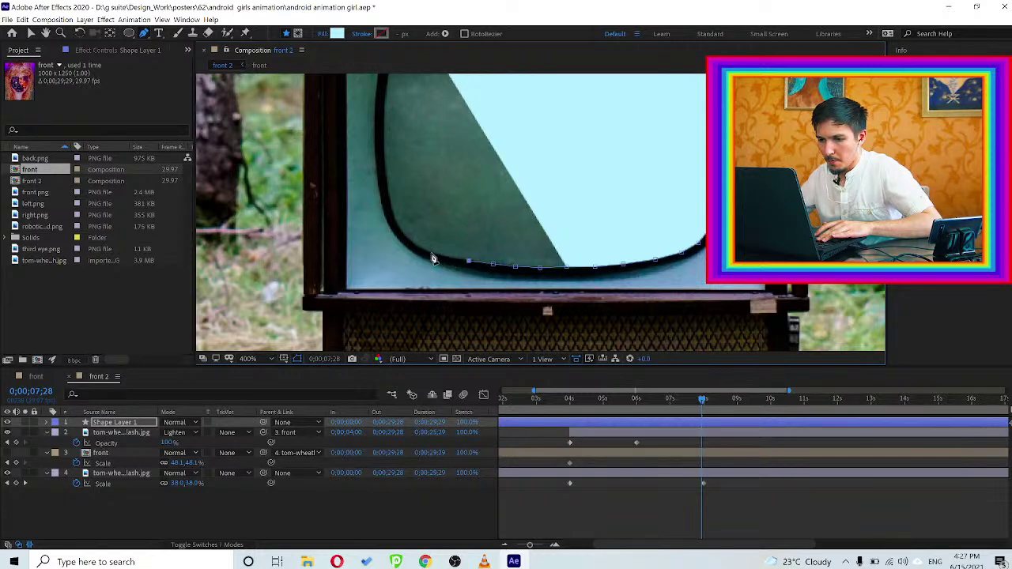
pyautogui.click(442, 255)
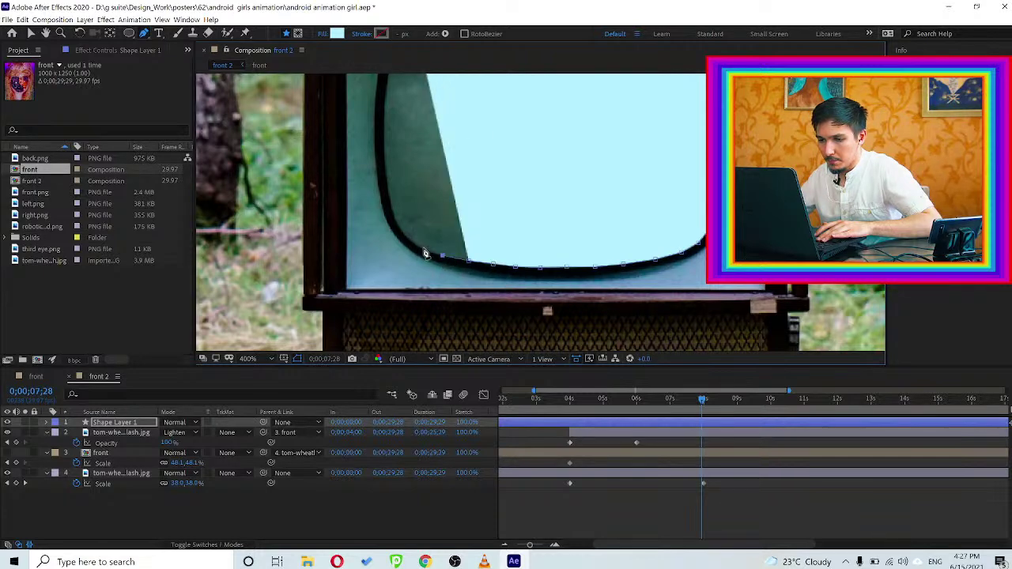
# Trace the left inner edge of the TV glass up to the starting point and close the shape
pyautogui.click(405, 237)
pyautogui.click(395, 218)
pyautogui.click(390, 201)
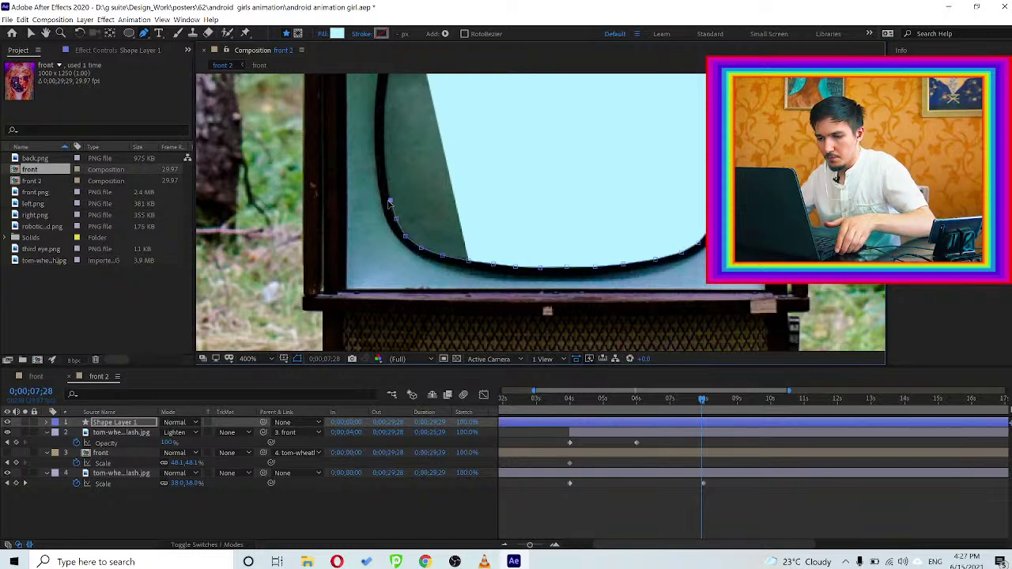
pyautogui.click(388, 175)
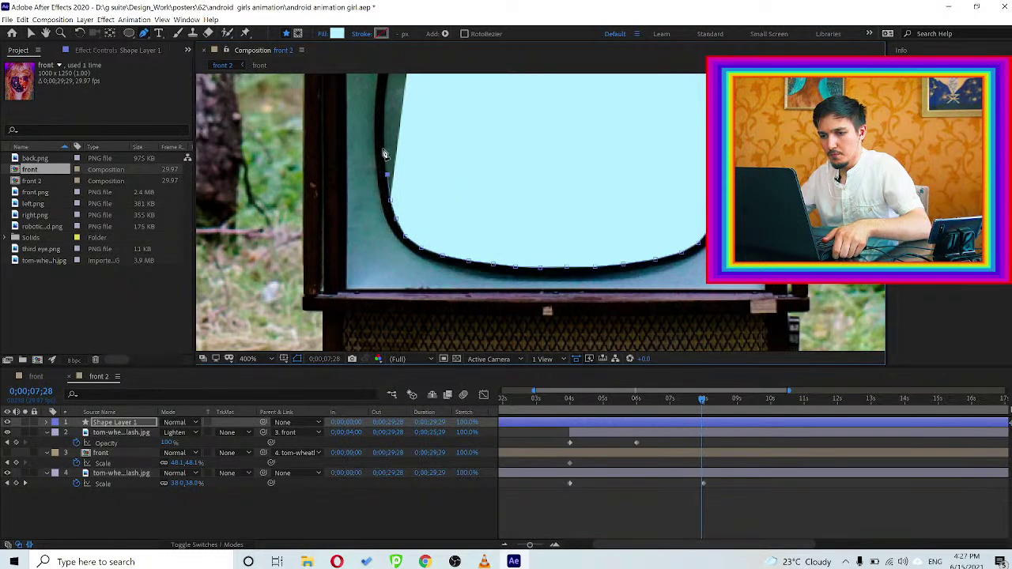
pyautogui.click(384, 148)
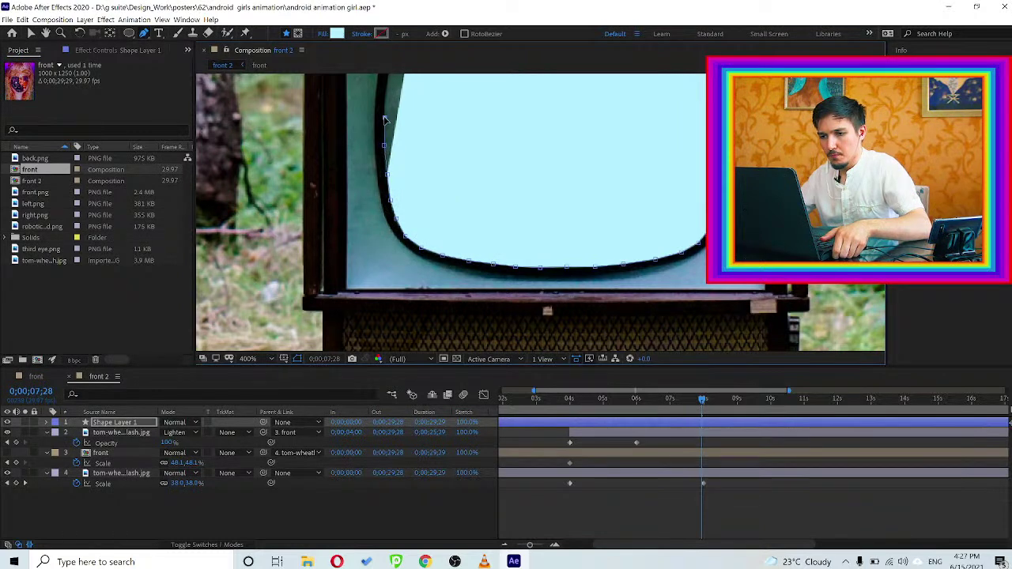
pyautogui.moveTo(429, 140); pyautogui.dragTo(398, 284)
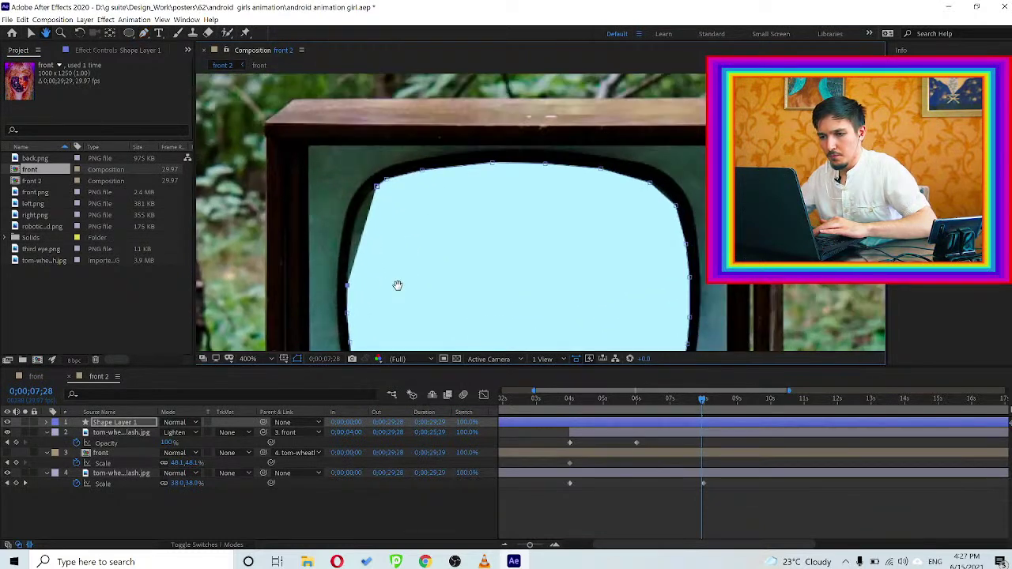
pyautogui.press('g')
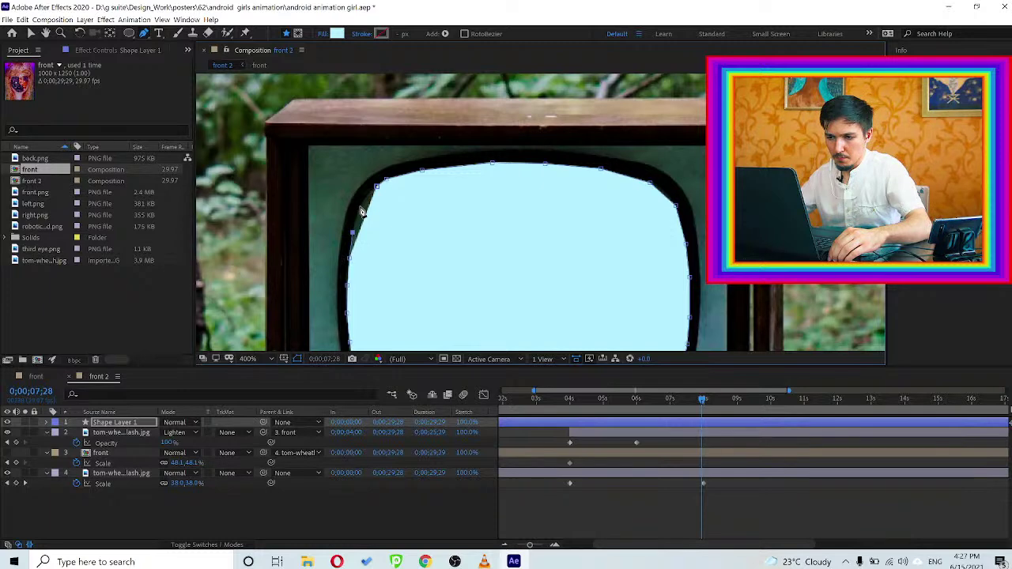
pyautogui.click(362, 208)
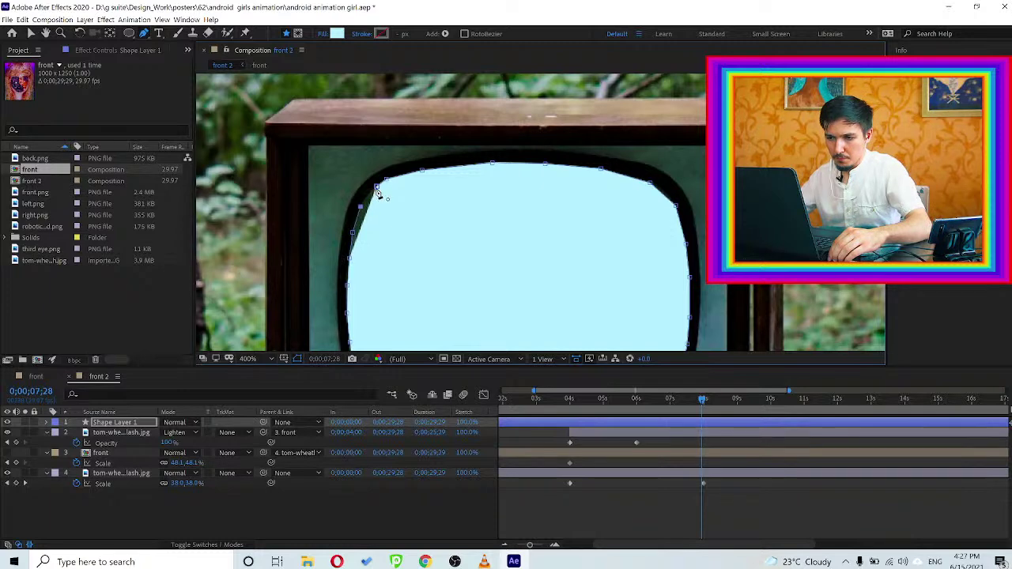
pyautogui.press(',')
pyautogui.press(',')
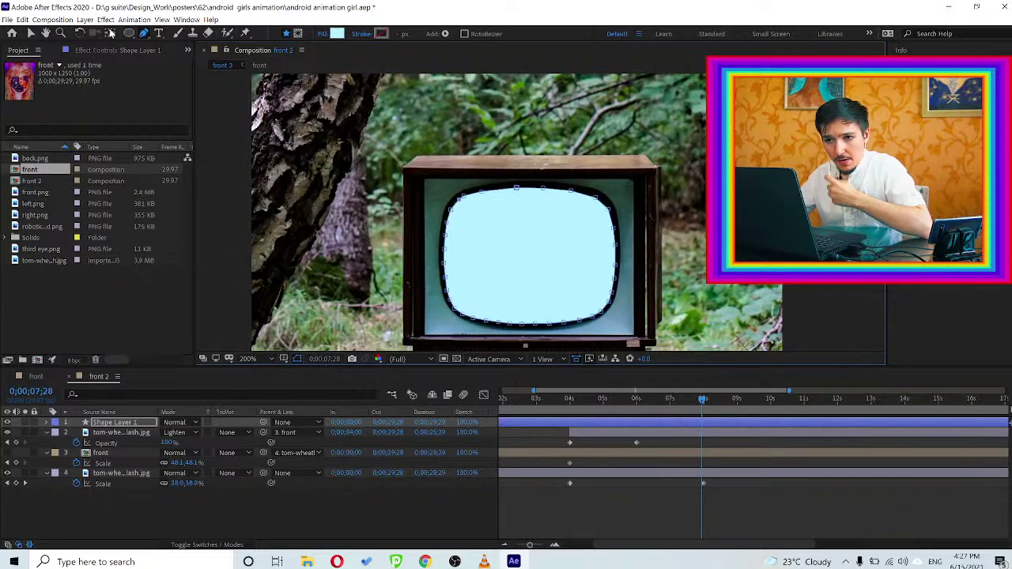
# Place the shape layer directly above the front layer, show front again, and set its track matte to Alpha Matte
pyautogui.click(30, 34)
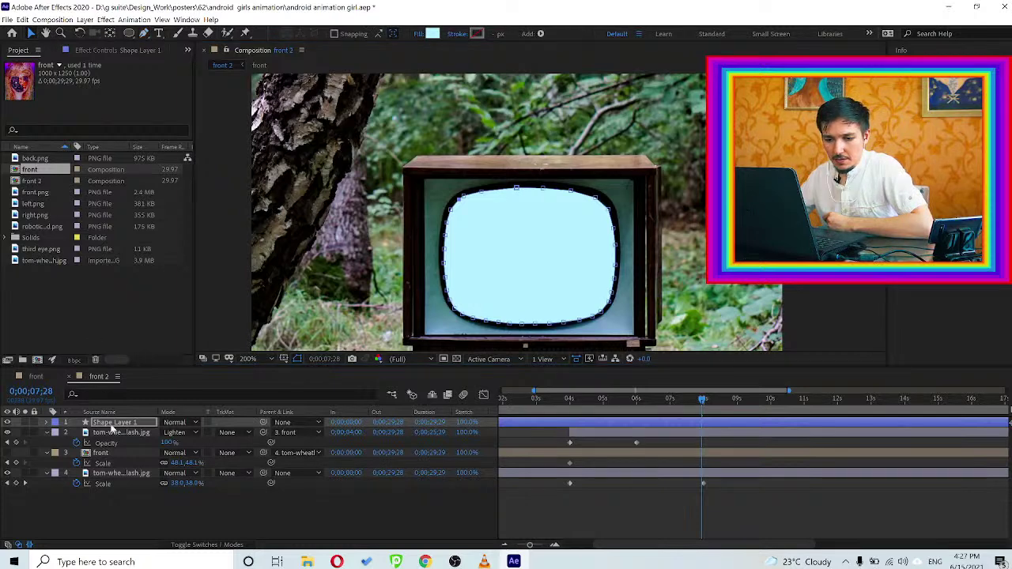
pyautogui.moveTo(113, 427); pyautogui.dragTo(108, 457)
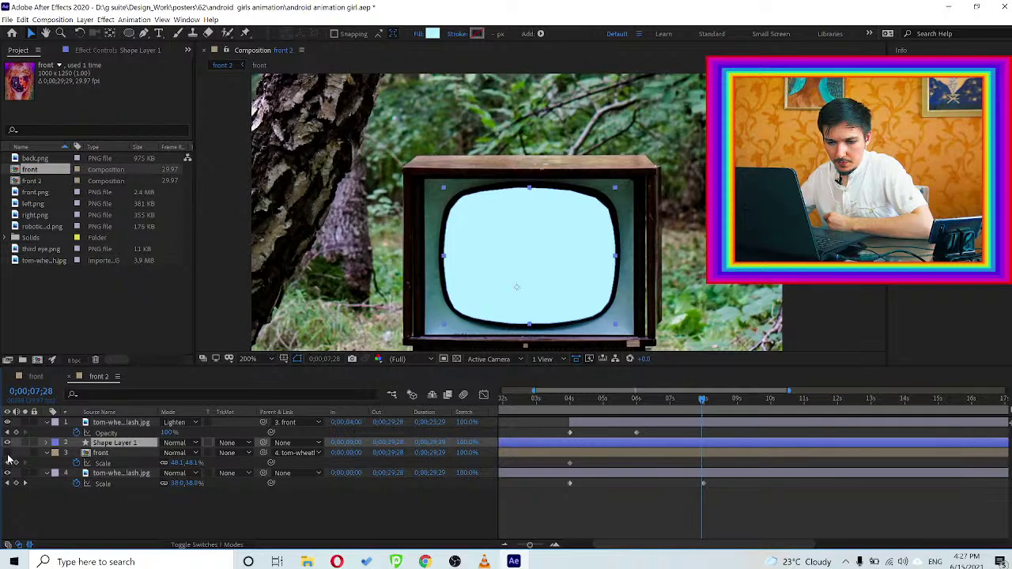
pyautogui.click(107, 455)
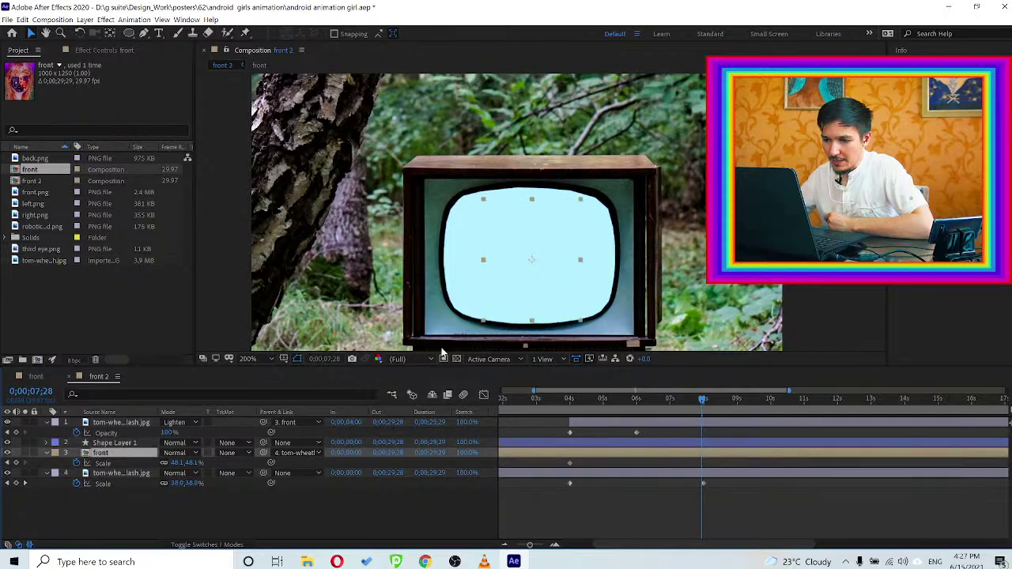
pyautogui.click(235, 456)
pyautogui.click(259, 475)
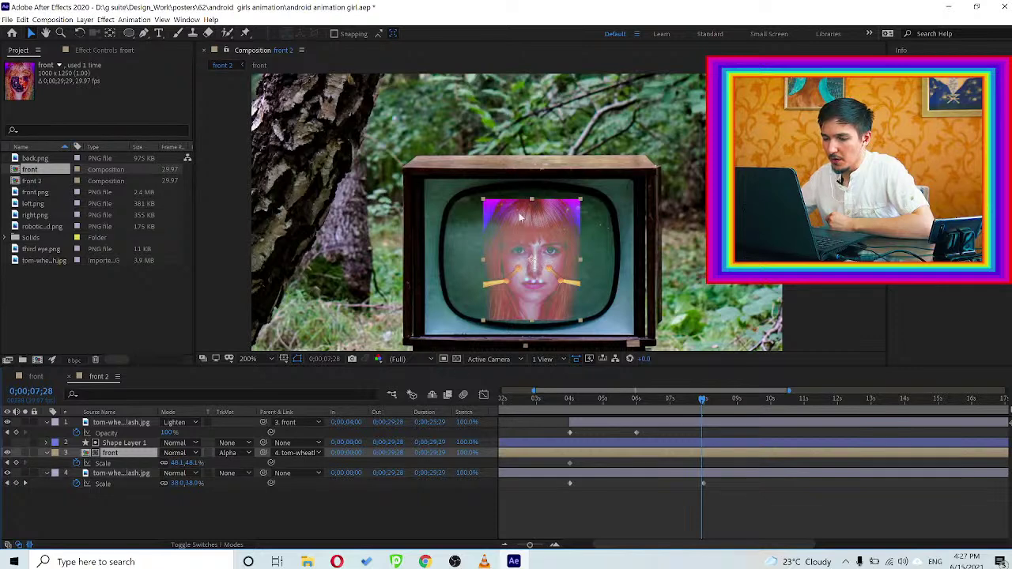
# Select the shape layer and examine its contents down to the Shape 1 group
pyautogui.click(123, 443)
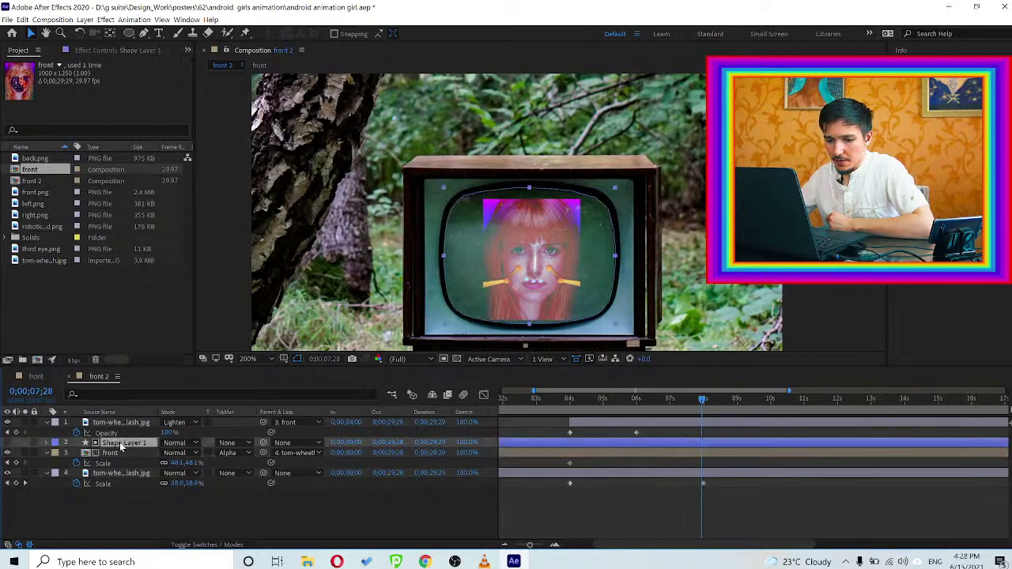
pyautogui.click(48, 445)
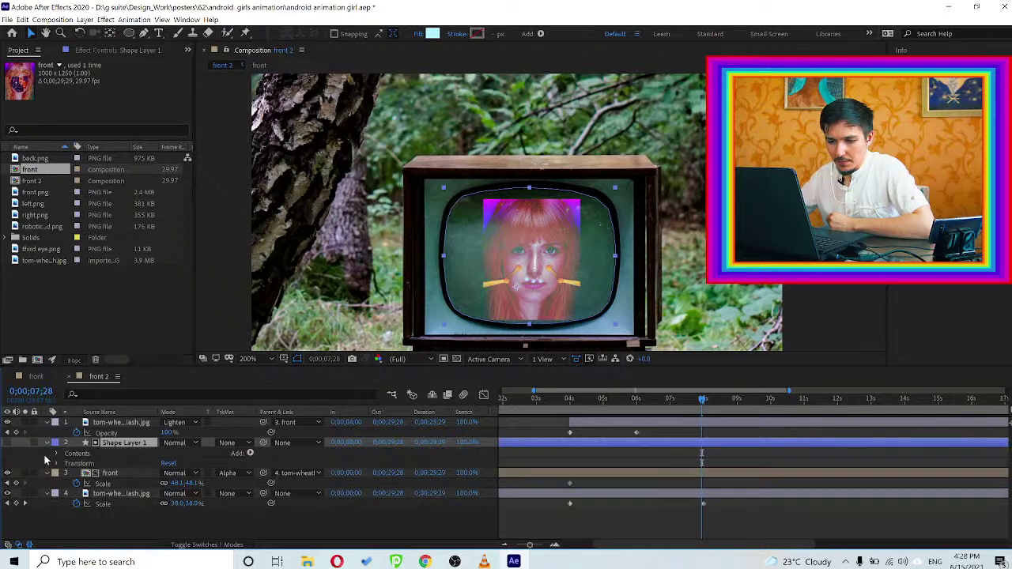
pyautogui.click(57, 454)
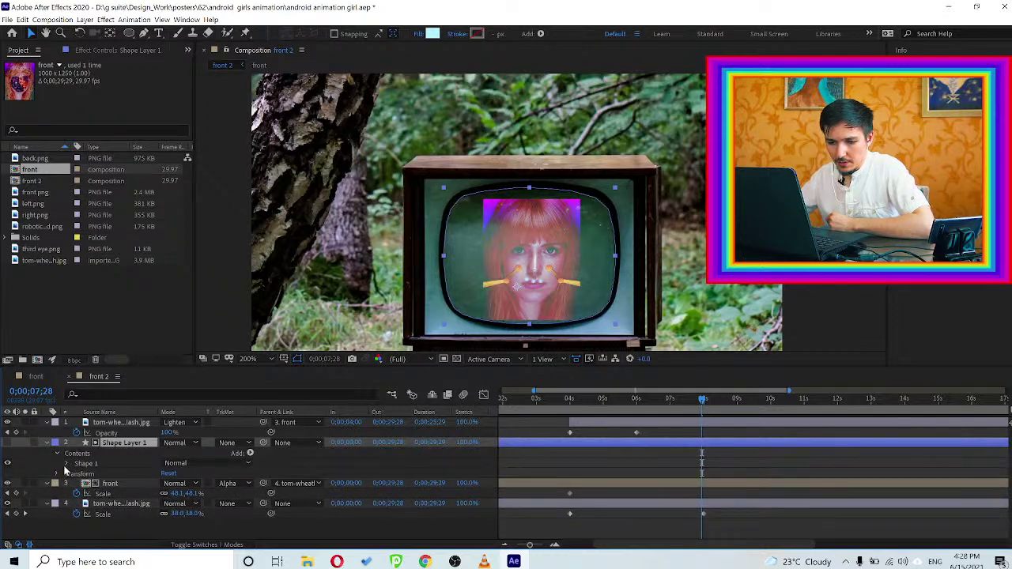
pyautogui.click(66, 464)
pyautogui.click(66, 463)
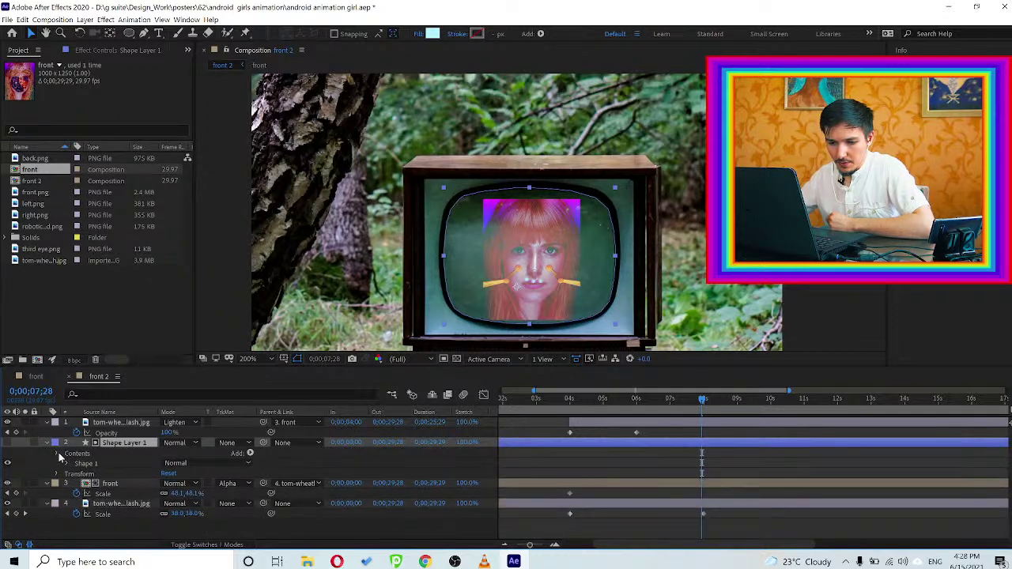
pyautogui.click(56, 453)
pyautogui.click(47, 444)
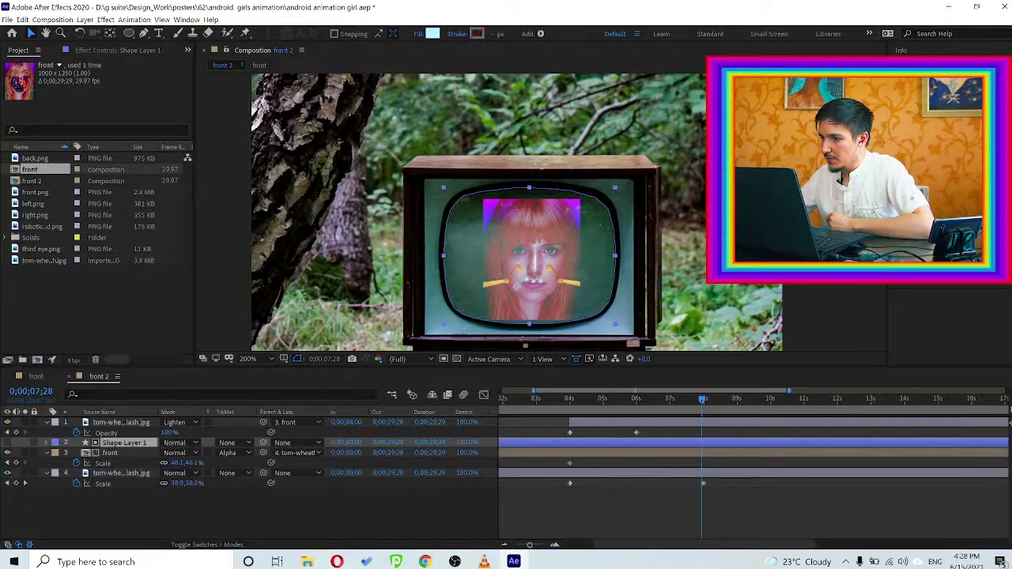
# Apply Gaussian Blur to the shape layer with a blurriness of 10
pyautogui.hotkey('ctrl', 'alt', 'shift', 'e')
pyautogui.click(112, 85)
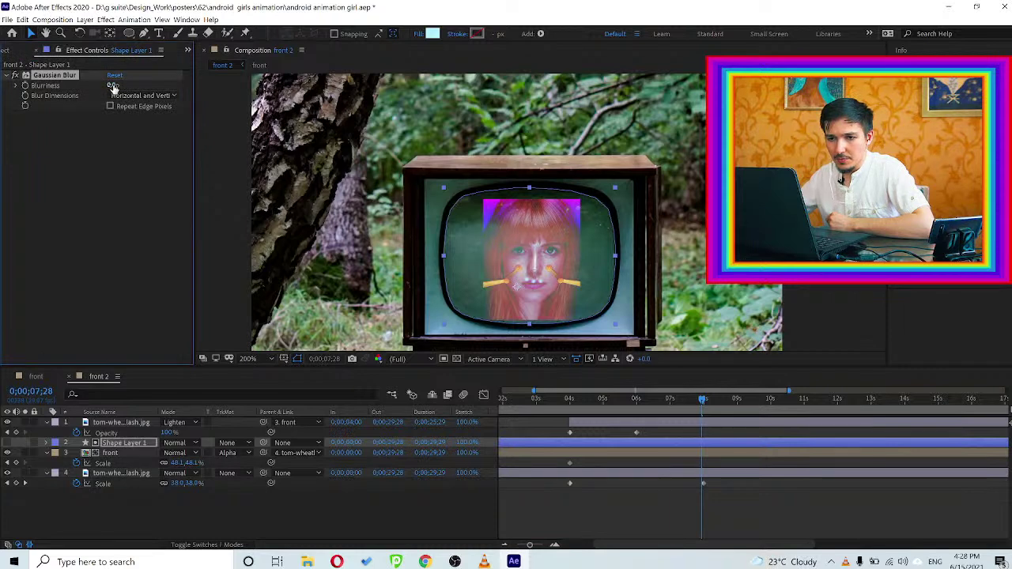
pyautogui.write('5')
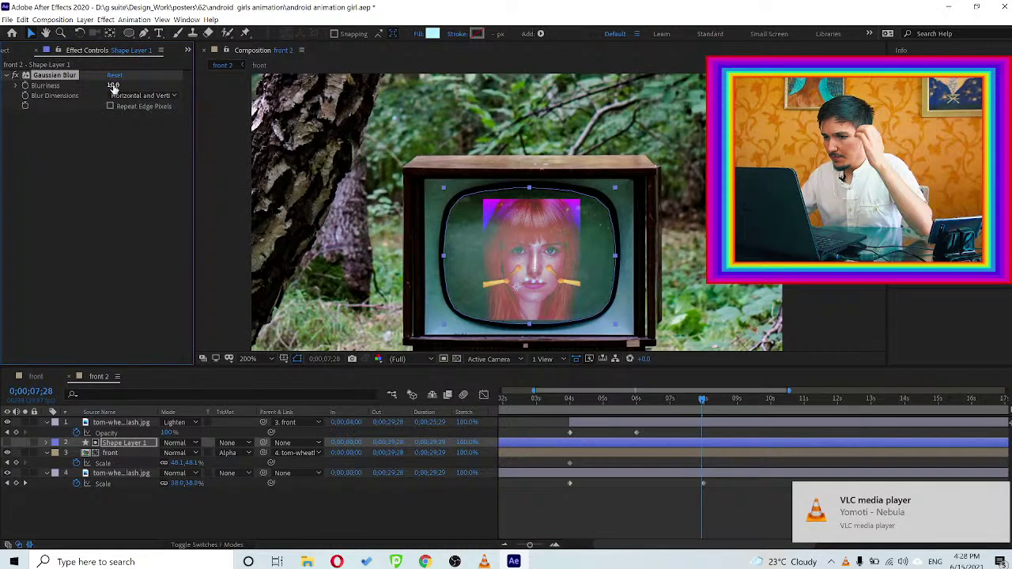
pyautogui.write('0')
pyautogui.press('Return')
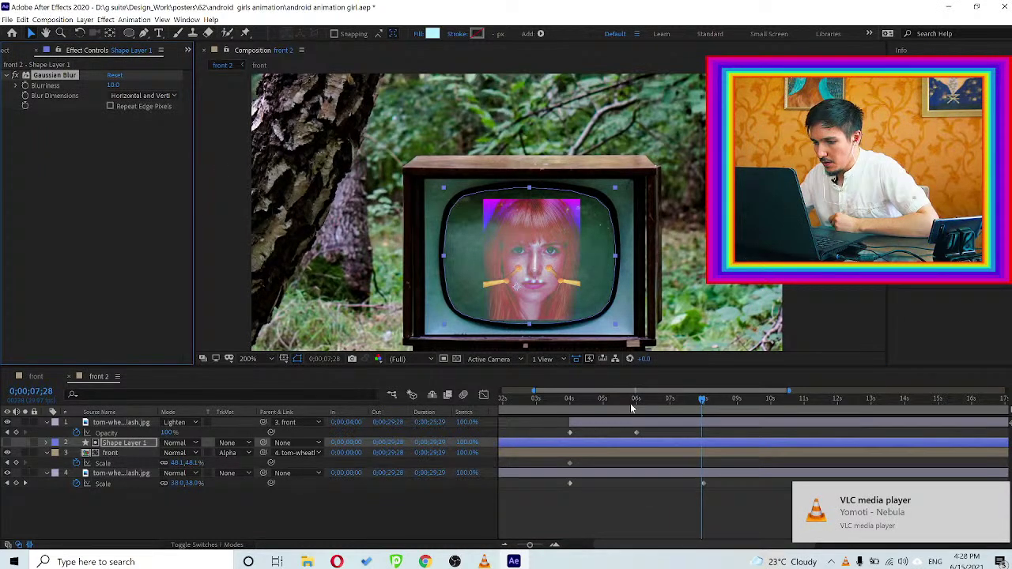
# Check the matted front layer at 6 seconds and undo the blurriness change on the shape layer
pyautogui.click(636, 402)
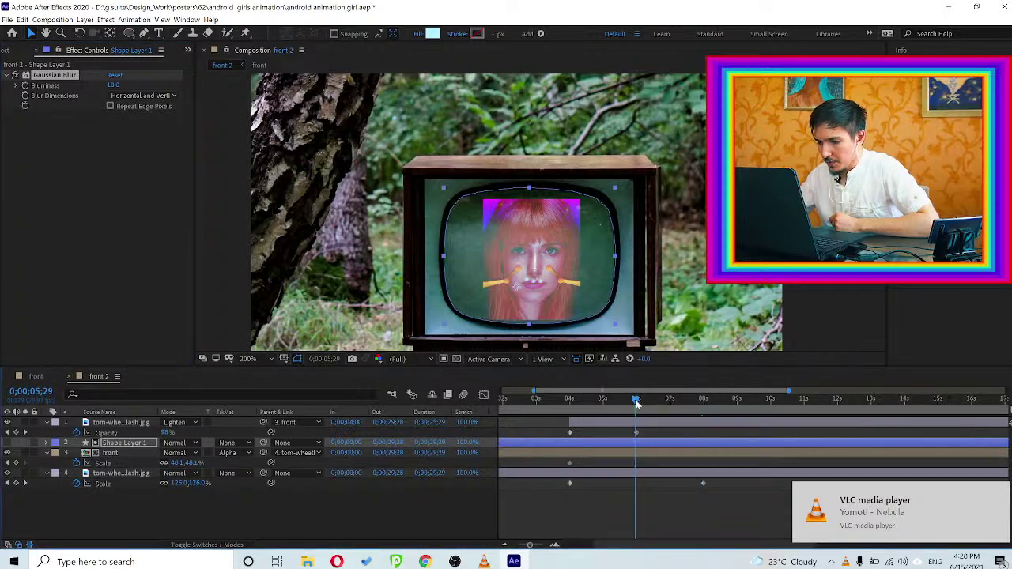
pyautogui.moveTo(637, 399); pyautogui.dragTo(638, 400)
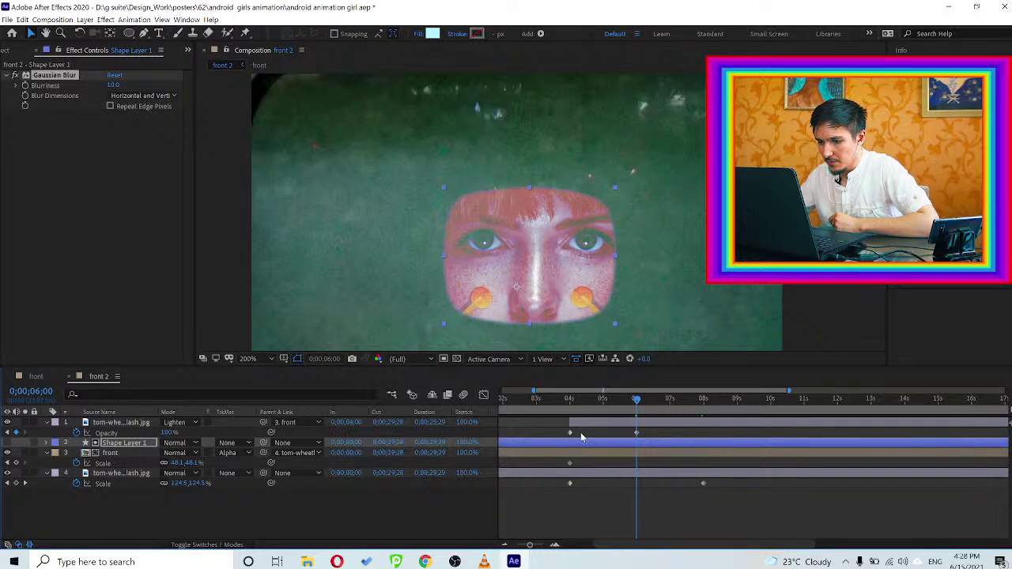
pyautogui.hotkey('ctrl', 'z')
# At 0;00;07;28, parent the shape layer to the lowest TV photo layer and check the frame at 4 seconds
pyautogui.press('k')
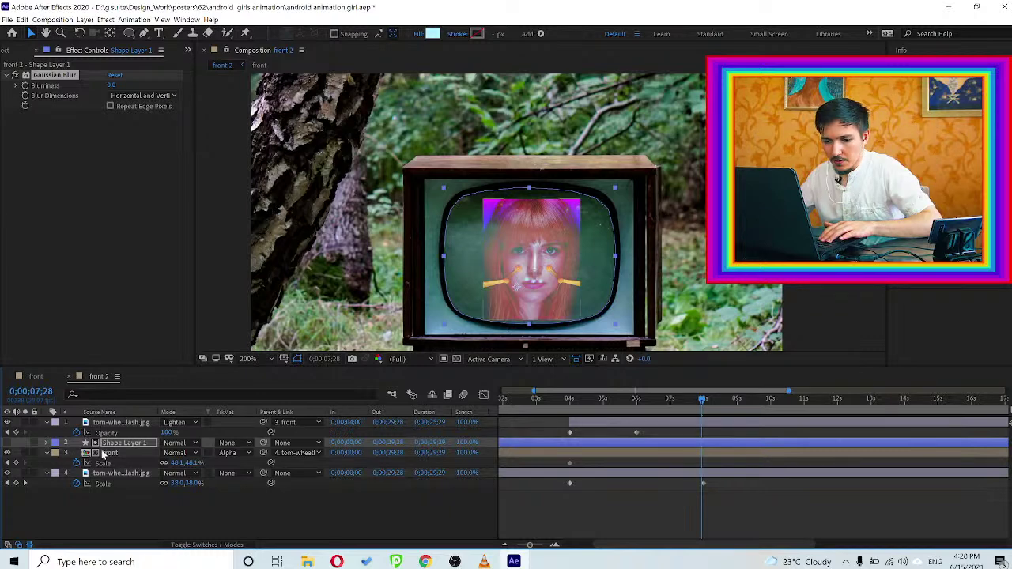
pyautogui.moveTo(264, 442); pyautogui.dragTo(116, 474)
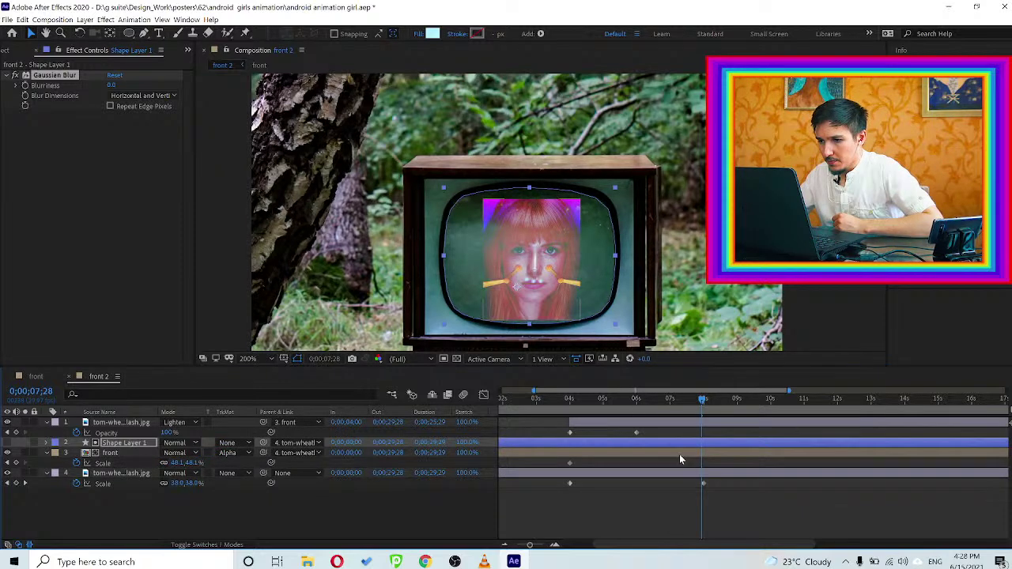
pyautogui.click(570, 400)
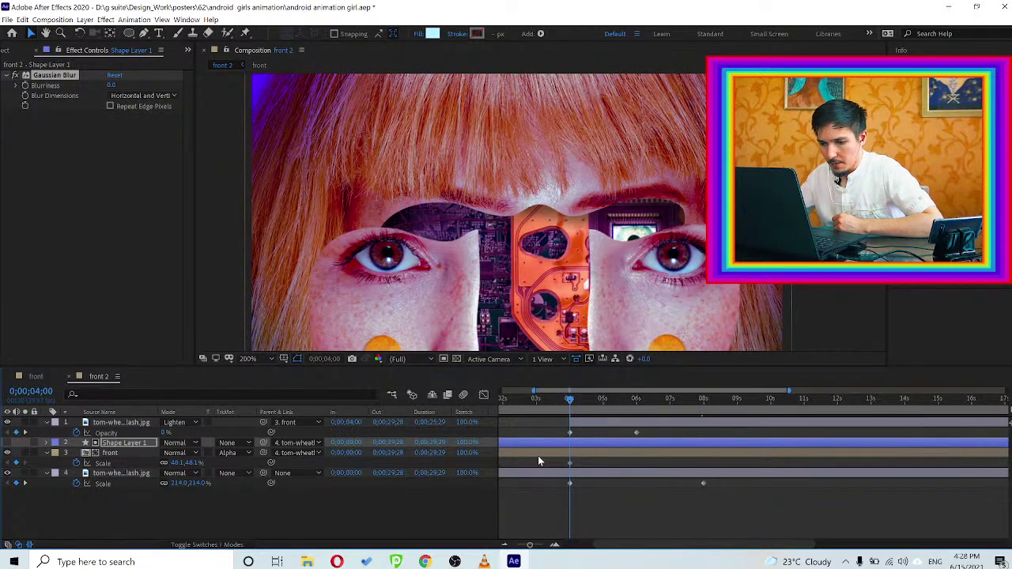
# At 6 seconds, scale the front layer up to 82.1% so the girl's image fills the TV glass
pyautogui.click(117, 452)
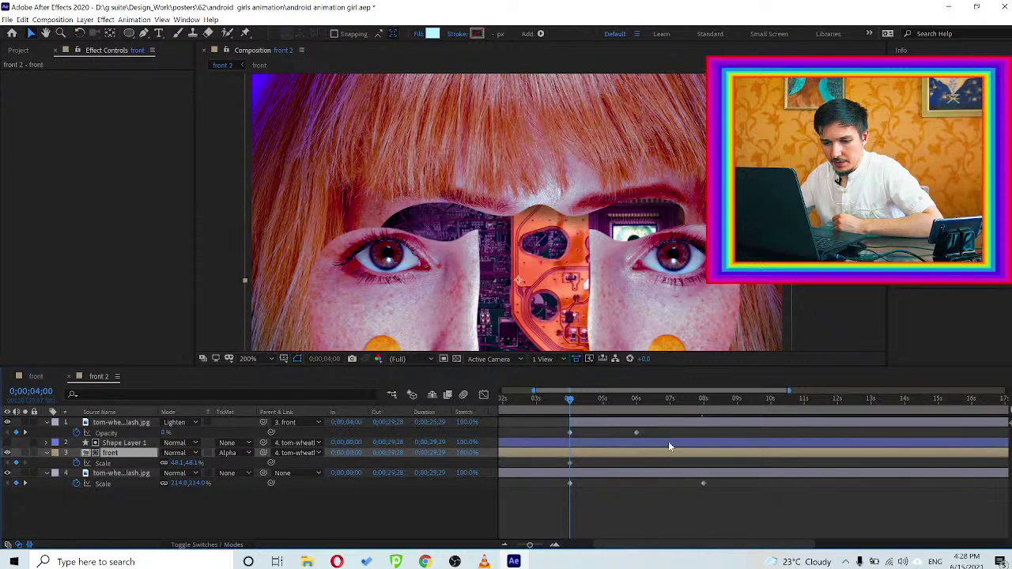
pyautogui.click(637, 405)
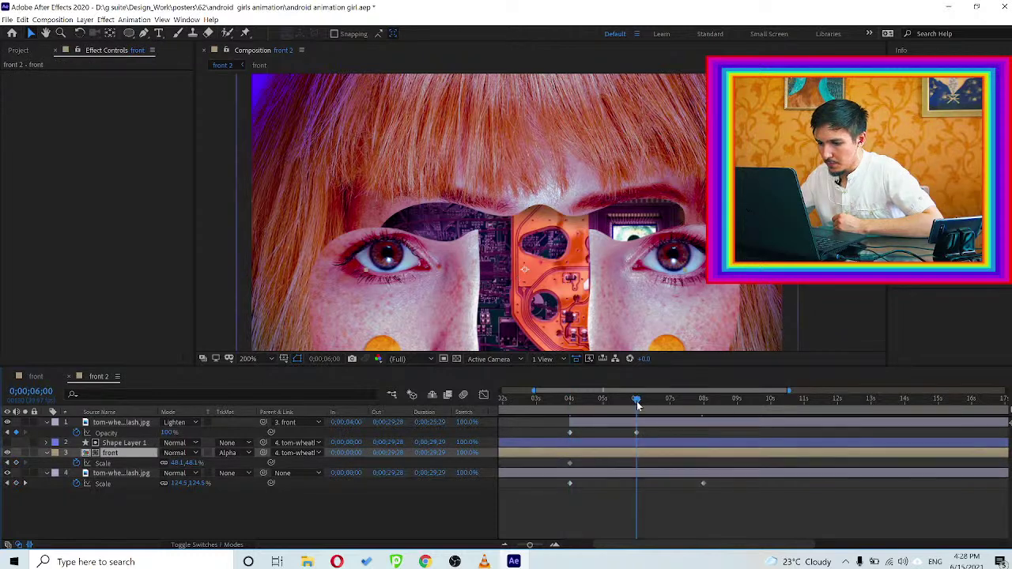
pyautogui.scroll(-2, 415, 233)
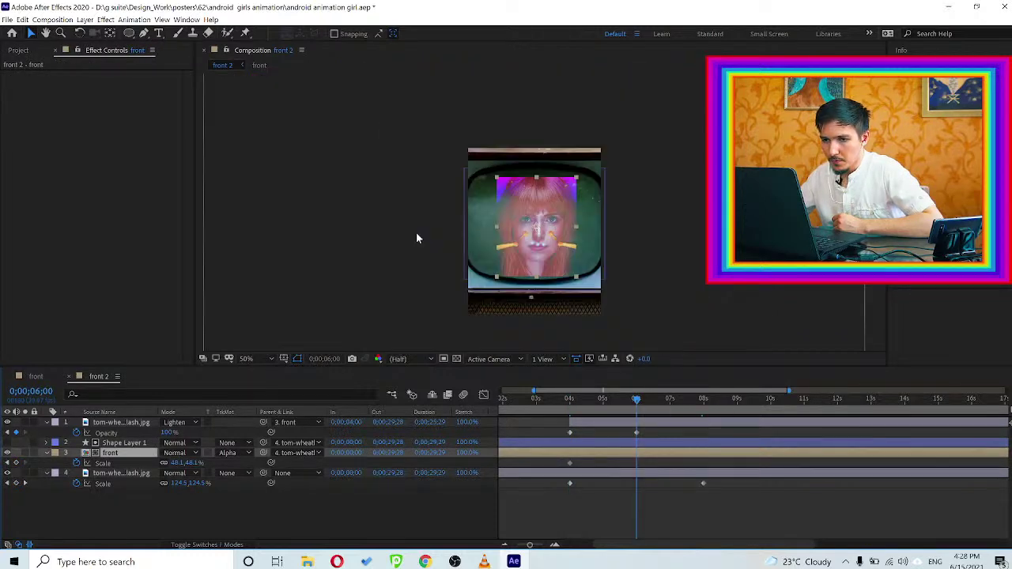
pyautogui.scroll(1, 477, 269)
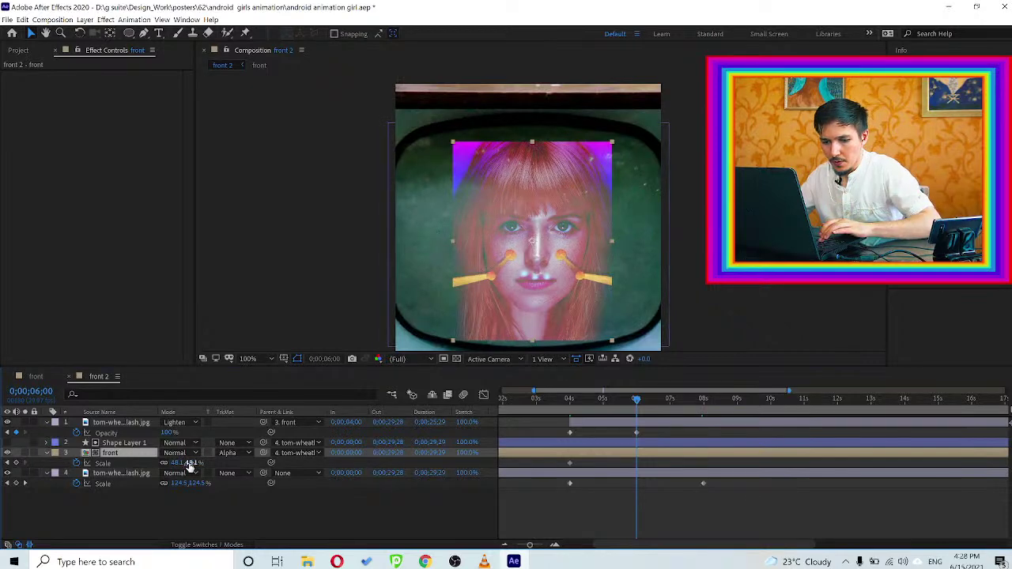
pyautogui.moveTo(190, 462); pyautogui.dragTo(212, 464)
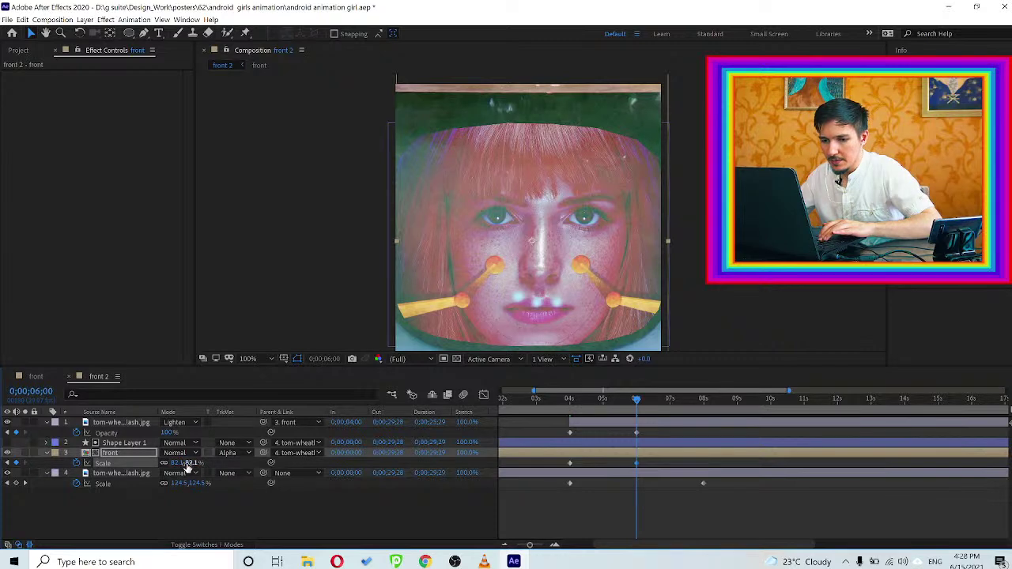
pyautogui.scroll(-1, 547, 272)
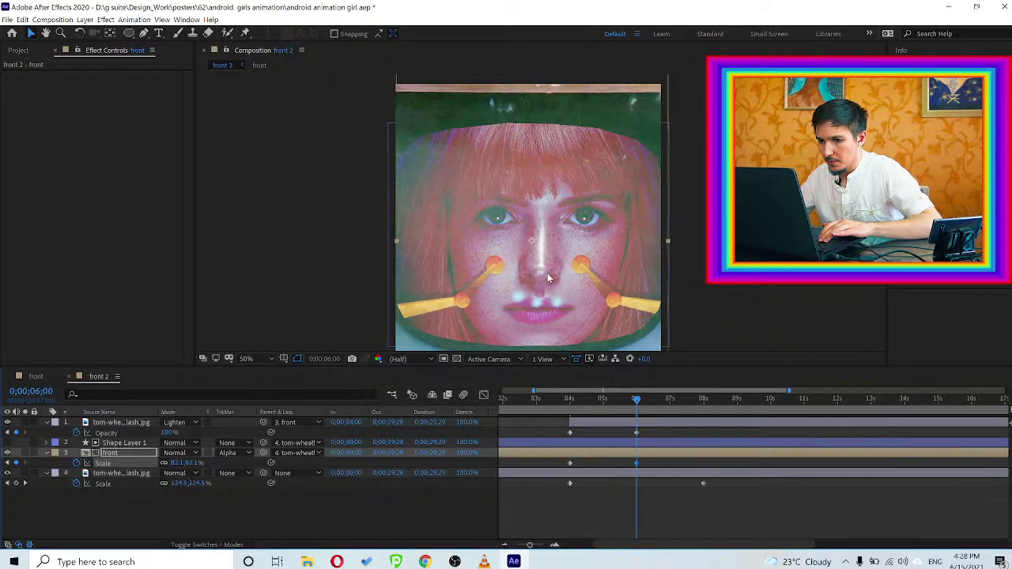
# Nudge the front layer at 6 seconds slightly left and upward to align the face inside the TV screen
pyautogui.scroll(1, 547, 273)
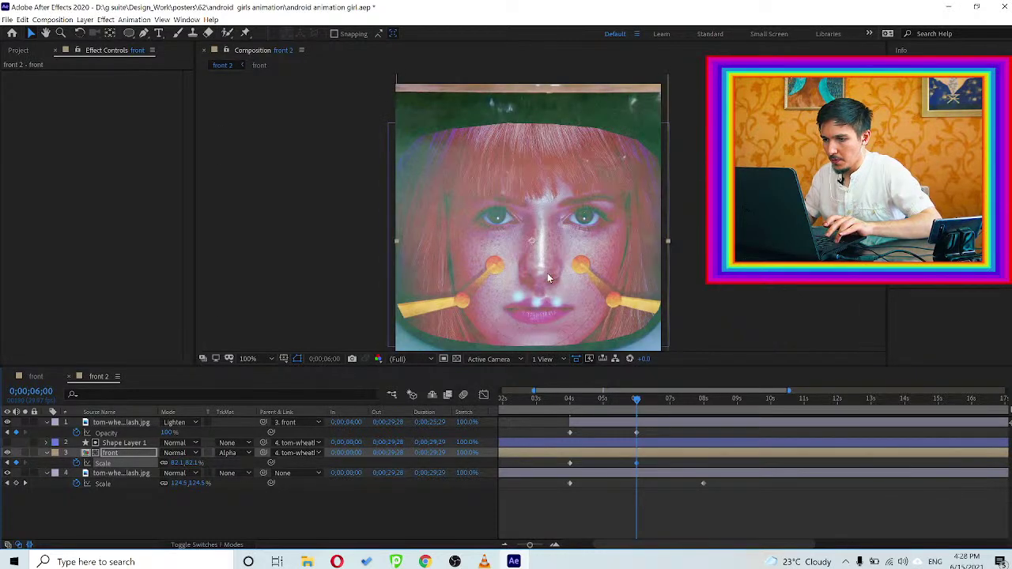
pyautogui.hotkey('shift', 'Left')
pyautogui.hotkey('shift', 'Left')
pyautogui.press('Up')
pyautogui.press('Up')
pyautogui.press('Up')
pyautogui.press('Up')
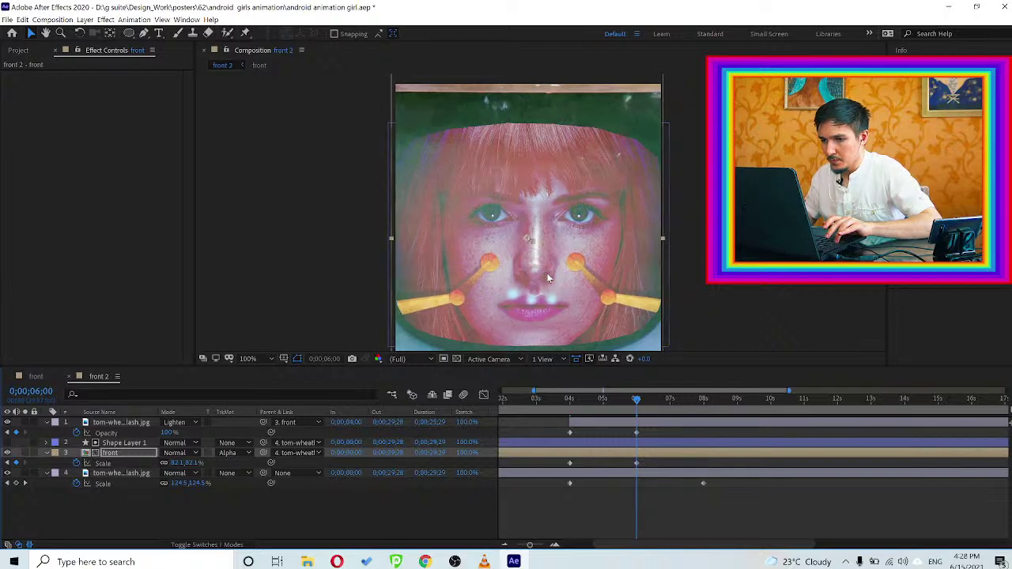
pyautogui.press('Up')
pyautogui.press('Up')
pyautogui.press('Up')
pyautogui.press('Up')
pyautogui.press('Up')
pyautogui.press('Up')
pyautogui.press('Up')
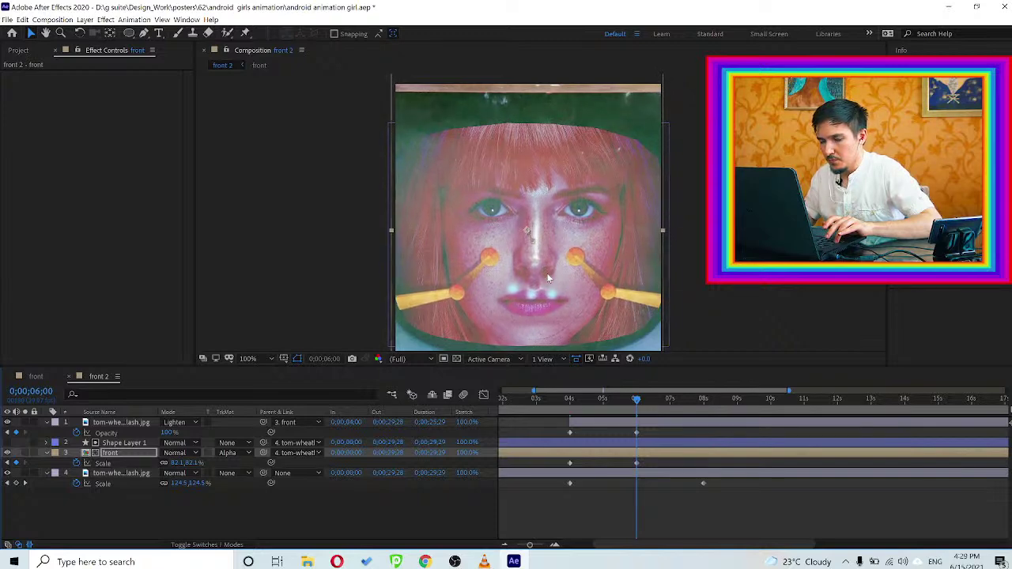
pyautogui.press('Up')
pyautogui.press('Up')
pyautogui.press('Up')
pyautogui.press('Down')
pyautogui.press('Down')
pyautogui.press('Down')
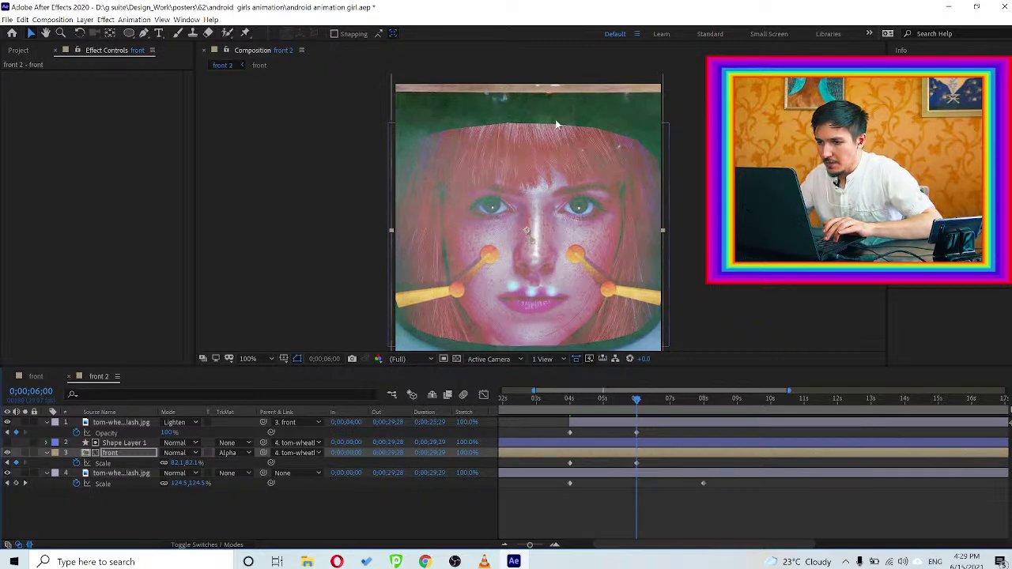
# Try Gaussian Blur blurriness values of 10 and 20 on Shape Layer 1
pyautogui.click(123, 444)
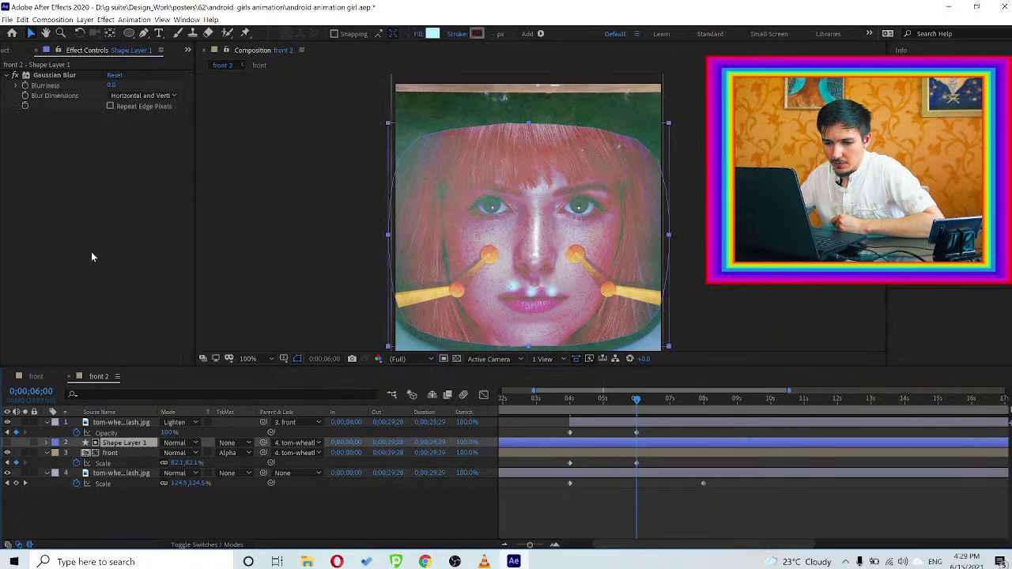
pyautogui.click(58, 75)
pyautogui.click(111, 84)
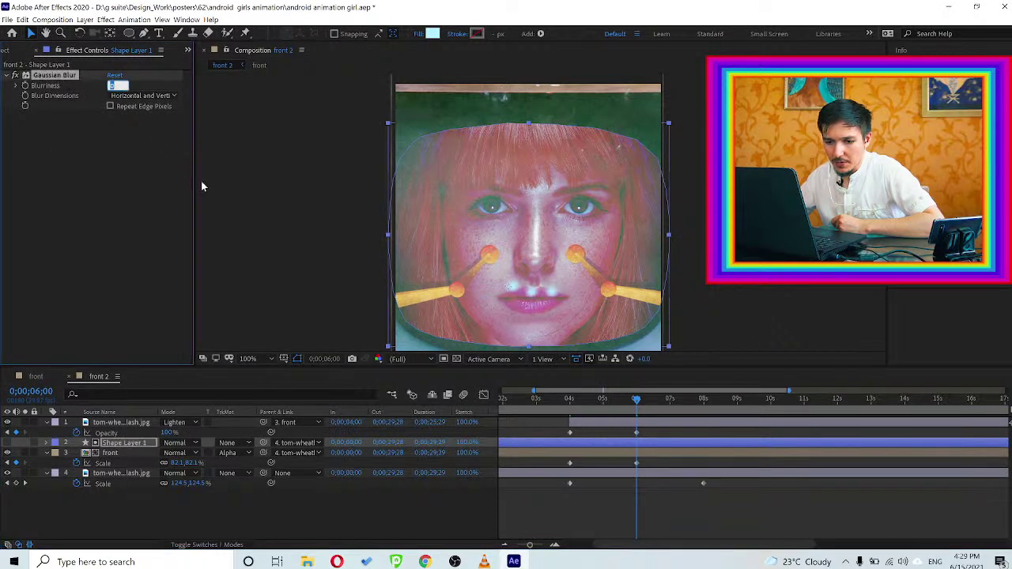
pyautogui.write('10')
pyautogui.press('Return')
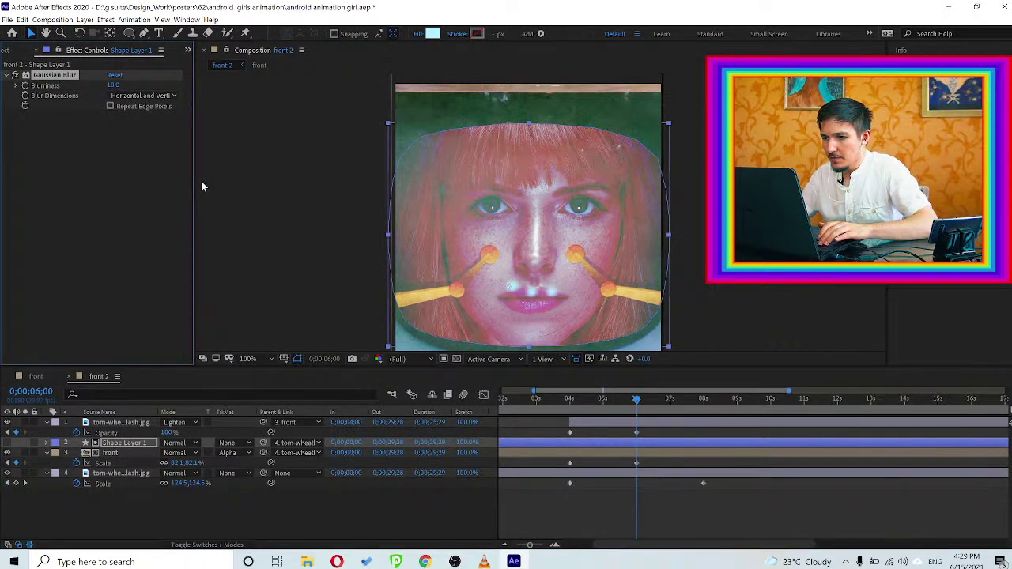
pyautogui.click(118, 85)
pyautogui.write('20')
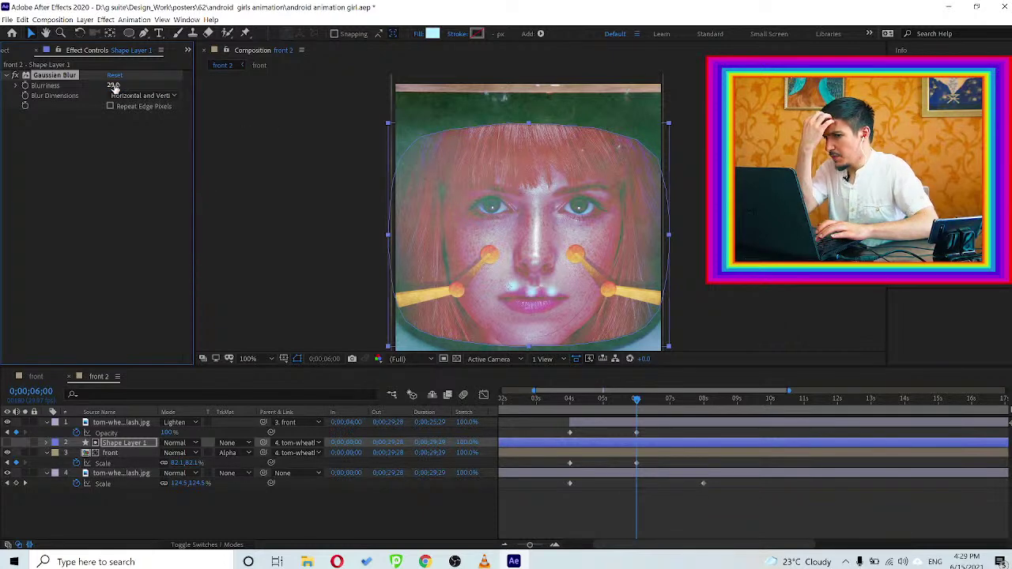
pyautogui.press('Return')
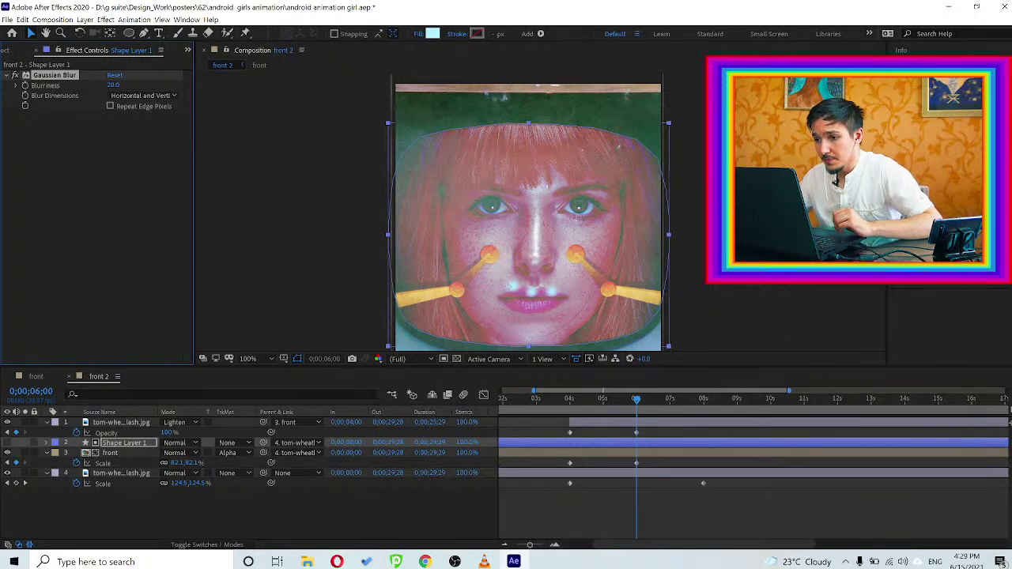
pyautogui.click(508, 285)
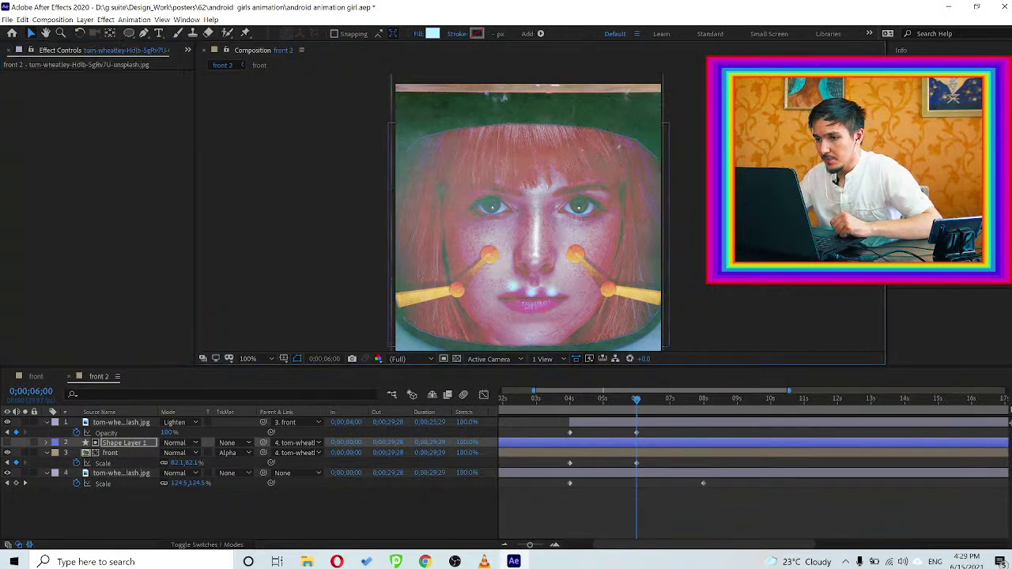
# Set the Gaussian Blur blurriness of Shape Layer 1 to 40
pyautogui.click(111, 443)
pyautogui.click(115, 86)
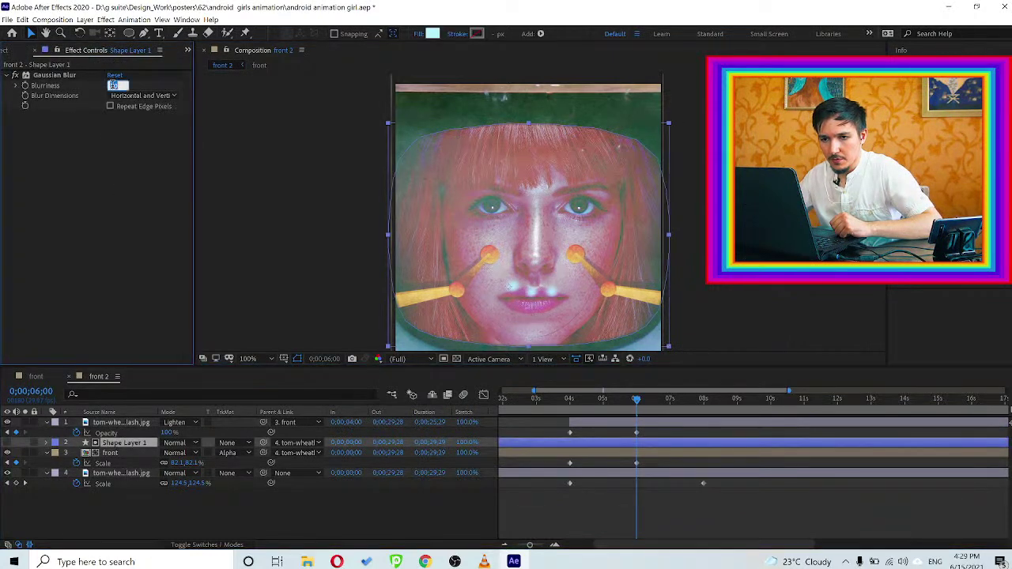
pyautogui.write('40')
pyautogui.press('Return')
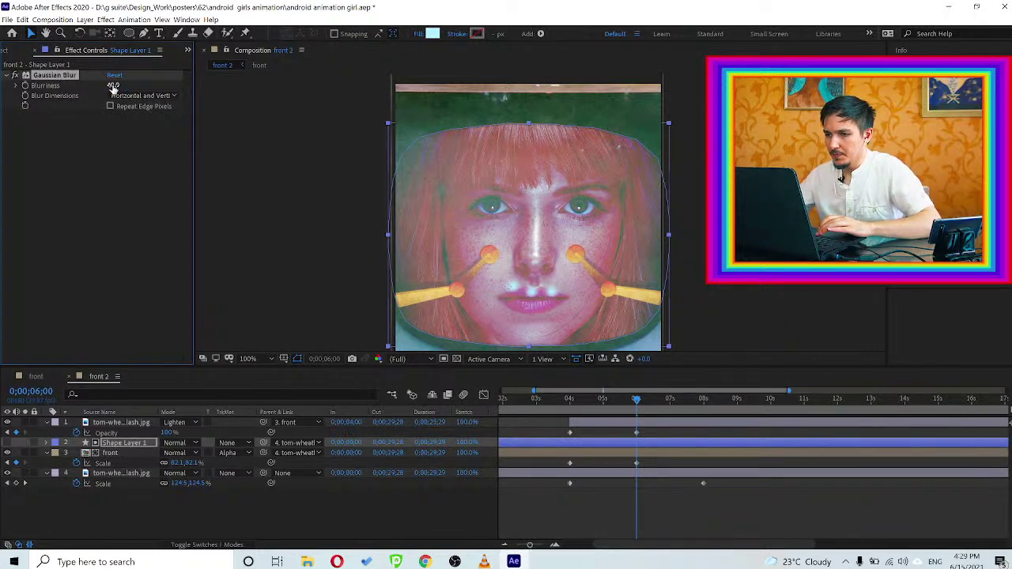
# Scrub through the composition to check how the top TV image aligns with the bottom one between 4 and 9 seconds
pyautogui.click(675, 400)
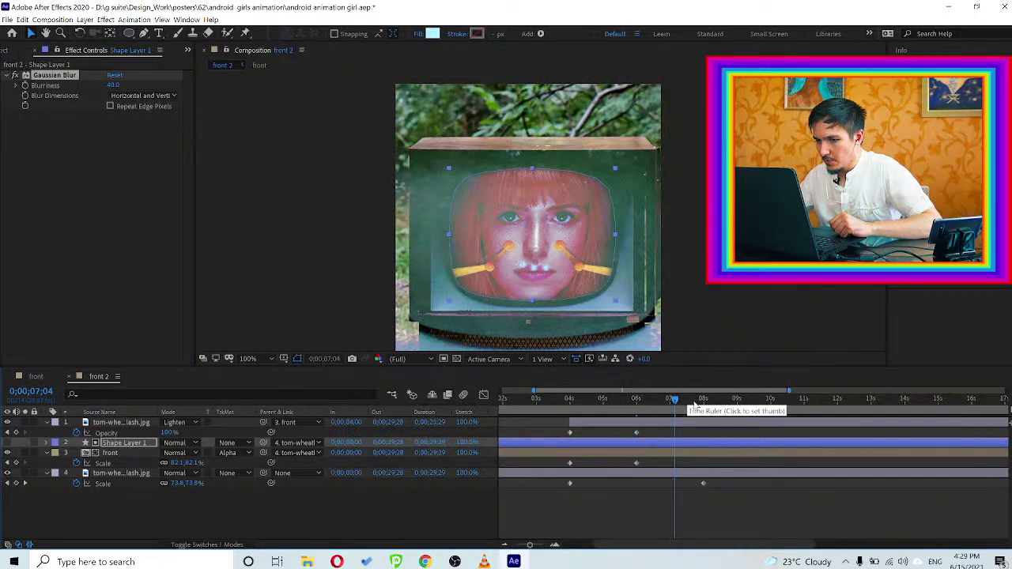
pyautogui.click(704, 400)
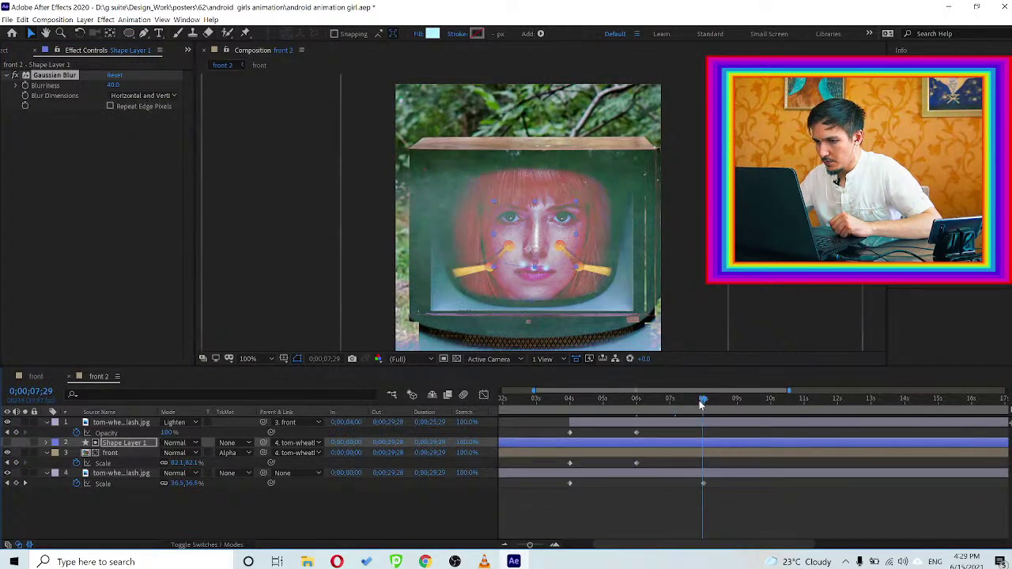
pyautogui.click(590, 400)
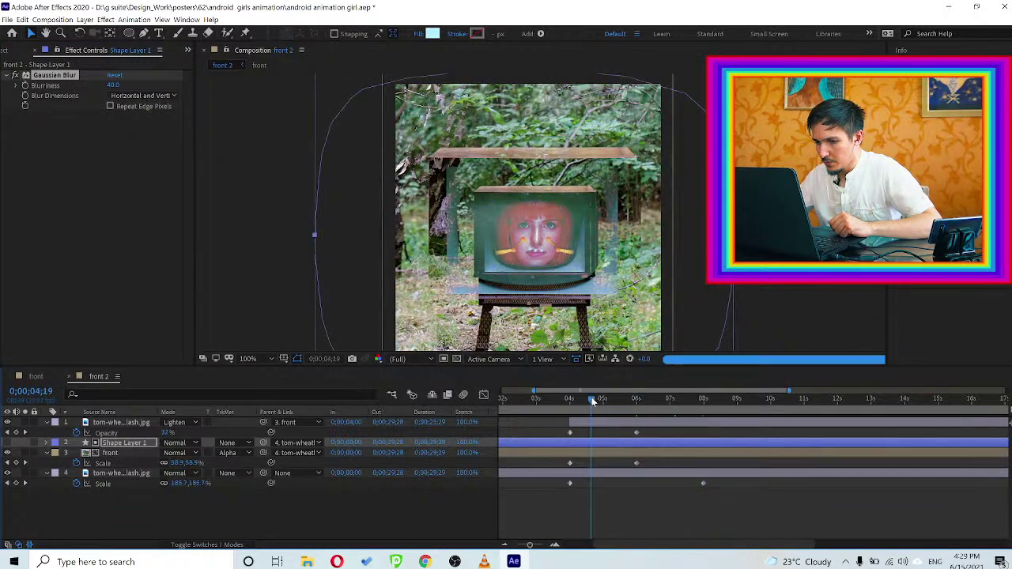
pyautogui.moveTo(590, 400); pyautogui.dragTo(621, 401)
pyautogui.moveTo(629, 401); pyautogui.dragTo(751, 403)
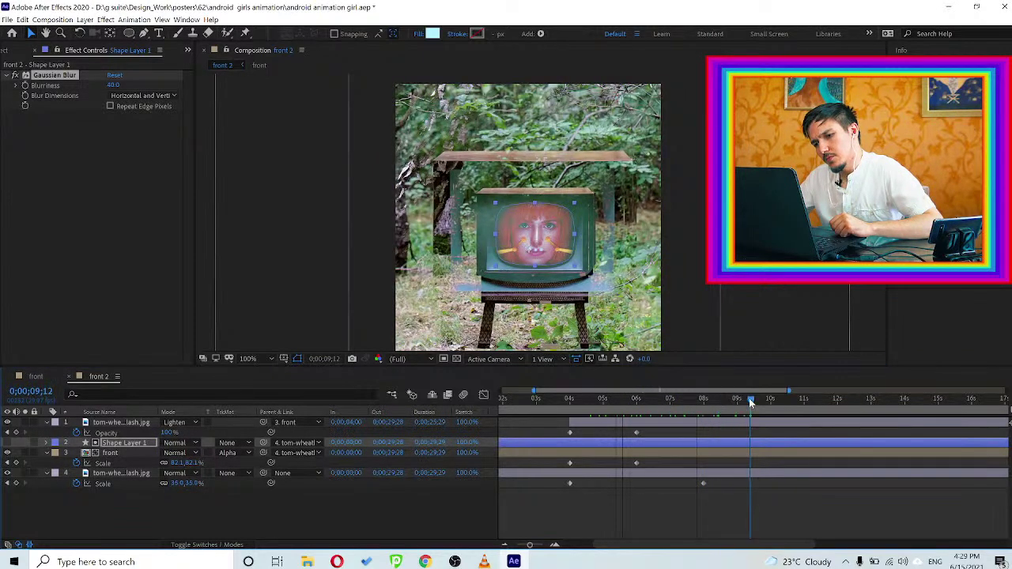
pyautogui.click(108, 423)
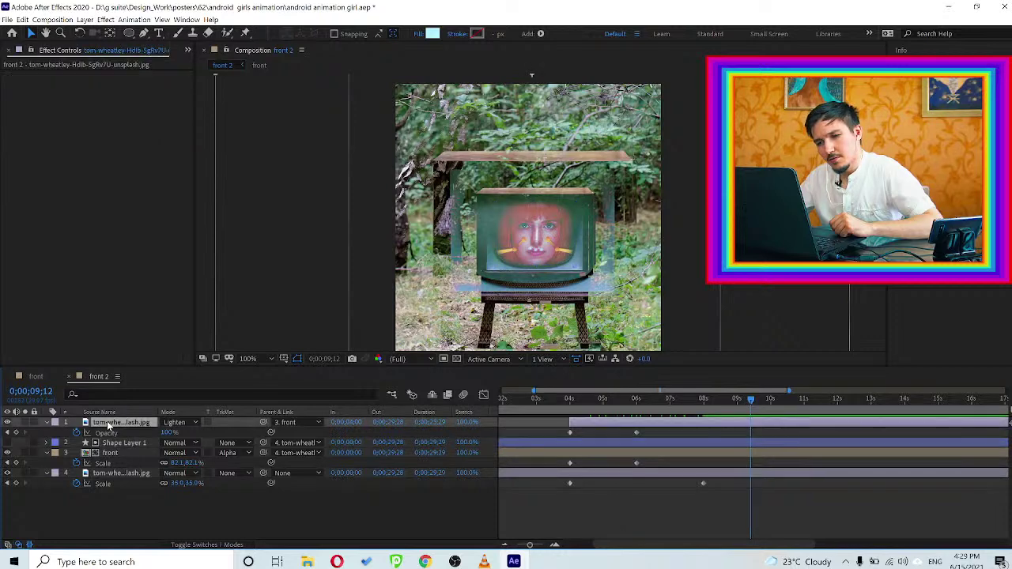
pyautogui.moveTo(519, 400); pyautogui.dragTo(404, 402)
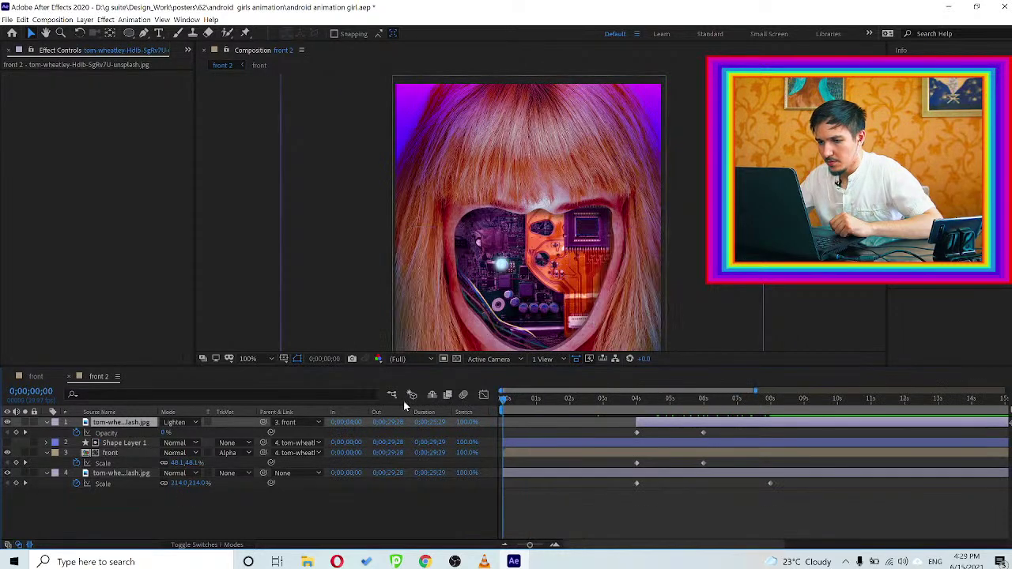
pyautogui.click(637, 400)
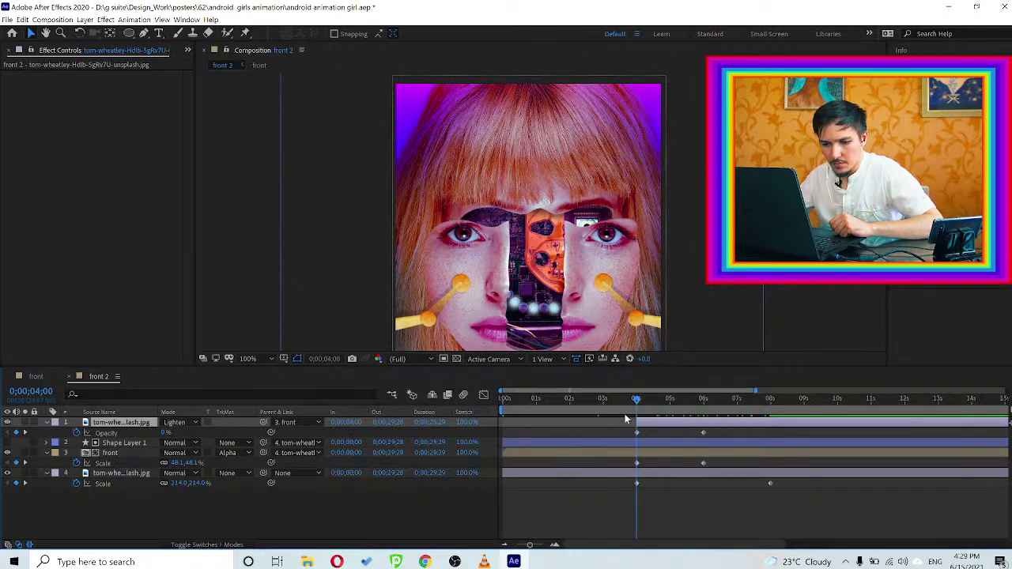
pyautogui.press('space')
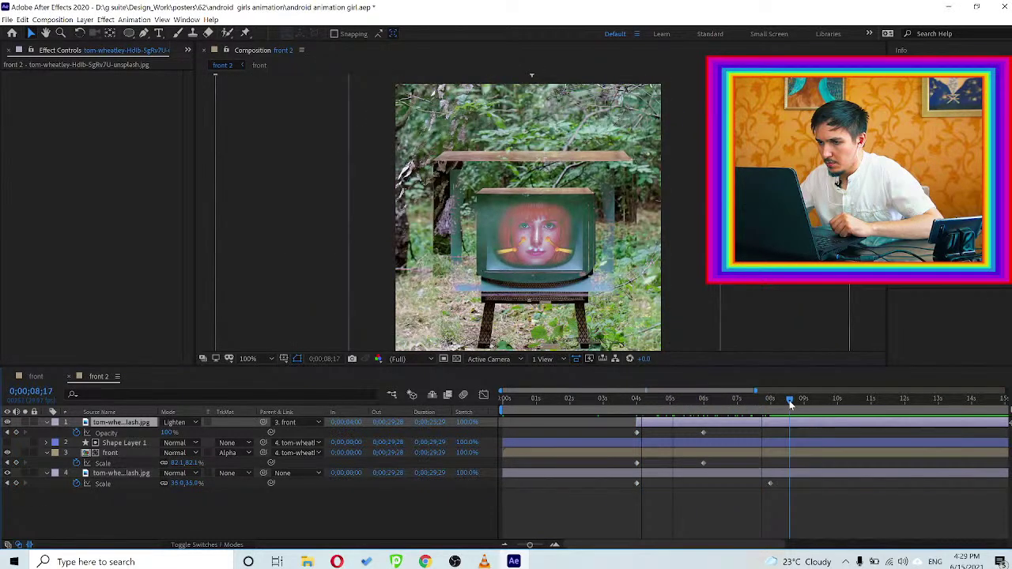
# Toggle the top TV image layer's visibility and leave it hidden to compare the whole composite without it
pyautogui.click(7, 422)
pyautogui.click(7, 422)
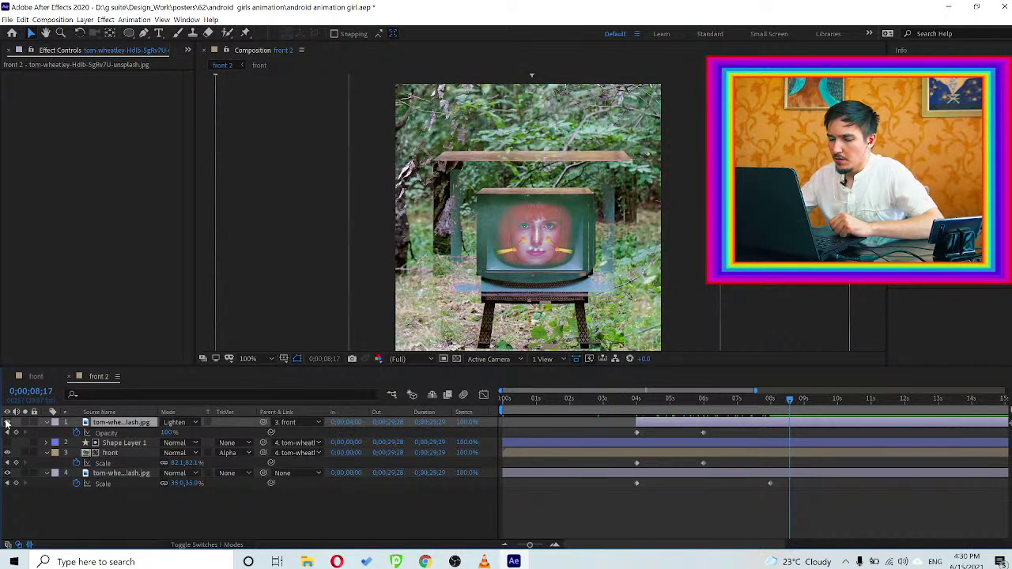
pyautogui.click(7, 422)
pyautogui.press(',')
pyautogui.press(',')
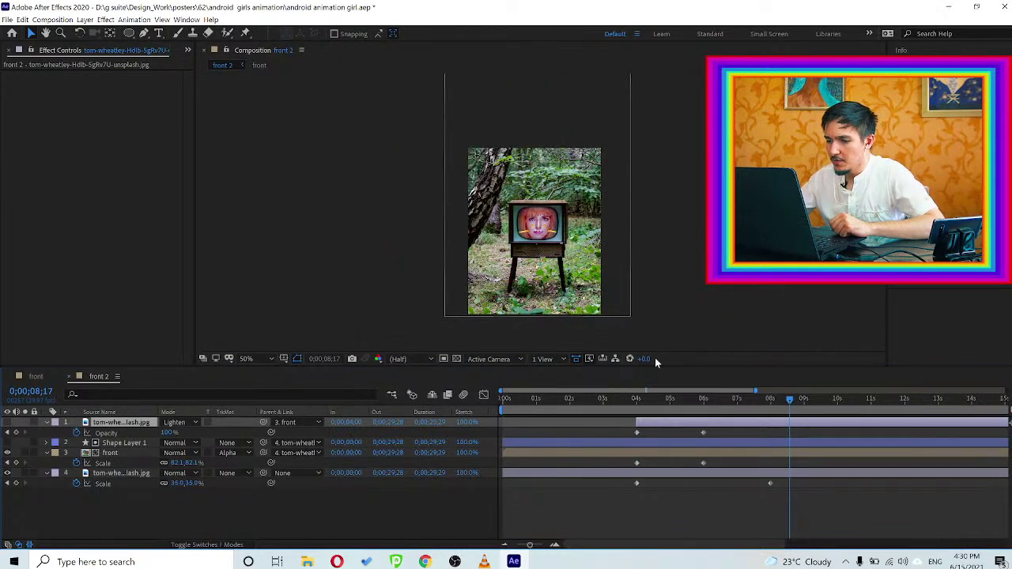
# At 0;00;04;00, parent the top TV image layer to the bottom TV image layer
pyautogui.click(638, 401)
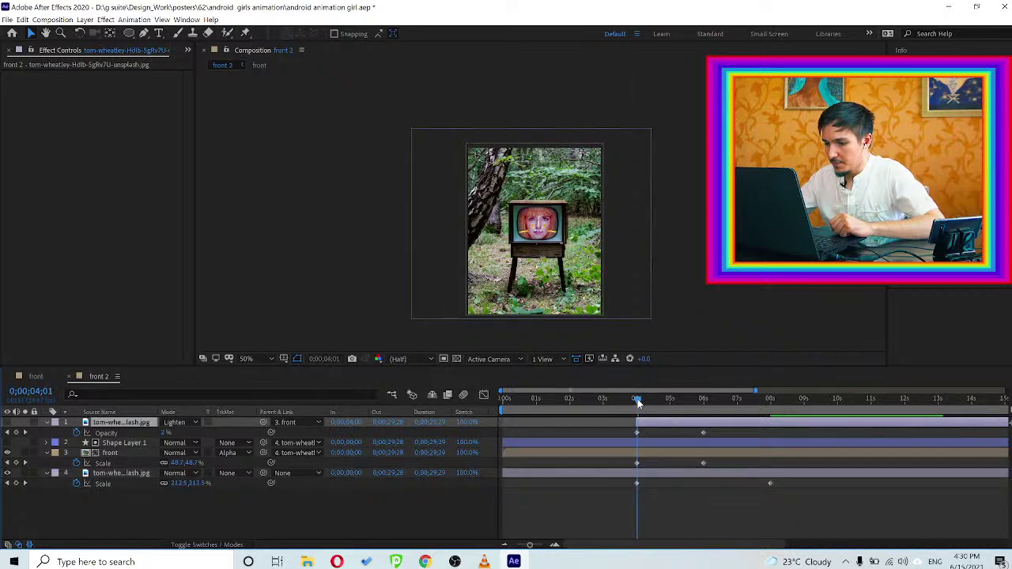
pyautogui.click(636, 401)
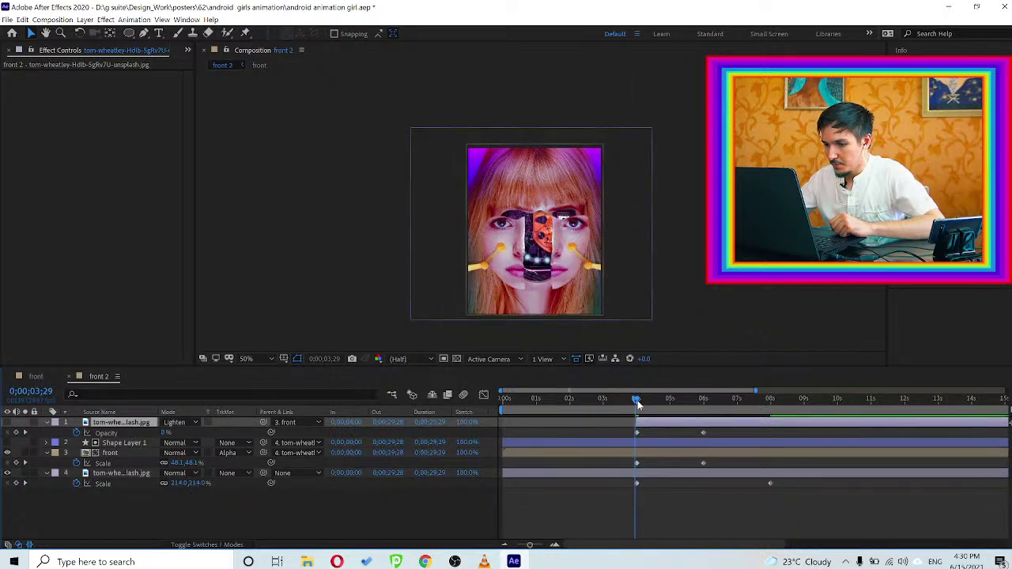
pyautogui.click(638, 401)
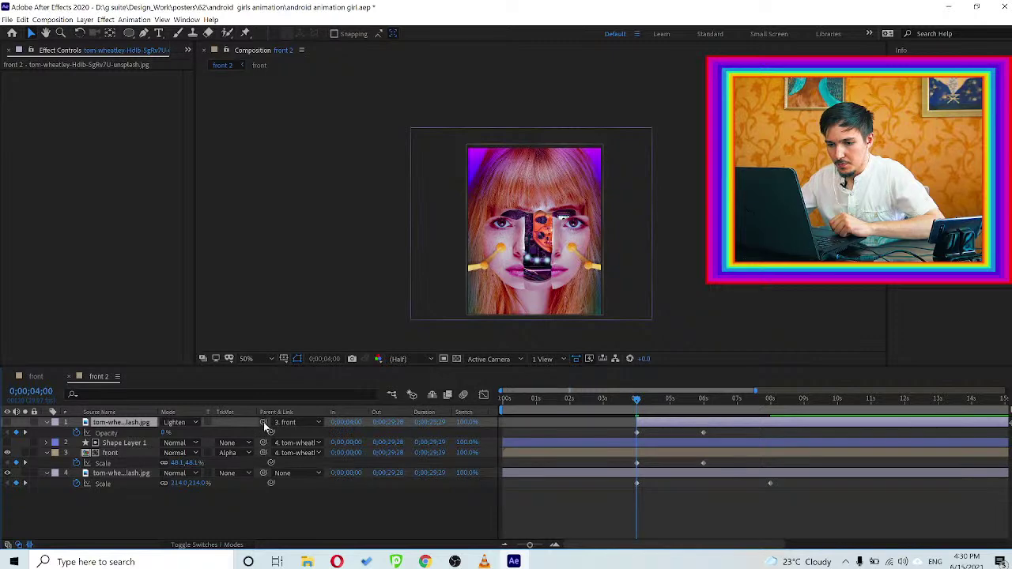
pyautogui.moveTo(265, 424); pyautogui.dragTo(102, 477)
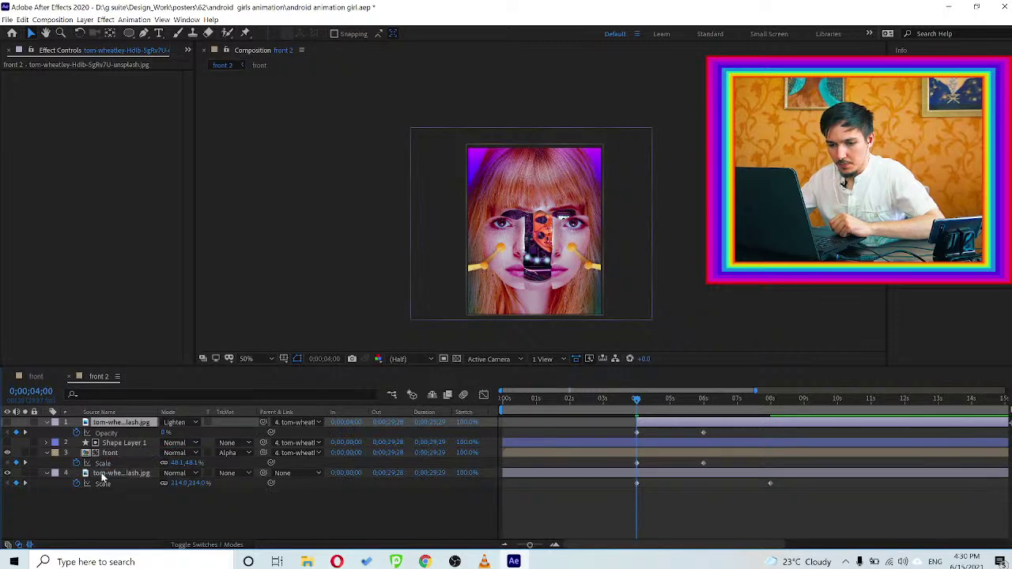
# Check the zoom-out with the new parenting, show the top TV image layer again and save the project
pyautogui.moveTo(693, 404); pyautogui.dragTo(718, 404)
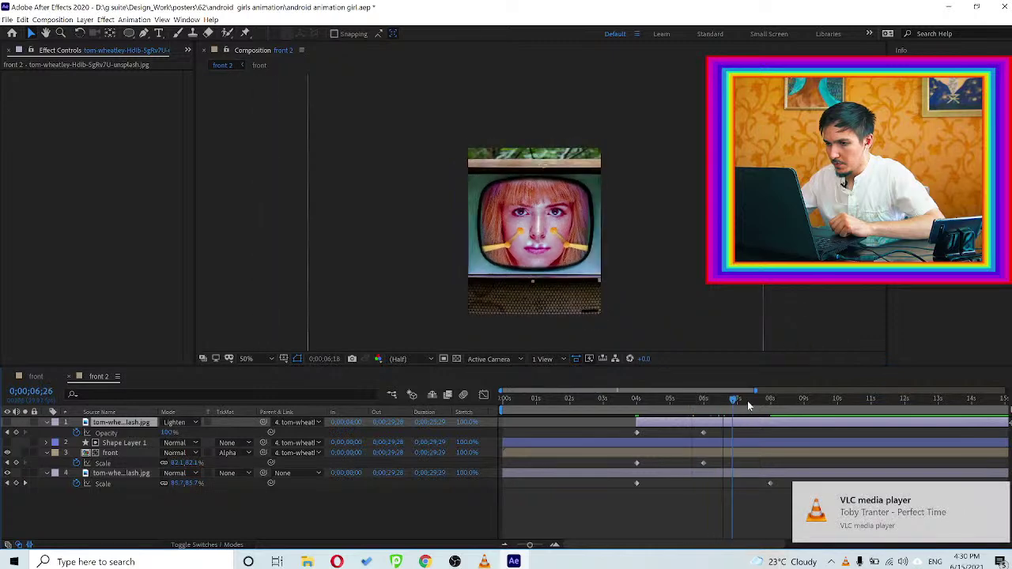
pyautogui.click(773, 401)
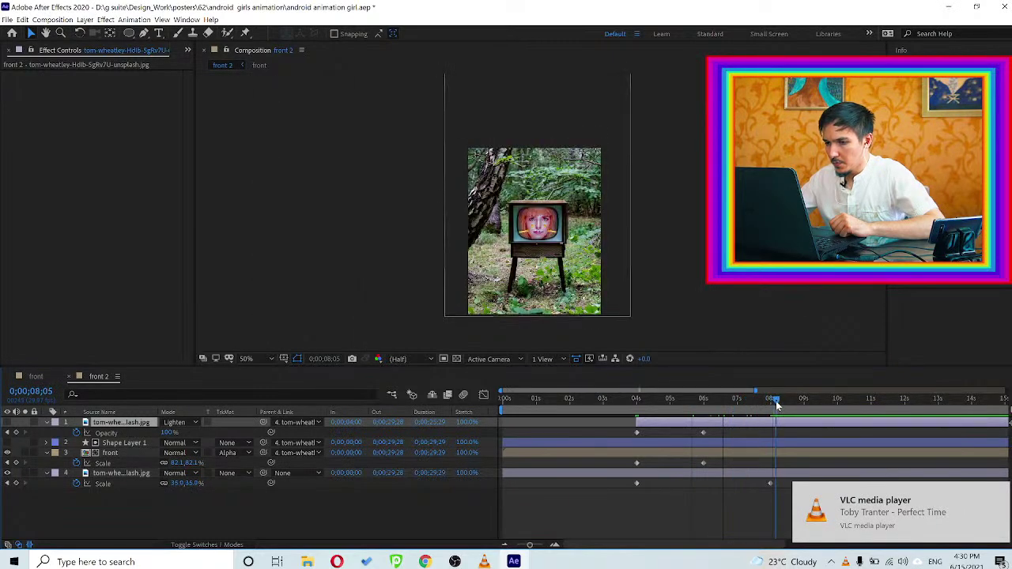
pyautogui.click(9, 423)
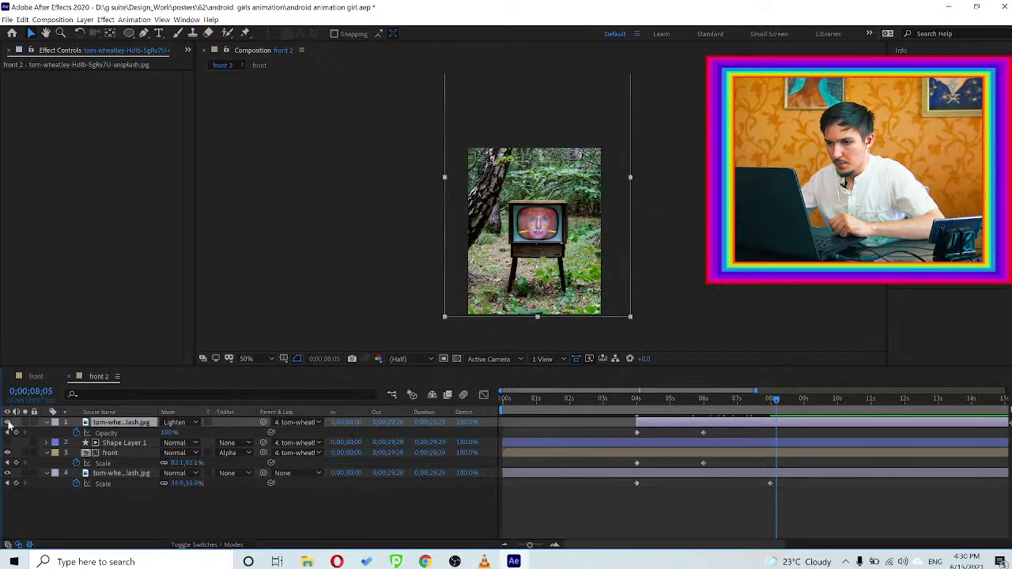
pyautogui.click(662, 406)
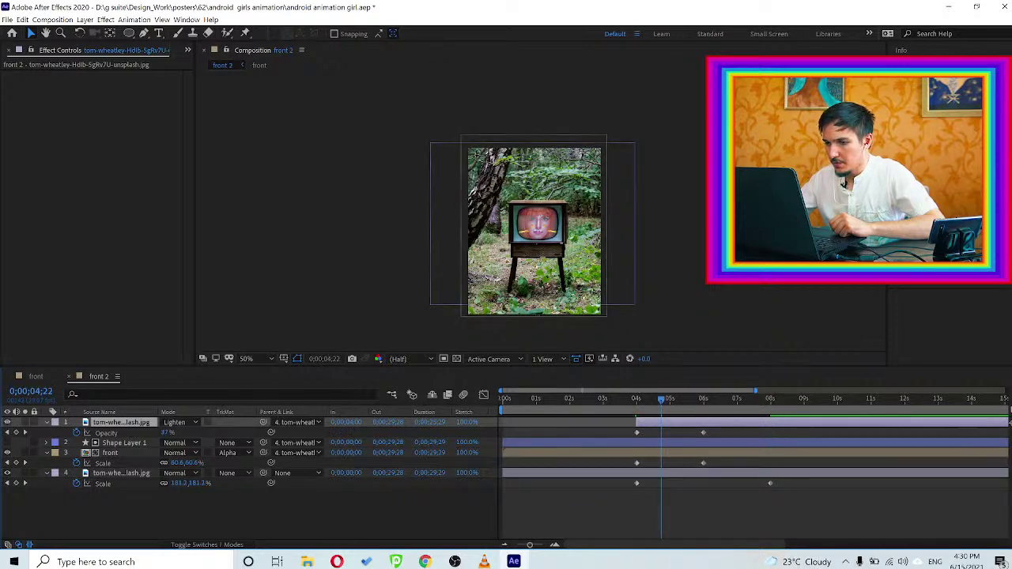
pyautogui.hotkey('ctrl', 's')
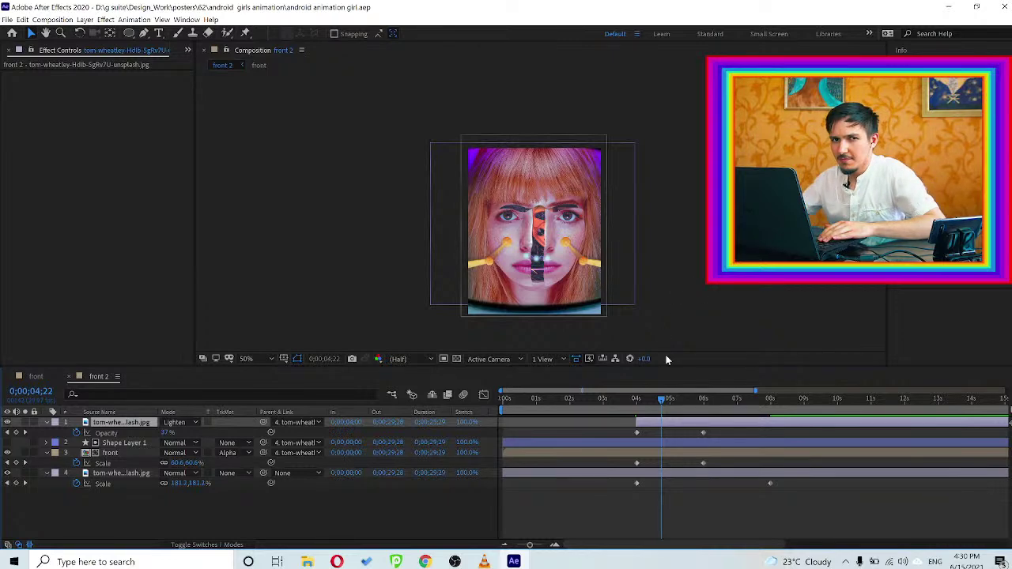
# End the work area at 0;00;08;00 and trim the composition to it
pyautogui.moveTo(550, 399); pyautogui.dragTo(771, 403)
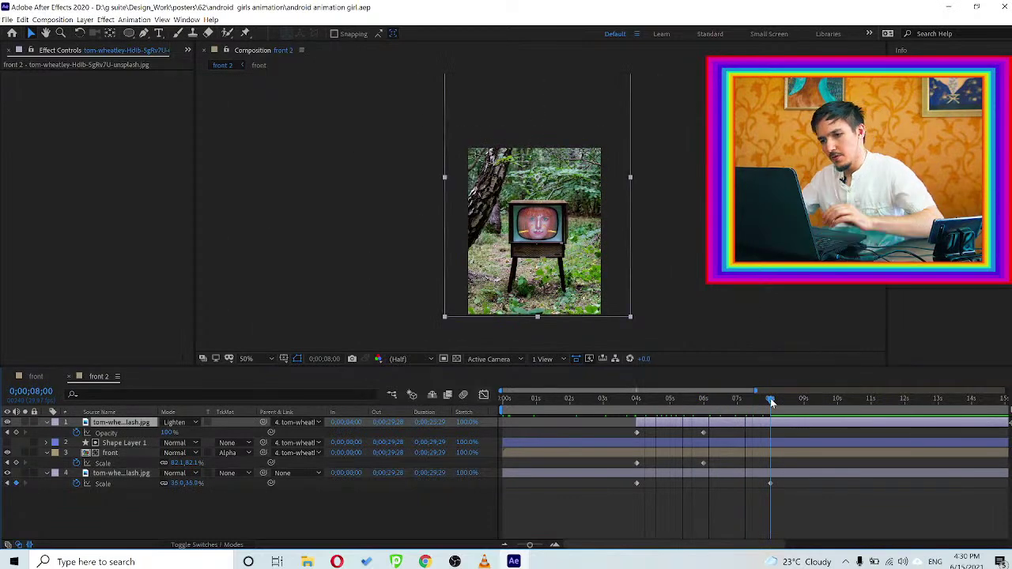
pyautogui.moveTo(773, 402)
pyautogui.mouseDown()
pyautogui.moveTo(786, 399)
pyautogui.moveTo(729, 404)
pyautogui.moveTo(772, 401)
pyautogui.mouseUp()
pyautogui.click(773, 401)
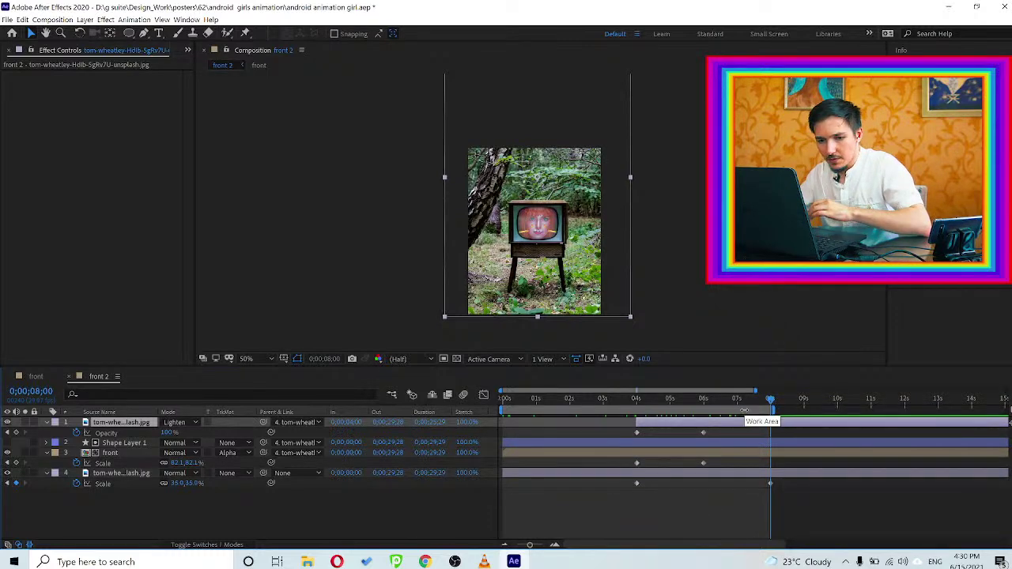
pyautogui.rightClick(749, 409)
pyautogui.click(765, 435)
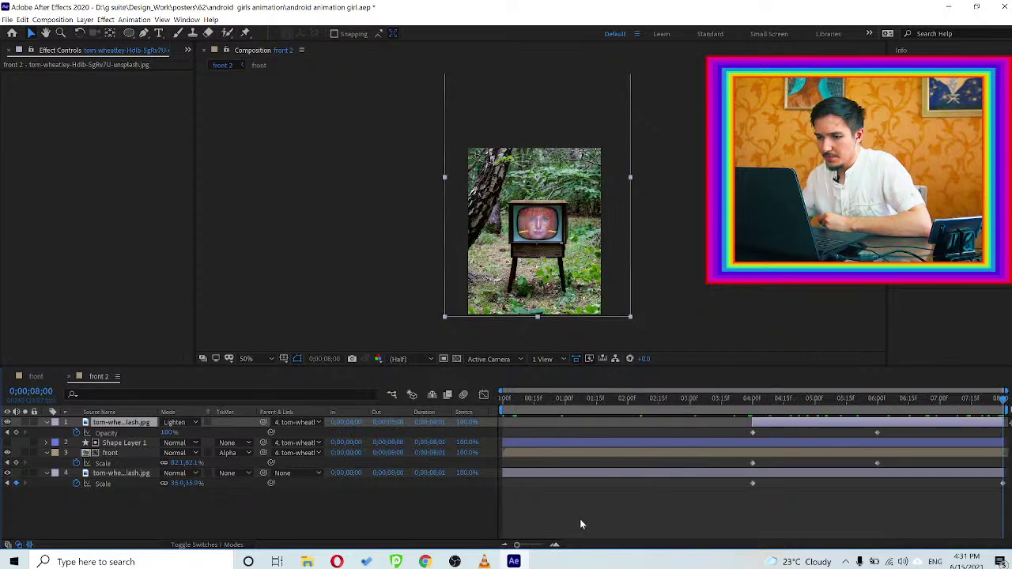
pyautogui.click(340, 507)
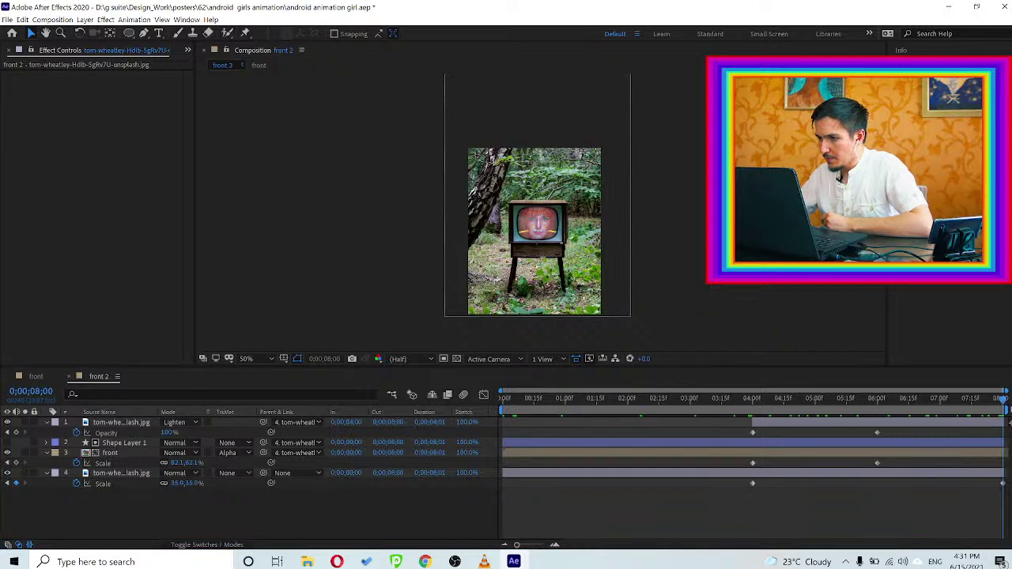
# Add an adjustment layer at the top of the front 2 composition and save the project
pyautogui.click(84, 20)
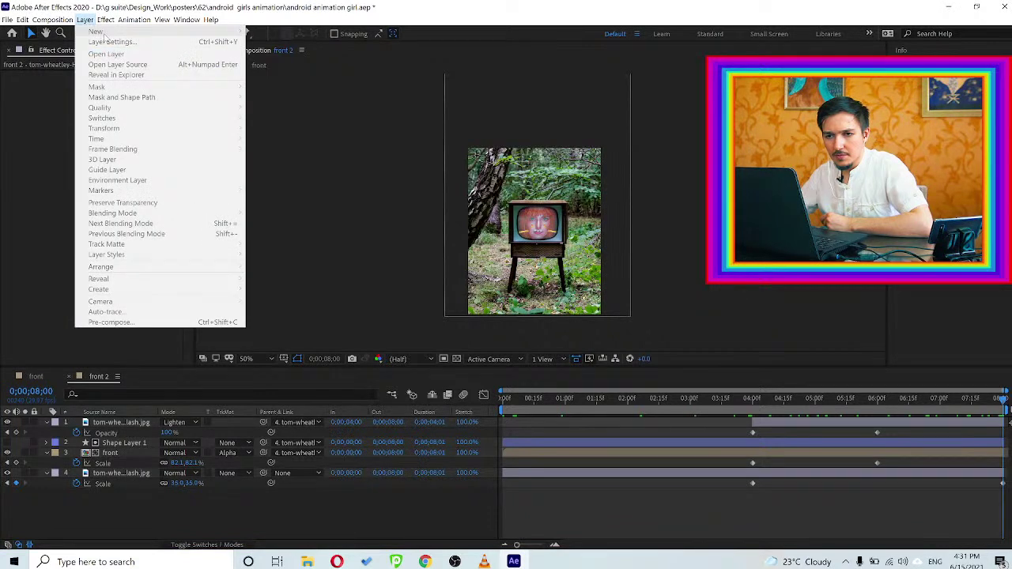
pyautogui.click(111, 501)
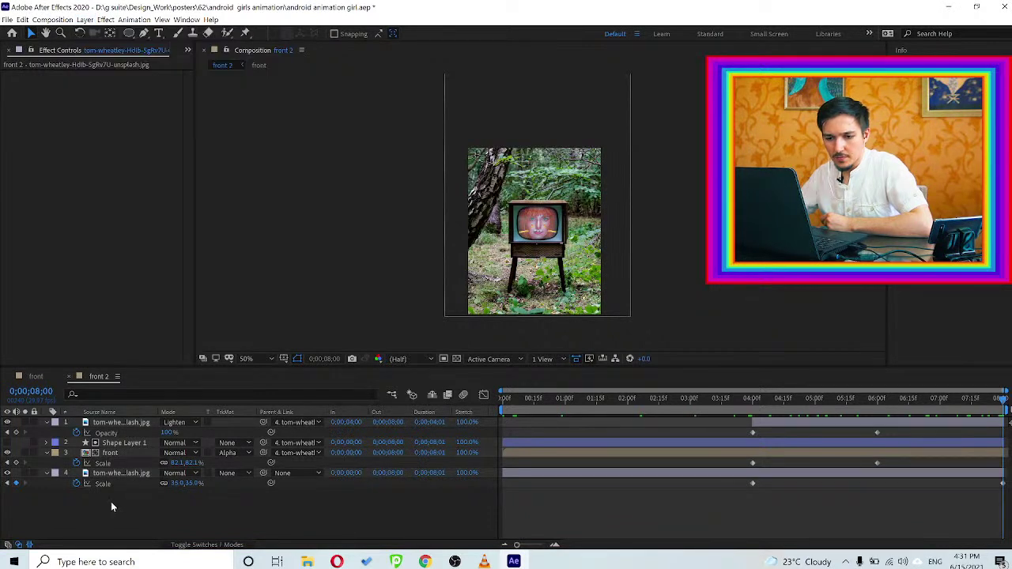
pyautogui.rightClick(117, 507)
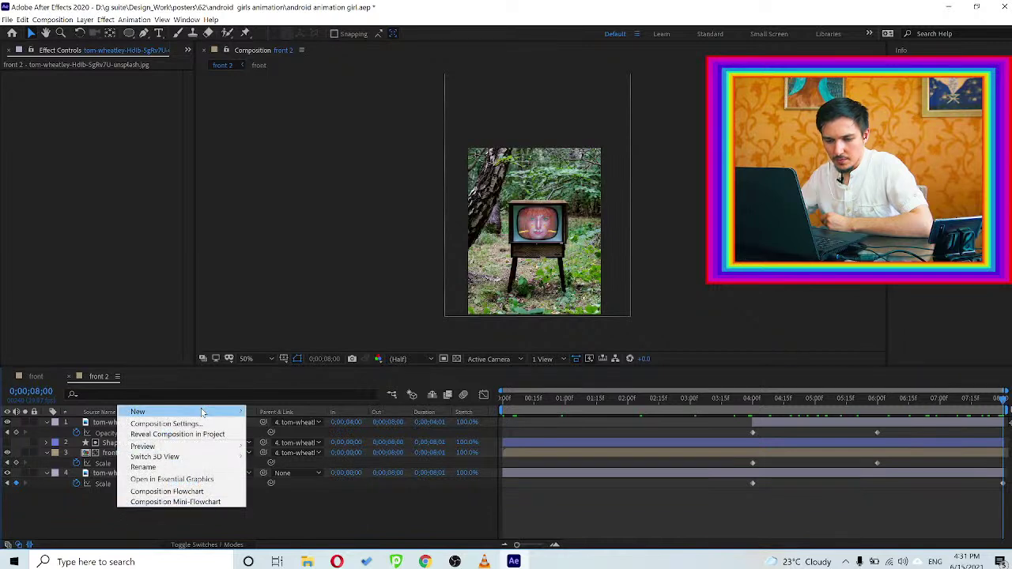
pyautogui.moveTo(135, 412)
pyautogui.click(283, 486)
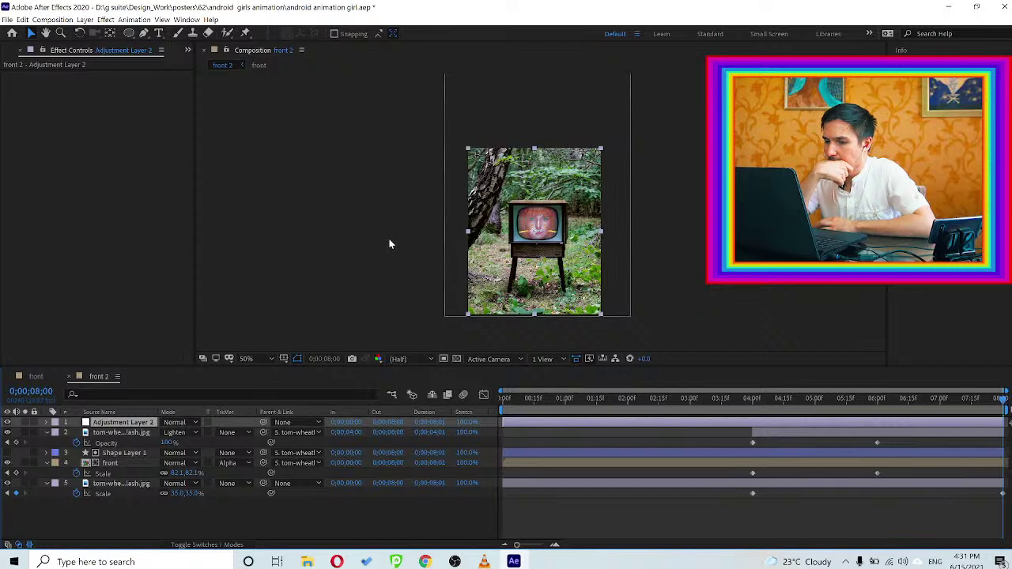
pyautogui.click(389, 244)
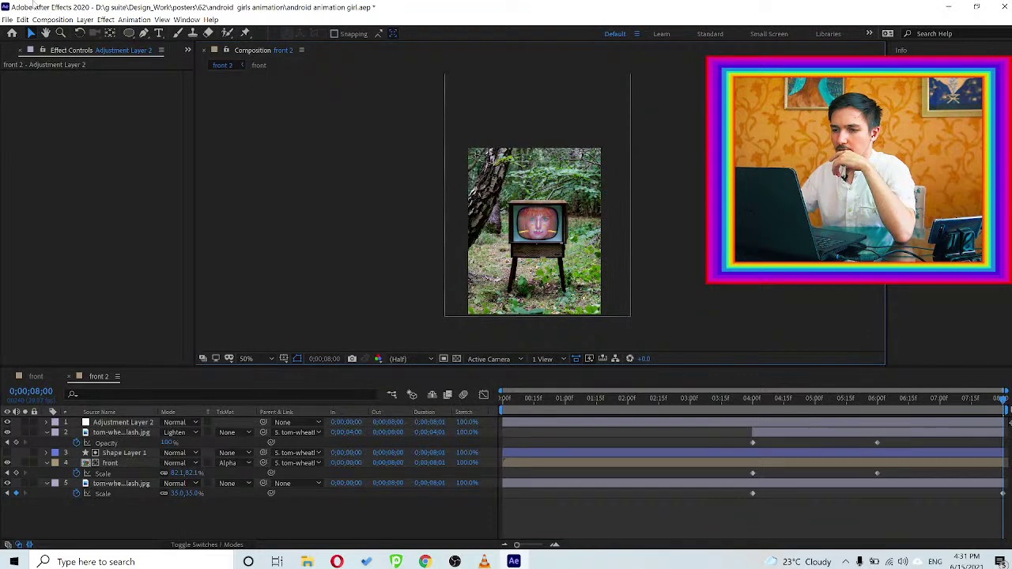
pyautogui.click(8, 19)
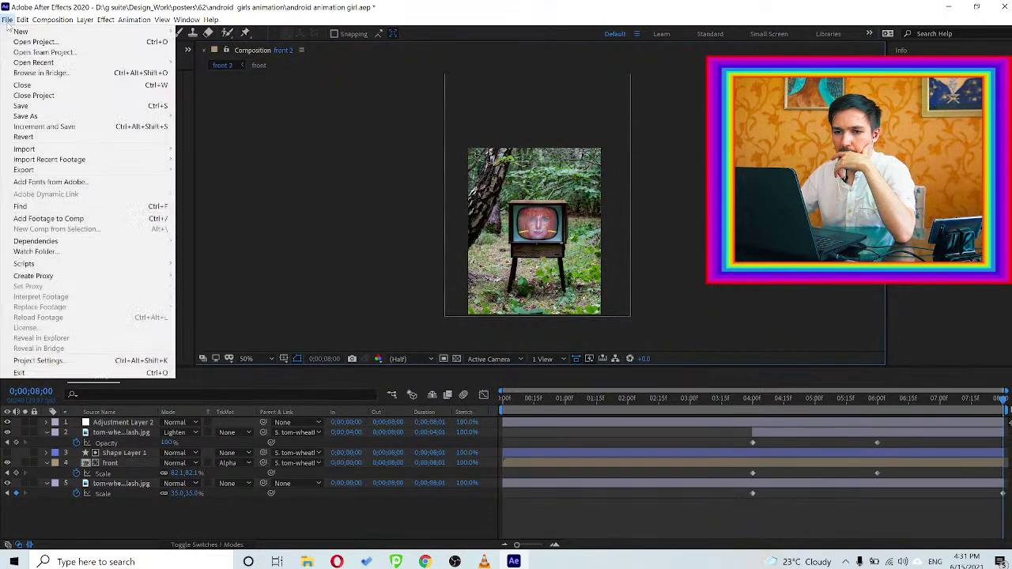
pyautogui.click(30, 105)
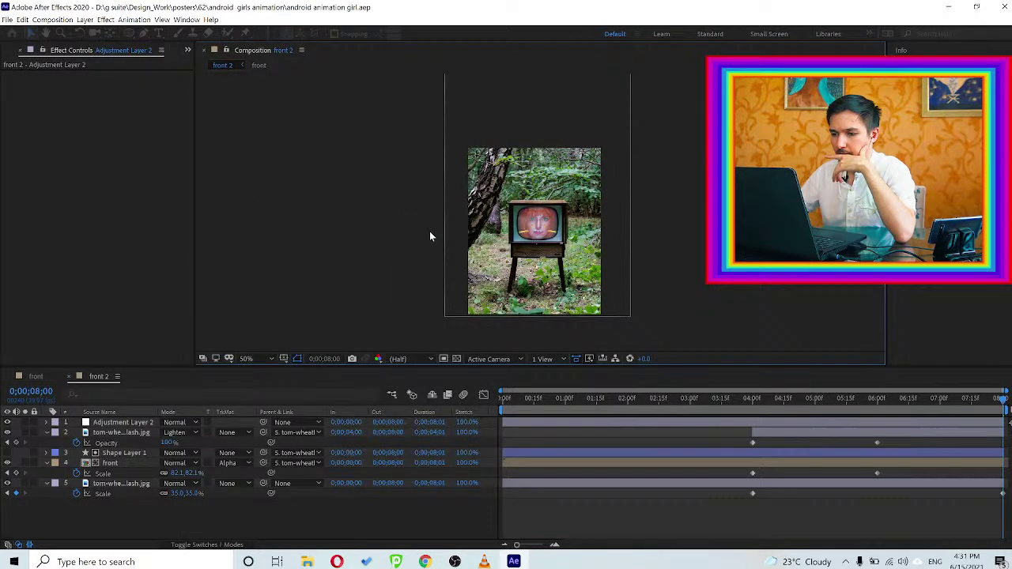
# Apply the VR Digital Glitch effect to the front layer, with the playhead at 0;00;06;02 for judging it
pyautogui.click(111, 464)
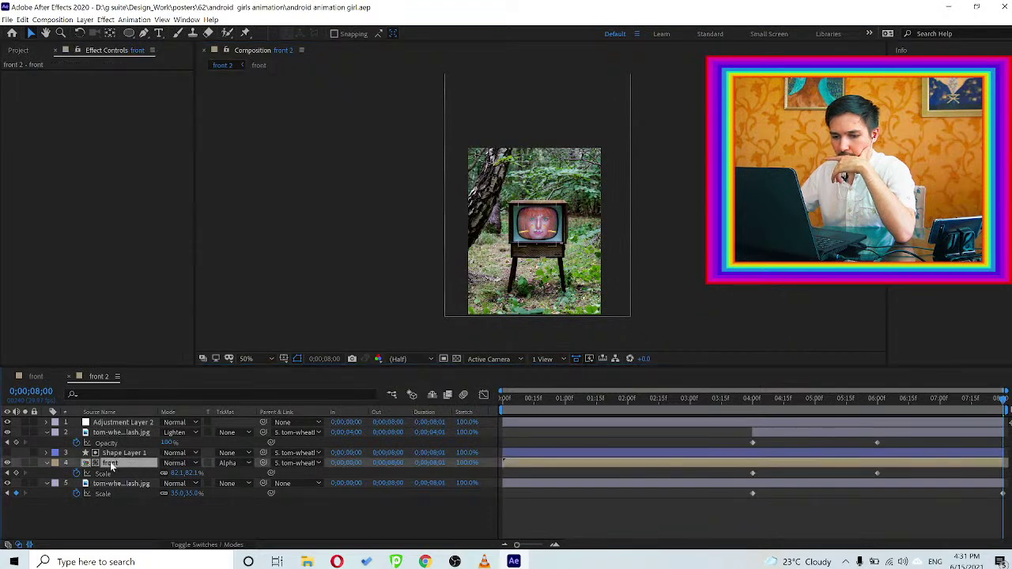
pyautogui.click(881, 401)
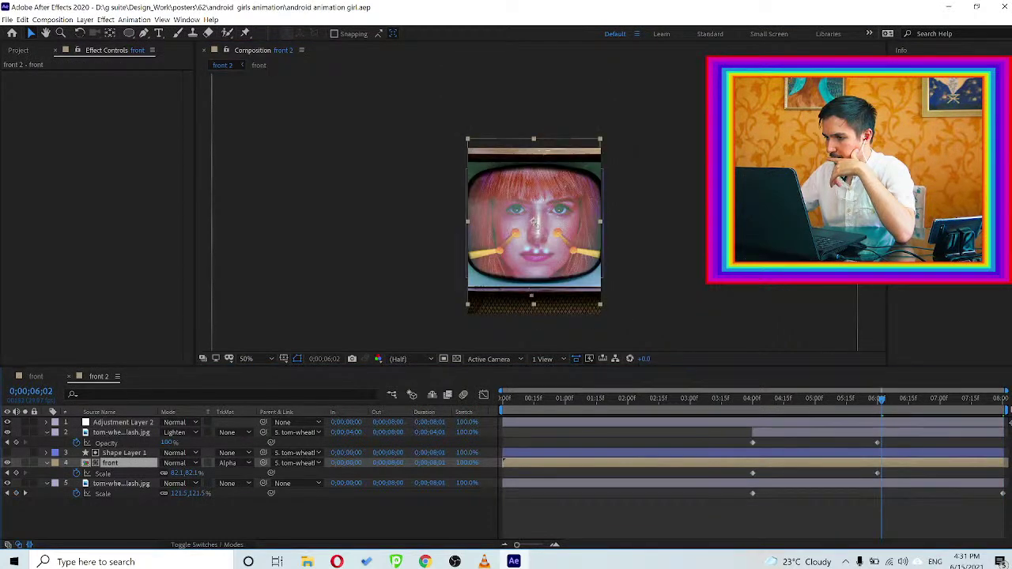
pyautogui.hotkey('ctrl', '5')
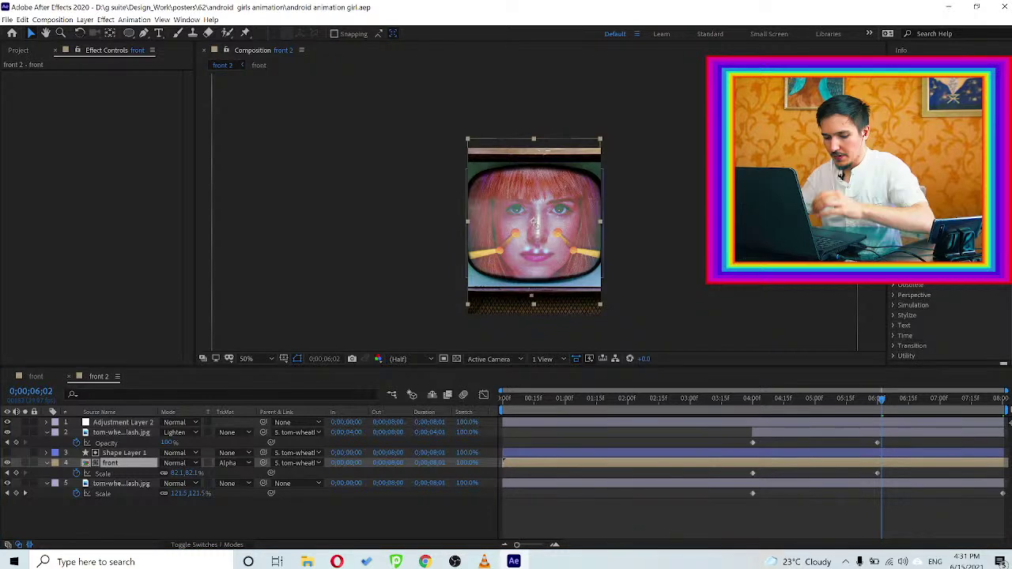
pyautogui.write('bul')
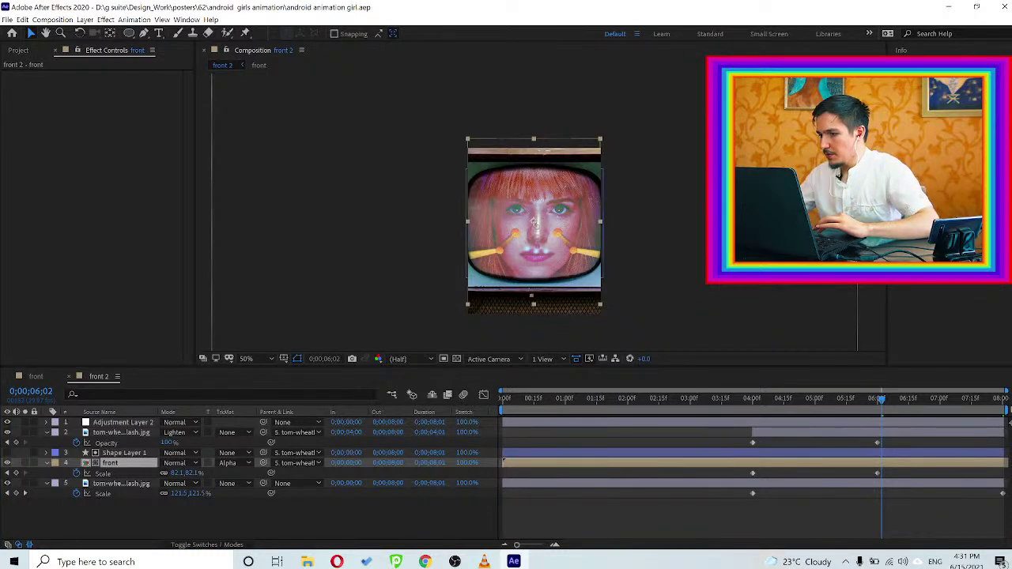
pyautogui.press('BackSpace')
pyautogui.press('BackSpace')
pyautogui.press('BackSpace')
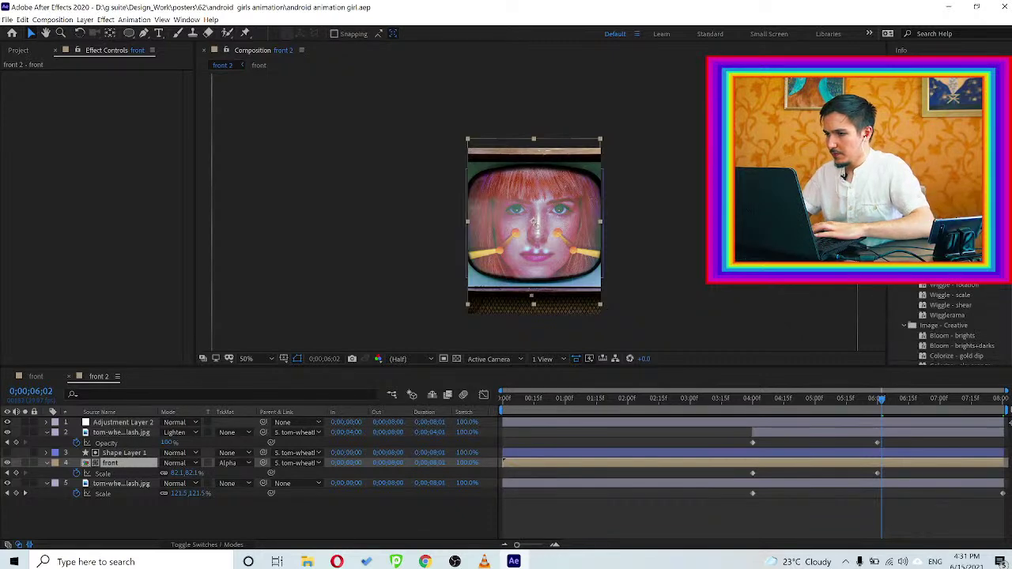
pyautogui.write('bu')
pyautogui.hotkey('ctrl', 'alt', 'shift', 'e')
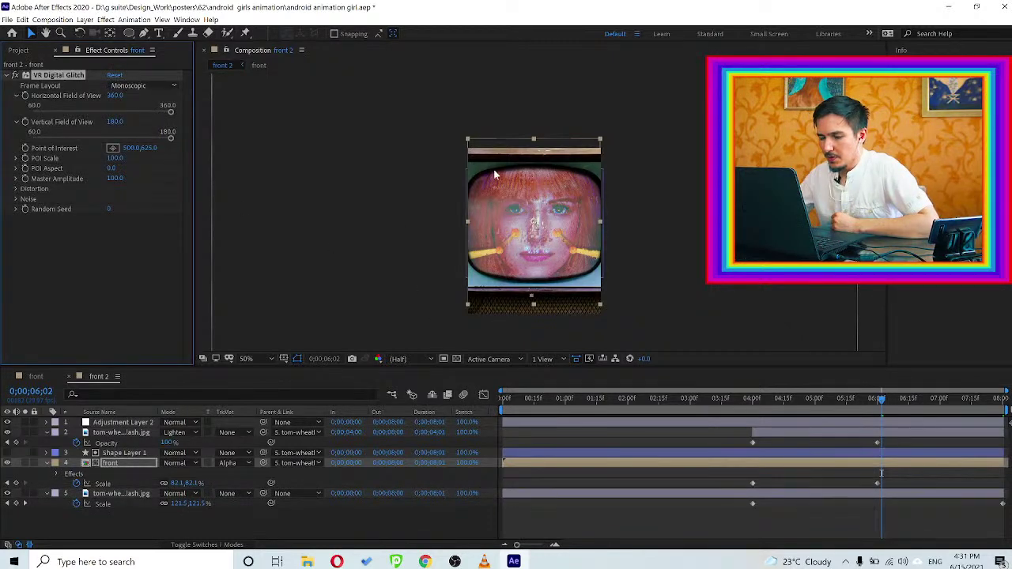
# Try both stereoscopic frame layouts on the VR Digital Glitch effect and return it to Monoscopic
pyautogui.click(141, 86)
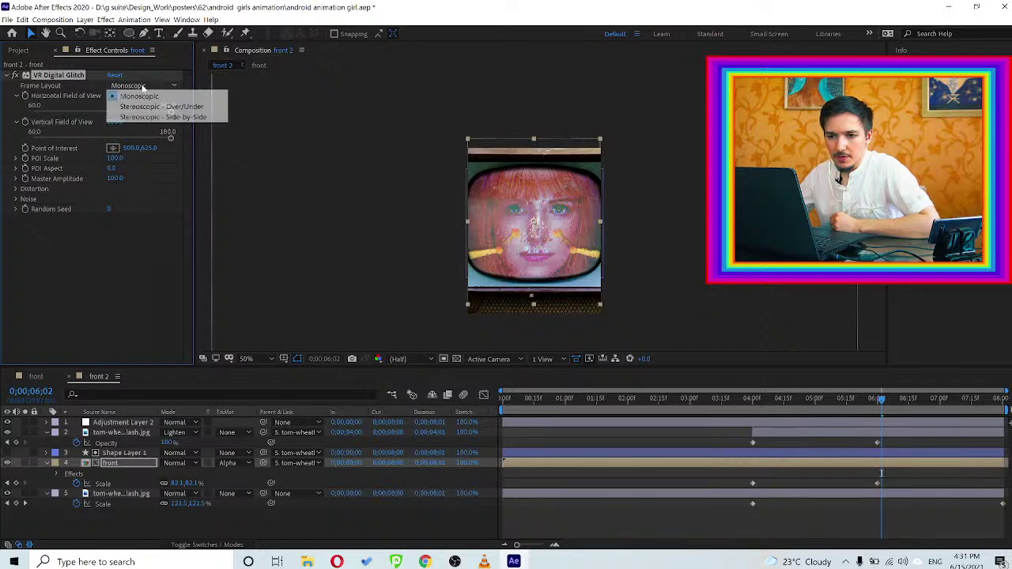
pyautogui.click(151, 106)
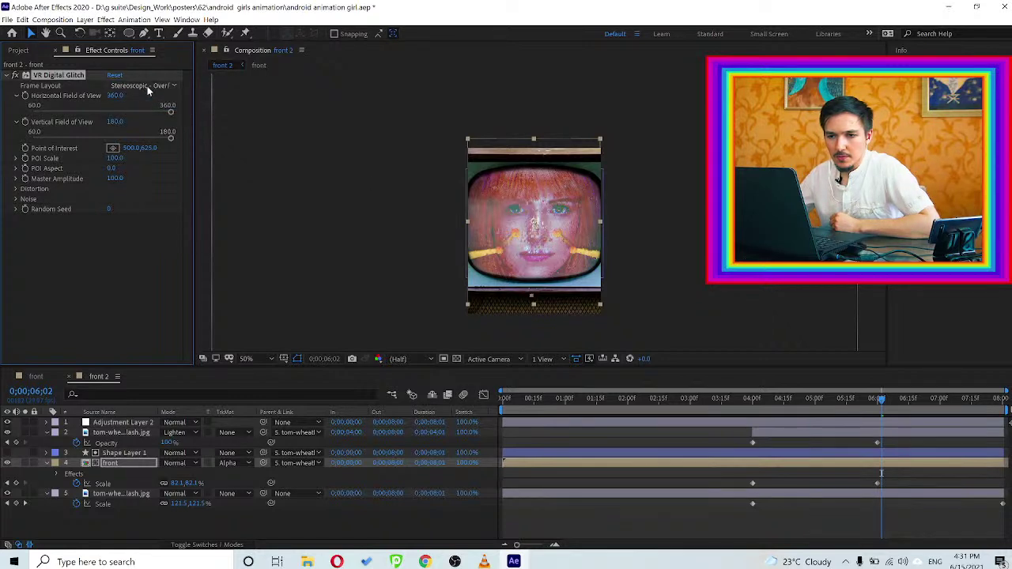
pyautogui.click(147, 86)
pyautogui.click(147, 119)
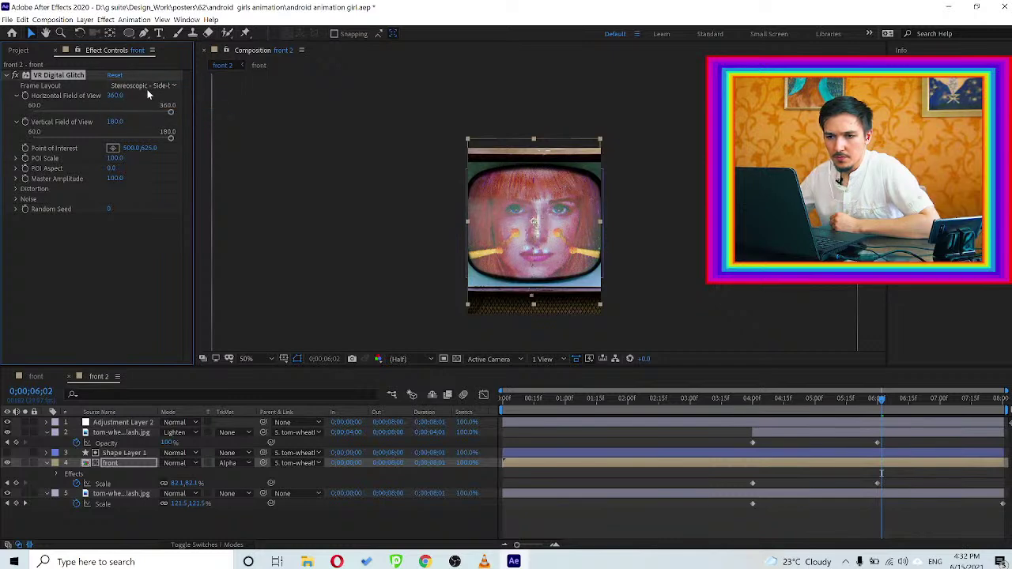
pyautogui.click(147, 87)
pyautogui.click(147, 95)
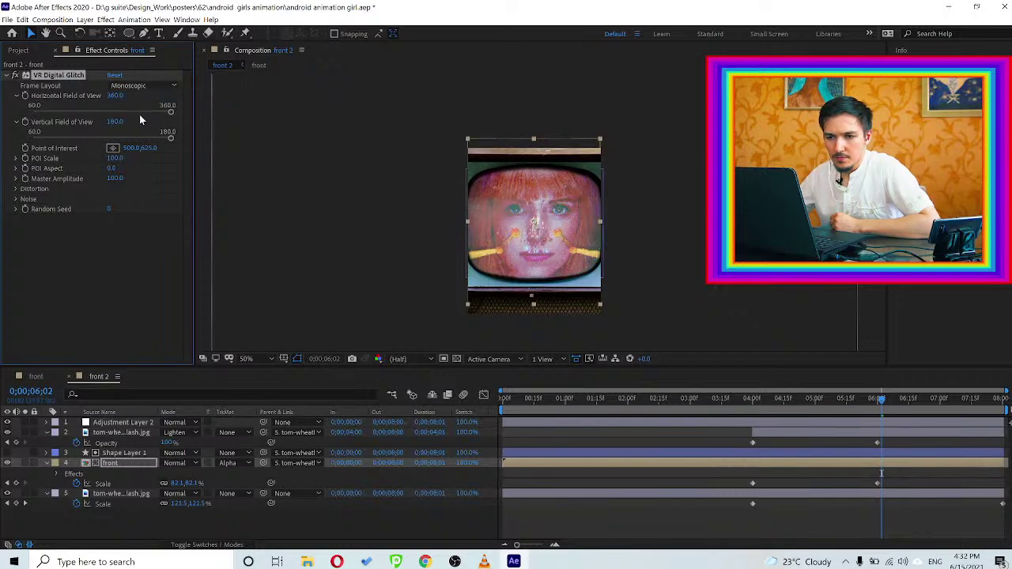
# Test the glitch's Horizontal Field of View at 224.9 and 60, restore it to 360, and try adjusting POI Scale and Master Amplitude
pyautogui.click(109, 113)
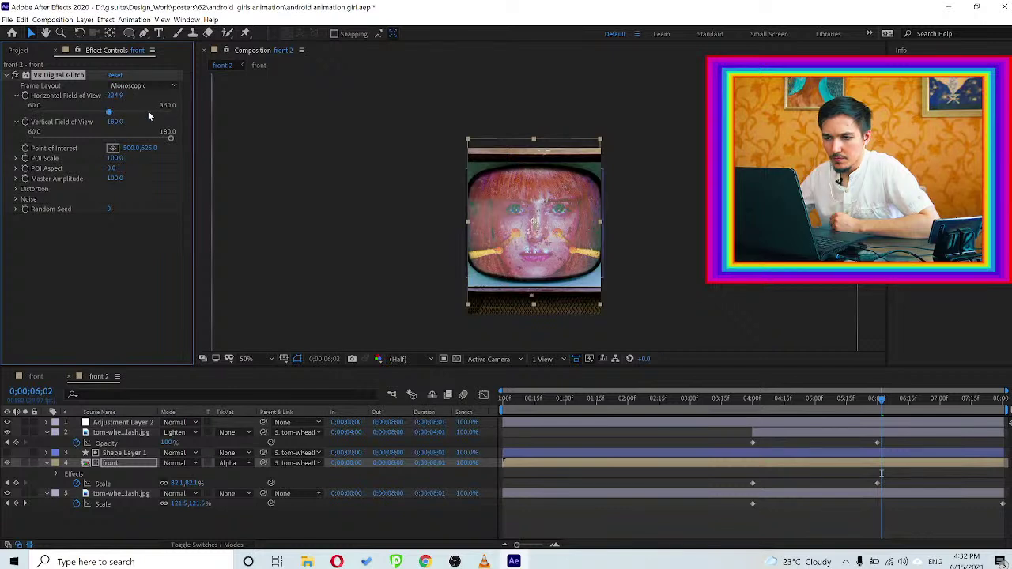
pyautogui.moveTo(176, 112); pyautogui.dragTo(20, 110)
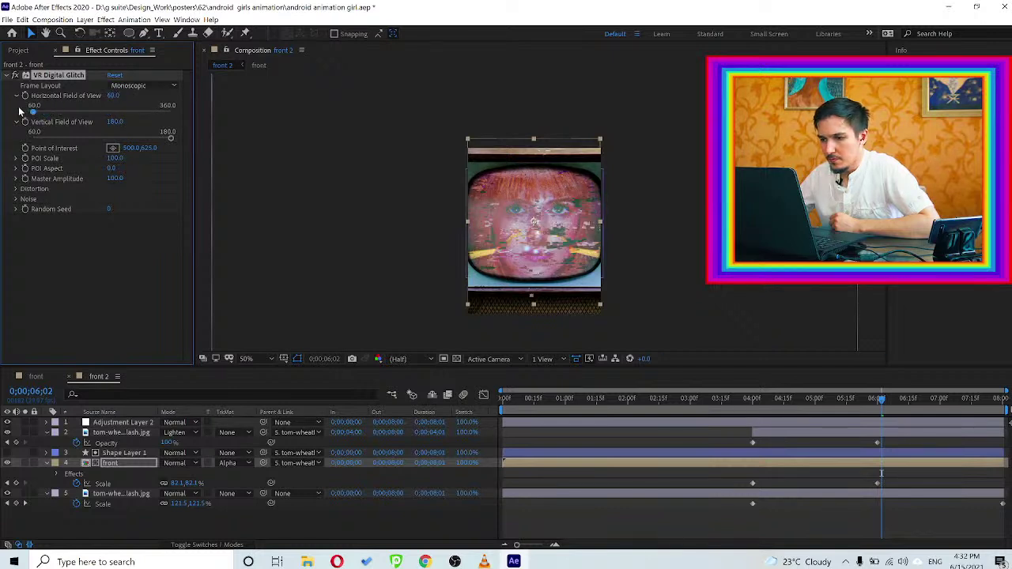
pyautogui.click(172, 112)
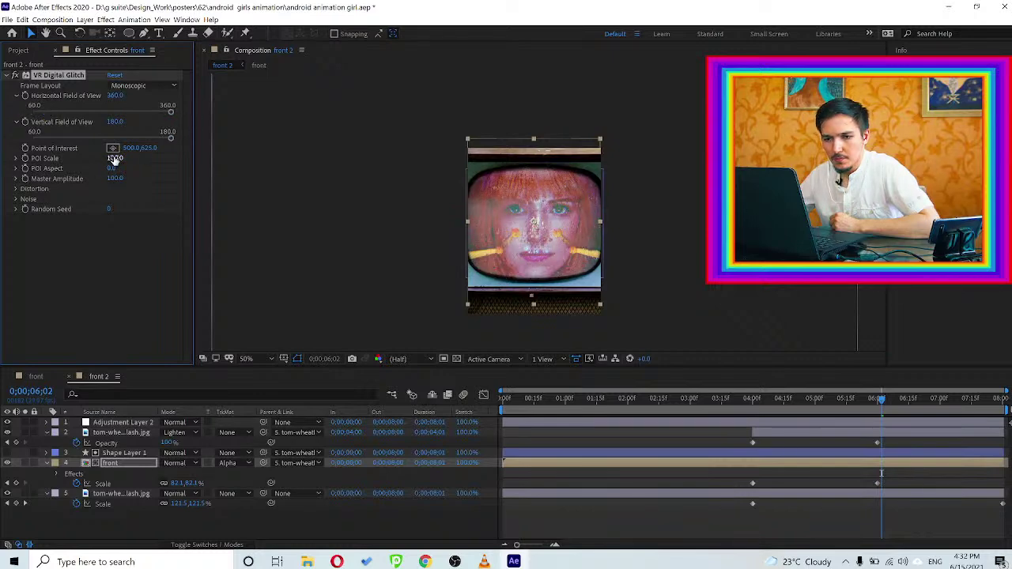
pyautogui.moveTo(79, 156); pyautogui.dragTo(75, 155)
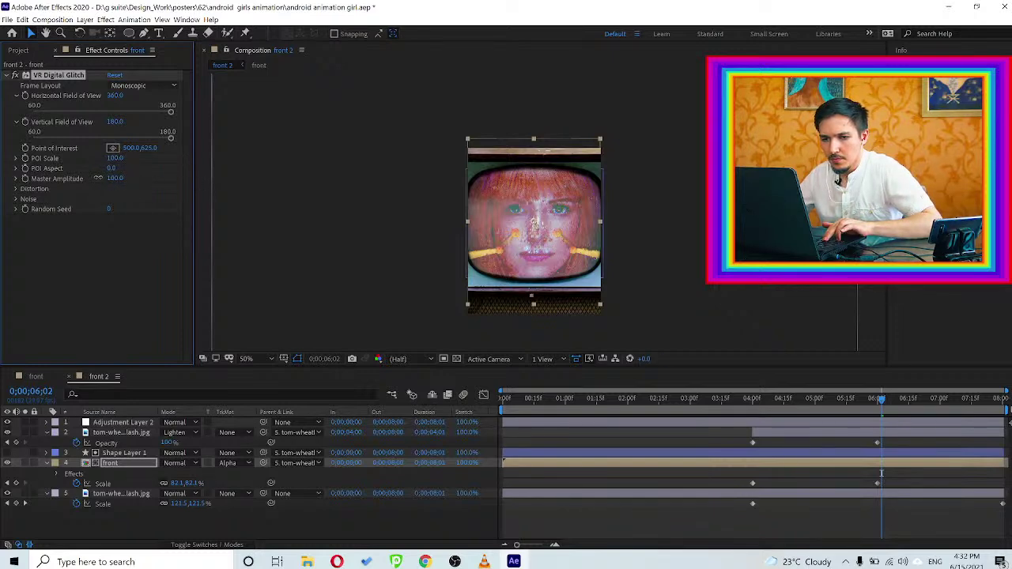
pyautogui.moveTo(98, 178); pyautogui.dragTo(126, 179)
# Set the glitch's Color Distortion and first Geometry Distortion value to 100
pyautogui.click(15, 189)
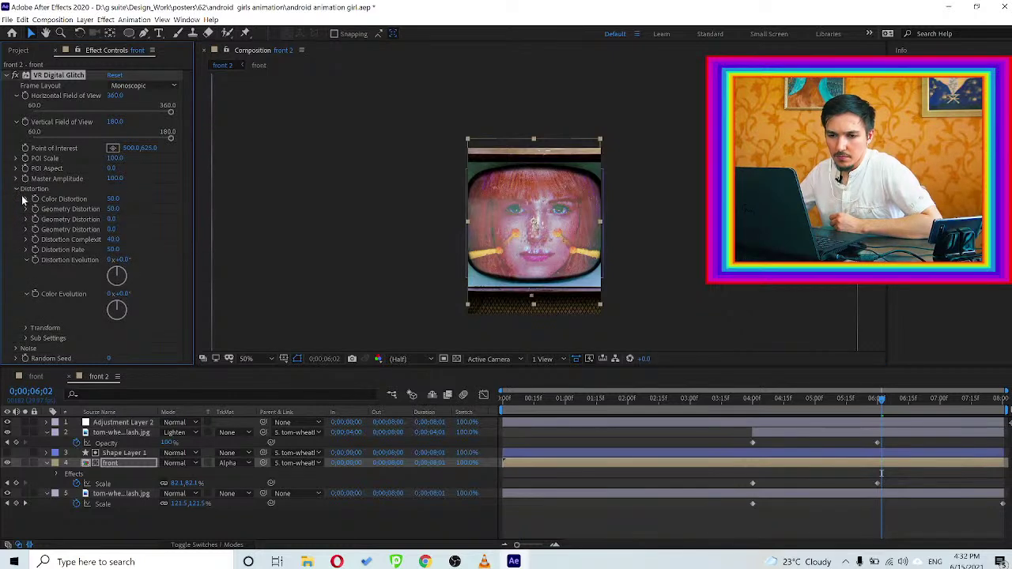
pyautogui.click(113, 199)
pyautogui.write('100')
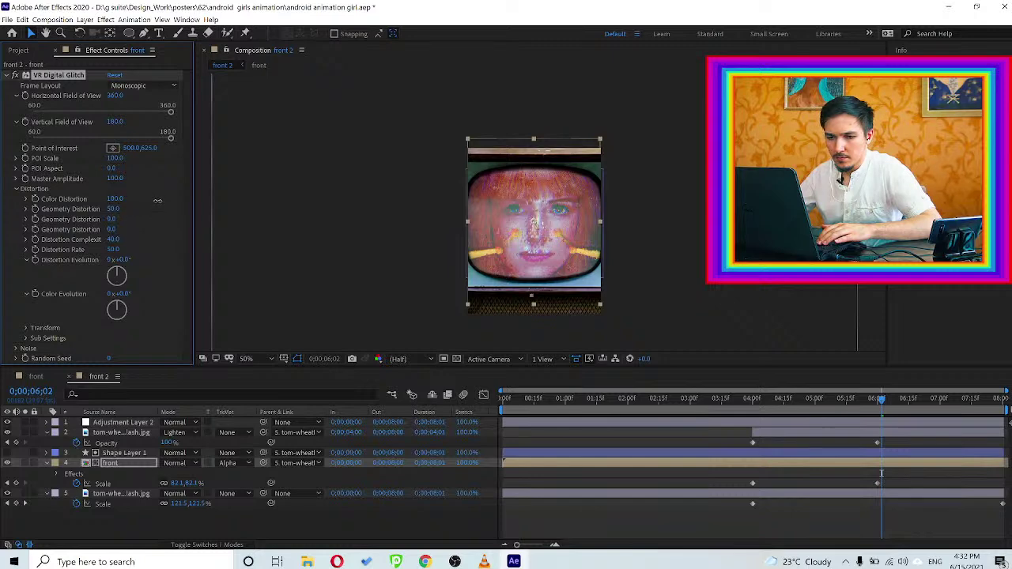
pyautogui.click(112, 208)
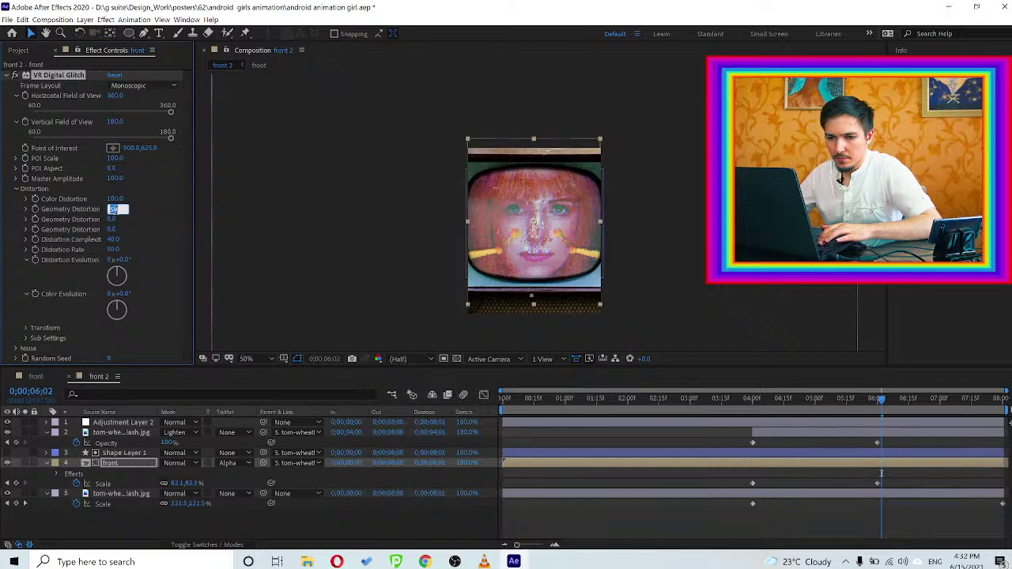
pyautogui.write('100')
pyautogui.press('Return')
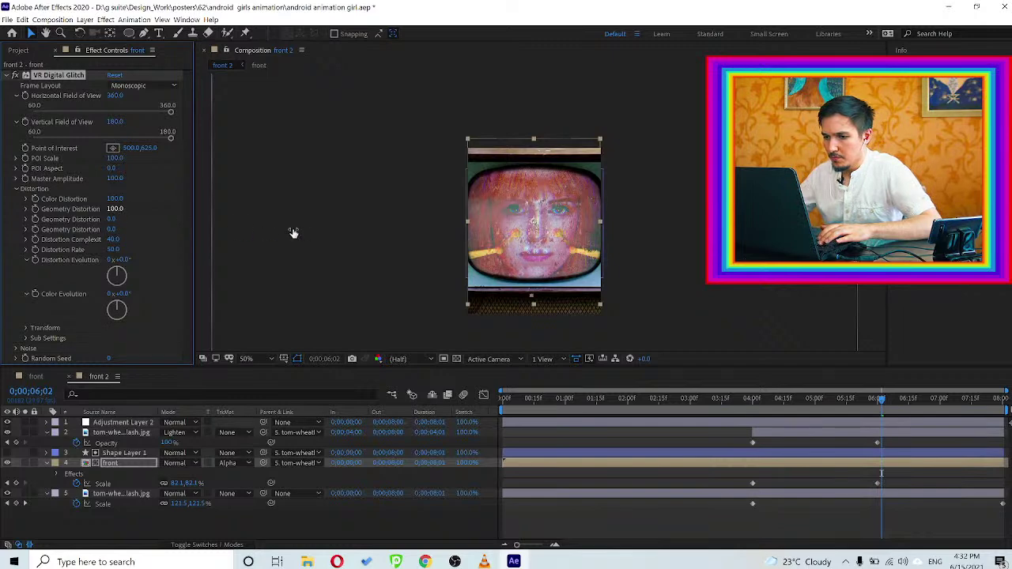
# Check the glitch on frames between 0;00;05;01 and 0;00;06;10, and delete VR Digital Glitch from the front layer
pyautogui.click(815, 400)
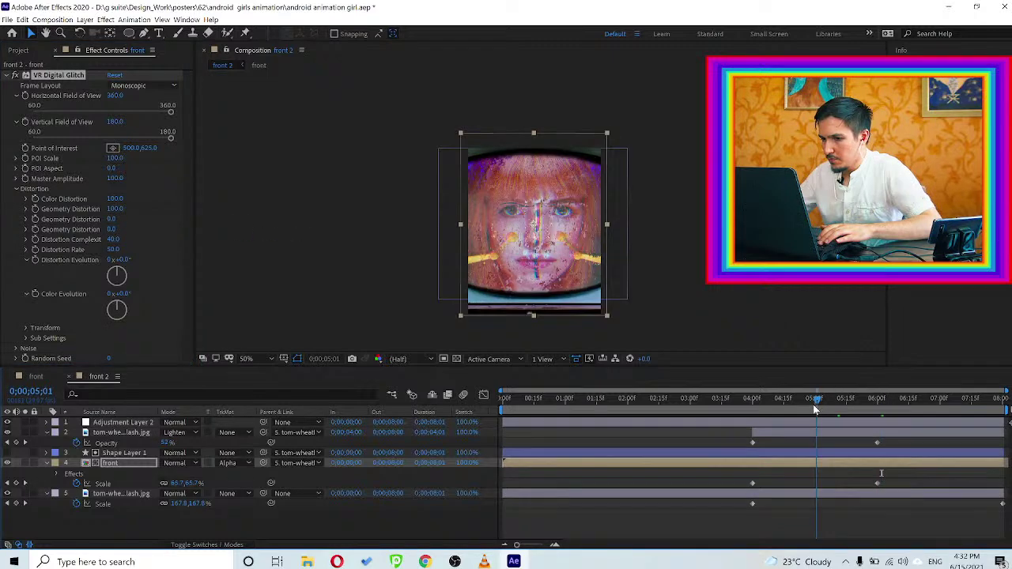
pyautogui.moveTo(845, 401); pyautogui.dragTo(898, 401)
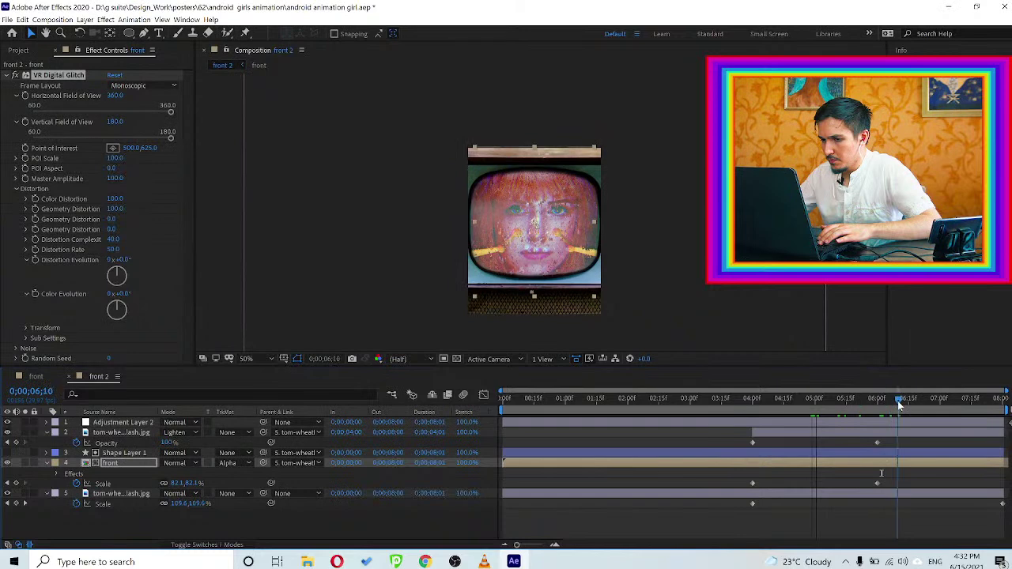
pyautogui.click(41, 75)
pyautogui.press('Delete')
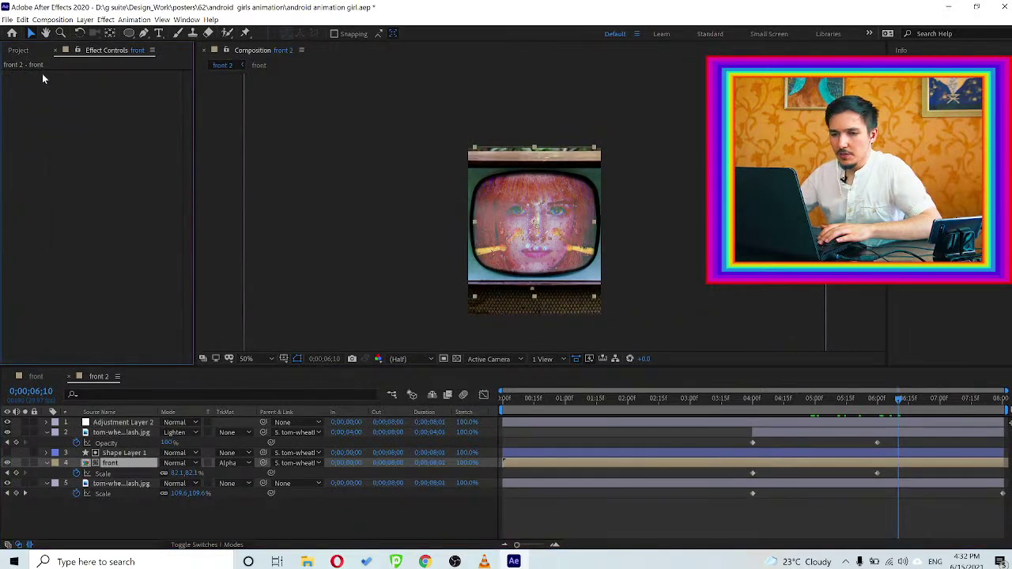
# Save the project and scrub through the zoom-out from the face to the TV to review it without the glitch
pyautogui.click(534, 79)
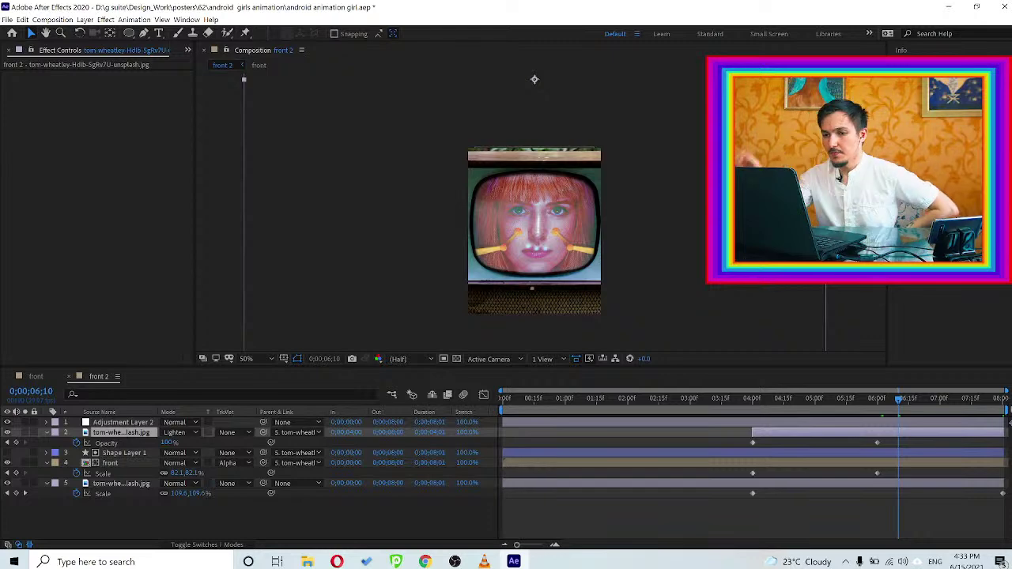
pyautogui.hotkey('ctrl', 's')
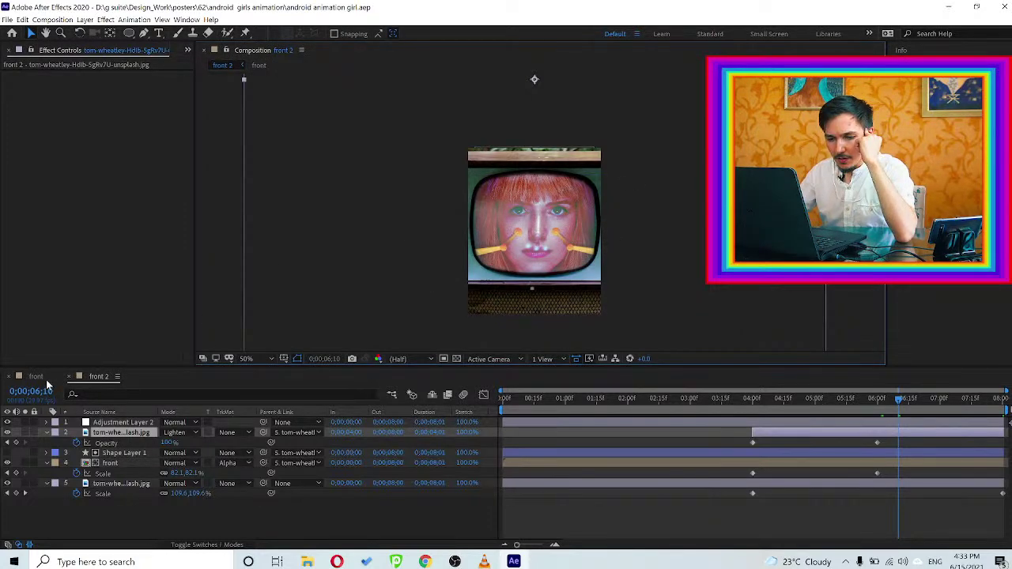
pyautogui.click(118, 463)
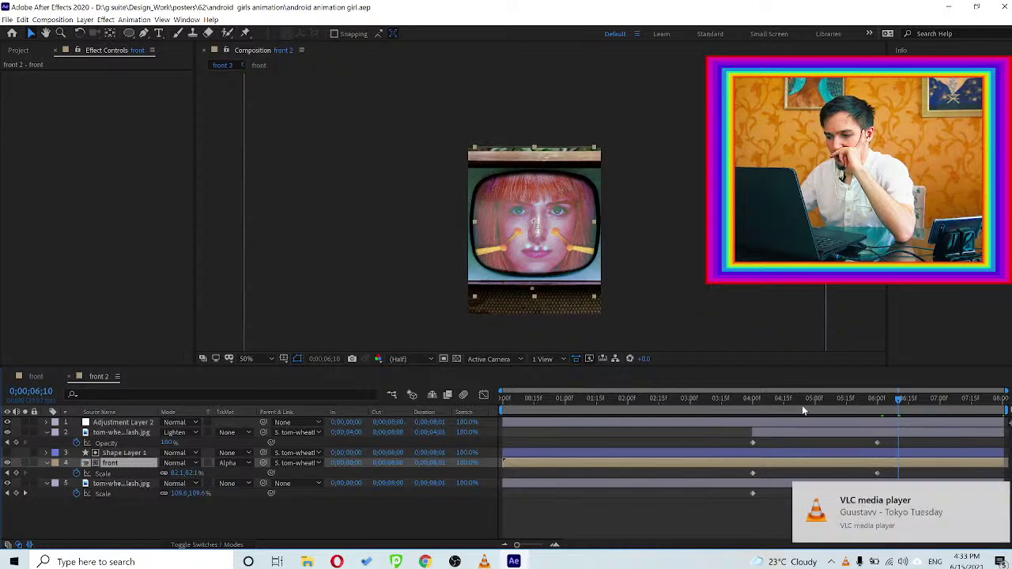
pyautogui.moveTo(766, 407); pyautogui.dragTo(956, 409)
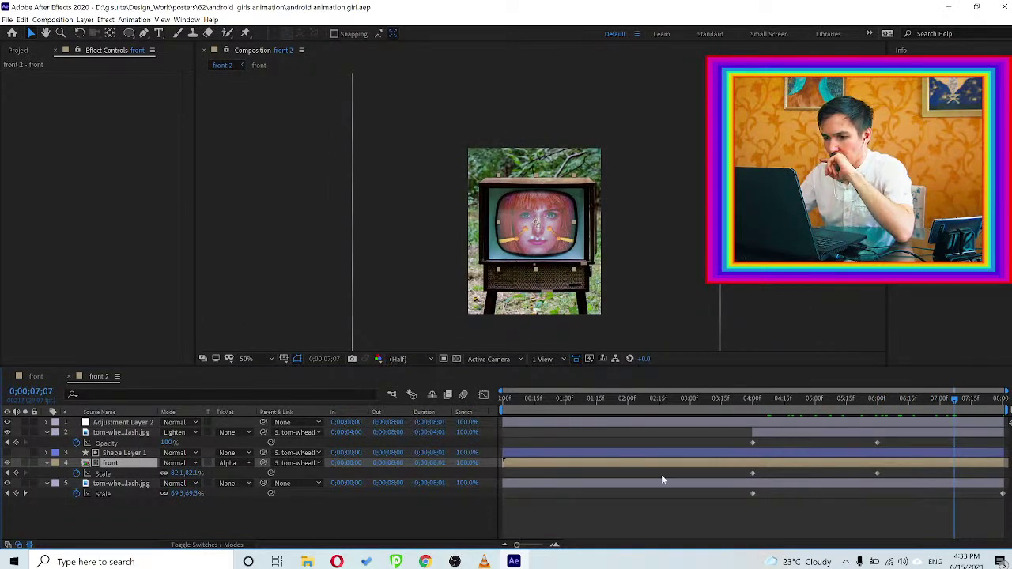
pyautogui.moveTo(838, 399)
pyautogui.mouseDown()
pyautogui.moveTo(760, 400)
pyautogui.moveTo(844, 399)
pyautogui.mouseUp()
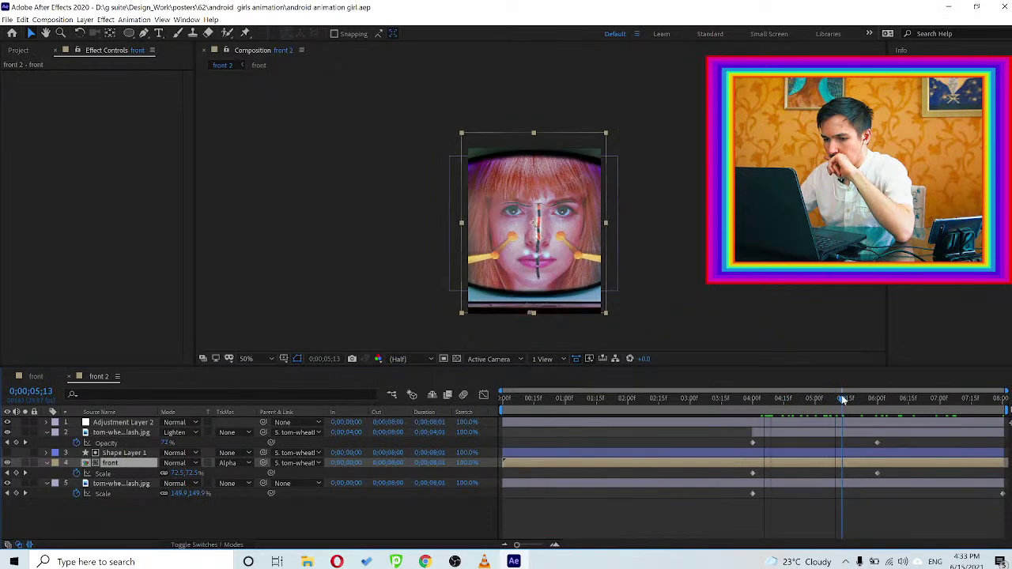
# Switch to the browser, search the web for "pexels video" in a new tab, and open the Pexels free stock videos site
pyautogui.hotkey('alt', 'Tab')
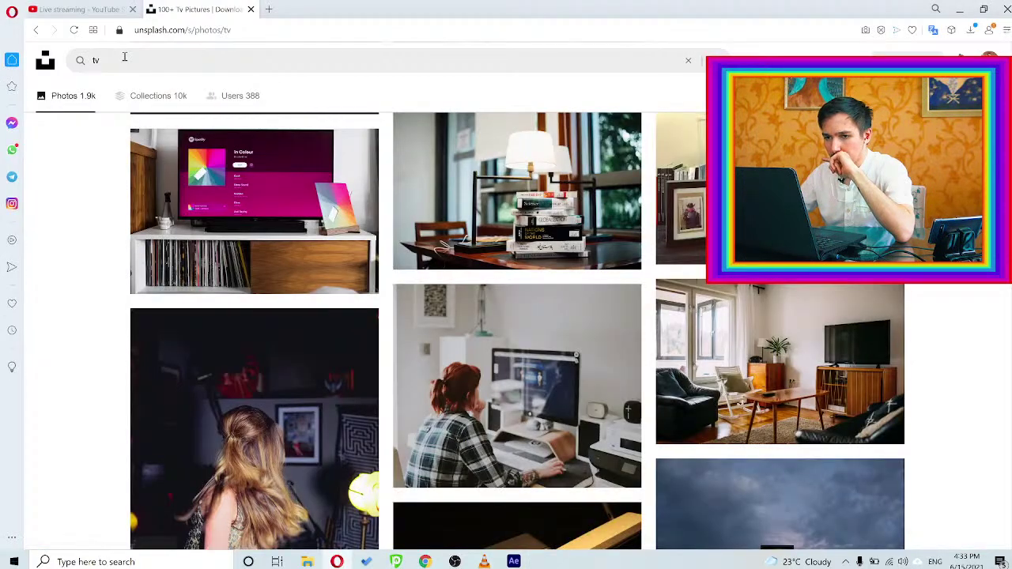
pyautogui.click(270, 9)
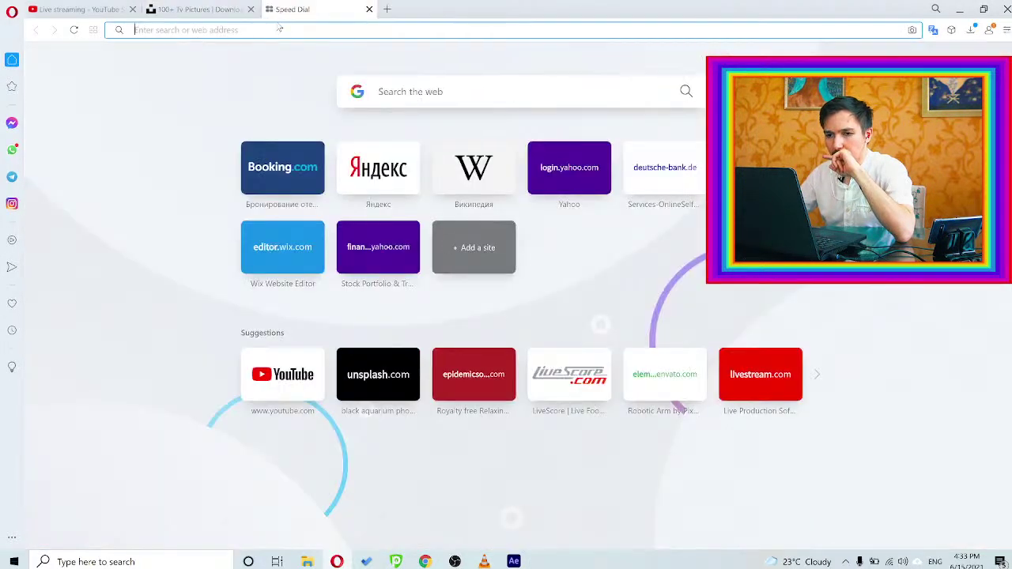
pyautogui.write('e')
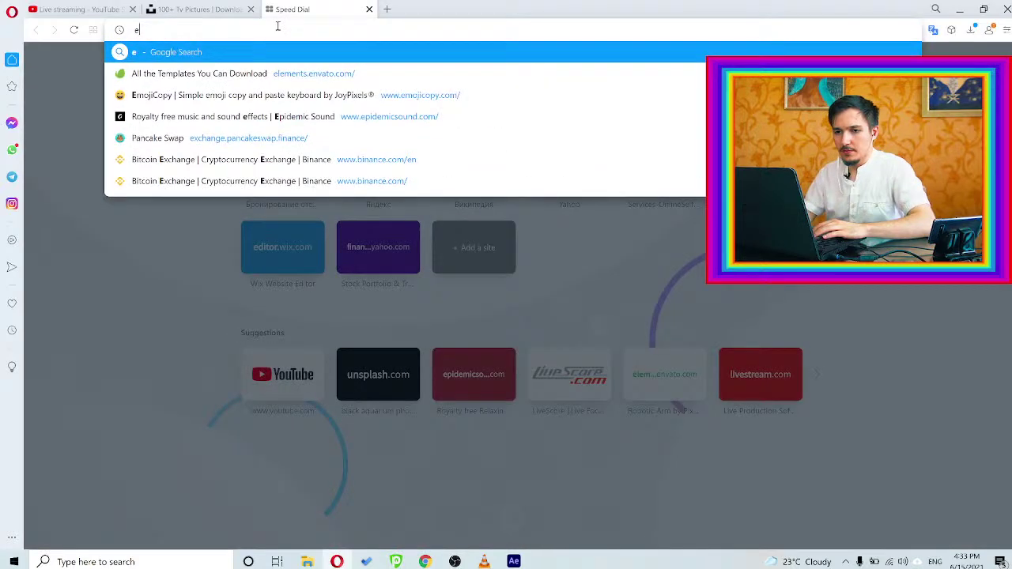
pyautogui.press('BackSpace')
pyautogui.write('pexel')
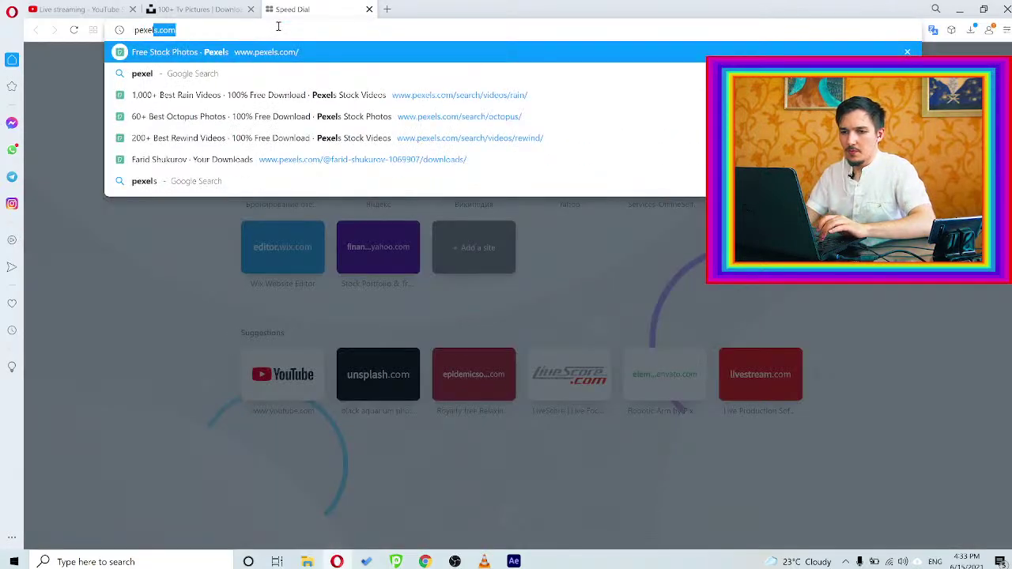
pyautogui.write('s c')
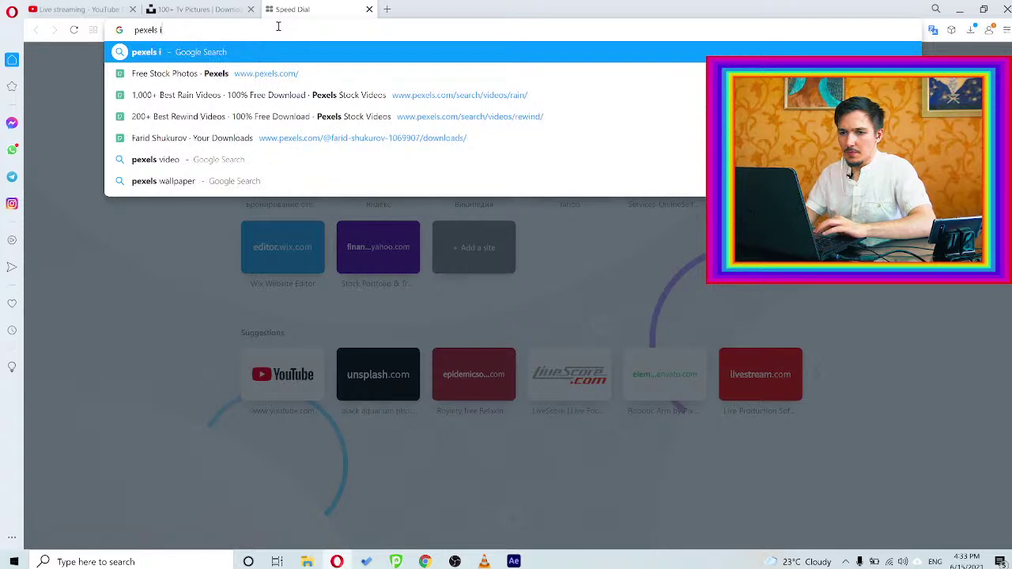
pyautogui.press('BackSpace')
pyautogui.write('video')
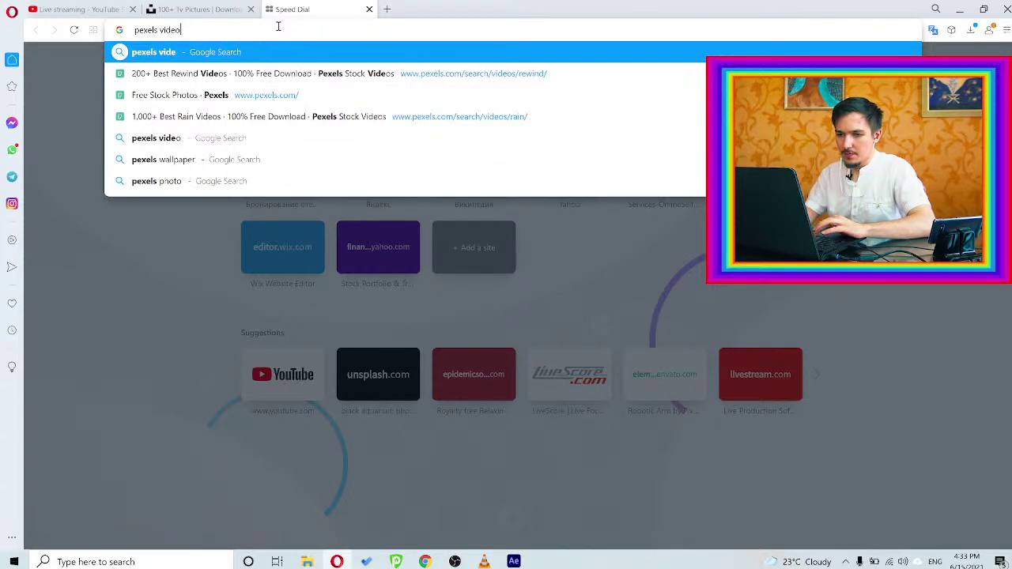
pyautogui.press('Return')
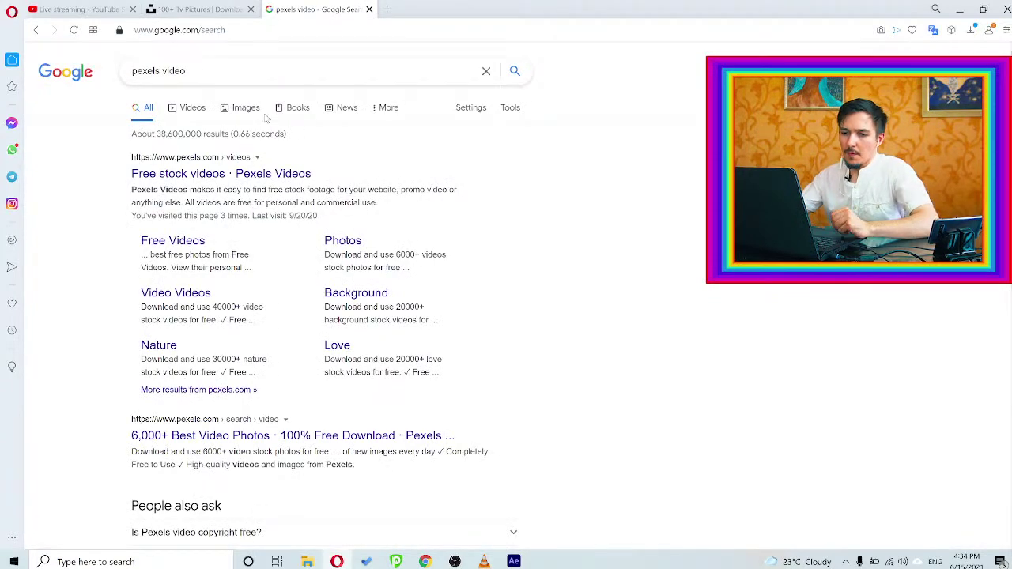
pyautogui.click(225, 175)
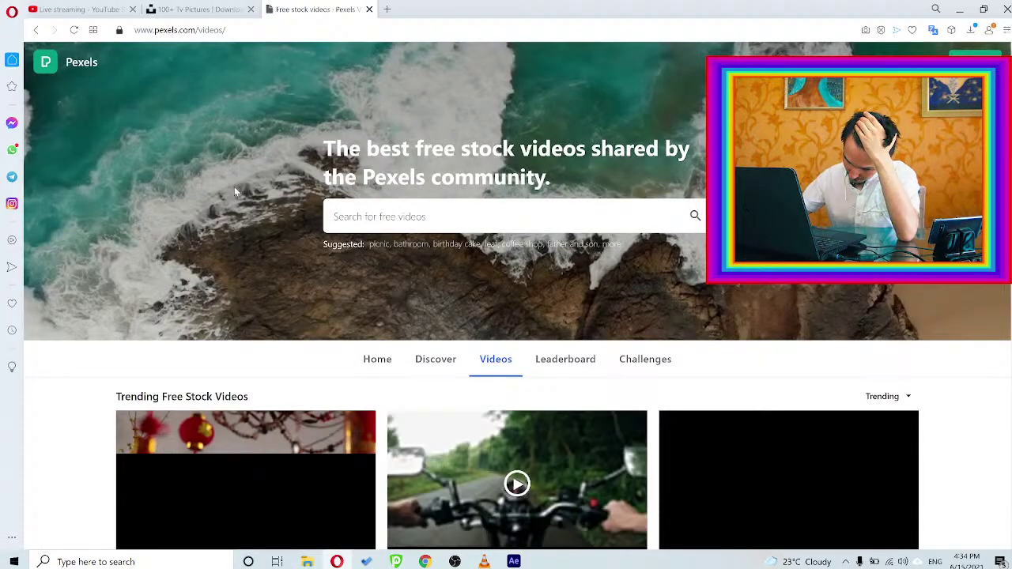
# Search Pexels videos for "tv" and browse the clips for usable TV screen footage
pyautogui.click(361, 220)
pyautogui.write('tv')
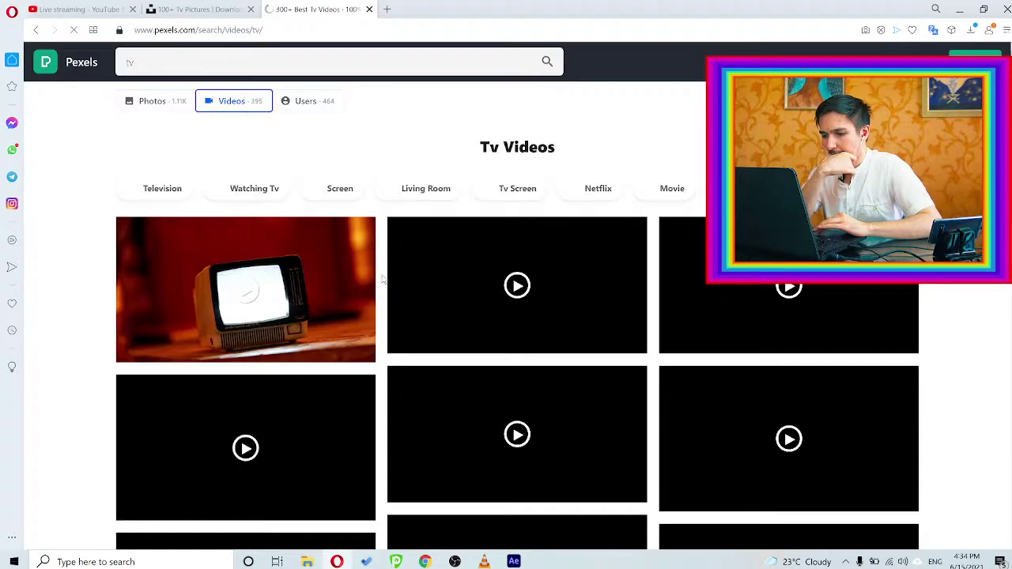
pyautogui.scroll(-3, 376, 188)
pyautogui.scroll(-3, 377, 186)
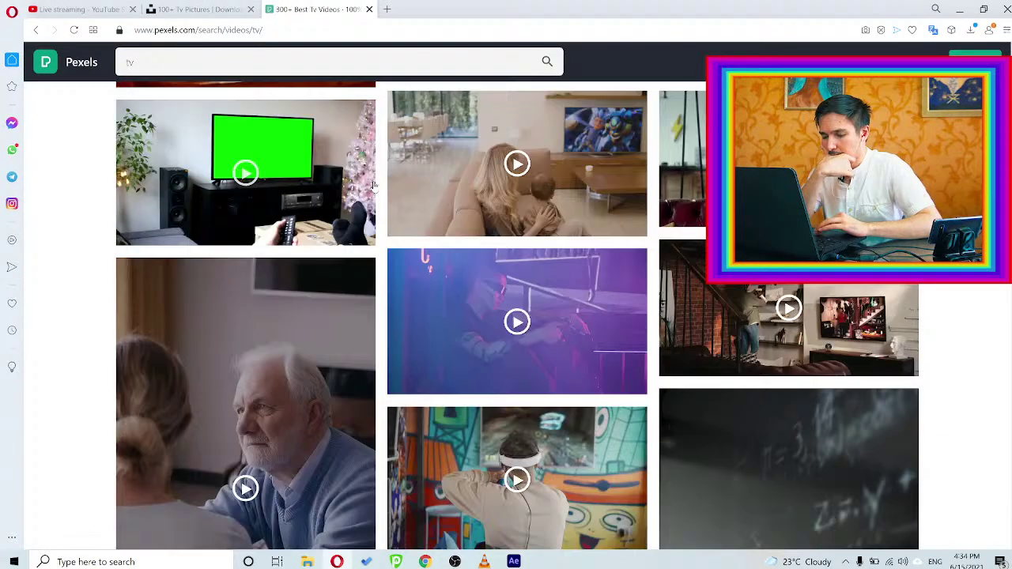
pyautogui.scroll(6, 340, 158)
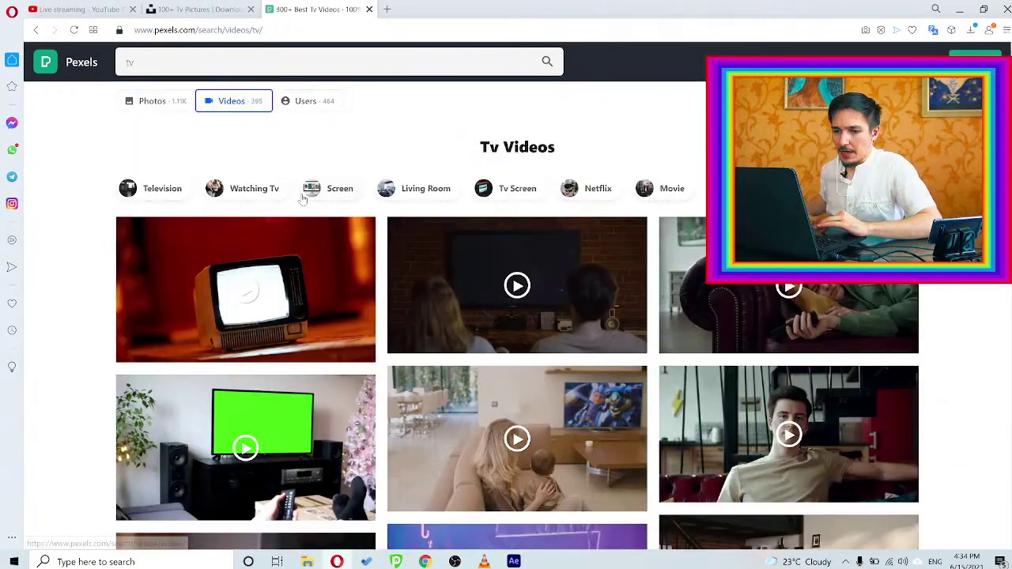
# Search Pexels videos for "tv overlay" and look through the clips for a screen overlay
pyautogui.click(162, 65)
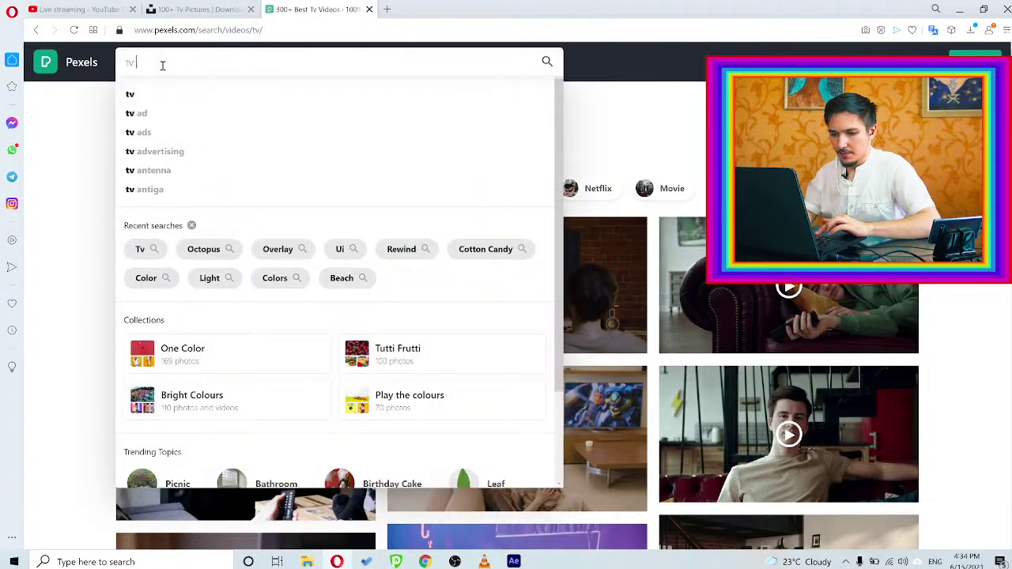
pyautogui.write('overlay')
pyautogui.press('Return')
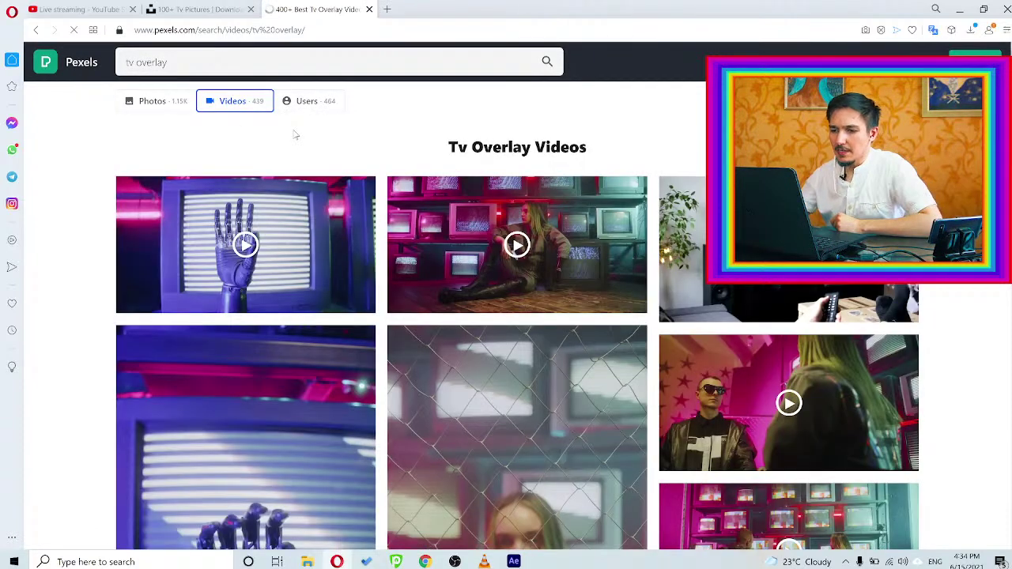
pyautogui.scroll(-4, 396, 166)
pyautogui.scroll(-3, 429, 194)
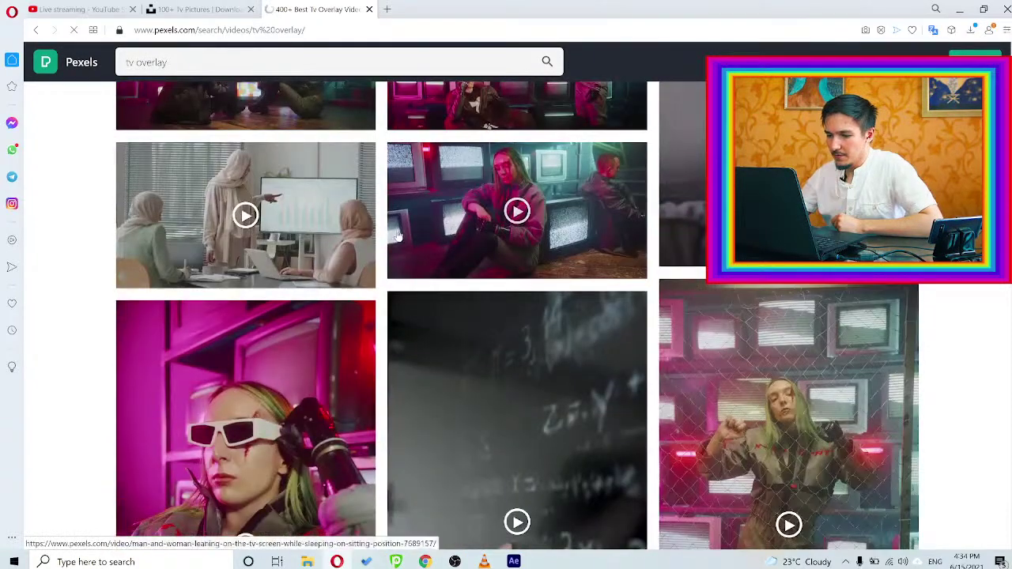
pyautogui.scroll(8, 396, 230)
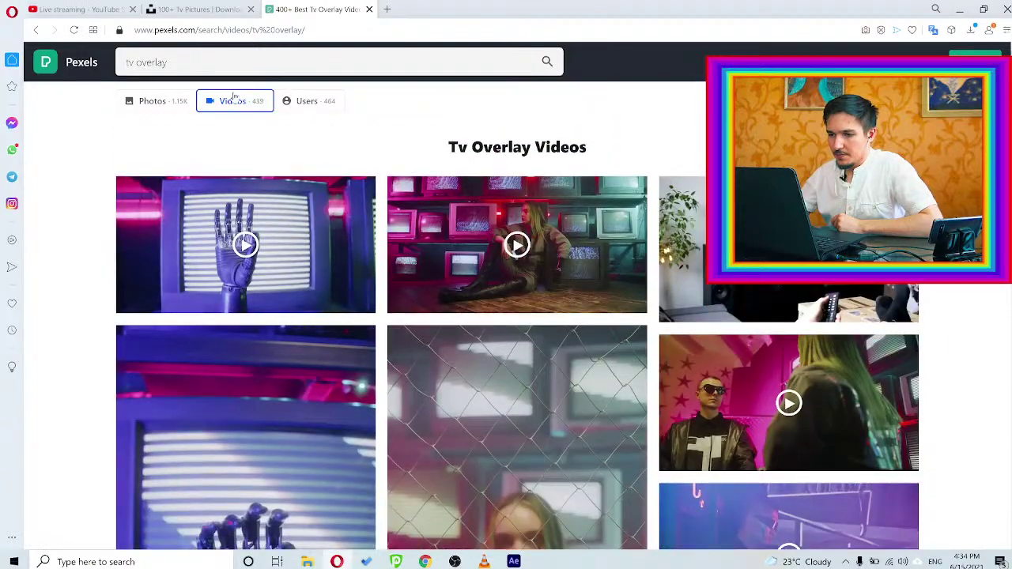
# Change the video search to "tv glitch" and look over the first clips
pyautogui.click(178, 63)
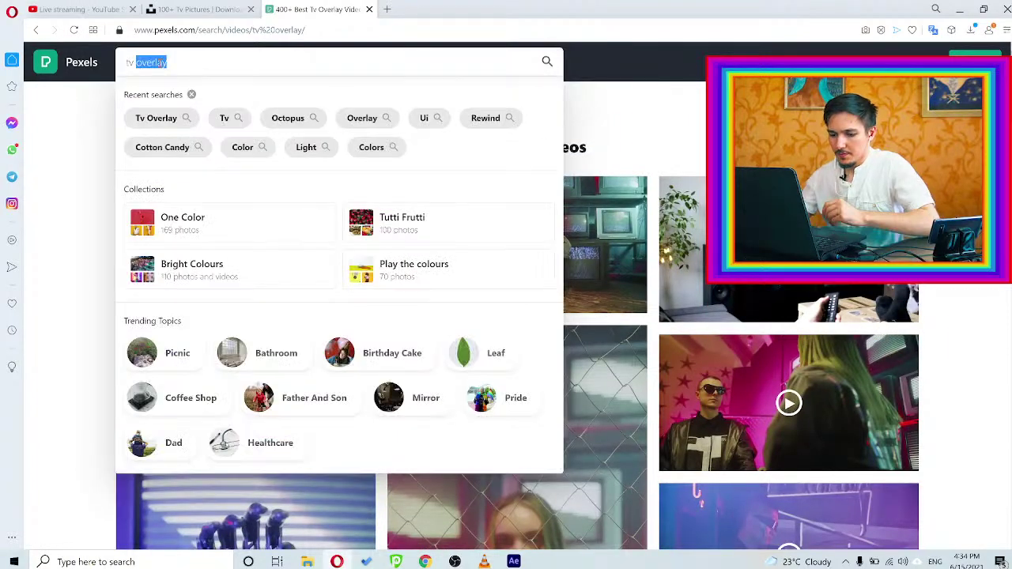
pyautogui.write('glitch')
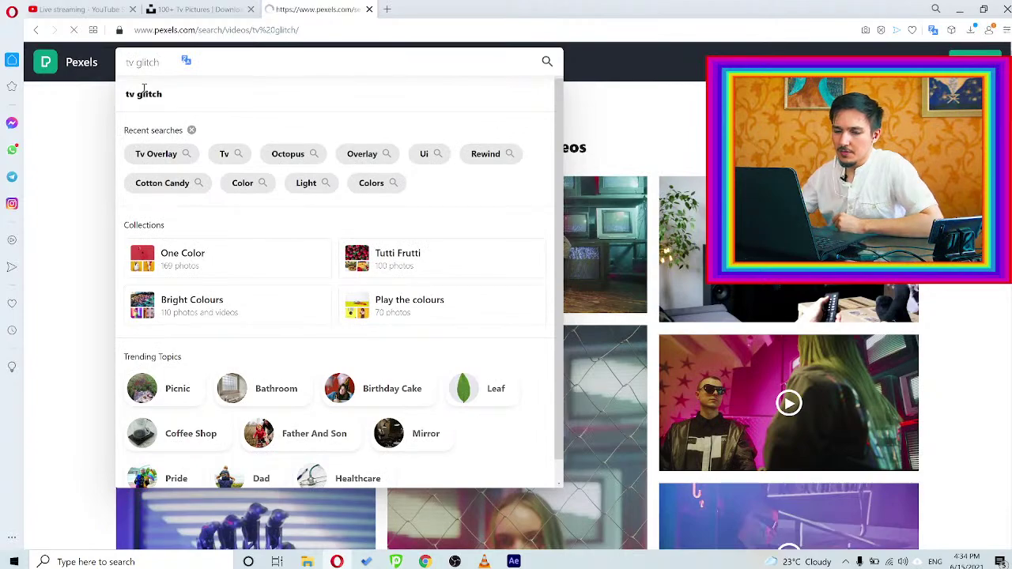
pyautogui.scroll(-3, 87, 156)
pyautogui.scroll(3, 78, 161)
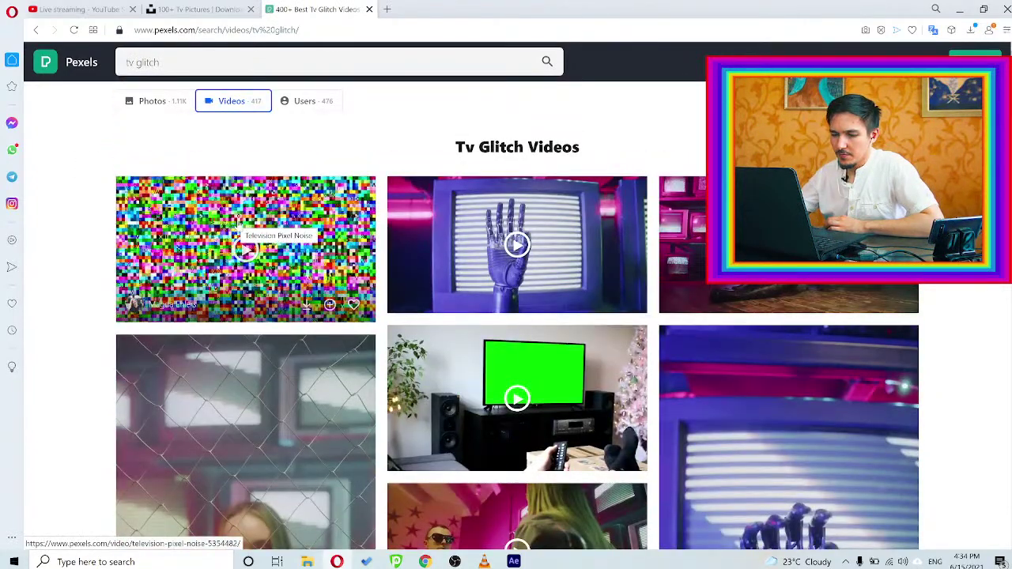
# Preview the Television Pixel Noise clip and close its page
pyautogui.click(246, 248)
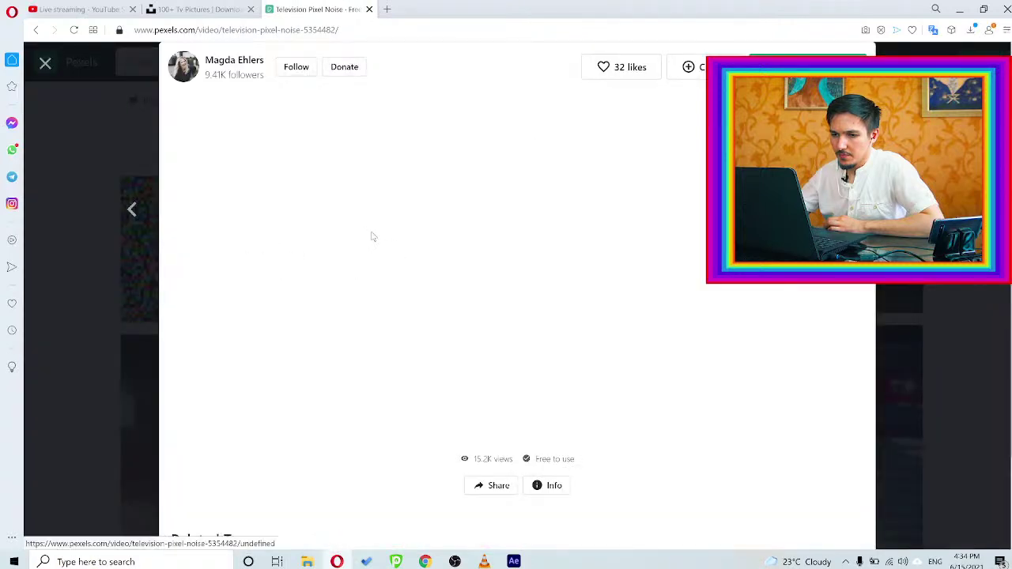
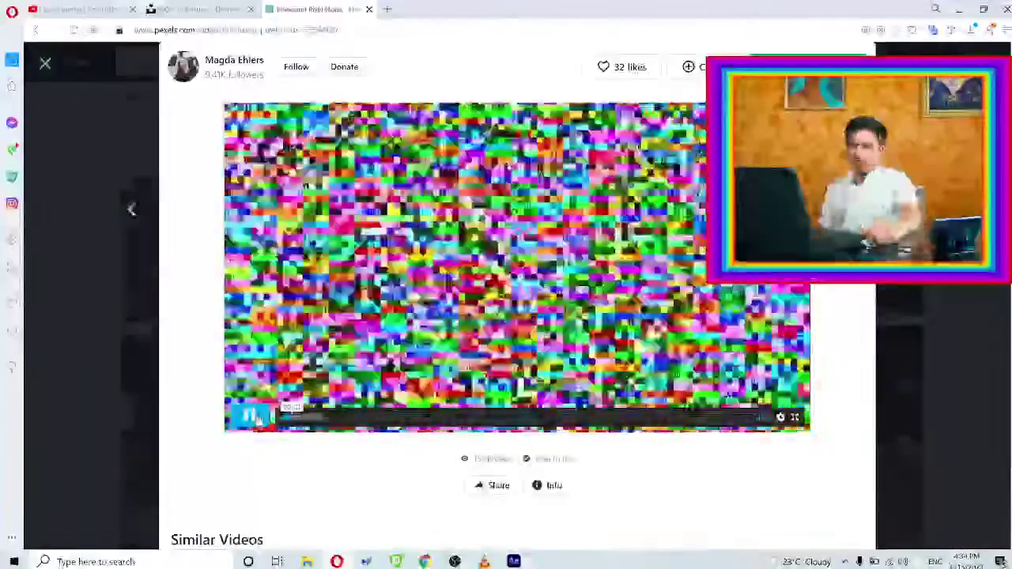
pyautogui.click(251, 415)
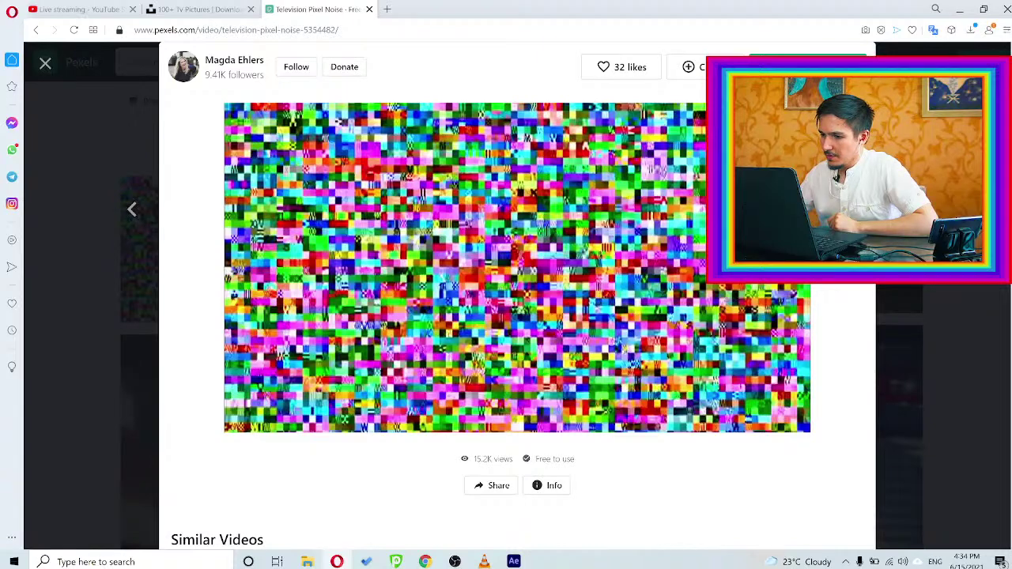
pyautogui.press('Escape')
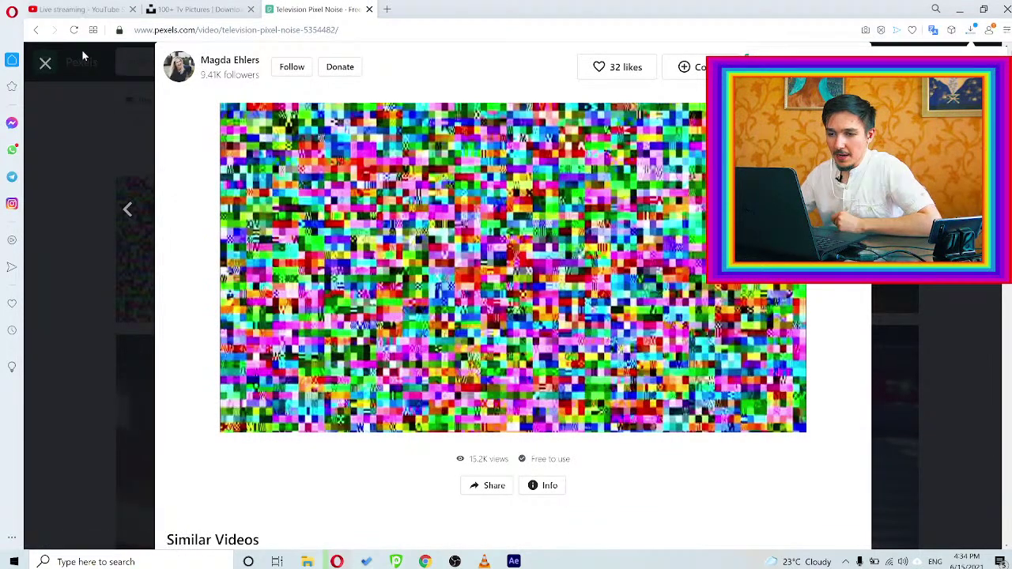
pyautogui.click(45, 64)
# Search Pexels videos for "glitch" and browse the clips for a suitable screen distortion
pyautogui.click(164, 61)
pyautogui.moveTo(164, 60); pyautogui.dragTo(113, 63)
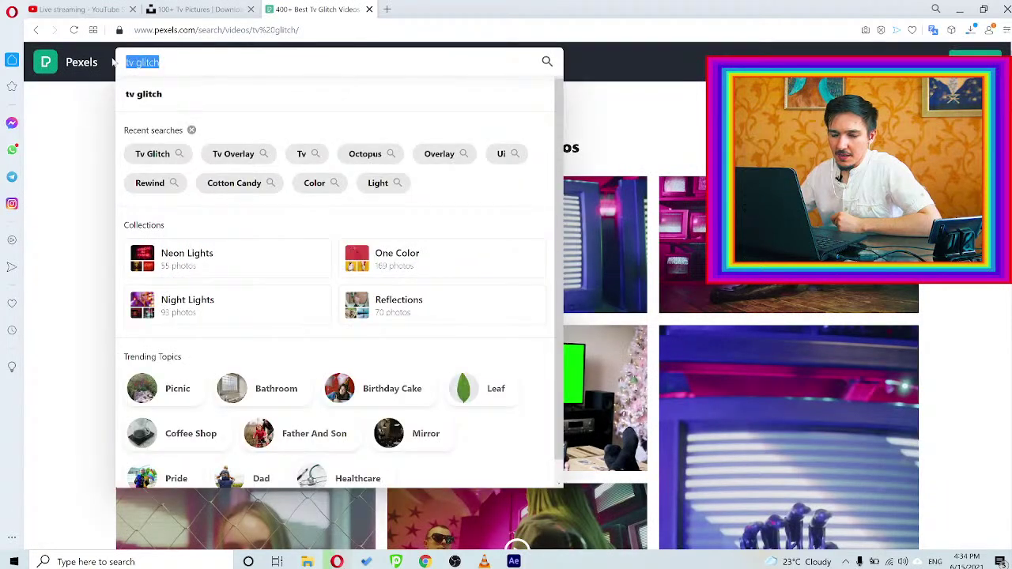
pyautogui.write('glitch')
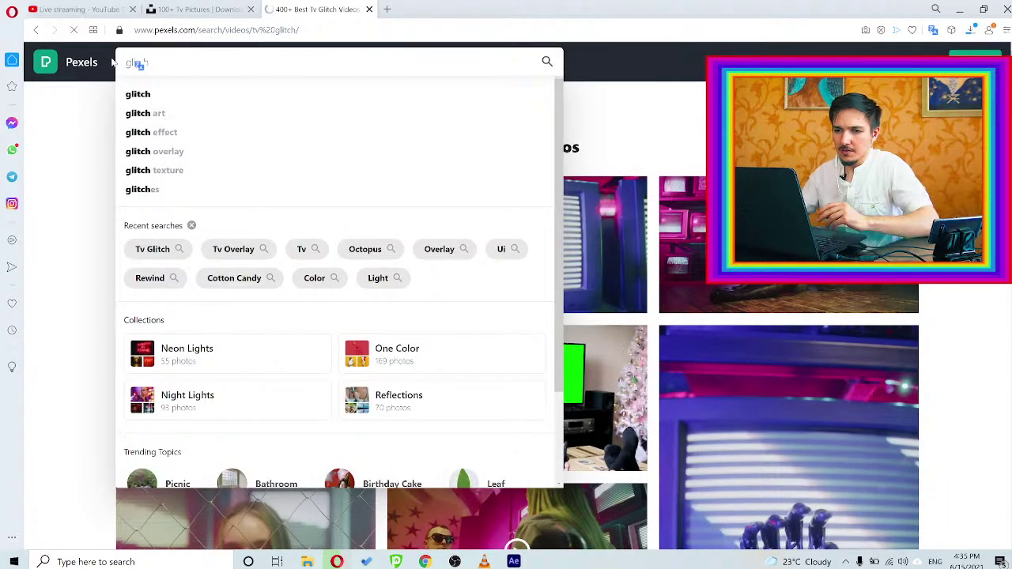
pyautogui.press('Return')
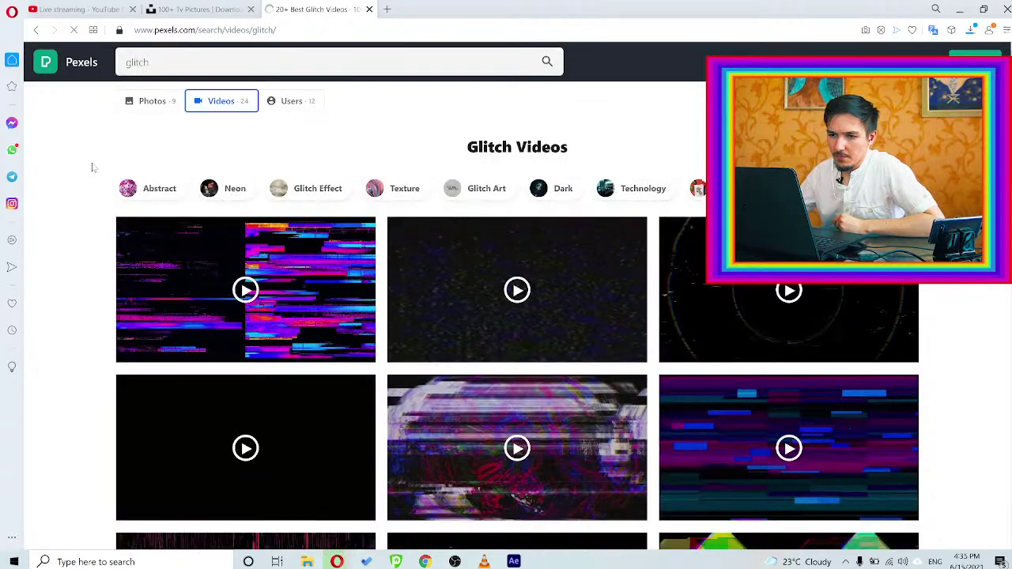
pyautogui.scroll(-4, 262, 320)
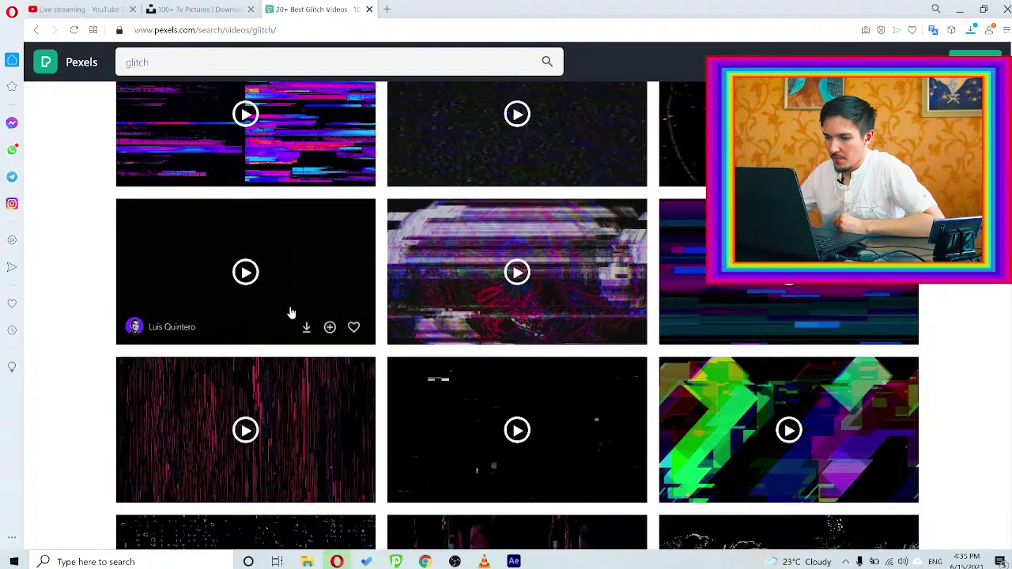
pyautogui.scroll(-3, 308, 316)
pyautogui.scroll(3, 339, 312)
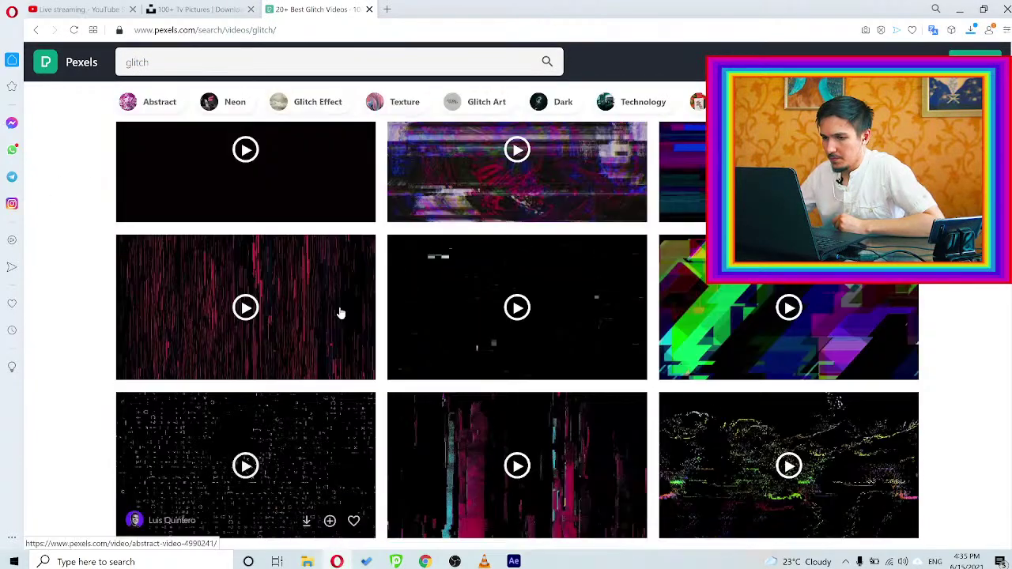
pyautogui.scroll(-5, 356, 320)
pyautogui.scroll(-2, 373, 329)
pyautogui.scroll(5, 495, 334)
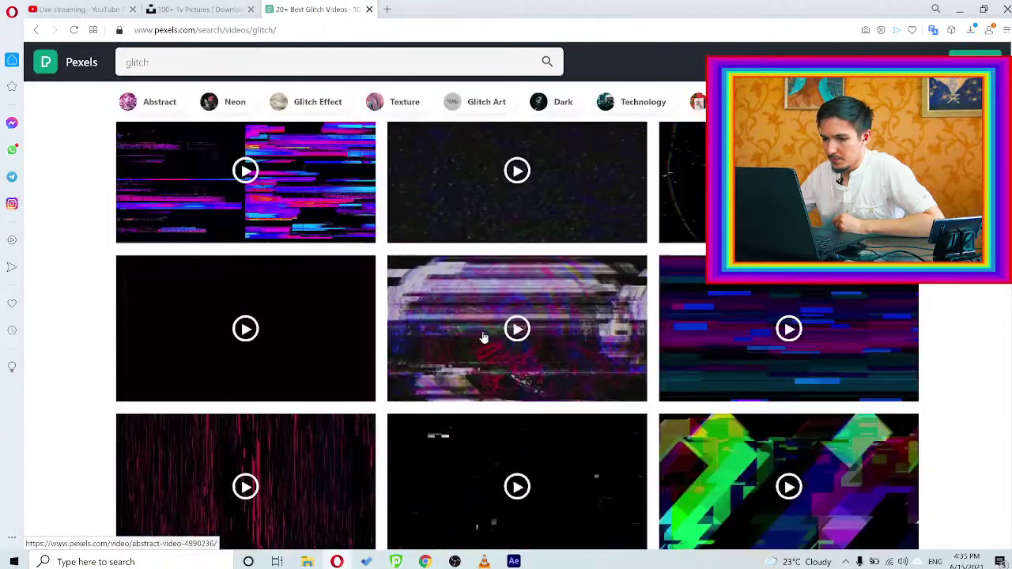
# Preview the glitch clip with blue horizontal bars, and the abstract clip with white and purple horizontal distortion
pyautogui.click(788, 327)
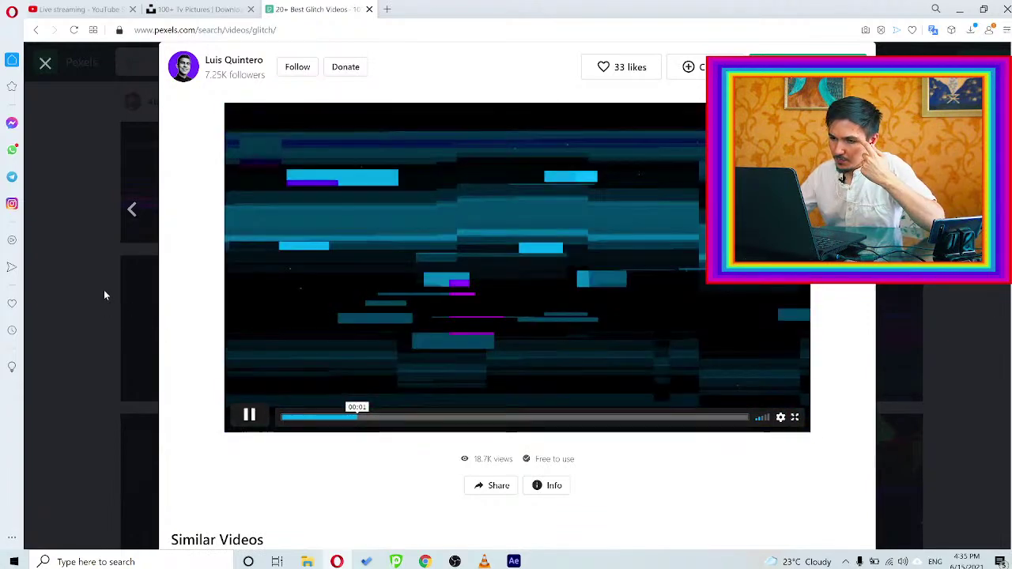
pyautogui.click(104, 291)
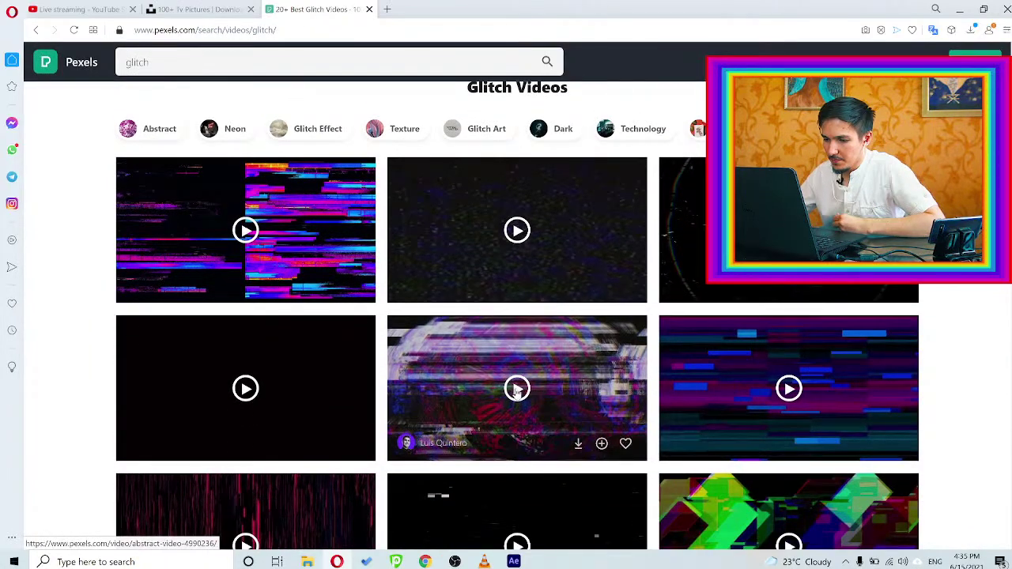
pyautogui.click(515, 389)
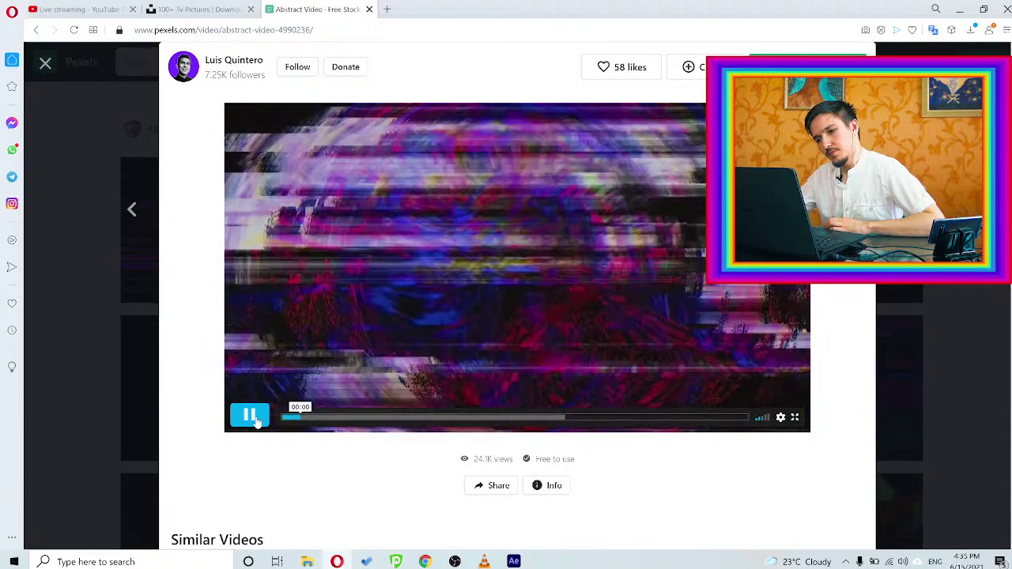
pyautogui.click(254, 419)
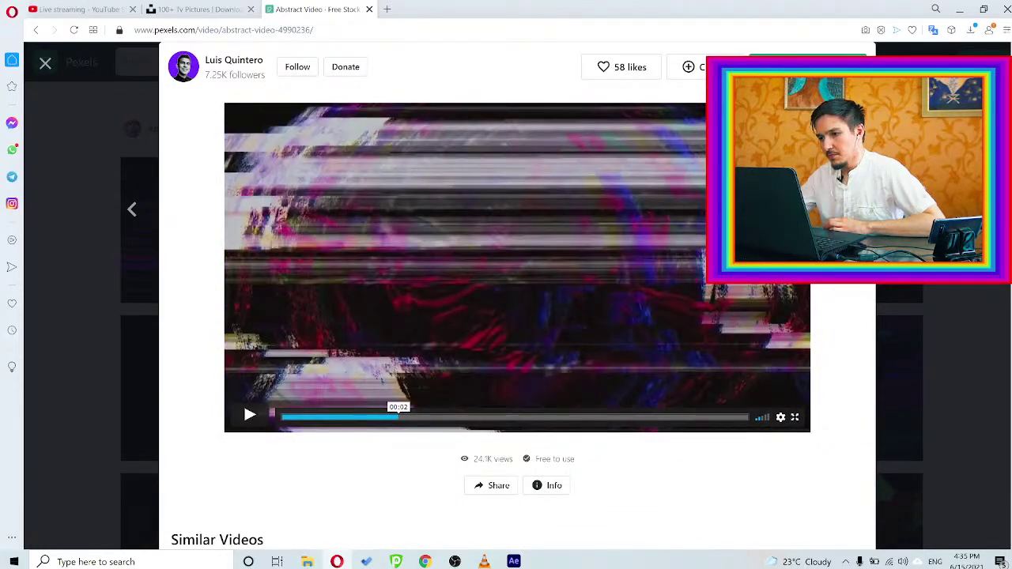
# Download the abstract white and purple glitch video, close its page, and return to After Effects
pyautogui.click(807, 67)
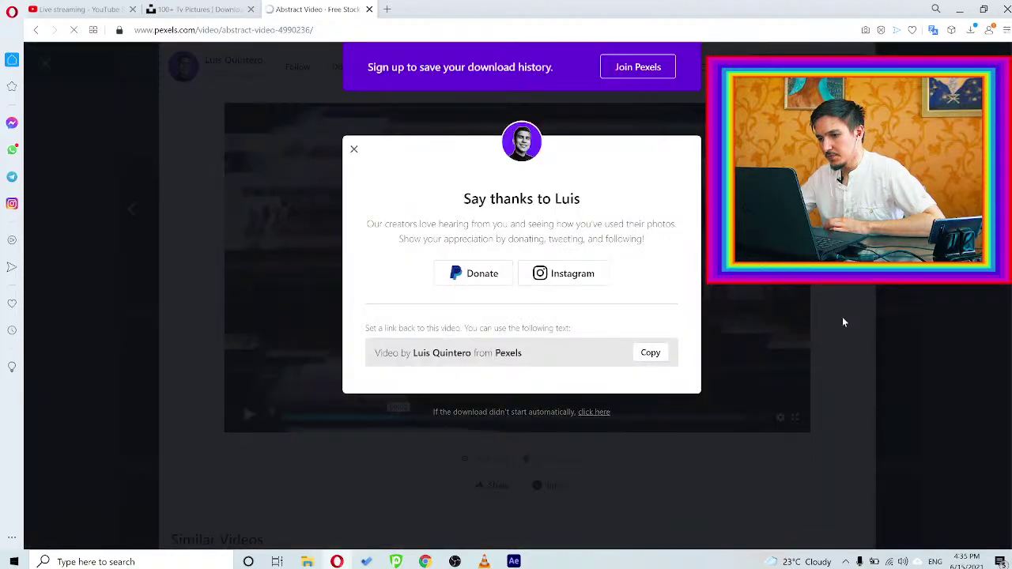
pyautogui.click(354, 150)
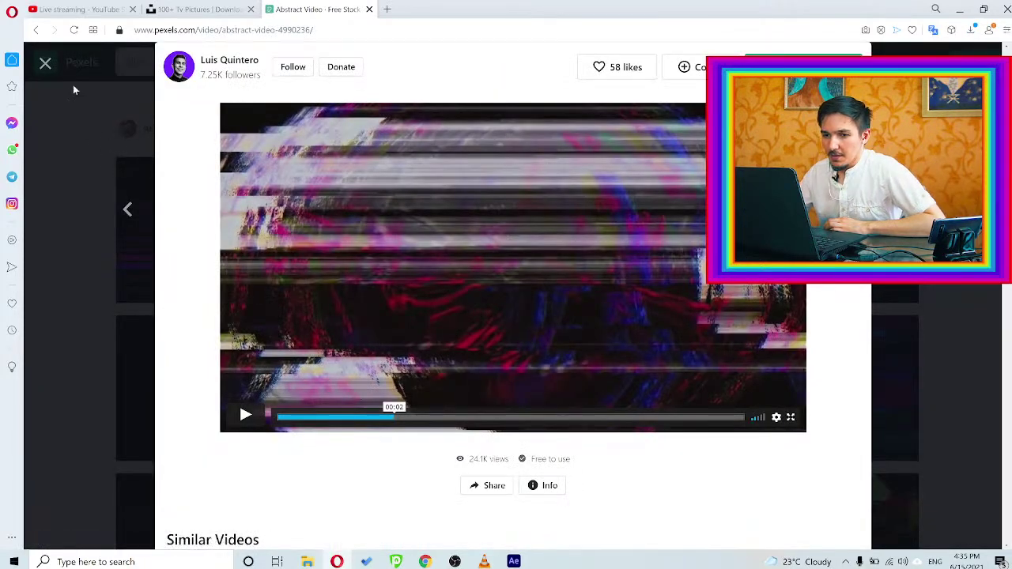
pyautogui.click(45, 65)
pyautogui.click(513, 561)
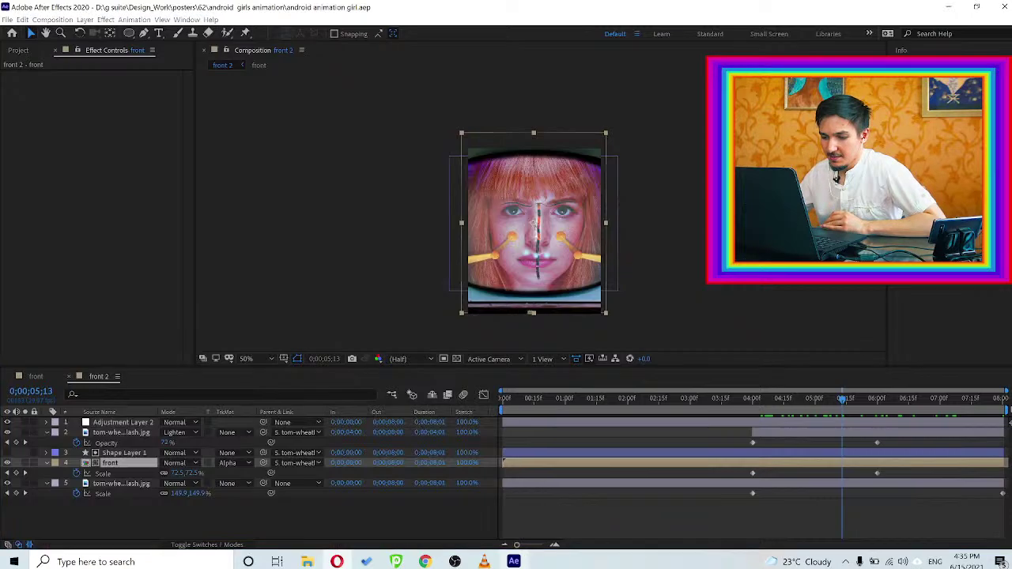
# Import the pixel noise video pexels-magda-ehlers-5354482.mp4 from the Downloads folder into the project and check its preview
pyautogui.click(16, 50)
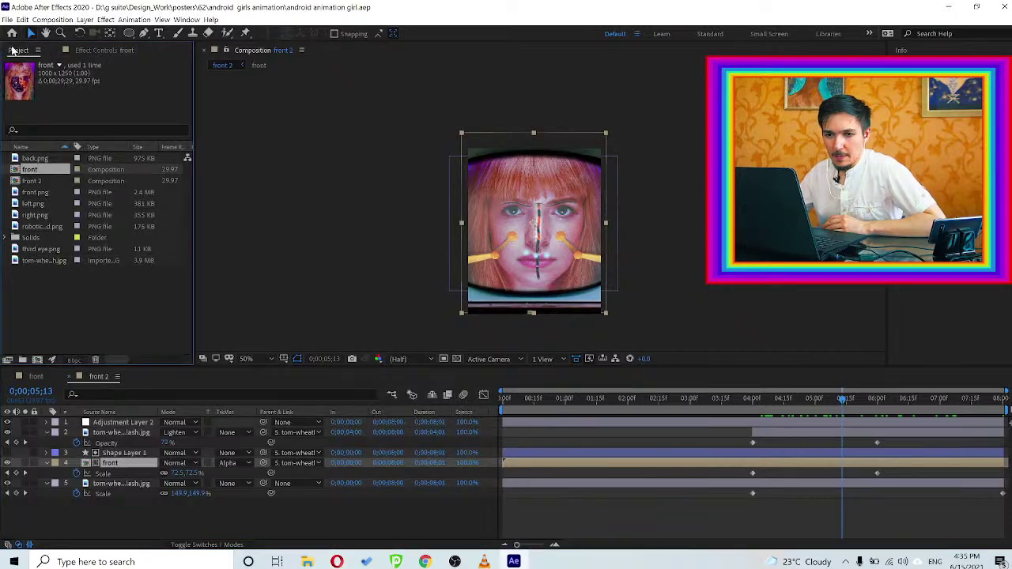
pyautogui.click(307, 561)
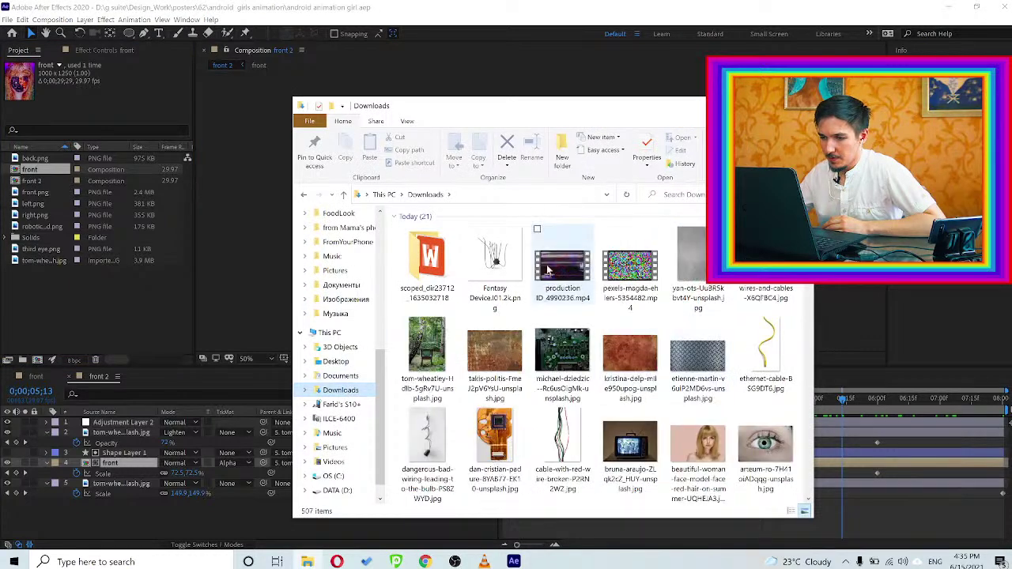
pyautogui.click(562, 261)
pyautogui.moveTo(621, 271); pyautogui.dragTo(87, 317)
pyautogui.click(88, 308)
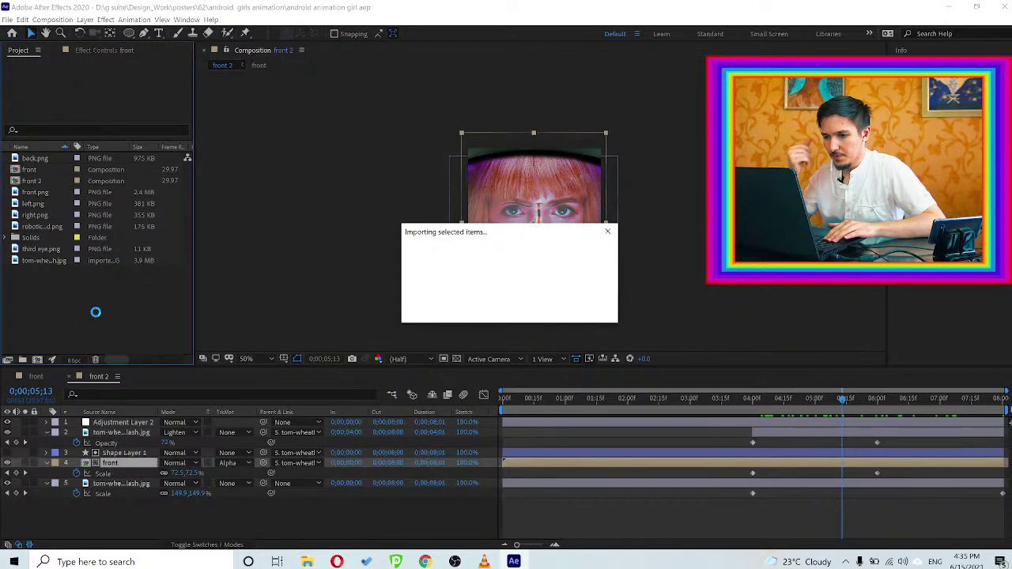
pyautogui.click(87, 287)
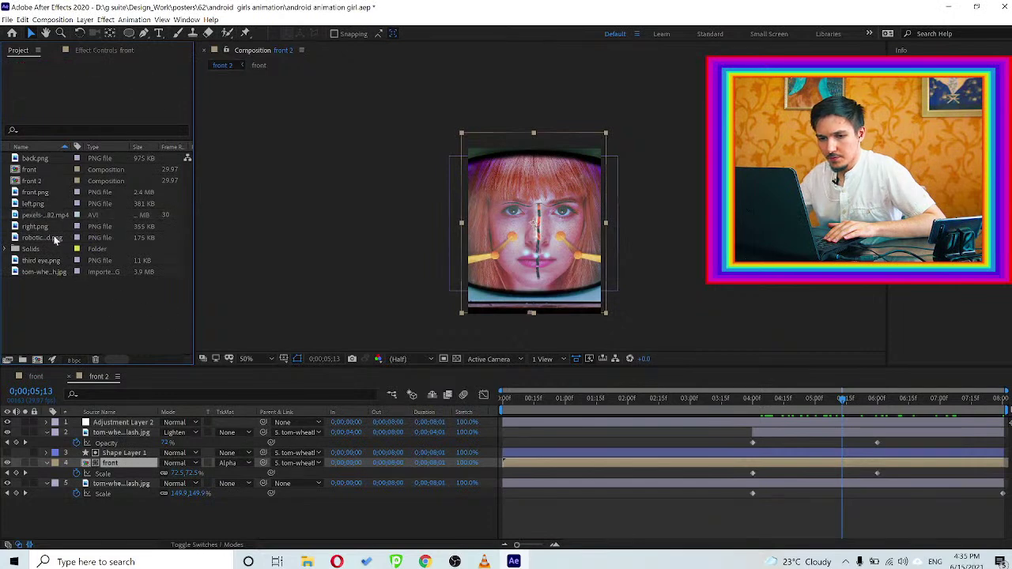
pyautogui.click(37, 217)
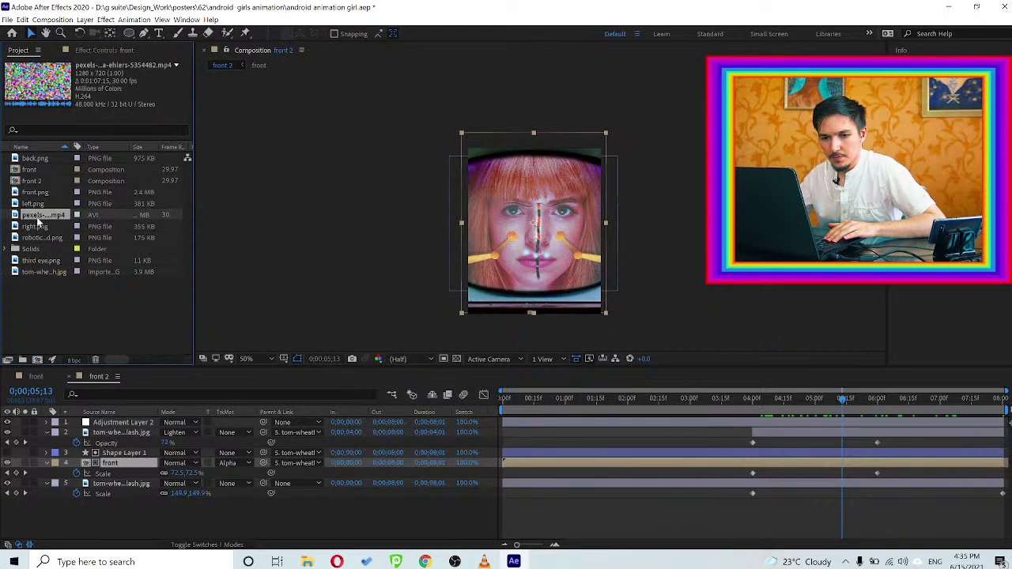
pyautogui.click(36, 238)
pyautogui.click(33, 205)
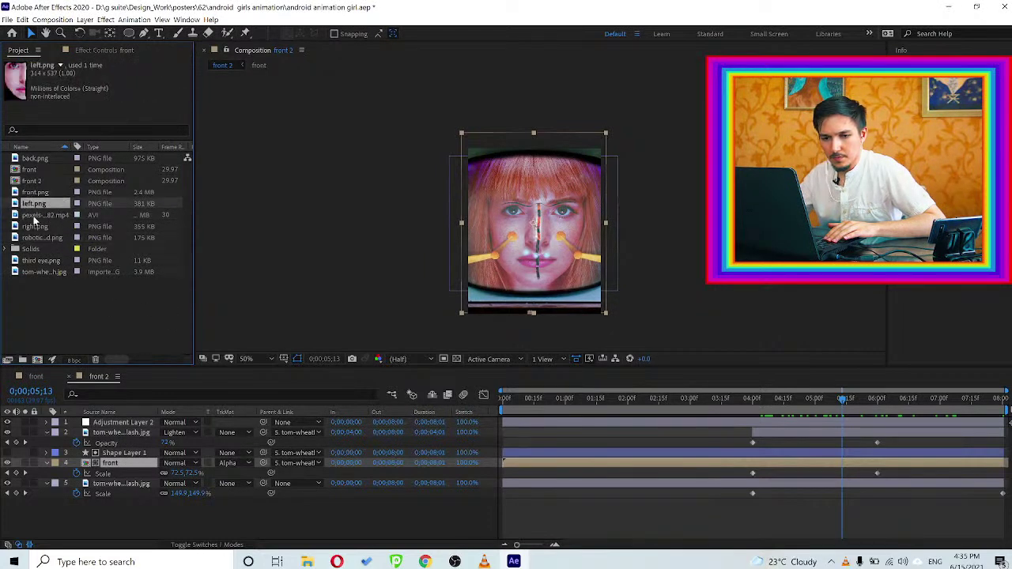
pyautogui.click(35, 217)
# Import production ID_4990236.mp4 from the Downloads folder and place it above Shape Layer 1 in the front 2 composition
pyautogui.click(306, 561)
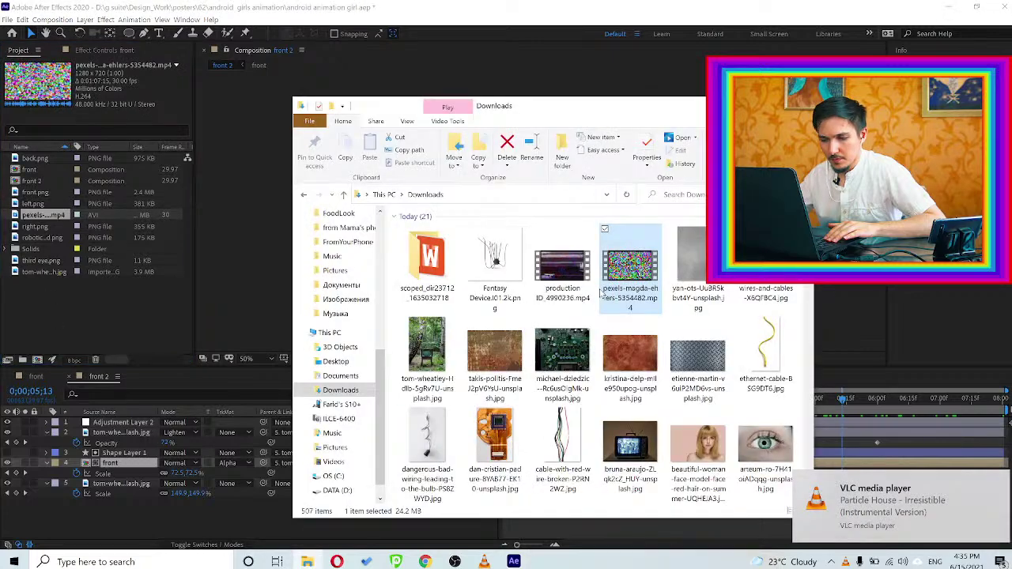
pyautogui.click(555, 270)
pyautogui.moveTo(564, 274); pyautogui.dragTo(86, 300)
pyautogui.click(83, 296)
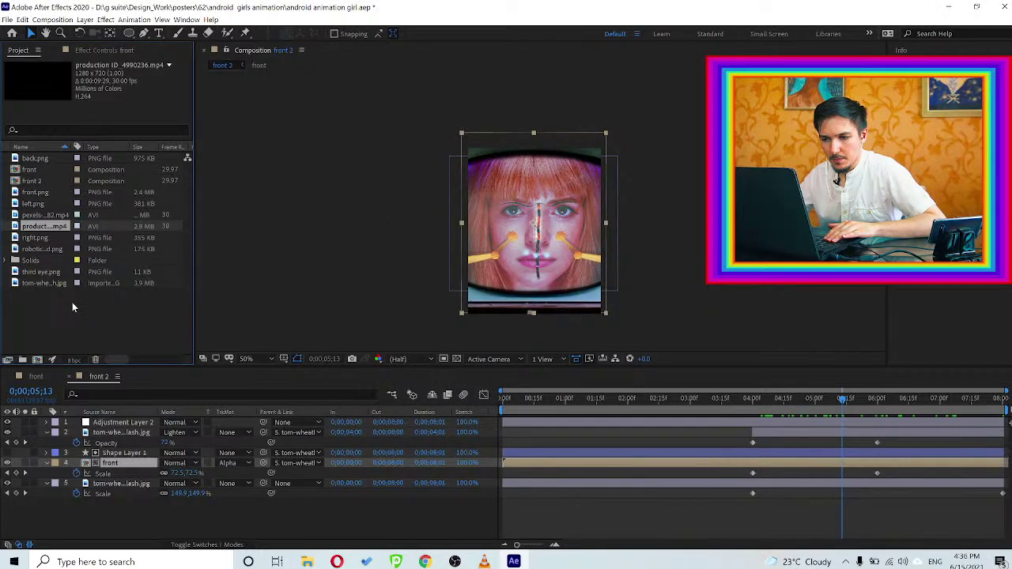
pyautogui.moveTo(44, 226); pyautogui.dragTo(140, 464)
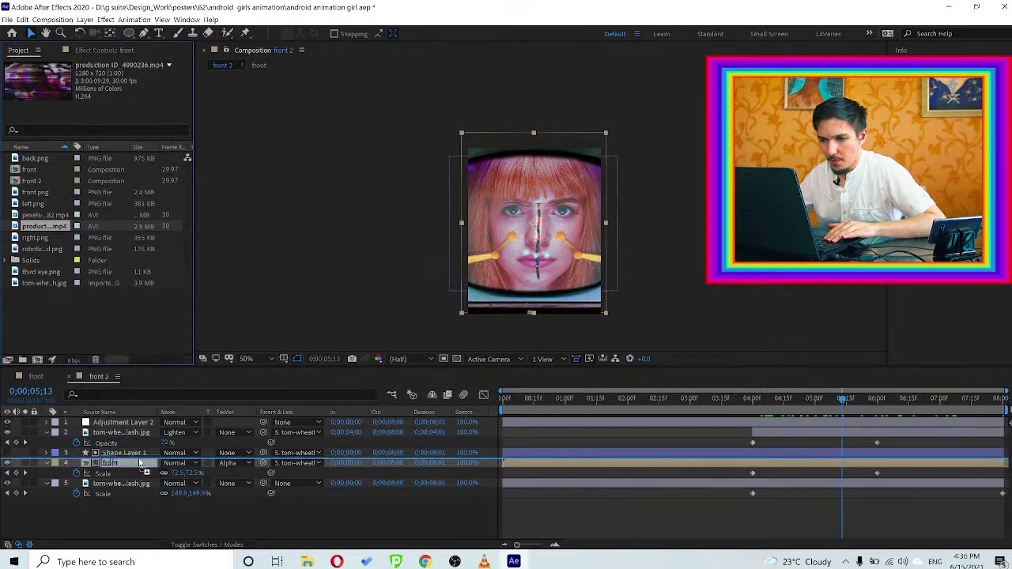
pyautogui.moveTo(140, 464); pyautogui.dragTo(146, 453)
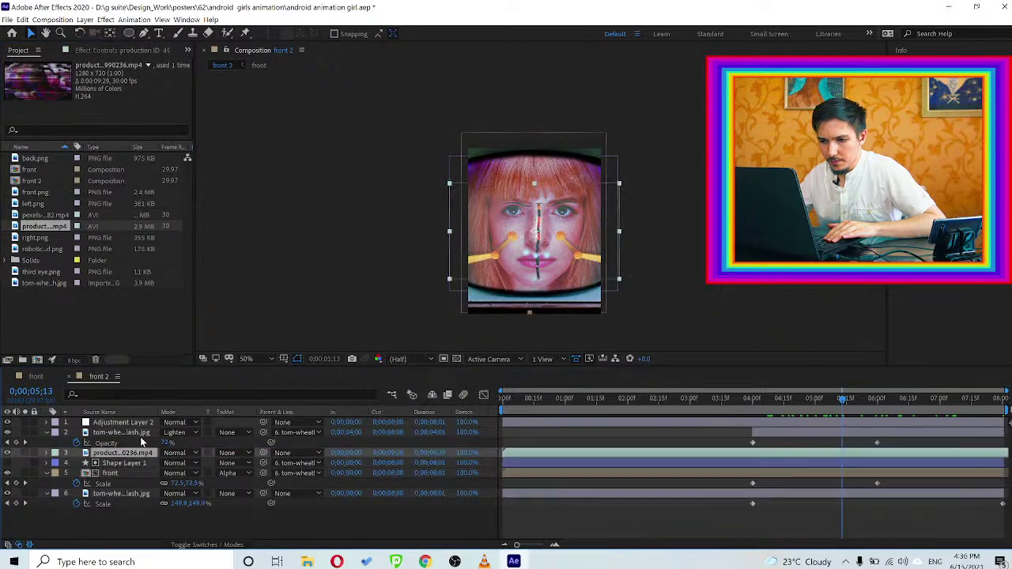
# Scale the glitch clip to 173% and move it slightly up so it covers the TV screen area
pyautogui.press('s')
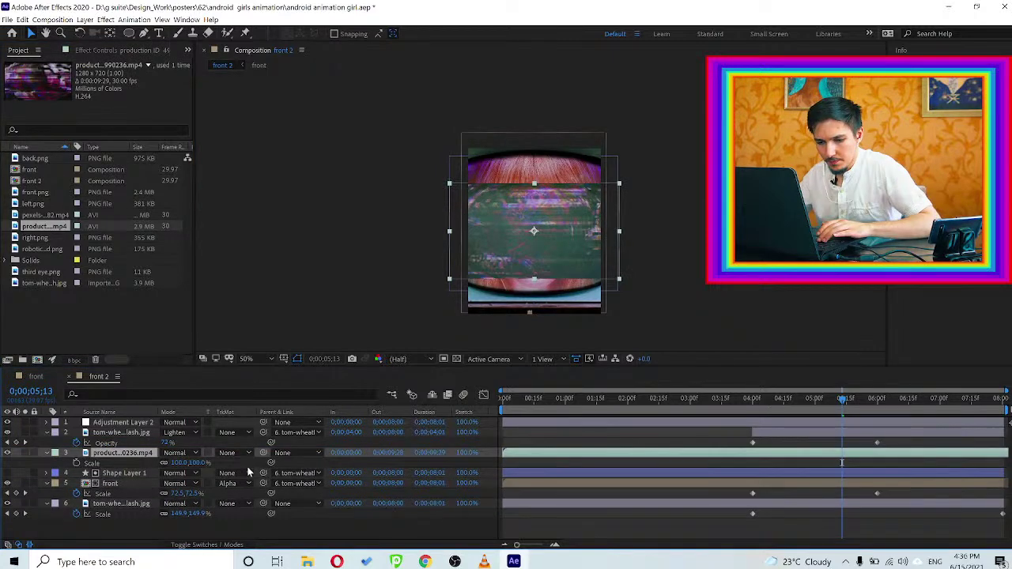
pyautogui.moveTo(198, 463); pyautogui.dragTo(247, 466)
pyautogui.moveTo(247, 467); pyautogui.dragTo(250, 467)
pyautogui.click(557, 252)
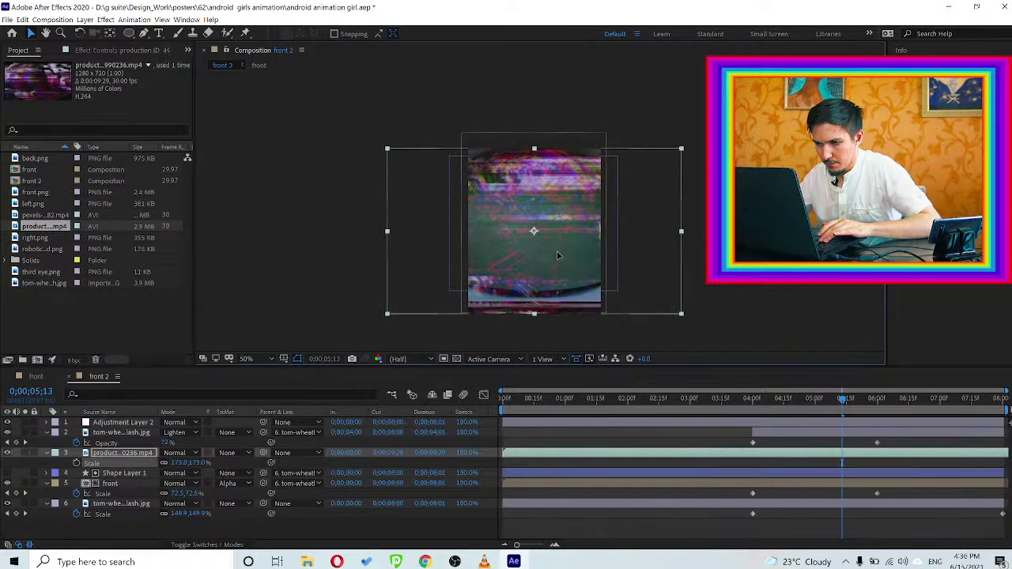
pyautogui.moveTo(557, 253); pyautogui.dragTo(557, 251)
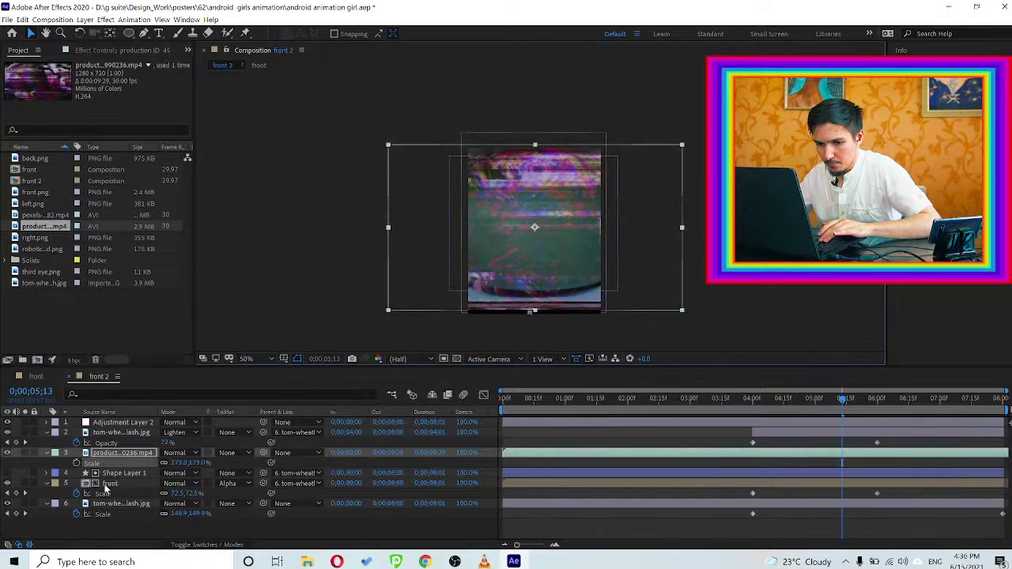
# Duplicate Shape Layer 1, place the copy directly above the glitch clip, and set the clip's track matte to Alpha
pyautogui.click(130, 475)
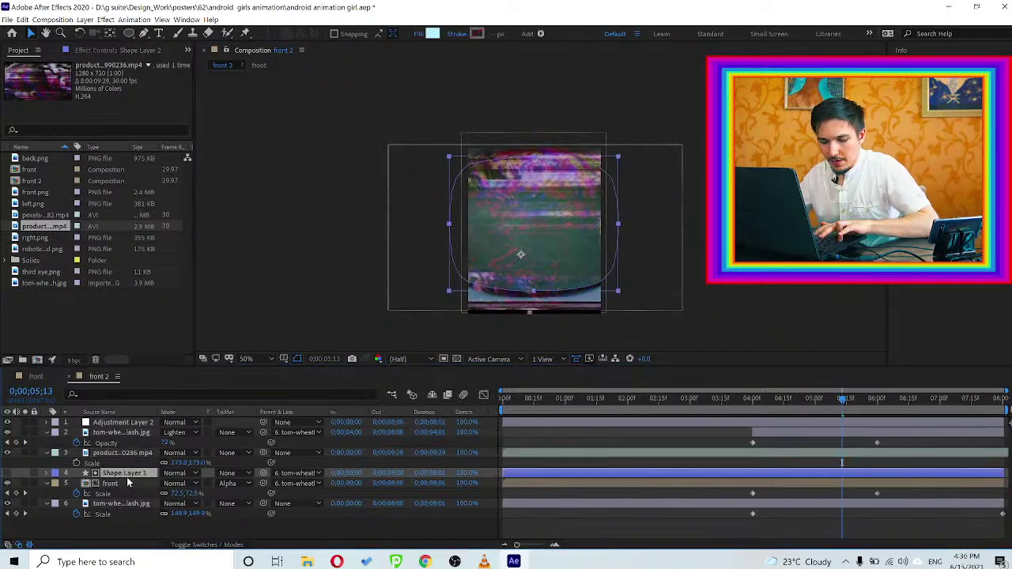
pyautogui.hotkey('ctrl', 'd')
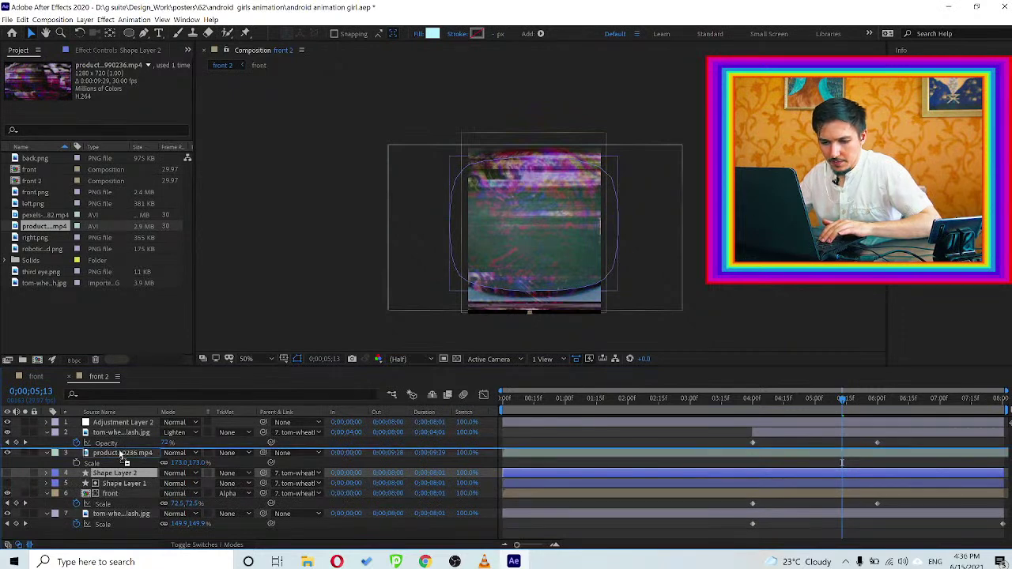
pyautogui.hotkey('ctrl', ']')
pyautogui.click(125, 465)
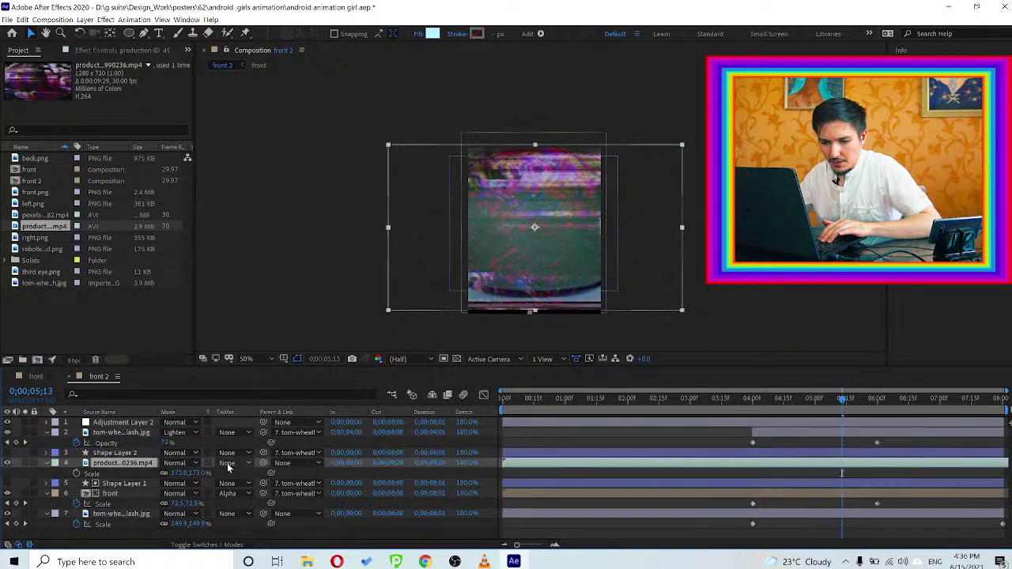
pyautogui.click(228, 463)
pyautogui.click(236, 484)
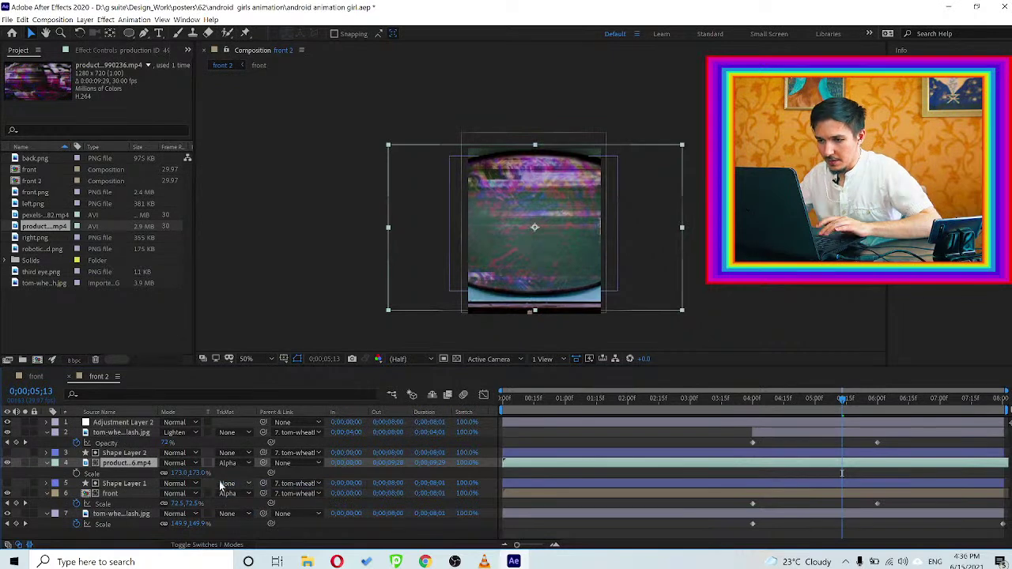
# Set the glitch clip's blending mode to Lighten and check the frames at 0;00;06;09 and 0;00;05;12
pyautogui.click(175, 463)
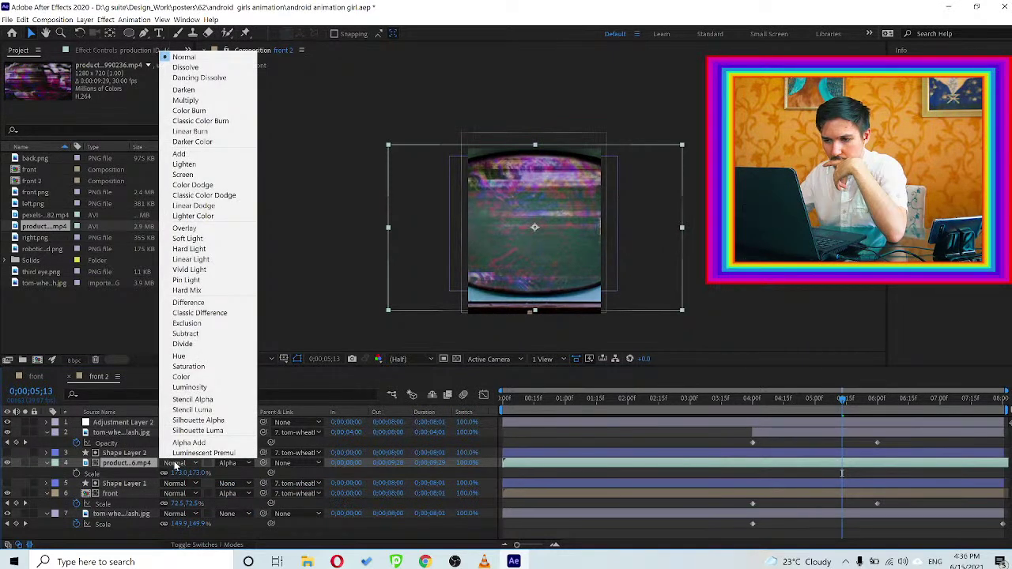
pyautogui.click(190, 163)
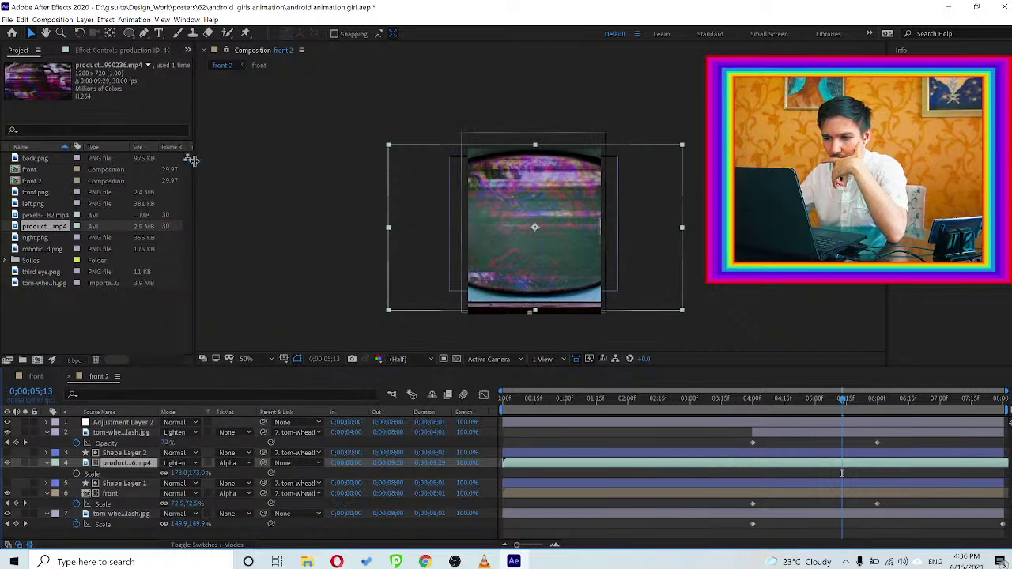
pyautogui.click(896, 400)
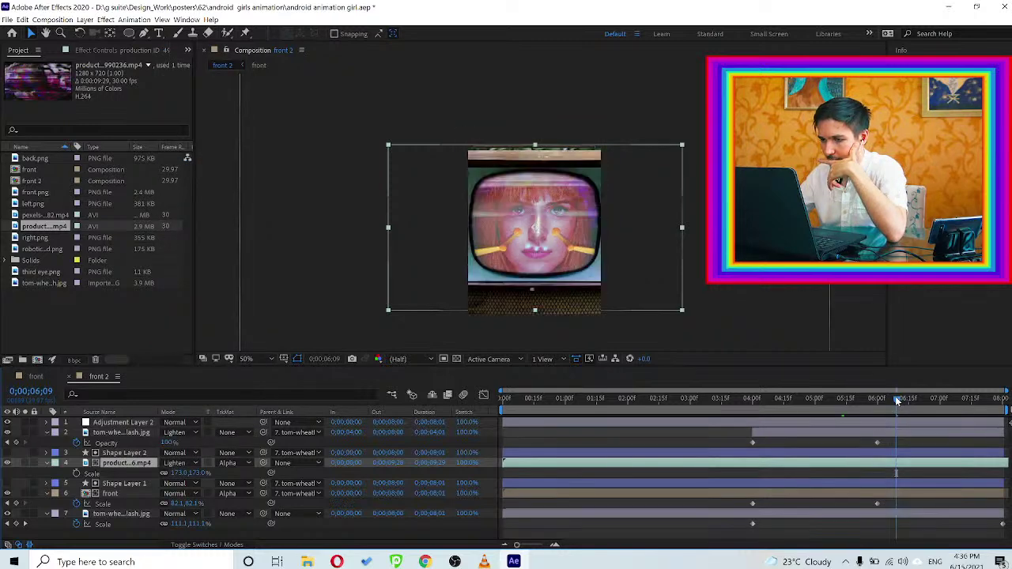
pyautogui.click(841, 400)
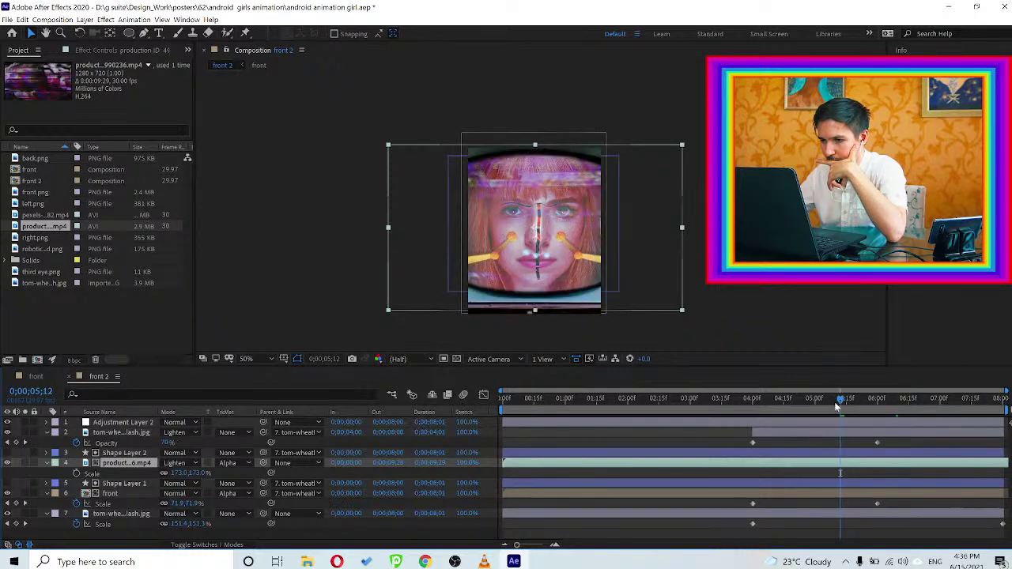
pyautogui.click(819, 405)
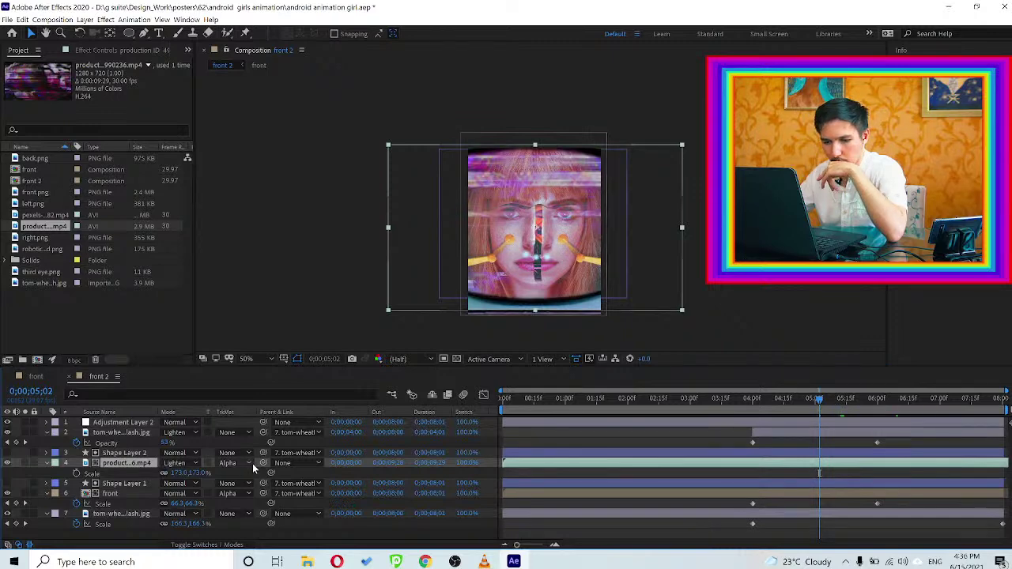
pyautogui.moveTo(264, 464); pyautogui.dragTo(147, 515)
pyautogui.click(894, 396)
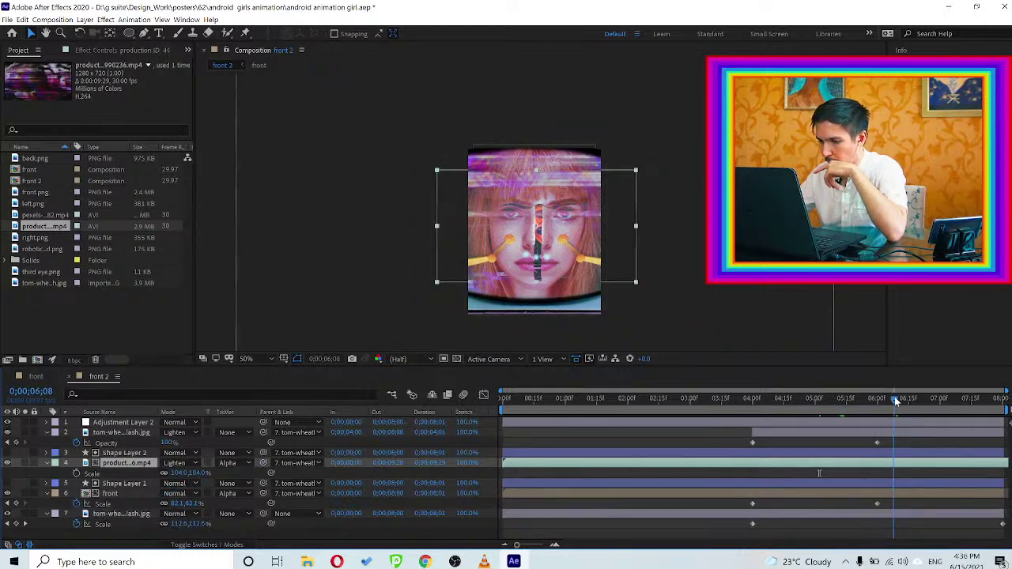
pyautogui.click(932, 403)
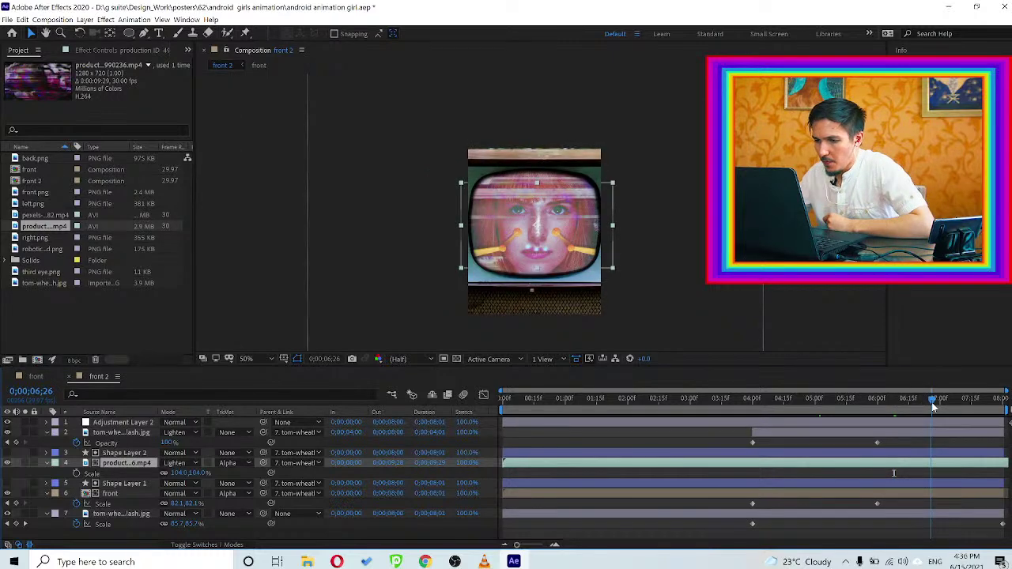
# Try the Multiply, Overlay, Soft Light and Screen blending modes on the glitch clip
pyautogui.click(176, 464)
pyautogui.click(180, 99)
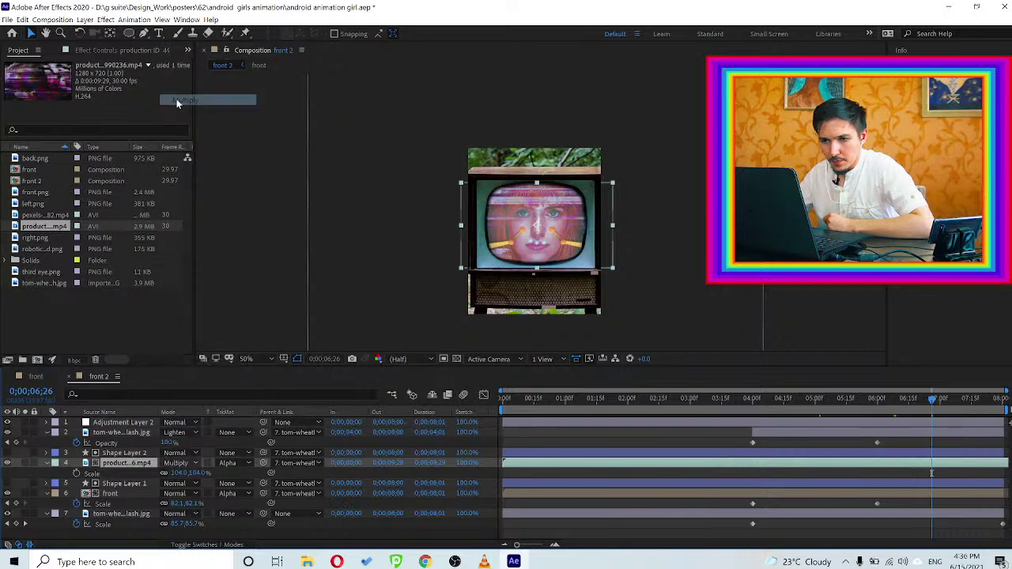
pyautogui.click(177, 463)
pyautogui.click(184, 228)
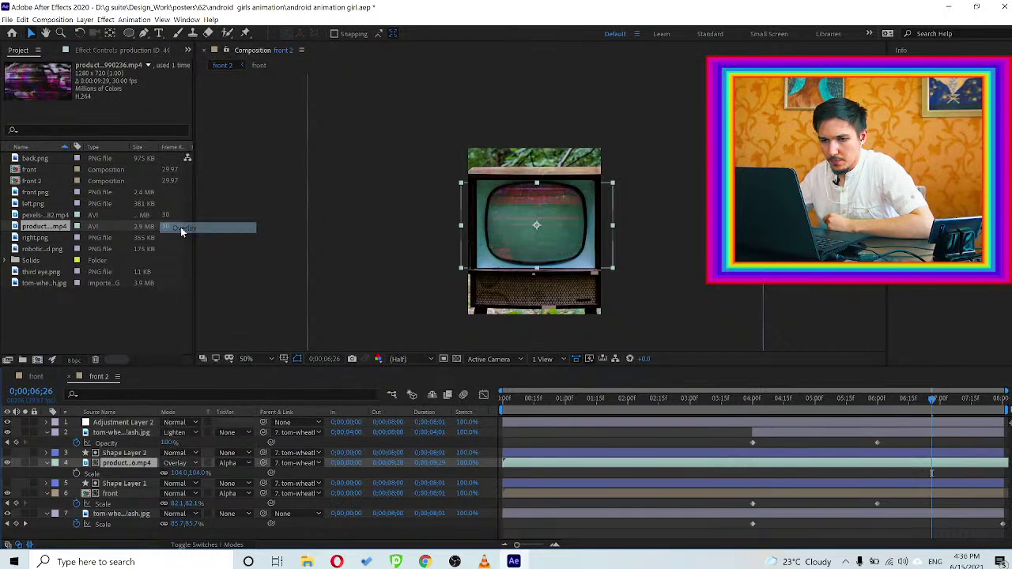
pyautogui.click(193, 465)
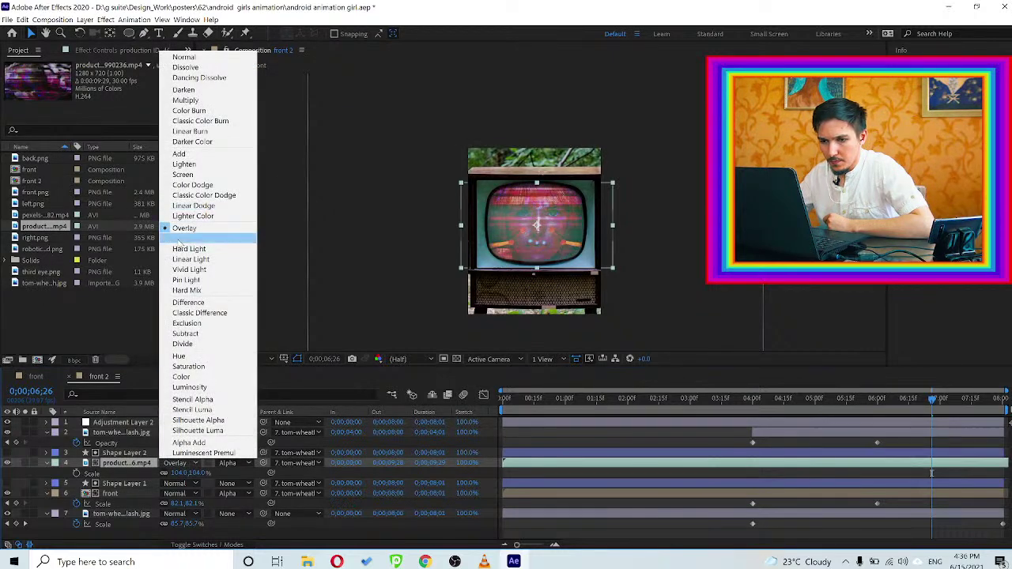
pyautogui.click(178, 240)
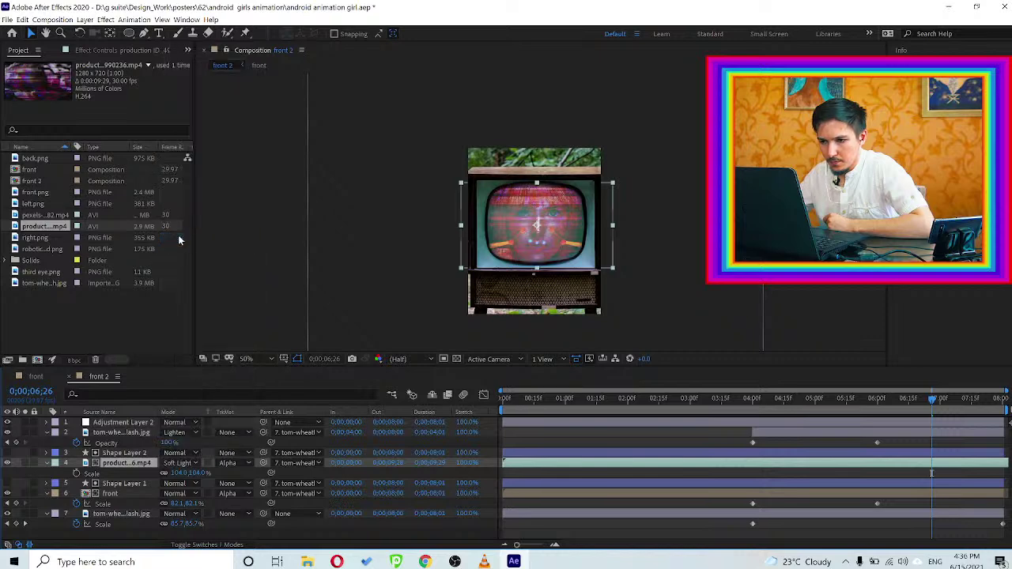
pyautogui.click(177, 464)
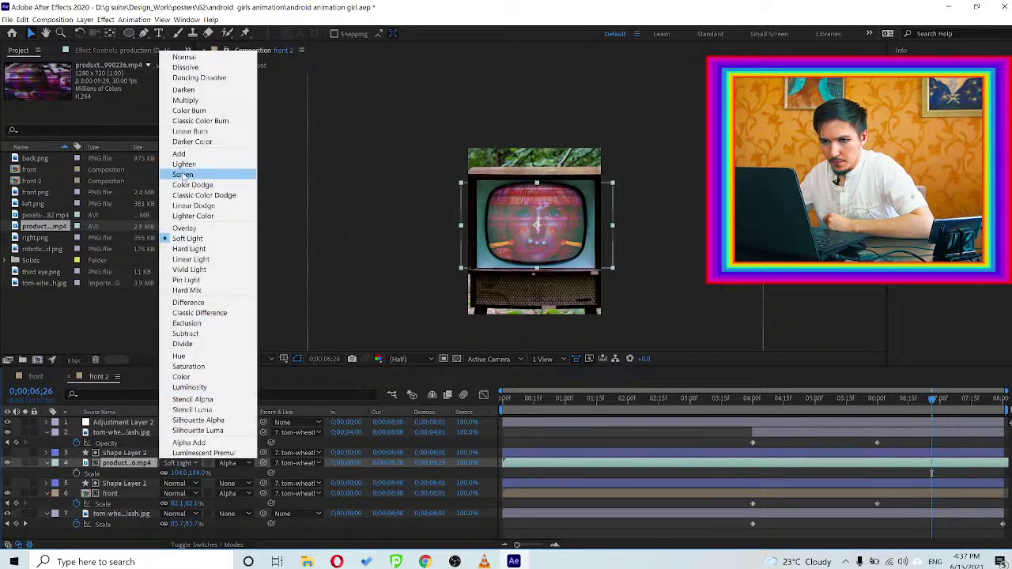
pyautogui.click(183, 174)
# Set the glitch clip's blending mode to Soft Light and check the frames around six and four seconds
pyautogui.click(178, 464)
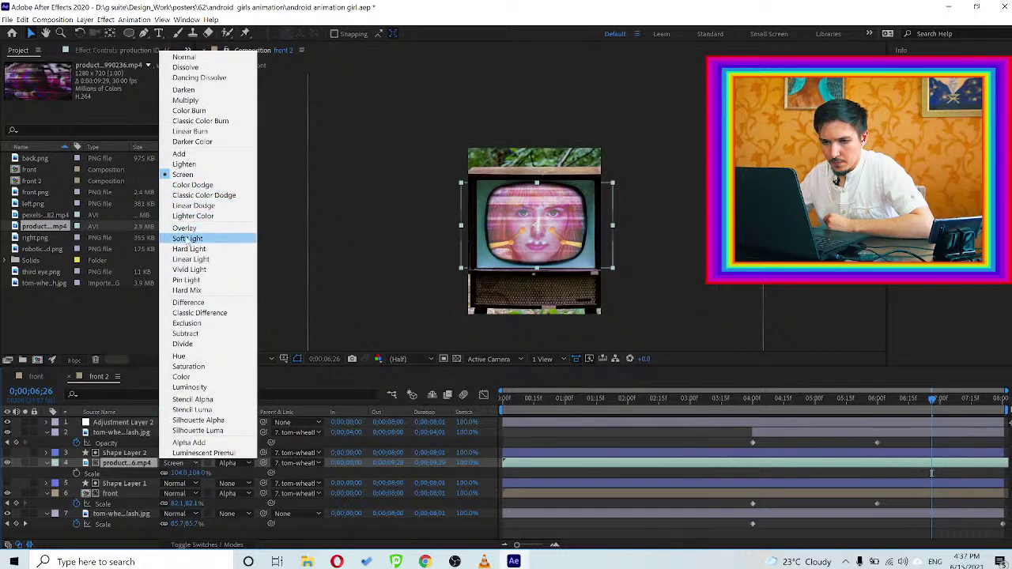
pyautogui.click(187, 239)
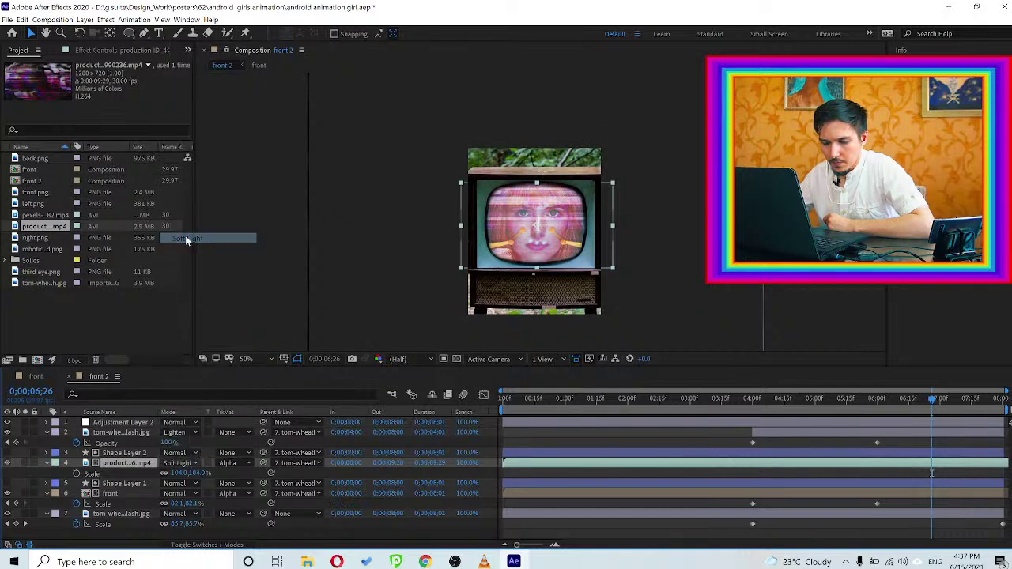
pyautogui.click(882, 399)
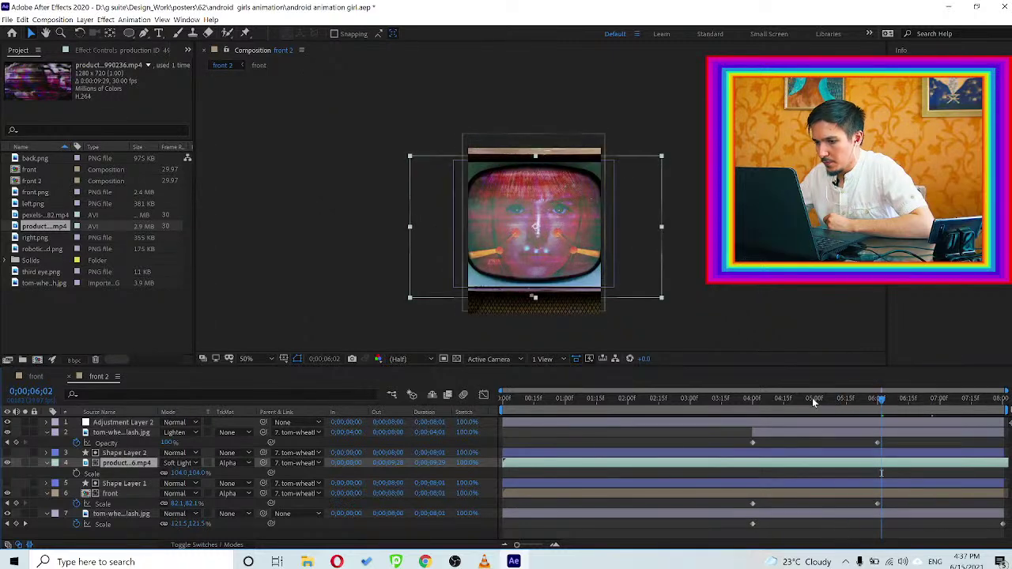
pyautogui.click(756, 402)
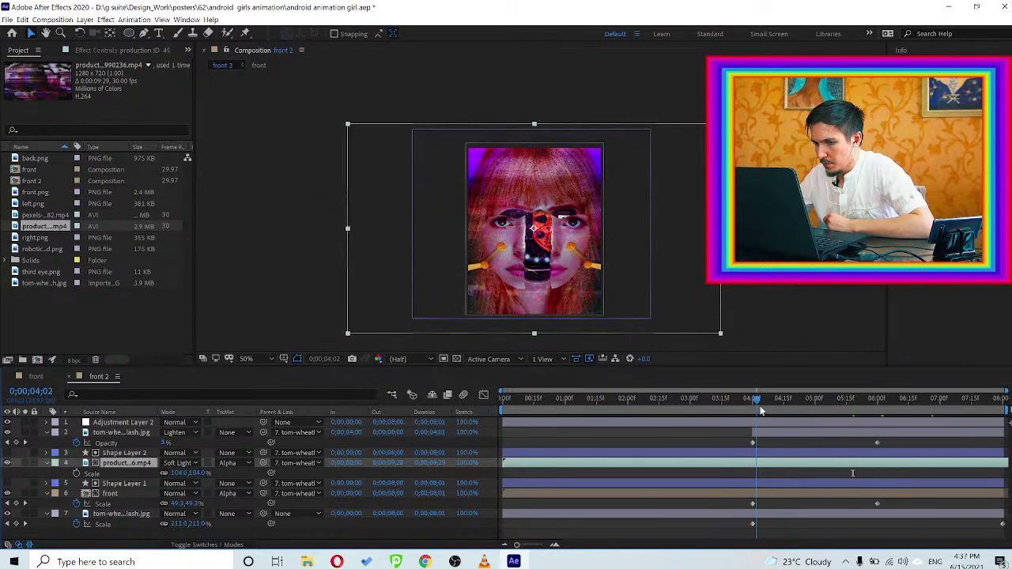
# Trim the glitch clip to start at 0;00;06;00 and keyframe its opacity from 0% there to 100% at 0;00;07;00
pyautogui.moveTo(760, 406); pyautogui.dragTo(879, 408)
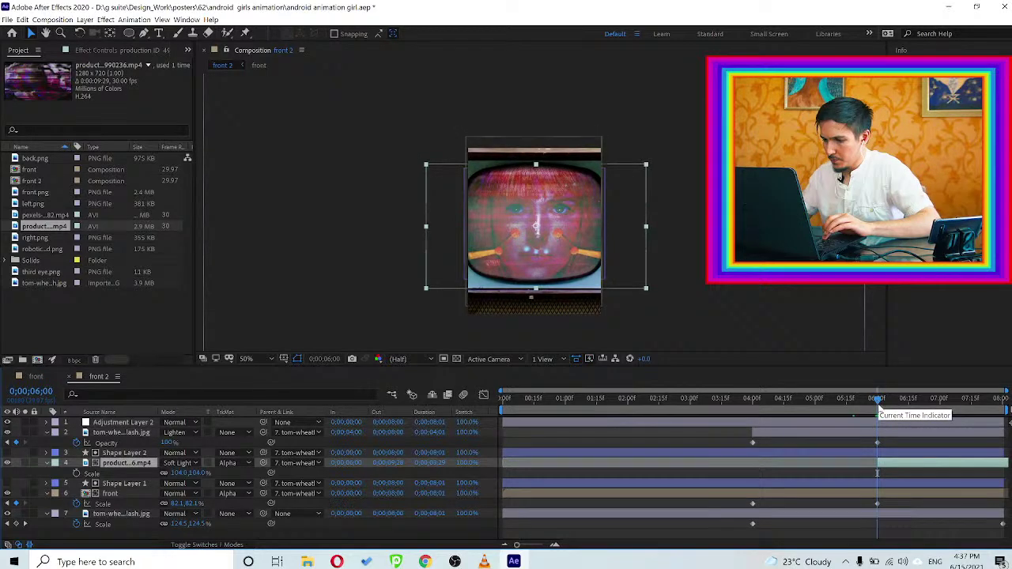
pyautogui.press('t')
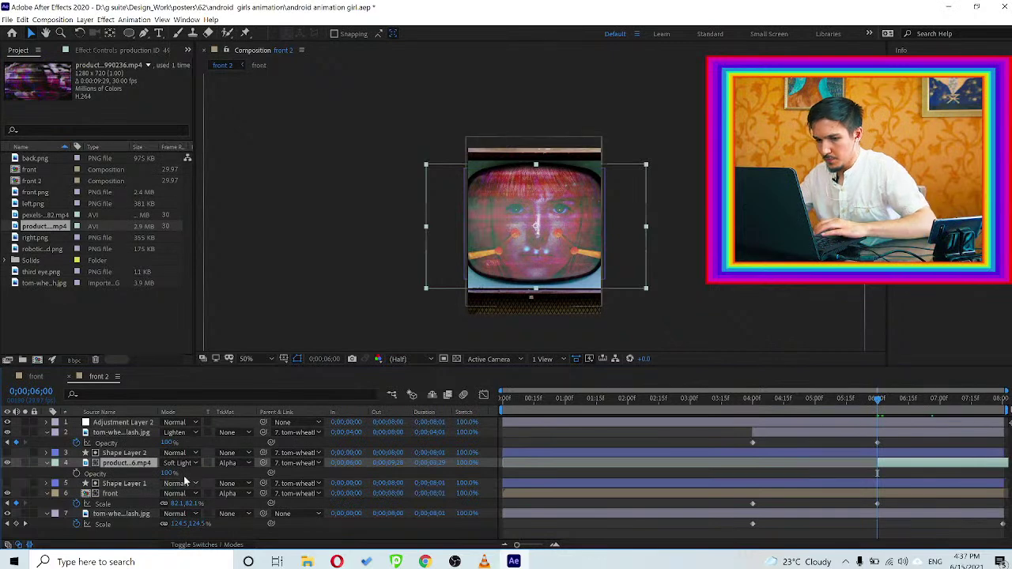
pyautogui.click(75, 473)
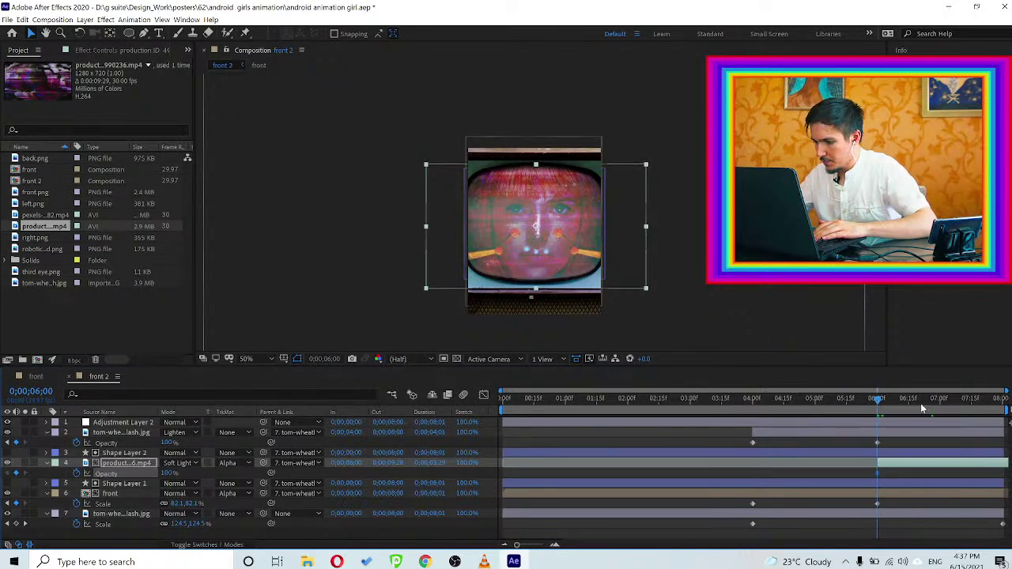
pyautogui.moveTo(933, 404); pyautogui.dragTo(878, 404)
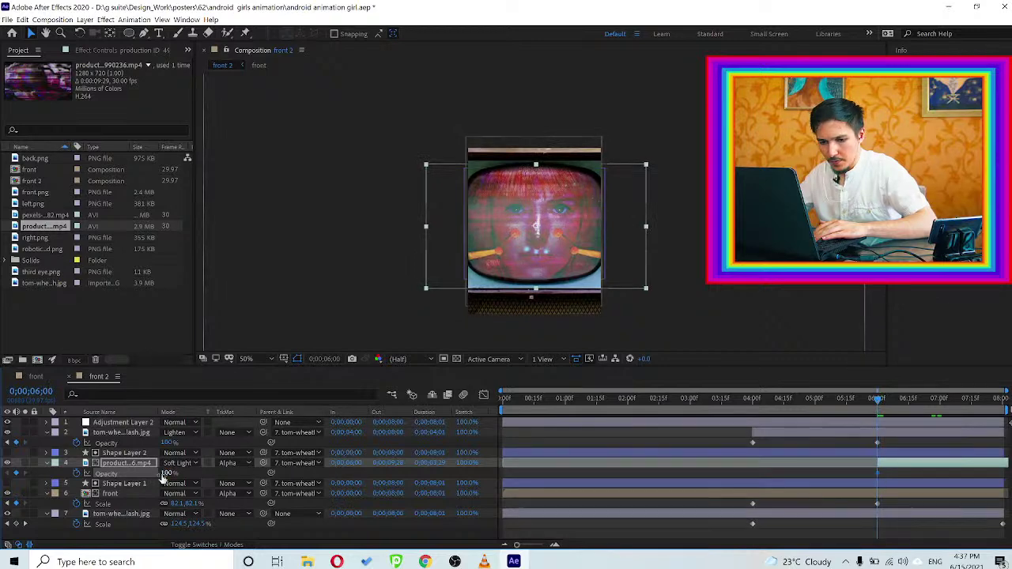
pyautogui.moveTo(112, 473); pyautogui.dragTo(40, 473)
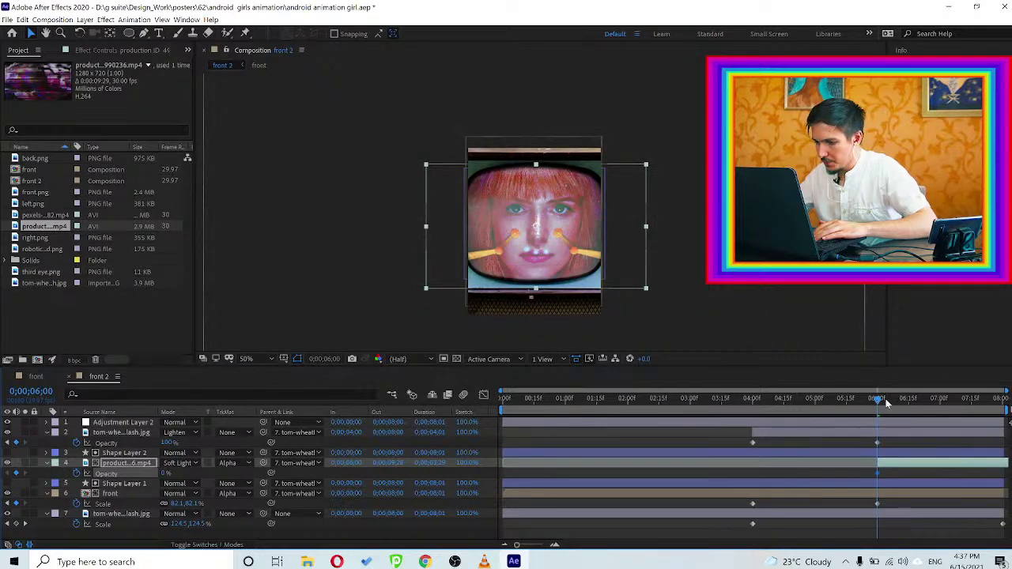
pyautogui.moveTo(882, 404); pyautogui.dragTo(937, 400)
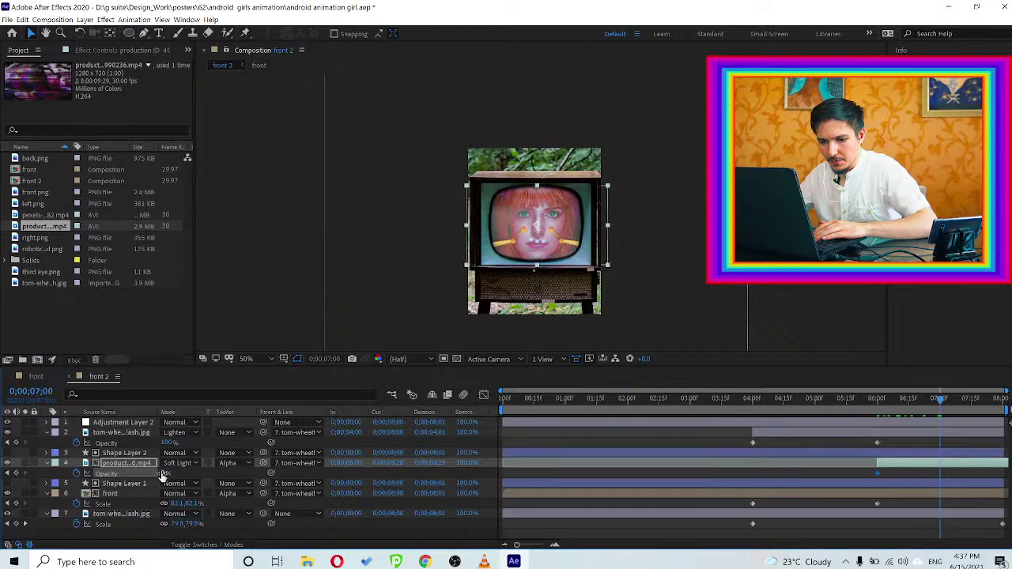
pyautogui.moveTo(246, 472); pyautogui.dragTo(296, 470)
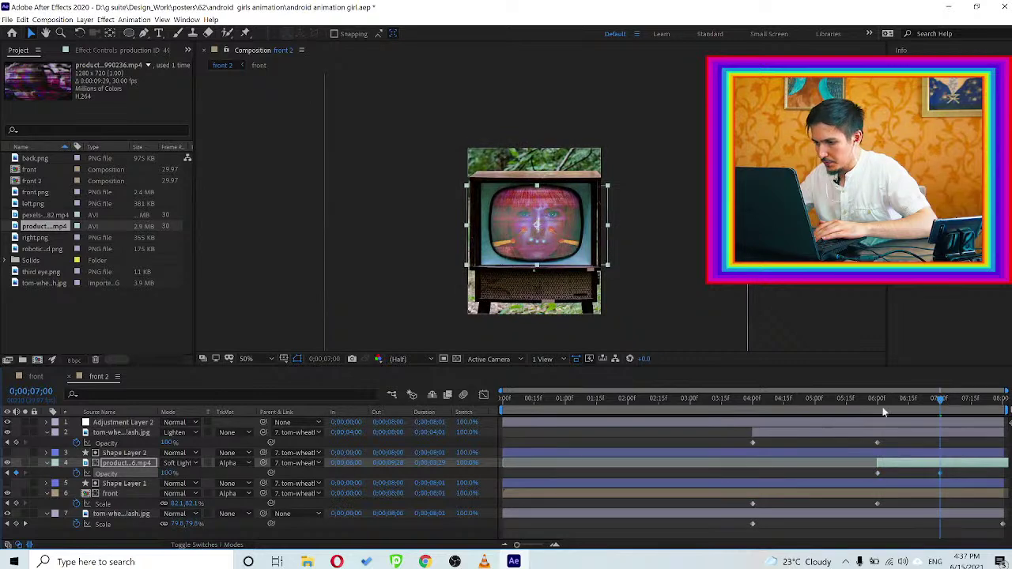
# Check the glitch fade through 0;00;07;24 and save the project
pyautogui.moveTo(837, 399); pyautogui.dragTo(994, 407)
pyautogui.click(694, 332)
pyautogui.hotkey('ctrl', 's')
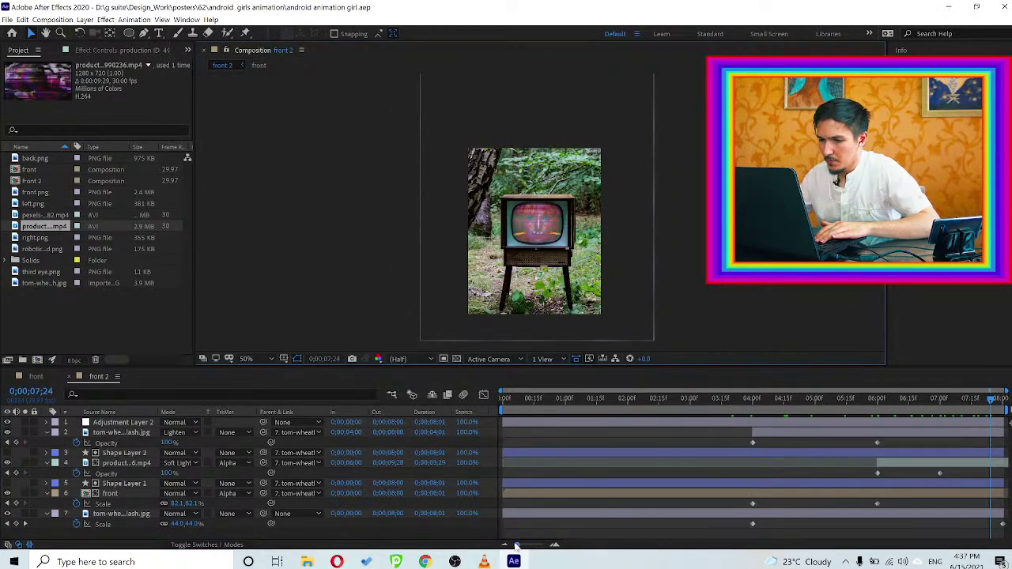
# Set the front 2 composition's duration to 0;00;10;00
pyautogui.click(778, 408)
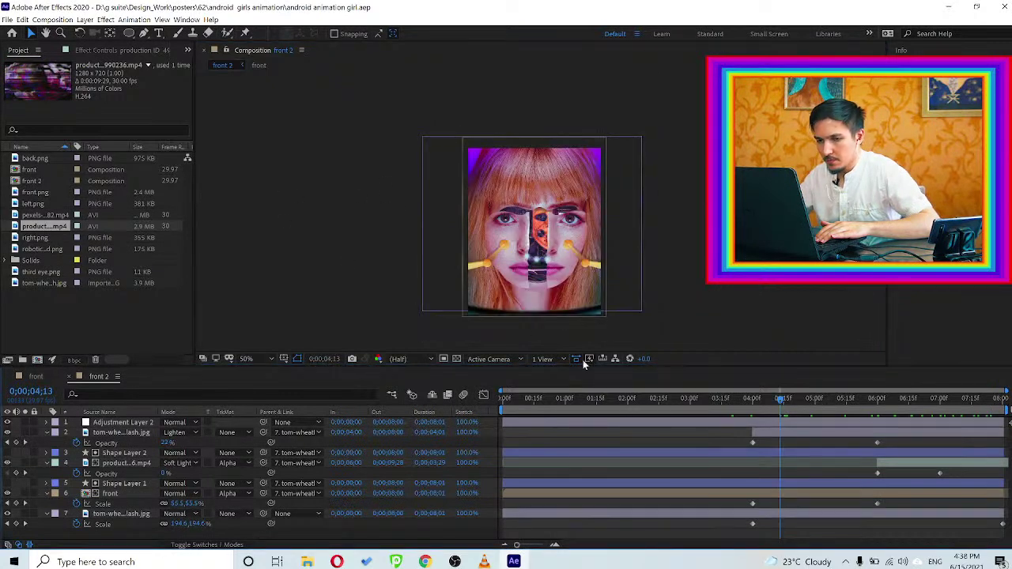
pyautogui.click(52, 19)
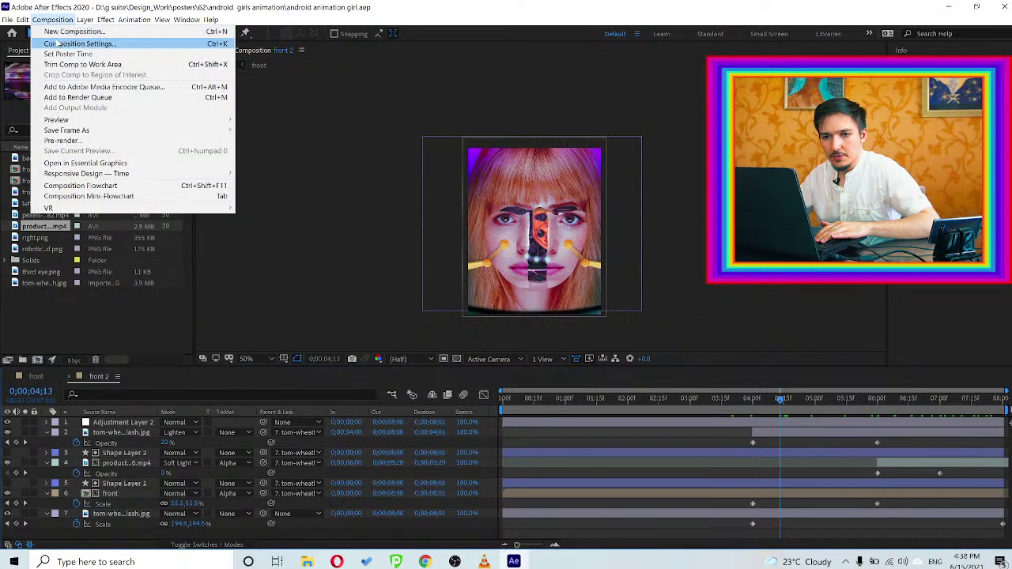
pyautogui.click(63, 44)
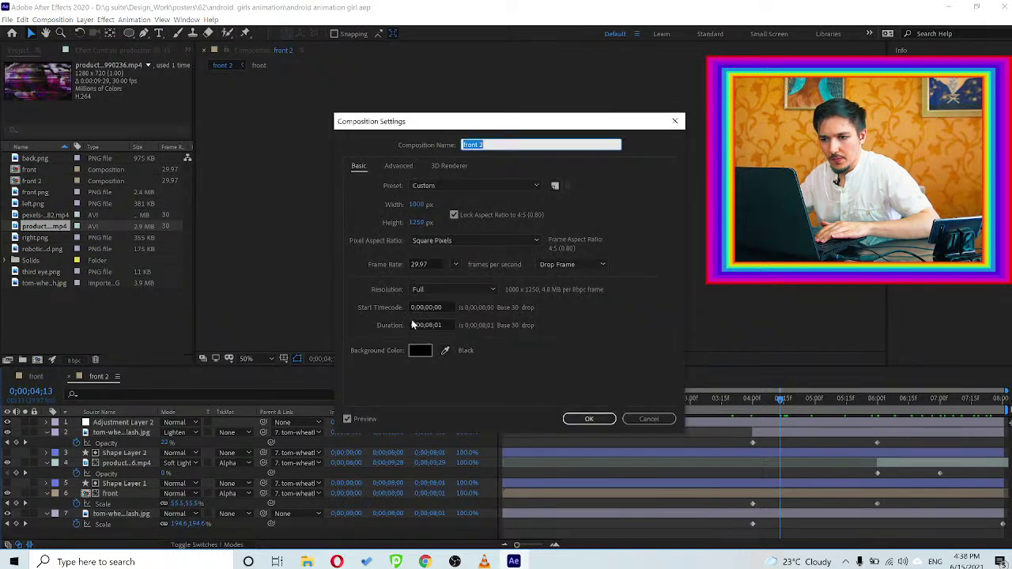
pyautogui.click(433, 325)
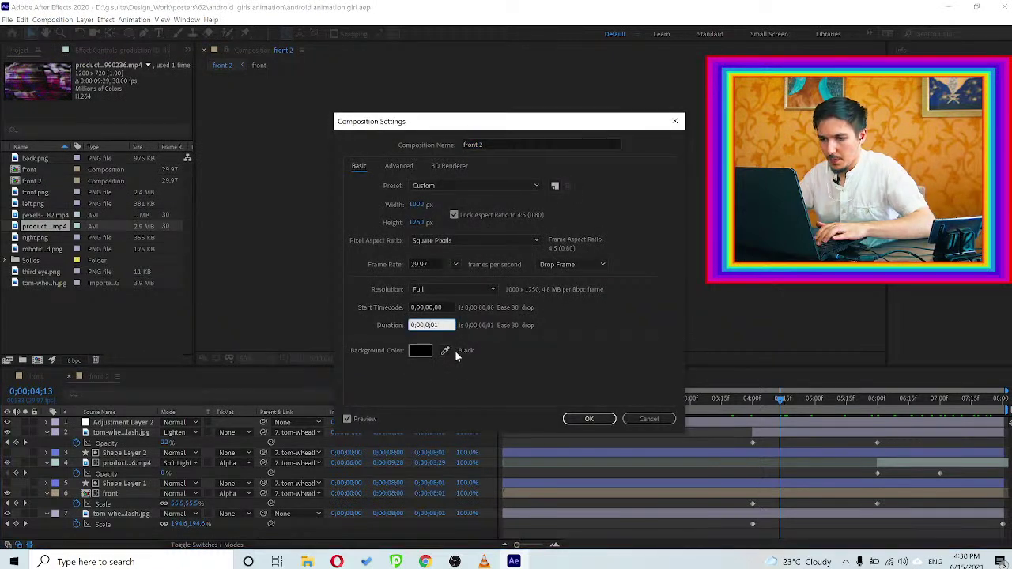
pyautogui.write('1001')
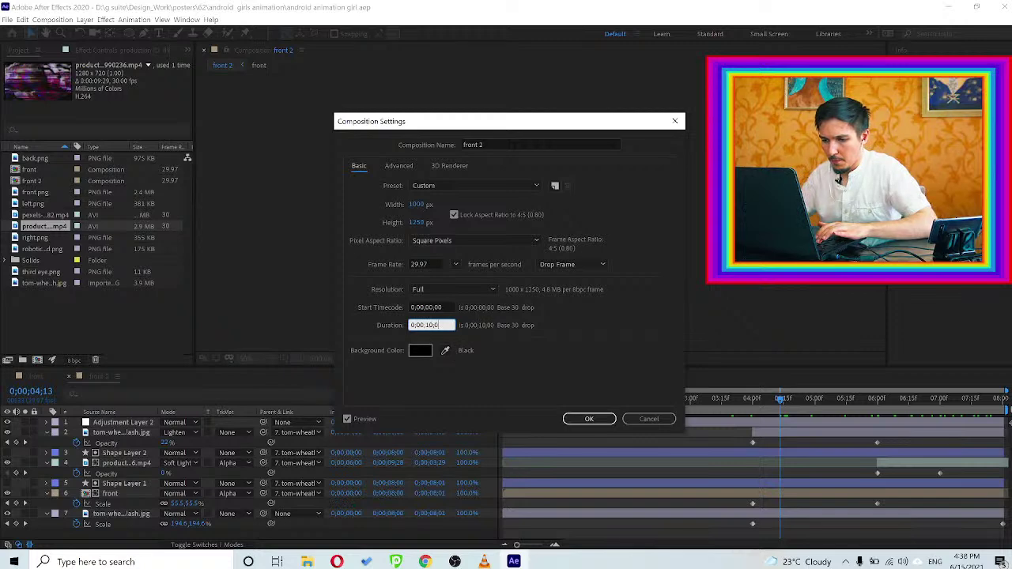
pyautogui.press('Return')
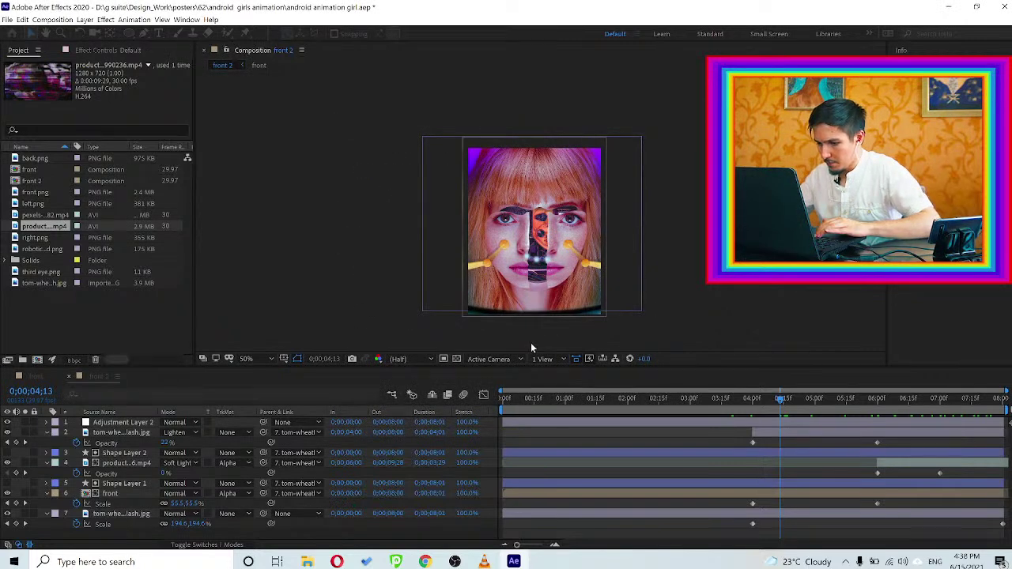
# Extend all the layers in front 2 to the composition's new end at 0;00;09;29
pyautogui.hscroll(2, 687, 491)
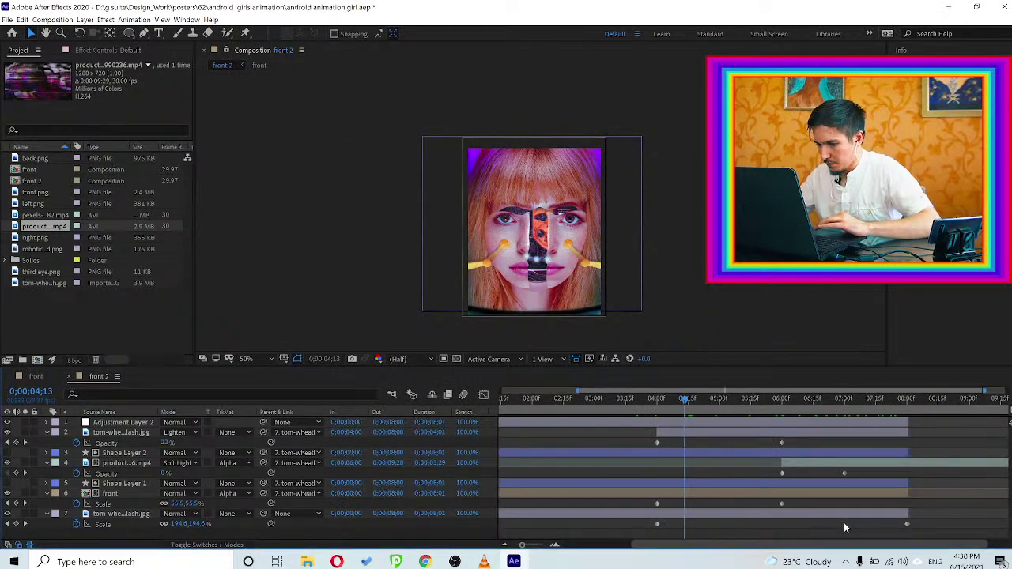
pyautogui.moveTo(843, 523); pyautogui.dragTo(875, 508)
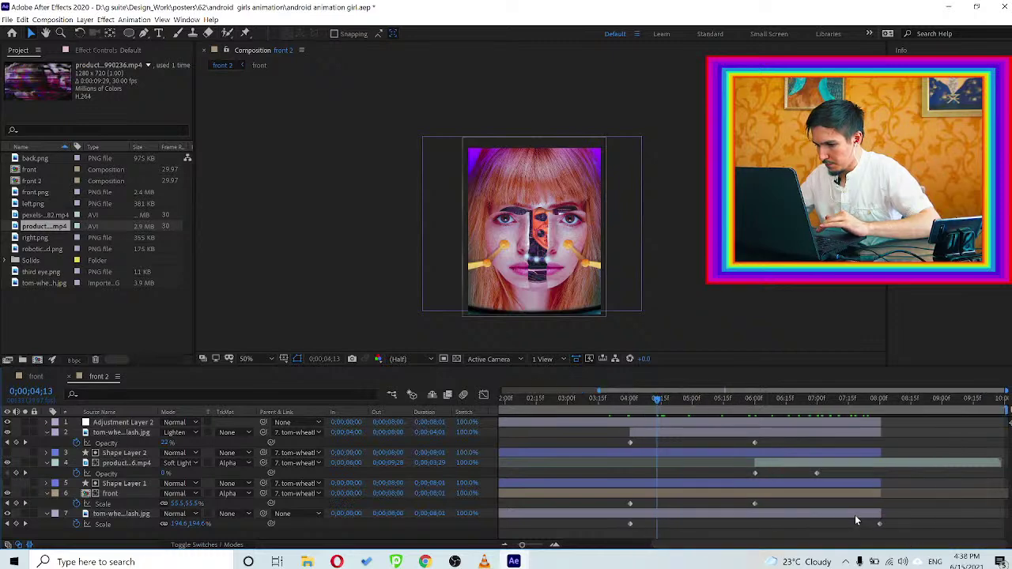
pyautogui.click(854, 515)
pyautogui.keyDown('shift'); pyautogui.click(849, 422); pyautogui.keyUp('shift')
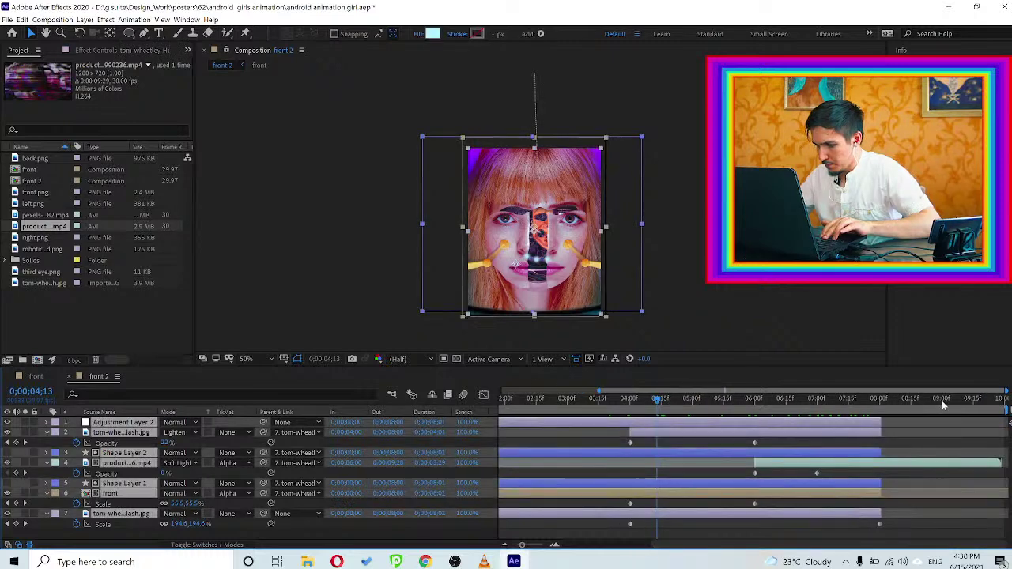
pyautogui.click(1002, 400)
pyautogui.hotkey('alt', ']')
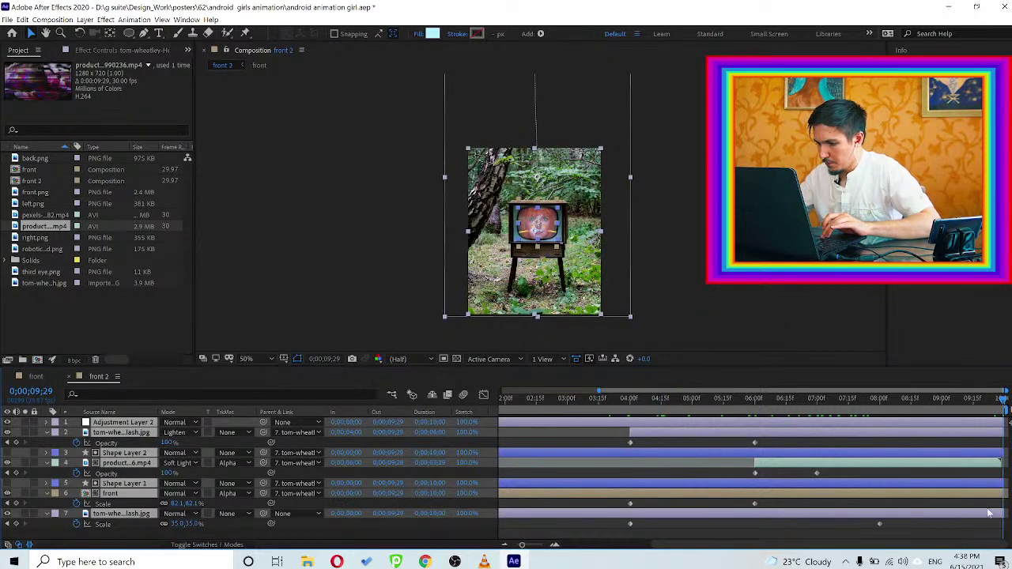
pyautogui.click(724, 365)
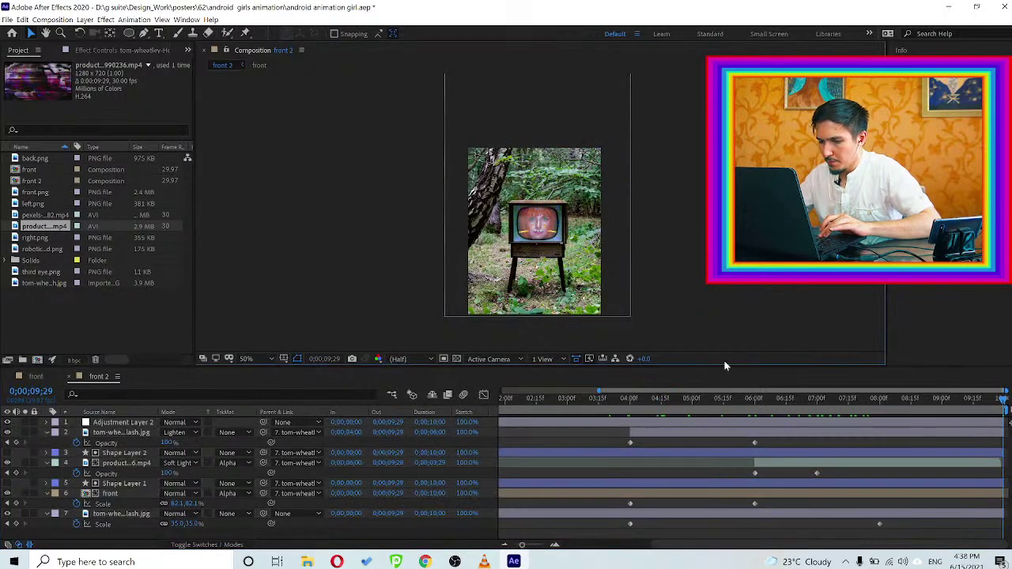
# Preview the zoom-out with the glitch fade and check the frames from 0;00;02;21 to 0;00;09;28
pyautogui.click(785, 399)
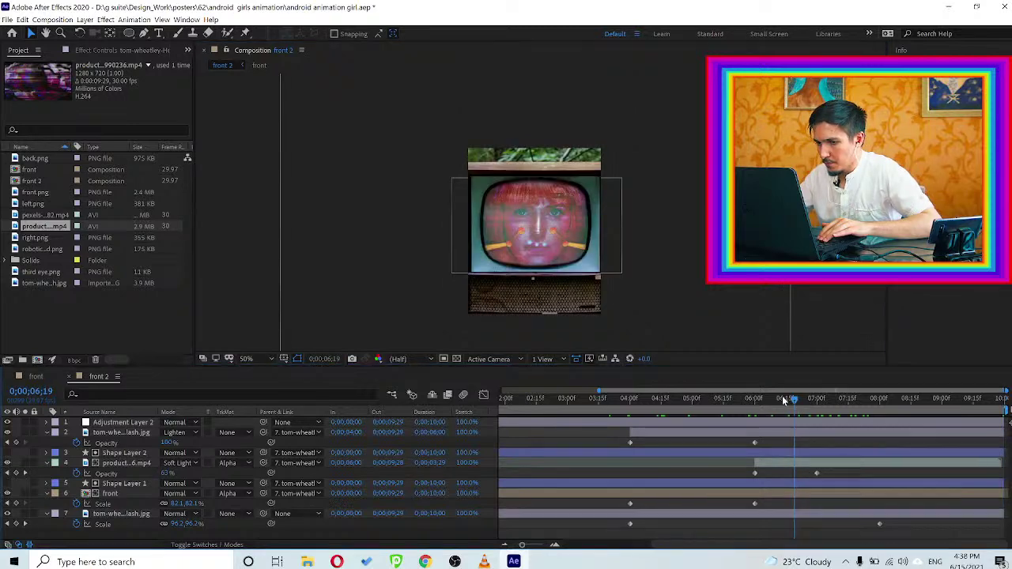
pyautogui.press('space')
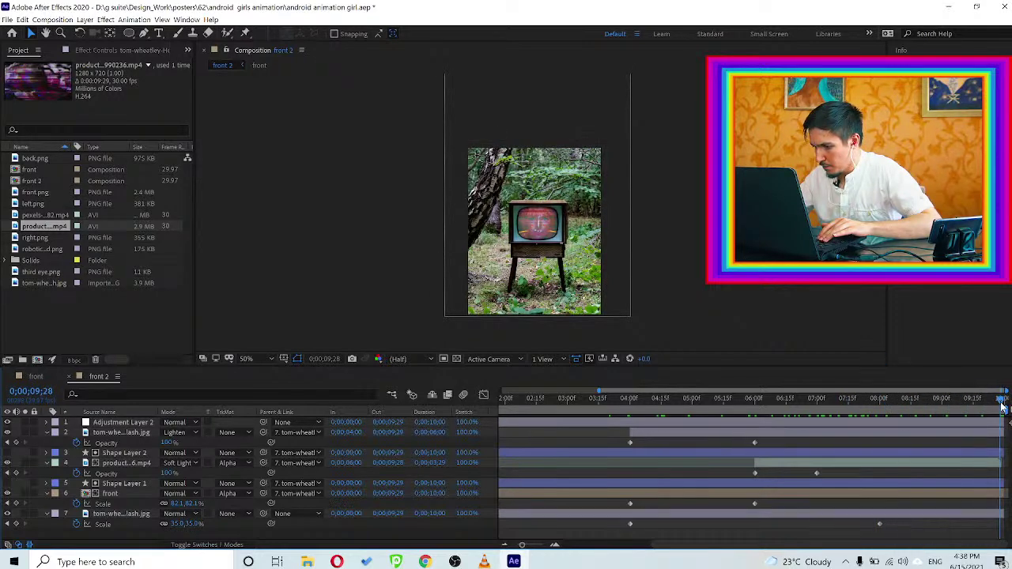
pyautogui.click(853, 337)
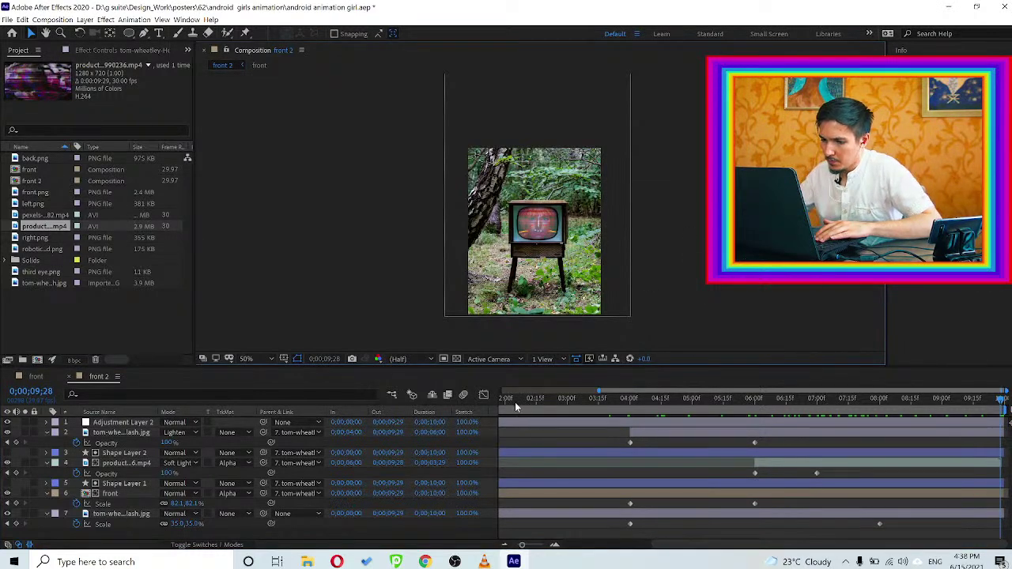
pyautogui.moveTo(515, 401); pyautogui.dragTo(537, 402)
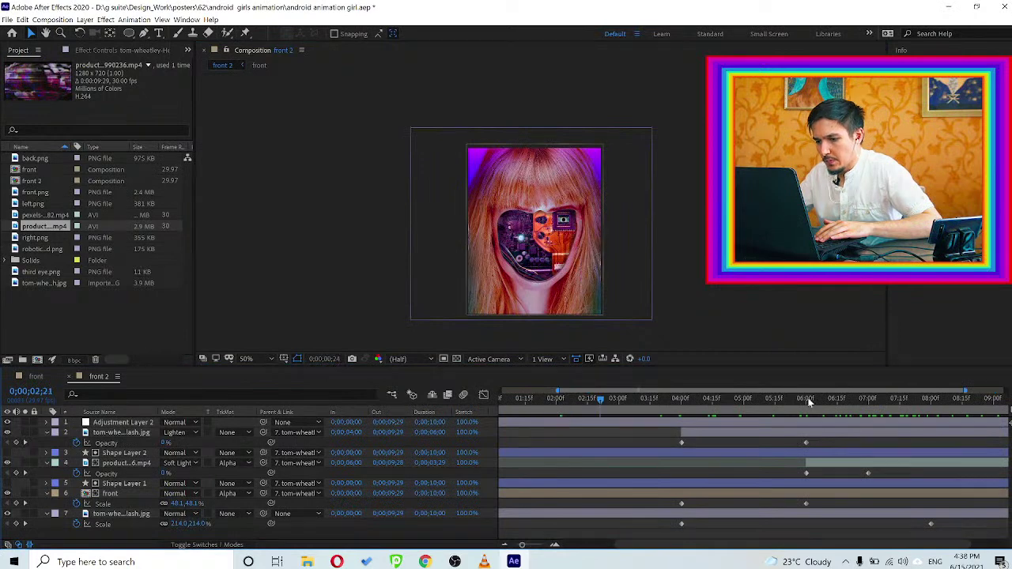
pyautogui.click(846, 389)
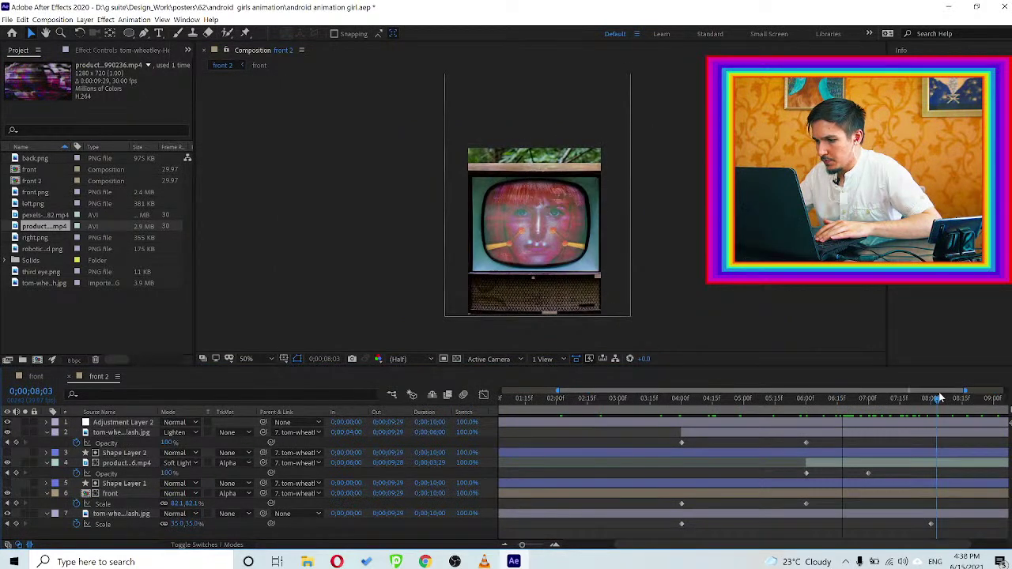
pyautogui.click(939, 398)
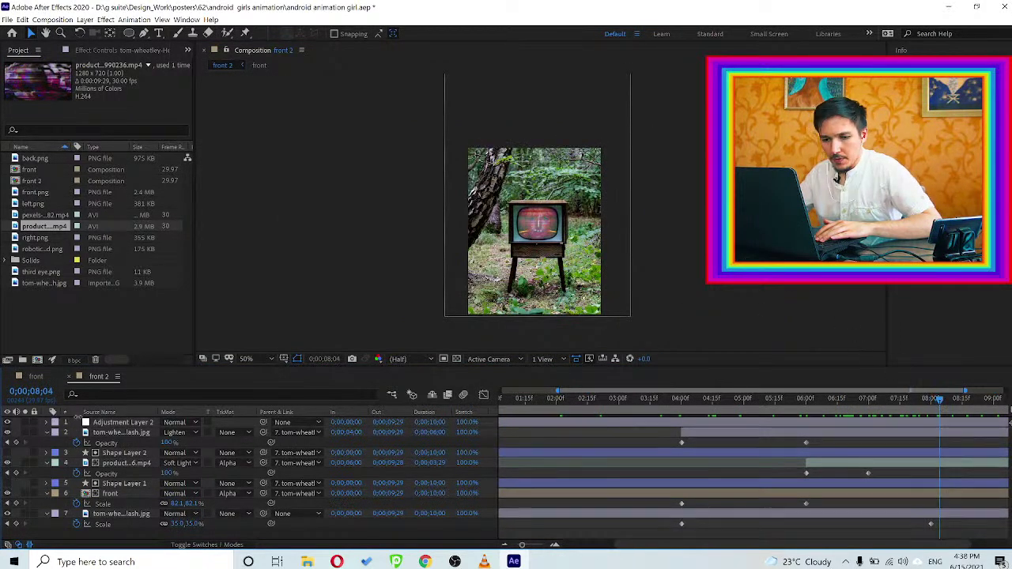
# Apply the Color Balance effect to Adjustment Layer 2 at 0;00;08;04
pyautogui.click(103, 425)
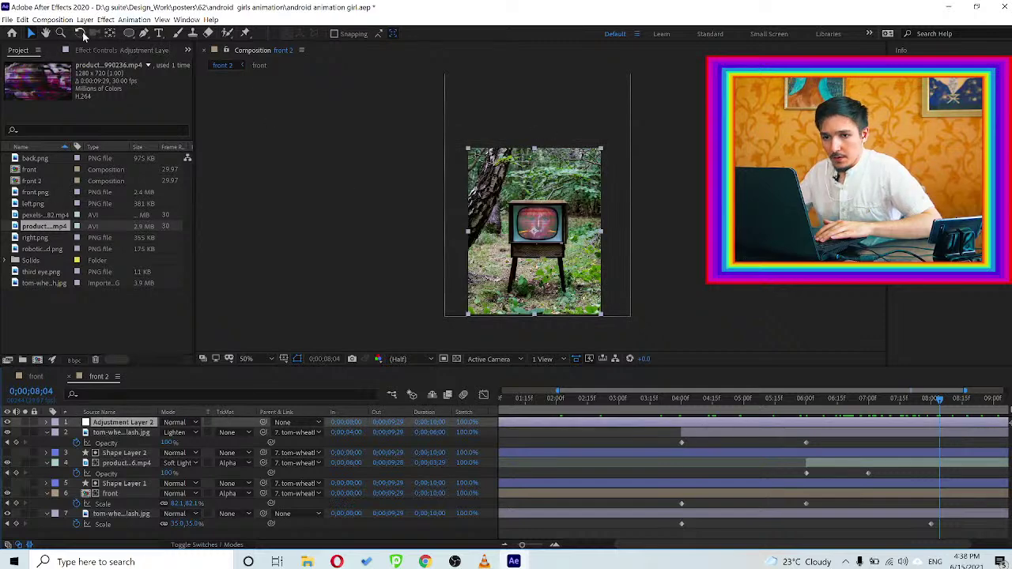
pyautogui.click(92, 49)
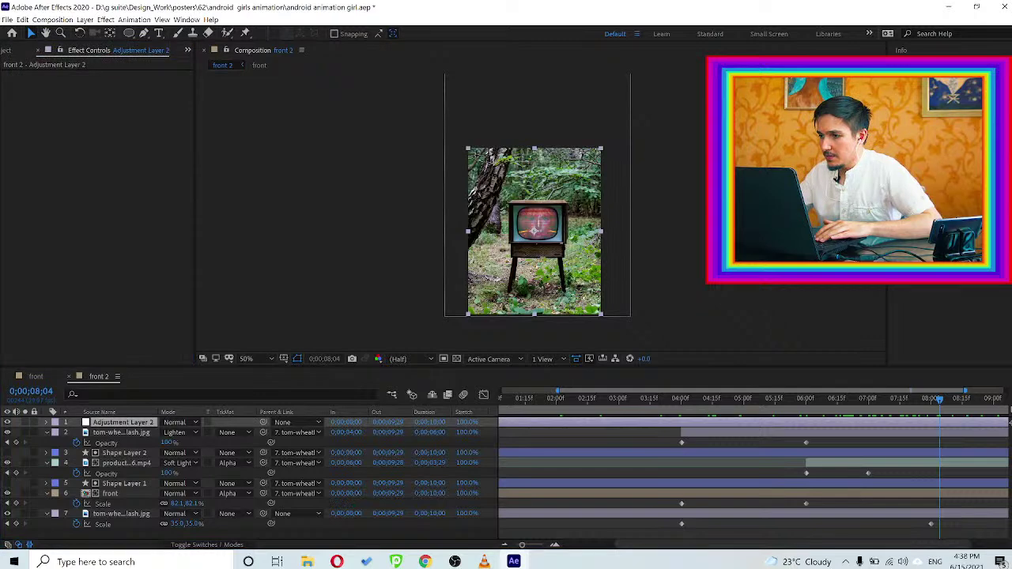
pyautogui.hotkey('ctrl', '5')
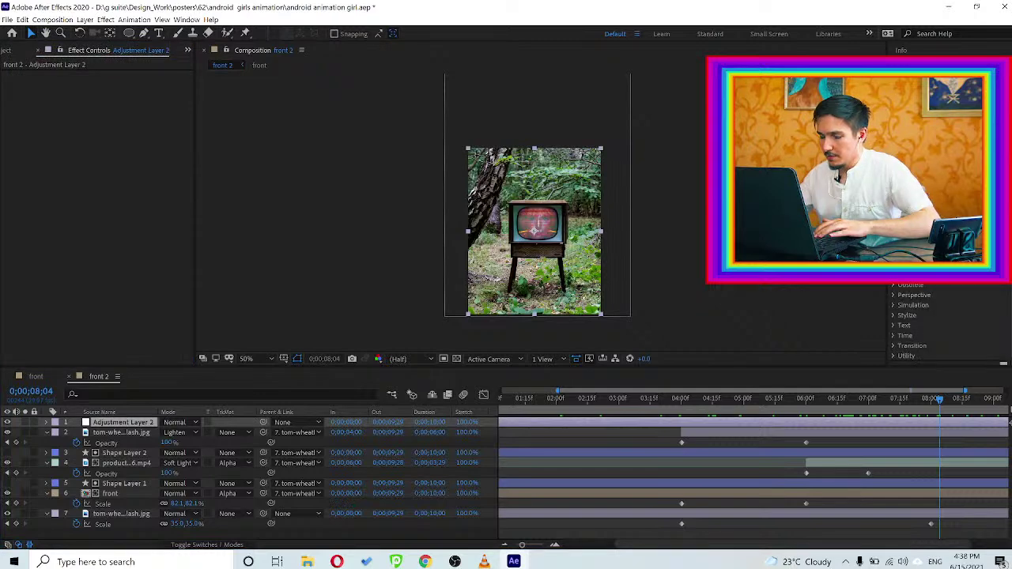
pyautogui.write('color')
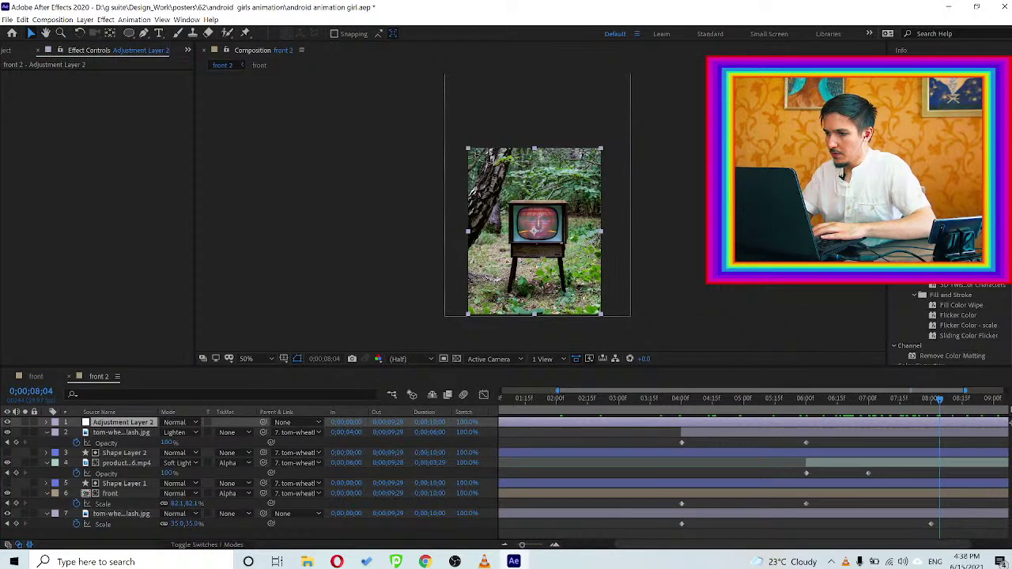
pyautogui.write('a')
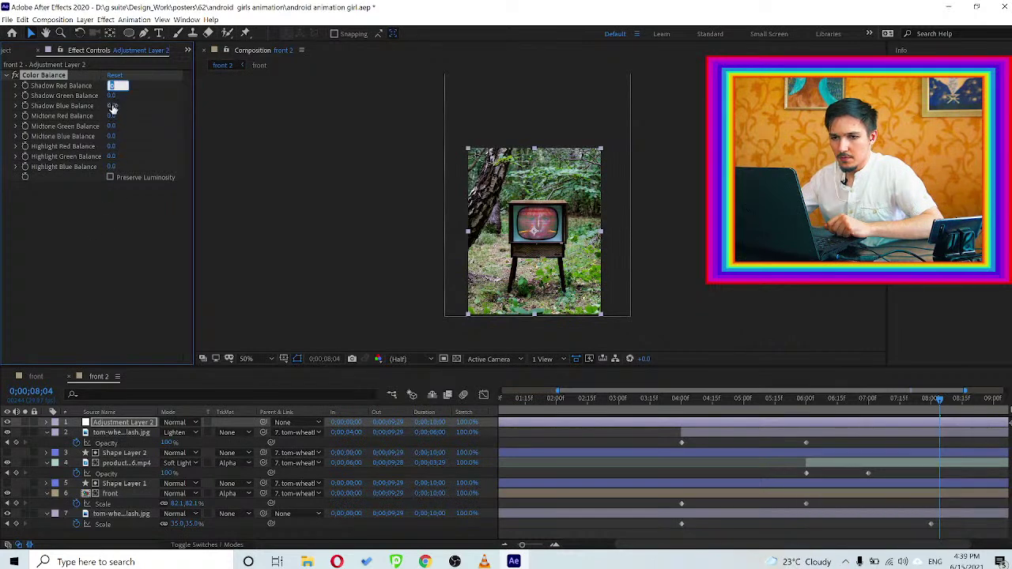
# Try Shadow Red Balance and Shadow Blue Balance at 100 on the adjustment layer, and undo both changes
pyautogui.write('38')
pyautogui.press('Return')
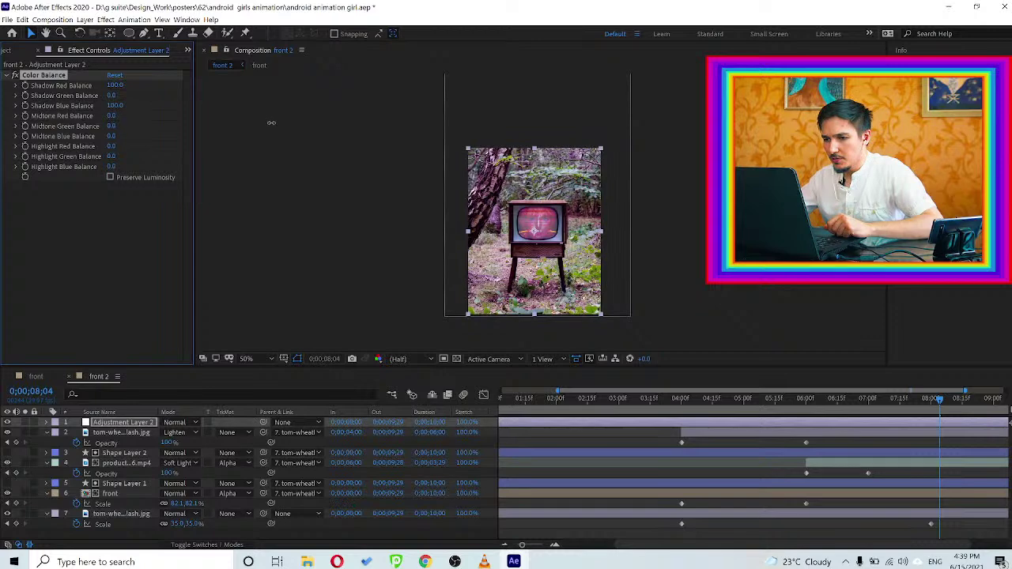
pyautogui.hotkey('ctrl', 'z')
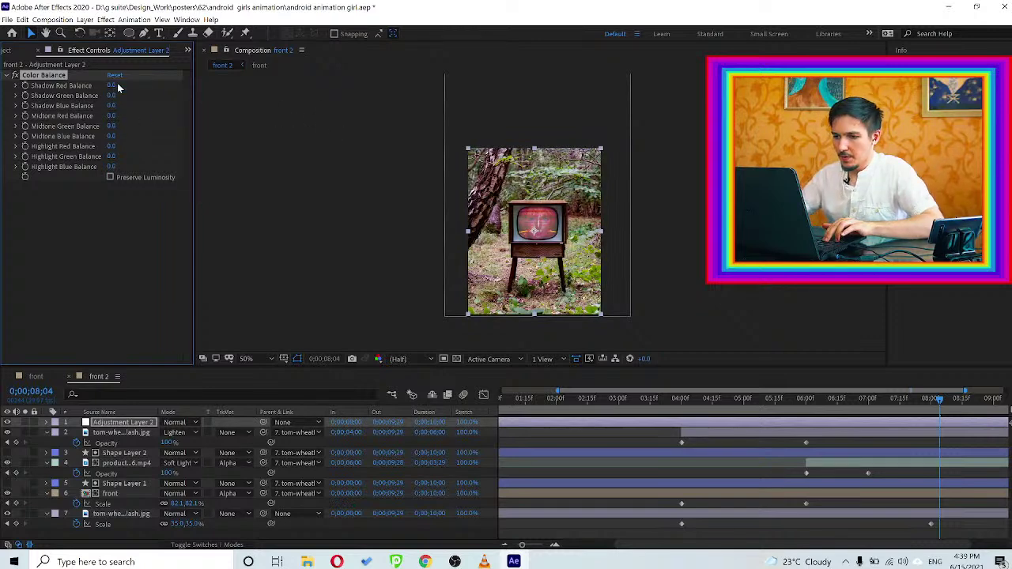
pyautogui.hotkey('ctrl', 'z')
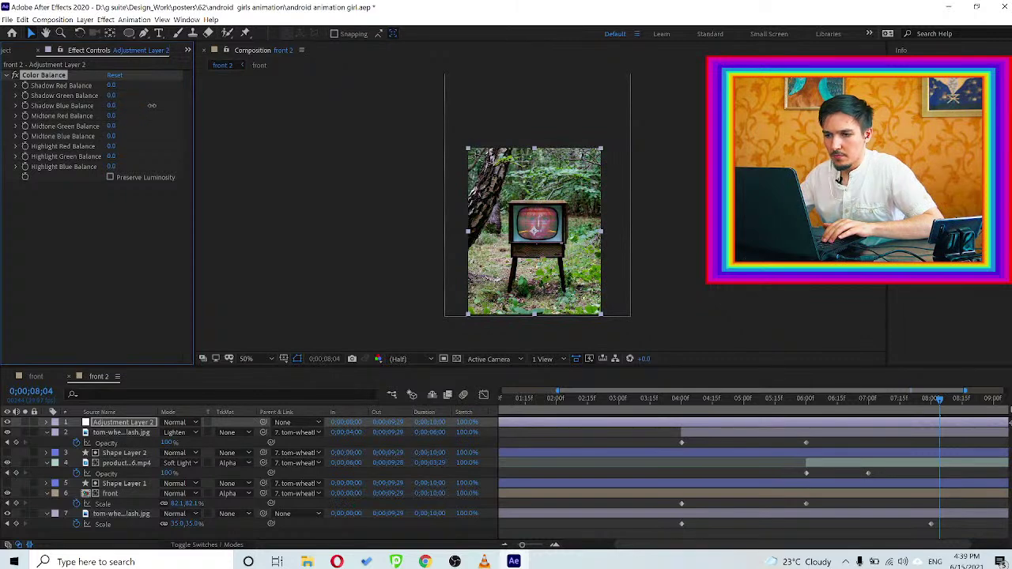
# Set the adjustment layer's Shadow Blue Balance and Midtone Blue Balance to 100
pyautogui.moveTo(169, 105); pyautogui.dragTo(267, 115)
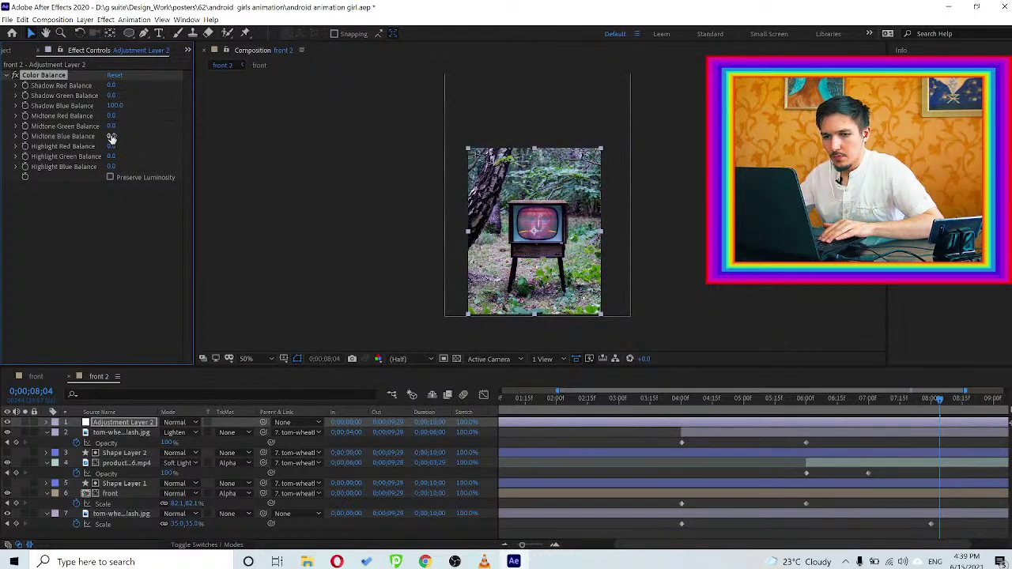
pyautogui.moveTo(145, 136); pyautogui.dragTo(189, 137)
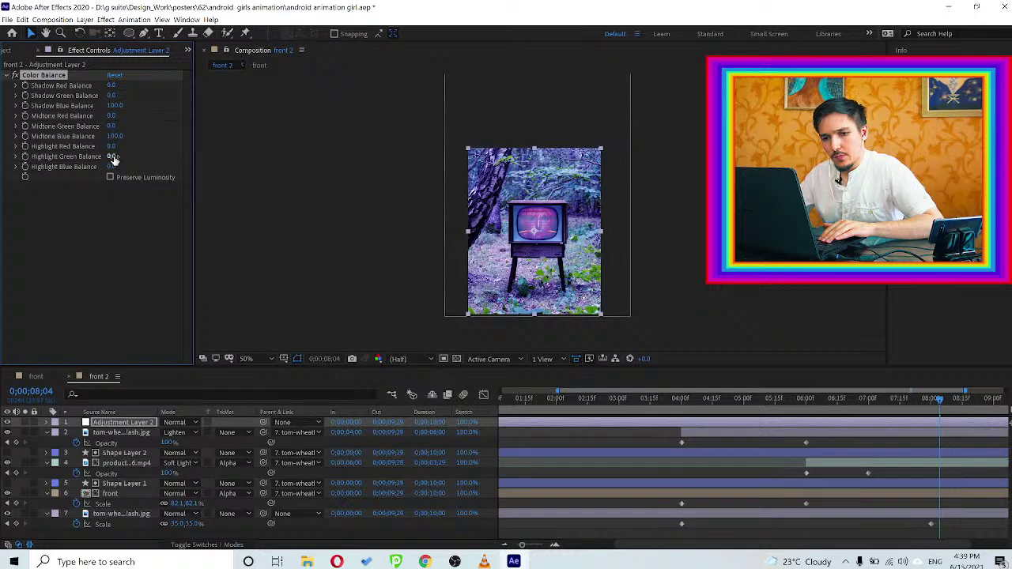
# Try raising the Highlight Green Balance on the adjustment layer, and undo the change
pyautogui.moveTo(148, 156)
pyautogui.mouseDown()
pyautogui.moveTo(173, 157)
pyautogui.moveTo(137, 157)
pyautogui.mouseUp()
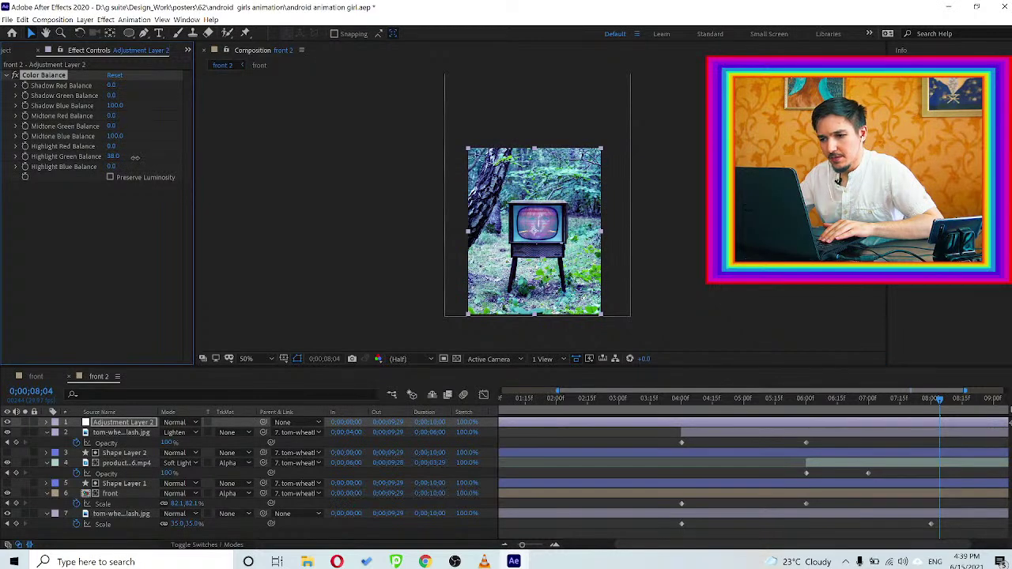
pyautogui.hotkey('ctrl', 'z')
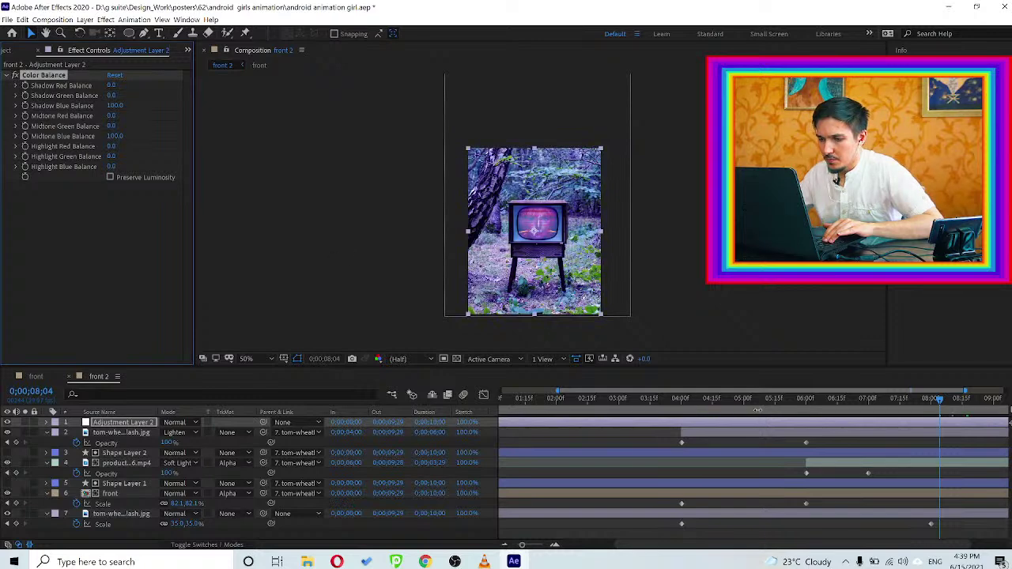
# Trim the start of Adjustment Layer 2 to 0;00;04;00, where the zoom-out begins
pyautogui.click(623, 399)
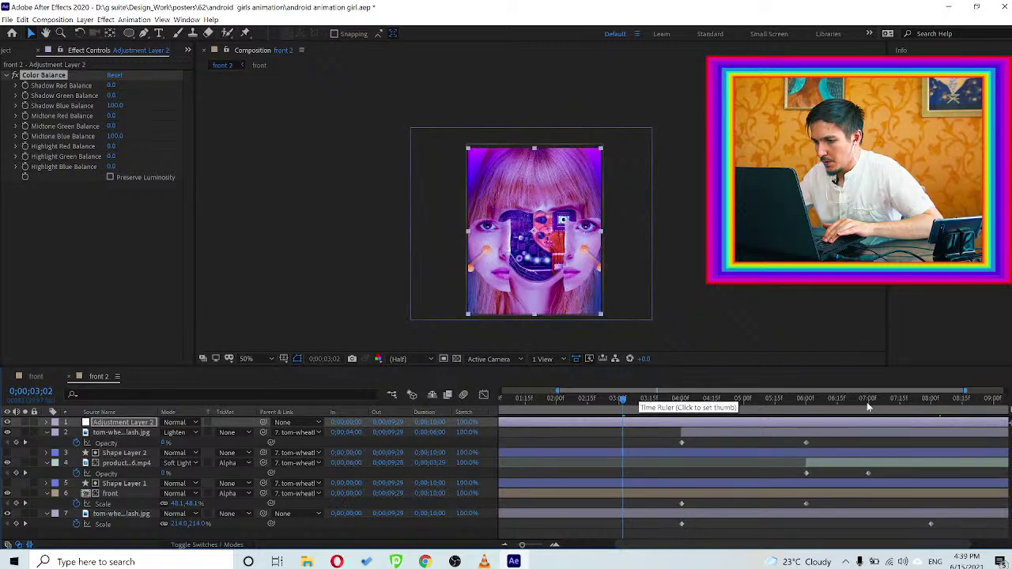
pyautogui.click(894, 401)
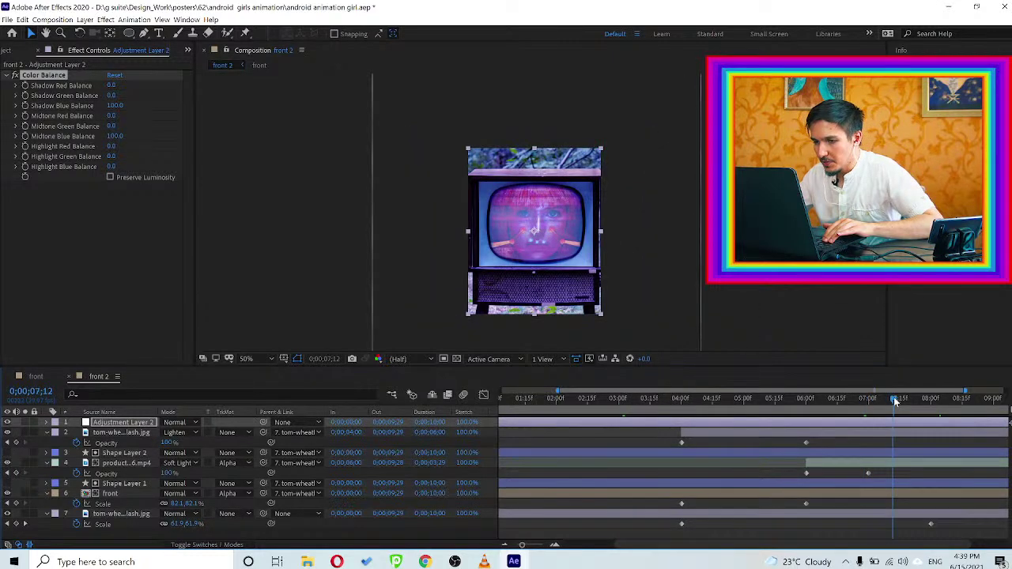
pyautogui.click(678, 401)
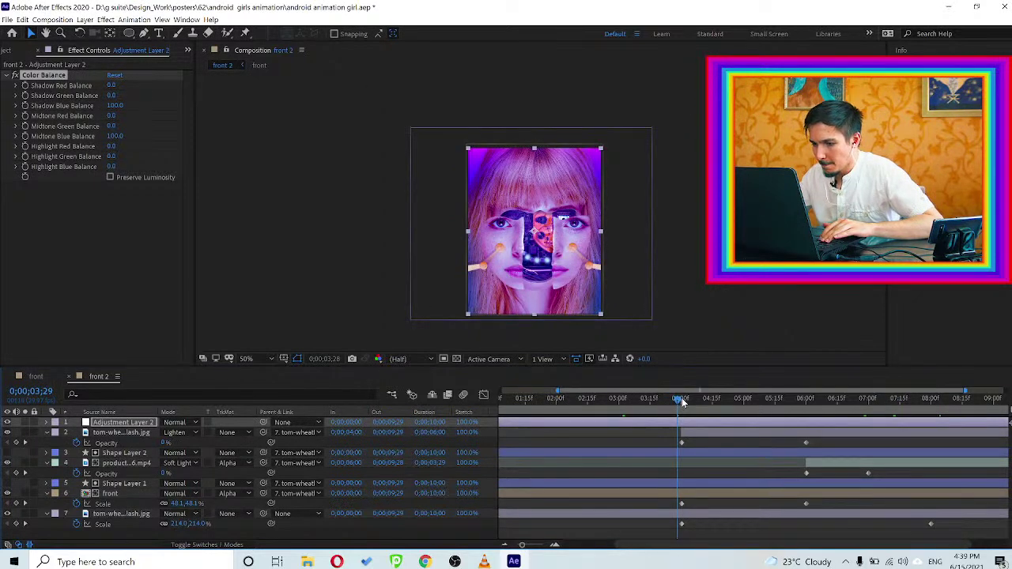
pyautogui.click(777, 399)
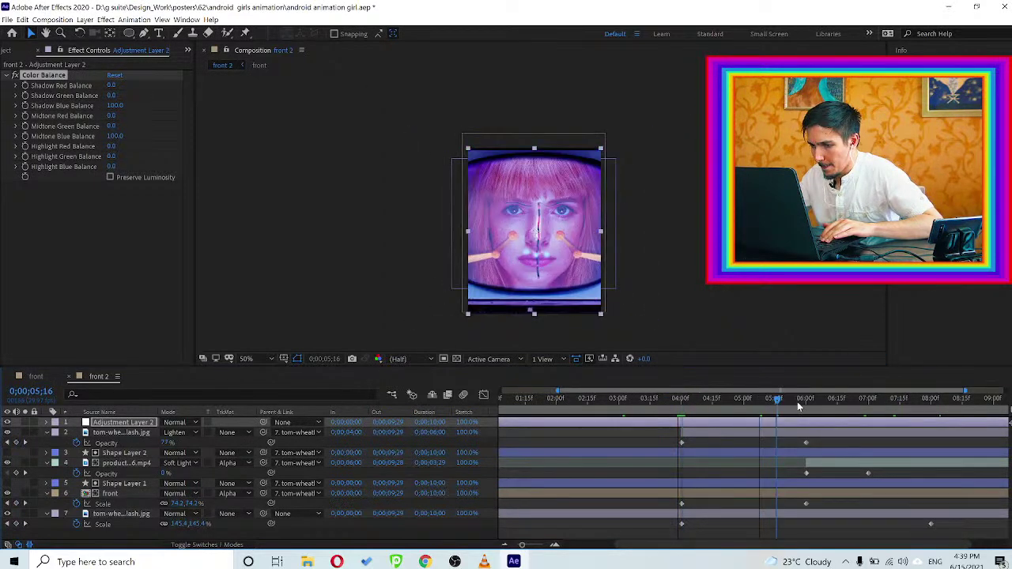
pyautogui.click(720, 399)
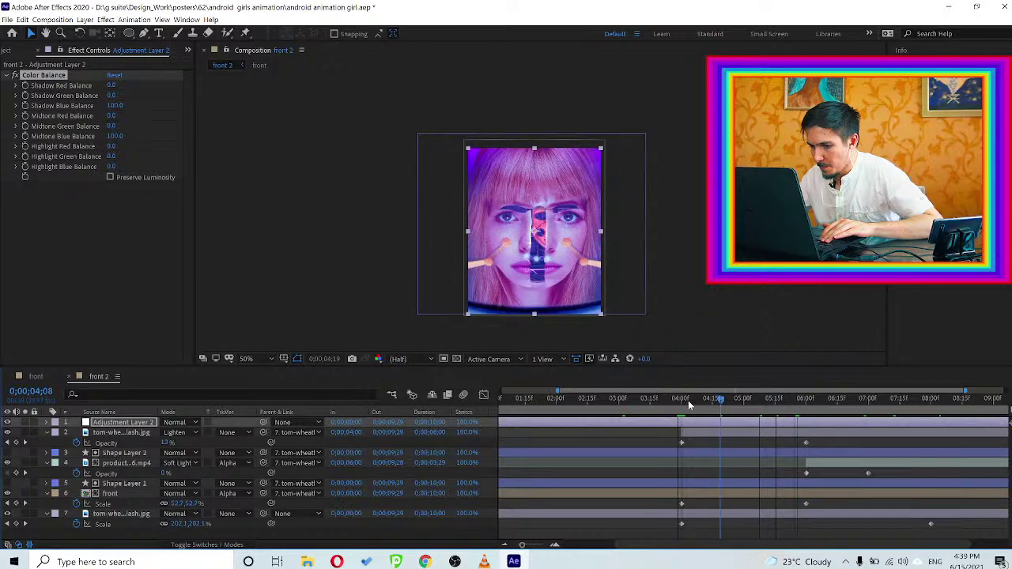
pyautogui.moveTo(690, 402); pyautogui.dragTo(682, 401)
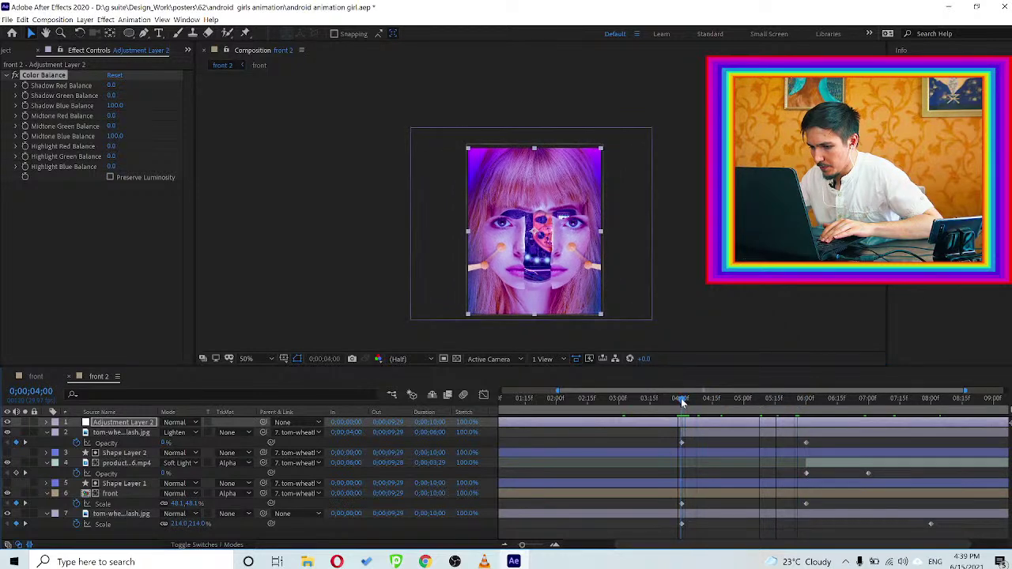
pyautogui.hotkey('alt', '[')
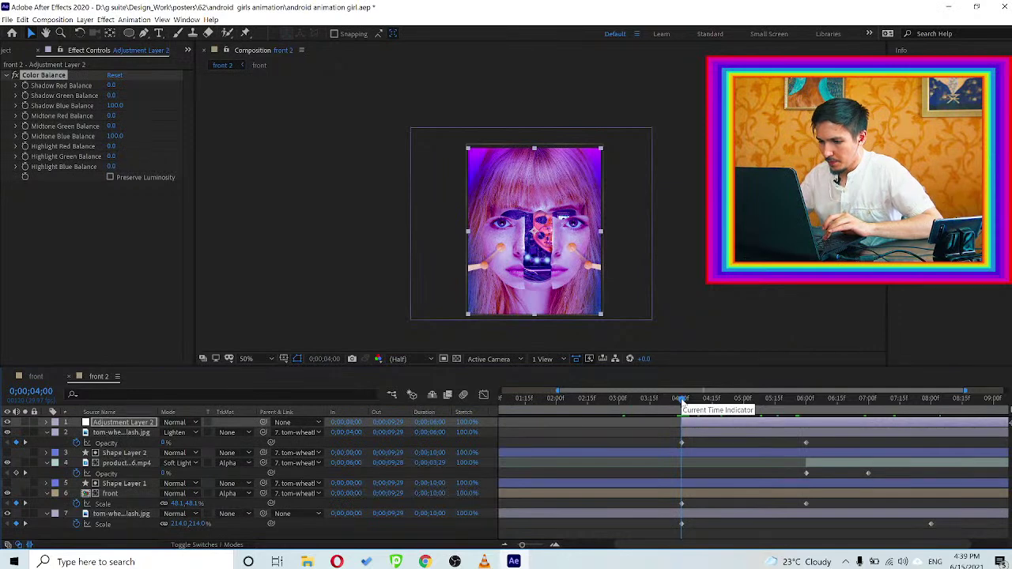
# Keyframe the adjustment layer's Opacity at 0% at 0;00;04;00
pyautogui.press('t')
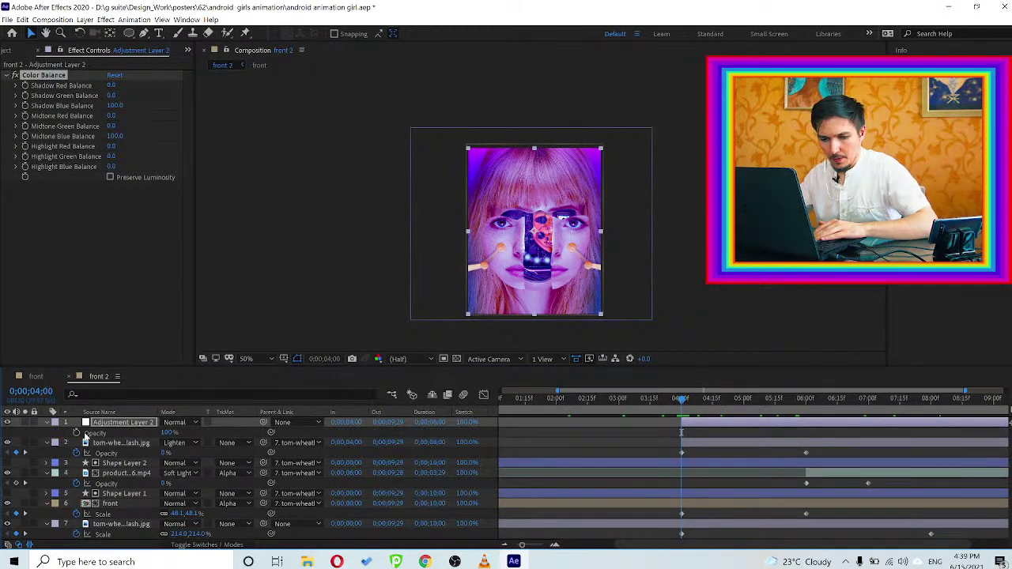
pyautogui.click(87, 434)
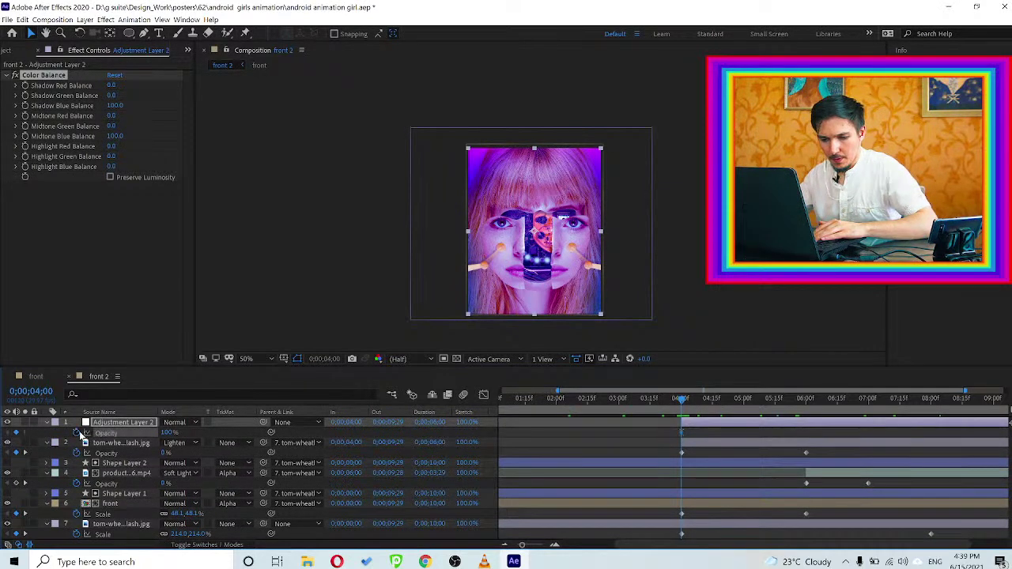
pyautogui.click(169, 432)
pyautogui.write('0')
pyautogui.press('Return')
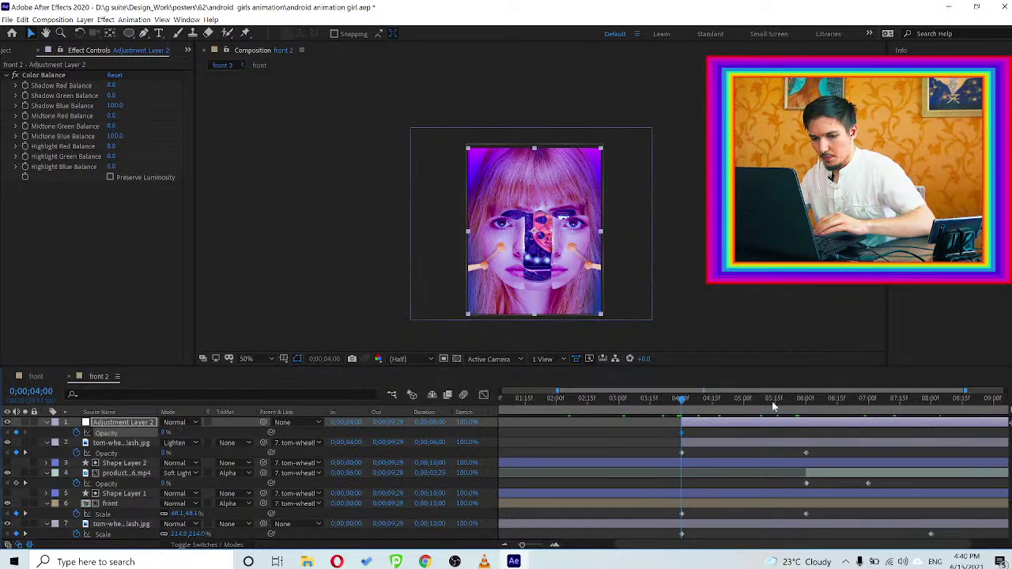
# Add an Opacity keyframe of 100% to the adjustment layer at 0;00;07;00
pyautogui.click(804, 400)
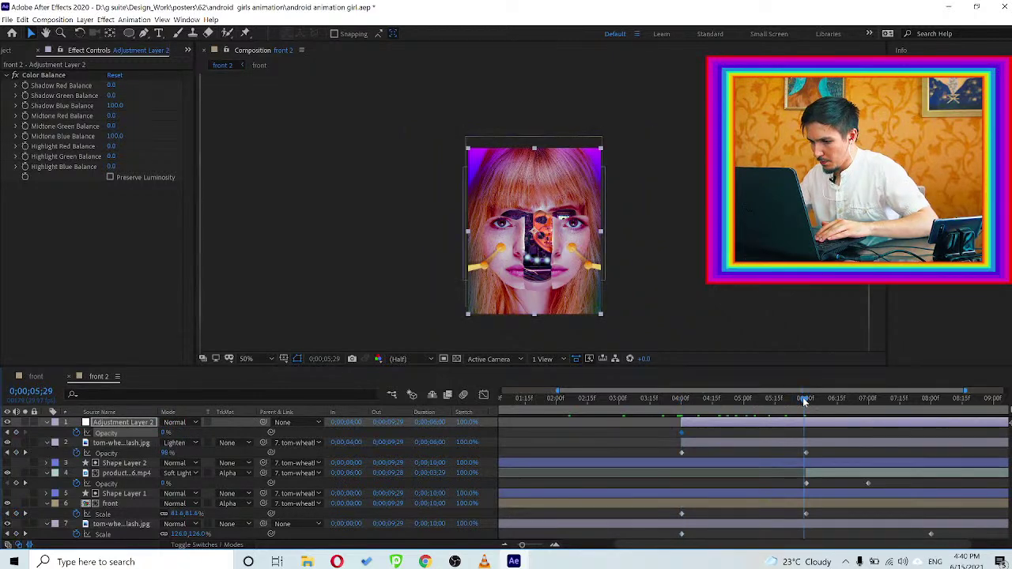
pyautogui.click(804, 398)
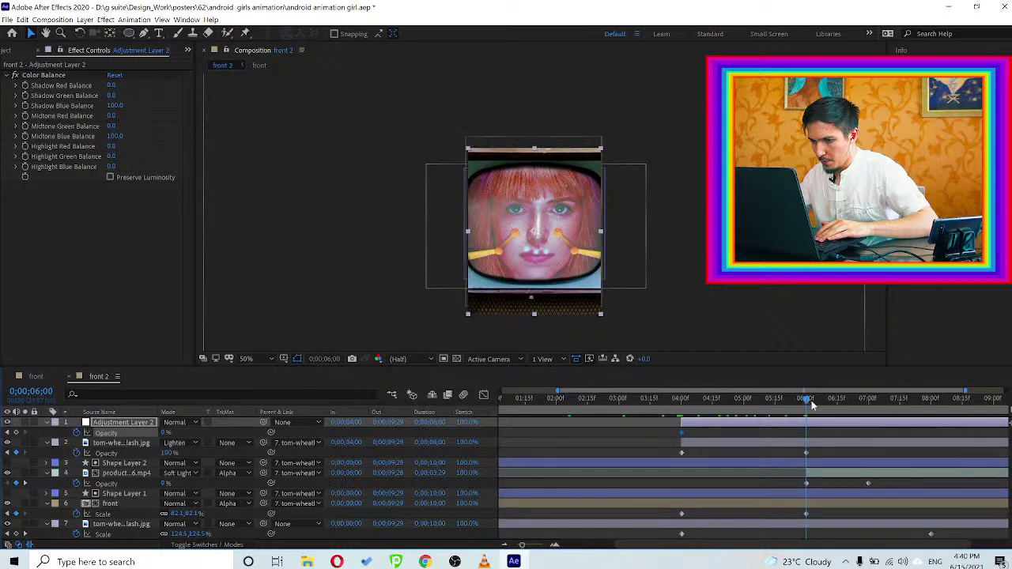
pyautogui.click(869, 399)
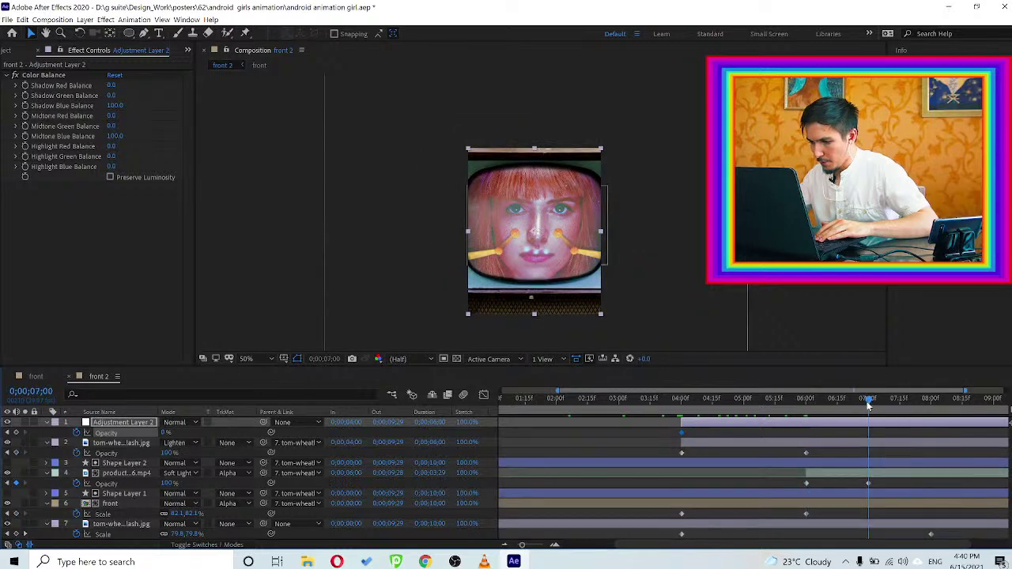
pyautogui.click(166, 433)
pyautogui.write('10')
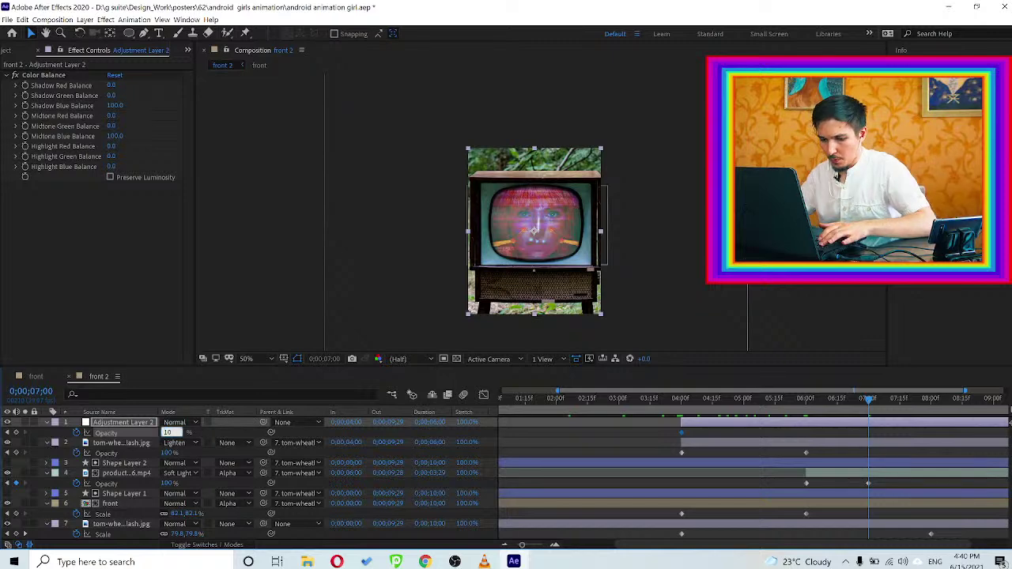
pyautogui.write('0')
pyautogui.press('Return')
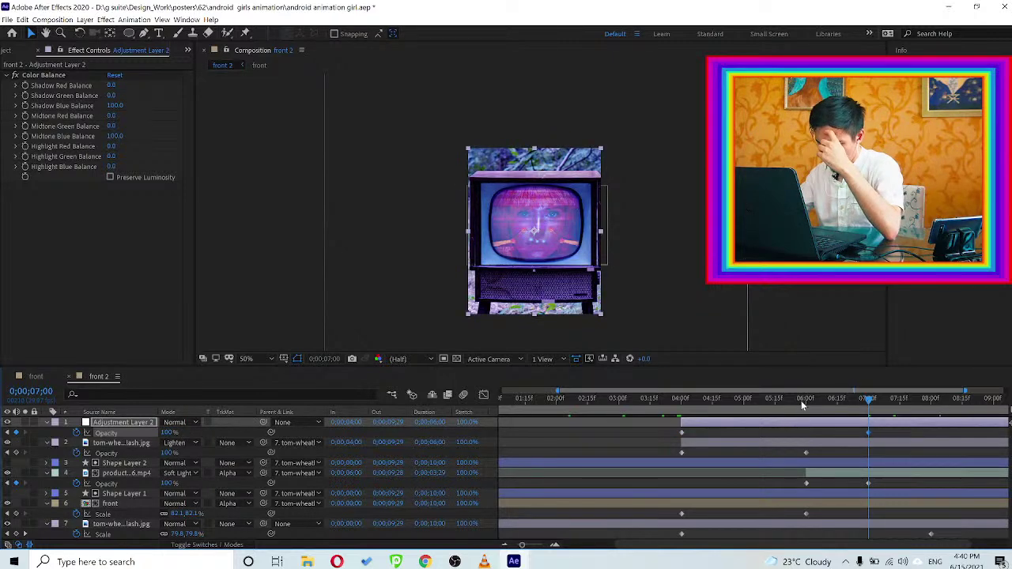
# Scrub through the color fade up to 0;00;08;06 and save the project
pyautogui.moveTo(779, 400); pyautogui.dragTo(943, 402)
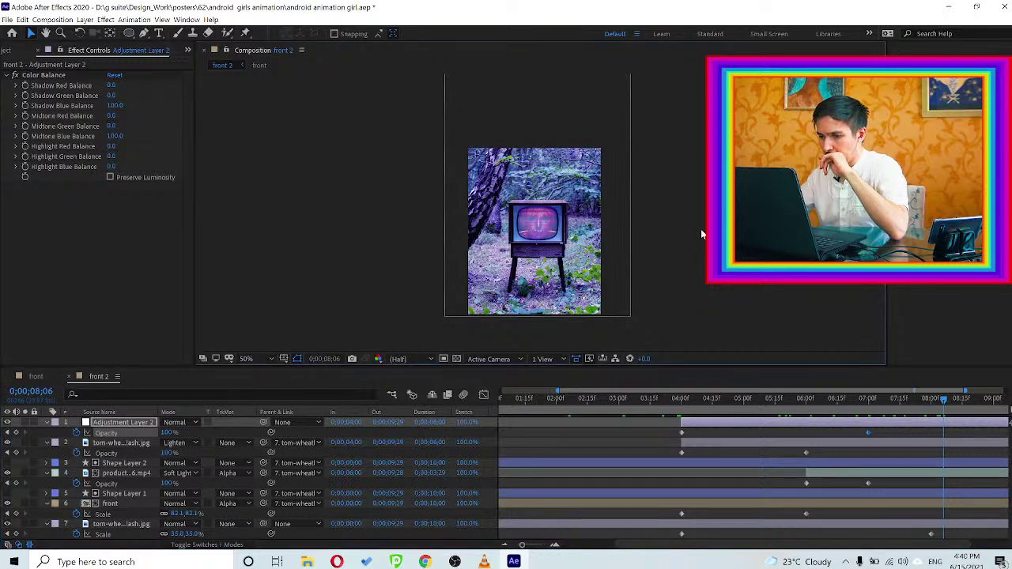
pyautogui.hotkey('ctrl', 's')
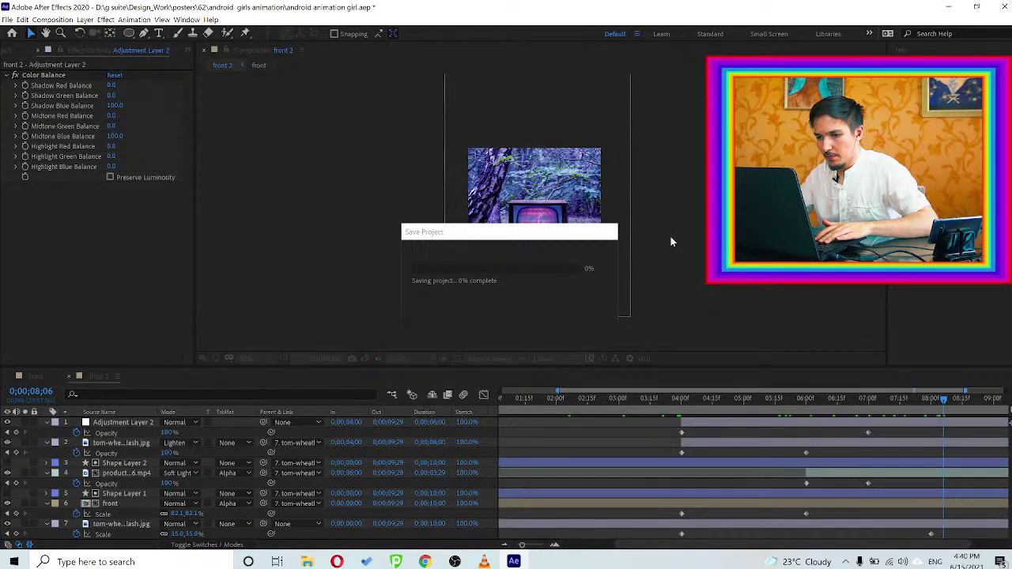
pyautogui.rightClick(689, 200)
pyautogui.click(684, 163)
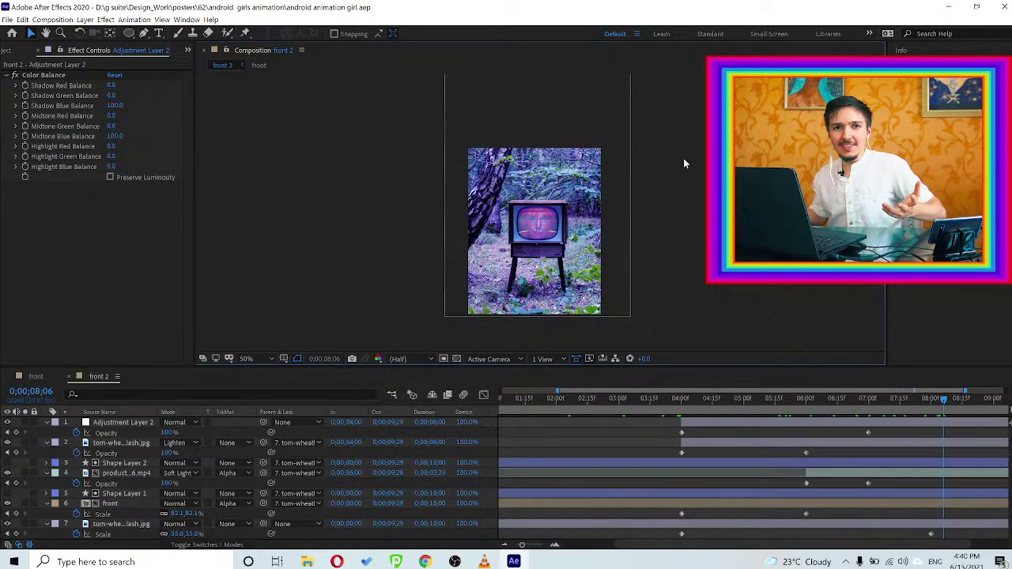
# Examine the graded TV and forest image up close at 0;00;08;06
pyautogui.scroll(2, 539, 226)
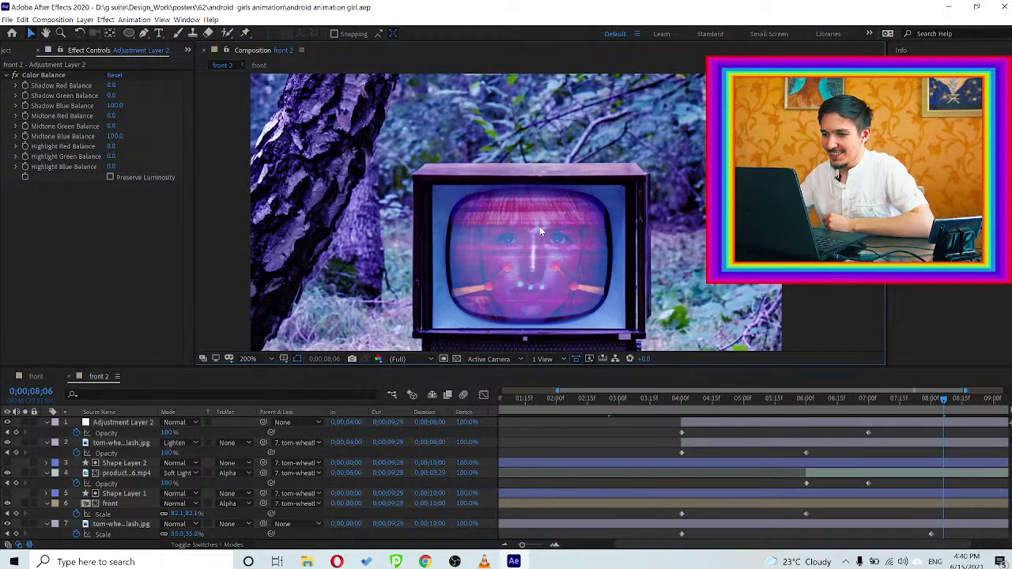
pyautogui.scroll(-2, 539, 226)
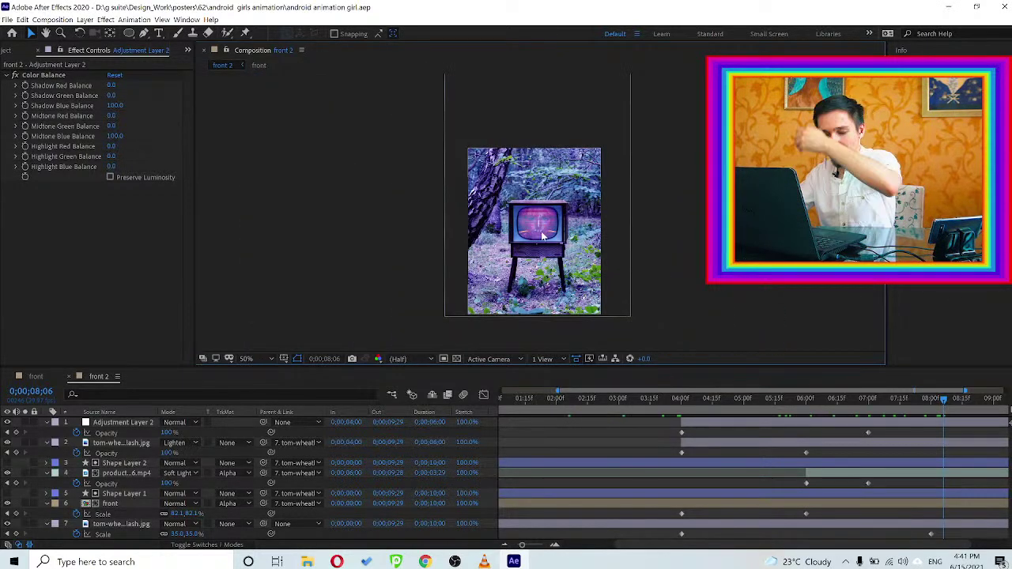
pyautogui.scroll(1, 544, 234)
pyautogui.scroll(-1, 545, 233)
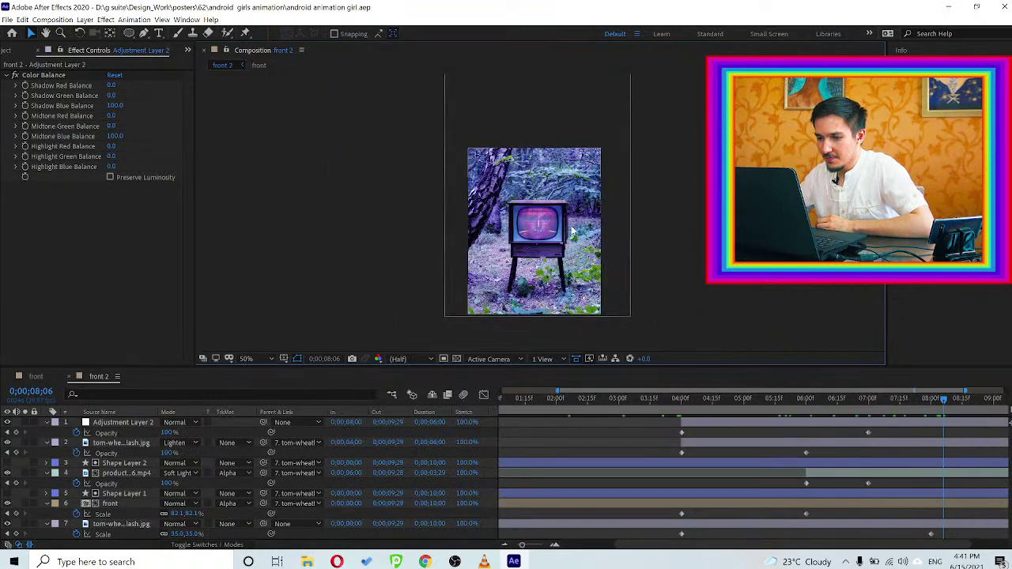
pyautogui.scroll(2, 569, 226)
pyautogui.scroll(-1, 569, 226)
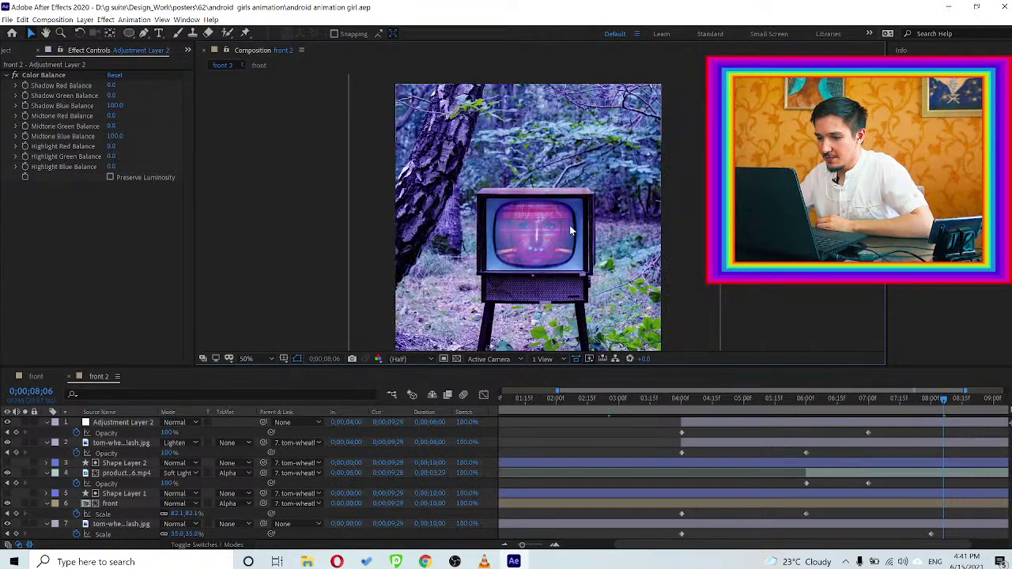
pyautogui.scroll(-1, 585, 223)
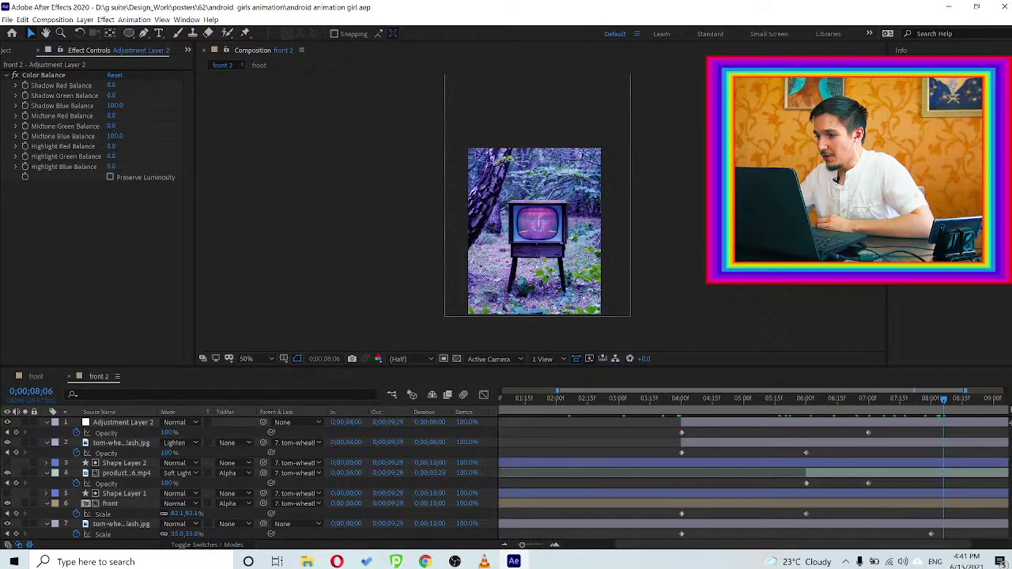
# Apply the Curves color correction effect to Adjustment Layer 2
pyautogui.hotkey('ctrl', '5')
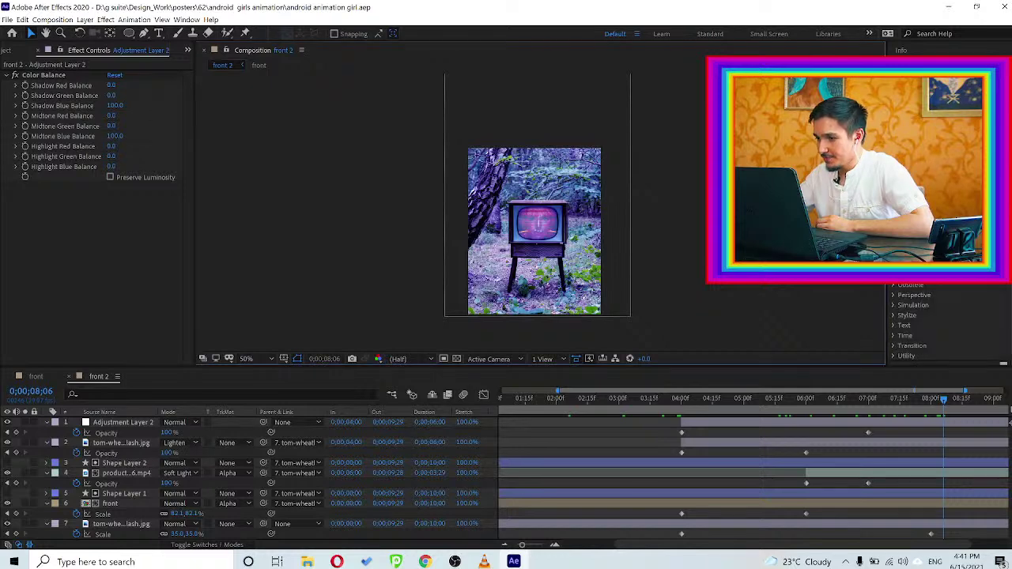
pyautogui.click(870, 404)
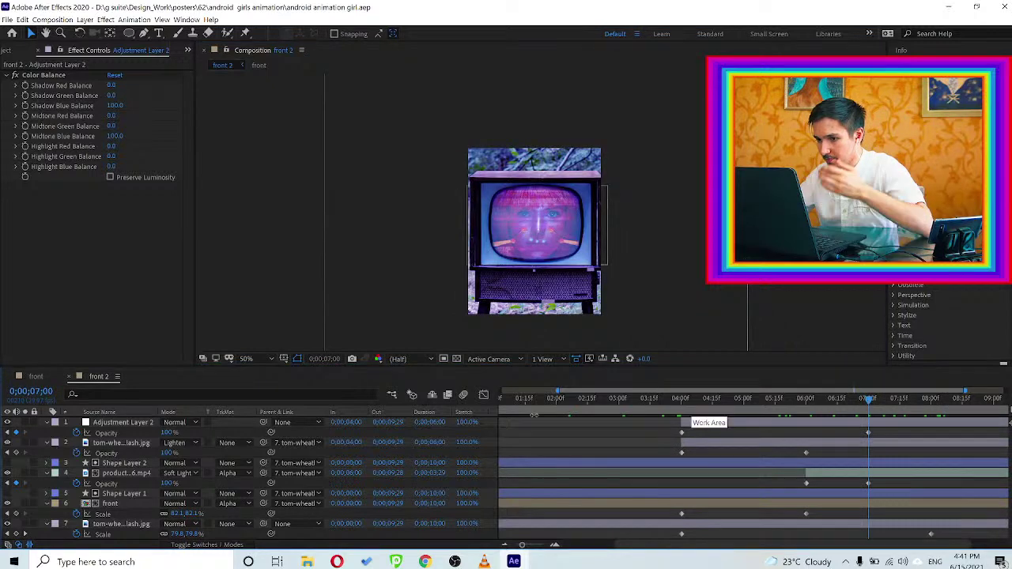
pyautogui.click(111, 424)
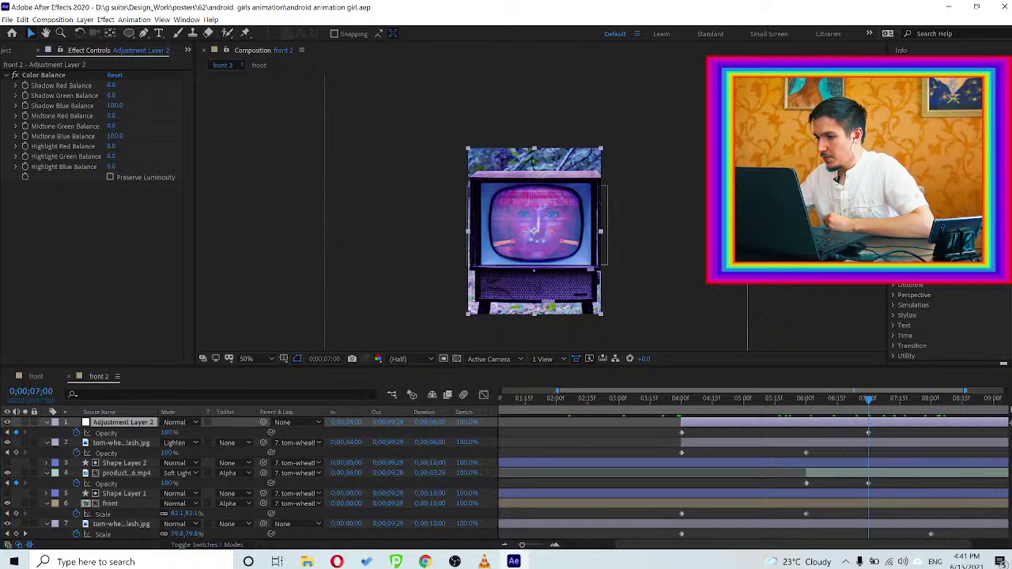
pyautogui.scroll(8, 945, 324)
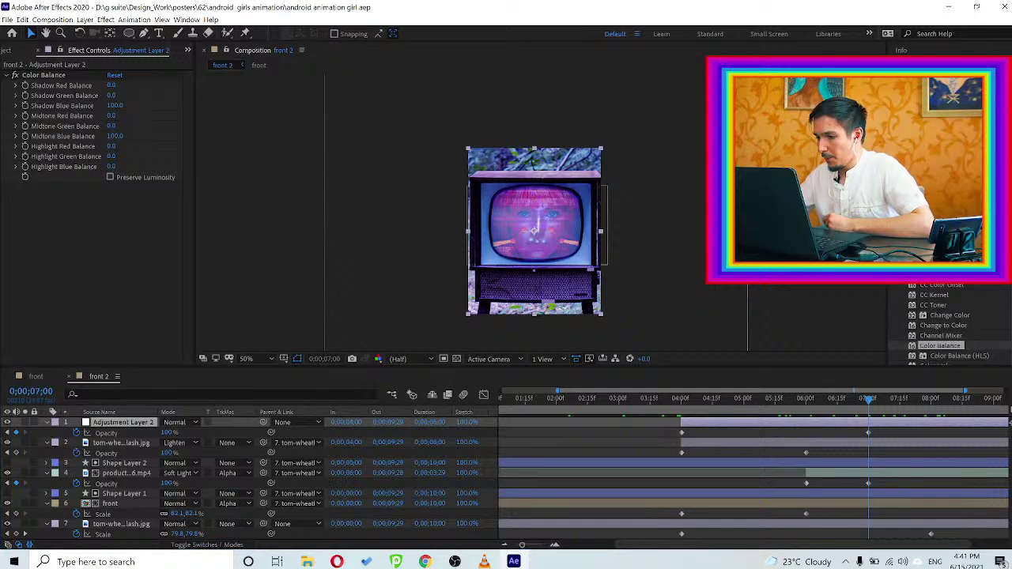
pyautogui.scroll(-4, 948, 324)
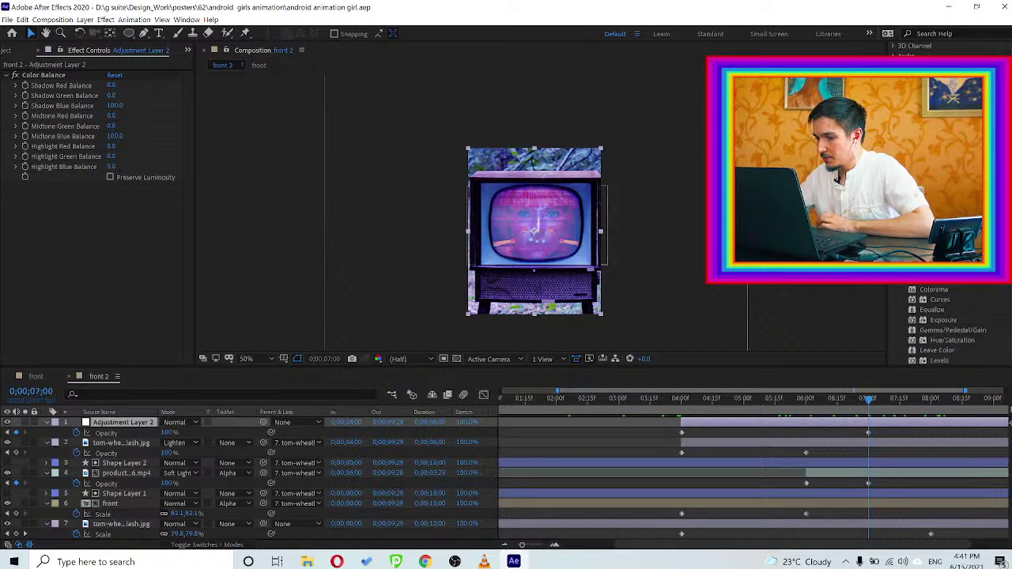
pyautogui.scroll(-3, 949, 324)
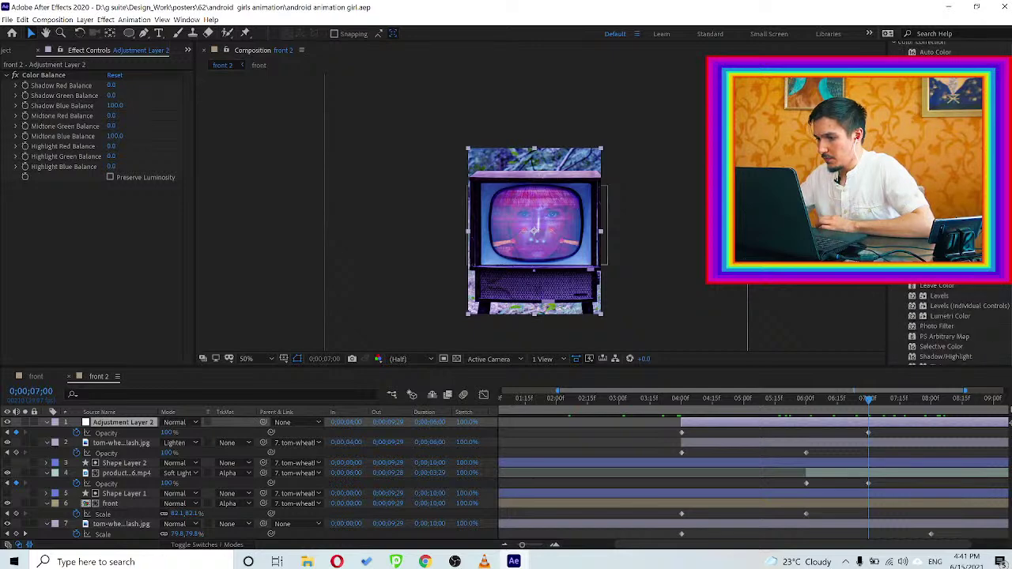
pyautogui.scroll(7, 949, 324)
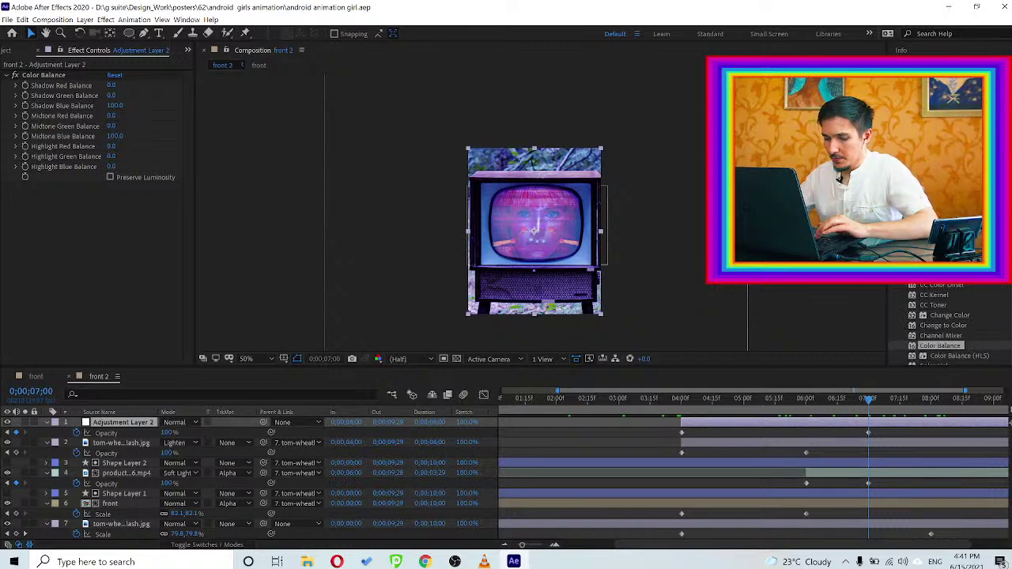
pyautogui.write('fr')
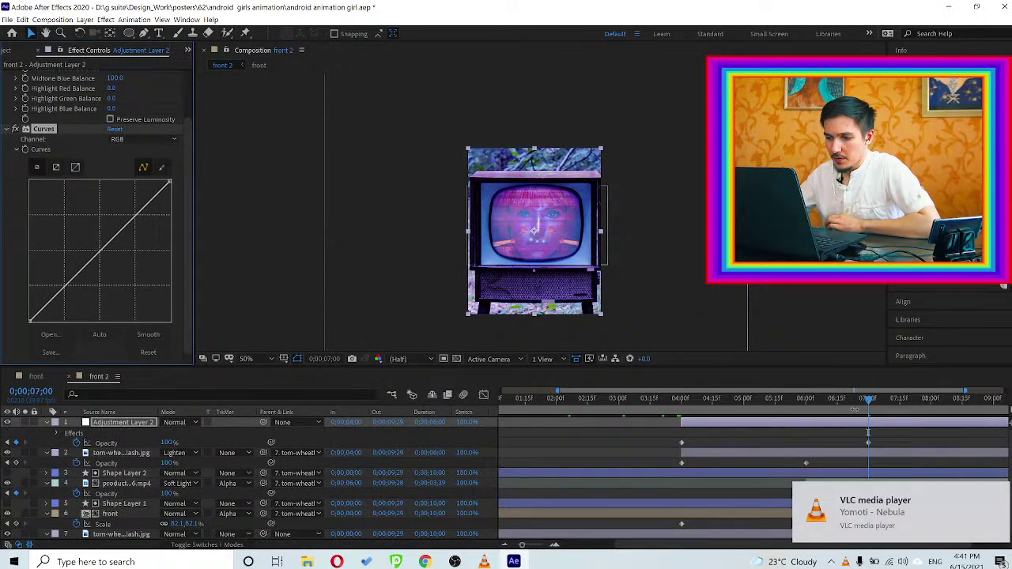
# At 0;00;08;16, add highlight and shadow points to the RGB curve and raise the highlights slightly above the diagonal
pyautogui.moveTo(944, 399); pyautogui.dragTo(966, 399)
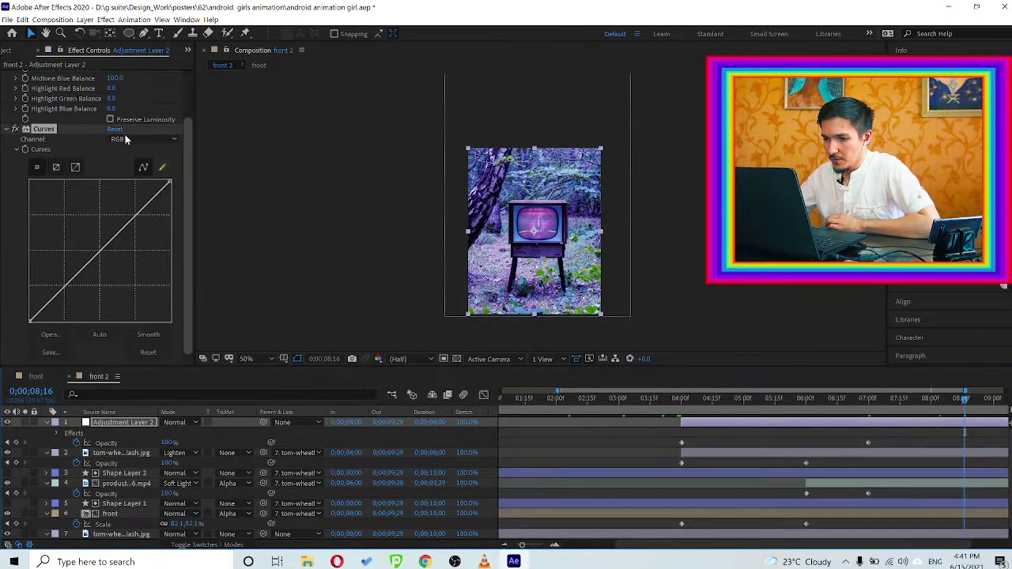
pyautogui.click(134, 217)
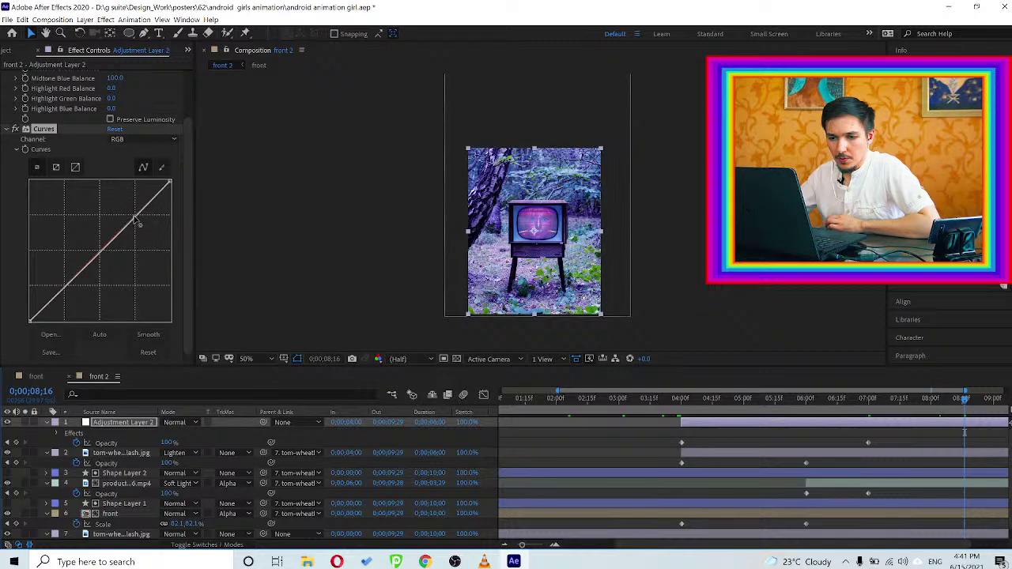
pyautogui.click(64, 292)
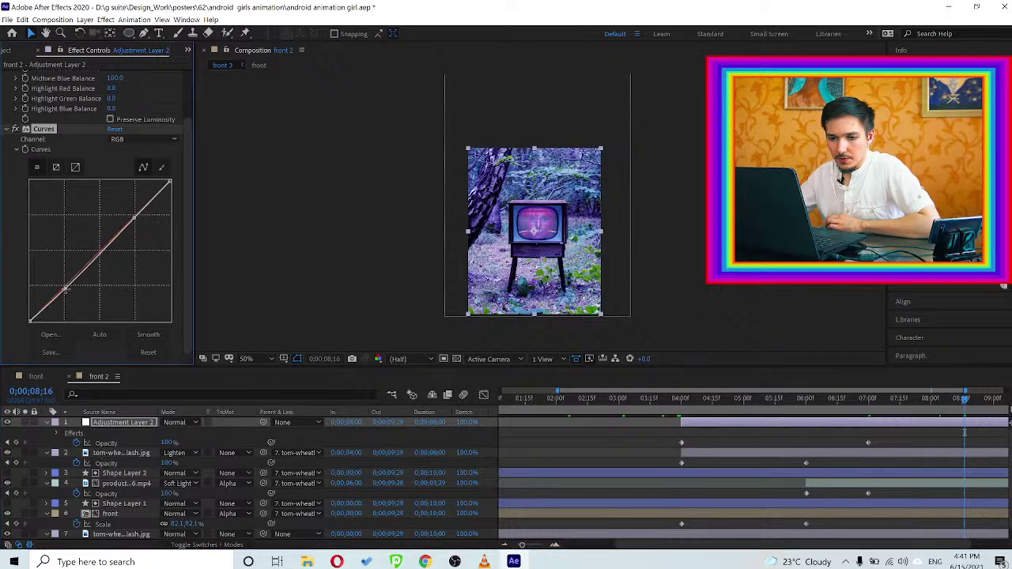
pyautogui.moveTo(69, 292)
pyautogui.mouseDown()
pyautogui.moveTo(73, 303)
pyautogui.moveTo(65, 286)
pyautogui.mouseUp()
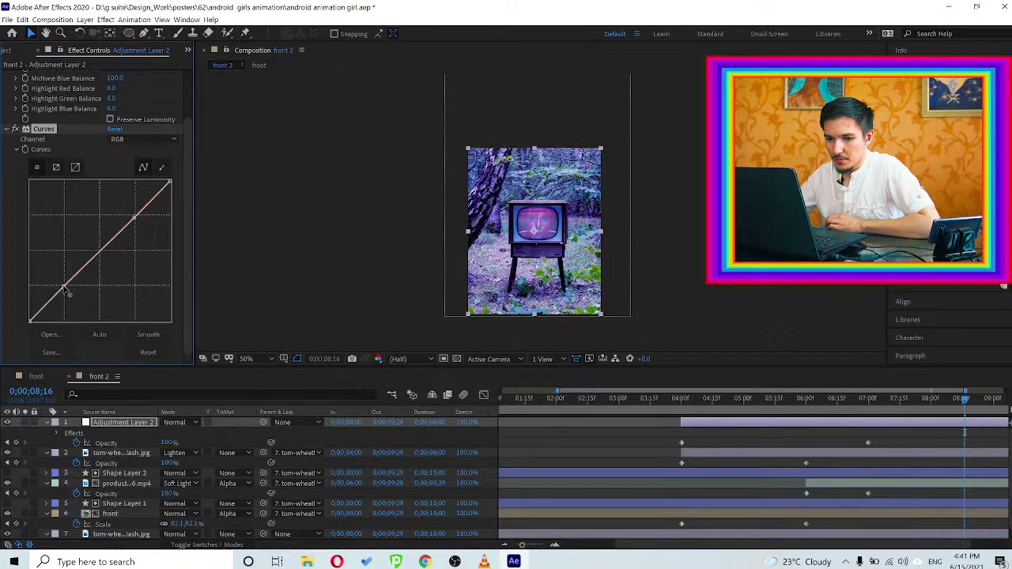
pyautogui.moveTo(136, 223)
pyautogui.mouseDown()
pyautogui.moveTo(140, 230)
pyautogui.moveTo(131, 211)
pyautogui.mouseUp()
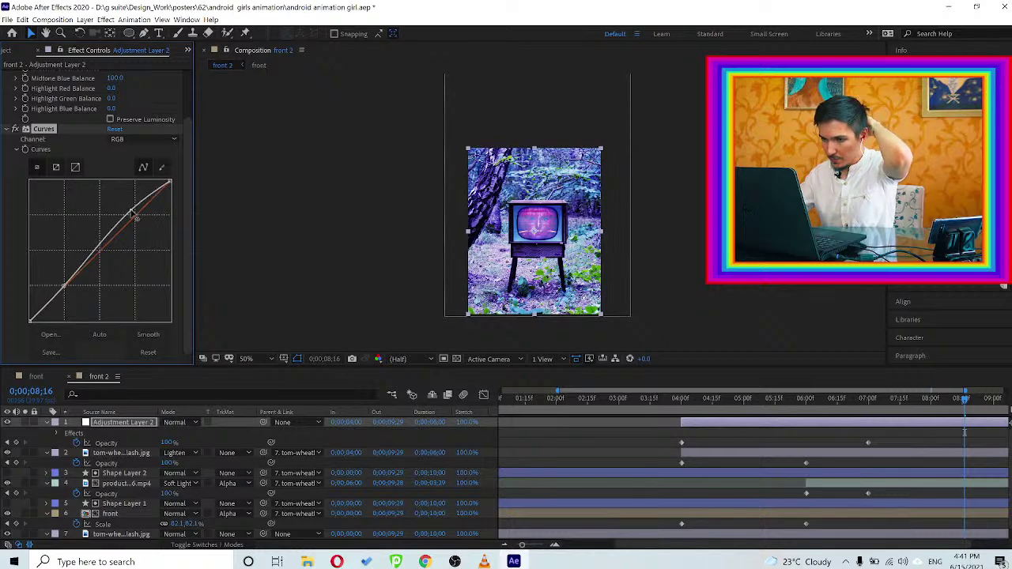
# Raise the shadows of the Red curve, try lowering its highlights, and undo that highlight change
pyautogui.click(131, 139)
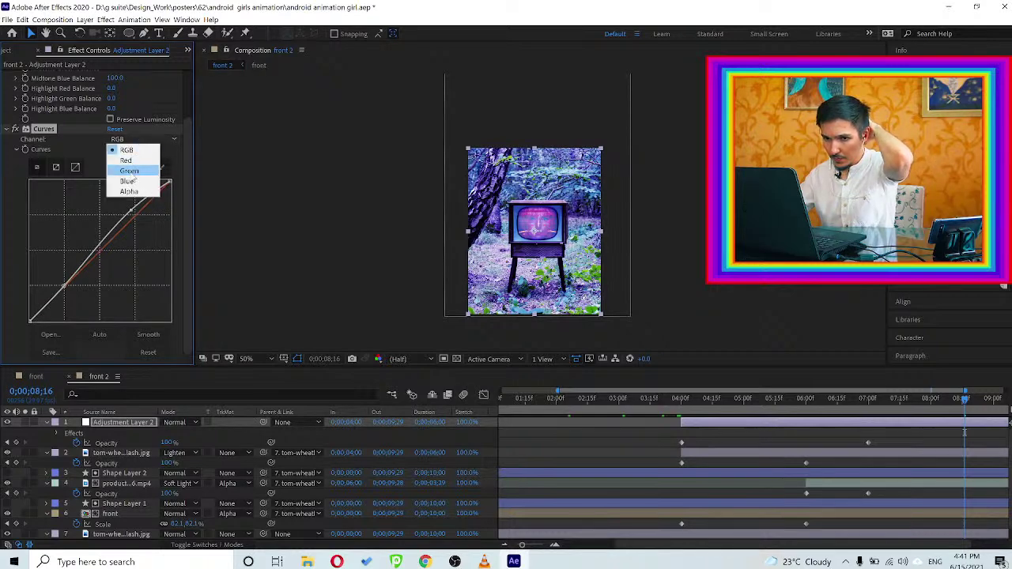
pyautogui.click(128, 160)
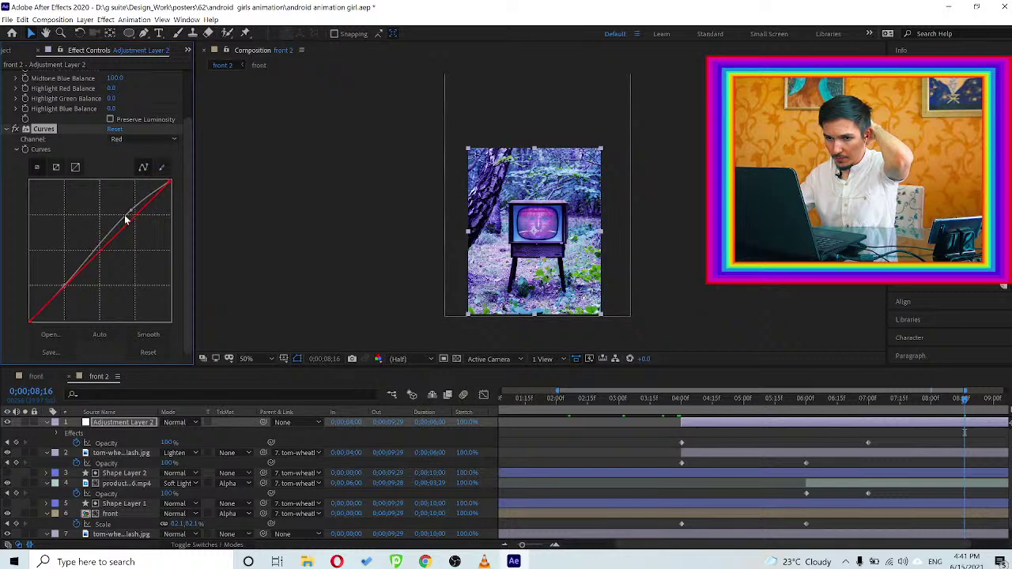
pyautogui.click(135, 214)
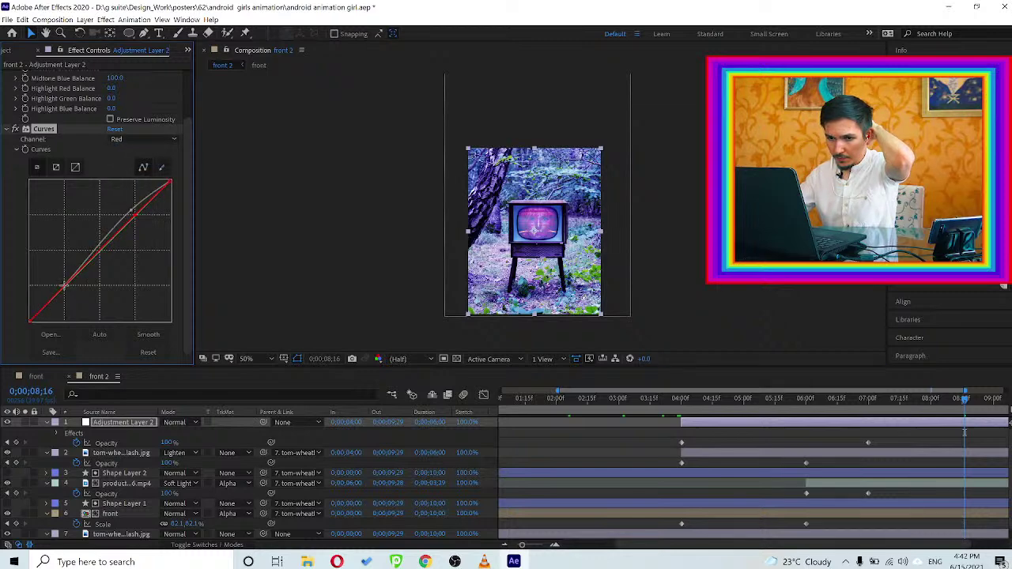
pyautogui.moveTo(66, 288); pyautogui.dragTo(65, 277)
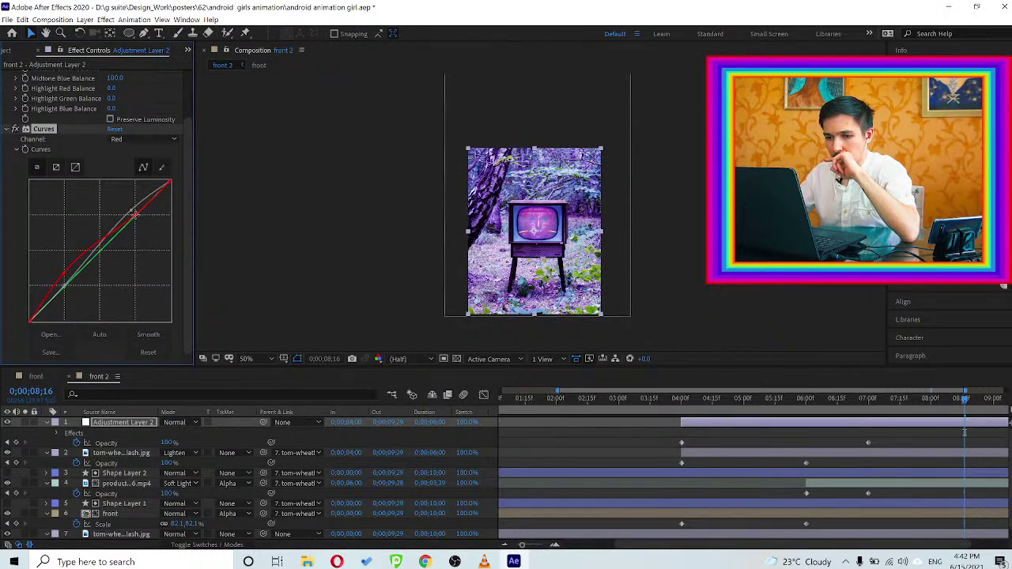
pyautogui.moveTo(142, 225); pyautogui.dragTo(145, 230)
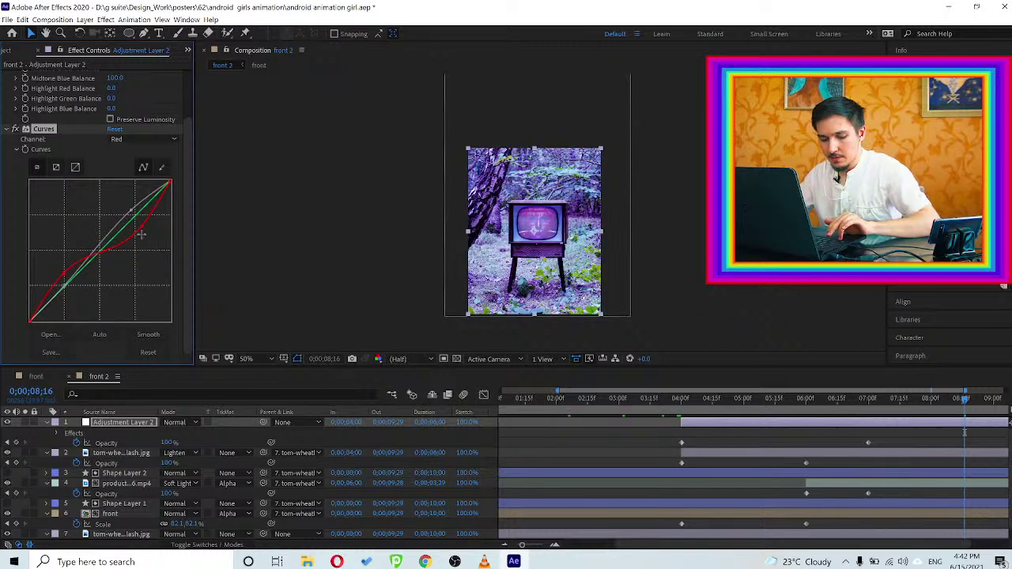
pyautogui.hotkey('ctrl', 'z')
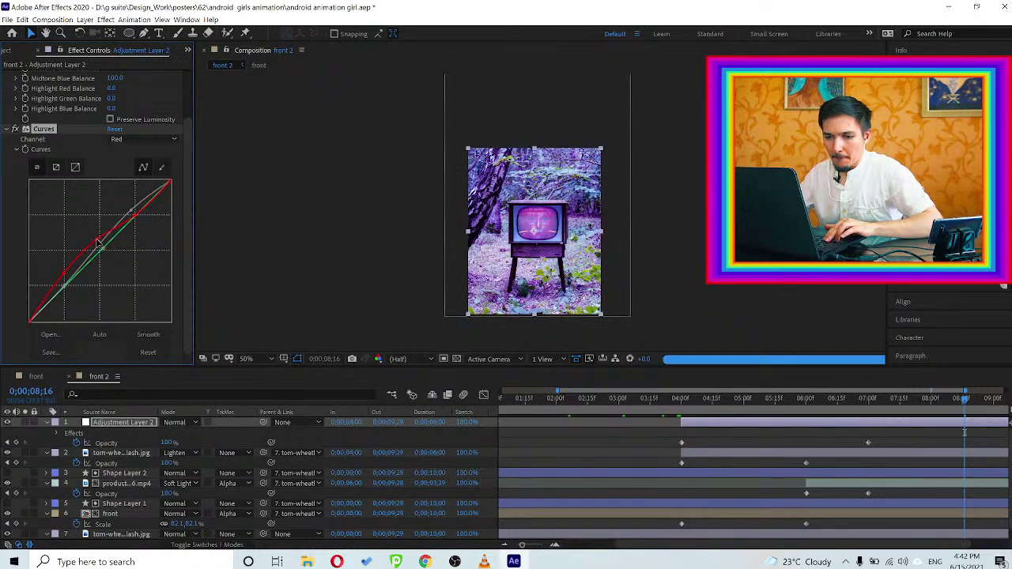
# Remove the Curves effect from Adjustment Layer 2 and turn off its Color Balance effect
pyautogui.scroll(2, 60, 142)
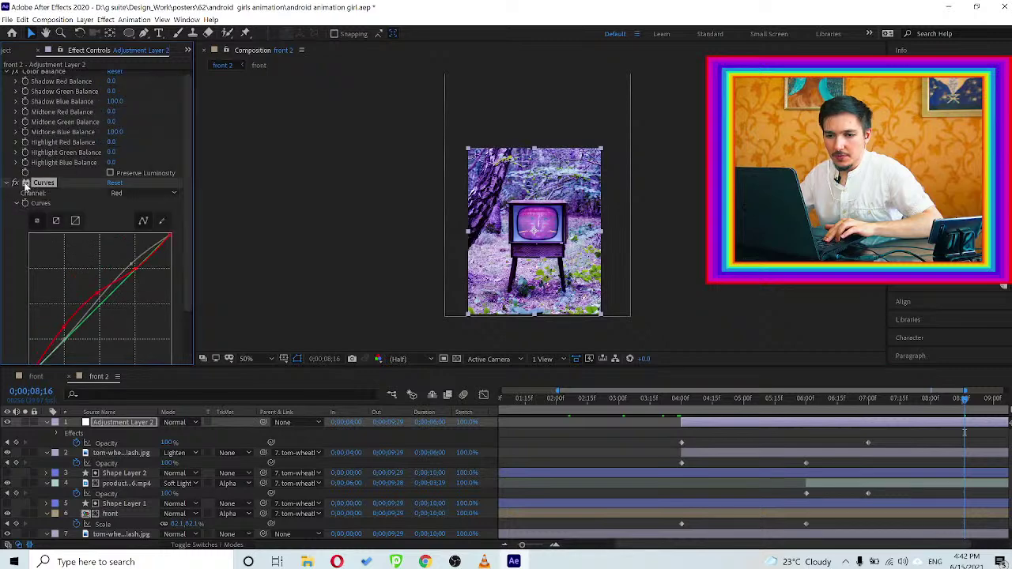
pyautogui.press('Delete')
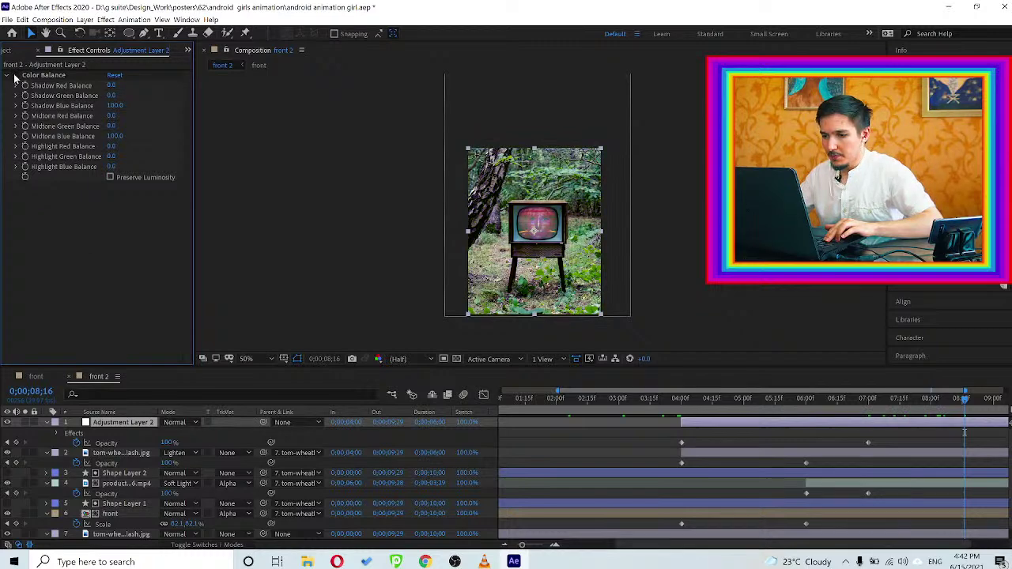
# Add the Apply Color LUT effect and browse from Downloads/assets/luts to the IWLTBAP 3DL folder 01 - Standard (Rec709 sRGB)
pyautogui.hotkey('ctrl', '5')
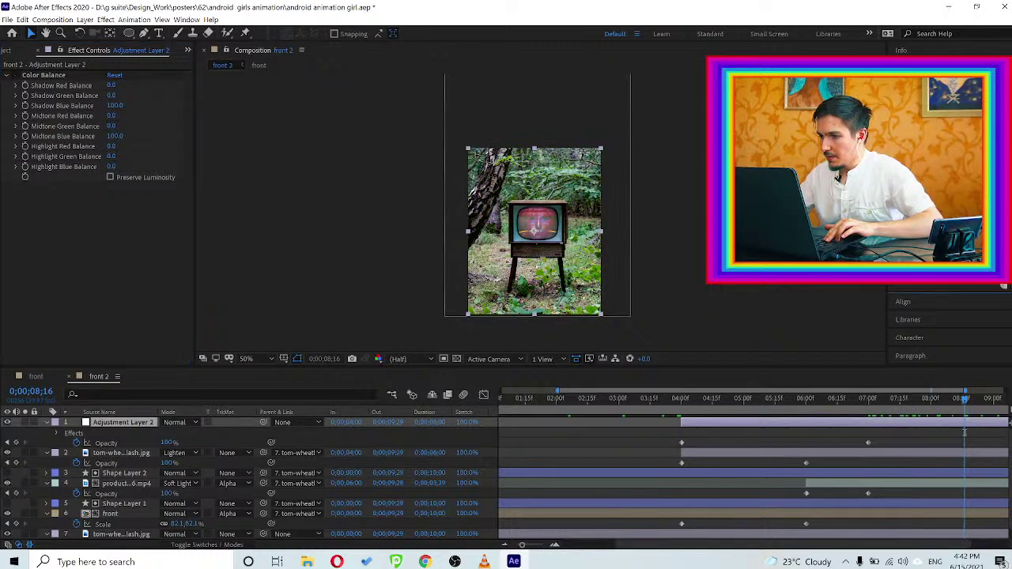
pyautogui.hotkey('ctrl', '5')
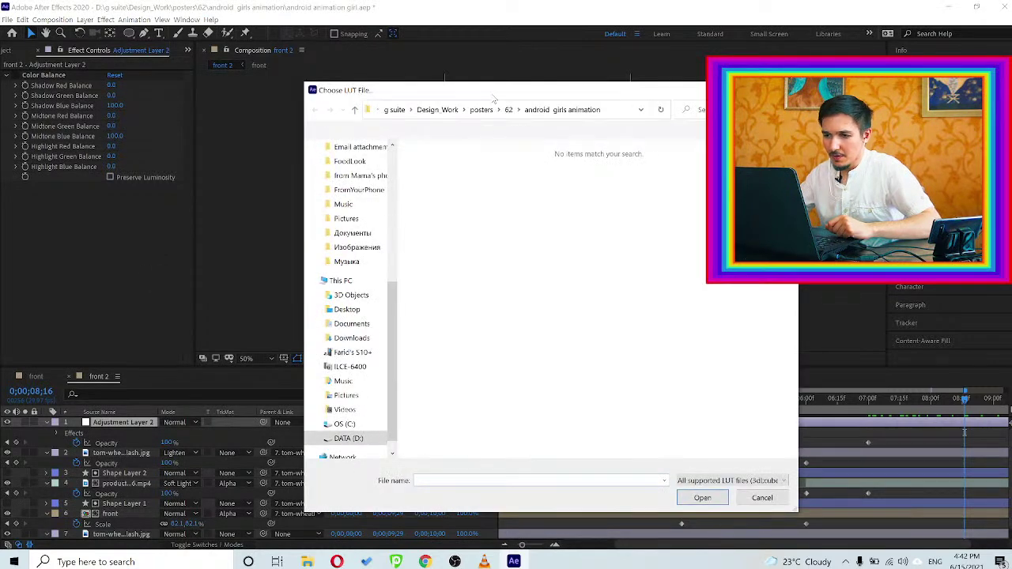
pyautogui.moveTo(493, 99); pyautogui.dragTo(431, 96)
pyautogui.click(290, 336)
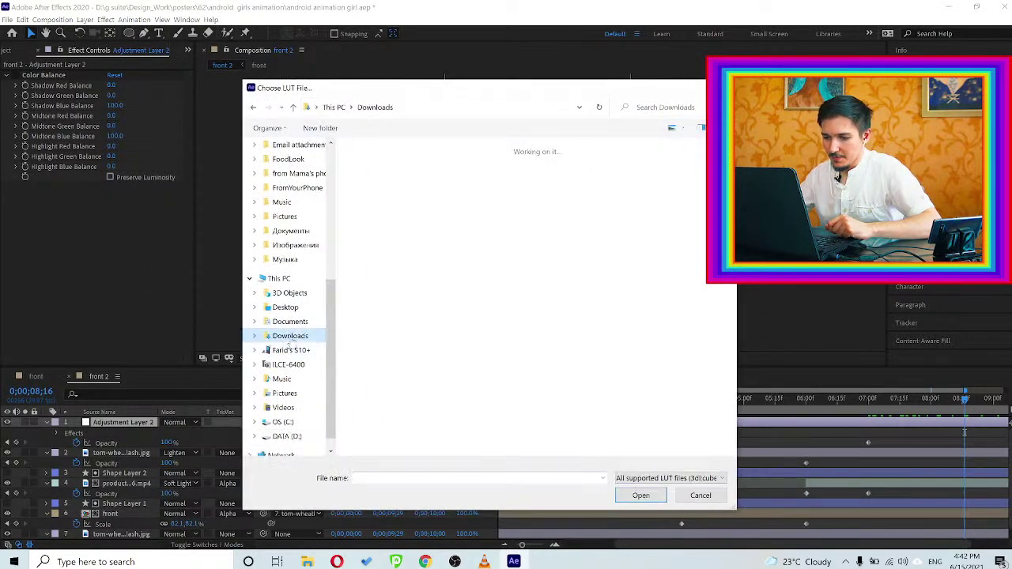
pyautogui.scroll(-4, 594, 182)
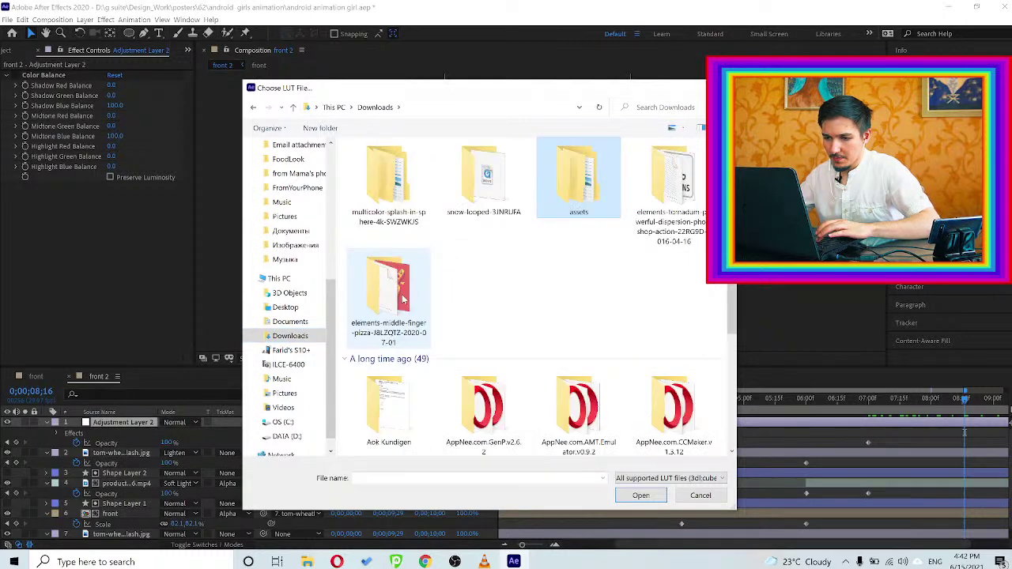
pyautogui.doubleClick(595, 182)
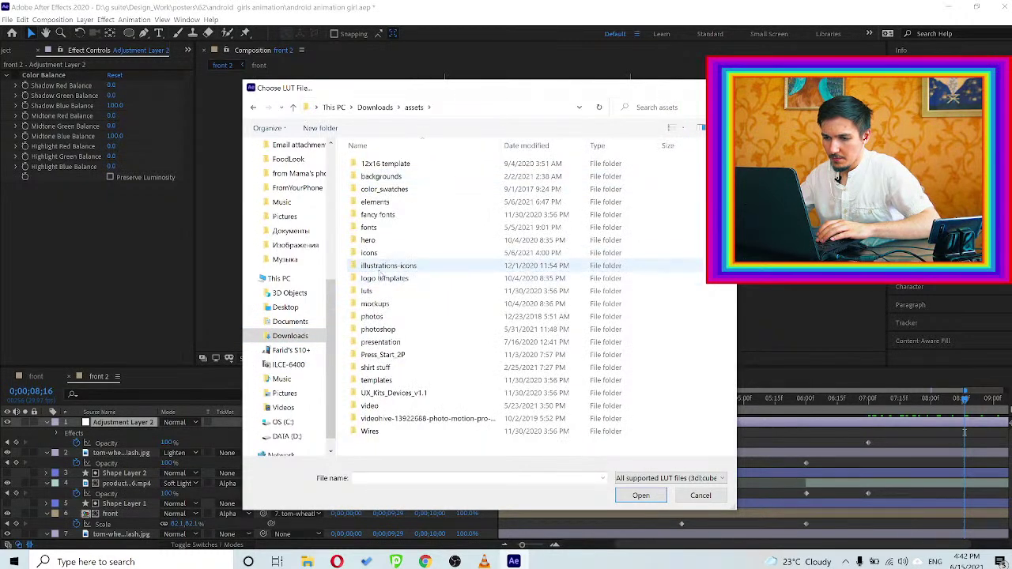
pyautogui.doubleClick(375, 294)
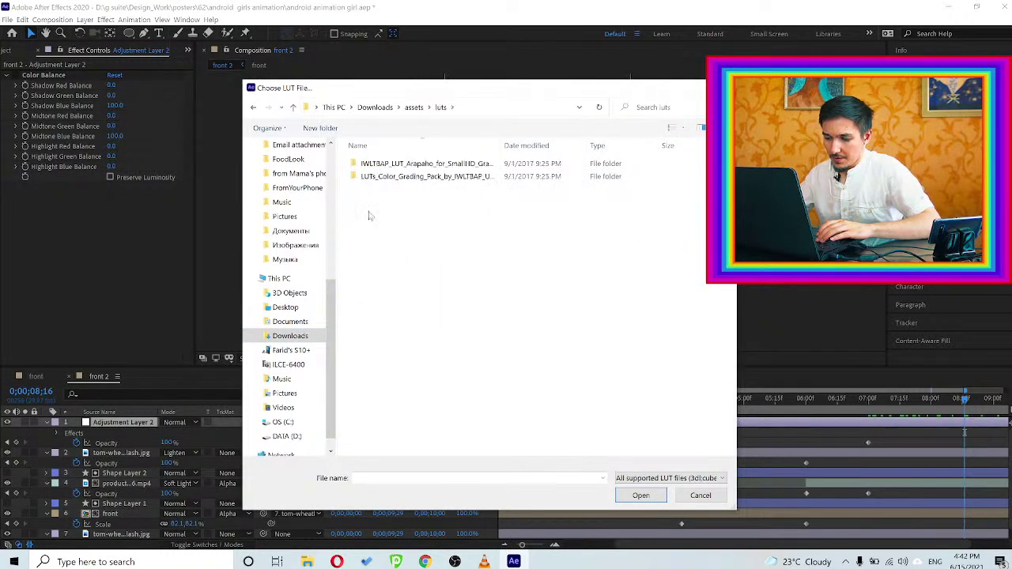
pyautogui.doubleClick(395, 179)
pyautogui.doubleClick(388, 167)
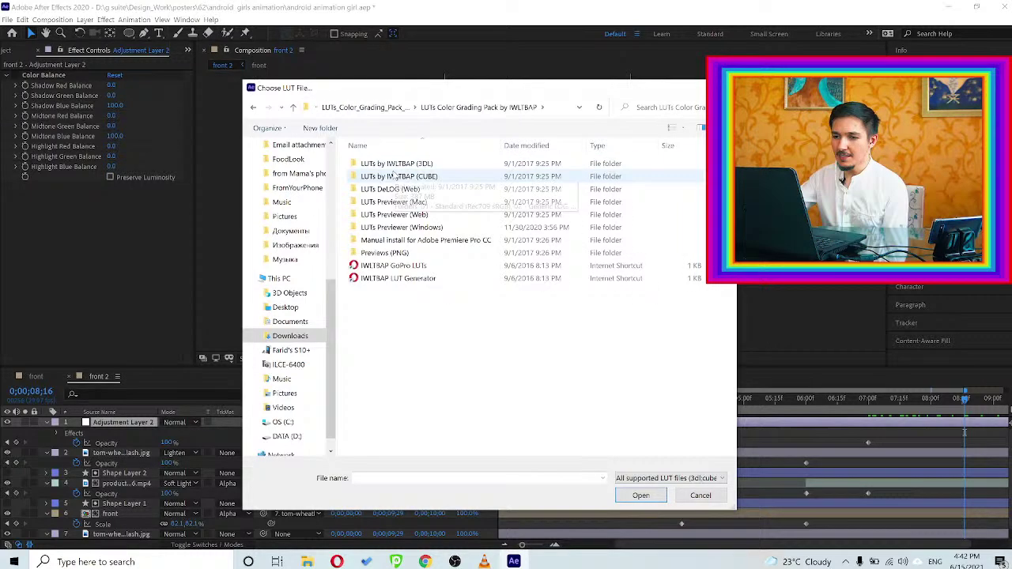
pyautogui.doubleClick(398, 166)
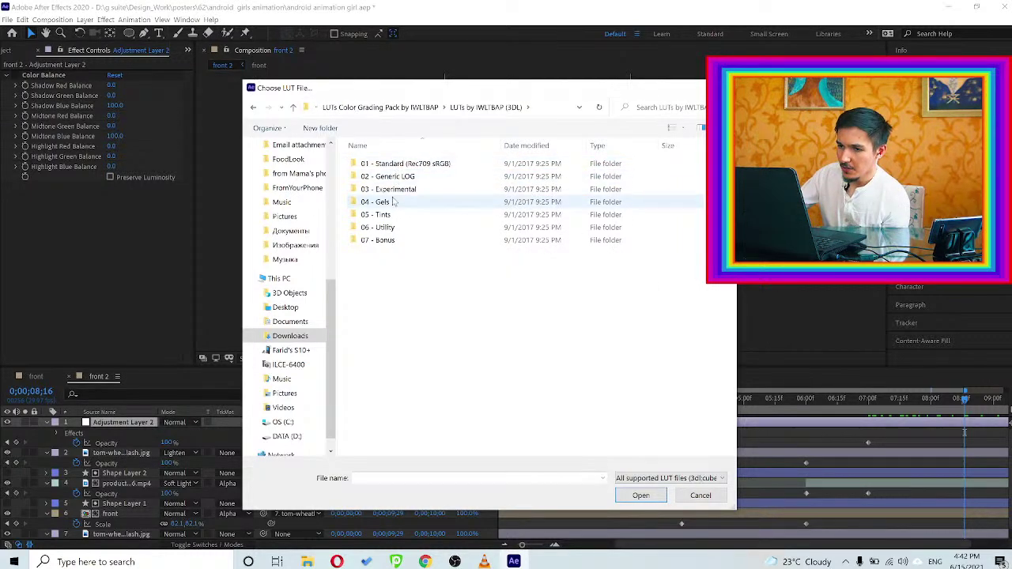
pyautogui.click(403, 164)
pyautogui.doubleClick(404, 164)
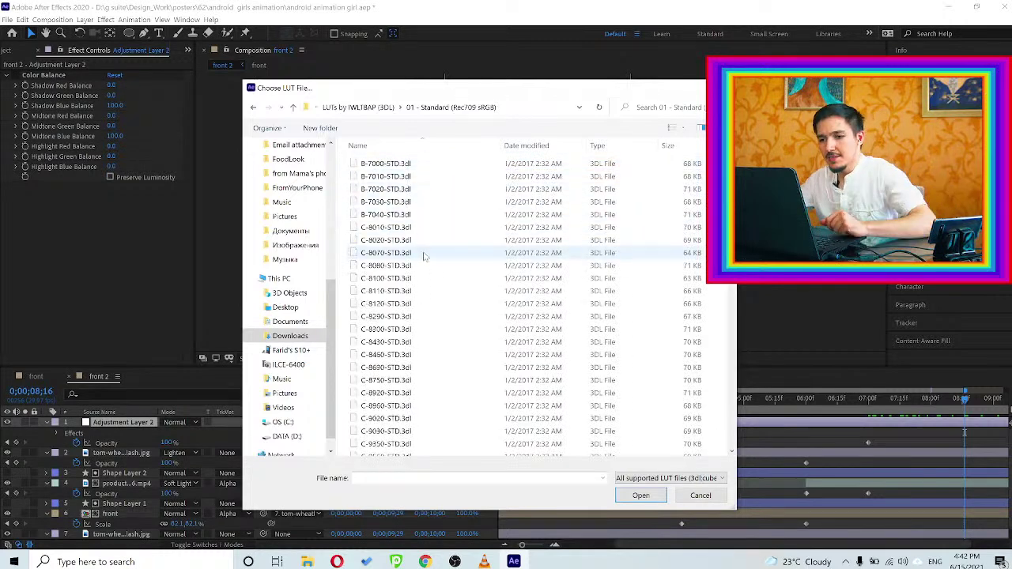
# Load the C-8010-STD.3dl LUT and inspect the graded TV and forest image up close
pyautogui.click(538, 107)
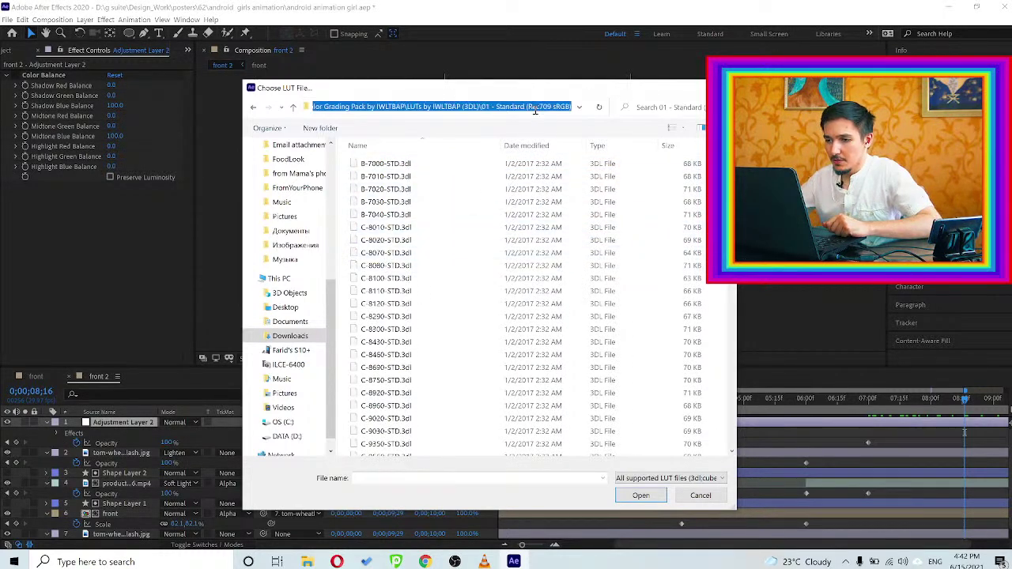
pyautogui.doubleClick(398, 229)
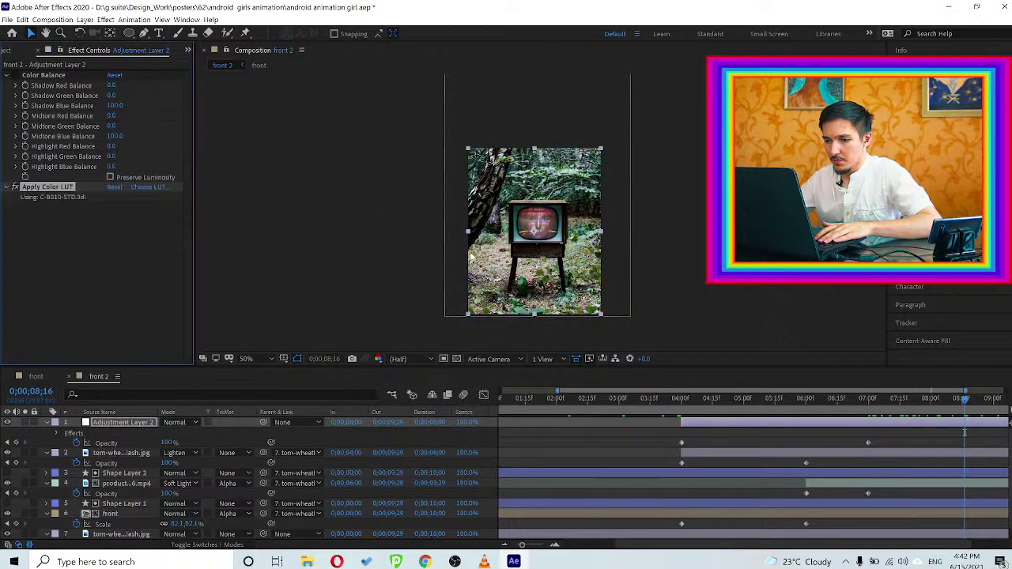
pyautogui.scroll(2, 540, 263)
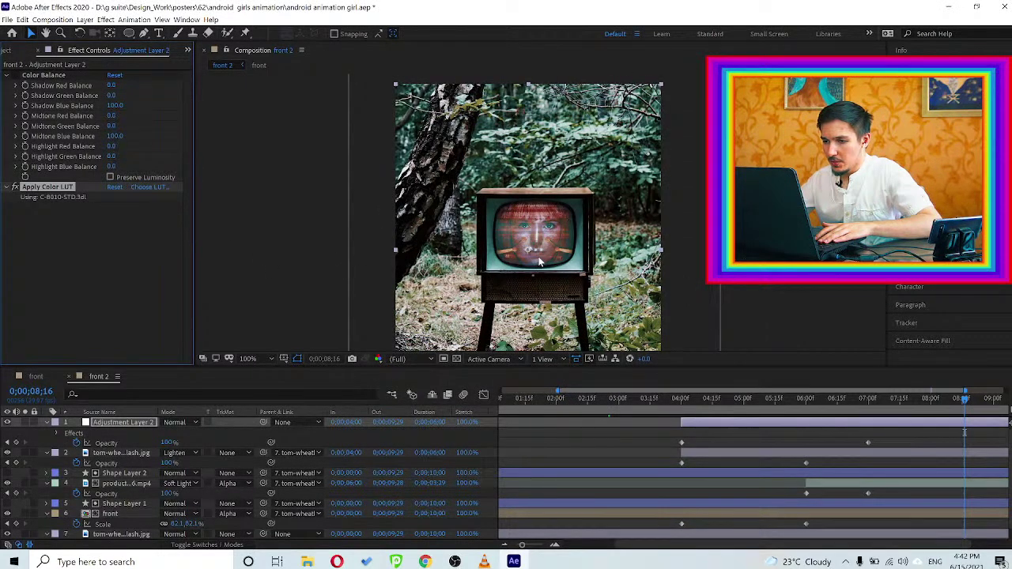
pyautogui.scroll(-1, 539, 261)
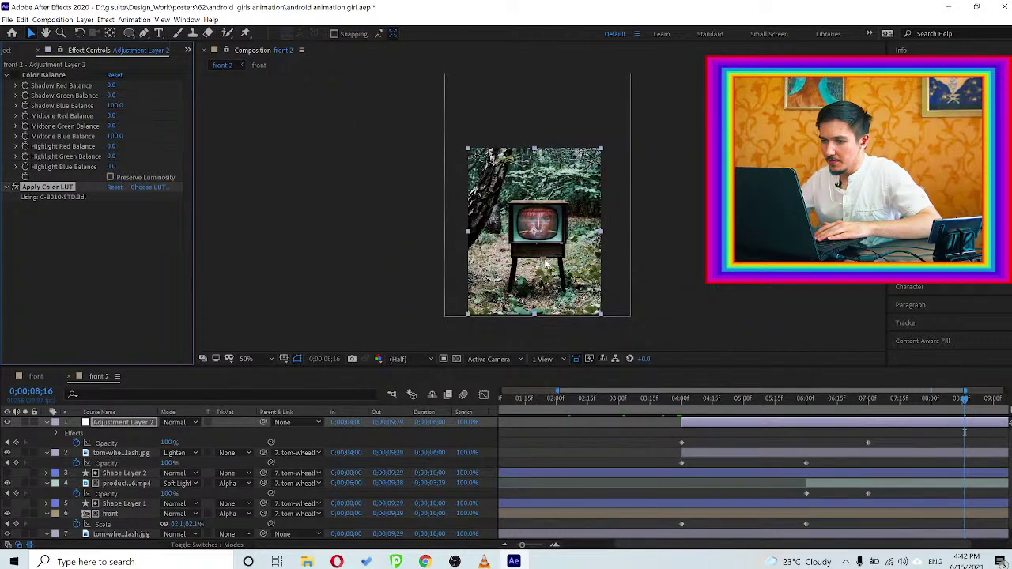
pyautogui.scroll(2, 544, 264)
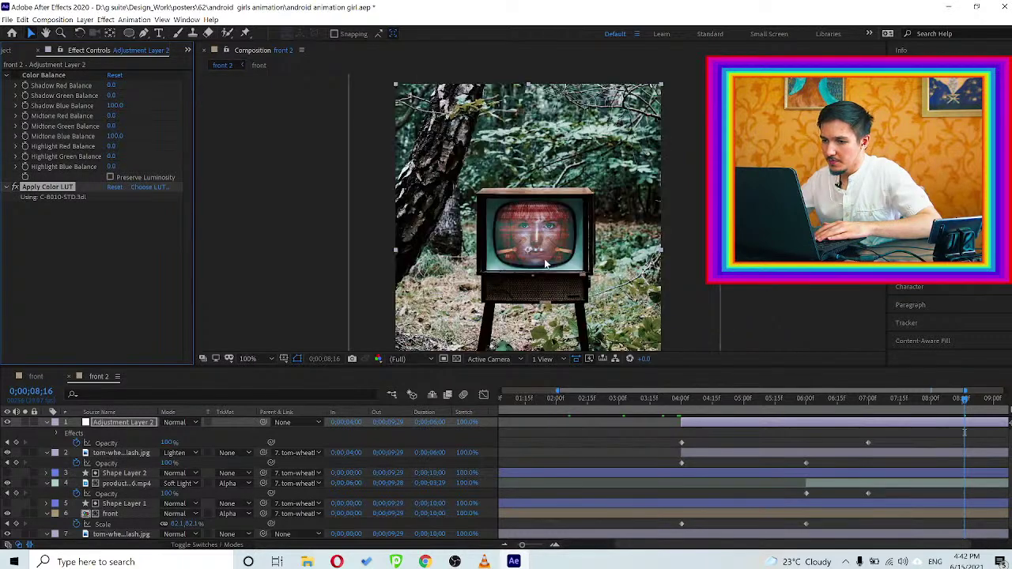
# Switch the color LUT to C-8020-STD.3dl and inspect the graded image up close
pyautogui.click(143, 190)
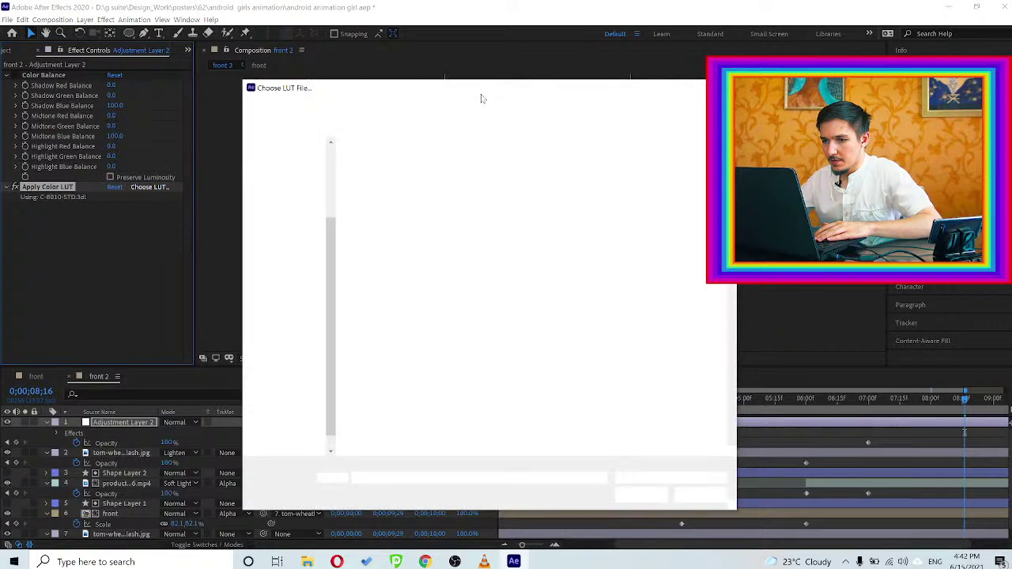
pyautogui.moveTo(483, 96); pyautogui.dragTo(240, 142)
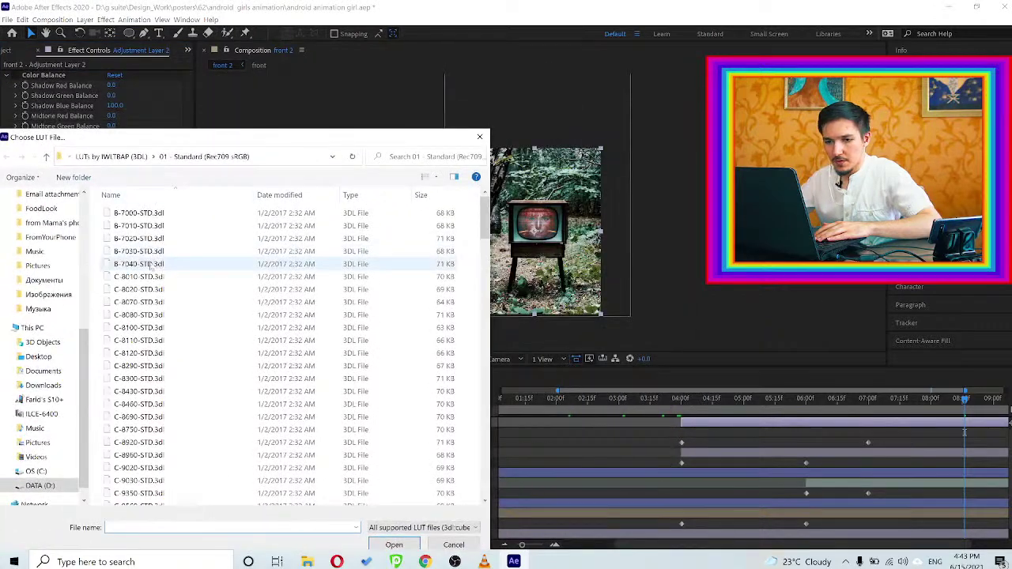
pyautogui.doubleClick(147, 289)
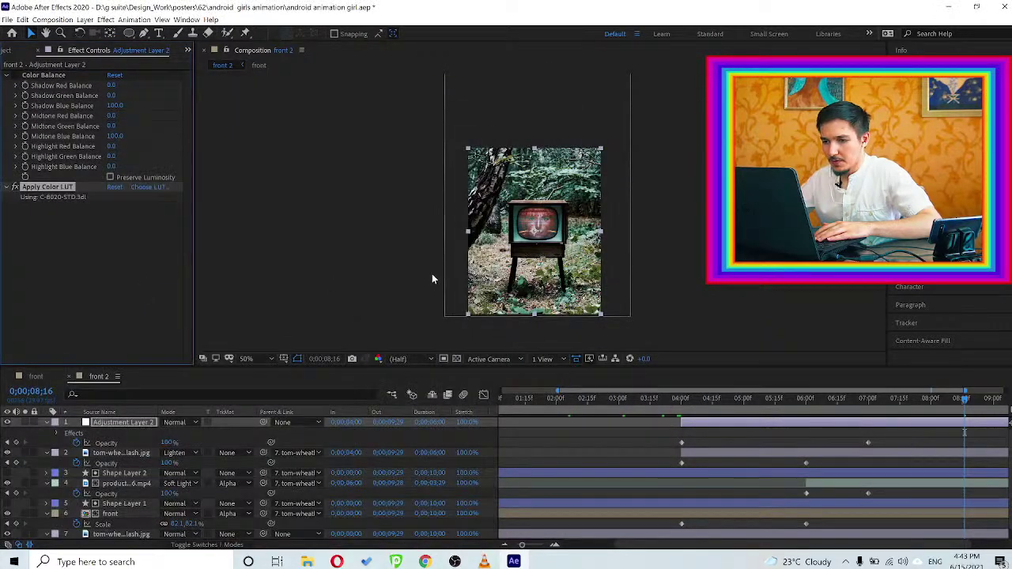
pyautogui.scroll(2, 541, 214)
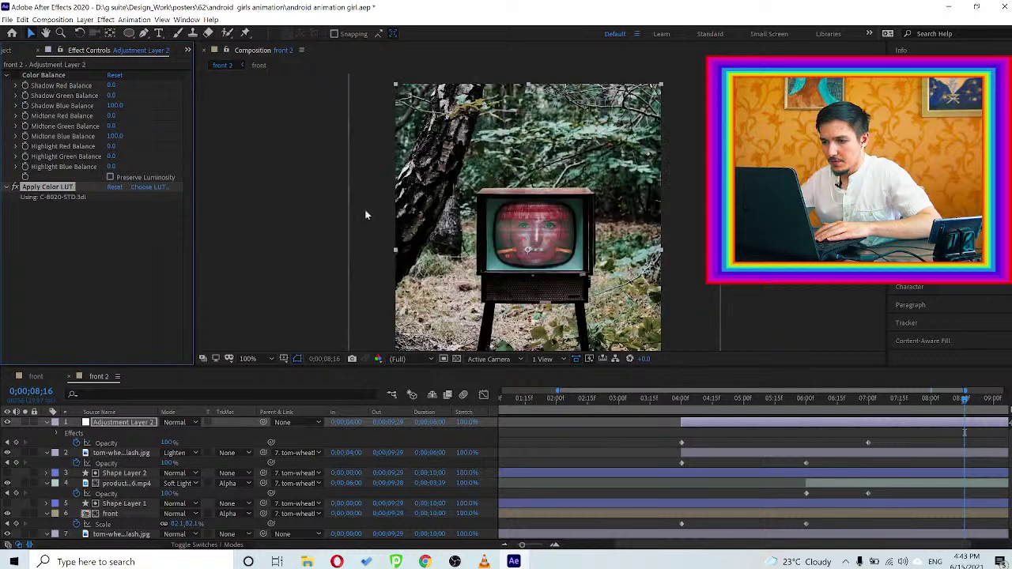
# Switch the Apply Color LUT effect on Adjustment Layer 2 to F-8000-STD.3dl
pyautogui.click(135, 189)
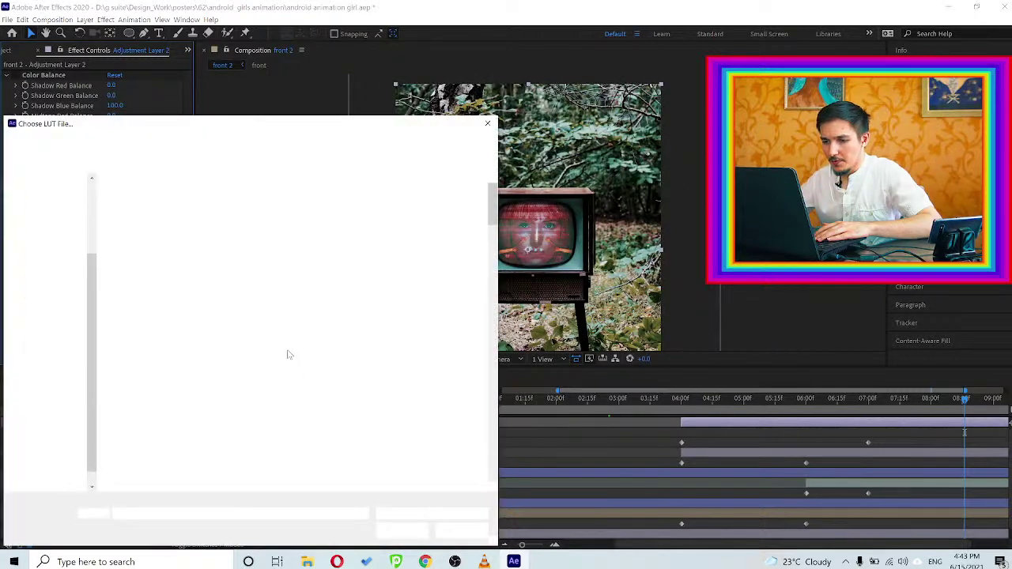
pyautogui.scroll(-3, 221, 332)
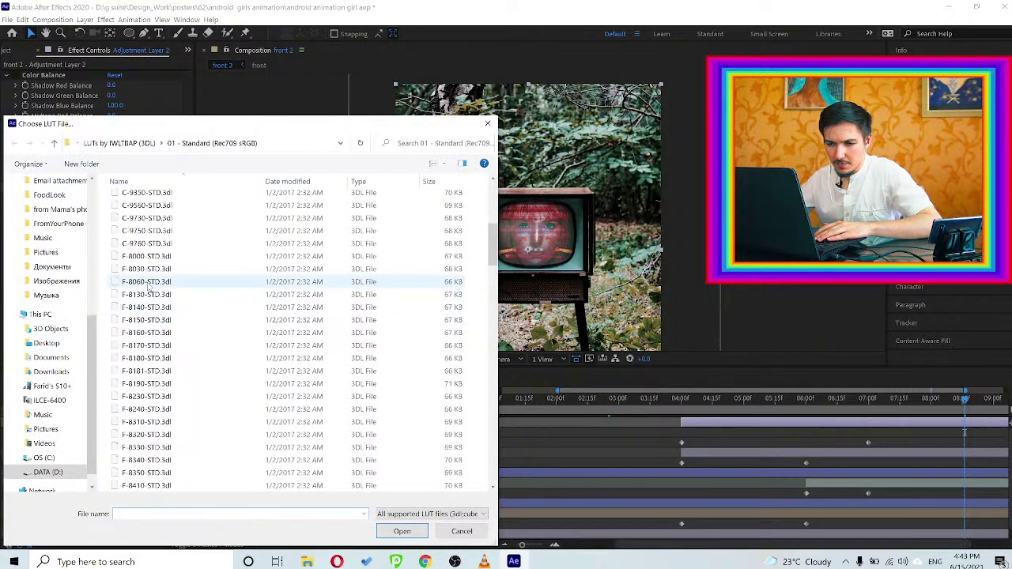
pyautogui.click(144, 258)
pyautogui.doubleClick(145, 261)
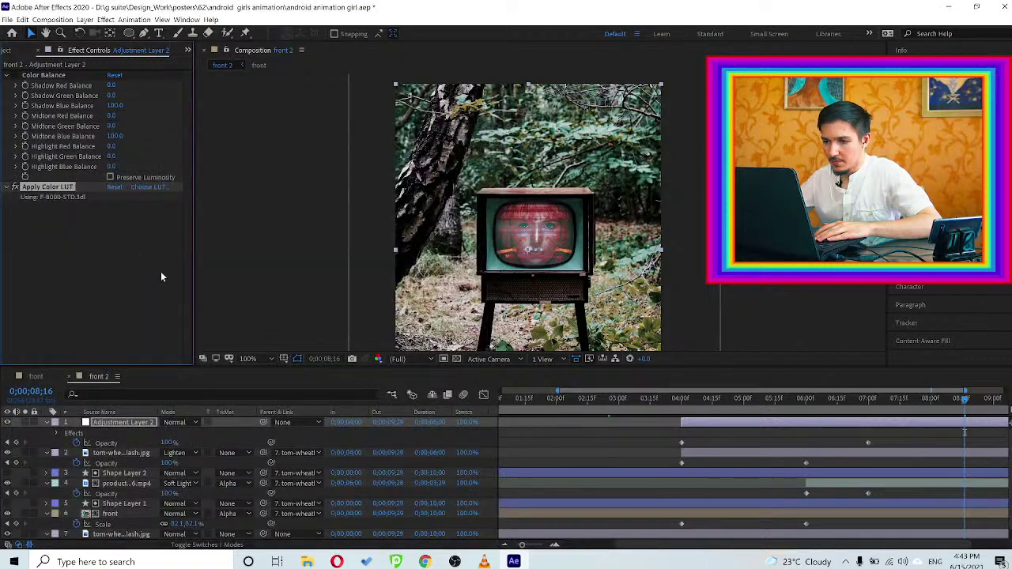
# Switch the Apply Color LUT effect on Adjustment Layer 2 to X-9780-STD.3dl and inspect the result
pyautogui.click(145, 189)
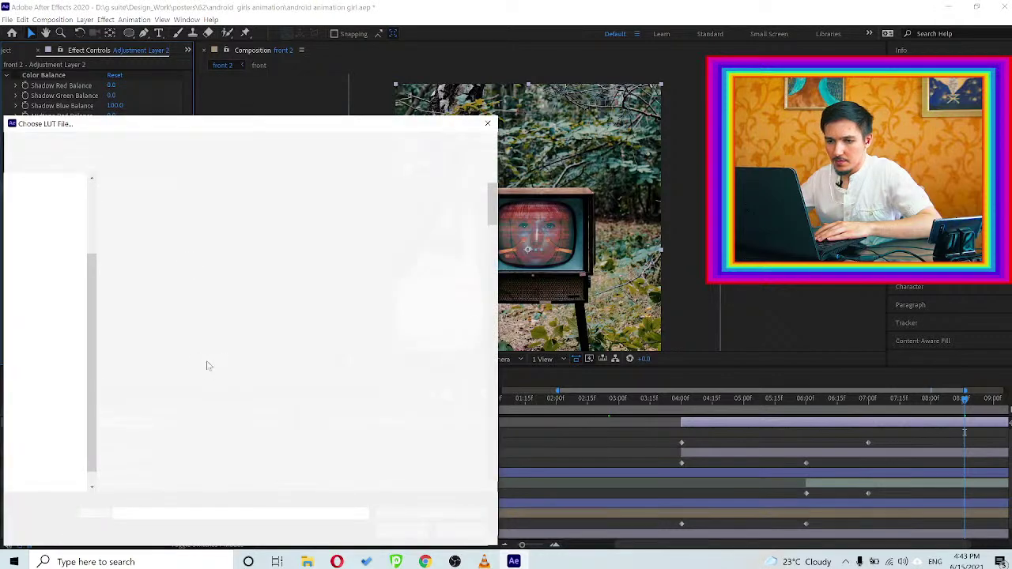
pyautogui.scroll(-10, 205, 361)
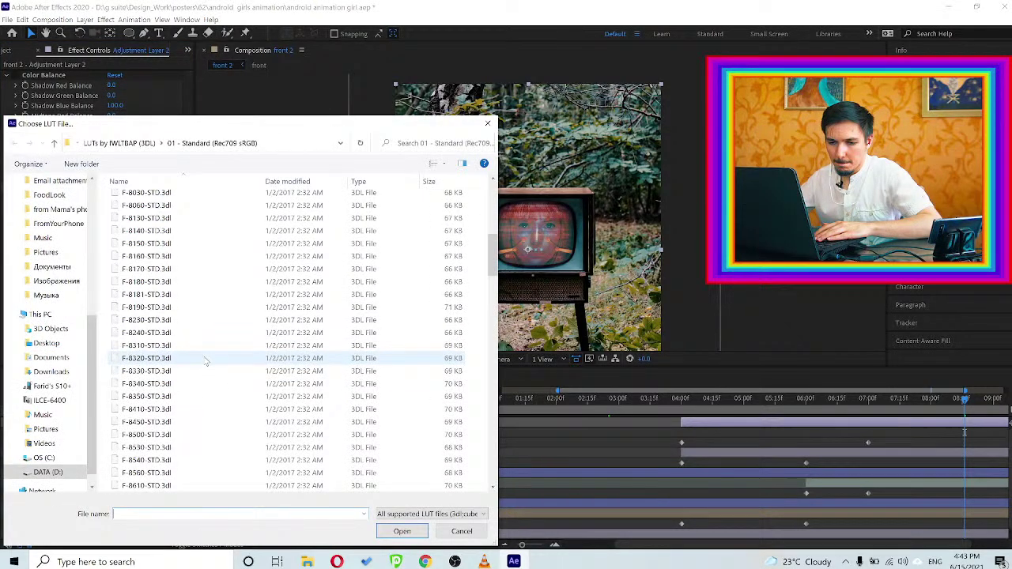
pyautogui.moveTo(491, 276); pyautogui.dragTo(485, 471)
pyautogui.click(488, 475)
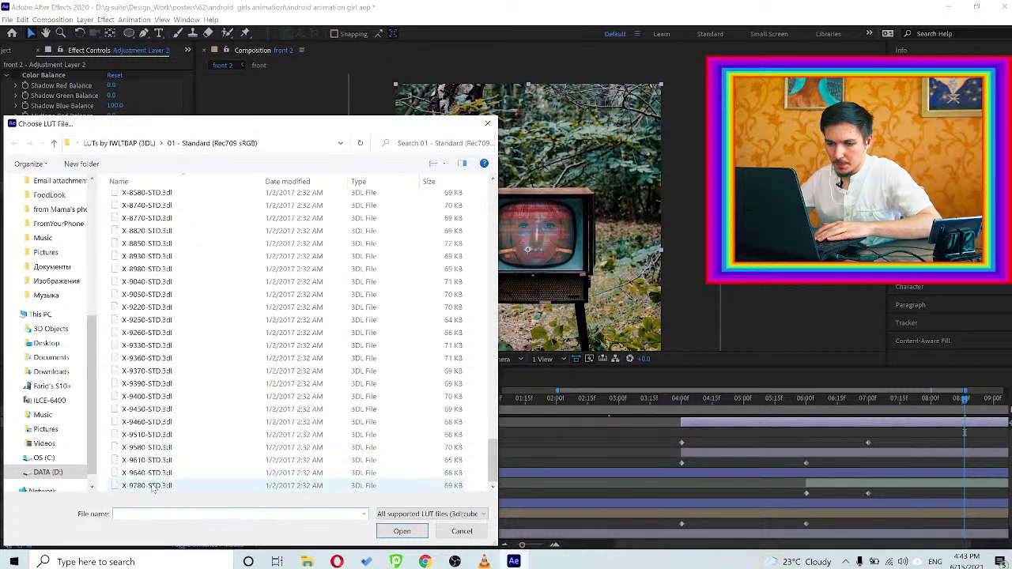
pyautogui.doubleClick(151, 485)
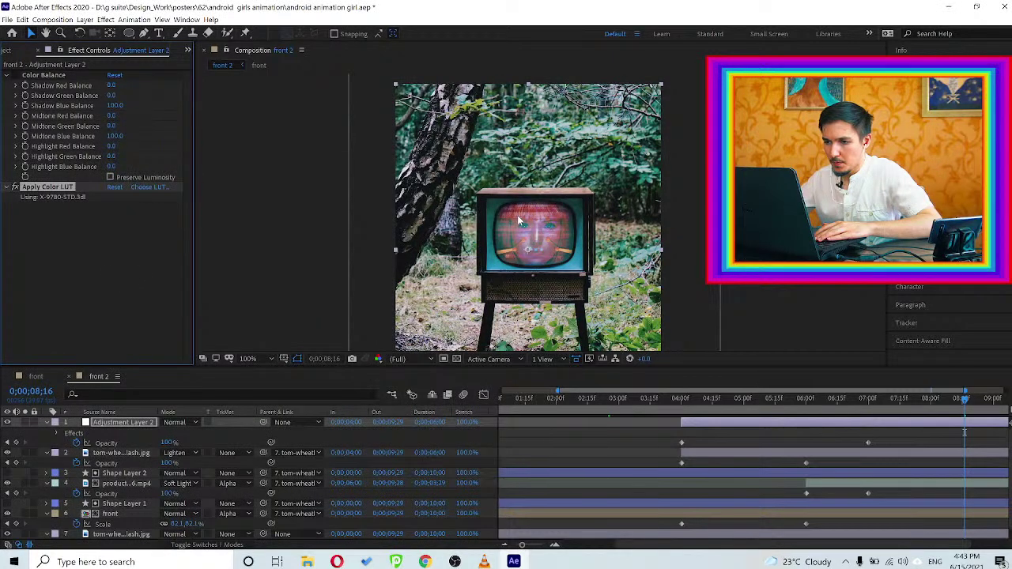
pyautogui.press(',')
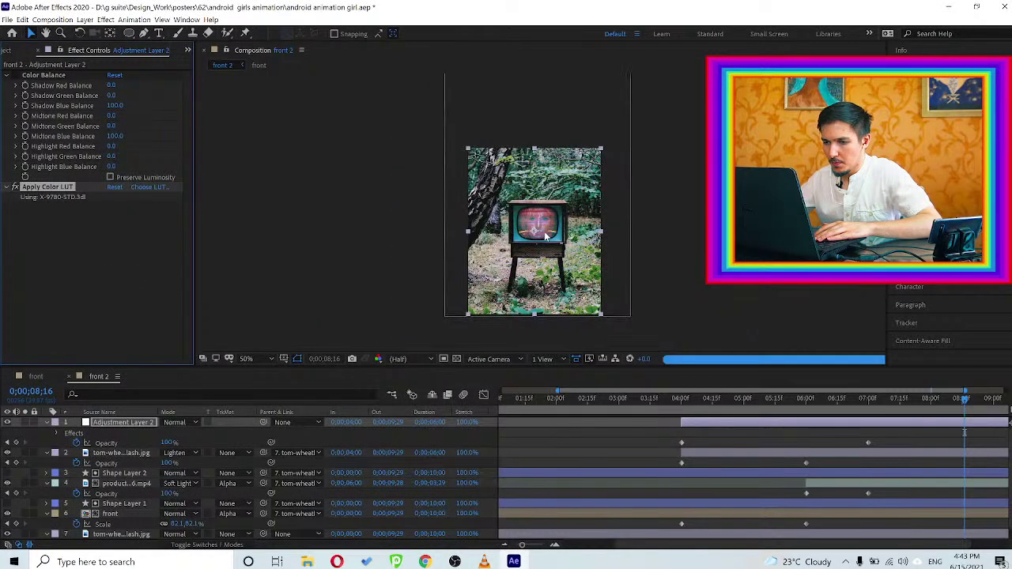
# Load the X-9450-STD.3dl LUT into the Apply Color LUT effect and inspect the graded TV image up close
pyautogui.click(149, 188)
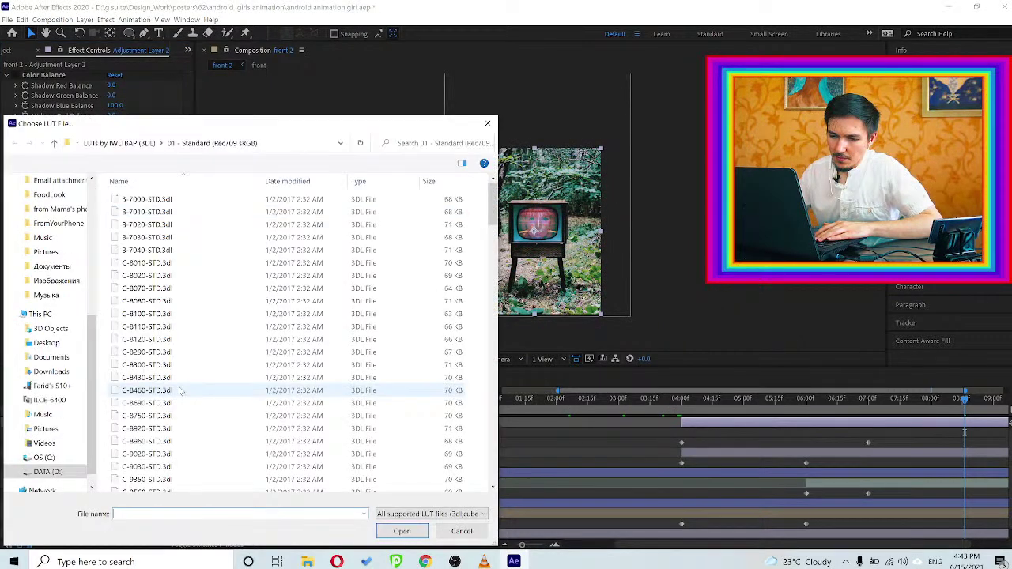
pyautogui.scroll(-10, 174, 390)
pyautogui.scroll(-10, 180, 392)
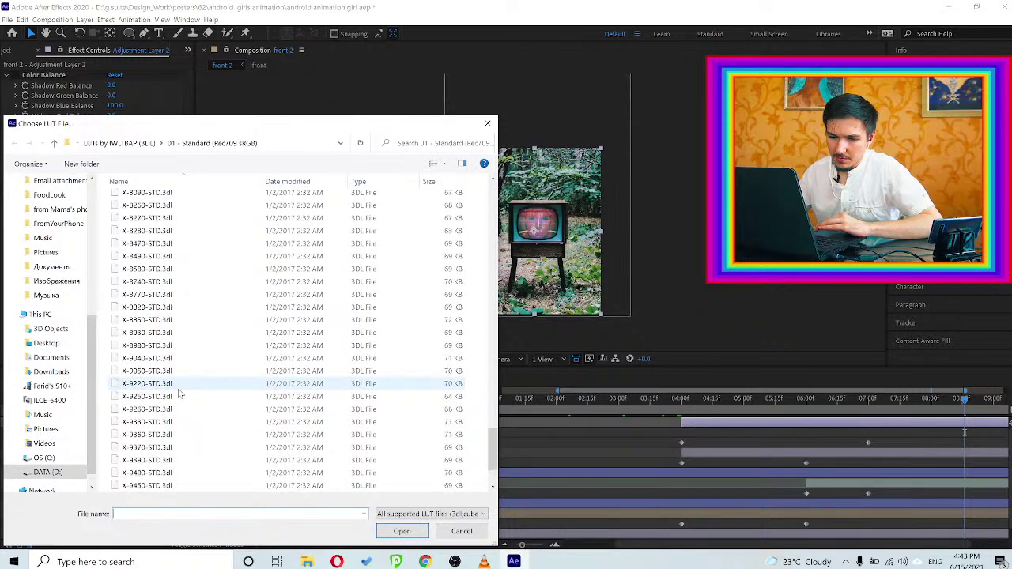
pyautogui.doubleClick(151, 411)
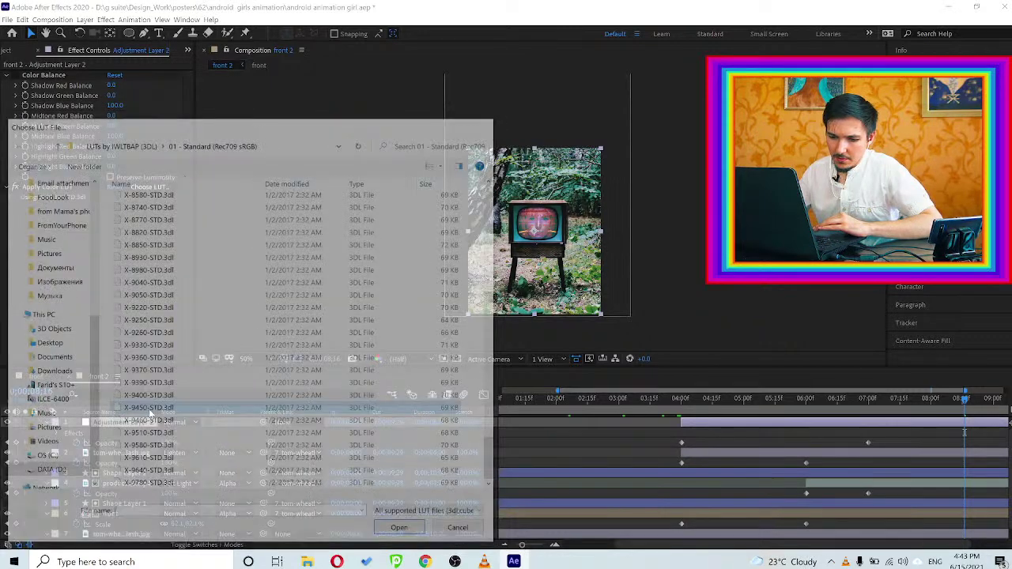
pyautogui.scroll(1, 587, 290)
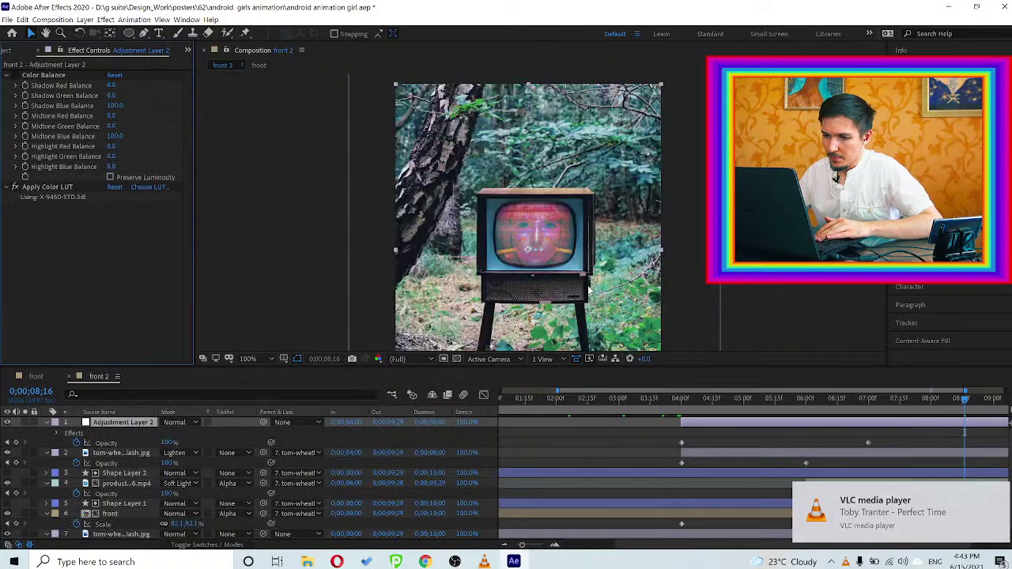
pyautogui.scroll(-1, 587, 291)
pyautogui.scroll(1, 588, 290)
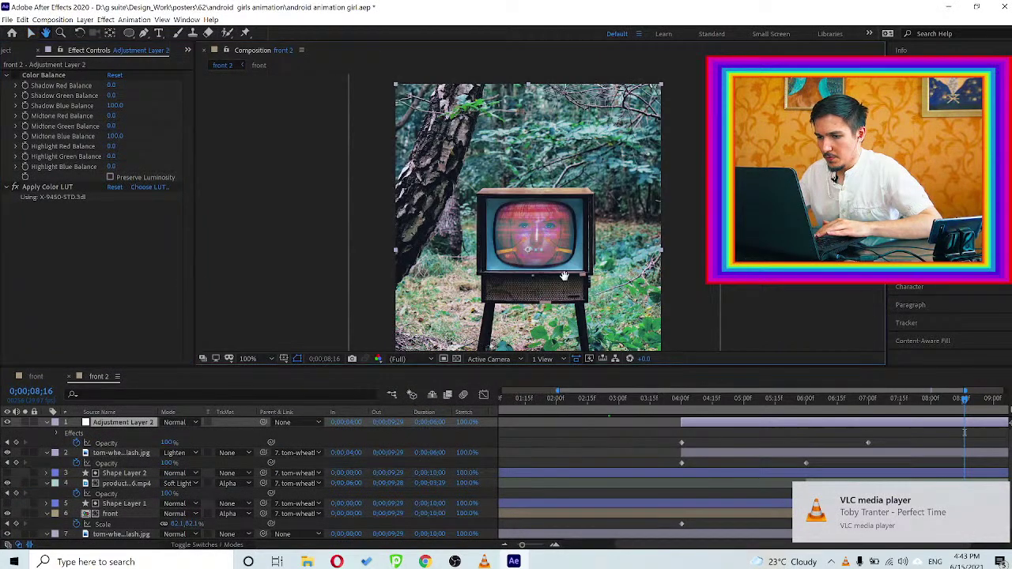
pyautogui.moveTo(587, 290); pyautogui.dragTo(553, 267)
# Toggle the Apply Color LUT and Color Balance effects to compare the forest TV image with and without each
pyautogui.click(15, 187)
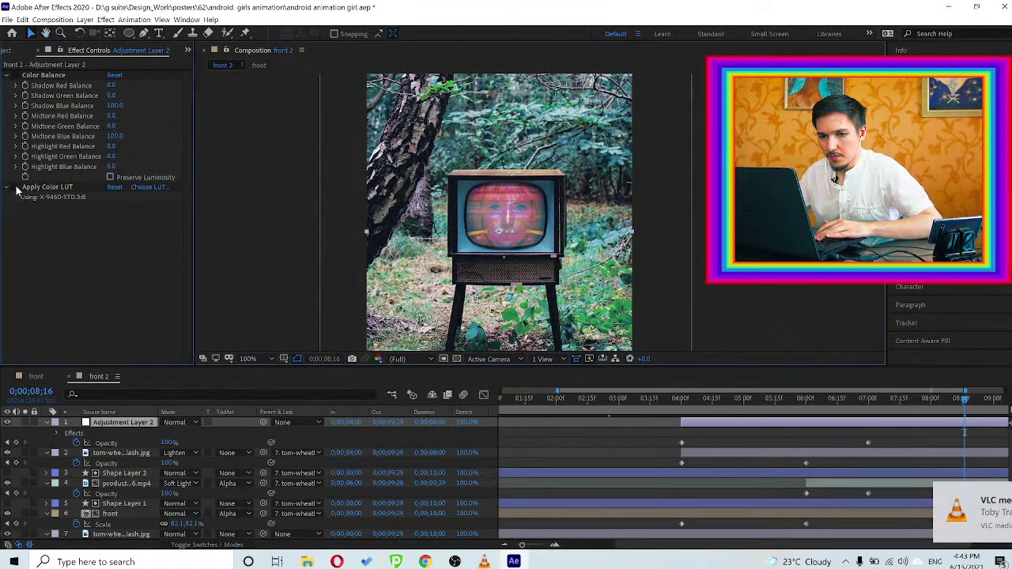
pyautogui.click(15, 187)
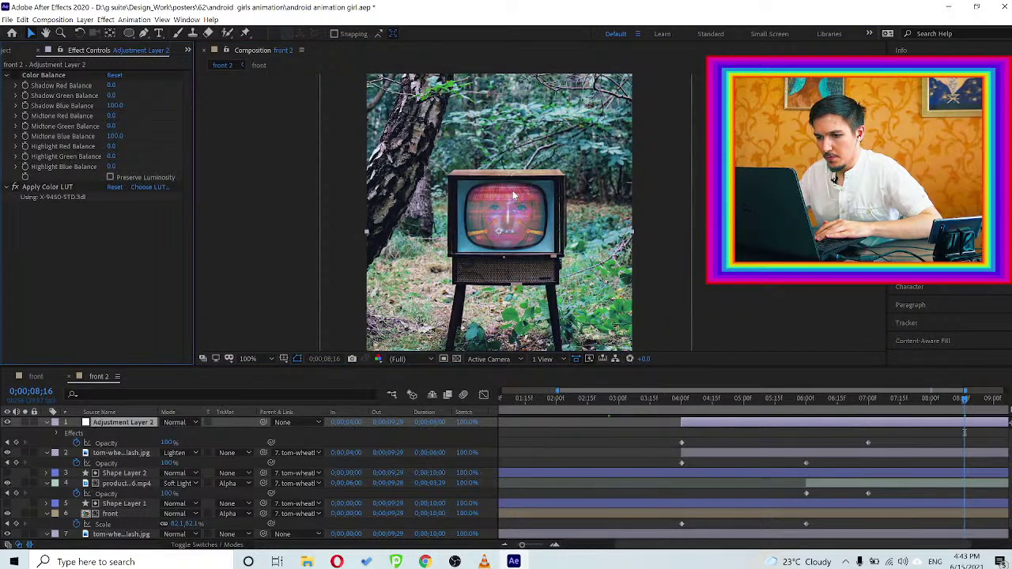
pyautogui.scroll(-2, 604, 211)
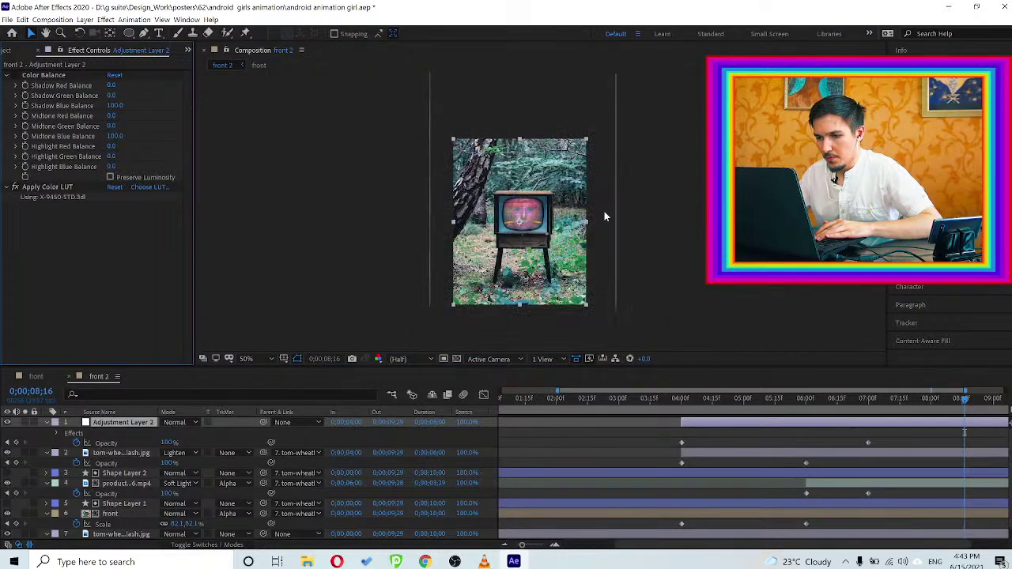
pyautogui.click(15, 75)
pyautogui.click(15, 75)
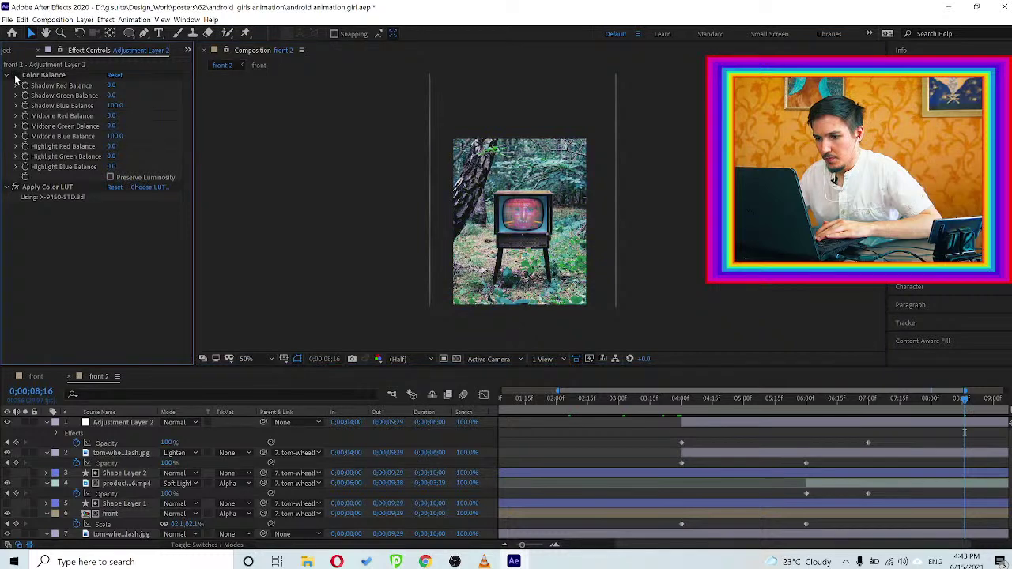
pyautogui.scroll(1, 562, 235)
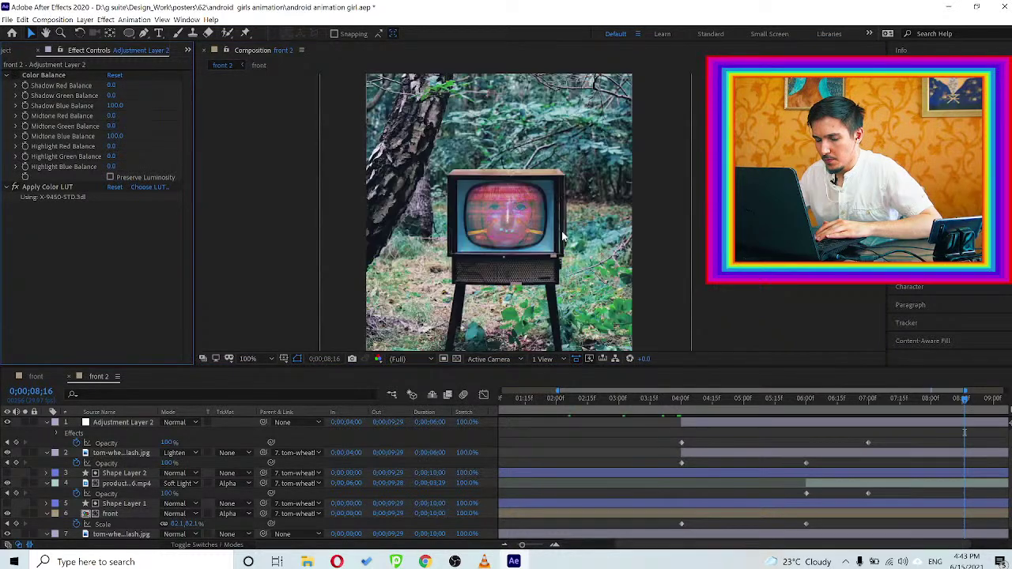
pyautogui.scroll(-1, 562, 236)
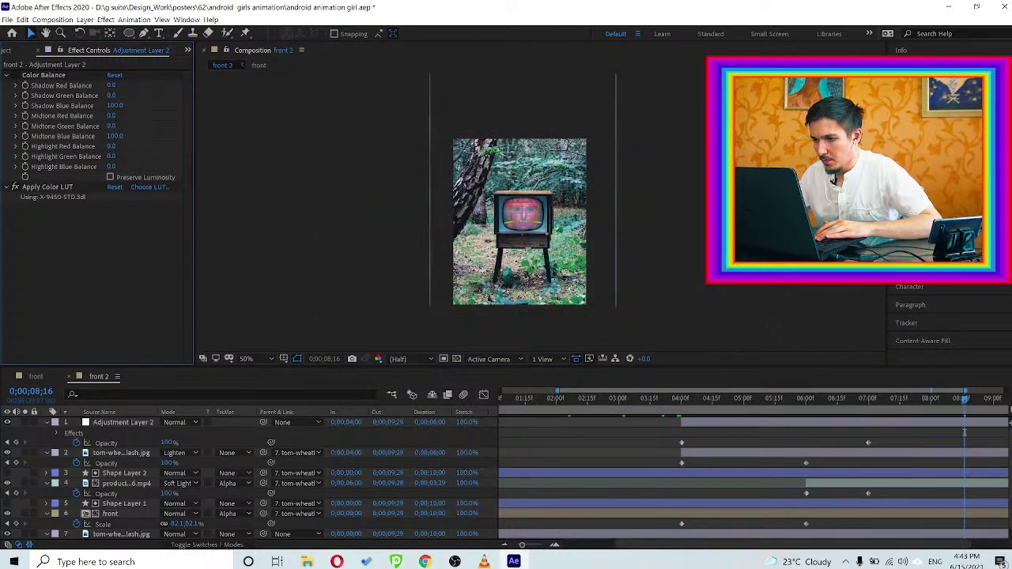
# Add a Brightness & Contrast effect to Adjustment Layer 2 and set its Contrast to 30
pyautogui.hotkey('ctrl', '5')
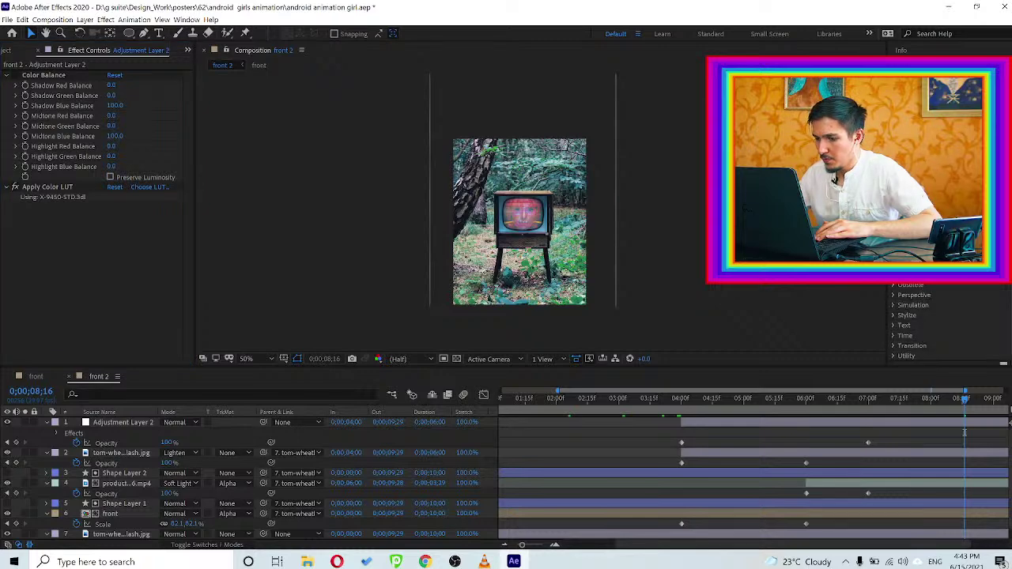
pyautogui.click(839, 426)
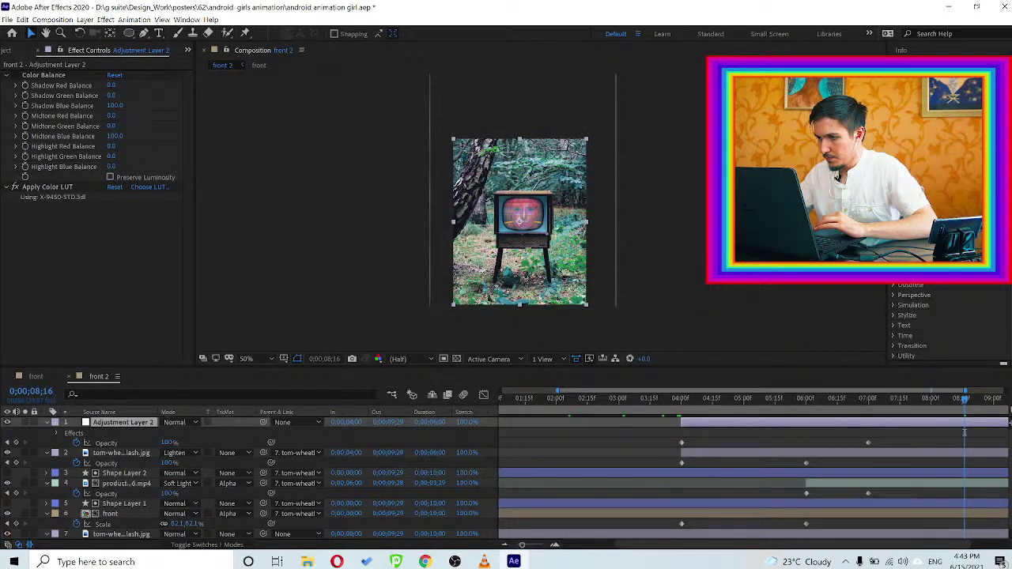
pyautogui.hotkey('ctrl', '5')
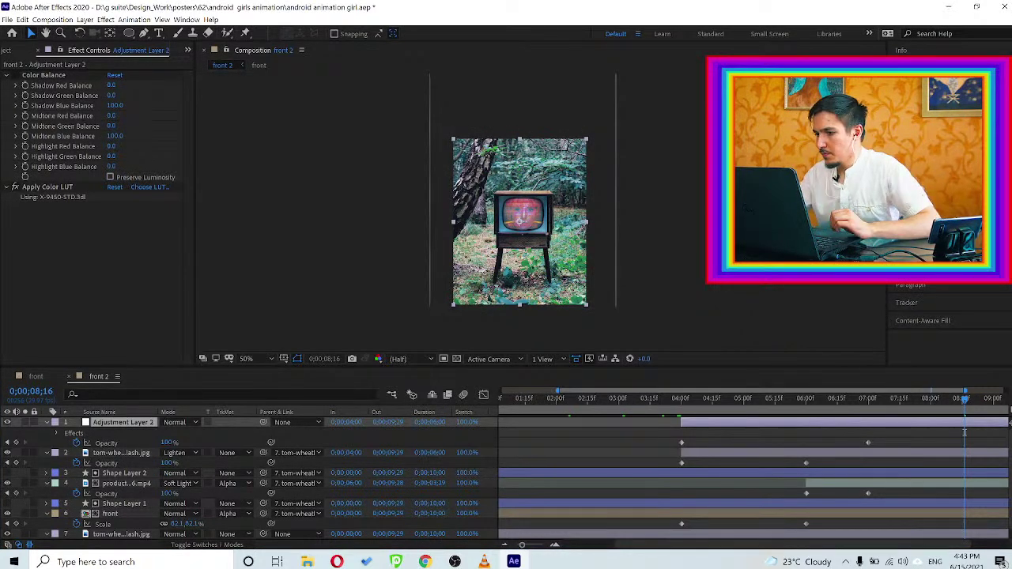
pyautogui.doubleClick(933, 182)
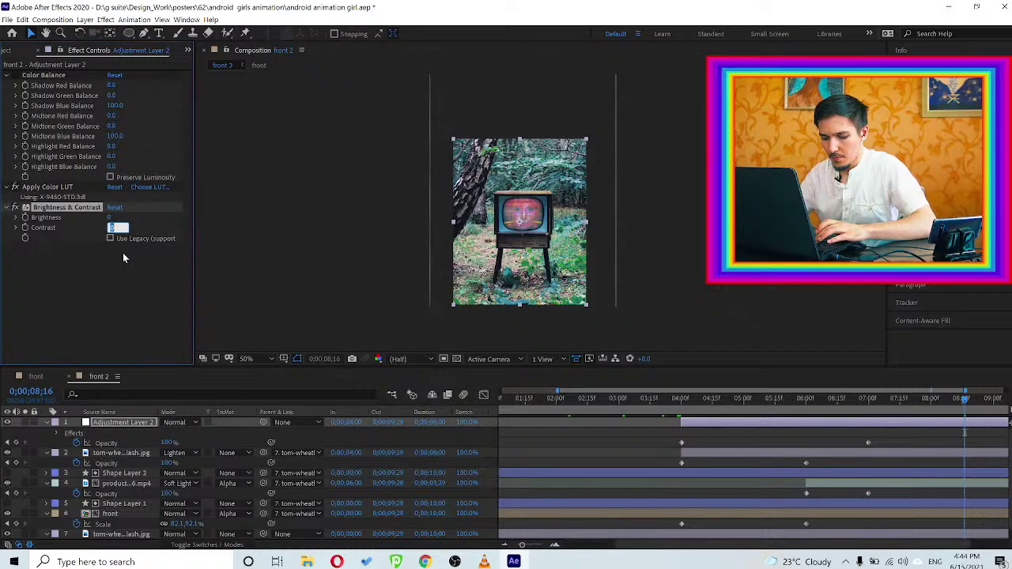
pyautogui.write('30')
pyautogui.press('Return')
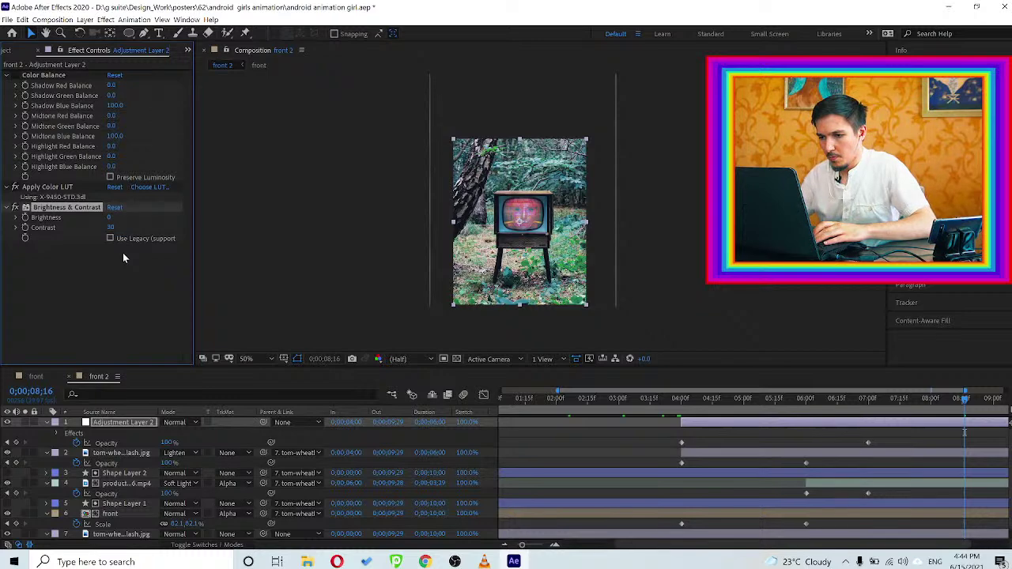
# Inspect the image with the Brightness & Contrast effect, leaving Brightness at 0, and save the project
pyautogui.scroll(1, 275, 260)
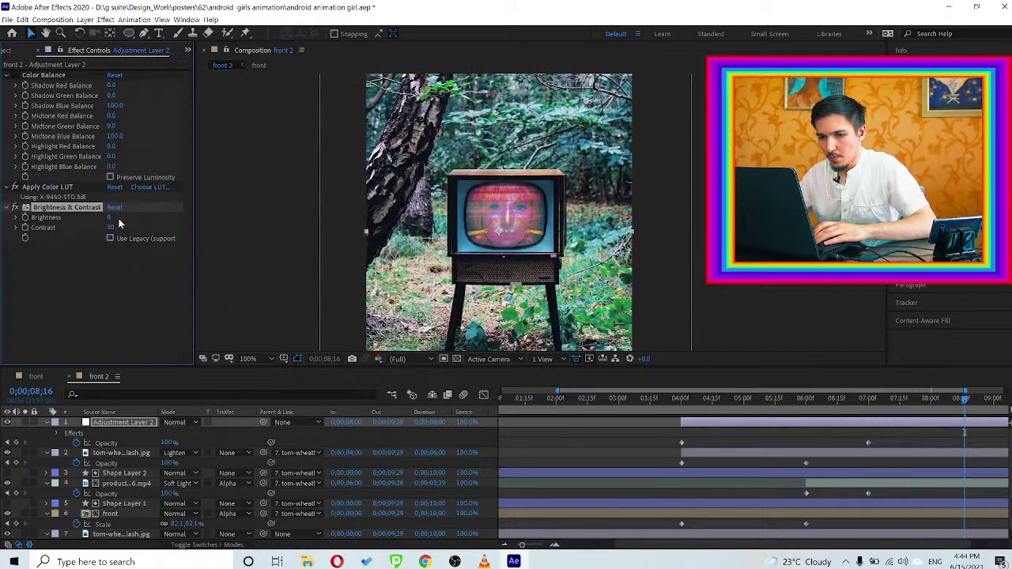
pyautogui.moveTo(119, 220); pyautogui.dragTo(123, 219)
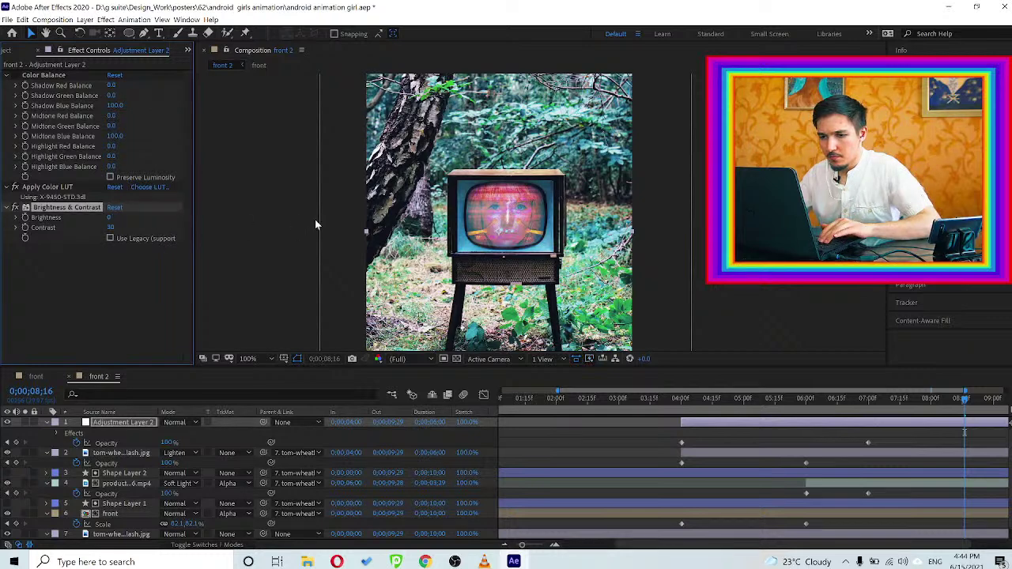
pyautogui.press(',')
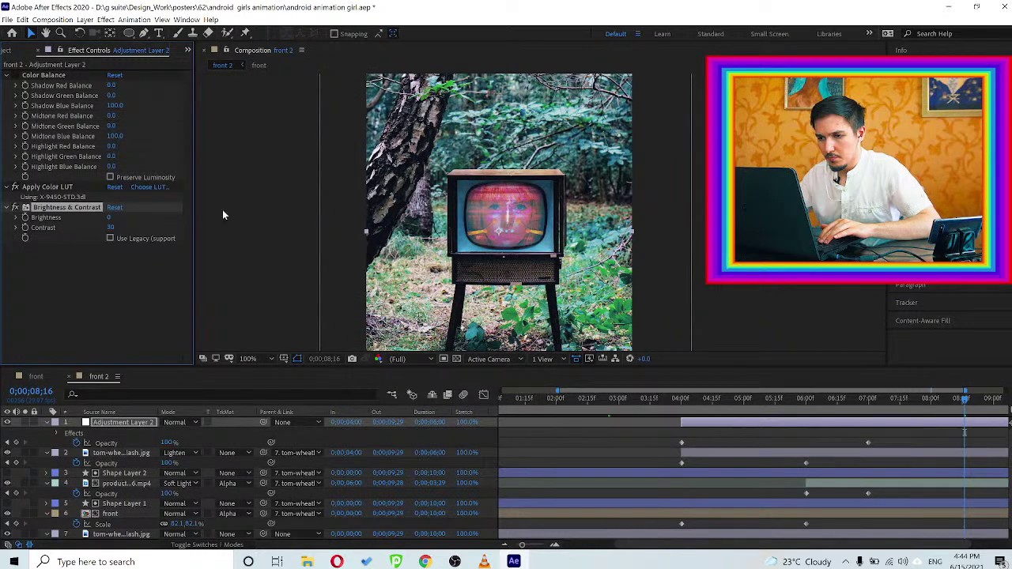
pyautogui.press(',')
pyautogui.click(375, 214)
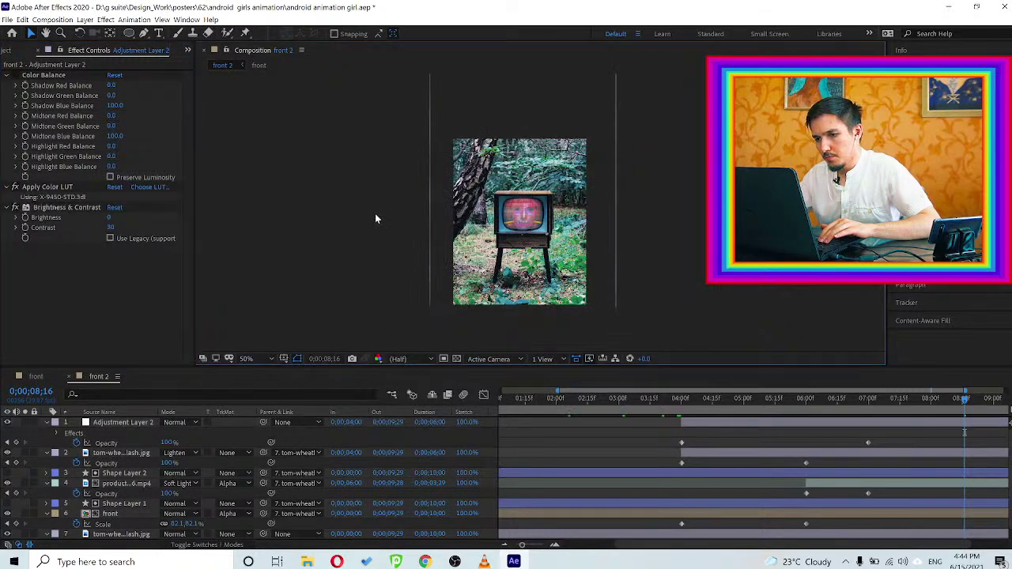
pyautogui.hotkey('ctrl', 's')
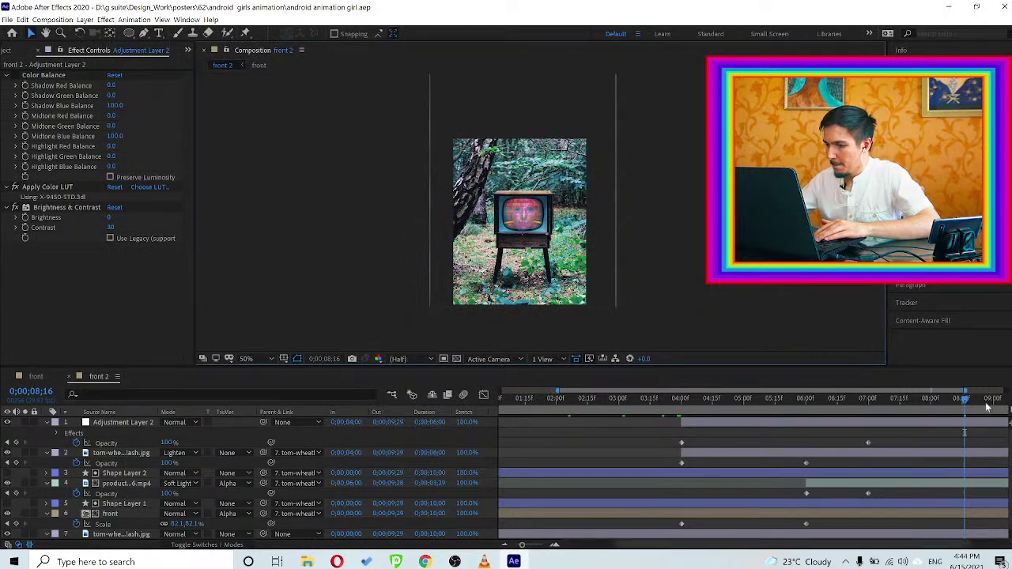
# Fit the whole ten-second timeline in view and play the front 2 composition from the start to check the grade
pyautogui.moveTo(964, 399); pyautogui.dragTo(505, 547)
pyautogui.click(506, 545)
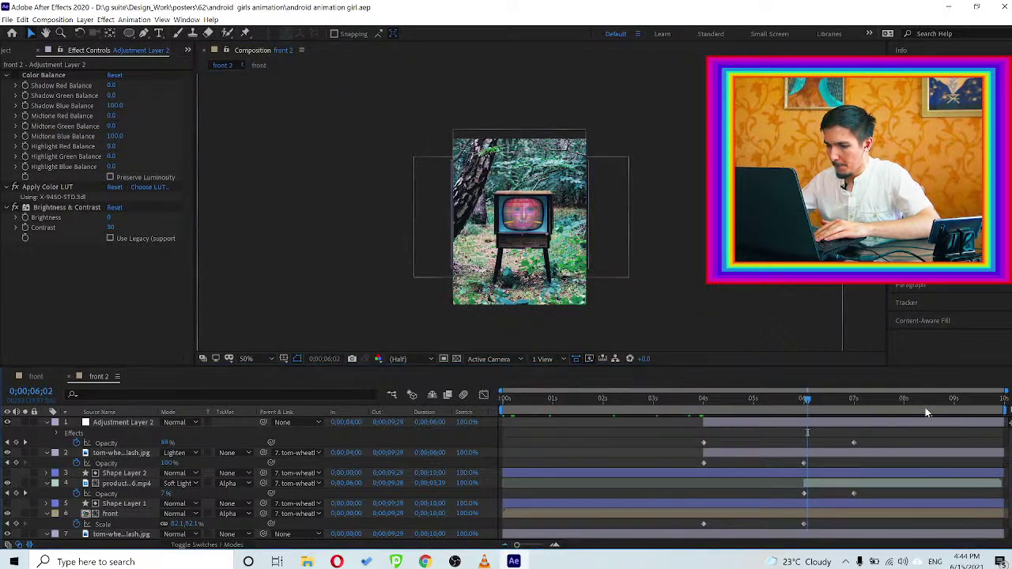
pyautogui.moveTo(937, 401); pyautogui.dragTo(979, 400)
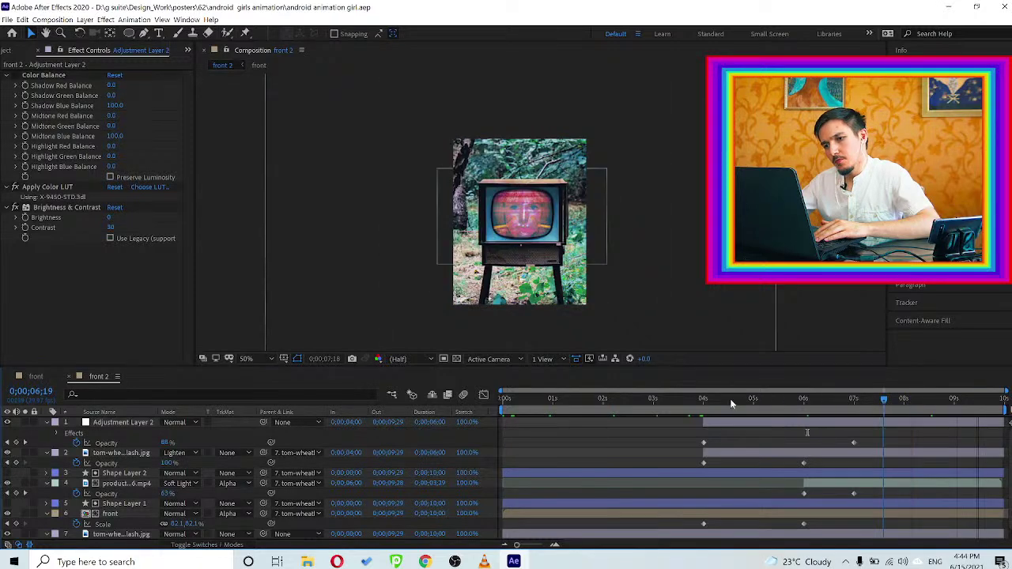
pyautogui.press('space')
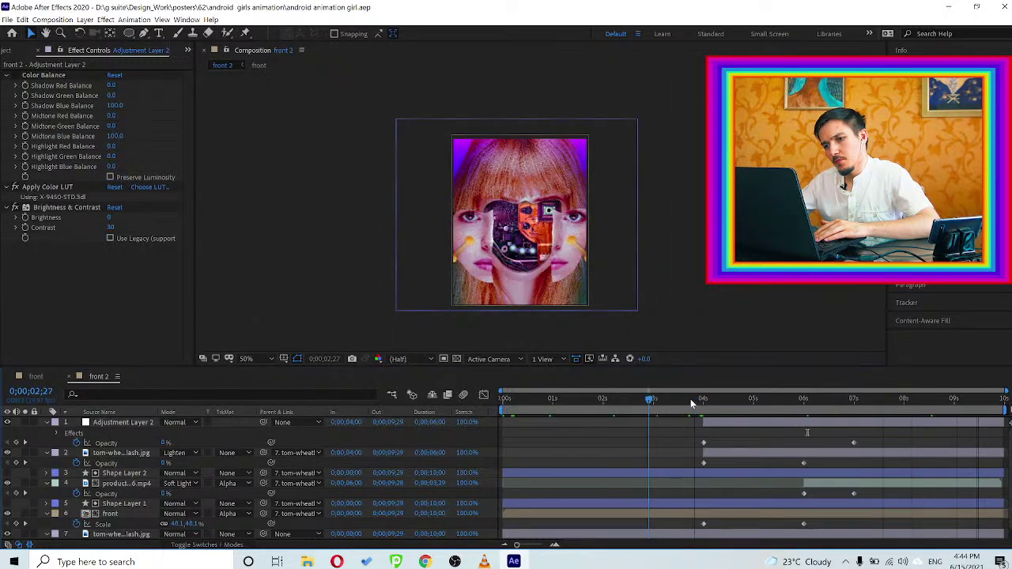
pyautogui.click(510, 410)
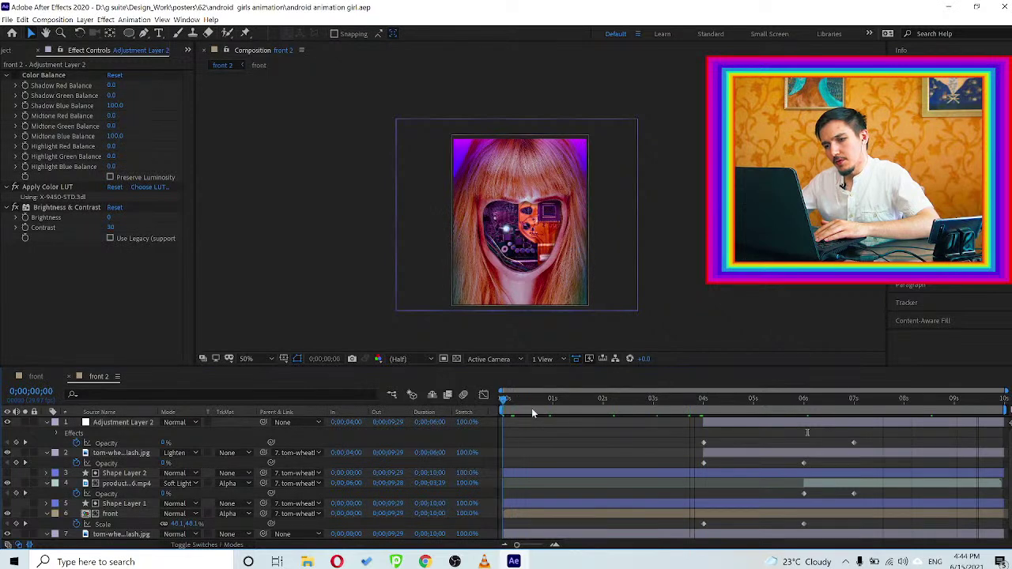
pyautogui.press('space')
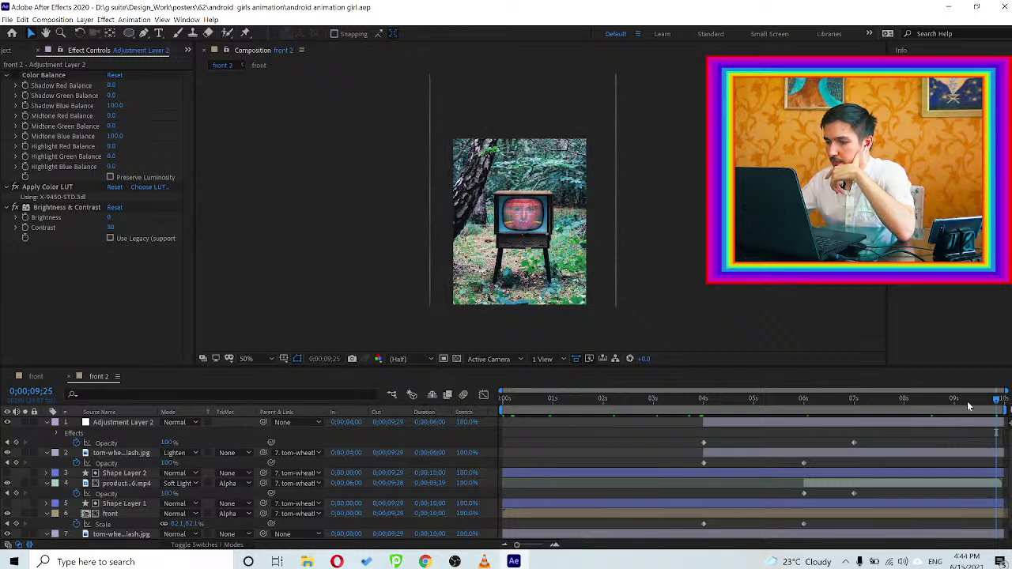
pyautogui.moveTo(995, 401)
pyautogui.mouseDown()
pyautogui.moveTo(978, 406)
pyautogui.moveTo(987, 406)
pyautogui.mouseUp()
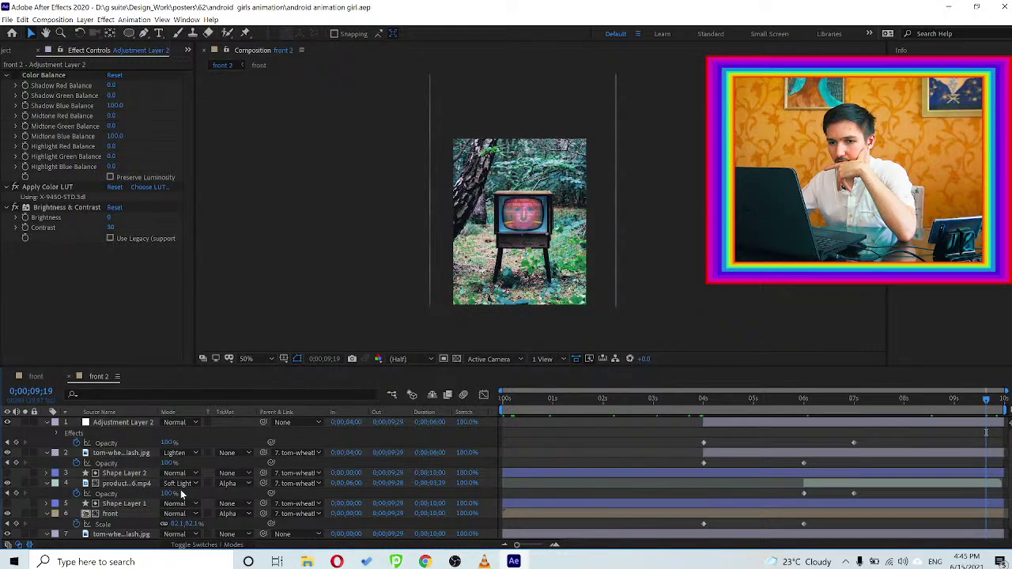
# Add the pexels pixel-noise video from the project files as a new layer above Adjustment Layer 2 in front 2
pyautogui.click(4, 49)
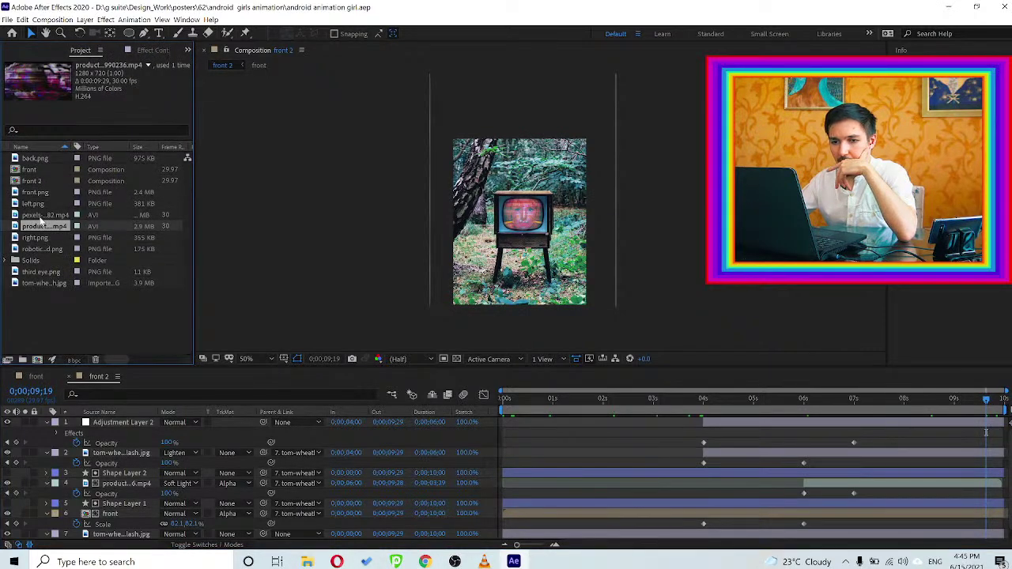
pyautogui.click(40, 216)
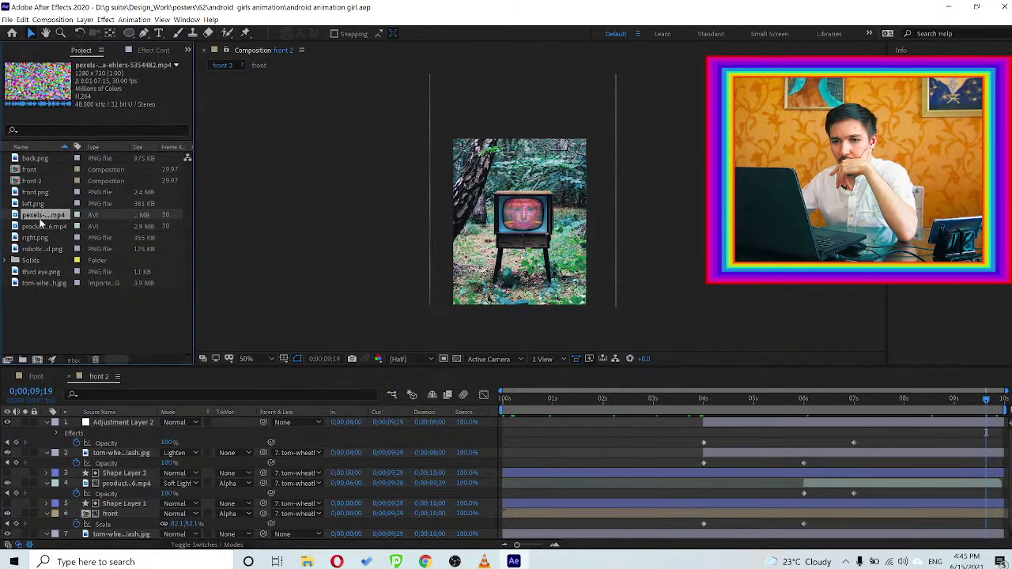
pyautogui.click(136, 423)
pyautogui.hotkey('ctrl', '/')
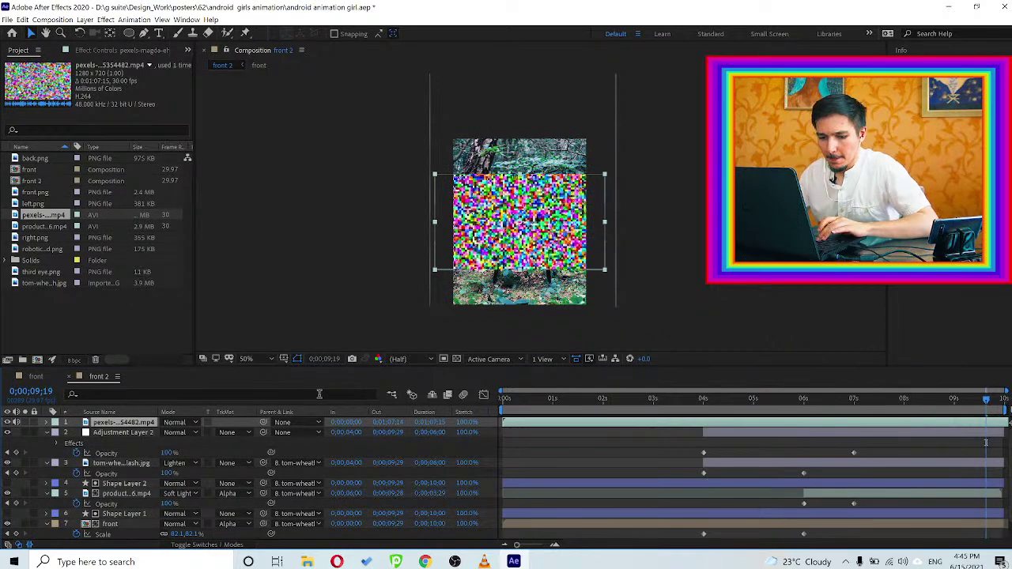
# Scale the pexels pixel-noise layer up to 189% so it covers the whole frame
pyautogui.press('s')
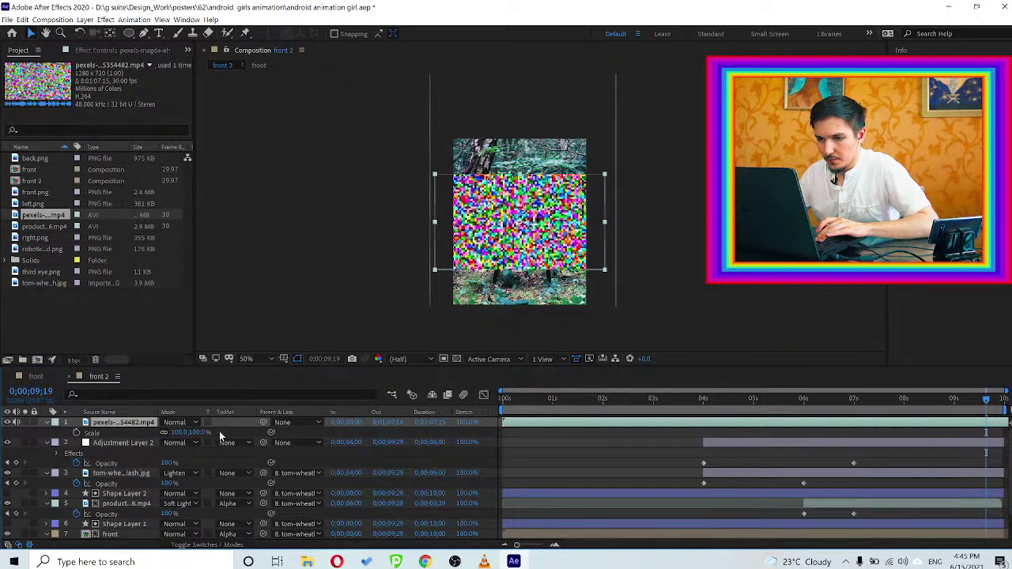
pyautogui.click(220, 431)
pyautogui.click(120, 423)
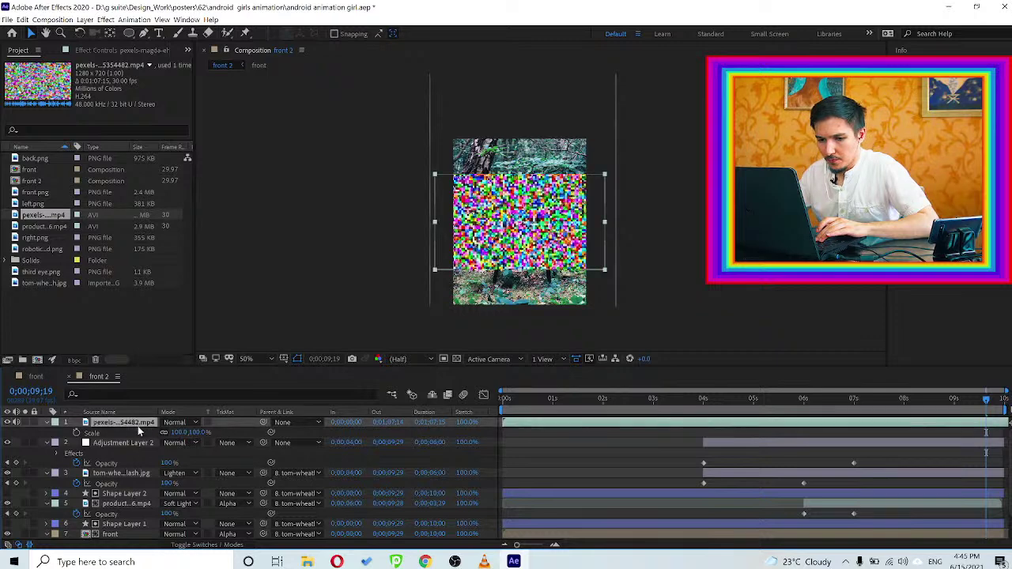
pyautogui.moveTo(193, 434); pyautogui.dragTo(247, 441)
pyautogui.click(239, 436)
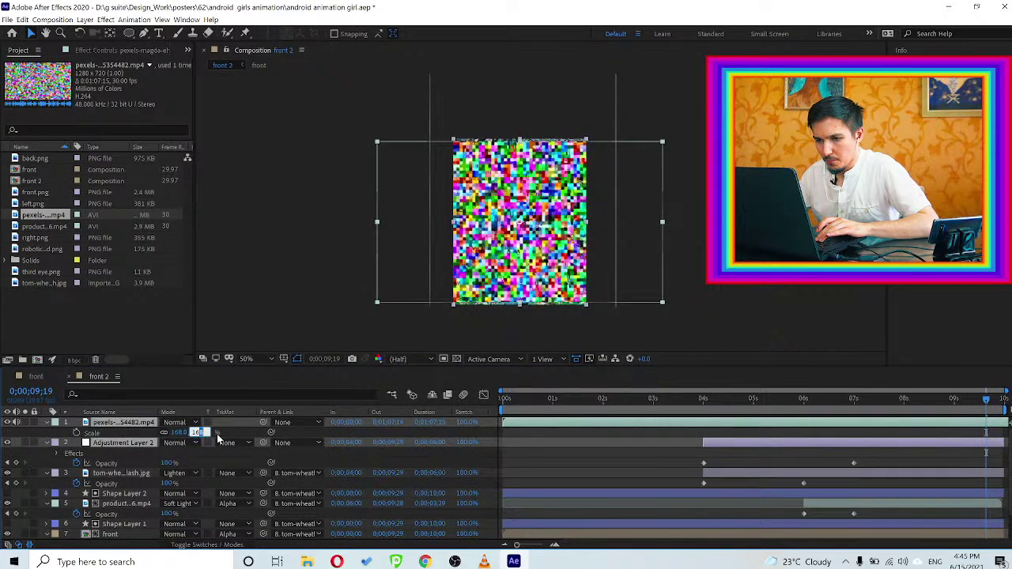
pyautogui.click(233, 432)
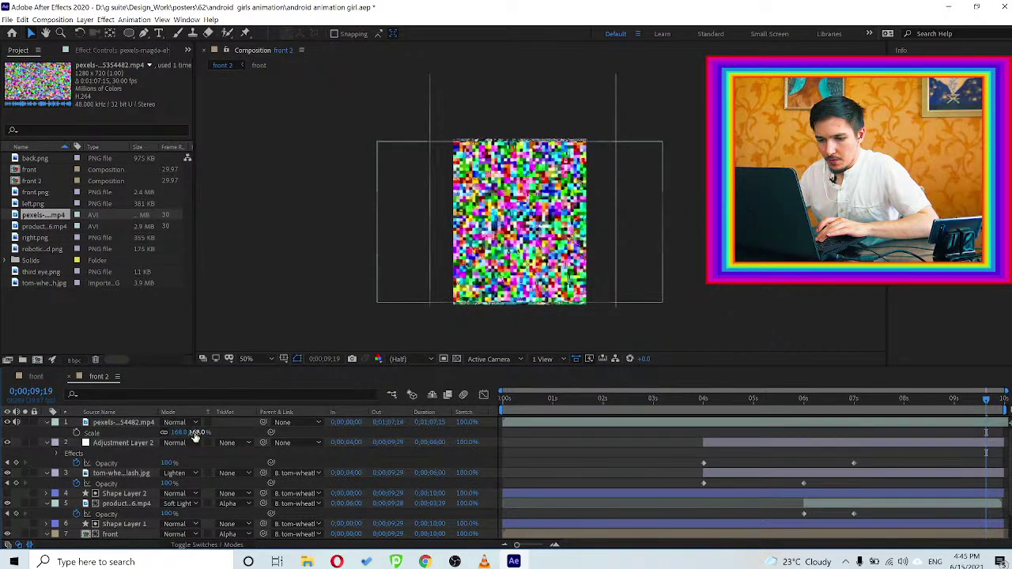
pyautogui.moveTo(197, 434); pyautogui.dragTo(205, 433)
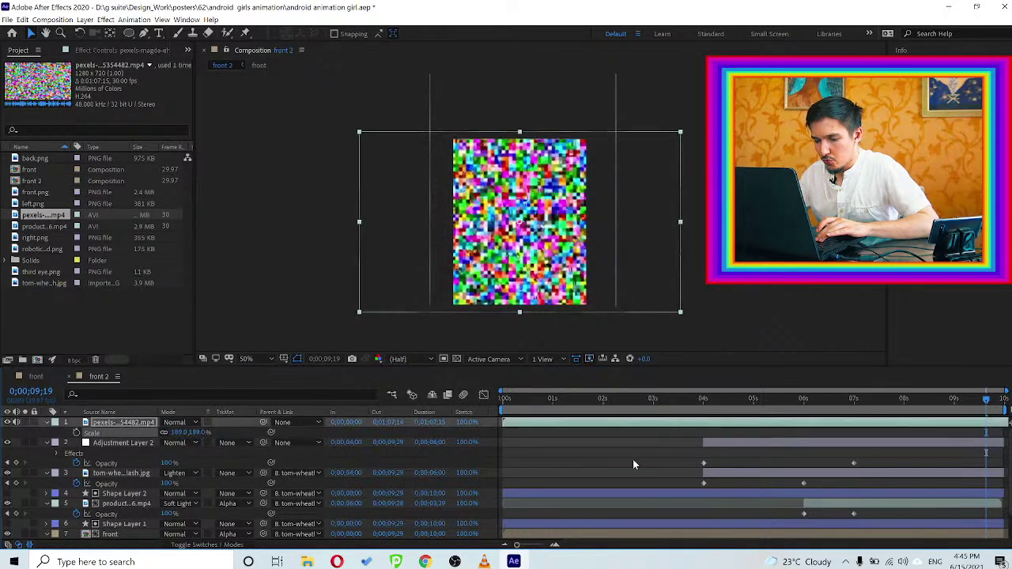
# Trim the start of the pixel-noise layer to 0;00;09;14
pyautogui.click(955, 402)
pyautogui.click(978, 402)
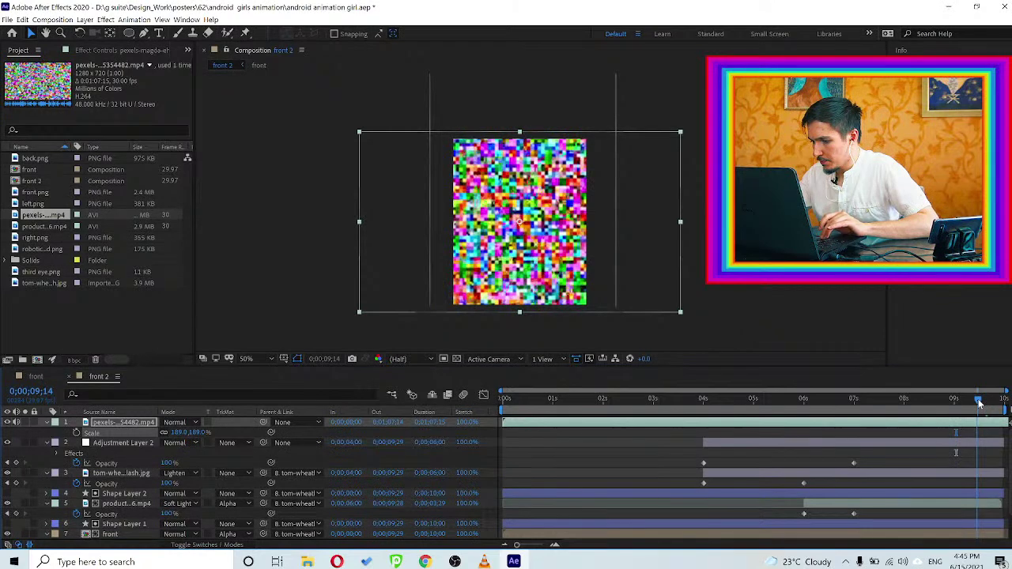
pyautogui.hotkey('alt', '[')
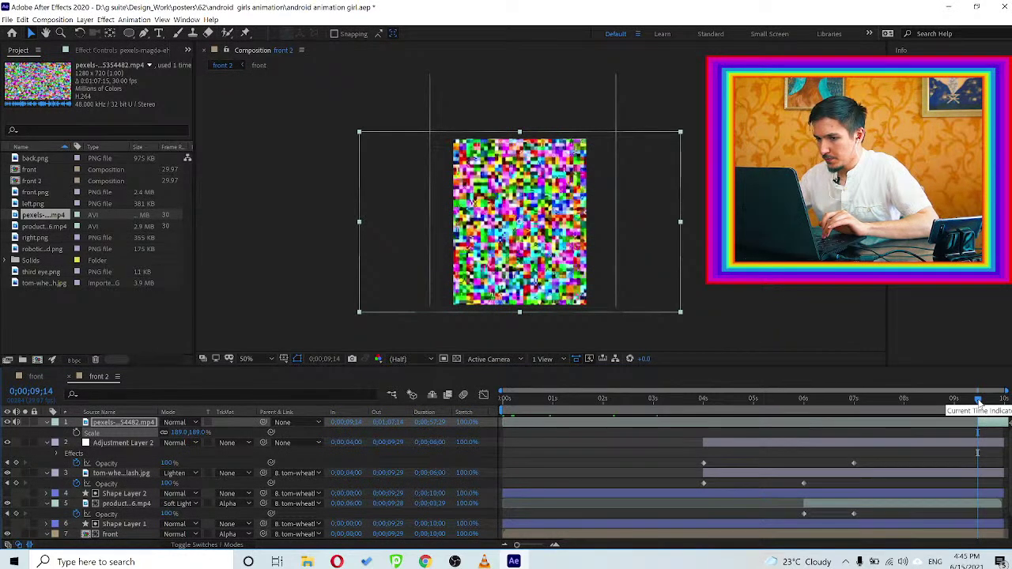
# Scrub through the last frames of the front 2 composition to check the cut to pixel noise, and return to the start
pyautogui.moveTo(978, 401); pyautogui.dragTo(1002, 402)
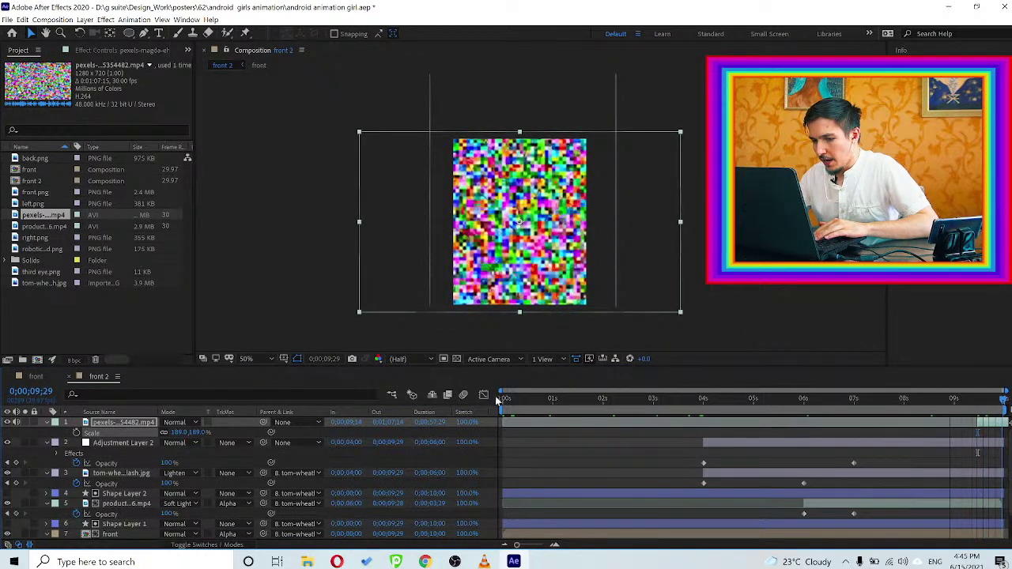
pyautogui.click(504, 401)
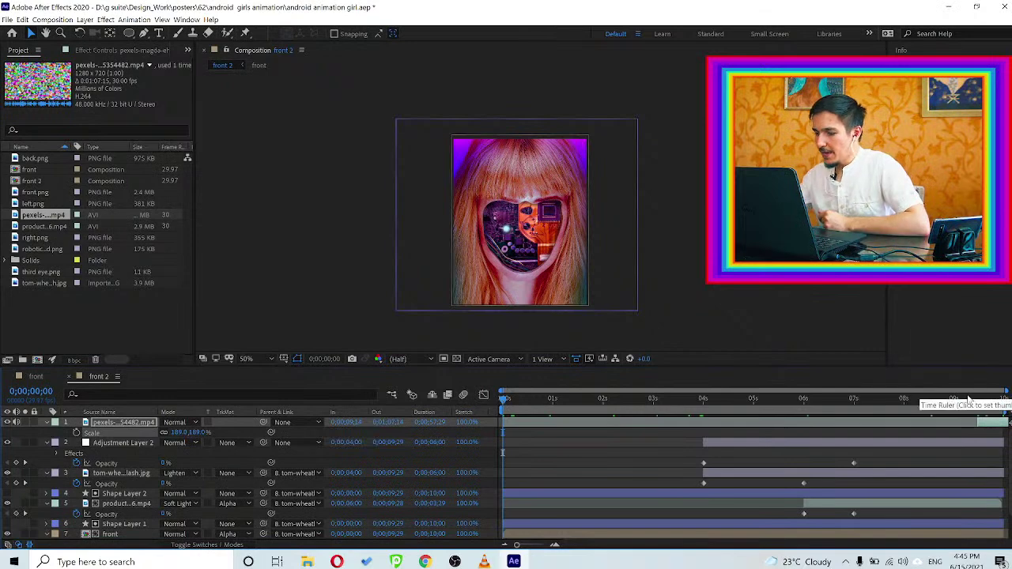
pyautogui.click(971, 400)
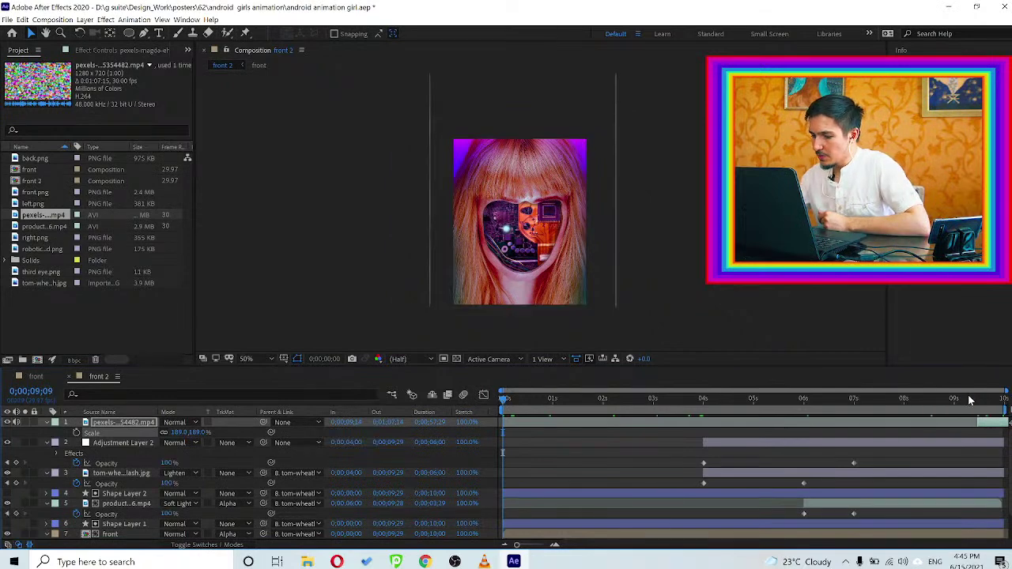
pyautogui.click(988, 400)
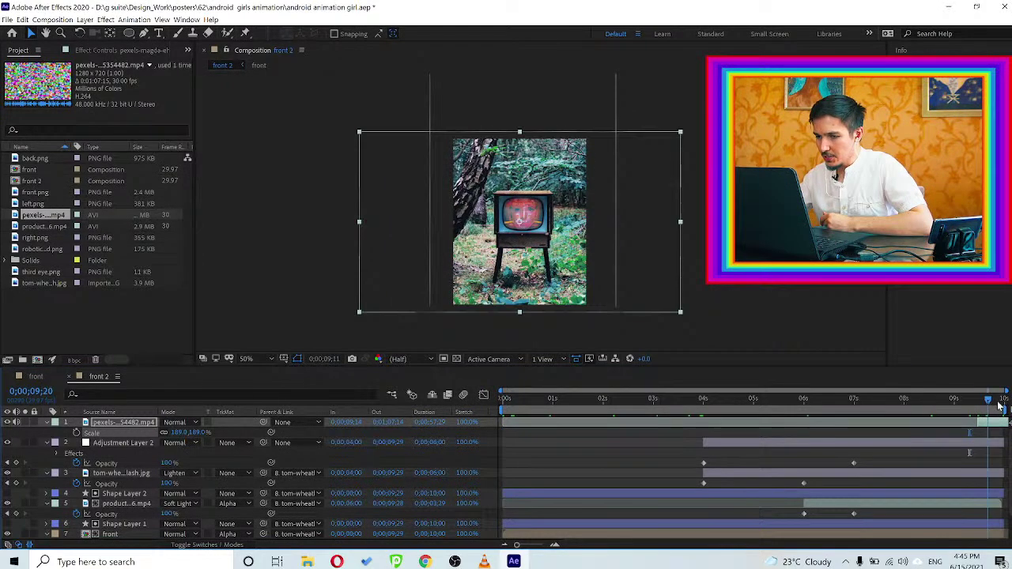
pyautogui.click(997, 401)
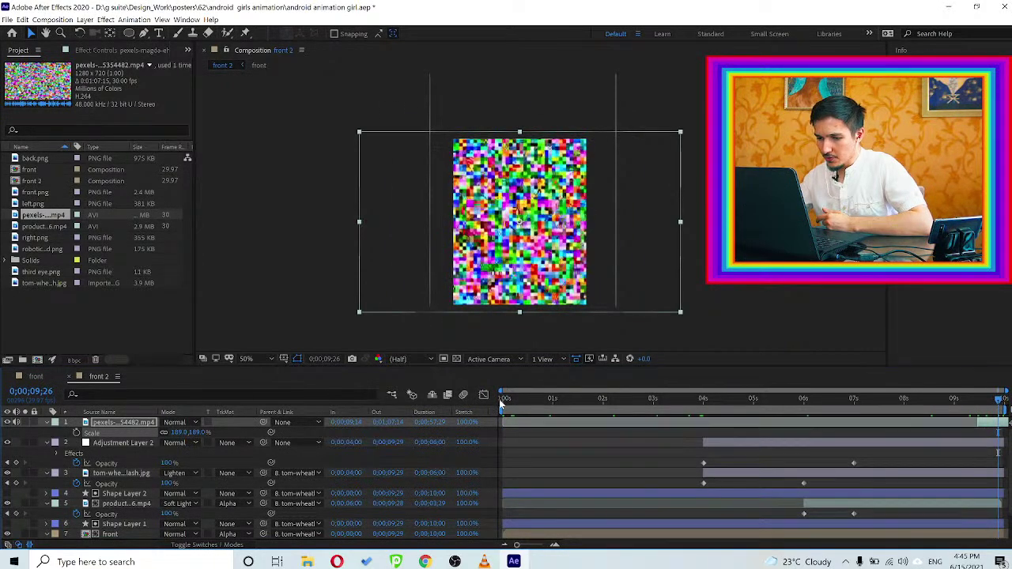
pyautogui.click(501, 400)
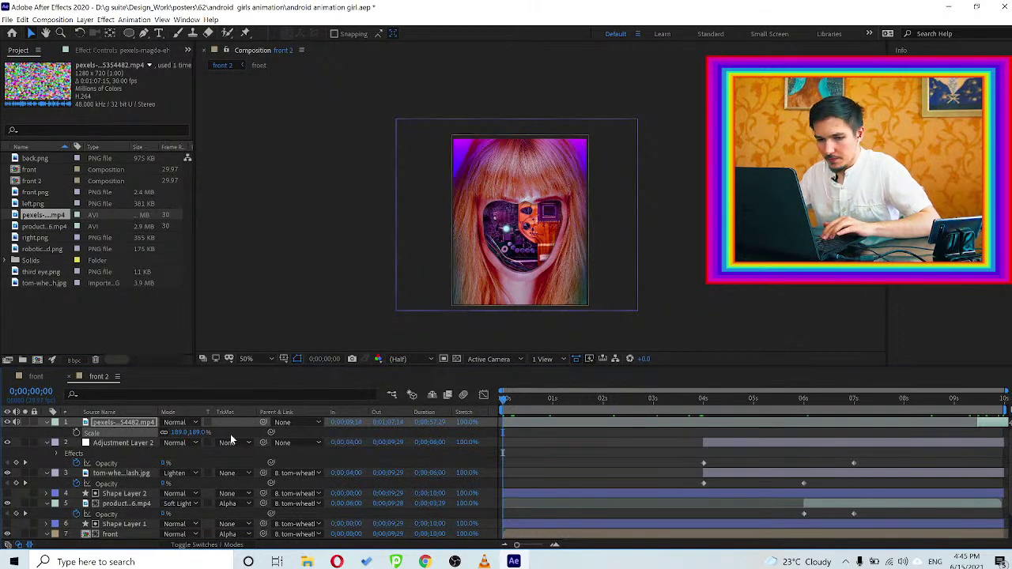
# Duplicate the pixel-noise layer and slide the copy earlier so it covers the beginning of the composition
pyautogui.click(108, 427)
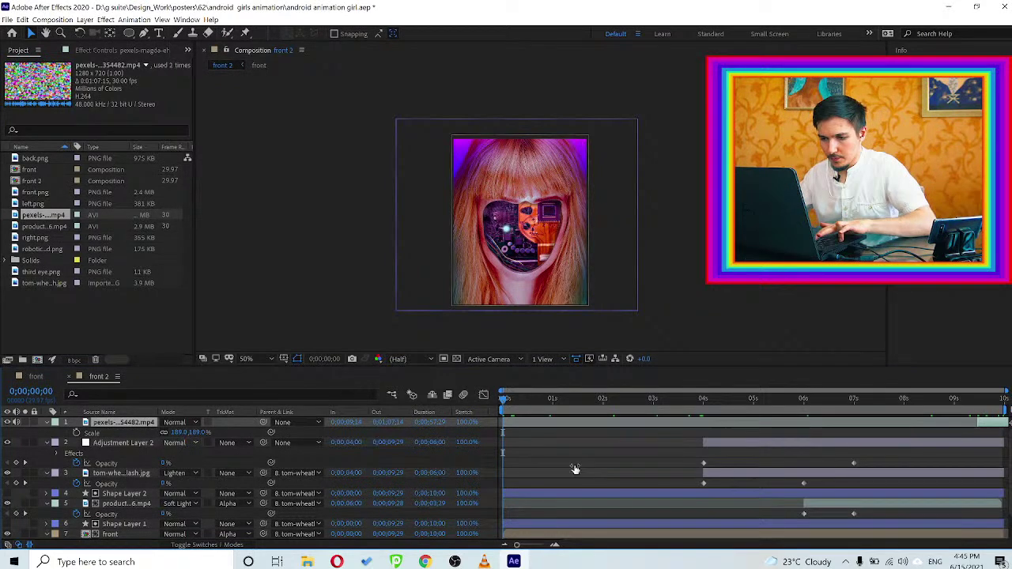
pyautogui.hotkey('ctrl', 'd')
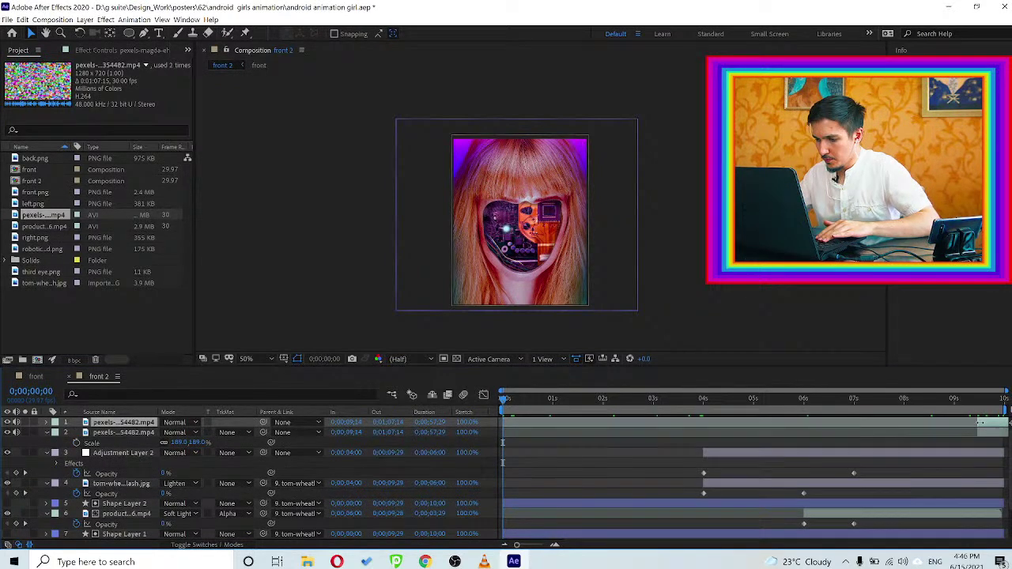
pyautogui.doubleClick(735, 431)
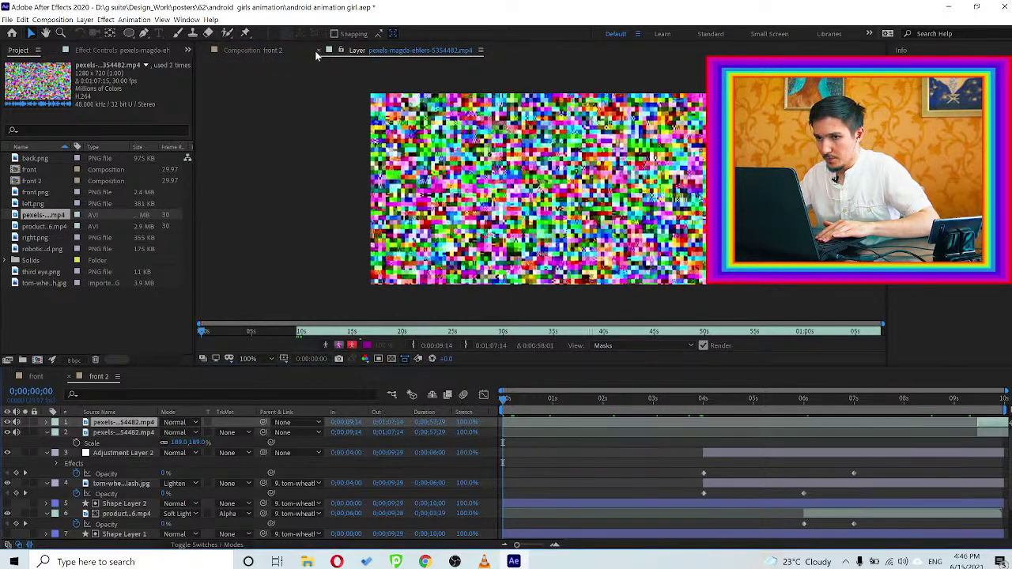
pyautogui.click(317, 50)
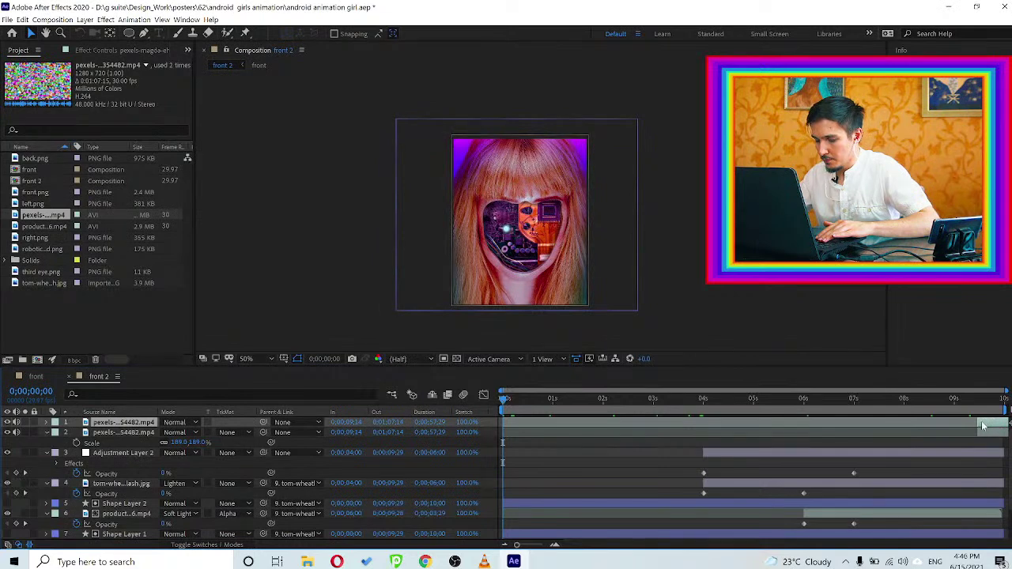
pyautogui.moveTo(983, 426); pyautogui.dragTo(624, 430)
pyautogui.moveTo(698, 427); pyautogui.dragTo(477, 425)
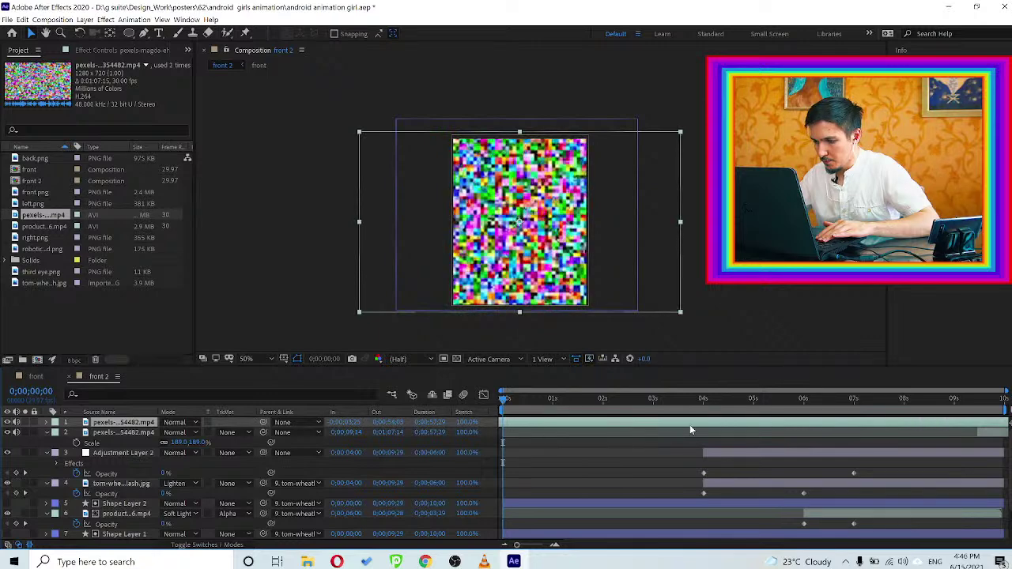
pyautogui.moveTo(545, 430); pyautogui.dragTo(641, 423)
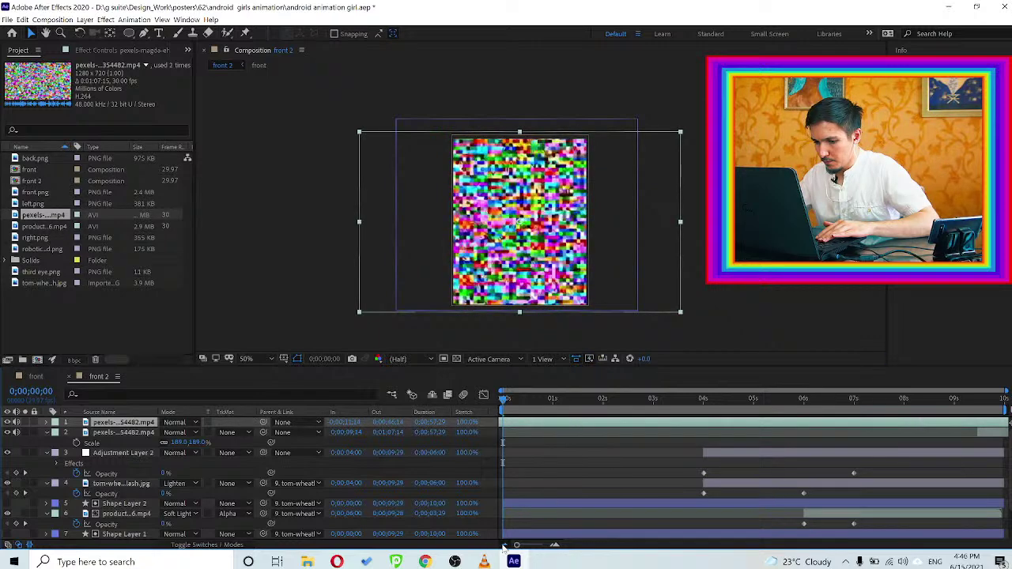
pyautogui.moveTo(822, 427); pyautogui.dragTo(509, 399)
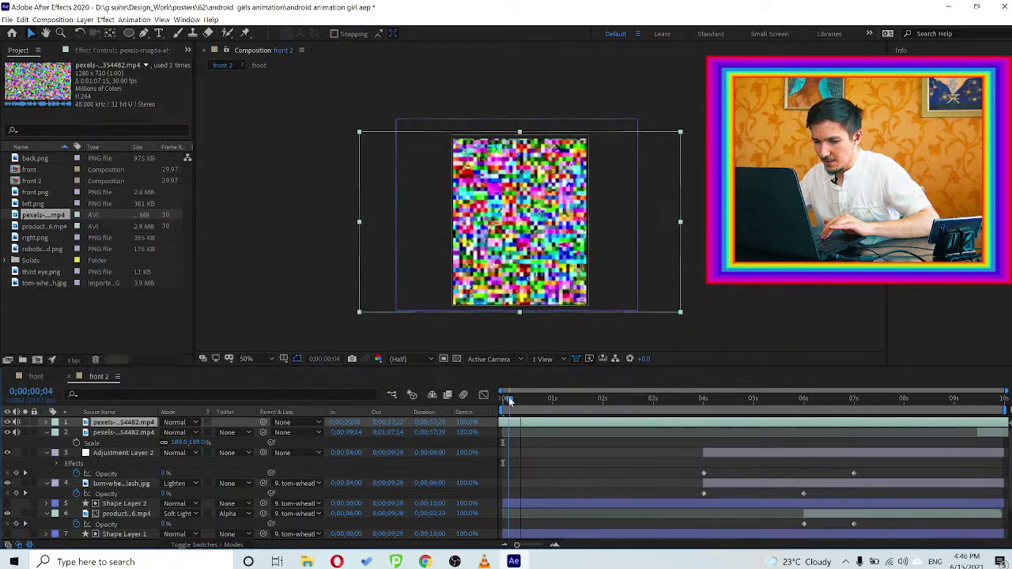
# Trim the end of the duplicated pixel-noise layer to 0;00;00;10
pyautogui.hotkey('alt', ']')
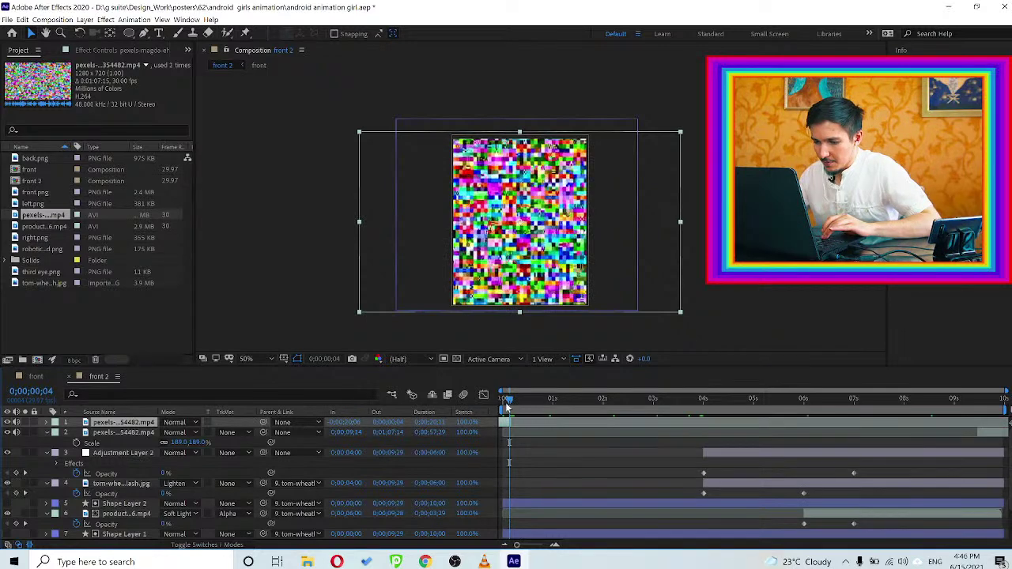
pyautogui.moveTo(494, 405); pyautogui.dragTo(490, 406)
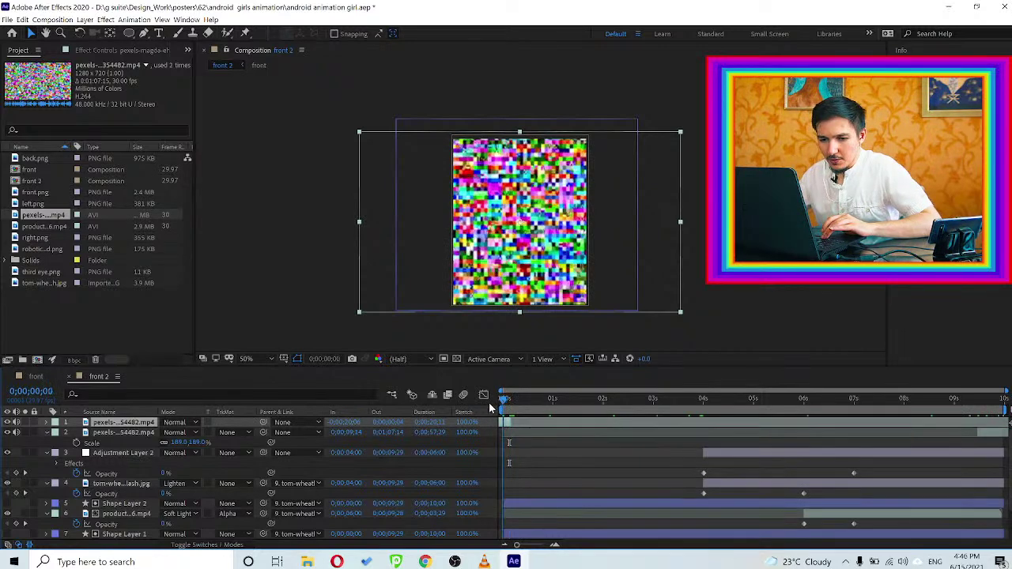
pyautogui.click(554, 544)
pyautogui.click(555, 547)
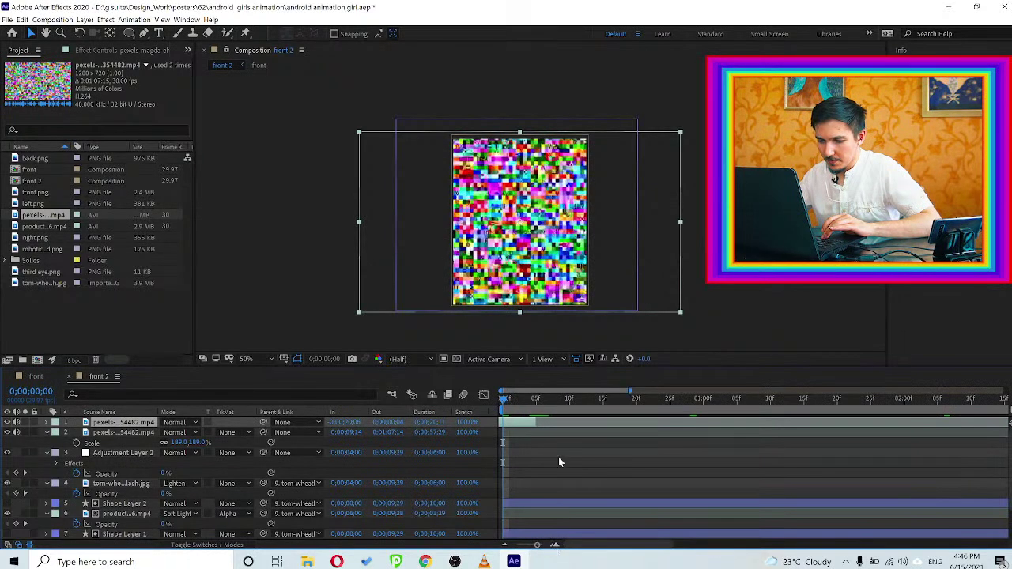
pyautogui.click(568, 399)
pyautogui.hotkey('alt', ']')
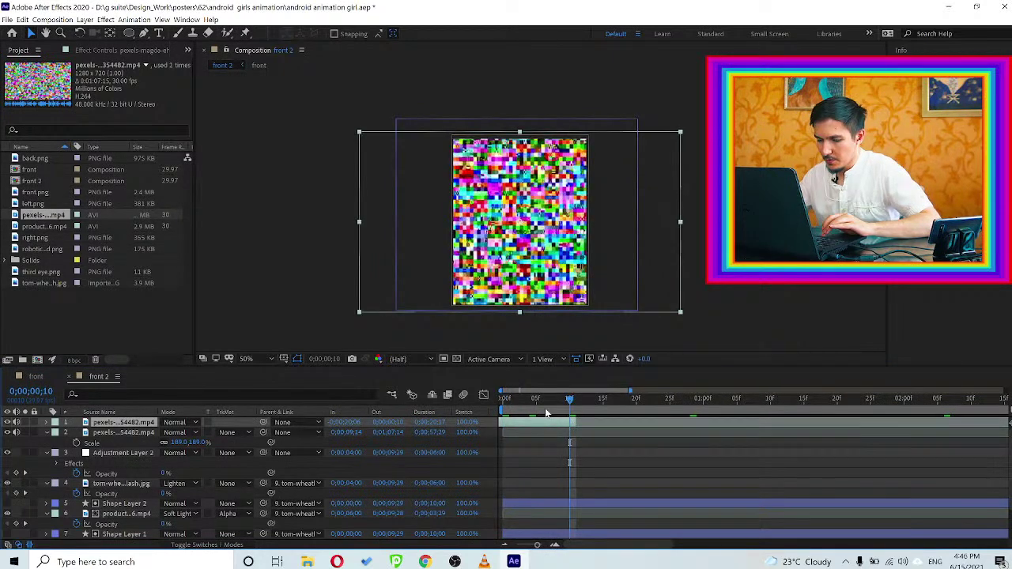
# Fade out the duplicated pixel-noise layer with Opacity keyframes of 100% at 0;00;00;00 and 0% at 0;00;00;11
pyautogui.click(496, 403)
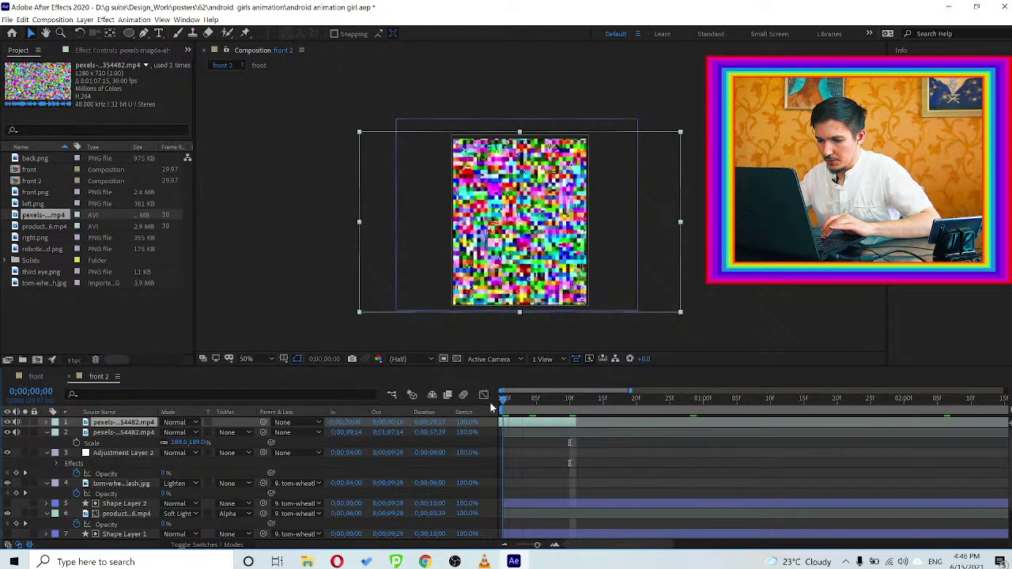
pyautogui.press('t')
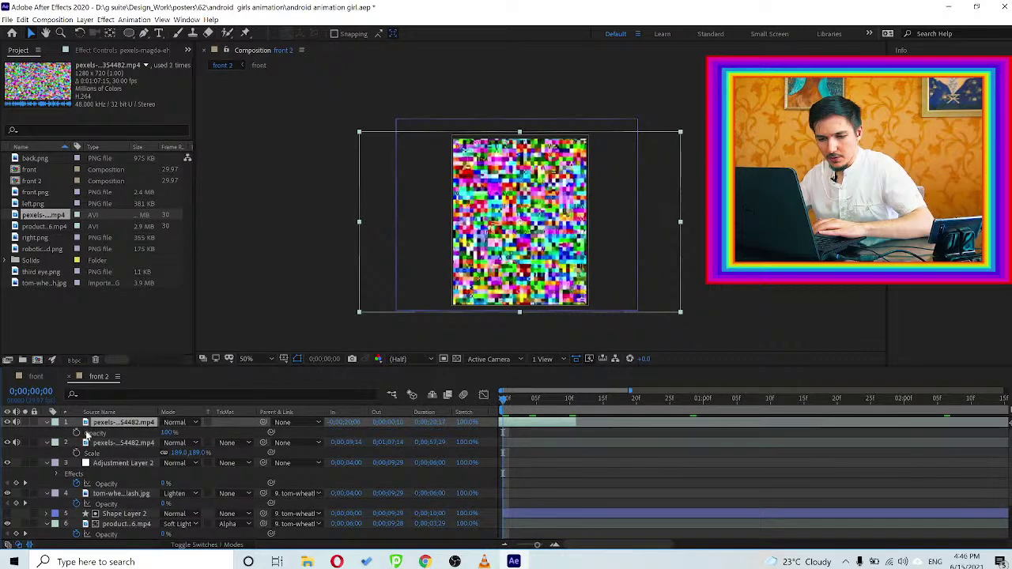
pyautogui.press('Return')
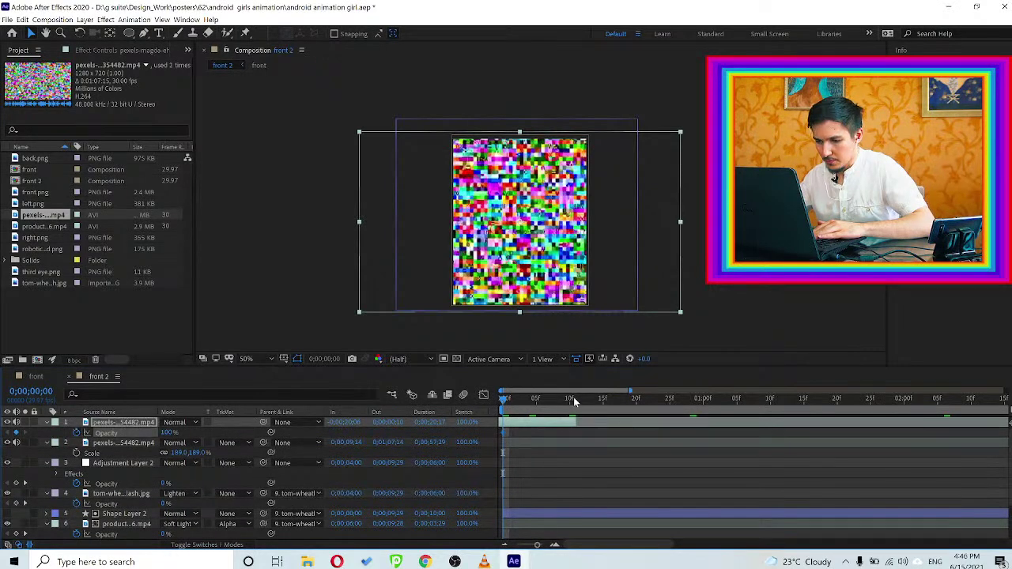
pyautogui.click(574, 402)
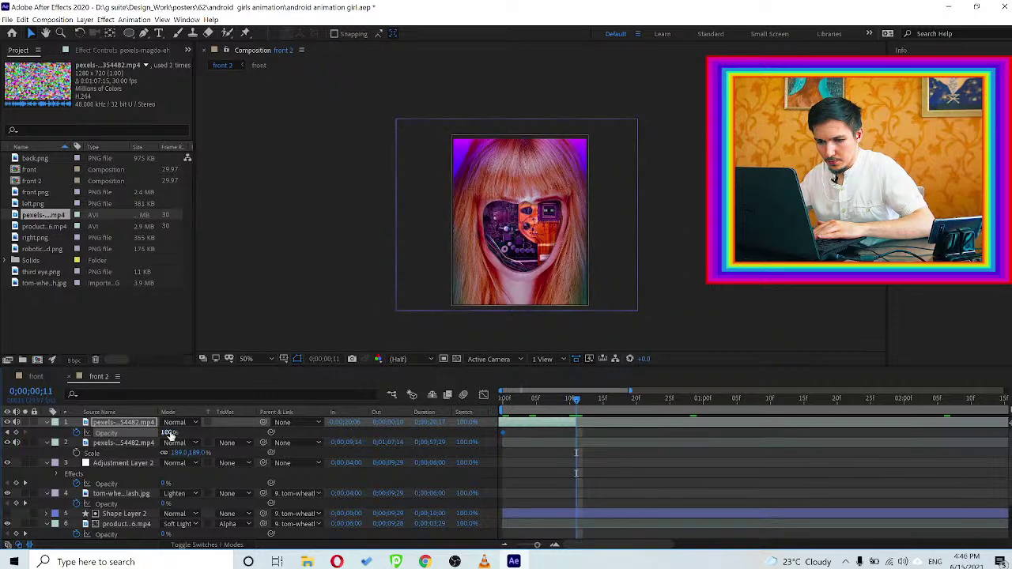
pyautogui.write('0')
pyautogui.press('Return')
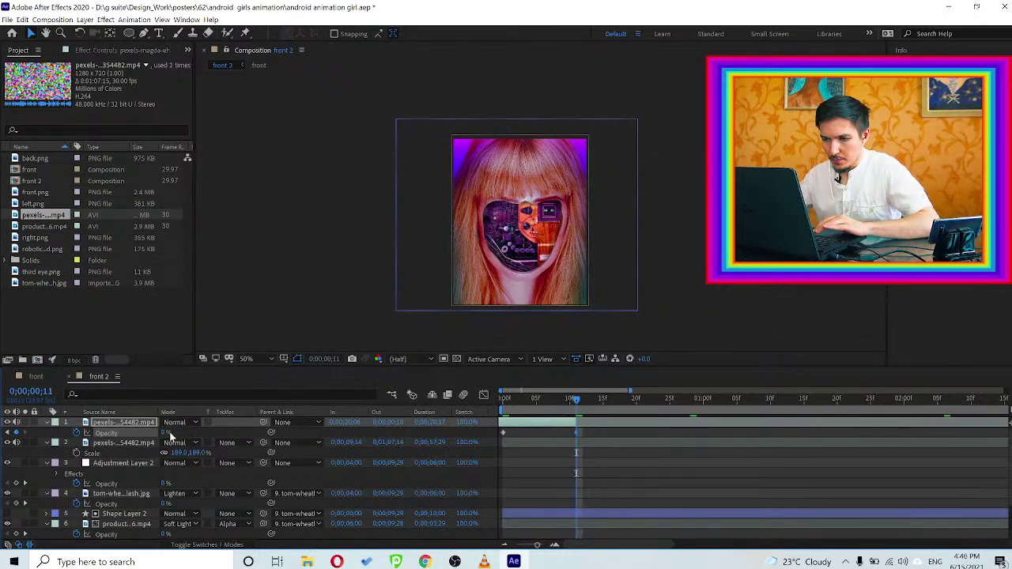
# Key the closing pixel-noise layer's Opacity at 0% at its start, 0;00;09;14
pyautogui.click(506, 546)
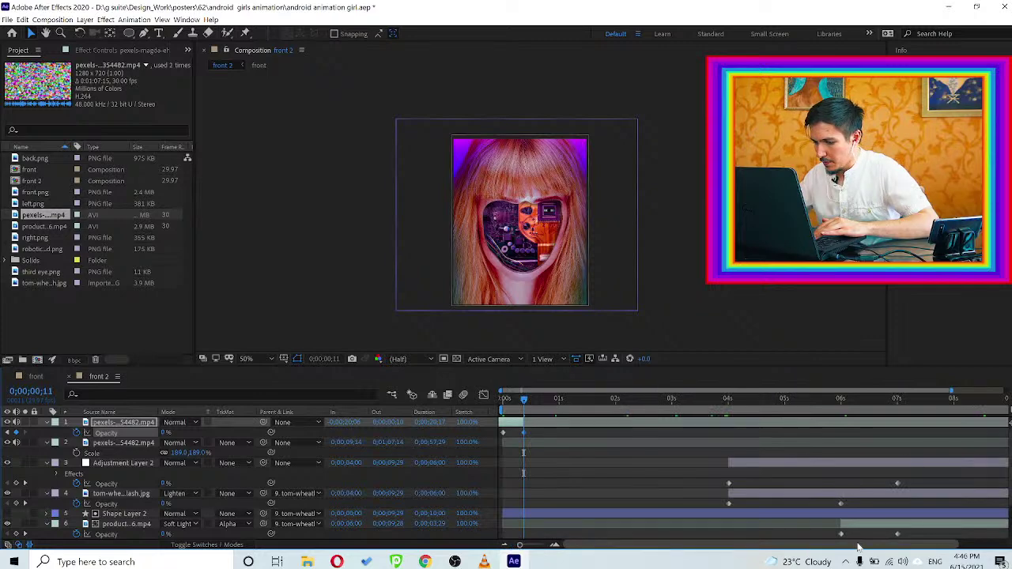
pyautogui.click(979, 535)
pyautogui.moveTo(879, 546); pyautogui.dragTo(1010, 547)
pyautogui.click(975, 400)
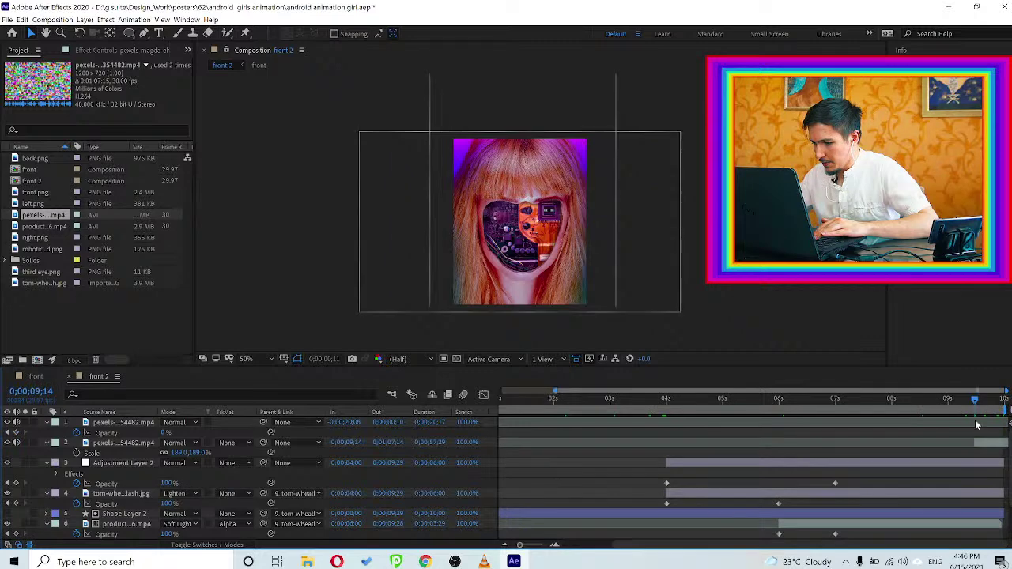
pyautogui.press('KP_2')
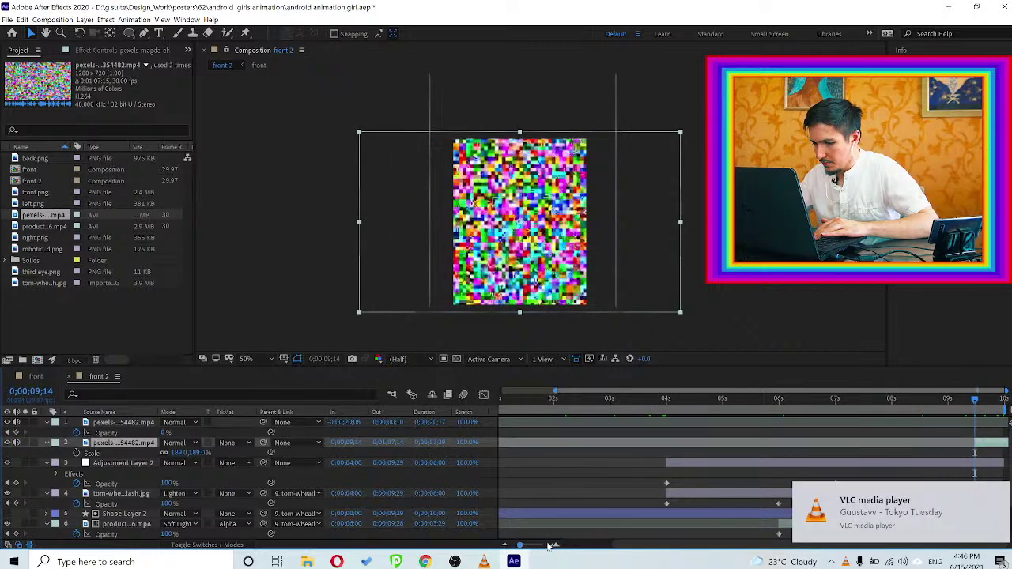
pyautogui.click(555, 546)
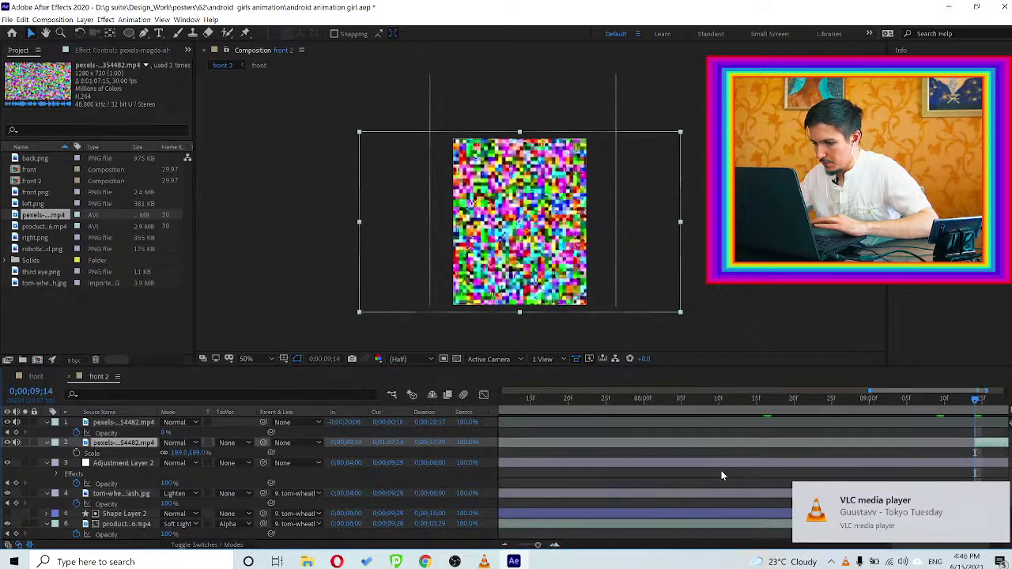
pyautogui.hscroll(2, 721, 471)
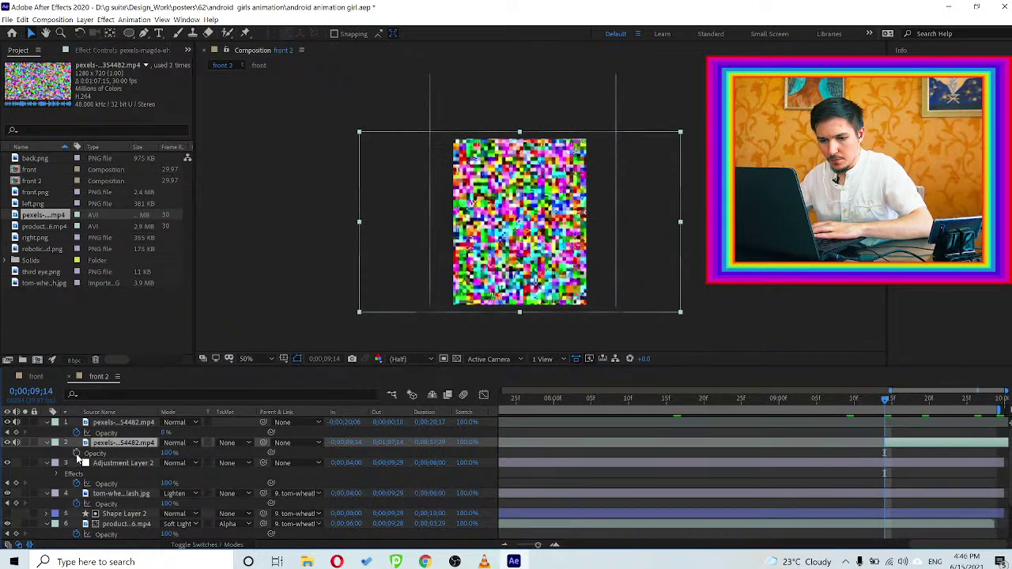
pyautogui.click(77, 452)
pyautogui.click(167, 454)
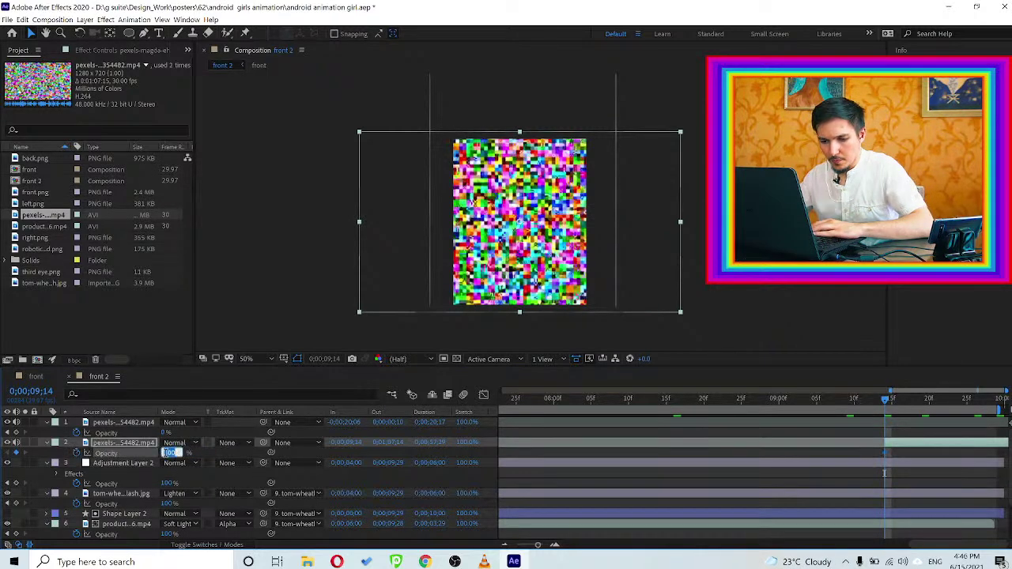
pyautogui.write('0')
pyautogui.press('Return')
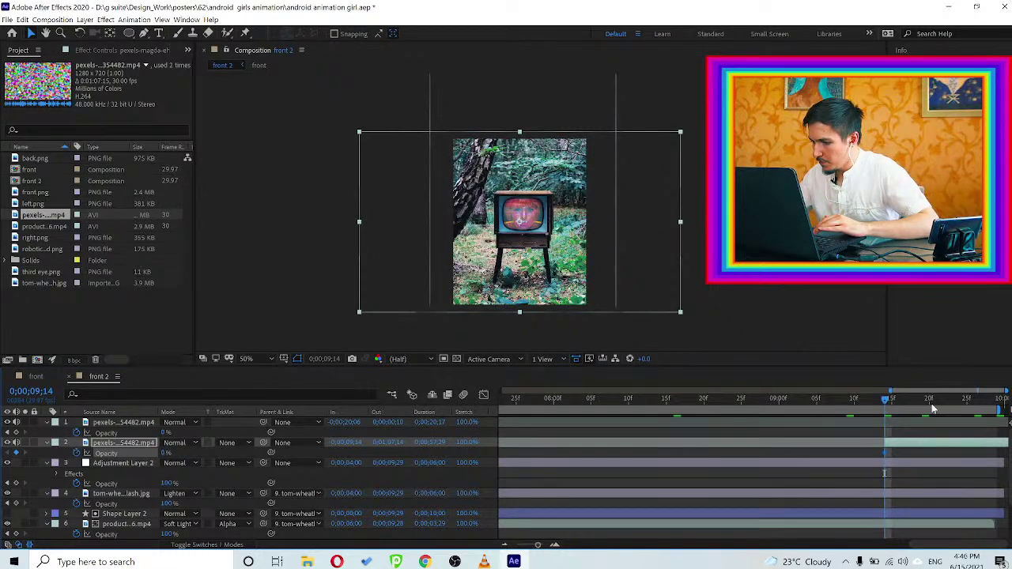
# Add a 100% Opacity keyframe to the closing pixel-noise layer at 0;00;09;24 so the noise fades in
pyautogui.click(932, 404)
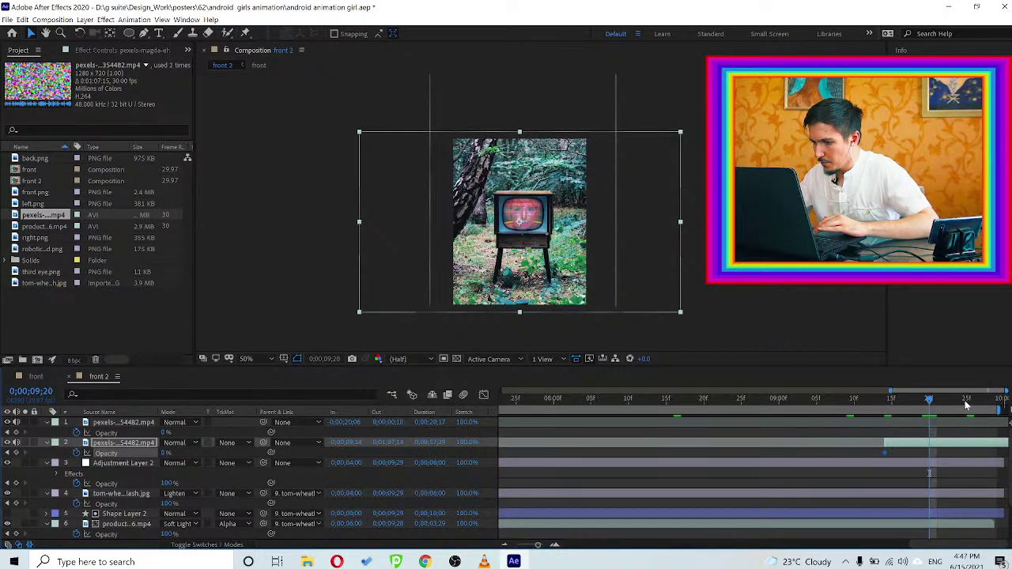
pyautogui.click(958, 402)
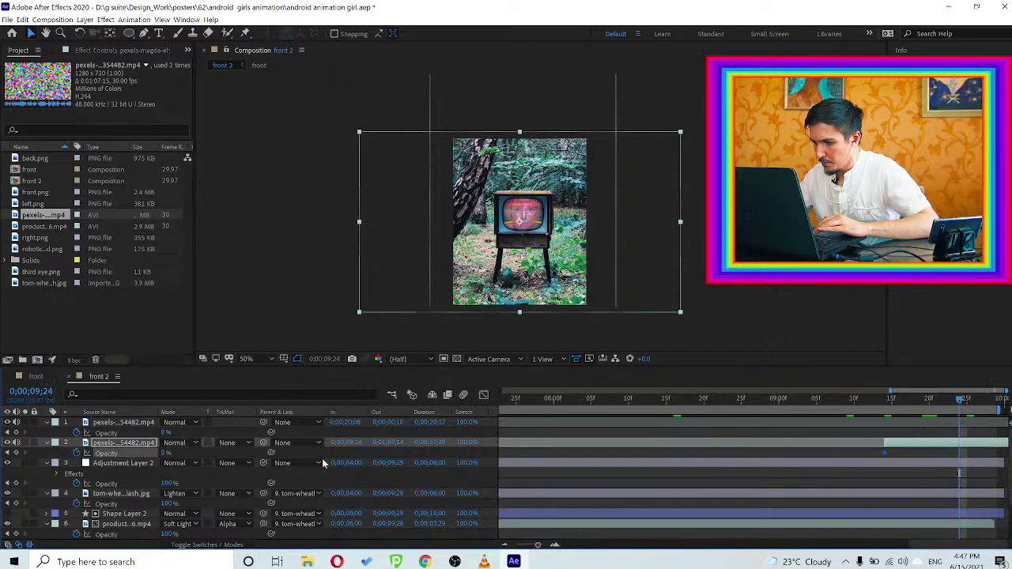
pyautogui.click(165, 453)
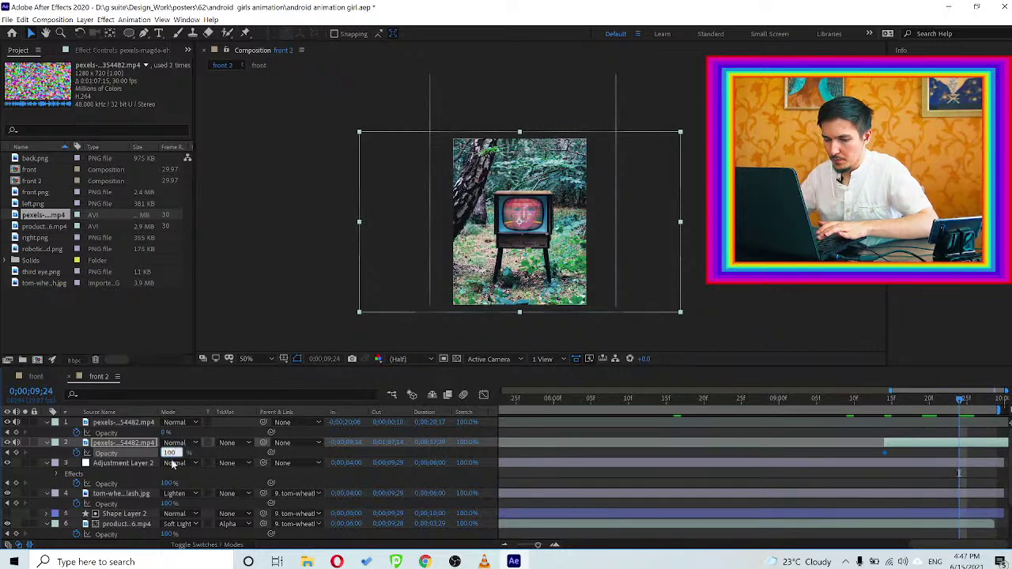
pyautogui.press('Return')
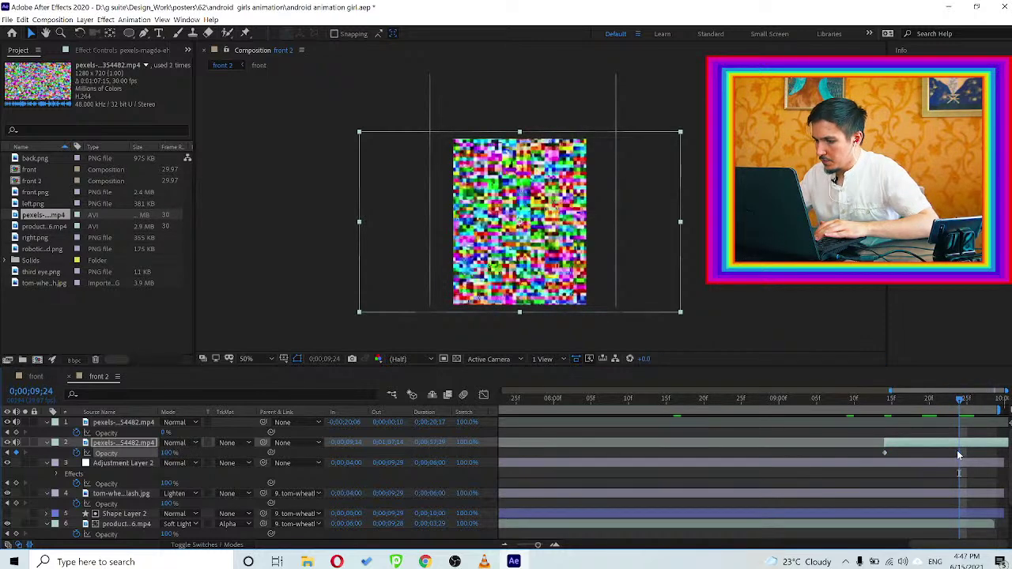
# Move the closing noise layer's 100% Opacity keyframe slightly earlier and save the project
pyautogui.moveTo(958, 453); pyautogui.dragTo(943, 453)
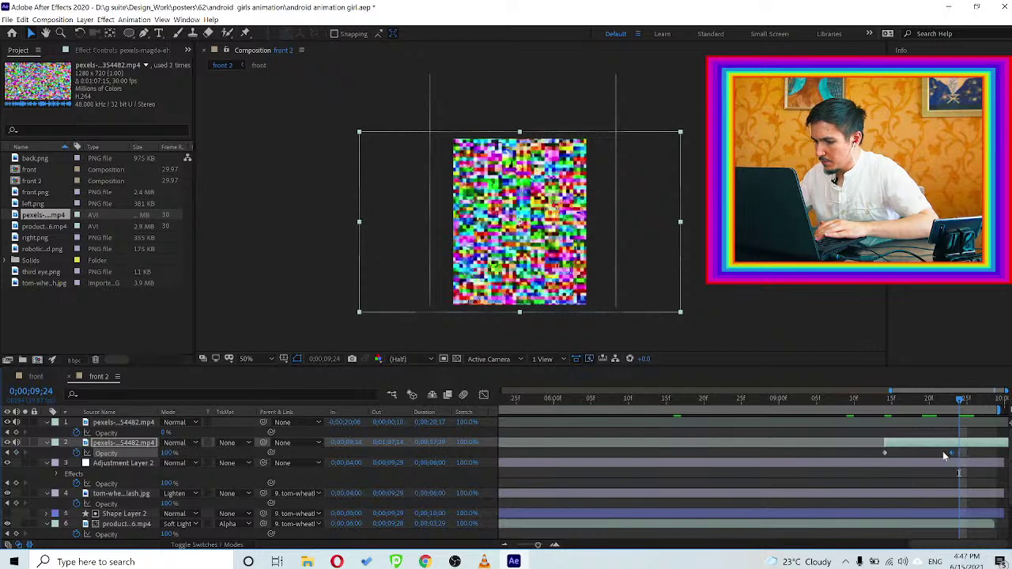
pyautogui.click(507, 545)
pyautogui.click(507, 546)
pyautogui.click(332, 289)
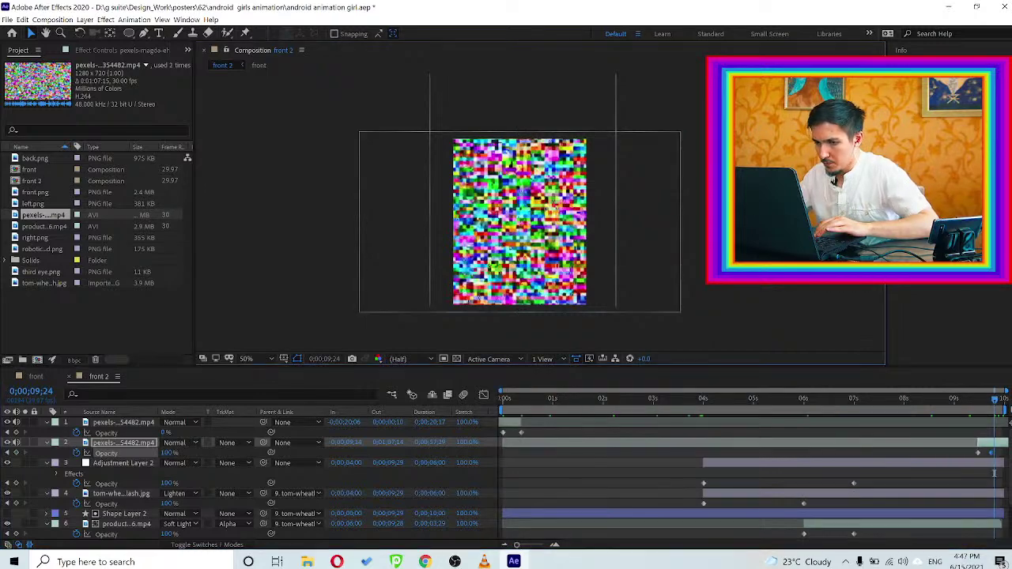
pyautogui.hotkey('ctrl', 's')
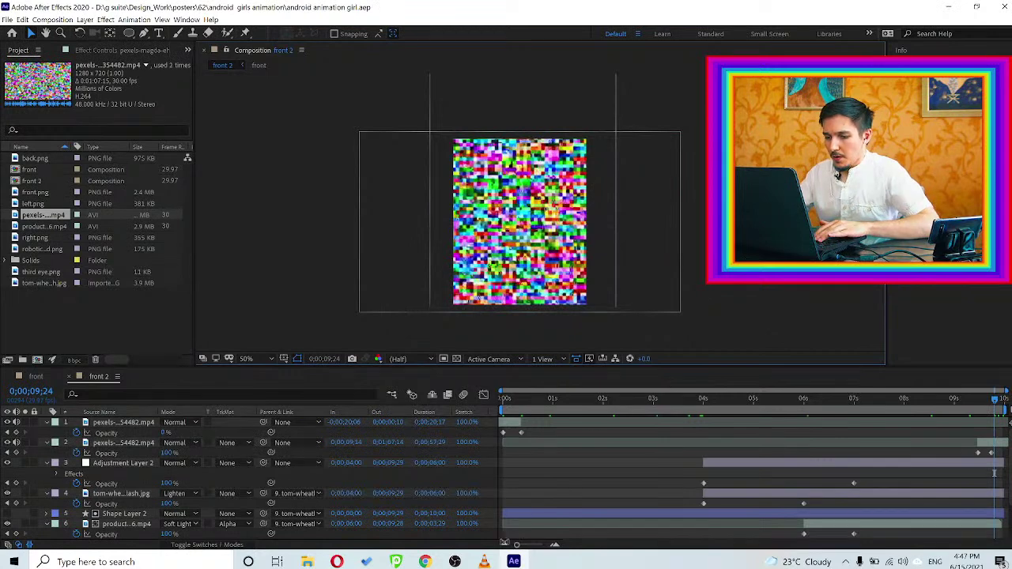
# Check the noise fade-out over the first frames and play the composition from the beginning
pyautogui.click(503, 399)
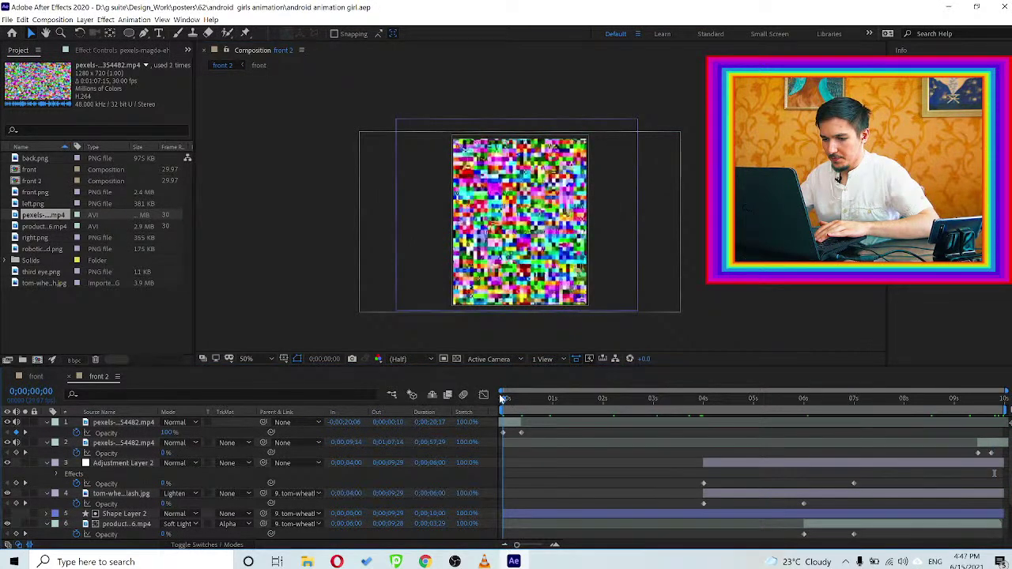
pyautogui.click(552, 398)
pyautogui.moveTo(515, 402); pyautogui.dragTo(510, 402)
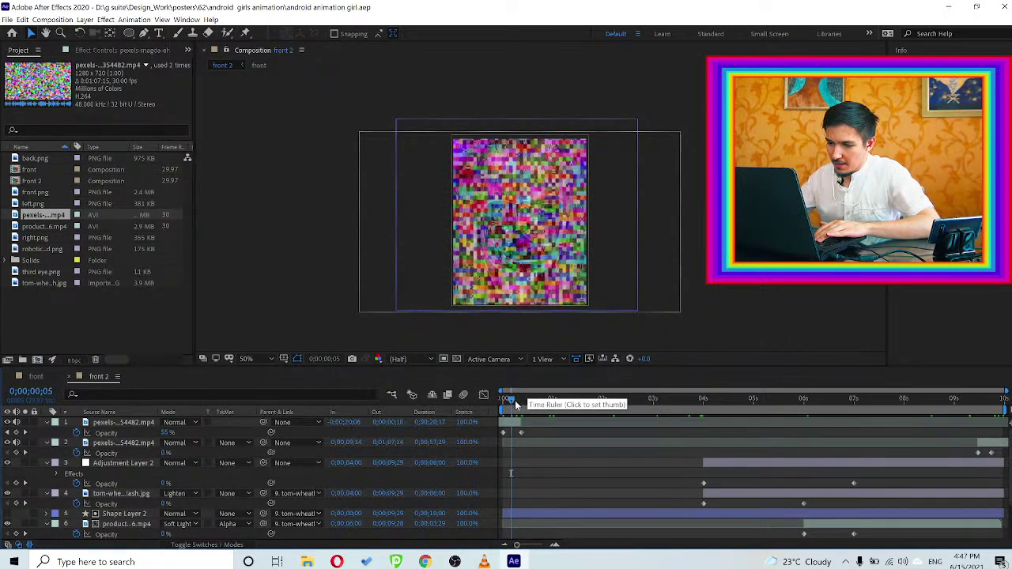
pyautogui.click(500, 401)
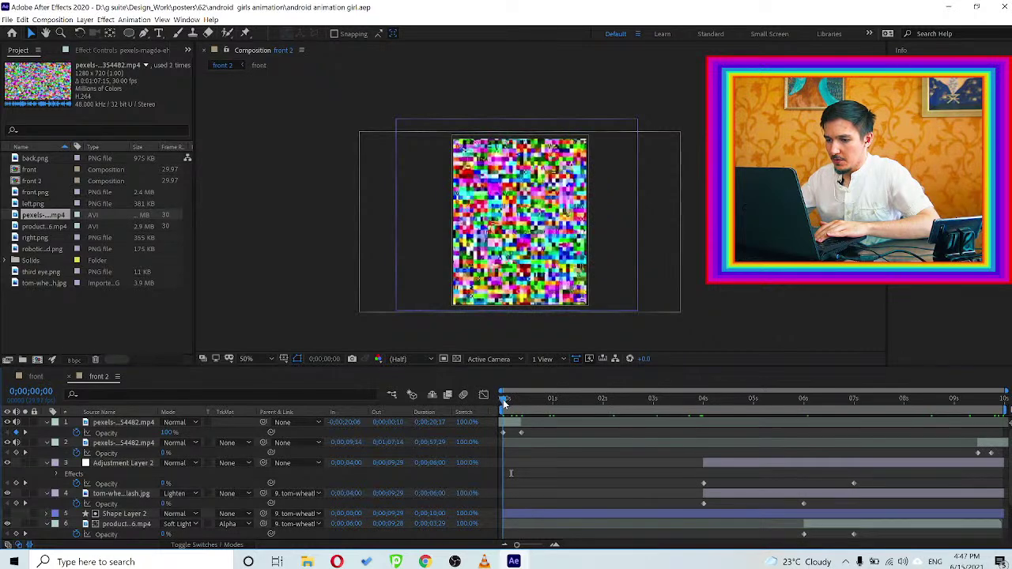
pyautogui.press('space')
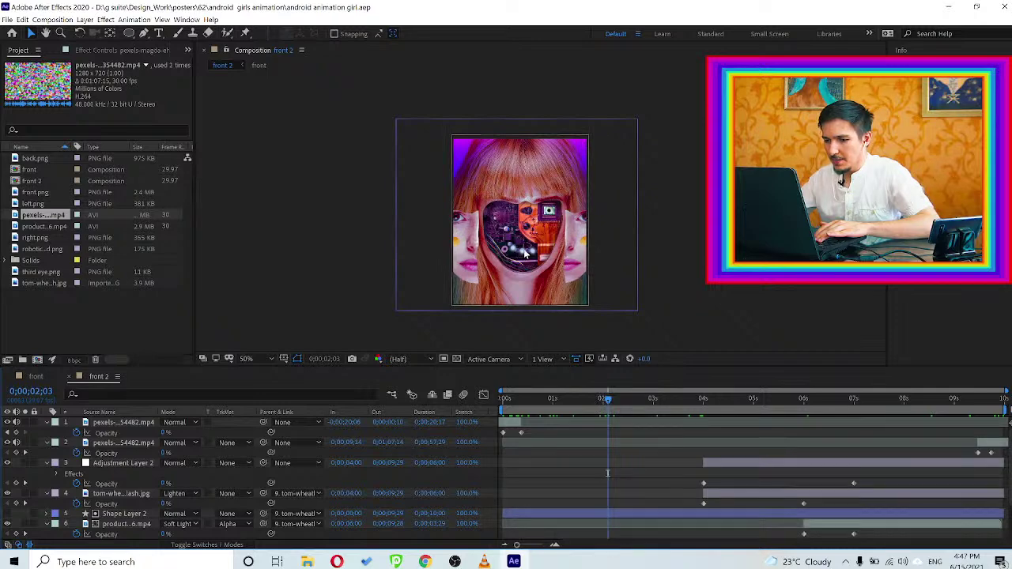
# Enlarge the preview to 100% and scrub through to the last frames to review the whole animation, then return near the start
pyautogui.scroll(2, 524, 253)
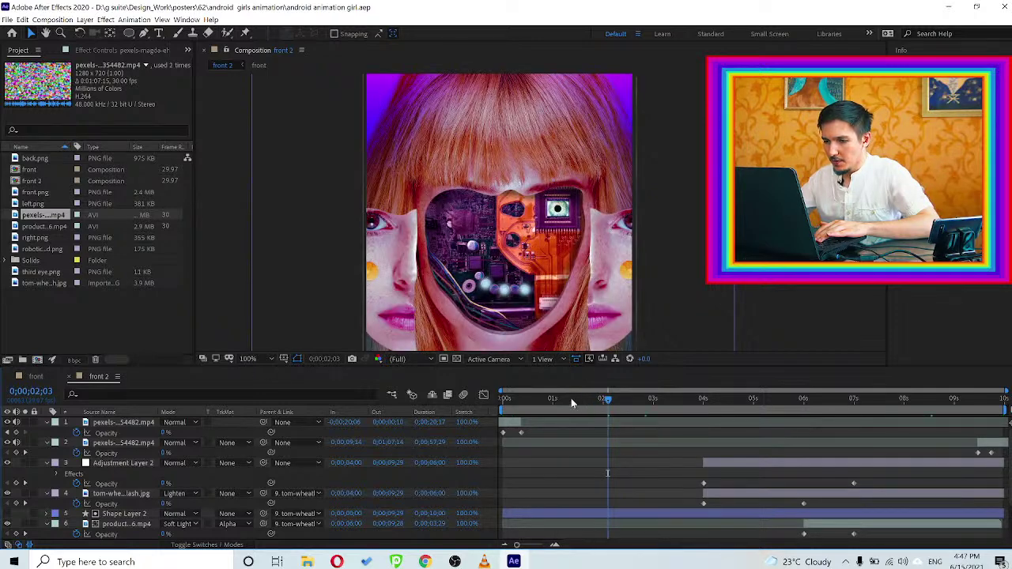
pyautogui.click(544, 401)
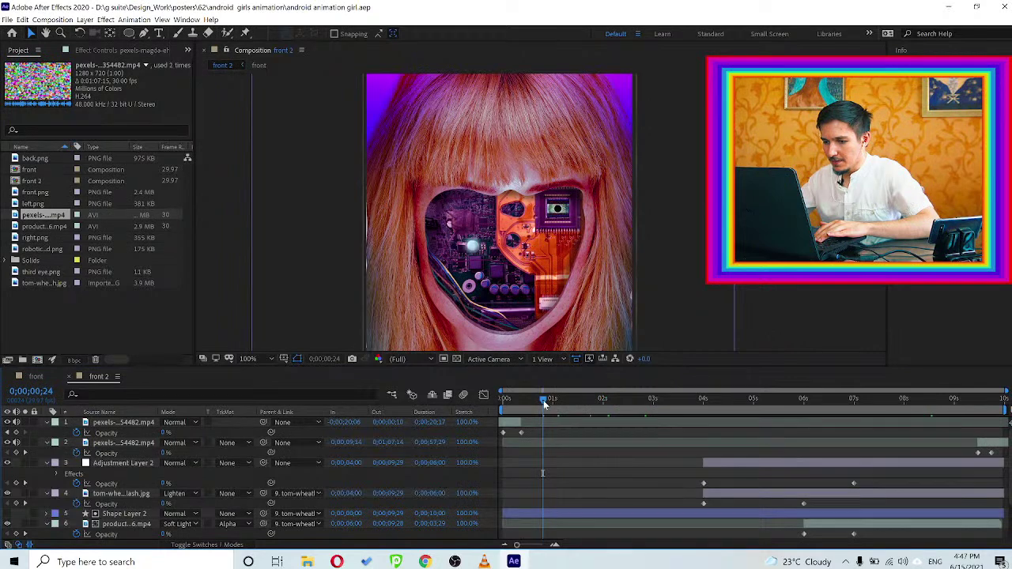
pyautogui.moveTo(543, 400); pyautogui.dragTo(1003, 403)
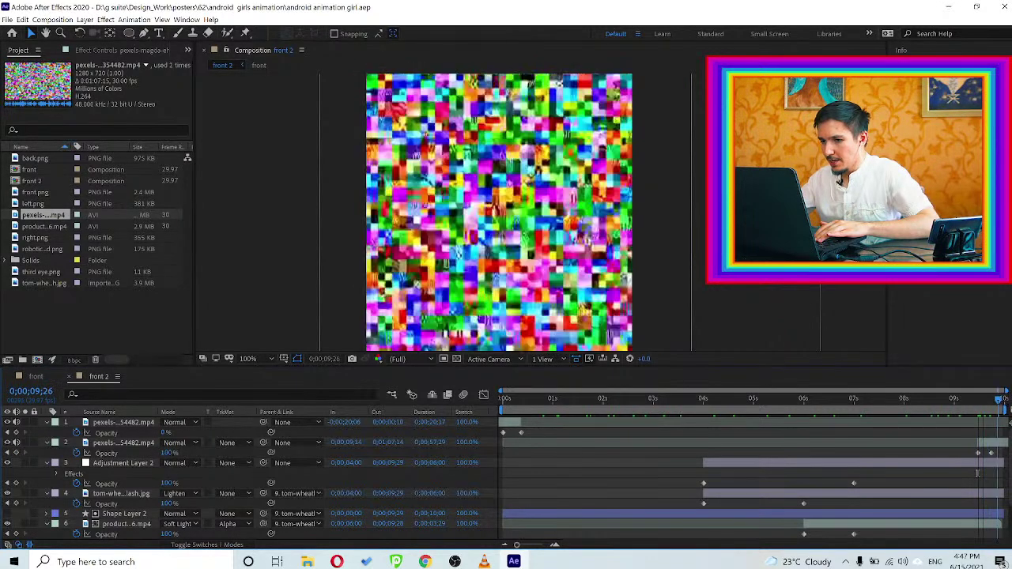
pyautogui.click(507, 402)
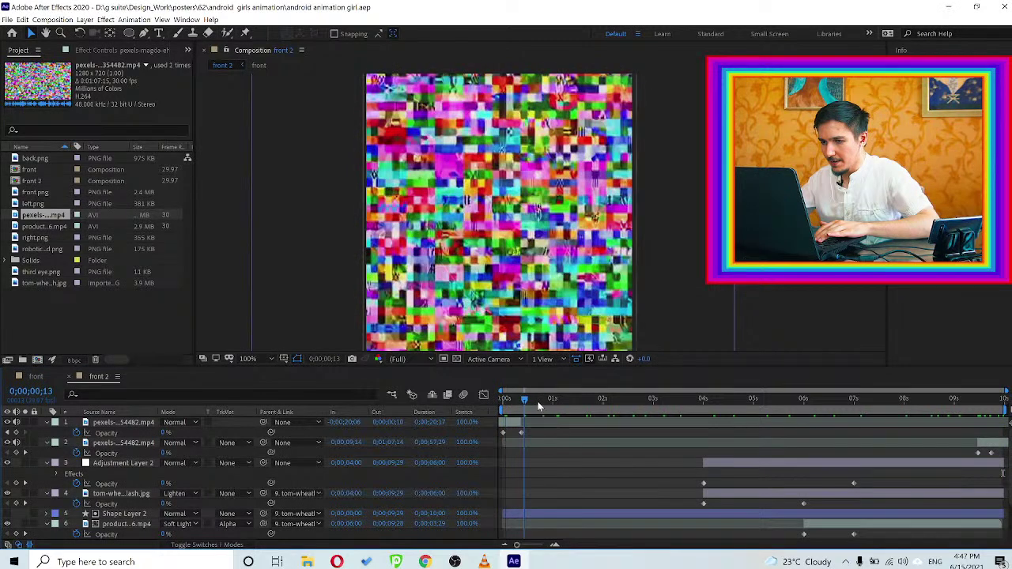
pyautogui.click(548, 402)
pyautogui.scroll(-1, 484, 248)
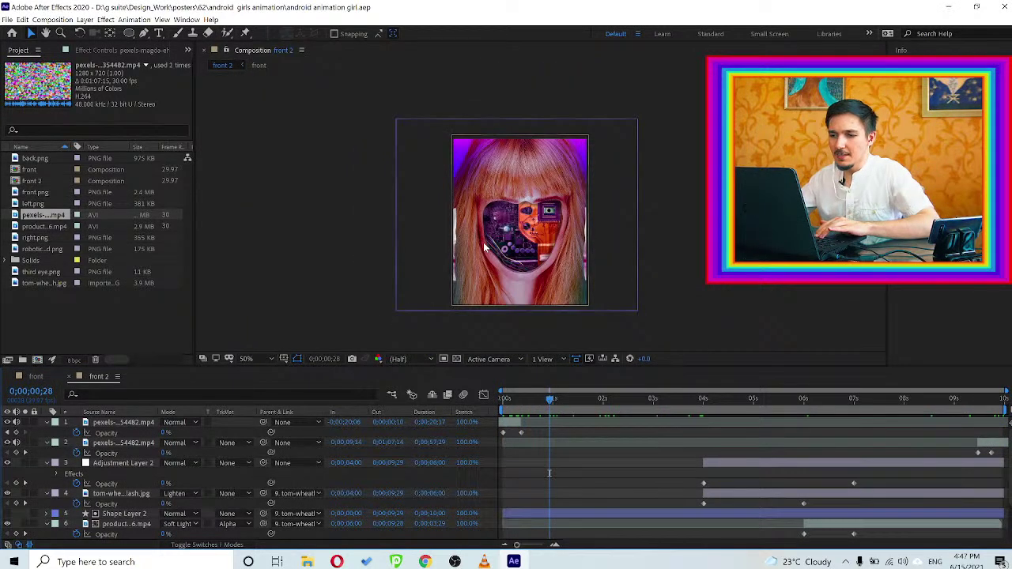
pyautogui.rightClick(258, 229)
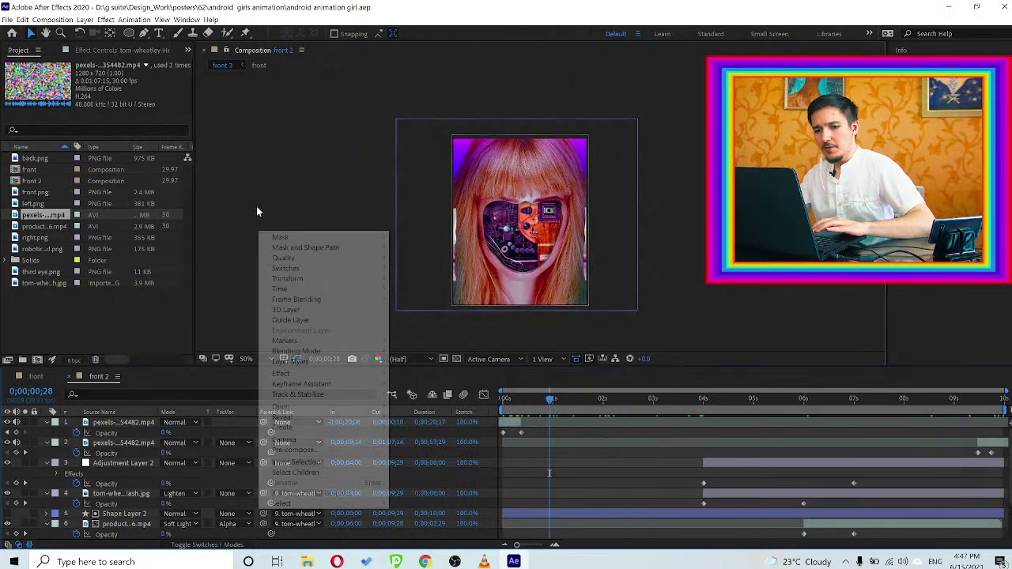
pyautogui.click(256, 163)
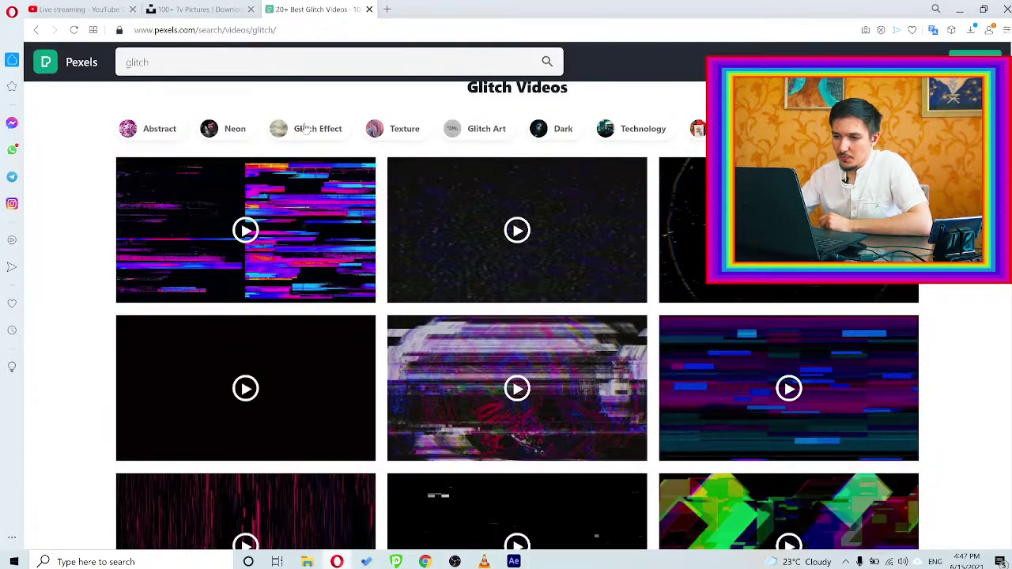
# Open Instagram in a new Opera tab, search for the artist's gallery account and open its profile
pyautogui.click(388, 9)
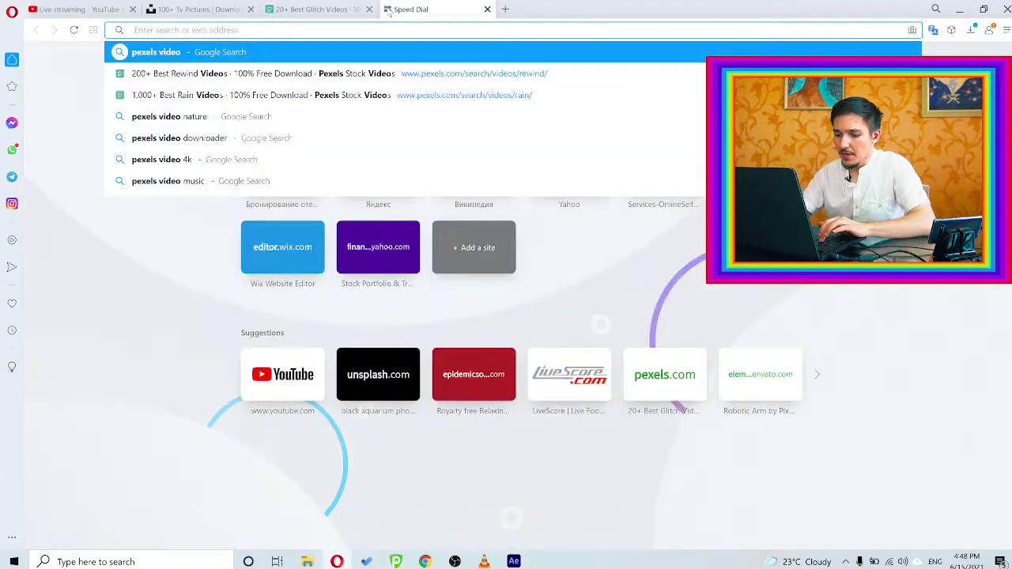
pyautogui.write('inst')
pyautogui.press('Return')
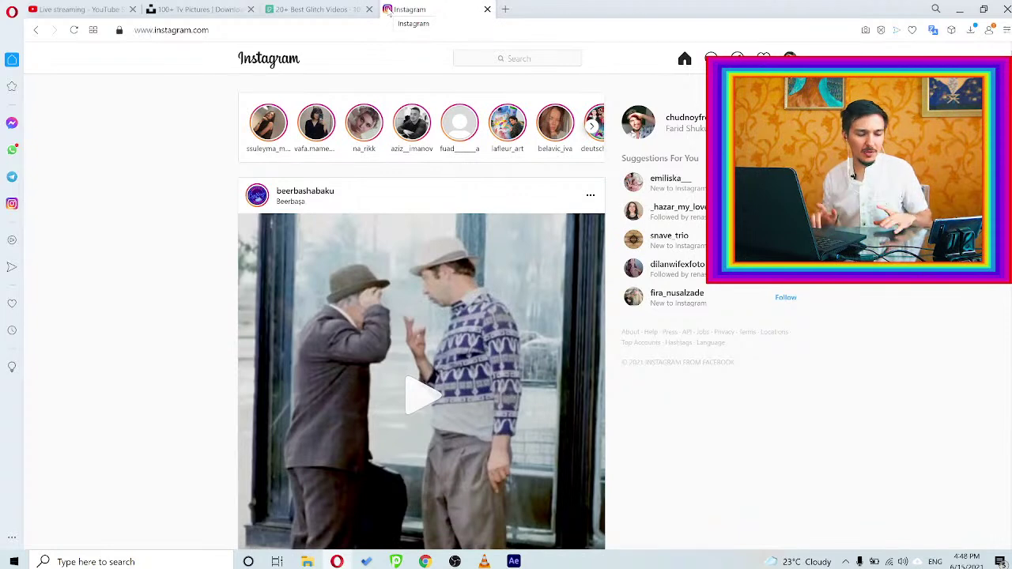
pyautogui.click(496, 58)
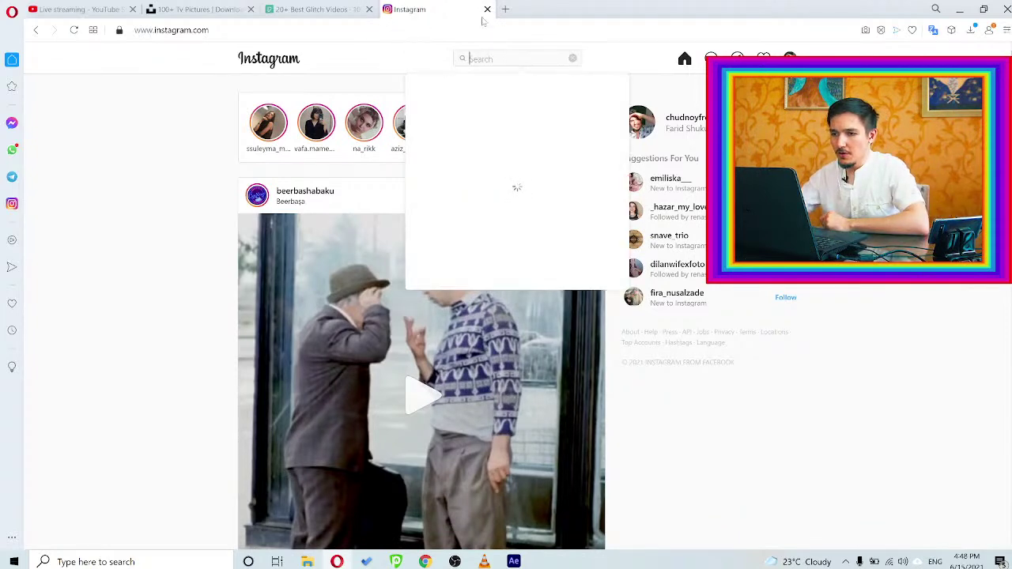
pyautogui.write('fred')
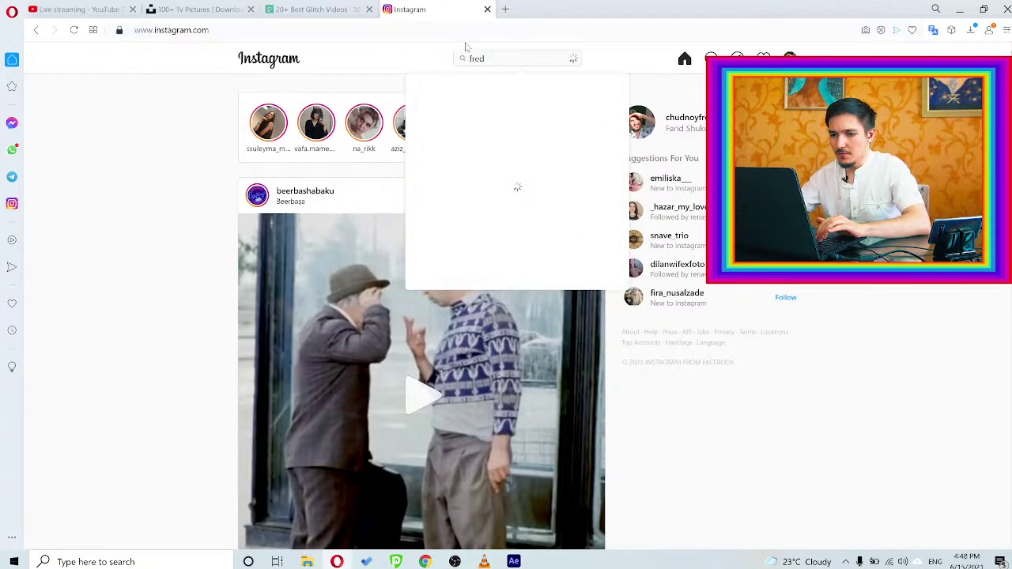
pyautogui.click(474, 100)
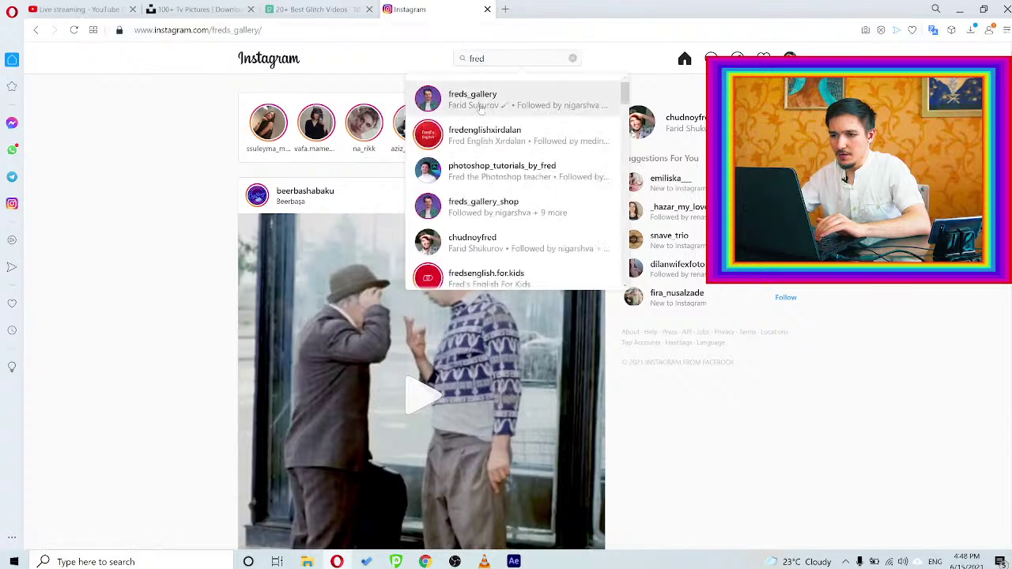
# Look over the profile details and posts on the artist's Instagram gallery page
pyautogui.click(304, 9)
pyautogui.click(419, 7)
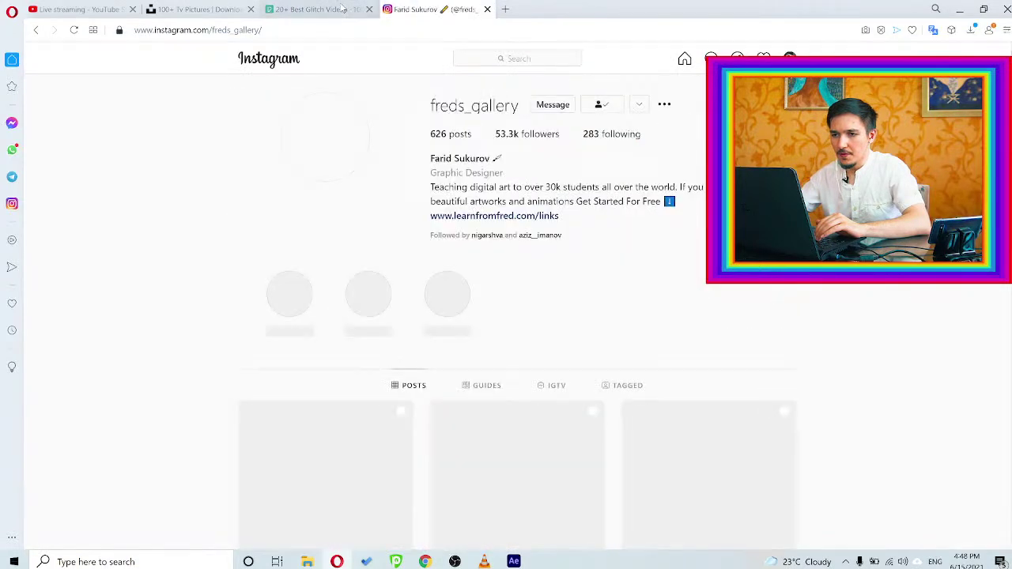
pyautogui.click(316, 8)
pyautogui.click(423, 9)
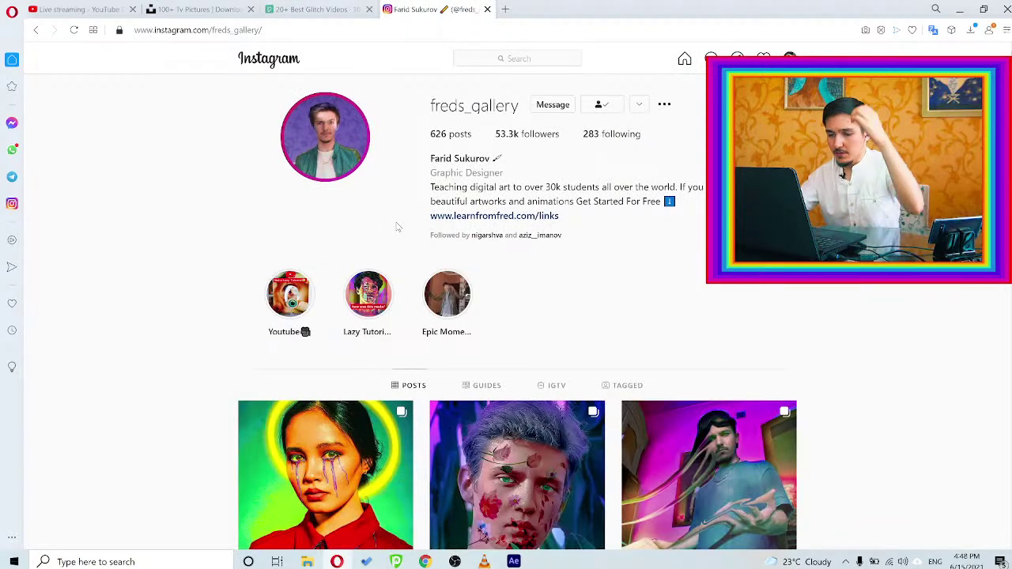
pyautogui.scroll(-3, 397, 227)
pyautogui.scroll(3, 466, 95)
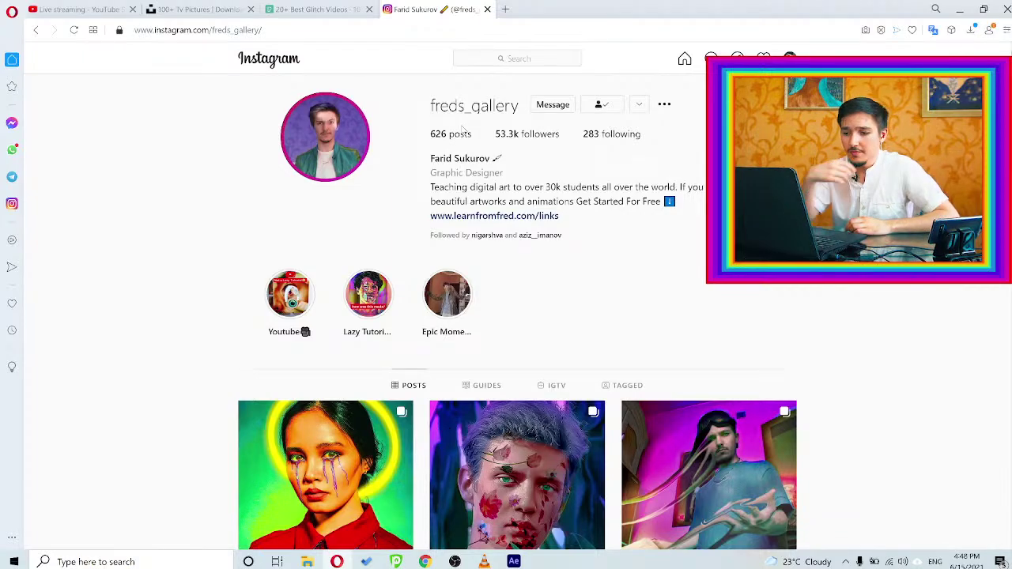
# Switch to OBS to reach the live stream controls
pyautogui.click(455, 562)
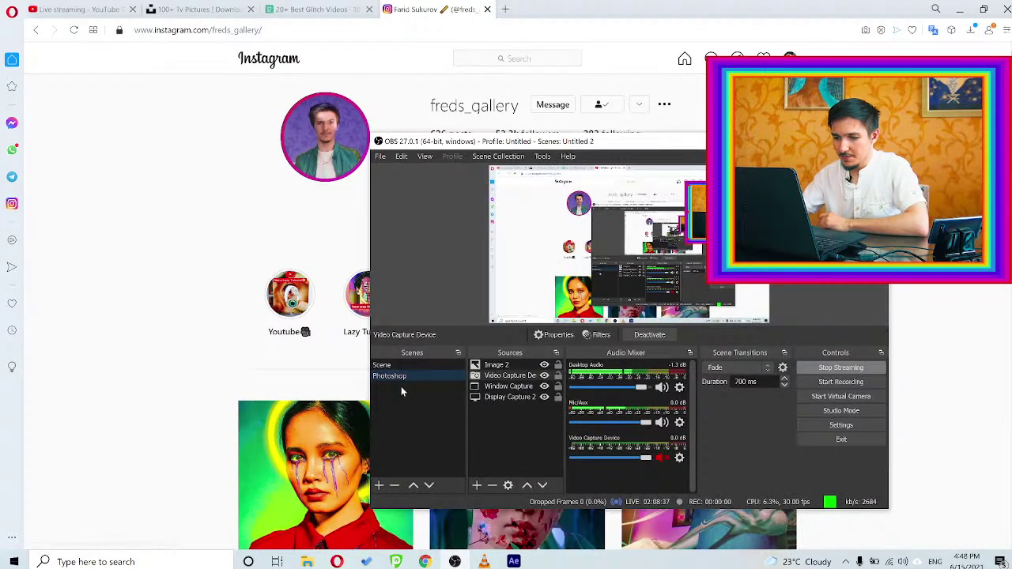